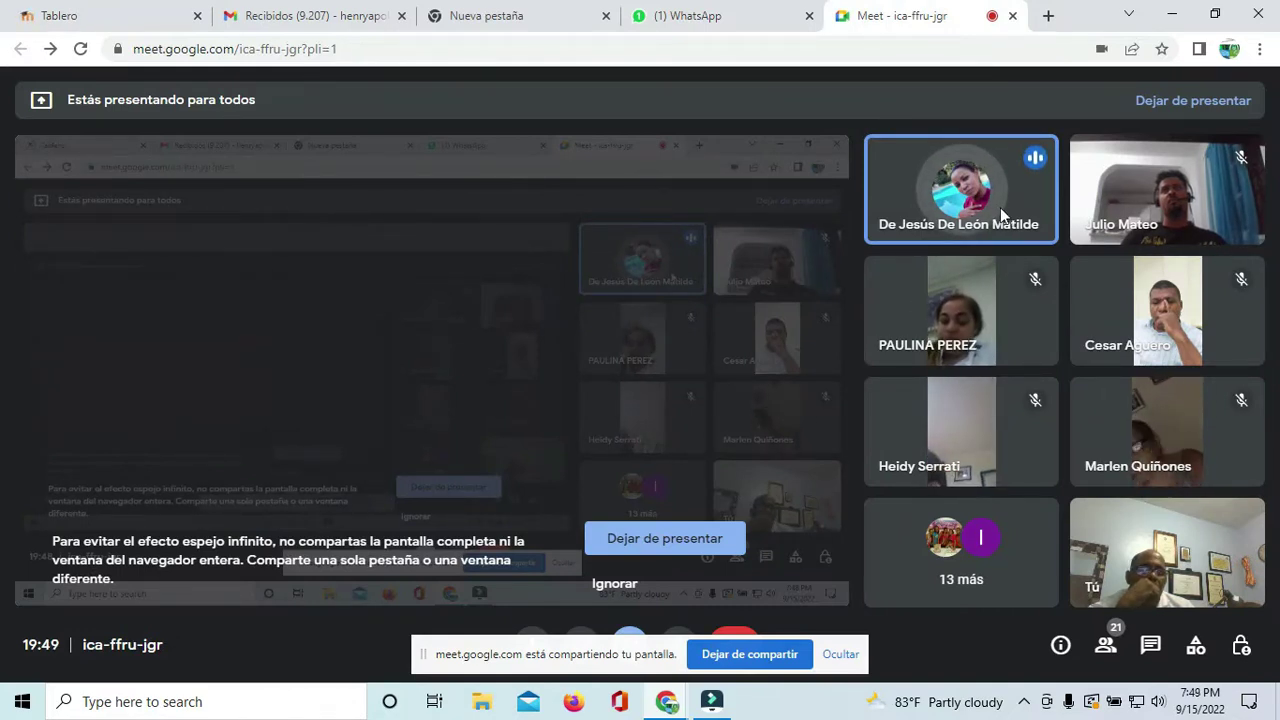
Step: Switch to the 'Tablero' dashboard and scroll to the course overview with the practice-area course cards
left_click(100, 13)
scroll(320, 315, "down", 3)
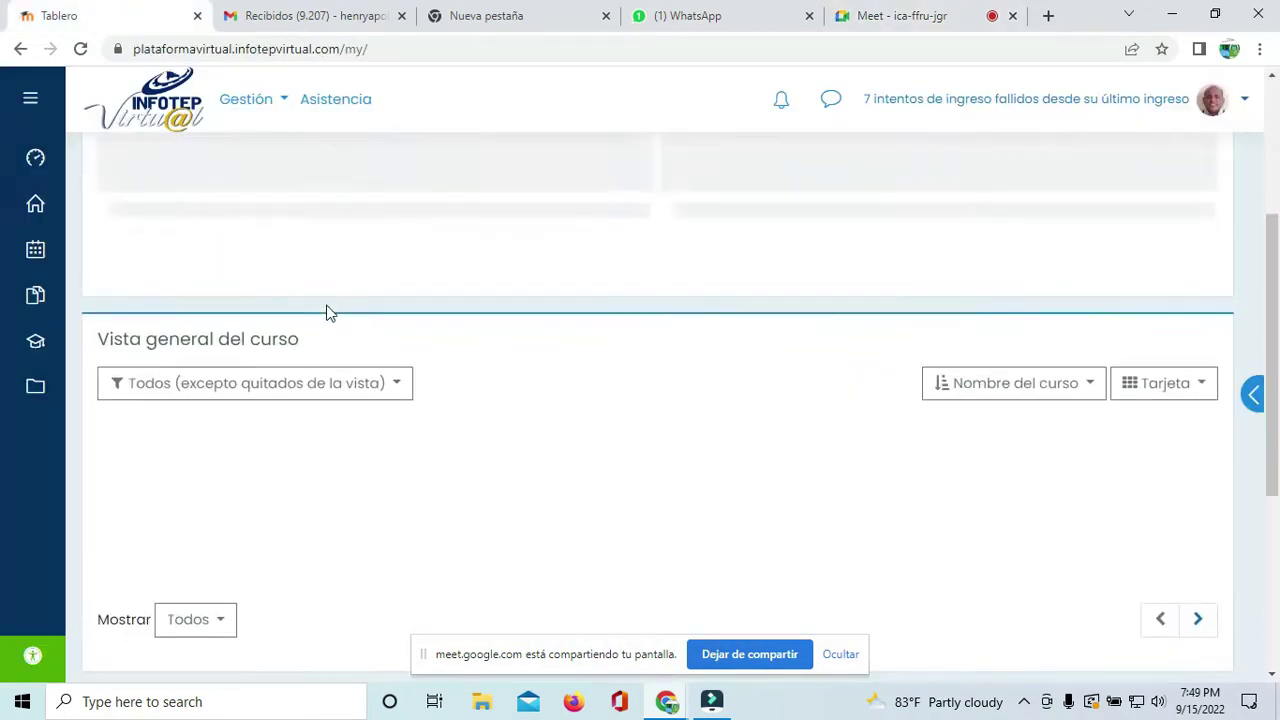
scroll(326, 313, "up", 3)
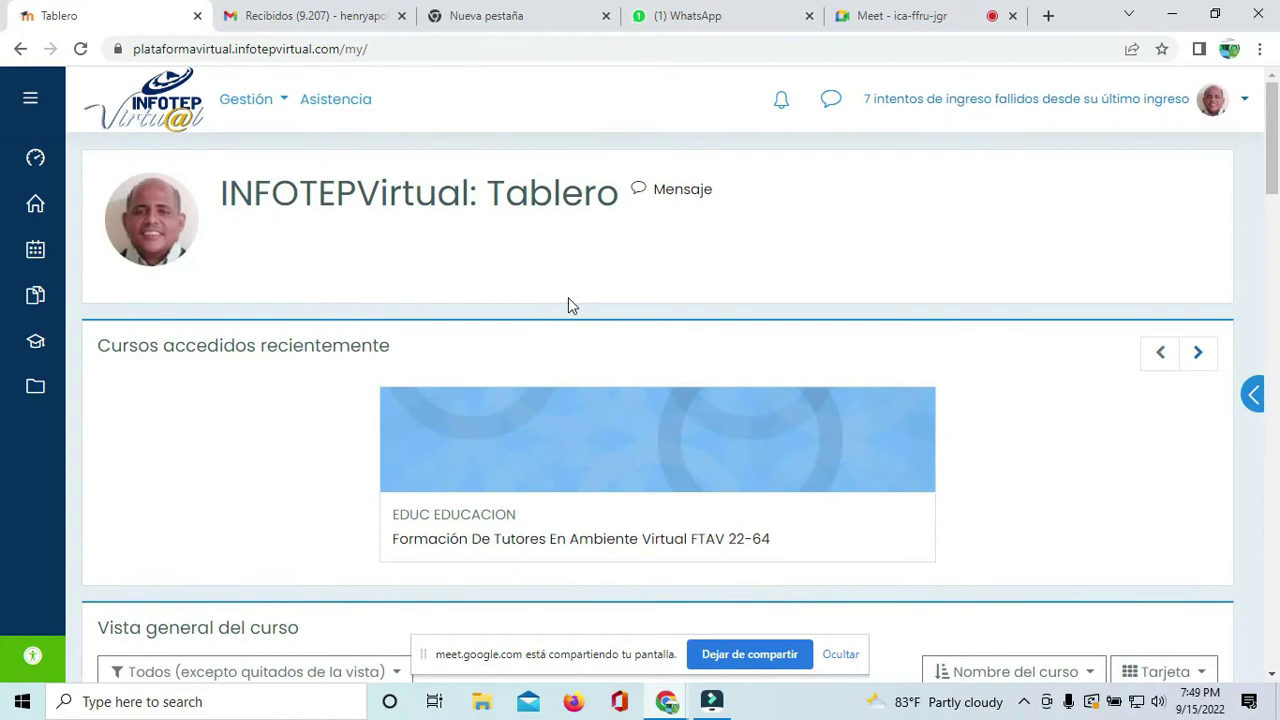
scroll(568, 300, "down", 3)
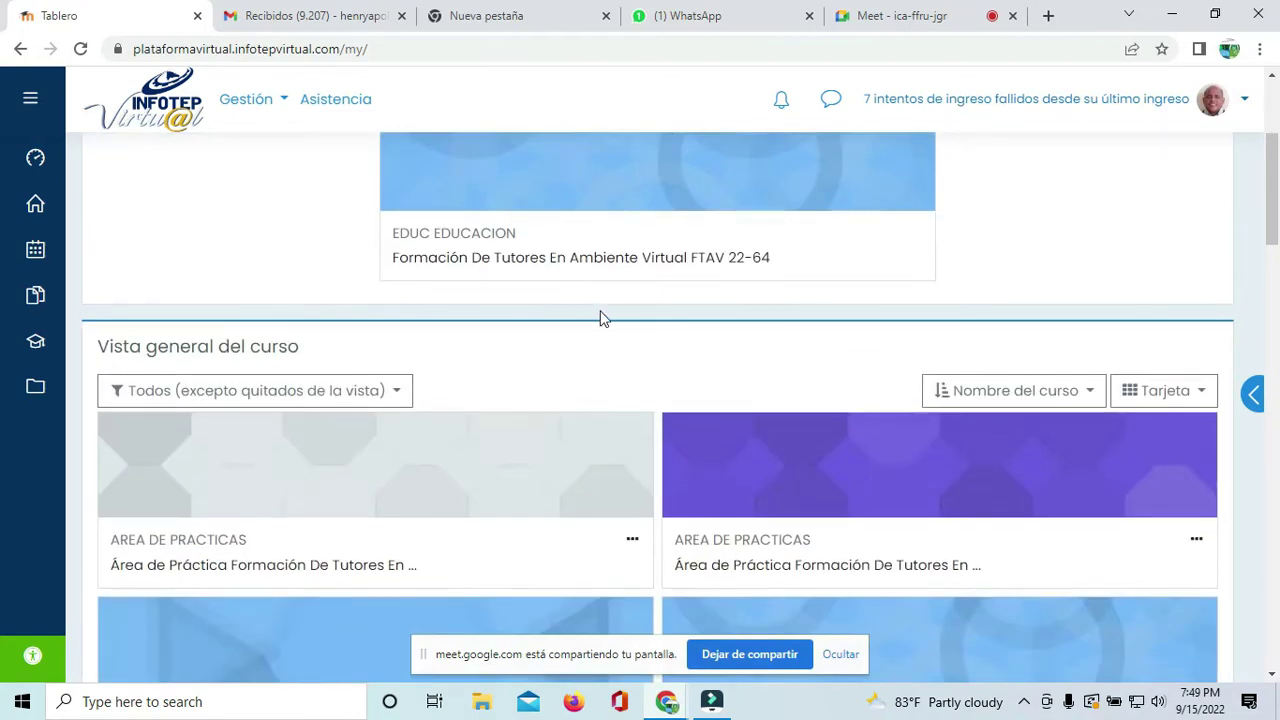
scroll(600, 314, "down", 3)
scroll(600, 320, "up", 3)
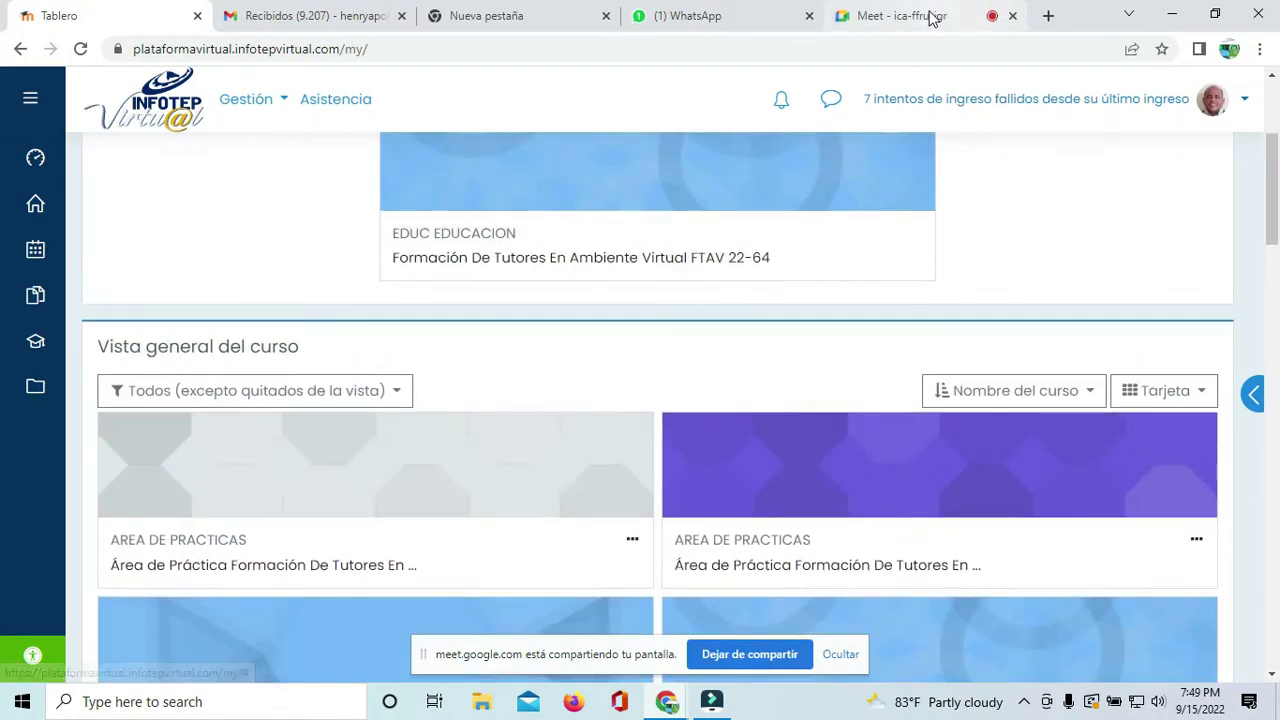
left_click(895, 16)
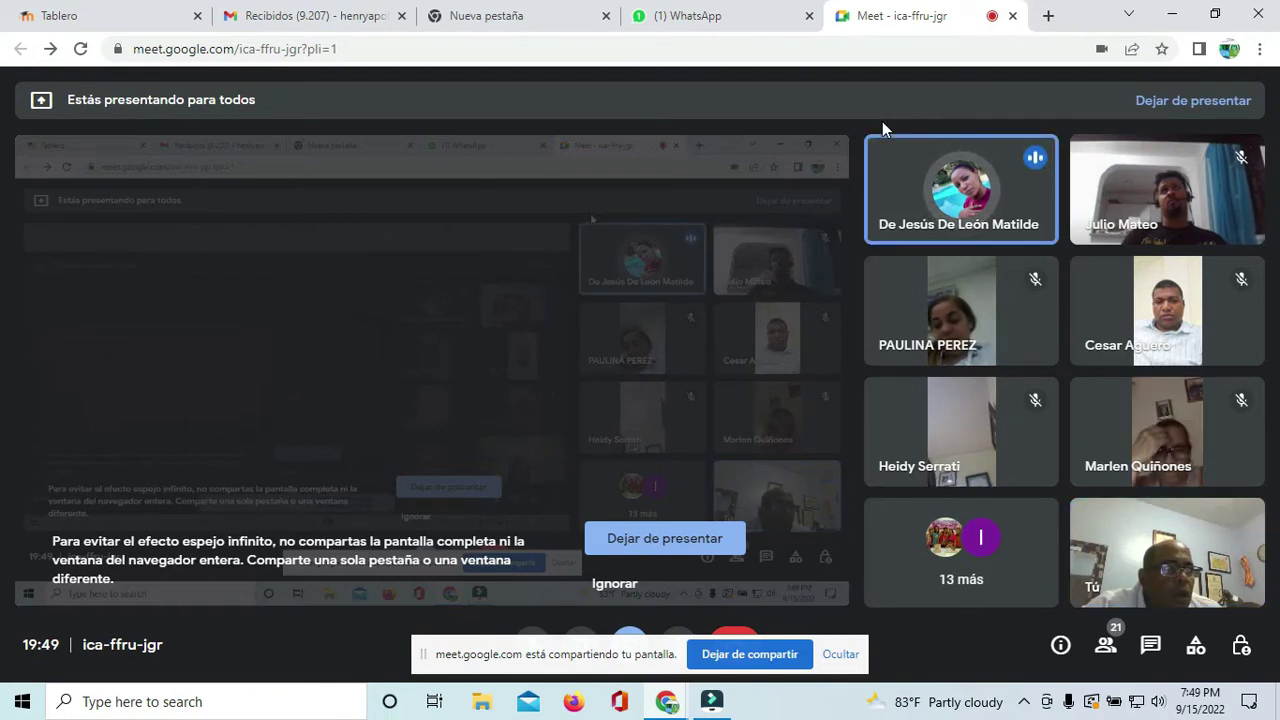
left_click(70, 17)
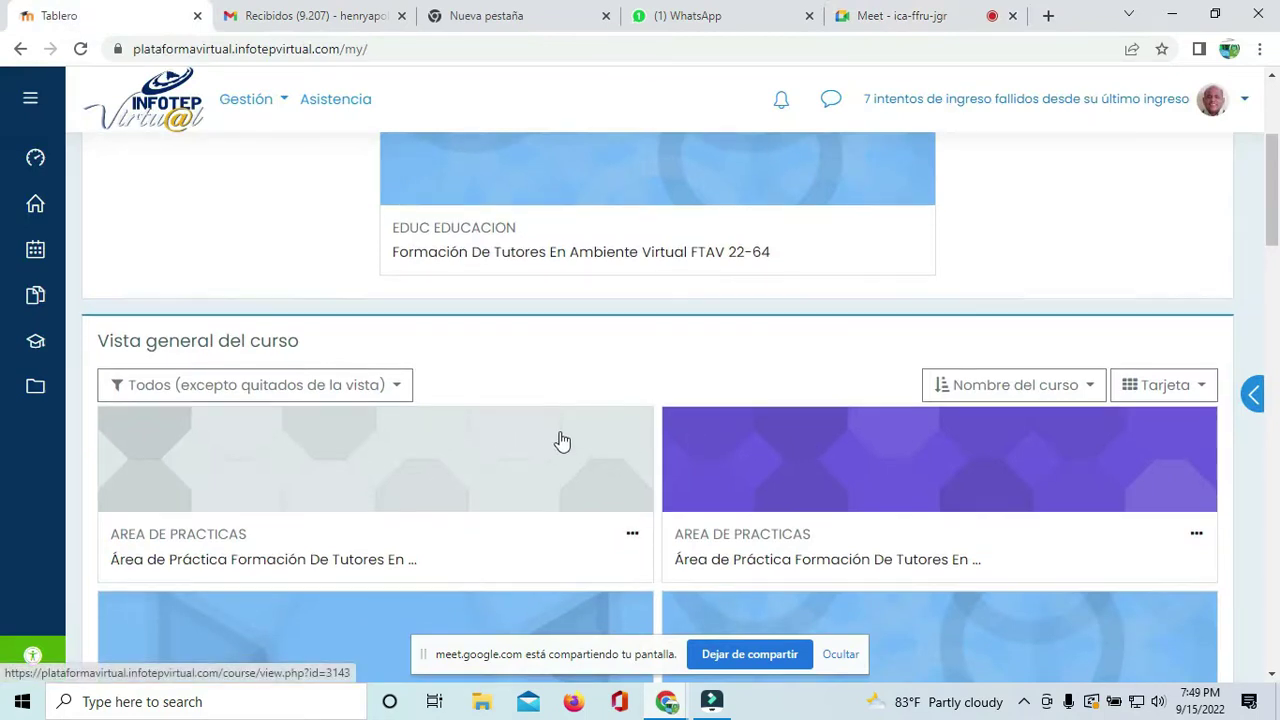
Step: Open the APFTAV 22-64 practice course from the overview and scroll into its first sections
scroll(450, 430, "down", 2)
left_click(362, 386)
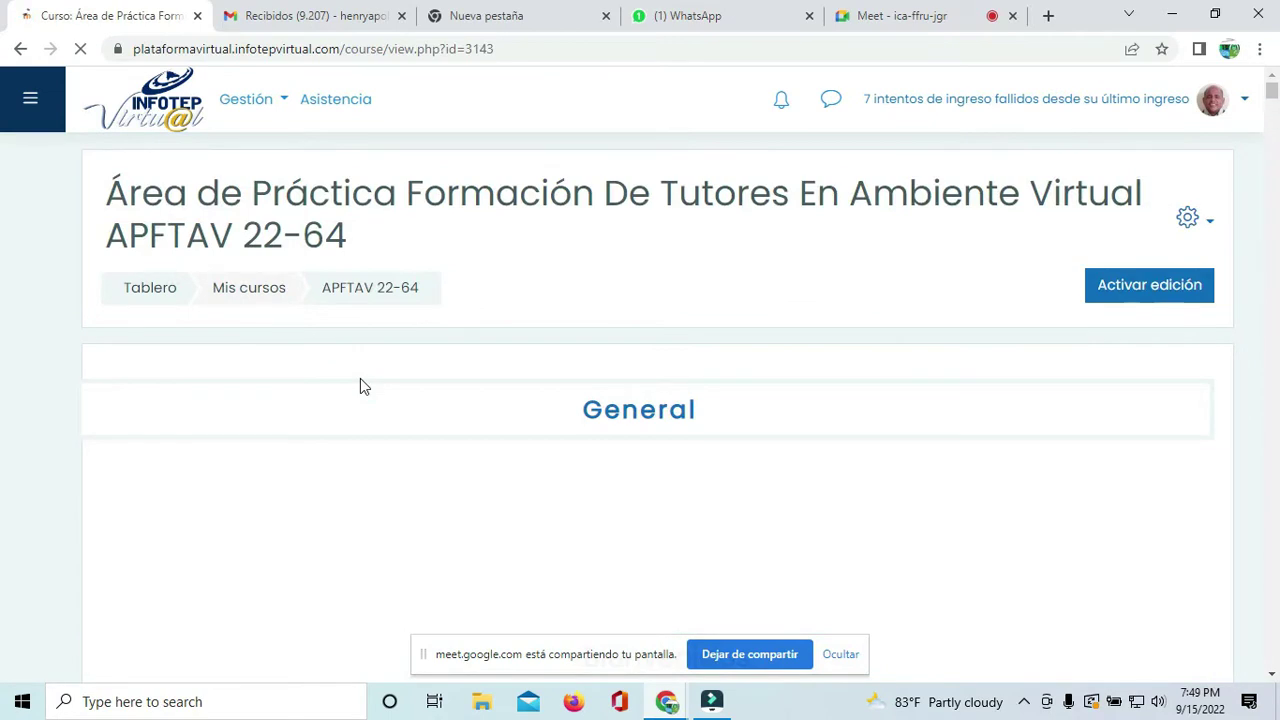
scroll(405, 368, "down", 15)
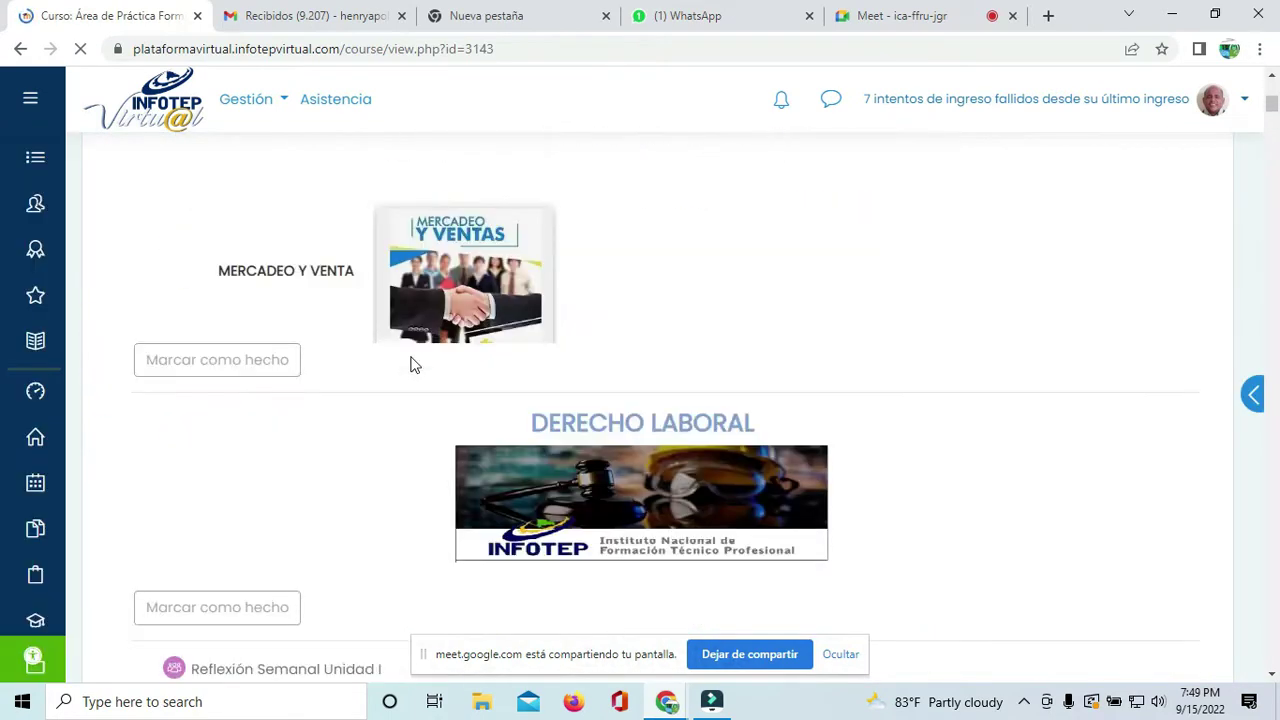
scroll(869, 363, "down", 12)
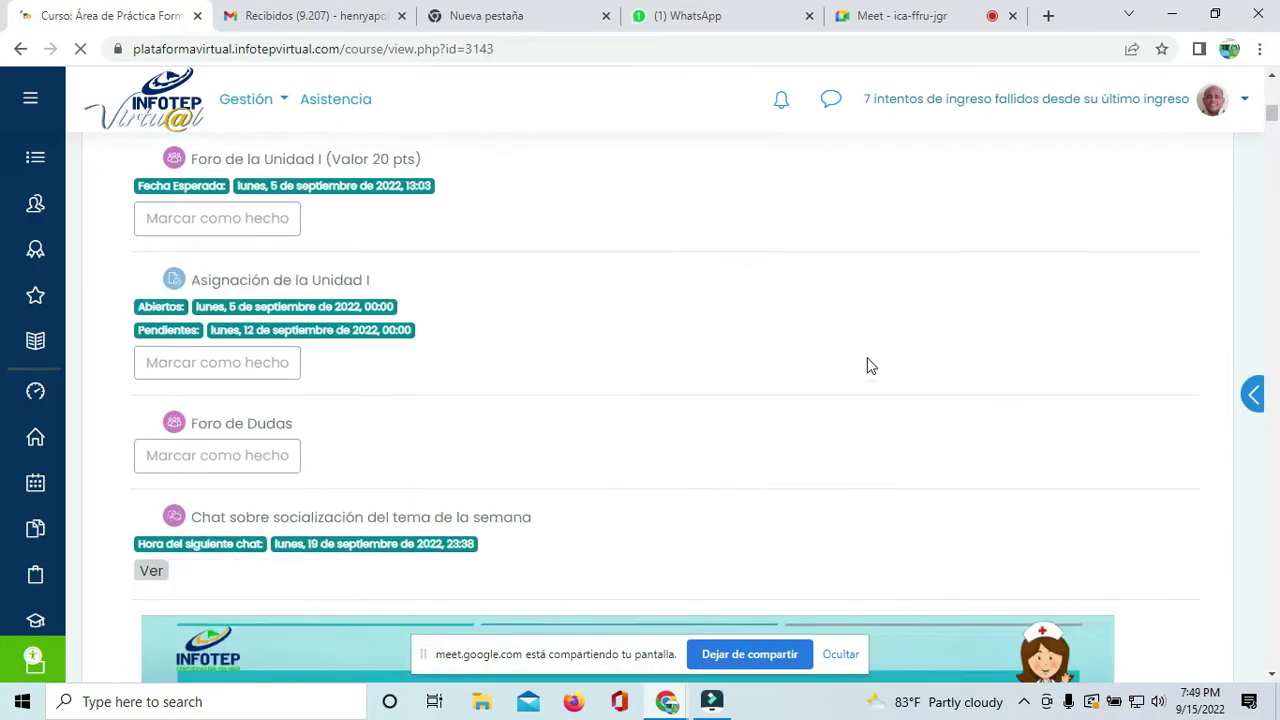
scroll(867, 365, "down", 12)
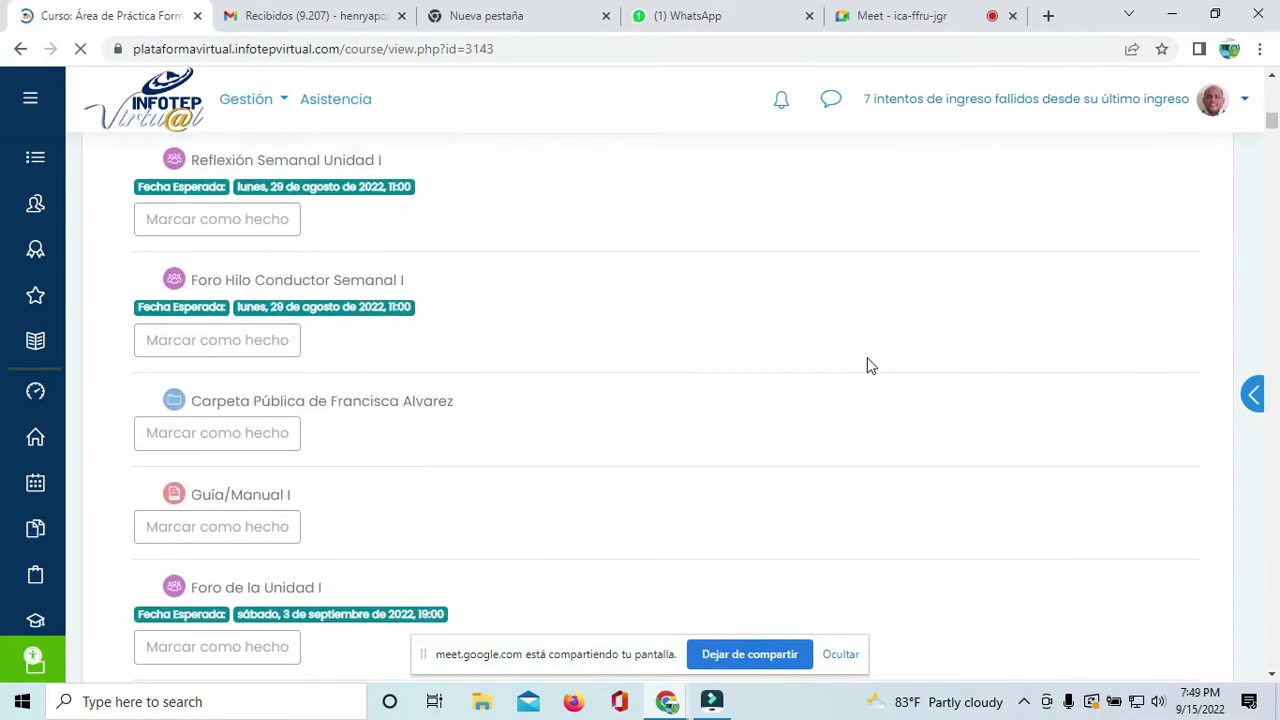
scroll(867, 365, "down", 4)
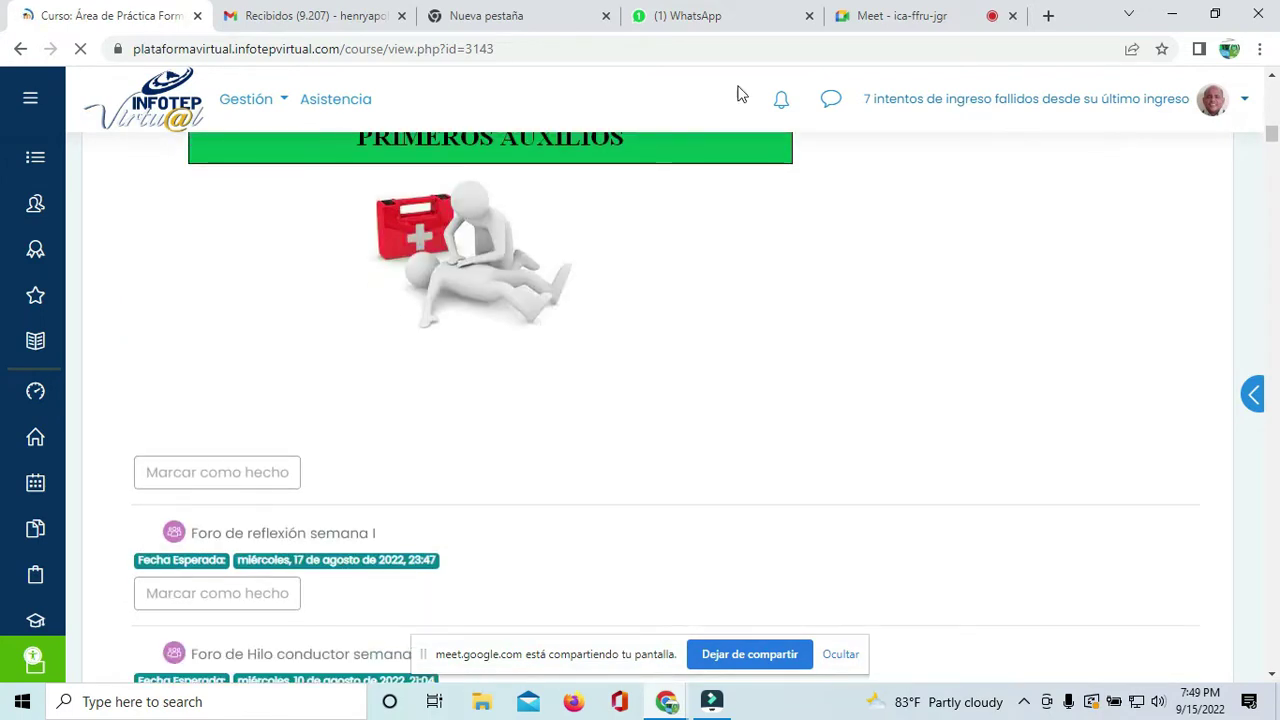
Step: Admit the pending join request in the Meet call, then return to the course page
left_click(891, 28)
left_click(838, 175)
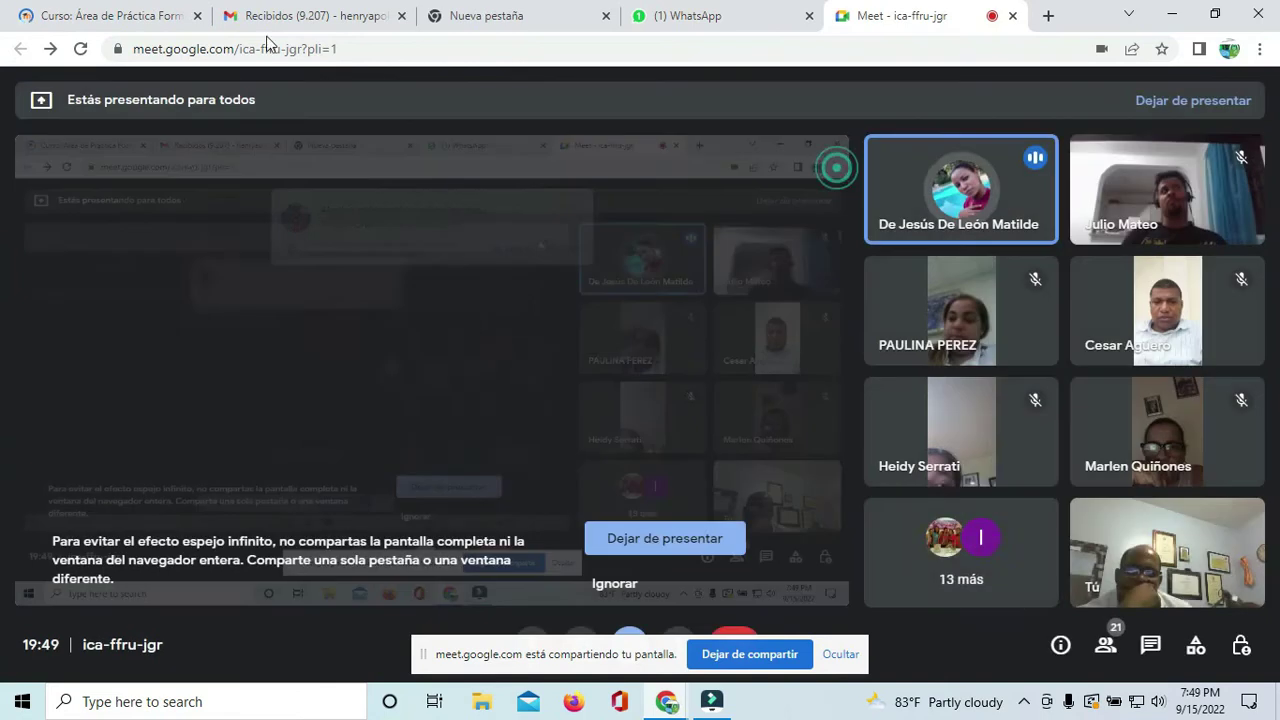
left_click(110, 16)
Step: Scroll down through each tutor's Unit 1 forums, content folders and guides
scroll(564, 416, "down", 4)
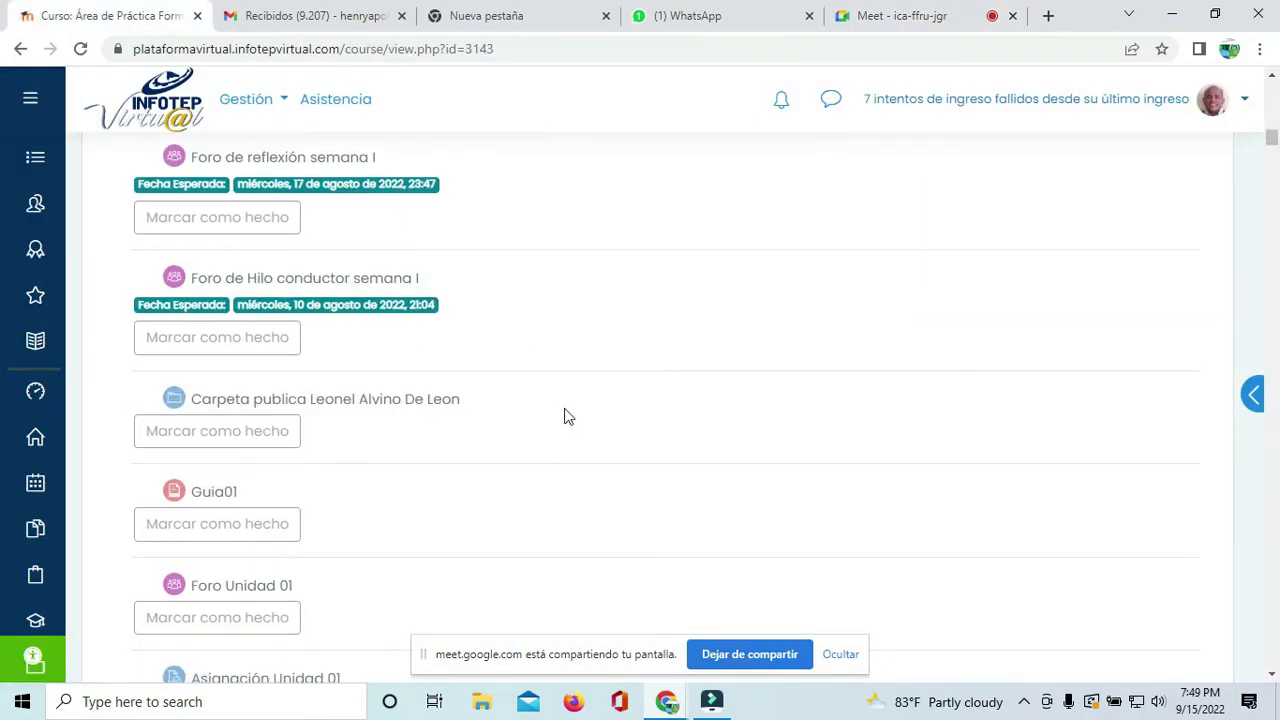
scroll(564, 416, "down", 5)
scroll(564, 416, "down", 6)
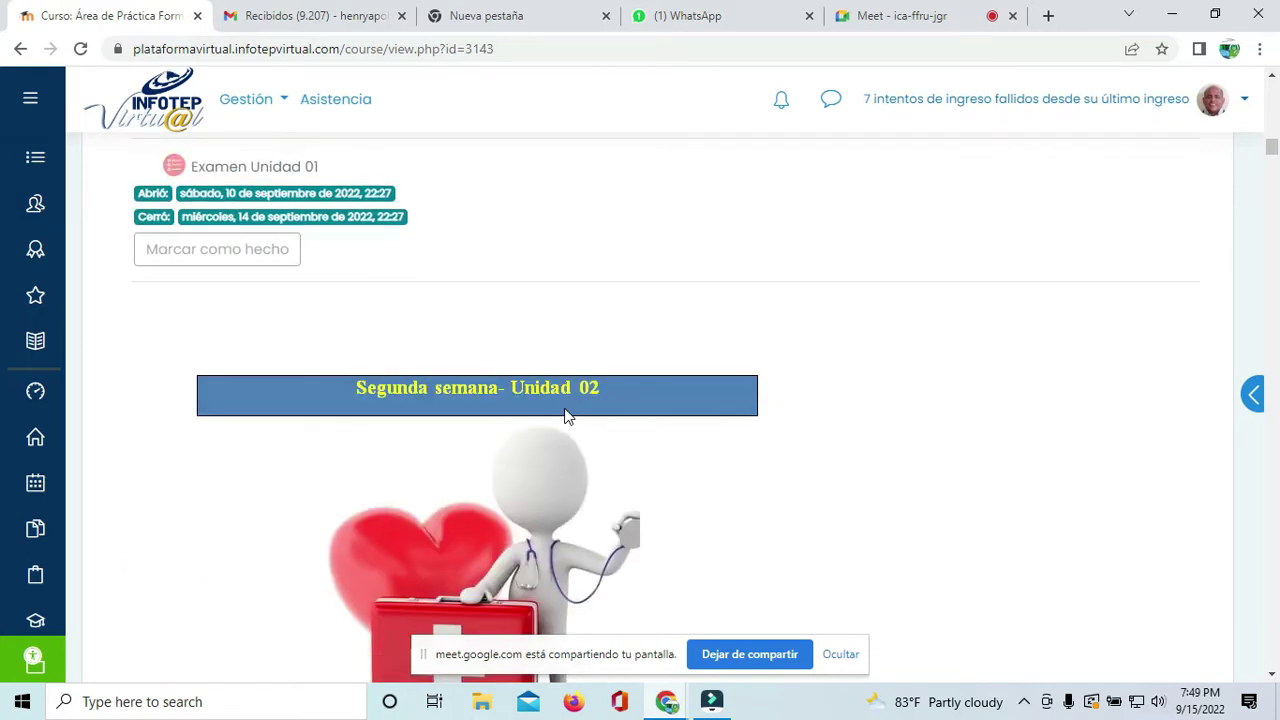
scroll(564, 416, "down", 10)
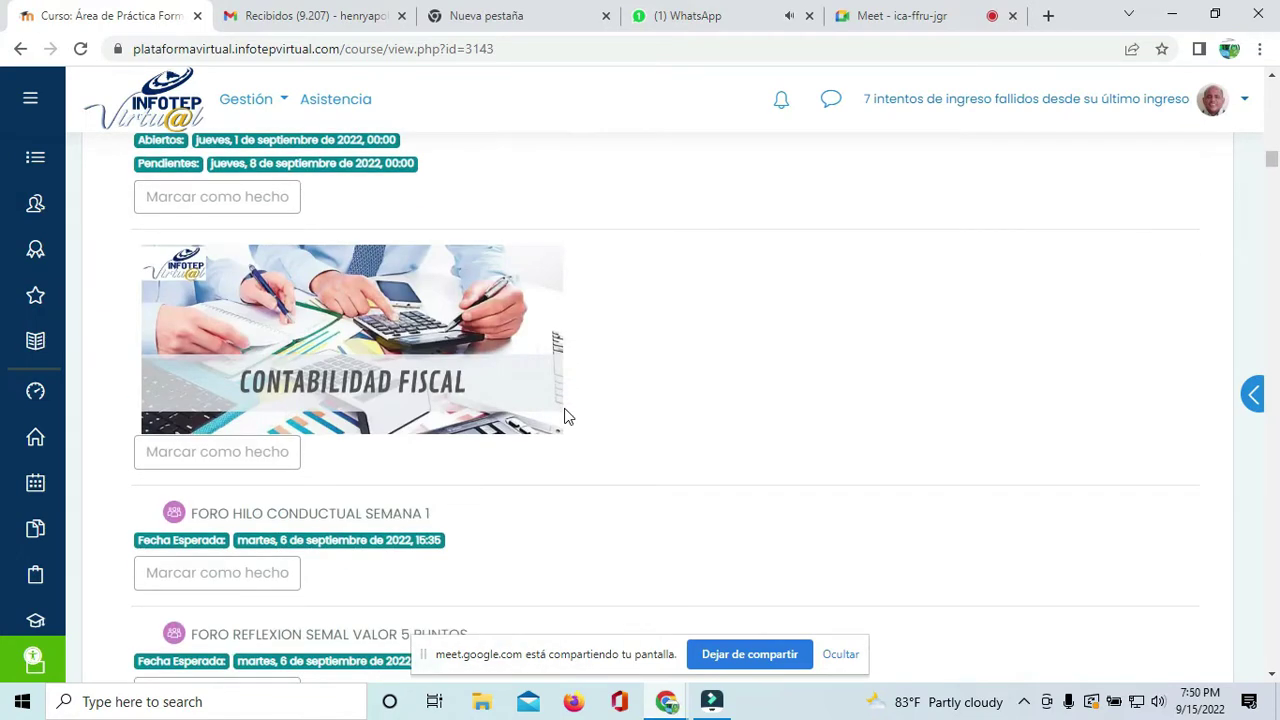
scroll(930, 437, "down", 15)
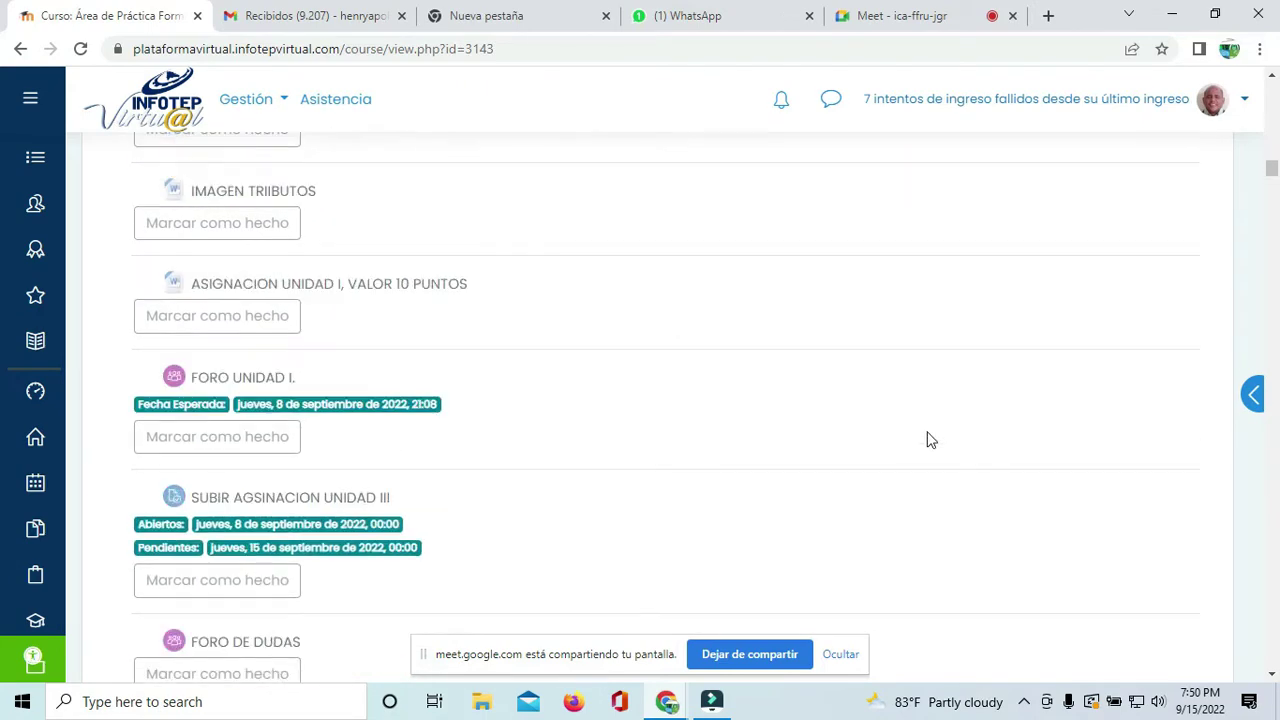
scroll(930, 440, "down", 10)
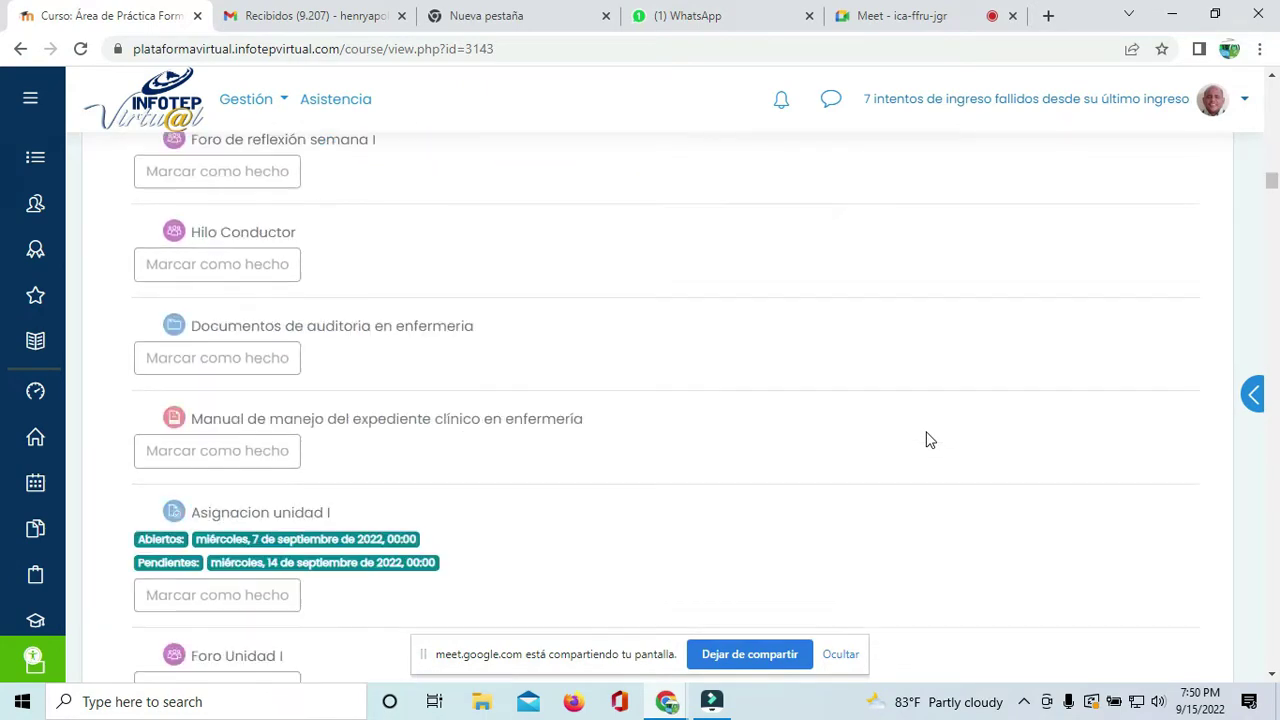
scroll(922, 440, "down", 15)
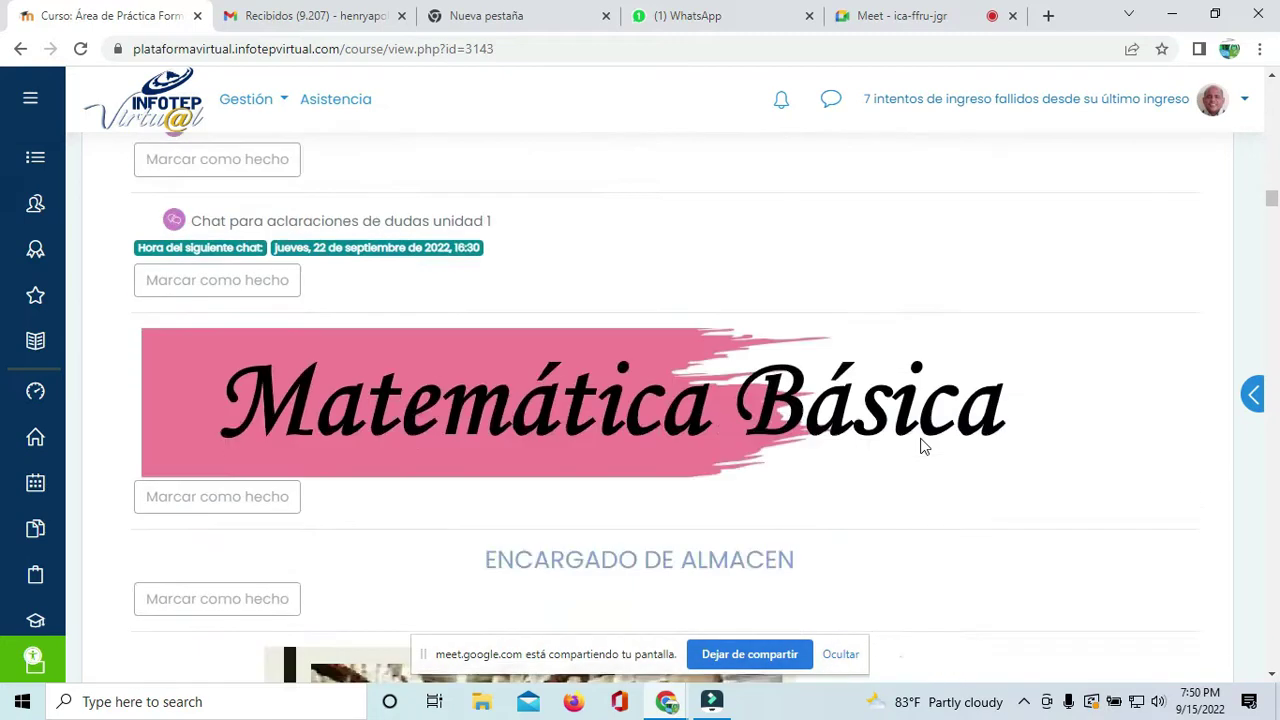
scroll(922, 447, "down", 15)
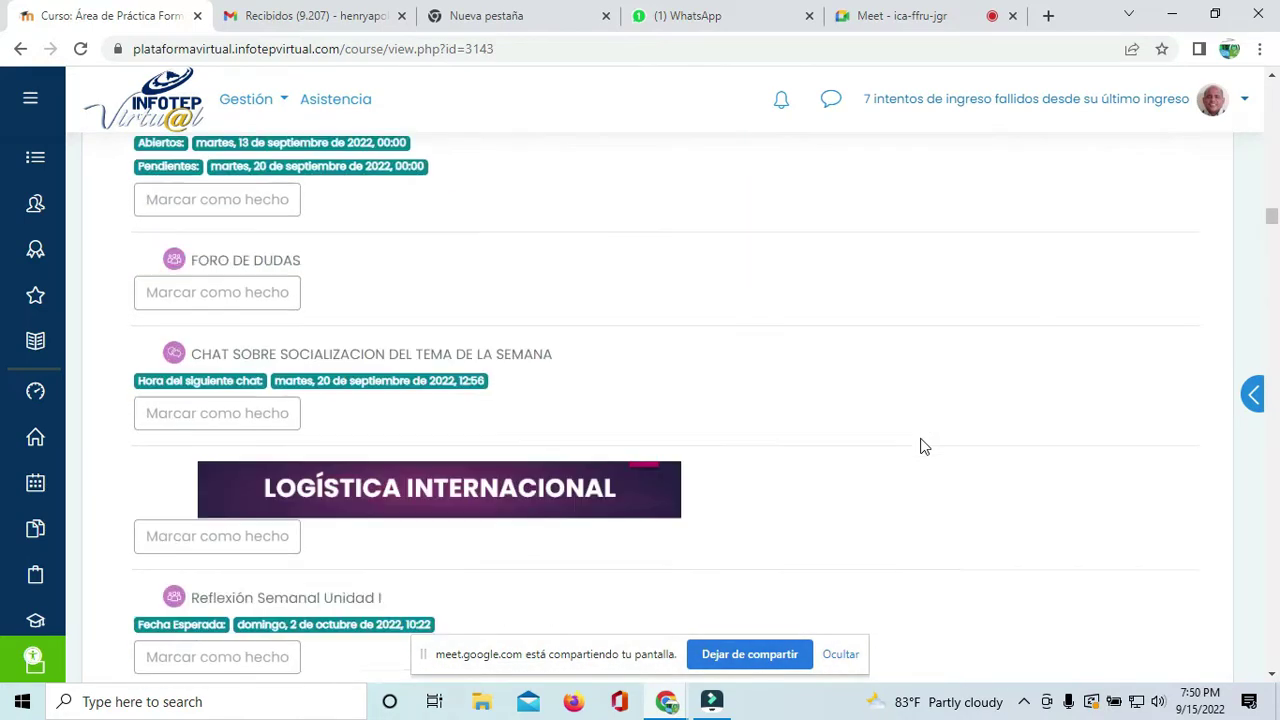
scroll(922, 447, "down", 6)
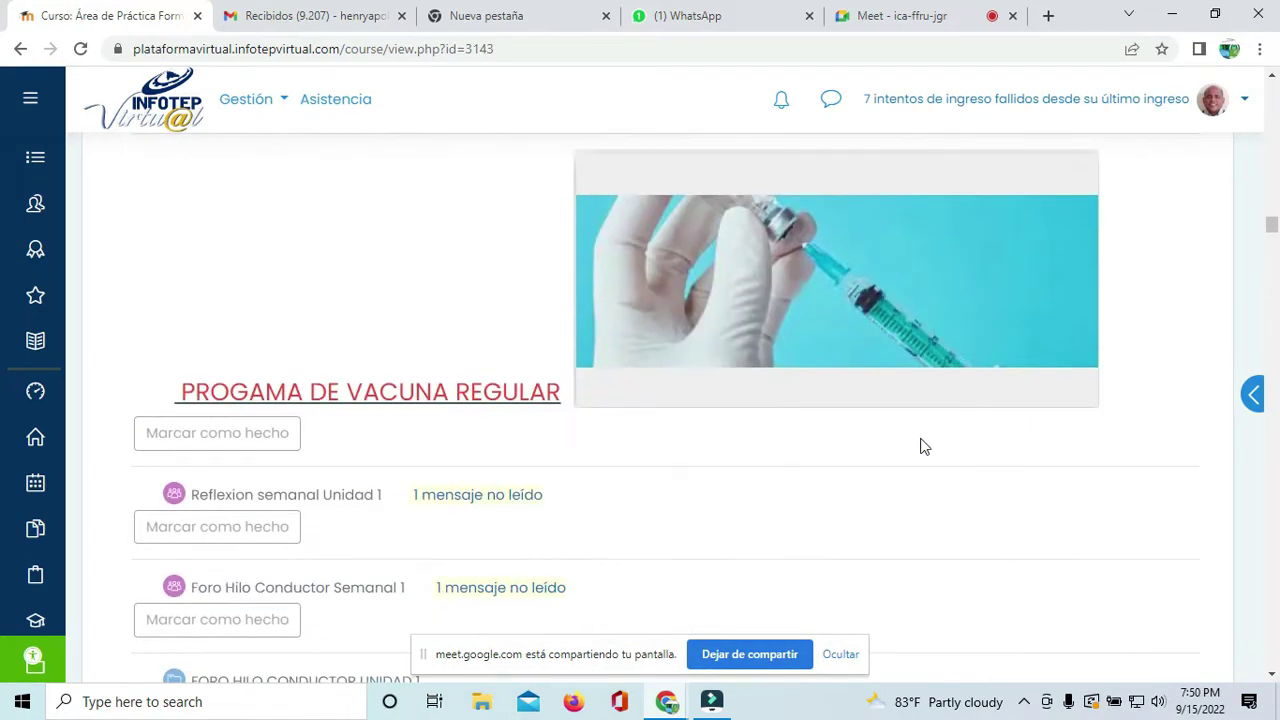
scroll(912, 389, "down", 15)
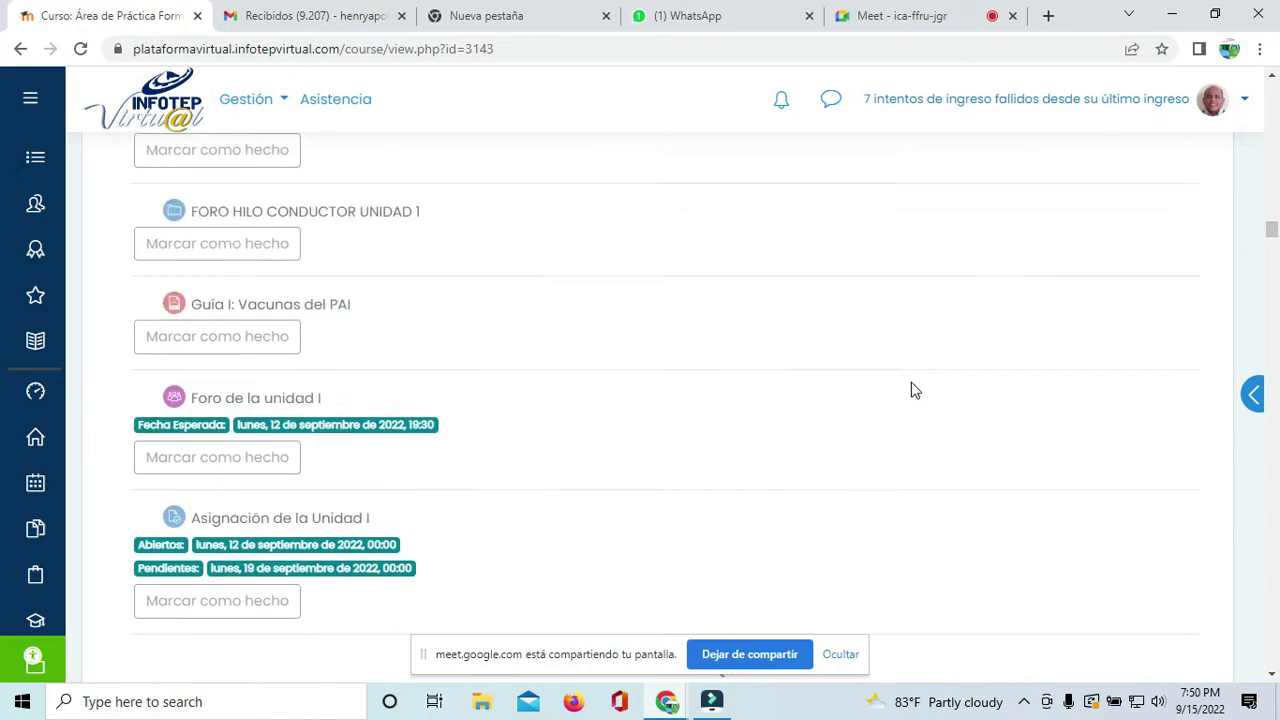
scroll(912, 390, "down", 7)
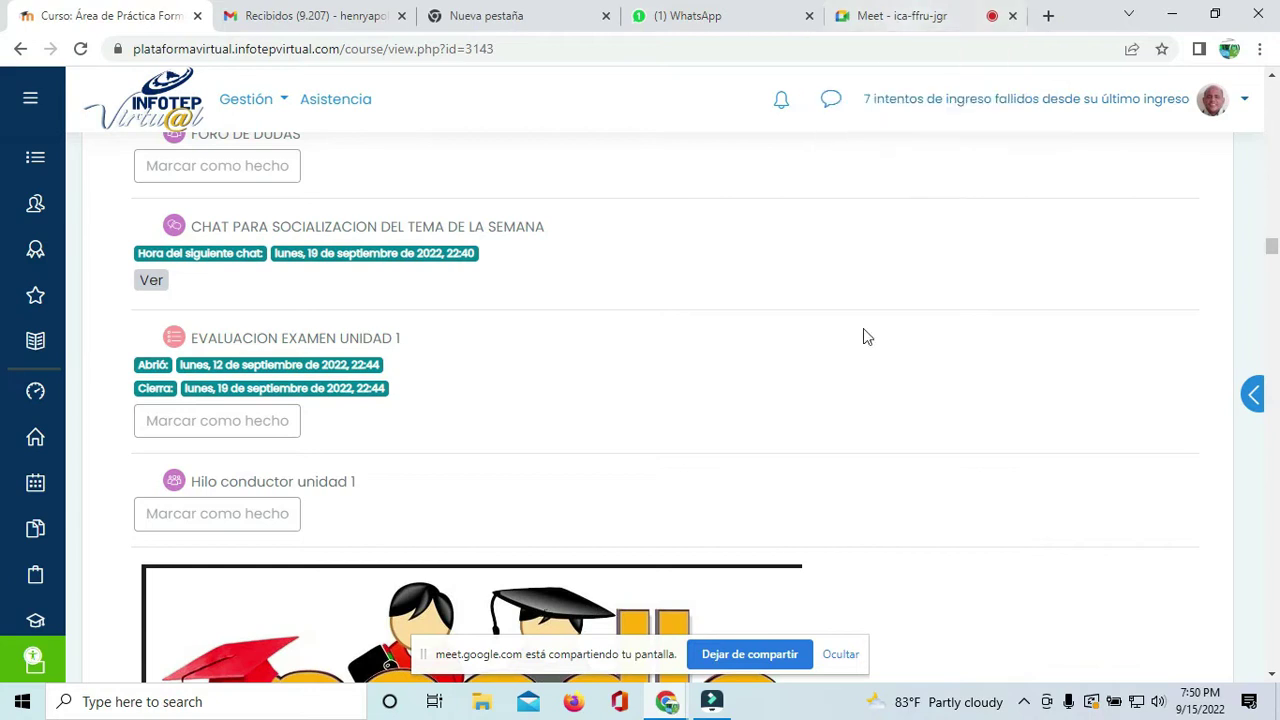
scroll(797, 377, "down", 5)
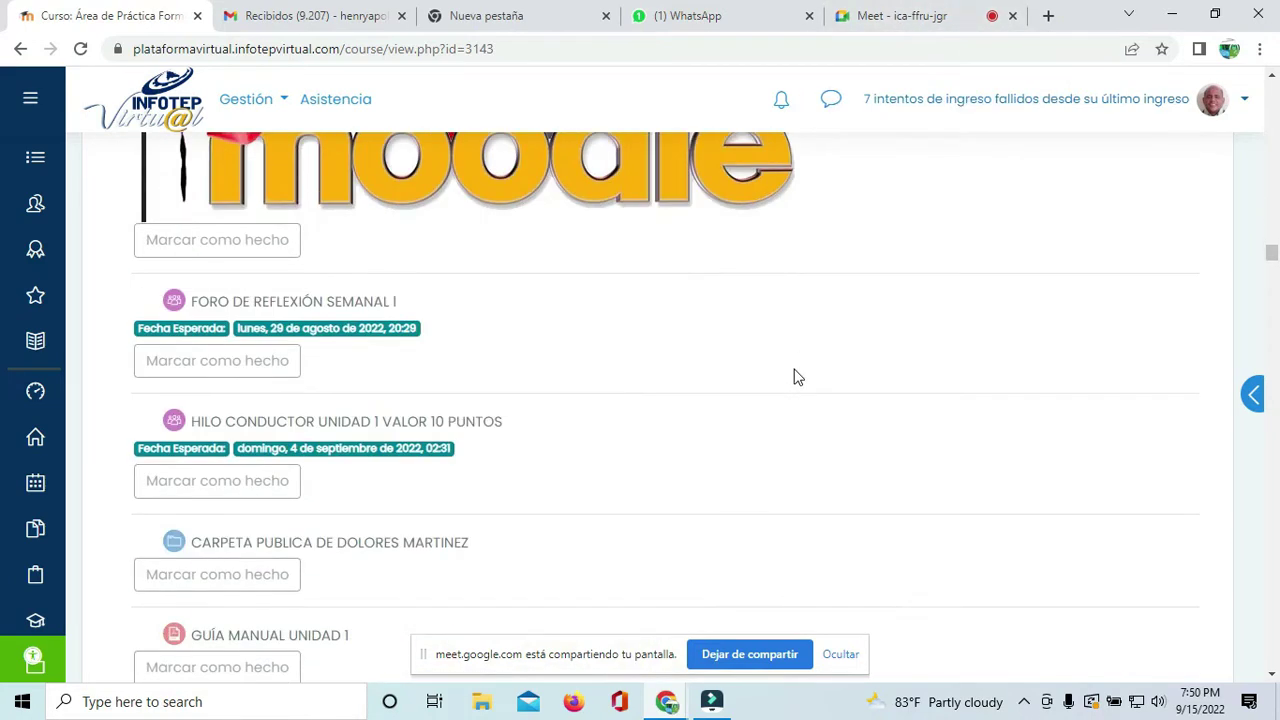
scroll(797, 377, "down", 10)
scroll(797, 377, "down", 10)
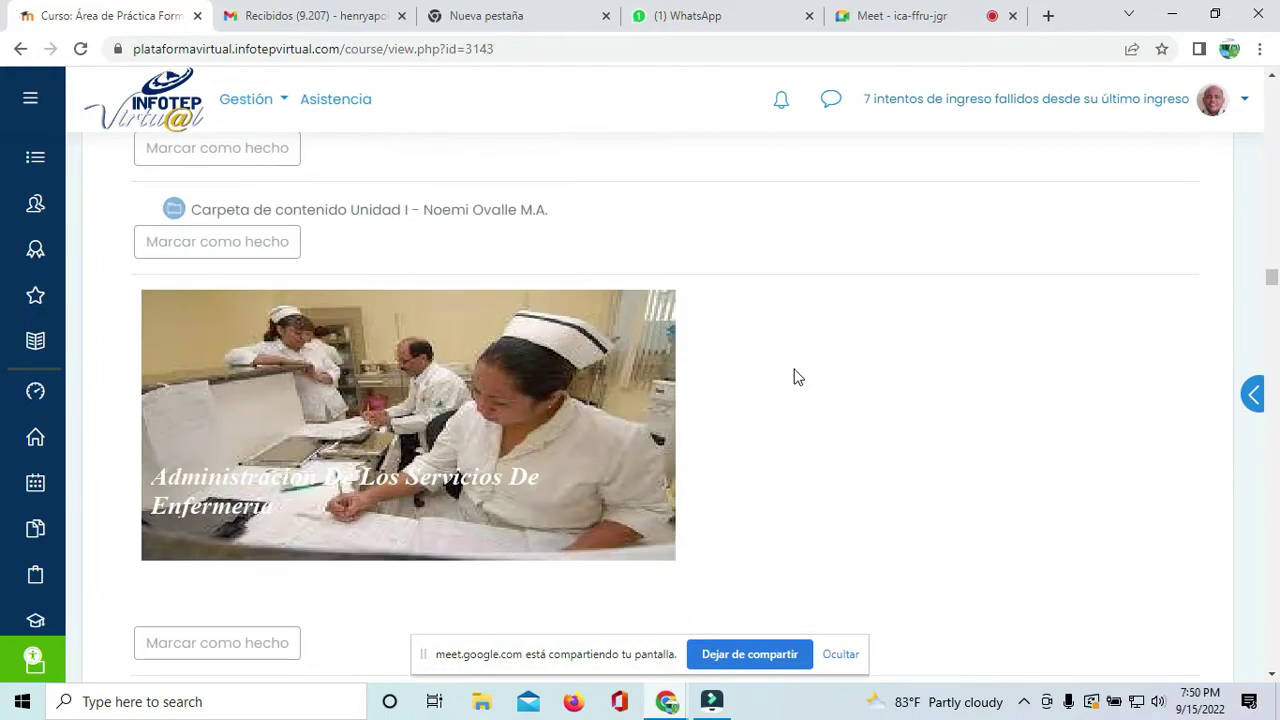
scroll(797, 377, "down", 2)
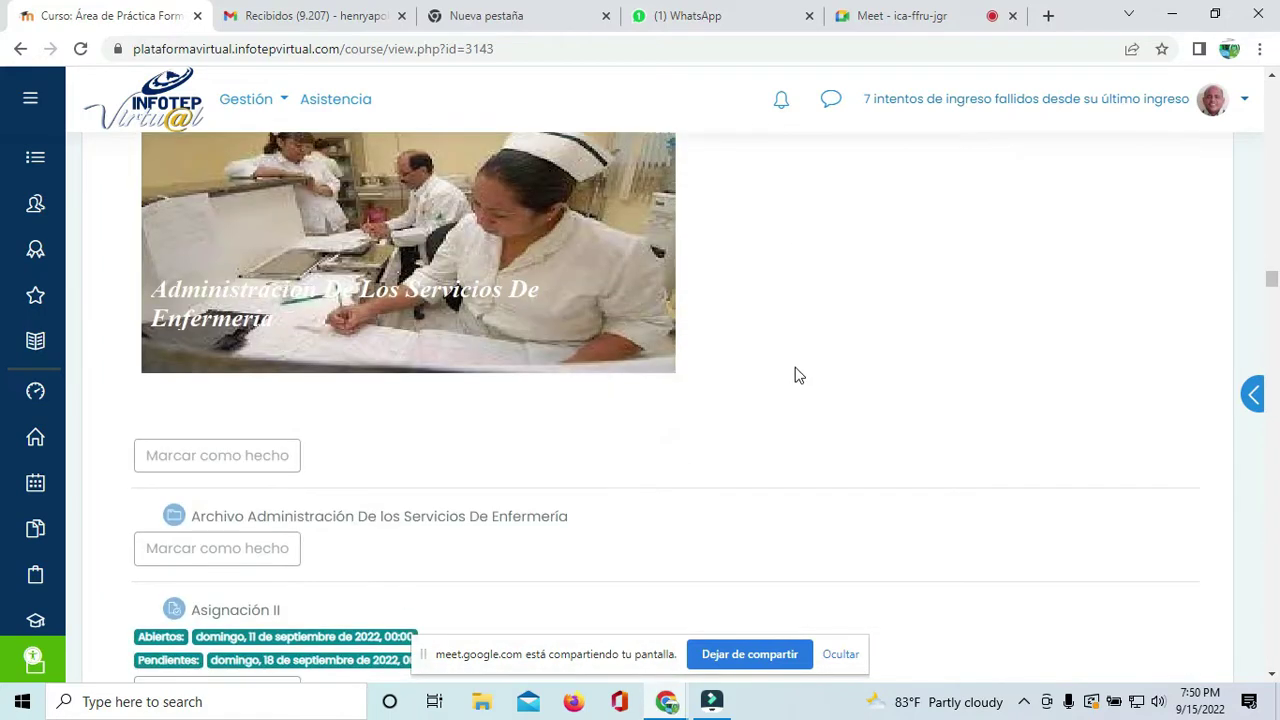
scroll(797, 375, "down", 6)
scroll(797, 375, "down", 3)
scroll(797, 378, "down", 12)
scroll(797, 378, "down", 12)
scroll(797, 378, "down", 12)
scroll(797, 378, "down", 12)
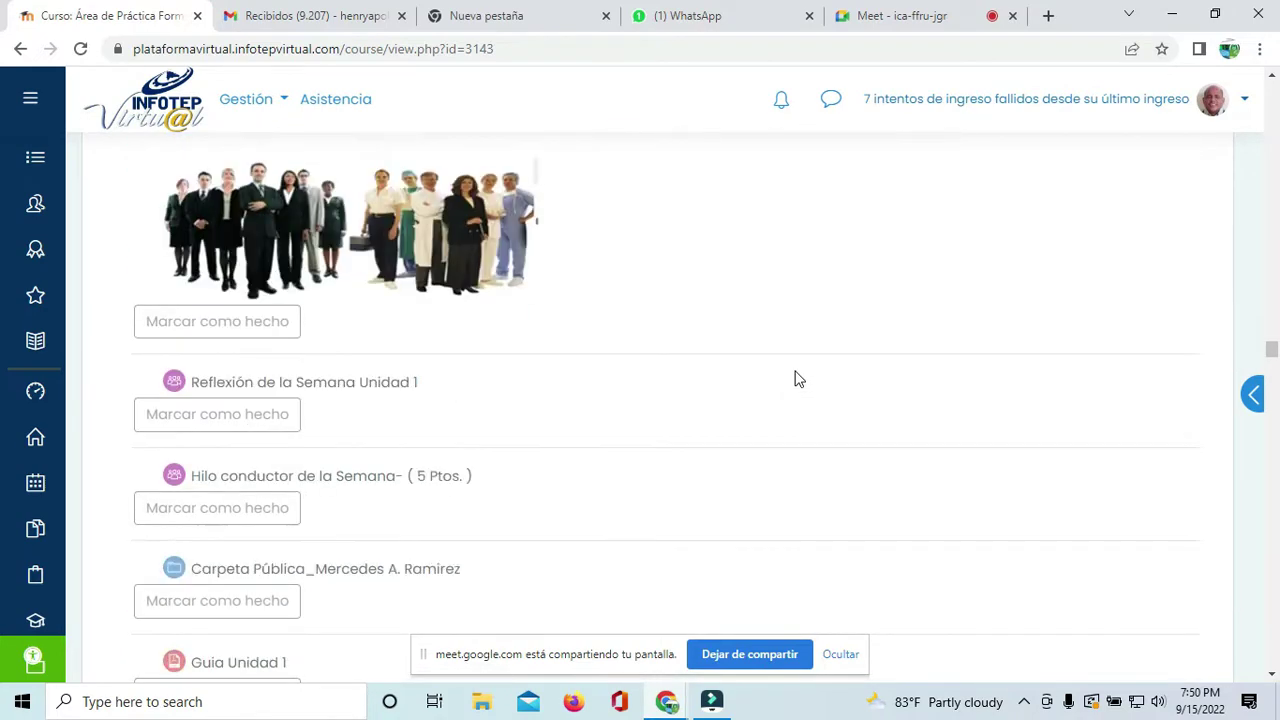
scroll(797, 378, "down", 10)
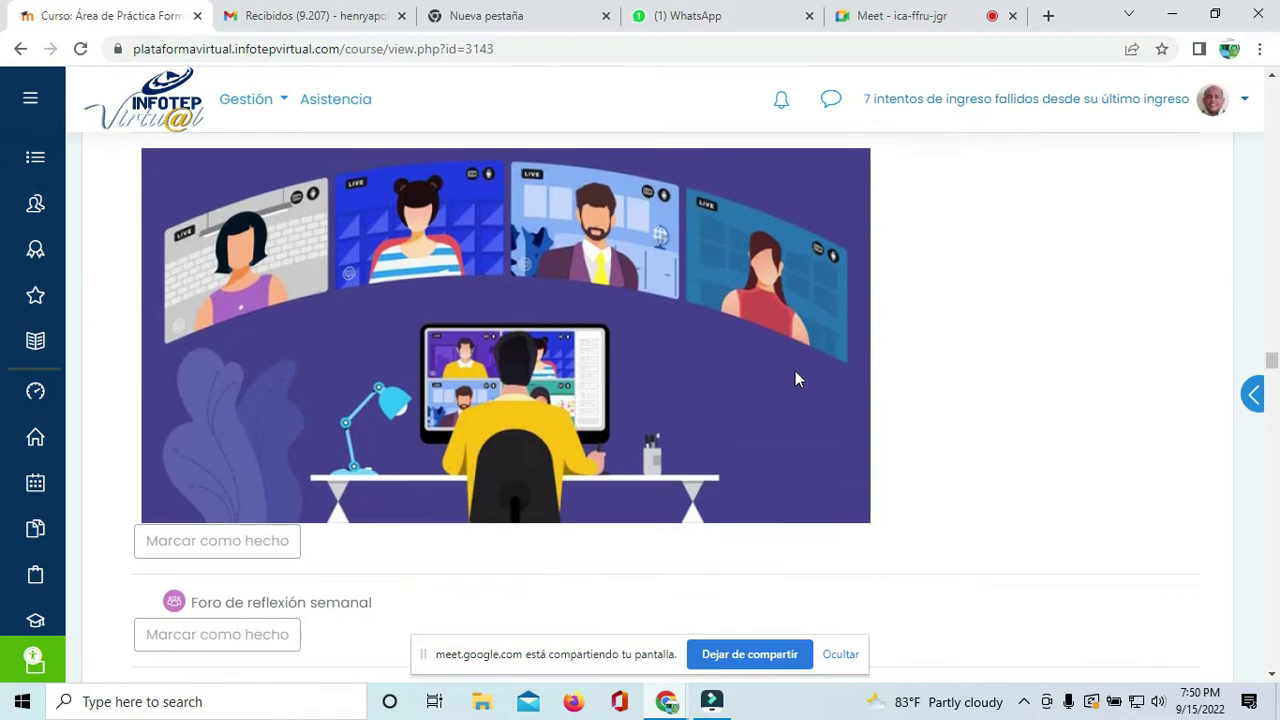
scroll(796, 378, "down", 9)
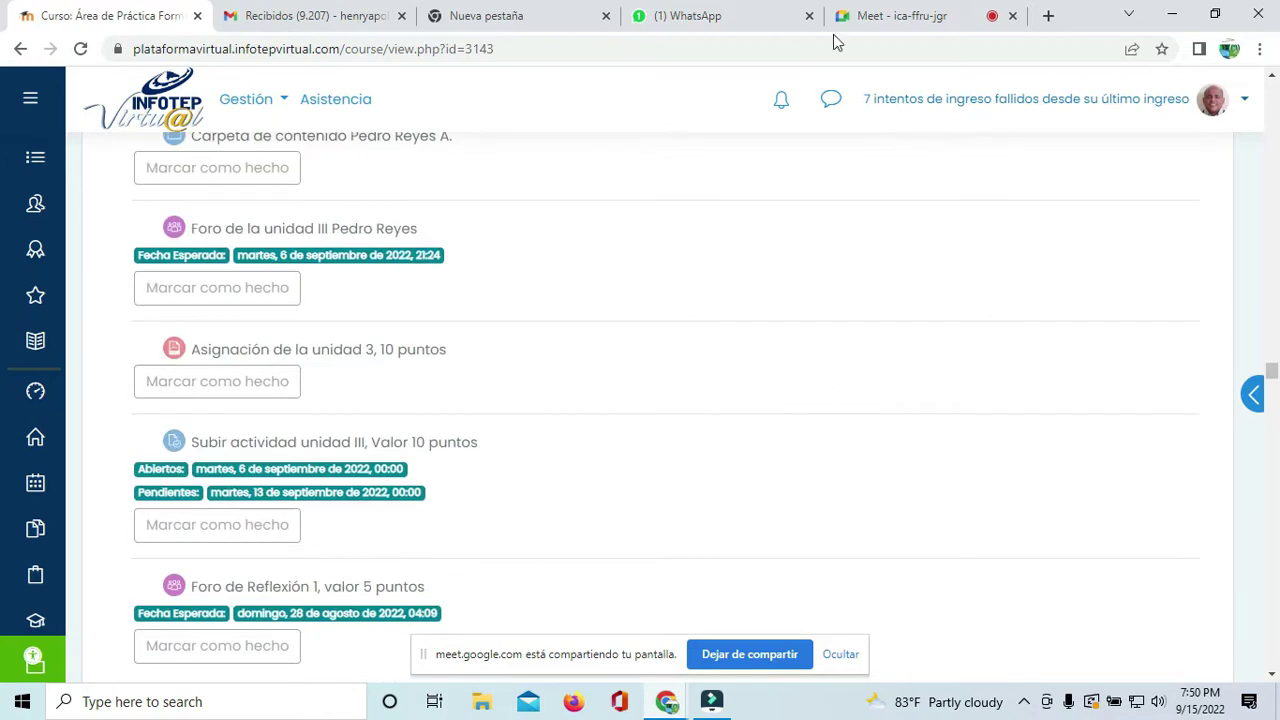
Step: Check the Meet call, then come back and scroll down the APFTAV 22-64 course page
left_click(884, 17)
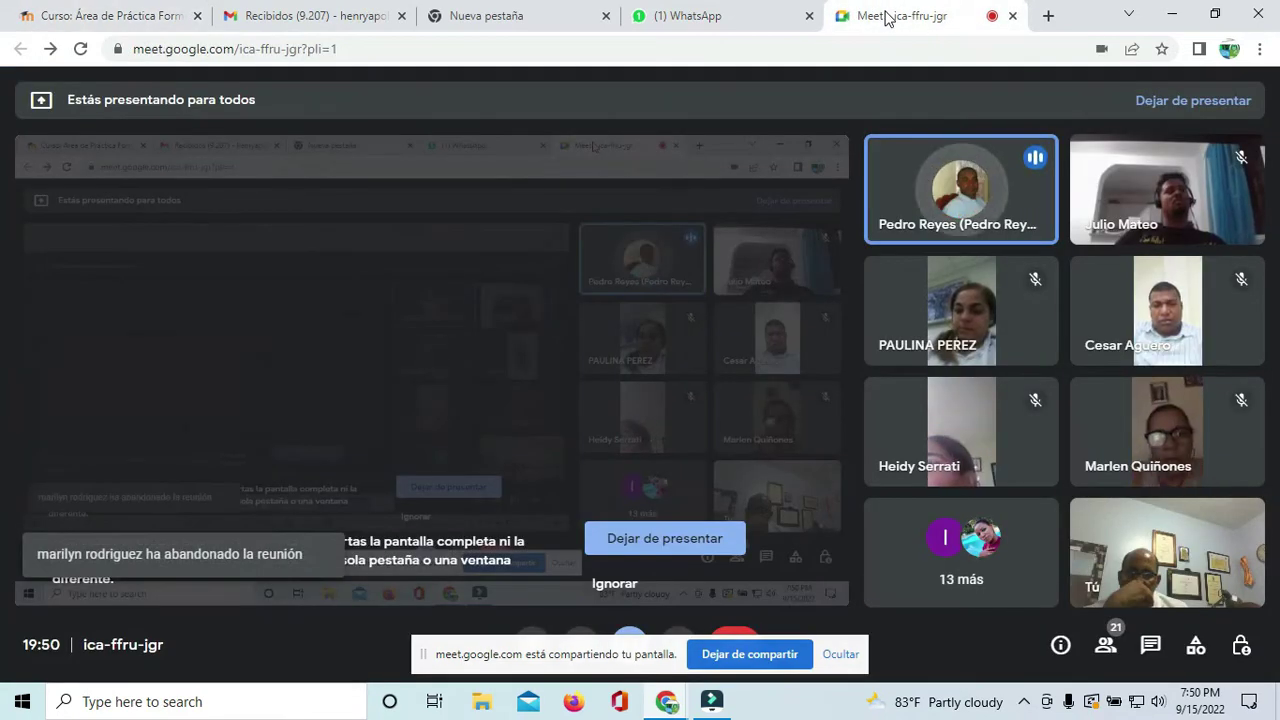
left_click(124, 28)
scroll(560, 369, "down", 7)
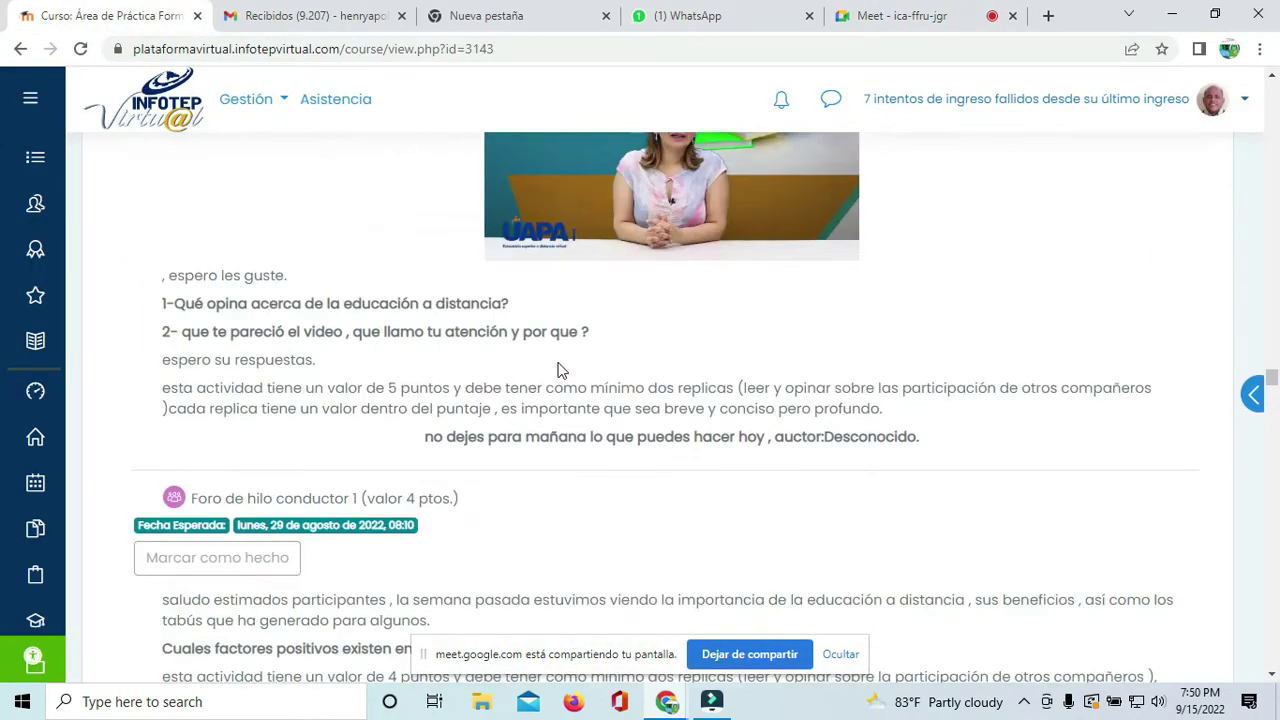
scroll(560, 369, "down", 9)
scroll(560, 369, "down", 12)
scroll(560, 370, "down", 10)
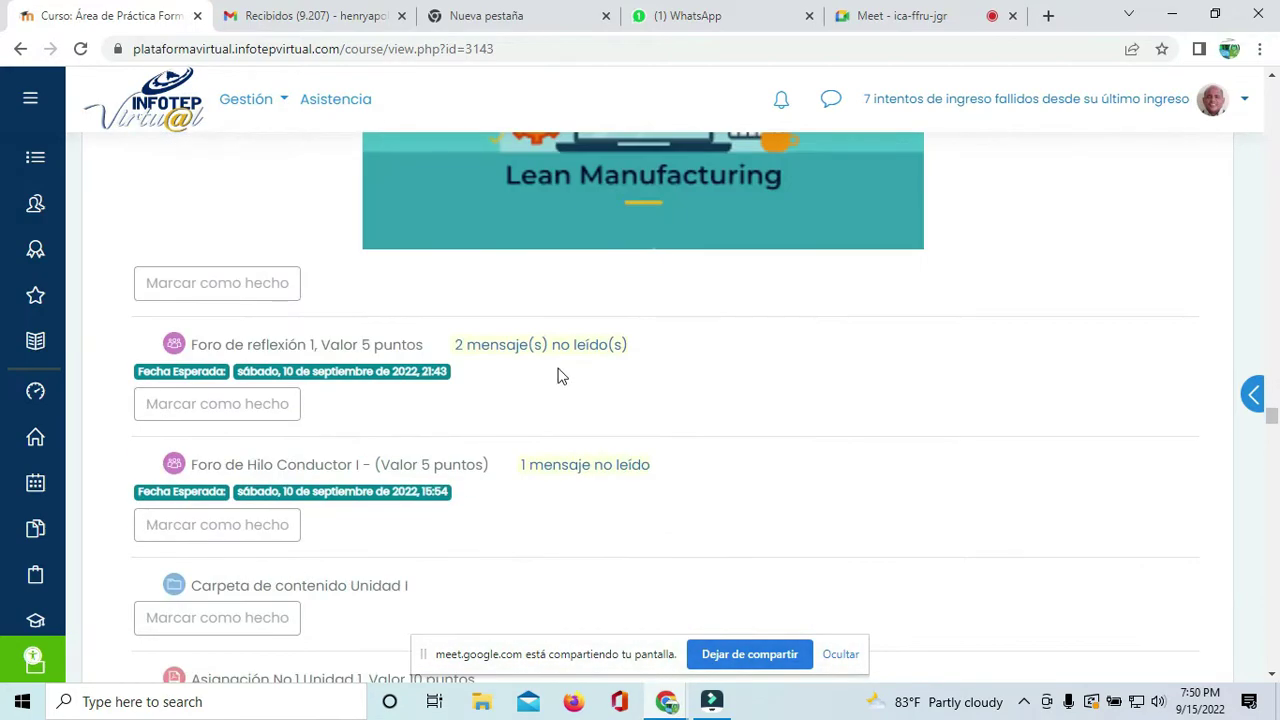
scroll(560, 375, "down", 12)
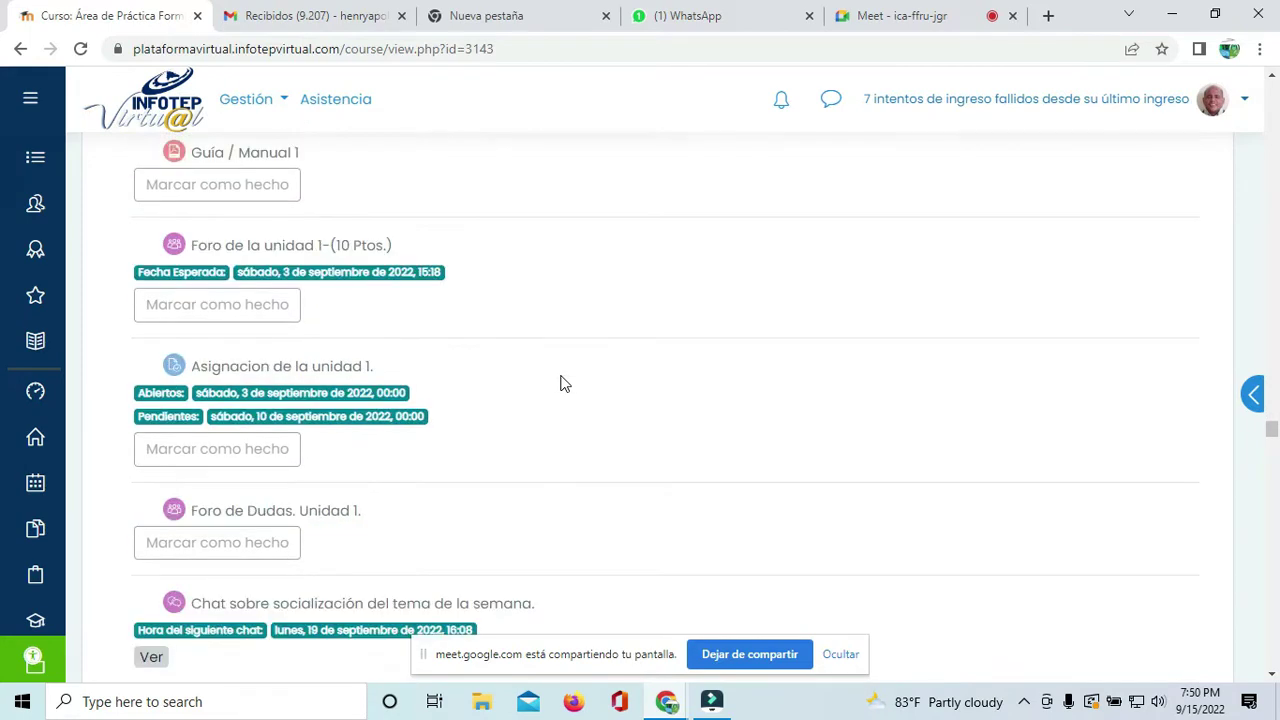
scroll(560, 384, "down", 3)
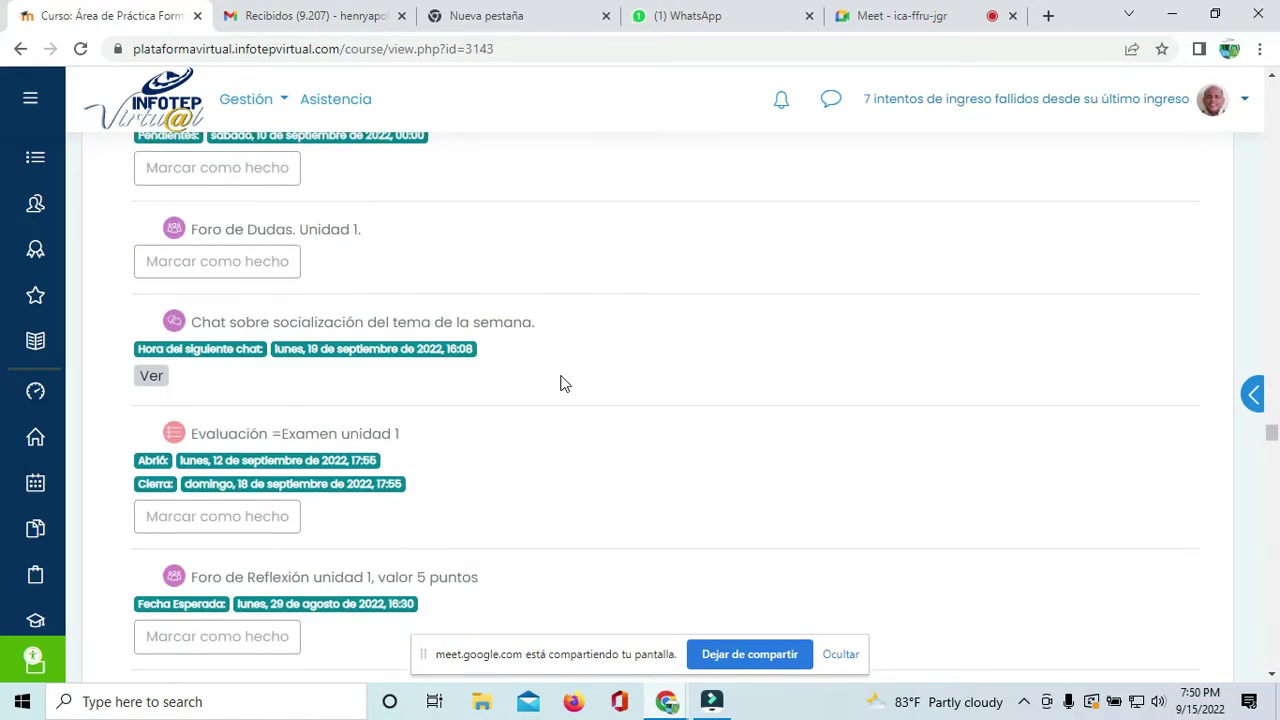
scroll(560, 384, "up", 9)
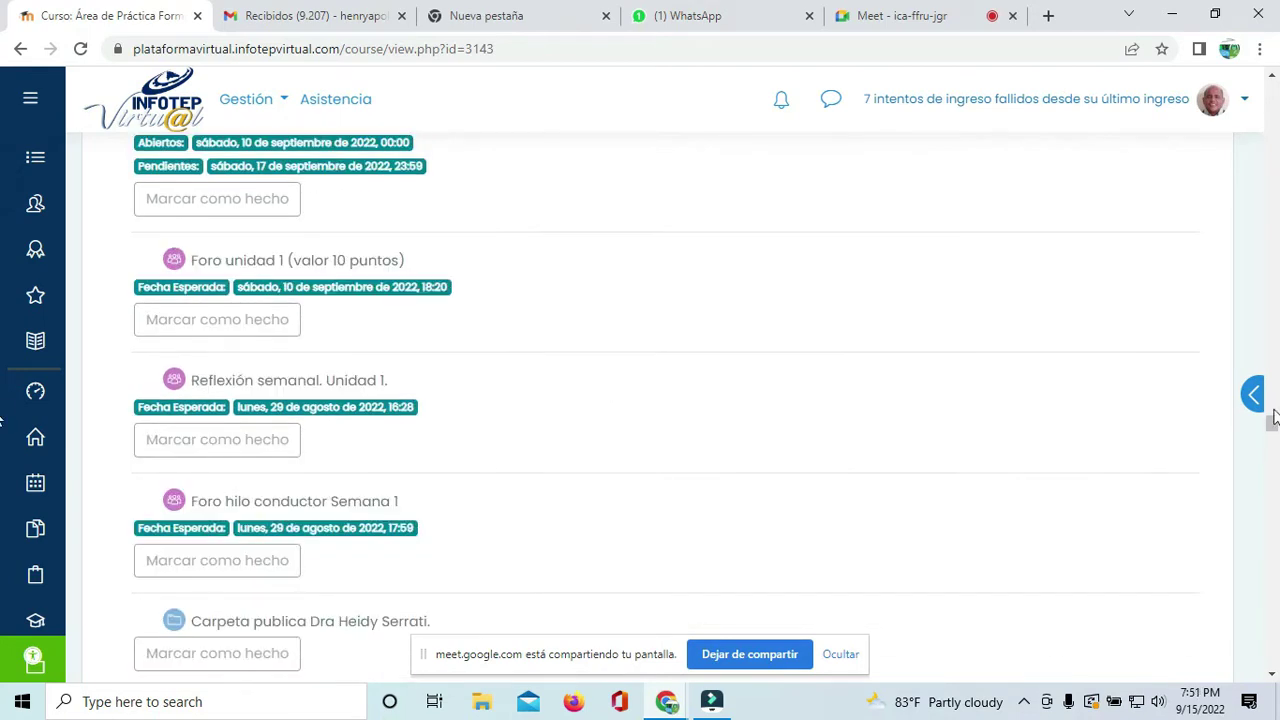
Step: Jump back to the top of the course and turn on editing with 'Activar edición'
left_click_drag(1273, 425, 1257, 114)
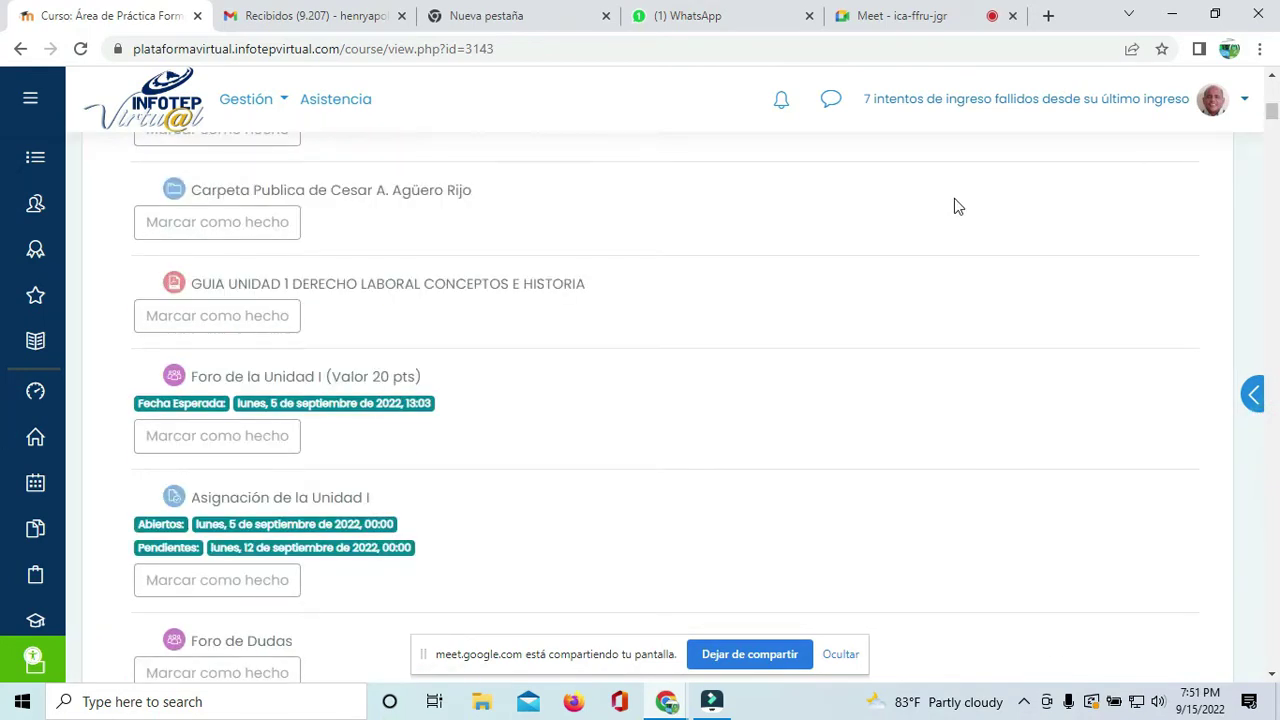
left_click(1268, 86)
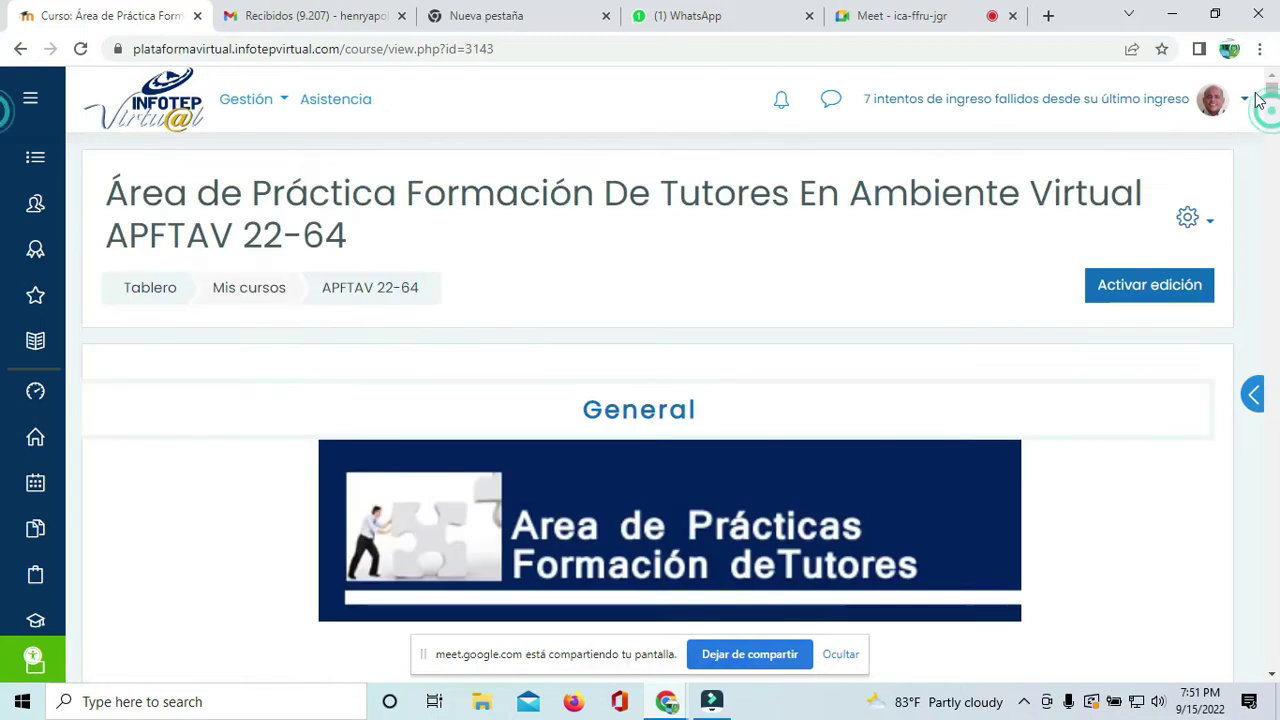
left_click(1125, 287)
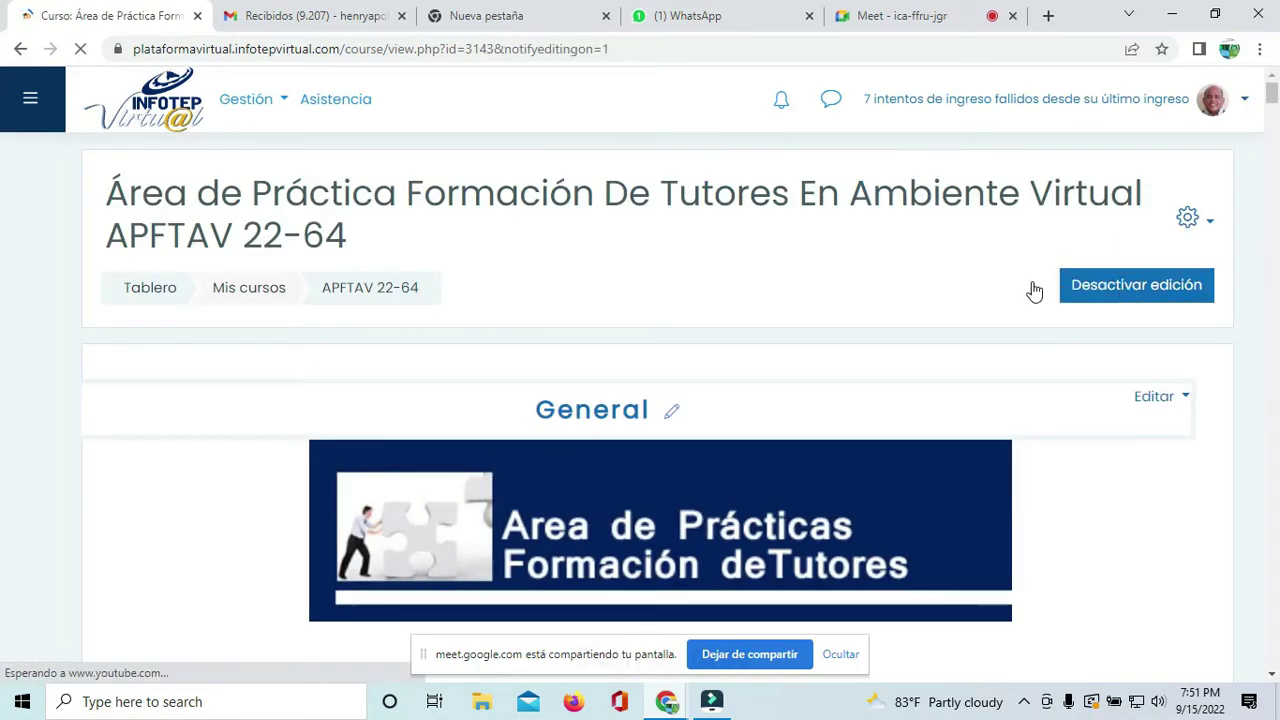
scroll(949, 291, "down", 15)
Step: Scroll through the course sections in edit mode, then switch back to the Google Meet call
scroll(935, 364, "down", 20)
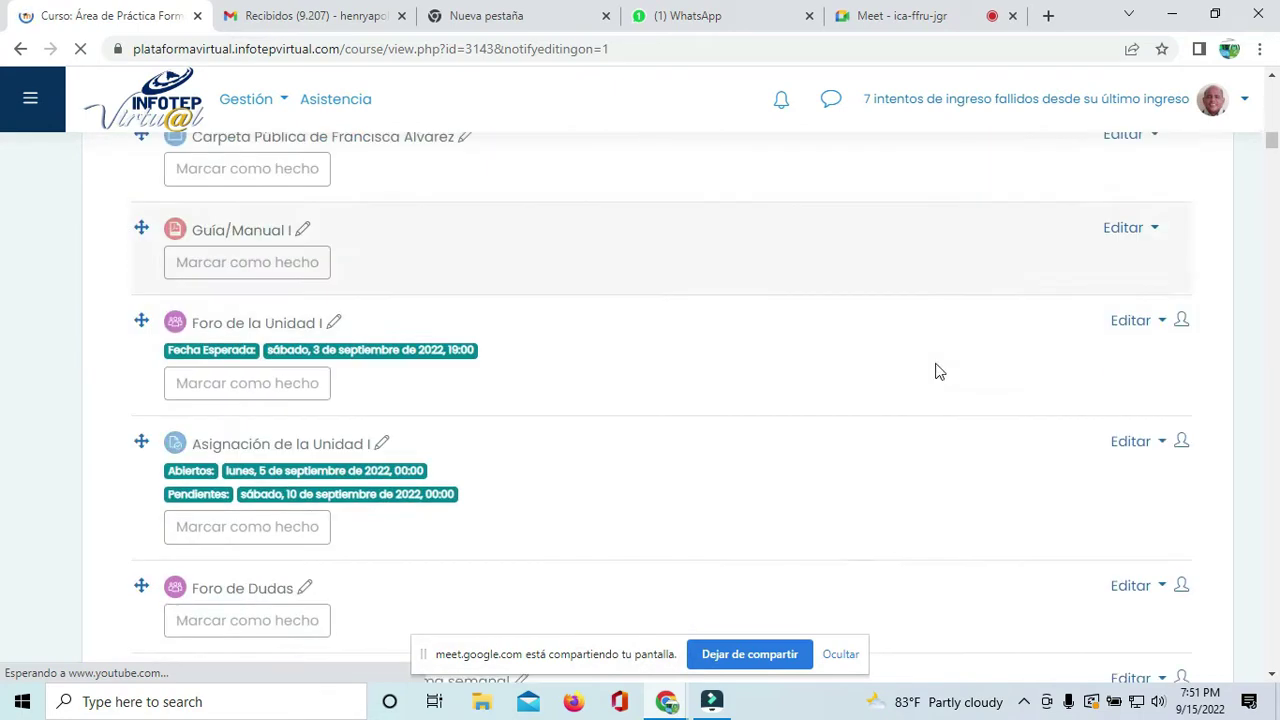
scroll(945, 395, "down", 20)
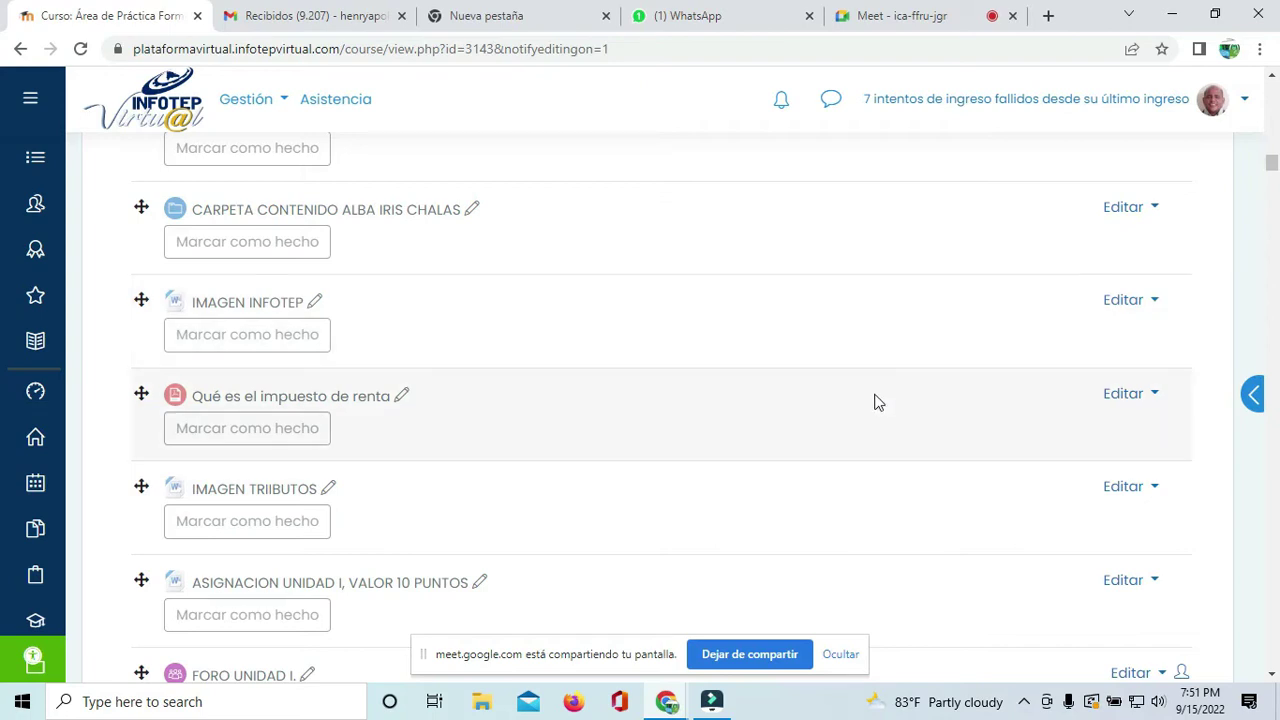
left_click(920, 16)
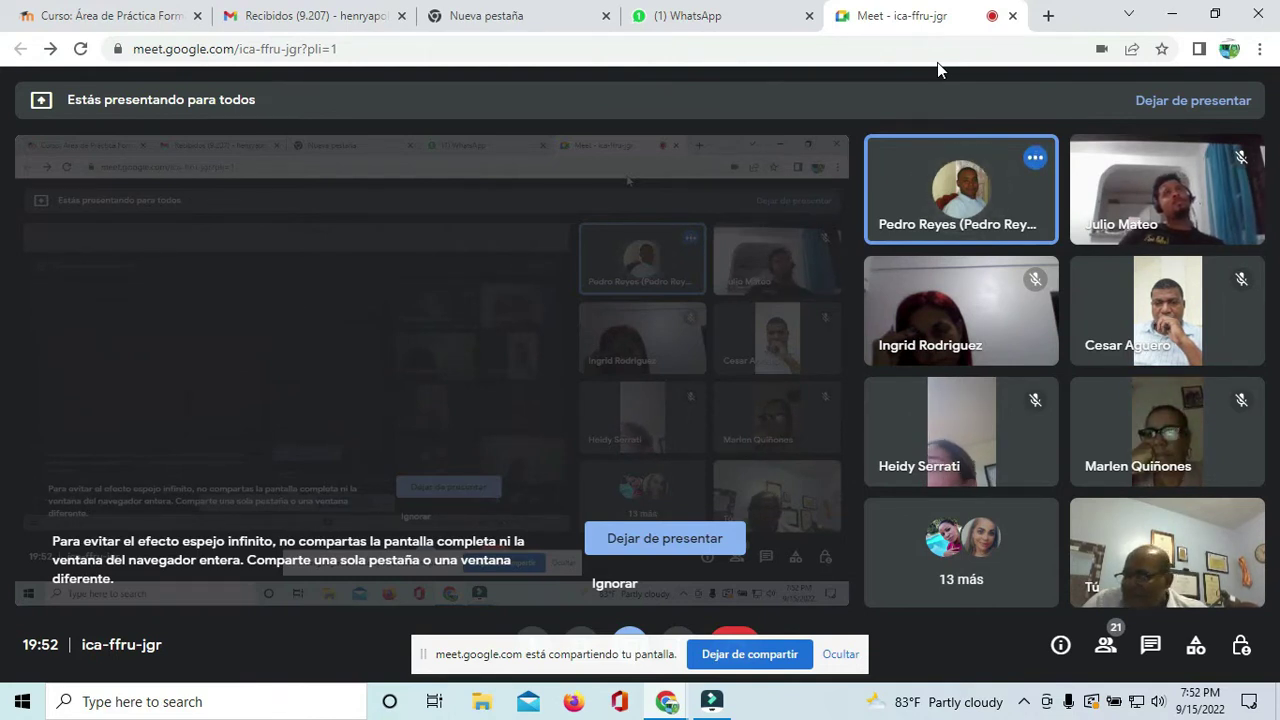
left_click(90, 16)
scroll(654, 362, "up", 10)
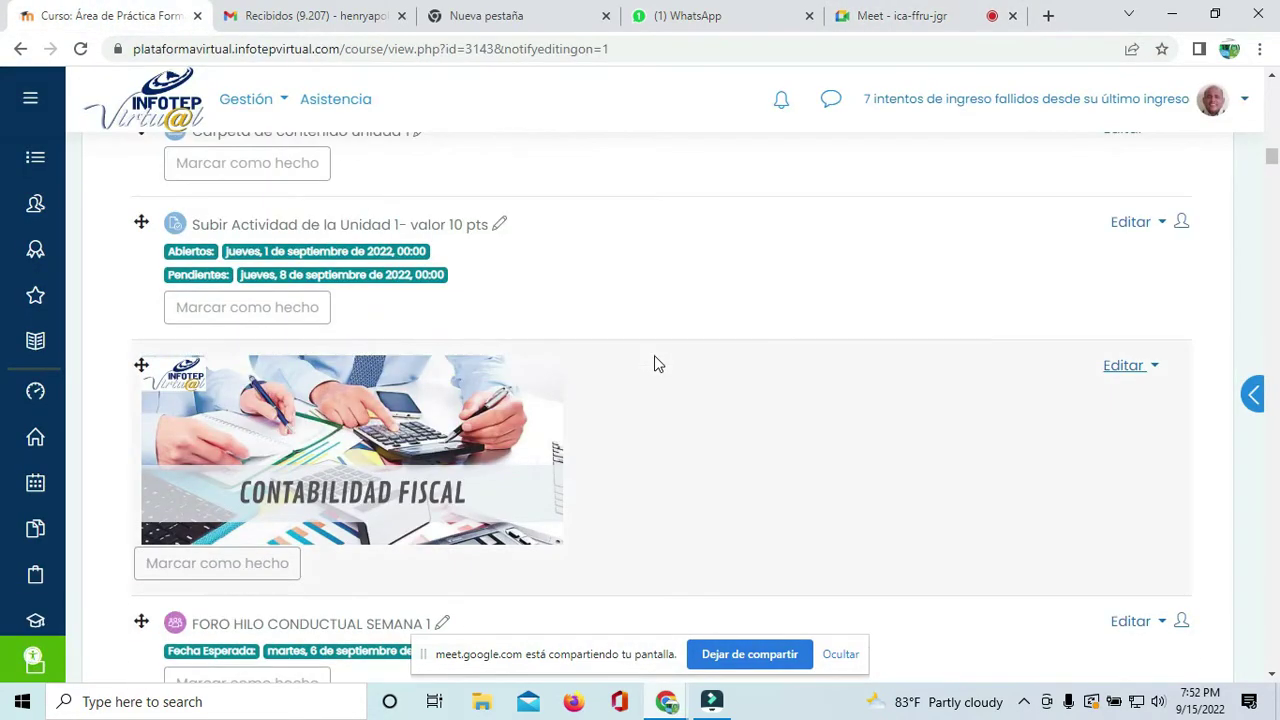
scroll(654, 364, "up", 5)
scroll(658, 364, "up", 20)
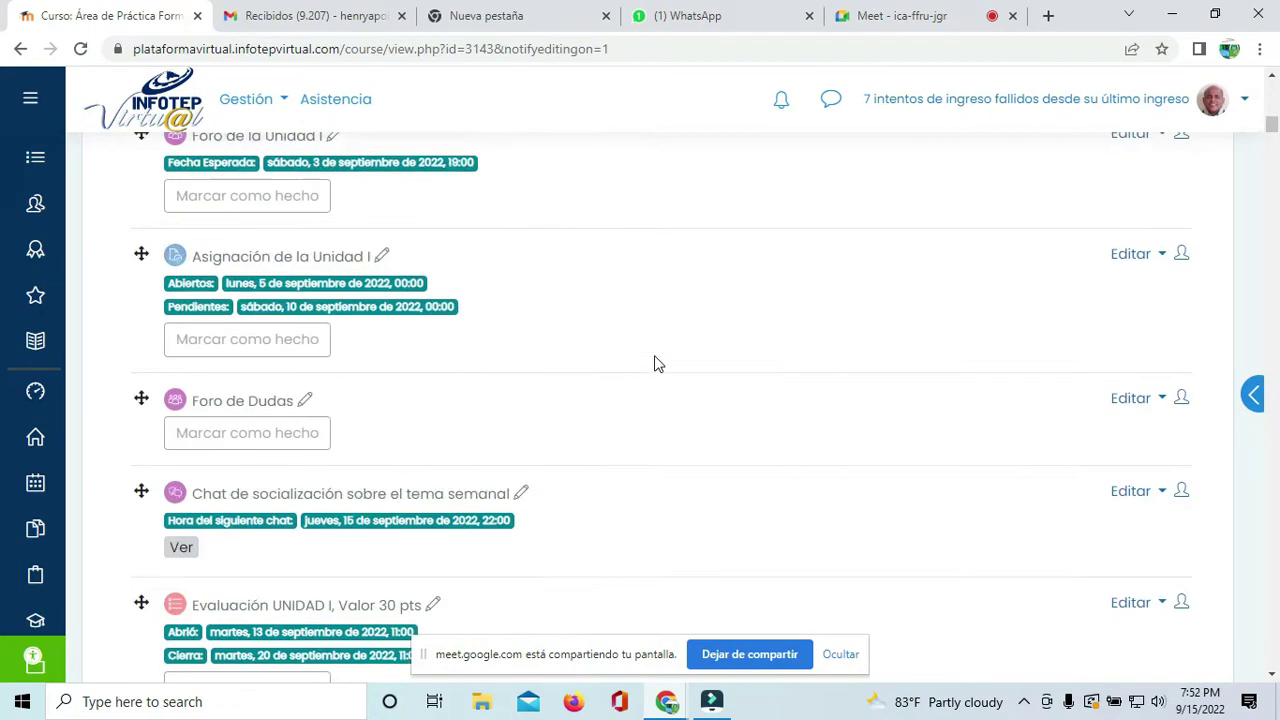
scroll(655, 363, "up", 5)
scroll(751, 343, "down", 8)
scroll(753, 343, "up", 2)
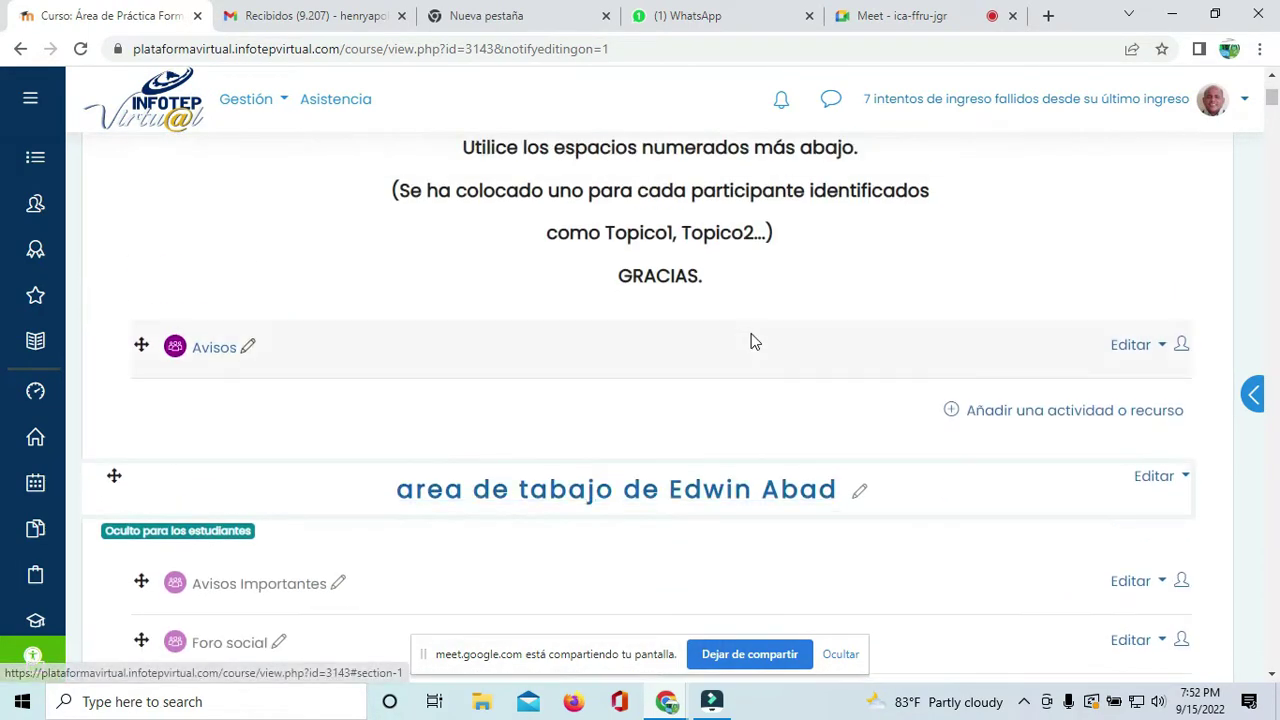
scroll(752, 342, "down", 2)
scroll(753, 342, "up", 6)
scroll(753, 342, "down", 15)
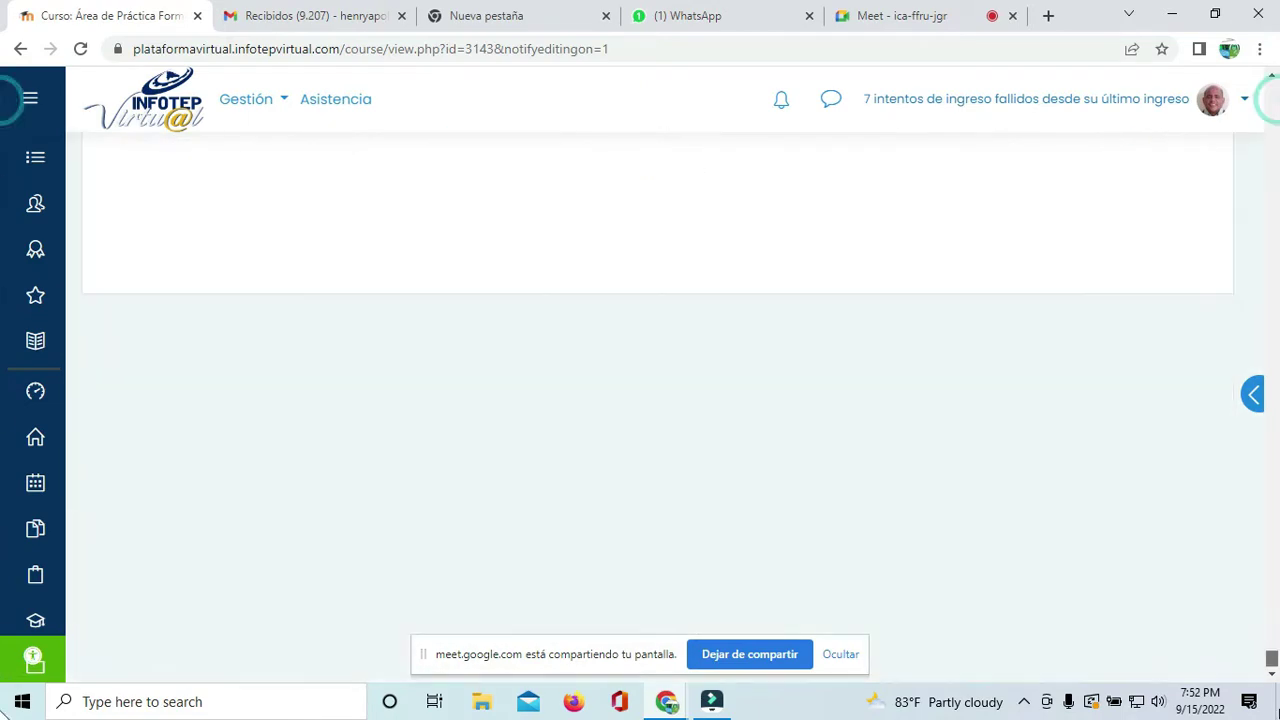
scroll(794, 548, "up", 4)
scroll(706, 518, "up", 4)
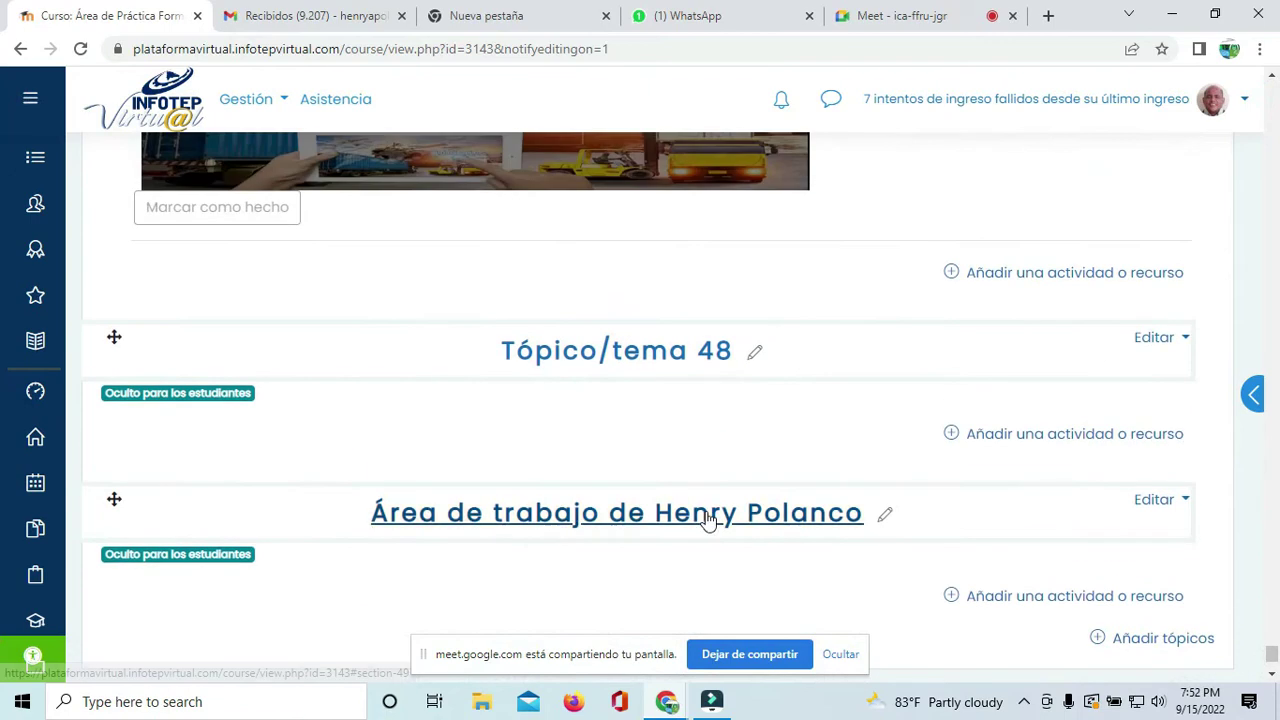
left_click(893, 16)
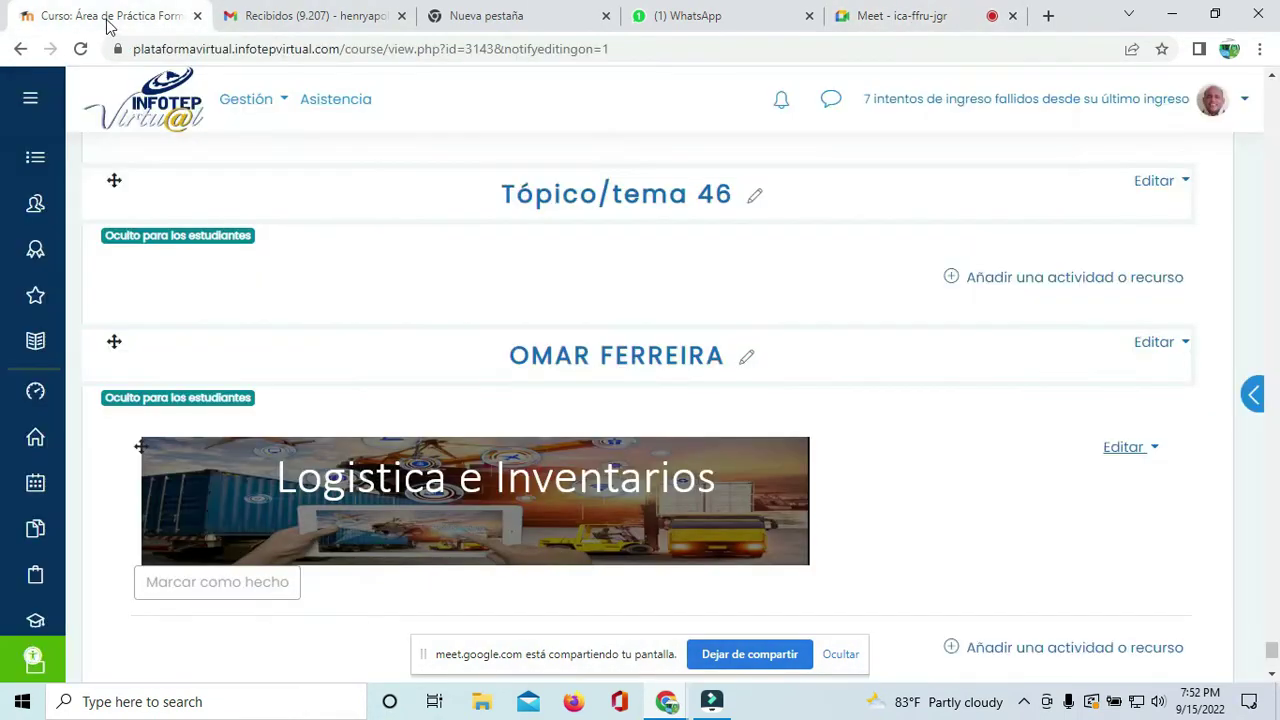
Step: Bring back the 'Curso: Área de Práctica' page and scroll to the Logistica e Inventarios section
left_click(110, 18)
scroll(954, 472, "down", 2)
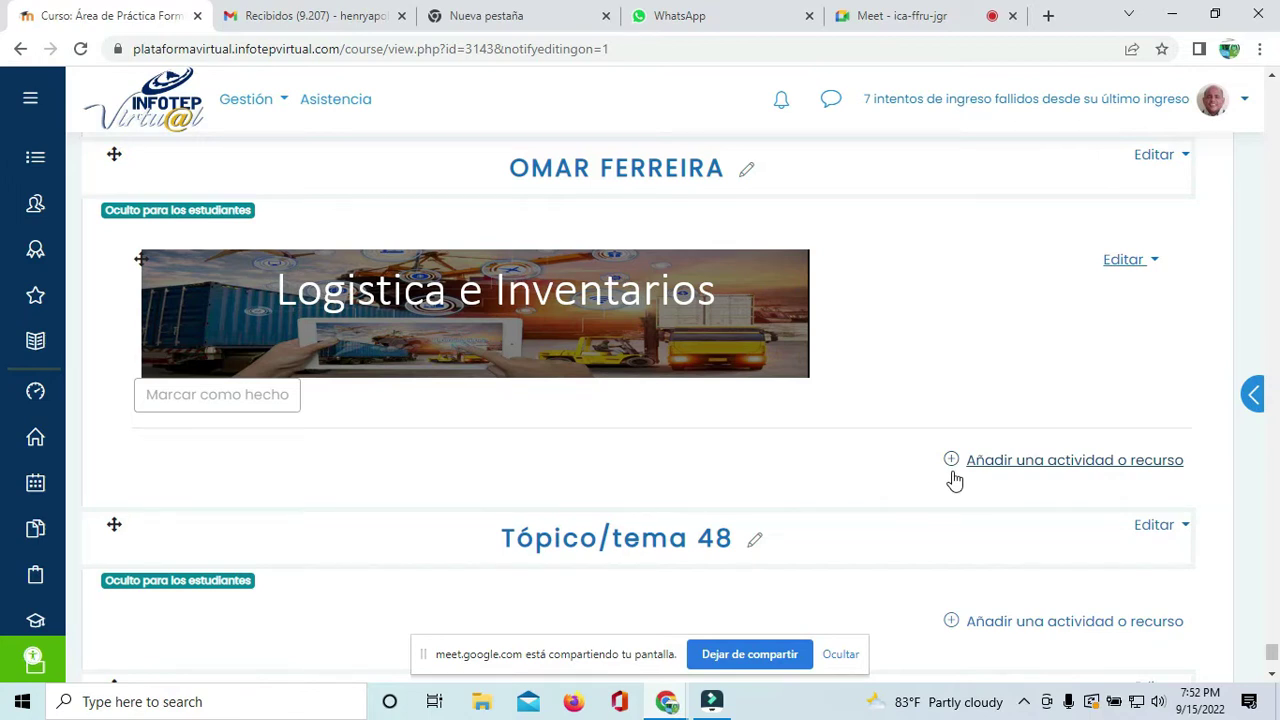
Step: Scroll the course from Primeros Auxilios through Derecho Laboral to the hidden participant work areas
scroll(920, 471, "down", 5)
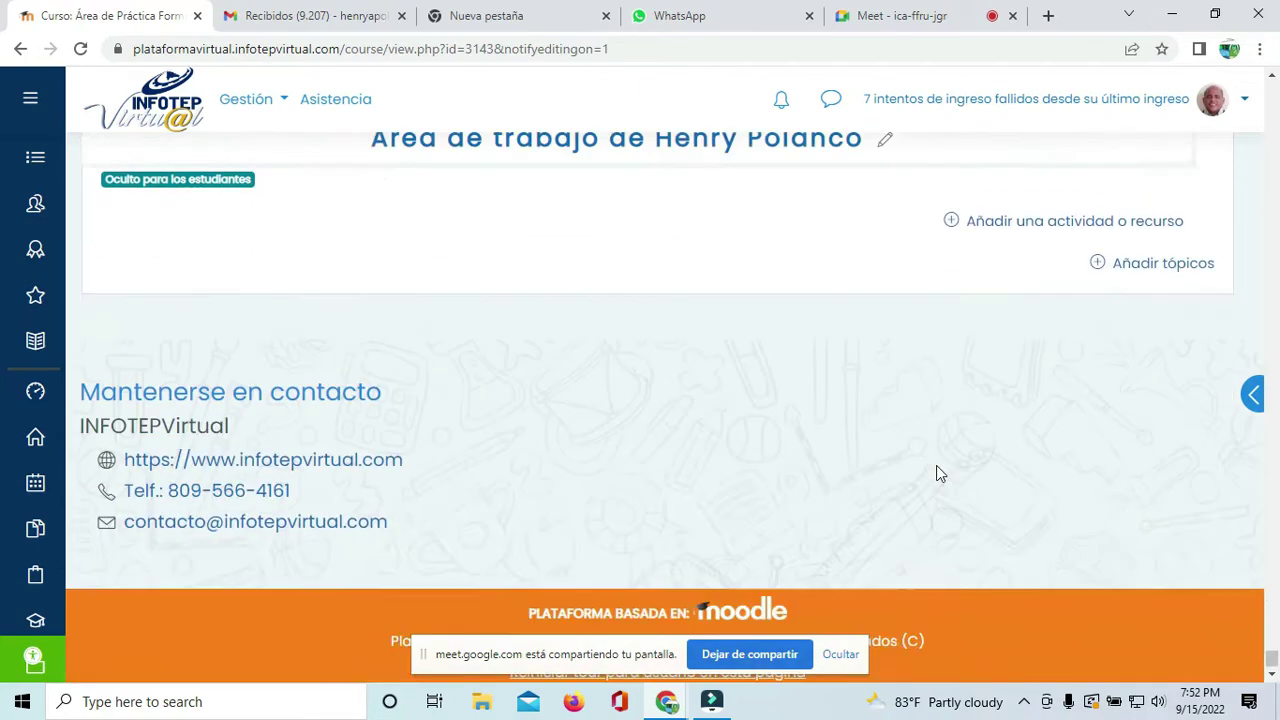
scroll(950, 450, "up", 3)
scroll(967, 429, "up", 20)
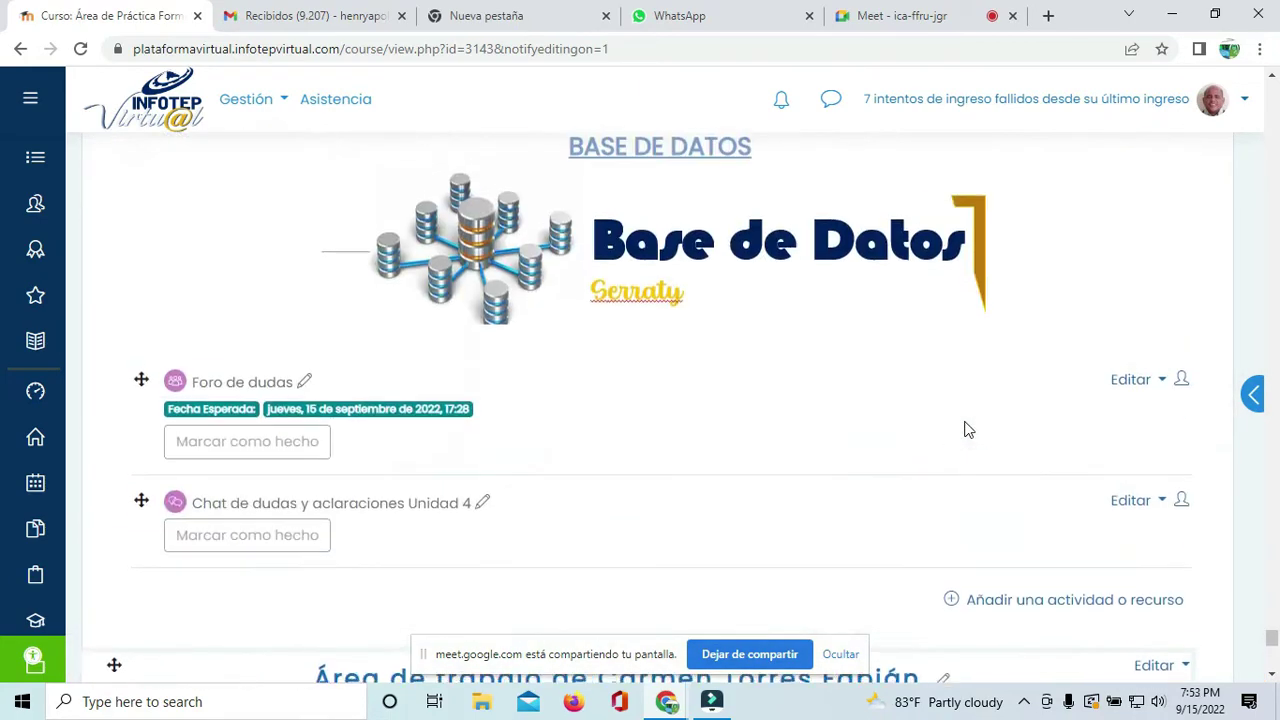
scroll(967, 429, "up", 20)
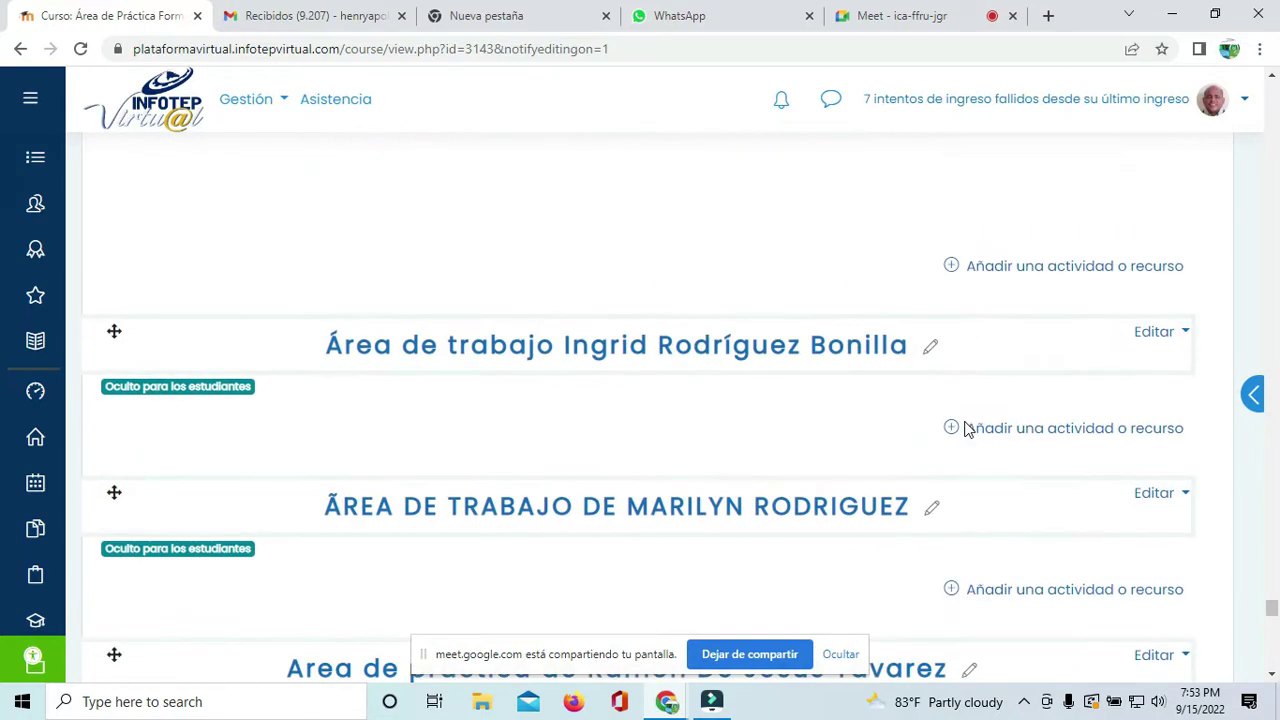
scroll(967, 430, "up", 5)
scroll(863, 320, "up", 10)
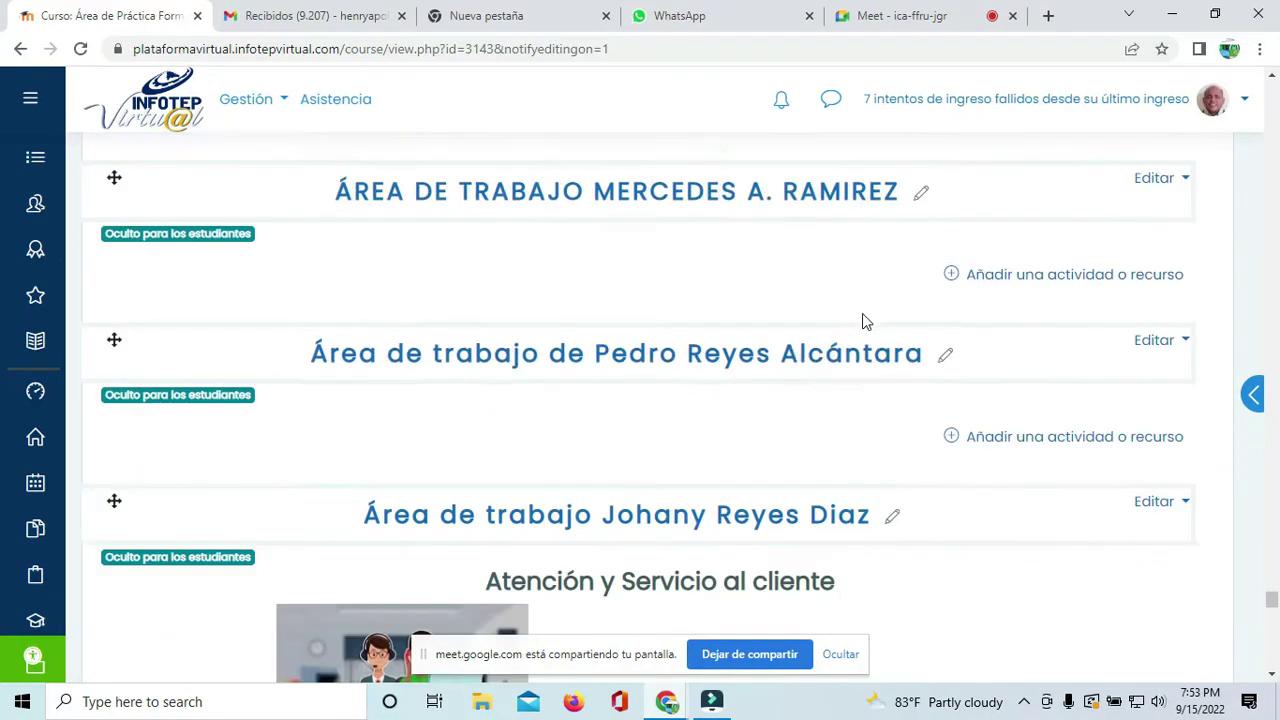
scroll(677, 474, "up", 6)
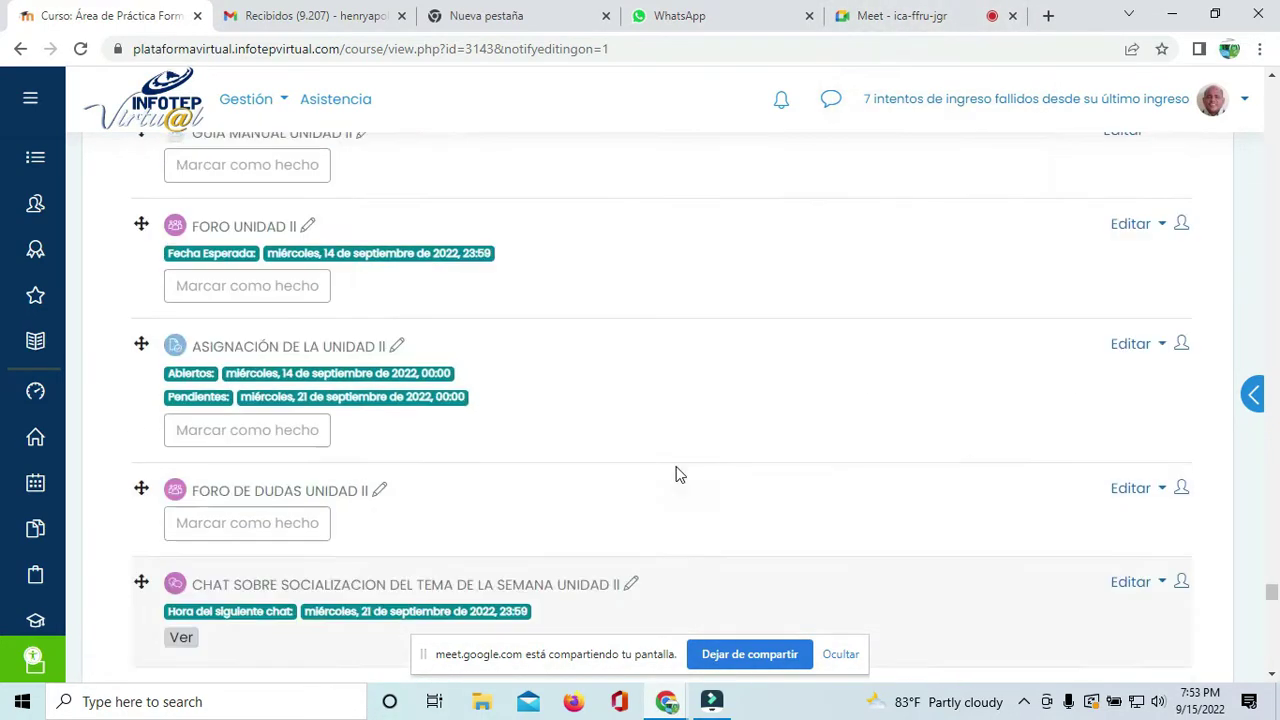
scroll(677, 474, "up", 12)
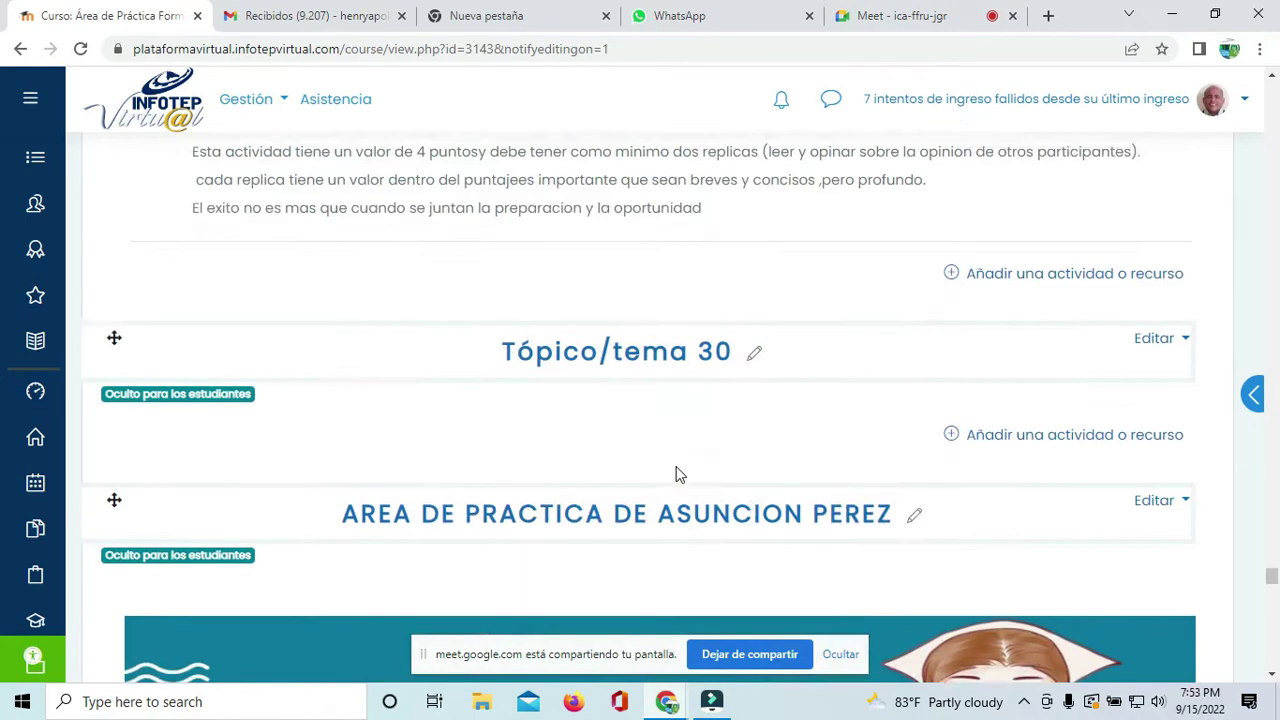
scroll(676, 474, "up", 2)
scroll(676, 472, "down", 6)
scroll(678, 480, "up", 2)
scroll(680, 484, "up", 5)
left_click_drag(1271, 560, 1237, 97)
scroll(1030, 330, "down", 7)
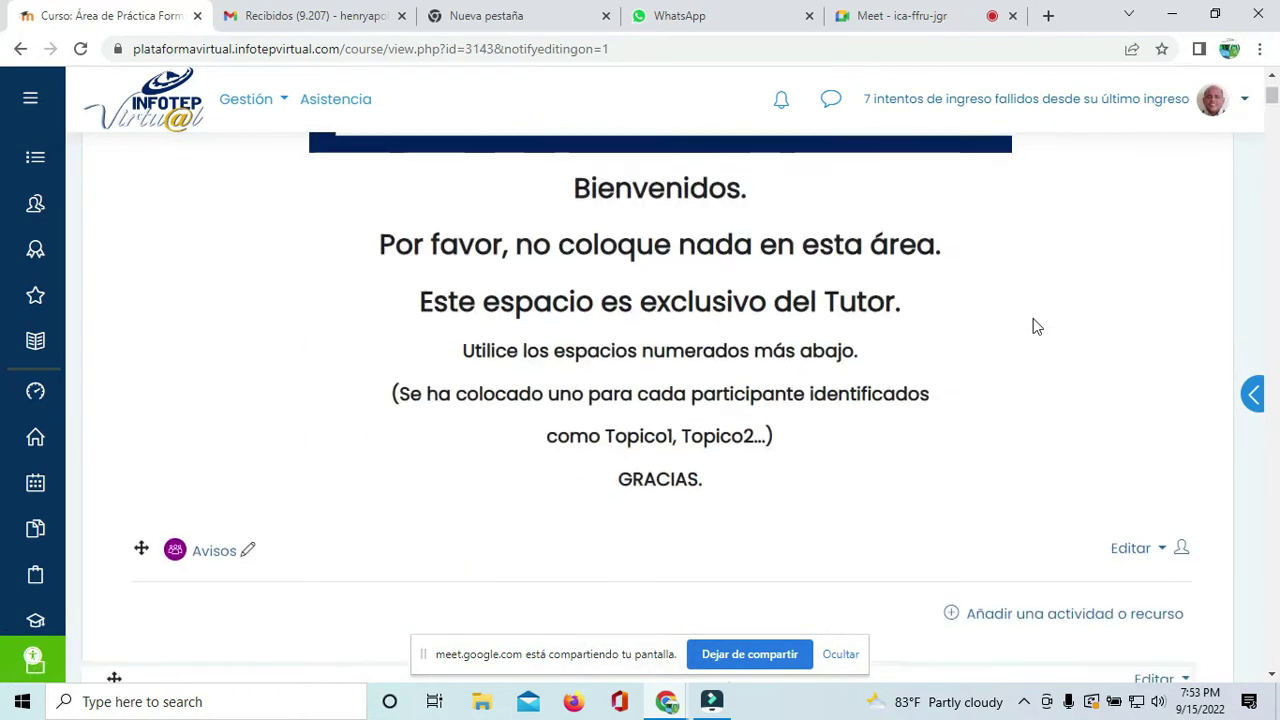
scroll(1033, 331, "down", 9)
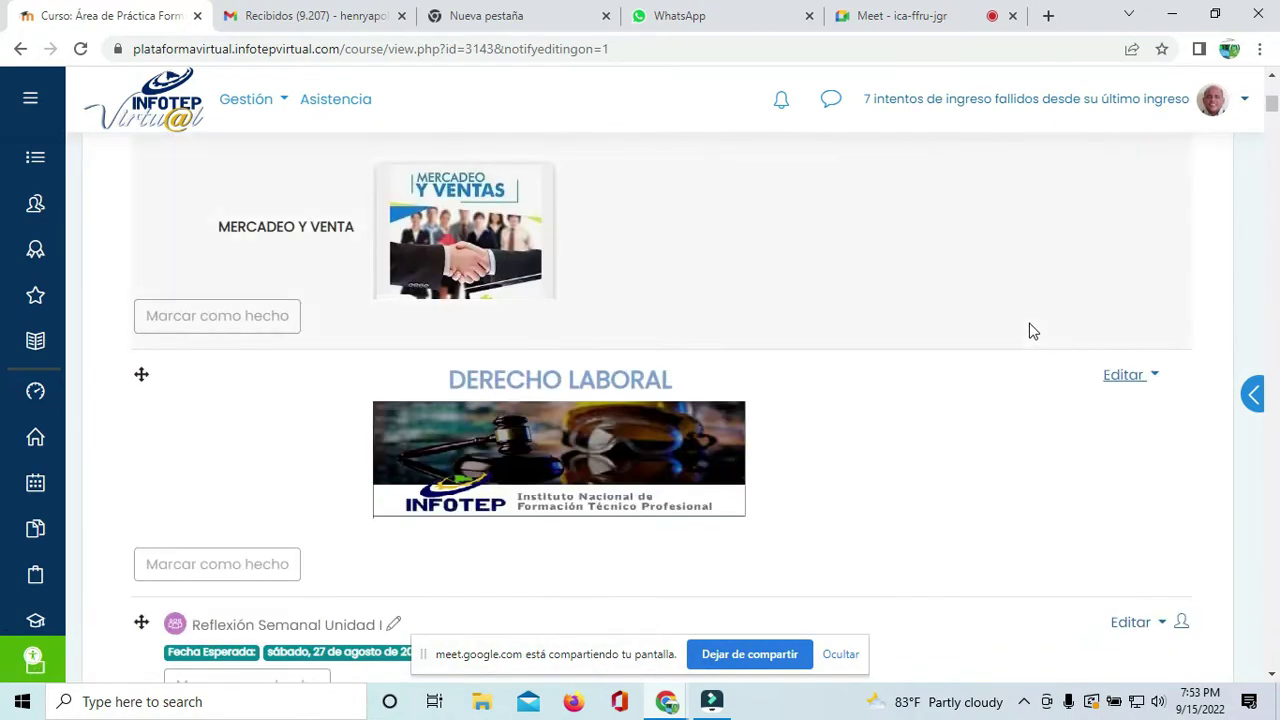
scroll(1033, 331, "up", 3)
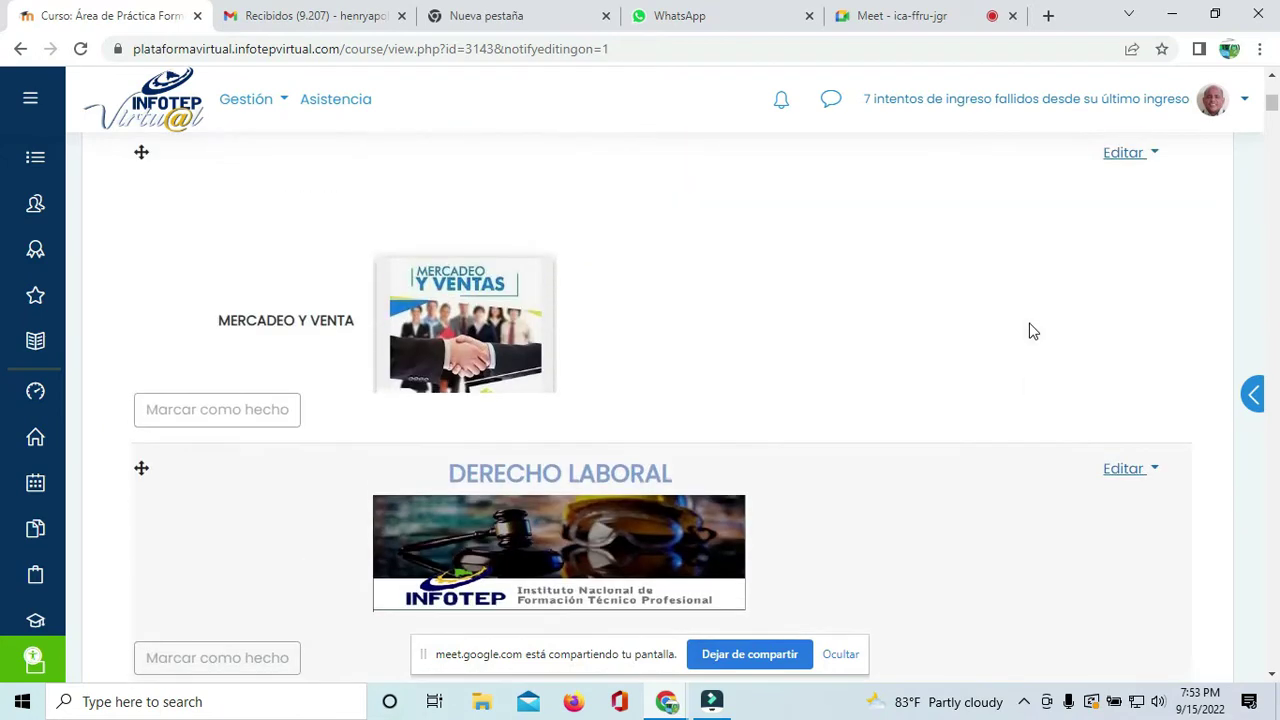
scroll(1027, 325, "down", 15)
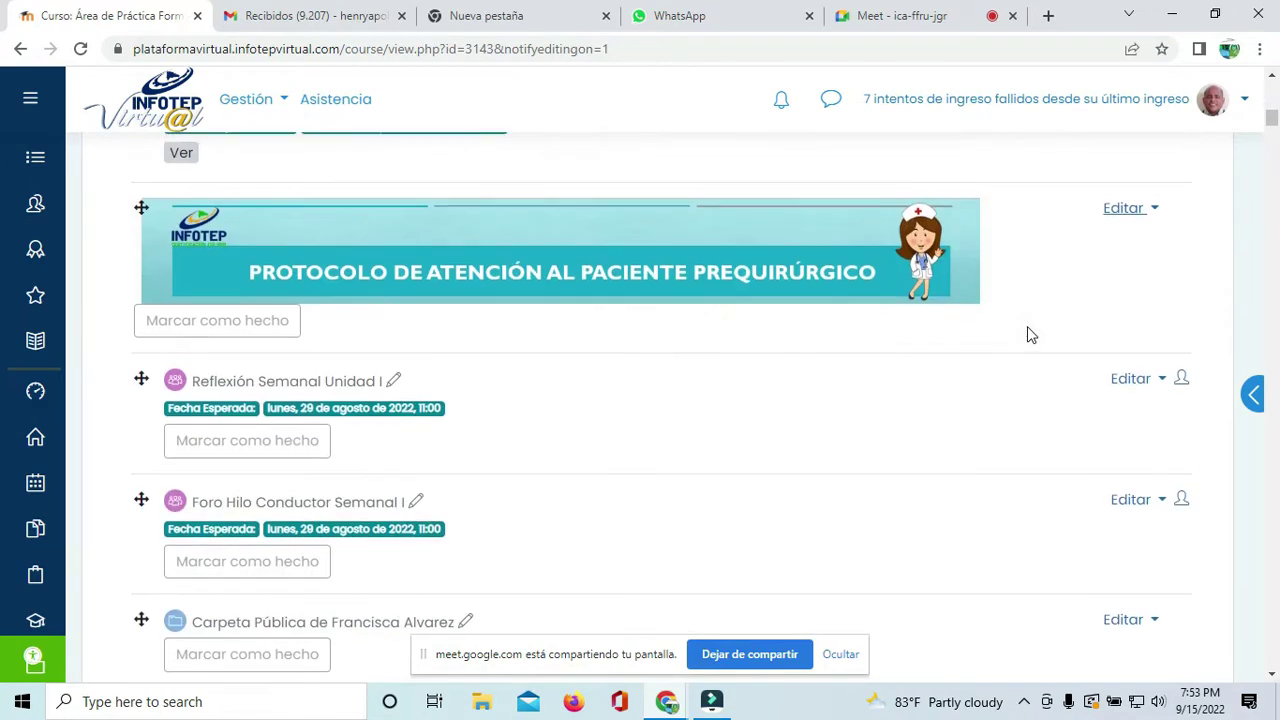
scroll(1027, 326, "down", 12)
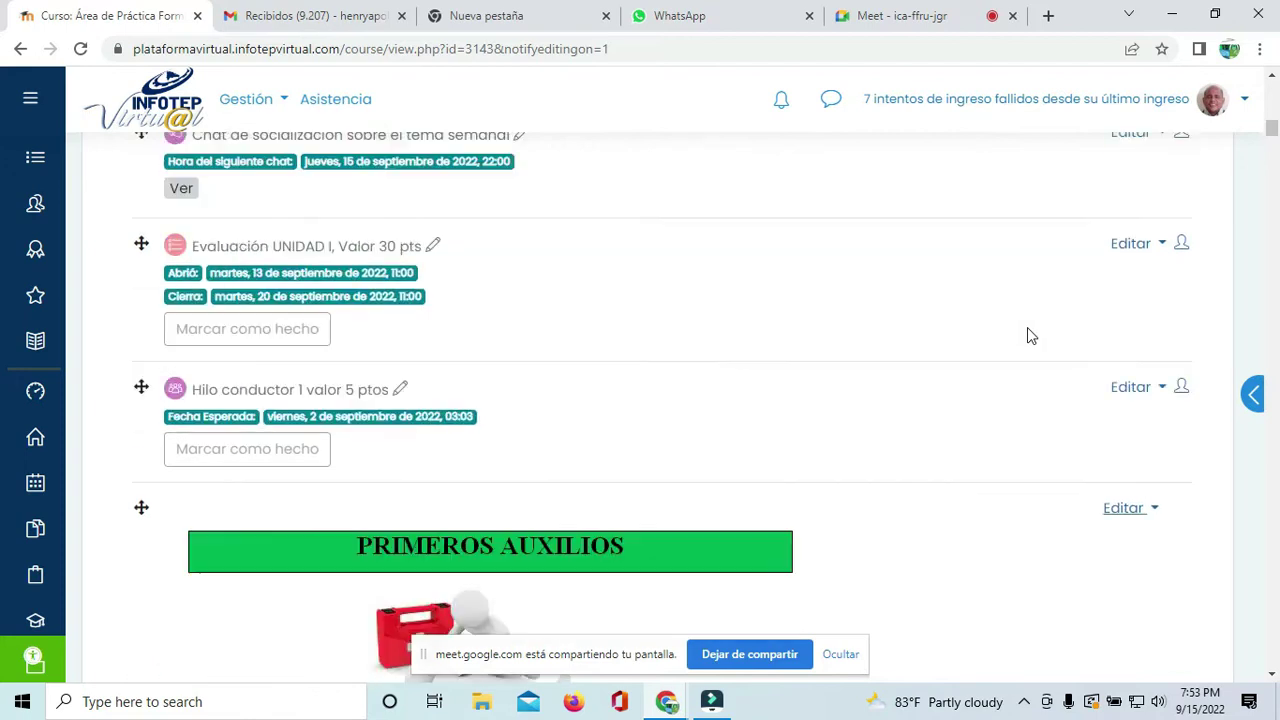
scroll(1030, 335, "down", 2)
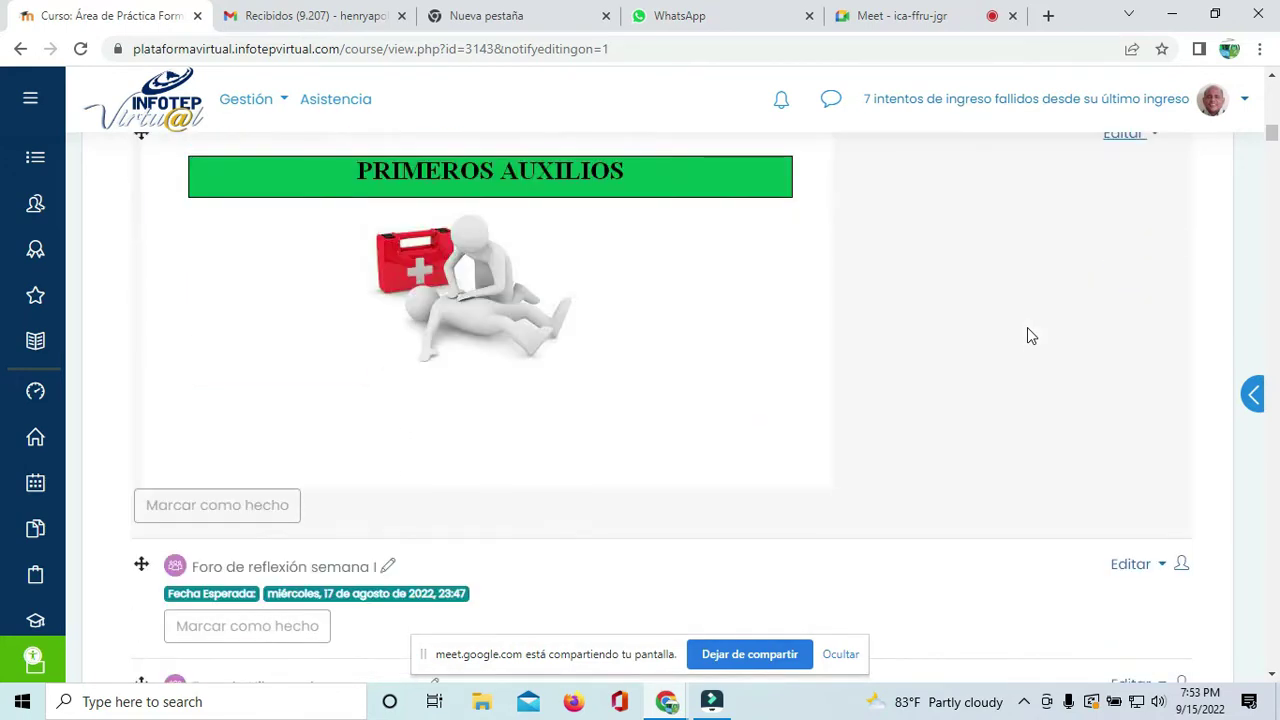
scroll(1027, 336, "up", 15)
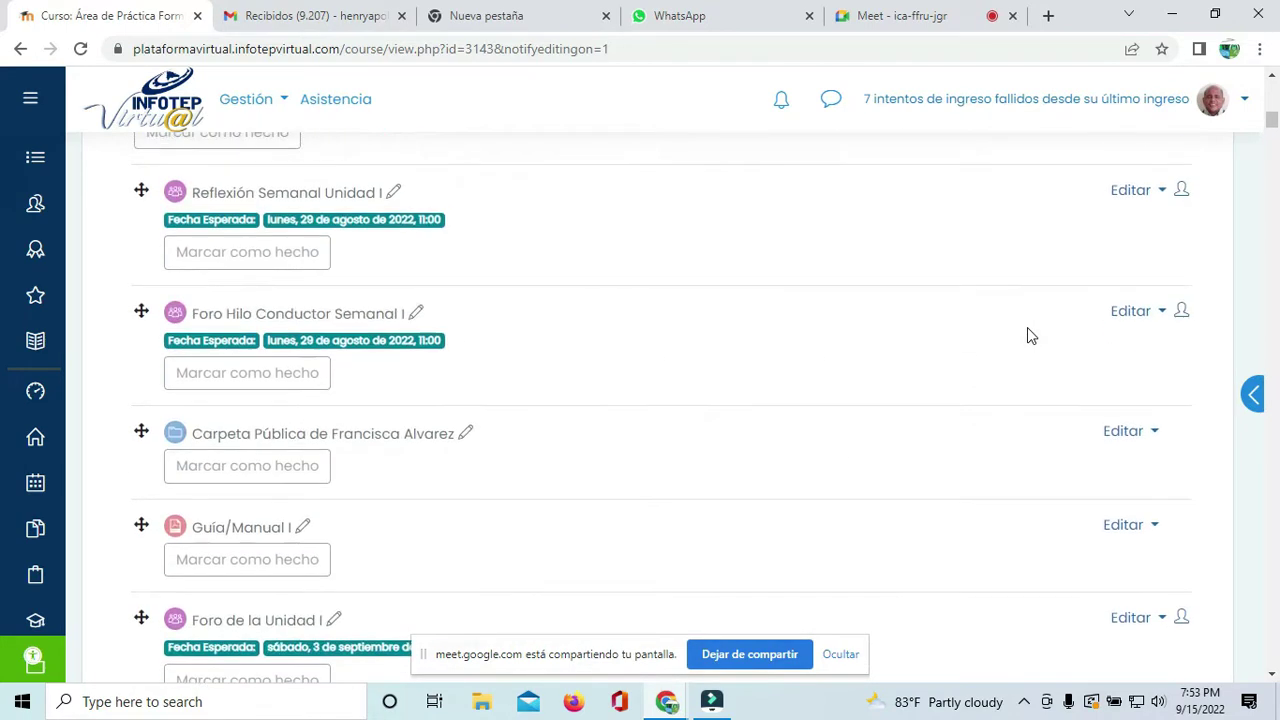
scroll(1027, 336, "up", 15)
scroll(1027, 330, "down", 5)
scroll(1020, 377, "down", 2)
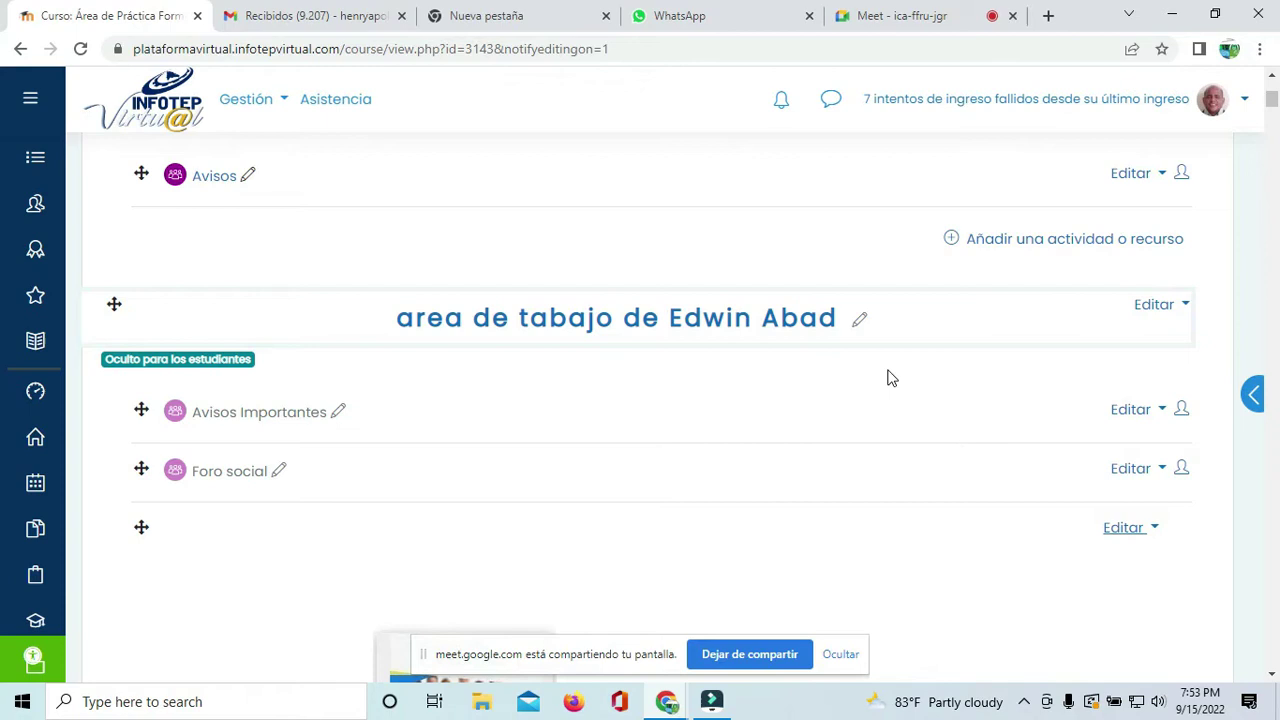
scroll(888, 378, "down", 6)
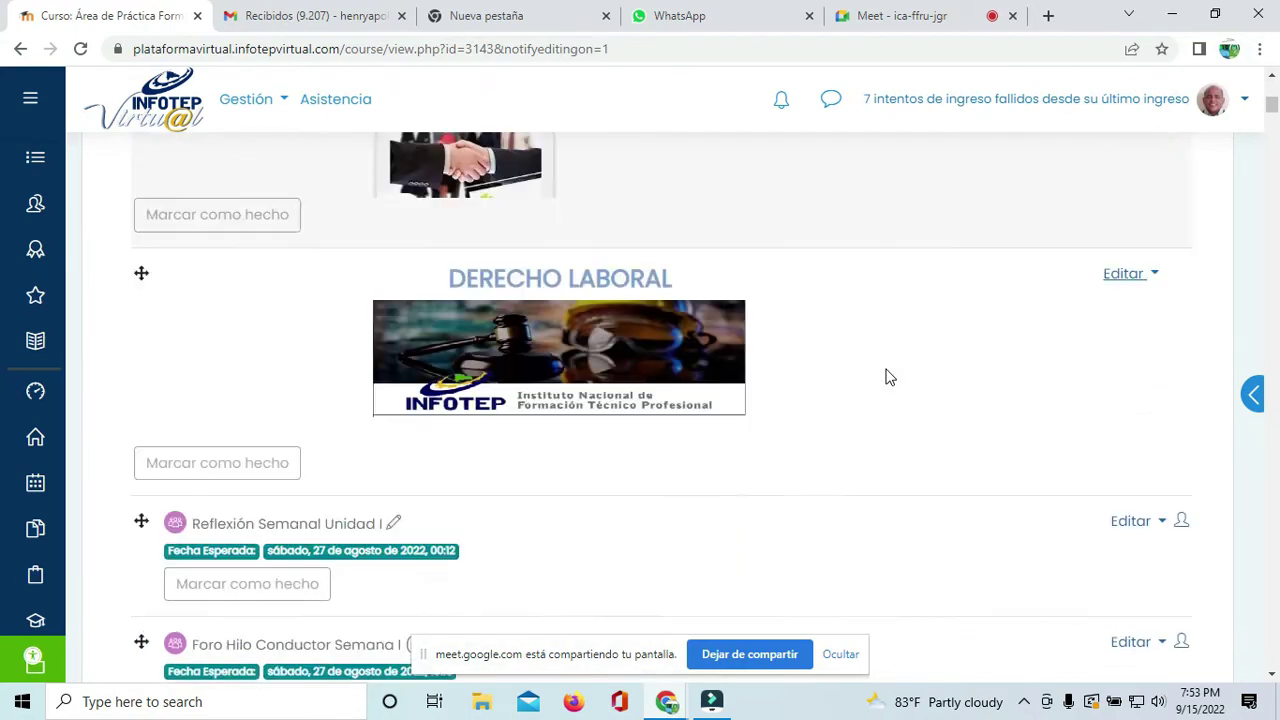
scroll(888, 377, "down", 5)
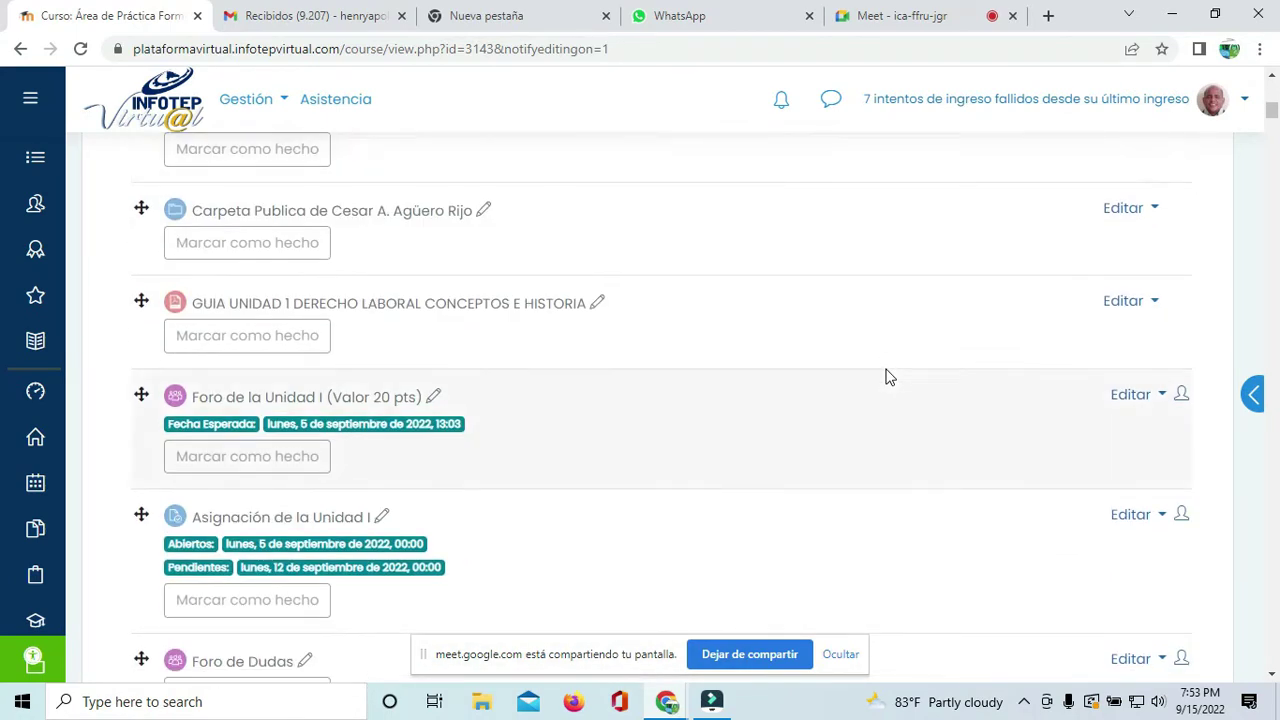
scroll(888, 377, "up", 5)
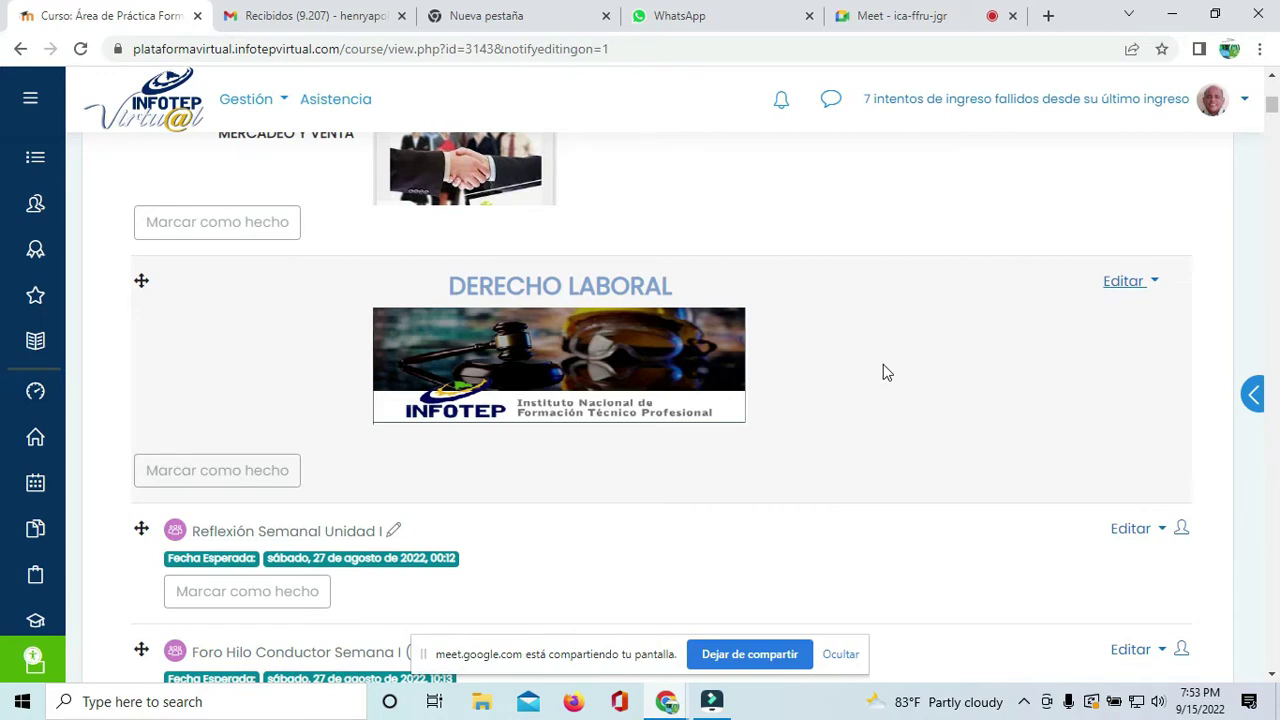
scroll(868, 360, "up", 3)
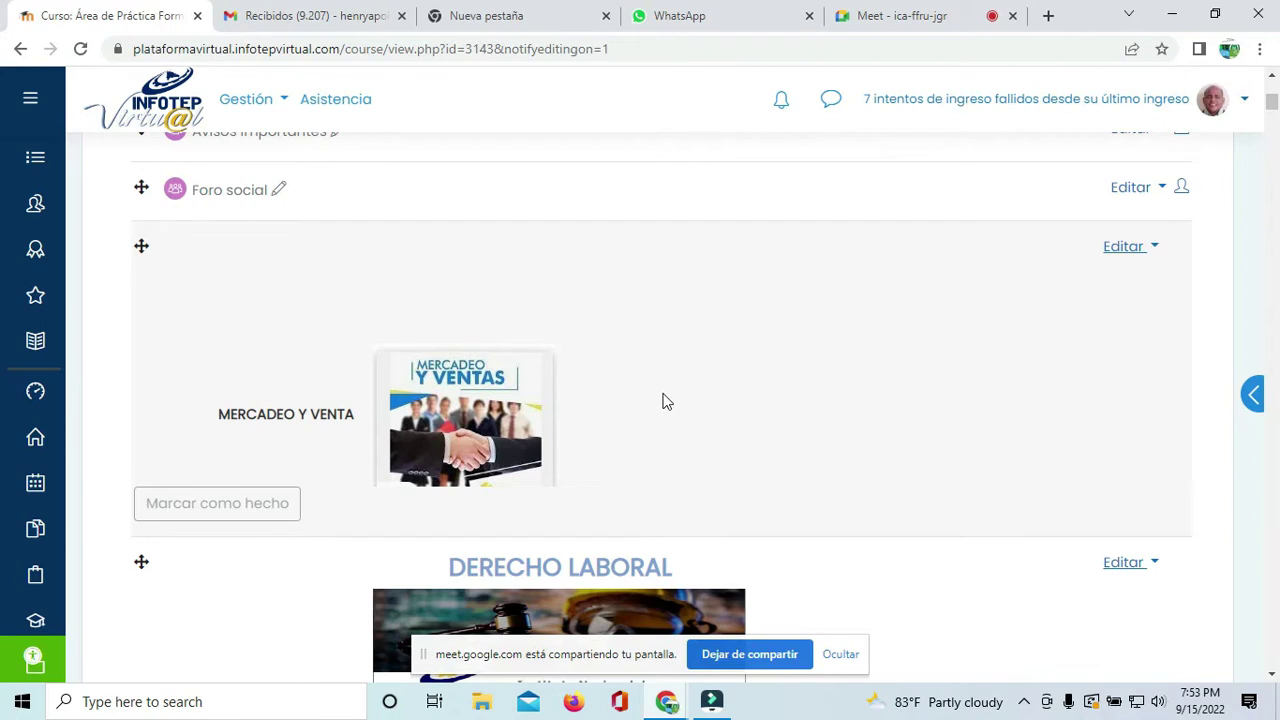
scroll(661, 394, "up", 2)
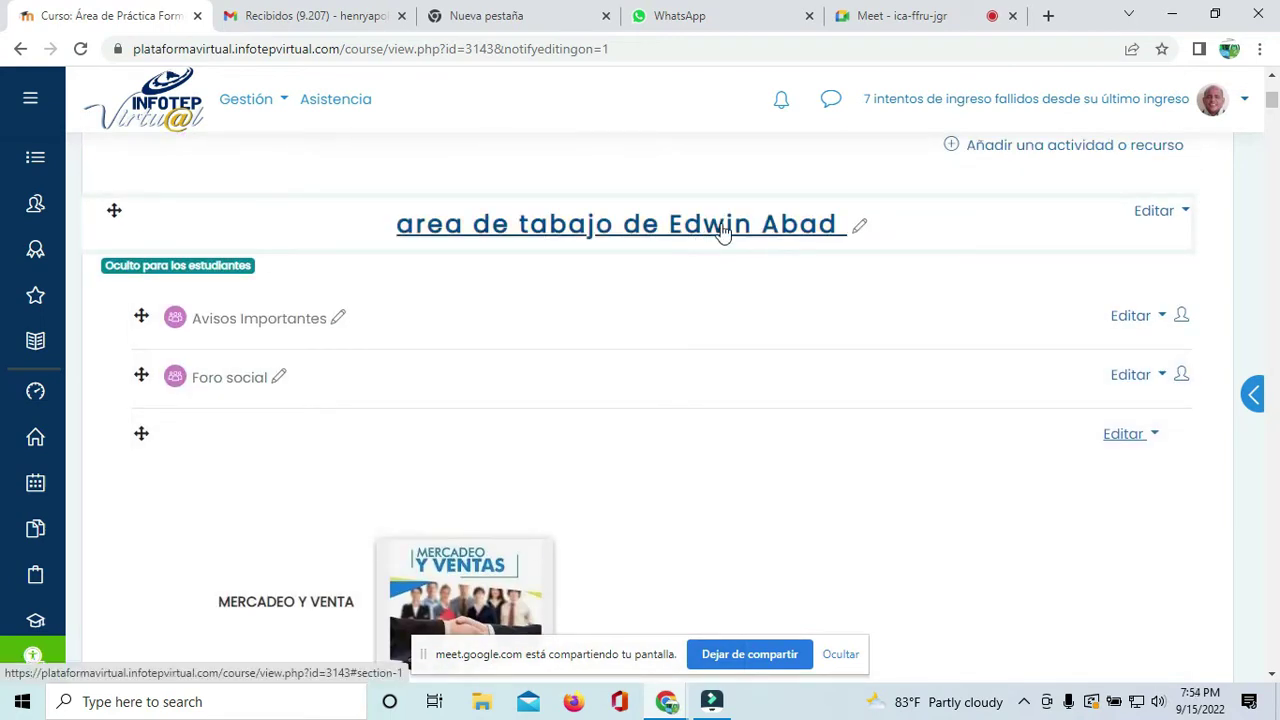
scroll(516, 245, "up", 1)
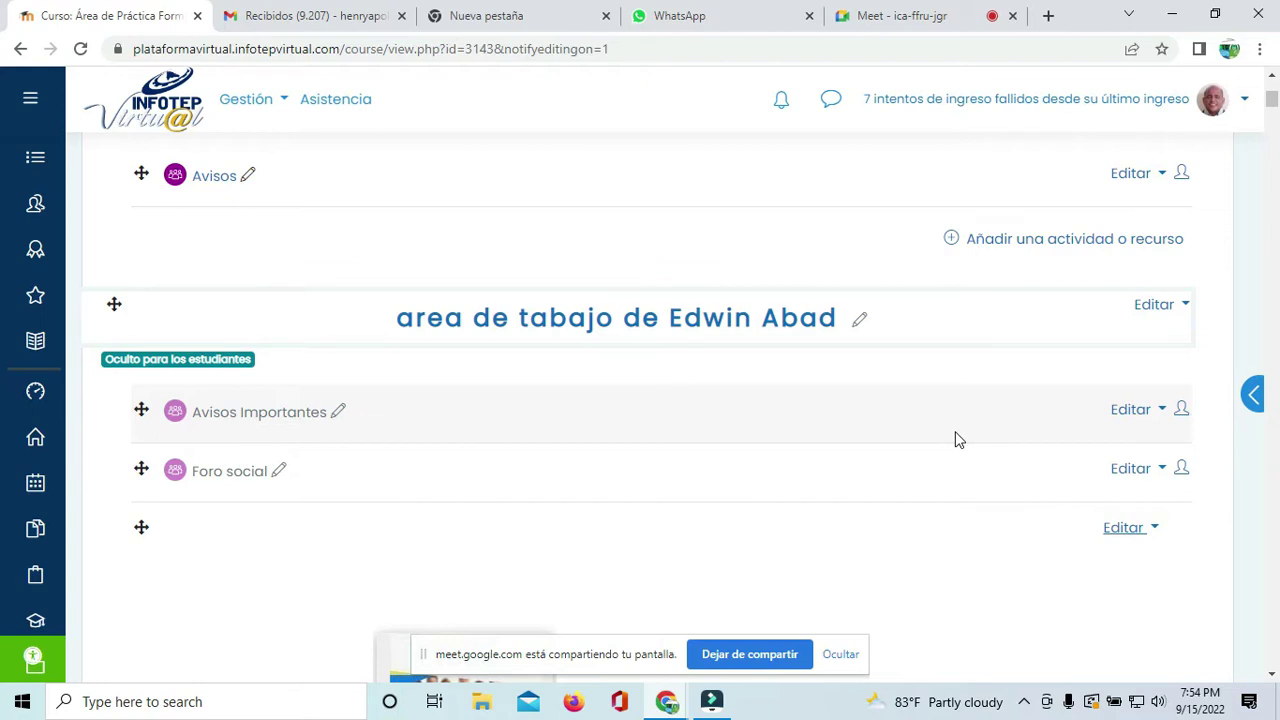
scroll(788, 400, "up", 3)
scroll(788, 400, "up", 2)
scroll(788, 400, "down", 3)
scroll(788, 400, "down", 2)
scroll(775, 362, "up", 4)
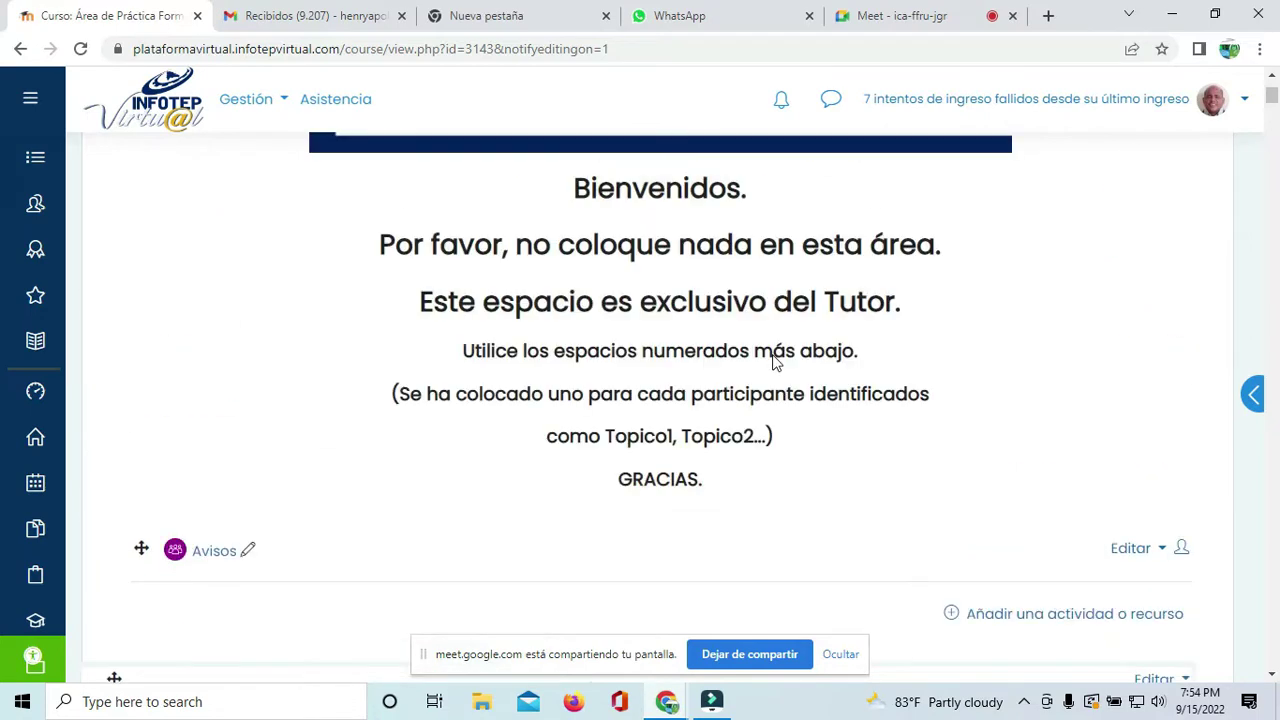
scroll(750, 310, "up", 3)
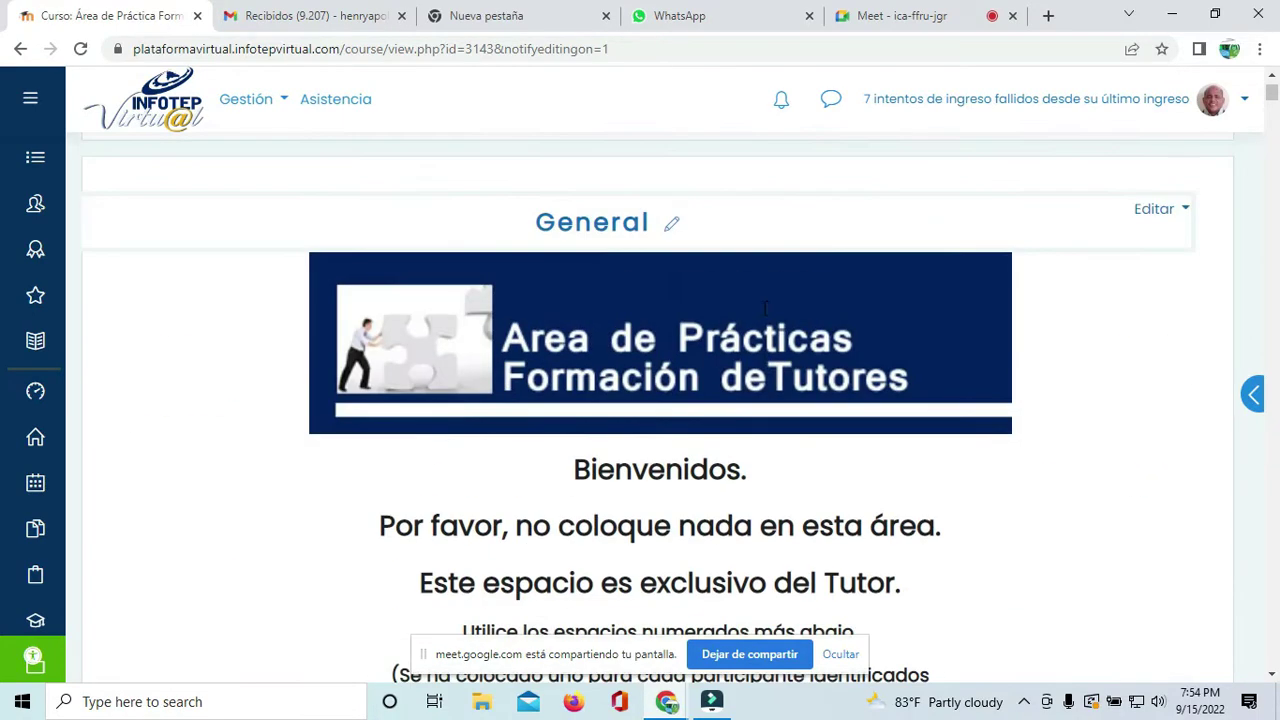
scroll(725, 257, "down", 4)
scroll(727, 260, "down", 3)
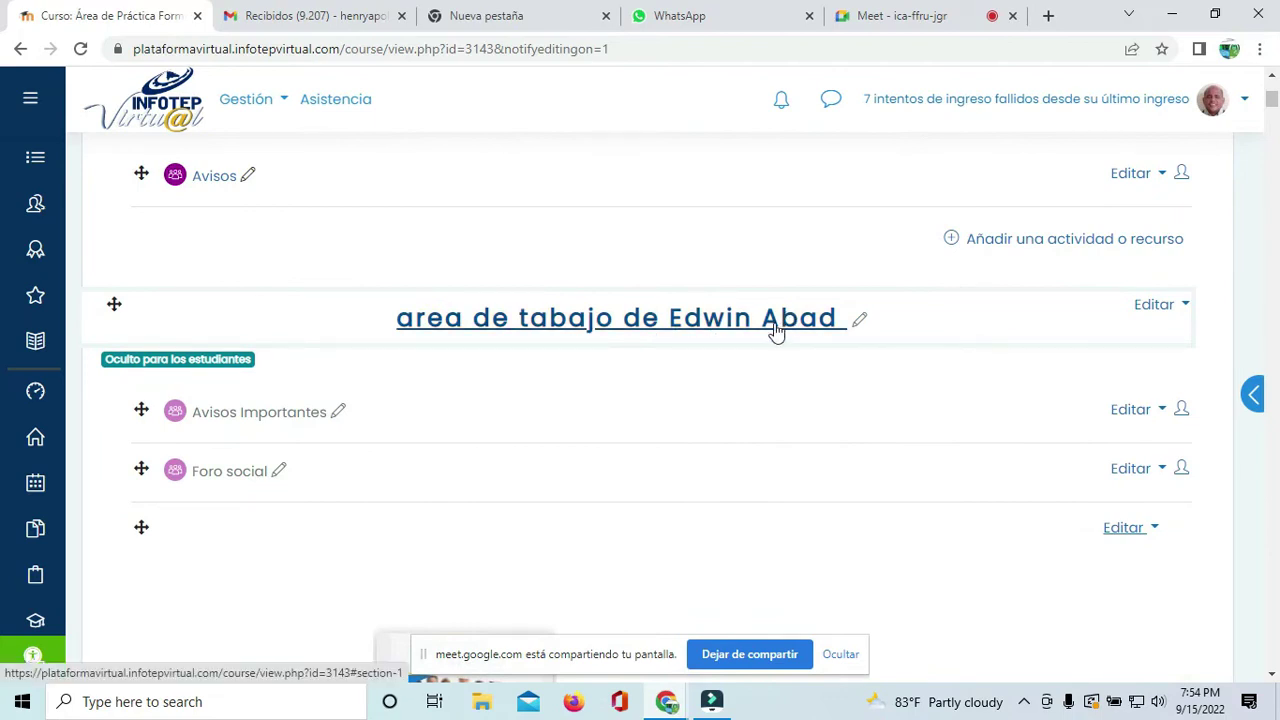
left_click(862, 20)
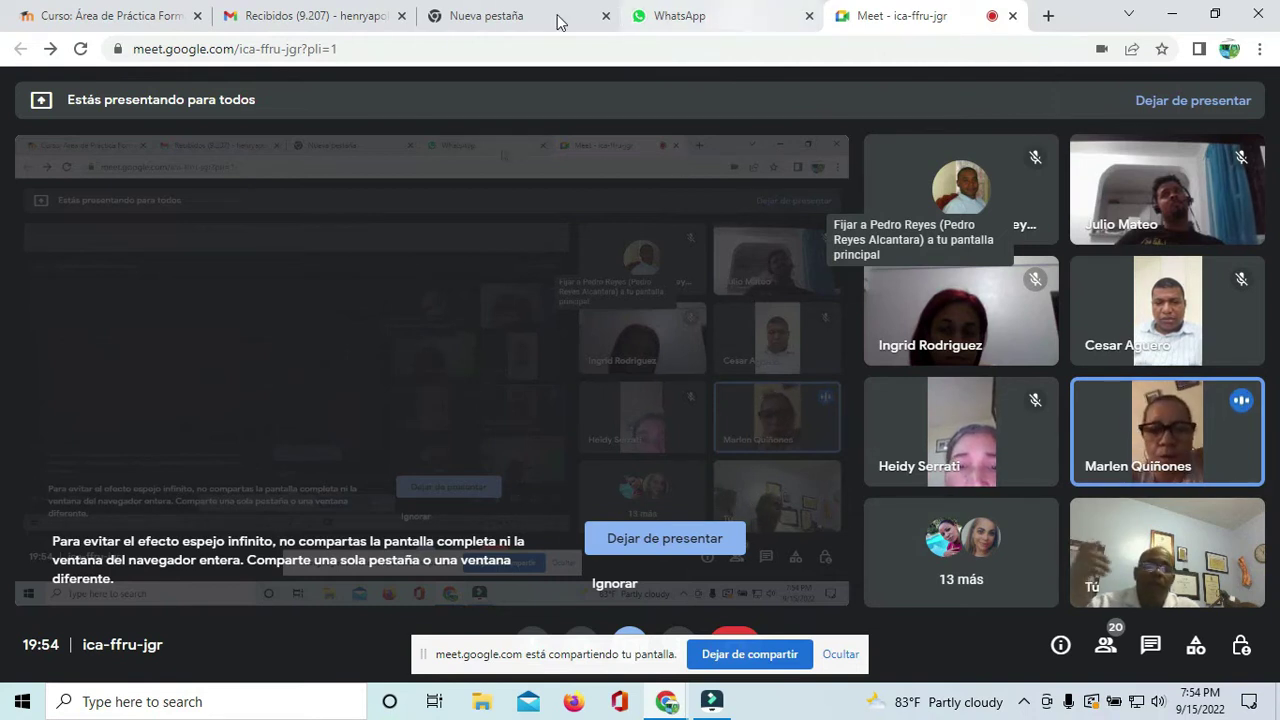
left_click(143, 14)
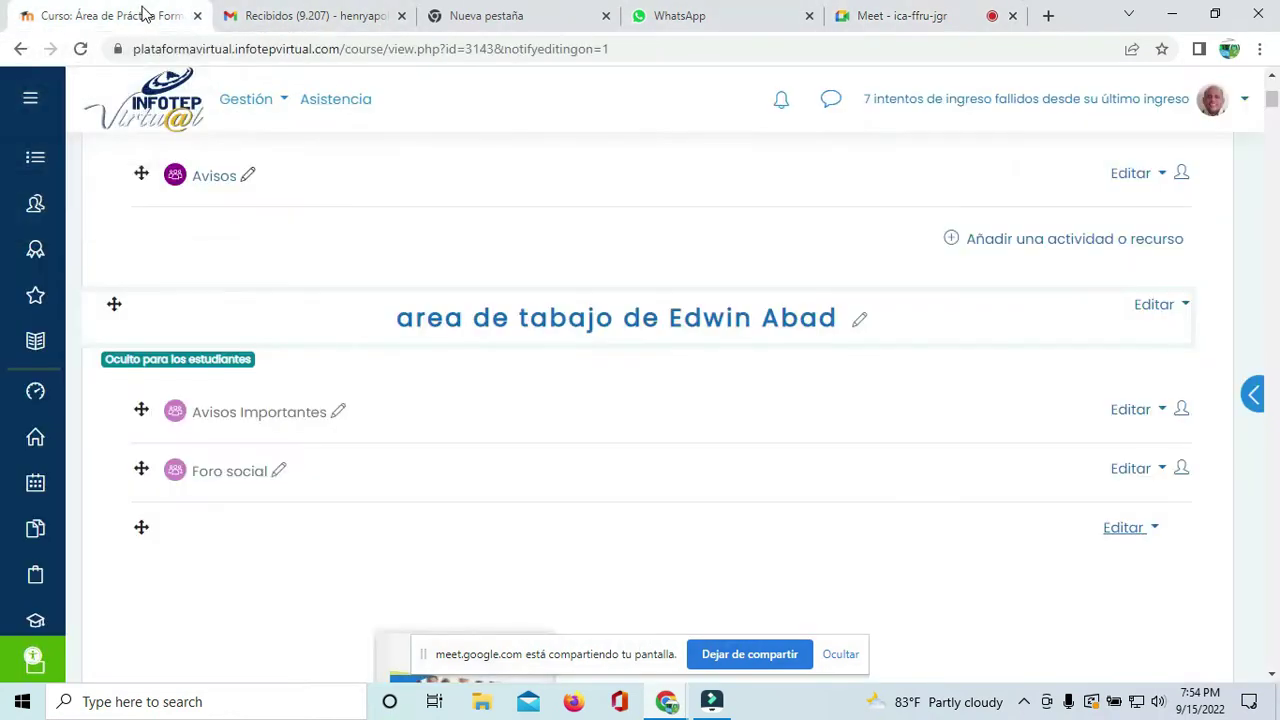
left_click(882, 16)
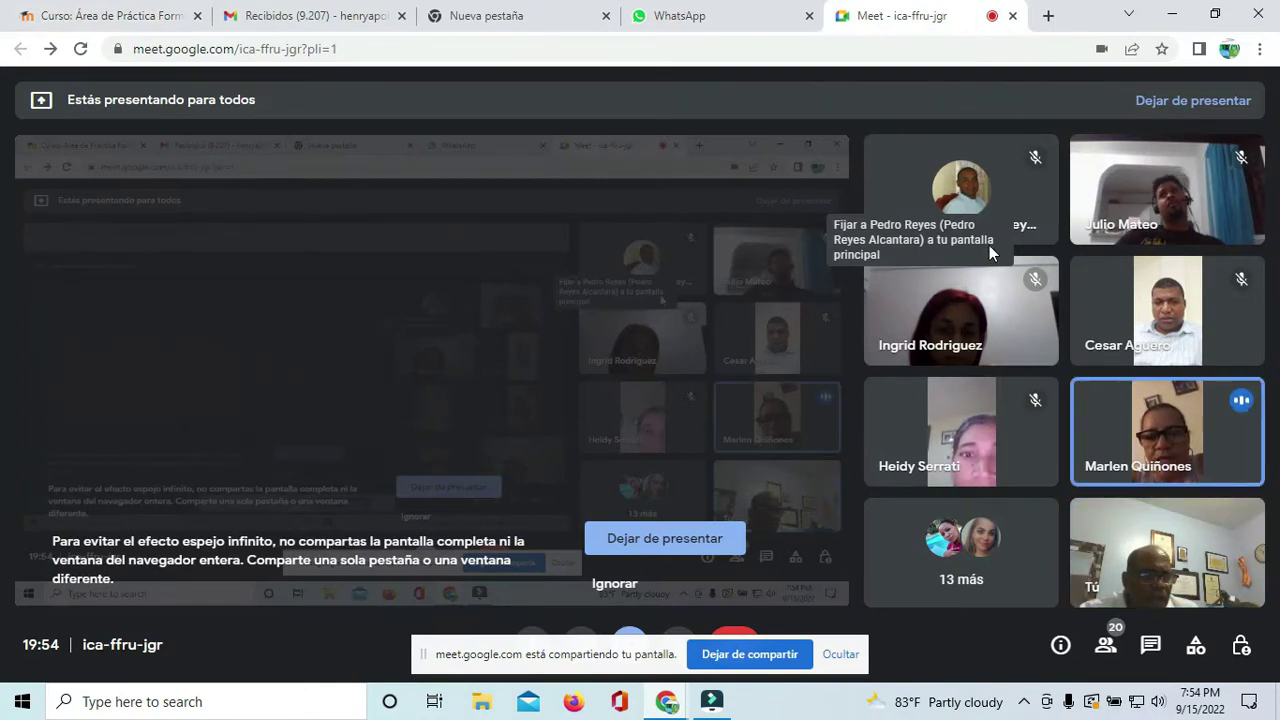
left_click(157, 18)
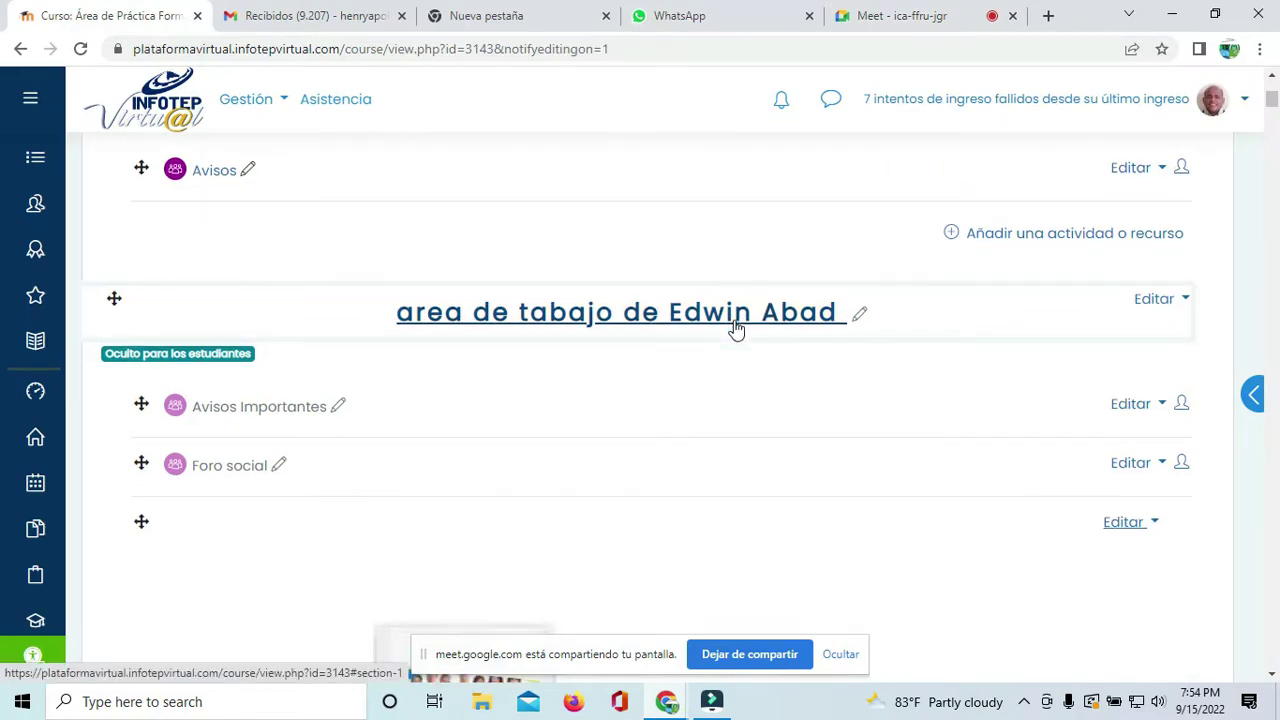
scroll(734, 327, "down", 3)
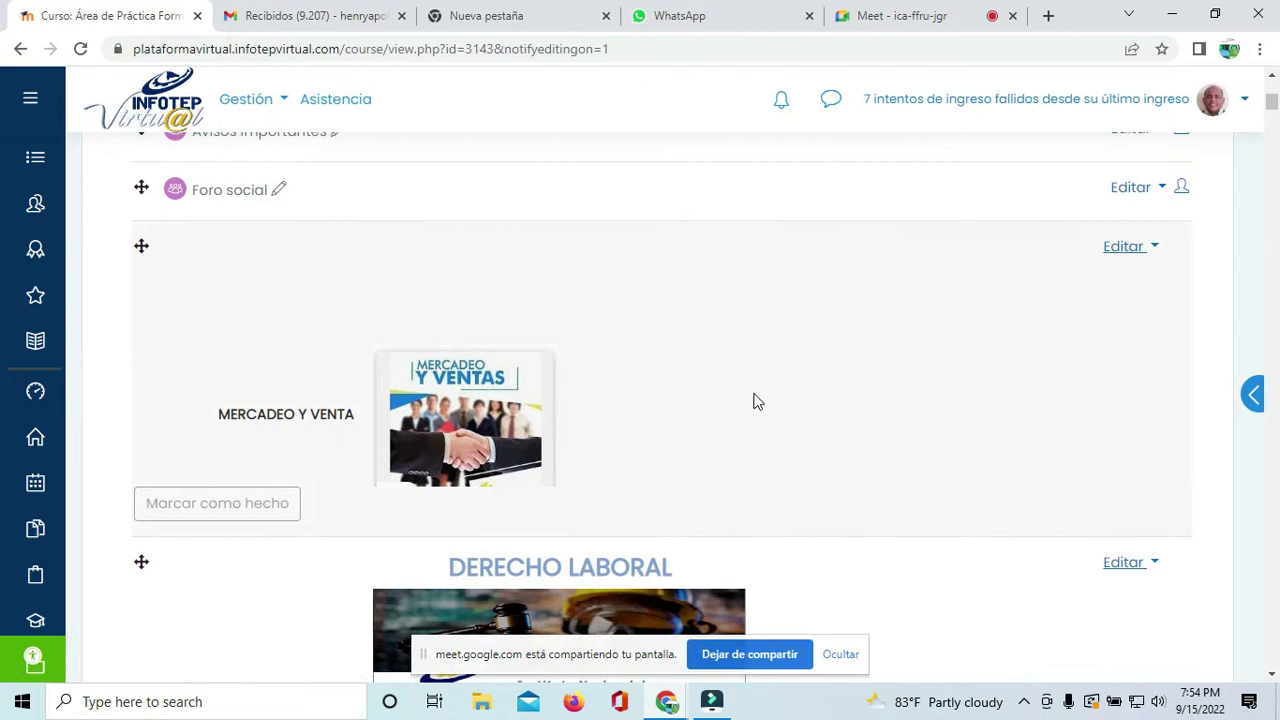
scroll(757, 388, "down", 3)
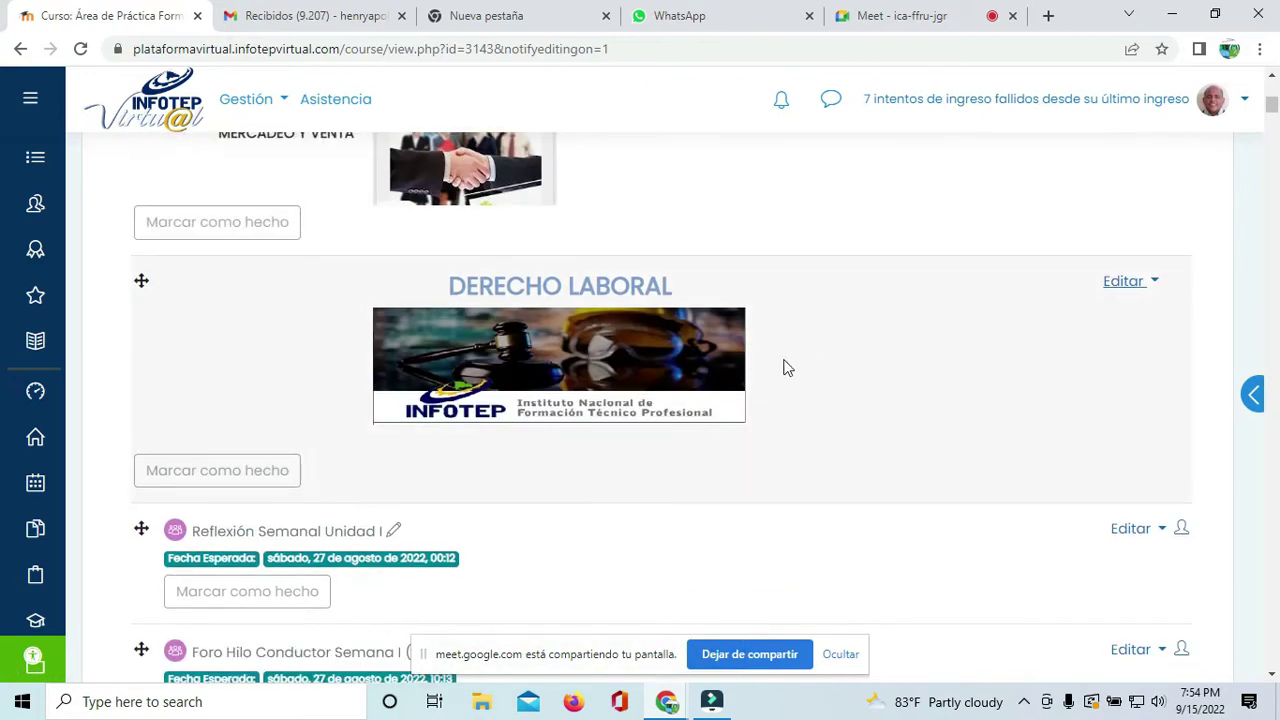
Step: Scroll up to the welcome section, drag down to the last work area, then return to Meet
scroll(785, 368, "up", 10)
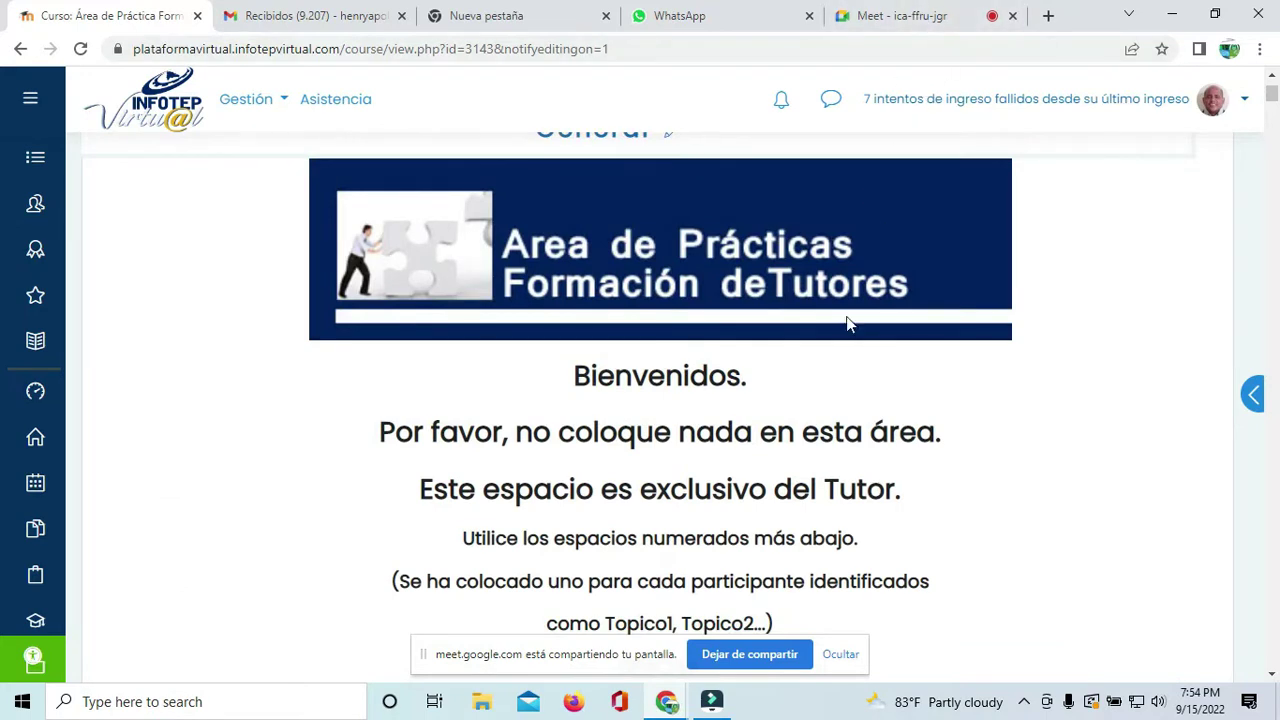
scroll(840, 425, "up", 2)
scroll(683, 517, "down", 4)
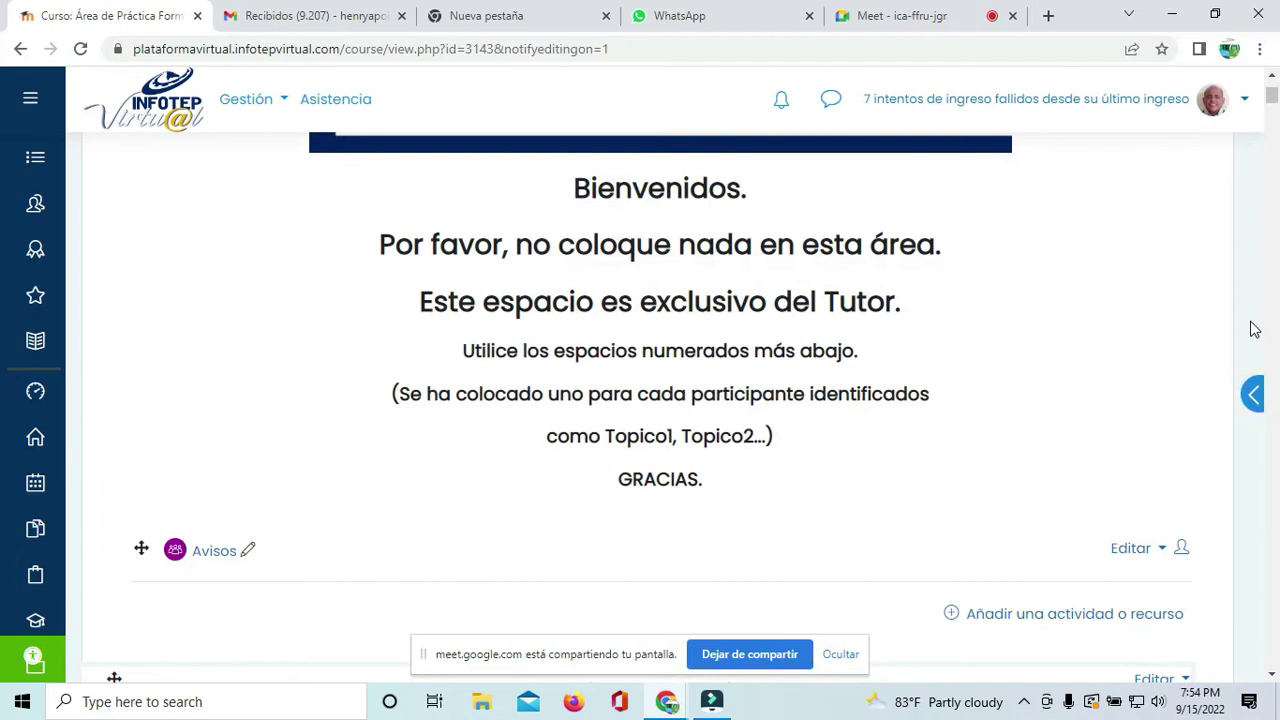
scroll(1230, 318, "up", 5)
left_click_drag(1272, 92, 1268, 660)
scroll(874, 517, "up", 3)
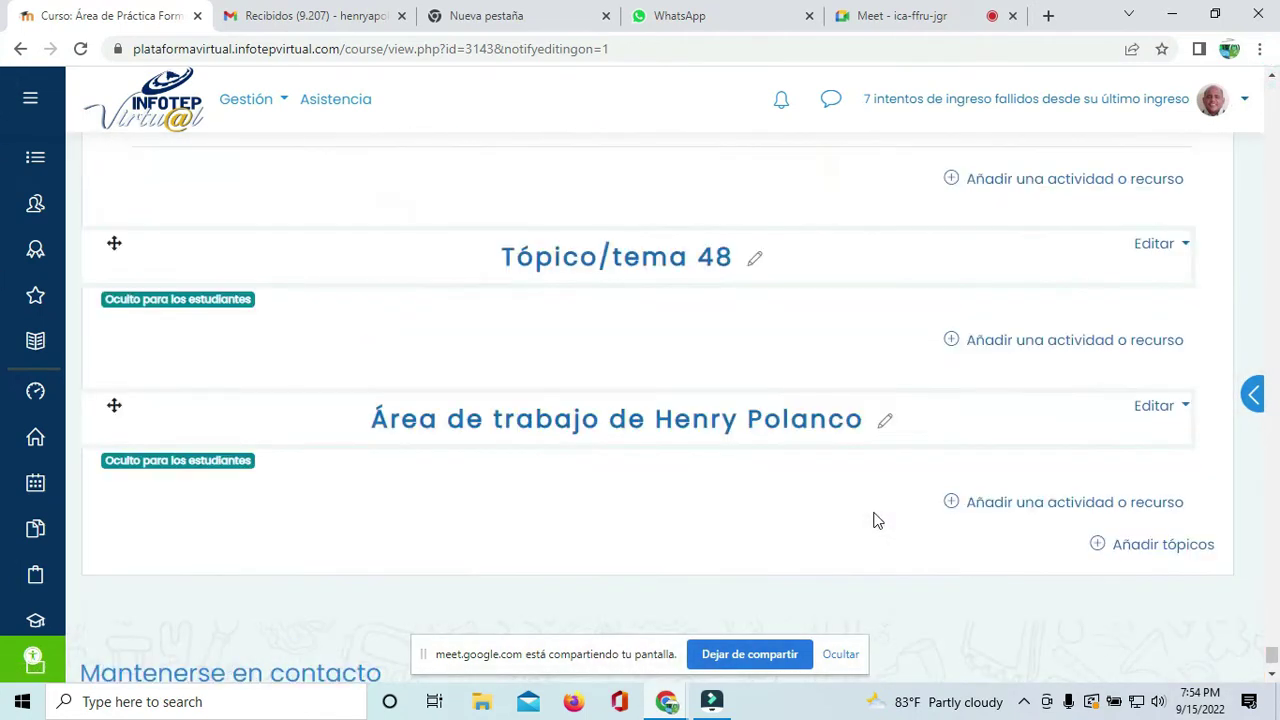
scroll(870, 518, "up", 1)
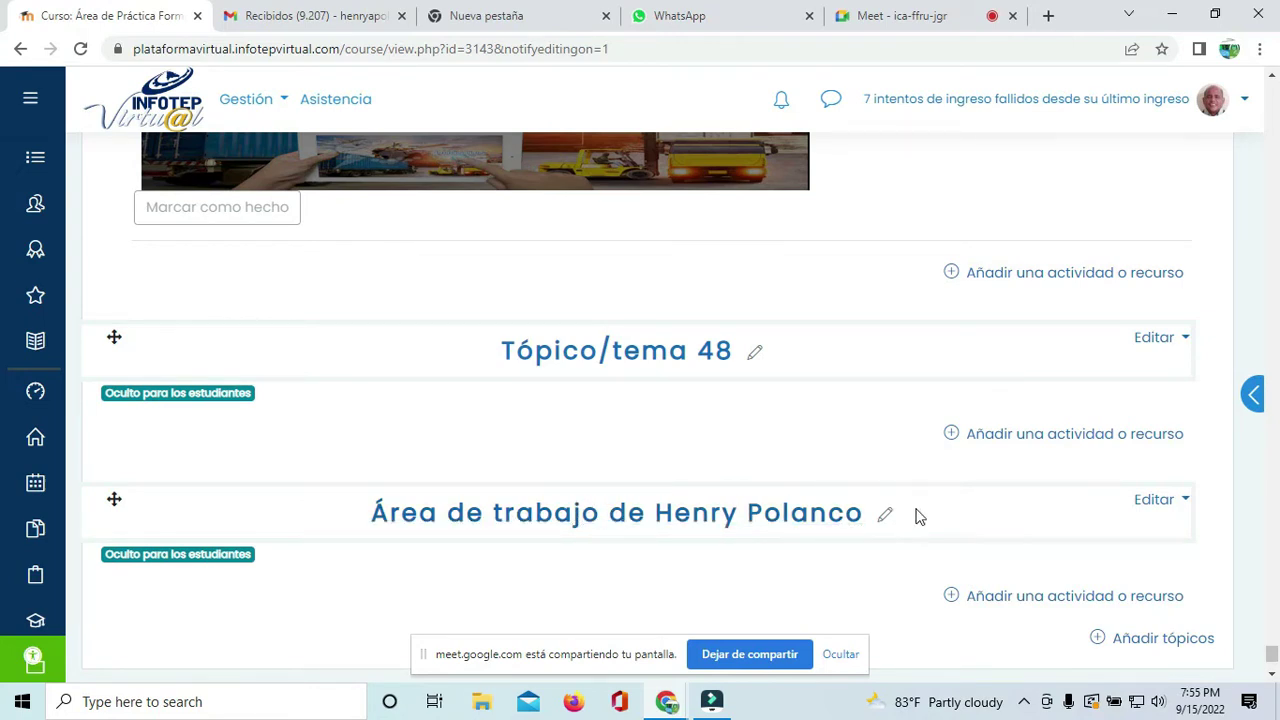
scroll(760, 548, "down", 2)
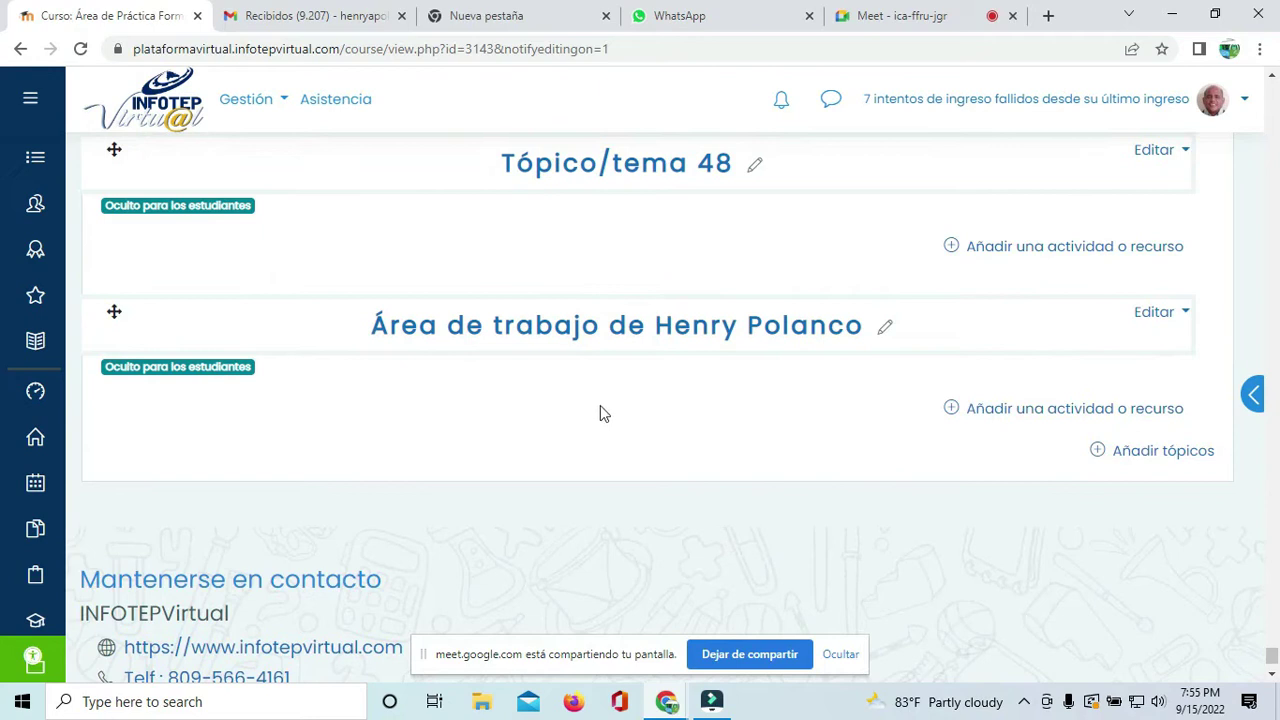
left_click(930, 14)
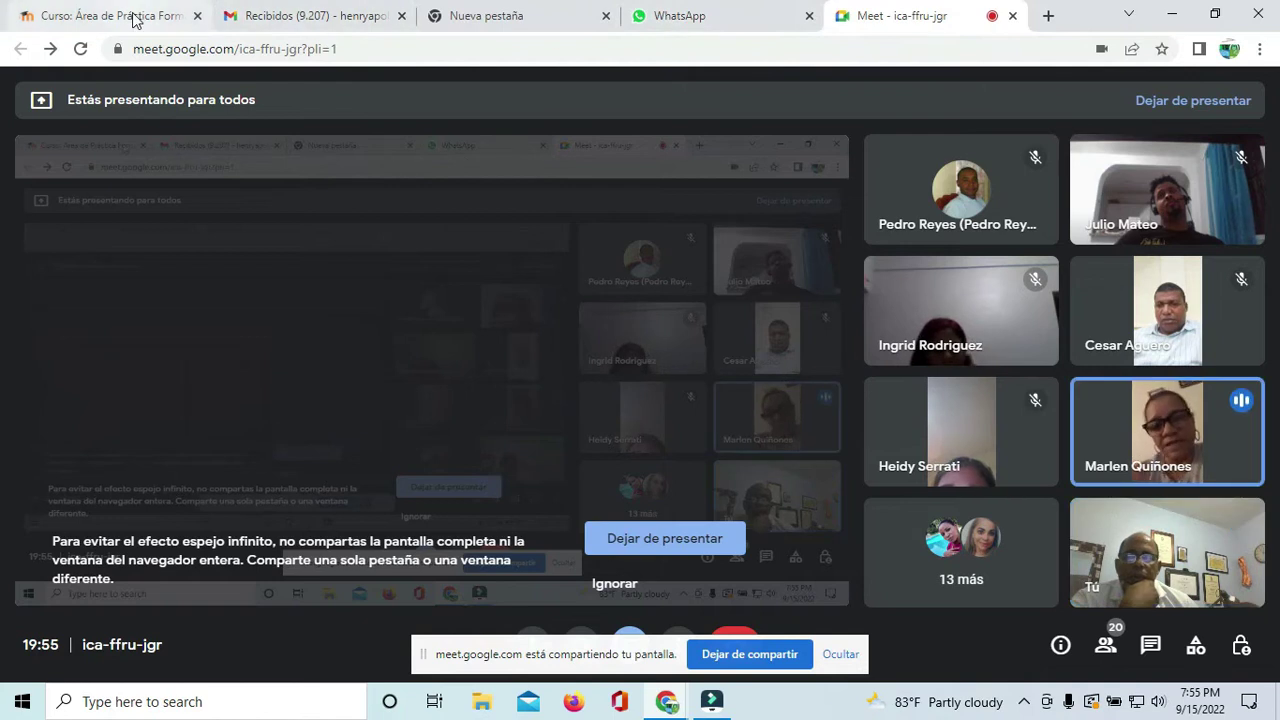
left_click(100, 16)
scroll(821, 337, "down", 1)
scroll(820, 335, "up", 2)
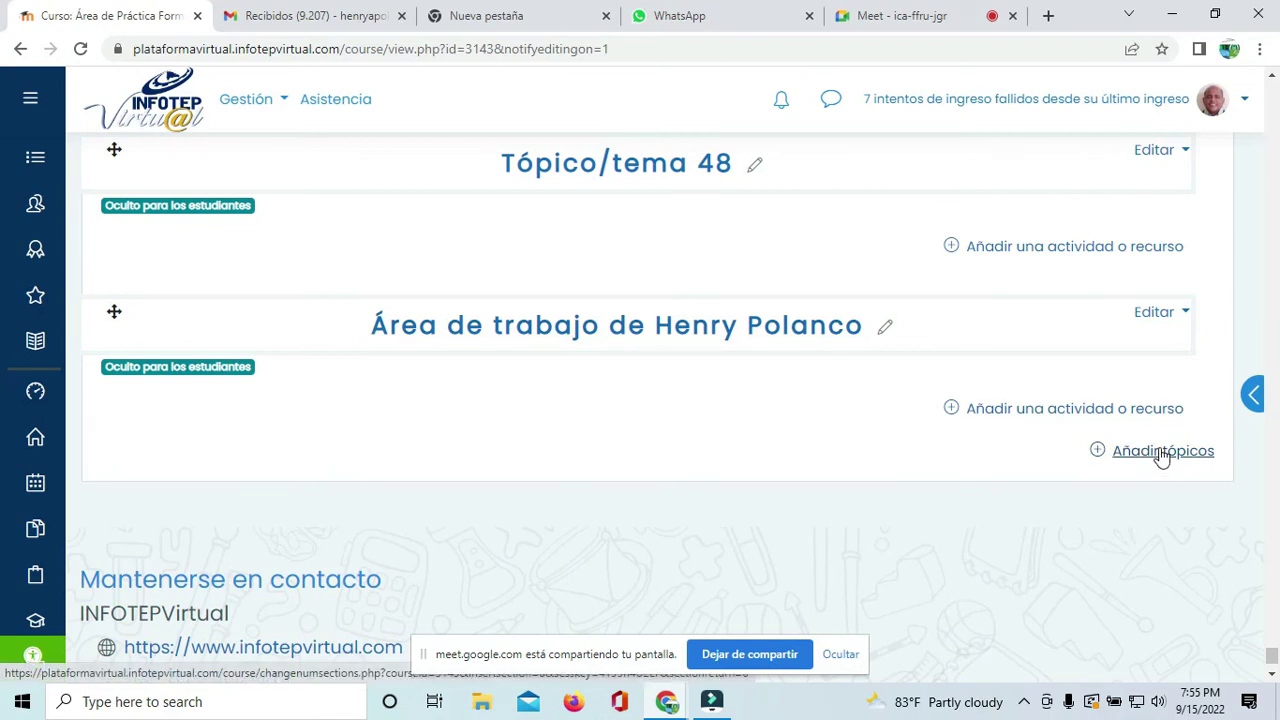
scroll(897, 350, "up", 18)
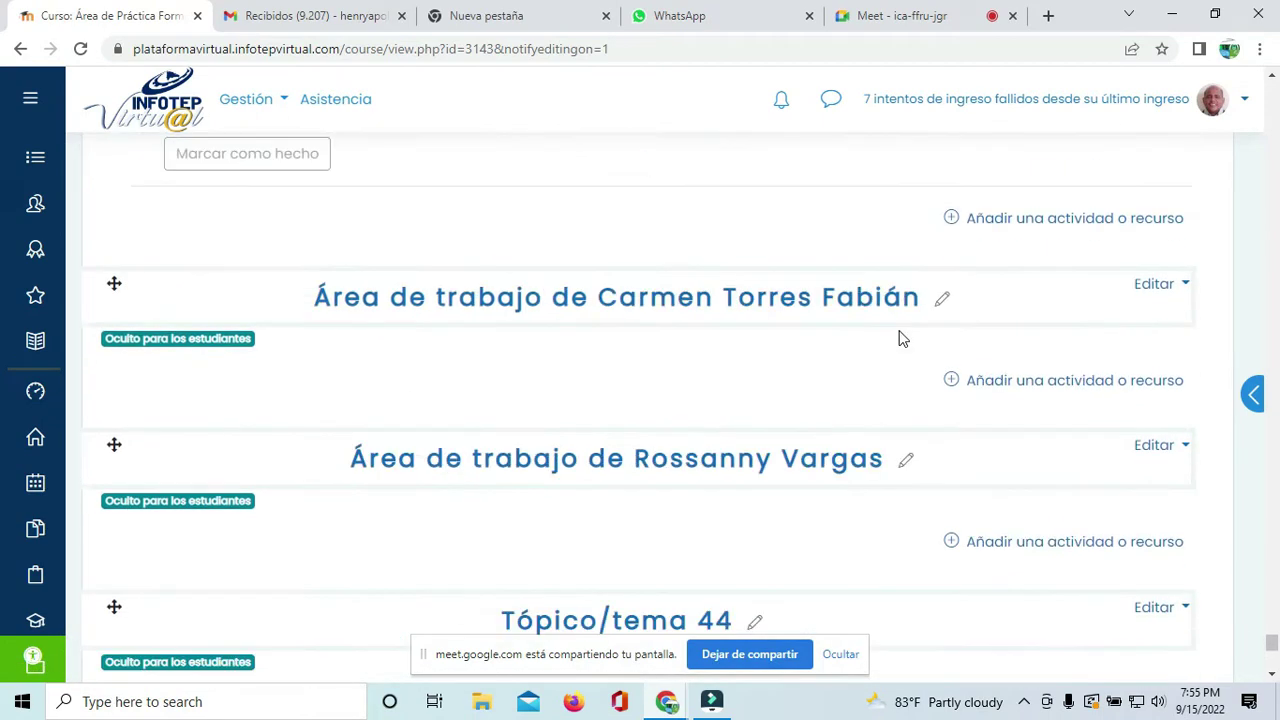
scroll(900, 340, "up", 20)
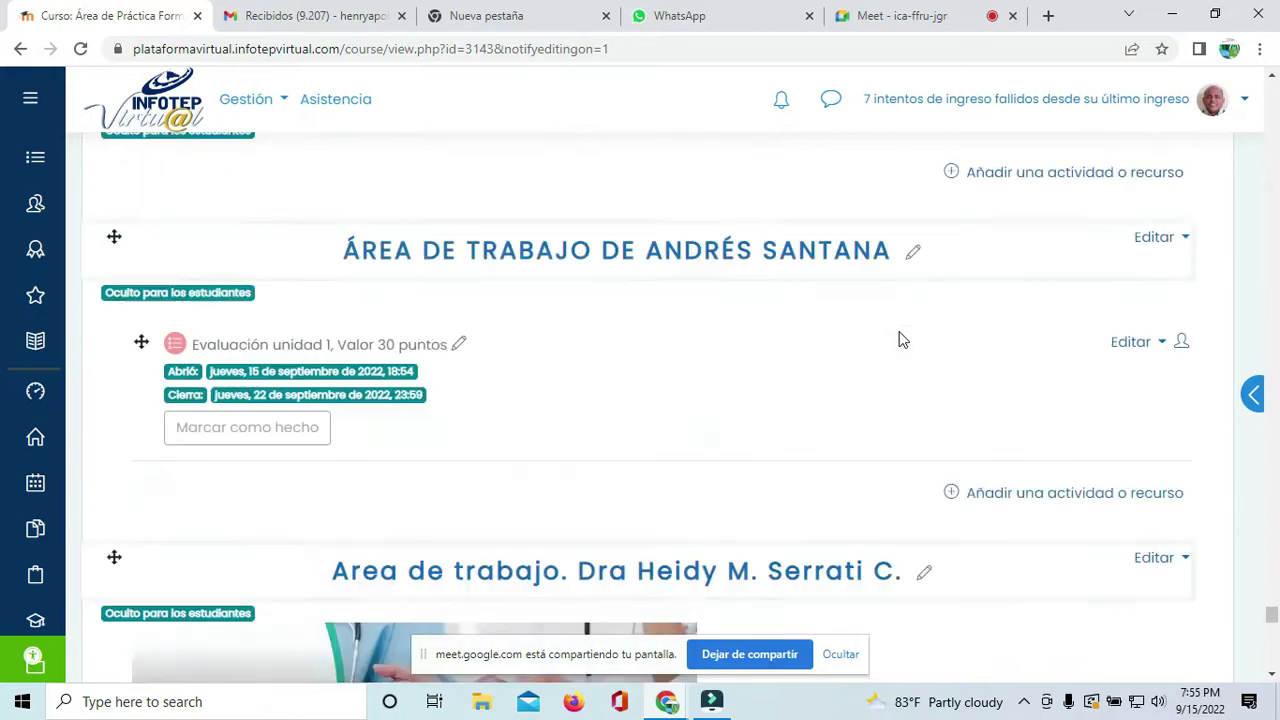
scroll(898, 340, "up", 15)
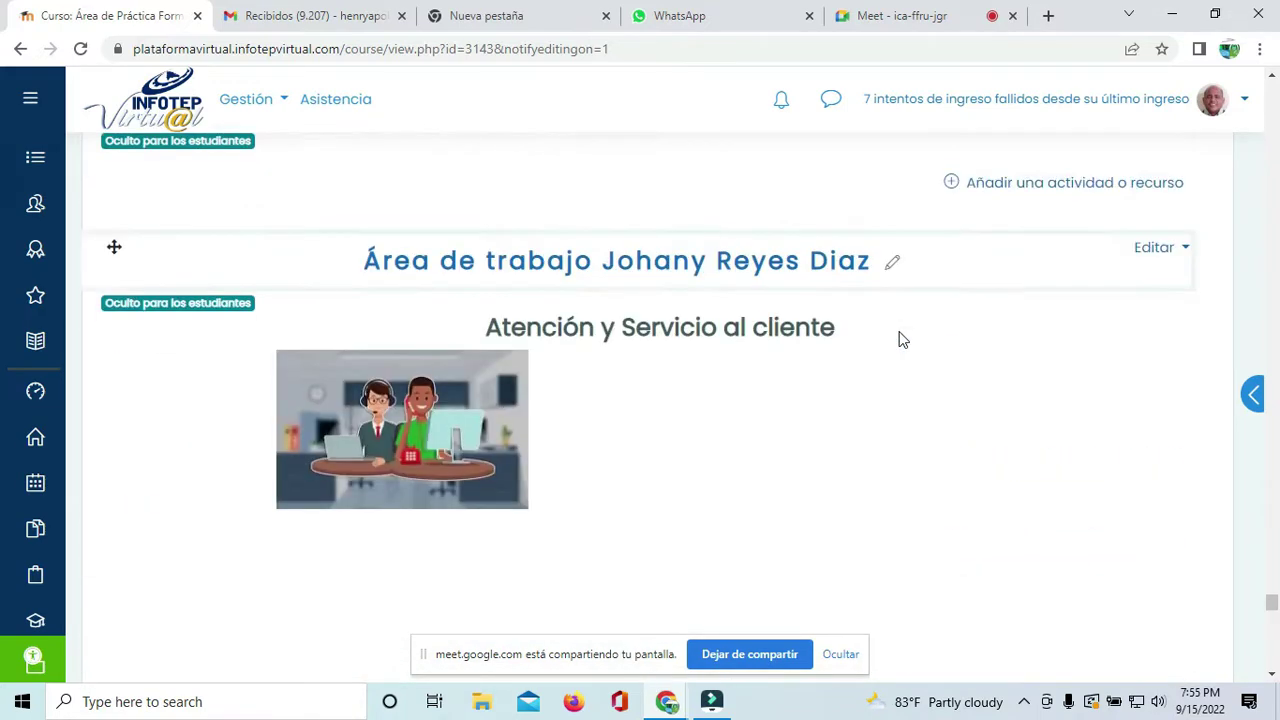
scroll(898, 340, "up", 8)
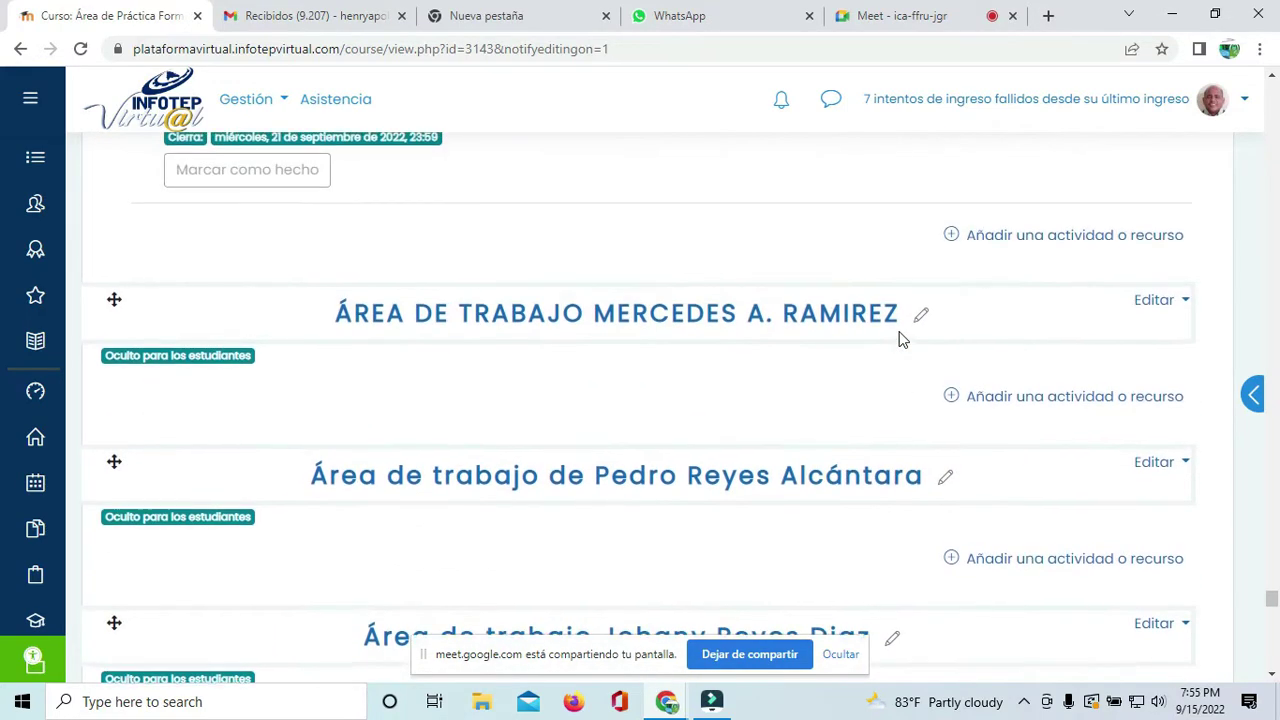
scroll(898, 340, "up", 15)
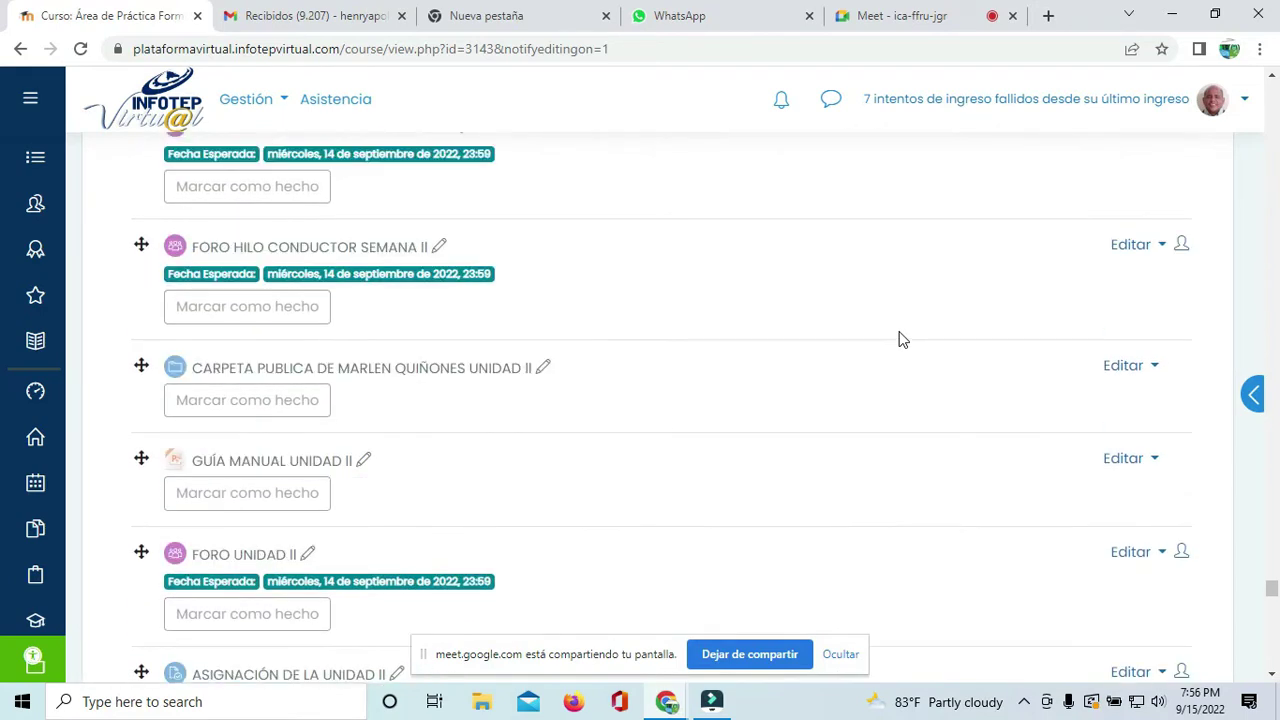
scroll(900, 337, "up", 1)
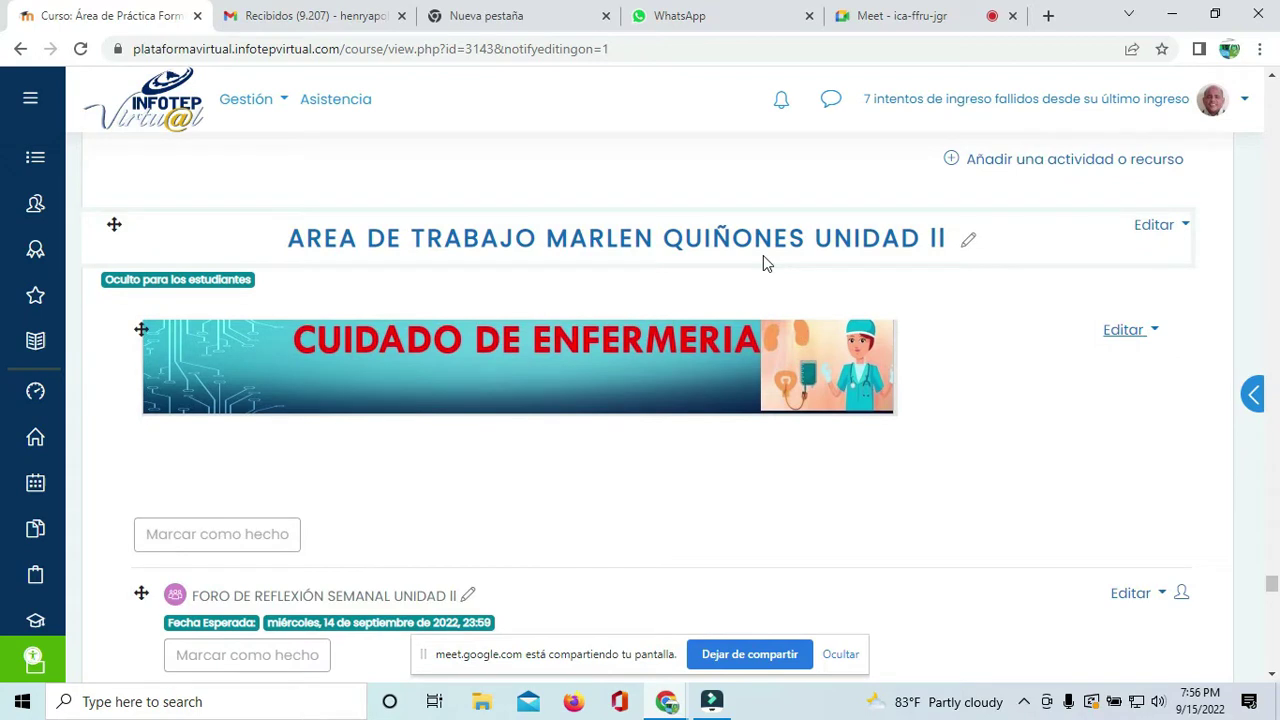
scroll(763, 257, "up", 4)
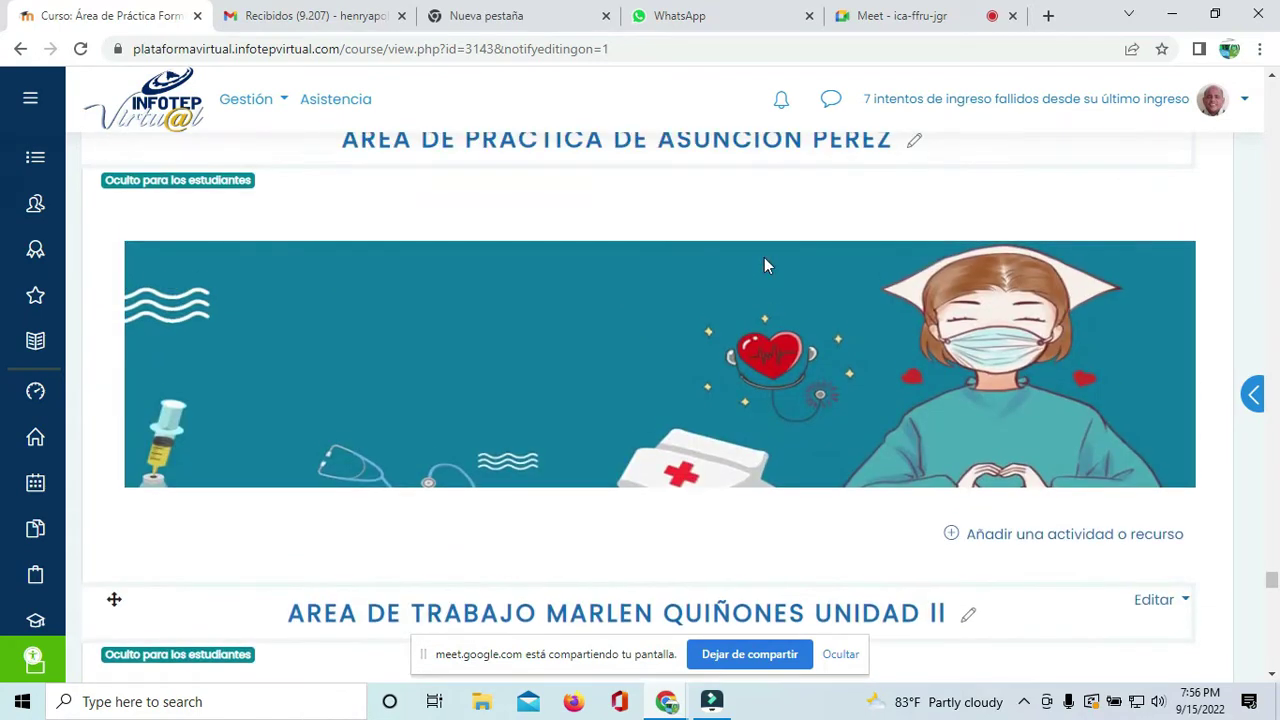
scroll(764, 257, "down", 2)
scroll(764, 265, "up", 2)
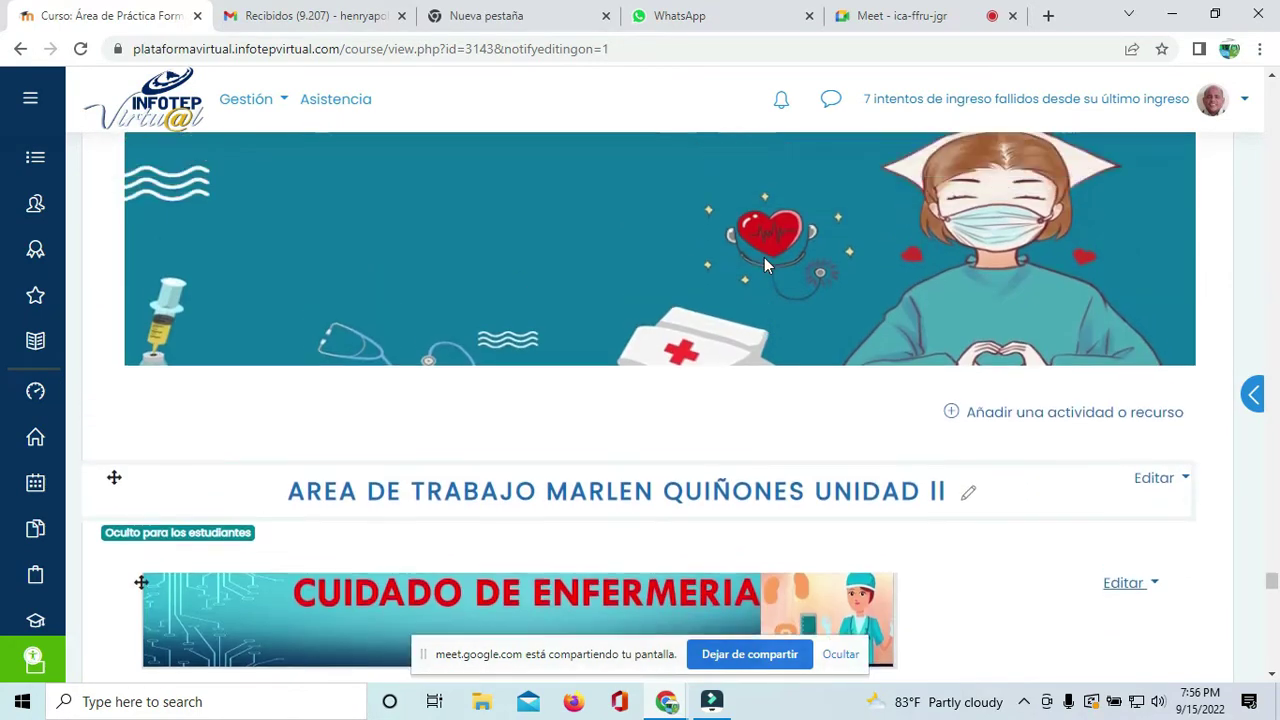
scroll(764, 257, "up", 2)
scroll(764, 257, "down", 3)
scroll(764, 257, "down", 1)
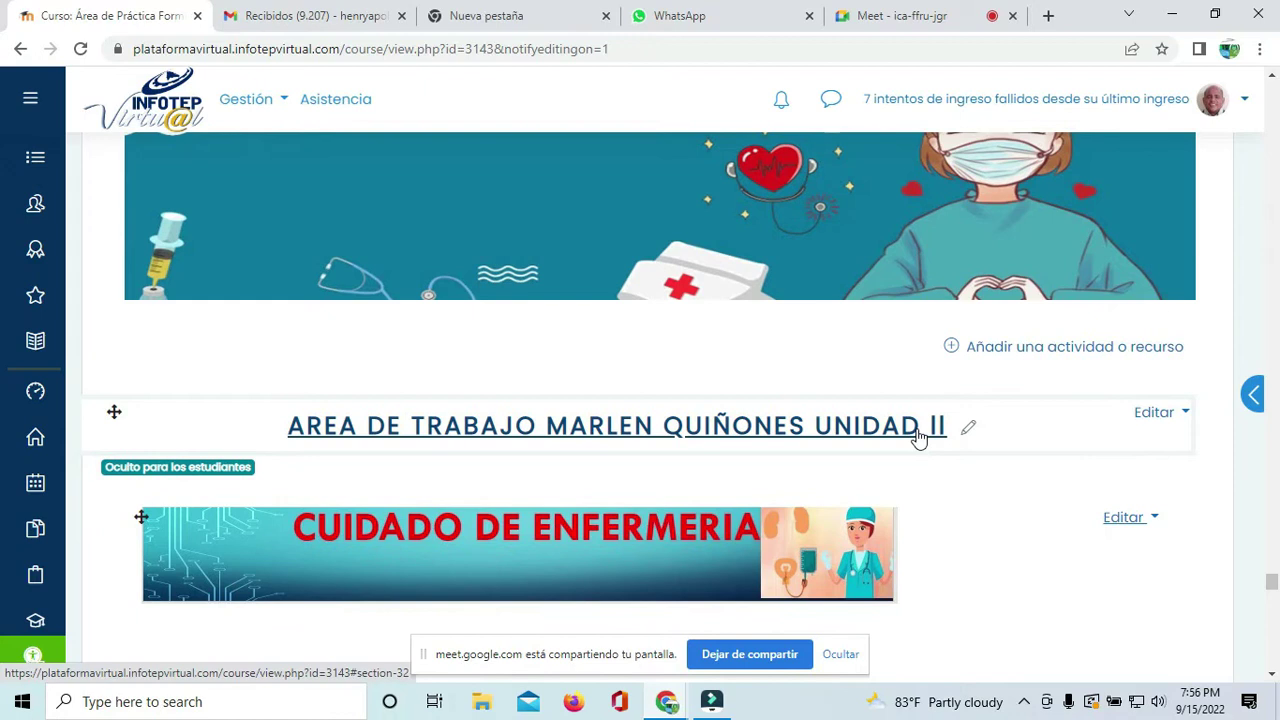
scroll(927, 425, "down", 1)
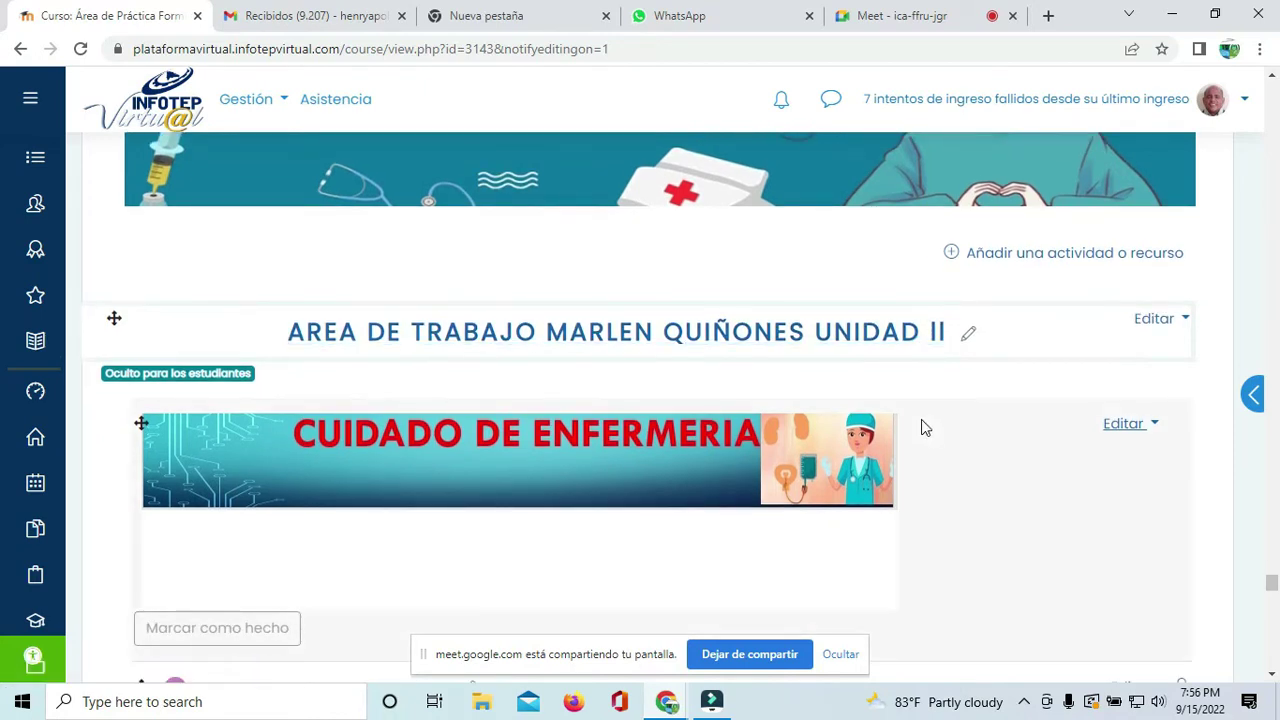
scroll(1090, 395, "up", 10)
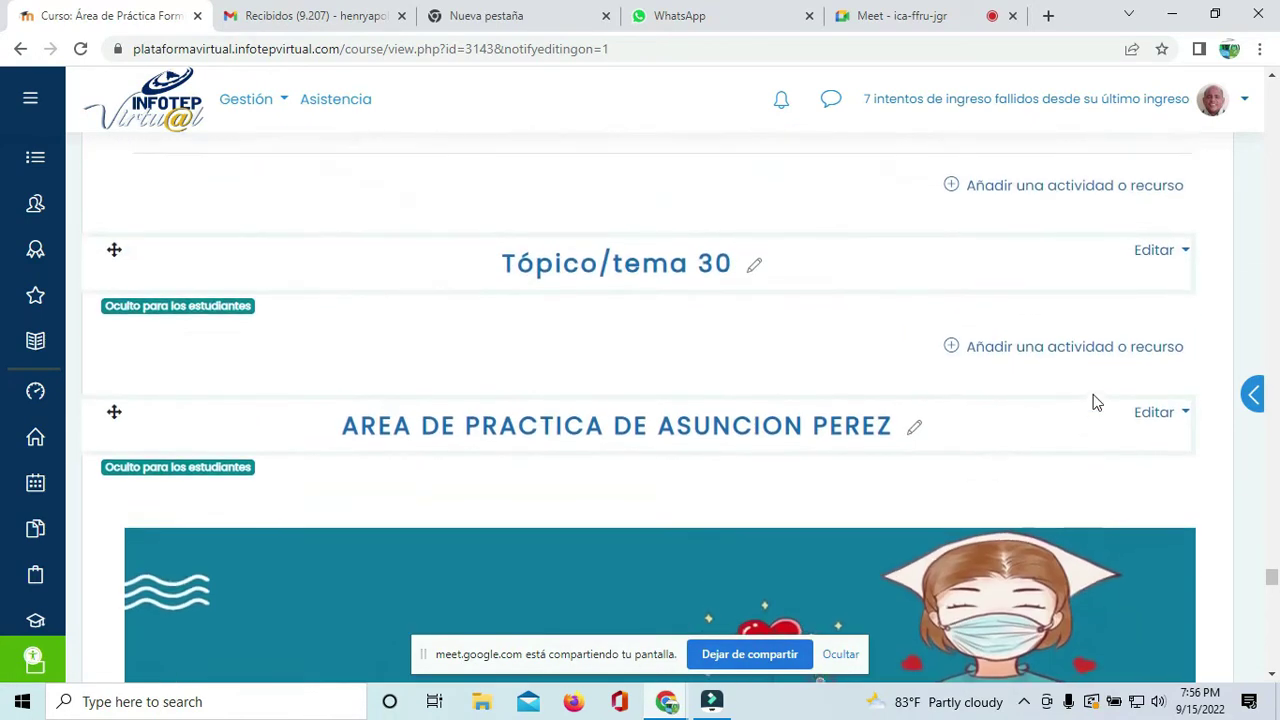
scroll(1096, 401, "up", 15)
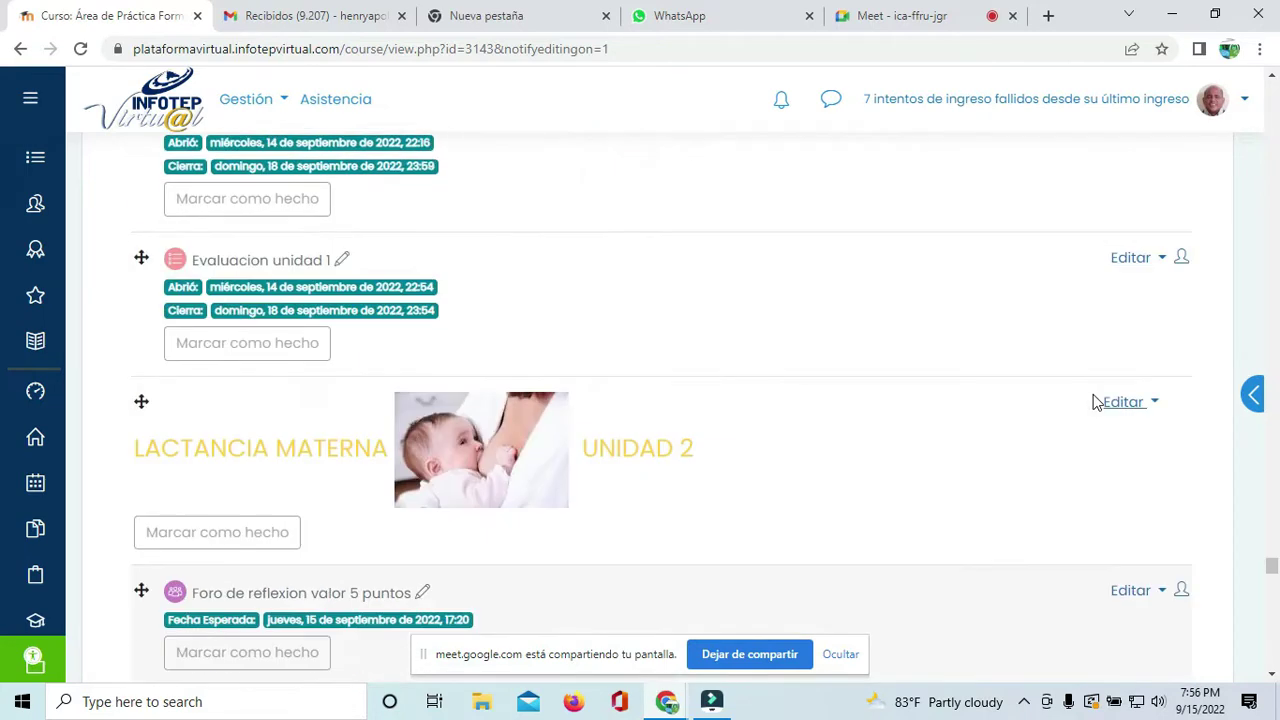
scroll(1096, 401, "up", 15)
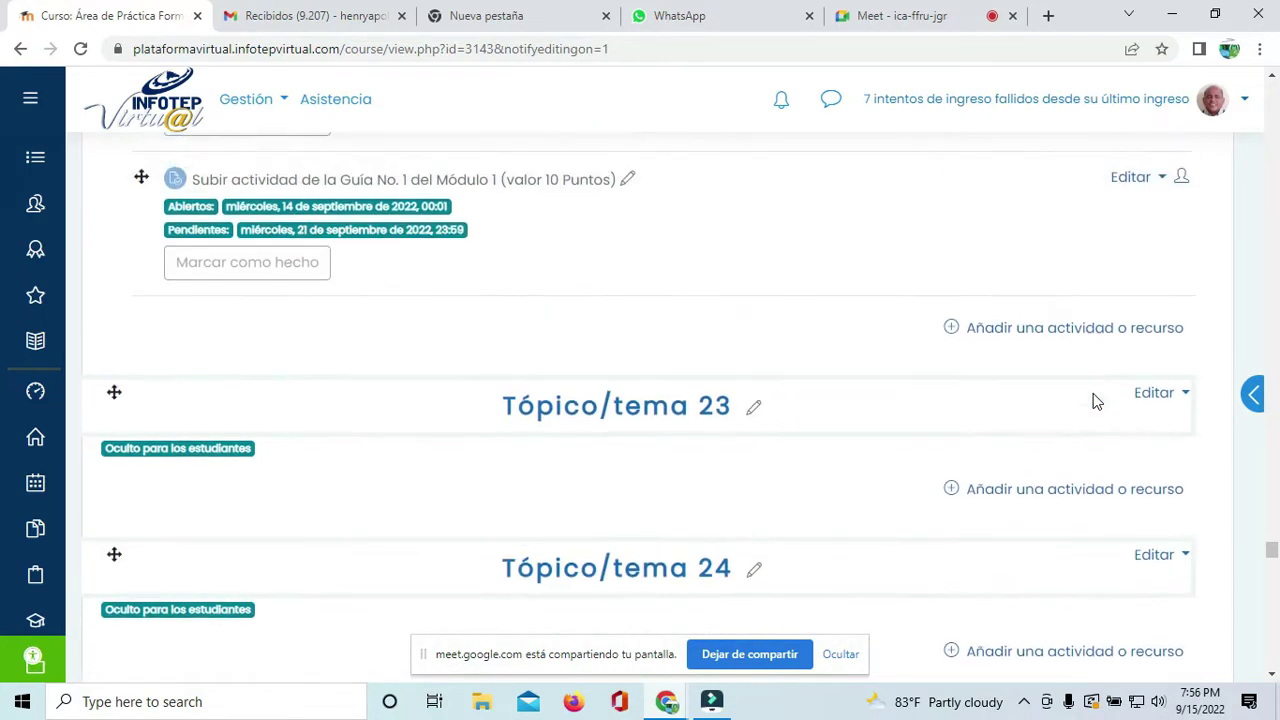
Step: Switch to the Meet call and stop sharing the screen with 'Dejar de presentar'
left_click(900, 16)
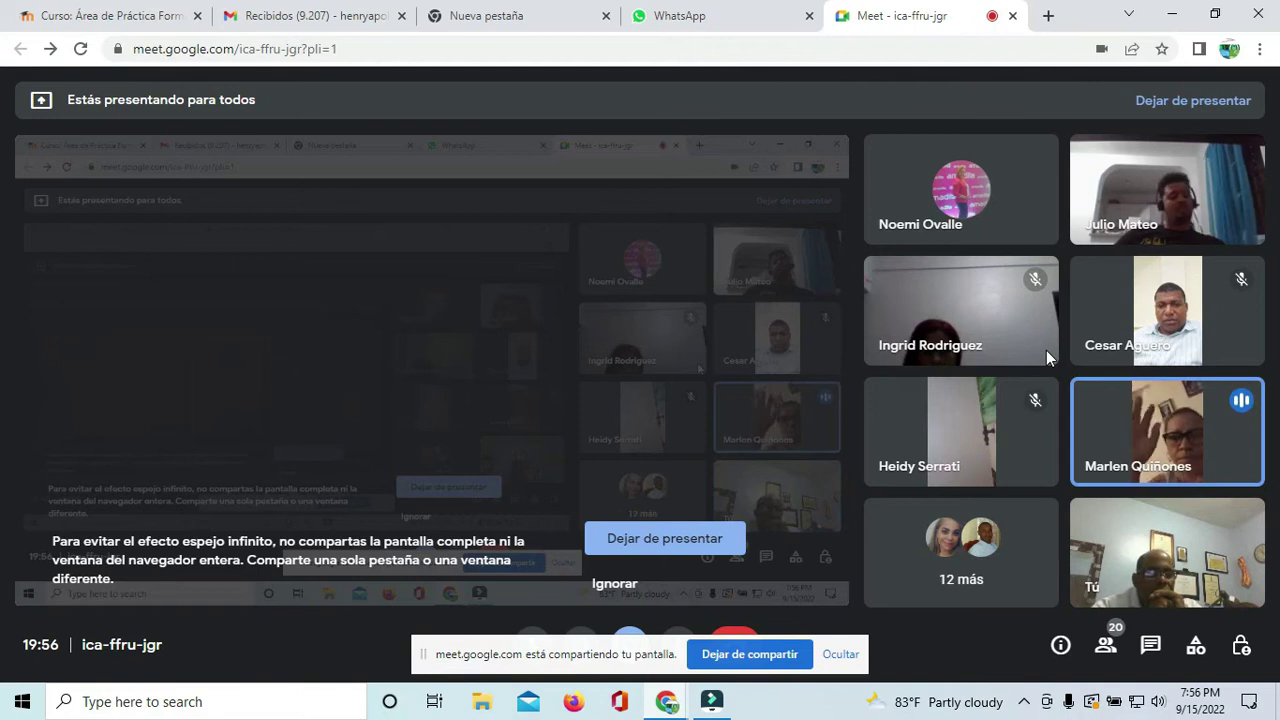
left_click(676, 547)
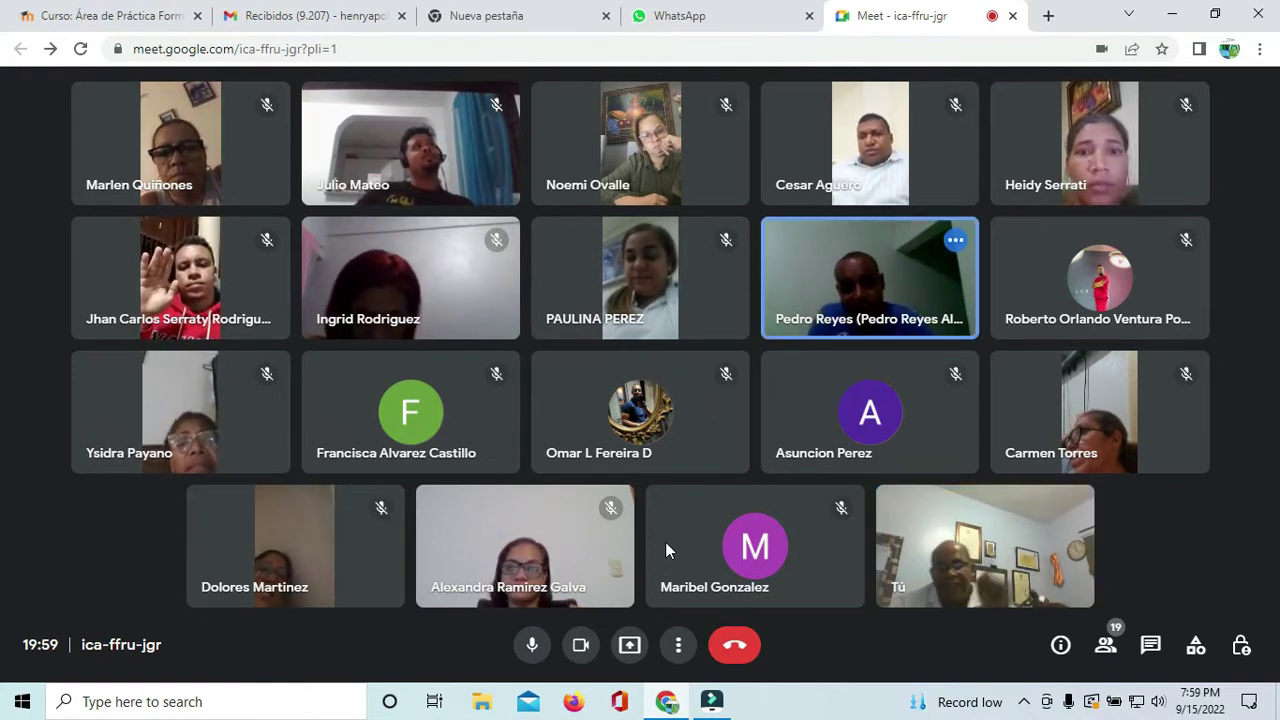
Step: Show and dismiss the hidden system tray icons, then return to the 'Curso: Área de Práctica' page
mouse_move(665, 540)
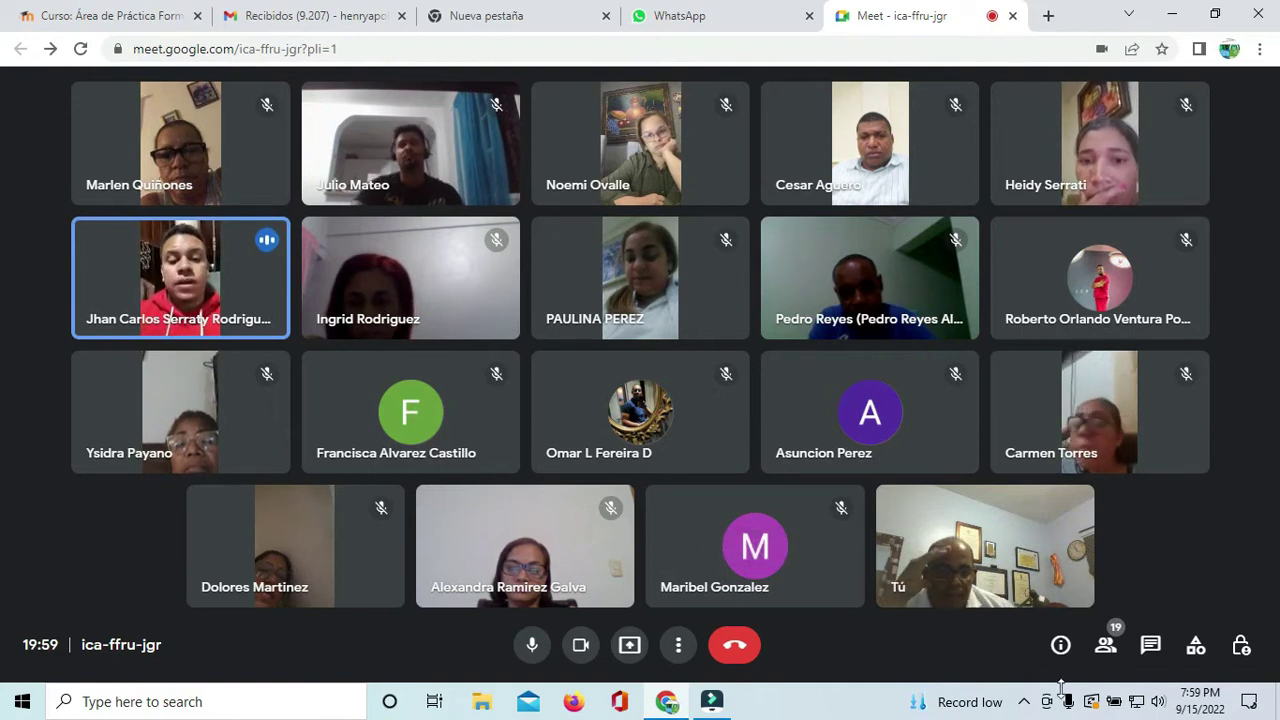
left_click(1024, 701)
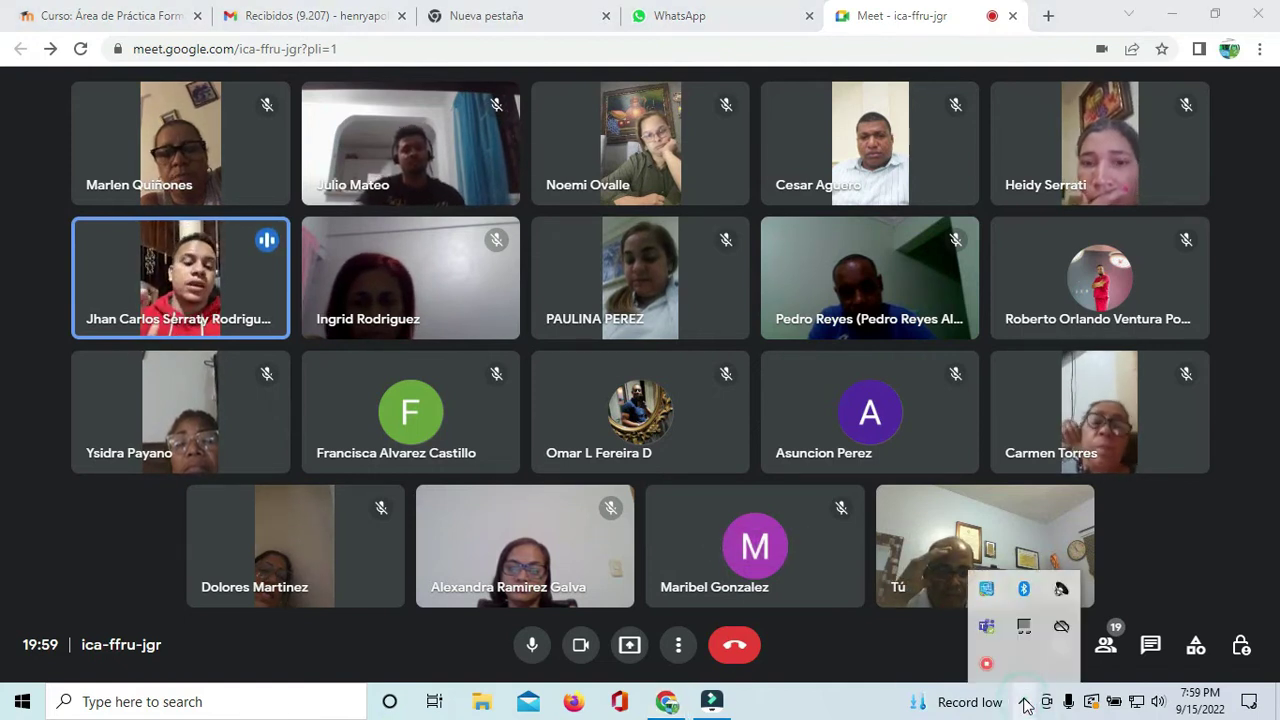
left_click(857, 700)
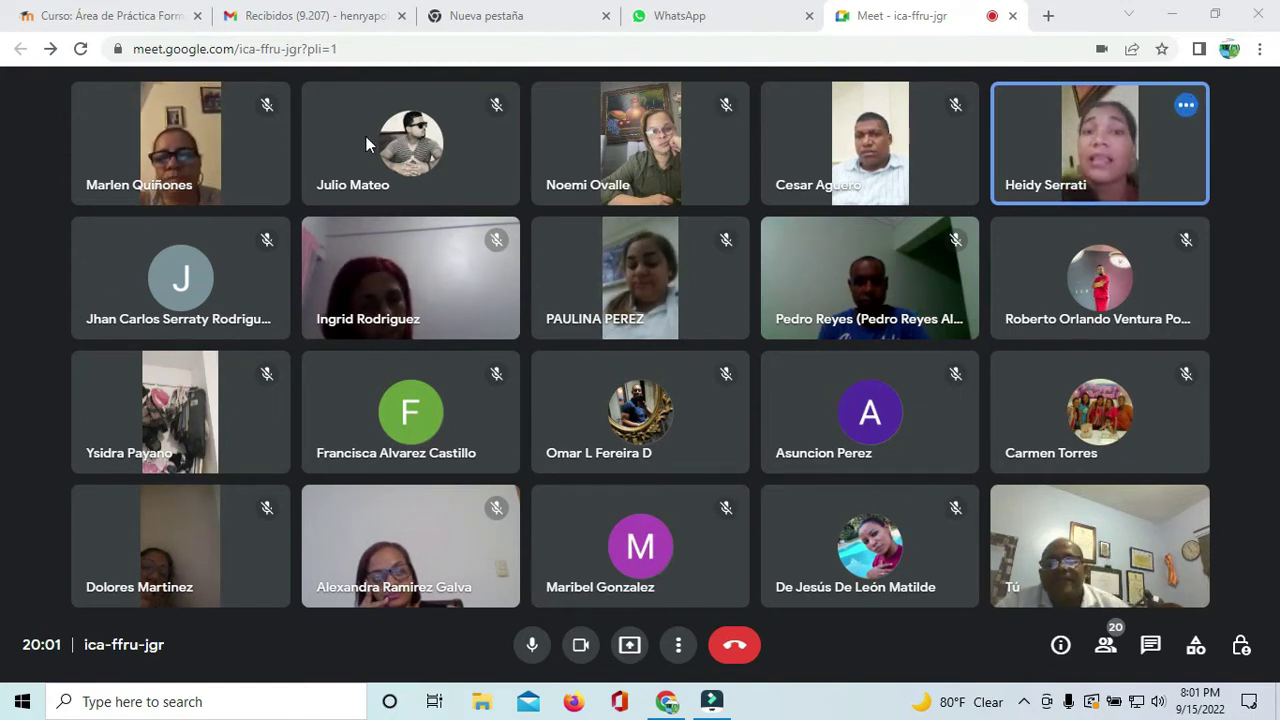
left_click(131, 16)
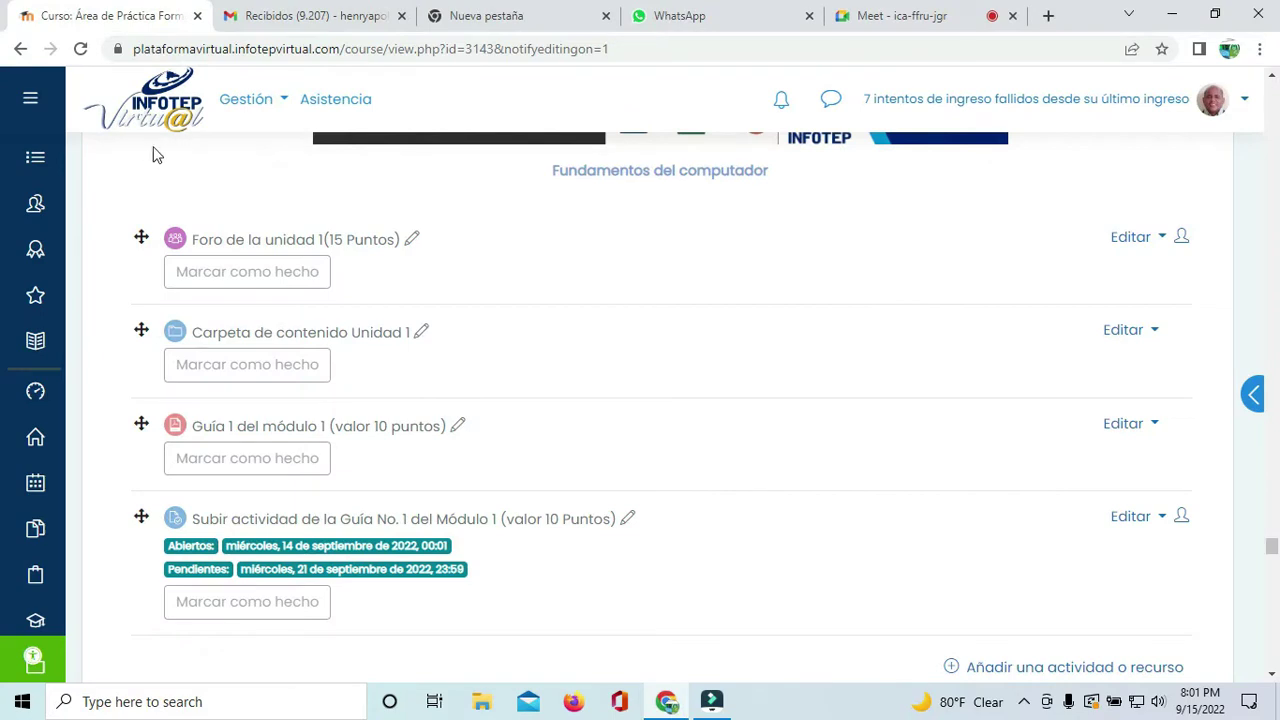
Step: Open and close the course sections panel, then scroll up to the General section's welcome banner
left_click(38, 165)
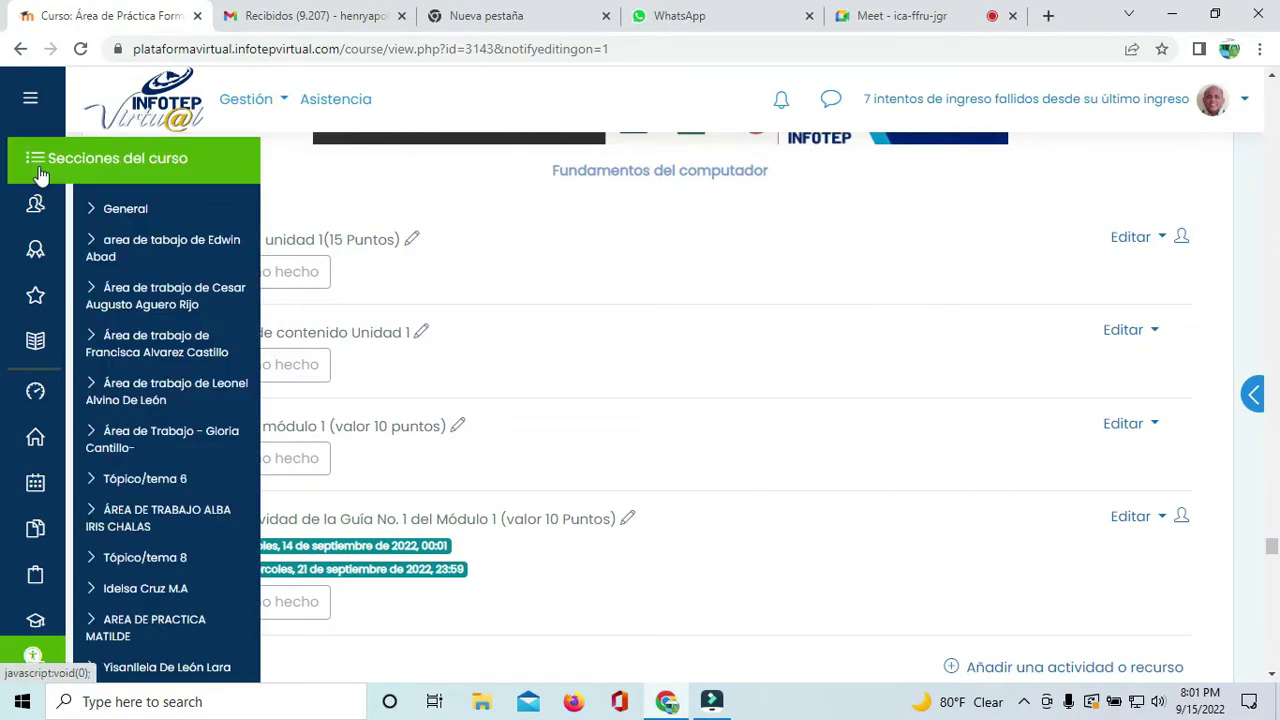
left_click(410, 240)
scroll(1150, 210, "up", 10)
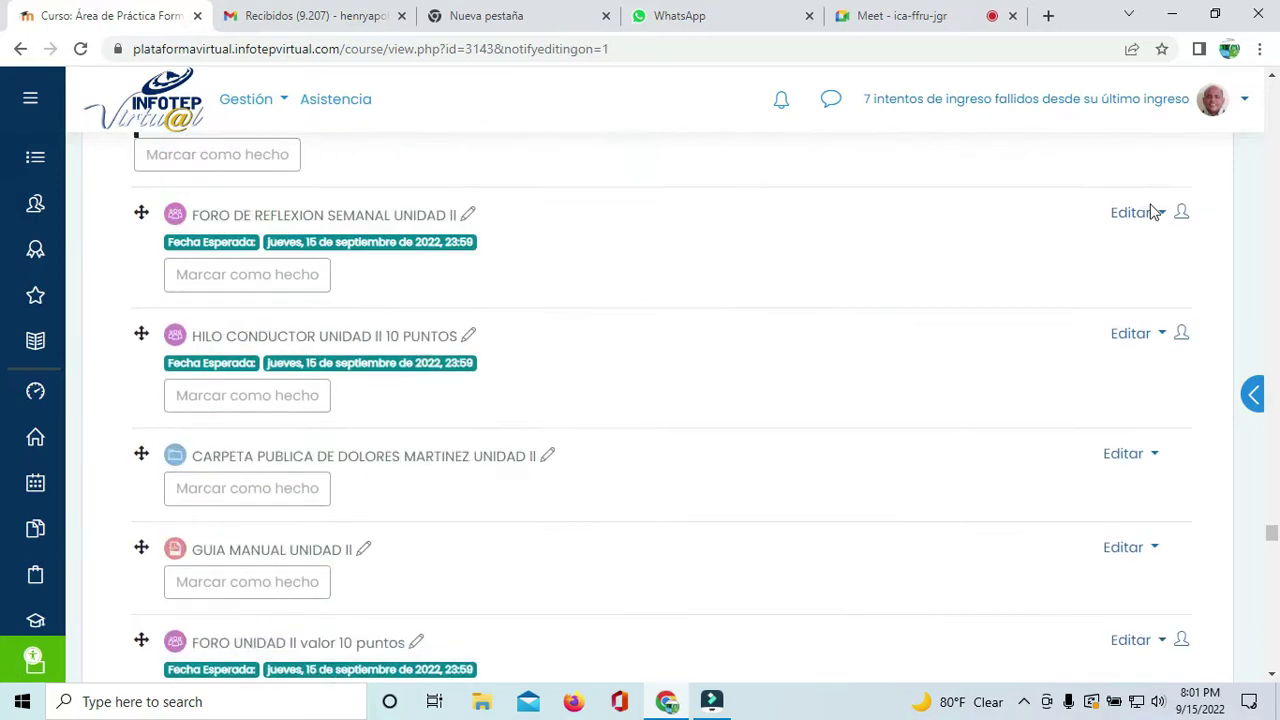
scroll(1150, 210, "up", 15)
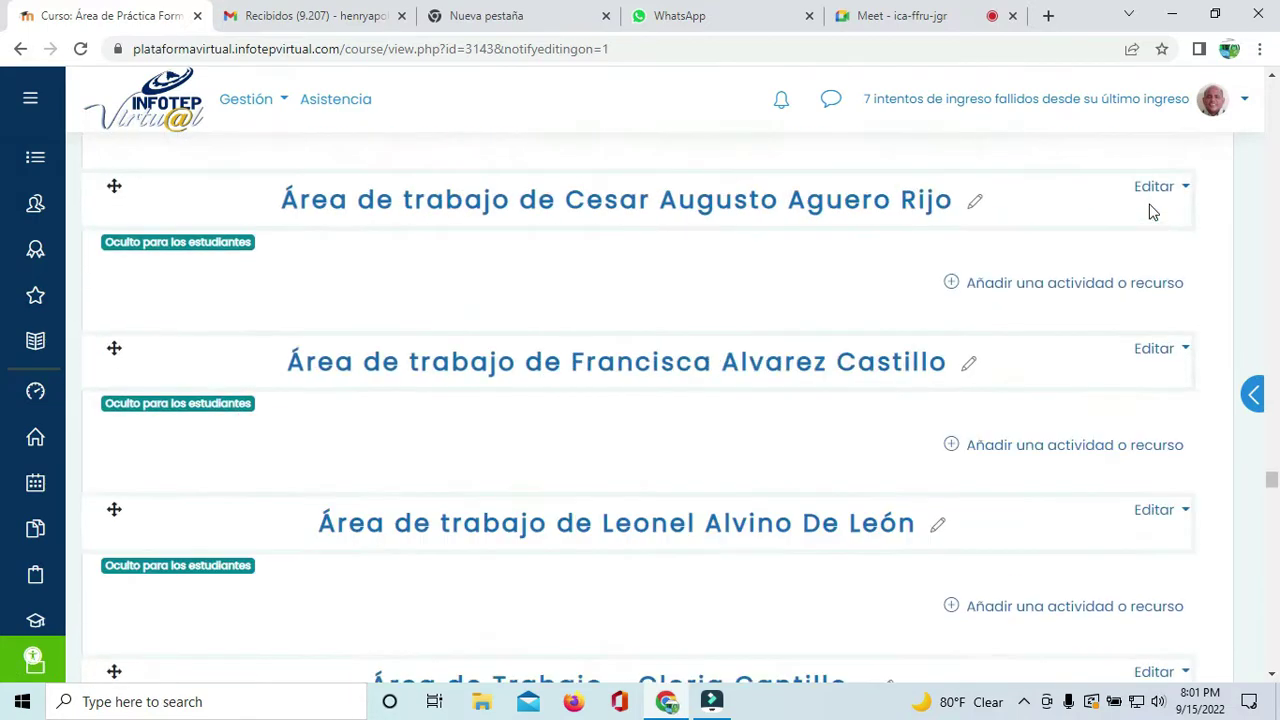
scroll(1150, 210, "up", 5)
left_click_drag(1270, 468, 1270, 92)
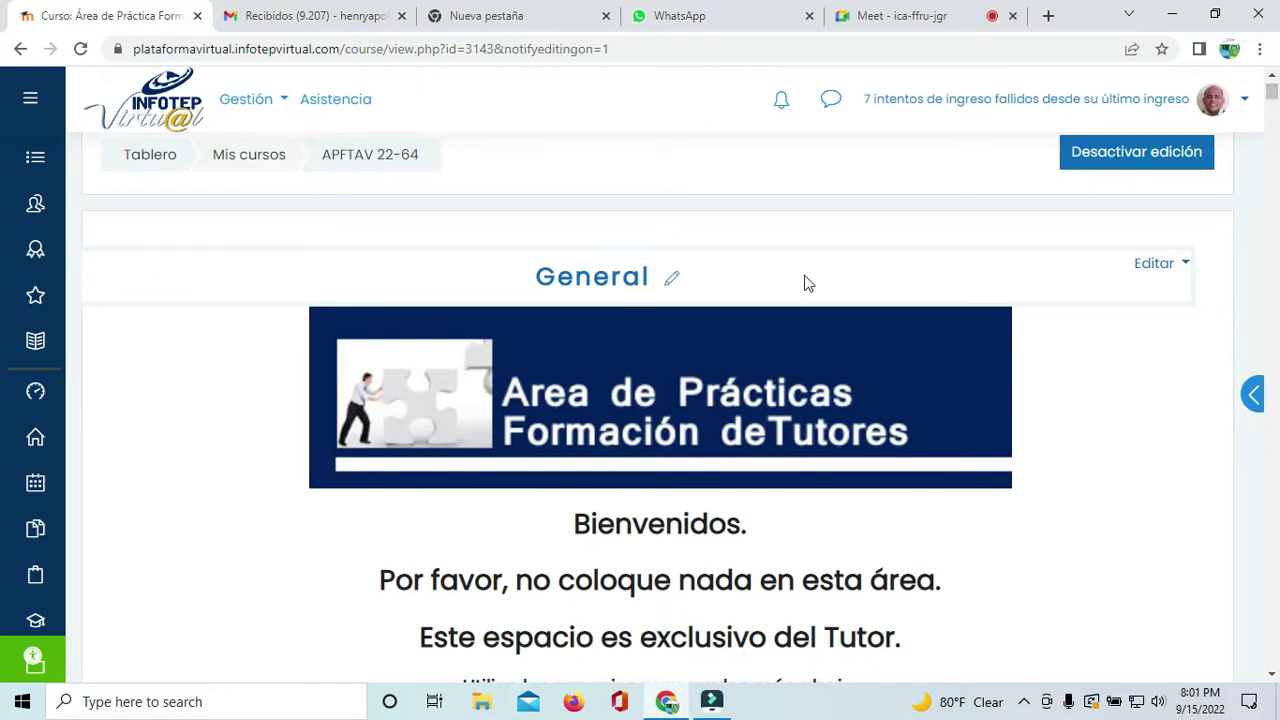
Step: Open and close the course sections list, then expand the labelled site navigation
left_click(36, 158)
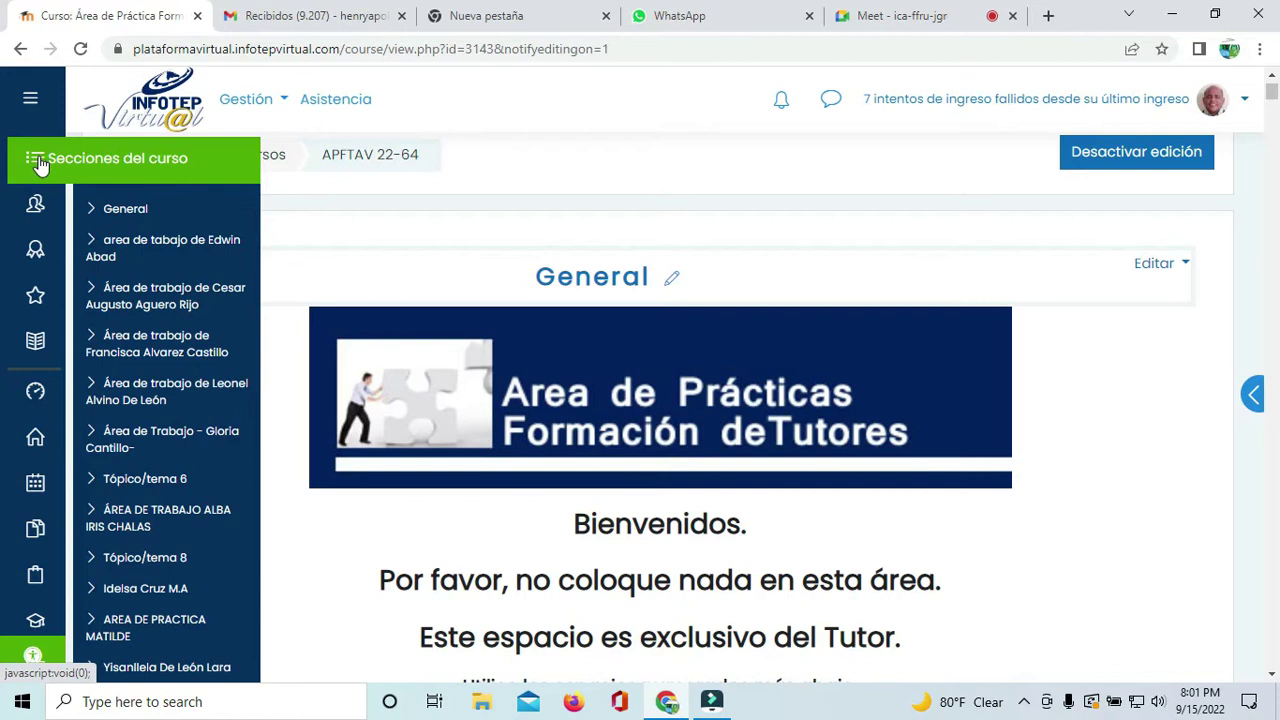
left_click(38, 160)
left_click(31, 108)
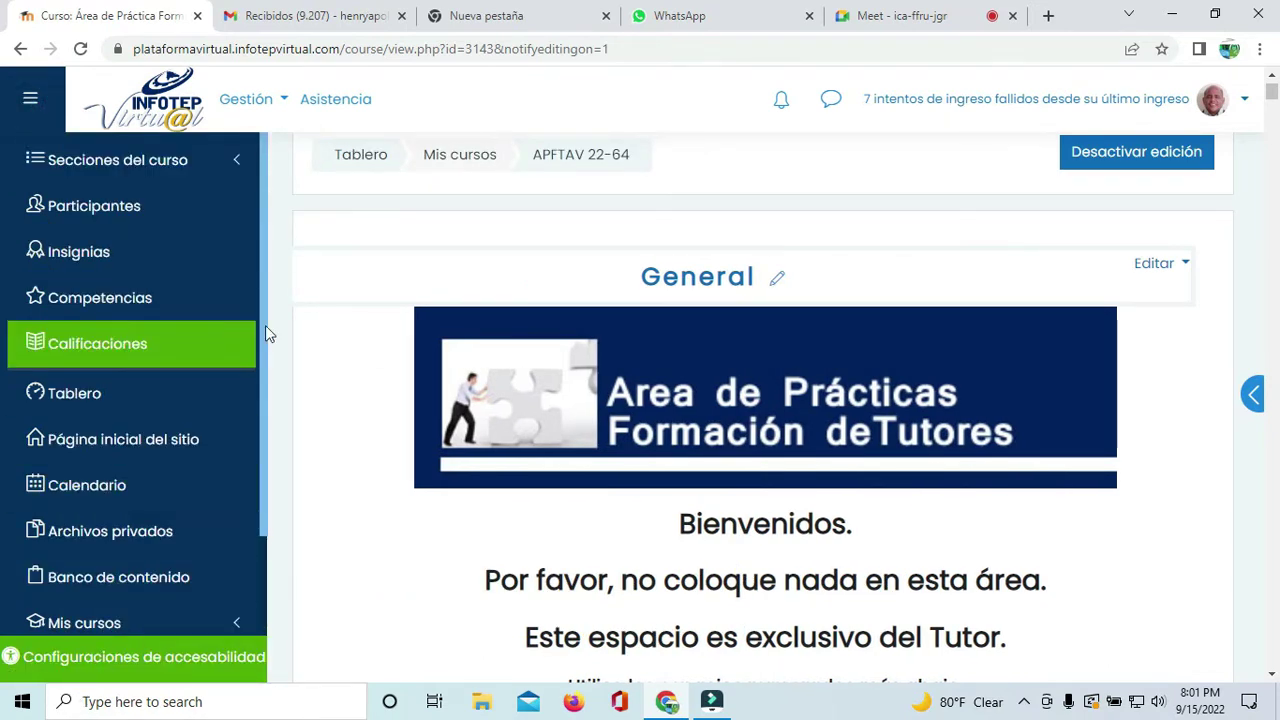
left_click(634, 224)
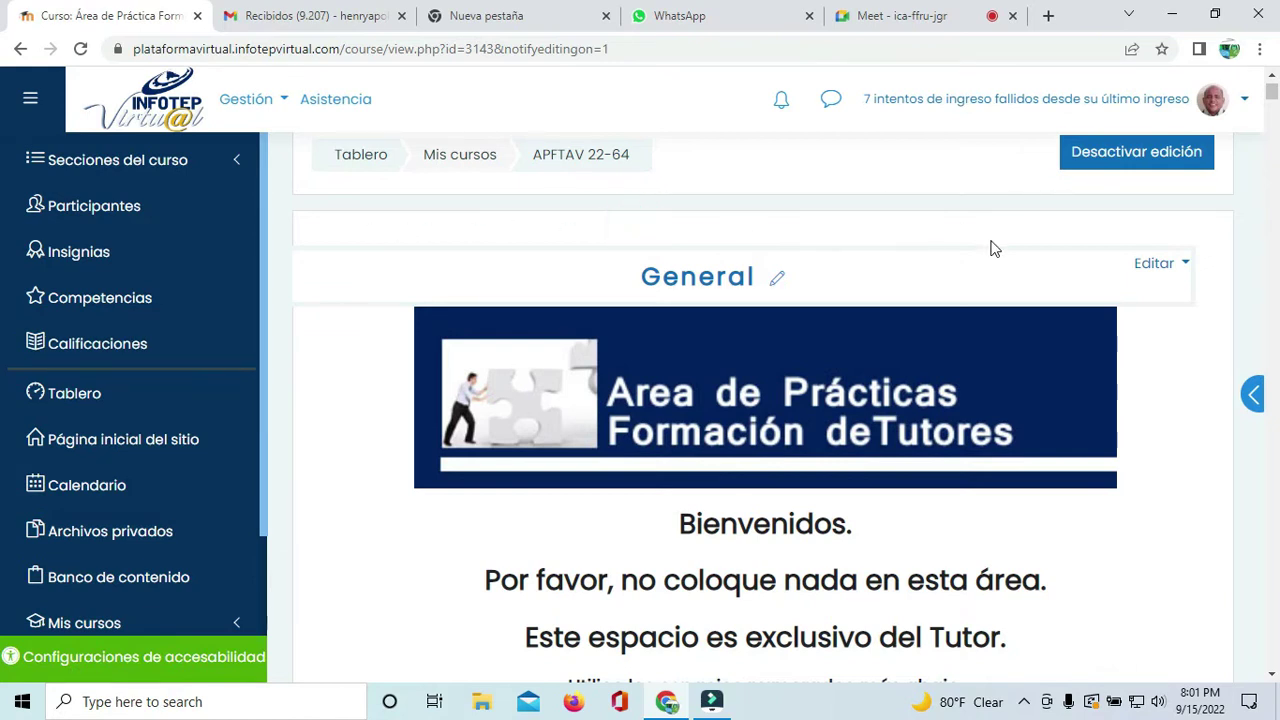
left_click(551, 200)
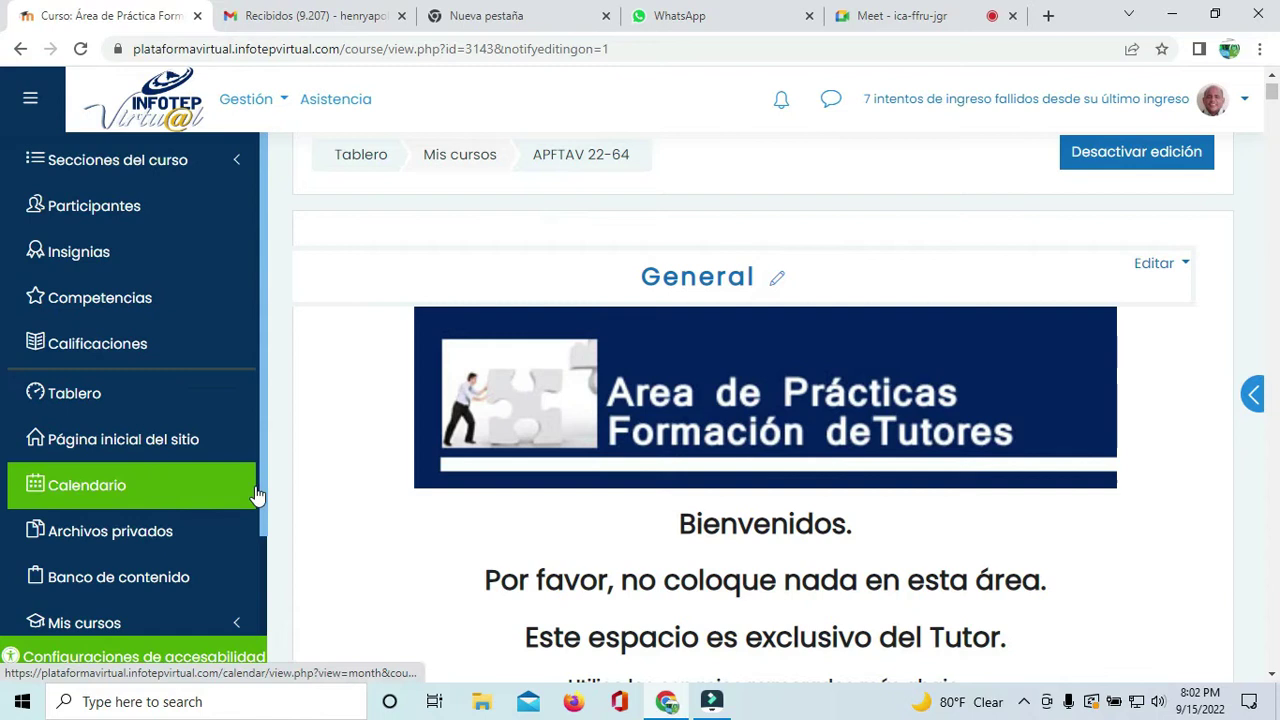
Step: Shrink the navigation drawer to icons, leaving the General section with Topico links and Avisos
scroll(262, 486, "down", 2)
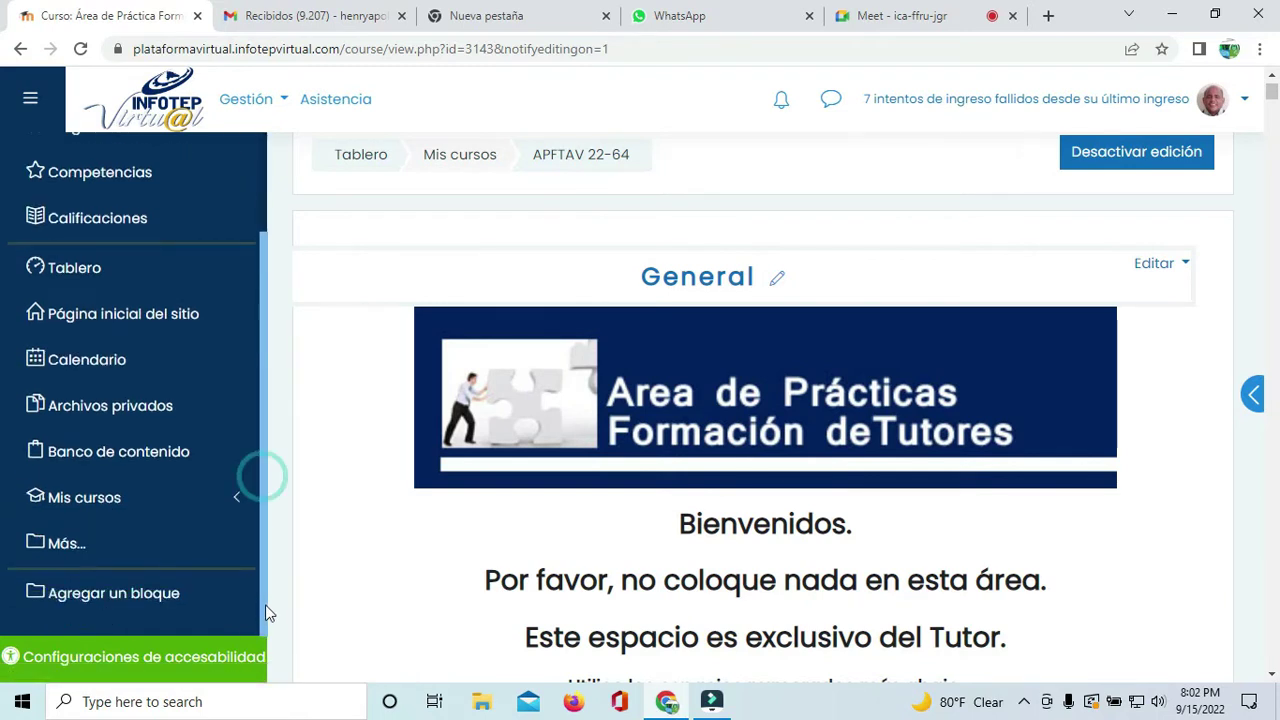
double_click(411, 238)
left_click(326, 218)
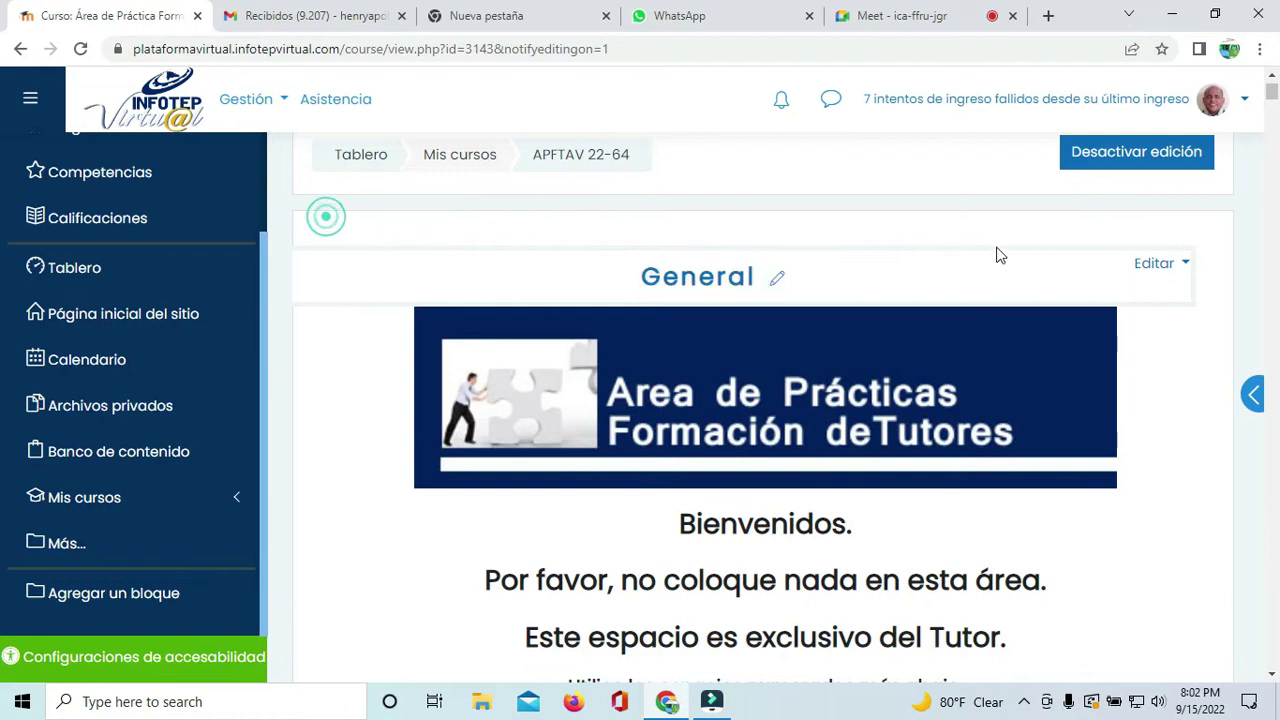
left_click(1208, 227)
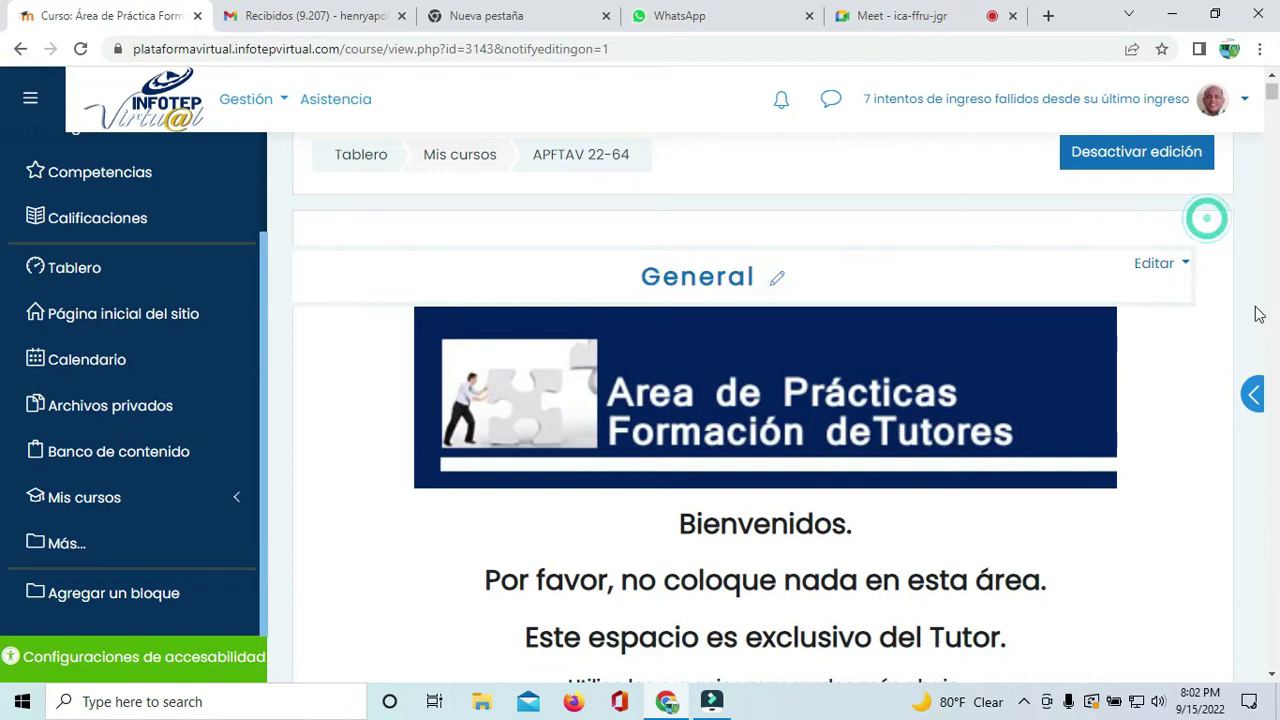
left_click(33, 101)
scroll(50, 620, "down", 4)
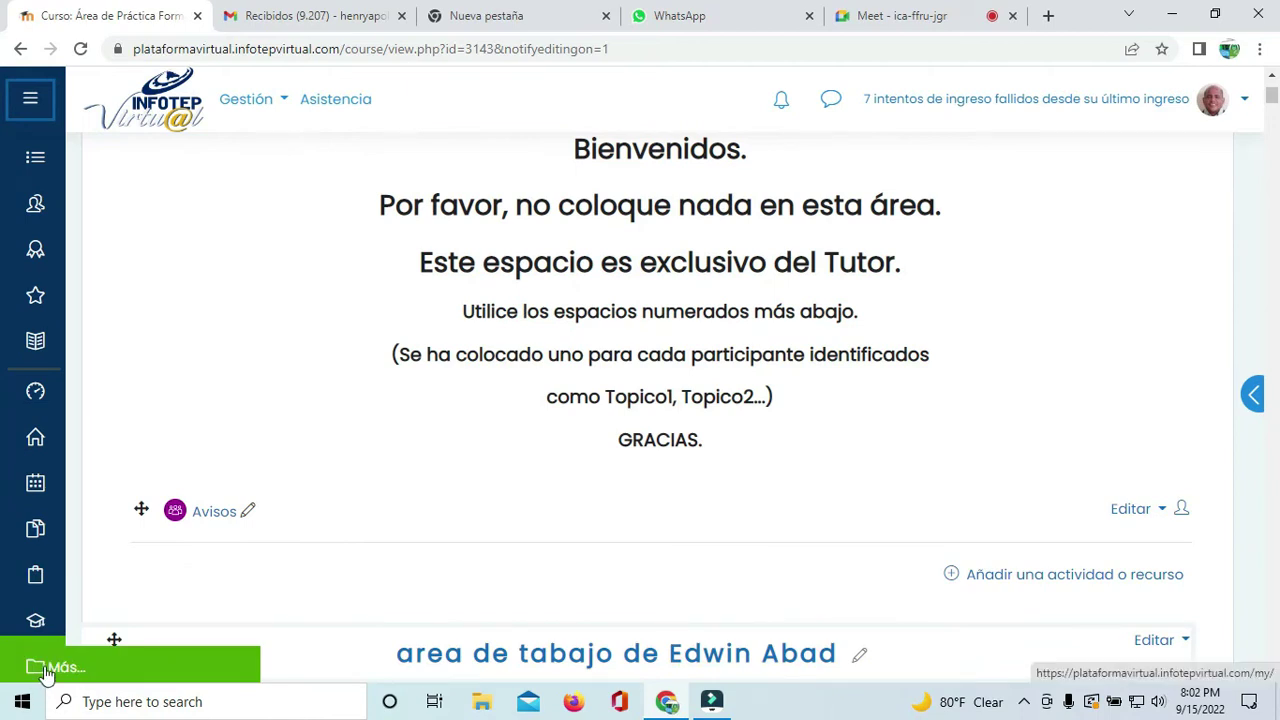
Step: Open Administración del curso from the gear menu's Más... and scroll to Reportes
left_click_drag(1273, 101, 1273, 88)
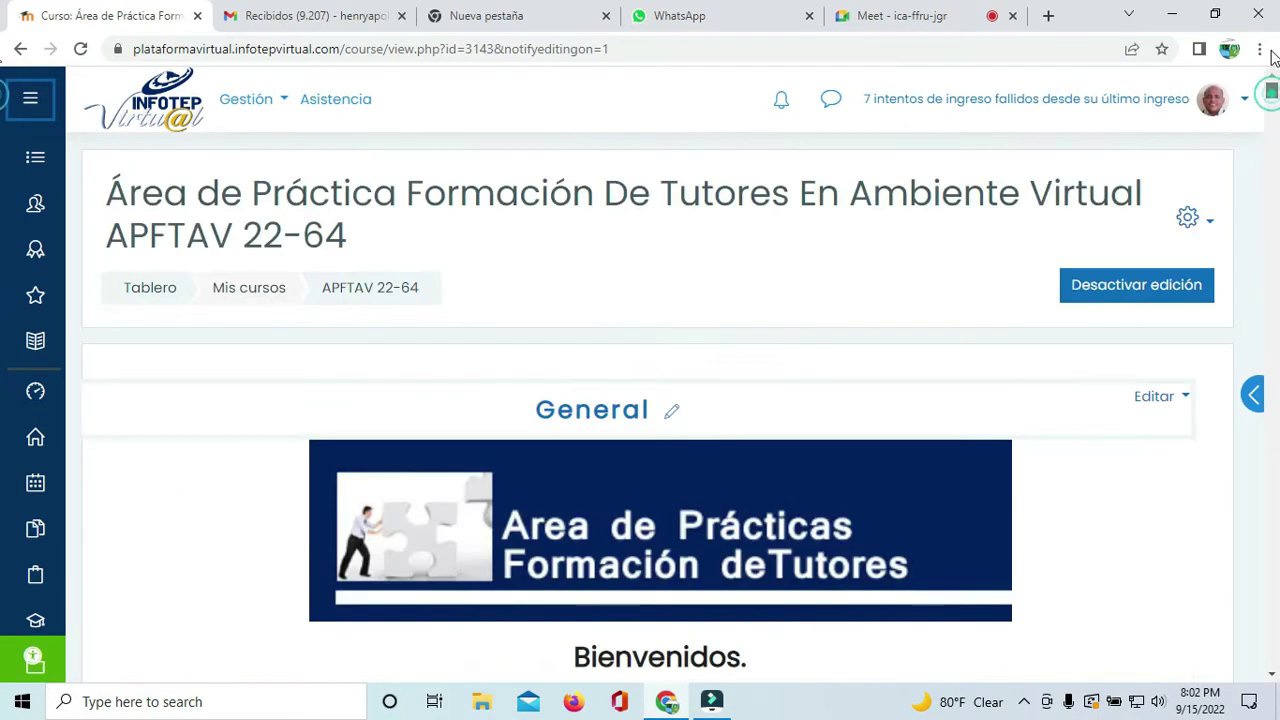
left_click(1188, 218)
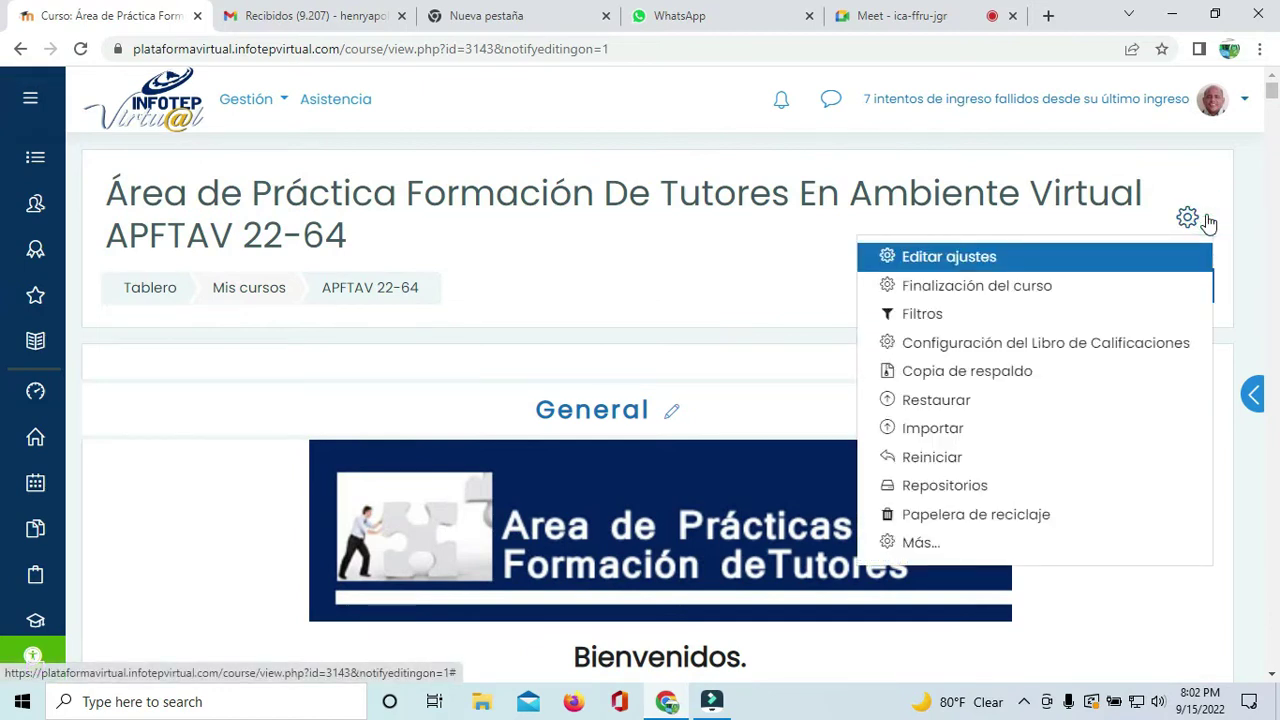
left_click(918, 542)
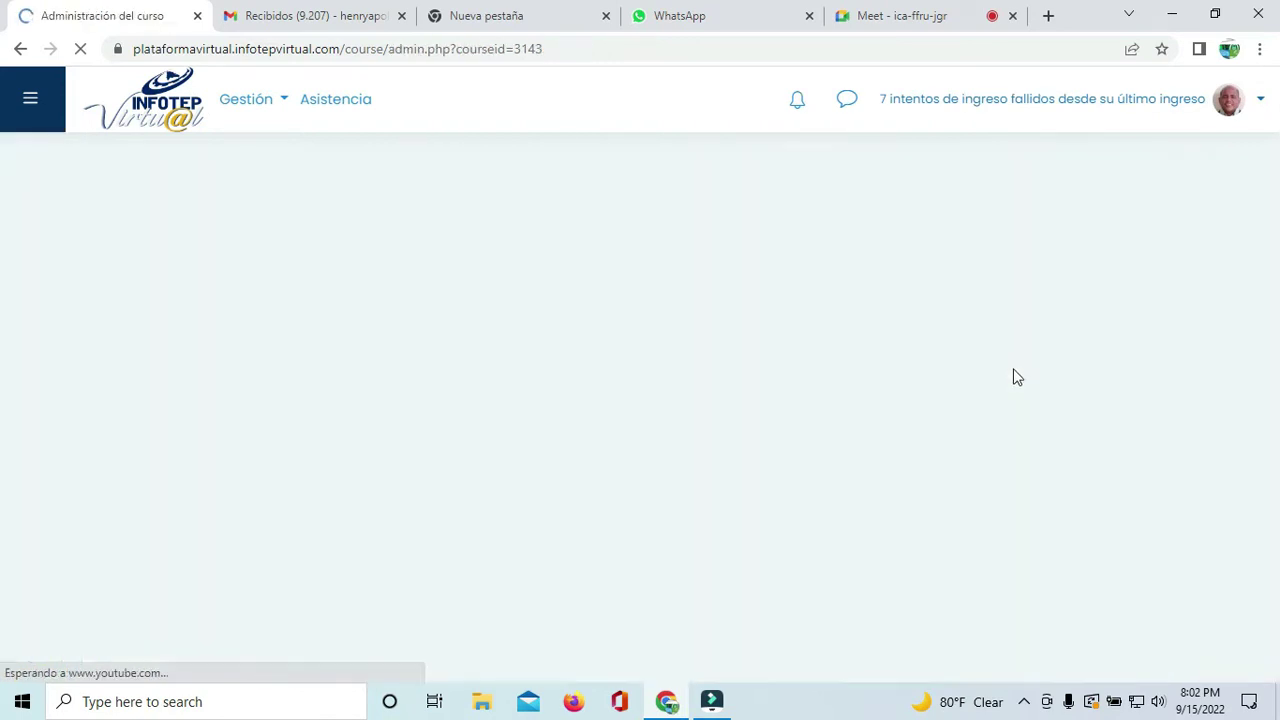
scroll(1117, 355, "down", 3)
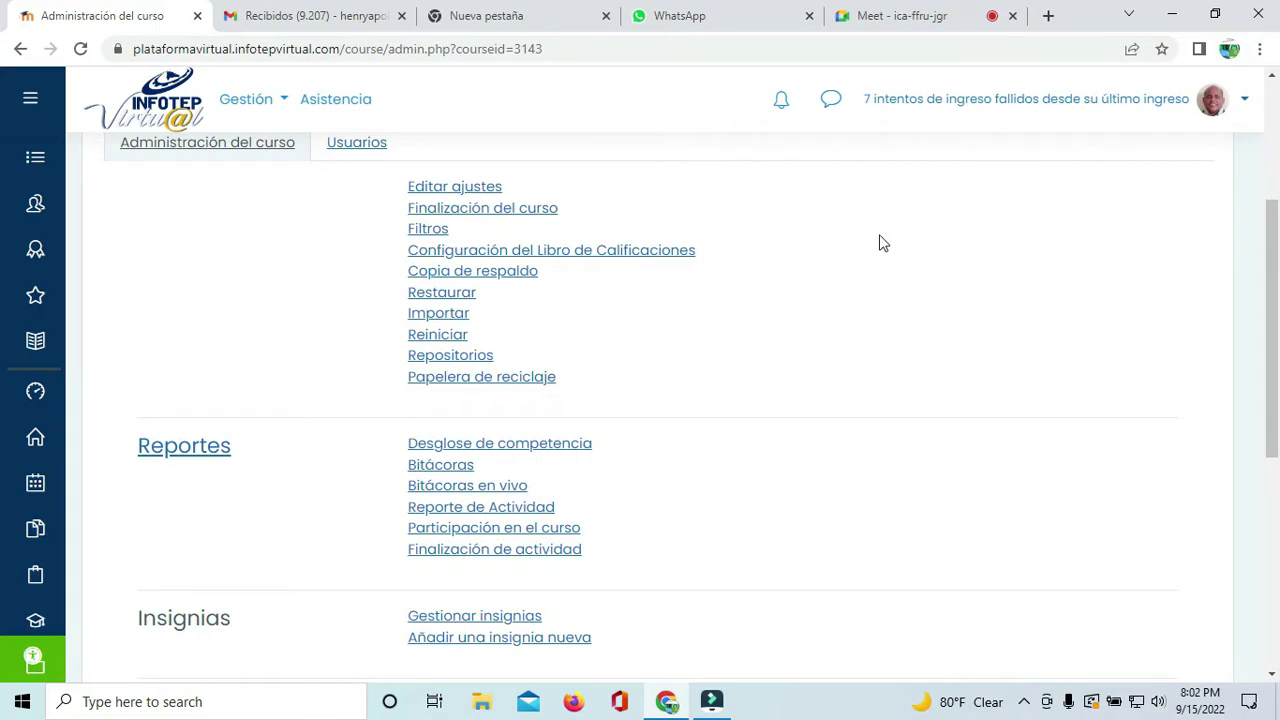
Step: Load the Bitácoras report for martes, 13 de septiembre de 2022, all participants and activities
left_click(442, 466)
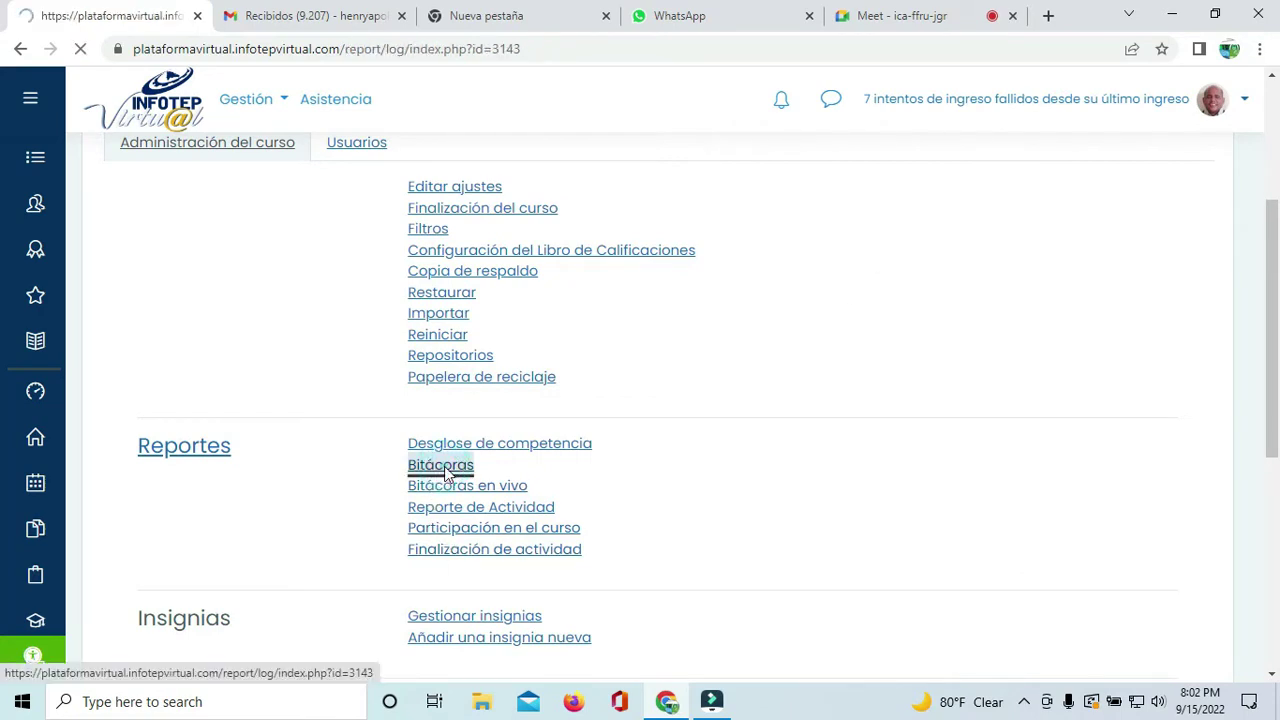
scroll(716, 380, "down", 3)
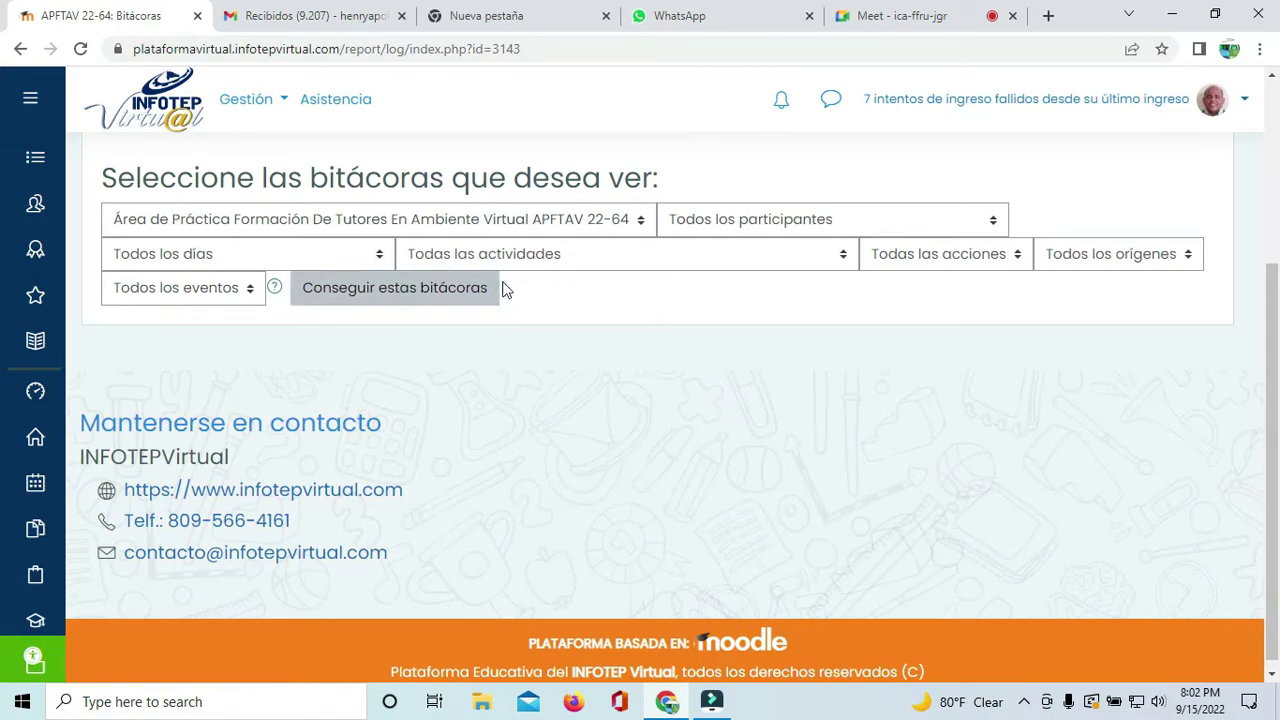
left_click(390, 258)
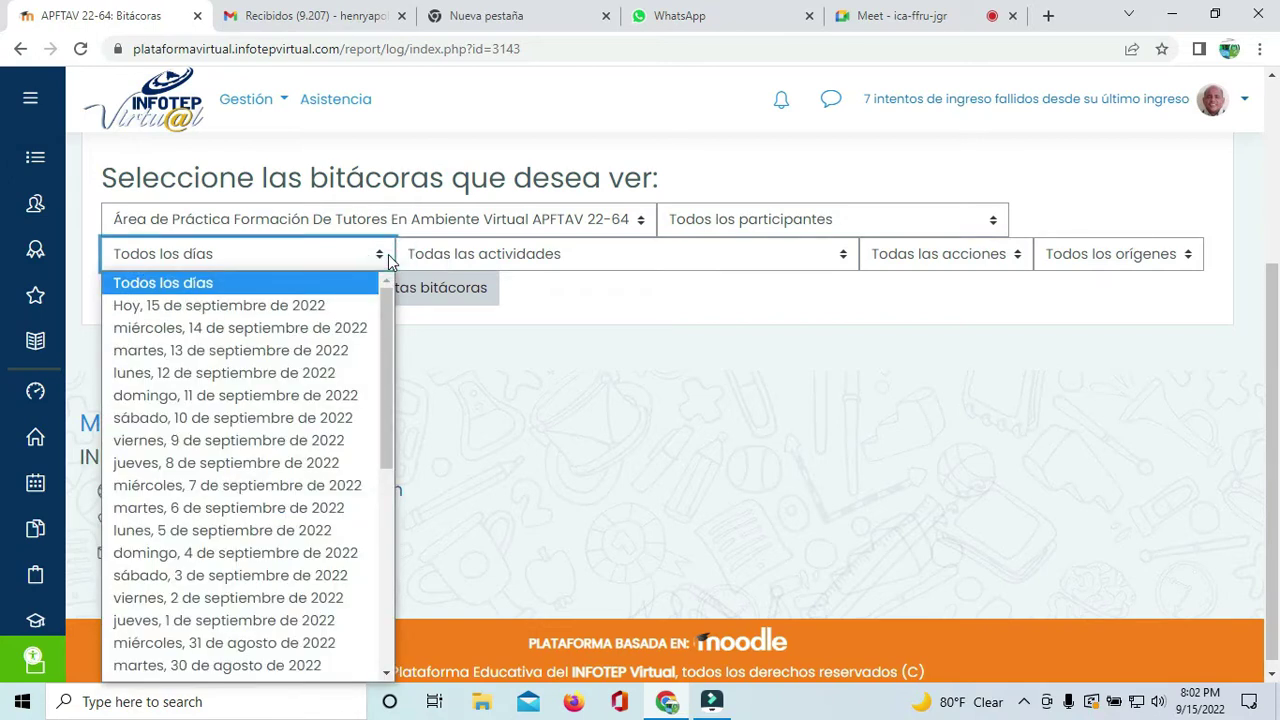
left_click(332, 352)
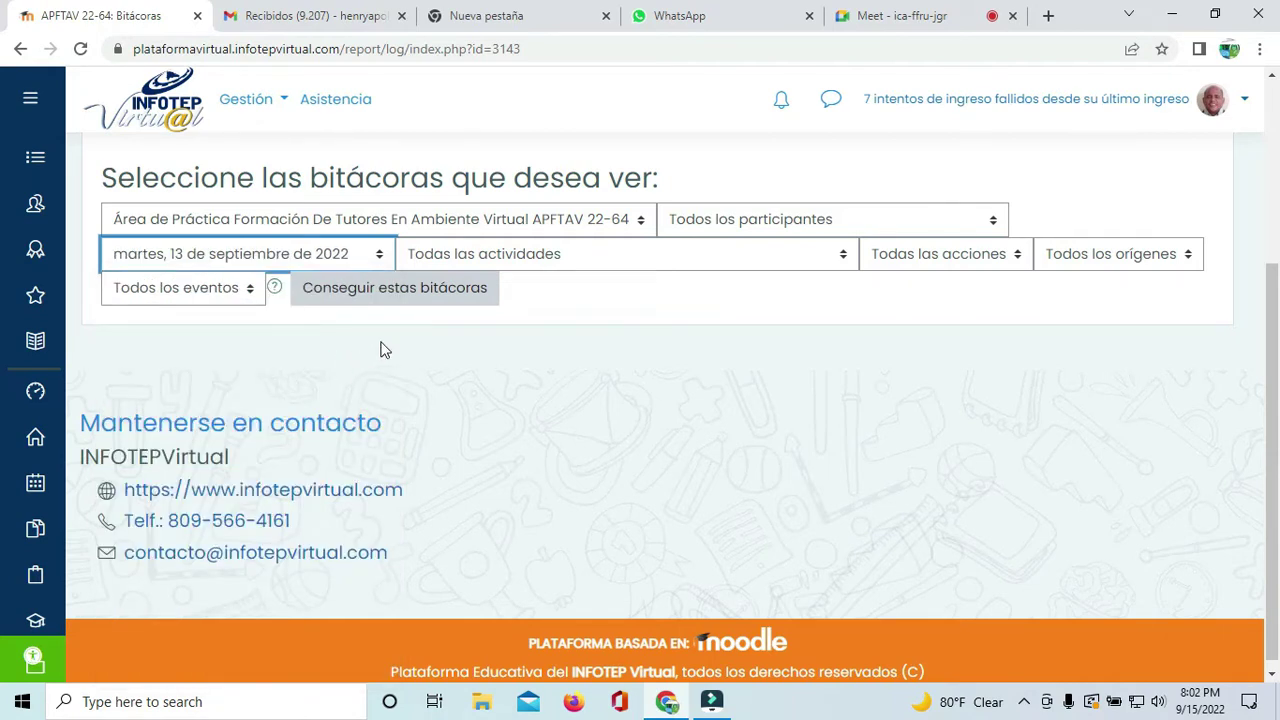
left_click(422, 290)
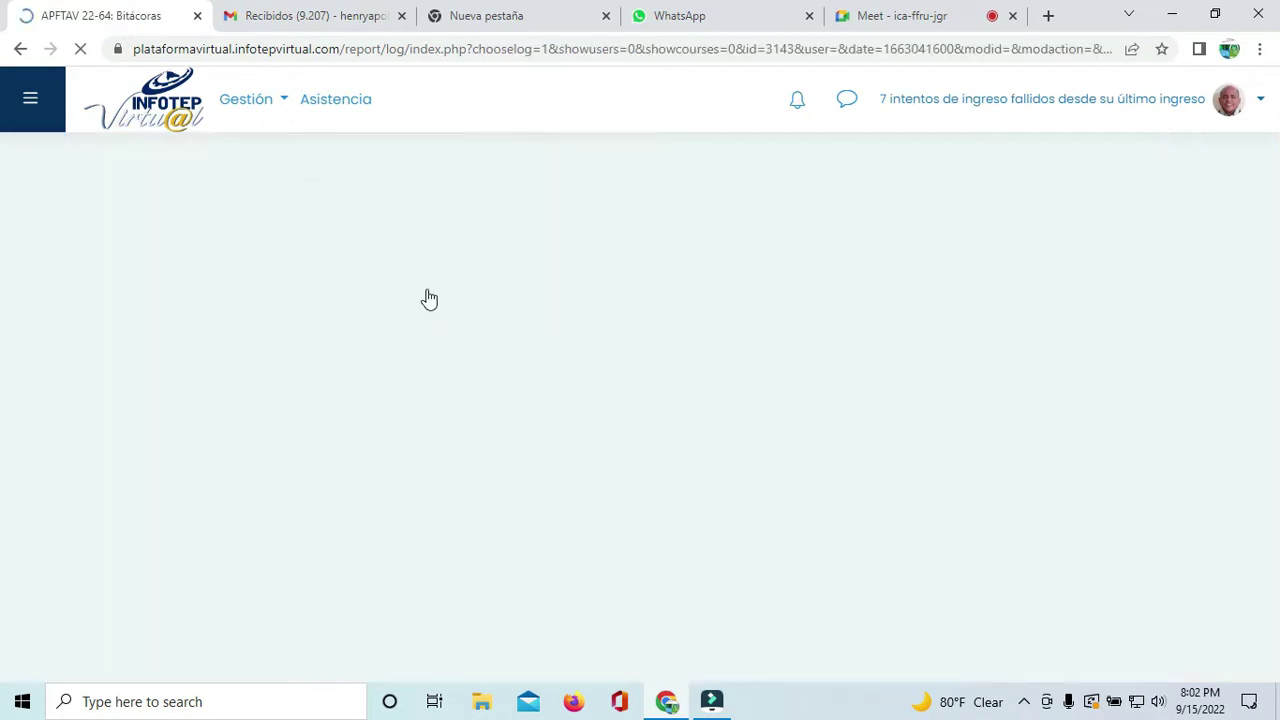
scroll(890, 352, "down", 3)
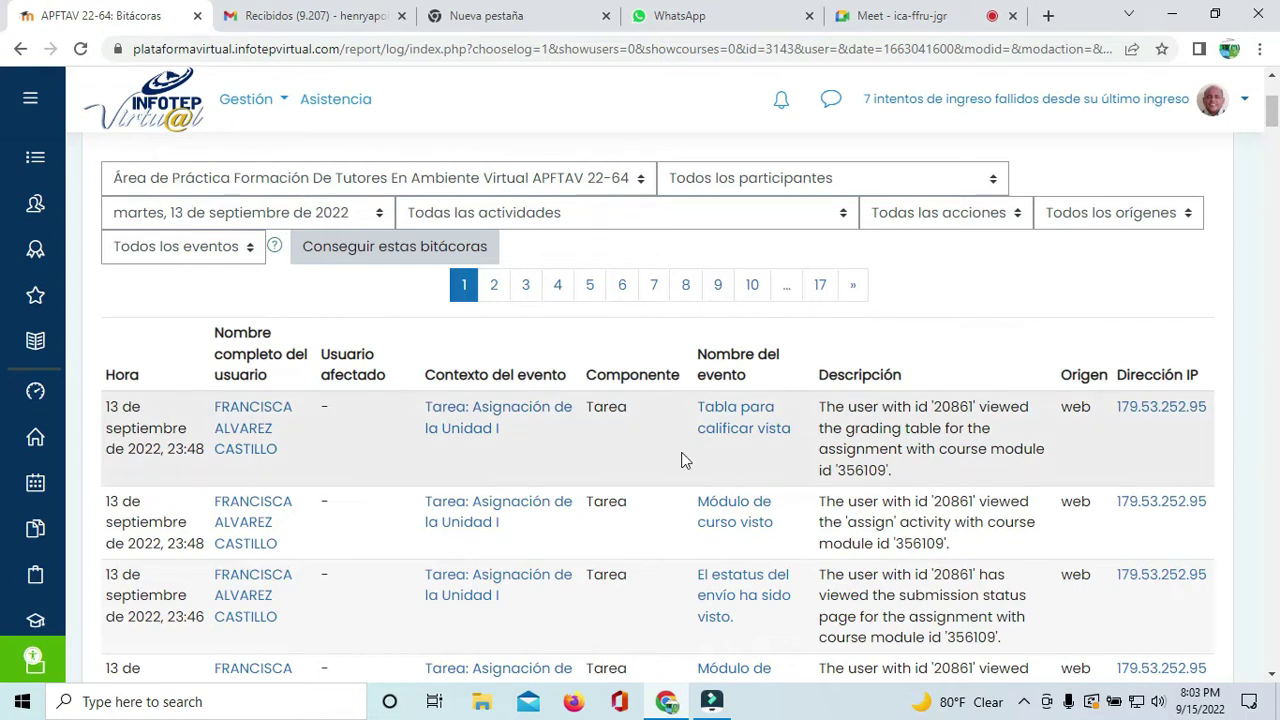
scroll(392, 473, "down", 1)
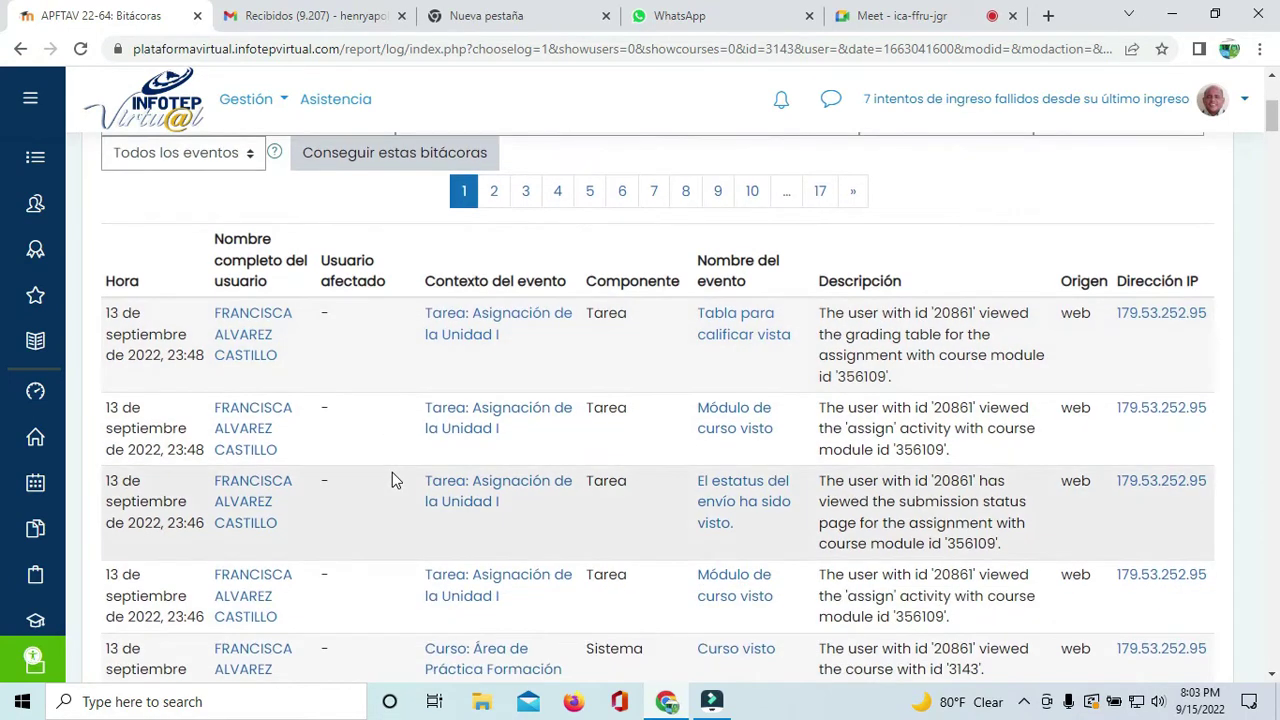
Step: Share Toda tu pantalla through Meet's Presentar ahora, then go back to the Bitácoras tab
left_click(903, 18)
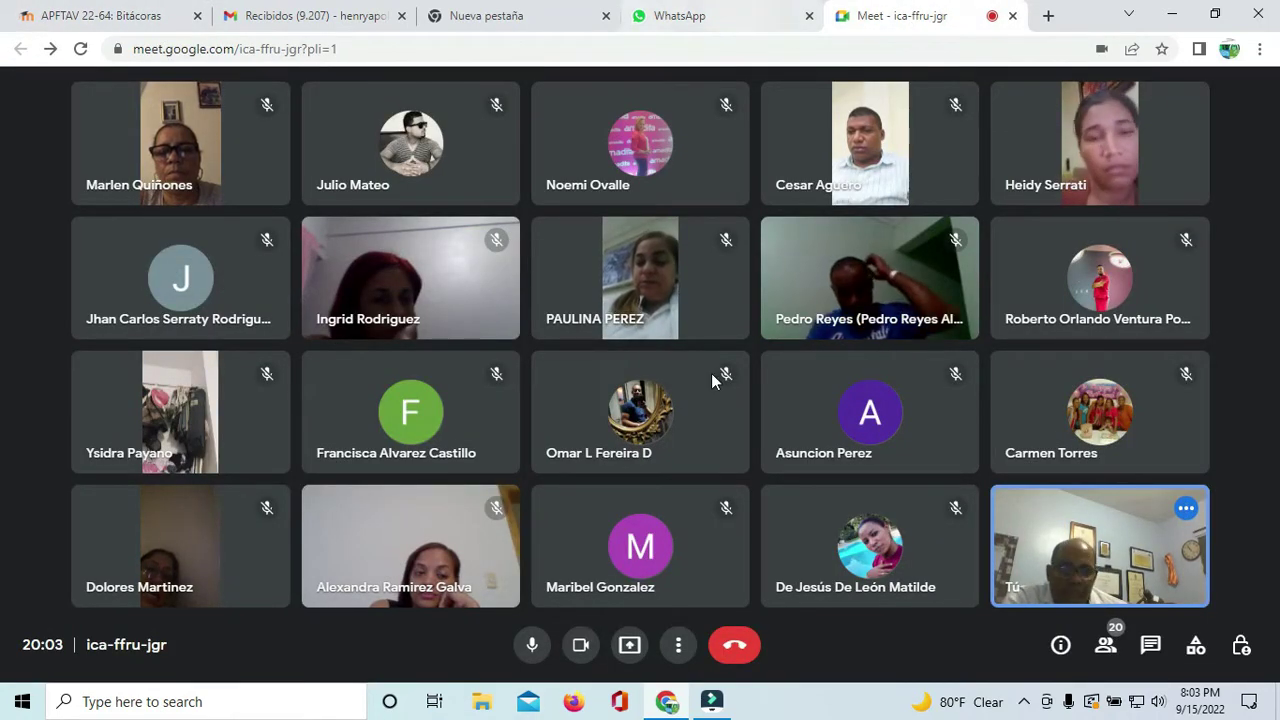
left_click(678, 645)
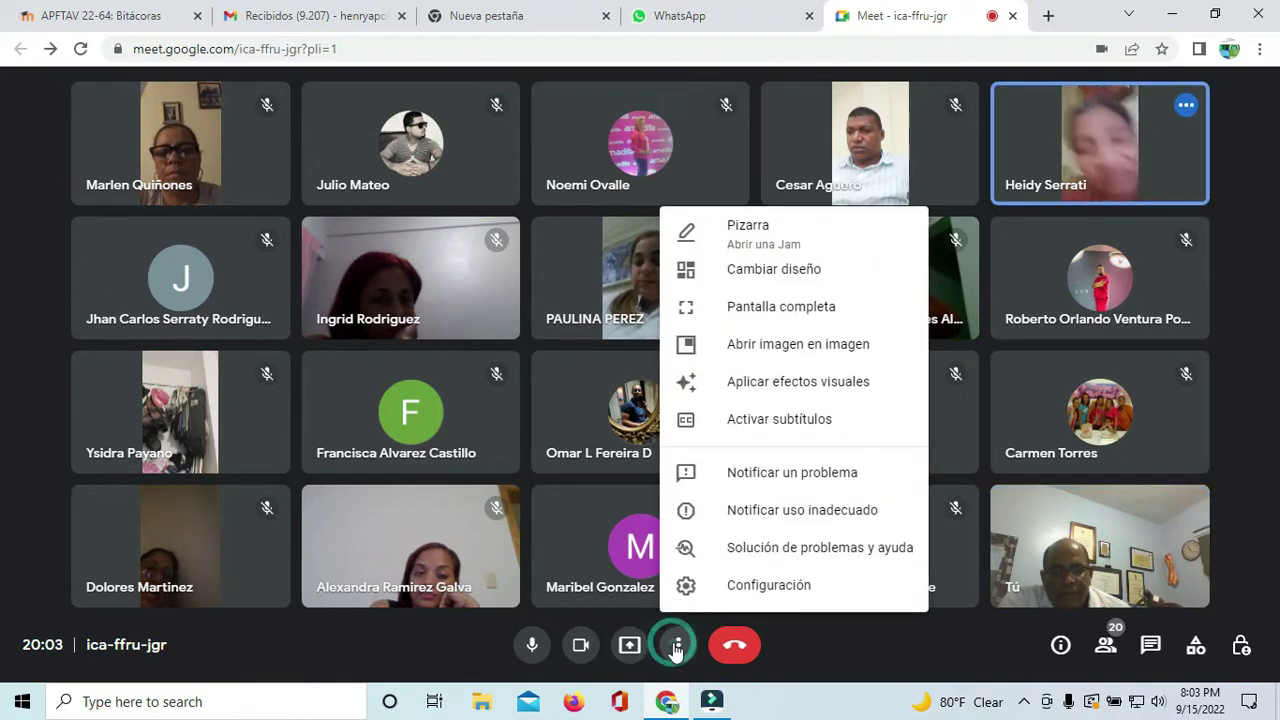
left_click(630, 645)
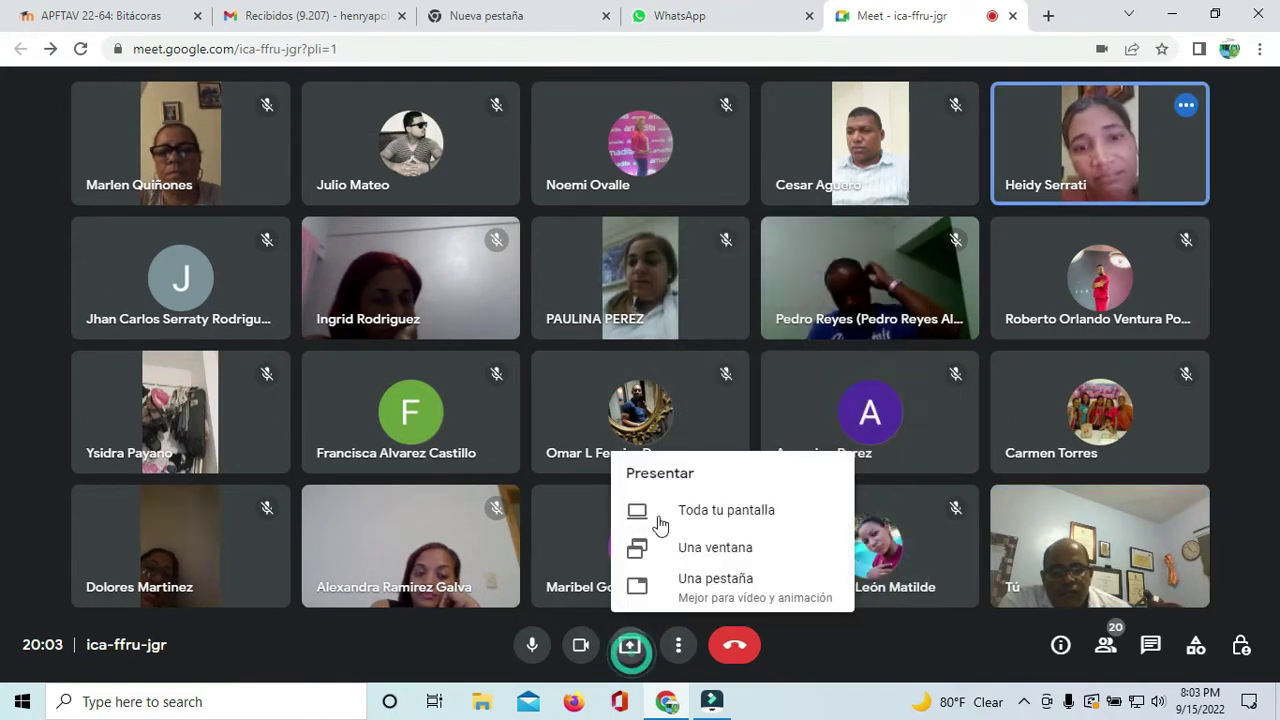
left_click(731, 511)
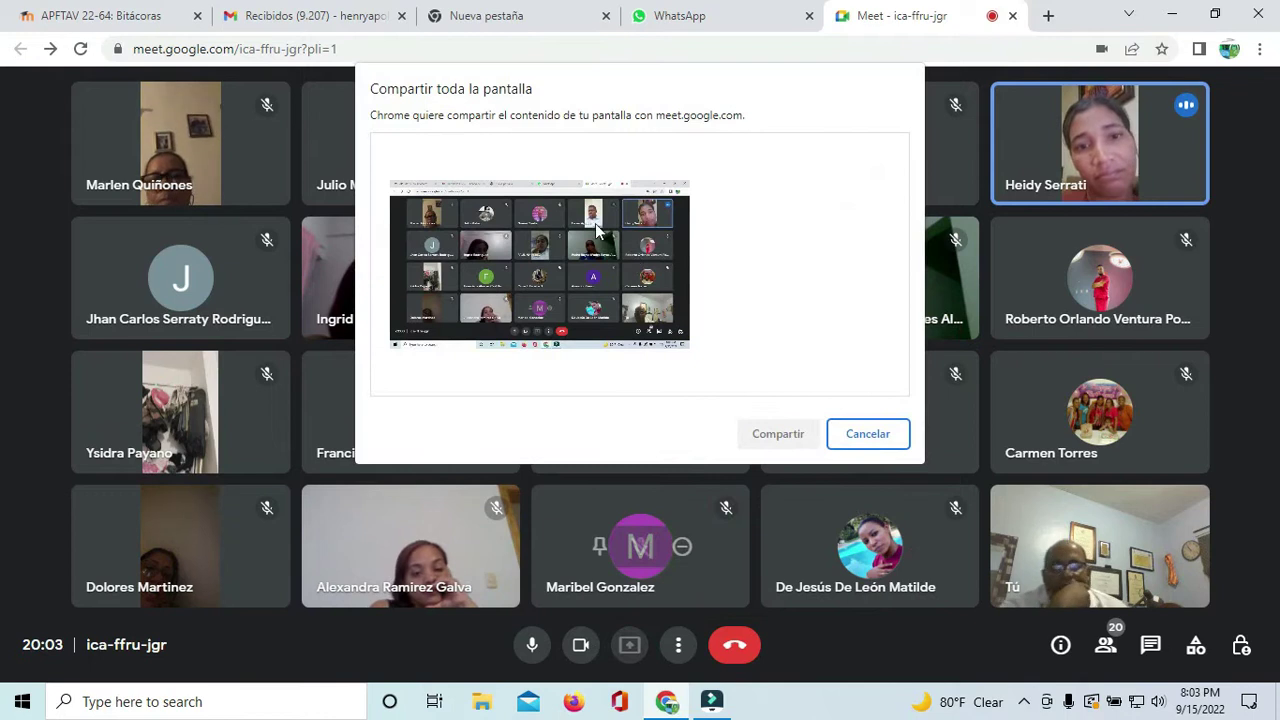
left_click(596, 230)
left_click(777, 434)
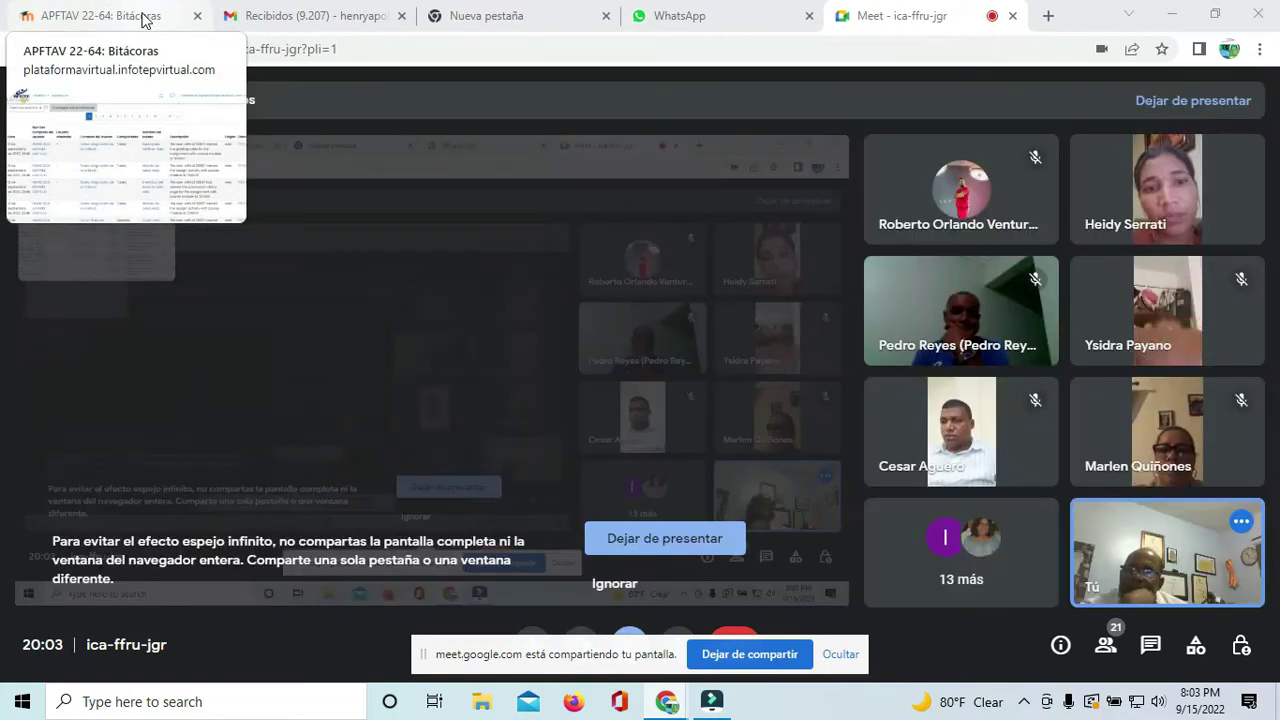
left_click(145, 20)
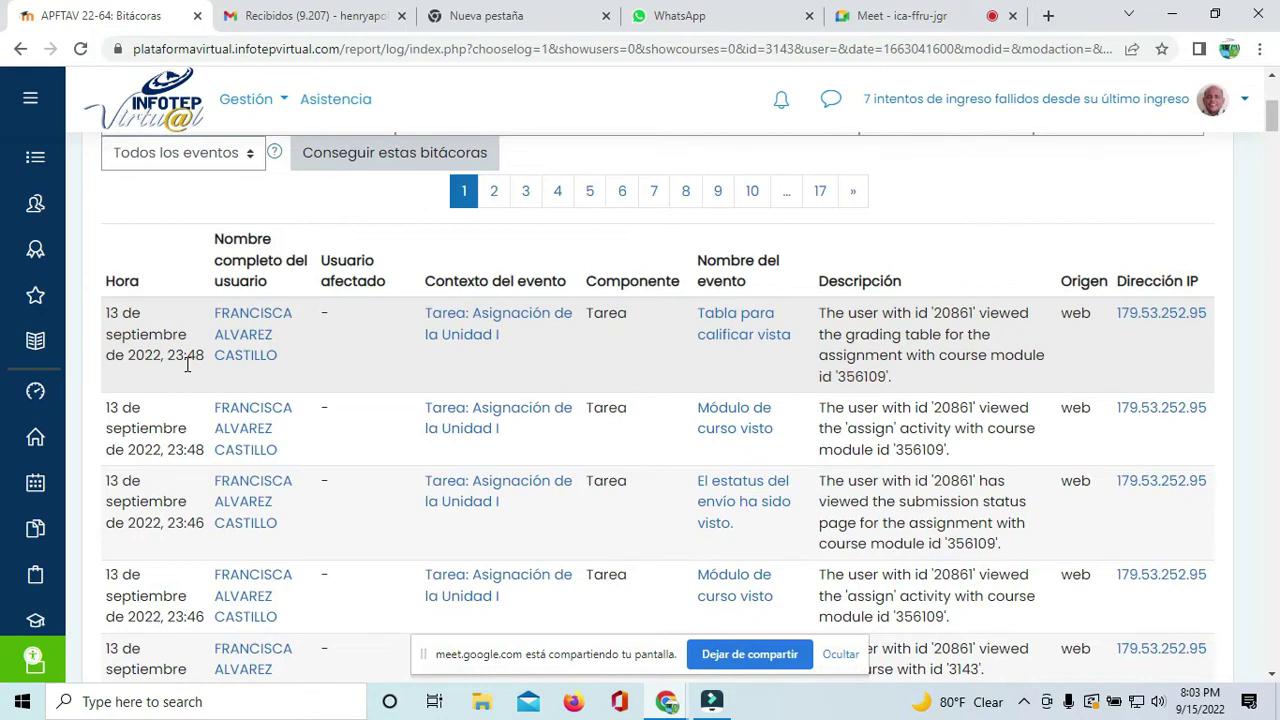
Step: Scroll page 1 of the 13 September log down to its 20:58 section updates and pagination
scroll(186, 366, "down", 3)
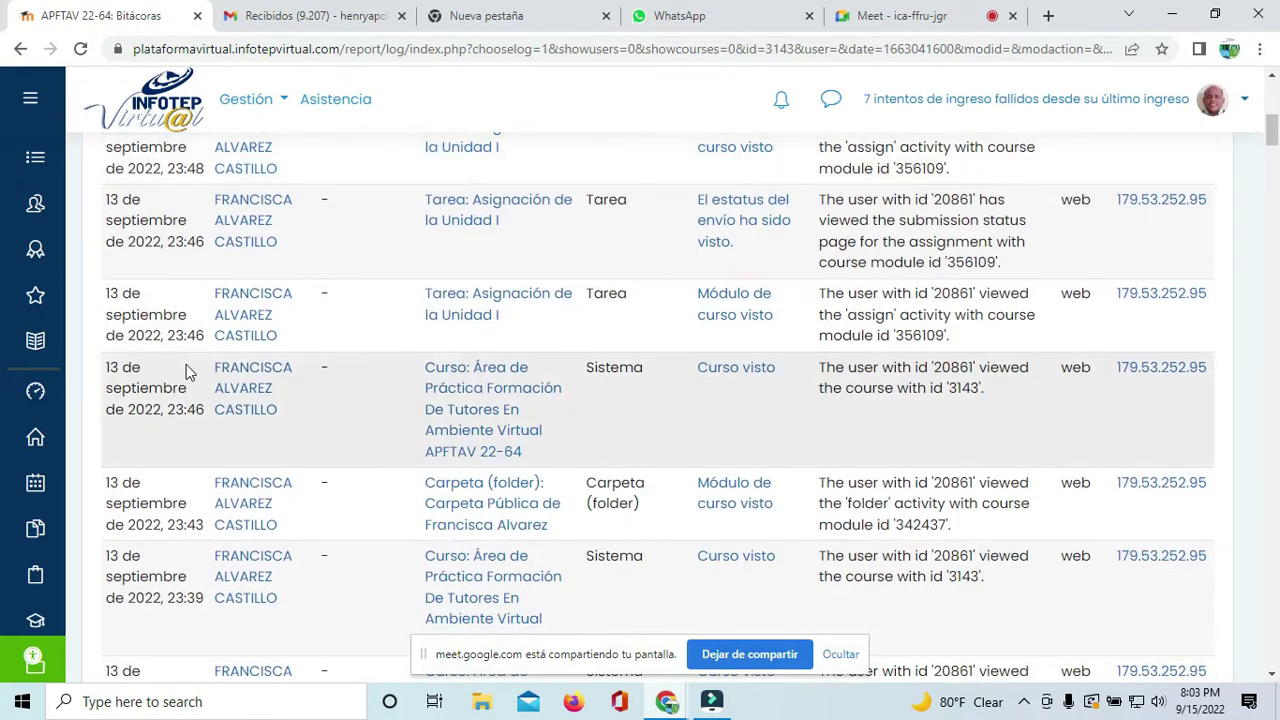
scroll(188, 370, "up", 2)
scroll(188, 366, "down", 7)
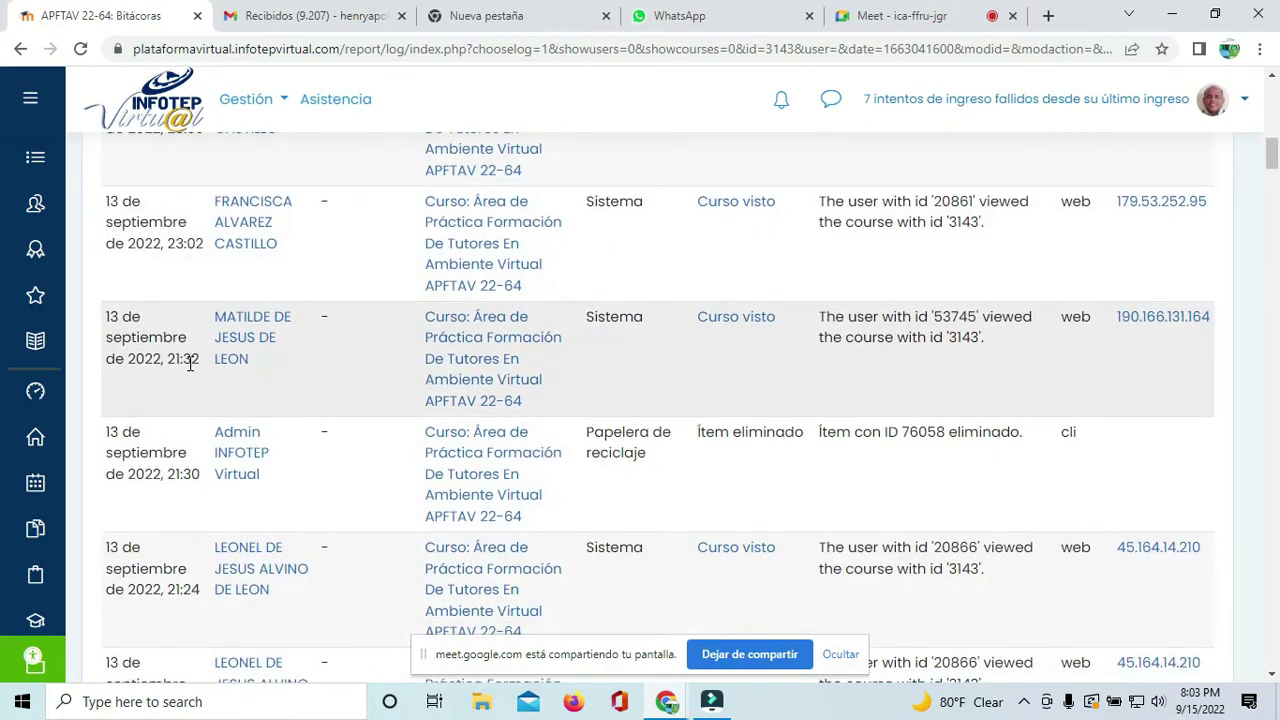
scroll(190, 366, "down", 1)
scroll(190, 370, "down", 5)
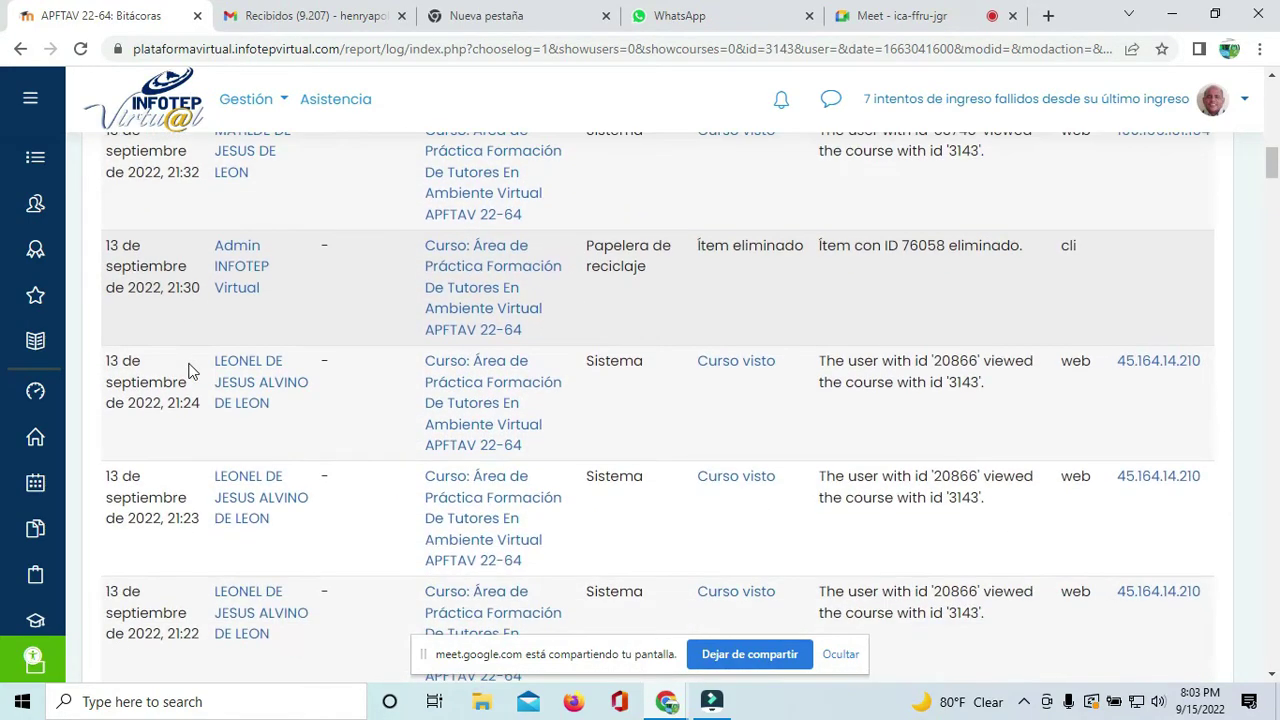
scroll(190, 370, "down", 10)
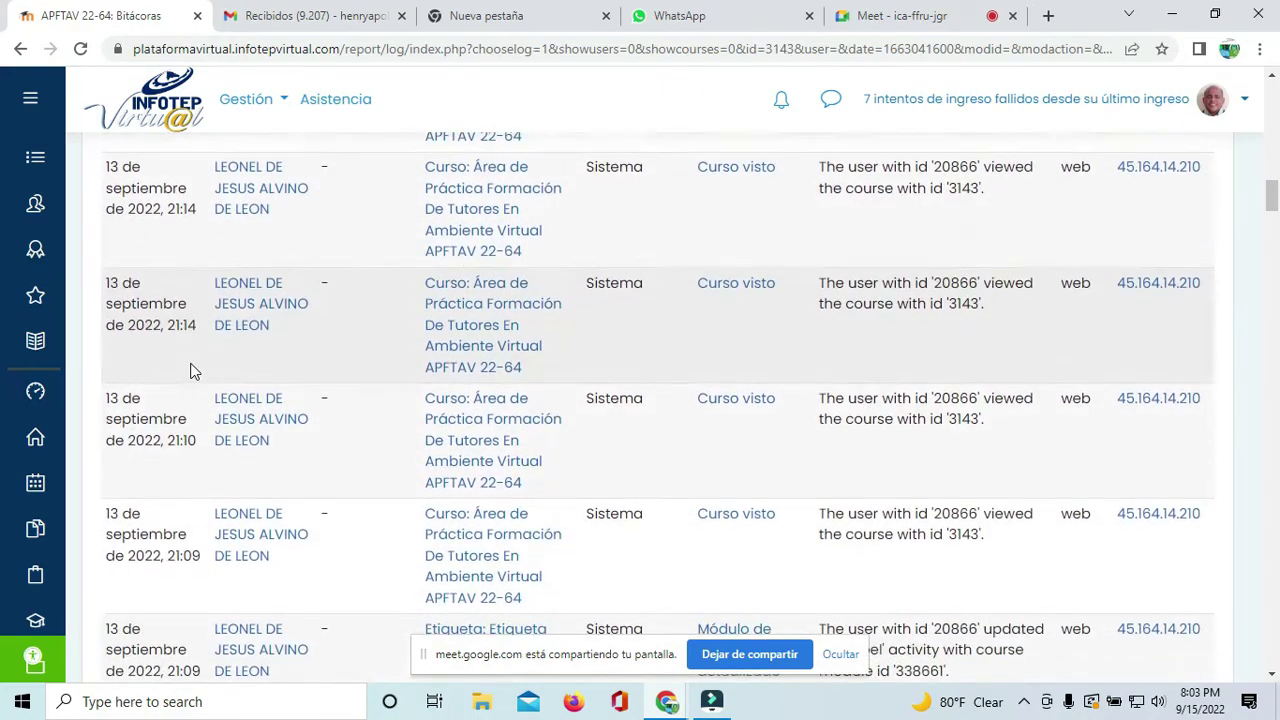
scroll(193, 371, "down", 10)
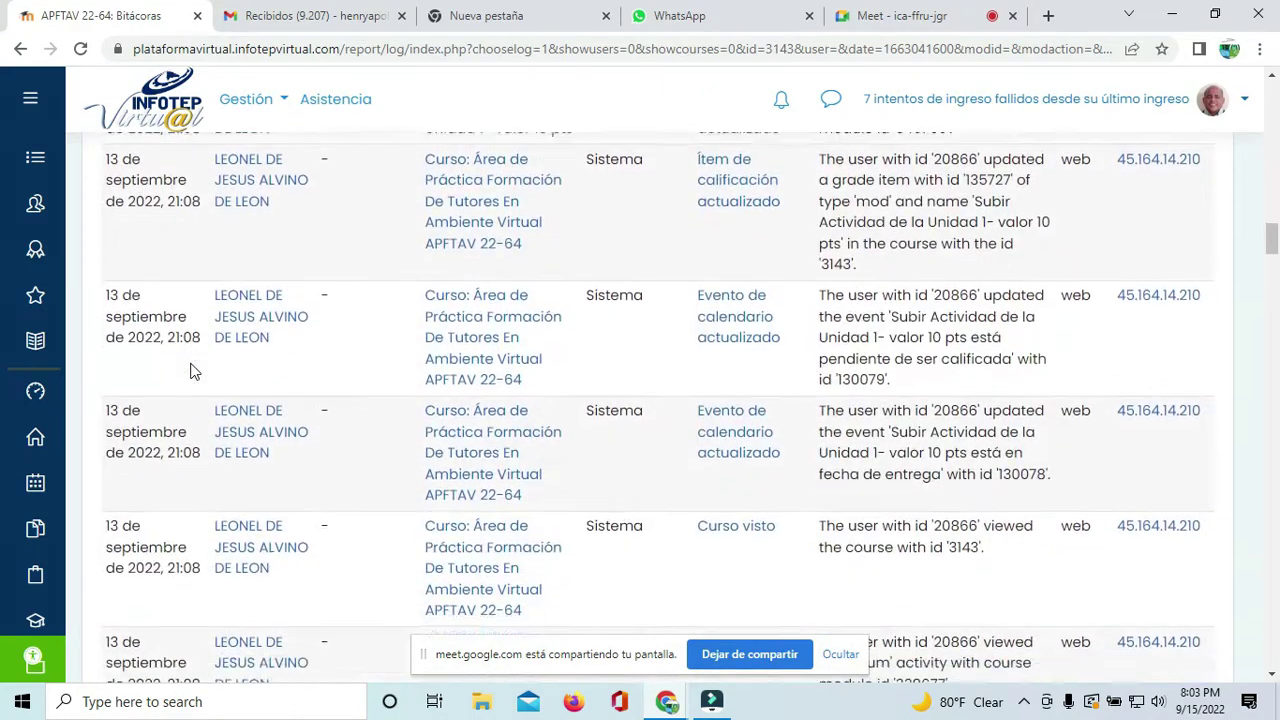
scroll(193, 371, "down", 10)
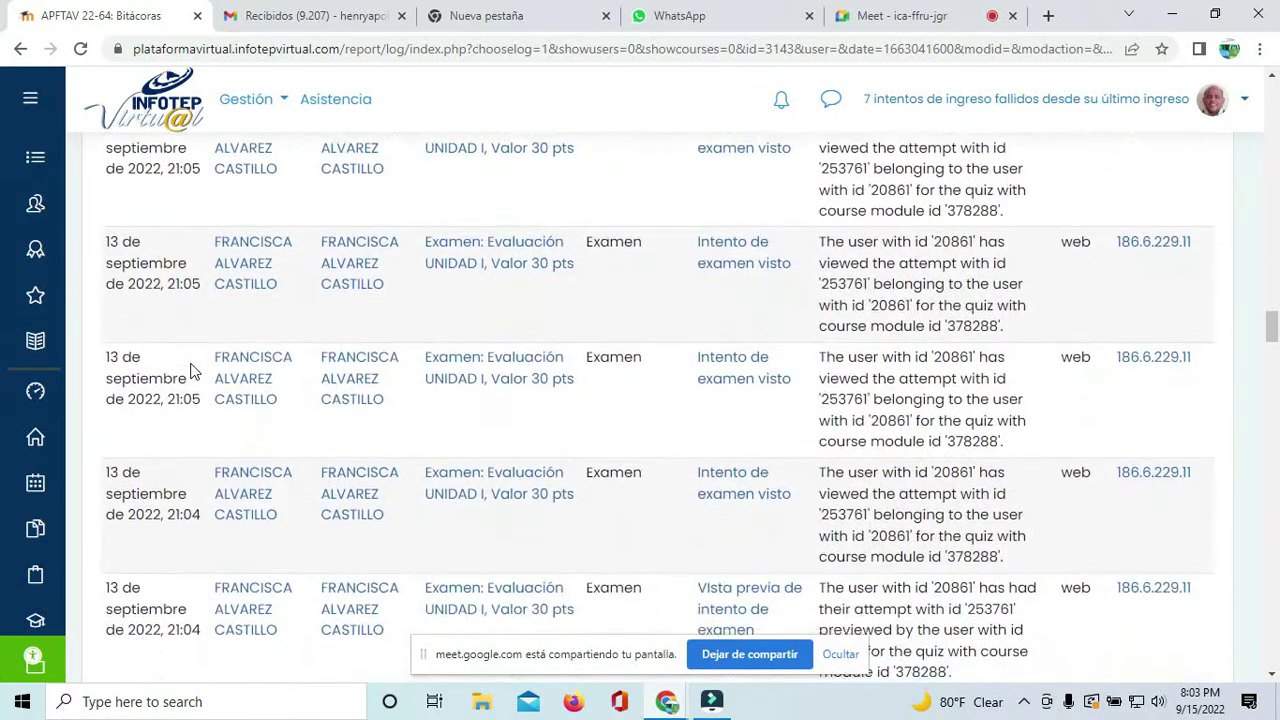
scroll(193, 371, "down", 5)
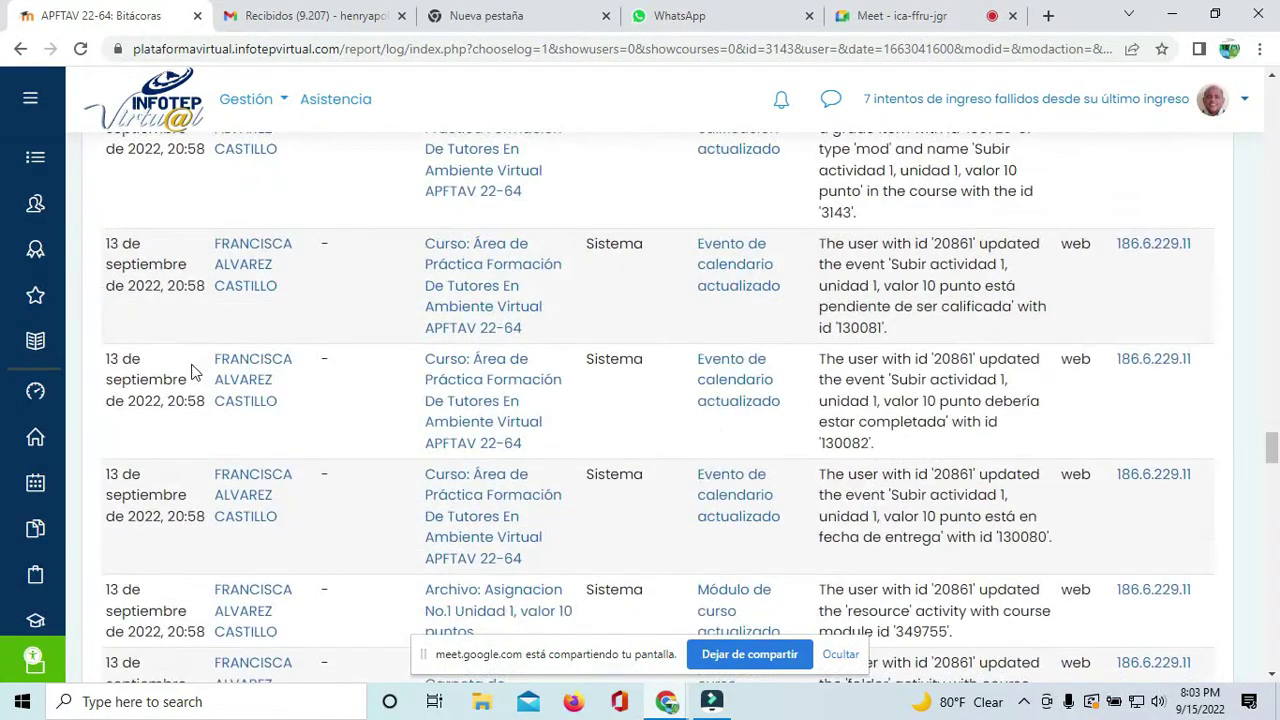
scroll(193, 371, "down", 5)
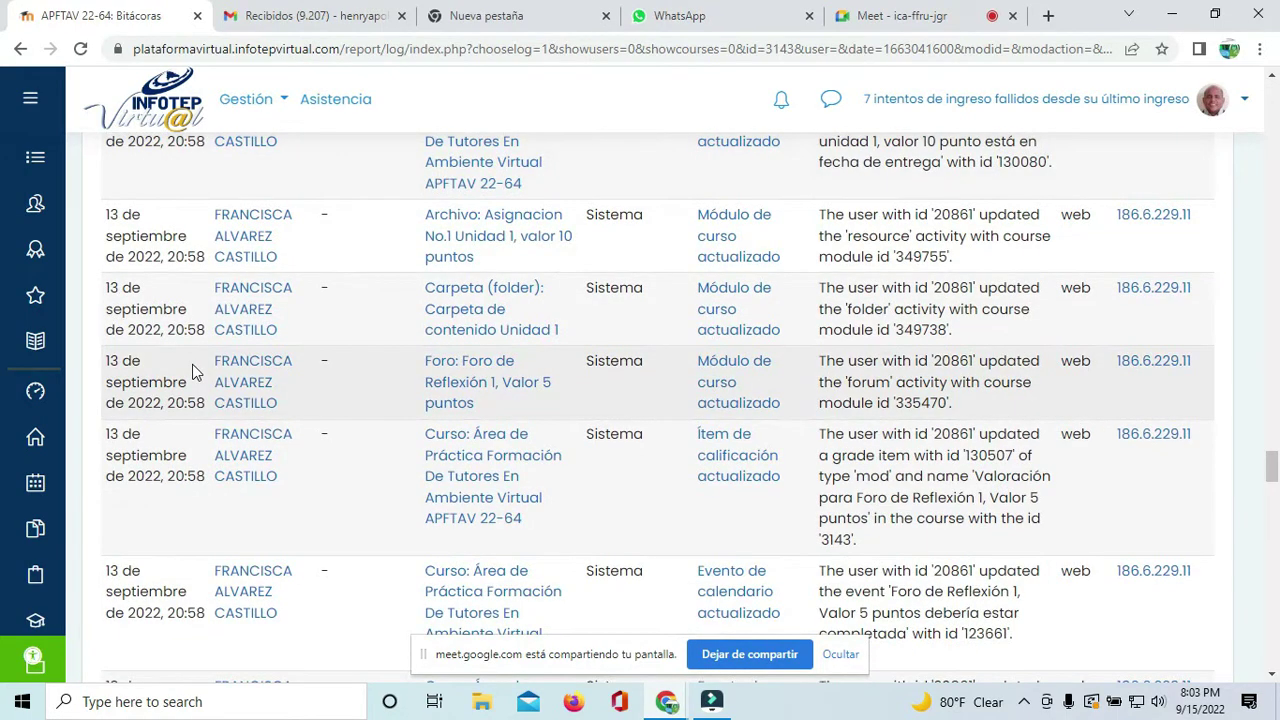
scroll(203, 437, "down", 10)
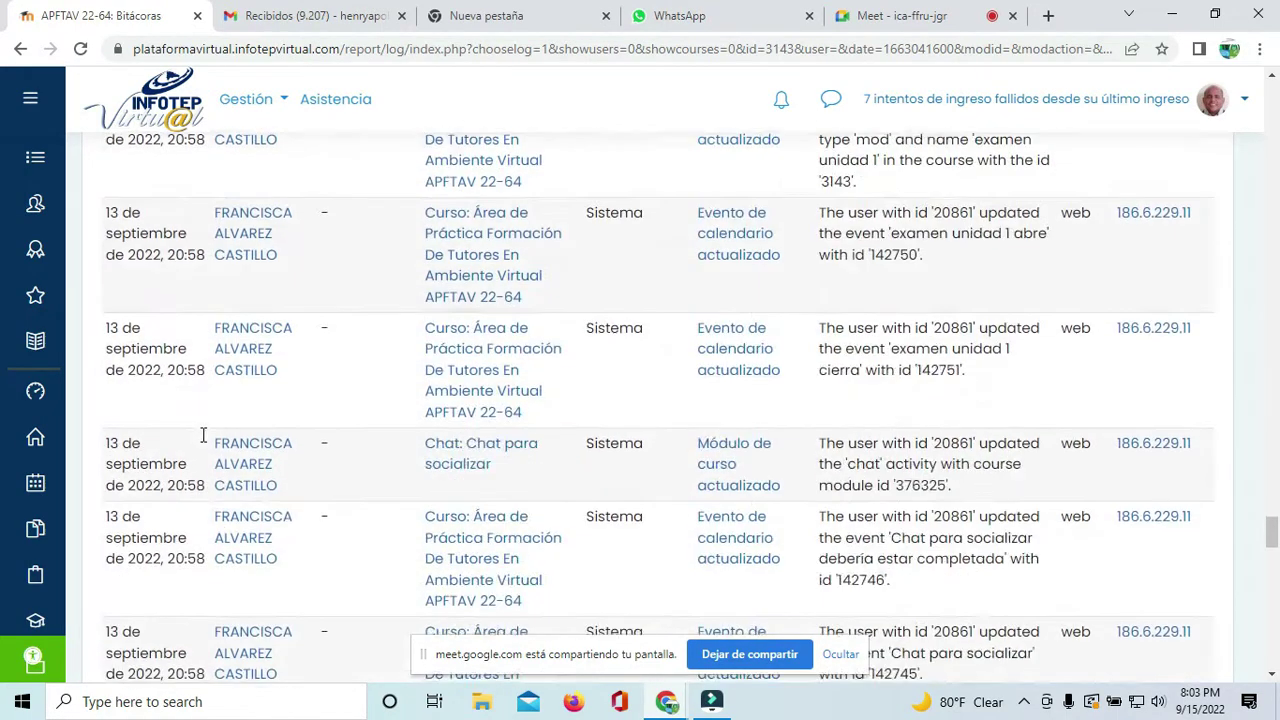
scroll(203, 435, "down", 15)
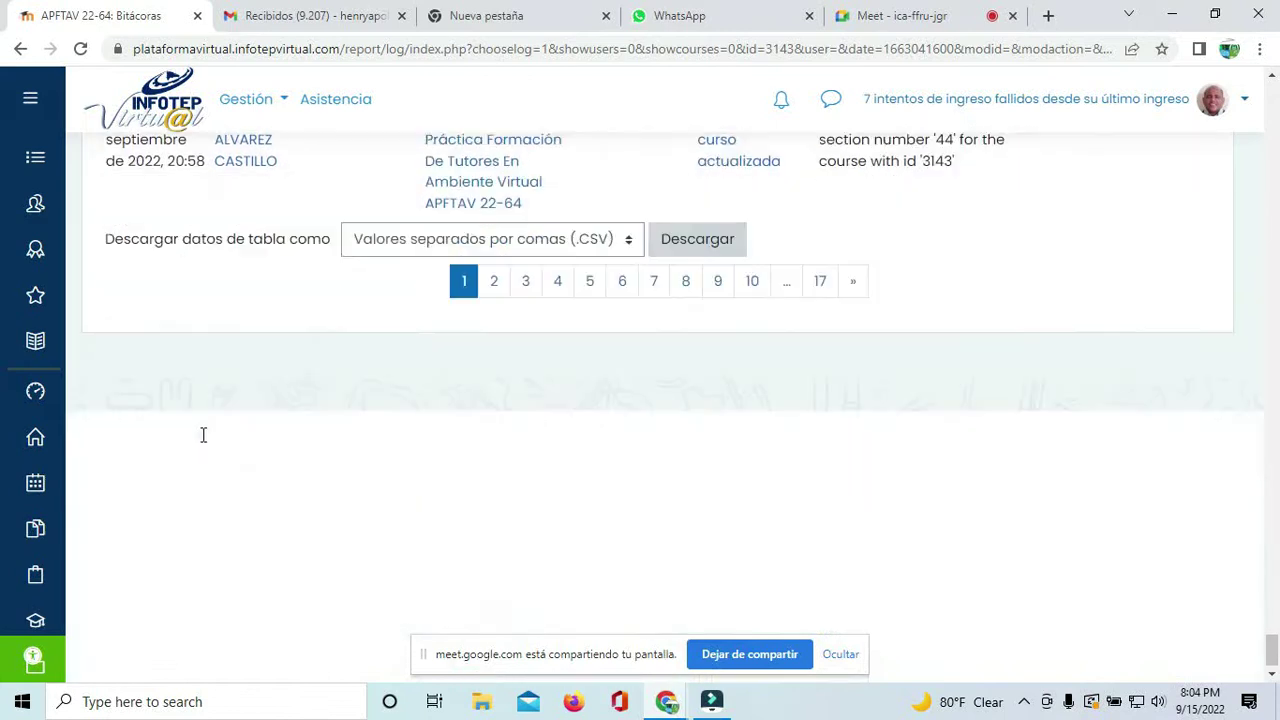
scroll(203, 437, "up", 3)
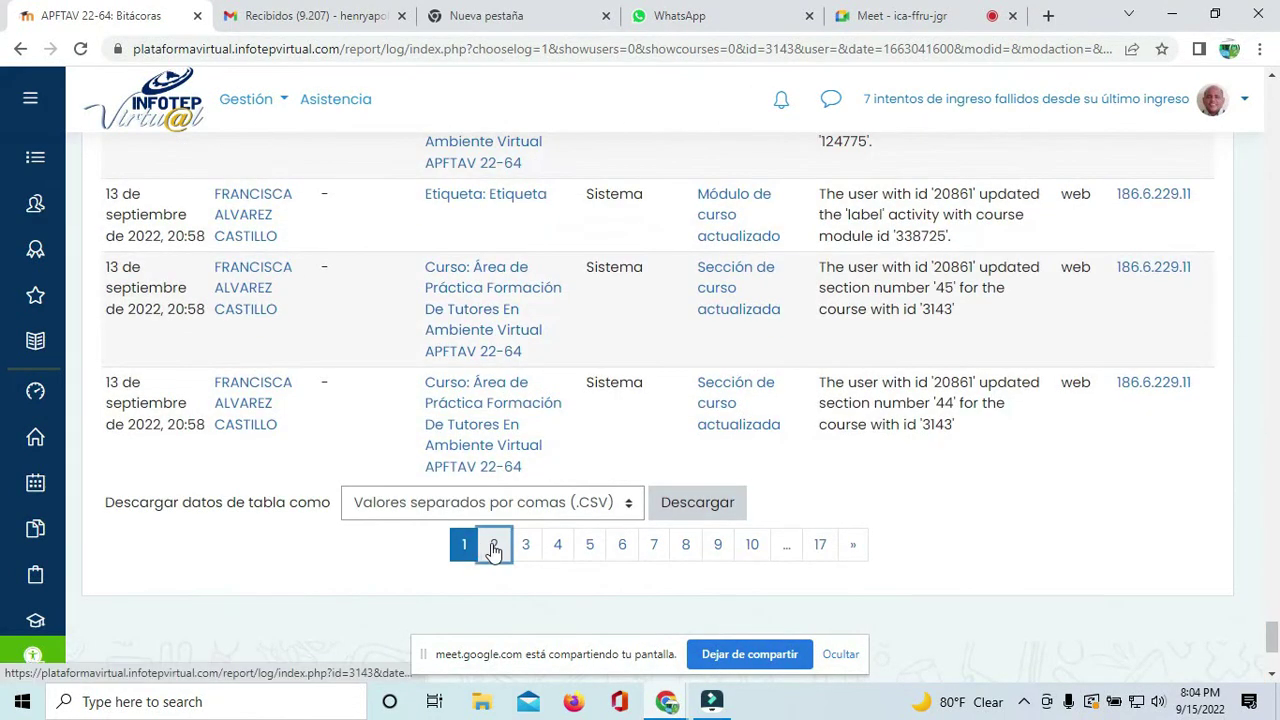
Step: Scroll to the log's pagination bar and load page 3
scroll(316, 457, "down", 5)
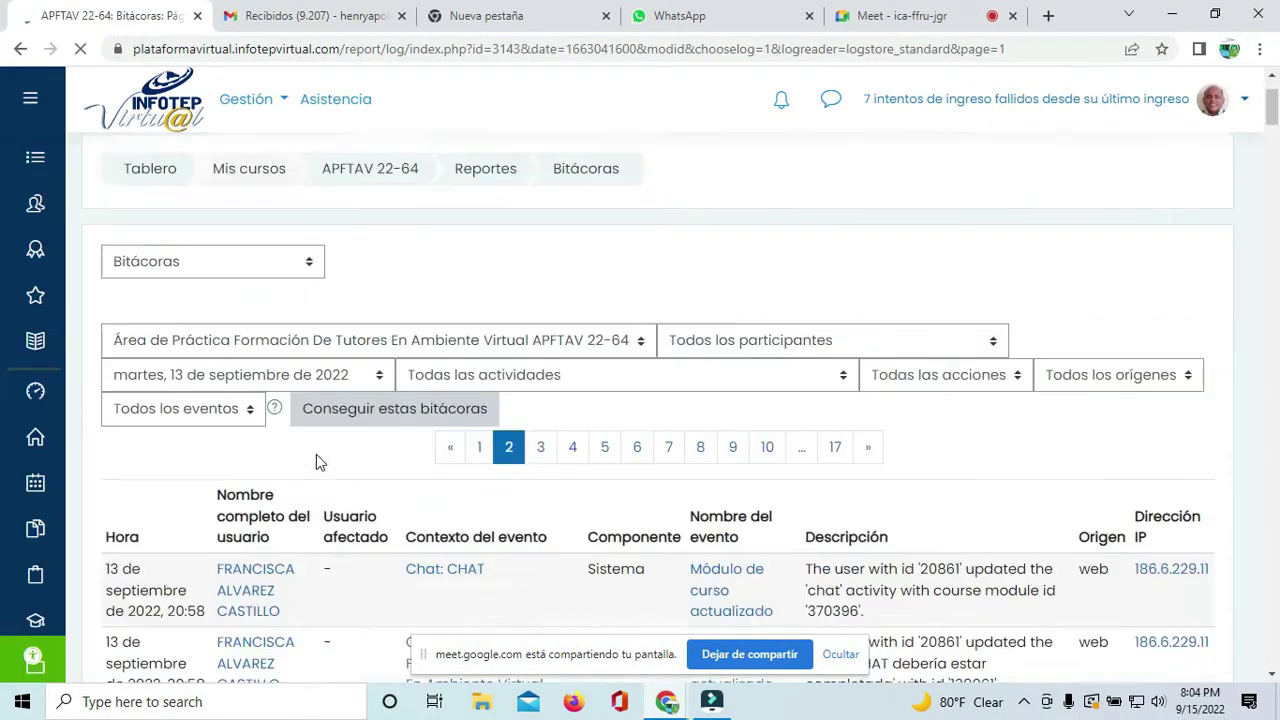
scroll(316, 461, "down", 15)
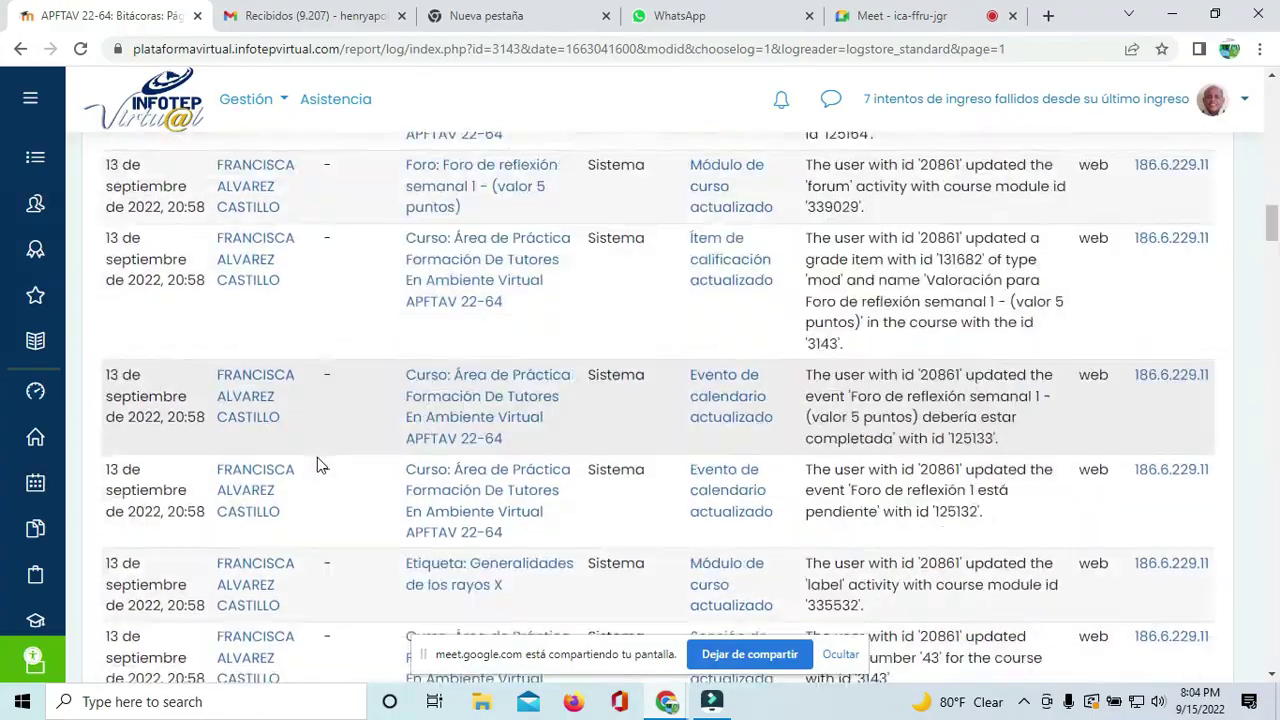
scroll(322, 465, "down", 15)
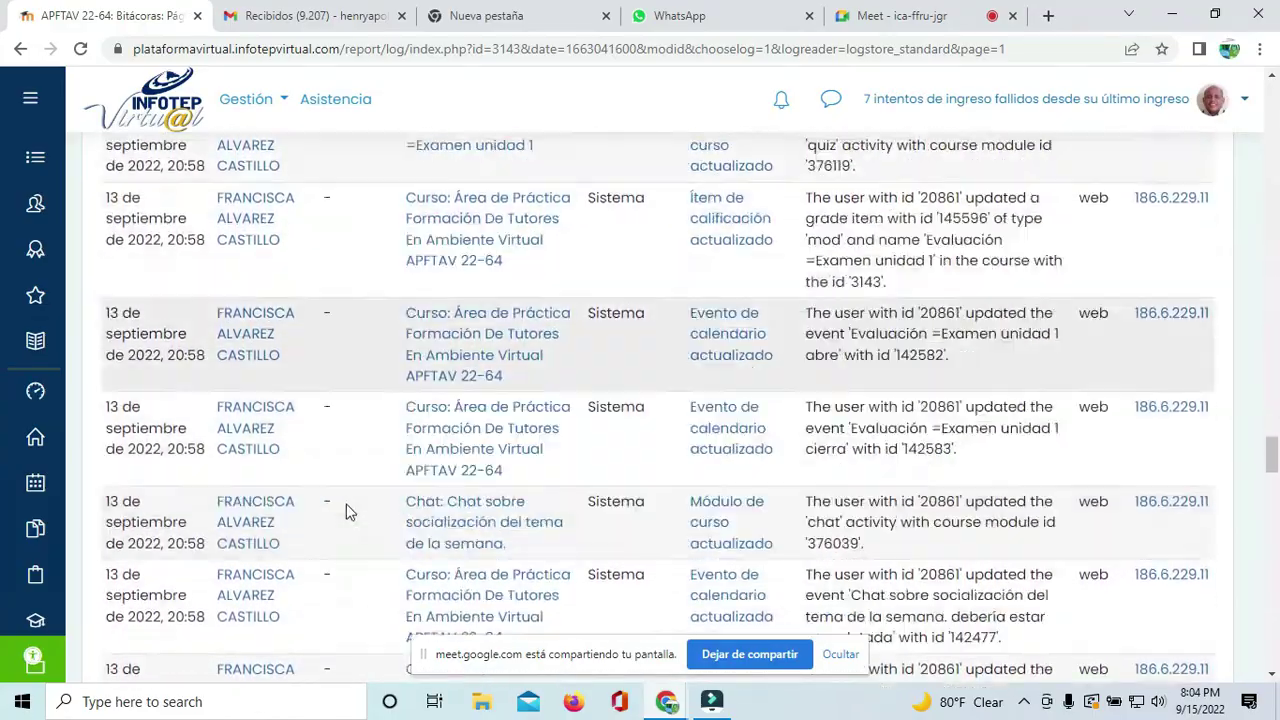
scroll(360, 560, "down", 10)
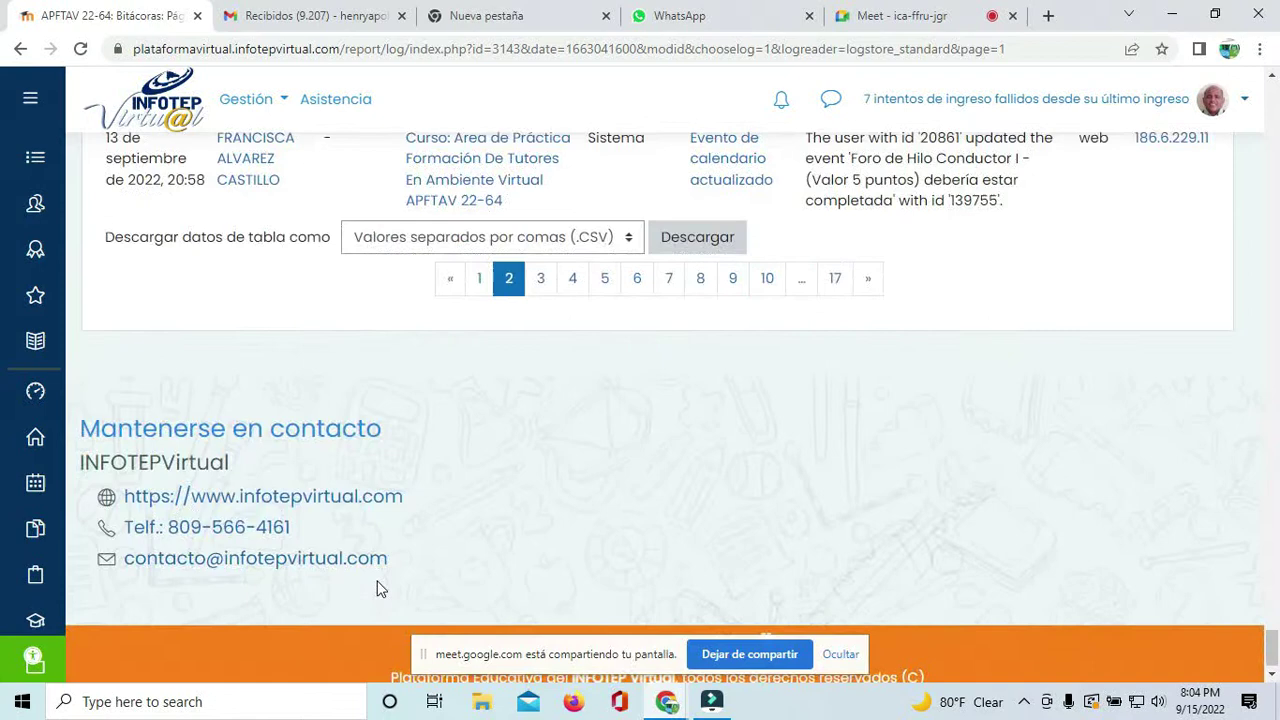
scroll(500, 580, "up", 3)
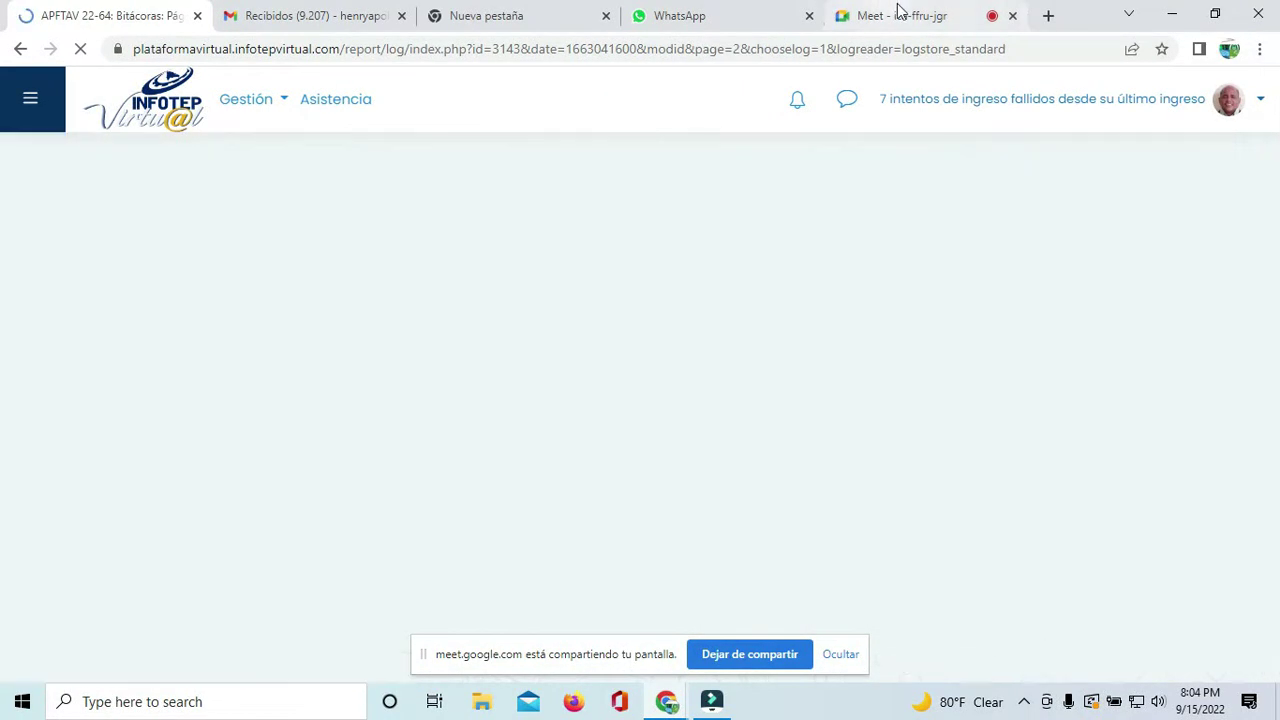
left_click(897, 15)
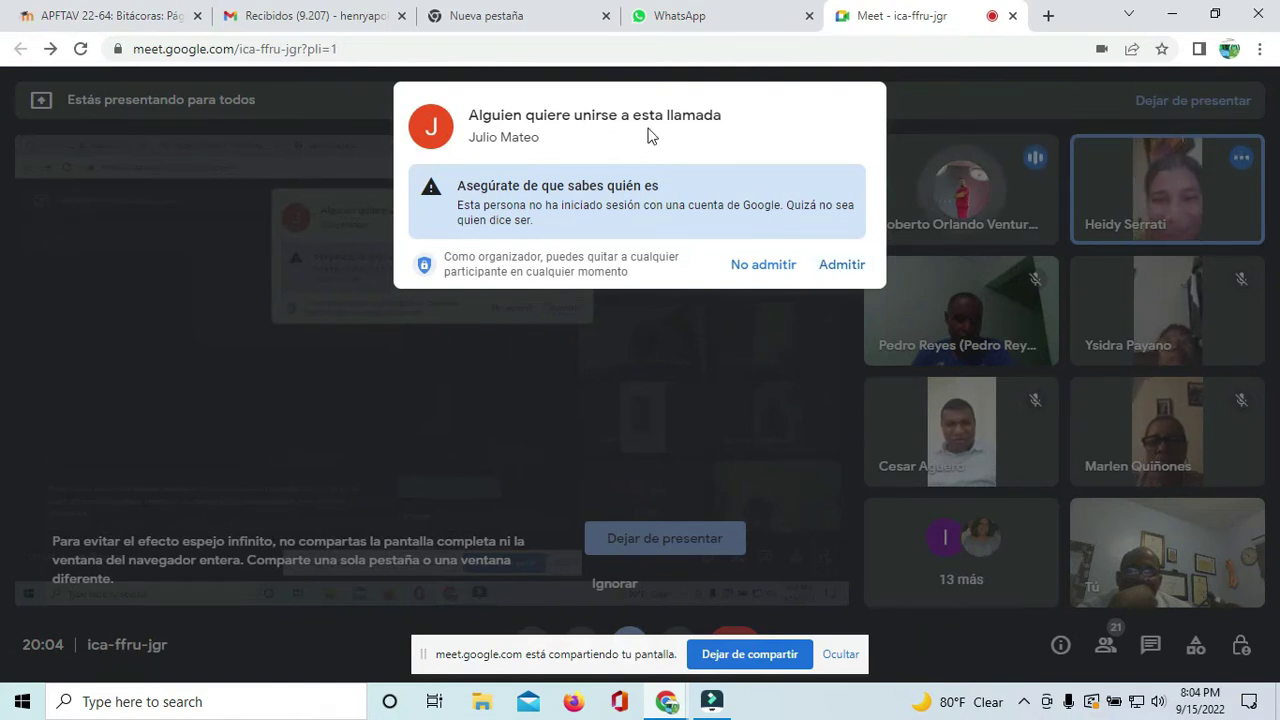
Step: Admit the waiting guest in Meet and return to the shared log
left_click(843, 266)
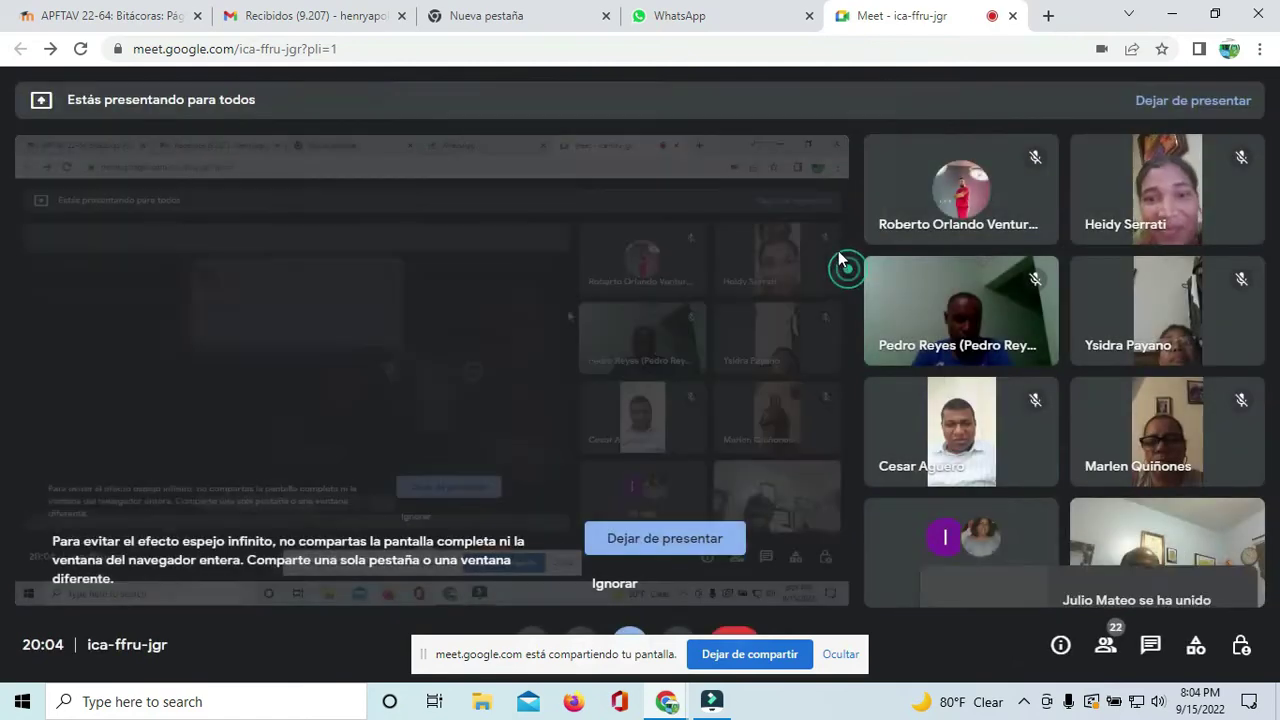
left_click(140, 14)
scroll(511, 489, "down", 15)
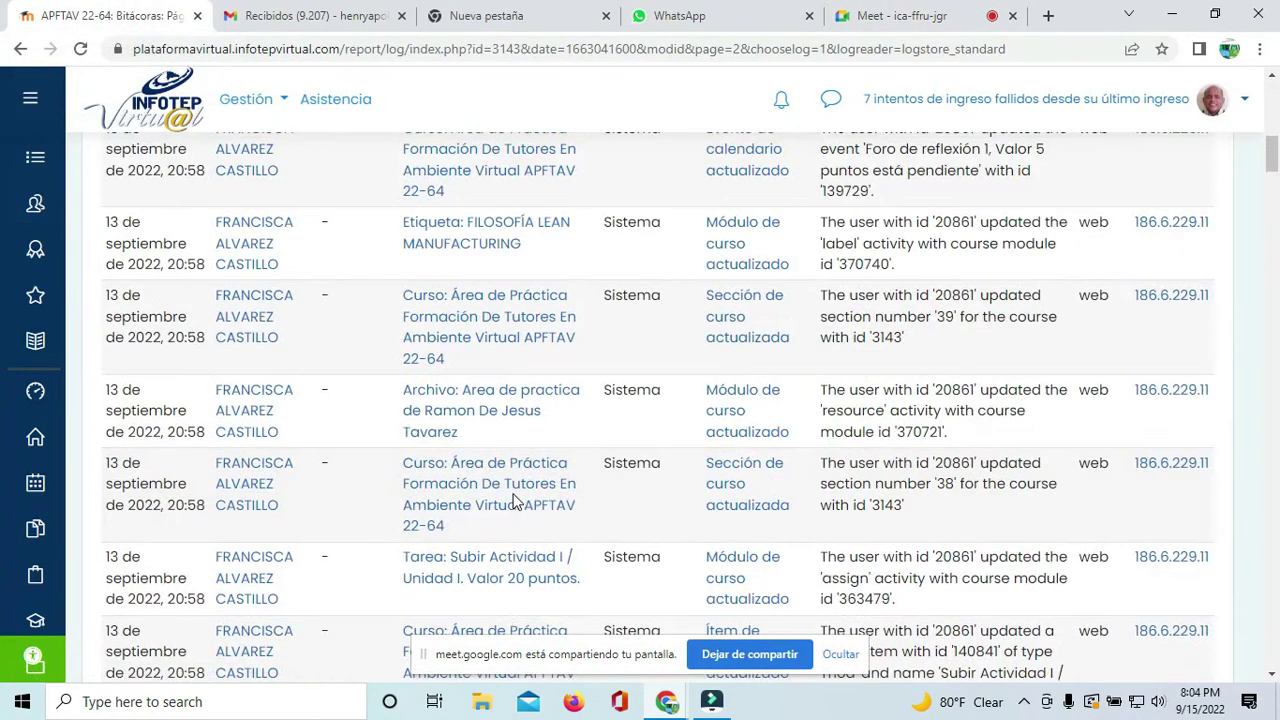
scroll(511, 502, "down", 15)
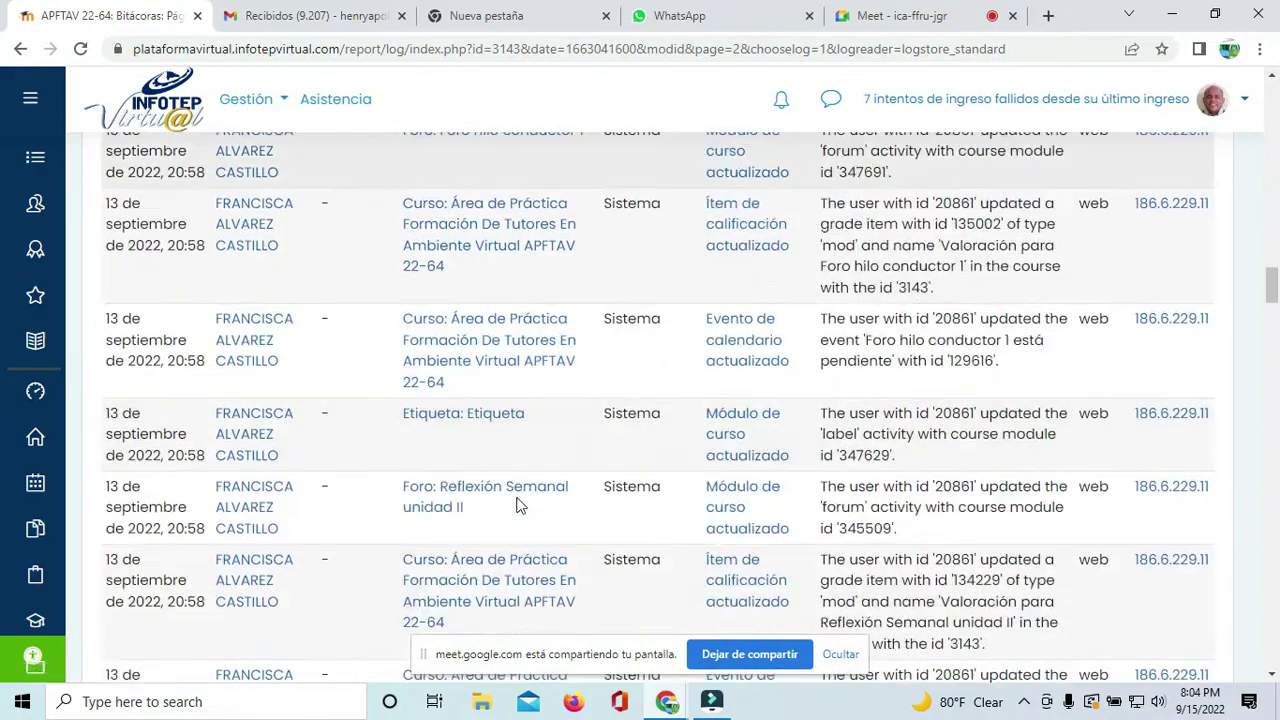
scroll(533, 528, "down", 15)
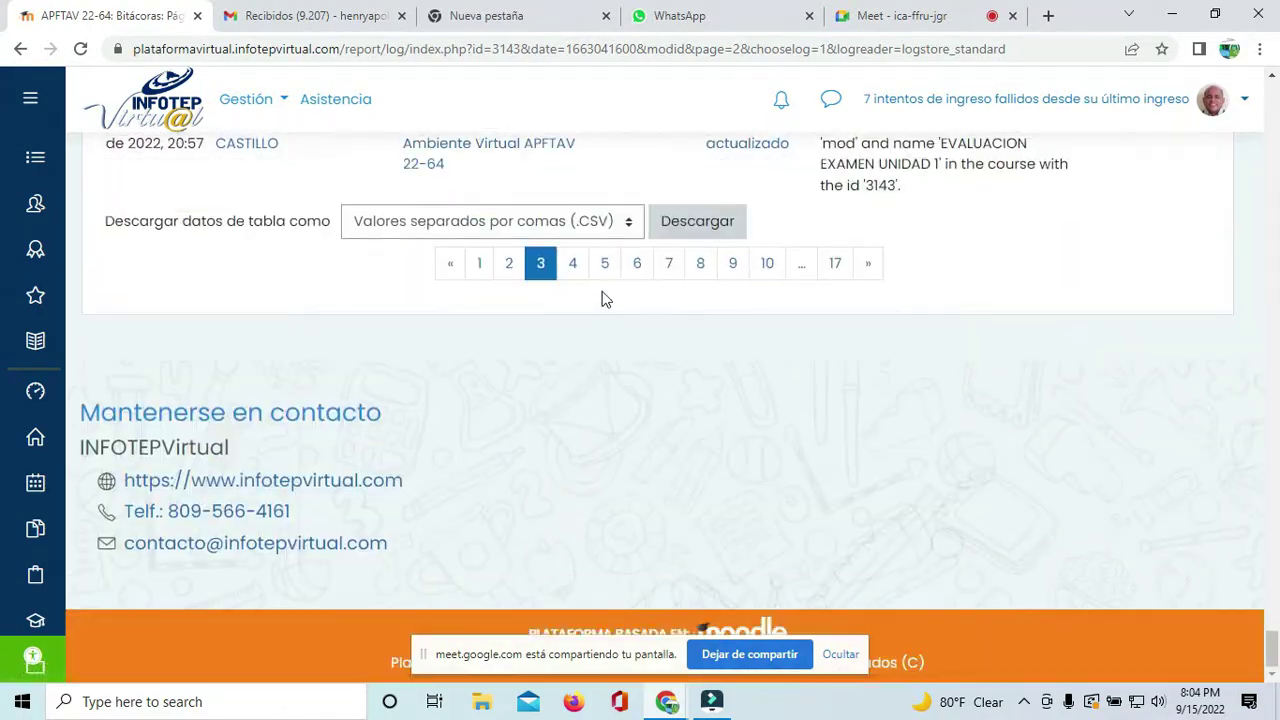
Step: Browse log pages 5 and 8, reaching the 20:03 'Unidad No. 2' label creation
left_click(604, 263)
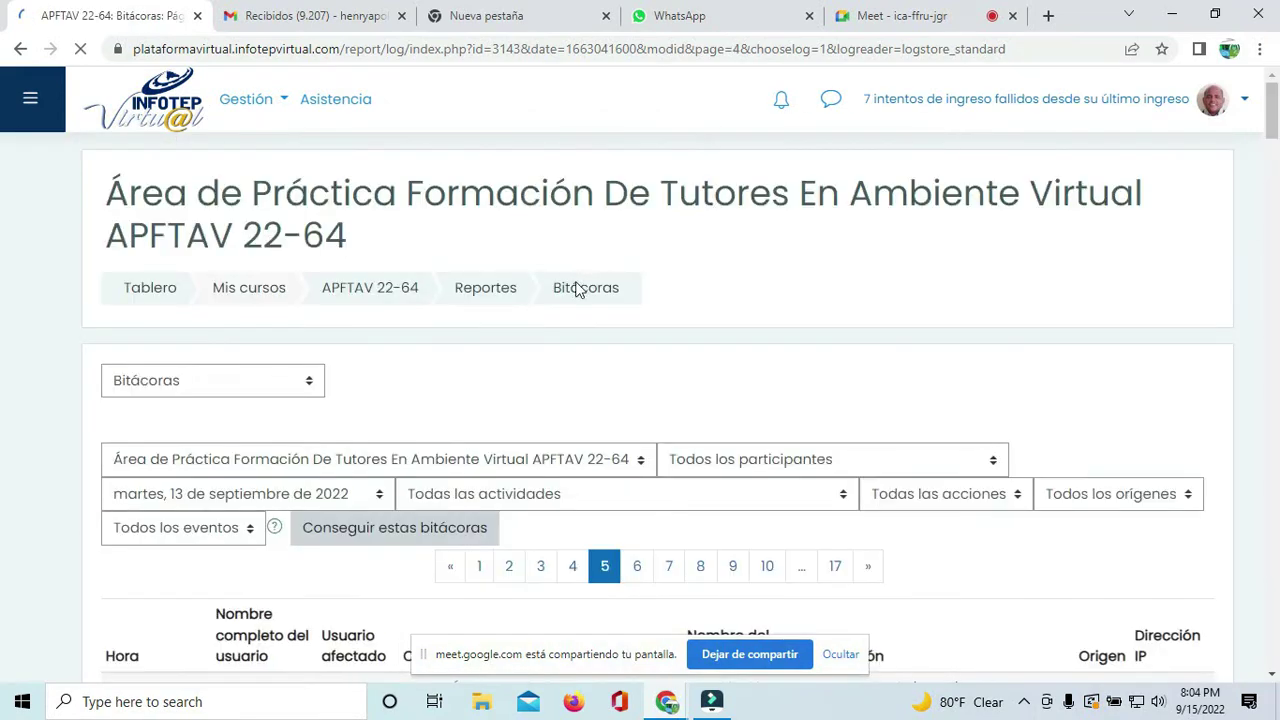
scroll(574, 280, "down", 5)
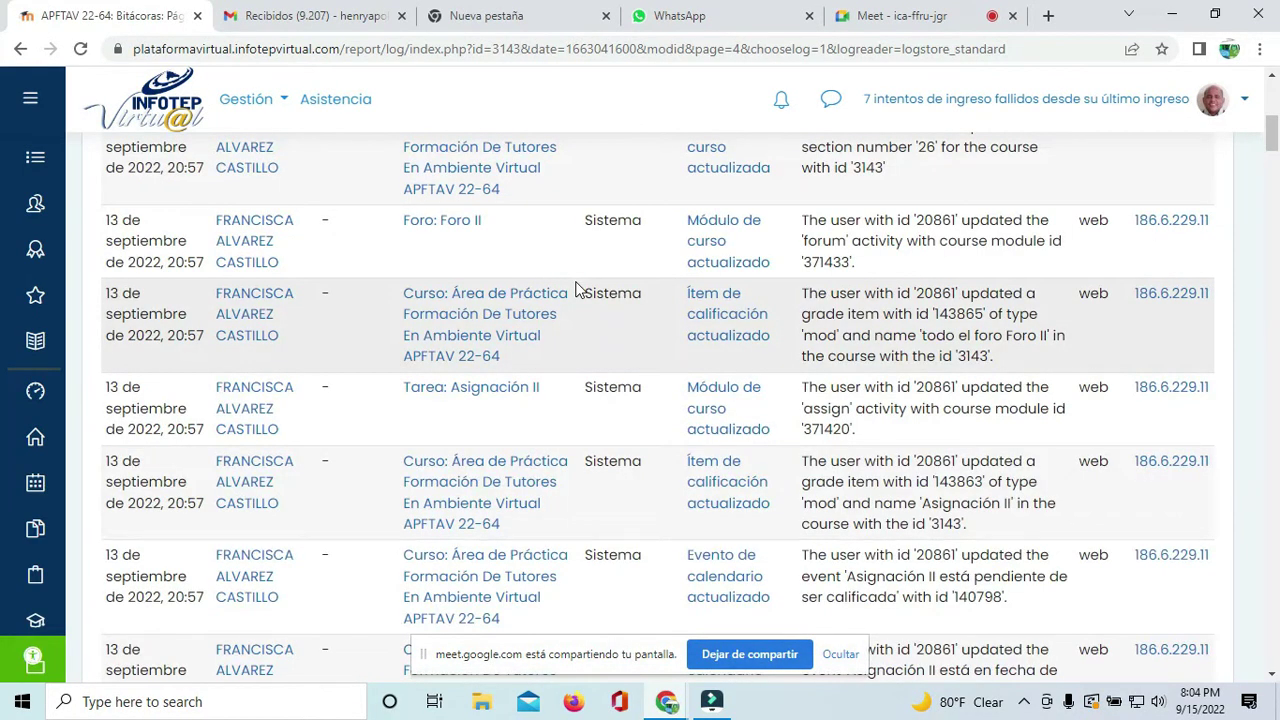
scroll(577, 289, "up", 5)
scroll(579, 287, "down", 5)
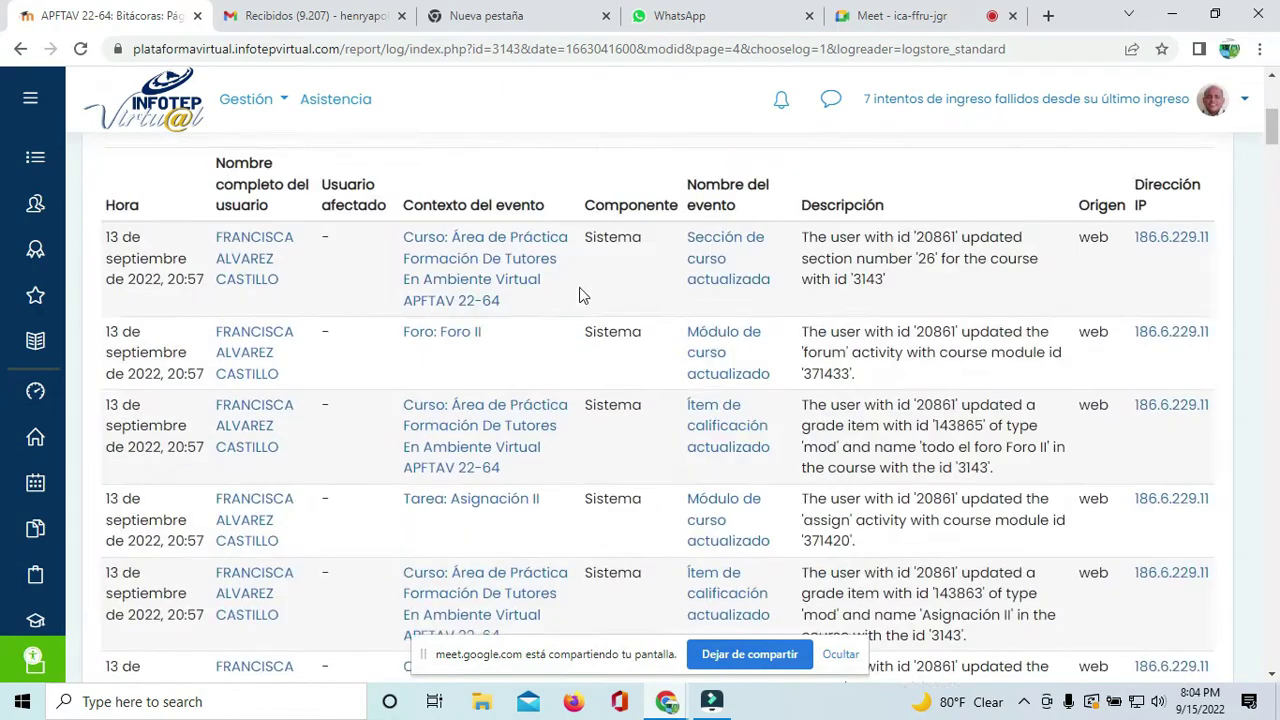
scroll(635, 307, "up", 3)
left_click(700, 380)
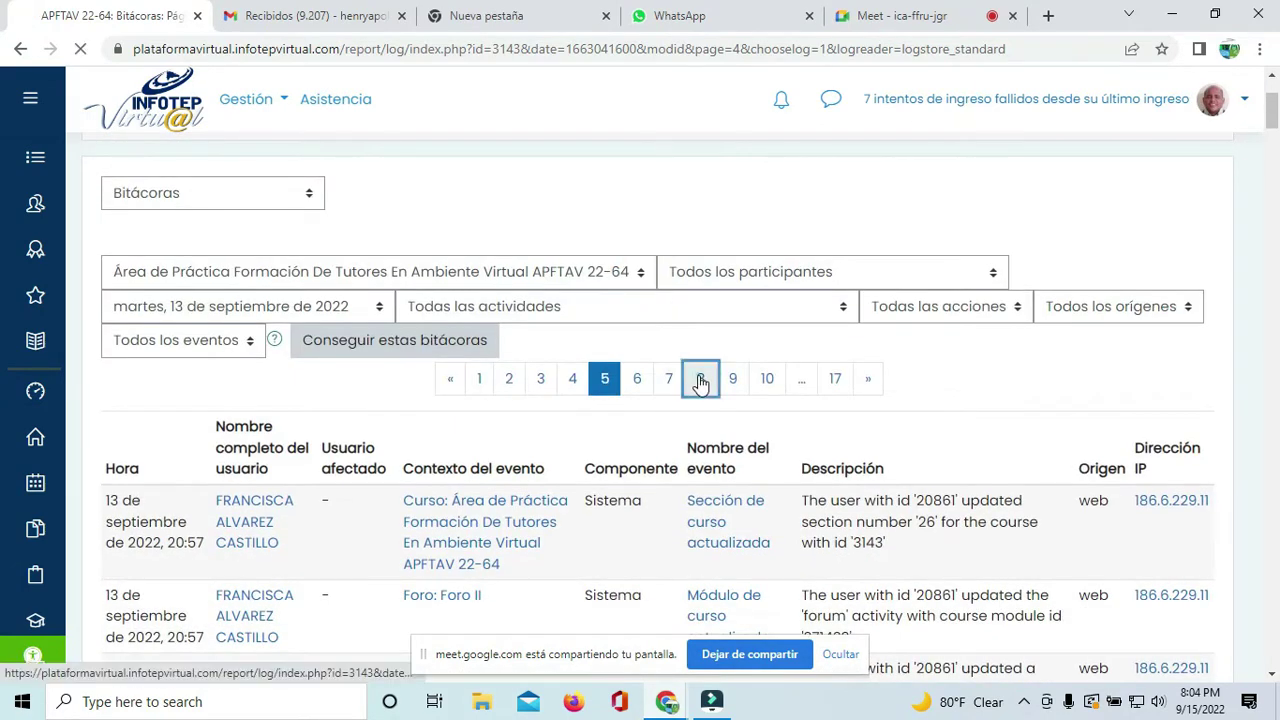
scroll(674, 331, "down", 10)
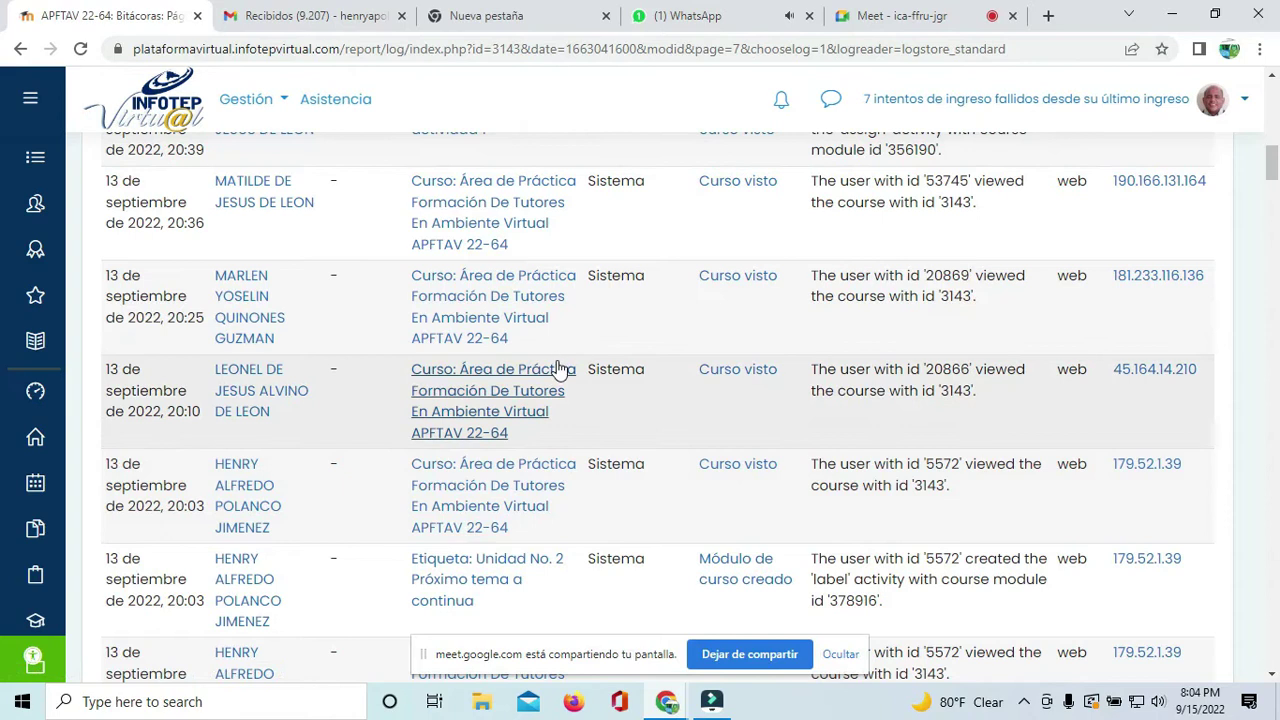
scroll(560, 369, "down", 2)
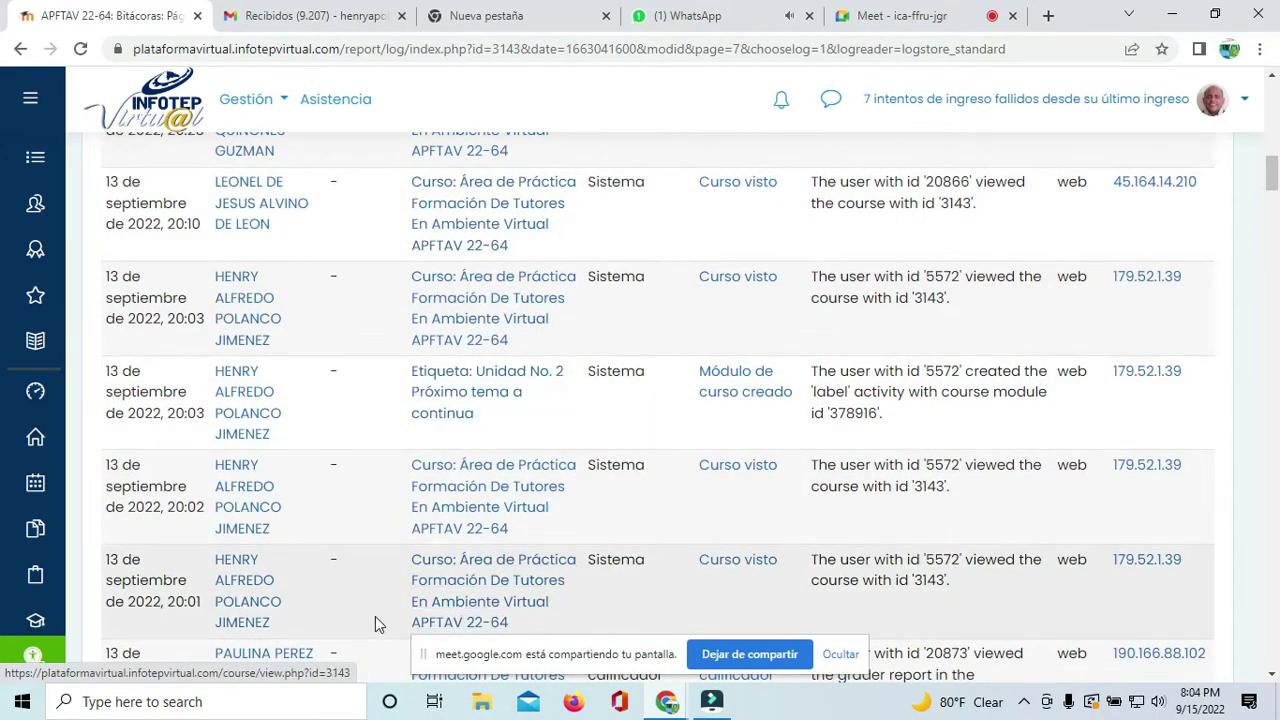
scroll(486, 528, "down", 1)
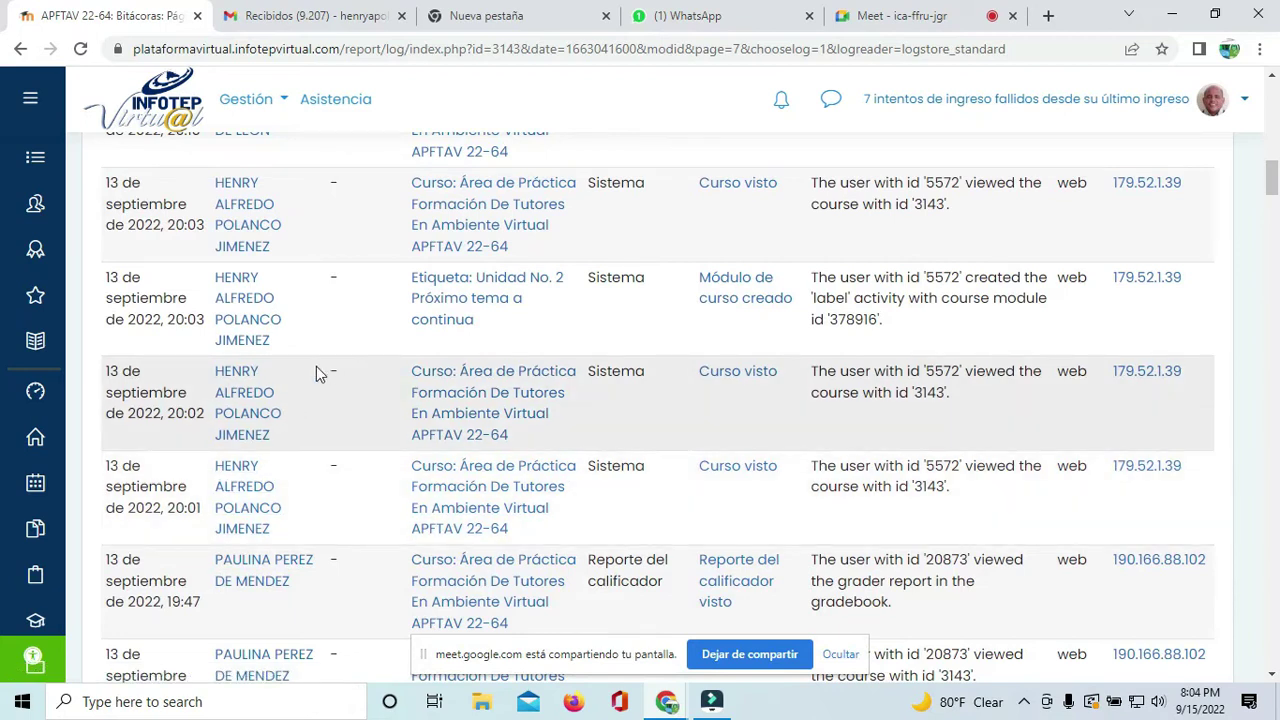
scroll(265, 255, "up", 3)
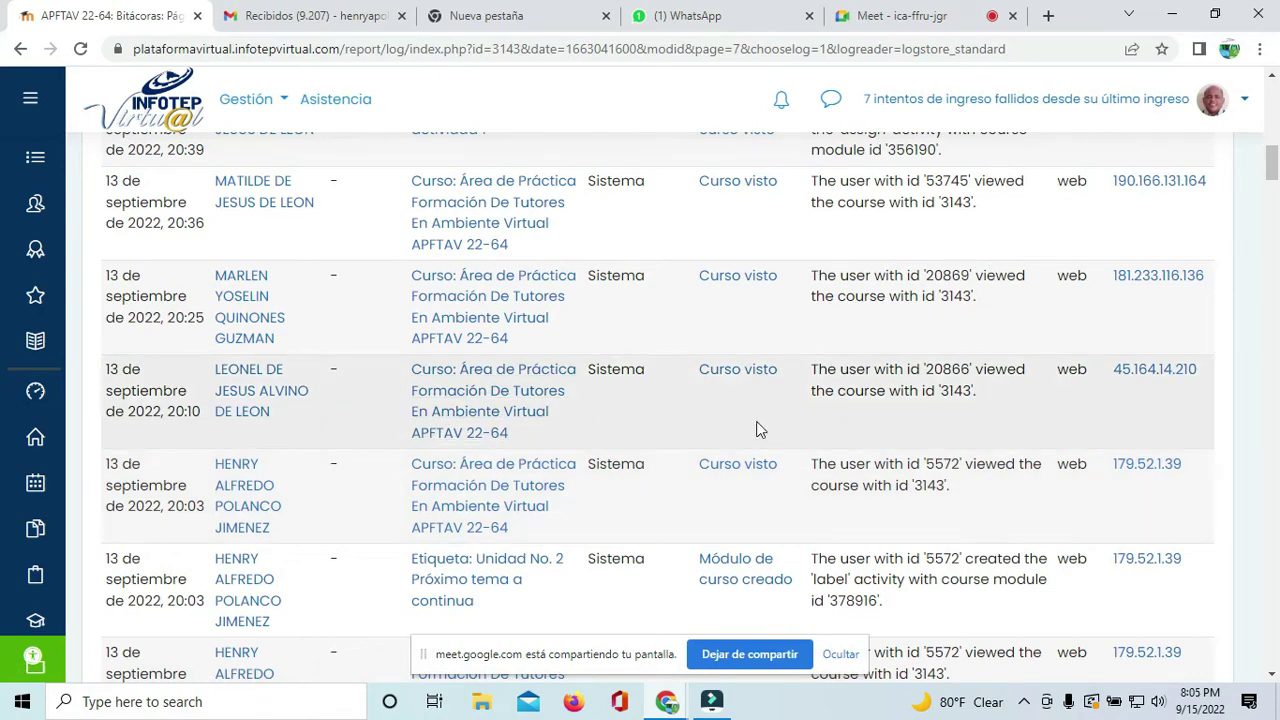
Step: Admit the second join request in Meet, then return to the APFTAV 22-64 Bitácoras tab
left_click(903, 24)
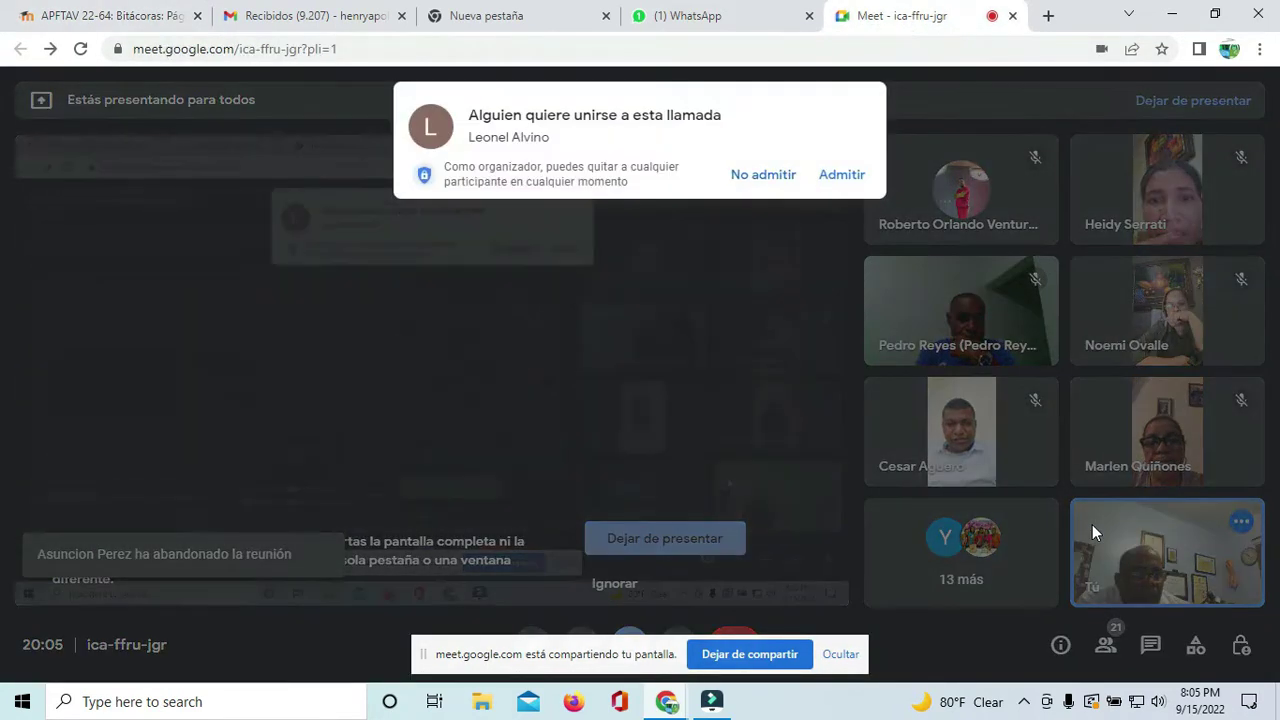
left_click(842, 175)
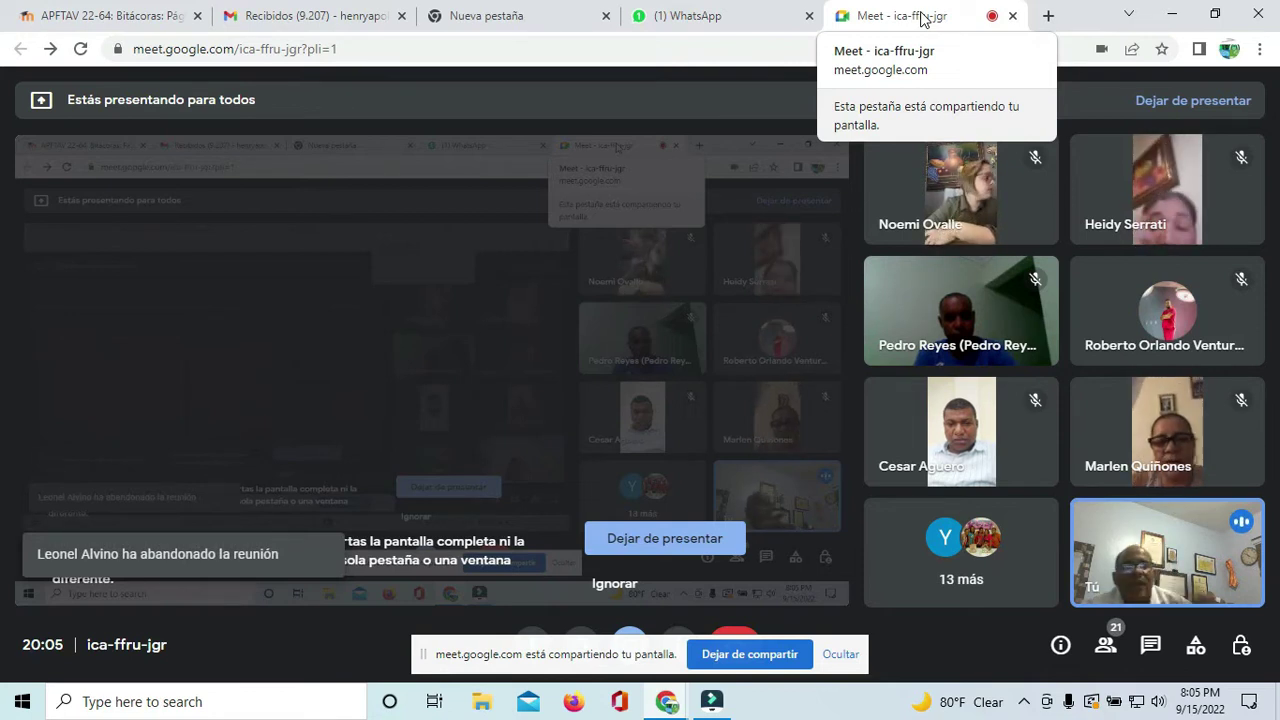
left_click(8, 12)
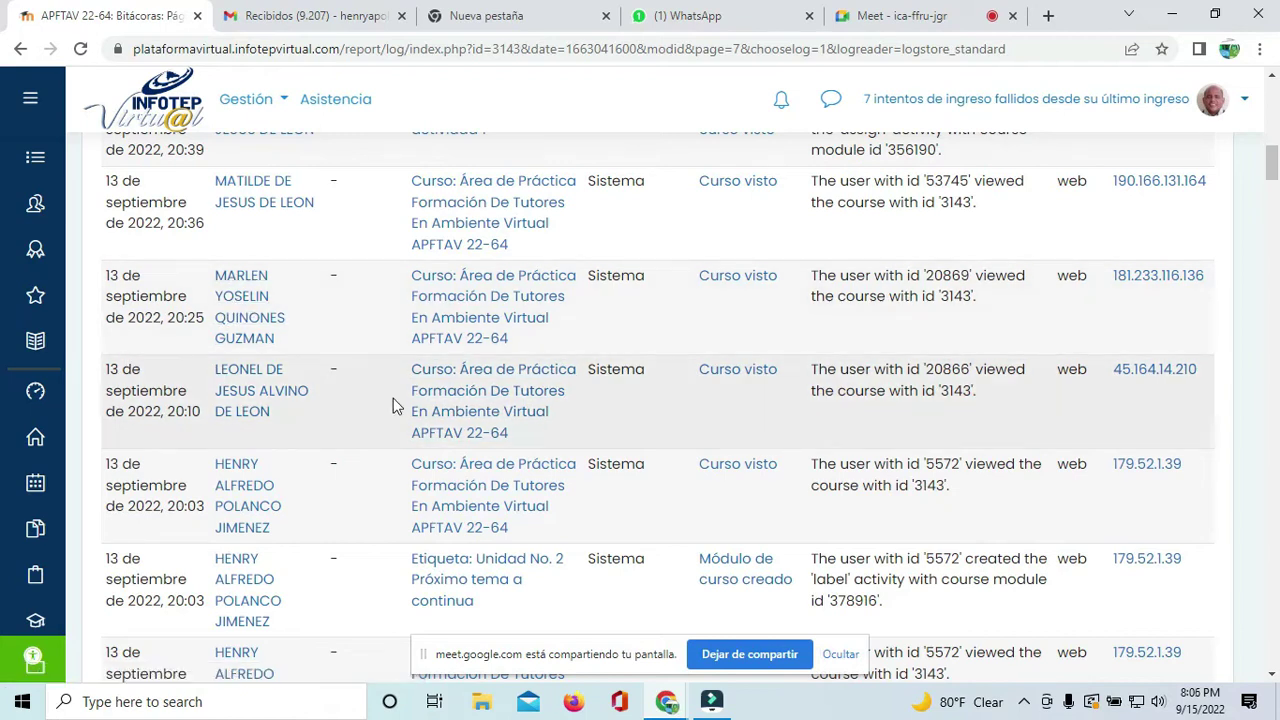
left_click(952, 24)
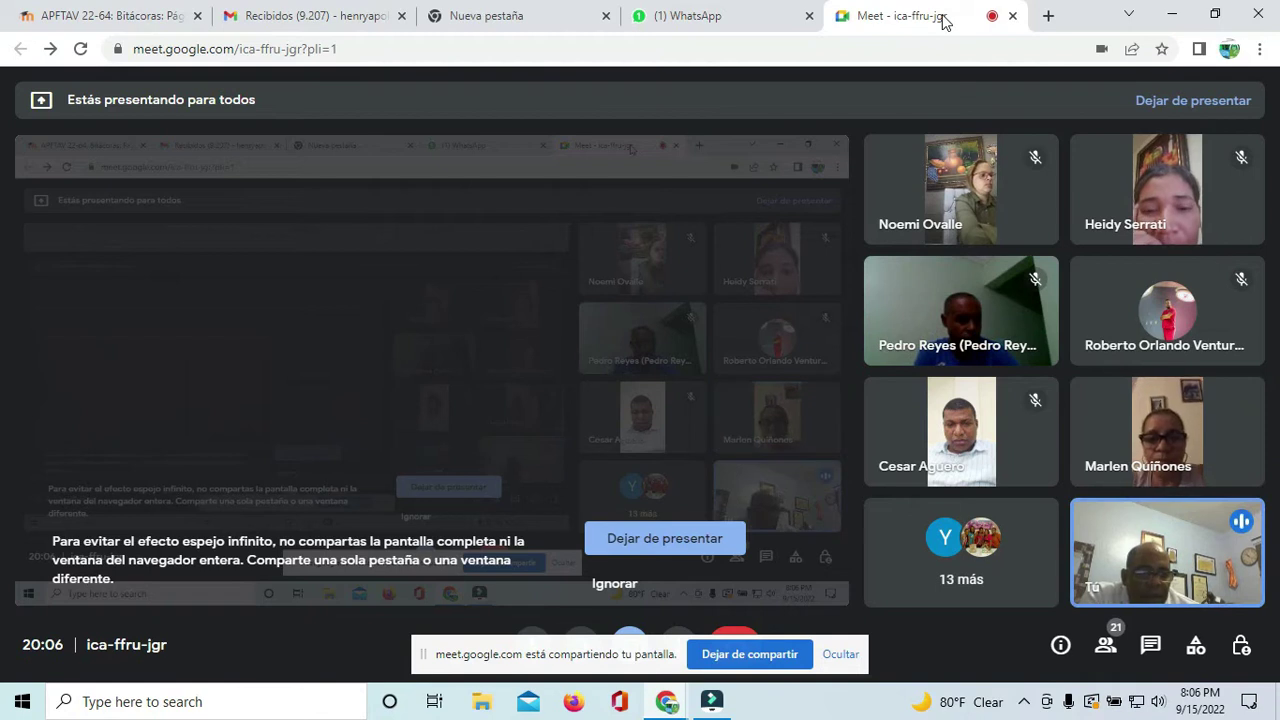
left_click(107, 18)
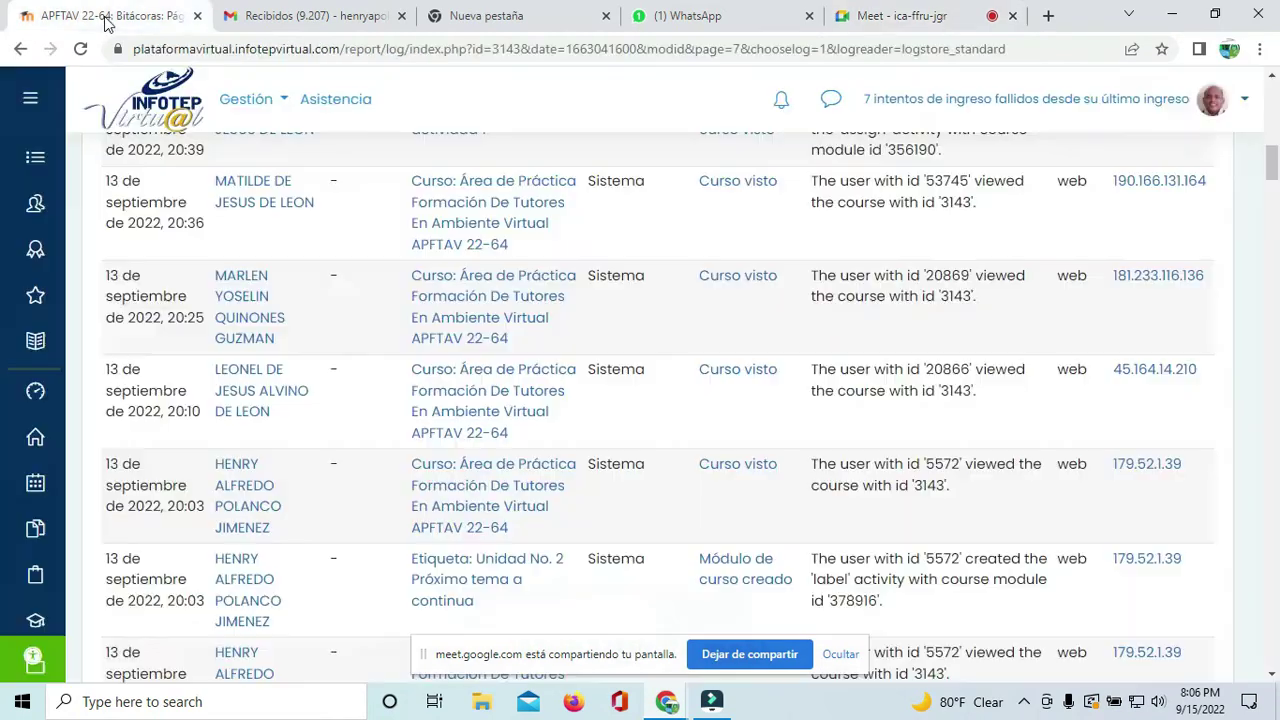
scroll(238, 337, "up", 1)
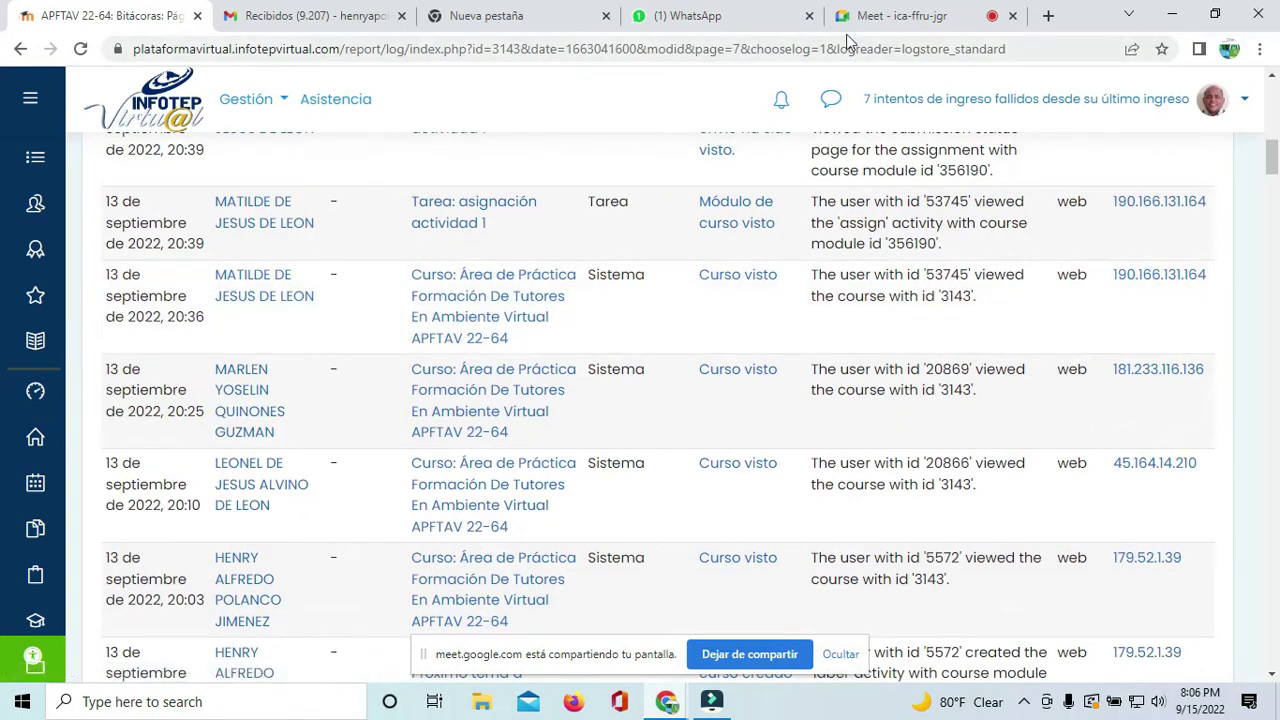
left_click(918, 14)
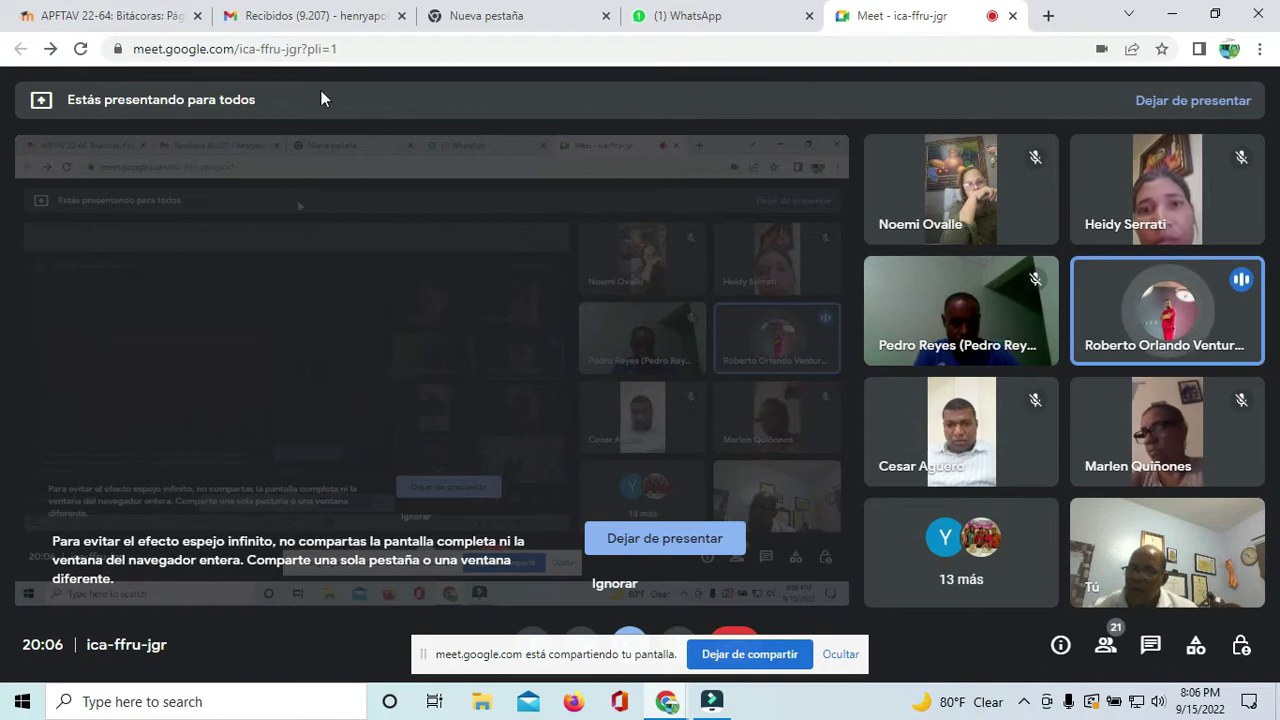
left_click(125, 18)
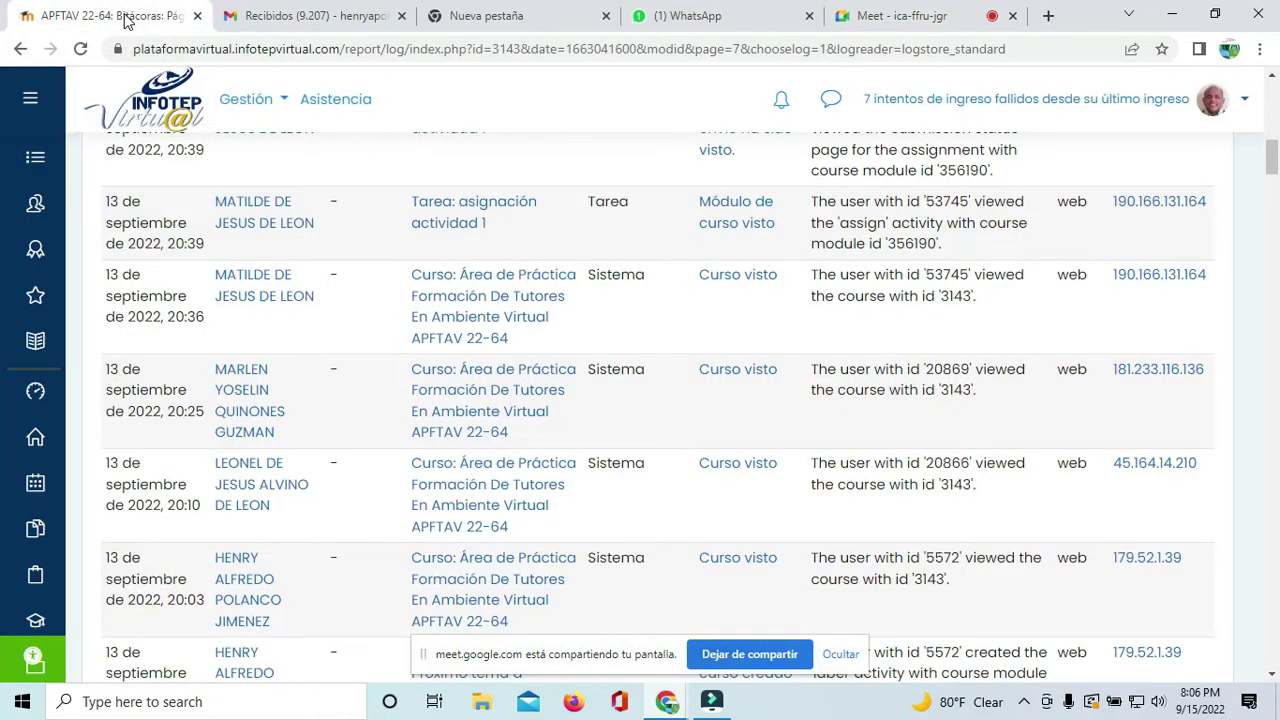
left_click(913, 18)
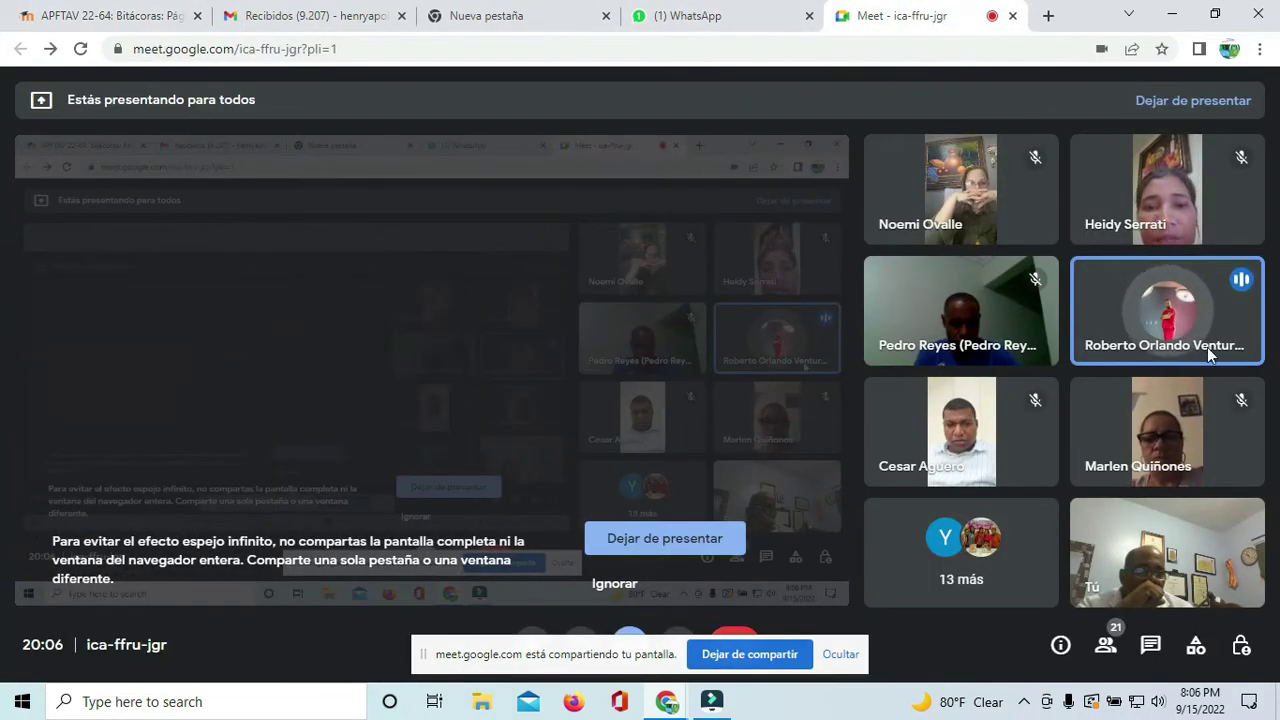
mouse_move(1135, 320)
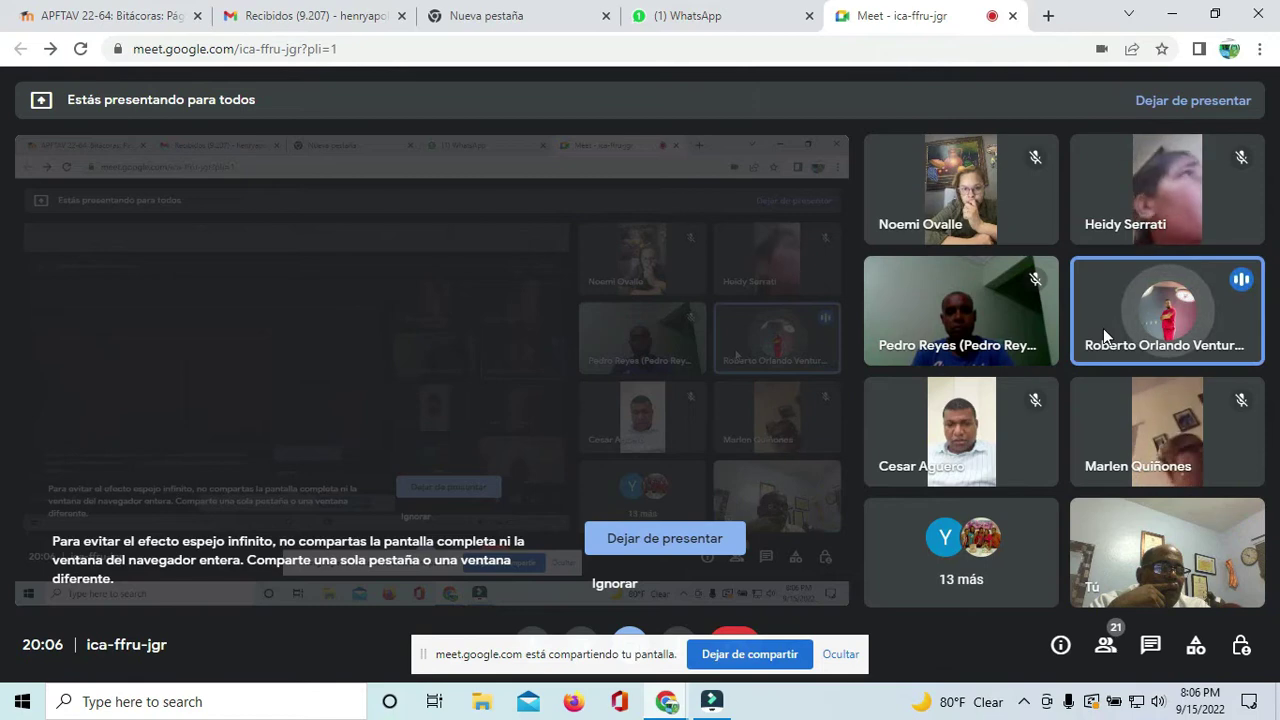
left_click(103, 15)
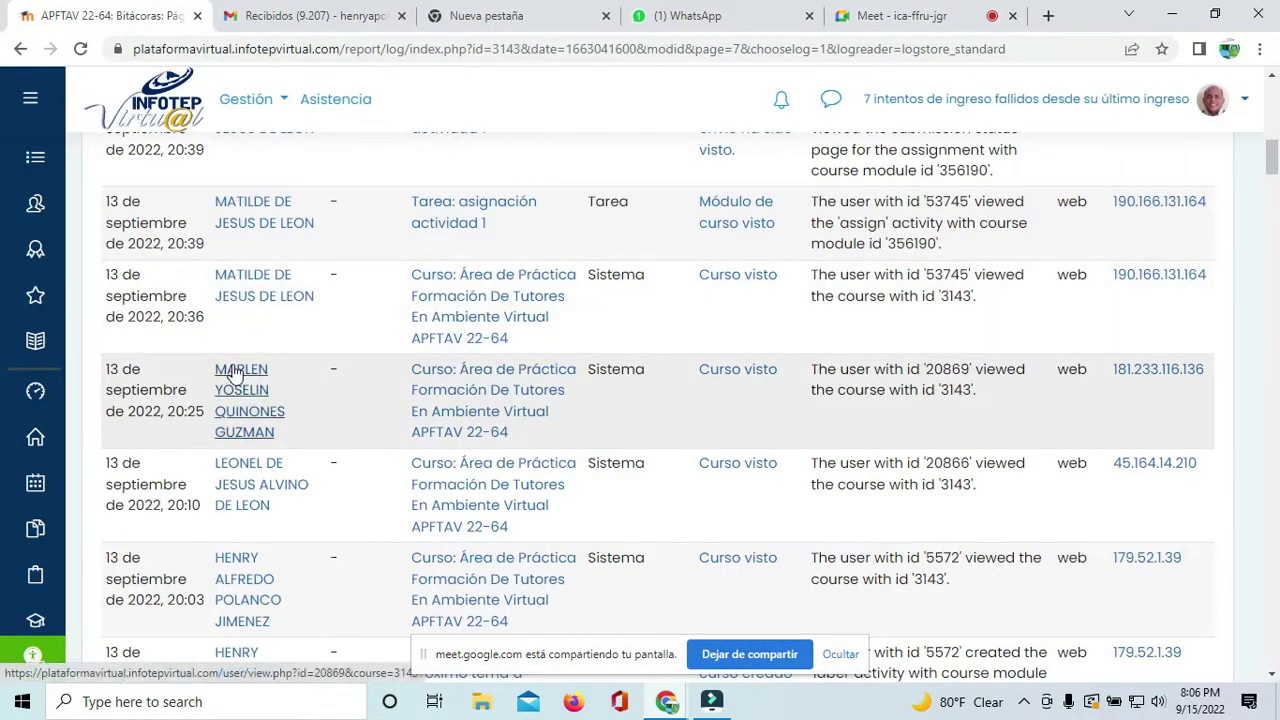
Step: Scroll page 8 down to the 12:29 folder creation, moving the sharing notice aside
scroll(242, 339, "up", 4)
scroll(250, 331, "down", 5)
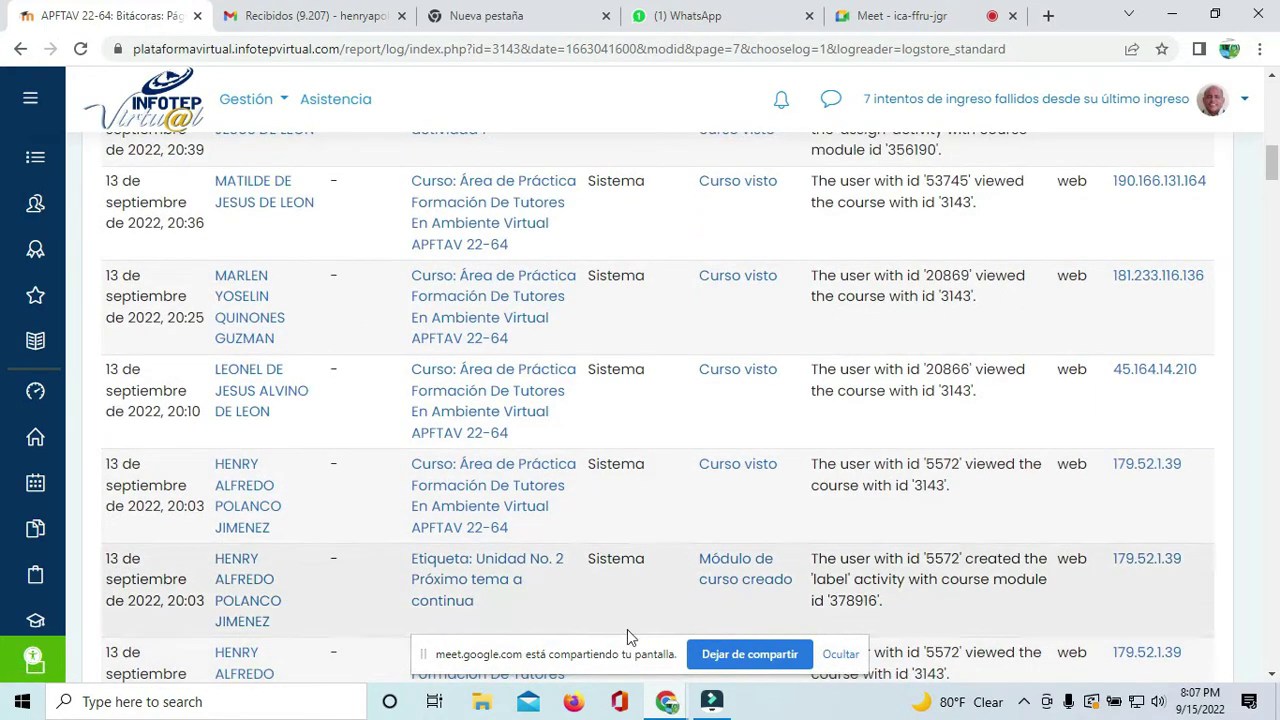
left_click_drag(630, 648, 632, 700)
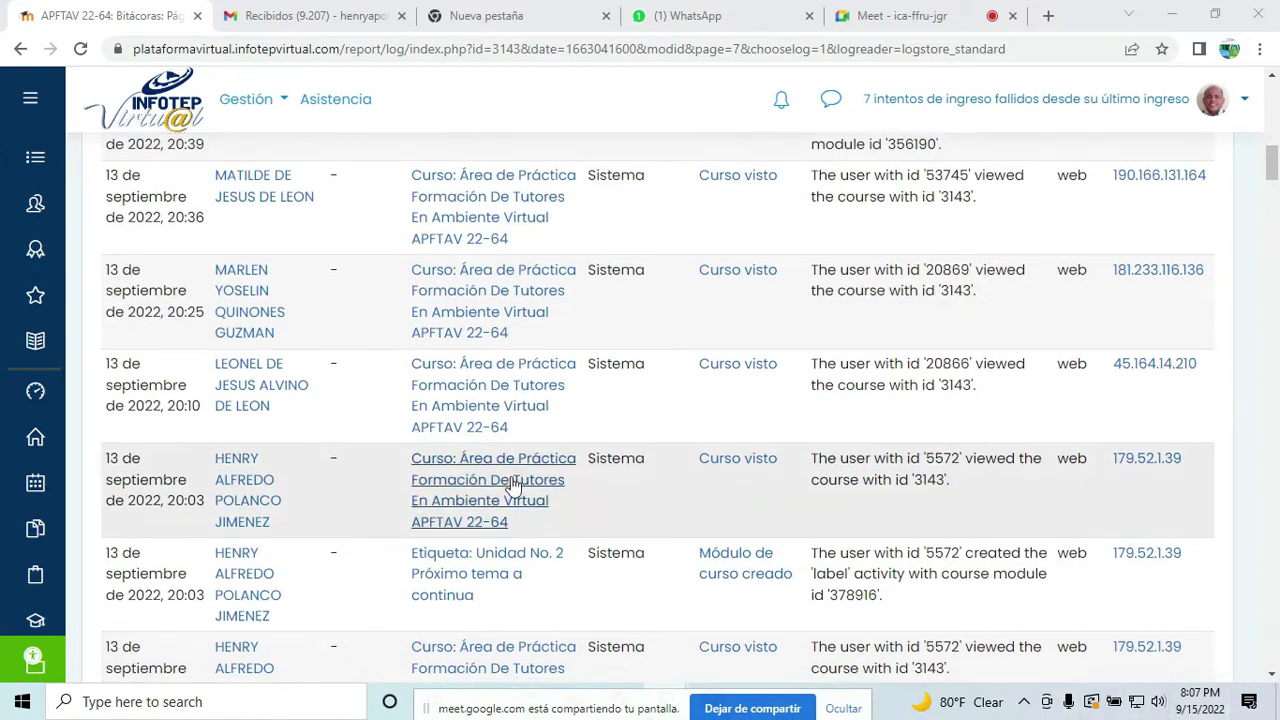
scroll(634, 531, "down", 5)
left_click_drag(678, 705, 1024, 697)
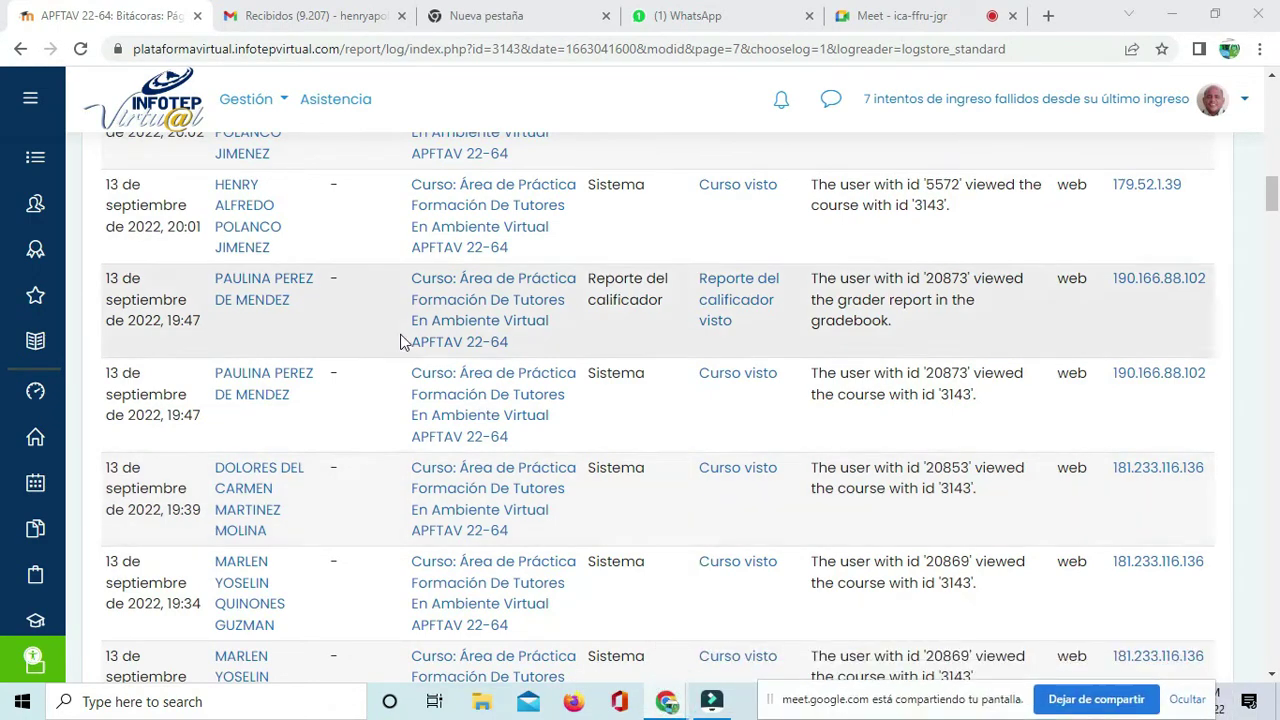
scroll(406, 343, "down", 15)
scroll(437, 406, "down", 15)
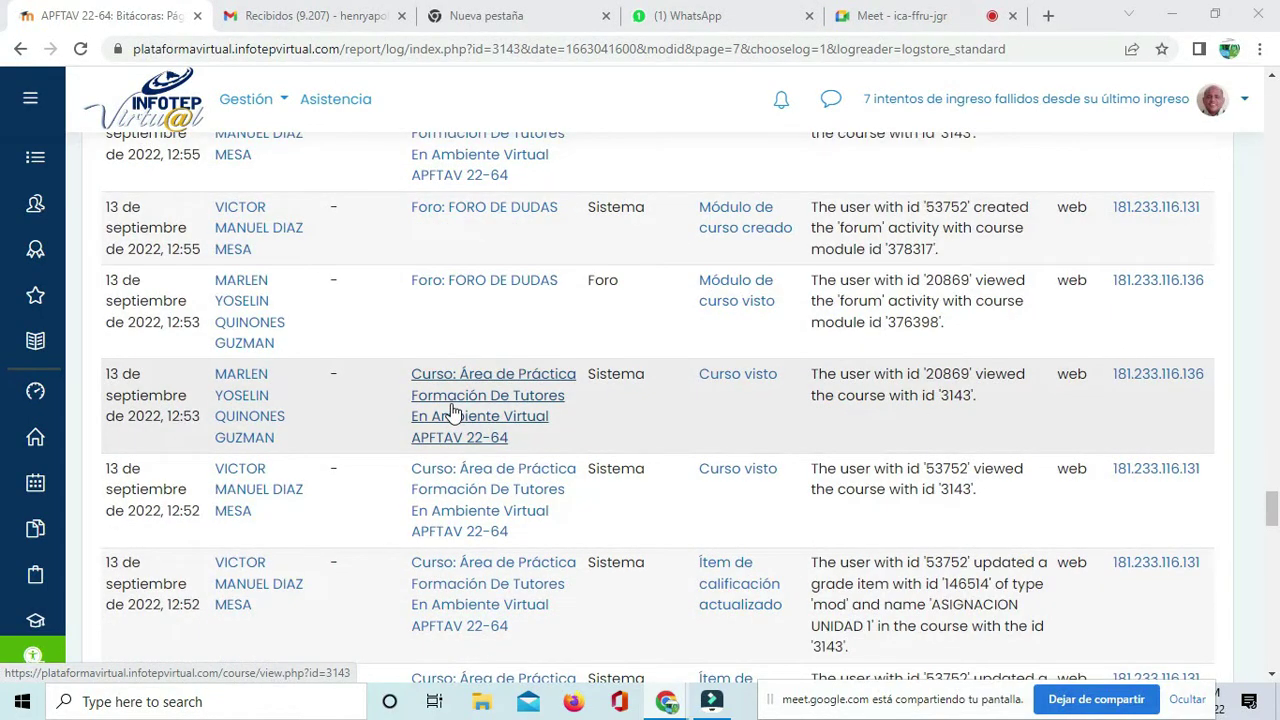
scroll(452, 412, "down", 5)
scroll(452, 412, "down", 15)
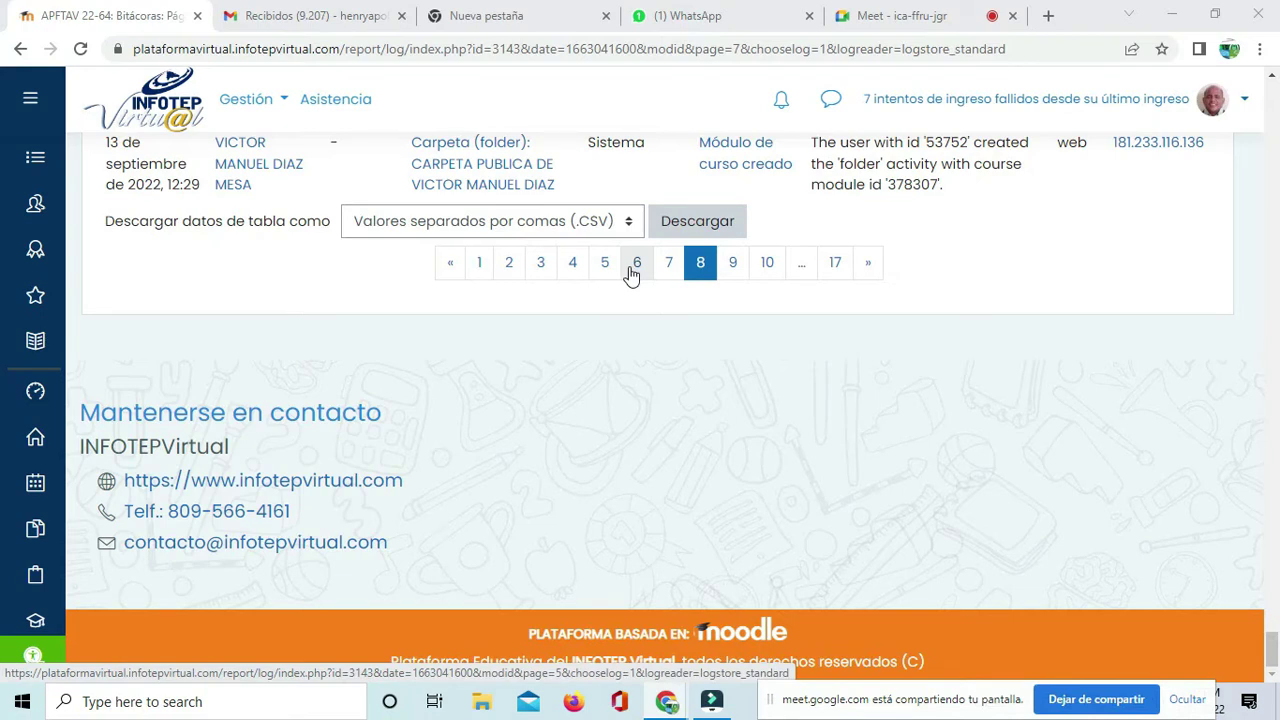
left_click(950, 15)
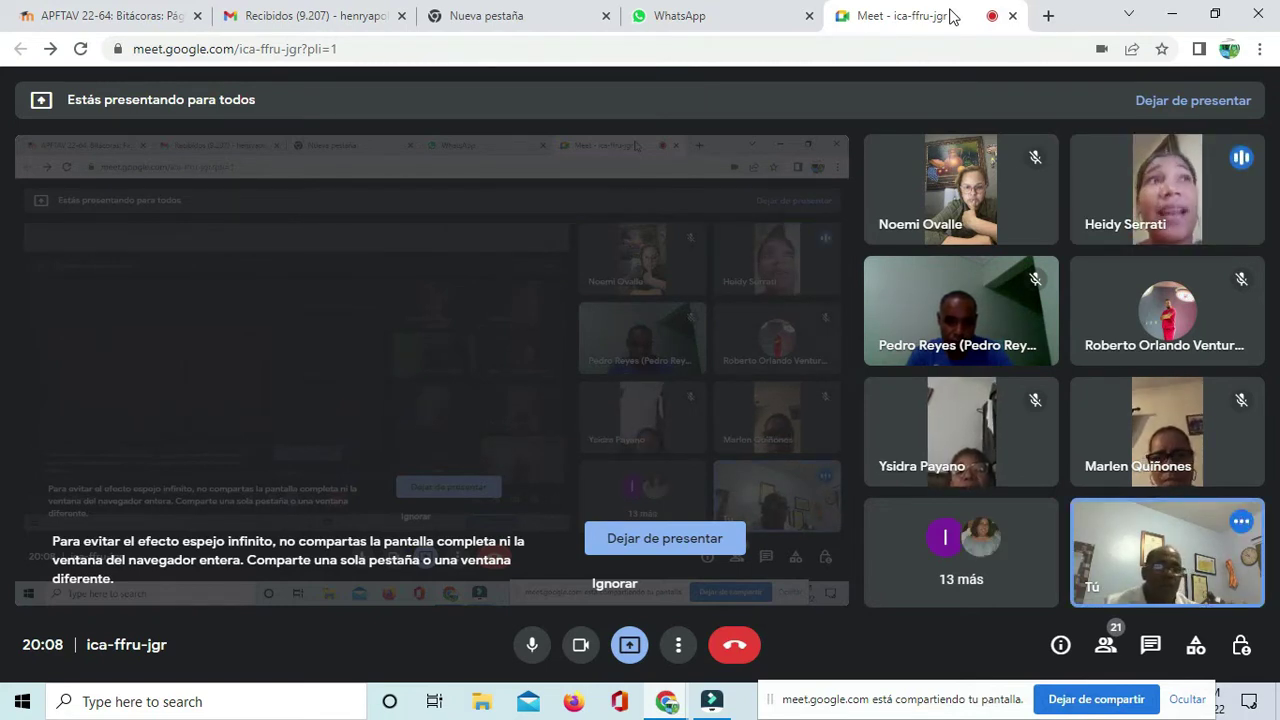
left_click(119, 25)
scroll(605, 355, "up", 4)
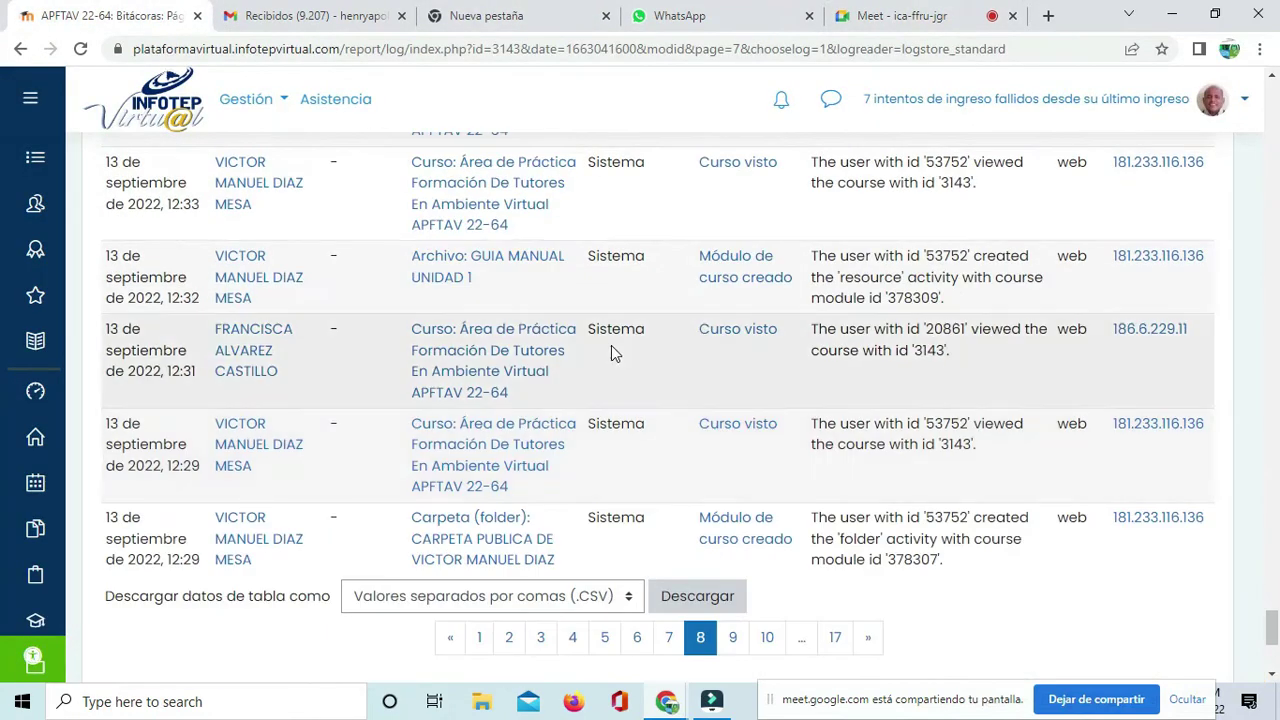
Step: Open page 2 of the log and scroll through its entries
left_click(508, 640)
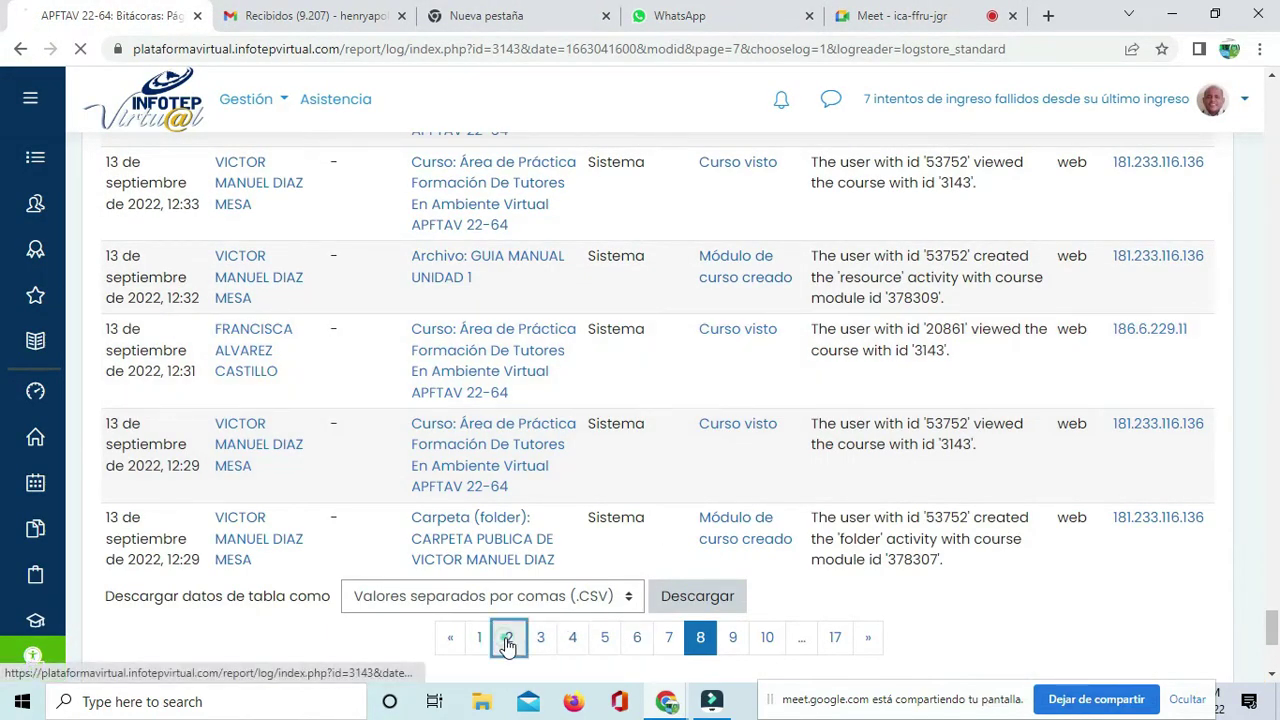
scroll(480, 482, "down", 10)
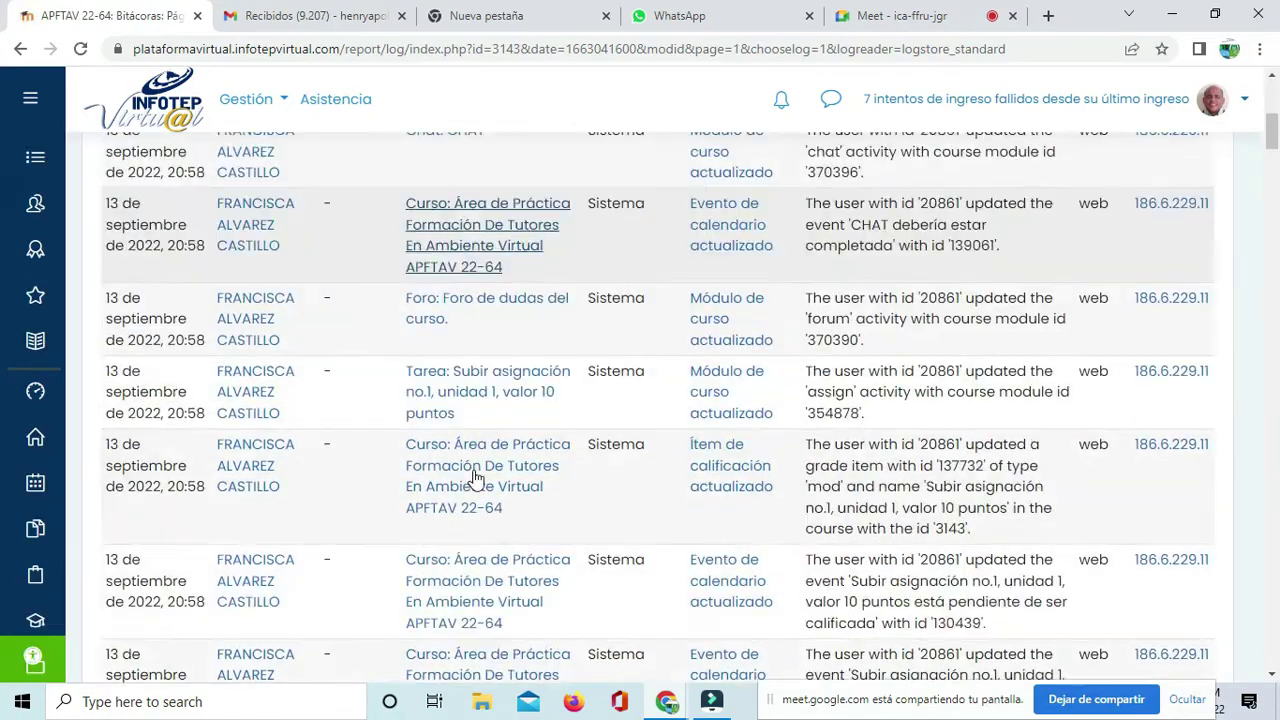
scroll(500, 490, "down", 10)
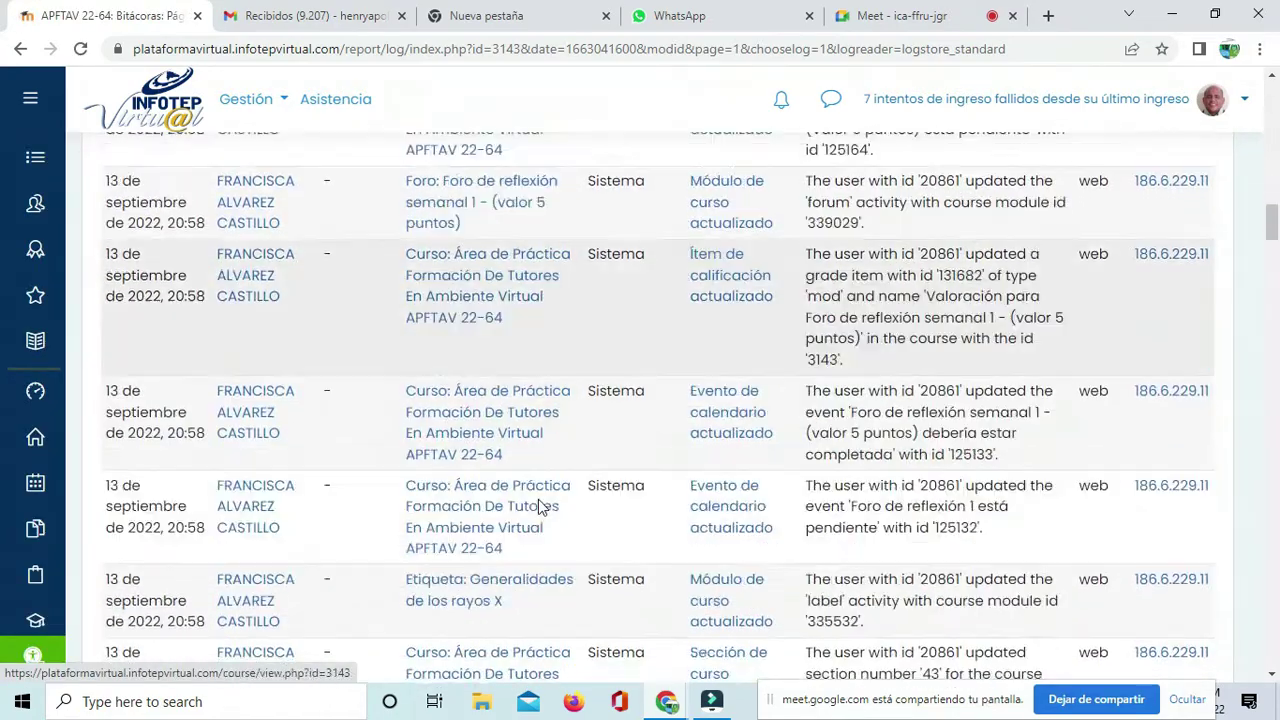
scroll(600, 500, "down", 10)
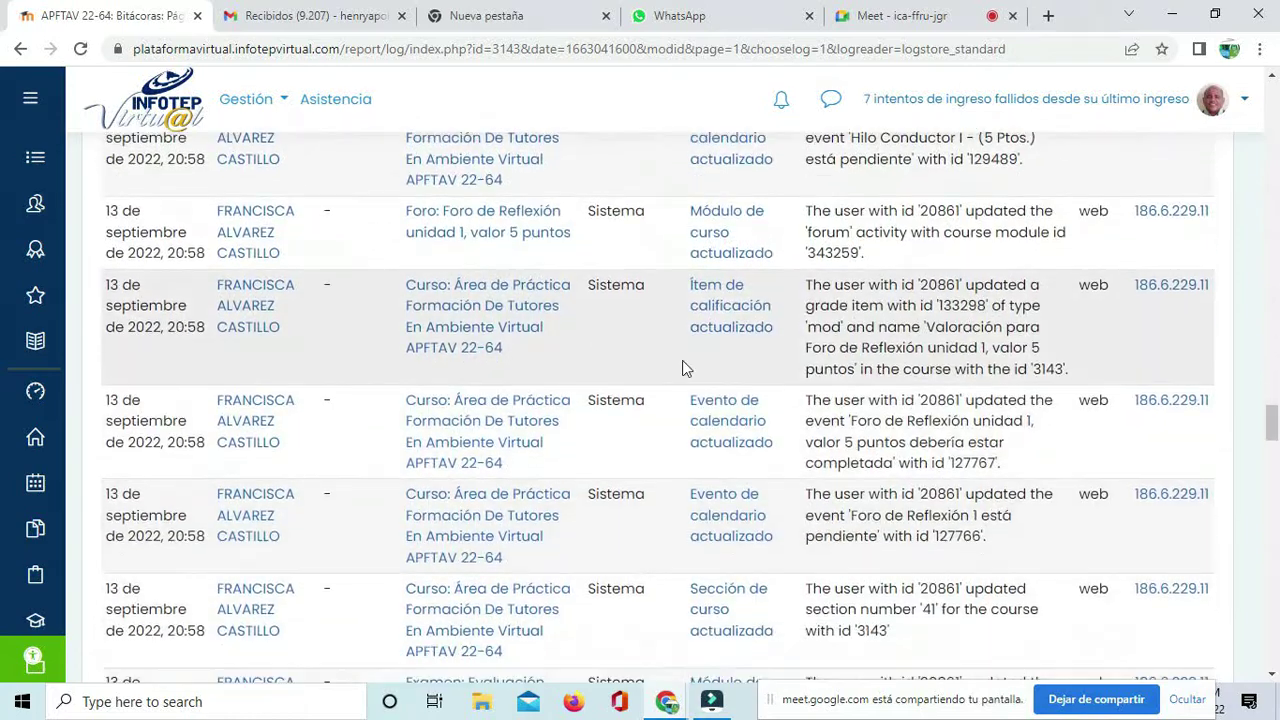
scroll(631, 411, "down", 10)
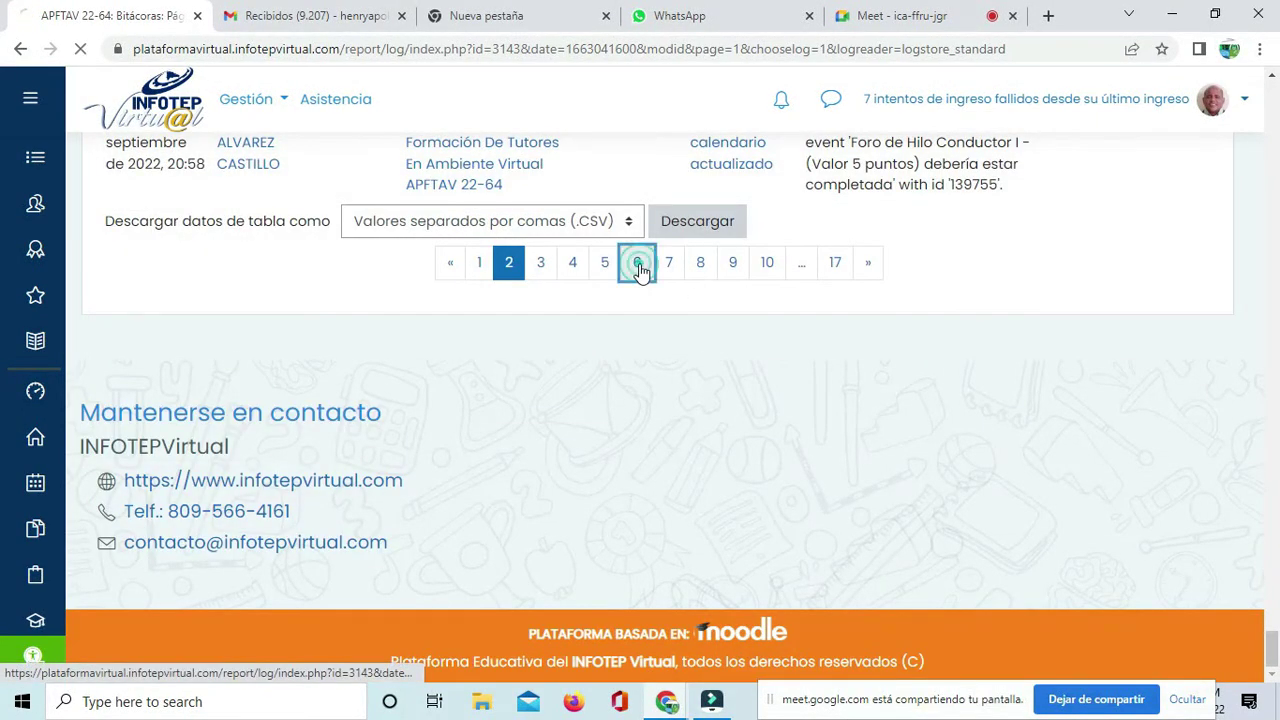
scroll(639, 268, "down", 6)
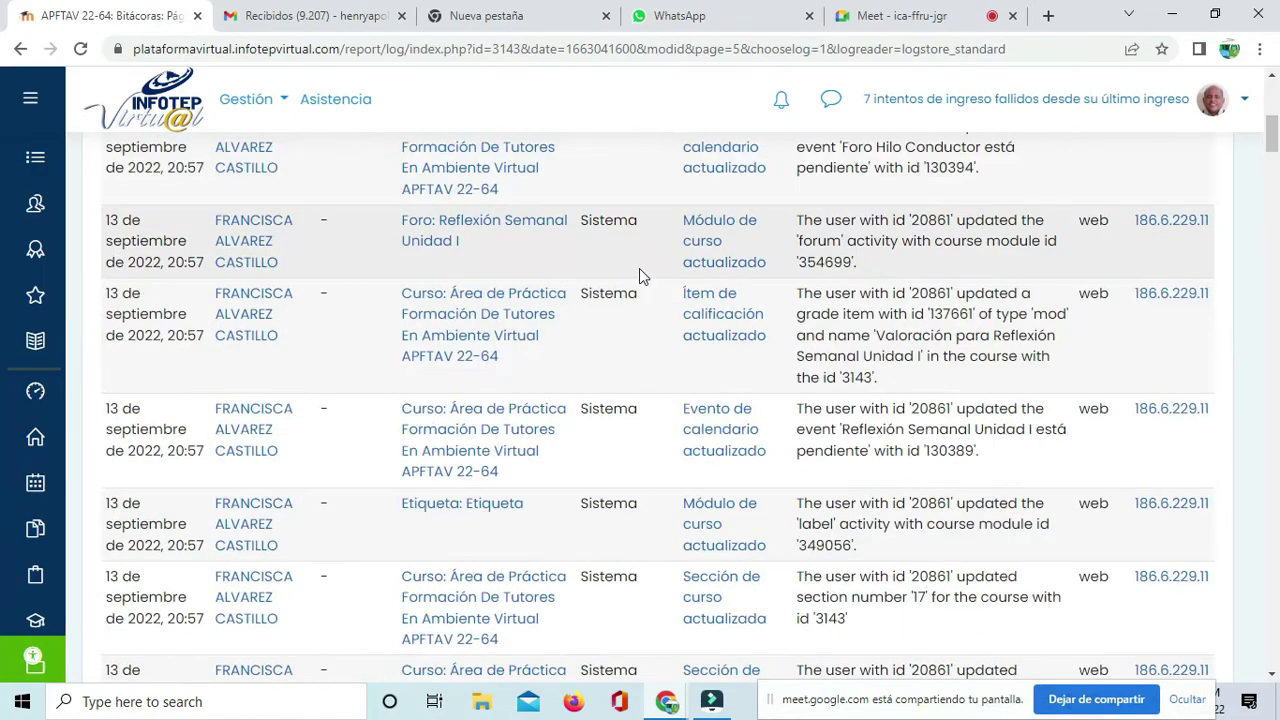
scroll(894, 508, "down", 3)
scroll(1086, 560, "down", 5)
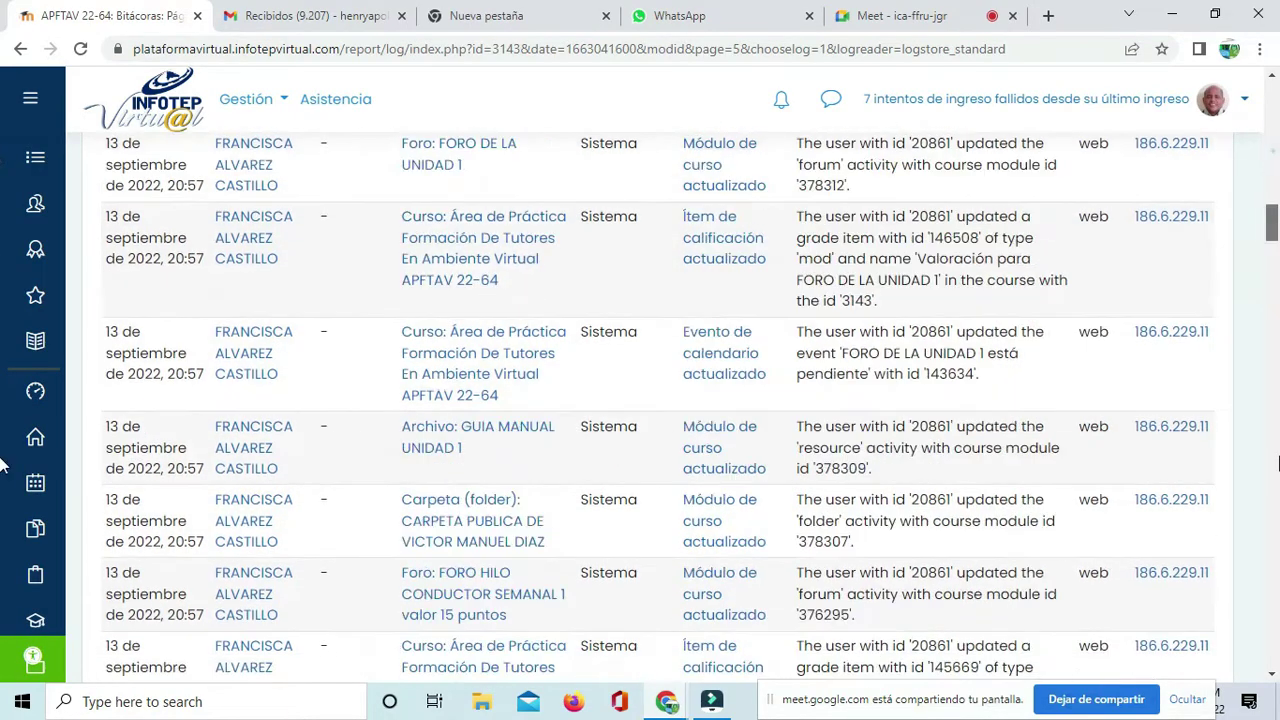
scroll(1049, 437, "down", 10)
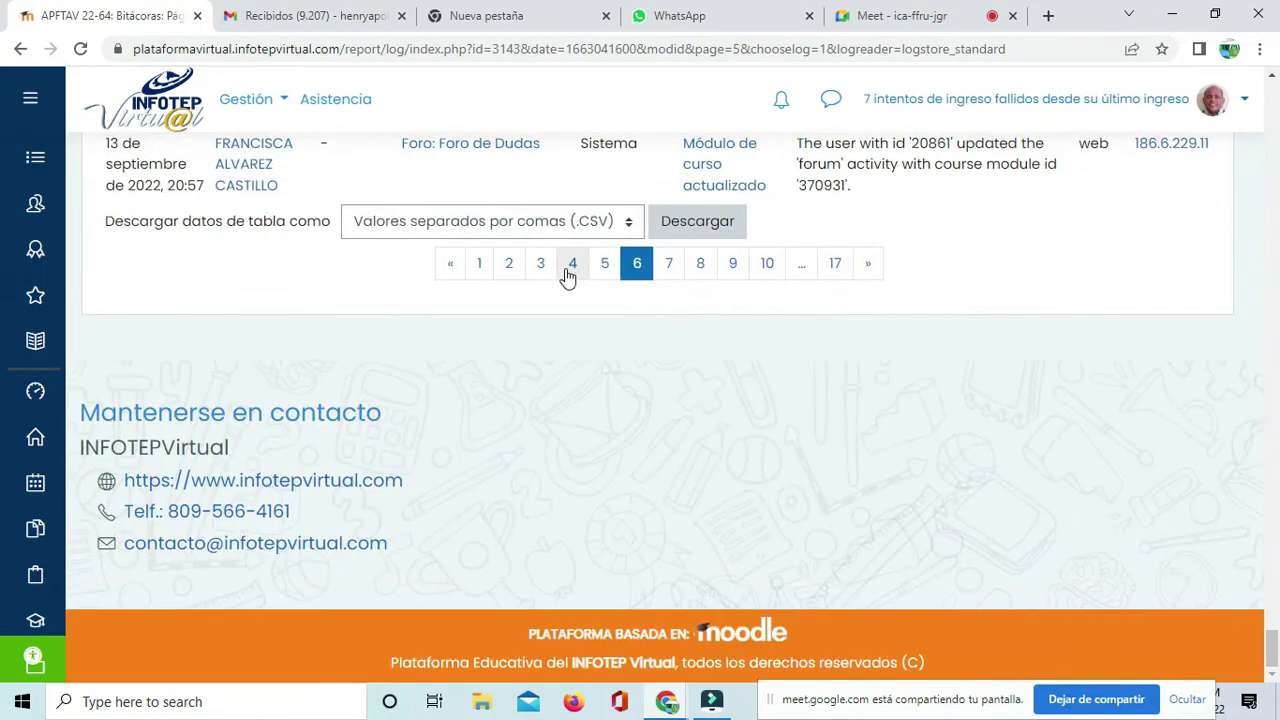
Step: Open page 8 of the log and scroll down through its entries
left_click(702, 265)
scroll(700, 262, "down", 8)
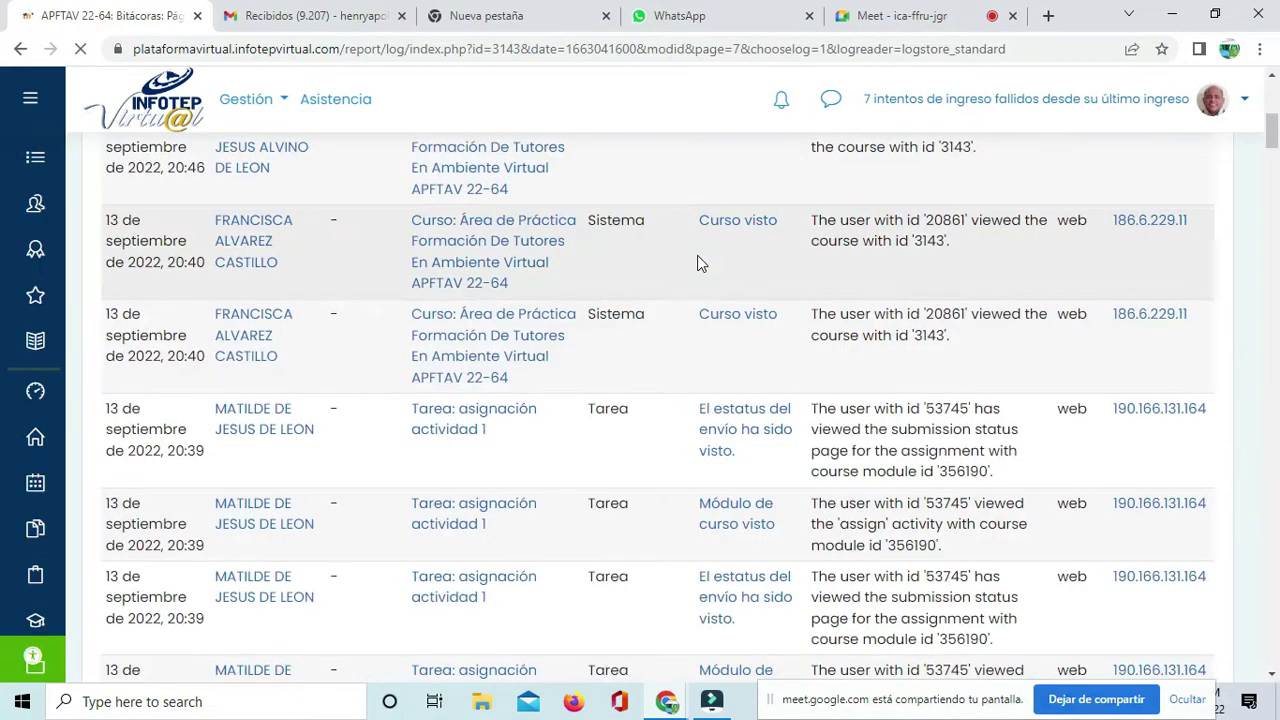
scroll(1100, 343, "down", 6)
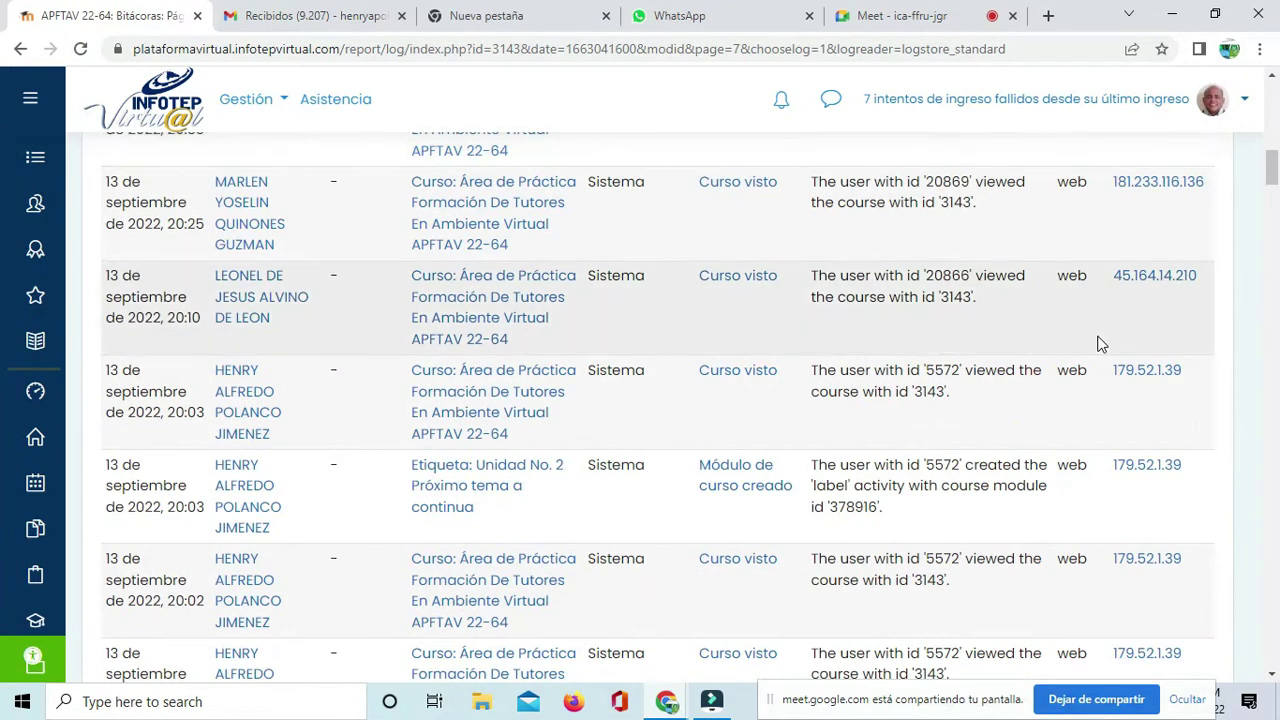
scroll(1075, 311, "up", 4)
scroll(1075, 311, "down", 15)
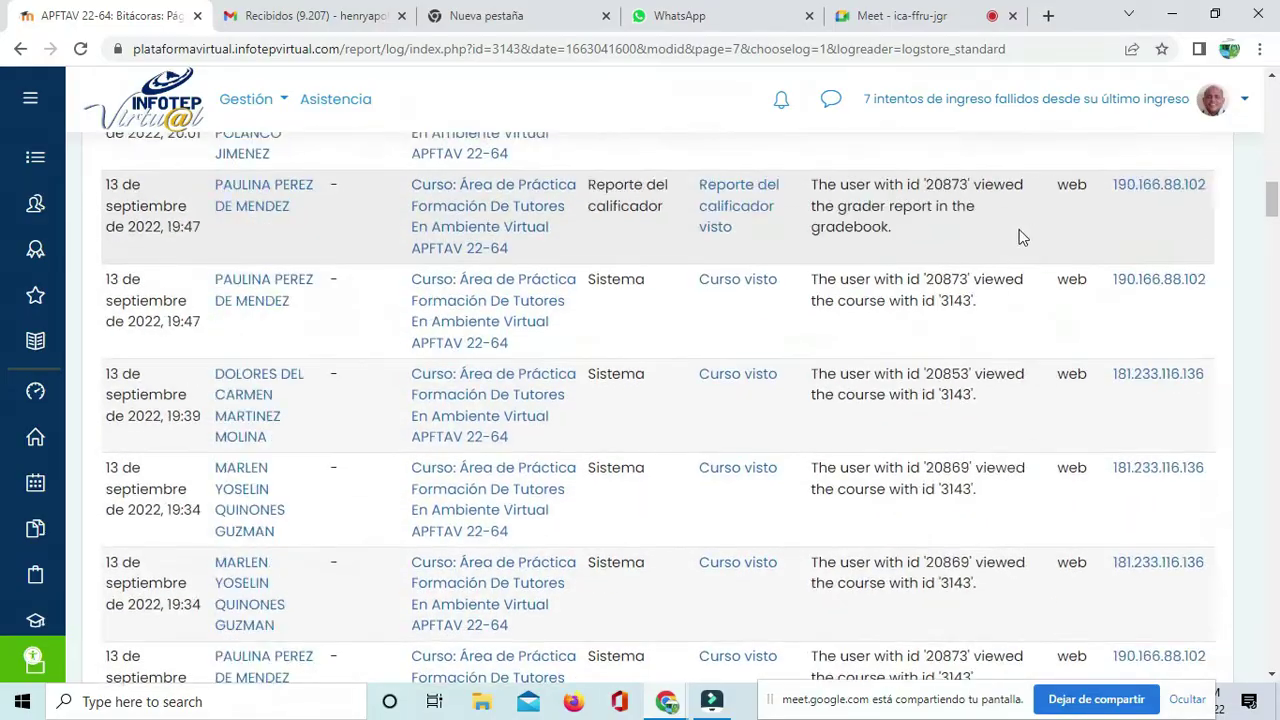
scroll(1010, 268, "down", 20)
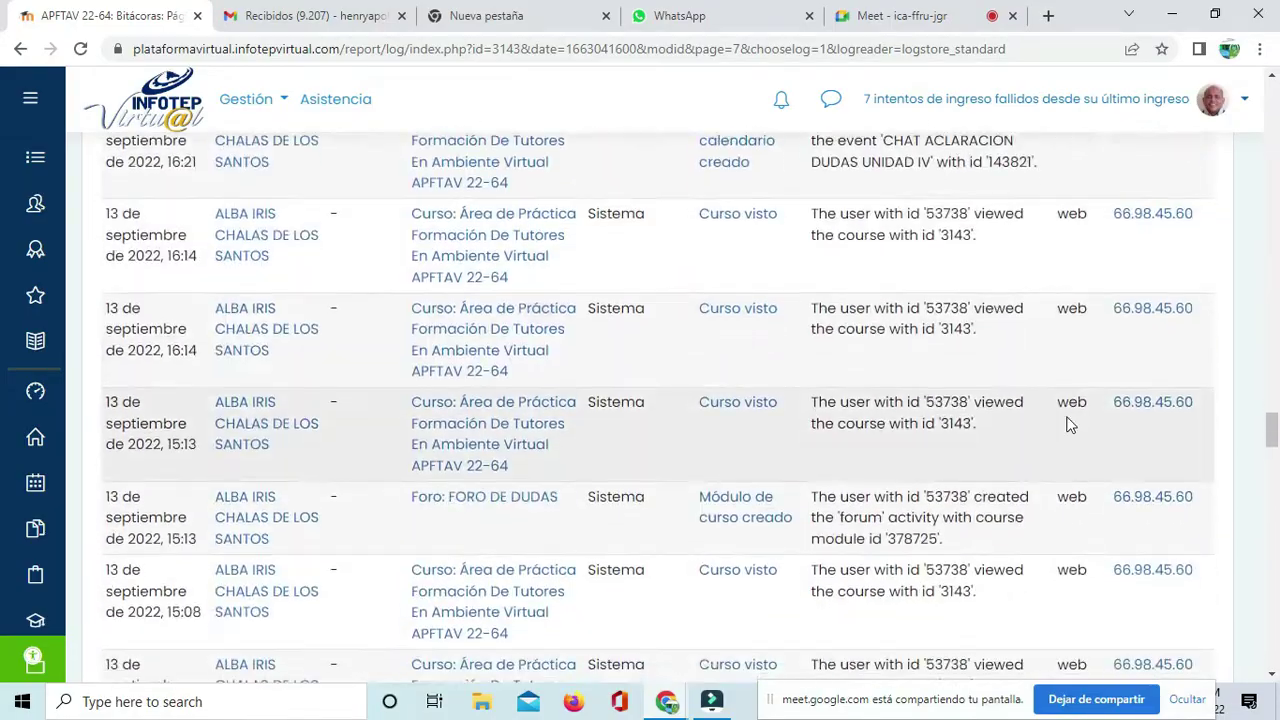
scroll(1071, 429, "down", 15)
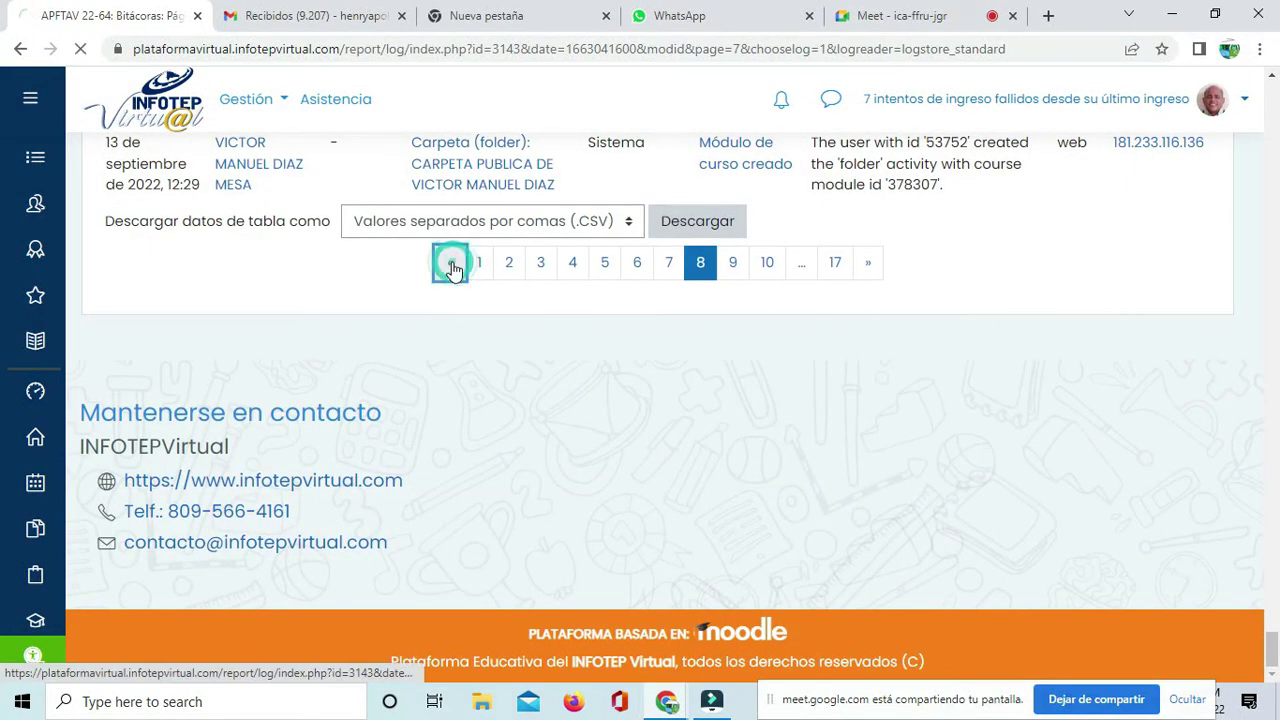
scroll(467, 262, "down", 8)
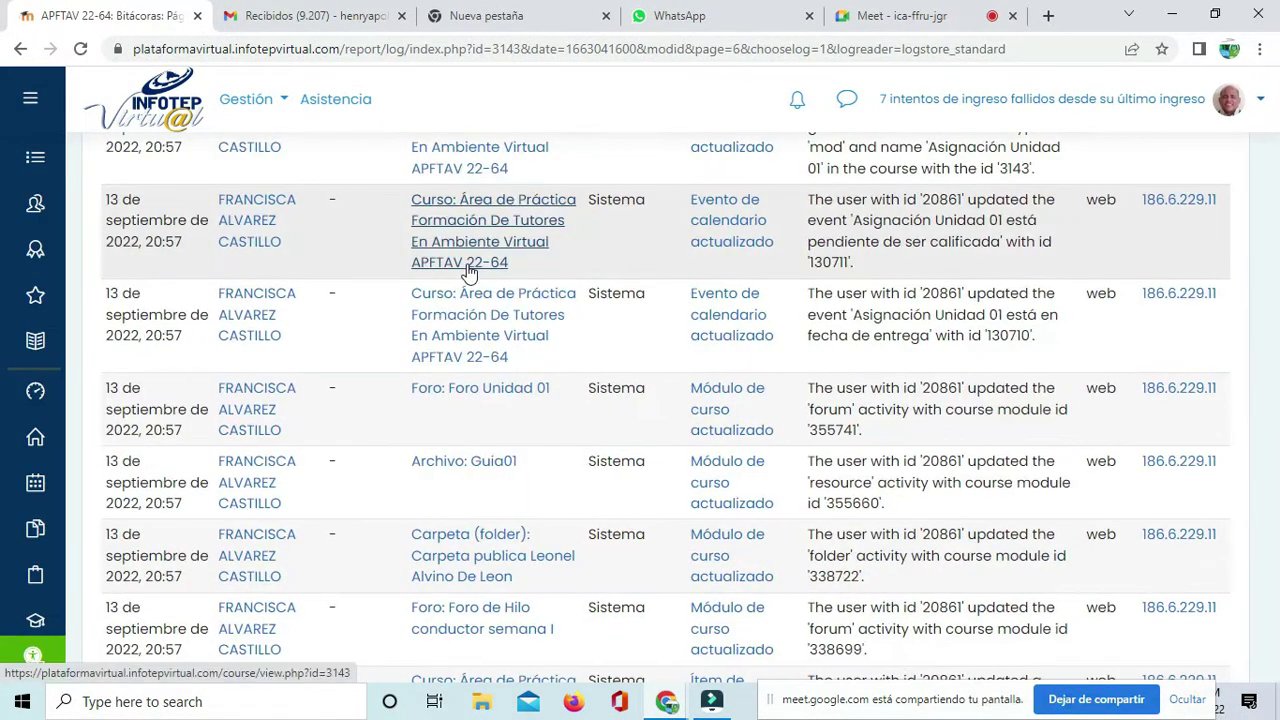
Step: Scroll back up the log table toward the top of the page
scroll(467, 271, "up", 4)
scroll(430, 272, "down", 7)
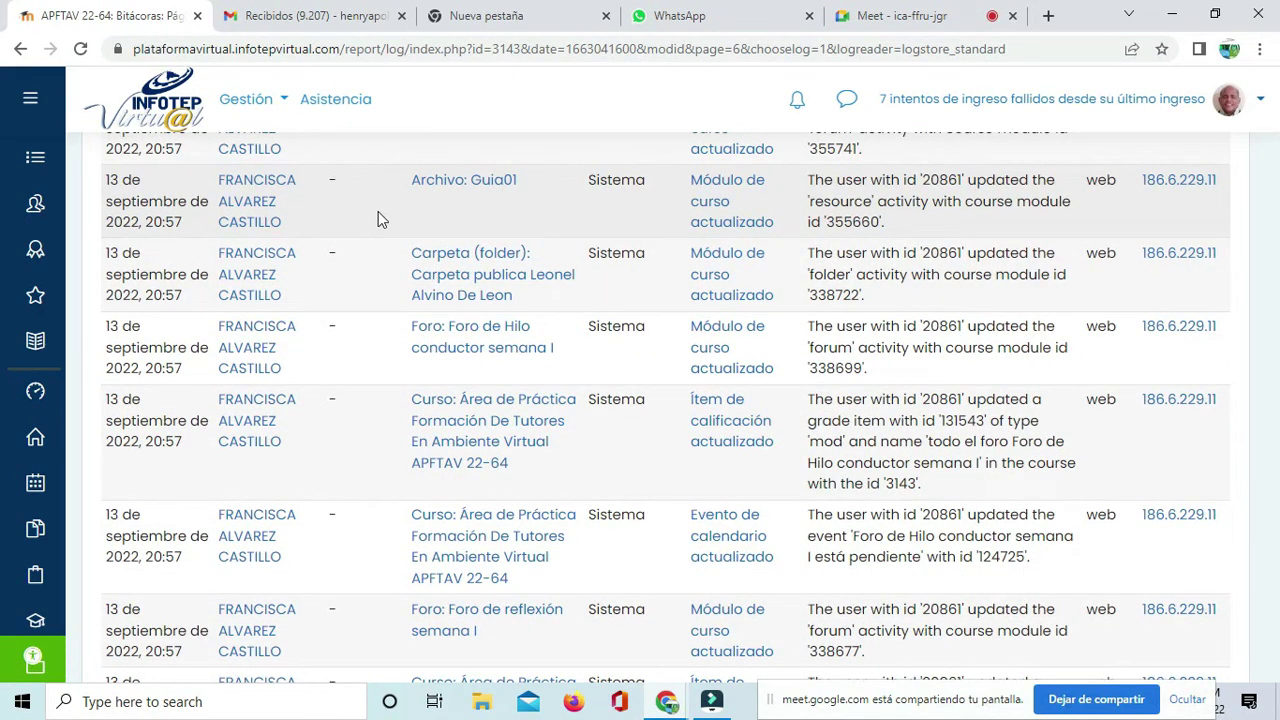
scroll(363, 211, "up", 7)
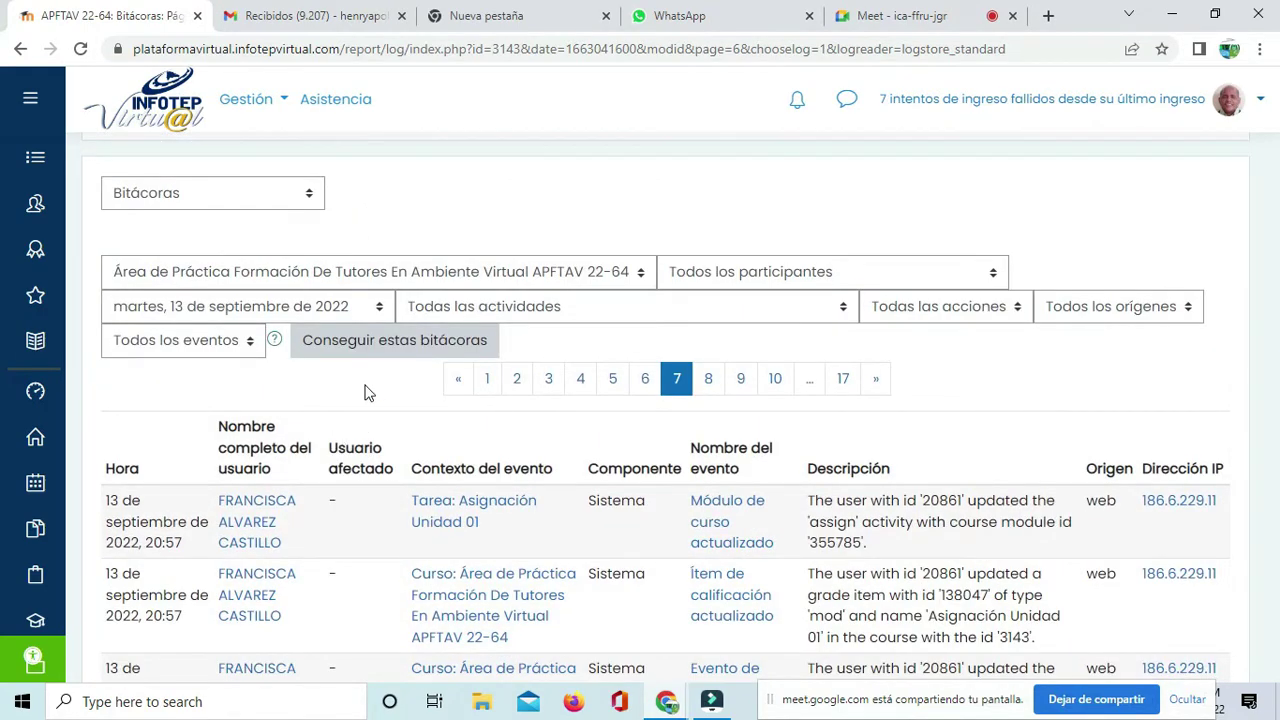
scroll(357, 404, "down", 10)
scroll(357, 406, "up", 3)
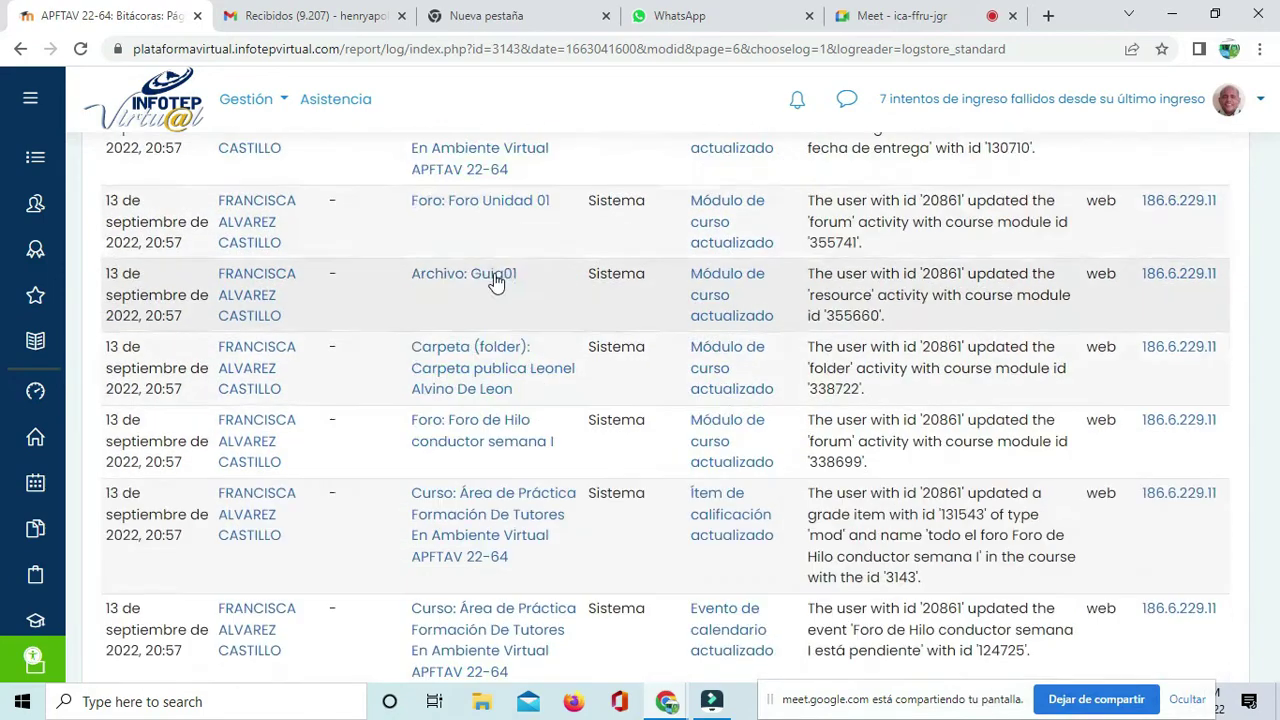
scroll(669, 201, "up", 5)
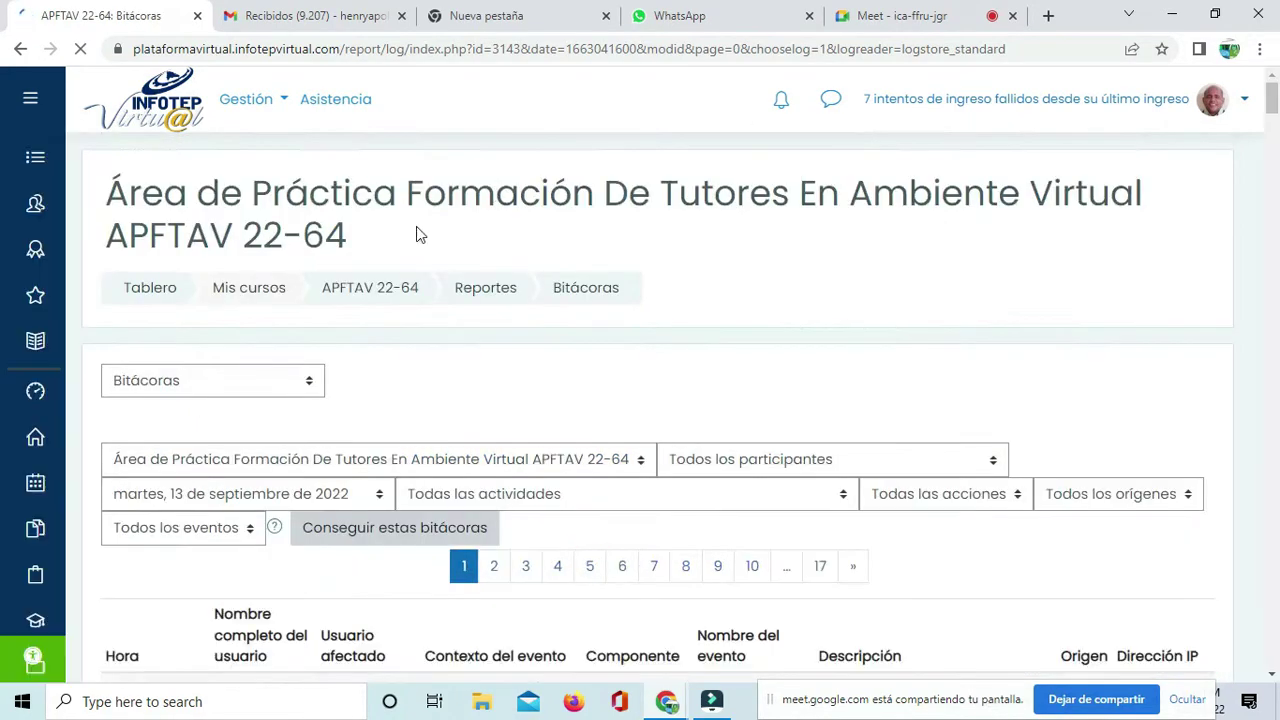
scroll(370, 260, "down", 4)
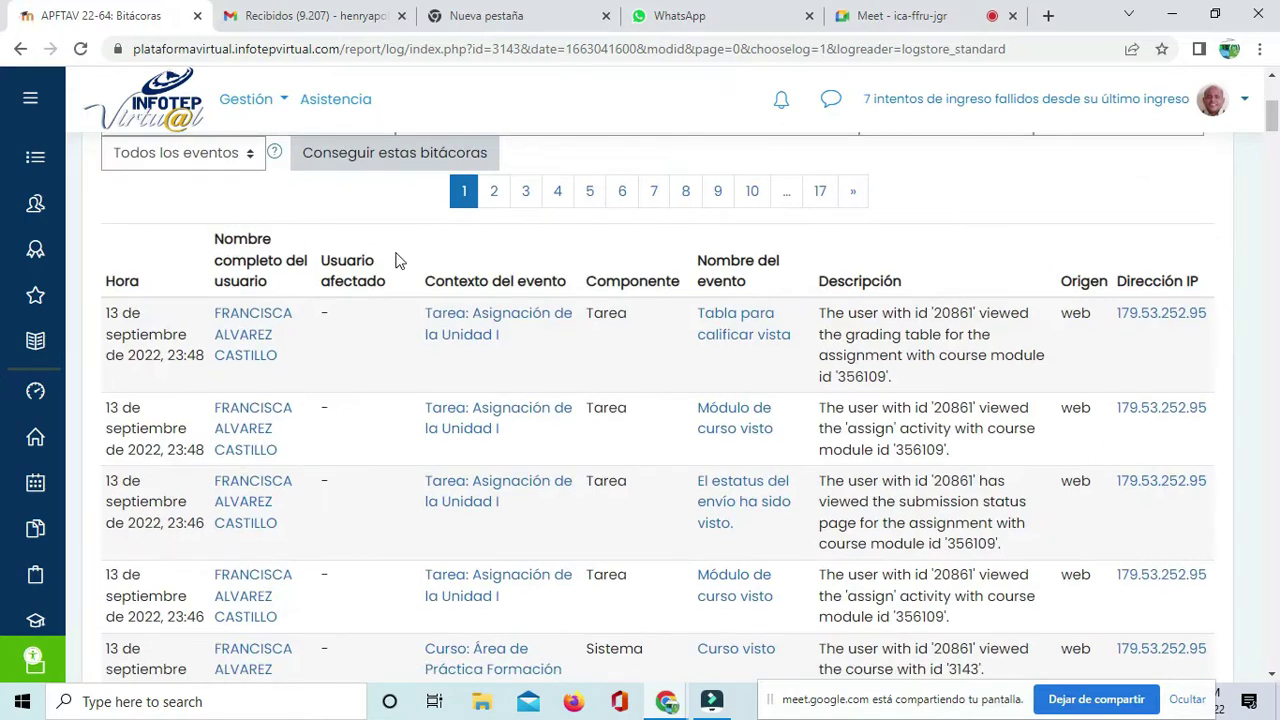
scroll(398, 260, "down", 3)
scroll(399, 262, "up", 6)
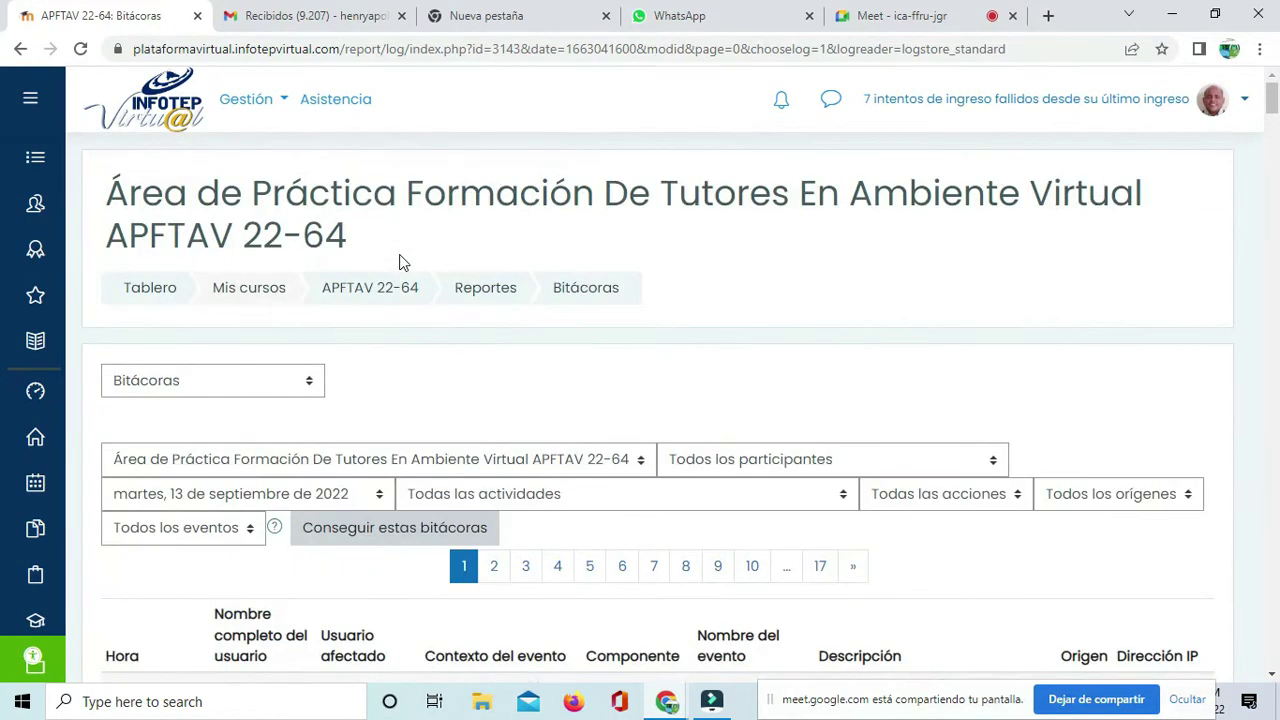
scroll(399, 262, "down", 3)
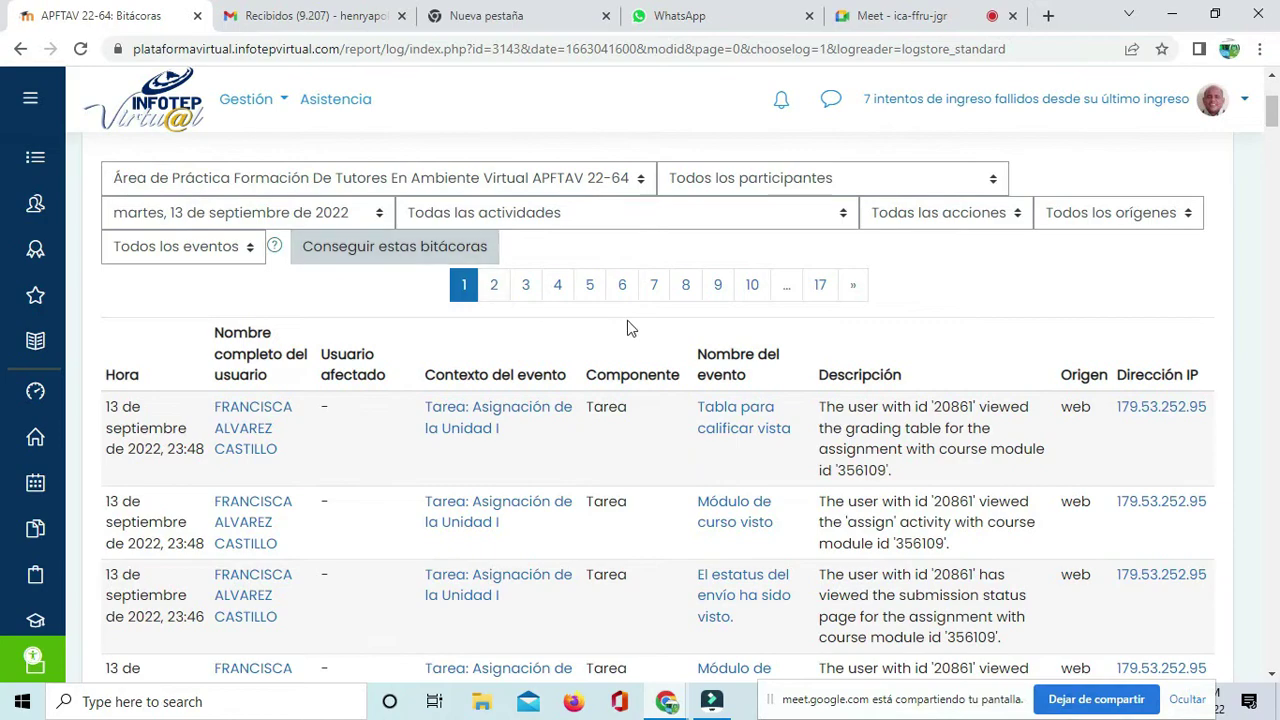
scroll(500, 322, "down", 10)
scroll(500, 322, "down", 10)
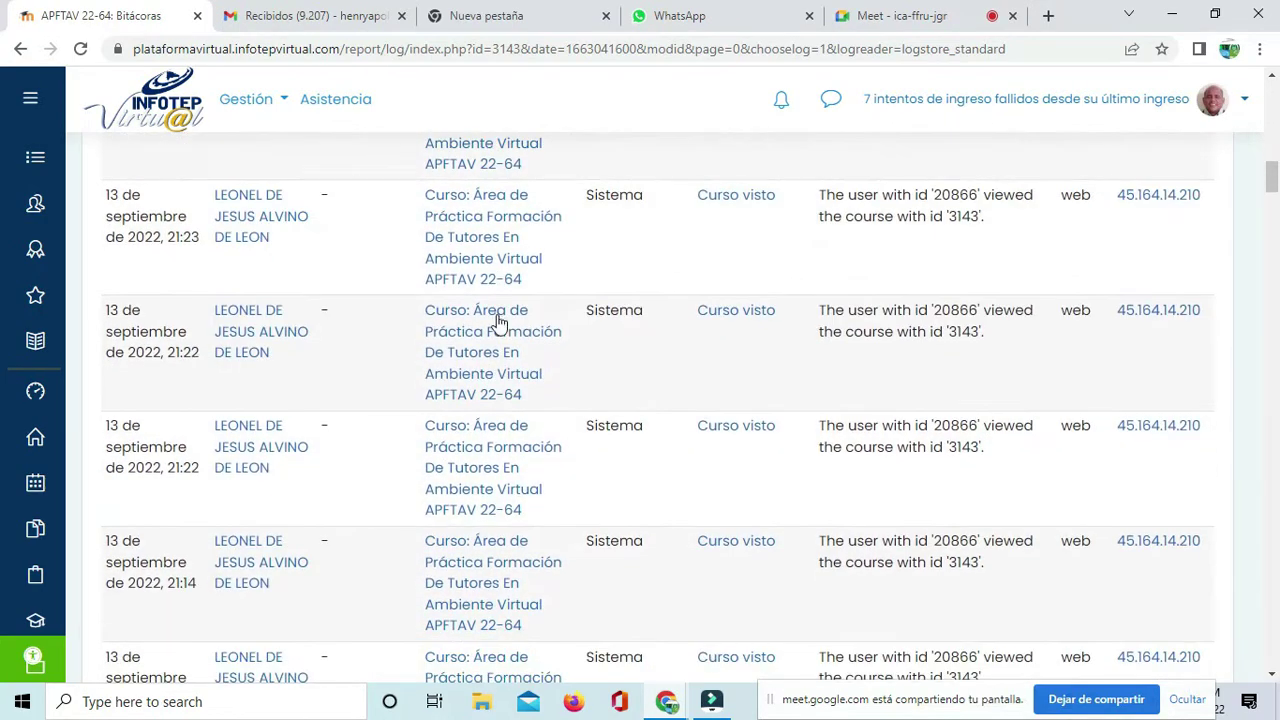
scroll(499, 323, "down", 10)
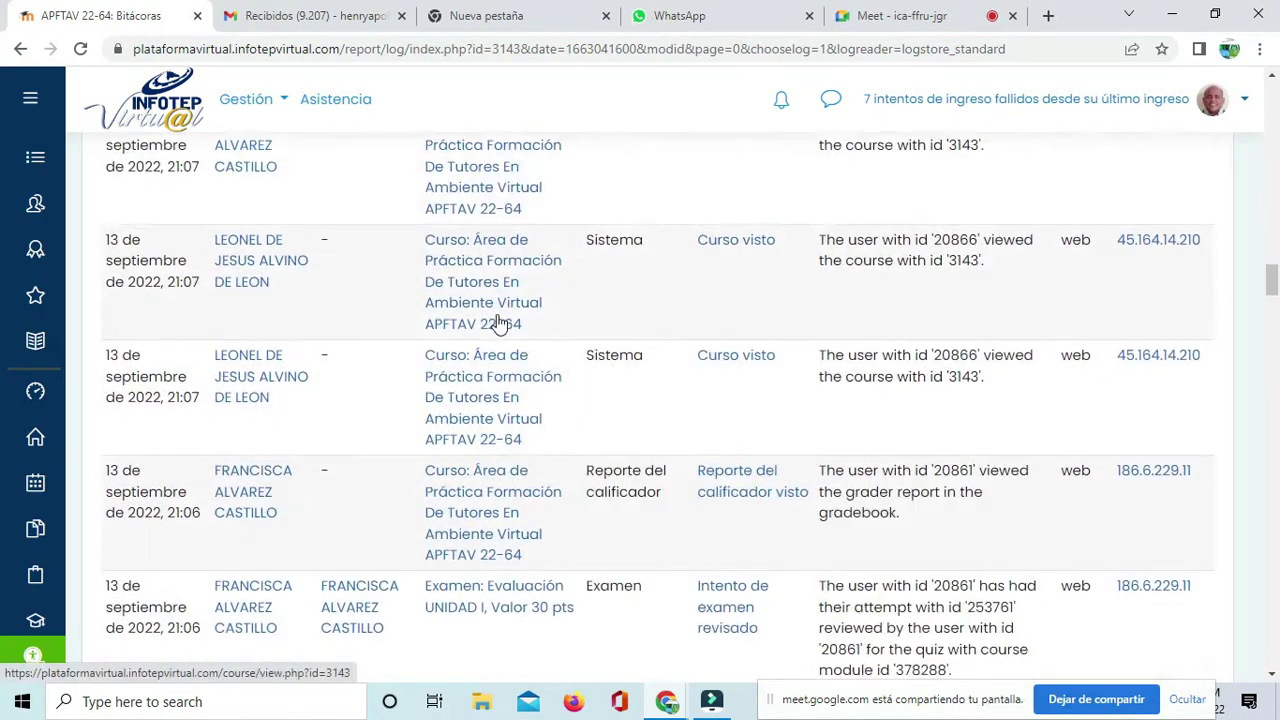
scroll(499, 323, "down", 10)
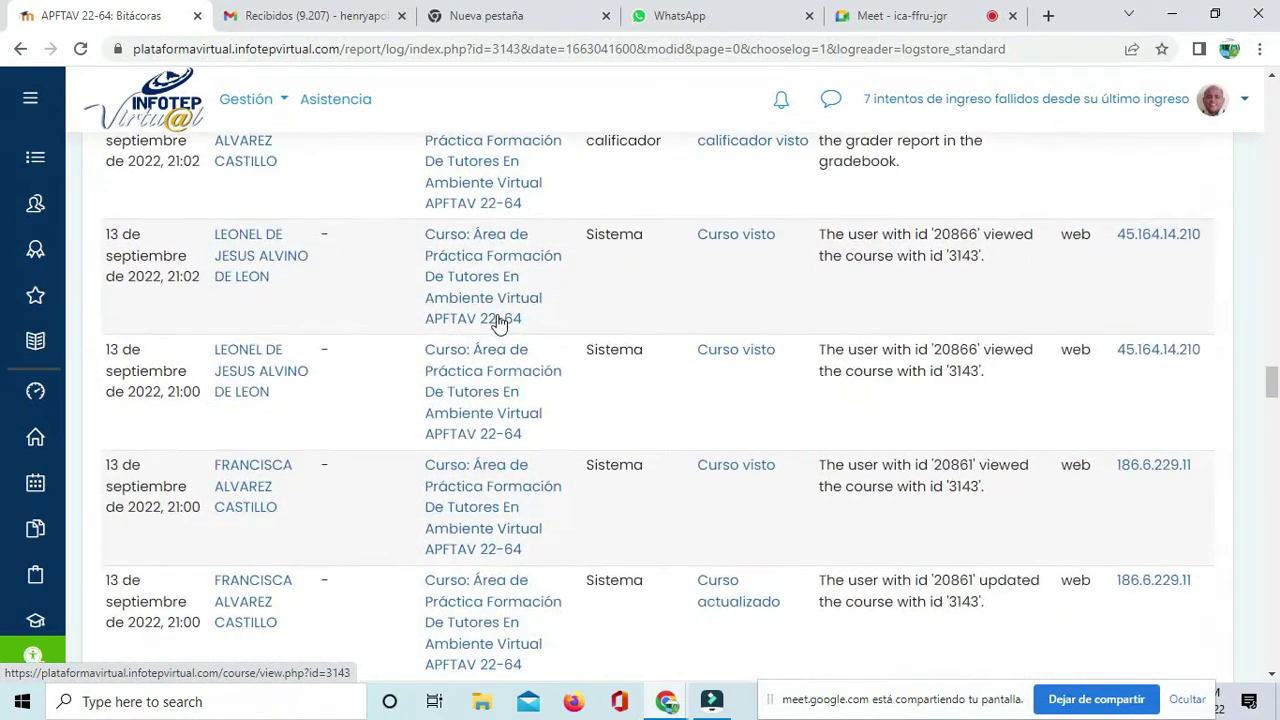
scroll(499, 323, "down", 10)
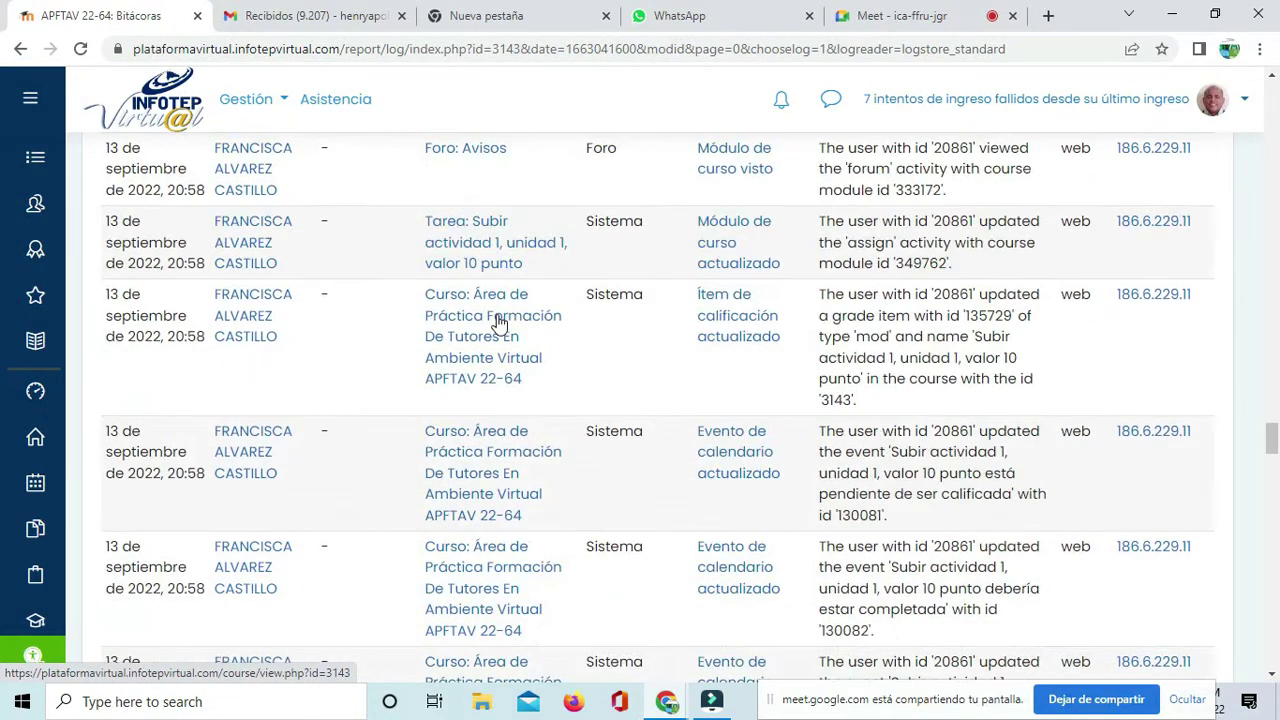
scroll(499, 323, "down", 10)
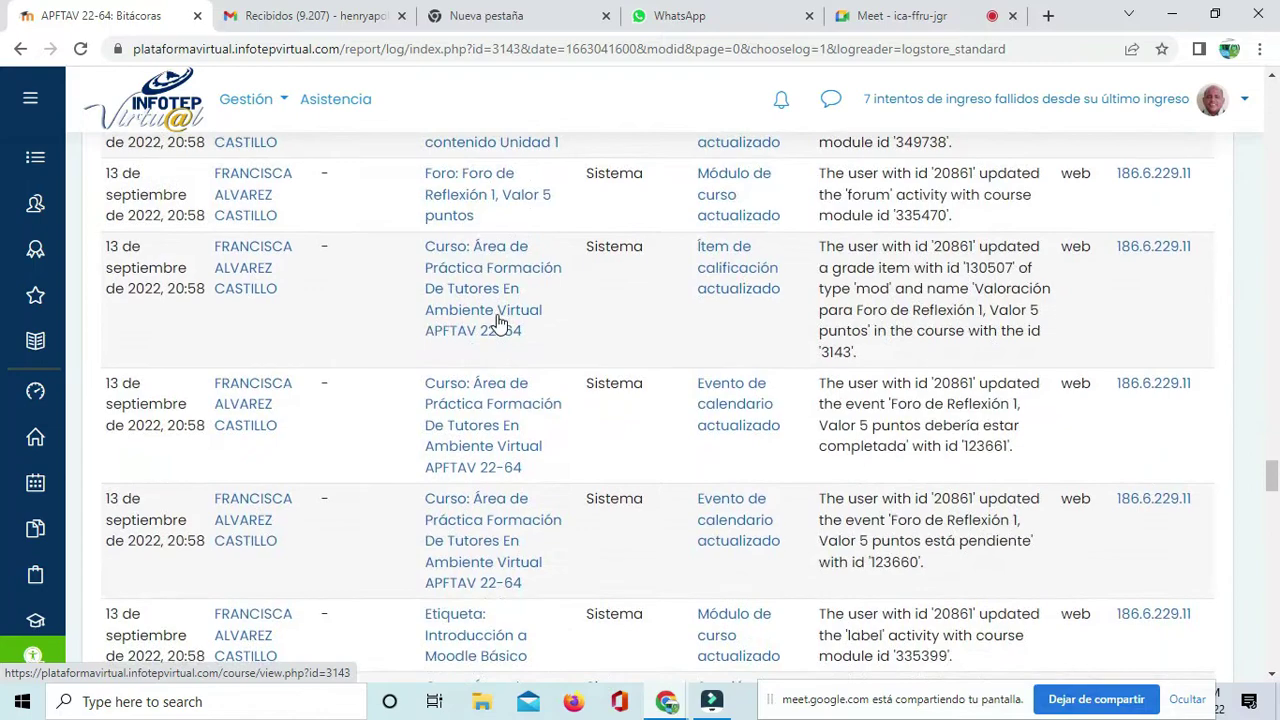
scroll(497, 323, "down", 10)
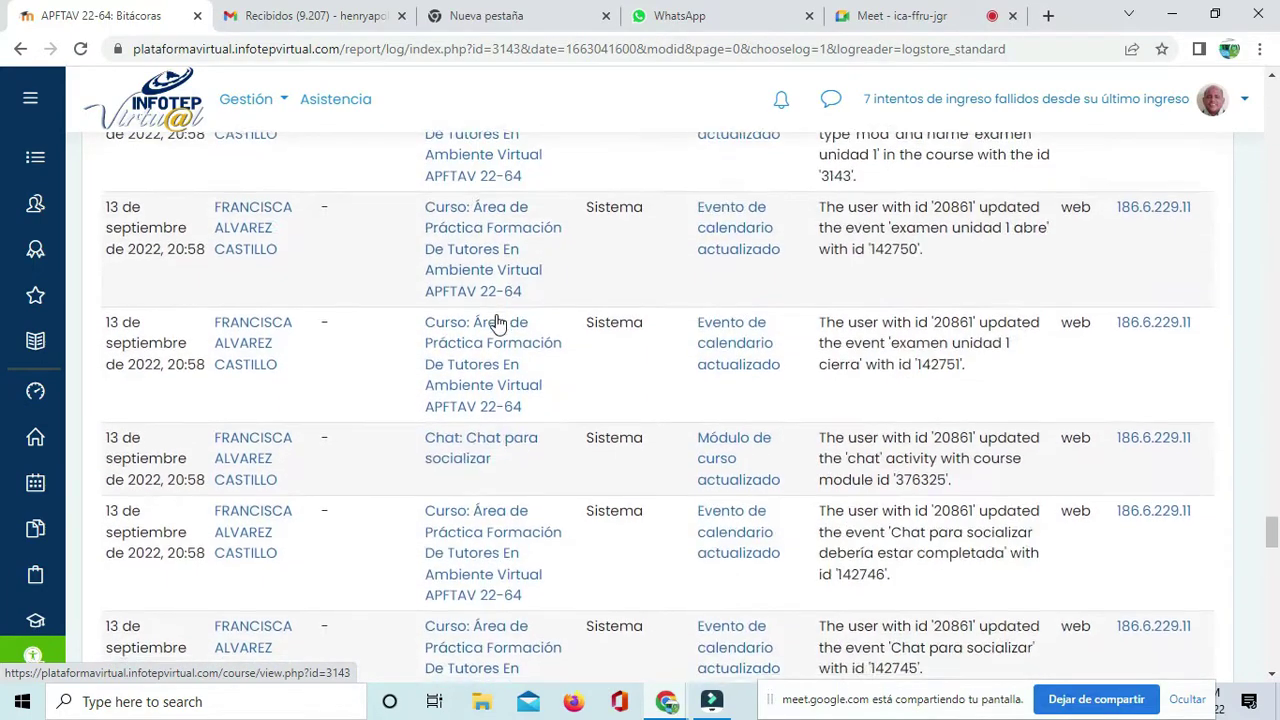
scroll(502, 328, "up", 4)
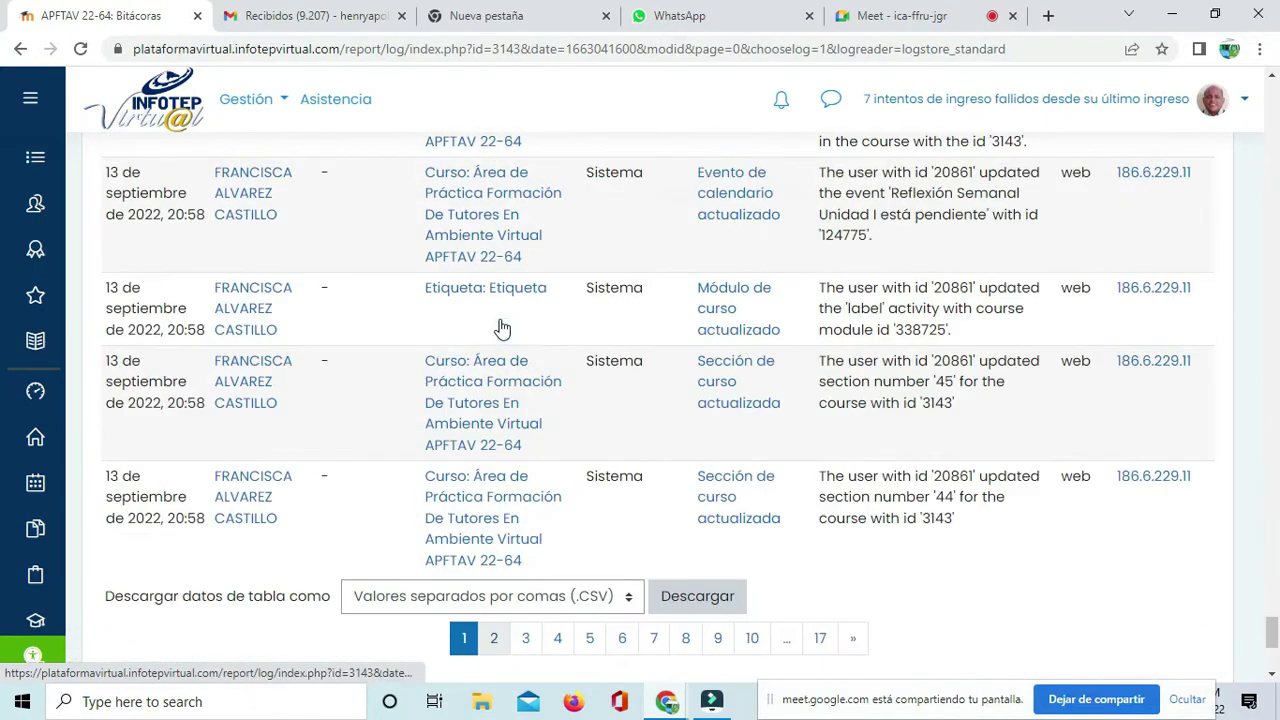
scroll(502, 328, "up", 5)
scroll(502, 328, "up", 10)
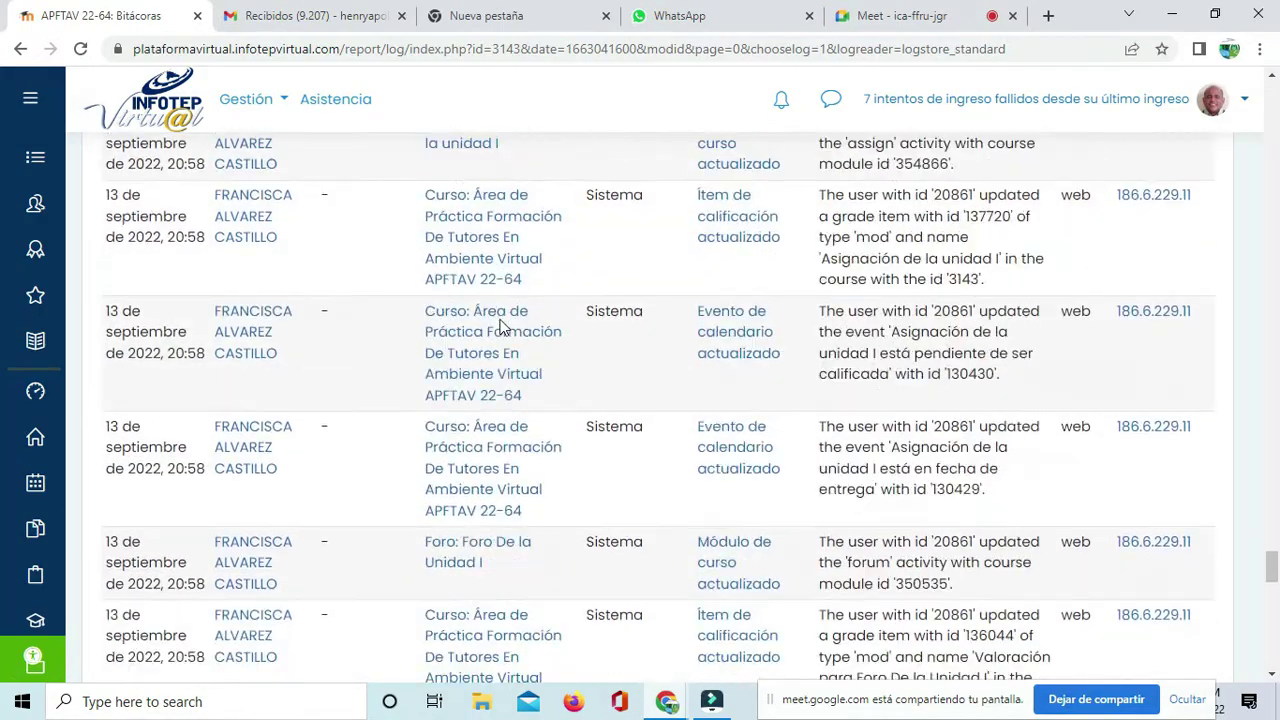
scroll(502, 328, "up", 10)
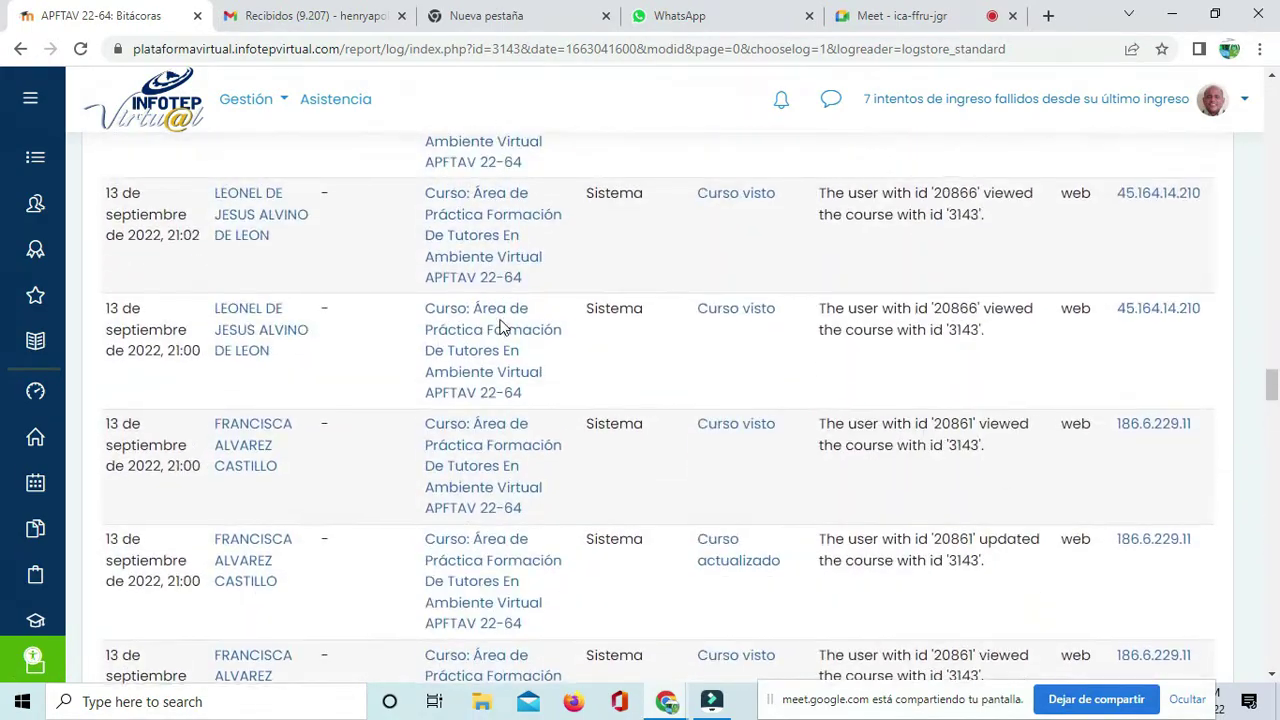
scroll(502, 328, "up", 15)
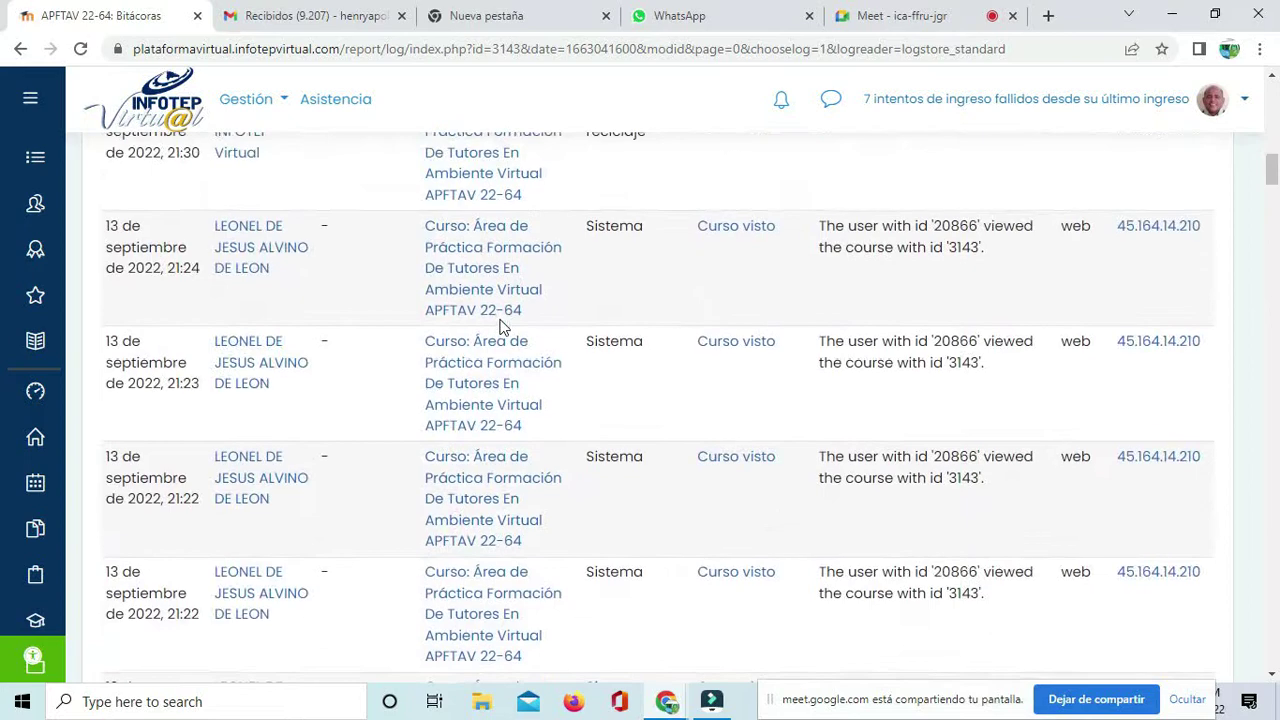
Step: Go to the Tablero dashboard, then bring the Meet presentation tab to the front
left_click(143, 295)
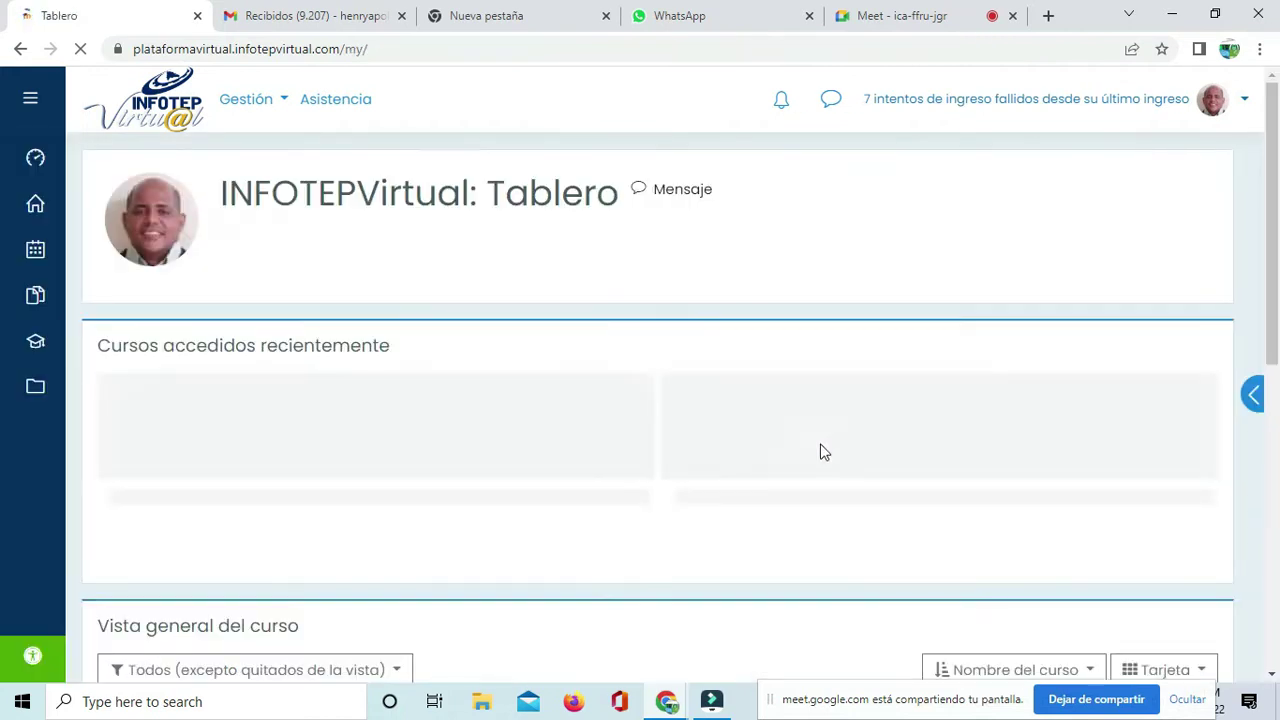
left_click(907, 14)
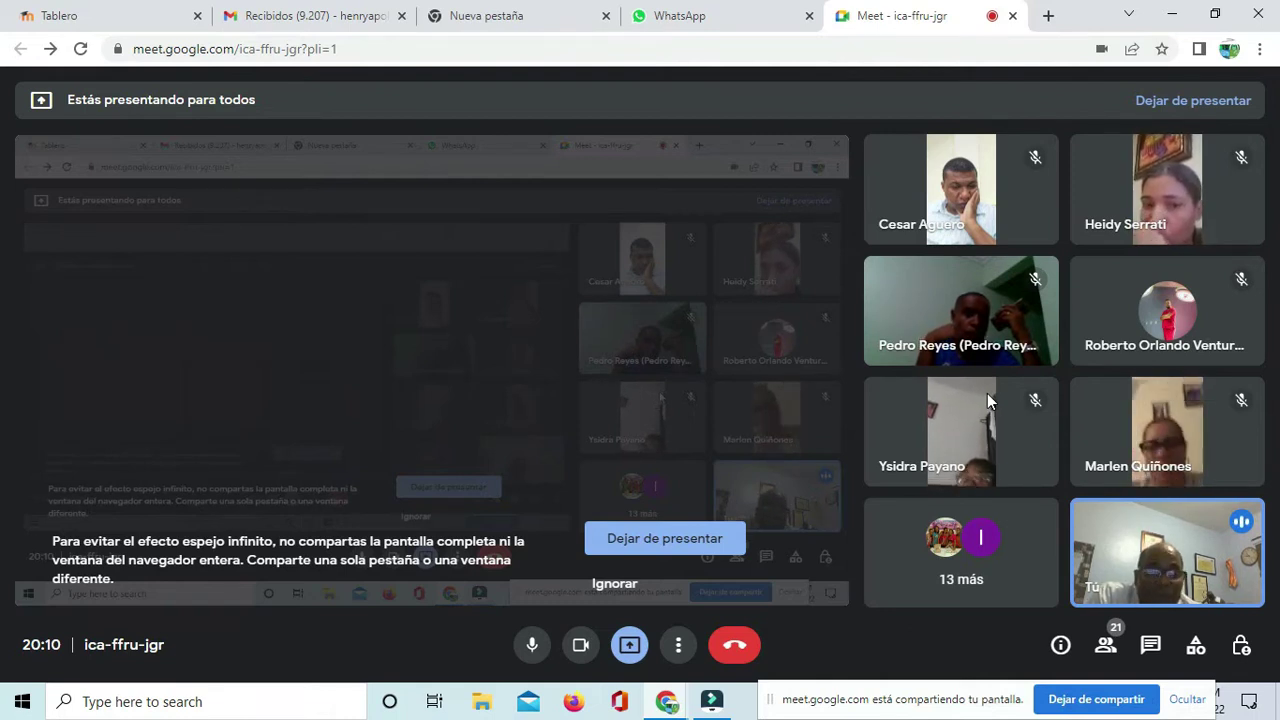
Step: Open the APFTAV 22-64 practice course from the Tablero's recently accessed courses
left_click(82, 17)
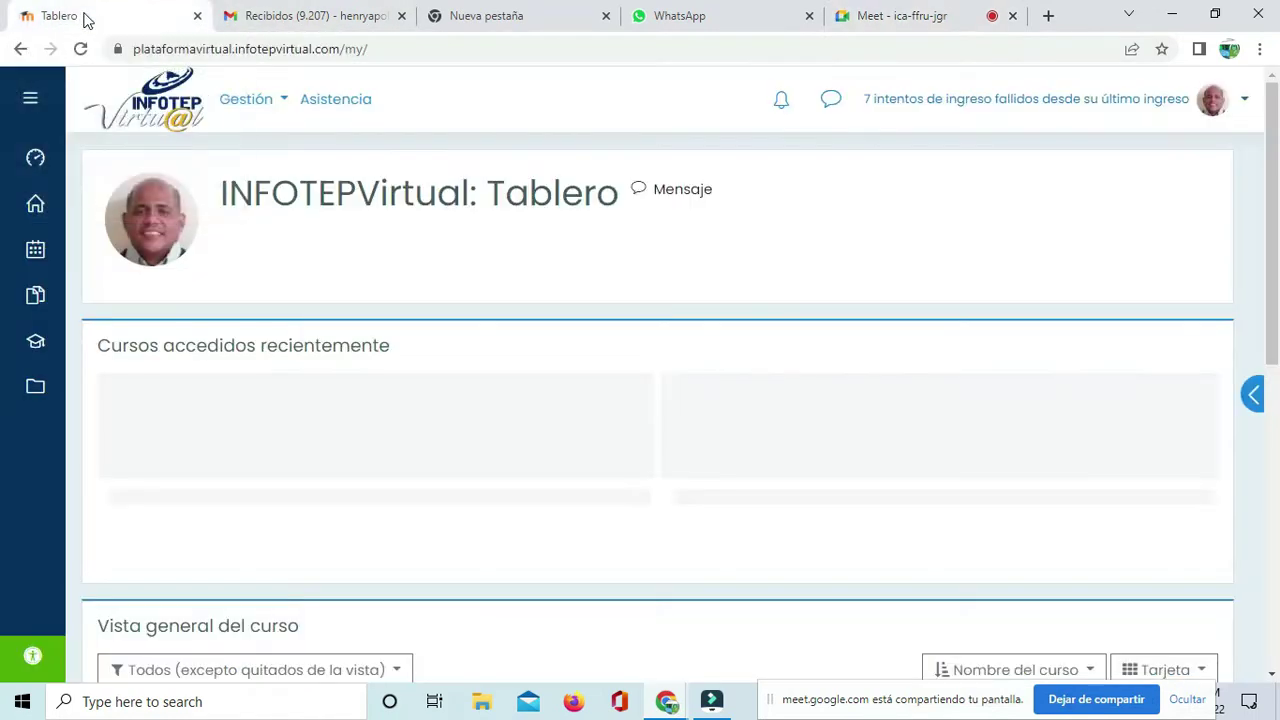
scroll(340, 380, "down", 4)
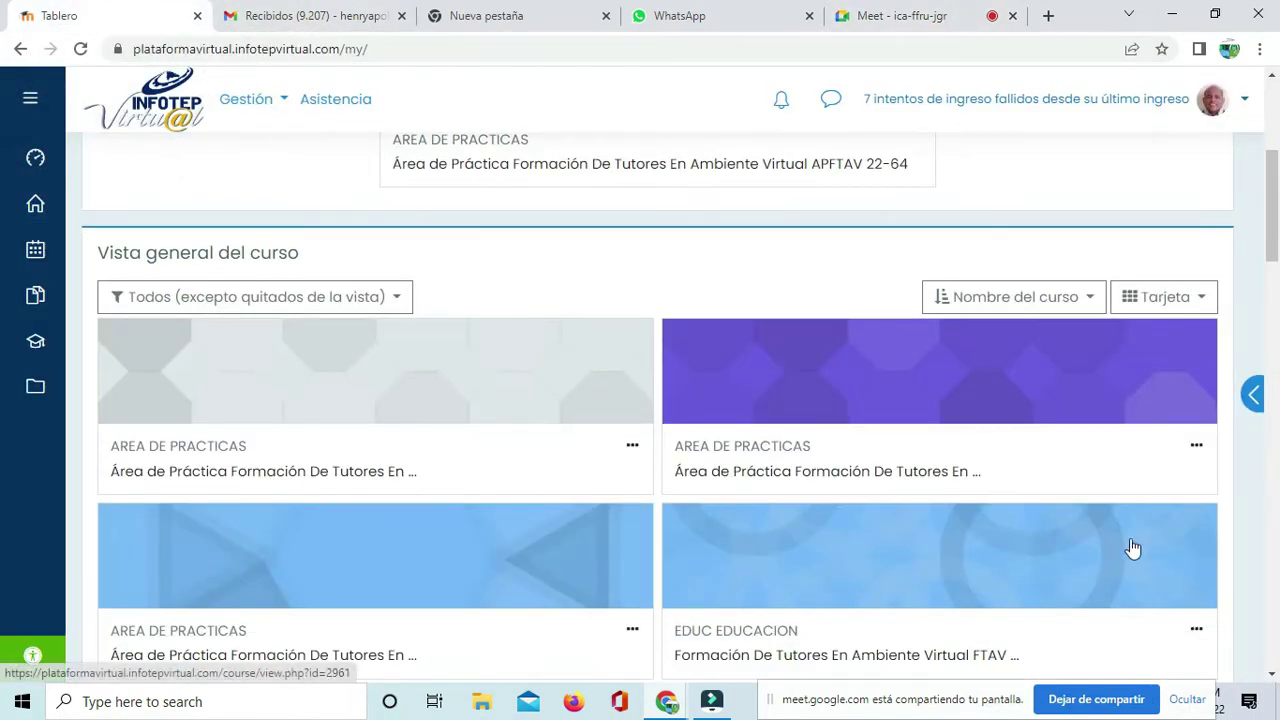
scroll(346, 297, "up", 4)
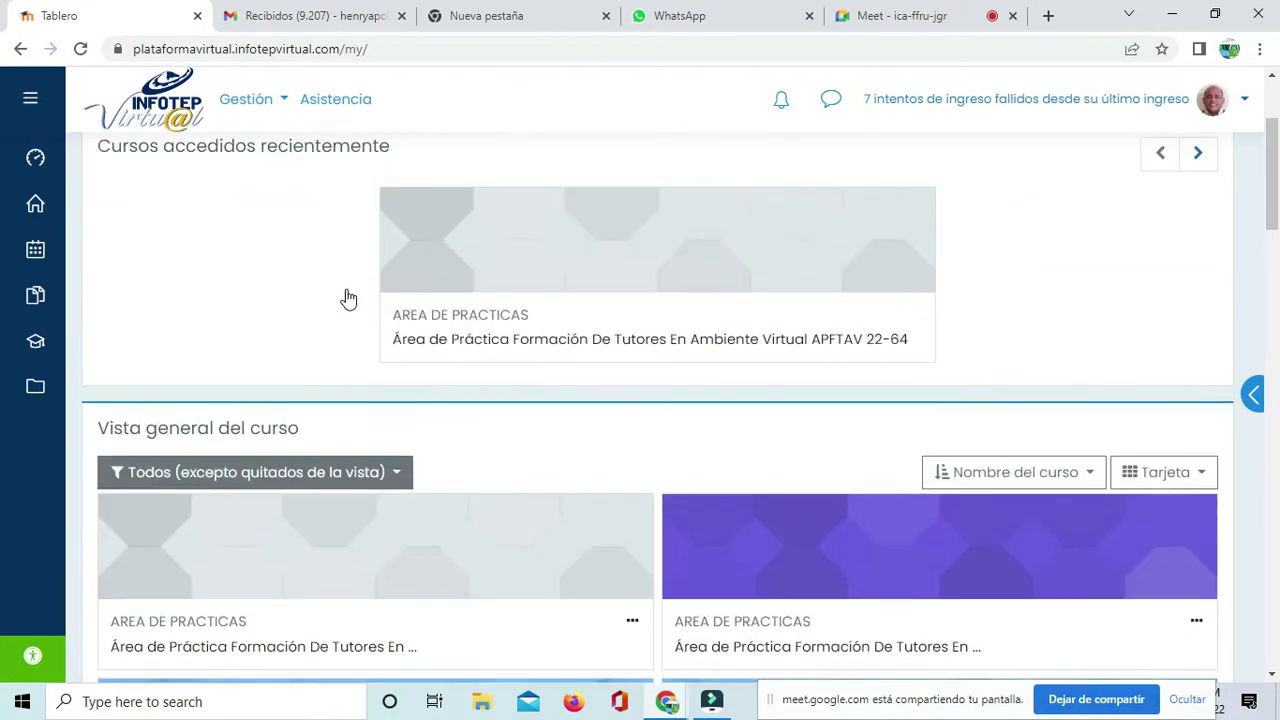
scroll(377, 300, "down", 2)
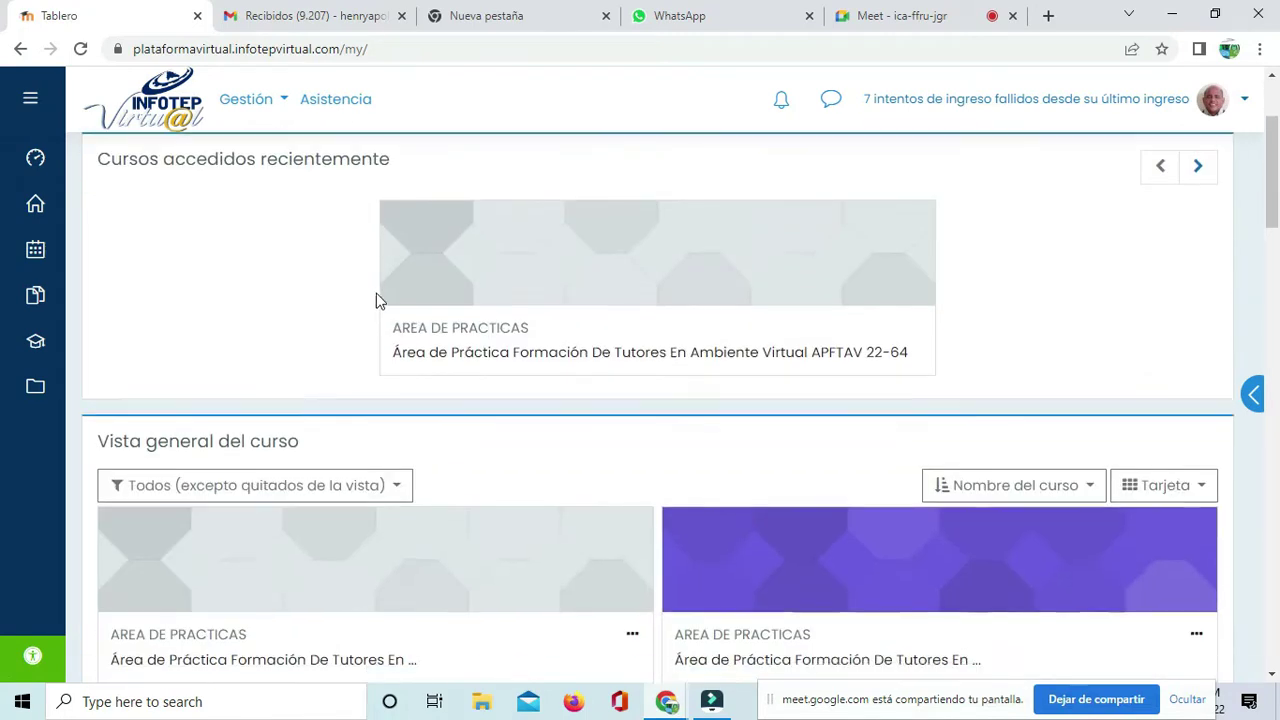
left_click(484, 355)
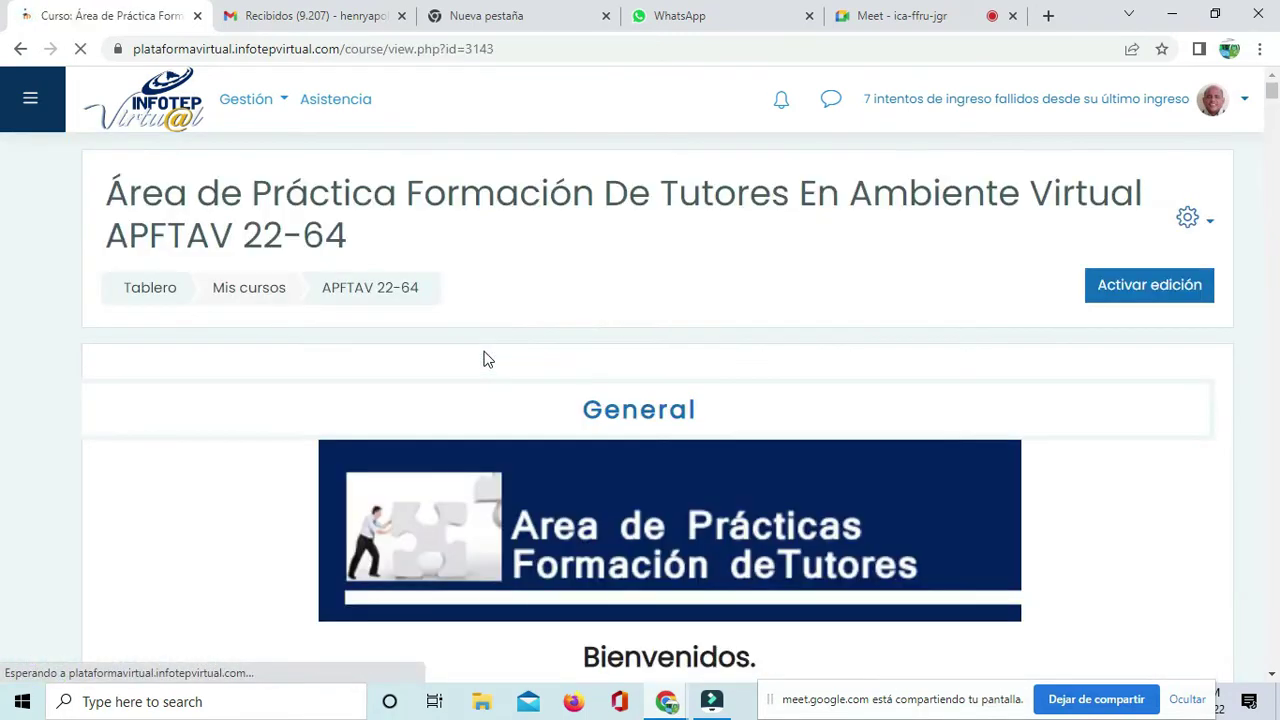
Step: Browse the course sections, then return to the Google Meet call
scroll(484, 359, "down", 7)
scroll(588, 321, "up", 5)
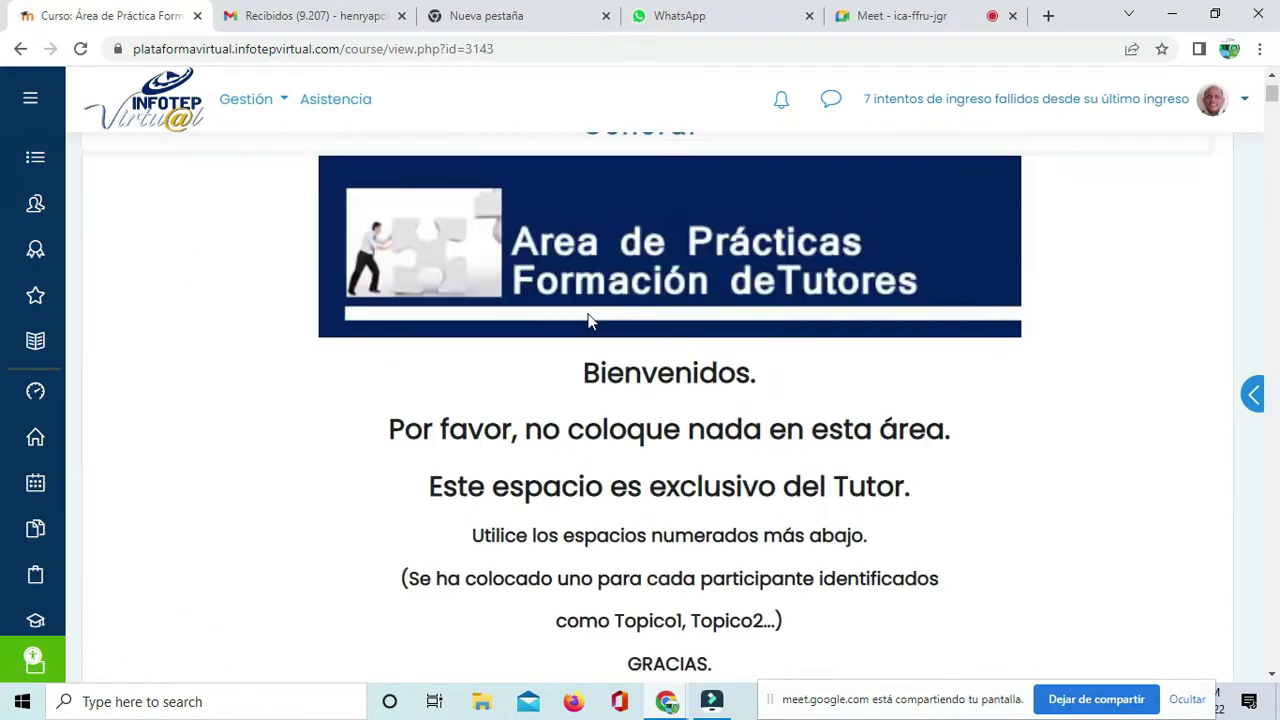
scroll(588, 321, "down", 10)
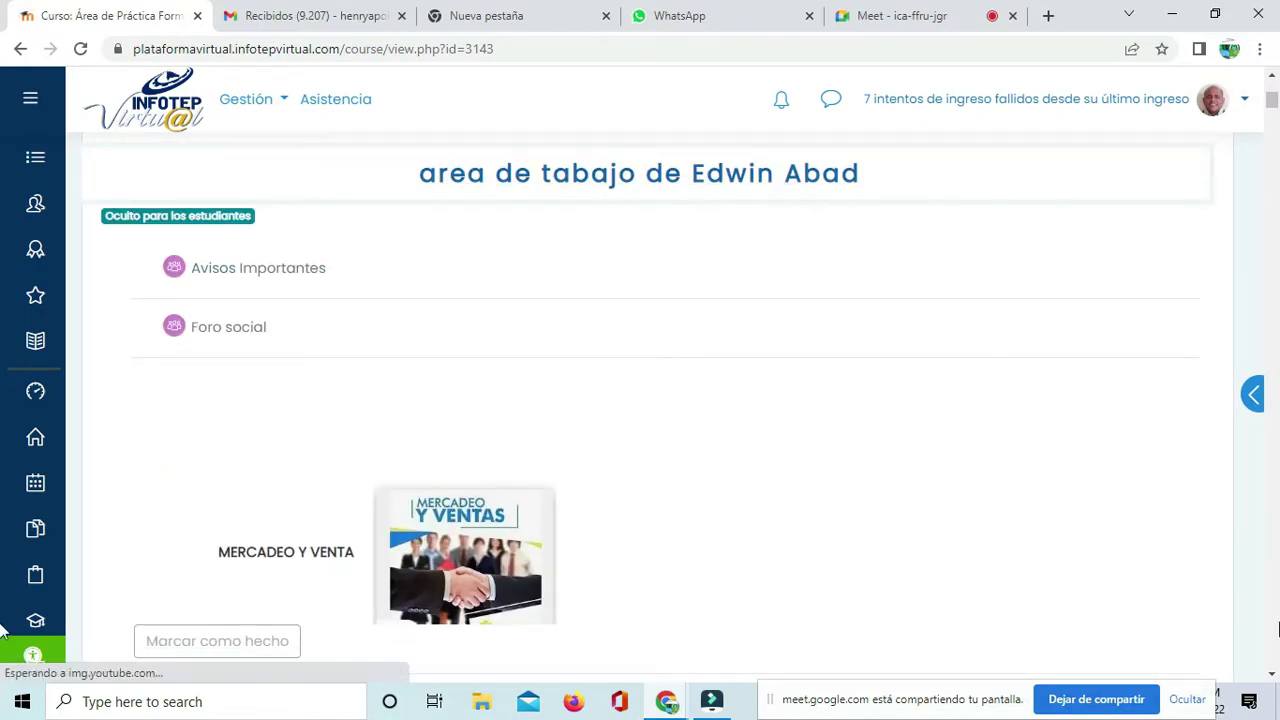
scroll(1231, 450, "up", 5)
scroll(1229, 449, "down", 4)
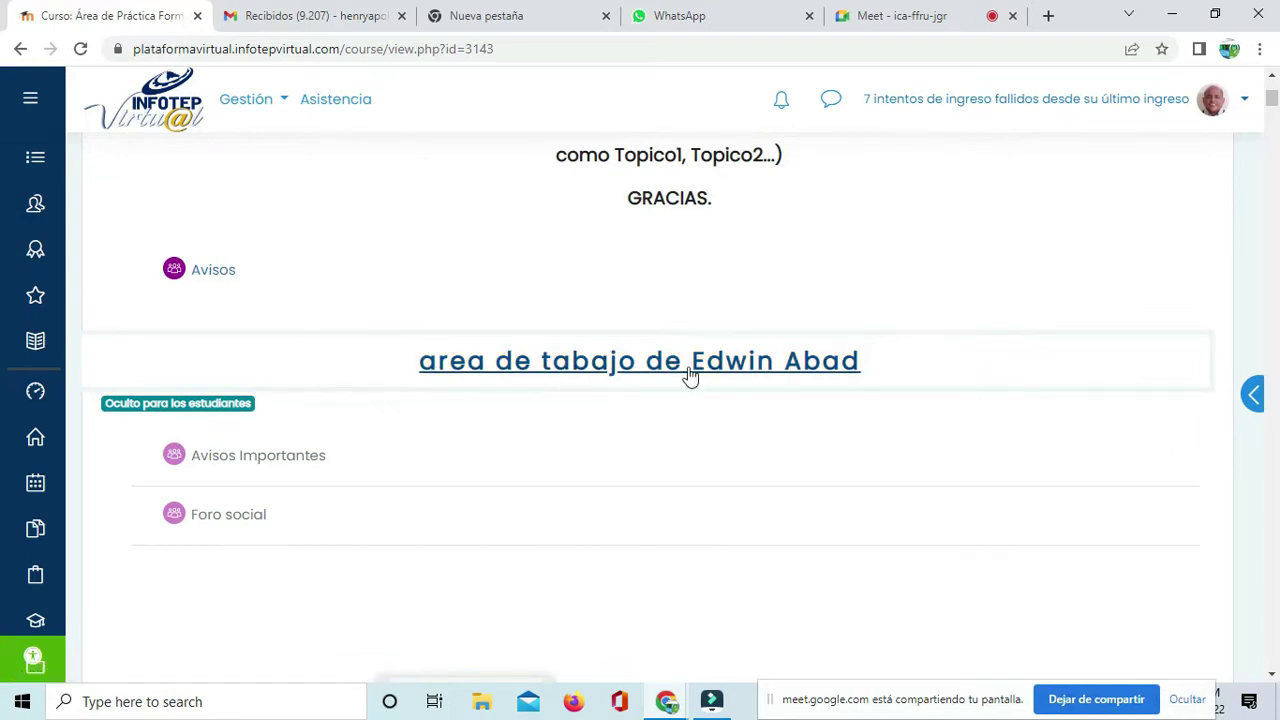
scroll(706, 357, "down", 5)
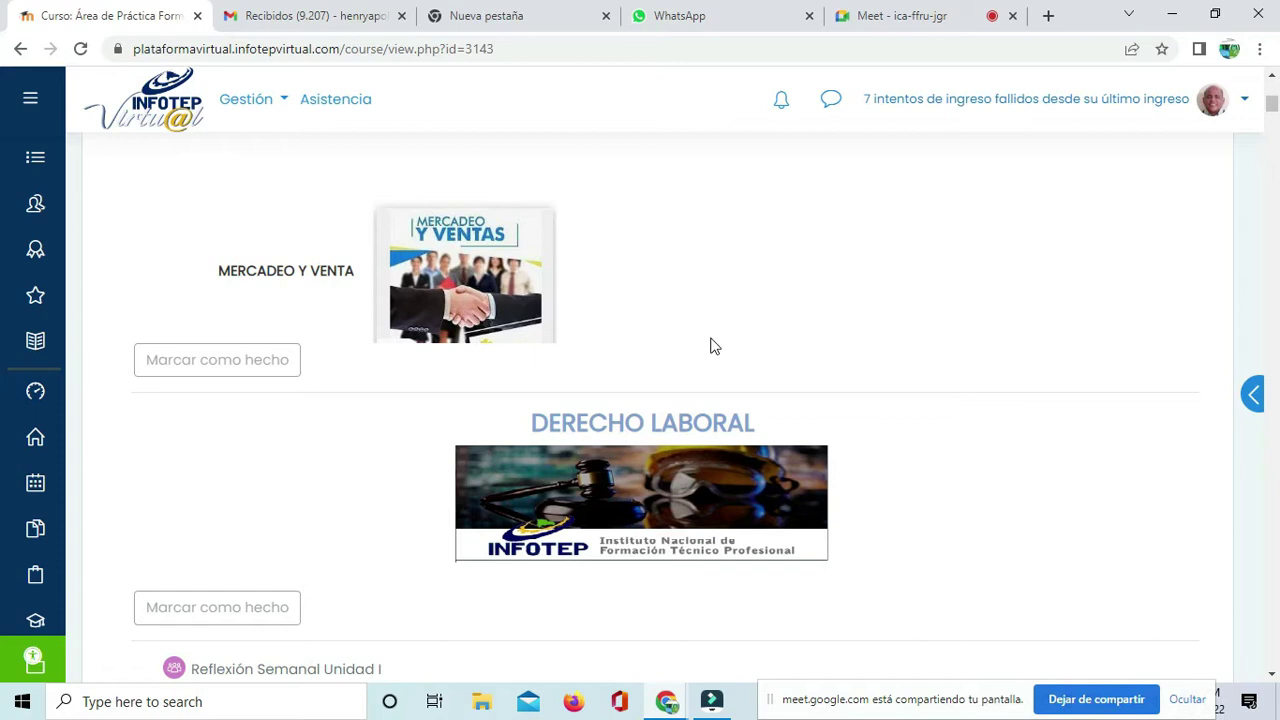
scroll(705, 330, "up", 3)
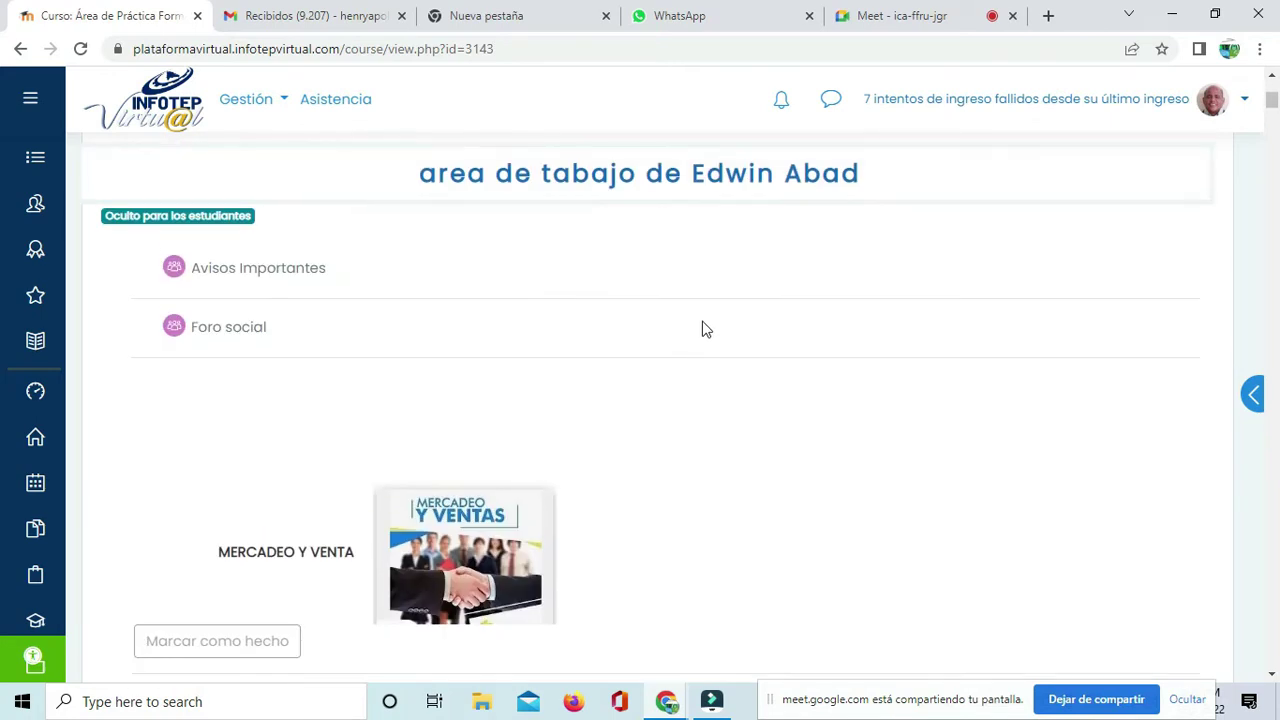
scroll(708, 329, "up", 3)
scroll(734, 191, "down", 3)
scroll(845, 407, "down", 4)
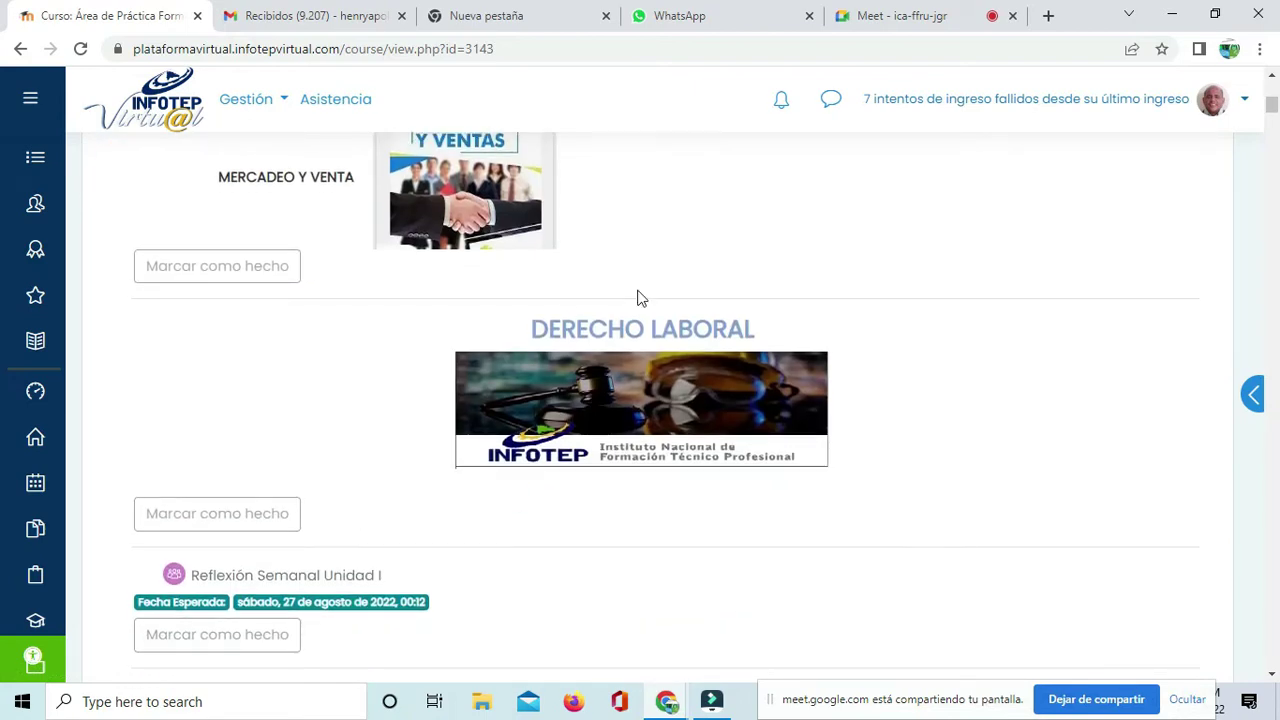
scroll(641, 298, "up", 7)
scroll(1134, 437, "down", 3)
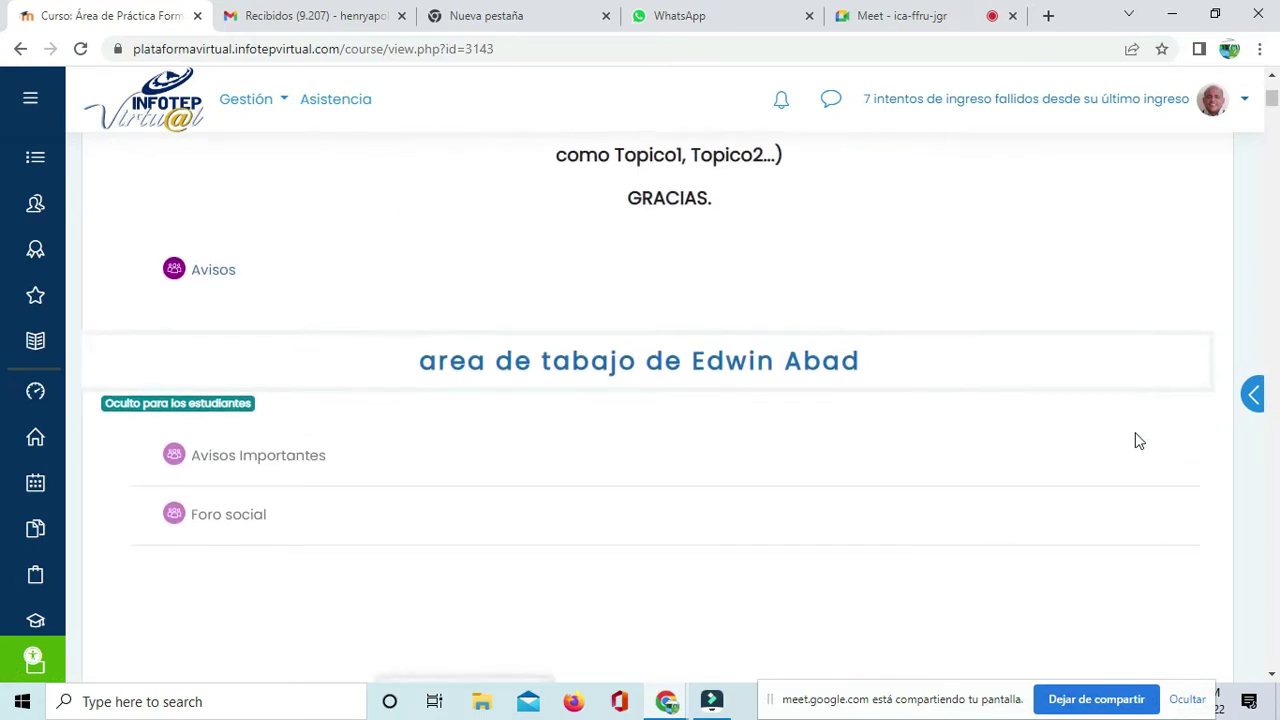
scroll(1134, 435, "up", 5)
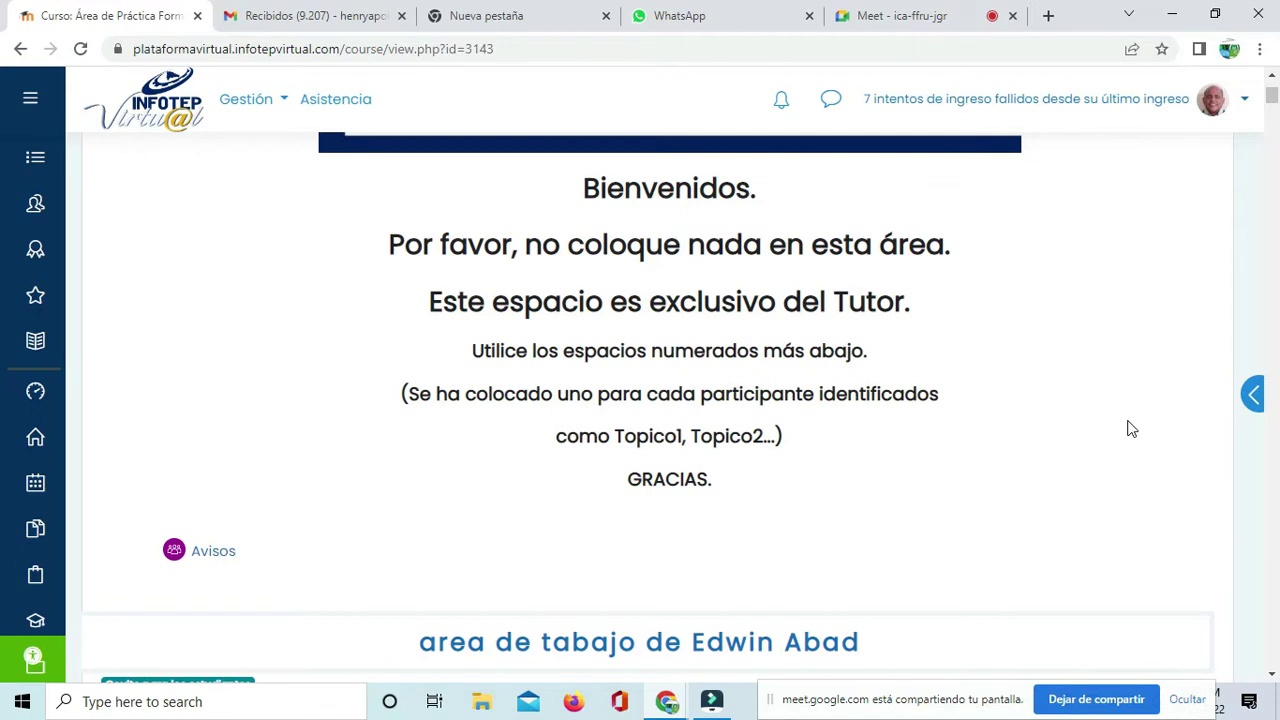
left_click(886, 14)
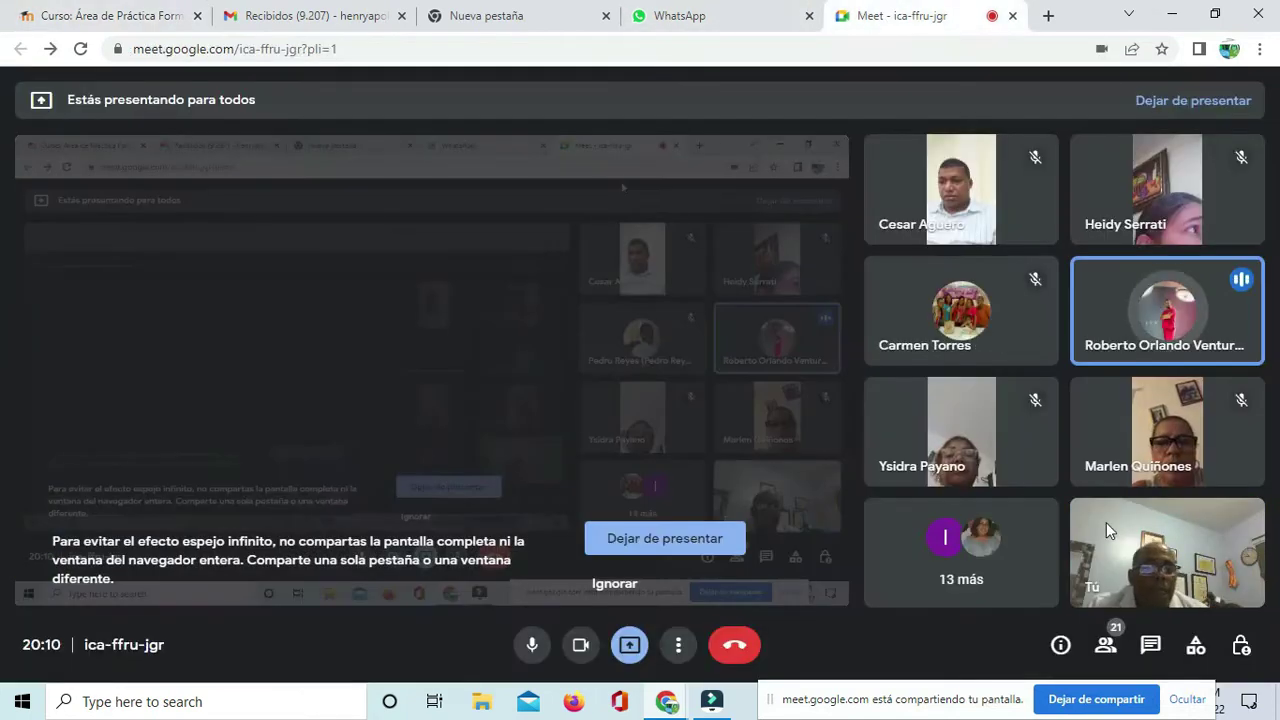
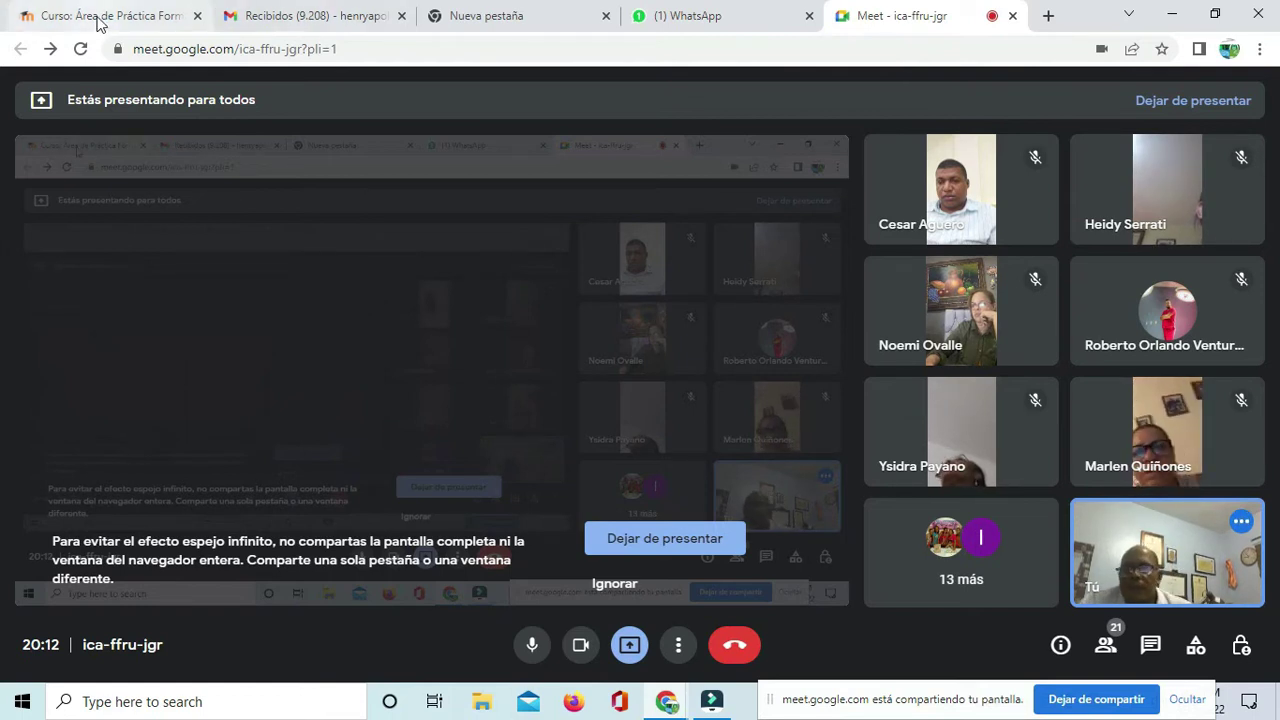
Step: Bring up the APFTAV 22-64 practice course and scroll through the participant's workspace section
left_click(15, 12)
scroll(707, 500, "down", 5)
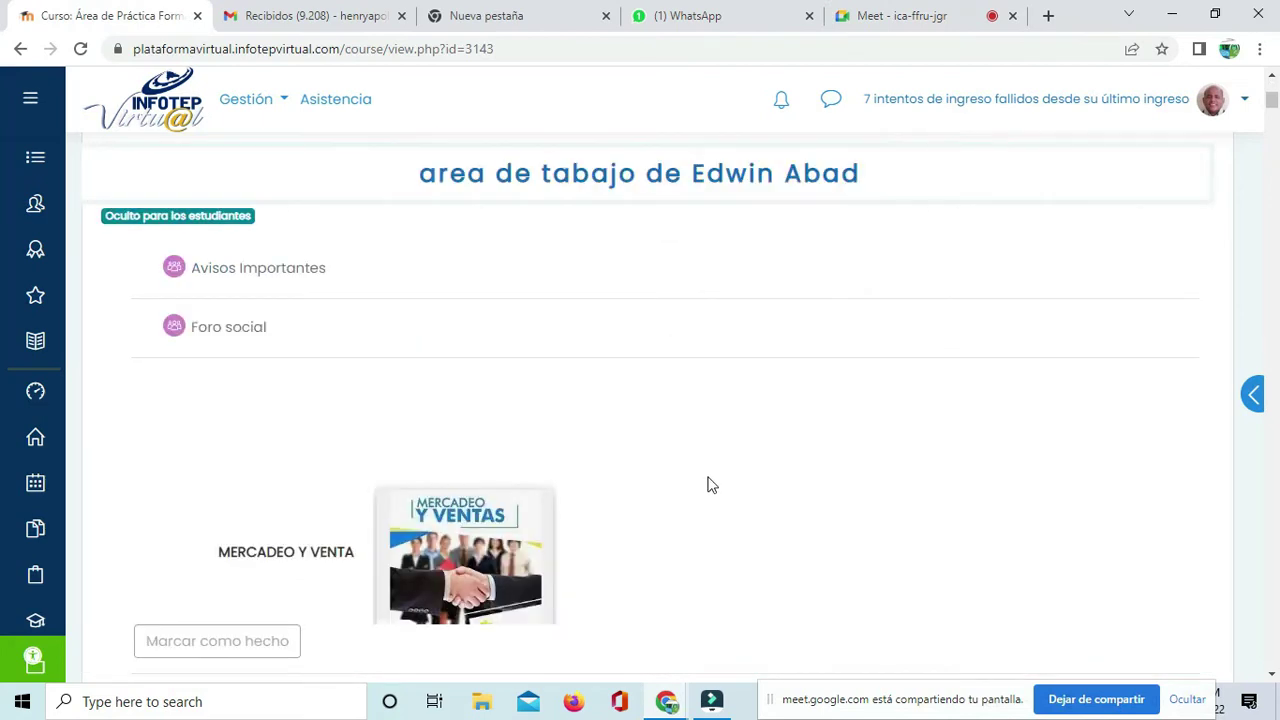
scroll(707, 484, "down", 5)
scroll(708, 480, "up", 2)
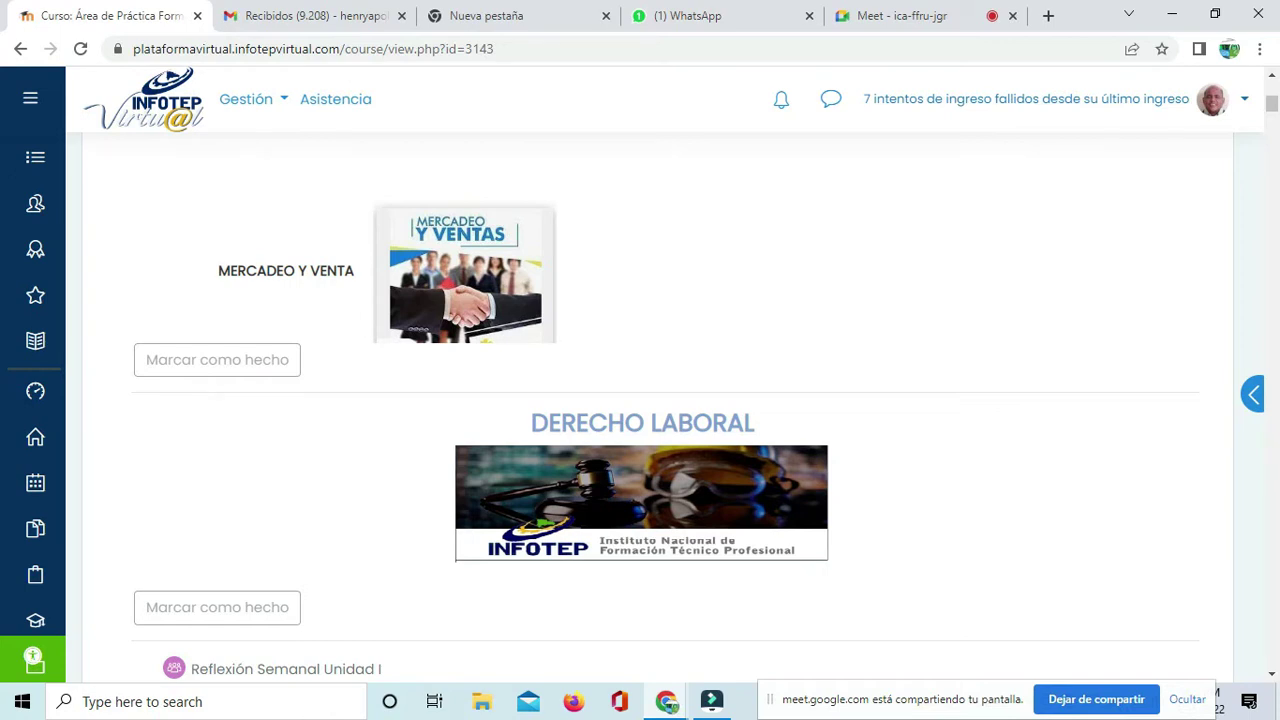
scroll(689, 523, "down", 9)
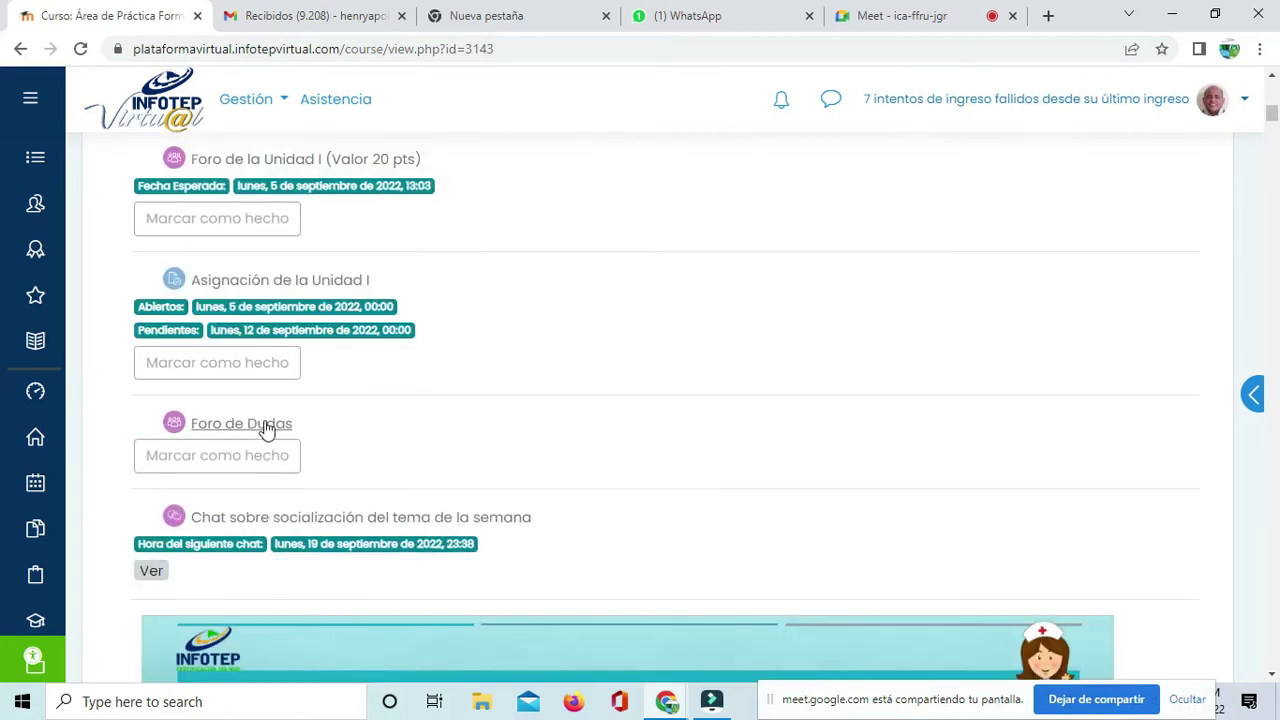
scroll(560, 429, "down", 1)
scroll(569, 400, "up", 8)
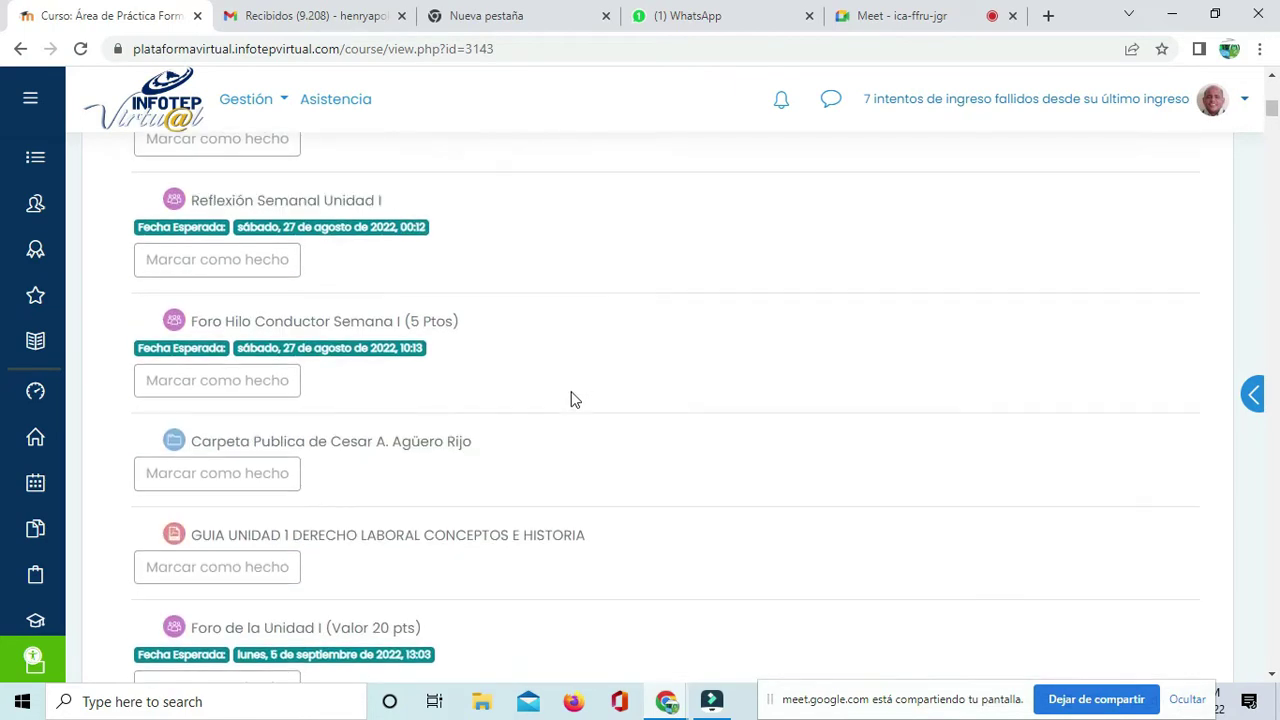
scroll(570, 398, "up", 2)
scroll(569, 397, "down", 3)
scroll(569, 397, "up", 3)
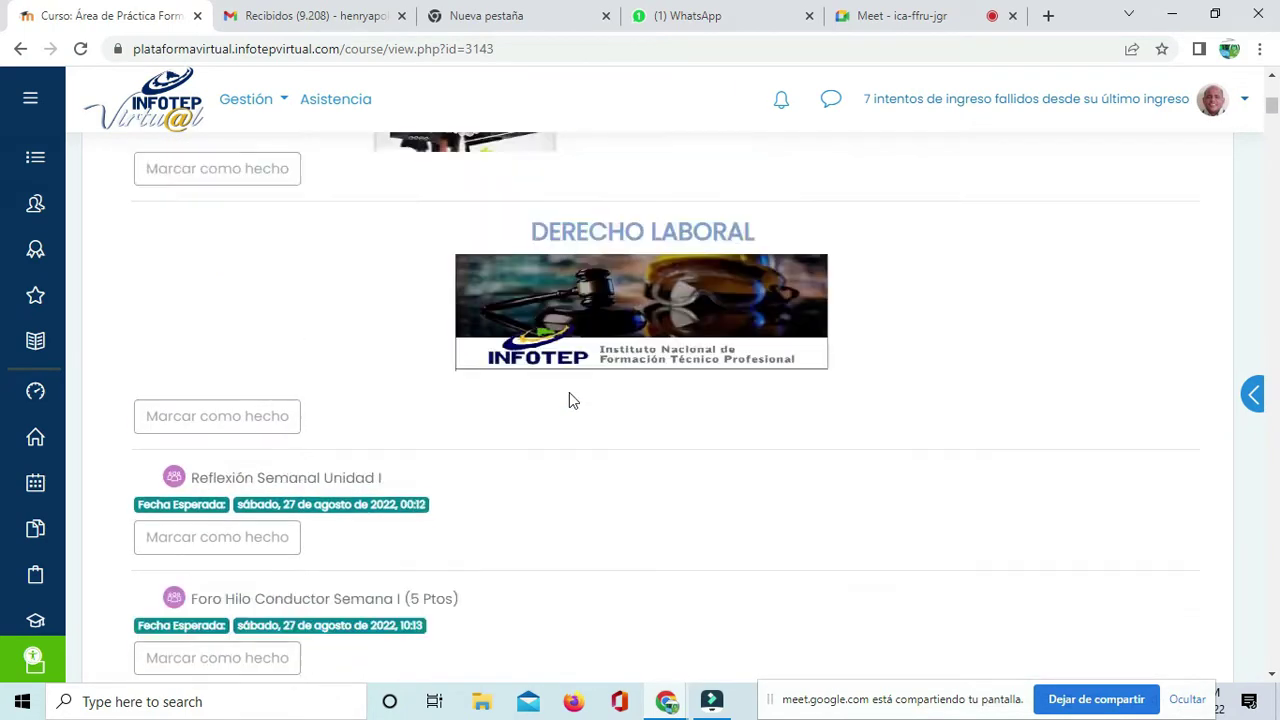
scroll(621, 410, "up", 3)
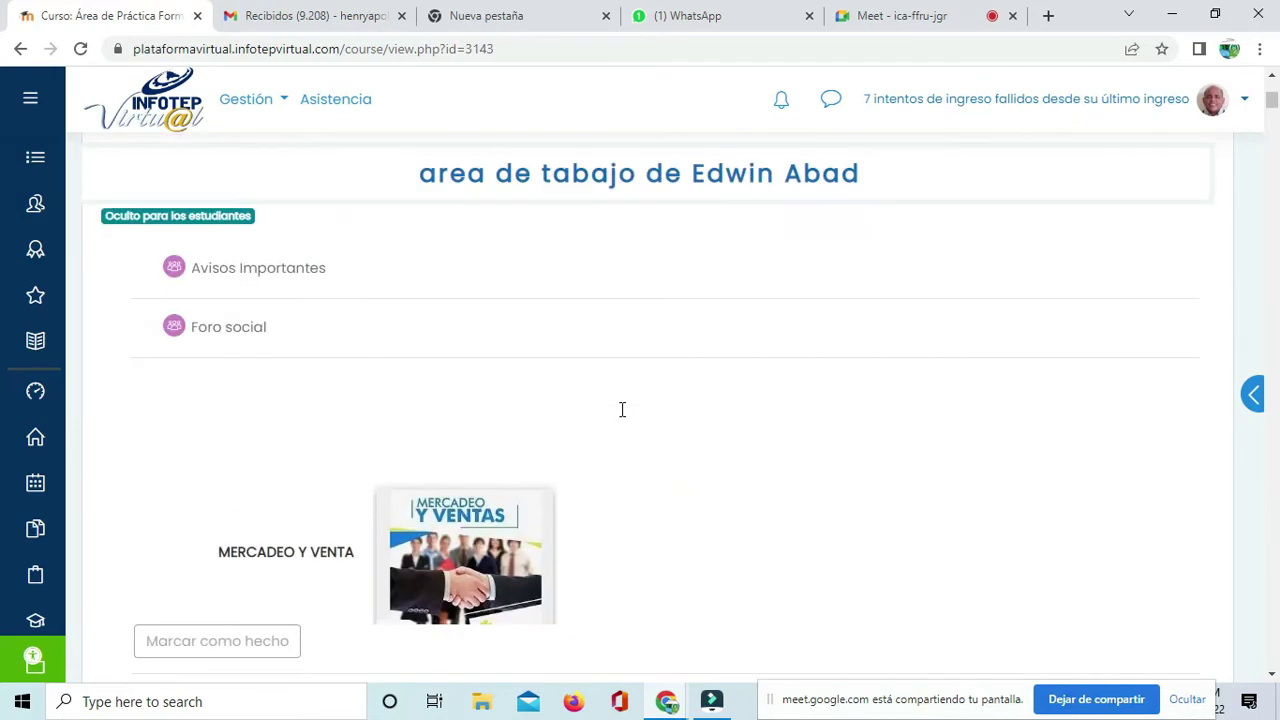
scroll(620, 418, "down", 3)
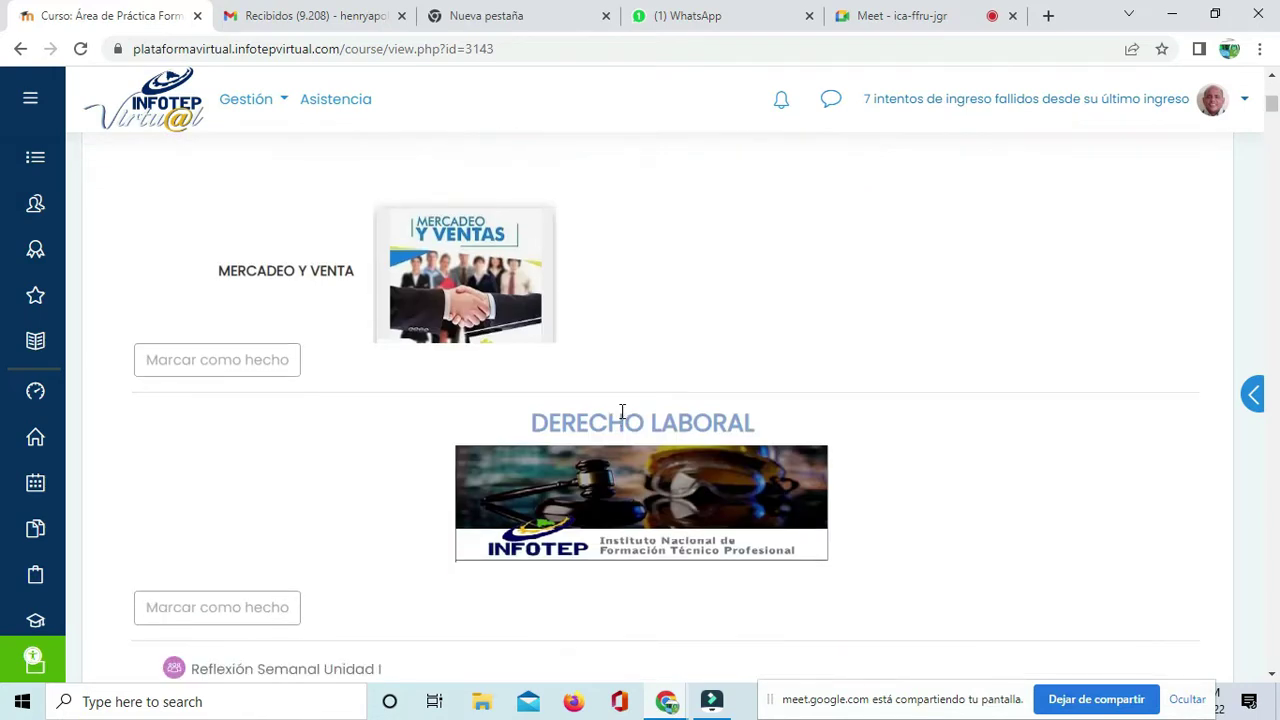
Step: Check the Meet call briefly, then return to the course page and scroll back up to the General section
left_click(896, 15)
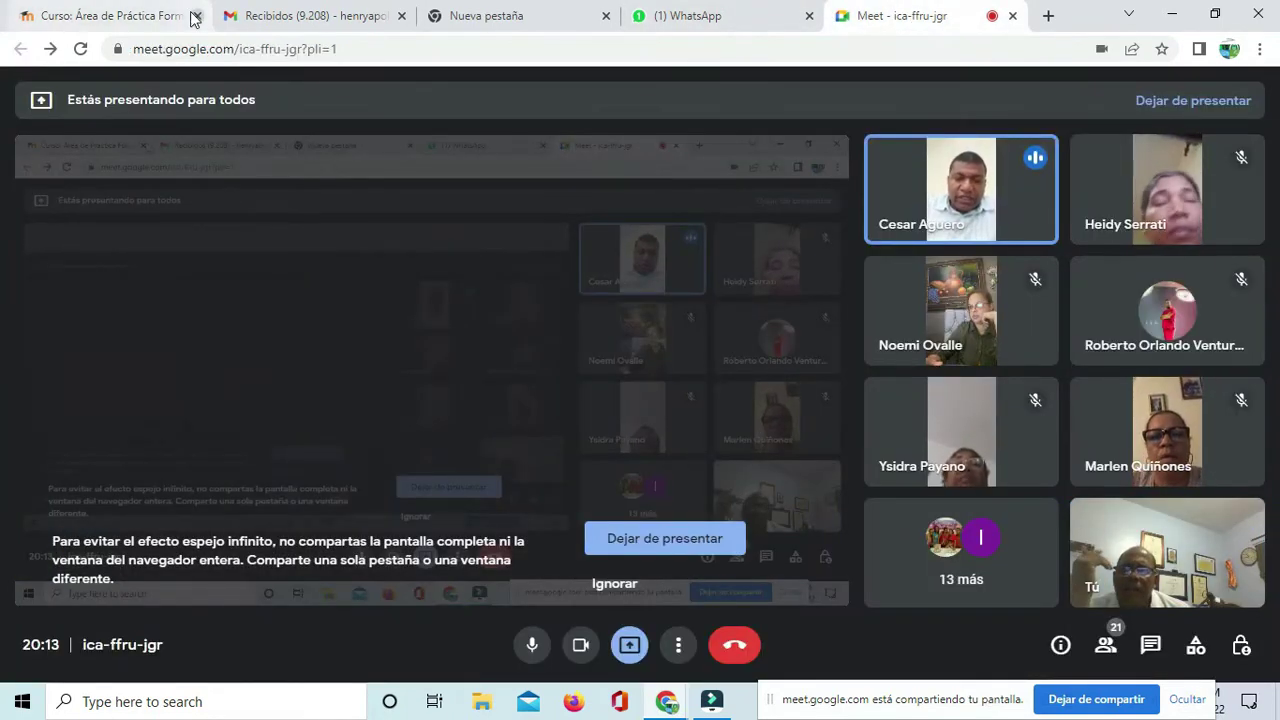
left_click(105, 15)
scroll(538, 394, "up", 3)
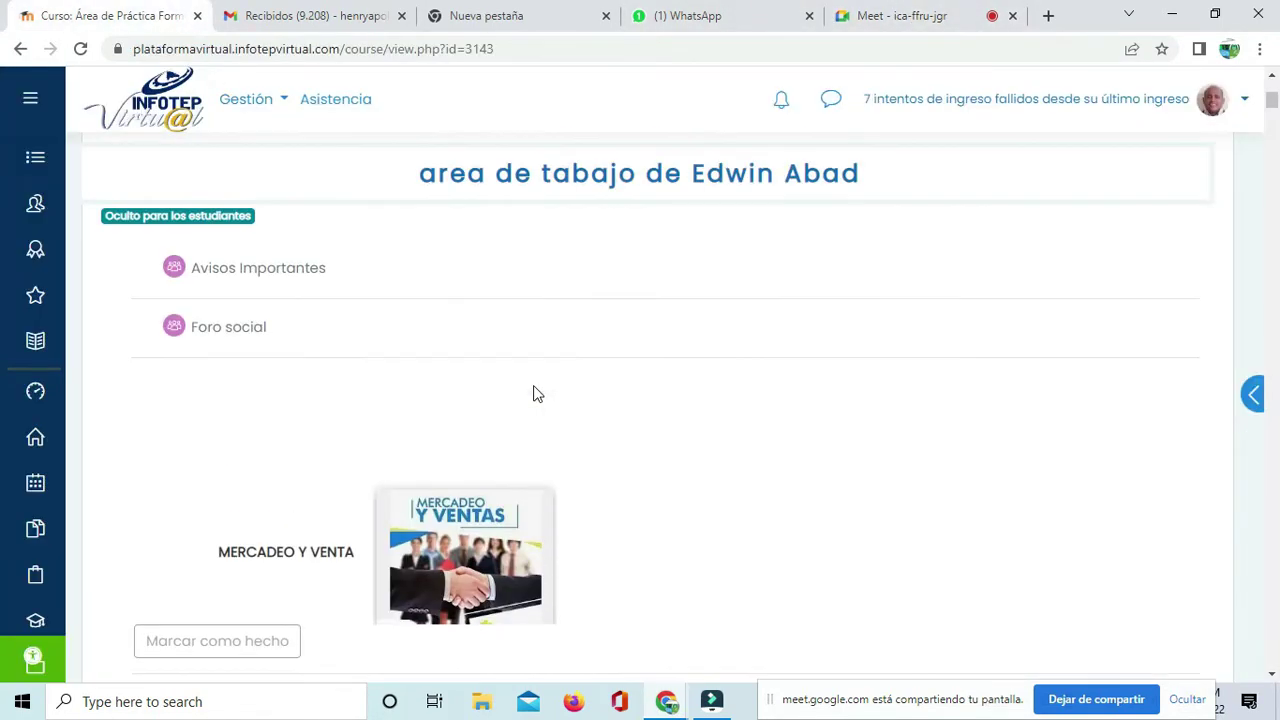
scroll(538, 394, "up", 1)
scroll(535, 392, "down", 6)
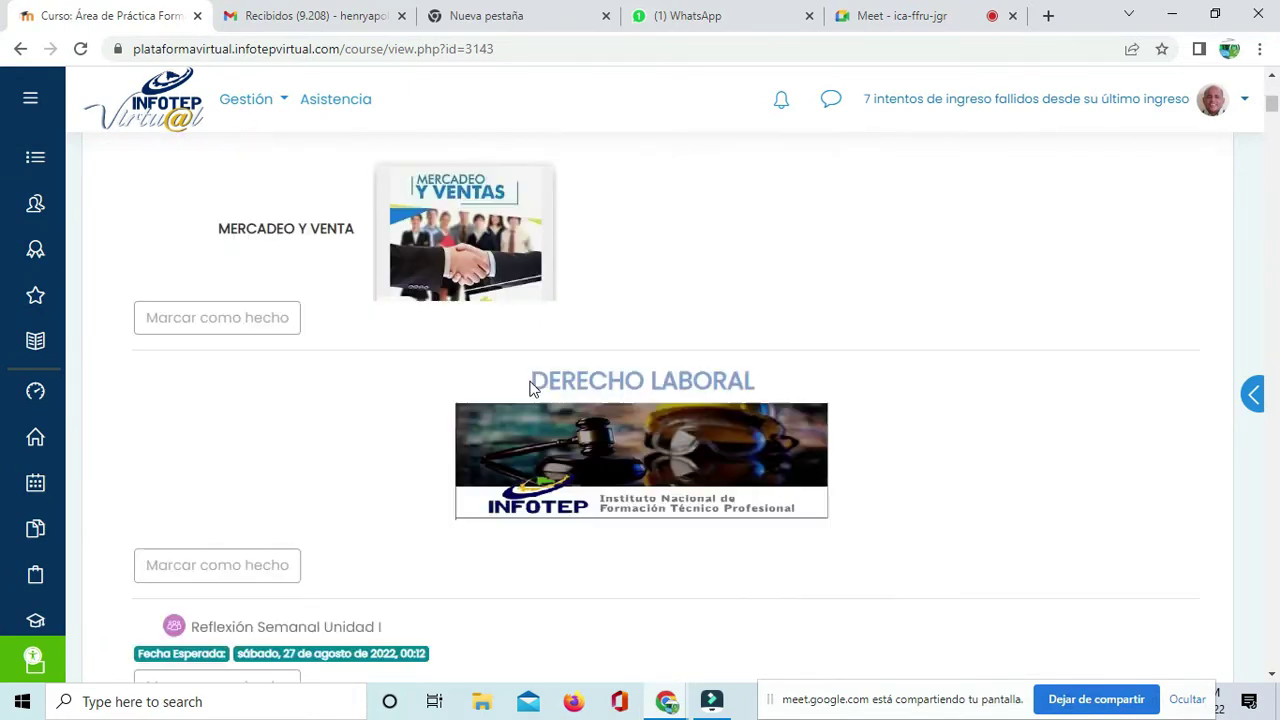
scroll(533, 389, "down", 2)
scroll(533, 389, "up", 3)
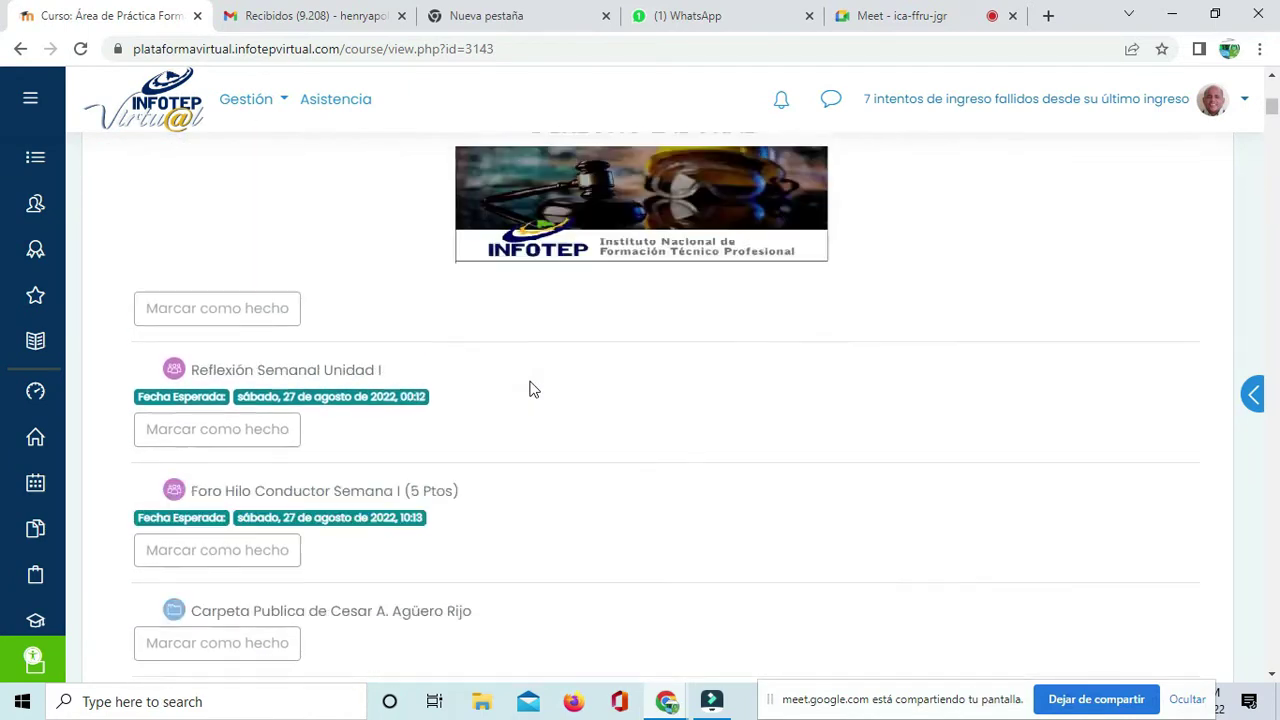
scroll(531, 389, "down", 9)
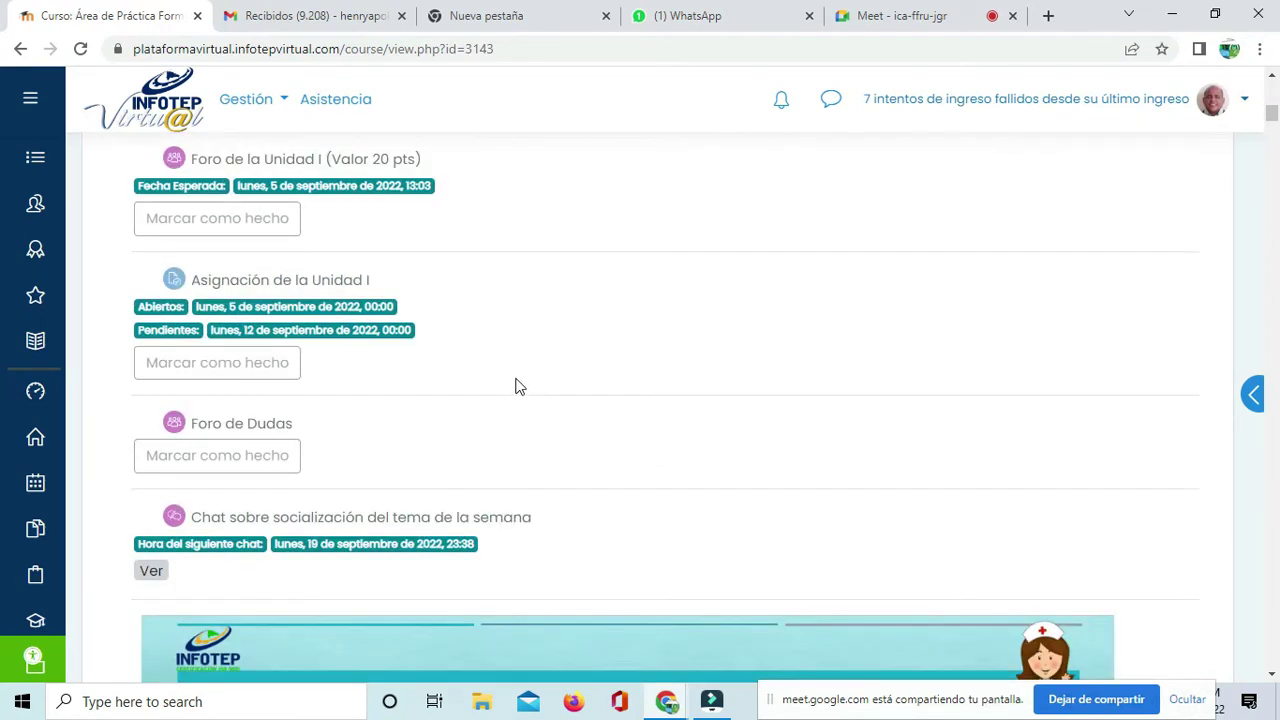
scroll(519, 386, "down", 3)
scroll(516, 389, "up", 11)
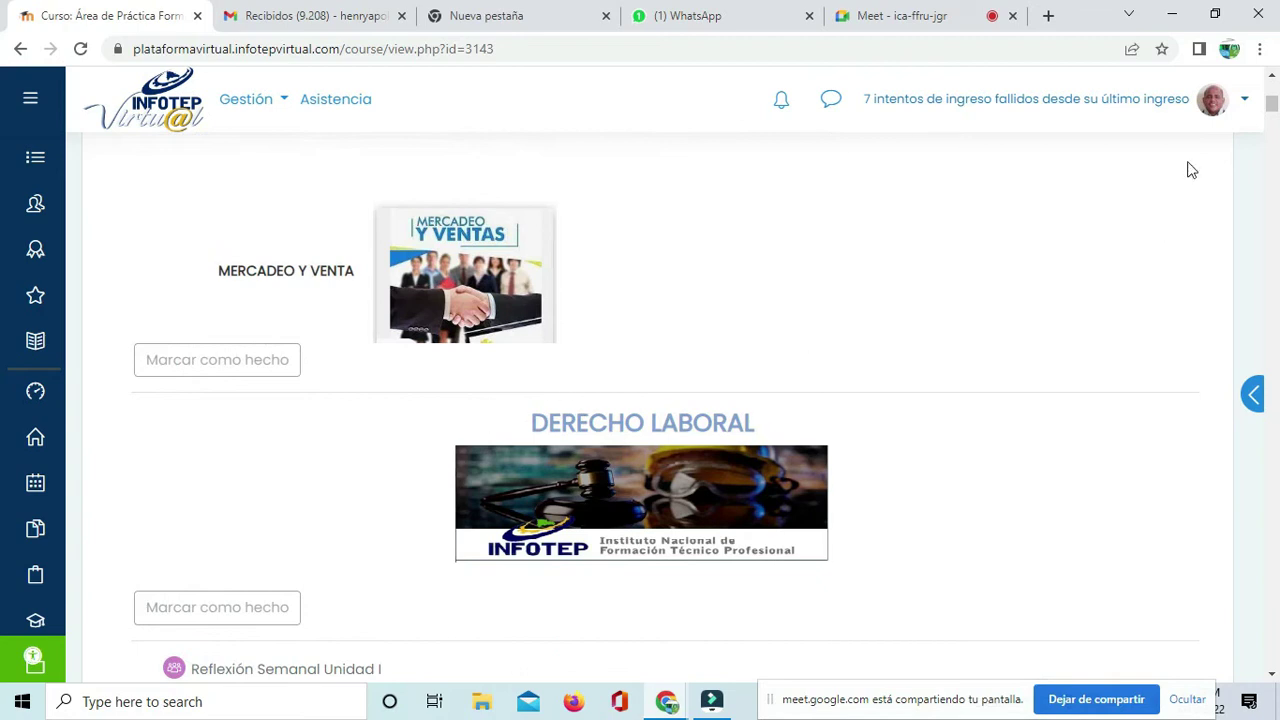
left_click_drag(1273, 104, 1273, 82)
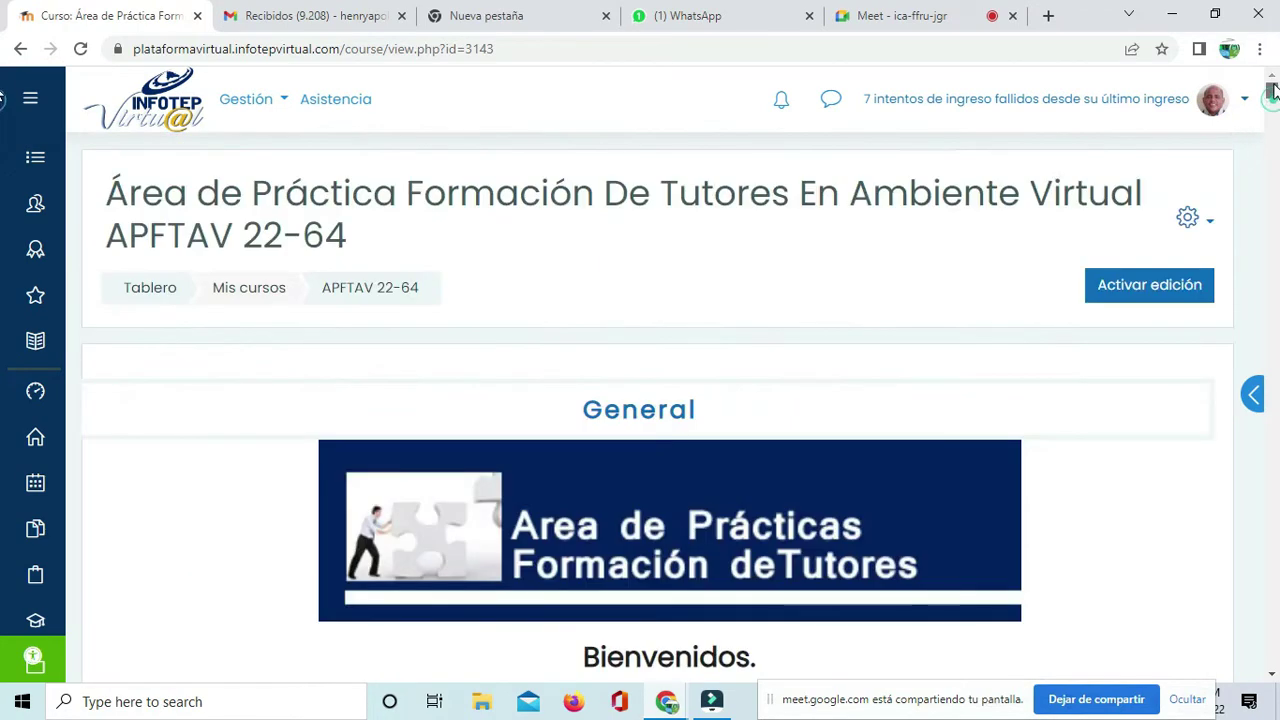
Step: Turn on course editing and locate the Derecho Laboral and Mercadeo y Venta labels
left_click(1167, 287)
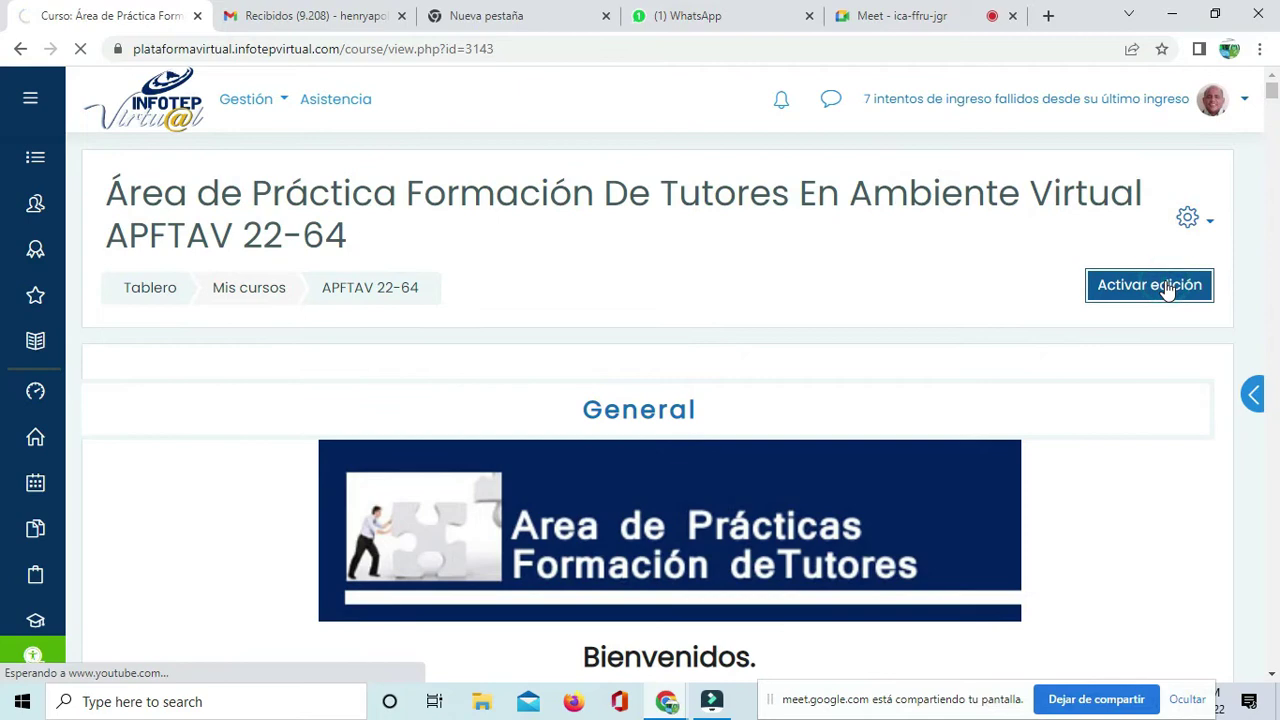
scroll(1042, 286, "down", 5)
scroll(1042, 286, "down", 4)
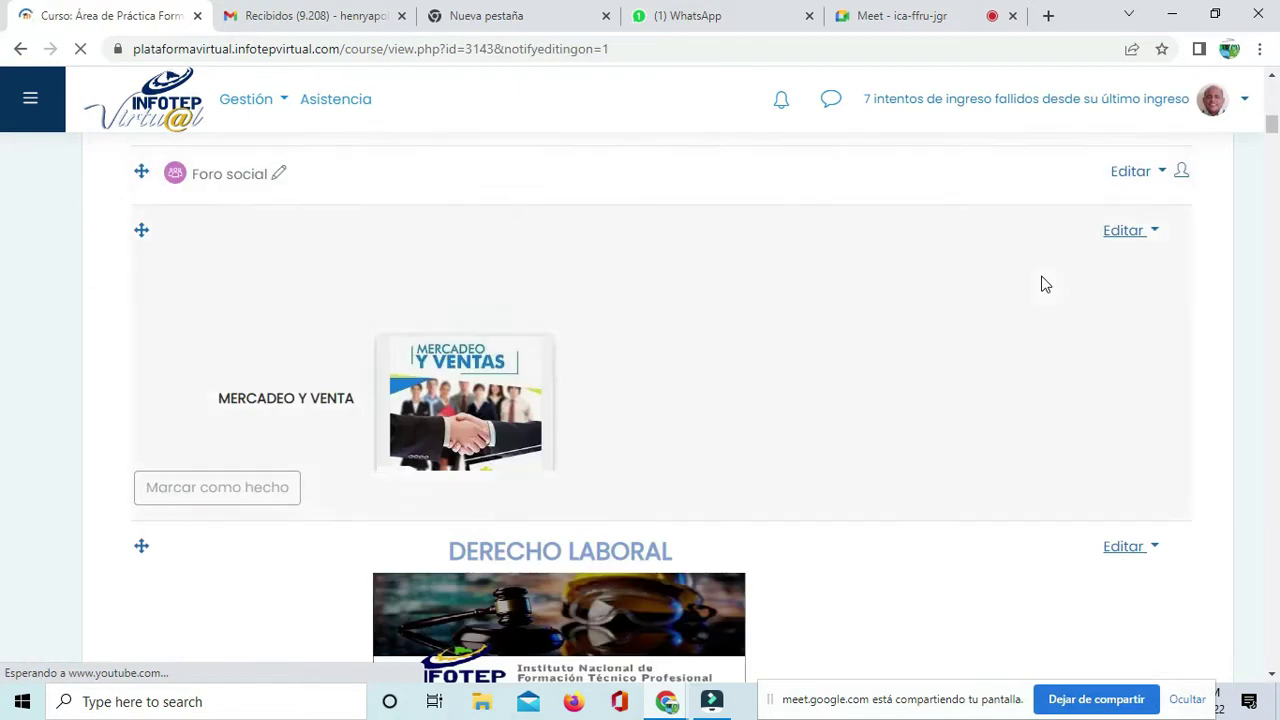
scroll(1042, 286, "down", 3)
left_click(1128, 265)
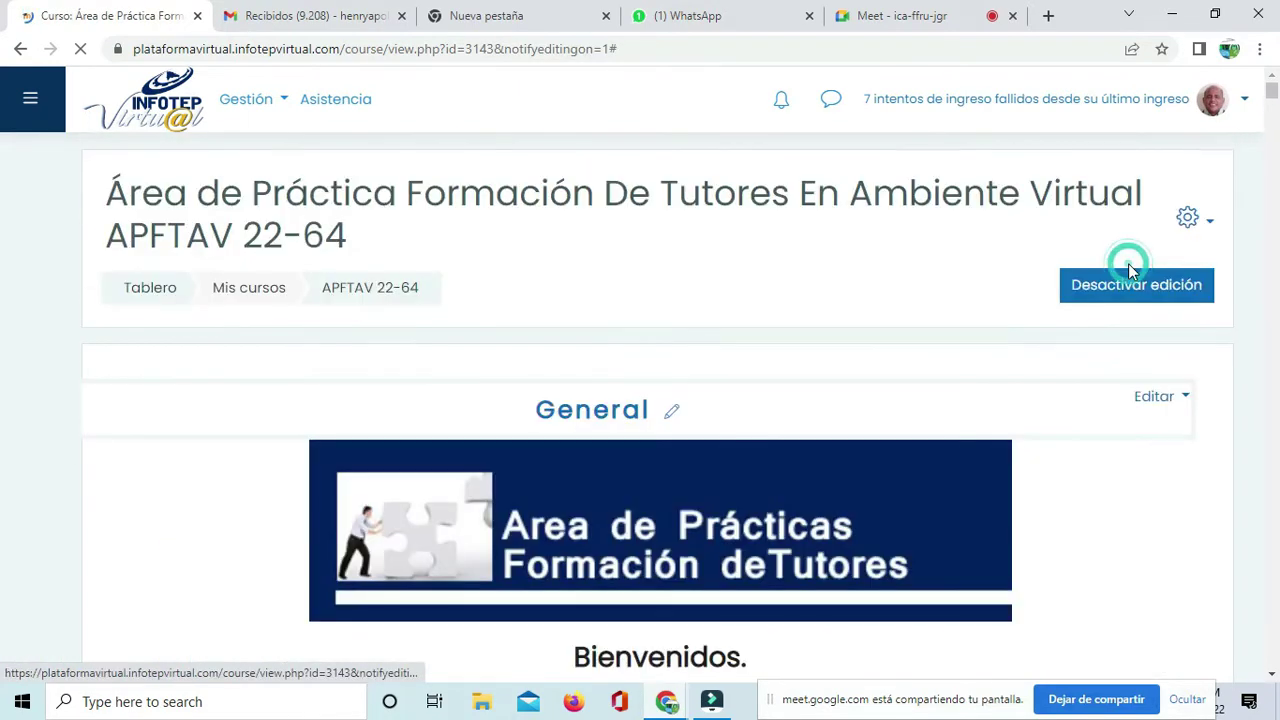
scroll(1125, 290, "down", 8)
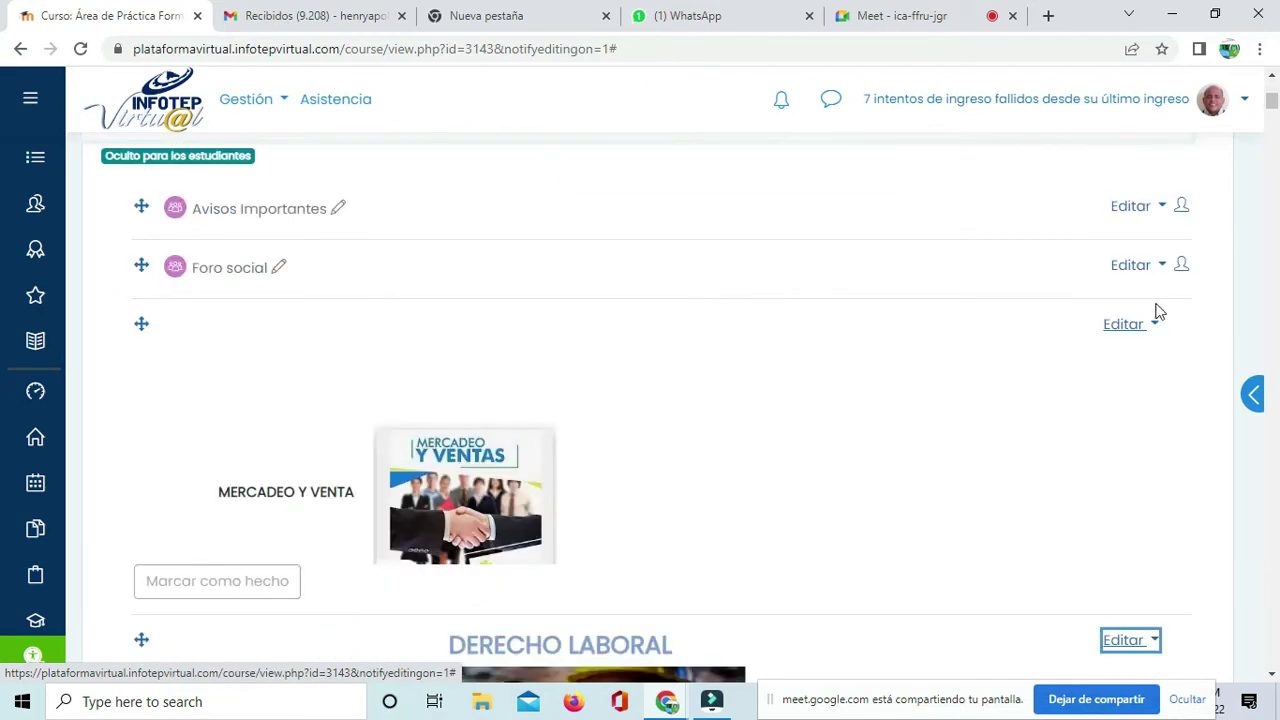
scroll(1120, 320, "down", 5)
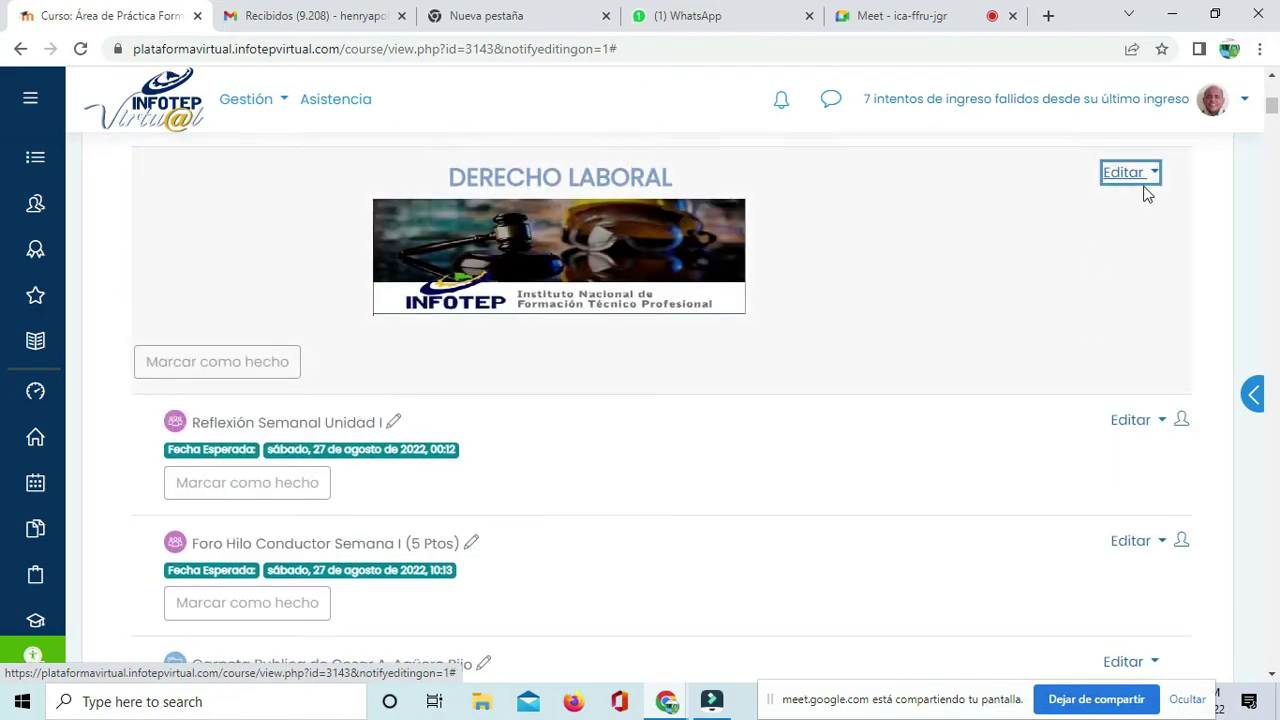
scroll(1146, 194, "up", 4)
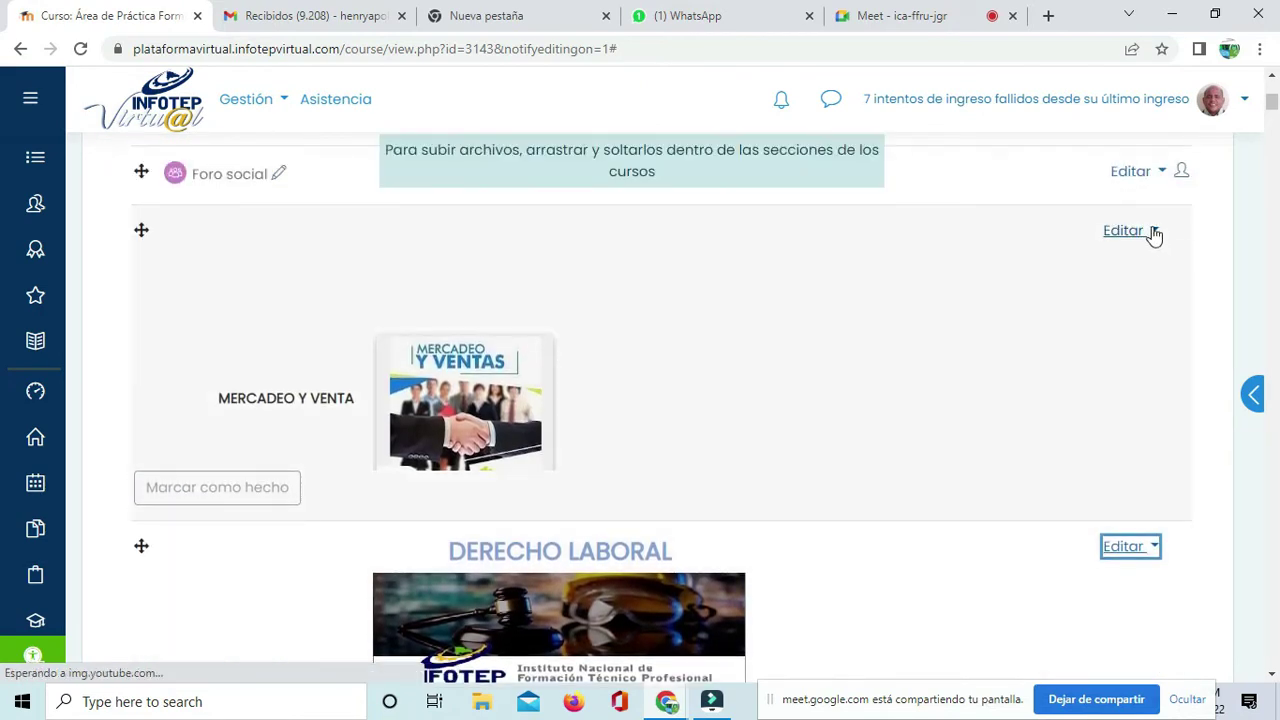
Step: Add 'Evidencia de mal uso de aula practica' above MERCADEO Y VENTA in that label and save
left_click(1154, 234)
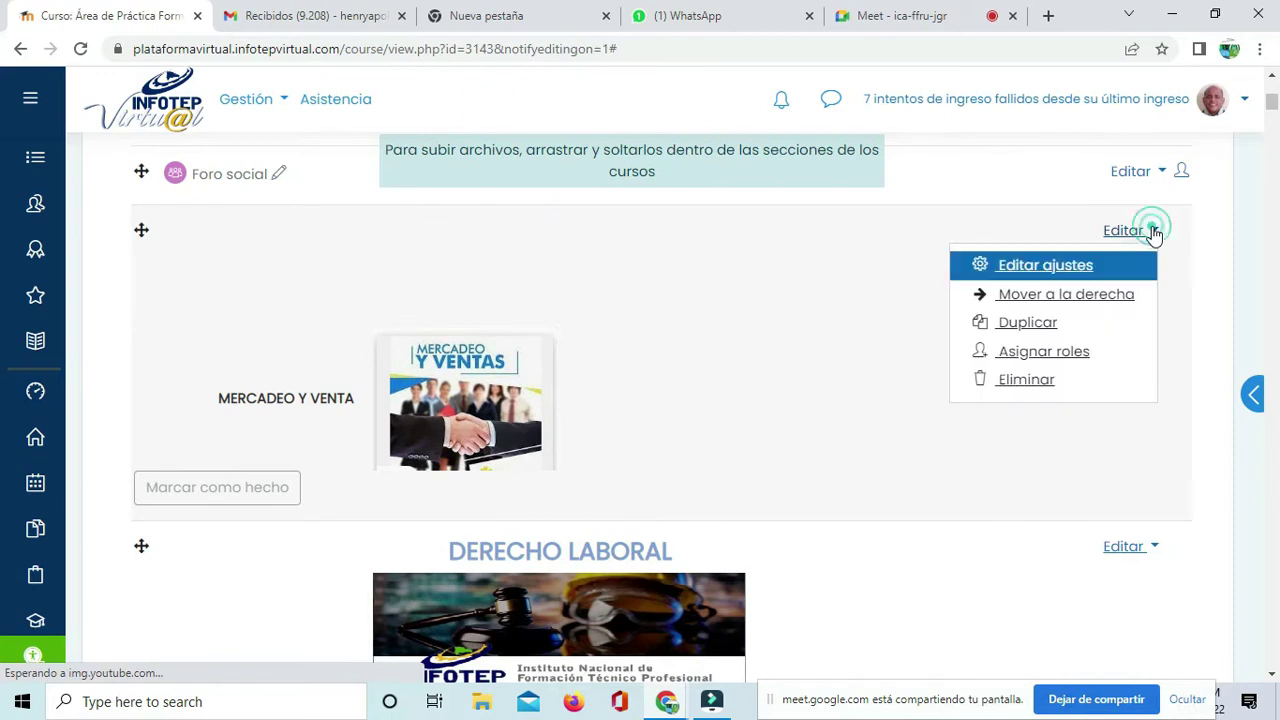
left_click(1055, 265)
scroll(946, 337, "down", 10)
scroll(946, 337, "up", 10)
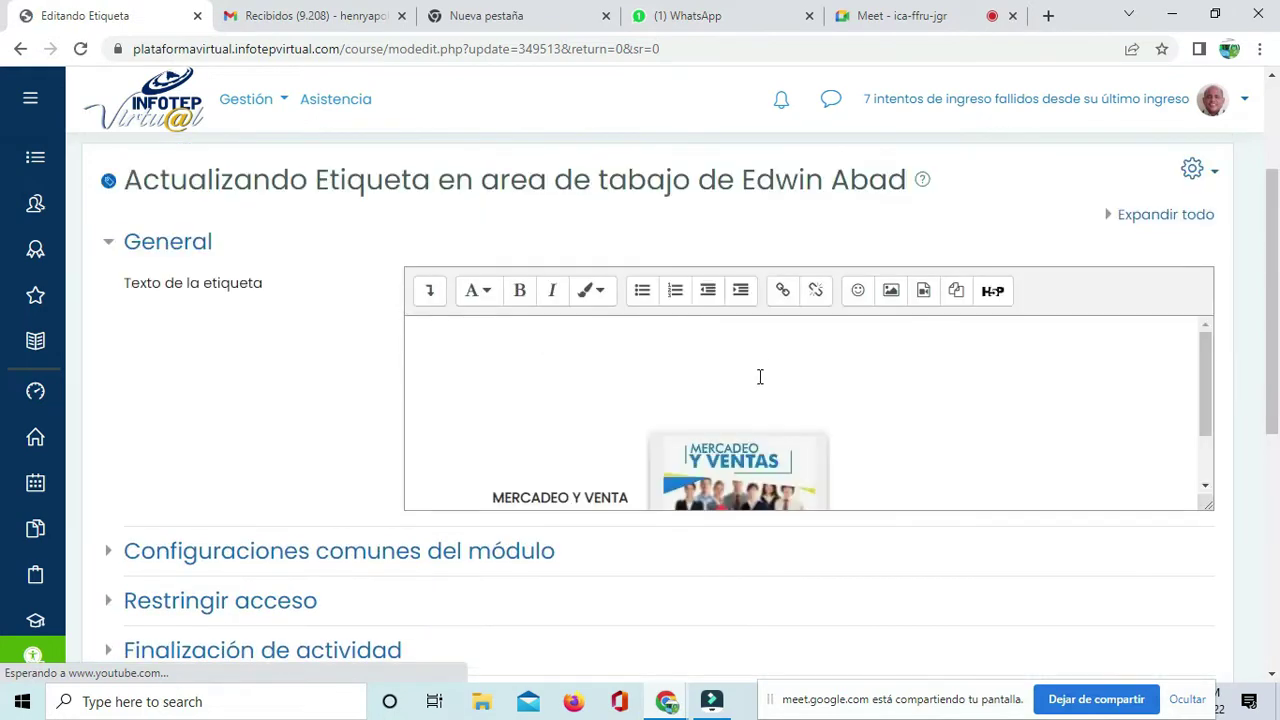
left_click(769, 357)
type("Ev")
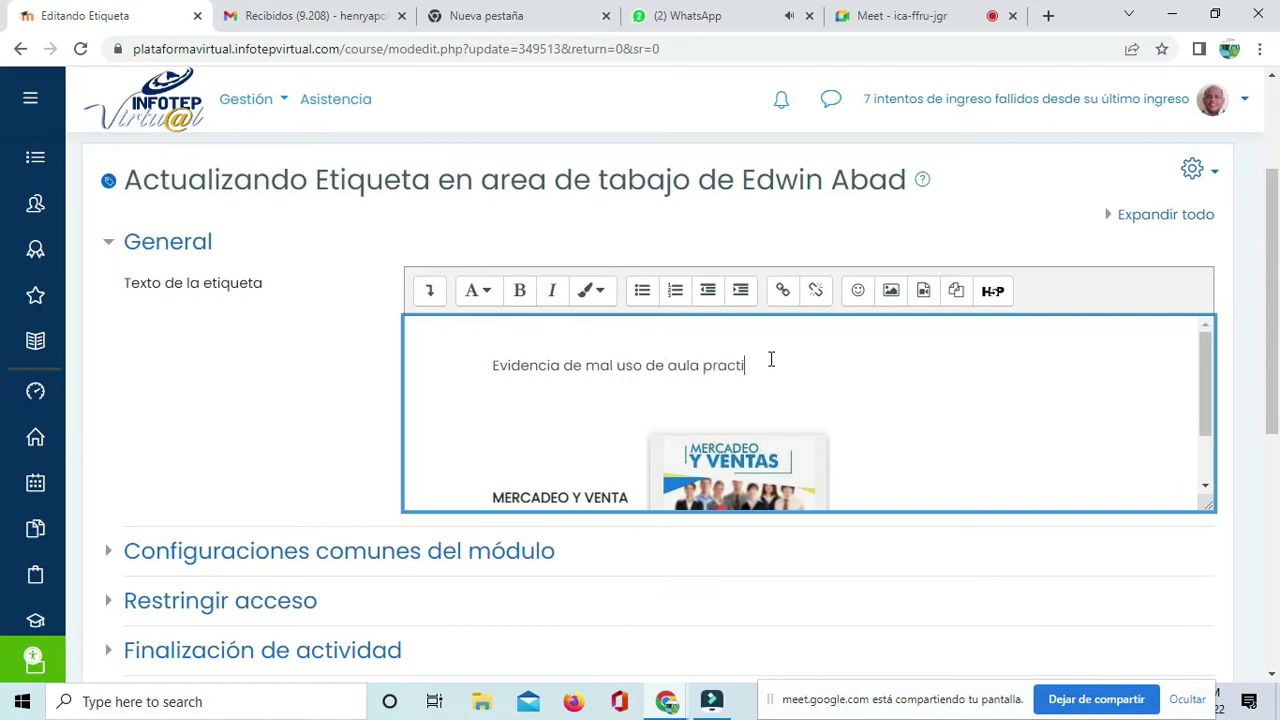
scroll(1024, 471, "down", 4)
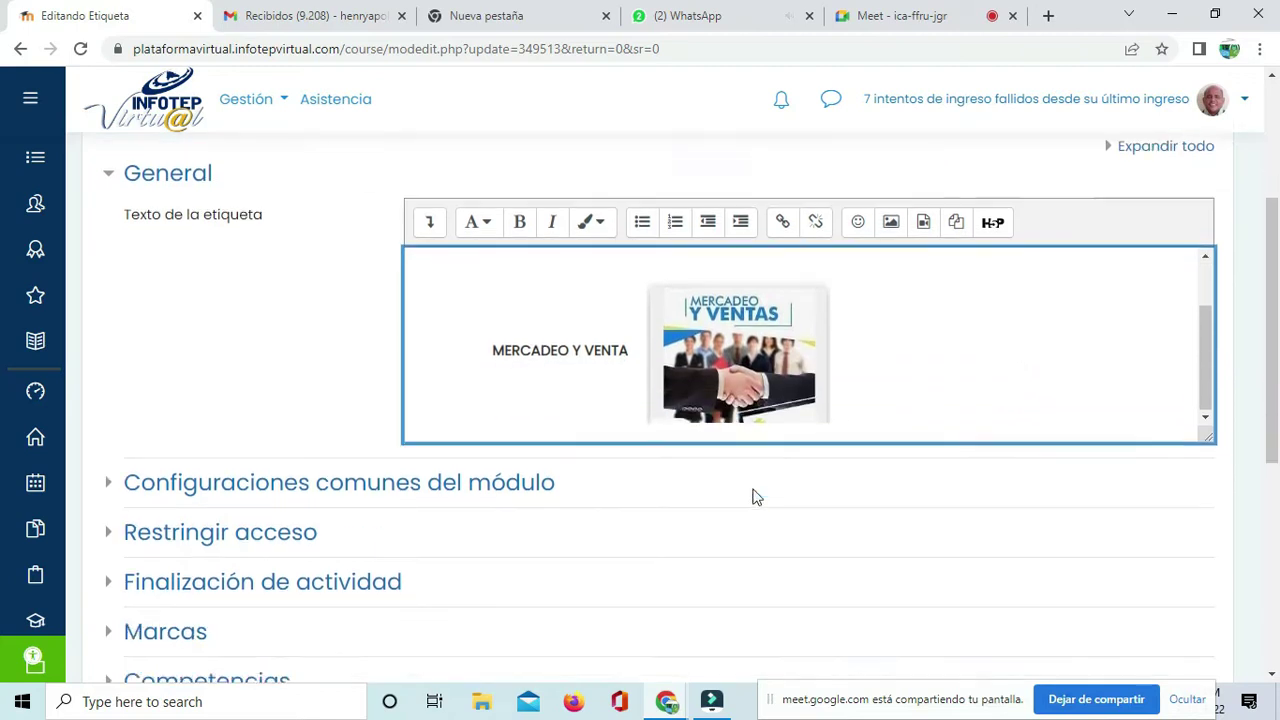
left_click(585, 427)
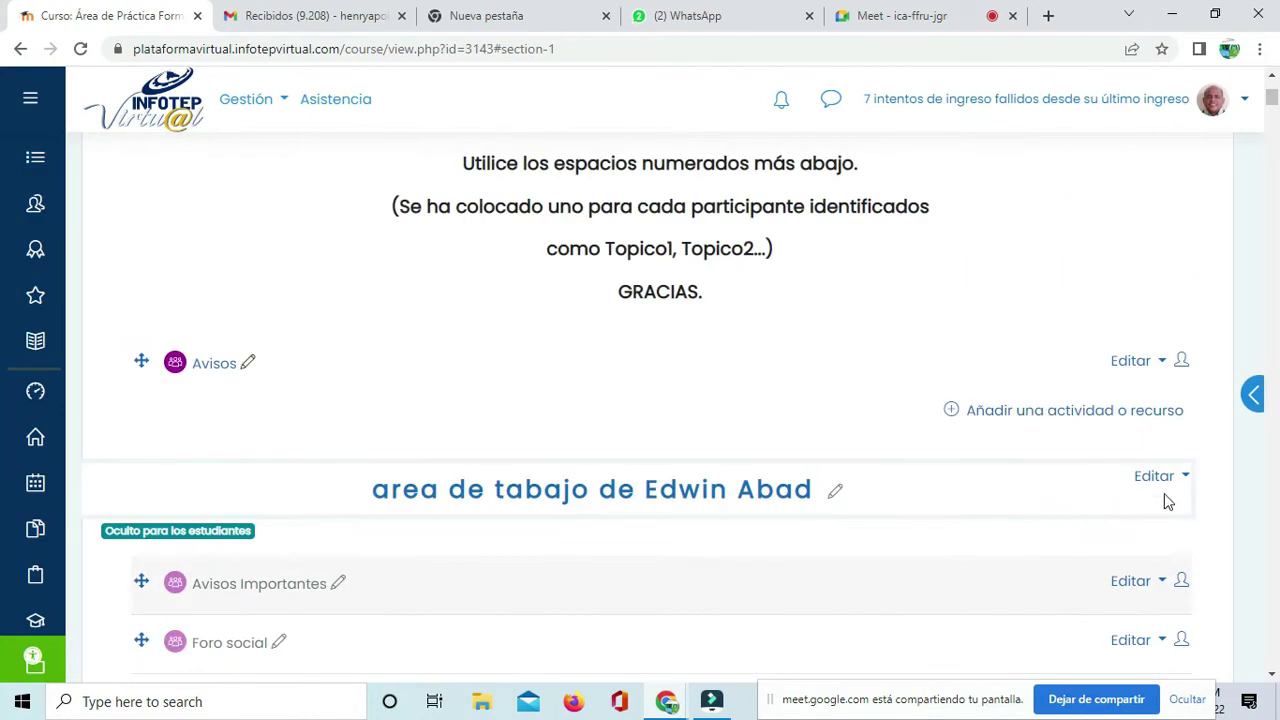
Step: Write 'Evidencia mal uso aula practica' as the workspace section's Resumen and save it
left_click(1182, 478)
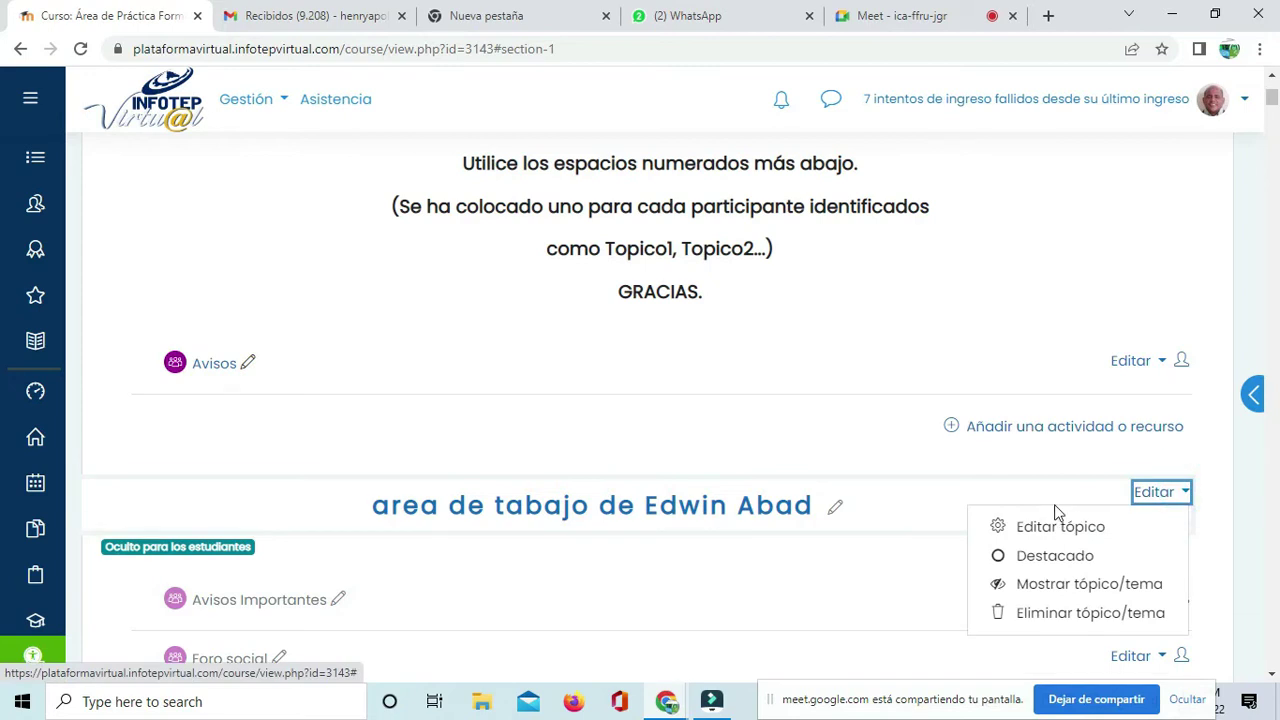
left_click(1043, 537)
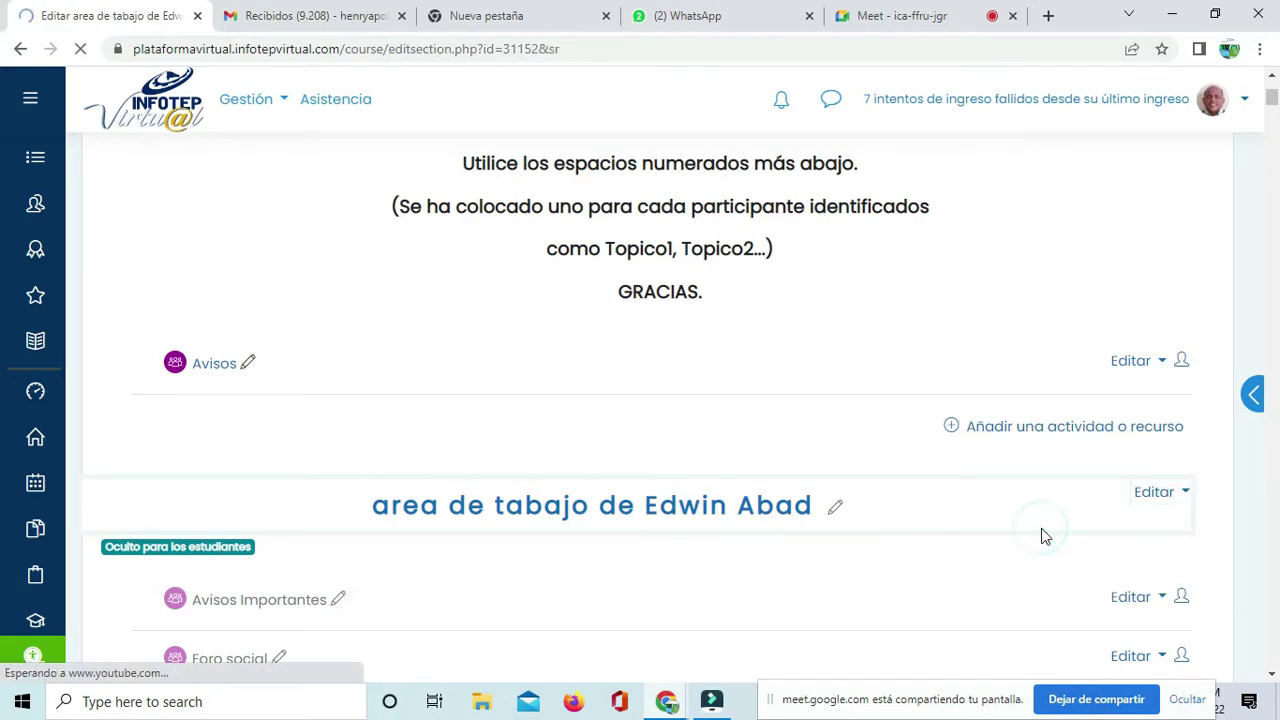
scroll(740, 477, "down", 4)
left_click(578, 277)
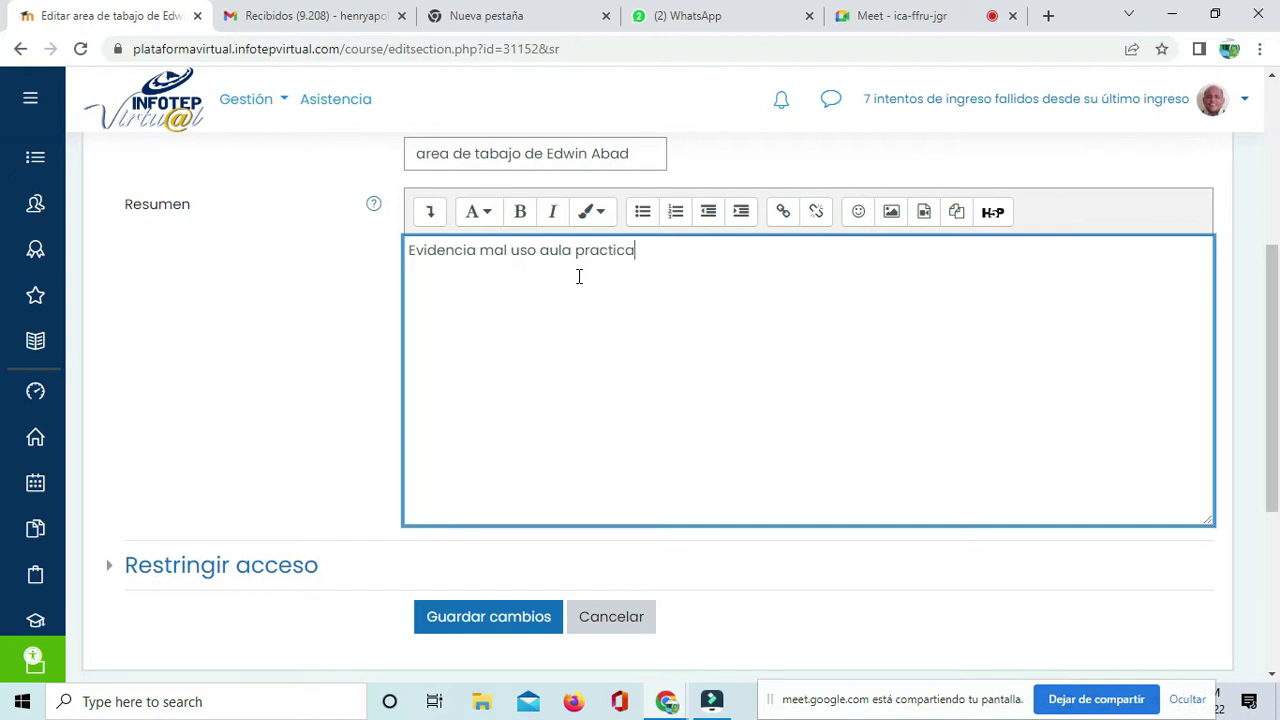
left_click(529, 612)
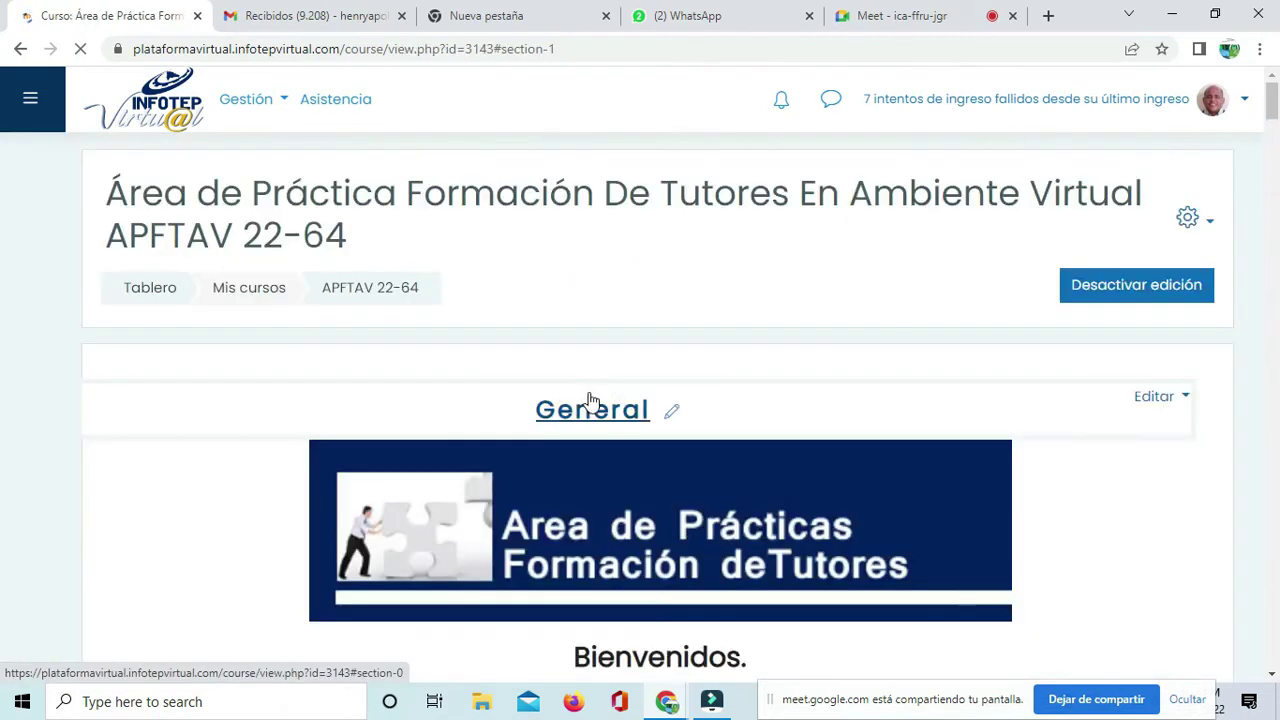
Step: Mute the talking participant for everyone in Meet, then return to the Moodle course tab
left_click(890, 17)
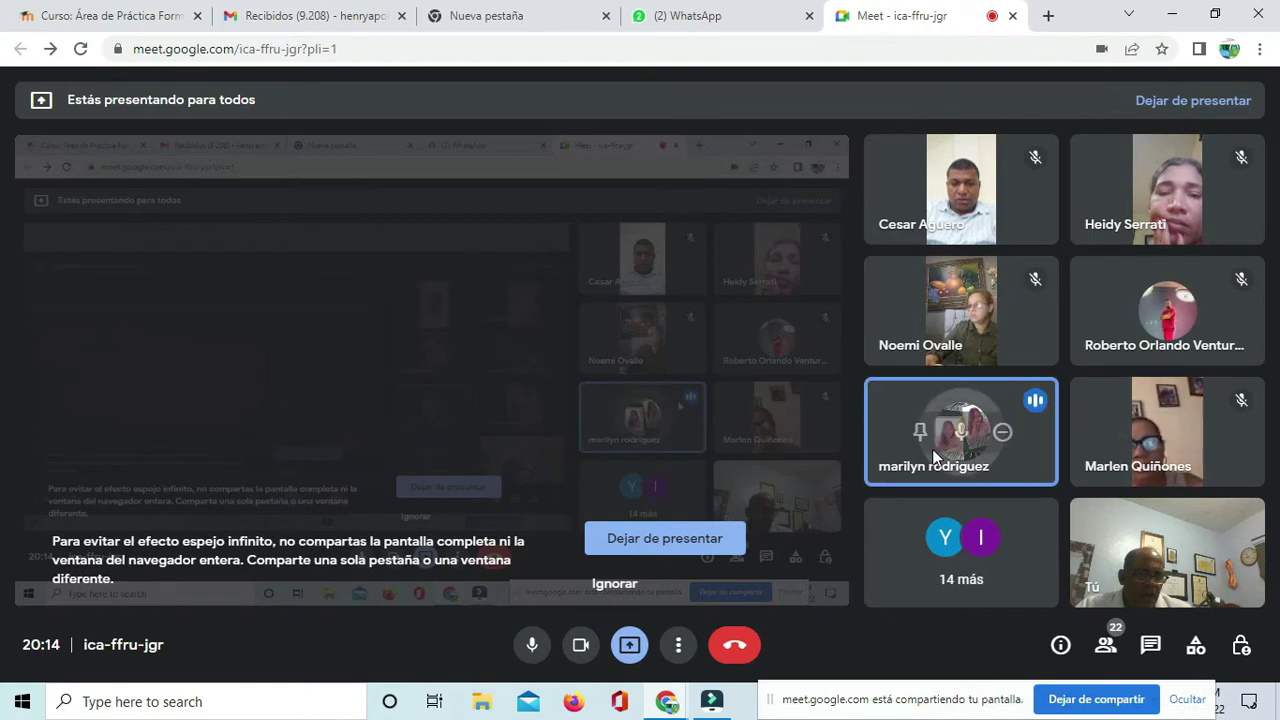
left_click(962, 432)
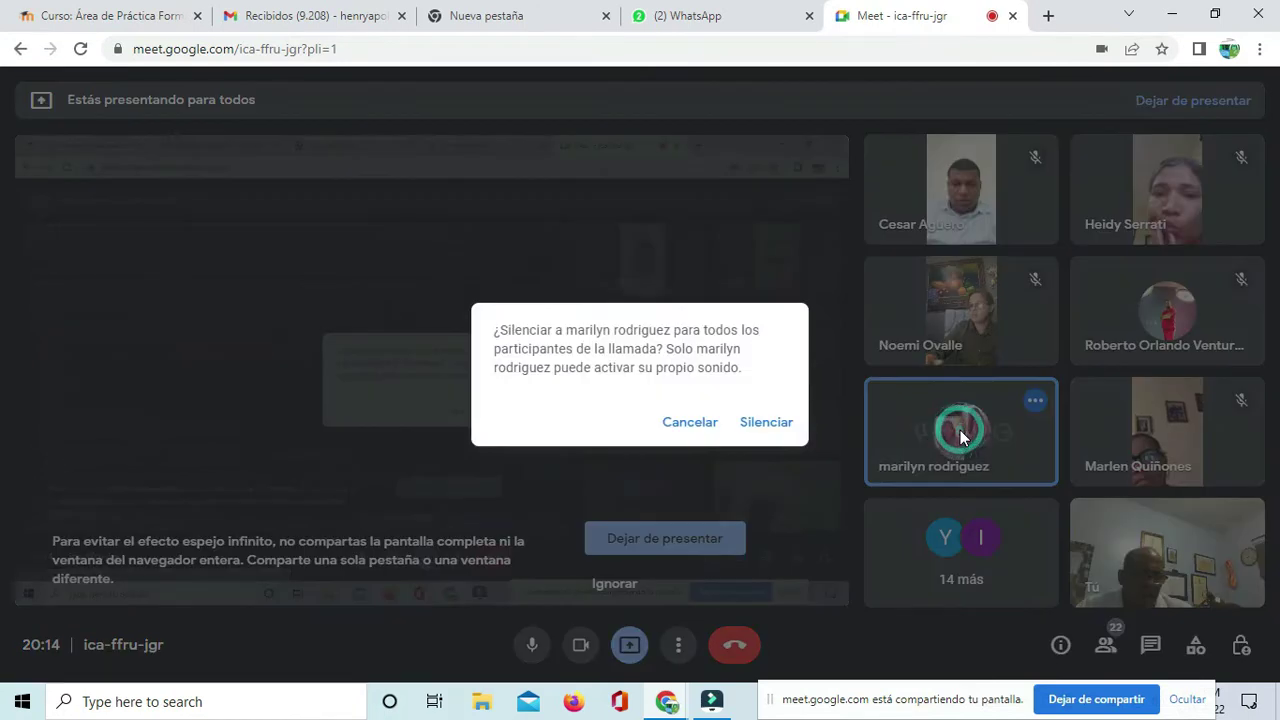
left_click(770, 425)
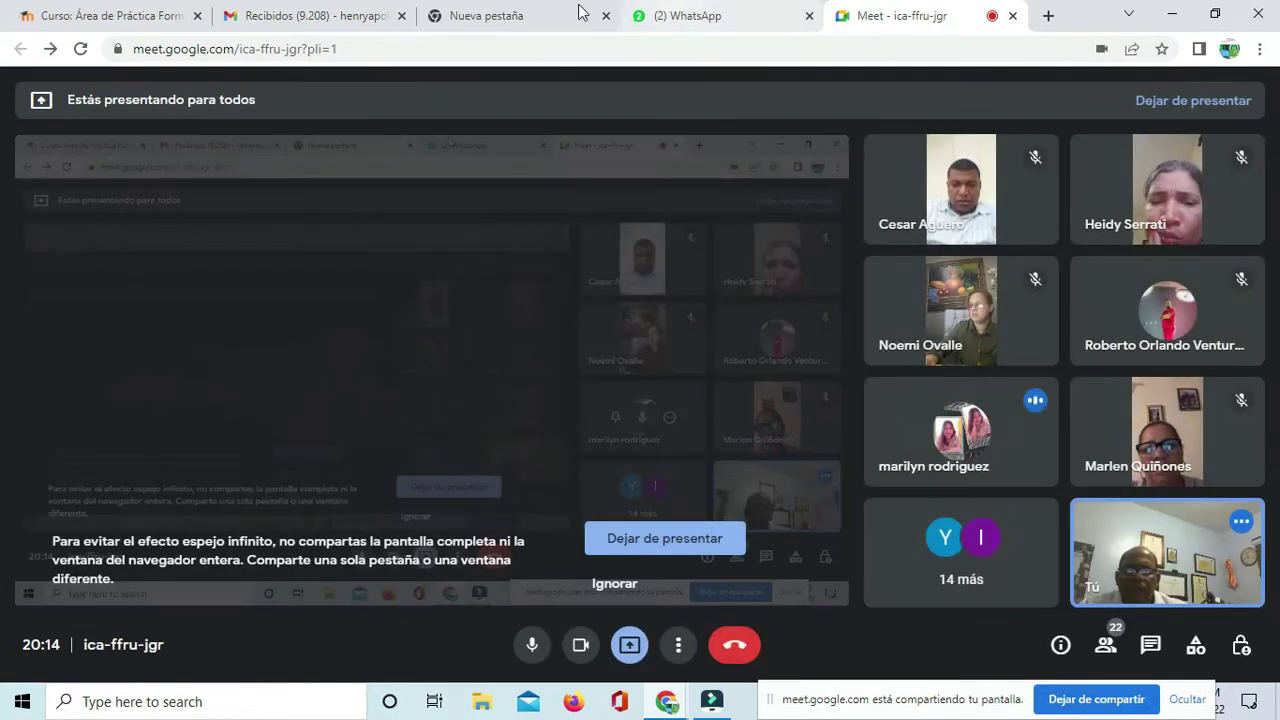
left_click(110, 16)
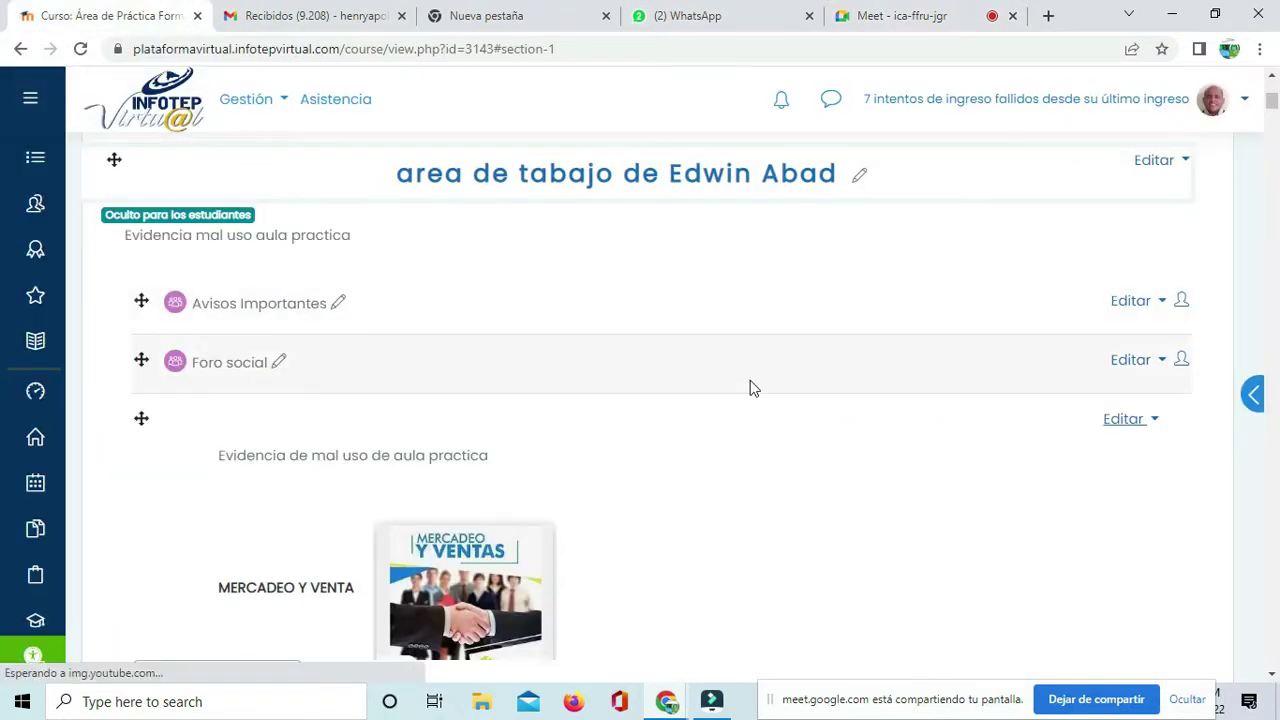
Step: In the DERECHO LABORAL label settings, type a practice-area line with the participant's name above it
scroll(743, 374, "down", 5)
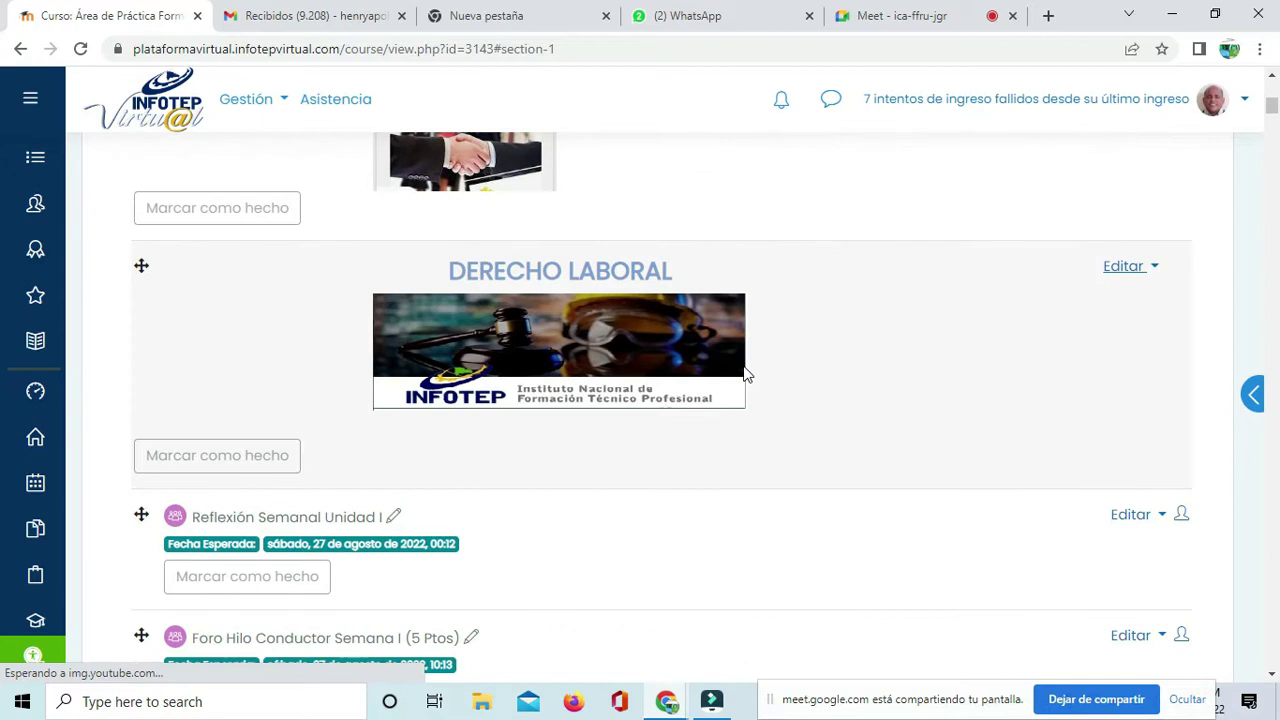
scroll(743, 374, "up", 6)
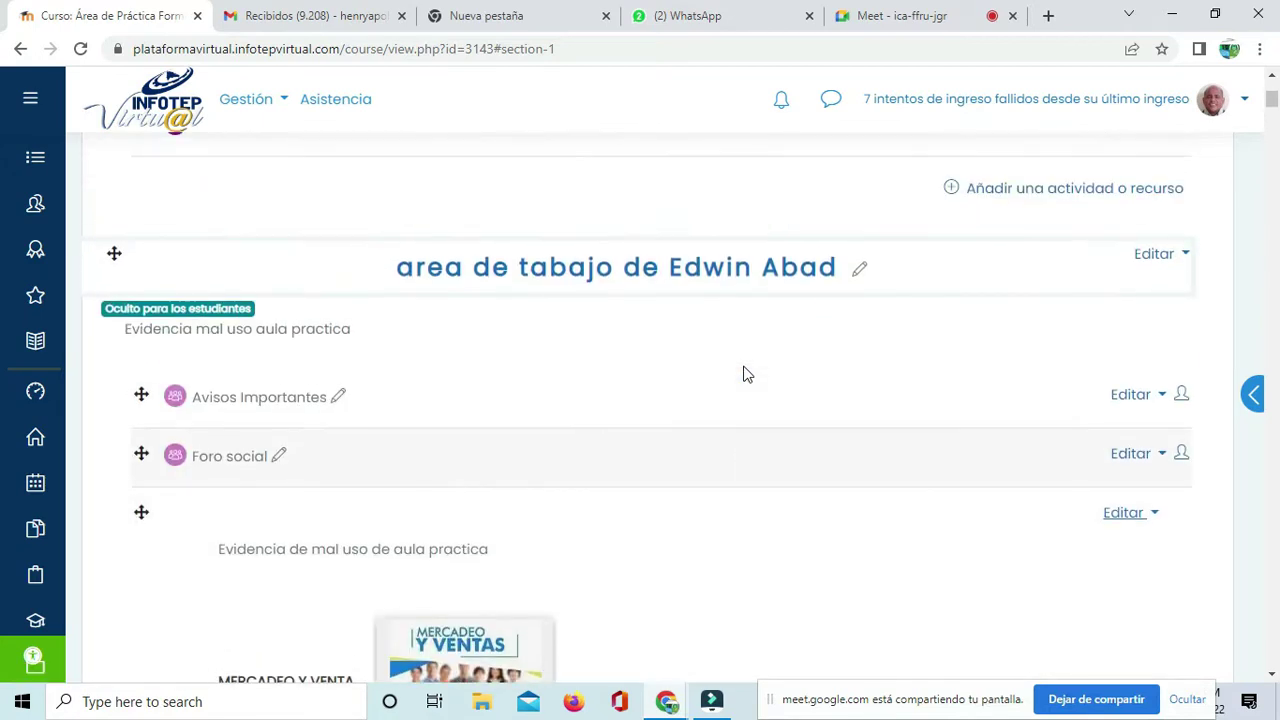
scroll(727, 340, "down", 7)
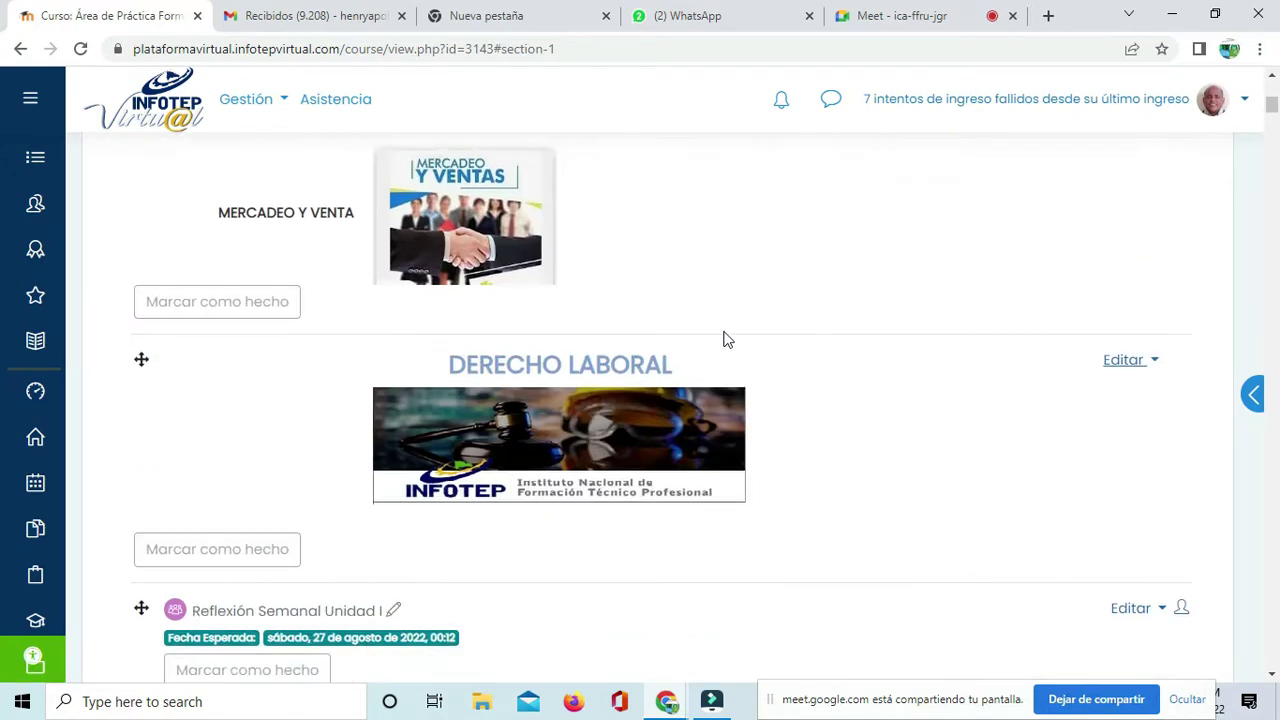
scroll(724, 337, "up", 2)
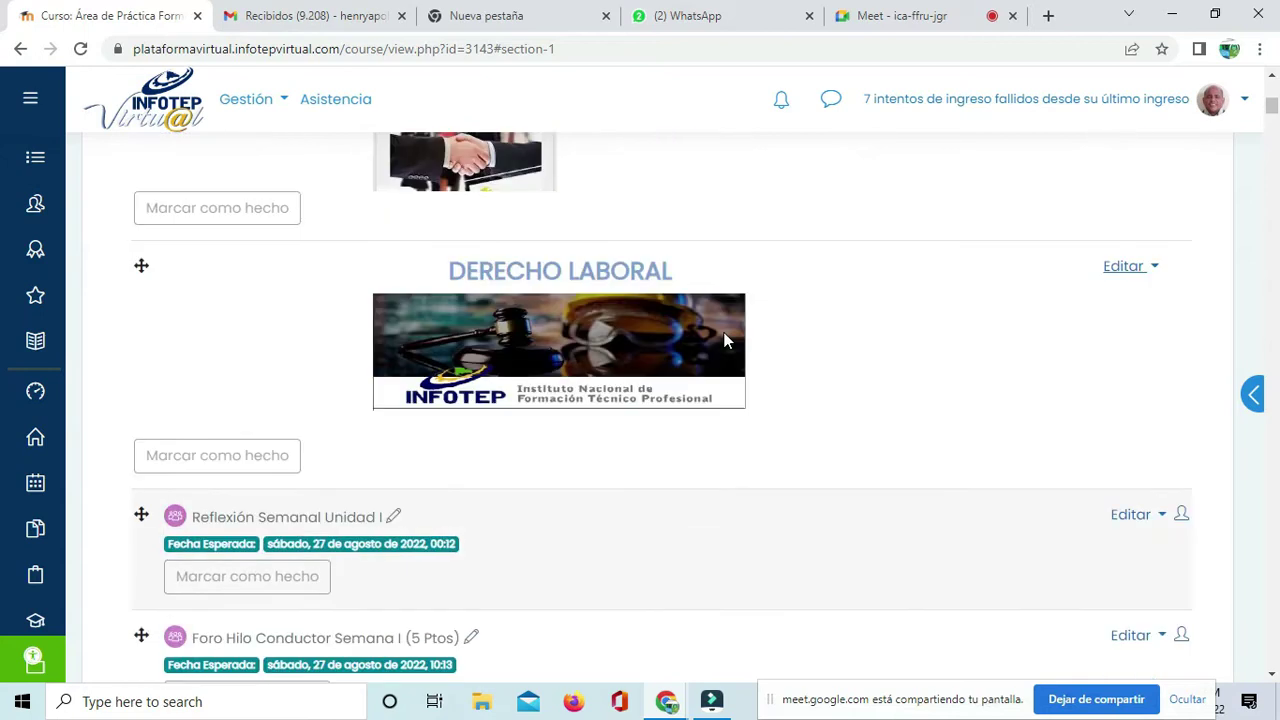
left_click(1150, 265)
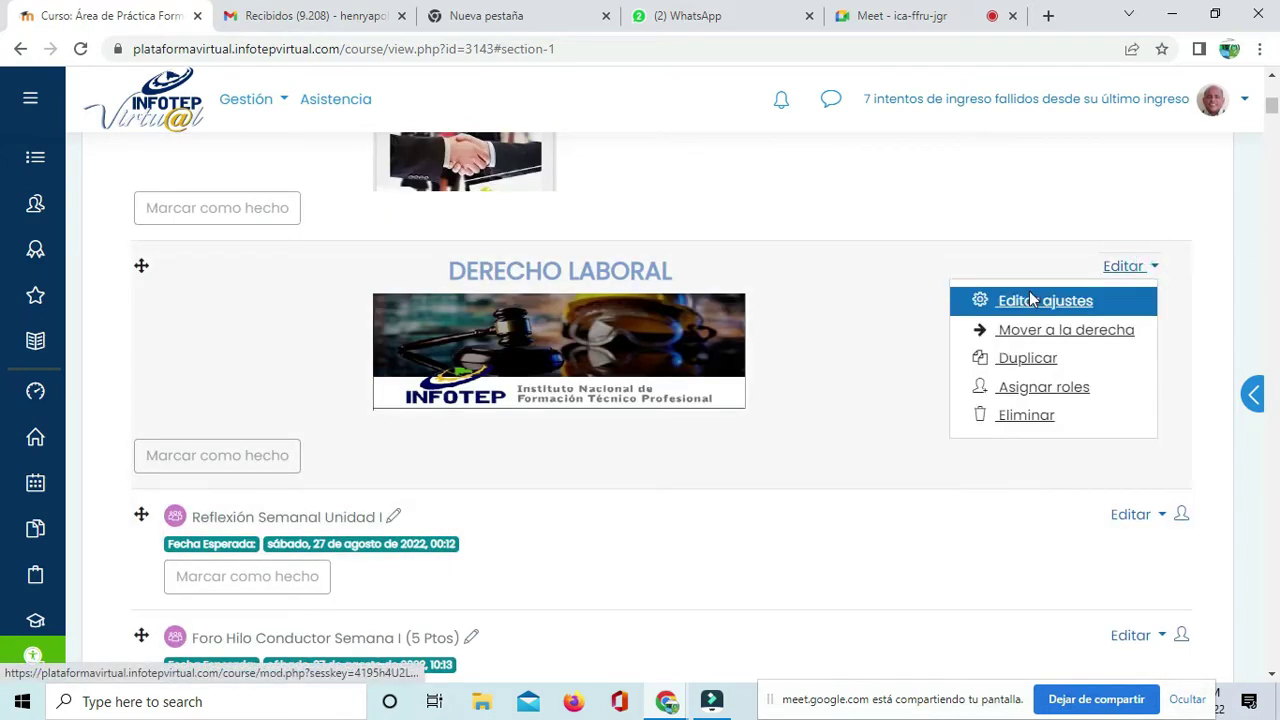
left_click(1031, 299)
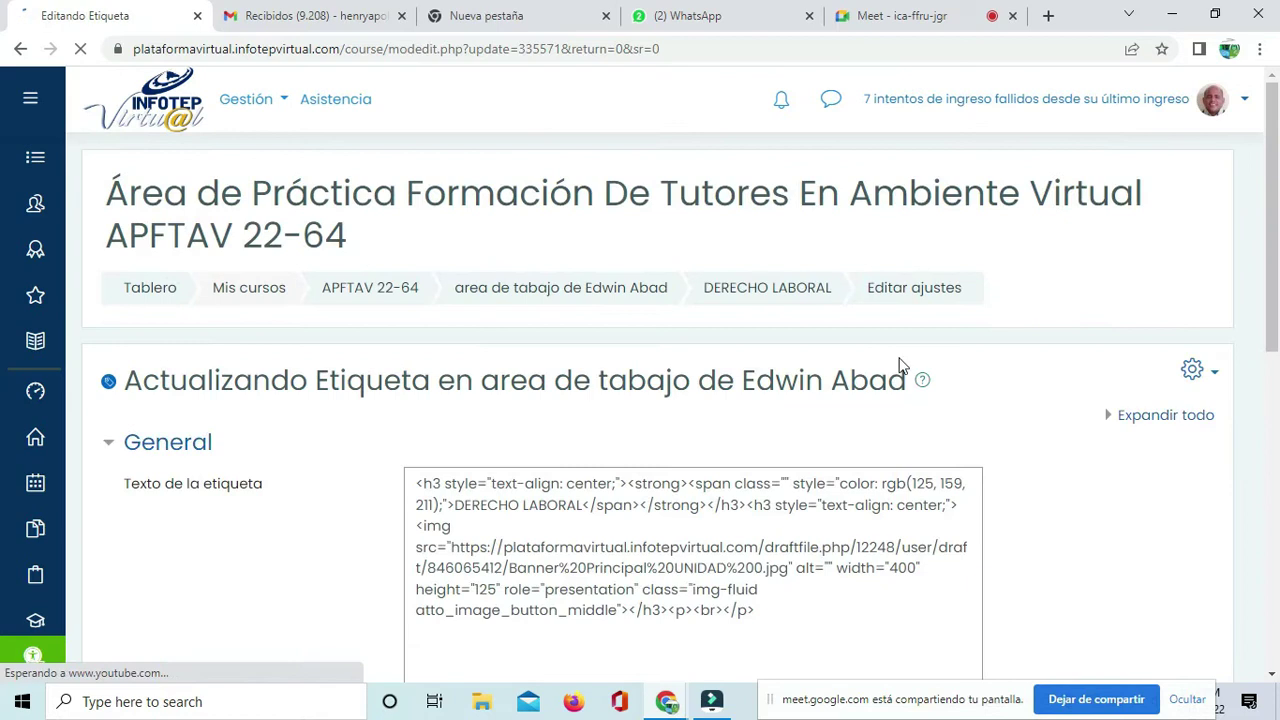
scroll(586, 423, "down", 7)
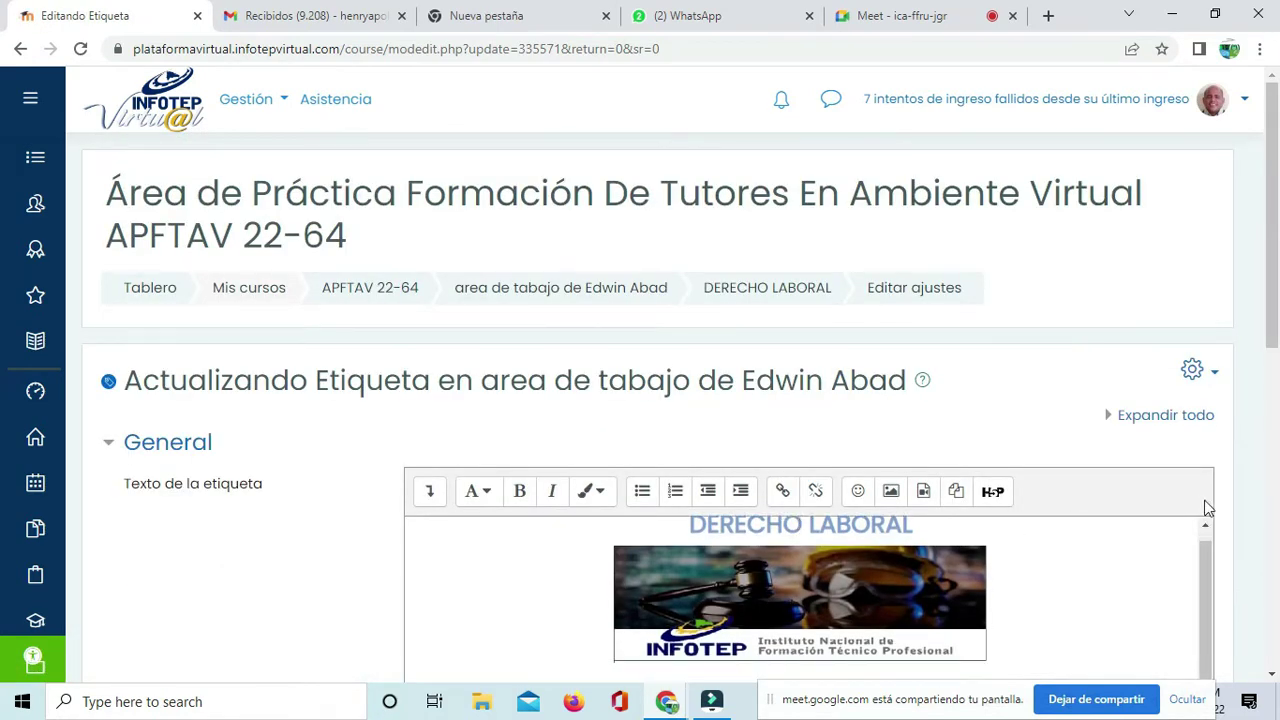
scroll(1080, 323, "down", 2)
left_click(1068, 318)
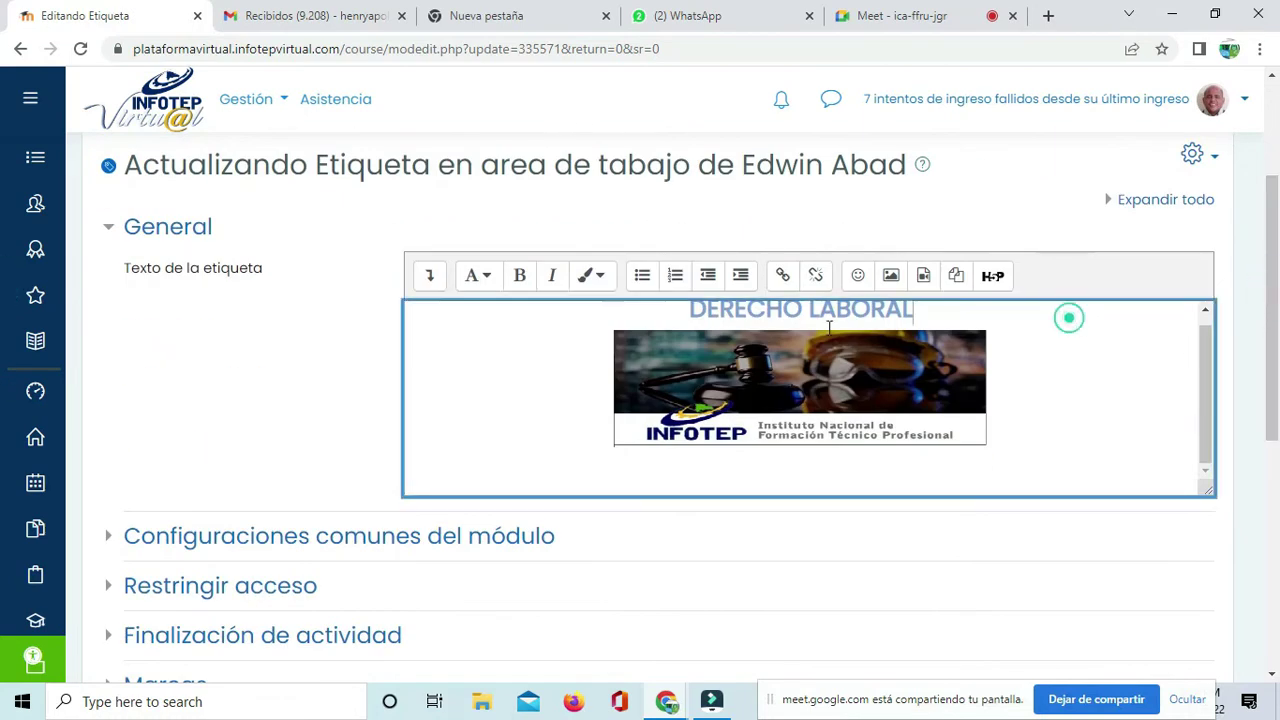
left_click(660, 310)
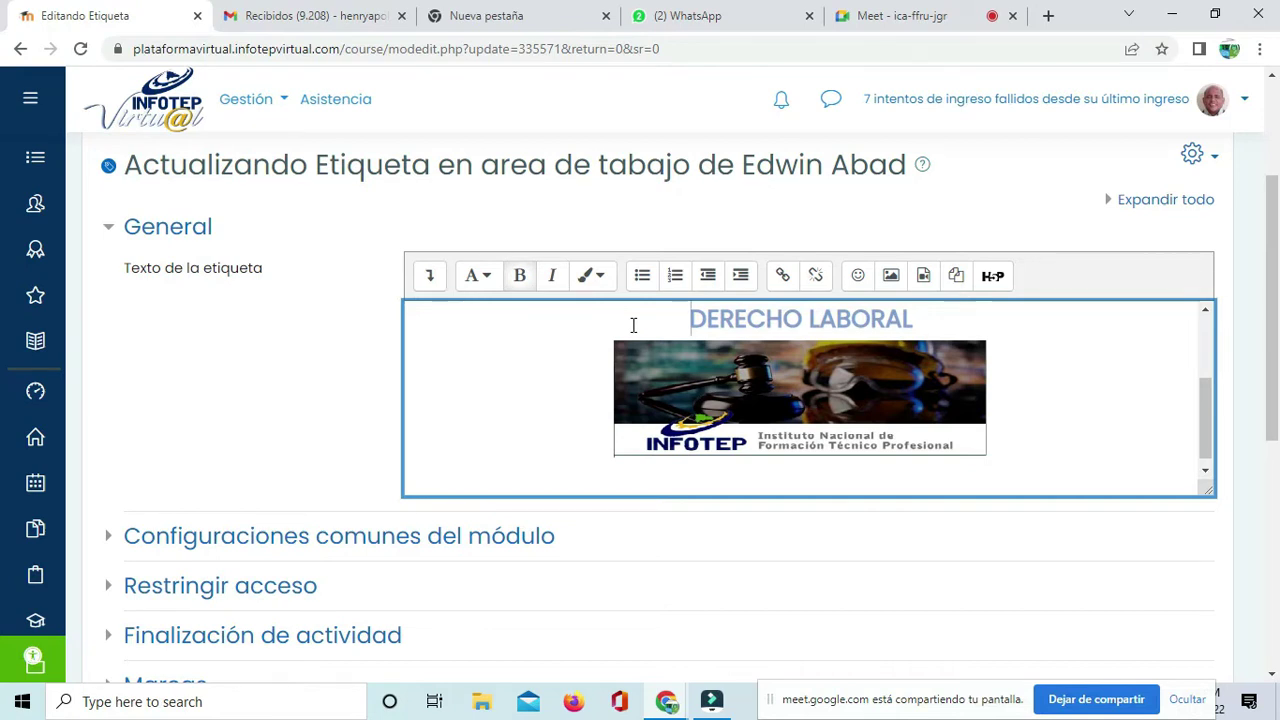
type("Aua")
key("BackSpace")
key("BackSpace")
type("rea practia ")
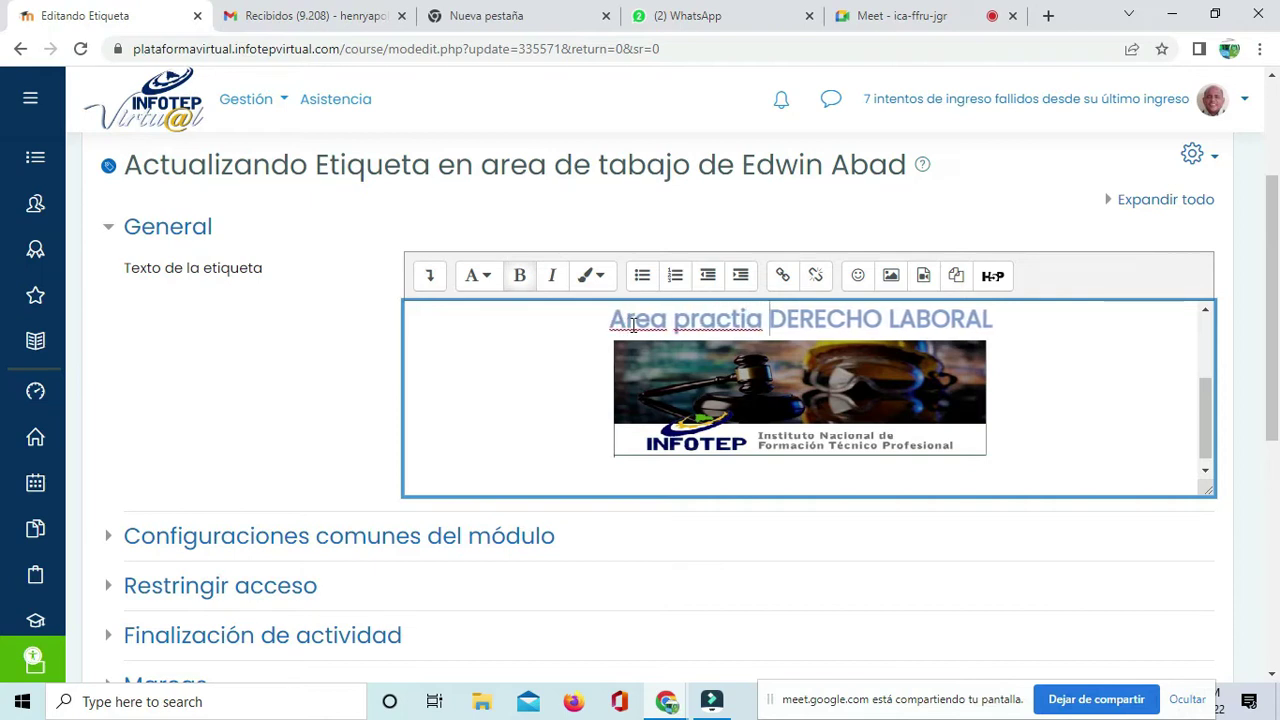
type("Cesar")
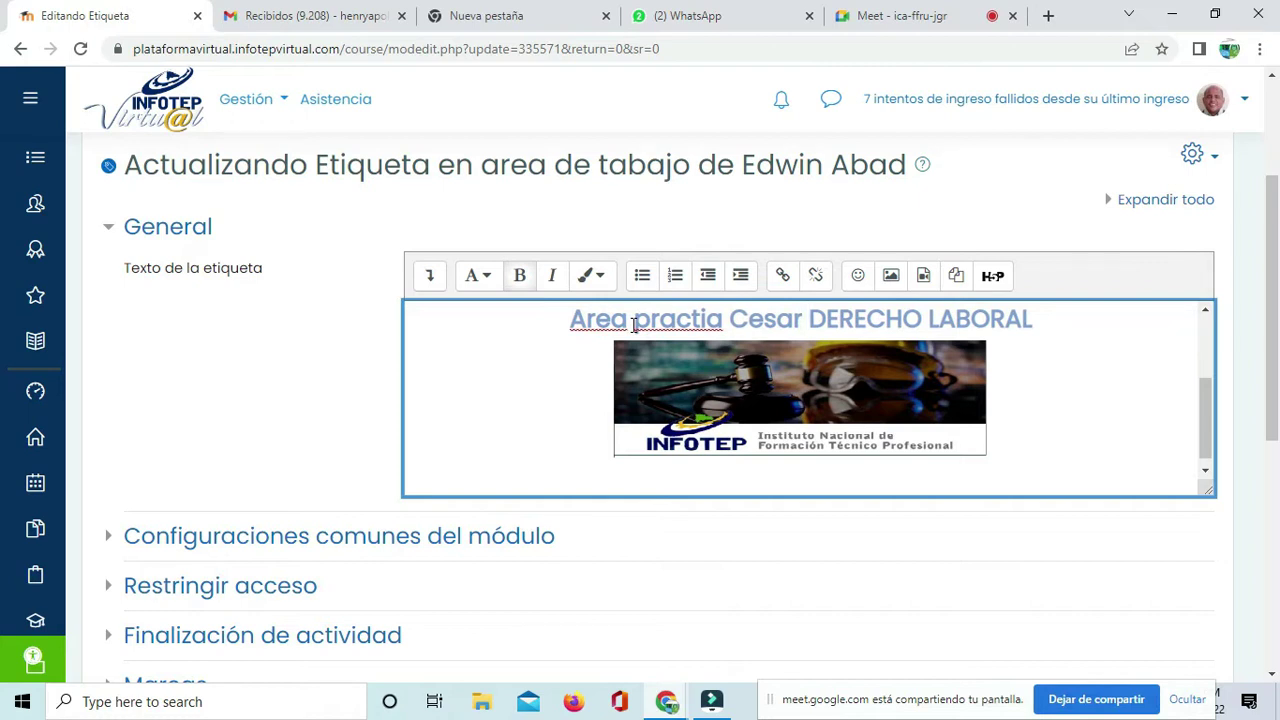
type(" Aguero")
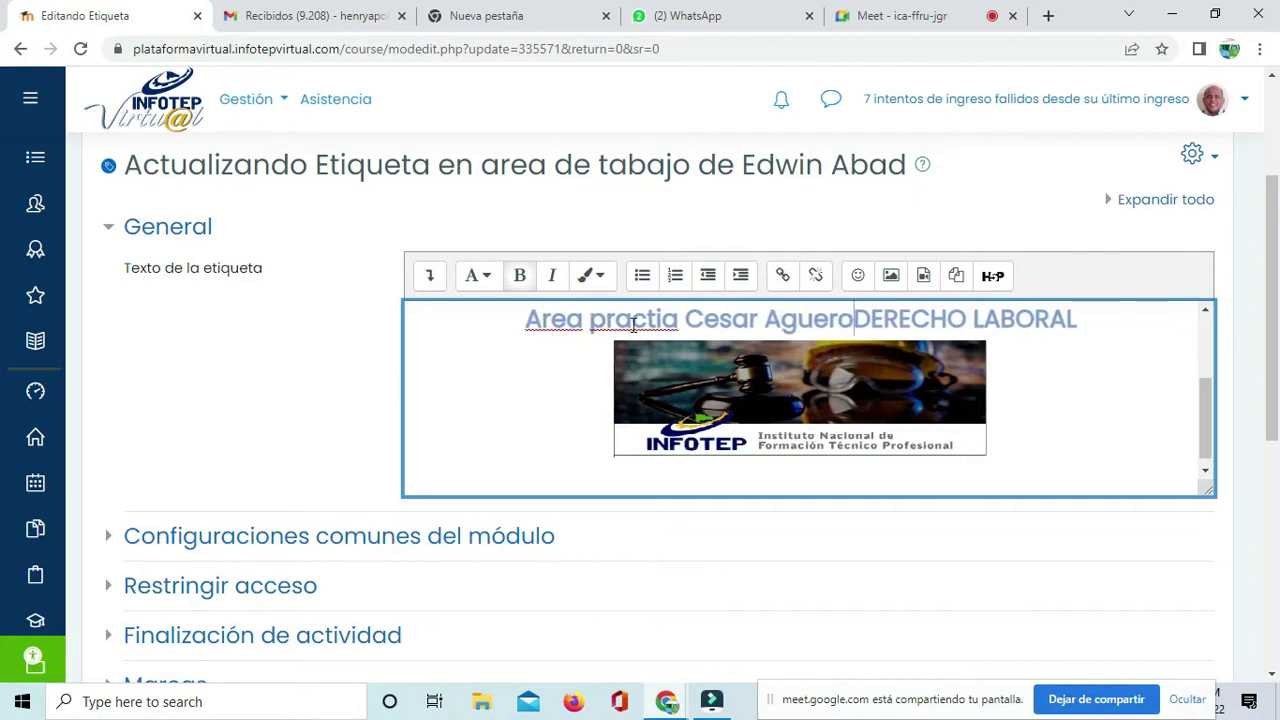
key("Return")
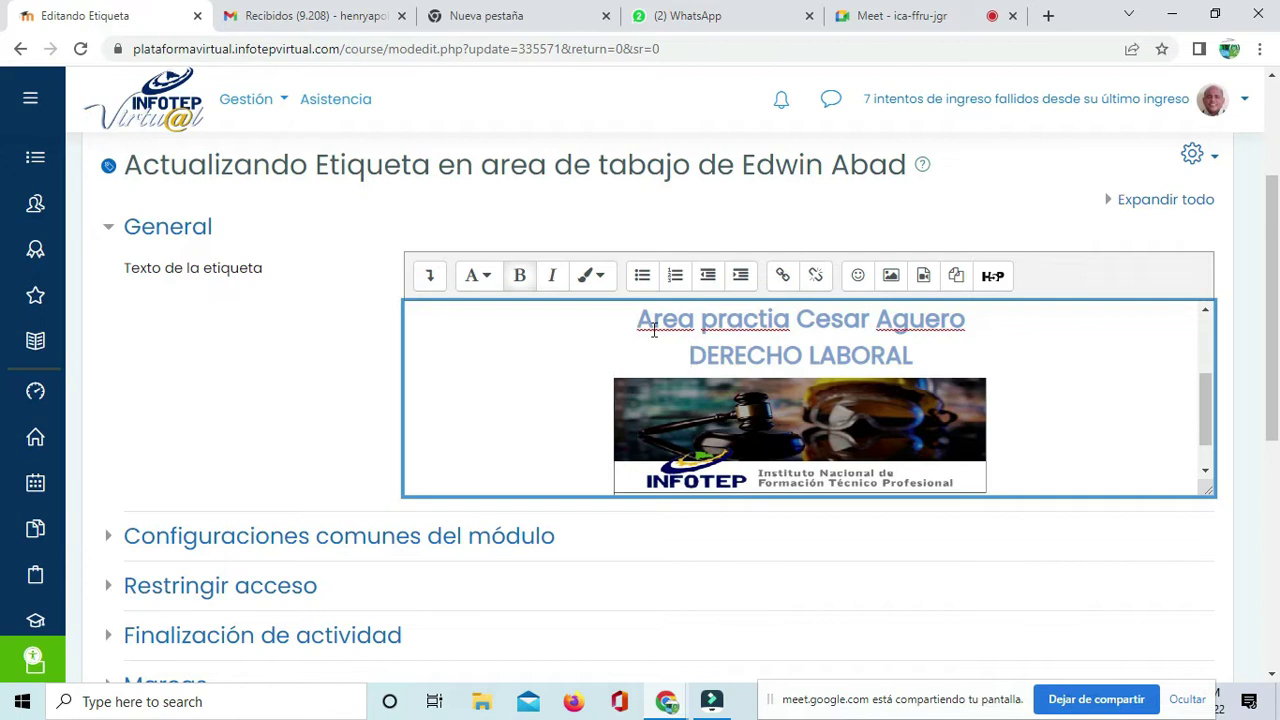
Step: Correct the spelling to 'Área practica' and accent the surname, then save the label
right_click(769, 319)
left_click(806, 334)
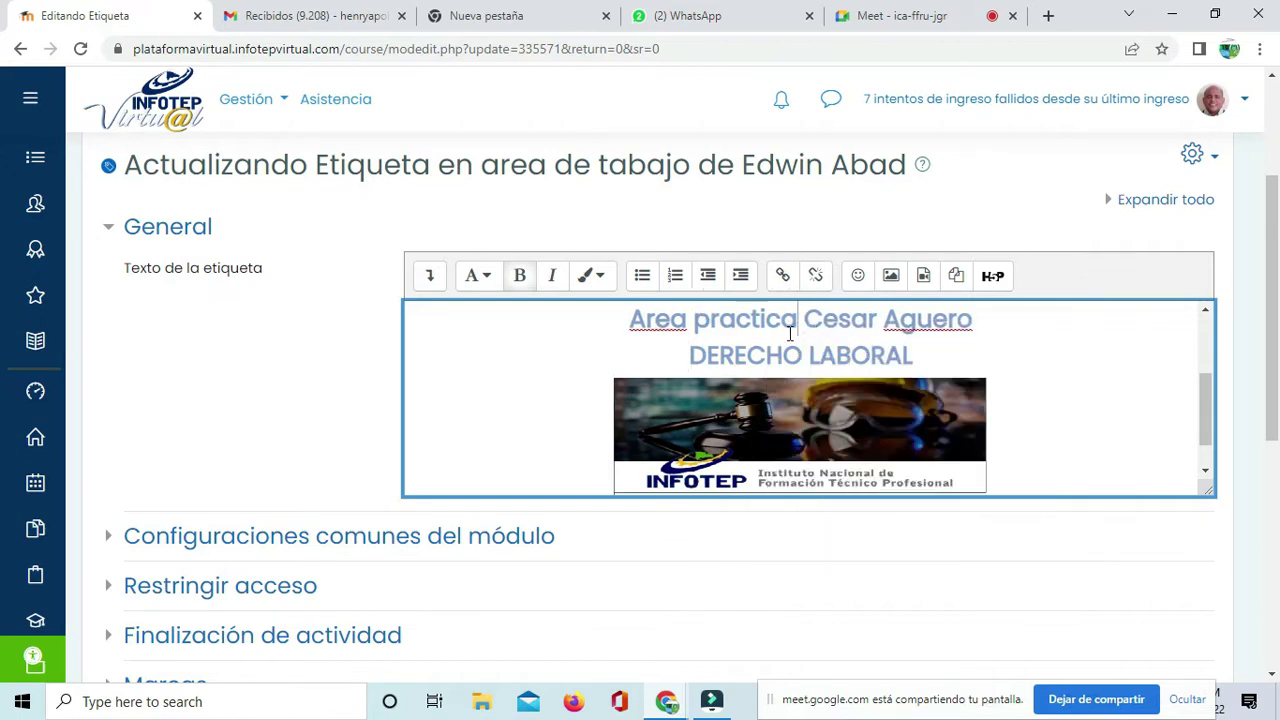
right_click(643, 321)
left_click(682, 340)
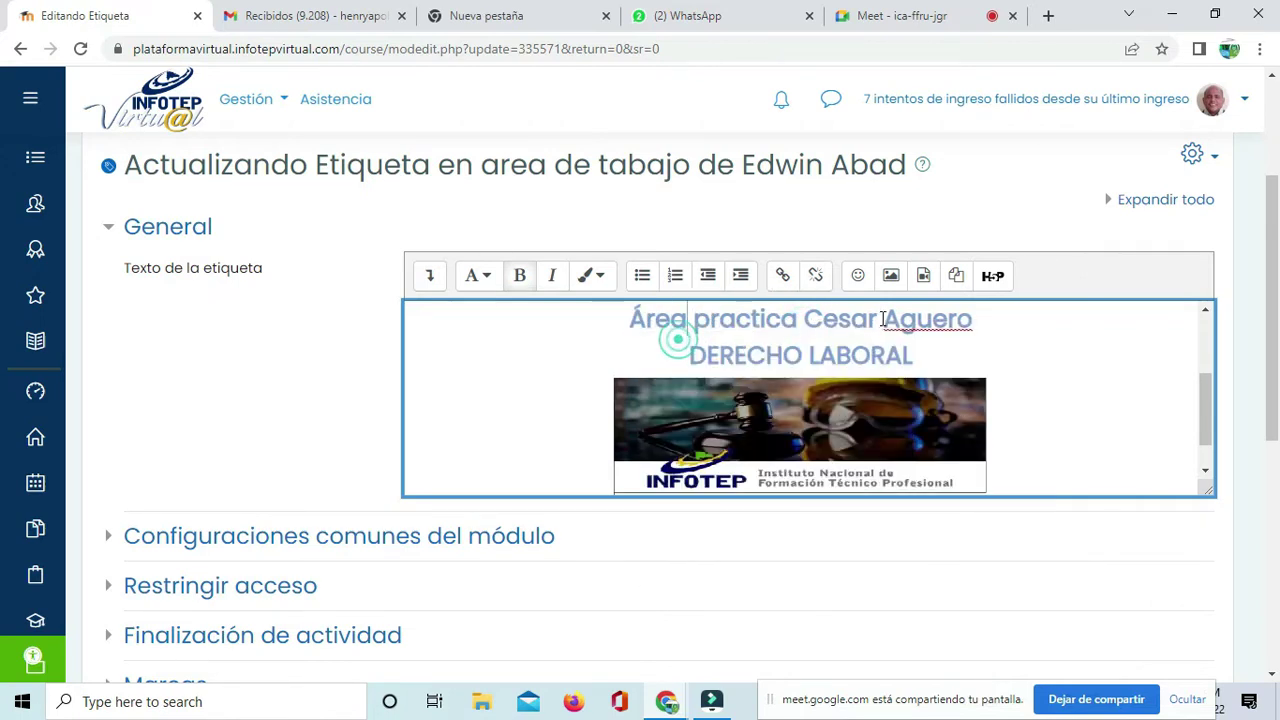
right_click(924, 318)
left_click(965, 333)
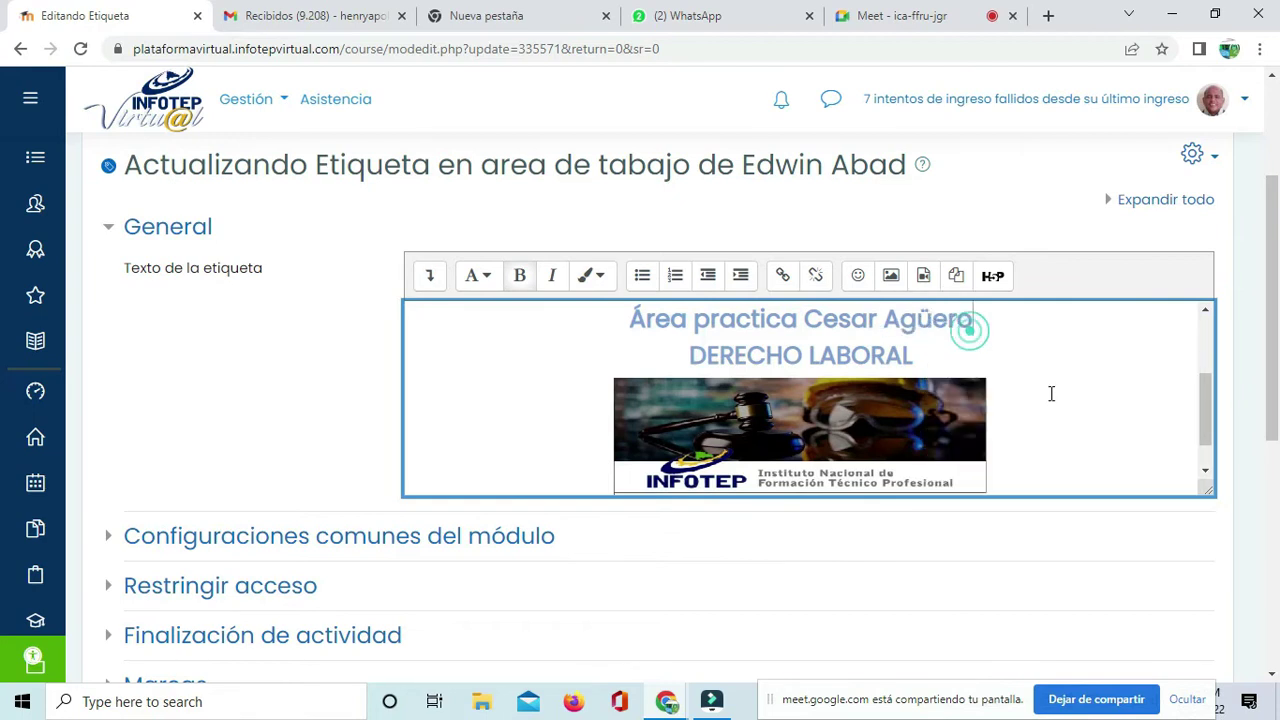
scroll(1051, 390, "down", 2)
scroll(1275, 190, "down", 3)
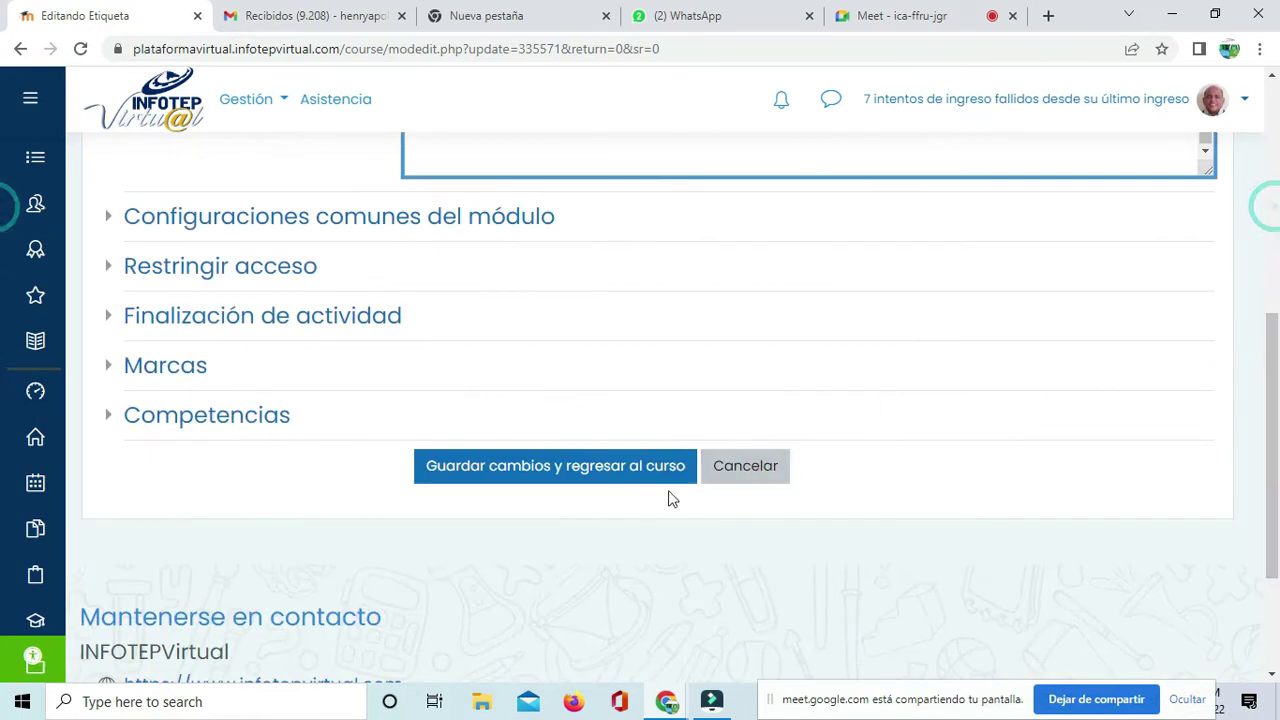
left_click(576, 466)
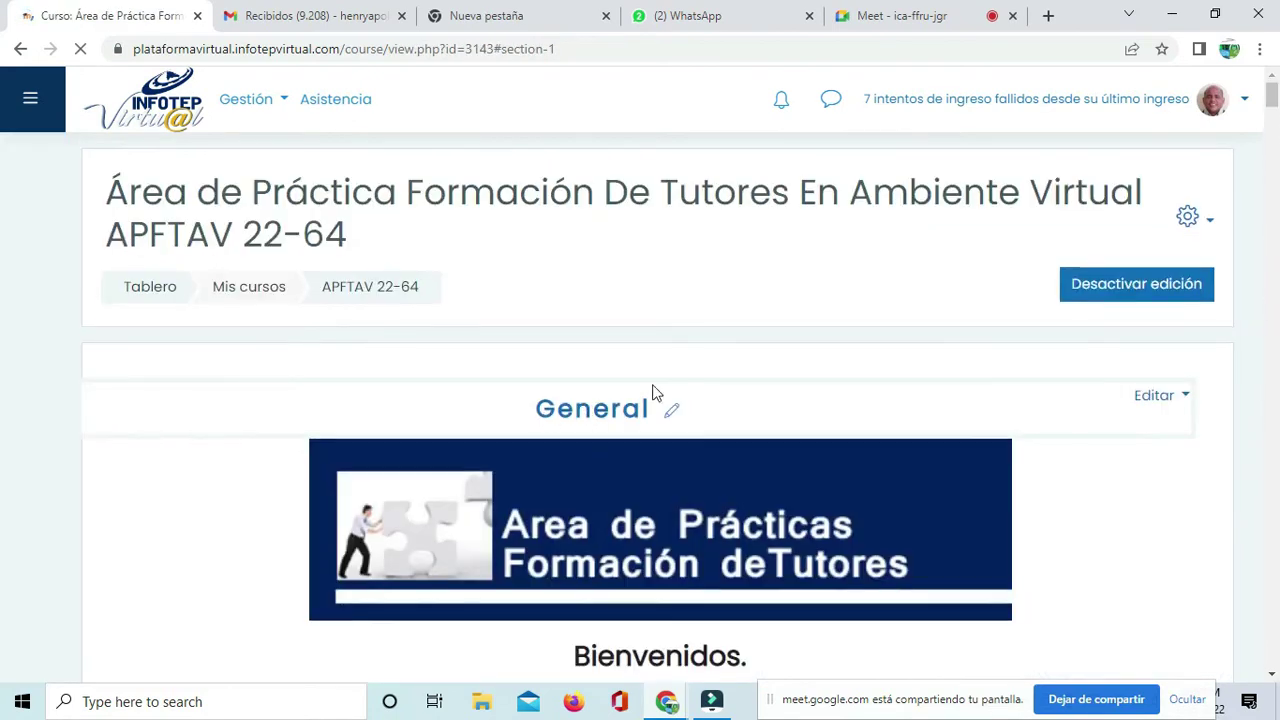
Step: Reopen the DERECHO LABORAL label, remove blank lines above 'Área practica', and save
scroll(652, 393, "down", 3)
scroll(652, 393, "down", 5)
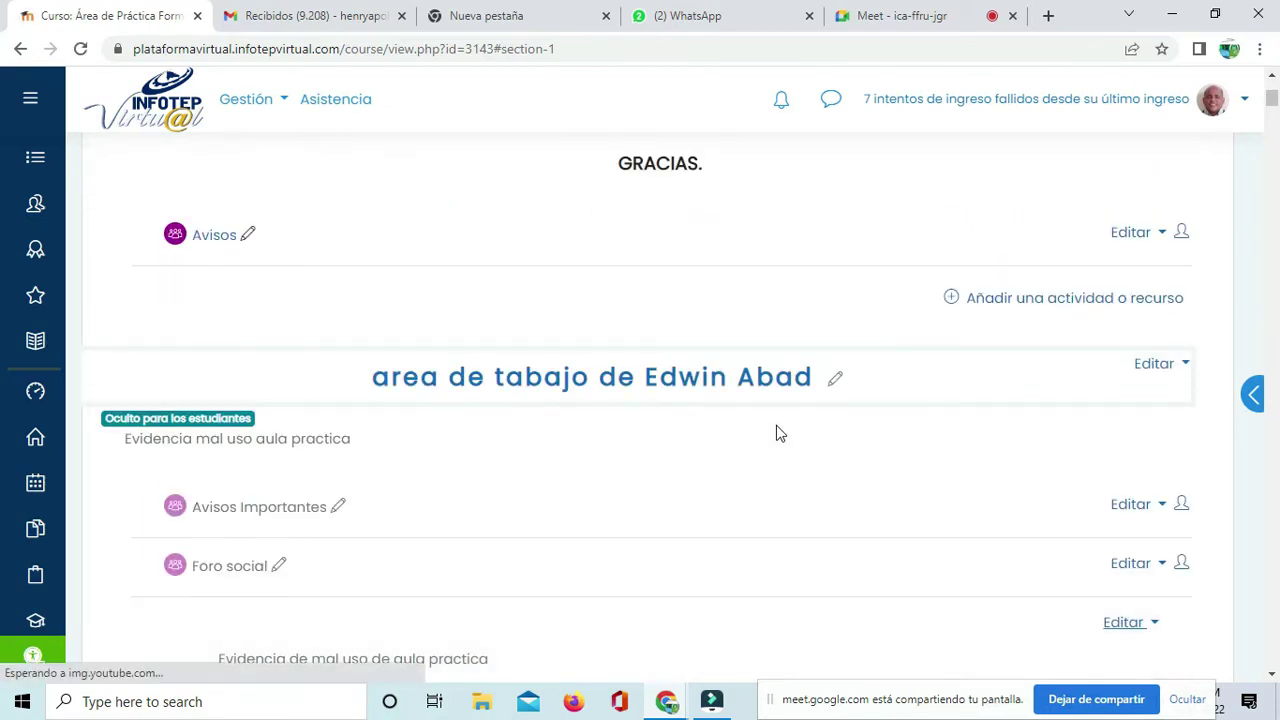
scroll(776, 425, "down", 8)
scroll(776, 425, "up", 2)
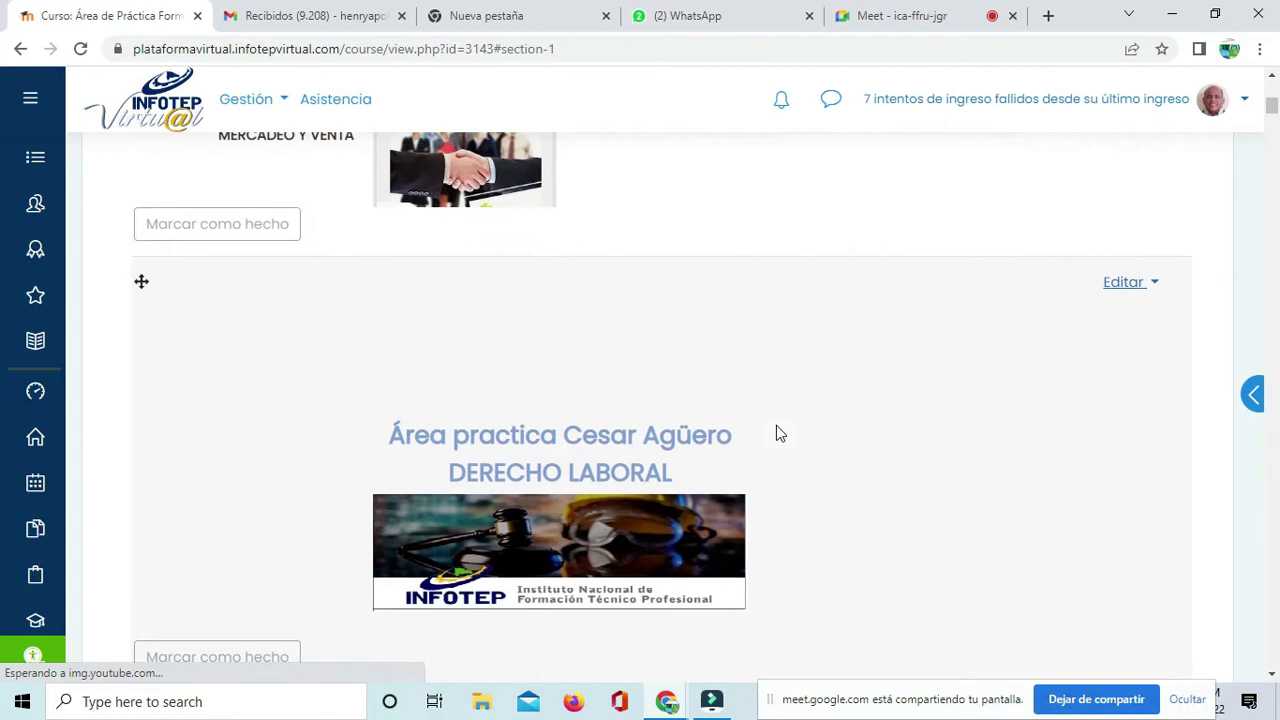
left_click(1122, 284)
left_click(1043, 318)
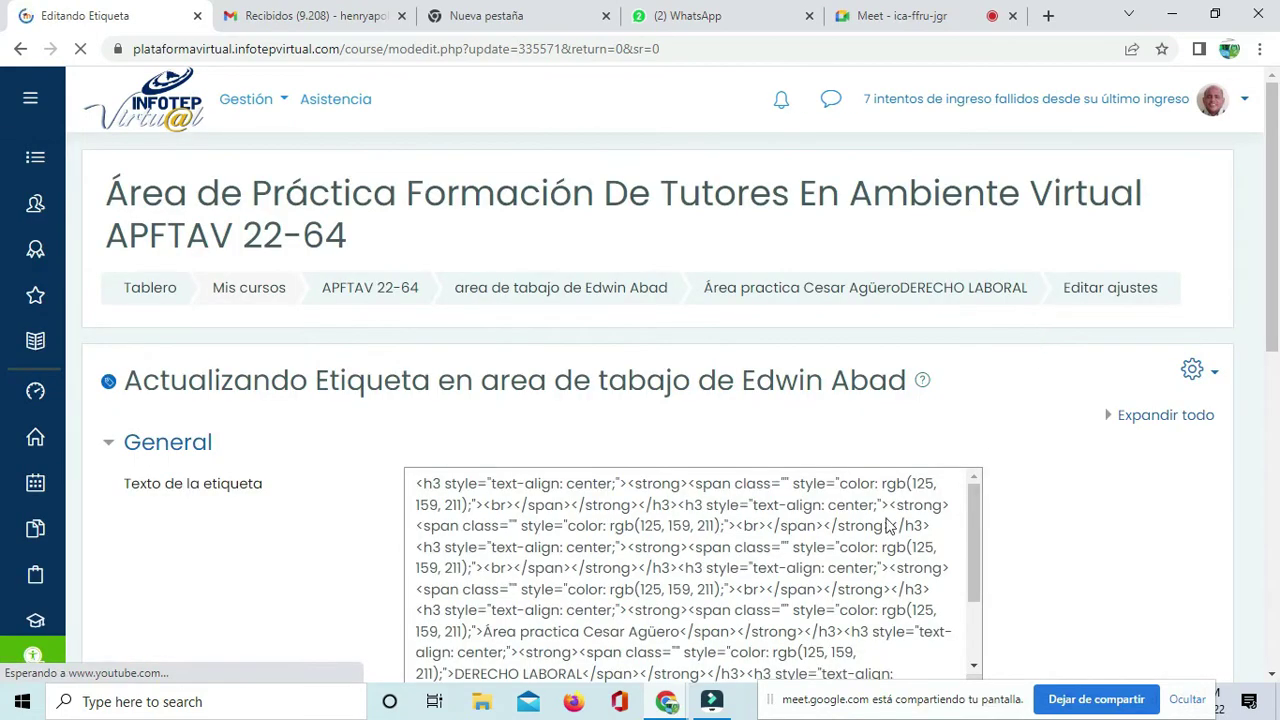
scroll(834, 424, "up", 1)
left_click(561, 449)
scroll(588, 453, "down", 1)
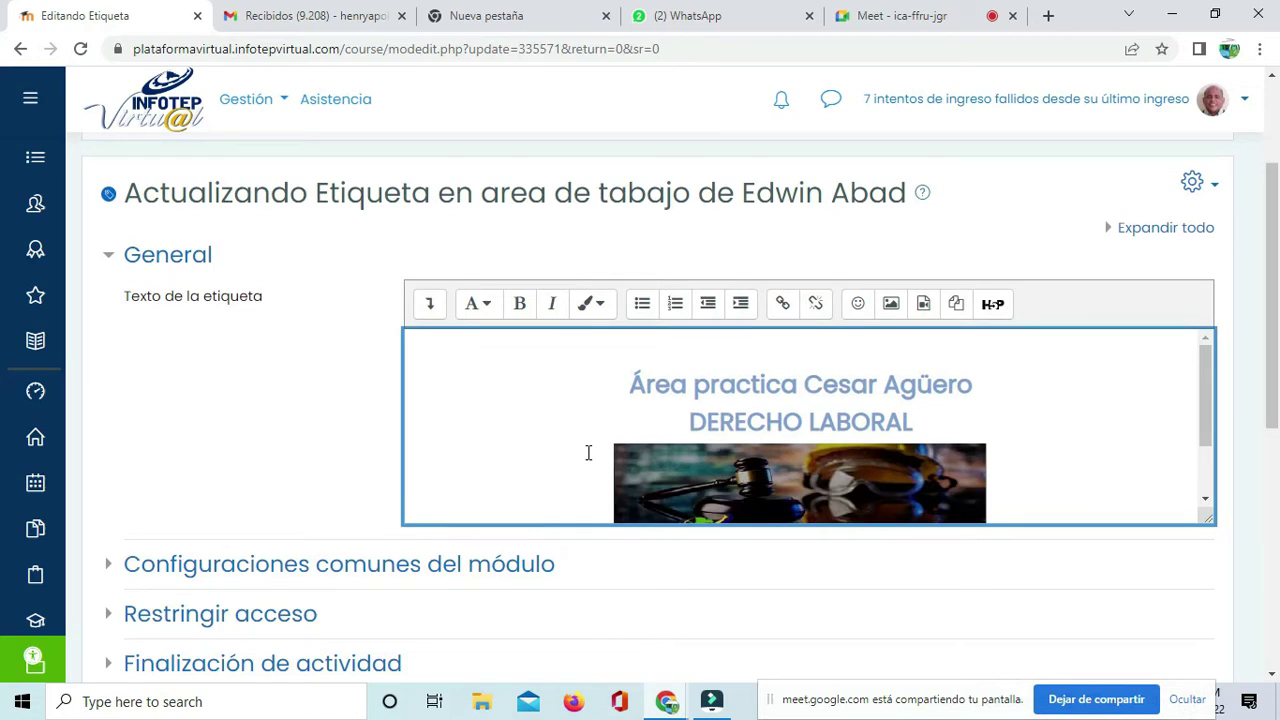
scroll(1024, 395, "down", 1)
scroll(657, 600, "down", 4)
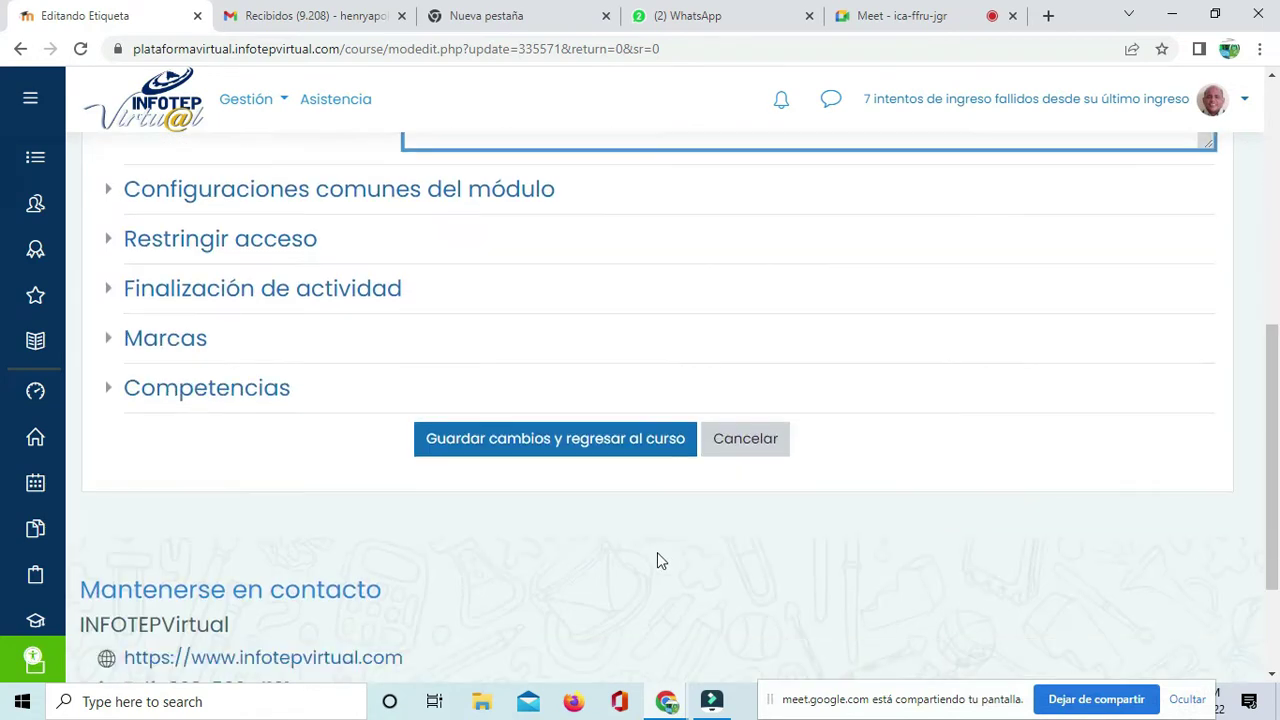
left_click(627, 438)
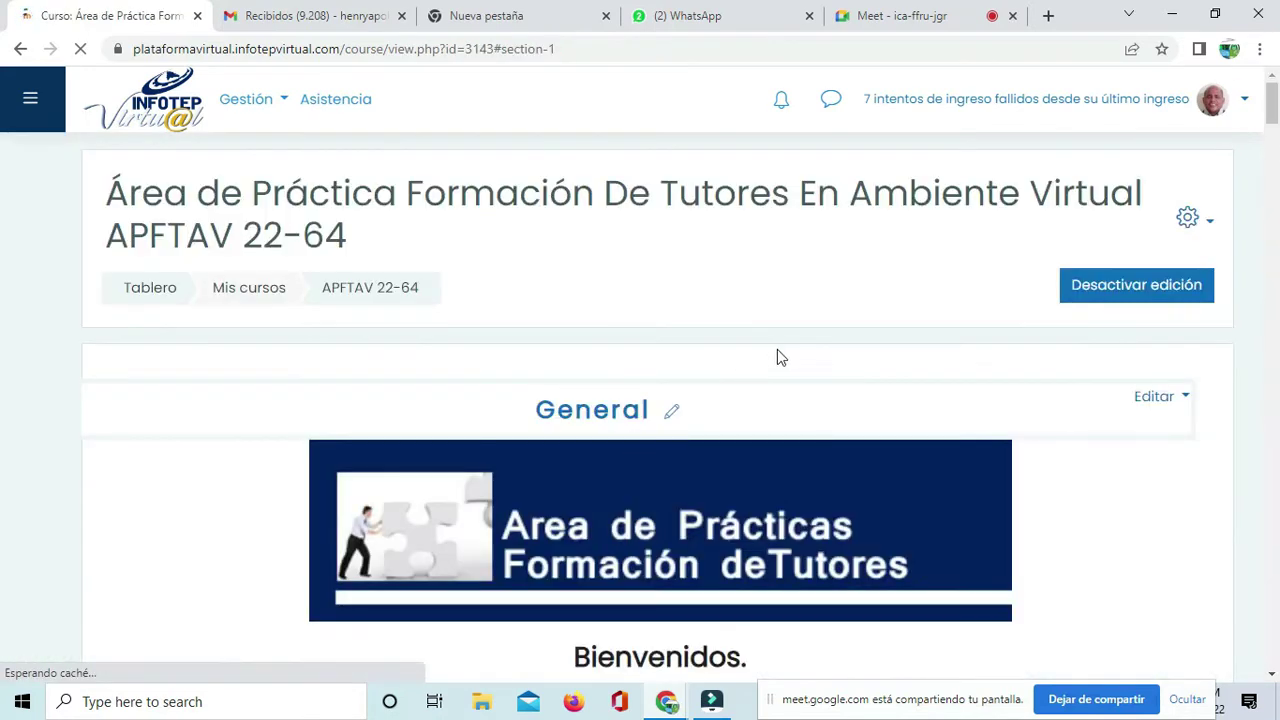
scroll(781, 358, "down", 9)
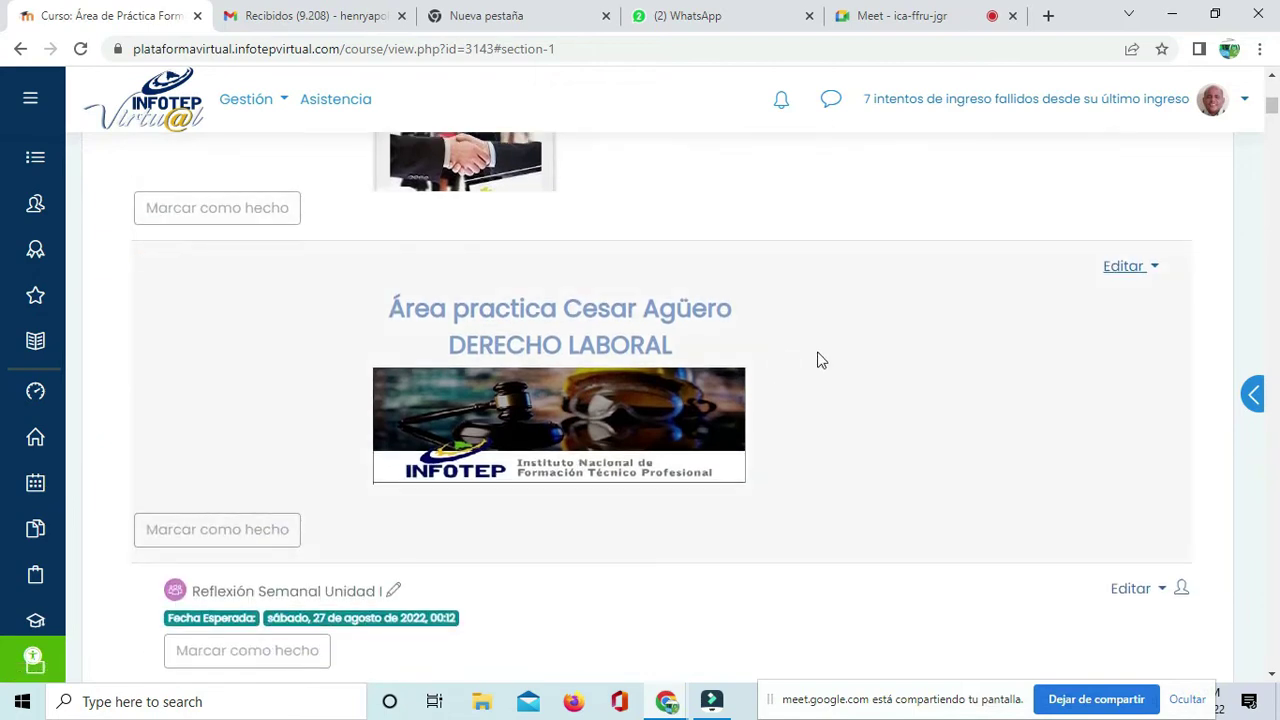
scroll(867, 390, "up", 3)
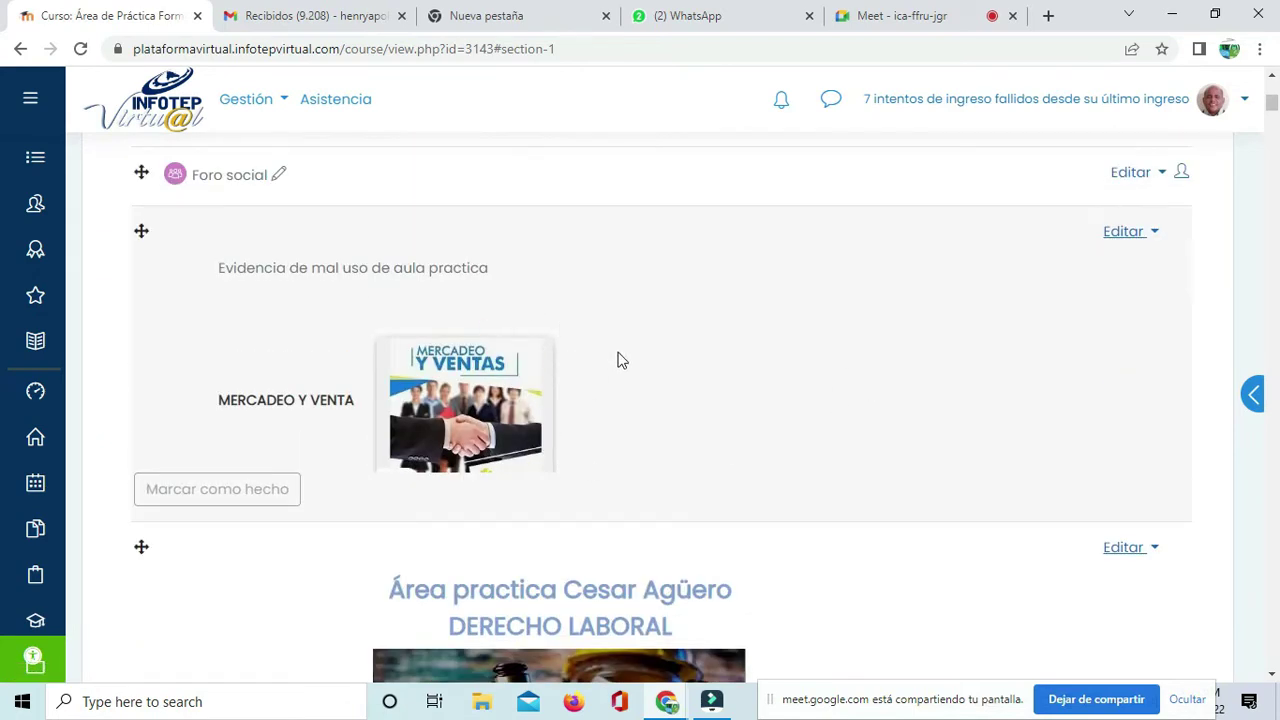
scroll(746, 380, "up", 5)
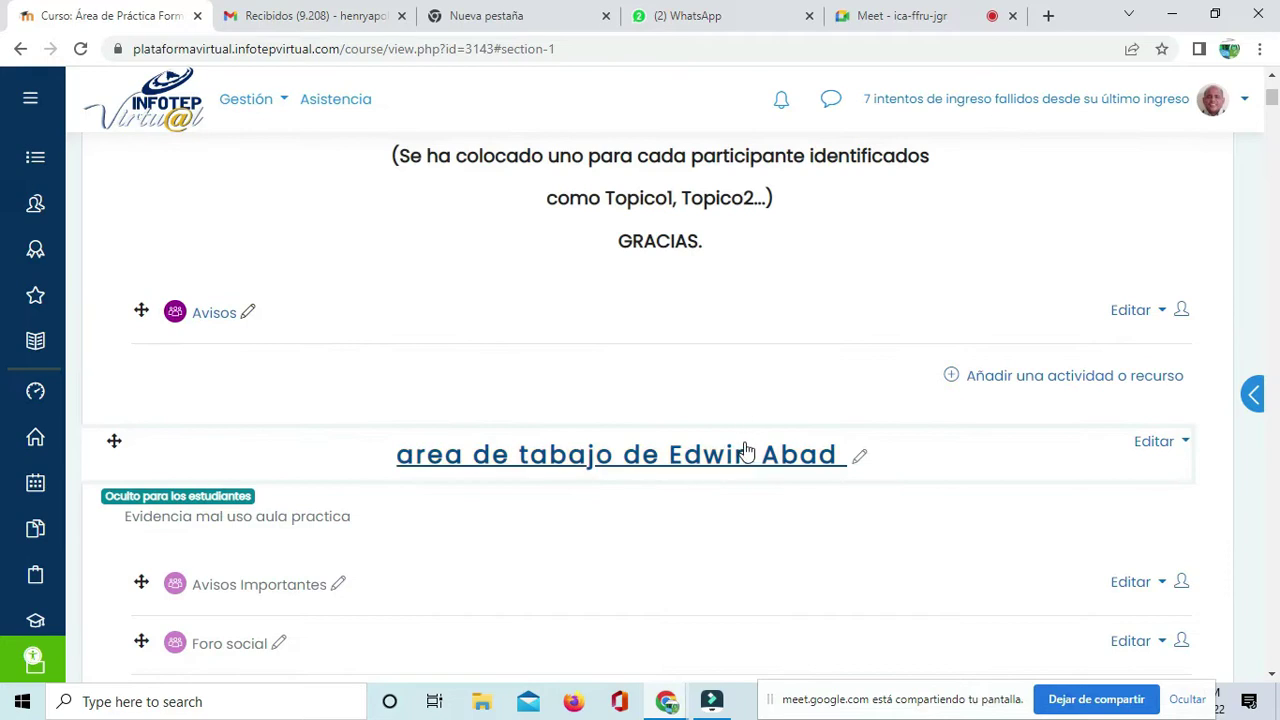
scroll(748, 449, "down", 2)
scroll(742, 450, "down", 6)
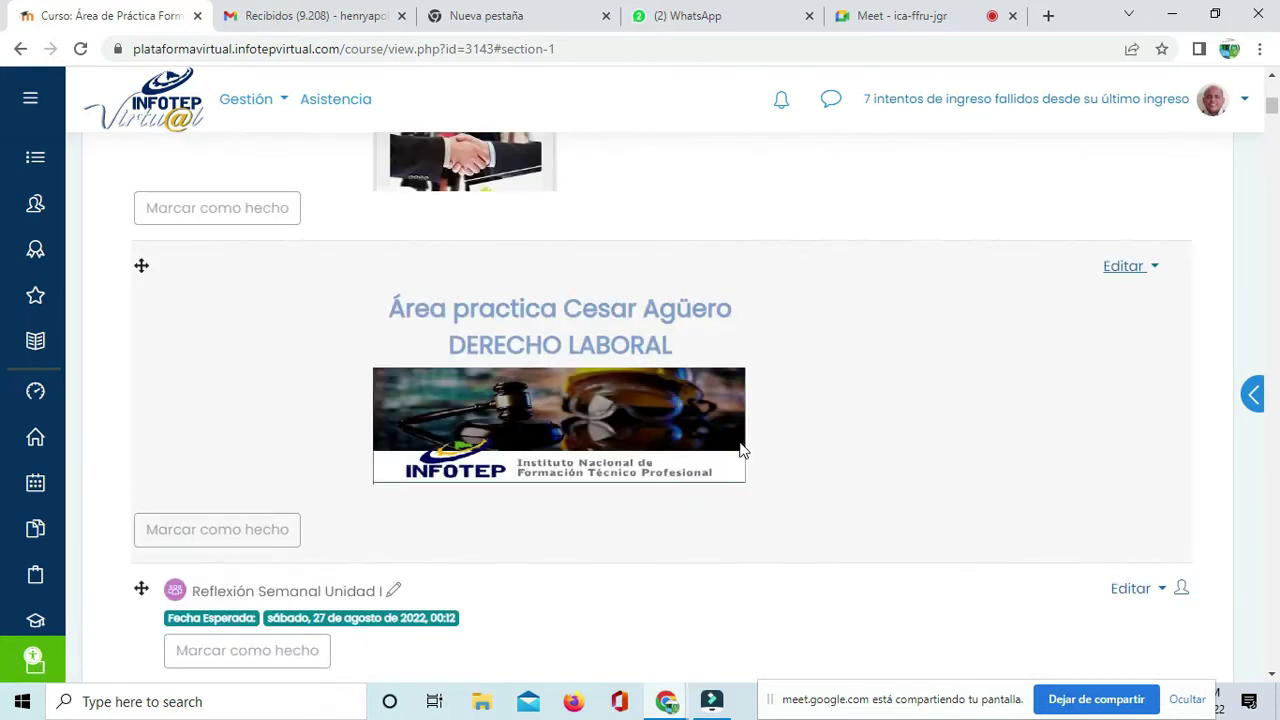
scroll(740, 450, "down", 4)
scroll(737, 450, "up", 3)
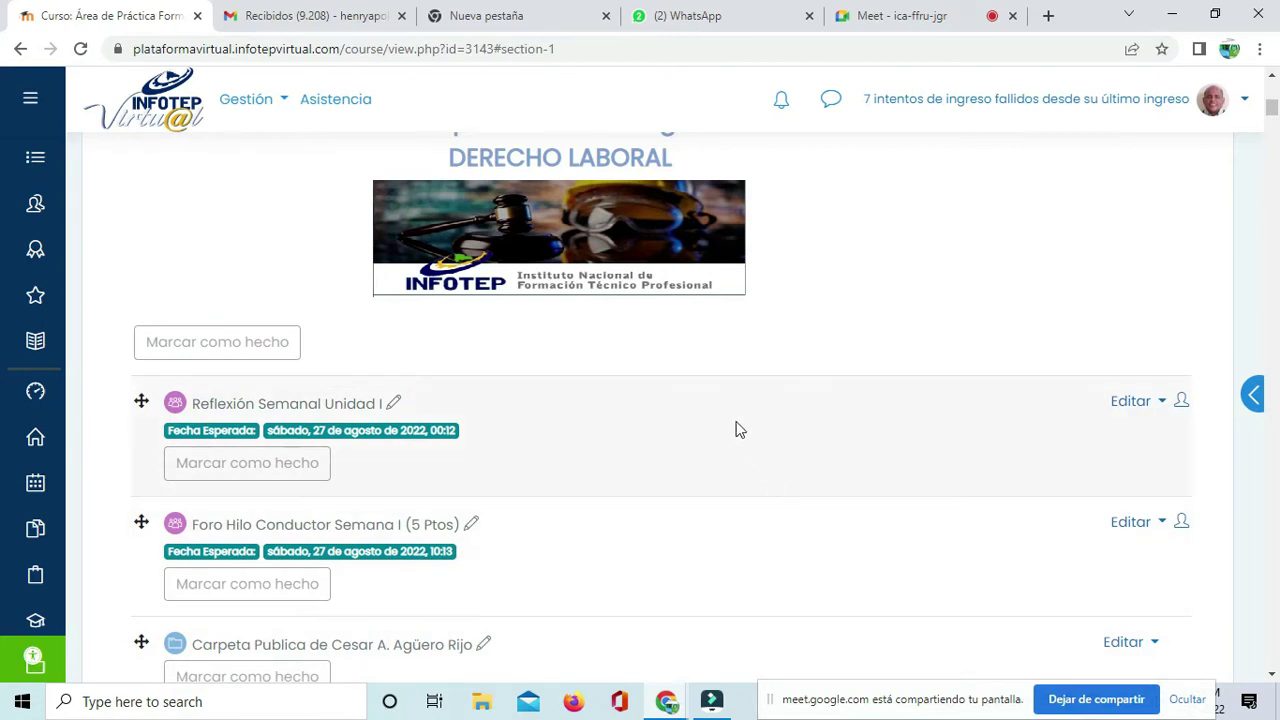
scroll(737, 430, "up", 1)
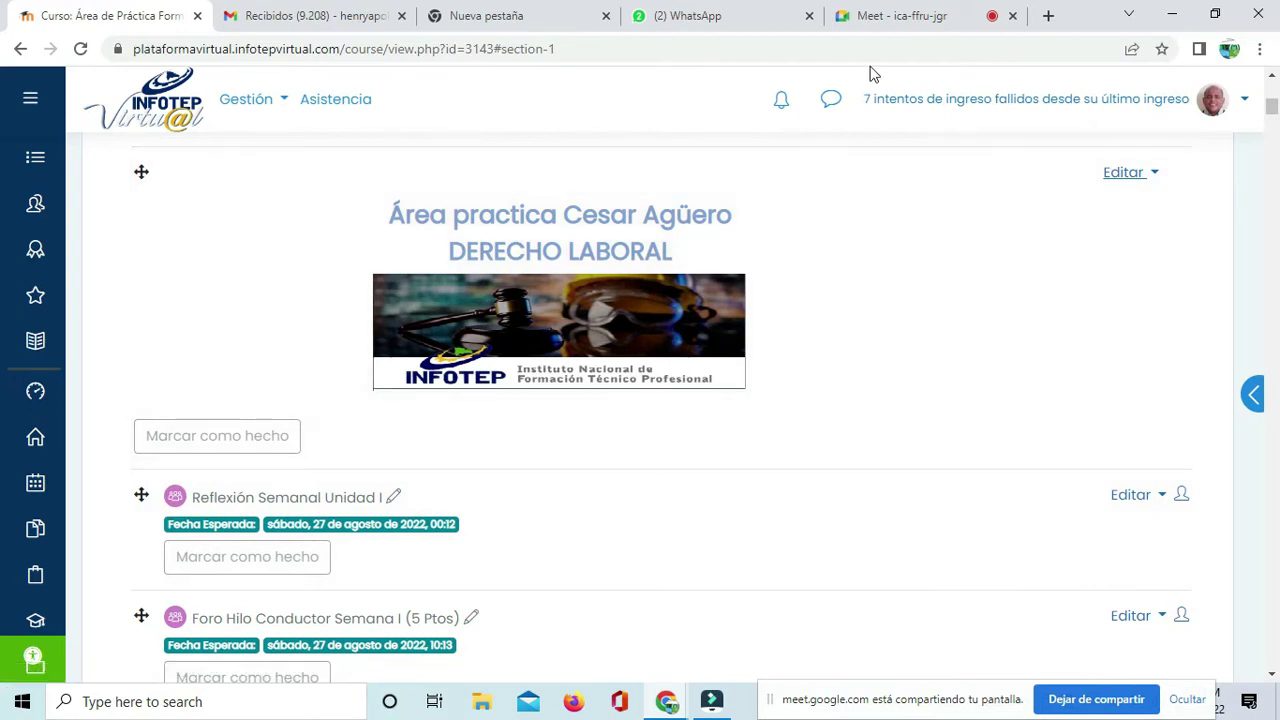
left_click(873, 20)
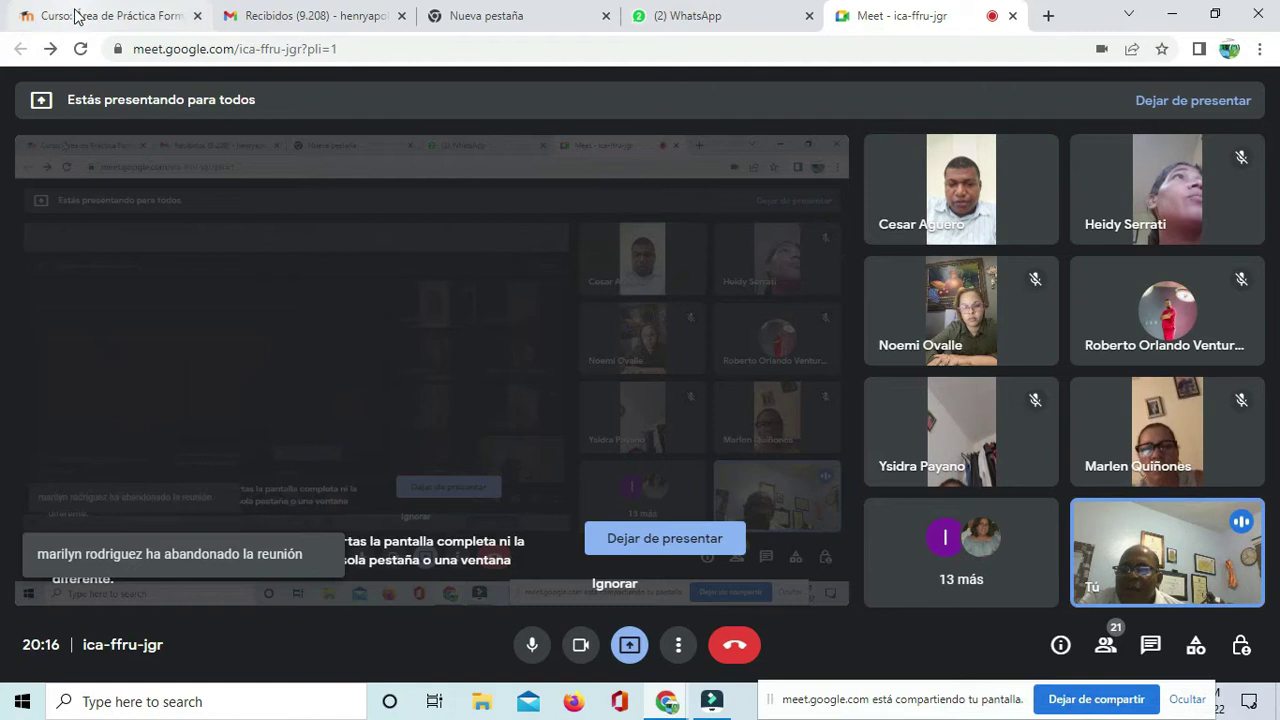
left_click(112, 15)
scroll(712, 274, "up", 7)
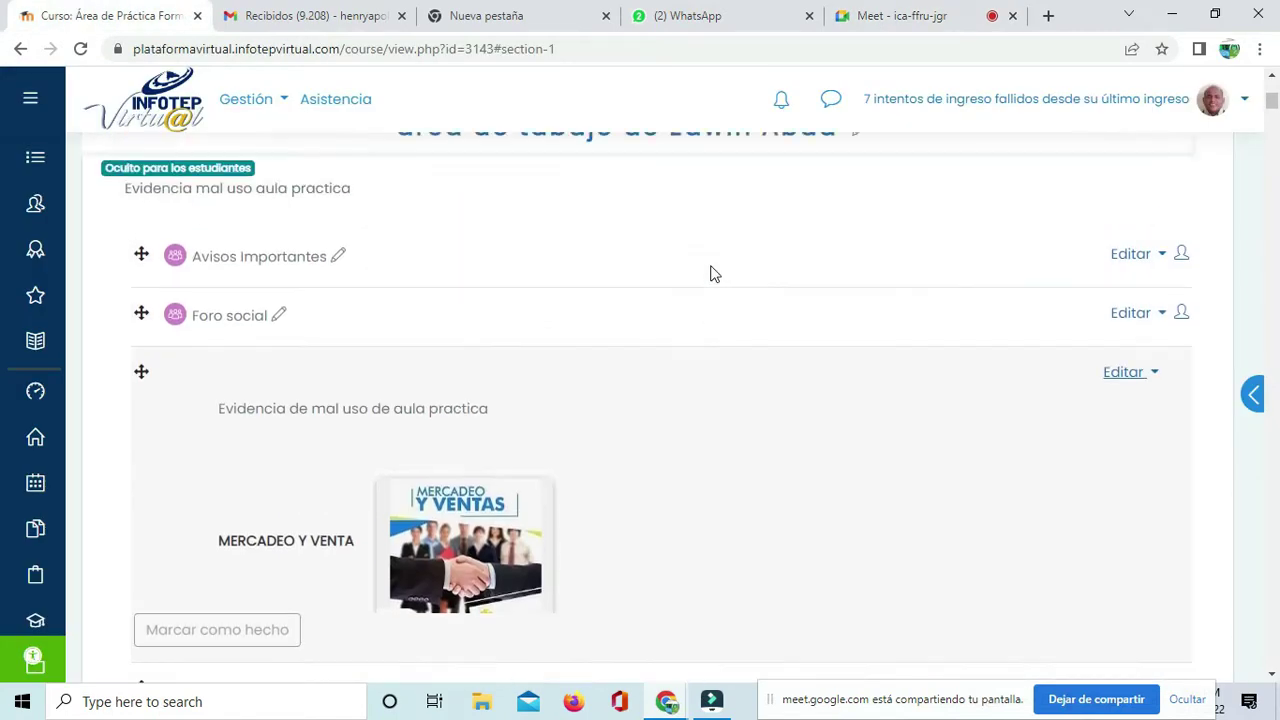
scroll(178, 272, "down", 1)
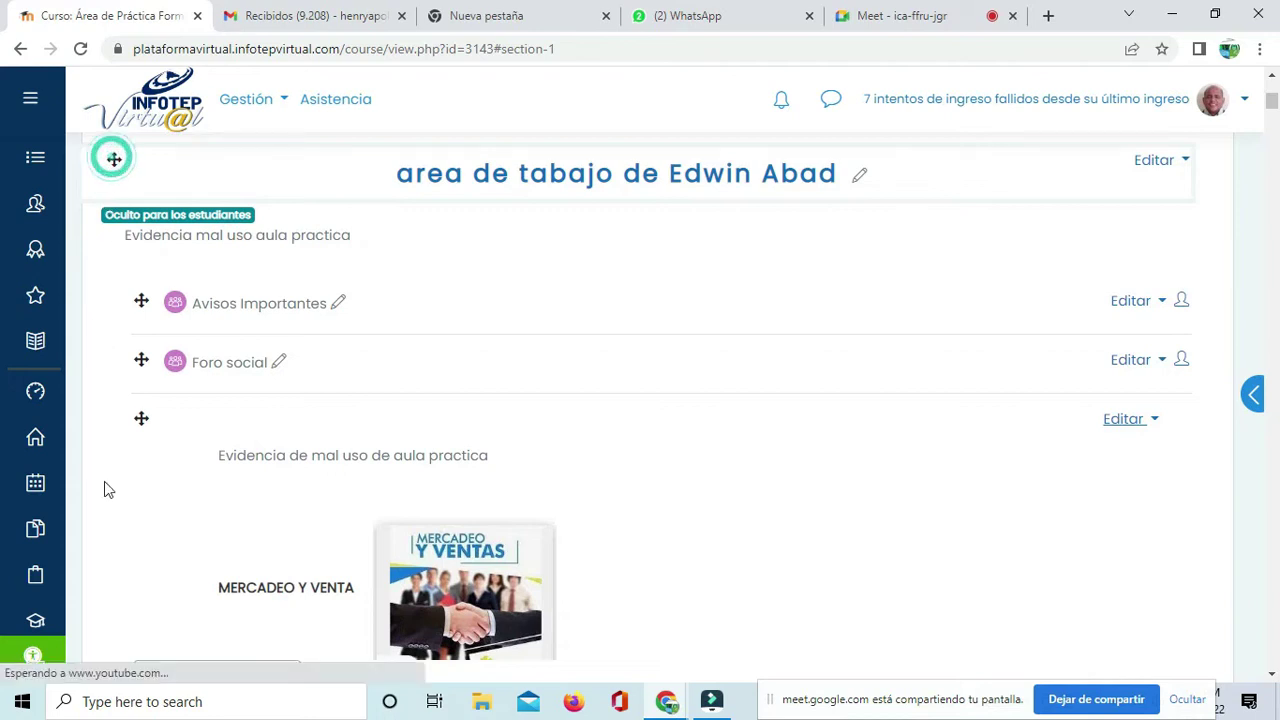
left_click_drag(165, 557, 153, 393)
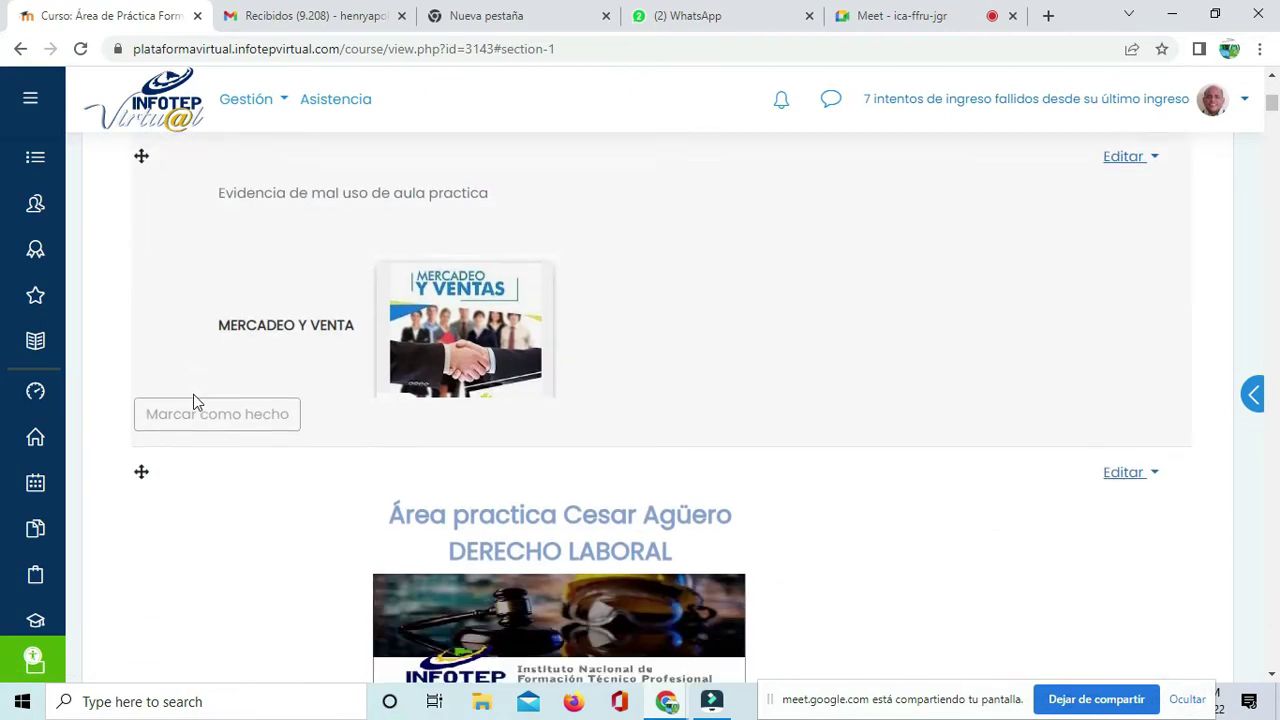
scroll(317, 381, "up", 3)
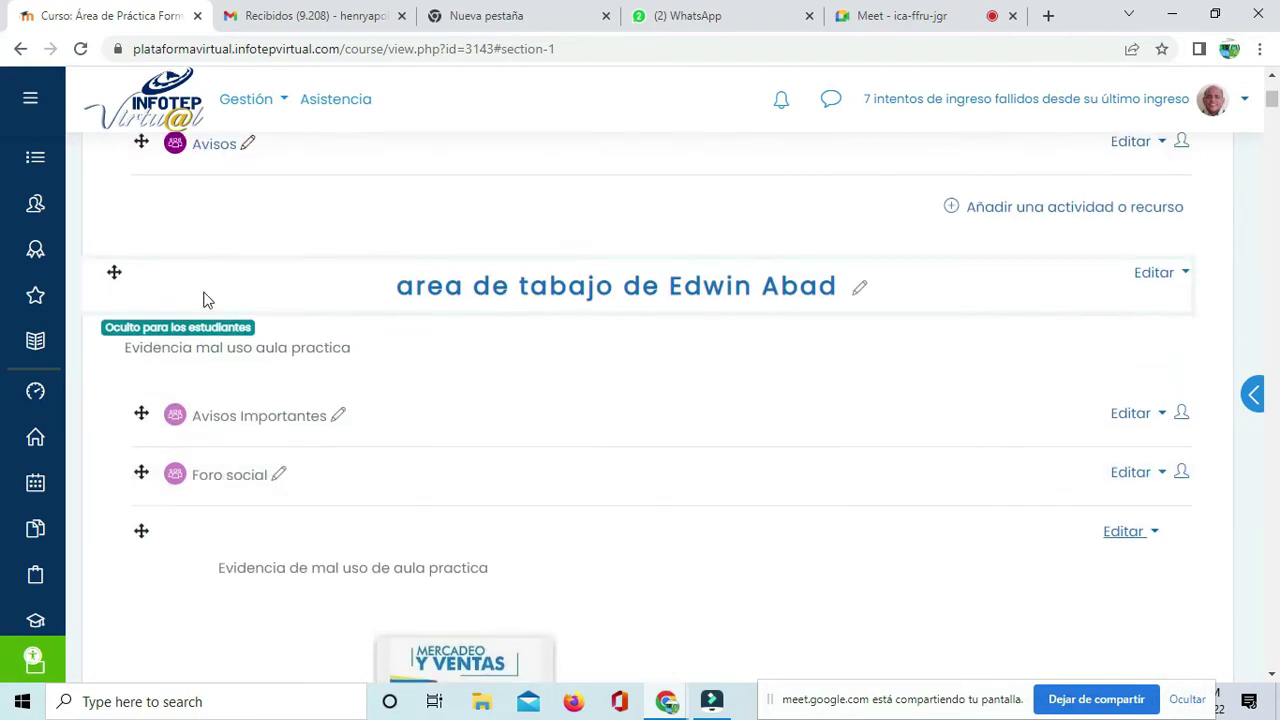
left_click(113, 266)
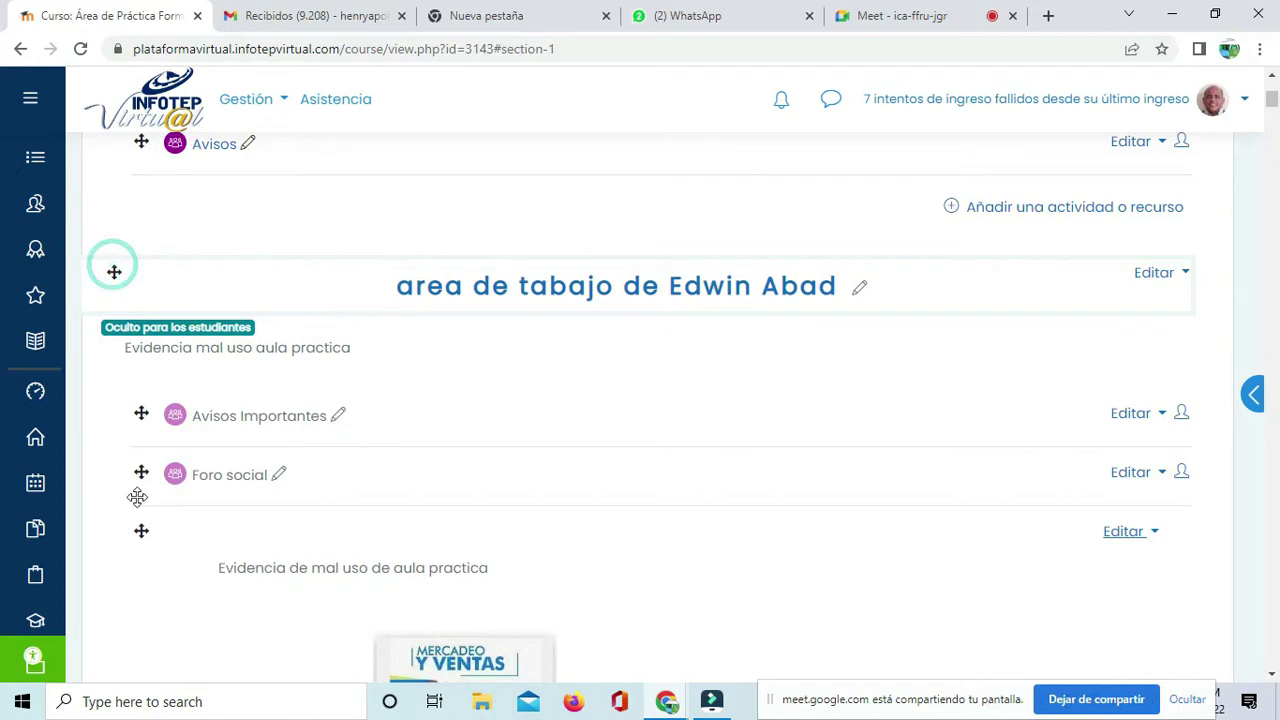
left_click_drag(113, 277, 161, 249)
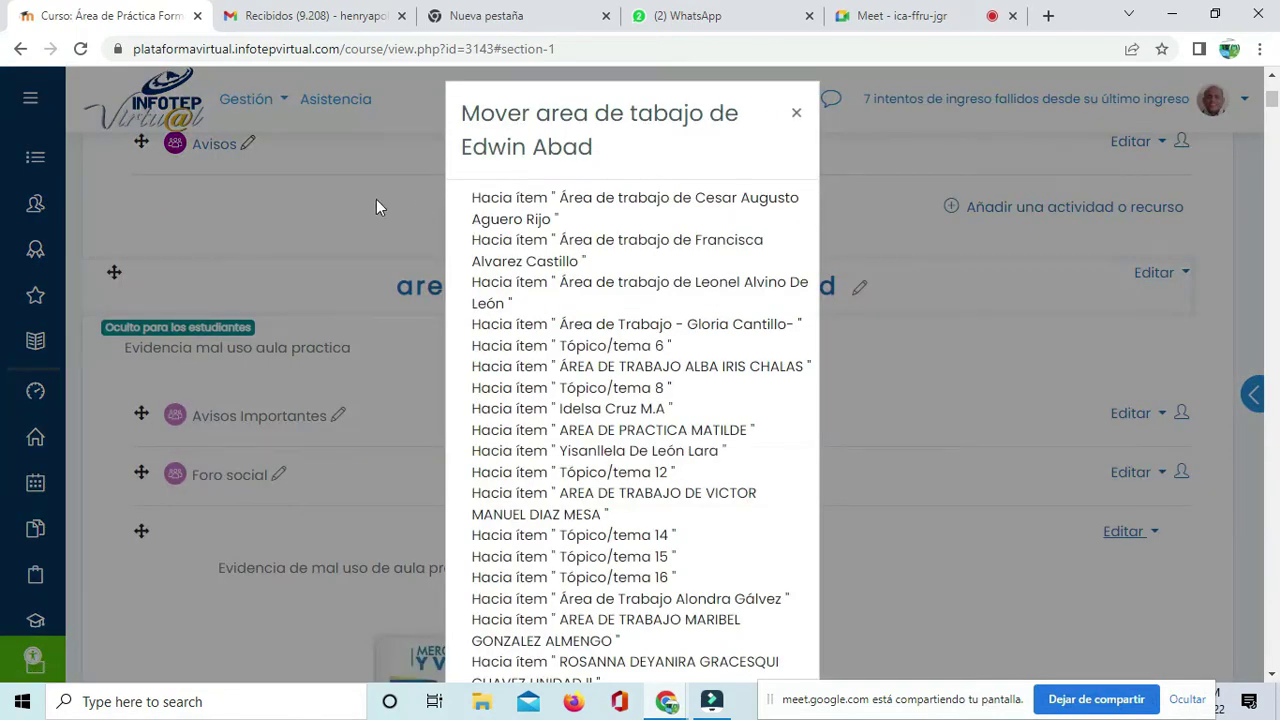
key("Escape")
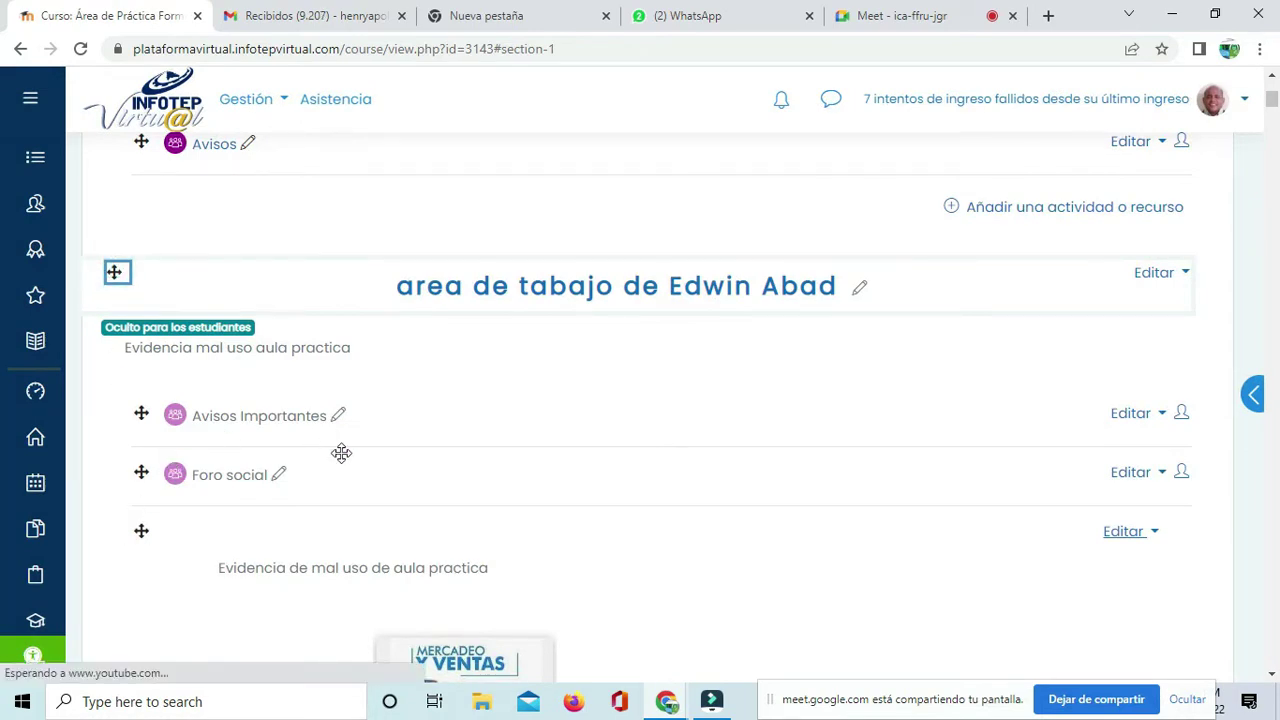
left_click_drag(148, 460, 369, 228)
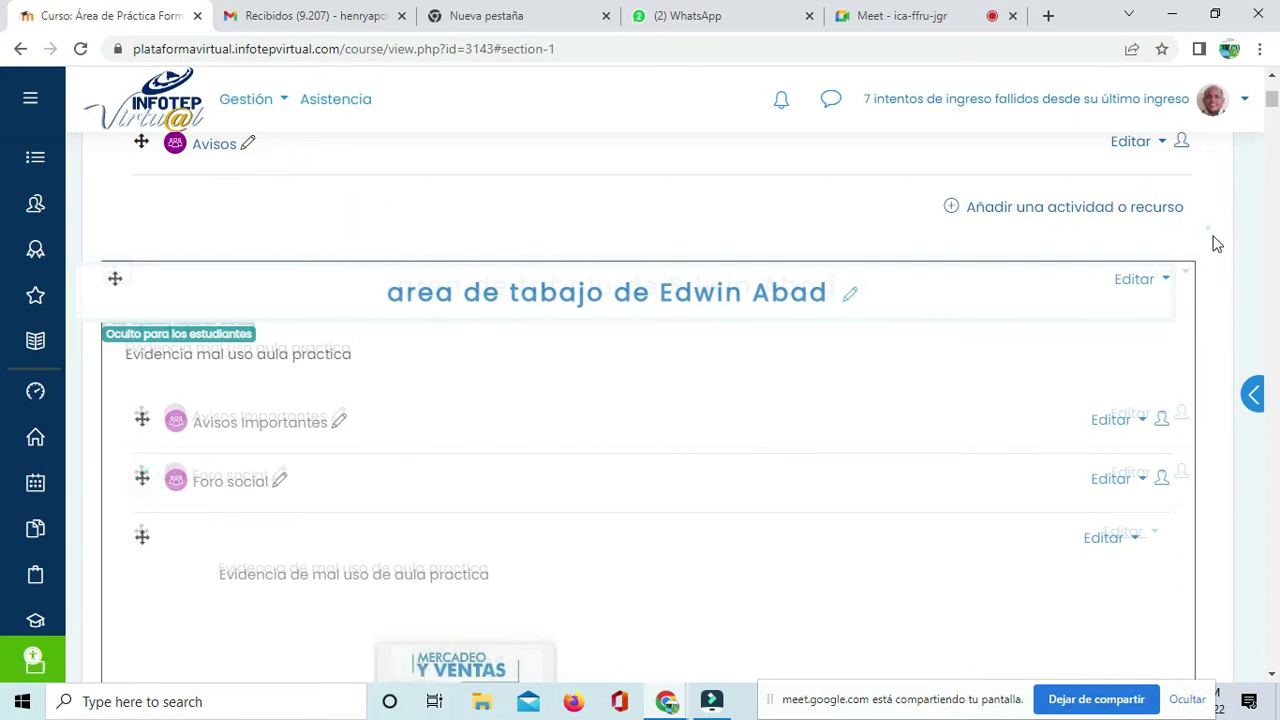
left_click(1212, 330)
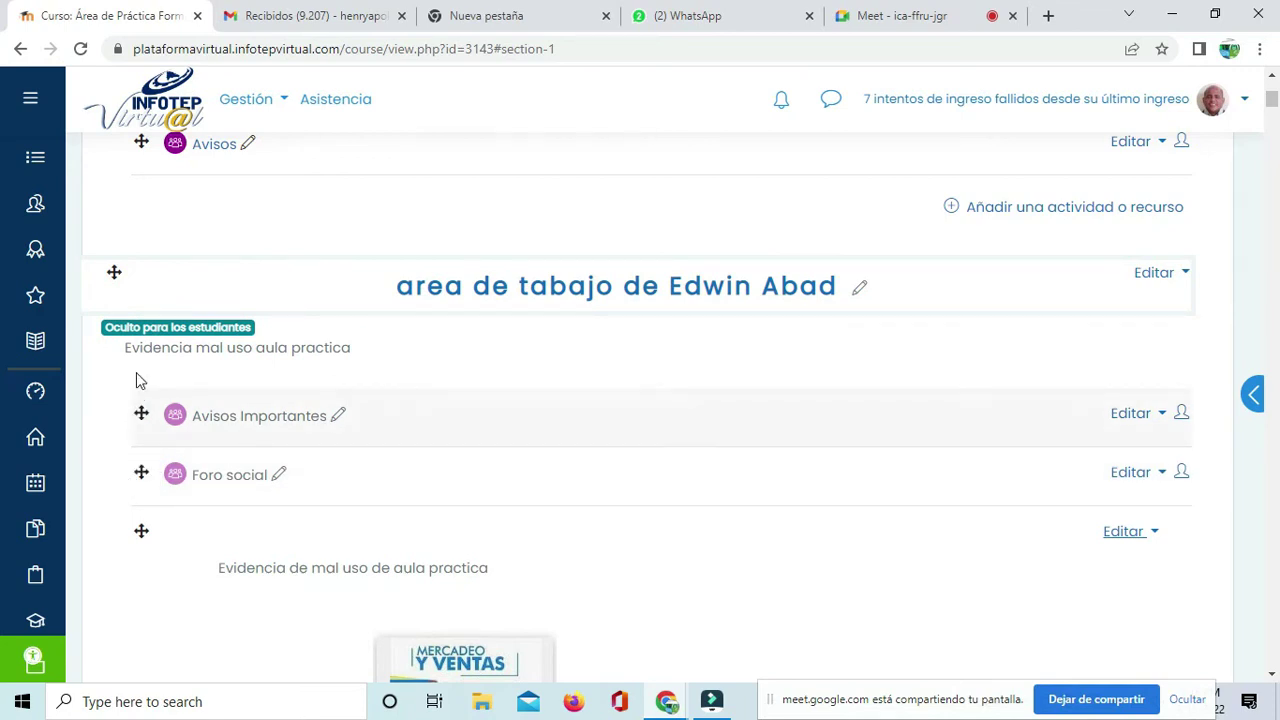
left_click_drag(141, 413, 148, 222)
left_click_drag(197, 256, 148, 297)
scroll(203, 227, "down", 2)
scroll(200, 246, "down", 2)
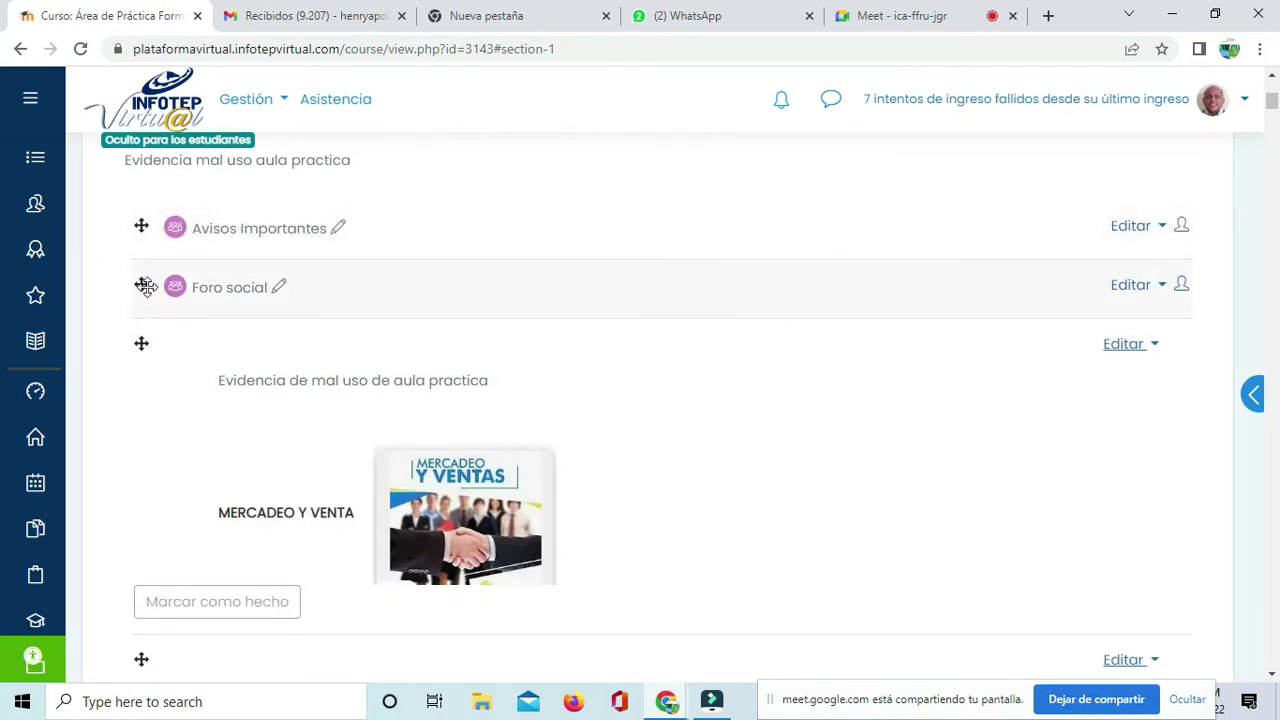
scroll(146, 290, "up", 2)
scroll(149, 294, "down", 2)
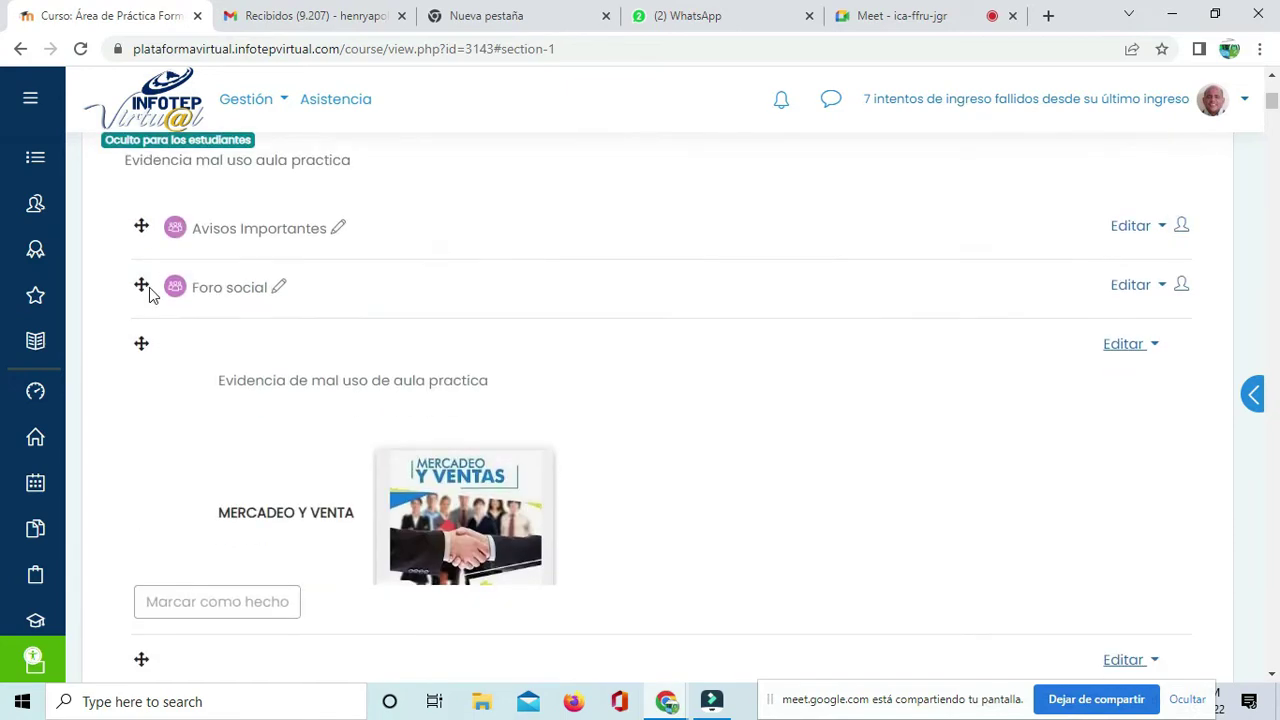
scroll(149, 290, "up", 1)
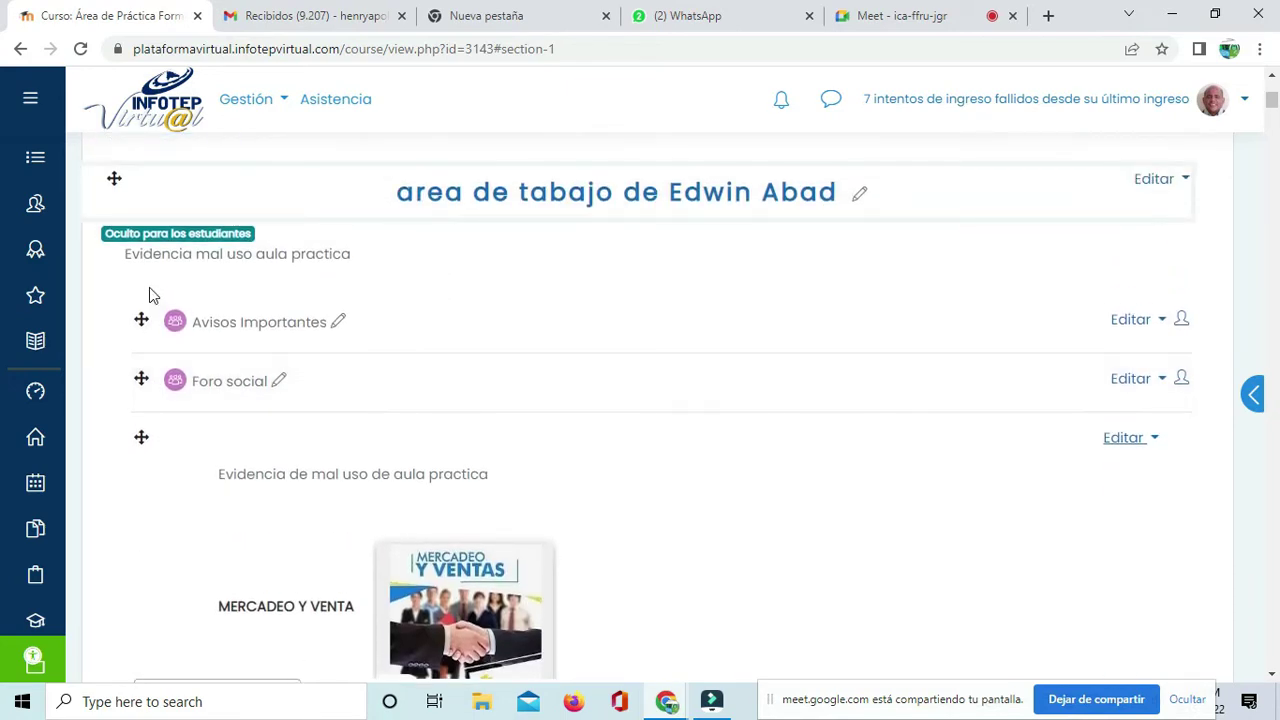
scroll(172, 238, "down", 5)
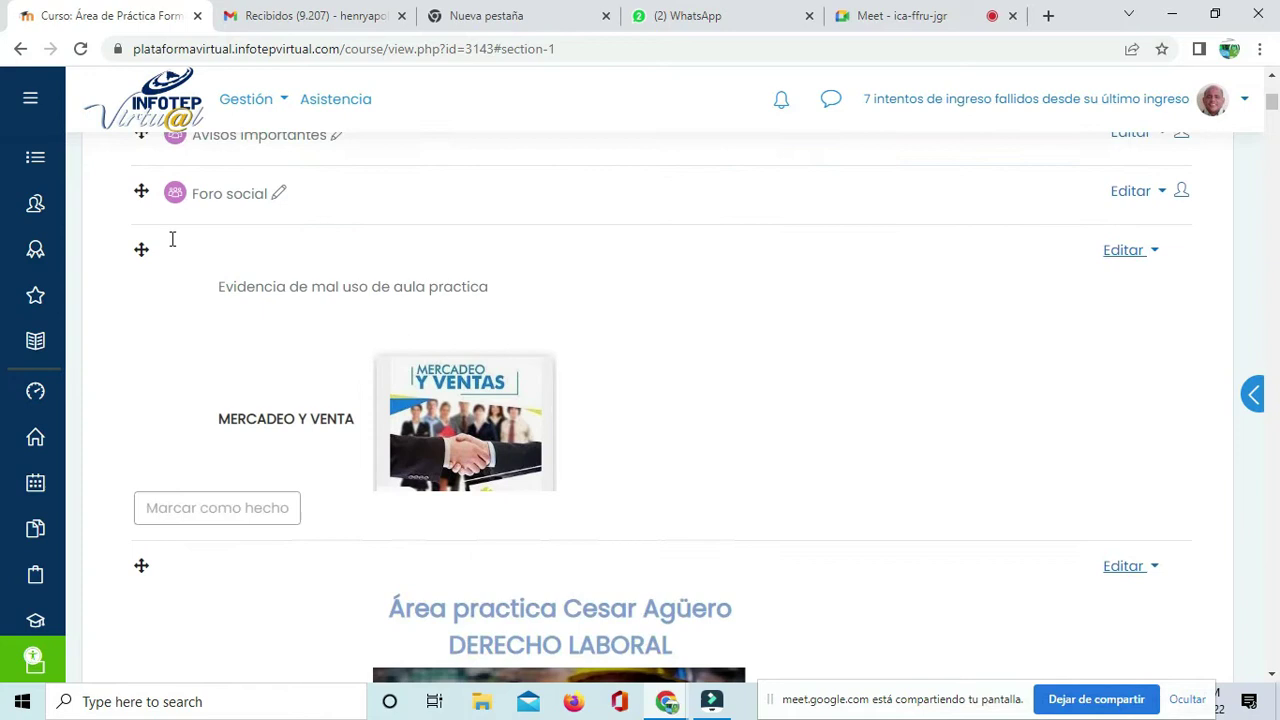
scroll(172, 246, "up", 3)
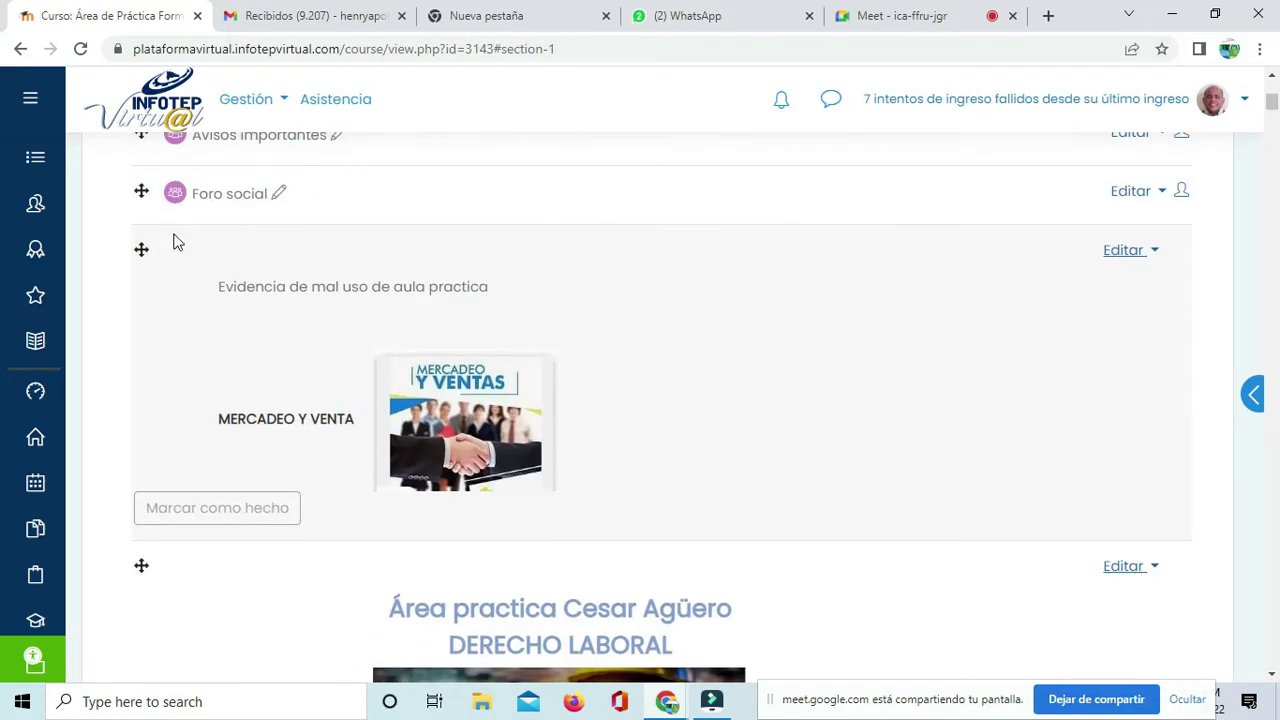
scroll(172, 243, "down", 5)
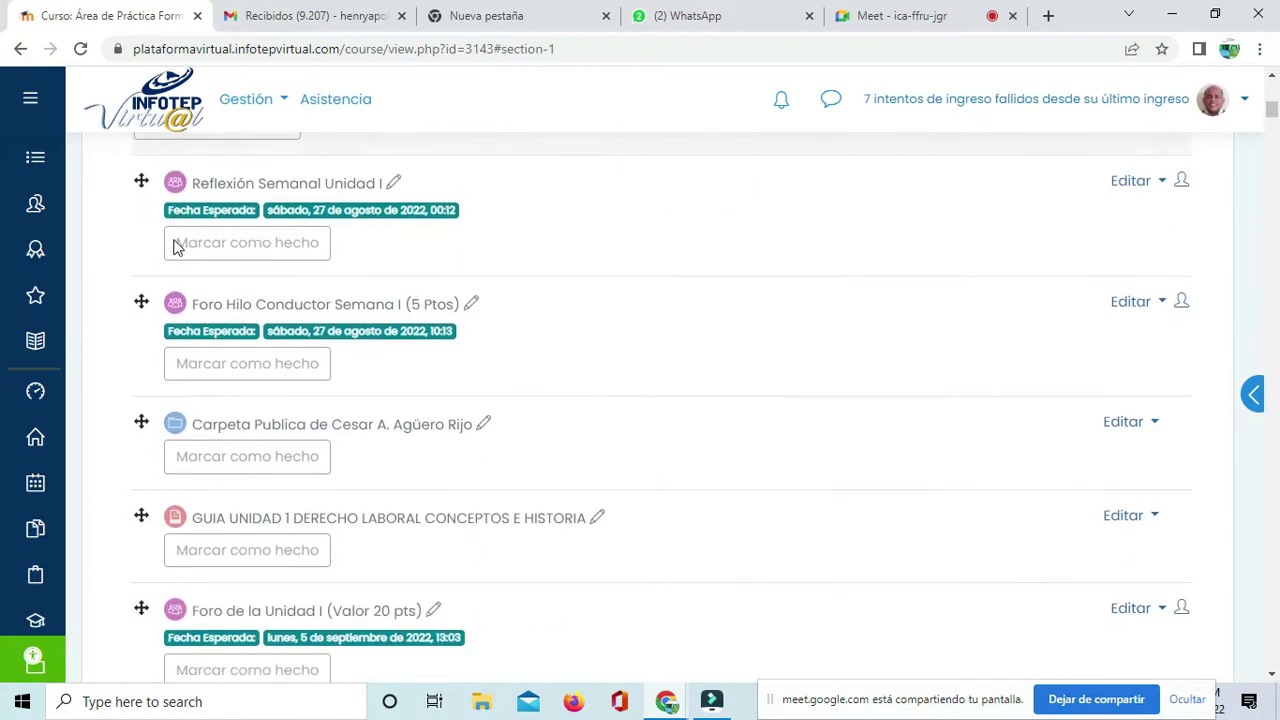
scroll(893, 444, "down", 6)
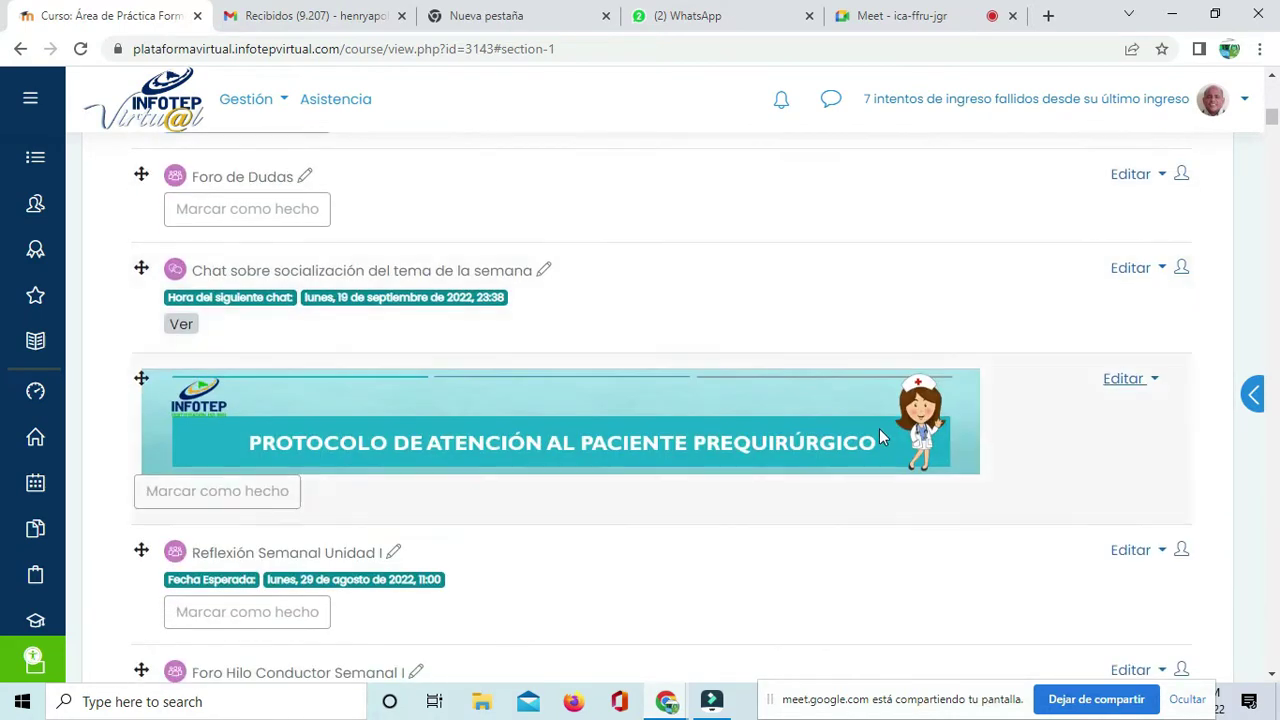
scroll(879, 428, "down", 5)
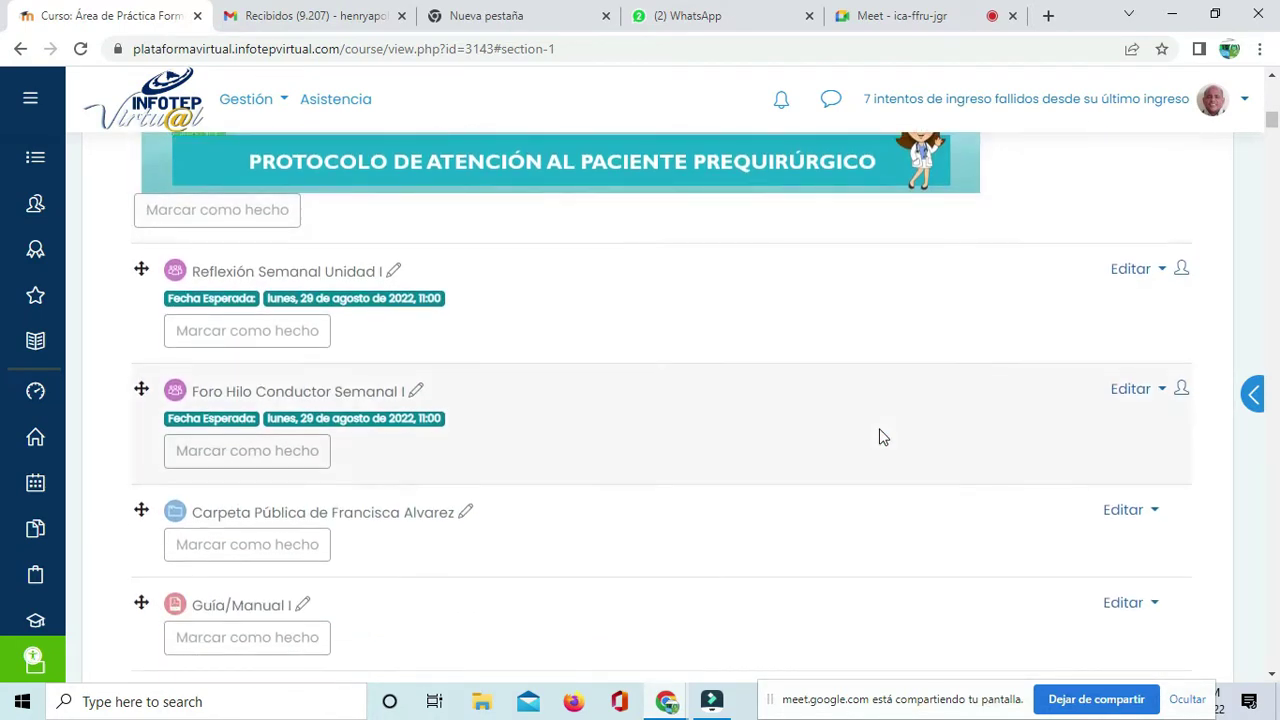
scroll(880, 436, "down", 1)
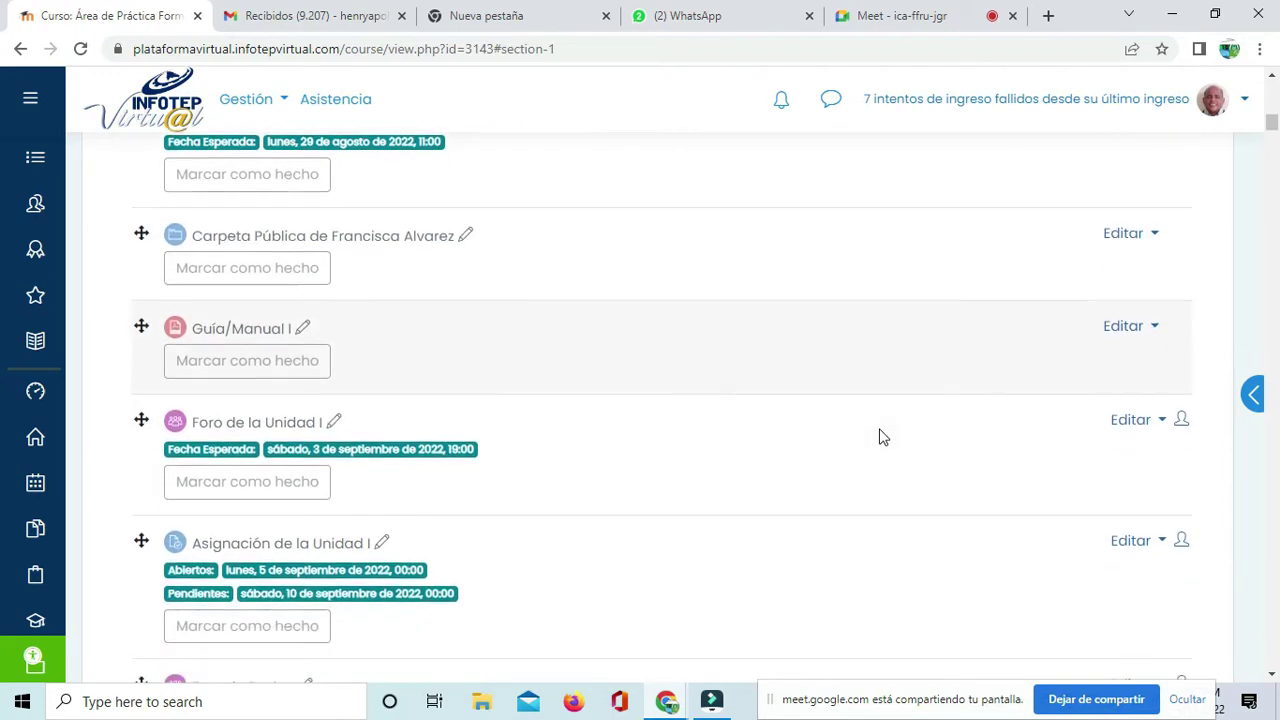
scroll(880, 435, "up", 1)
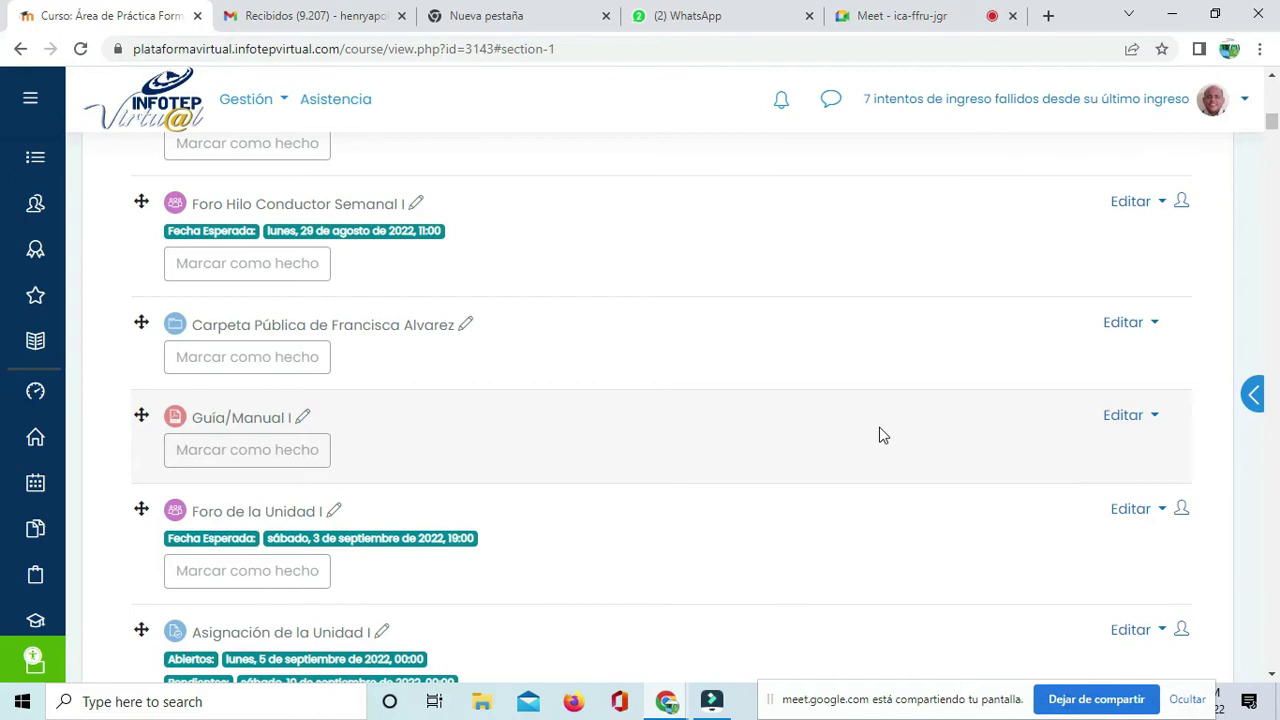
scroll(810, 372, "down", 4)
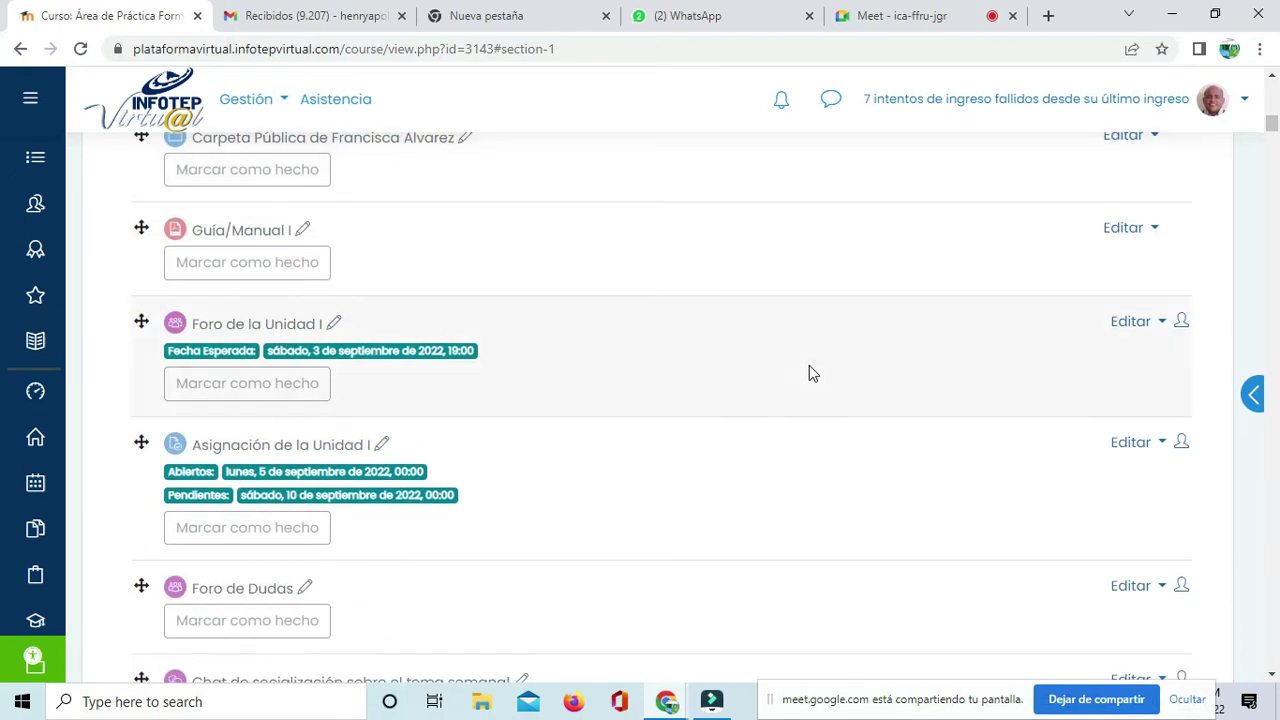
scroll(811, 372, "down", 2)
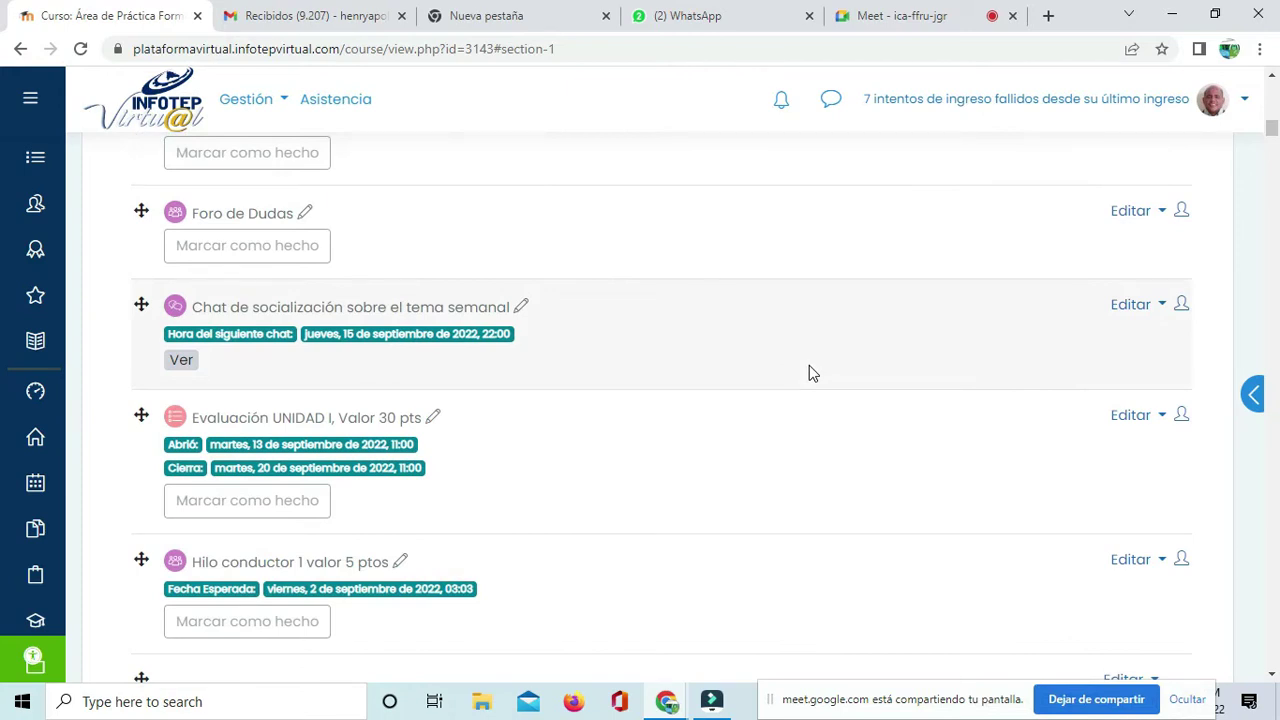
scroll(811, 372, "down", 3)
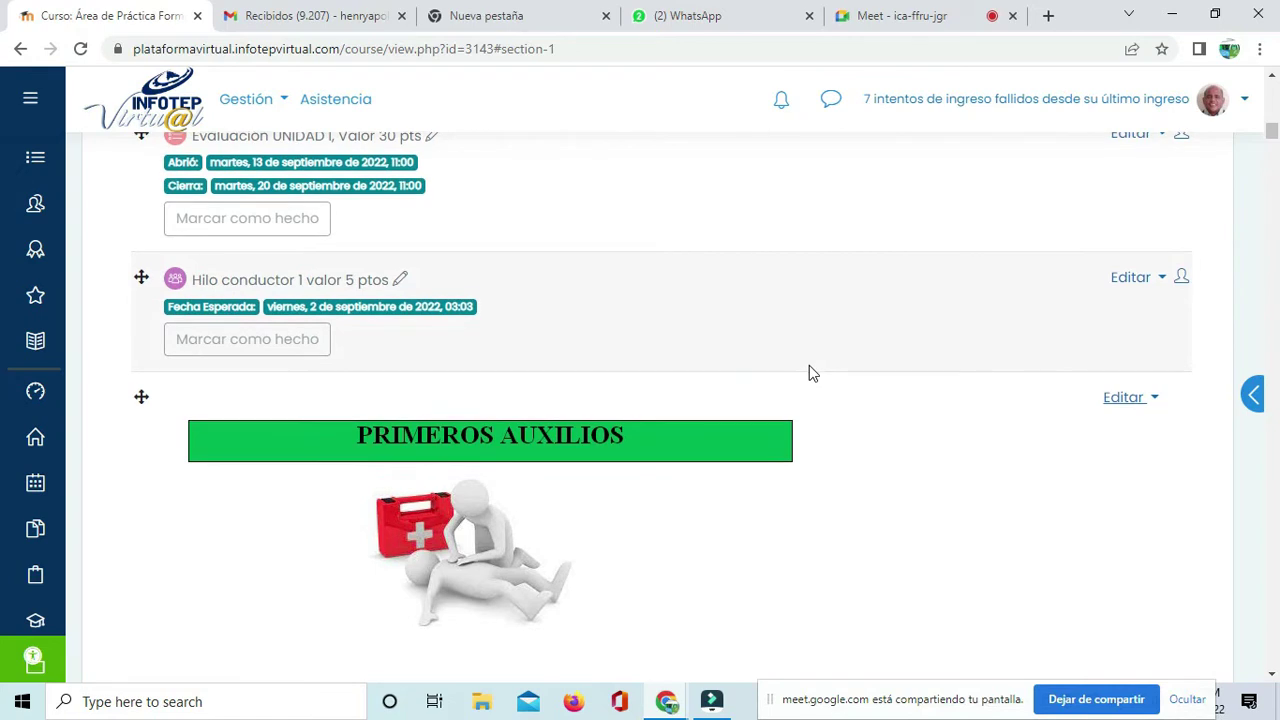
scroll(811, 373, "down", 6)
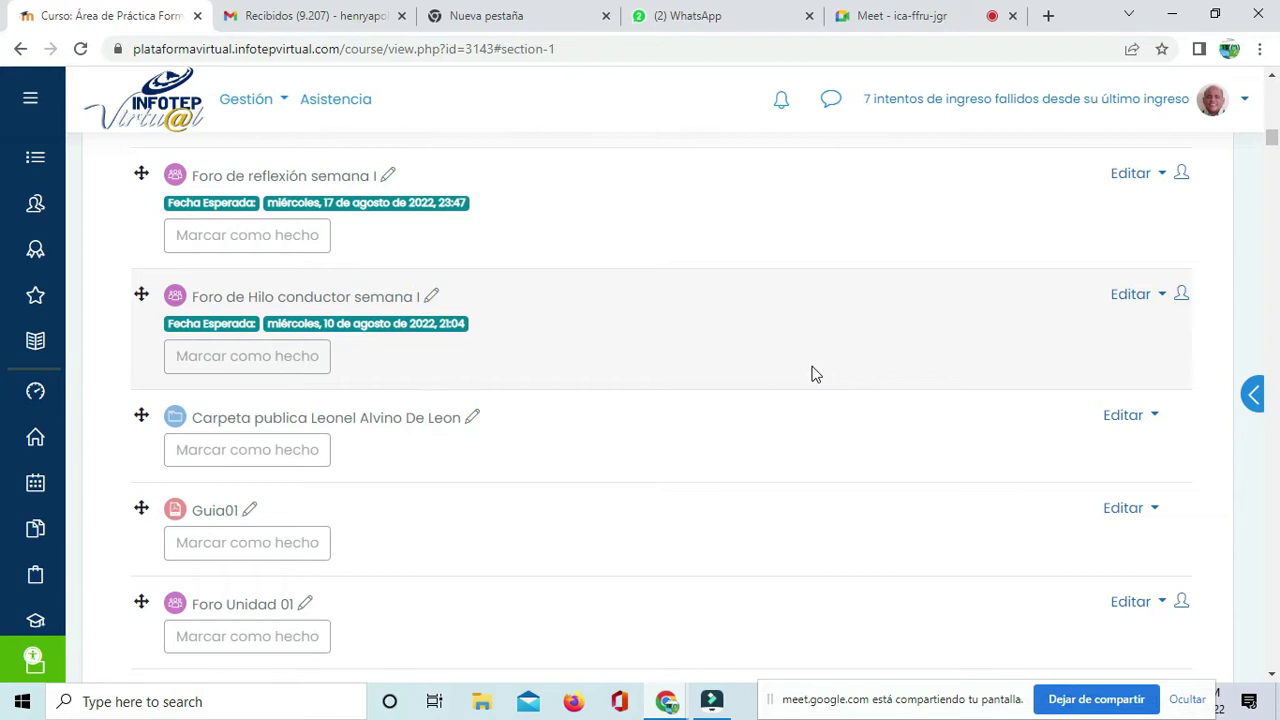
scroll(811, 374, "down", 7)
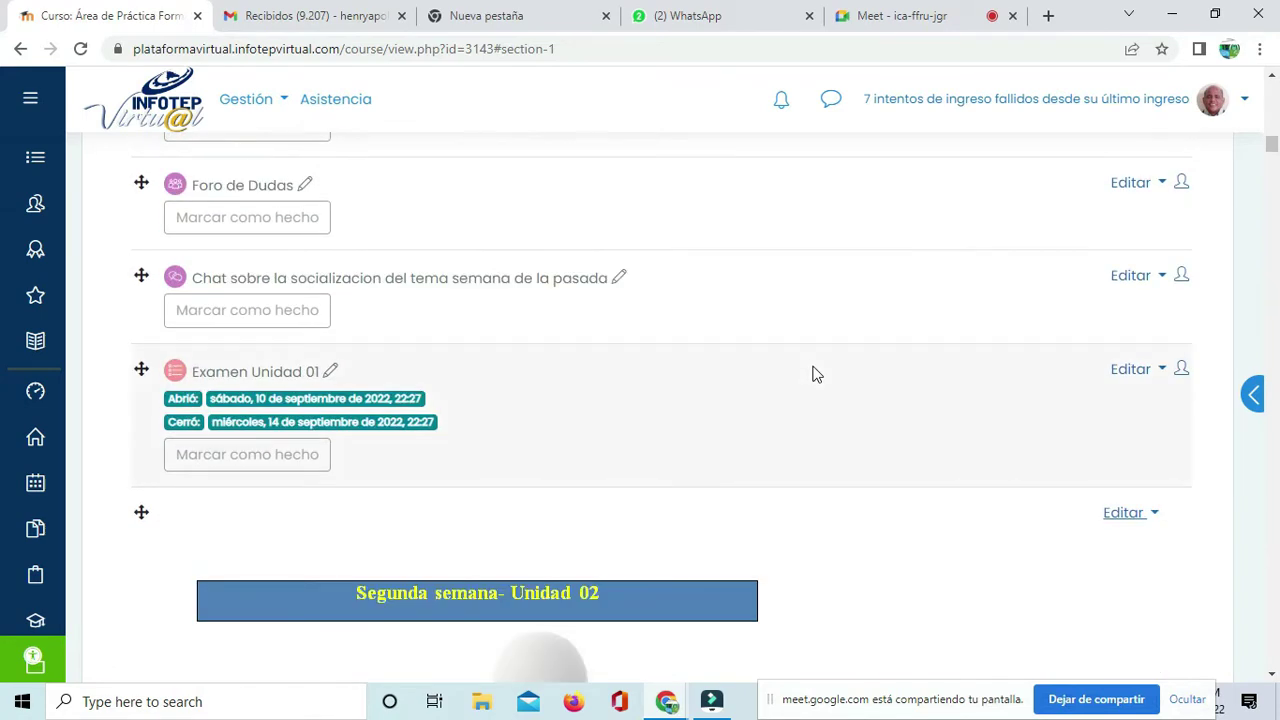
scroll(812, 374, "down", 5)
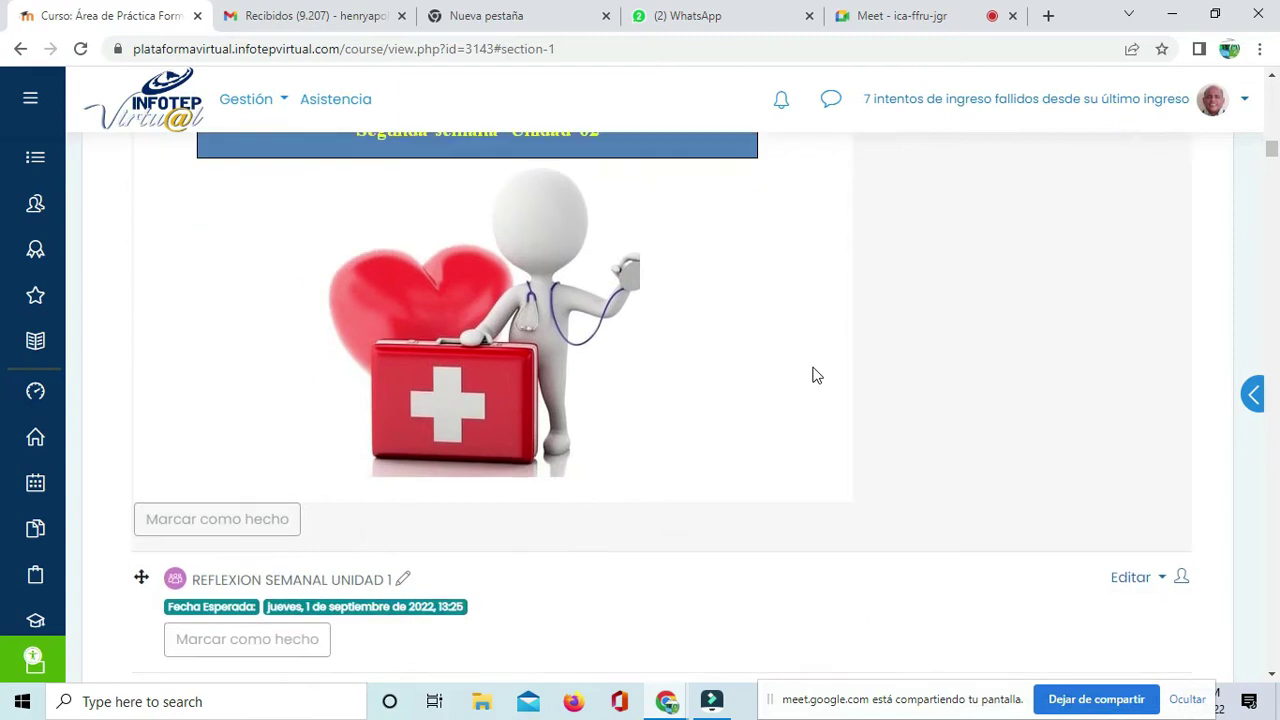
scroll(812, 374, "down", 6)
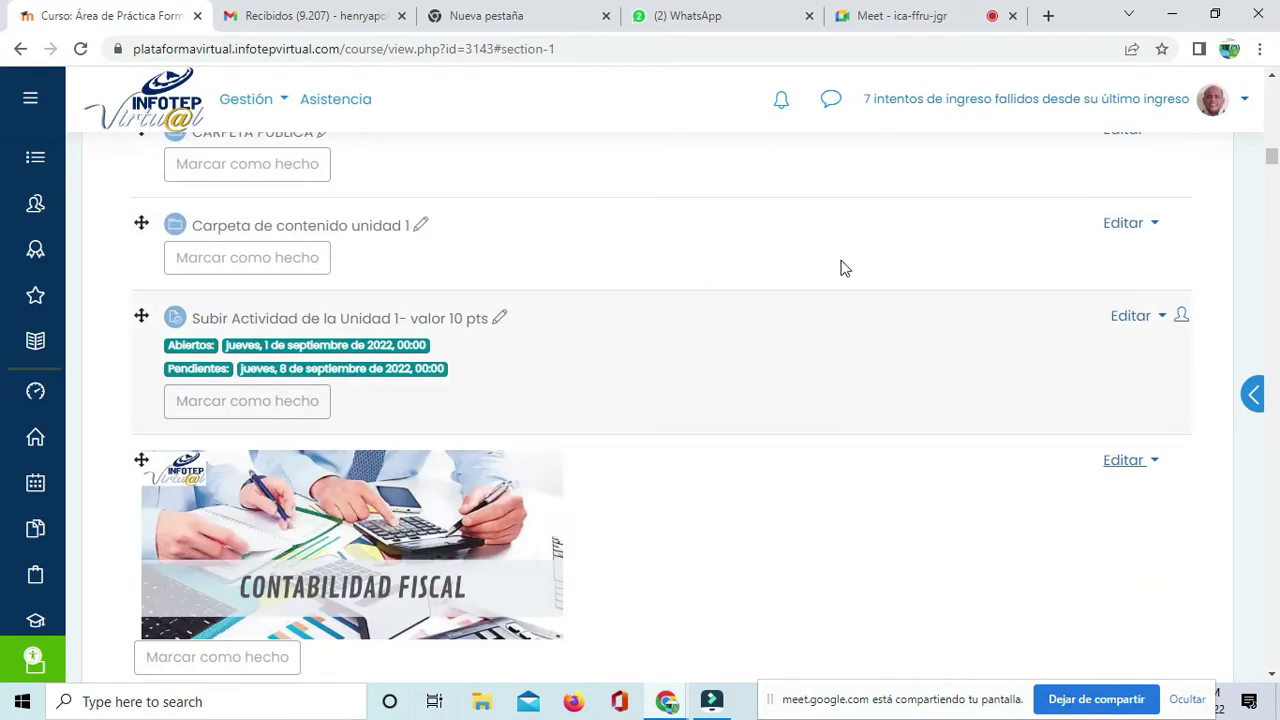
scroll(670, 355, "down", 3)
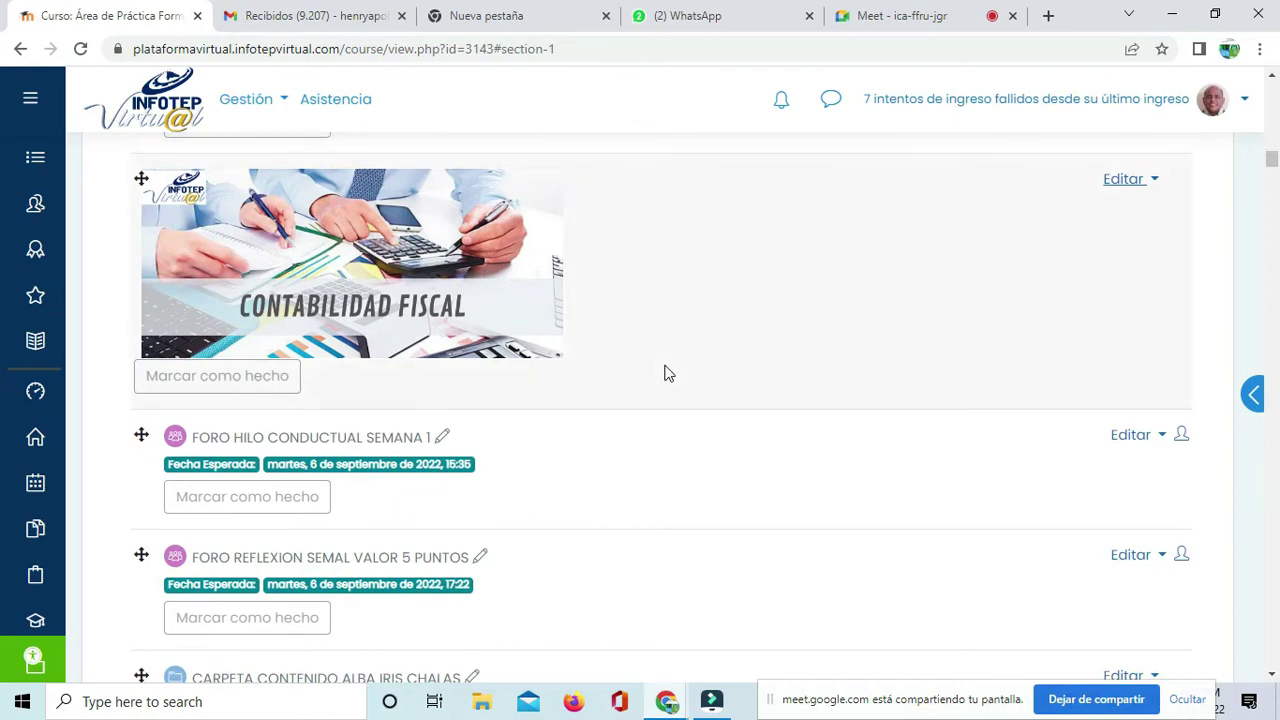
scroll(668, 373, "up", 15)
scroll(668, 373, "up", 20)
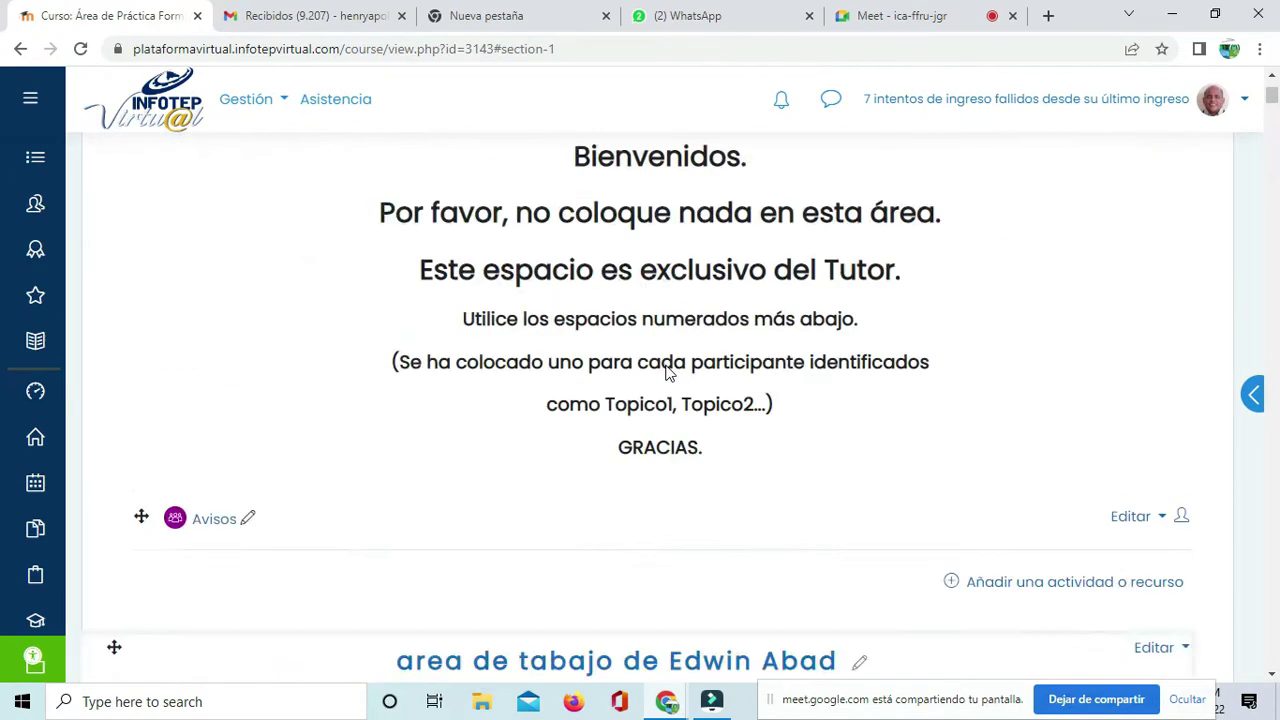
scroll(668, 373, "up", 4)
scroll(671, 371, "down", 8)
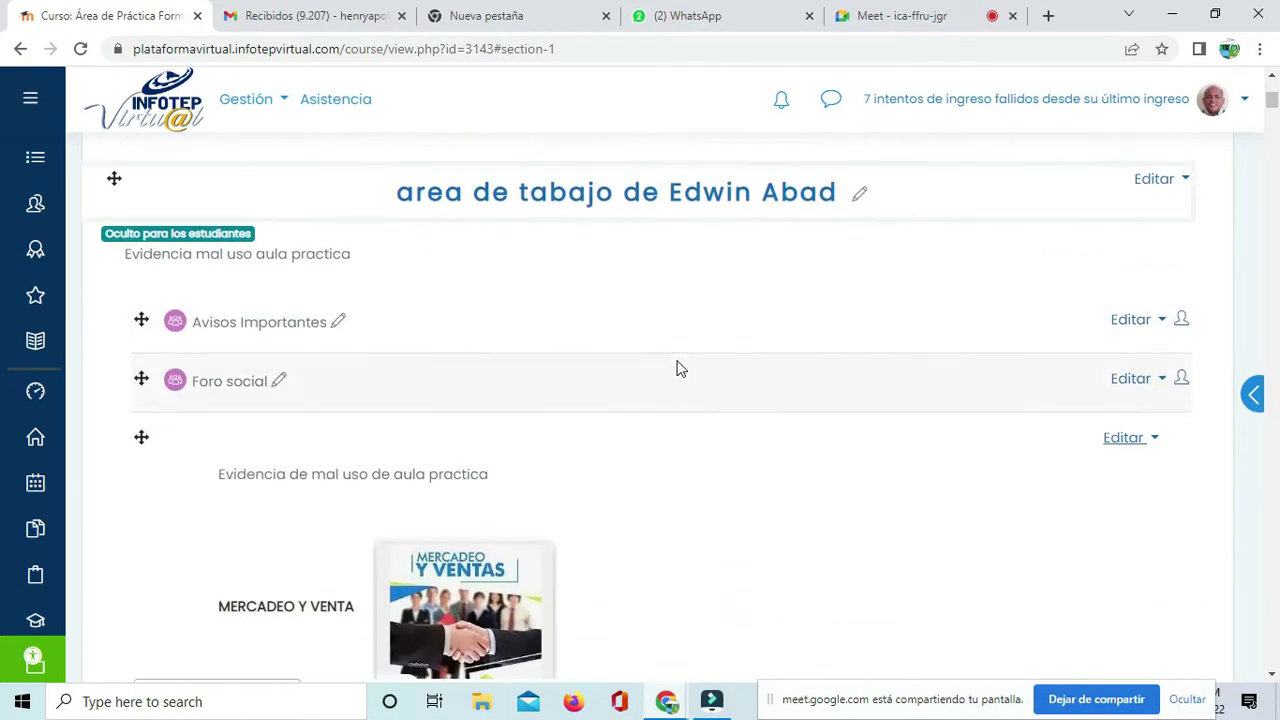
scroll(737, 330, "up", 1)
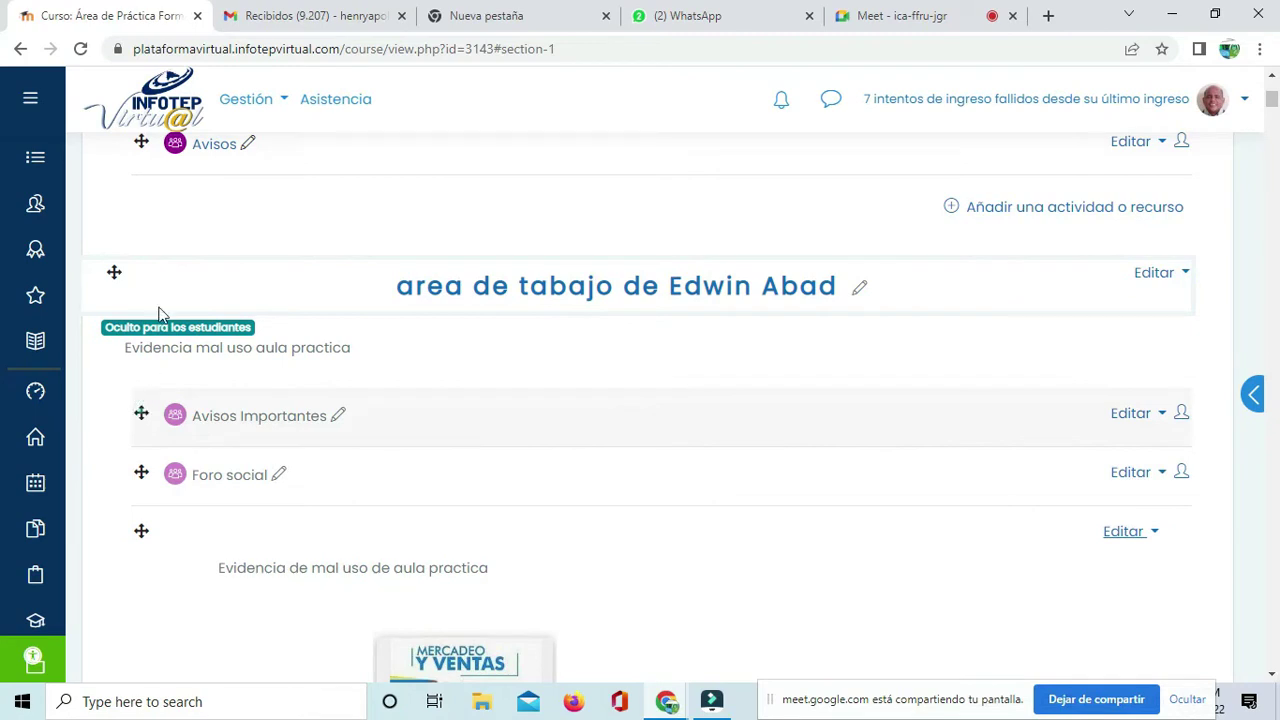
scroll(149, 271, "down", 1)
scroll(157, 266, "up", 2)
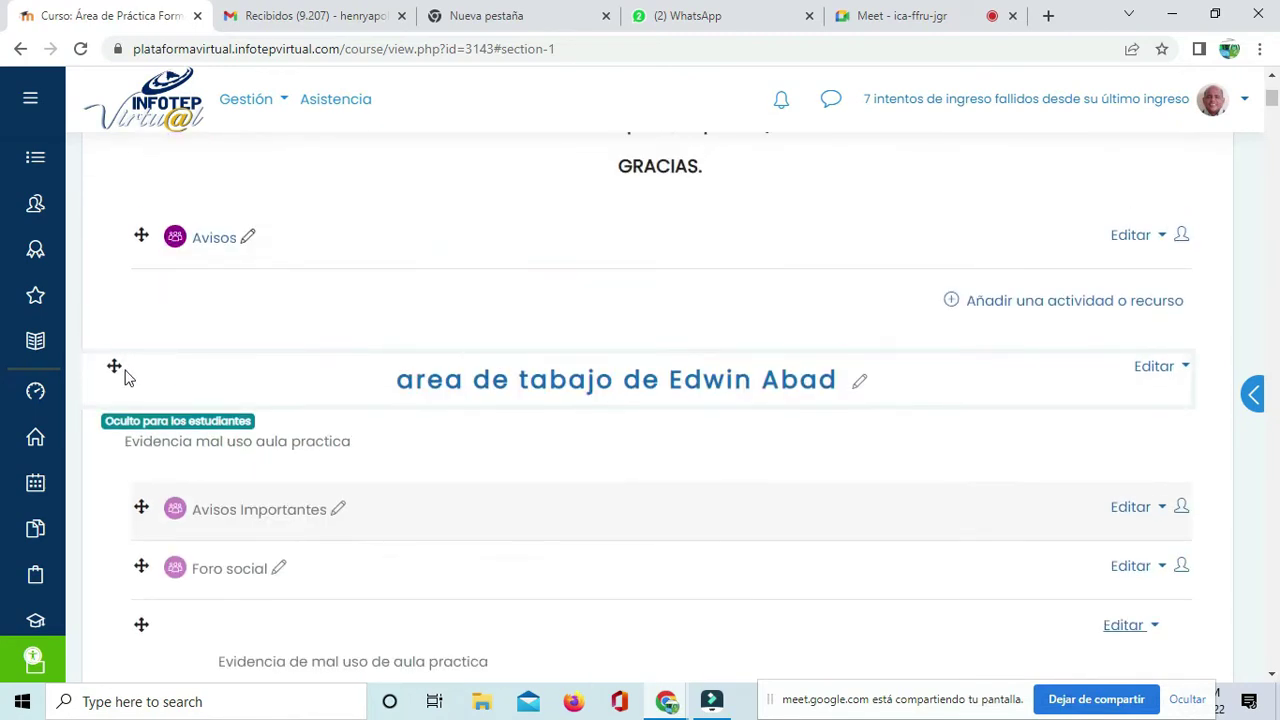
scroll(240, 320, "up", 1)
scroll(109, 423, "down", 1)
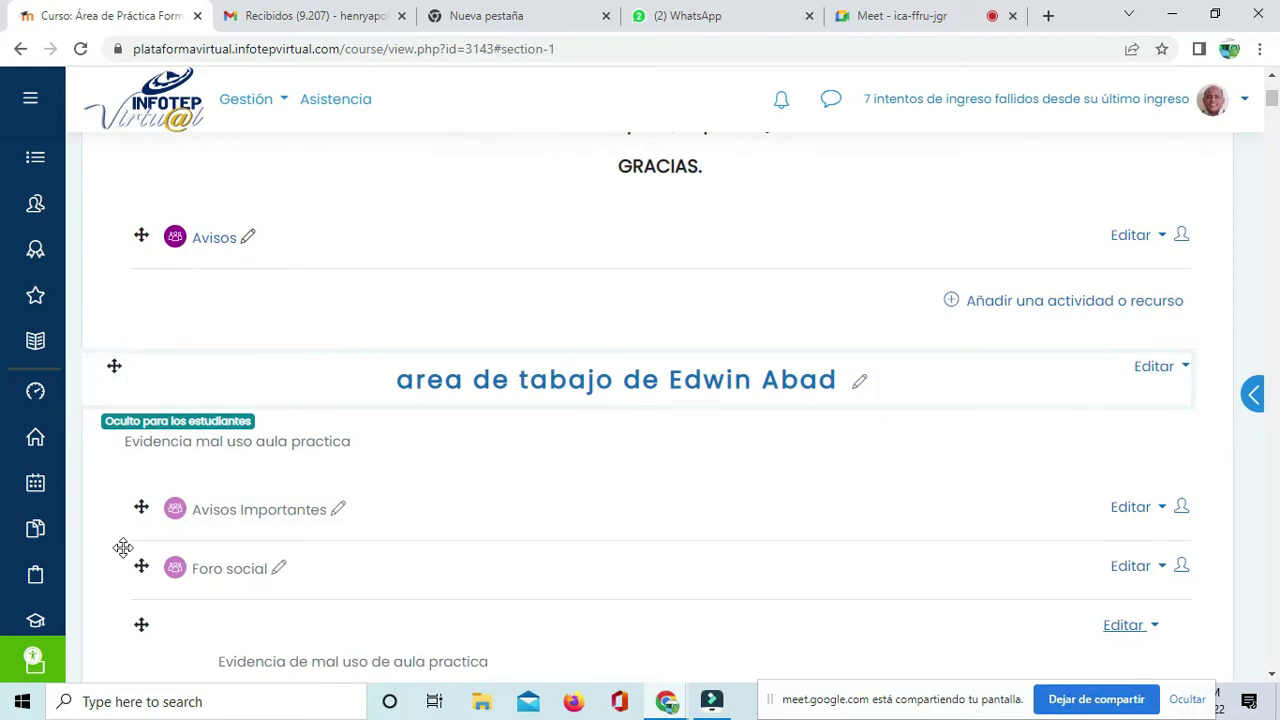
left_click(235, 568)
left_click_drag(295, 405, 626, 180)
right_click(614, 184)
left_click(345, 191)
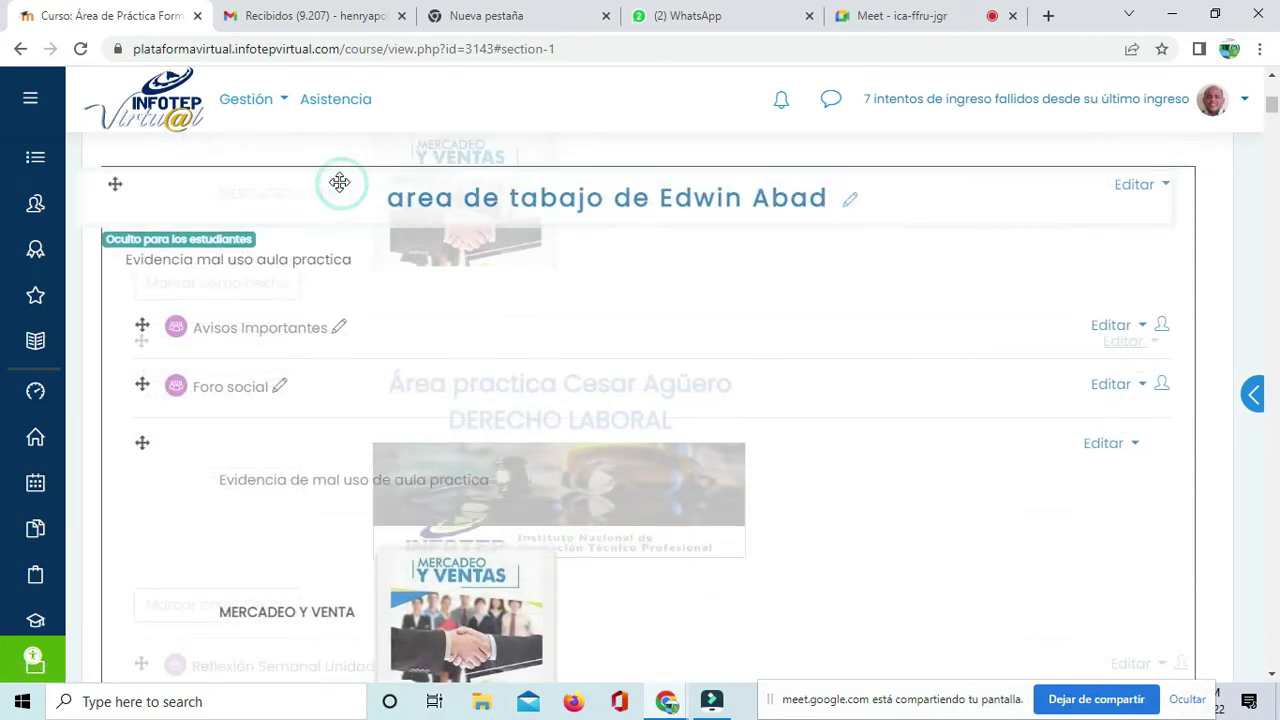
right_click(1207, 130)
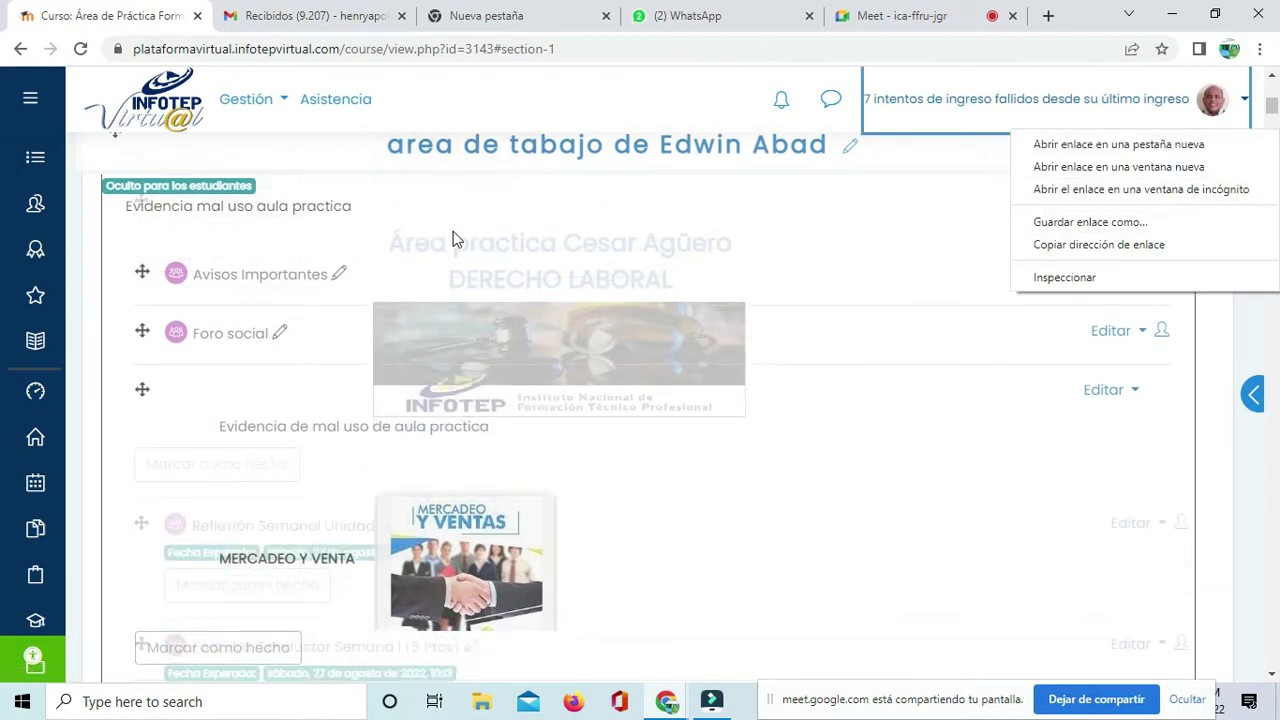
left_click(451, 237)
scroll(406, 174, "down", 1)
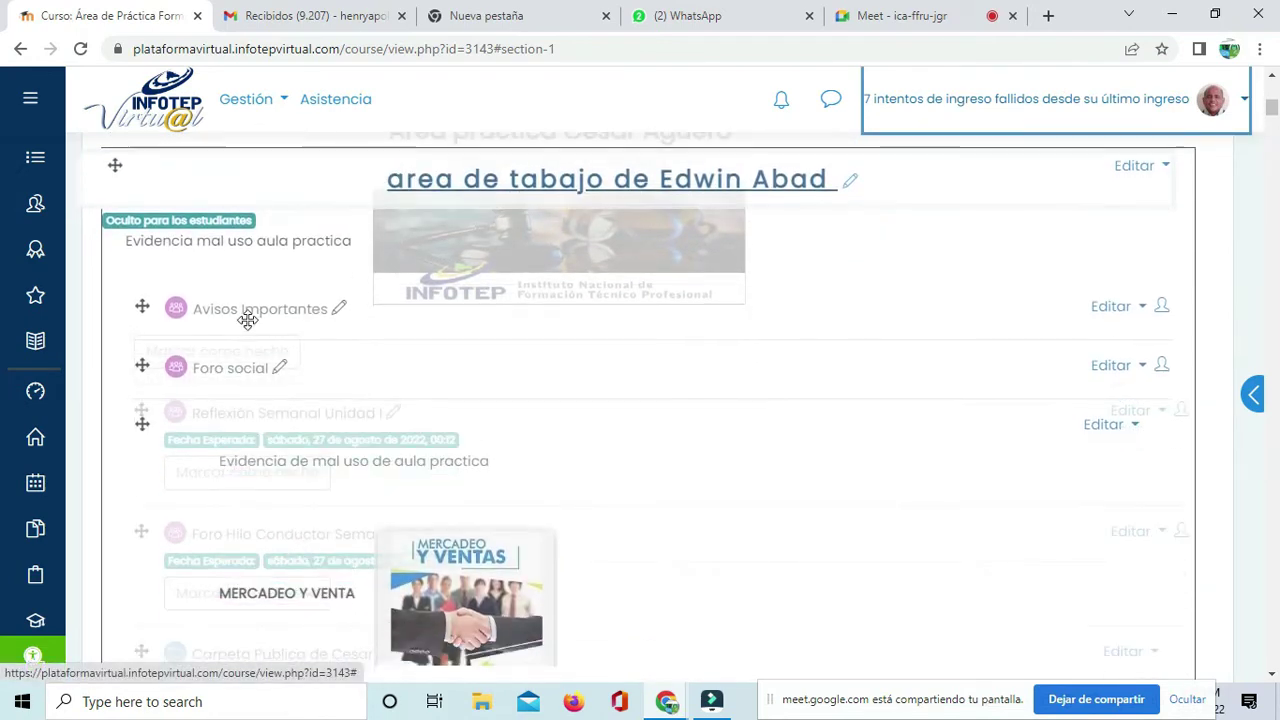
left_click_drag(130, 180, 138, 244)
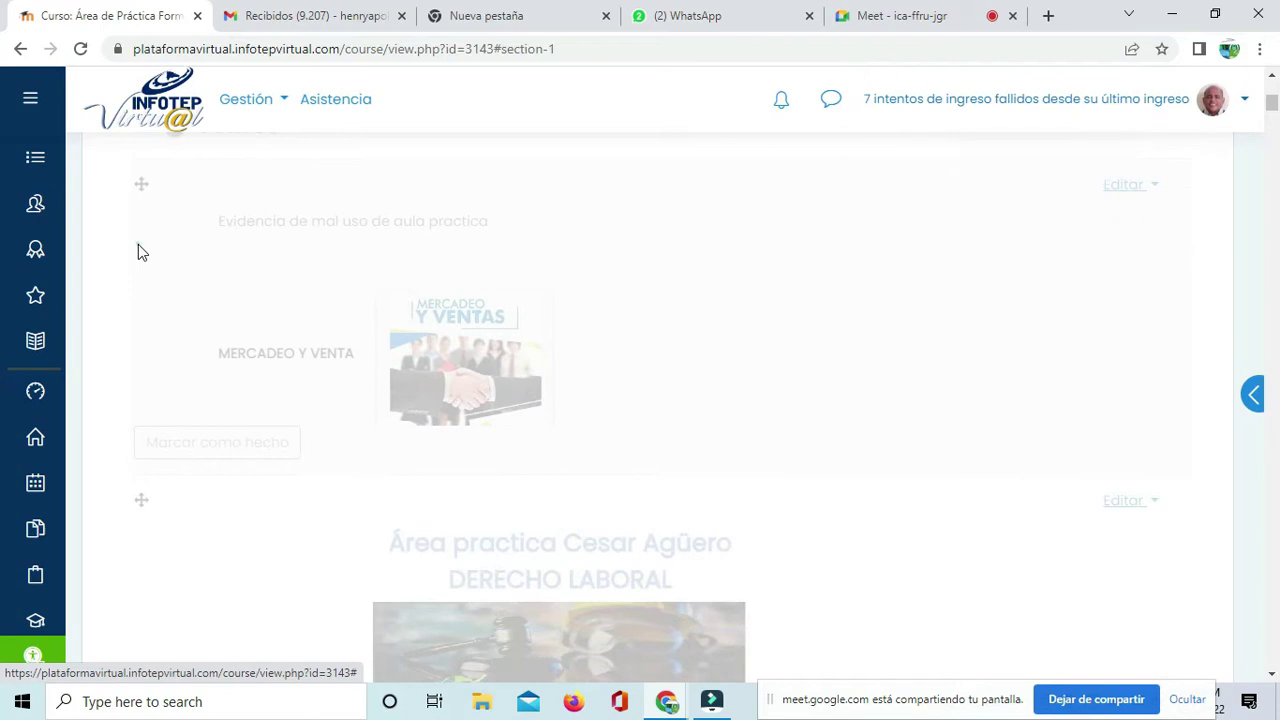
right_click(152, 163)
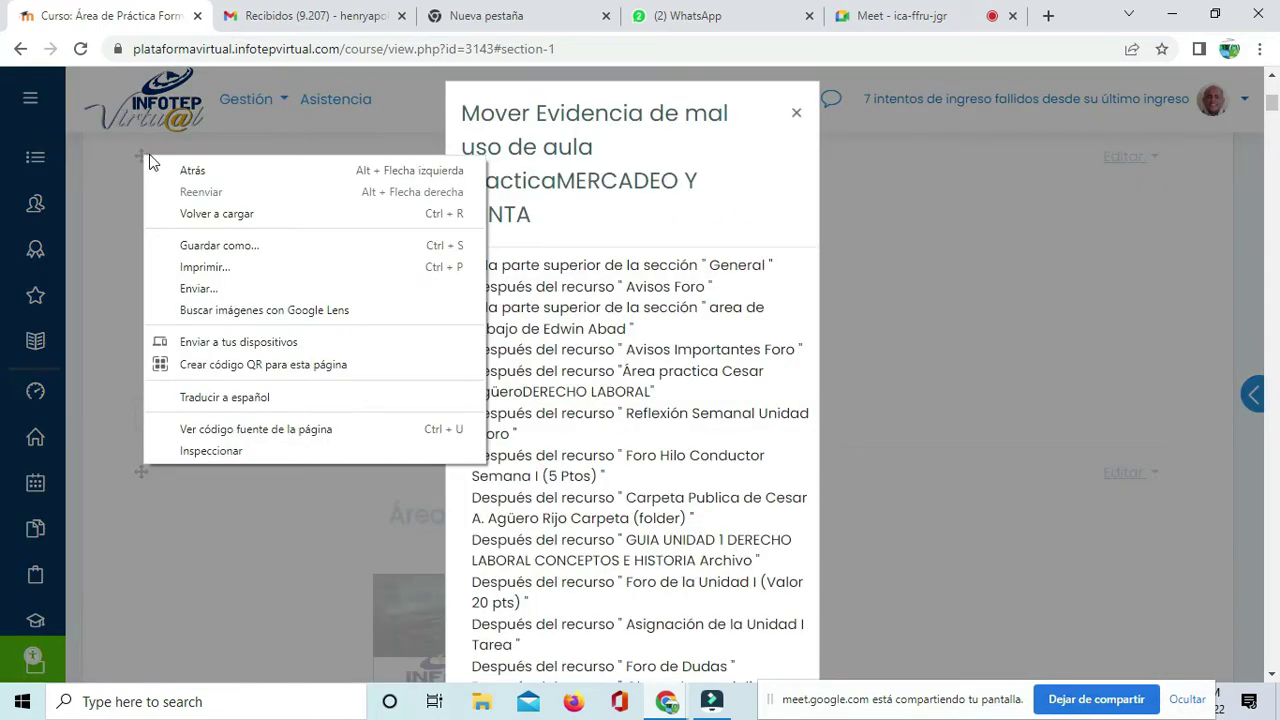
left_click(797, 122)
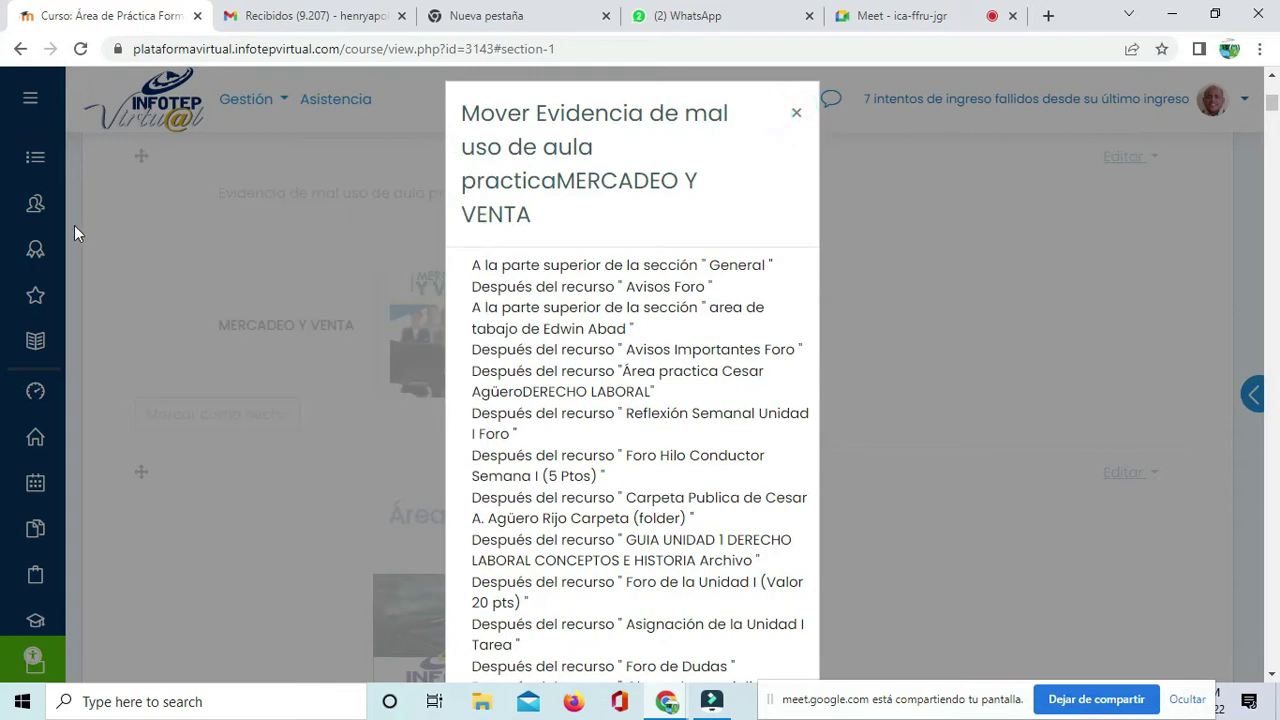
left_click(797, 115)
right_click(1172, 188)
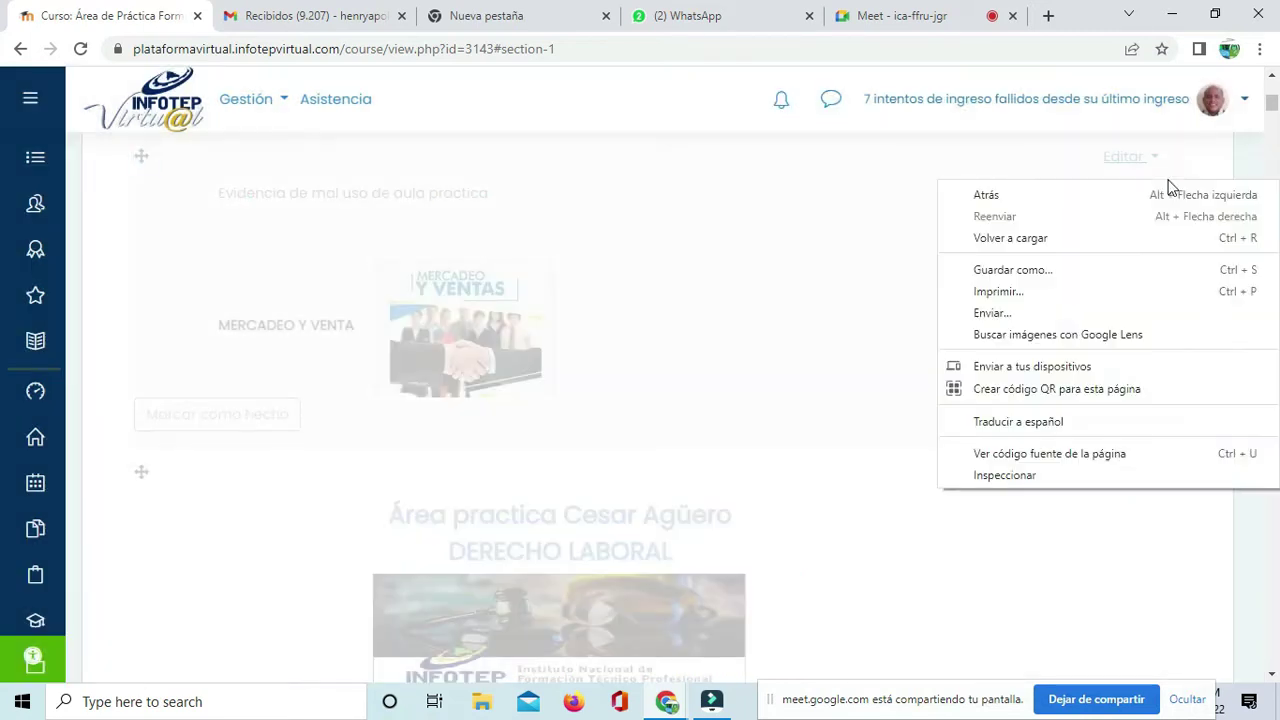
key("Escape")
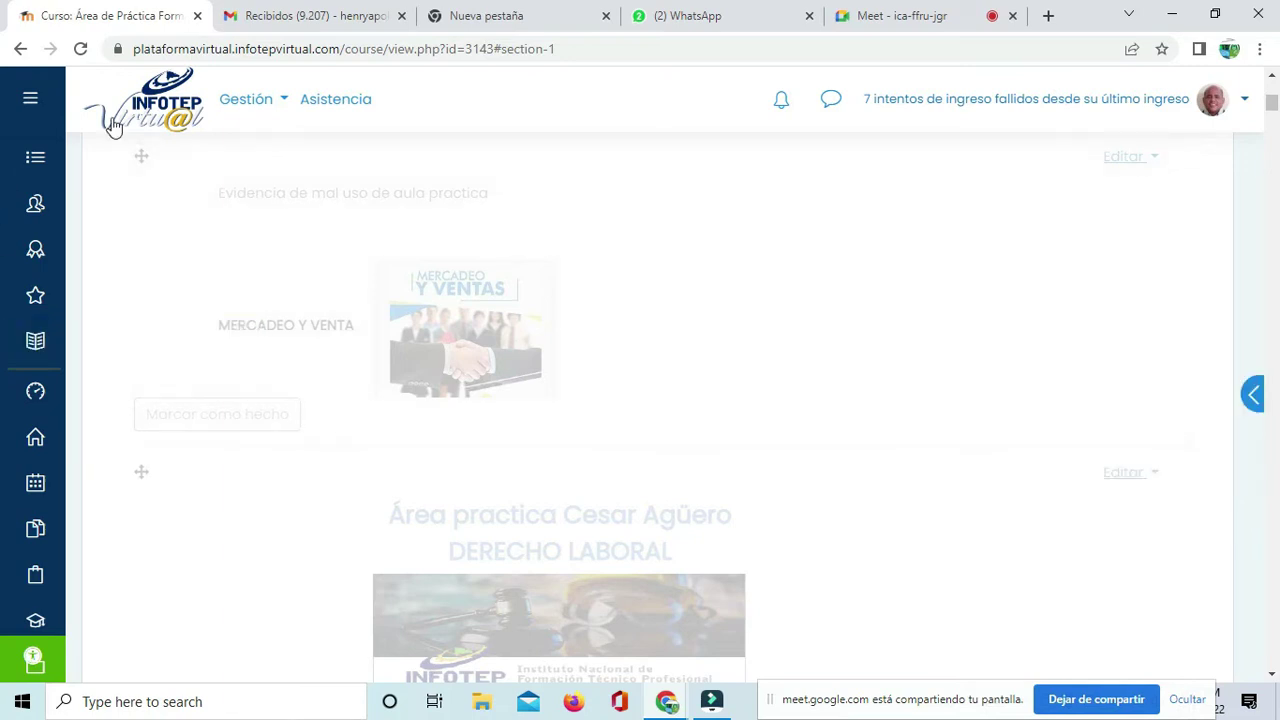
left_click(140, 154)
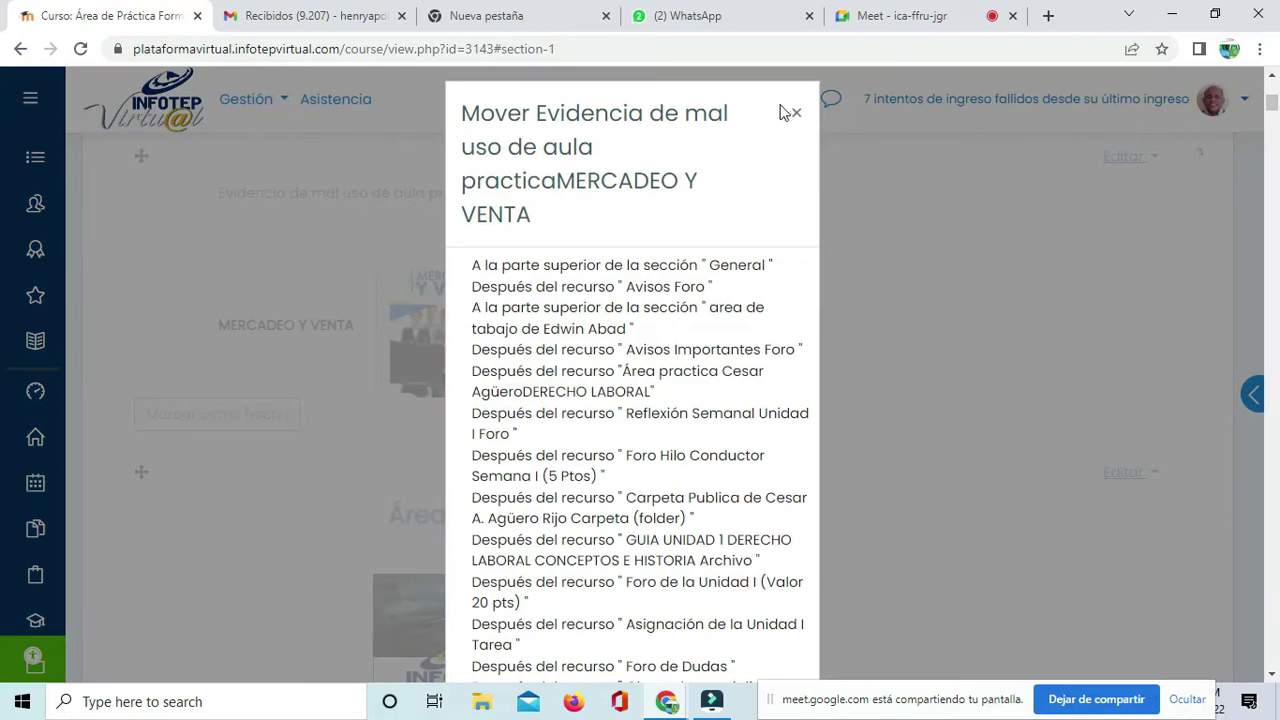
left_click(797, 115)
left_click(792, 115)
left_click(643, 52)
key("Return")
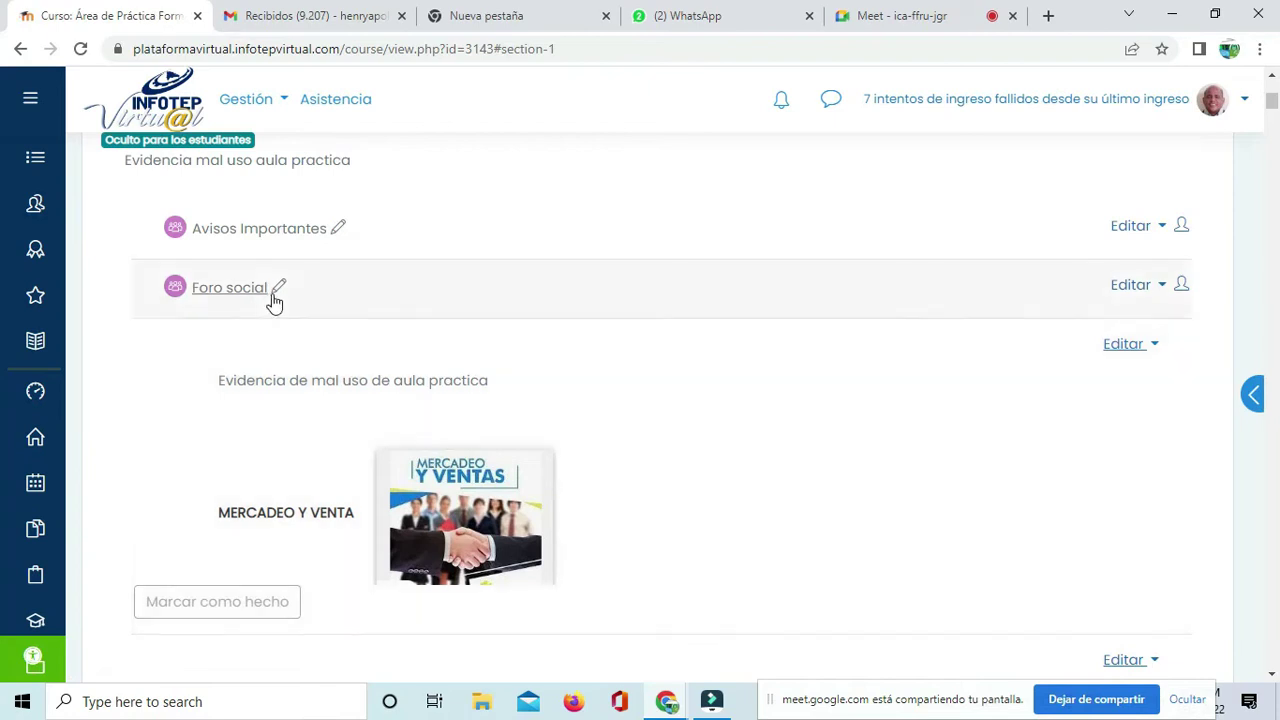
scroll(271, 300, "up", 2)
scroll(494, 248, "up", 4)
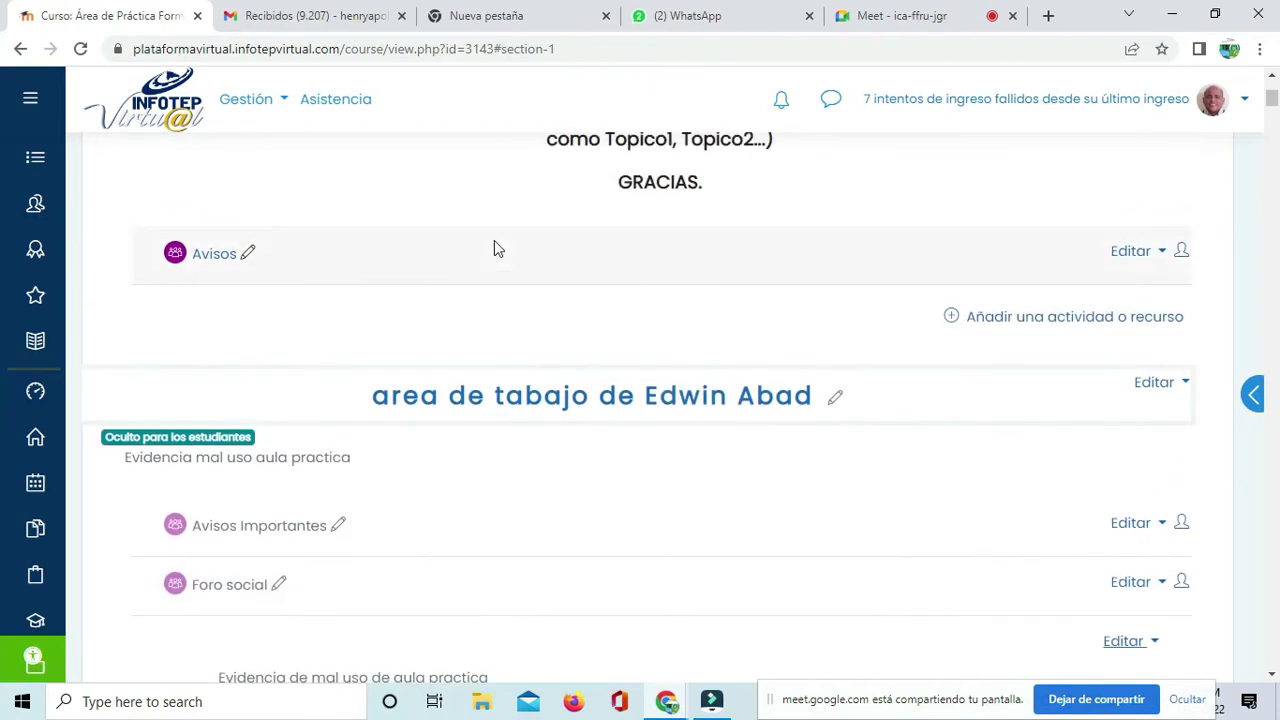
scroll(492, 251, "down", 4)
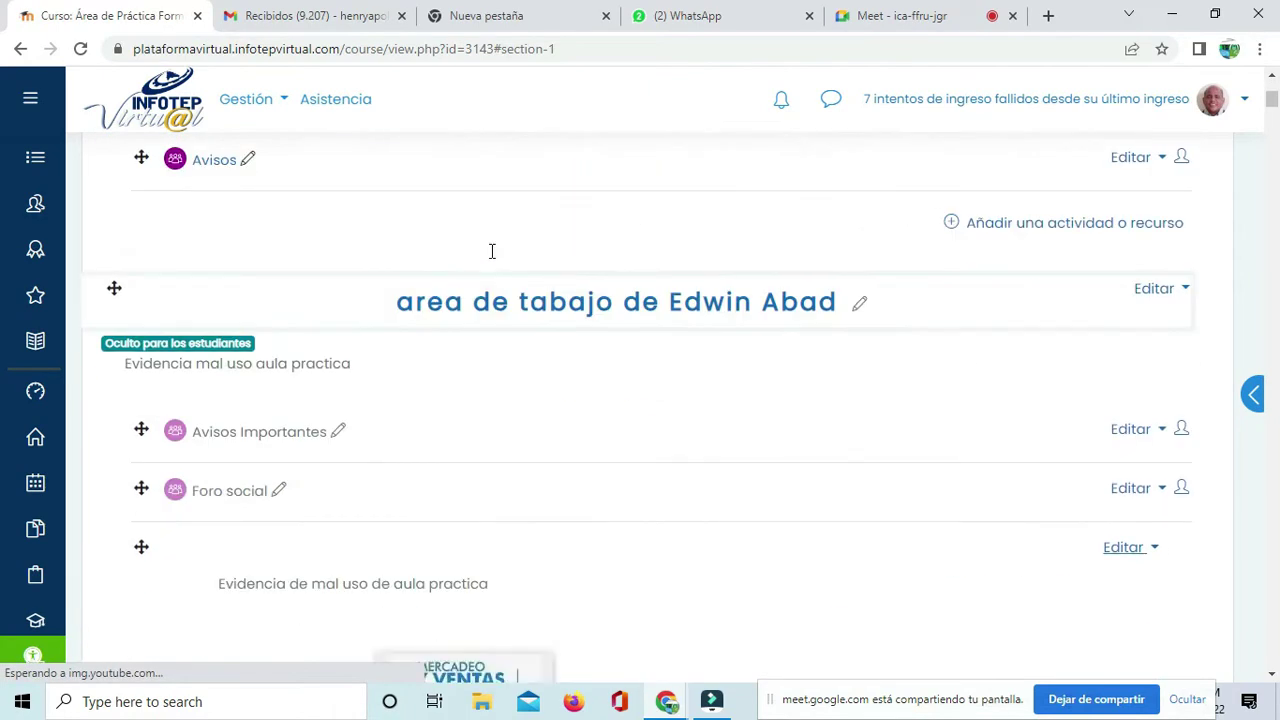
left_click(141, 429)
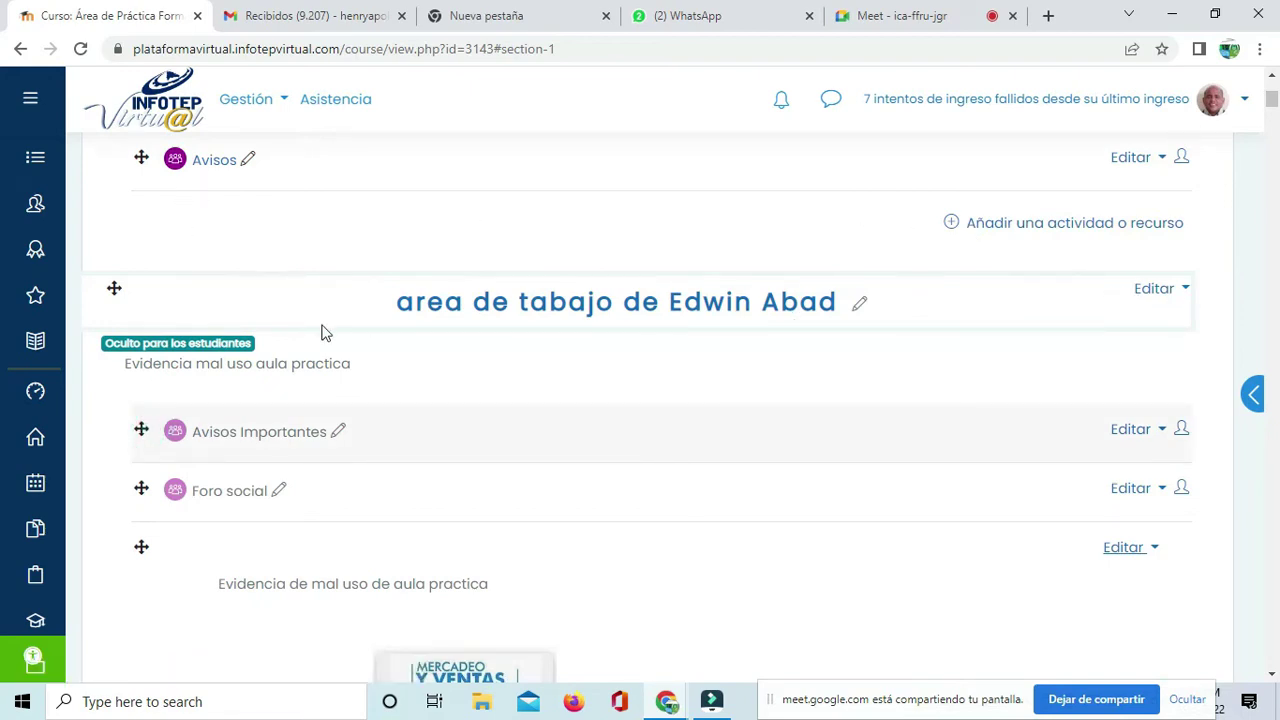
scroll(414, 237, "down", 2)
scroll(414, 237, "up", 2)
scroll(404, 241, "down", 3)
scroll(403, 242, "up", 2)
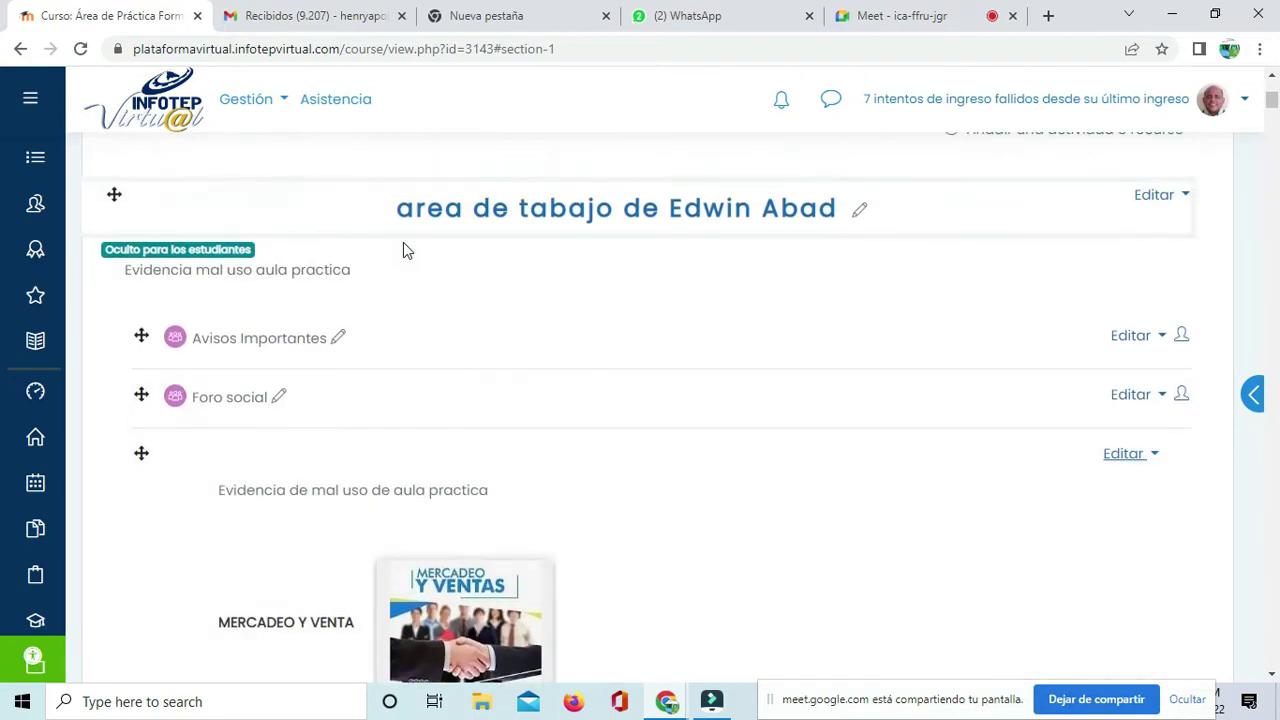
scroll(402, 250, "down", 3)
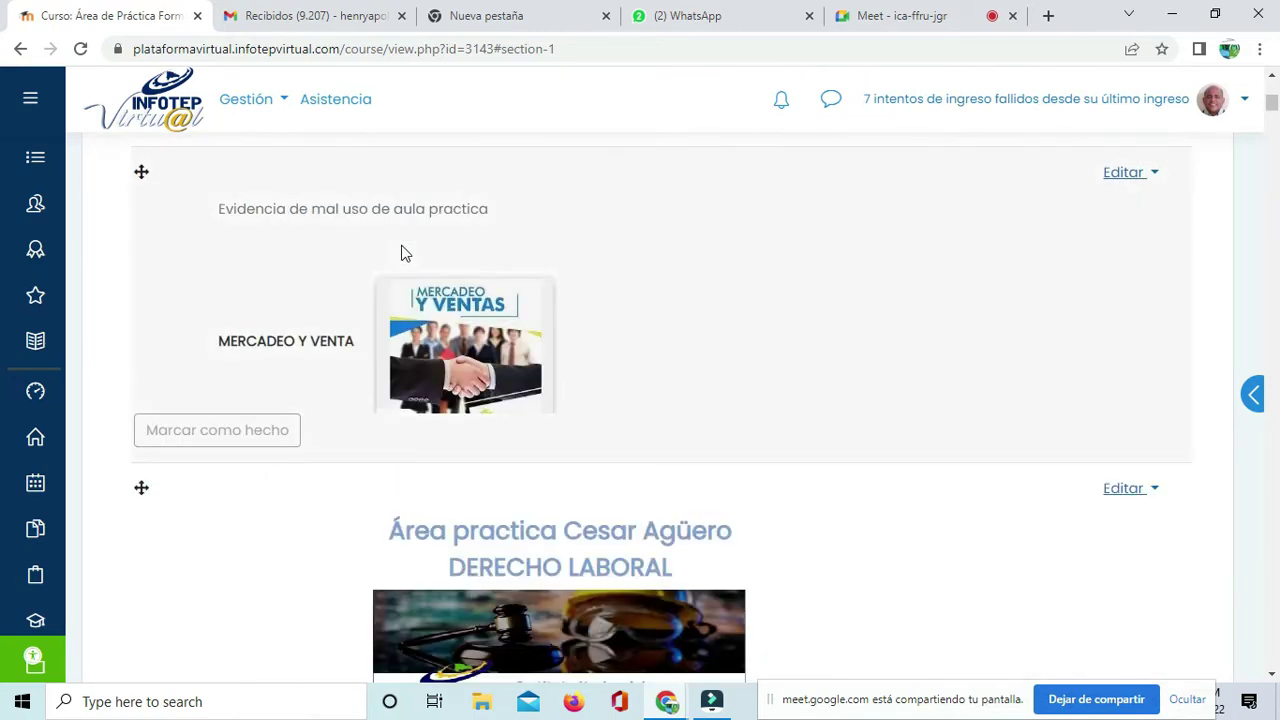
scroll(403, 250, "down", 3)
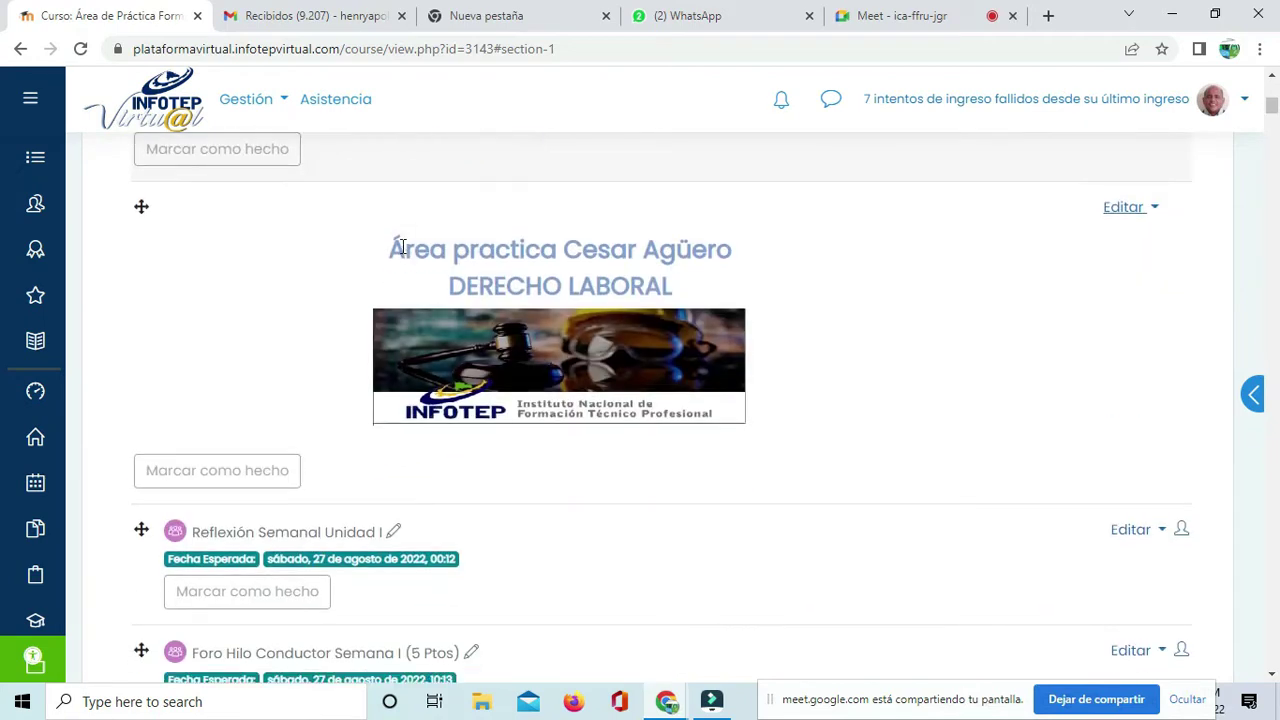
scroll(402, 247, "up", 4)
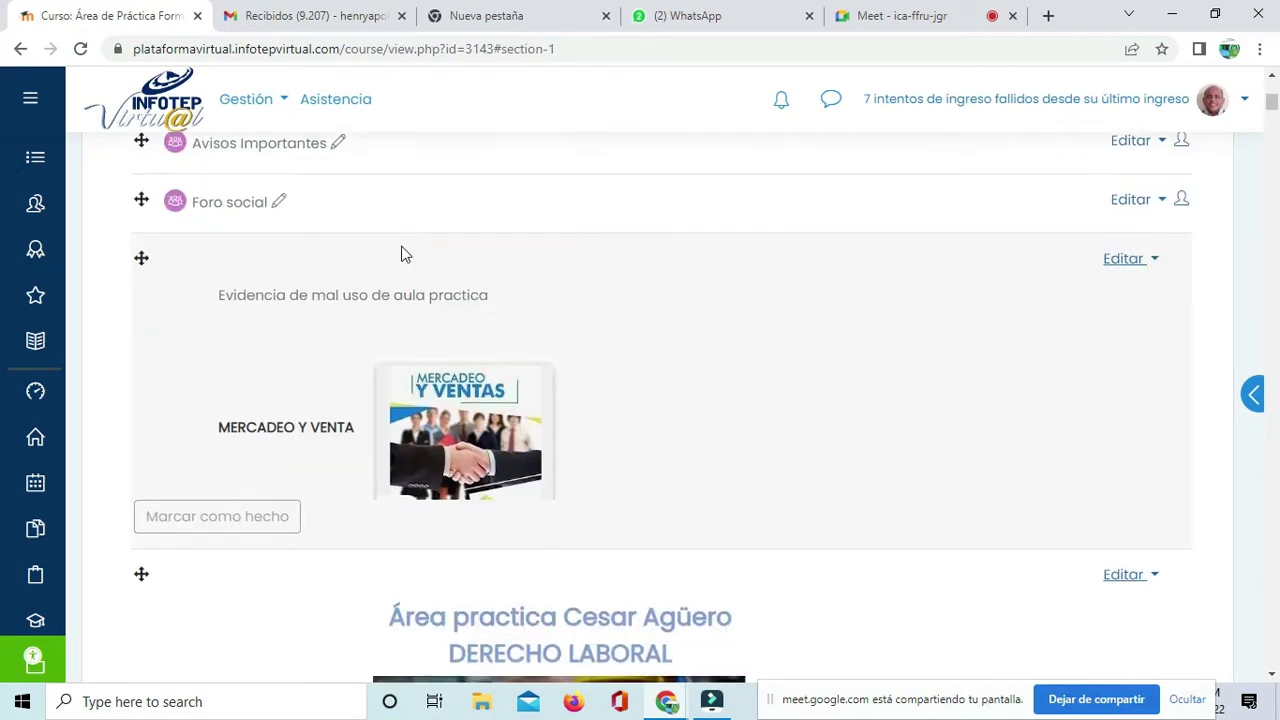
left_click(1154, 270)
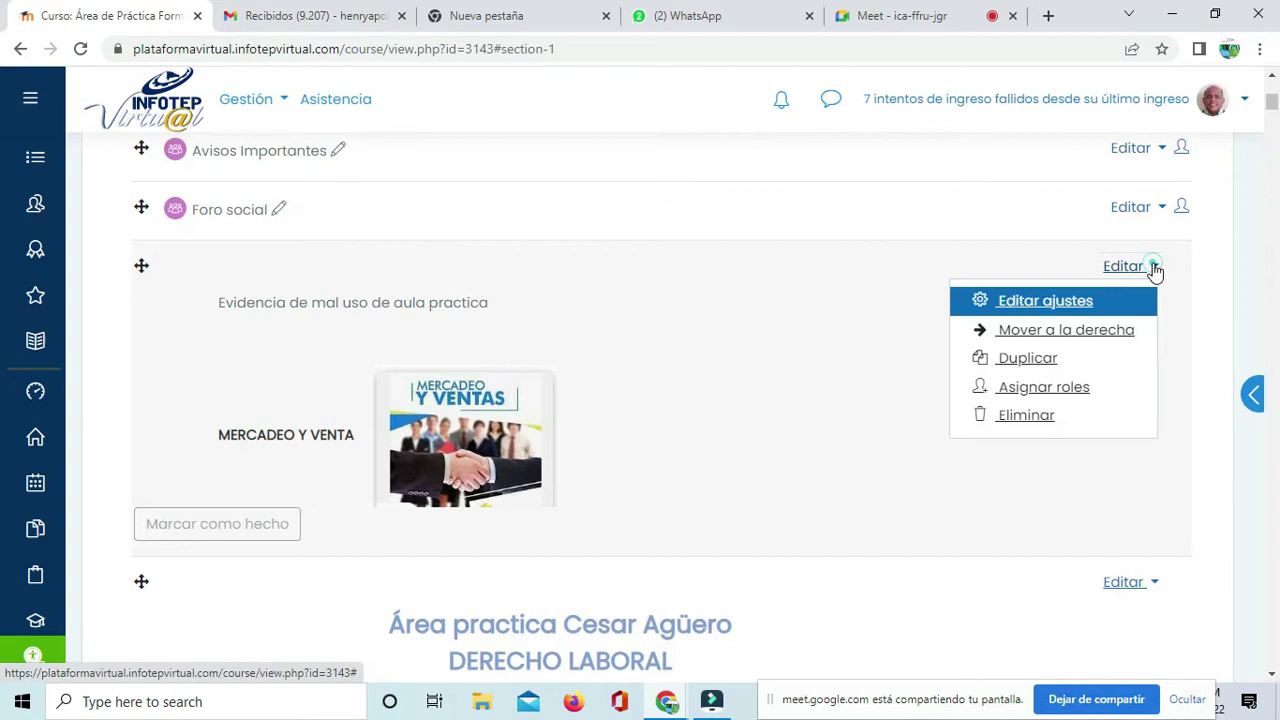
left_click(1050, 415)
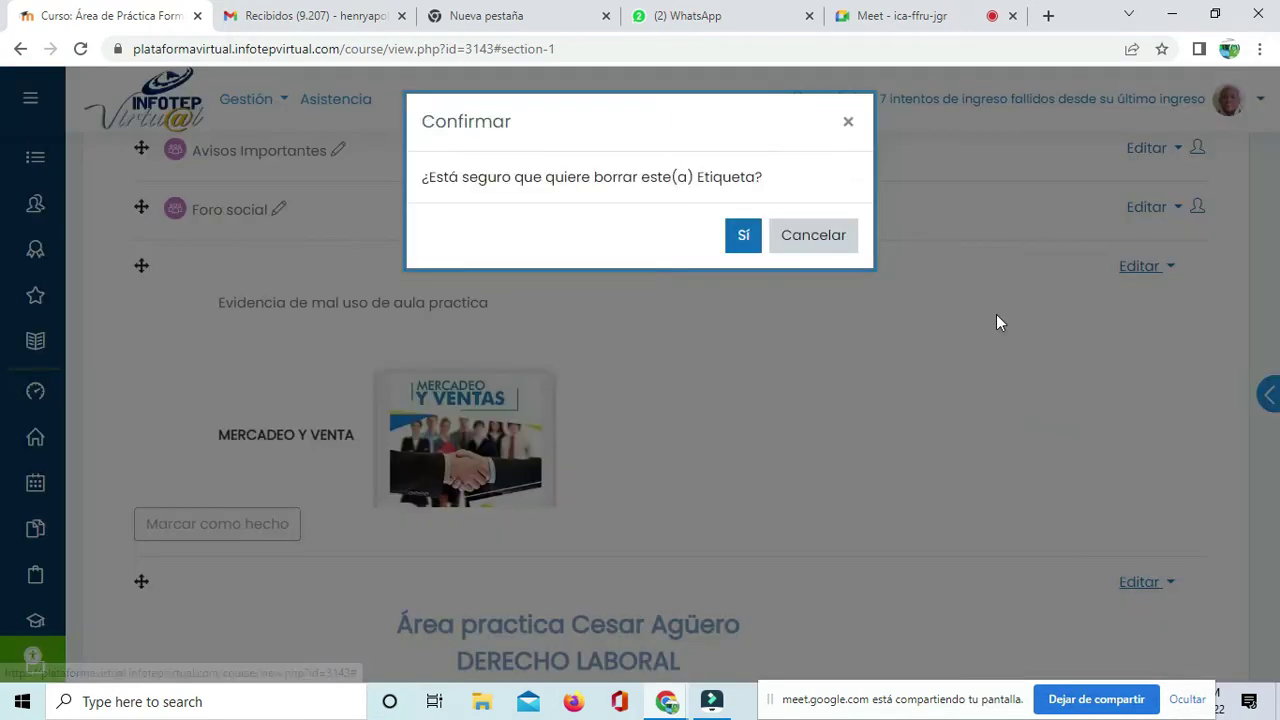
left_click(744, 235)
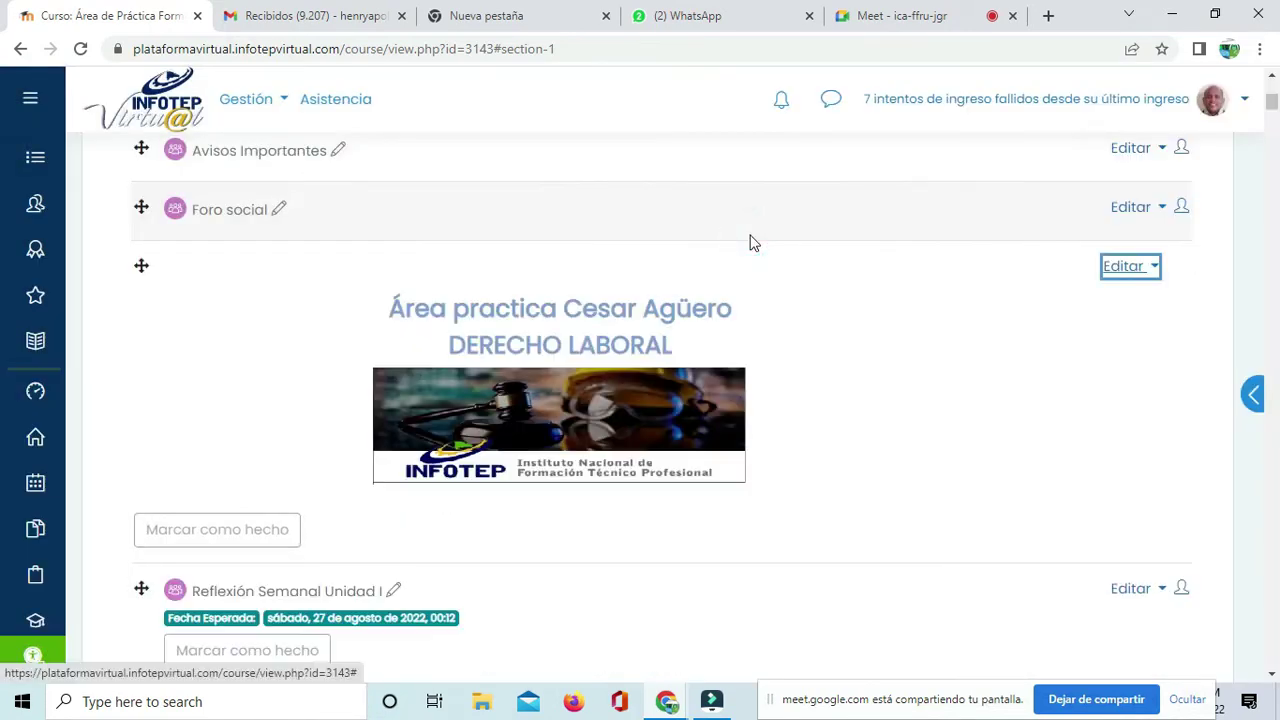
scroll(2, 218, "up", 2)
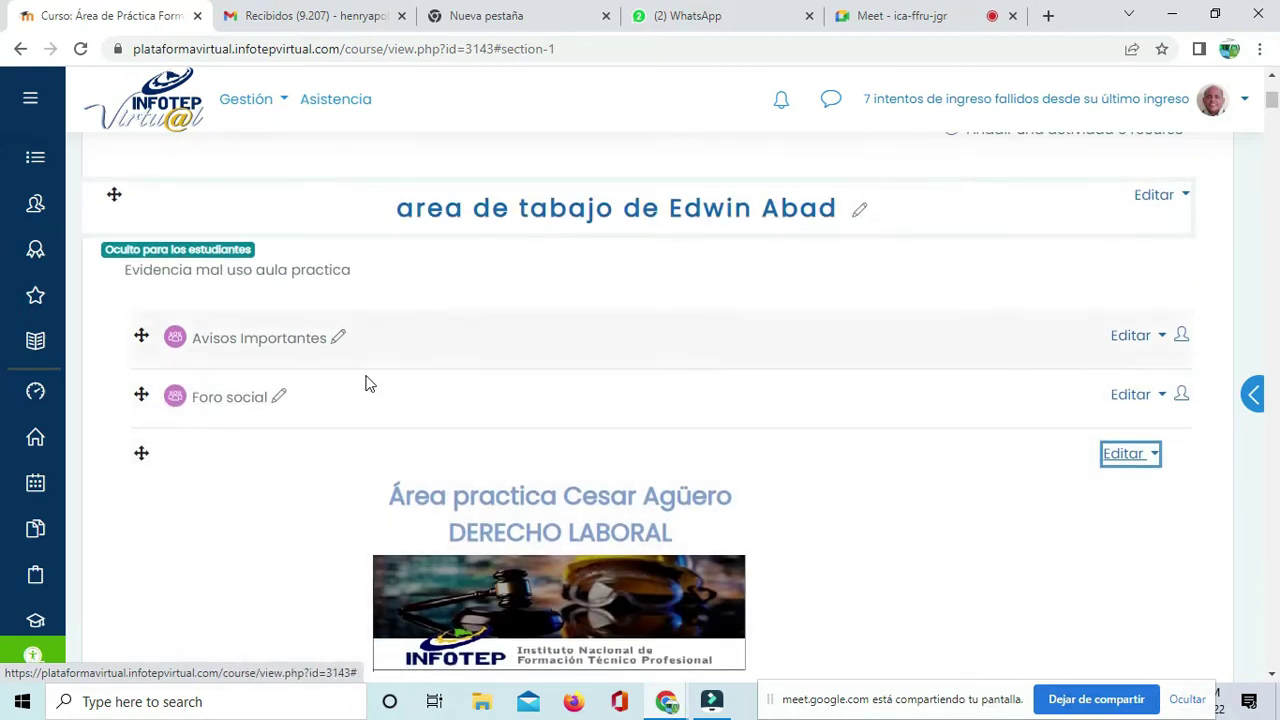
left_click(141, 392)
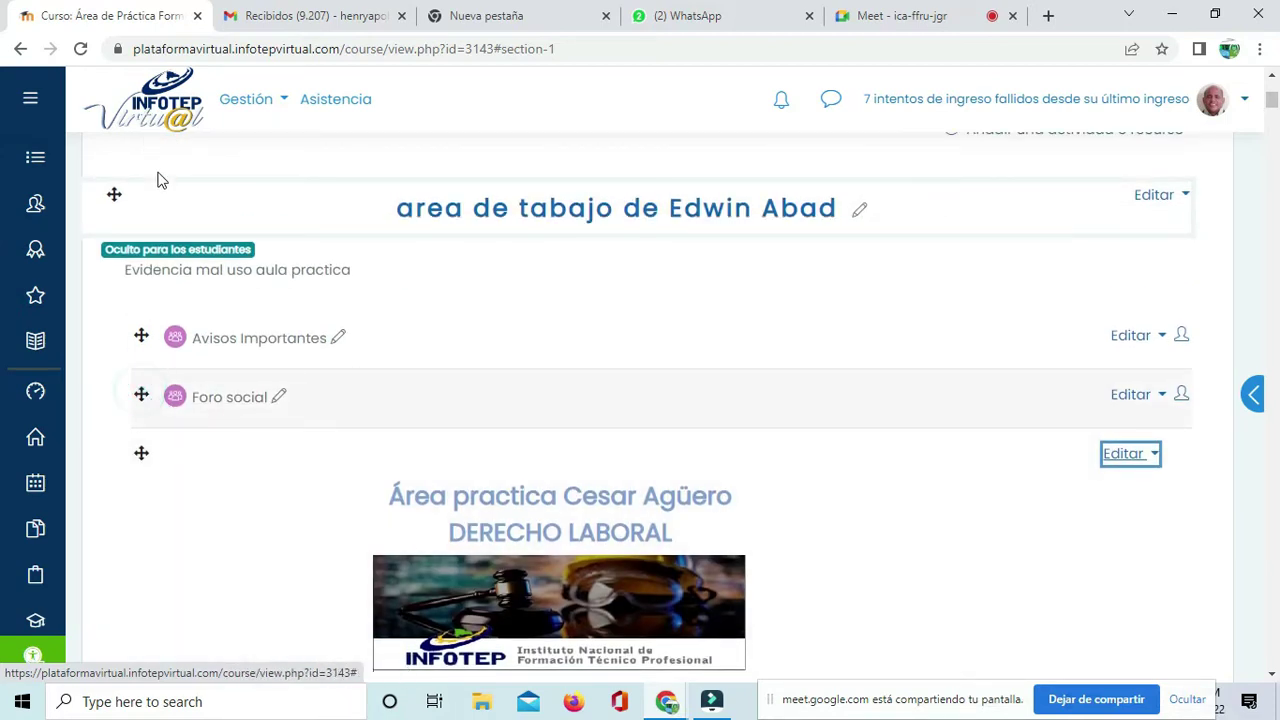
left_click(1162, 398)
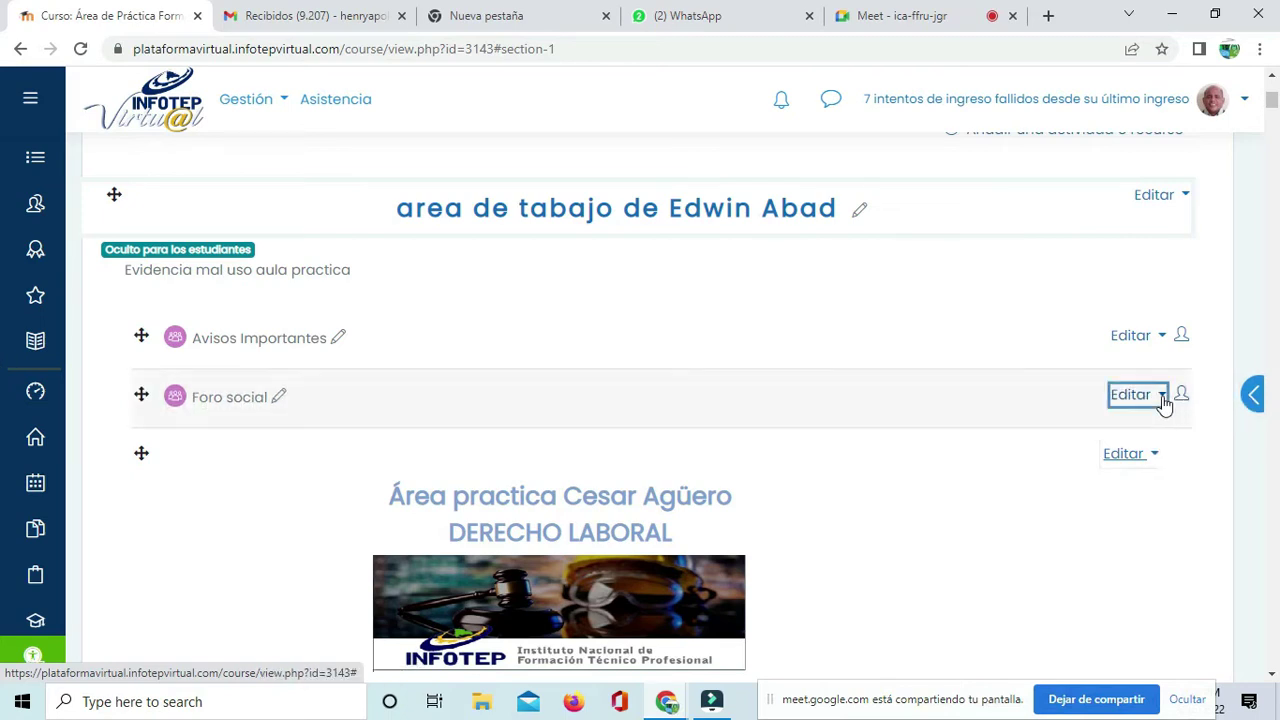
left_click(1223, 291)
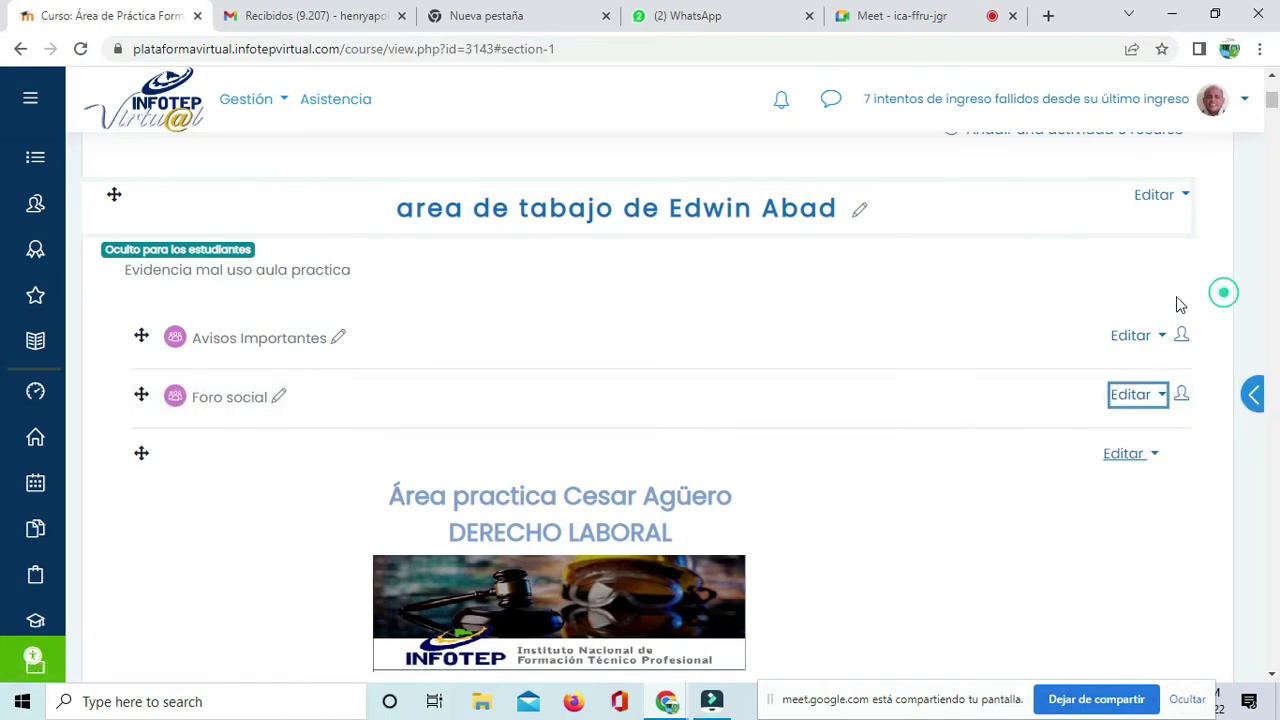
scroll(1129, 294, "up", 3)
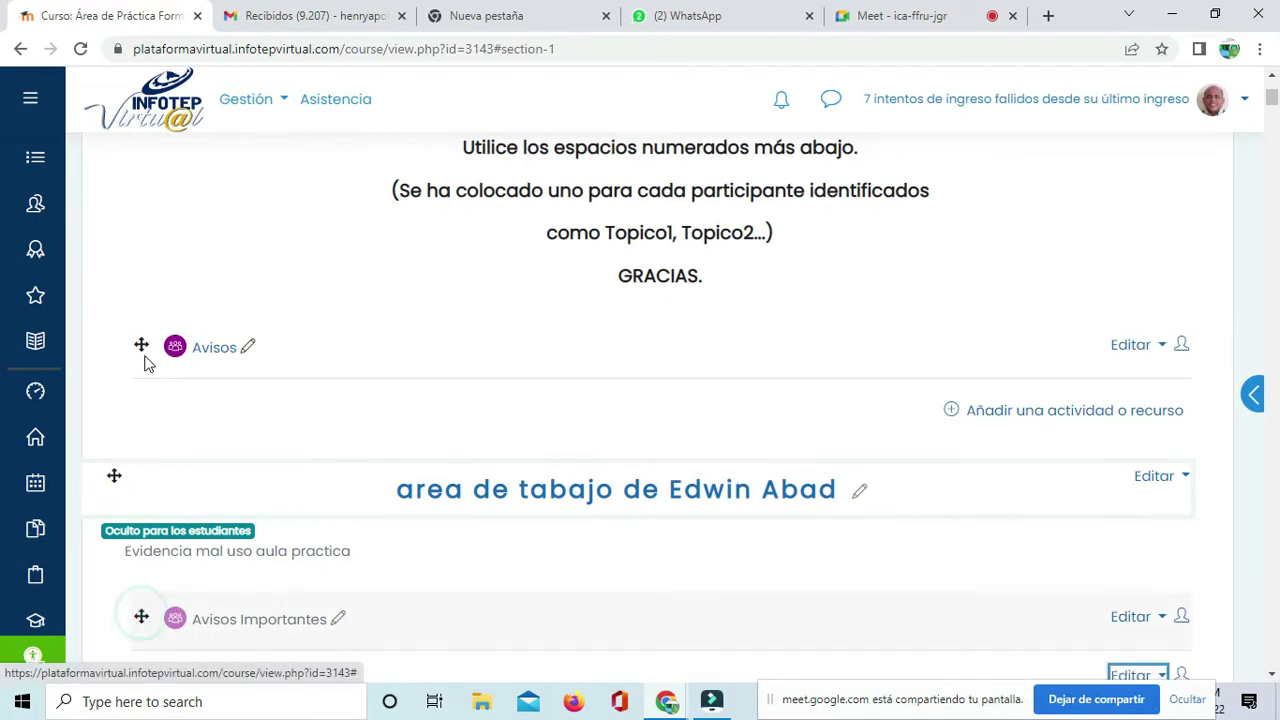
scroll(396, 325, "down", 3)
scroll(500, 375, "up", 2)
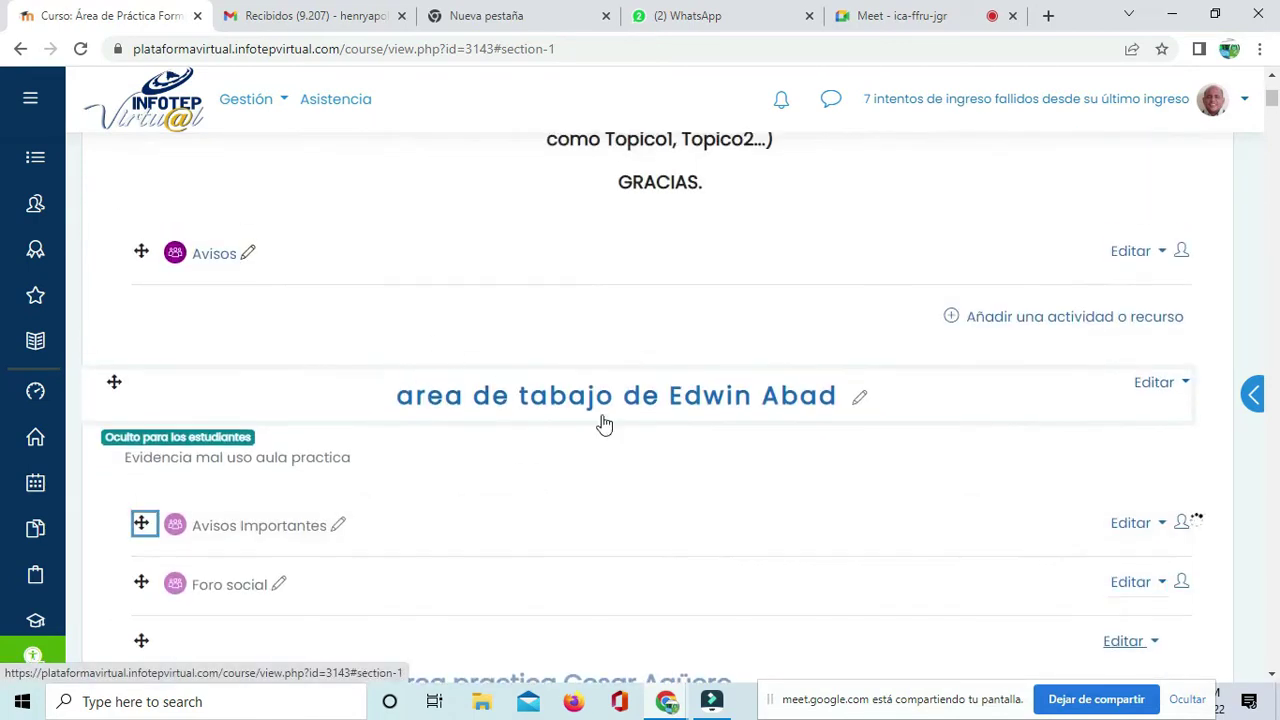
scroll(1184, 480, "down", 1)
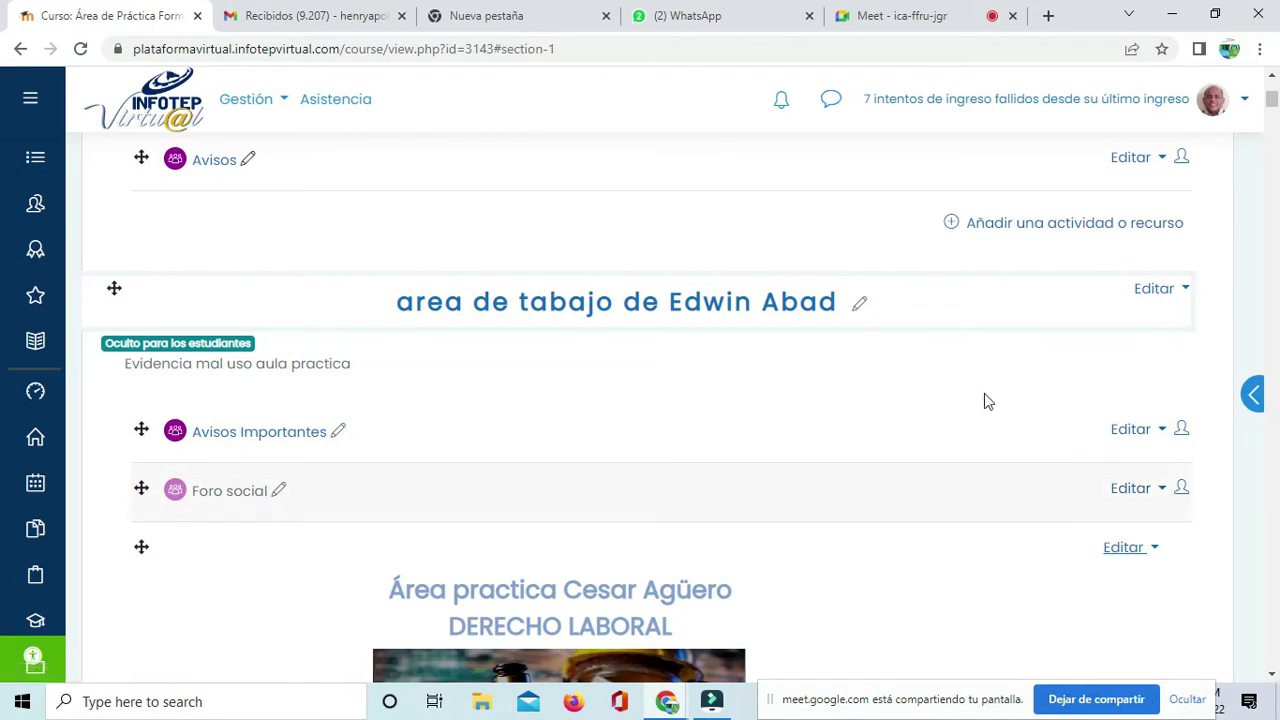
Step: Rename the hidden section's title to a practice-area title with the participant's name
left_click(859, 304)
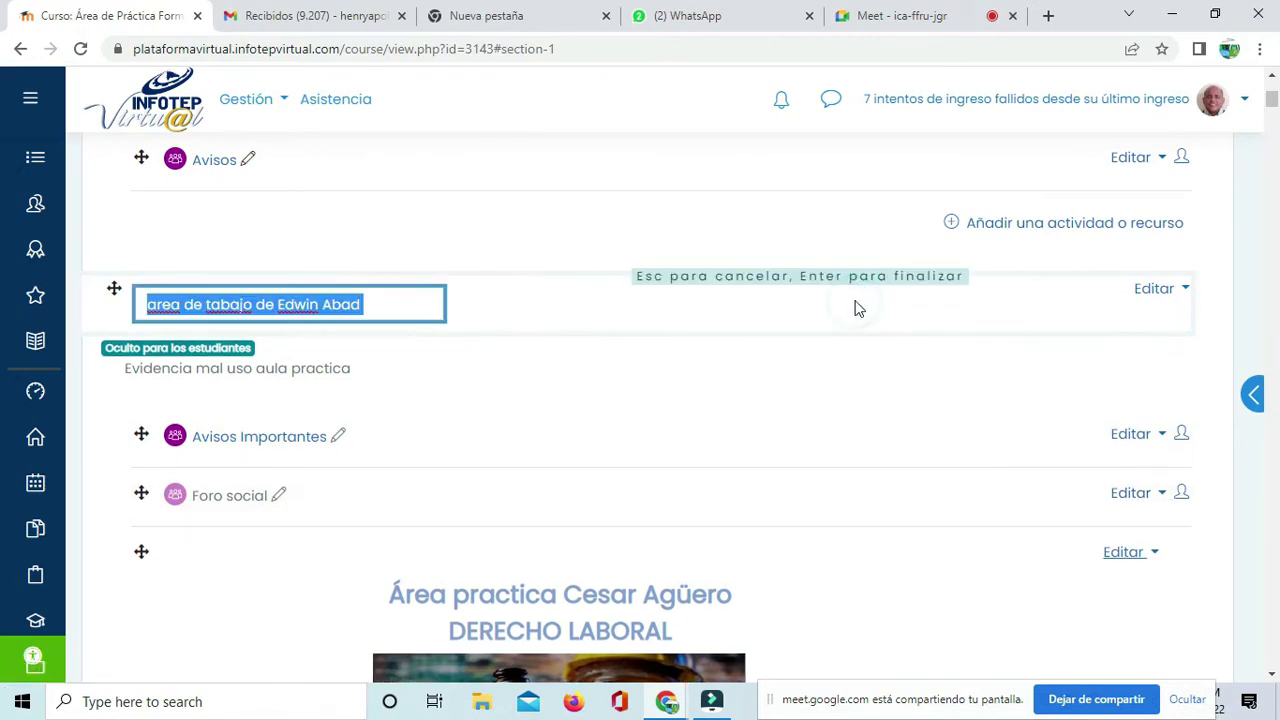
type("Area practica de Cesar Aguero")
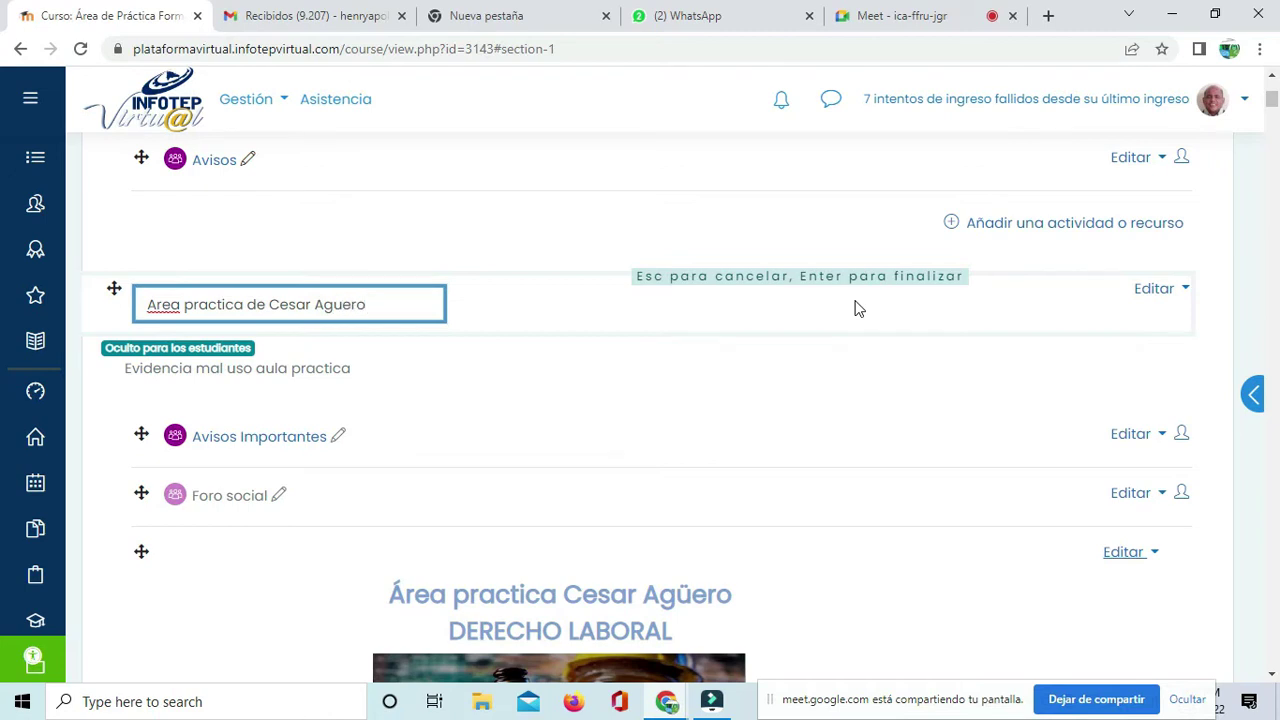
key("Return")
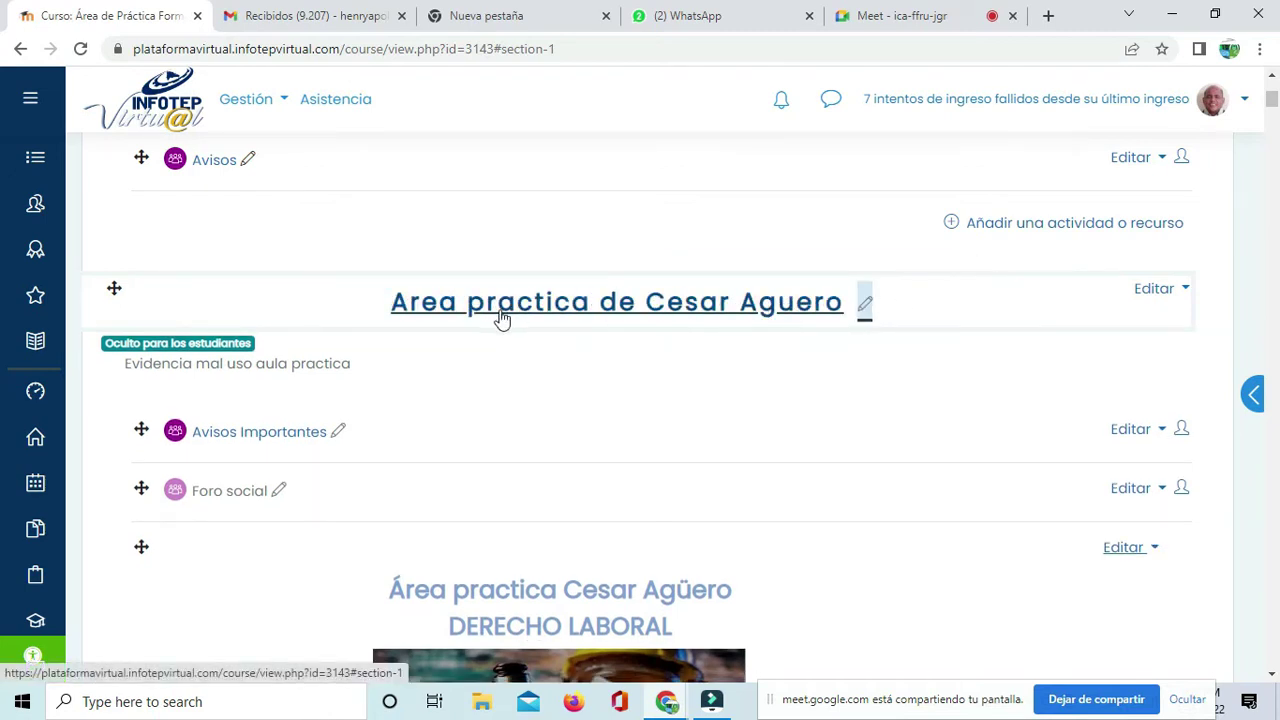
Step: Fix the section title's spelling to 'Área' and the accented surname using spell-check suggestions
left_click(868, 304)
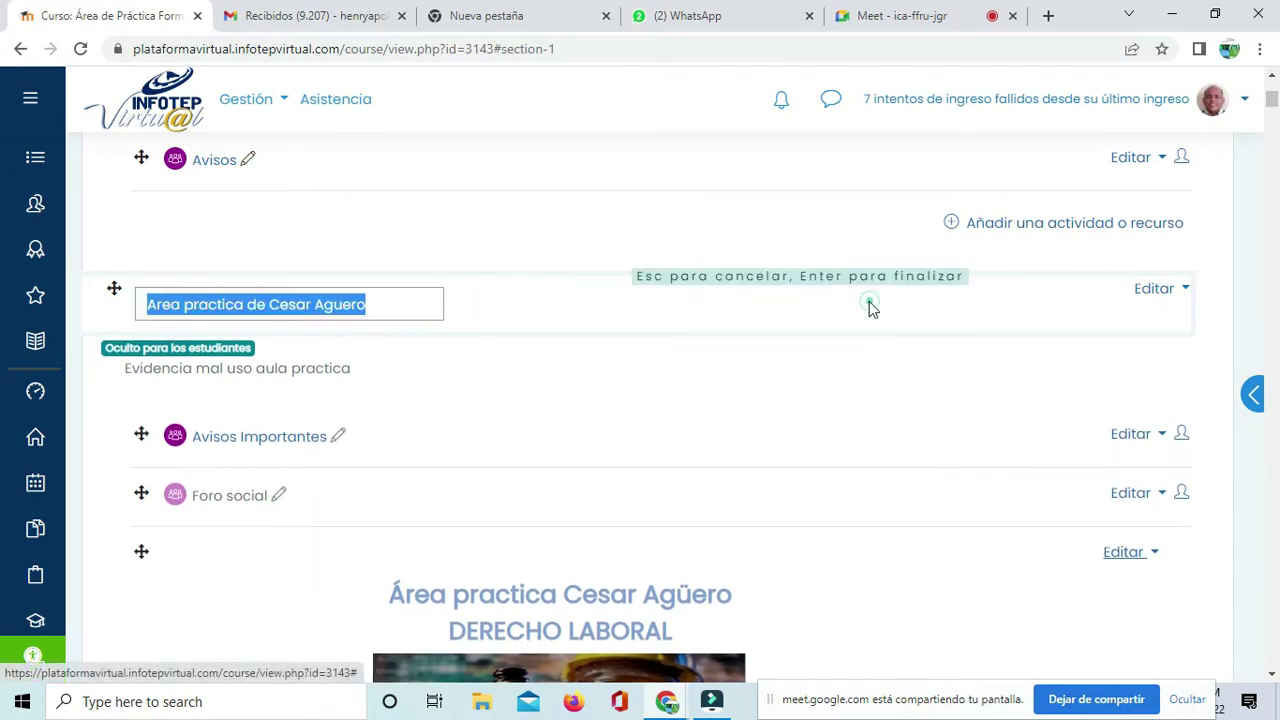
right_click(158, 312)
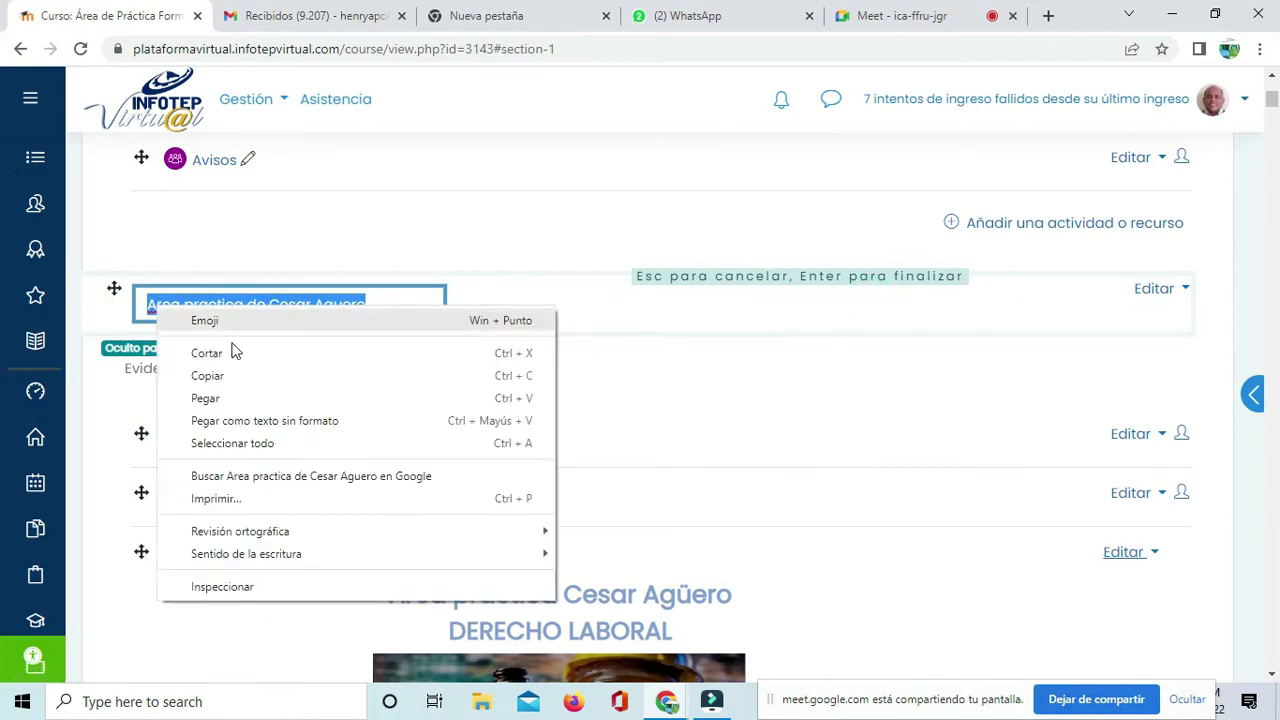
left_click(160, 312)
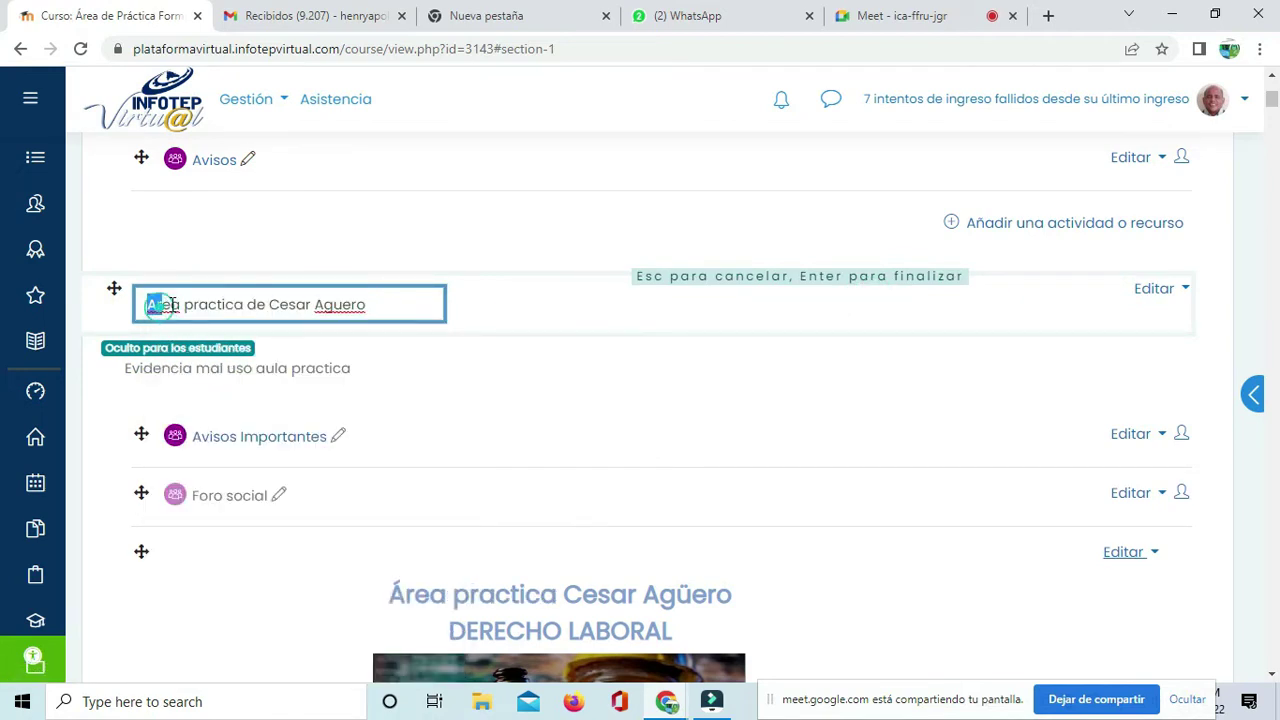
left_click(215, 305)
right_click(168, 305)
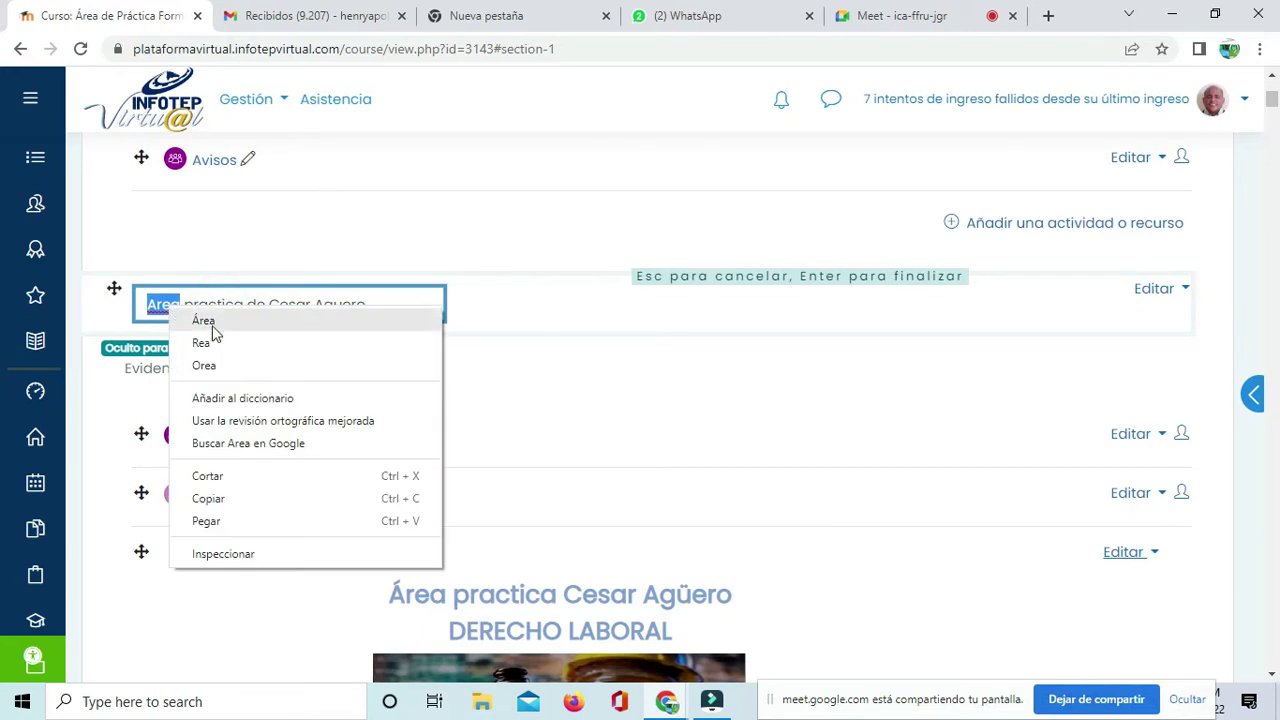
left_click(203, 320)
right_click(330, 313)
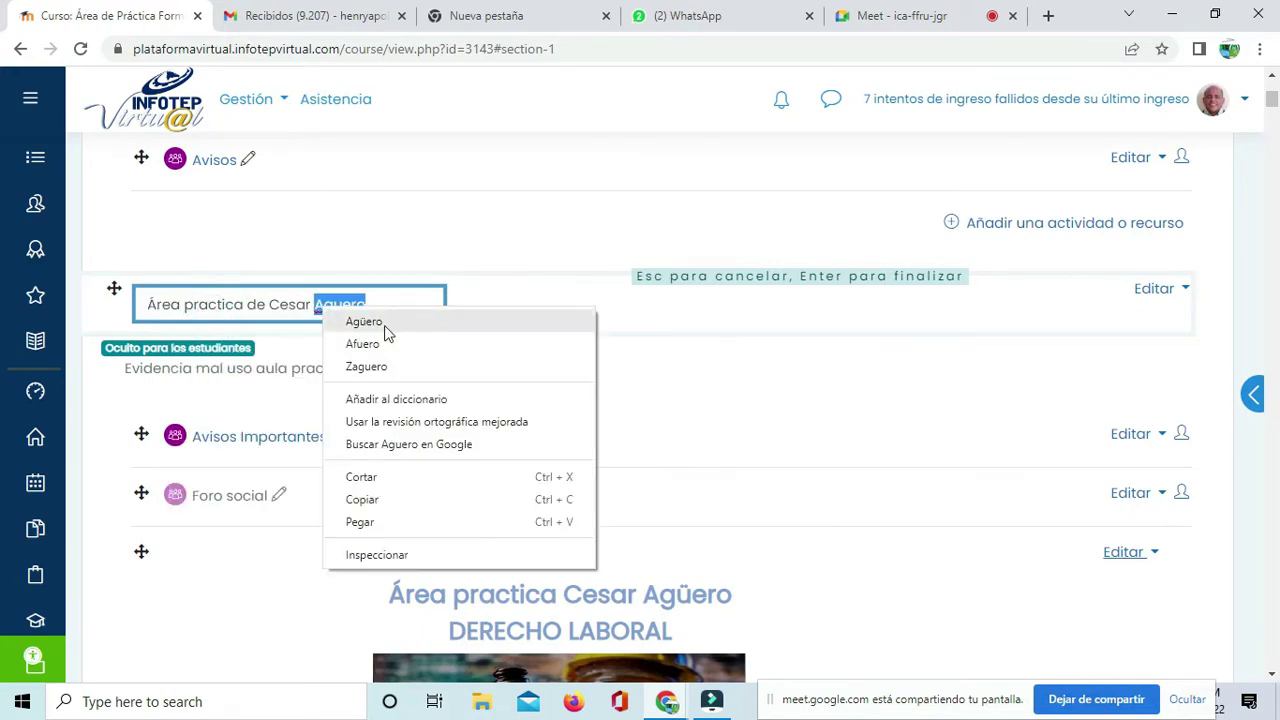
left_click(380, 322)
Step: Delete the Avisos Importantes forum and then the Foro social forum, confirming each removal
scroll(434, 451, "down", 2)
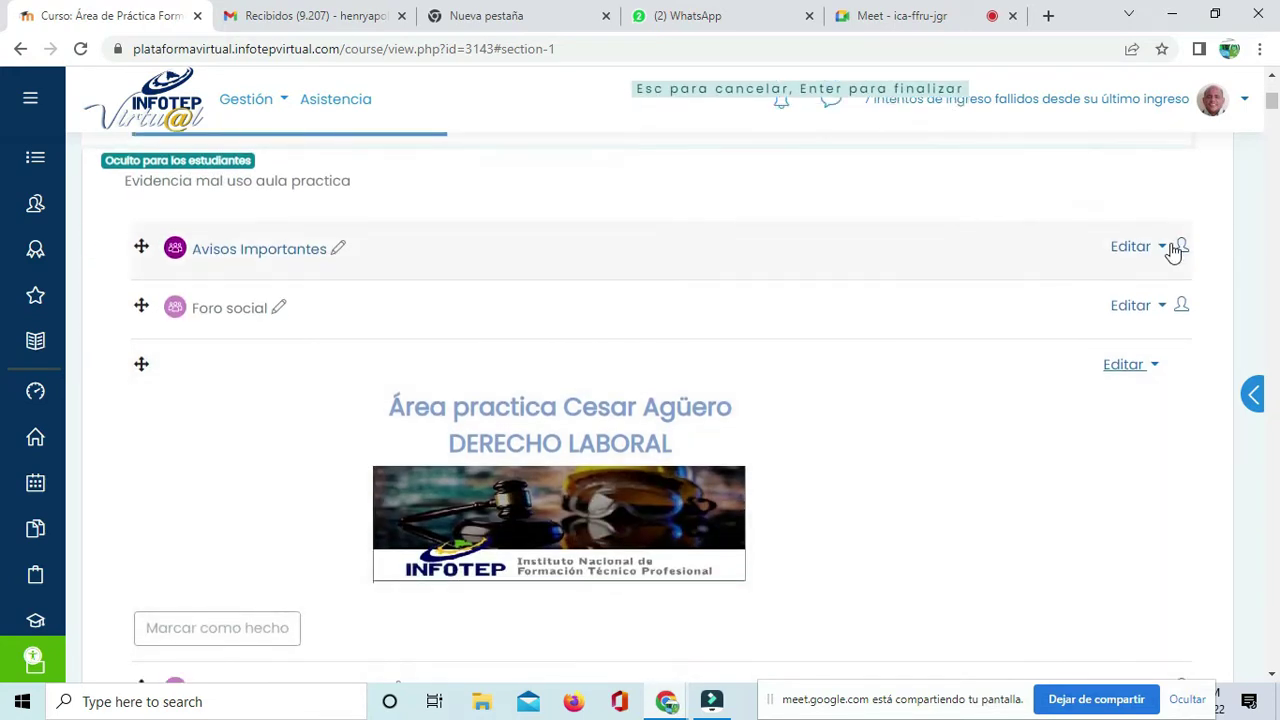
key("Return")
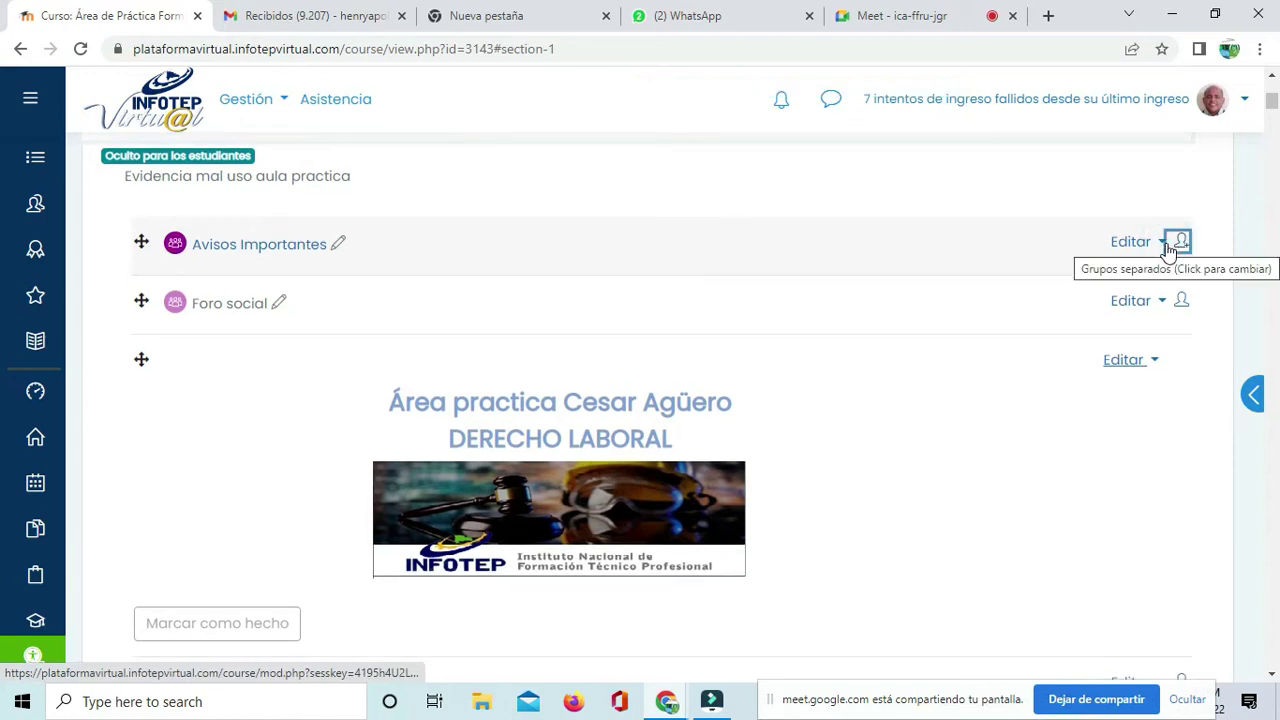
left_click(1163, 243)
left_click(1036, 425)
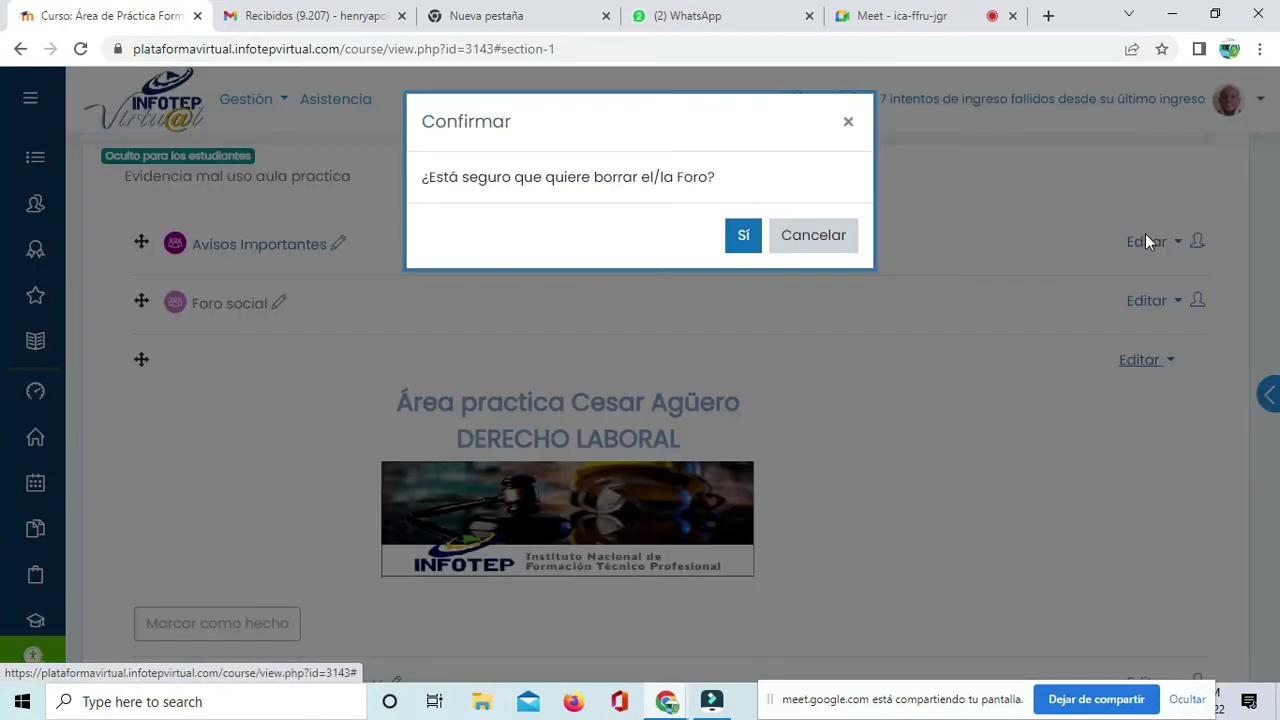
left_click(743, 236)
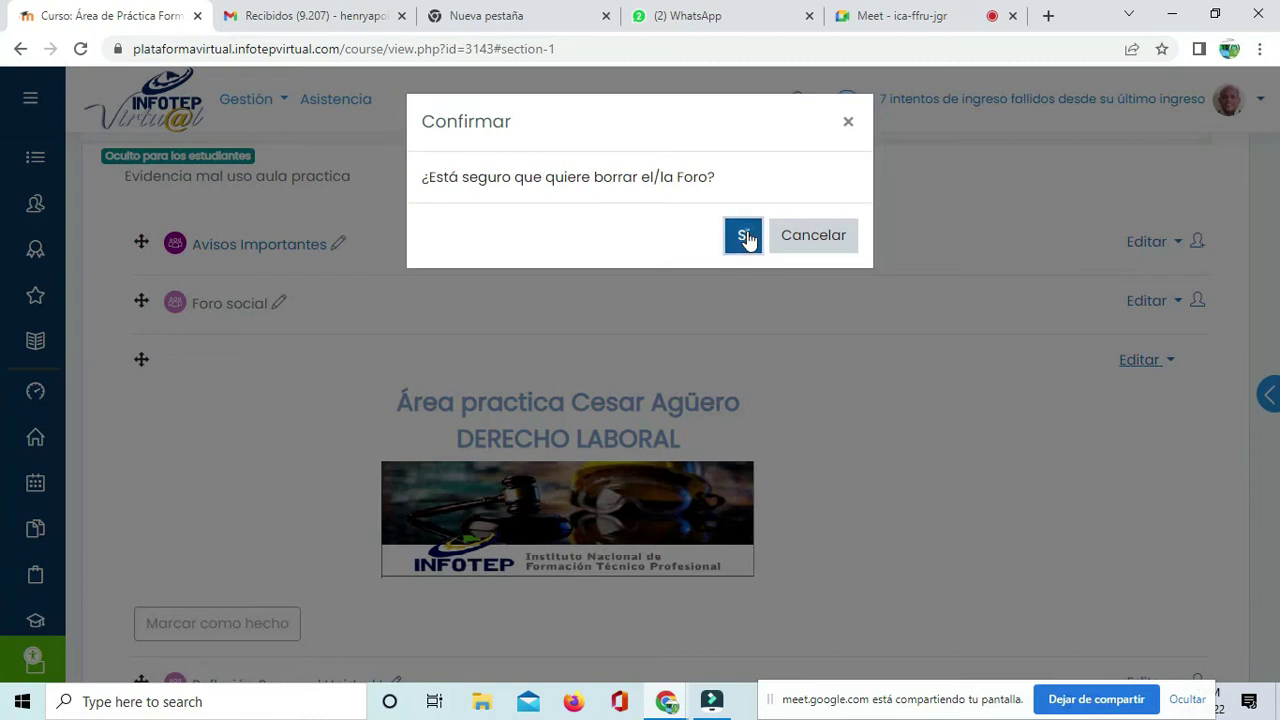
left_click(1150, 248)
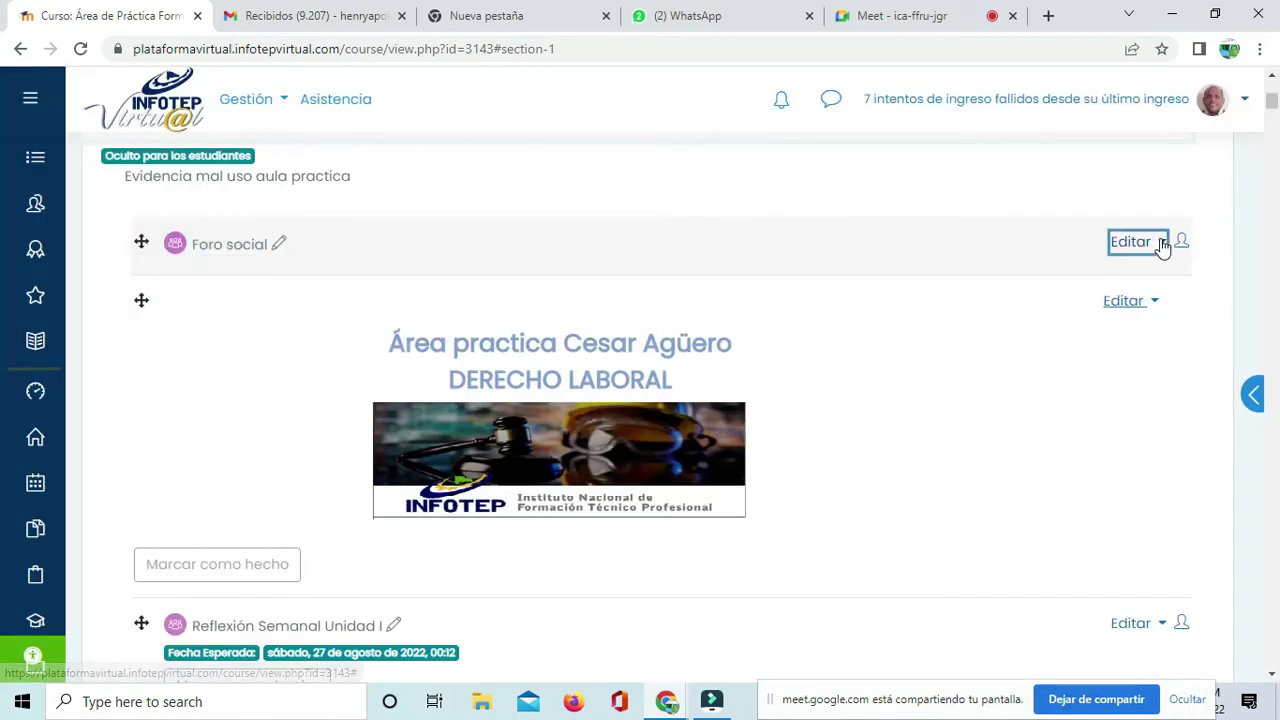
left_click(1040, 424)
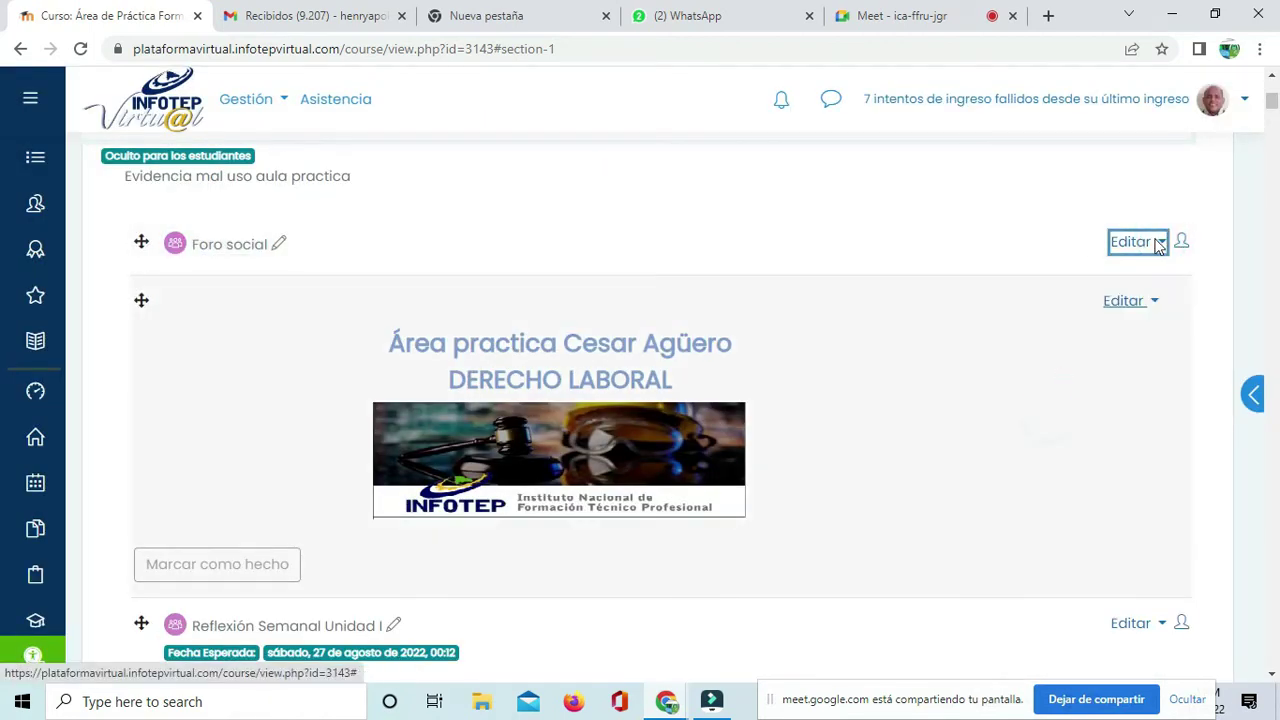
left_click(743, 238)
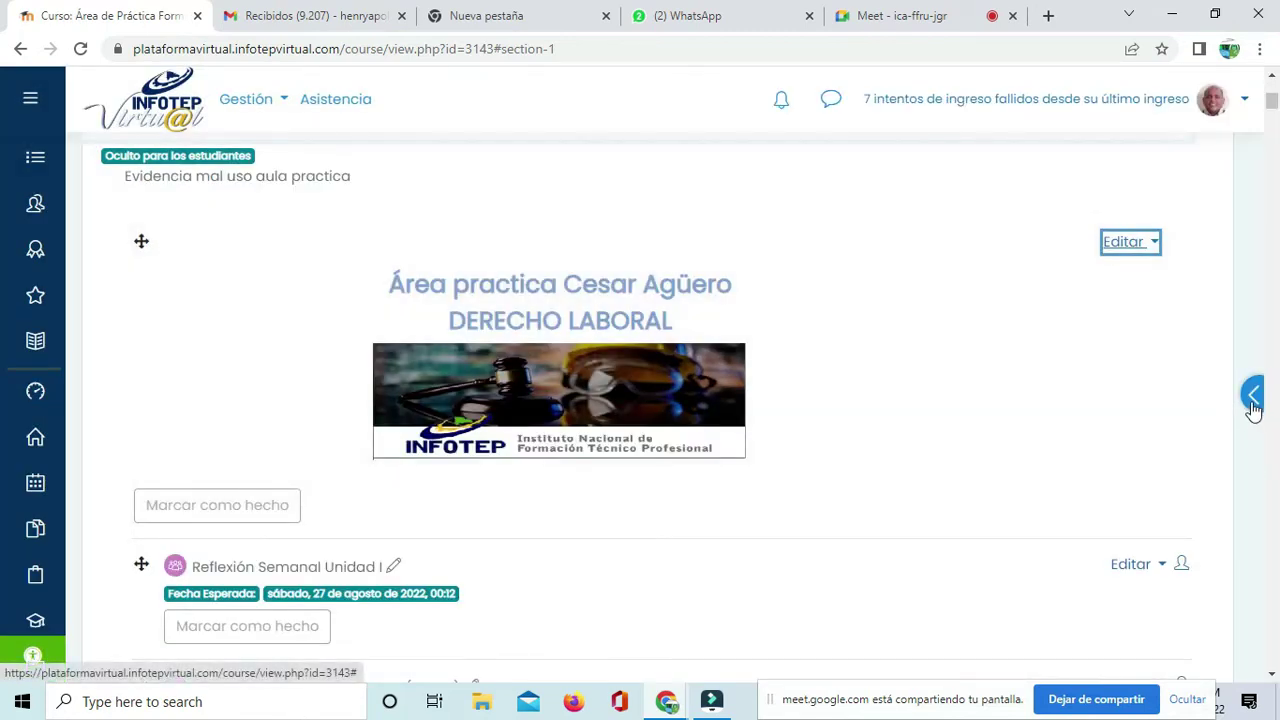
Step: Create a Foro named 'Avisos Importantes' in the General section below Avisos and save it
scroll(1149, 360, "up", 2)
scroll(960, 360, "up", 2)
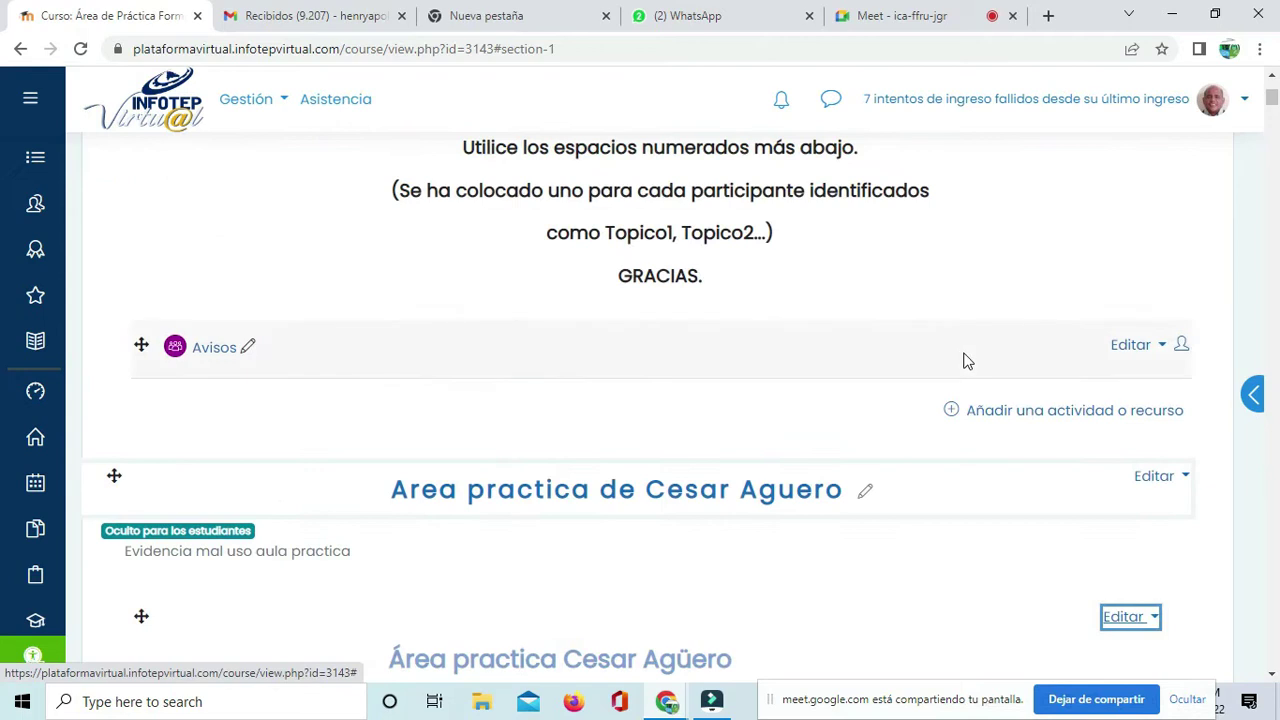
scroll(1058, 410, "up", 5)
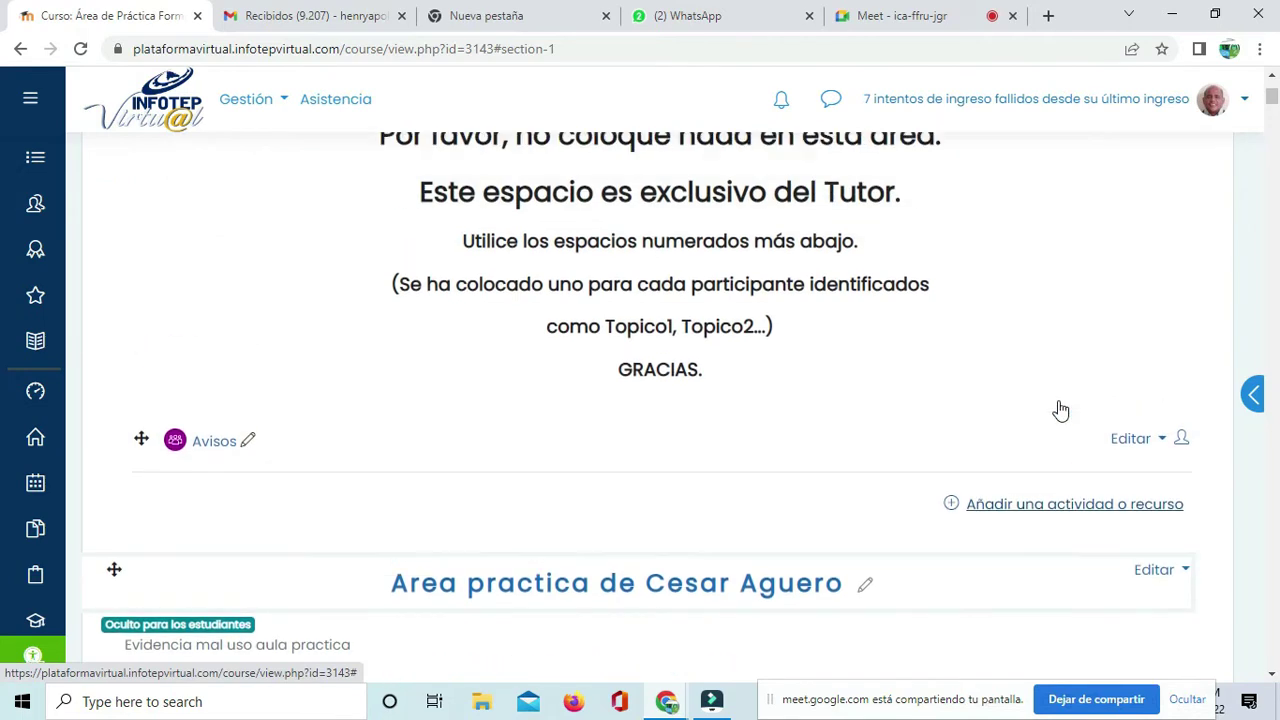
scroll(1058, 404, "down", 4)
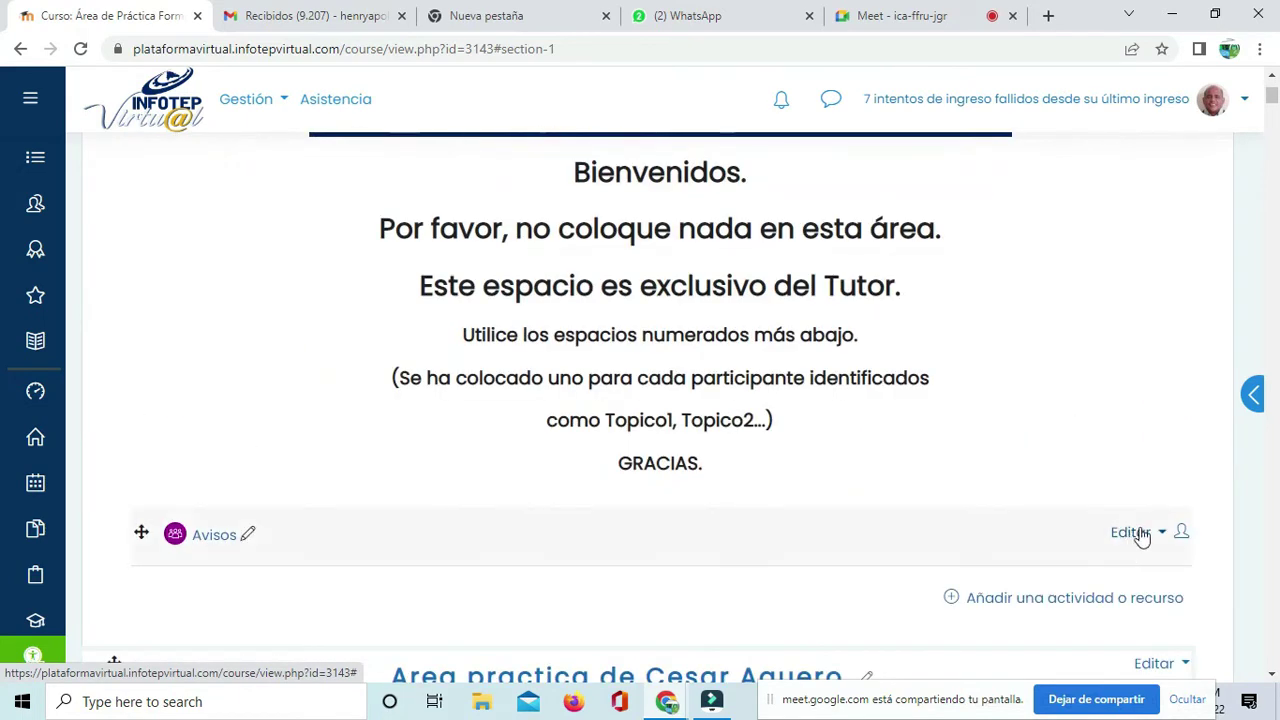
scroll(1135, 530, "down", 1)
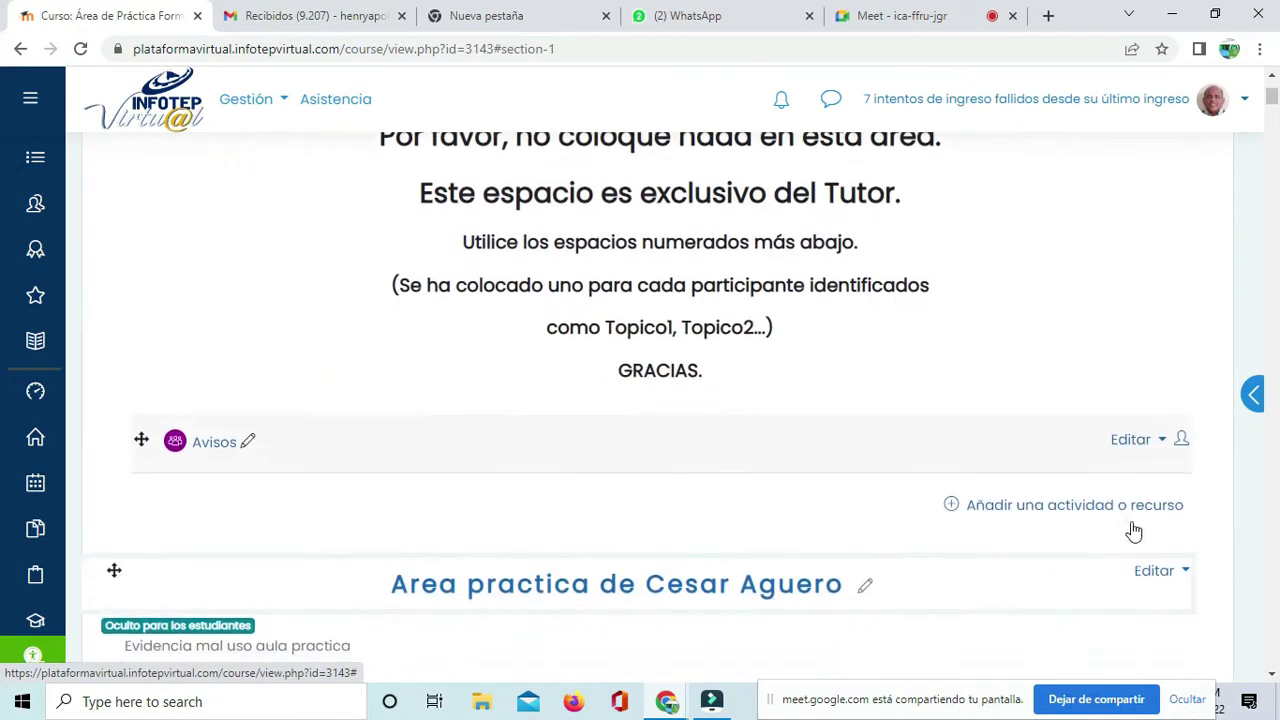
left_click(1063, 504)
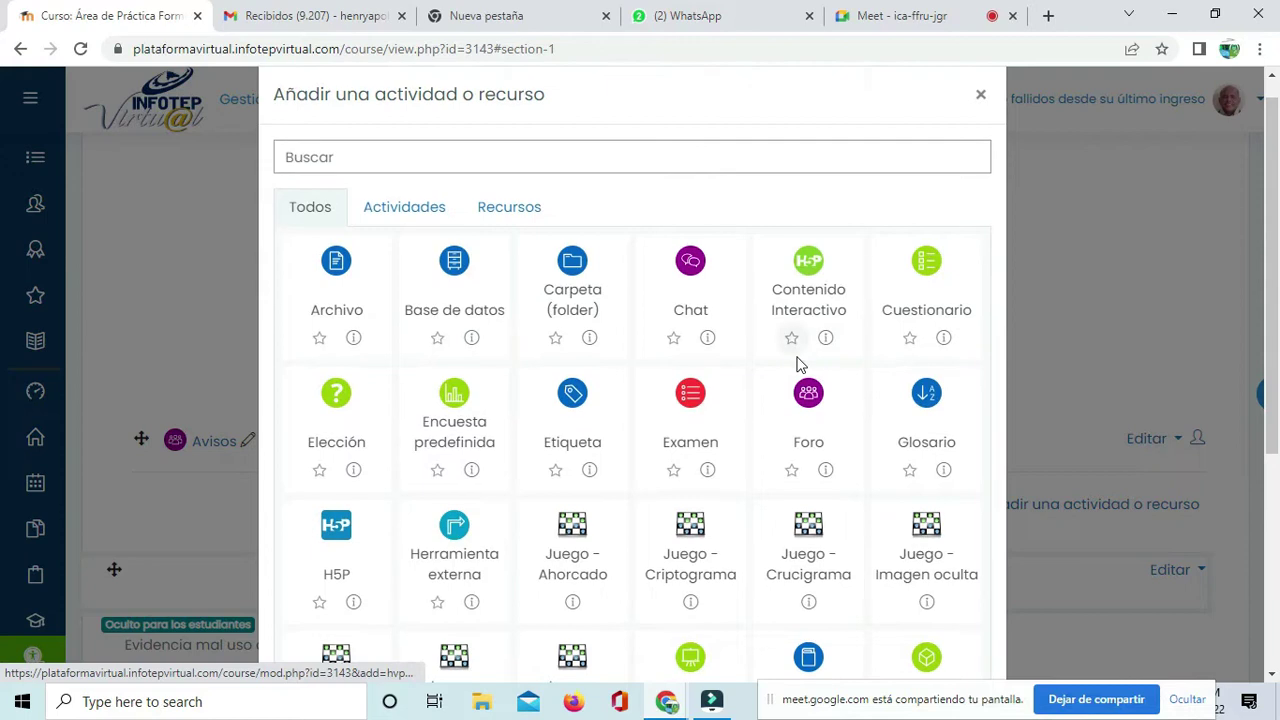
scroll(805, 340, "down", 2)
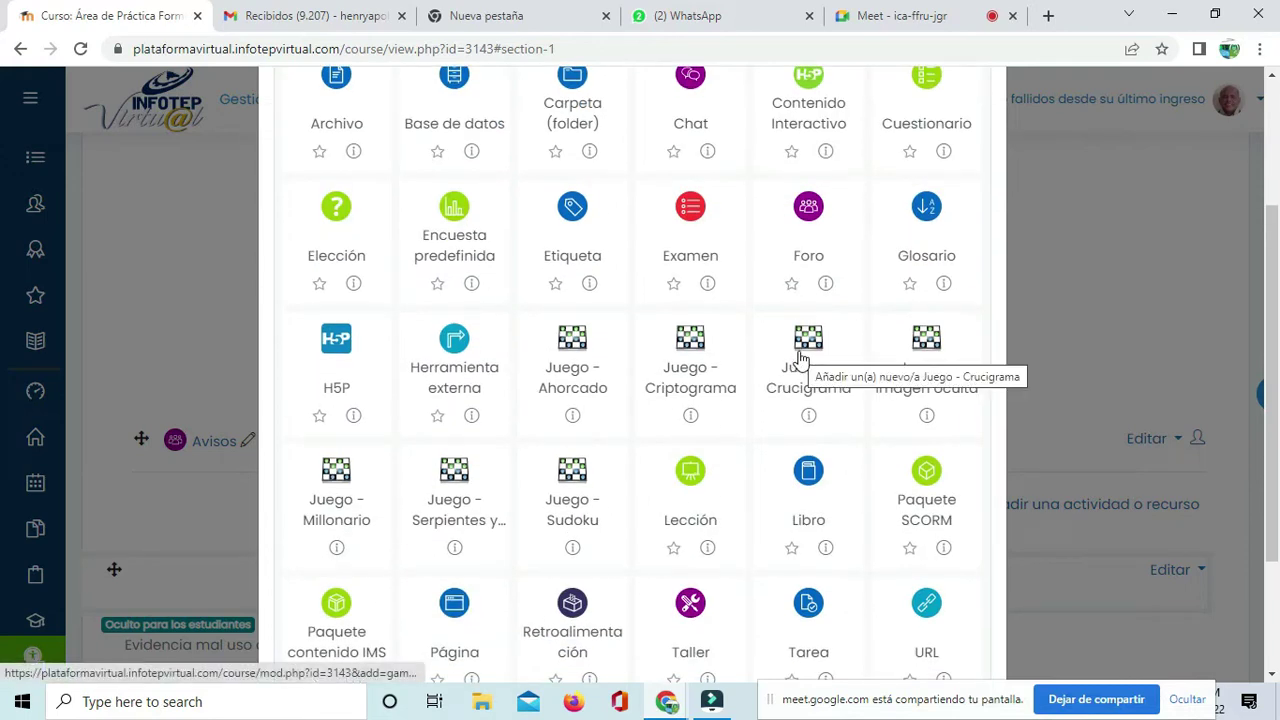
scroll(457, 210, "up", 1)
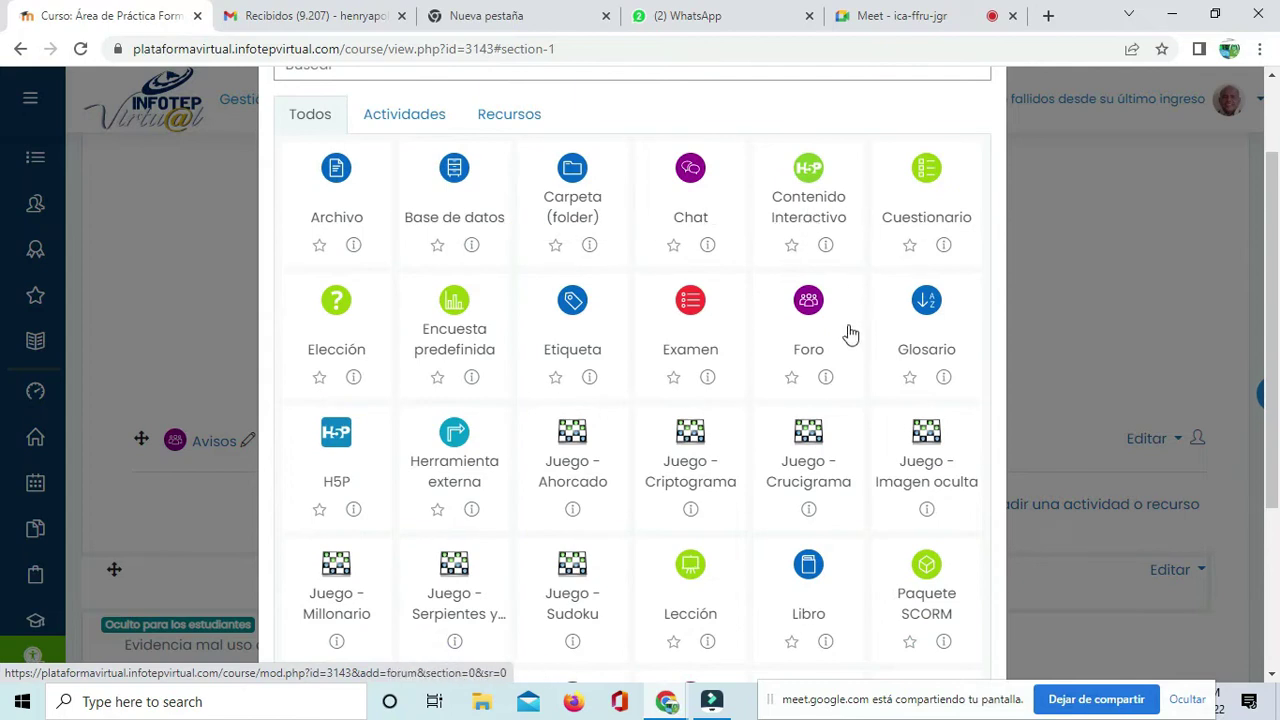
left_click(809, 304)
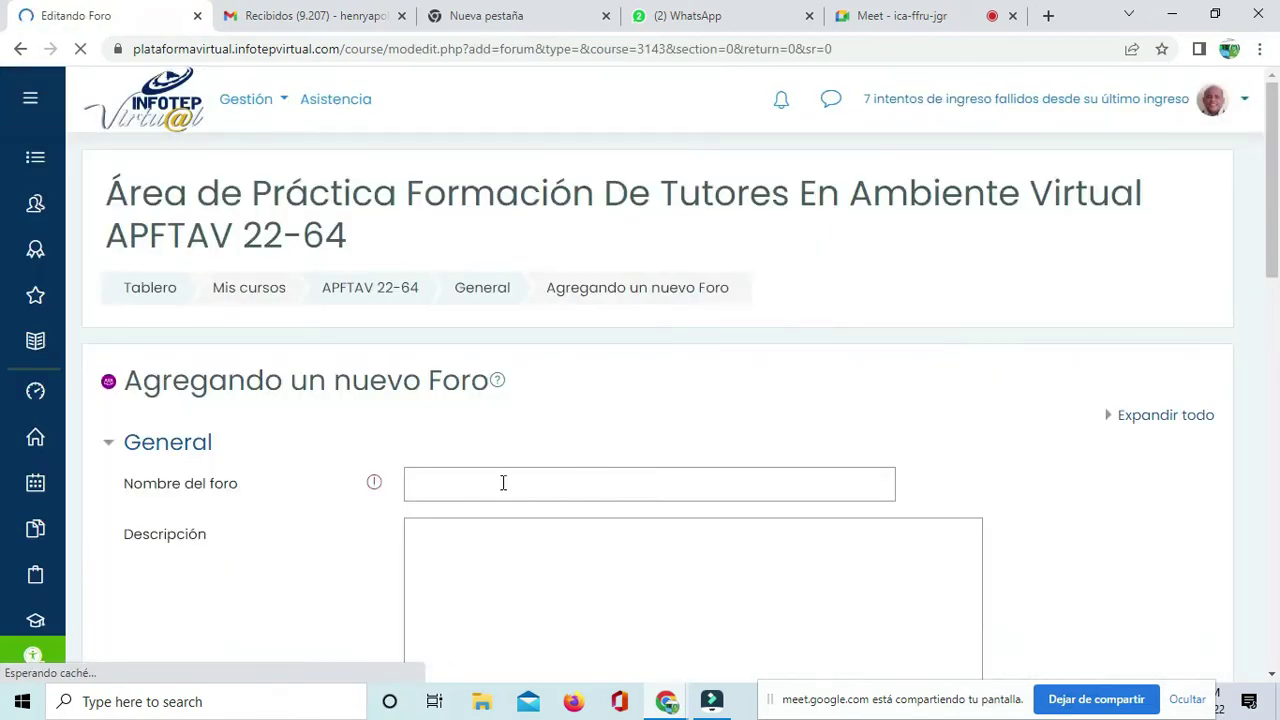
left_click(503, 483)
type("Avisos Importantes")
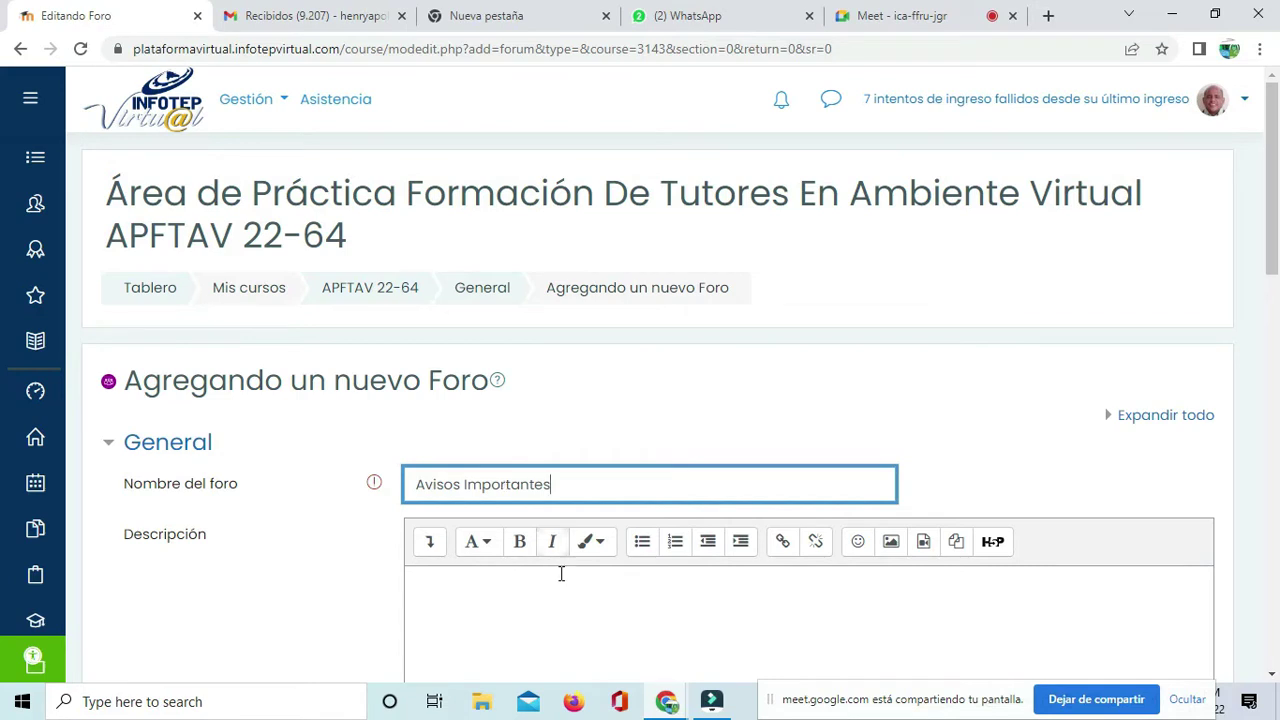
scroll(814, 477, "down", 10)
left_click(610, 378)
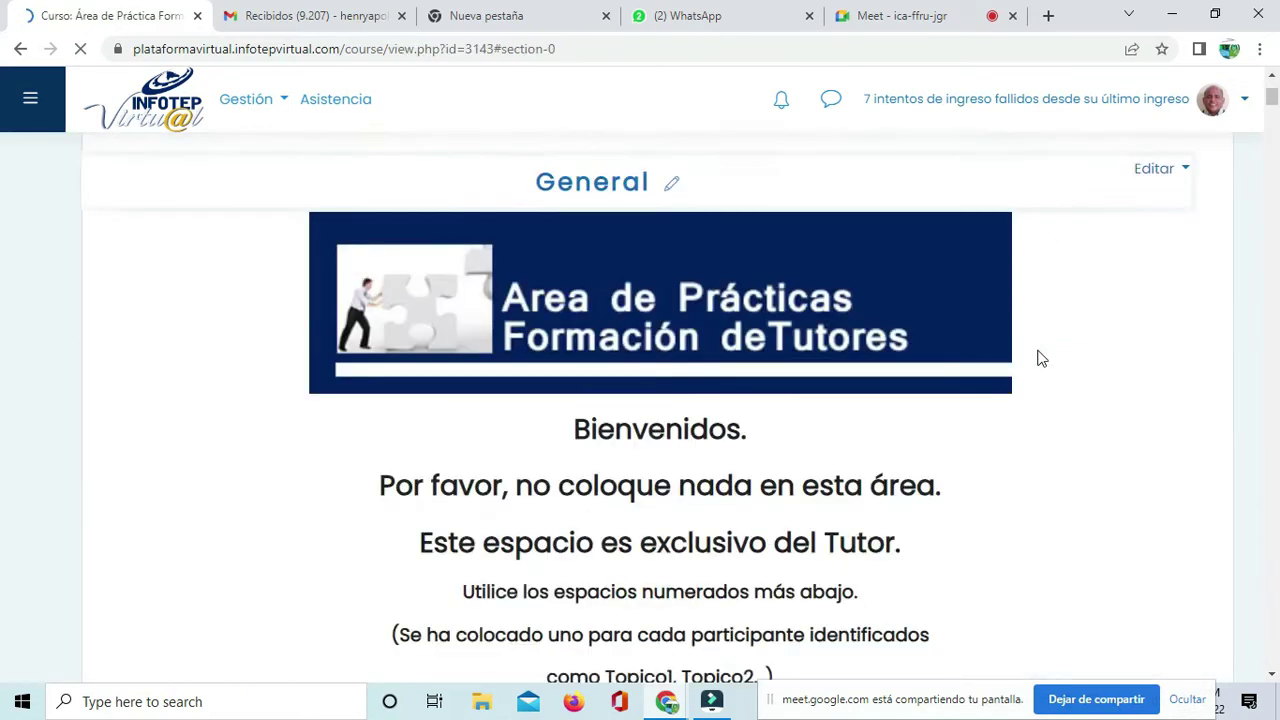
Step: At the bottom of the course, add 1 new topic section
scroll(1040, 358, "down", 3)
scroll(1040, 358, "down", 2)
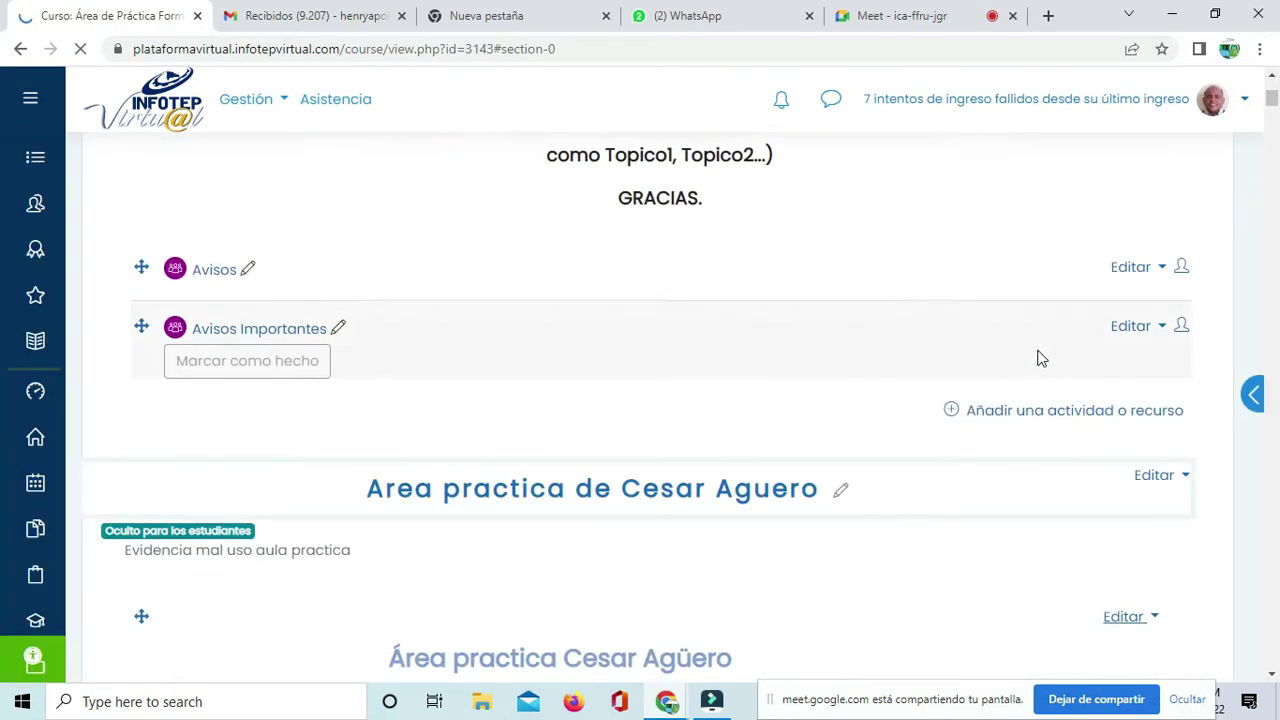
scroll(1130, 350, "down", 2)
scroll(1155, 335, "down", 3)
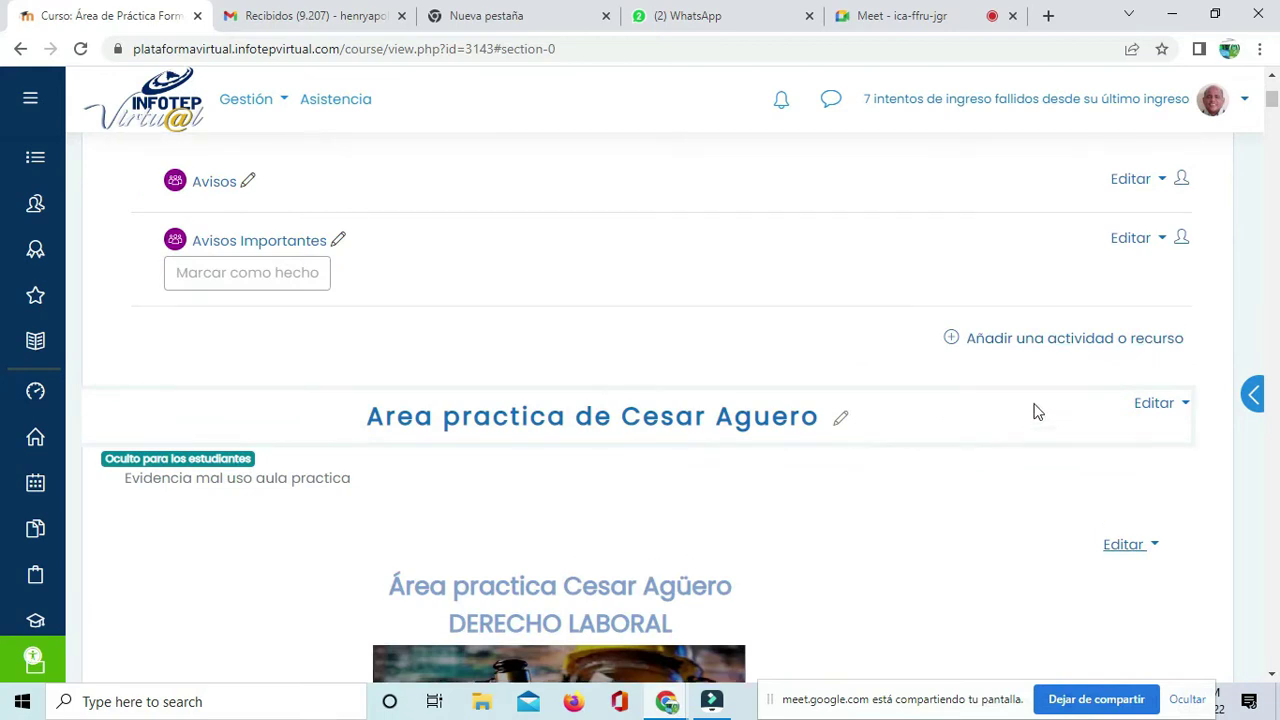
scroll(913, 395, "down", 3)
scroll(913, 392, "down", 3)
scroll(913, 404, "down", 4)
scroll(1134, 323, "down", 5)
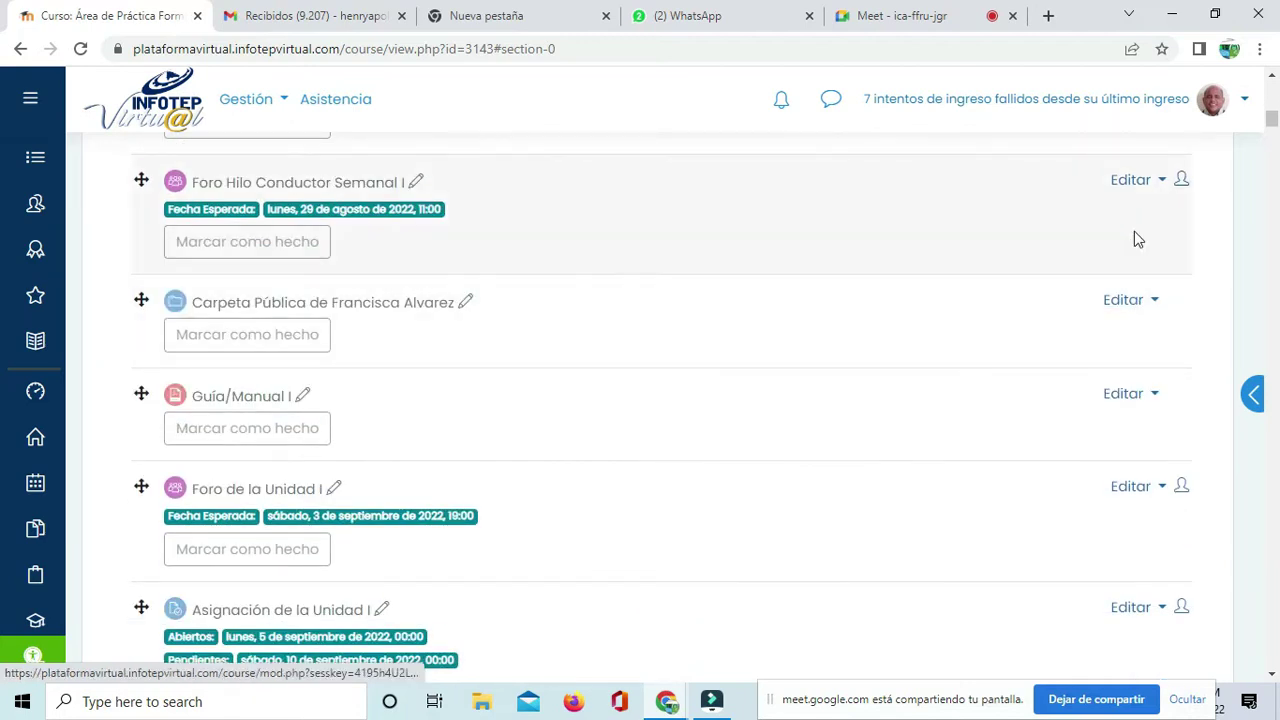
left_click_drag(1273, 121, 1272, 657)
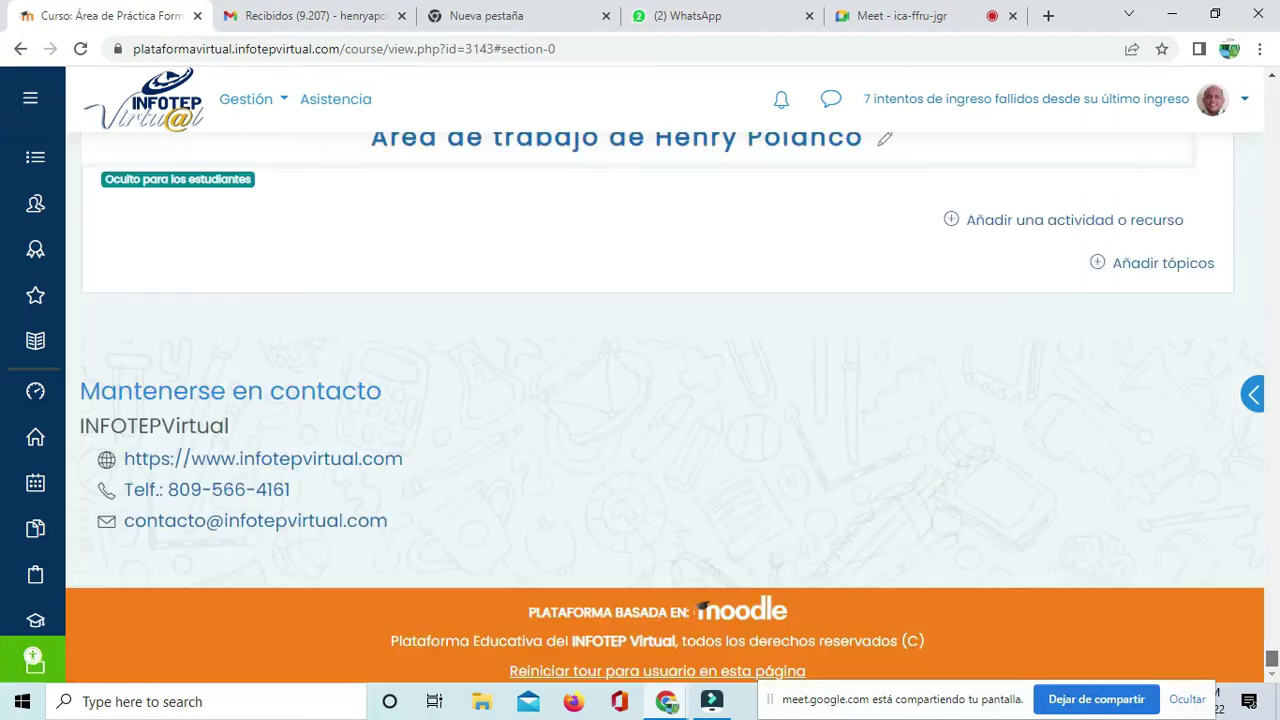
scroll(615, 410, "up", 2)
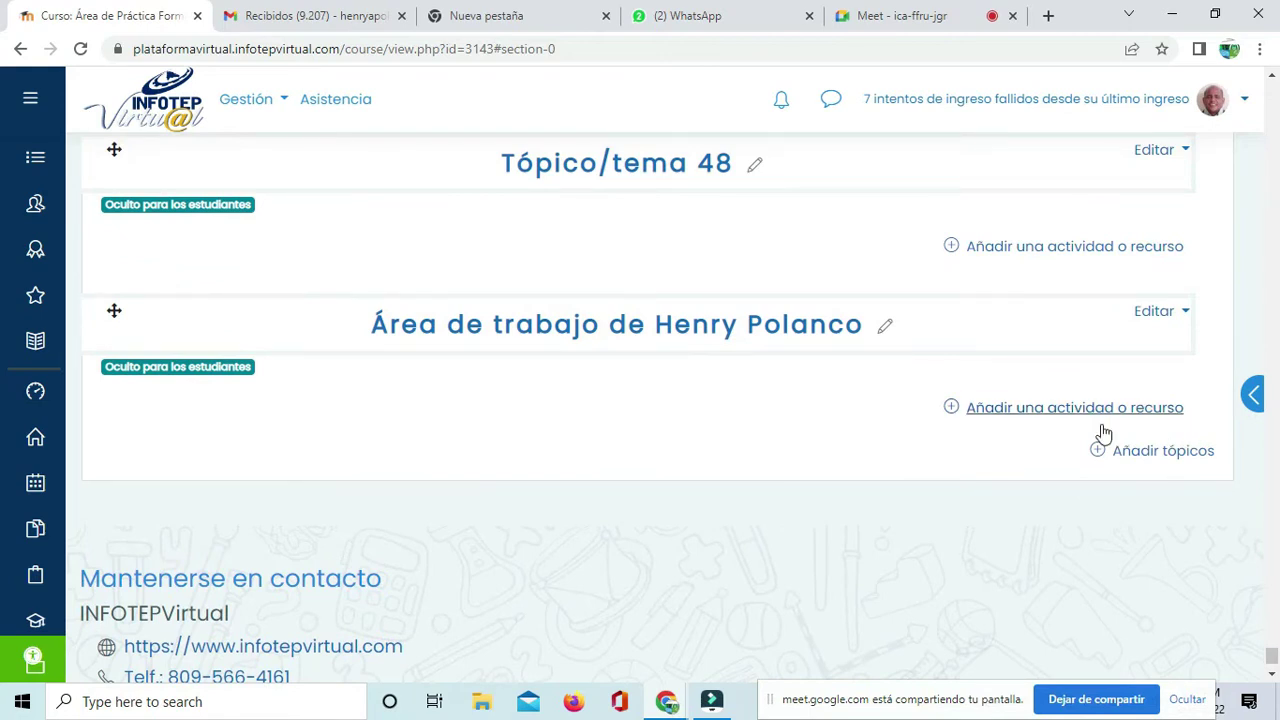
left_click(1160, 450)
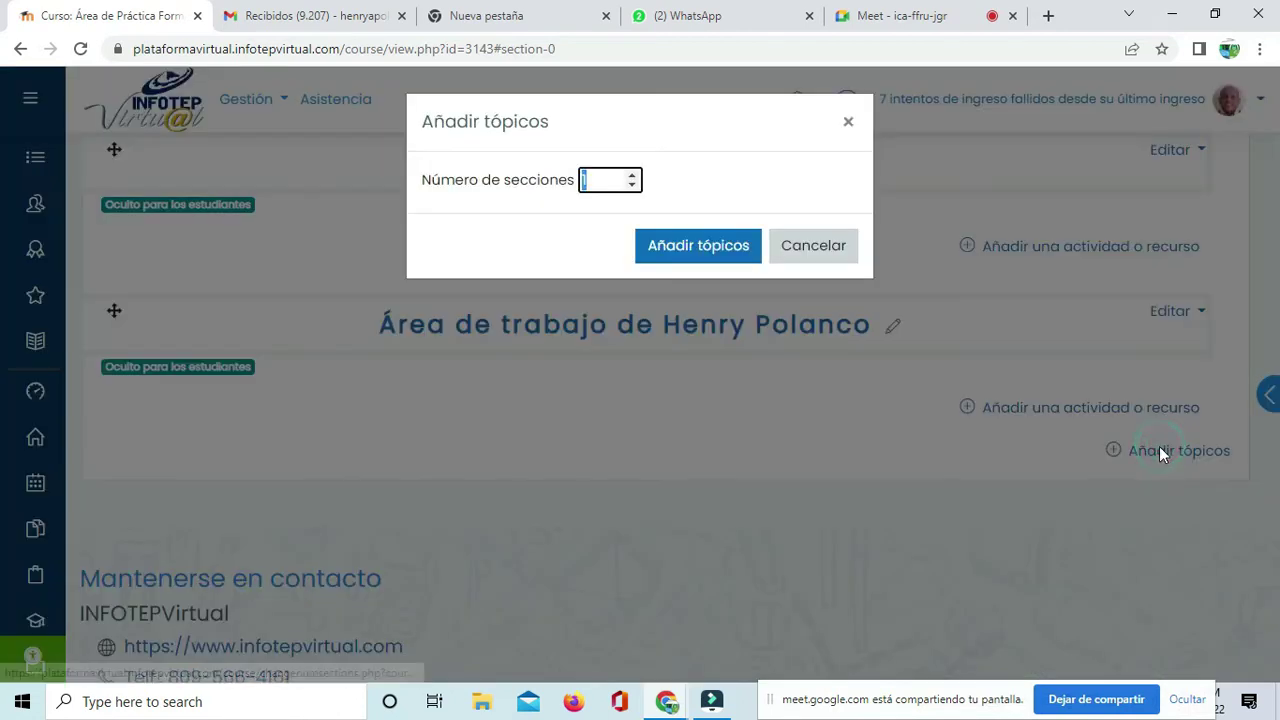
left_click(692, 246)
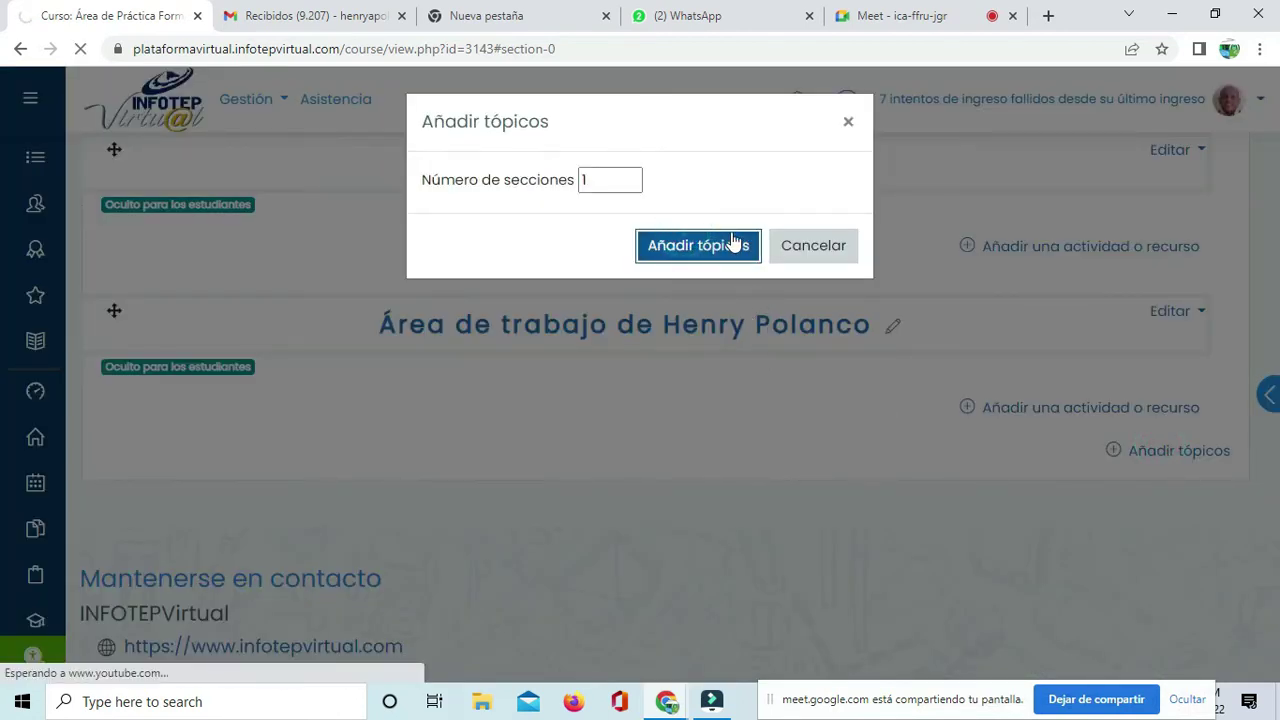
Step: Locate the new Tópico/tema 50 and grab it to reposition it
scroll(1186, 457, "down", 10)
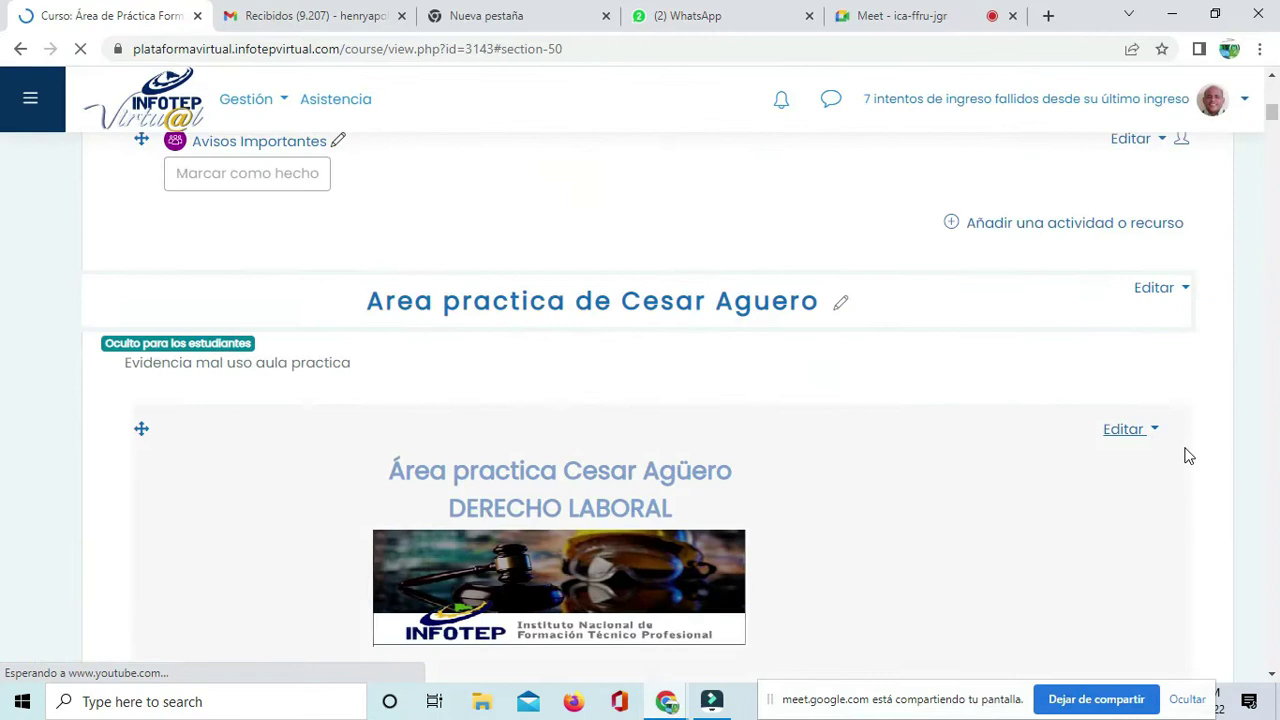
left_click_drag(1274, 106, 1260, 526)
scroll(857, 577, "down", 5)
scroll(688, 470, "up", 3)
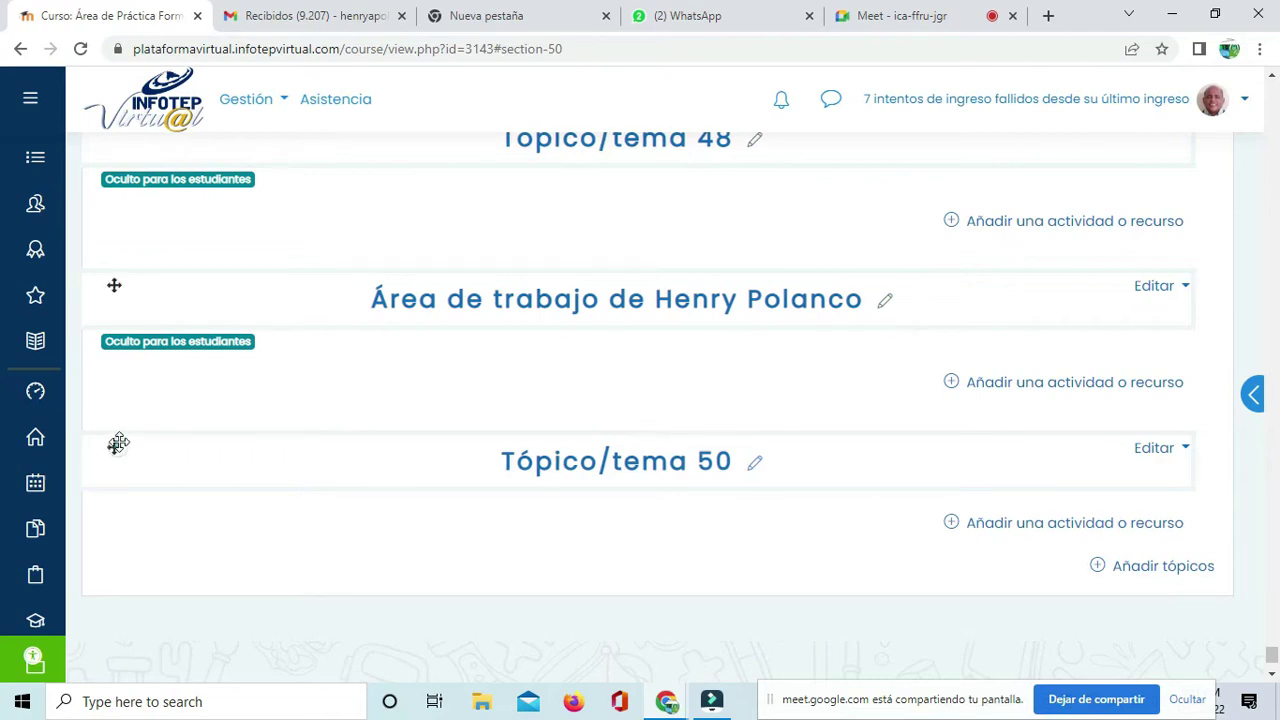
left_click_drag(118, 447, 118, 447)
left_click_drag(110, 28, 110, 28)
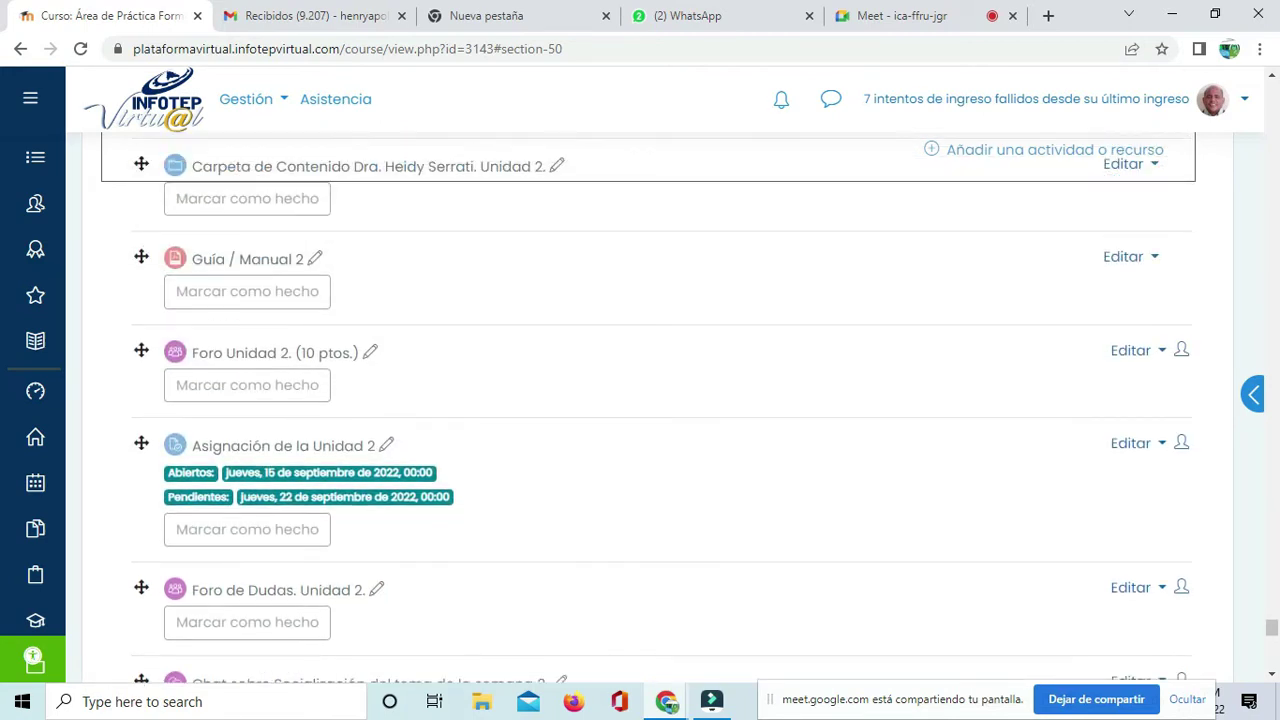
scroll(660, 400, "up", 2)
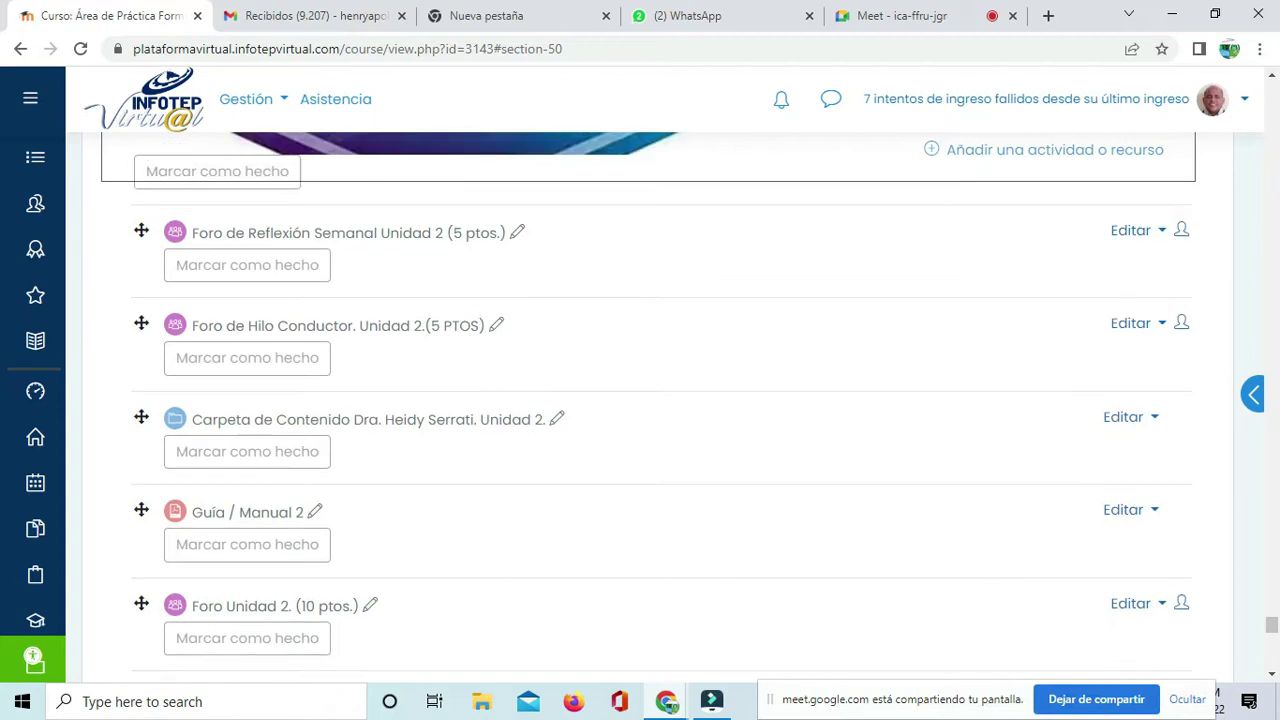
scroll(660, 400, "up", 2)
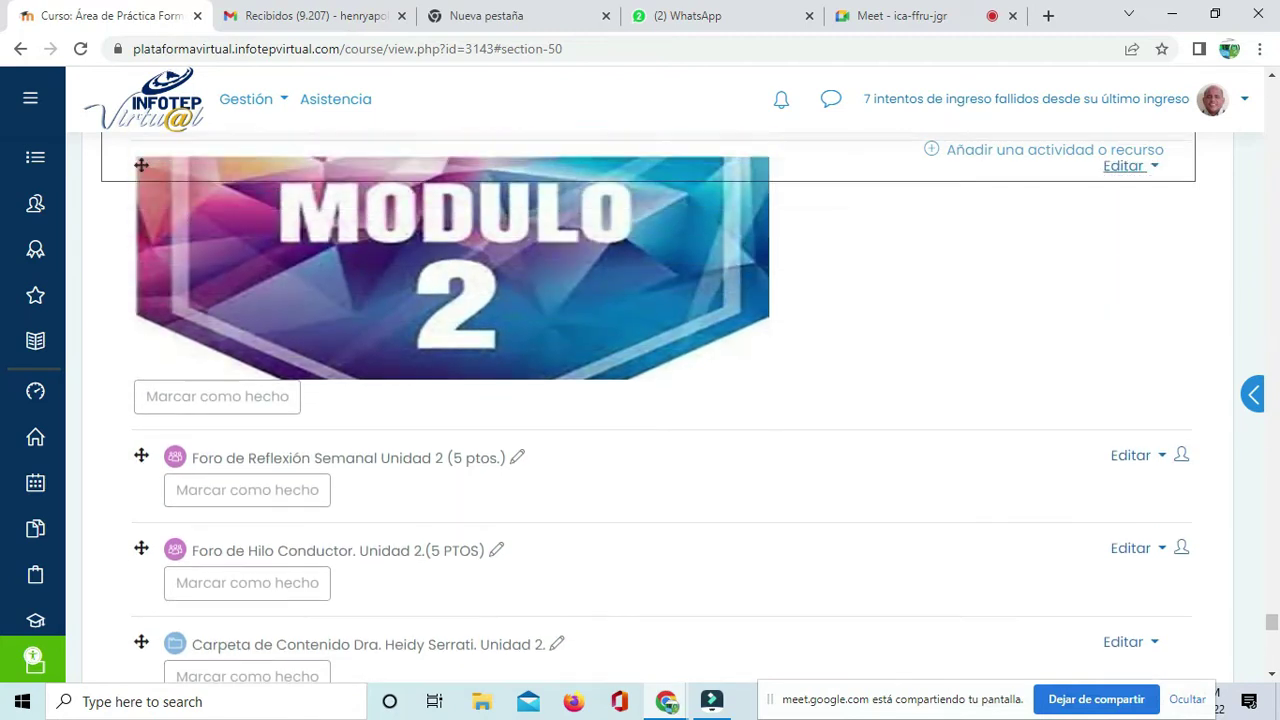
scroll(660, 400, "up", 2)
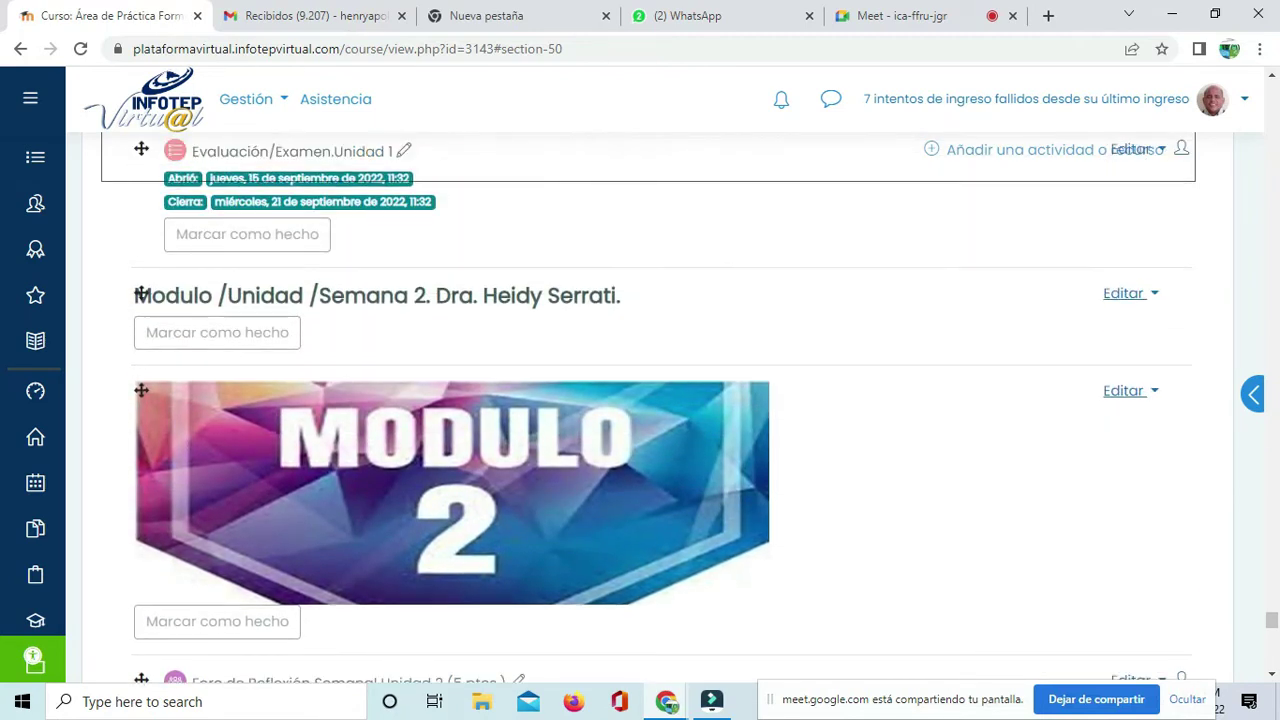
scroll(660, 400, "up", 2)
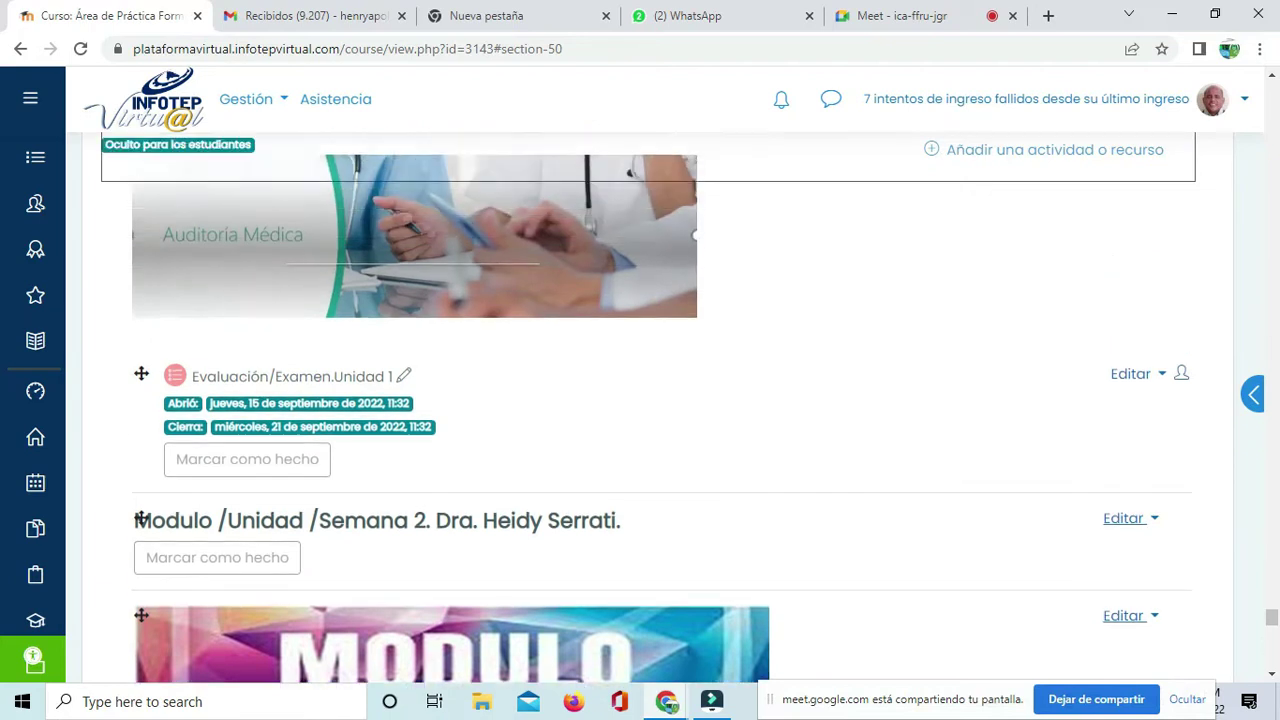
scroll(660, 400, "up", 2)
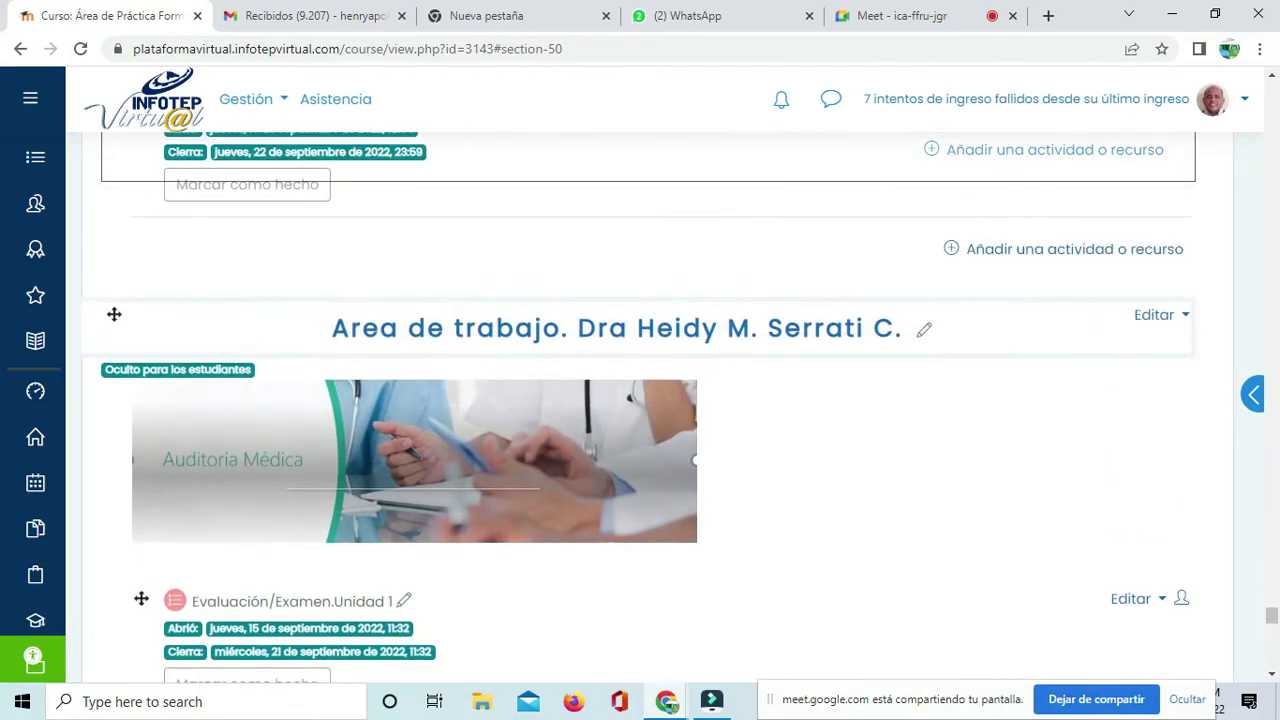
scroll(660, 400, "up", 2)
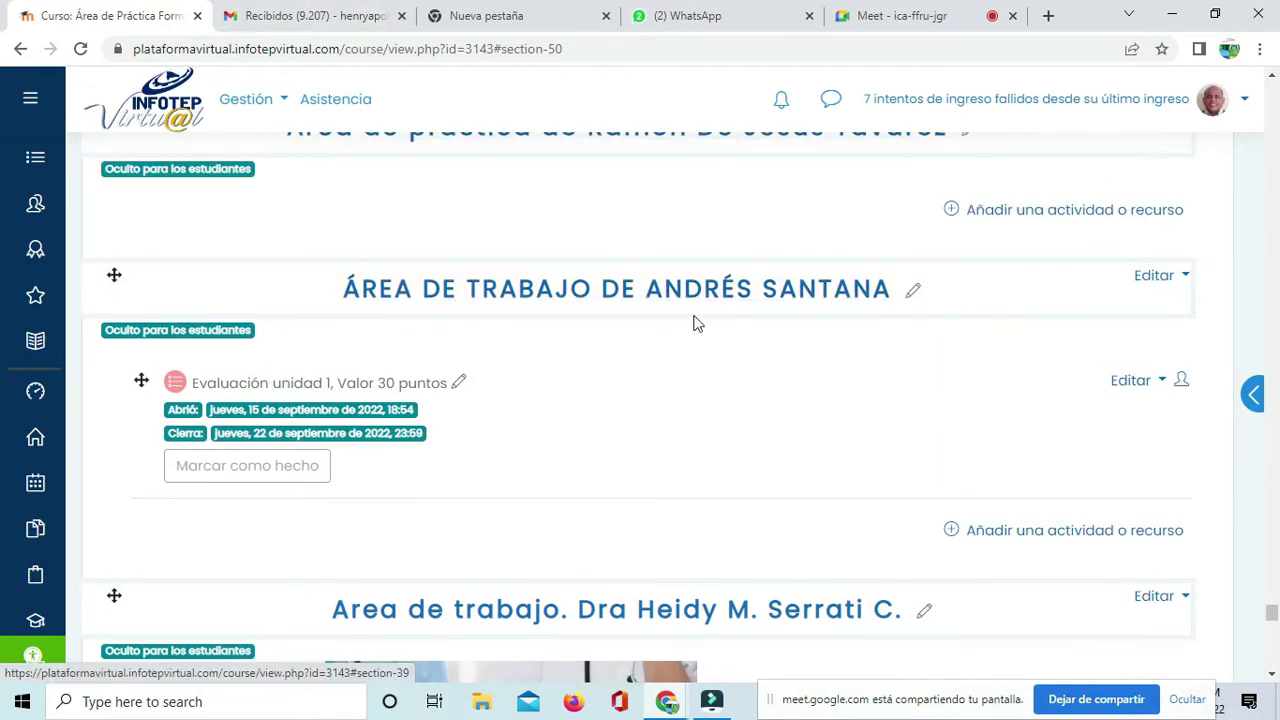
scroll(694, 323, "up", 2)
scroll(695, 323, "up", 3)
scroll(695, 323, "down", 6)
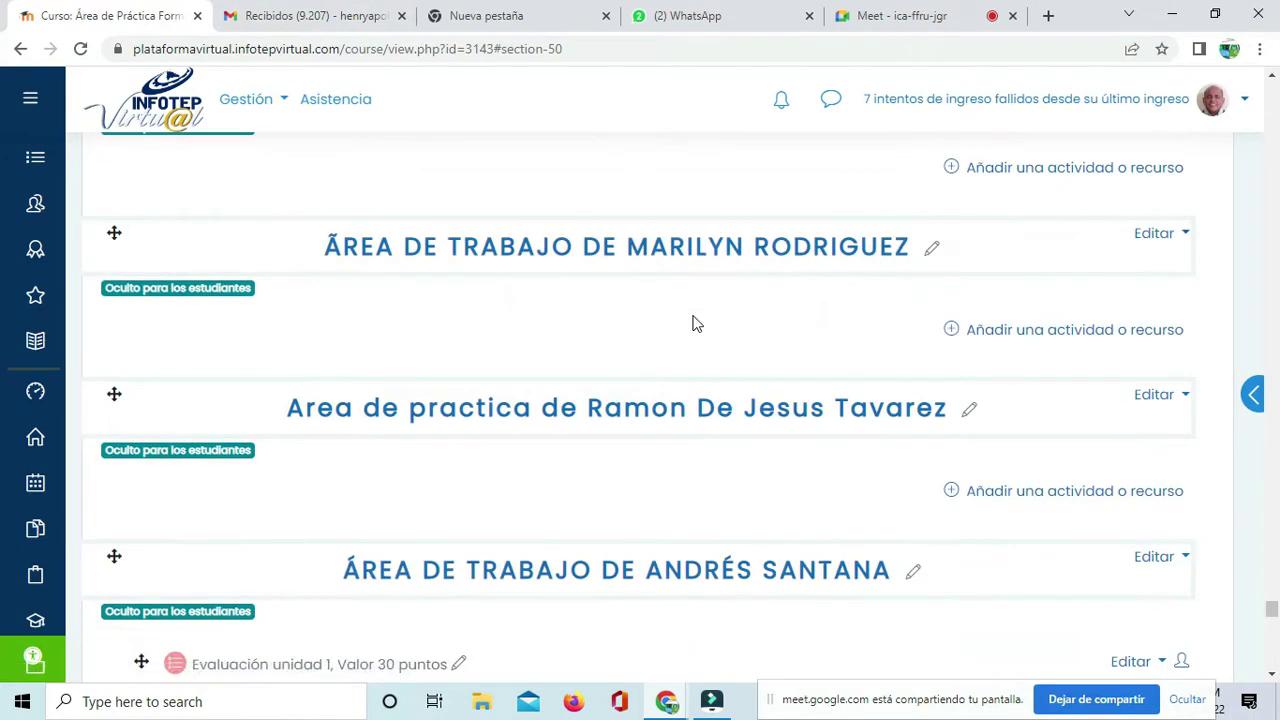
scroll(695, 325, "down", 1)
scroll(695, 325, "up", 3)
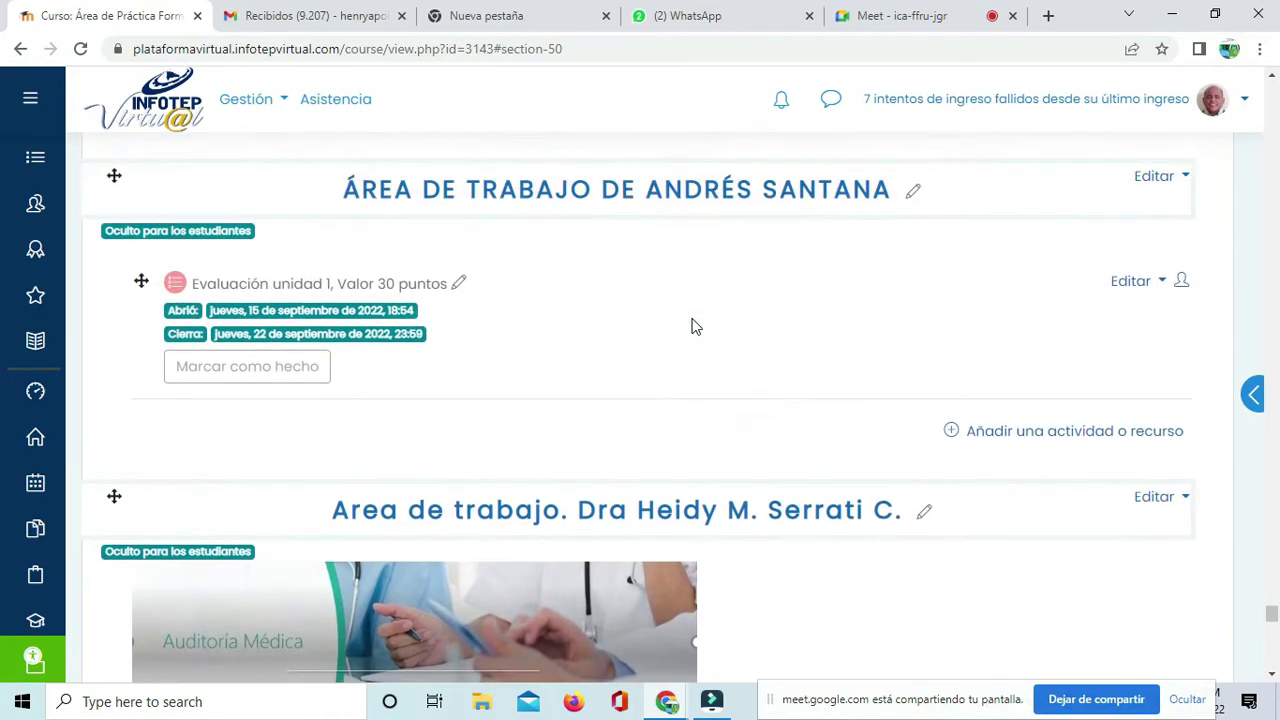
scroll(695, 325, "up", 7)
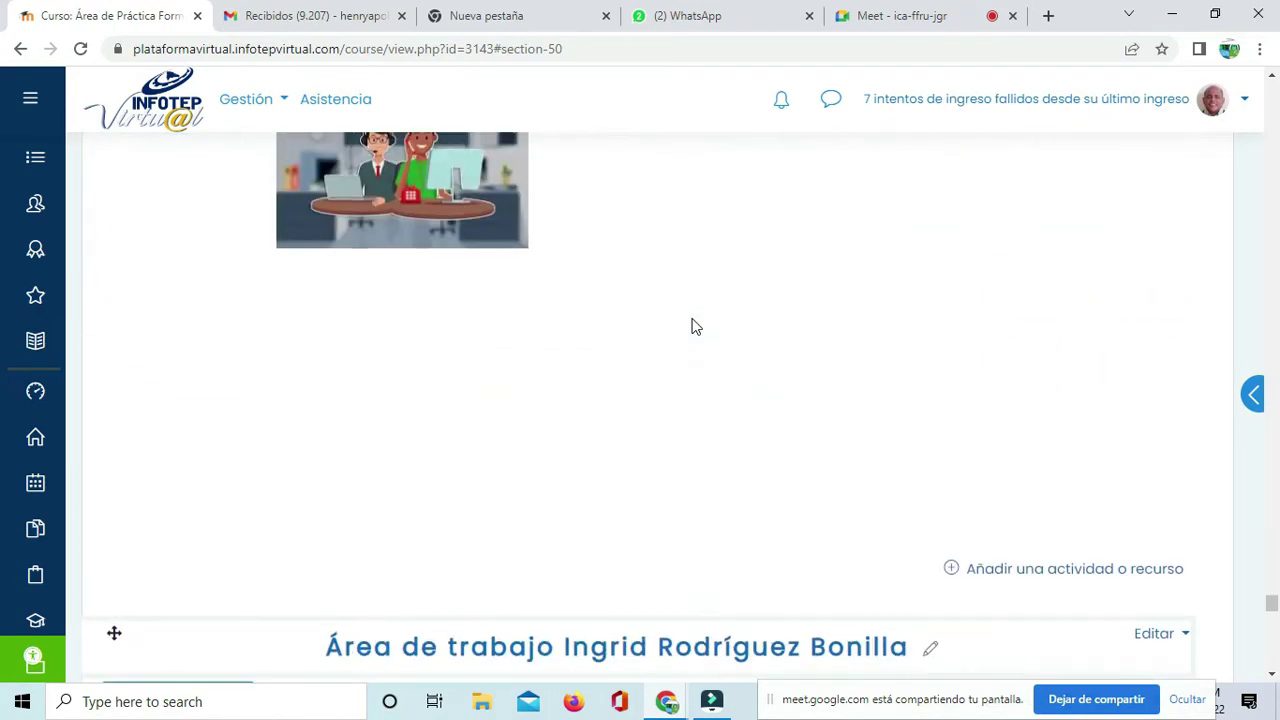
scroll(693, 327, "up", 5)
scroll(690, 332, "down", 6)
scroll(685, 337, "down", 20)
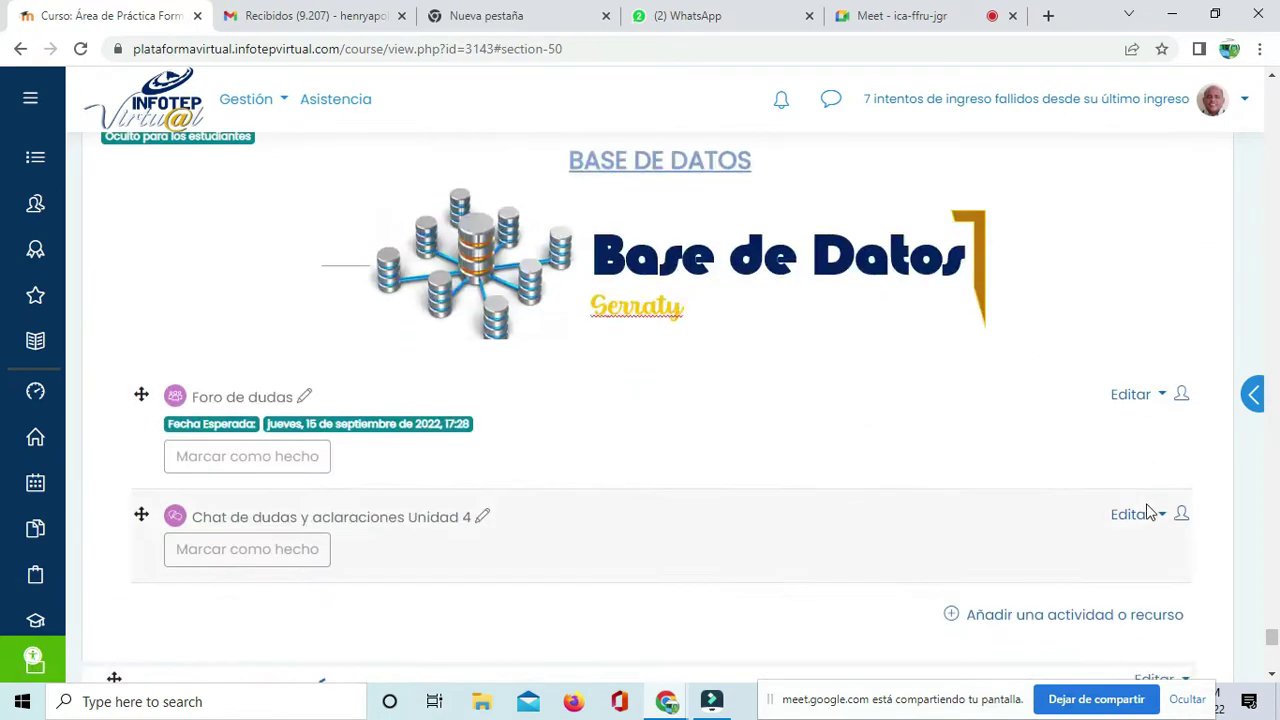
scroll(1157, 521, "down", 1)
scroll(1157, 520, "down", 5)
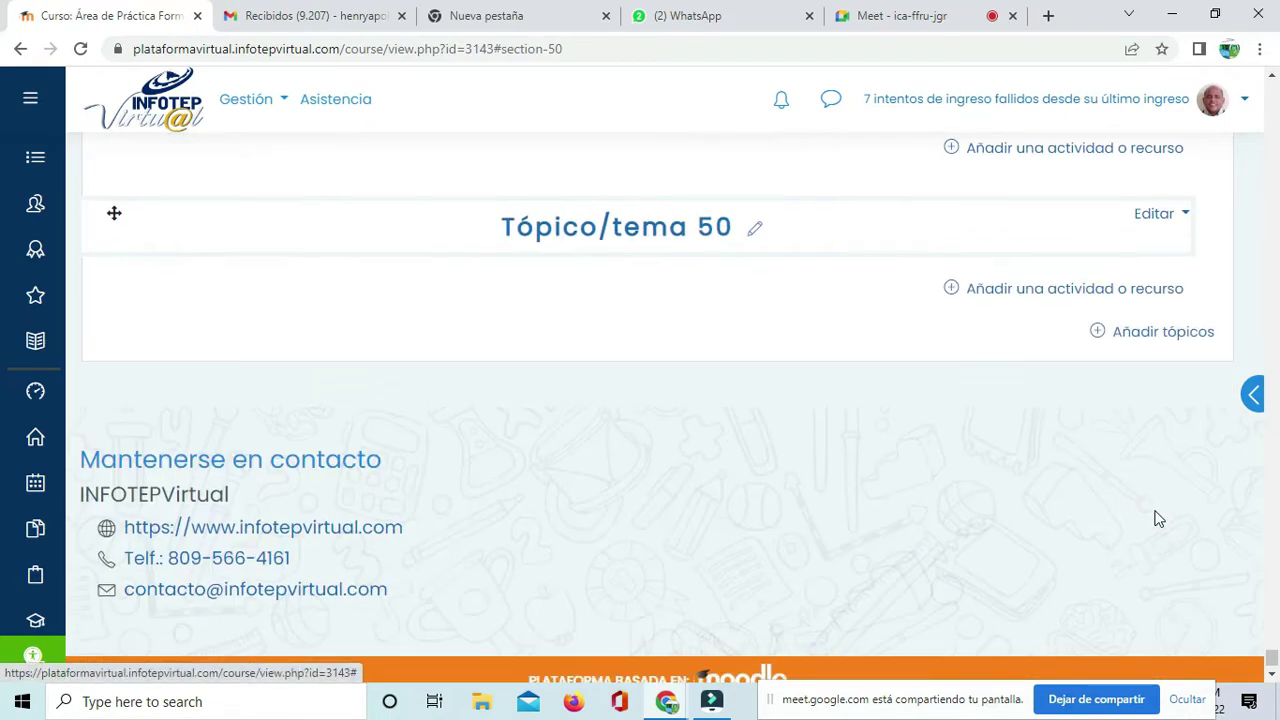
scroll(1157, 520, "up", 3)
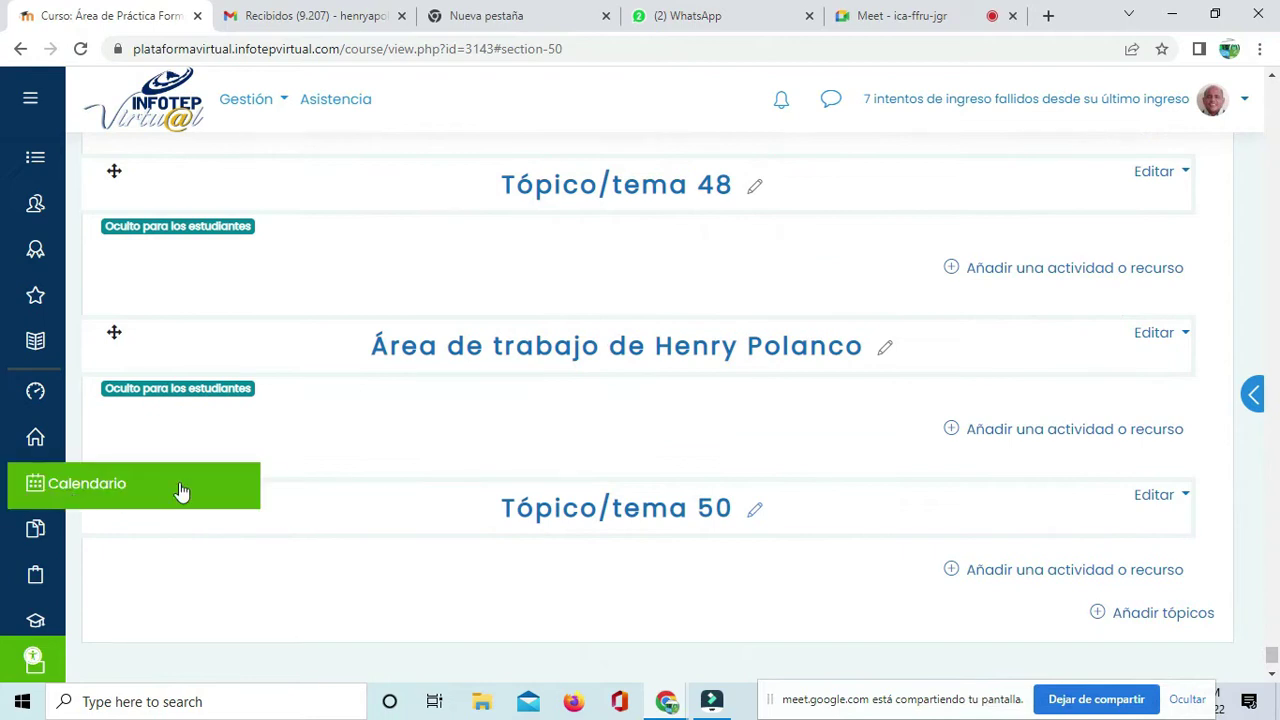
Step: Move Tópico/tema 50 to sit right after the chosen participant's work-area section
right_click(112, 494)
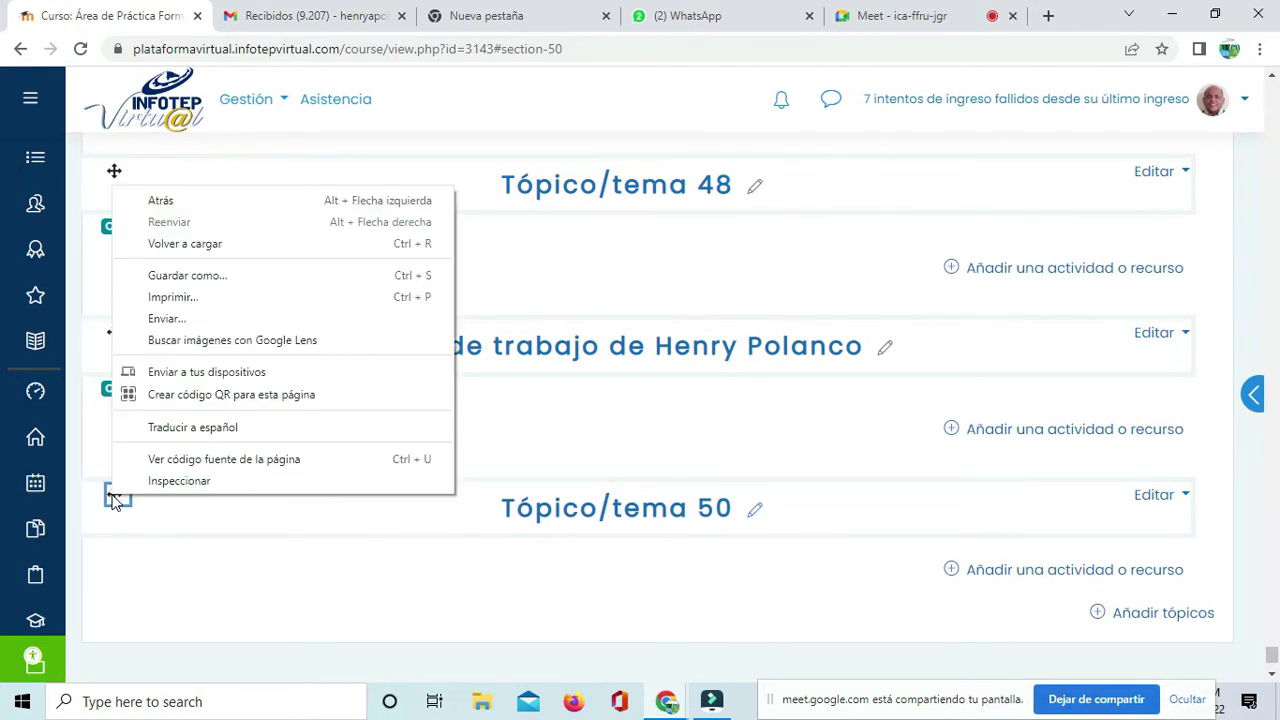
left_click(115, 500)
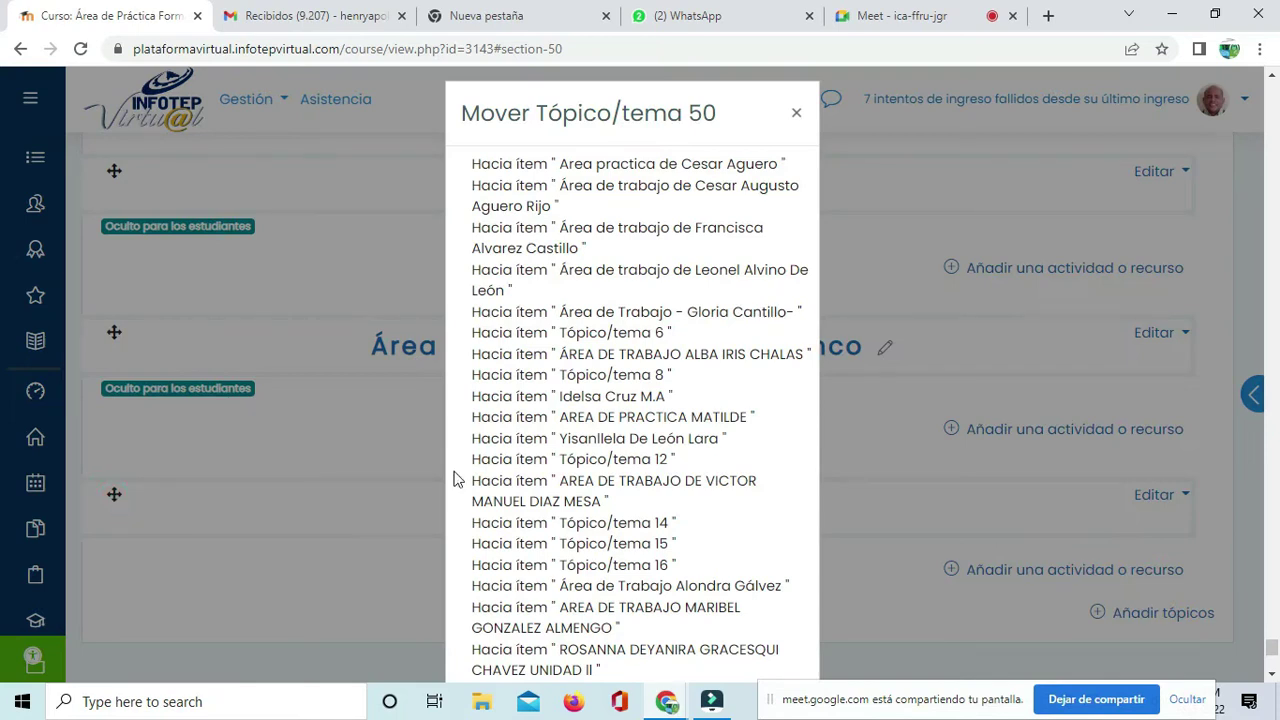
scroll(675, 451, "down", 10)
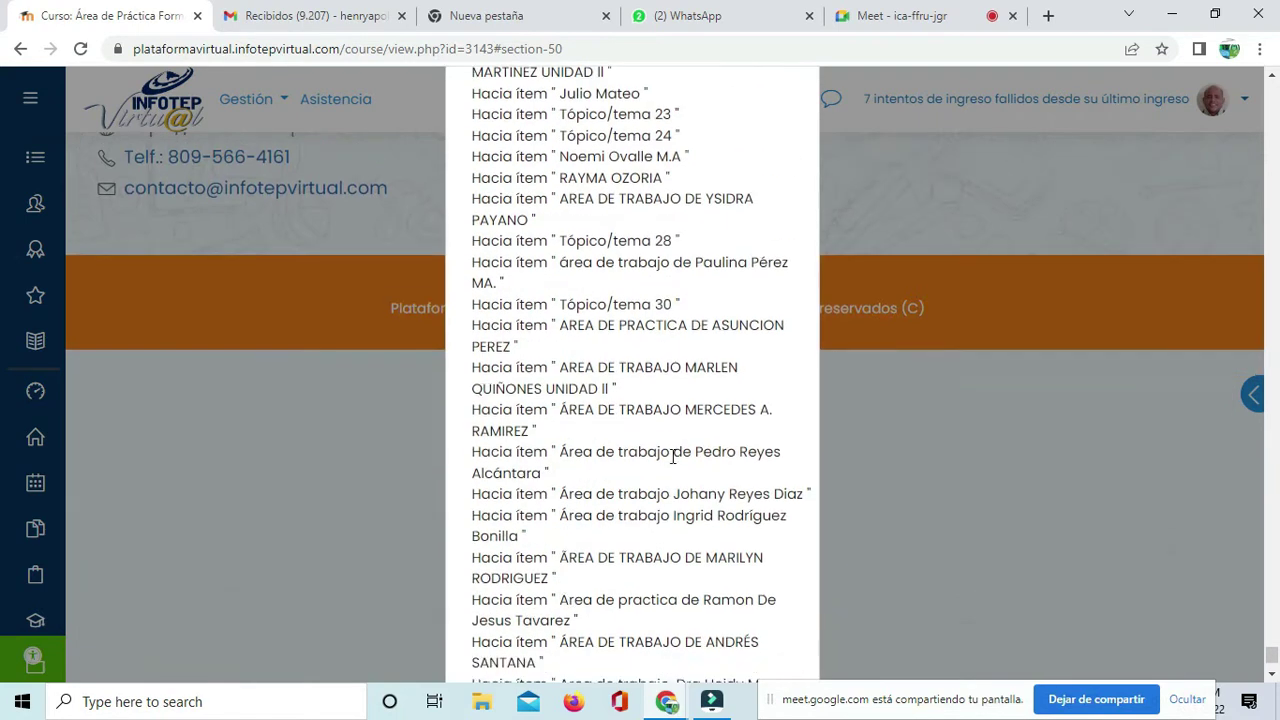
scroll(647, 588, "up", 10)
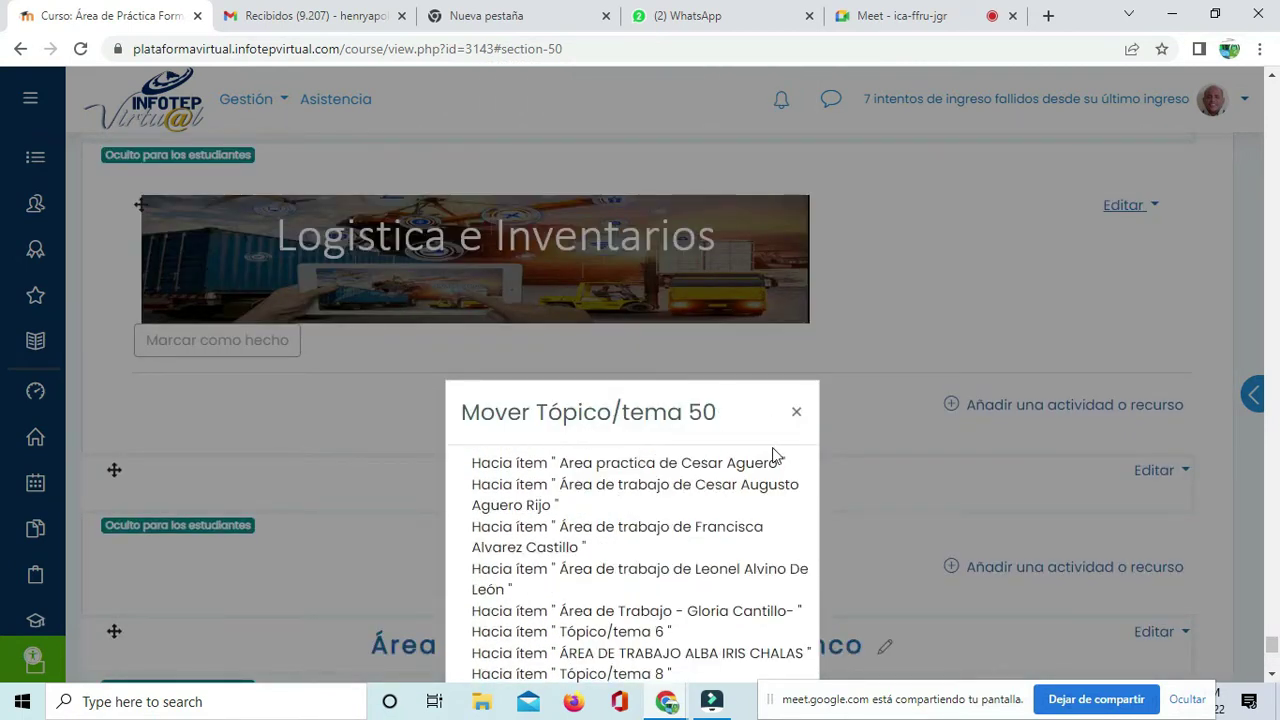
scroll(716, 518, "down", 4)
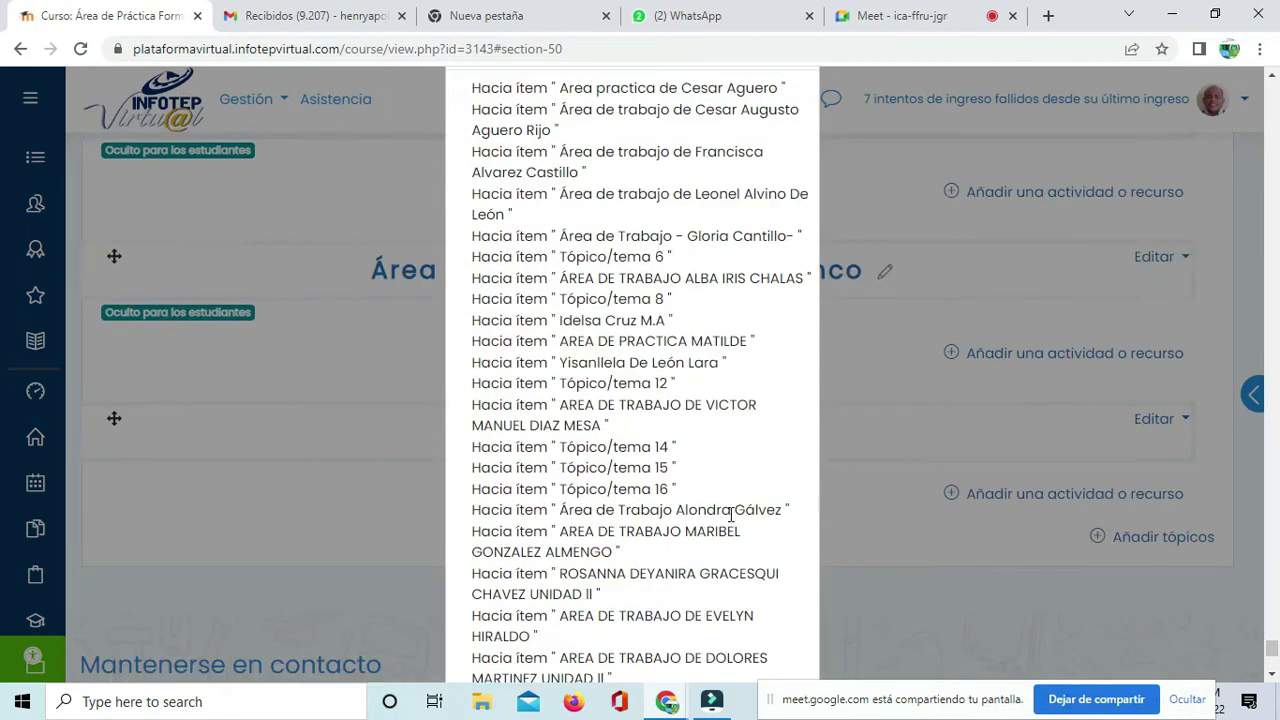
scroll(731, 514, "down", 10)
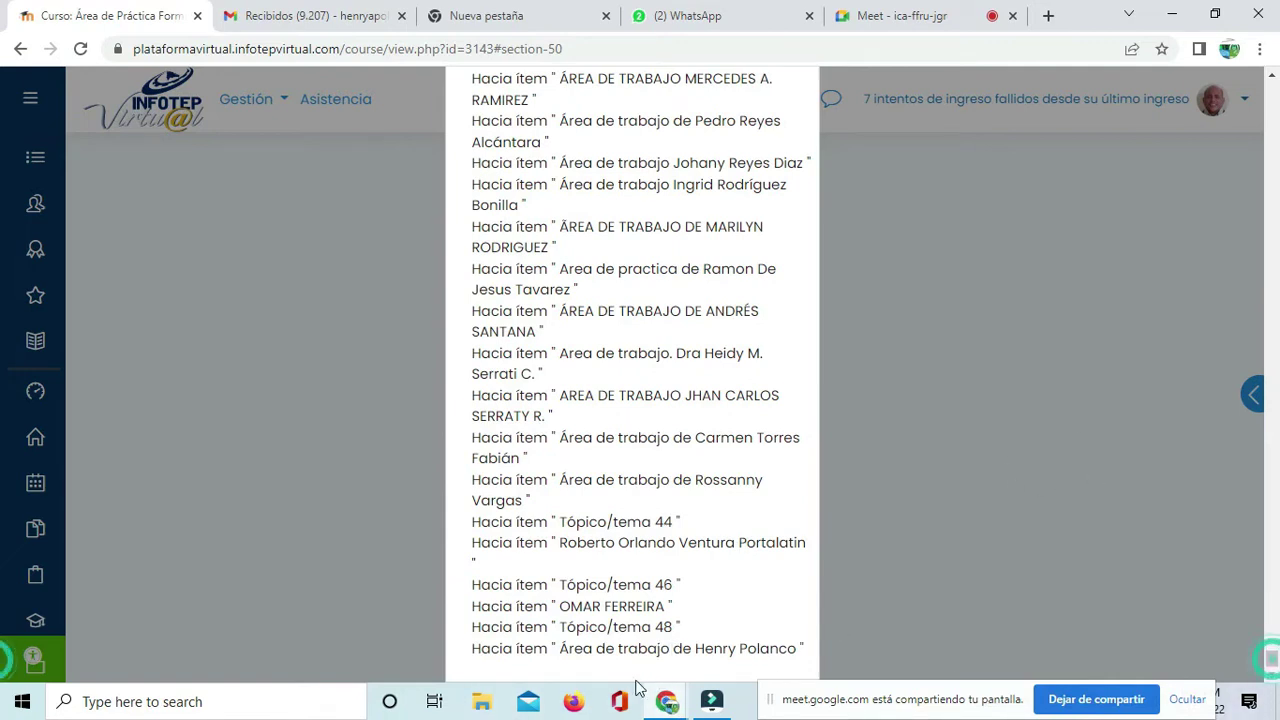
scroll(595, 680, "up", 3)
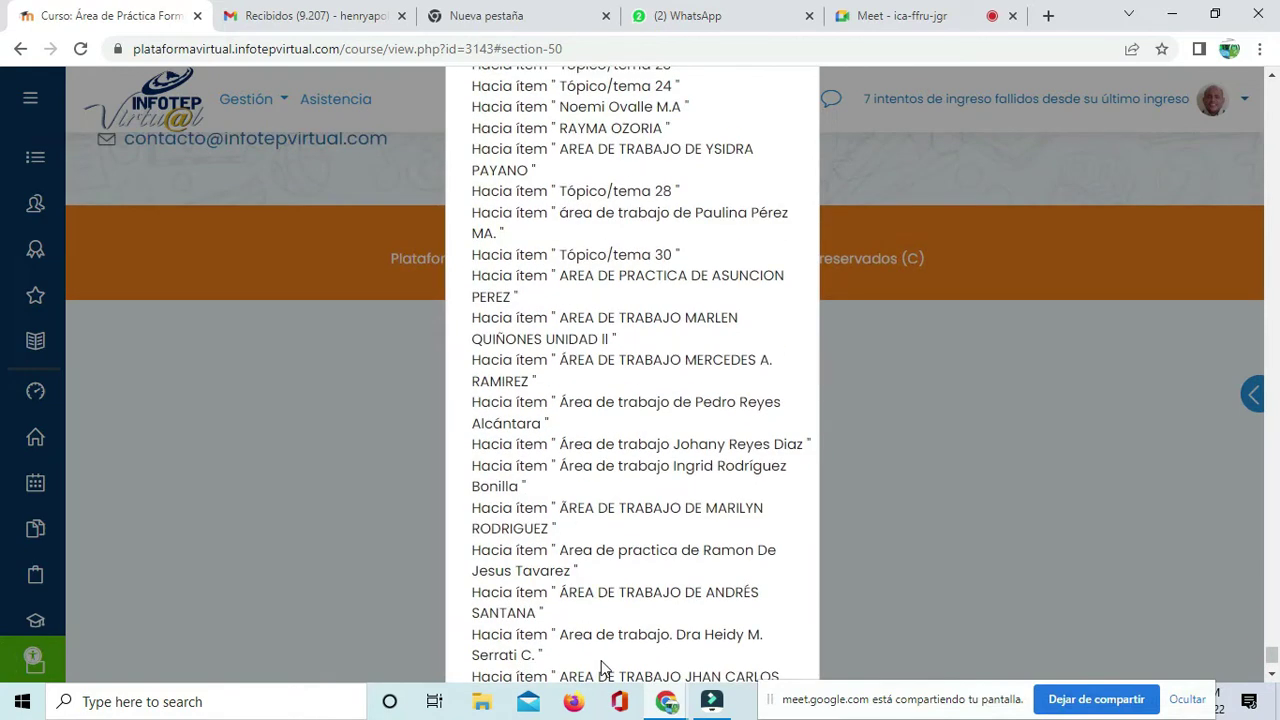
scroll(601, 668, "up", 4)
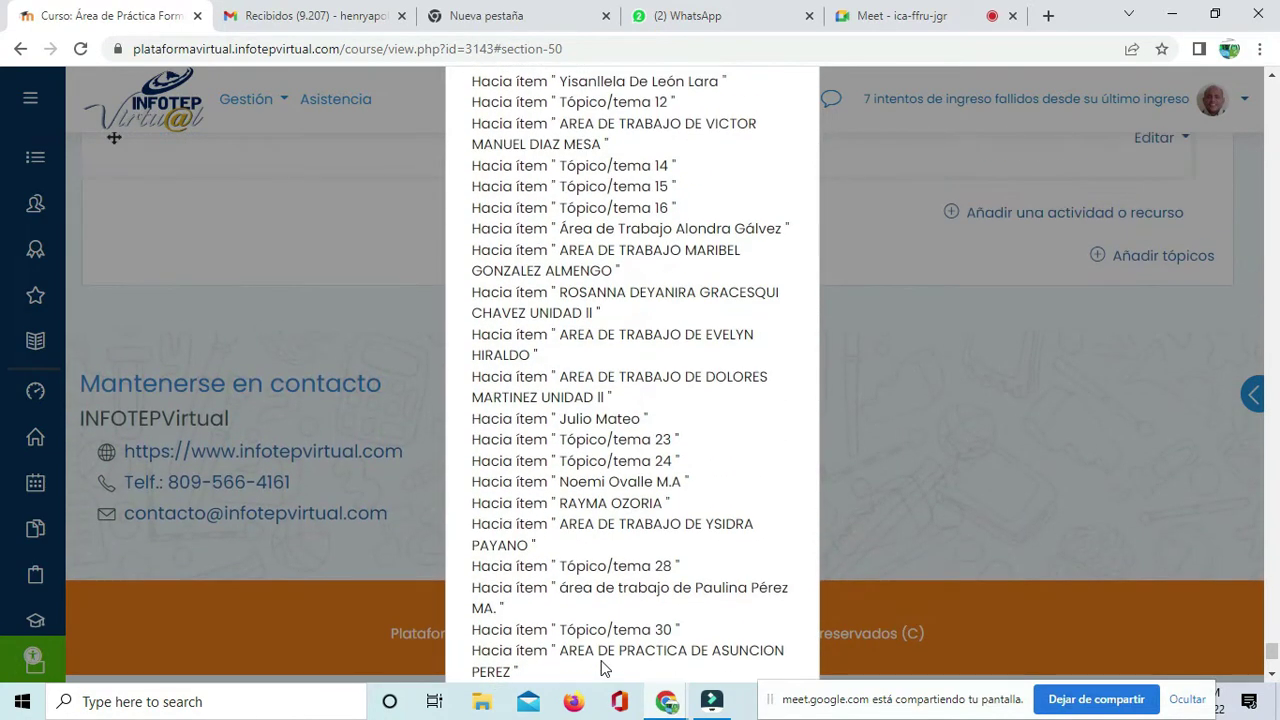
scroll(601, 668, "up", 2)
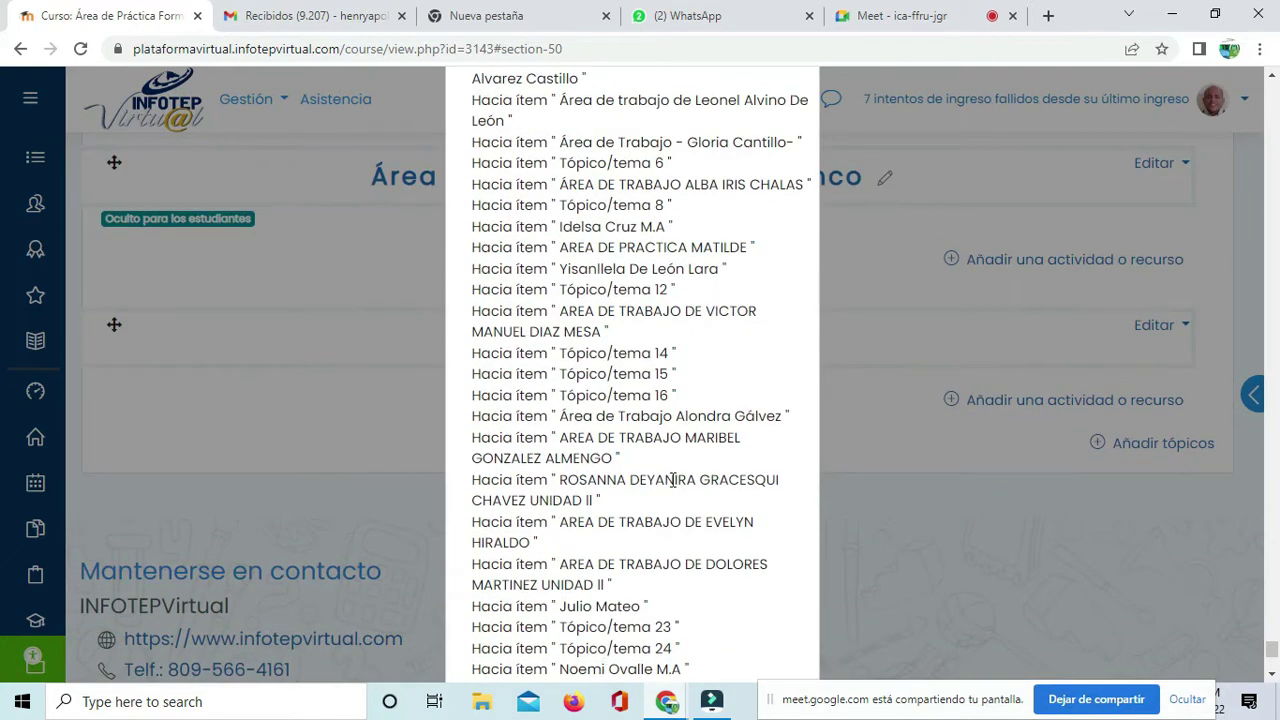
scroll(685, 440, "up", 3)
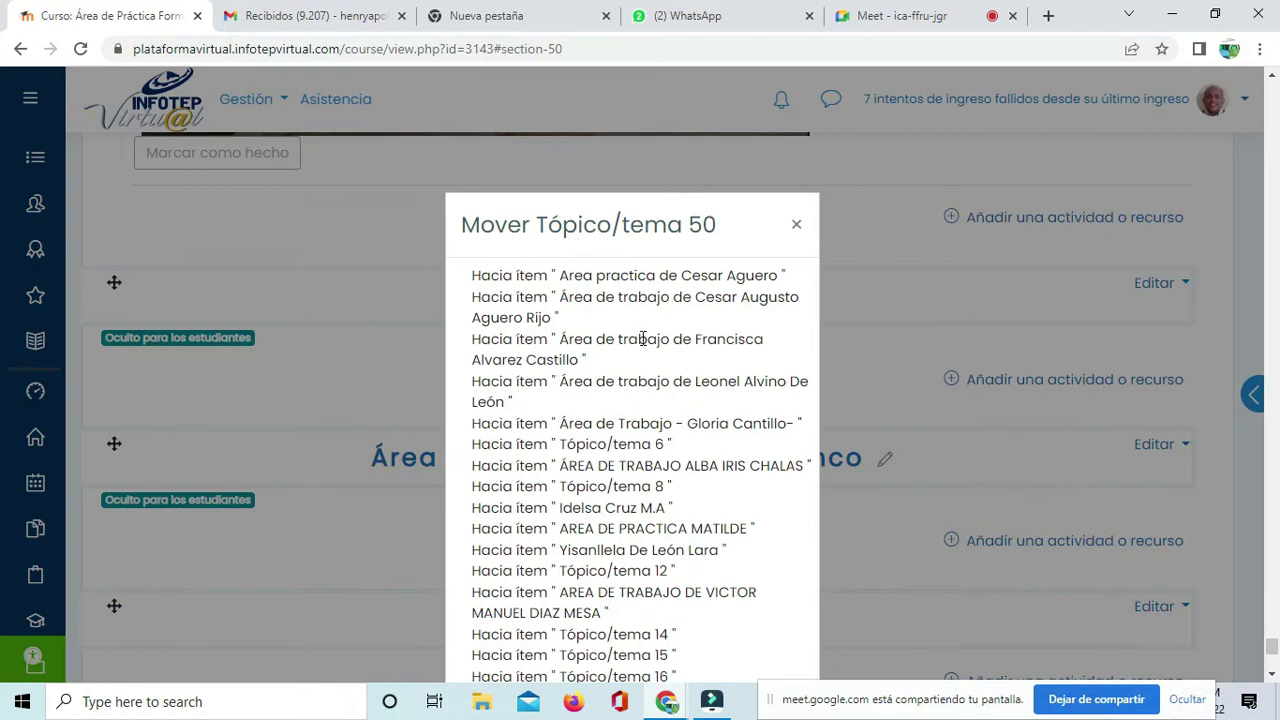
left_click(513, 425)
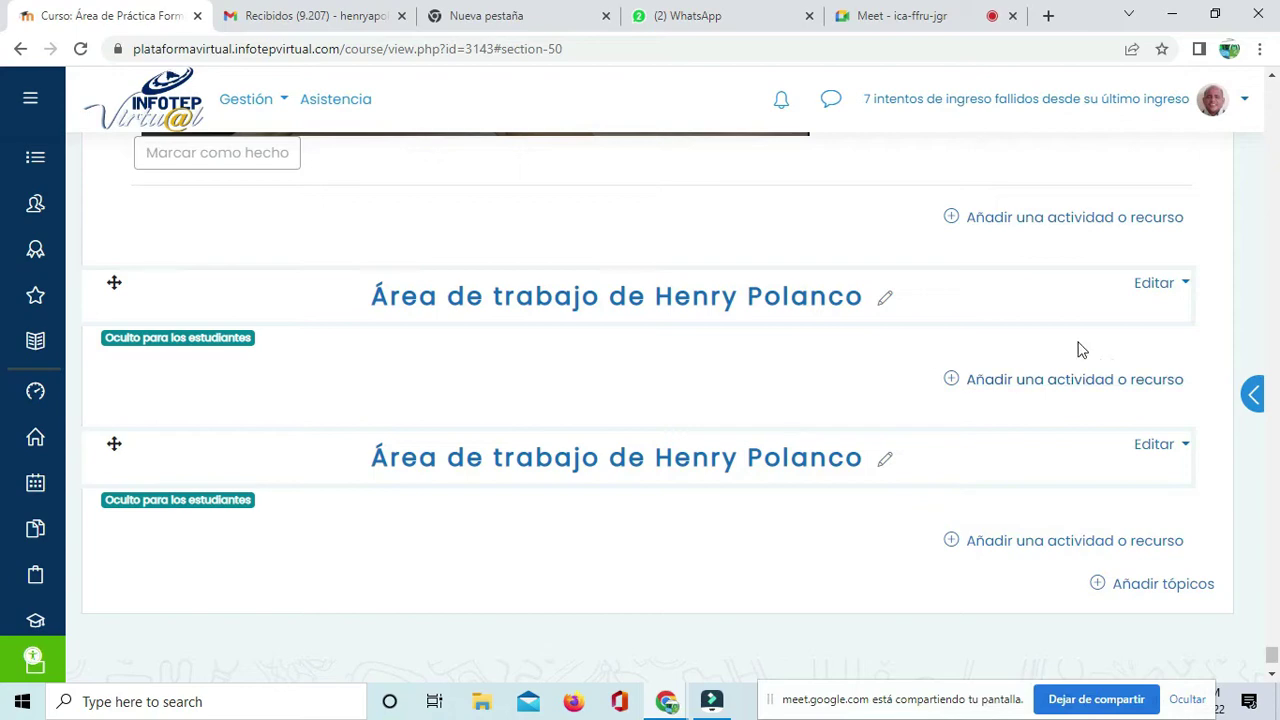
scroll(1165, 291, "up", 10)
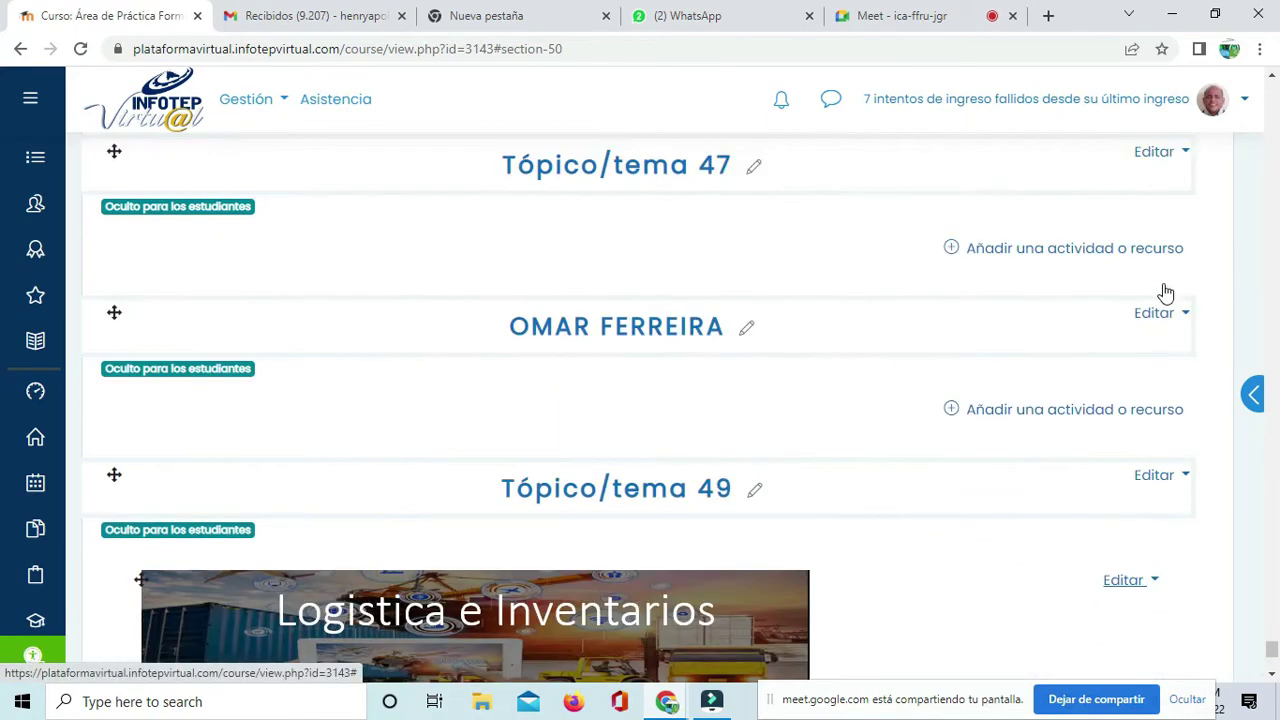
scroll(1163, 283, "up", 15)
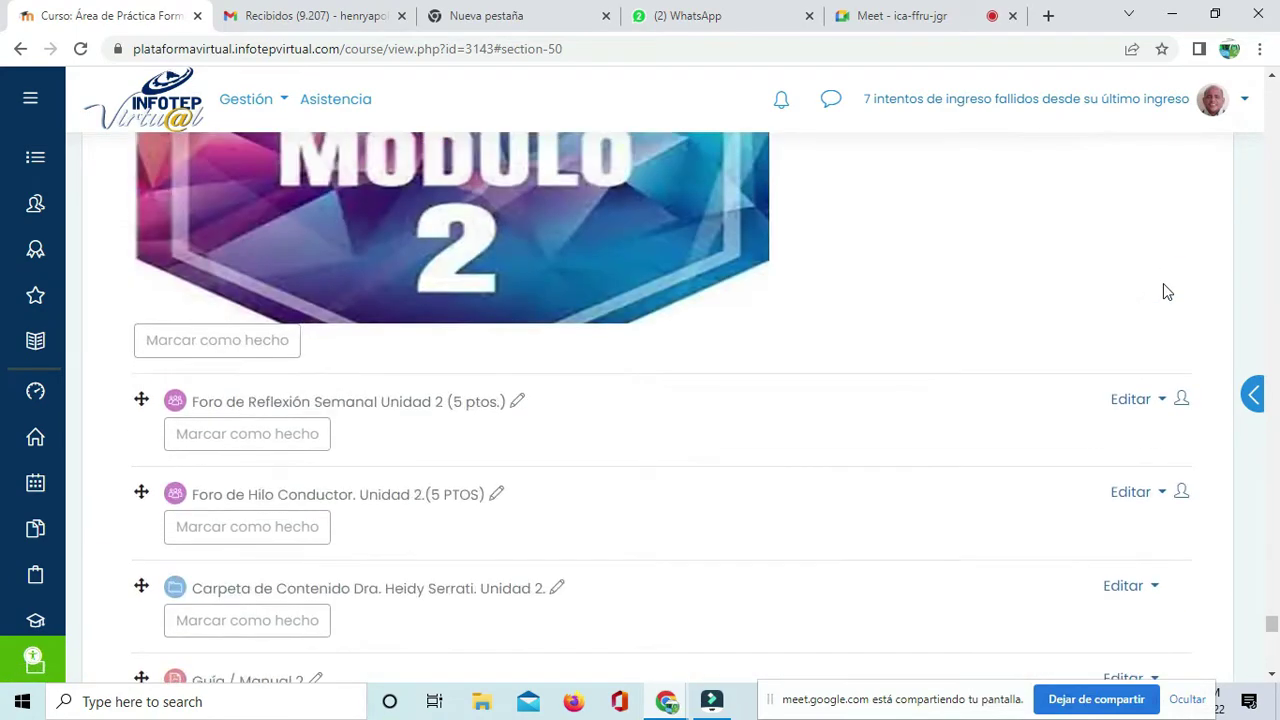
scroll(1163, 285, "up", 10)
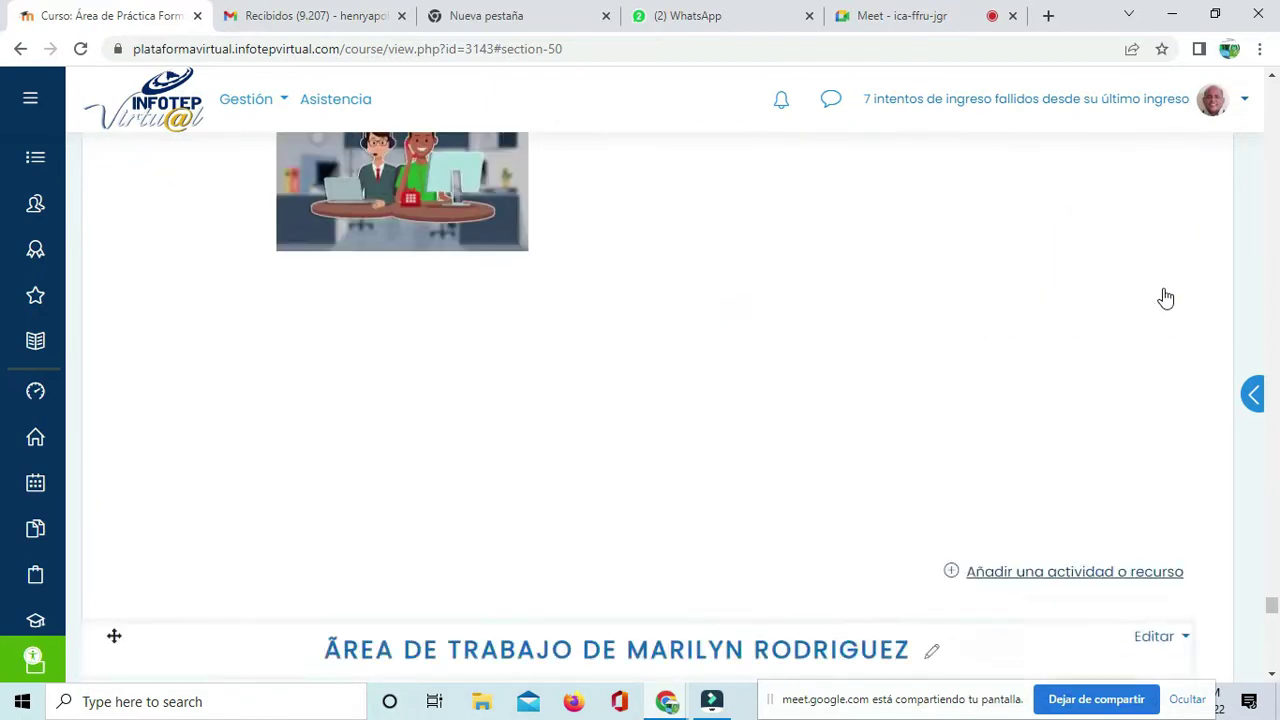
scroll(1165, 297, "up", 15)
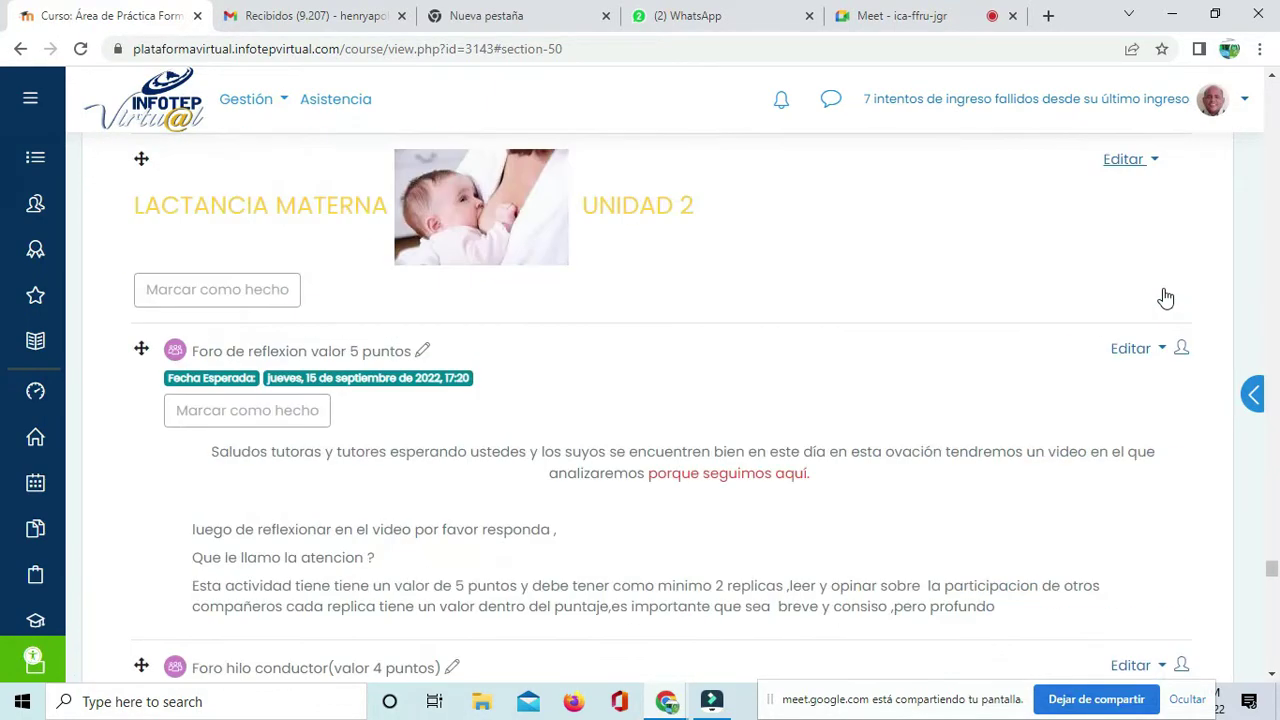
left_click_drag(1270, 563, 1240, 147)
scroll(1255, 180, "up", 12)
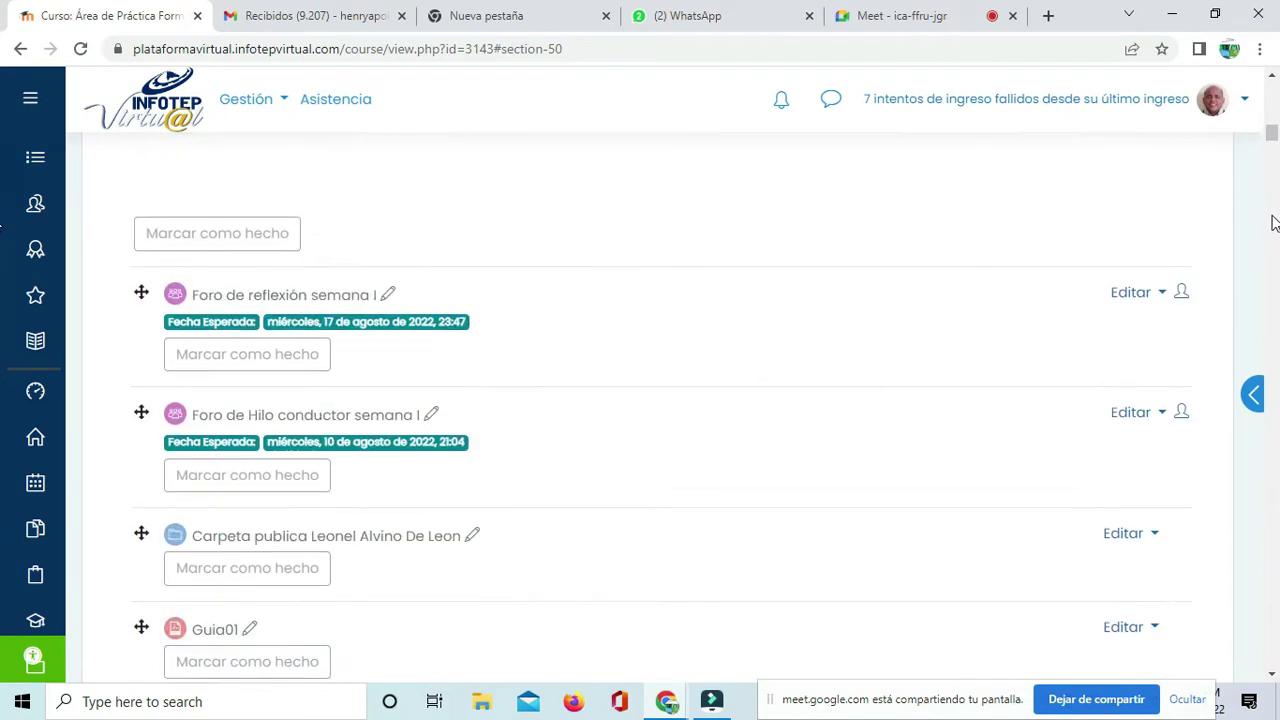
scroll(1273, 222, "up", 15)
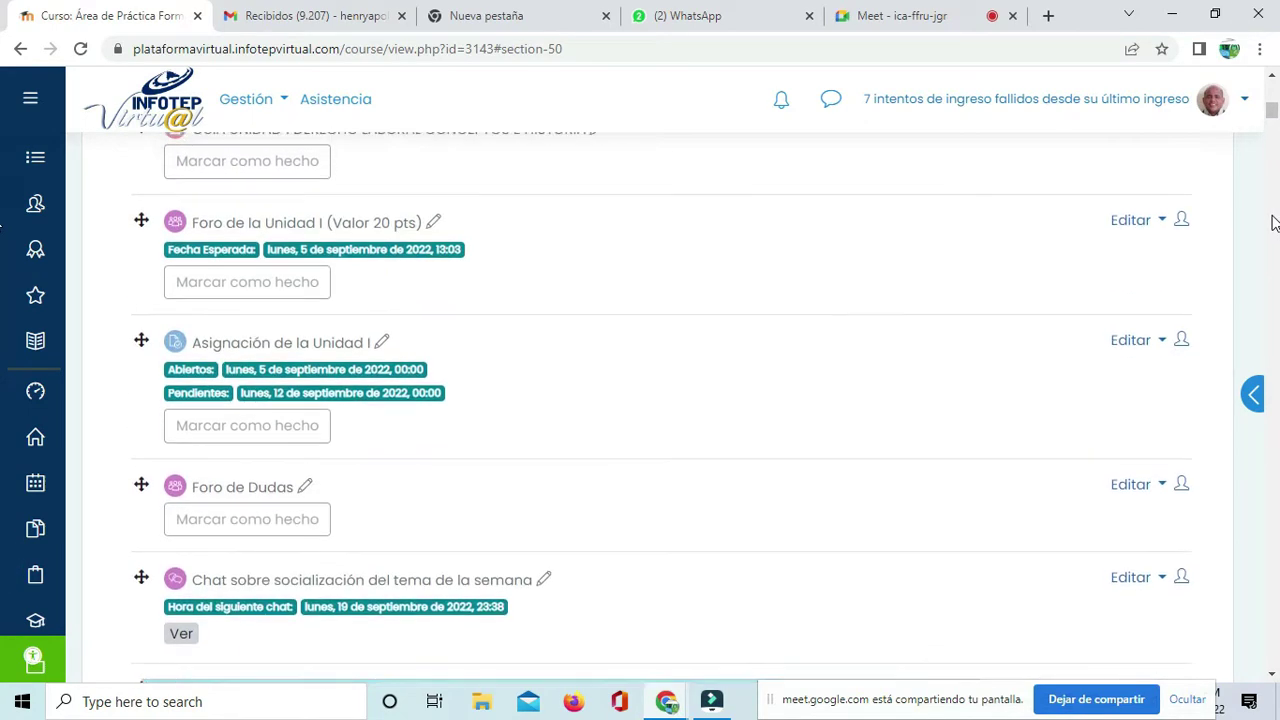
scroll(1273, 222, "up", 6)
scroll(1273, 222, "down", 4)
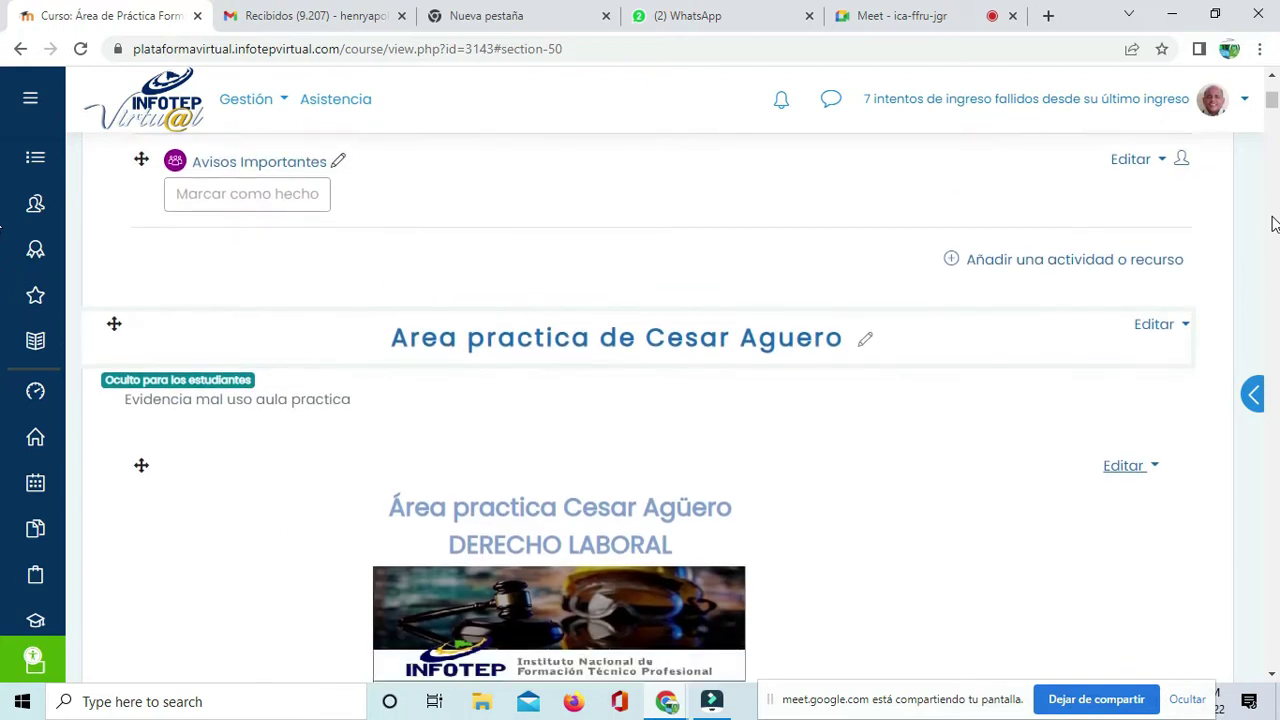
scroll(1273, 222, "down", 8)
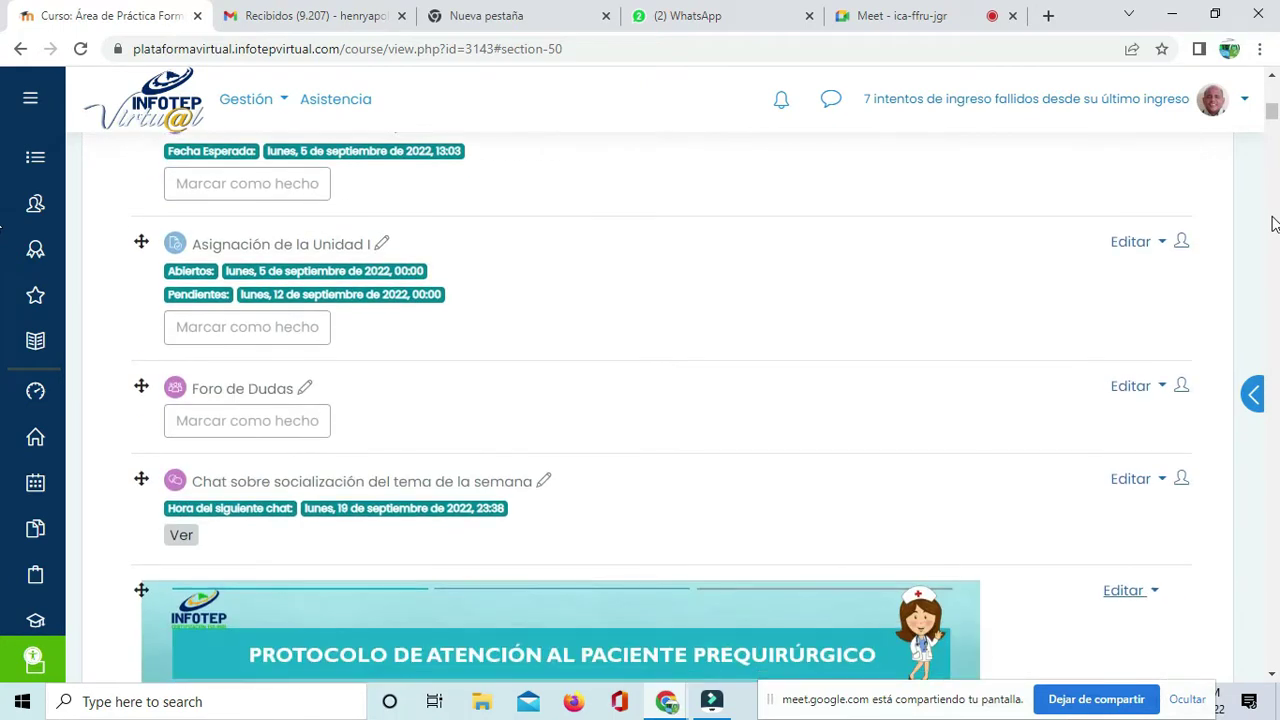
scroll(1273, 222, "down", 3)
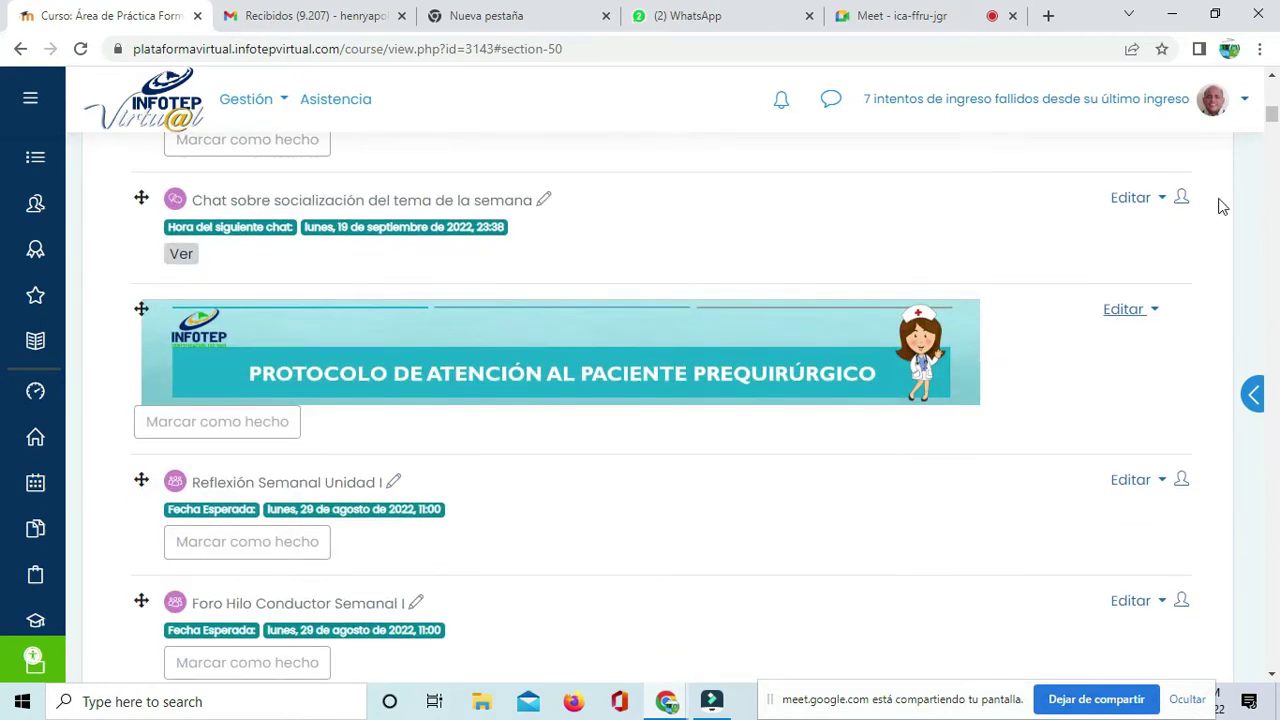
scroll(1220, 205, "down", 3)
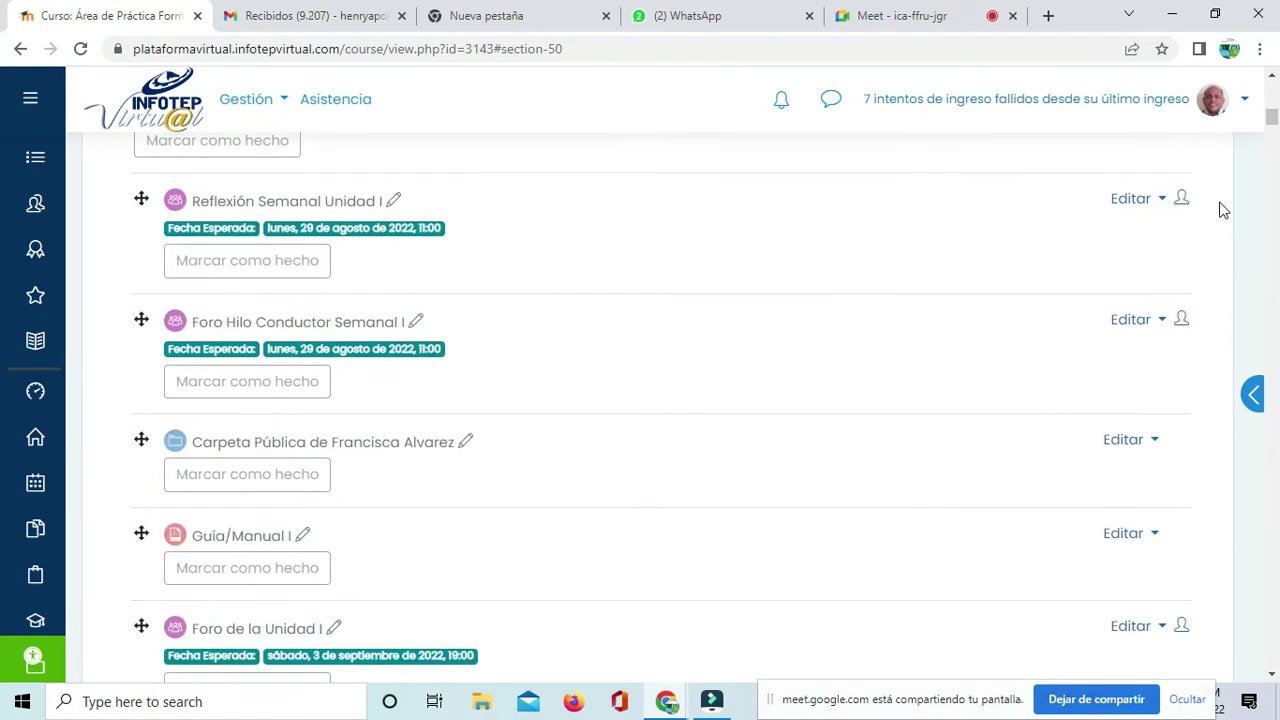
scroll(1220, 210, "down", 9)
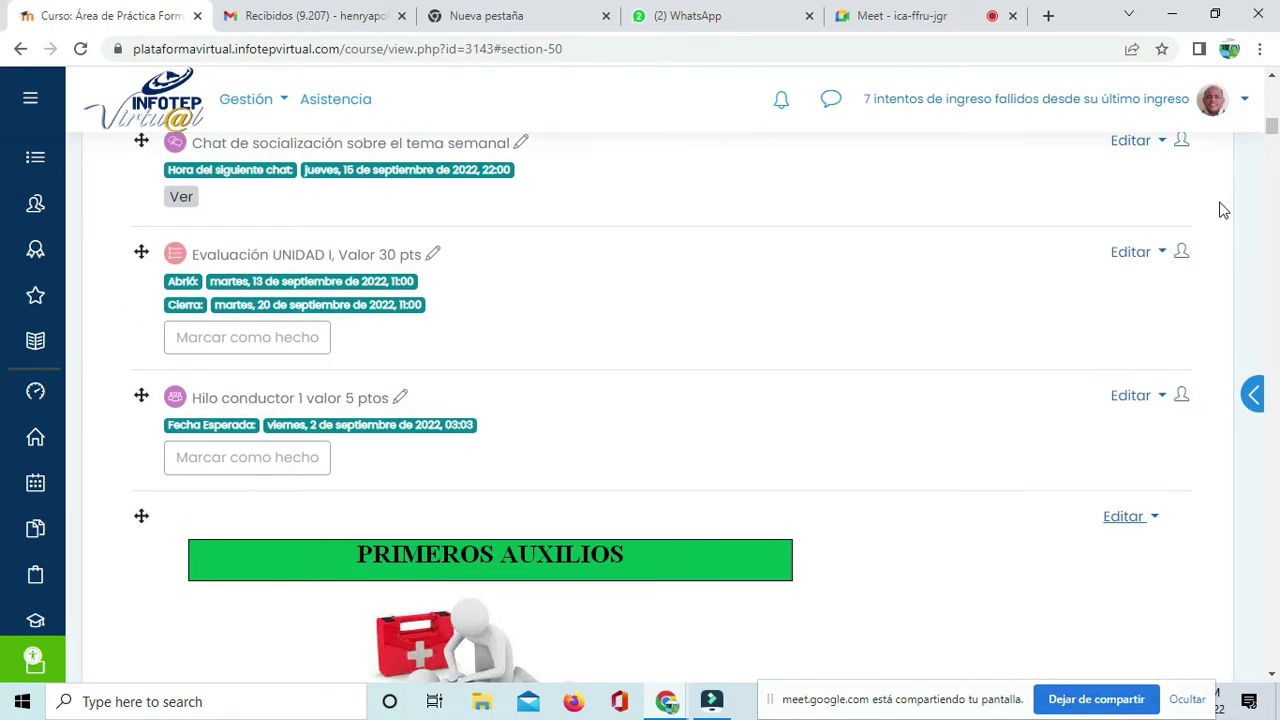
scroll(1220, 210, "down", 2)
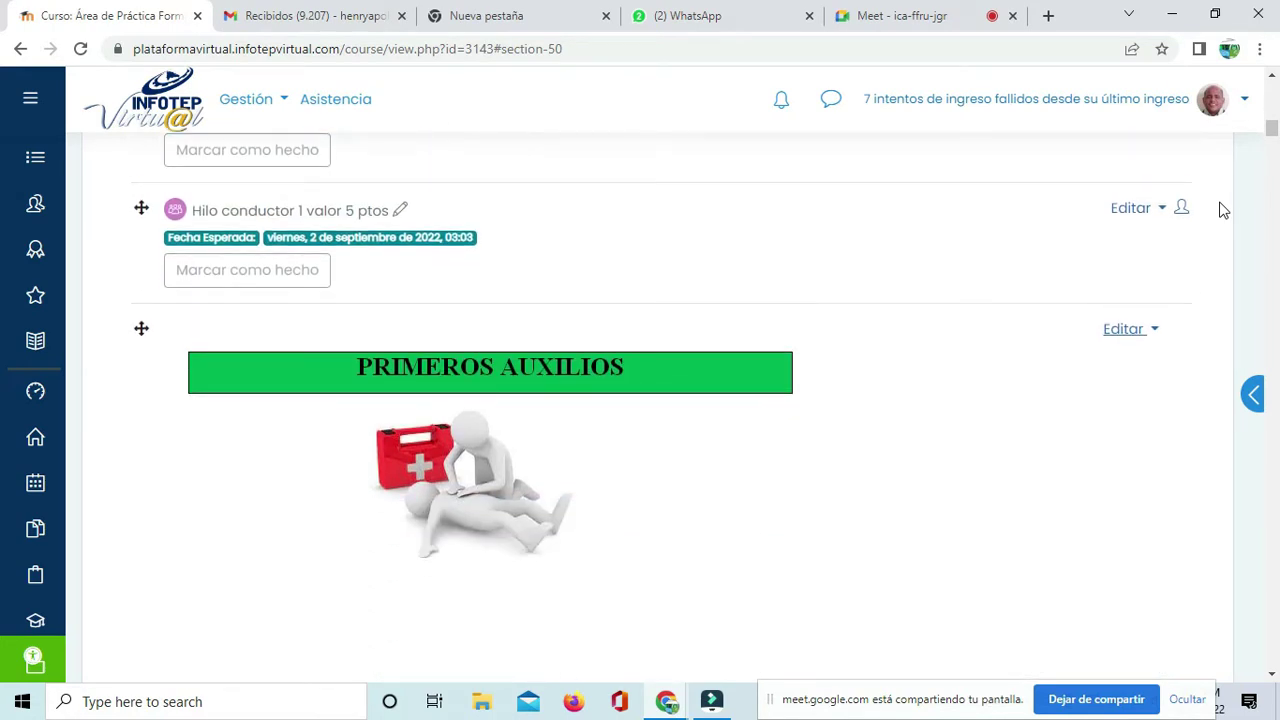
scroll(1220, 210, "down", 2)
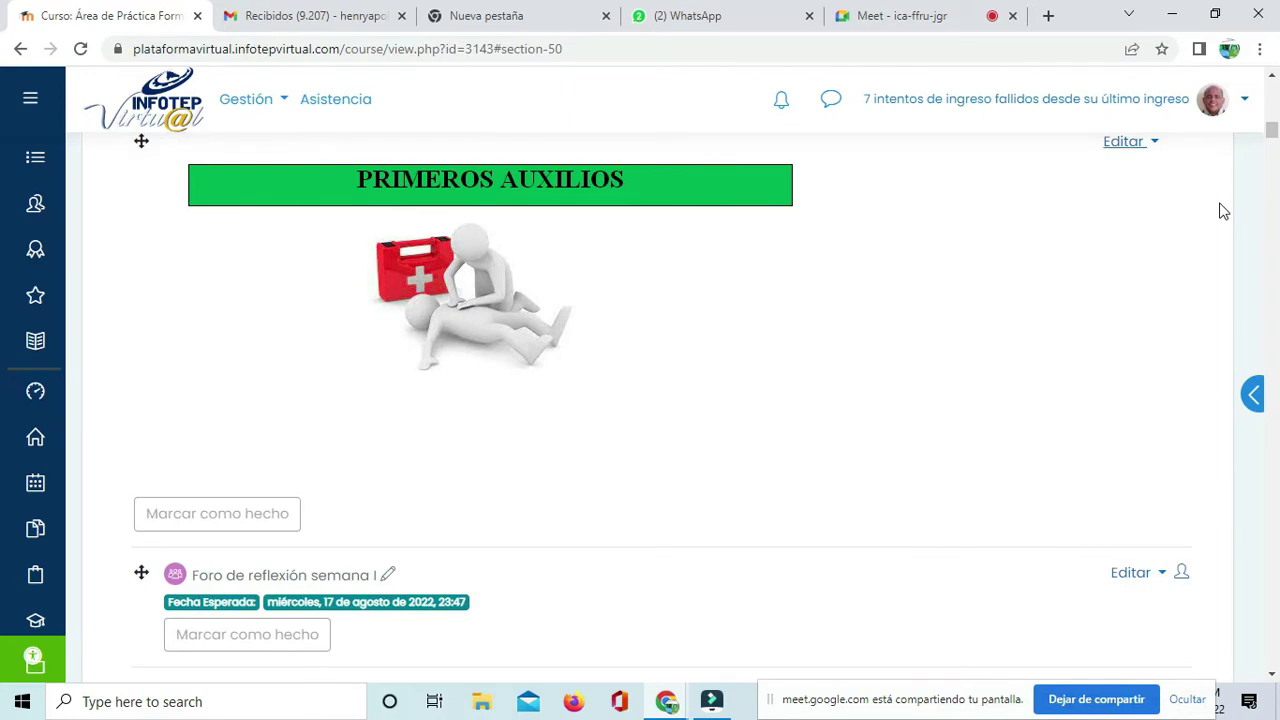
scroll(1220, 210, "down", 2)
scroll(1220, 210, "up", 3)
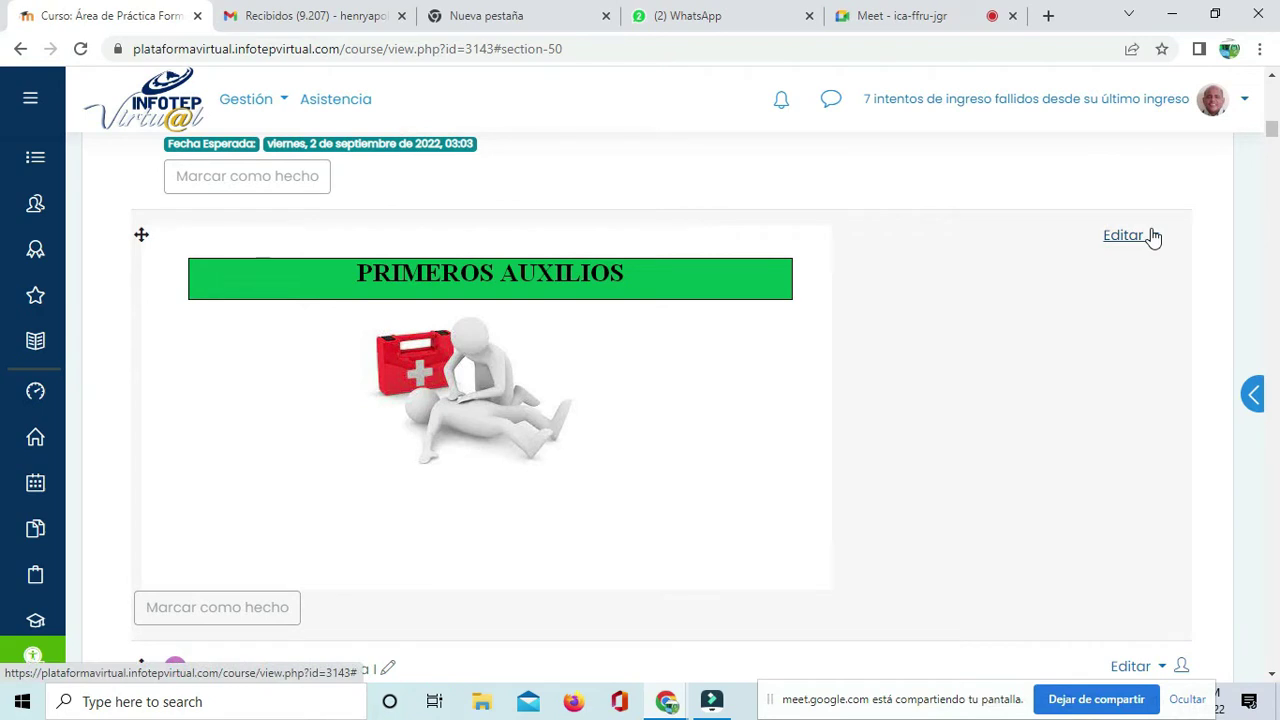
left_click(1150, 236)
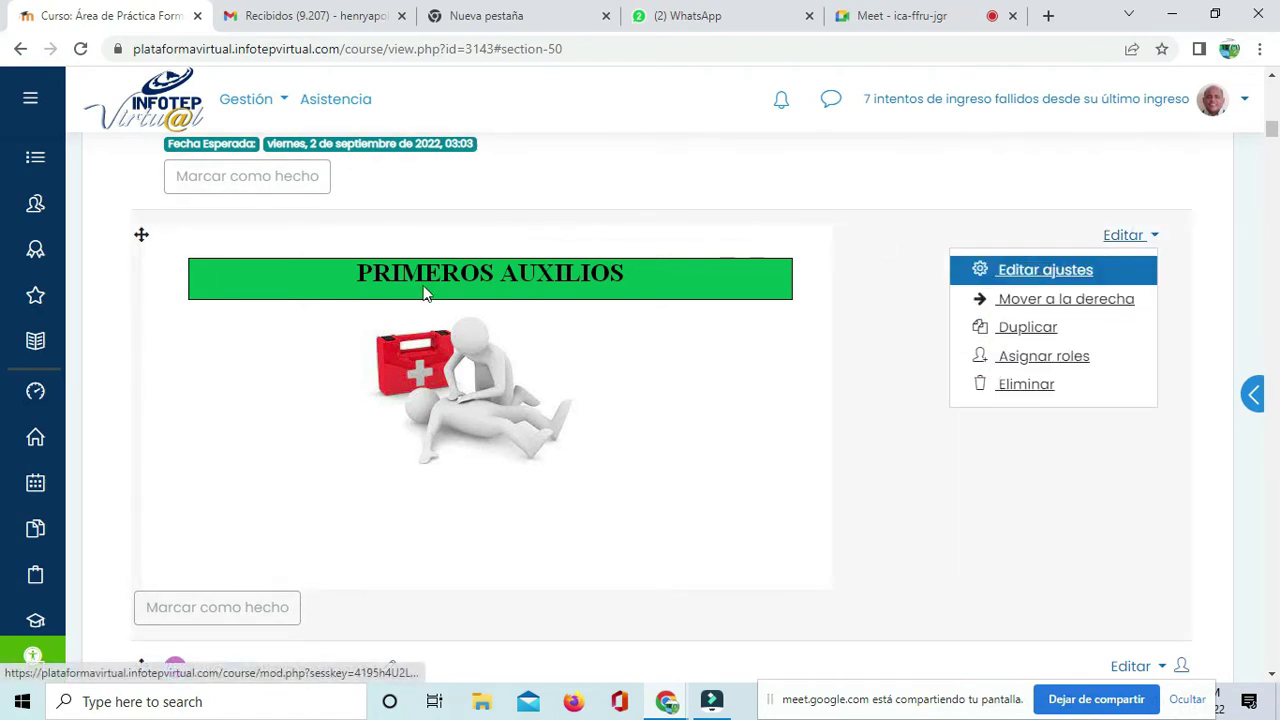
scroll(766, 262, "up", 3)
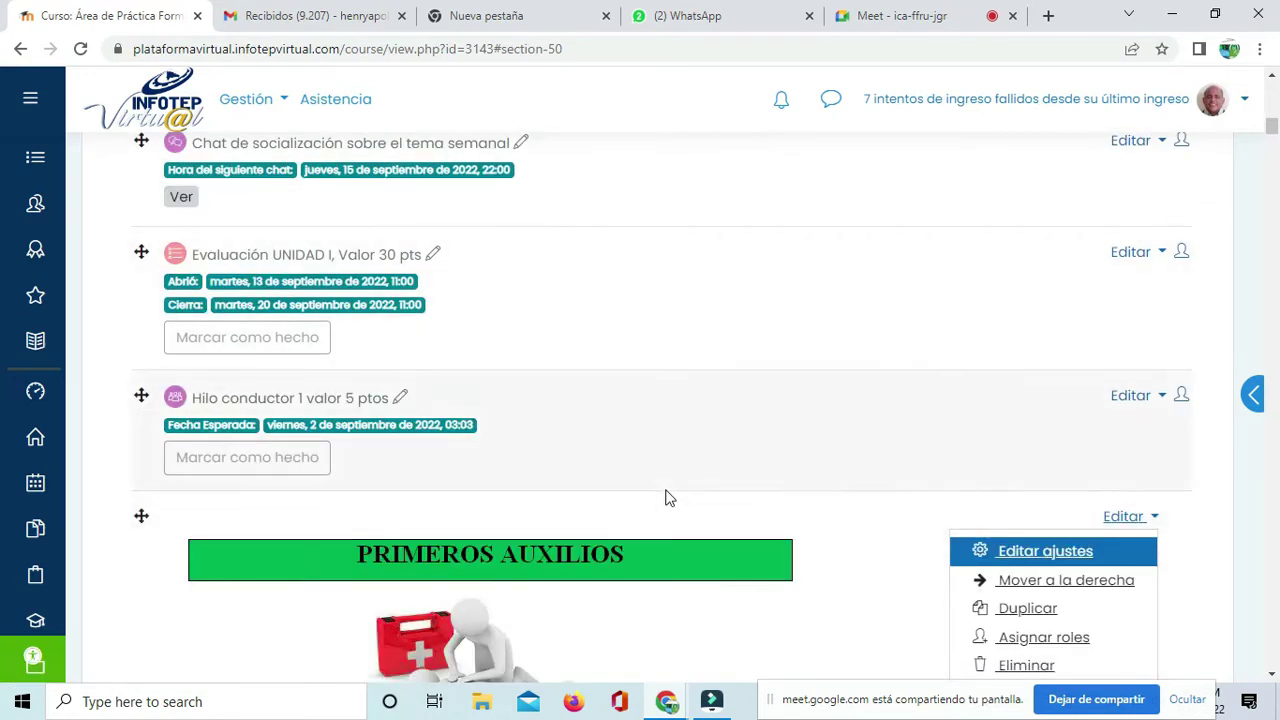
scroll(666, 494, "up", 7)
scroll(667, 497, "up", 4)
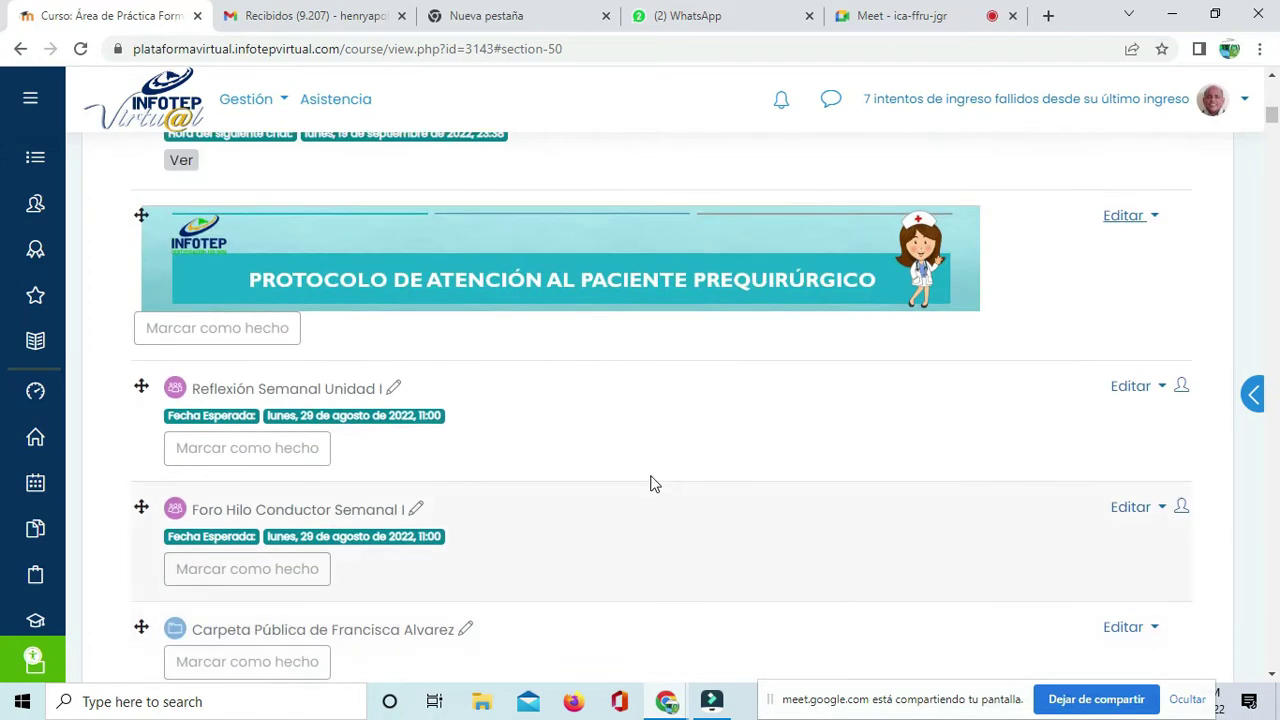
left_click(1076, 272)
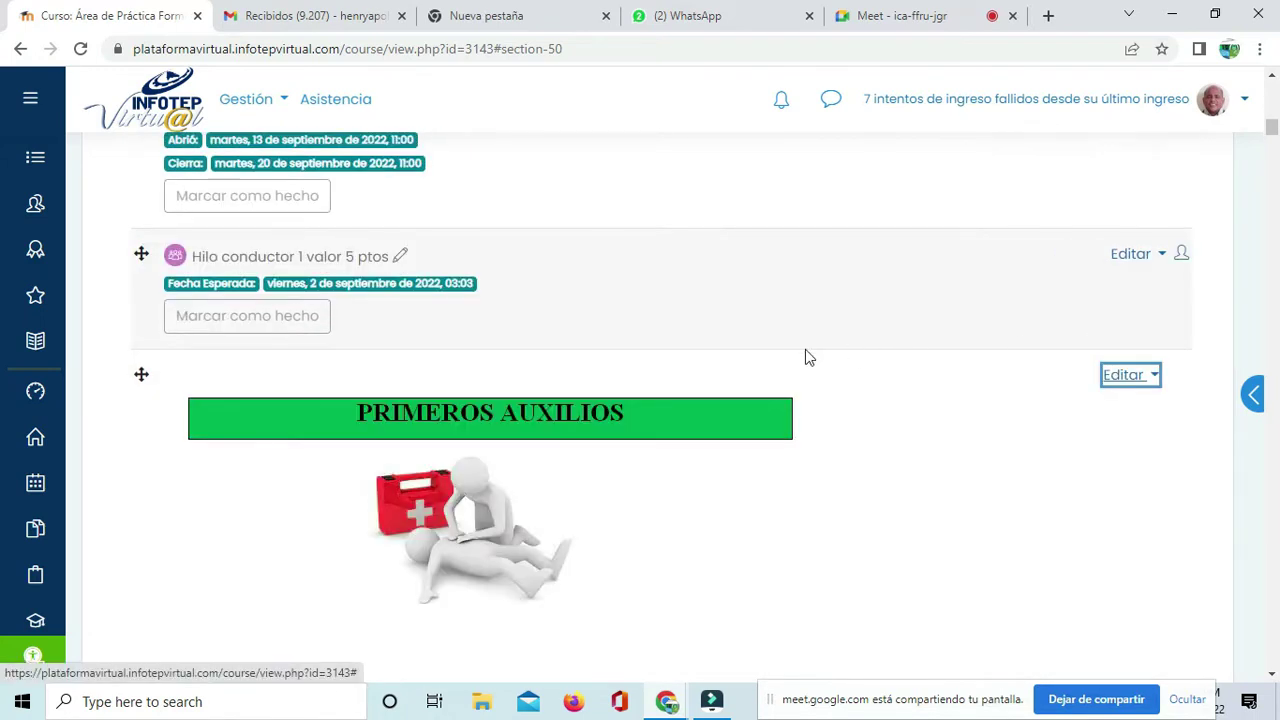
Step: Scroll down the practice course, reviewing each participant's work-area section in turn
scroll(824, 308, "up", 6)
scroll(824, 312, "up", 10)
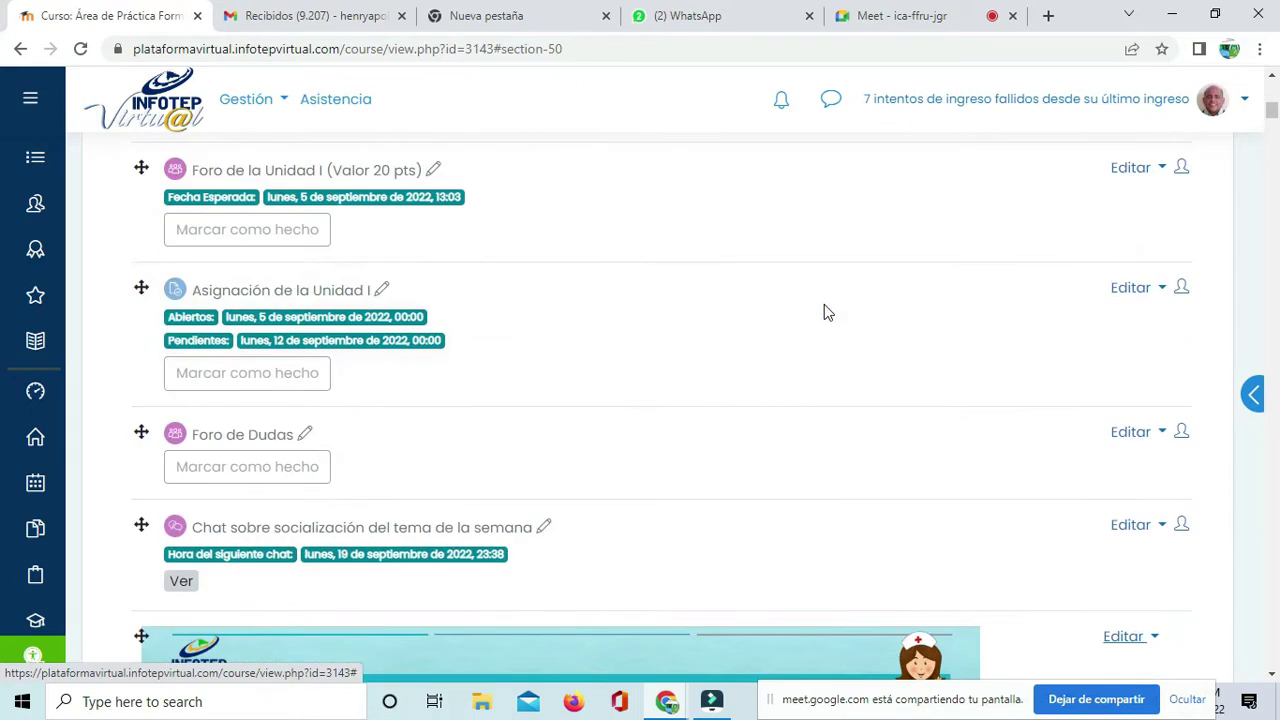
scroll(824, 306, "up", 5)
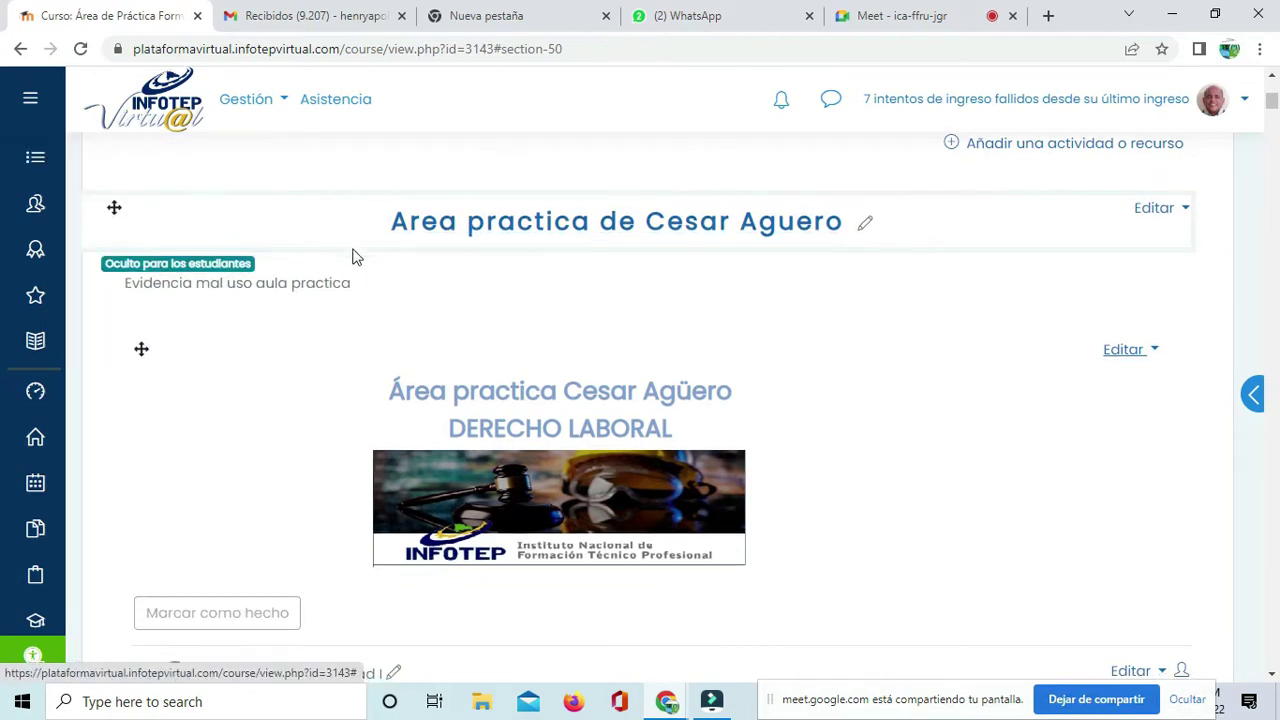
scroll(352, 257, "down", 10)
scroll(165, 470, "down", 12)
scroll(160, 475, "down", 12)
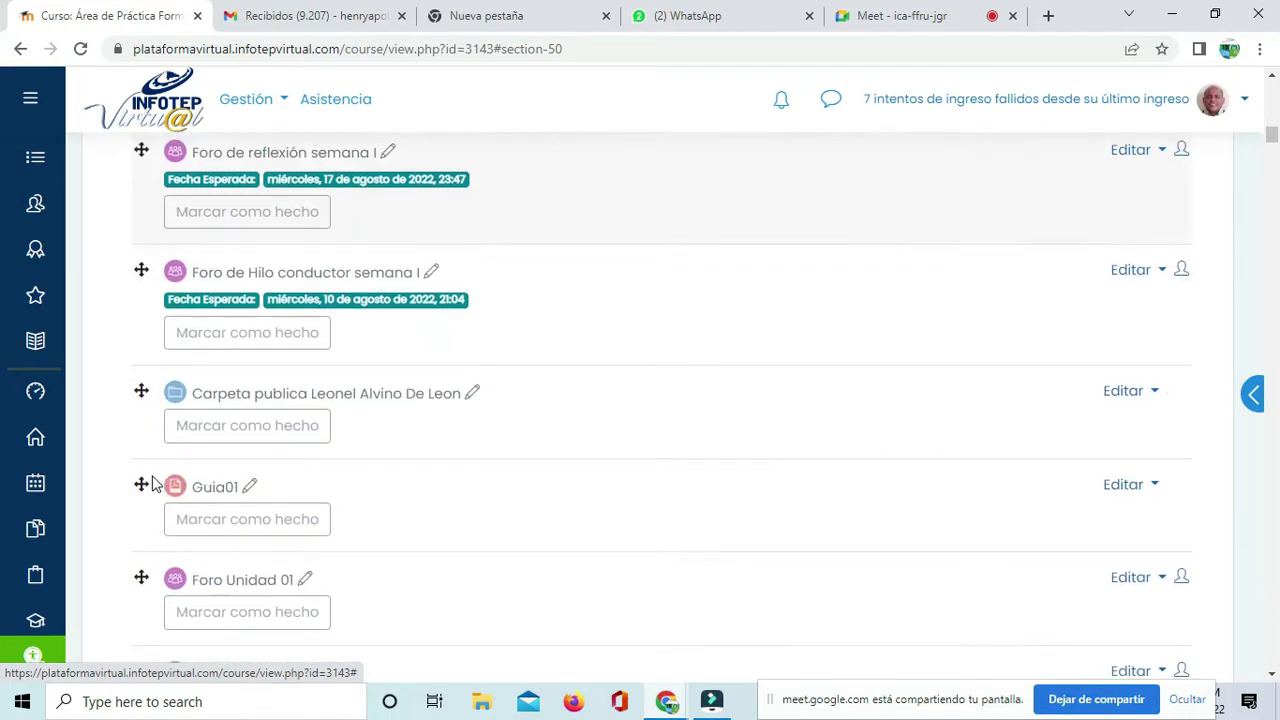
scroll(155, 484, "down", 10)
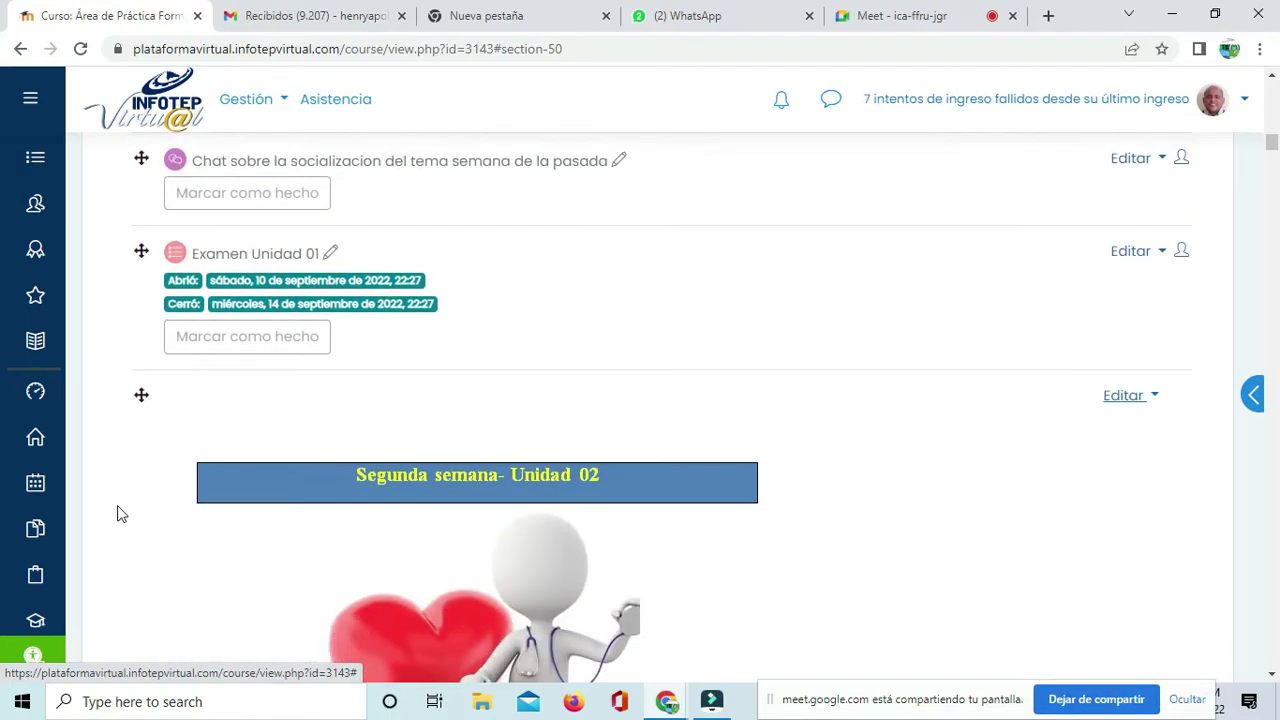
scroll(117, 514, "down", 10)
scroll(117, 514, "down", 10)
scroll(117, 514, "down", 10)
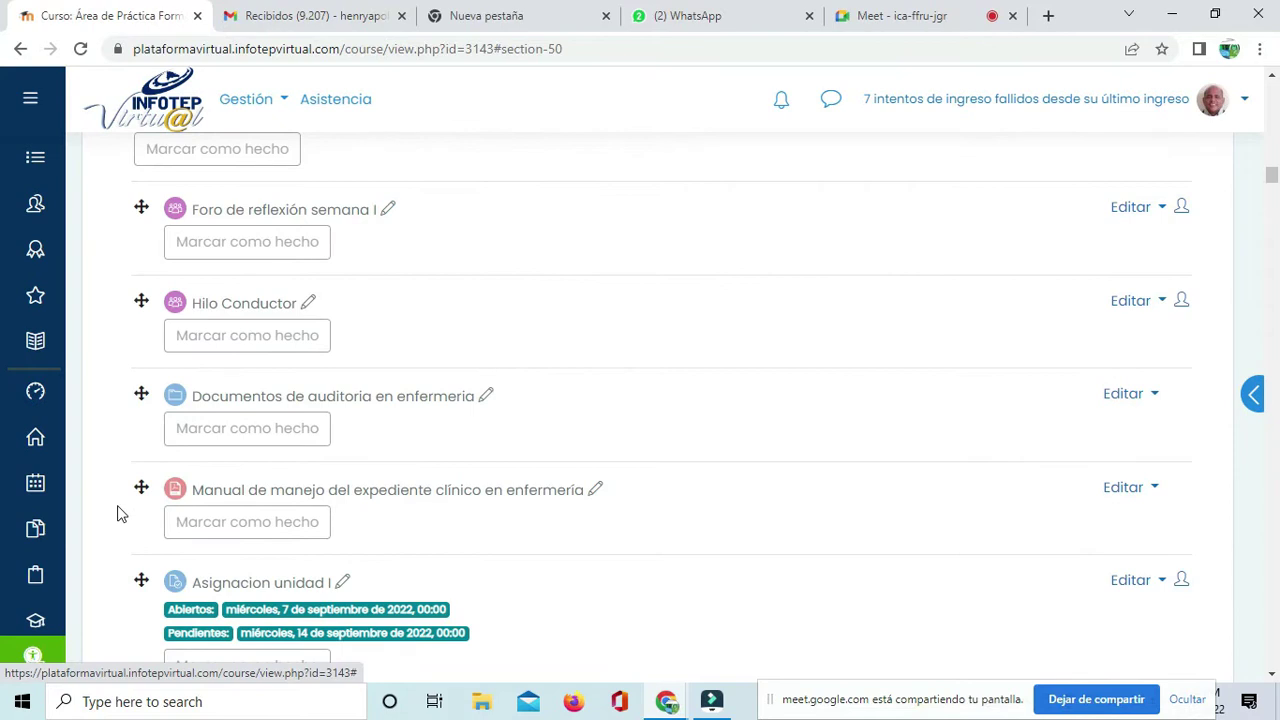
scroll(117, 514, "down", 5)
scroll(117, 514, "down", 10)
scroll(117, 514, "down", 2)
scroll(117, 514, "up", 3)
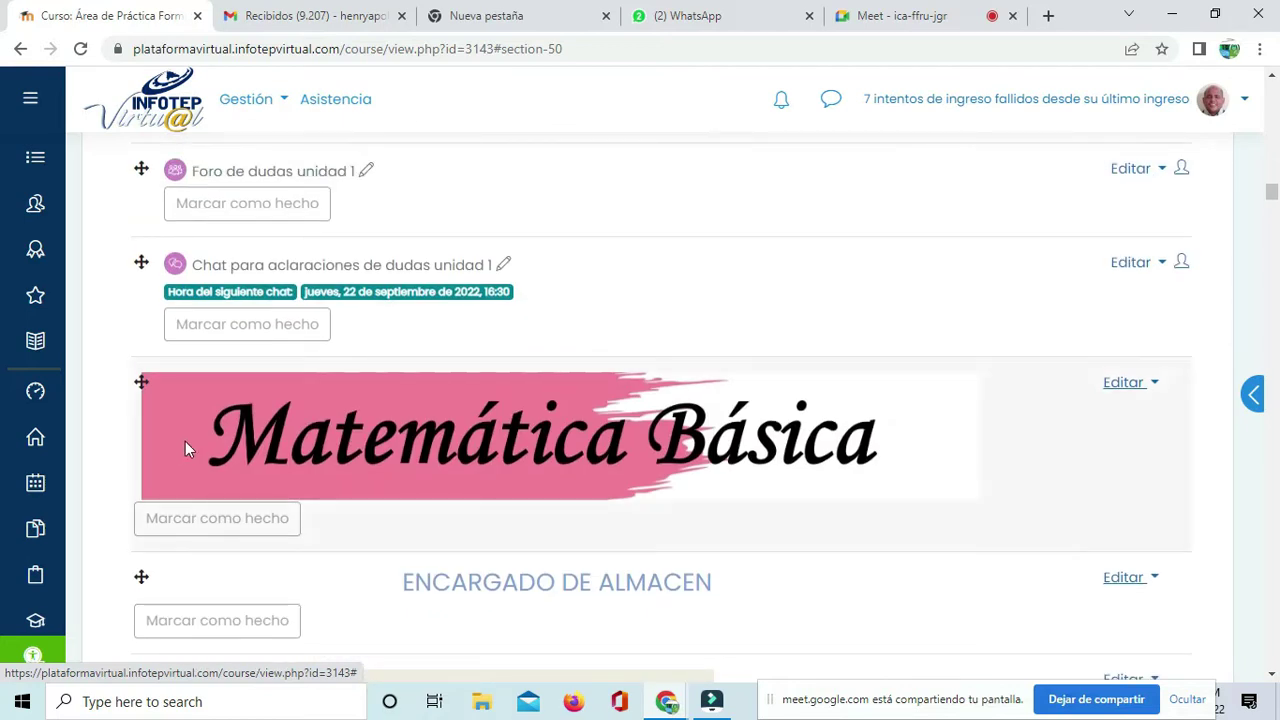
scroll(185, 441, "down", 9)
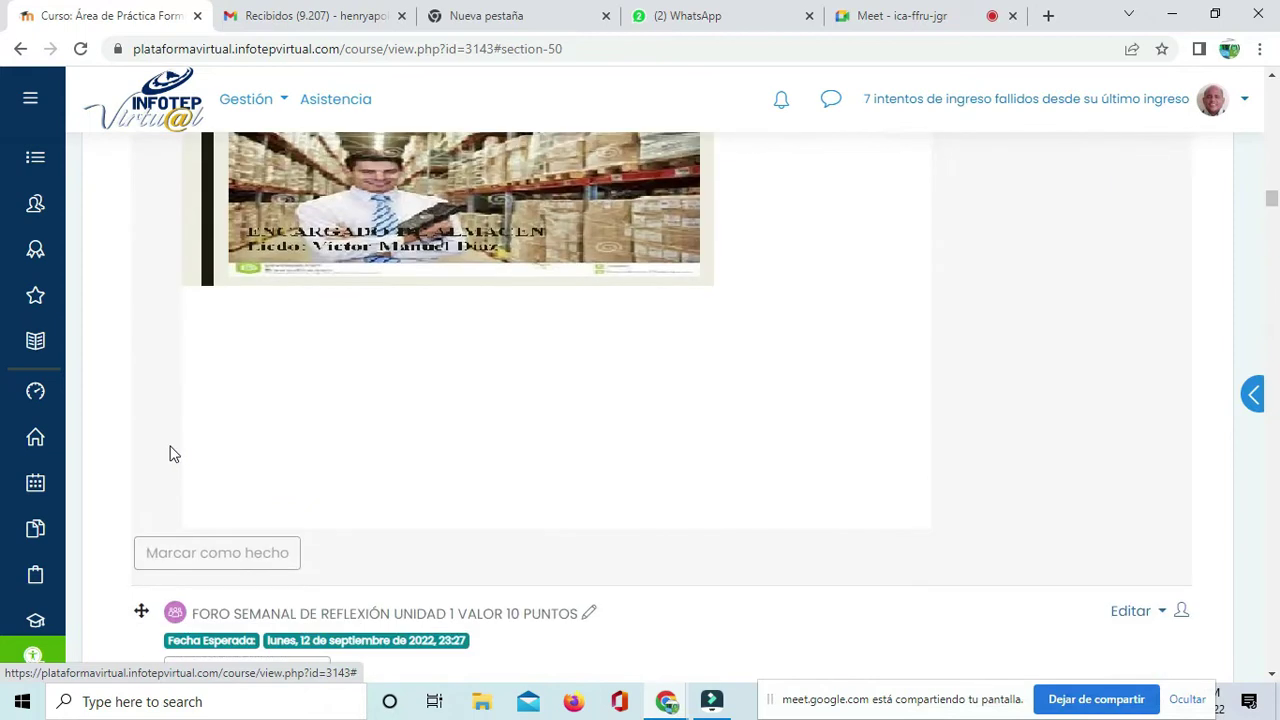
scroll(172, 455, "down", 10)
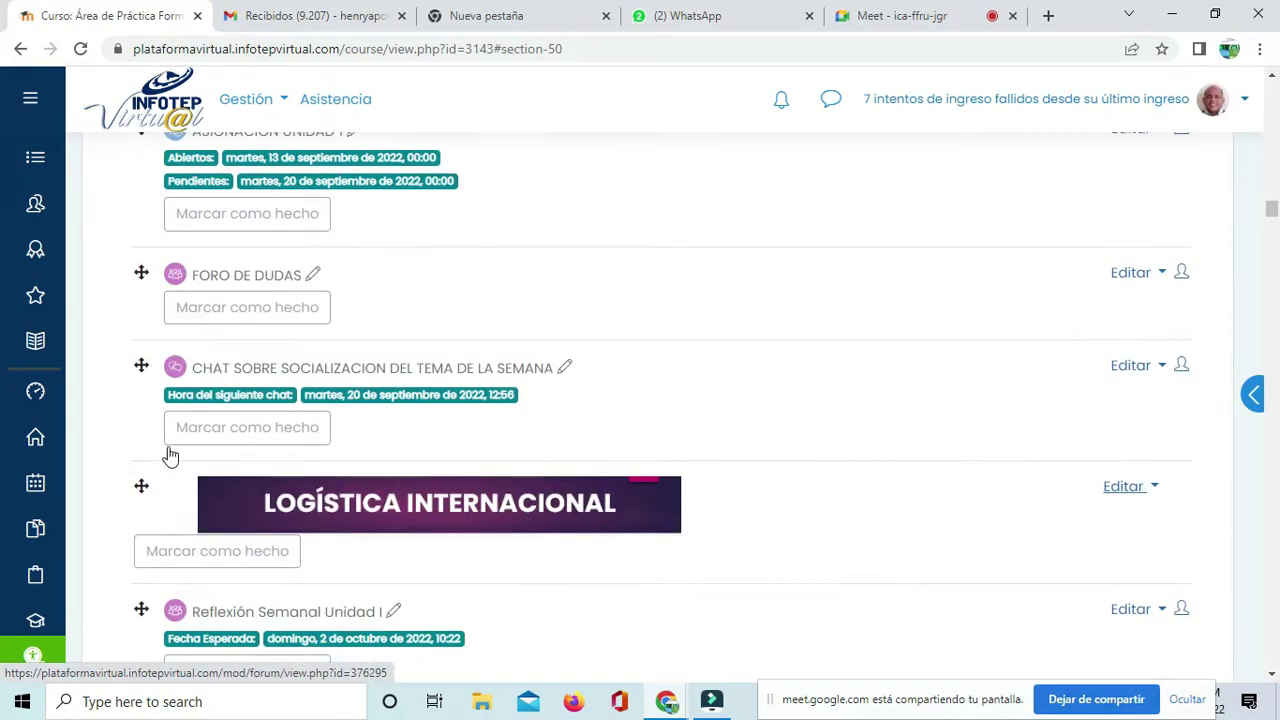
scroll(108, 440, "up", 1)
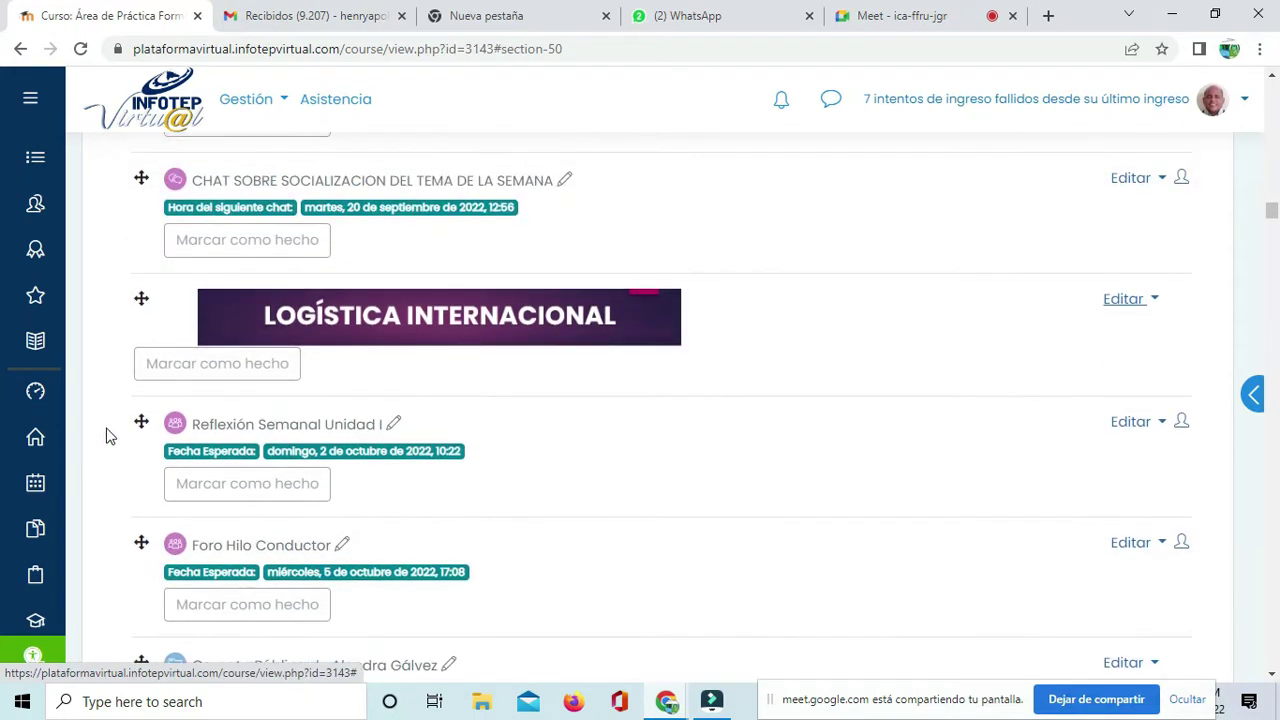
scroll(110, 435, "down", 7)
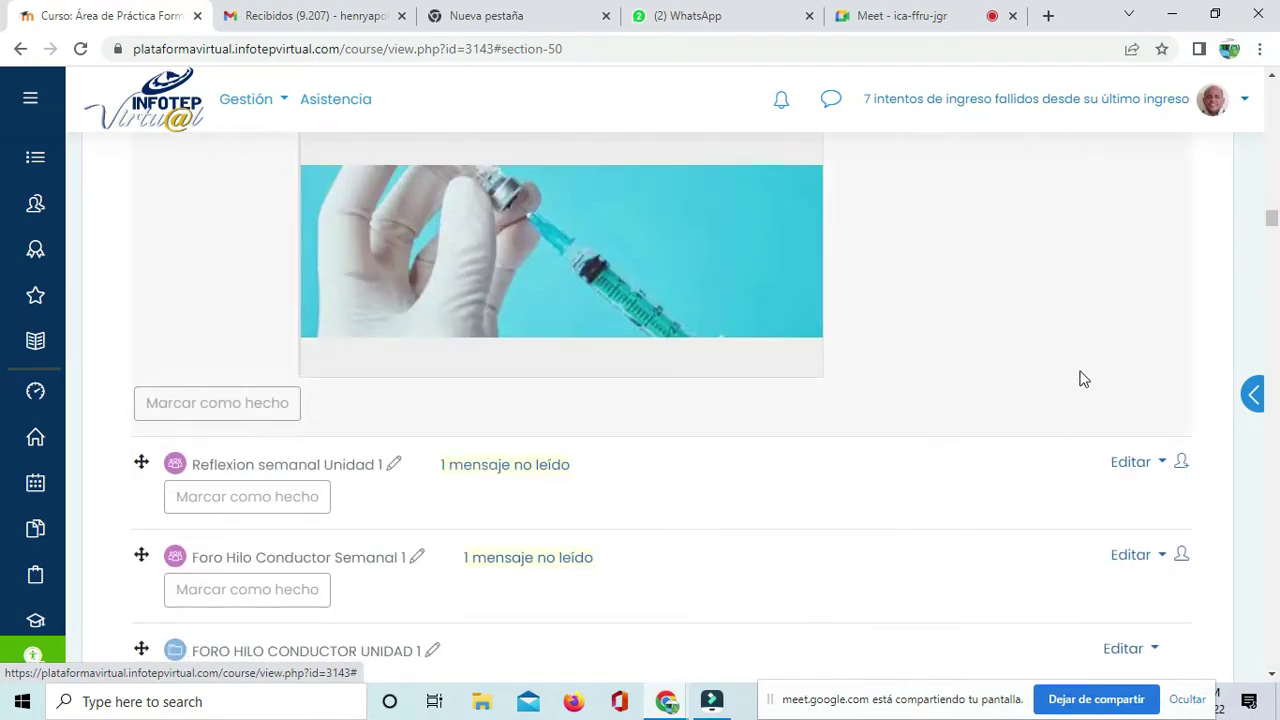
scroll(1263, 264, "up", 20)
scroll(10, 130, "down", 5)
scroll(2, 128, "up", 5)
scroll(2, 115, "down", 3)
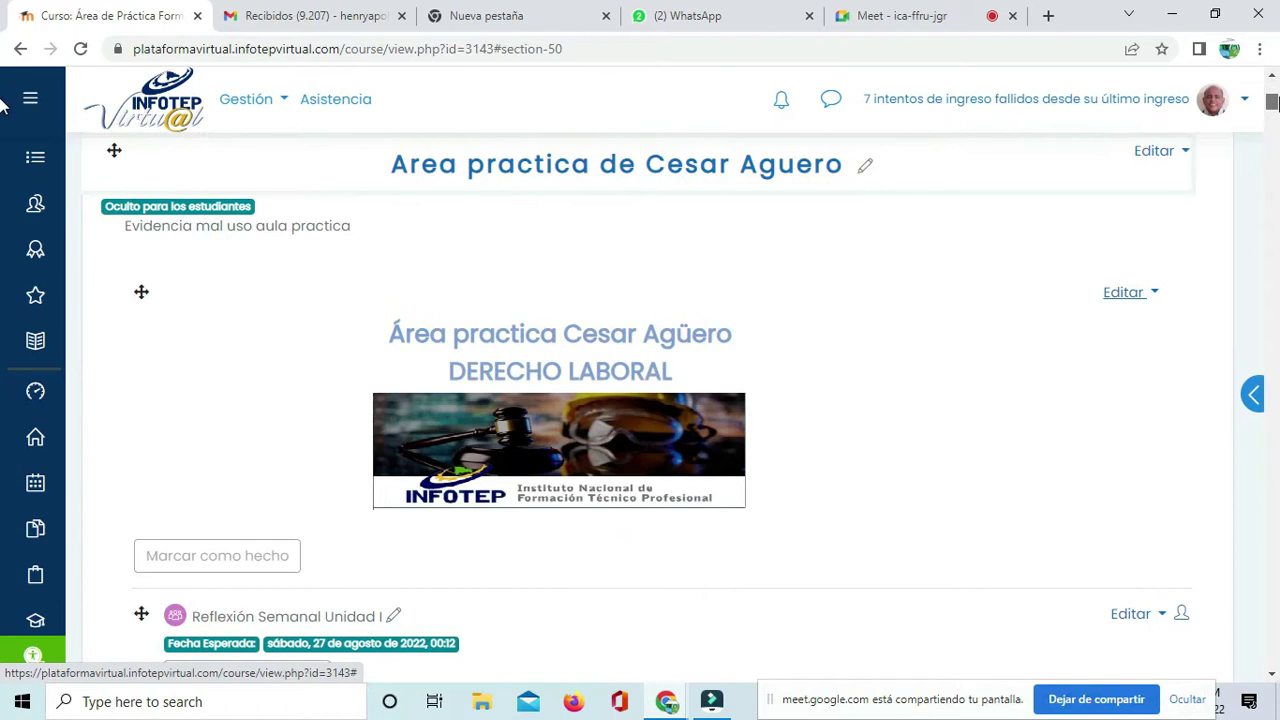
scroll(2, 100, "up", 3)
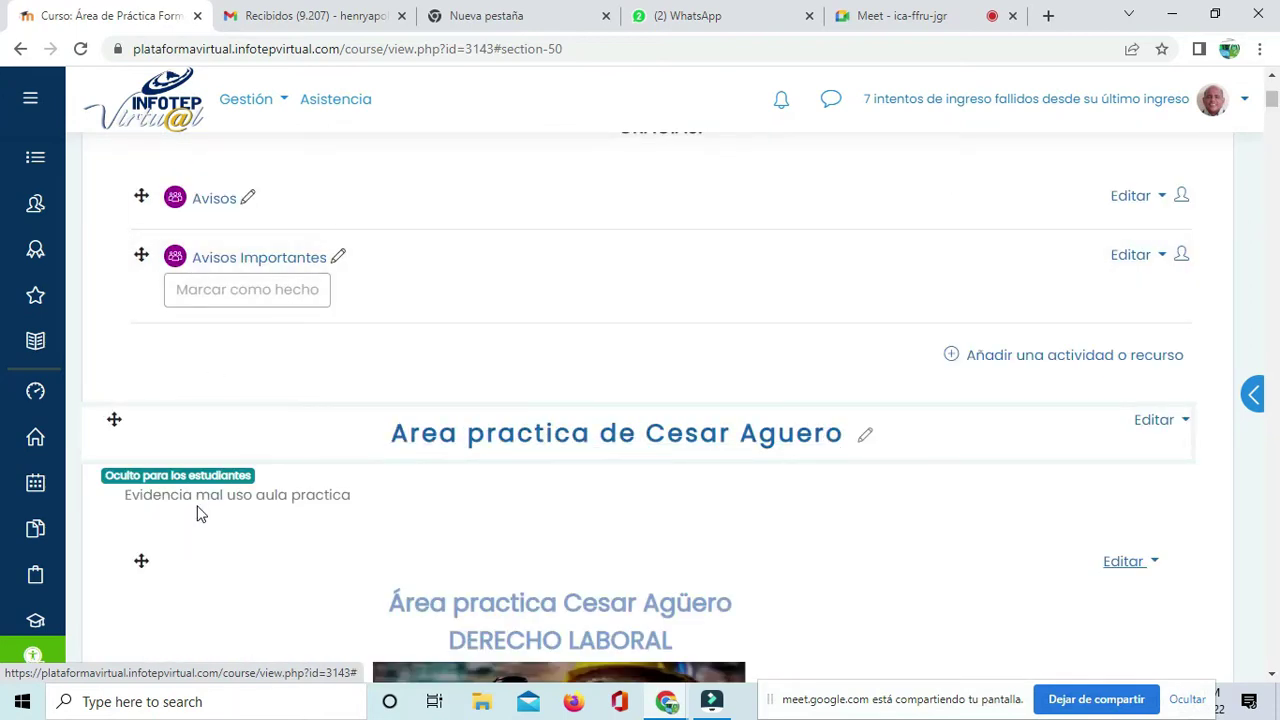
scroll(205, 513, "up", 6)
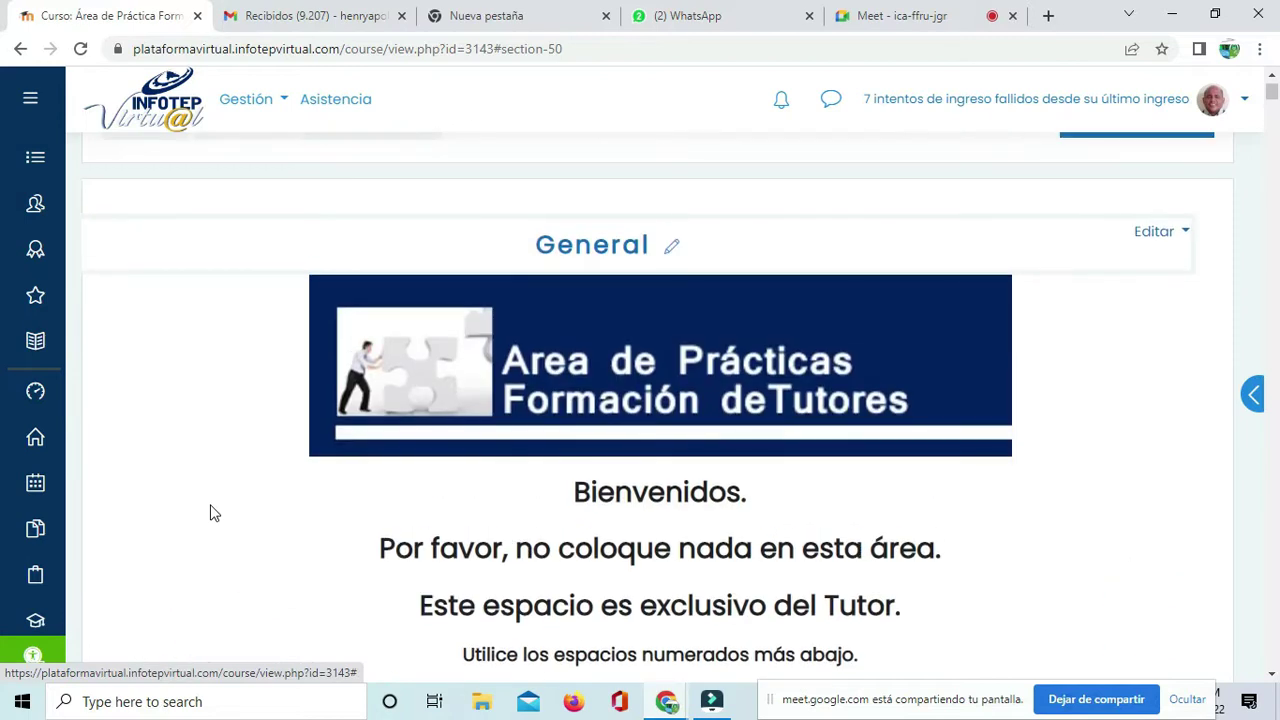
scroll(210, 513, "down", 6)
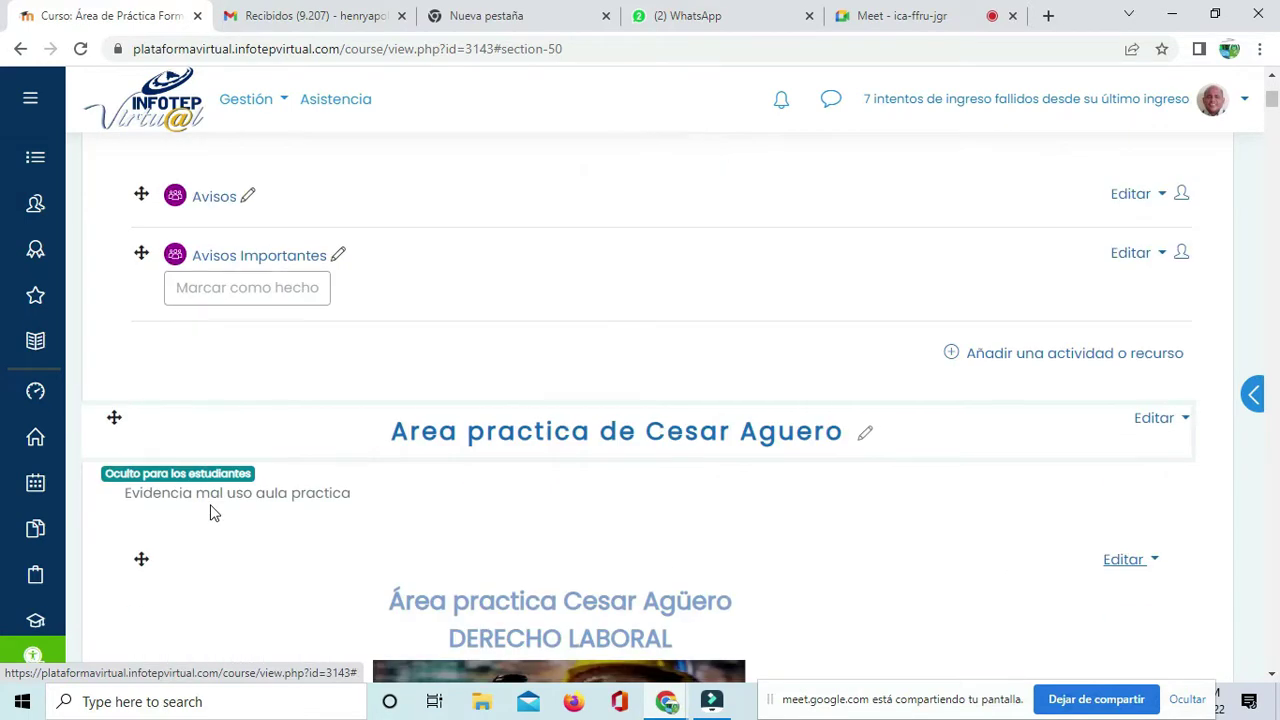
scroll(210, 513, "down", 15)
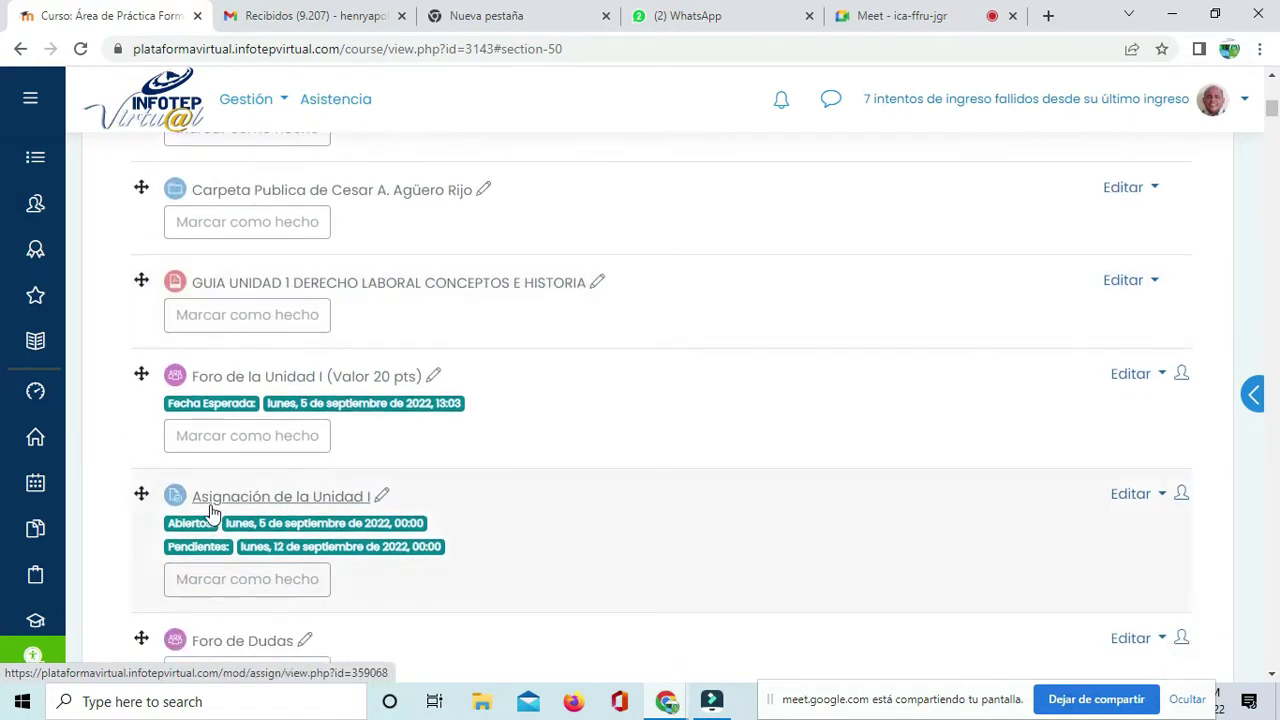
scroll(1266, 494, "down", 18)
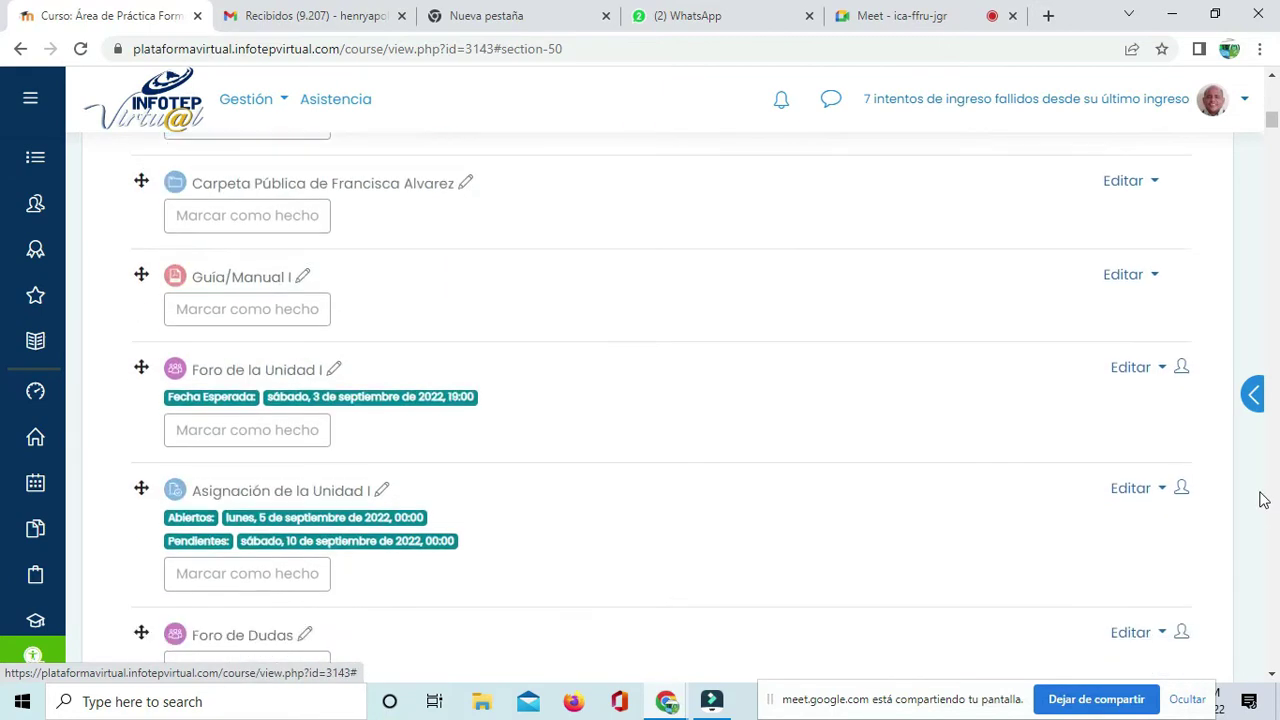
scroll(988, 514, "down", 18)
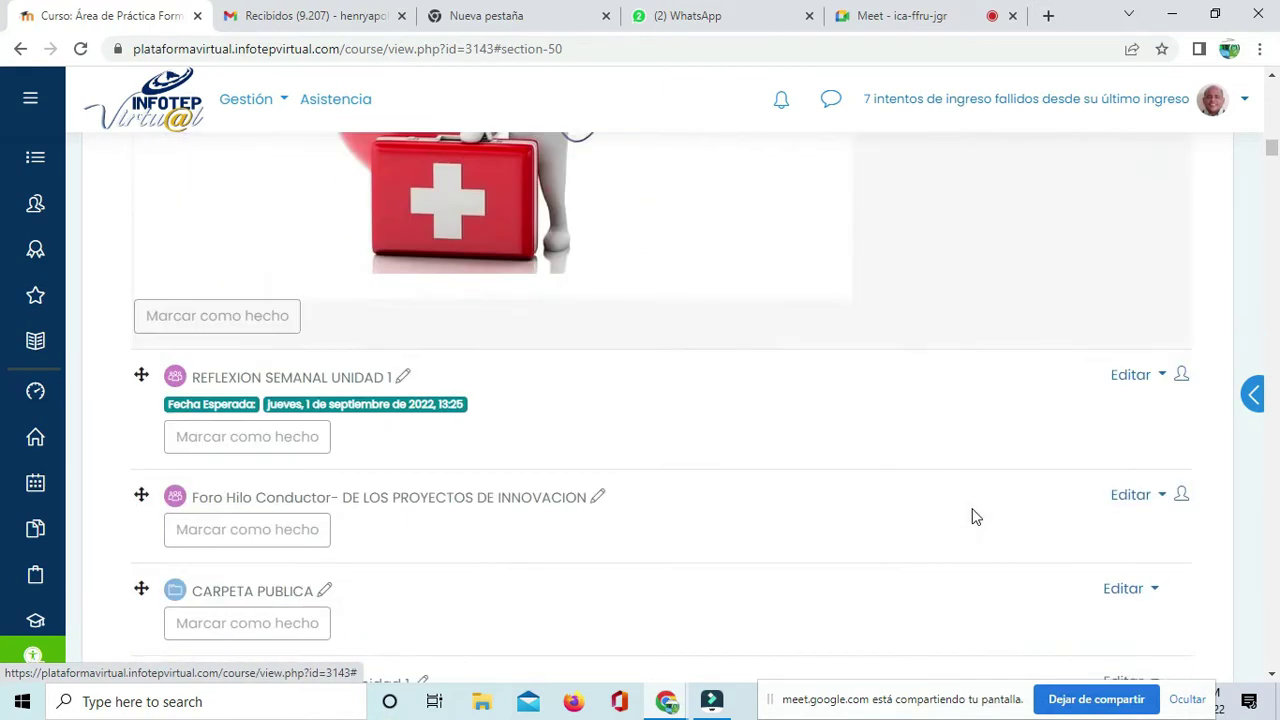
scroll(975, 517, "down", 20)
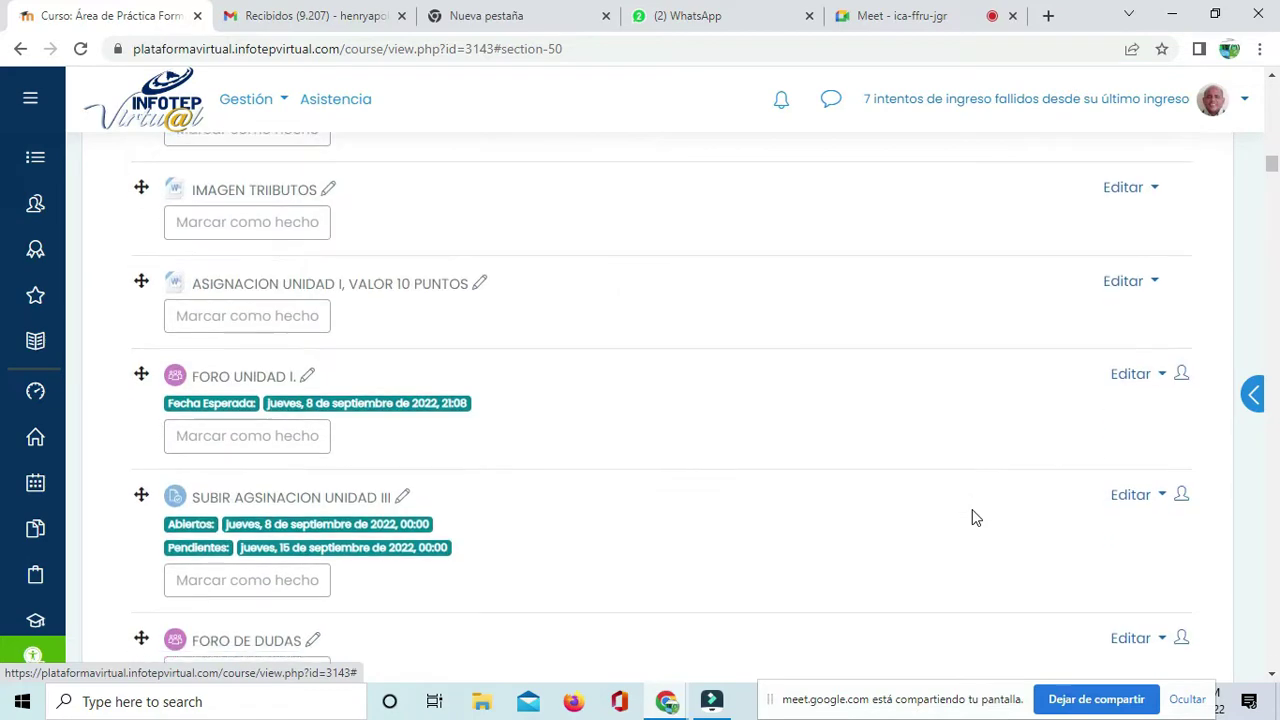
scroll(975, 519, "down", 20)
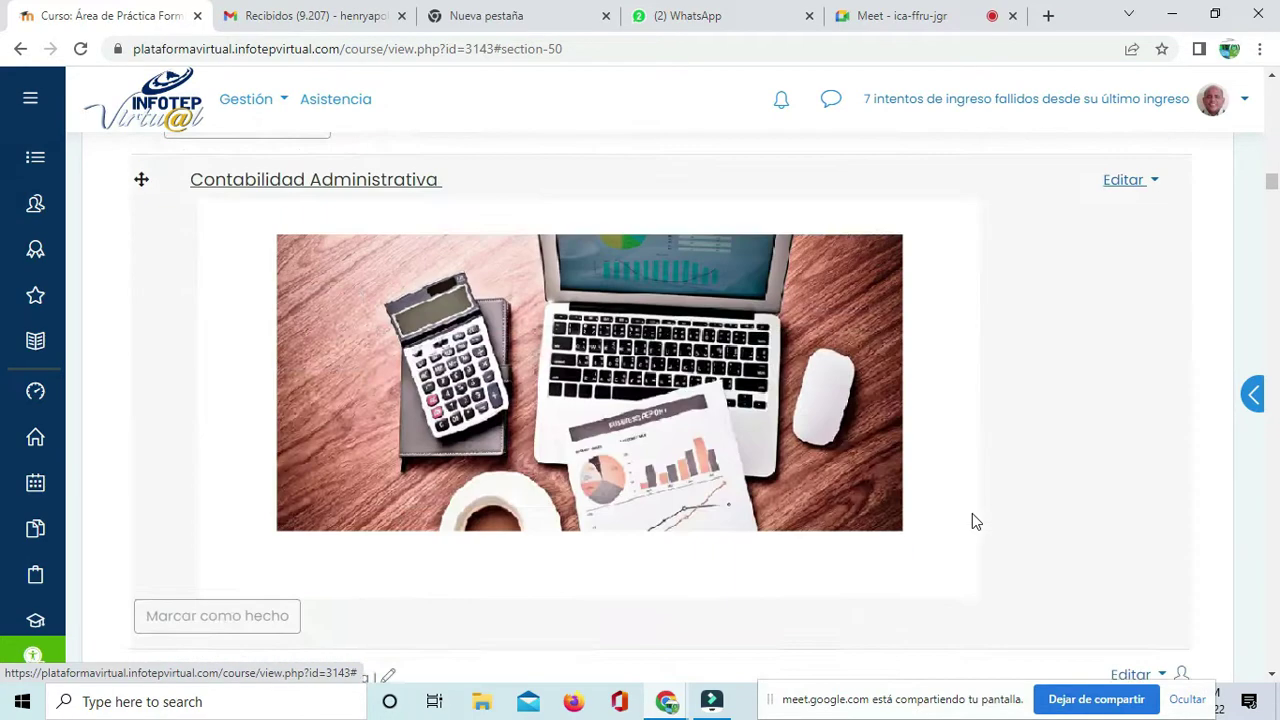
scroll(975, 521, "down", 20)
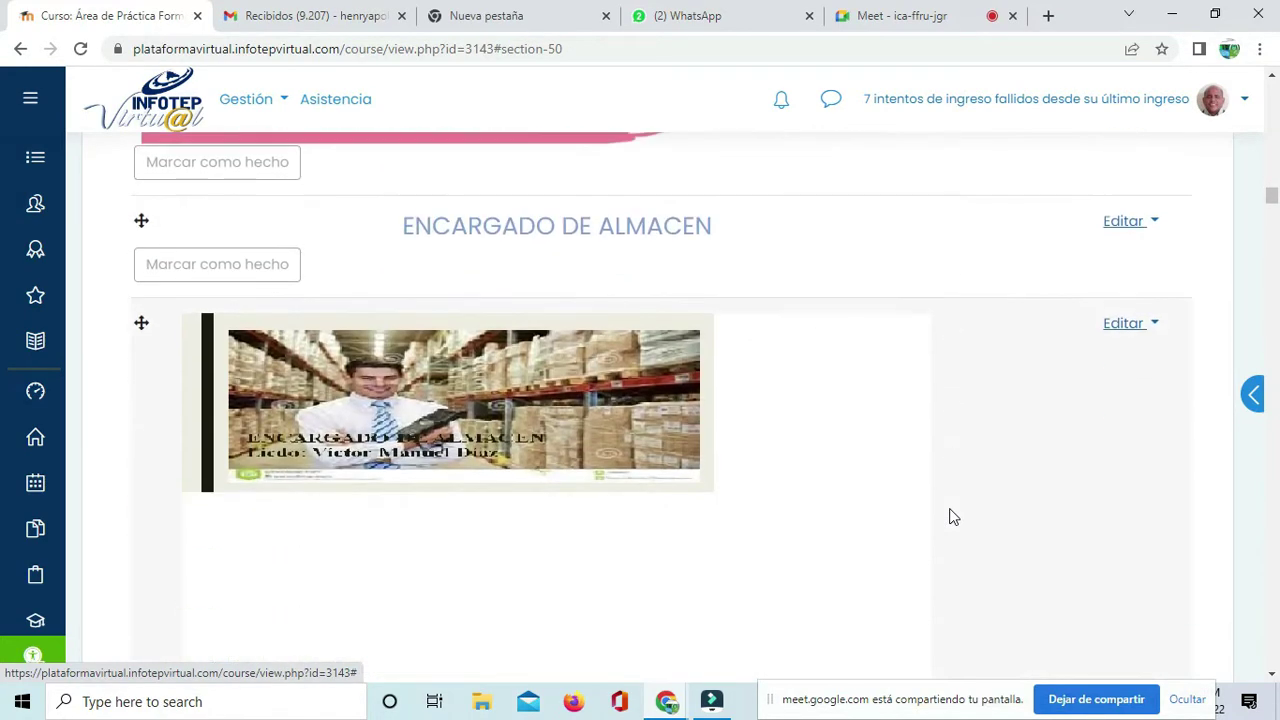
scroll(931, 511, "up", 8)
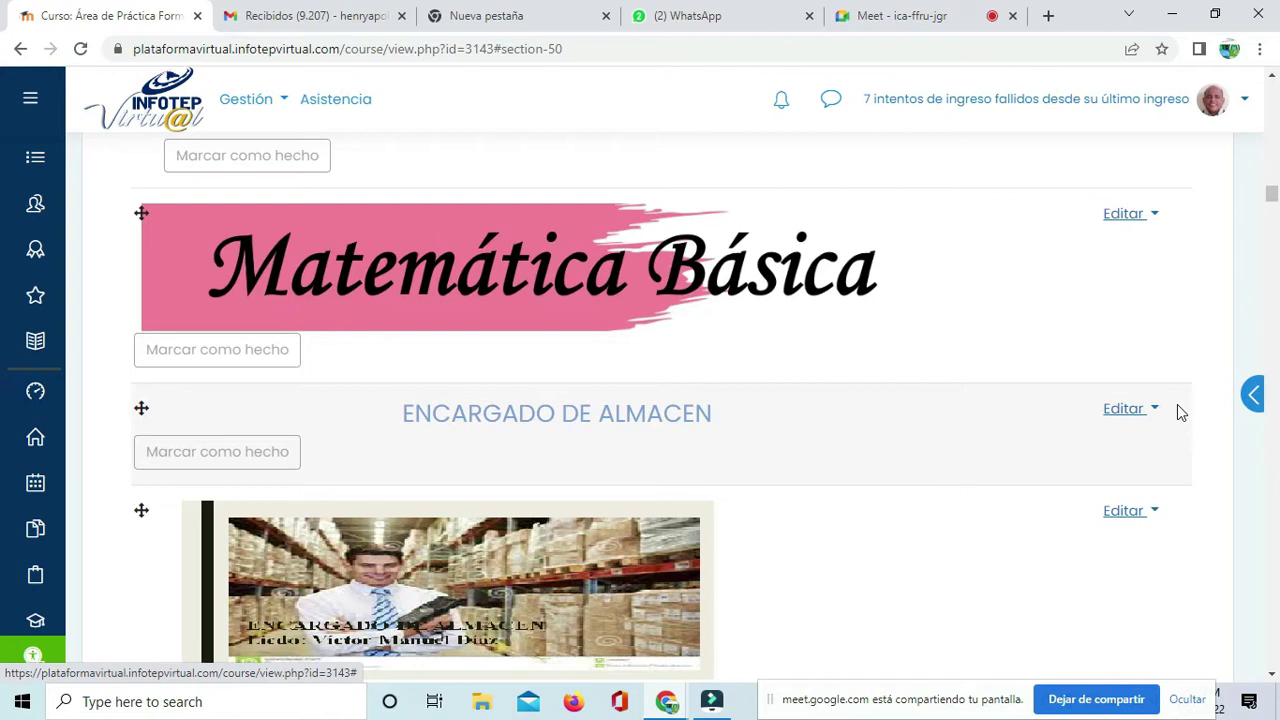
scroll(883, 526, "down", 5)
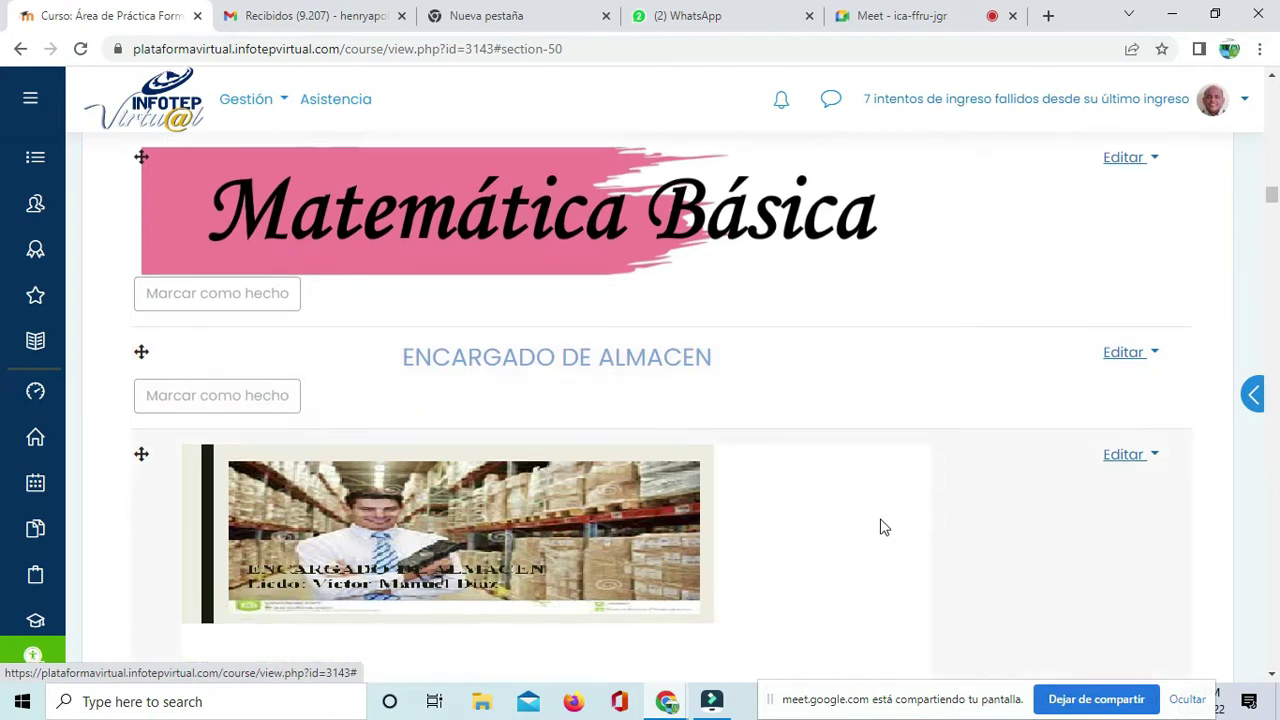
scroll(883, 526, "down", 7)
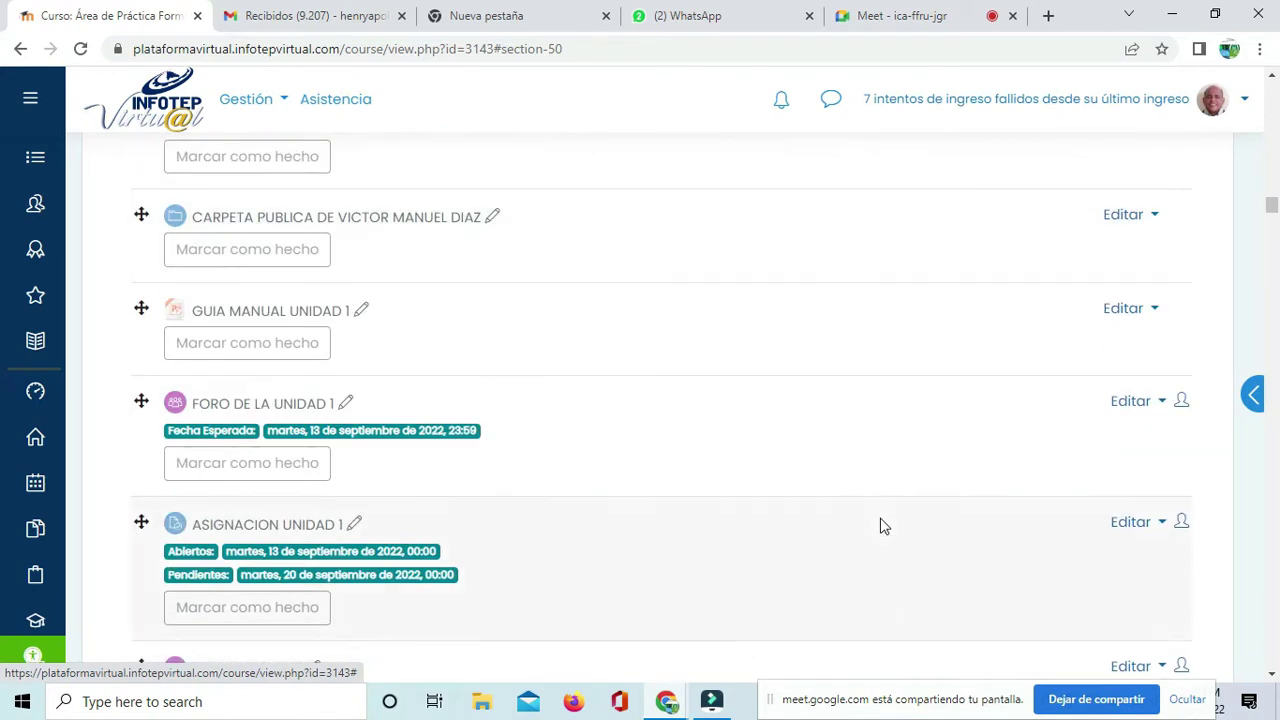
scroll(883, 526, "down", 6)
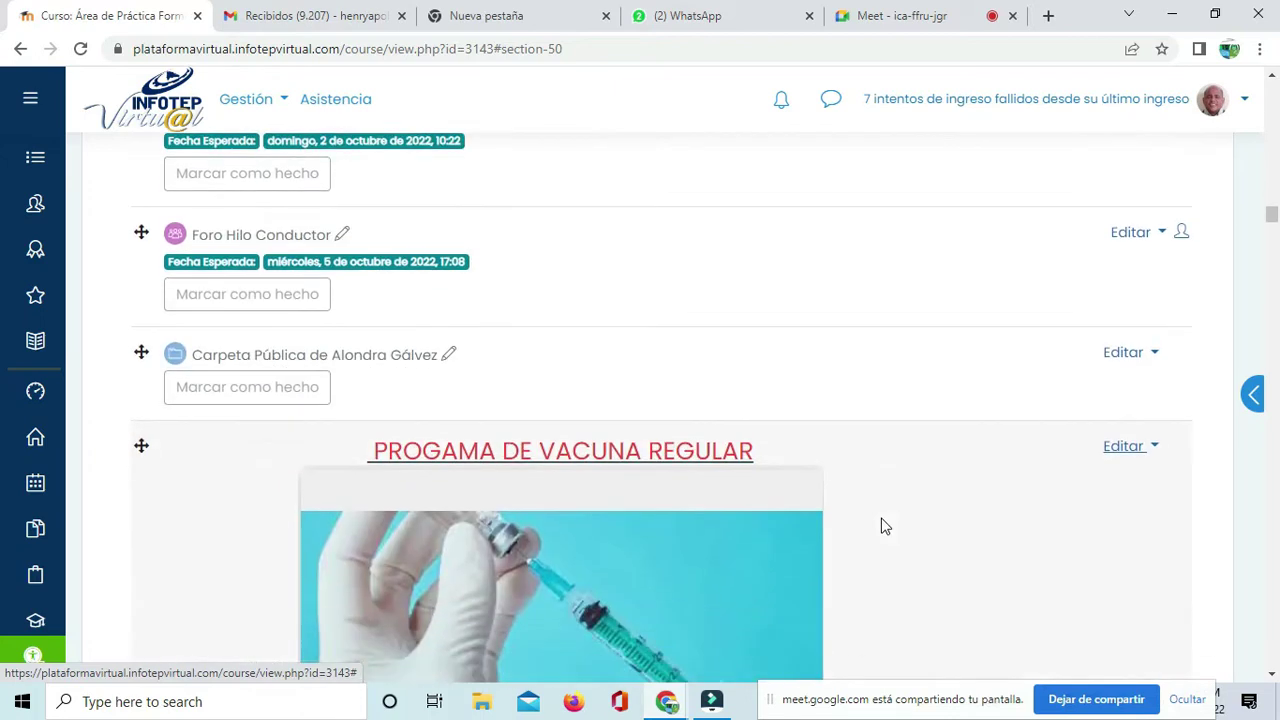
scroll(883, 526, "down", 3)
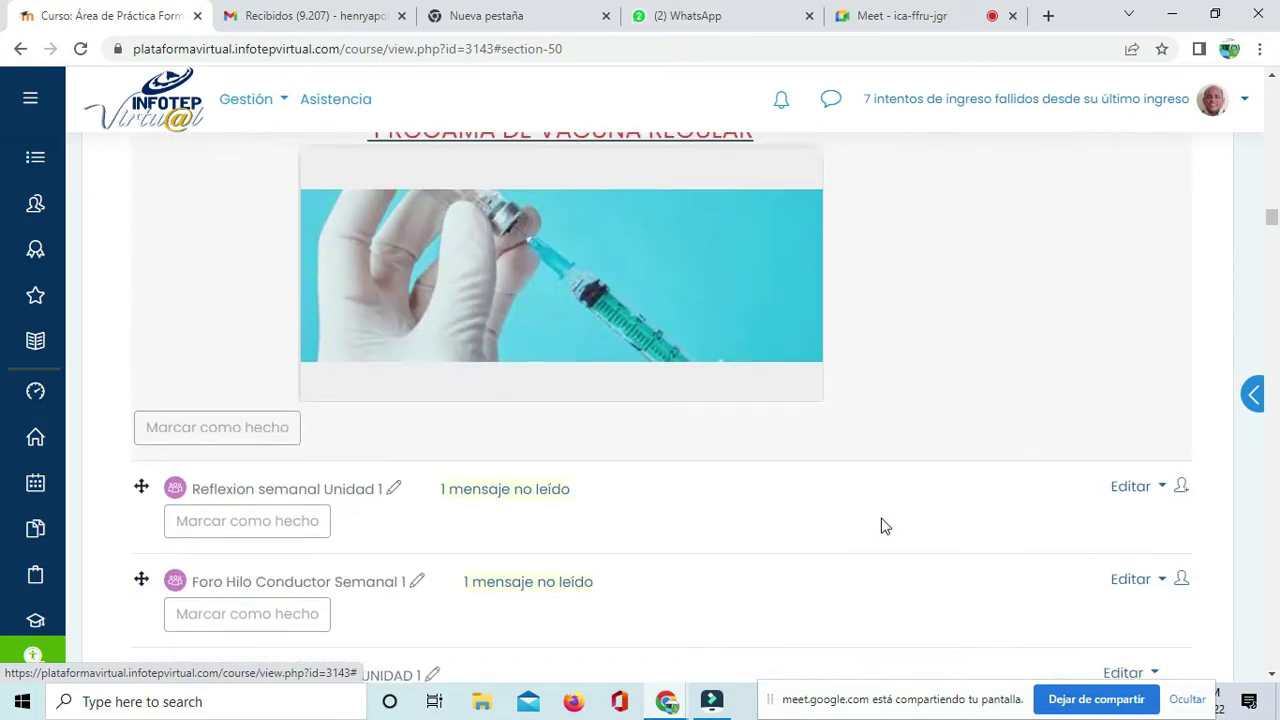
scroll(883, 527, "down", 7)
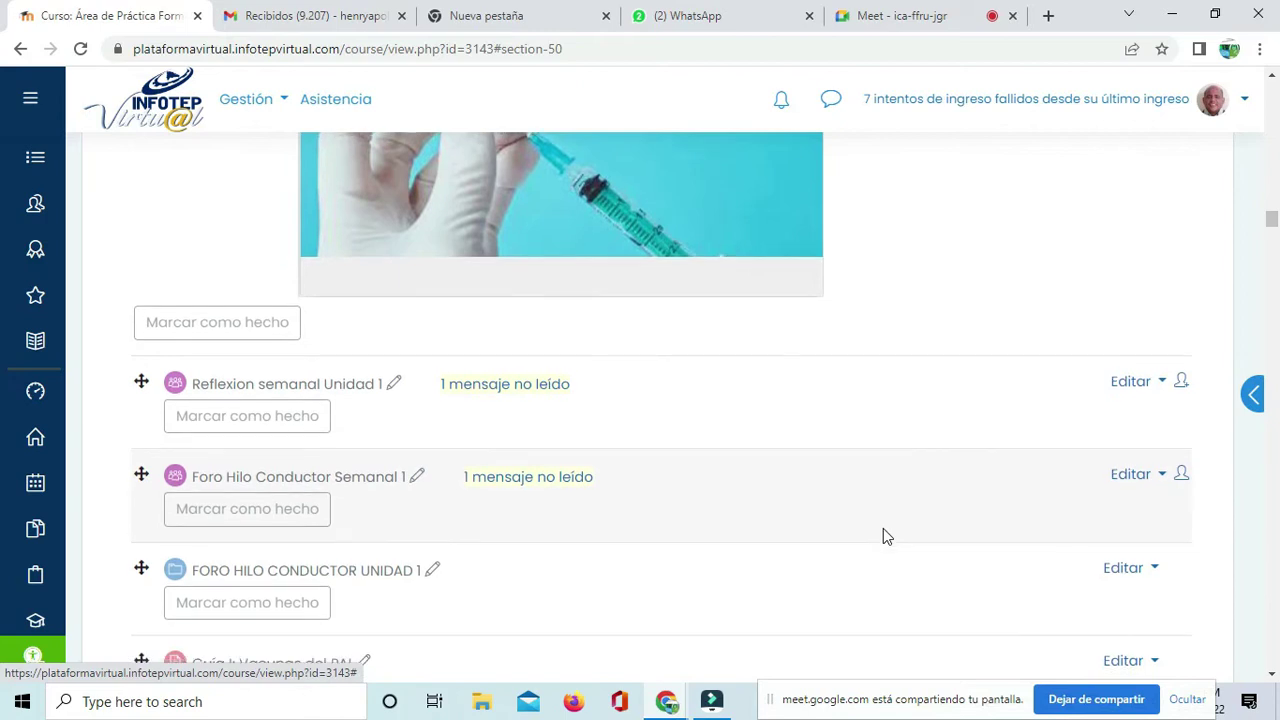
scroll(883, 537, "down", 8)
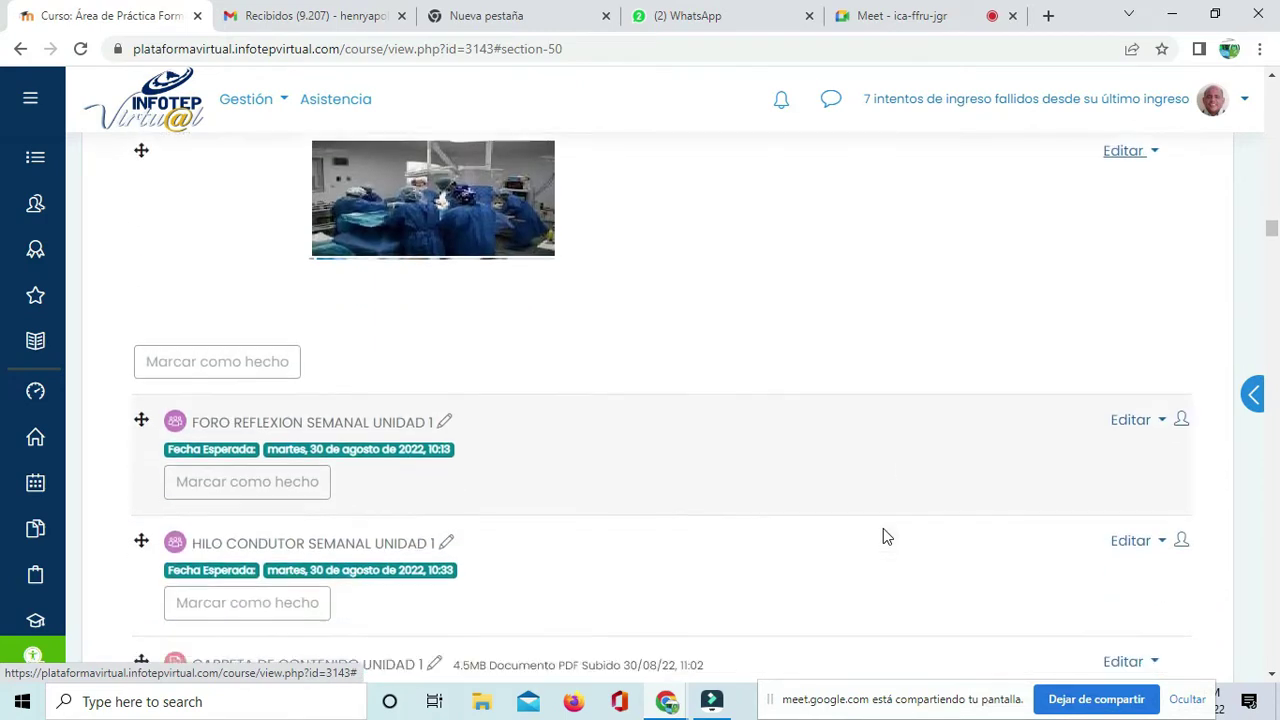
scroll(883, 528, "down", 8)
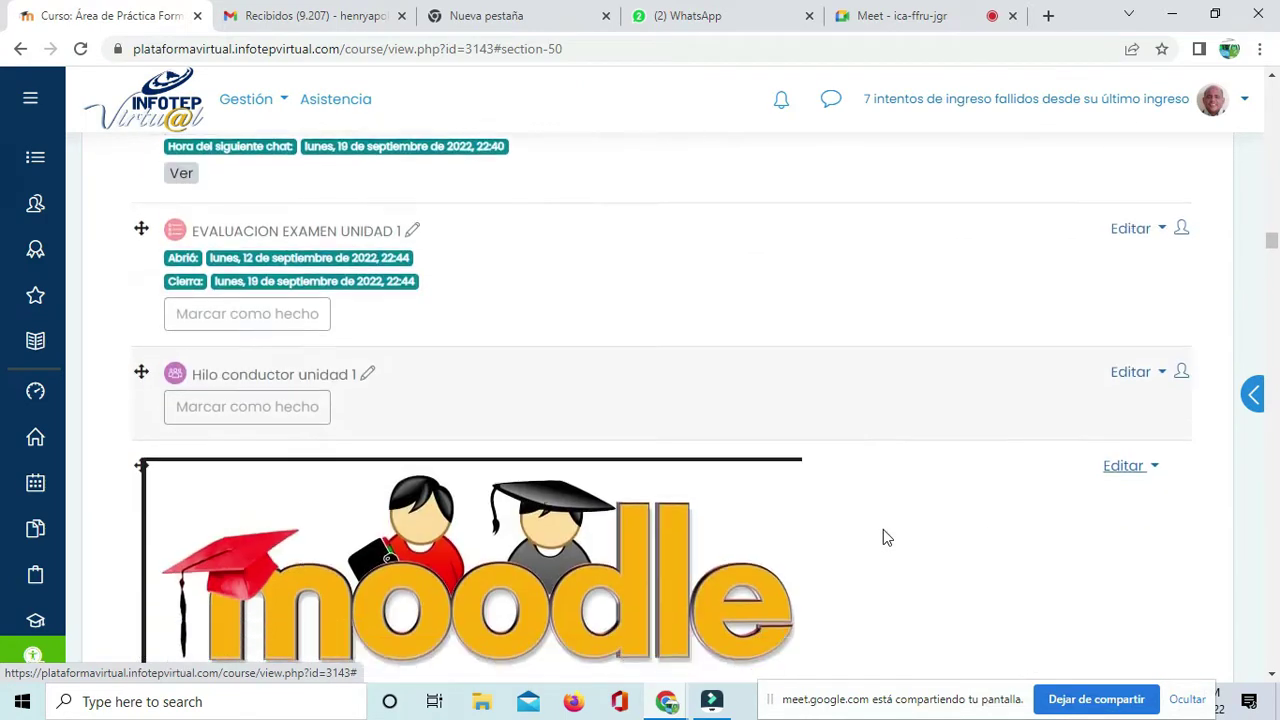
scroll(883, 529, "up", 1)
scroll(883, 537, "down", 8)
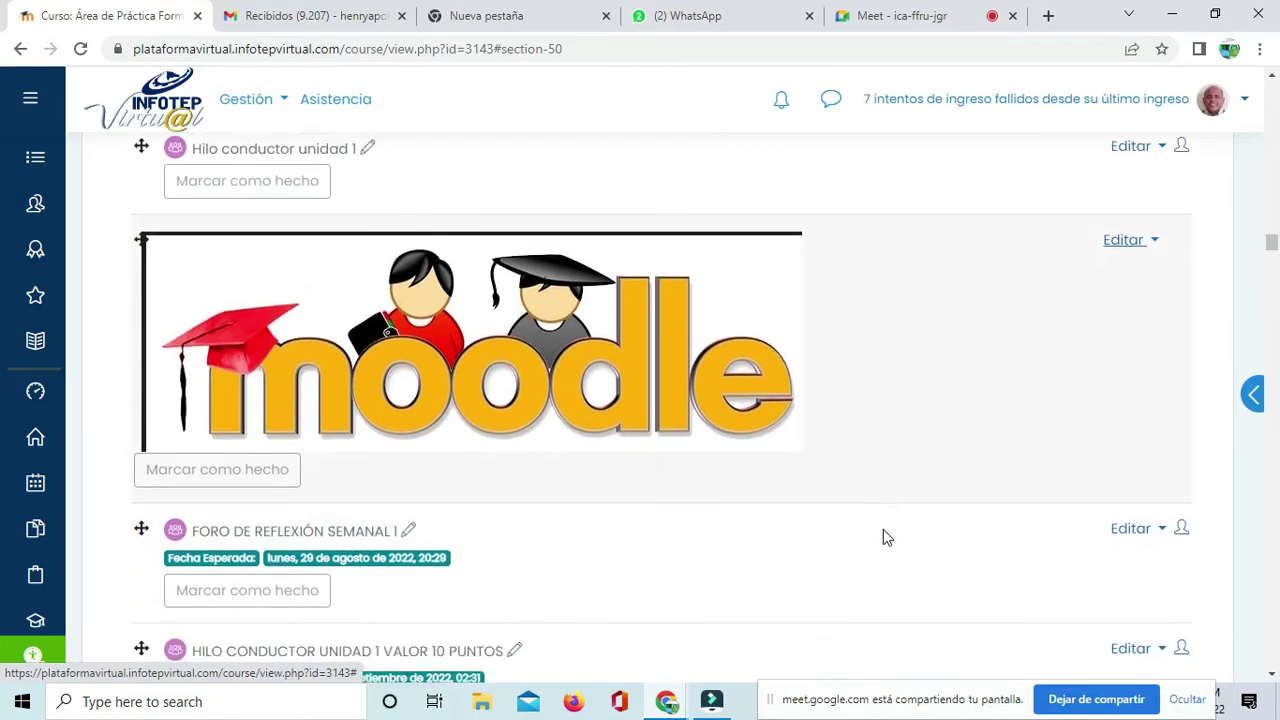
scroll(884, 538, "down", 12)
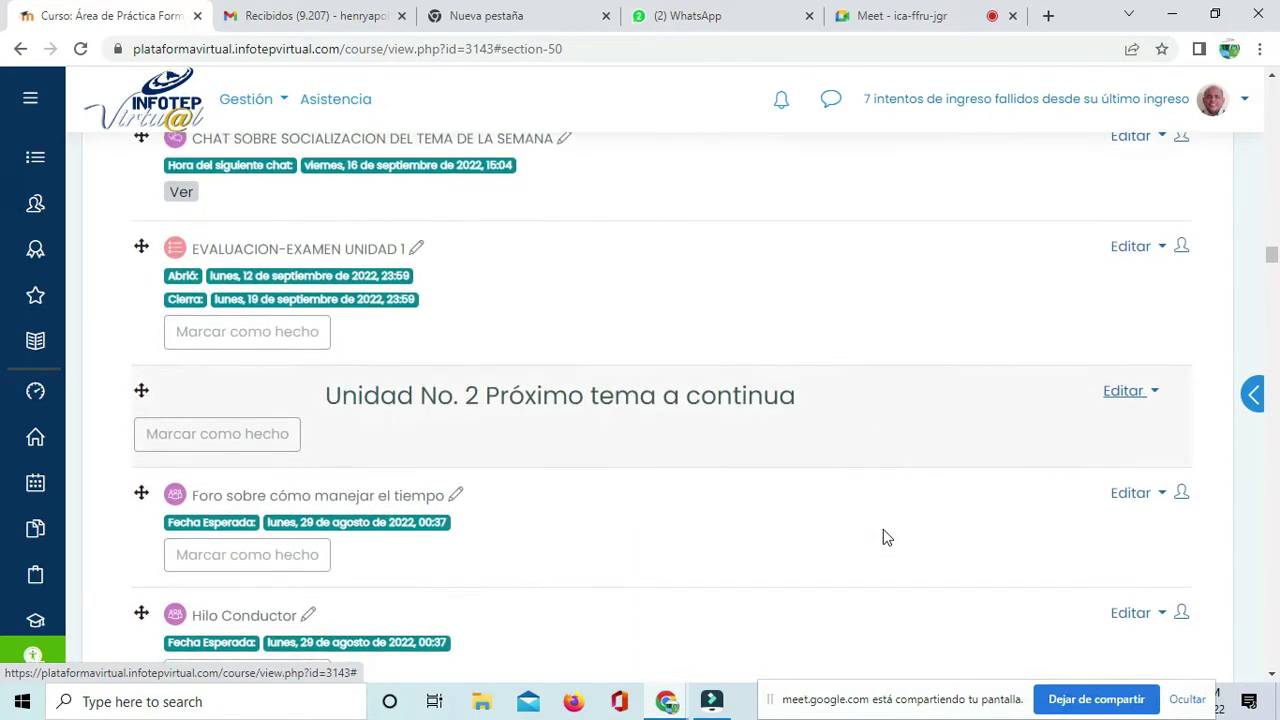
scroll(883, 530, "down", 9)
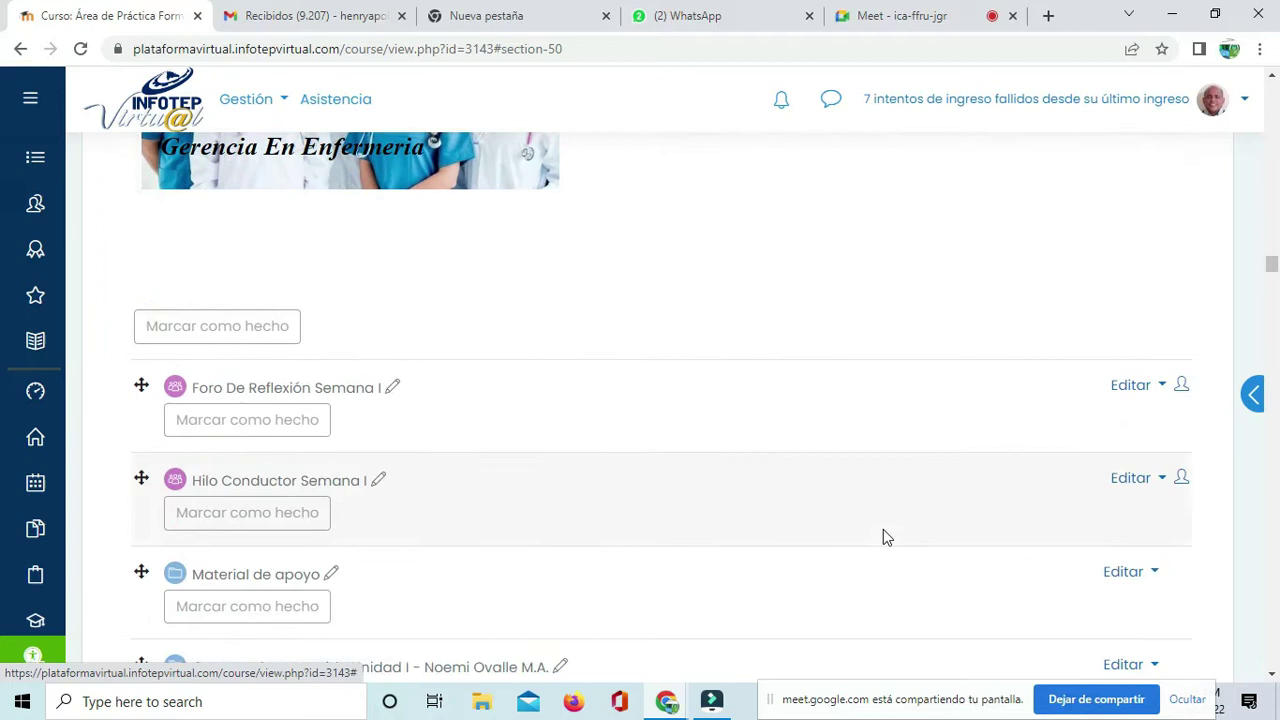
scroll(883, 537, "down", 7)
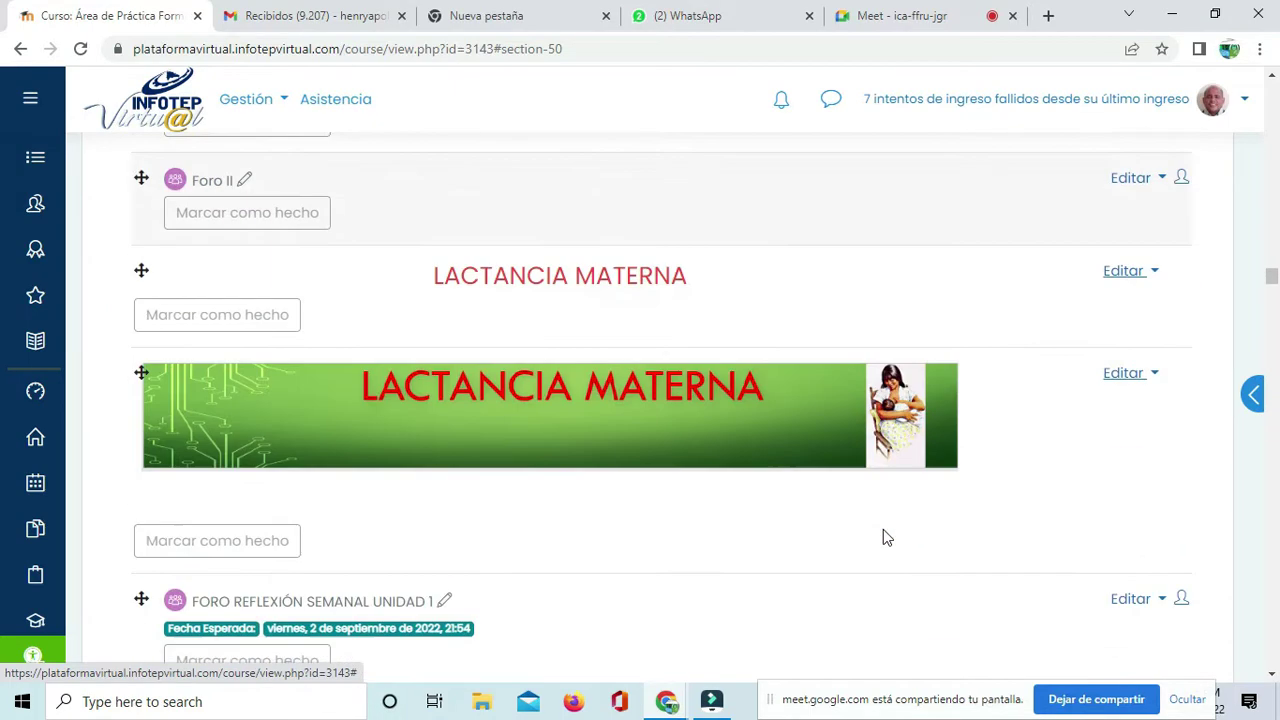
scroll(885, 537, "down", 13)
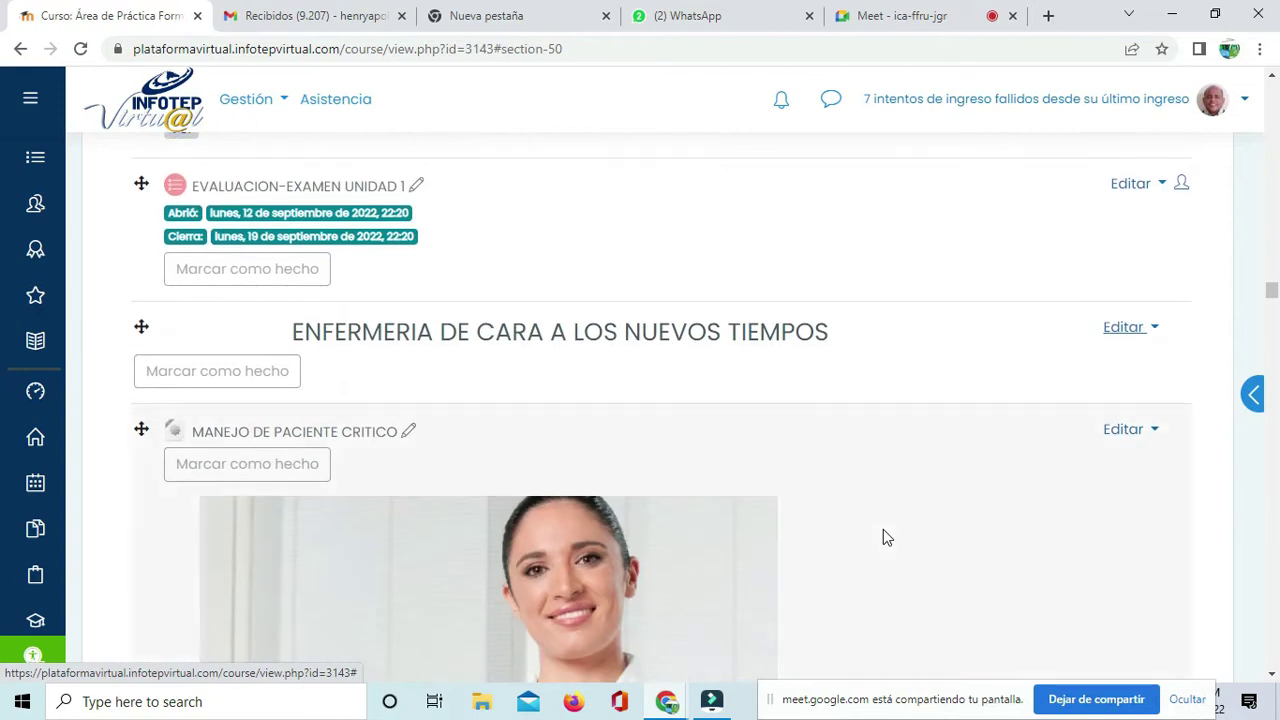
Step: Admit the waiting person into the Google Meet call, then return to the course
left_click(910, 25)
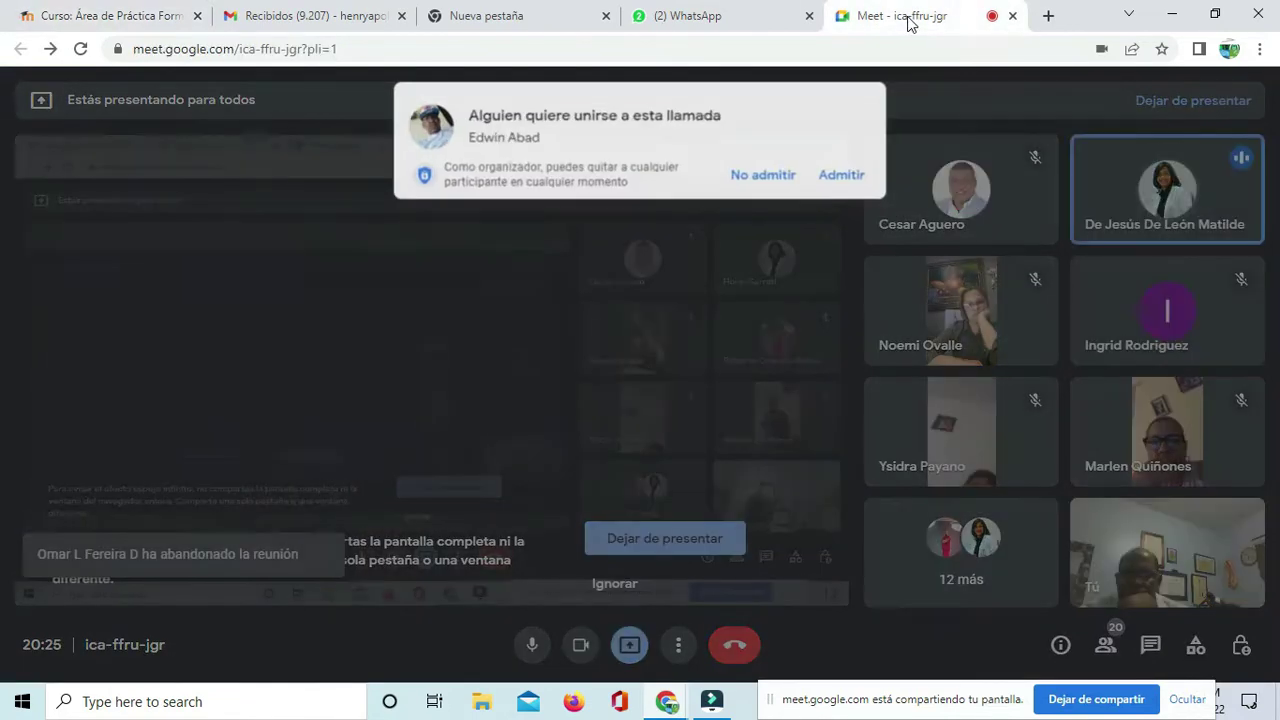
left_click(841, 175)
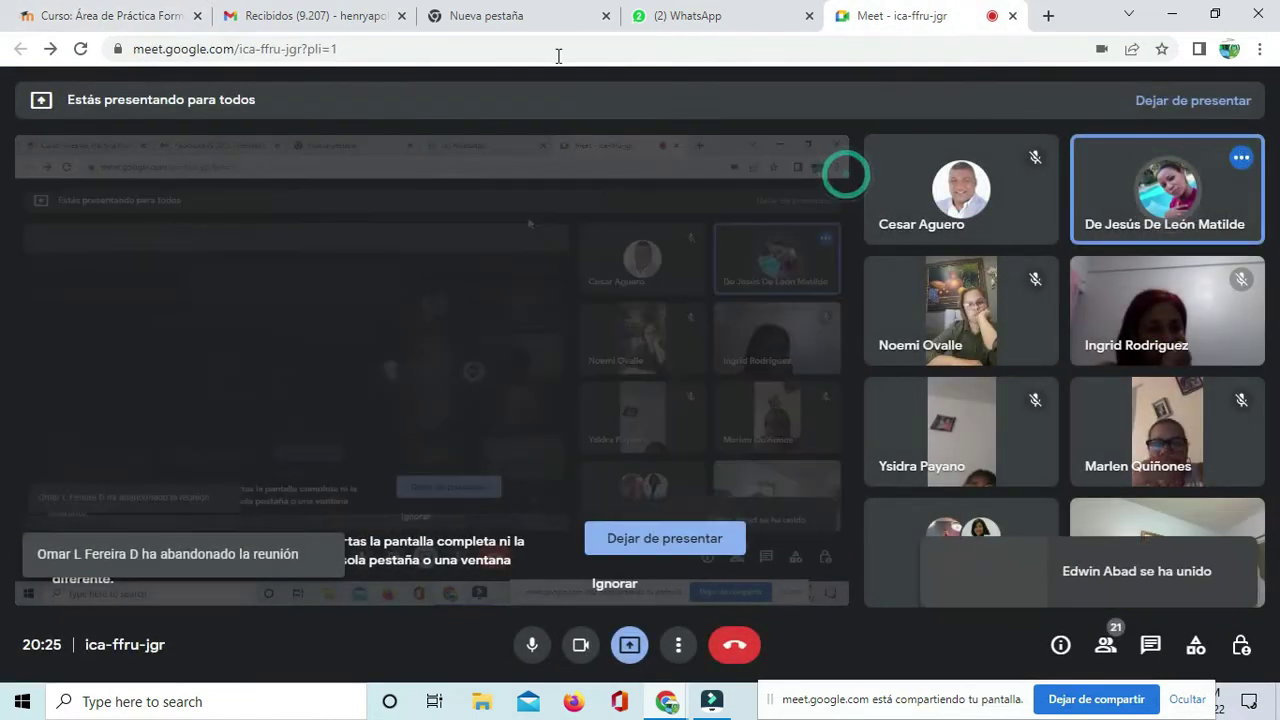
left_click(105, 16)
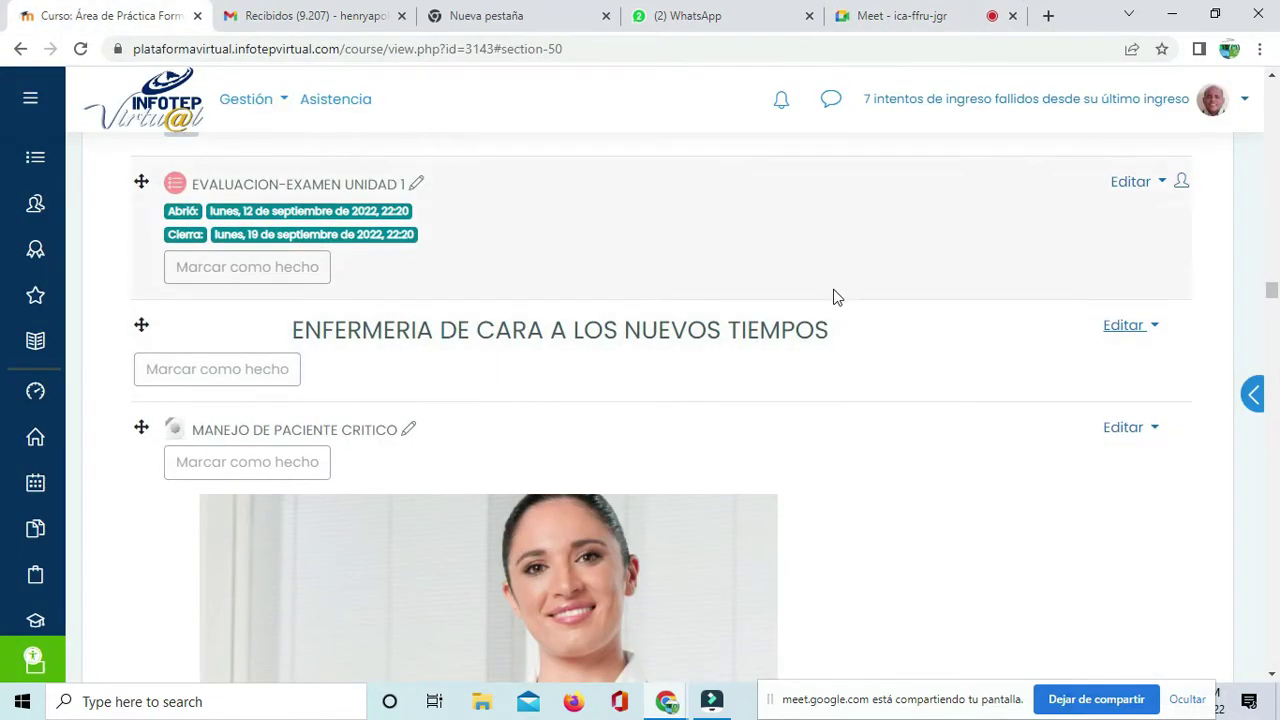
Step: Scroll to the CHAT activity and the 'Primero Auxilio Básico' practice area, briefly checking the Meet call
scroll(833, 296, "down", 4)
scroll(837, 301, "down", 1)
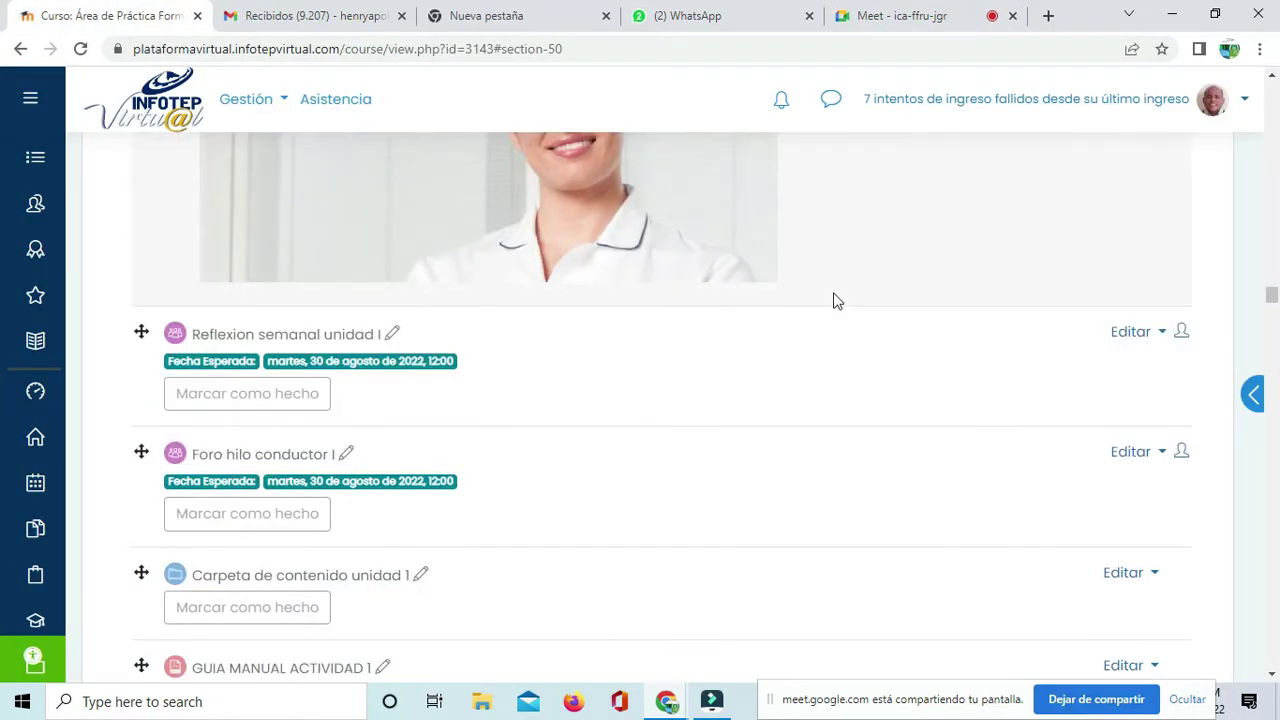
scroll(837, 301, "down", 3)
scroll(837, 301, "down", 3)
scroll(837, 301, "down", 8)
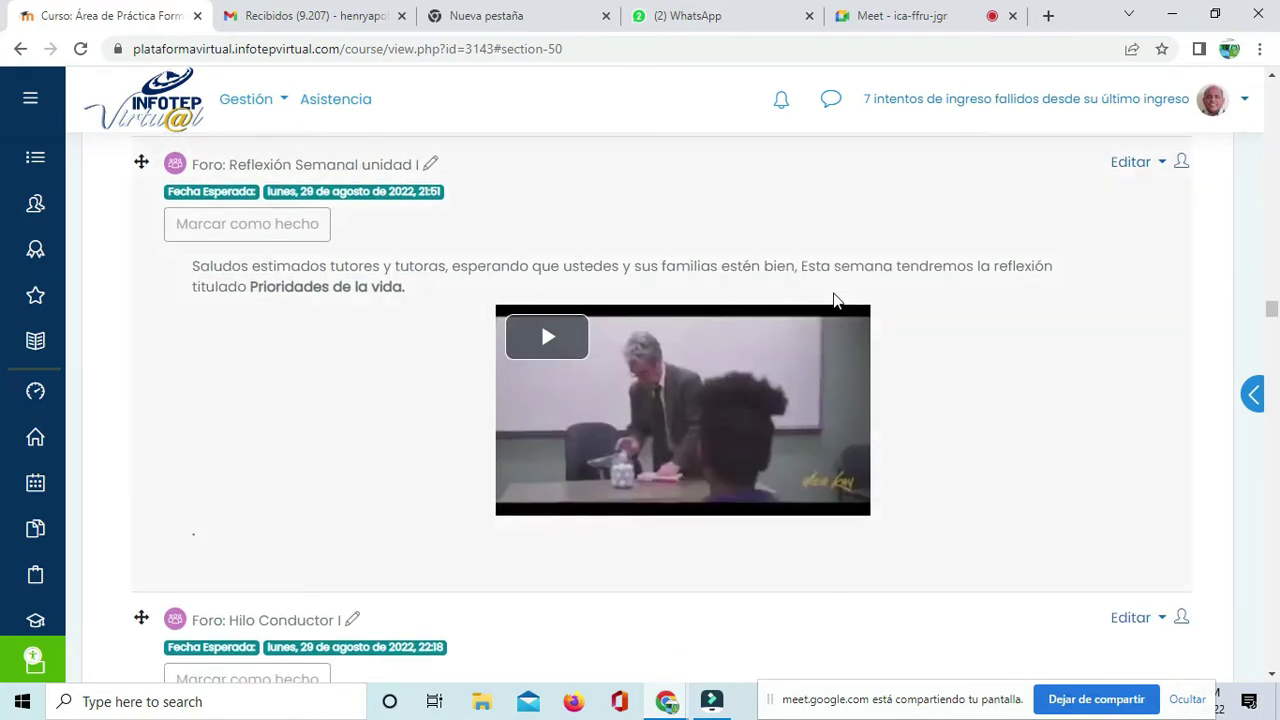
scroll(834, 296, "down", 14)
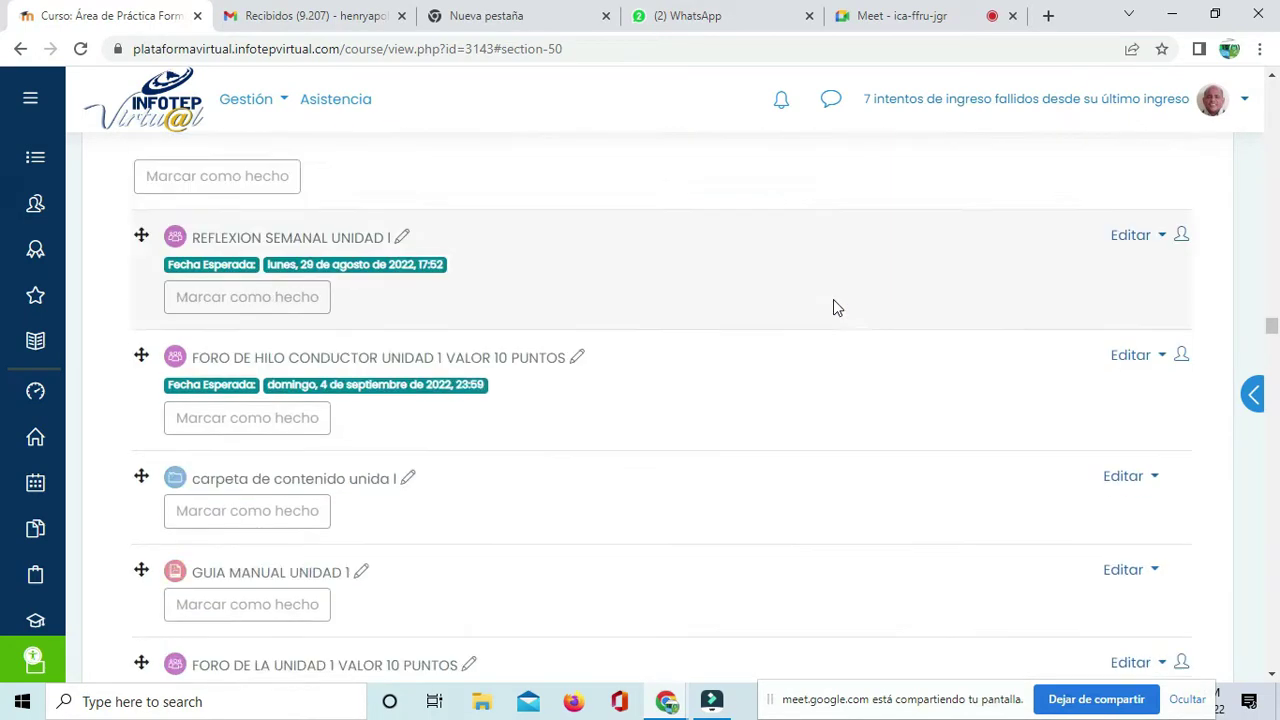
scroll(833, 299, "down", 18)
scroll(834, 302, "down", 16)
scroll(835, 302, "down", 17)
scroll(836, 316, "down", 18)
scroll(836, 312, "down", 18)
scroll(840, 340, "down", 18)
scroll(847, 368, "down", 18)
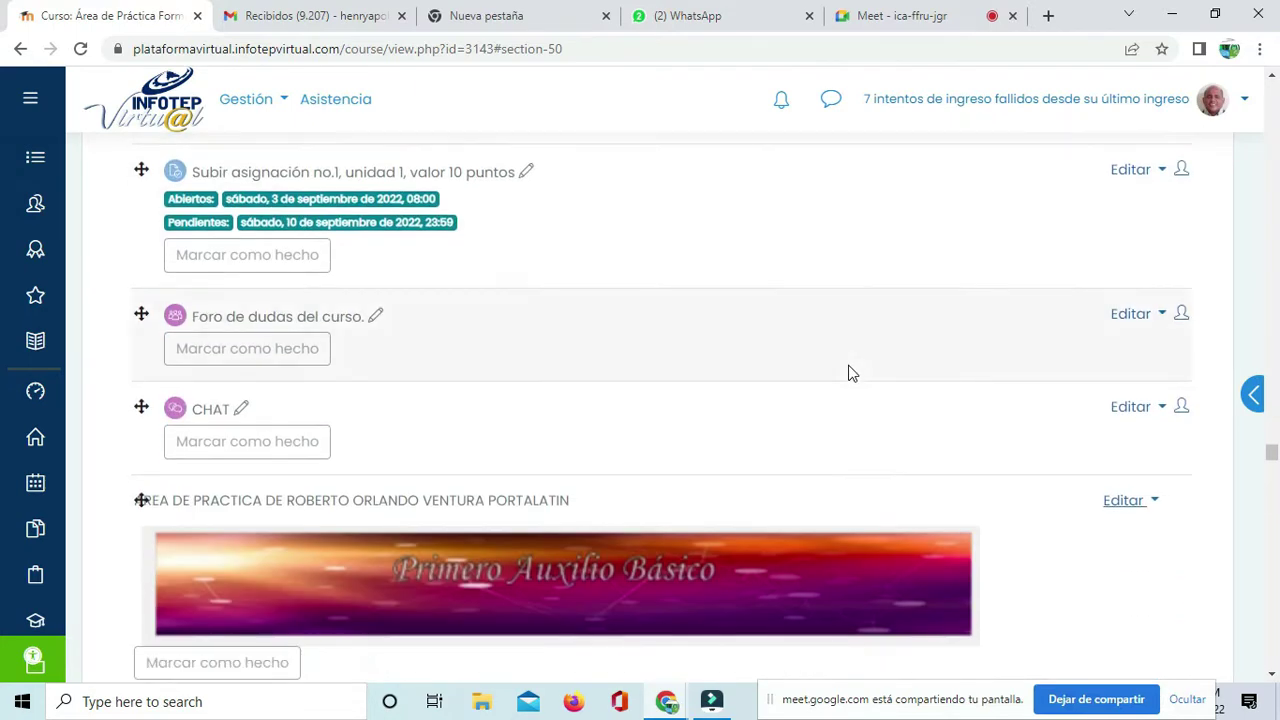
left_click(905, 20)
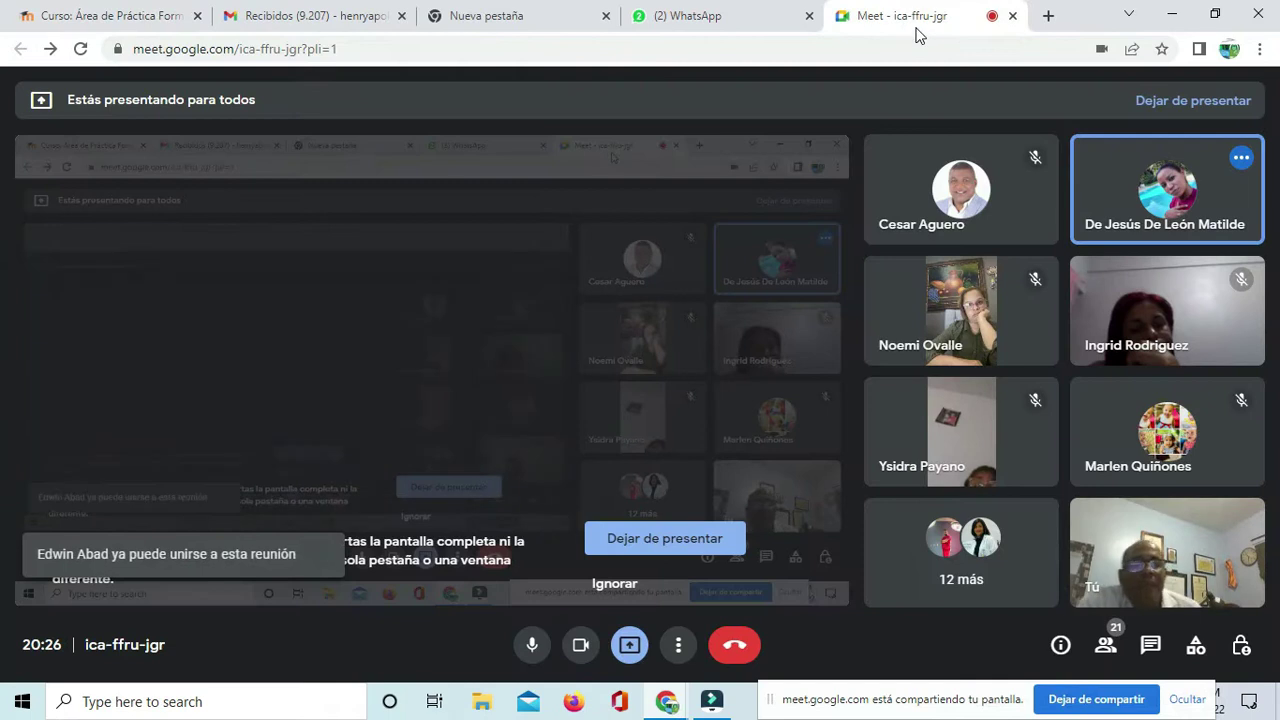
left_click(100, 15)
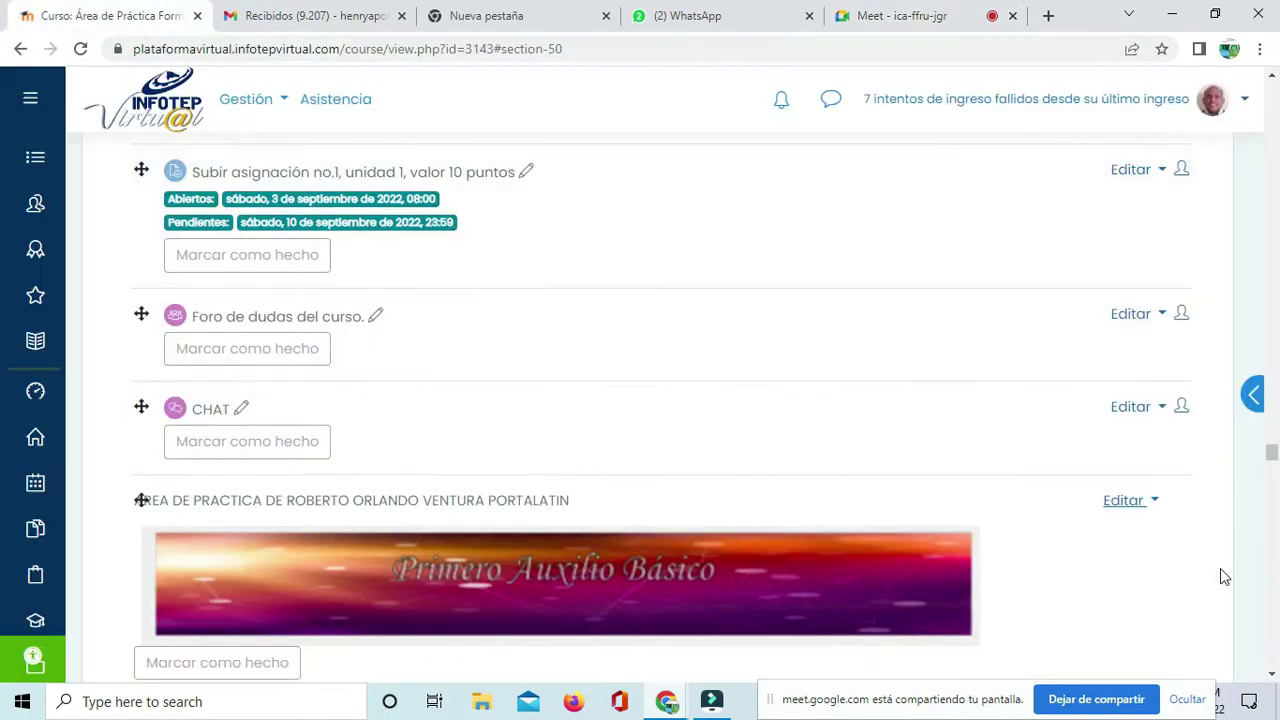
scroll(1150, 560, "down", 8)
scroll(1000, 525, "down", 10)
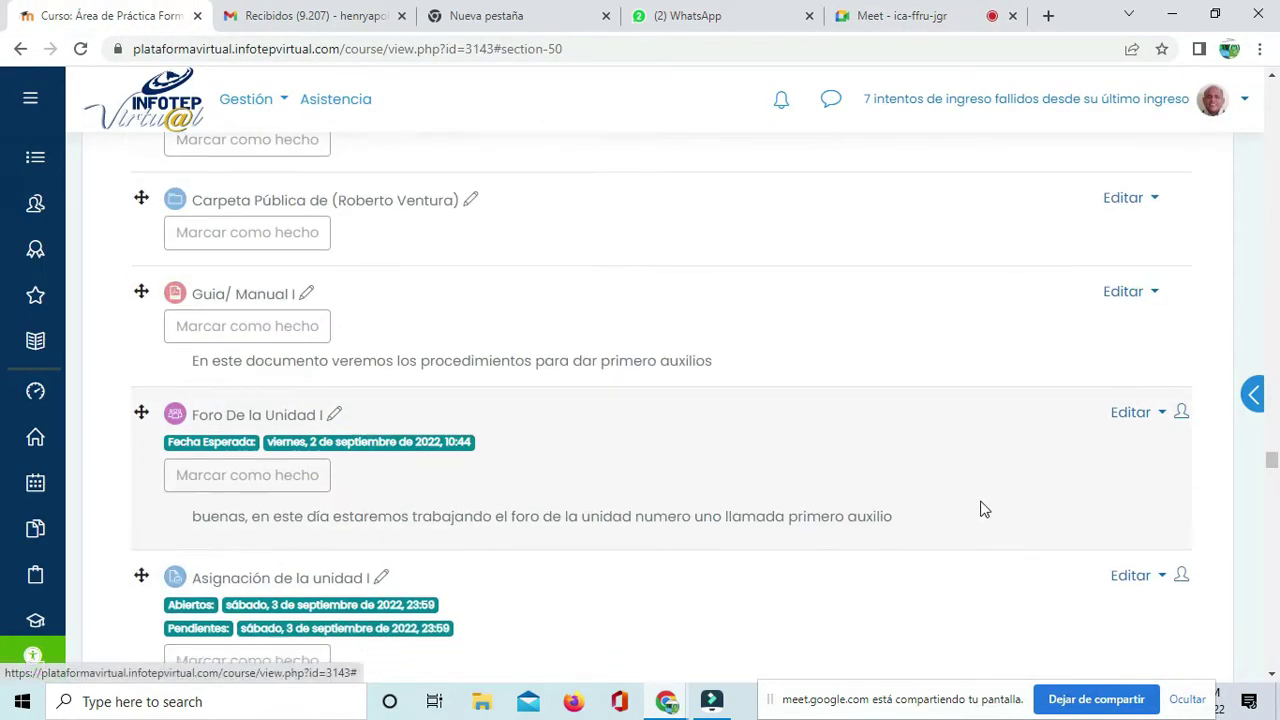
scroll(960, 485, "down", 5)
scroll(951, 489, "up", 5)
scroll(951, 491, "down", 2)
scroll(952, 490, "down", 2)
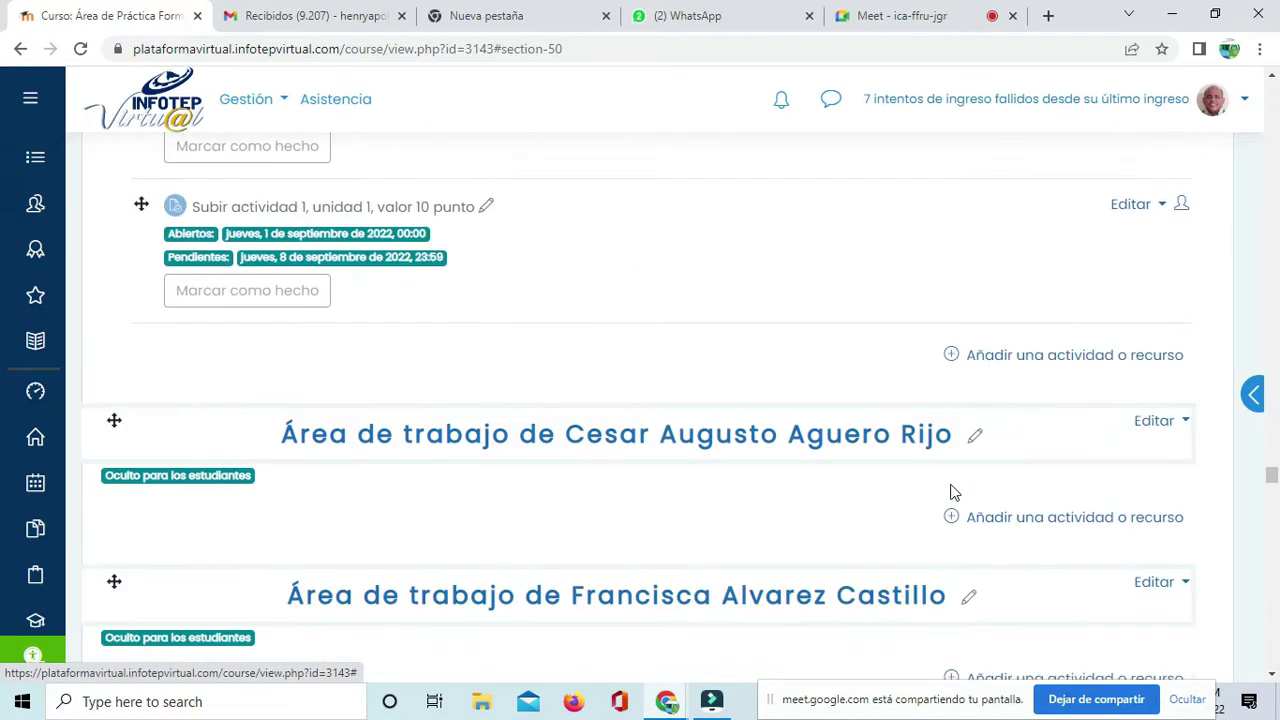
scroll(952, 490, "up", 3)
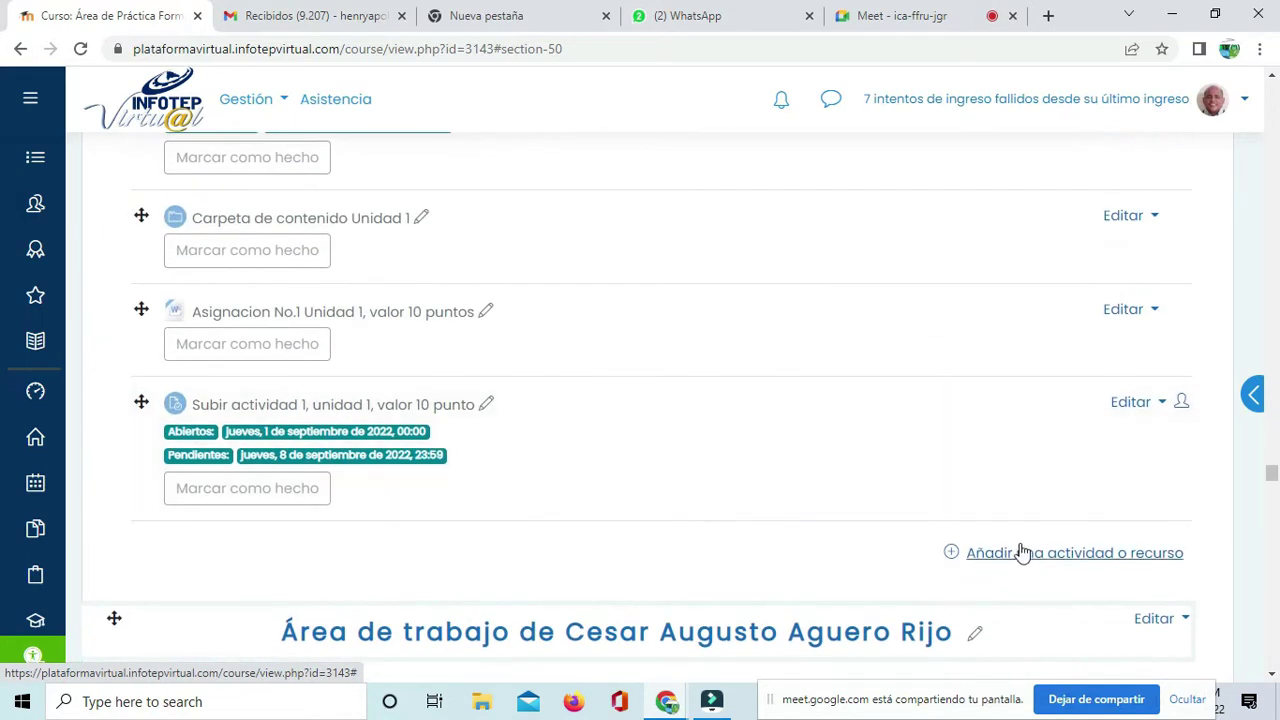
scroll(1030, 563, "up", 5)
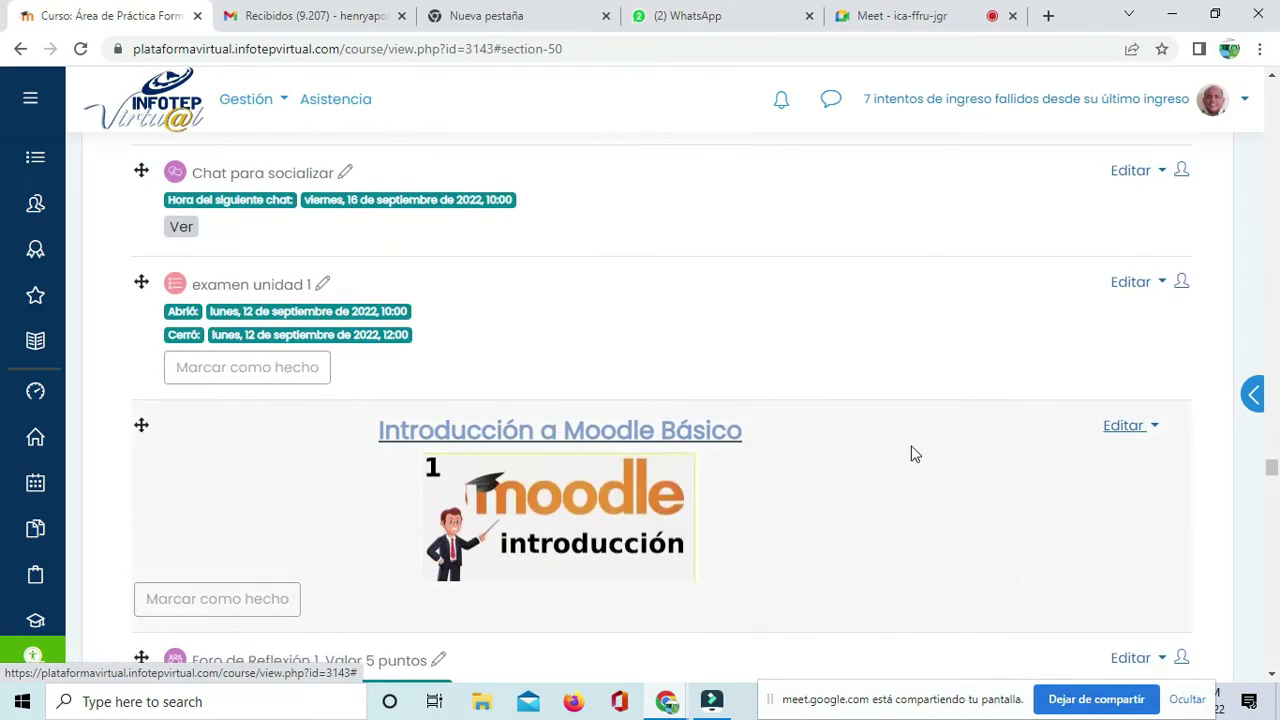
scroll(987, 454, "down", 8)
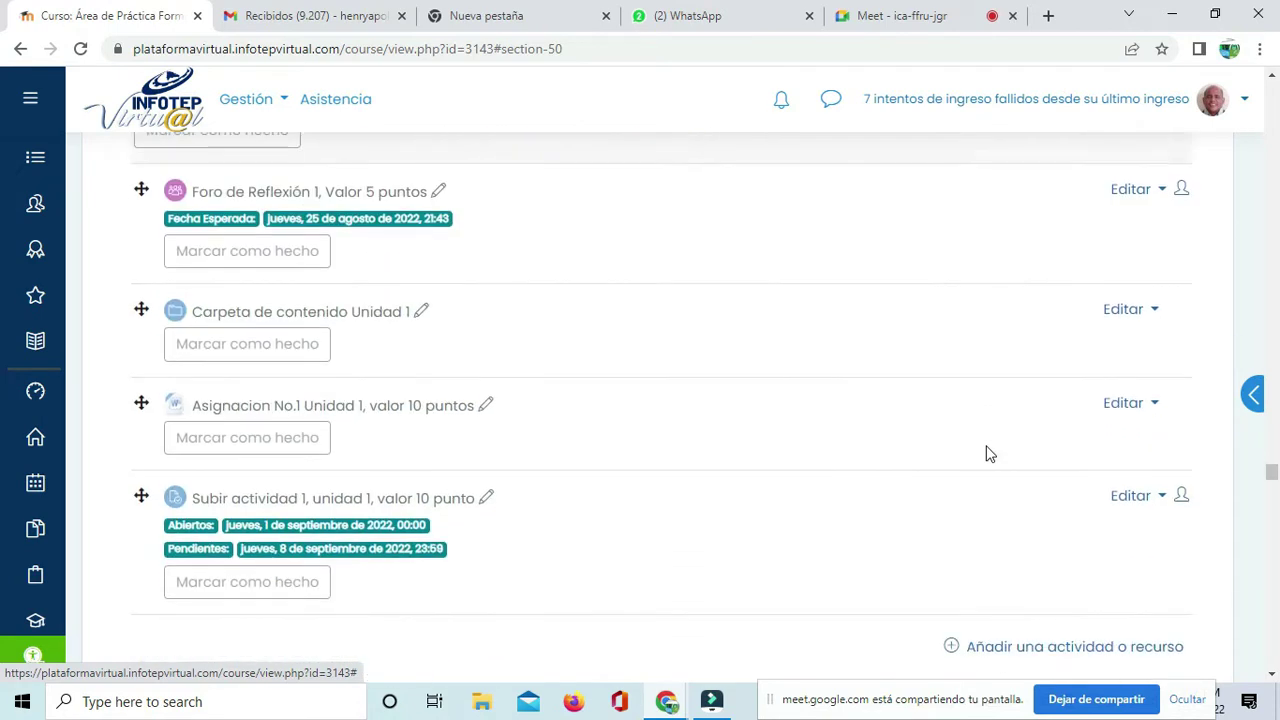
scroll(1003, 445, "up", 1)
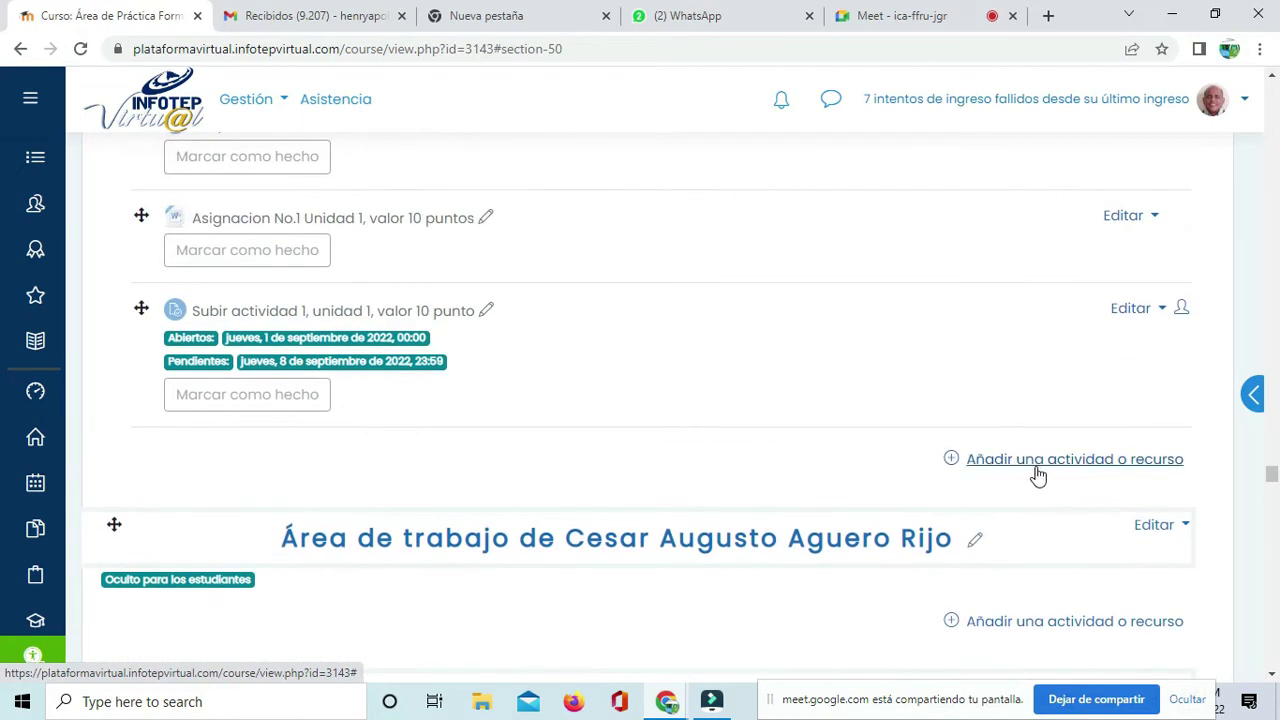
scroll(1052, 466, "up", 8)
scroll(1051, 465, "down", 8)
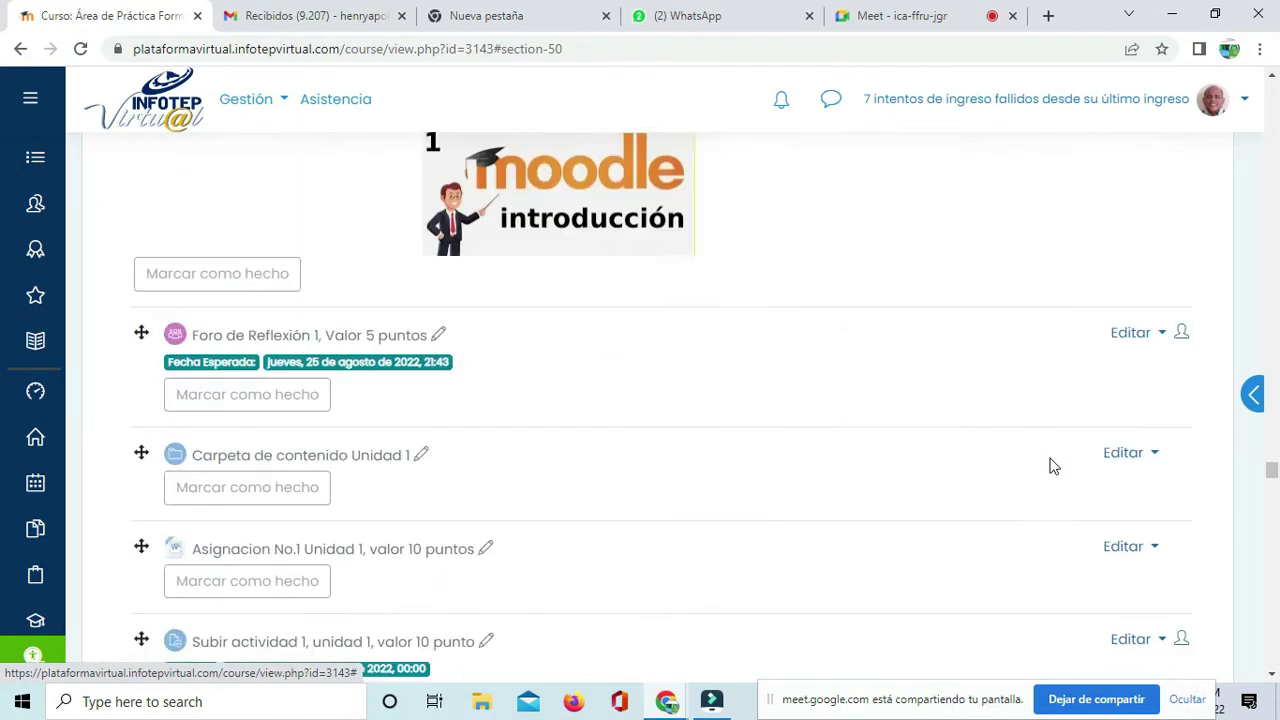
scroll(1050, 467, "down", 2)
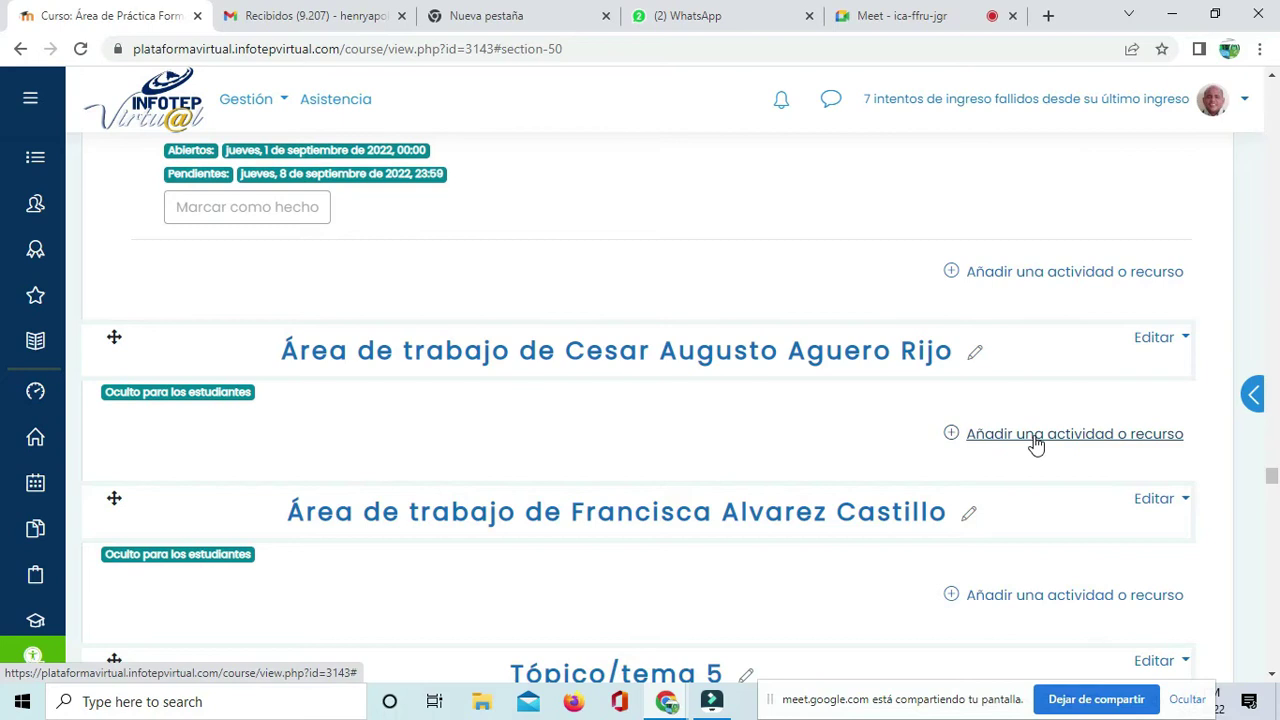
scroll(1036, 444, "up", 2)
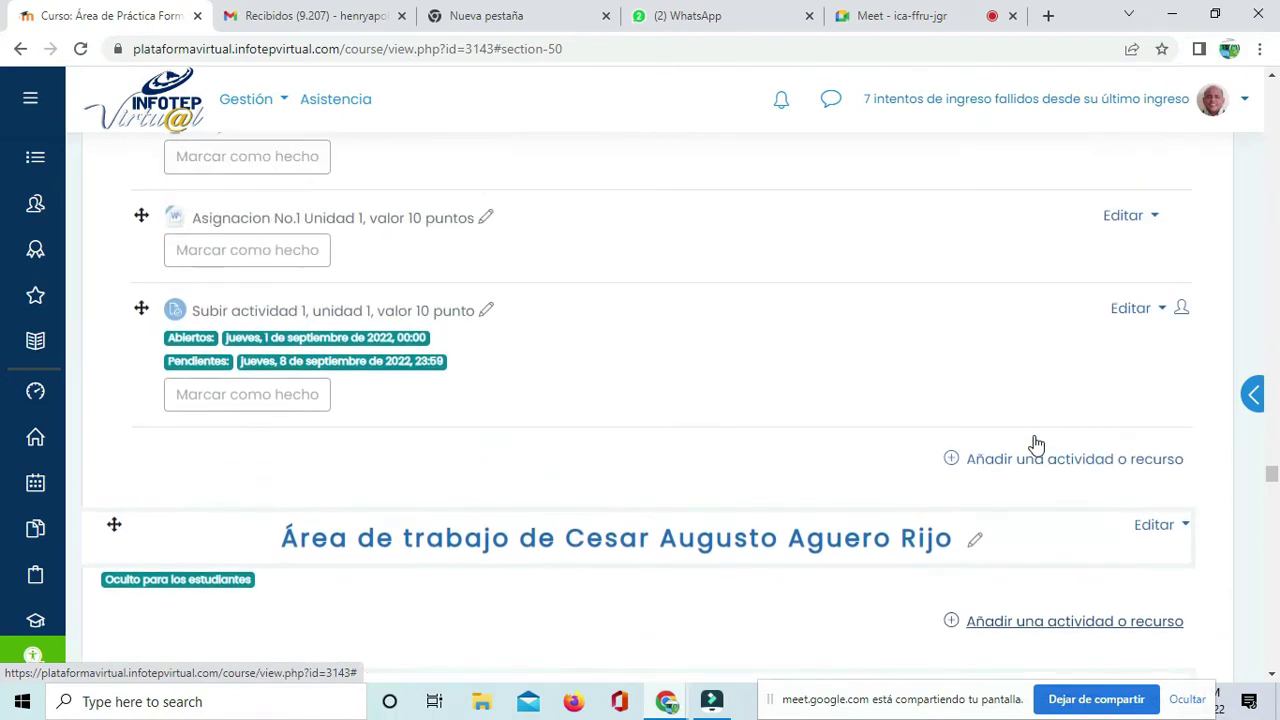
scroll(1057, 475, "up", 6)
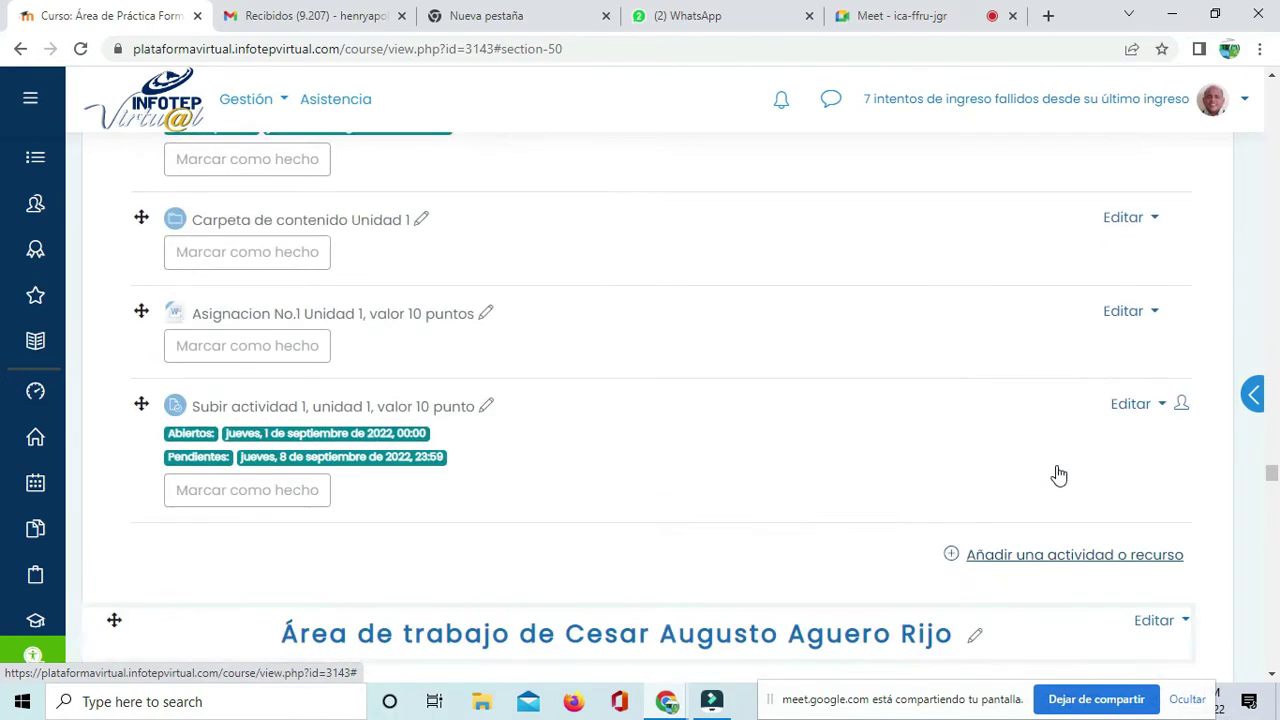
scroll(1057, 475, "down", 2)
scroll(1057, 475, "down", 2)
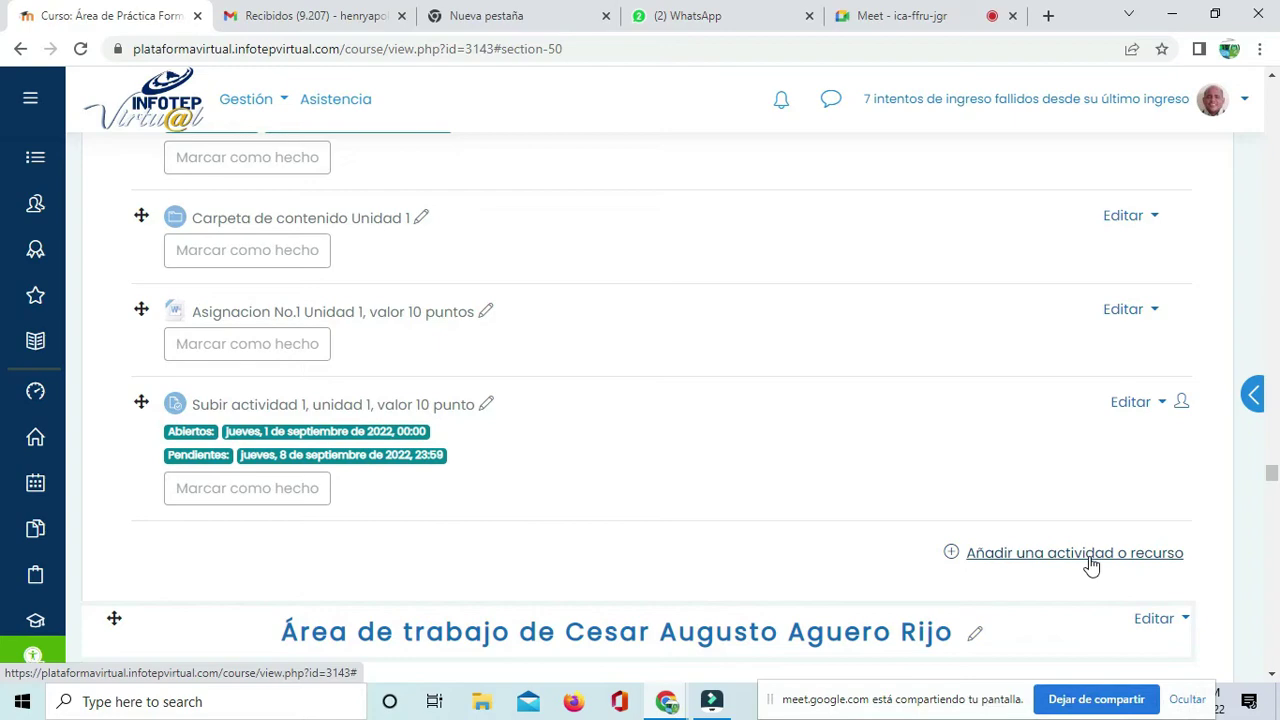
Step: Scroll back up to the General section at the top of the course
scroll(1091, 565, "up", 15)
scroll(1091, 565, "up", 20)
scroll(1091, 565, "up", 20)
scroll(1091, 565, "up", 20)
scroll(1091, 565, "up", 20)
scroll(1091, 565, "up", 20)
scroll(1091, 565, "up", 5)
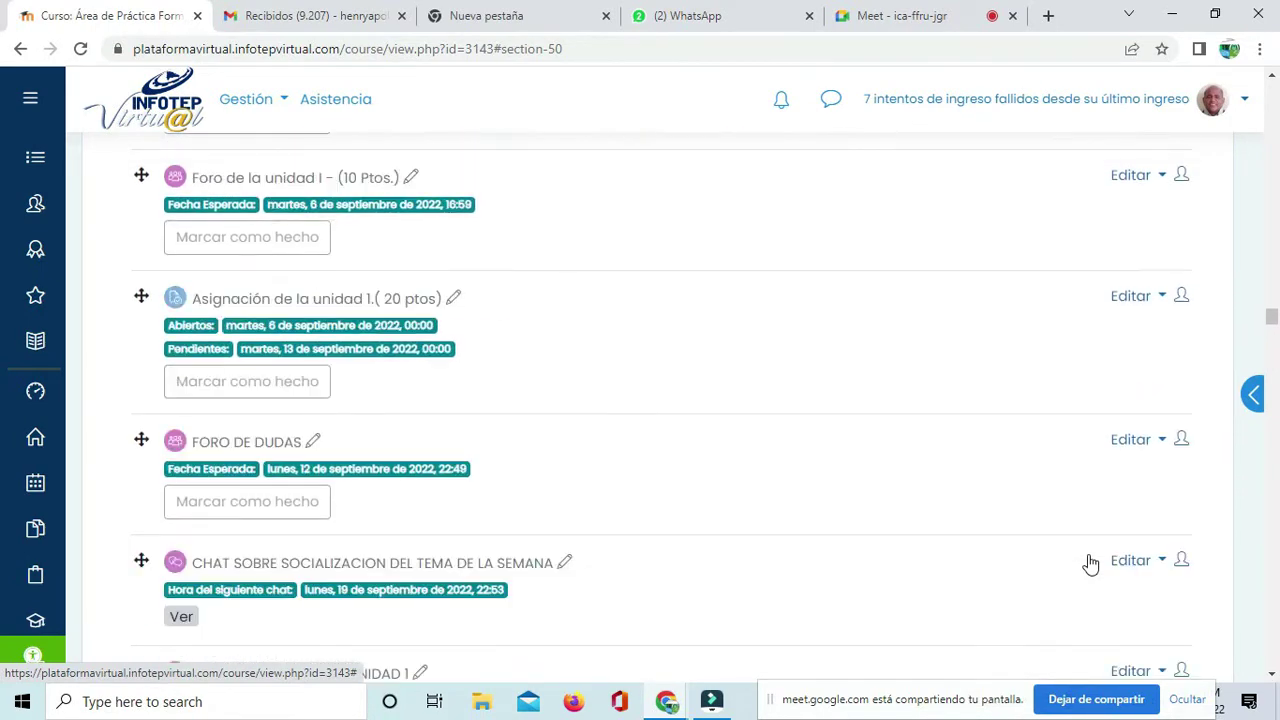
scroll(1091, 565, "up", 5)
scroll(1091, 565, "up", 15)
scroll(1091, 565, "up", 20)
scroll(1091, 565, "up", 20)
scroll(1091, 565, "up", 20)
scroll(1091, 565, "up", 20)
scroll(1091, 565, "up", 20)
scroll(1091, 565, "up", 20)
scroll(1091, 565, "up", 20)
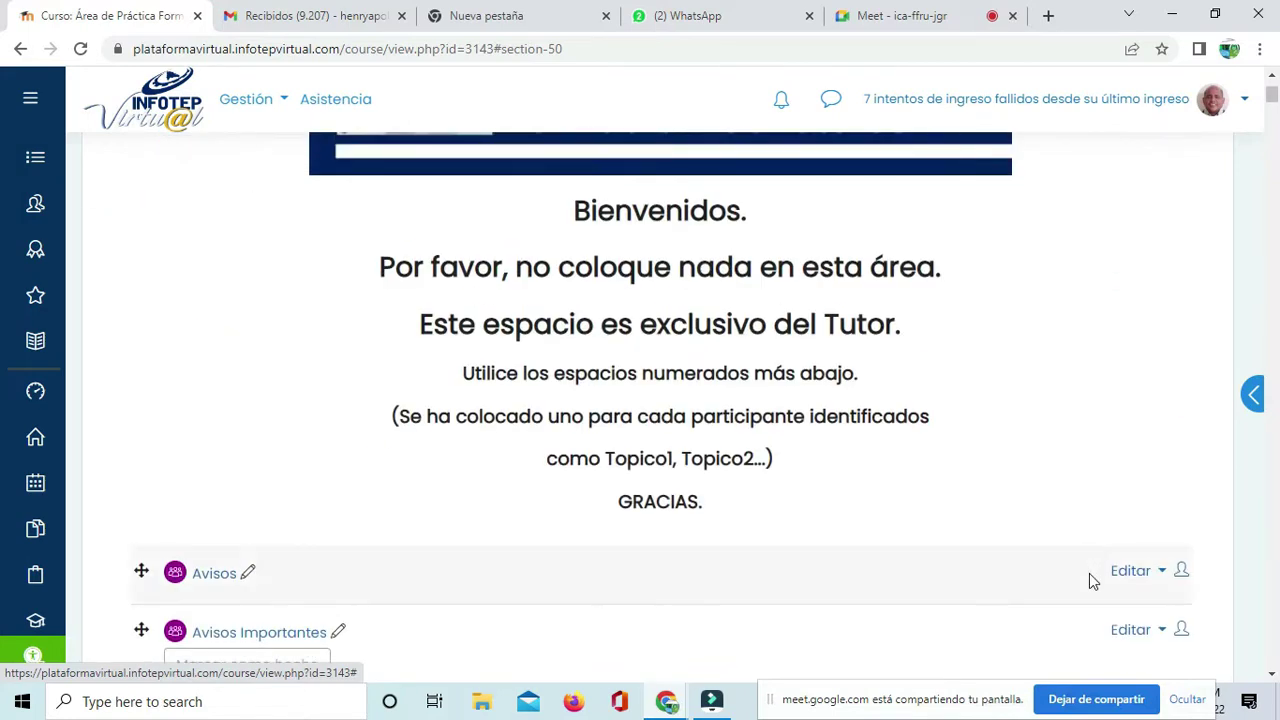
scroll(1091, 578, "down", 4)
scroll(1040, 390, "up", 6)
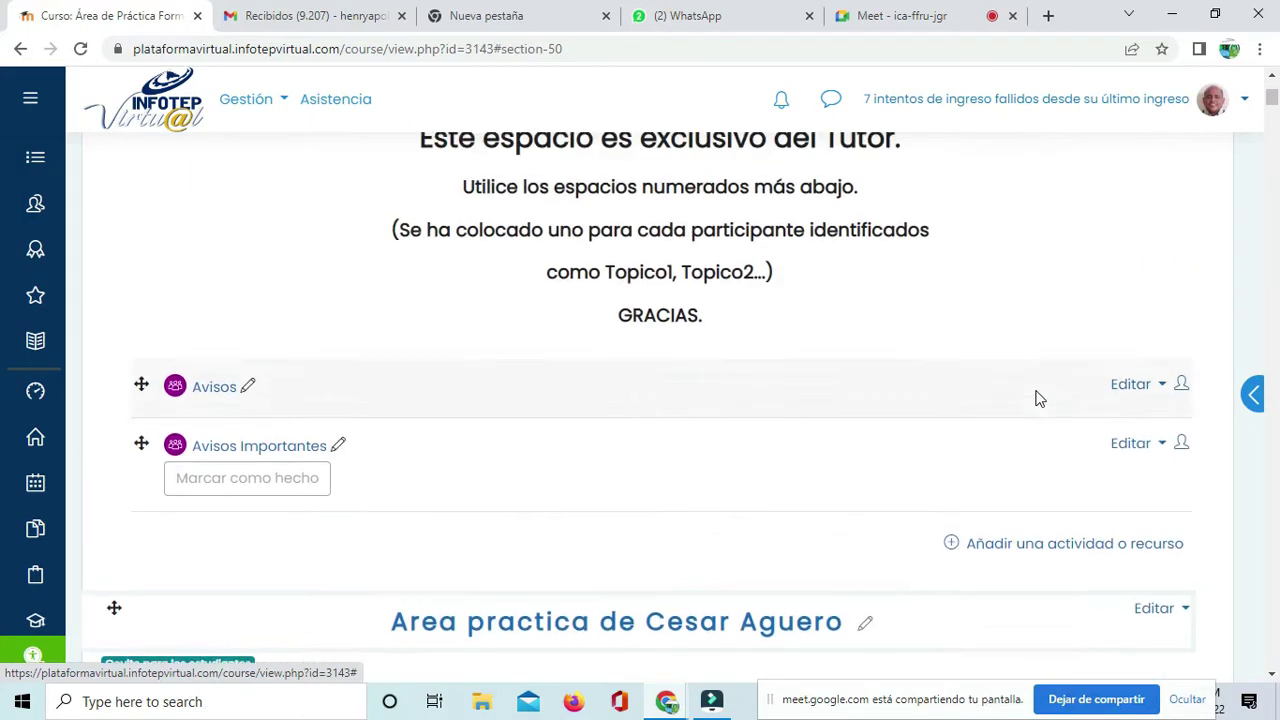
Step: Run down through all sections to the last participant area, then bring the Meet call forward
scroll(755, 350, "down", 5)
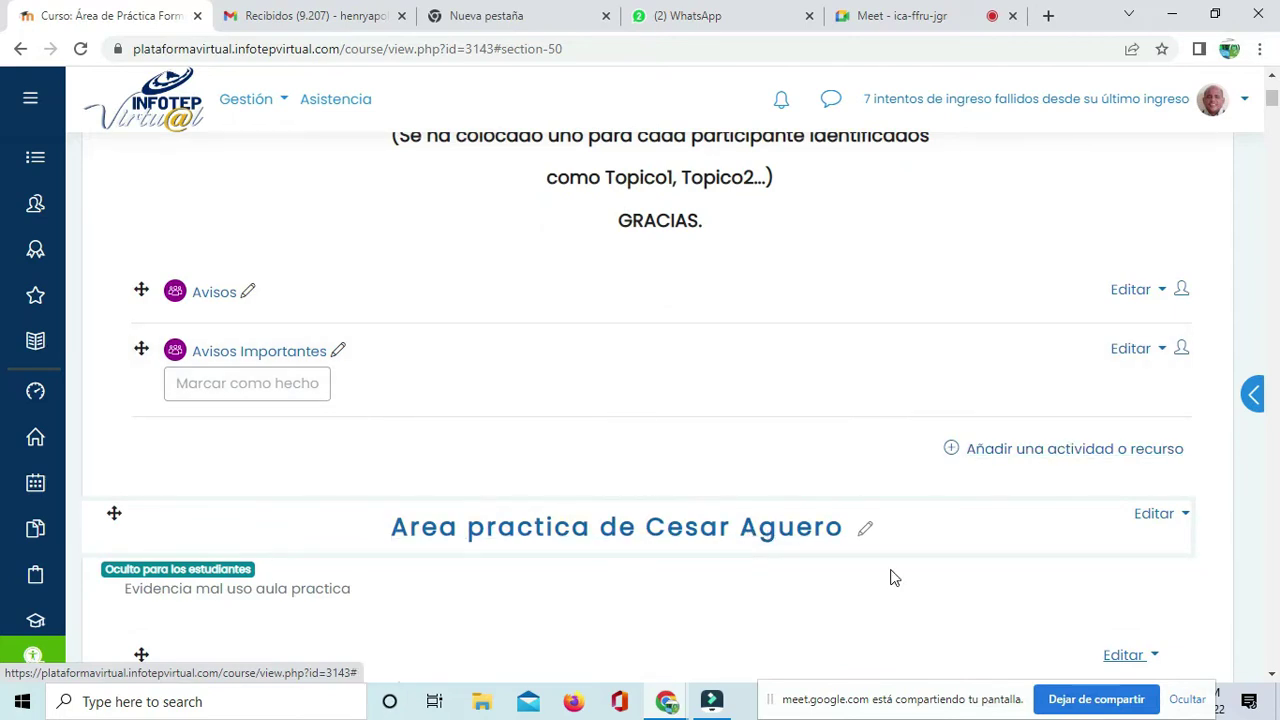
scroll(893, 578, "down", 20)
scroll(884, 640, "down", 20)
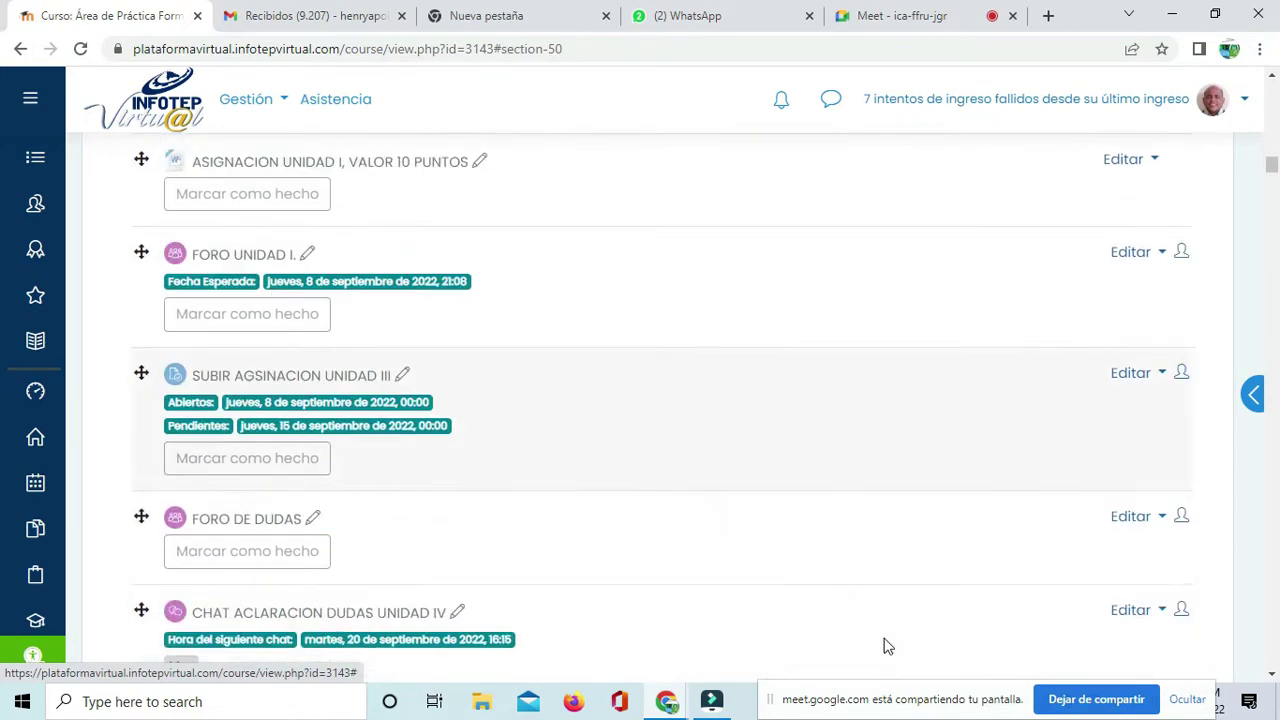
scroll(884, 645, "down", 10)
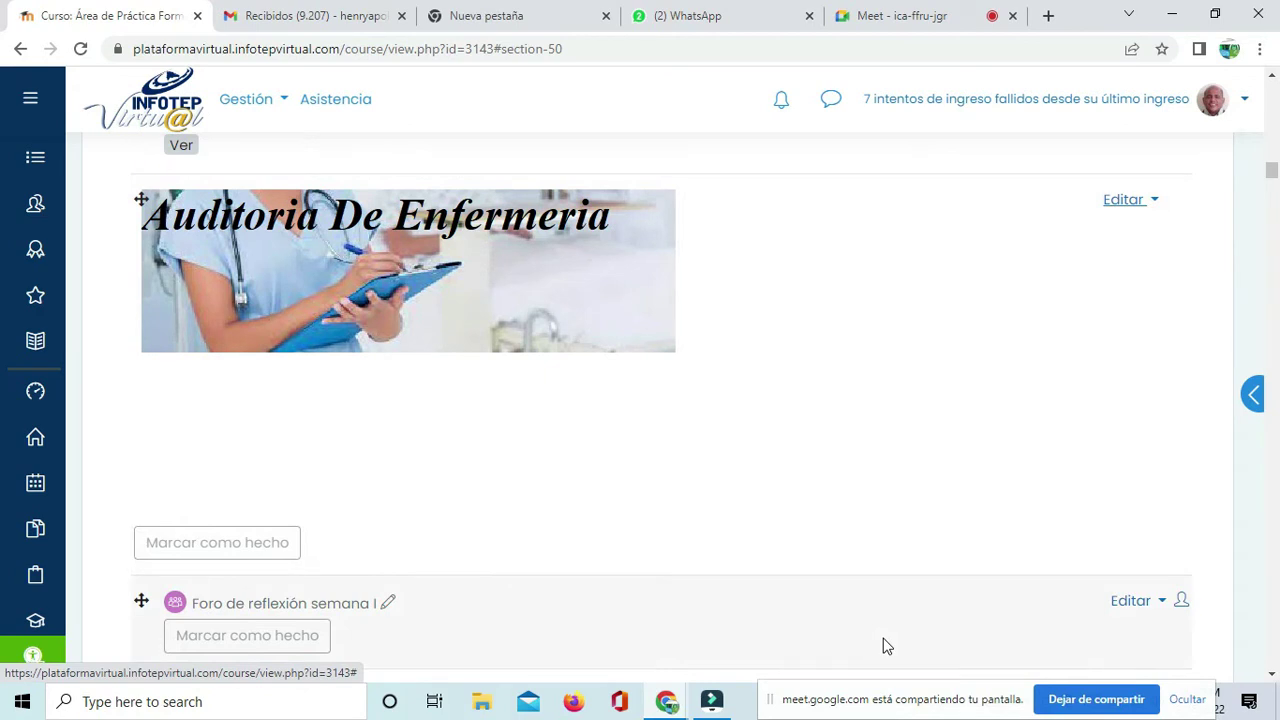
scroll(834, 620, "down", 8)
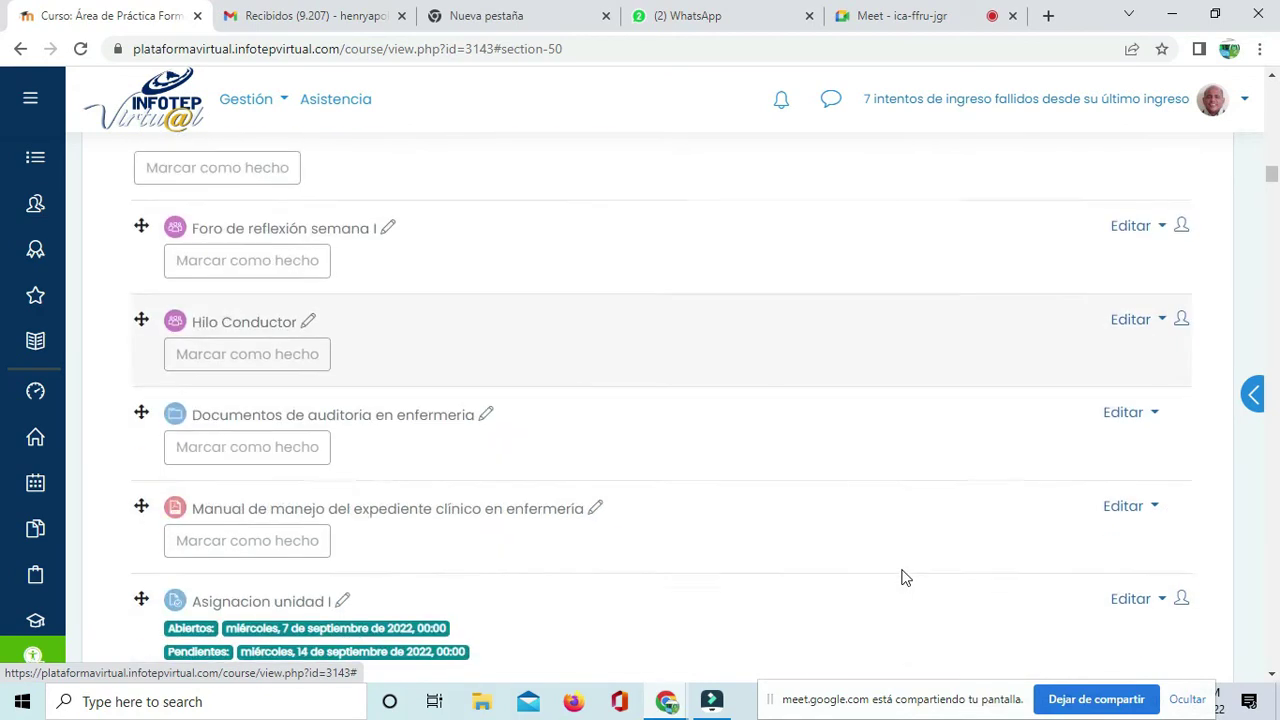
left_click_drag(1273, 183, 1272, 658)
scroll(989, 437, "up", 2)
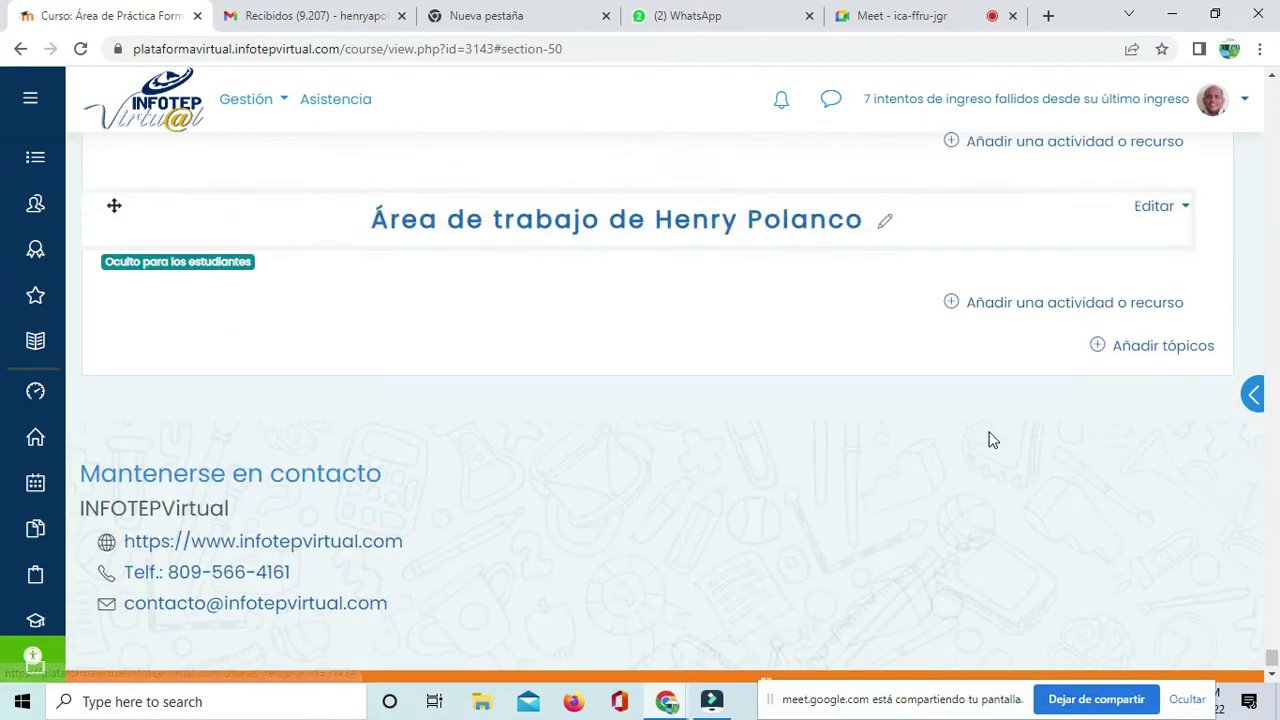
left_click(943, 15)
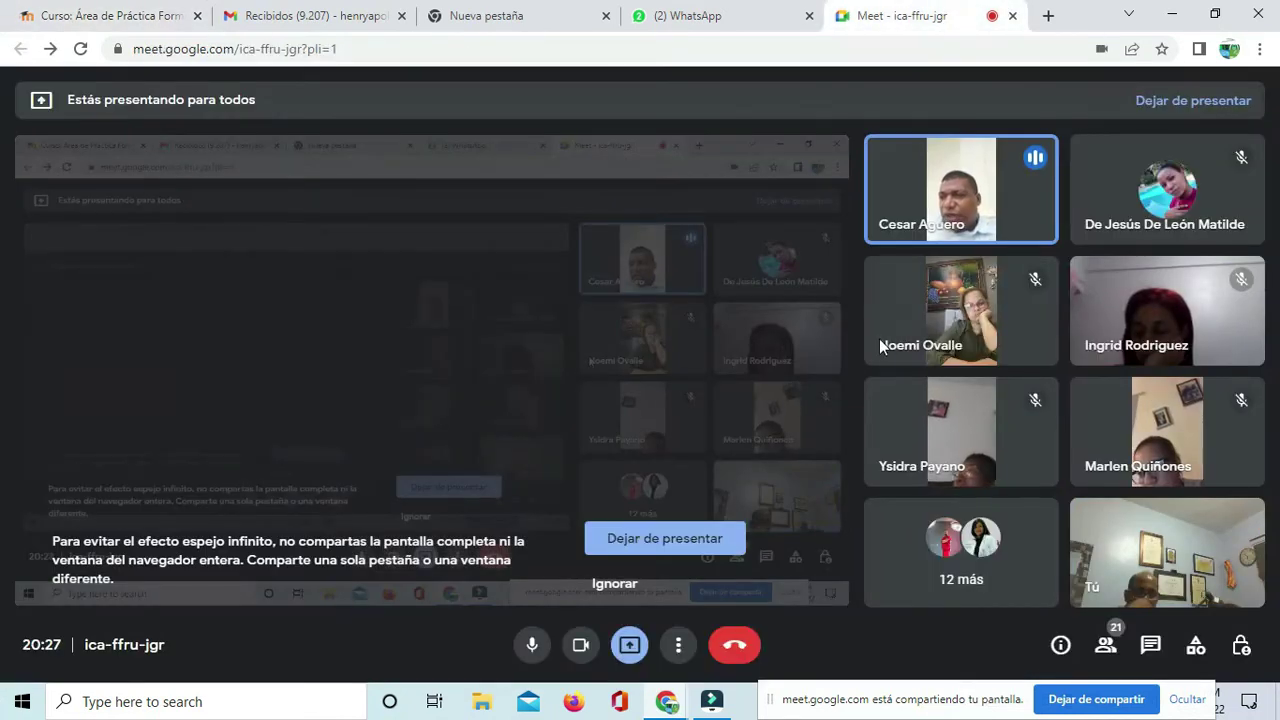
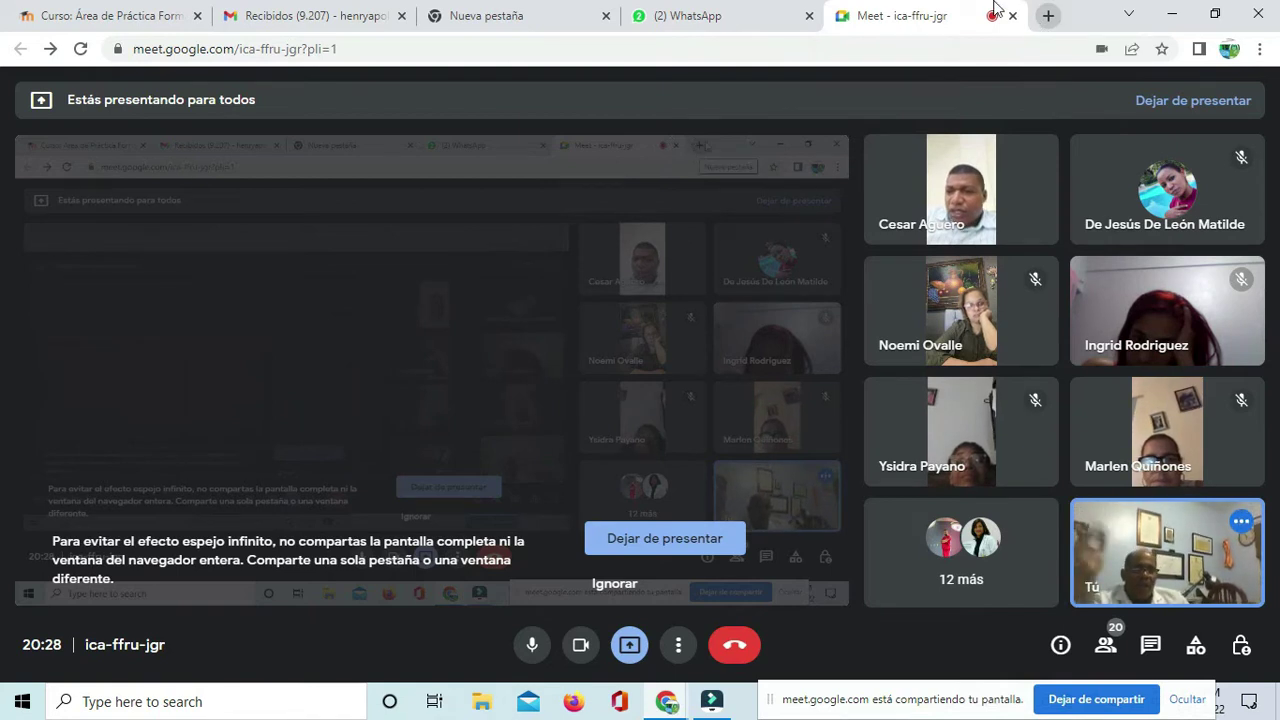
Step: Go back from Google Meet to the 'Curso: Área de Práctica' course page
left_click(148, 20)
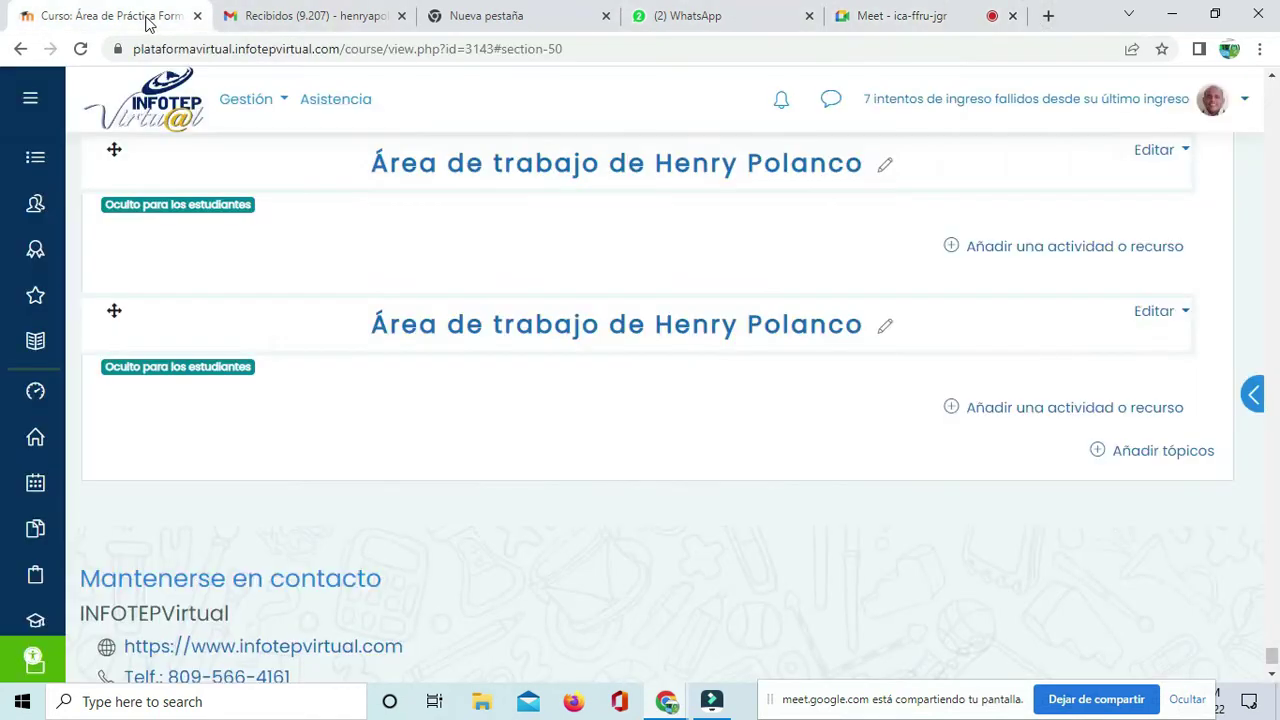
Step: Delete the empty bottom work-area section so Tópico/tema 49 becomes the last section
scroll(1070, 400, "up", 6)
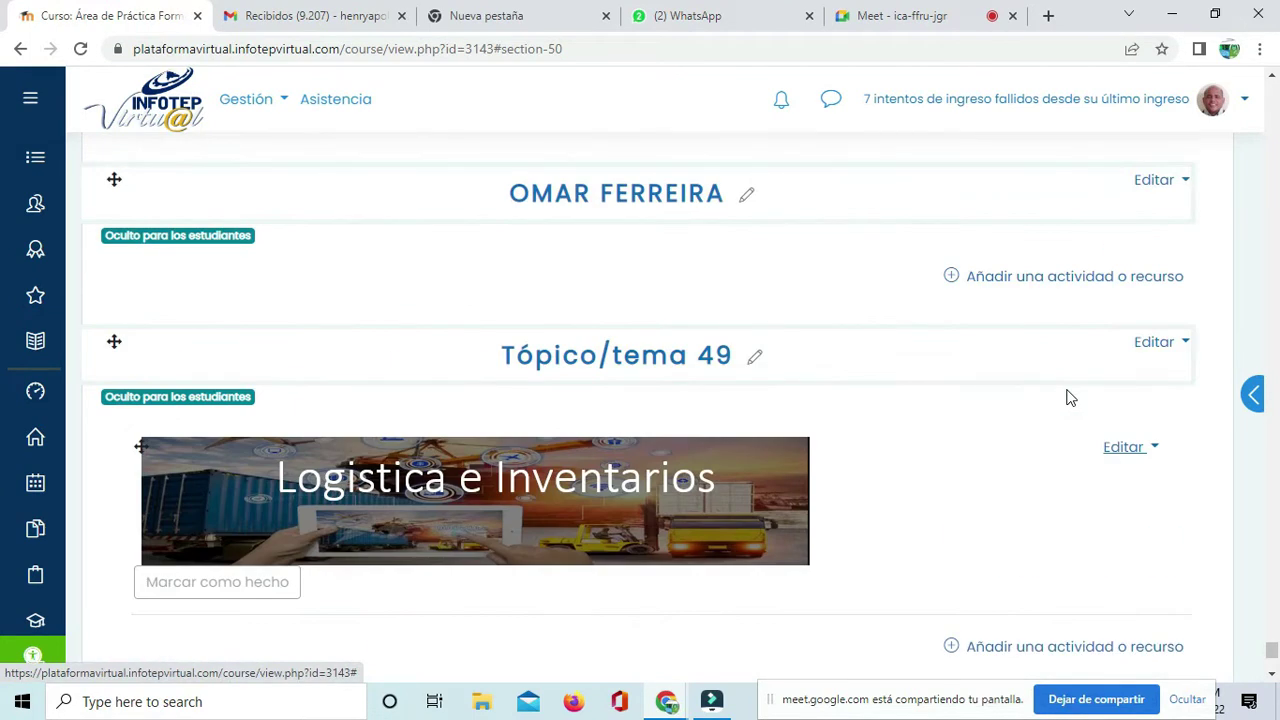
scroll(1028, 411, "up", 4)
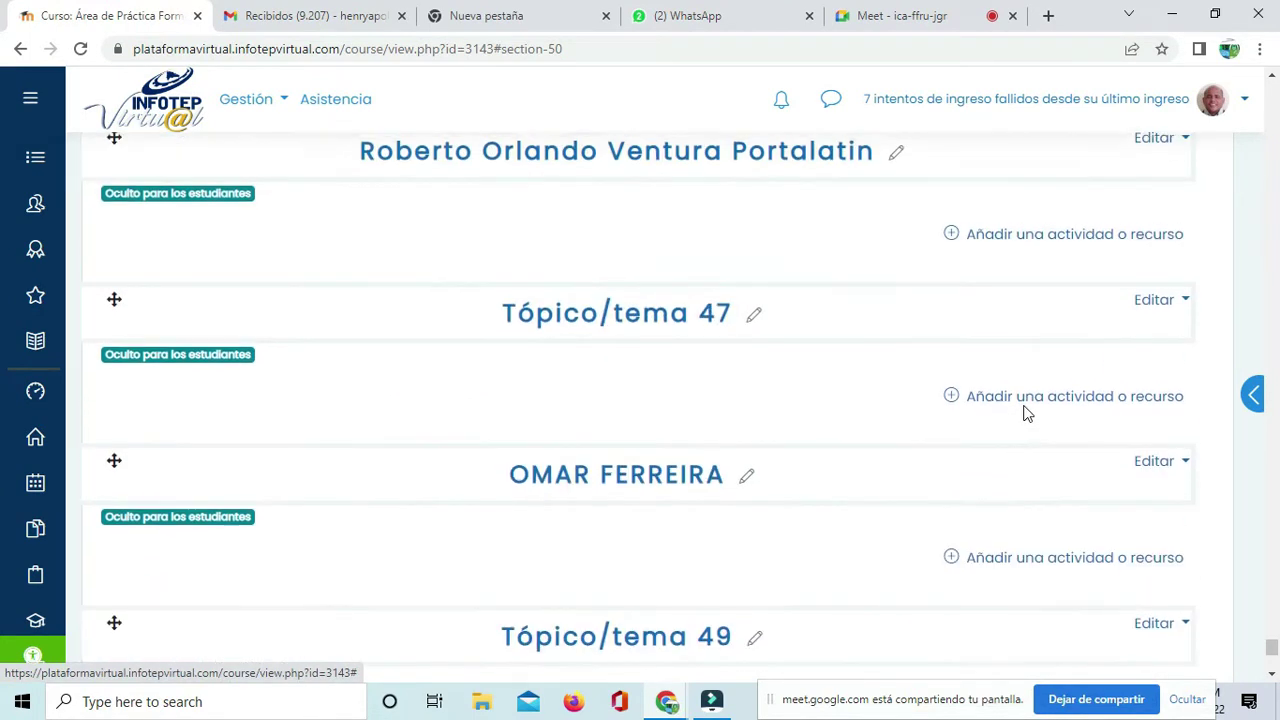
scroll(1028, 411, "down", 10)
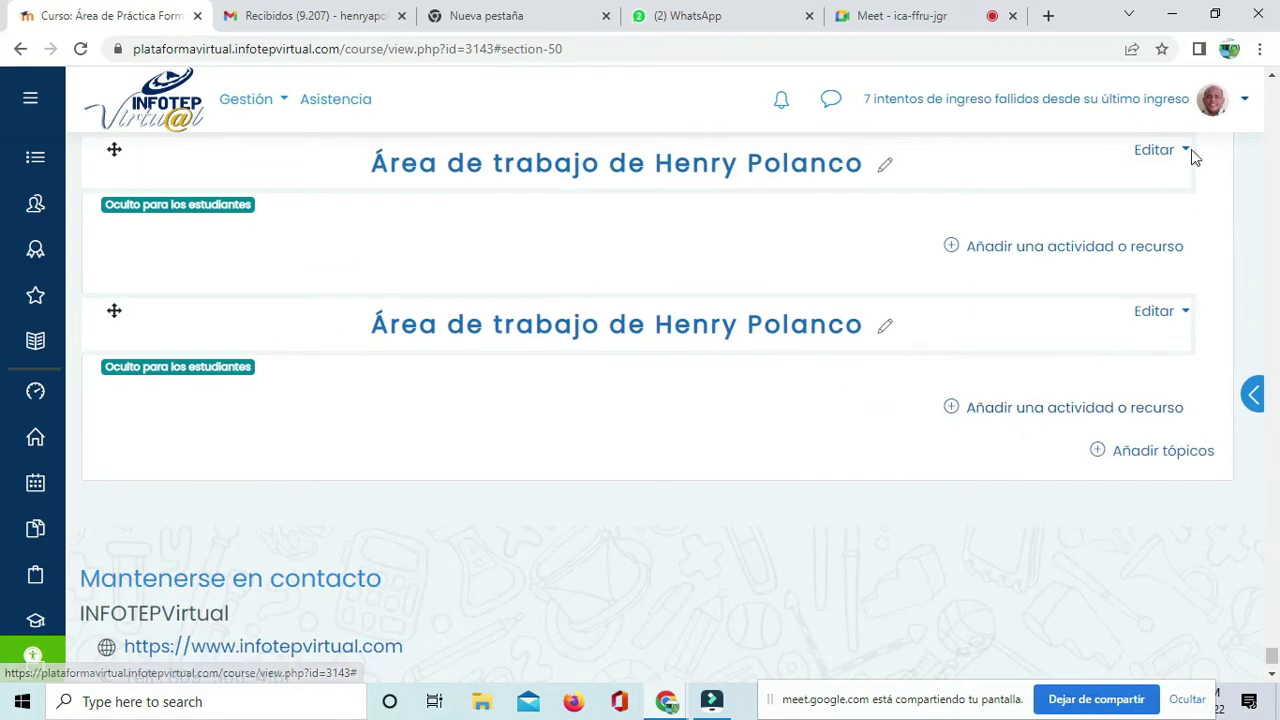
left_click(1182, 312)
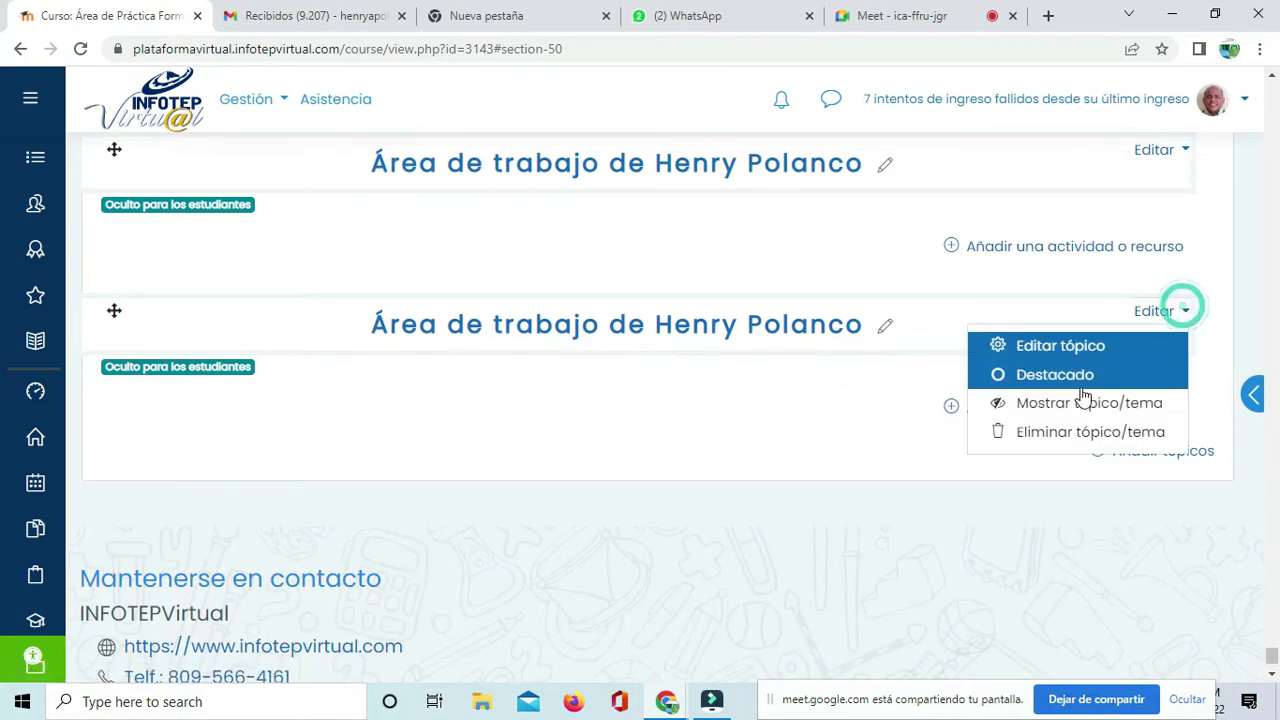
left_click(1062, 436)
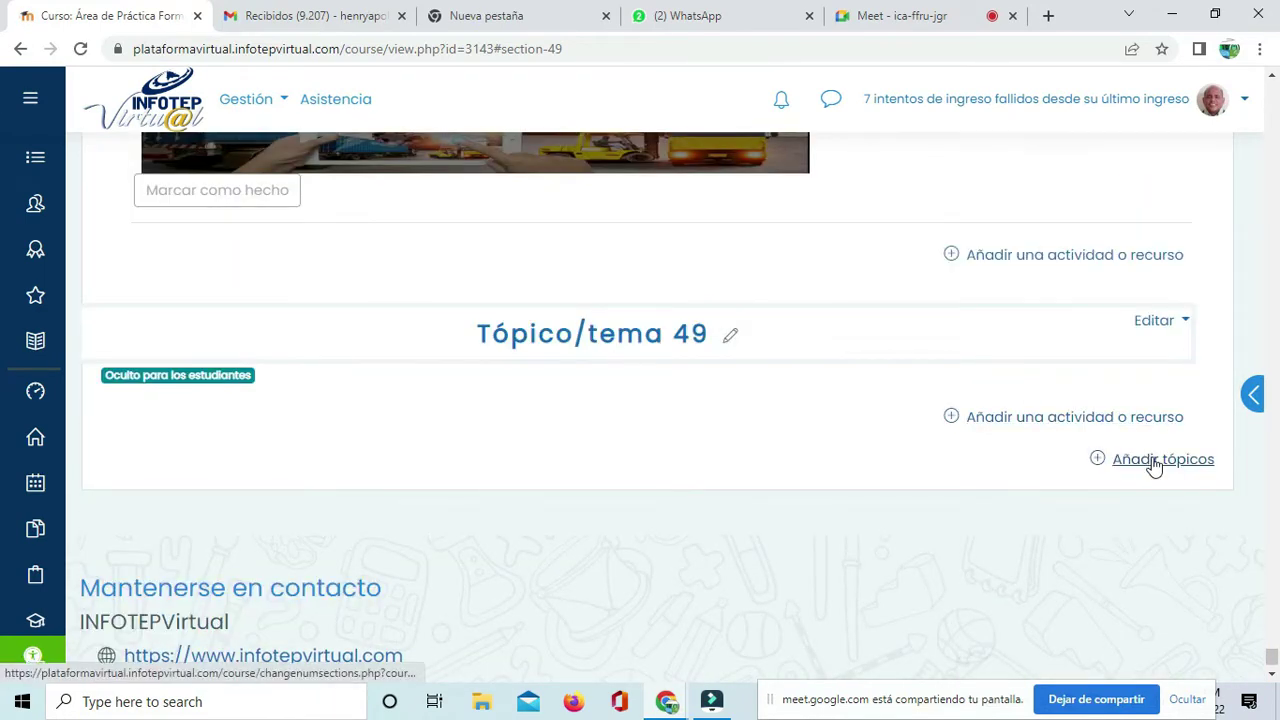
Step: Request 50 more sections through Añadir tópicos, which exceeds the 52-section limit
left_click(1153, 459)
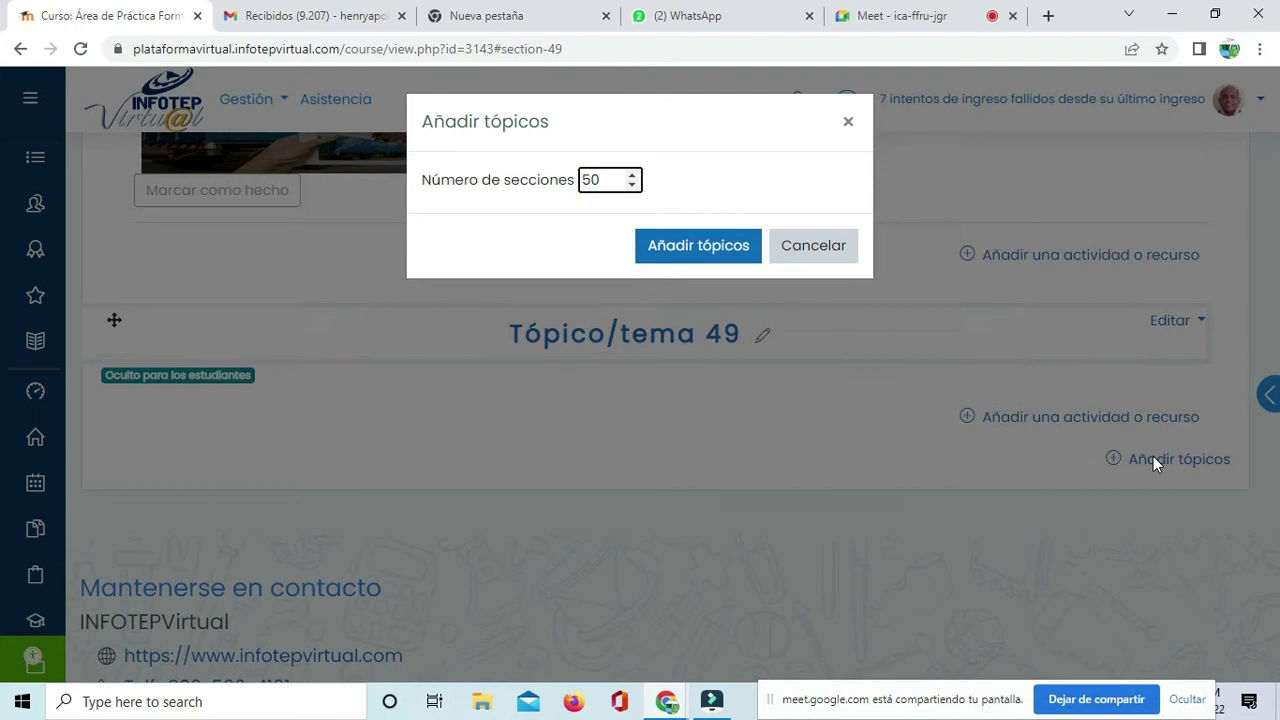
key("Return")
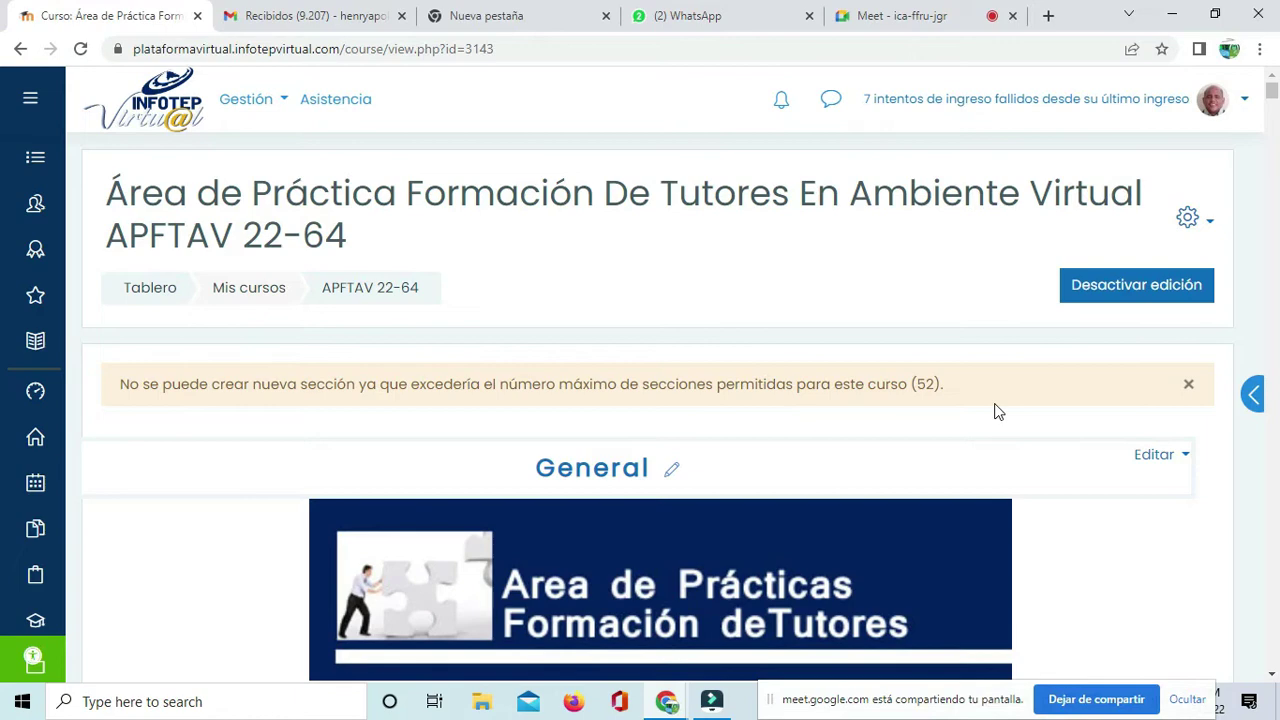
Step: Drag the empty Tópico/tema 49 section above the participant section with the Logistica e Inventarios banner
left_click_drag(1271, 95, 1212, 683)
scroll(1110, 365, "up", 5)
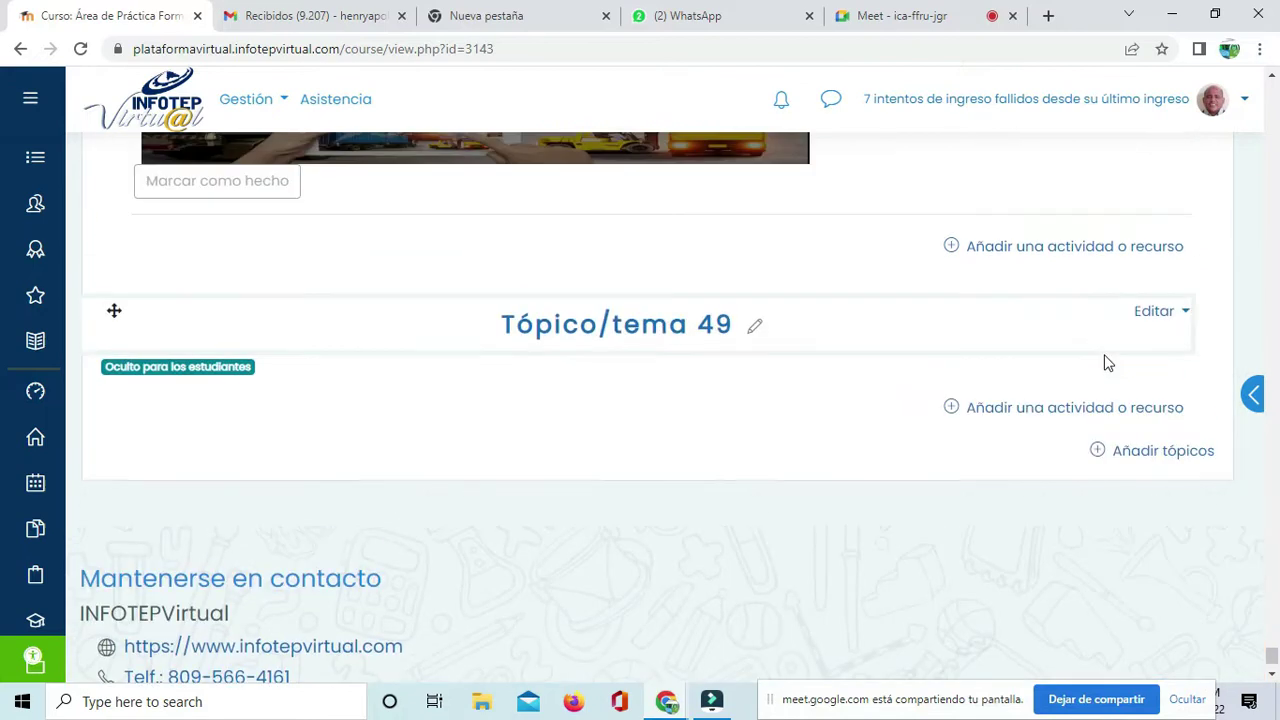
scroll(1105, 362, "down", 2)
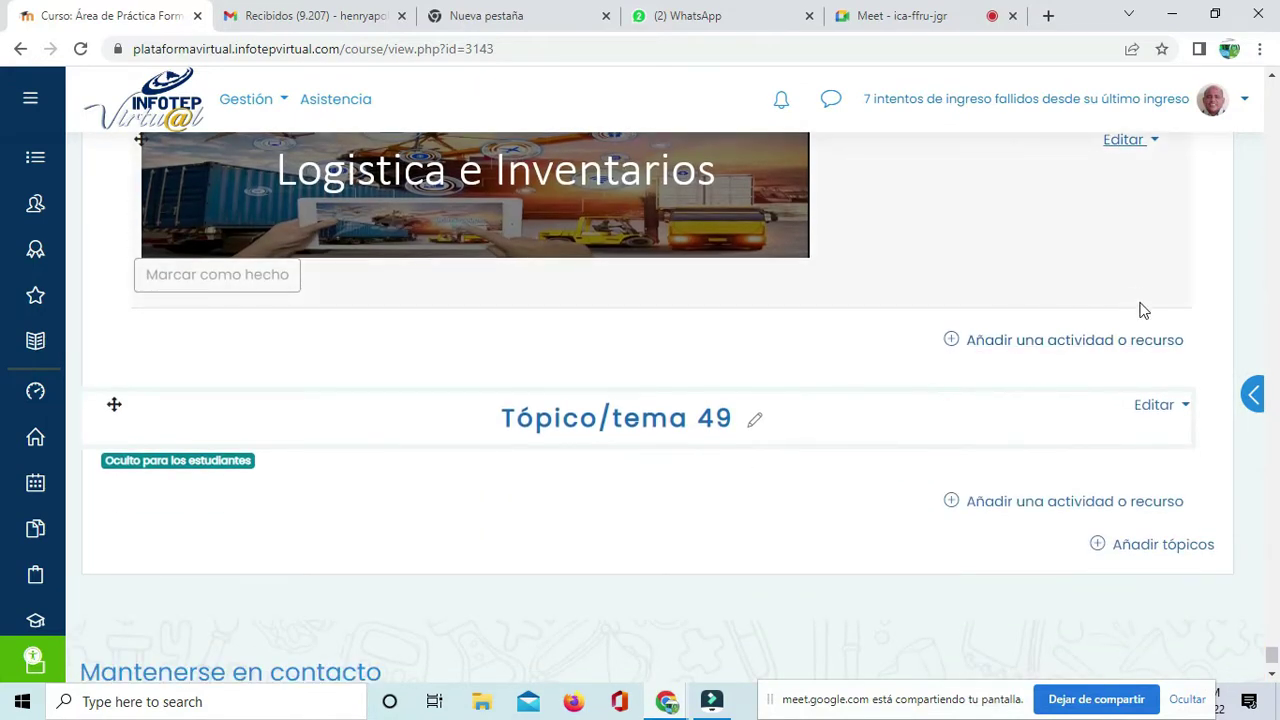
scroll(1142, 312, "up", 4)
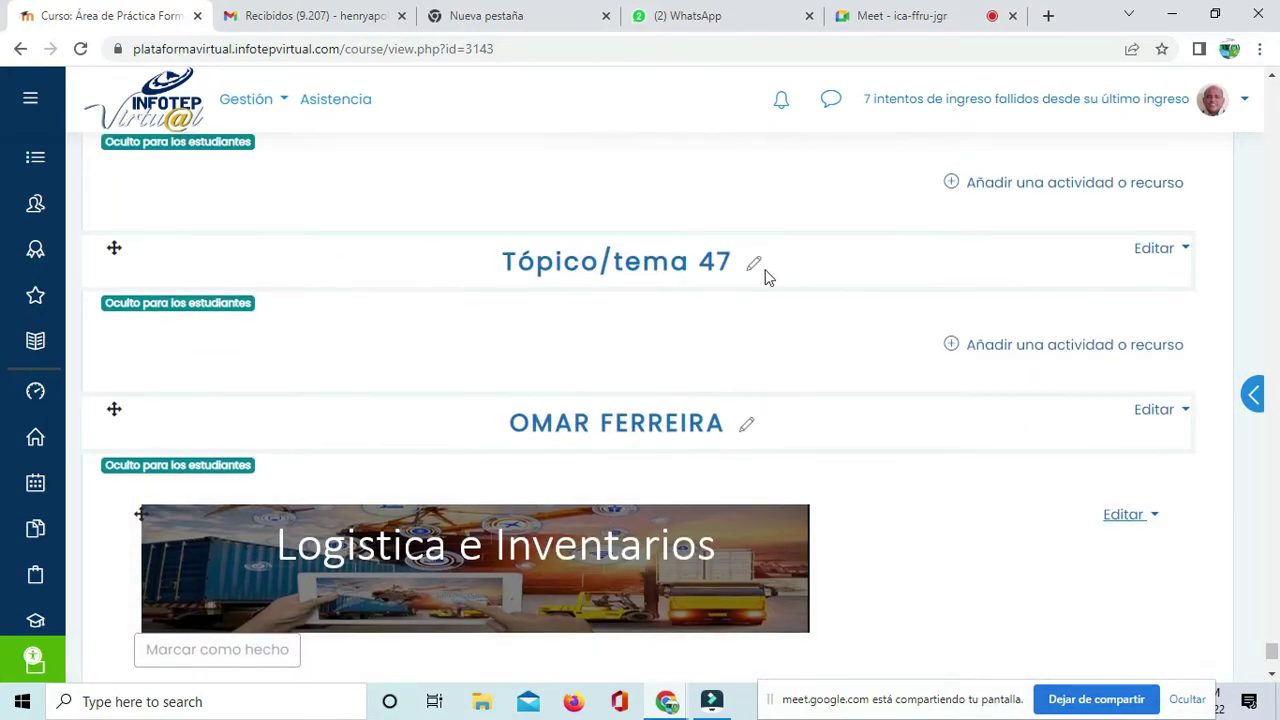
scroll(163, 553, "down", 3)
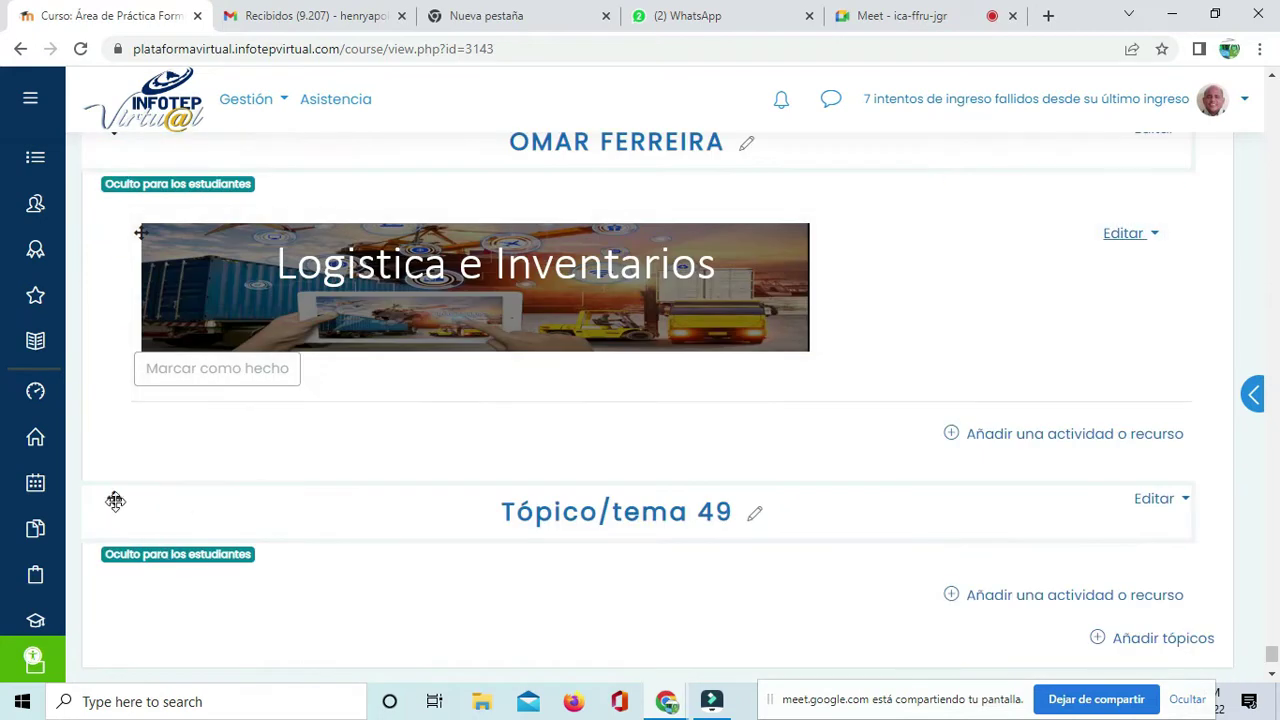
left_click_drag(114, 498, 116, 234)
scroll(130, 240, "up", 3)
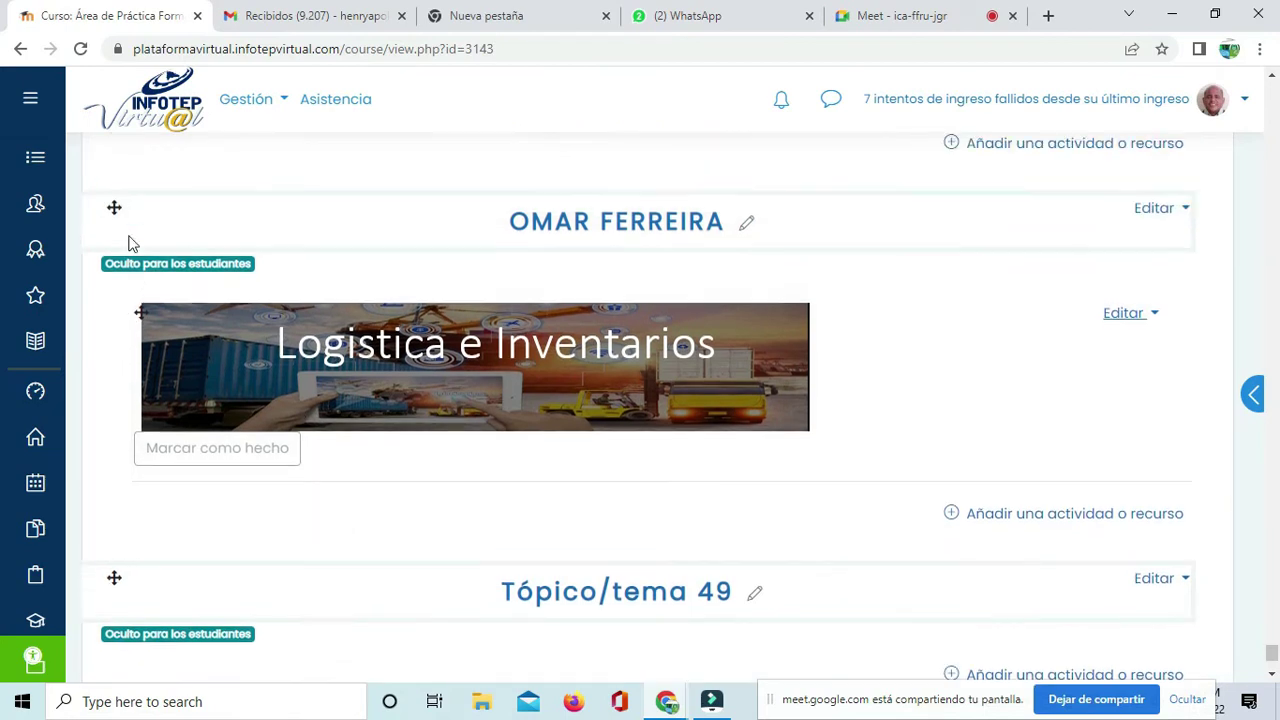
scroll(105, 351, "down", 1)
left_click_drag(114, 320, 137, 539)
scroll(177, 434, "up", 4)
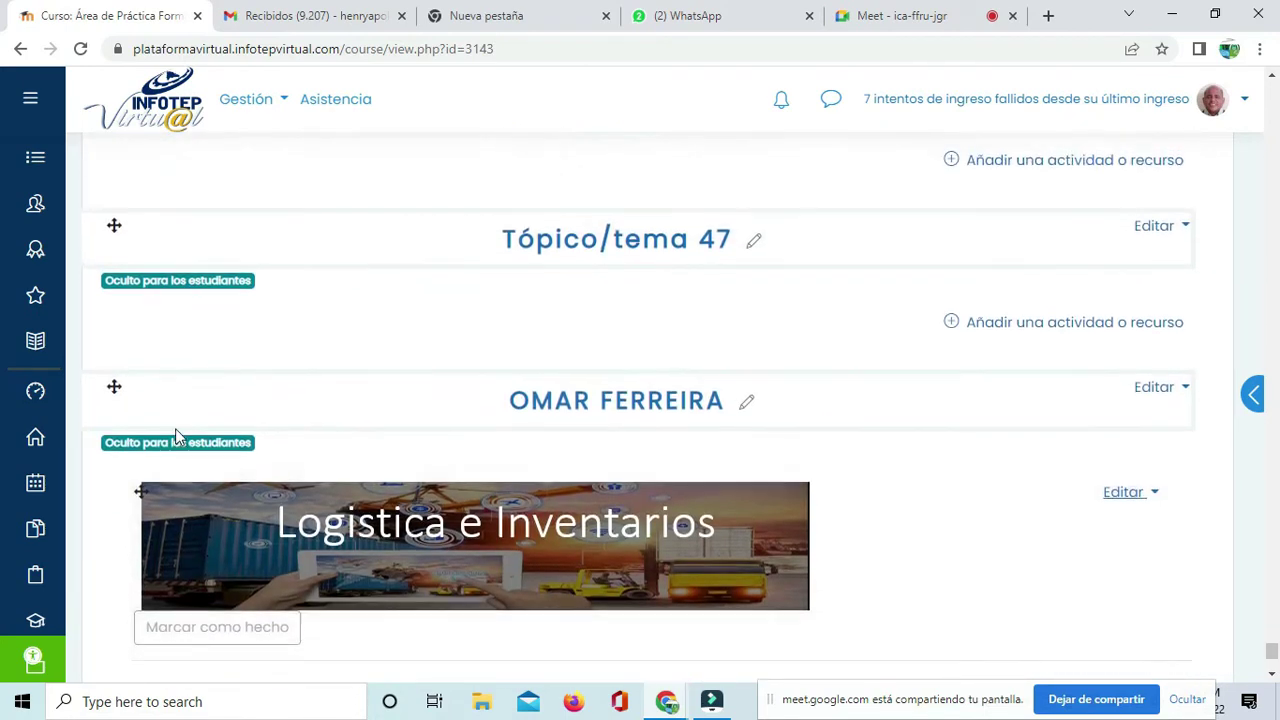
scroll(623, 463, "down", 3)
scroll(705, 472, "down", 3)
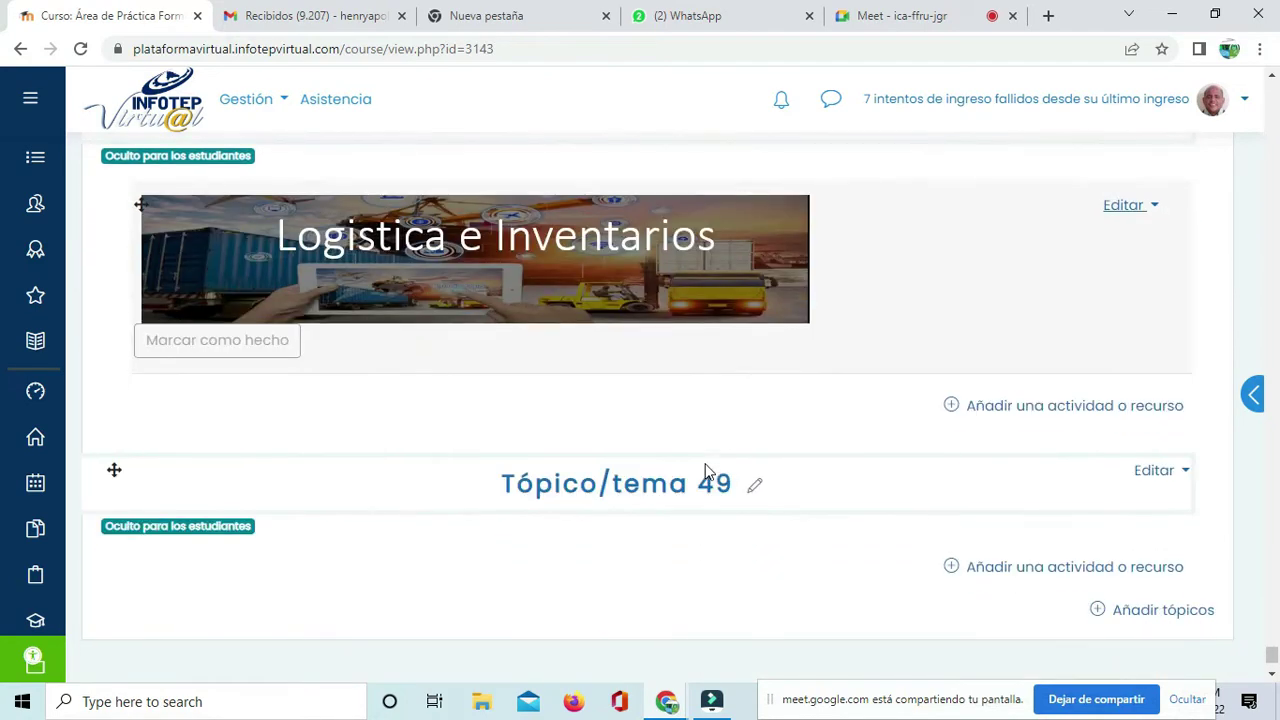
scroll(124, 510, "up", 1)
left_click_drag(114, 482, 122, 320)
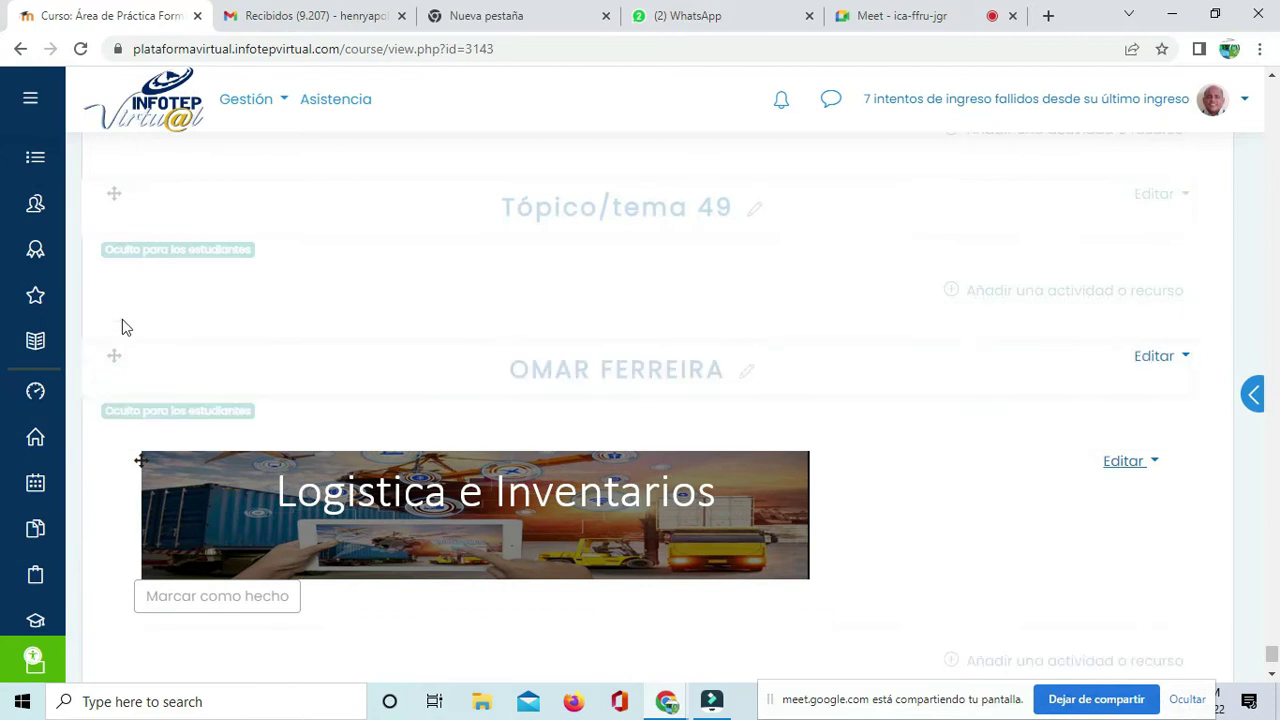
scroll(414, 303, "up", 3)
scroll(658, 414, "up", 8)
scroll(658, 414, "down", 2)
scroll(658, 414, "down", 3)
scroll(654, 405, "up", 4)
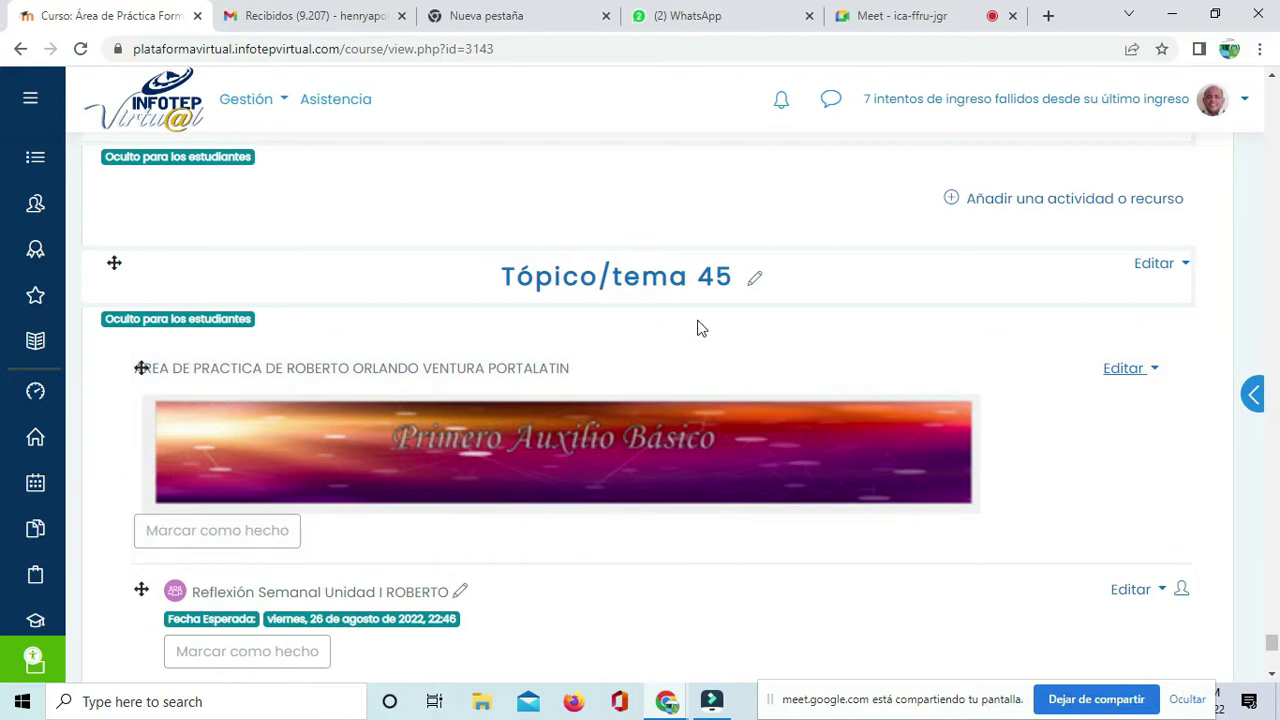
Step: Jump to Tópico/tema 45 and review its Primero Auxilio Básico practice area
left_click(690, 285)
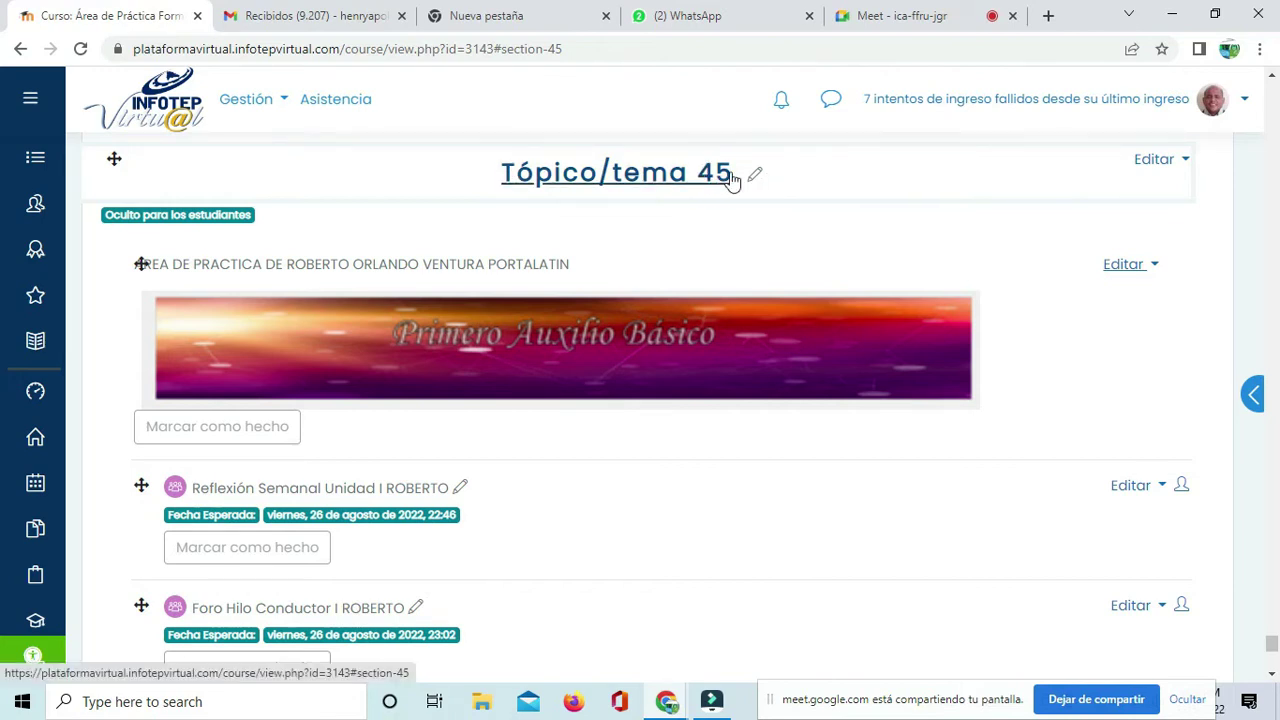
scroll(731, 271, "up", 1)
scroll(737, 272, "down", 1)
scroll(734, 224, "up", 1)
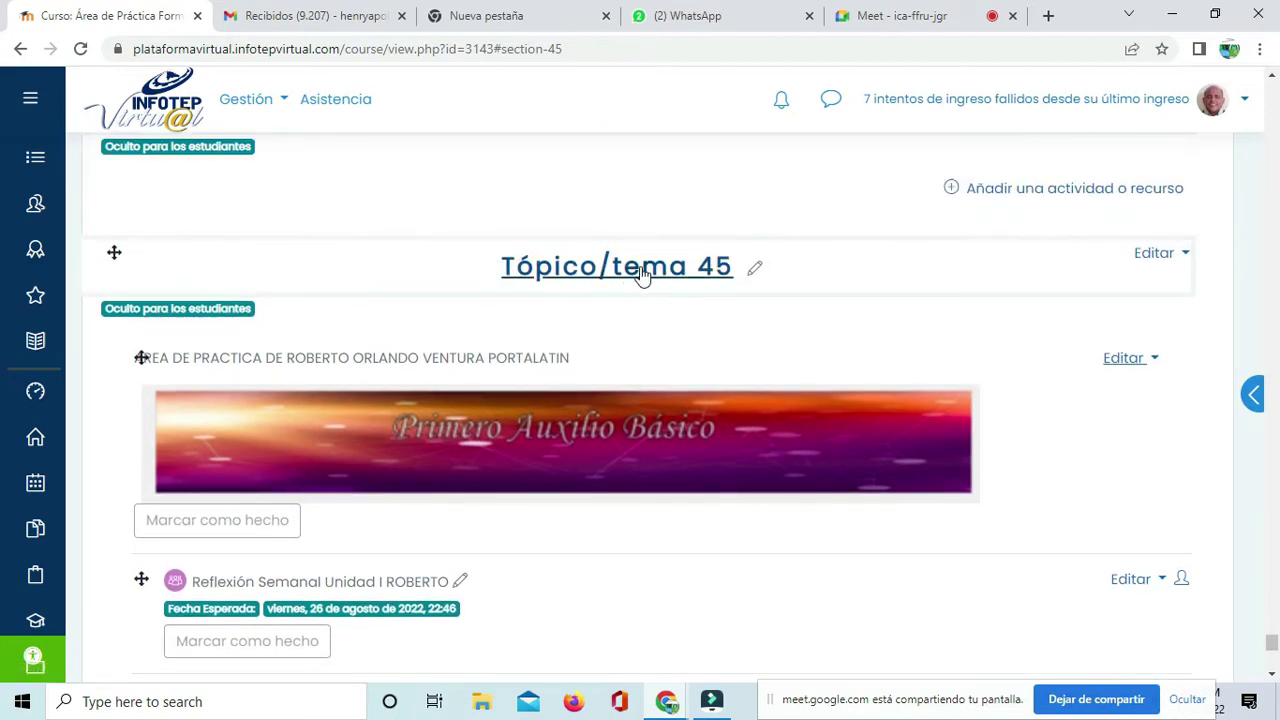
scroll(631, 292, "down", 4)
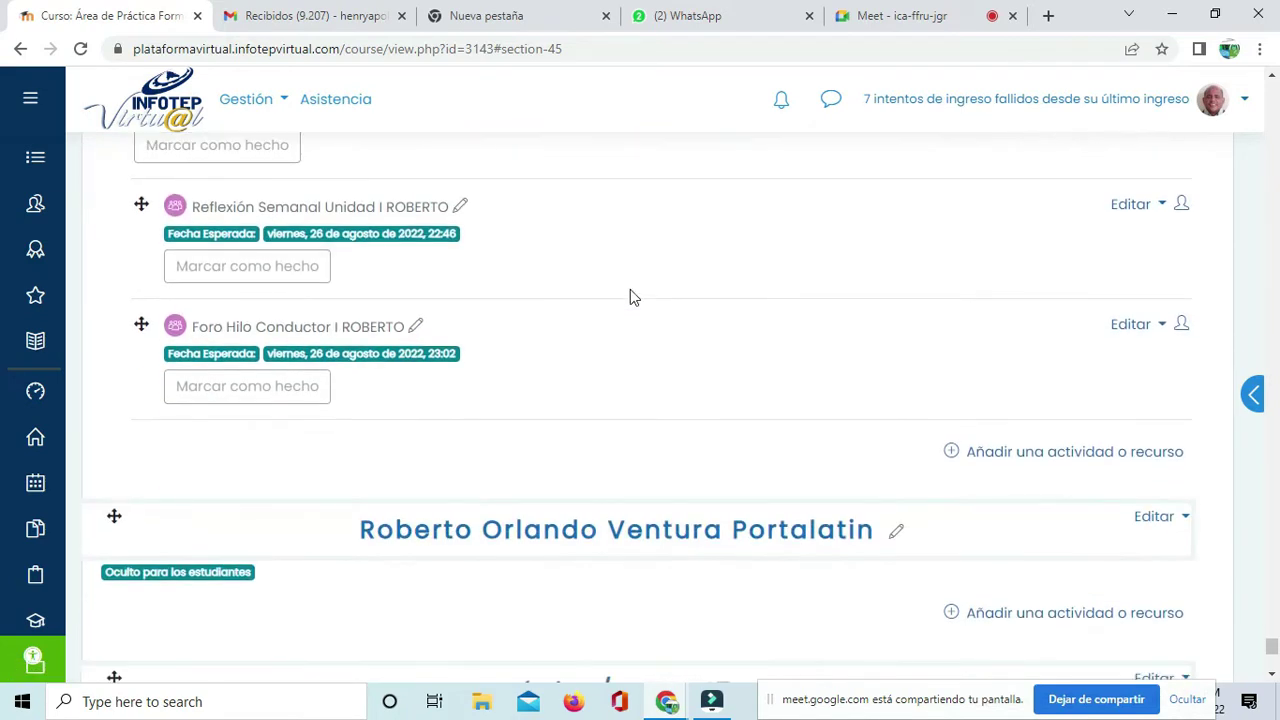
scroll(630, 294, "up", 1)
scroll(630, 294, "down", 3)
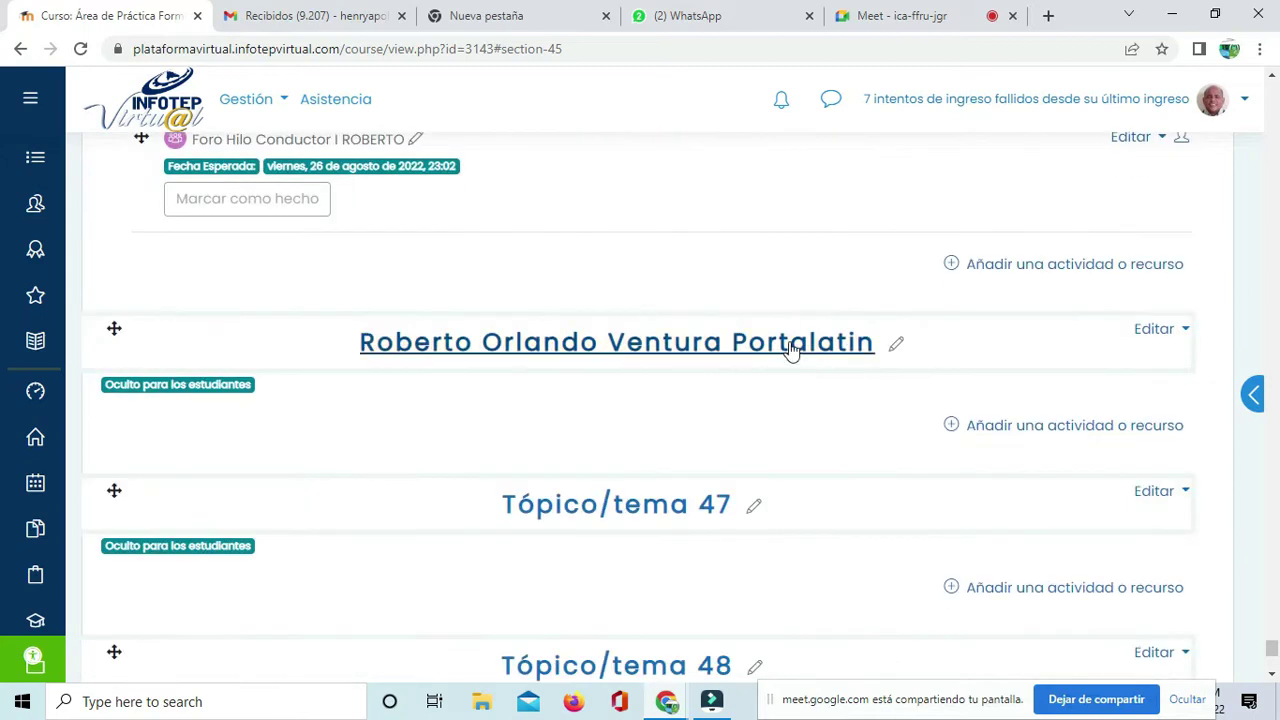
scroll(795, 348, "up", 2)
scroll(800, 348, "down", 1)
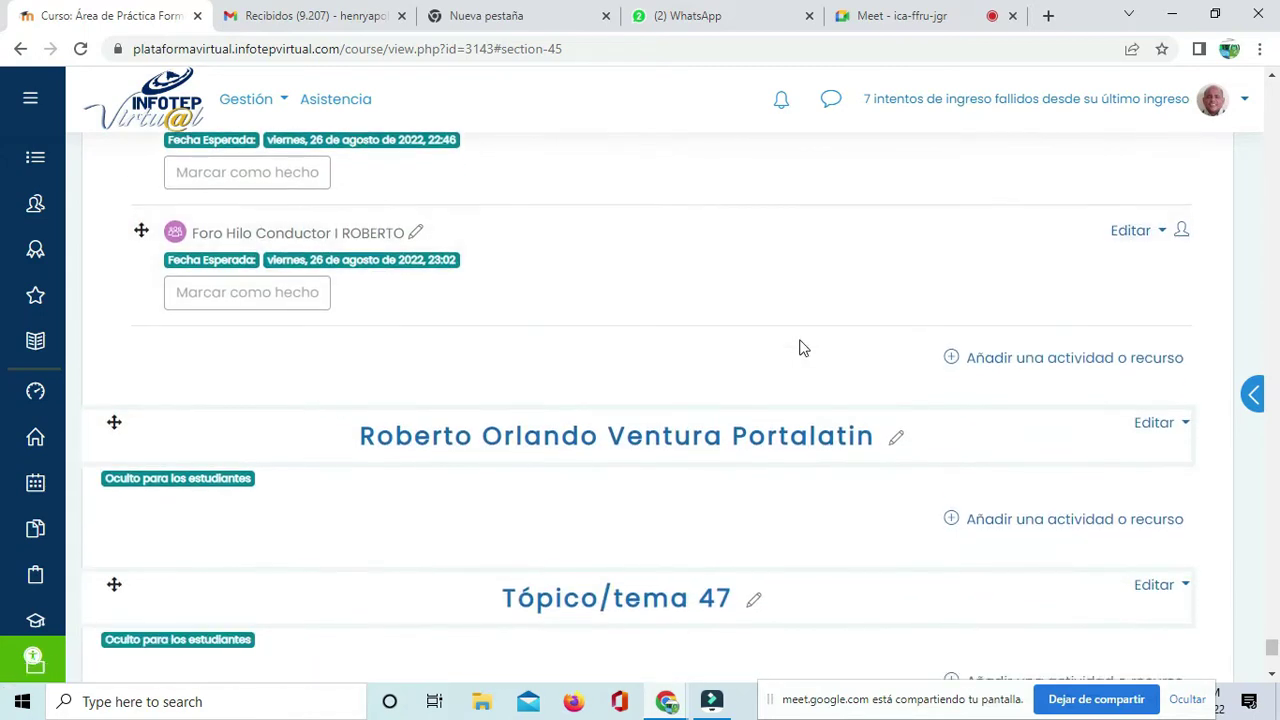
scroll(798, 349, "up", 3)
scroll(790, 340, "down", 3)
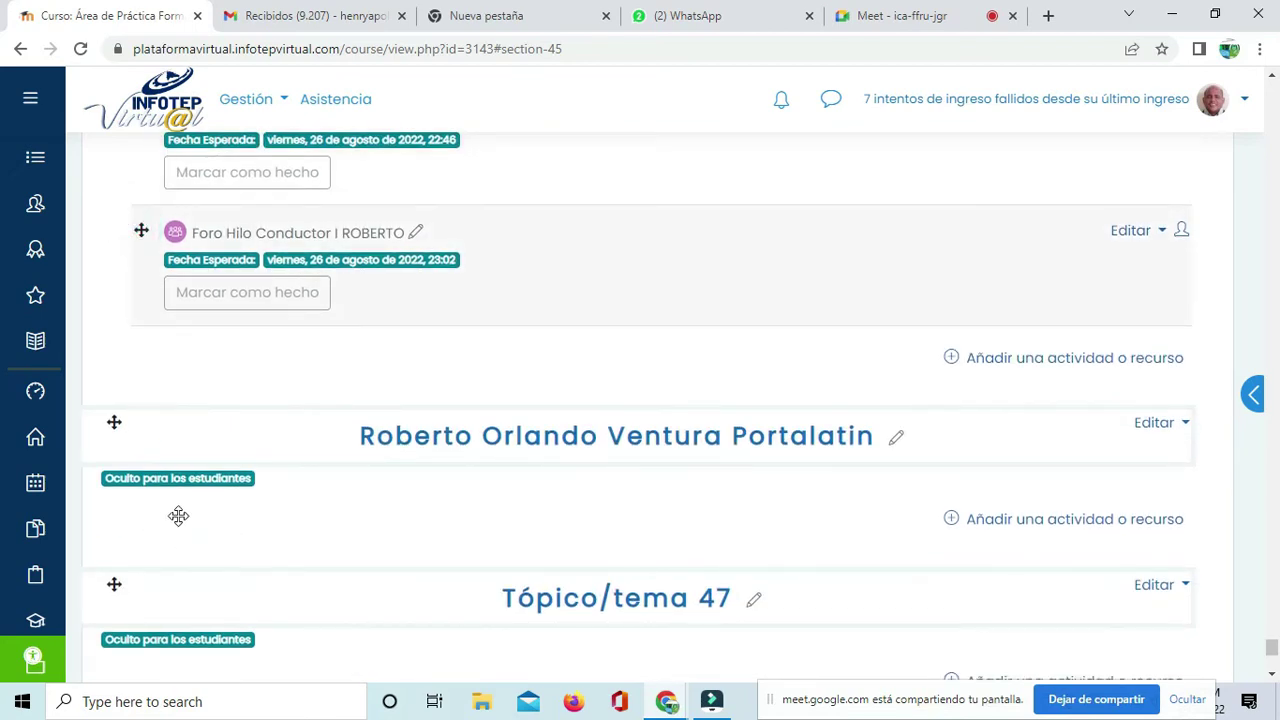
Step: Move the Foro Hilo Conductor forum into the participant's own section below
left_click_drag(166, 268, 171, 500)
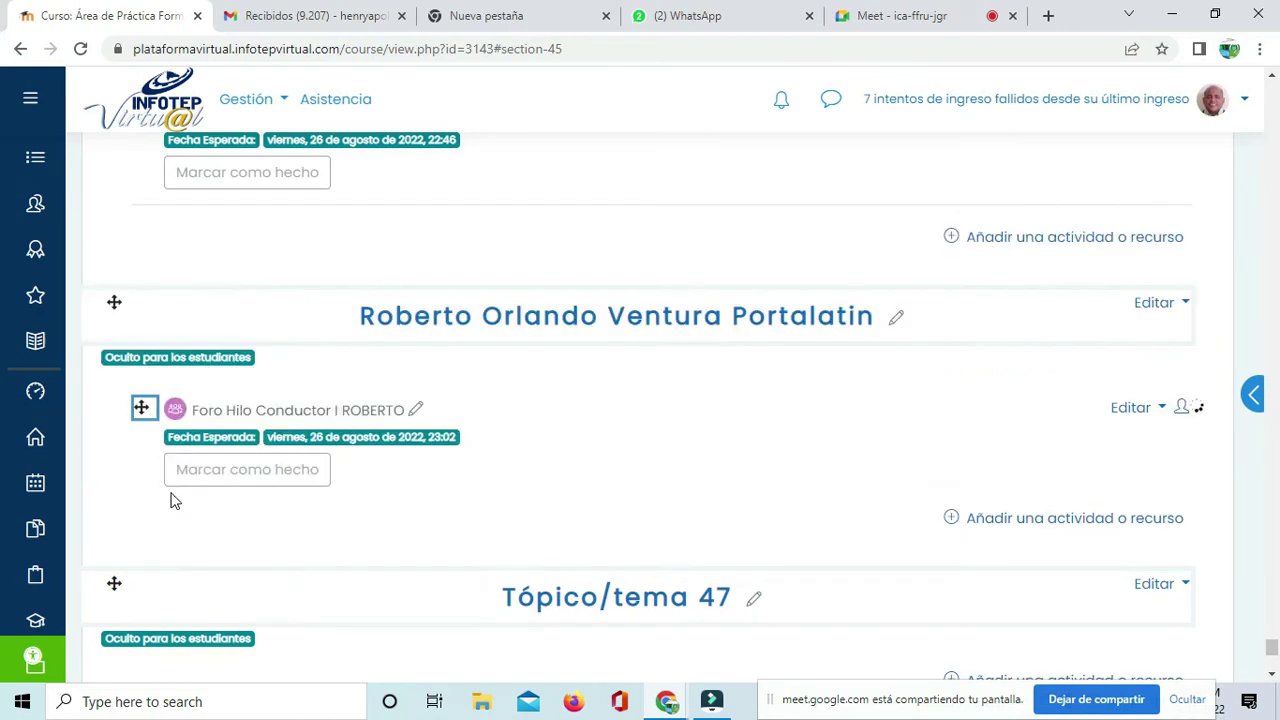
scroll(820, 480, "up", 3)
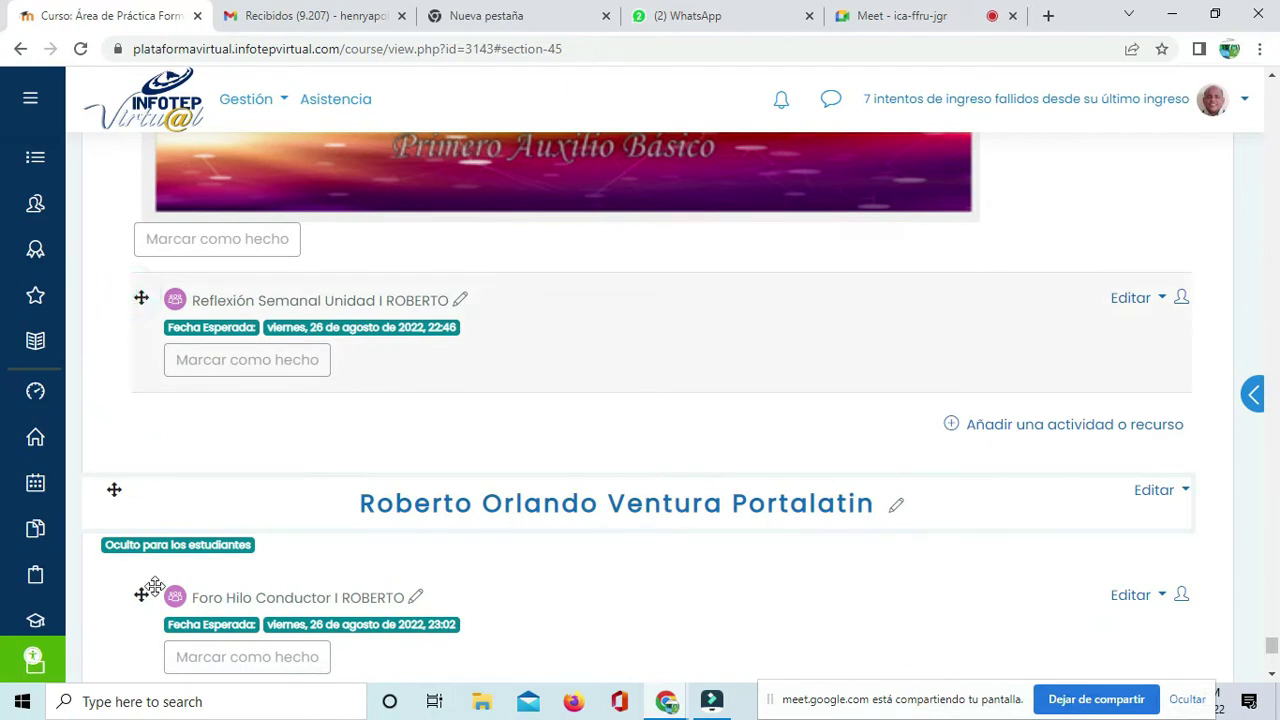
scroll(346, 391, "down", 1)
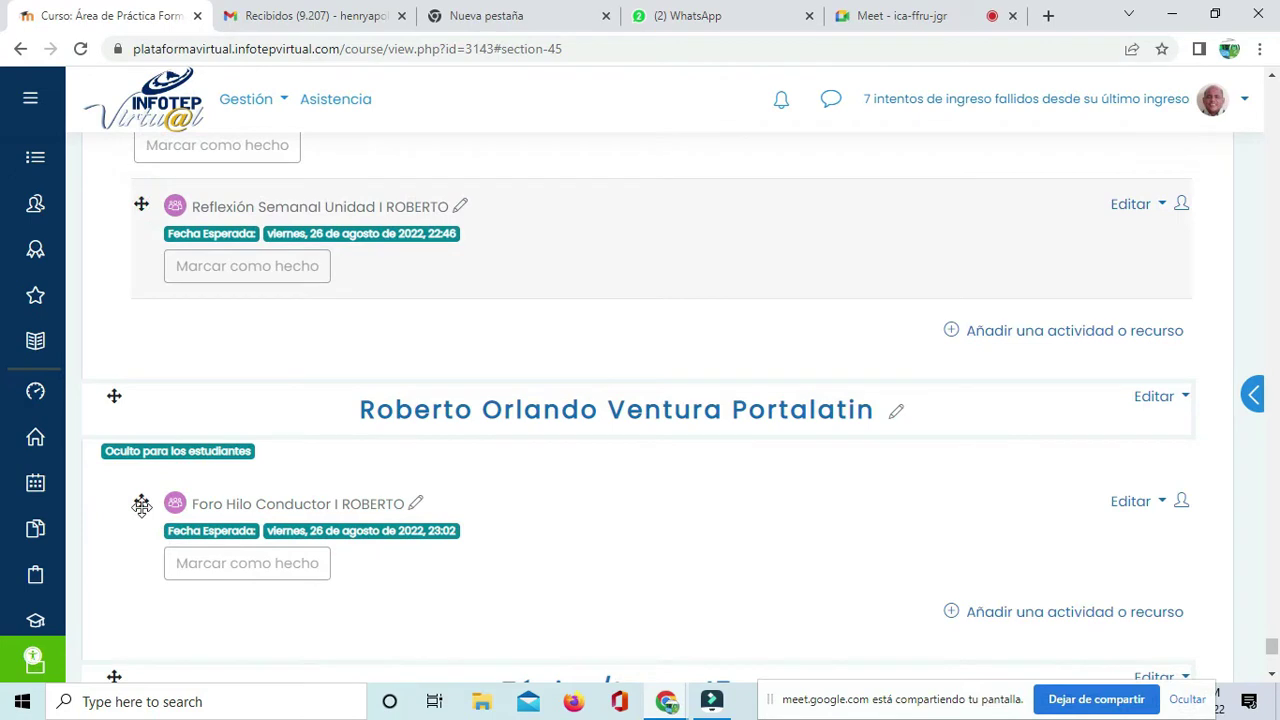
scroll(570, 478, "up", 2)
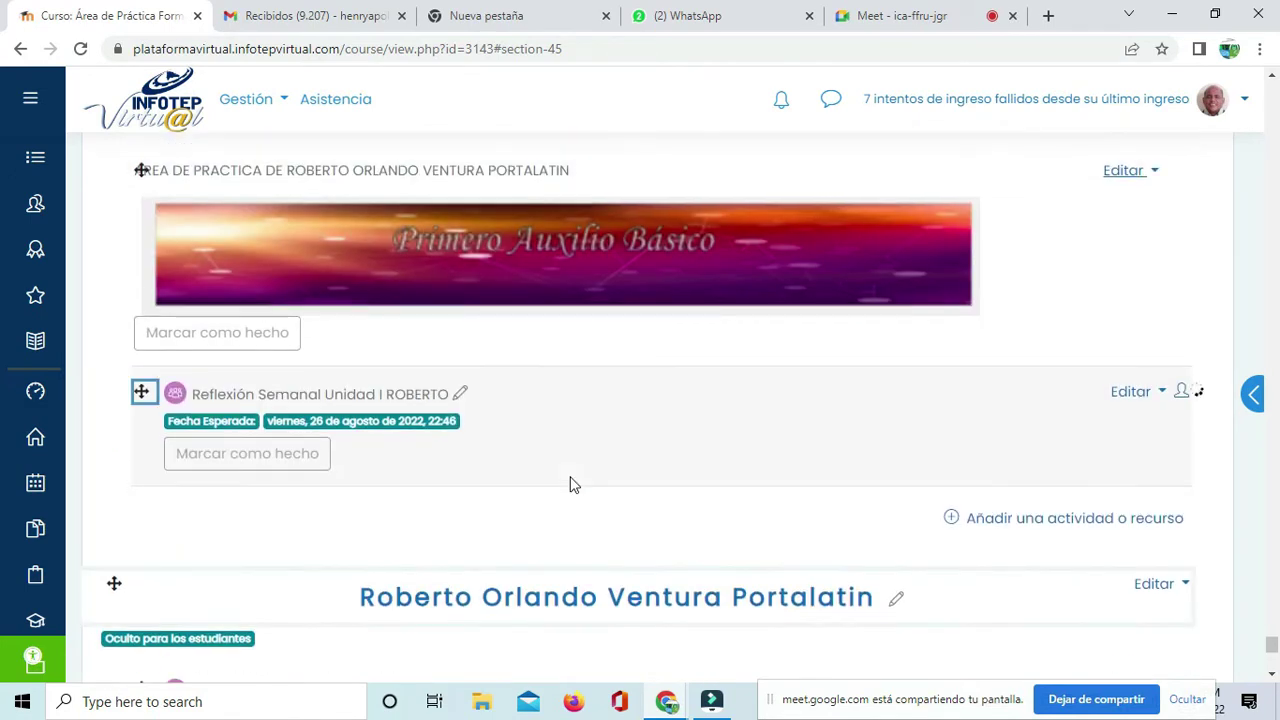
scroll(571, 484, "down", 3)
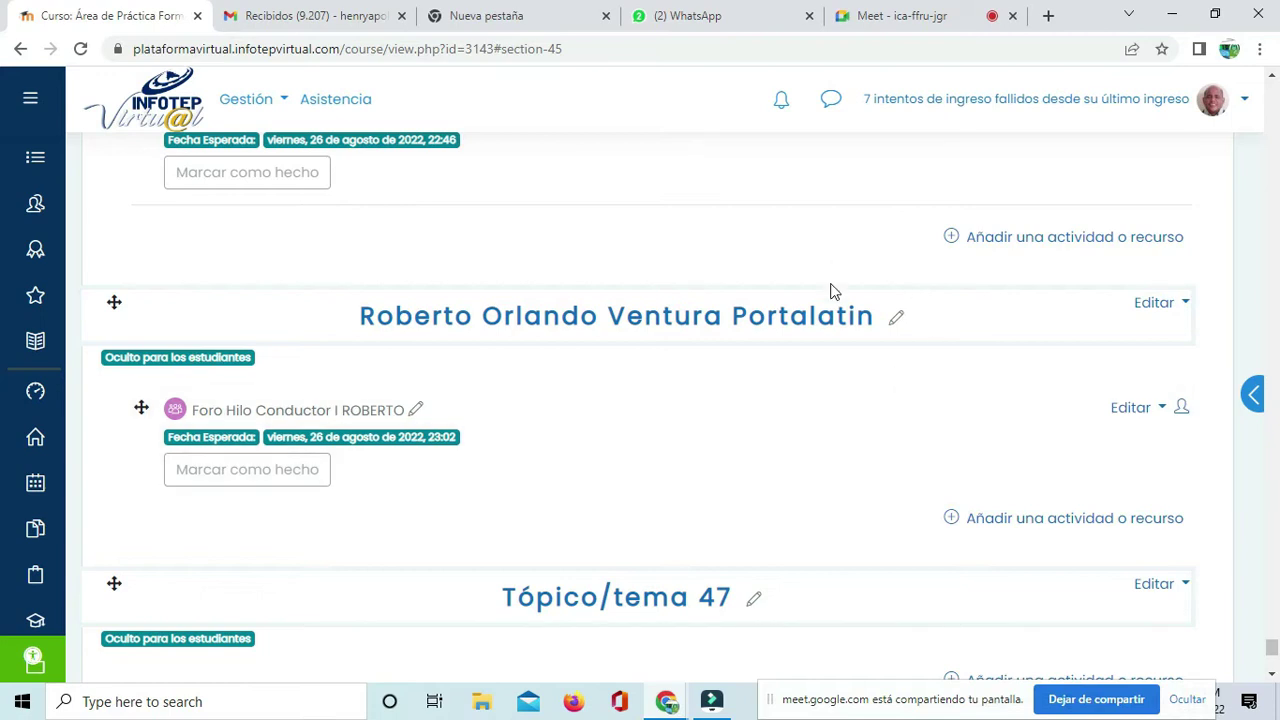
left_click(661, 50)
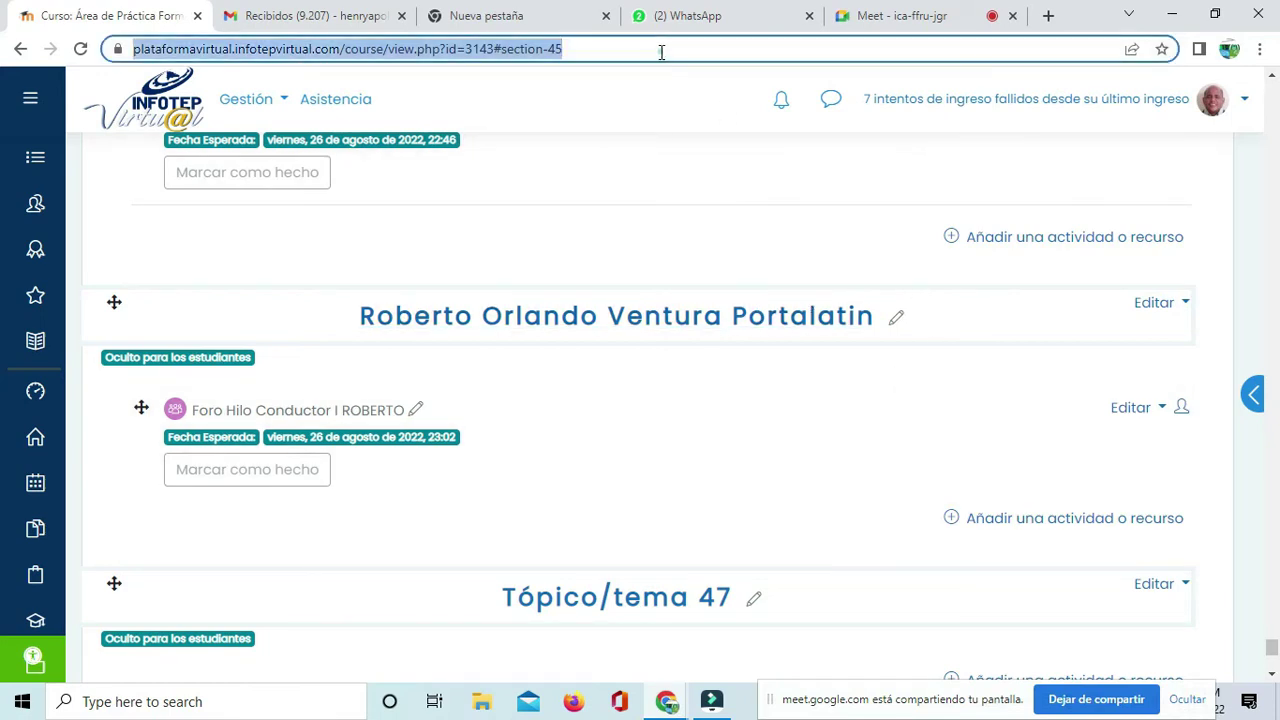
key("Return")
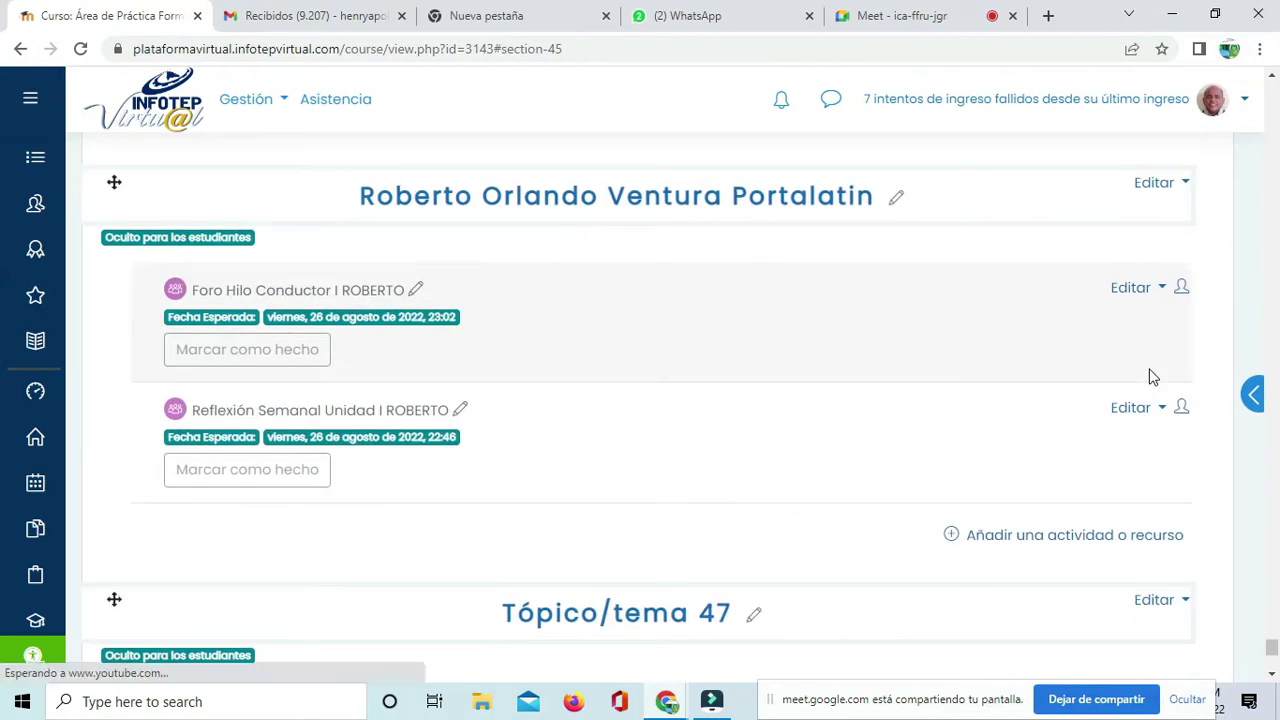
scroll(1149, 372, "up", 5)
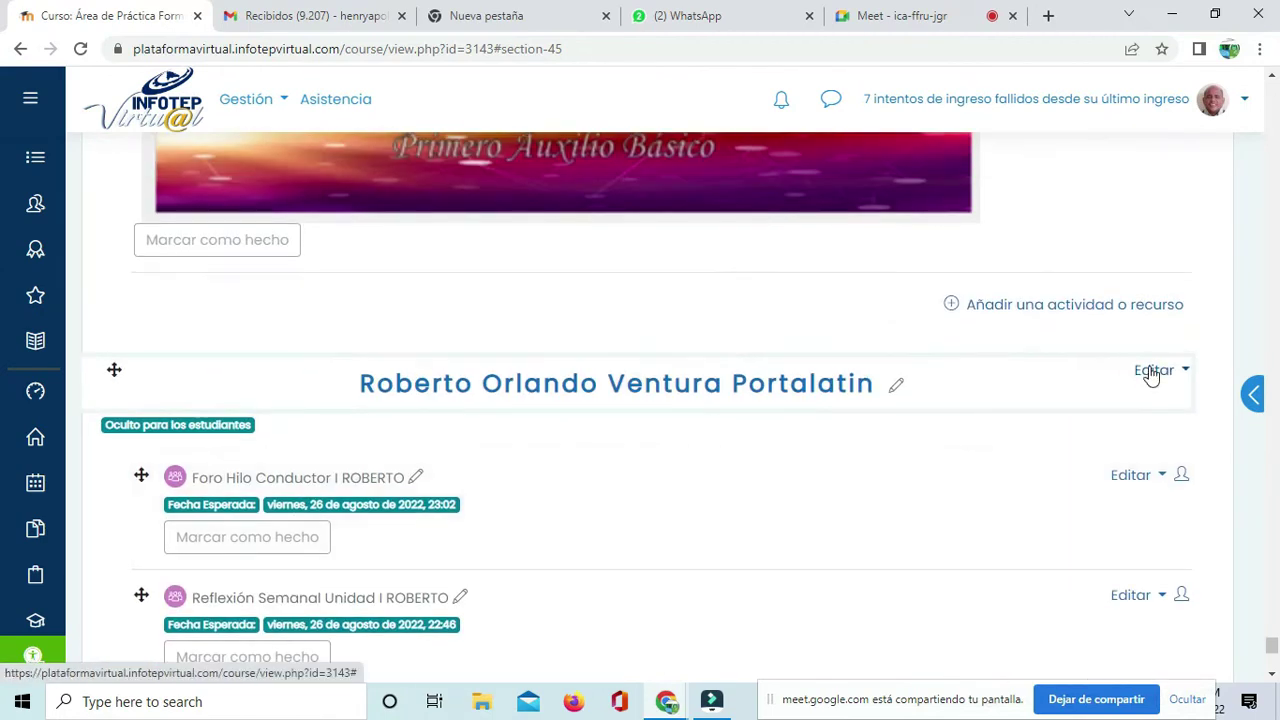
scroll(1151, 374, "down", 3)
scroll(1140, 353, "up", 3)
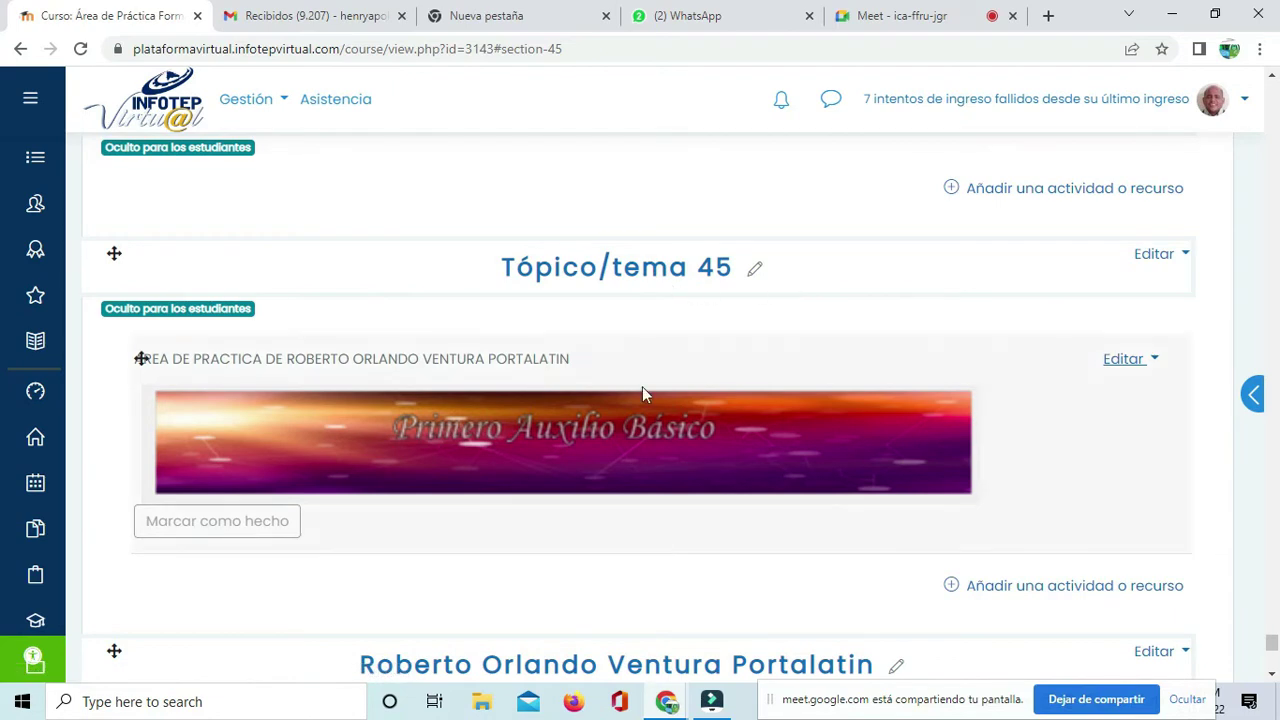
scroll(672, 597, "down", 5)
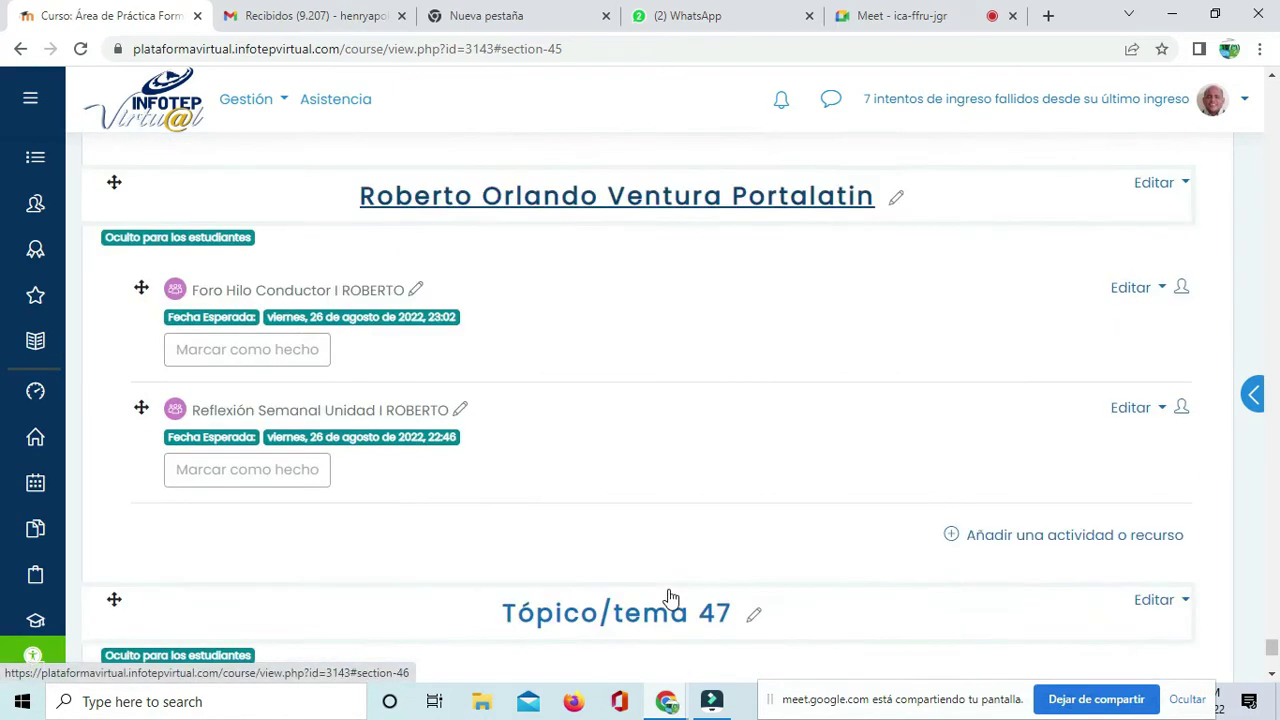
scroll(672, 597, "up", 4)
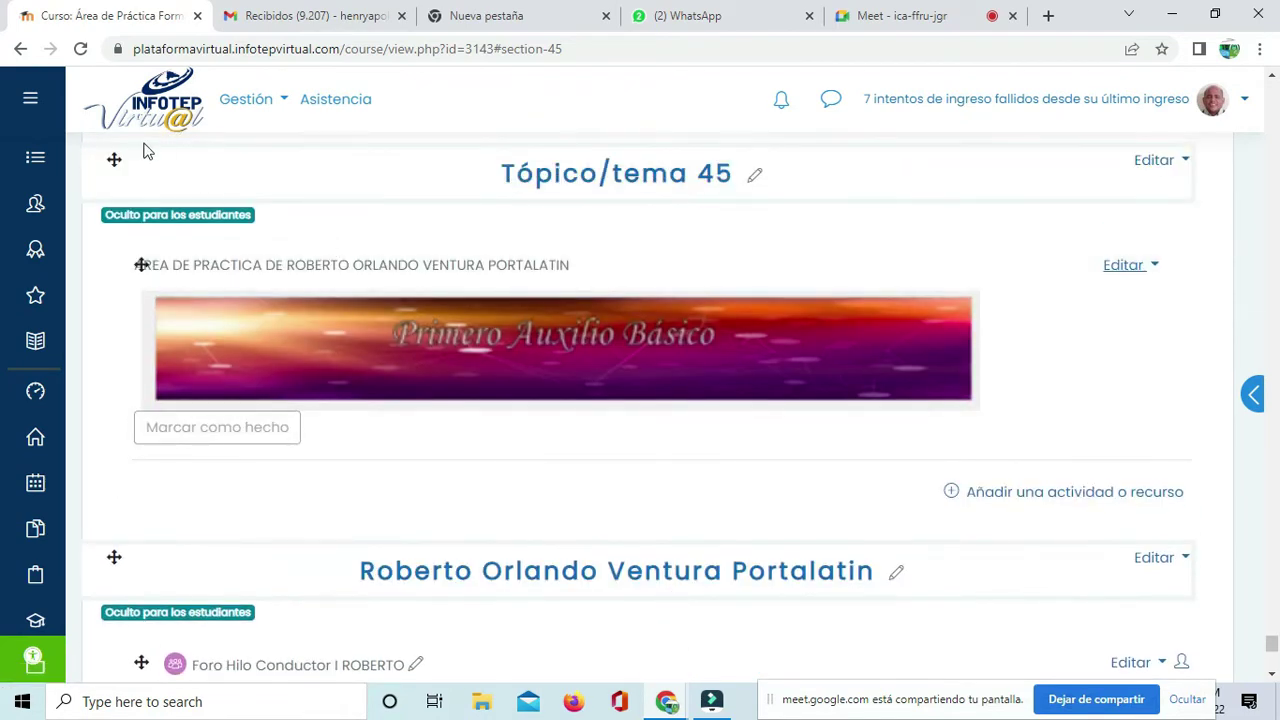
left_click_drag(114, 163, 278, 465)
scroll(434, 374, "up", 2)
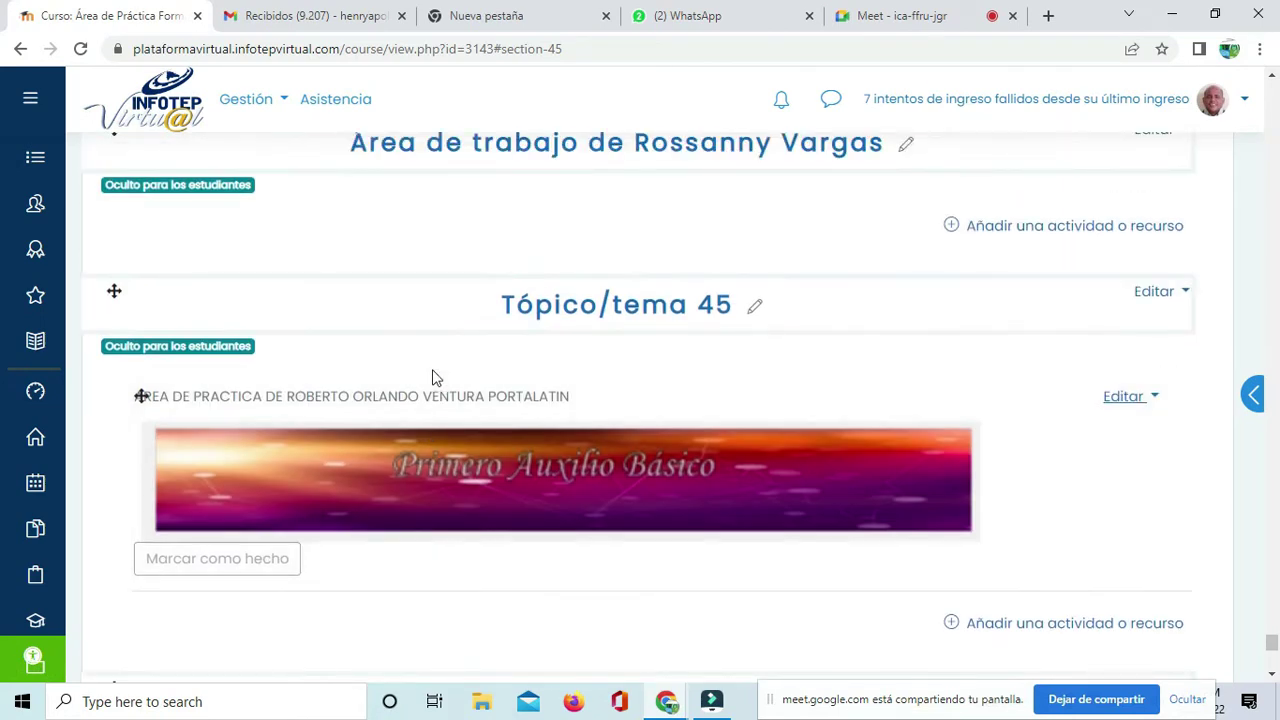
scroll(434, 377, "down", 3)
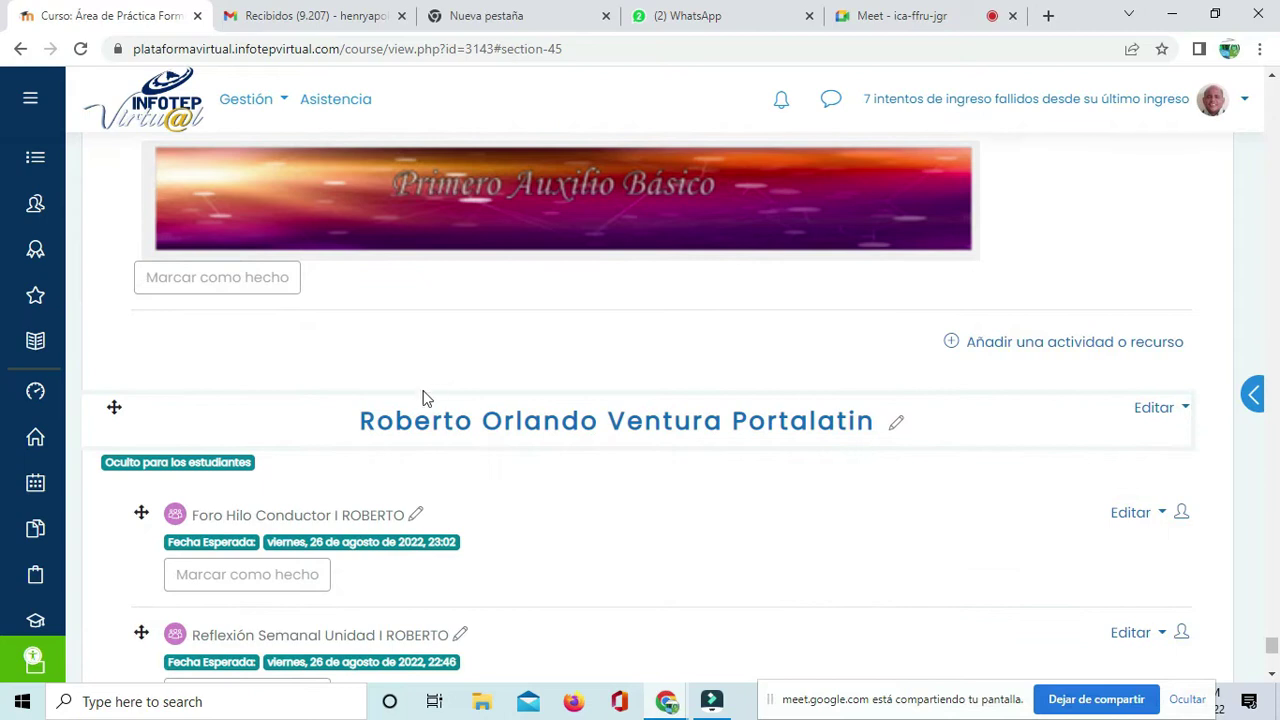
scroll(243, 211, "up", 2)
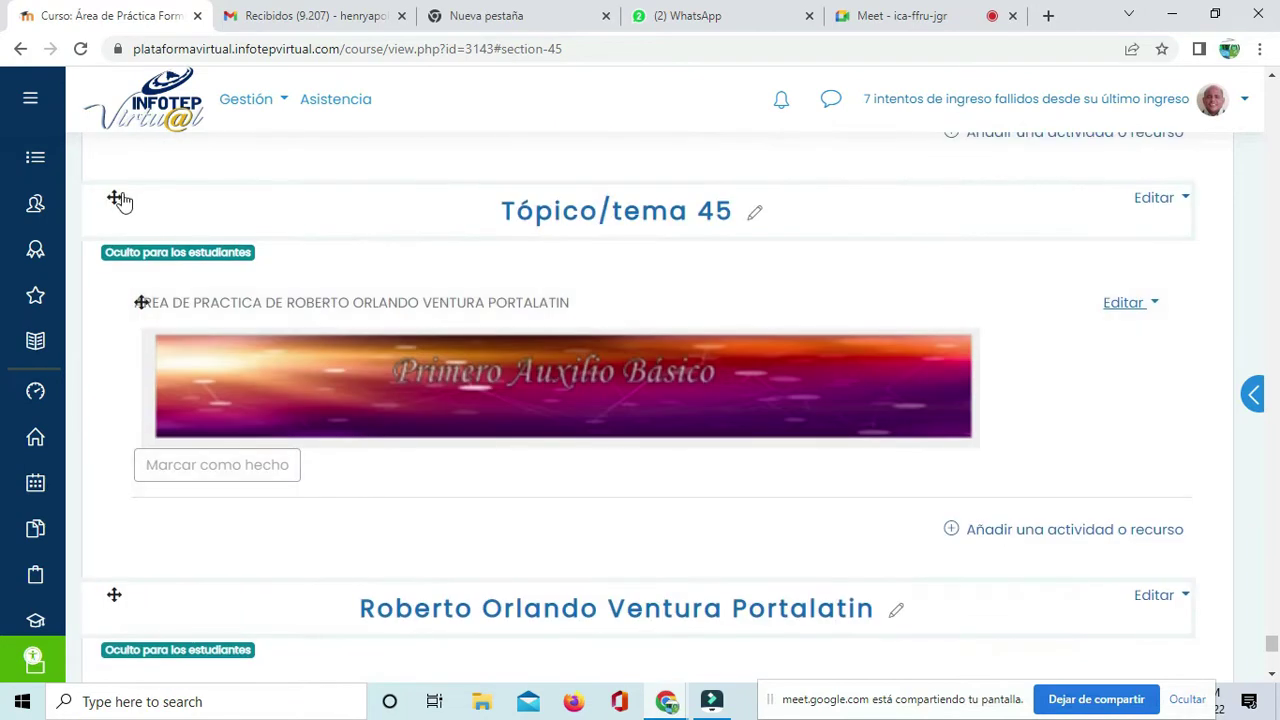
left_click_drag(111, 217, 143, 586)
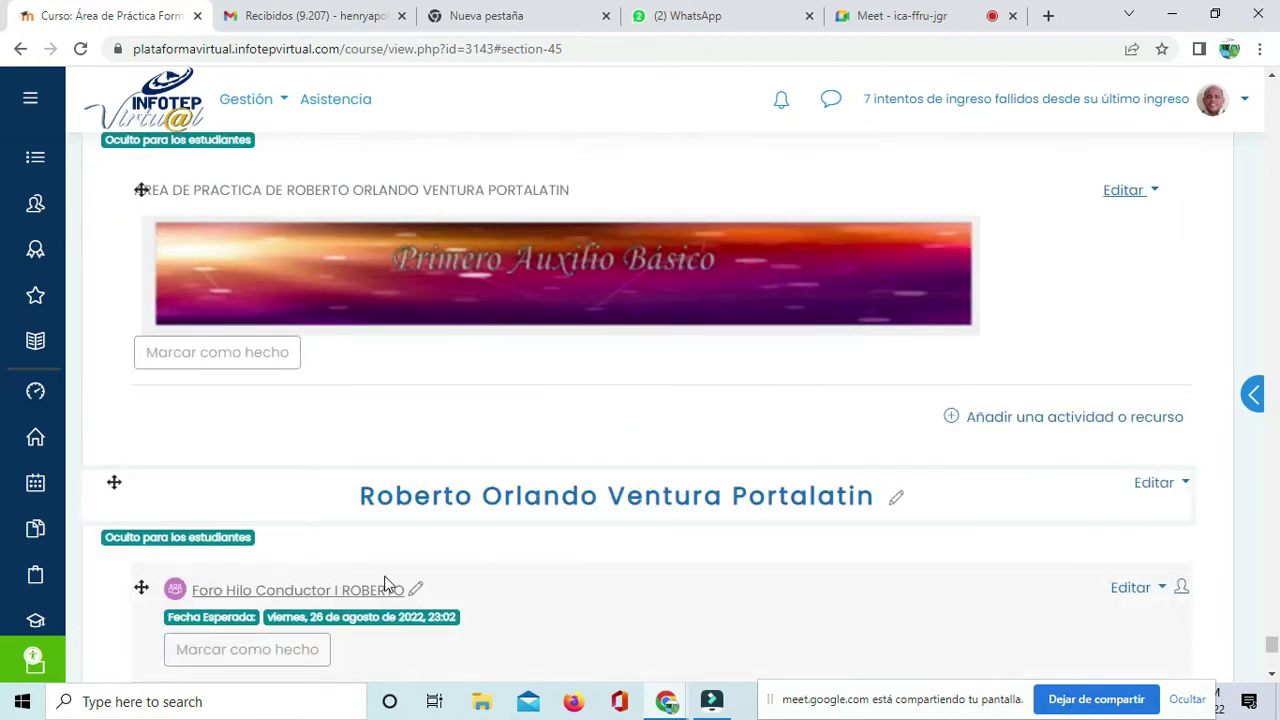
scroll(386, 586, "up", 3)
Step: Try renaming Tópico/tema 45 with the copied heading, then cancel the edit
left_click(754, 383)
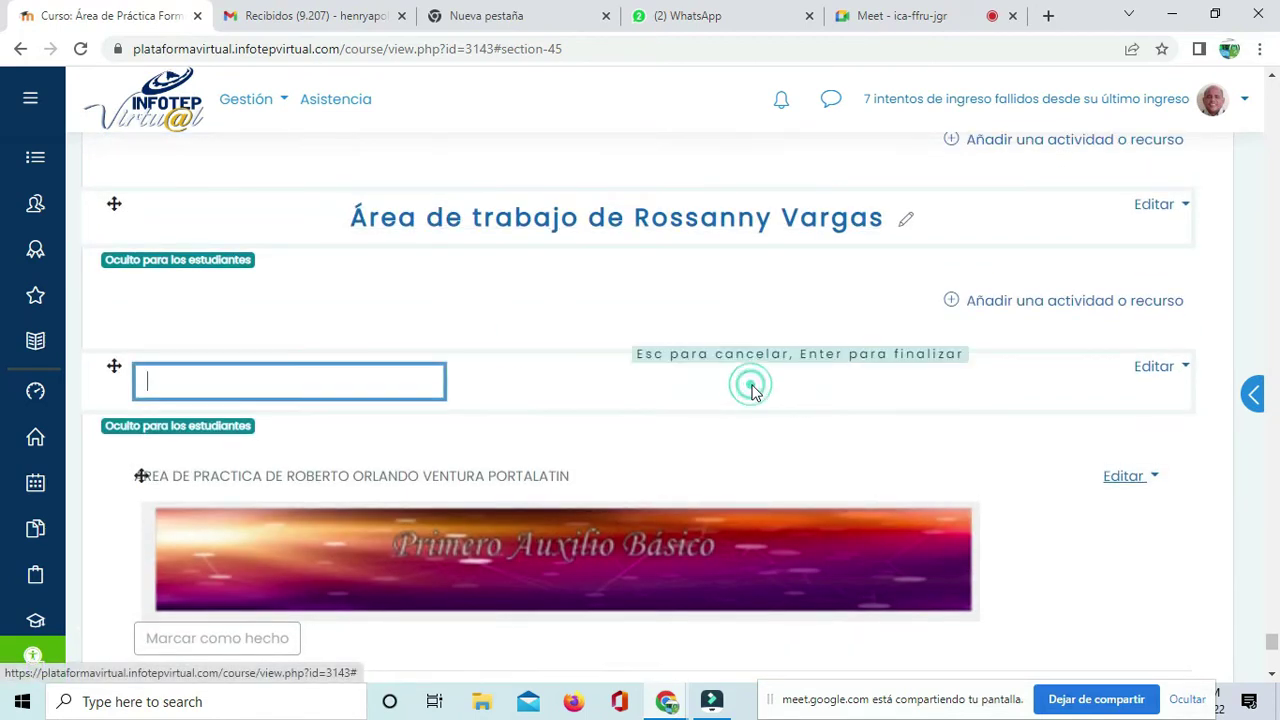
key("Escape")
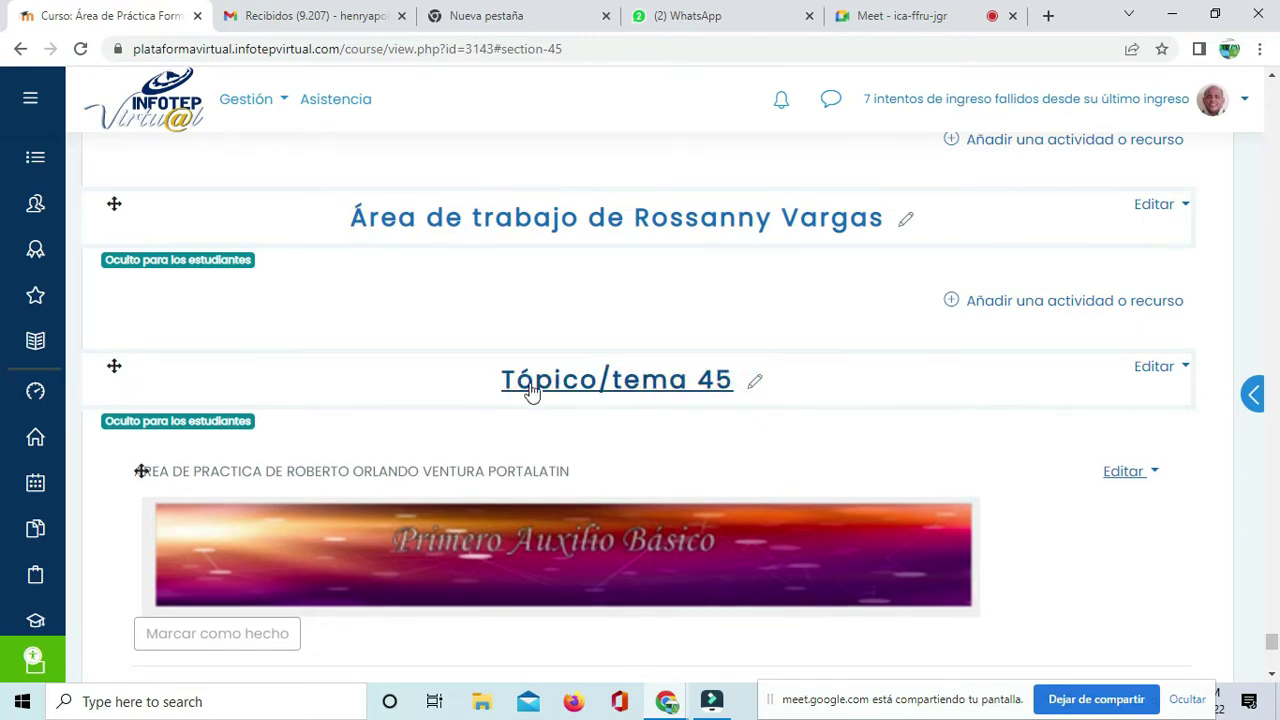
left_click_drag(491, 377, 737, 377)
key("ctrl+c")
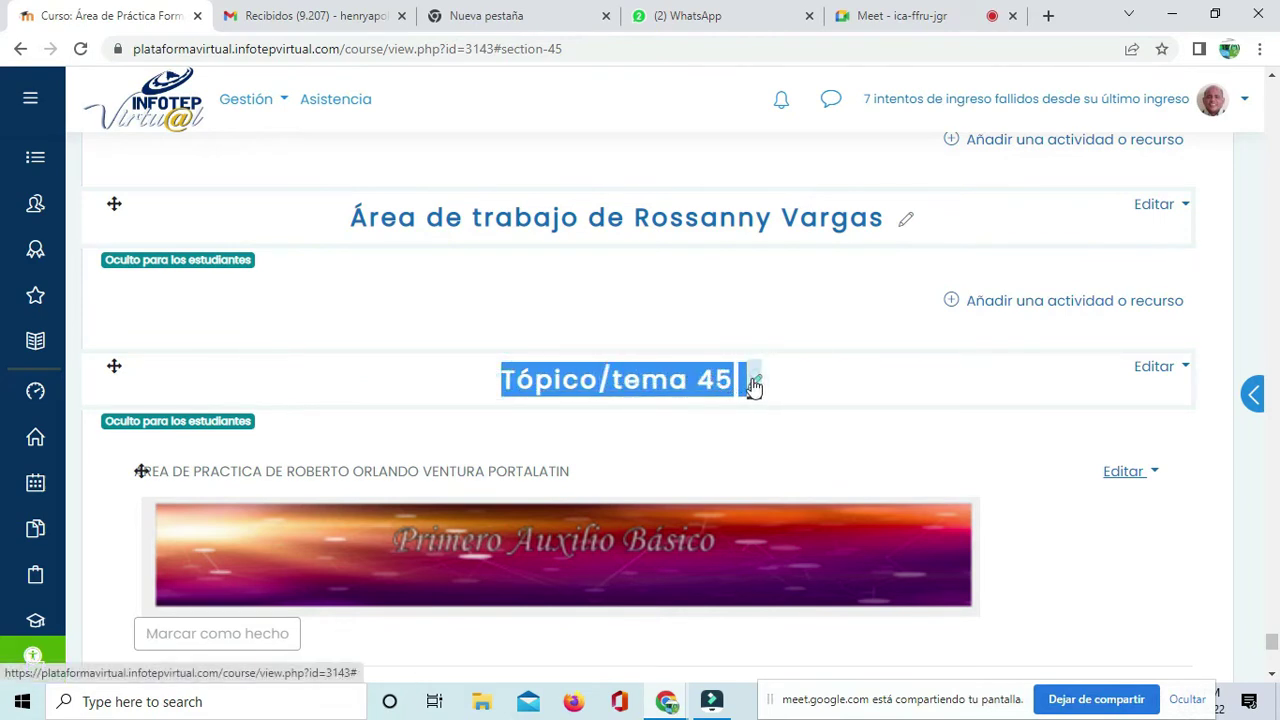
left_click(754, 385)
key("ctrl+v")
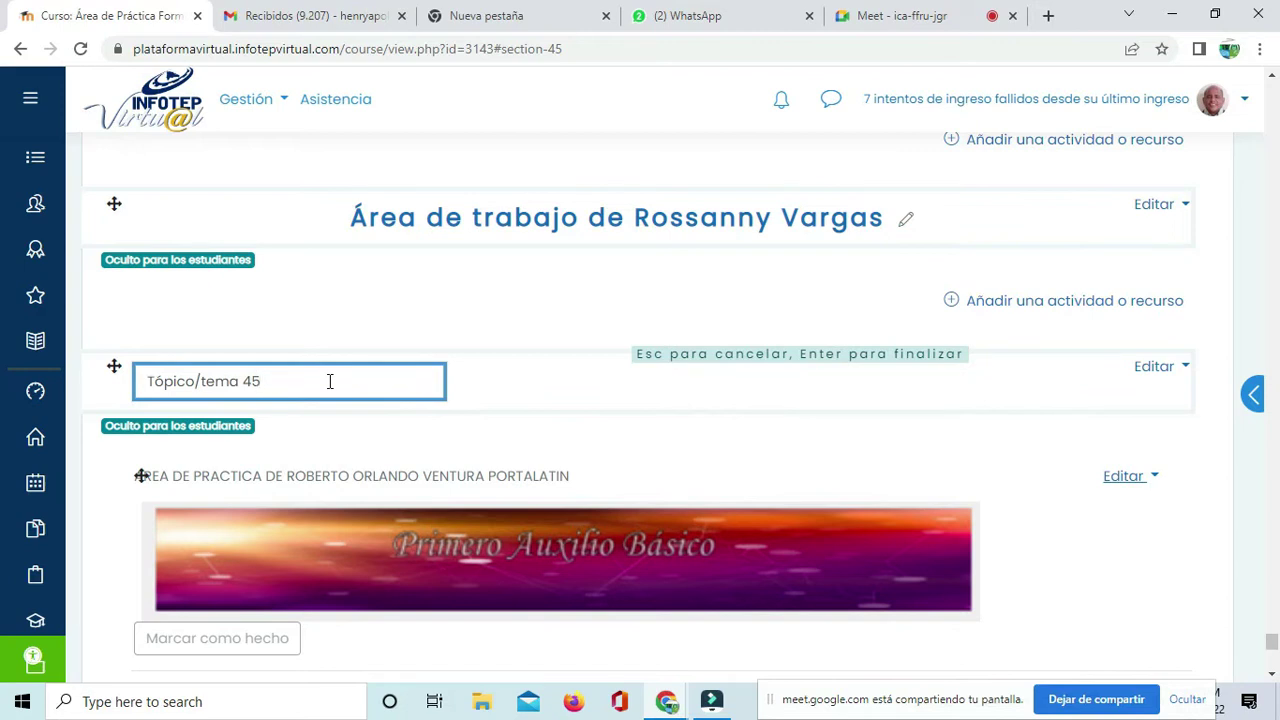
key("Escape")
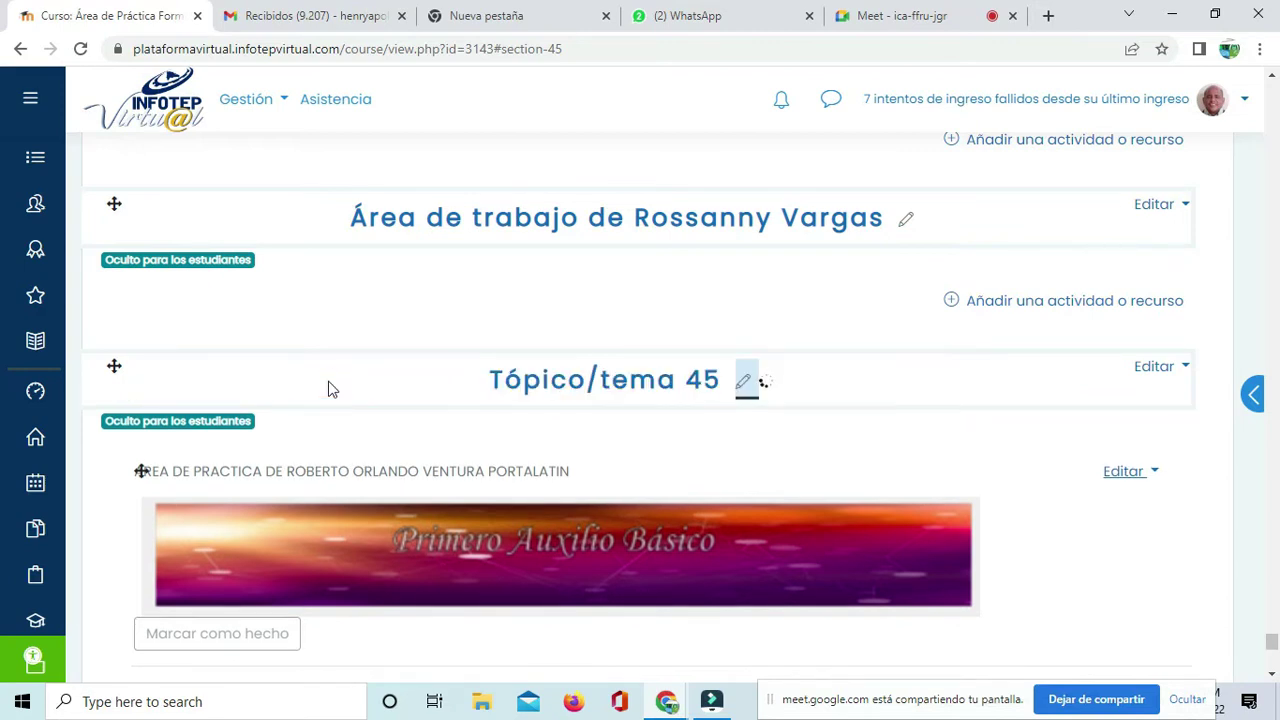
Step: Reorder sections so the Primero Auxilio Básico banner section follows the participant's section, then return to Meet
left_click_drag(112, 368, 176, 558)
left_click_drag(115, 425, 311, 348)
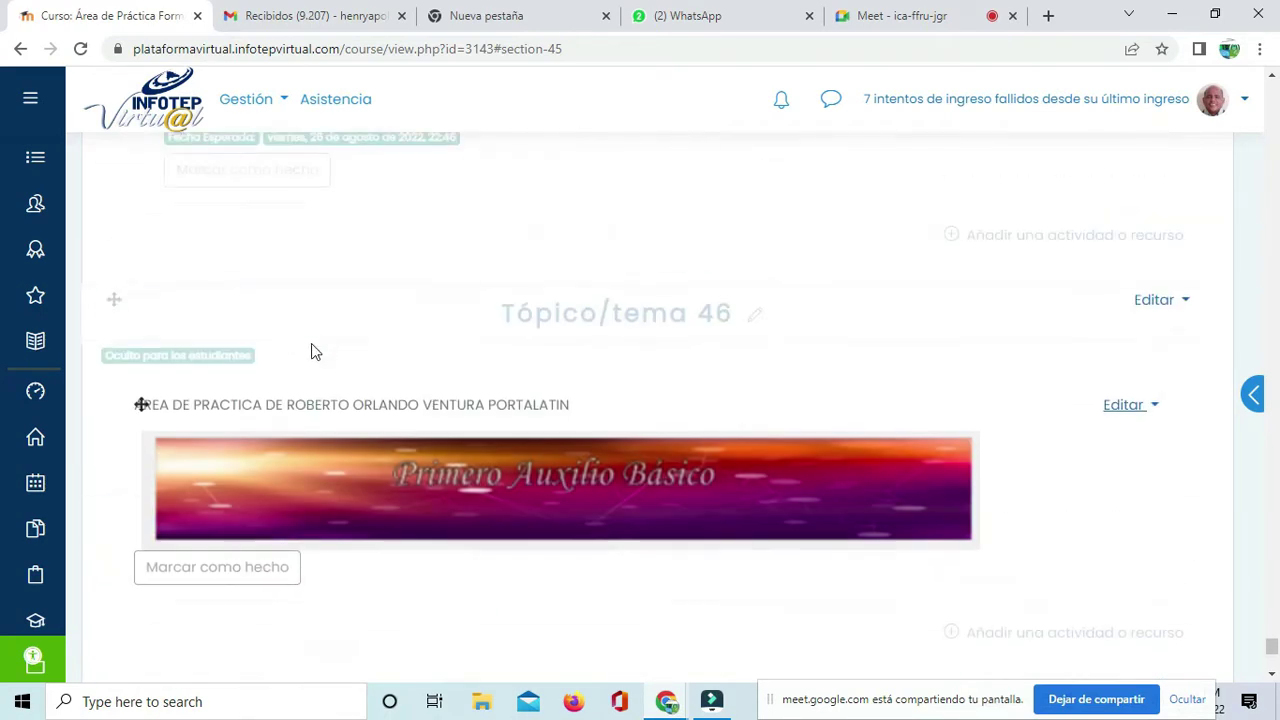
scroll(233, 560, "down", 1)
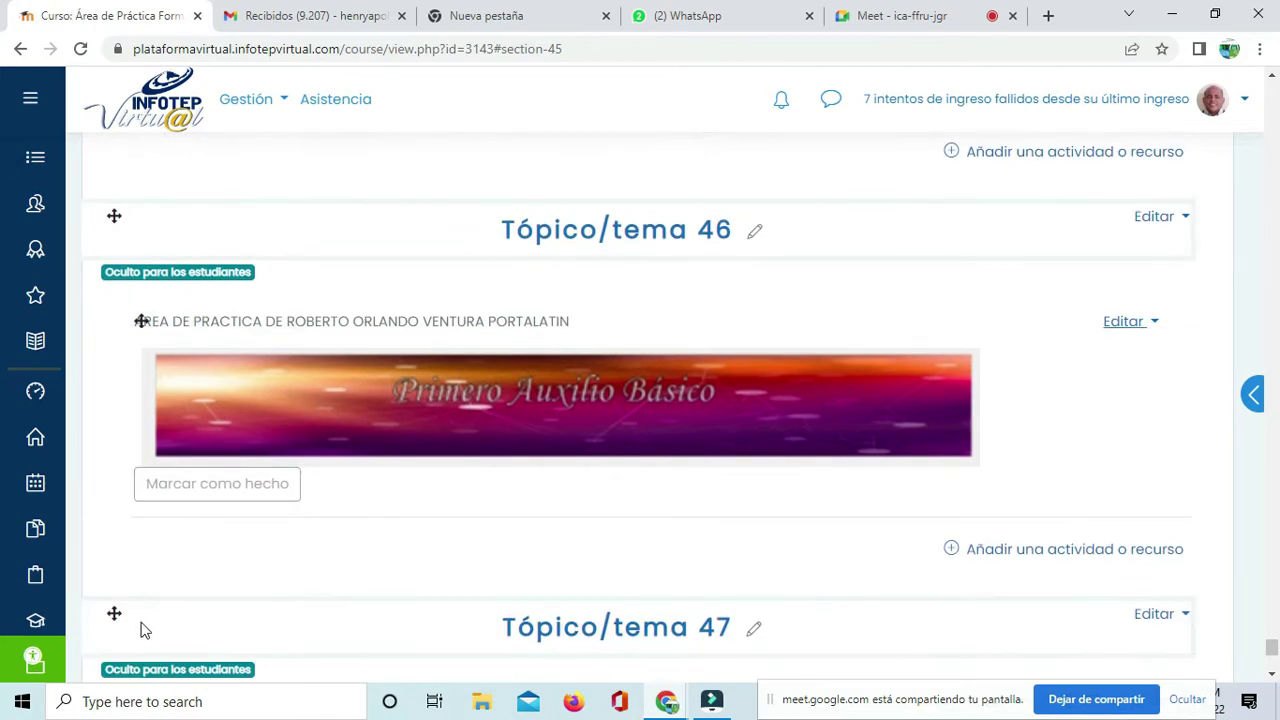
left_click_drag(114, 613, 127, 142)
scroll(610, 552, "down", 4)
scroll(601, 547, "up", 1)
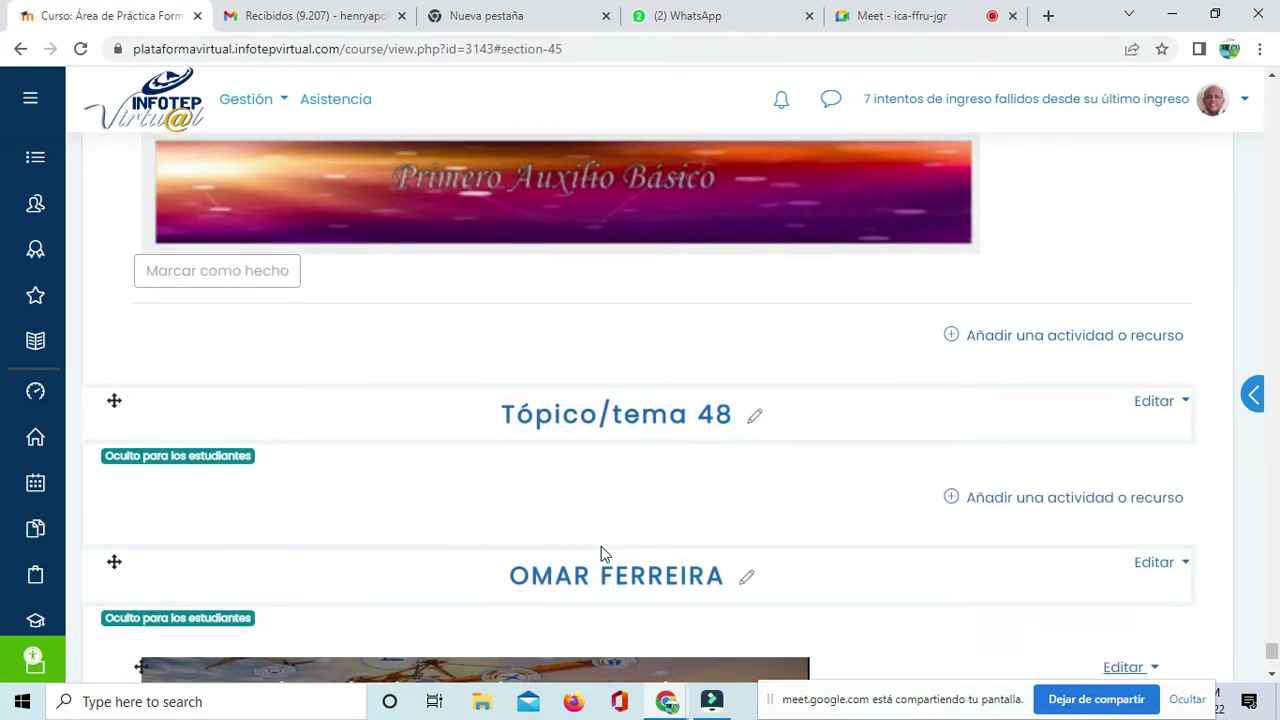
left_click(951, 18)
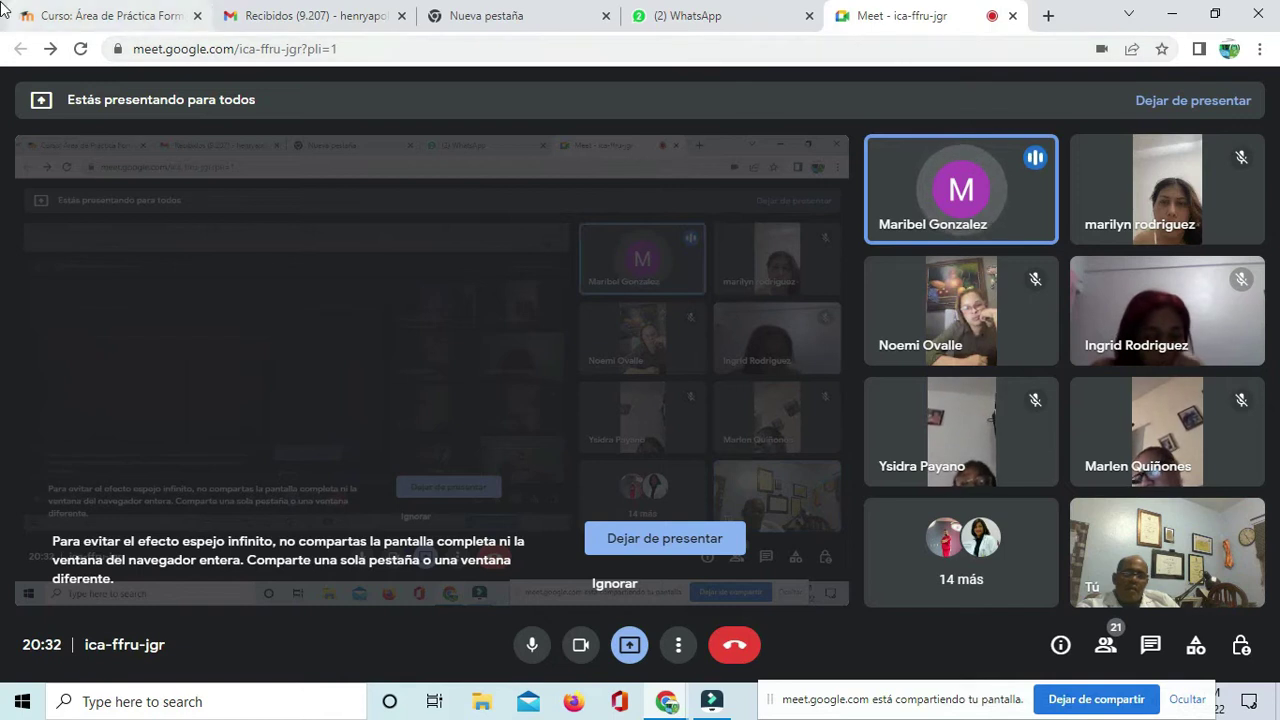
mouse_move(88, 13)
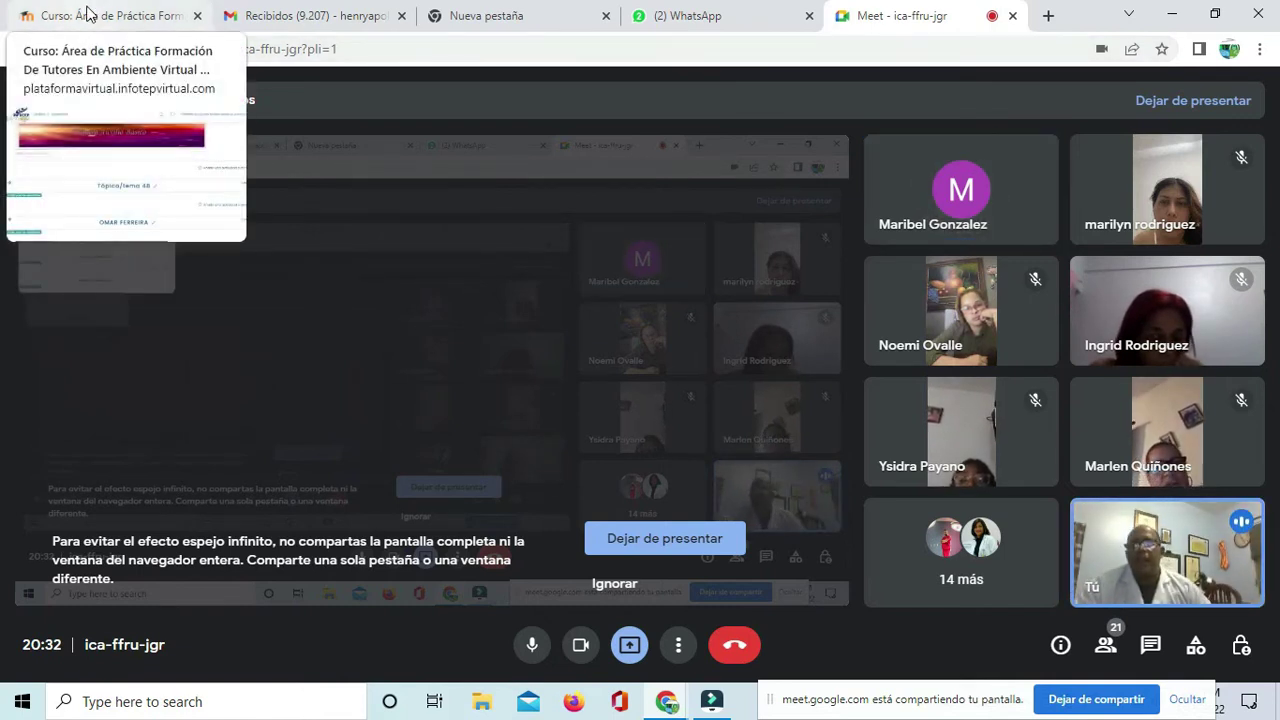
Step: Return to the practice course page and locate the Primero Auxilio Básico banner
left_click(143, 20)
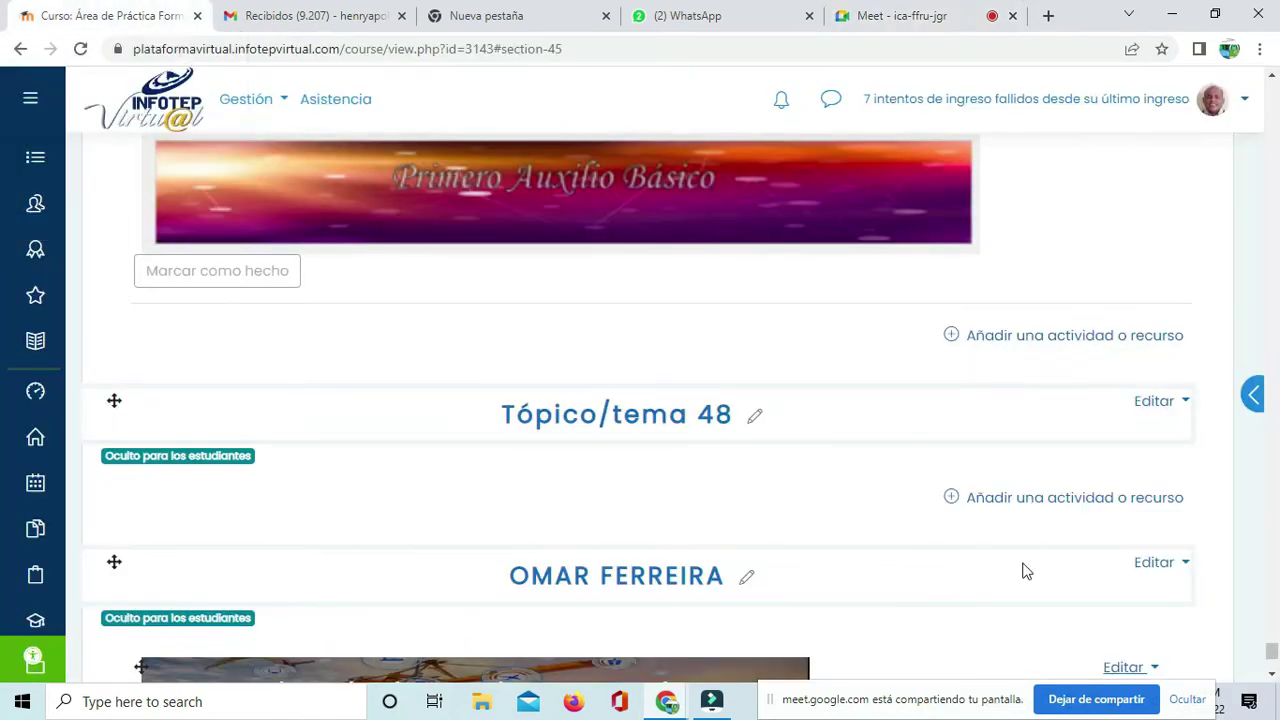
scroll(733, 531, "up", 3)
scroll(728, 530, "down", 5)
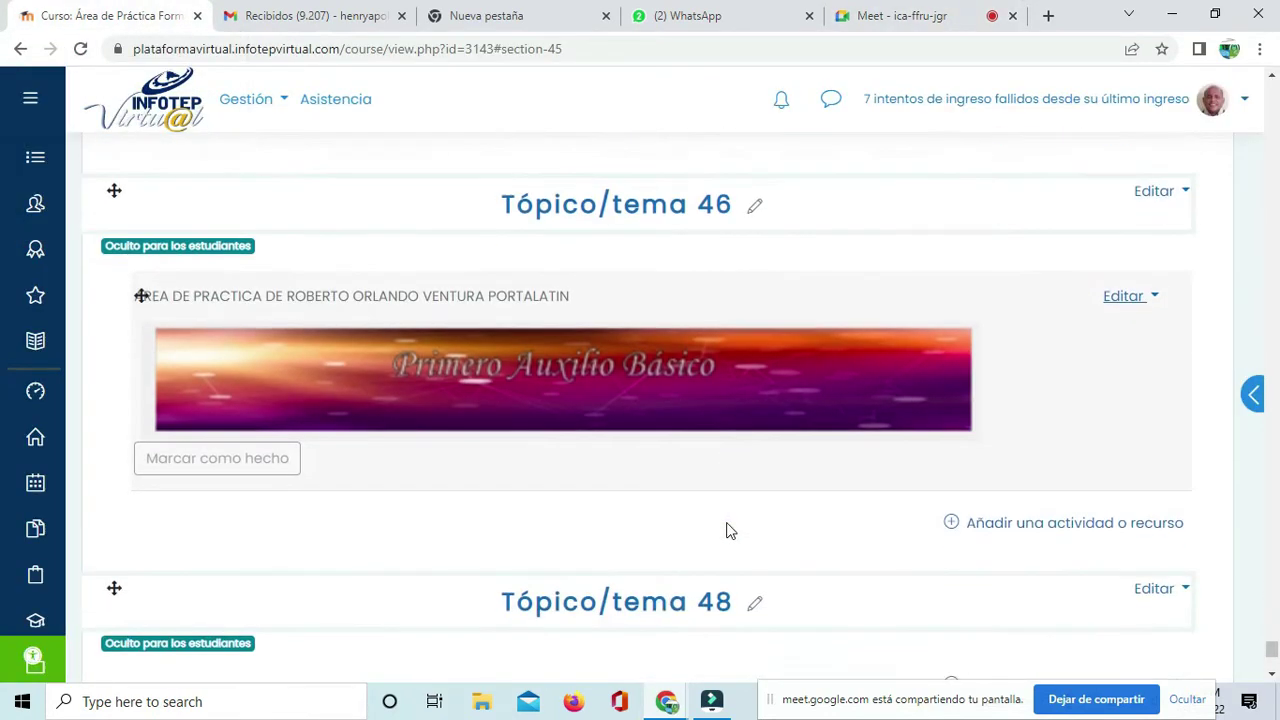
scroll(727, 524, "up", 2)
scroll(727, 524, "down", 7)
scroll(727, 524, "up", 1)
scroll(728, 528, "up", 10)
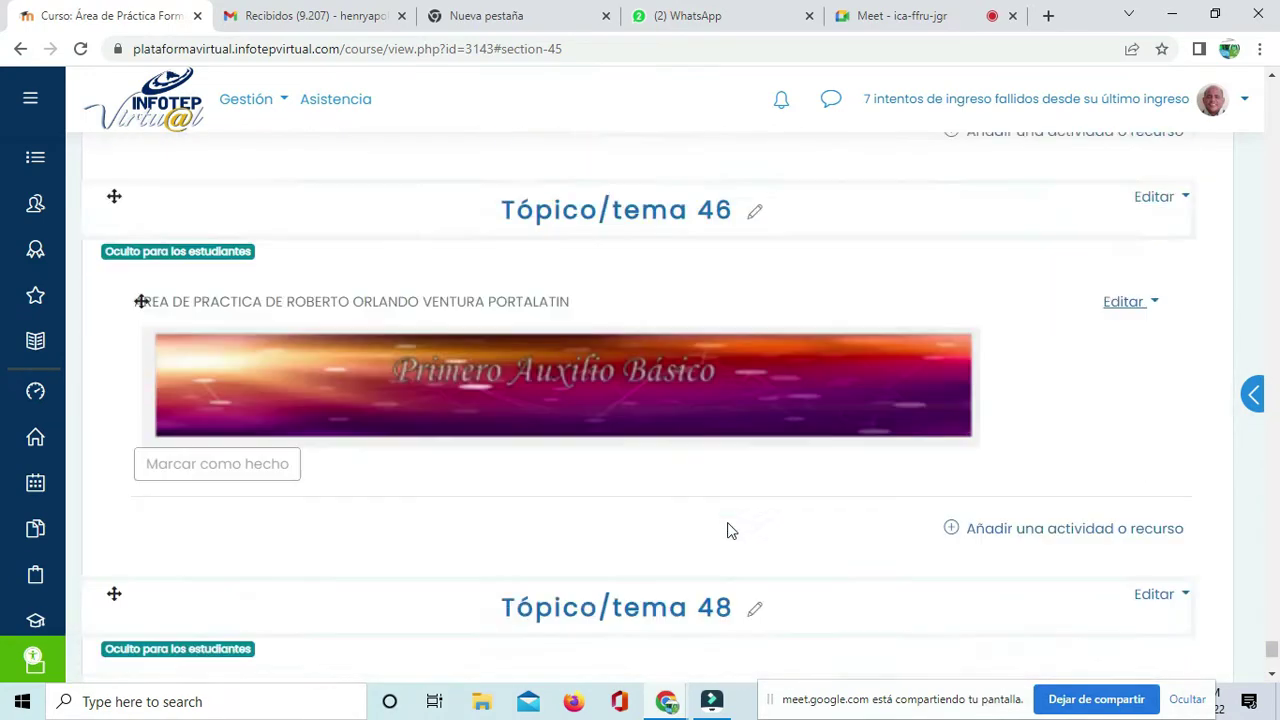
scroll(730, 532, "up", 2)
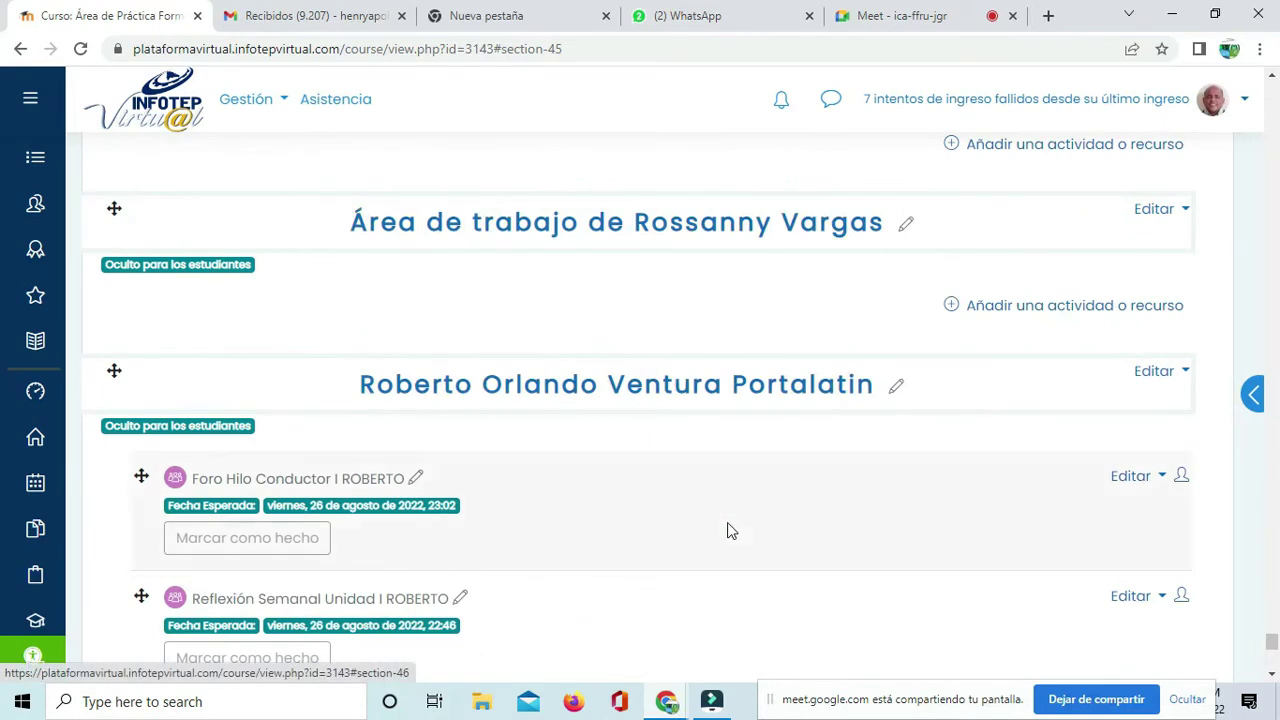
scroll(730, 532, "down", 2)
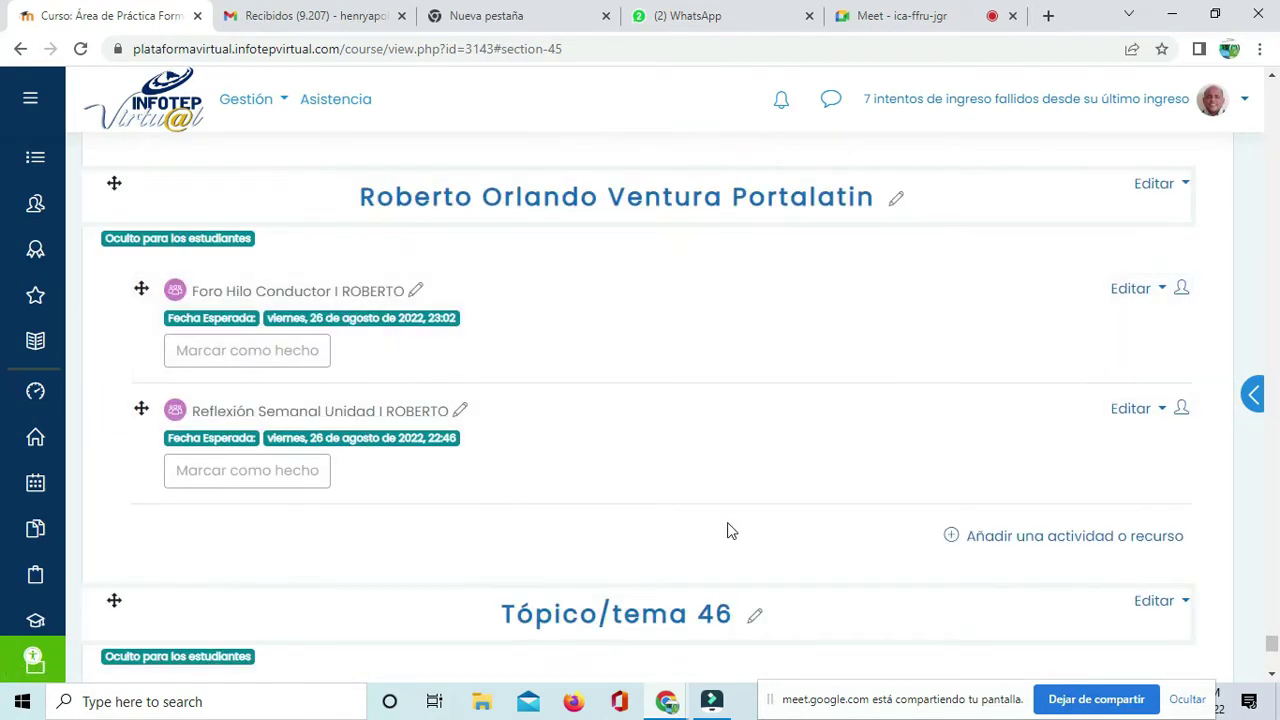
scroll(728, 531, "down", 4)
scroll(728, 530, "down", 2)
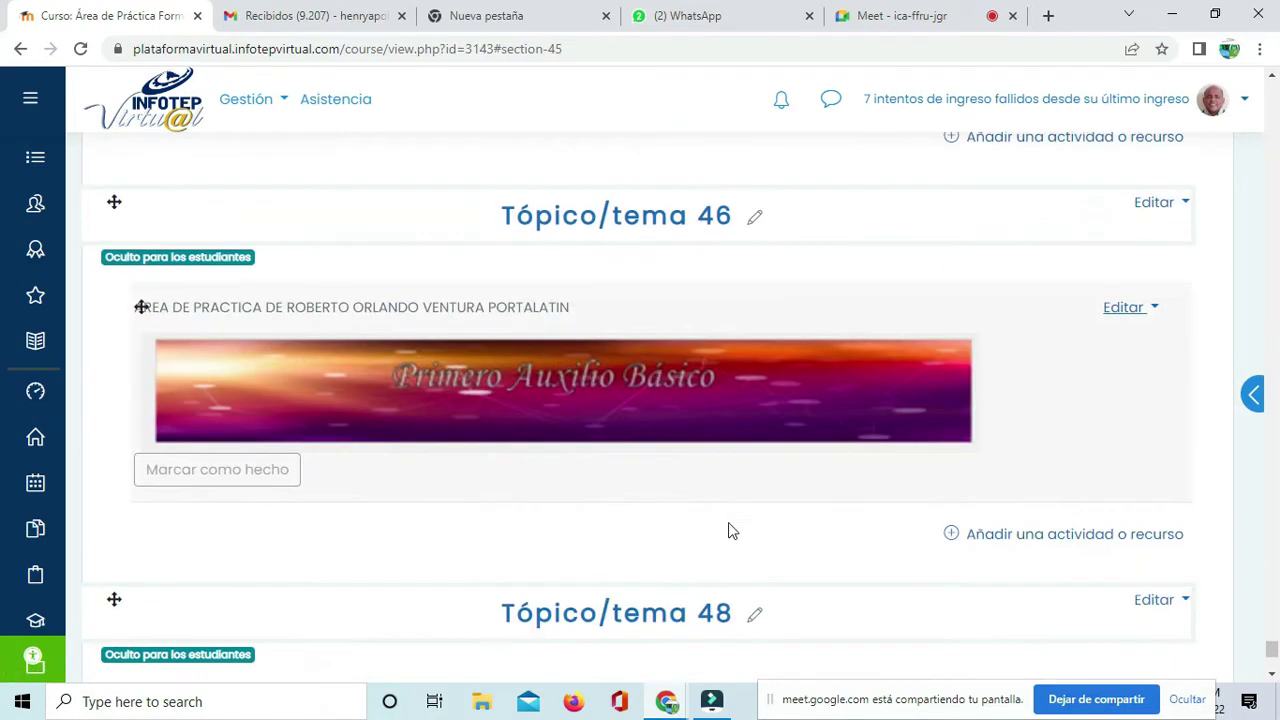
Step: Delete the Primero Auxilio Básico banner label, confirming with Sí
left_click(1140, 311)
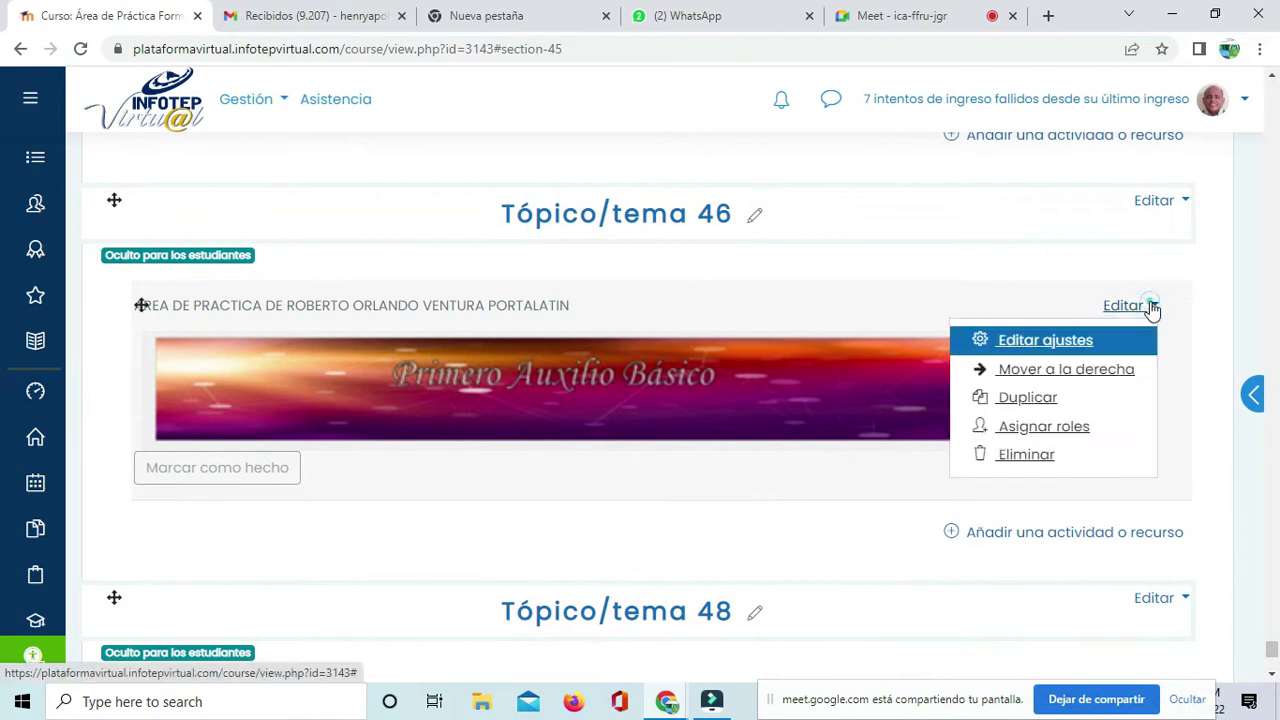
left_click(1066, 455)
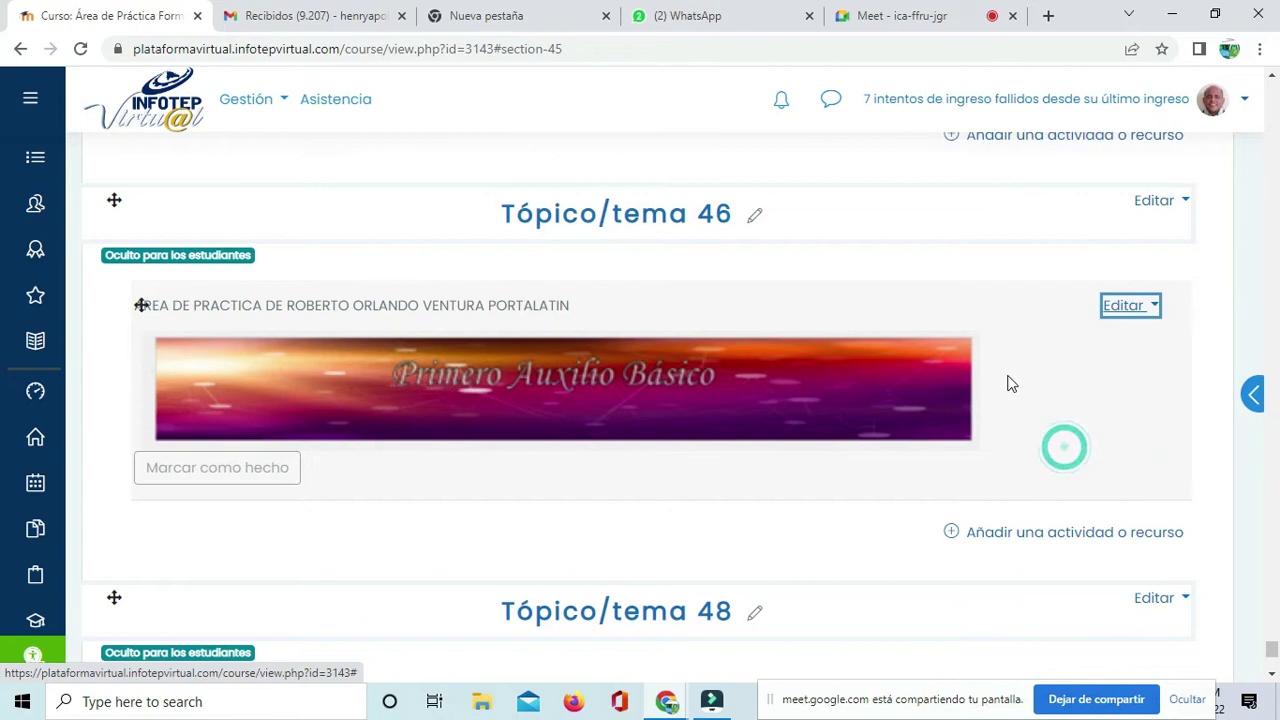
left_click(756, 243)
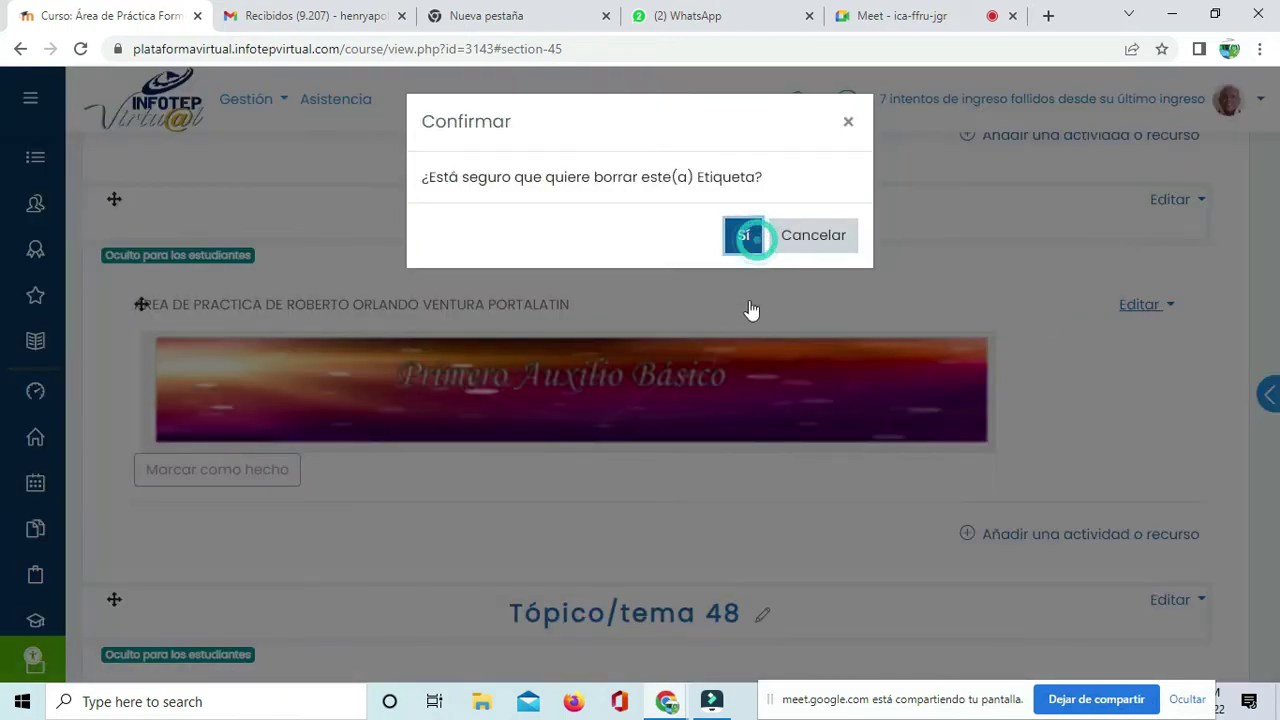
scroll(940, 400, "up", 6)
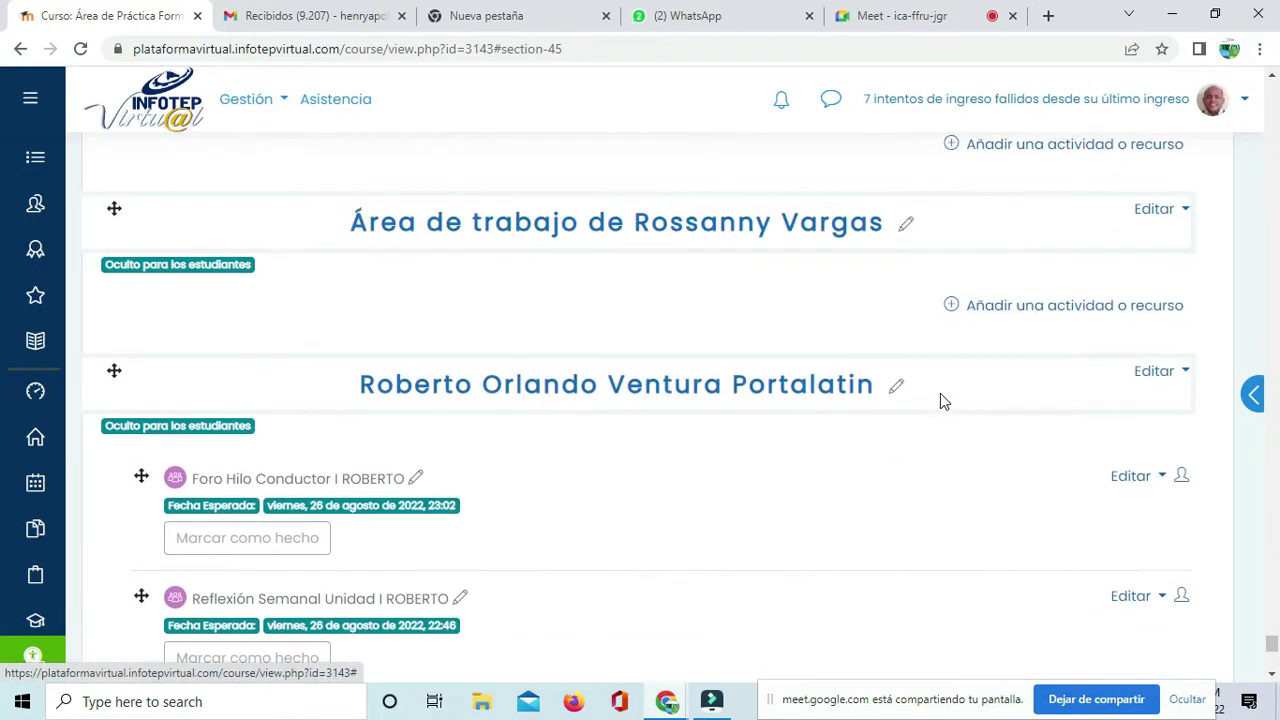
left_click(657, 384)
scroll(660, 406, "up", 2)
scroll(672, 405, "up", 3)
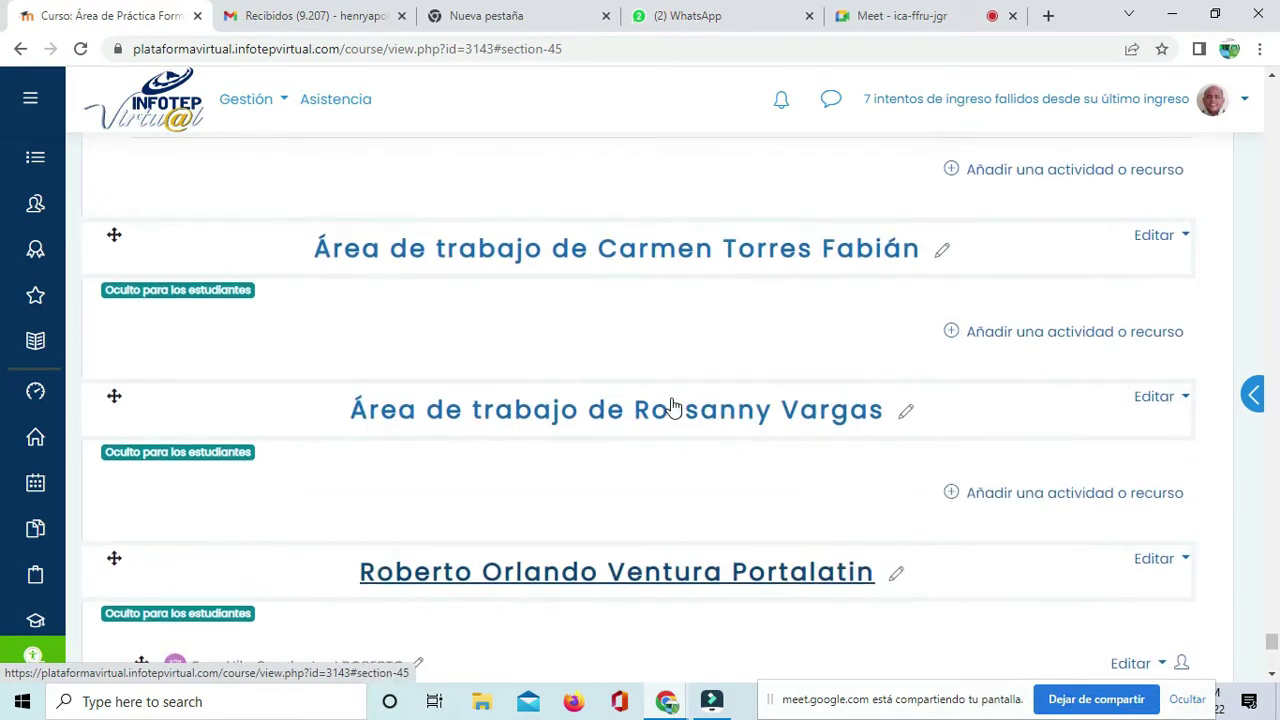
scroll(671, 404, "down", 4)
scroll(671, 404, "down", 3)
scroll(671, 404, "up", 4)
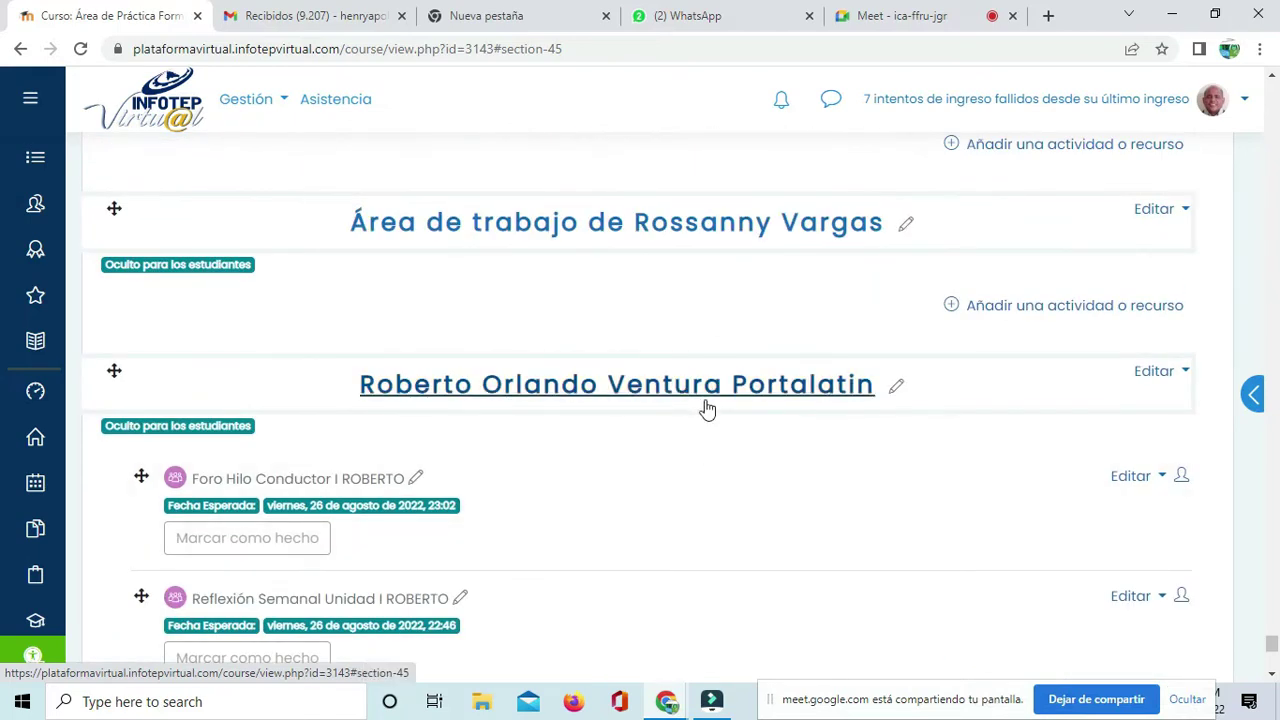
scroll(605, 400, "down", 1)
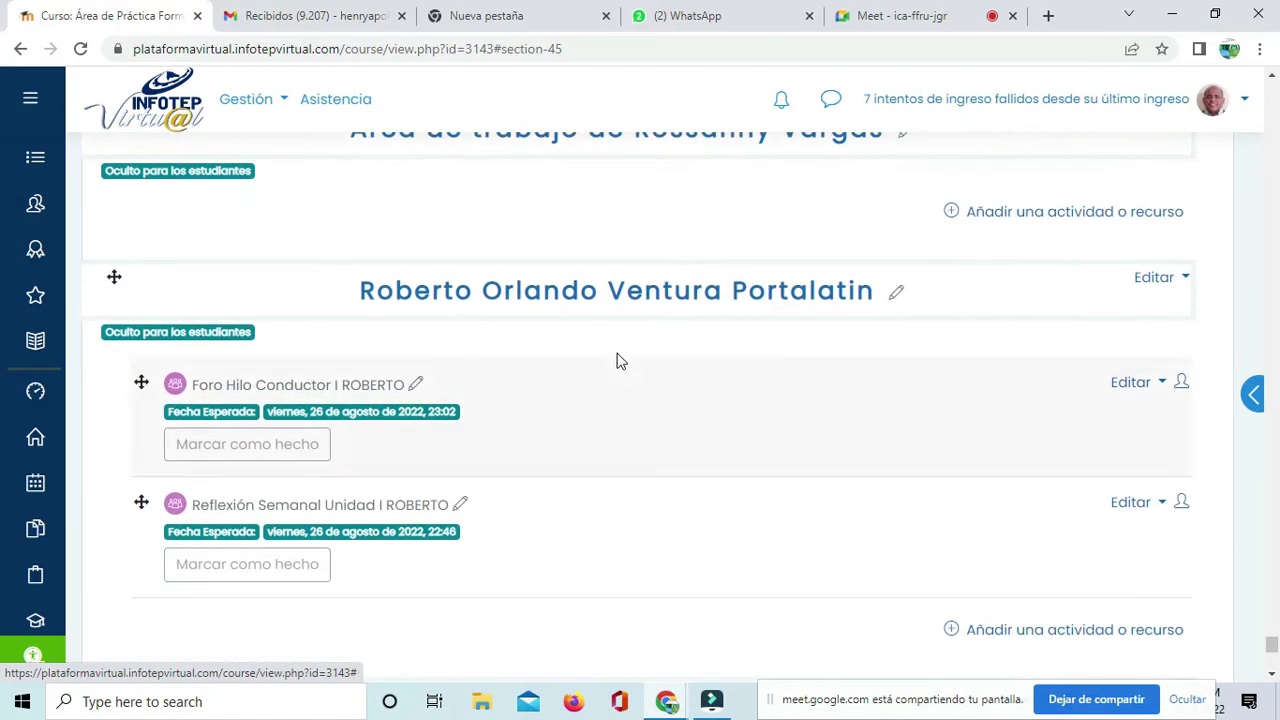
scroll(708, 344, "up", 1)
scroll(710, 348, "down", 3)
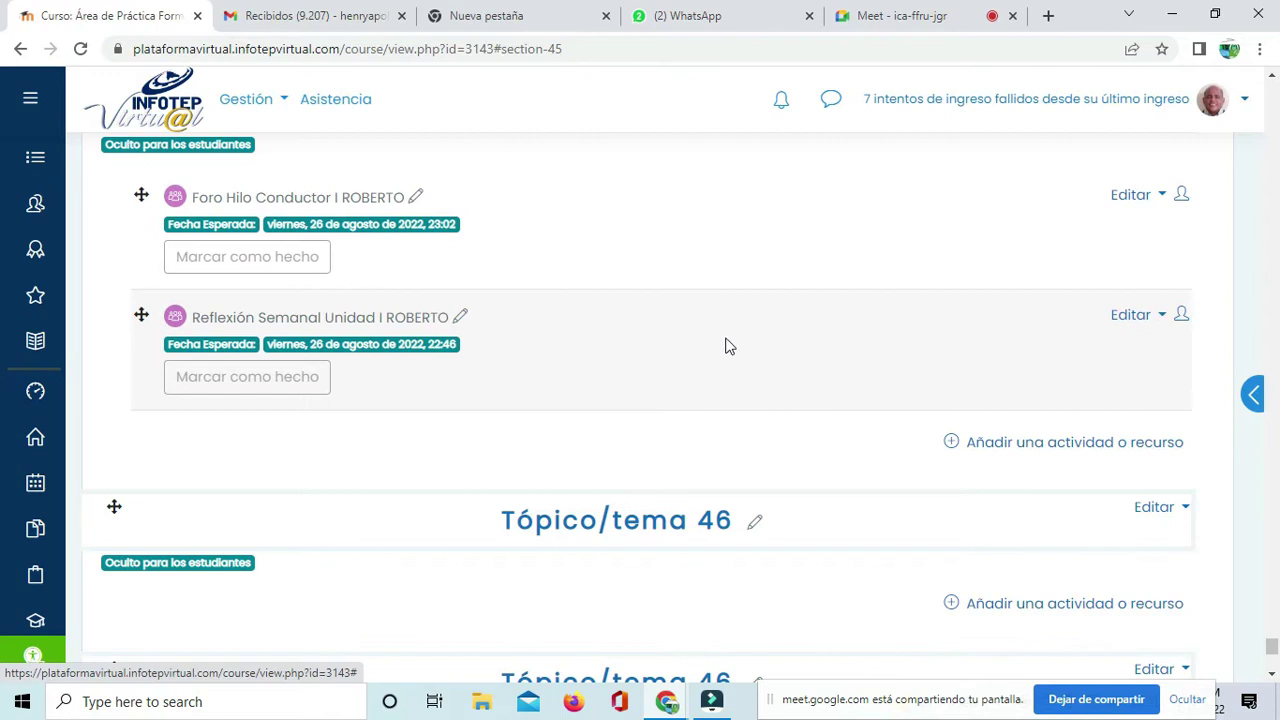
scroll(727, 346, "up", 1)
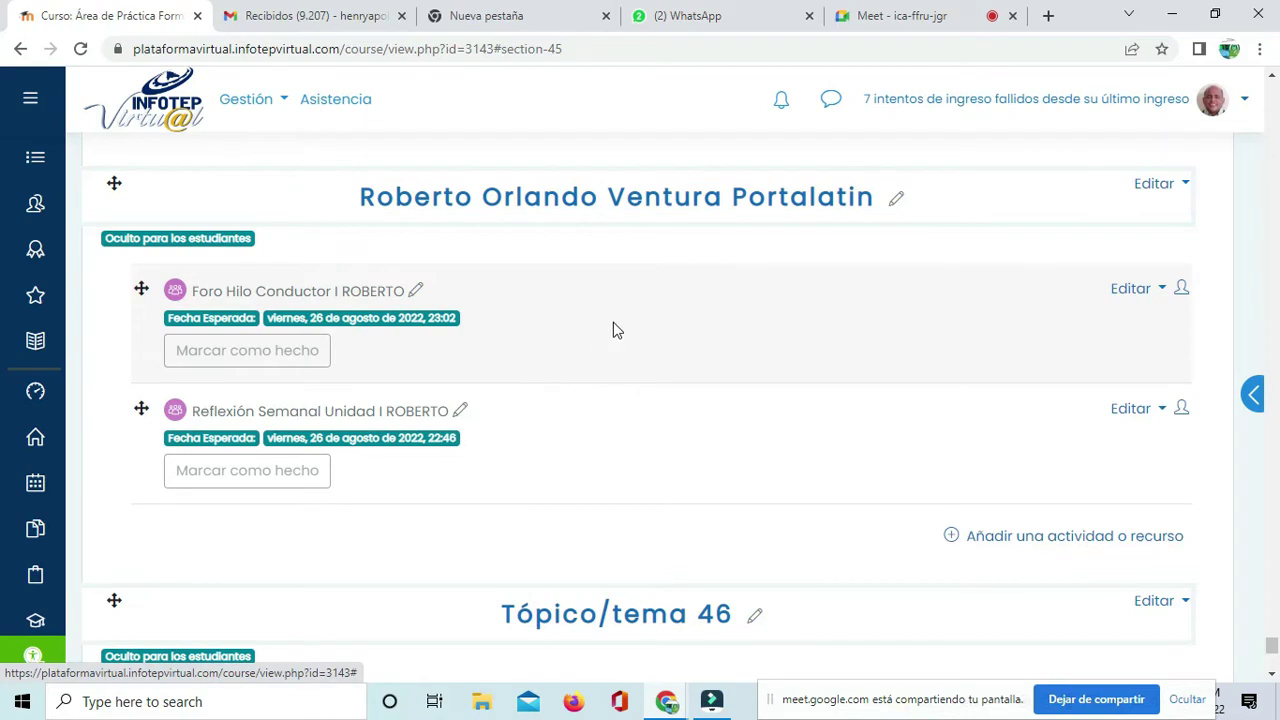
scroll(617, 330, "up", 4)
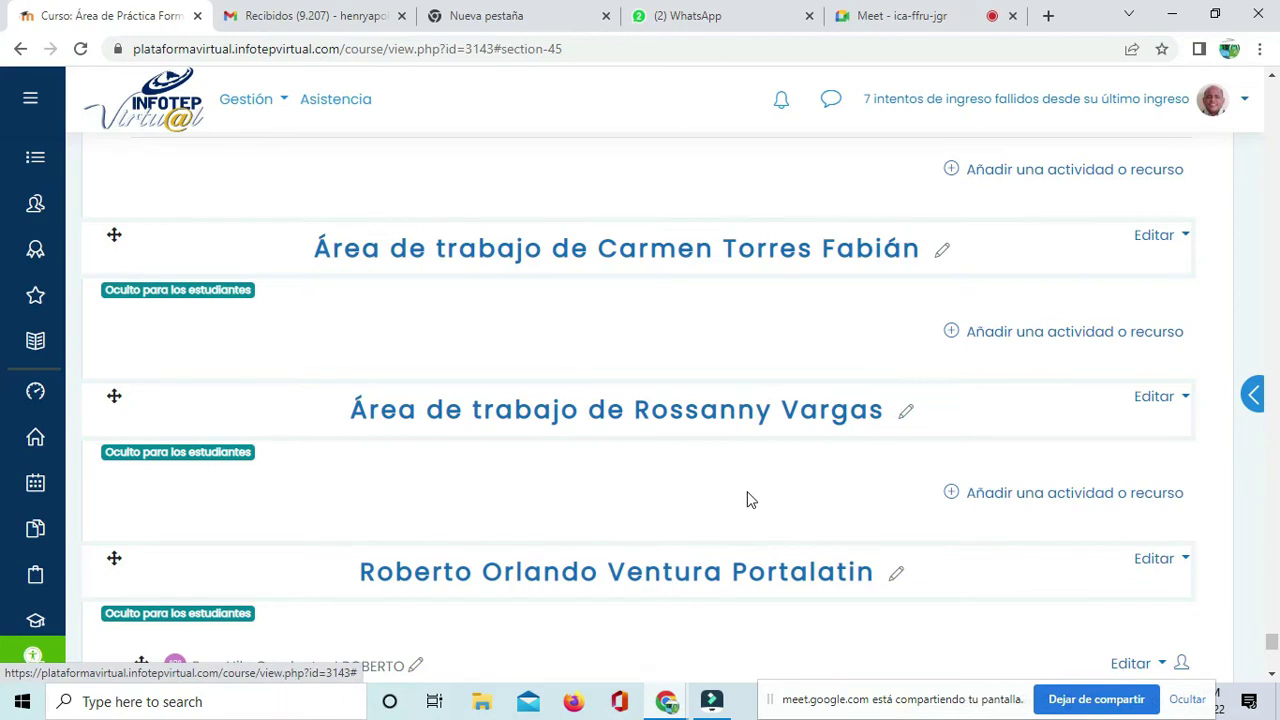
scroll(726, 486, "up", 6)
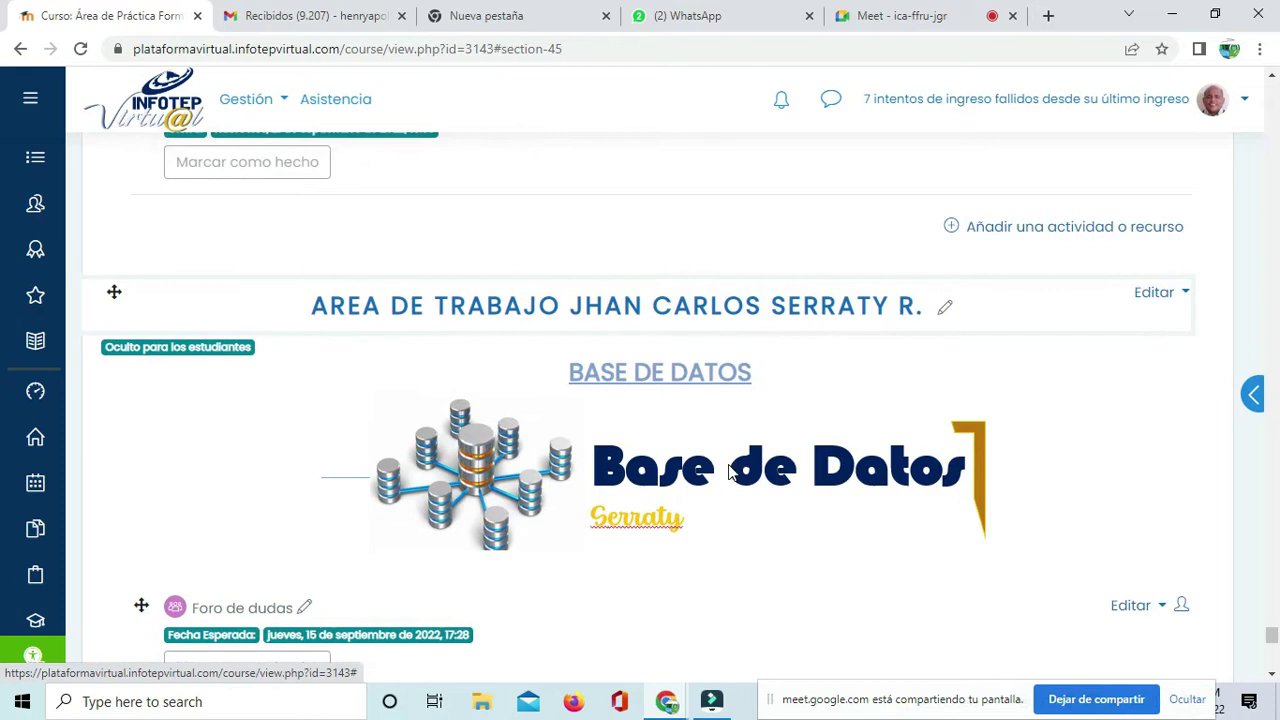
scroll(730, 472, "down", 3)
scroll(730, 472, "up", 6)
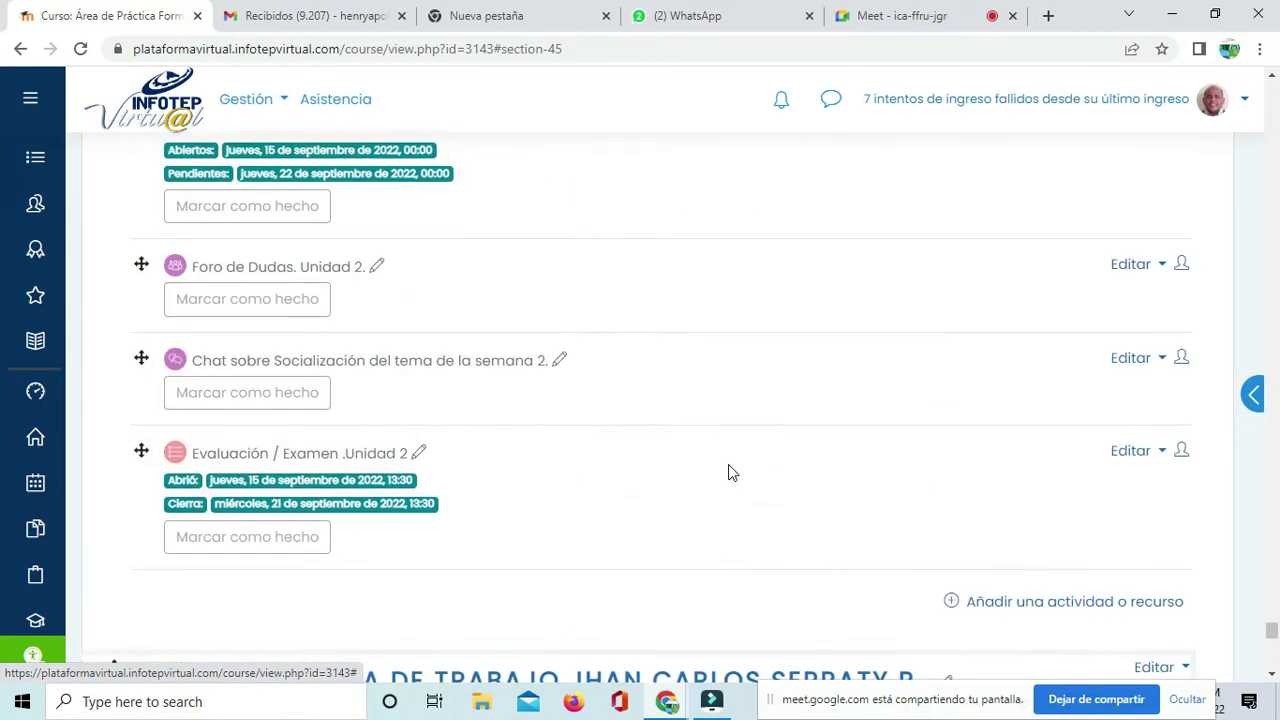
scroll(728, 465, "up", 8)
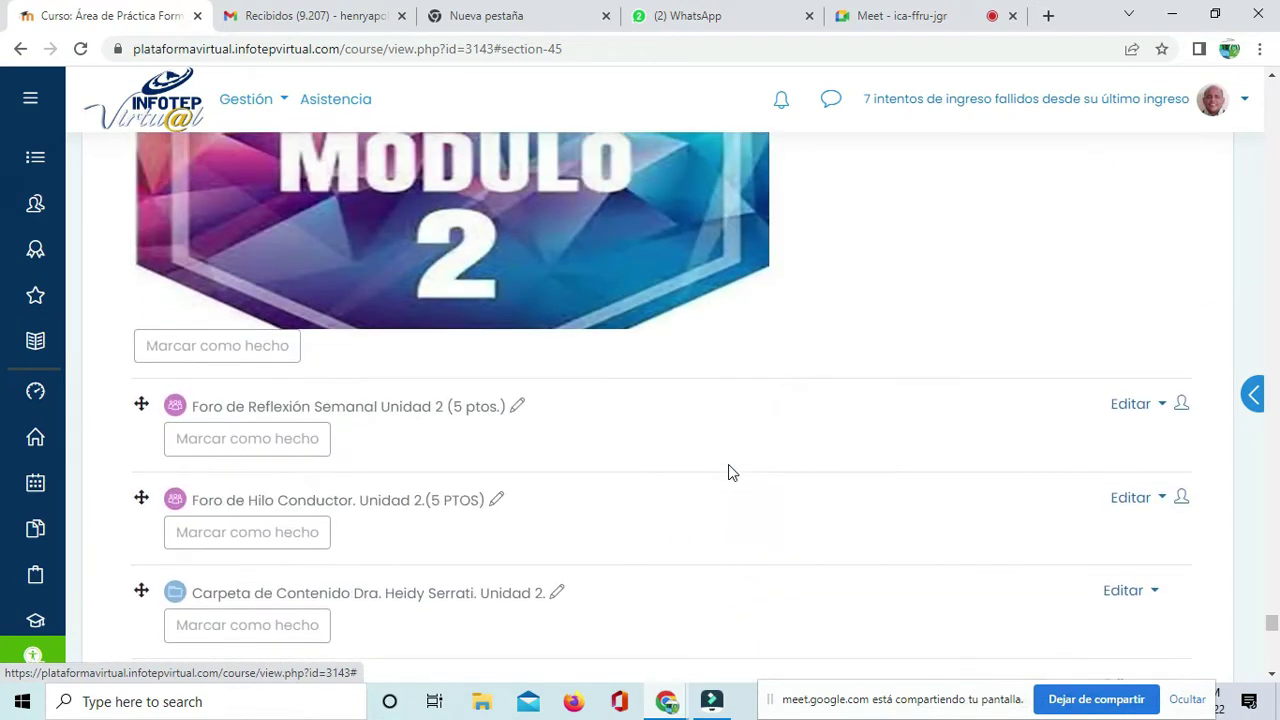
scroll(728, 465, "up", 6)
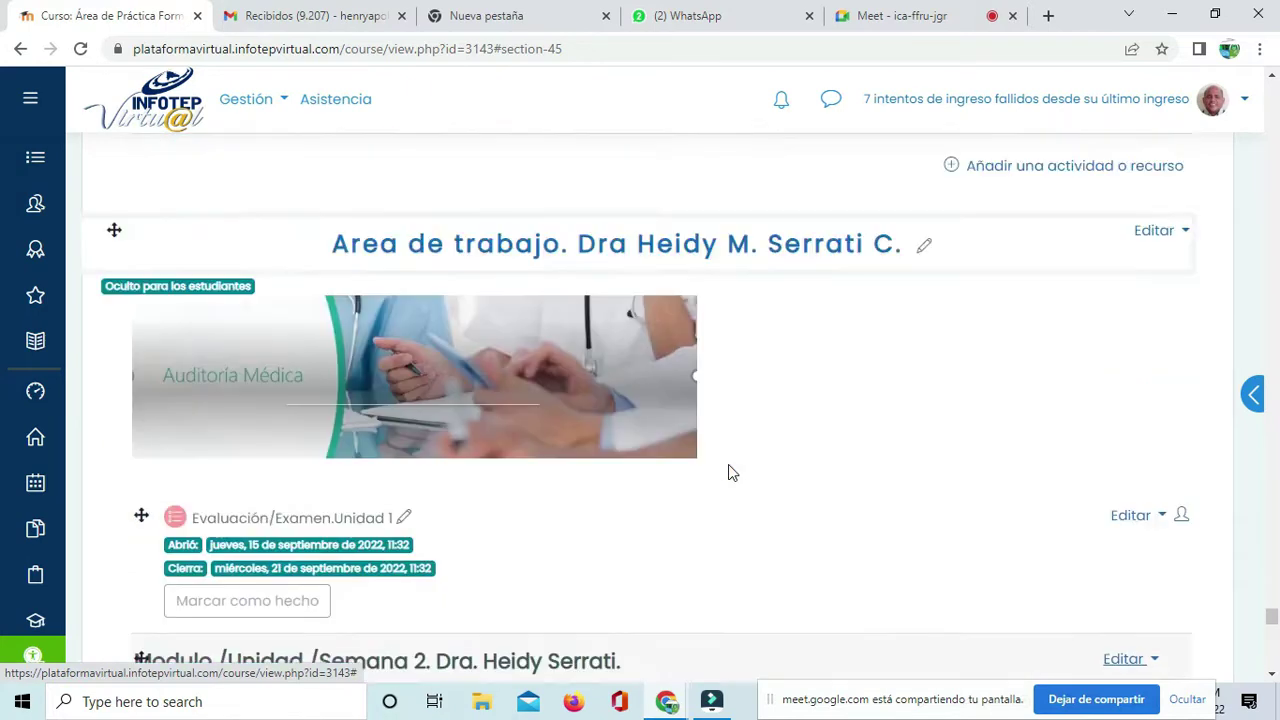
scroll(728, 472, "up", 6)
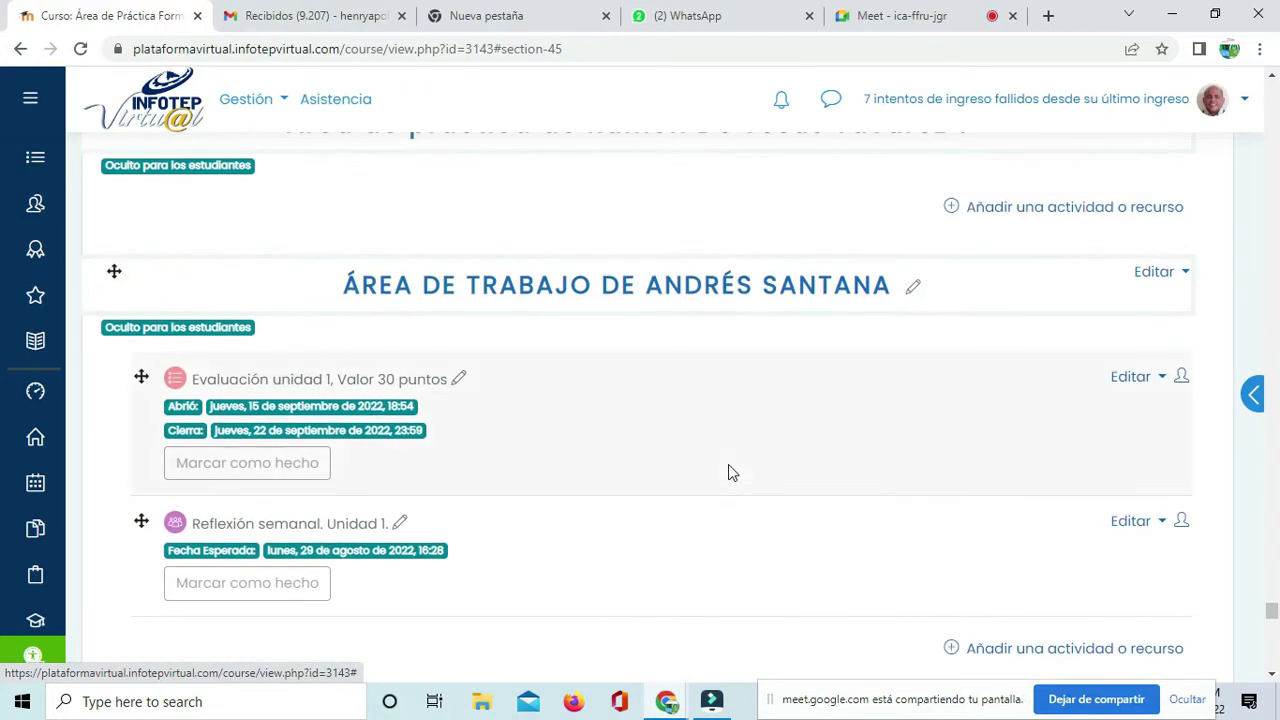
scroll(728, 472, "up", 6)
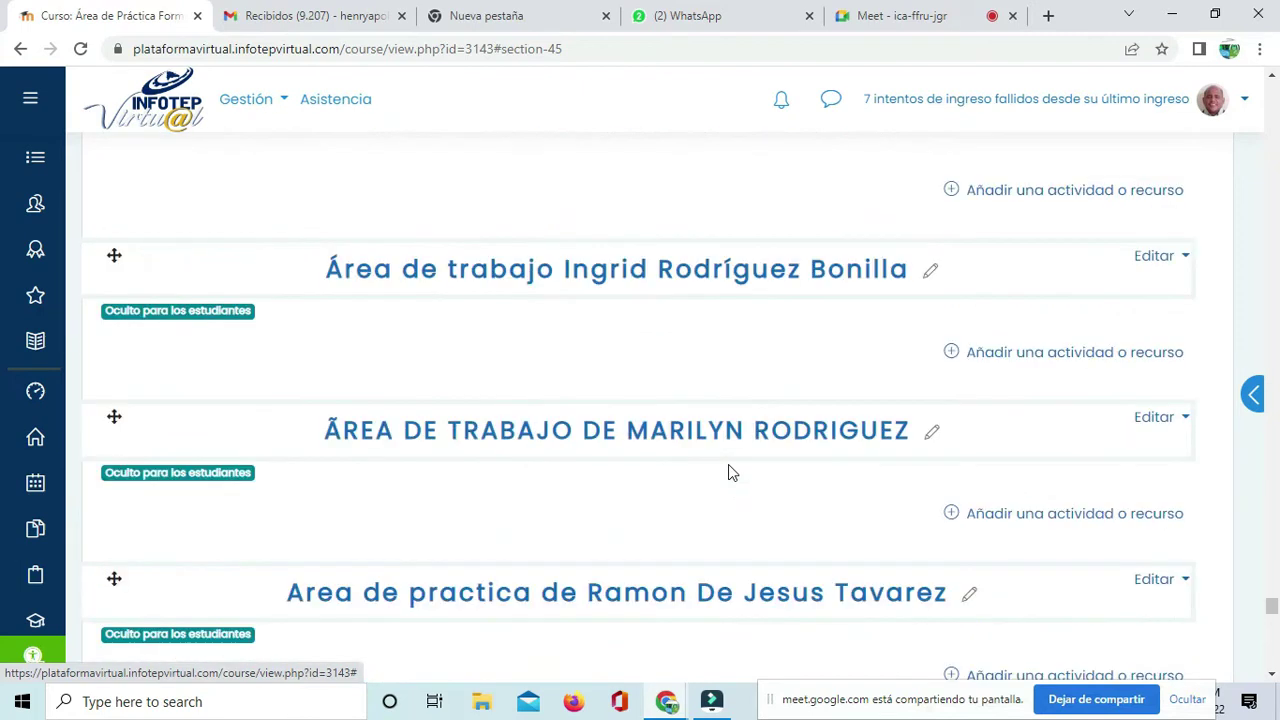
scroll(730, 470, "up", 1)
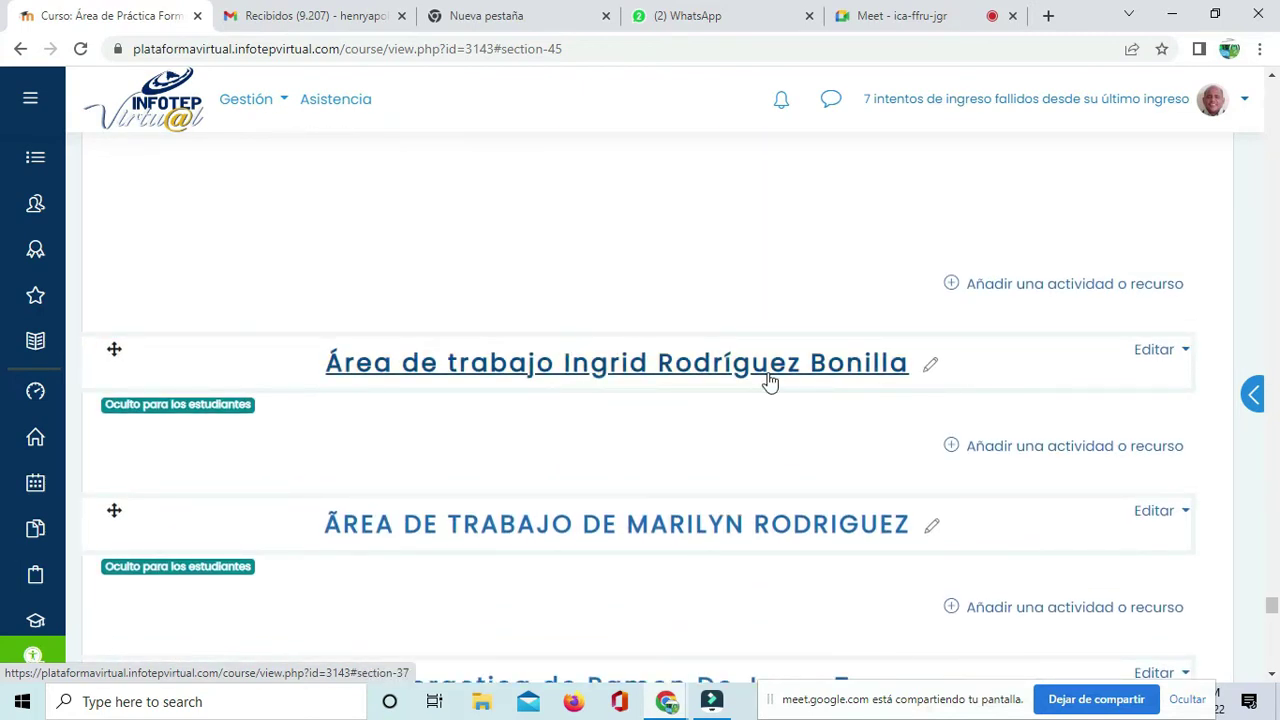
scroll(686, 432, "down", 2)
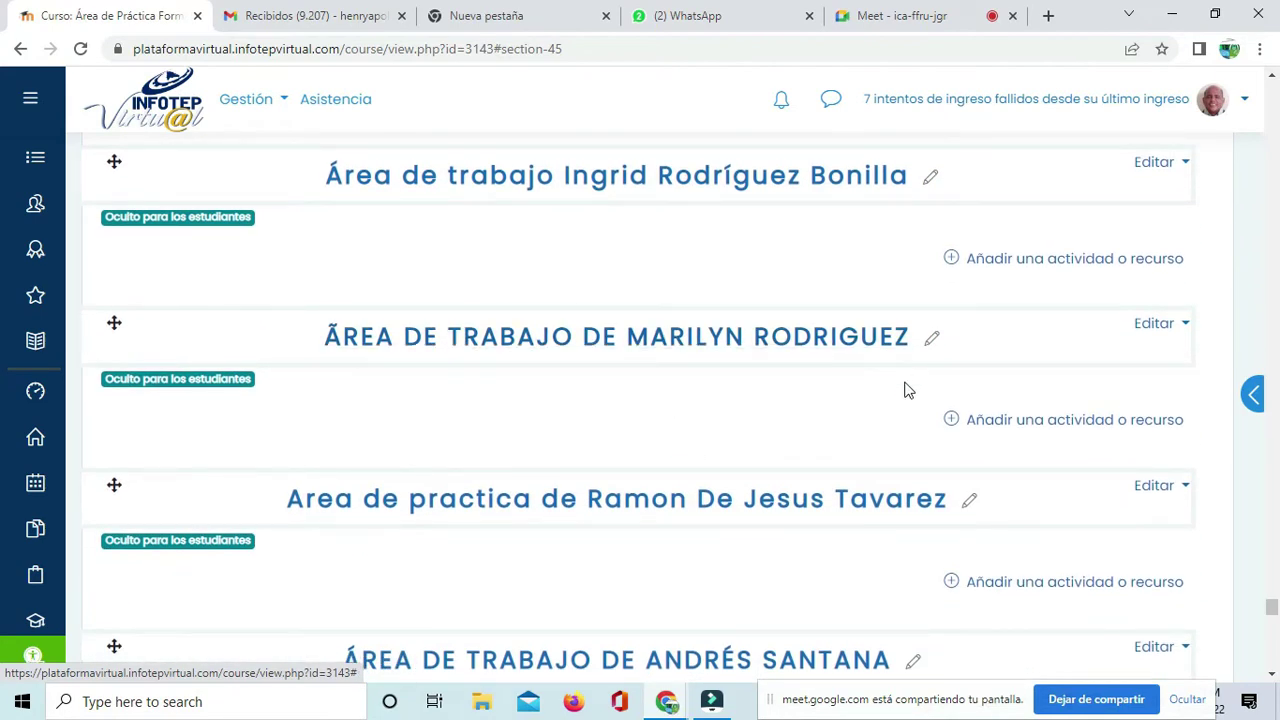
scroll(912, 391, "down", 3)
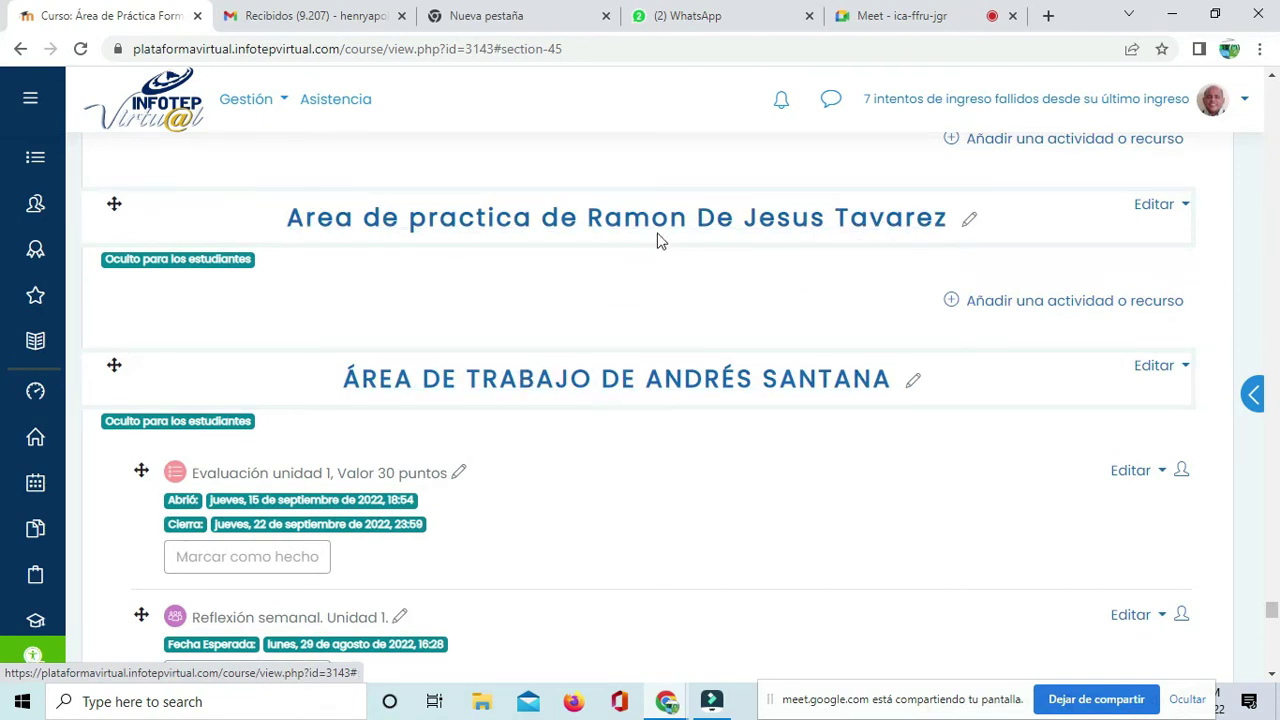
scroll(580, 389, "up", 5)
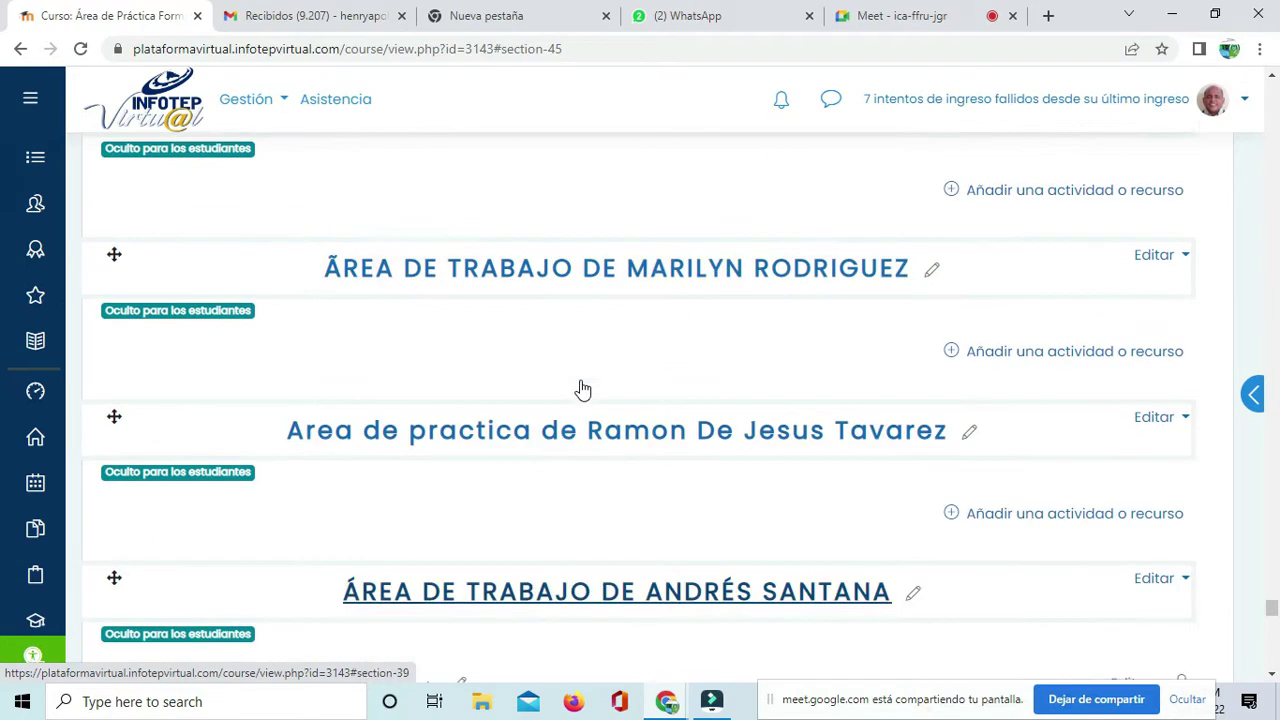
scroll(585, 388, "up", 5)
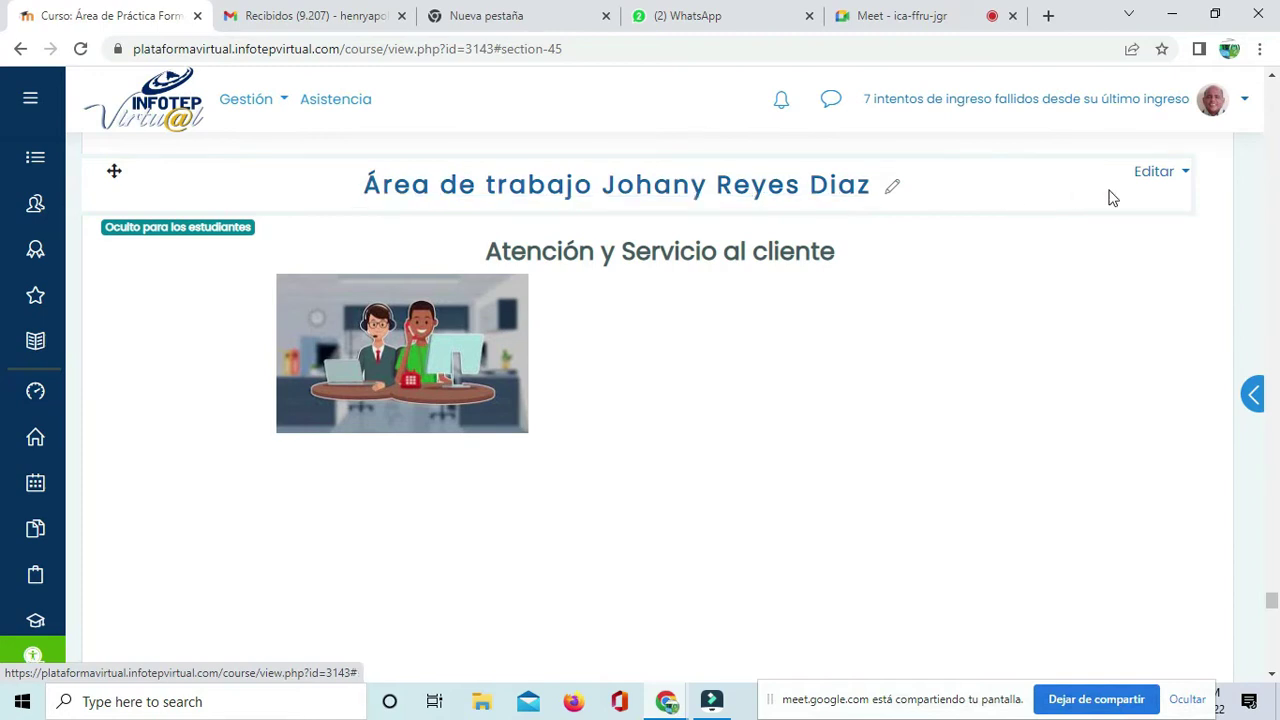
Step: Open the Editar tópico settings form for the participant's work-area section
left_click(1156, 172)
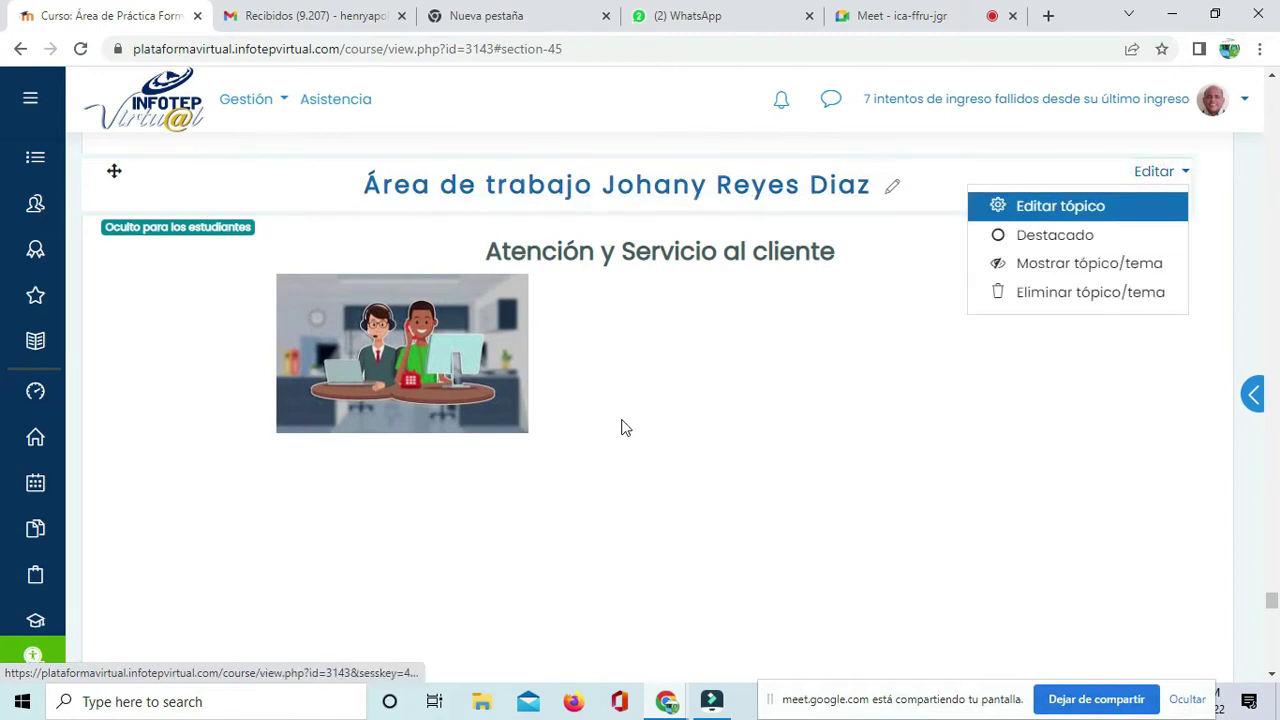
scroll(537, 344, "down", 3)
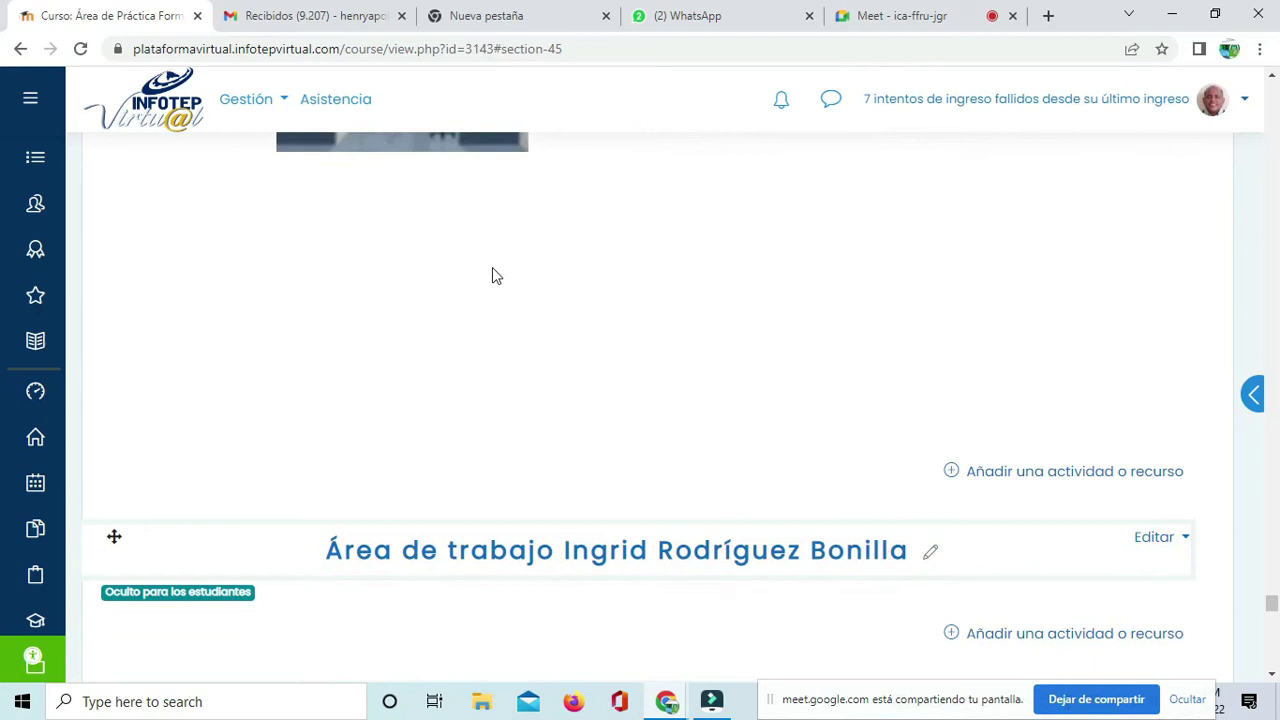
scroll(492, 276, "up", 2)
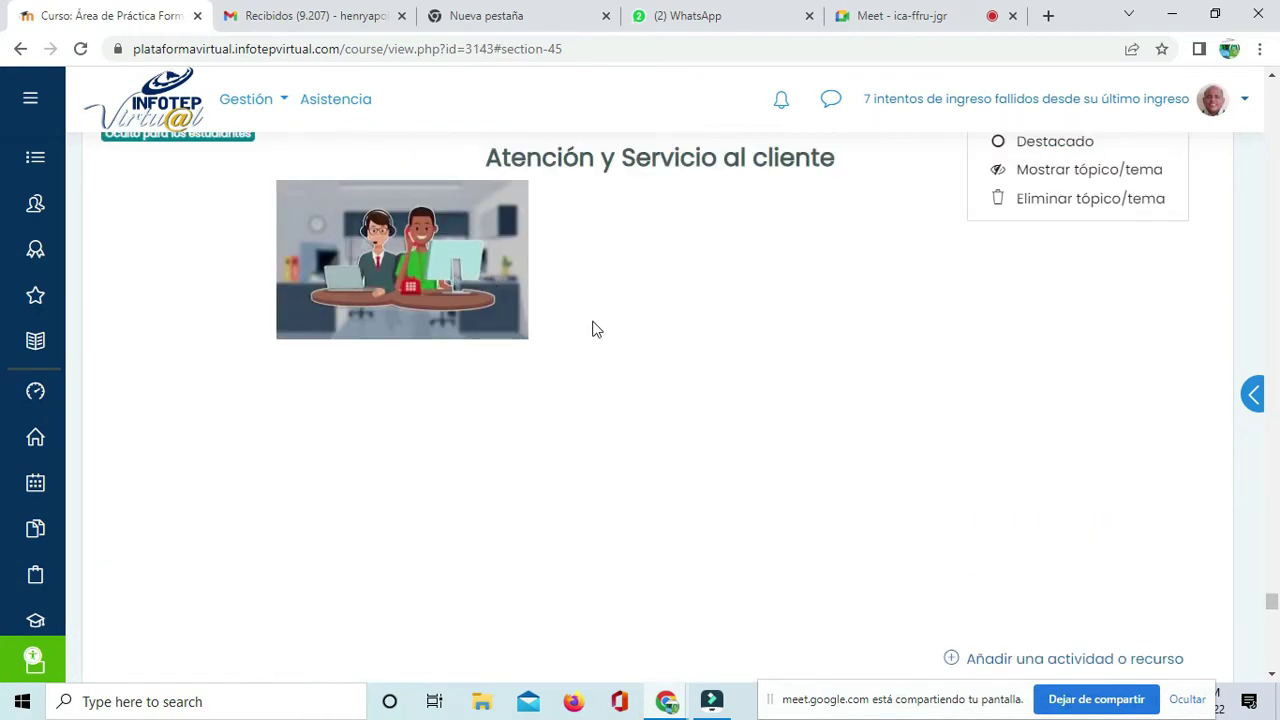
scroll(1115, 185, "up", 2)
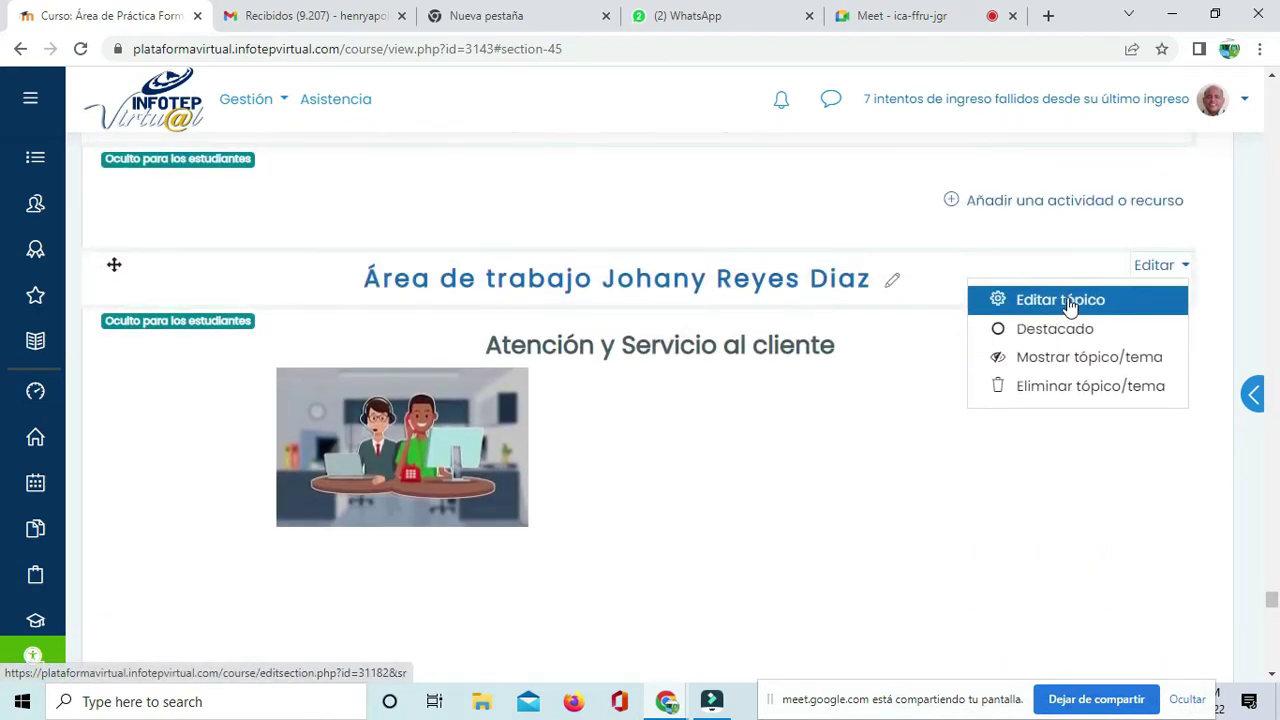
left_click(1066, 301)
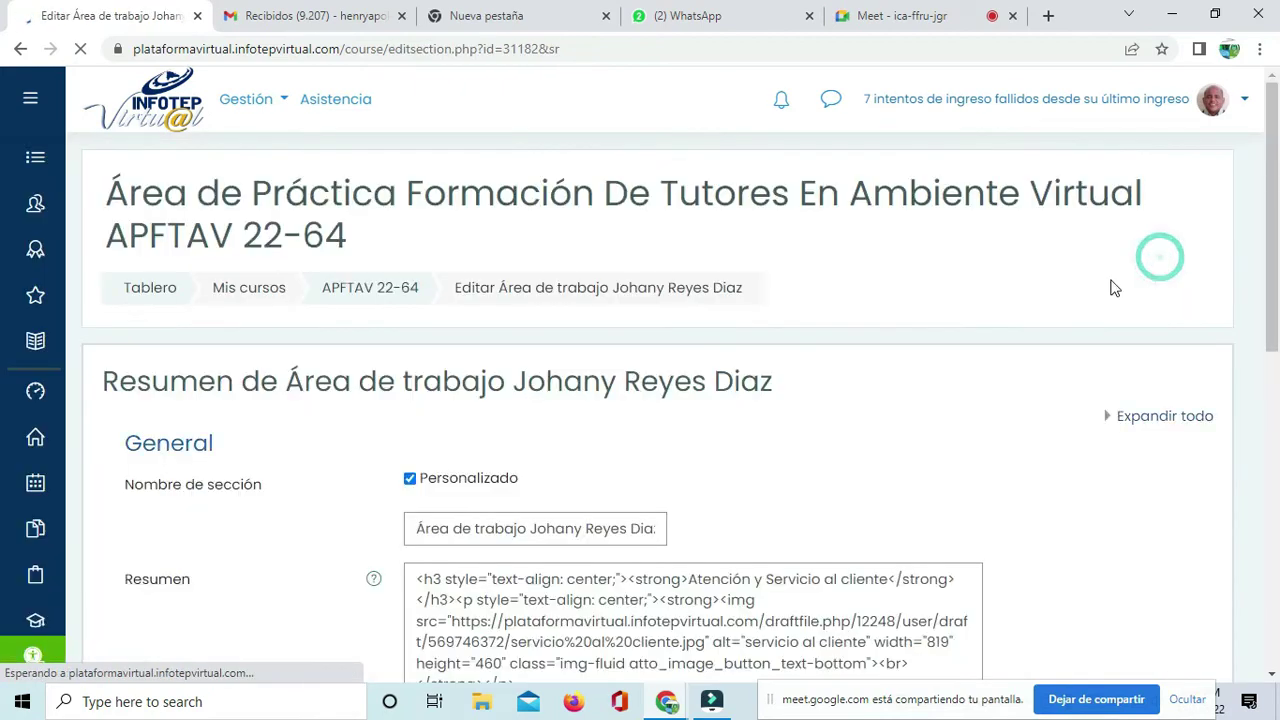
scroll(663, 397, "down", 4)
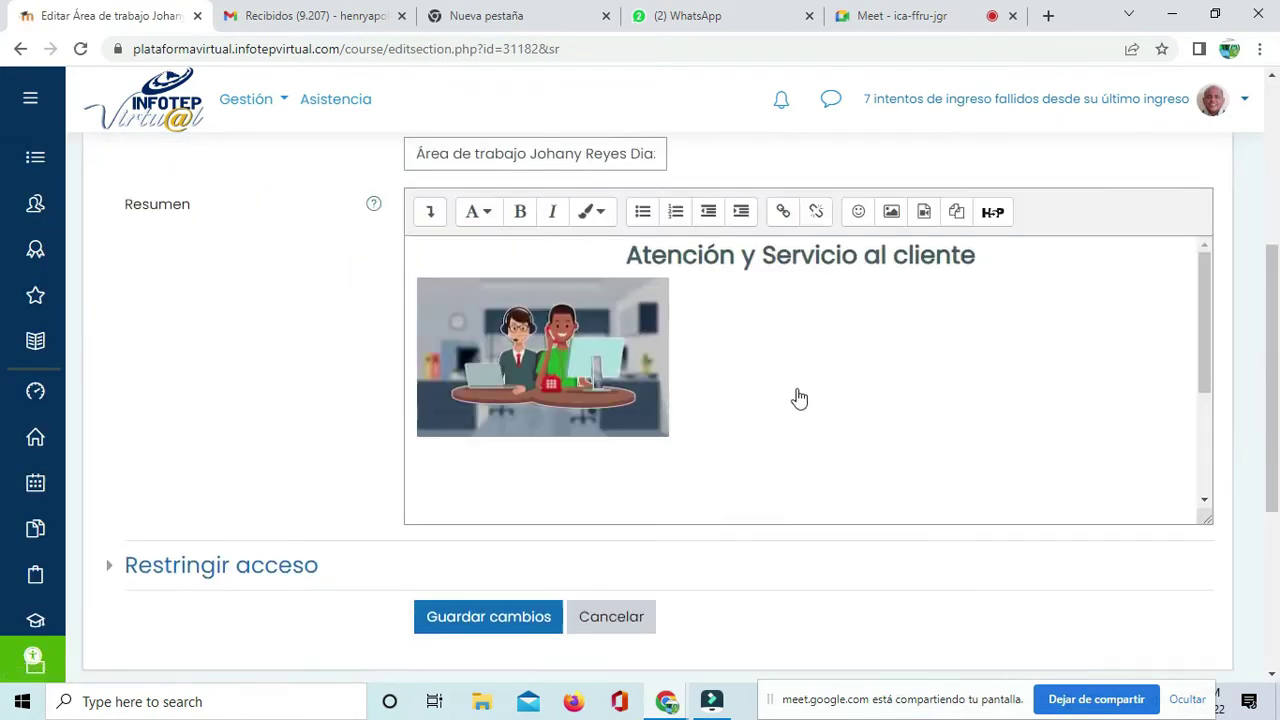
scroll(760, 309, "down", 3)
scroll(760, 309, "up", 1)
Step: Delete the banner image from Resumen, keeping the 'Atención y Servicio al cliente' heading, and save
left_click(714, 357)
key("ctrl+a")
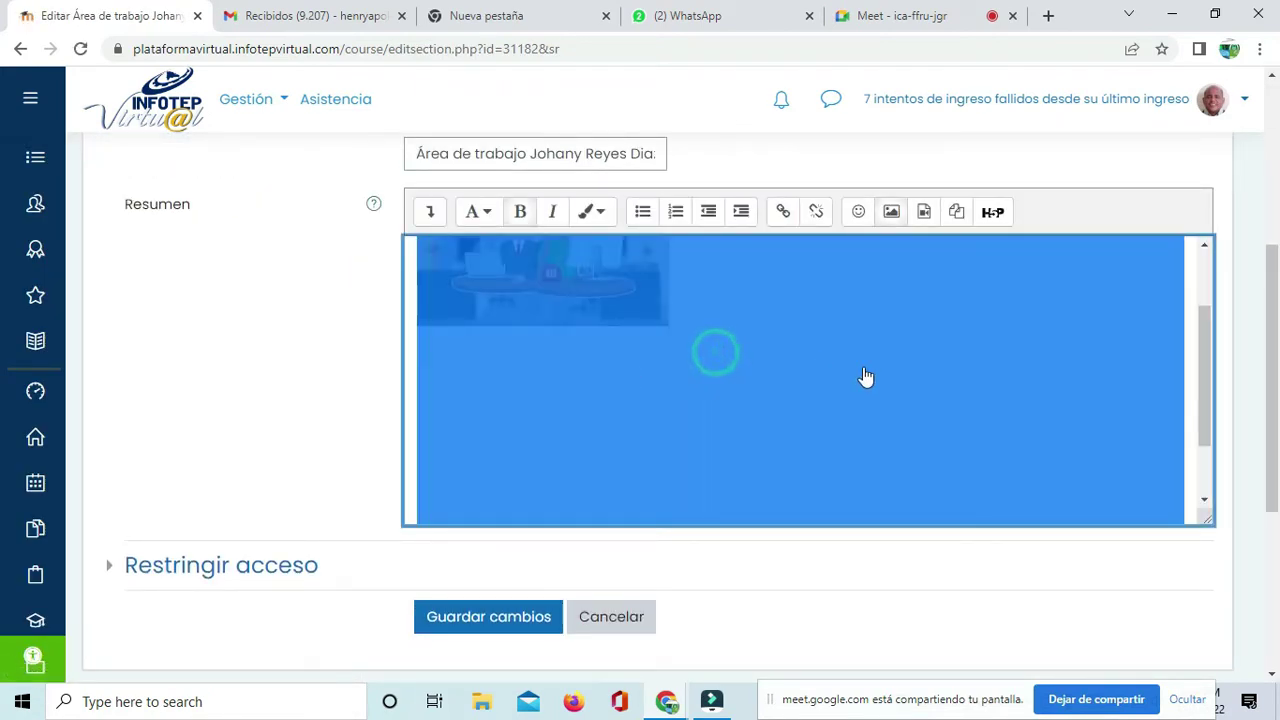
scroll(850, 383, "up", 2)
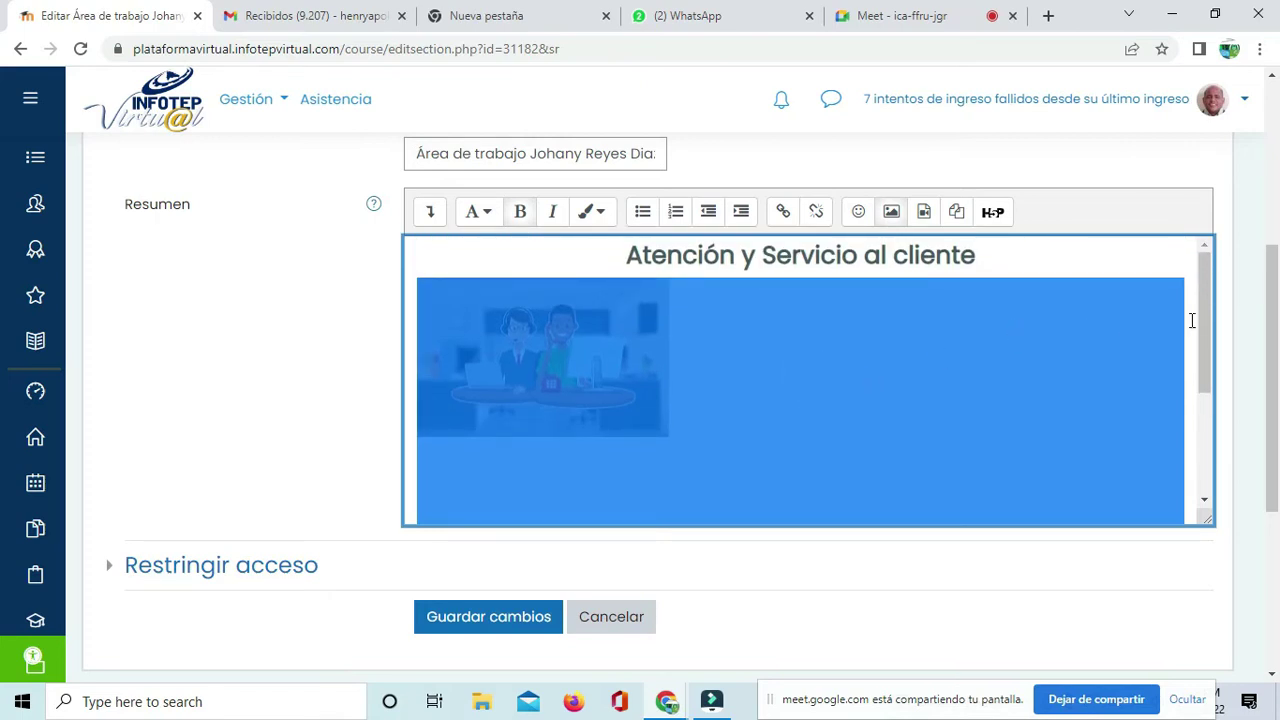
left_click_drag(1205, 388, 1205, 470)
left_click(1008, 465)
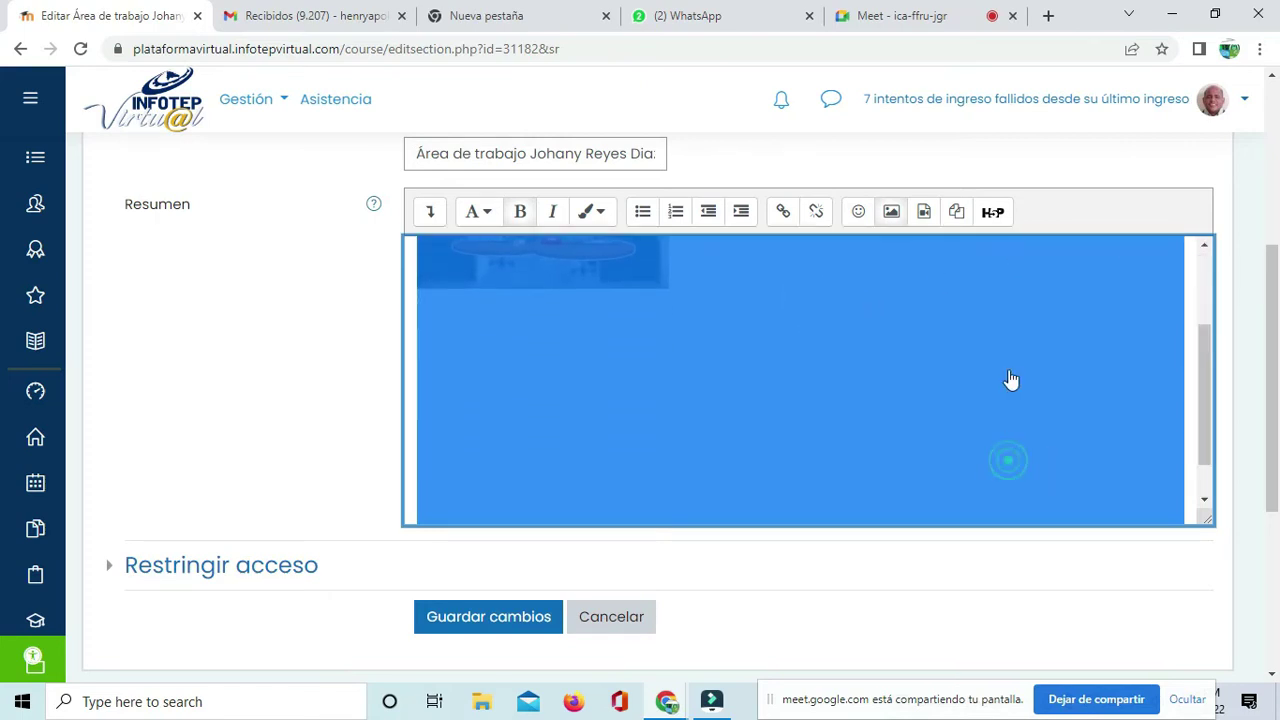
scroll(1150, 400, "down", 2)
scroll(1150, 400, "down", 4)
scroll(1163, 246, "up", 3)
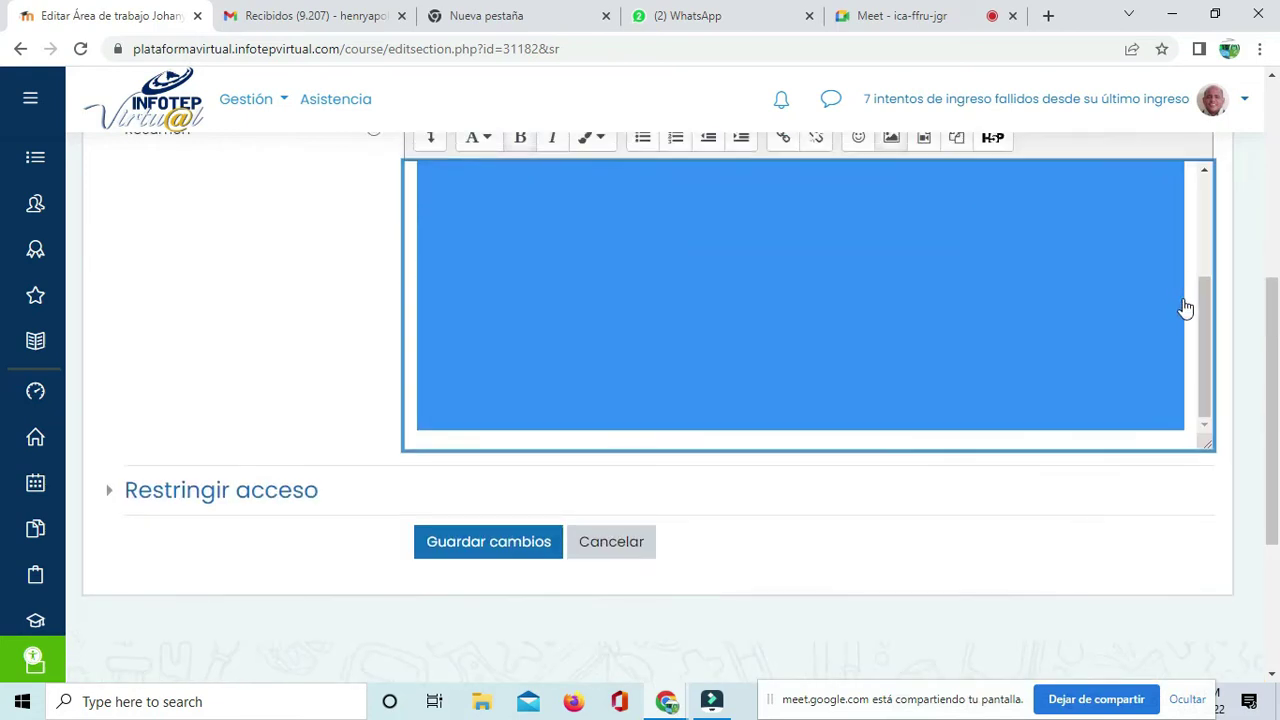
scroll(1183, 309, "down", 1)
scroll(1202, 262, "up", 2)
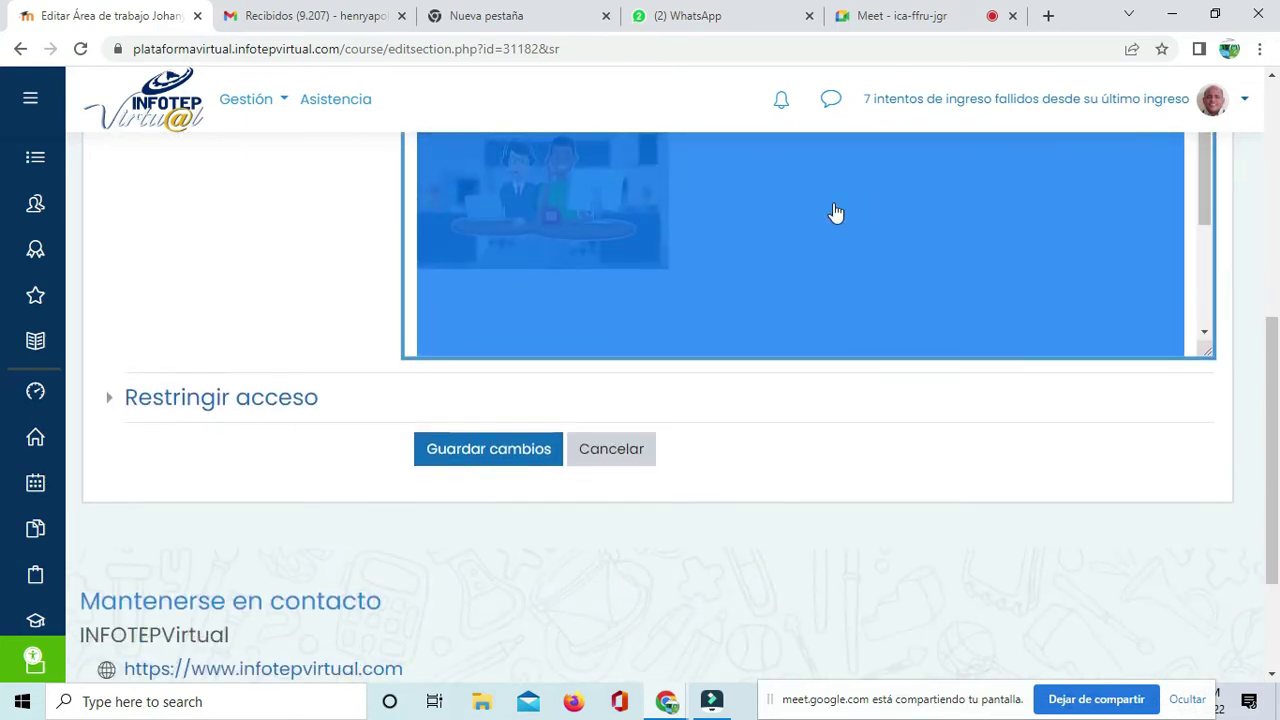
scroll(834, 214, "up", 5)
left_click(1020, 366)
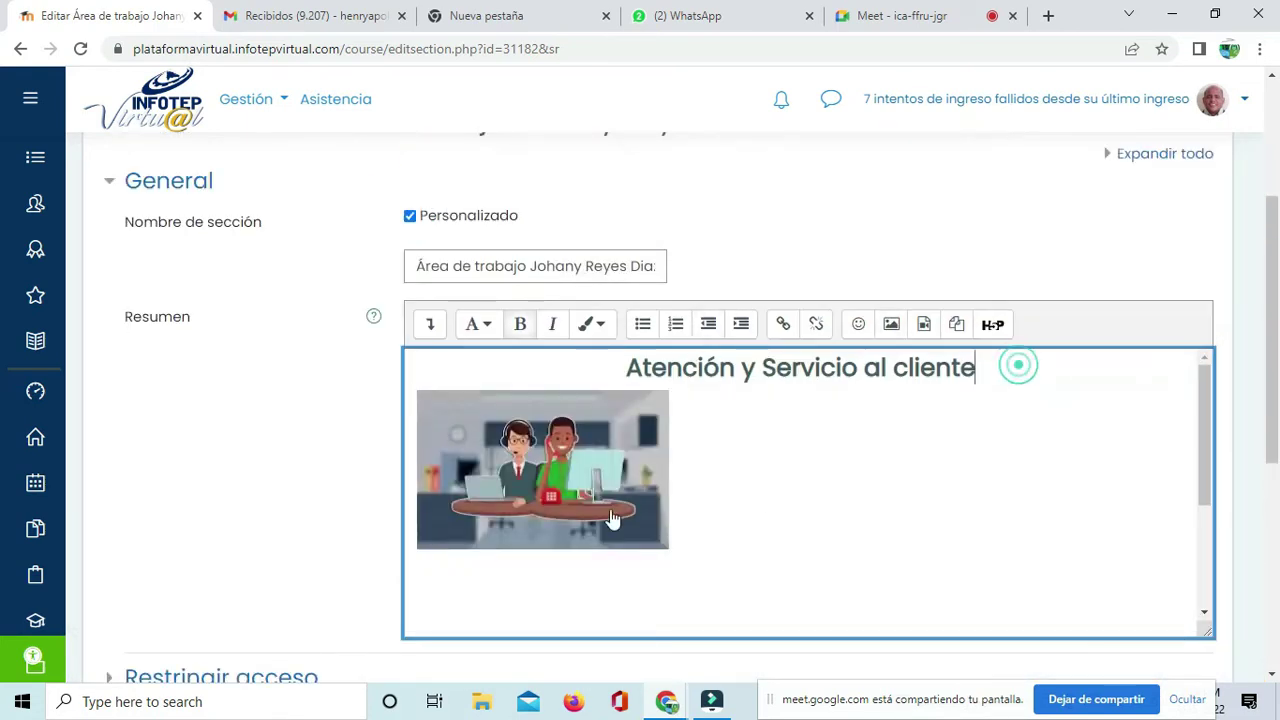
left_click(690, 514)
left_click(1007, 362)
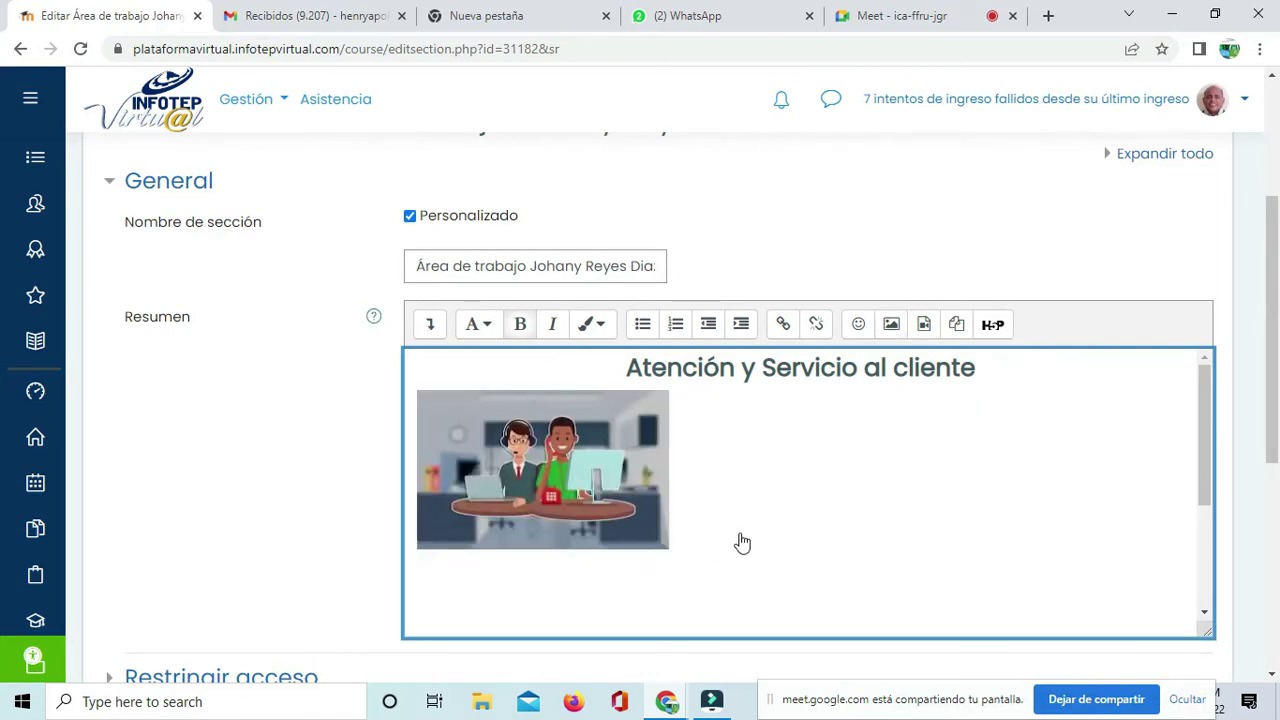
left_click(953, 503)
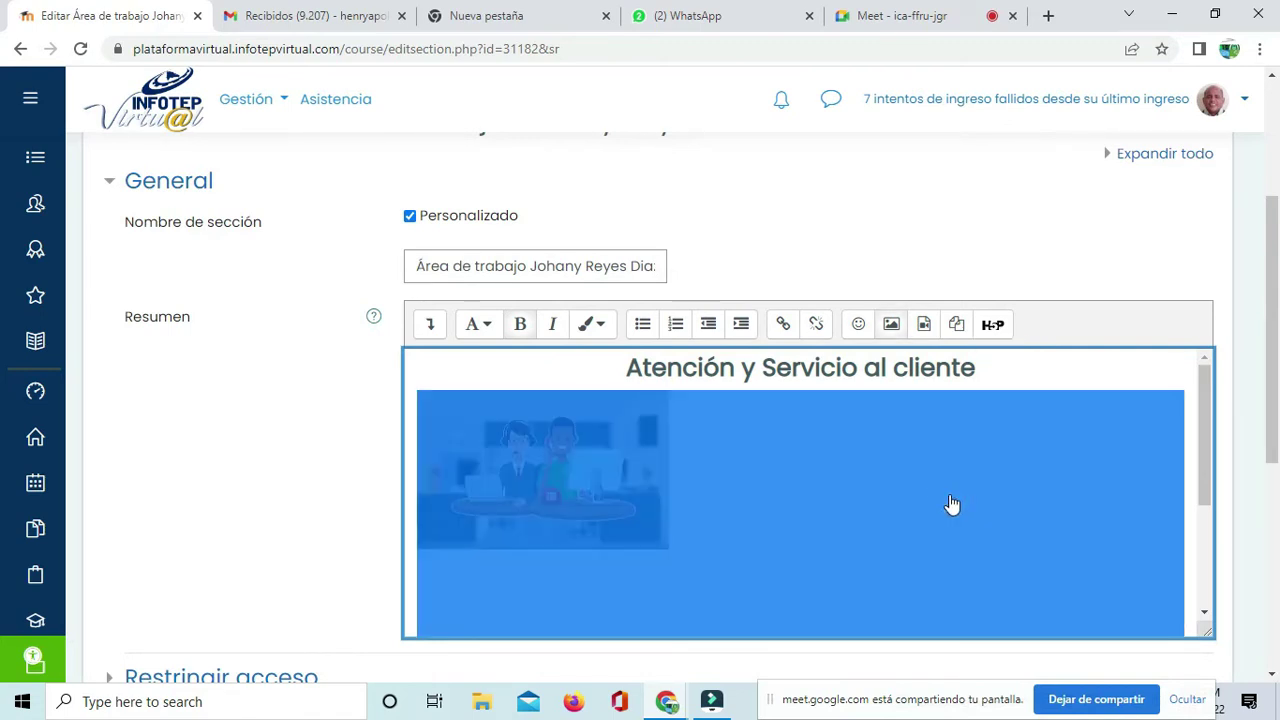
left_click(1206, 465)
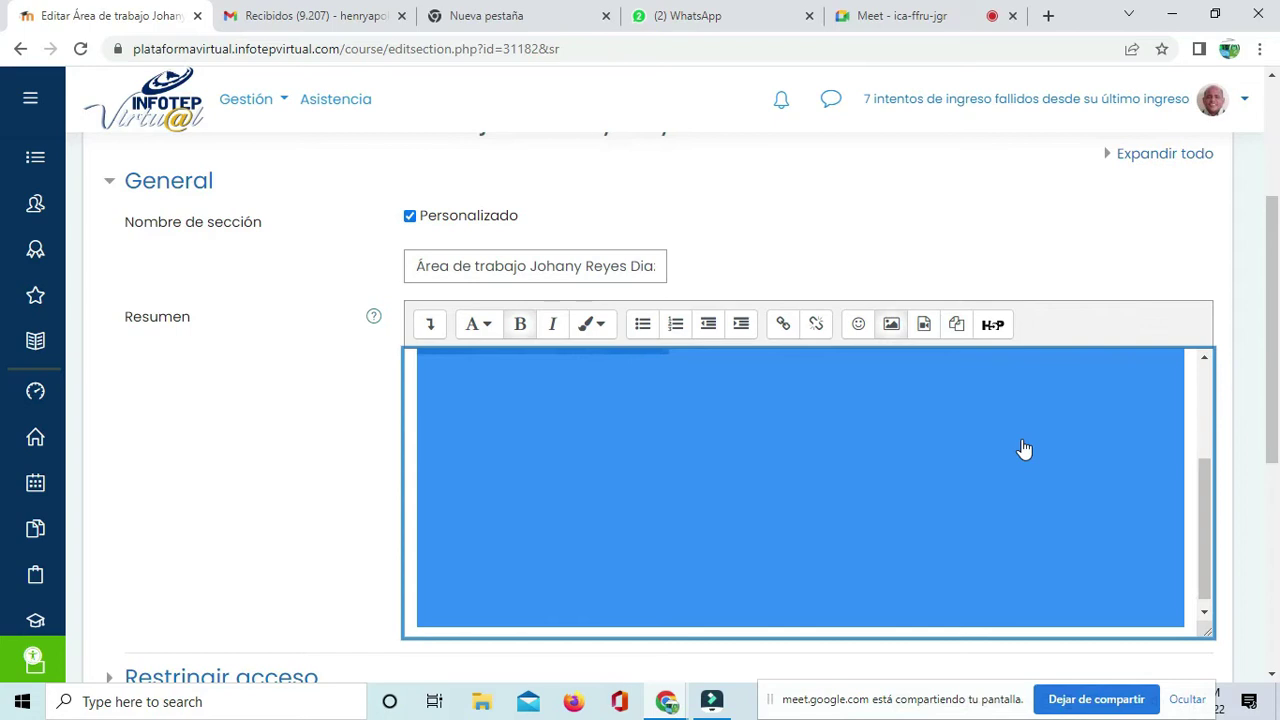
key("Delete")
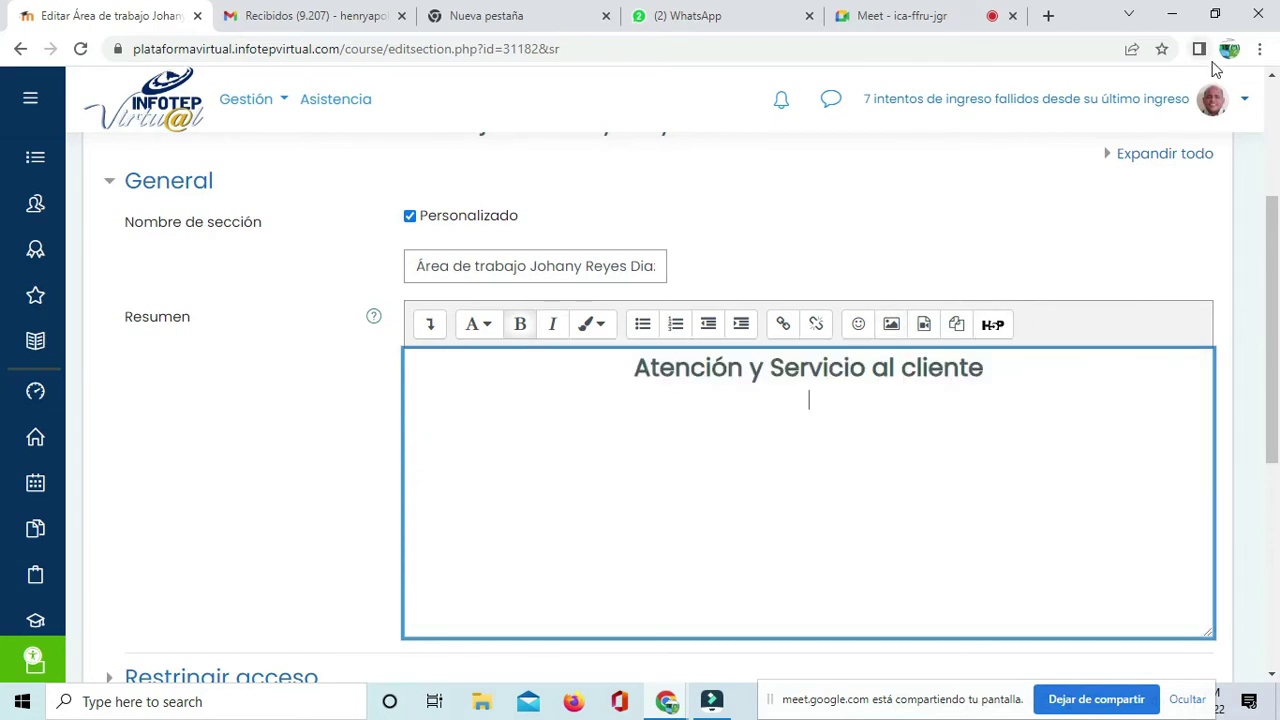
scroll(783, 451, "down", 4)
left_click(506, 369)
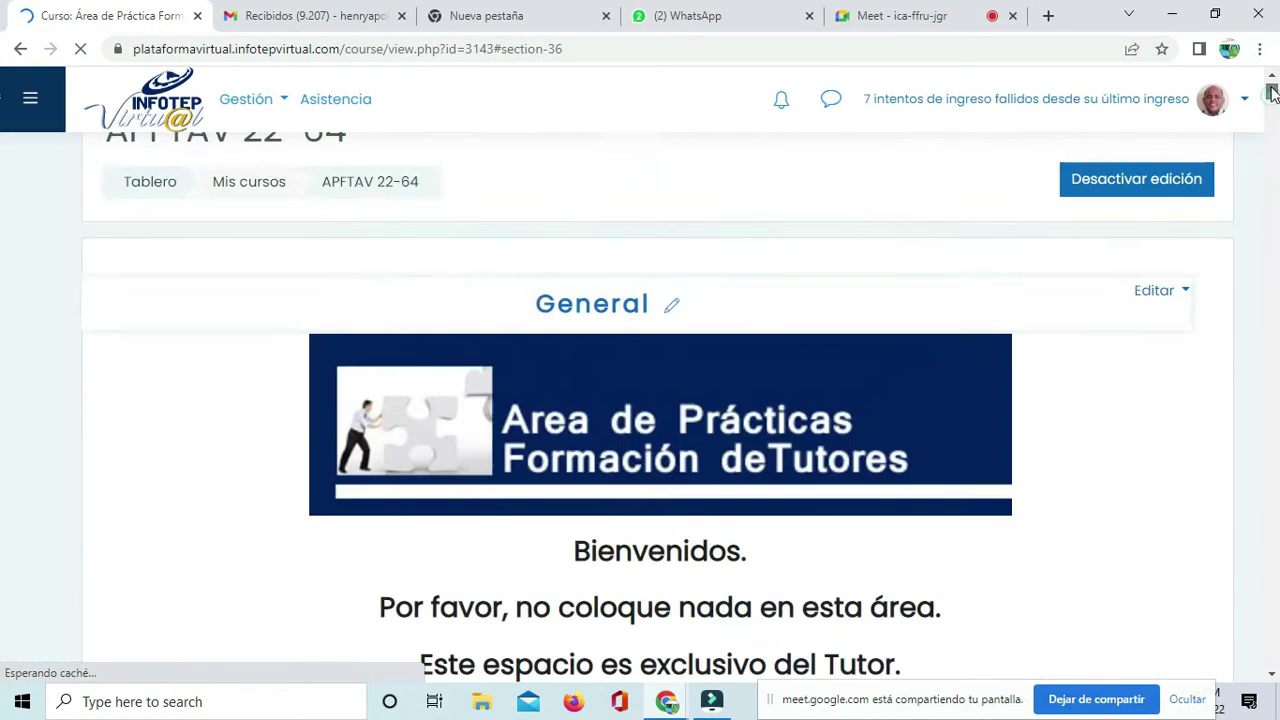
left_click_drag(1275, 145, 1276, 115)
scroll(843, 240, "up", 5)
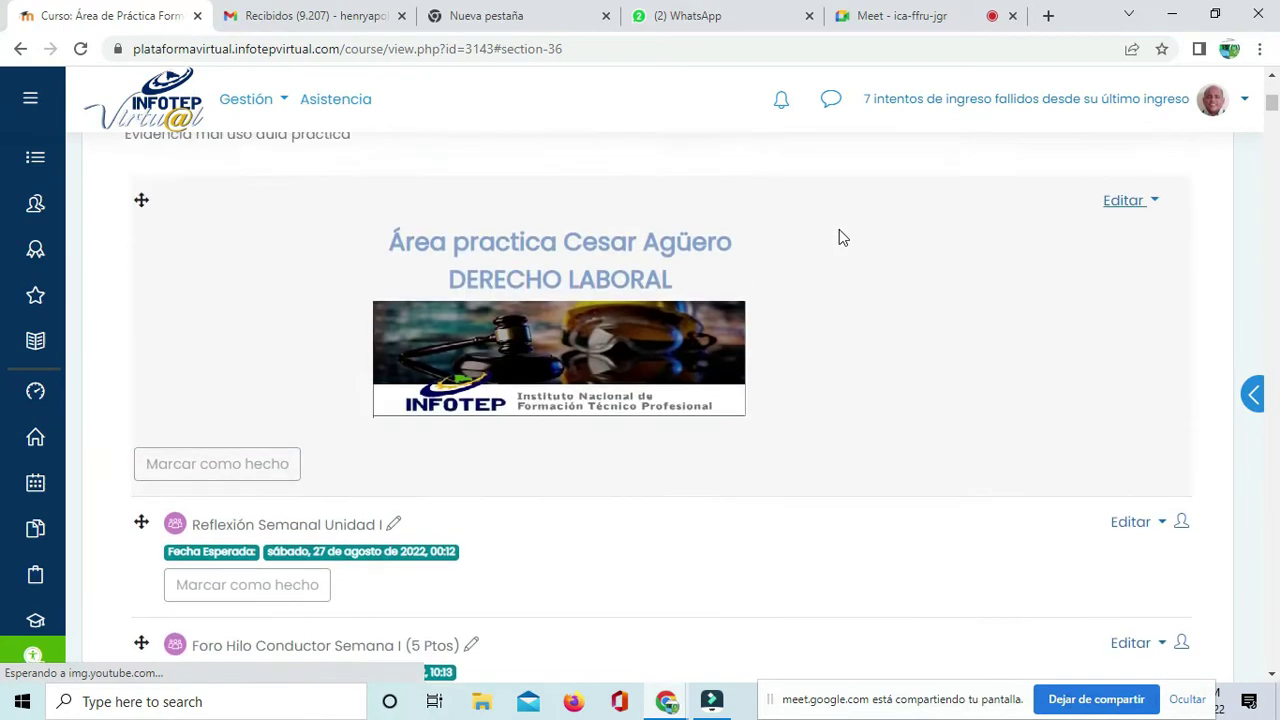
scroll(726, 400, "down", 3)
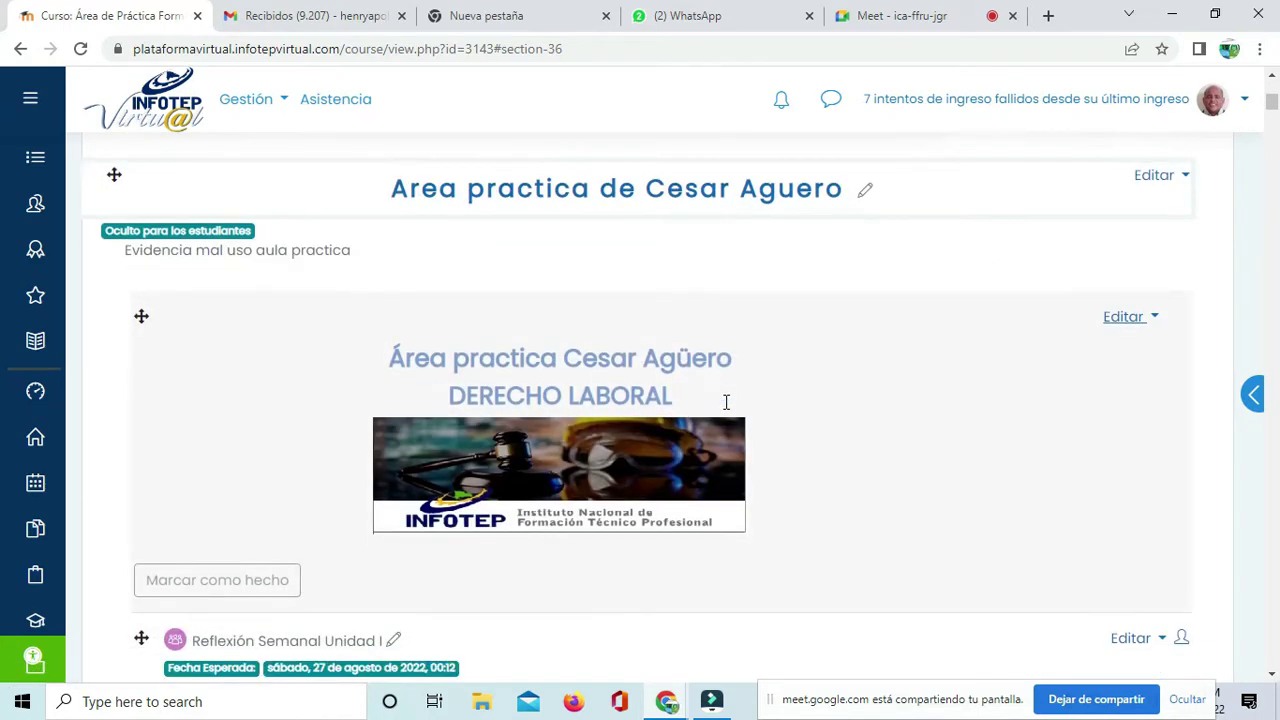
scroll(727, 409, "down", 3)
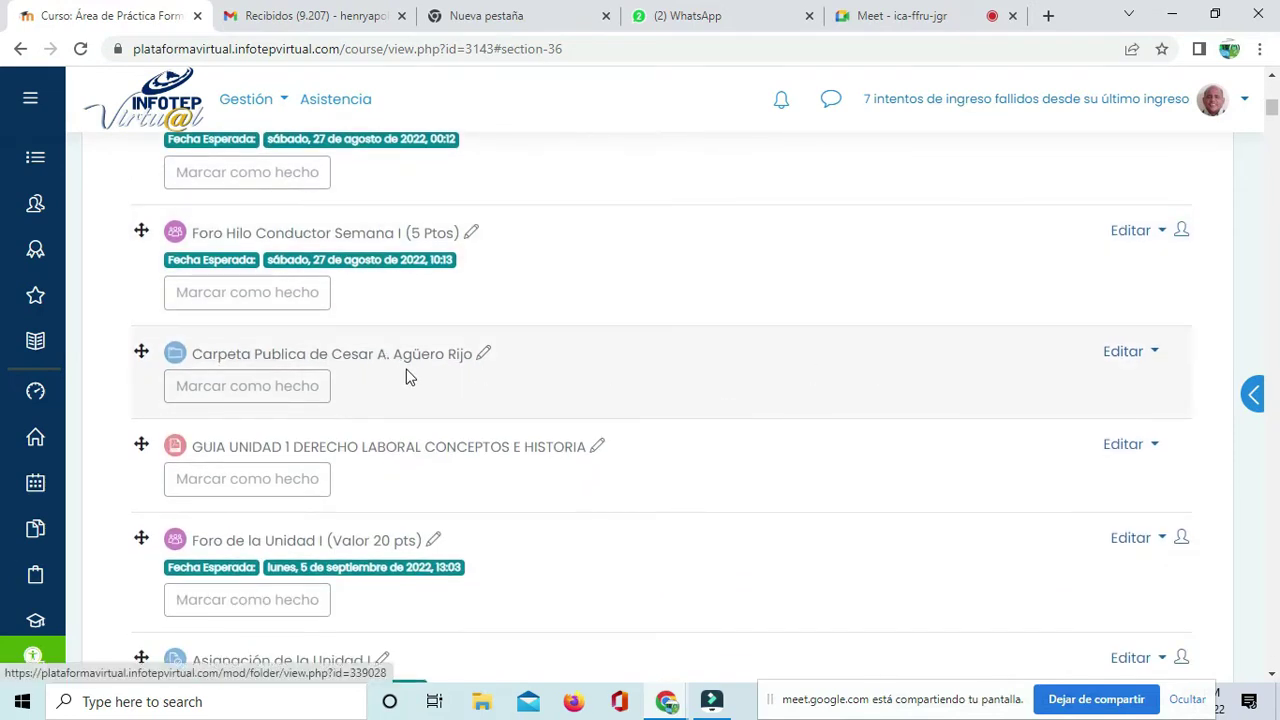
scroll(360, 478, "down", 1)
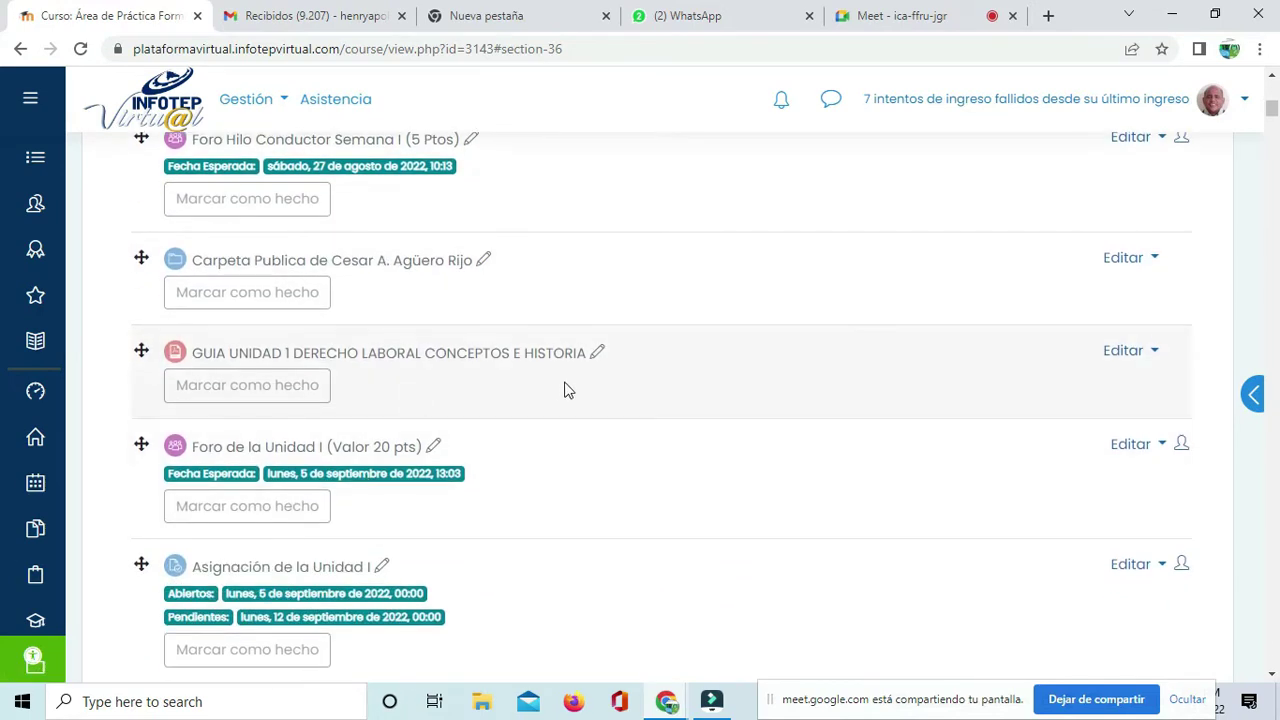
scroll(565, 389, "down", 2)
scroll(382, 365, "down", 3)
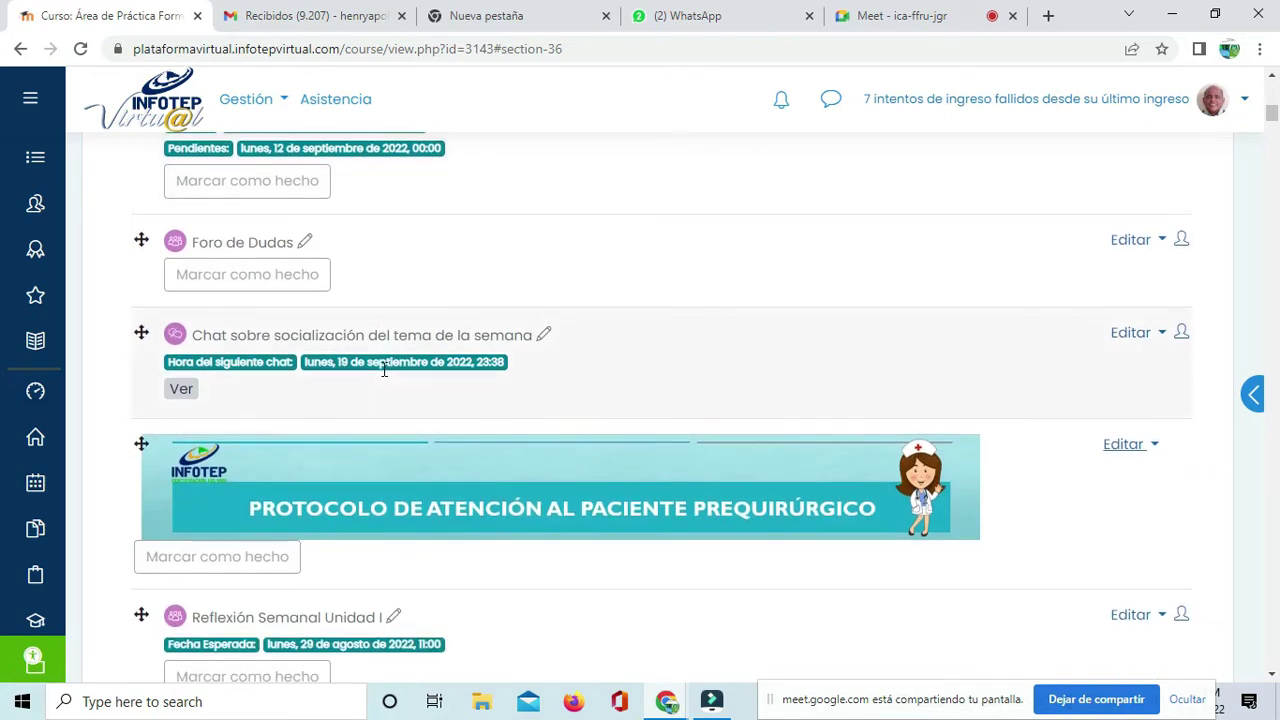
scroll(384, 370, "down", 1)
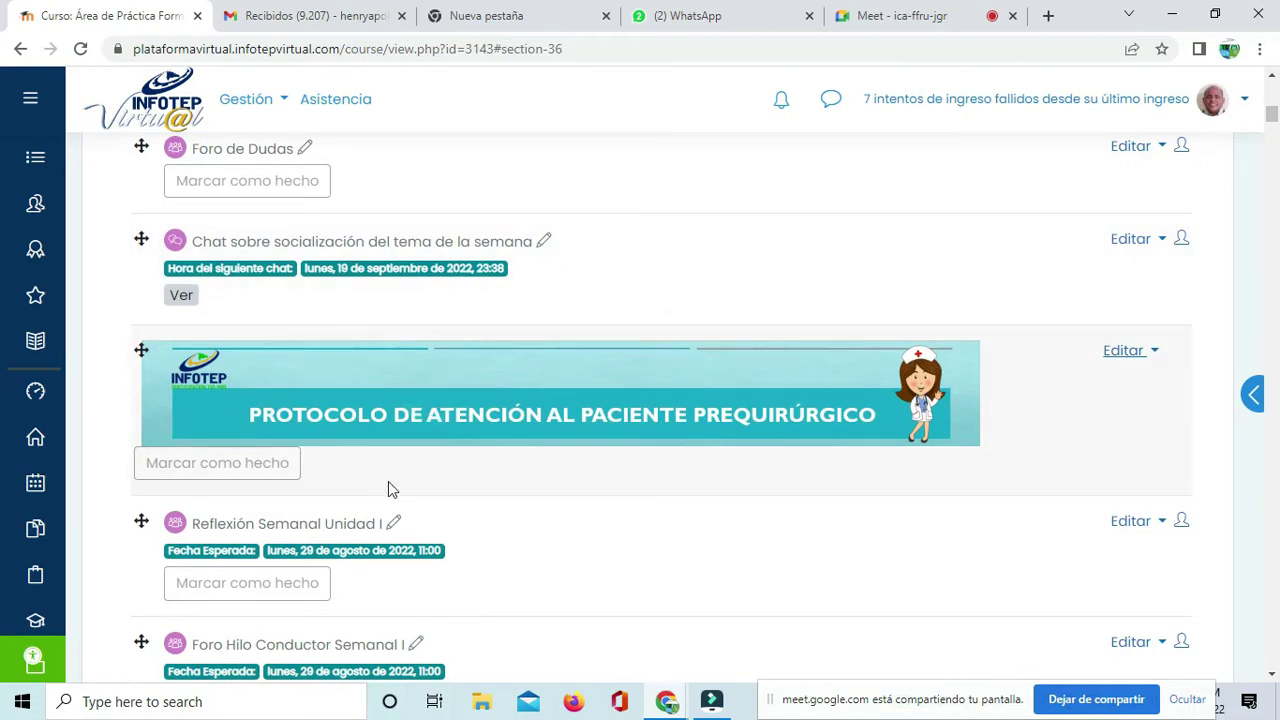
scroll(390, 488, "down", 2)
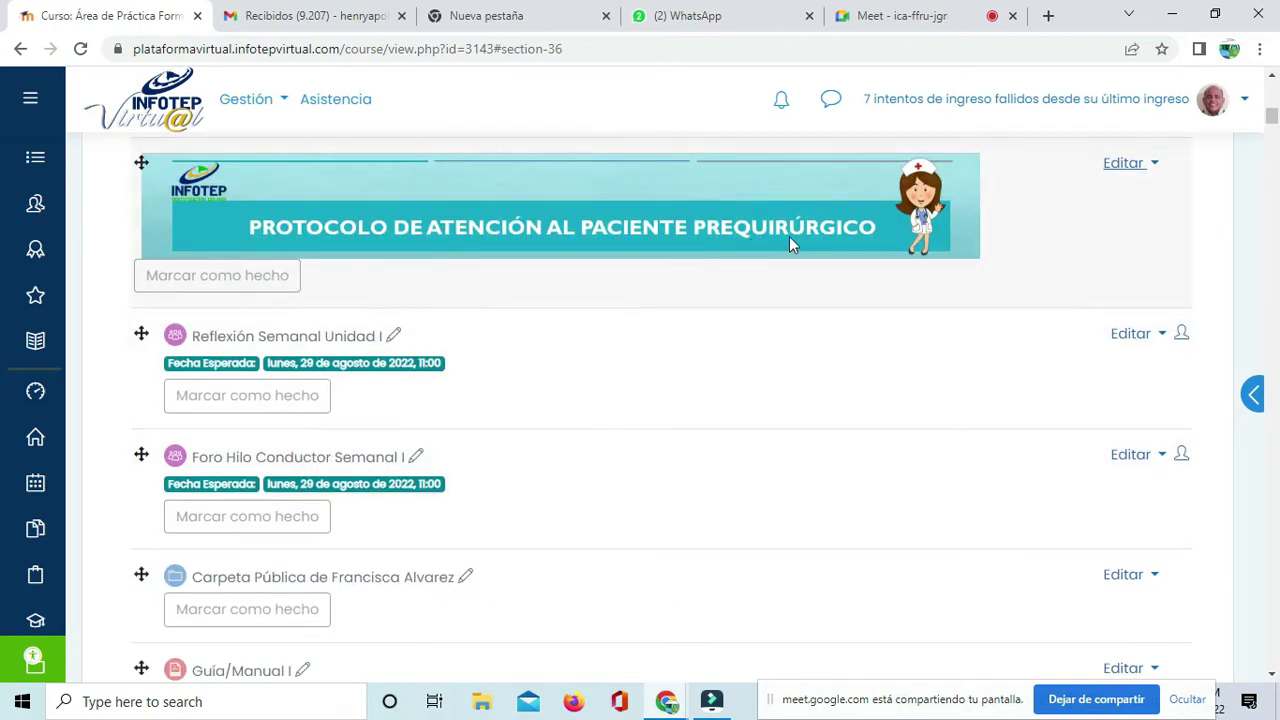
scroll(788, 240, "down", 3)
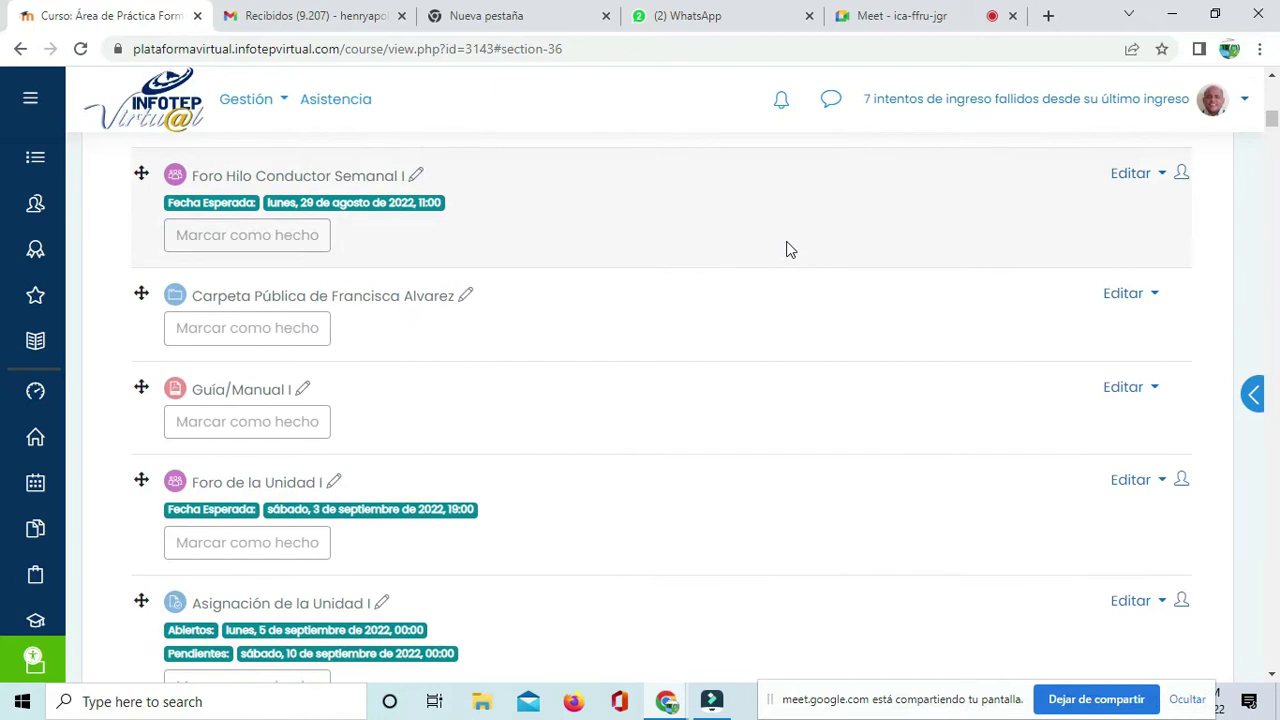
scroll(788, 249, "down", 1)
scroll(788, 270, "down", 7)
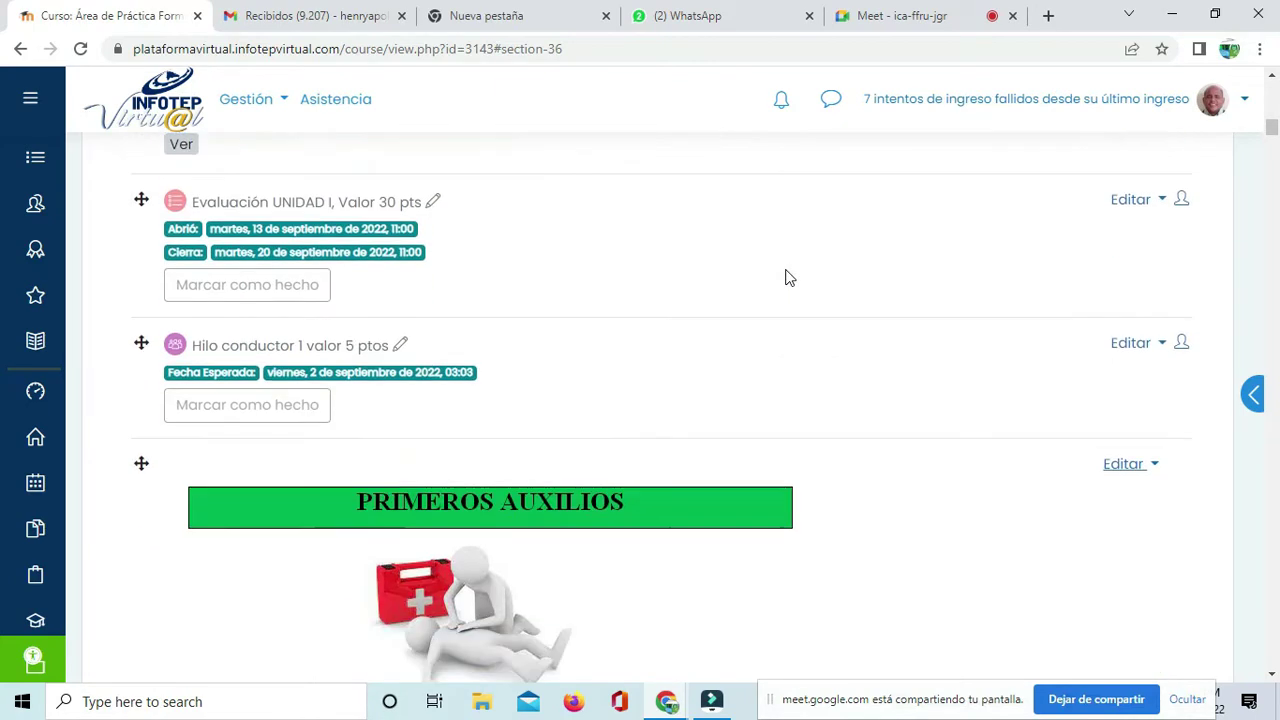
scroll(785, 277, "down", 3)
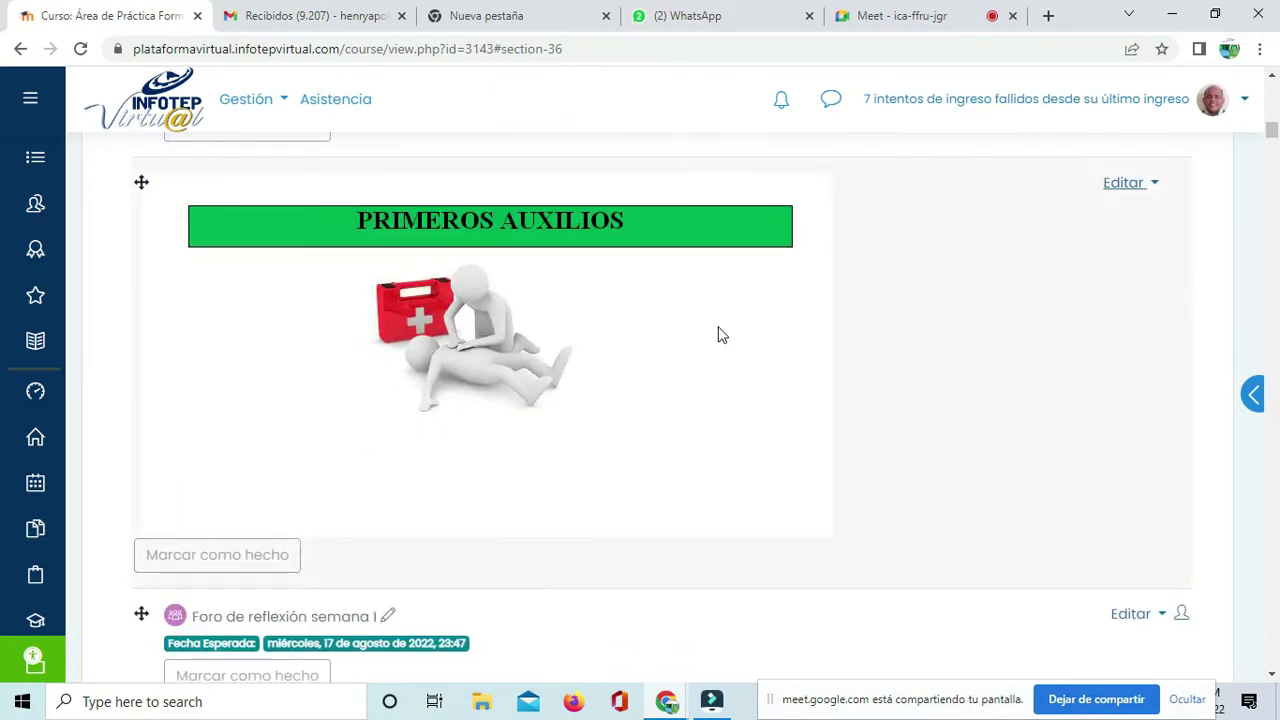
left_click(628, 366)
Step: Open the PRIMEROS AUXILIOS label's settings and save with Guardar cambios y regresar al curso
left_click(1120, 182)
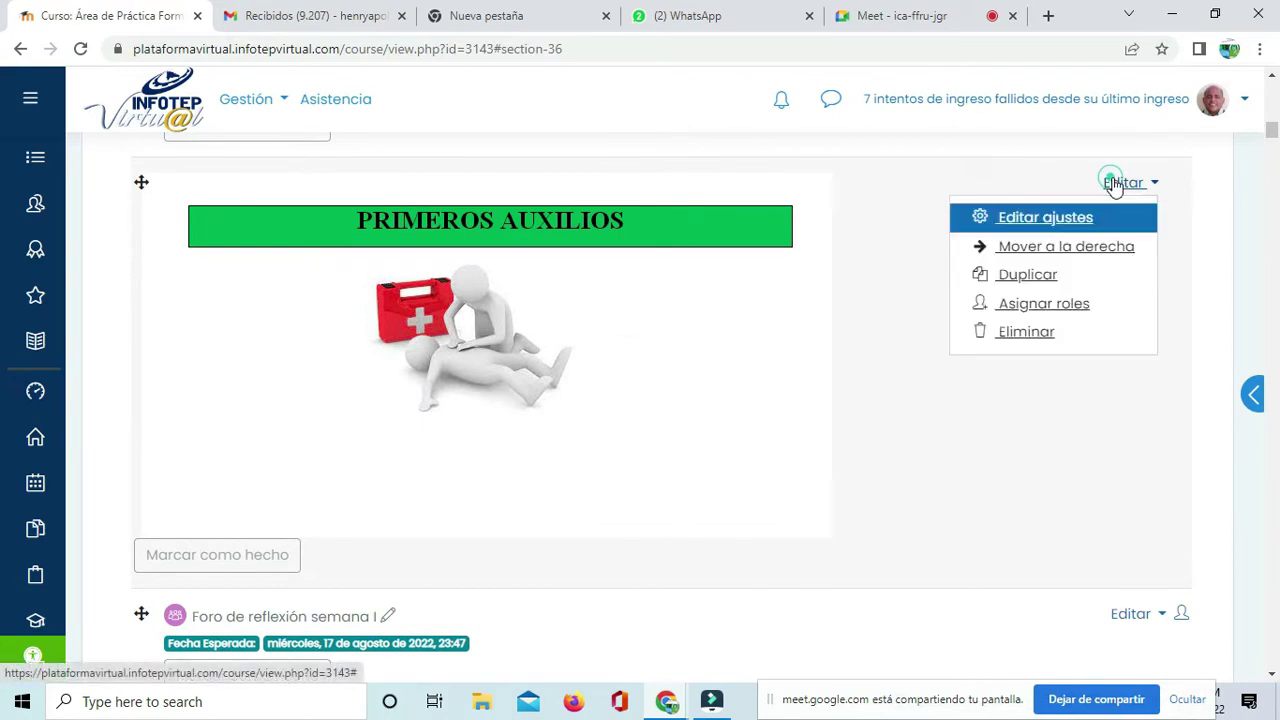
left_click(1007, 229)
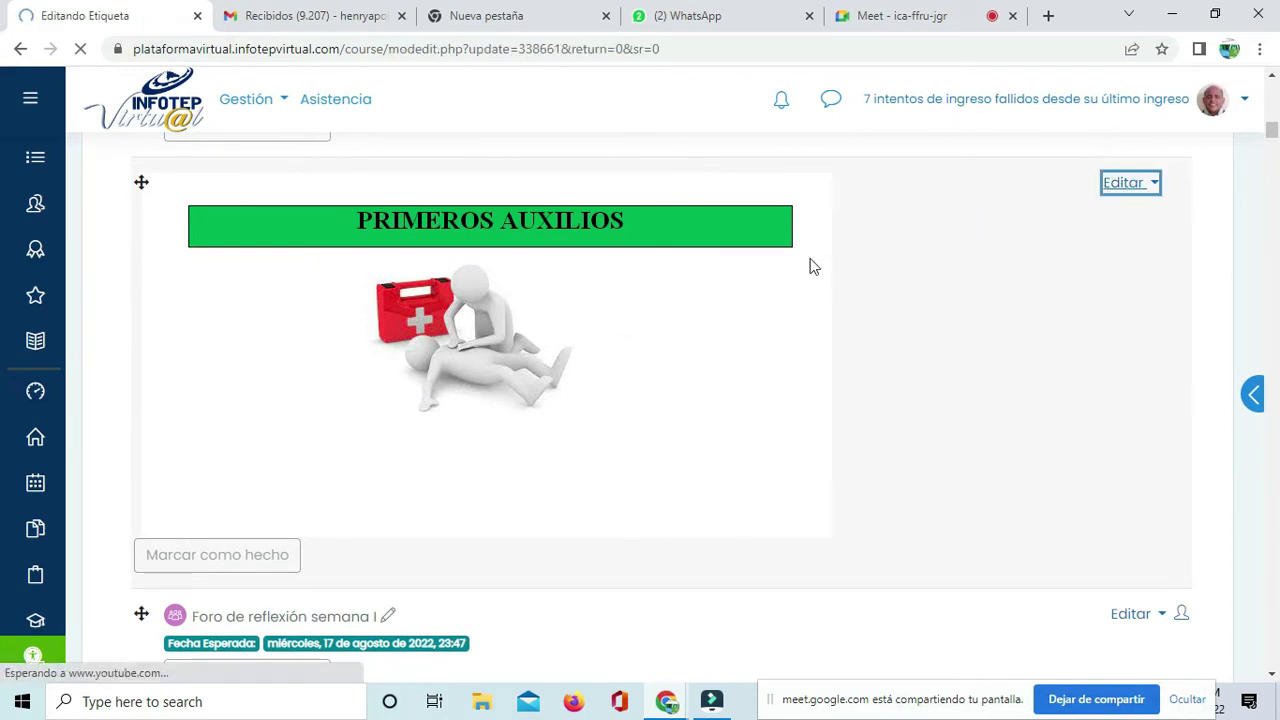
scroll(812, 290, "down", 4)
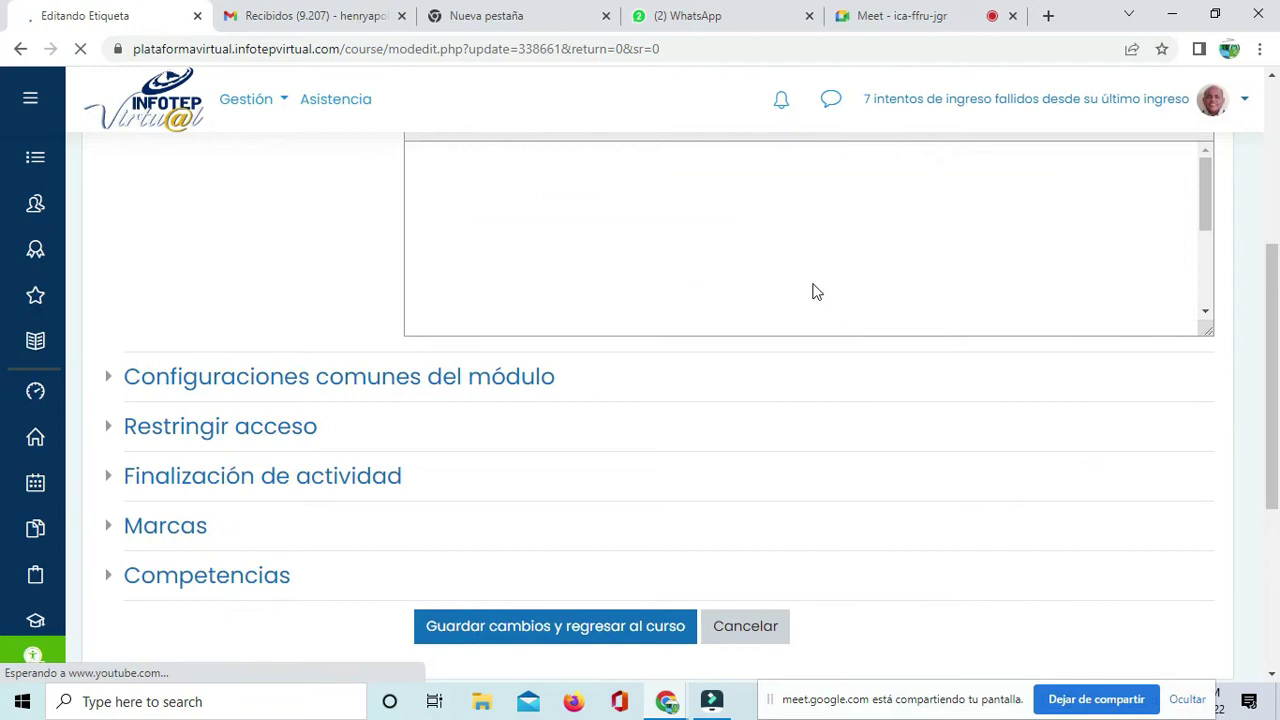
scroll(905, 257, "down", 1)
key("ctrl+a")
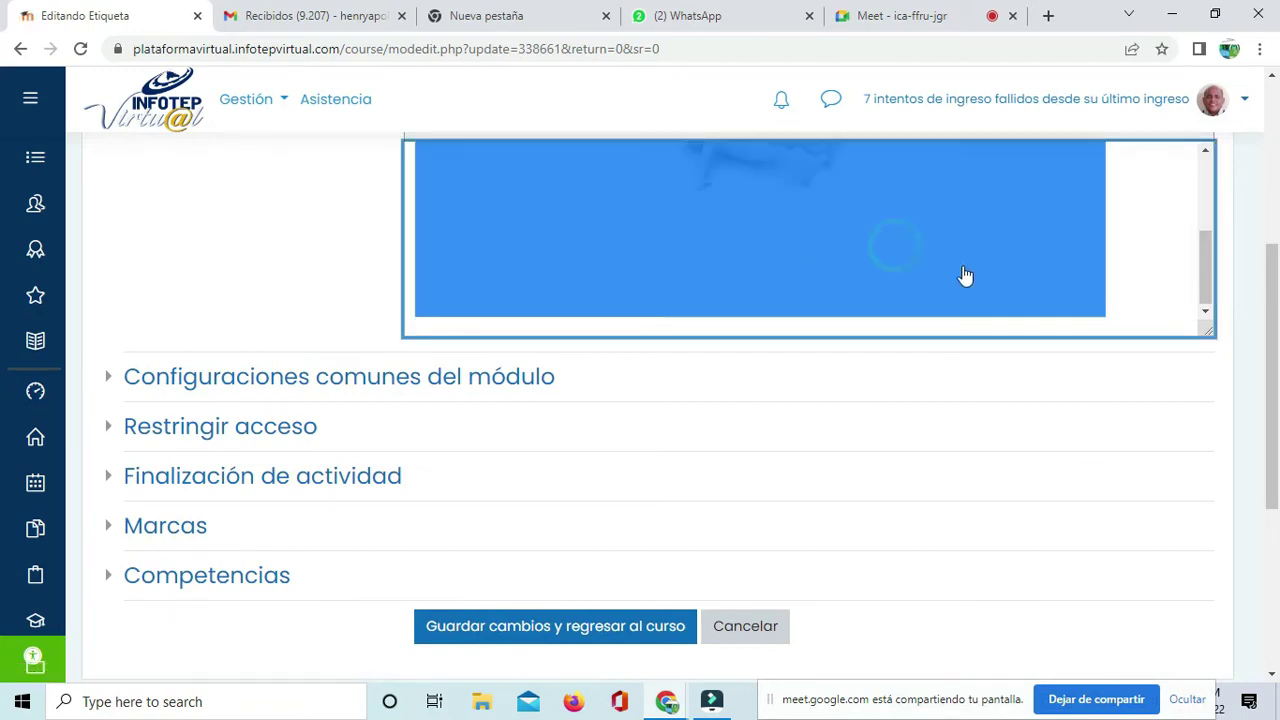
scroll(920, 271, "up", 3)
scroll(920, 271, "down", 2)
left_click(1154, 197)
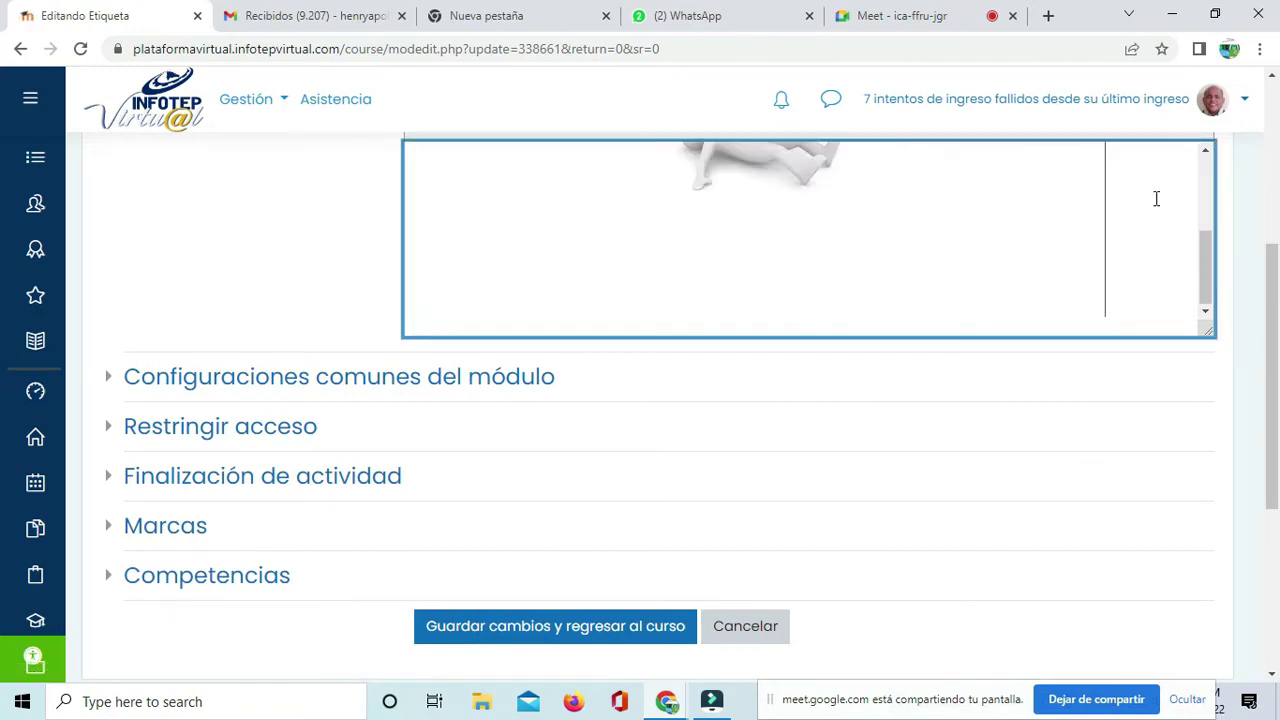
left_click_drag(1205, 256, 1199, 196)
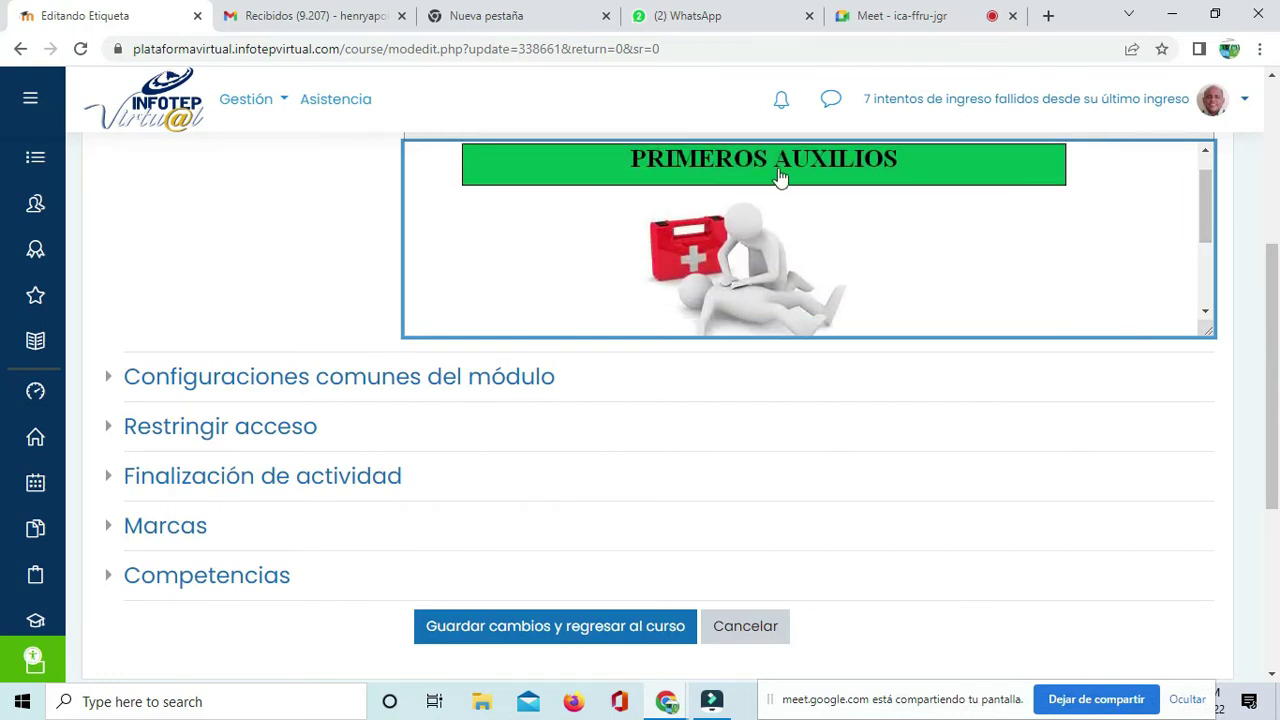
left_click_drag(1206, 204, 1089, 283)
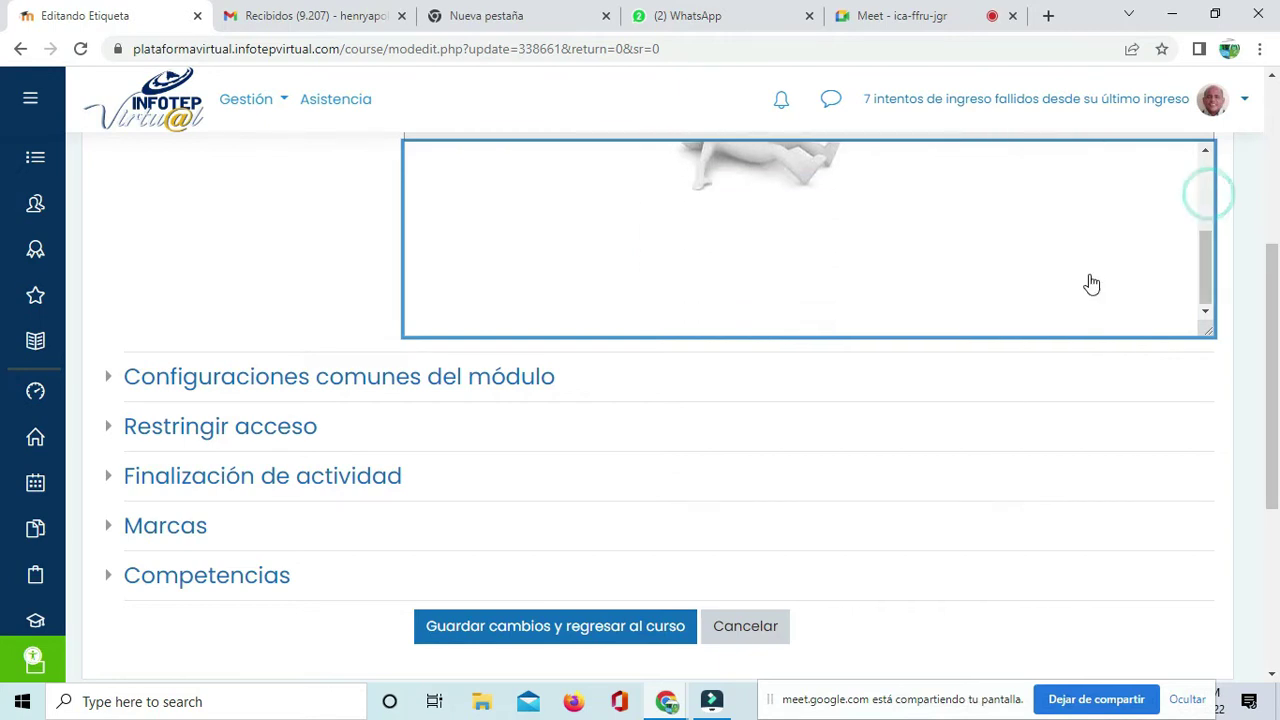
left_click(626, 640)
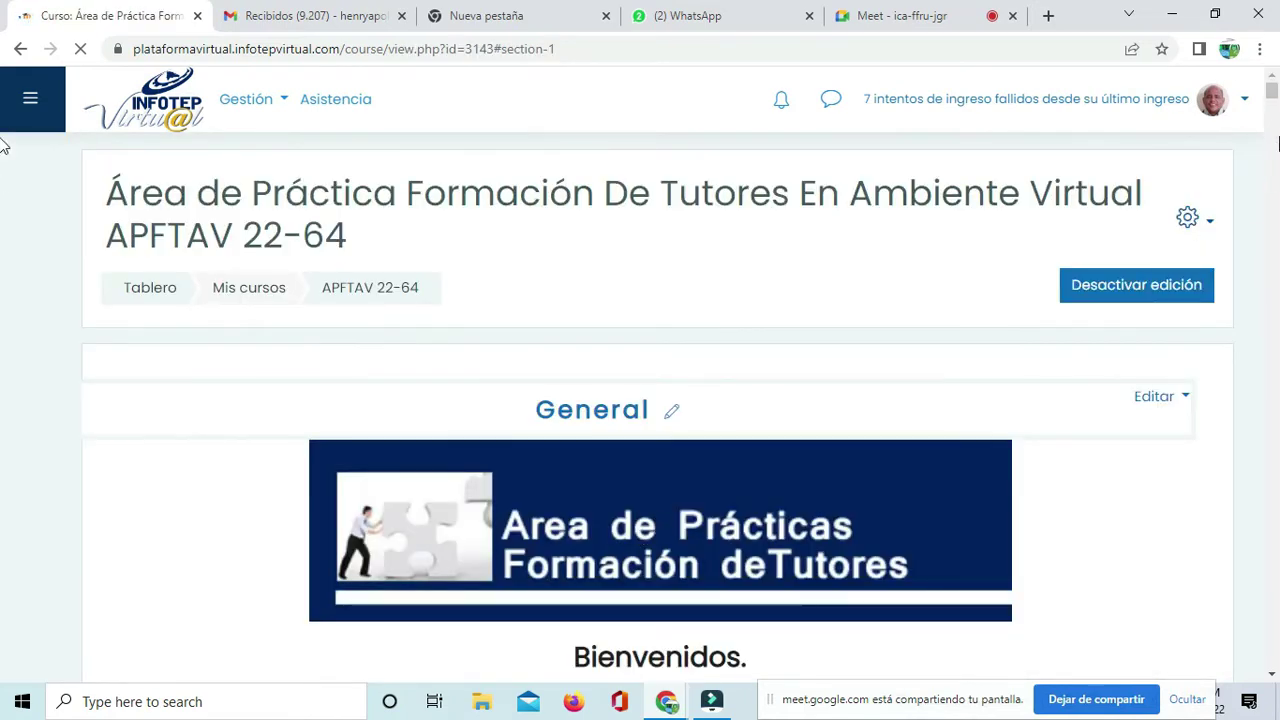
Step: Scroll the course page to the footer and back to Tópico/tema 47, then return to Meet
left_click_drag(1273, 110, 1273, 660)
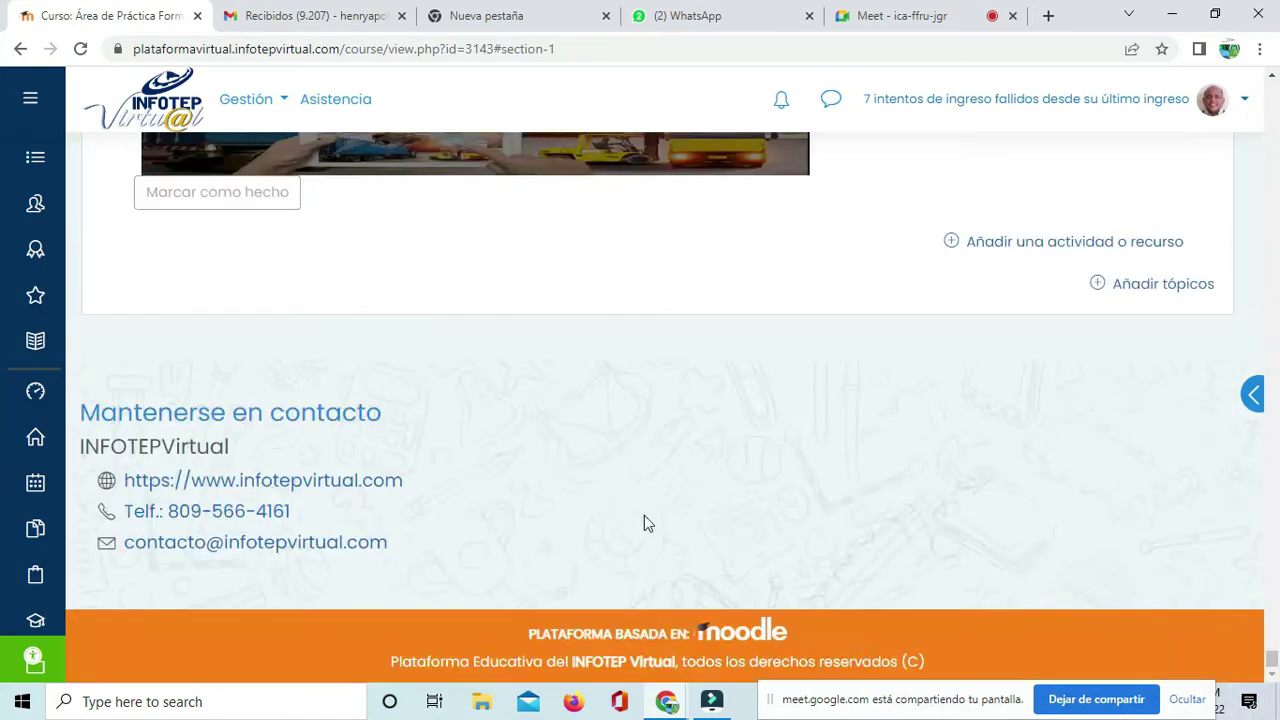
scroll(644, 515, "up", 6)
scroll(582, 421, "down", 2)
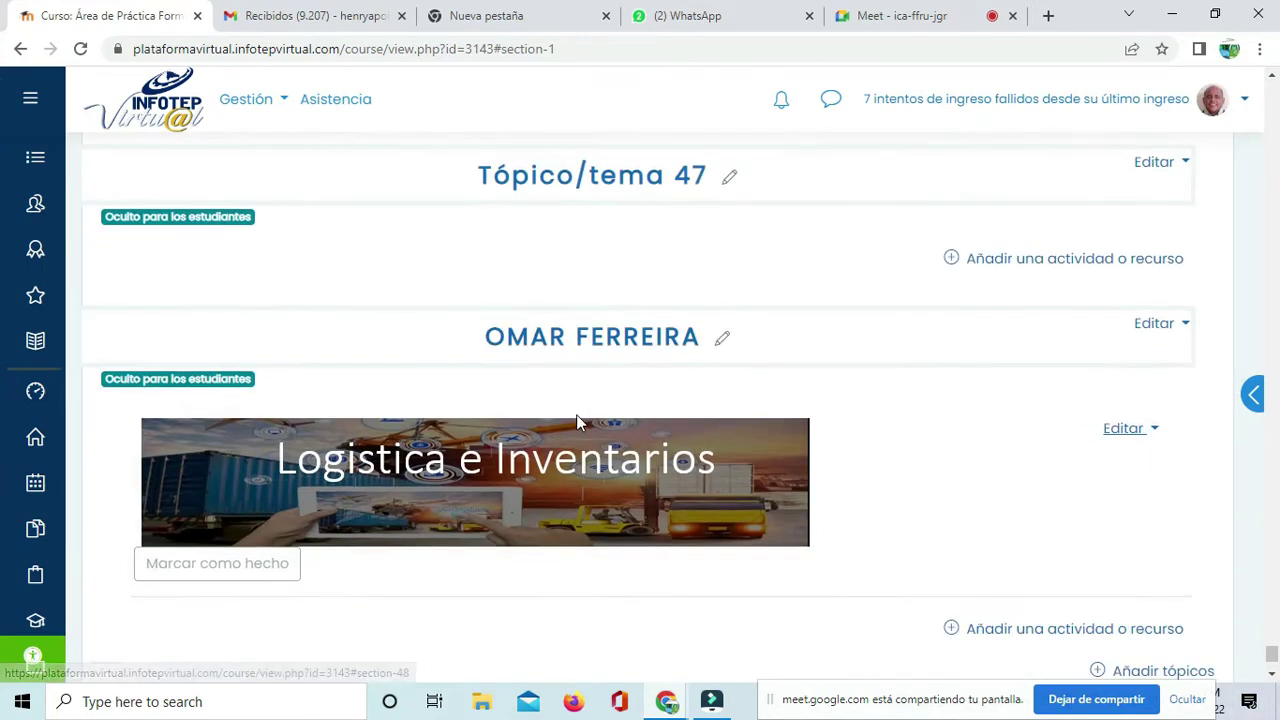
scroll(580, 418, "down", 2)
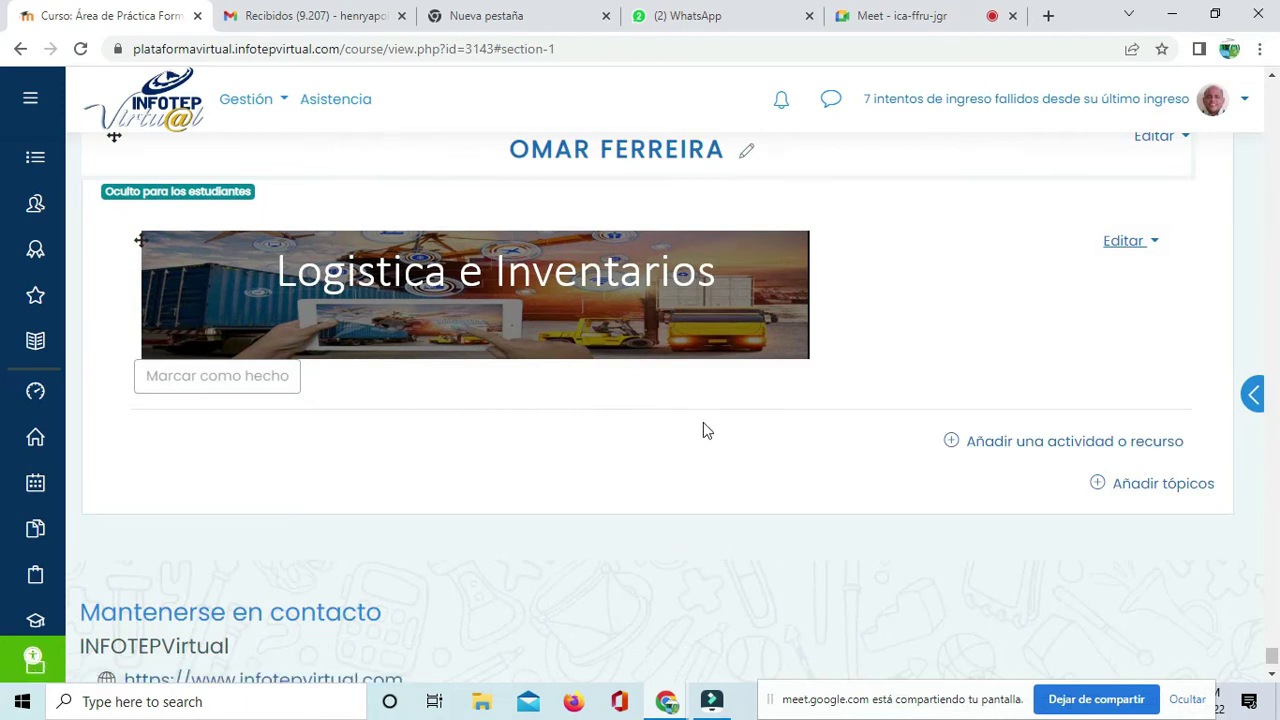
scroll(703, 425, "up", 4)
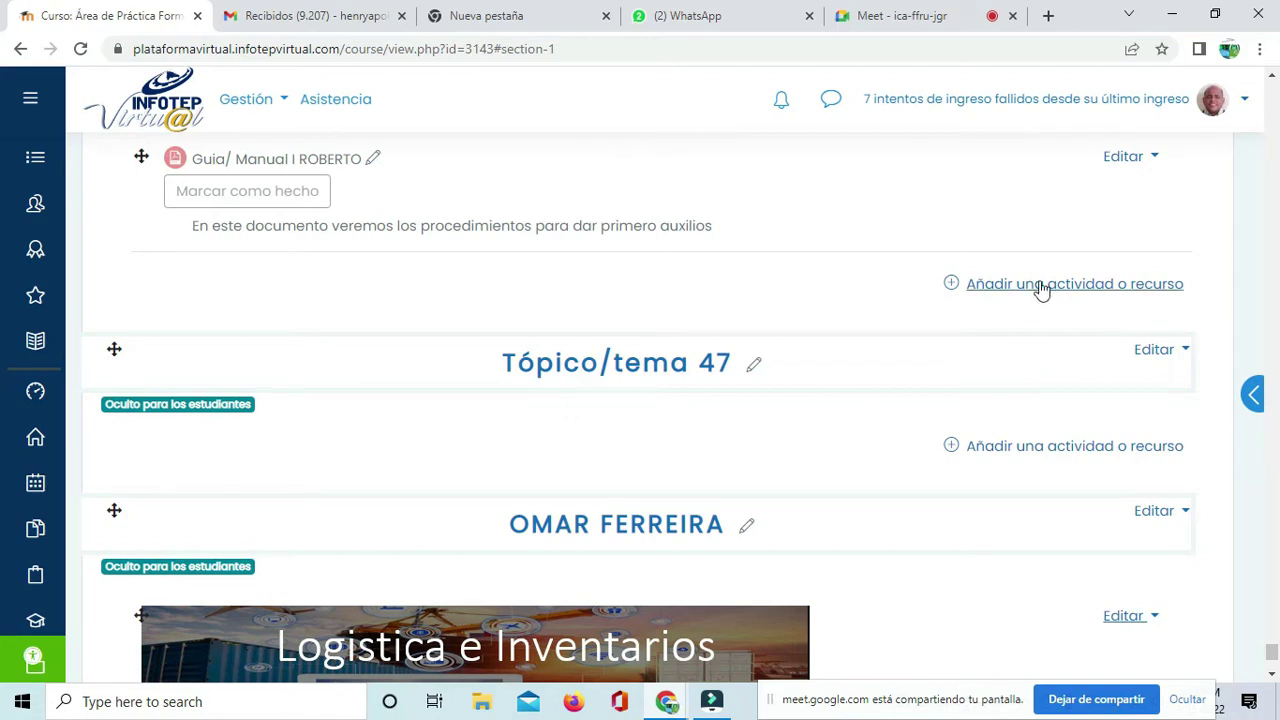
left_click(923, 20)
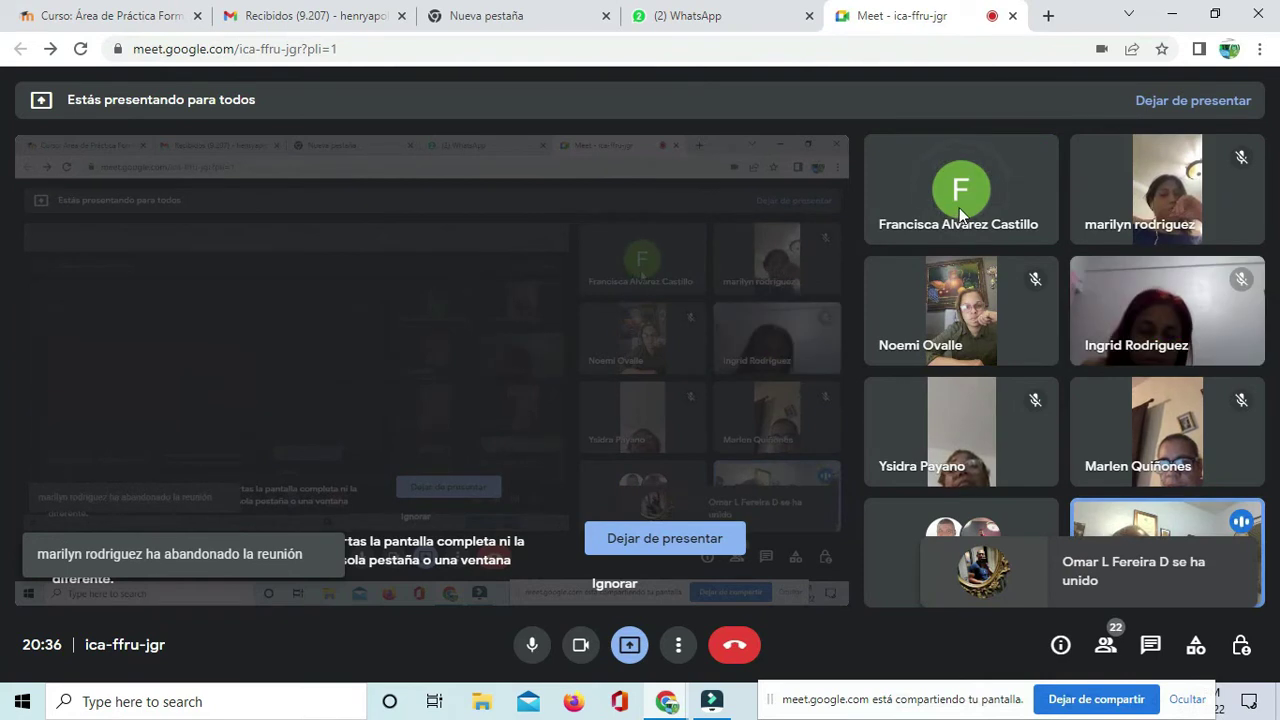
Step: Scroll through the practice course's hidden Área de trabajo sections, then go back to the Meet call
left_click(148, 17)
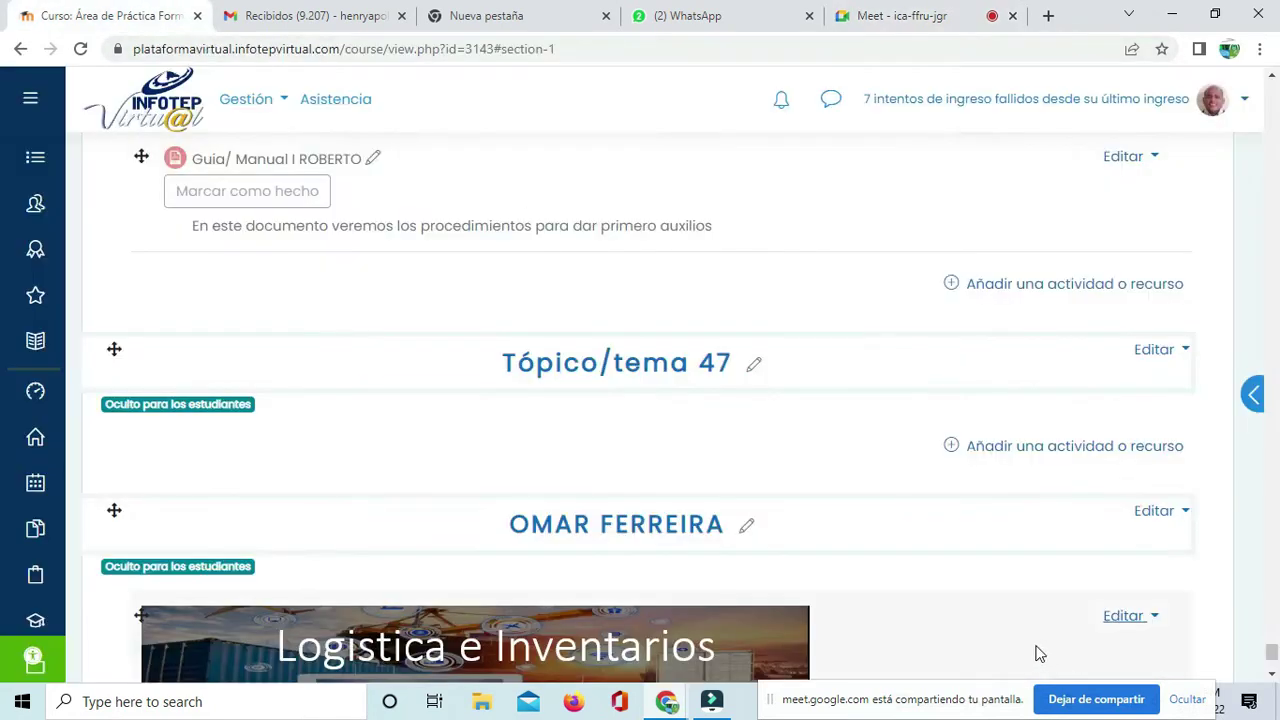
scroll(1020, 628, "up", 4)
scroll(969, 615, "up", 15)
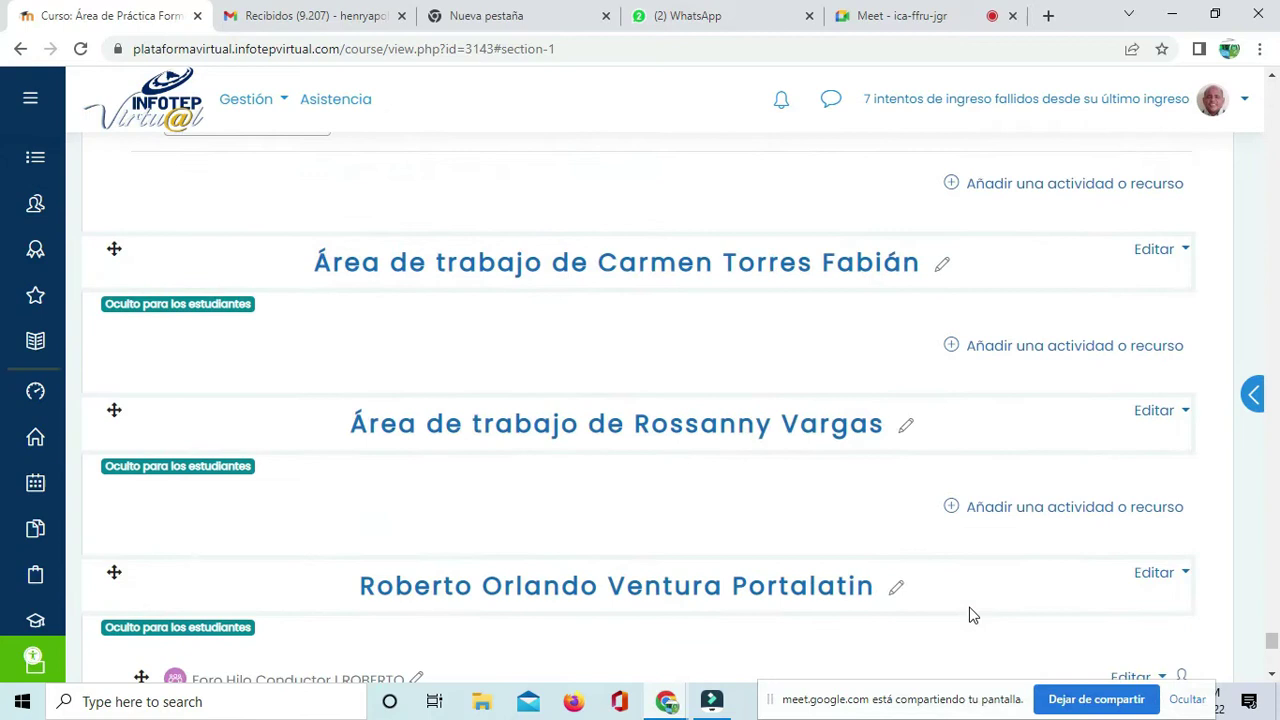
scroll(969, 615, "up", 1)
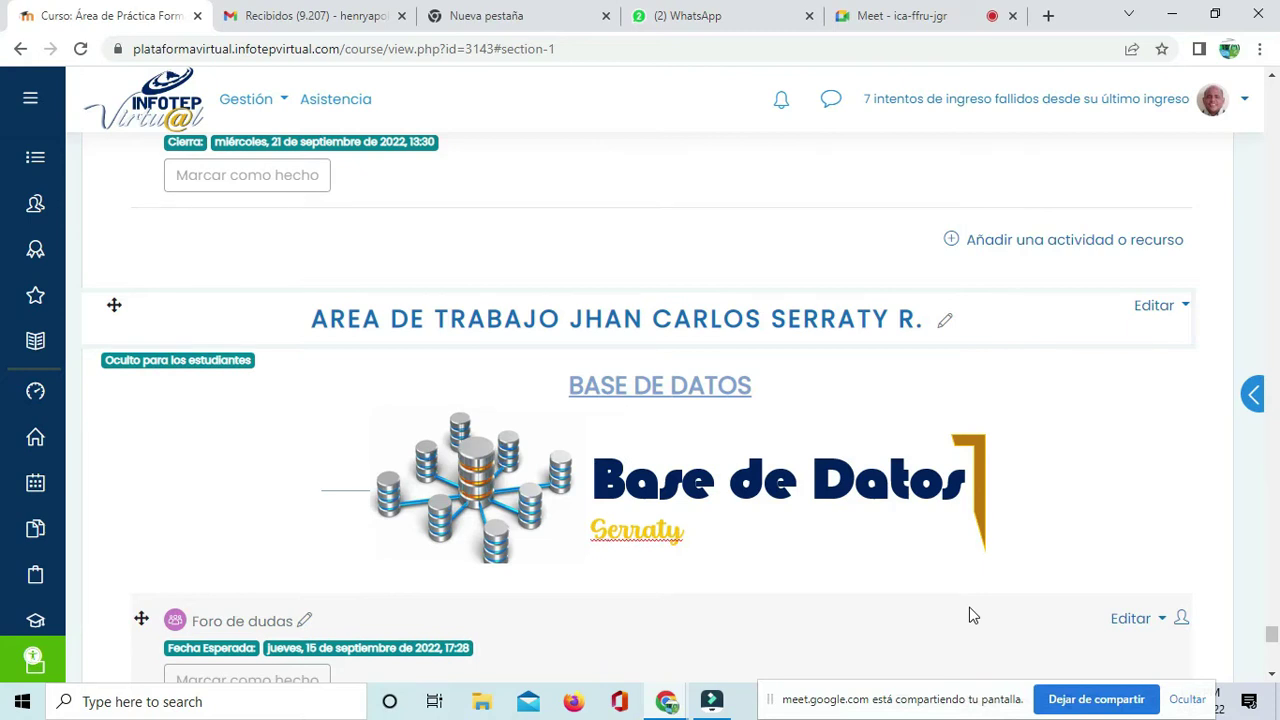
scroll(557, 686, "down", 10)
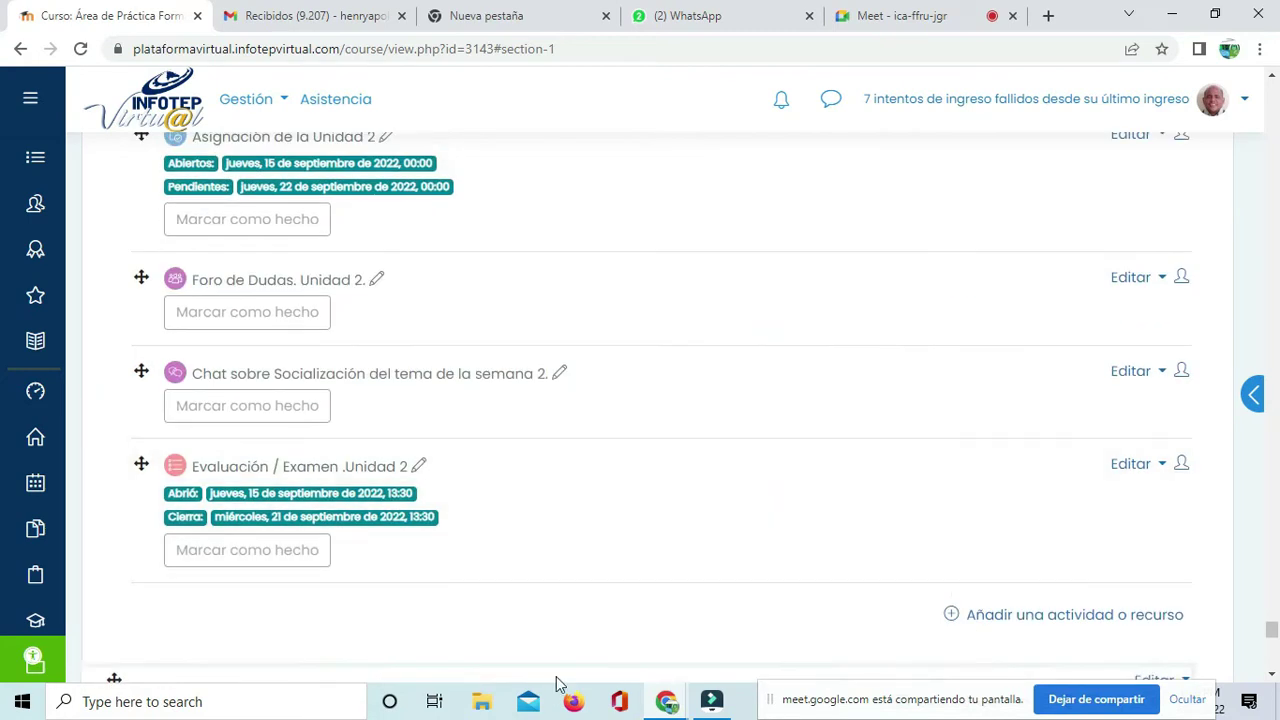
scroll(555, 688, "up", 5)
scroll(553, 687, "up", 15)
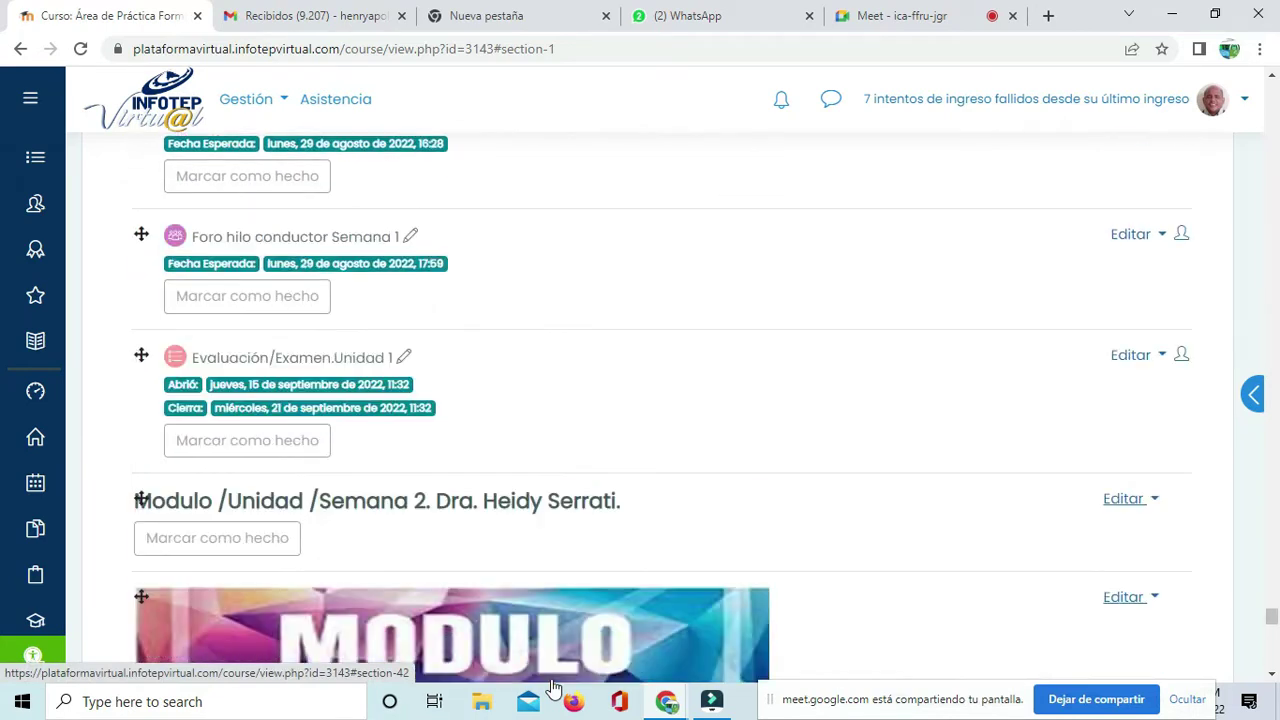
scroll(555, 687, "up", 8)
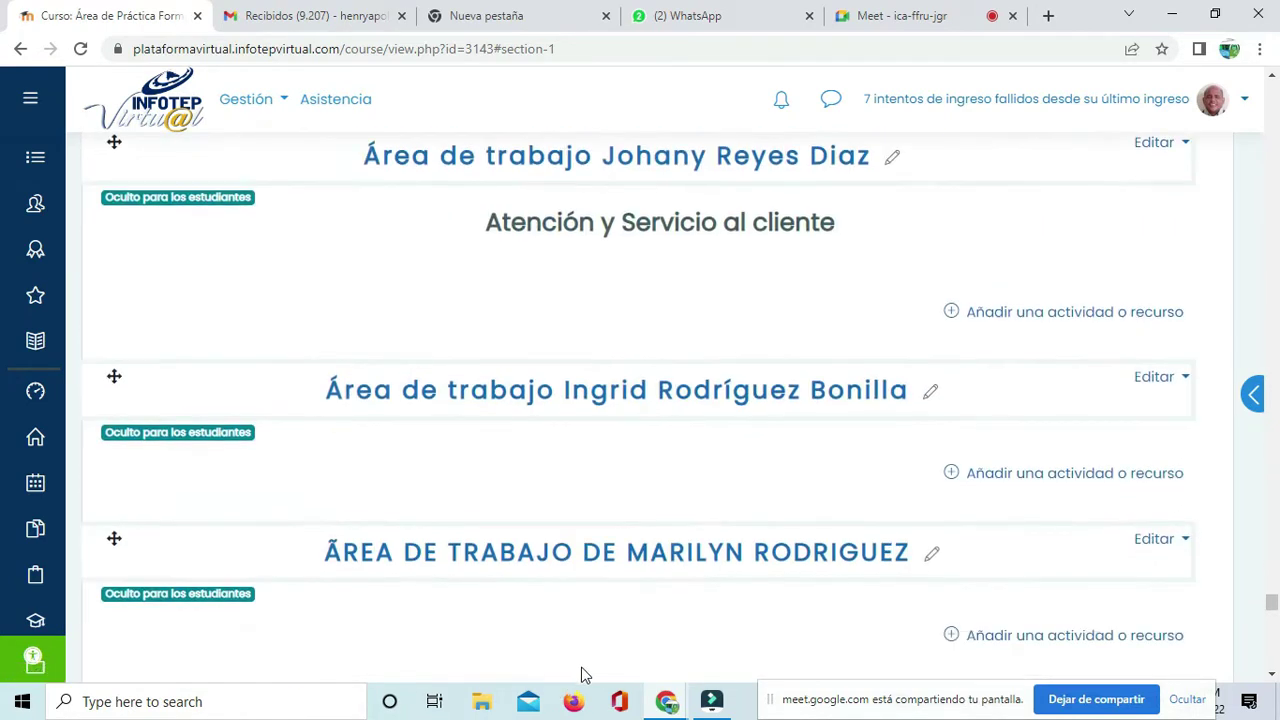
scroll(642, 413, "down", 2)
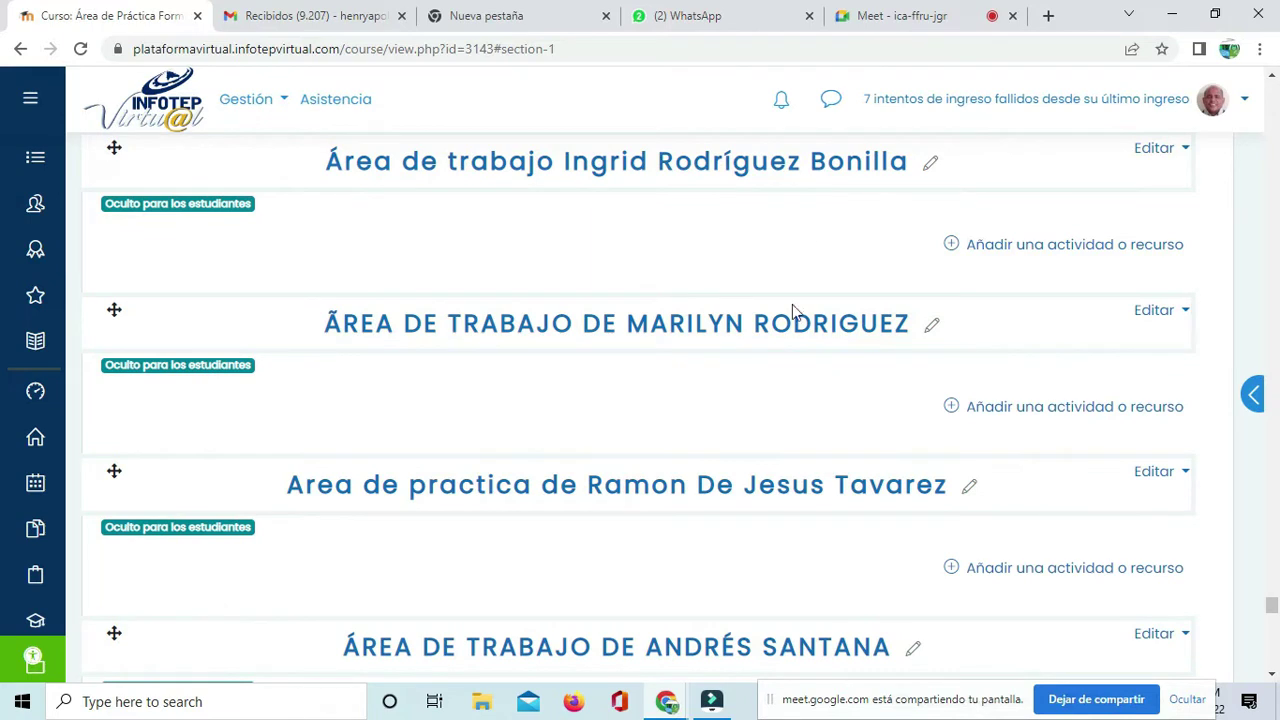
scroll(783, 598, "down", 3)
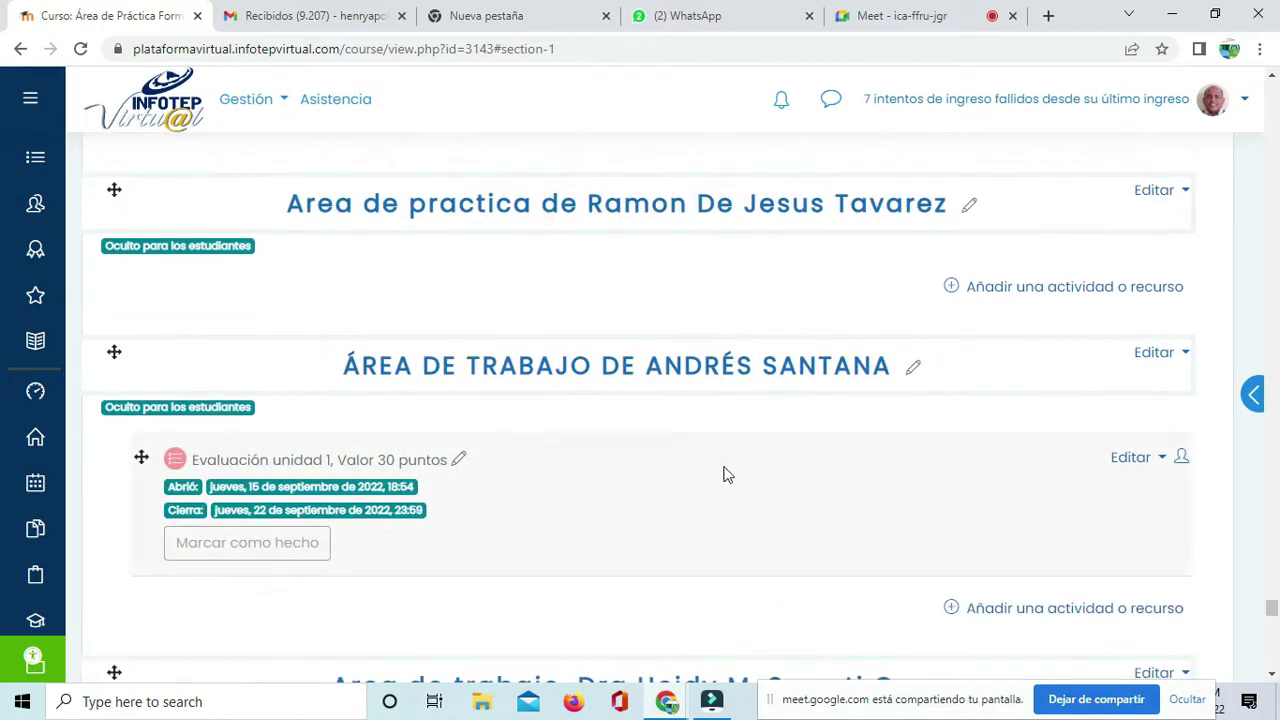
scroll(693, 443, "up", 3)
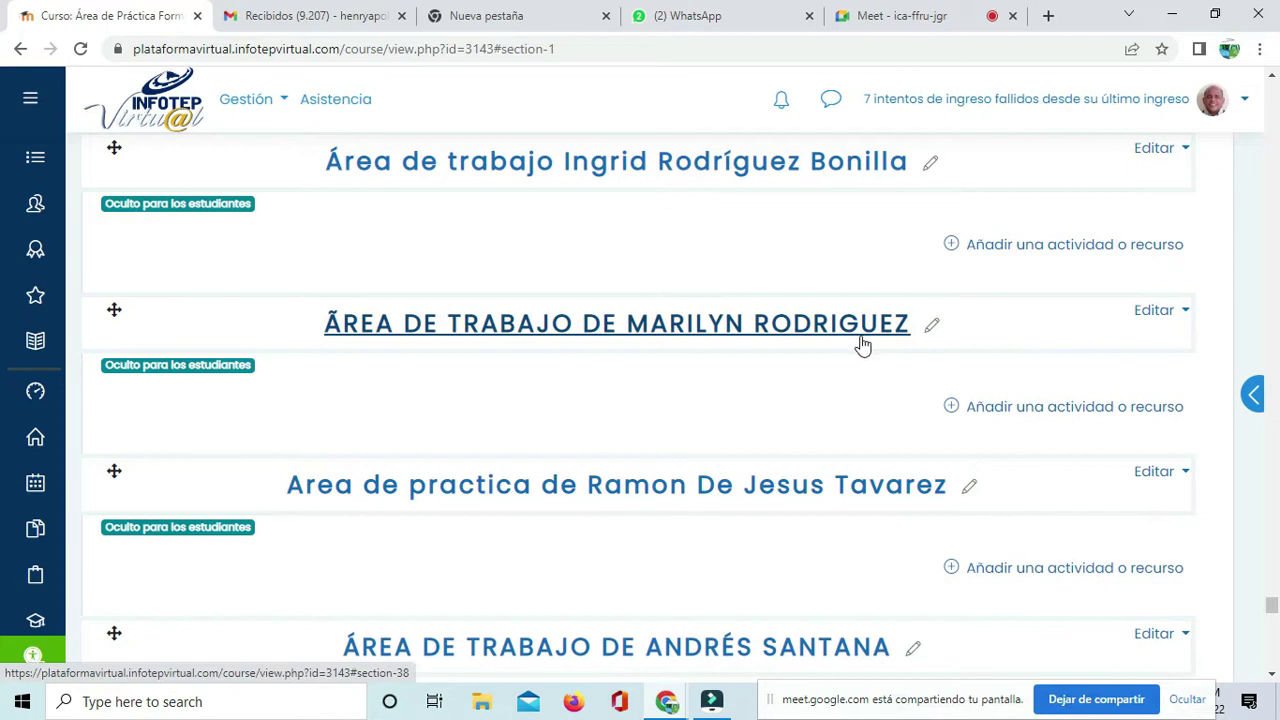
scroll(830, 372, "up", 3)
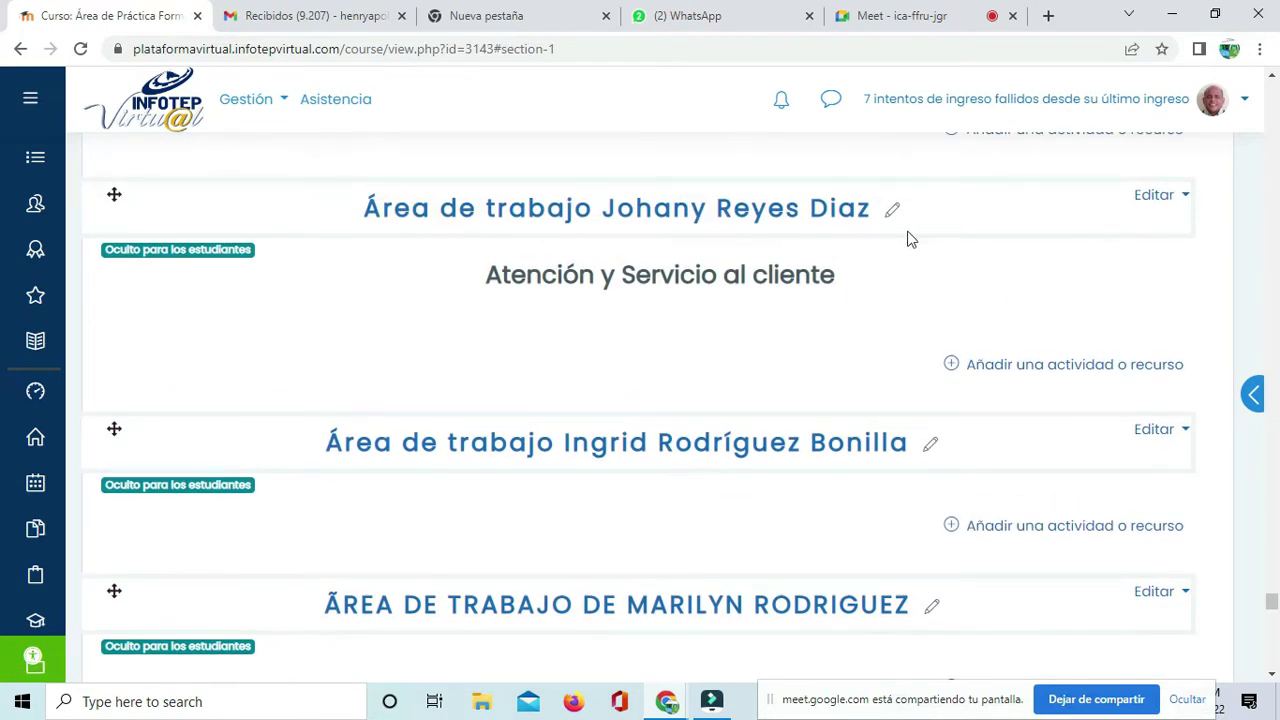
left_click(881, 16)
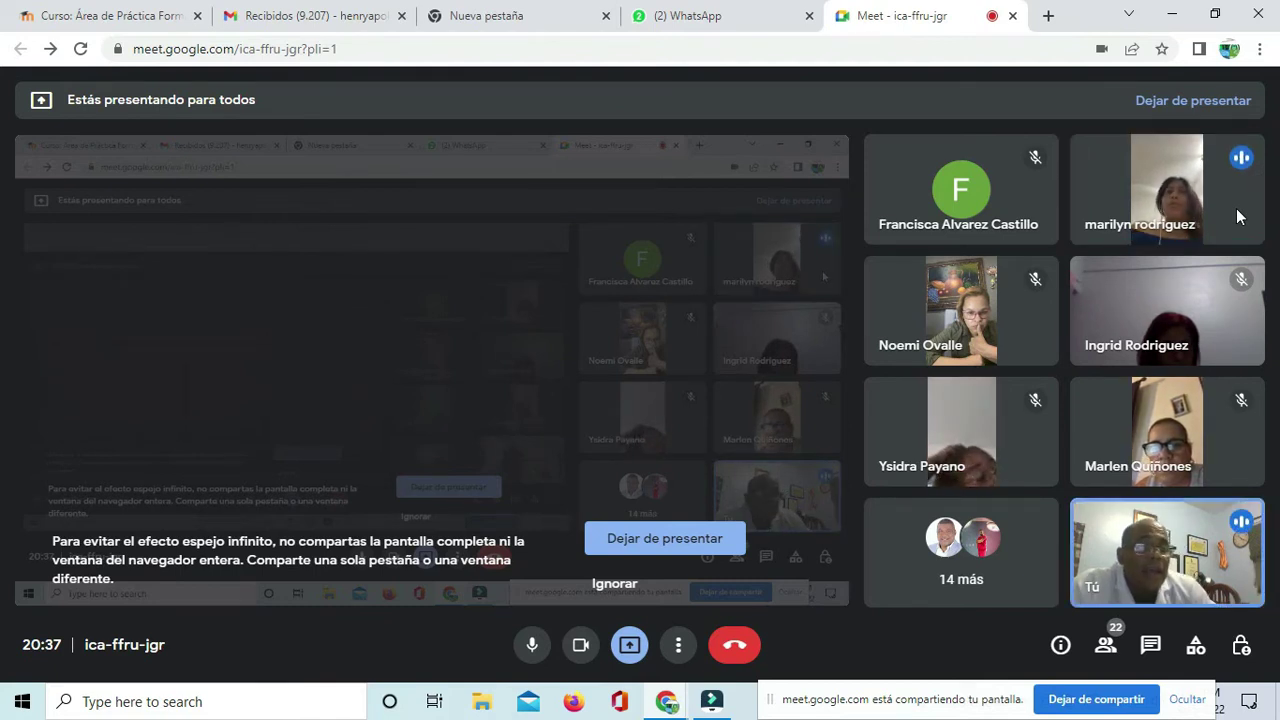
Step: Go from the practice course to the Tablero dashboard and scroll to the 'Vista general del curso' cards
left_click(86, 22)
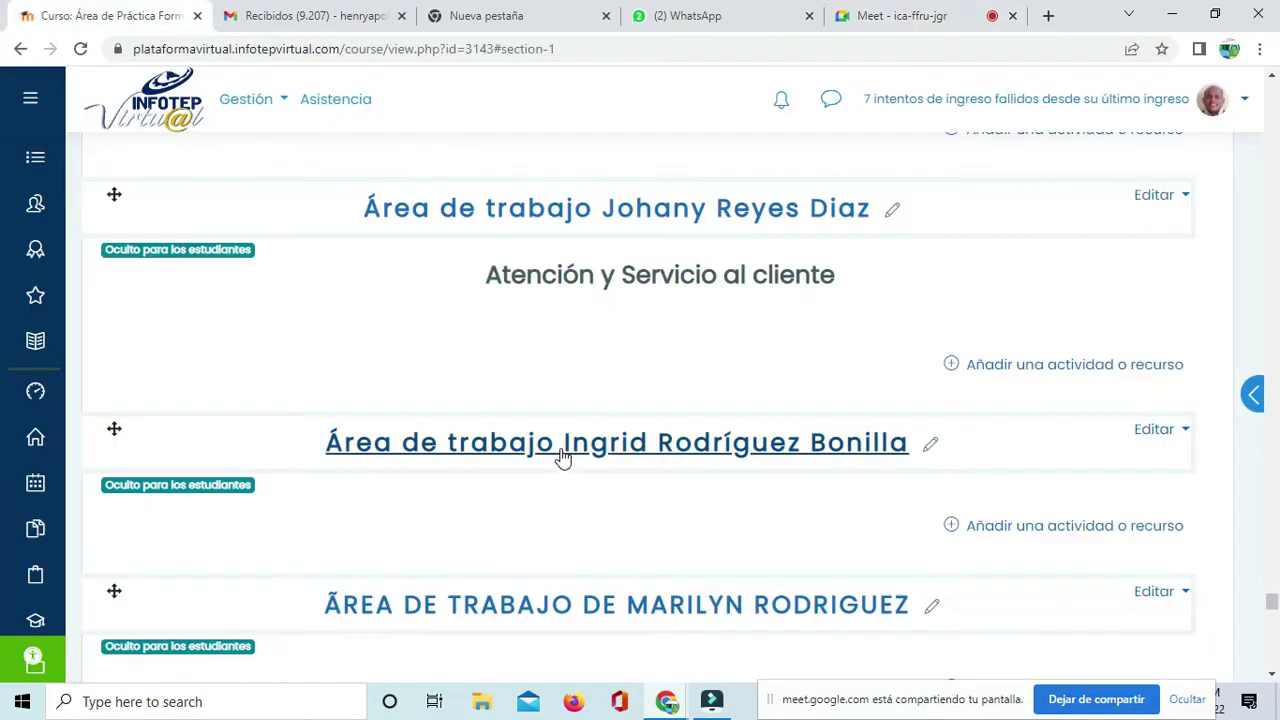
scroll(550, 390, "down", 20)
scroll(548, 390, "up", 20)
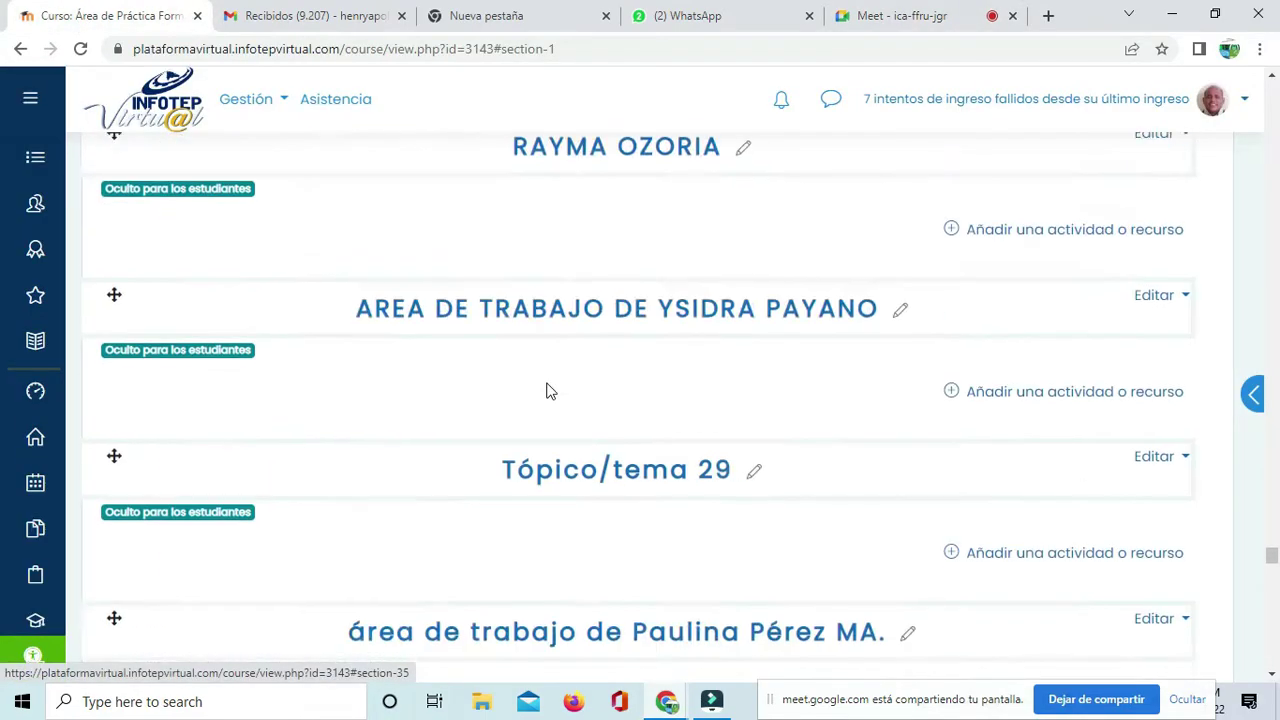
scroll(548, 390, "up", 20)
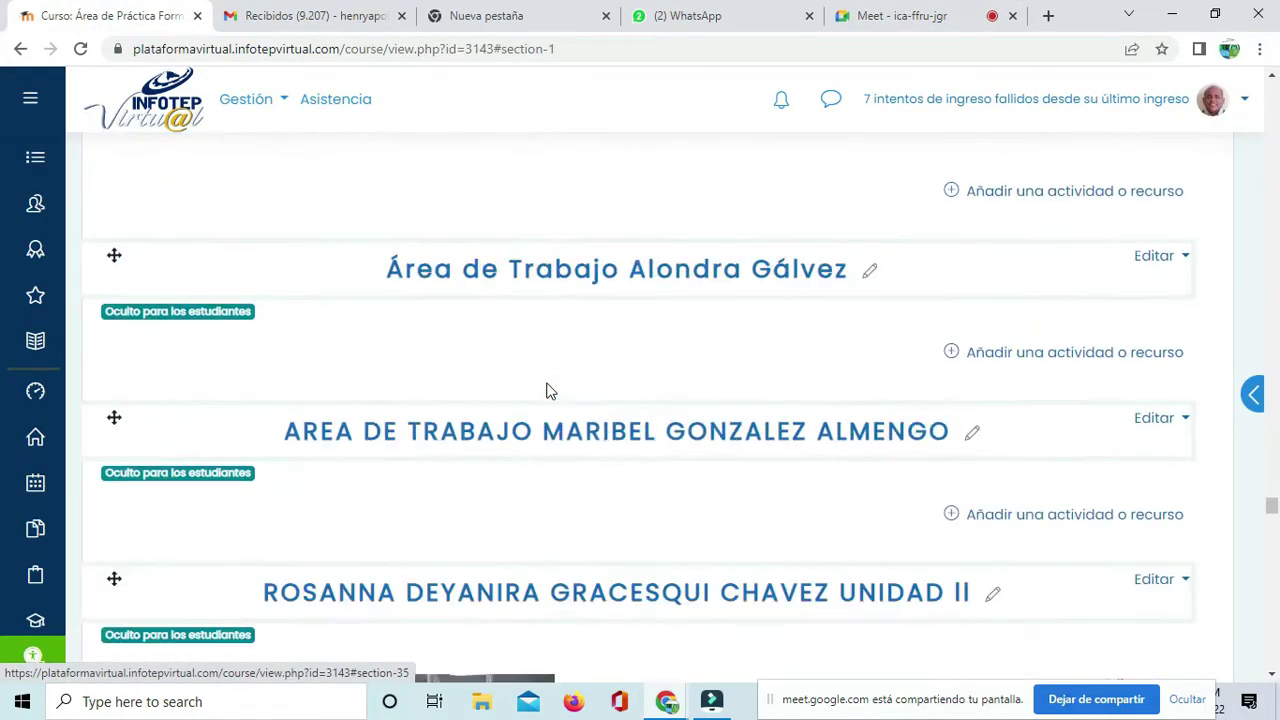
scroll(548, 390, "up", 15)
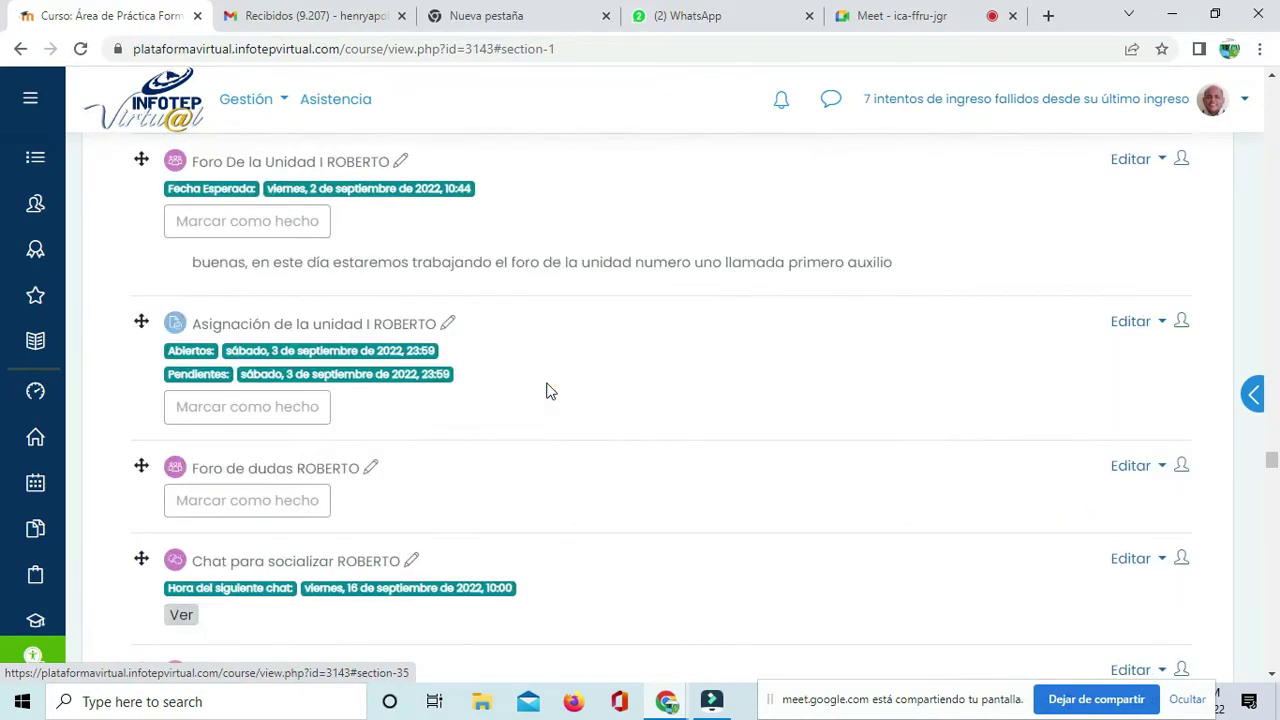
scroll(80, 350, "up", 10)
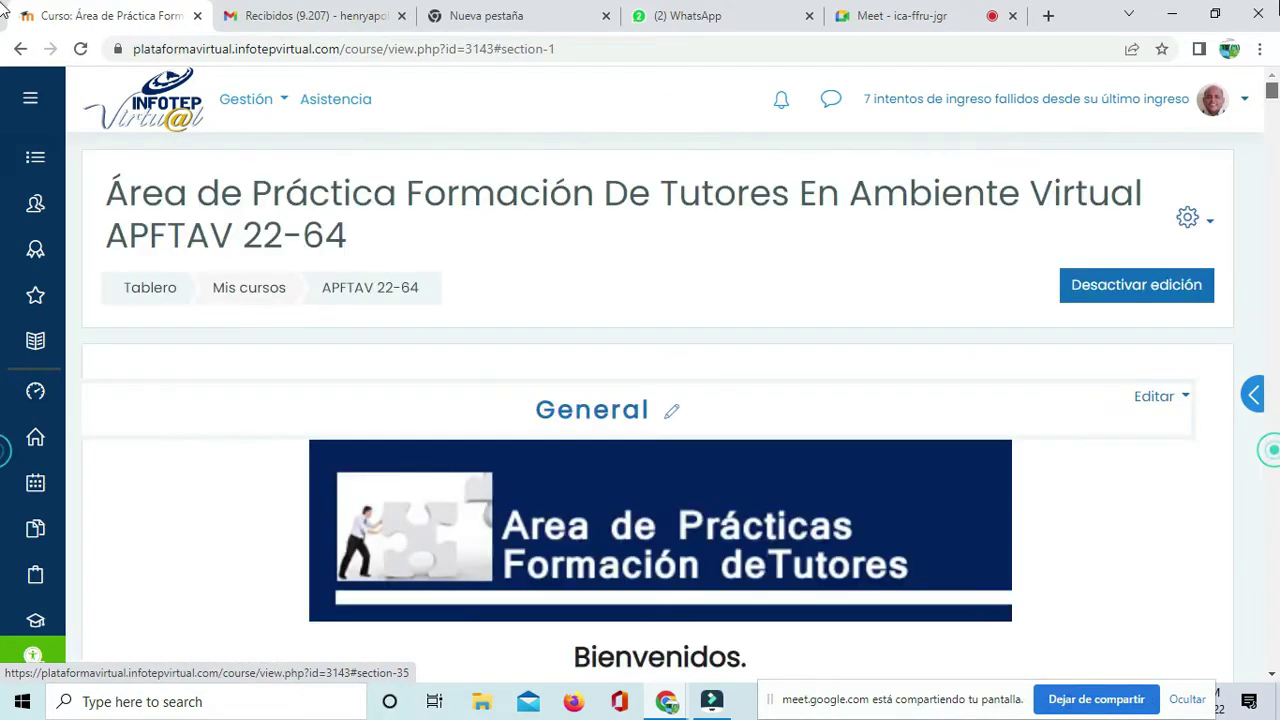
left_click(165, 299)
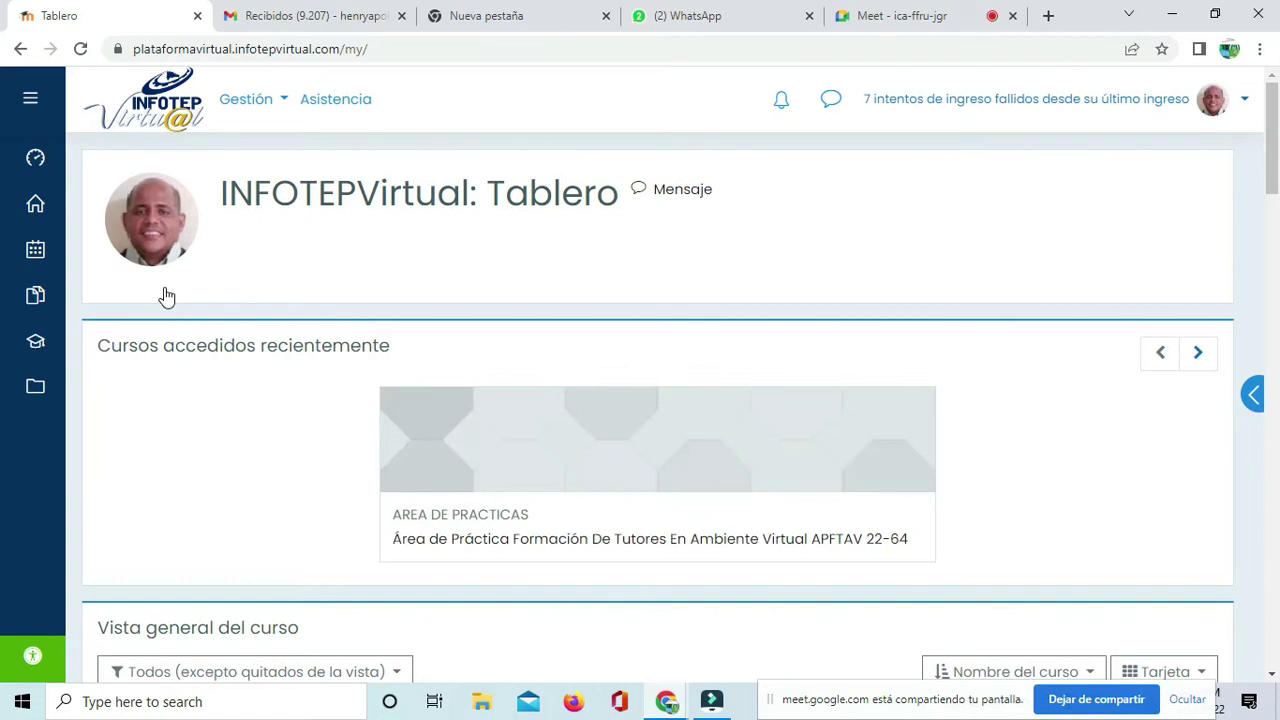
scroll(826, 459, "down", 4)
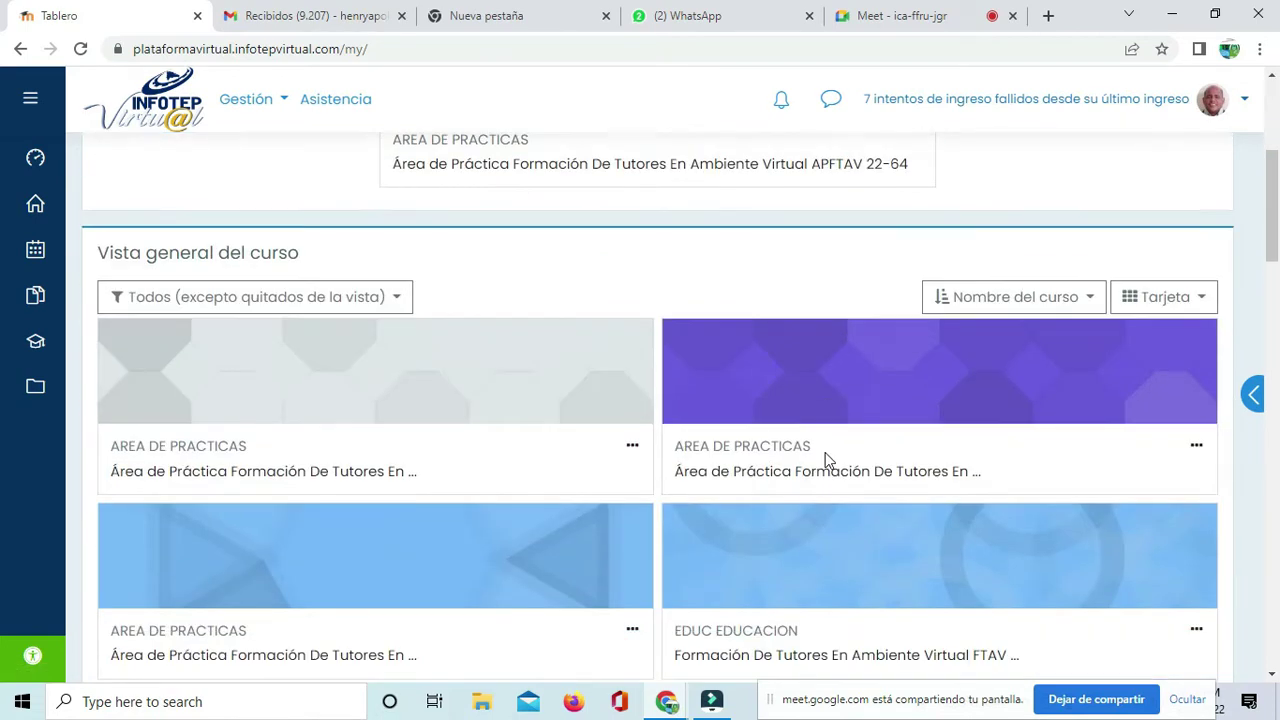
scroll(825, 459, "down", 1)
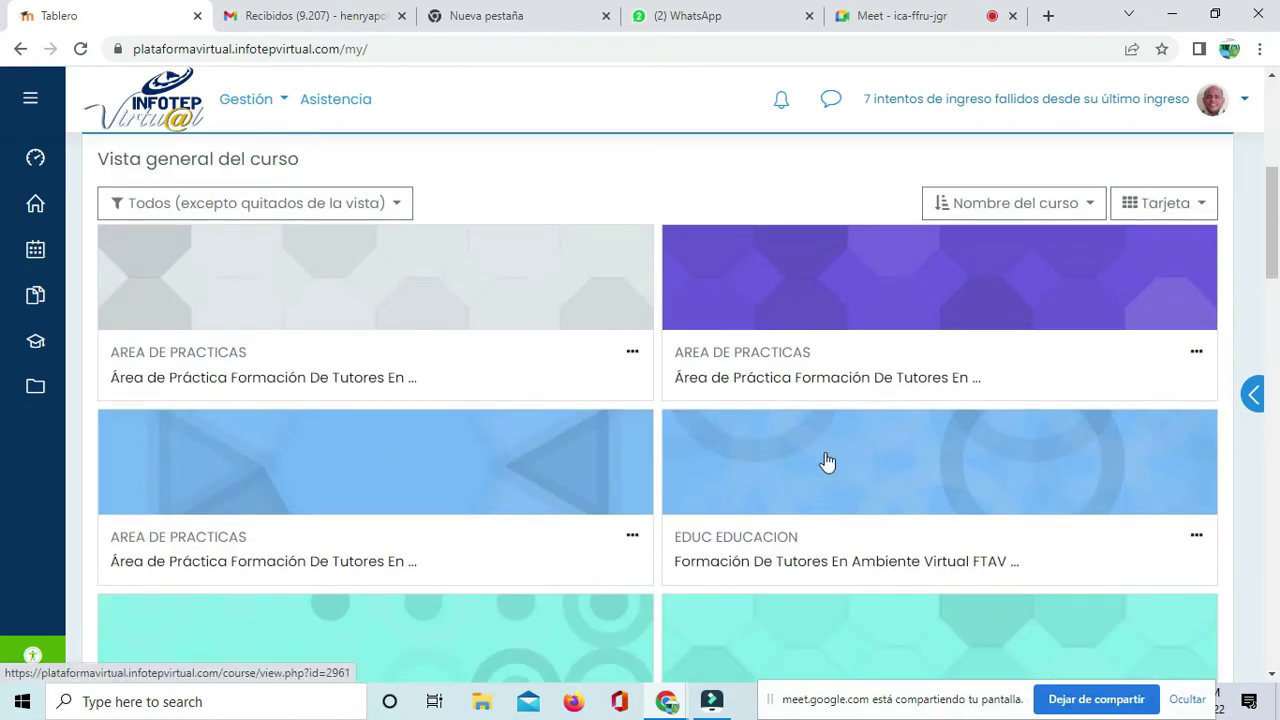
Step: Open the Formación De Tutores En Ambiente Virtual FTAV course and scroll down from Inducción into the units
left_click(808, 568)
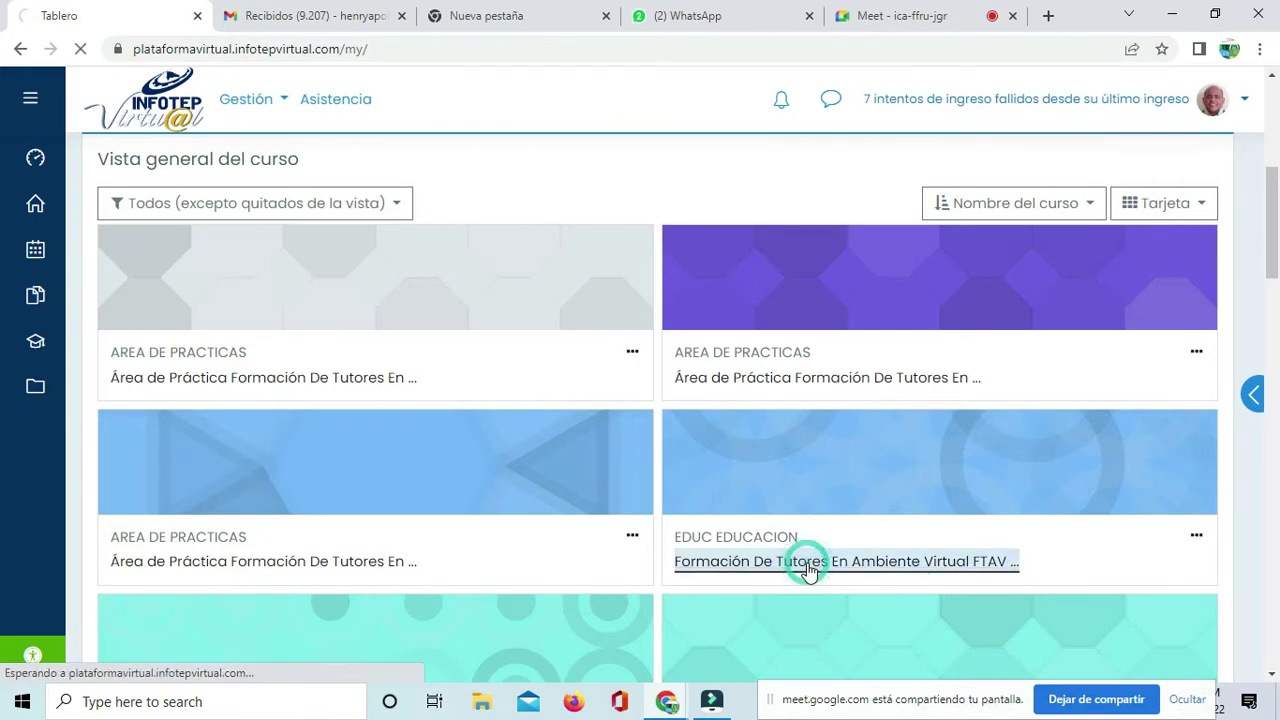
scroll(394, 343, "down", 15)
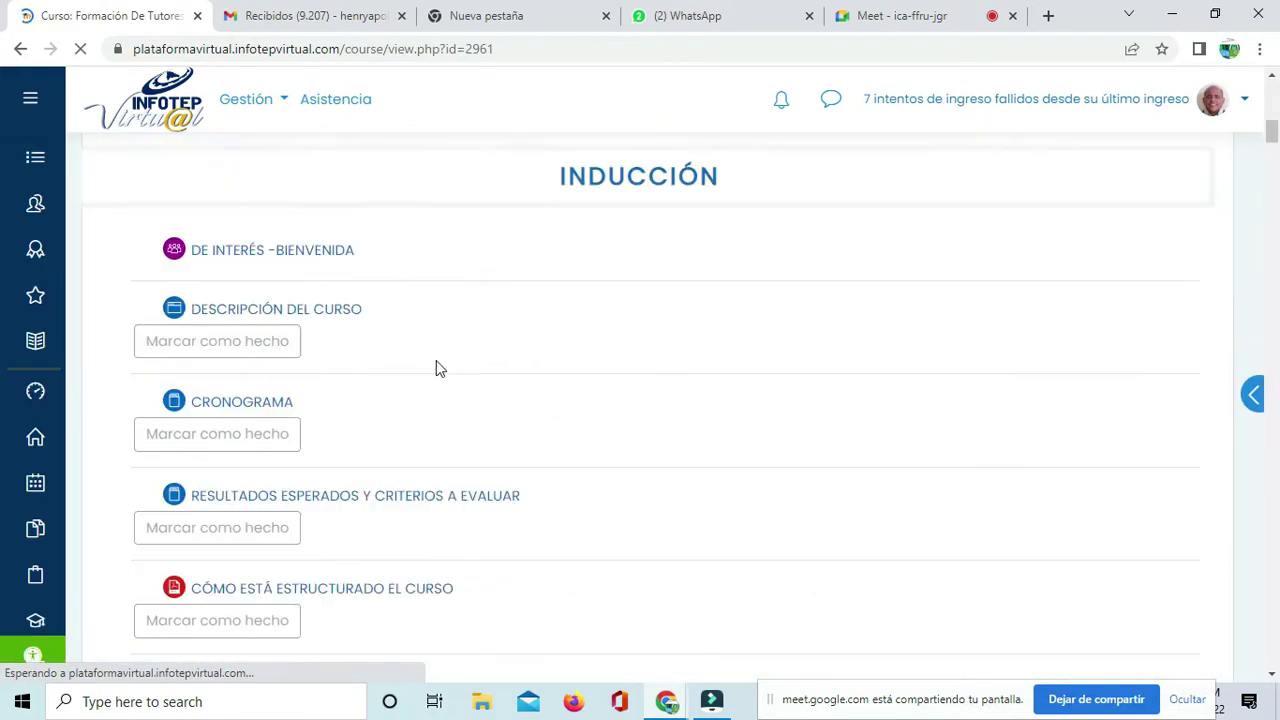
scroll(680, 462, "down", 20)
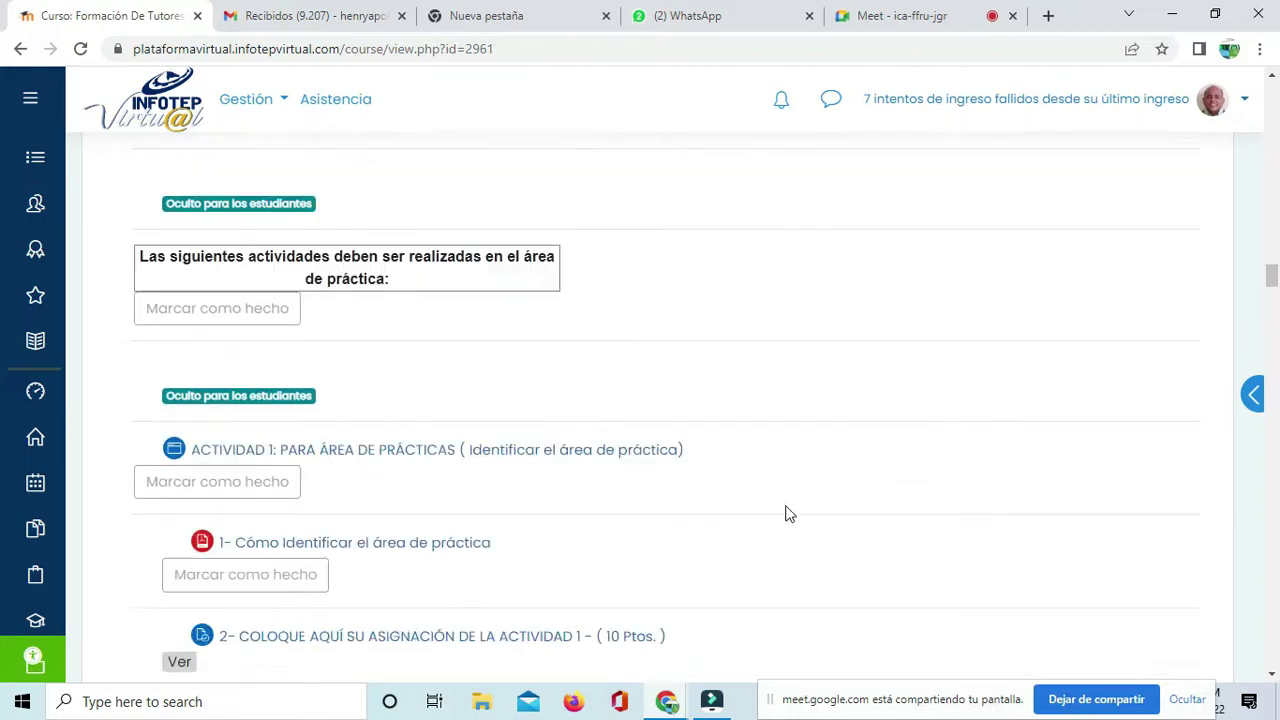
scroll(783, 520, "down", 15)
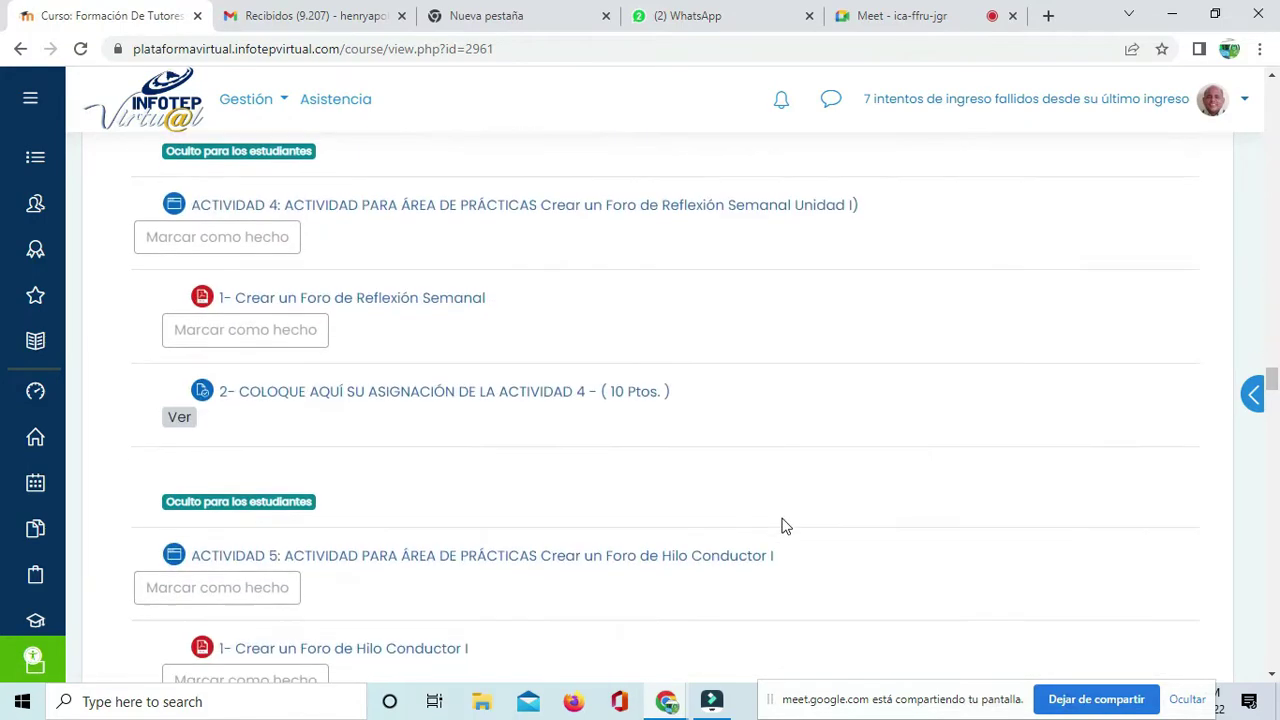
scroll(785, 533, "up", 2)
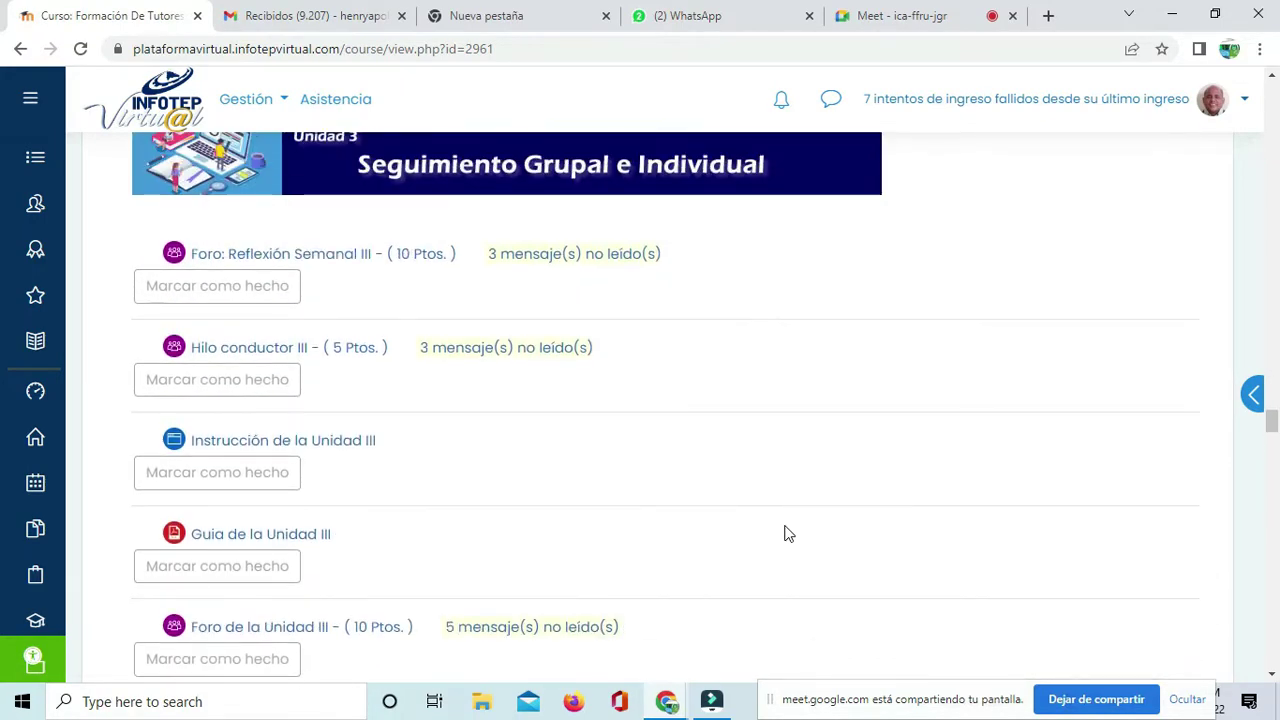
scroll(785, 533, "down", 7)
scroll(785, 535, "down", 3)
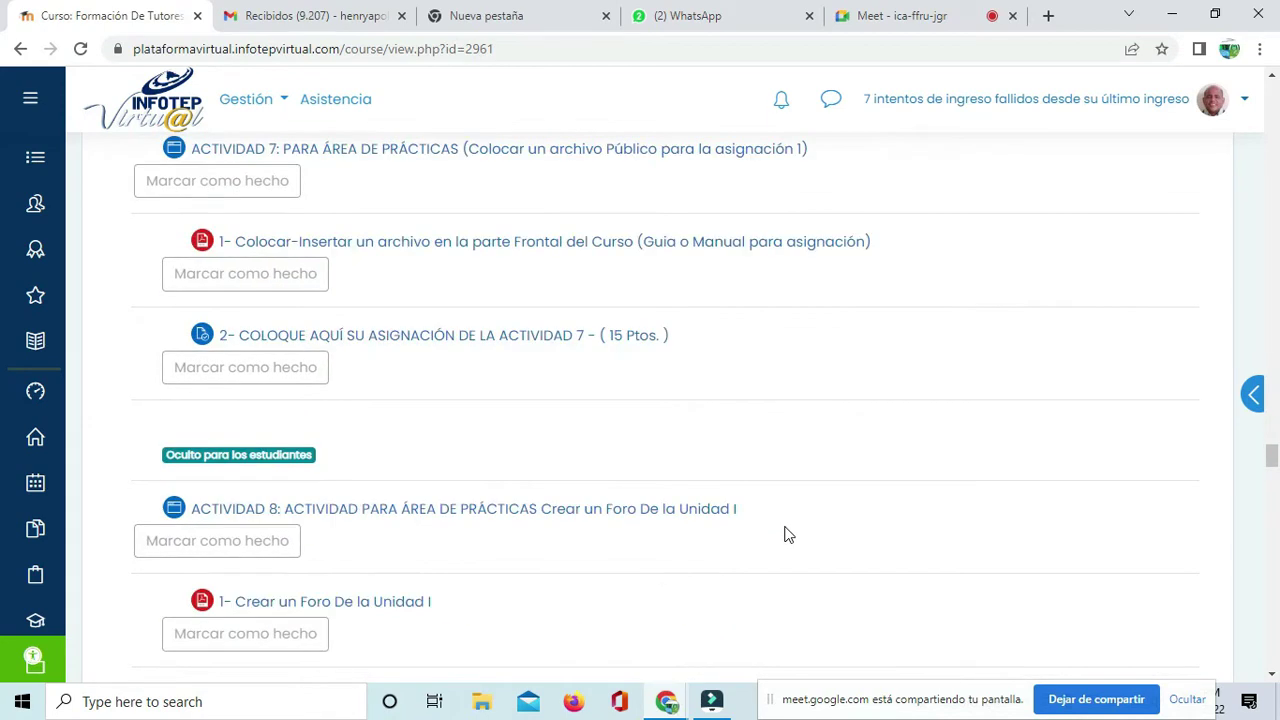
scroll(785, 535, "down", 4)
scroll(785, 535, "down", 4)
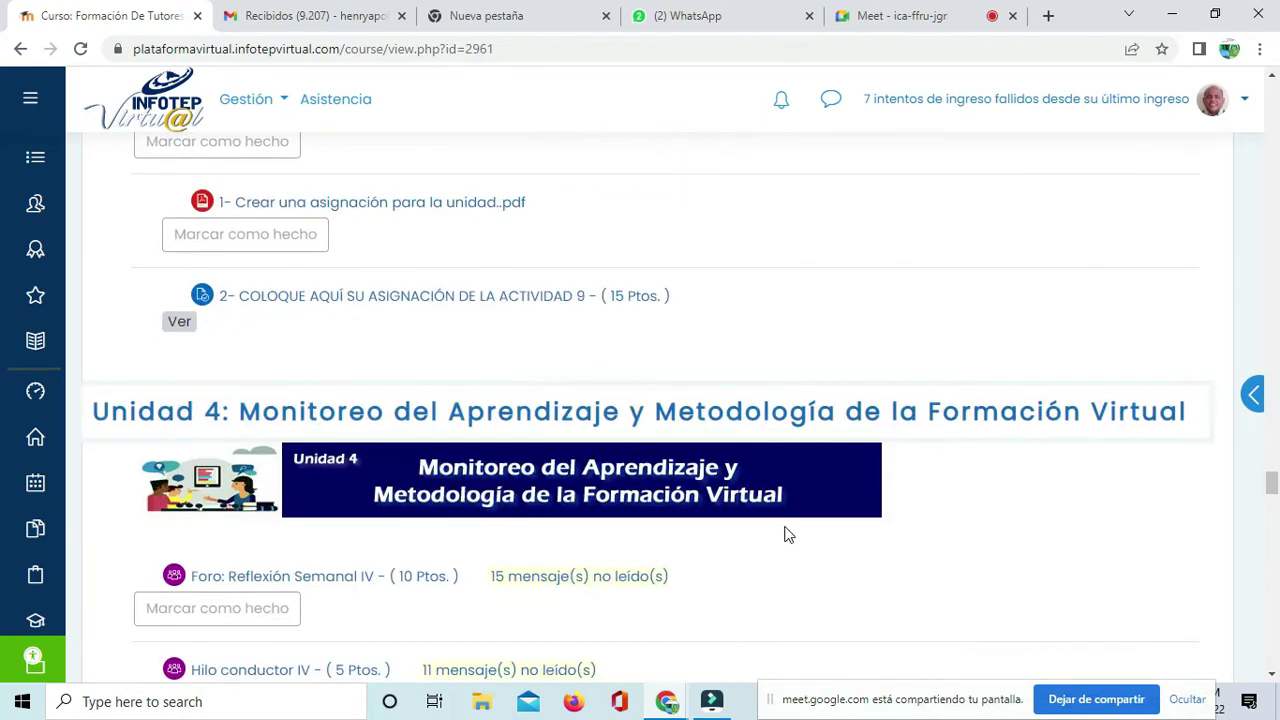
scroll(785, 535, "down", 4)
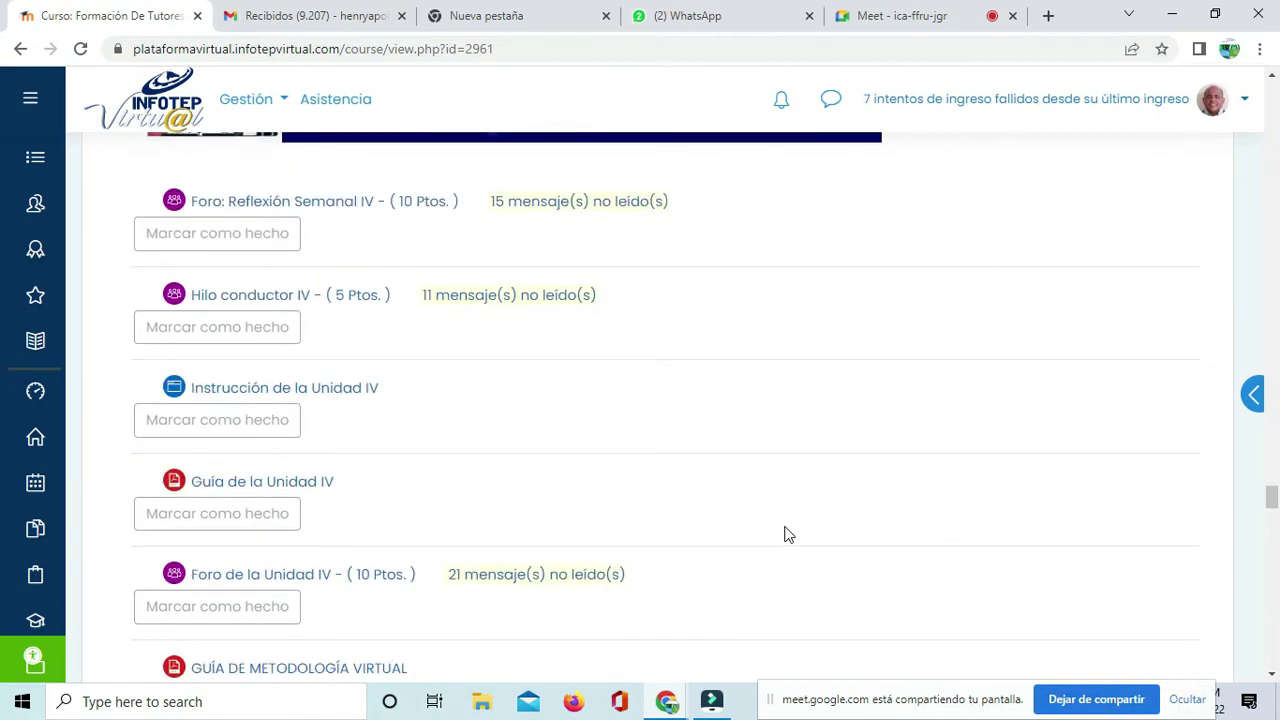
Step: Scroll back and forth through the FTAV unit forums and activities down to Unidad 5
scroll(785, 535, "up", 6)
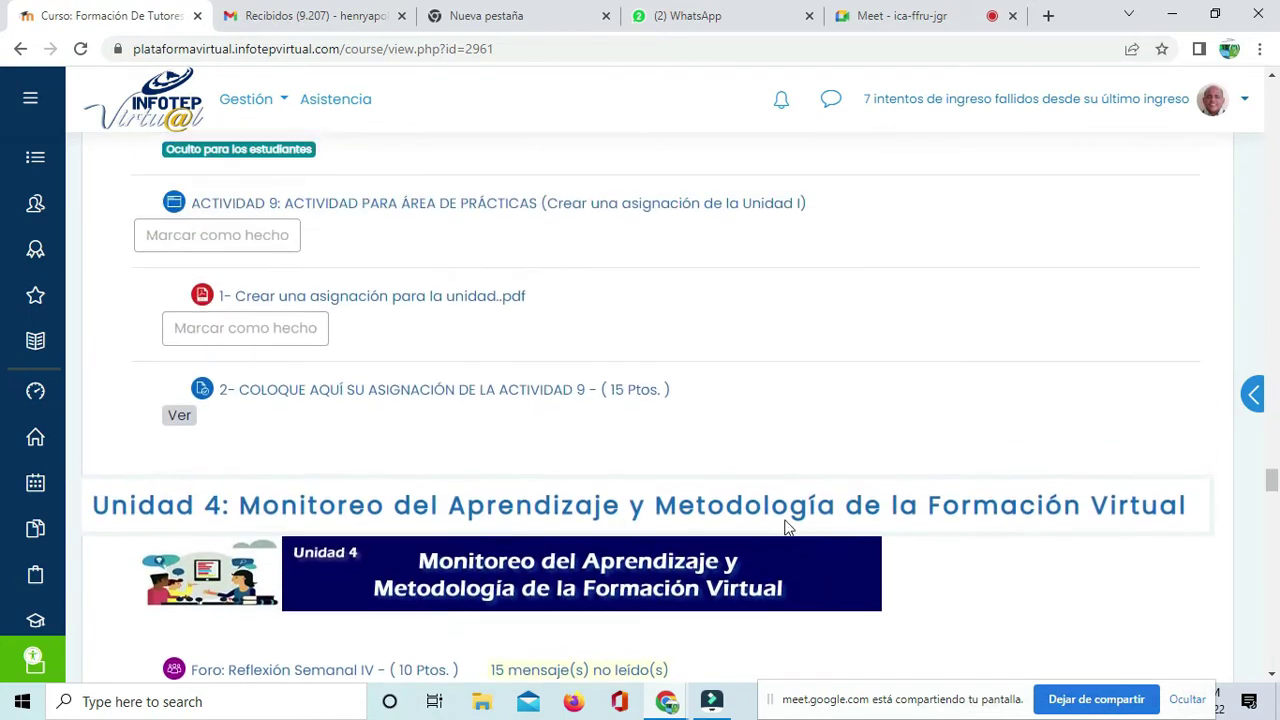
scroll(606, 531, "up", 8)
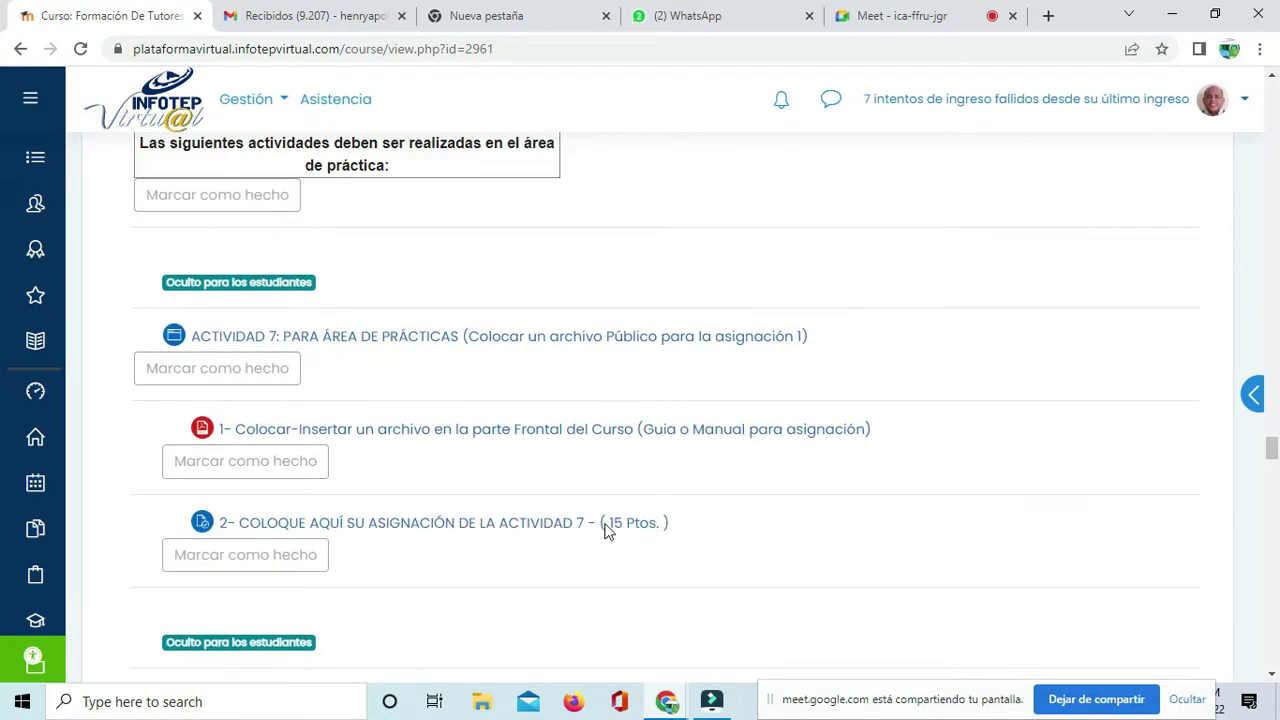
scroll(606, 531, "up", 13)
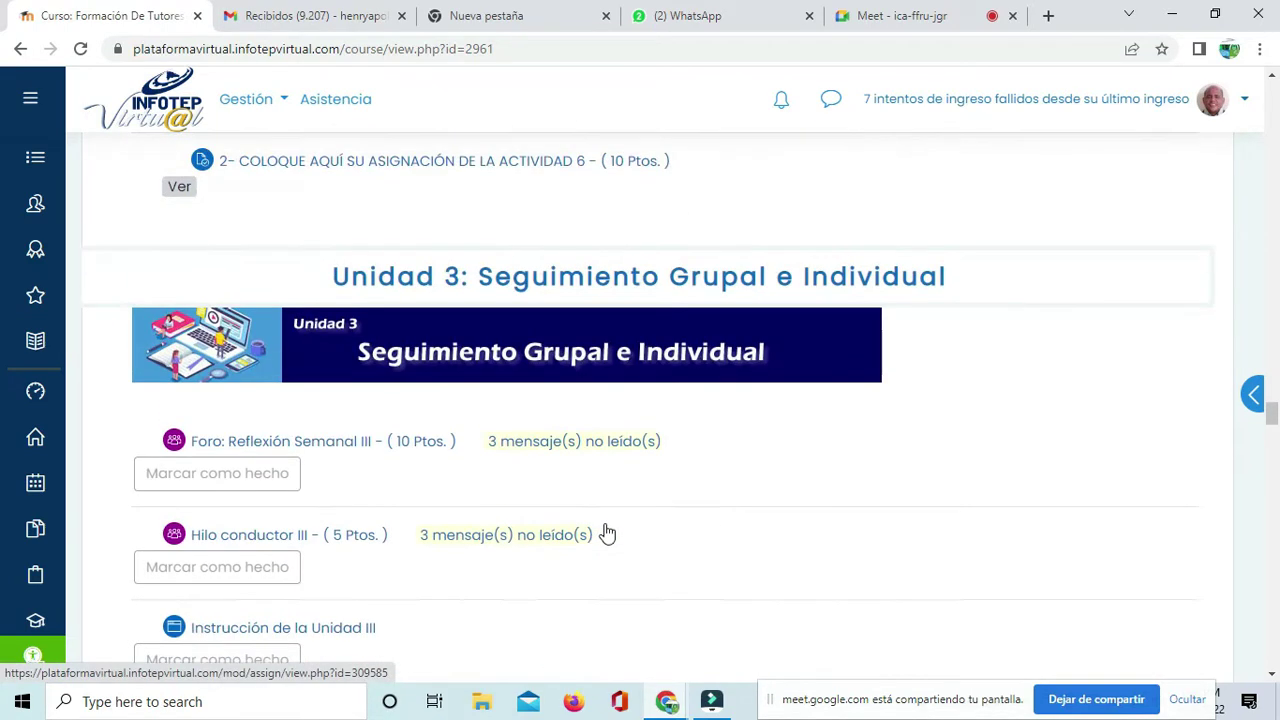
scroll(608, 530, "up", 1)
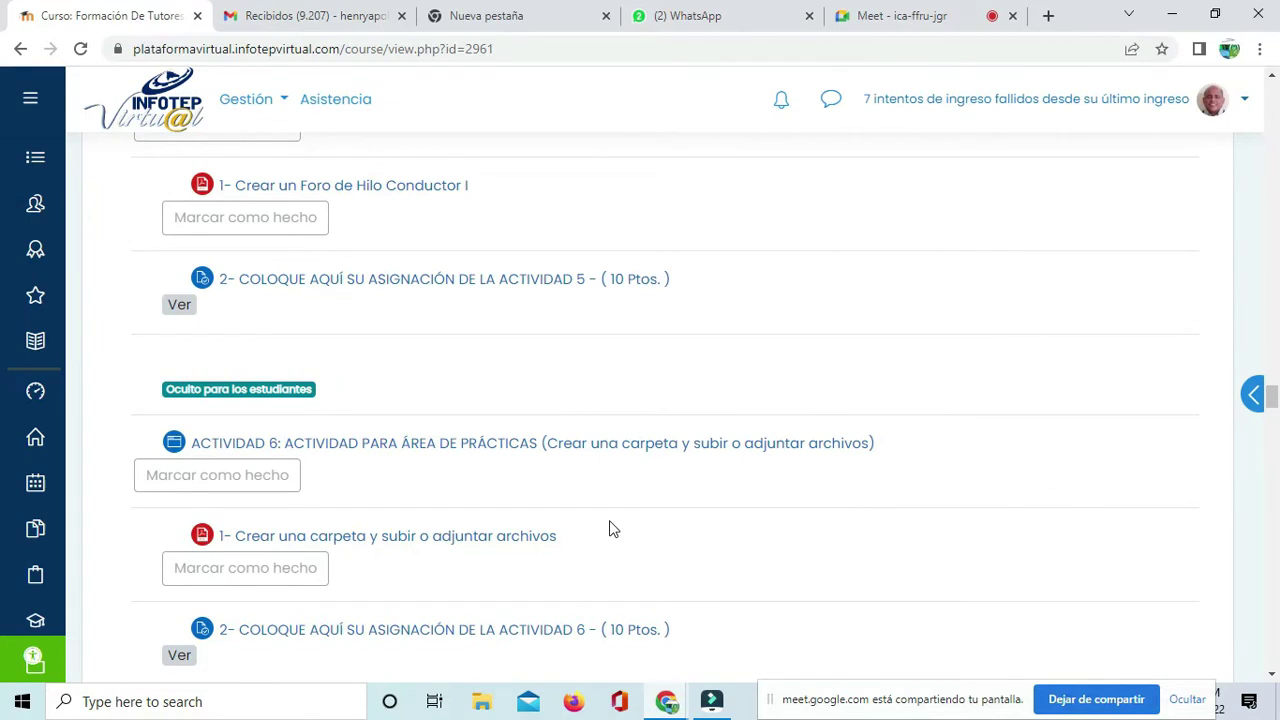
scroll(609, 521, "up", 3)
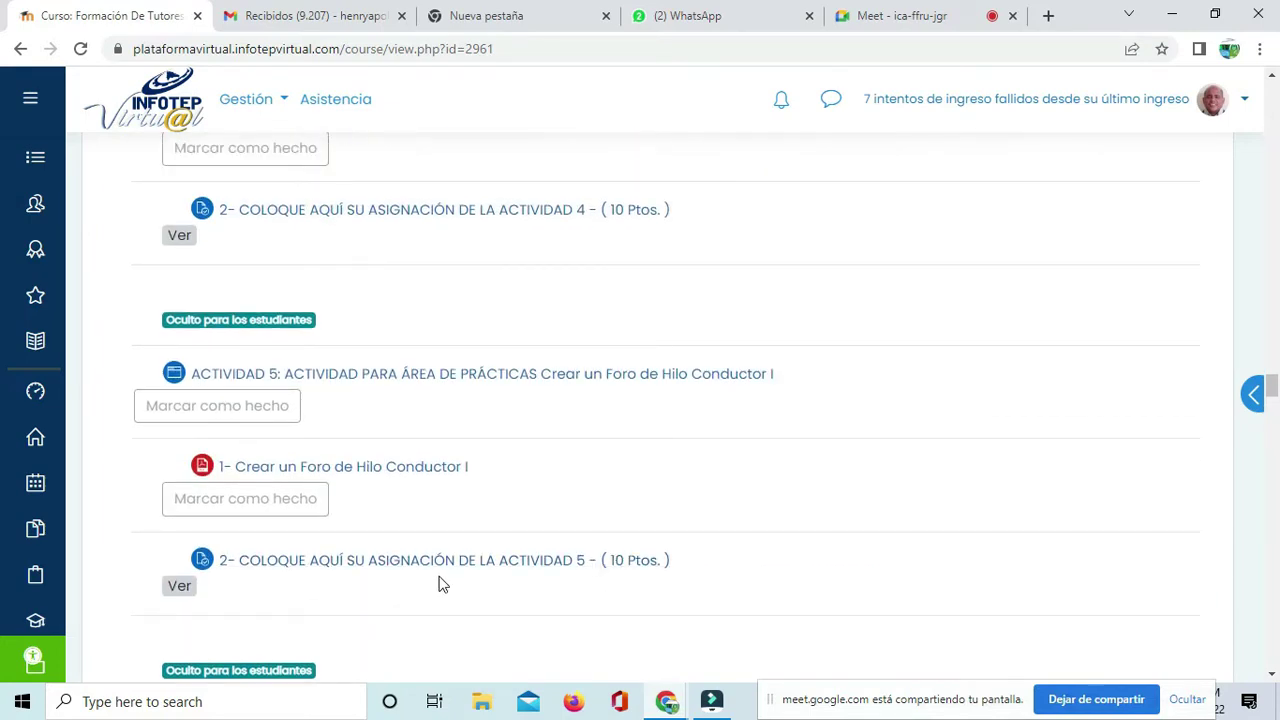
scroll(918, 510, "down", 7)
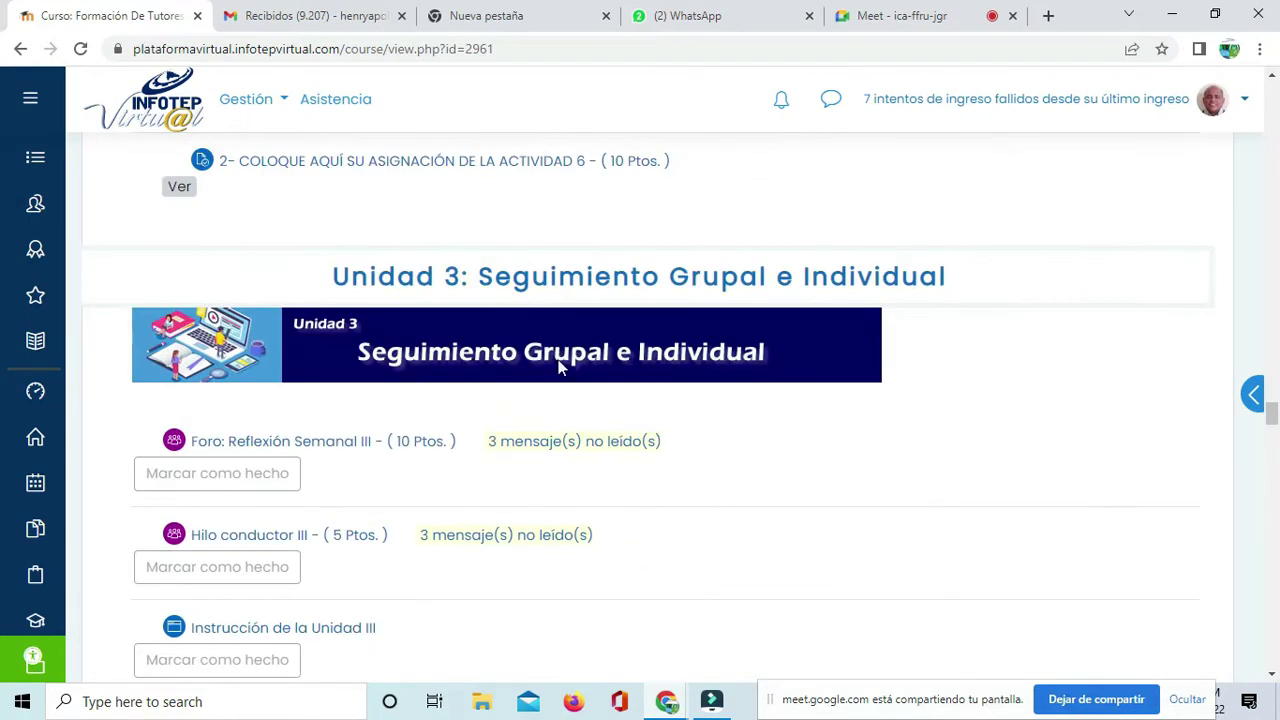
scroll(606, 365, "down", 20)
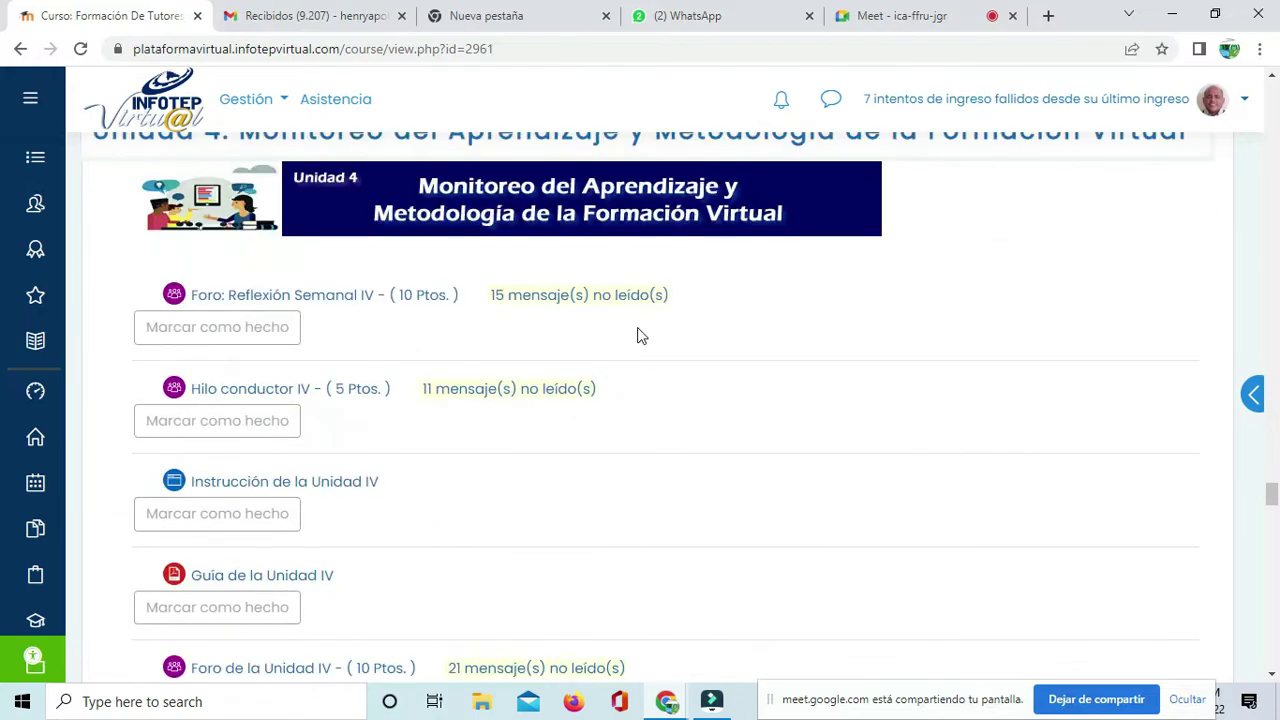
scroll(641, 336, "up", 2)
scroll(536, 374, "down", 15)
scroll(548, 378, "down", 5)
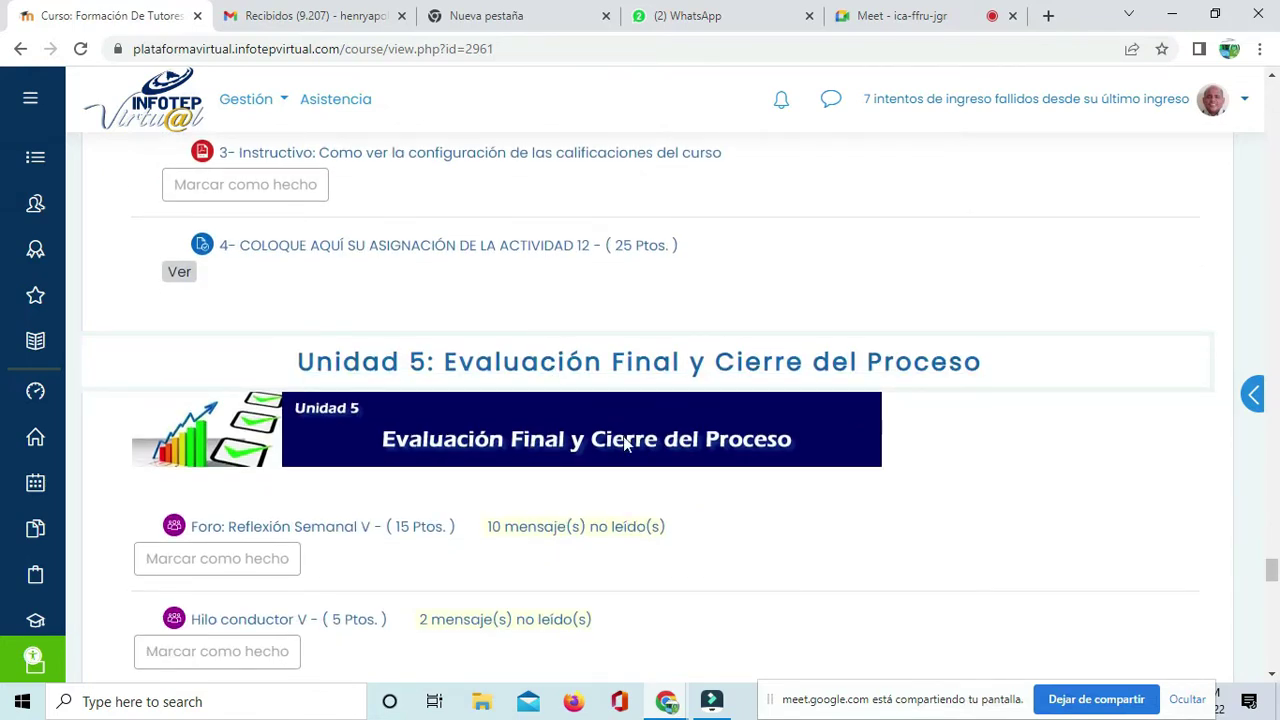
scroll(630, 444, "up", 1)
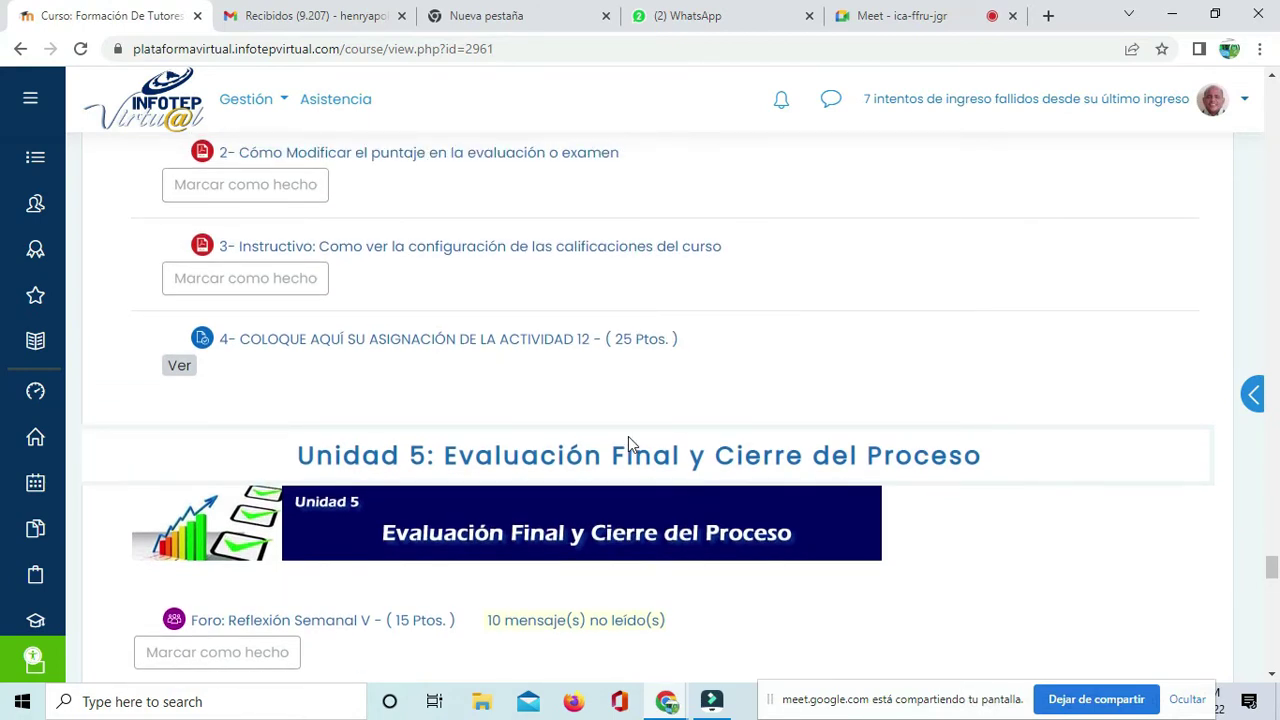
Step: Switch to the 'Meet - ica-ffru-jgr' call showing the participants' tiles
left_click(897, 22)
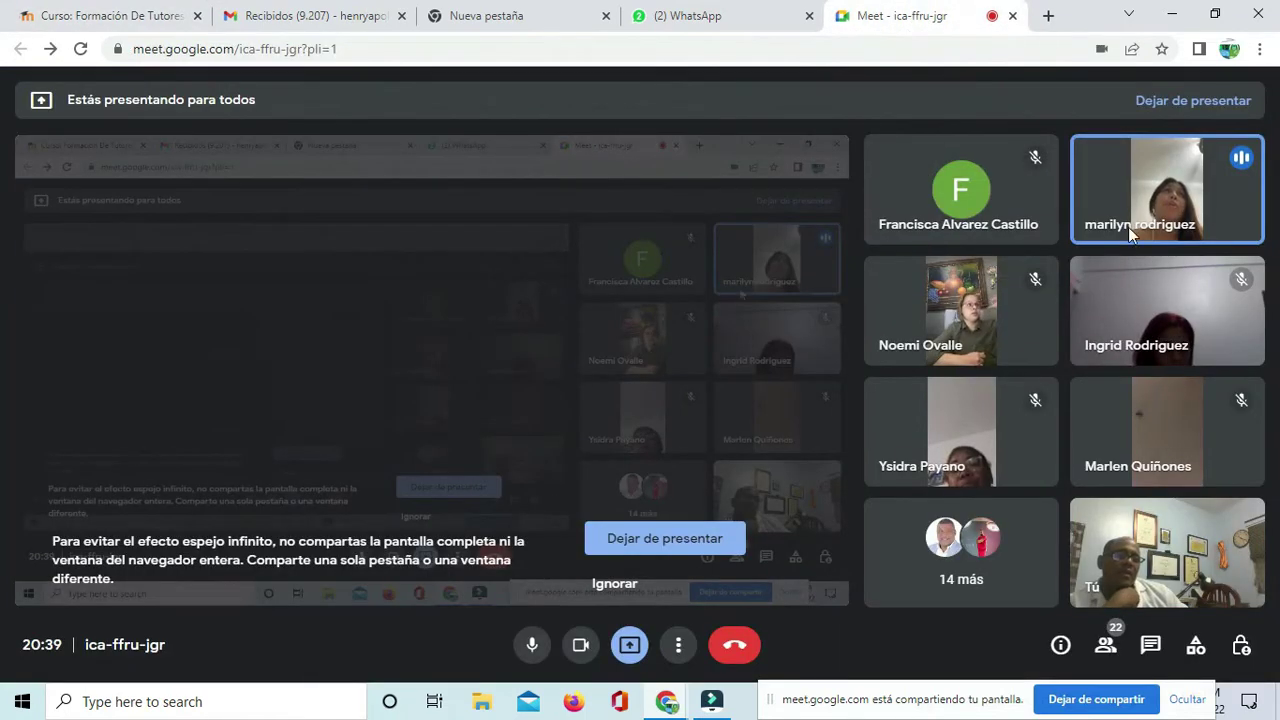
mouse_move(1195, 309)
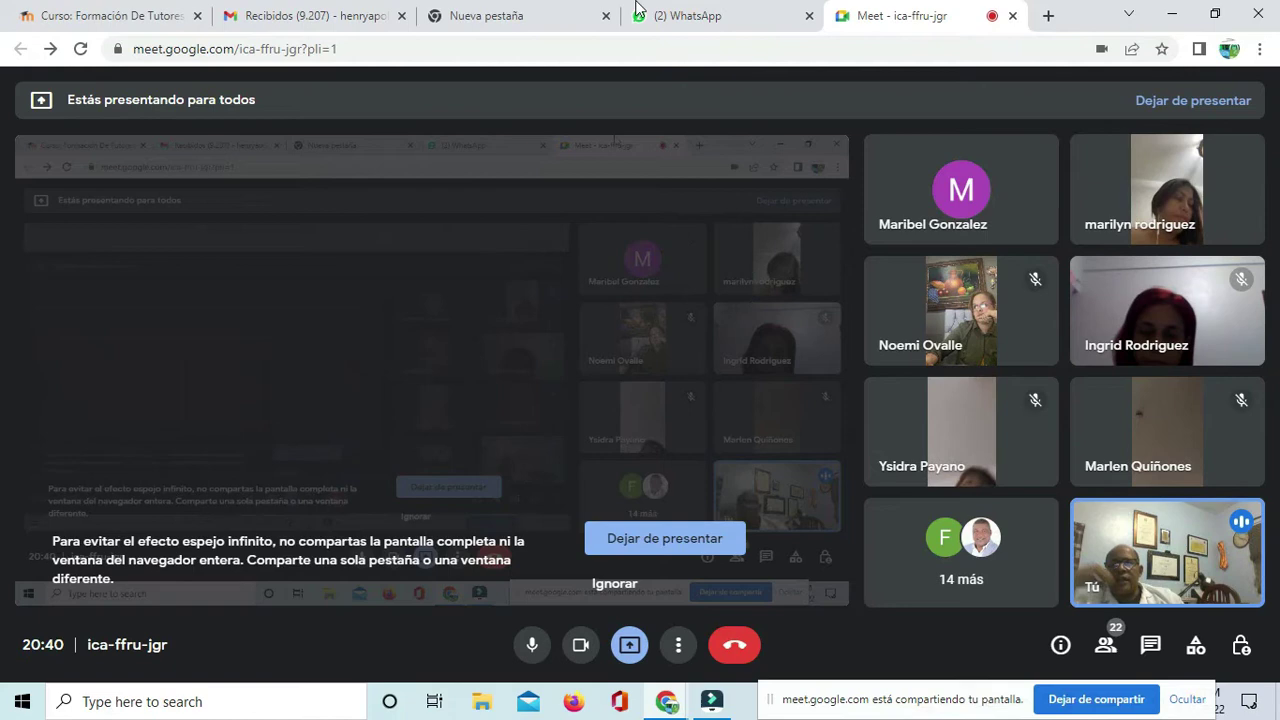
Step: Switch between the Meet call and the FTAV 22-64 course, ending on the course page at the top
left_click(100, 15)
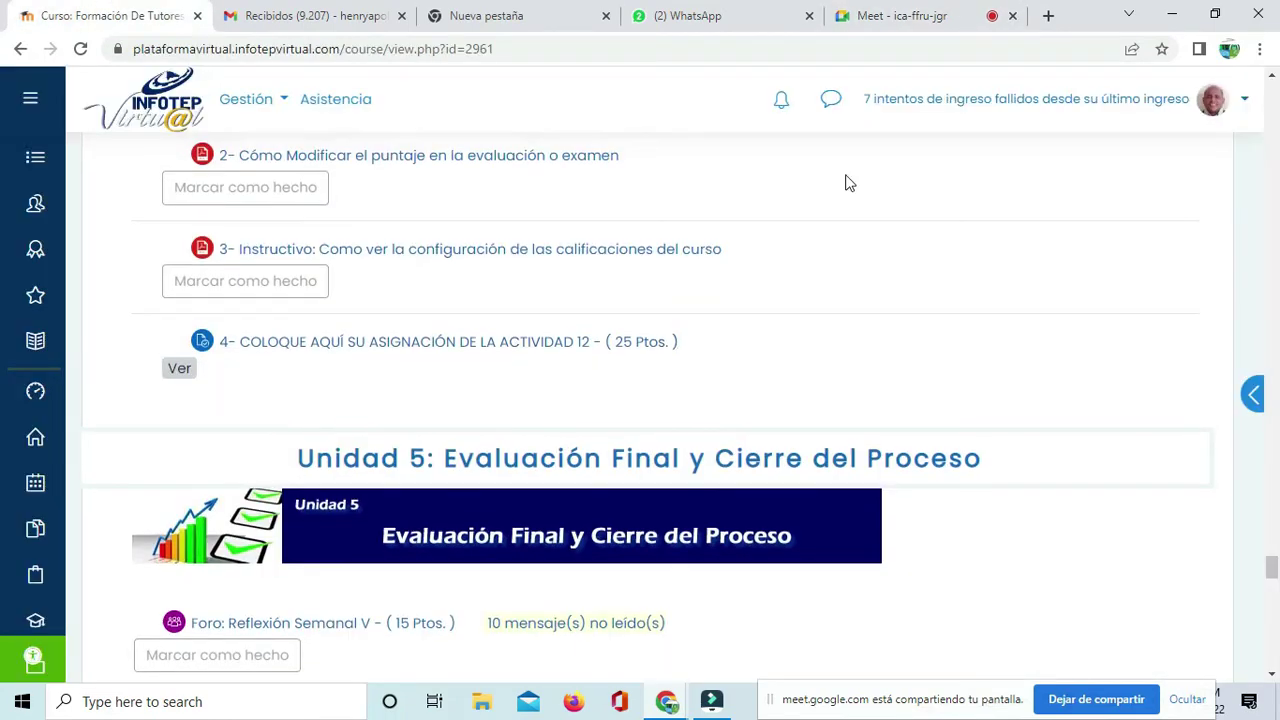
scroll(846, 180, "up", 20)
scroll(587, 270, "up", 15)
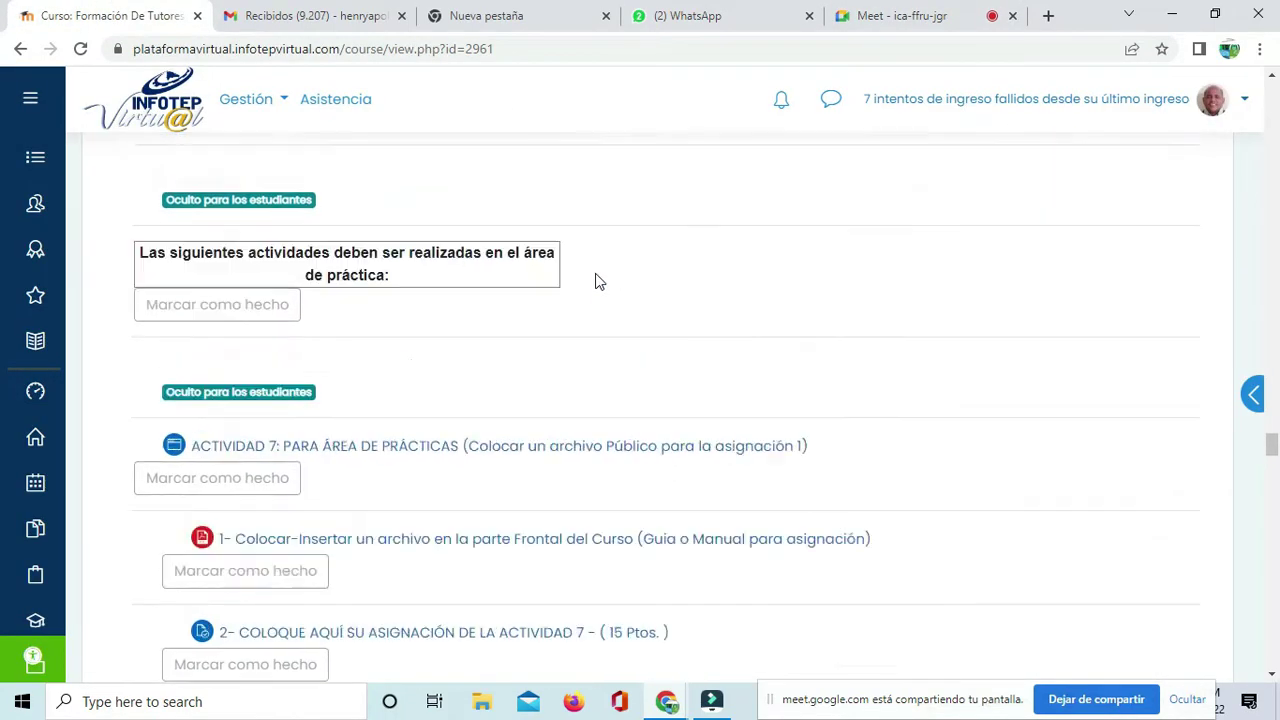
left_click(883, 16)
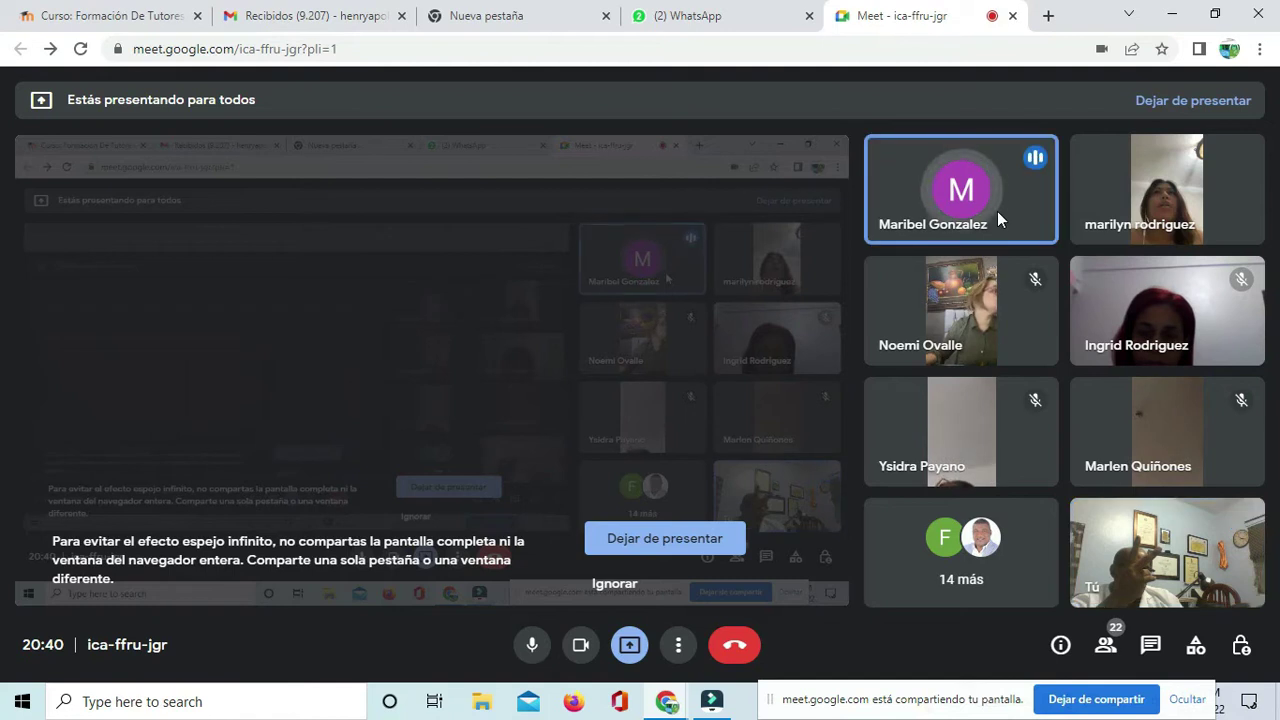
left_click(110, 15)
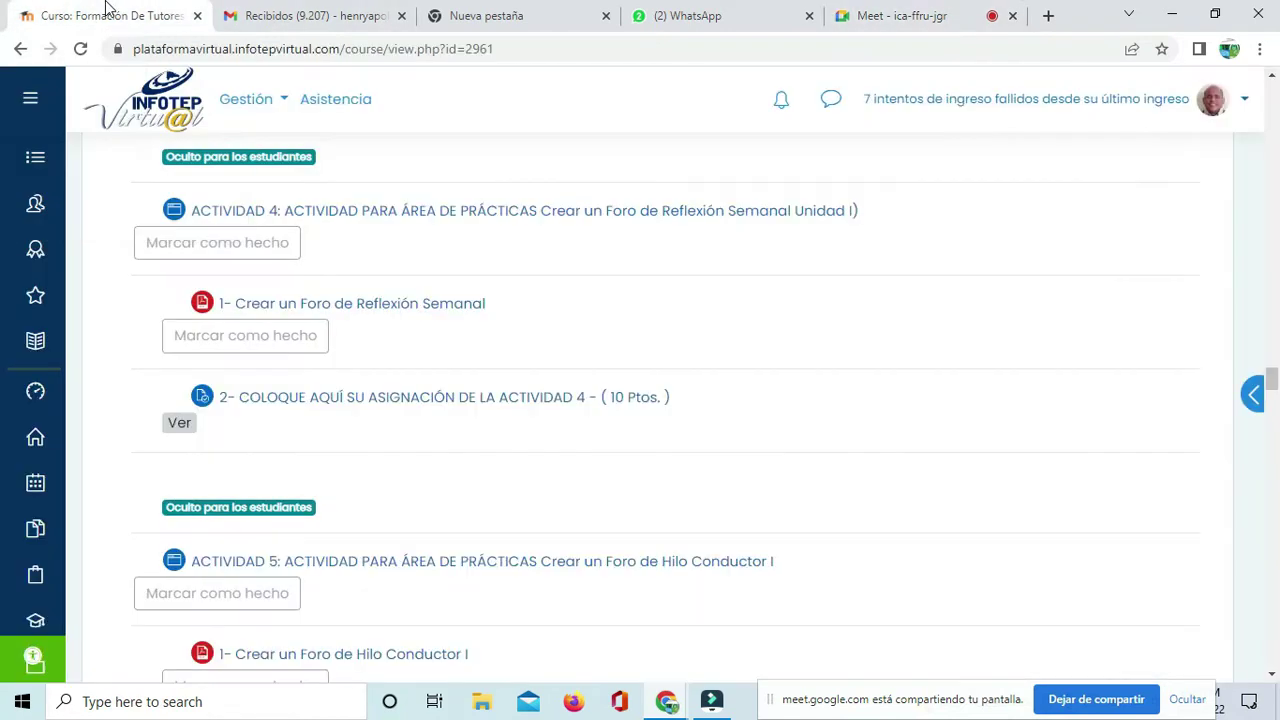
scroll(414, 249, "up", 3)
scroll(414, 249, "down", 3)
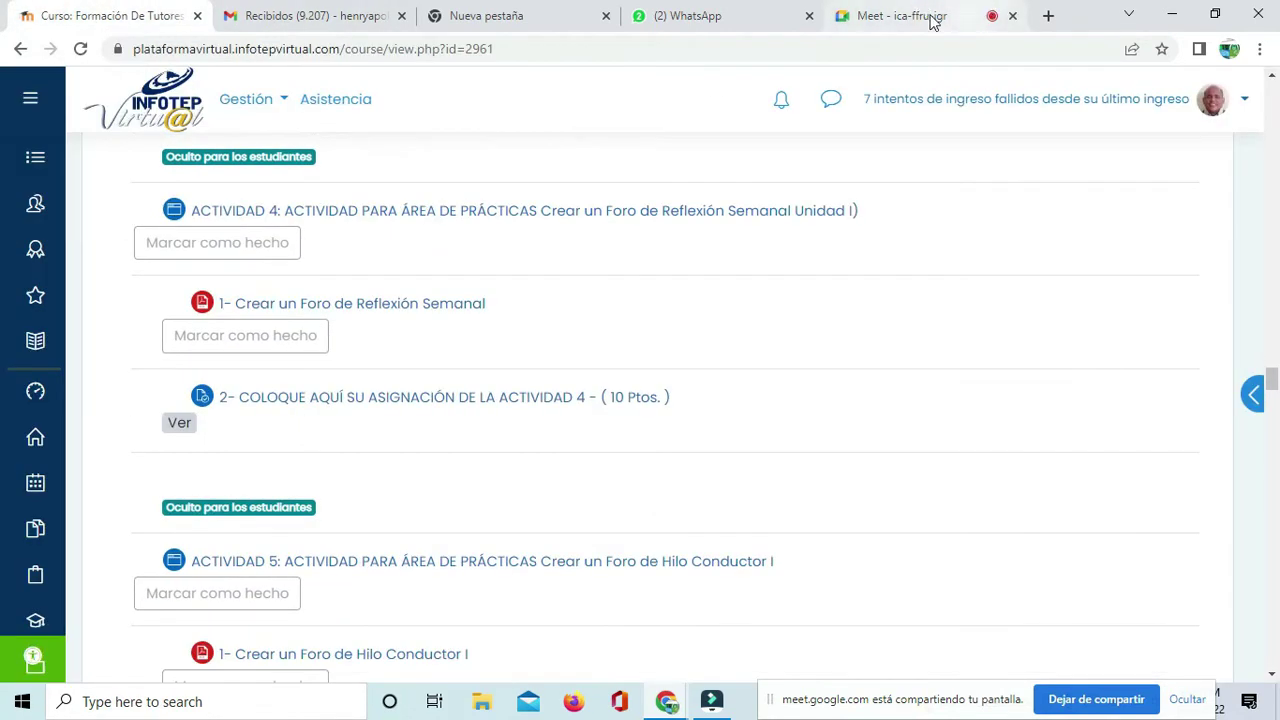
left_click(852, 12)
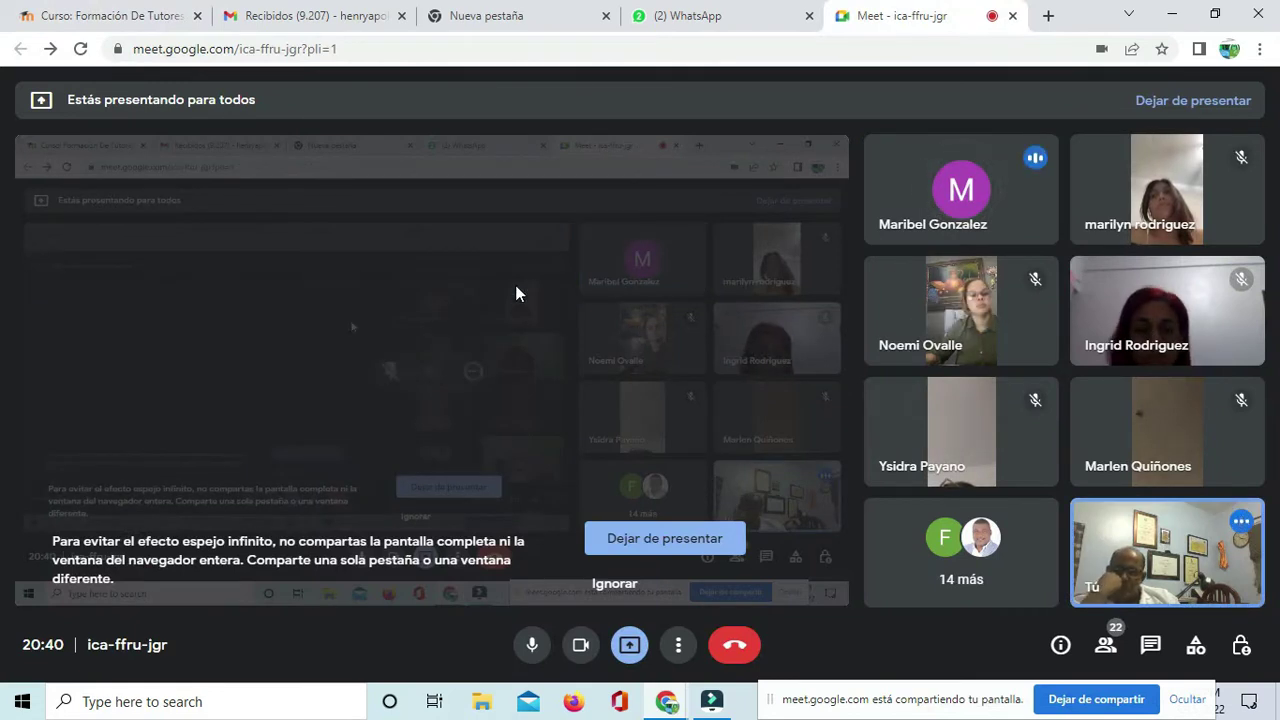
left_click(105, 15)
scroll(378, 266, "down", 3)
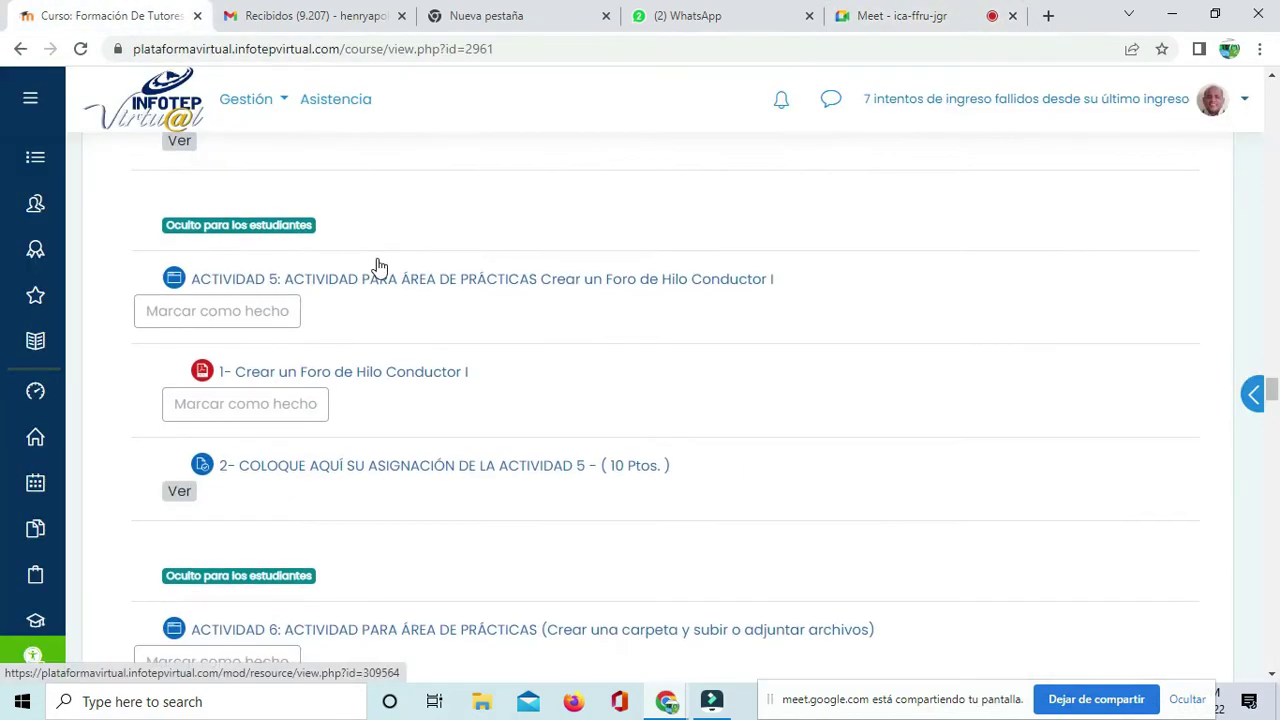
scroll(857, 447, "up", 1)
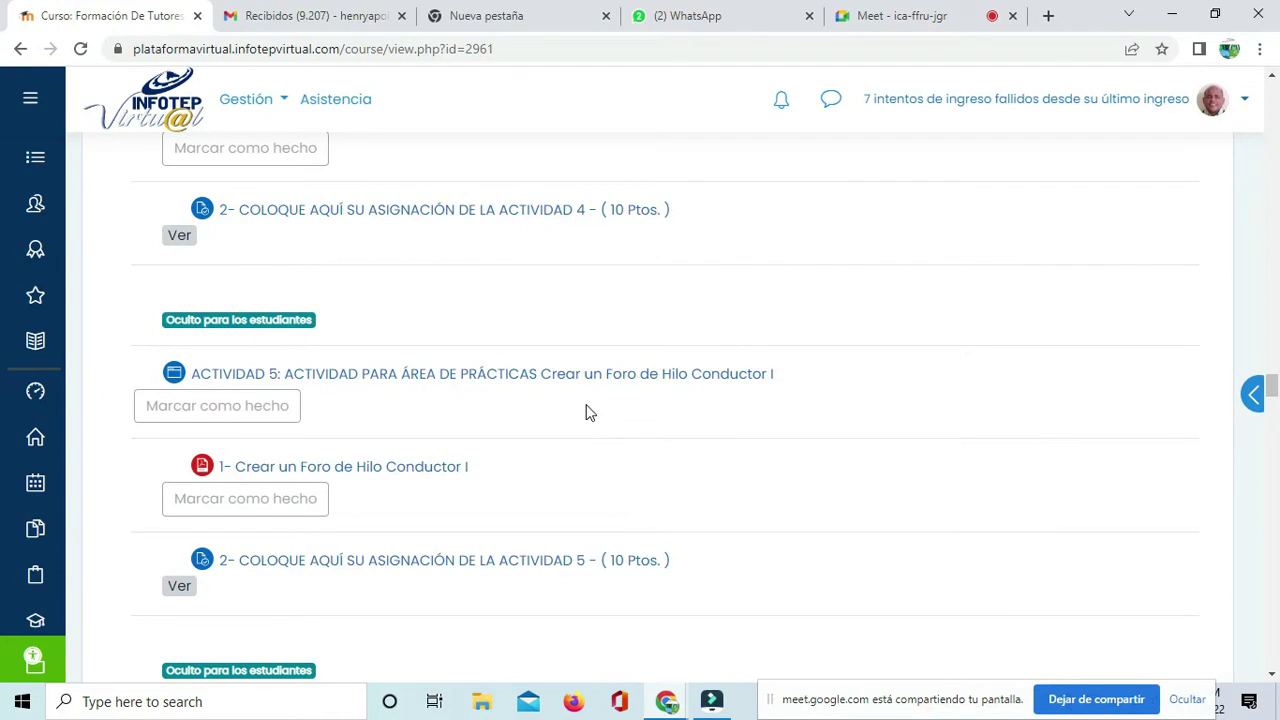
left_click_drag(1273, 390, 1270, 95)
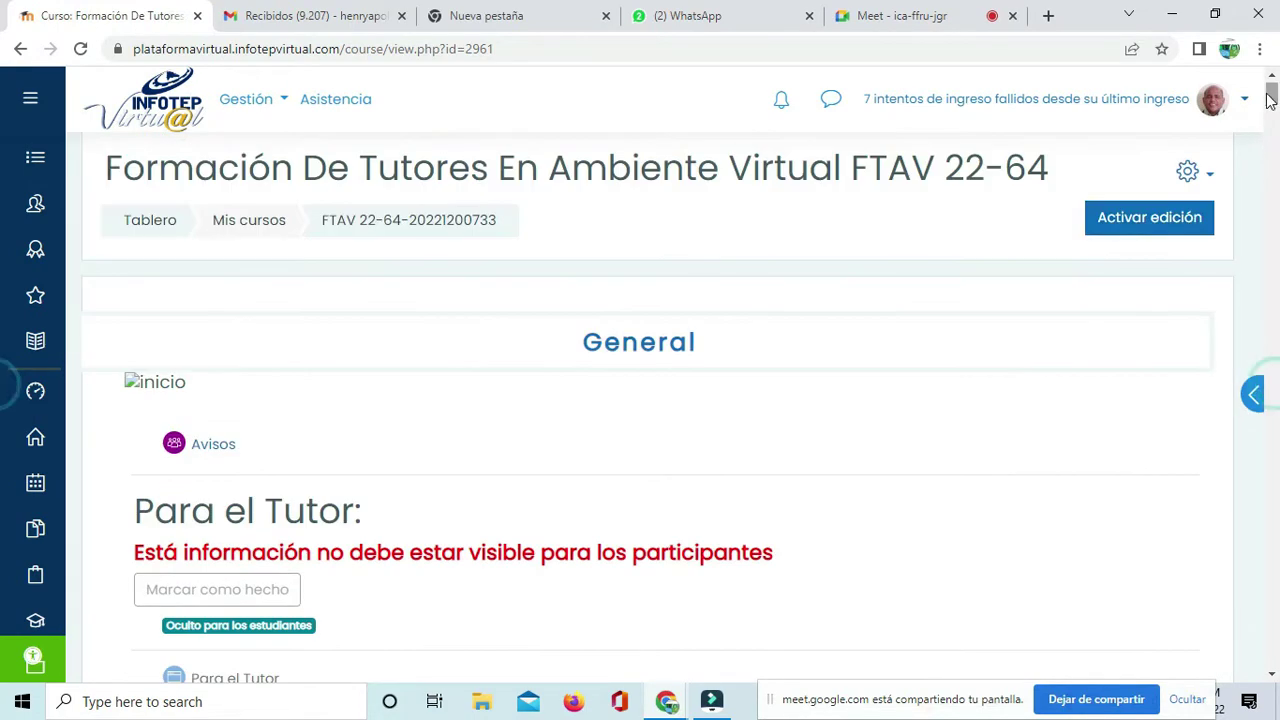
Step: Turn on 'Activar edición' for FTAV 22-64, scroll down to Unidad 3, and open the left drawer
left_click(1177, 228)
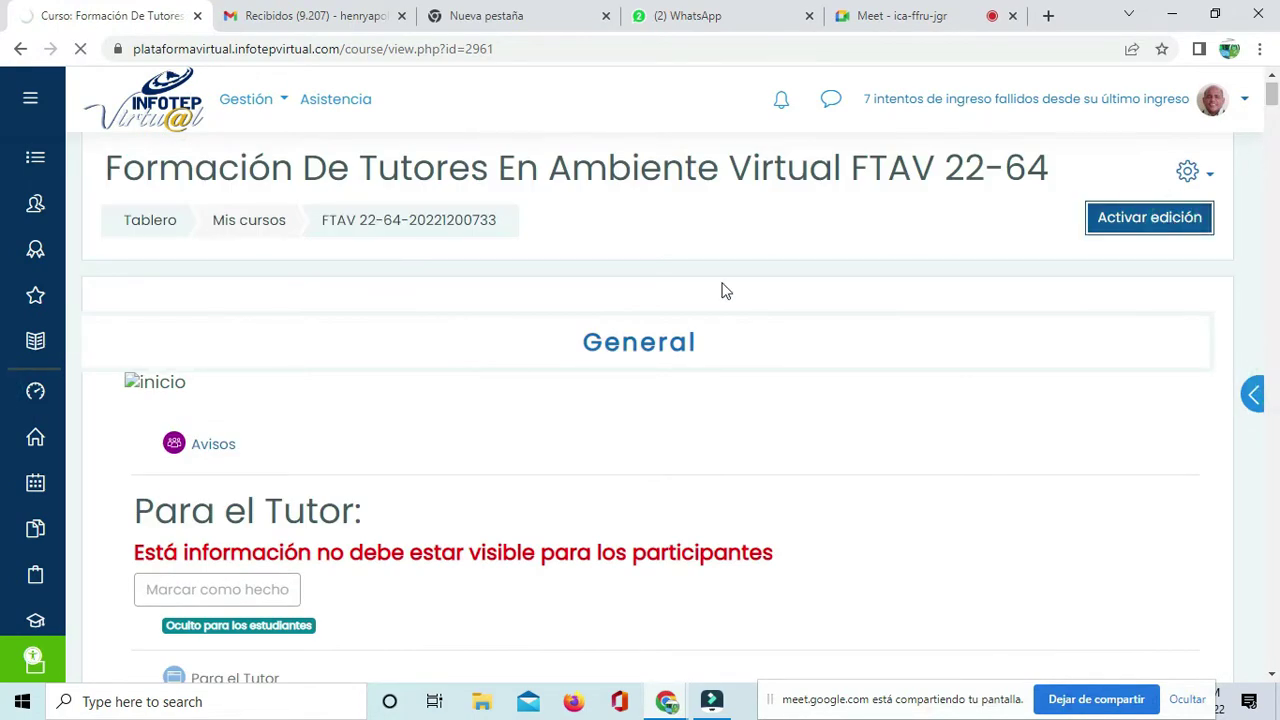
scroll(708, 380, "down", 8)
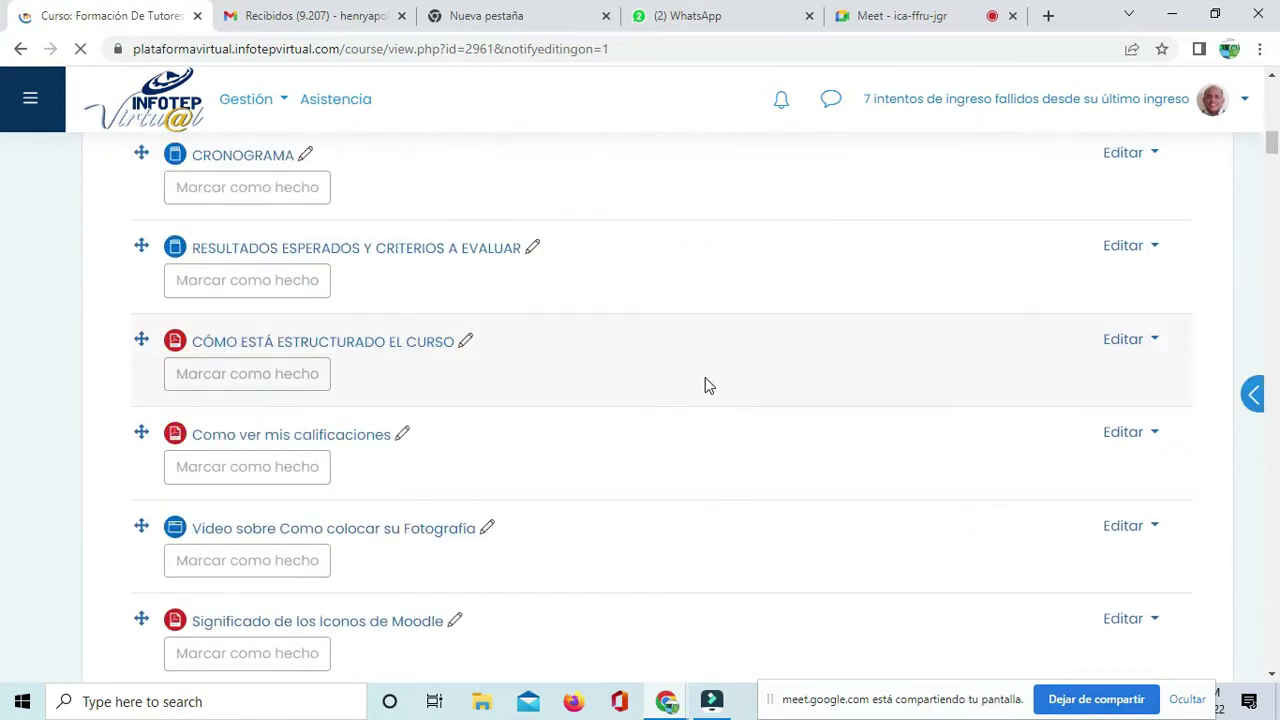
scroll(705, 385, "down", 20)
scroll(708, 400, "down", 10)
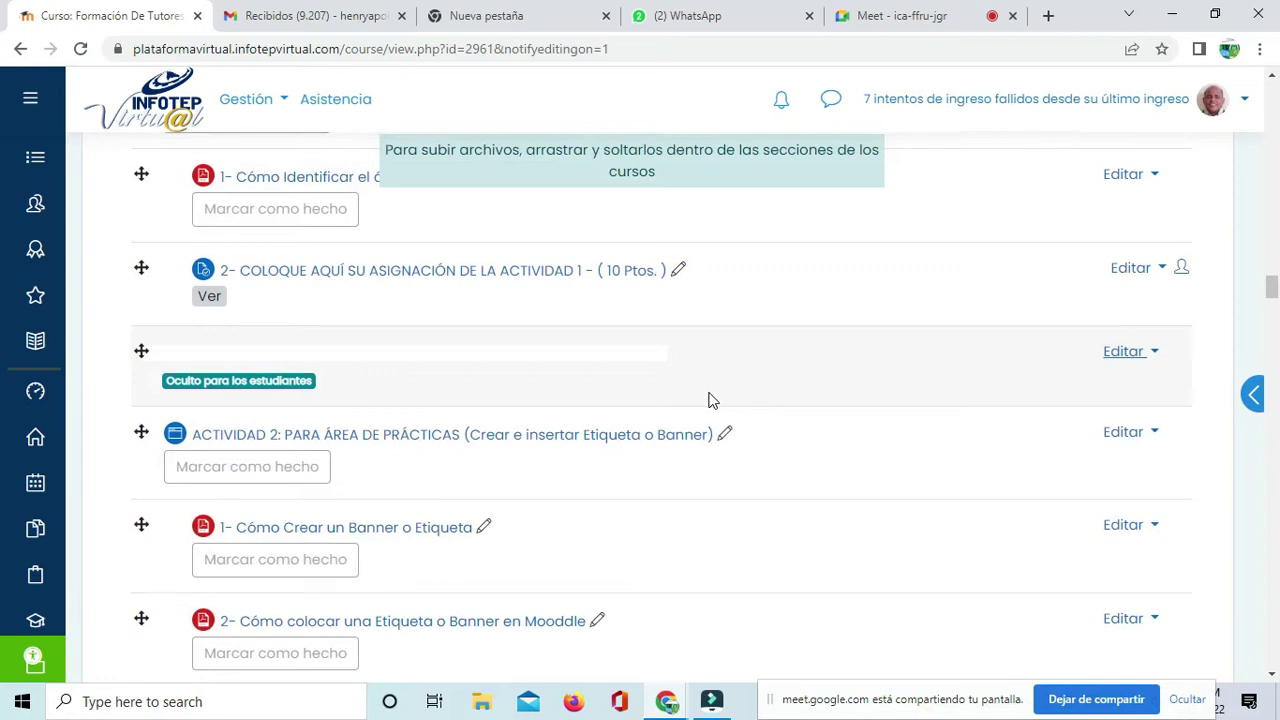
scroll(708, 400, "down", 5)
scroll(708, 400, "down", 7)
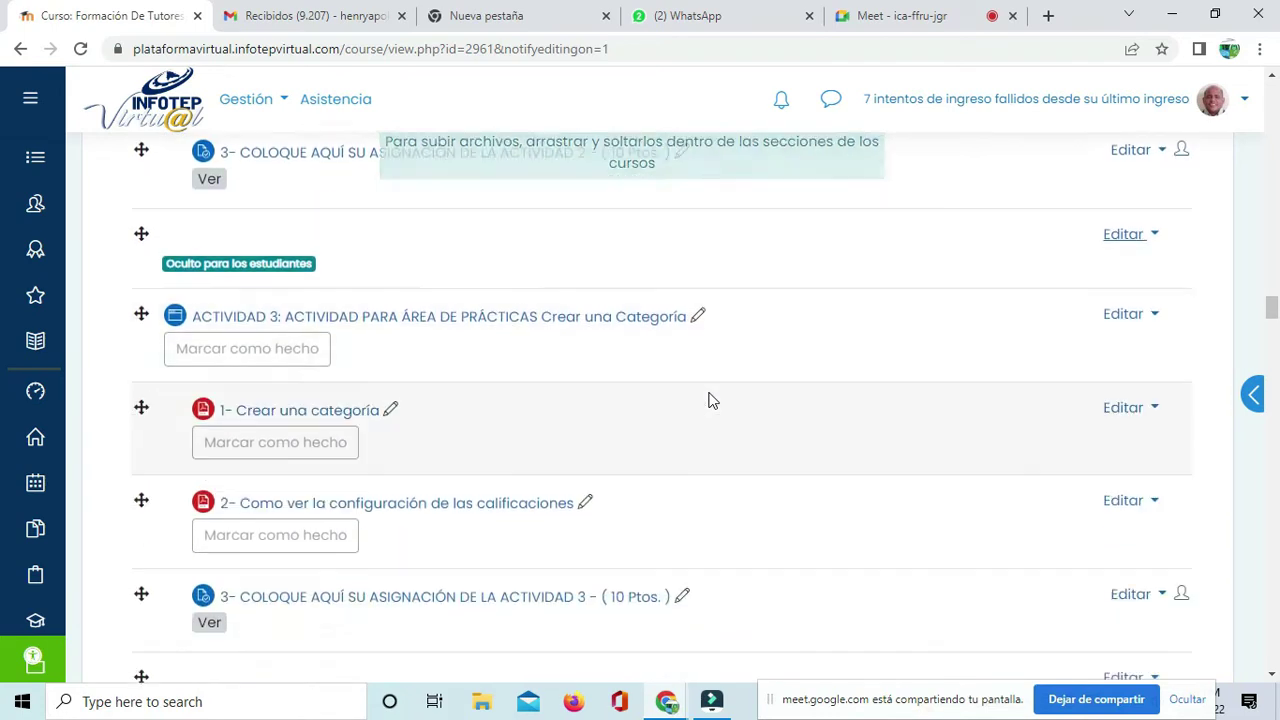
scroll(708, 400, "down", 20)
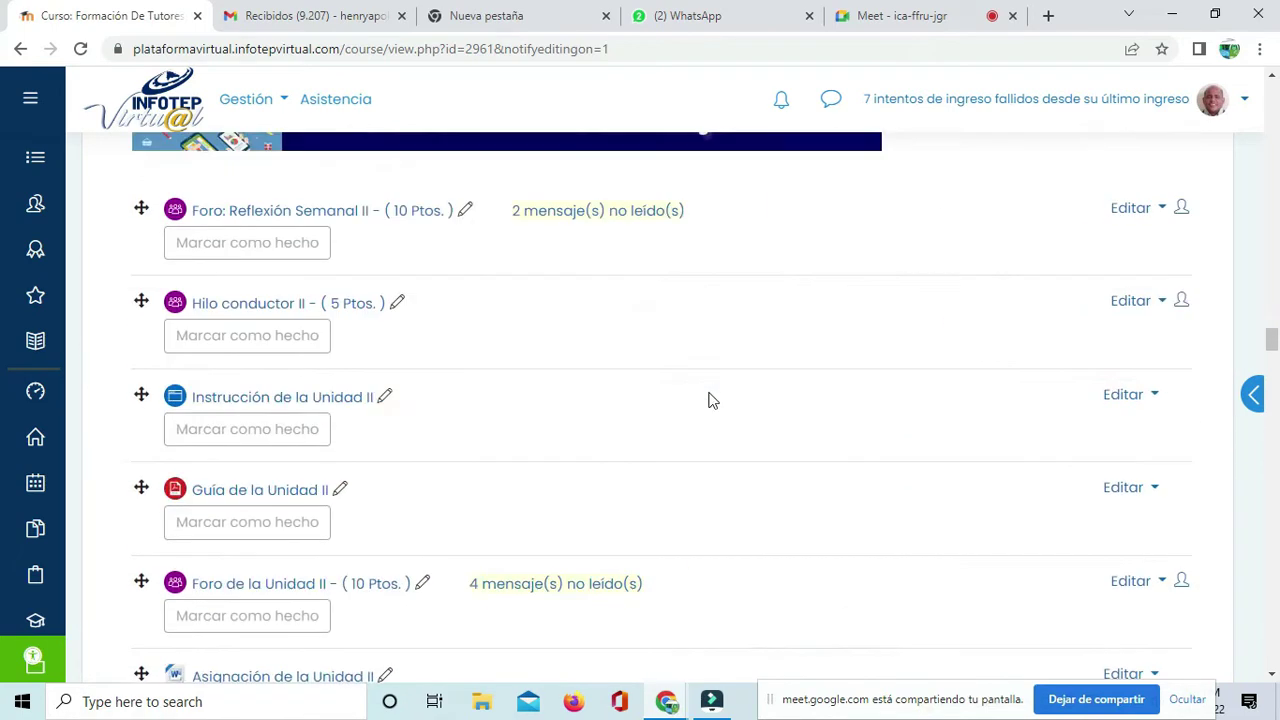
scroll(708, 400, "down", 6)
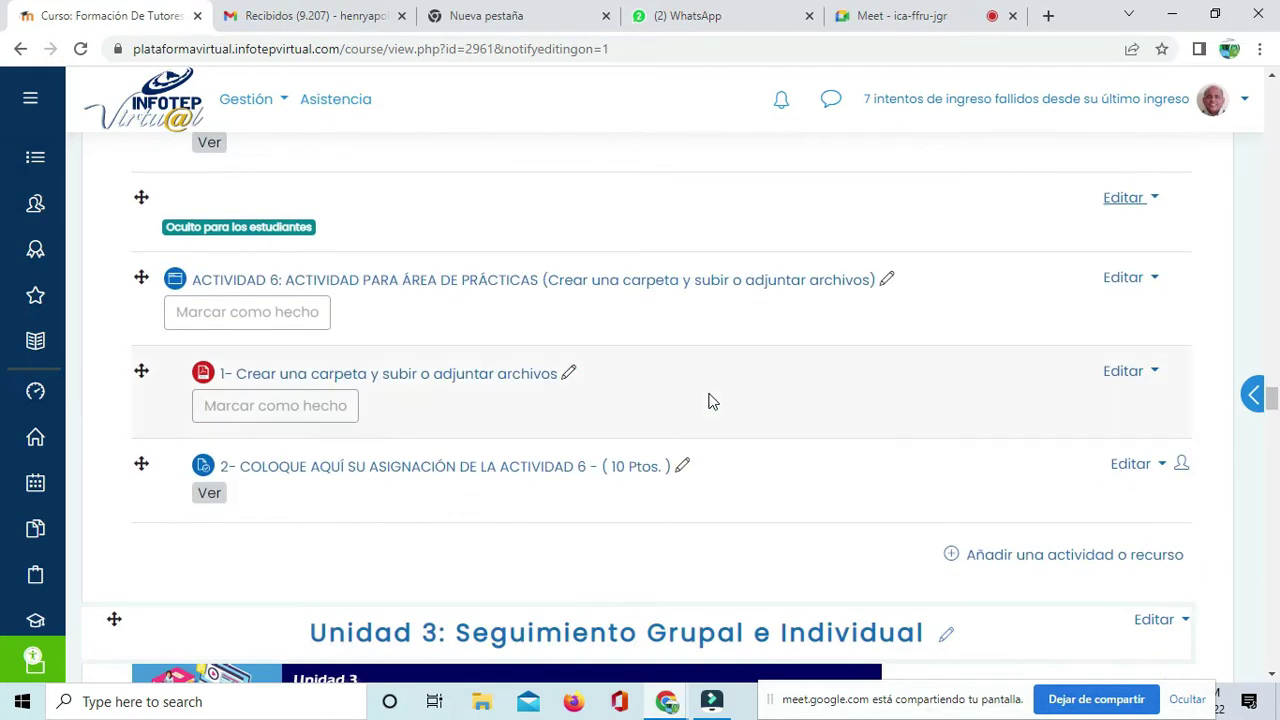
scroll(708, 400, "down", 3)
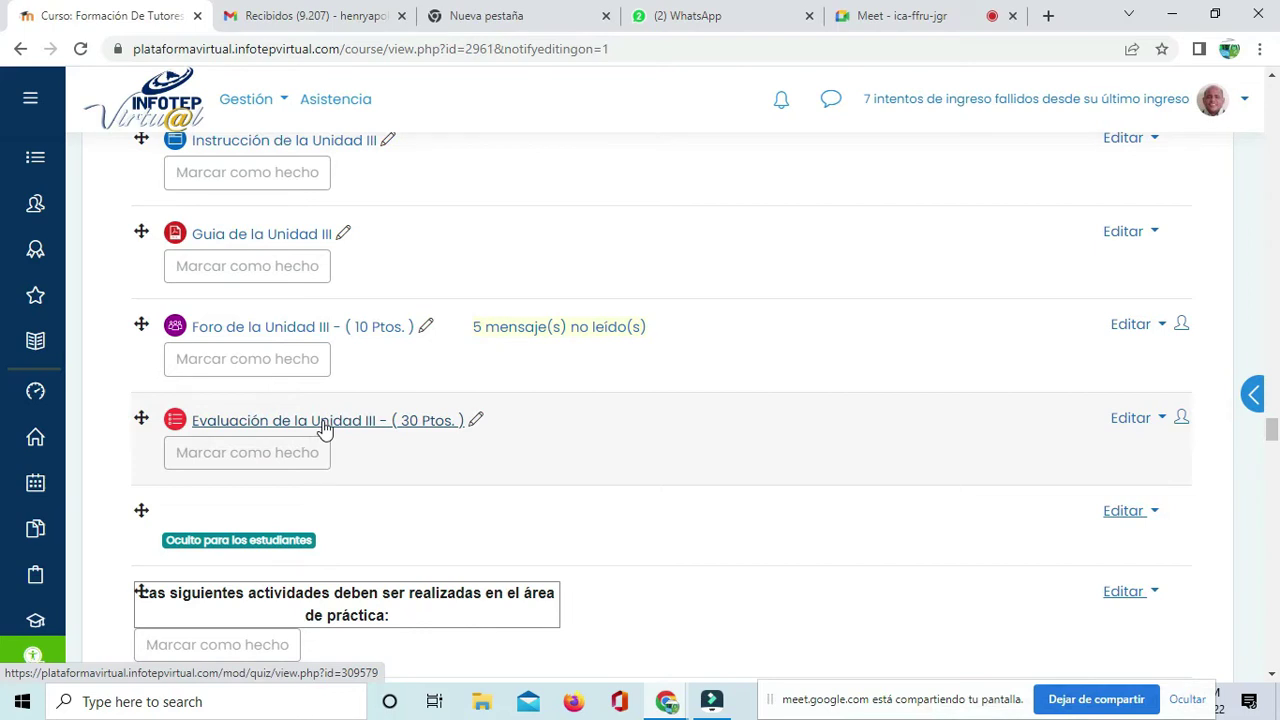
left_click(31, 100)
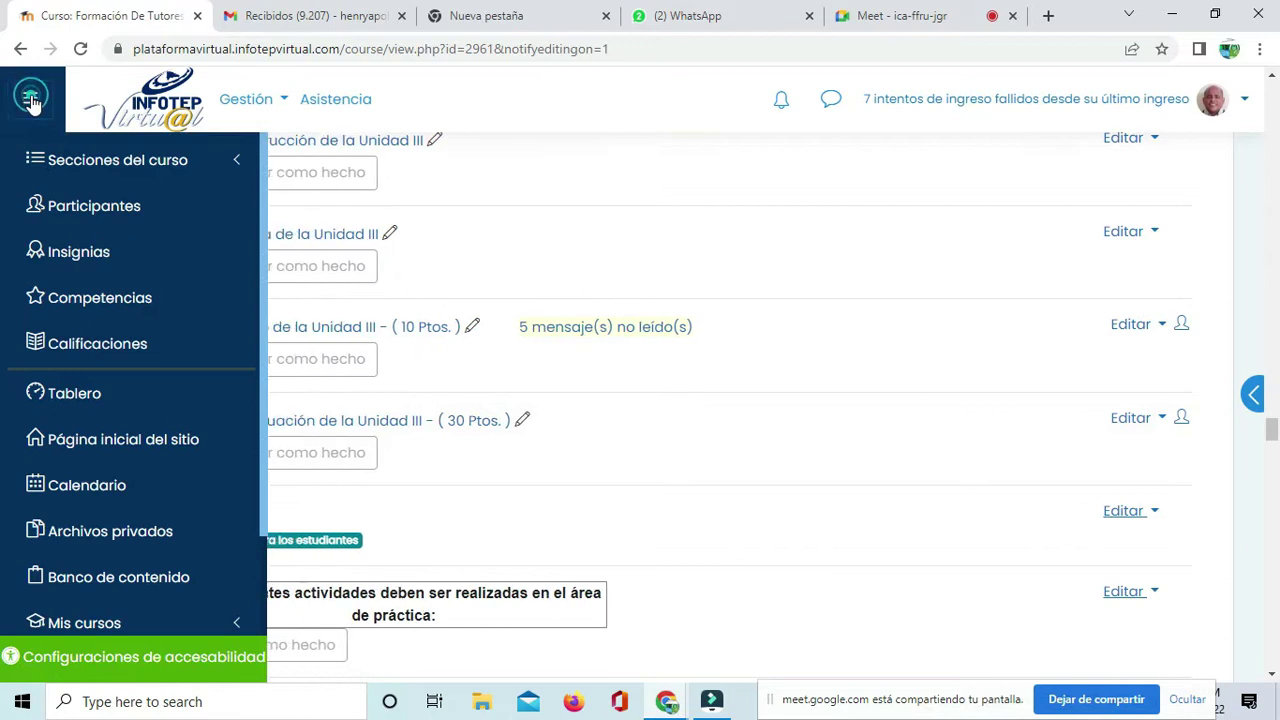
Step: Open Calificaciones and filter the grader report to first names starting with M (7 of 44)
left_click(100, 355)
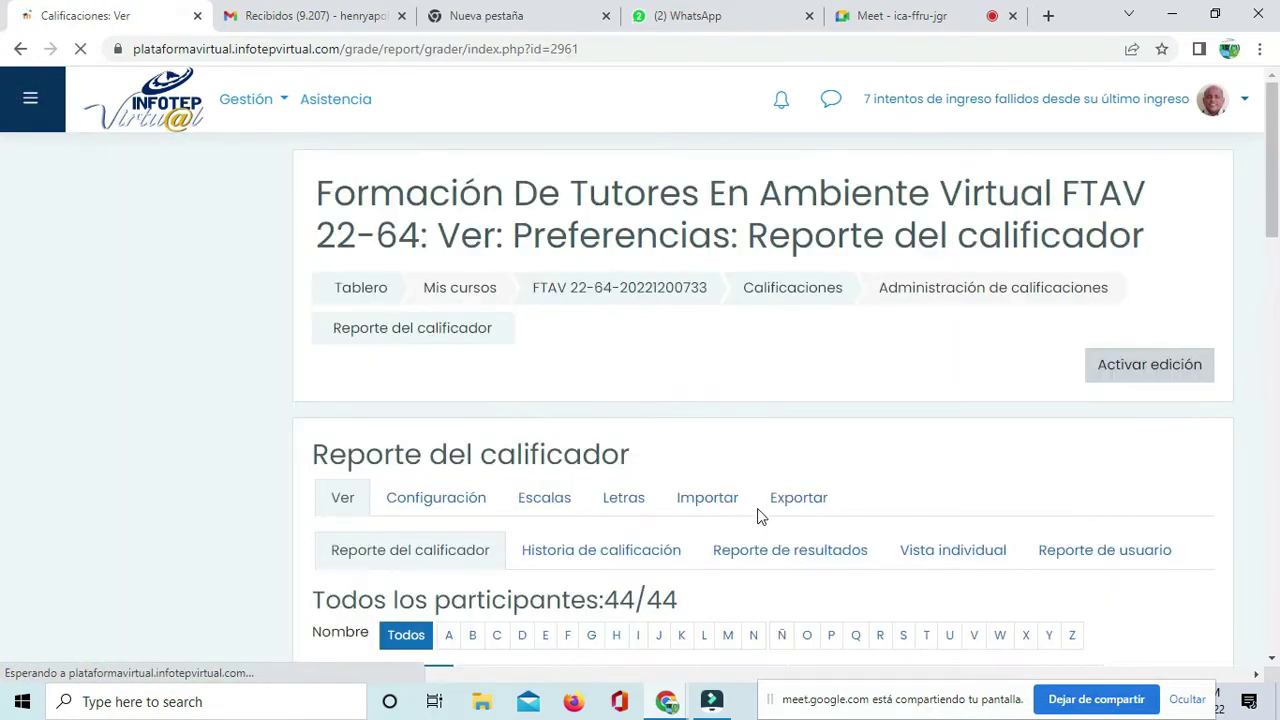
scroll(754, 514, "down", 3)
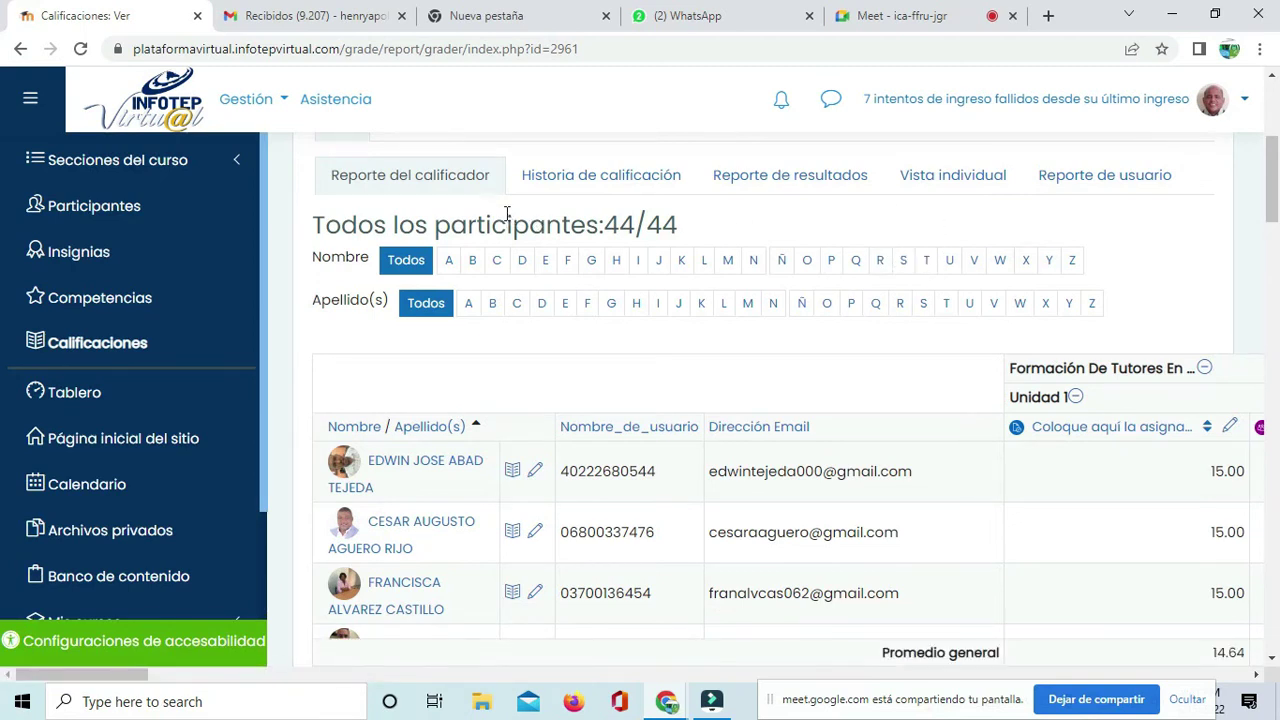
left_click(730, 260)
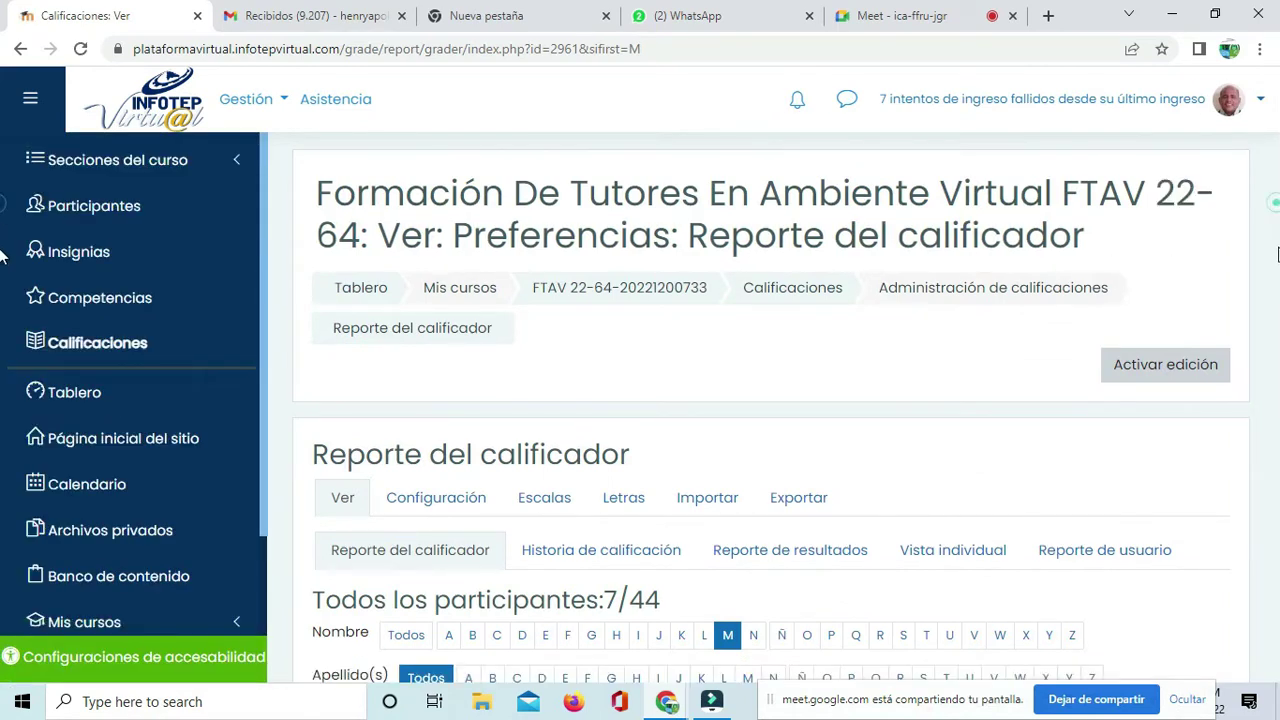
scroll(1240, 225, "down", 4)
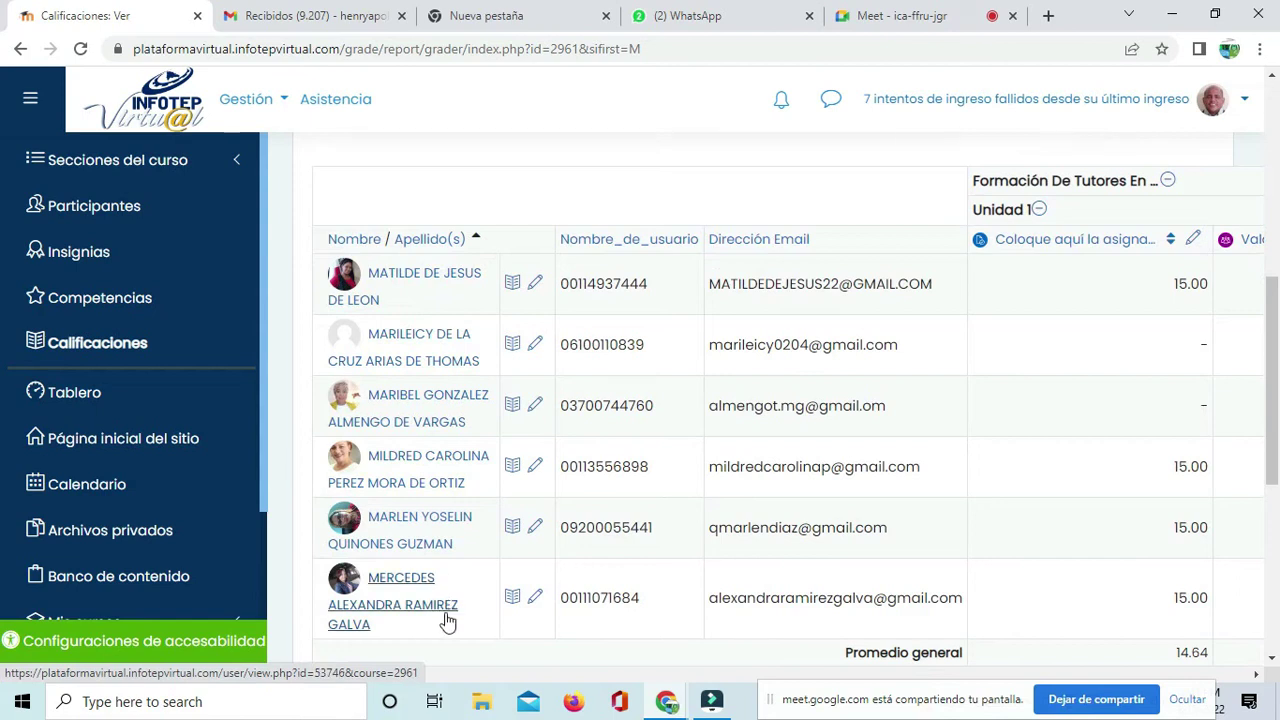
scroll(447, 622, "down", 3)
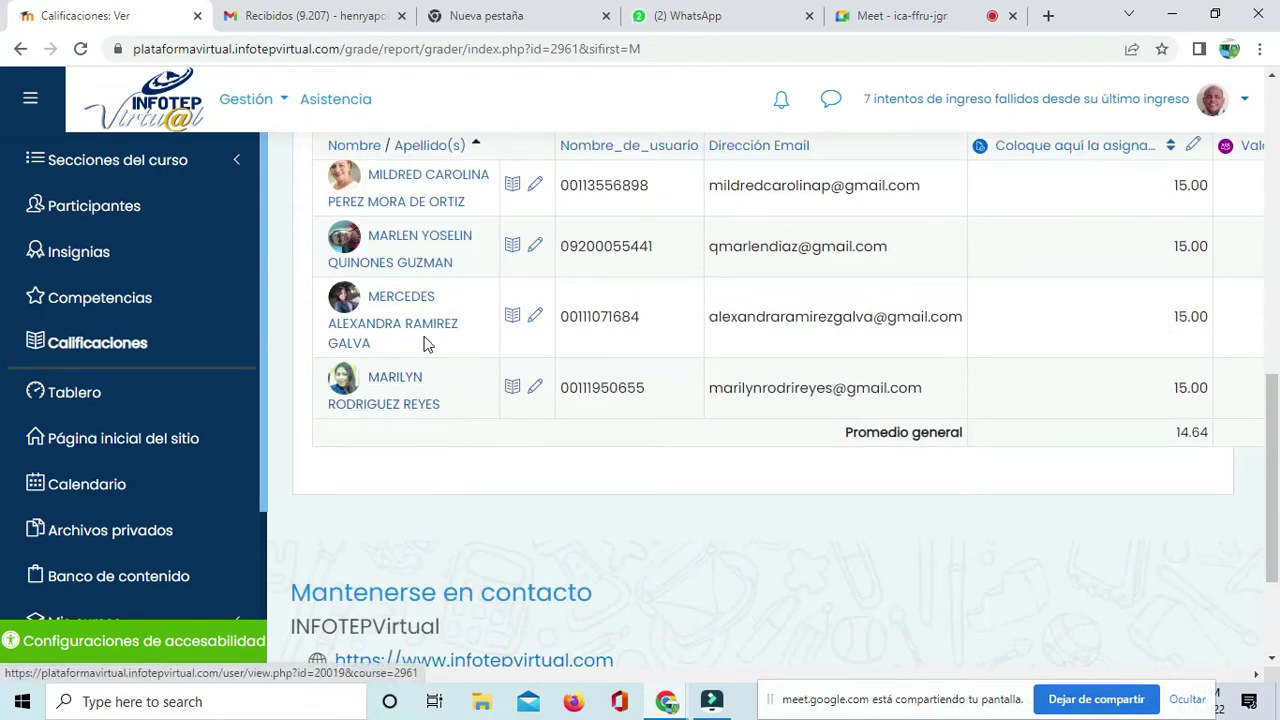
scroll(423, 344, "up", 2)
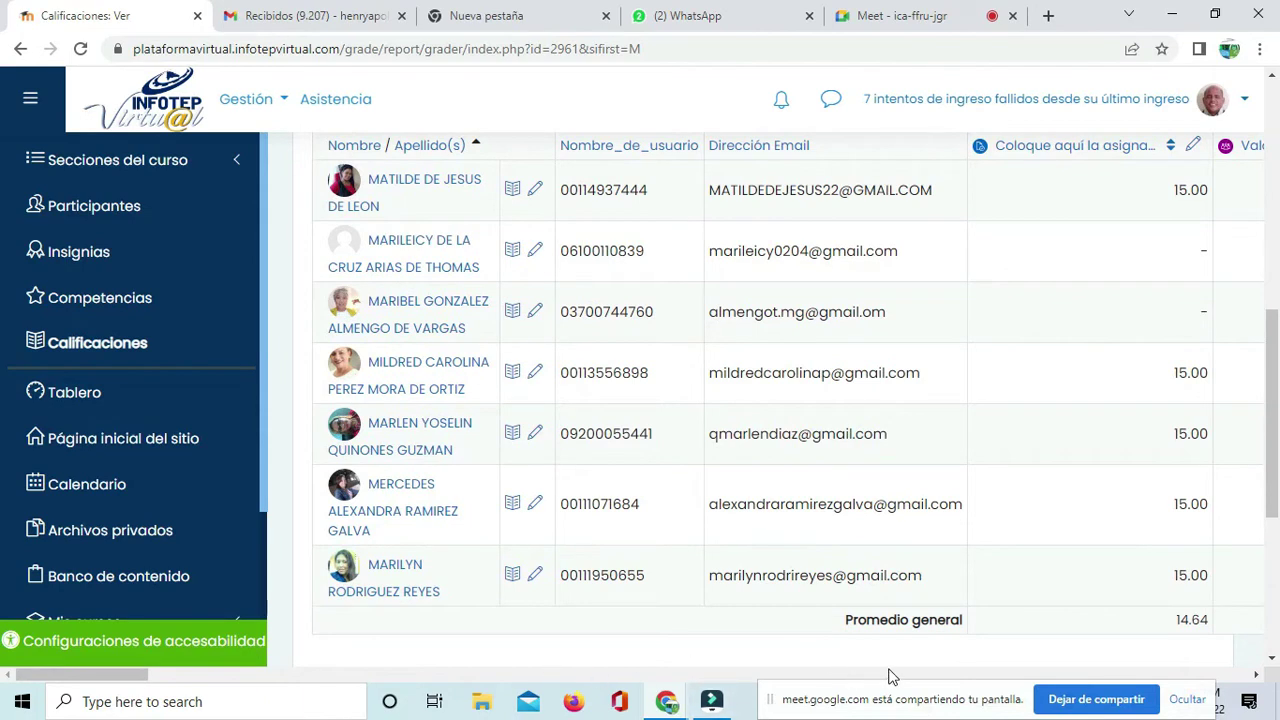
left_click_drag(132, 675, 256, 680)
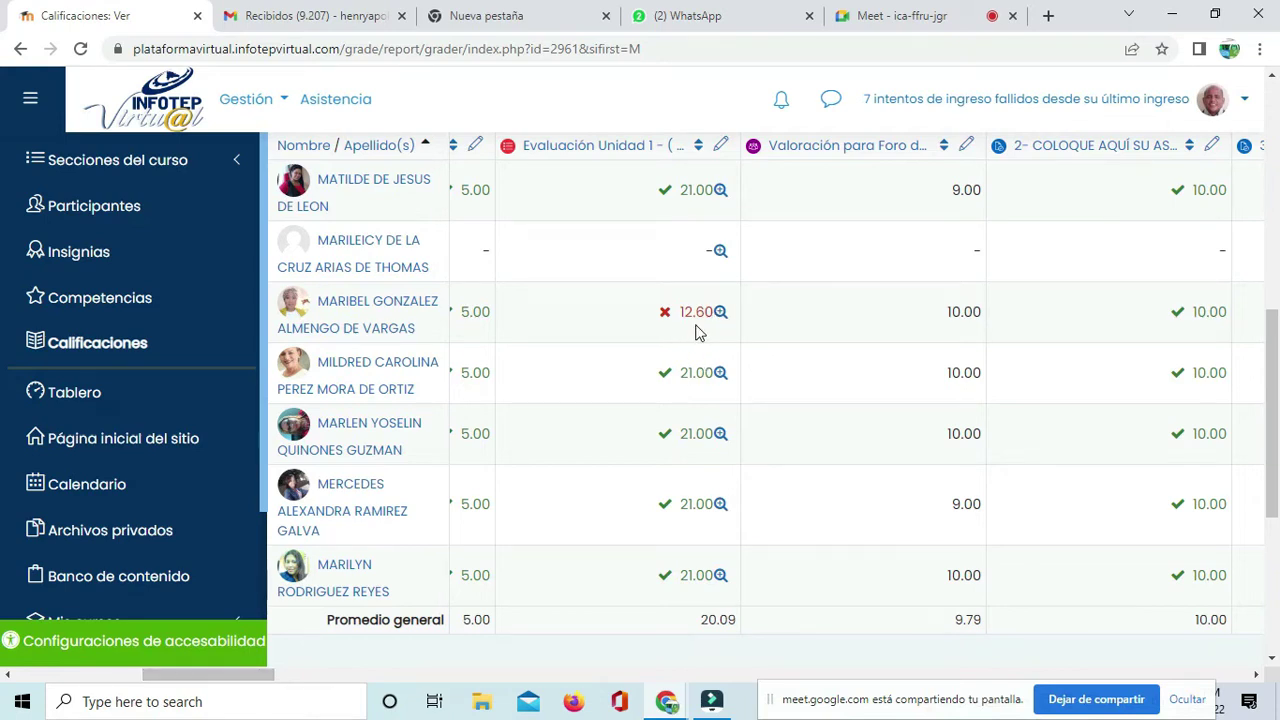
left_click_drag(212, 682, 322, 678)
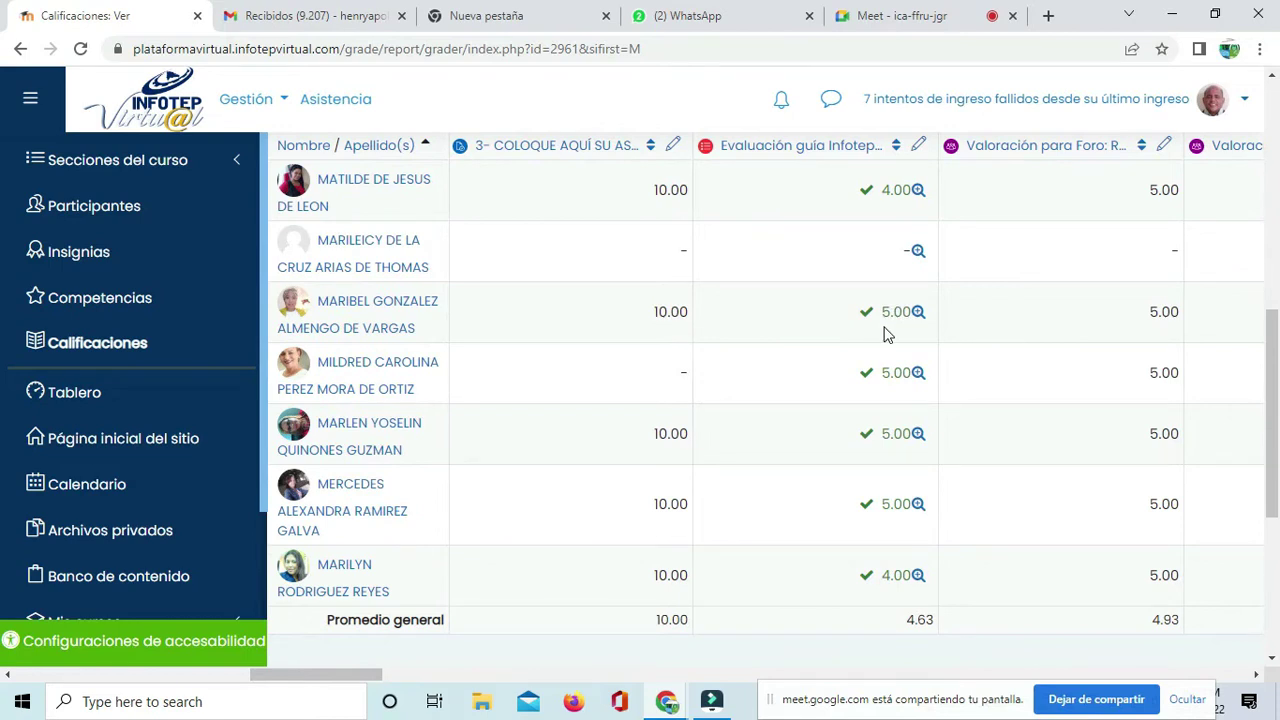
left_click_drag(337, 677, 410, 671)
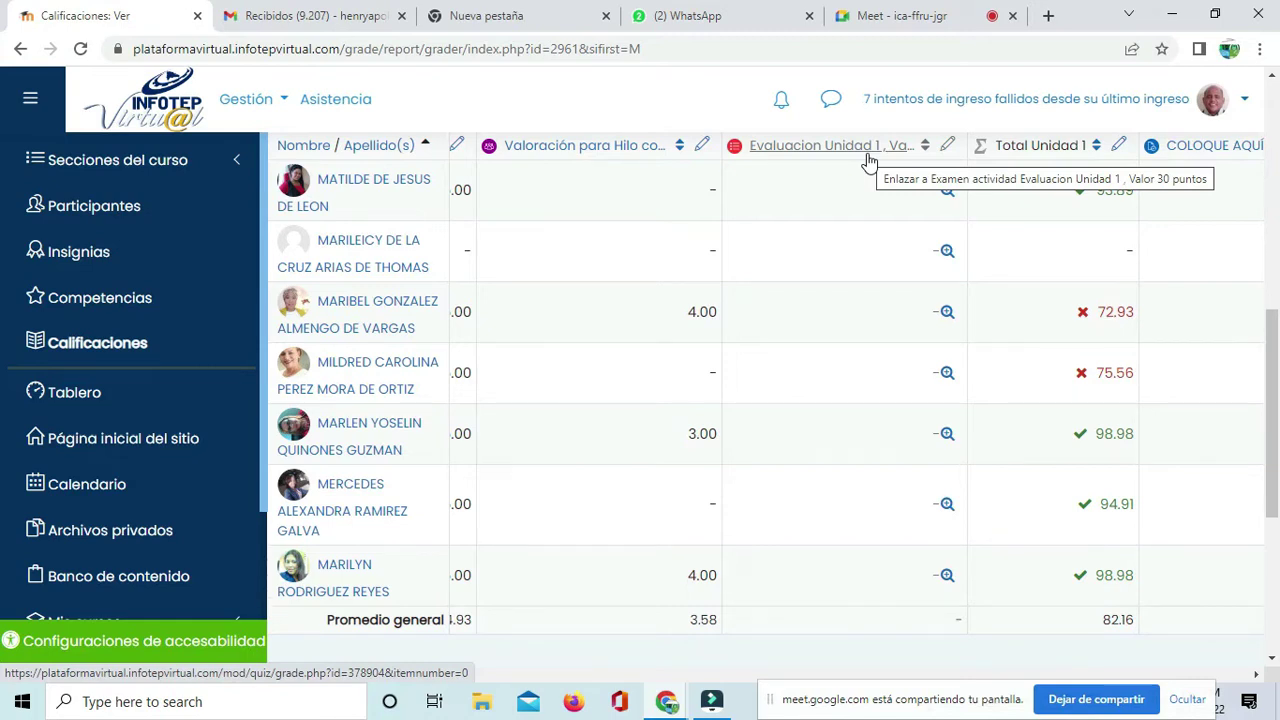
left_click_drag(437, 680, 607, 678)
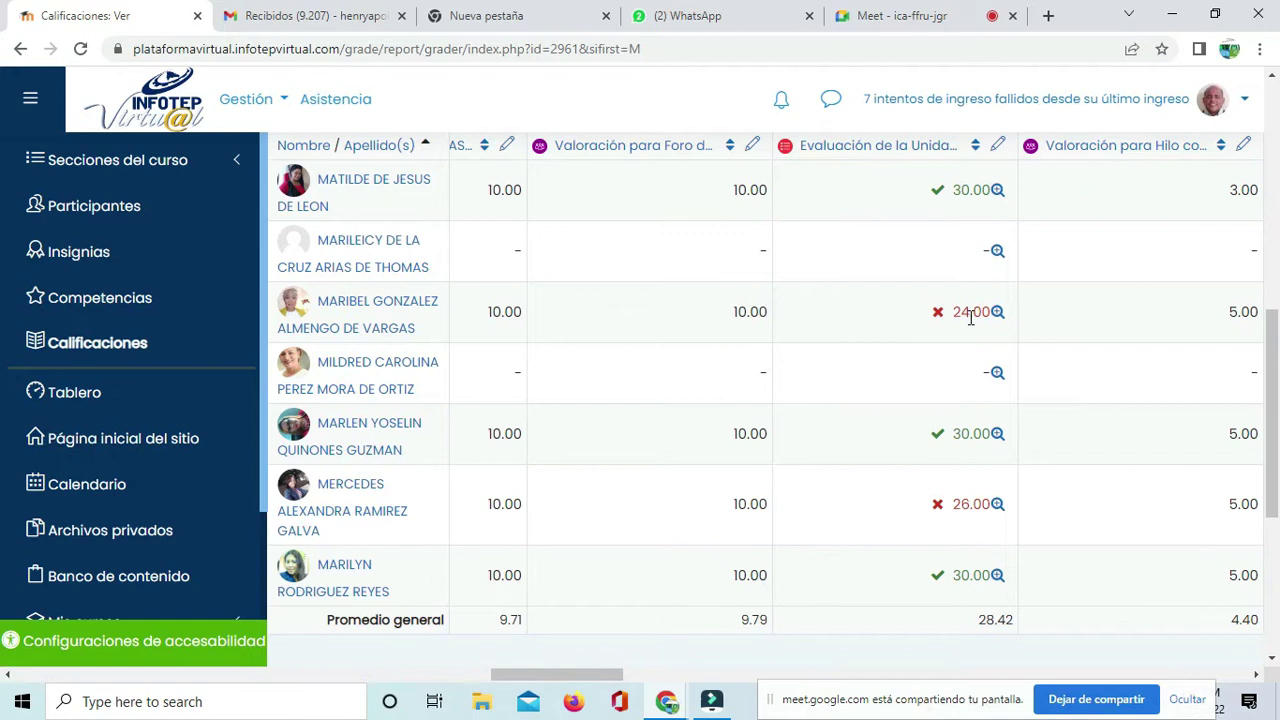
left_click_drag(593, 673, 787, 638)
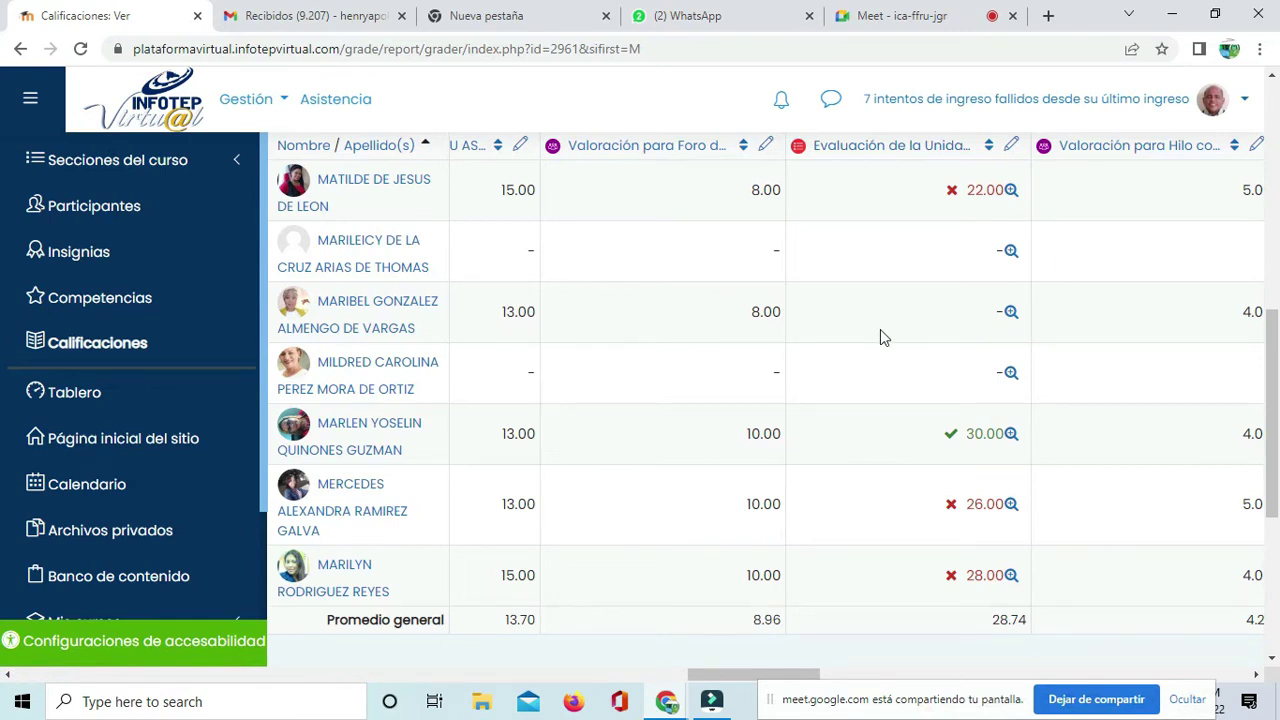
Step: Switch from the Calificaciones page to the Google Meet call
left_click(920, 15)
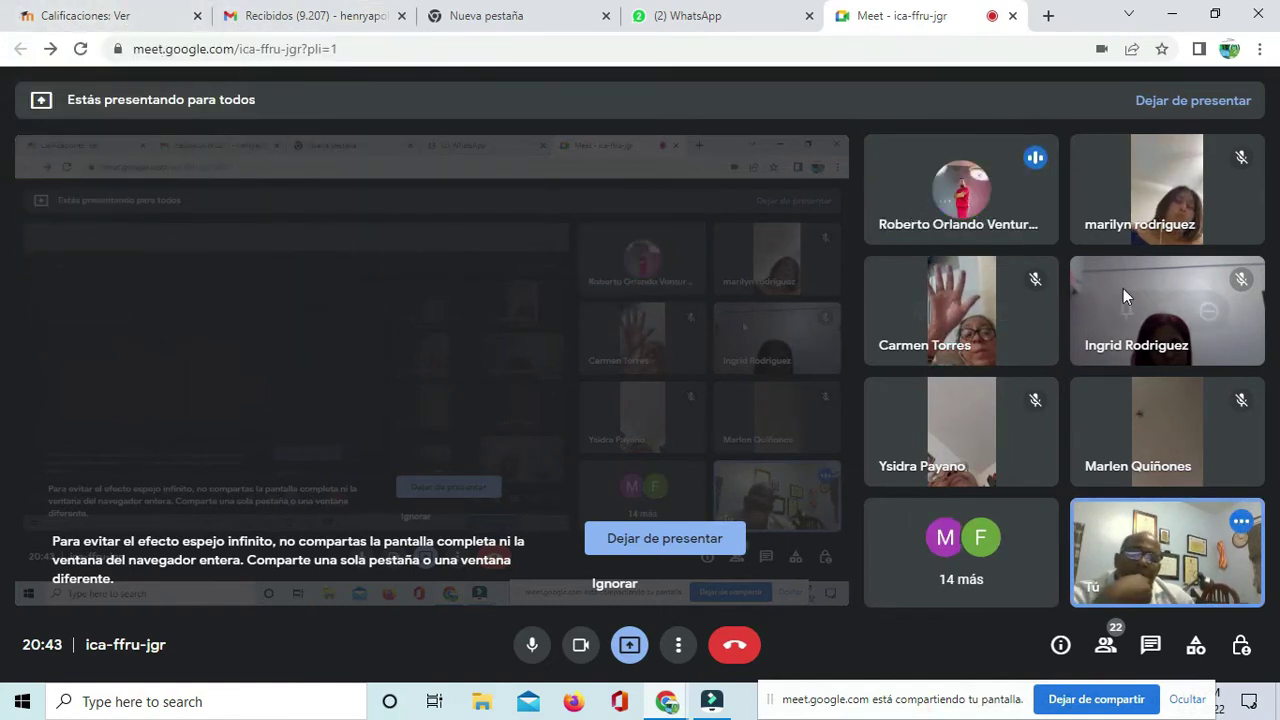
mouse_move(1043, 323)
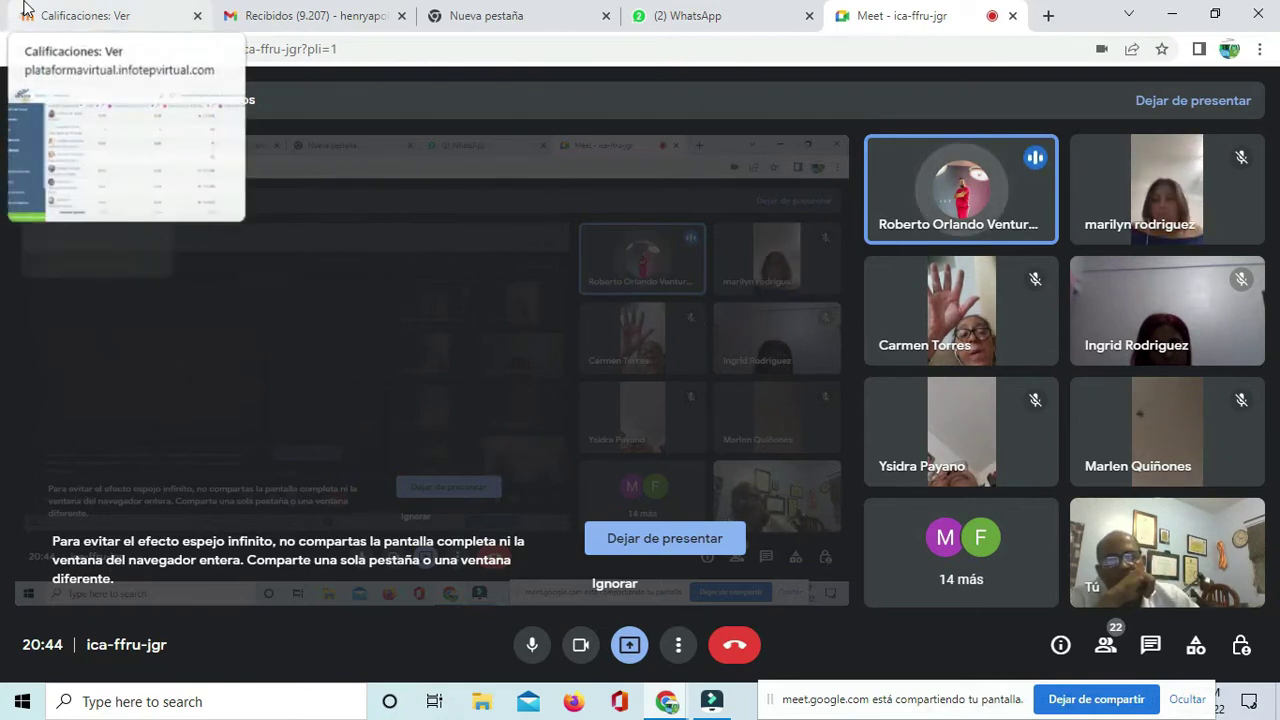
left_click(100, 14)
Step: Collapse the drawer to icons, scroll the grade table left, then return to the Meet call
scroll(536, 240, "up", 10)
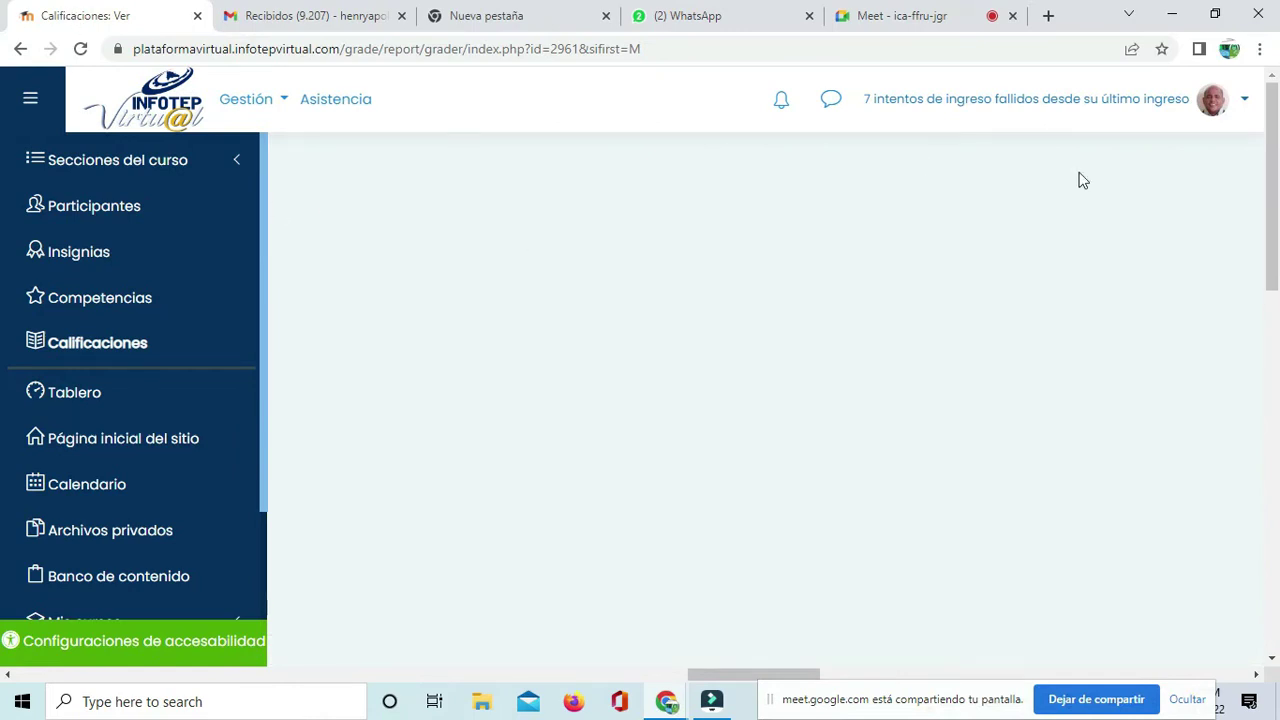
scroll(766, 400, "down", 5)
scroll(766, 400, "up", 5)
left_click(30, 104)
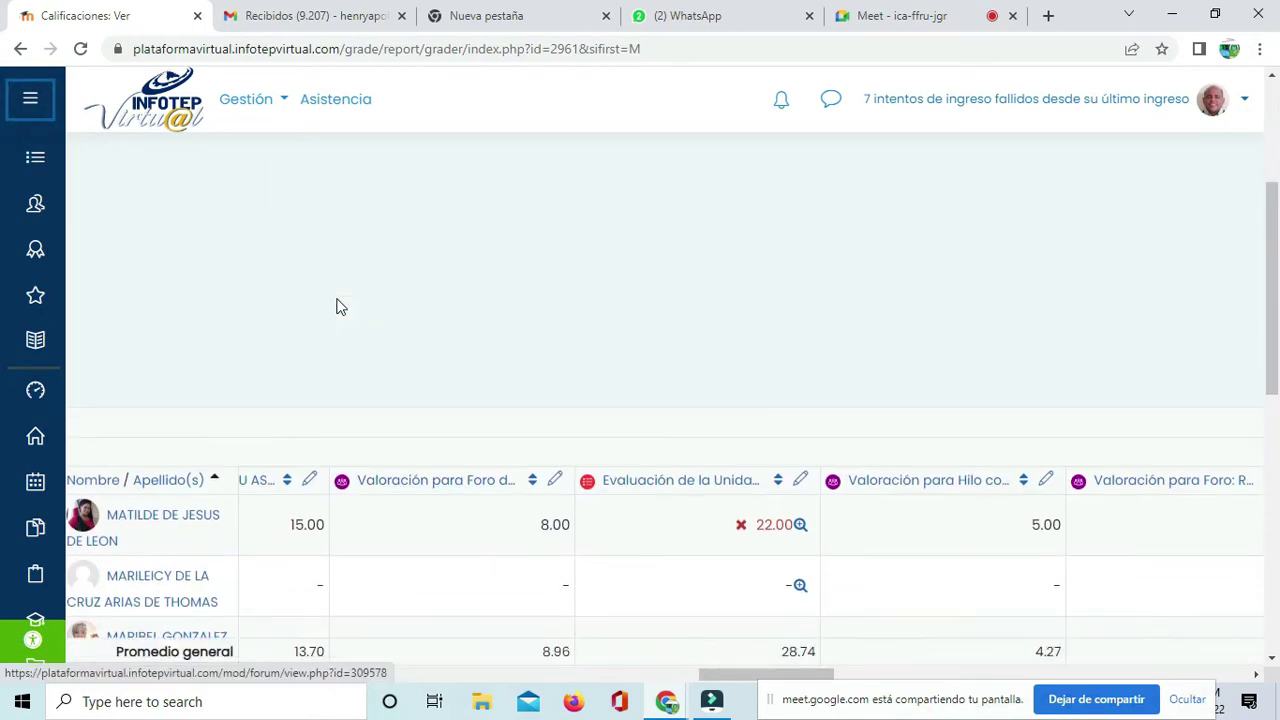
left_click_drag(803, 680, 420, 680)
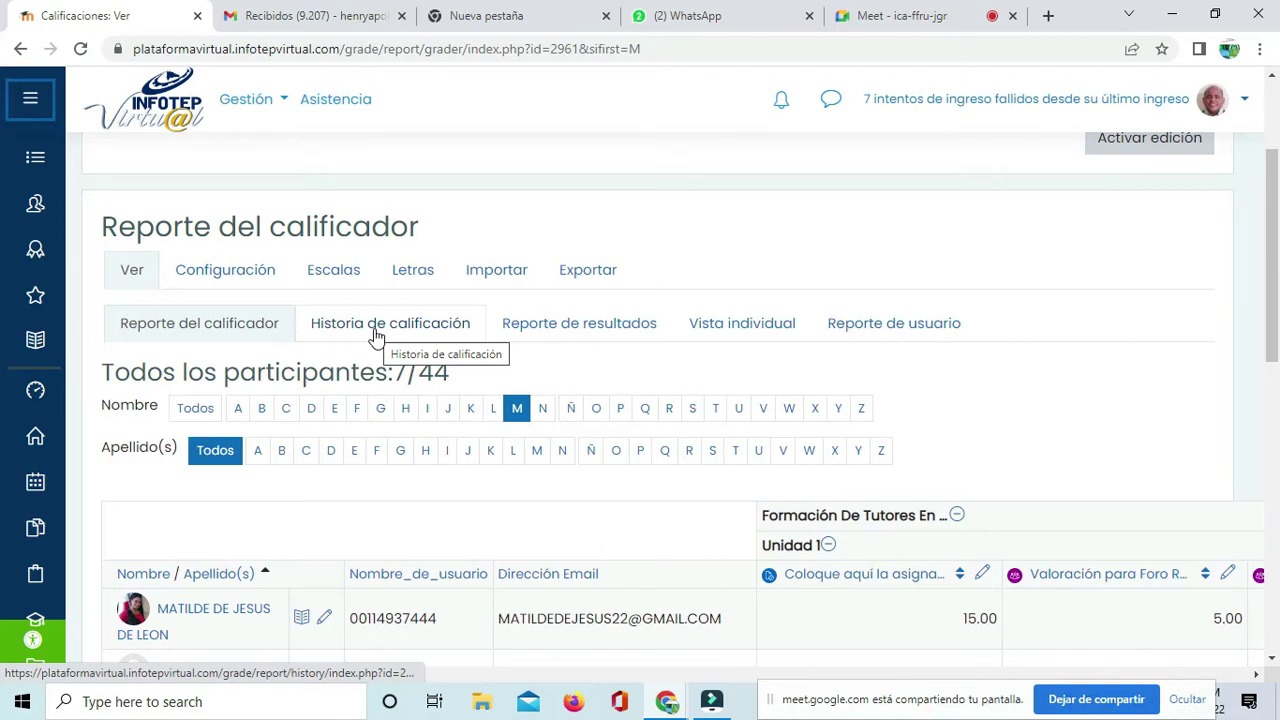
left_click(912, 16)
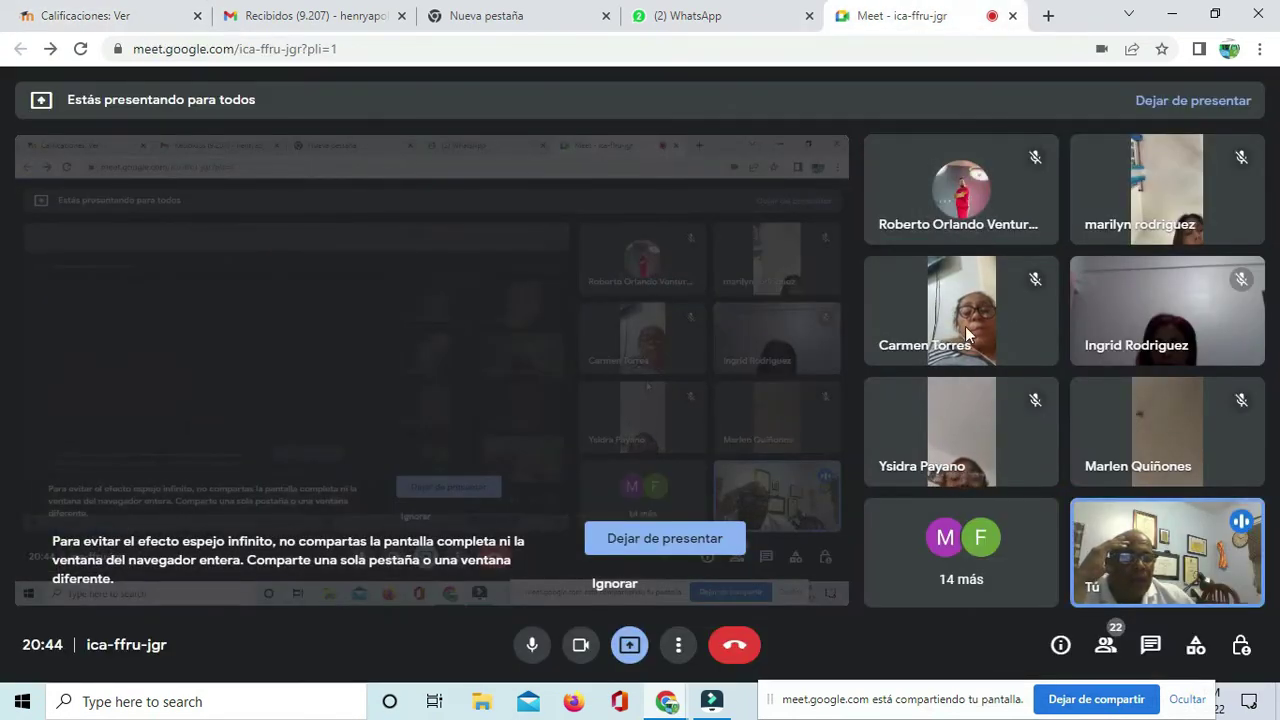
Step: Go from the grader report to the INFOTEP Virtual Tablero dashboard, then back to the Meet call
left_click(138, 17)
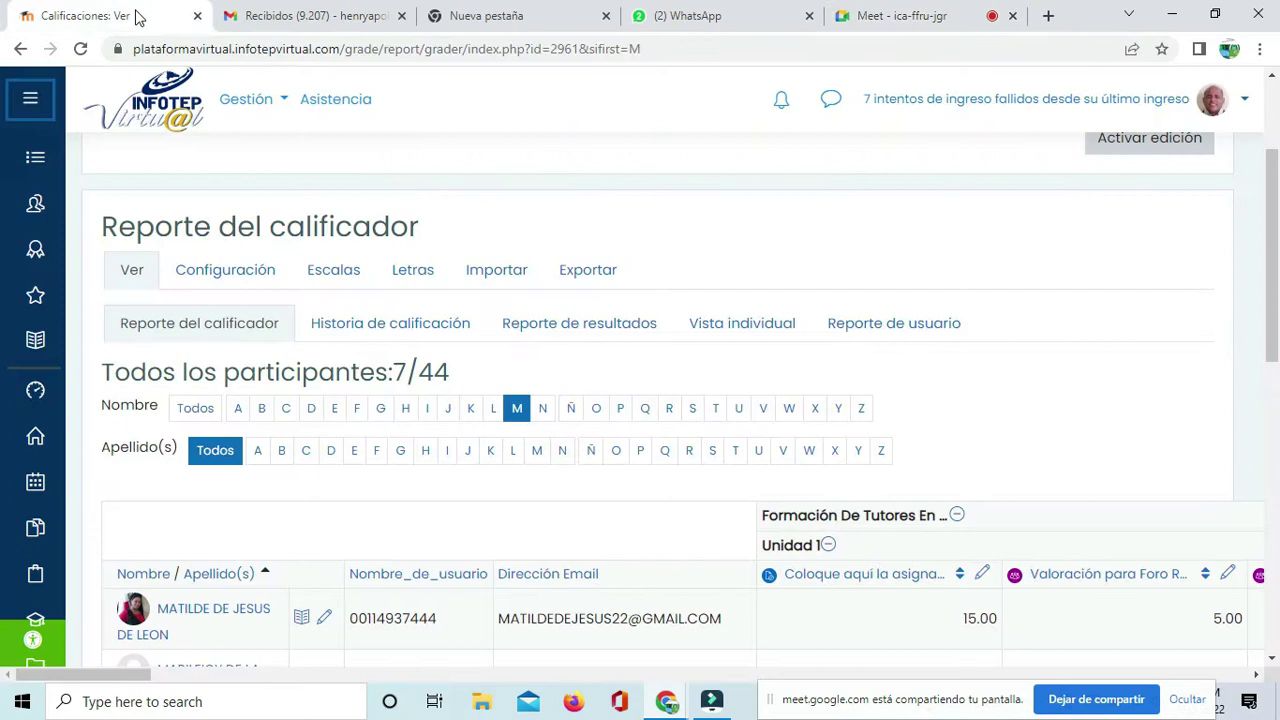
scroll(295, 316, "up", 2)
left_click(152, 288)
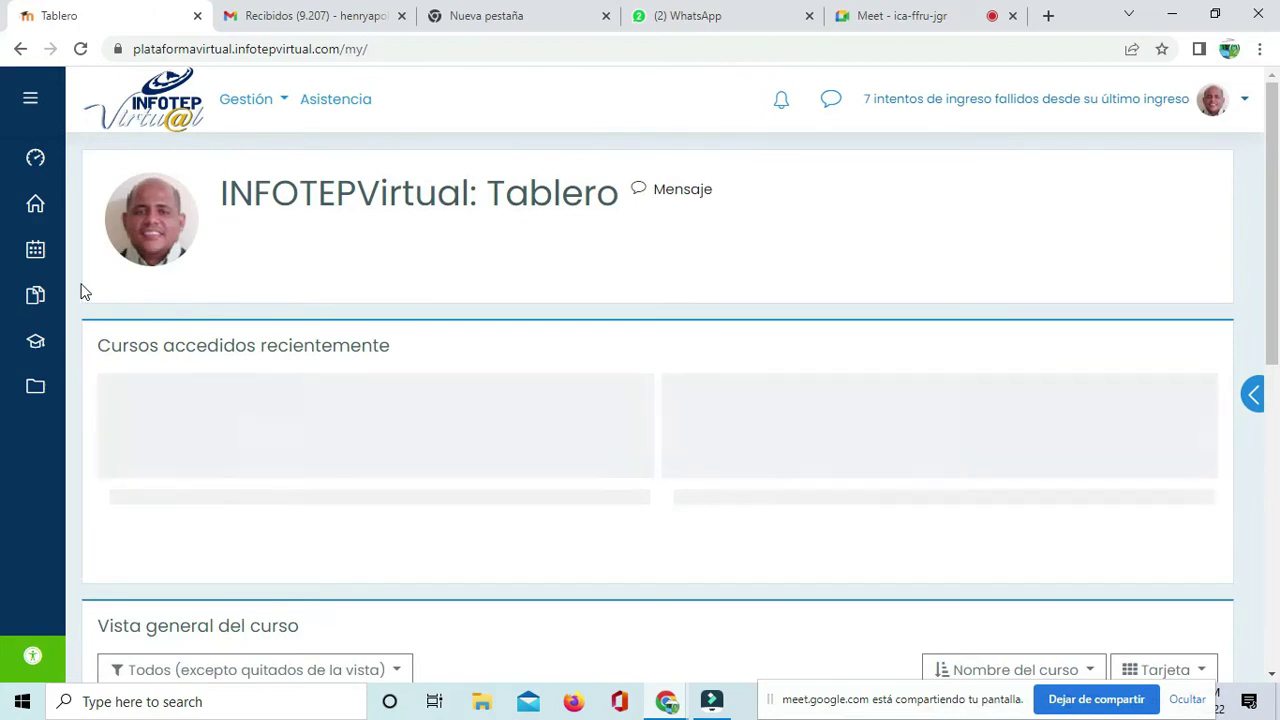
key("alt+Tab")
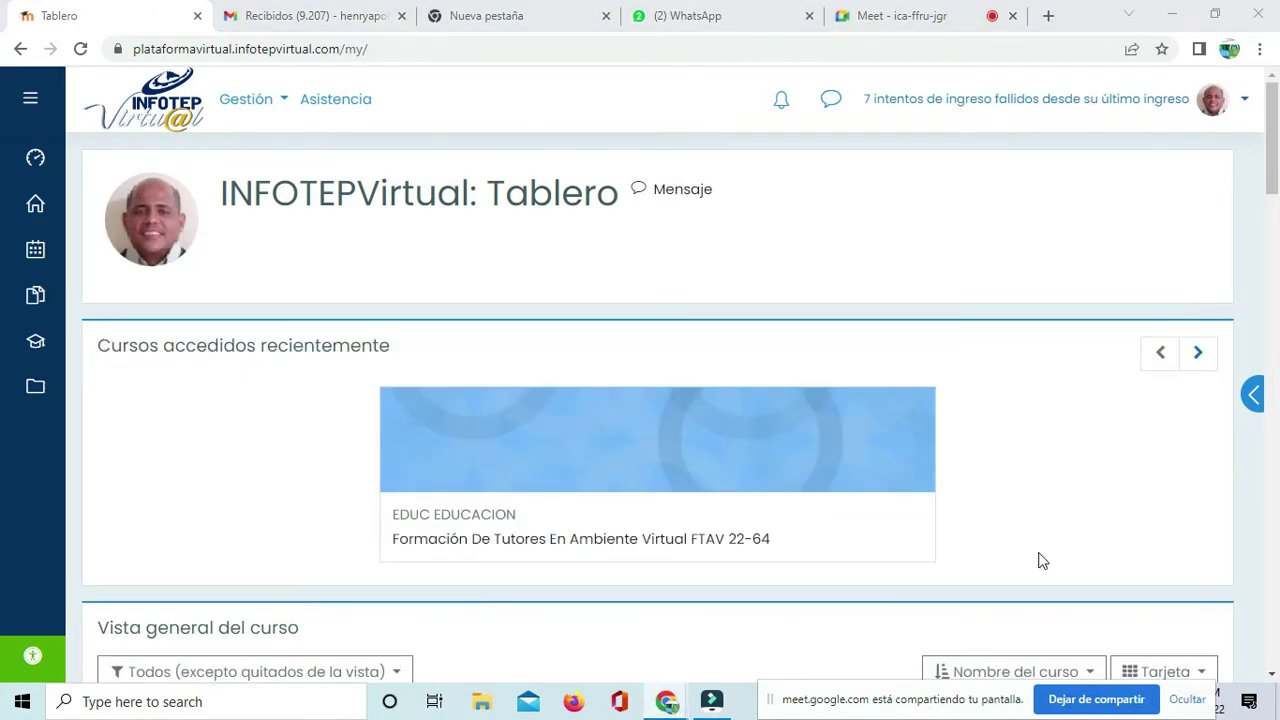
left_click(899, 22)
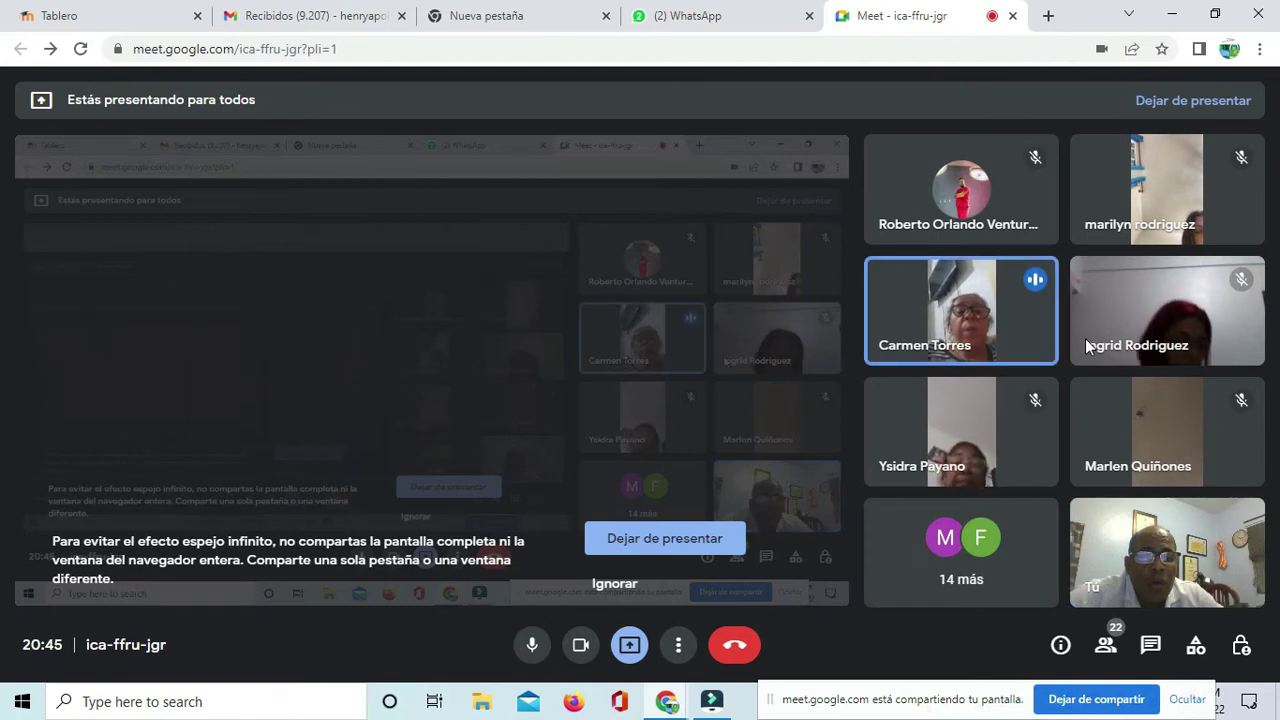
Step: From the INFOTEP Virtual dashboard, open the Área de Práctica course APFTAV 22-64
left_click(163, 22)
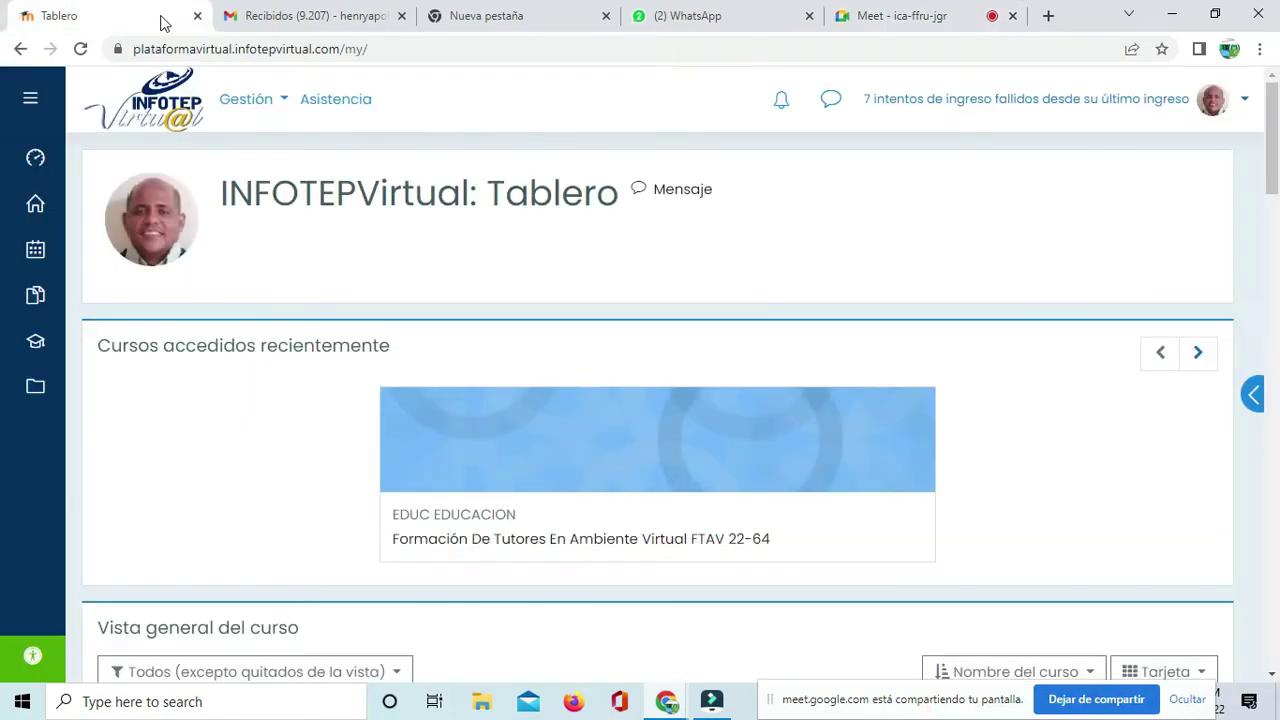
scroll(615, 340, "down", 3)
scroll(612, 345, "up", 1)
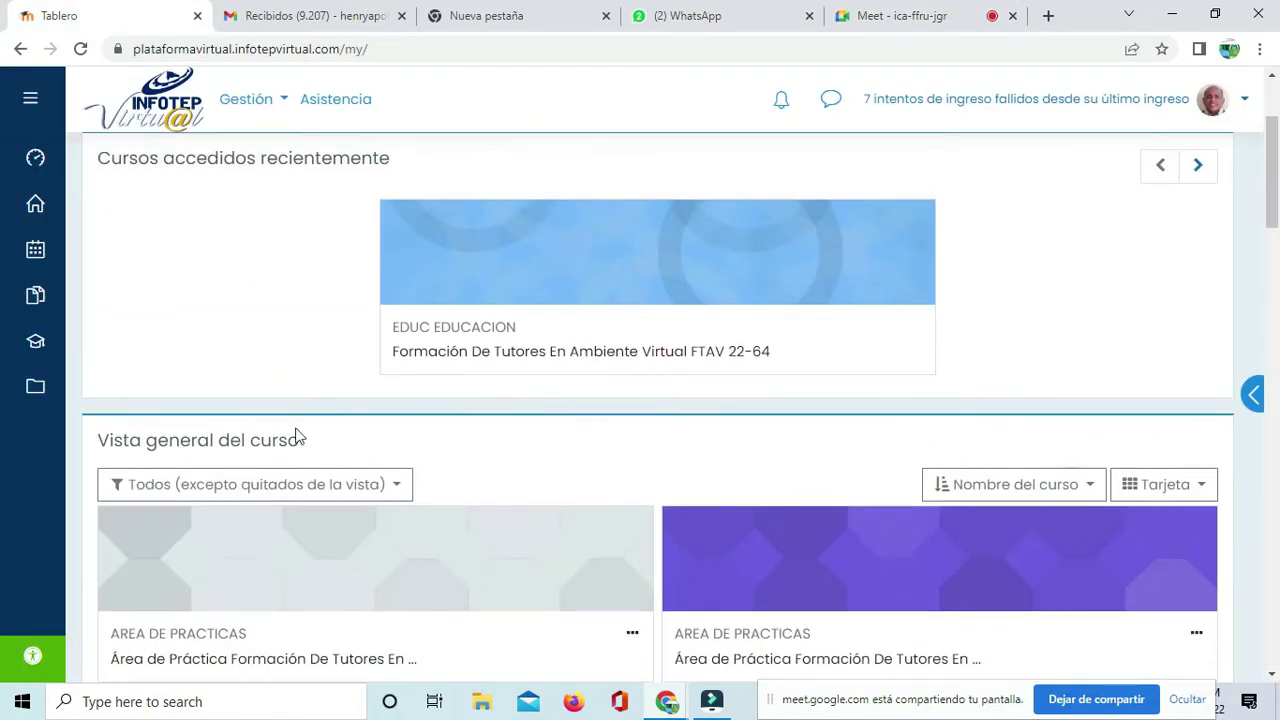
scroll(580, 507, "down", 2)
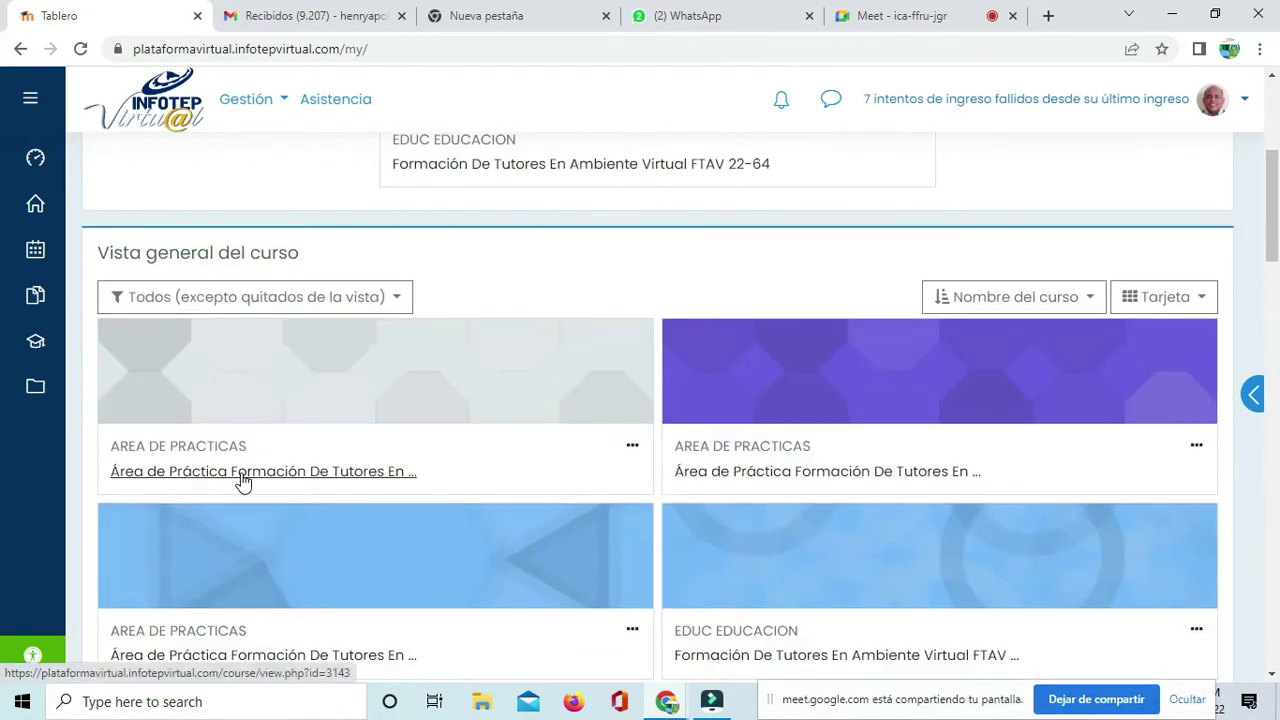
left_click(242, 472)
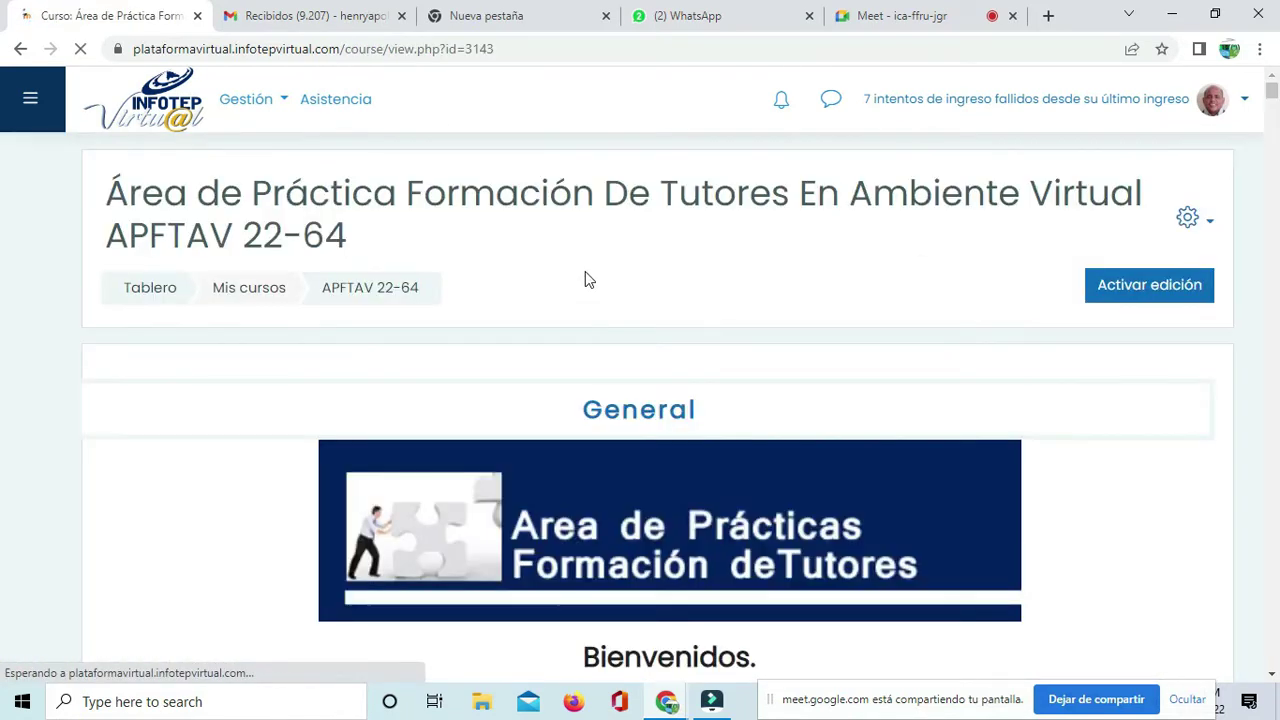
Step: Browse the participants' work sections in the course, then return to the Meet call
scroll(789, 300, "down", 15)
scroll(794, 310, "up", 20)
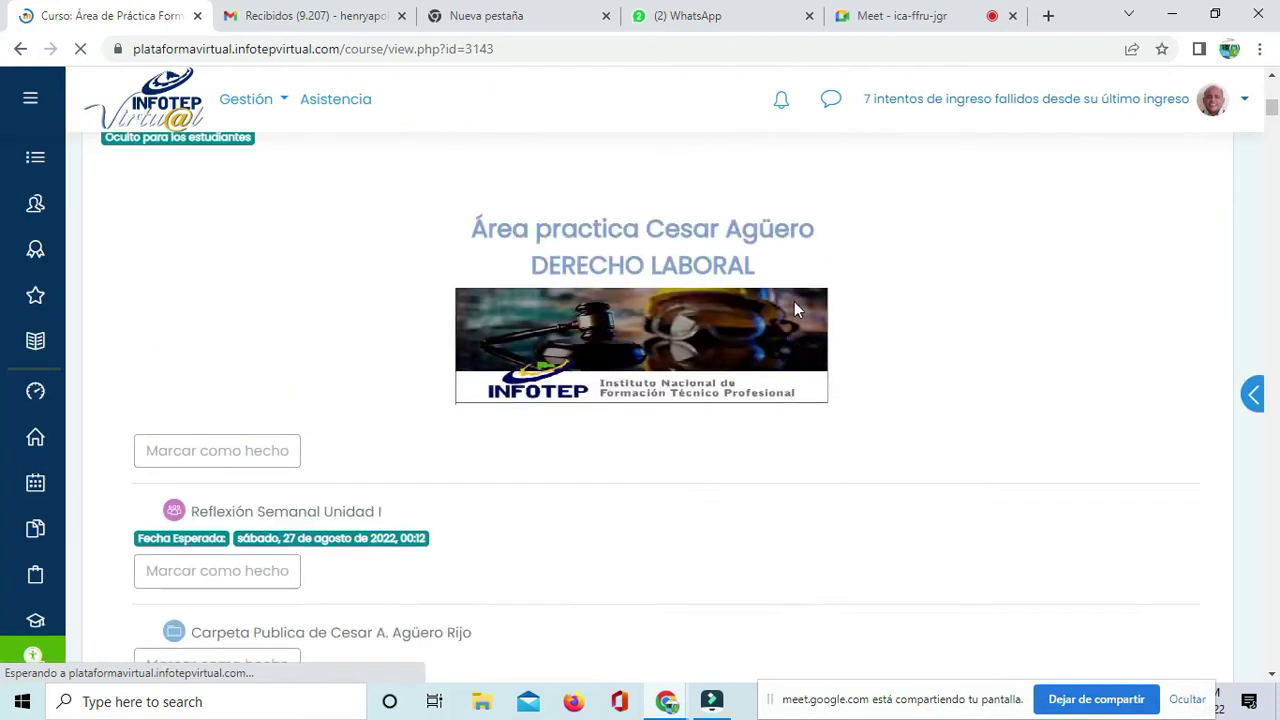
scroll(793, 309, "up", 1)
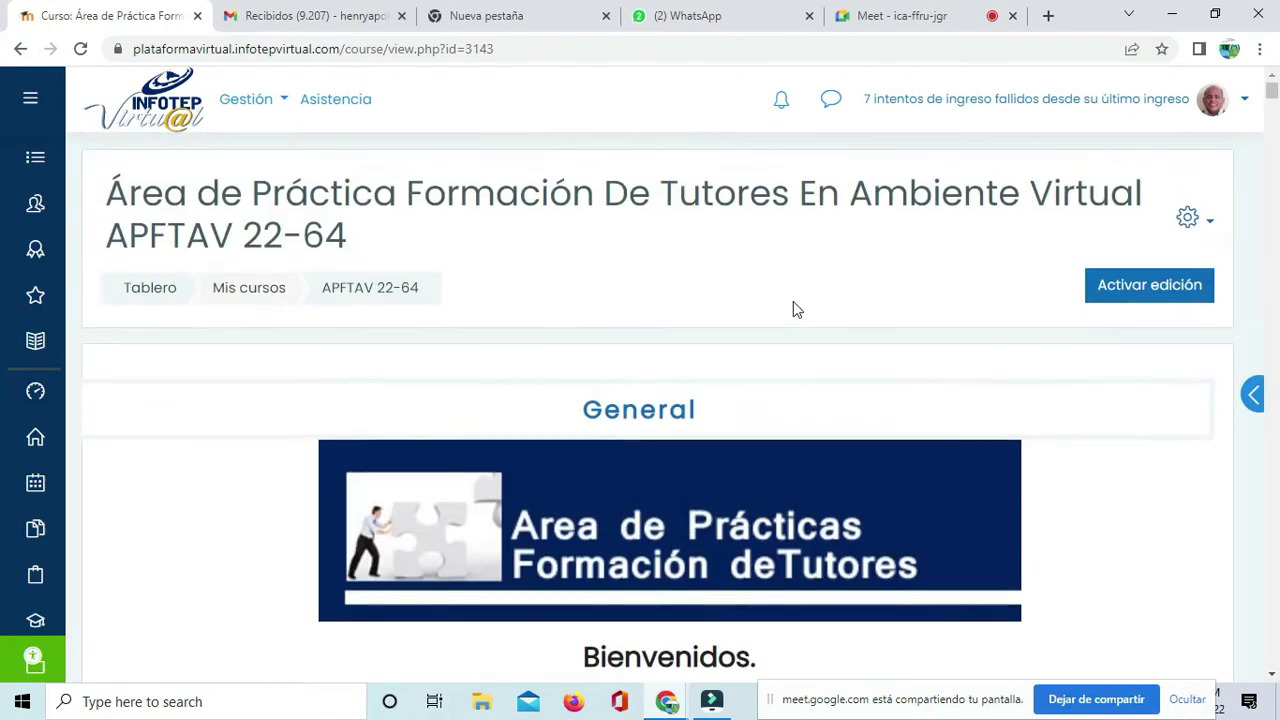
scroll(794, 309, "down", 5)
scroll(795, 310, "up", 3)
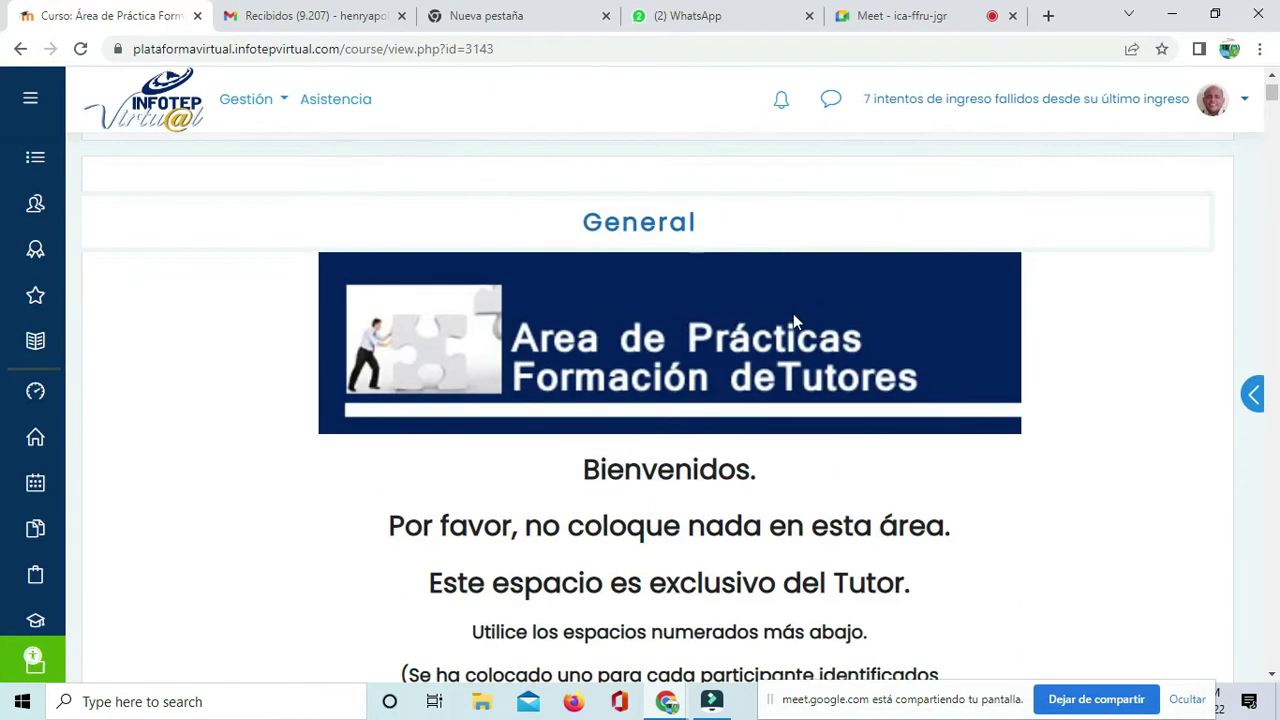
scroll(793, 316, "down", 20)
scroll(794, 333, "down", 5)
scroll(794, 334, "up", 2)
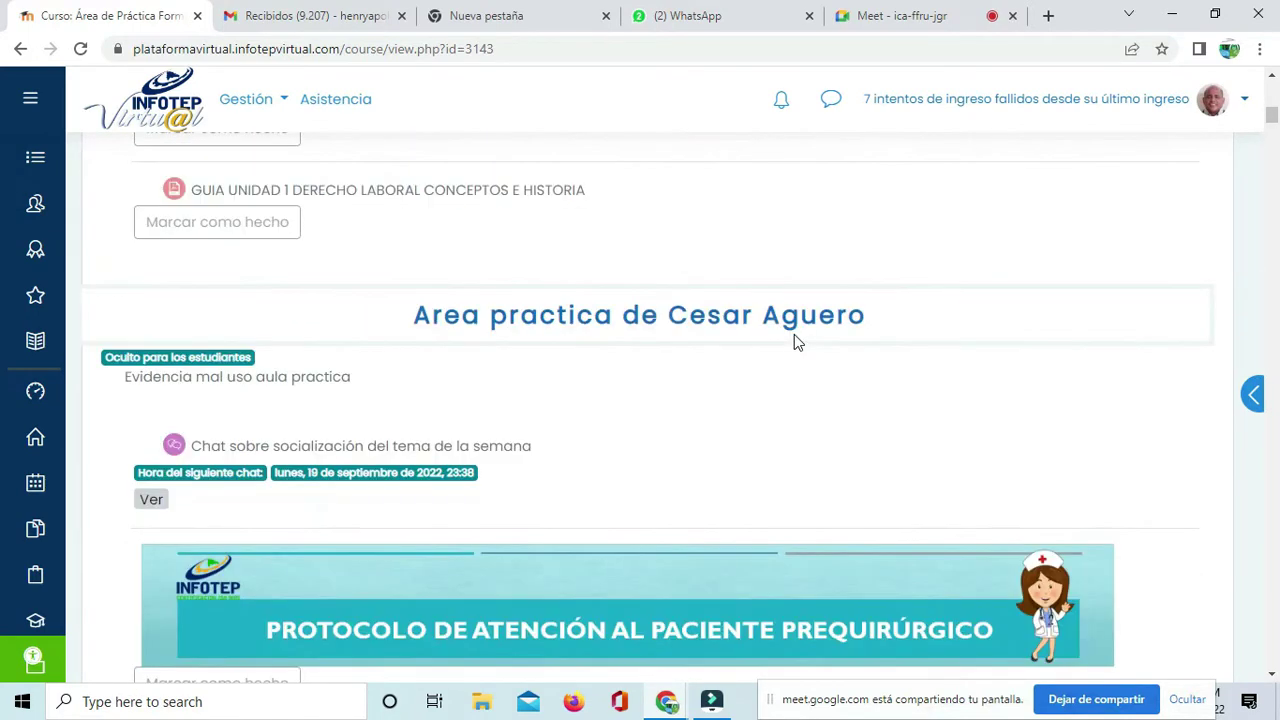
scroll(794, 334, "up", 3)
scroll(794, 340, "up", 4)
scroll(794, 342, "down", 3)
scroll(796, 344, "up", 1)
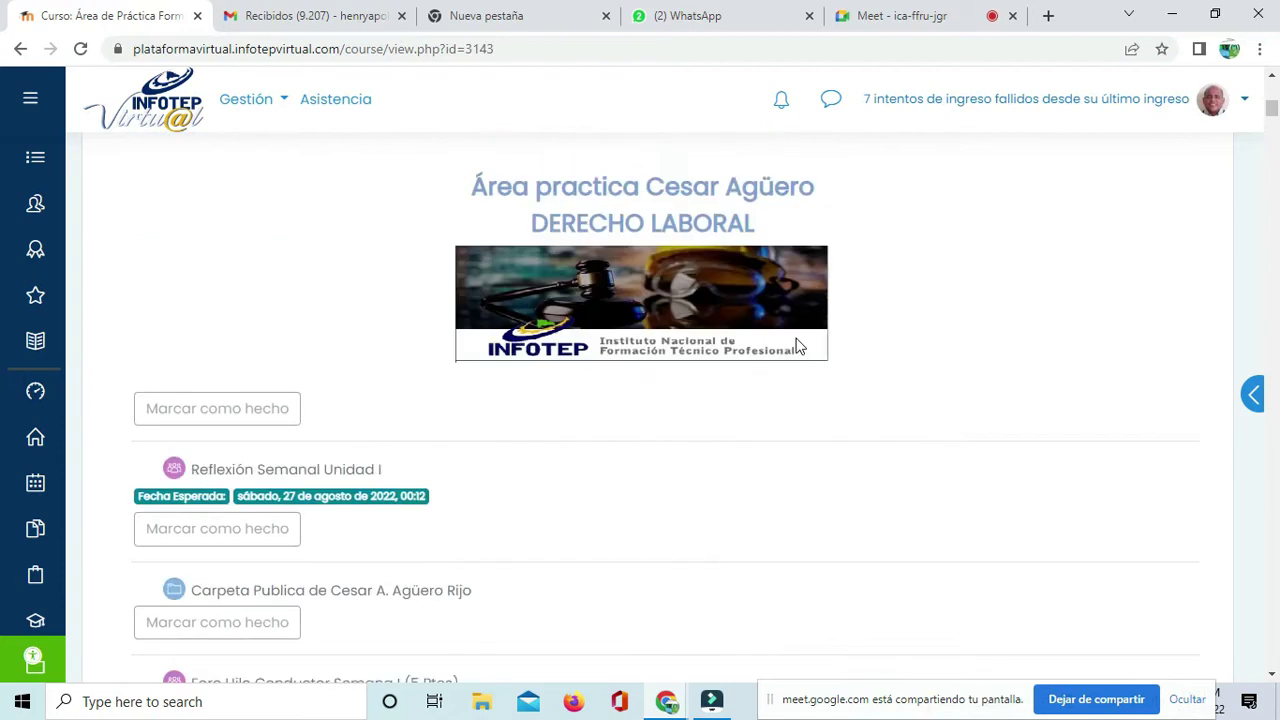
scroll(797, 344, "up", 1)
scroll(797, 340, "down", 4)
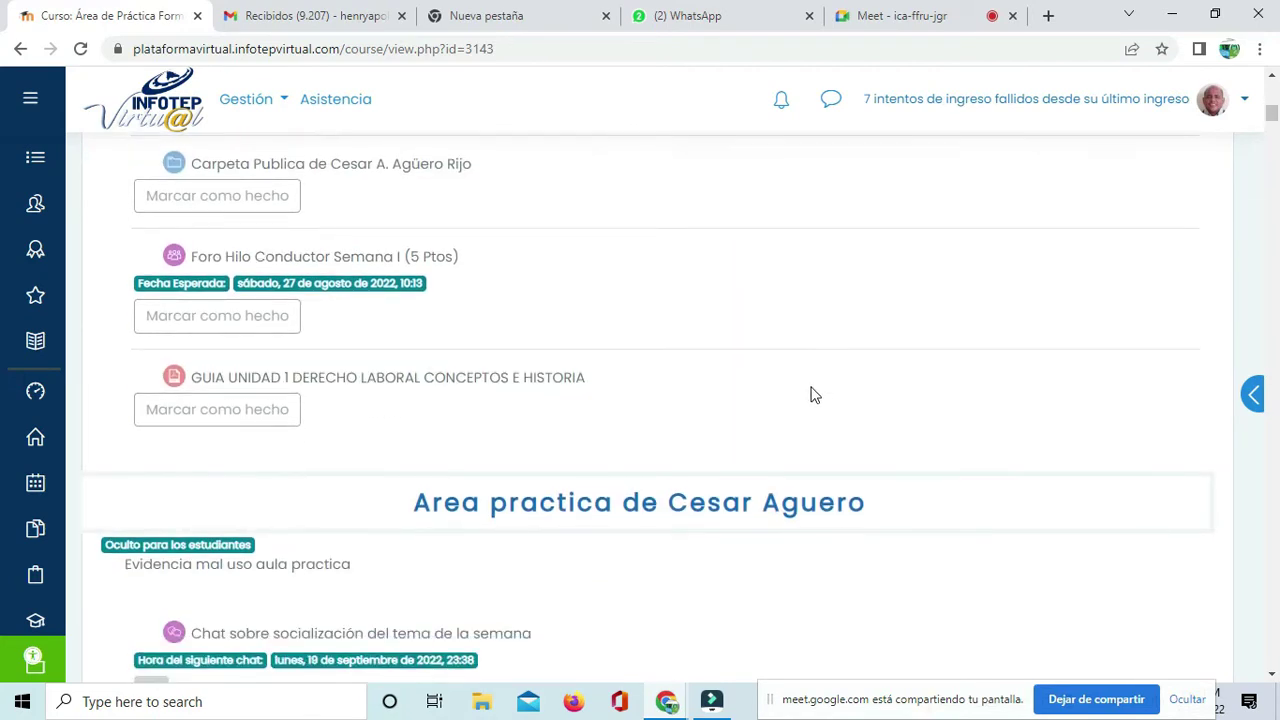
scroll(811, 397, "down", 2)
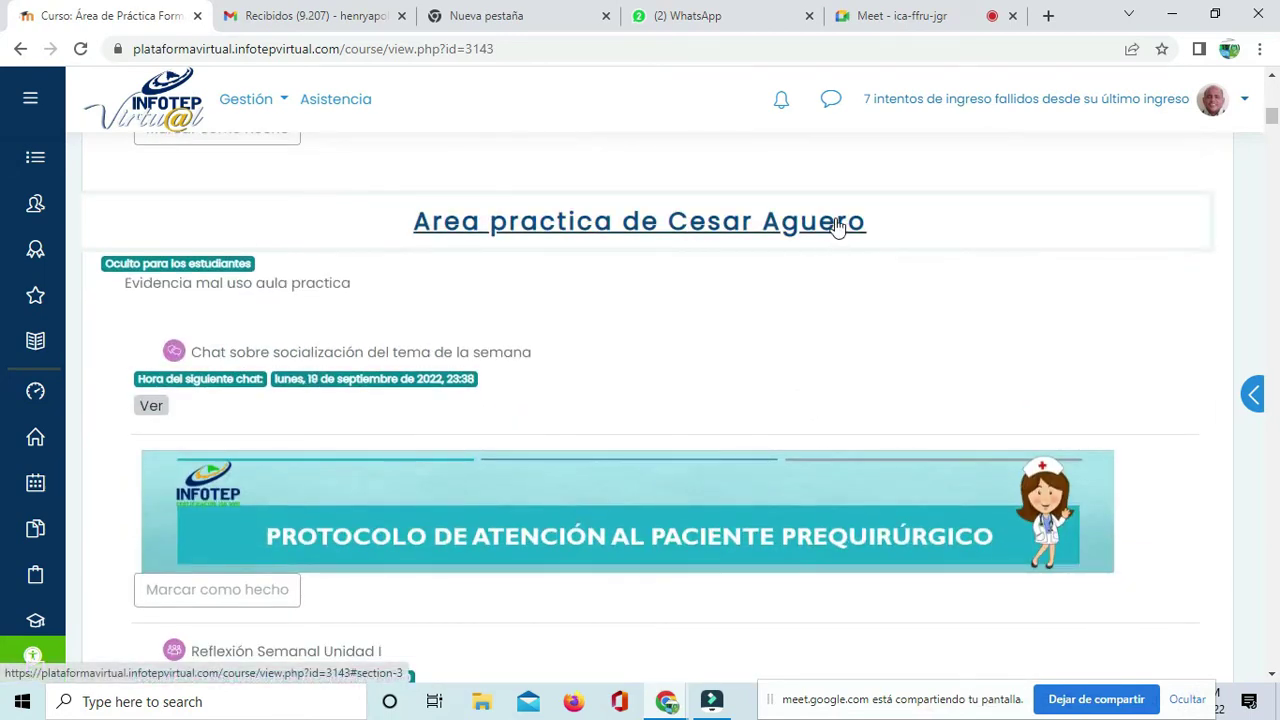
scroll(928, 229, "up", 4)
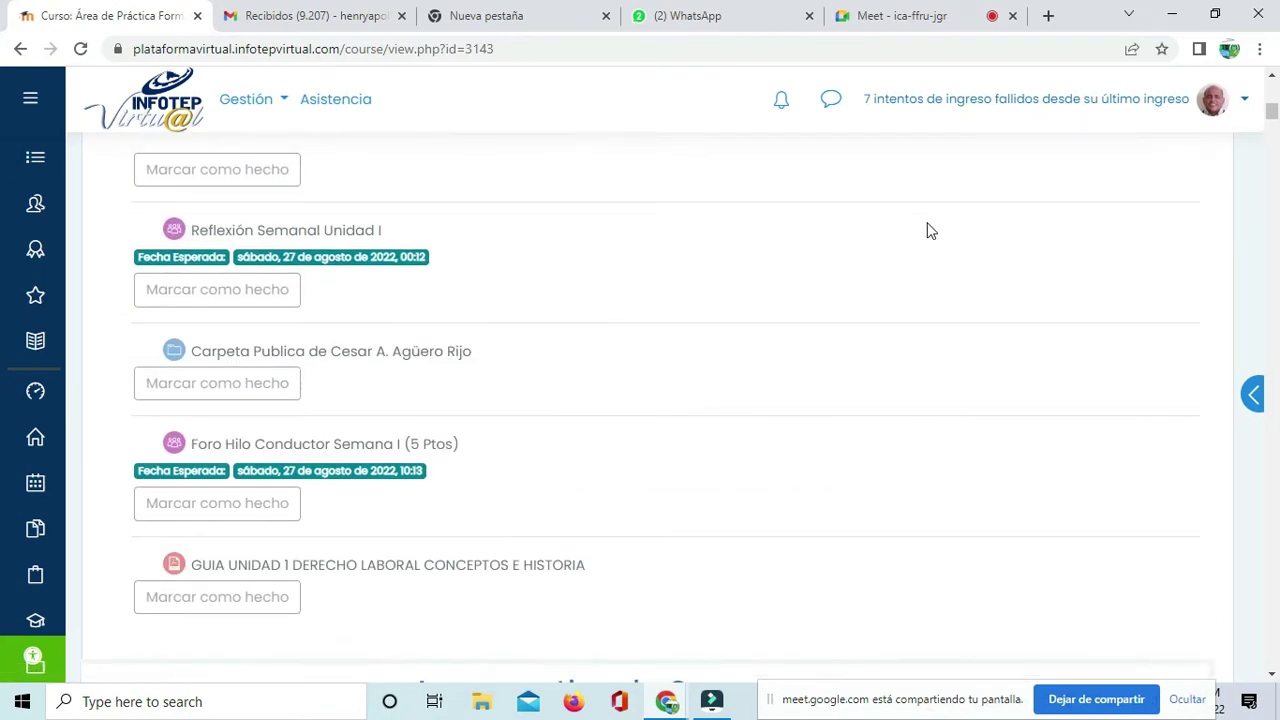
scroll(928, 231, "up", 3)
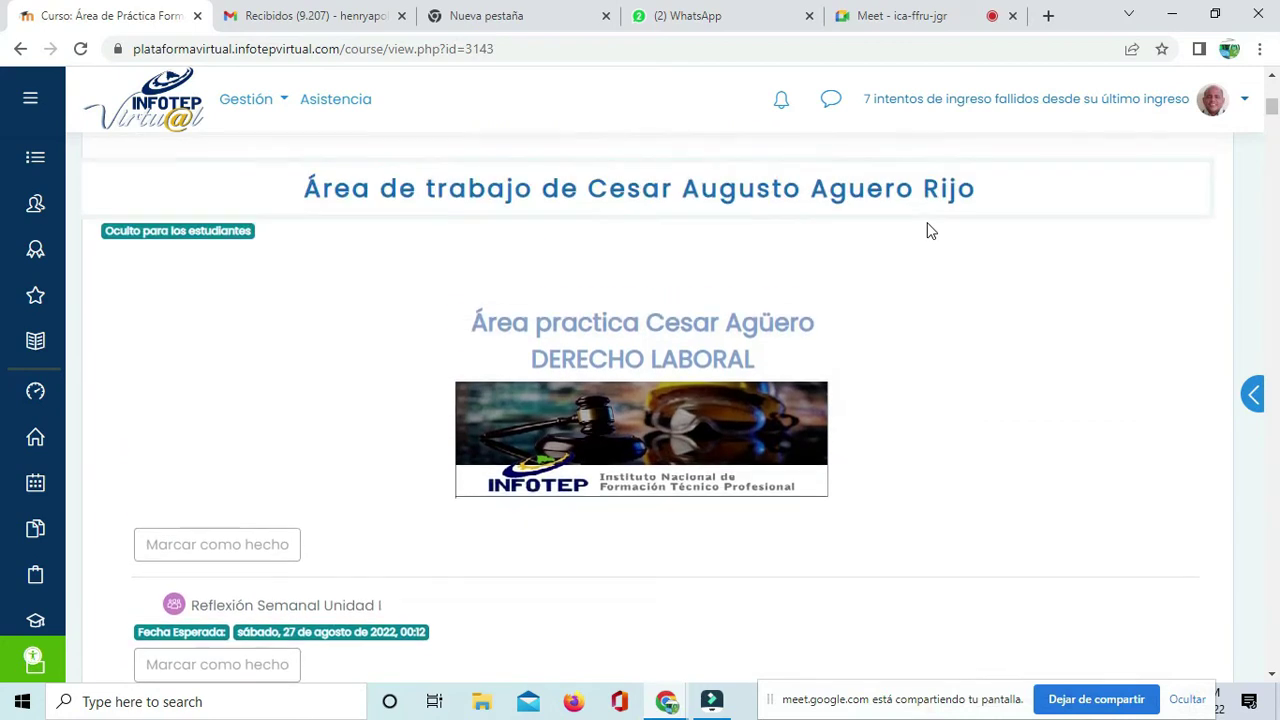
scroll(927, 228, "down", 7)
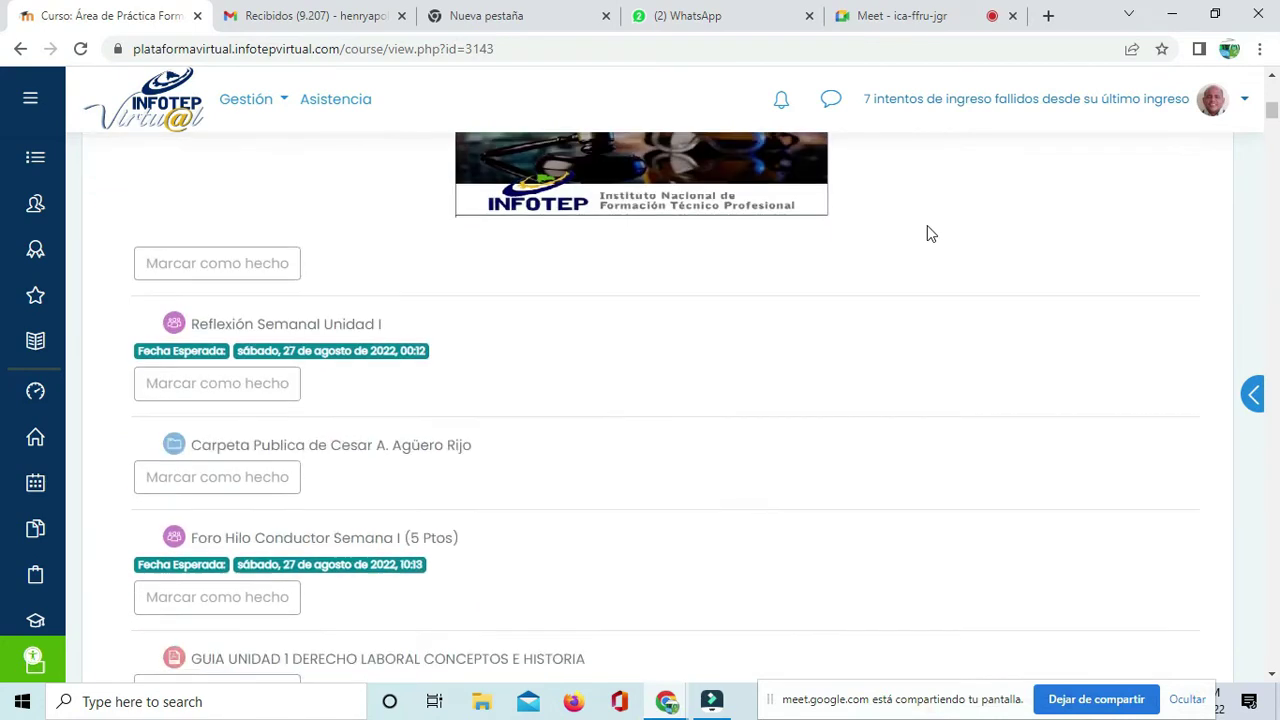
scroll(1001, 278, "up", 1)
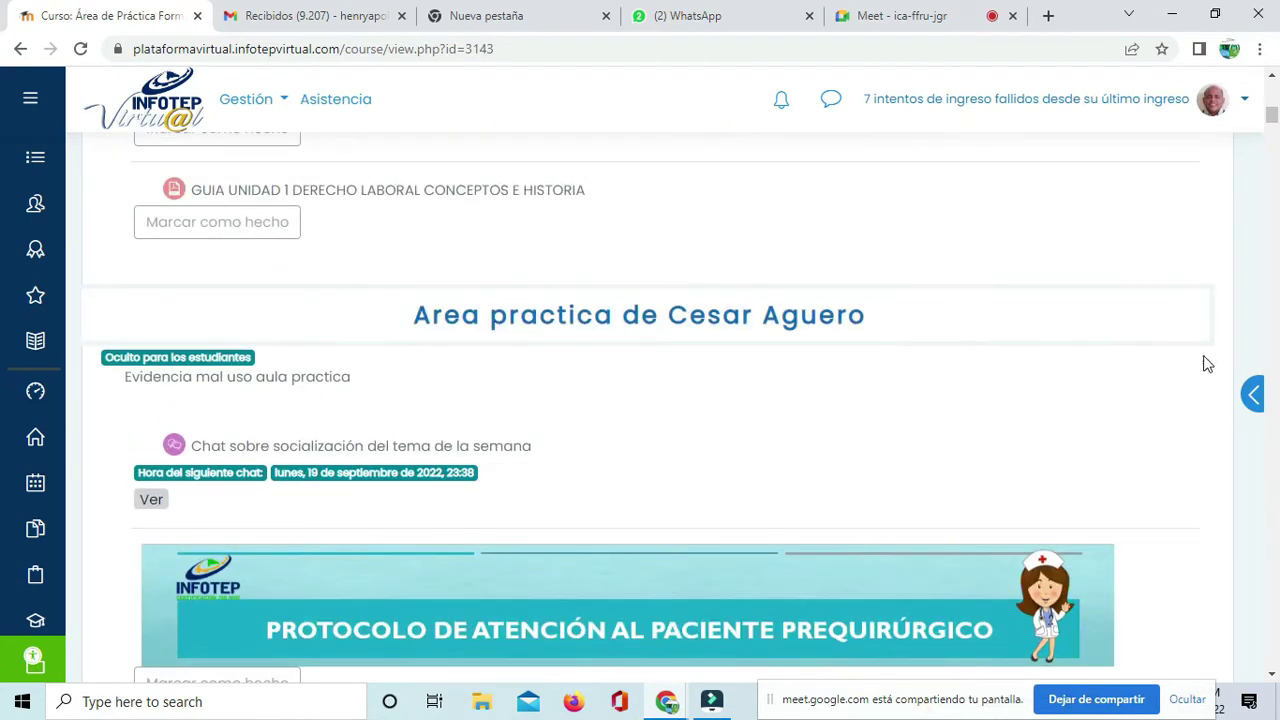
scroll(1205, 365, "up", 3)
scroll(849, 331, "down", 3)
scroll(925, 334, "down", 3)
scroll(934, 333, "up", 11)
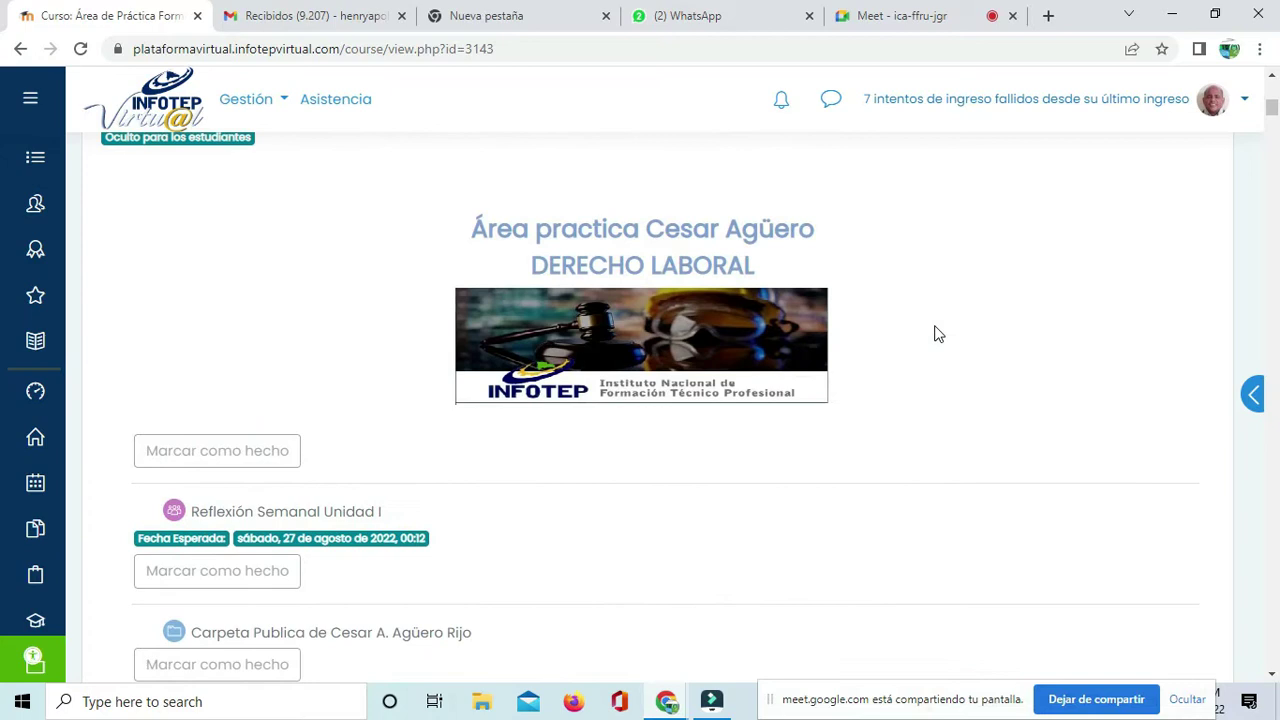
scroll(938, 334, "up", 2)
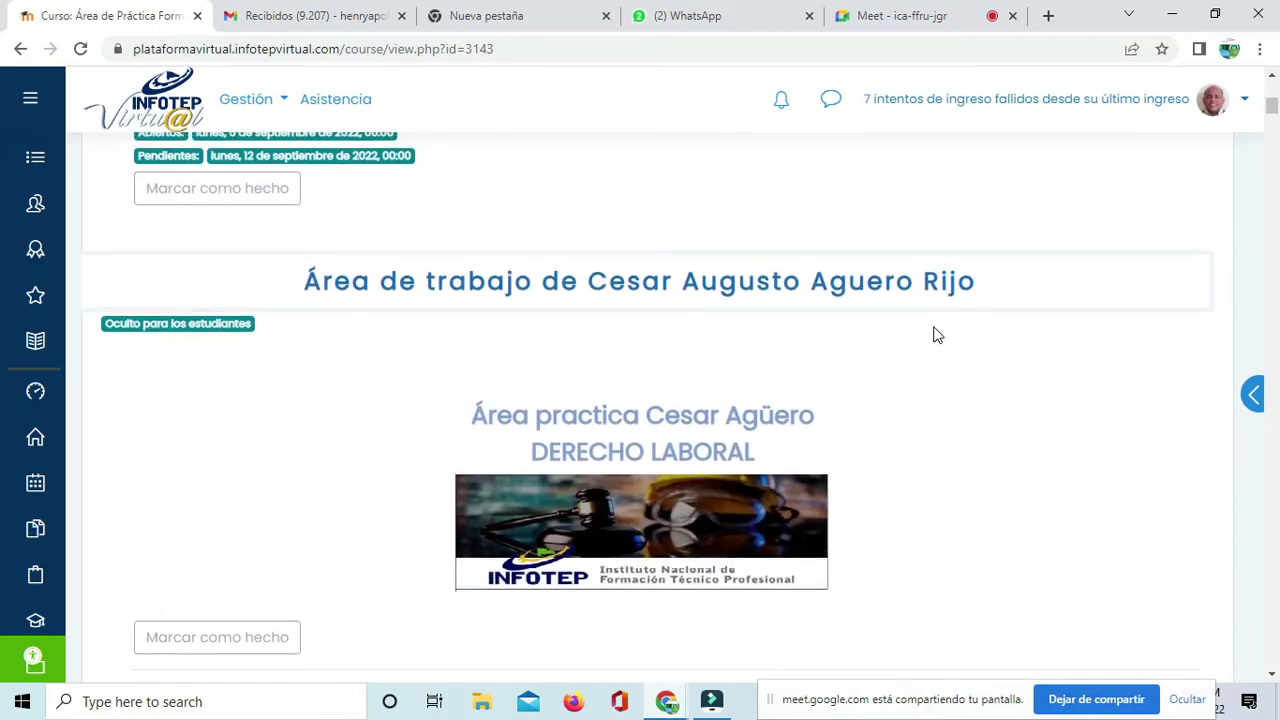
scroll(937, 334, "down", 13)
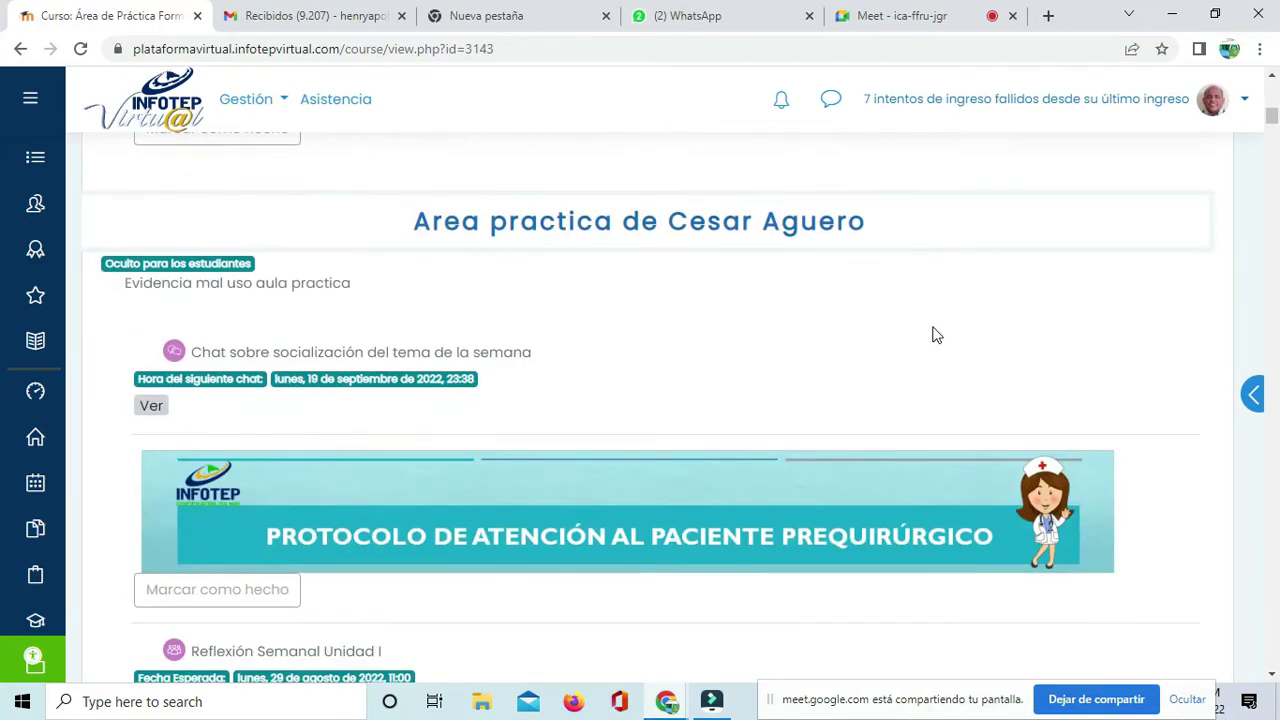
scroll(934, 333, "up", 10)
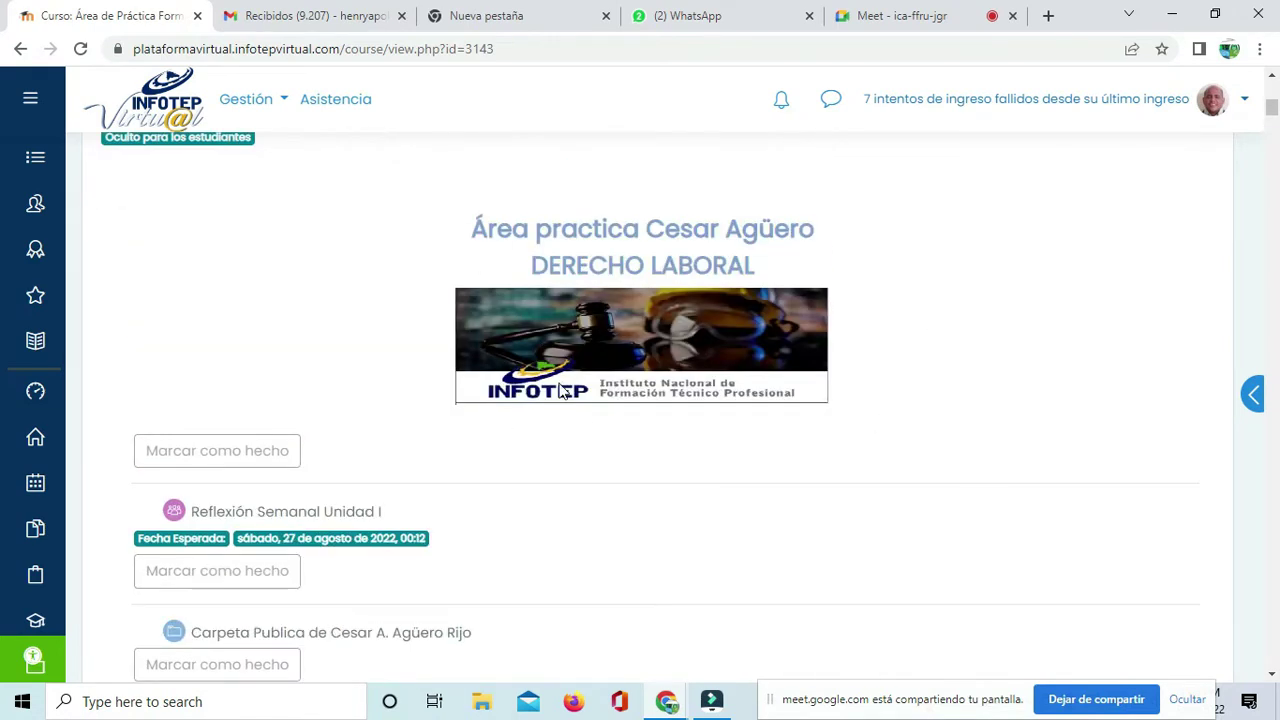
scroll(677, 297, "up", 3)
scroll(677, 296, "down", 3)
scroll(636, 296, "up", 2)
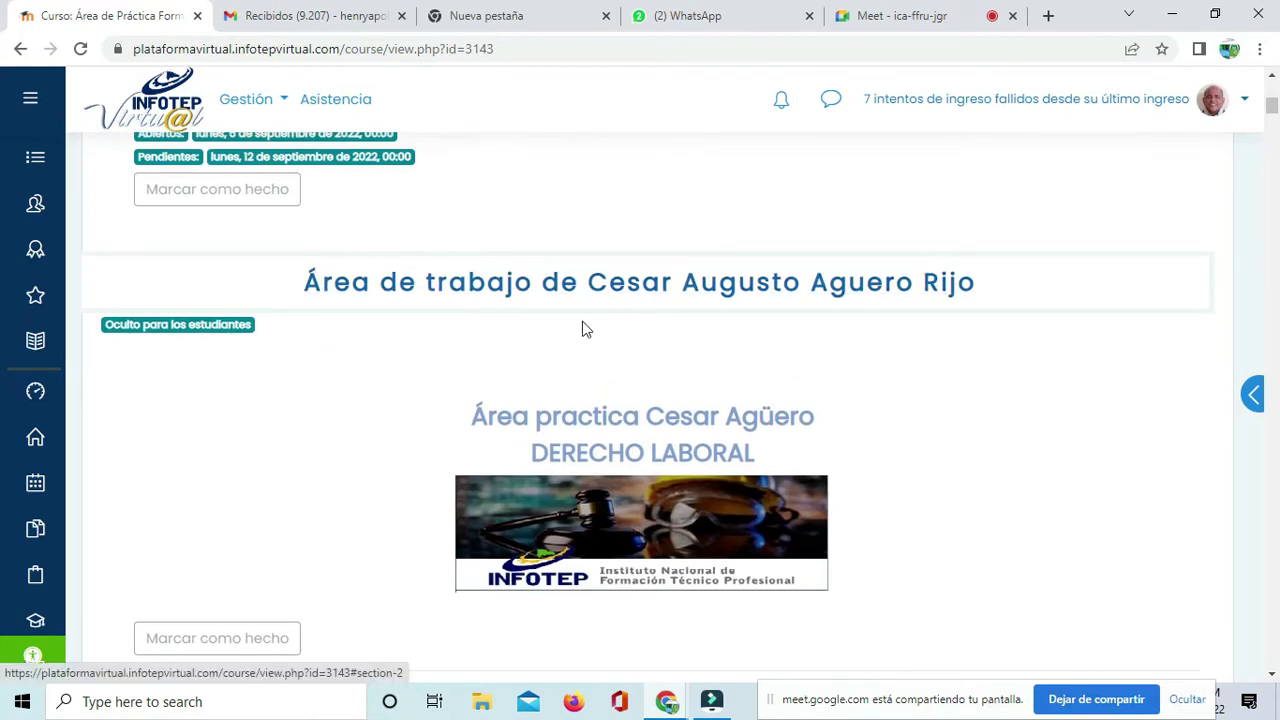
scroll(779, 357, "down", 3)
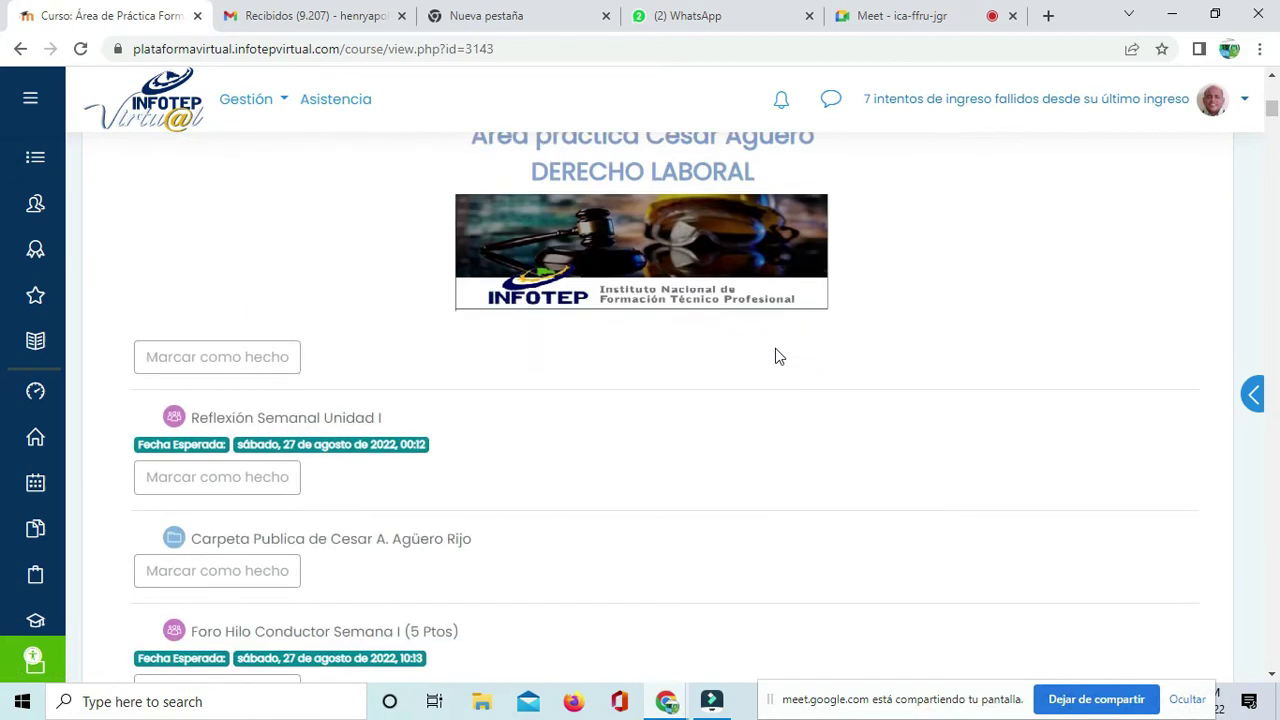
scroll(755, 313, "up", 2)
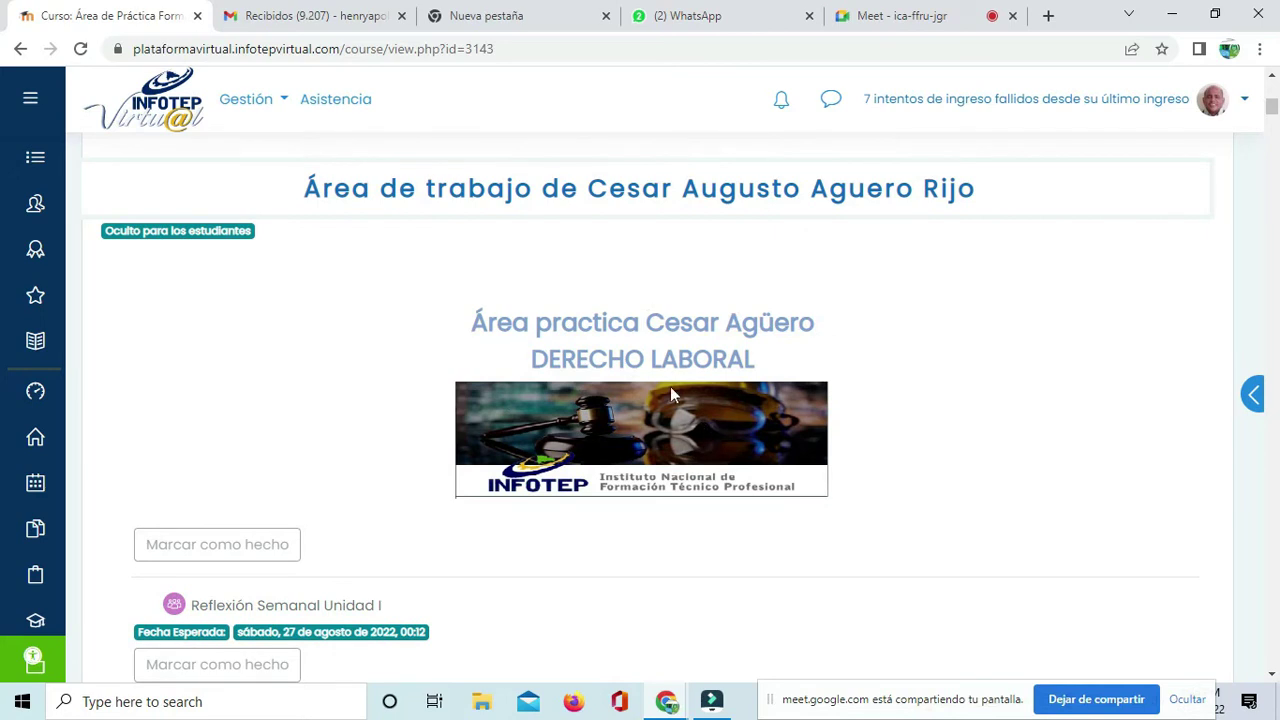
scroll(674, 377, "down", 1)
scroll(678, 378, "up", 3)
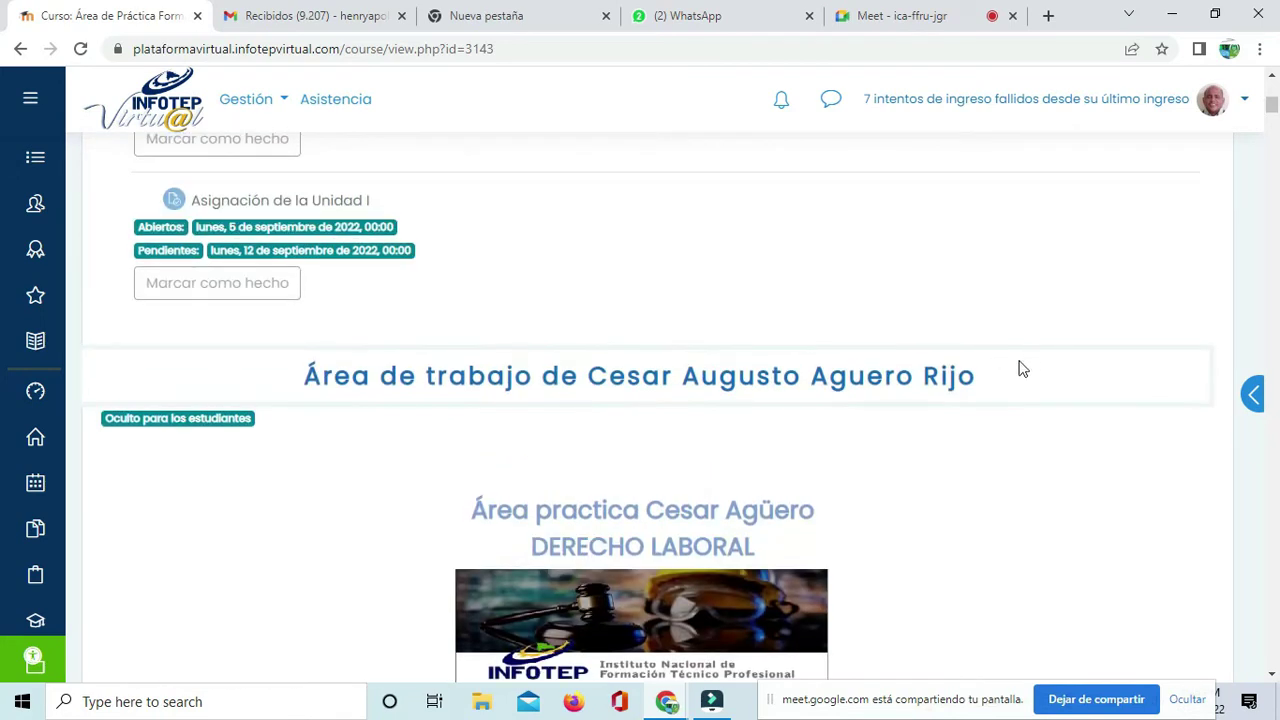
scroll(969, 405, "down", 10)
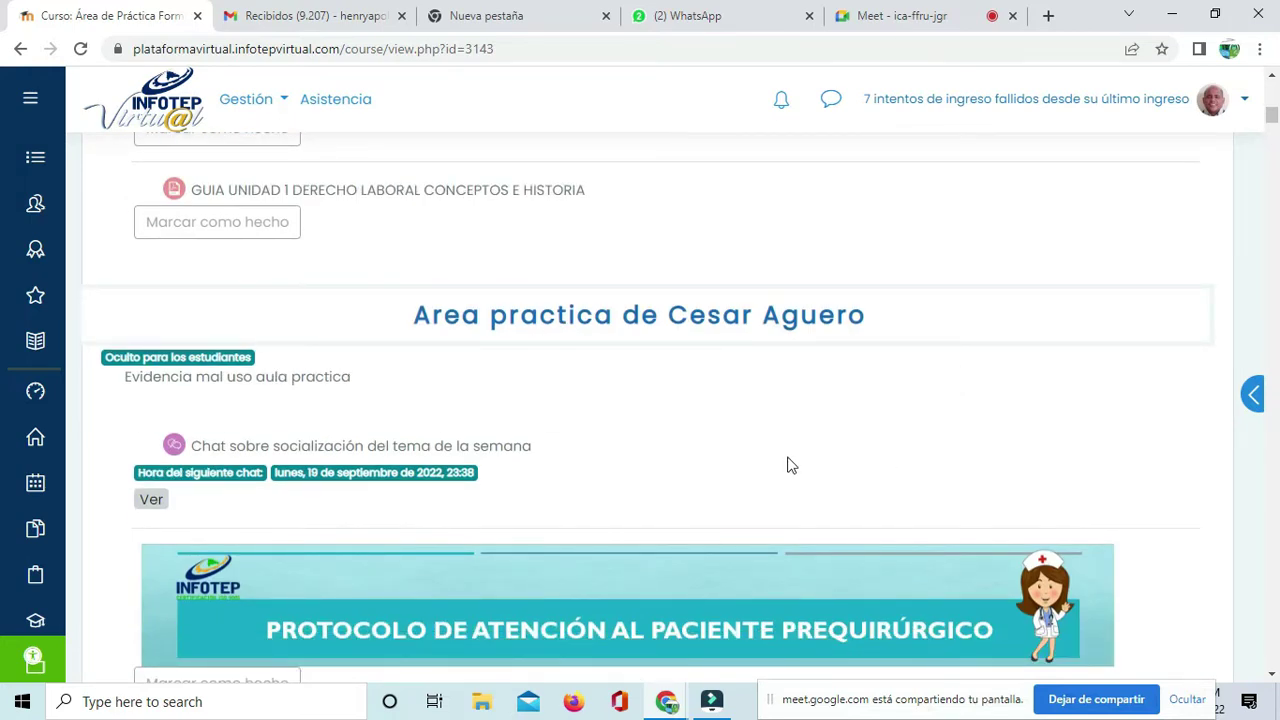
scroll(316, 381, "down", 1)
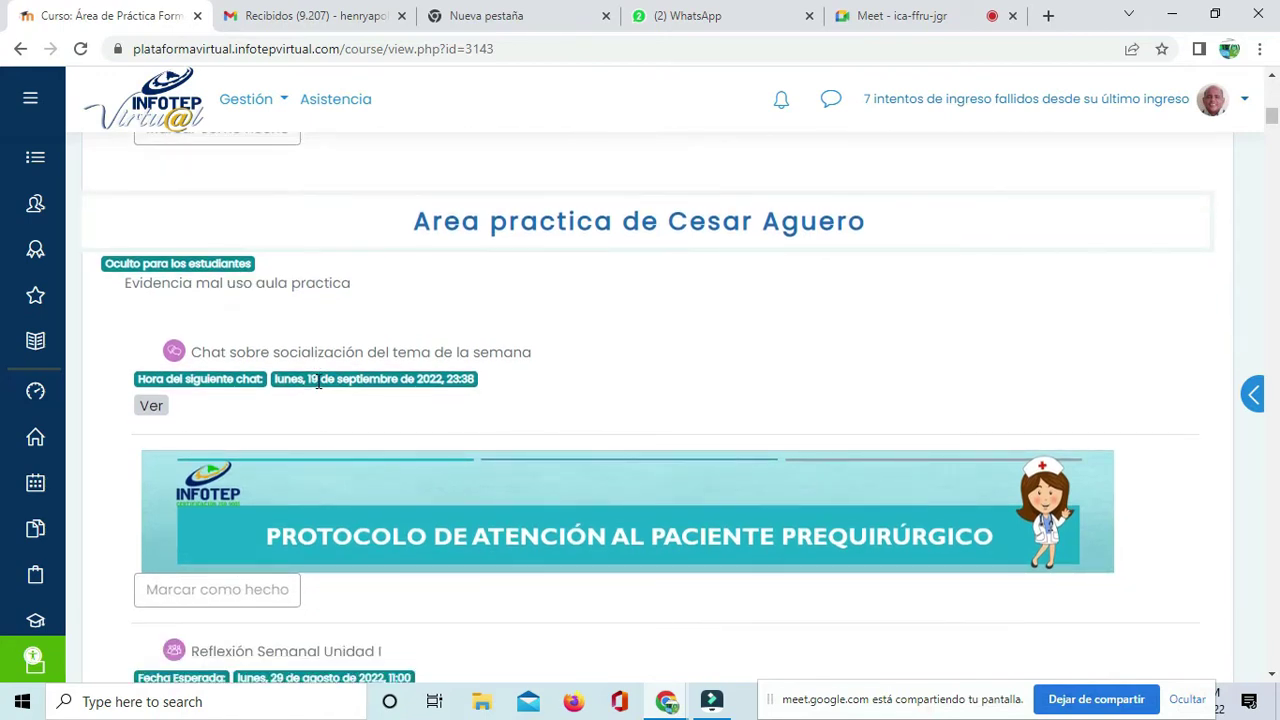
scroll(360, 360, "up", 3)
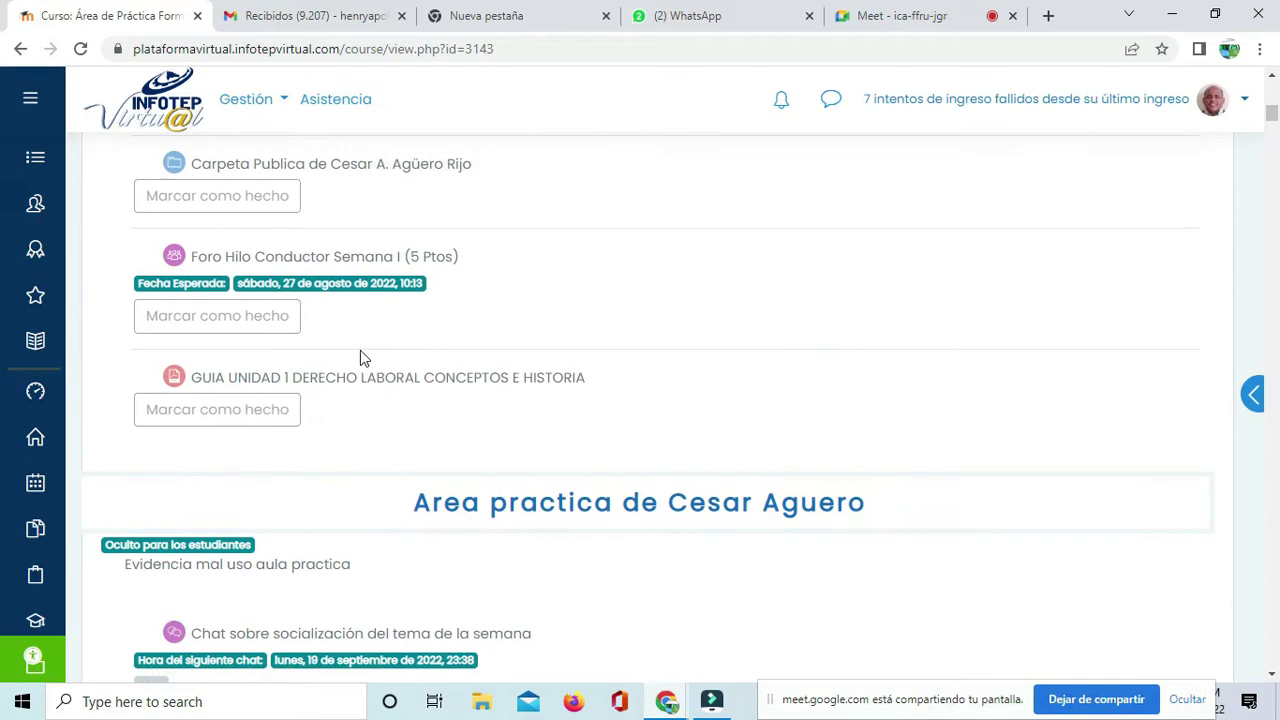
scroll(362, 358, "down", 12)
scroll(362, 358, "down", 5)
scroll(362, 352, "down", 1)
scroll(362, 352, "down", 6)
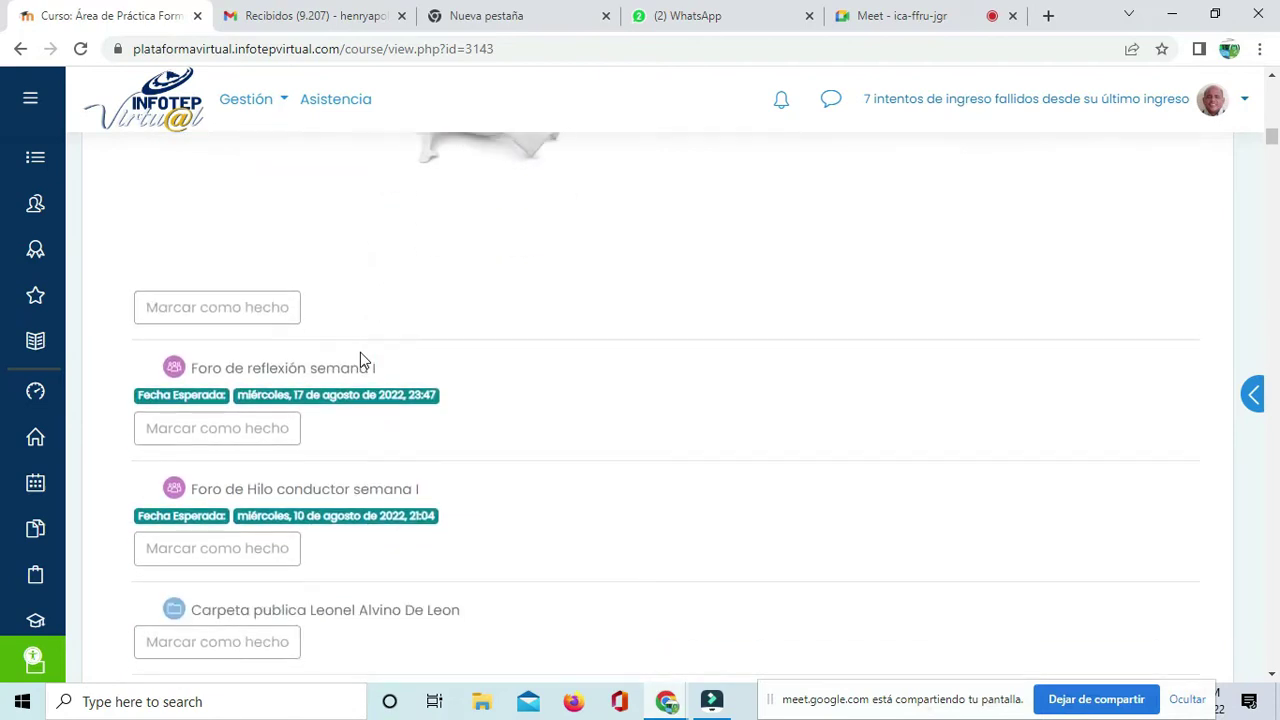
left_click(902, 16)
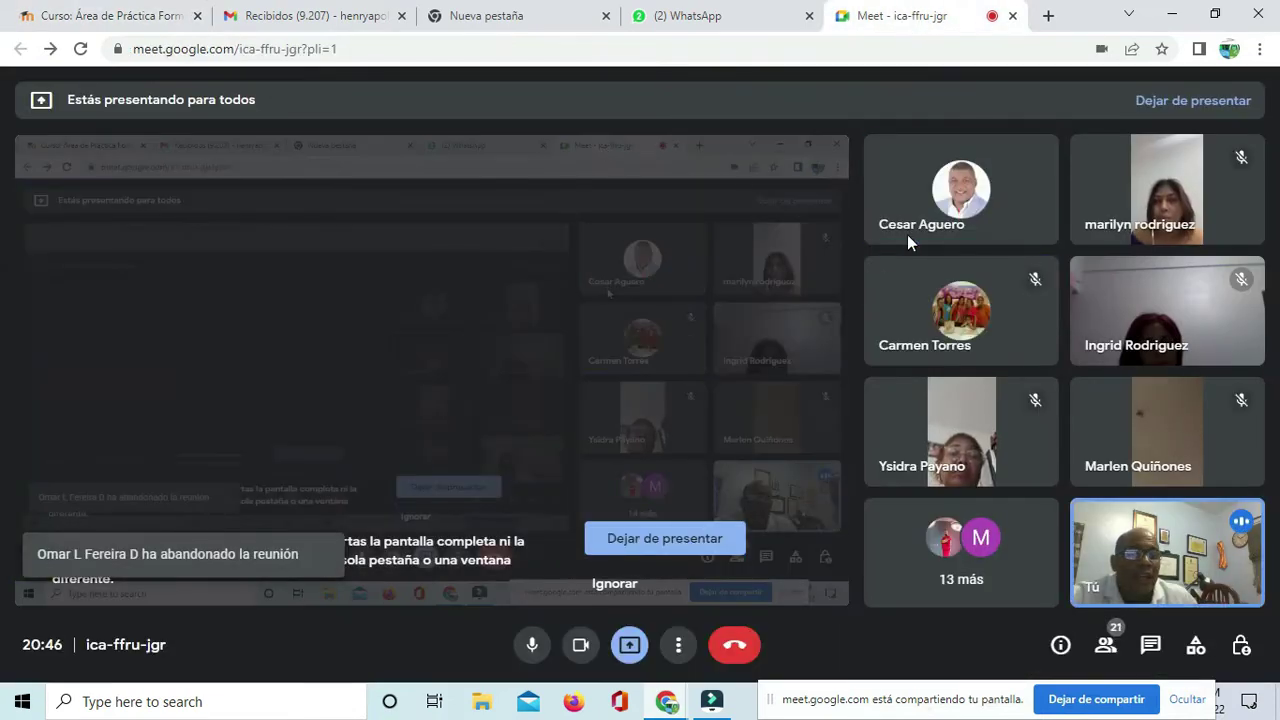
Step: Back on the APFTAV 22-64 course page, browse the participants' individual work sections
left_click(148, 20)
scroll(686, 371, "down", 15)
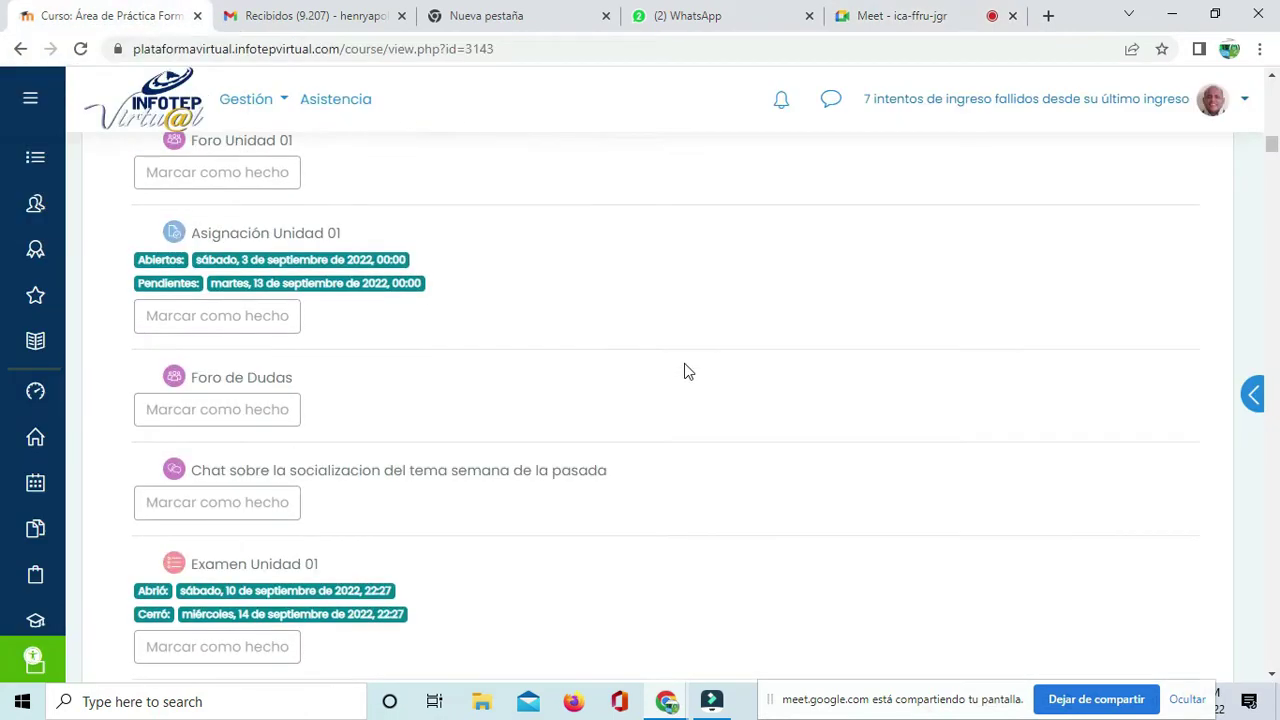
scroll(686, 371, "down", 5)
scroll(686, 371, "up", 10)
scroll(686, 371, "up", 15)
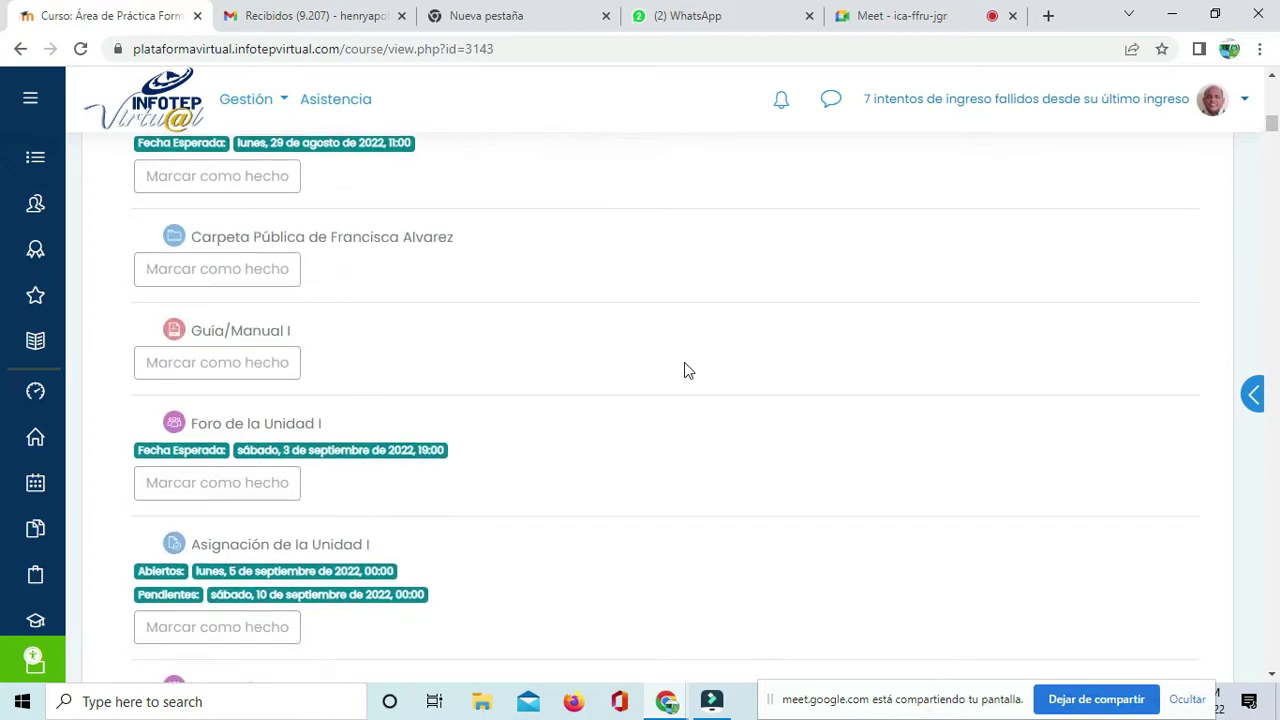
scroll(684, 371, "up", 9)
scroll(684, 371, "down", 5)
scroll(686, 372, "up", 1)
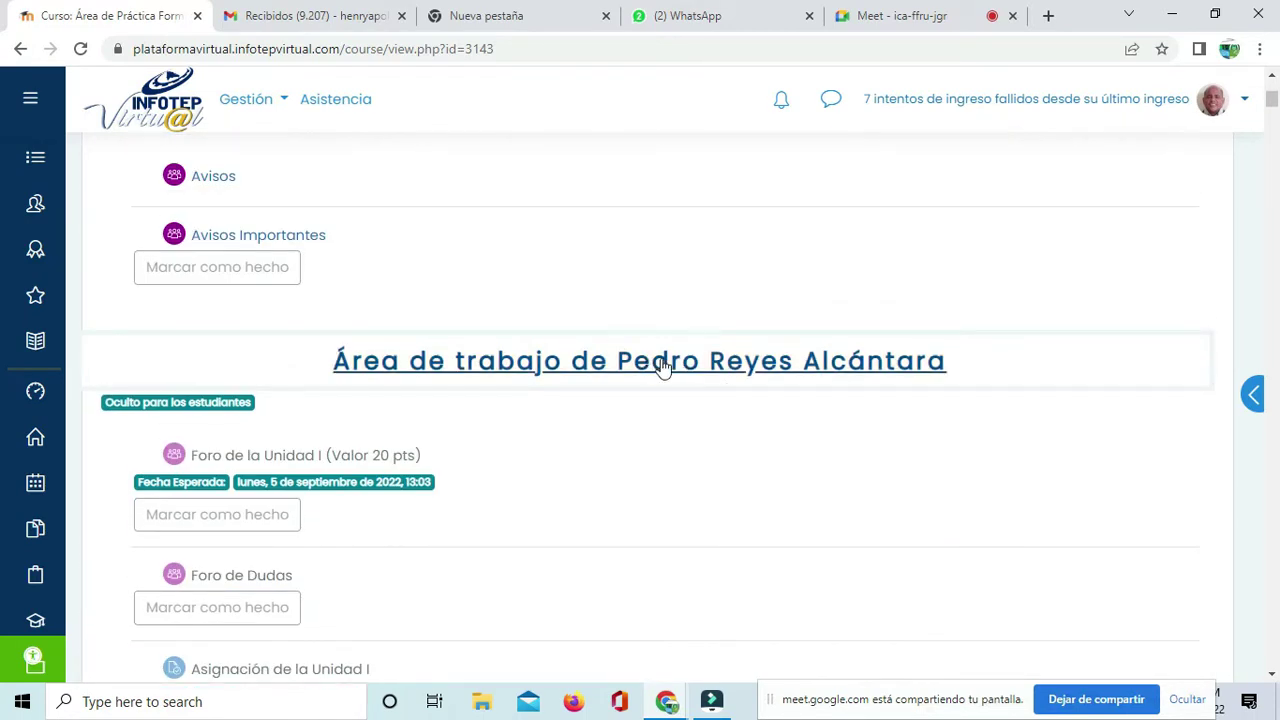
scroll(680, 350, "up", 4)
scroll(705, 352, "up", 1)
scroll(703, 353, "down", 5)
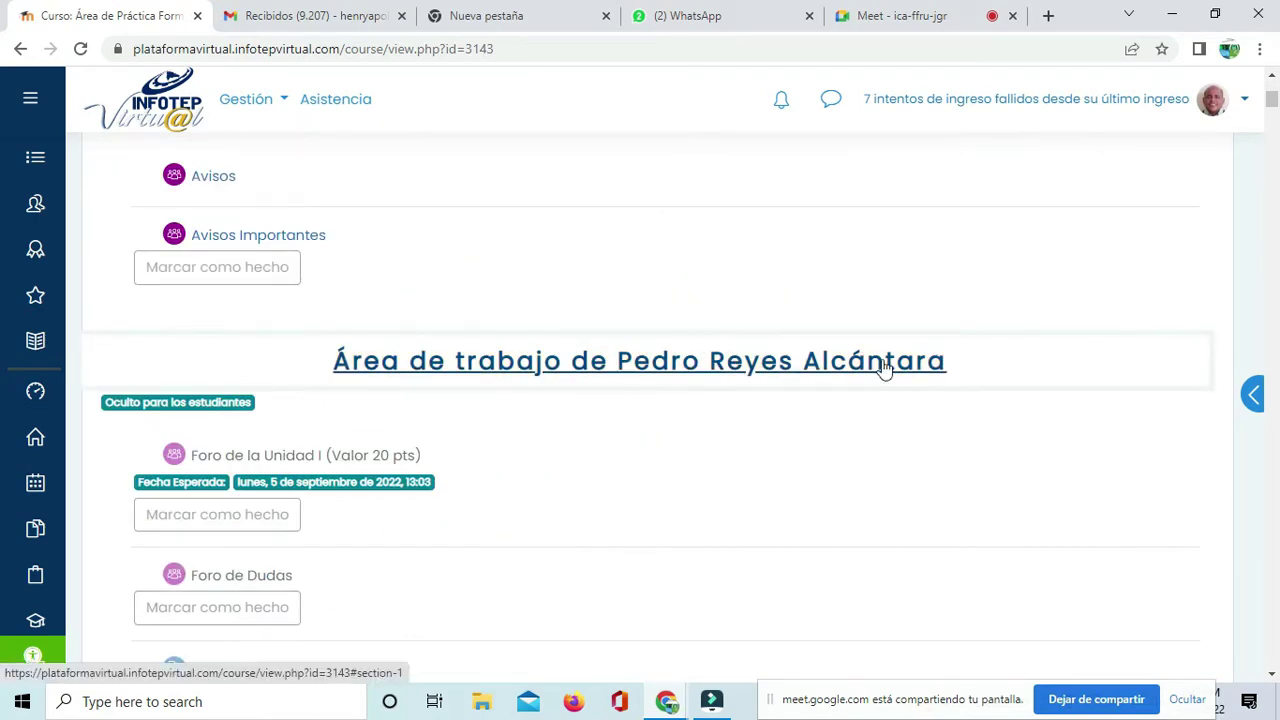
scroll(880, 366, "up", 2)
scroll(882, 362, "down", 4)
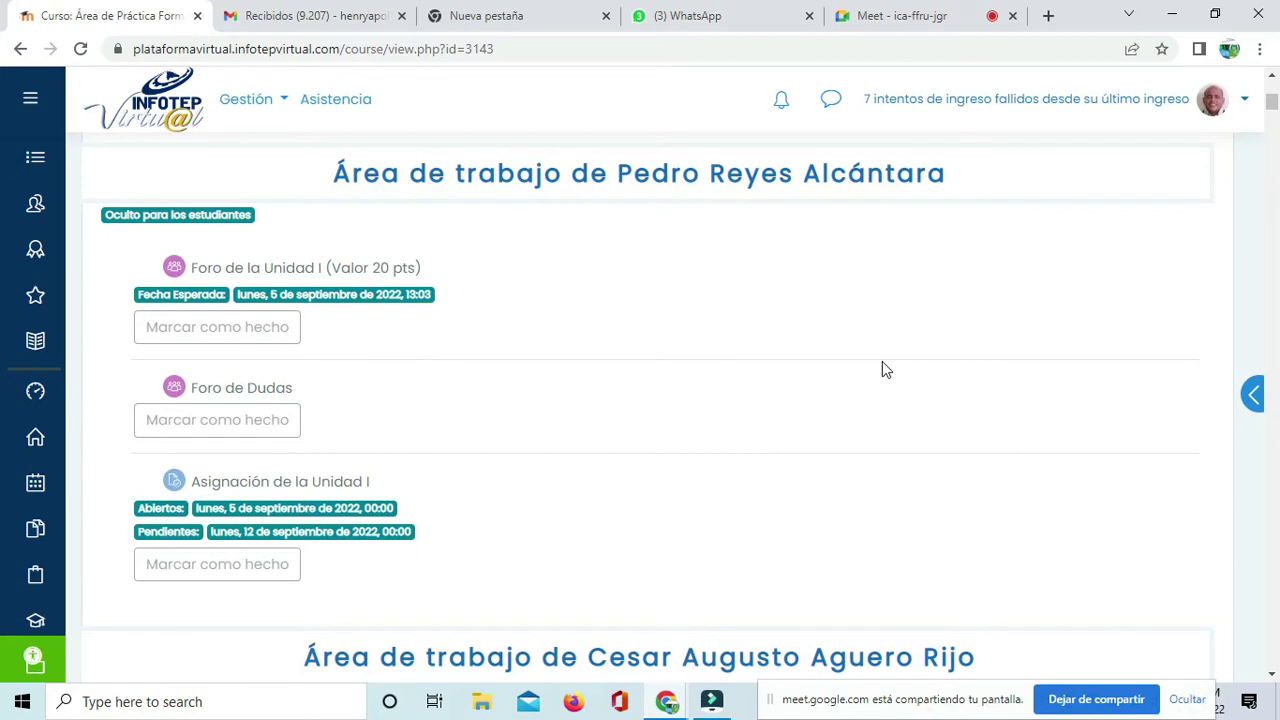
scroll(860, 340, "up", 2)
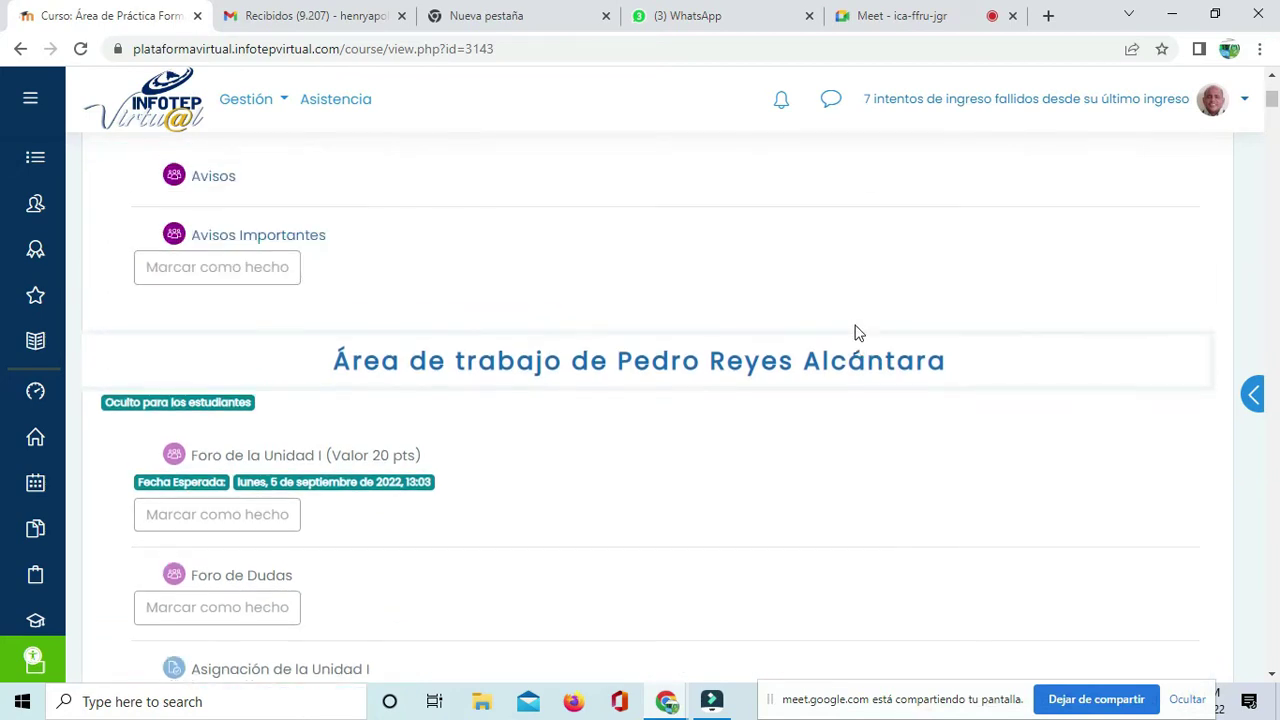
scroll(855, 333, "up", 4)
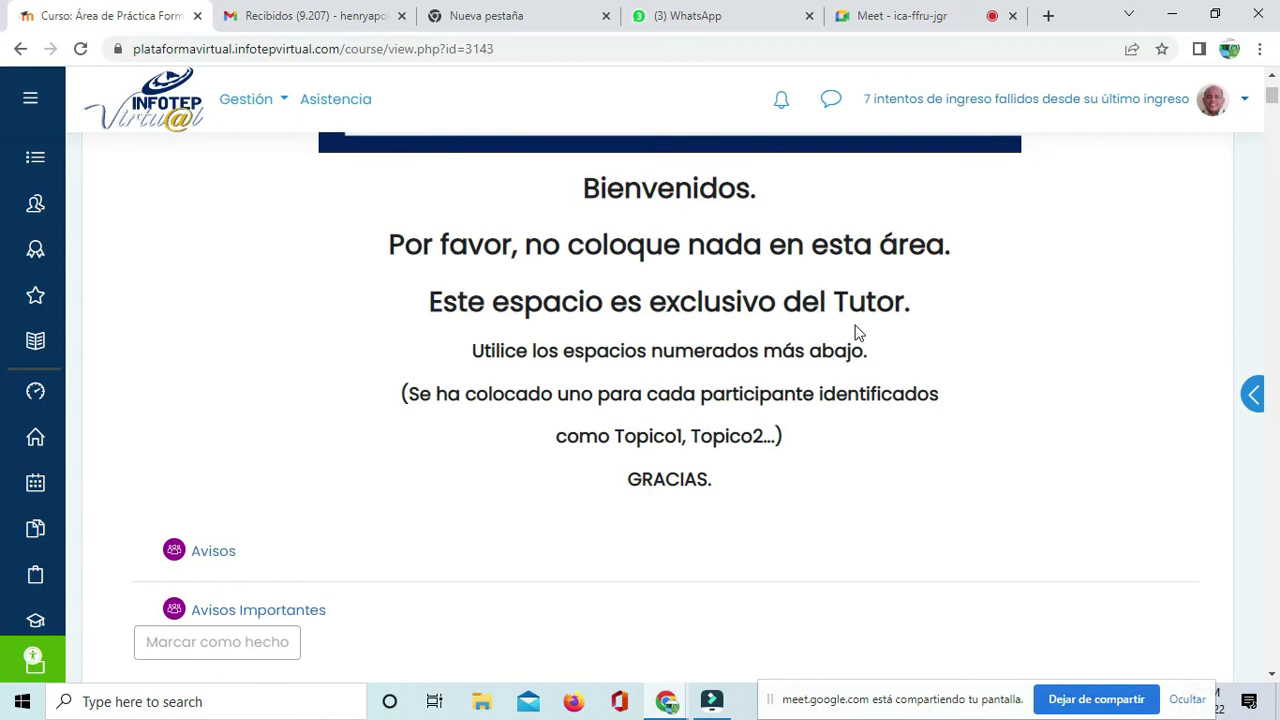
scroll(775, 134, "down", 6)
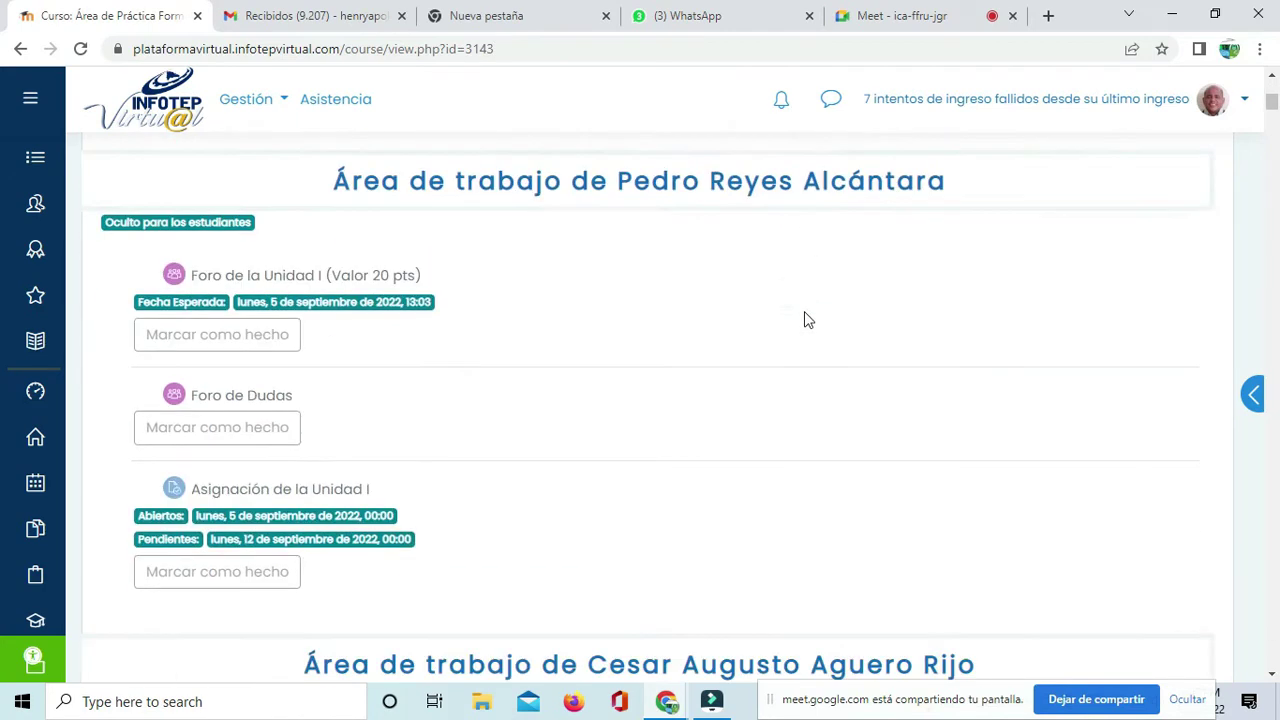
Step: Reload the course page, review the sections again and return to the General welcome section
left_click(551, 58)
key("Return")
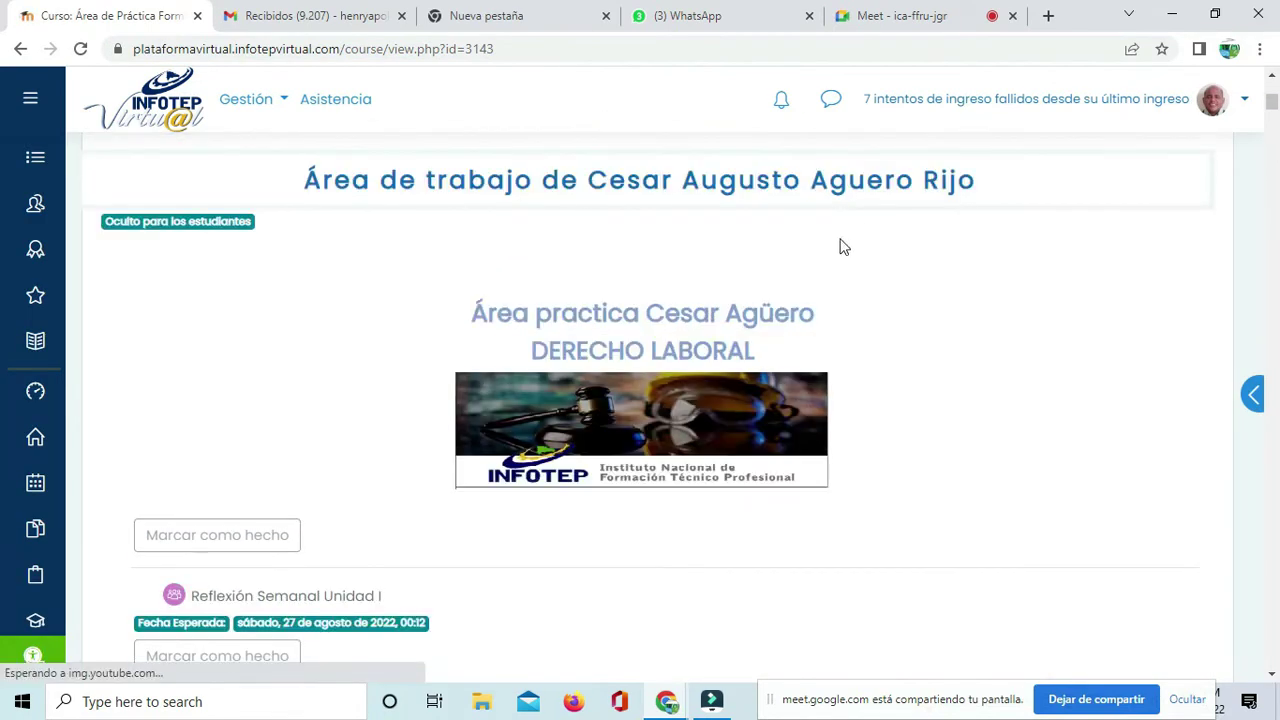
scroll(787, 231, "down", 6)
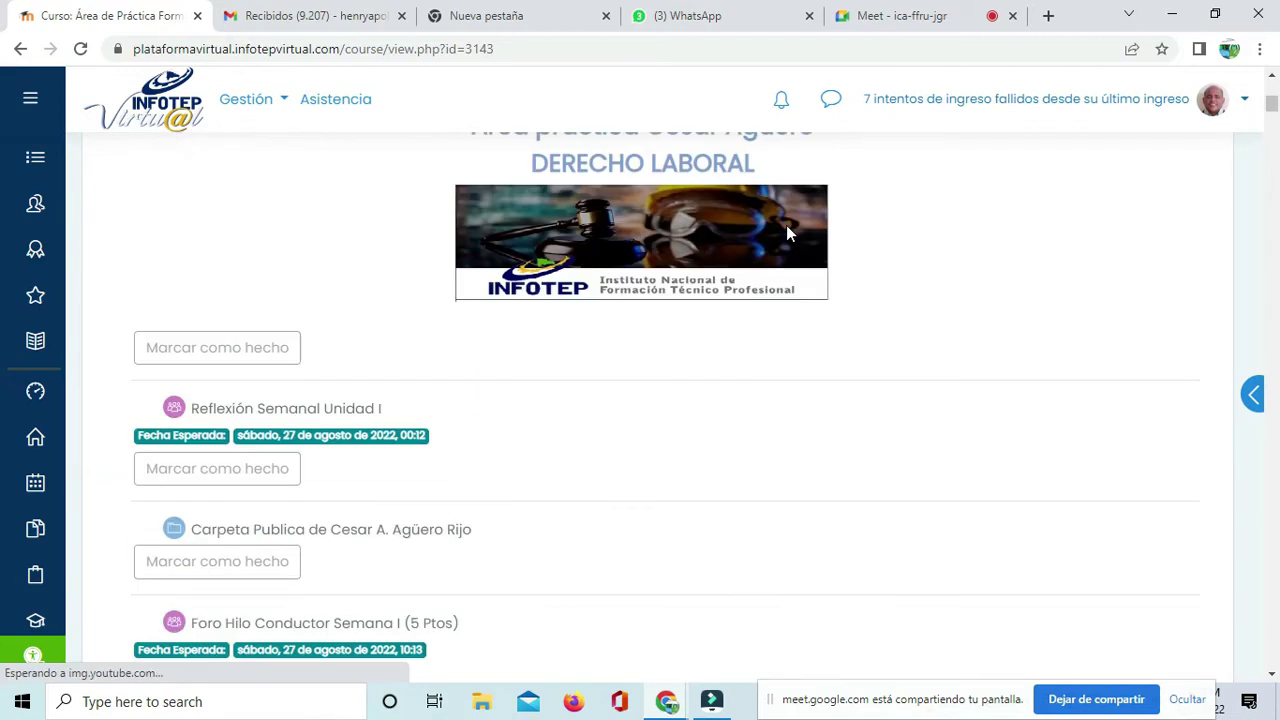
scroll(787, 235, "down", 9)
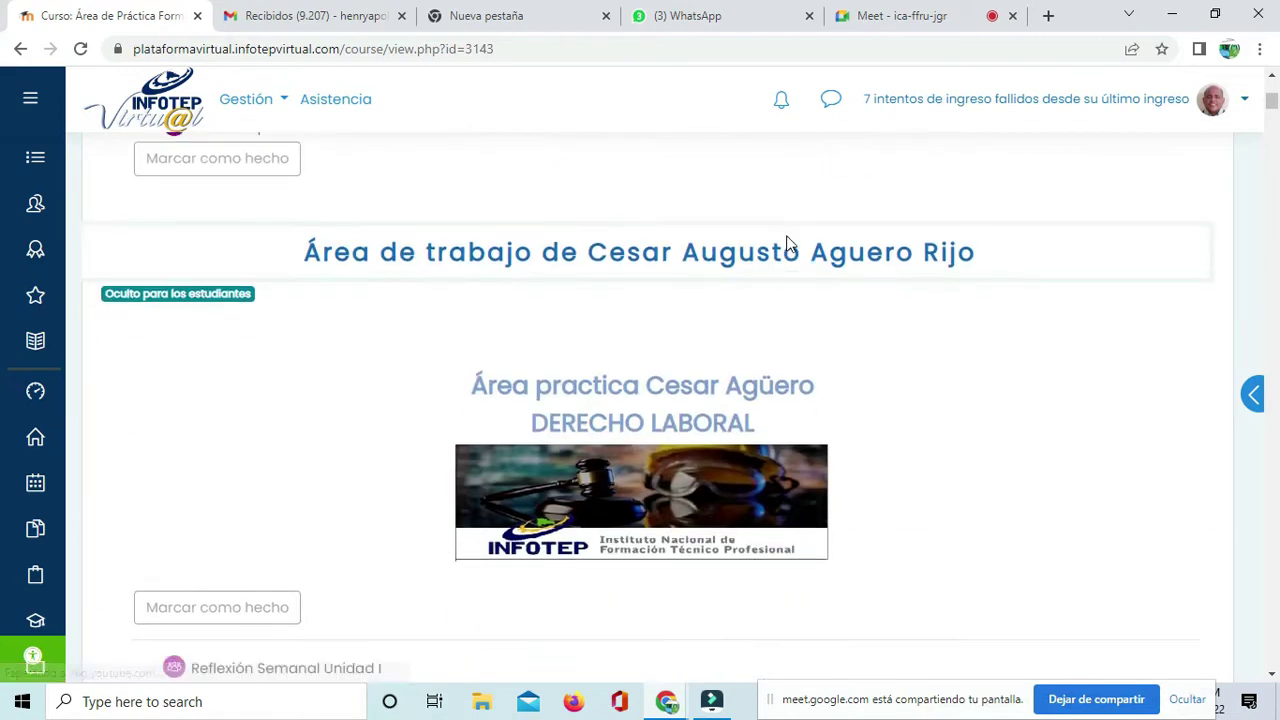
scroll(787, 246, "down", 7)
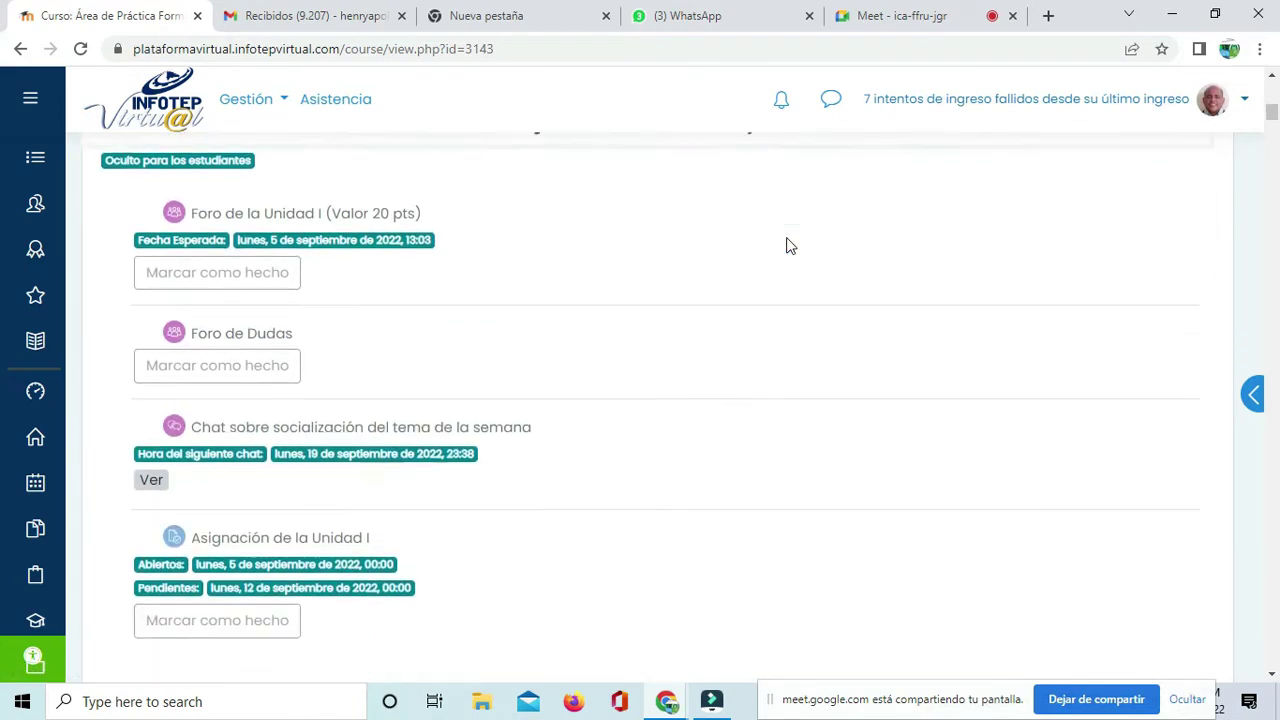
scroll(787, 246, "down", 7)
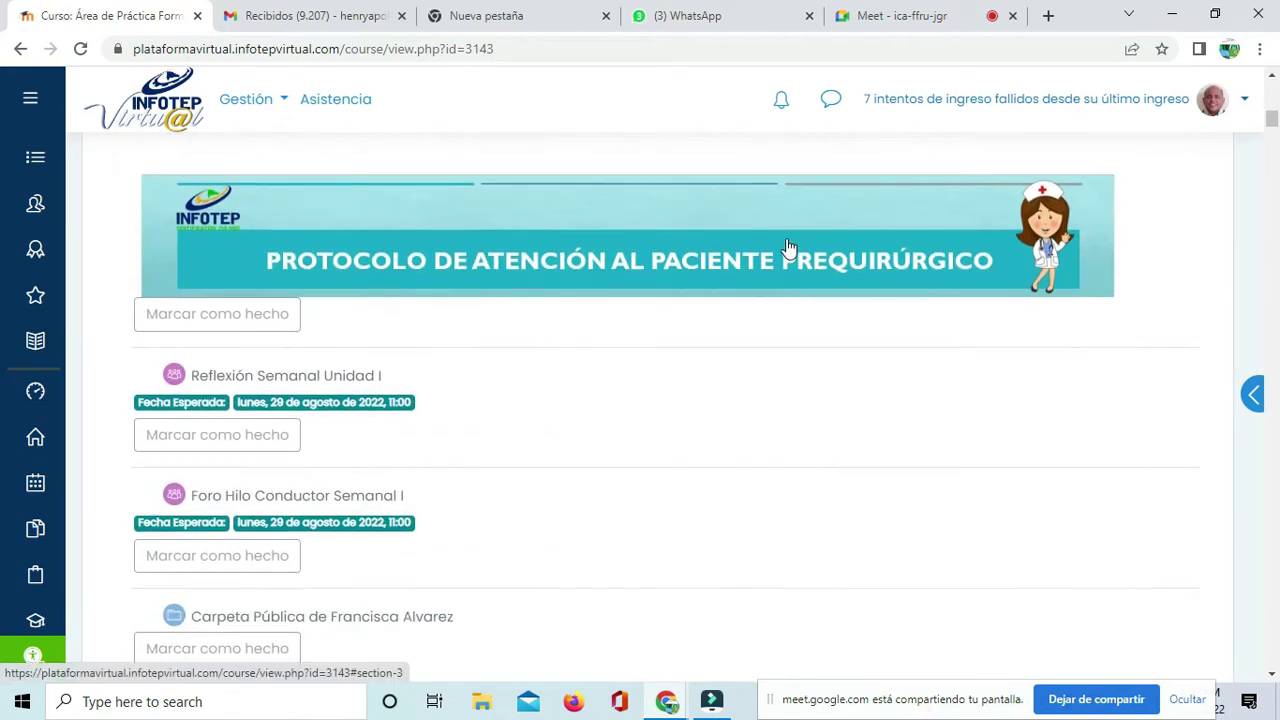
scroll(787, 246, "up", 12)
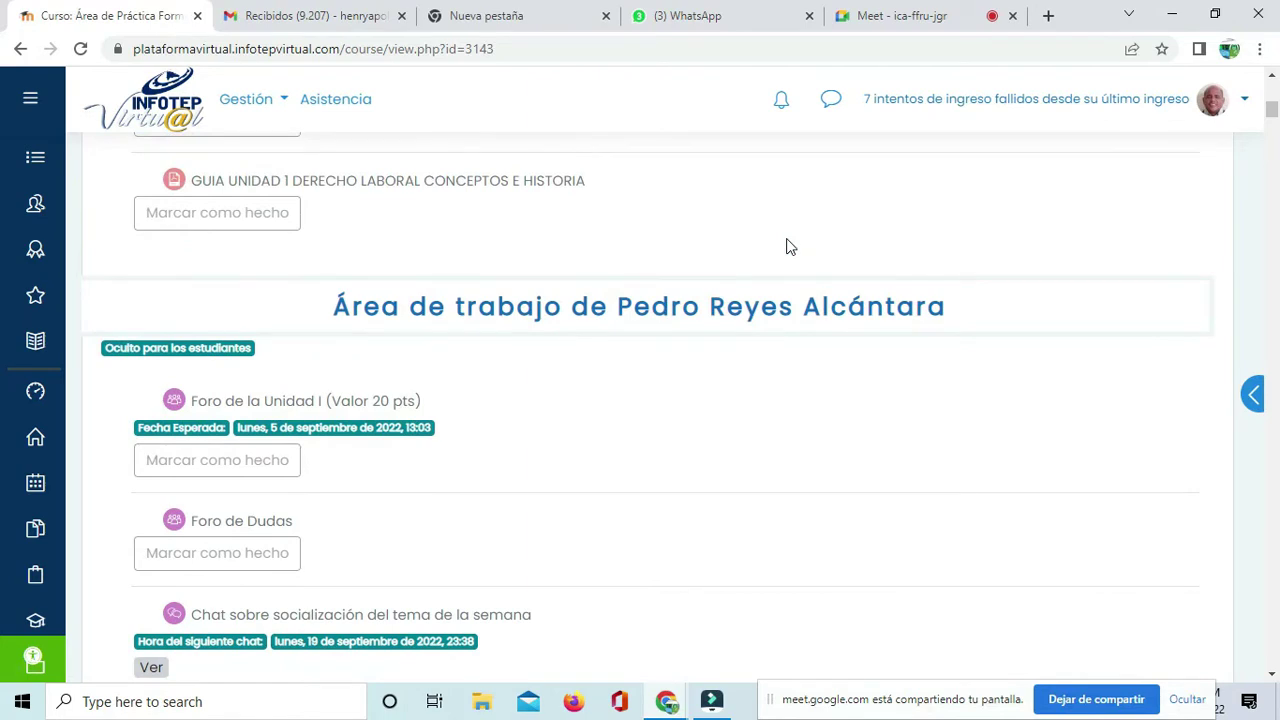
scroll(787, 246, "down", 7)
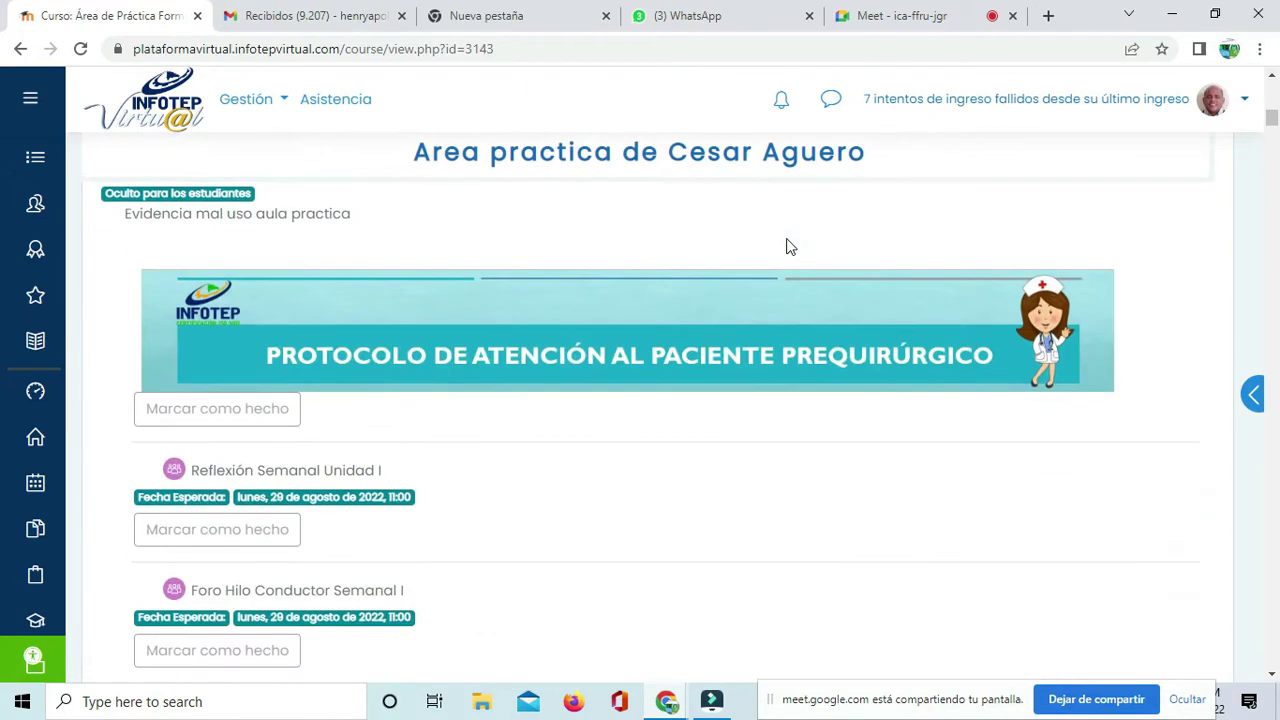
scroll(787, 246, "down", 3)
scroll(787, 246, "up", 20)
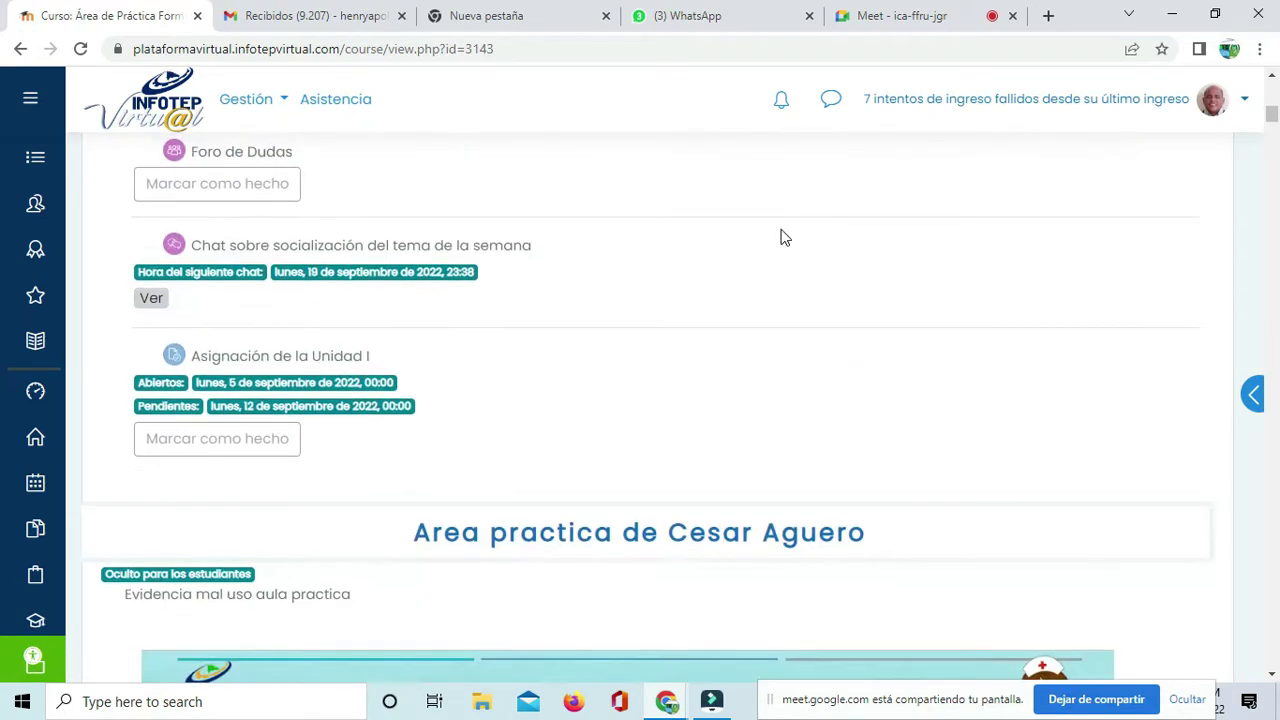
scroll(785, 237, "up", 10)
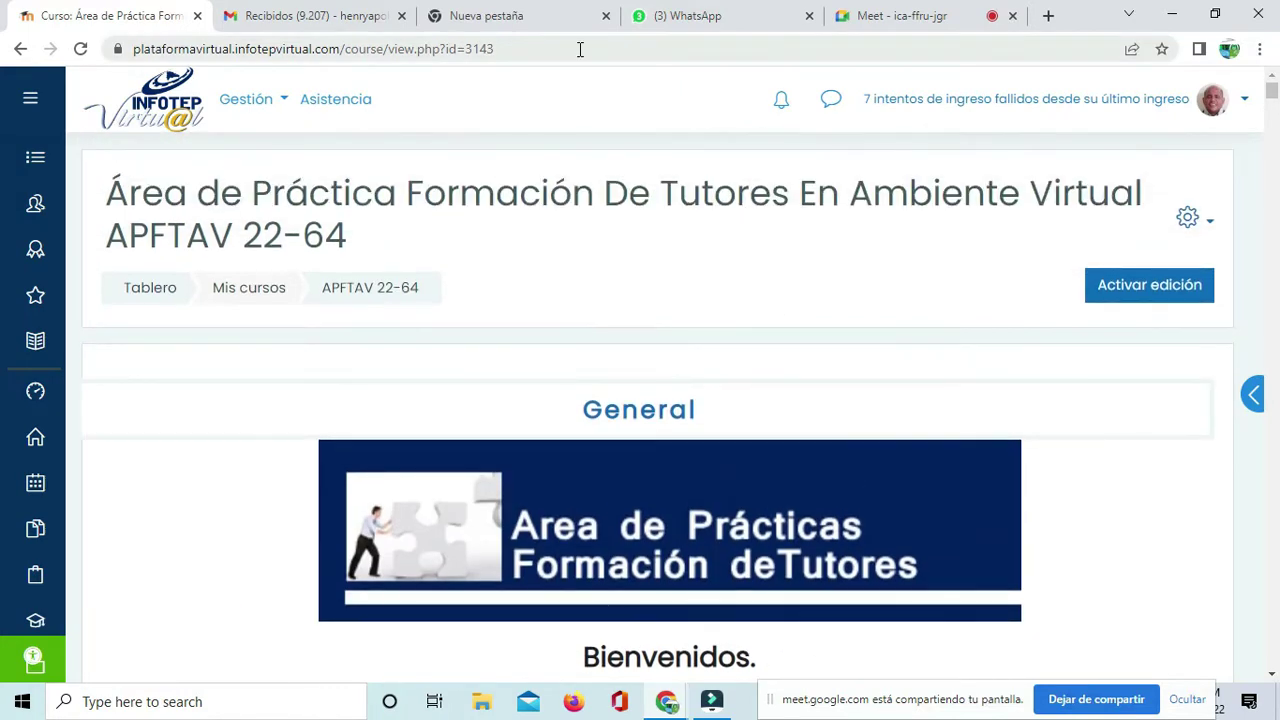
left_click(889, 15)
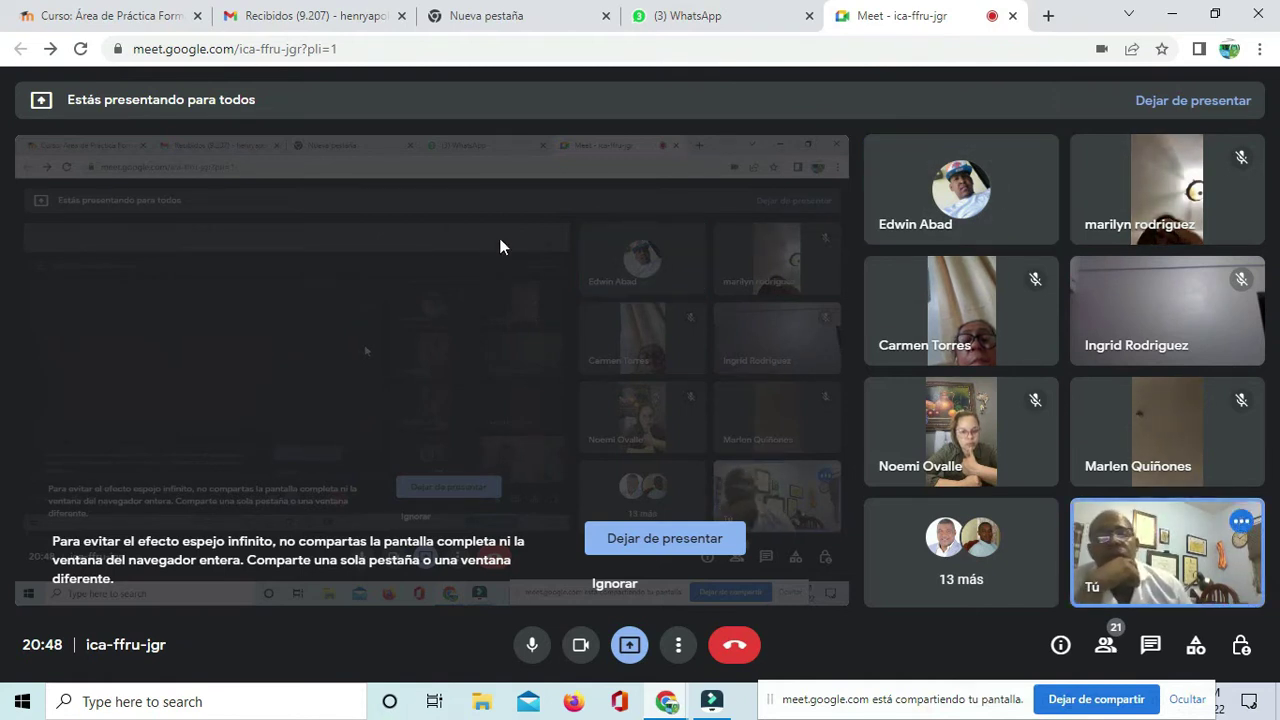
left_click(113, 16)
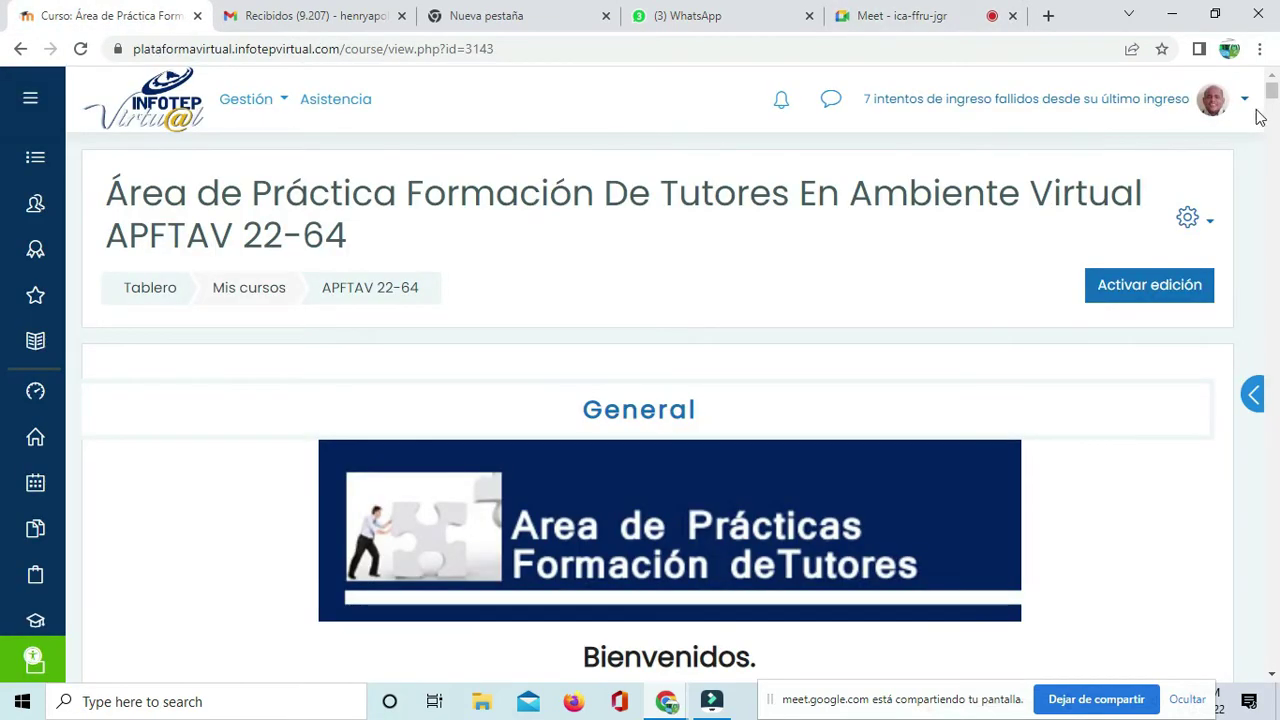
left_click_drag(1272, 96, 1272, 660)
scroll(631, 410, "up", 2)
scroll(632, 408, "up", 3)
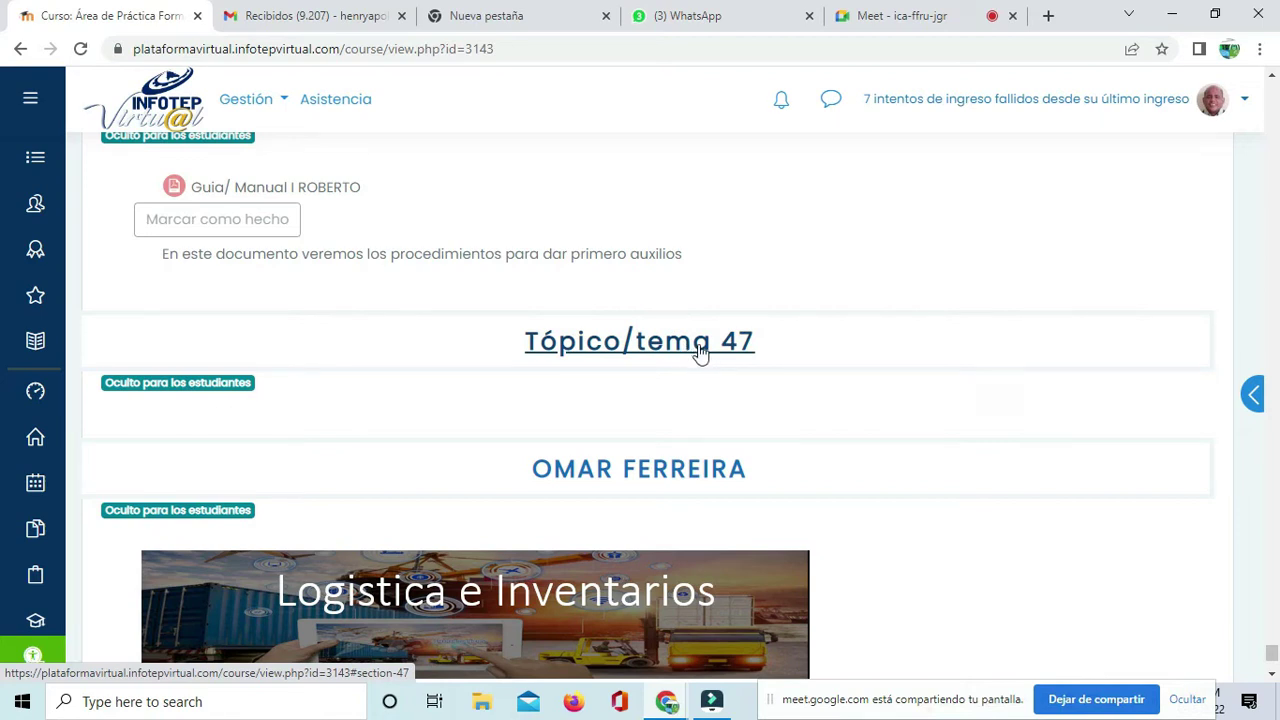
scroll(698, 358, "down", 2)
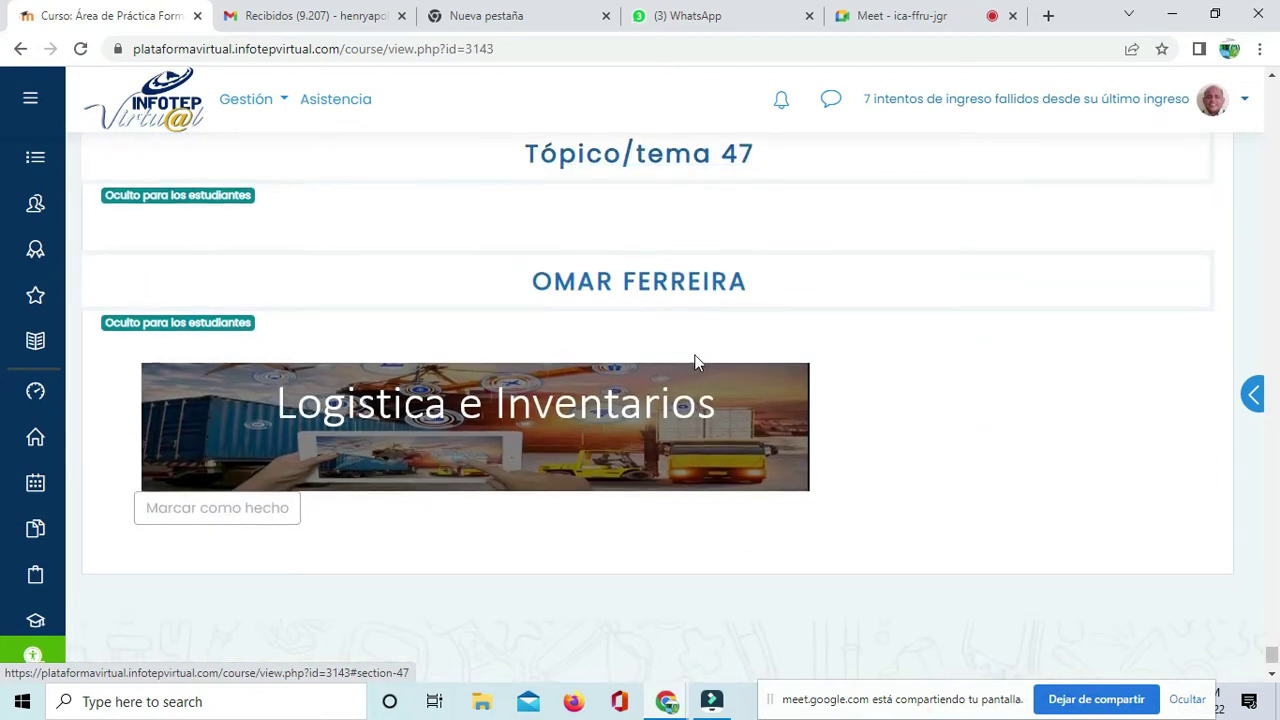
scroll(697, 362, "up", 1)
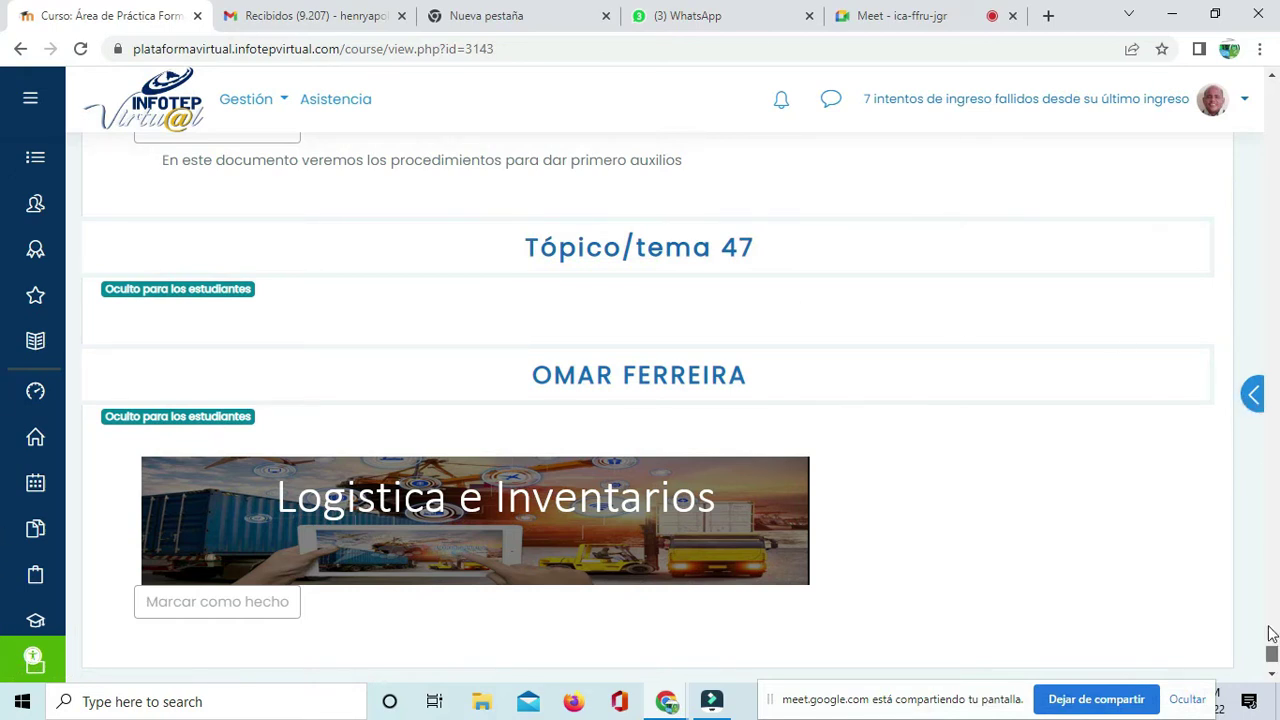
left_click_drag(1272, 658, 1271, 85)
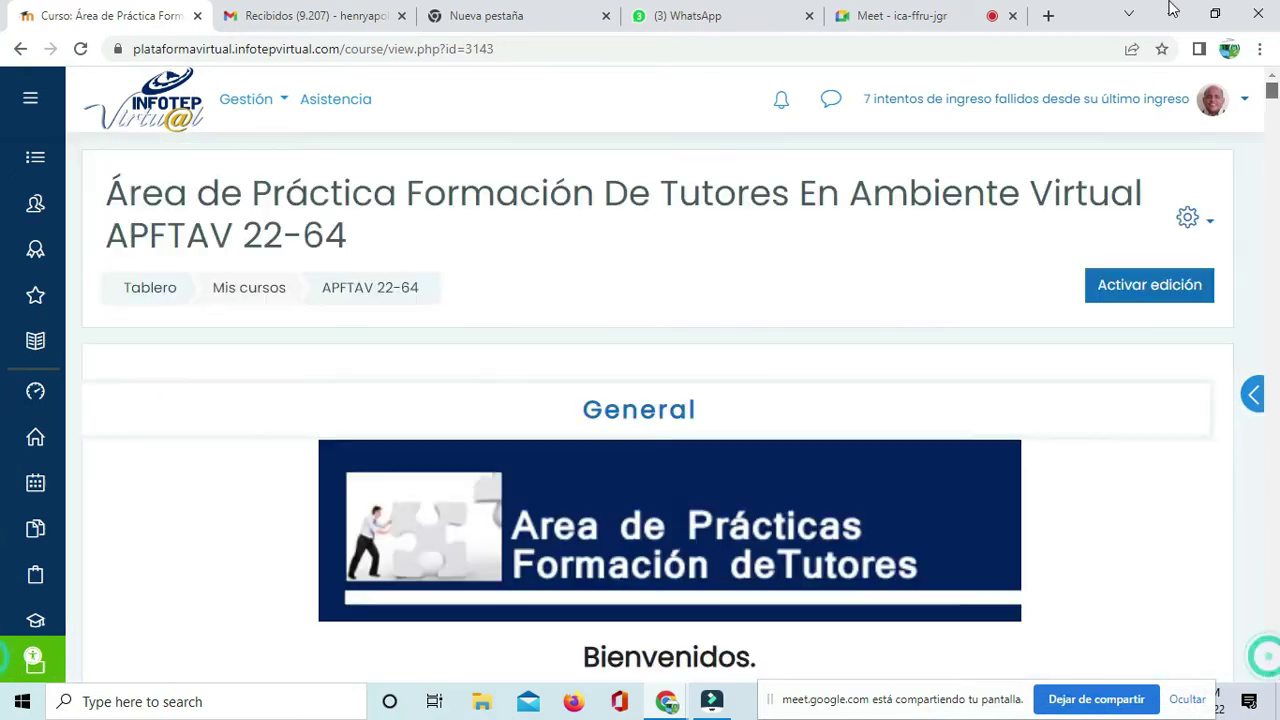
Step: In the Meet call, mute one participant for everyone
left_click(900, 15)
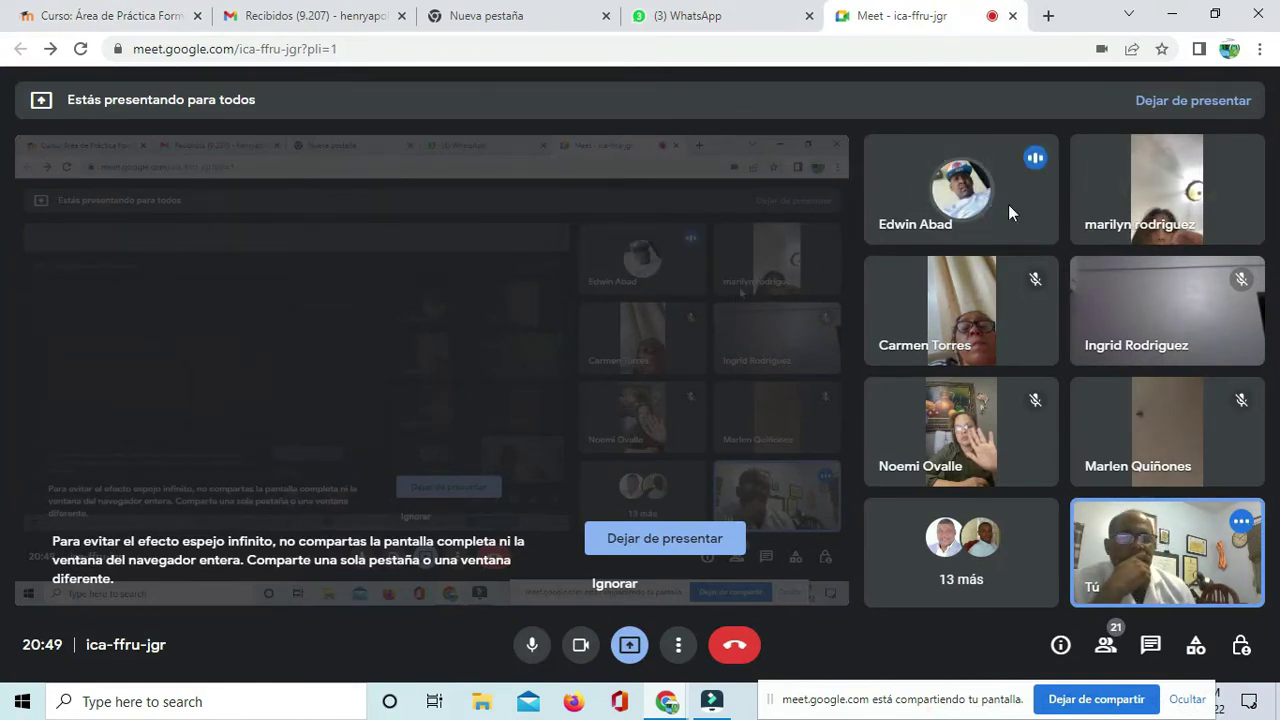
left_click(960, 190)
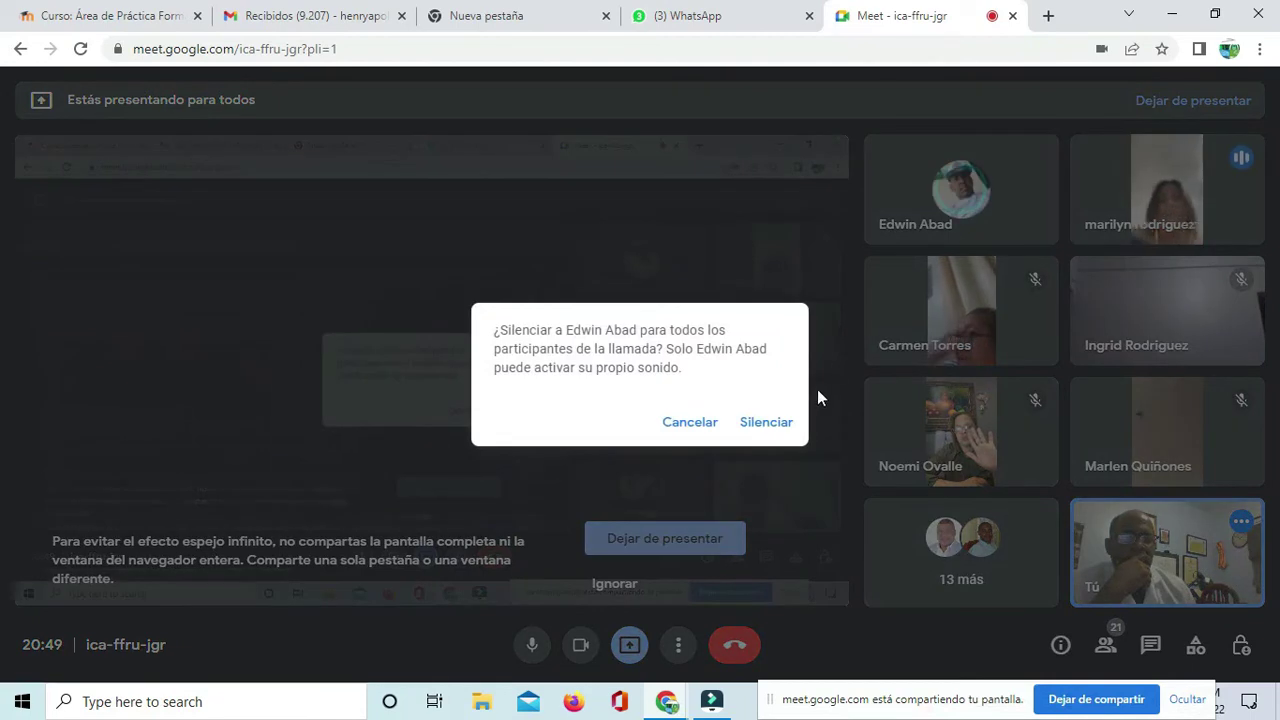
left_click(768, 423)
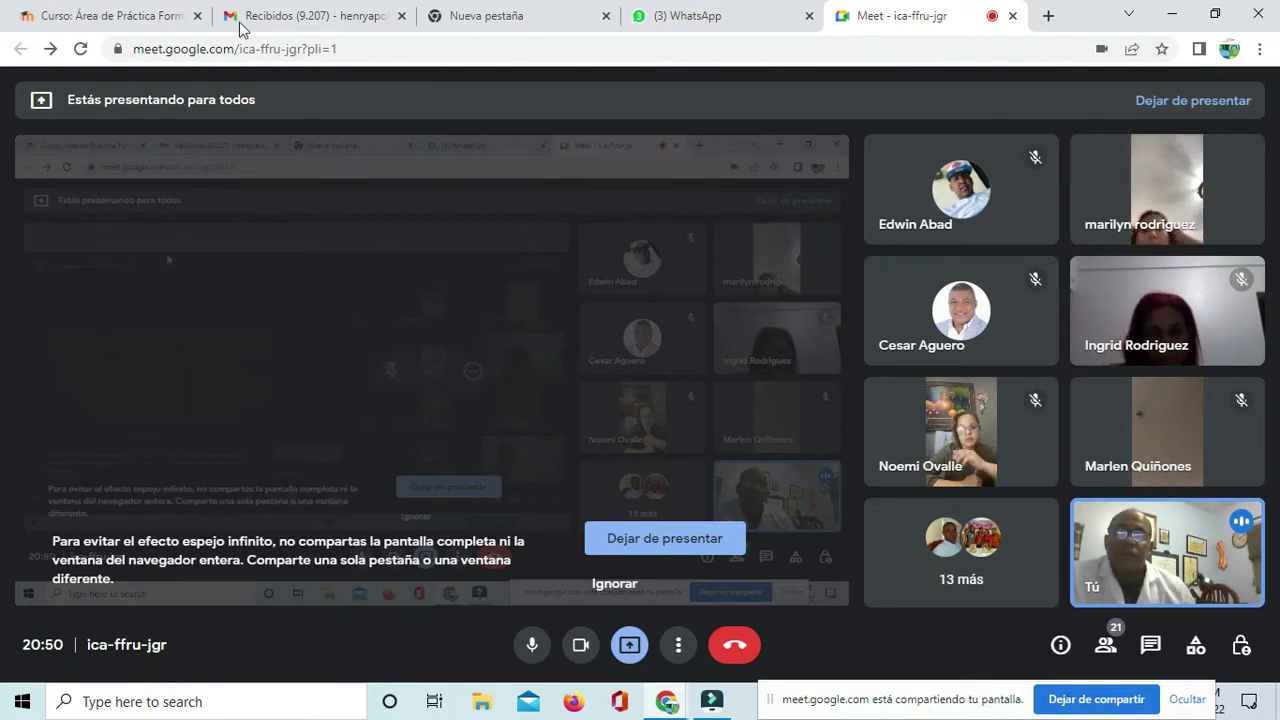
Step: Go back to the practice course page and scroll down through it
left_click(150, 16)
scroll(470, 384, "down", 3)
scroll(504, 381, "down", 5)
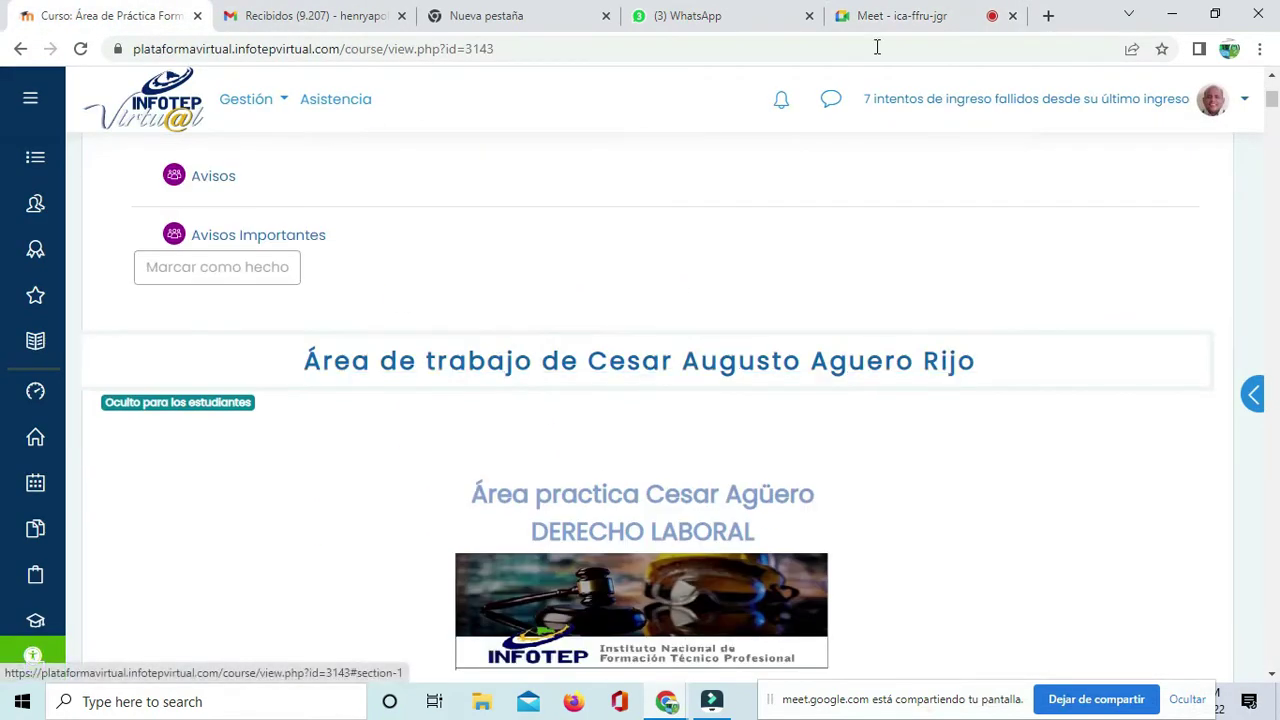
Step: Check the Meet call, browse the APFTAV 22-64 participant sections, then bring Meet back up
left_click(934, 15)
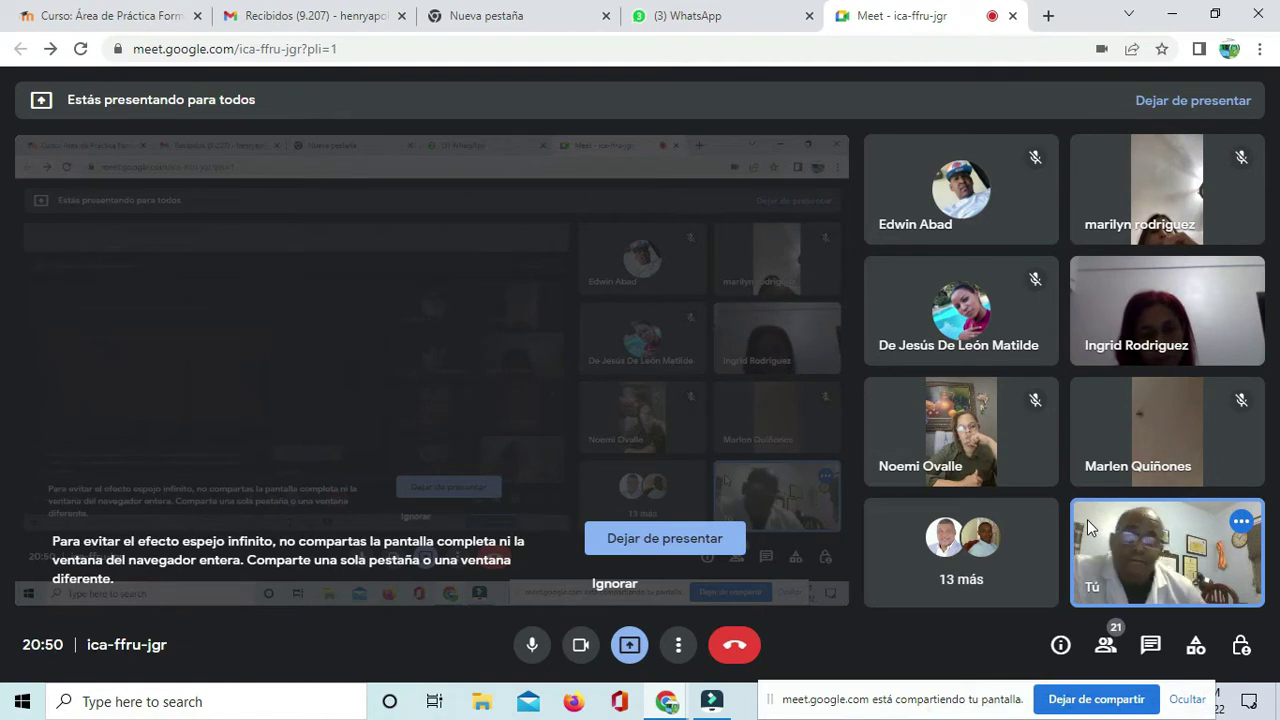
left_click(132, 18)
scroll(646, 368, "down", 20)
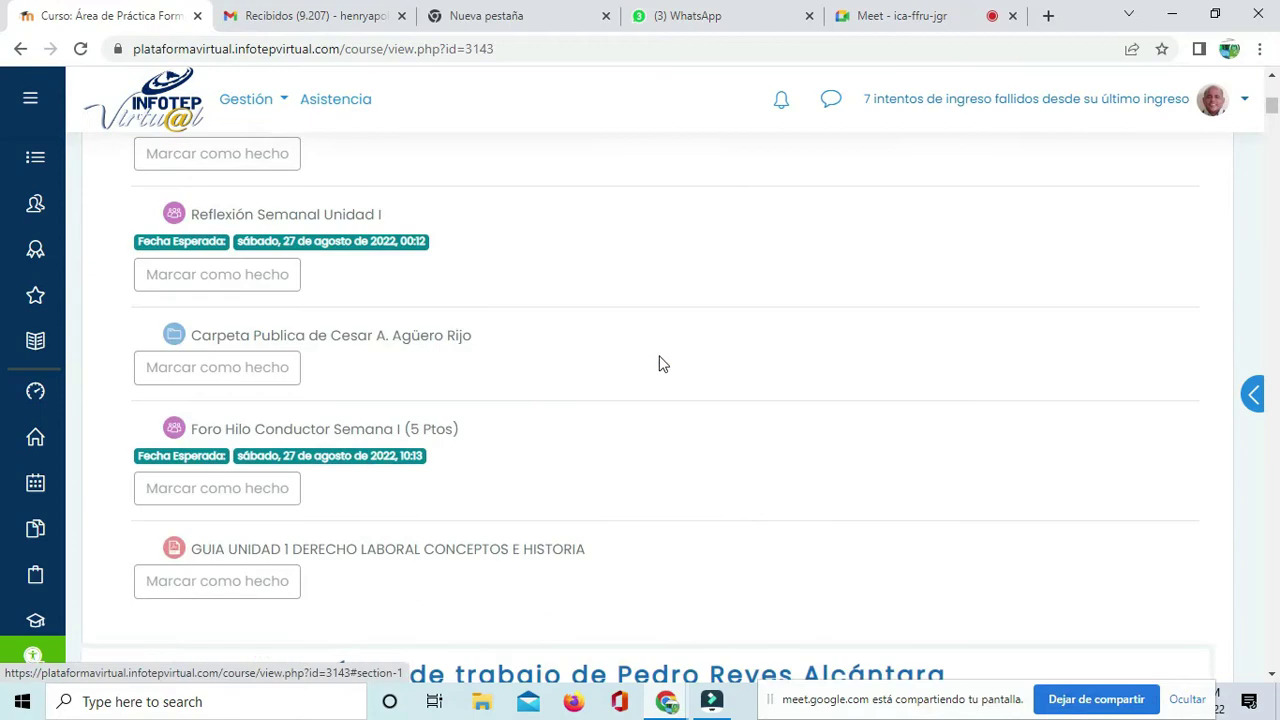
scroll(659, 365, "down", 10)
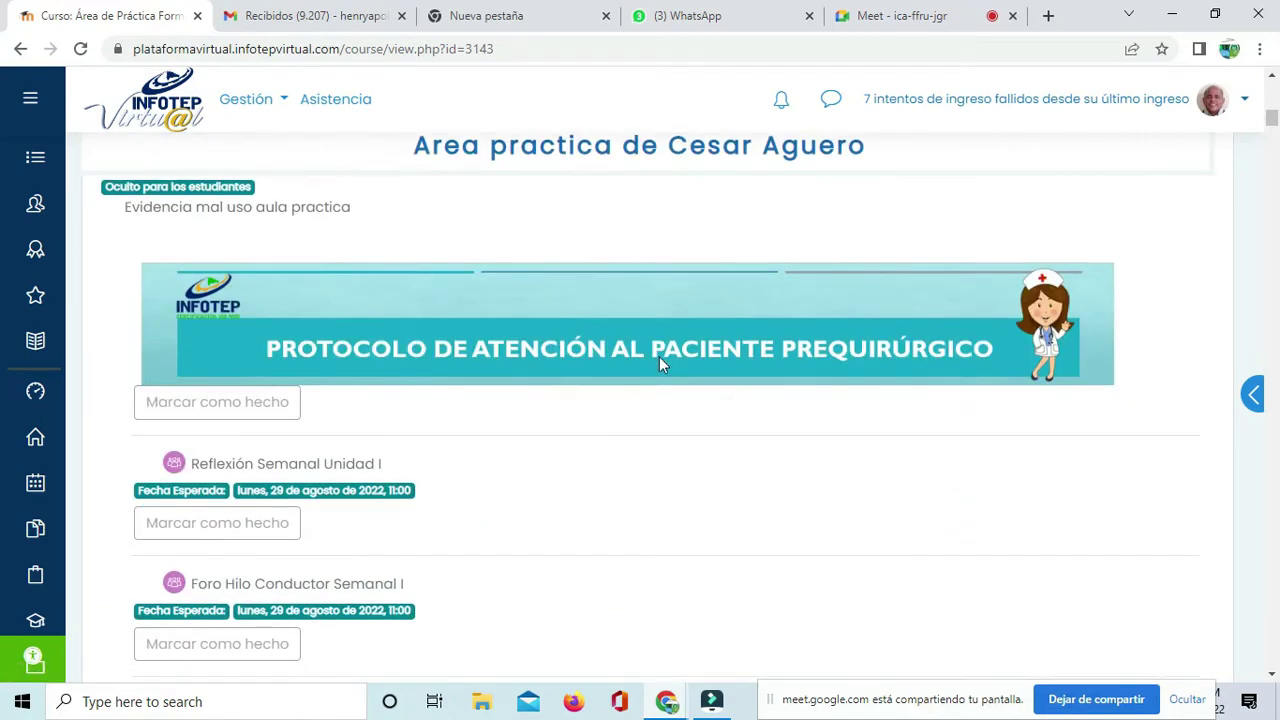
scroll(659, 365, "up", 20)
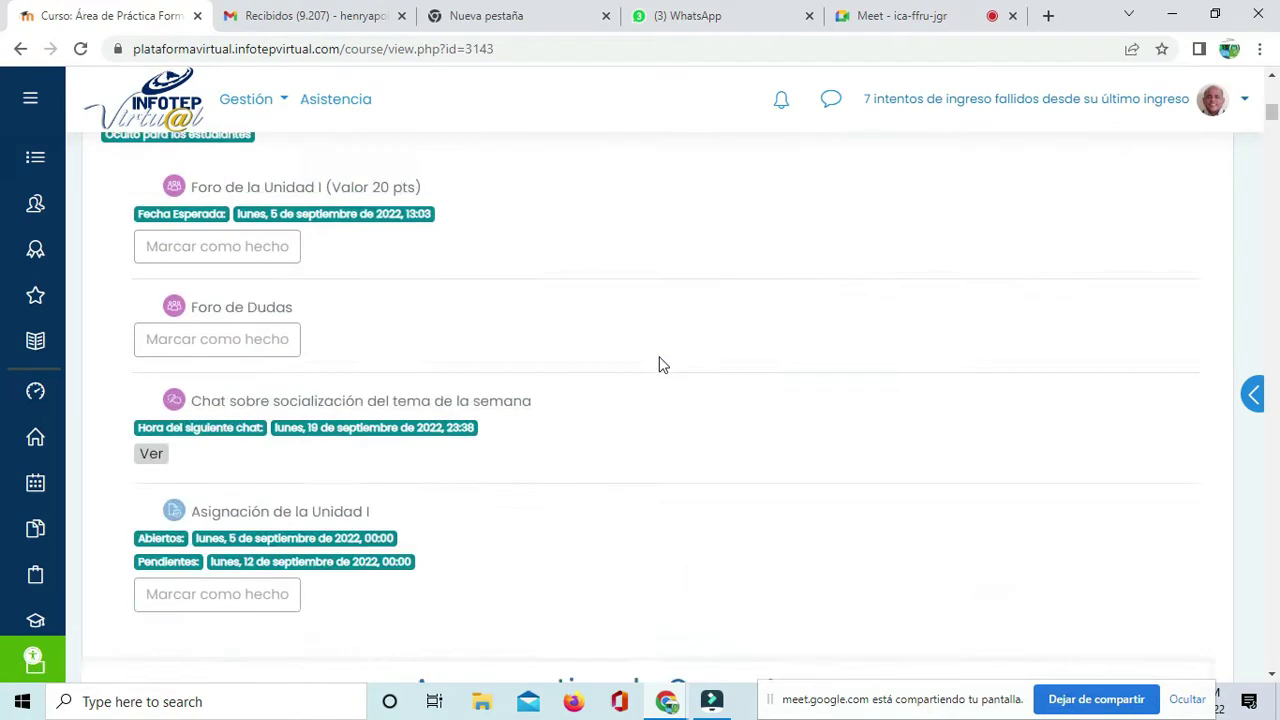
scroll(660, 357, "up", 3)
scroll(660, 360, "down", 10)
scroll(659, 365, "down", 15)
scroll(659, 365, "down", 20)
scroll(659, 365, "down", 20)
scroll(659, 367, "down", 20)
scroll(659, 367, "down", 20)
scroll(658, 370, "down", 10)
left_click(892, 17)
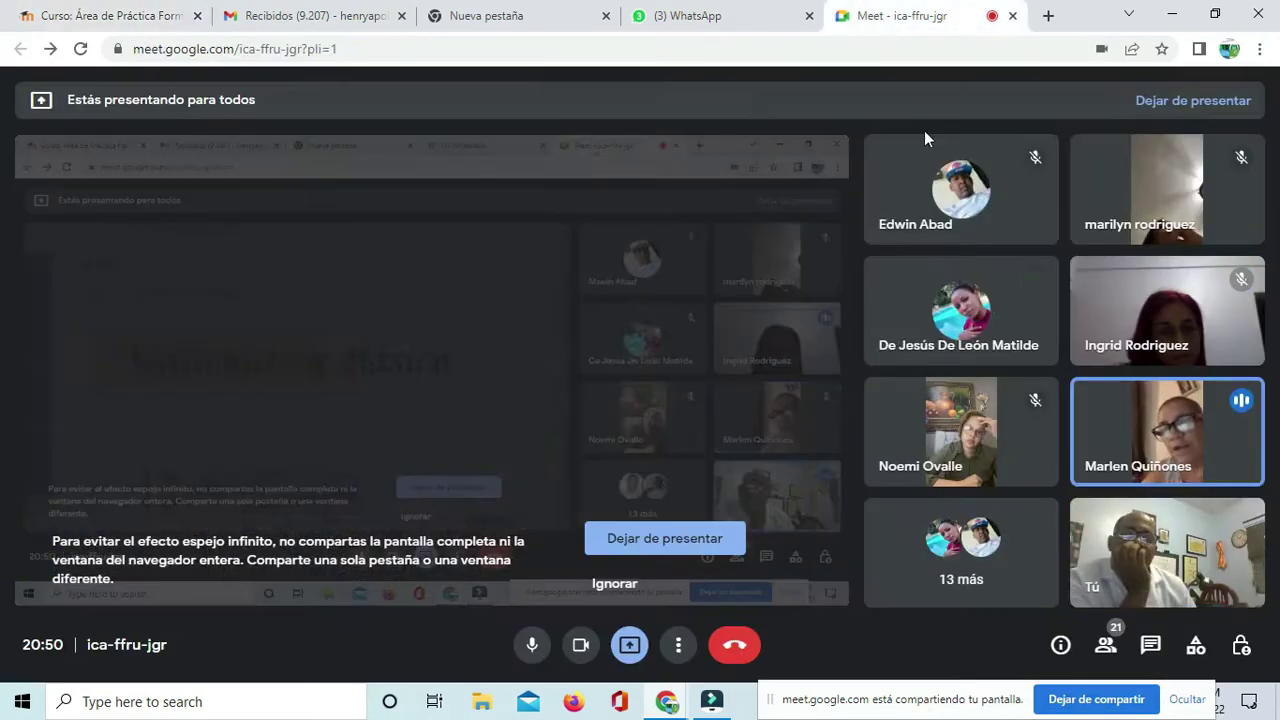
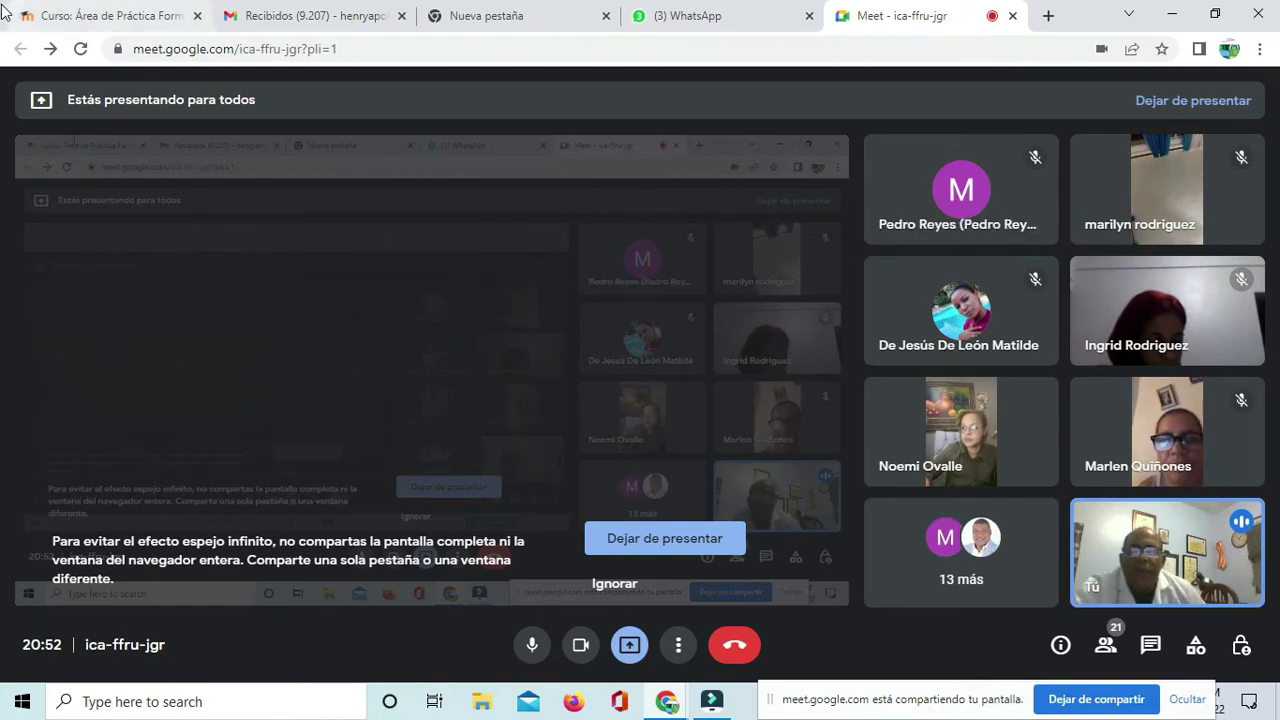
Step: Switch to the 'Curso: Área de Práctica' course tab and scroll through it, ending at the top
left_click(105, 15)
scroll(940, 480, "down", 20)
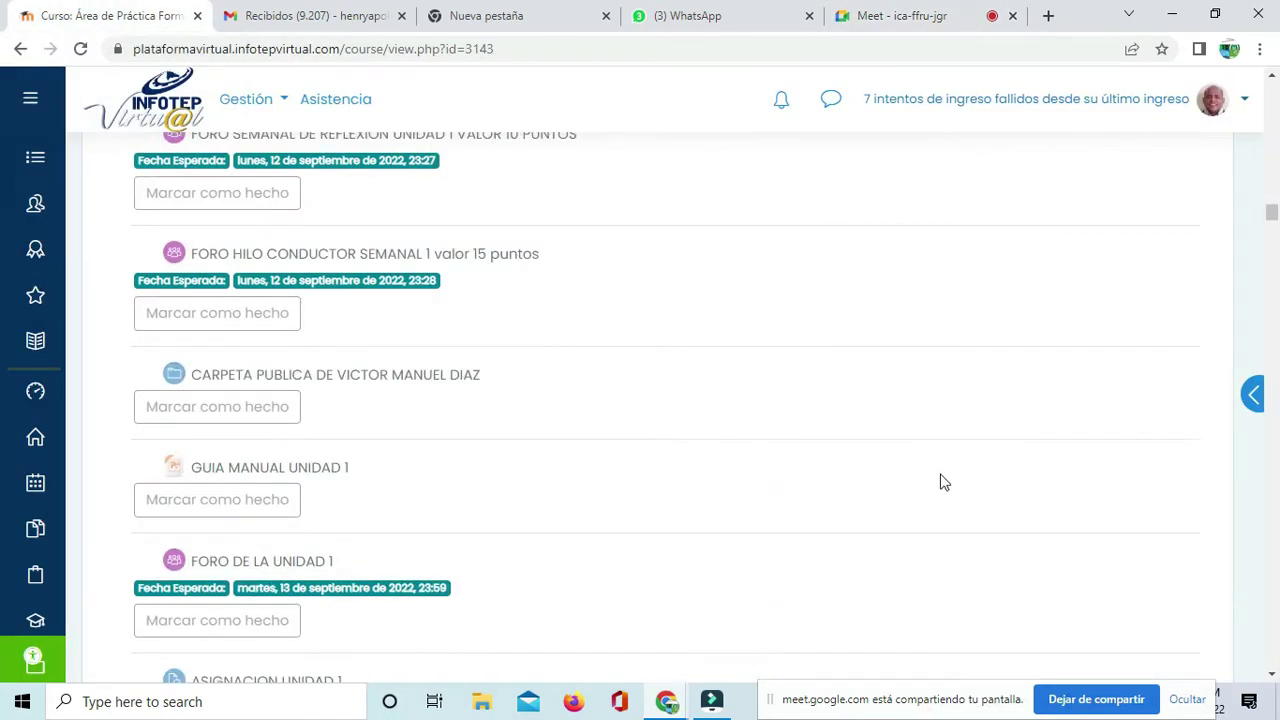
scroll(1025, 517, "down", 5)
scroll(1025, 515, "up", 10)
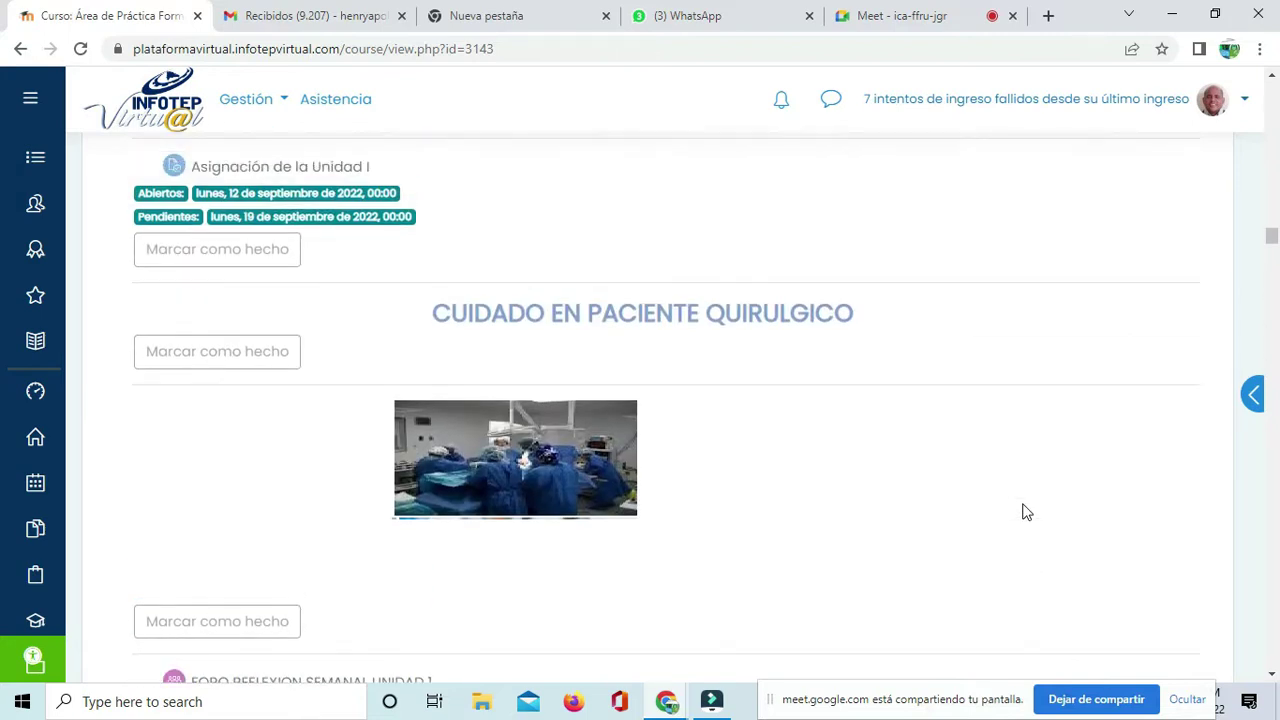
scroll(3, 238, "up", 20)
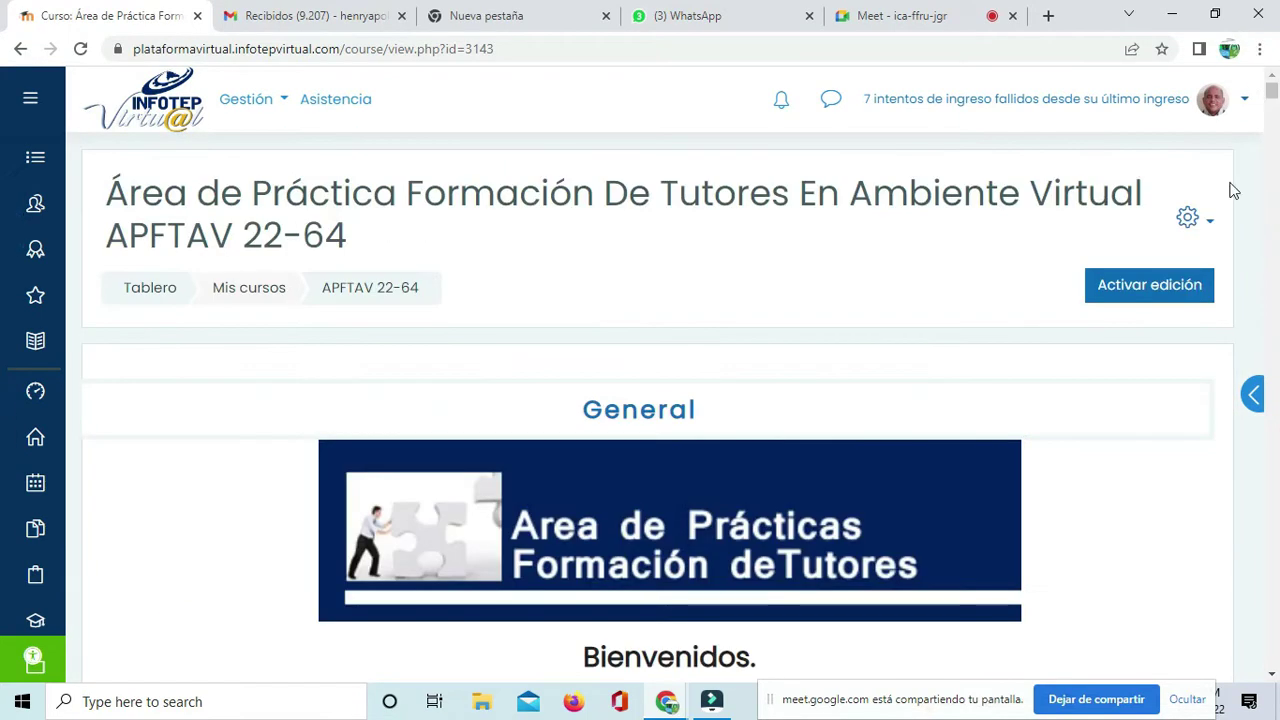
Step: Turn on 'Activar edición', review the Tópico/tema 25 and 26 sections, and return to Meet
left_click(1183, 288)
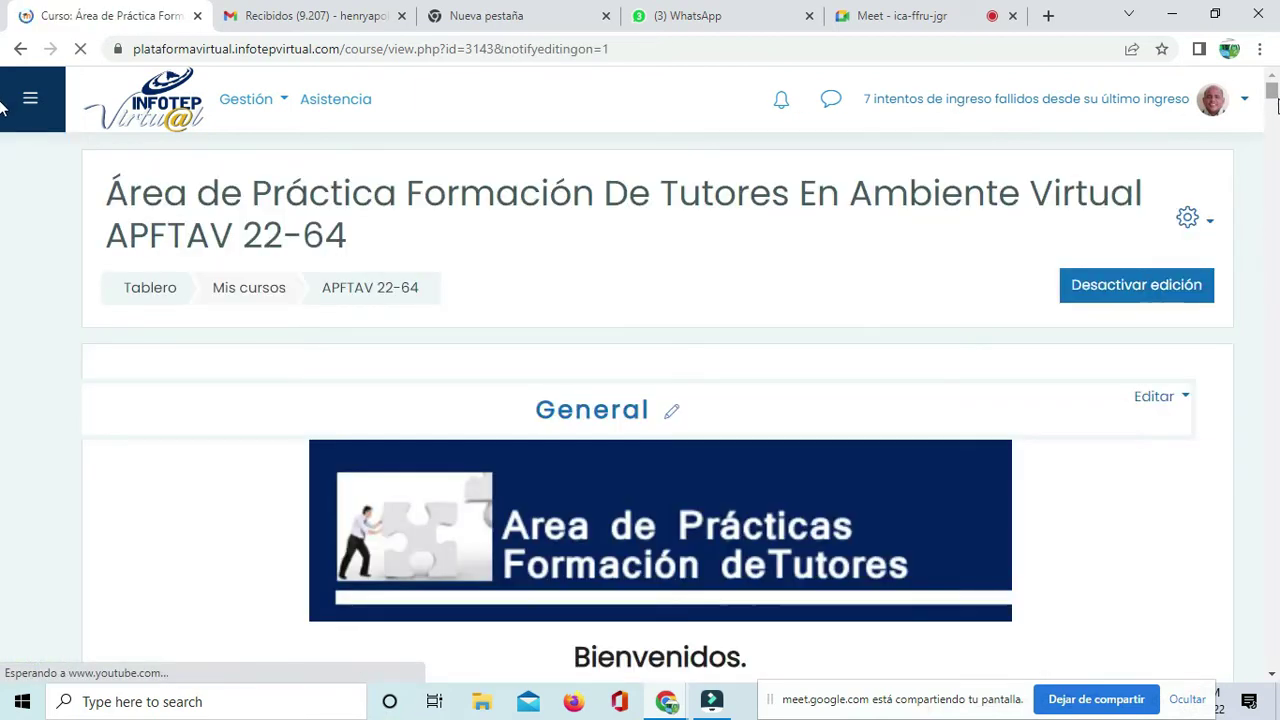
left_click_drag(1272, 92, 1277, 395)
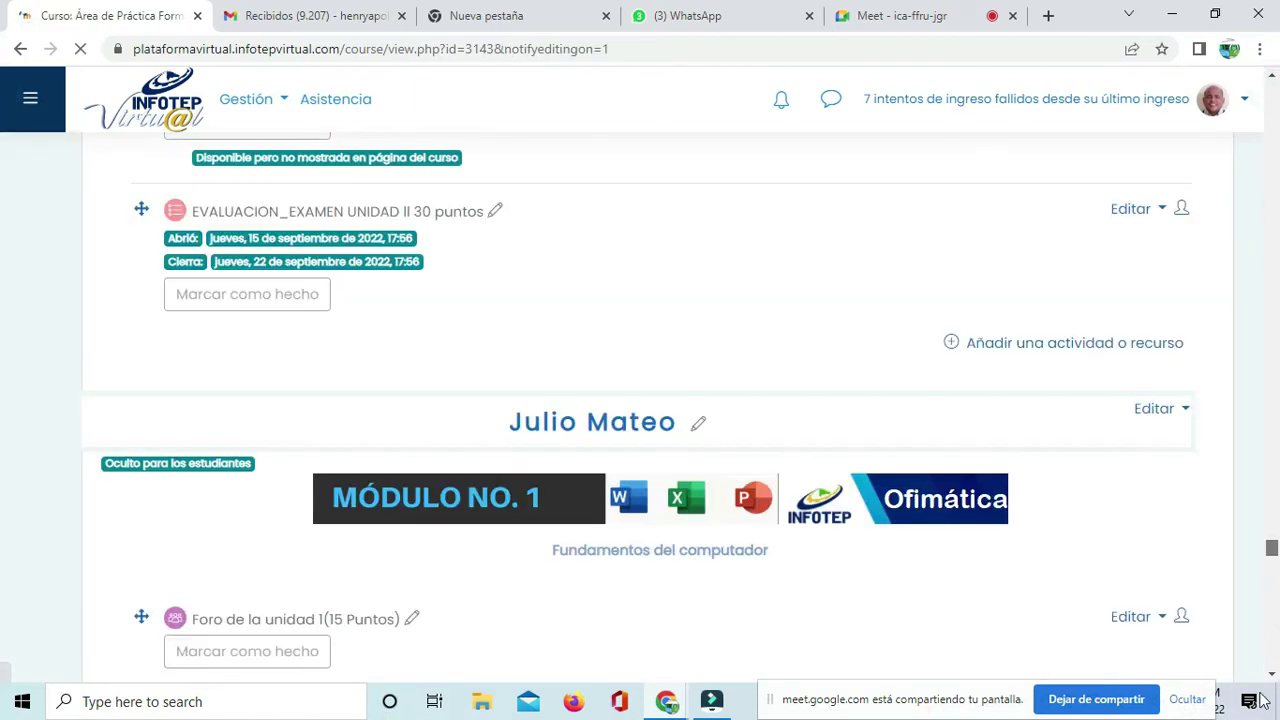
scroll(703, 497, "down", 3)
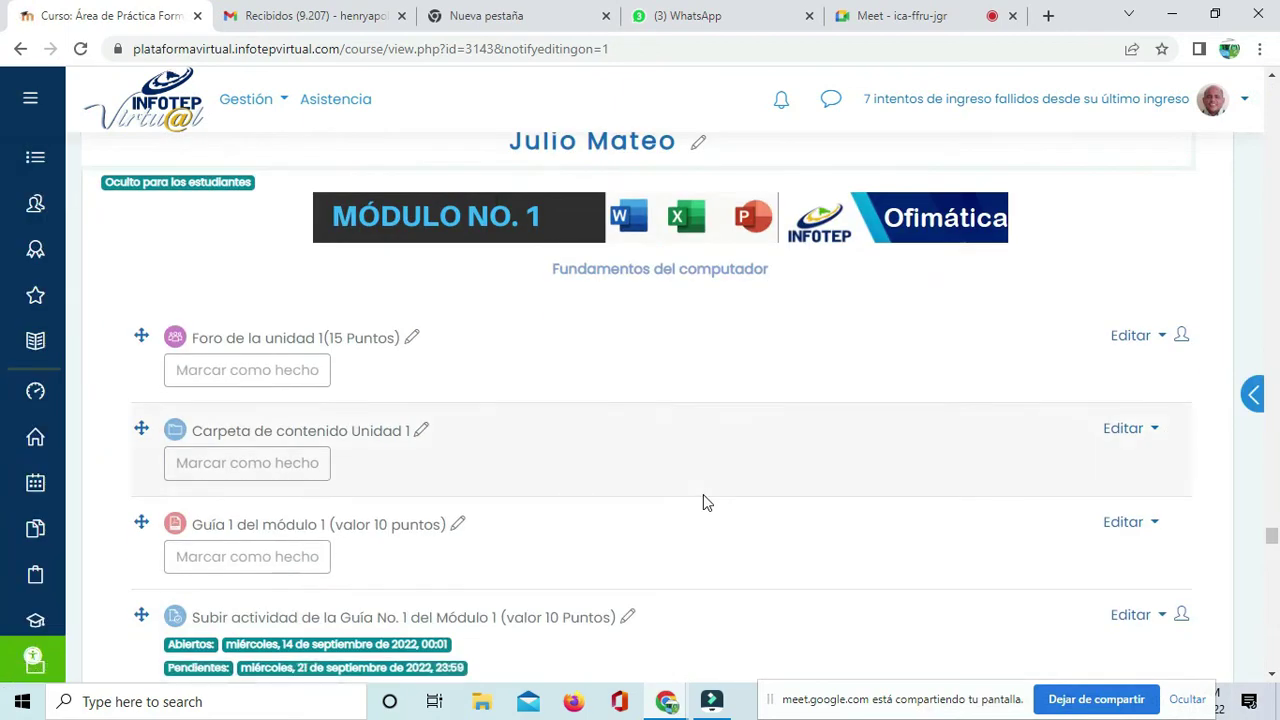
scroll(704, 494, "down", 7)
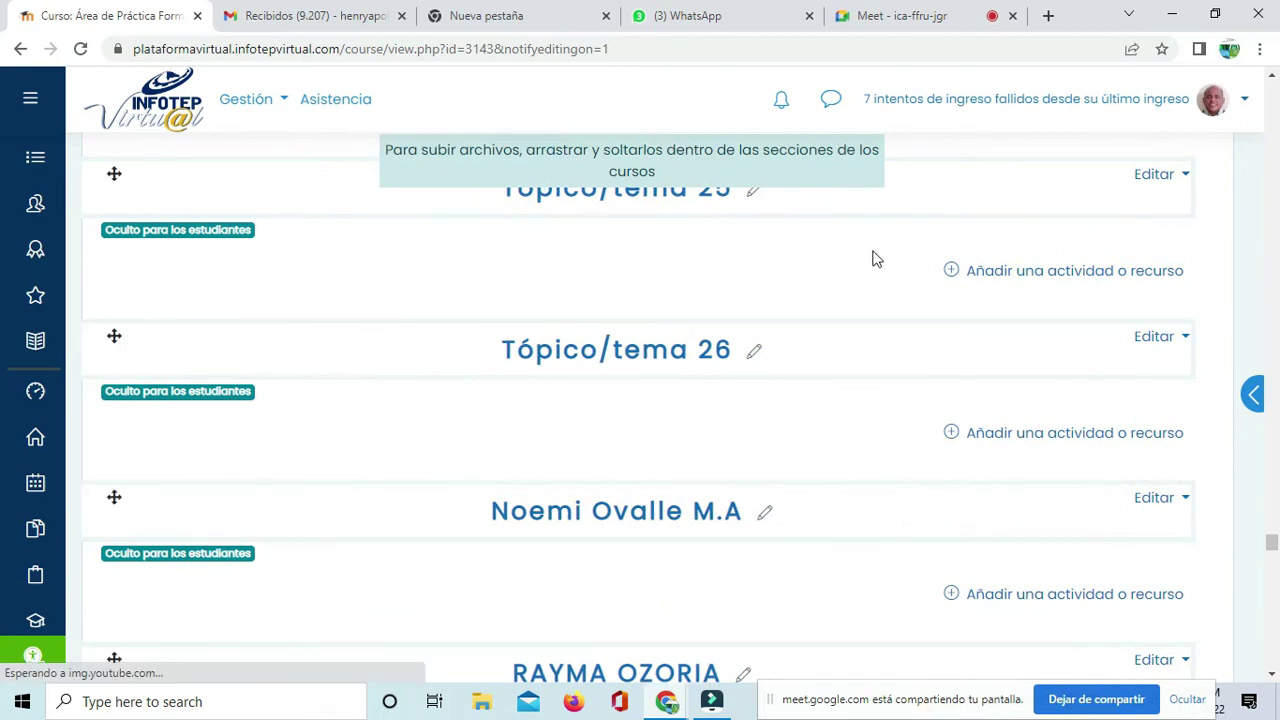
scroll(873, 259, "up", 2)
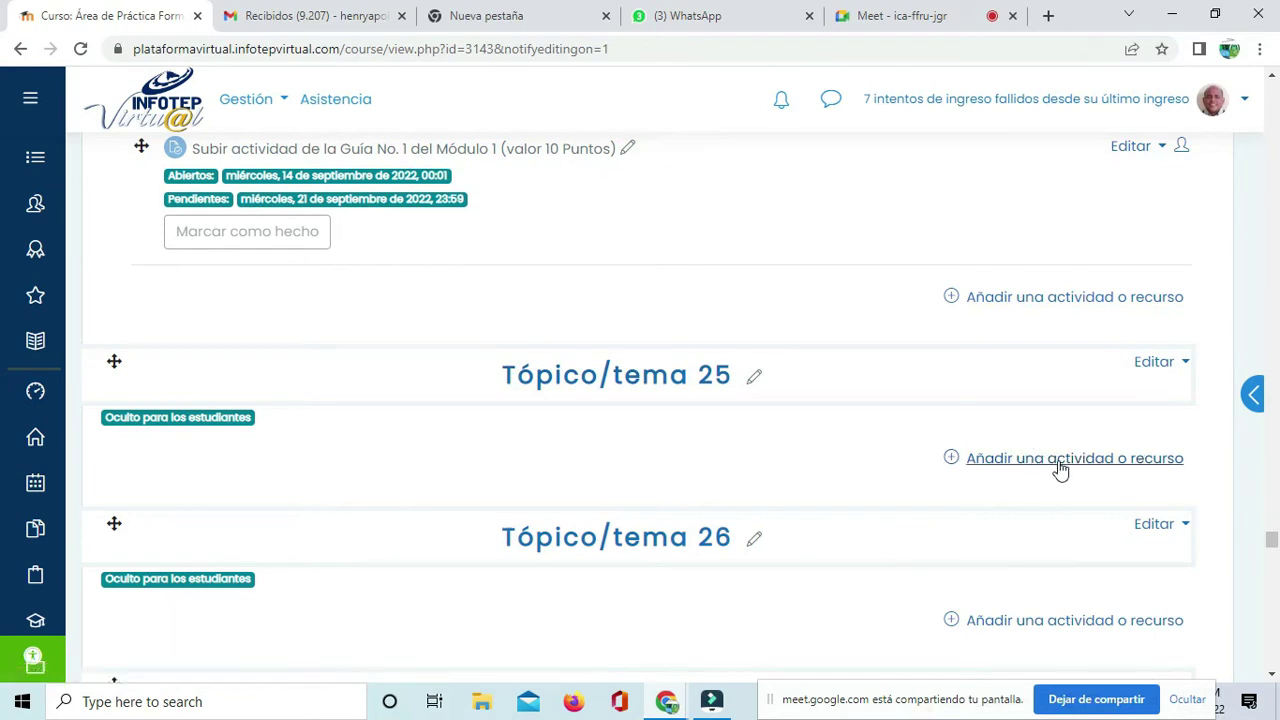
scroll(909, 450, "down", 3)
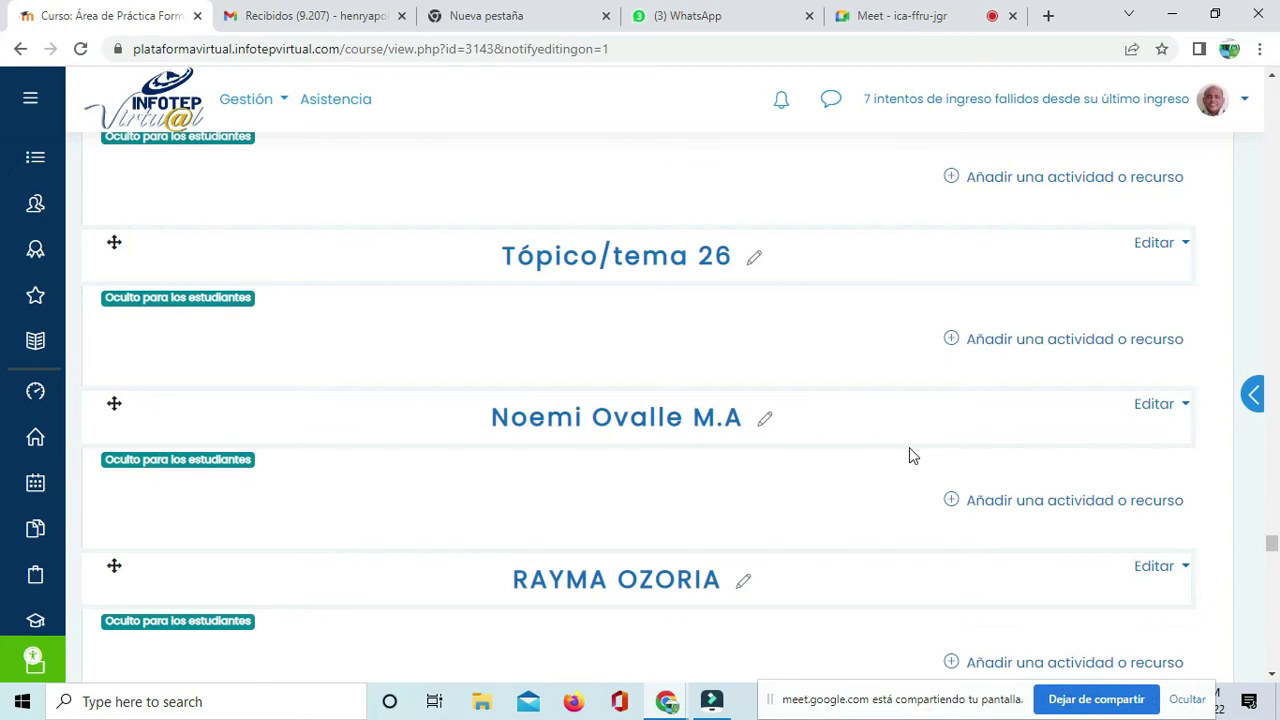
scroll(910, 450, "up", 3)
scroll(910, 450, "down", 1)
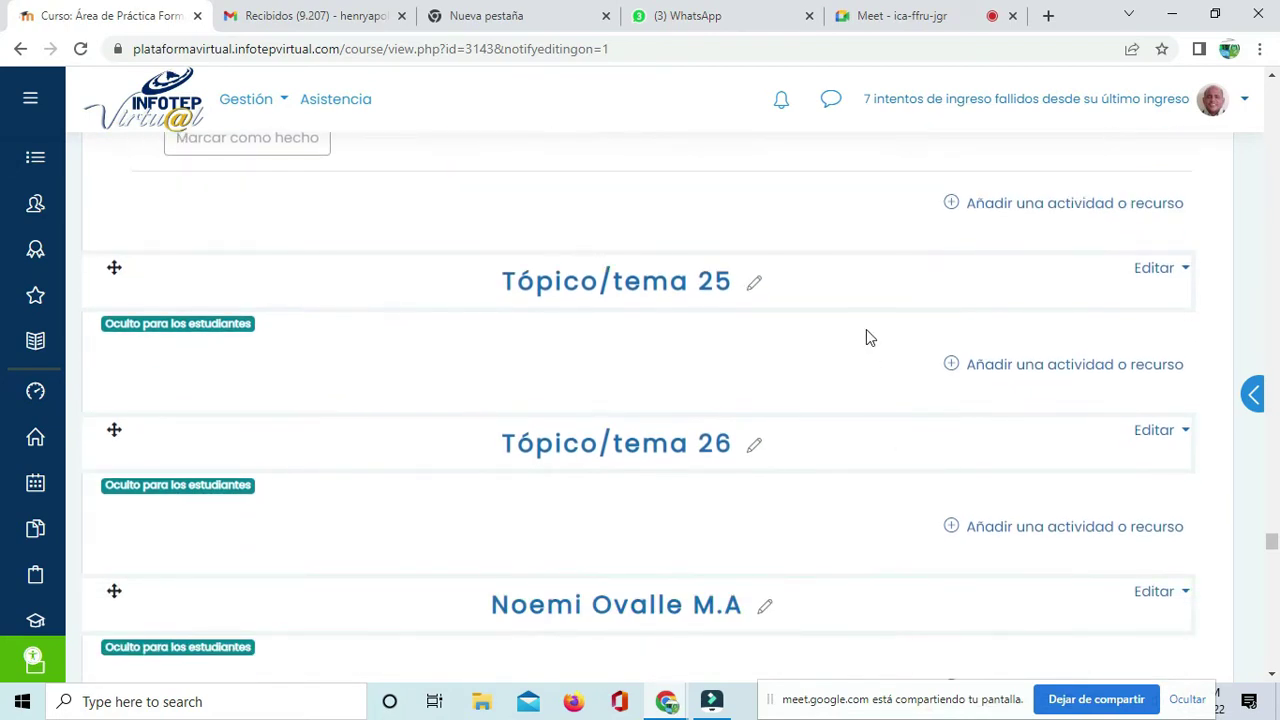
left_click(929, 15)
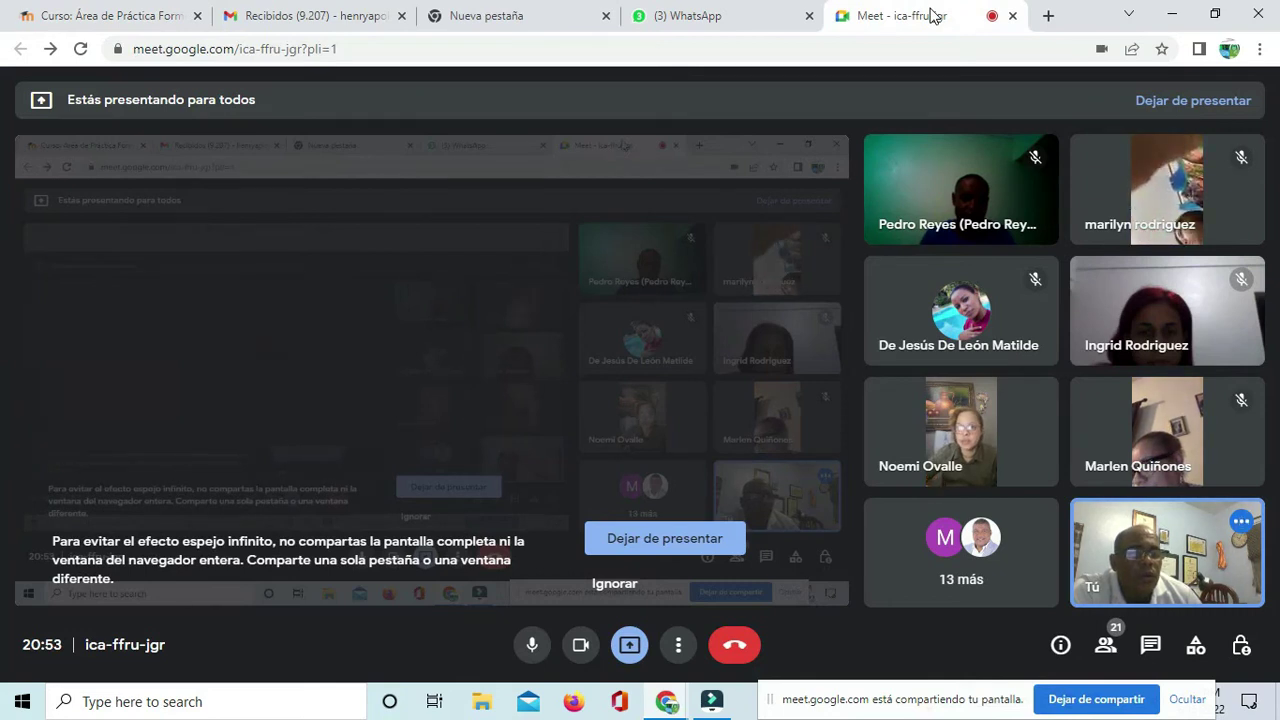
Step: Back on the course page, bring 'Foro de reflexion valor 5 puntos' under LACTANCIA MATERNA UNIDAD 2 into view
left_click(115, 27)
scroll(567, 409, "down", 3)
scroll(567, 409, "up", 8)
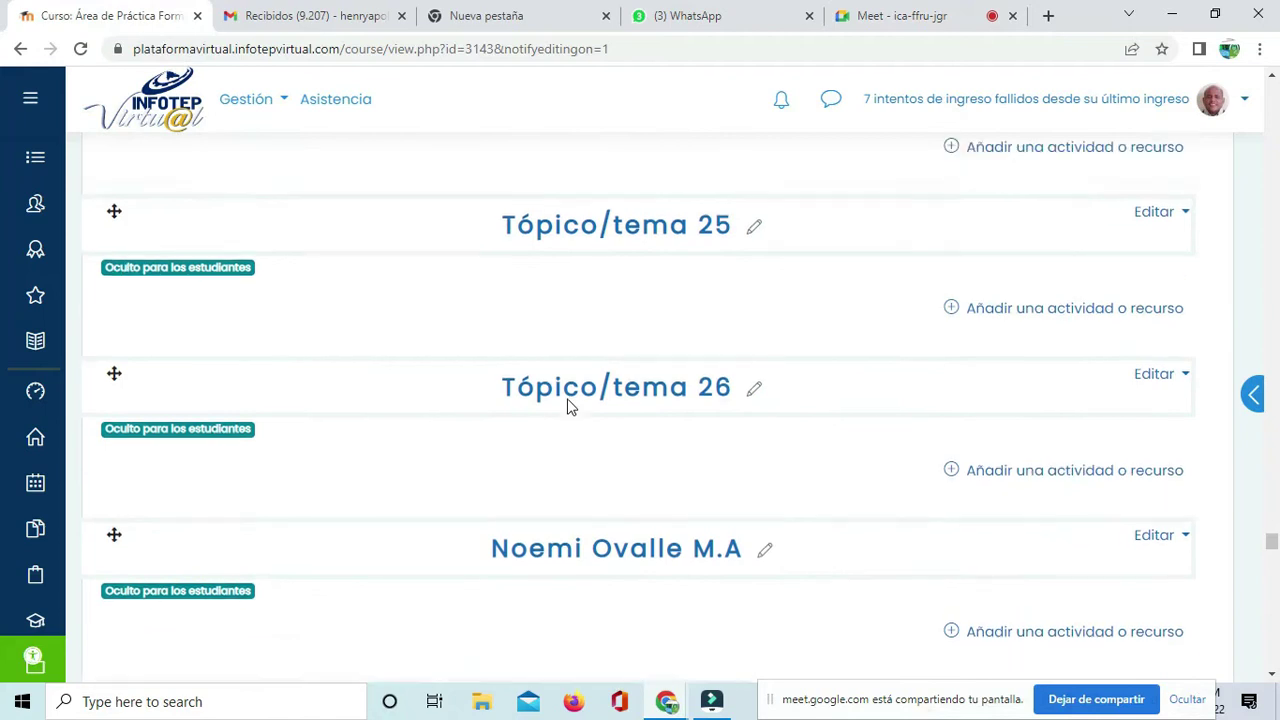
scroll(567, 407, "up", 8)
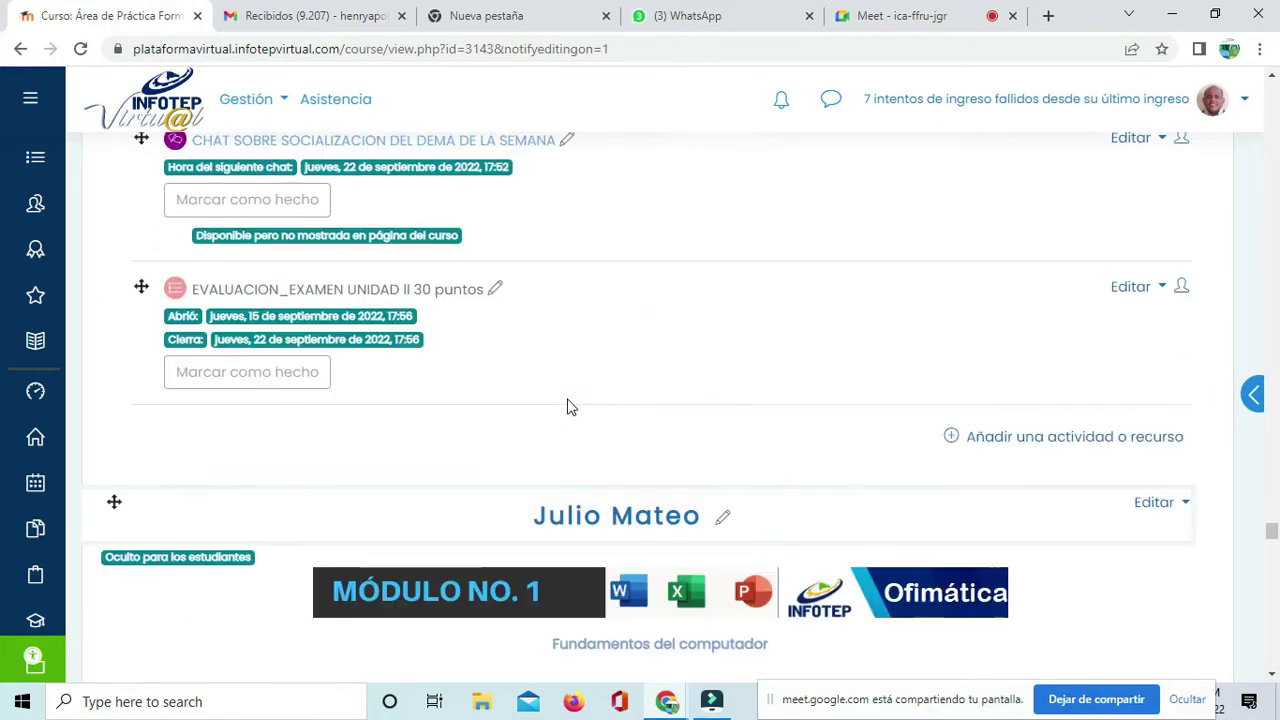
scroll(567, 407, "up", 7)
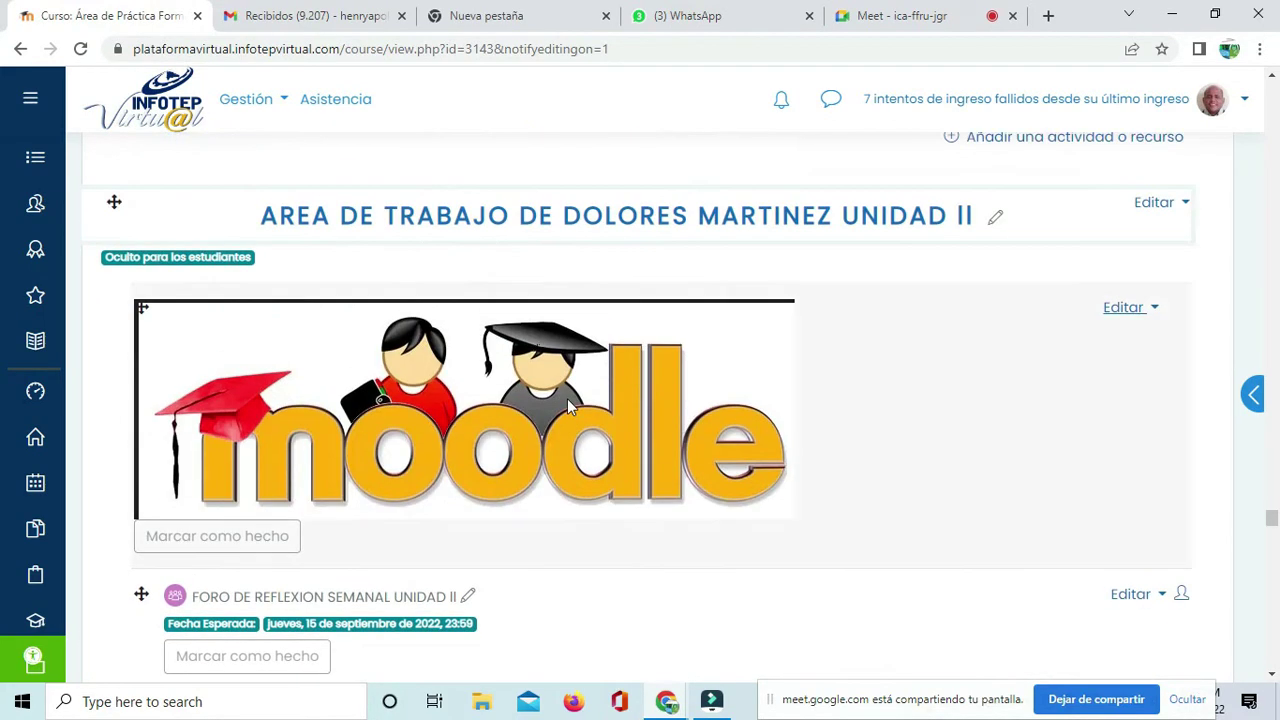
scroll(567, 400, "up", 1)
scroll(568, 406, "up", 2)
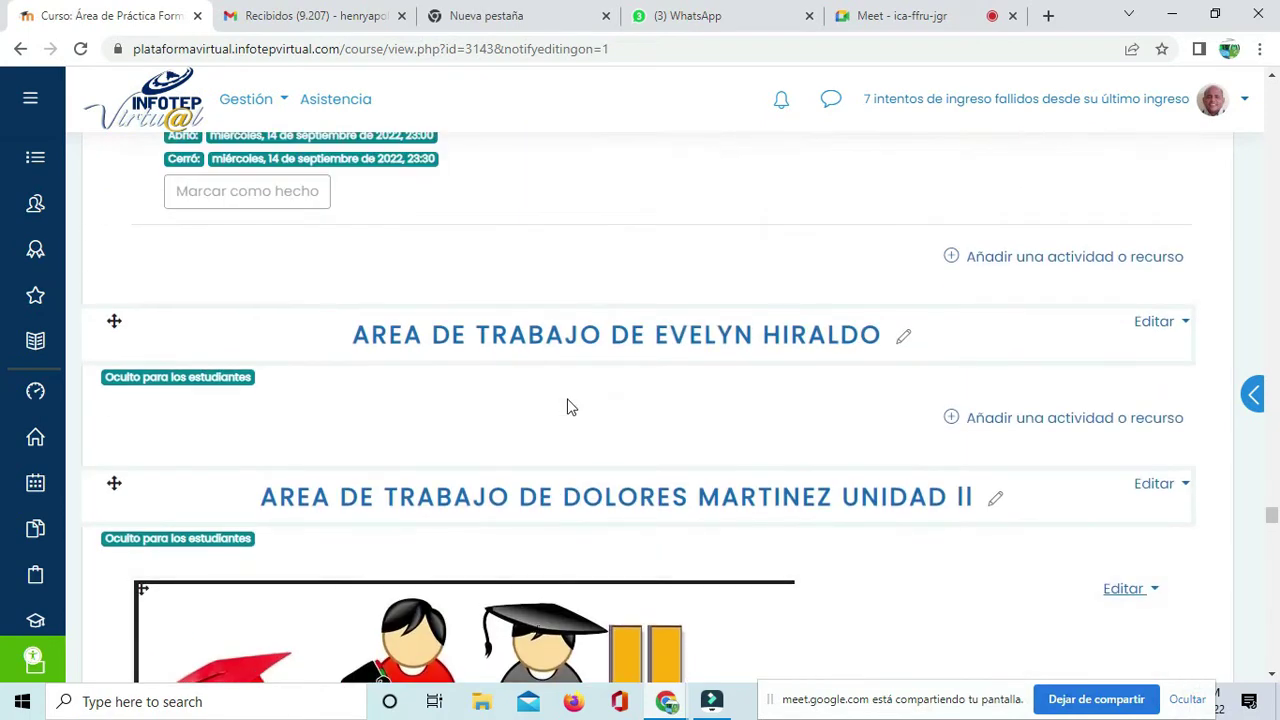
scroll(567, 407, "down", 15)
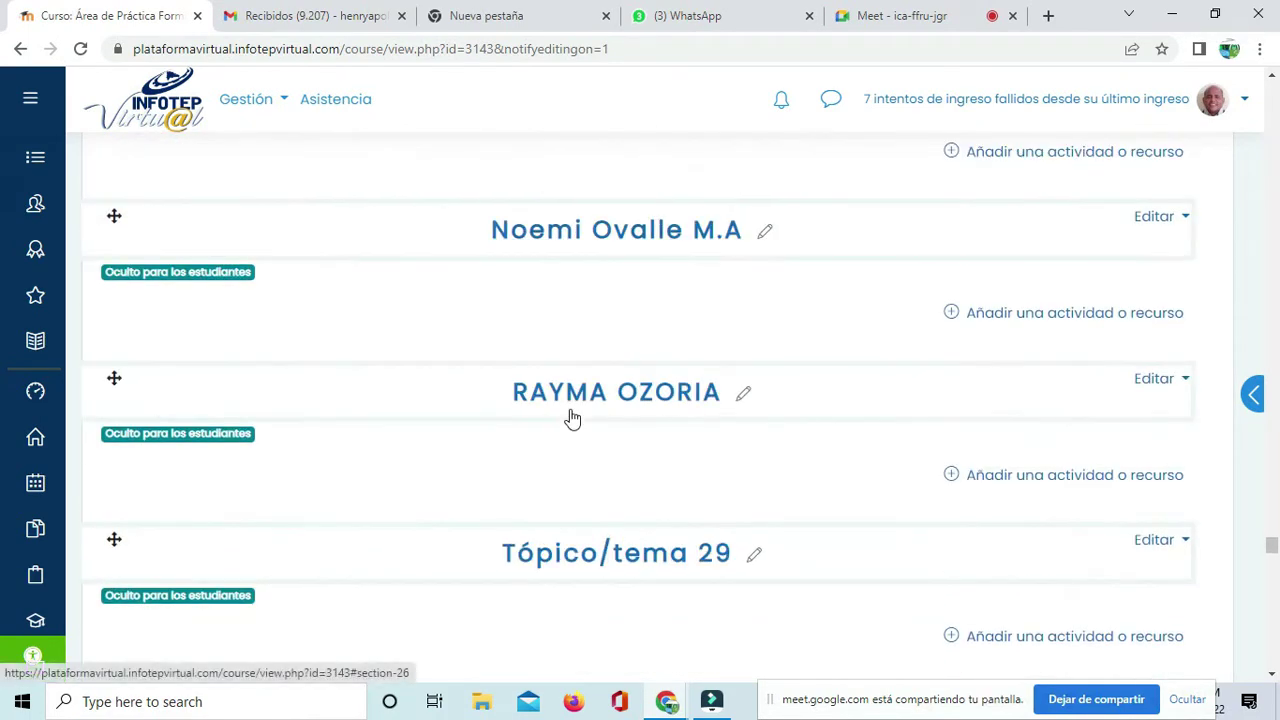
scroll(572, 418, "down", 10)
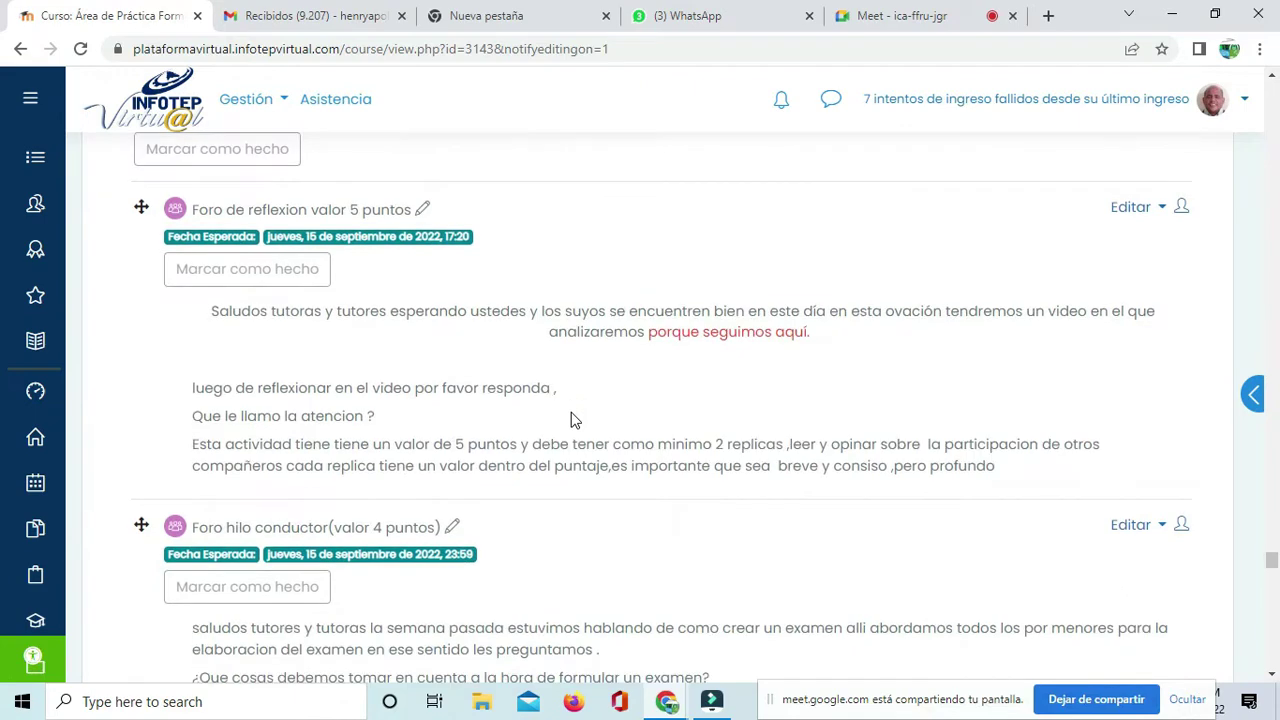
scroll(571, 420, "down", 10)
scroll(573, 421, "down", 10)
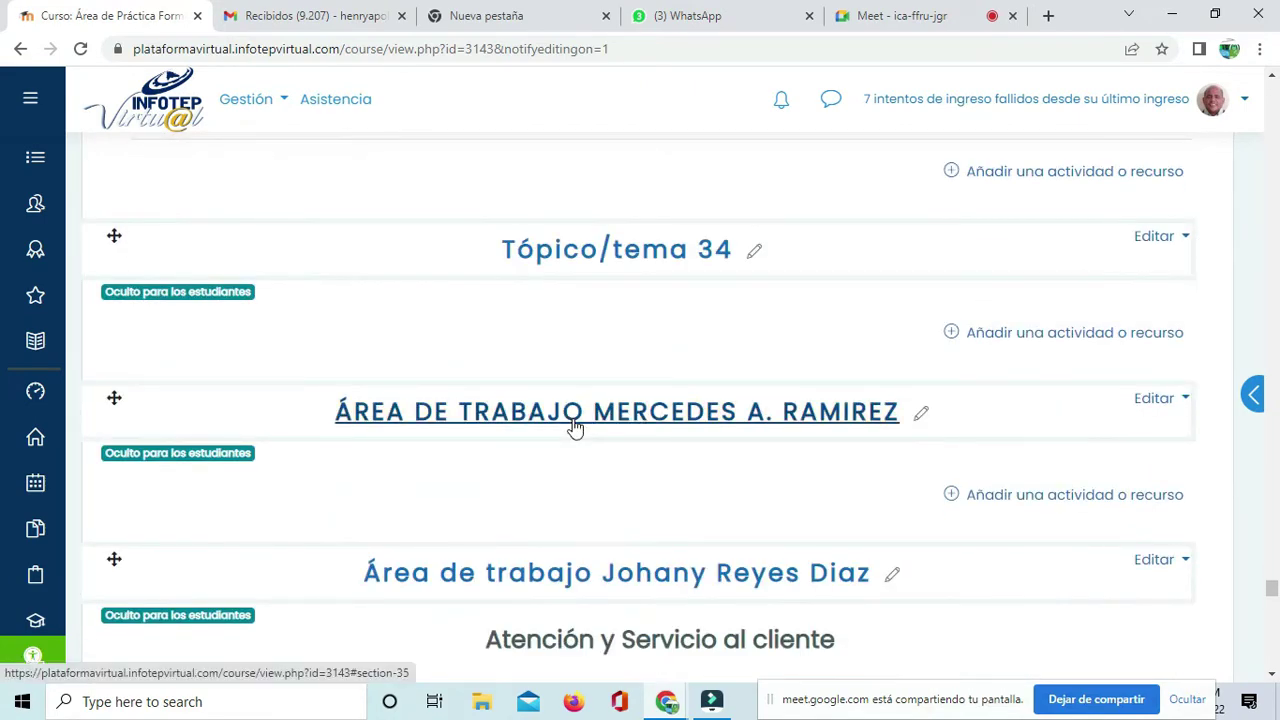
scroll(575, 428, "down", 2)
scroll(575, 427, "down", 6)
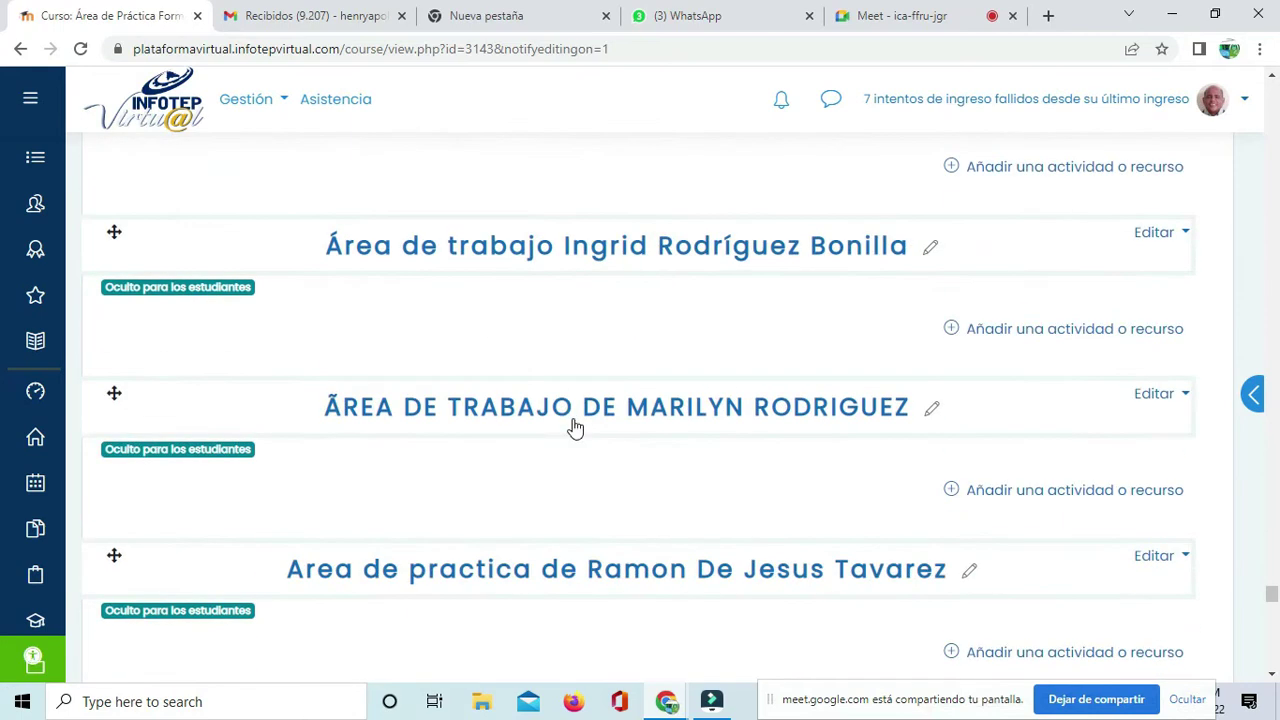
scroll(575, 427, "down", 3)
scroll(575, 427, "up", 2)
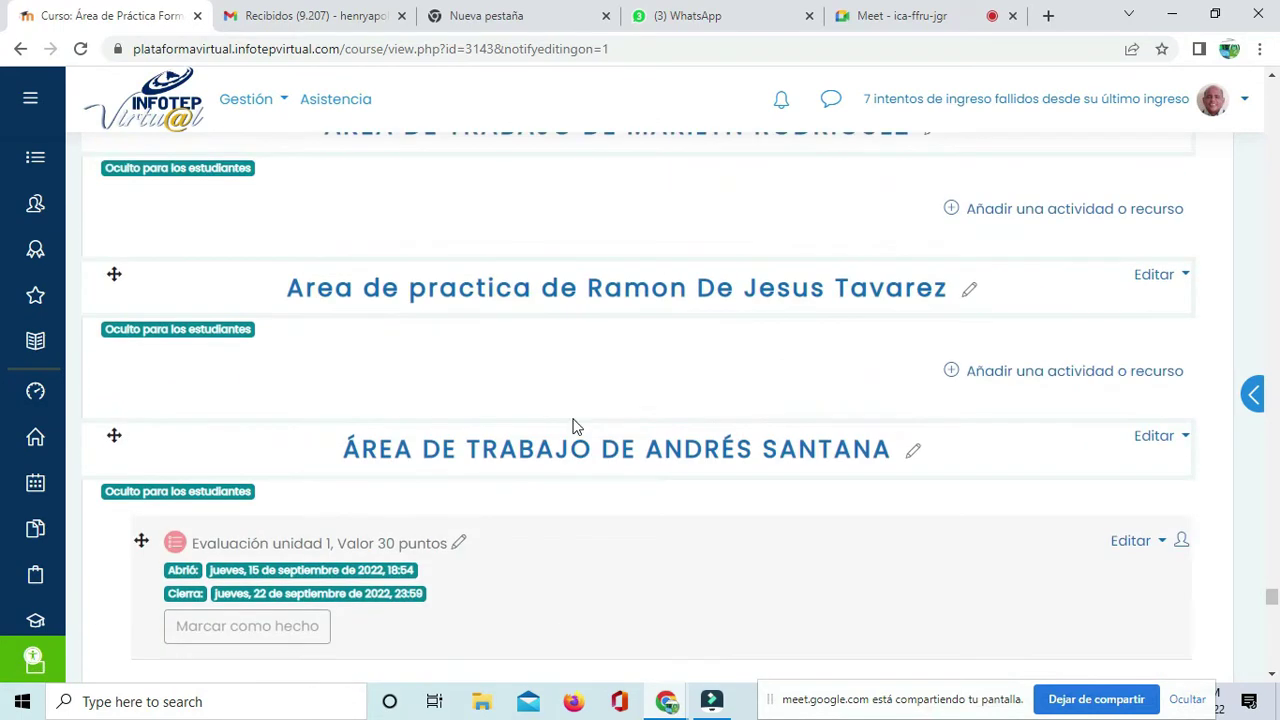
scroll(575, 427, "down", 15)
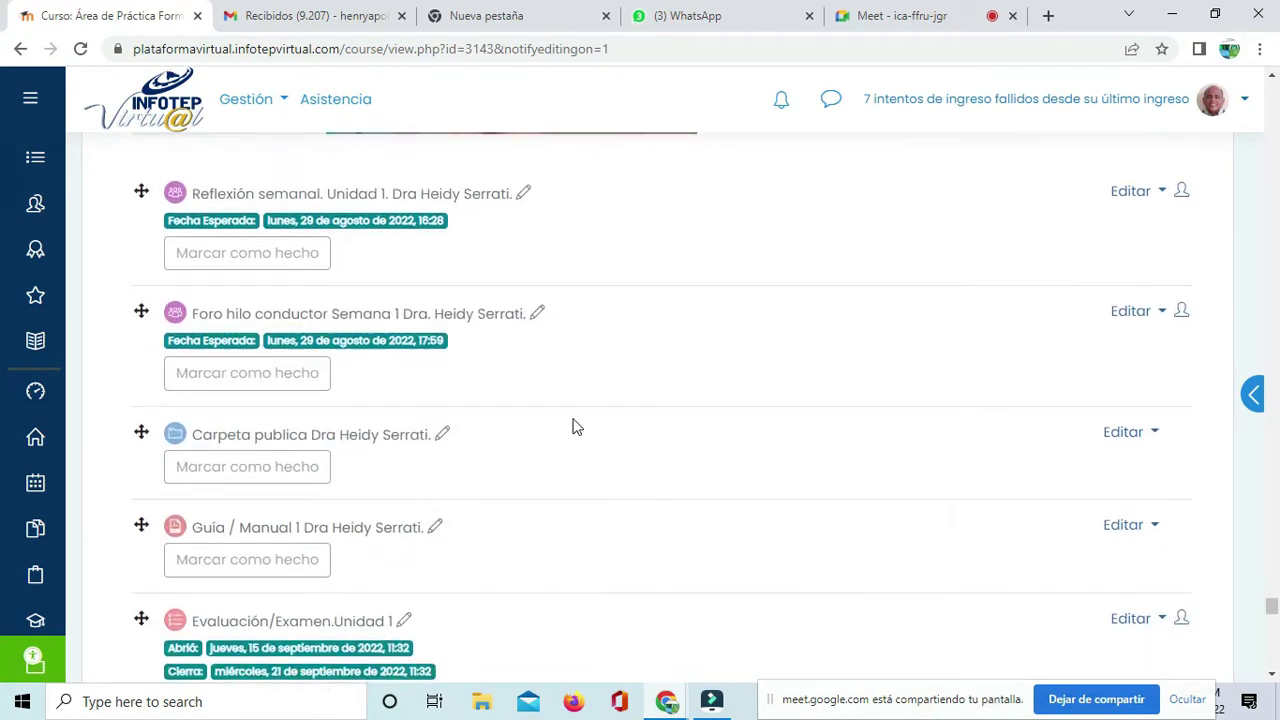
scroll(575, 427, "down", 6)
scroll(575, 427, "down", 8)
scroll(575, 427, "down", 5)
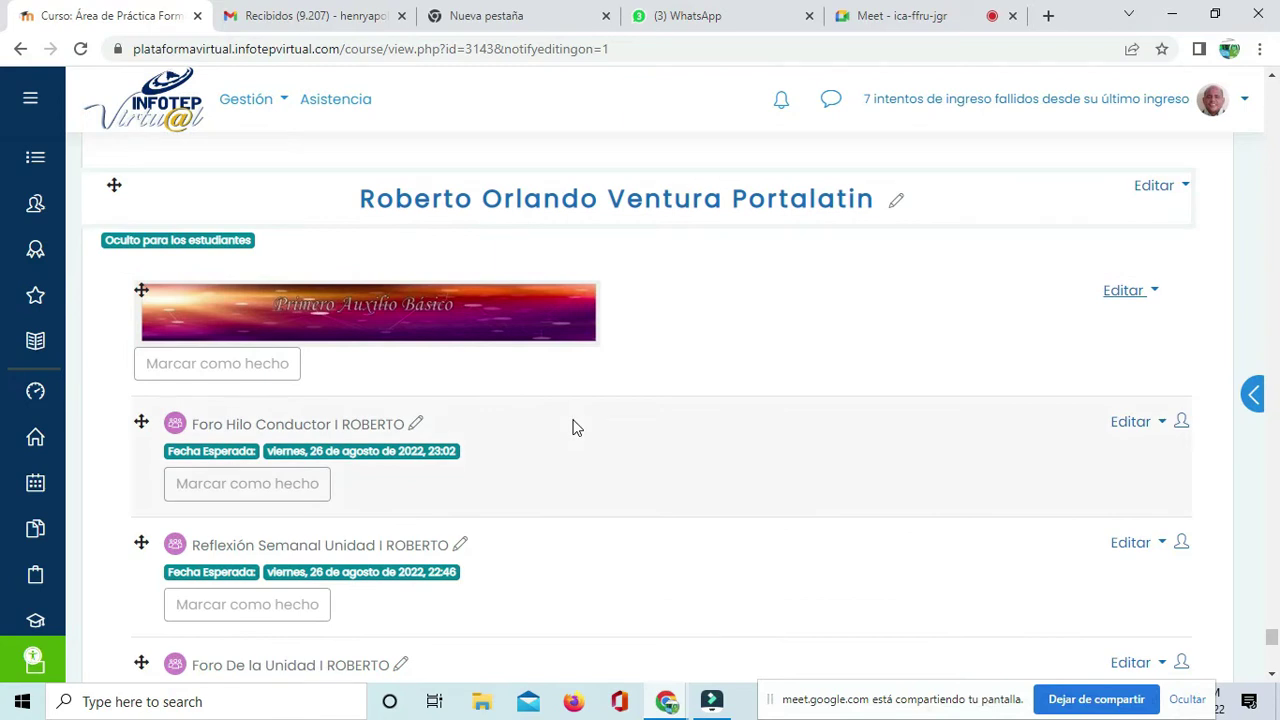
scroll(575, 427, "down", 11)
scroll(575, 427, "down", 4)
scroll(606, 419, "down", 3)
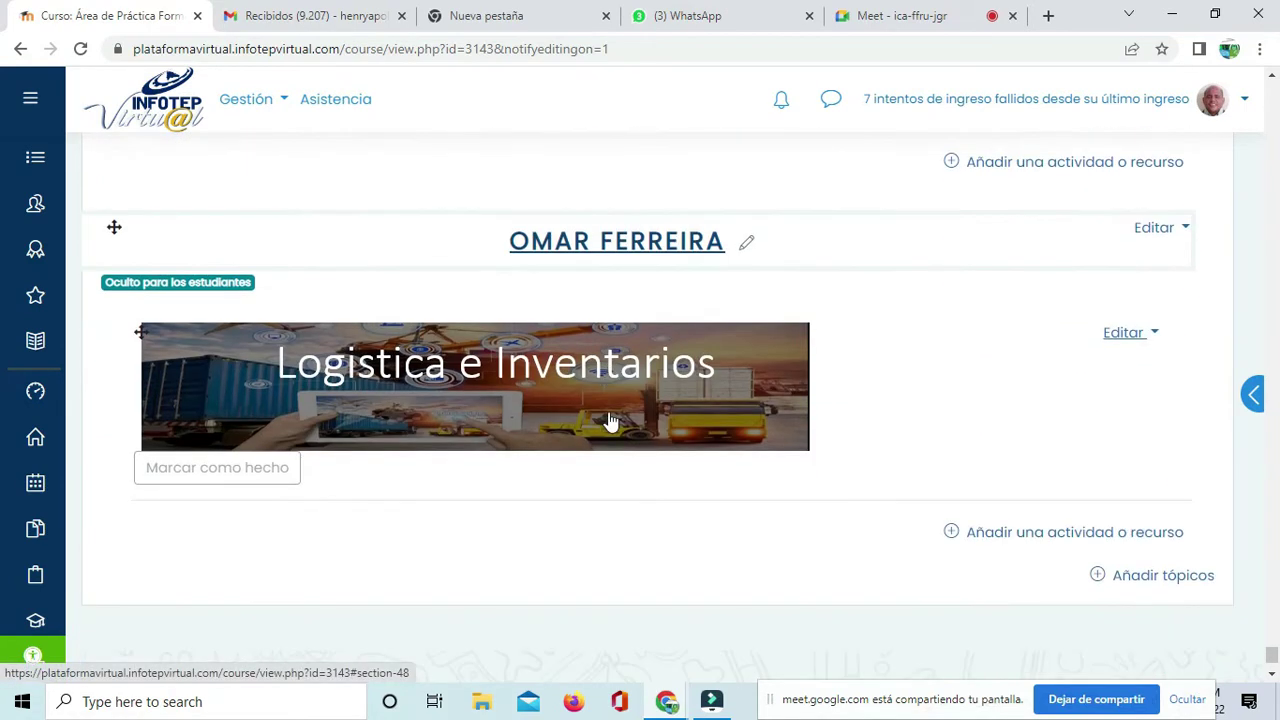
scroll(608, 420, "up", 8)
scroll(608, 420, "up", 20)
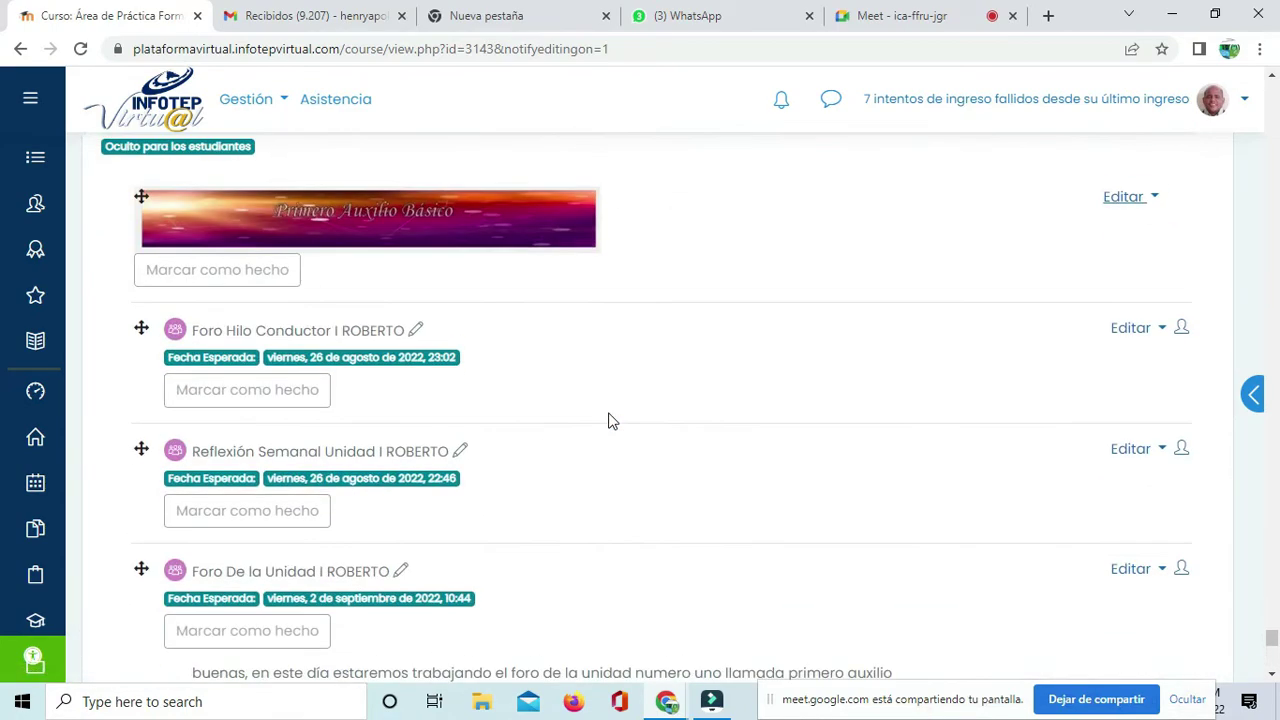
scroll(697, 418, "up", 15)
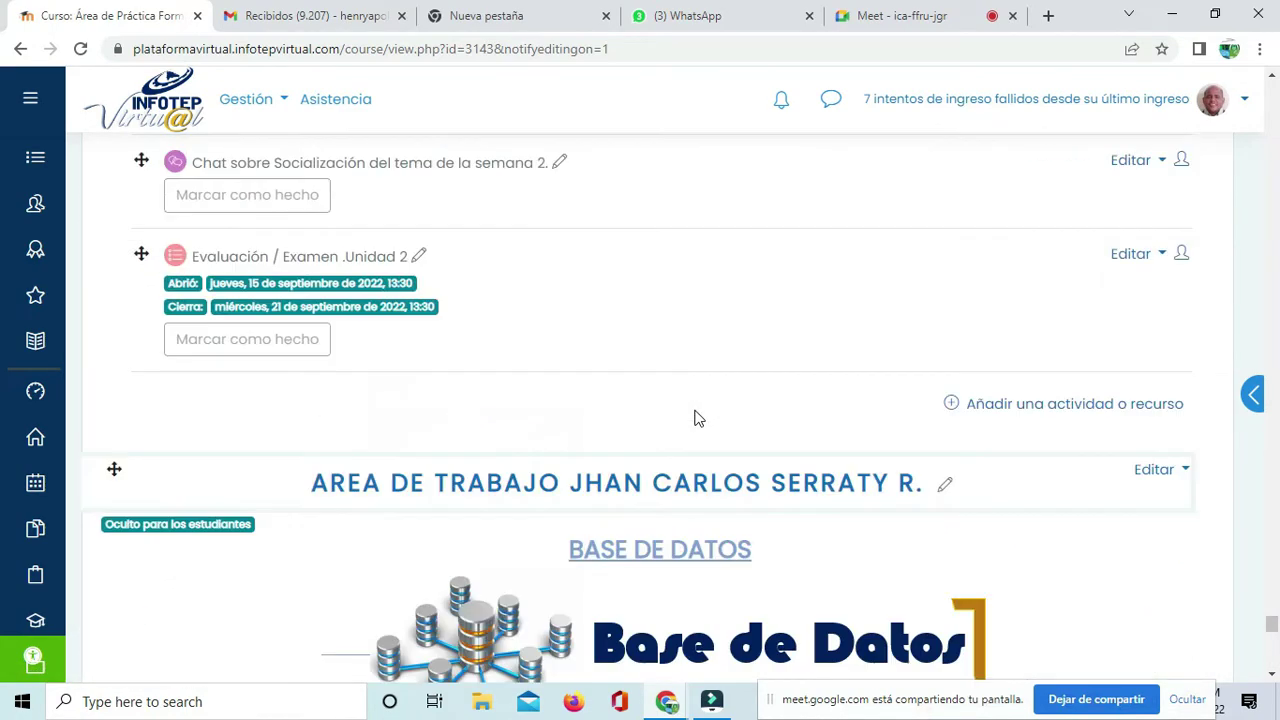
scroll(604, 396, "up", 20)
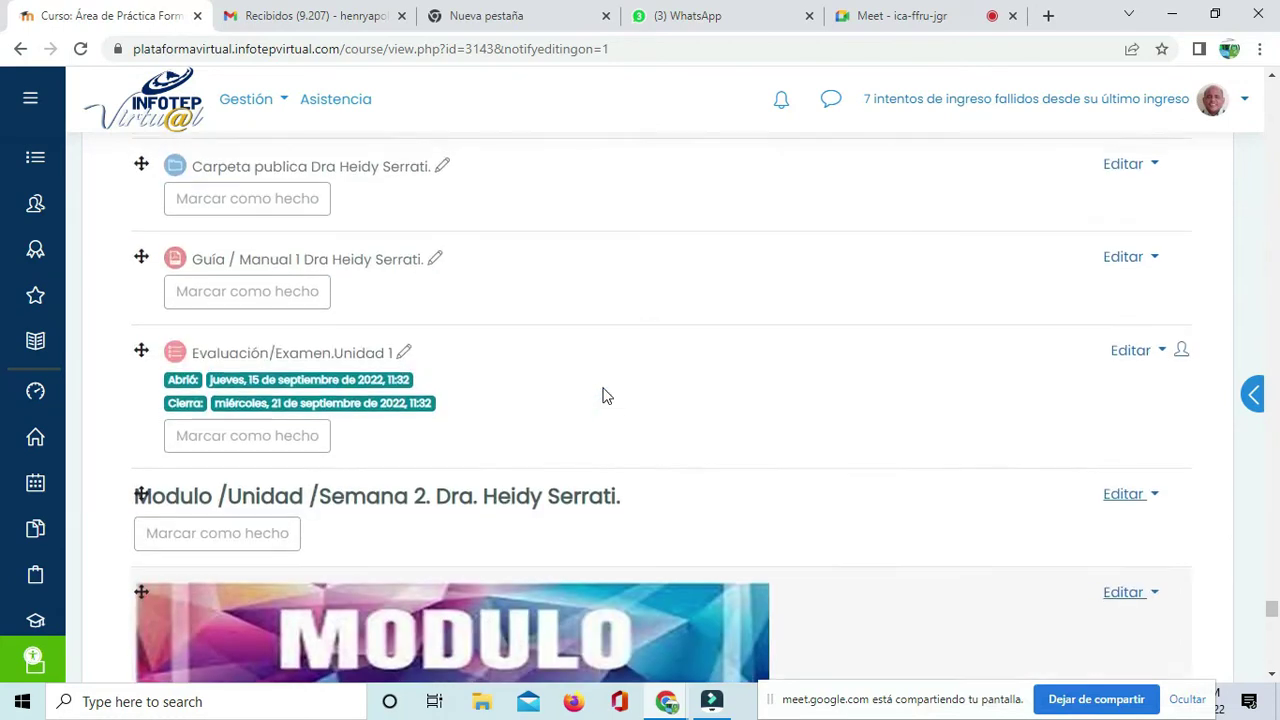
scroll(603, 395, "up", 8)
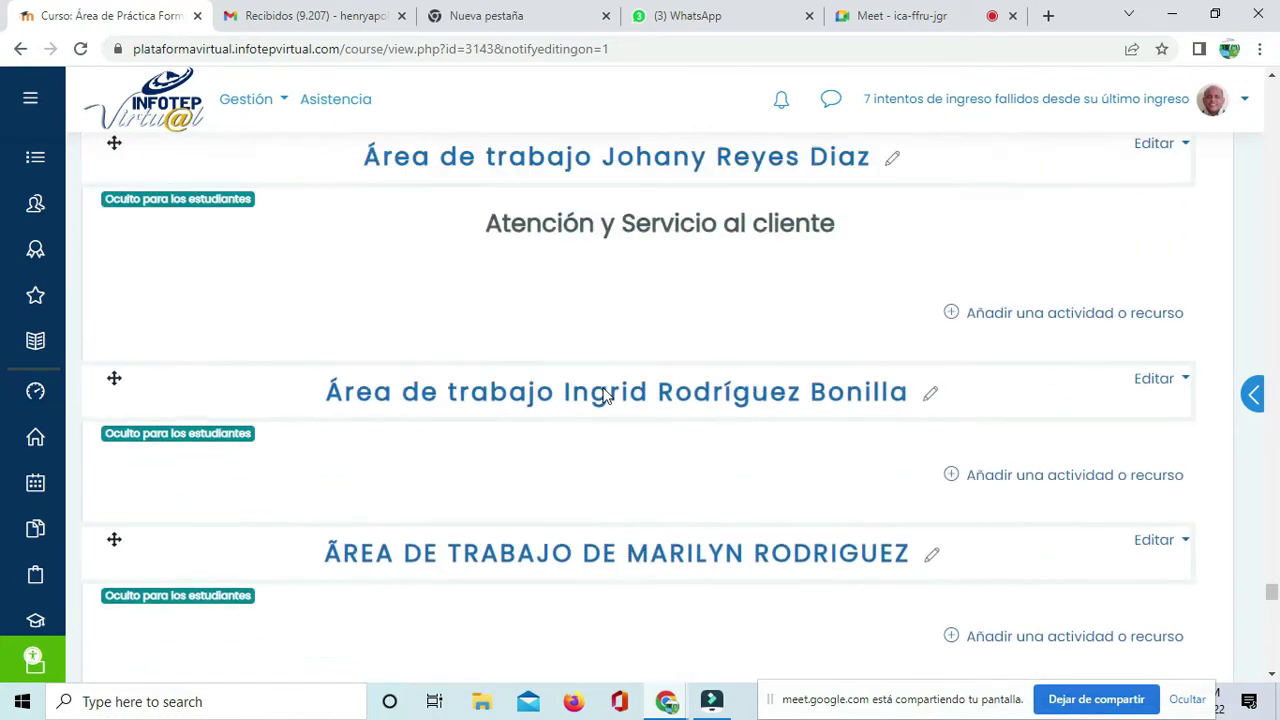
scroll(603, 395, "up", 2)
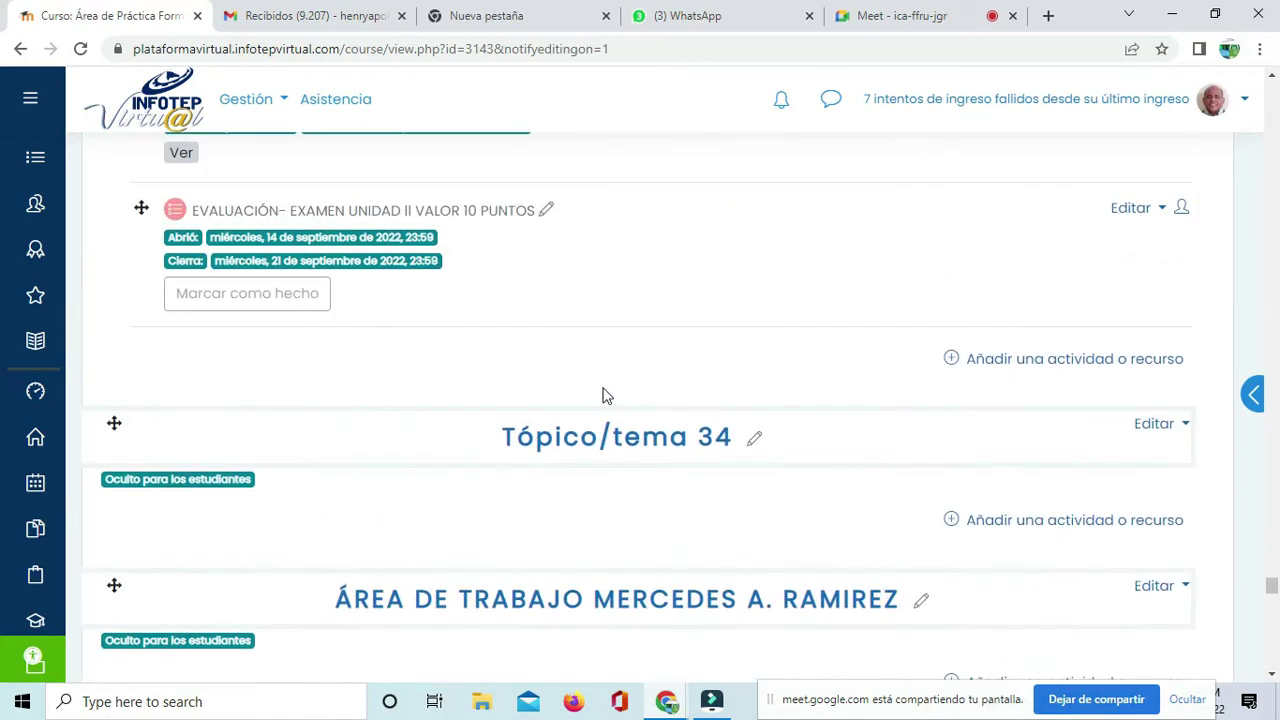
scroll(603, 488, "down", 2)
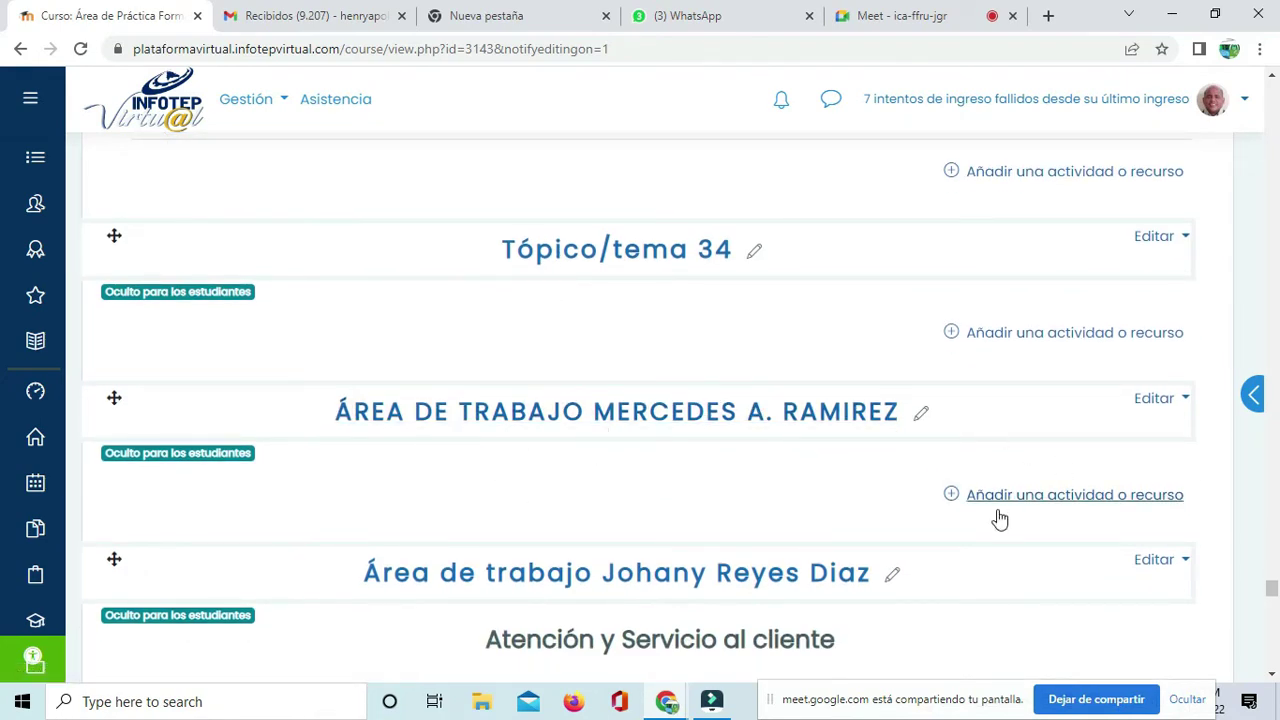
scroll(549, 477, "up", 6)
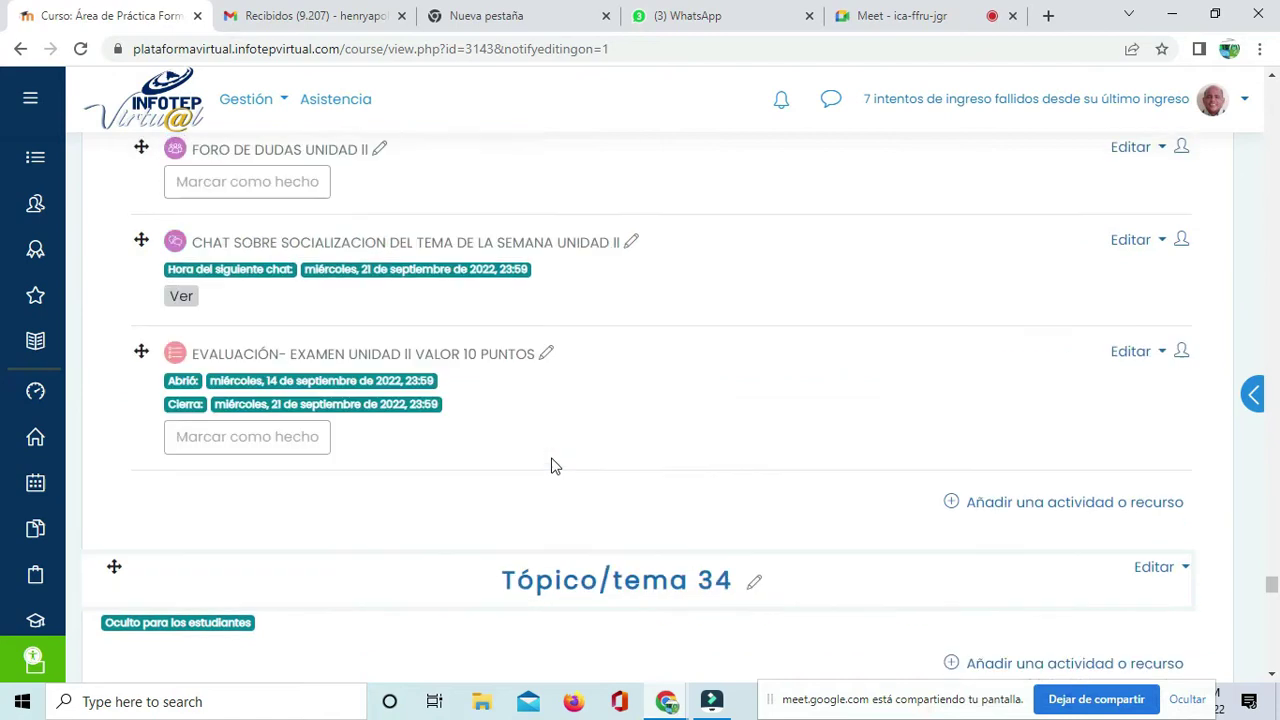
scroll(551, 466, "up", 9)
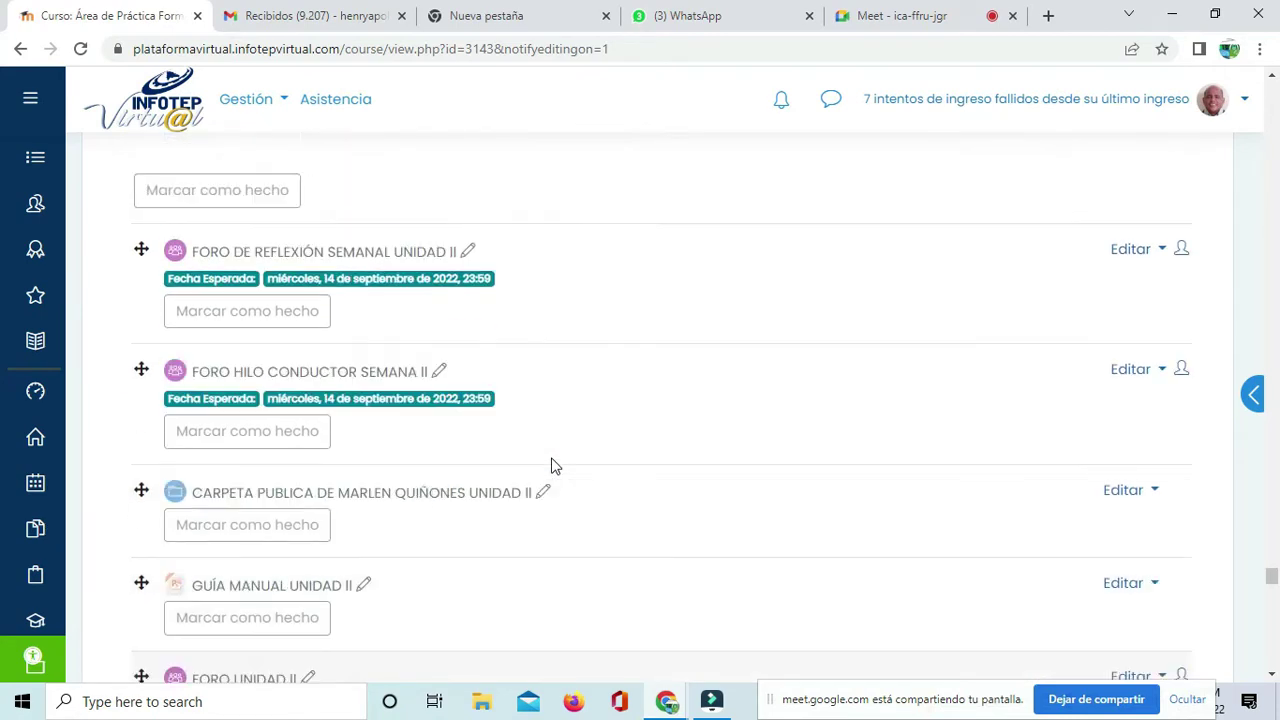
scroll(556, 466, "up", 2)
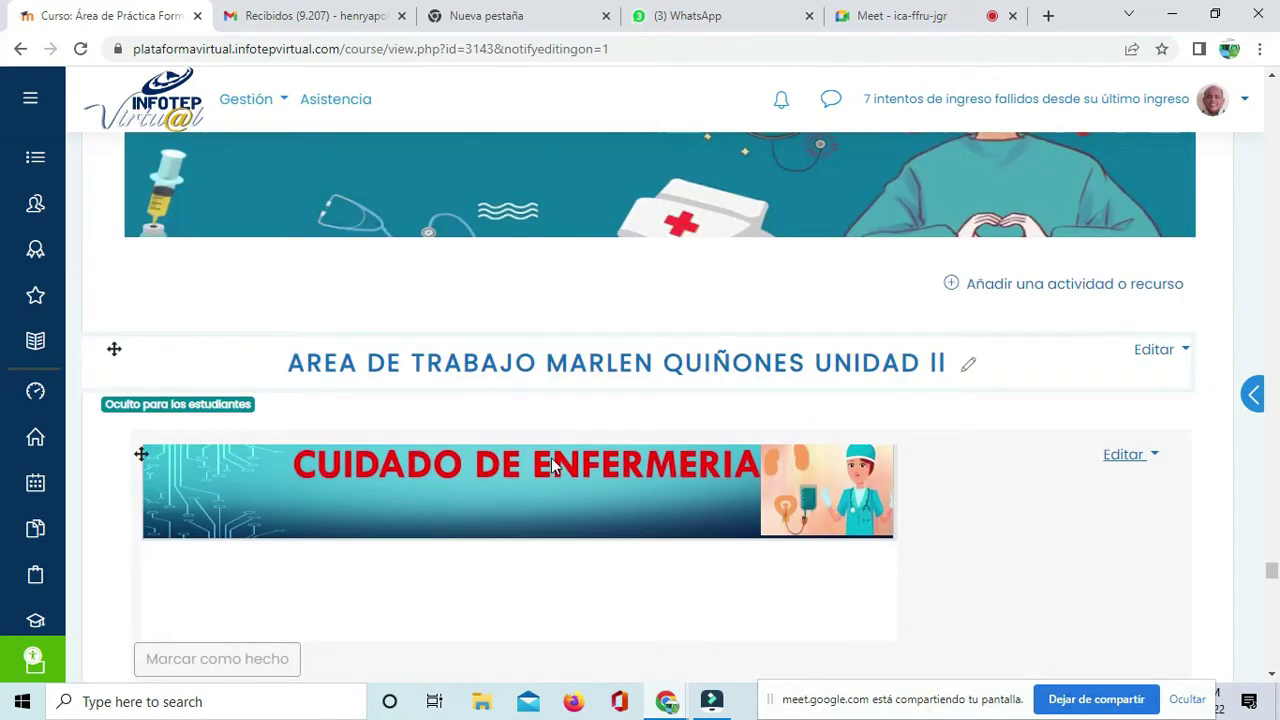
scroll(556, 466, "up", 3)
scroll(551, 466, "up", 3)
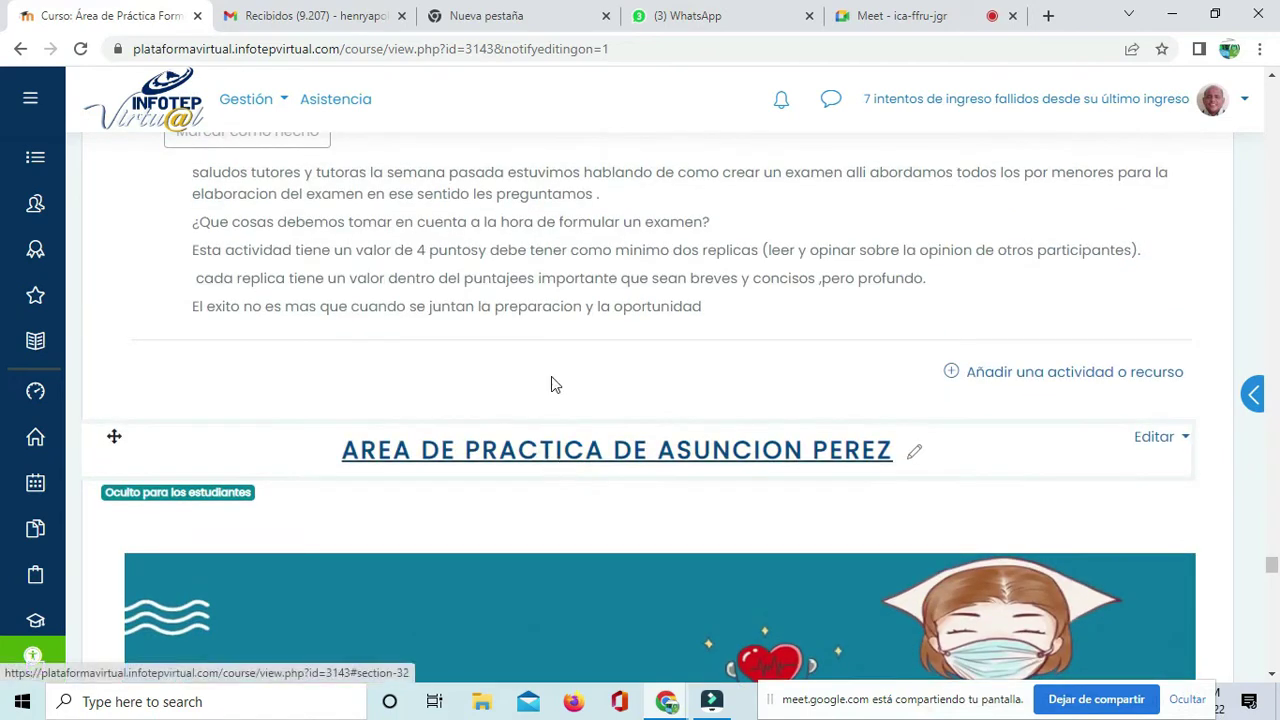
scroll(551, 383, "down", 3)
scroll(558, 334, "up", 4)
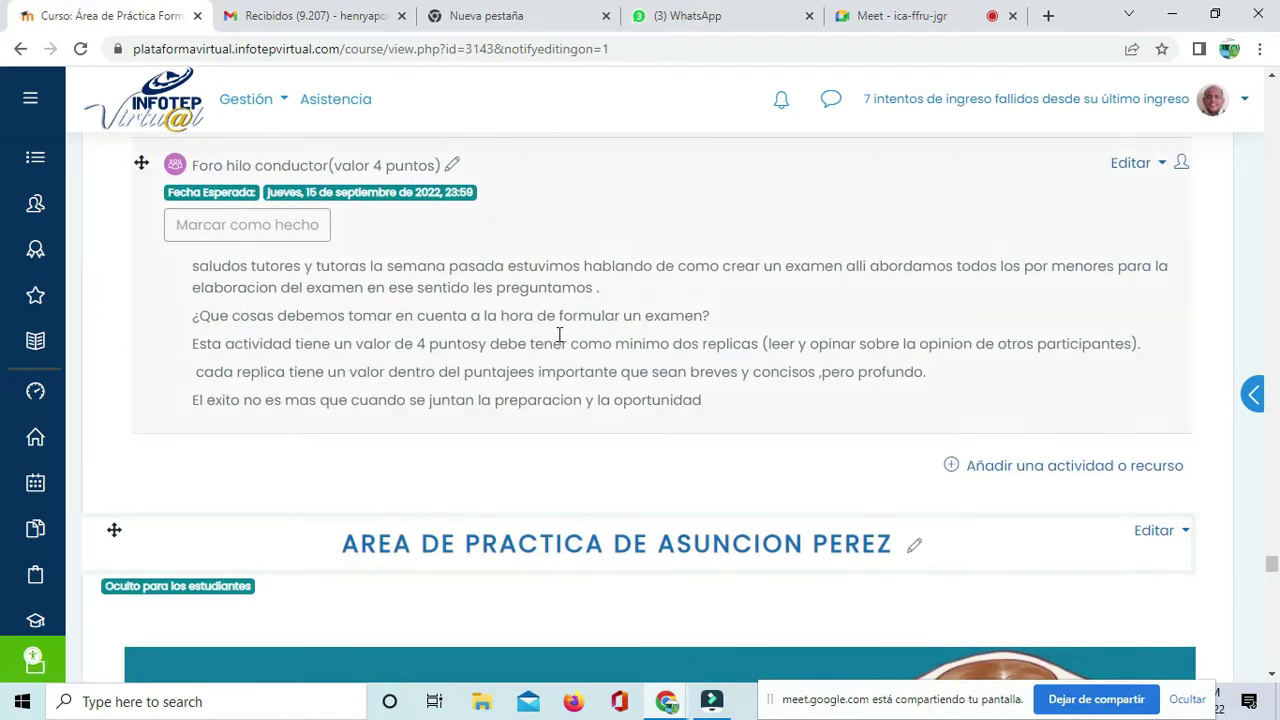
scroll(558, 334, "up", 4)
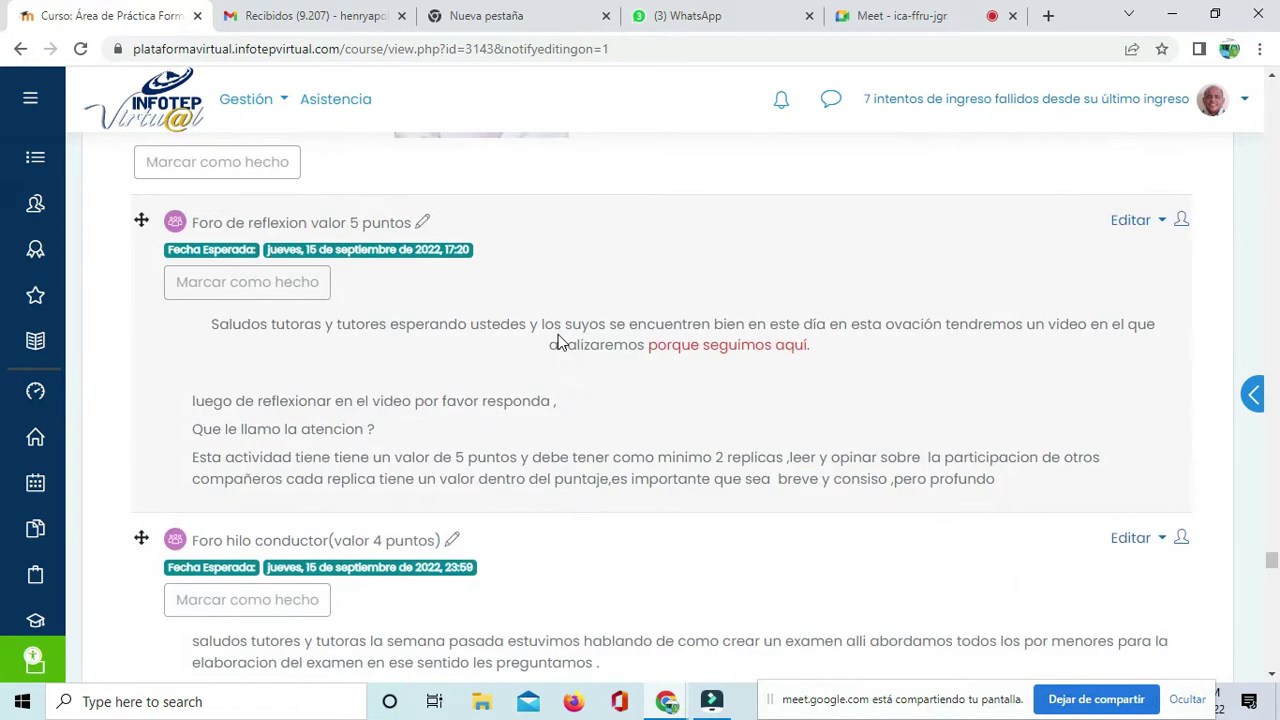
scroll(560, 342, "down", 2)
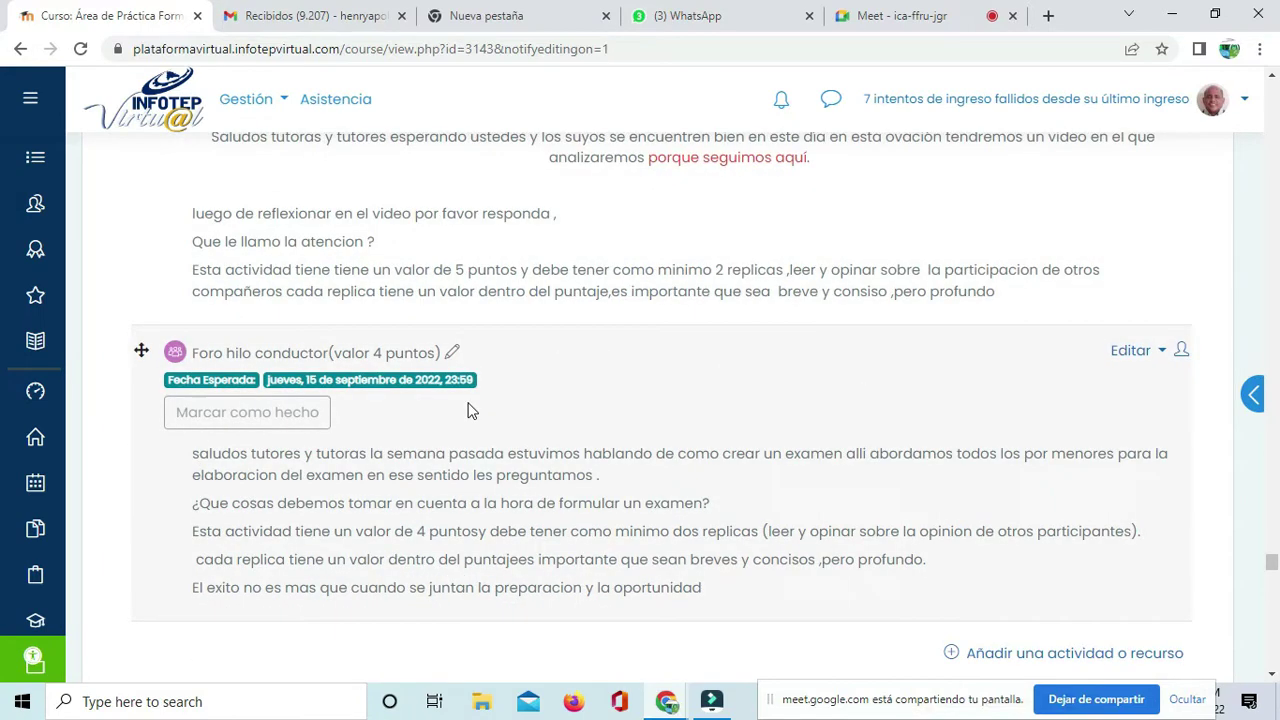
scroll(470, 410, "up", 1)
scroll(470, 410, "up", 2)
scroll(470, 410, "up", 3)
scroll(470, 410, "down", 2)
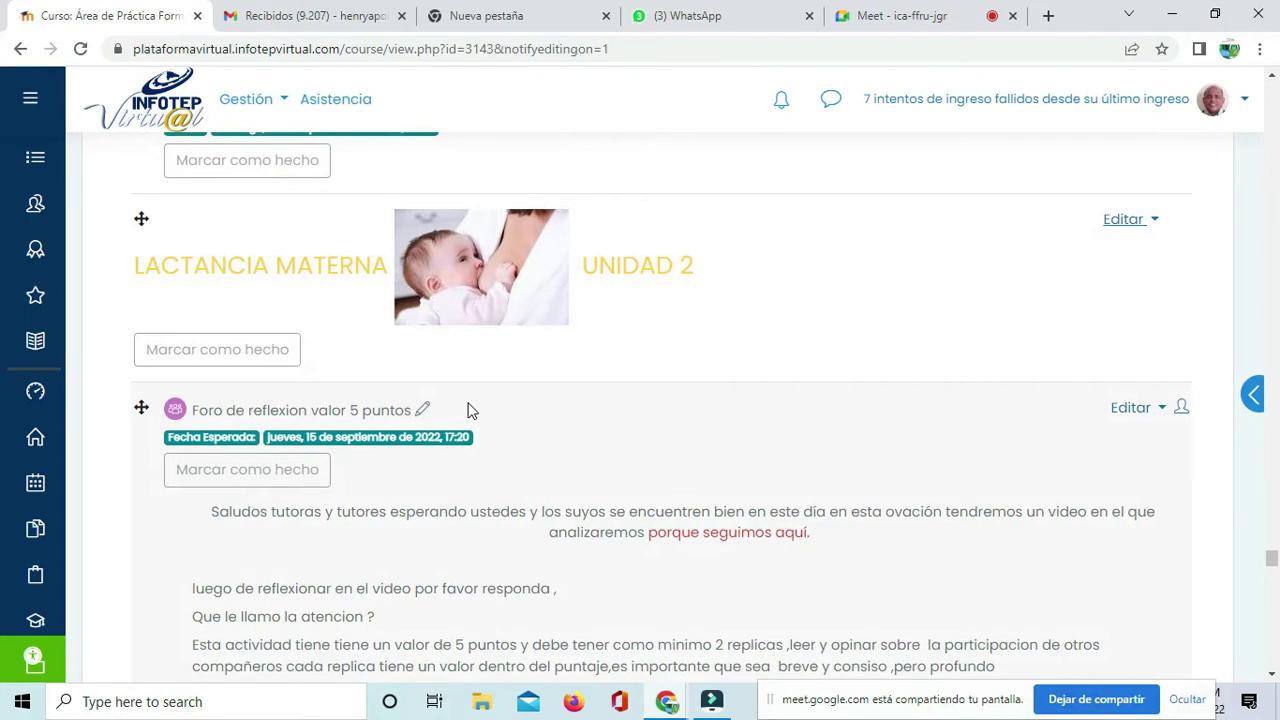
scroll(470, 410, "up", 1)
scroll(470, 410, "down", 5)
scroll(470, 410, "up", 2)
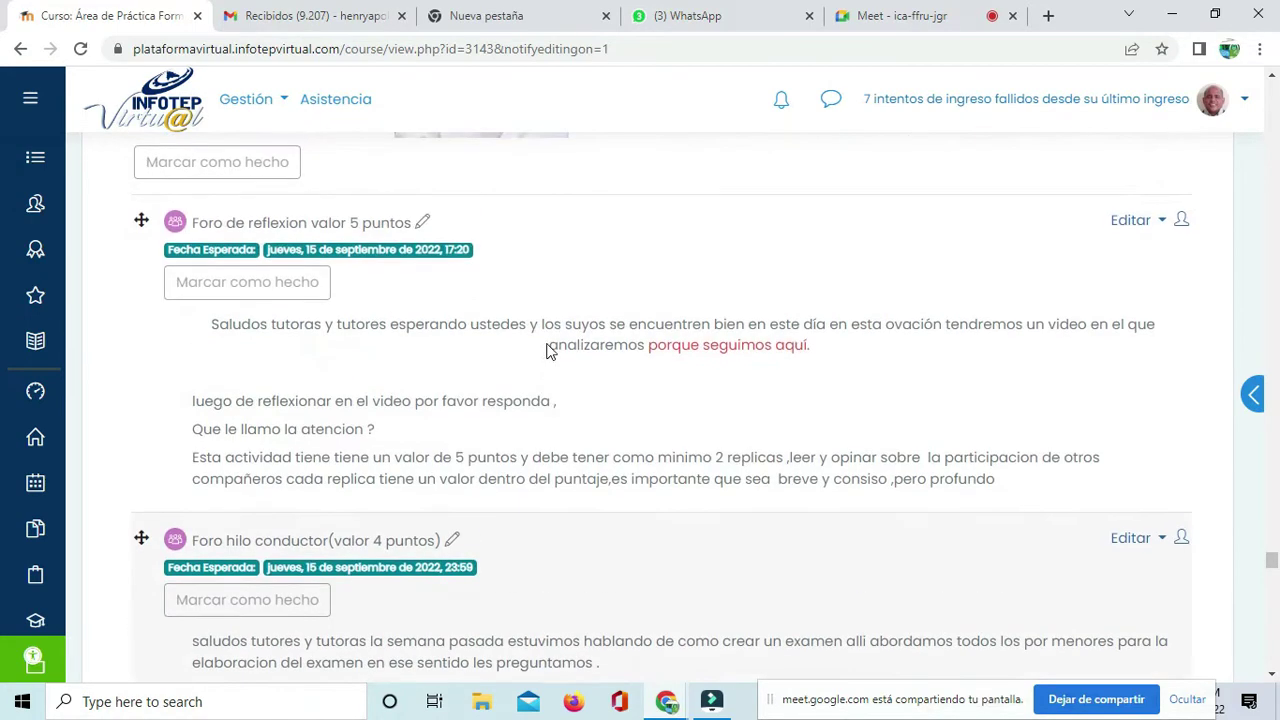
Step: Turn off 'Mostrar descripción en la página del curso' for 'Foro de reflexion valor 5 puntos' and save
left_click(1163, 222)
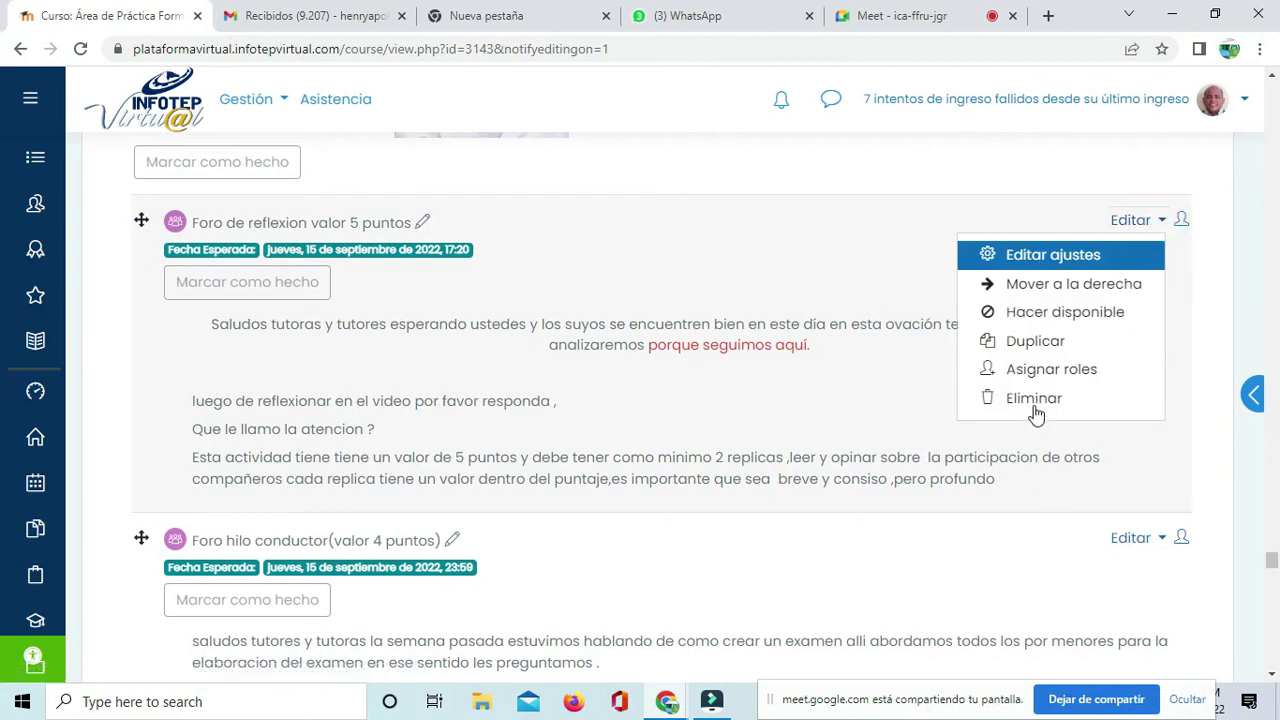
left_click(1037, 262)
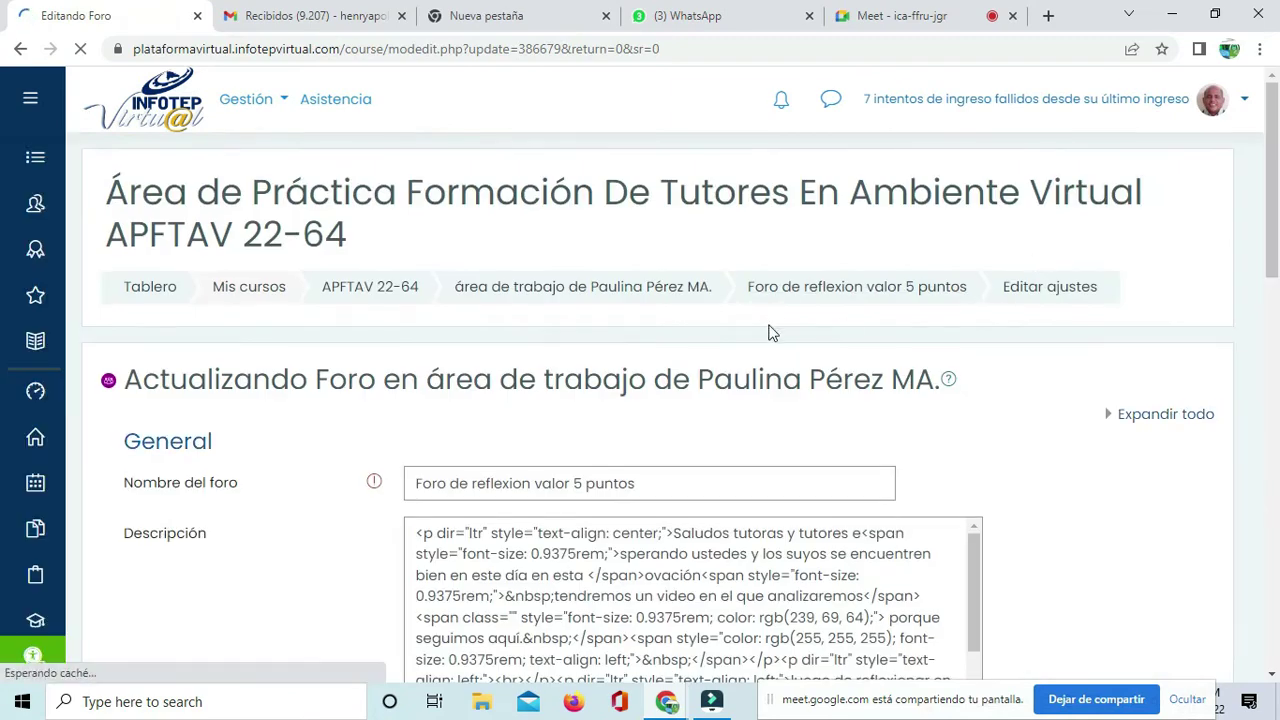
scroll(766, 331, "down", 4)
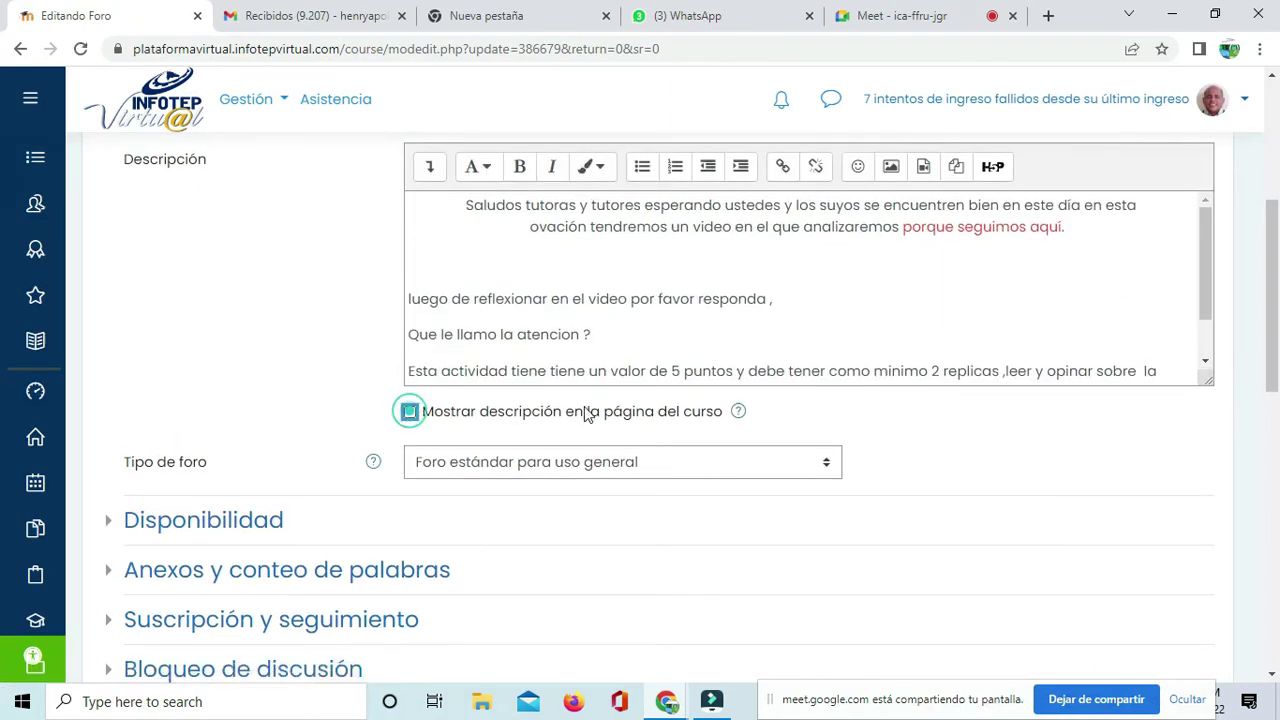
scroll(837, 406, "down", 15)
left_click(586, 283)
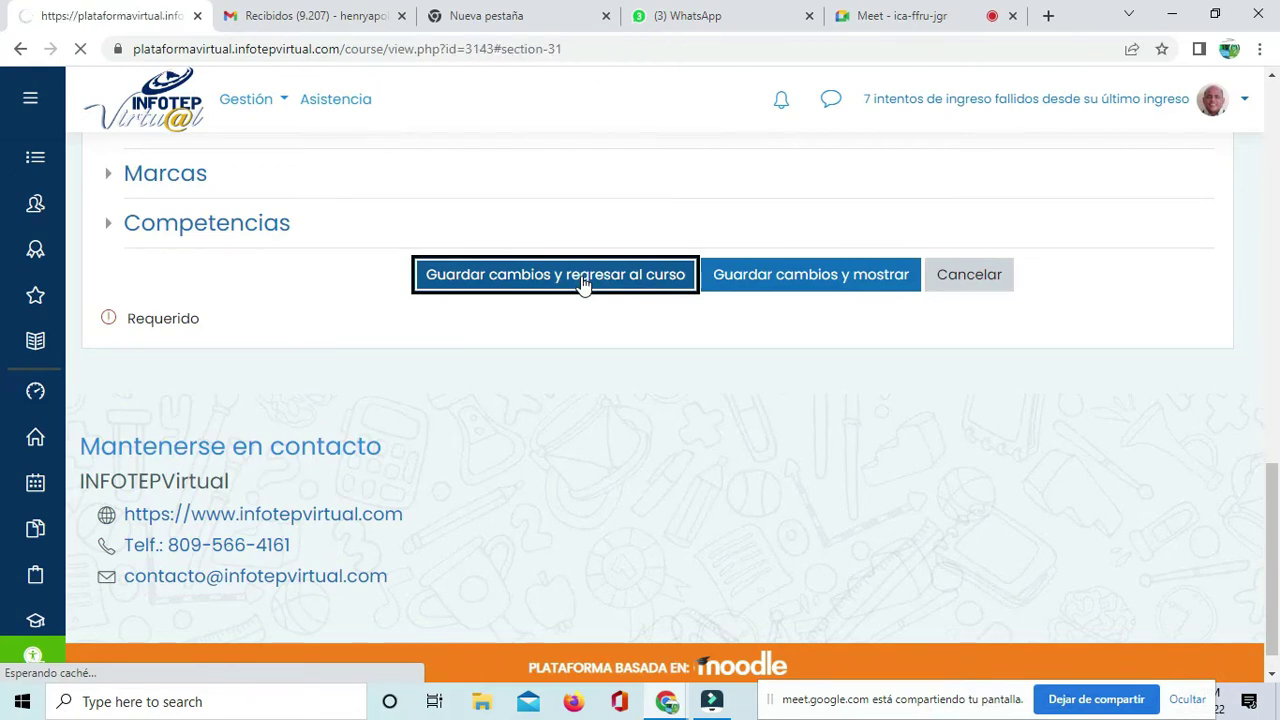
Step: Turn off 'Mostrar descripción en la página del curso' for 'Foro hilo conductor (valor 4 puntos)' and save
scroll(585, 287, "down", 20)
scroll(596, 320, "down", 5)
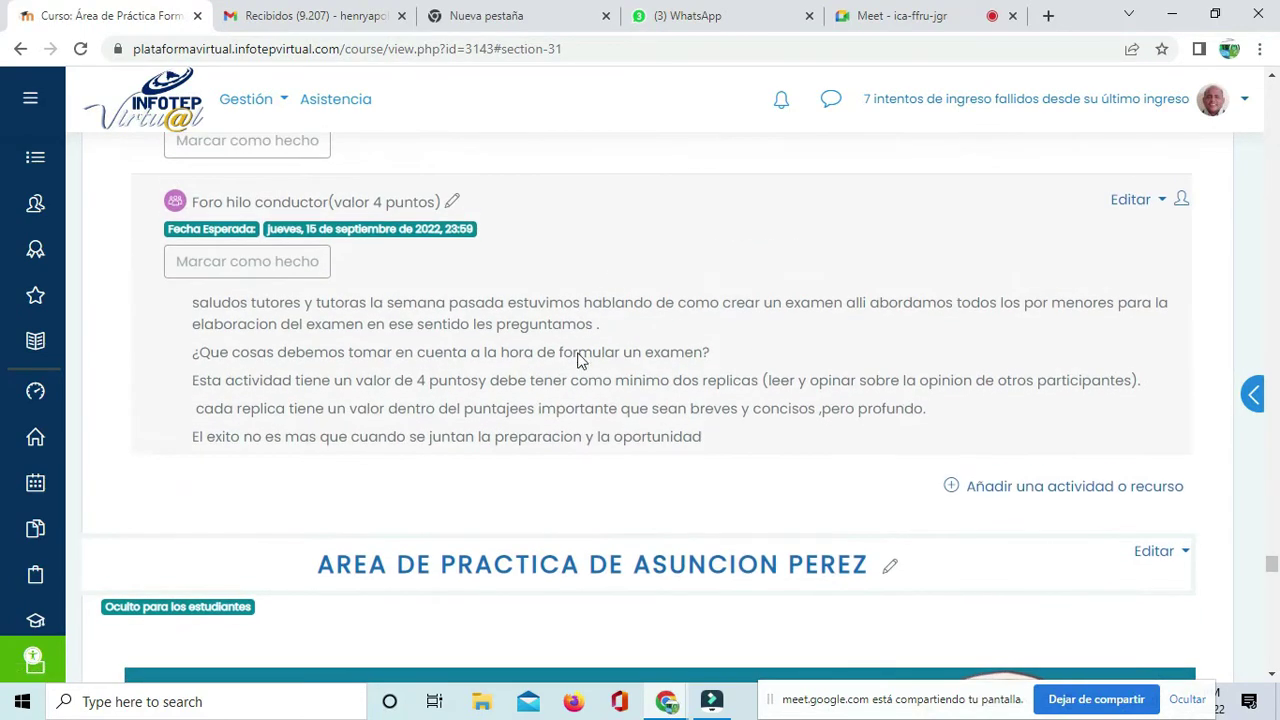
scroll(578, 355, "up", 3)
scroll(585, 366, "down", 2)
scroll(585, 366, "up", 3)
scroll(585, 366, "down", 3)
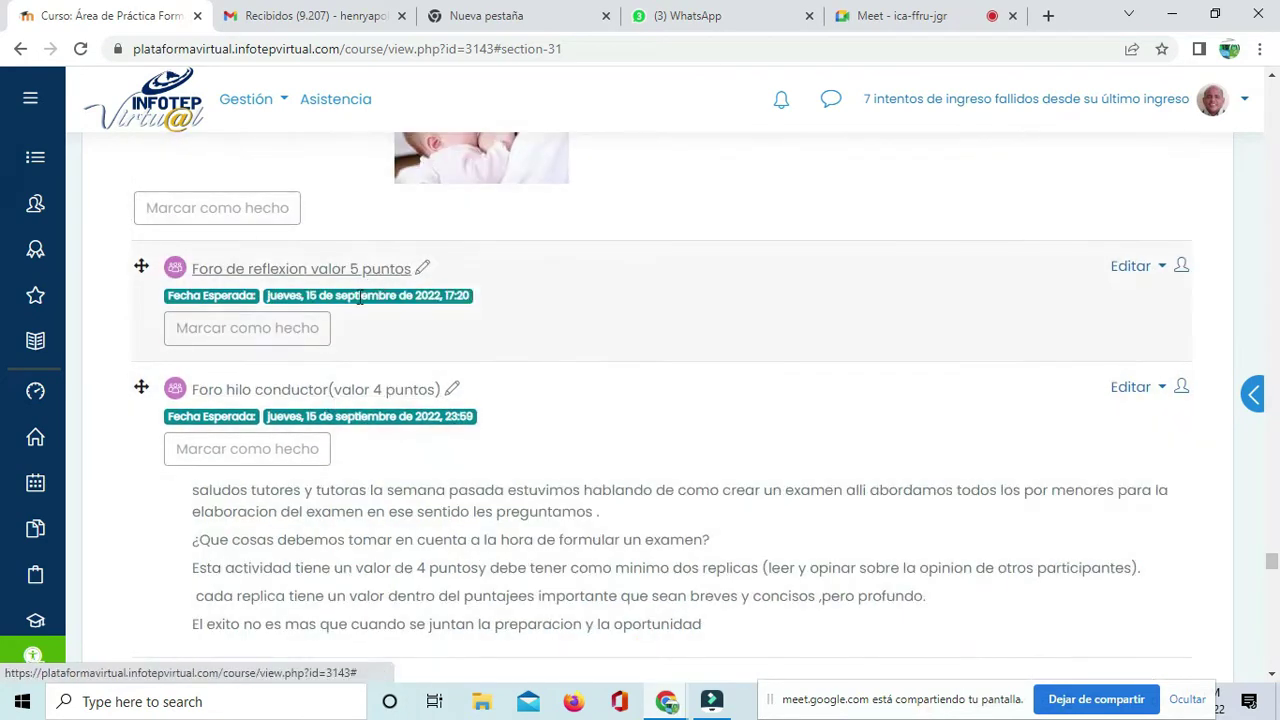
left_click(1136, 391)
left_click(1050, 423)
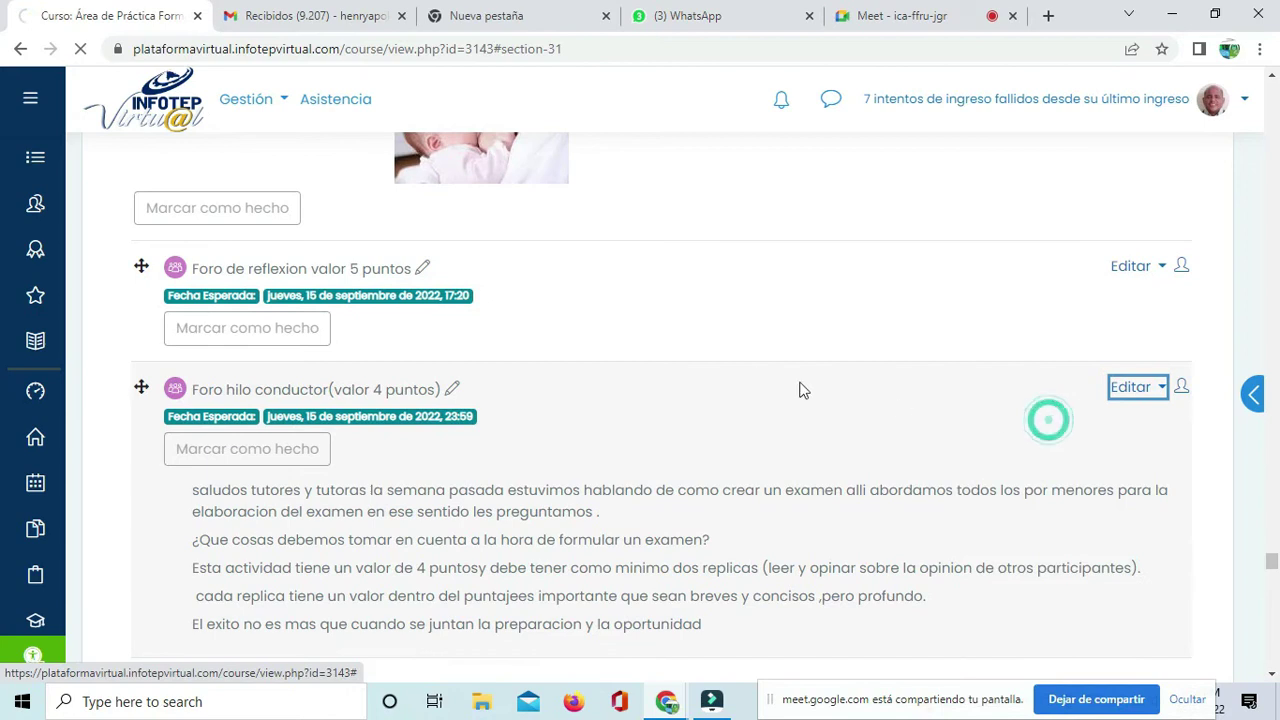
scroll(443, 309, "down", 5)
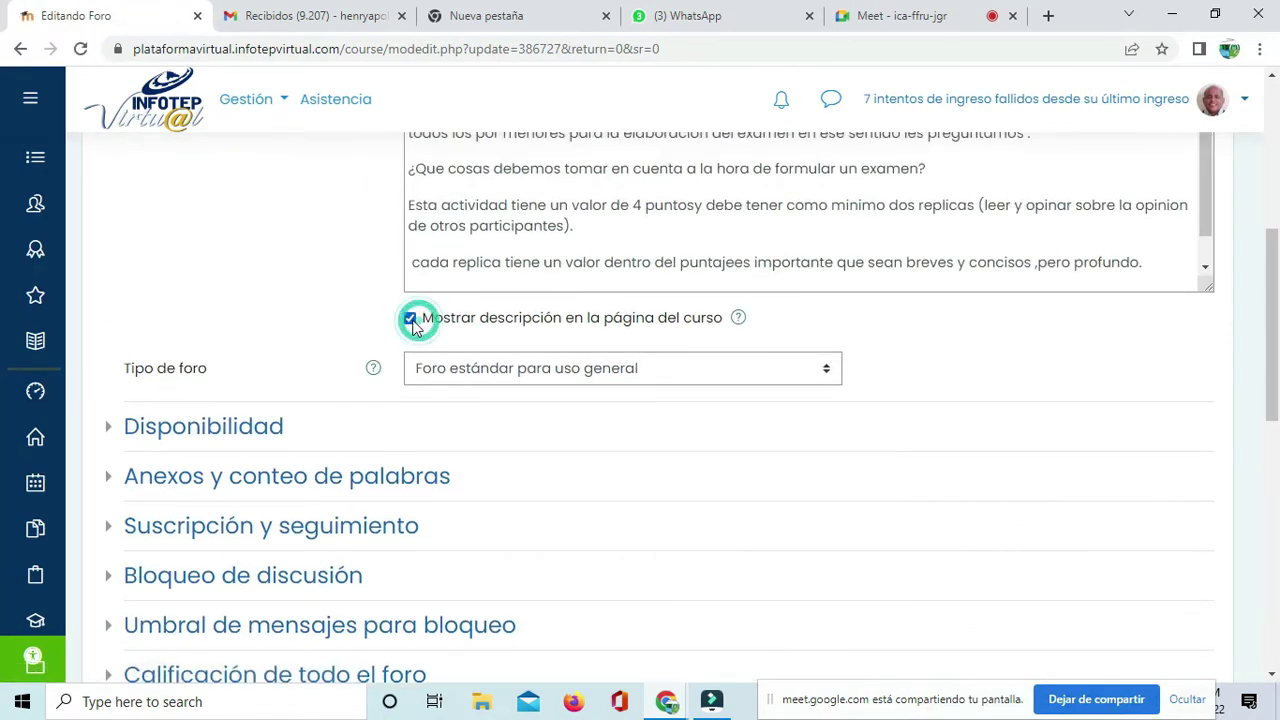
scroll(596, 304, "down", 8)
left_click(596, 278)
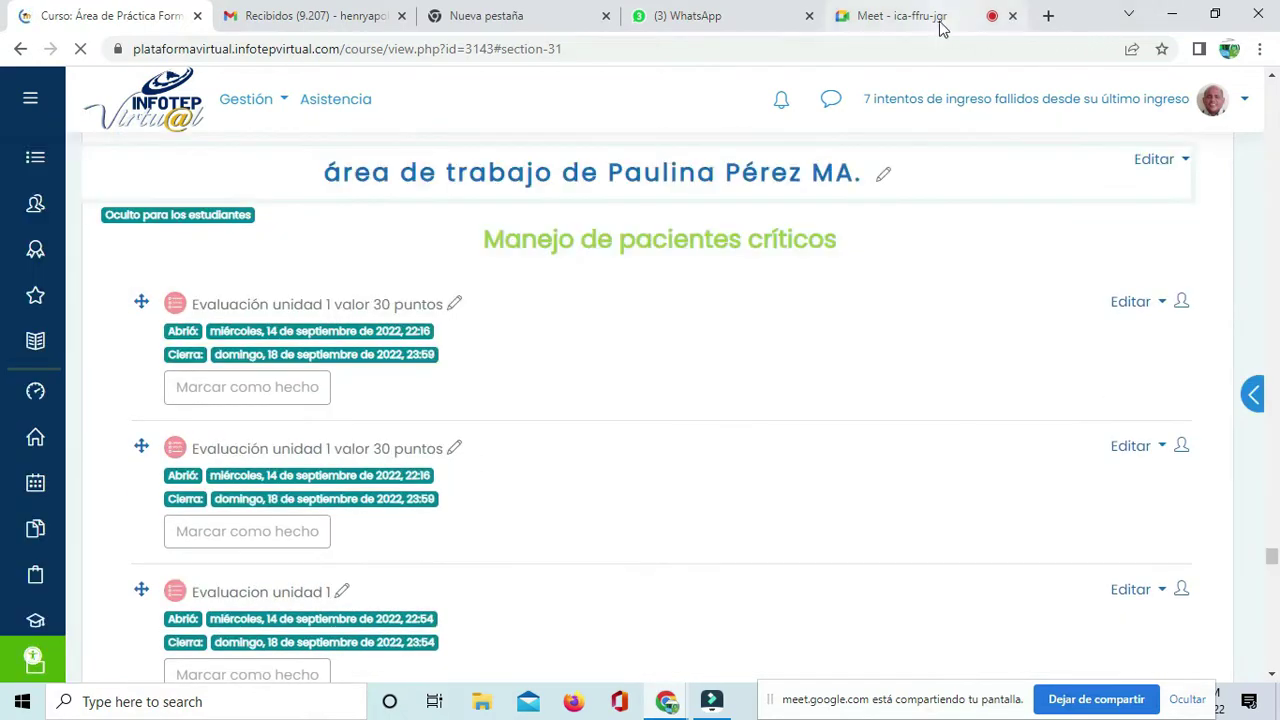
Step: In Meet, mute one participant for everyone with Silenciar, then return to the Moodle course tab
left_click(900, 16)
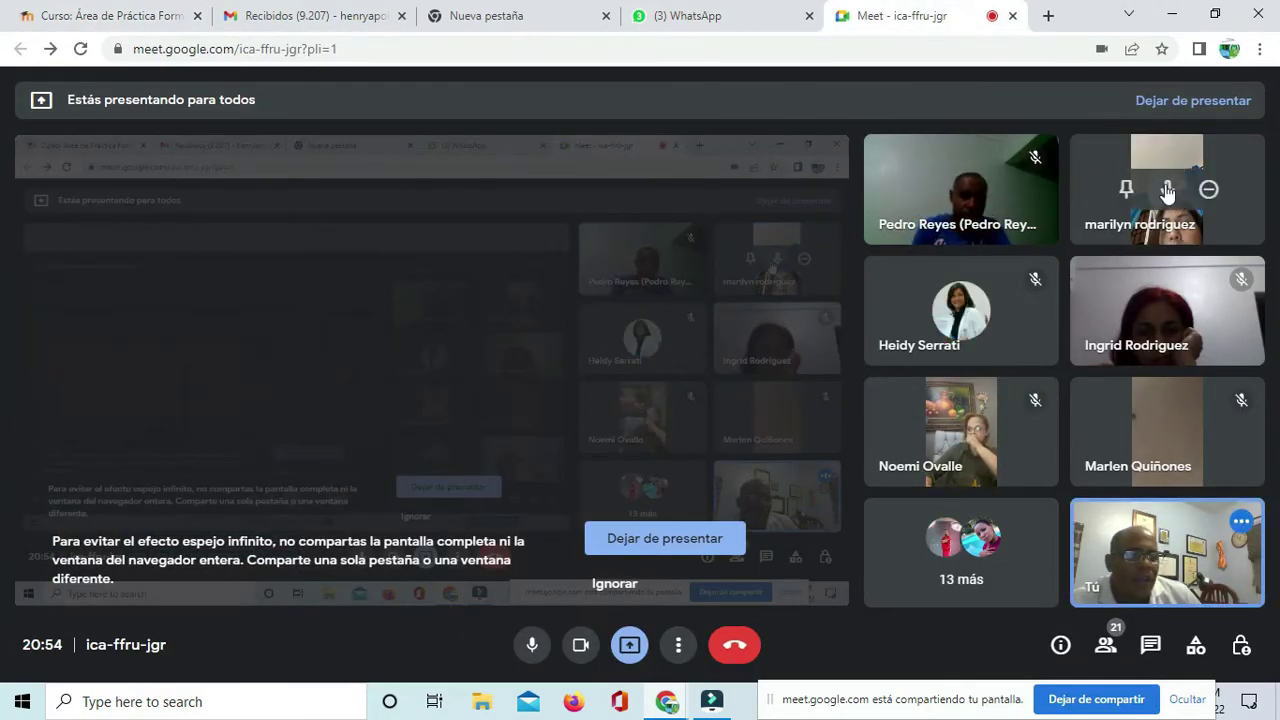
left_click(1167, 190)
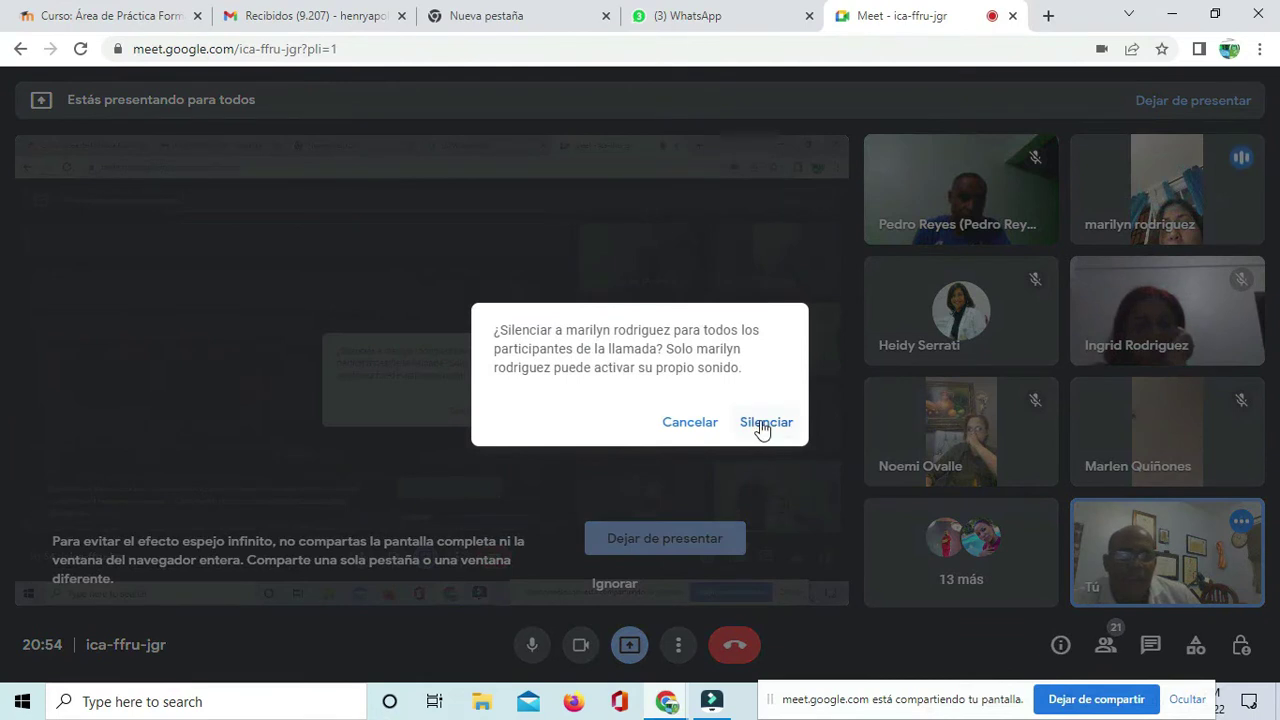
left_click(763, 424)
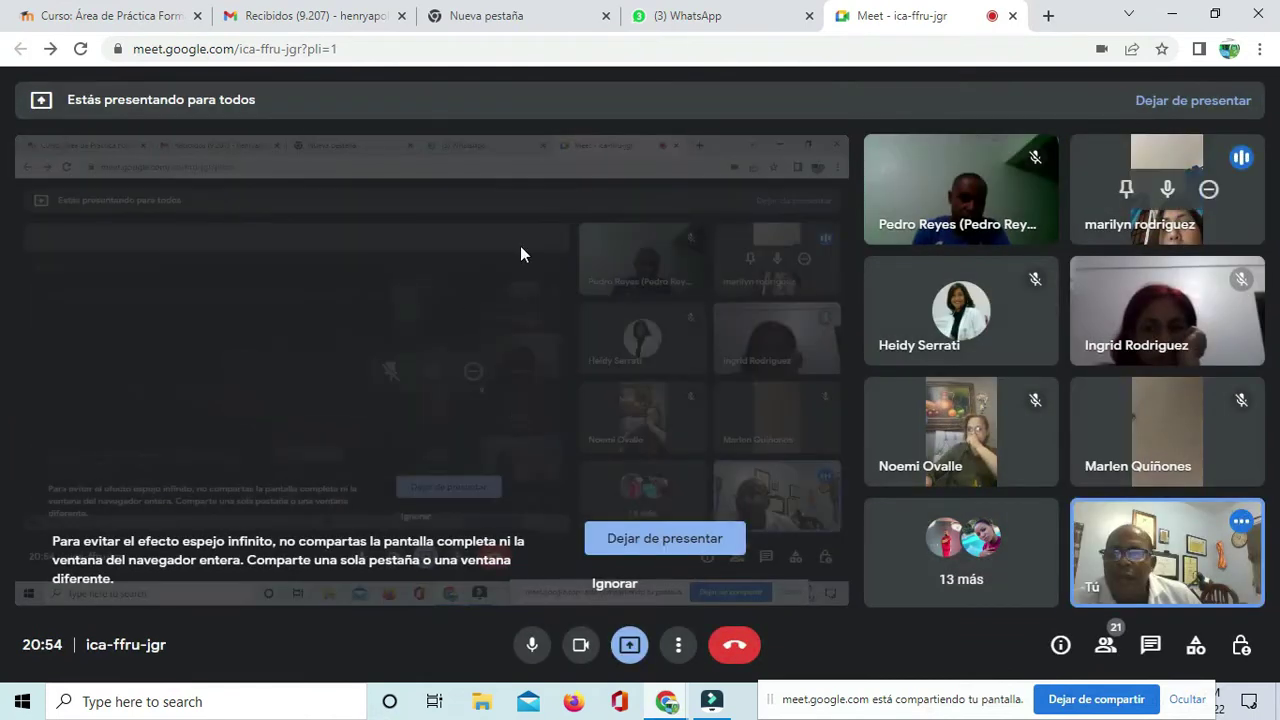
left_click(110, 17)
scroll(723, 506, "down", 1)
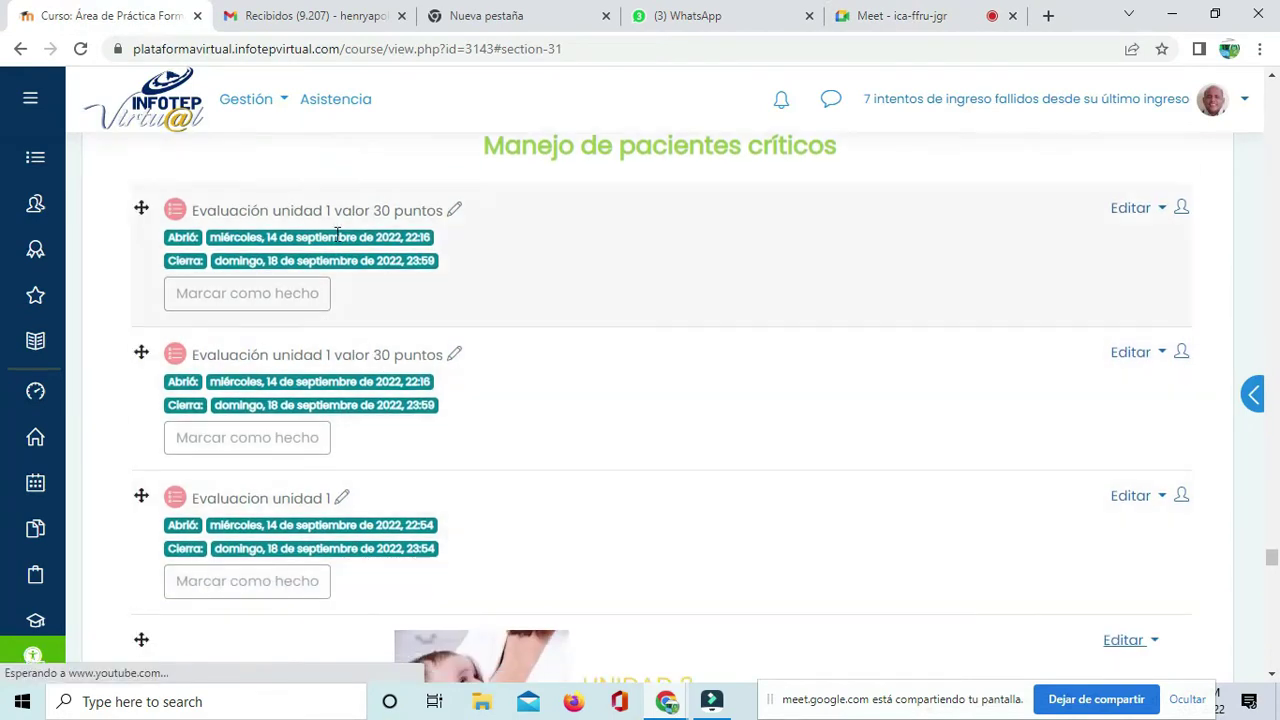
scroll(588, 353, "up", 3)
scroll(586, 360, "down", 4)
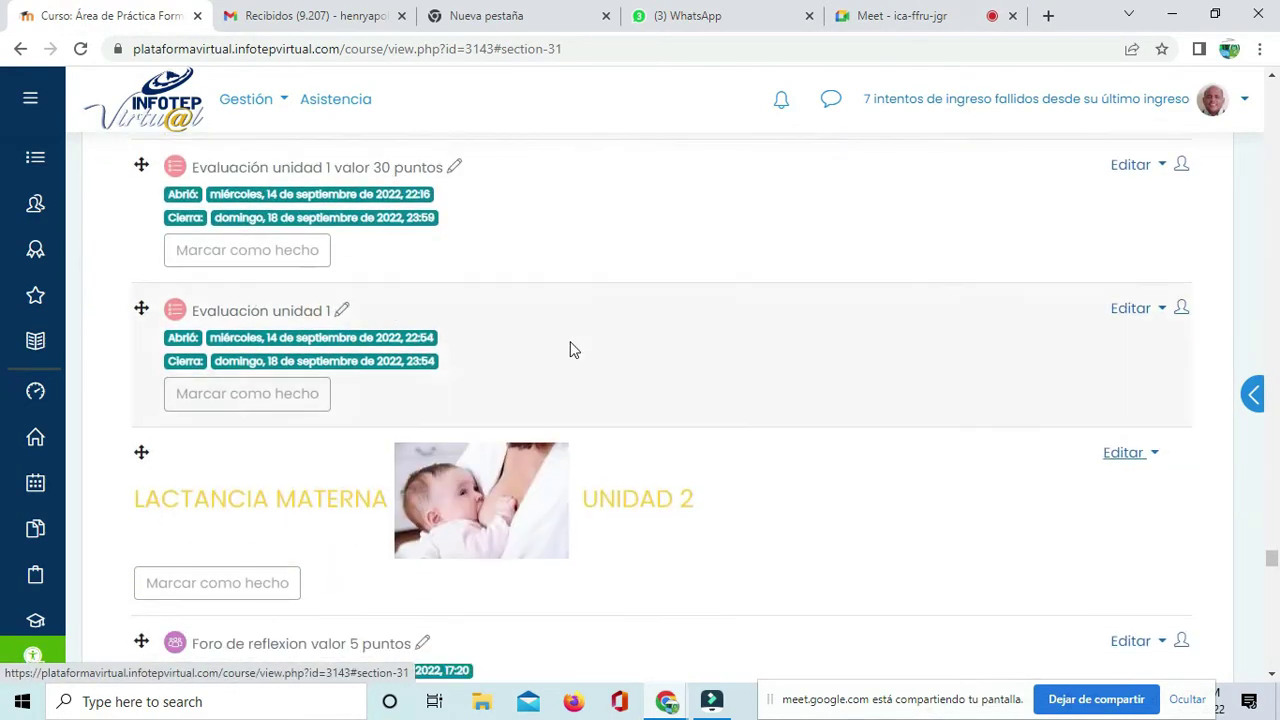
scroll(574, 348, "up", 2)
scroll(512, 311, "down", 6)
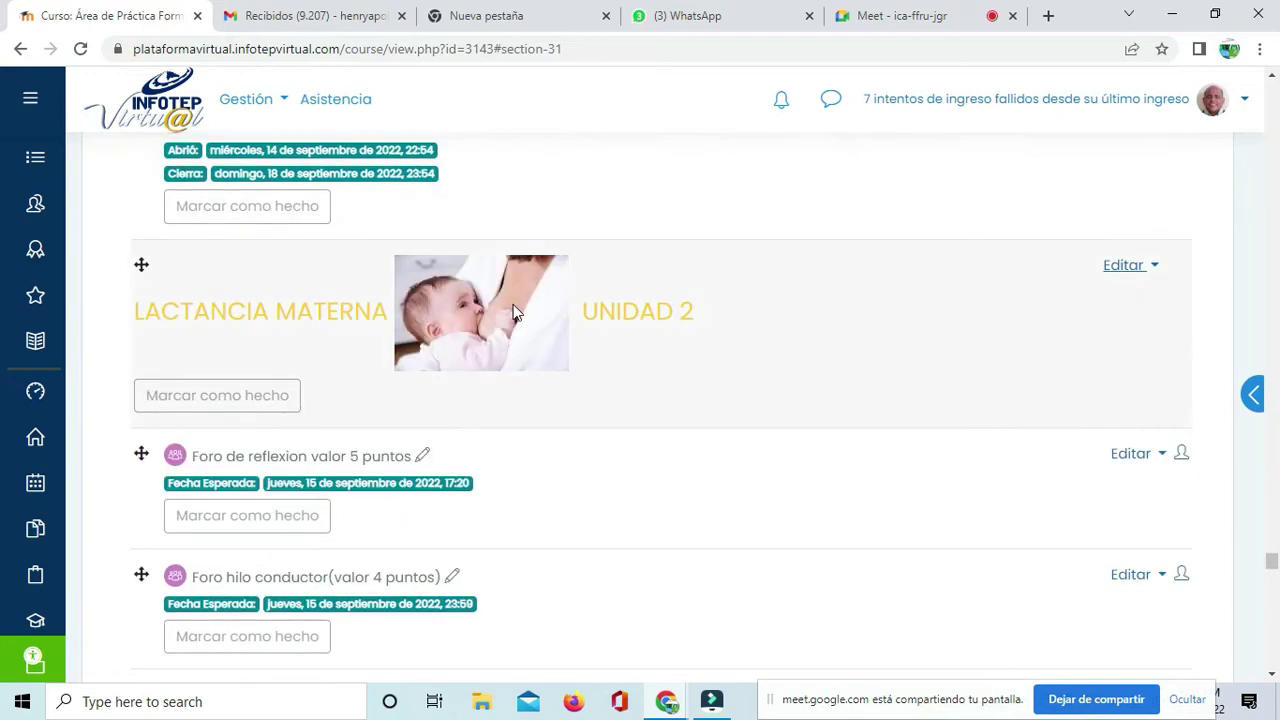
scroll(513, 311, "down", 10)
scroll(513, 311, "up", 3)
scroll(560, 380, "up", 3)
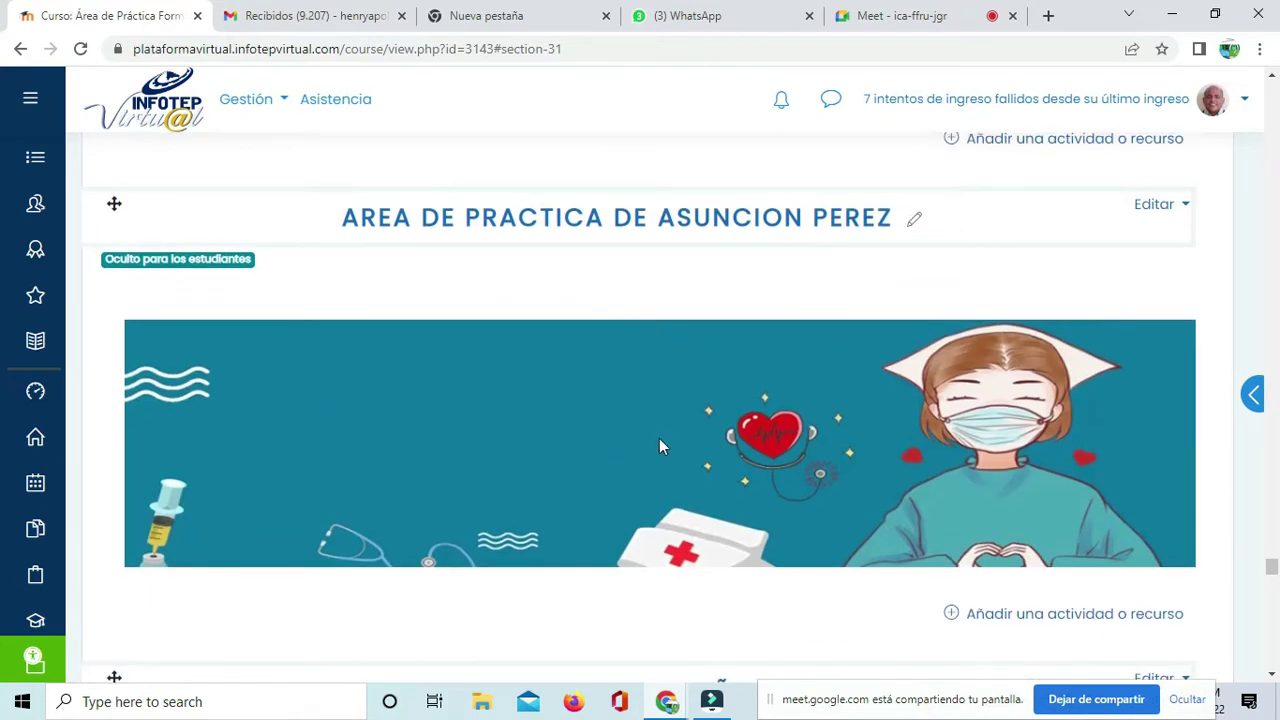
scroll(665, 435, "down", 5)
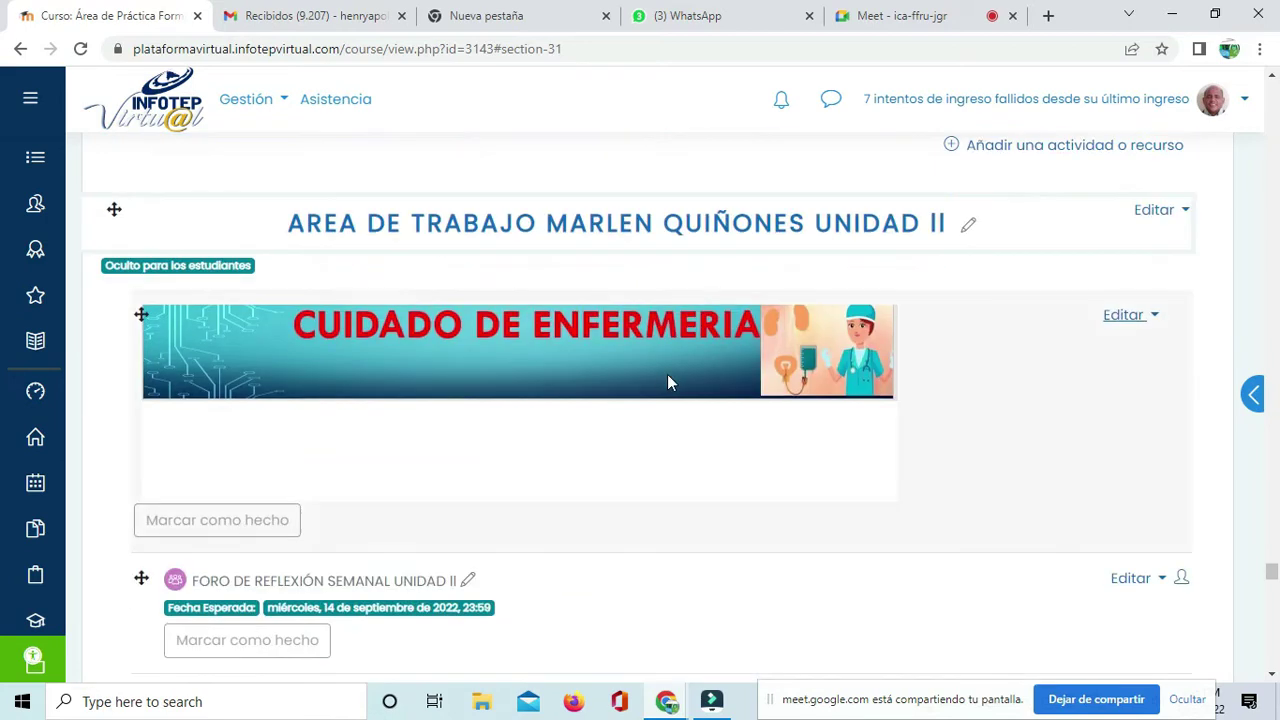
scroll(650, 375, "down", 3)
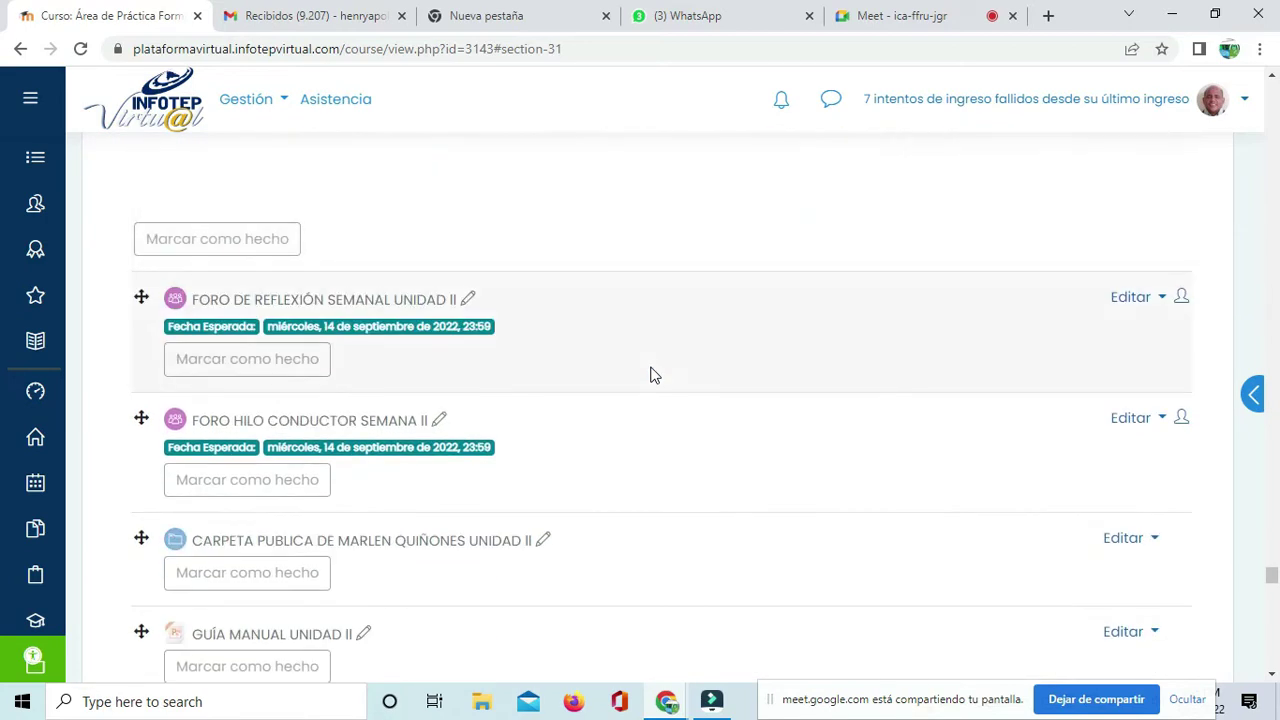
scroll(650, 374, "down", 9)
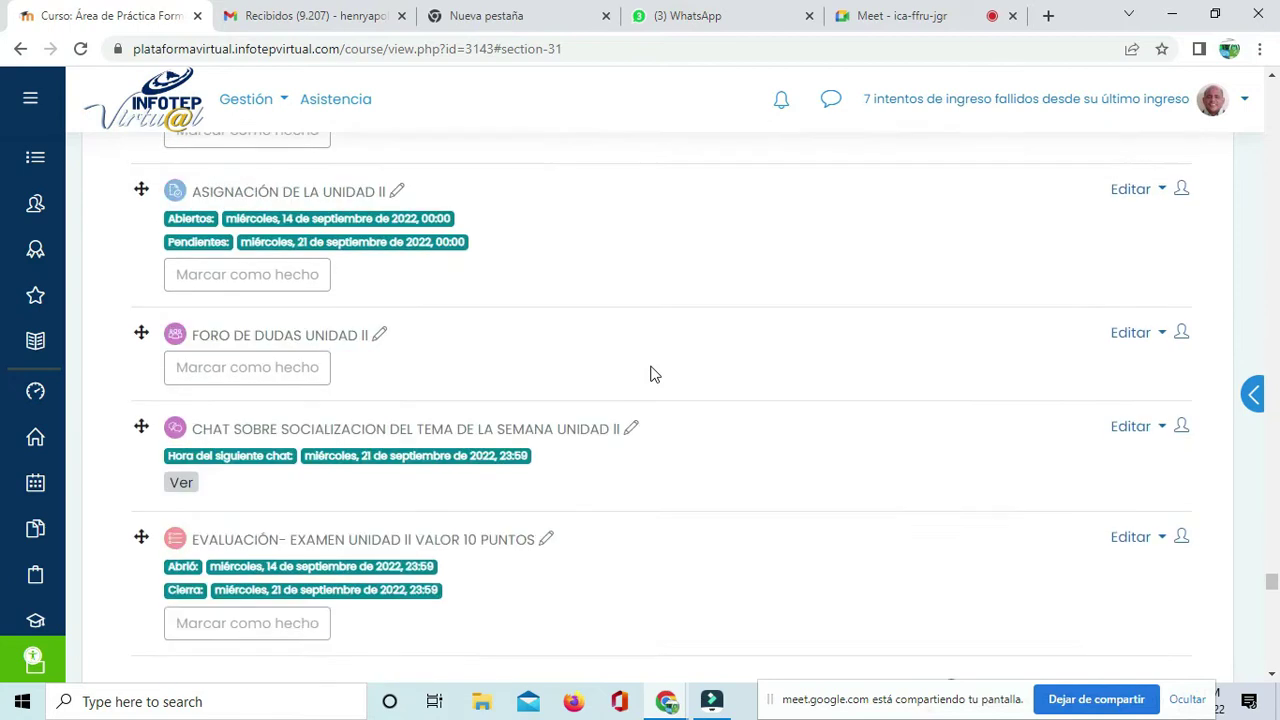
scroll(650, 374, "down", 2)
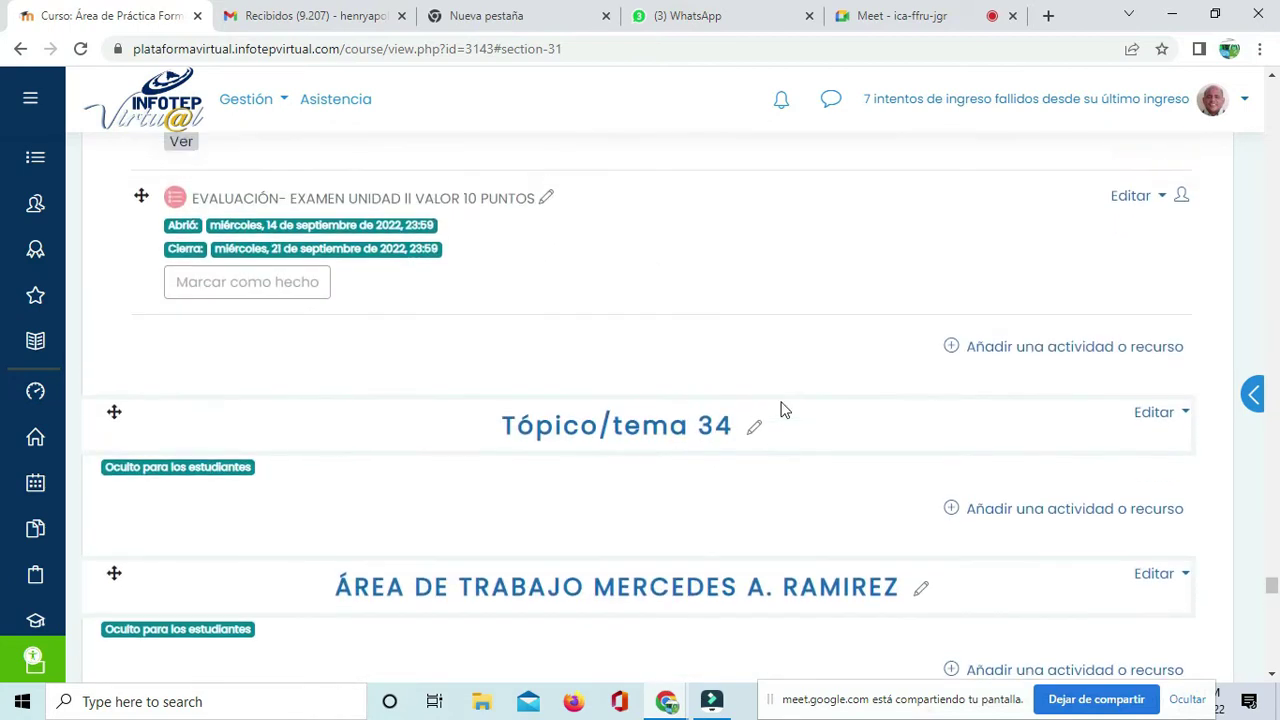
scroll(780, 410, "down", 1)
left_click_drag(113, 441, 114, 291)
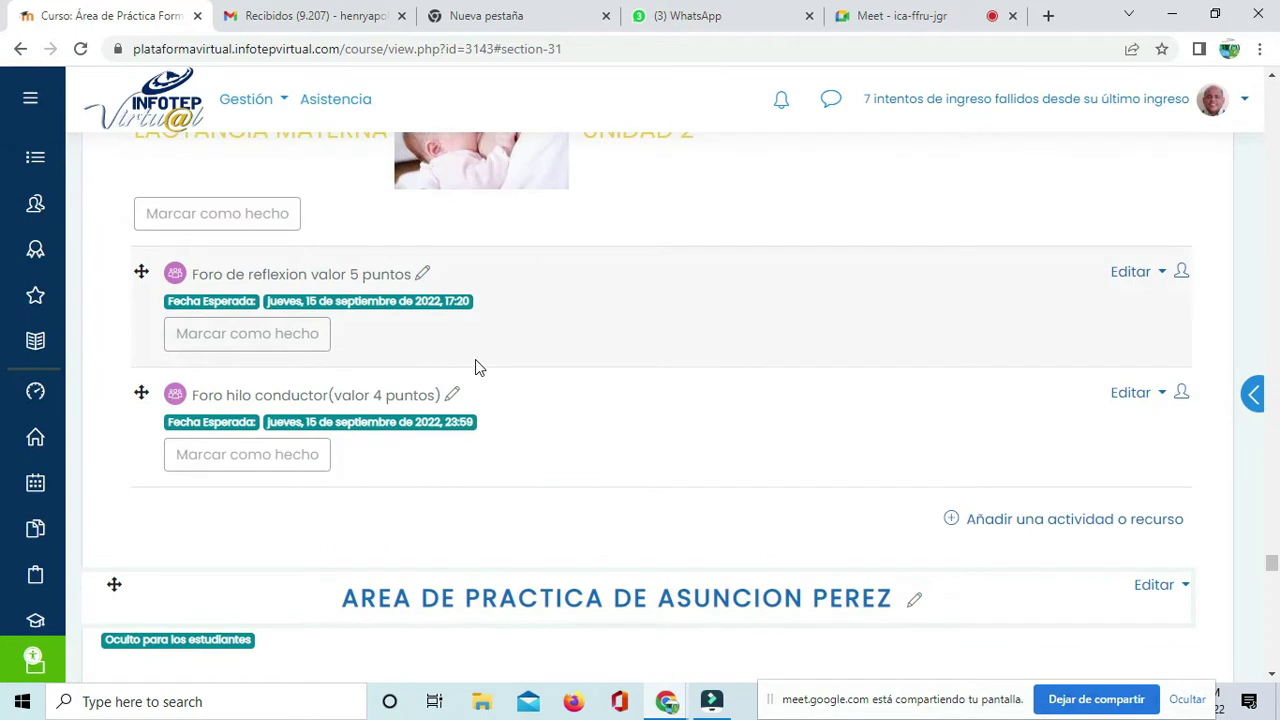
scroll(475, 368, "up", 15)
scroll(475, 368, "down", 3)
scroll(475, 368, "up", 4)
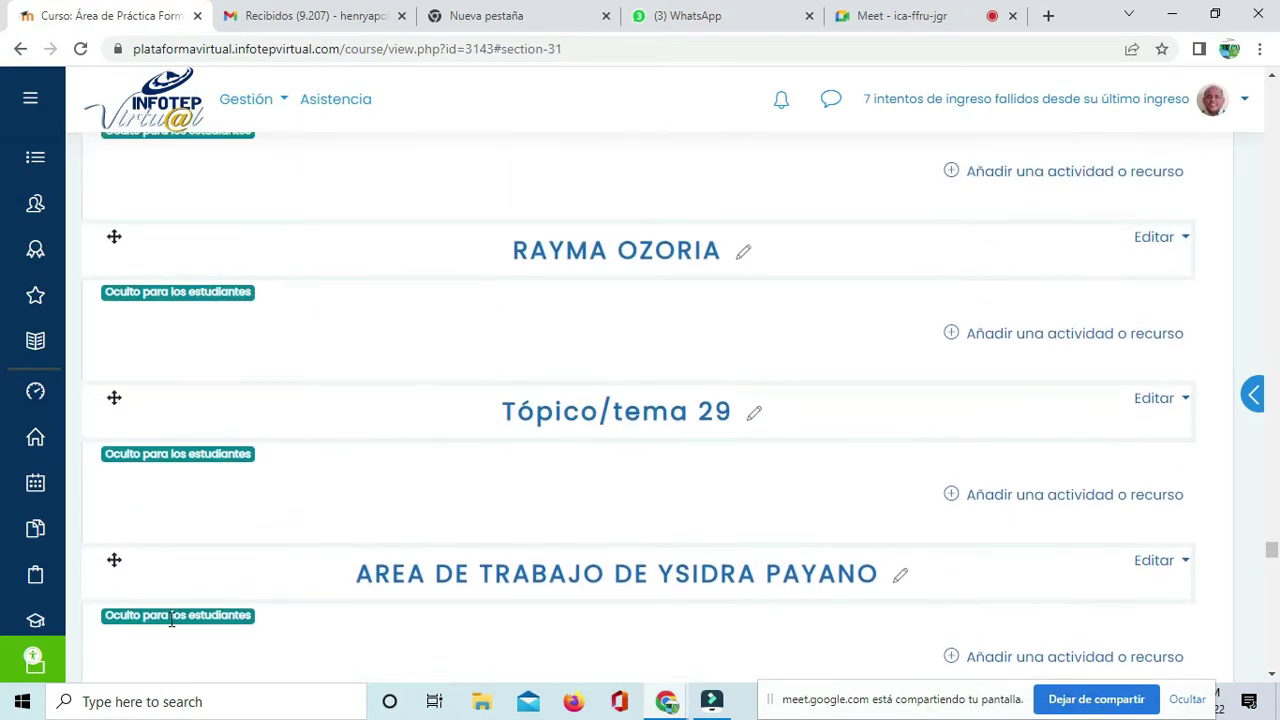
scroll(111, 557, "up", 20)
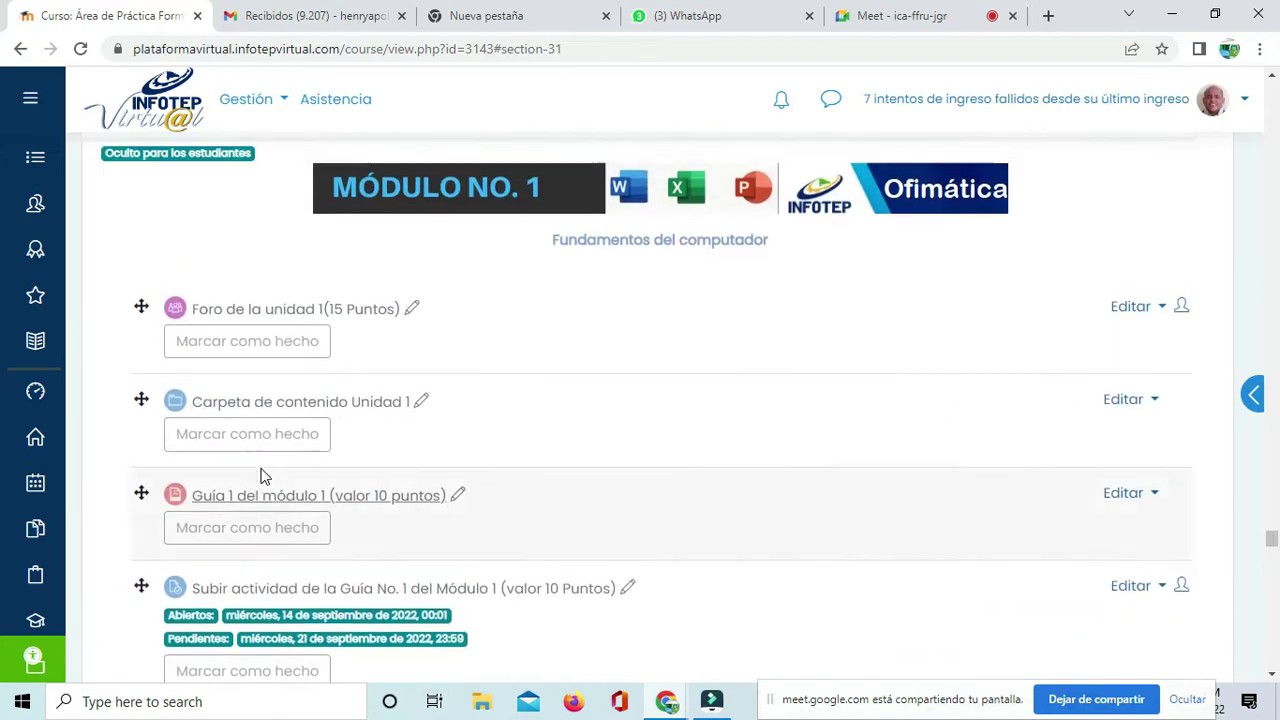
scroll(294, 474, "up", 20)
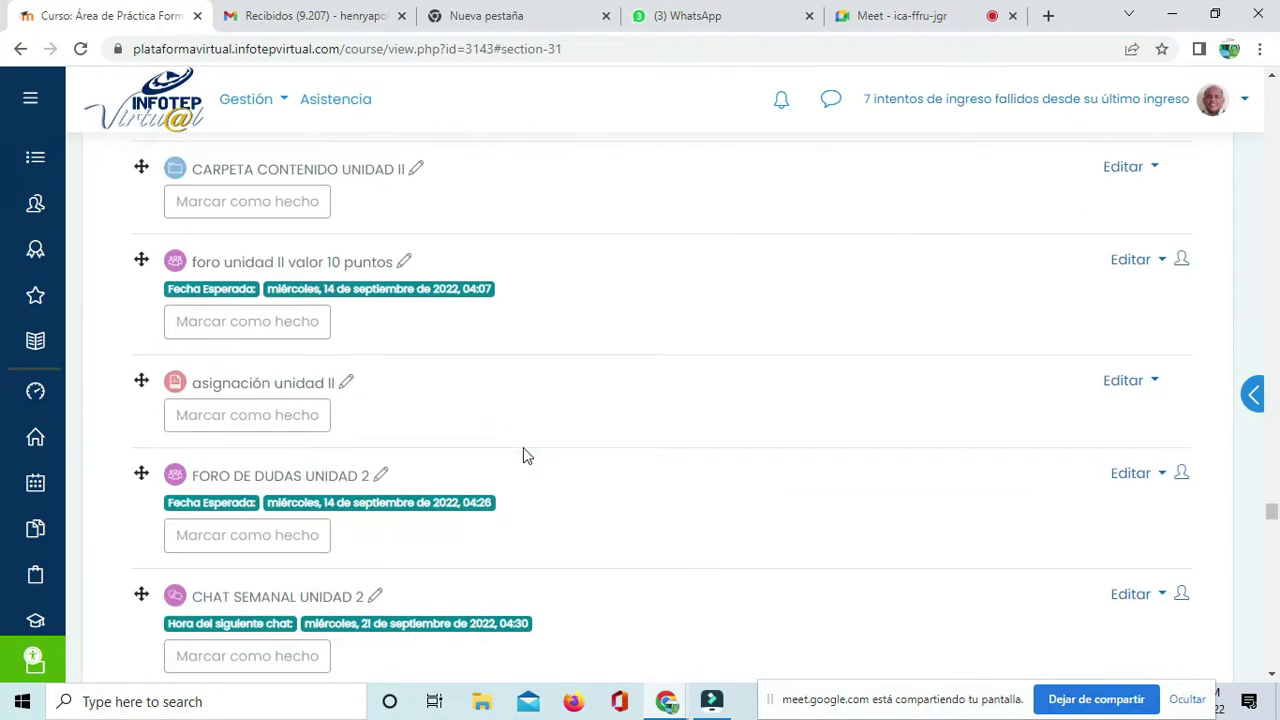
scroll(523, 449, "up", 20)
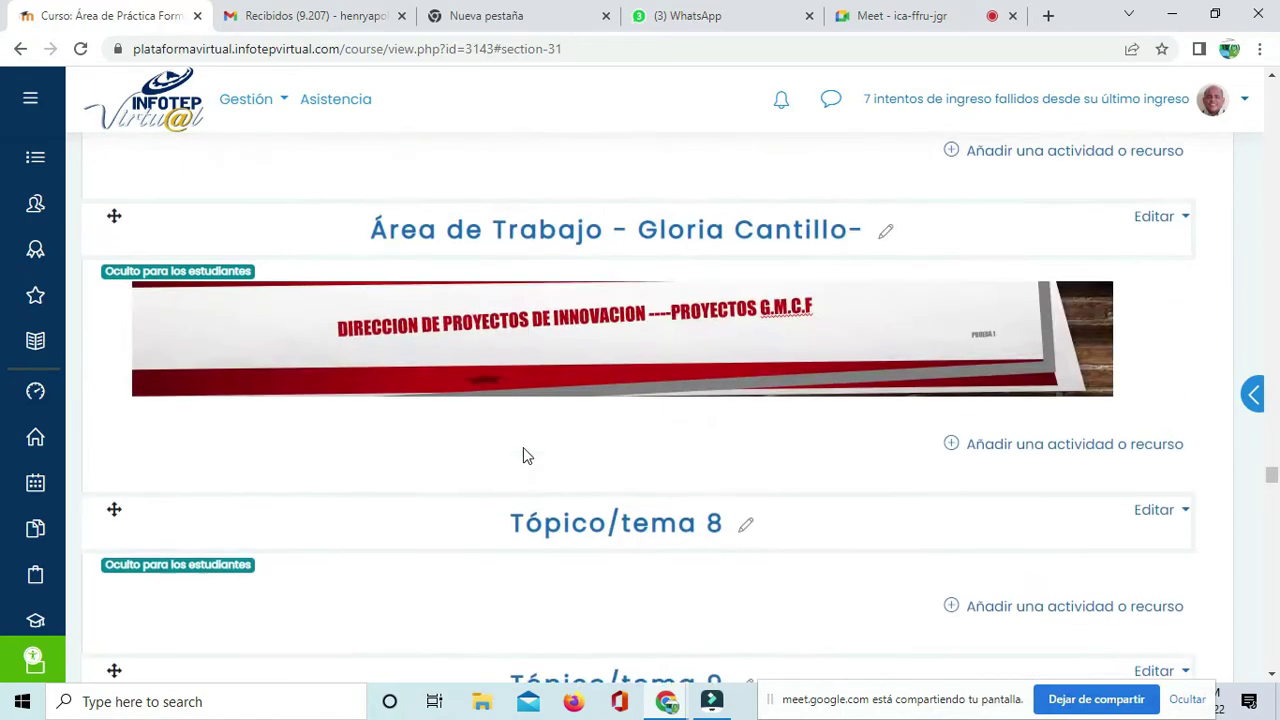
scroll(524, 448, "up", 6)
scroll(783, 413, "up", 20)
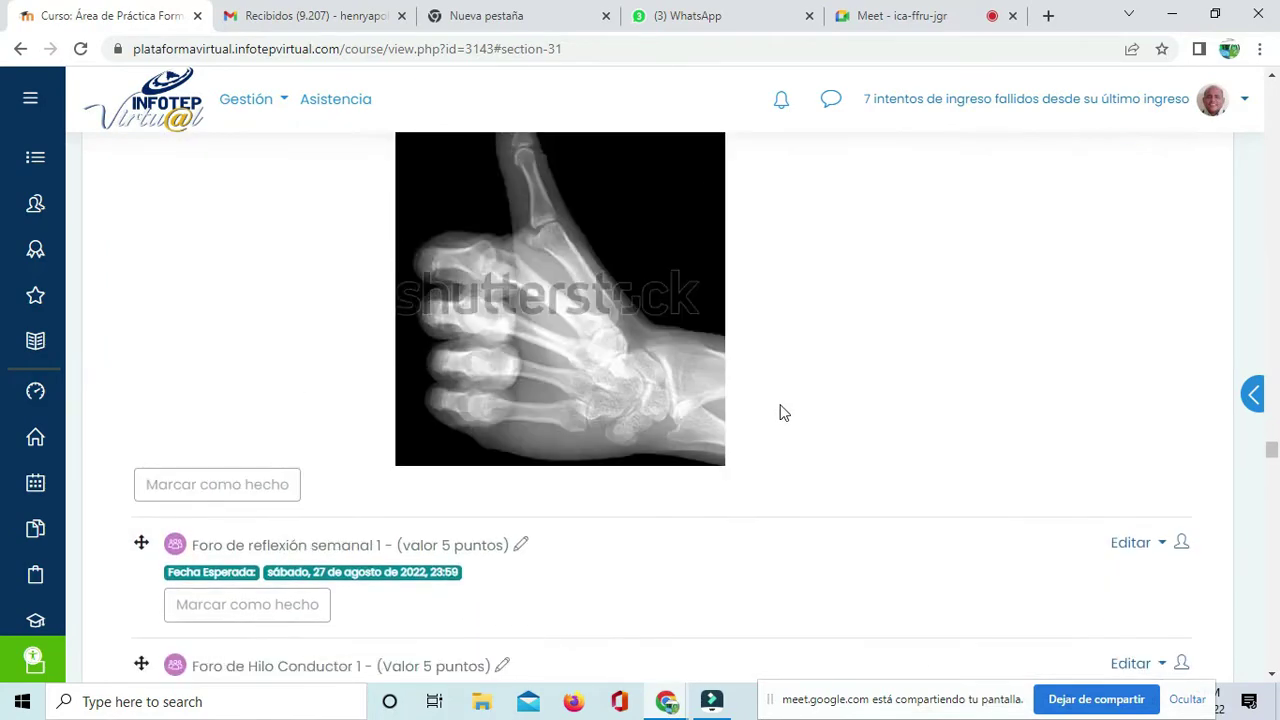
scroll(783, 413, "up", 20)
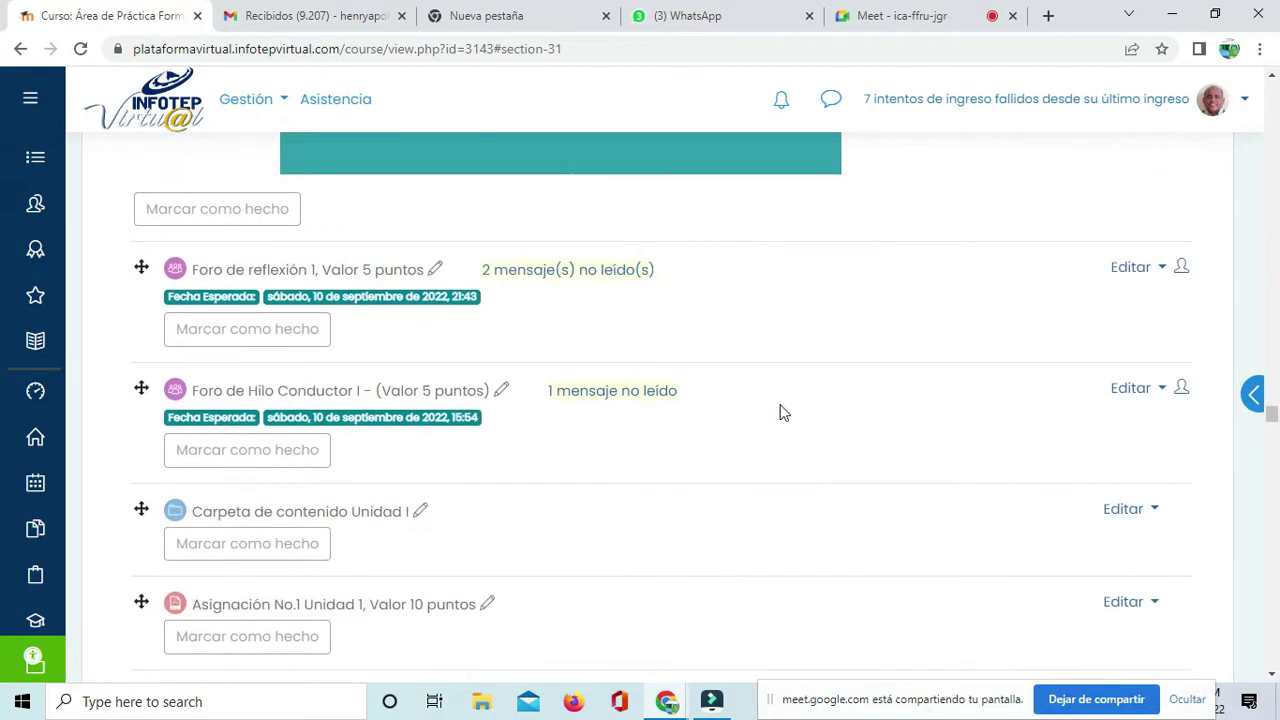
scroll(783, 408, "up", 20)
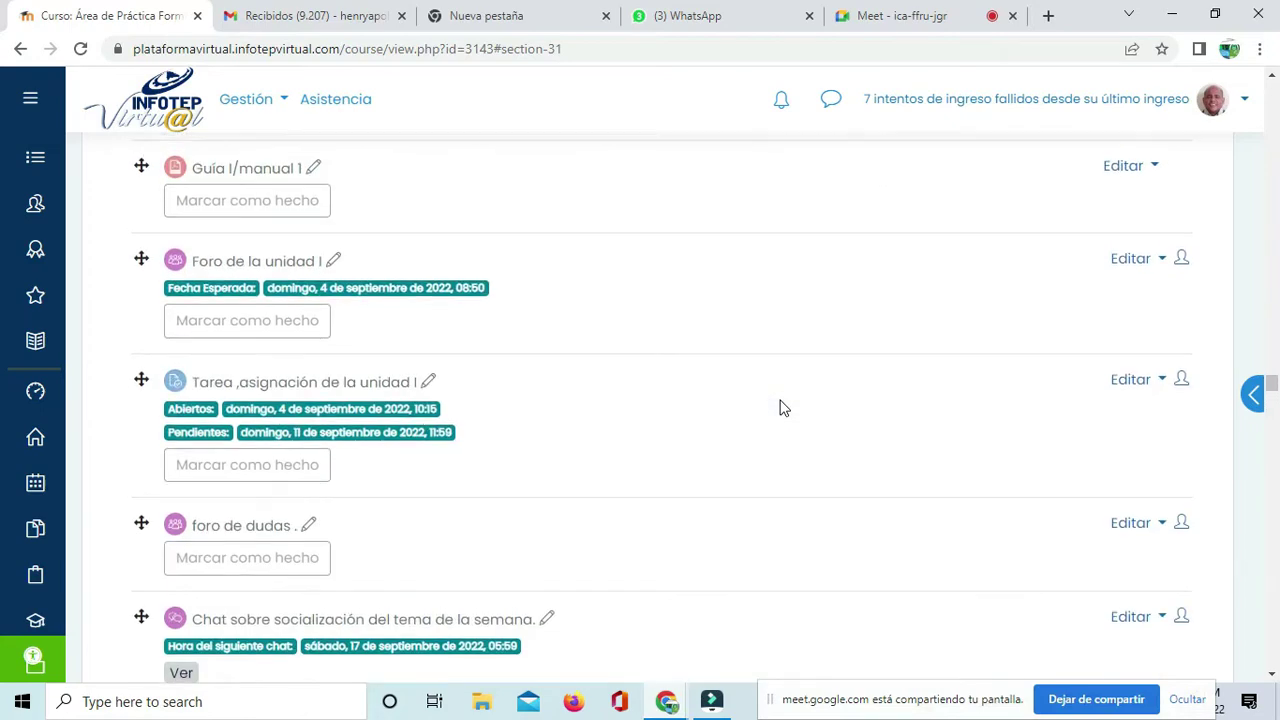
scroll(783, 408, "up", 10)
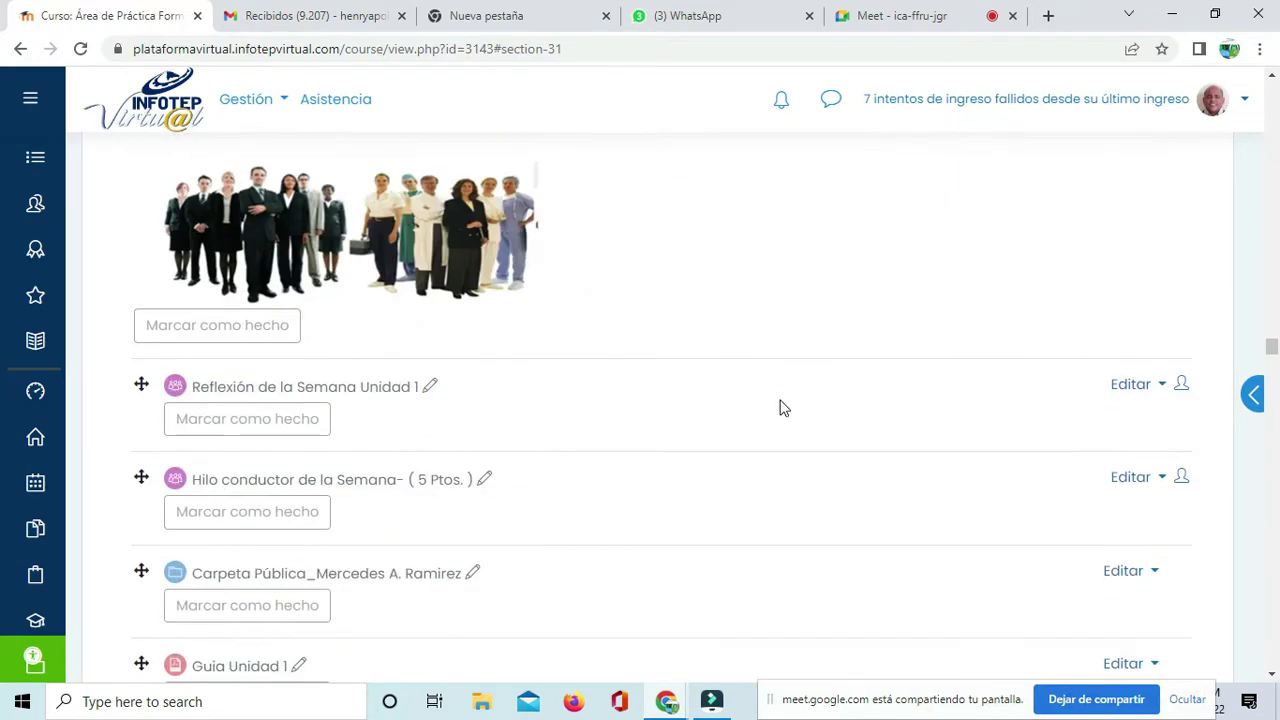
scroll(767, 439, "up", 1)
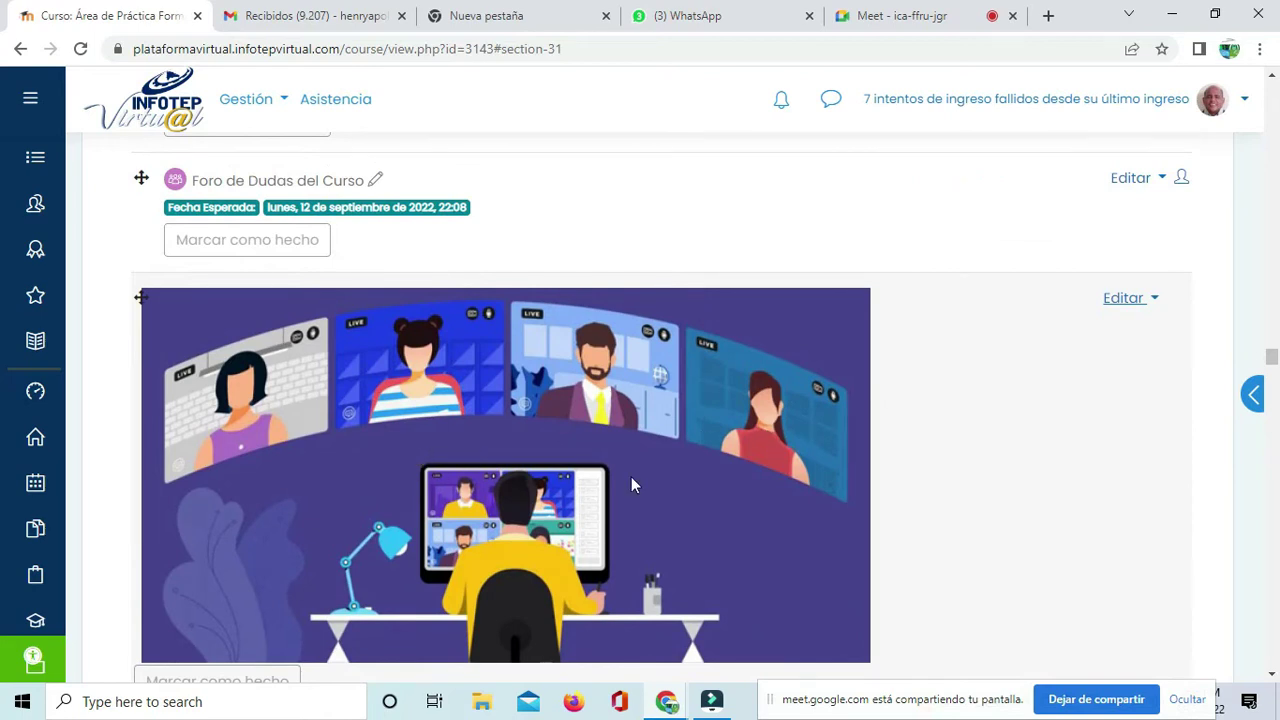
scroll(561, 484, "up", 3)
scroll(561, 484, "down", 3)
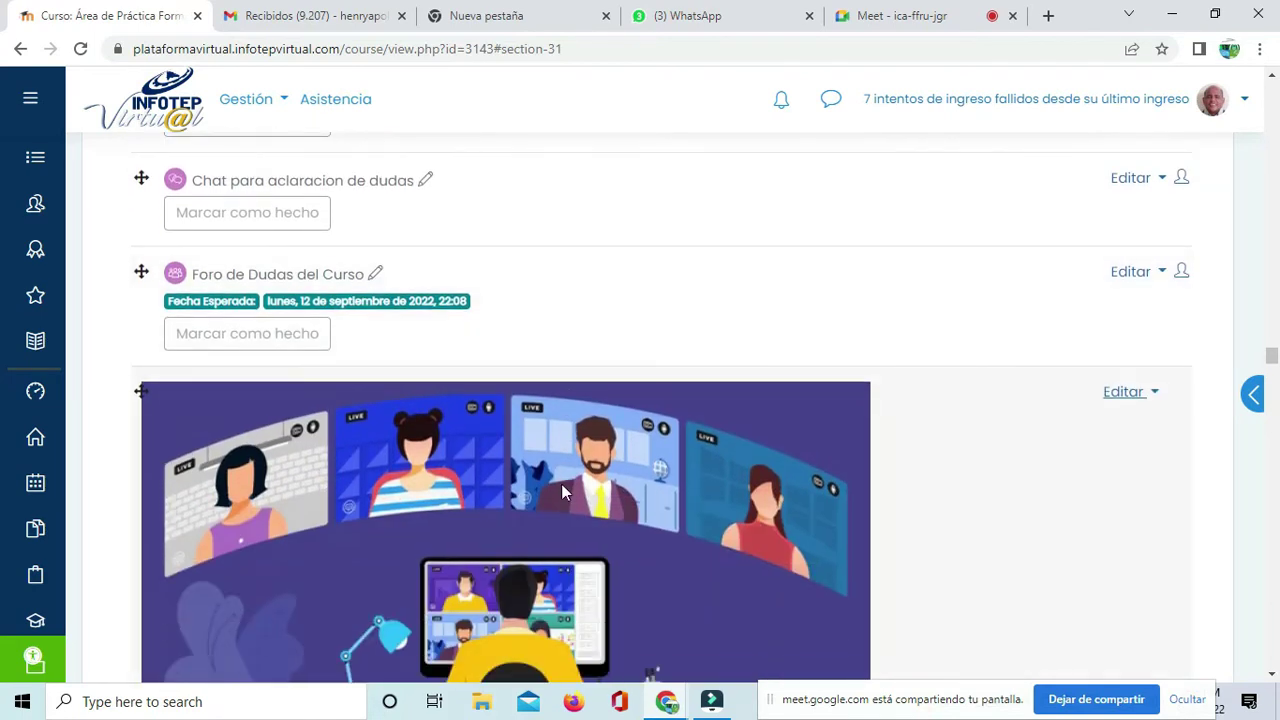
scroll(561, 484, "down", 3)
scroll(584, 469, "up", 7)
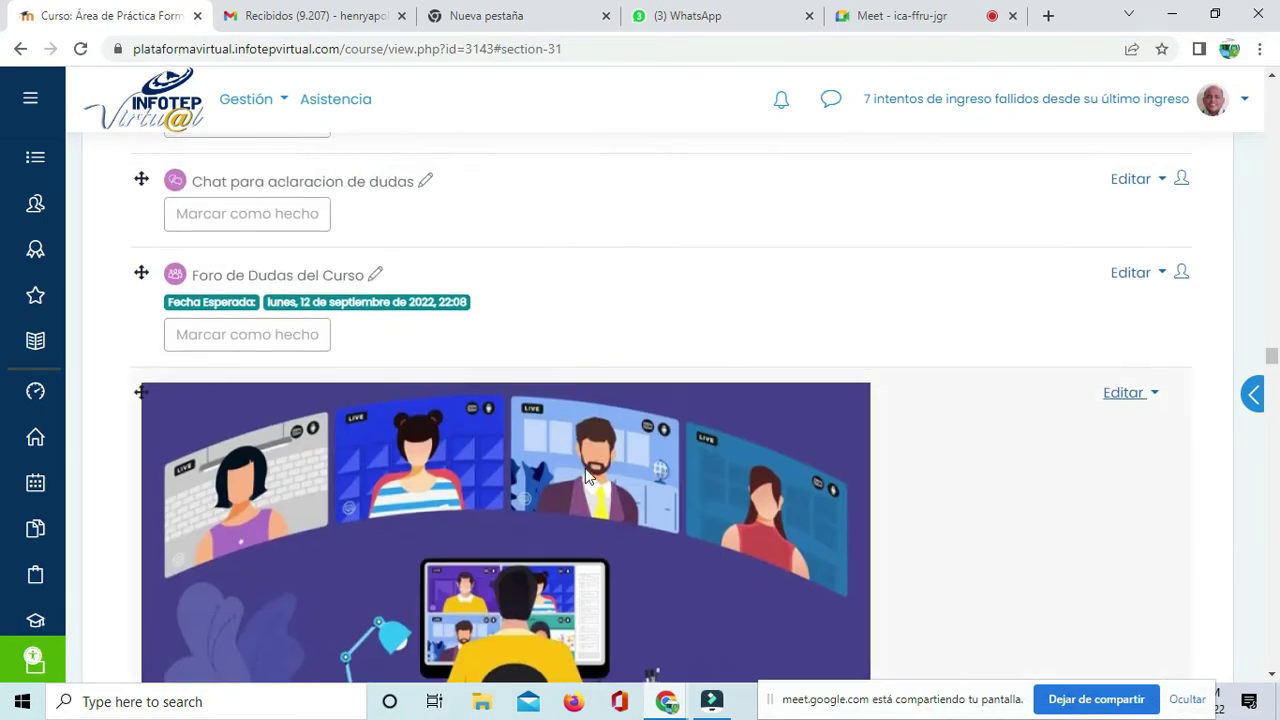
scroll(585, 475, "up", 5)
scroll(585, 475, "down", 2)
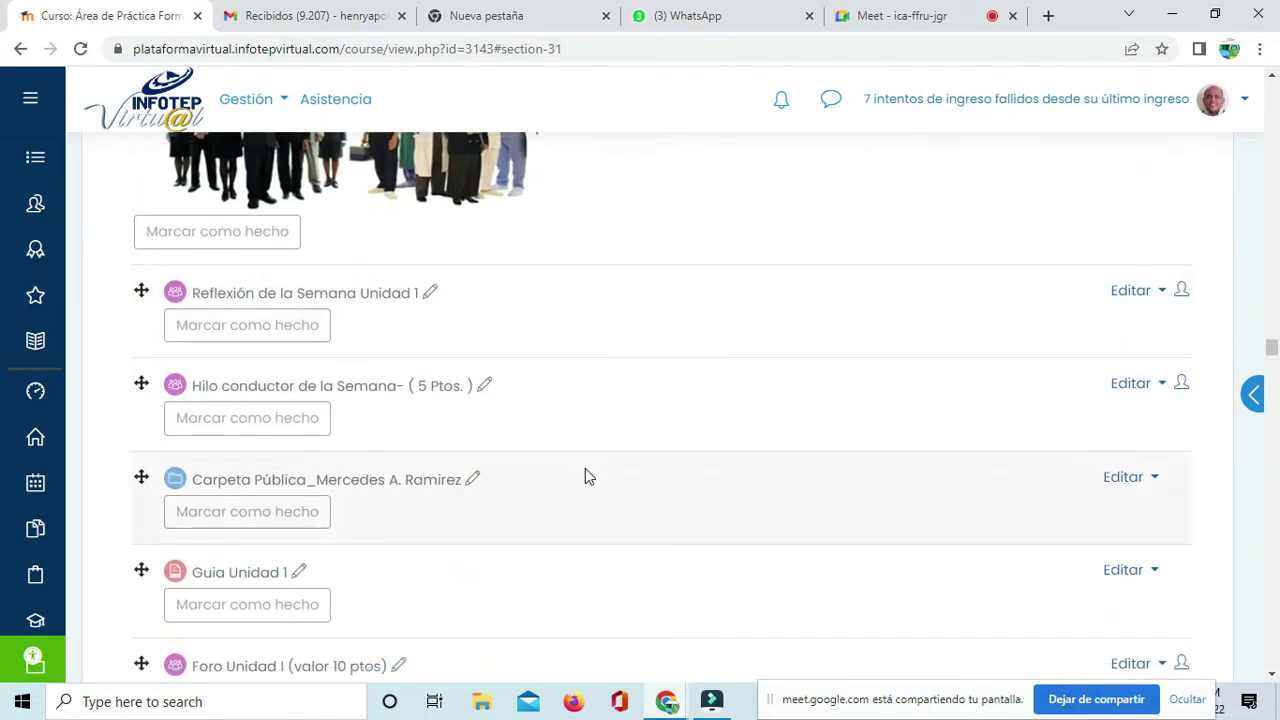
left_click(900, 16)
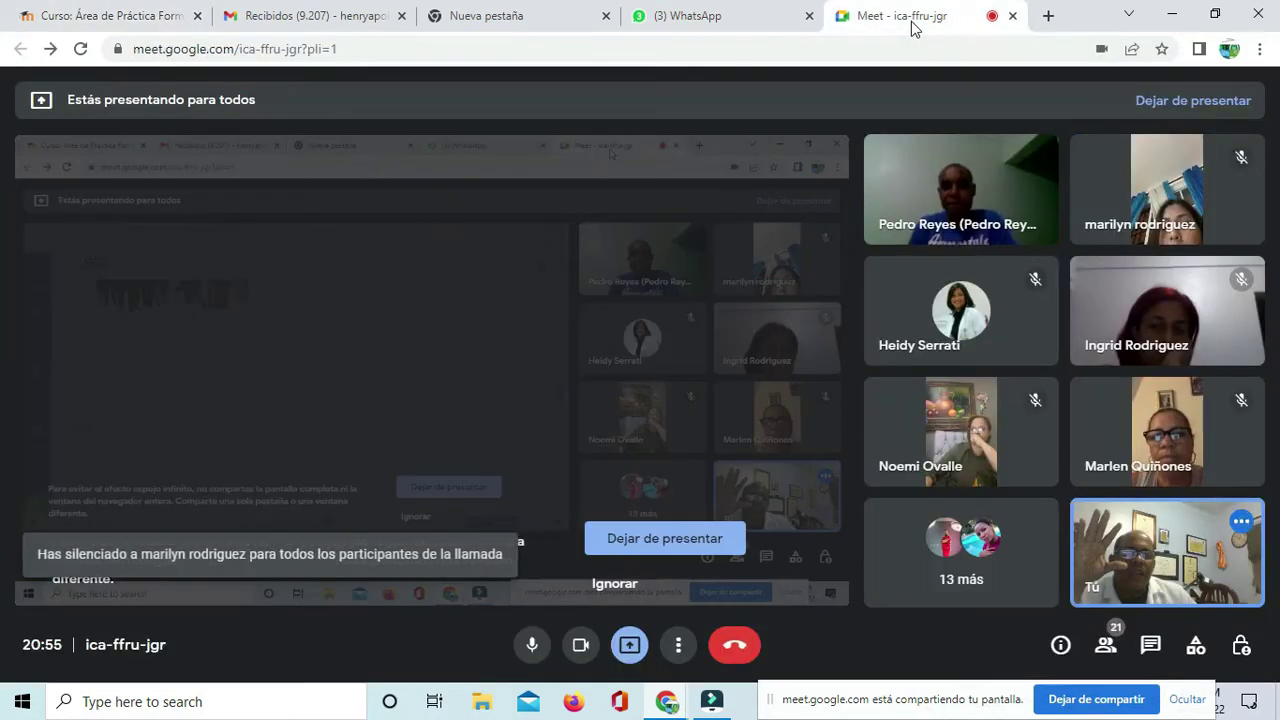
left_click(130, 16)
scroll(623, 403, "up", 5)
scroll(517, 450, "down", 1)
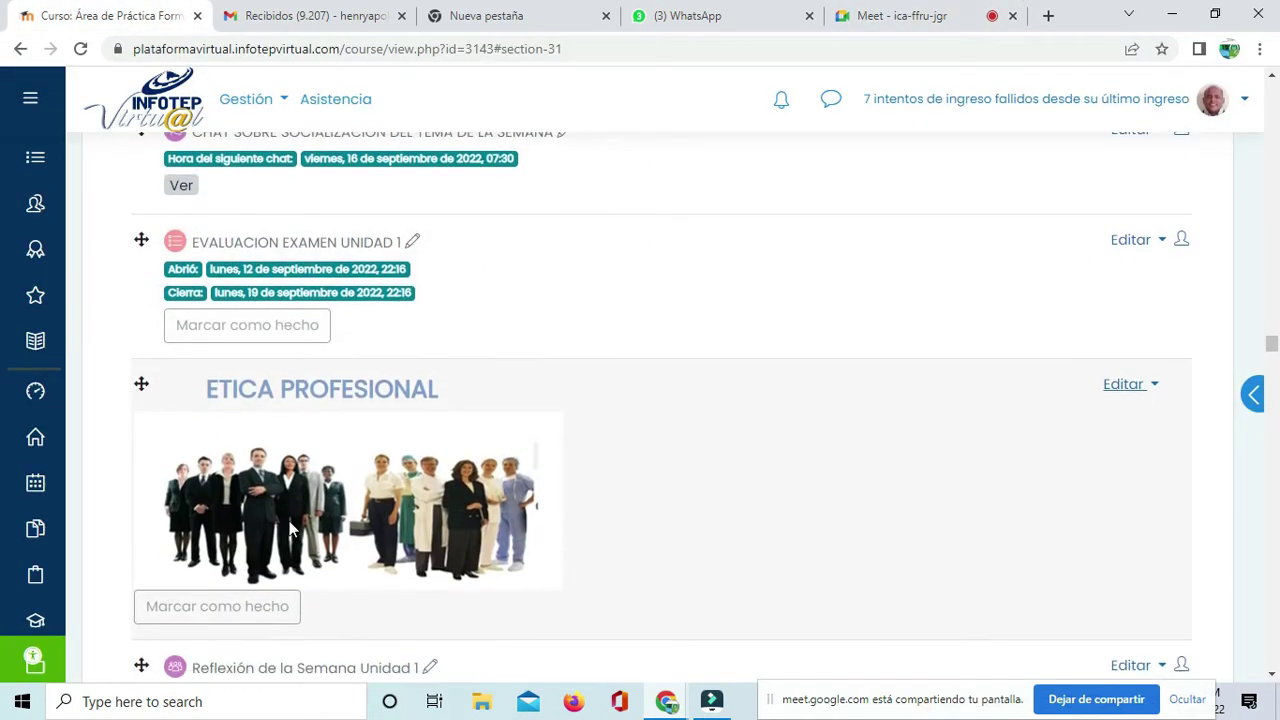
scroll(594, 466, "up", 8)
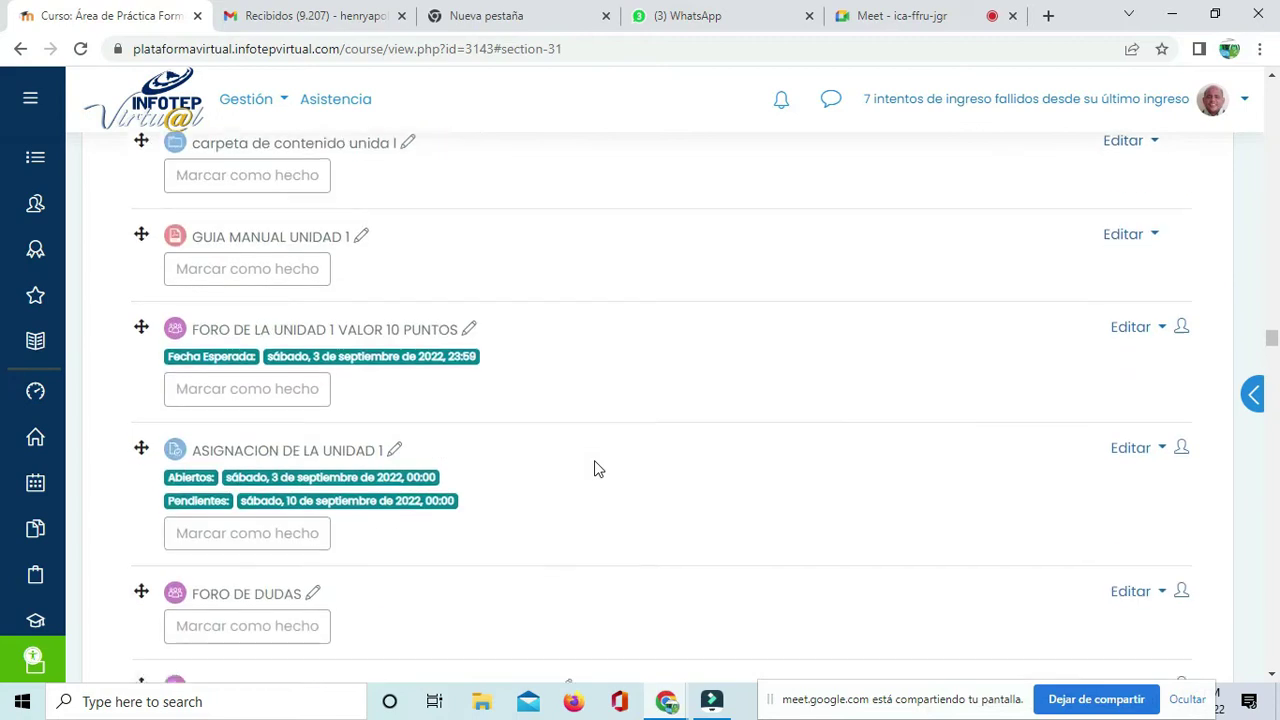
scroll(594, 466, "up", 7)
scroll(594, 466, "down", 4)
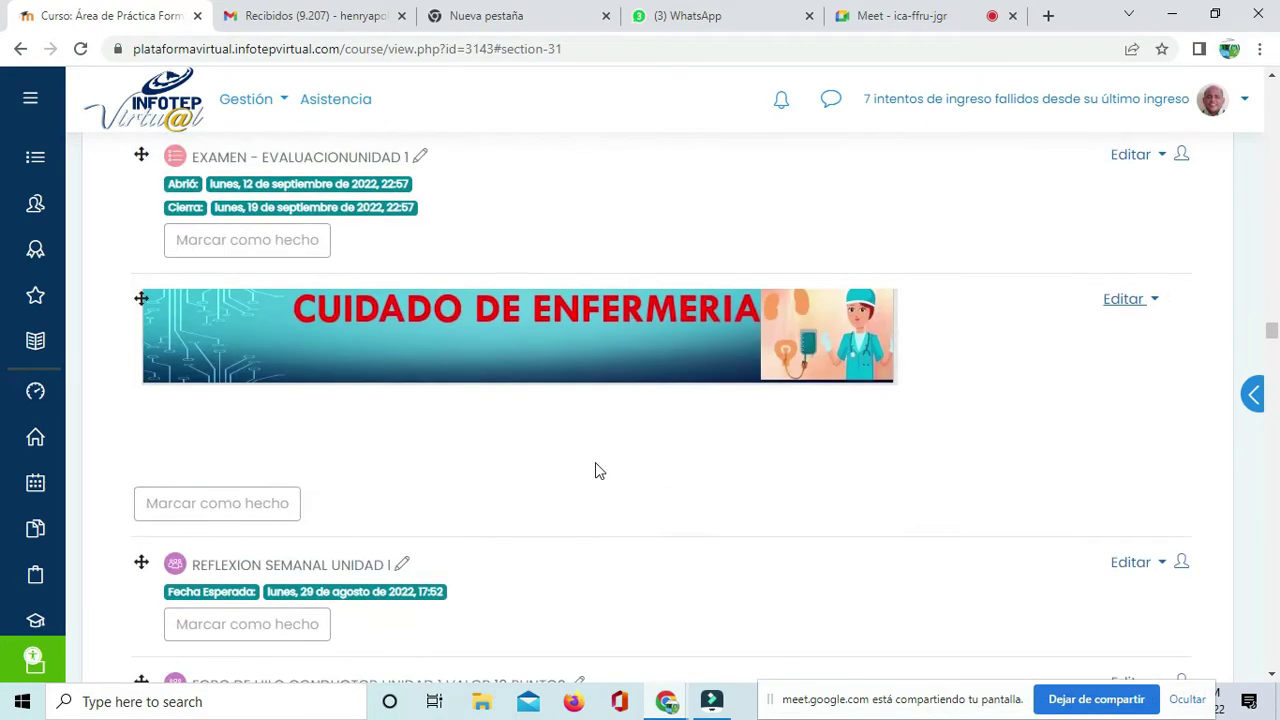
scroll(716, 349, "up", 10)
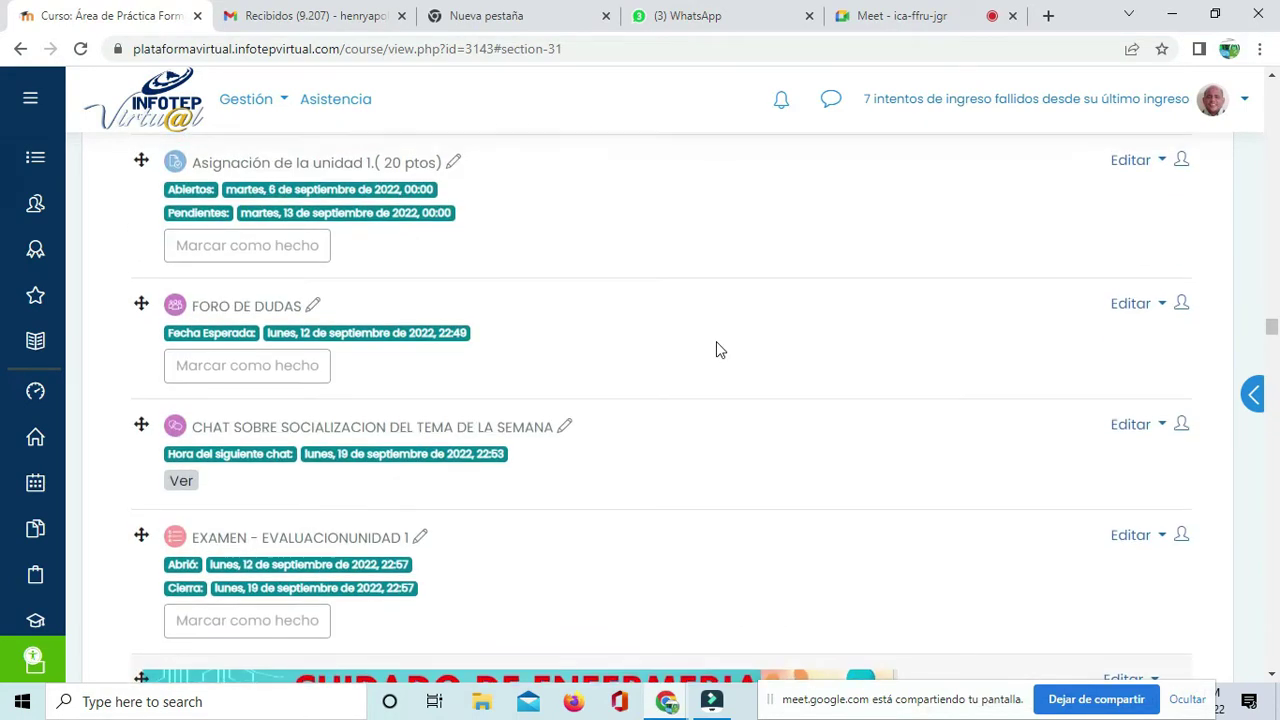
scroll(716, 349, "up", 5)
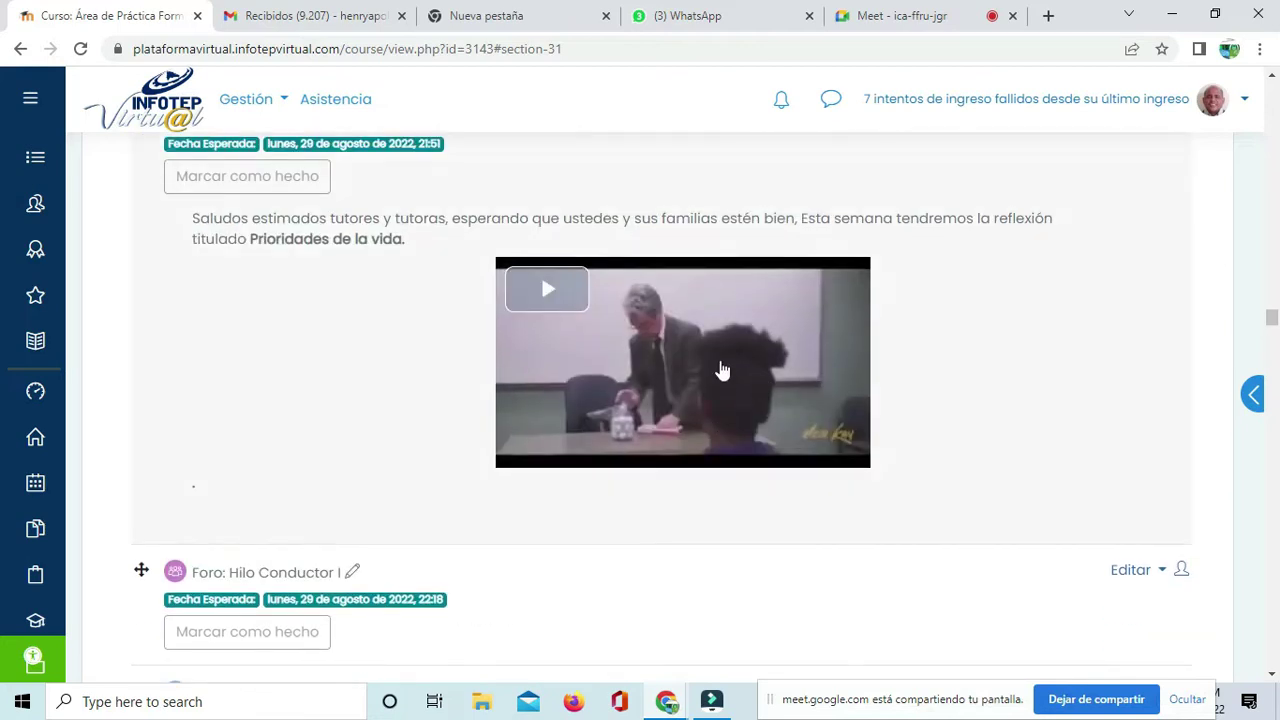
scroll(720, 369, "up", 2)
scroll(772, 384, "down", 2)
scroll(772, 380, "up", 5)
scroll(772, 382, "up", 2)
scroll(772, 382, "up", 2)
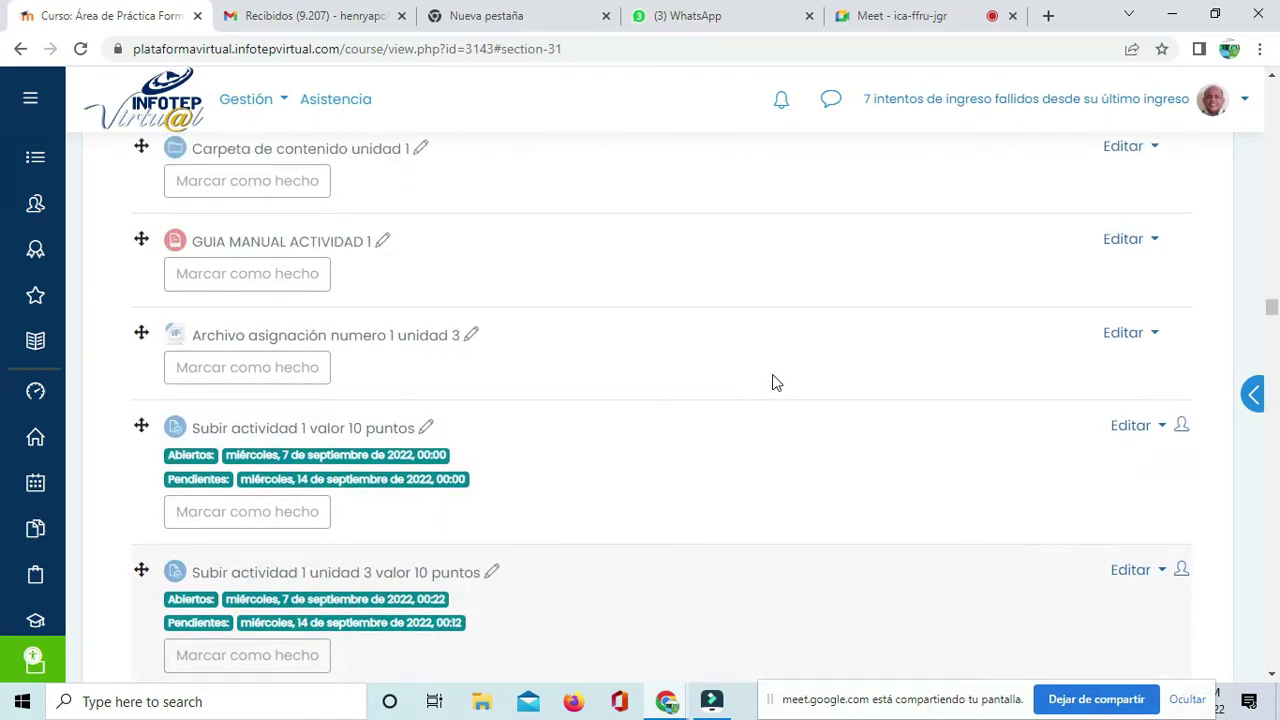
scroll(773, 380, "down", 5)
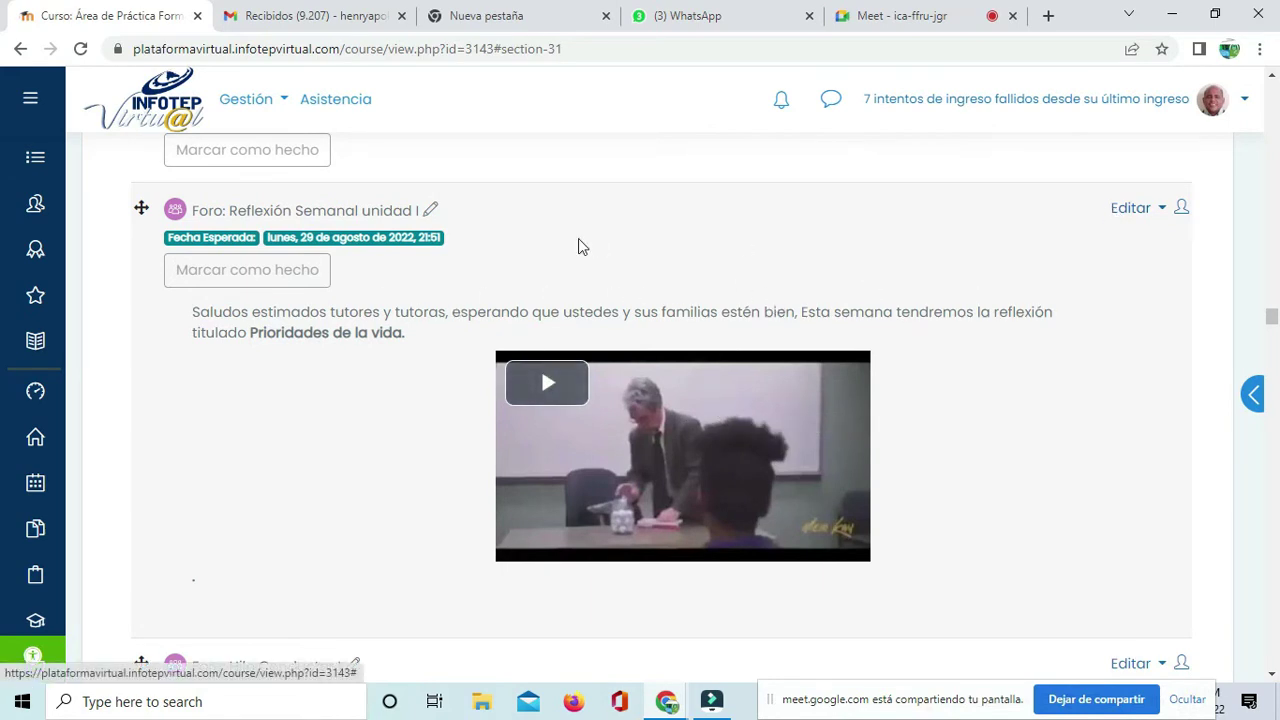
scroll(610, 285, "up", 2)
scroll(660, 500, "up", 15)
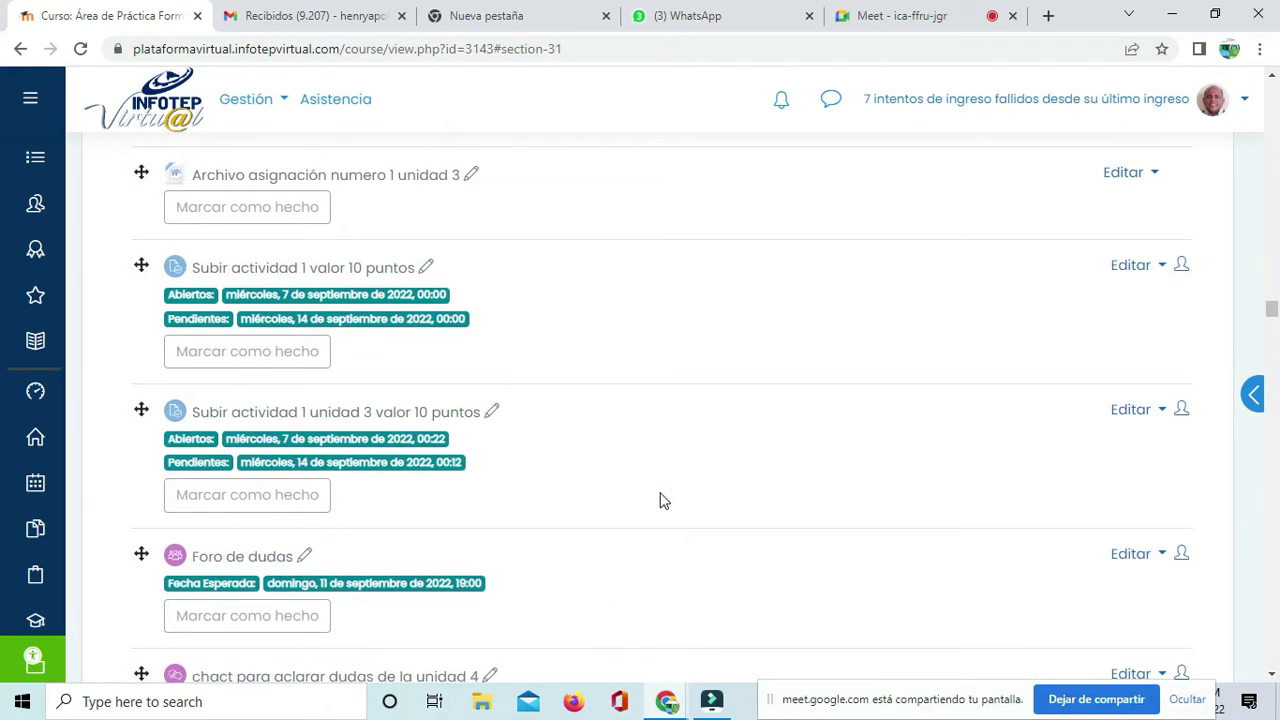
scroll(662, 500, "down", 3)
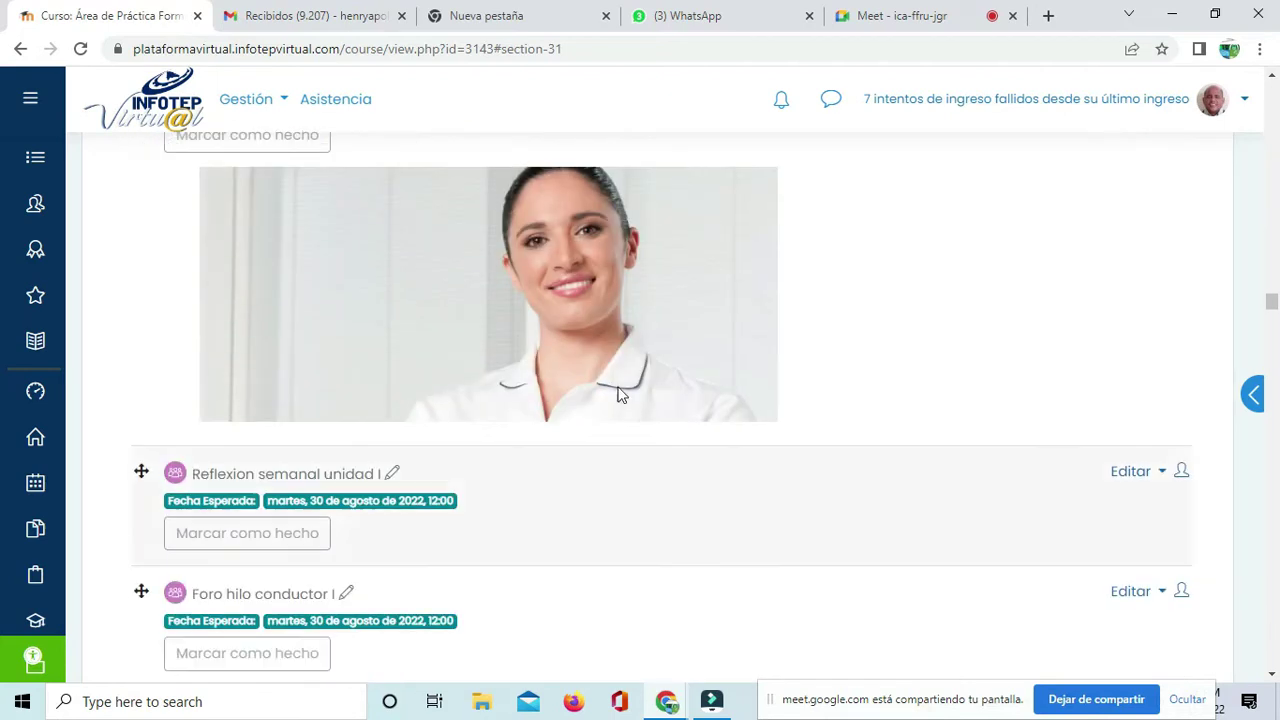
scroll(477, 331, "up", 3)
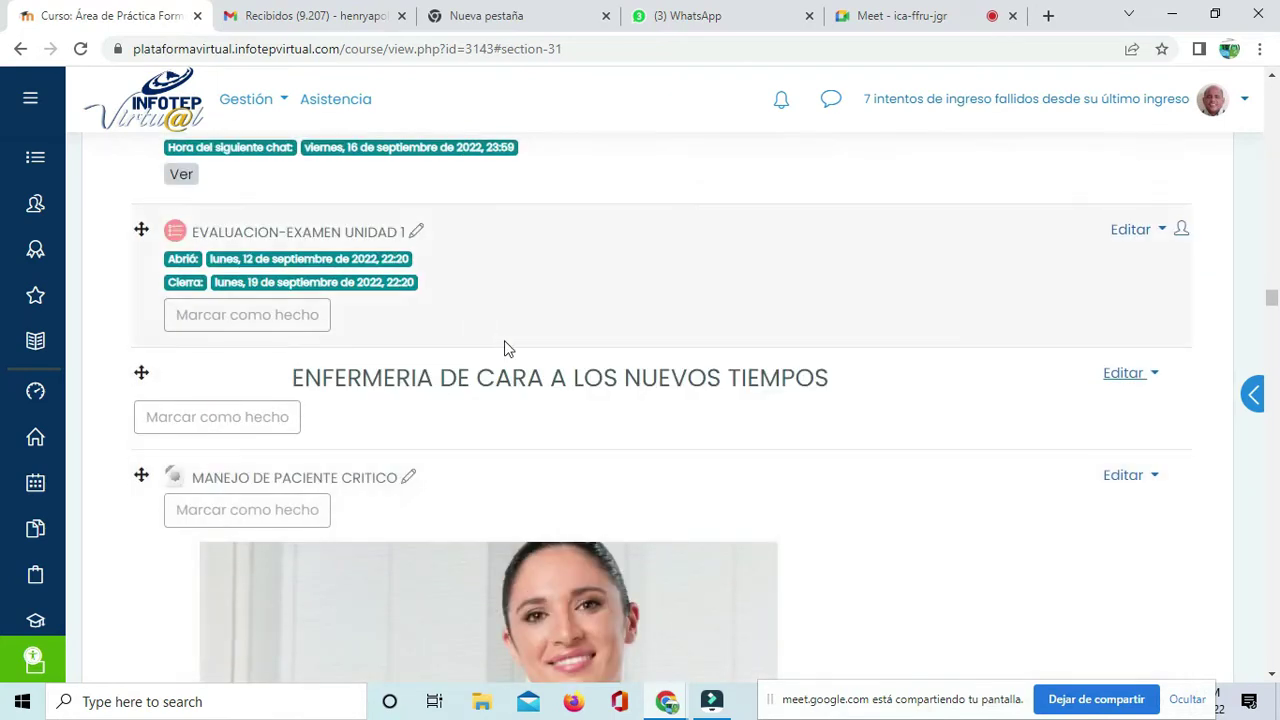
scroll(520, 375, "down", 3)
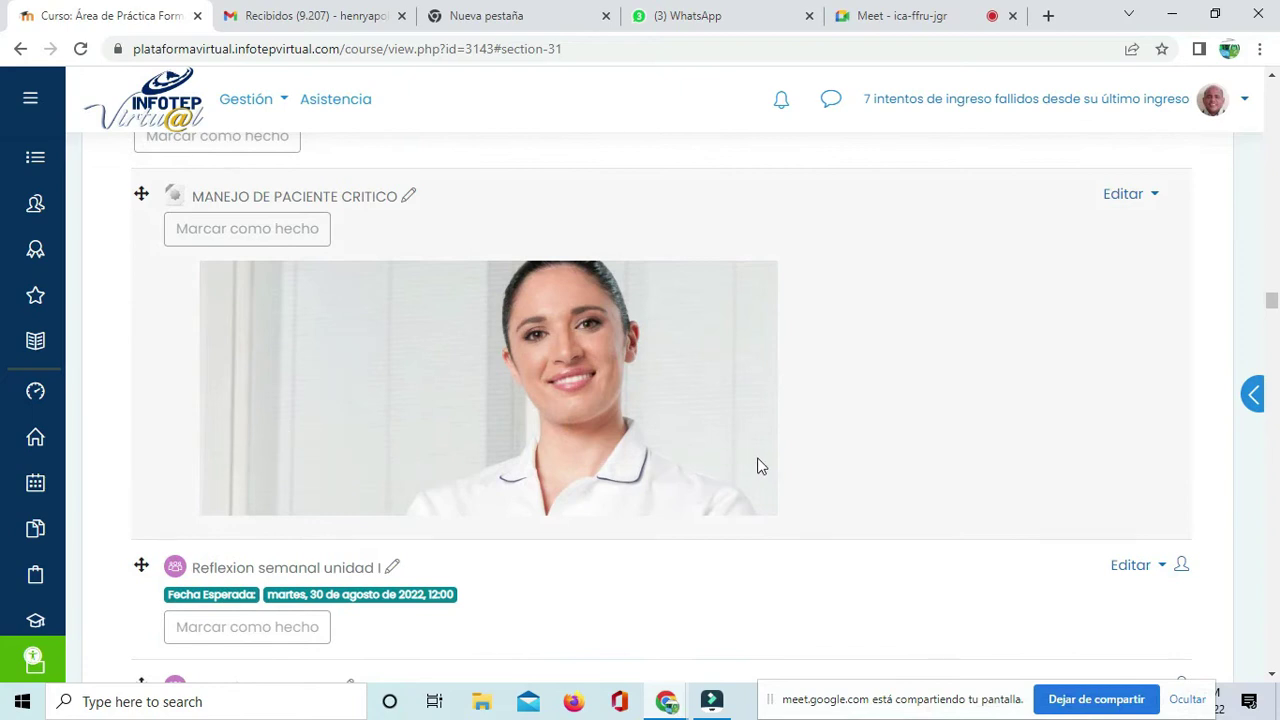
scroll(723, 423, "up", 12)
scroll(725, 425, "up", 15)
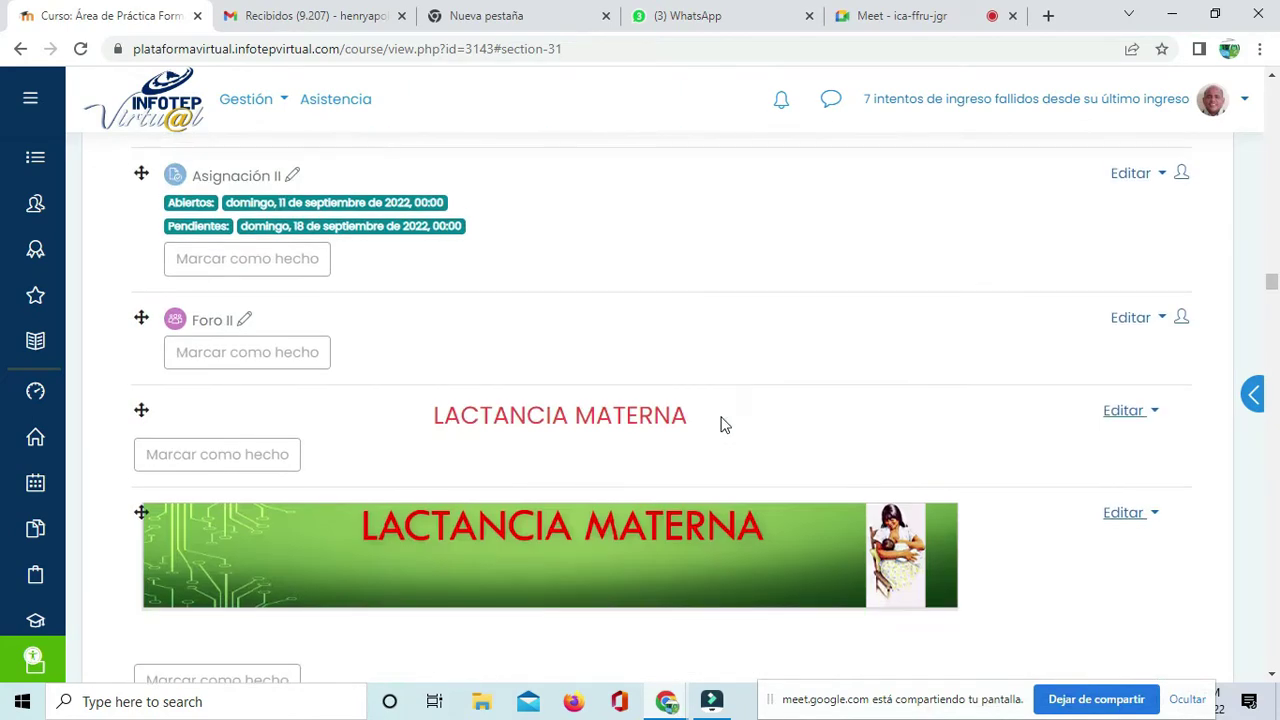
scroll(725, 425, "up", 15)
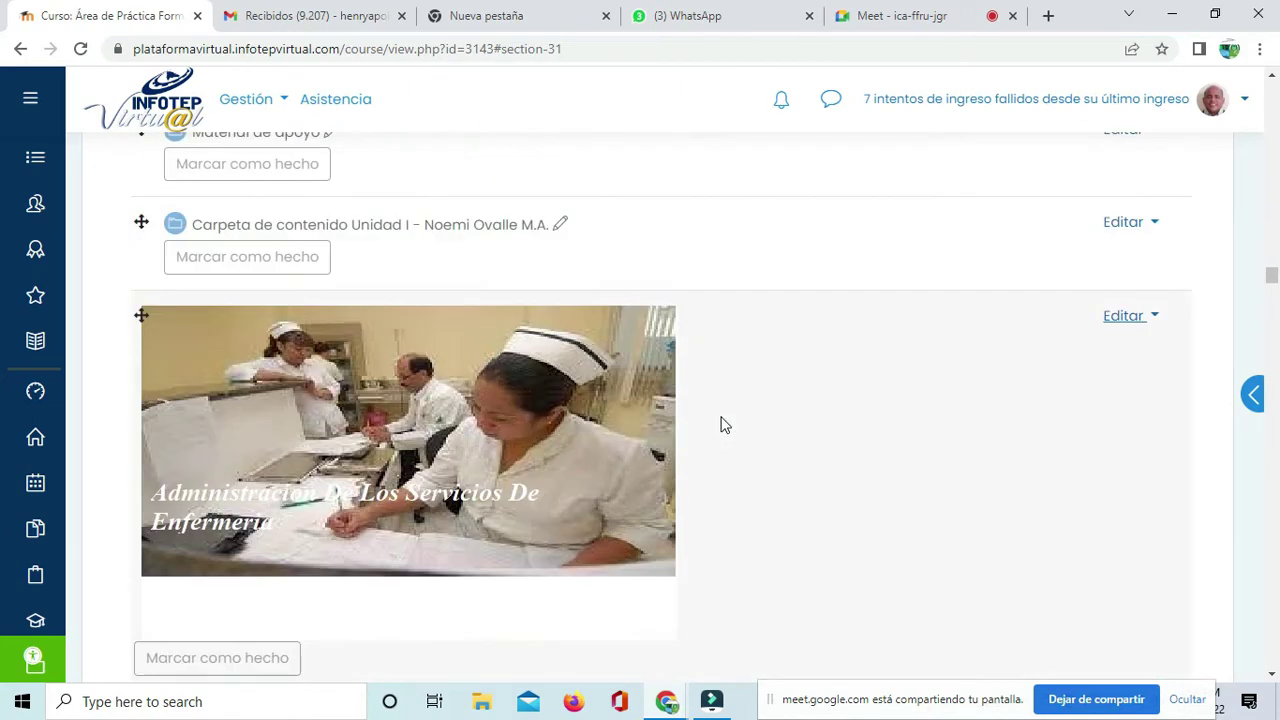
scroll(725, 425, "up", 10)
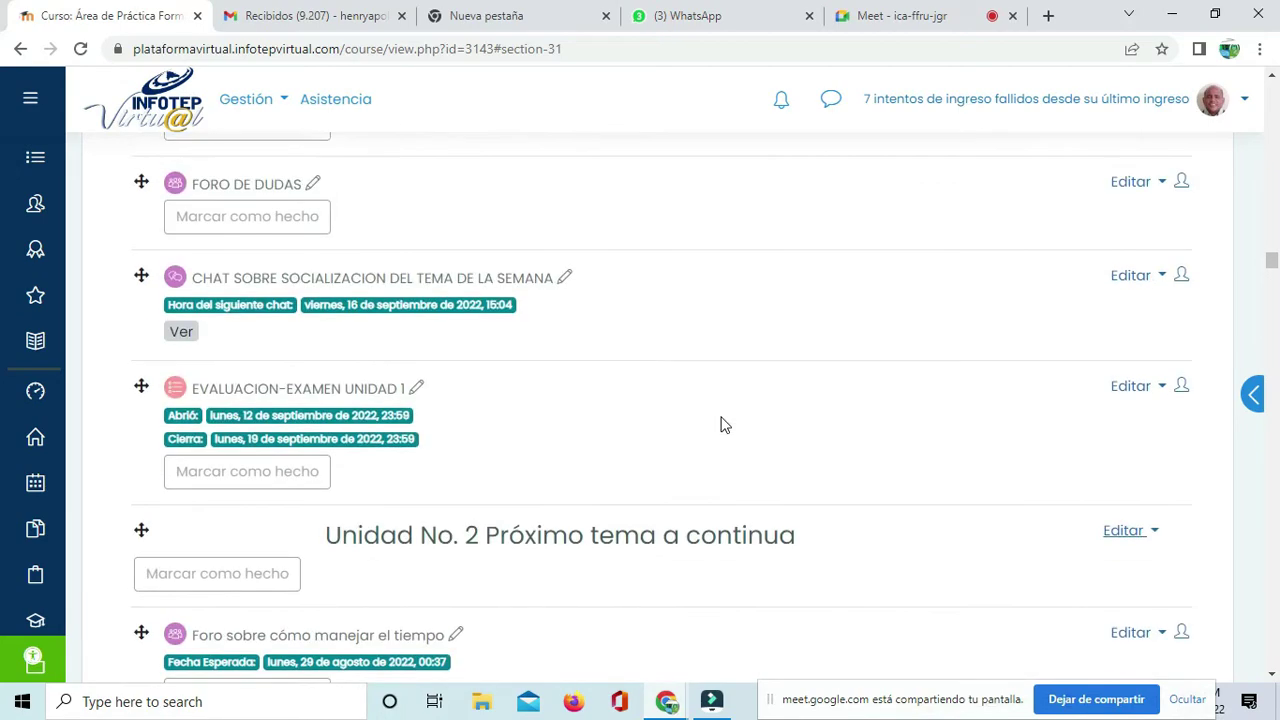
scroll(725, 428, "down", 3)
scroll(725, 431, "up", 15)
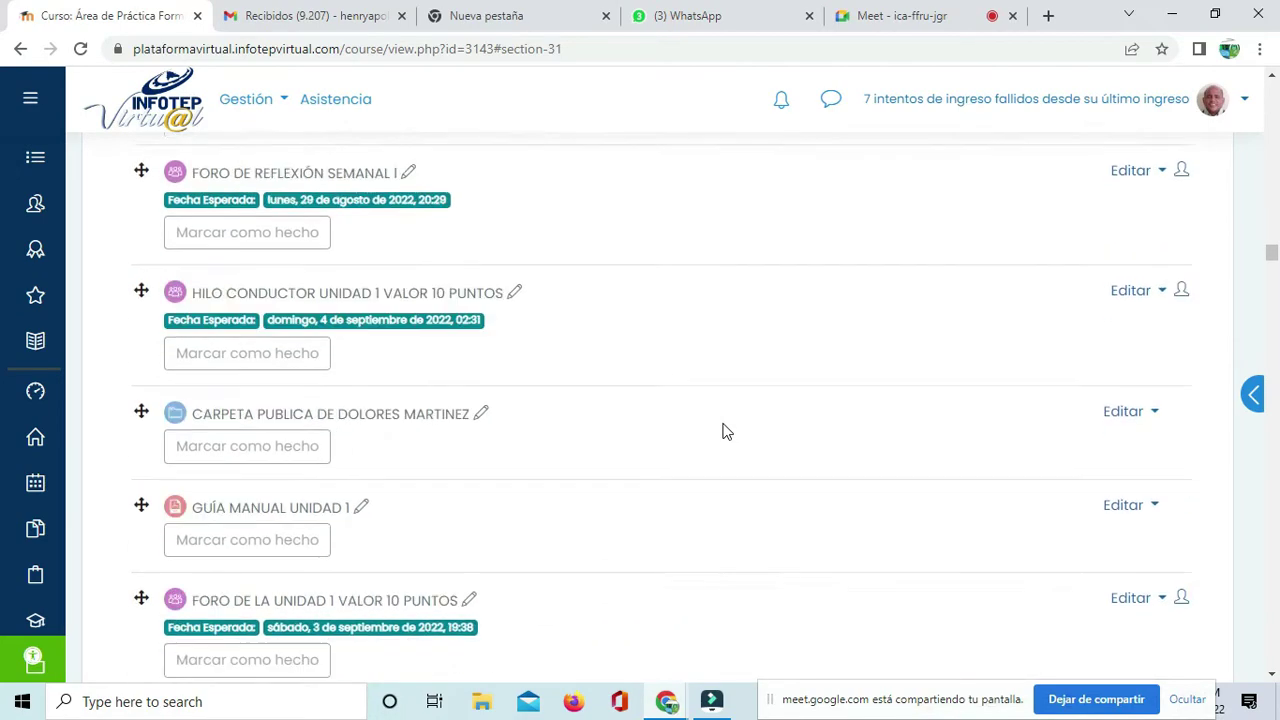
scroll(725, 431, "up", 15)
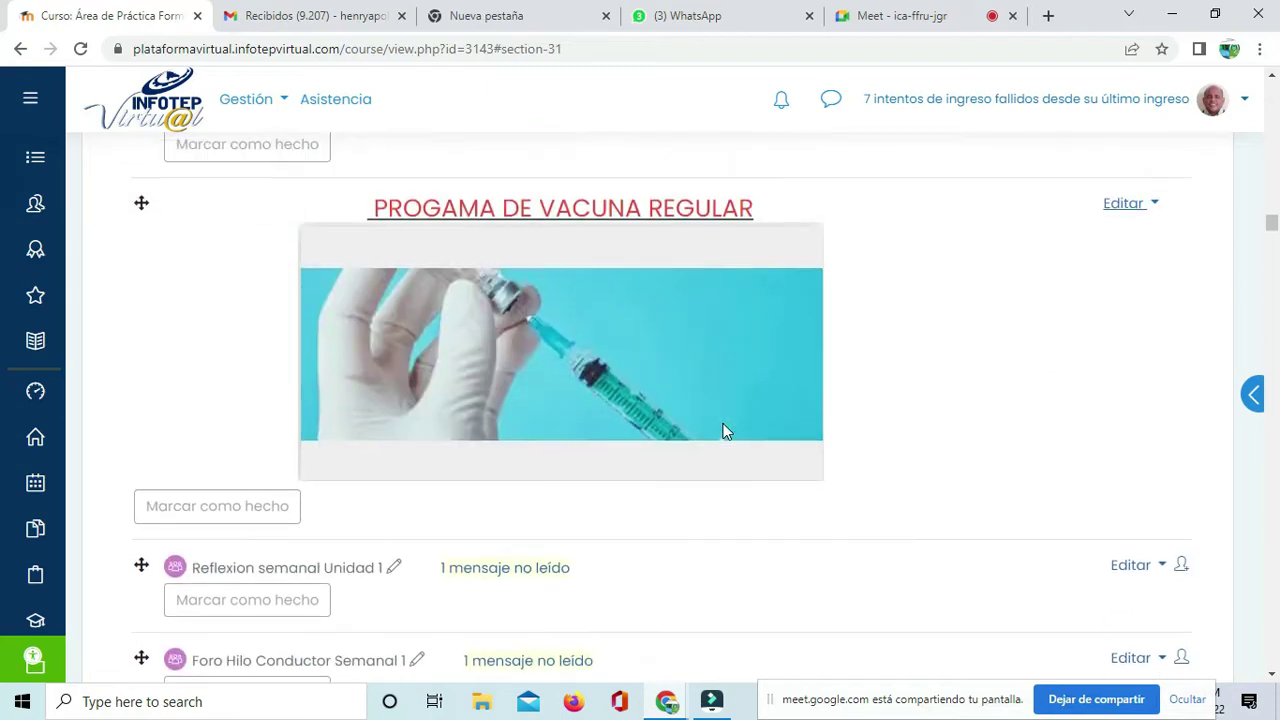
scroll(725, 431, "up", 20)
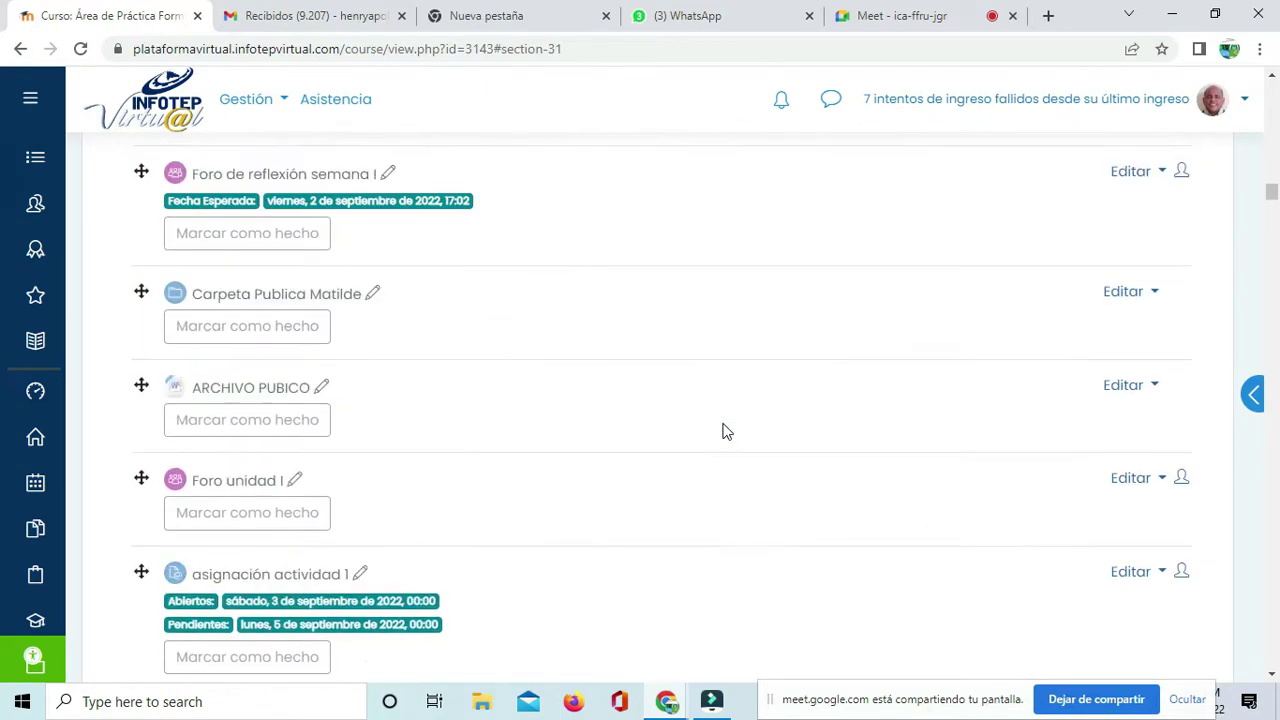
scroll(725, 431, "up", 20)
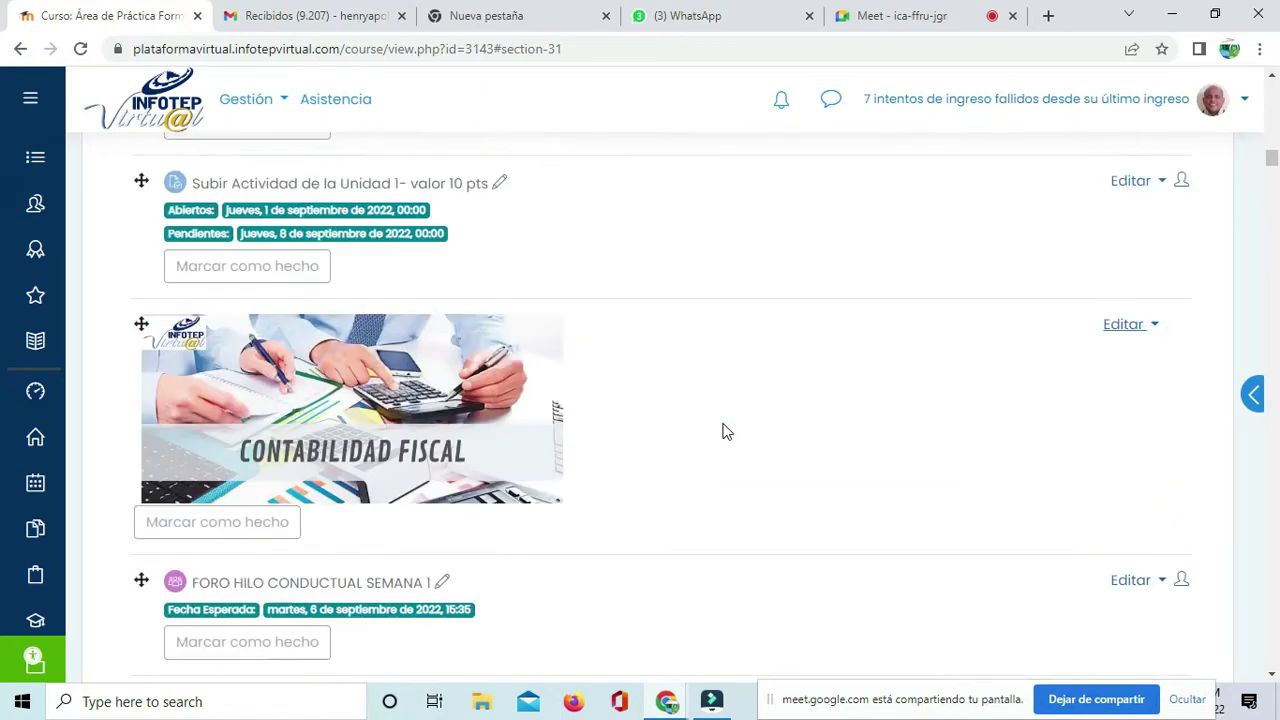
scroll(725, 431, "up", 20)
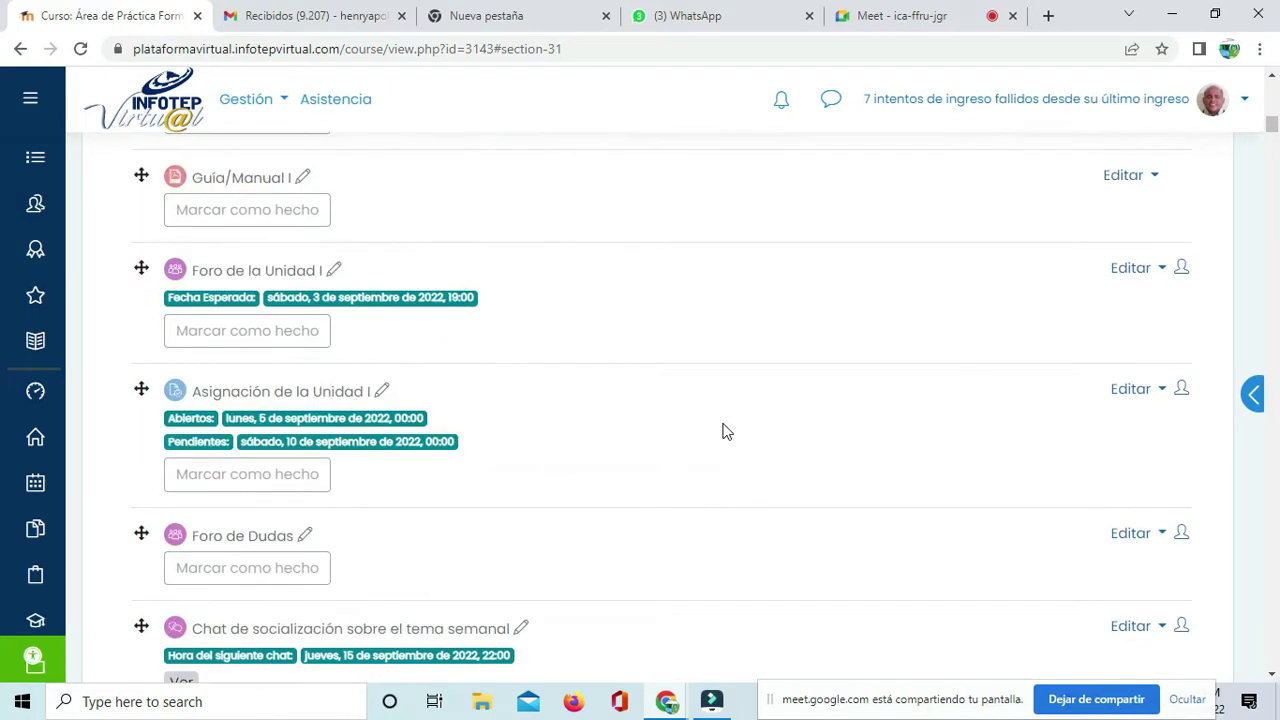
scroll(725, 431, "up", 9)
scroll(722, 456, "down", 7)
scroll(722, 463, "down", 3)
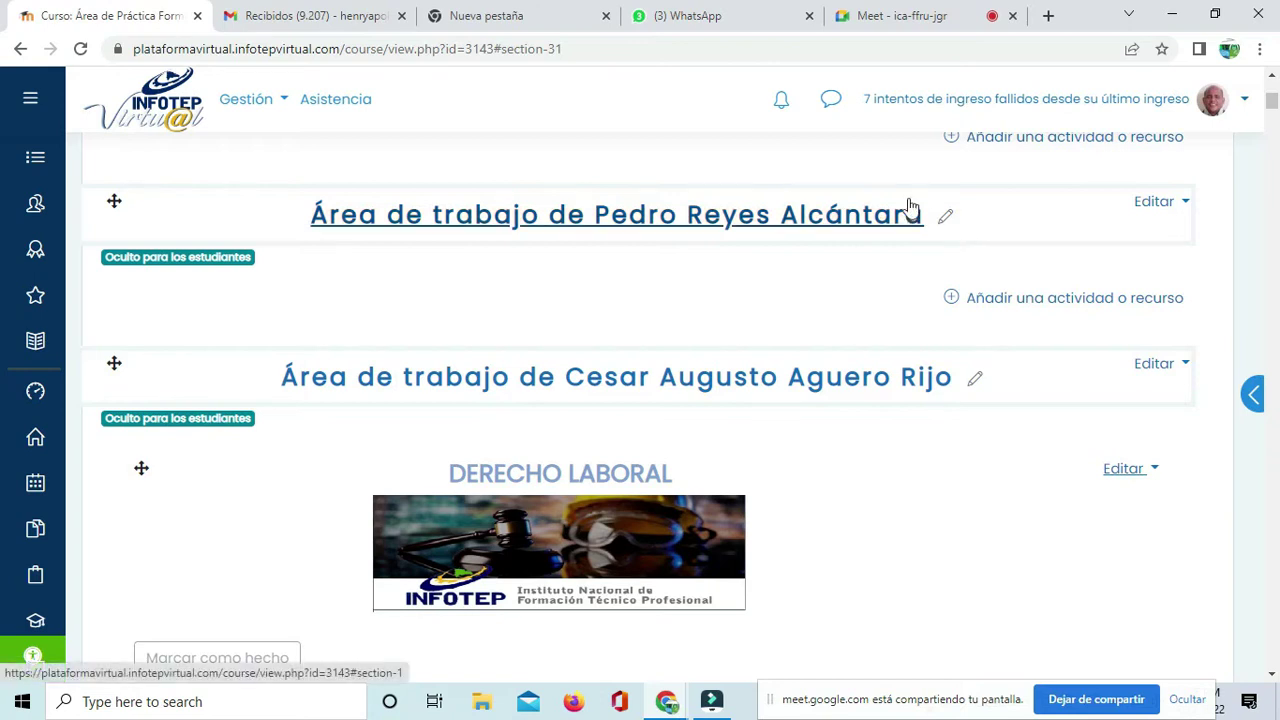
mouse_move(919, 20)
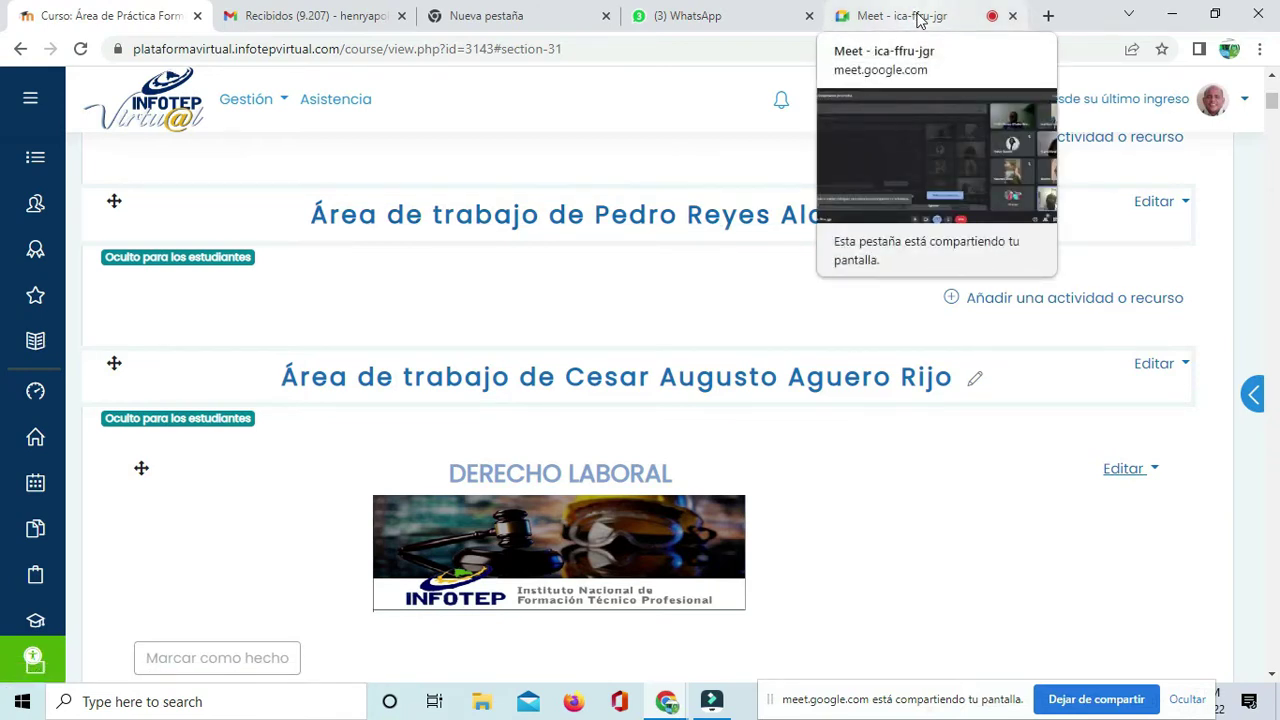
left_click(919, 20)
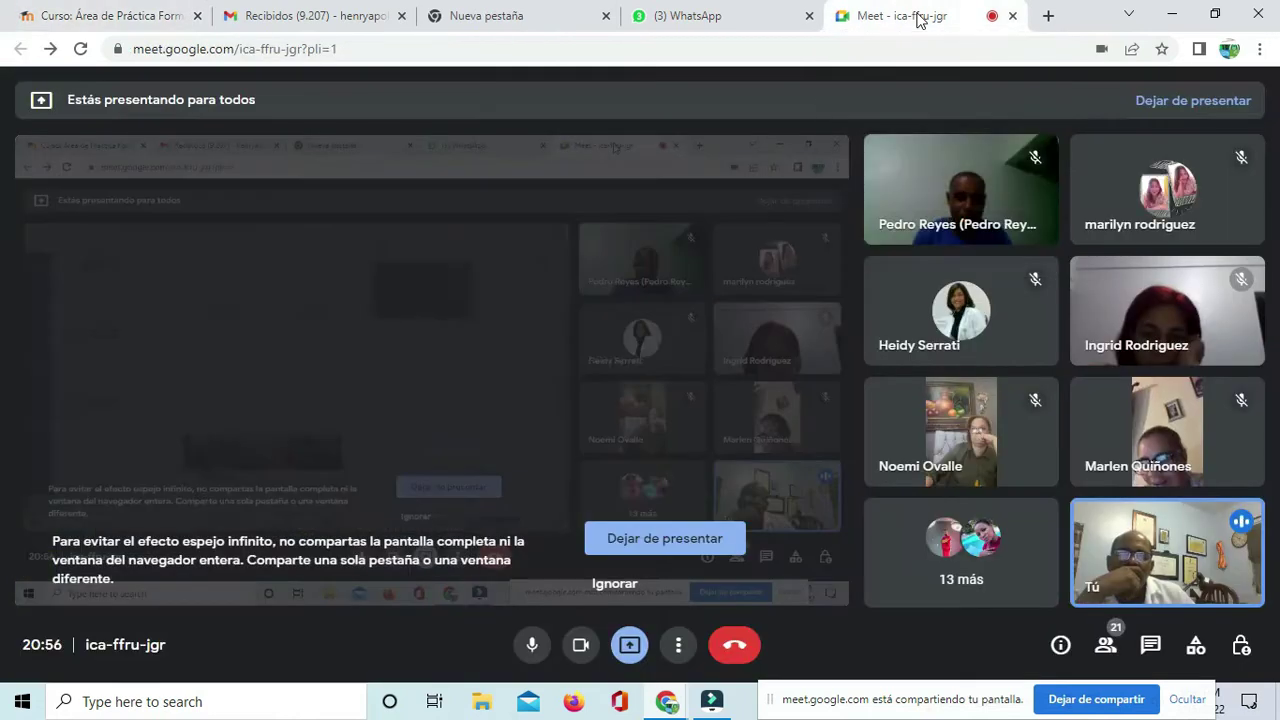
left_click(690, 20)
left_click(943, 20)
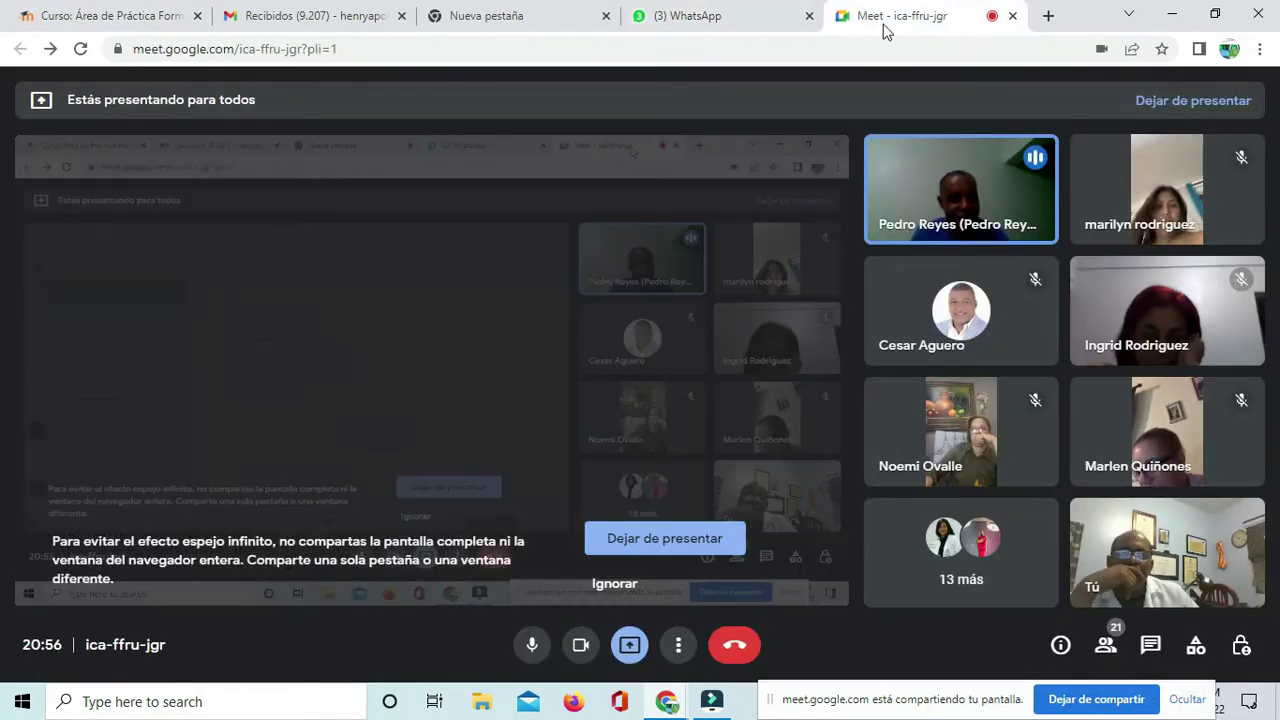
left_click(153, 14)
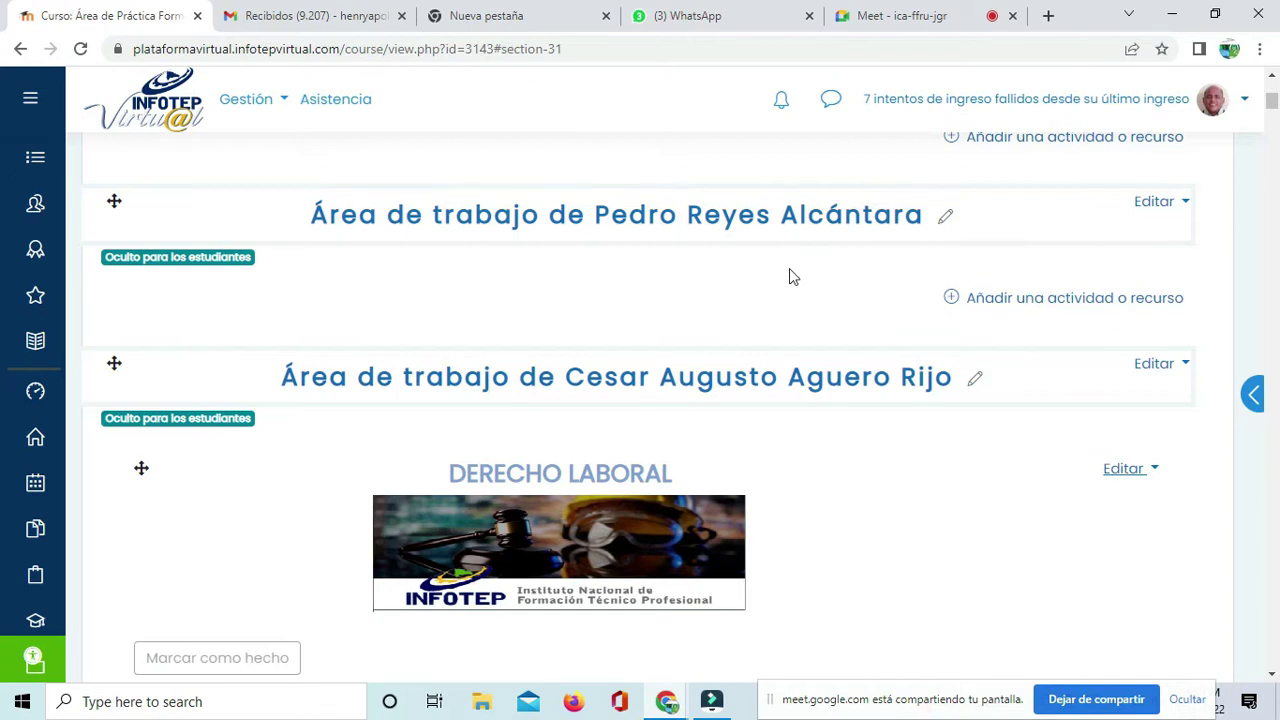
scroll(623, 240, "down", 15)
scroll(626, 257, "down", 20)
scroll(626, 258, "down", 20)
scroll(387, 420, "down", 20)
scroll(466, 450, "down", 20)
scroll(491, 520, "down", 20)
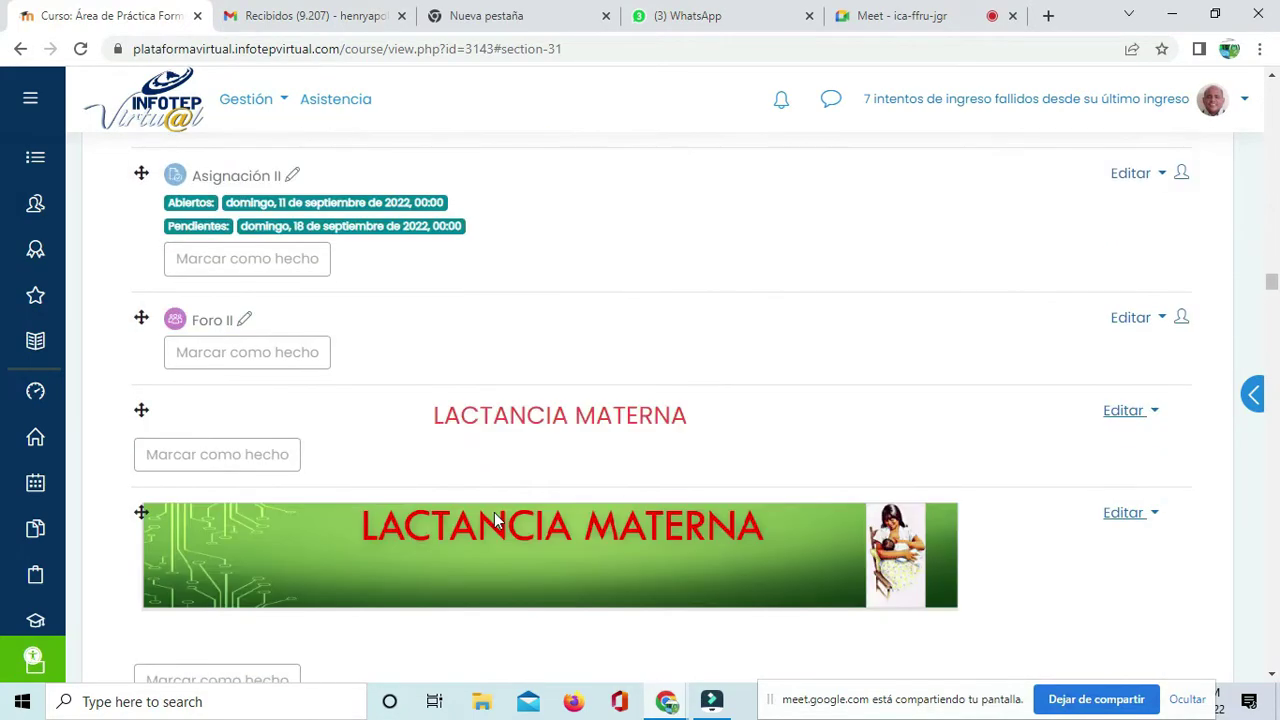
scroll(494, 519, "down", 20)
scroll(497, 521, "down", 15)
scroll(498, 525, "down", 20)
scroll(499, 525, "down", 15)
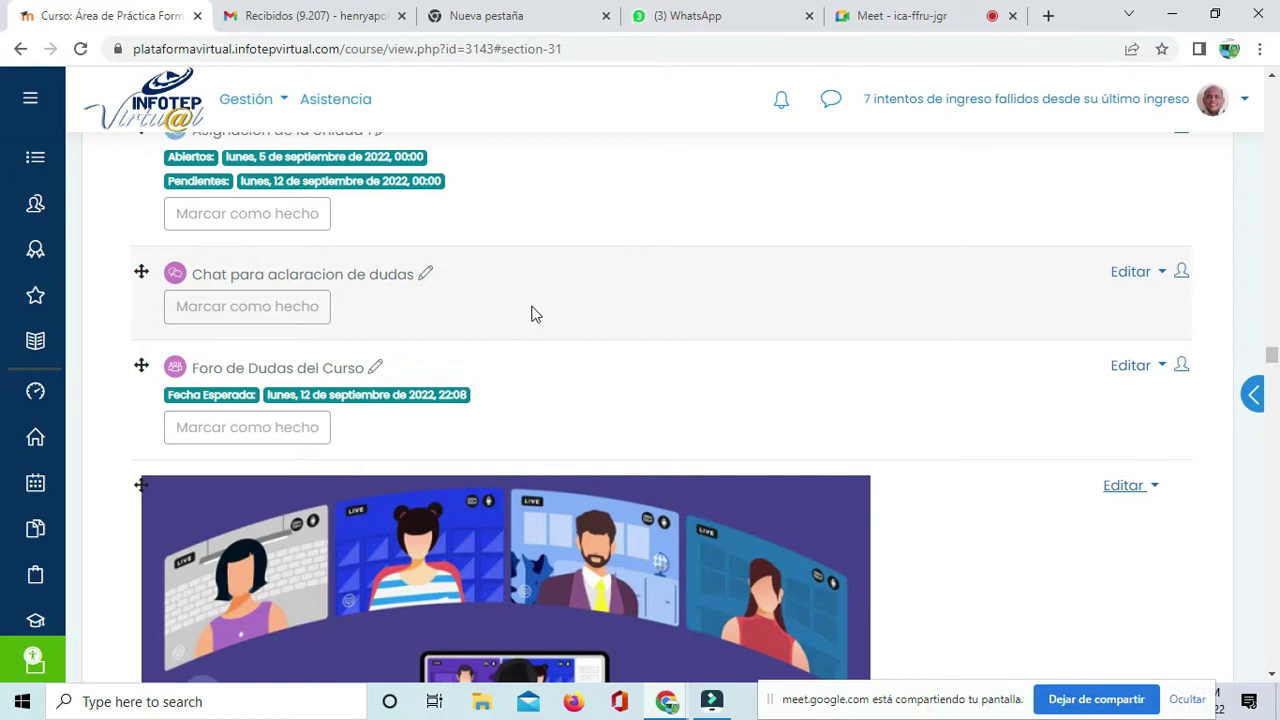
scroll(1181, 359, "up", 5)
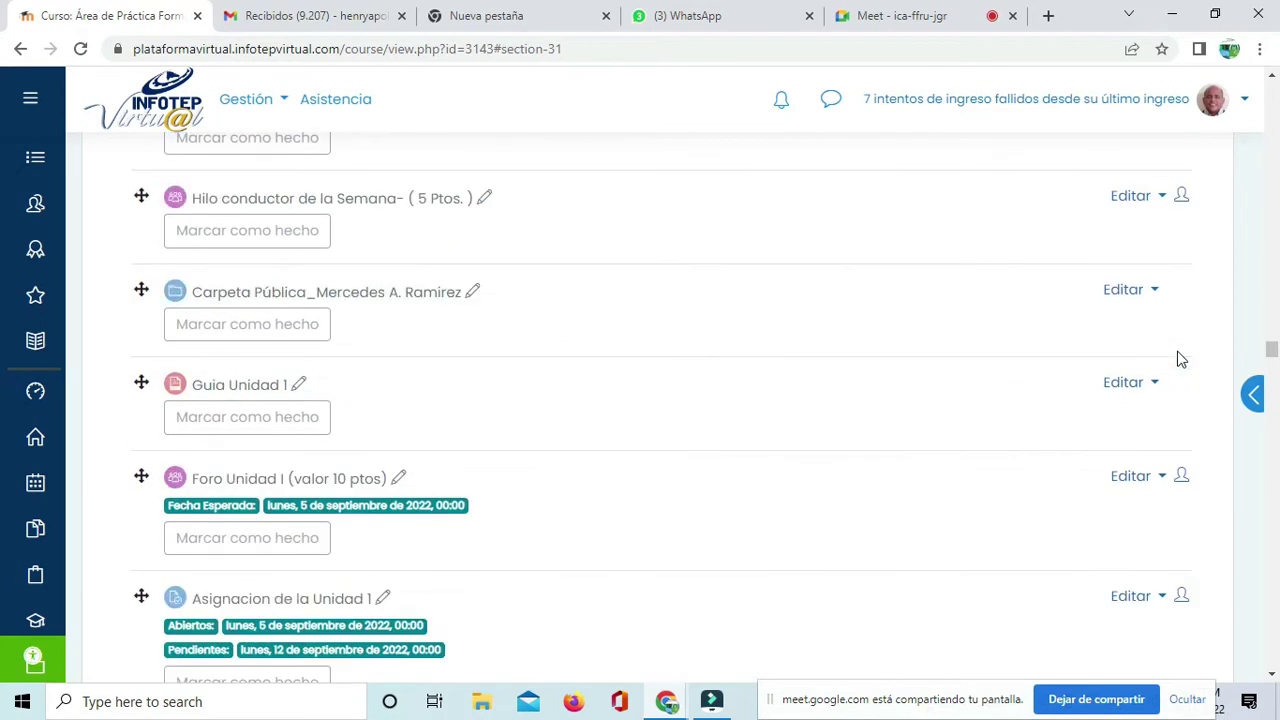
left_click_drag(1272, 348, 1272, 68)
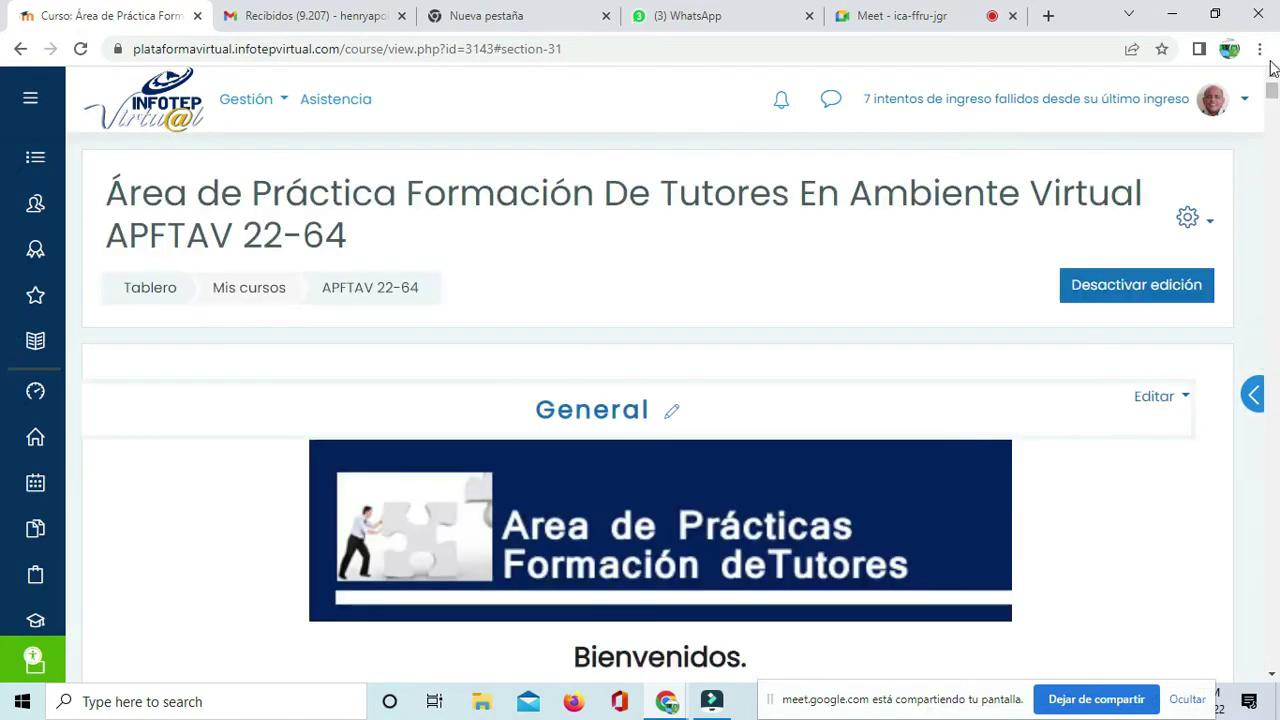
Step: Switch to the Google Meet tab showing the participant grid
left_click(952, 16)
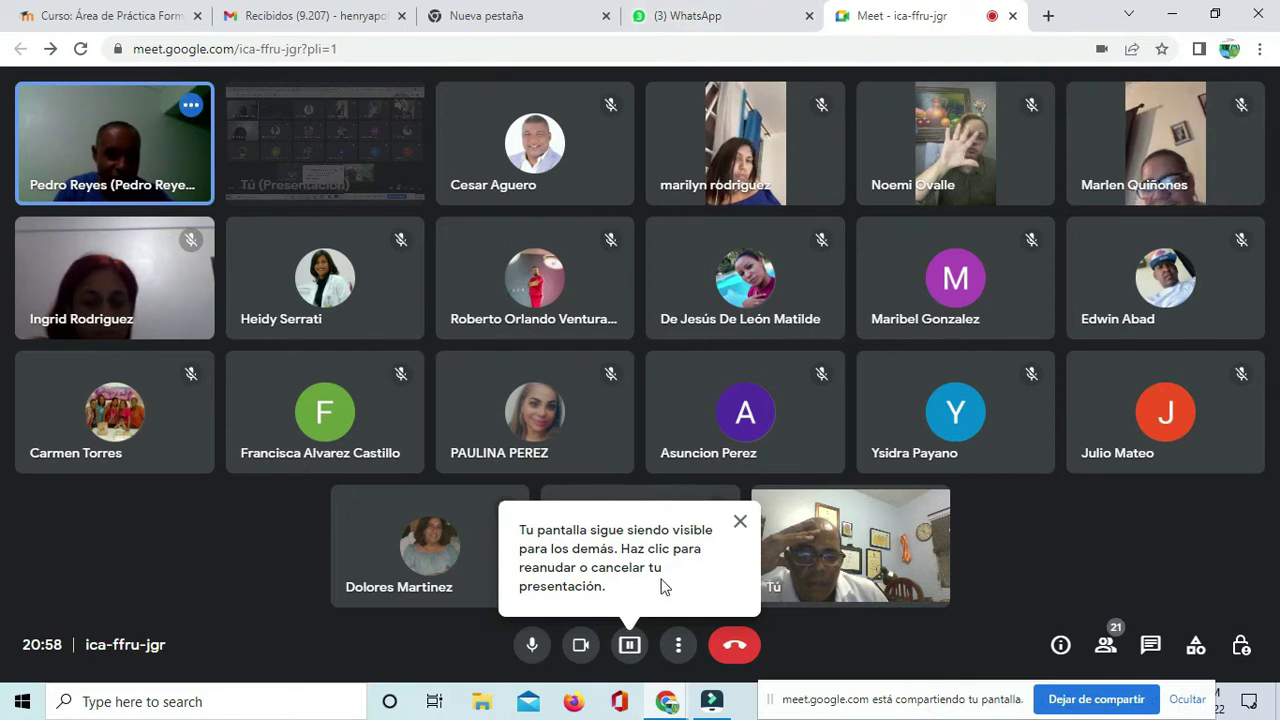
Step: Dismiss 'Tu pantalla sigue siendo visible', choose 'Reanudar presentación', and return to the course tab
left_click(741, 527)
left_click(627, 650)
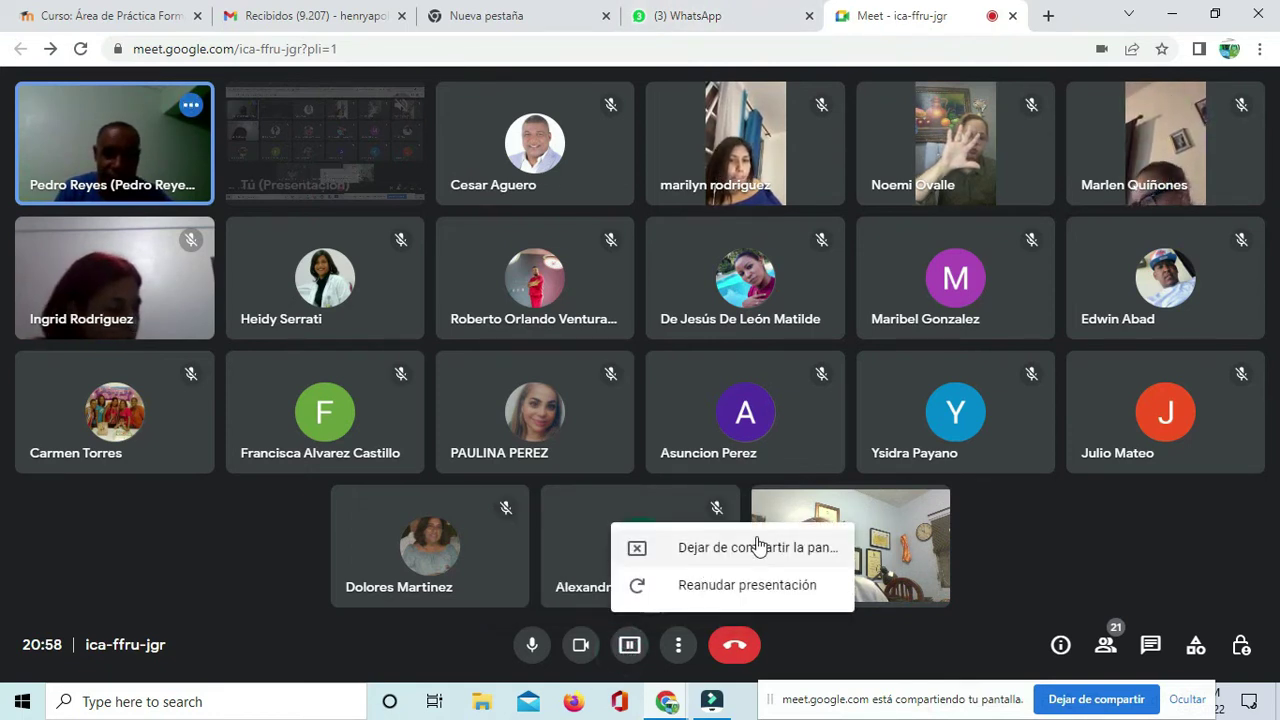
left_click(731, 588)
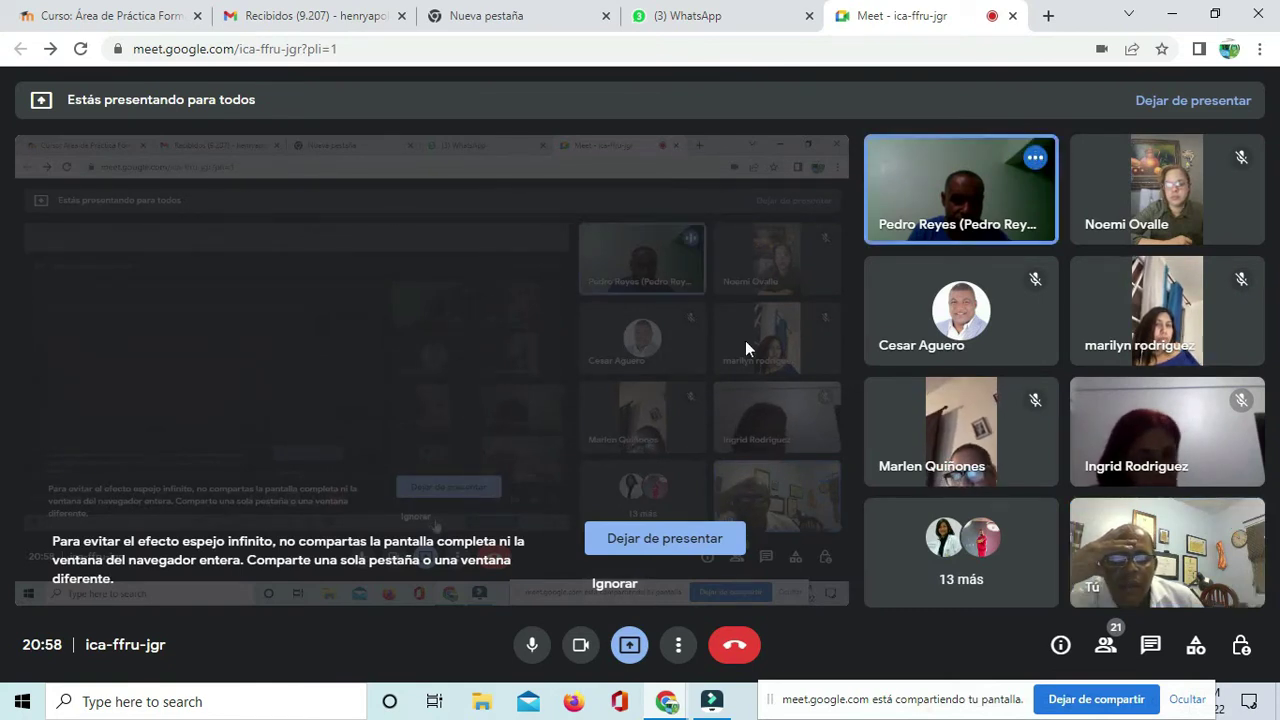
mouse_move(938, 205)
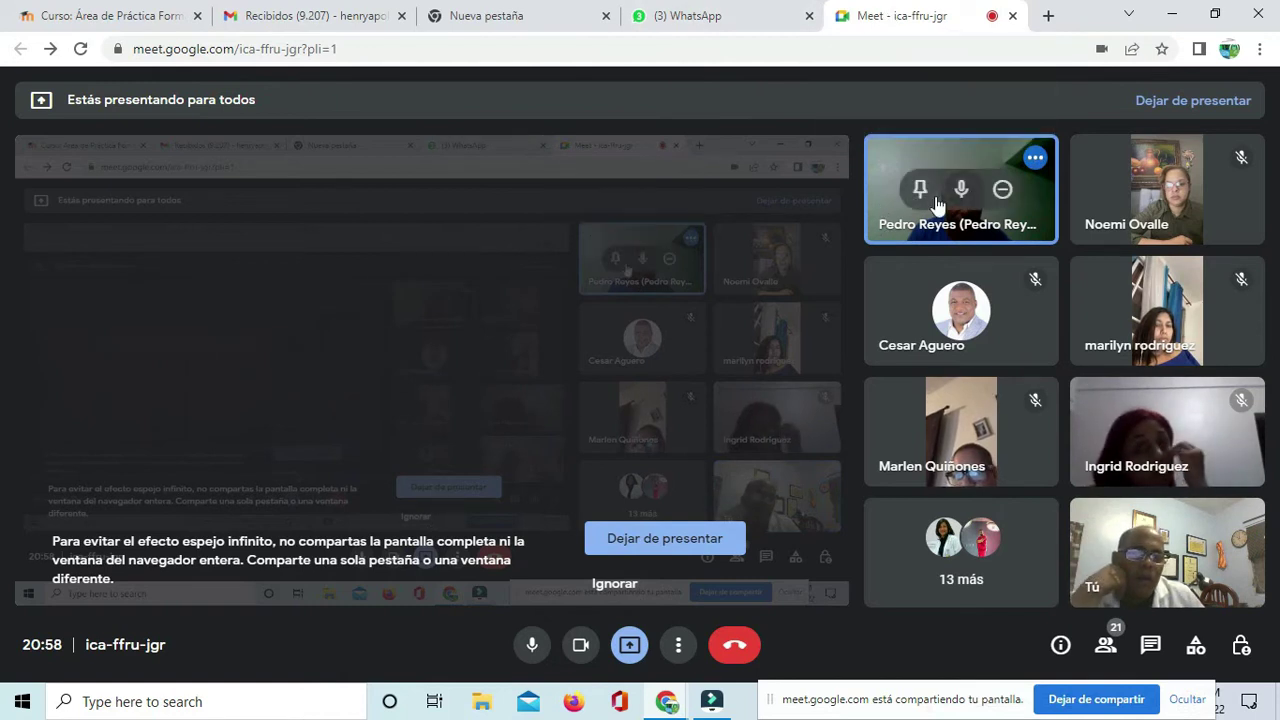
left_click(150, 18)
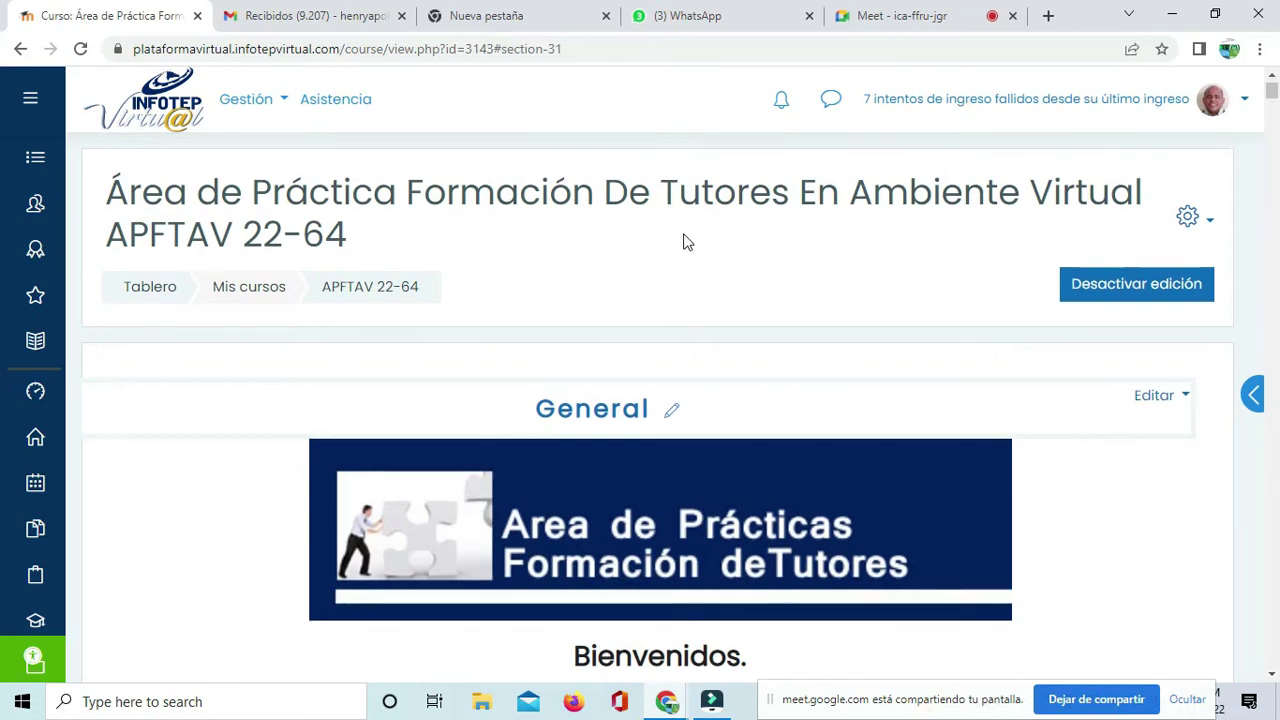
scroll(686, 242, "down", 20)
scroll(705, 320, "up", 15)
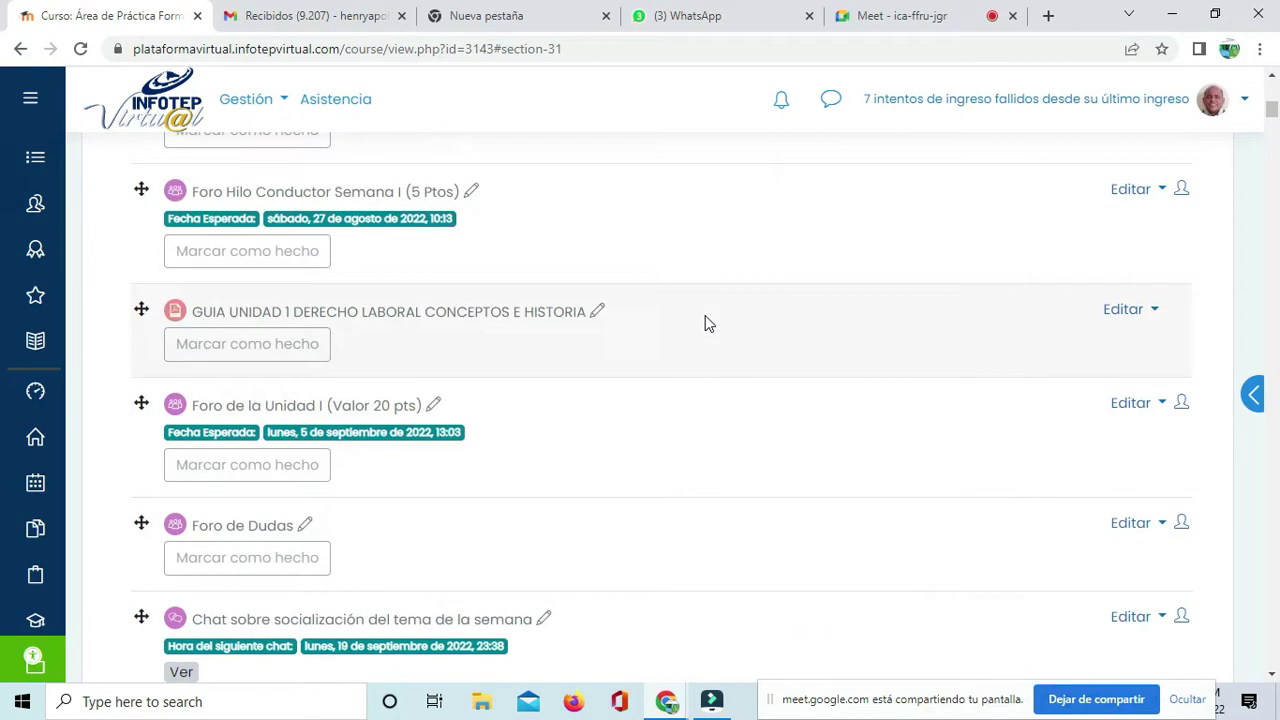
scroll(705, 322, "up", 3)
scroll(705, 322, "down", 5)
scroll(705, 322, "up", 2)
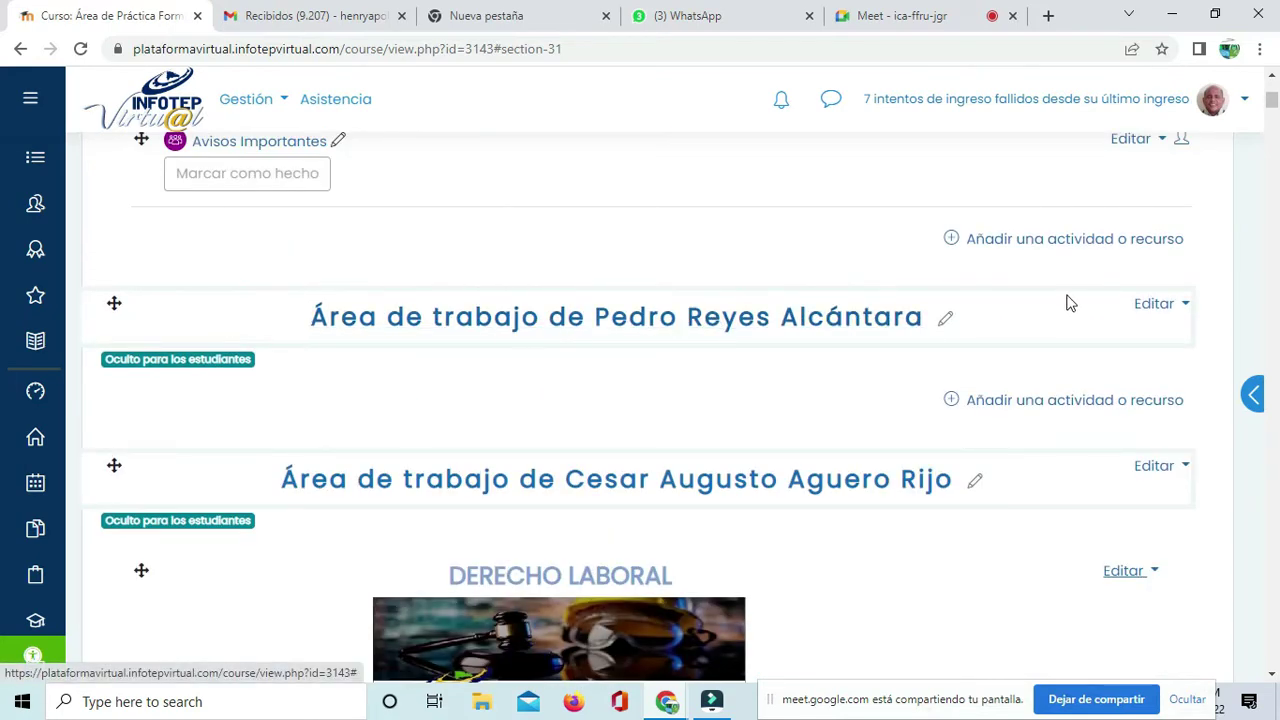
scroll(612, 376, "down", 15)
scroll(614, 388, "down", 15)
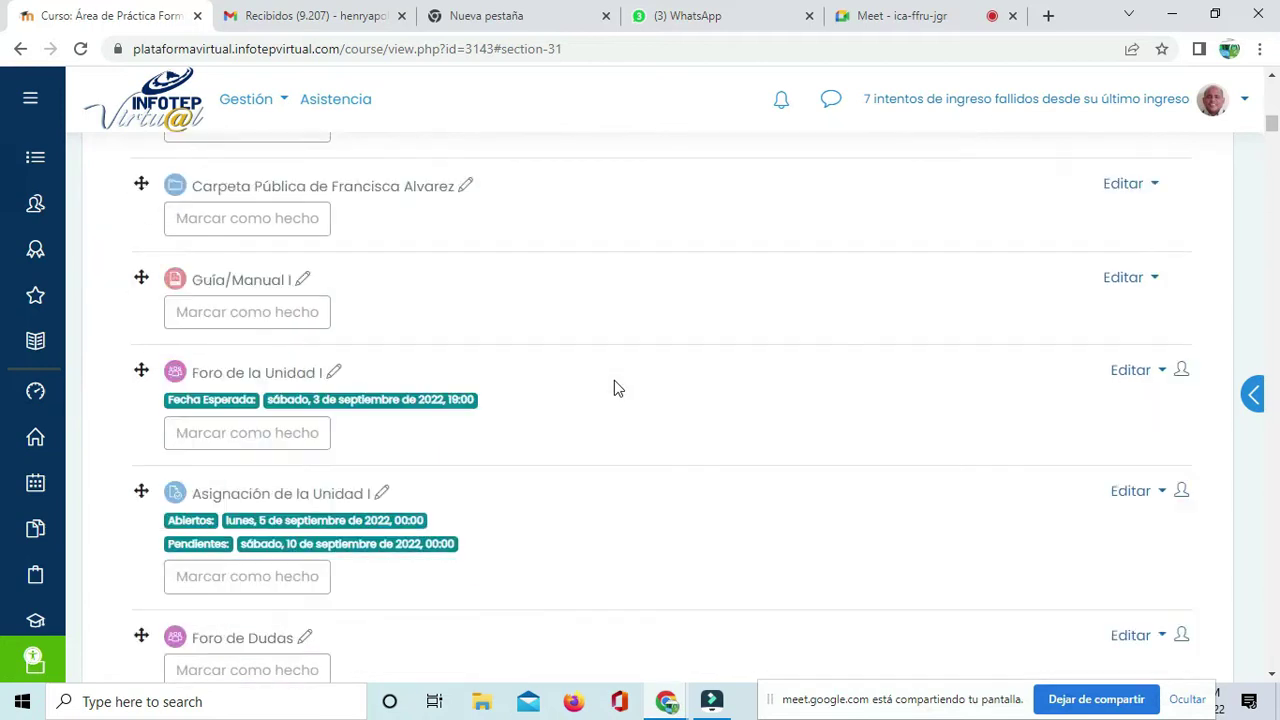
scroll(610, 402, "down", 8)
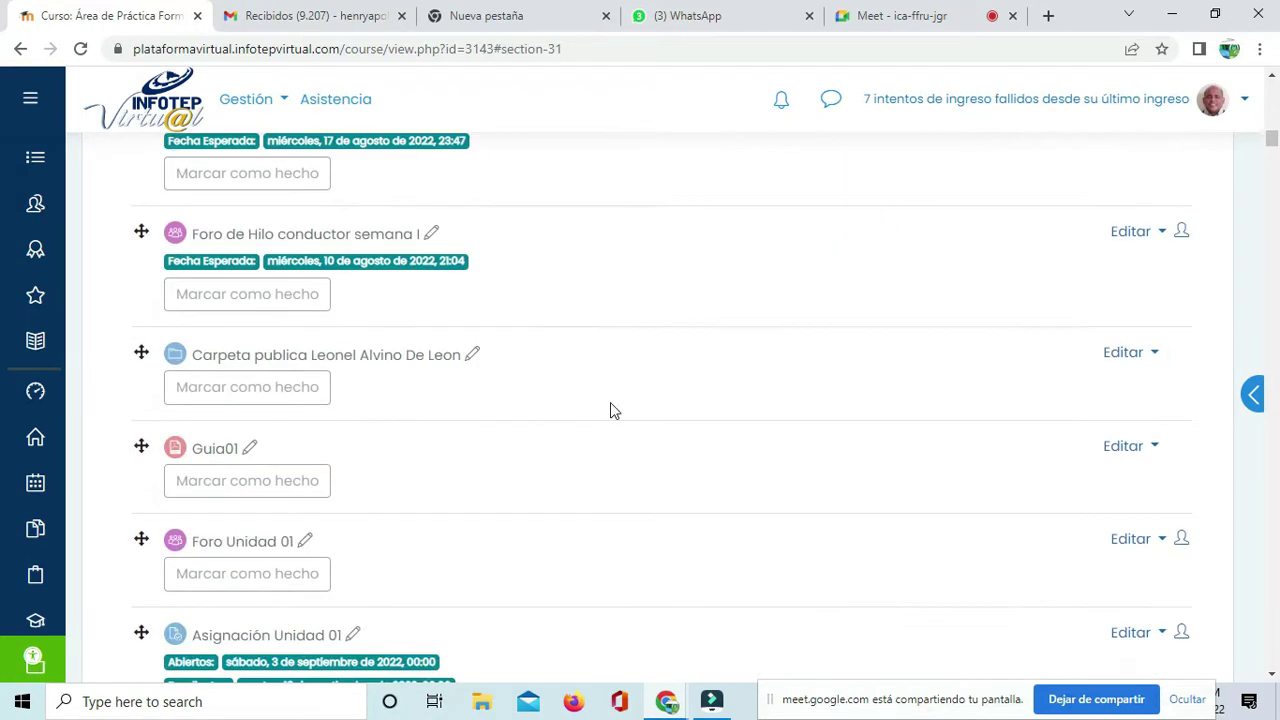
scroll(627, 447, "down", 15)
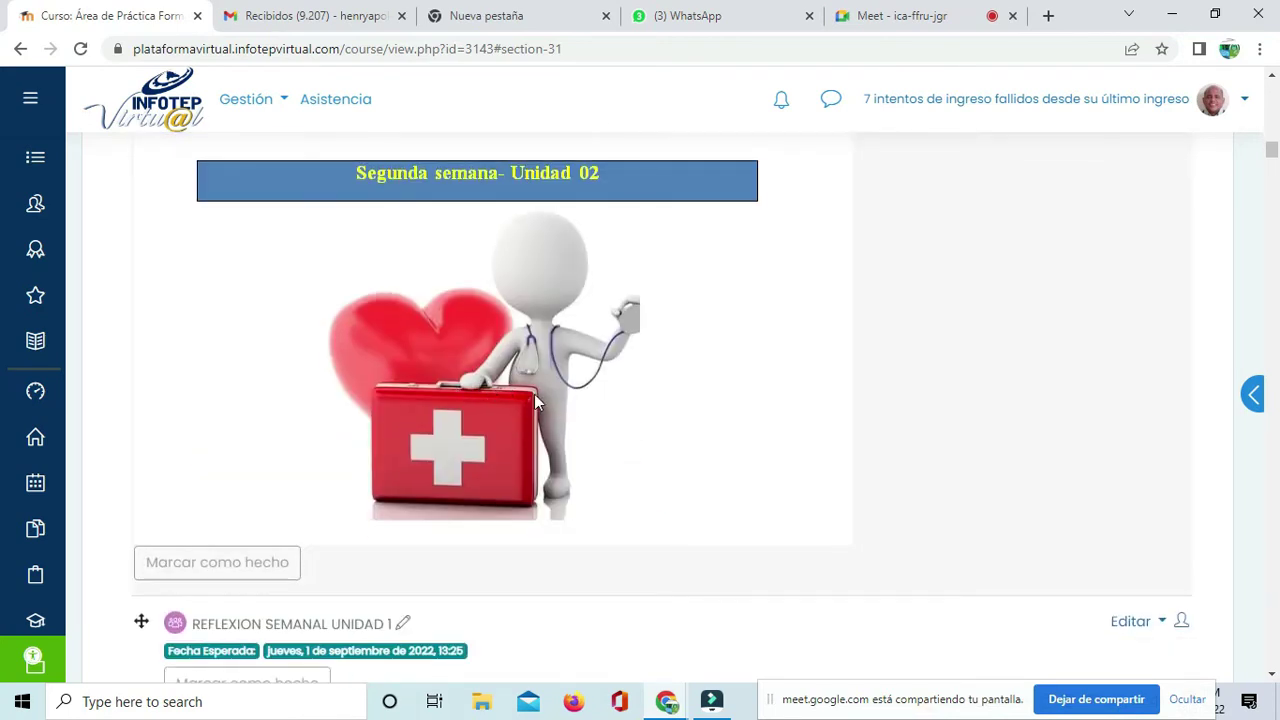
scroll(543, 422, "down", 15)
scroll(543, 422, "down", 10)
scroll(542, 423, "up", 3)
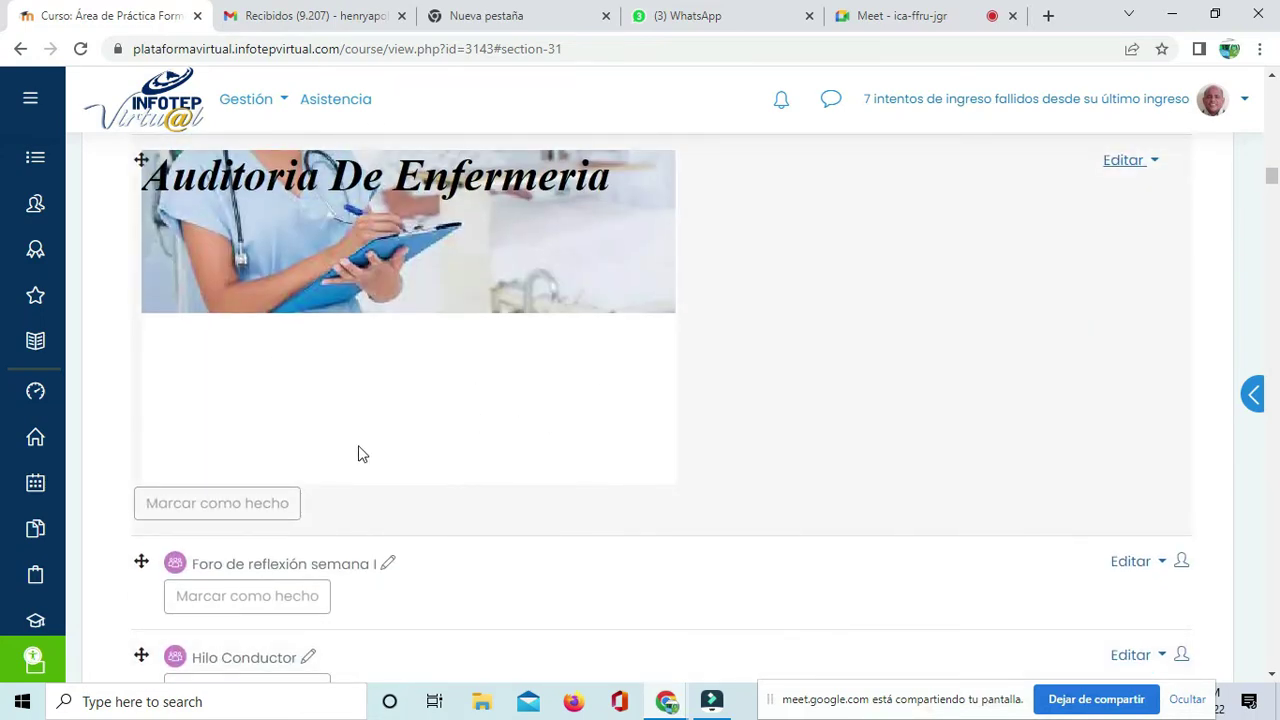
scroll(606, 340, "down", 12)
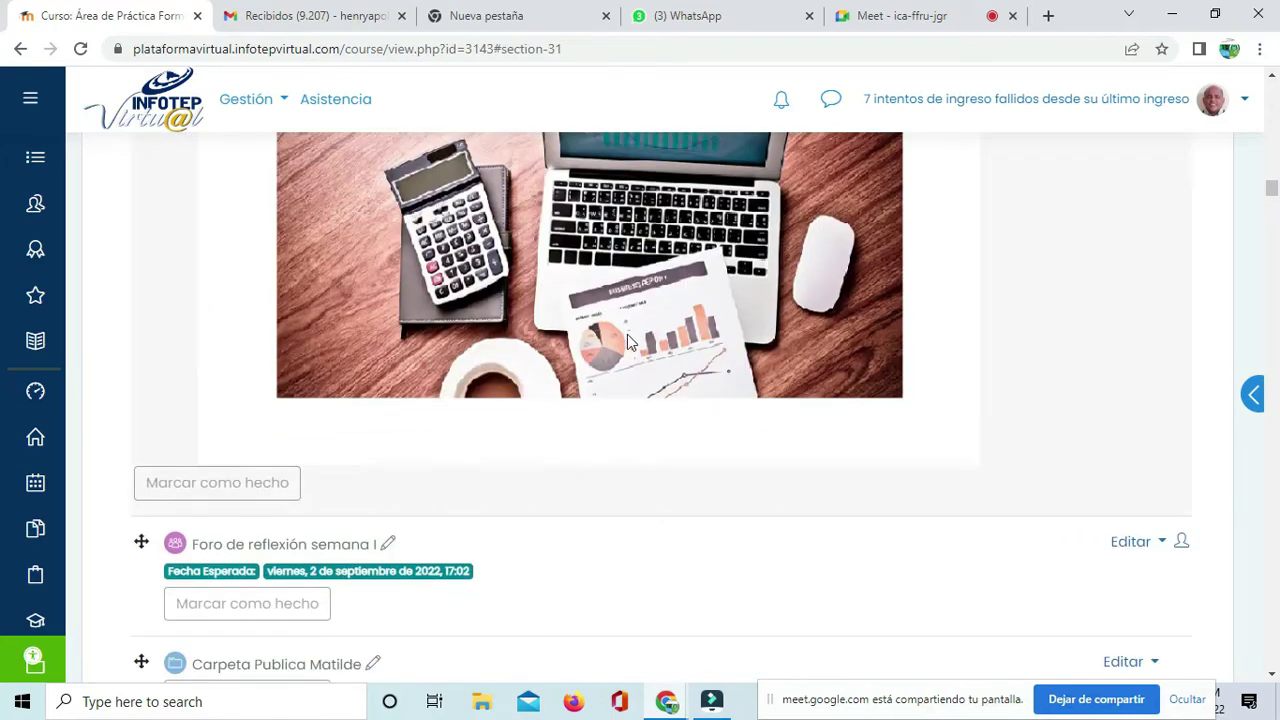
scroll(718, 348, "up", 2)
scroll(637, 421, "up", 1)
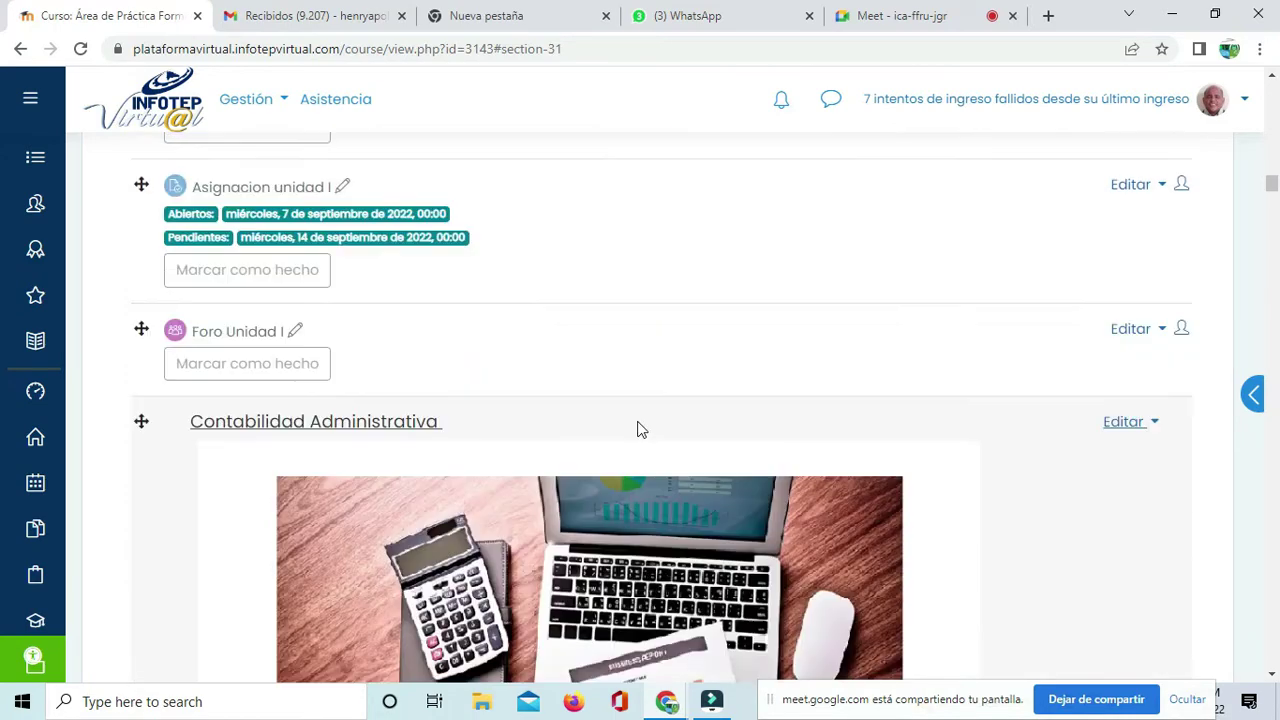
scroll(637, 421, "down", 15)
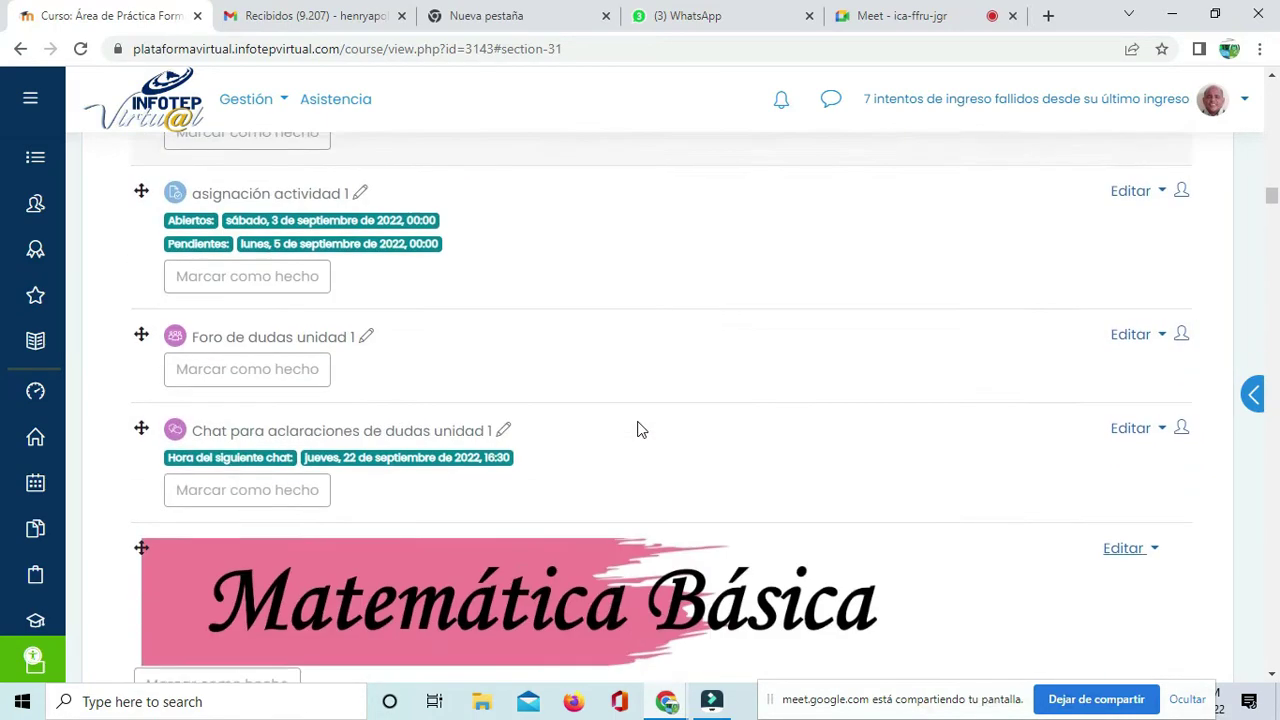
scroll(718, 412, "down", 3)
scroll(718, 412, "up", 3)
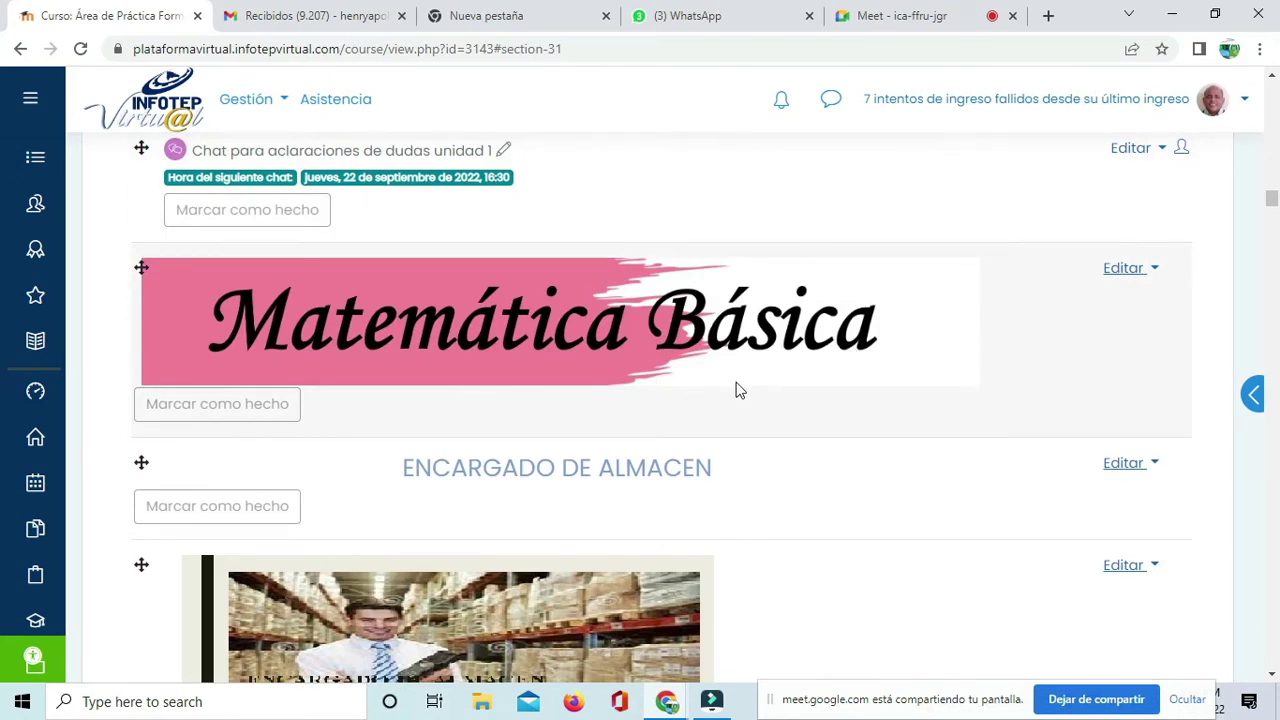
scroll(703, 372, "down", 4)
scroll(703, 377, "up", 10)
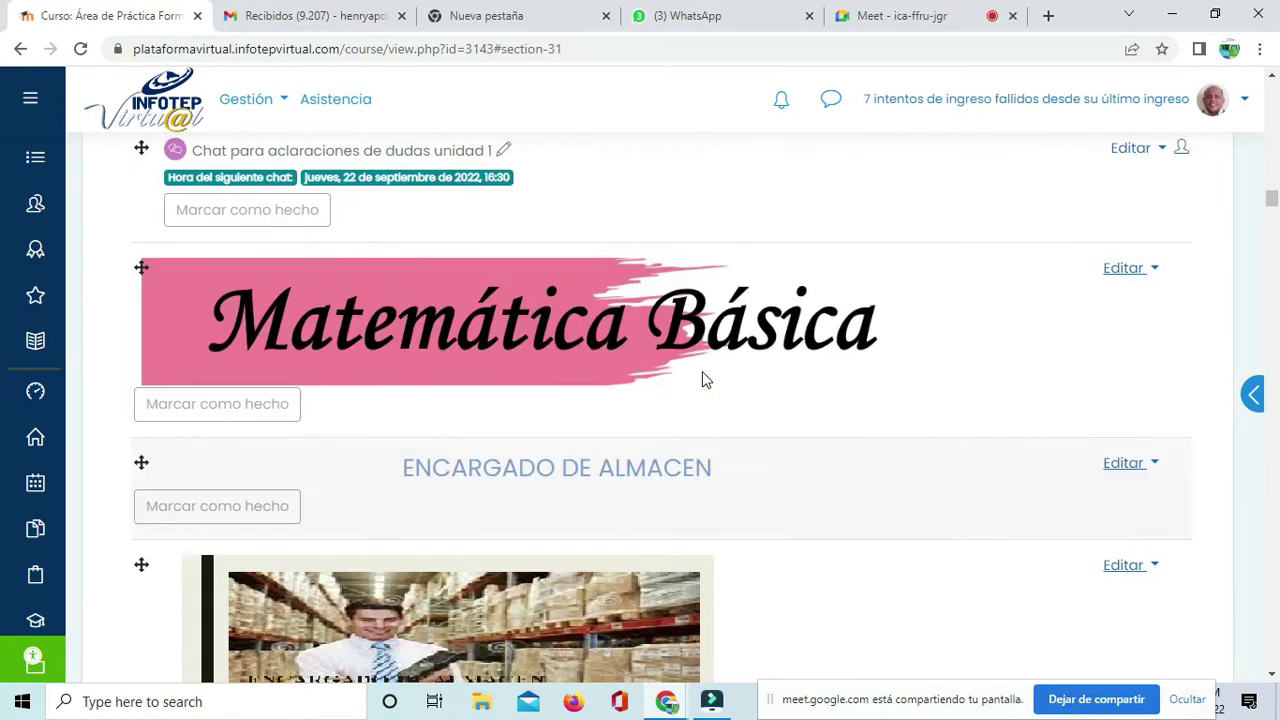
scroll(703, 380, "down", 15)
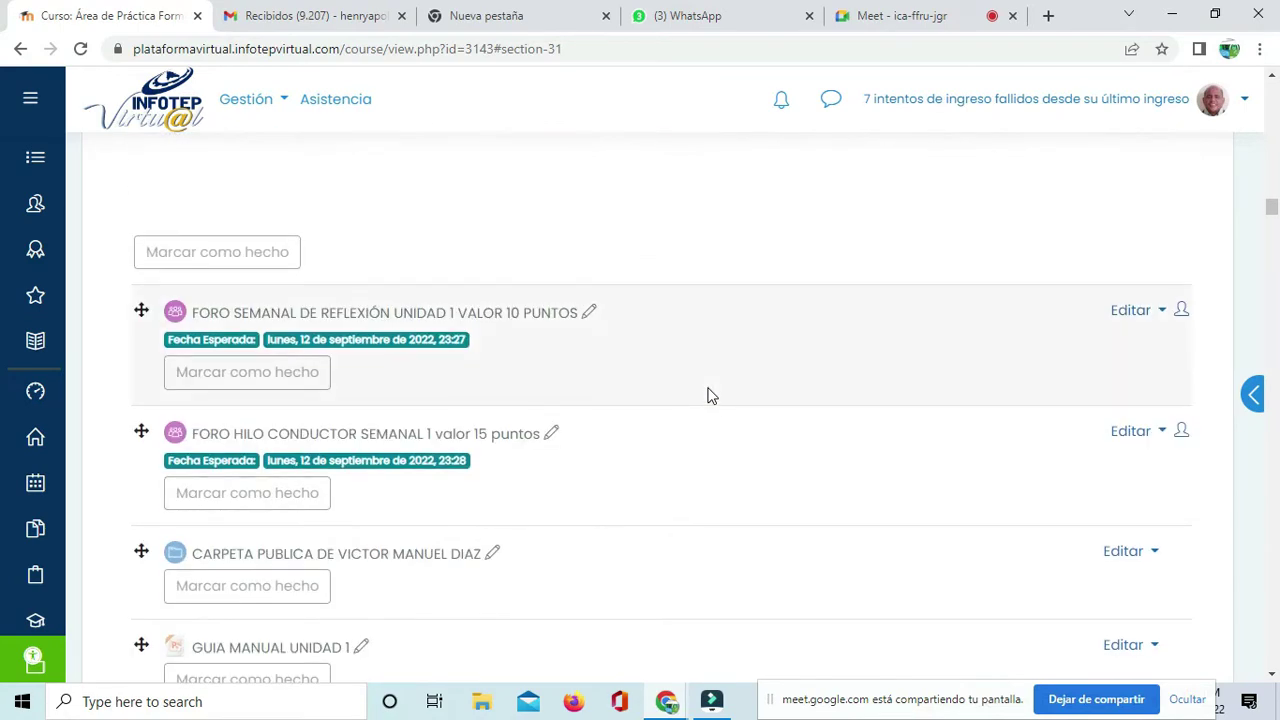
scroll(640, 410, "up", 1)
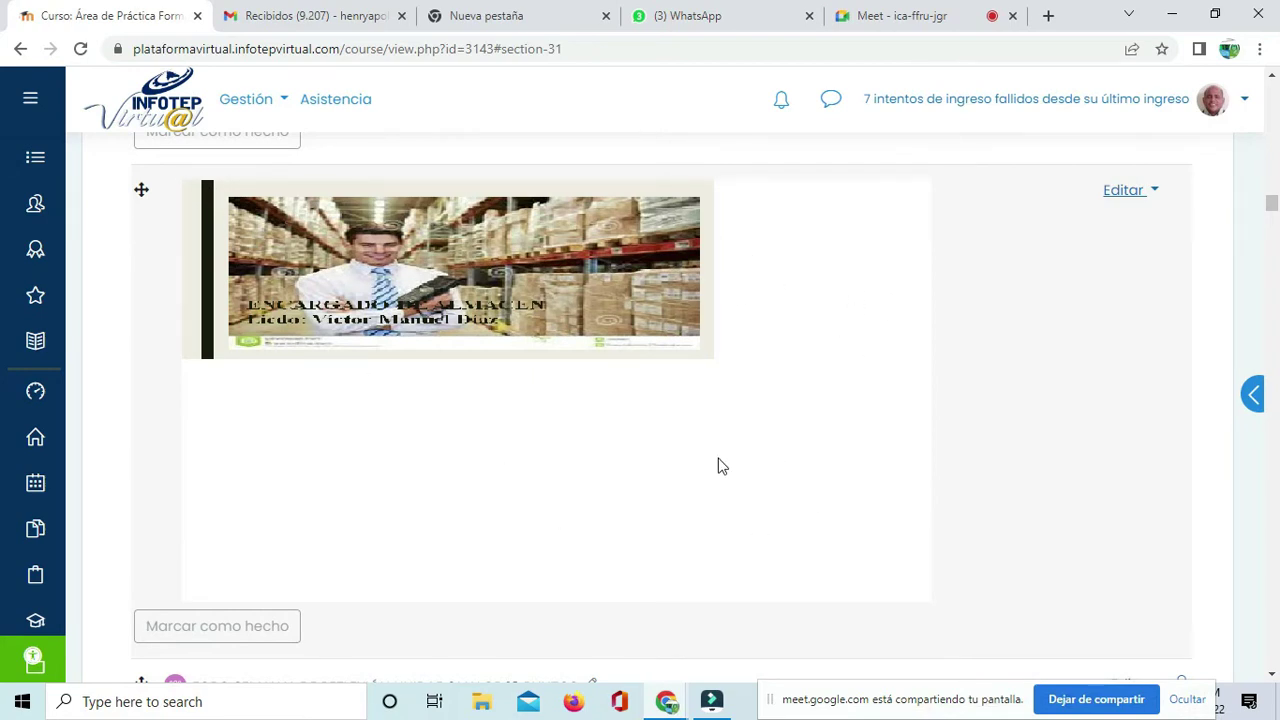
scroll(718, 460, "down", 3)
scroll(726, 429, "up", 2)
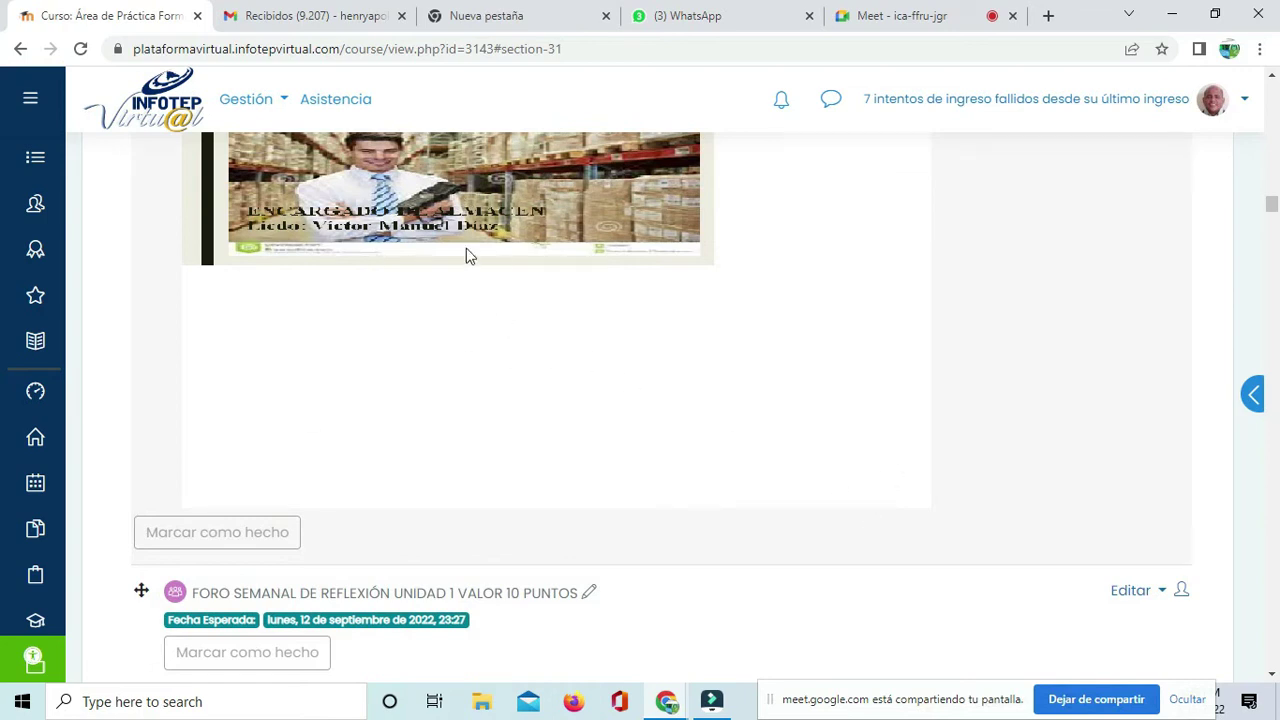
scroll(640, 395, "up", 3)
scroll(640, 395, "up", 3)
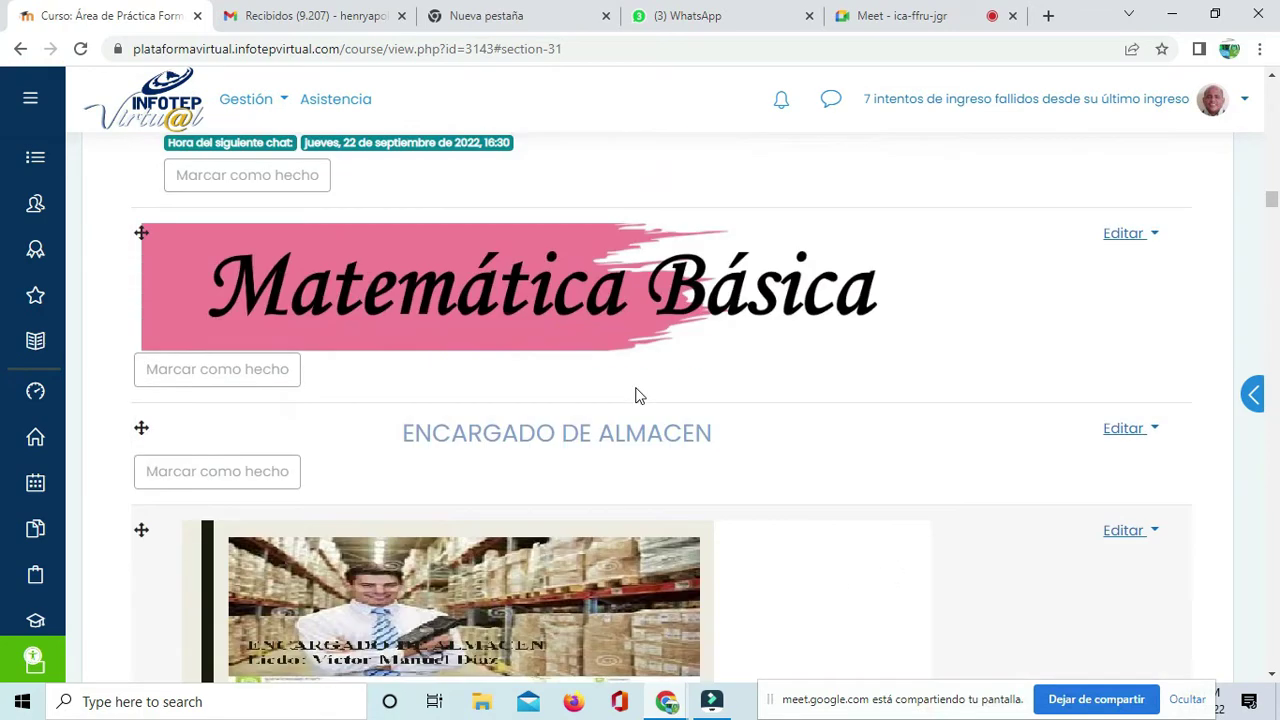
scroll(635, 395, "down", 2)
scroll(637, 398, "down", 5)
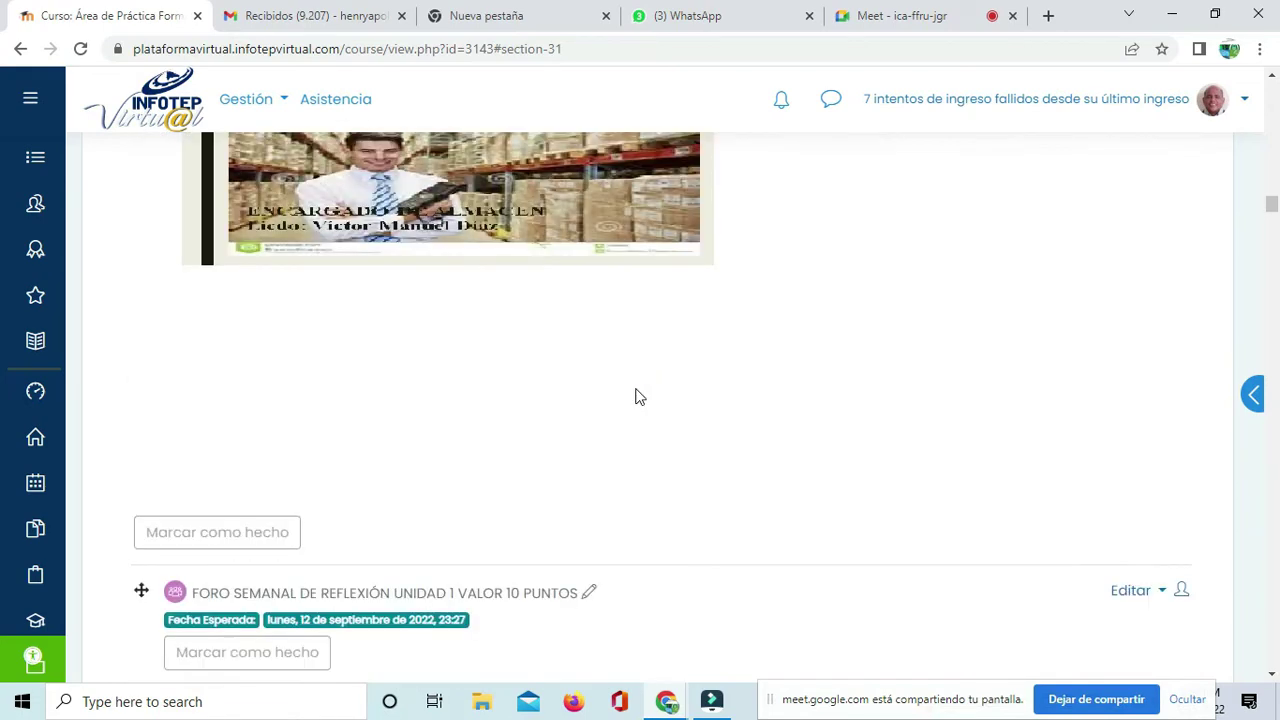
scroll(638, 400, "down", 10)
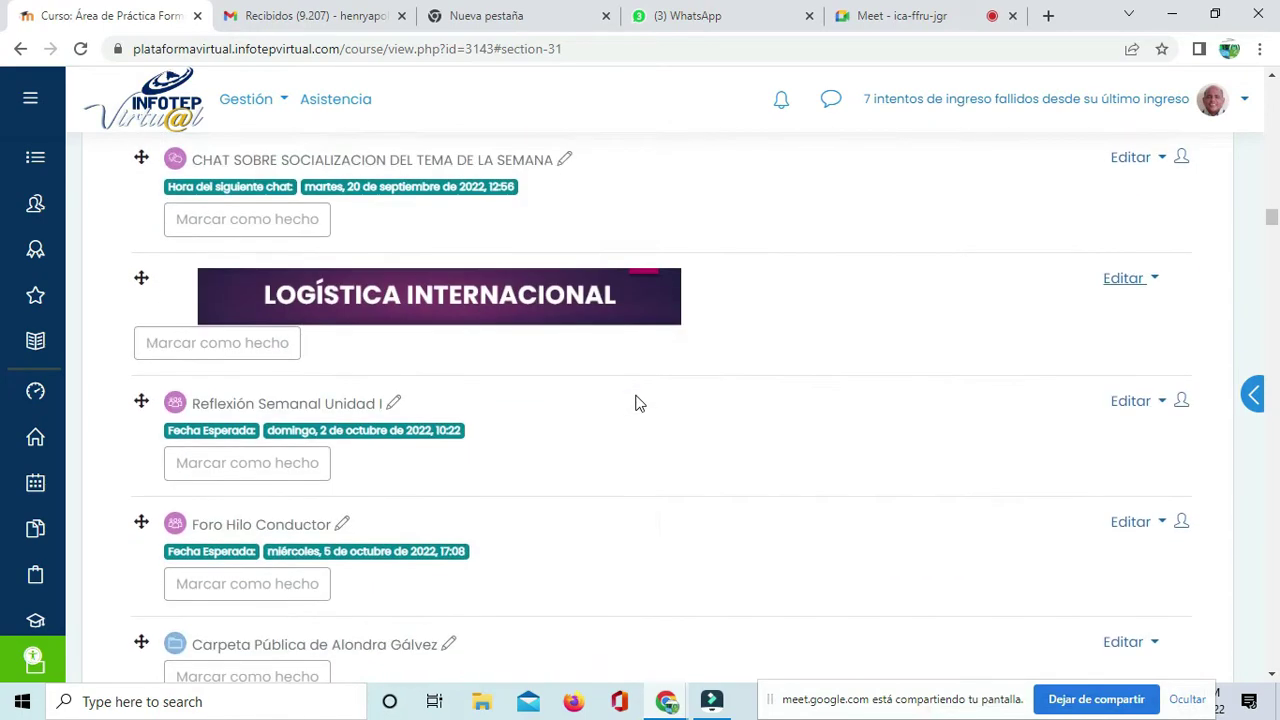
scroll(638, 402, "down", 13)
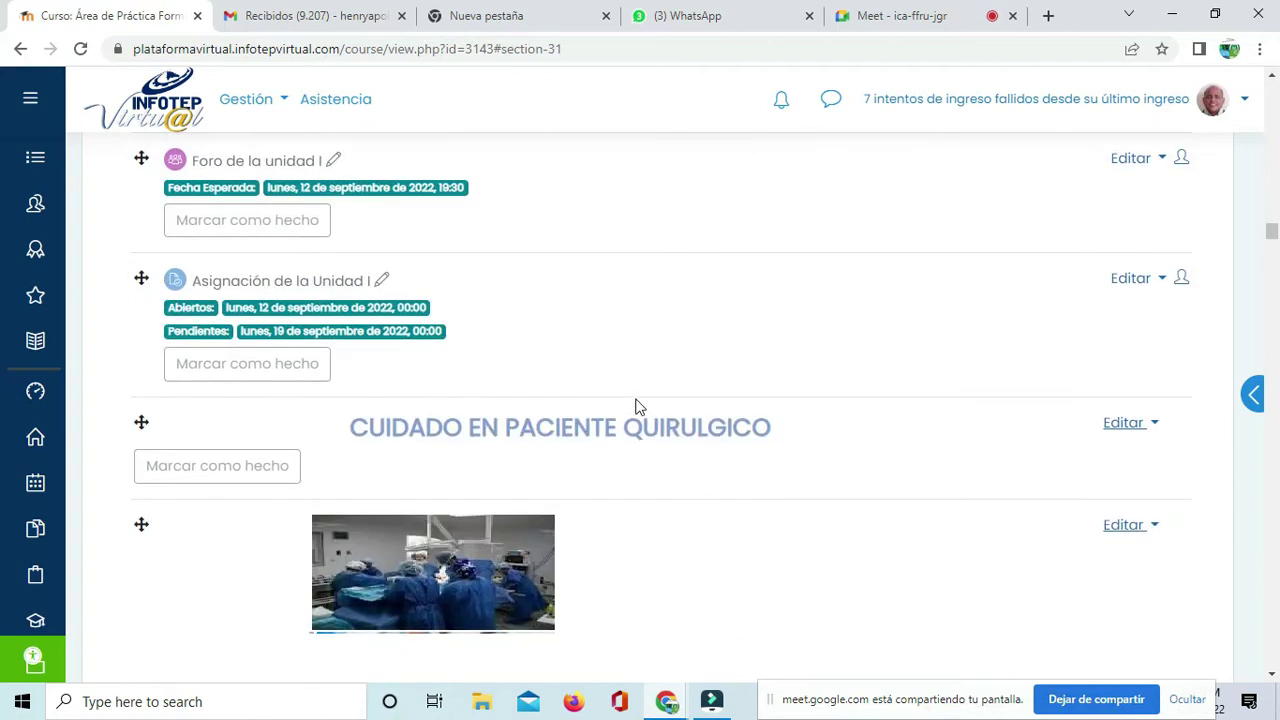
scroll(640, 407, "down", 10)
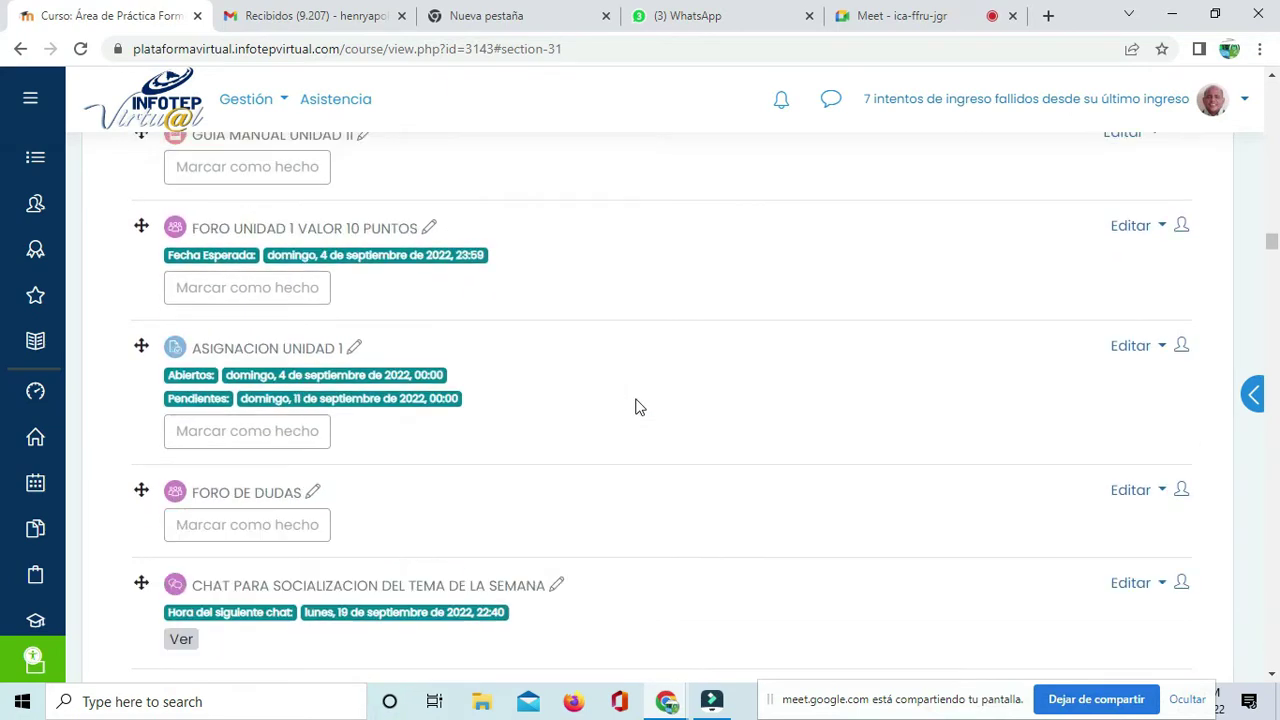
scroll(637, 404, "down", 4)
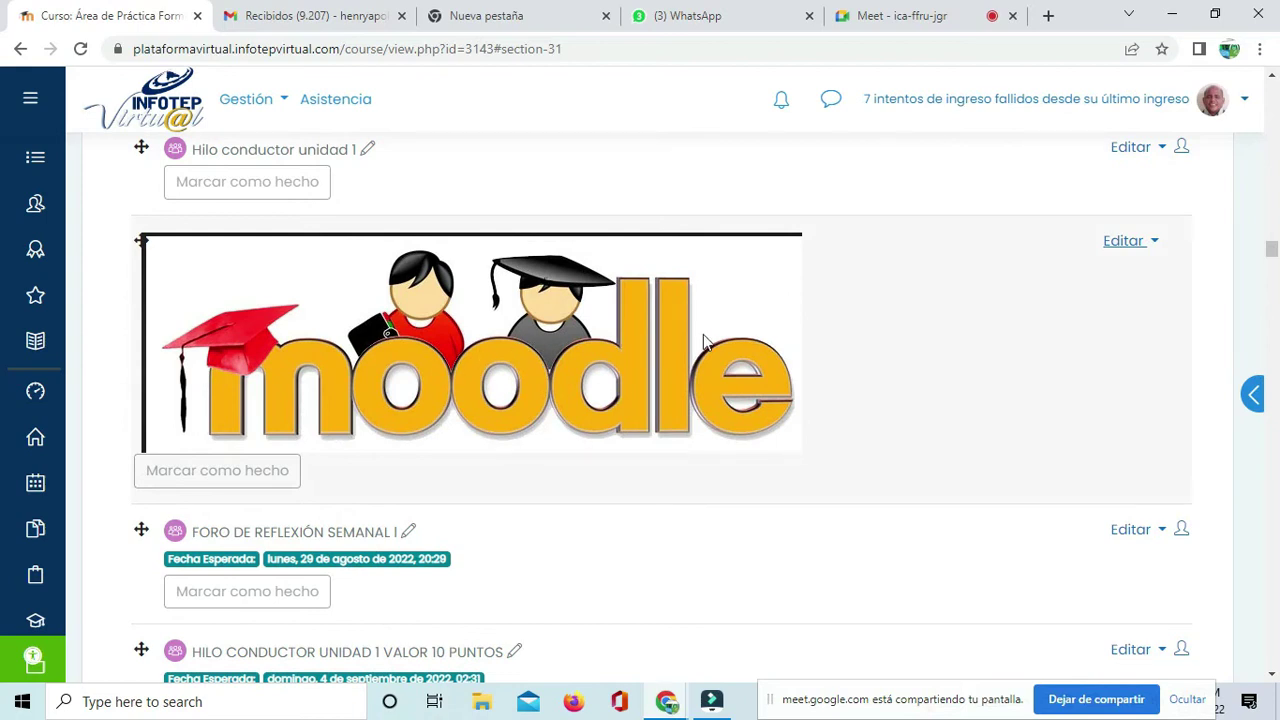
scroll(543, 347, "down", 3)
scroll(543, 347, "up", 3)
scroll(584, 343, "down", 5)
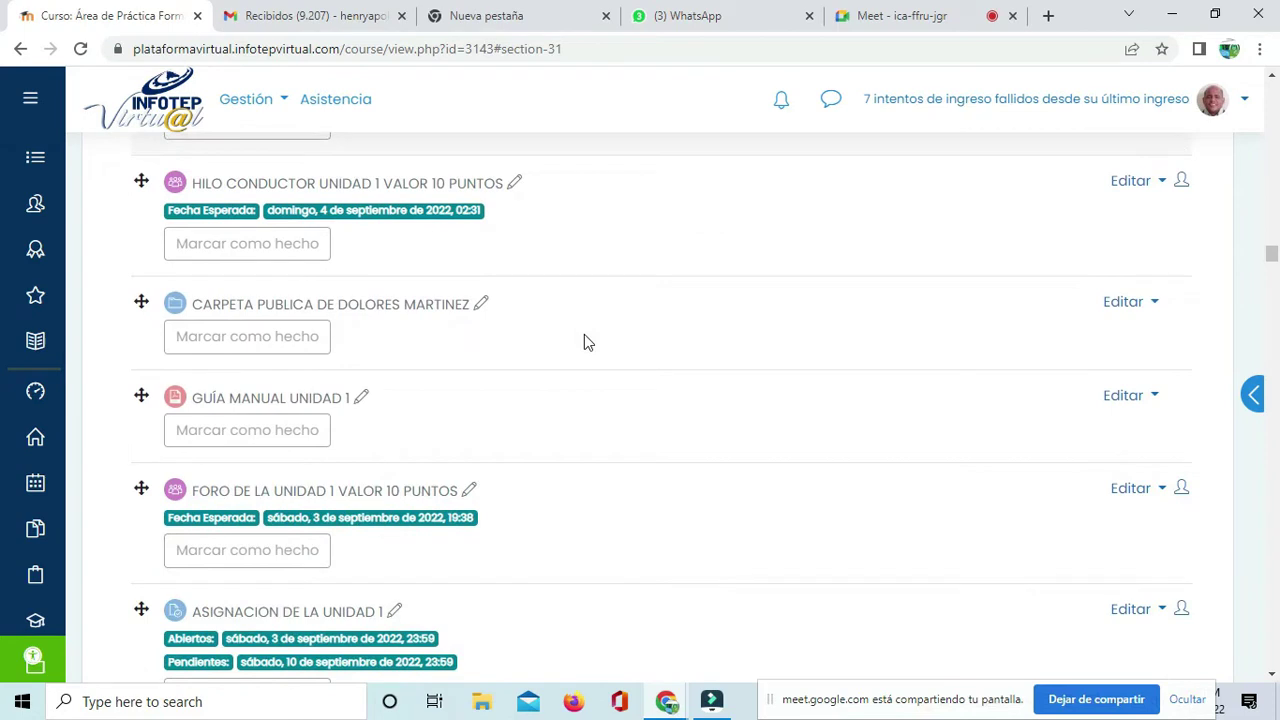
scroll(584, 343, "up", 5)
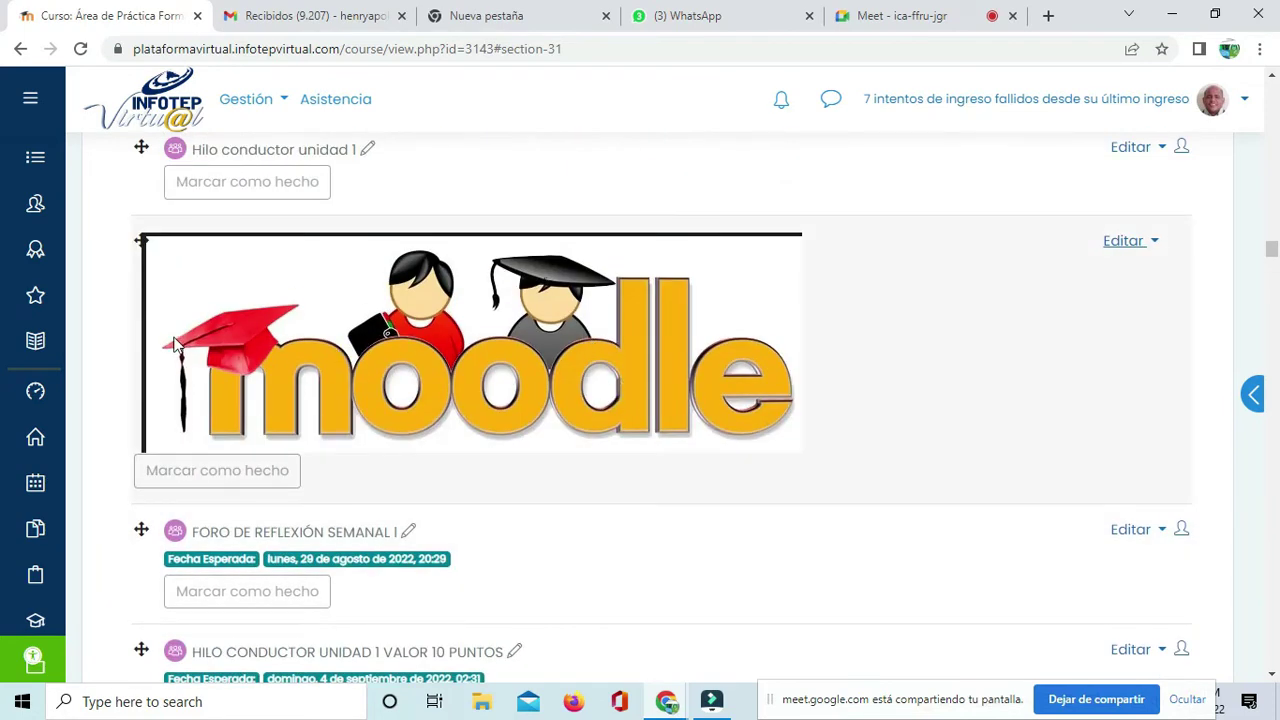
scroll(777, 389, "down", 4)
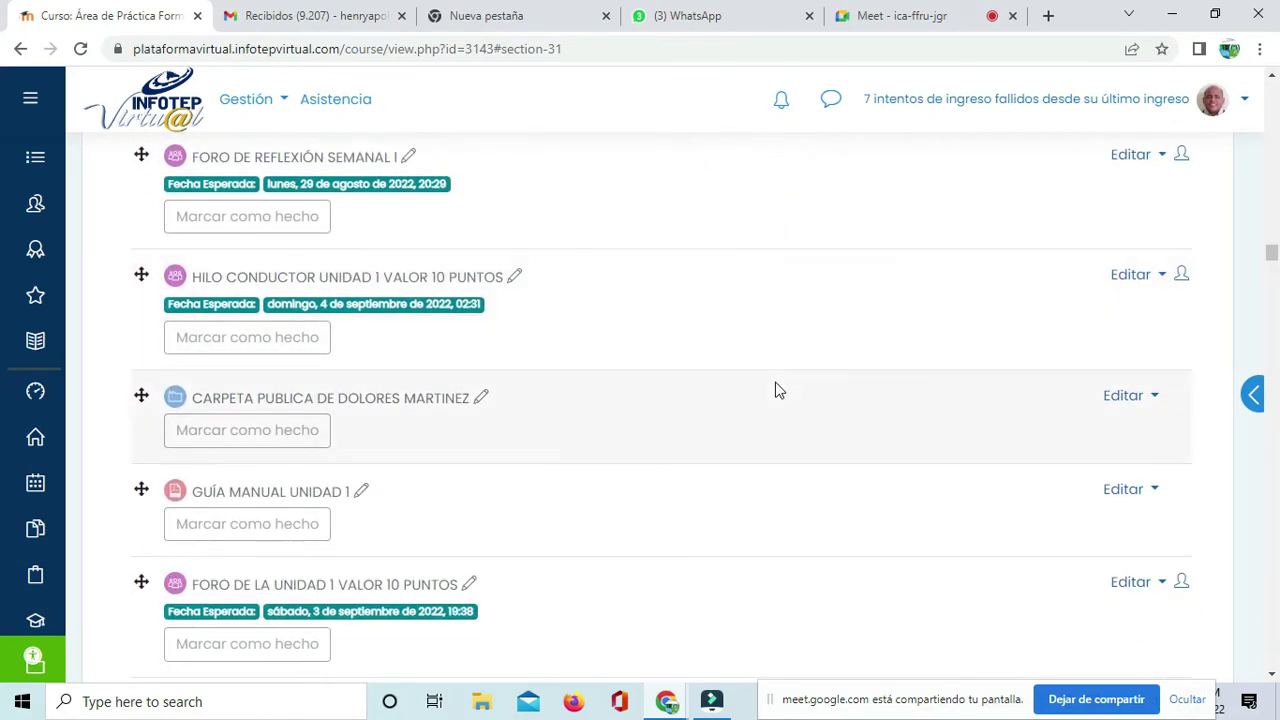
scroll(777, 389, "down", 12)
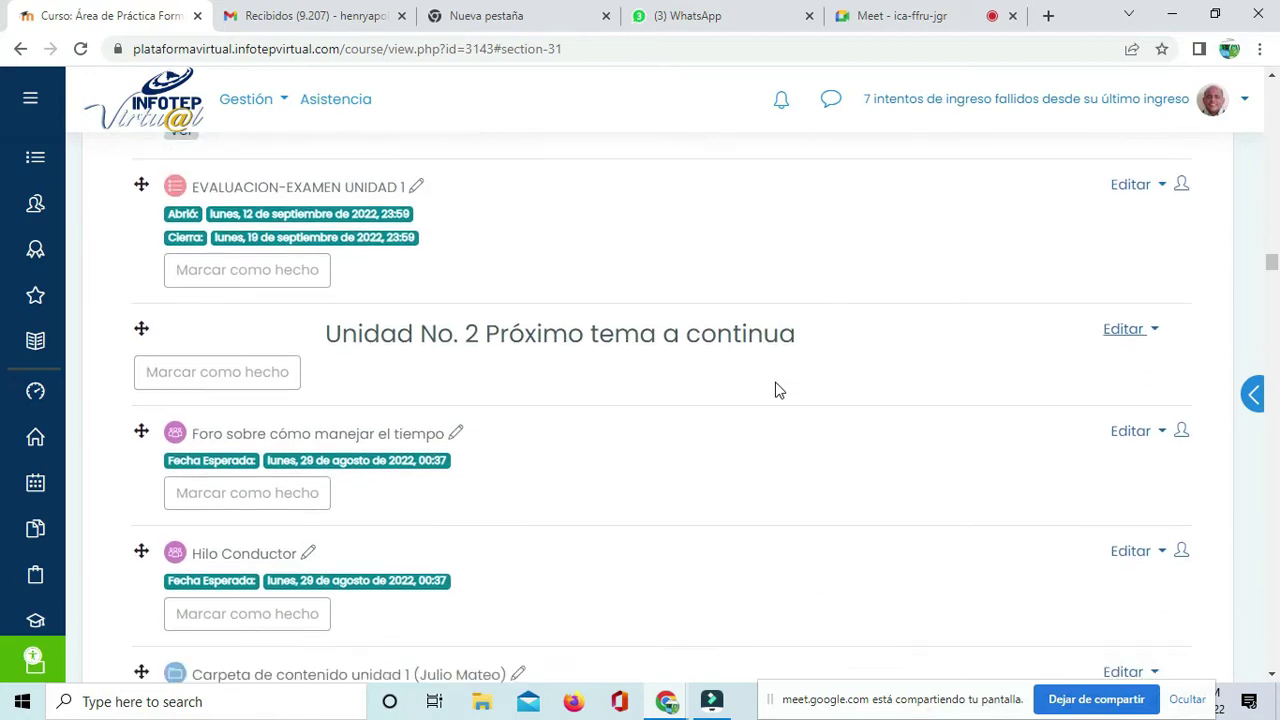
scroll(777, 389, "down", 5)
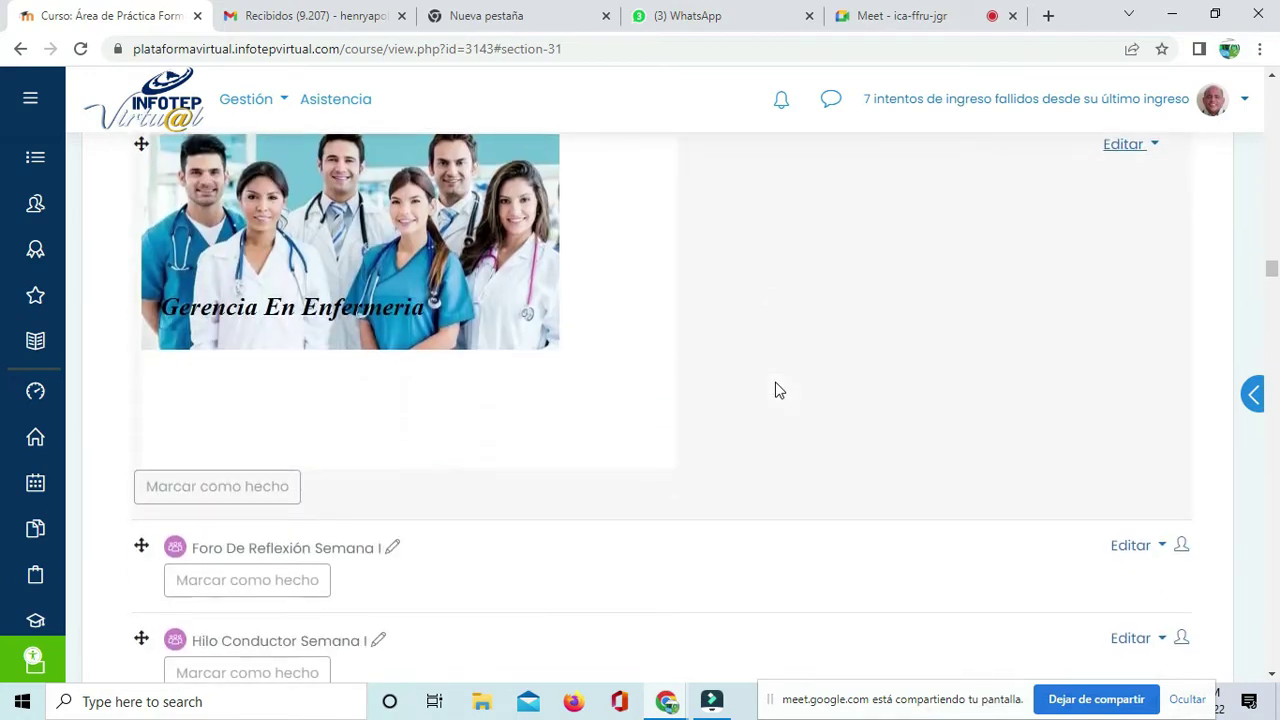
scroll(677, 354, "down", 7)
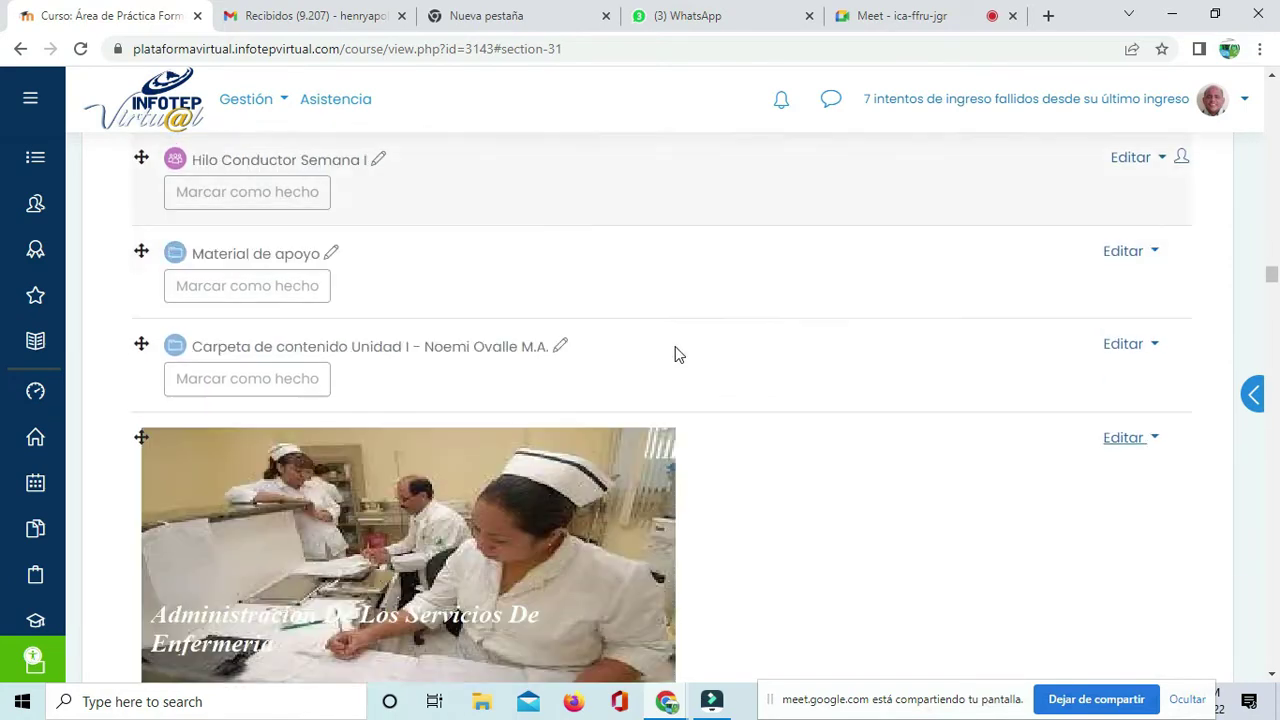
scroll(518, 422, "down", 2)
scroll(523, 423, "up", 13)
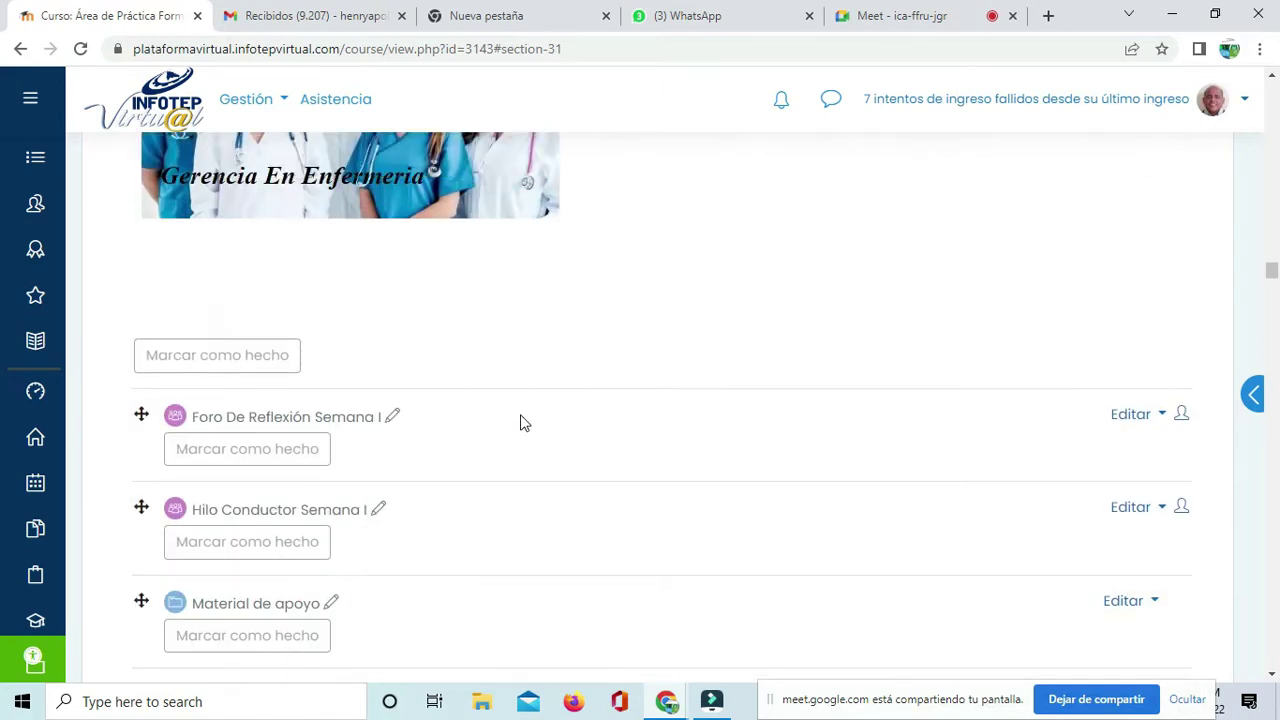
scroll(523, 423, "down", 6)
scroll(531, 429, "down", 10)
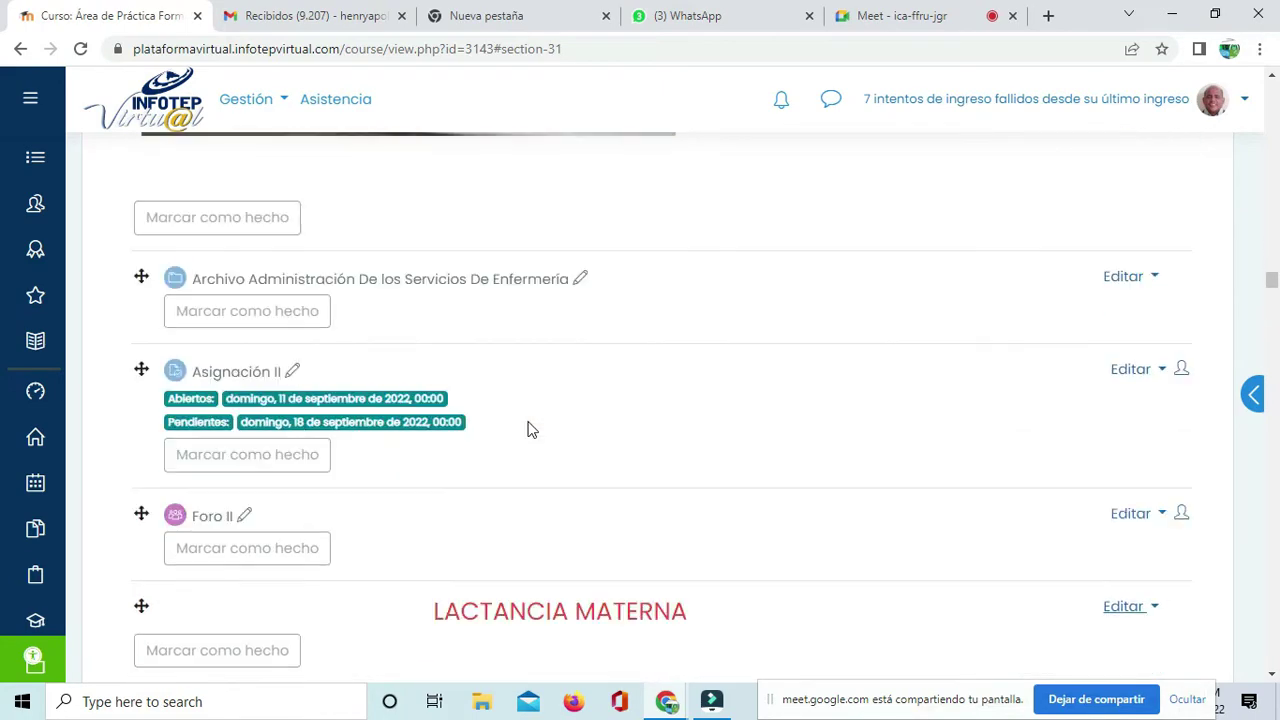
scroll(528, 429, "down", 3)
scroll(474, 419, "up", 3)
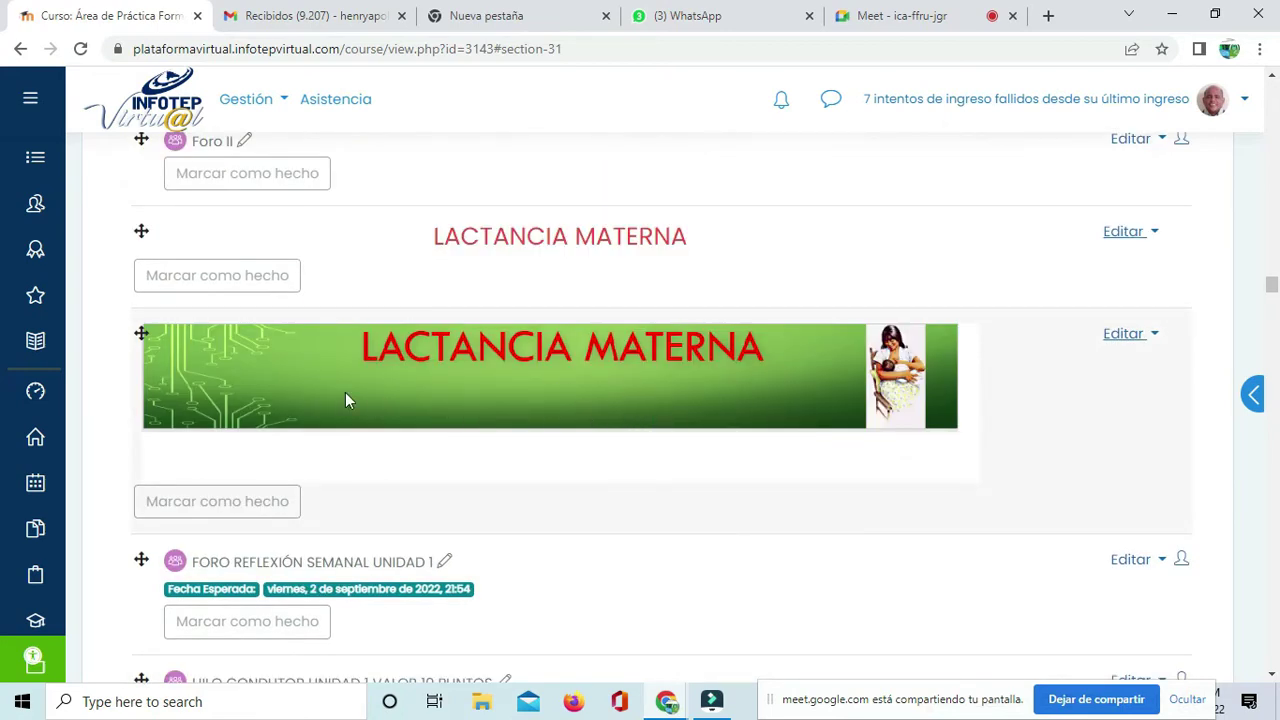
scroll(634, 404, "down", 8)
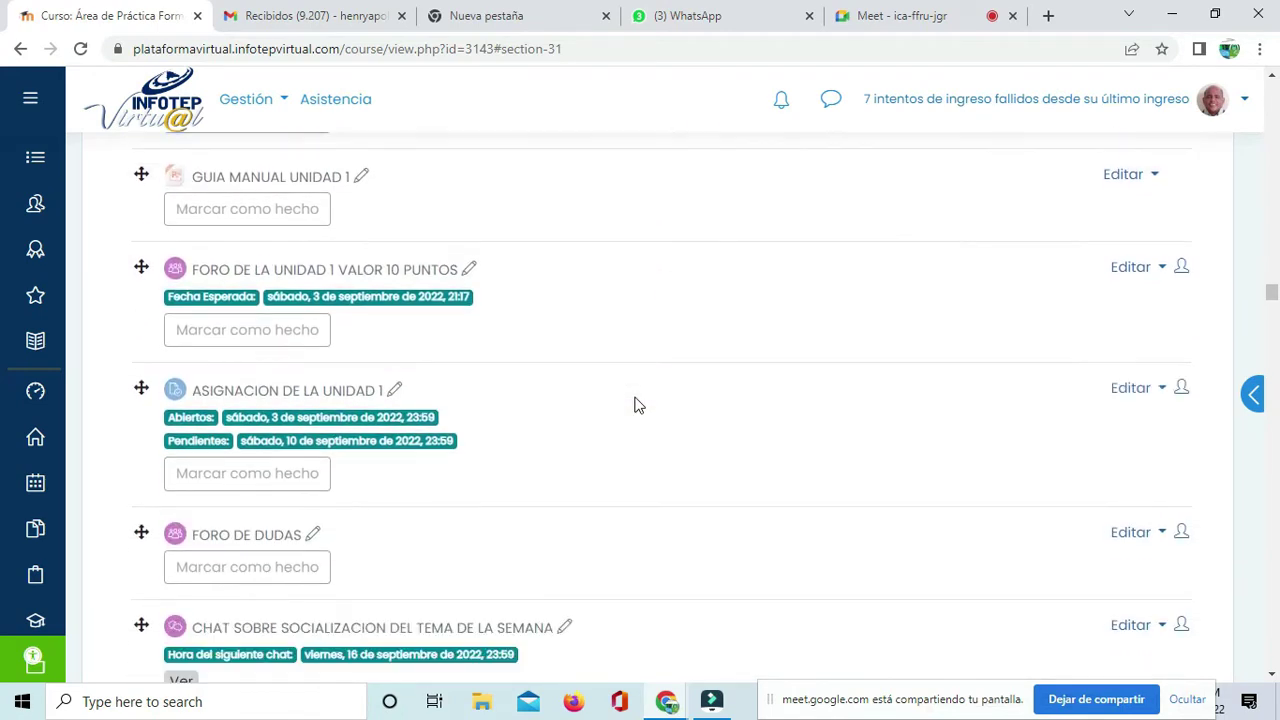
scroll(634, 404, "down", 12)
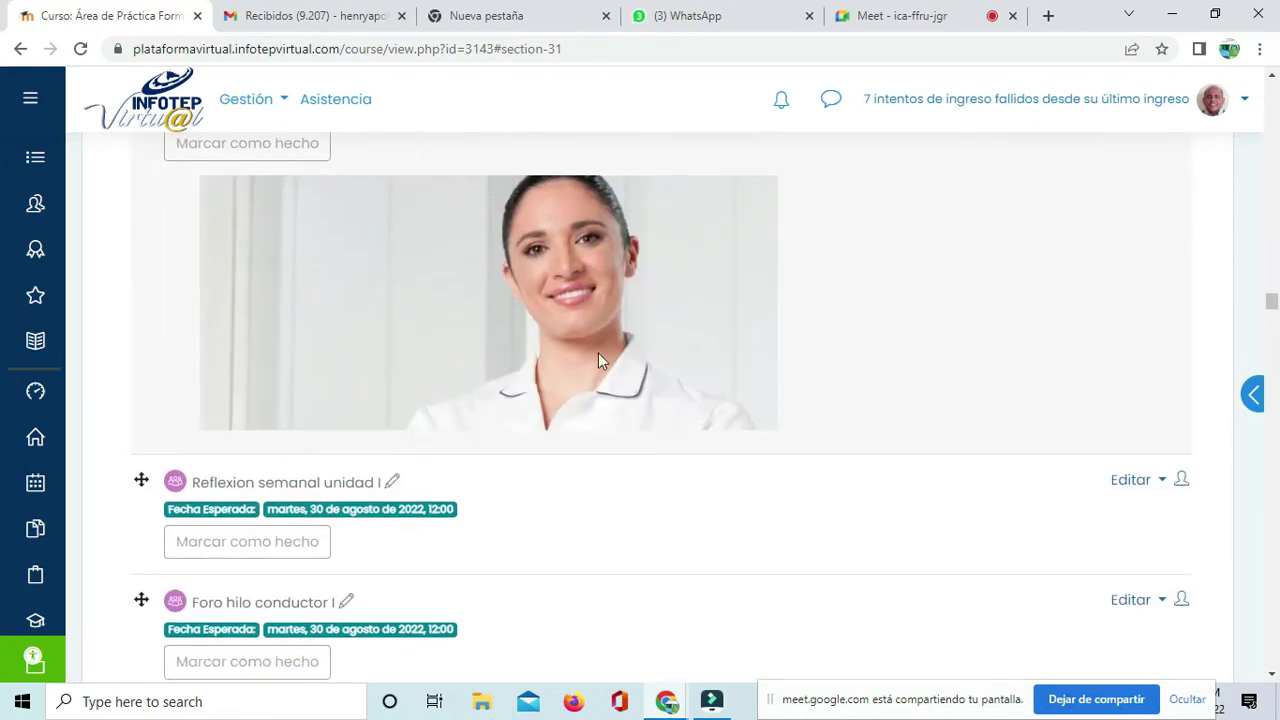
scroll(590, 354, "up", 3)
scroll(580, 357, "down", 5)
scroll(581, 361, "down", 20)
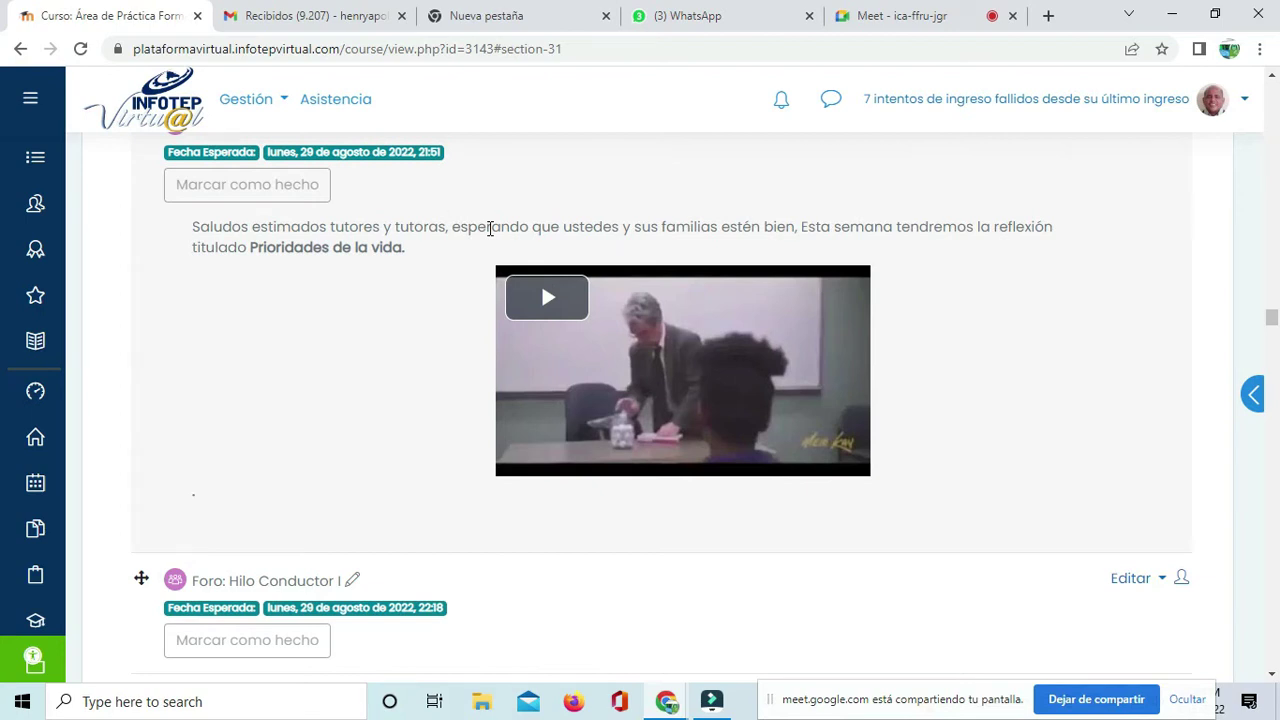
scroll(434, 243, "down", 3)
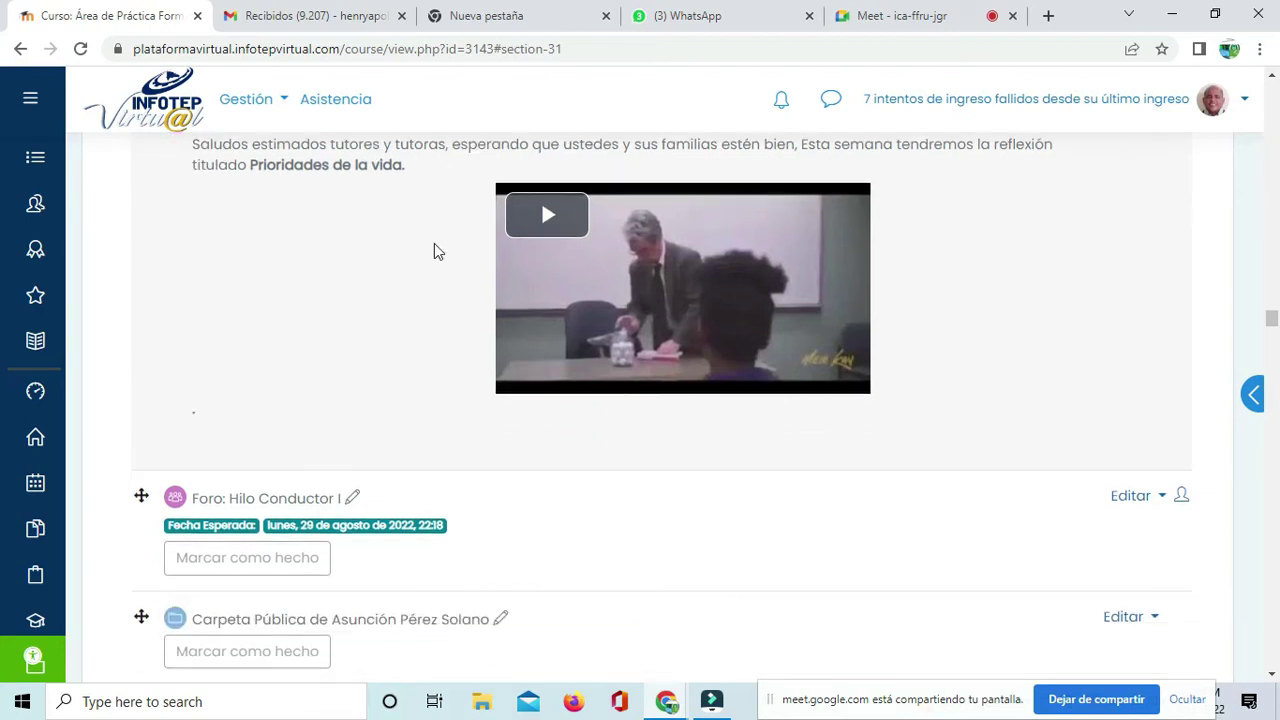
scroll(434, 243, "up", 4)
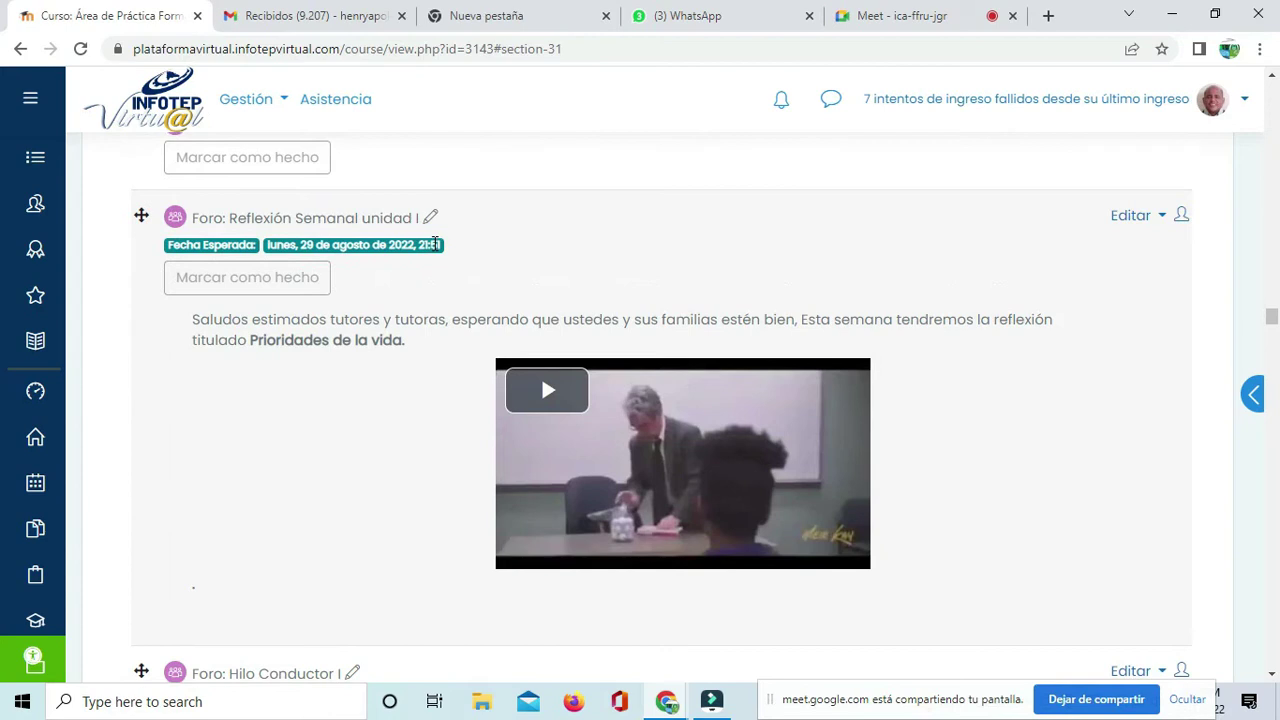
scroll(434, 243, "down", 10)
scroll(434, 250, "down", 5)
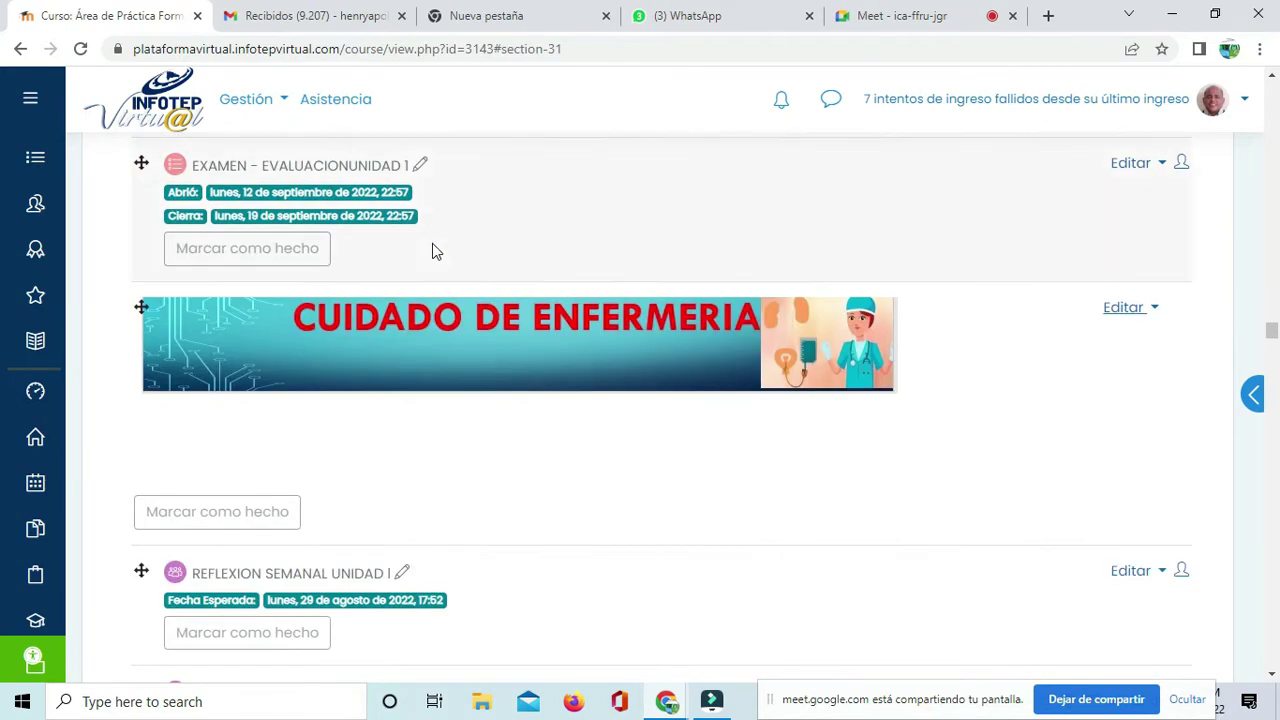
scroll(479, 260, "up", 2)
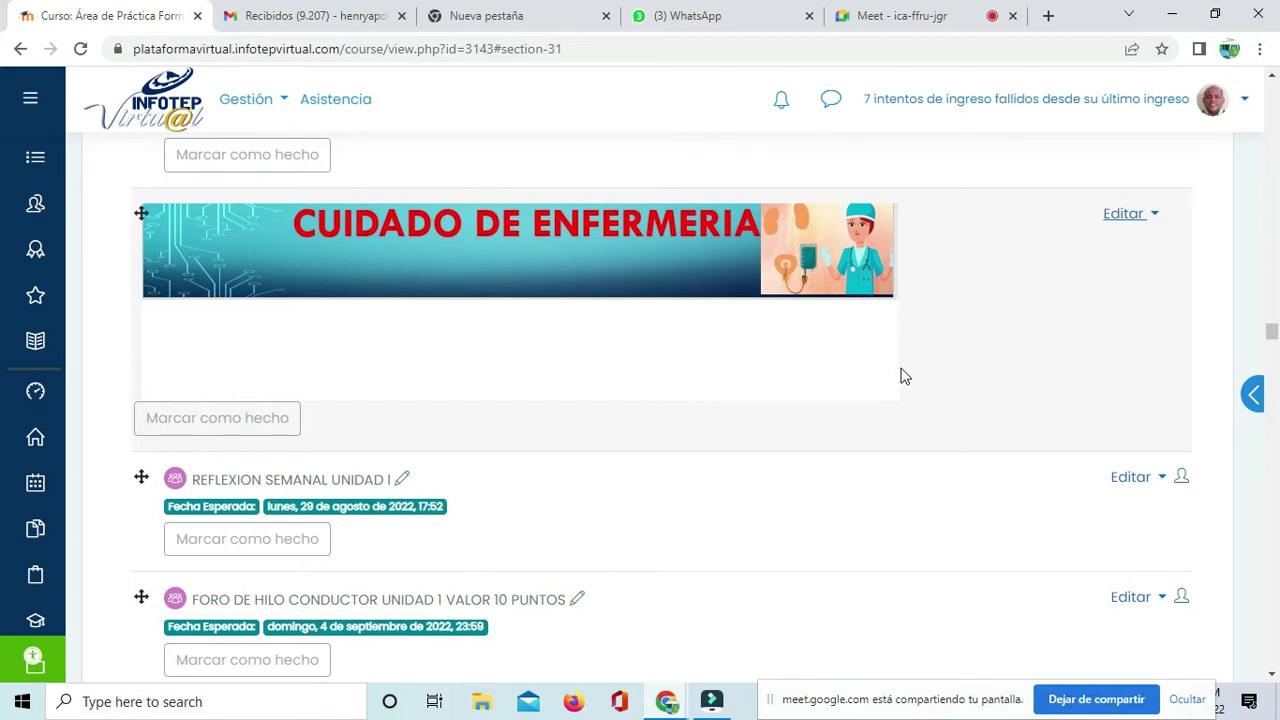
left_click(869, 310)
scroll(590, 298, "down", 12)
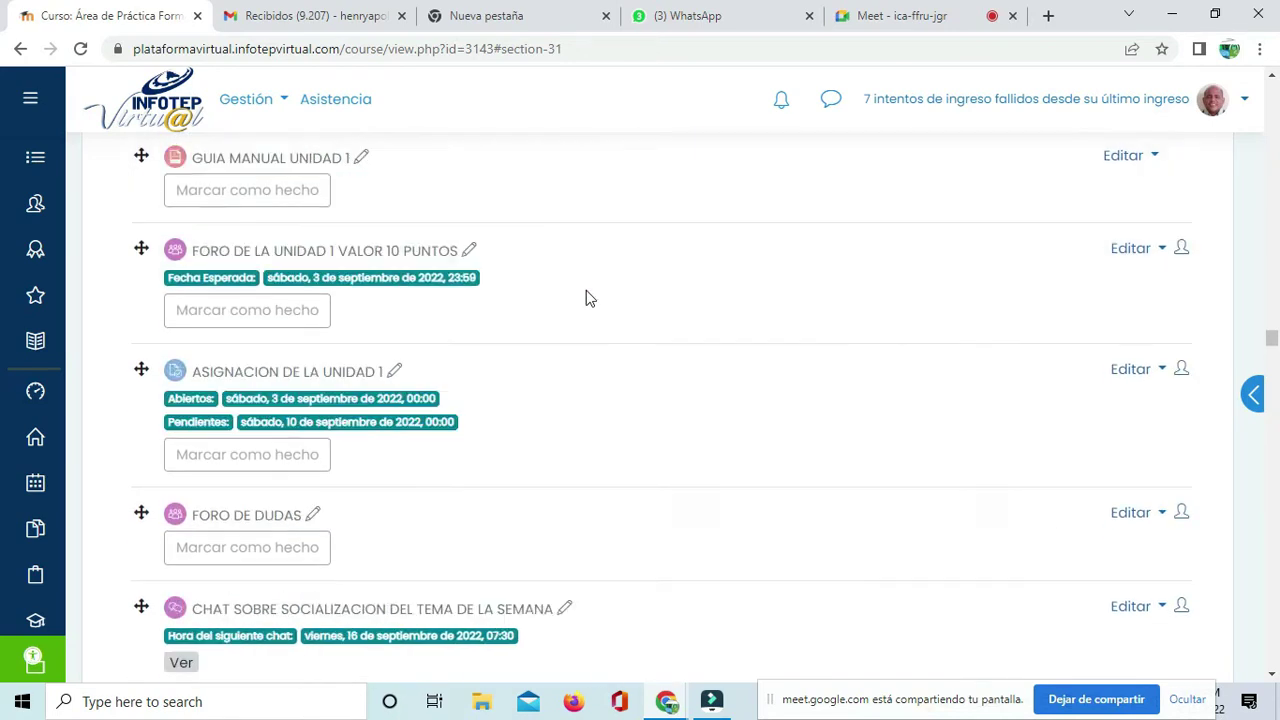
scroll(586, 298, "down", 10)
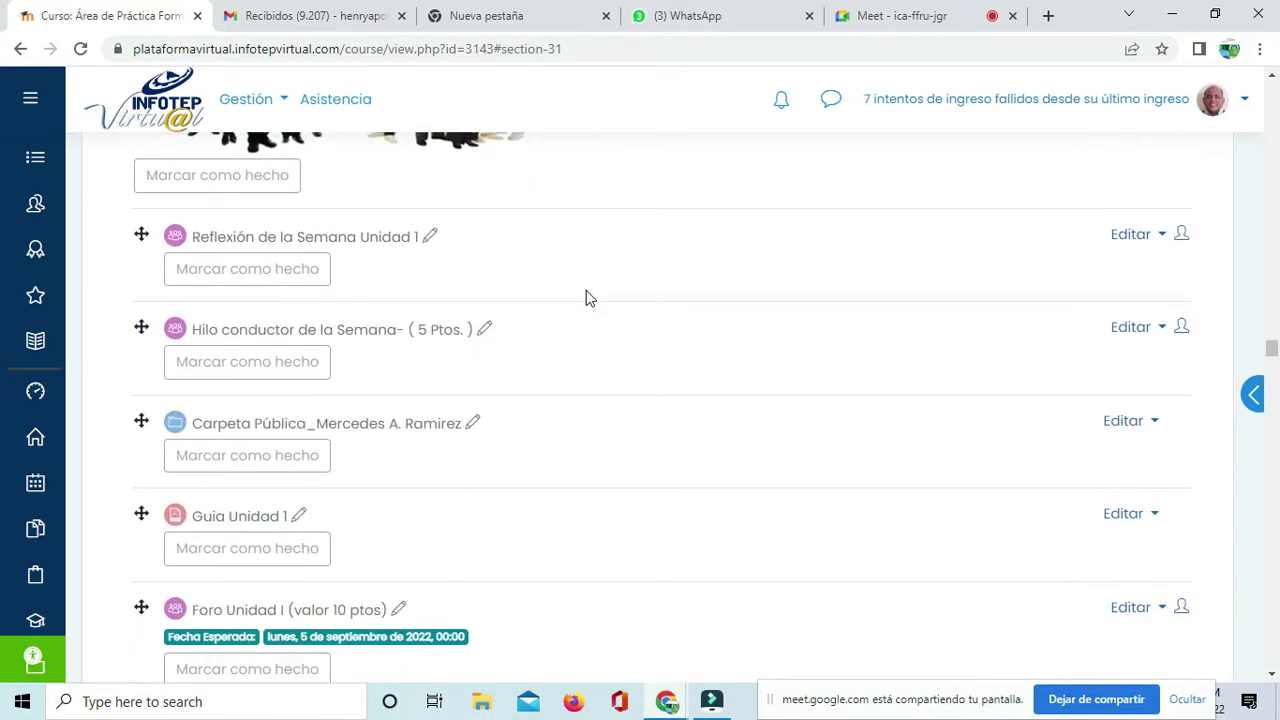
scroll(586, 298, "down", 4)
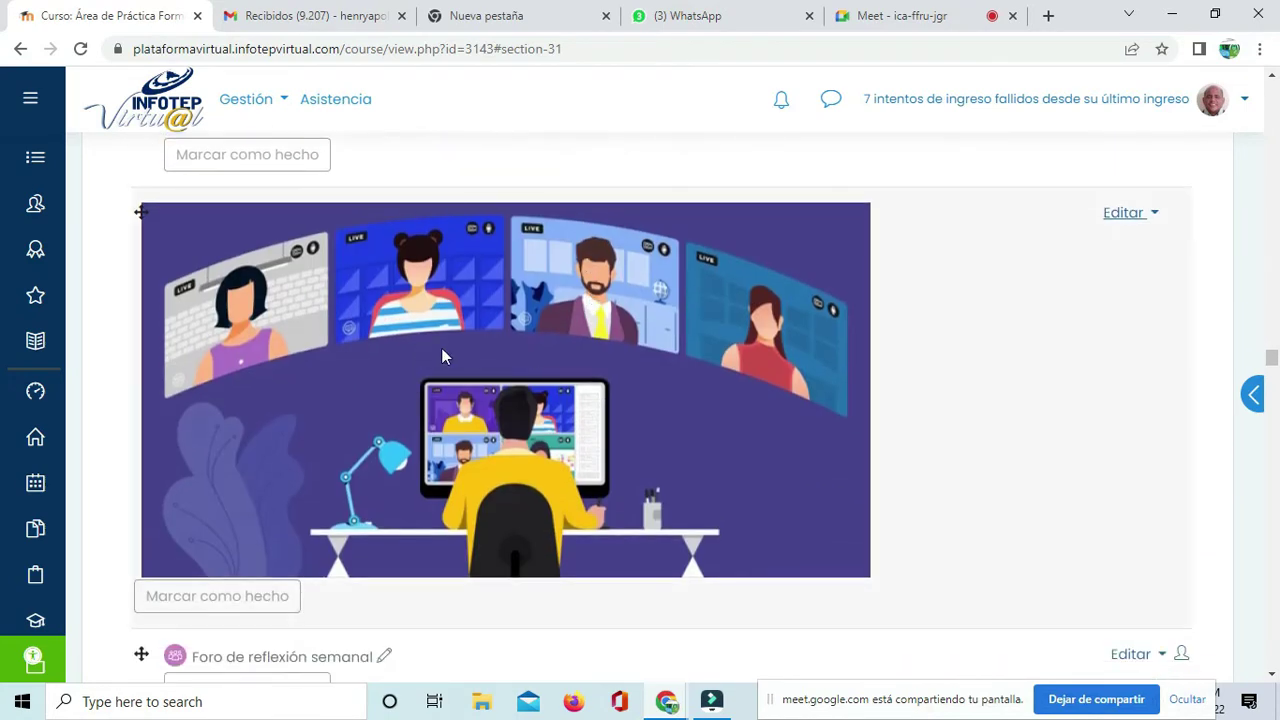
scroll(651, 380, "down", 3)
scroll(651, 382, "down", 12)
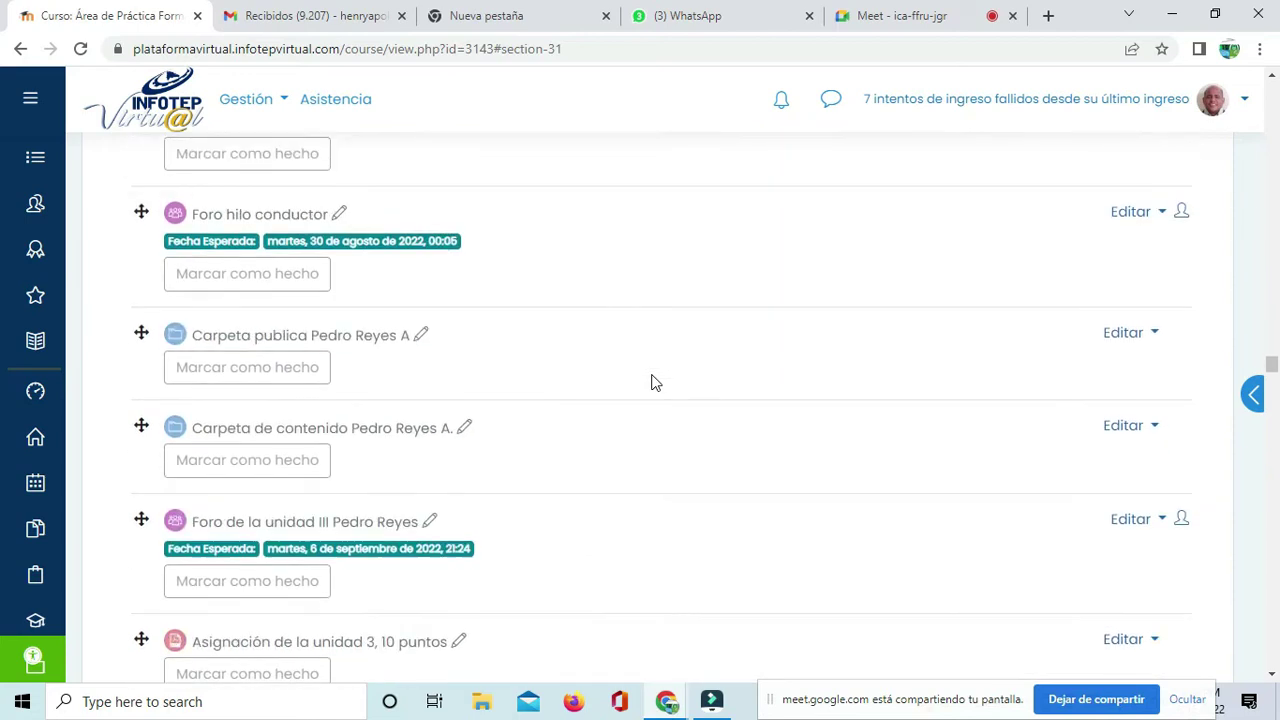
scroll(651, 380, "down", 1)
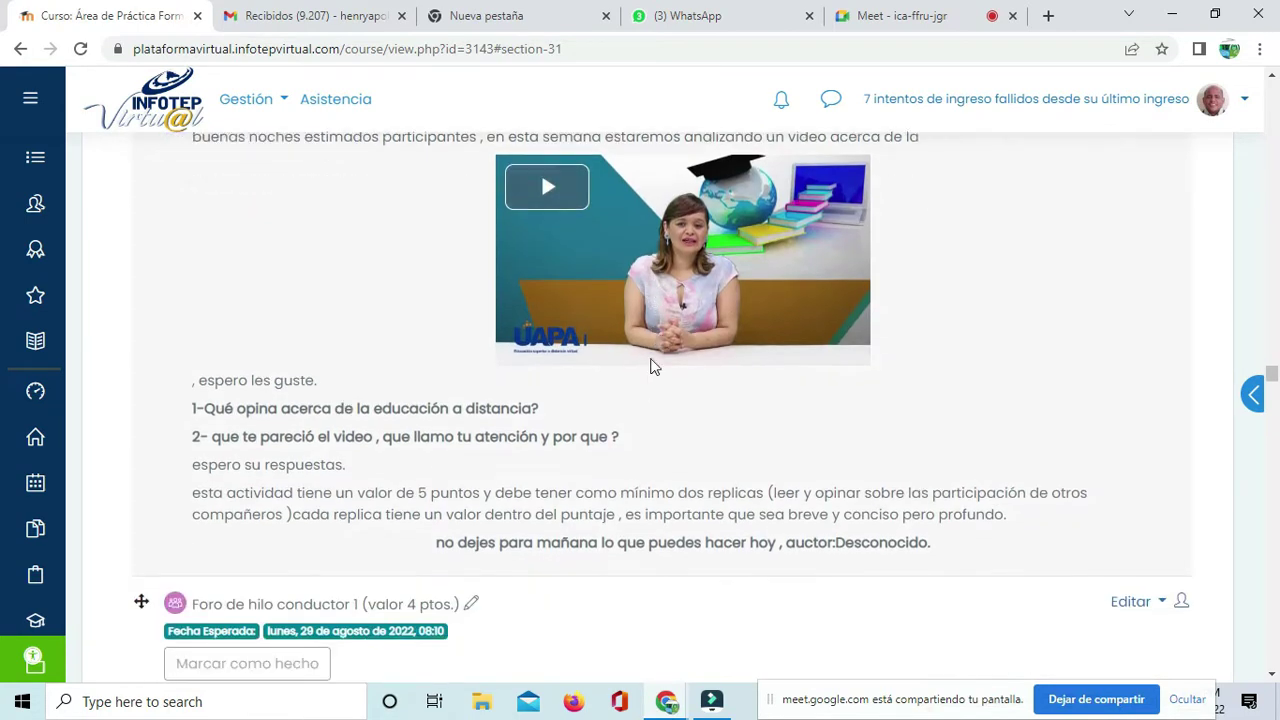
scroll(754, 241, "up", 2)
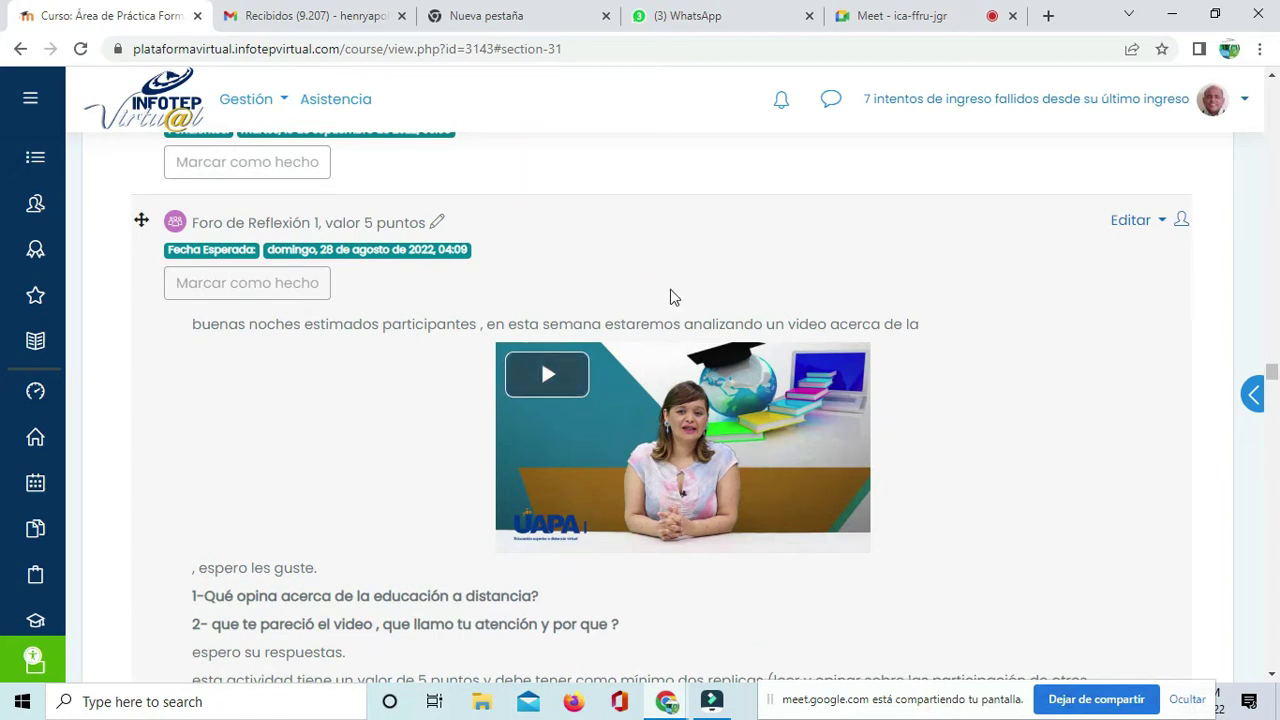
scroll(670, 295, "down", 3)
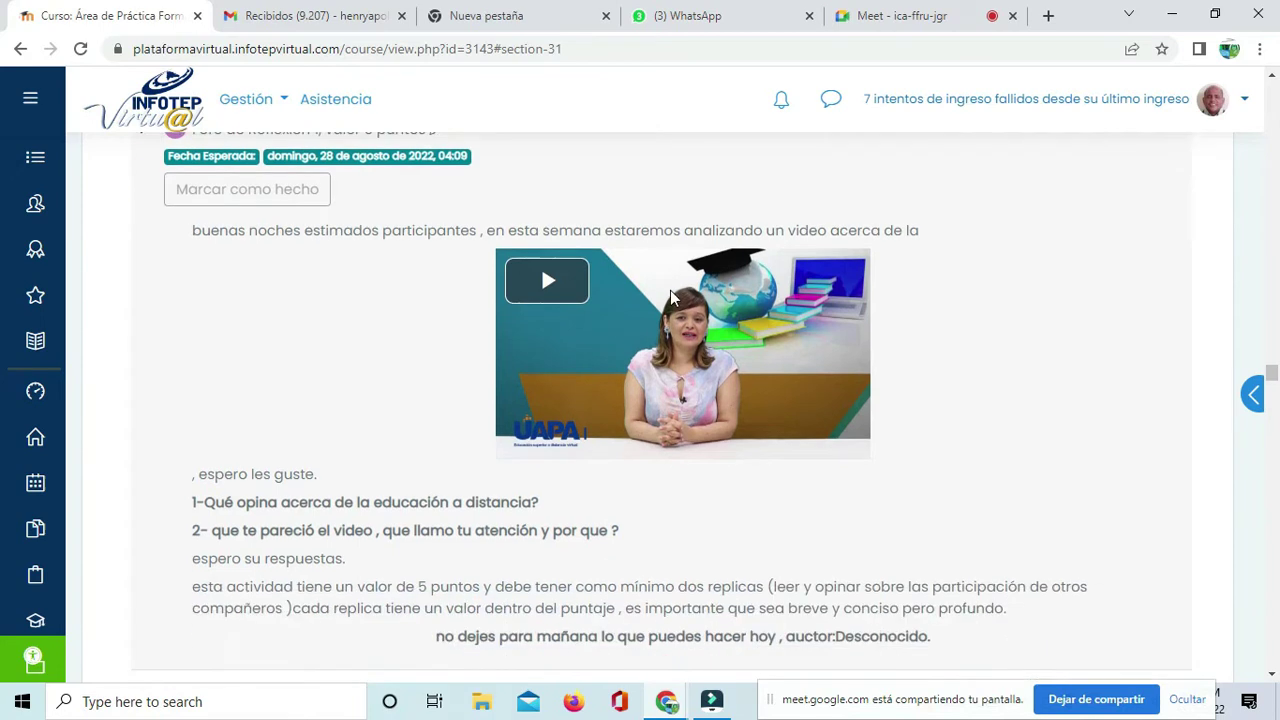
scroll(670, 290, "down", 5)
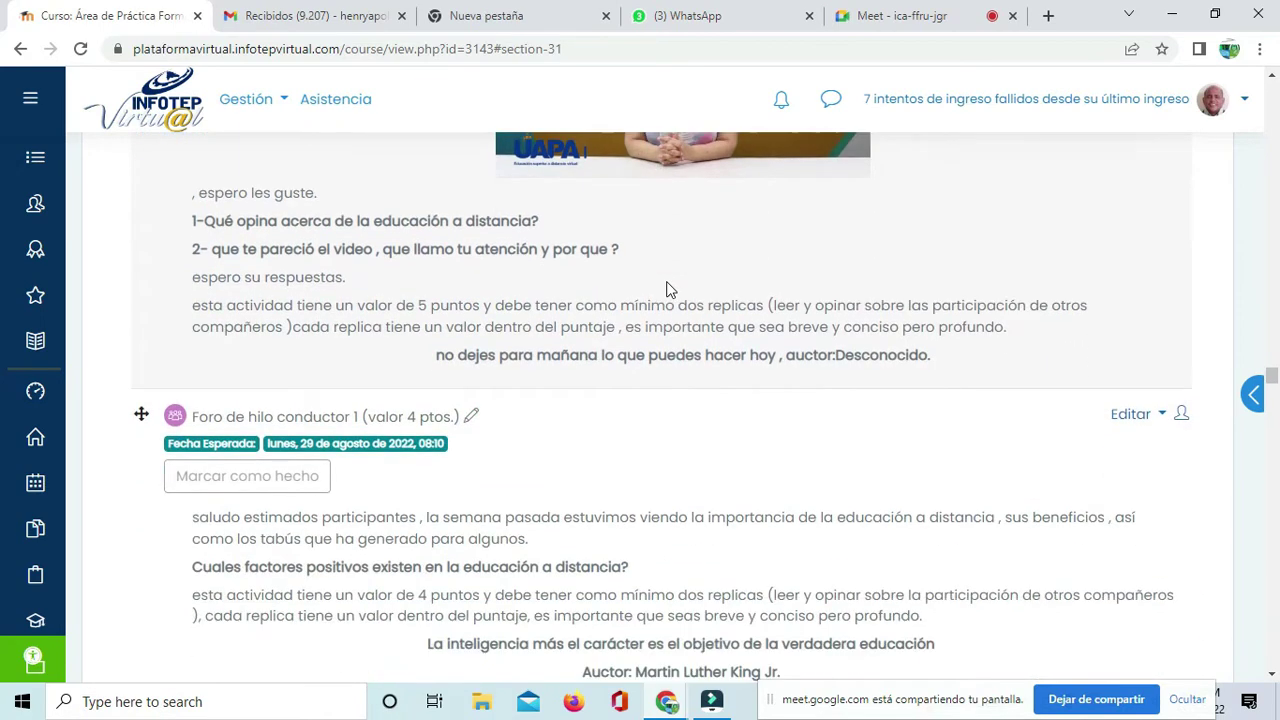
scroll(670, 290, "up", 3)
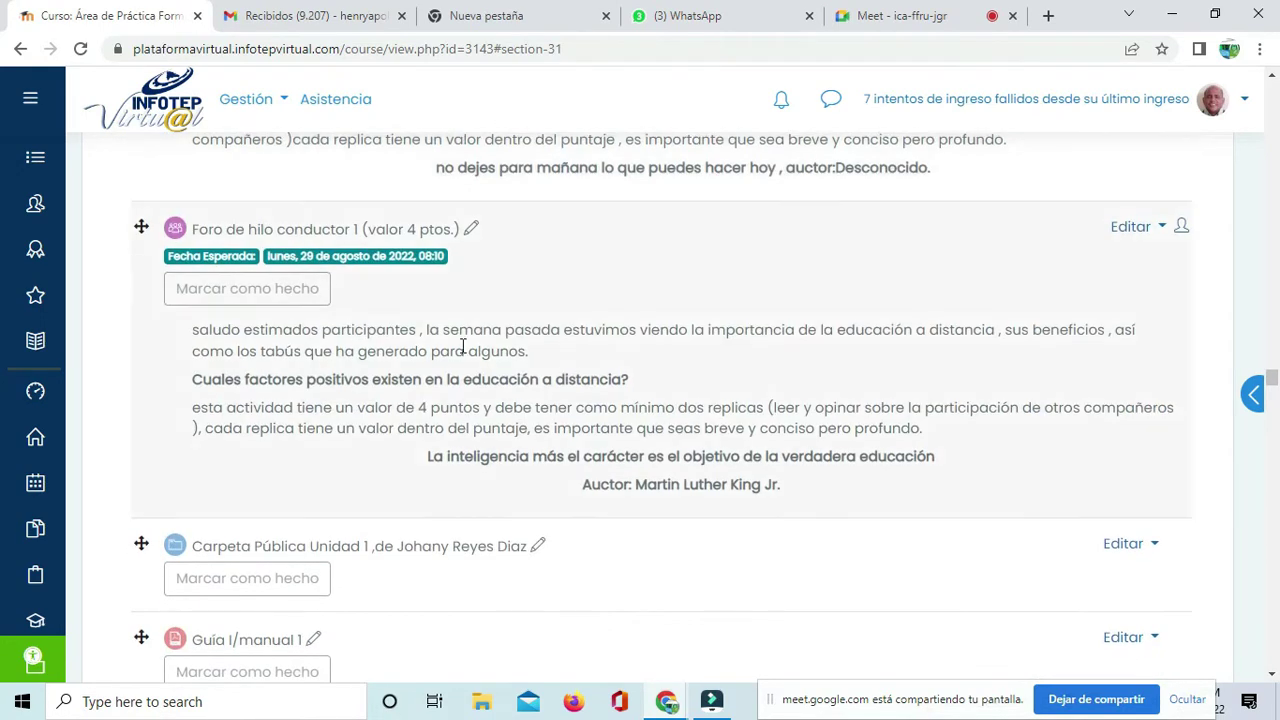
scroll(568, 231, "up", 5)
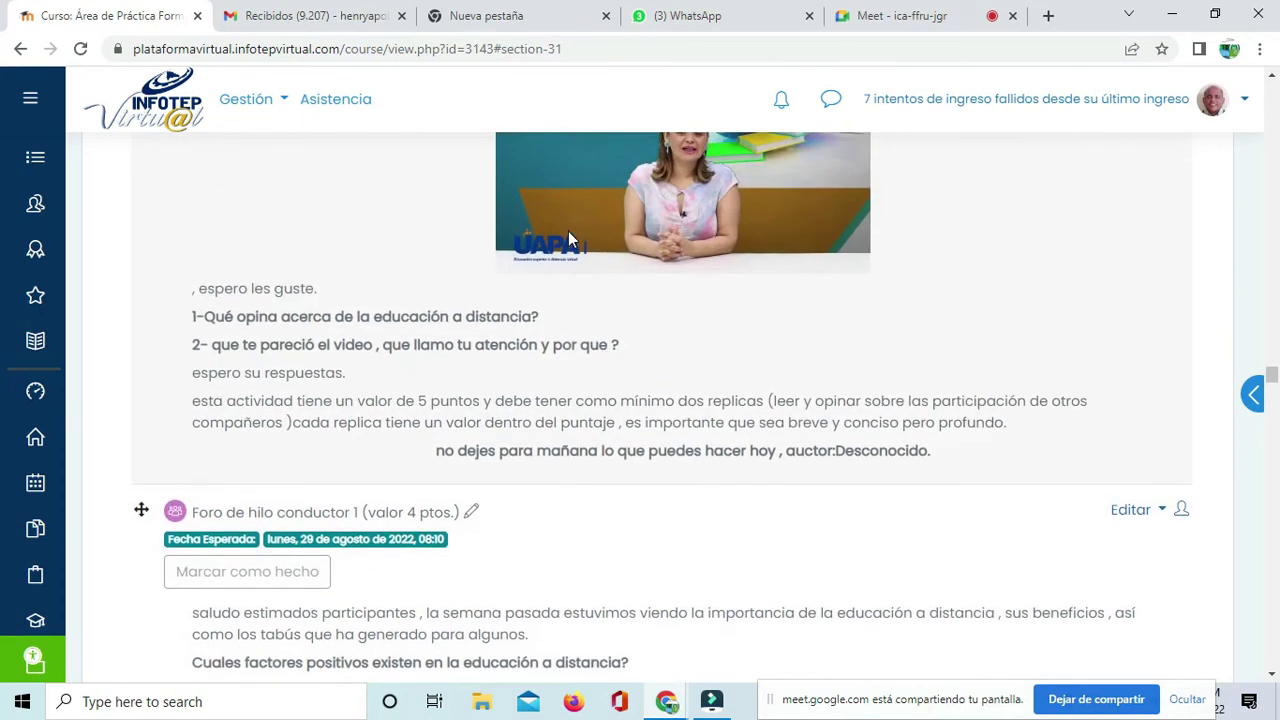
scroll(569, 231, "up", 1)
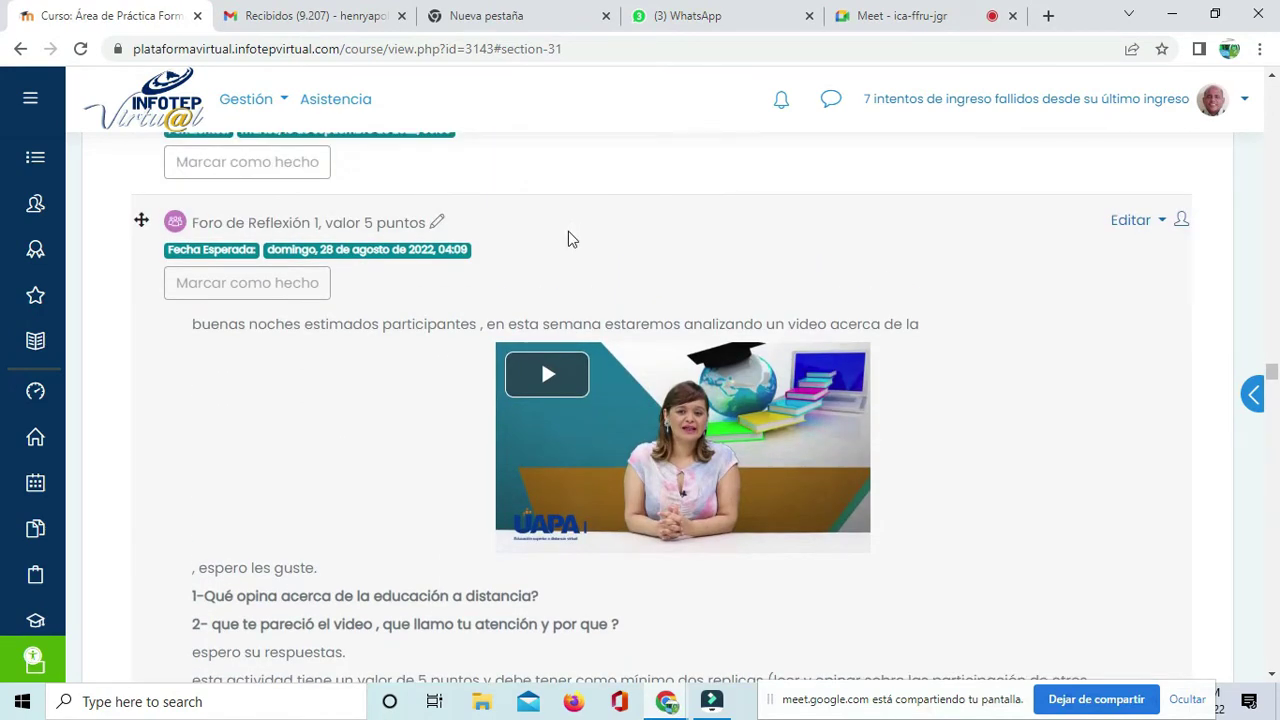
Step: Untick 'Mostrar descripción en la página del curso' for Foro de Reflexión 1 and save
left_click(1135, 219)
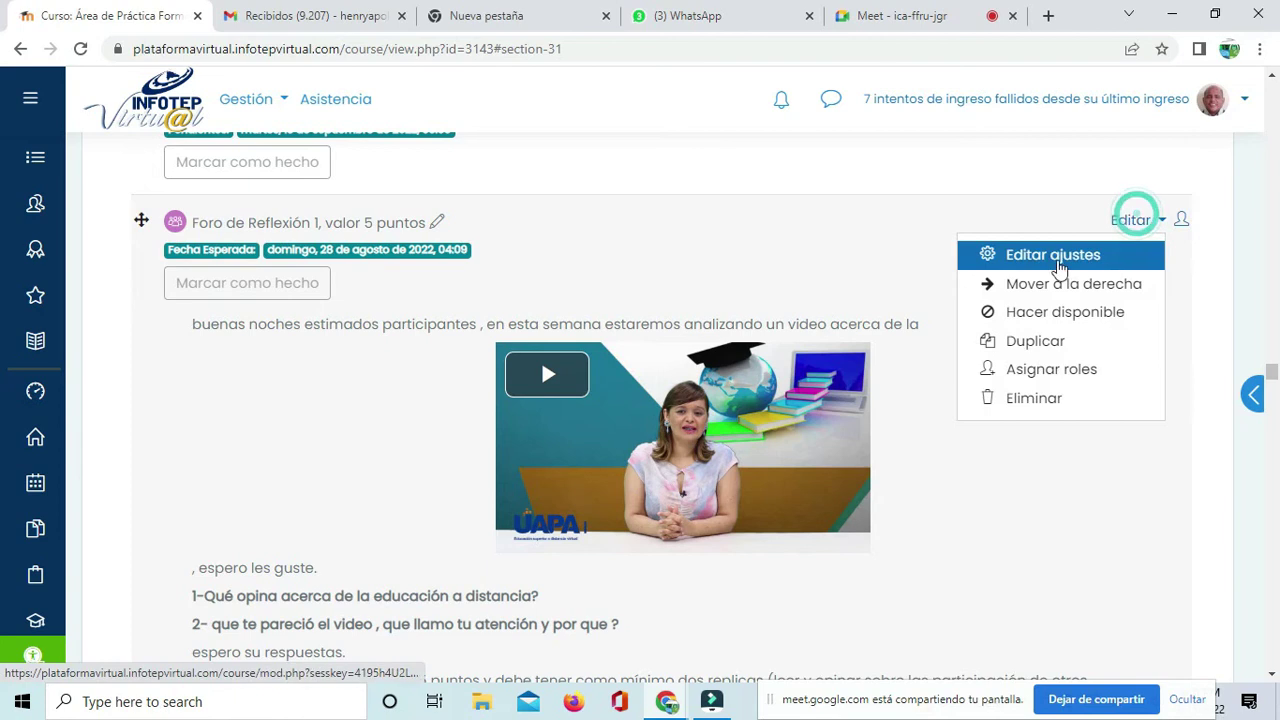
left_click(1052, 258)
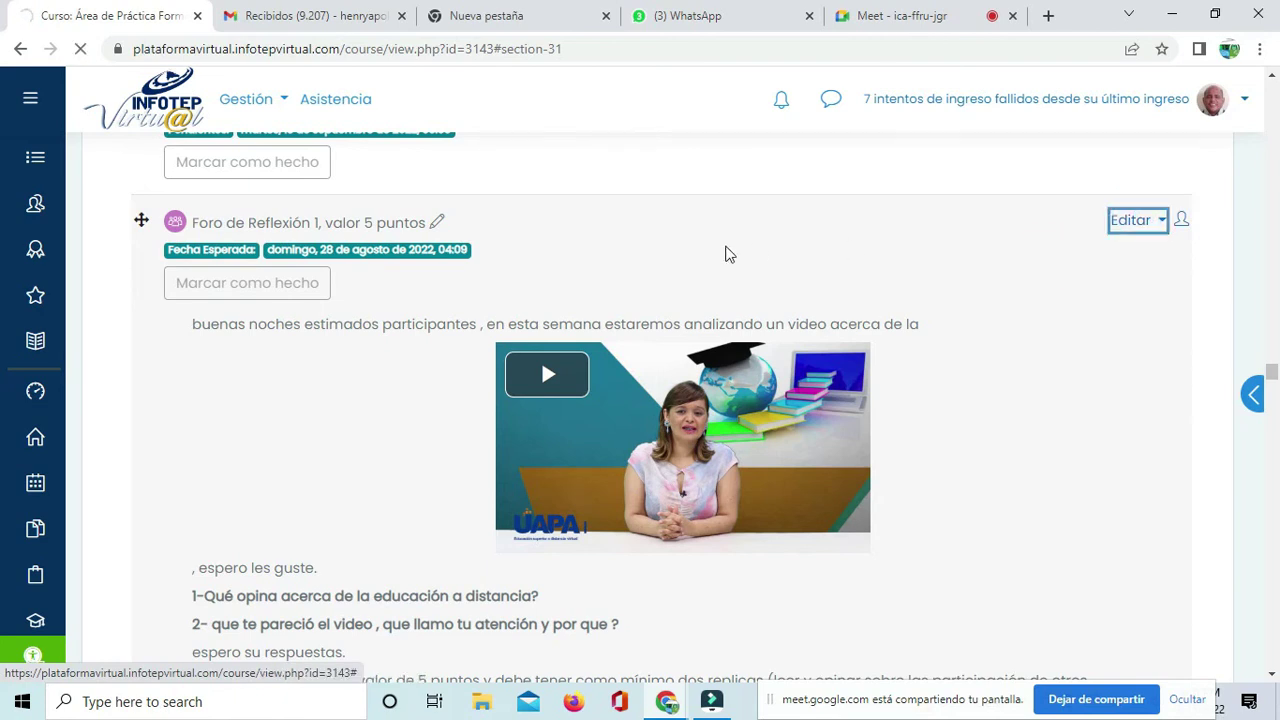
scroll(726, 251, "down", 3)
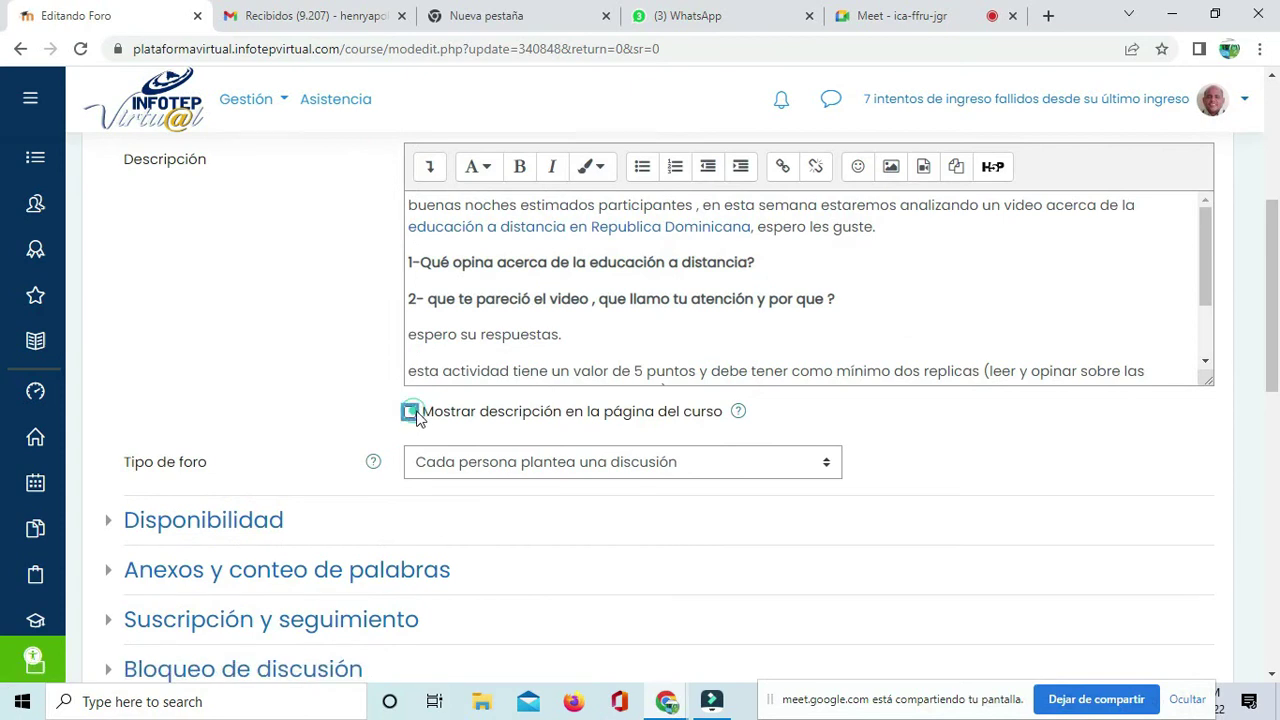
left_click(416, 418)
scroll(551, 405, "down", 5)
left_click(596, 566)
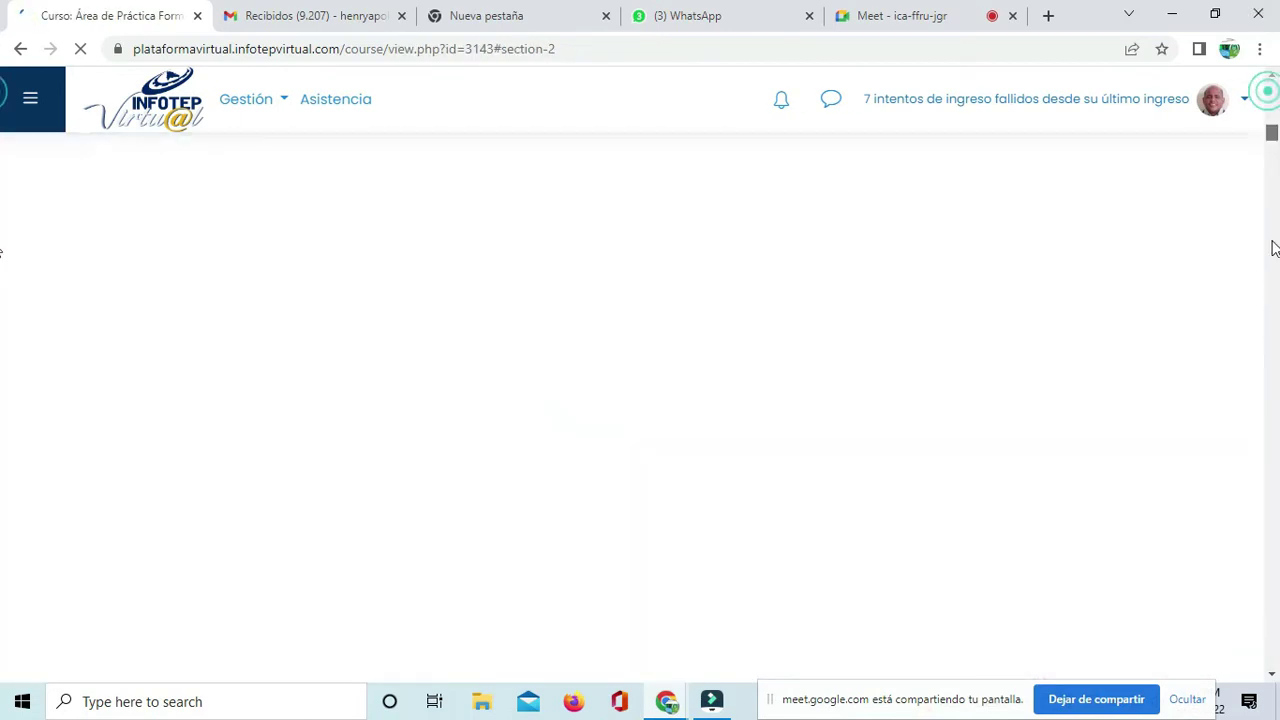
Step: Scroll the reloaded course page to the 'Reflexión Semanal unidad II' forum and its video
scroll(1029, 366, "down", 8)
scroll(491, 363, "down", 15)
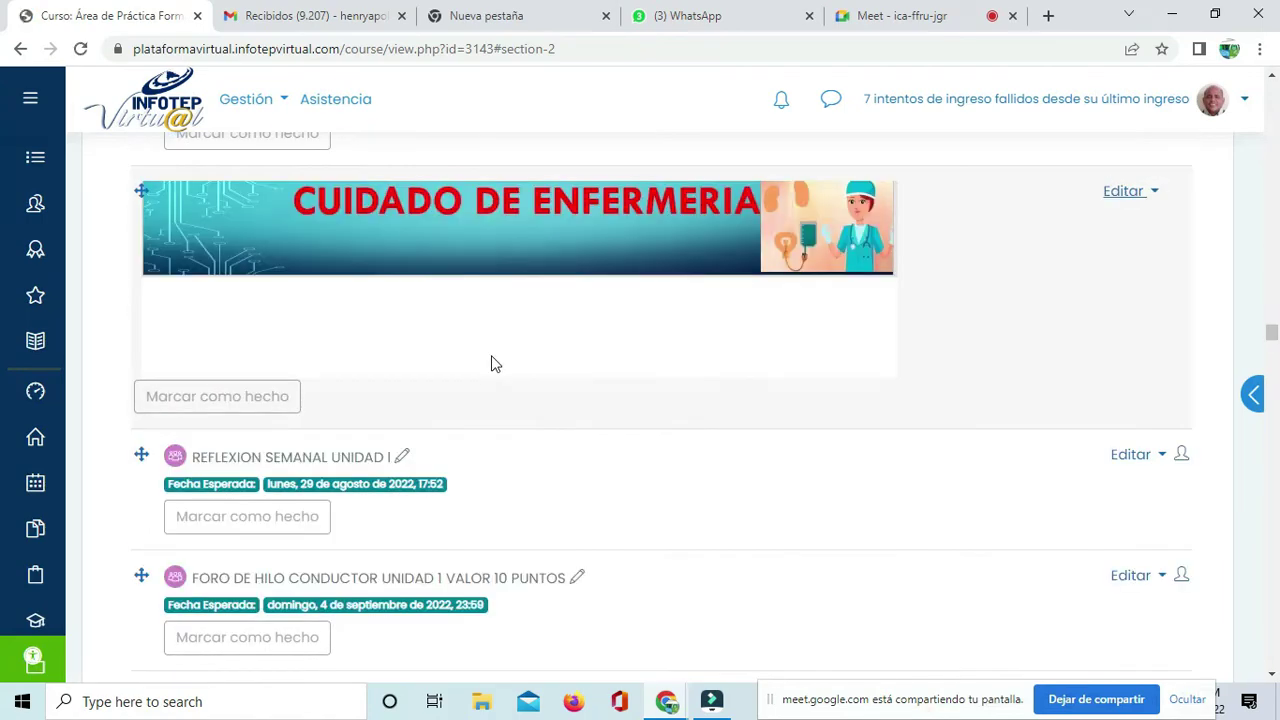
scroll(493, 363, "down", 10)
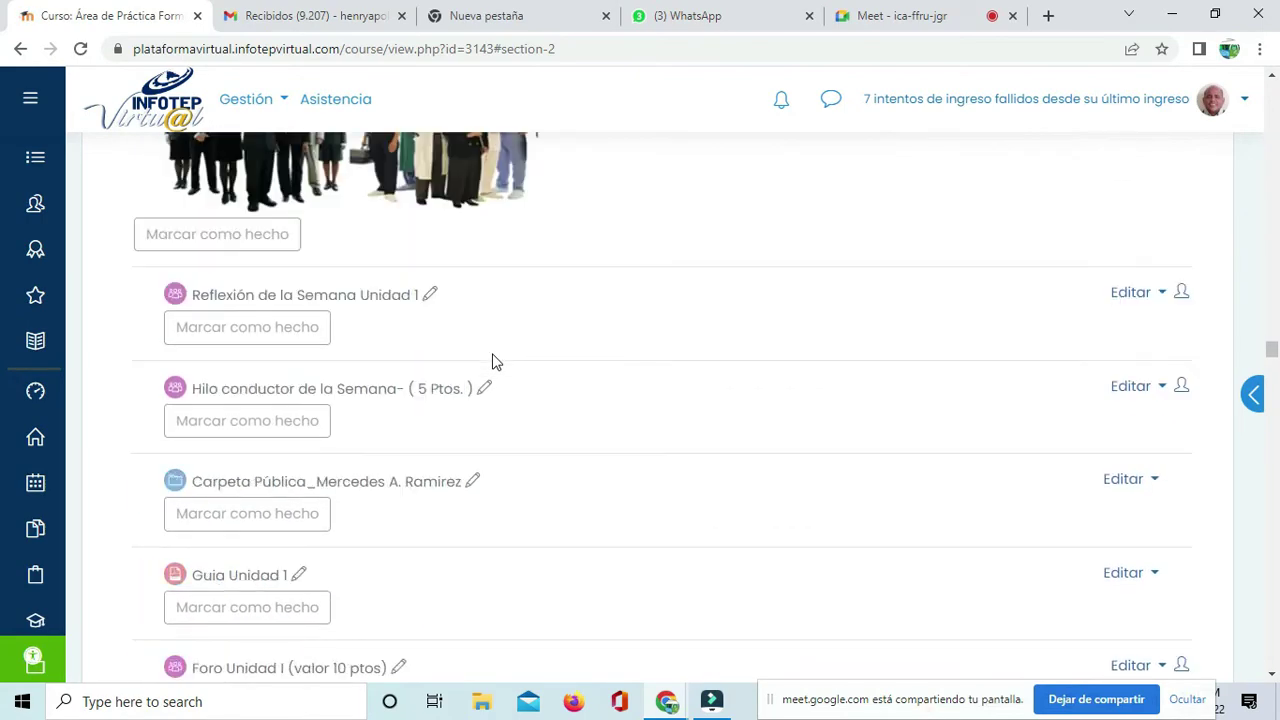
scroll(493, 361, "up", 3)
scroll(494, 355, "up", 20)
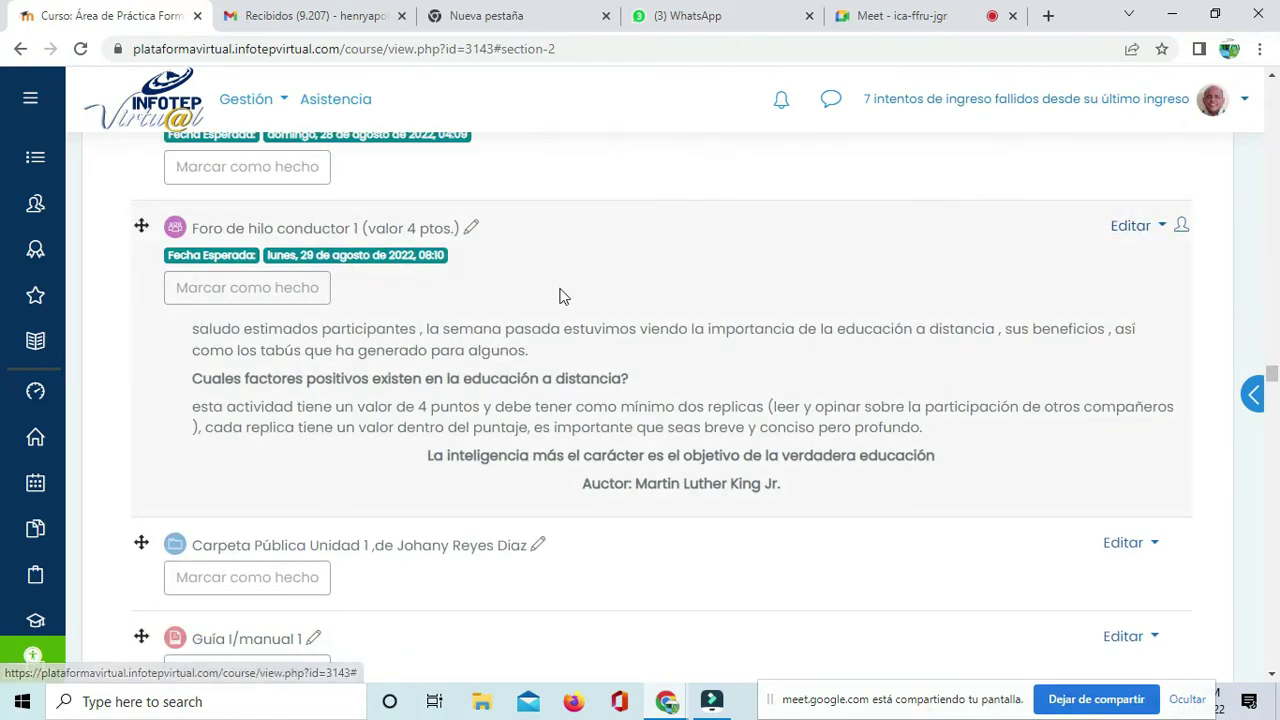
scroll(574, 331, "down", 9)
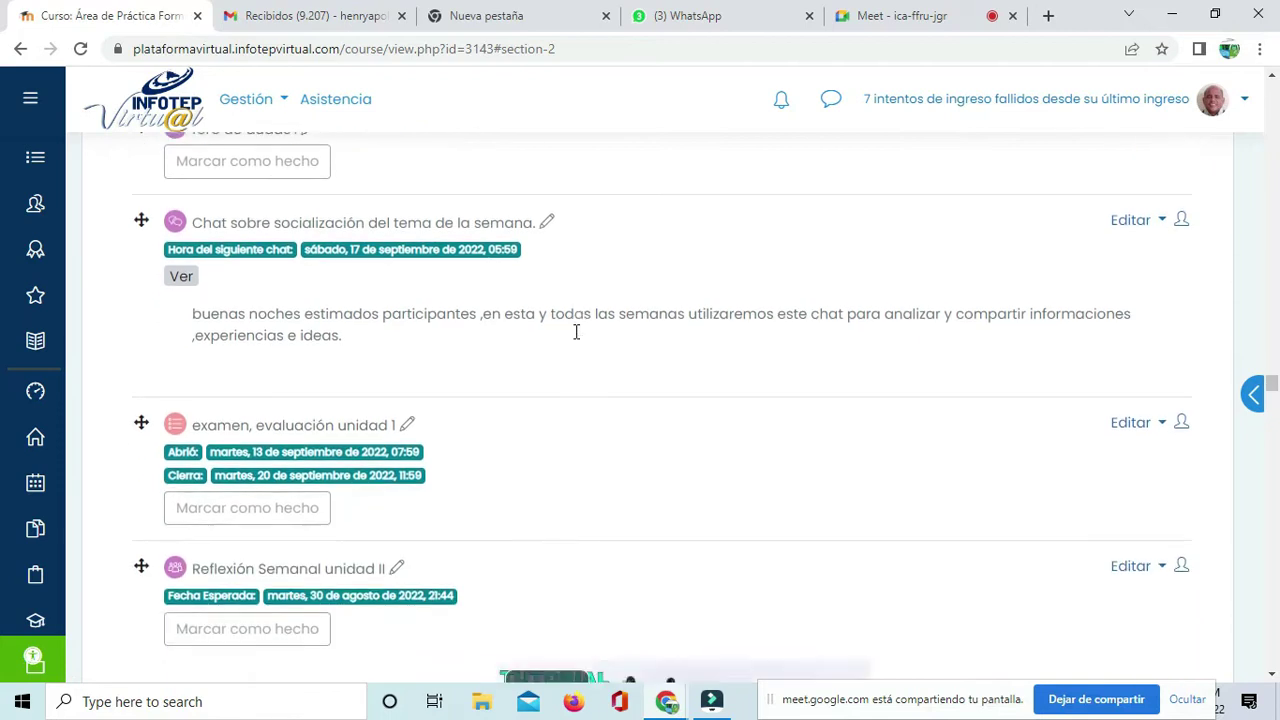
scroll(576, 331, "down", 6)
scroll(577, 337, "up", 3)
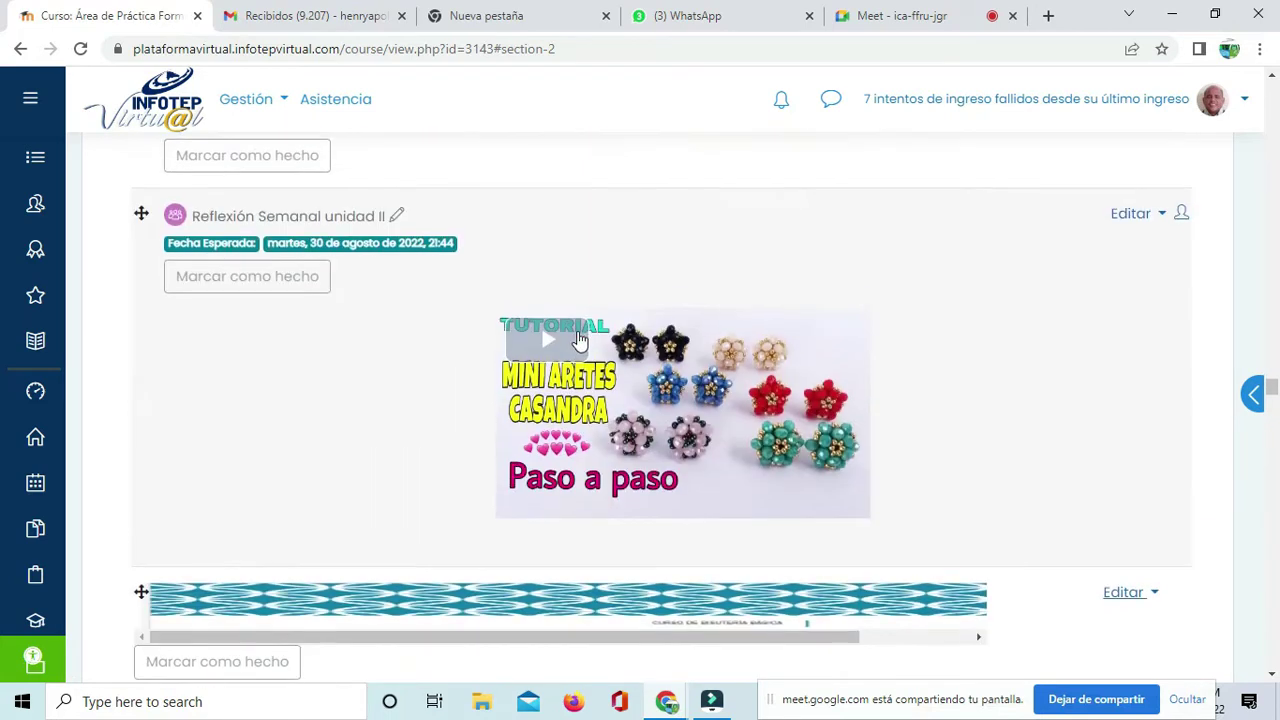
Step: Mute another Meet participant for everyone, then return to the 'Reflexión Semanal unidad II' forum
left_click(896, 20)
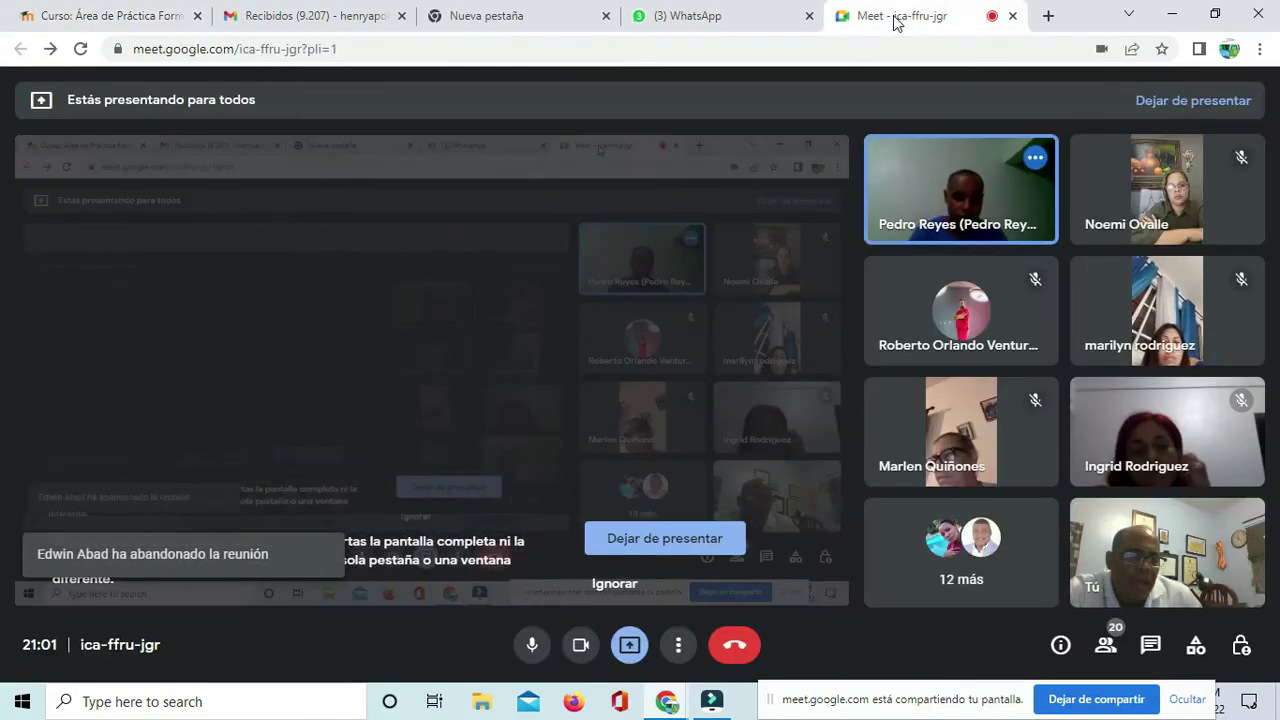
left_click(961, 190)
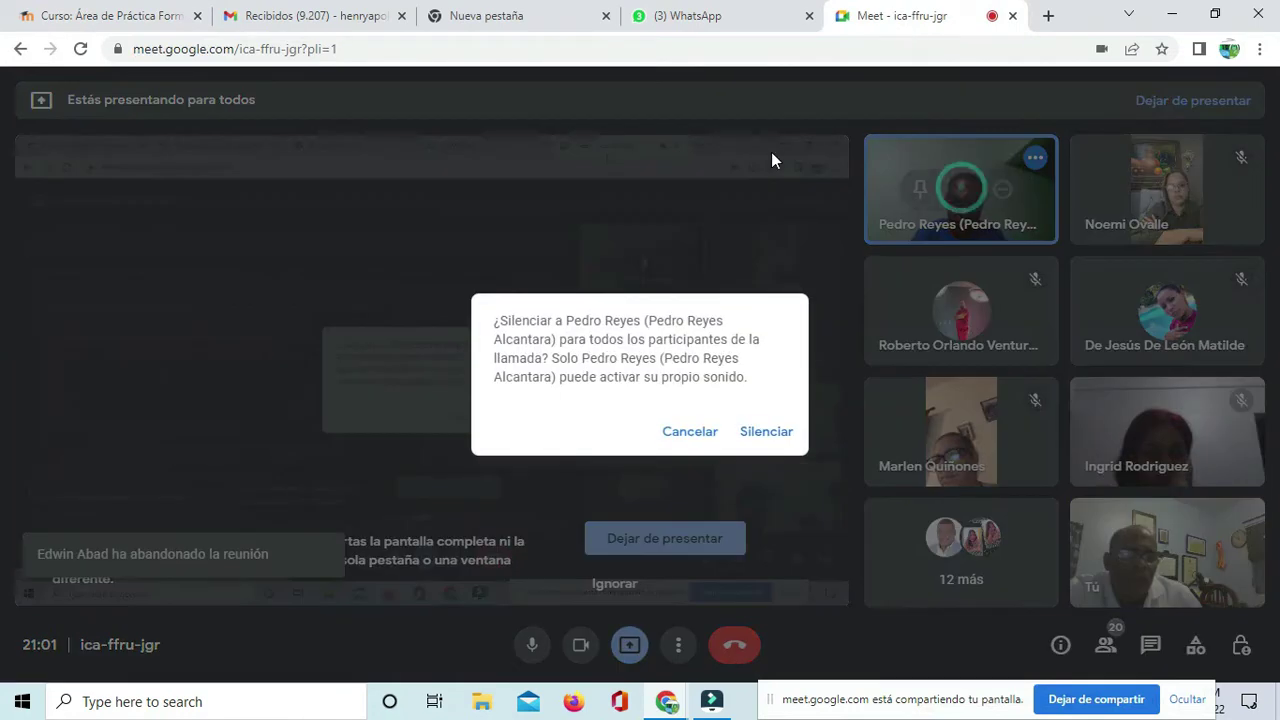
left_click(763, 431)
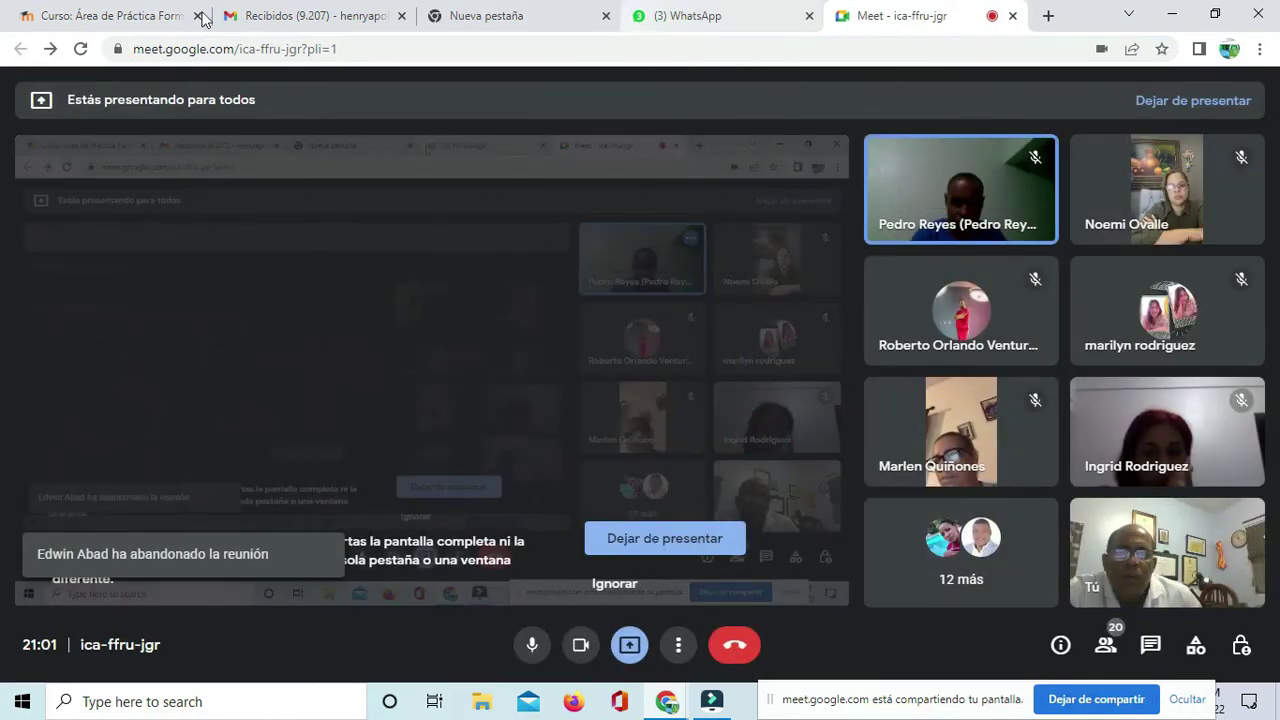
left_click(80, 16)
scroll(700, 180, "down", 5)
scroll(695, 210, "up", 6)
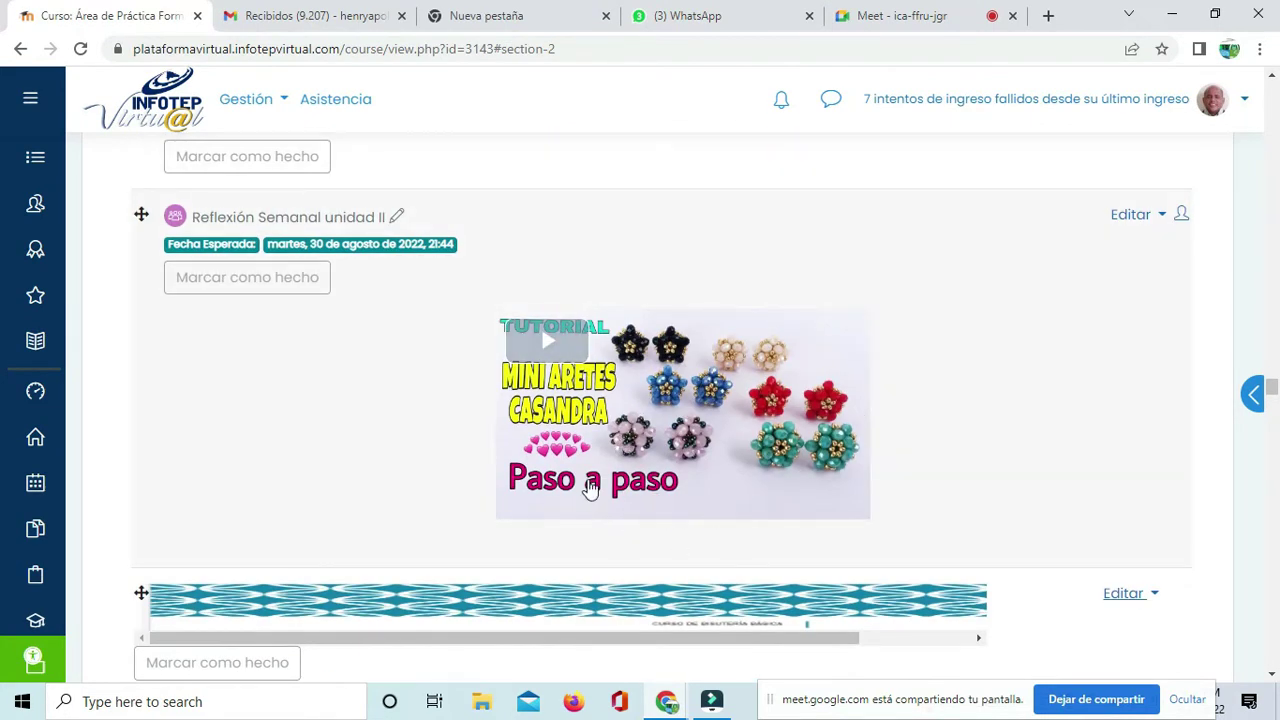
scroll(577, 507, "down", 2)
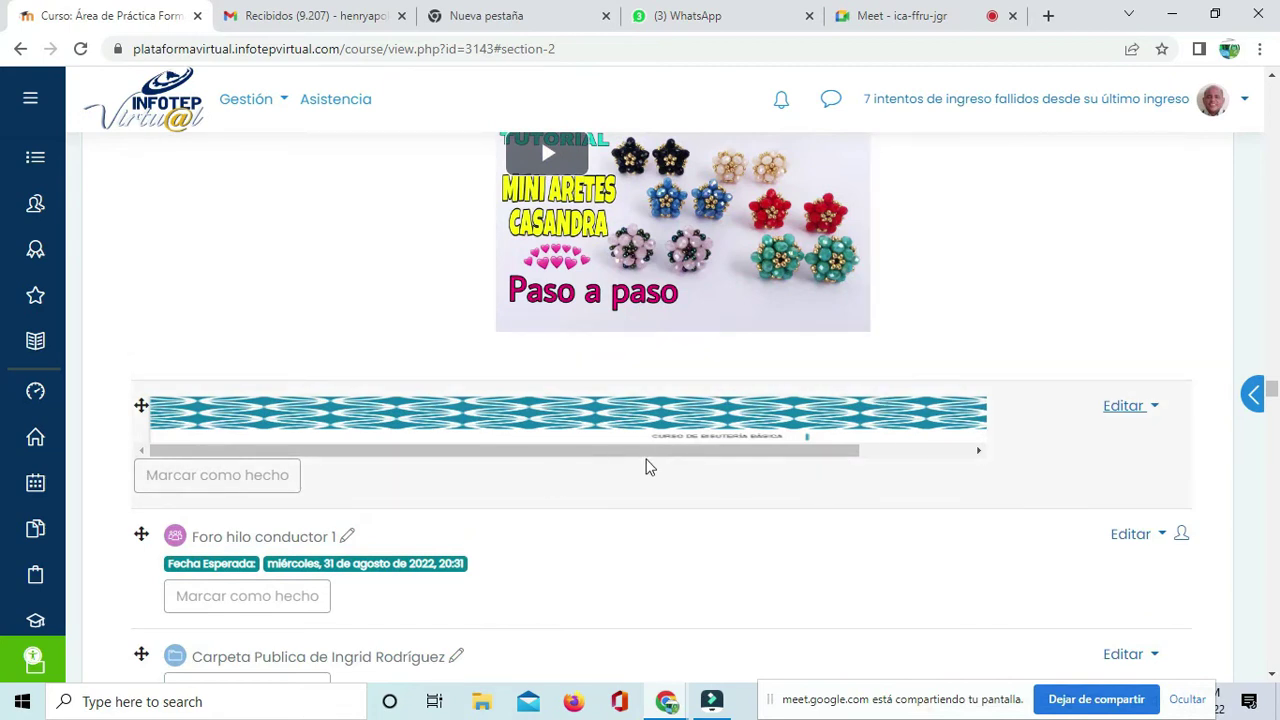
scroll(362, 300, "down", 1)
scroll(434, 304, "down", 4)
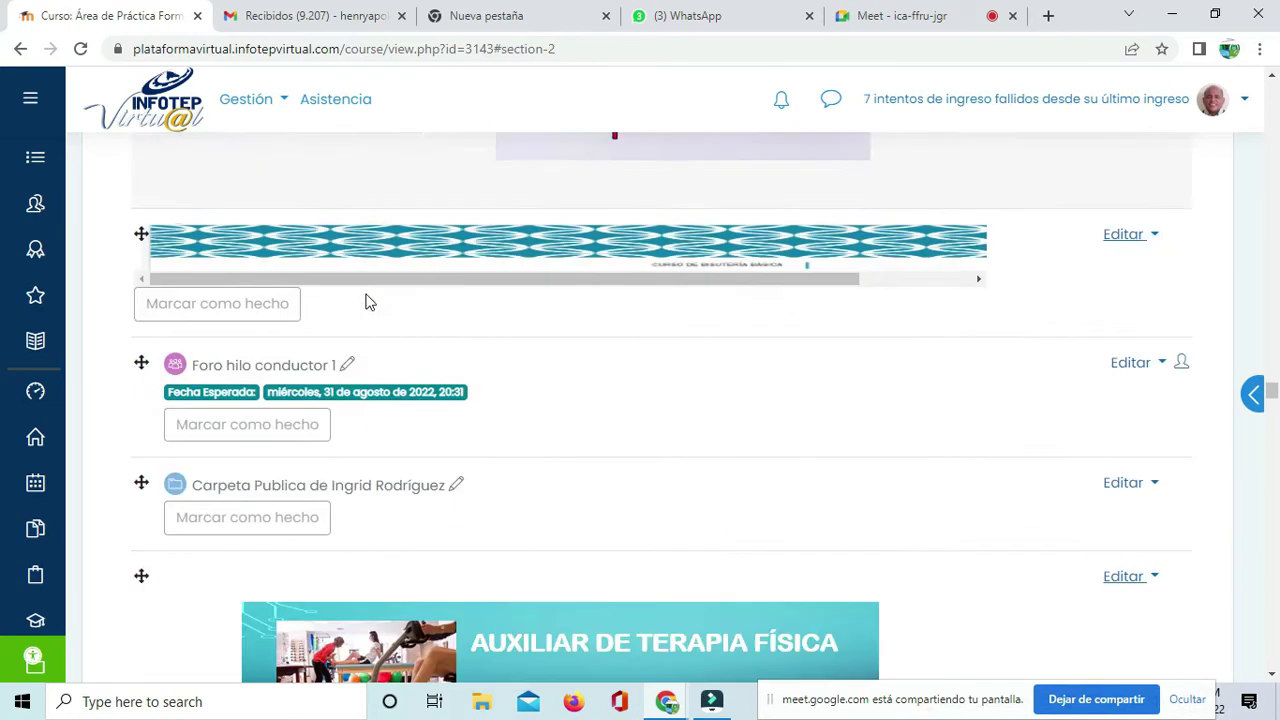
scroll(444, 303, "down", 3)
scroll(445, 300, "up", 6)
scroll(445, 300, "down", 9)
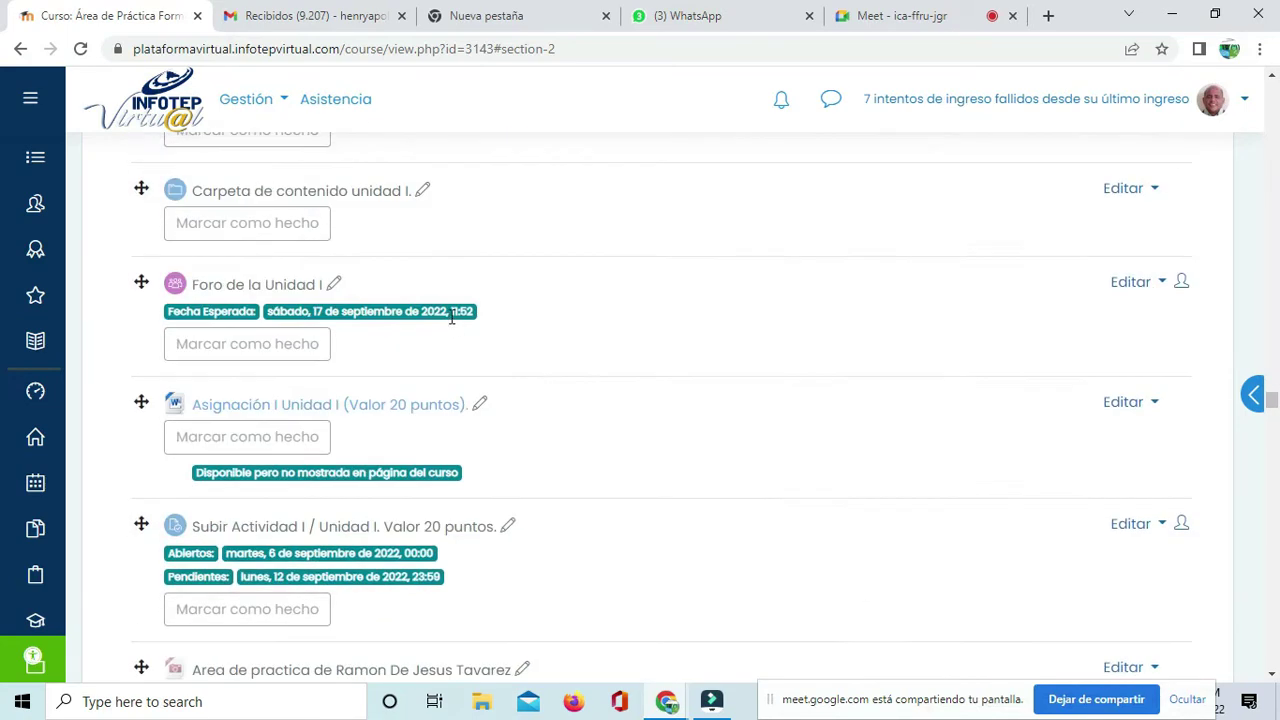
scroll(450, 316, "down", 8)
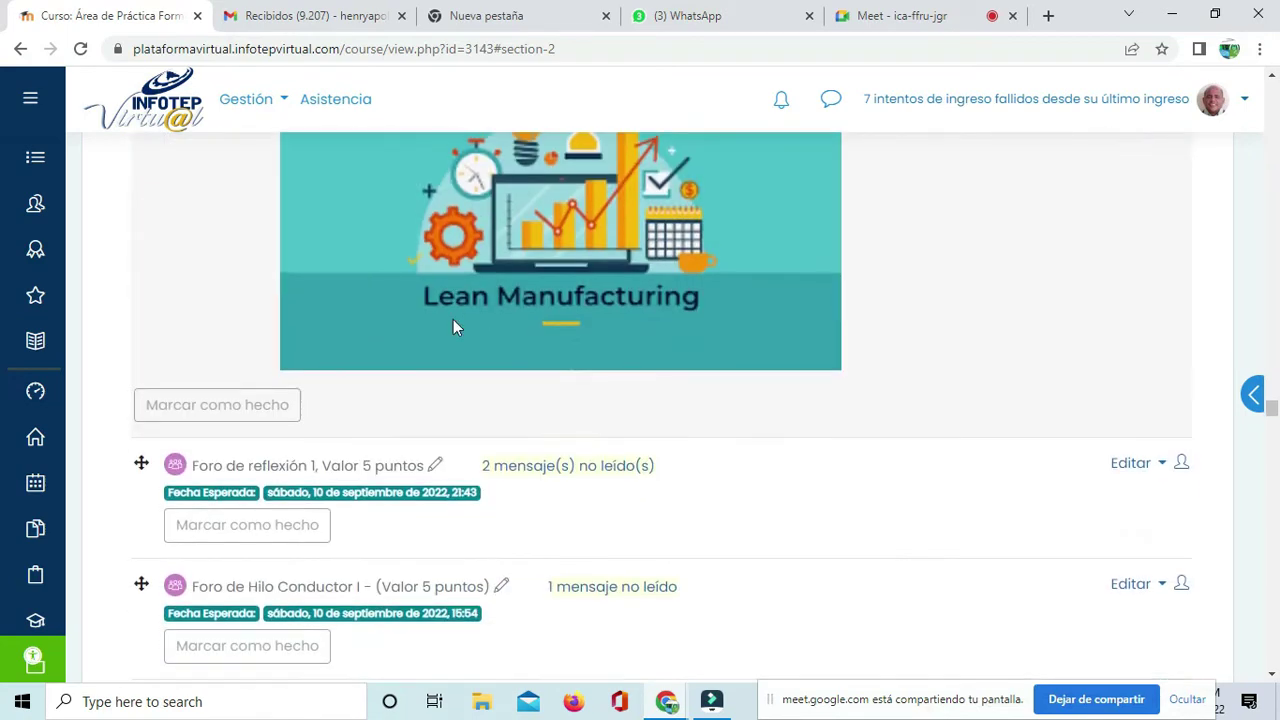
scroll(453, 327, "up", 2)
scroll(628, 413, "down", 14)
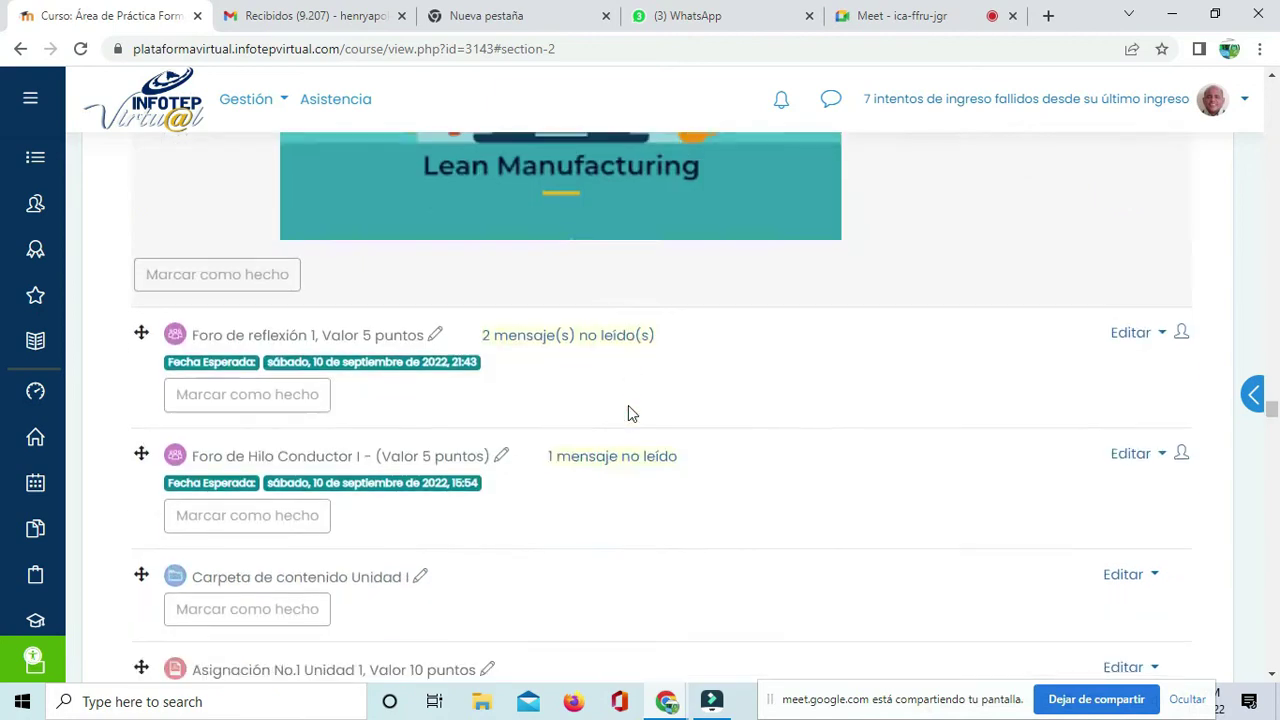
scroll(628, 410, "down", 11)
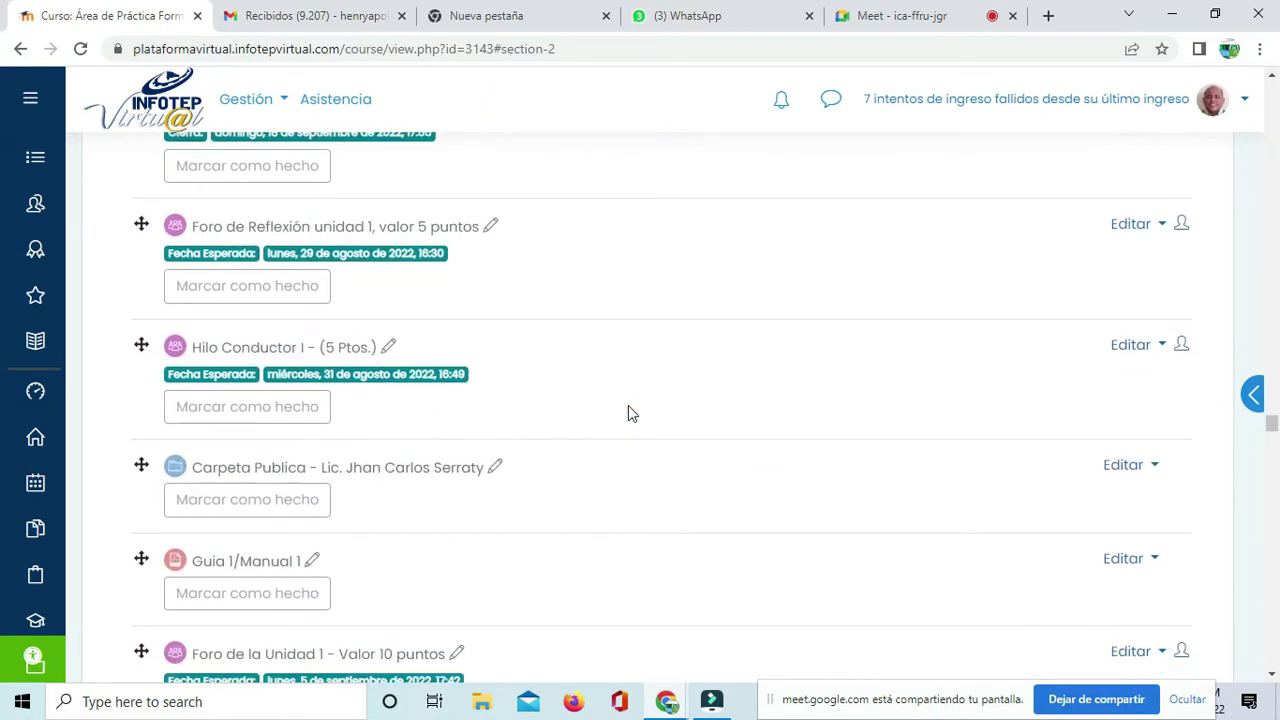
scroll(628, 413, "down", 8)
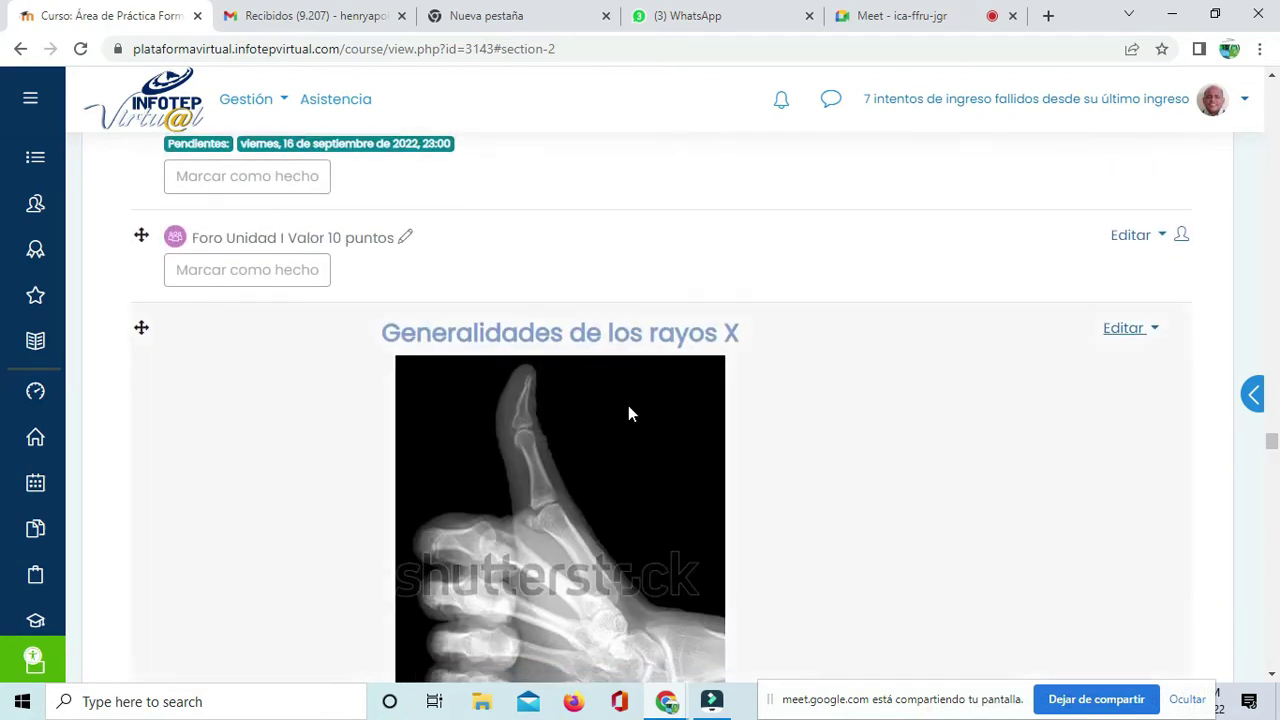
scroll(628, 405, "down", 3)
scroll(625, 377, "up", 1)
scroll(631, 381, "up", 1)
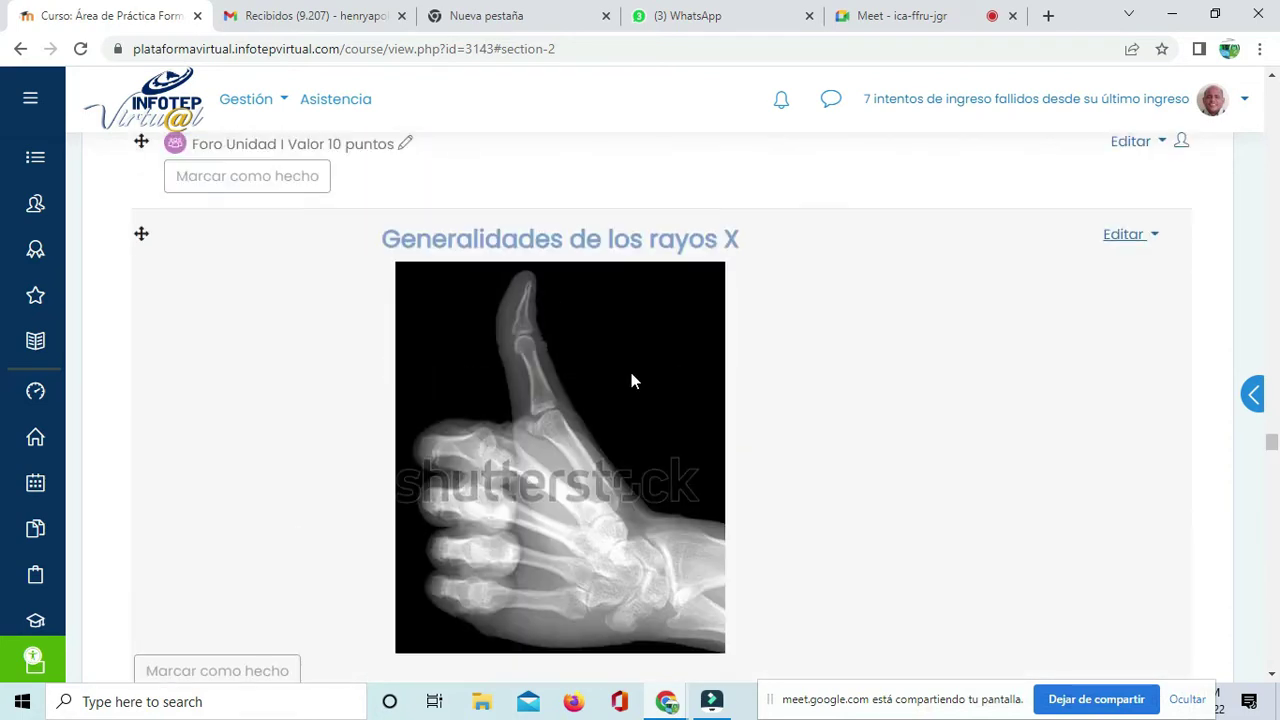
scroll(691, 391, "down", 8)
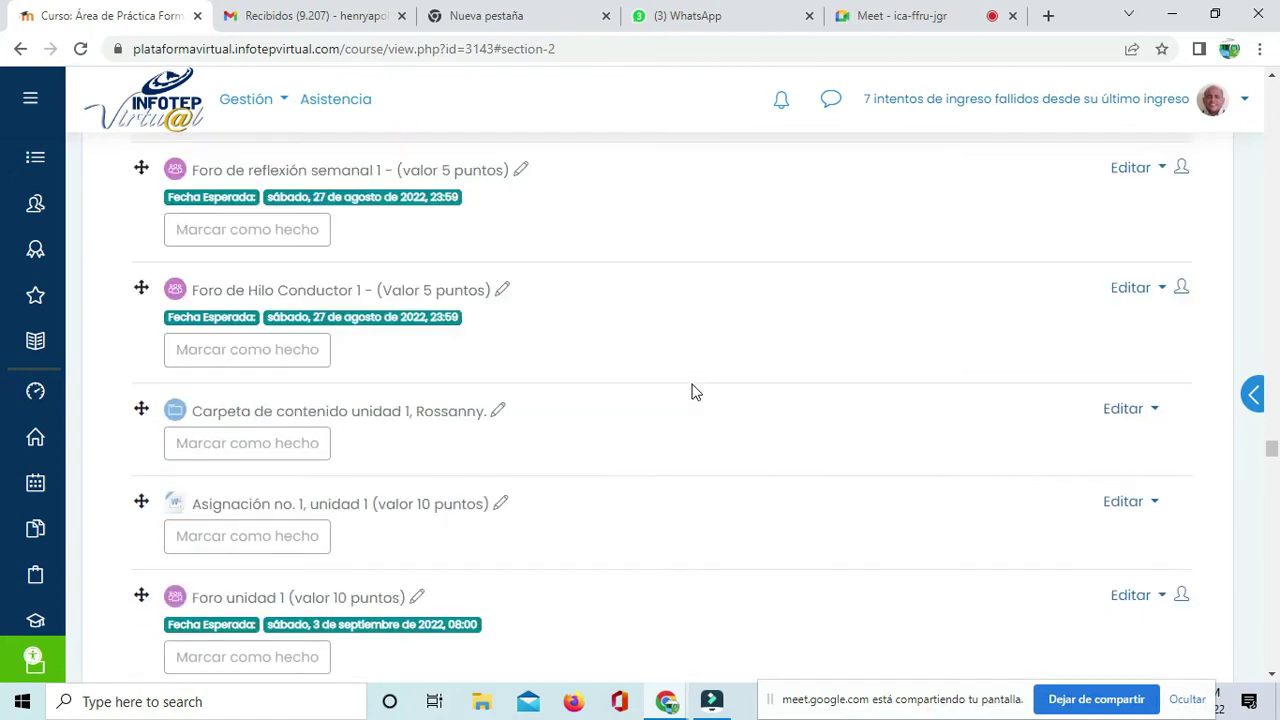
scroll(696, 391, "down", 5)
scroll(696, 391, "down", 2)
scroll(696, 391, "up", 2)
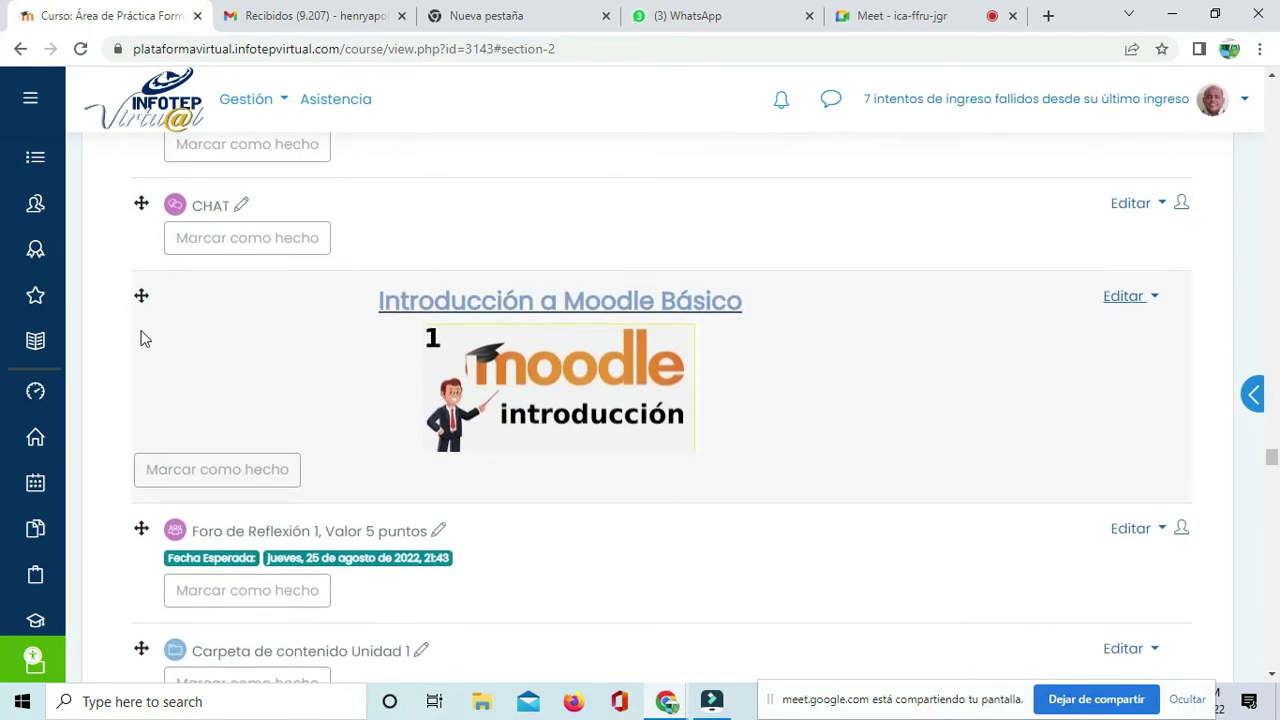
Step: Delete the 'Introducción a Moodle Básico' label via Editar > Eliminar, confirming with Sí
left_click(1143, 297)
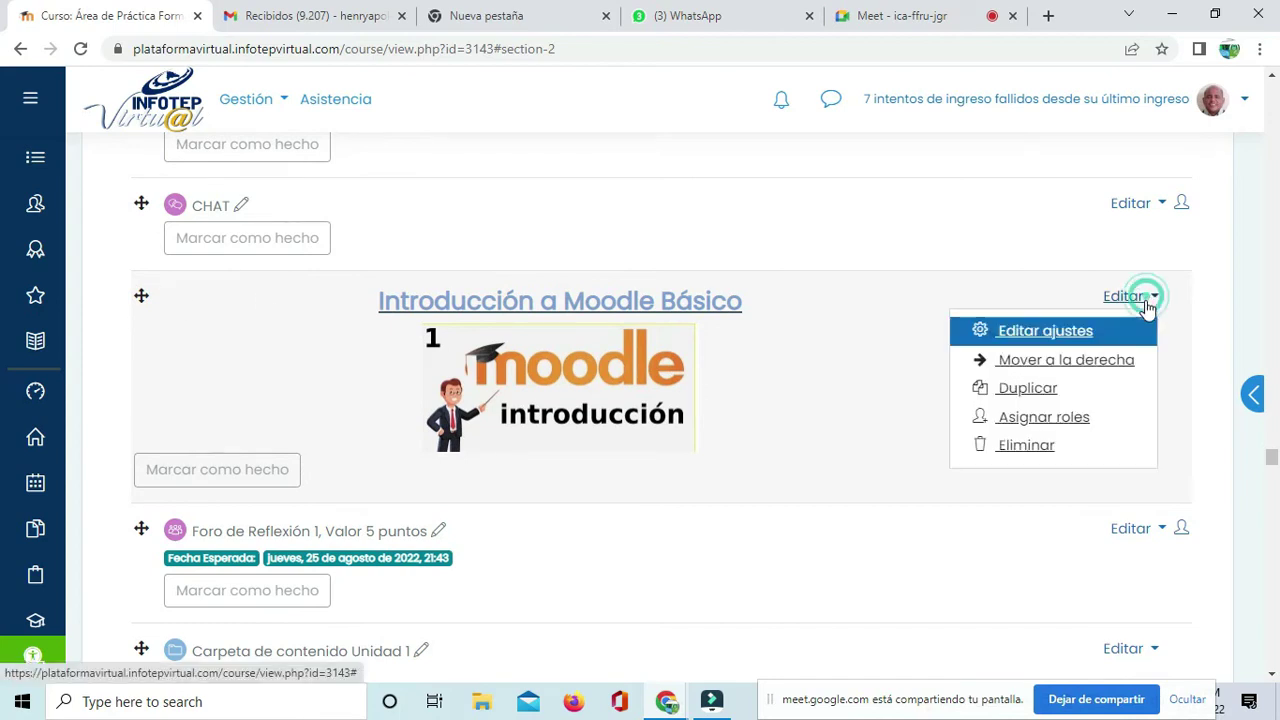
left_click(1043, 450)
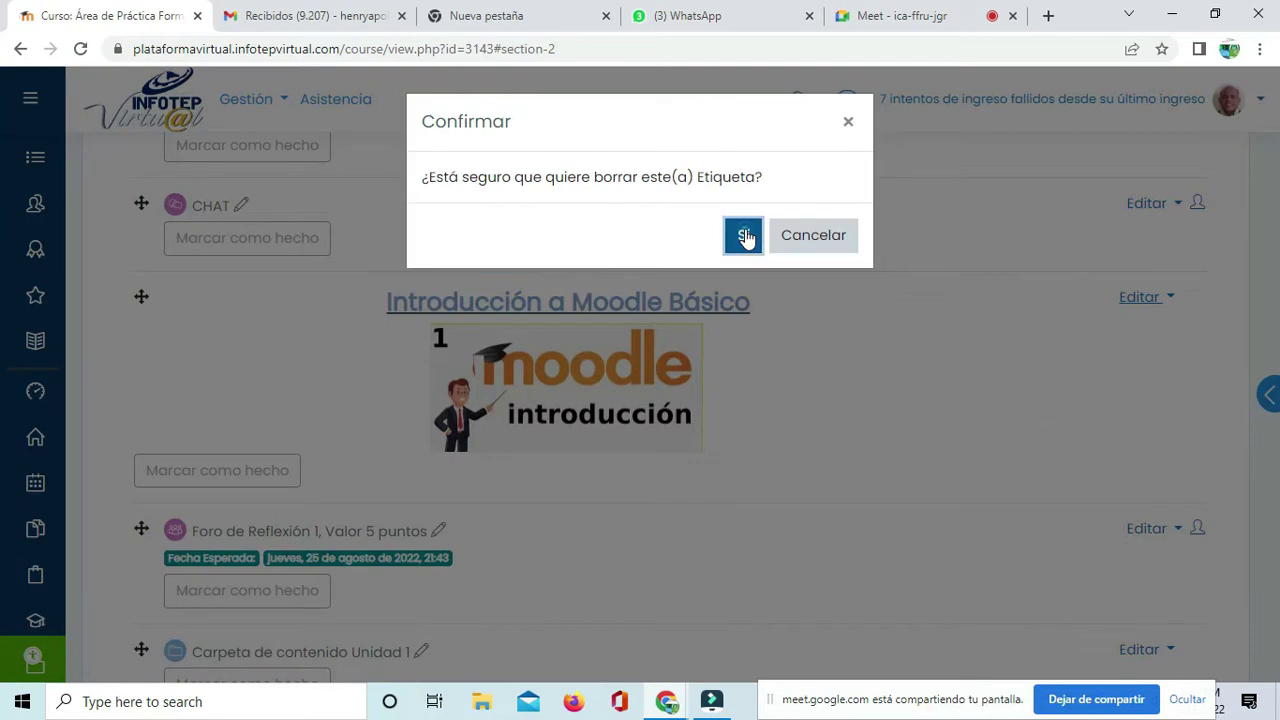
left_click(745, 236)
scroll(753, 246, "down", 5)
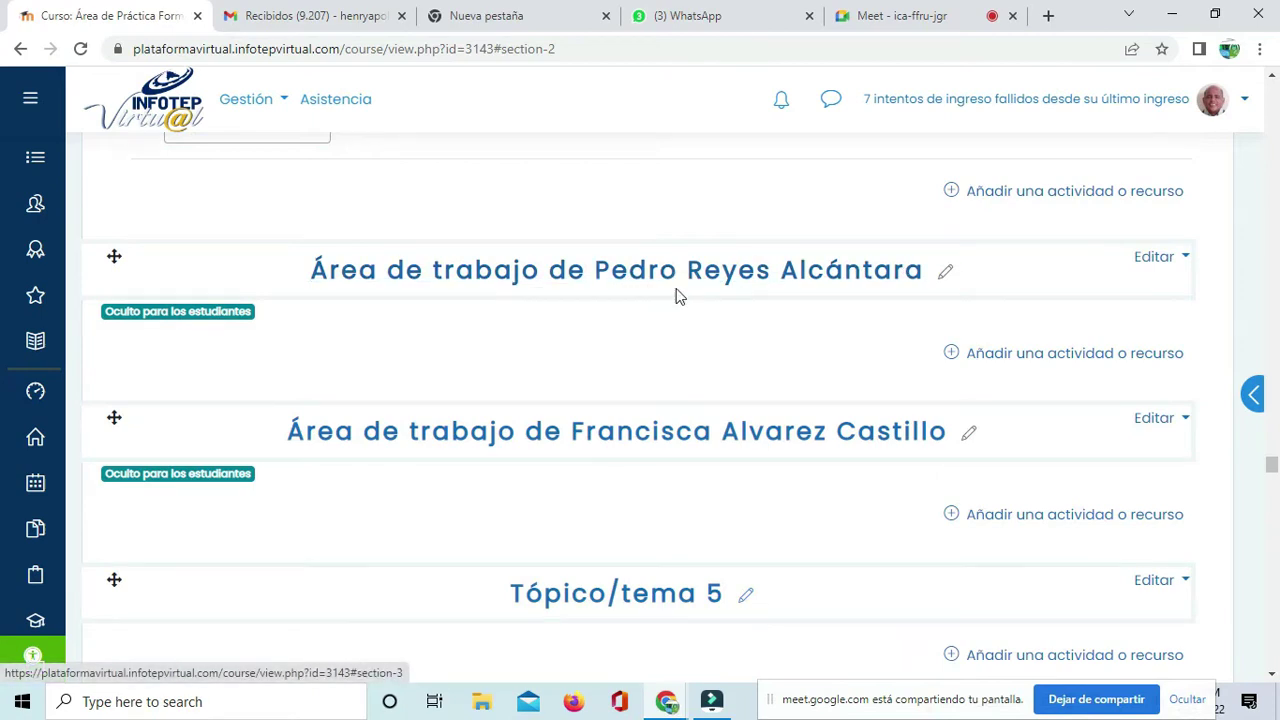
scroll(677, 295, "up", 3)
scroll(677, 295, "down", 1)
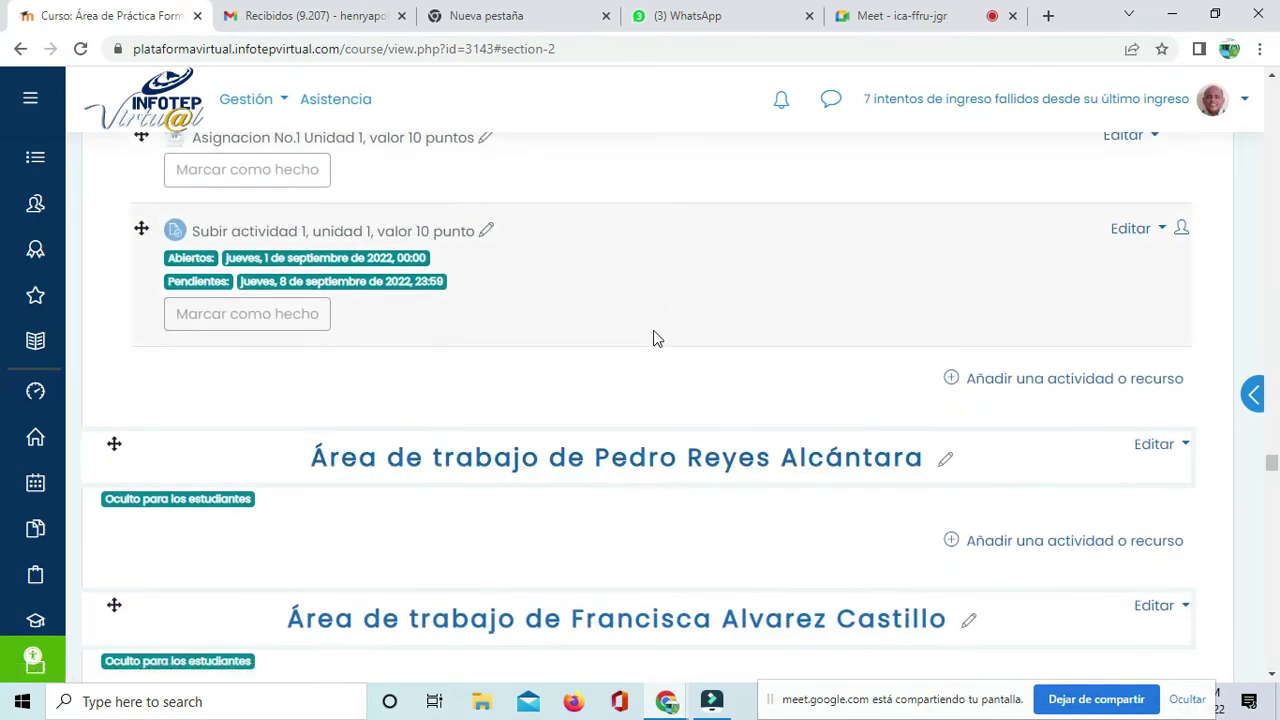
scroll(646, 346, "up", 1)
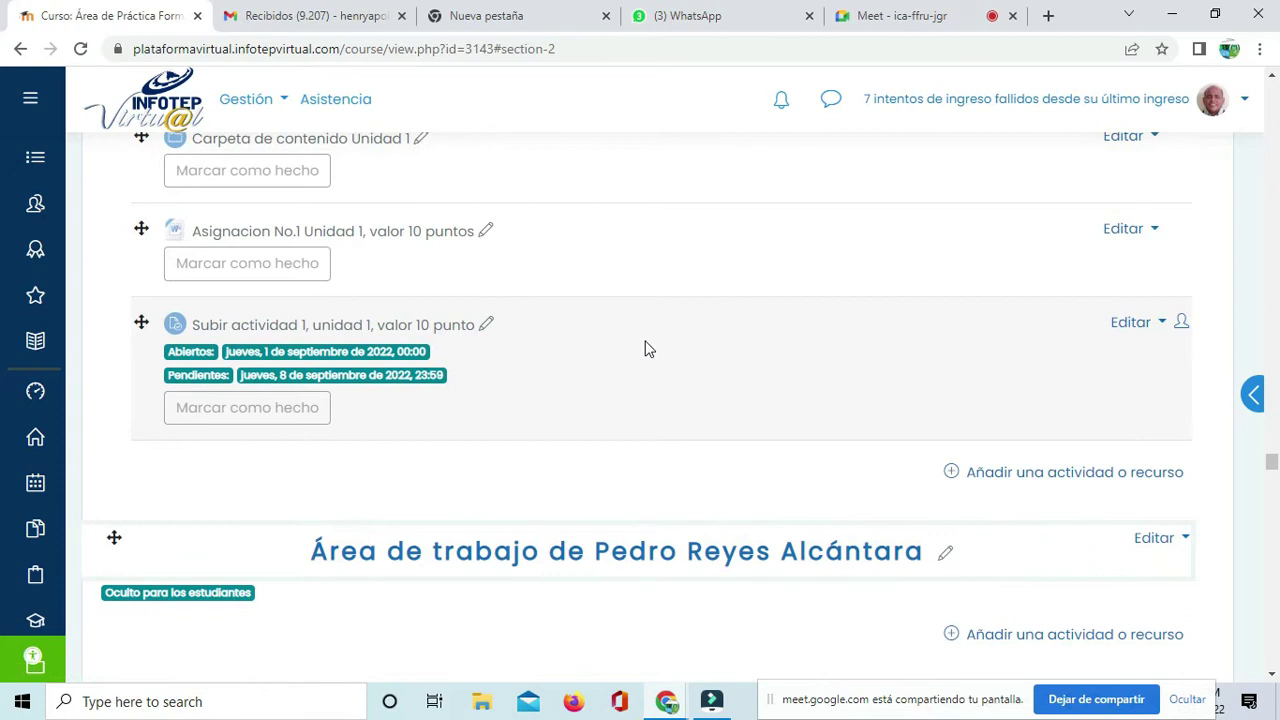
scroll(646, 348, "down", 1)
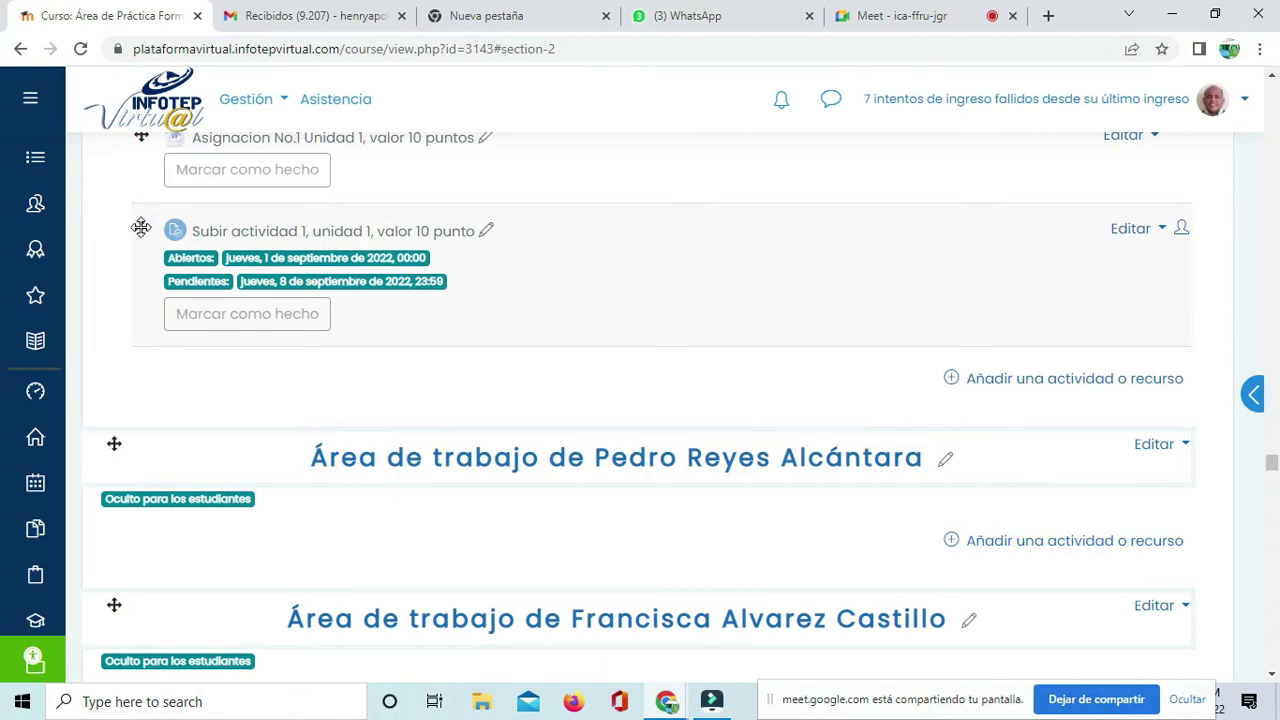
left_click_drag(137, 537, 100, 386)
left_click_drag(244, 231, 298, 517)
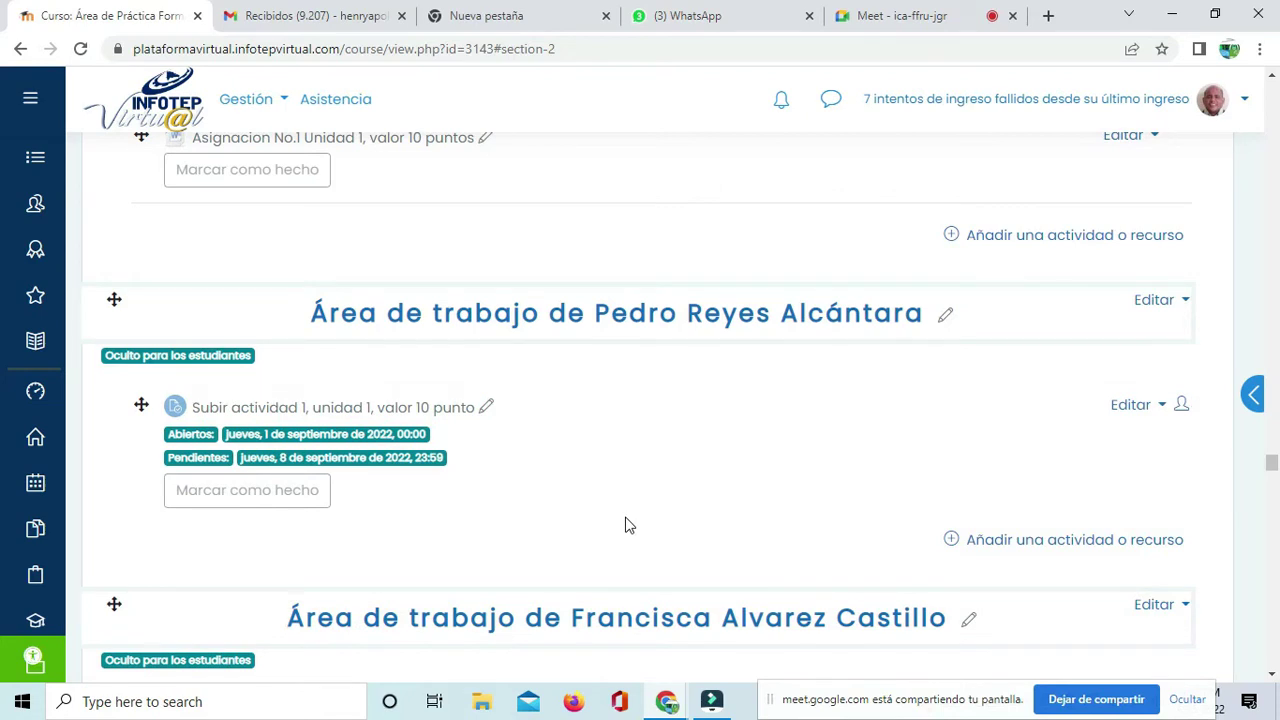
left_click(145, 404)
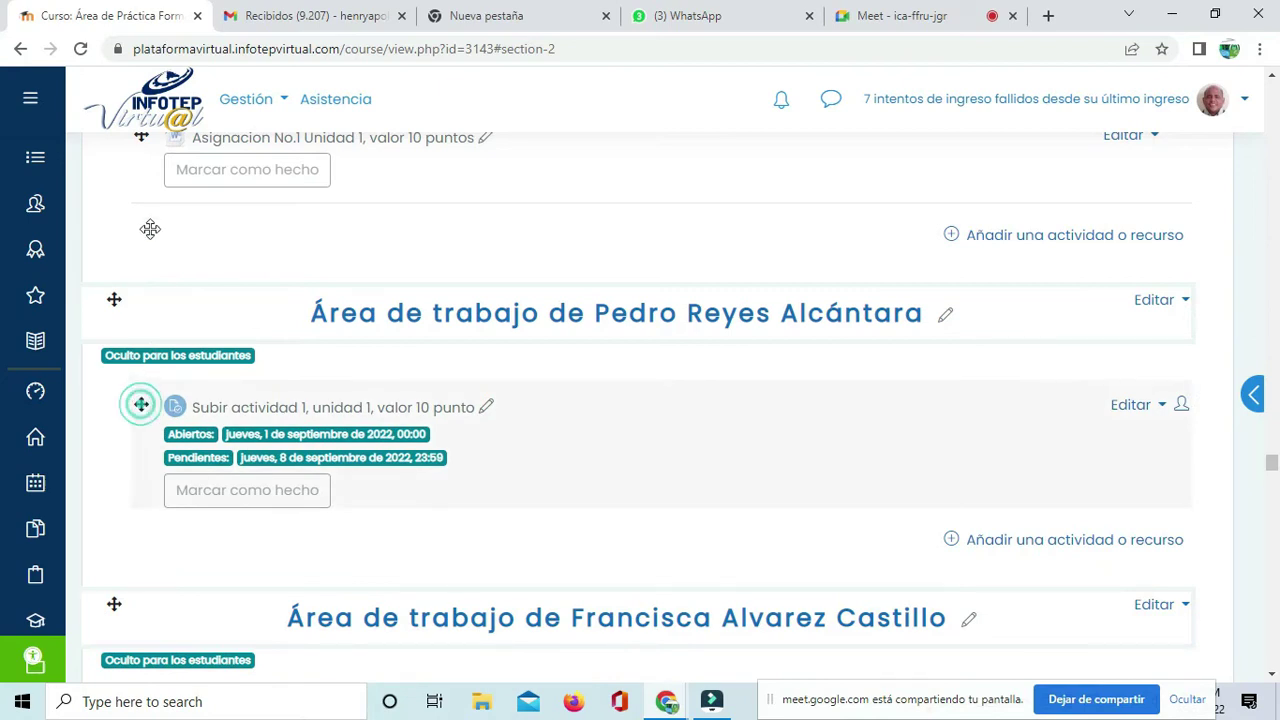
left_click_drag(147, 207, 143, 406)
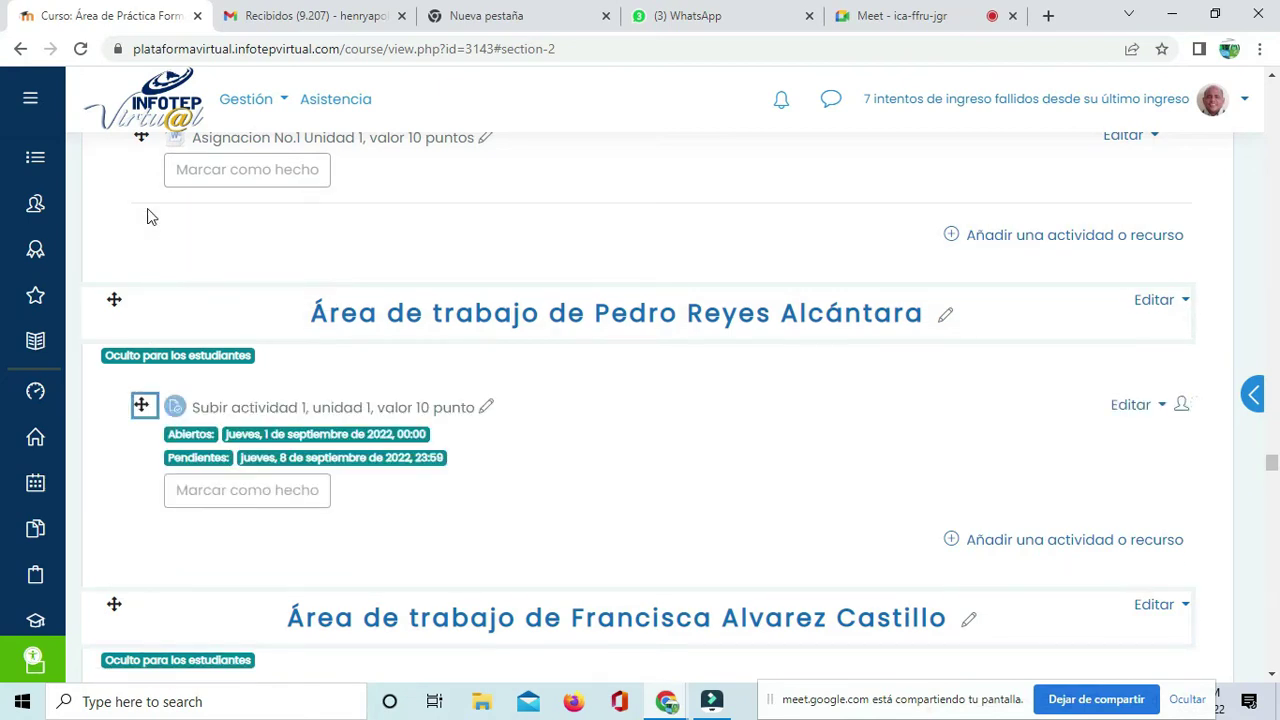
left_click(143, 404)
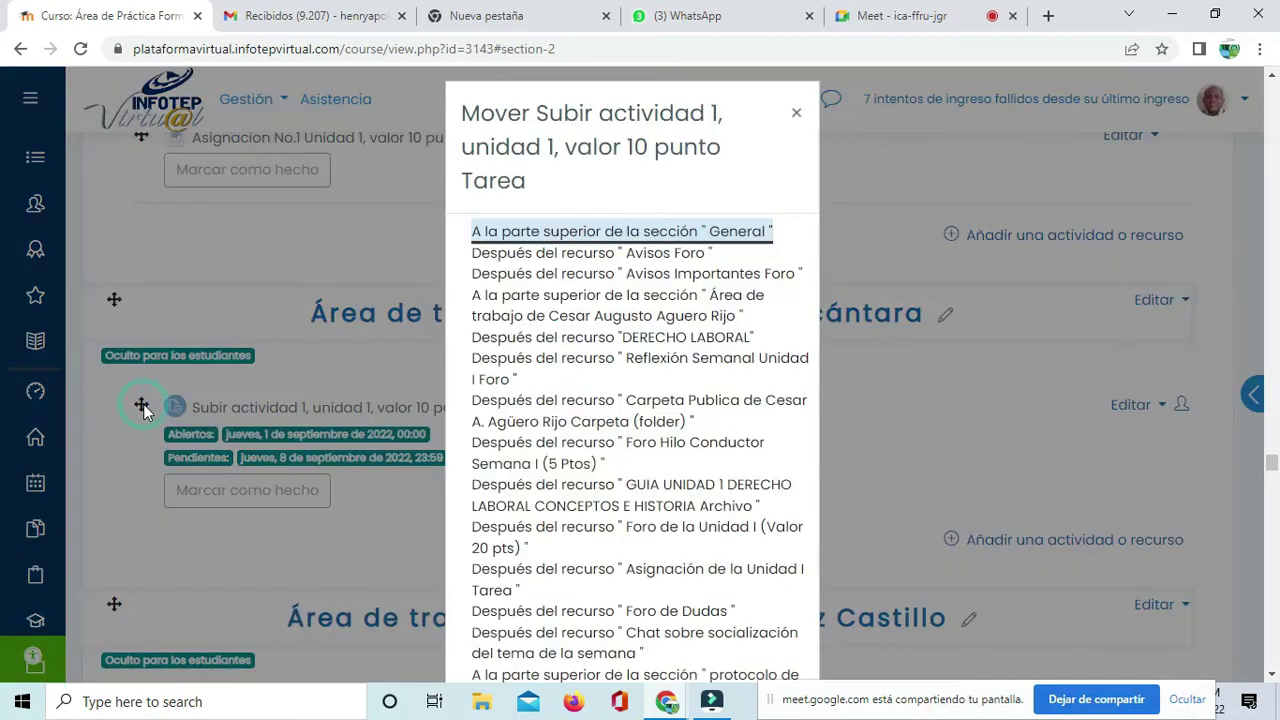
left_click(794, 114)
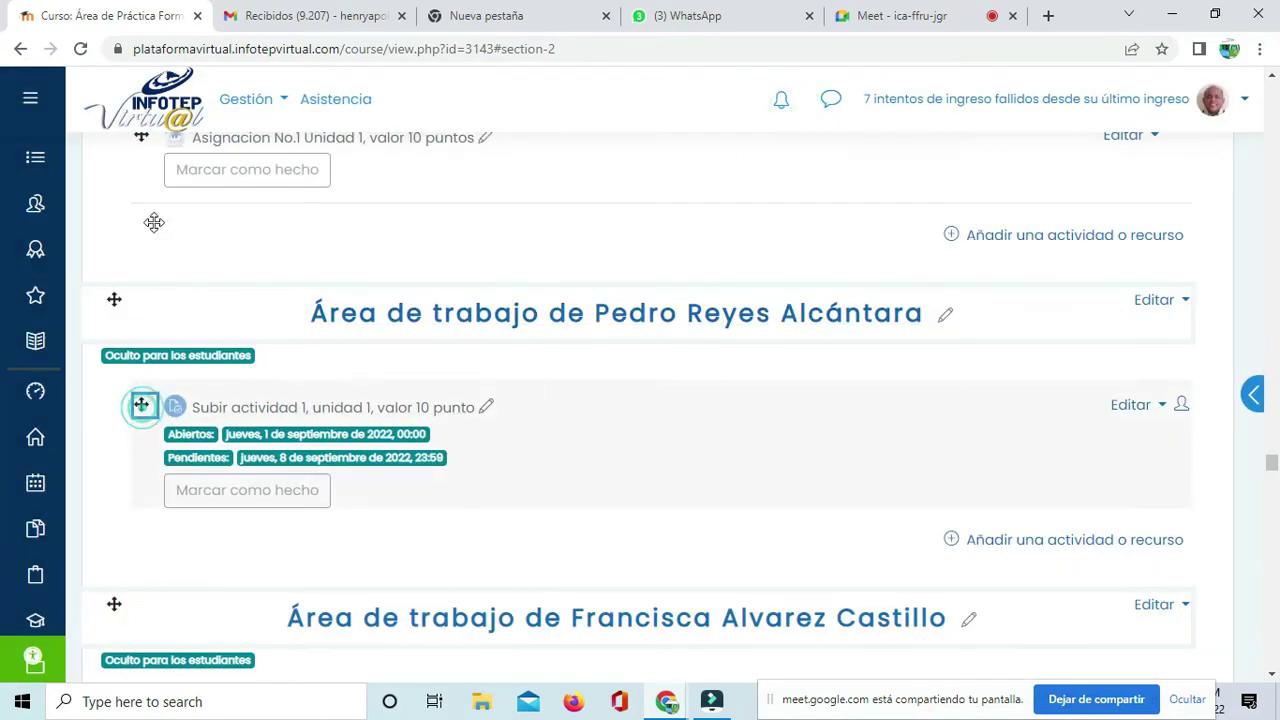
left_click_drag(150, 208, 150, 176)
Step: Move the first two tutor work areas above Tópico/tema 5, the bannered one placed higher
scroll(493, 477, "down", 4)
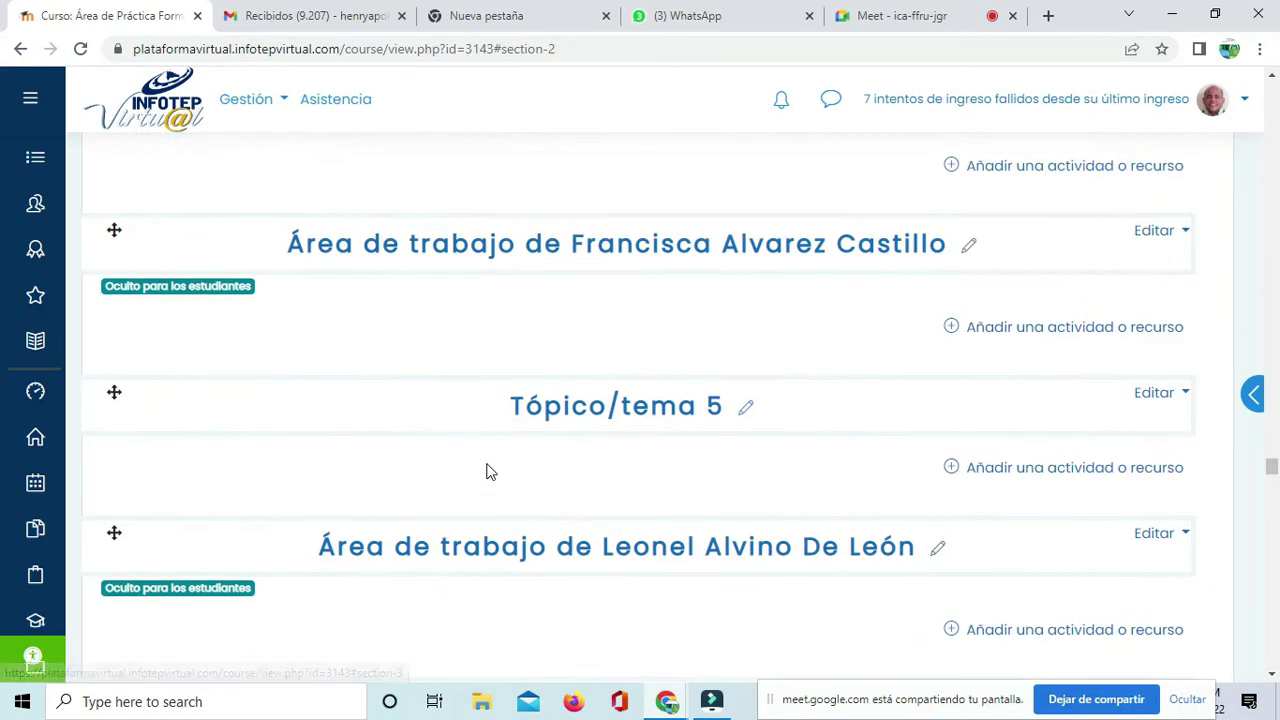
scroll(615, 405, "up", 2)
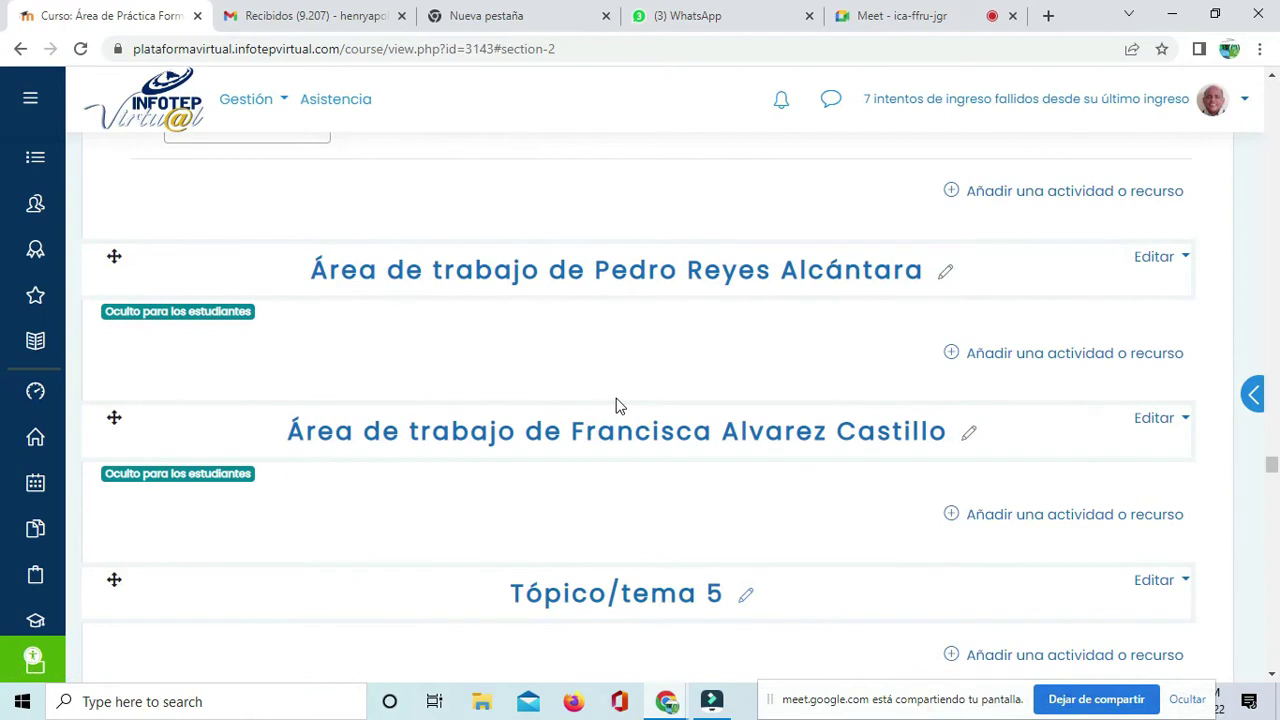
scroll(617, 405, "down", 5)
scroll(614, 406, "up", 3)
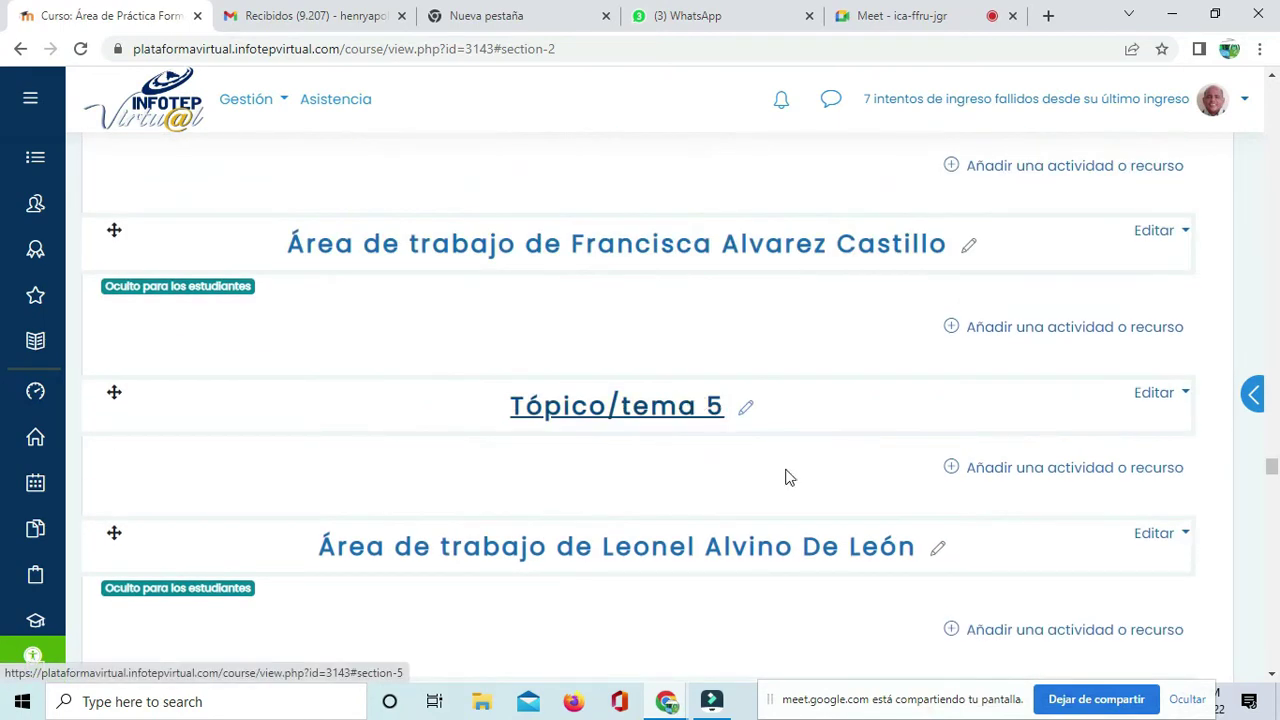
left_click_drag(112, 533, 252, 452)
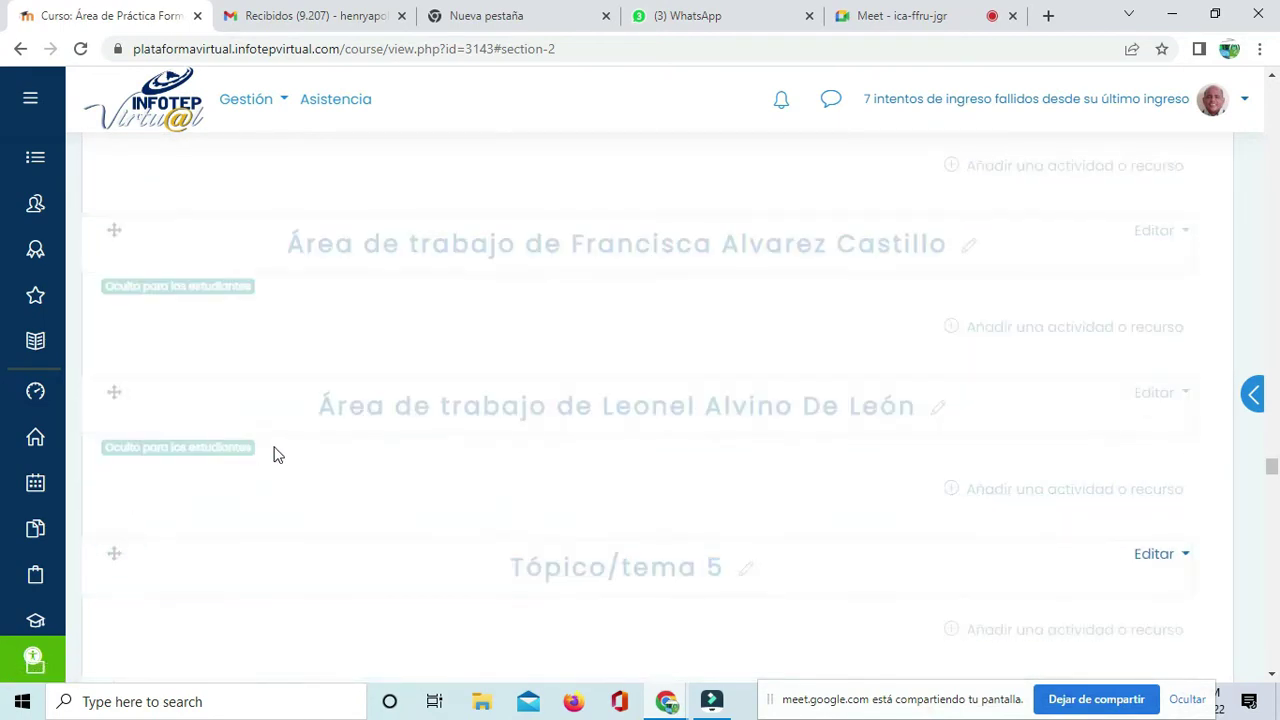
scroll(262, 452, "down", 3)
left_click_drag(114, 408, 139, 221)
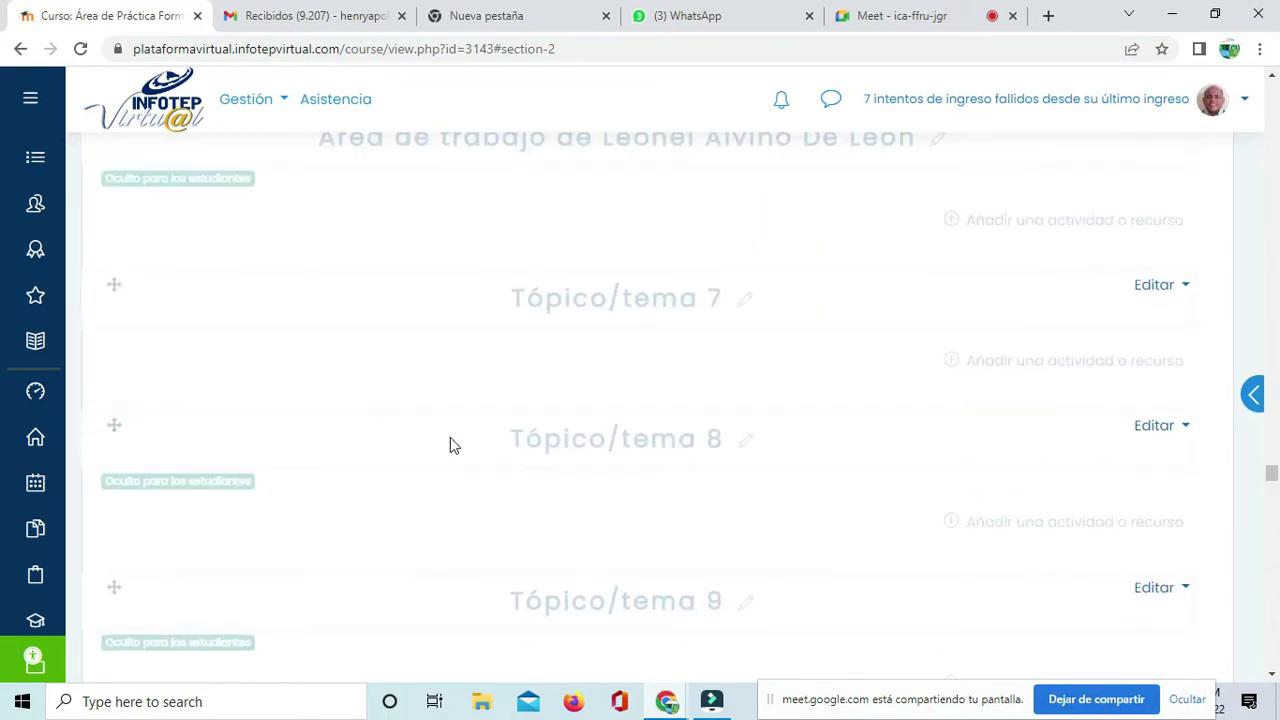
Step: Move another tutor work area up past Tópico/tema 9, 8 and 7
scroll(450, 444, "down", 3)
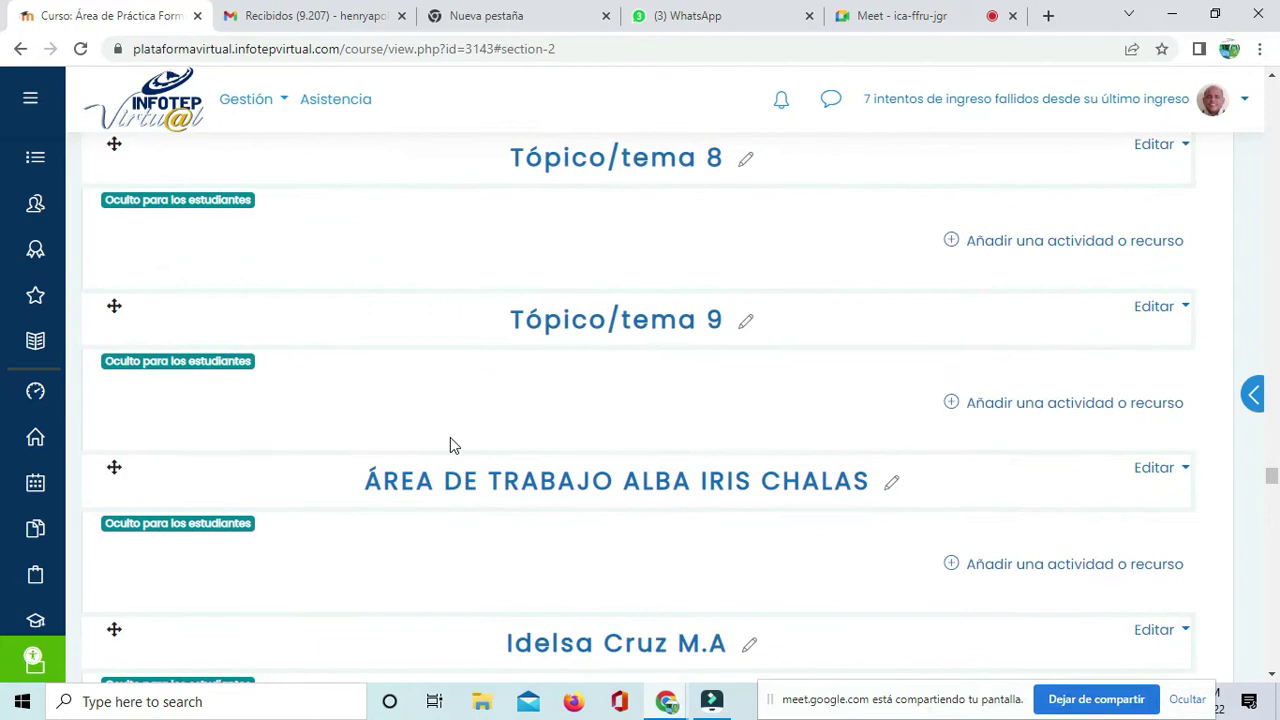
left_click_drag(114, 465, 114, 343)
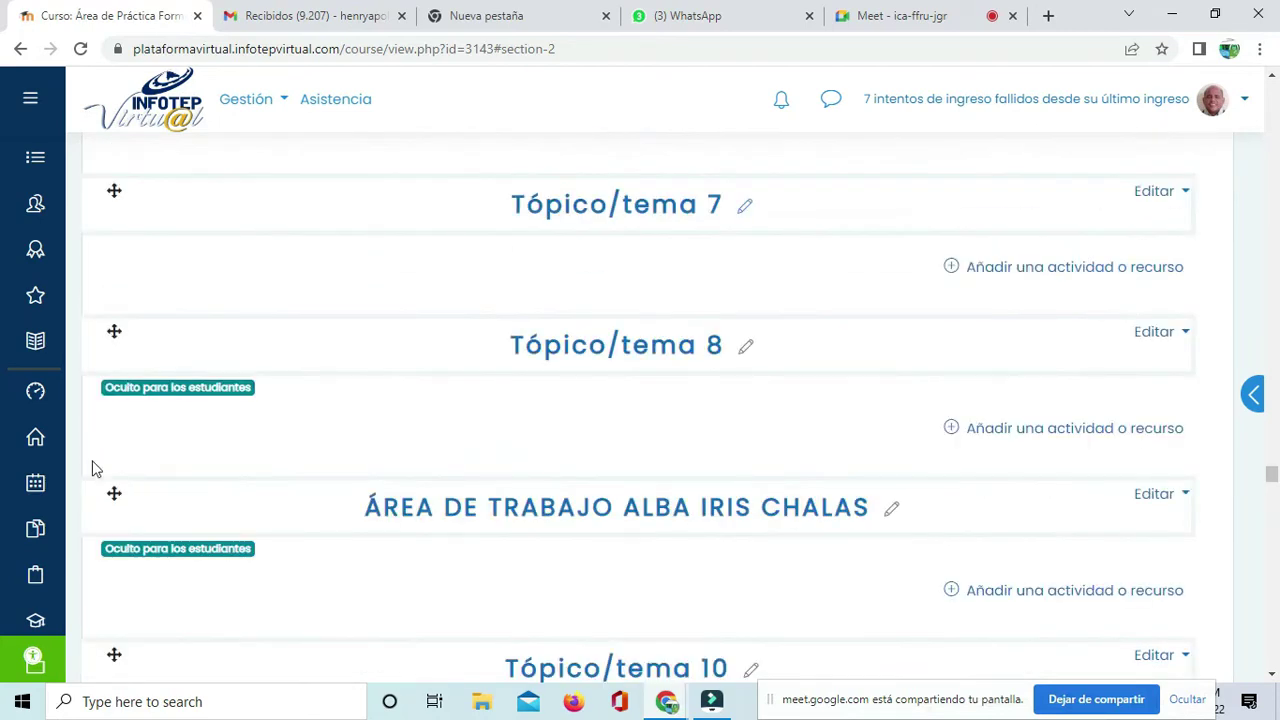
left_click_drag(114, 485, 114, 340)
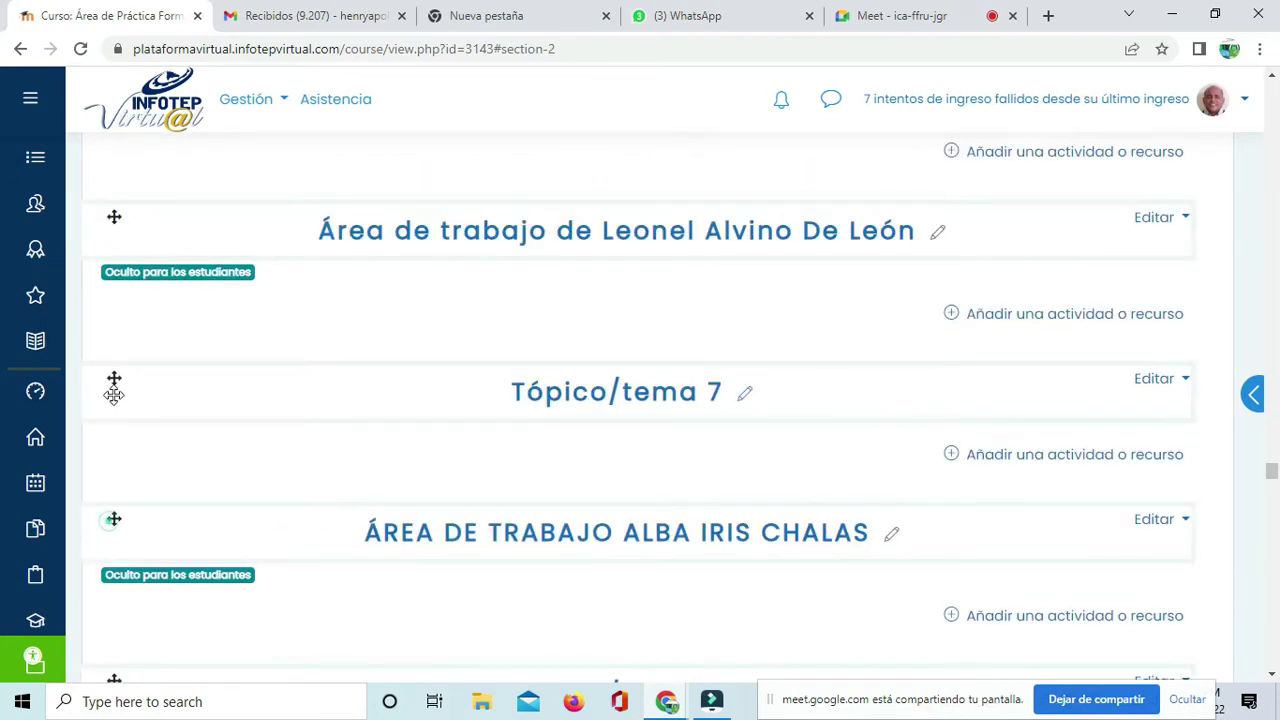
left_click_drag(114, 519, 116, 400)
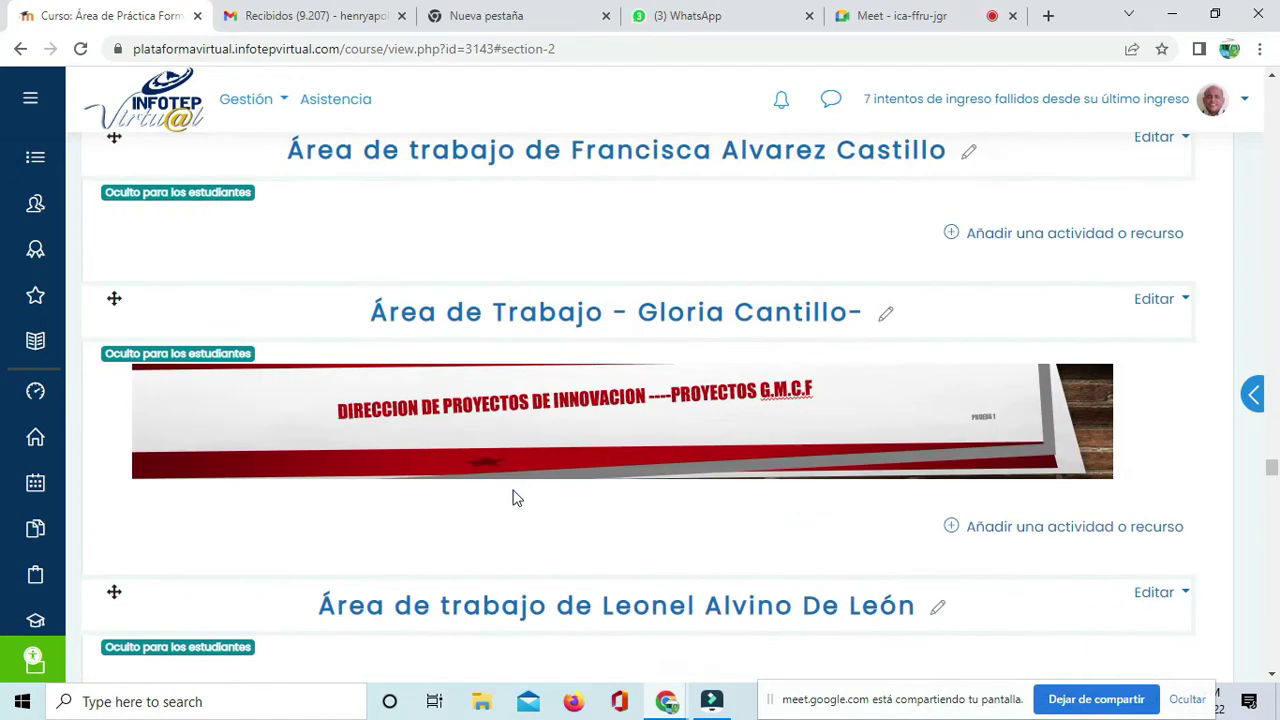
Step: Move the fourth tutor work area above Tópico/tema 9
scroll(514, 500, "down", 5)
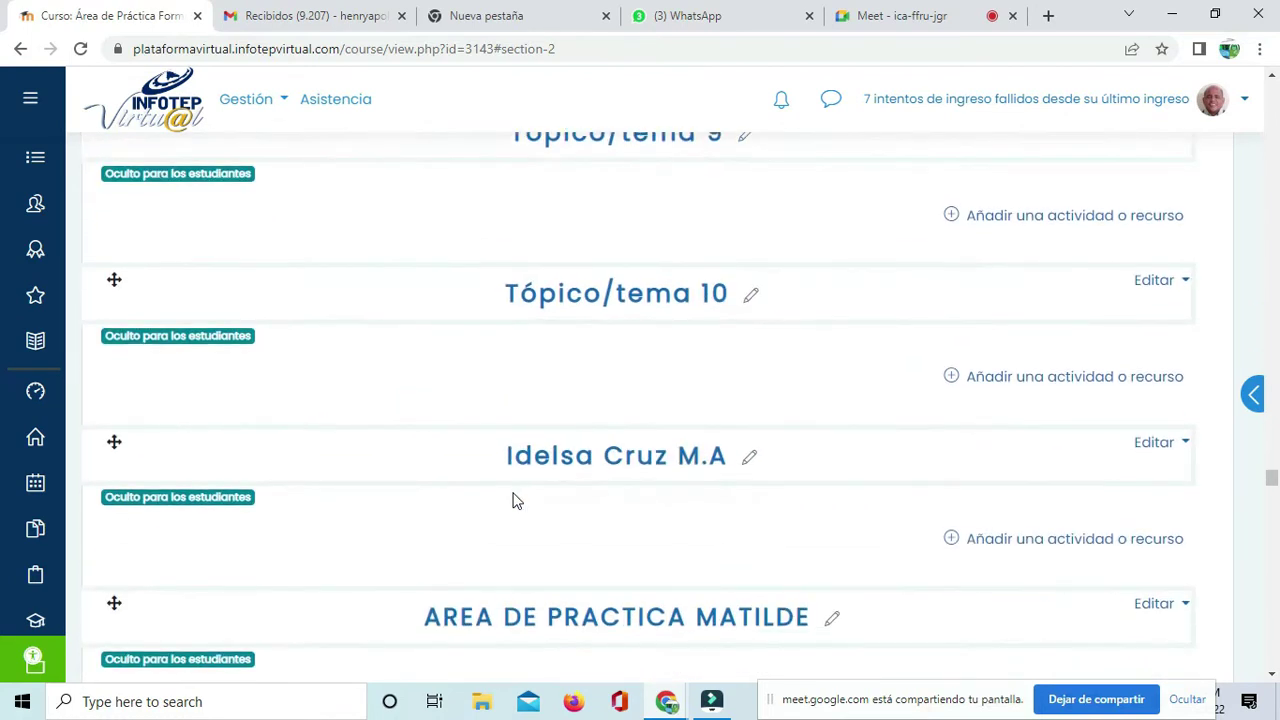
scroll(500, 510, "up", 1)
left_click_drag(114, 535, 137, 244)
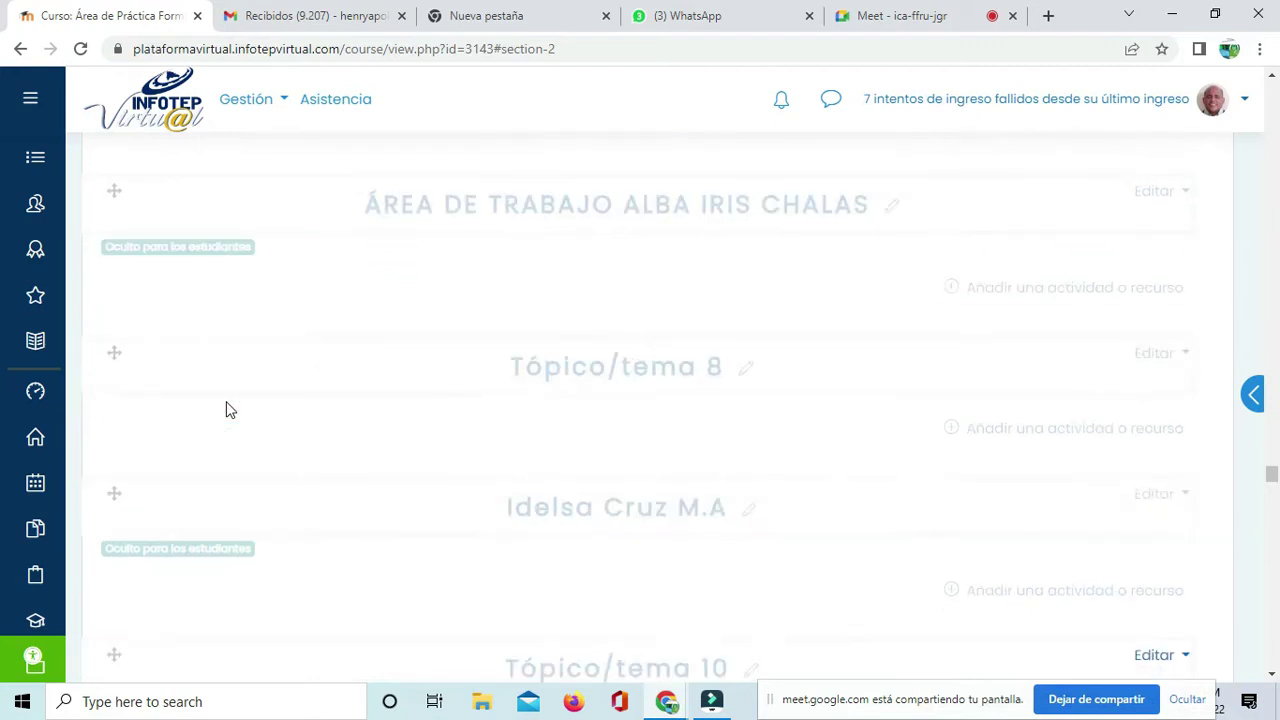
mouse_move(117, 350)
left_mouse_down()
mouse_move(122, 490)
mouse_move(114, 343)
mouse_move(117, 353)
left_mouse_up()
Step: Scroll back up to the top of the course page
scroll(605, 458, "up", 5)
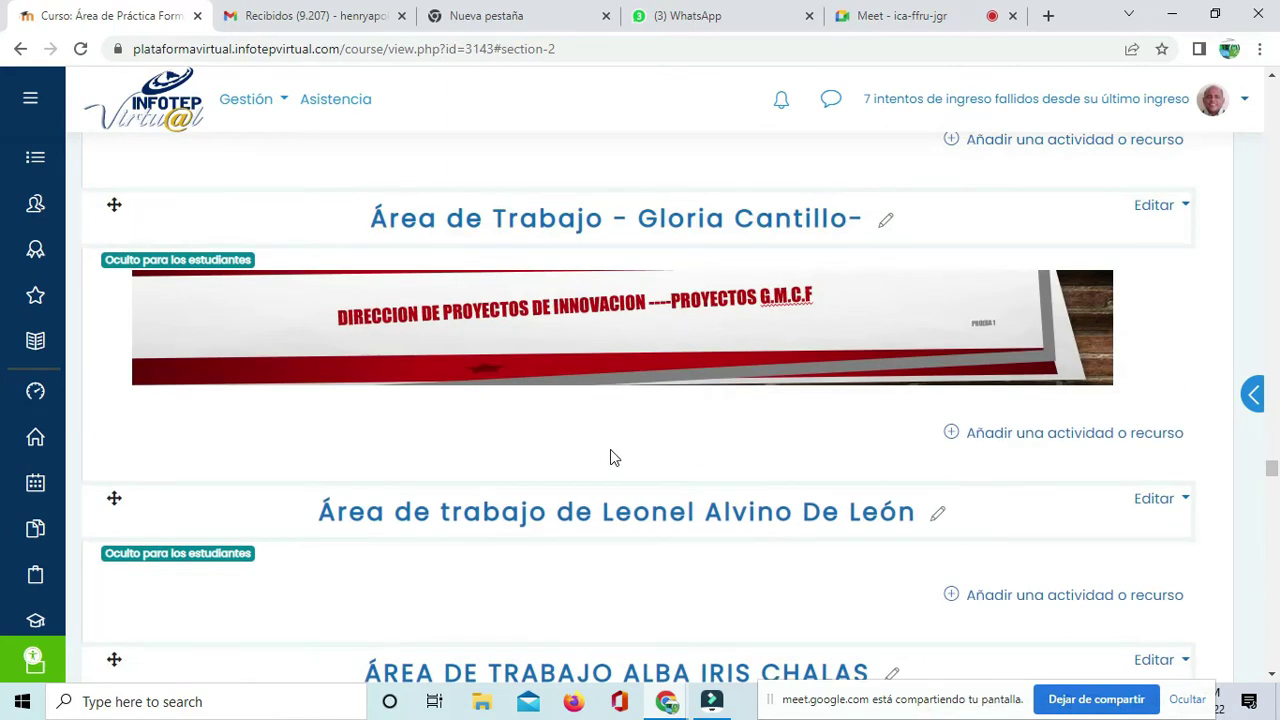
scroll(610, 450, "up", 3)
scroll(688, 405, "up", 1)
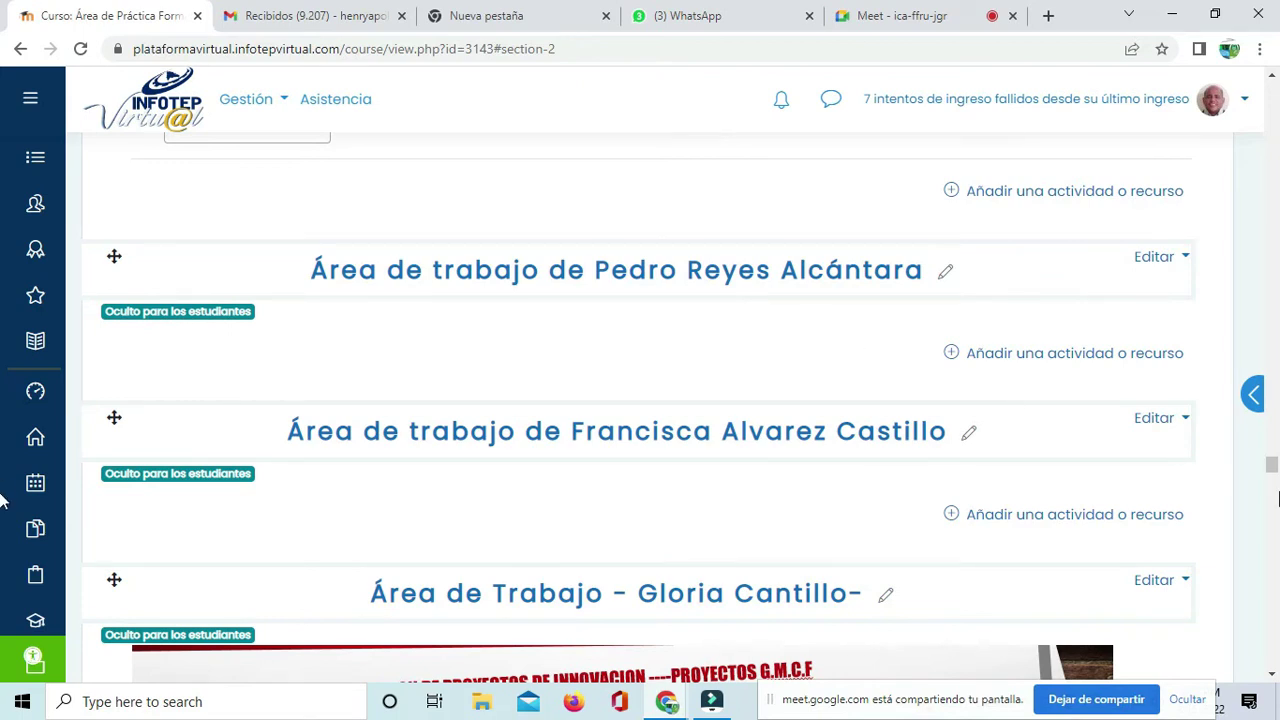
left_click_drag(1273, 467, 1277, 75)
scroll(338, 300, "down", 10)
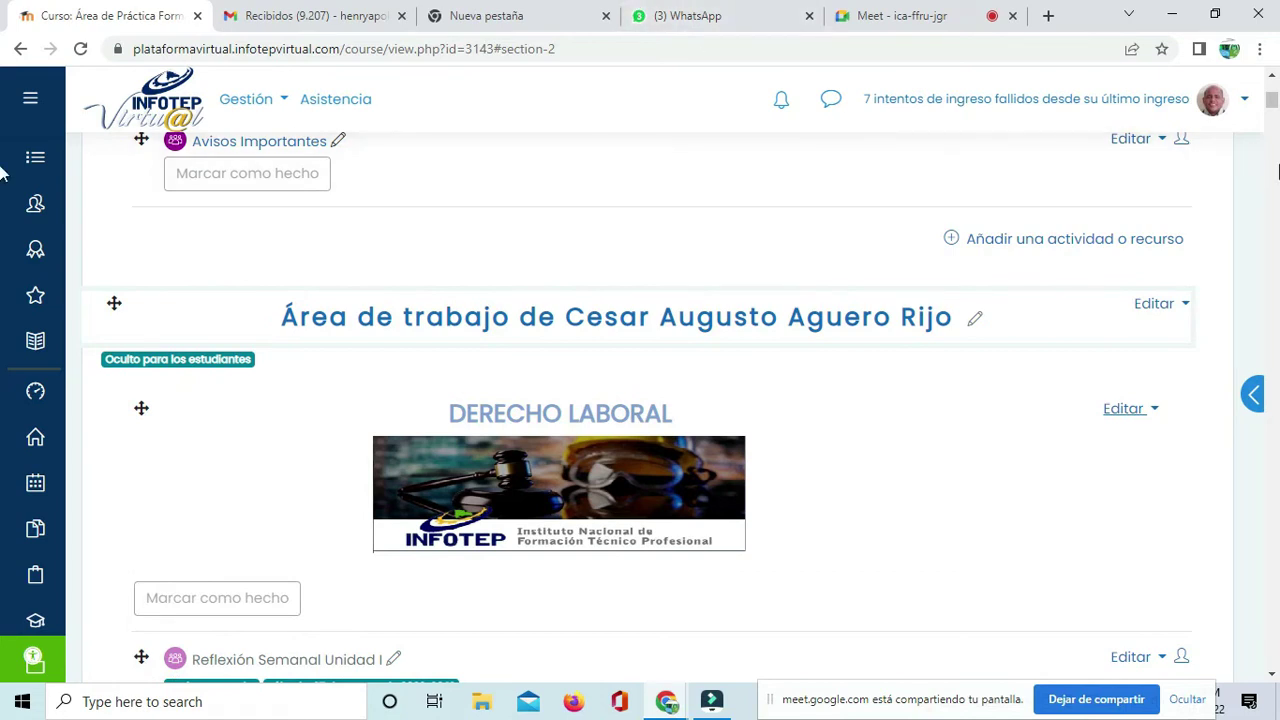
left_click_drag(1272, 106, 1272, 630)
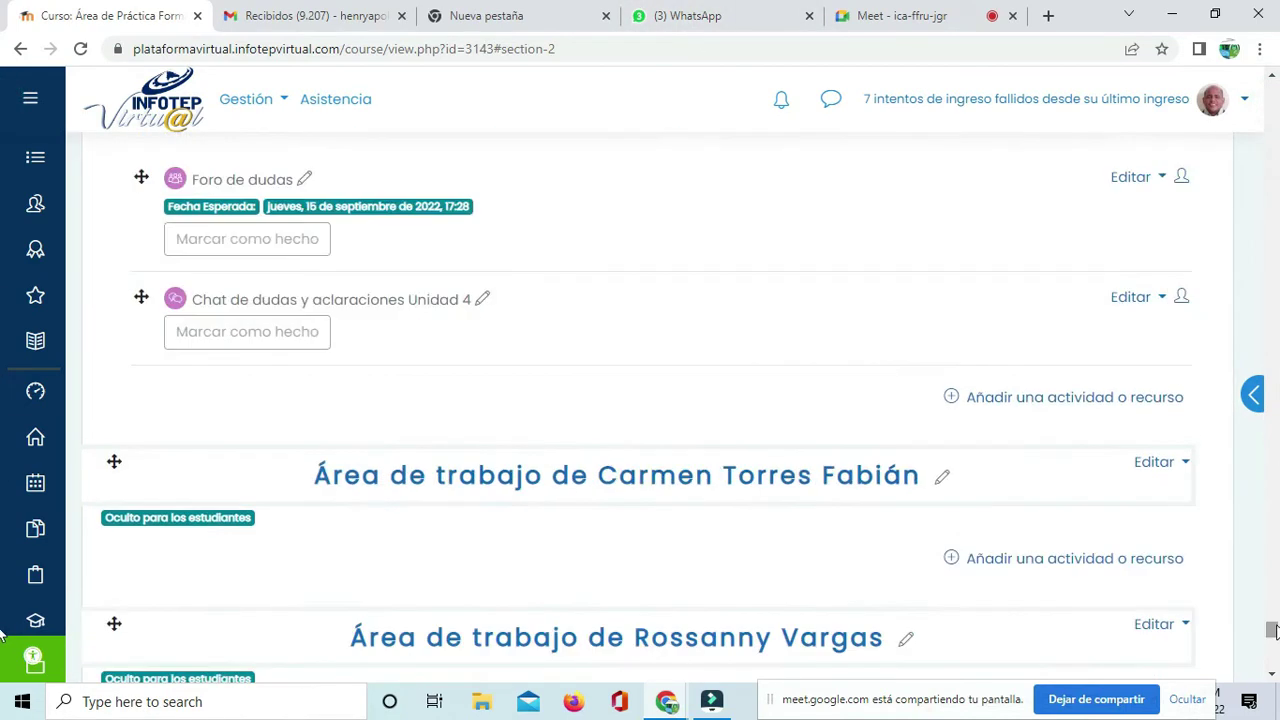
scroll(854, 460, "up", 2)
scroll(854, 460, "down", 8)
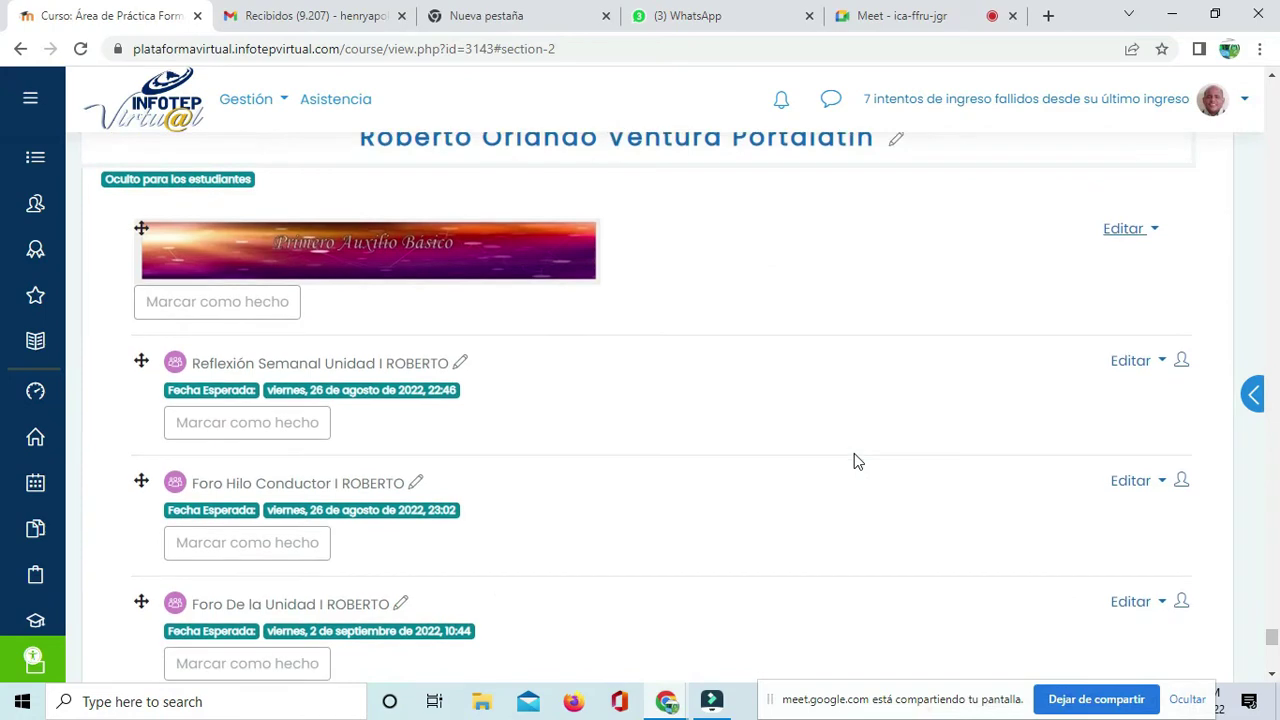
scroll(854, 461, "up", 15)
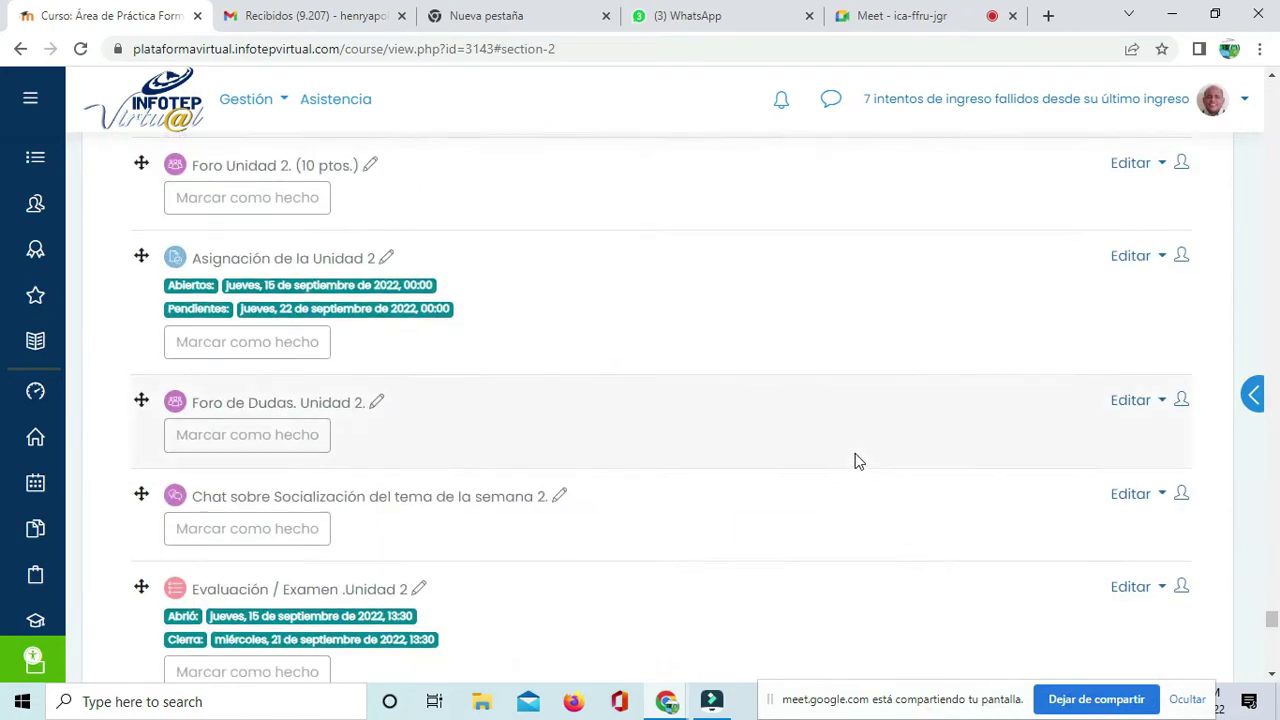
scroll(855, 461, "up", 15)
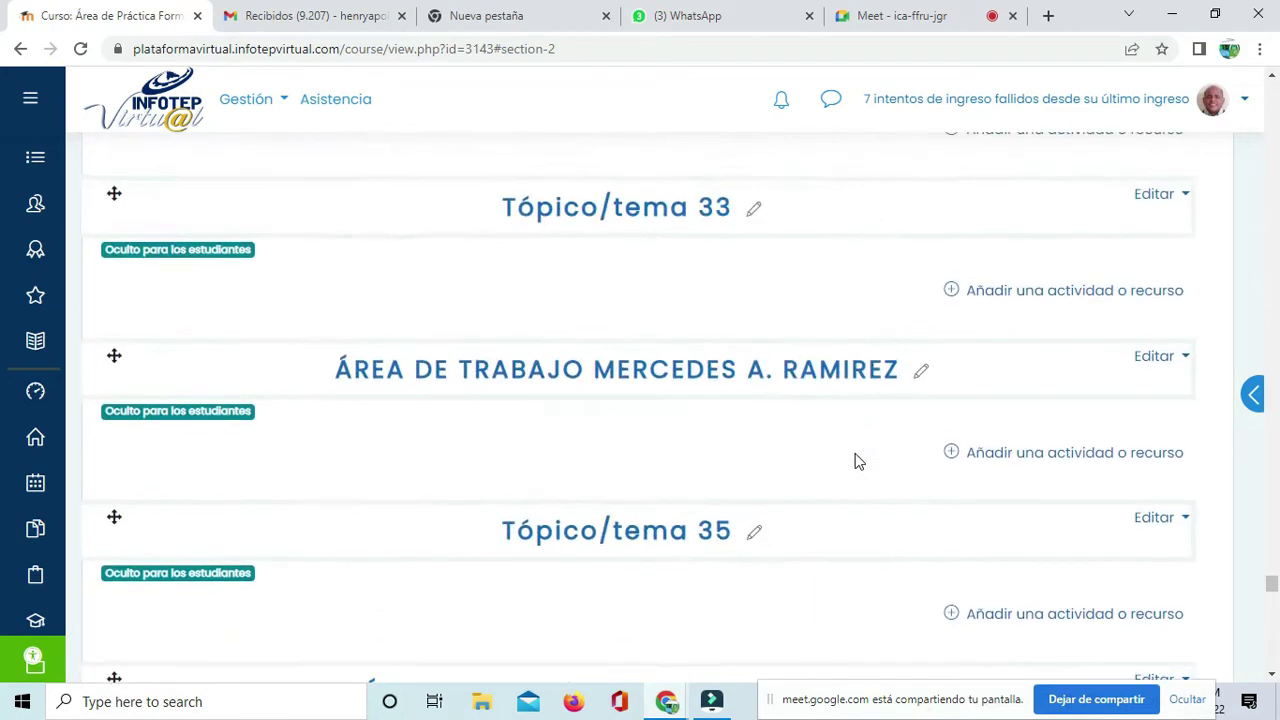
scroll(857, 457, "down", 7)
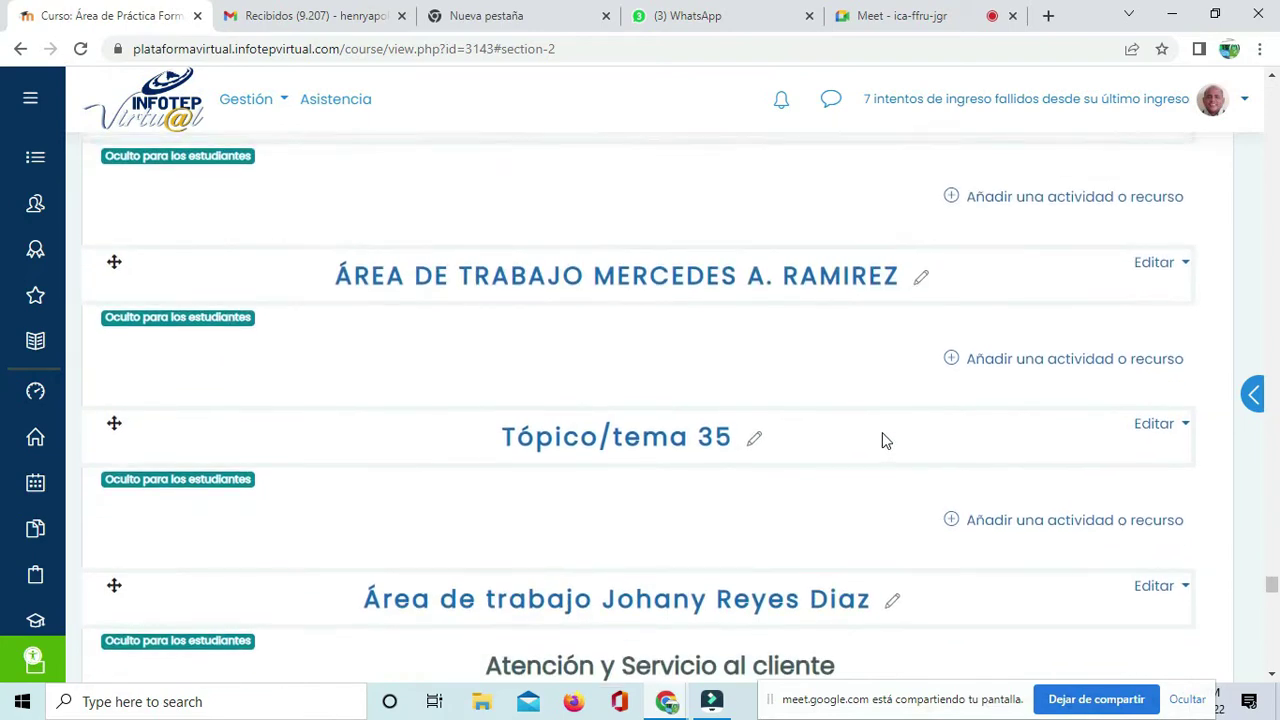
scroll(880, 443, "up", 4)
scroll(882, 440, "up", 15)
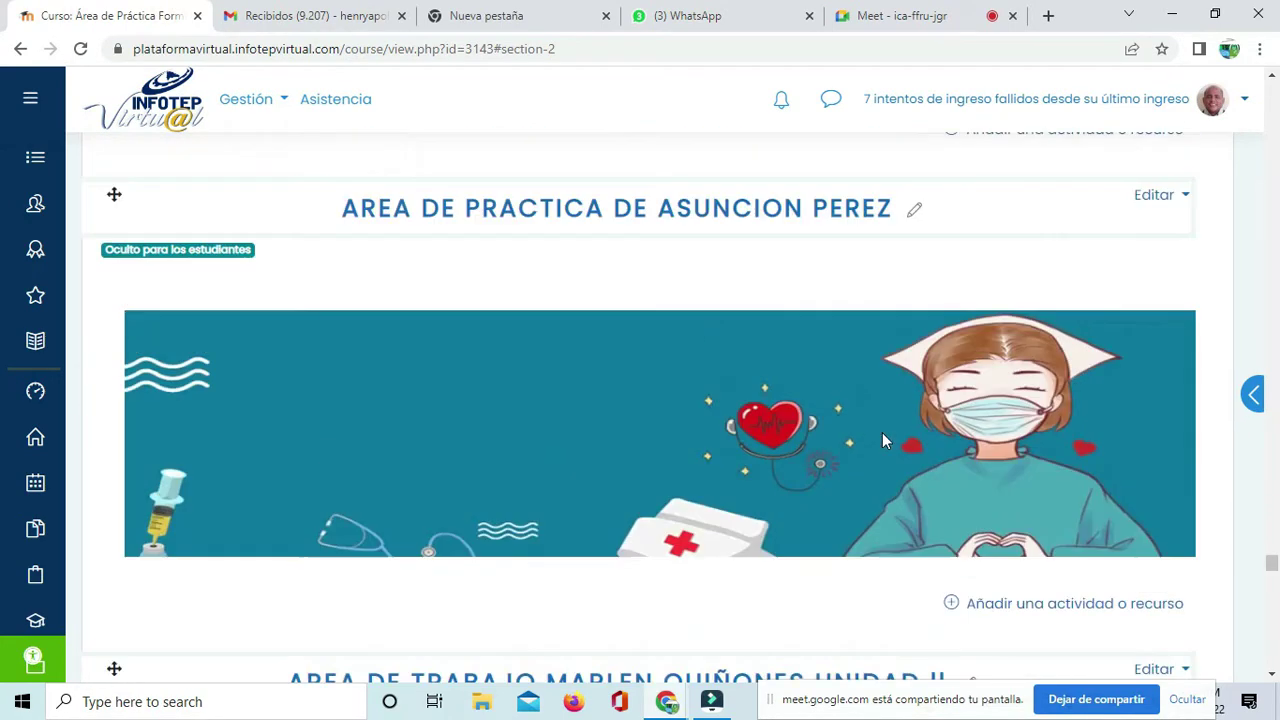
scroll(882, 440, "down", 15)
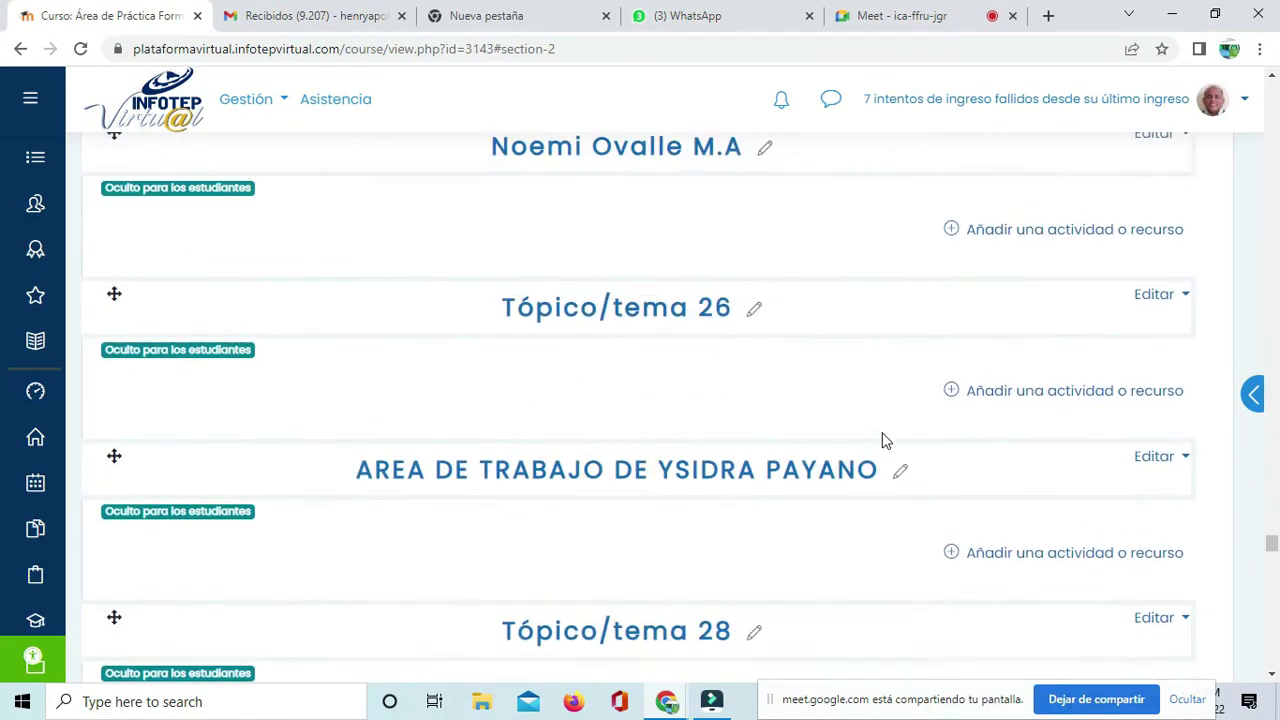
scroll(882, 440, "up", 15)
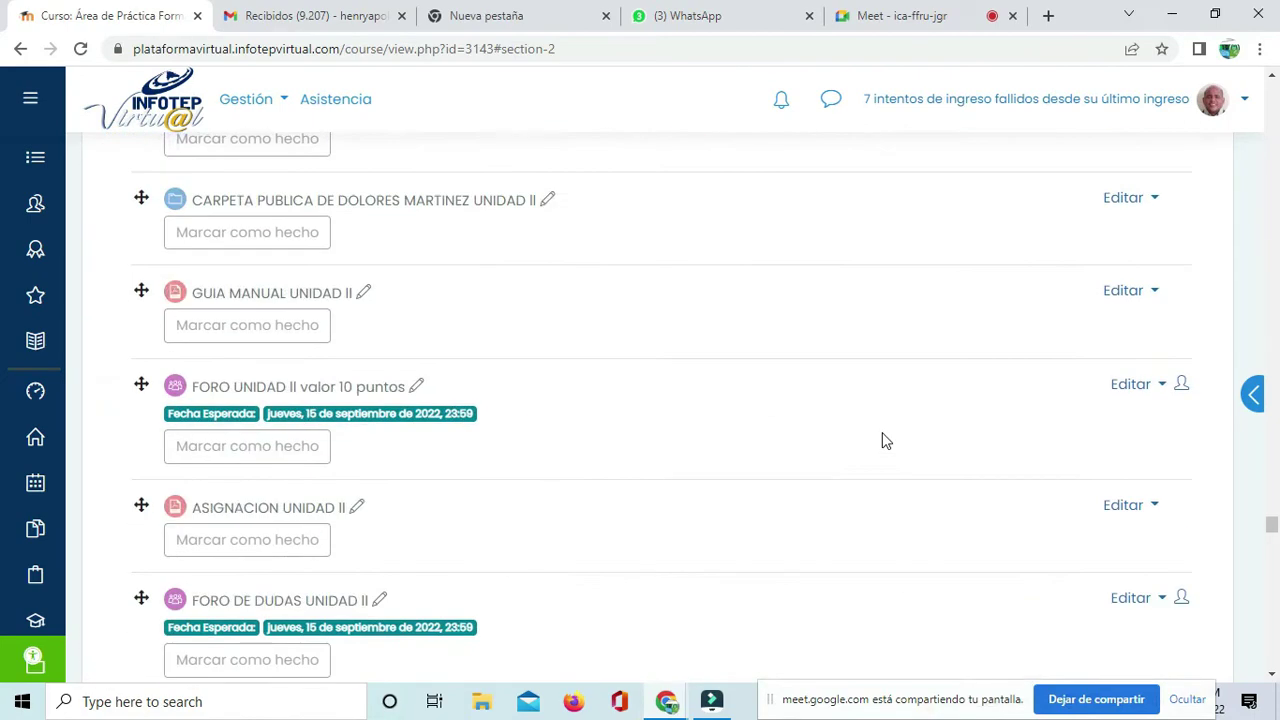
scroll(884, 440, "up", 7)
scroll(882, 436, "down", 12)
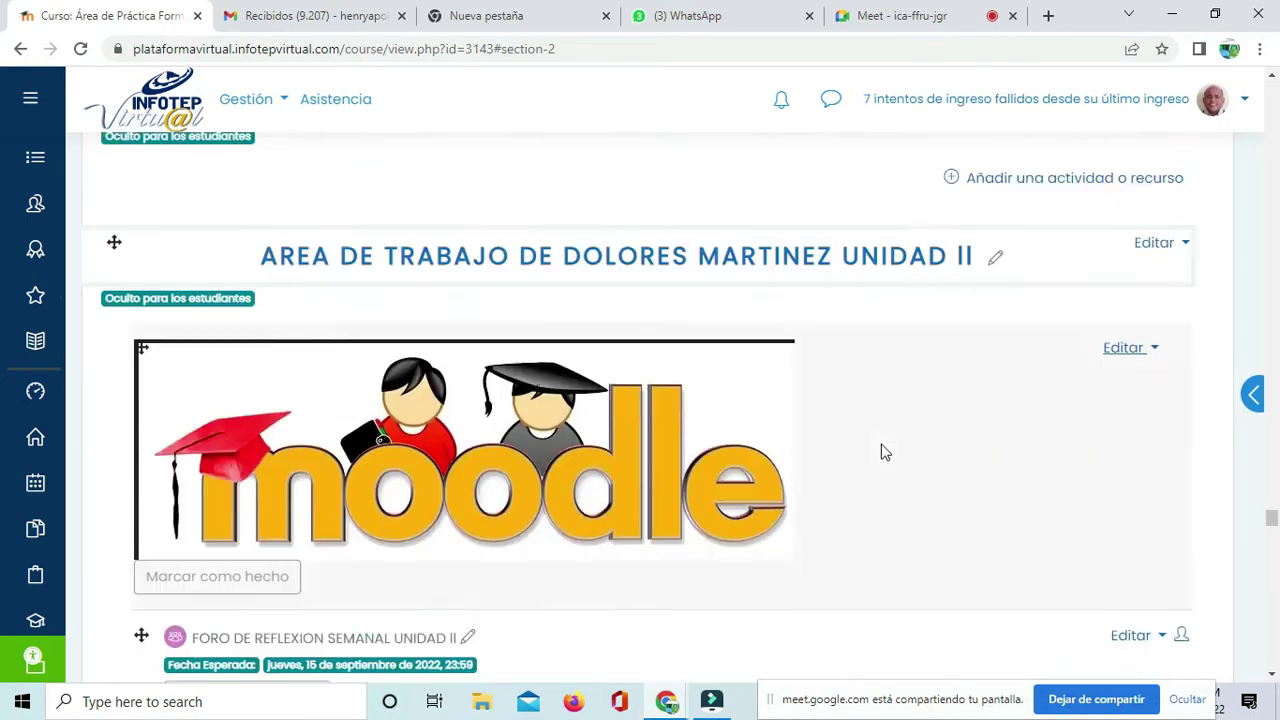
scroll(883, 452, "down", 12)
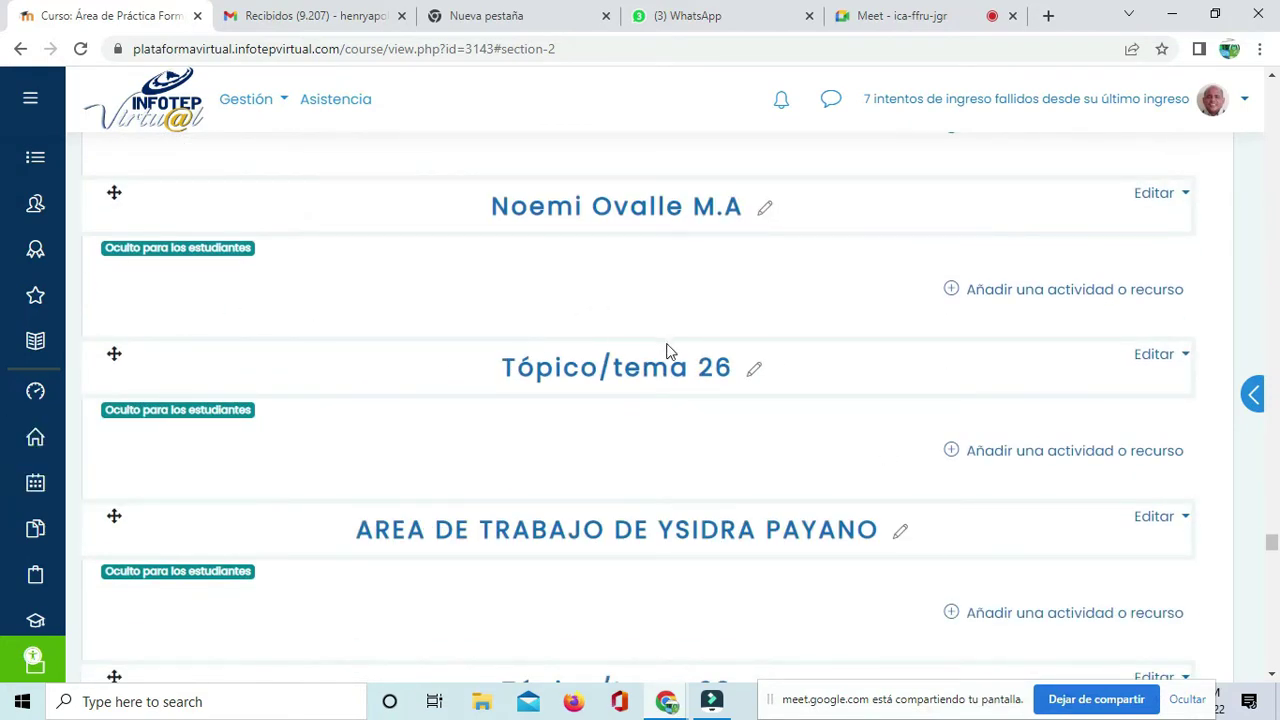
left_click(116, 518)
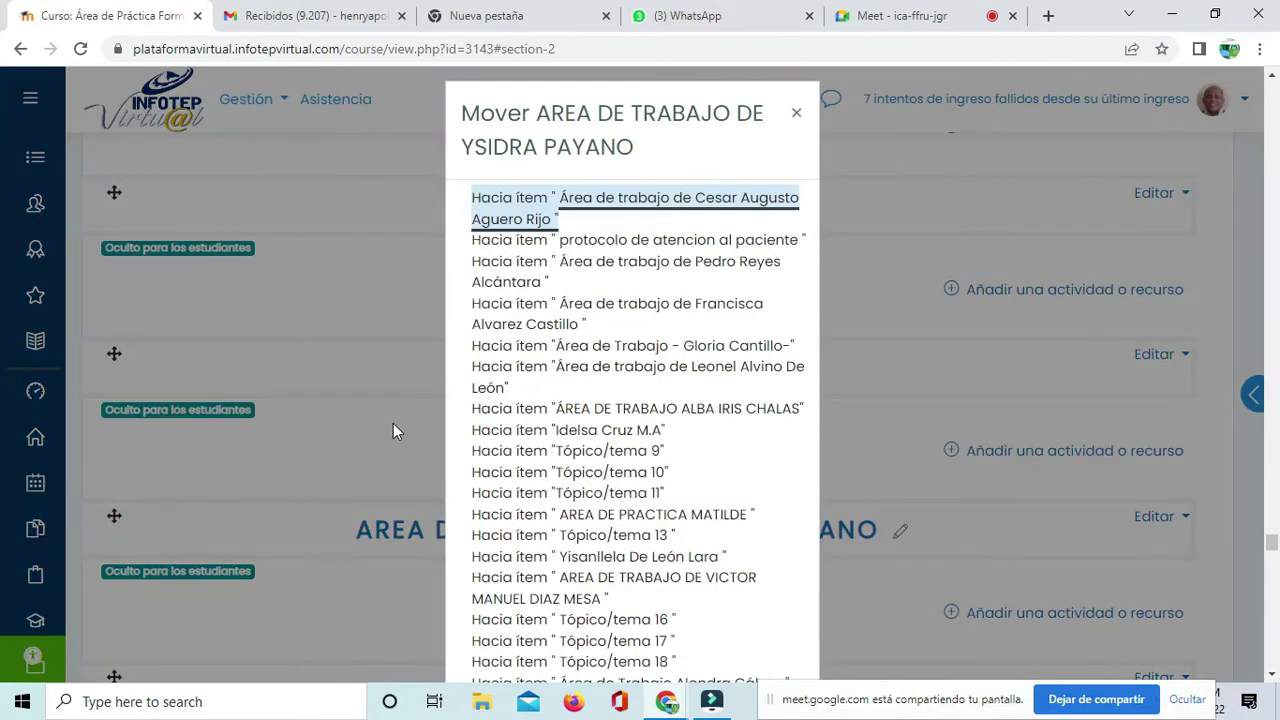
left_click(797, 112)
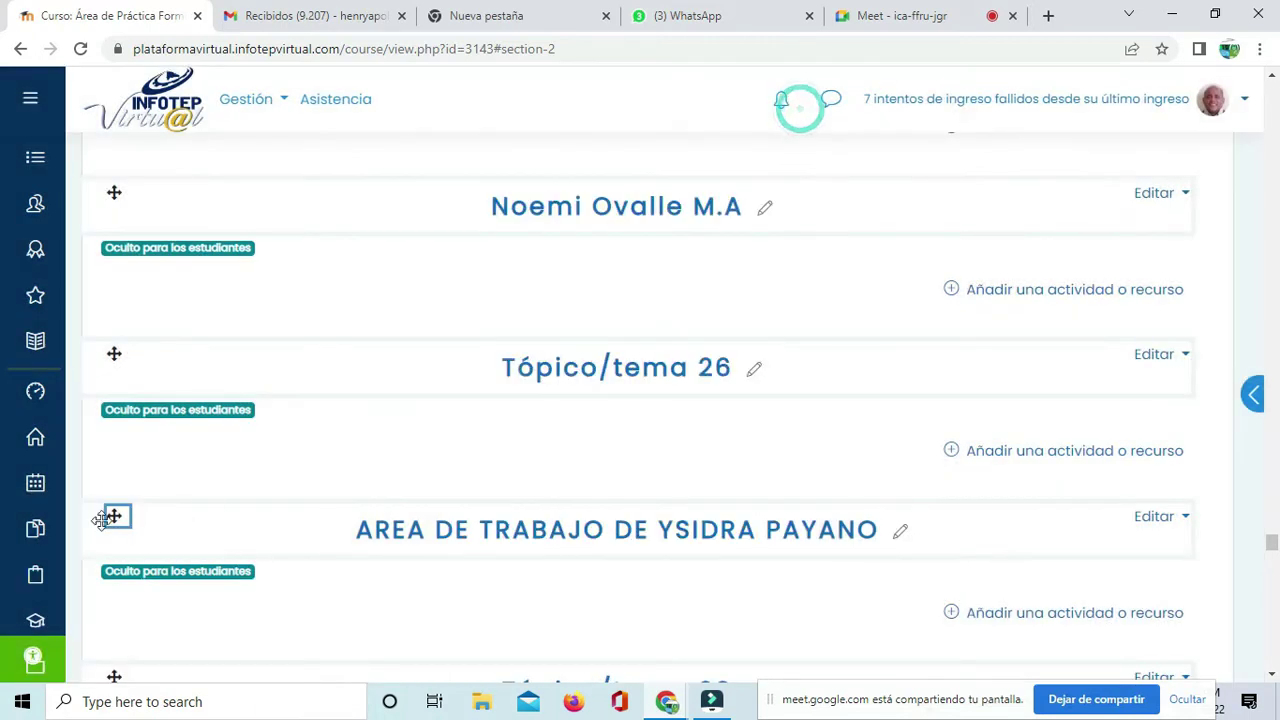
left_click_drag(116, 516, 254, 506)
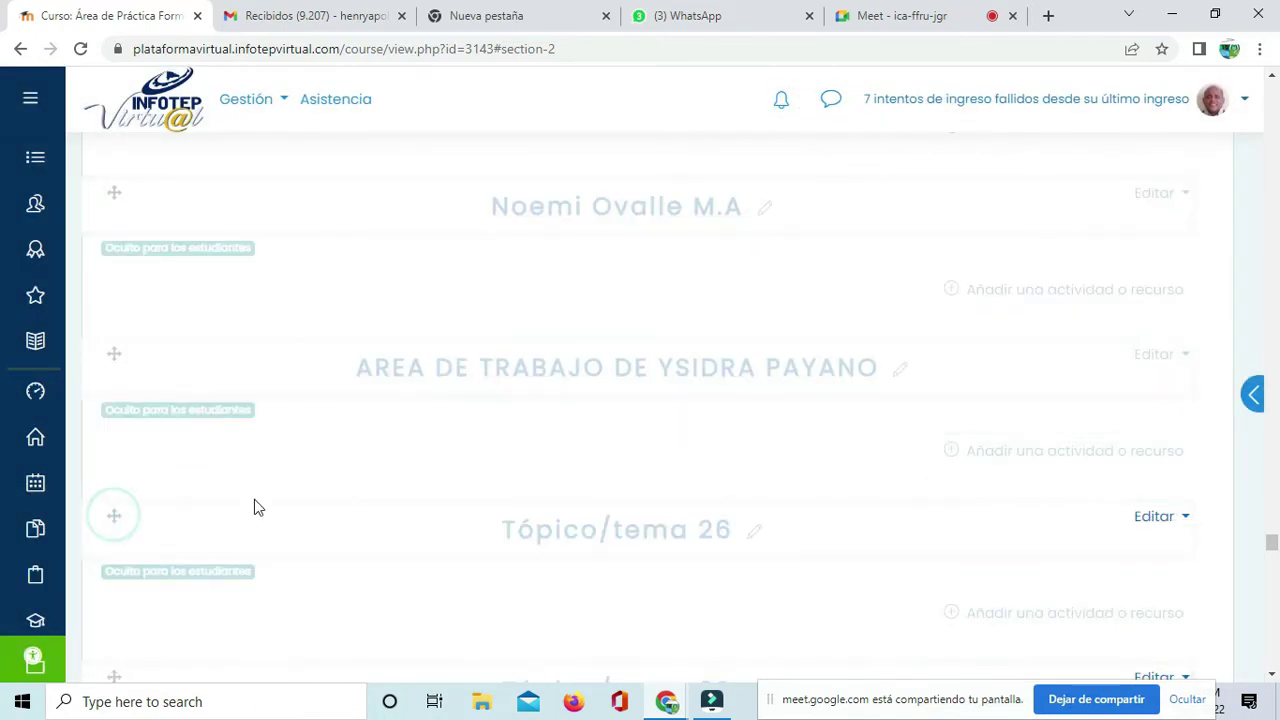
scroll(254, 507, "down", 2)
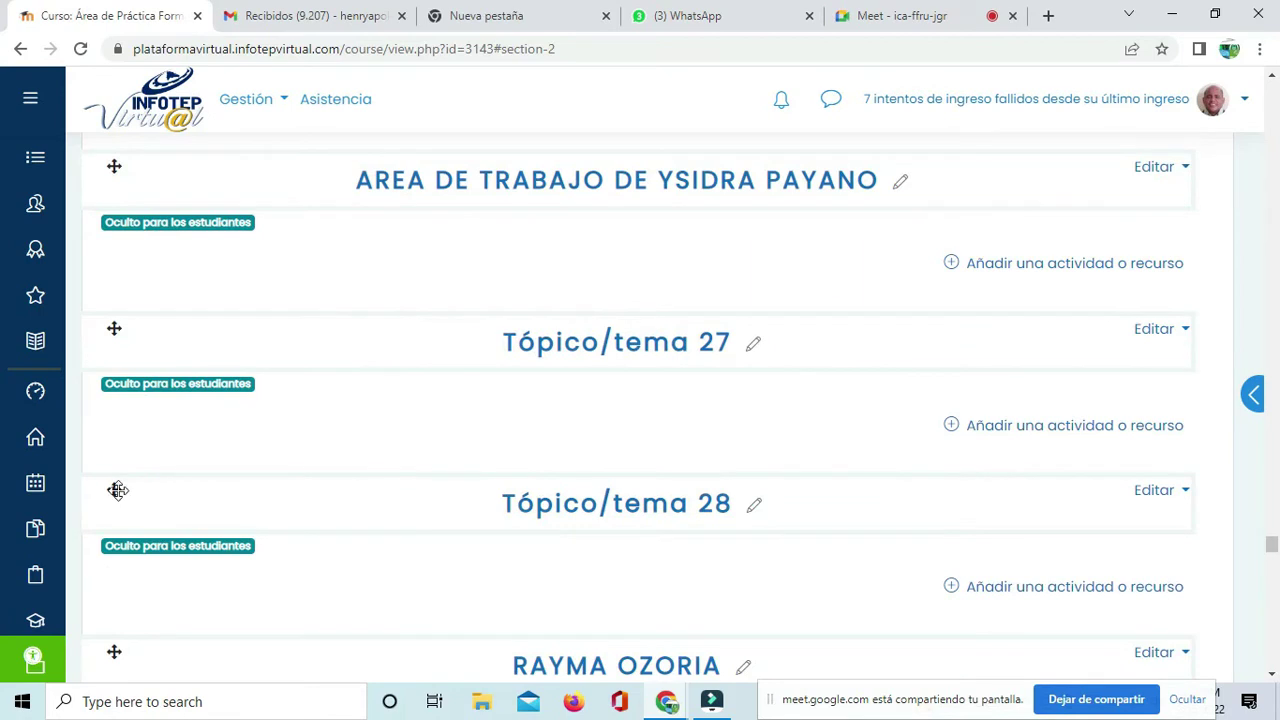
left_click_drag(120, 418, 142, 234)
scroll(130, 460, "down", 2)
scroll(457, 403, "down", 2)
scroll(457, 403, "up", 2)
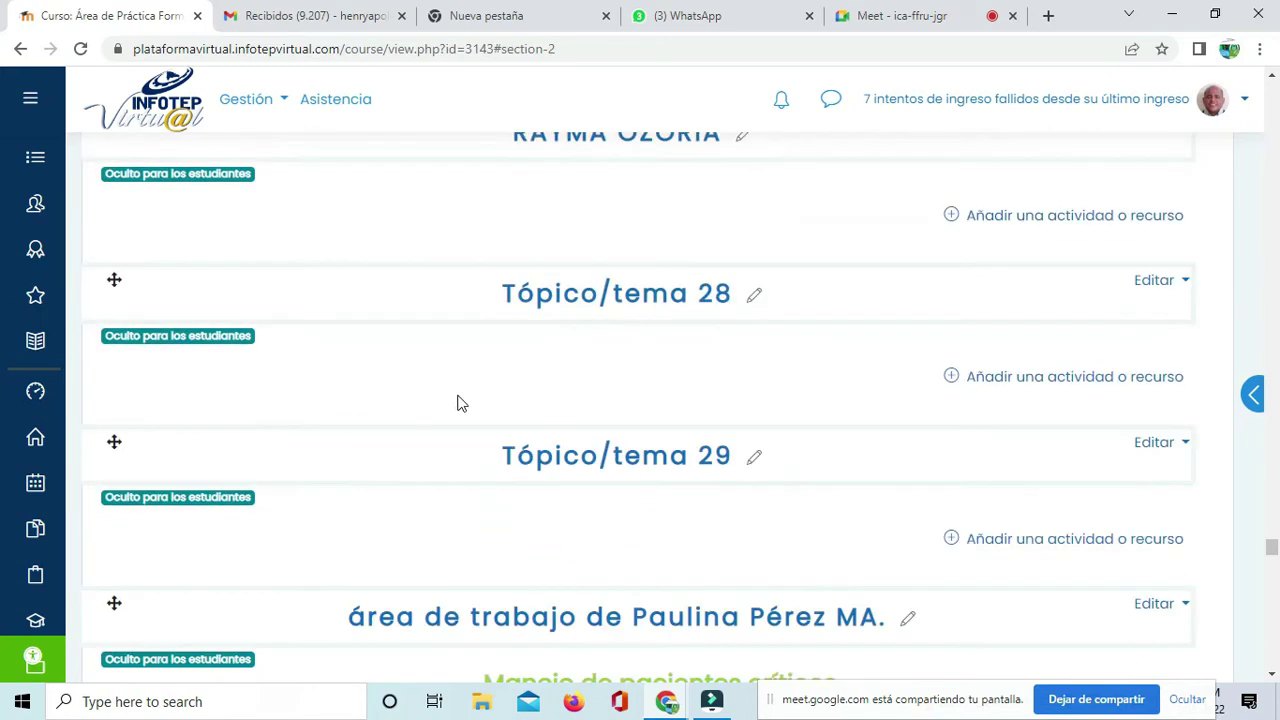
scroll(457, 403, "down", 2)
scroll(457, 405, "up", 10)
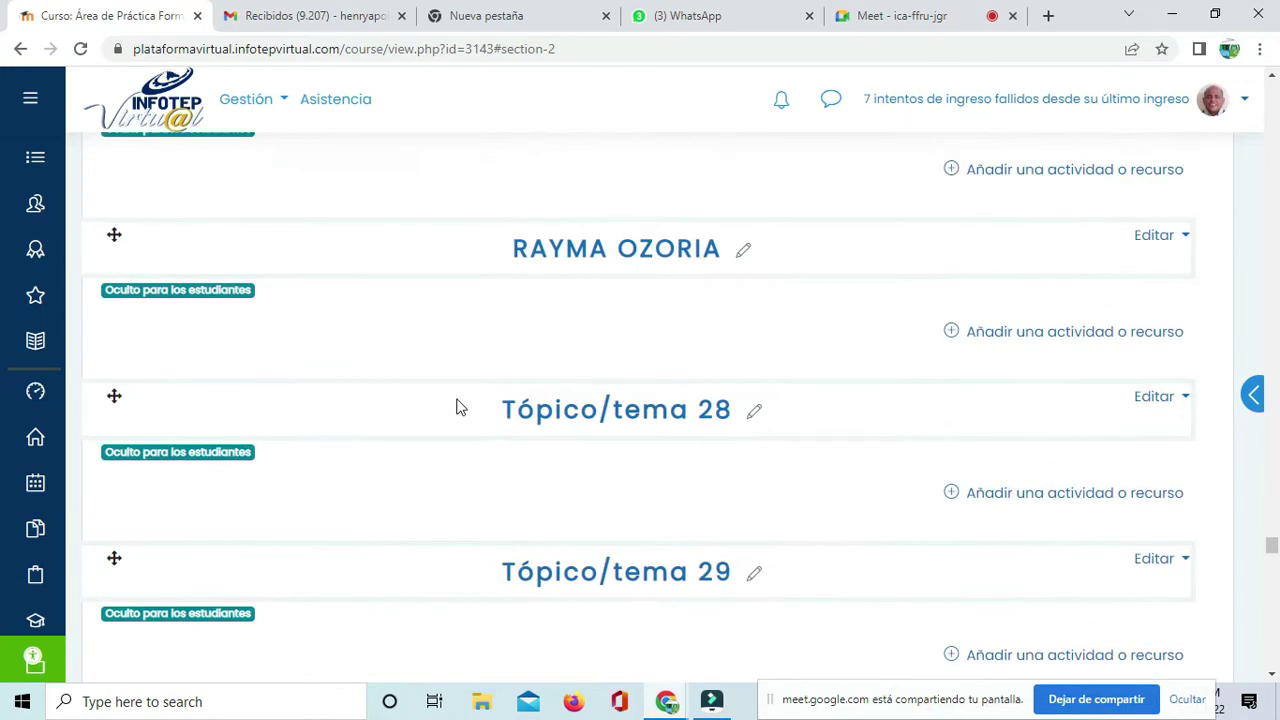
scroll(457, 405, "up", 15)
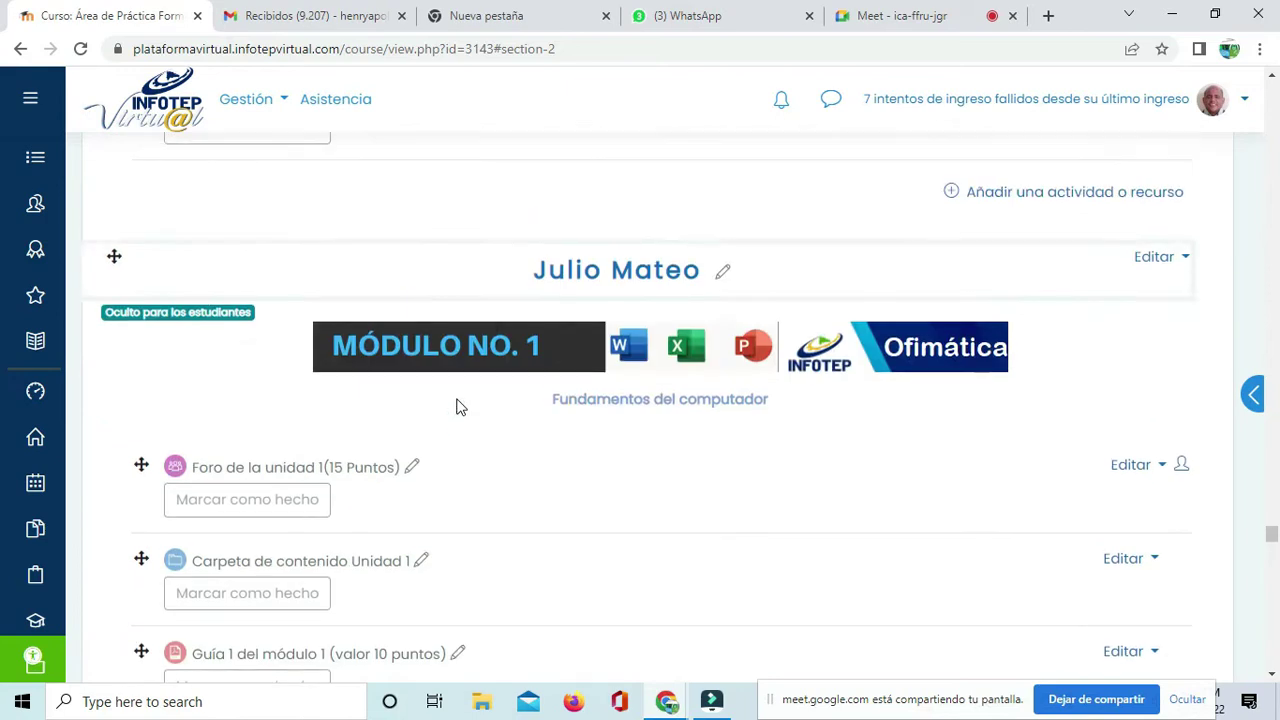
scroll(457, 408, "down", 15)
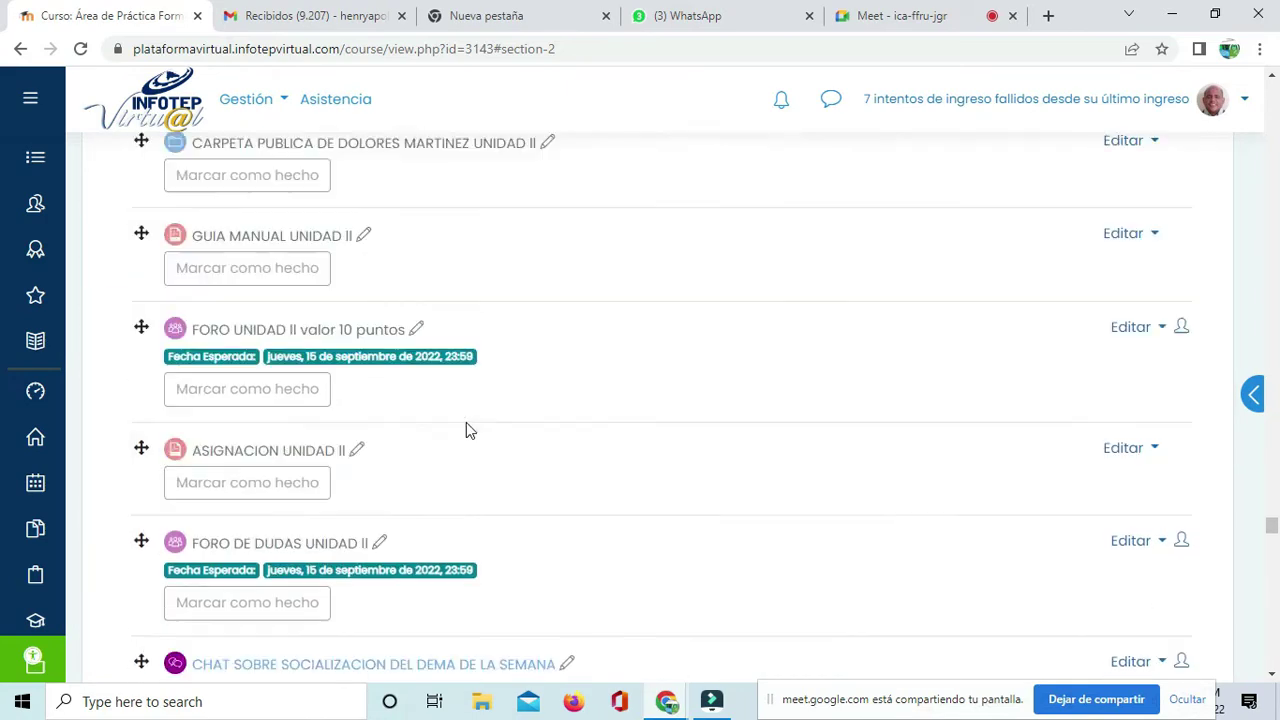
scroll(472, 440, "down", 5)
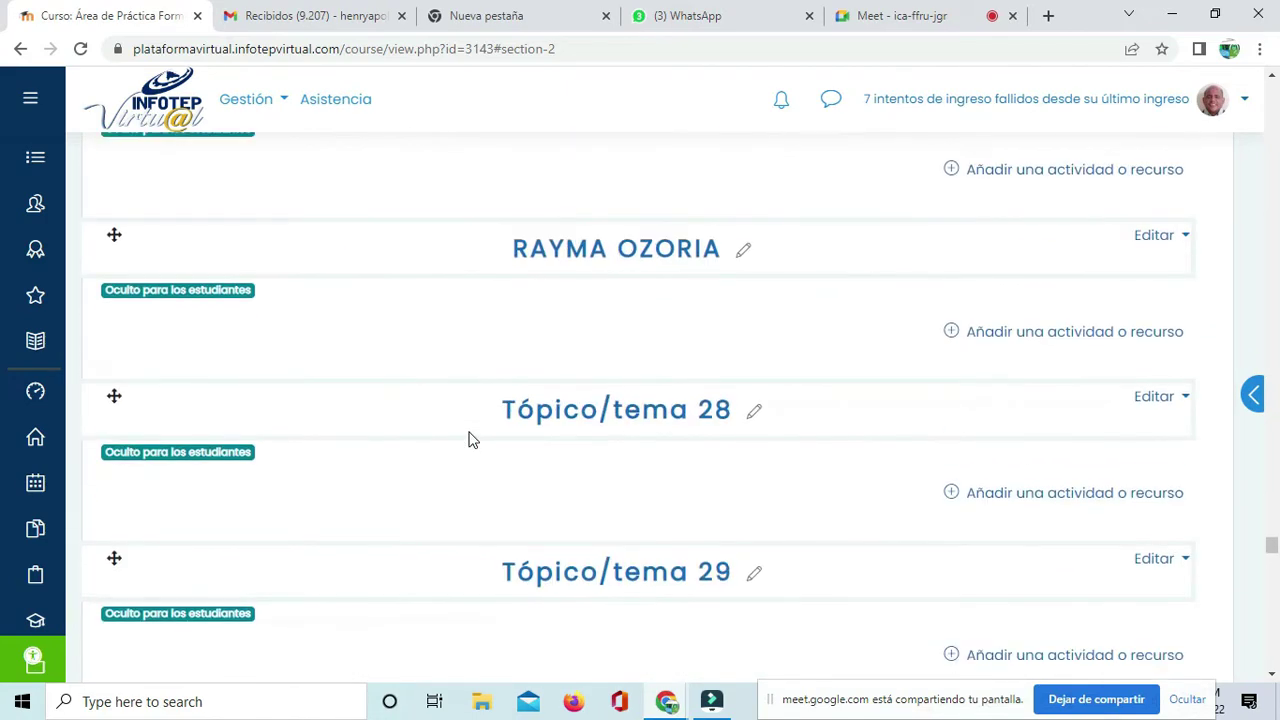
scroll(472, 440, "up", 1)
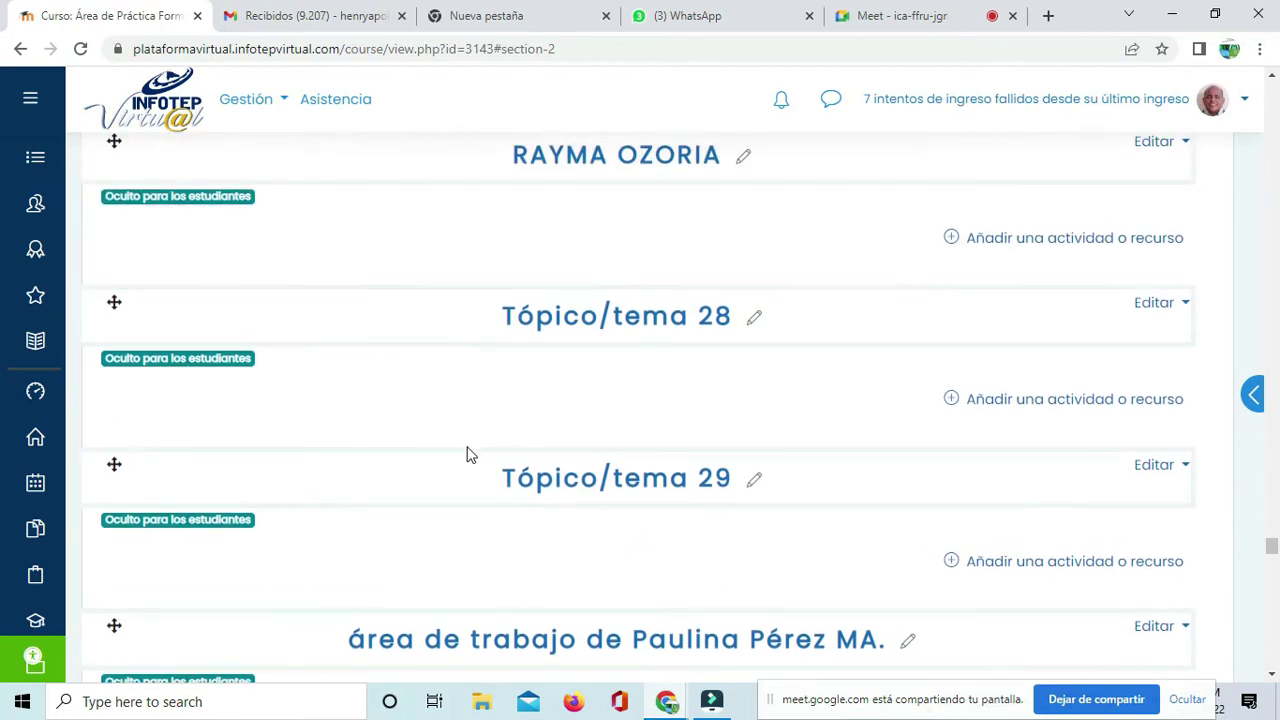
scroll(318, 415, "down", 2)
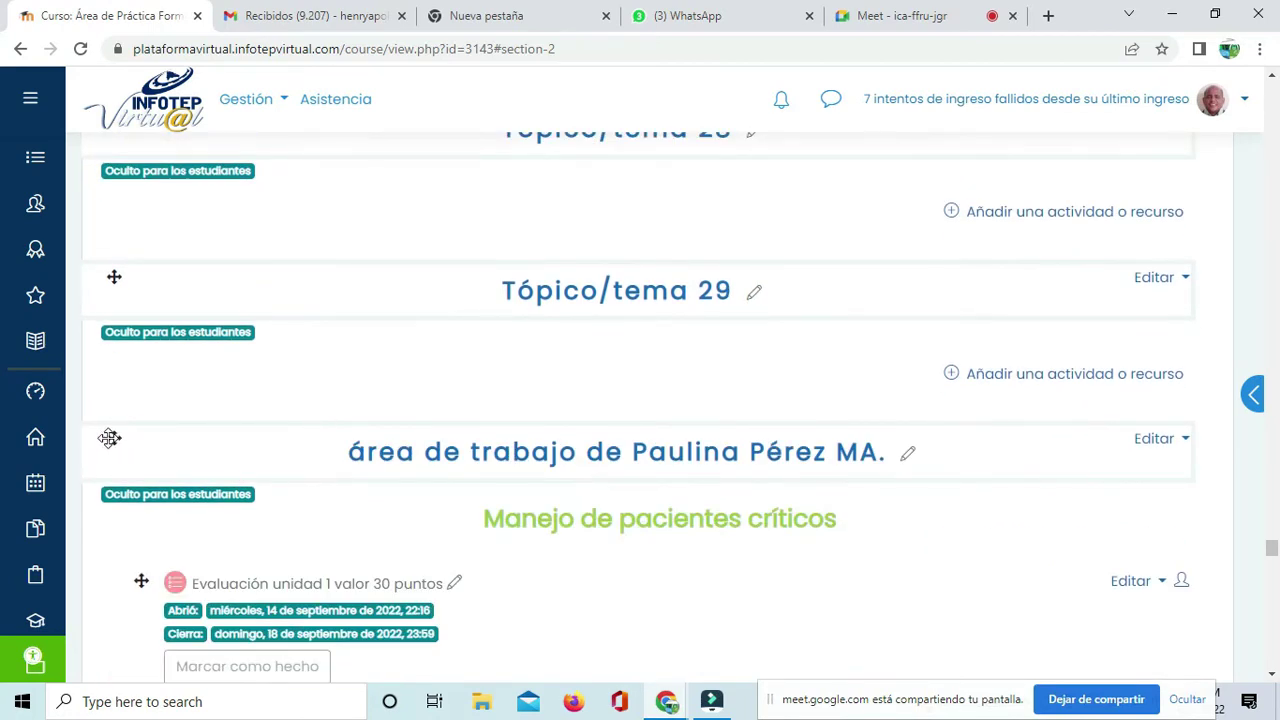
scroll(126, 348, "down", 4)
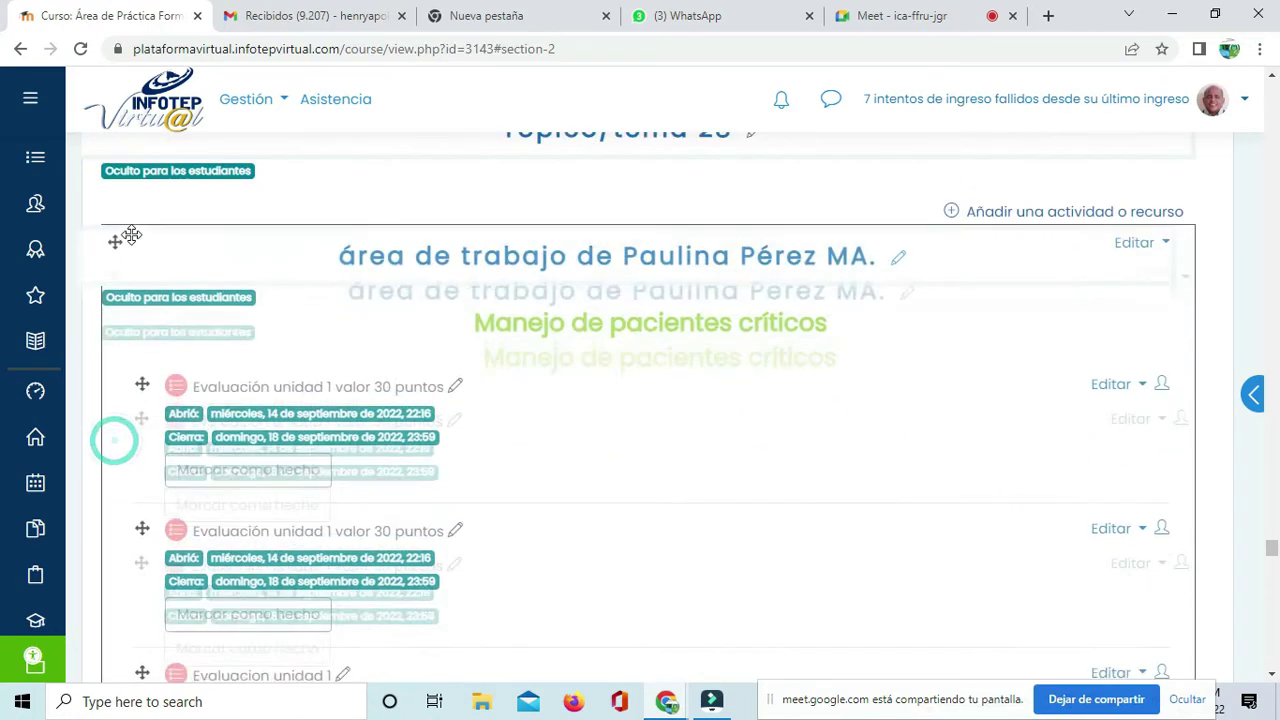
scroll(355, 455, "up", 3)
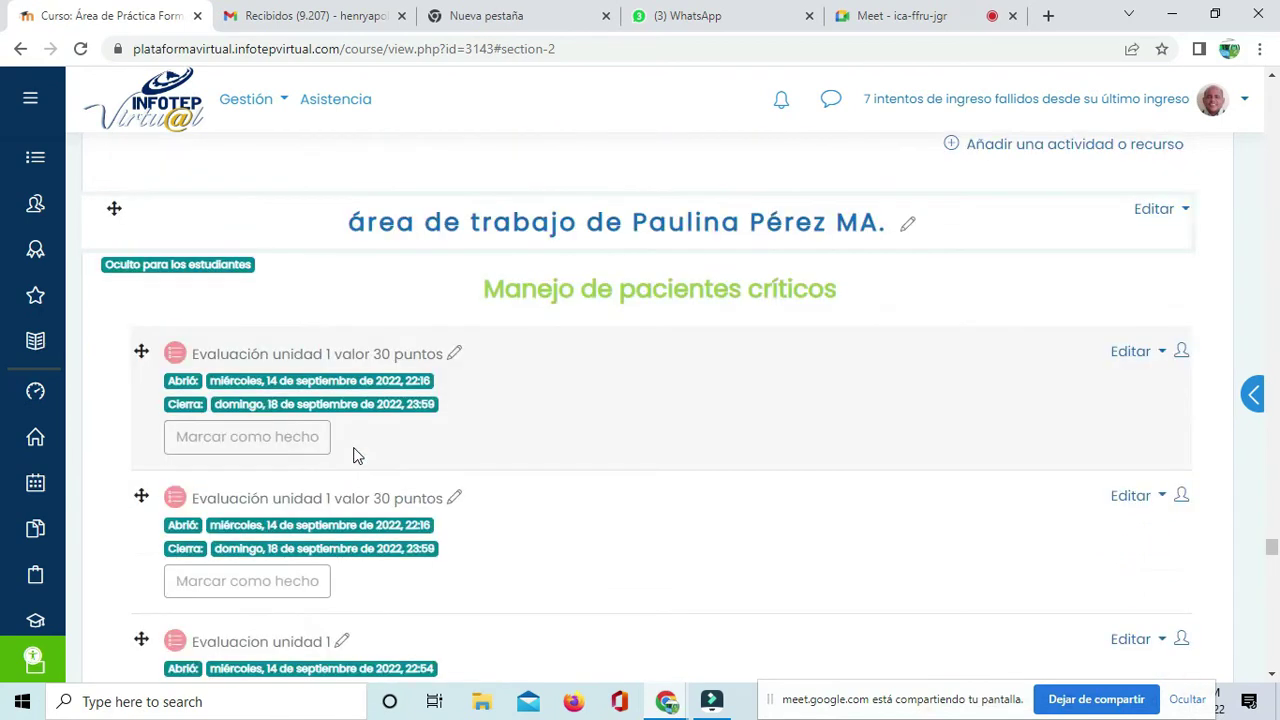
scroll(355, 455, "down", 7)
scroll(355, 455, "down", 6)
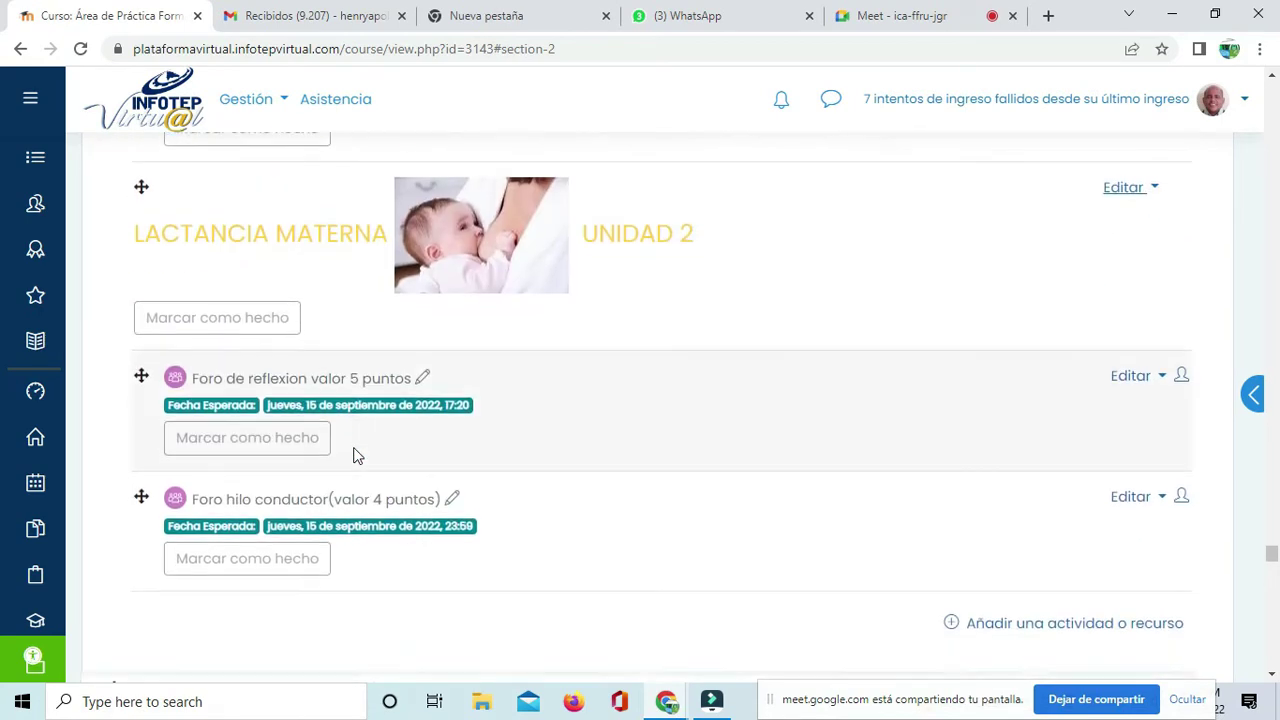
scroll(355, 455, "up", 8)
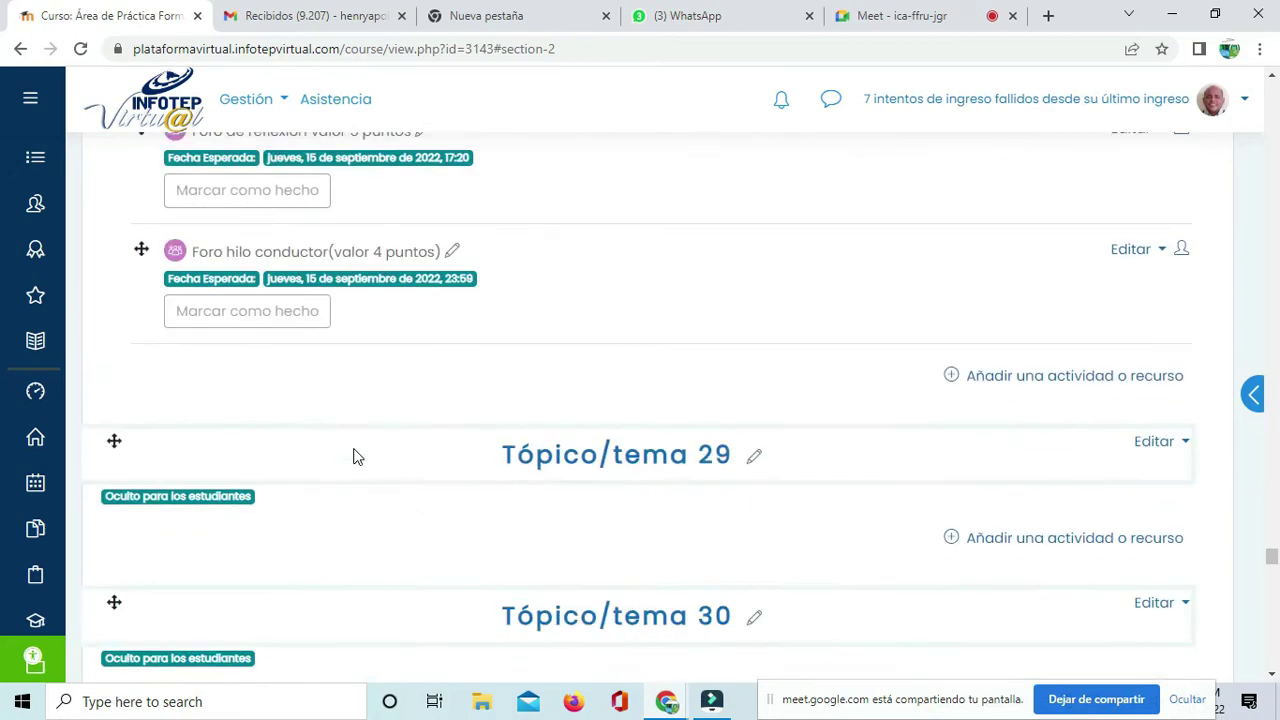
scroll(355, 457, "up", 10)
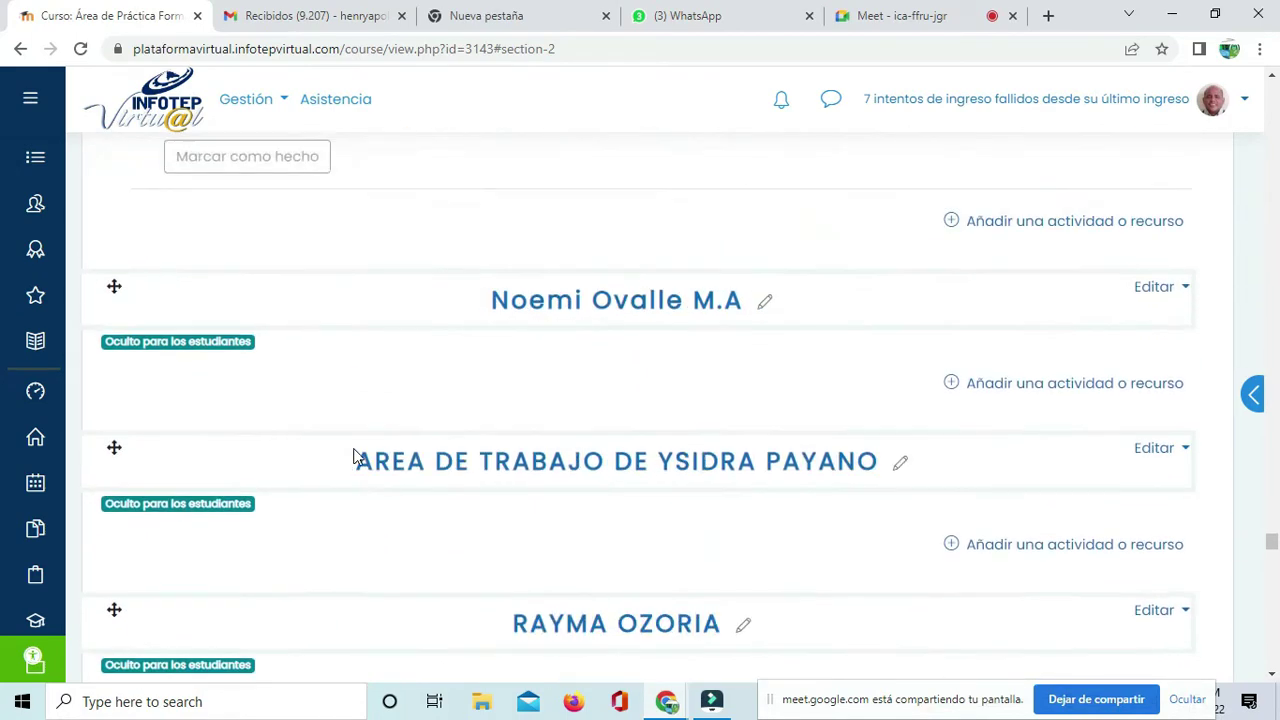
scroll(352, 462, "down", 10)
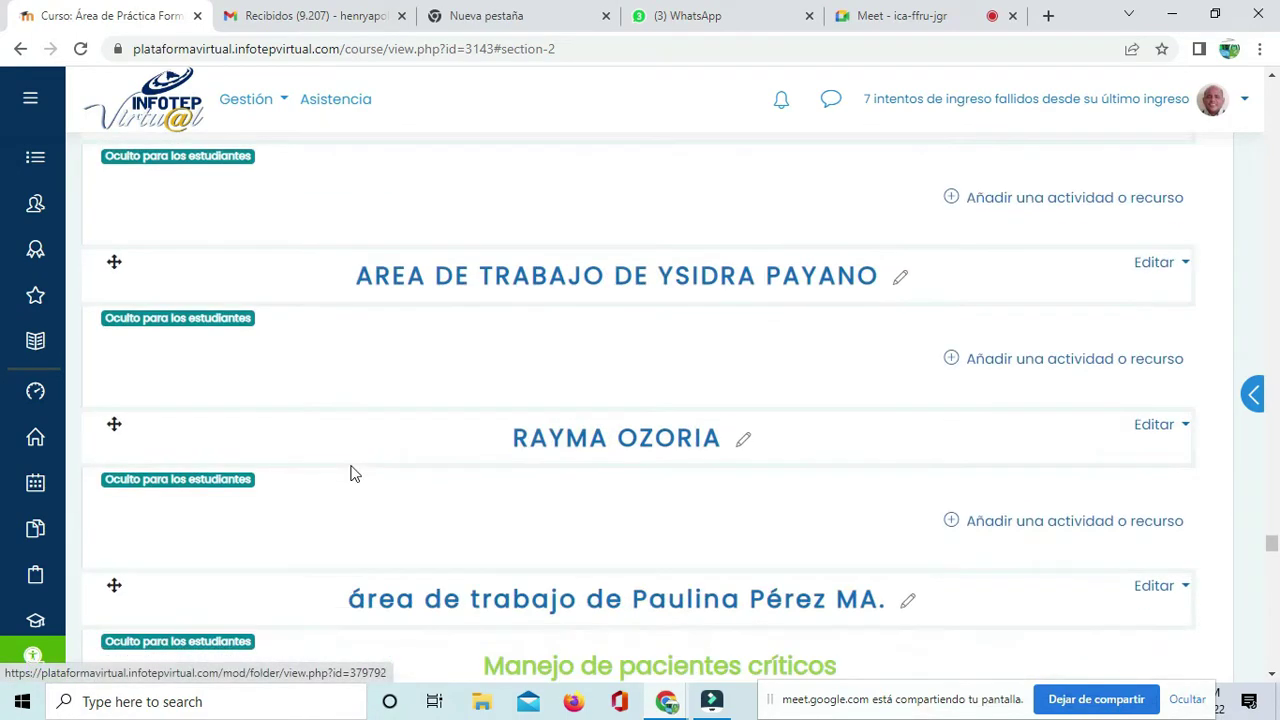
scroll(363, 478, "down", 5)
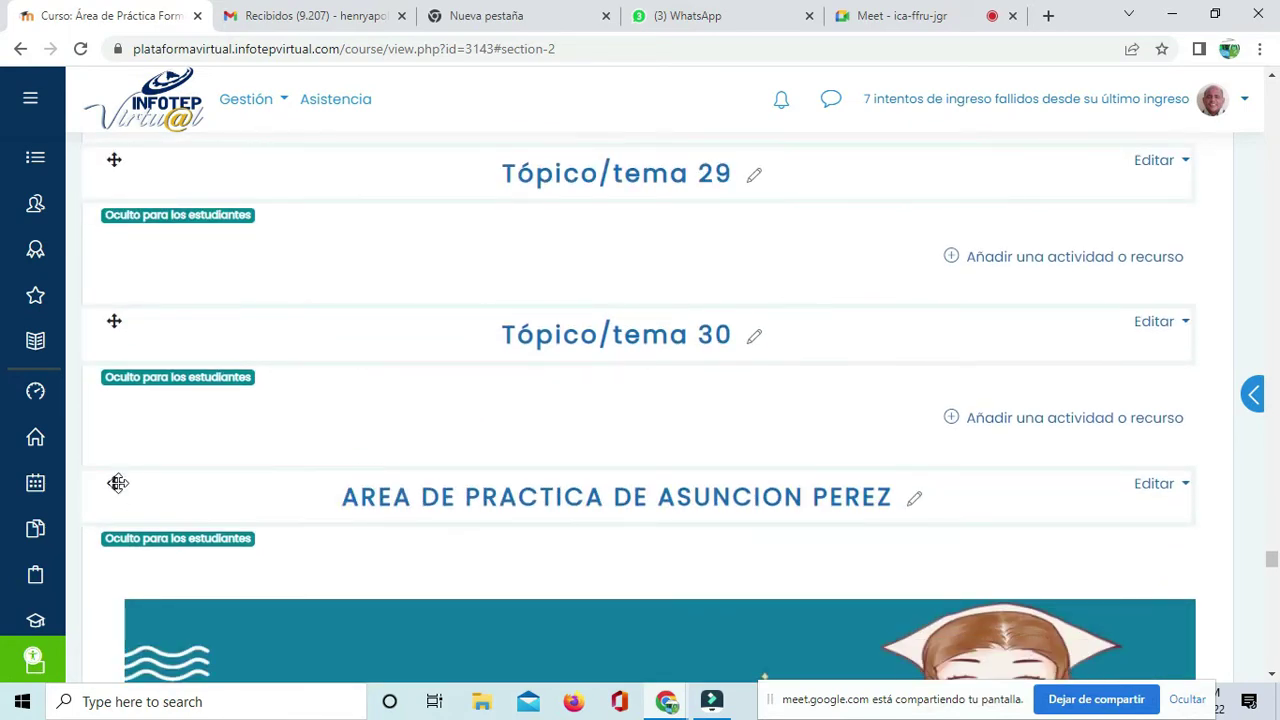
left_click_drag(113, 409, 113, 233)
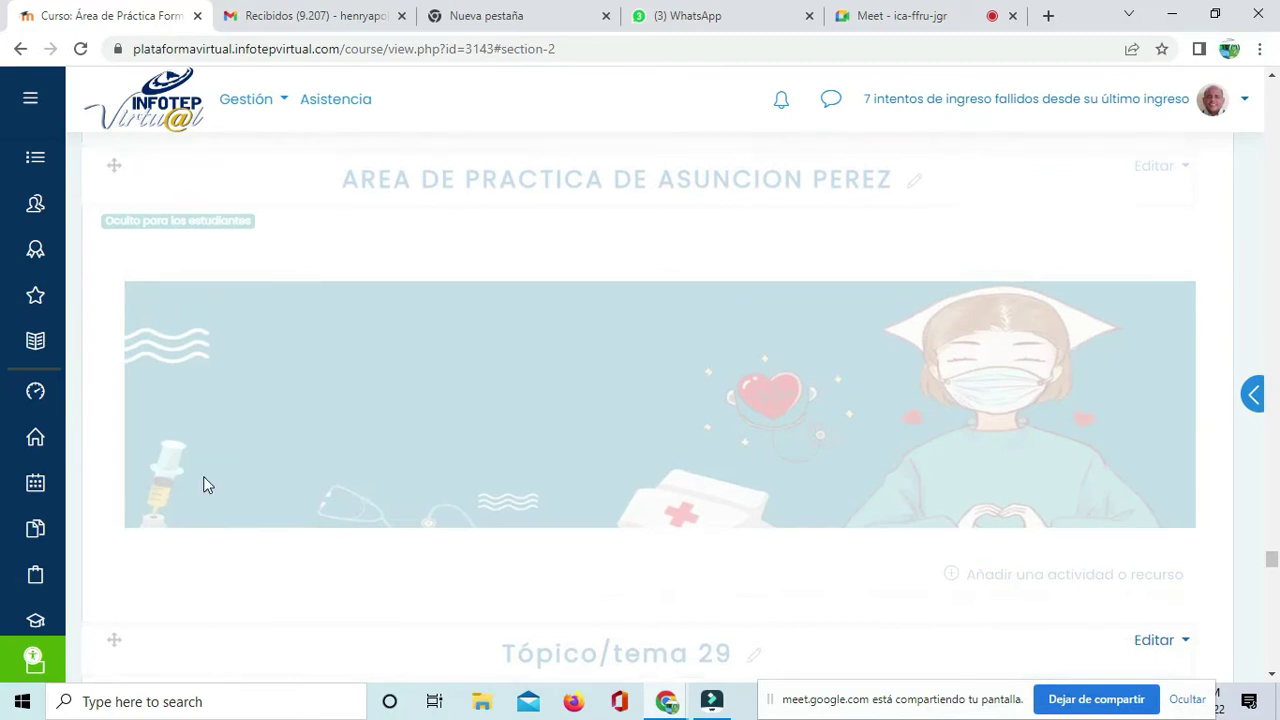
Step: Scroll through the course to review the reordered tutor work areas
scroll(203, 485, "up", 15)
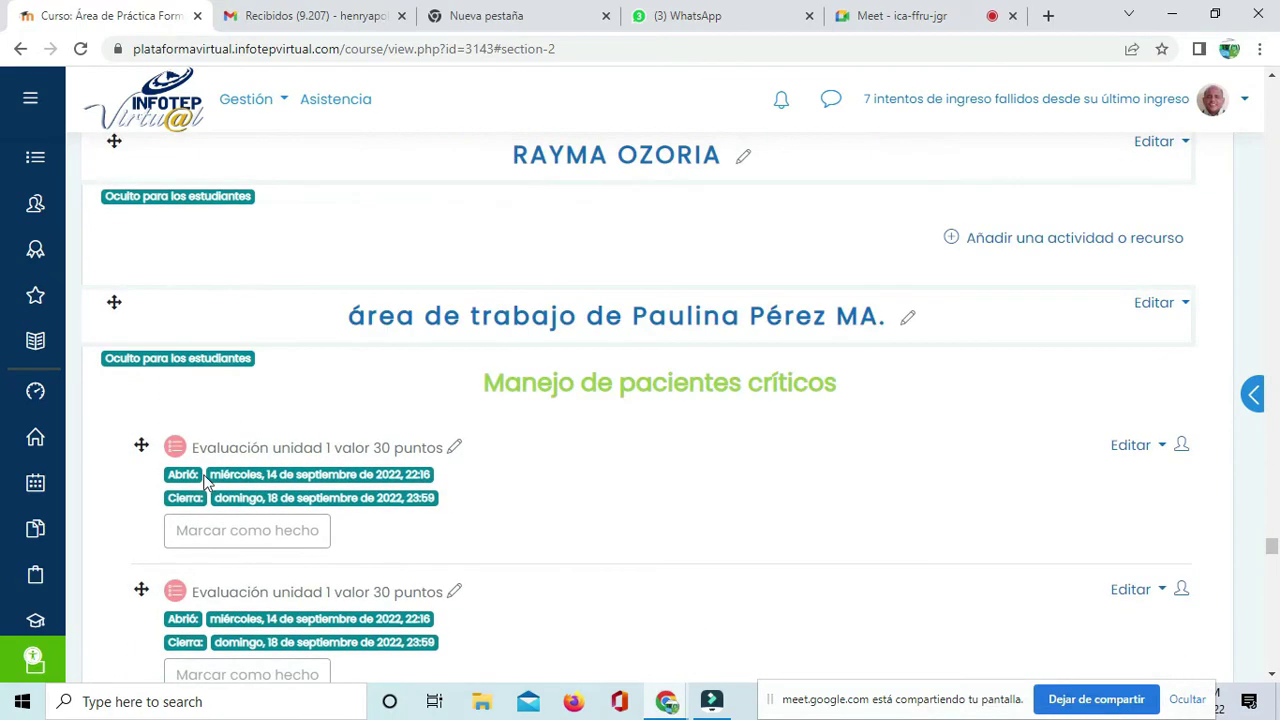
scroll(203, 485, "down", 4)
scroll(203, 490, "up", 3)
scroll(204, 505, "down", 5)
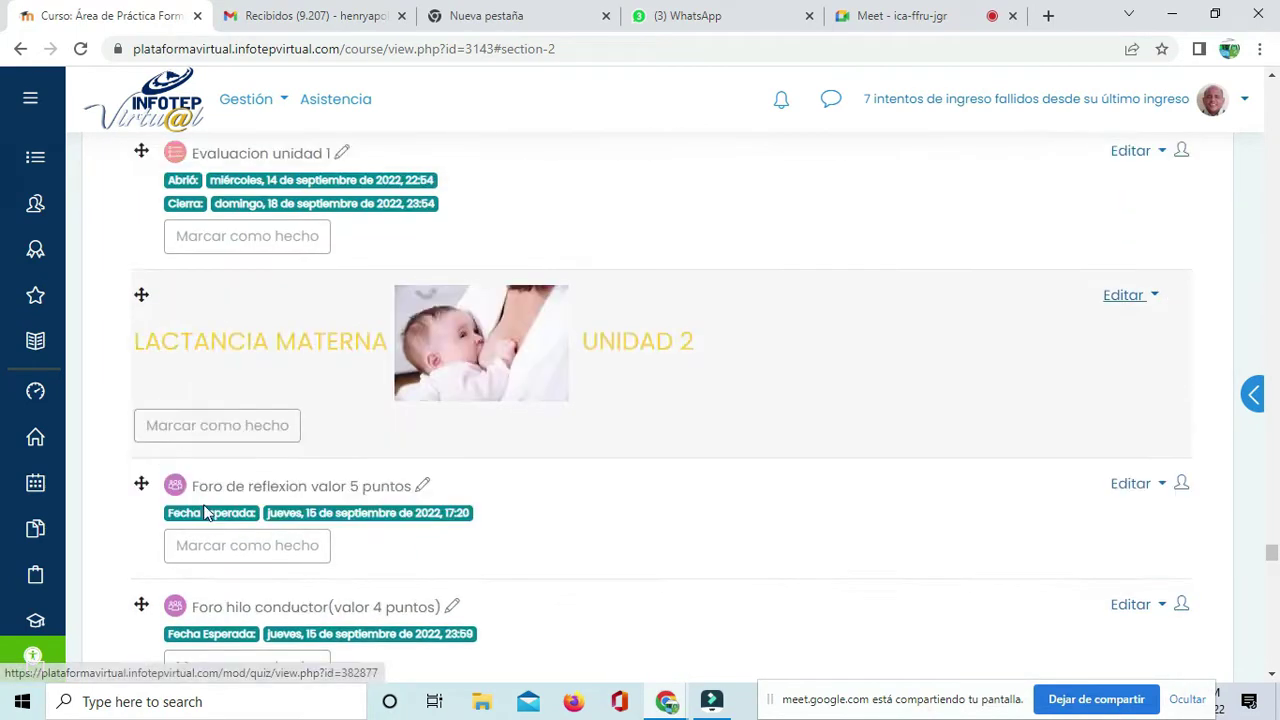
scroll(206, 512, "down", 10)
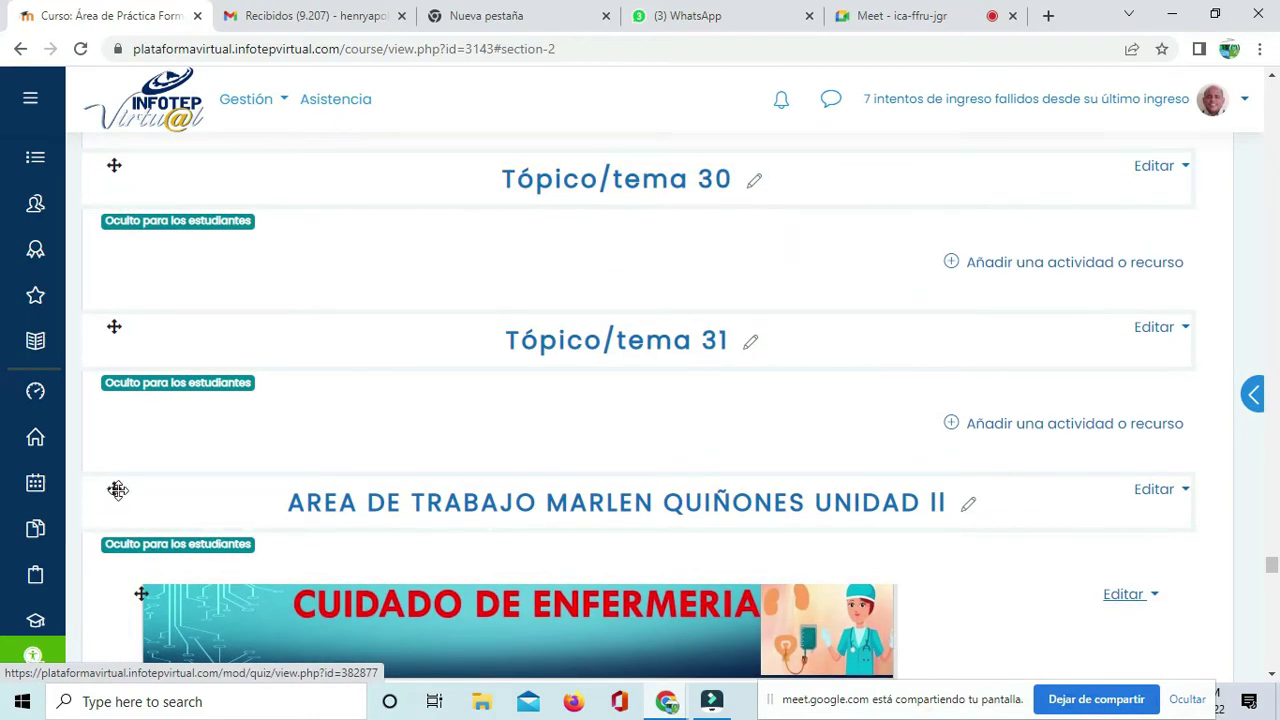
scroll(111, 418, "down", 3)
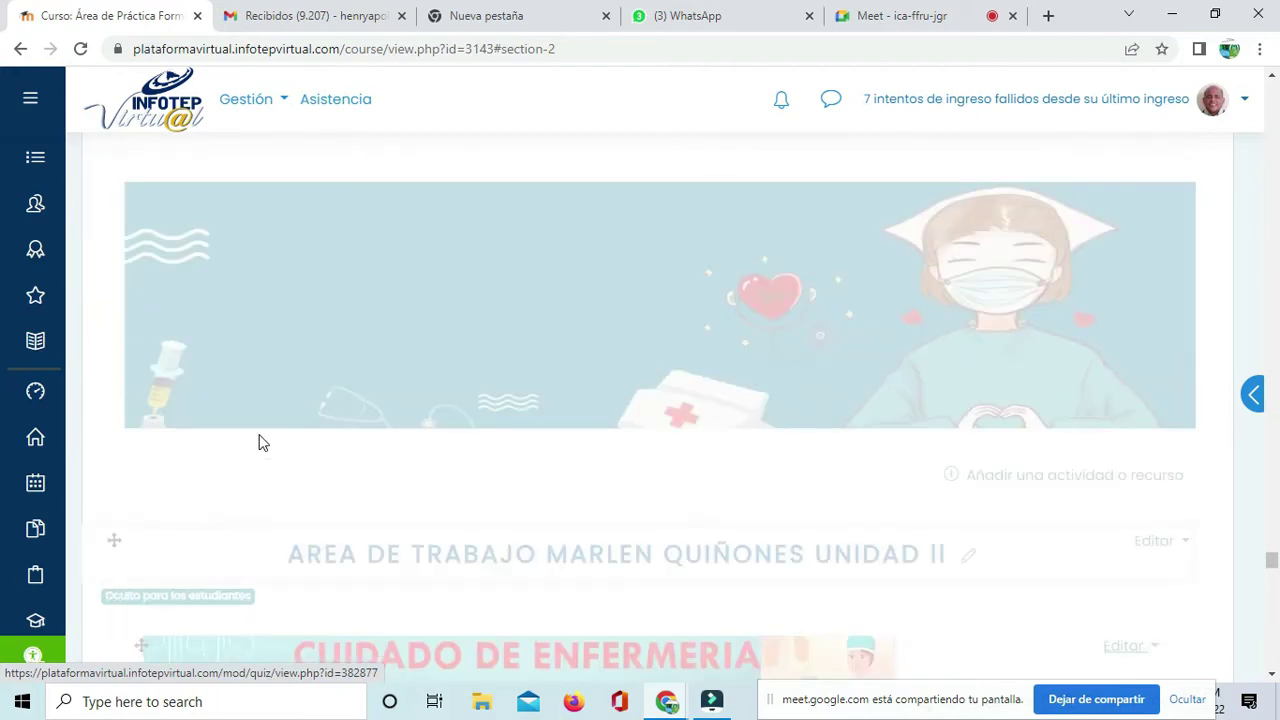
scroll(258, 442, "up", 5)
scroll(256, 437, "down", 7)
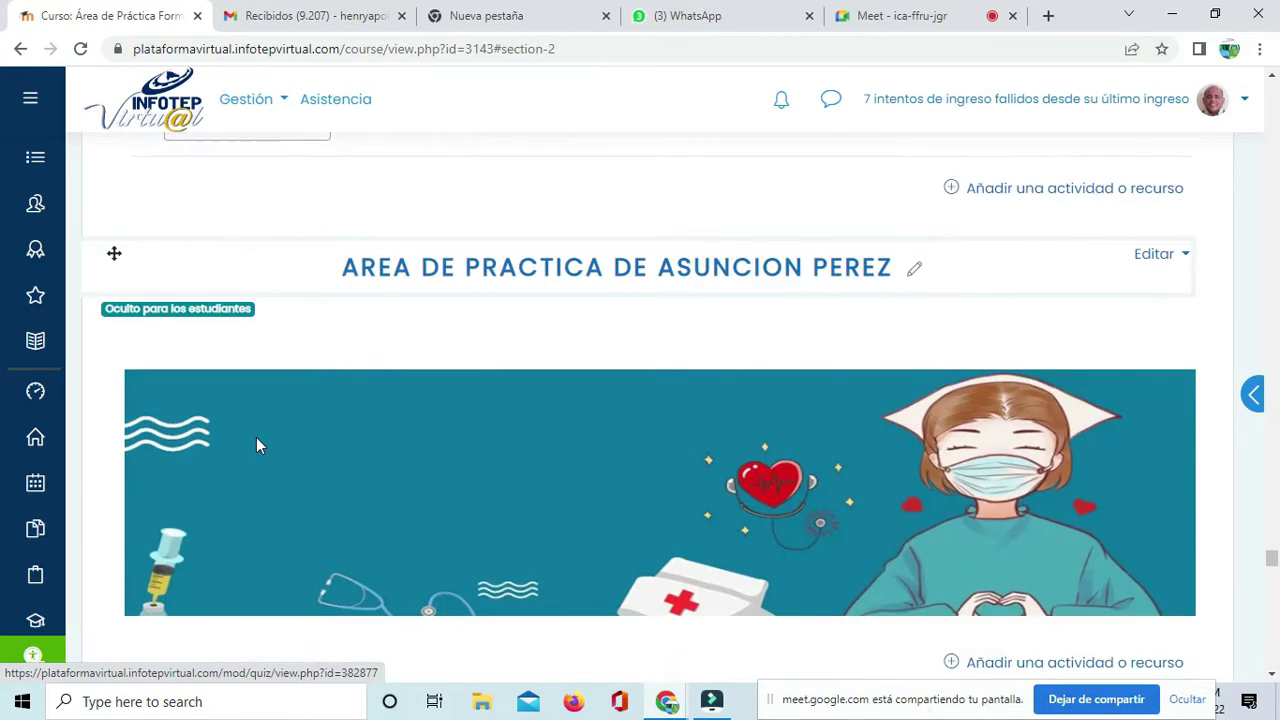
scroll(256, 437, "down", 12)
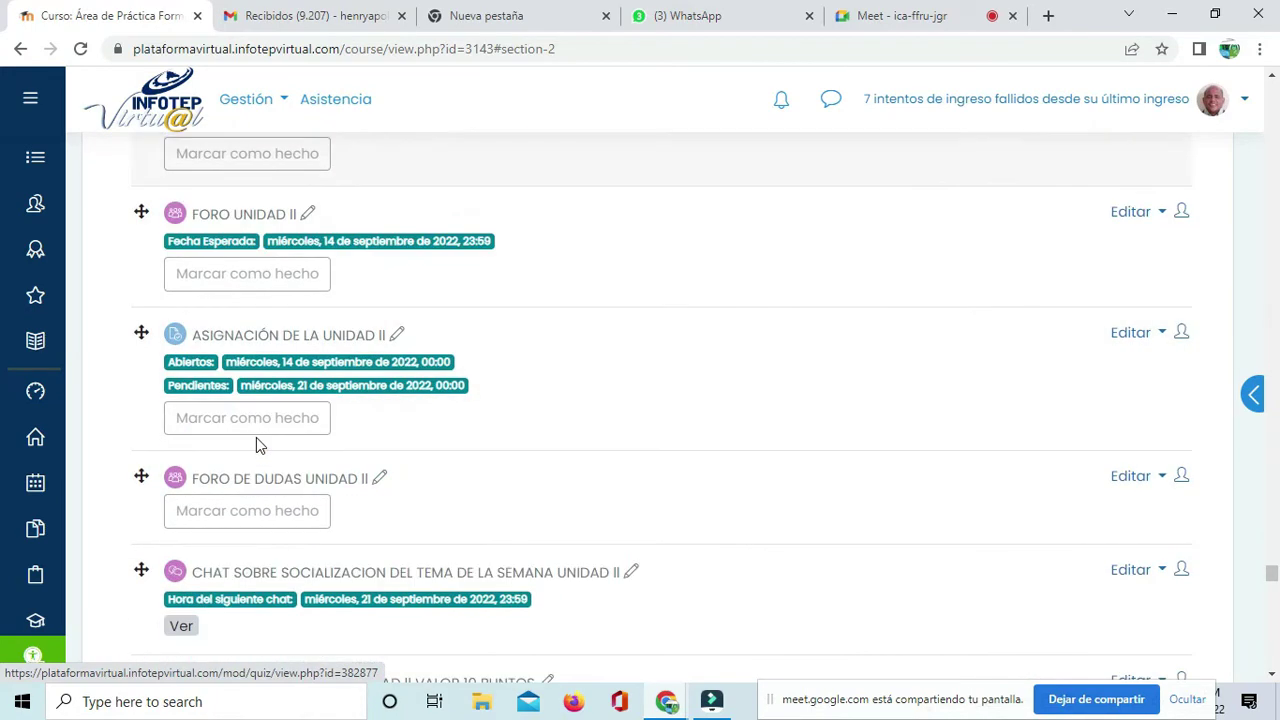
scroll(256, 437, "down", 4)
scroll(256, 437, "up", 6)
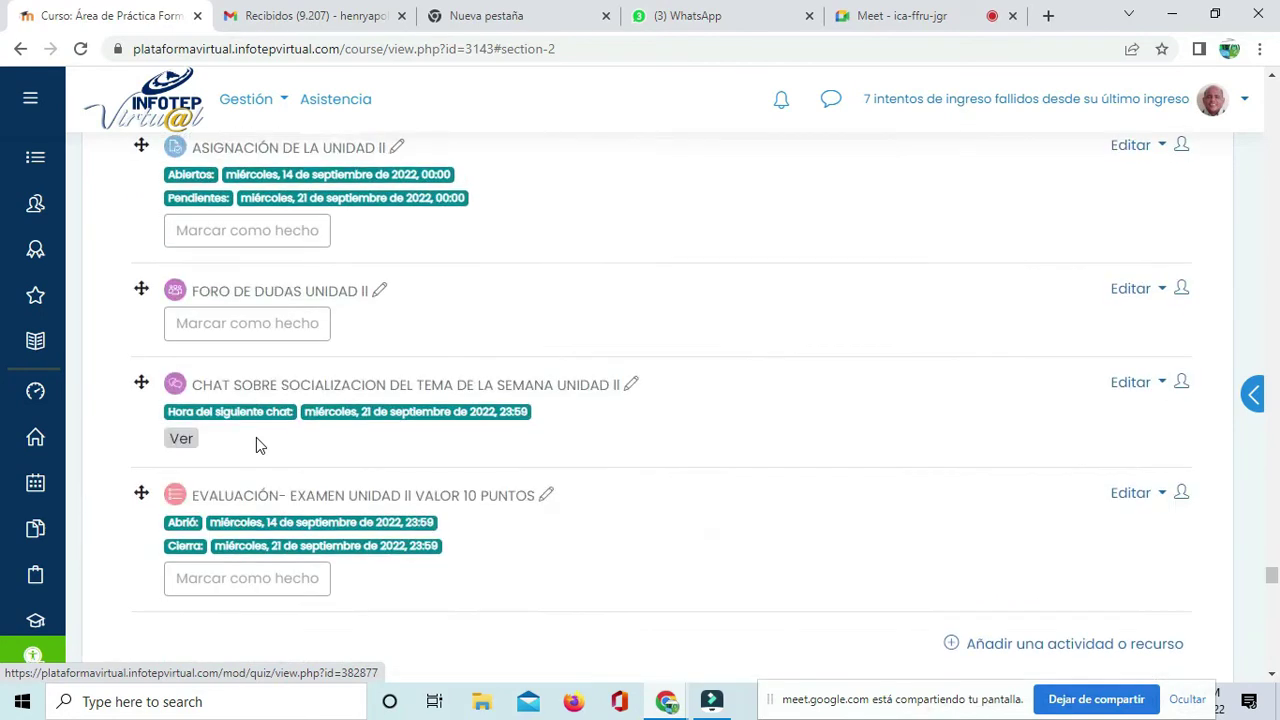
scroll(256, 437, "up", 8)
scroll(255, 443, "down", 4)
scroll(252, 450, "down", 10)
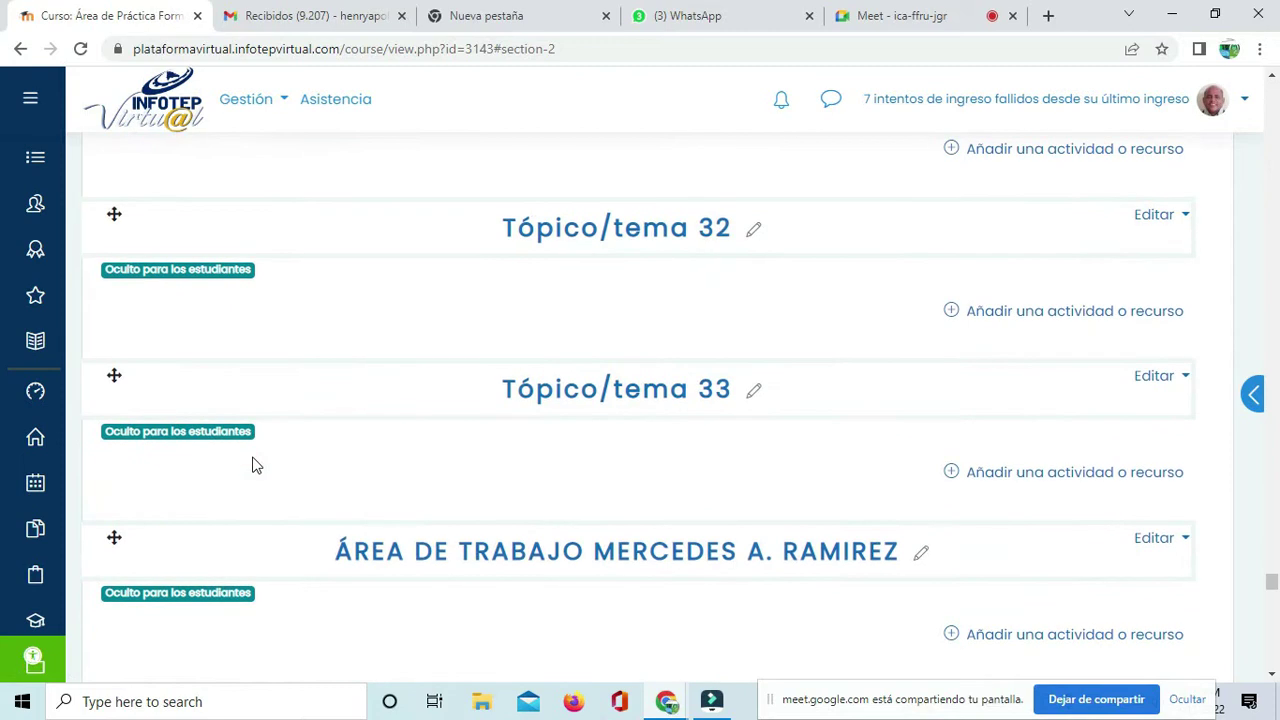
left_click_drag(111, 542, 111, 251)
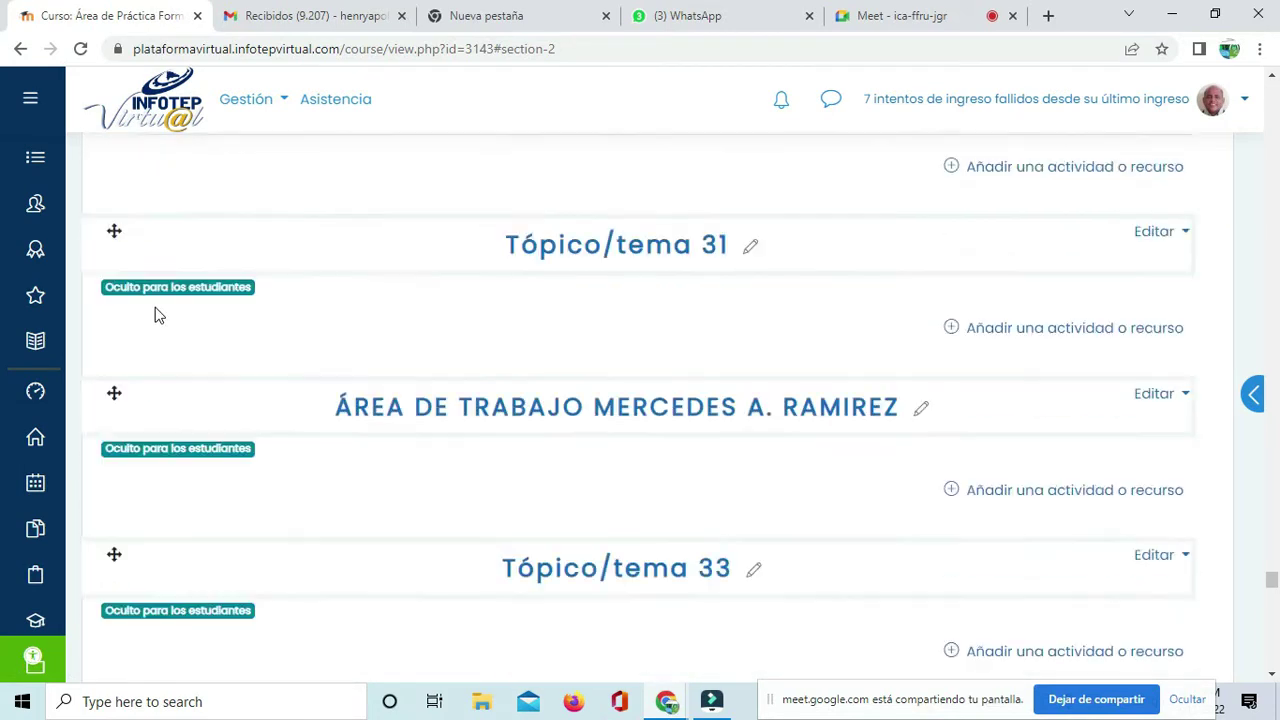
scroll(130, 400, "up", 2)
left_click_drag(116, 499, 113, 363)
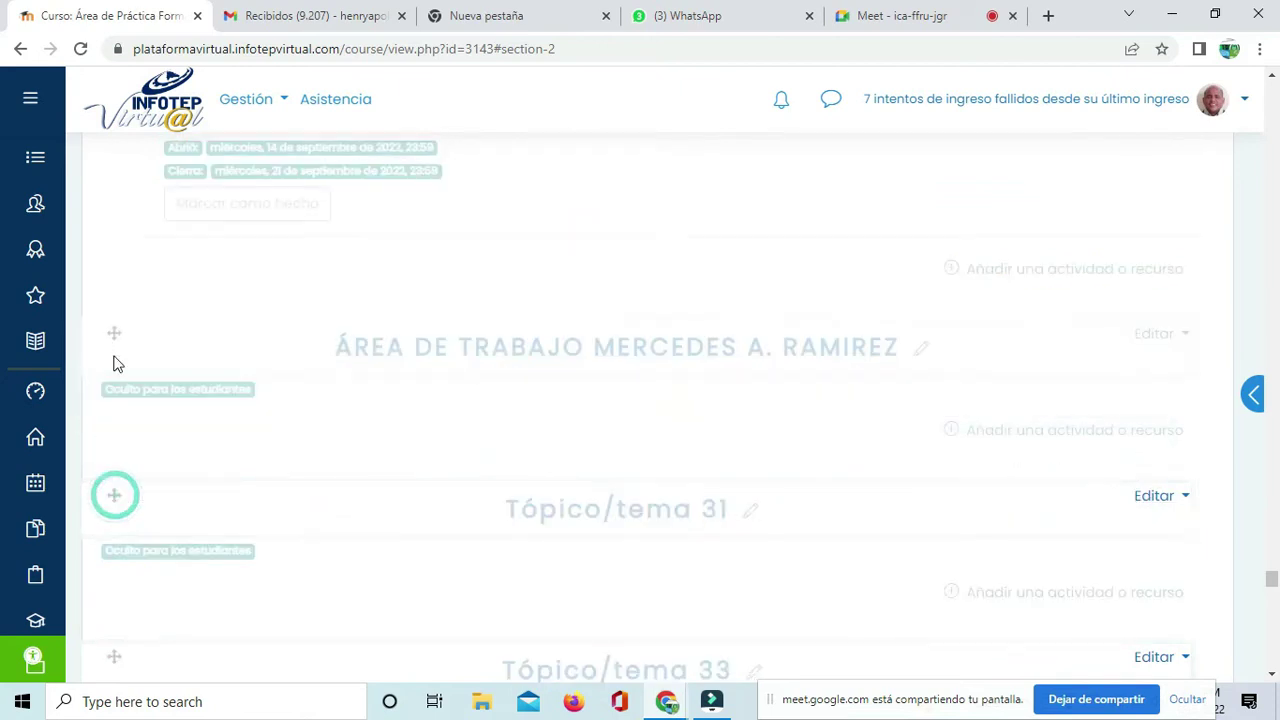
Step: Drag the Atención y Servicio al cliente work area up to sit just above Tópico/tema 32
scroll(501, 651, "down", 3)
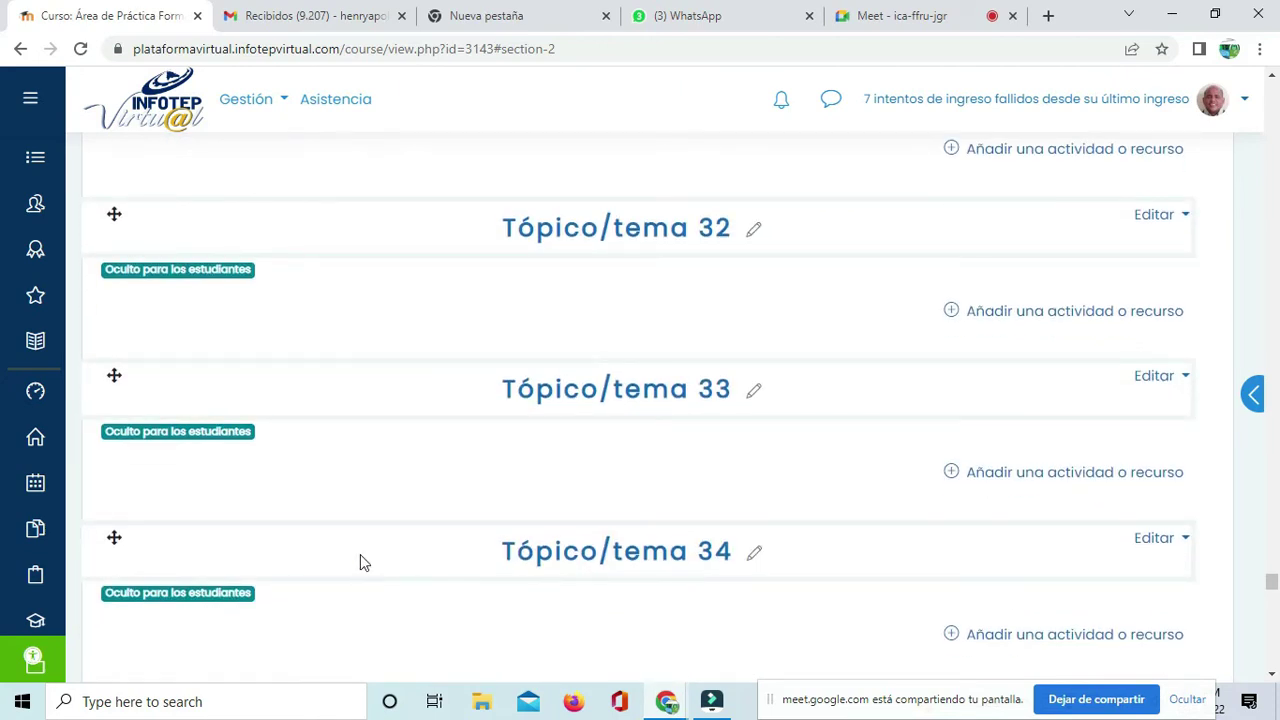
scroll(361, 568, "down", 5)
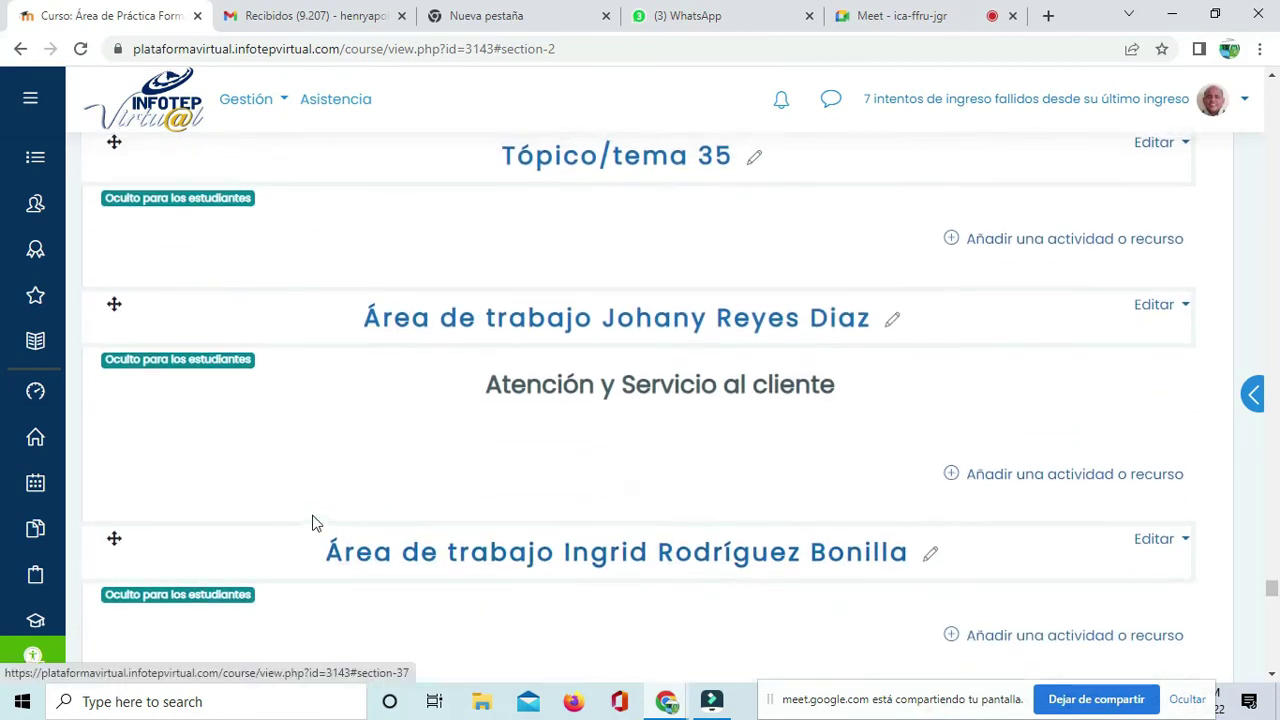
scroll(226, 512, "up", 2)
scroll(122, 492, "up", 6)
scroll(138, 483, "down", 2)
scroll(145, 535, "down", 2)
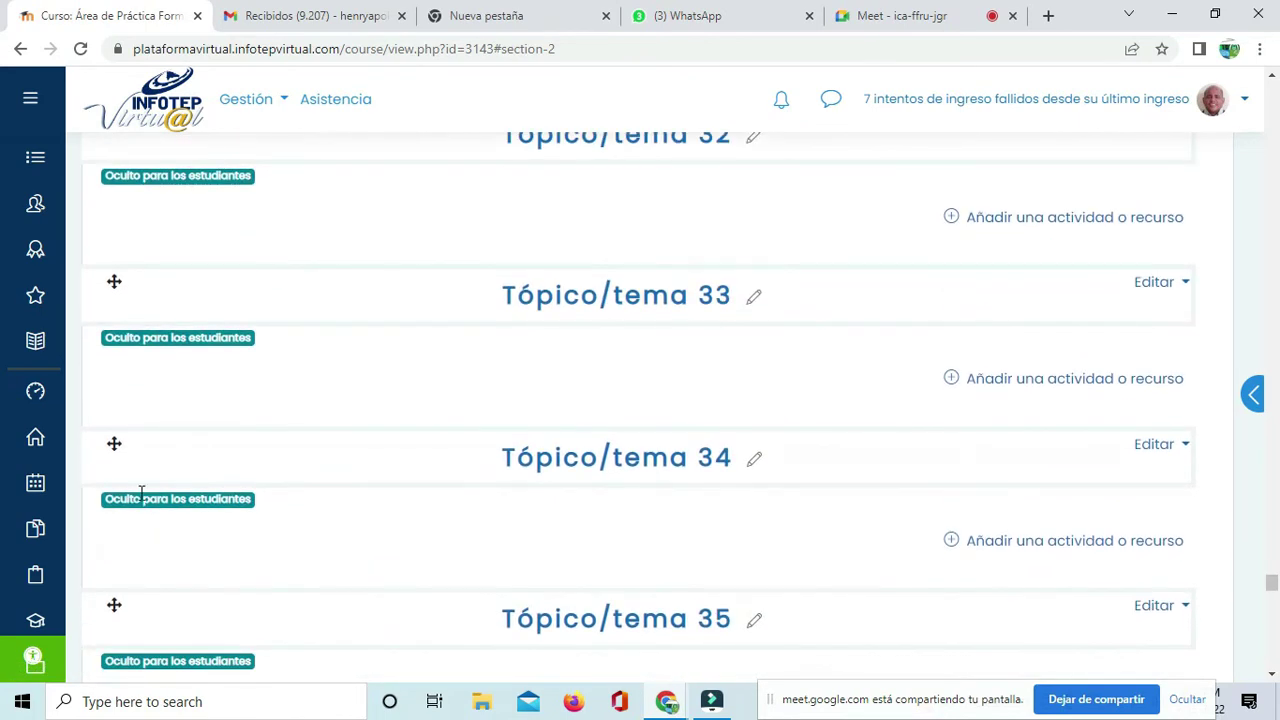
scroll(140, 492, "up", 1)
scroll(140, 489, "up", 2)
scroll(431, 520, "down", 5)
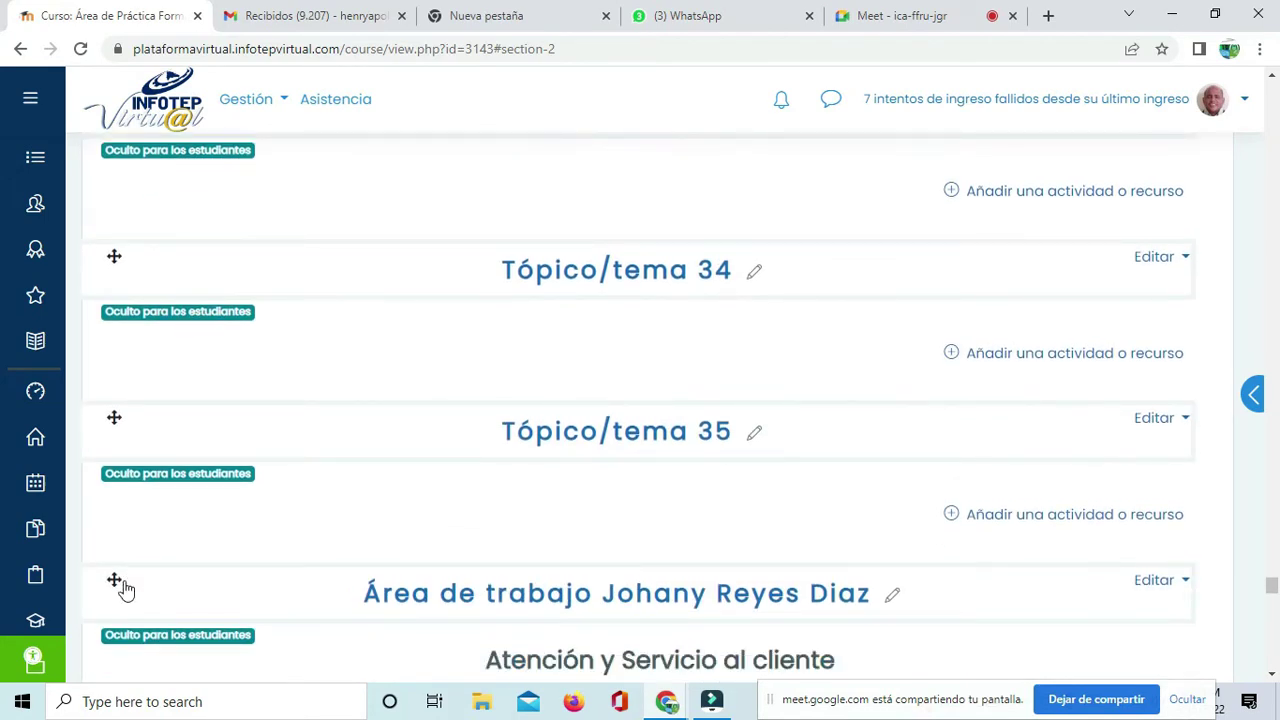
left_click_drag(116, 580, 143, 171)
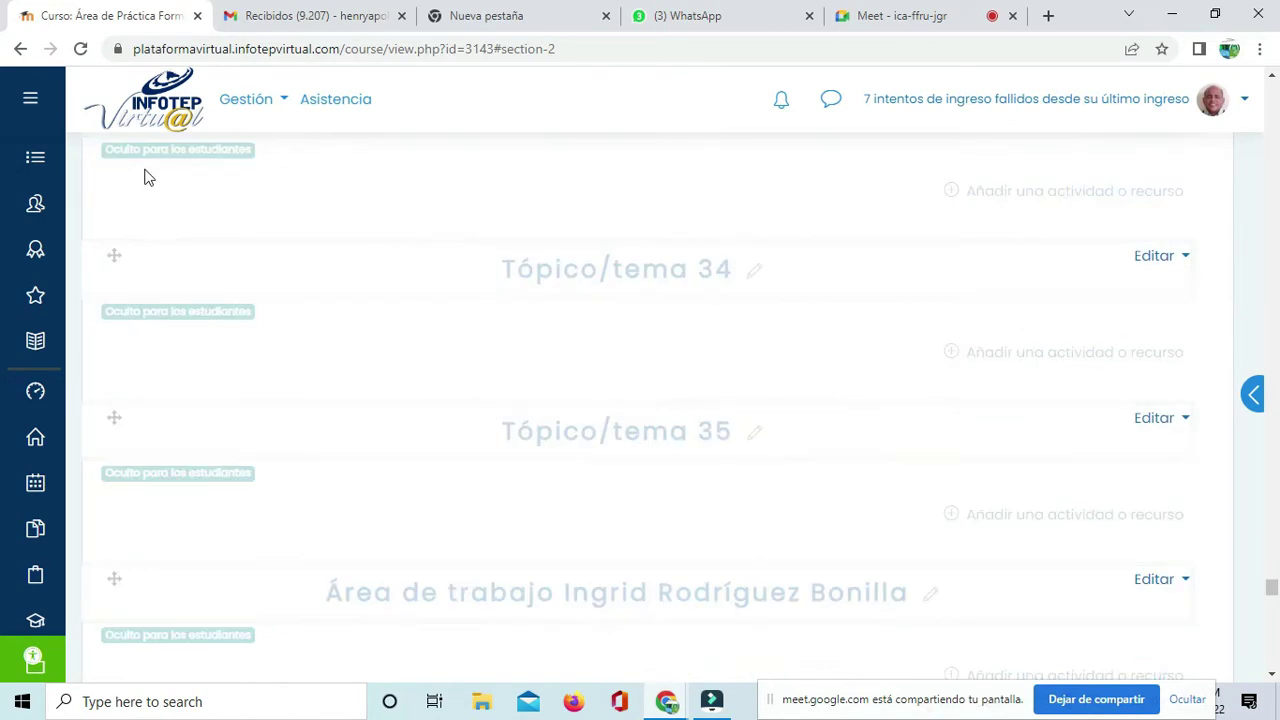
scroll(225, 318, "up", 5)
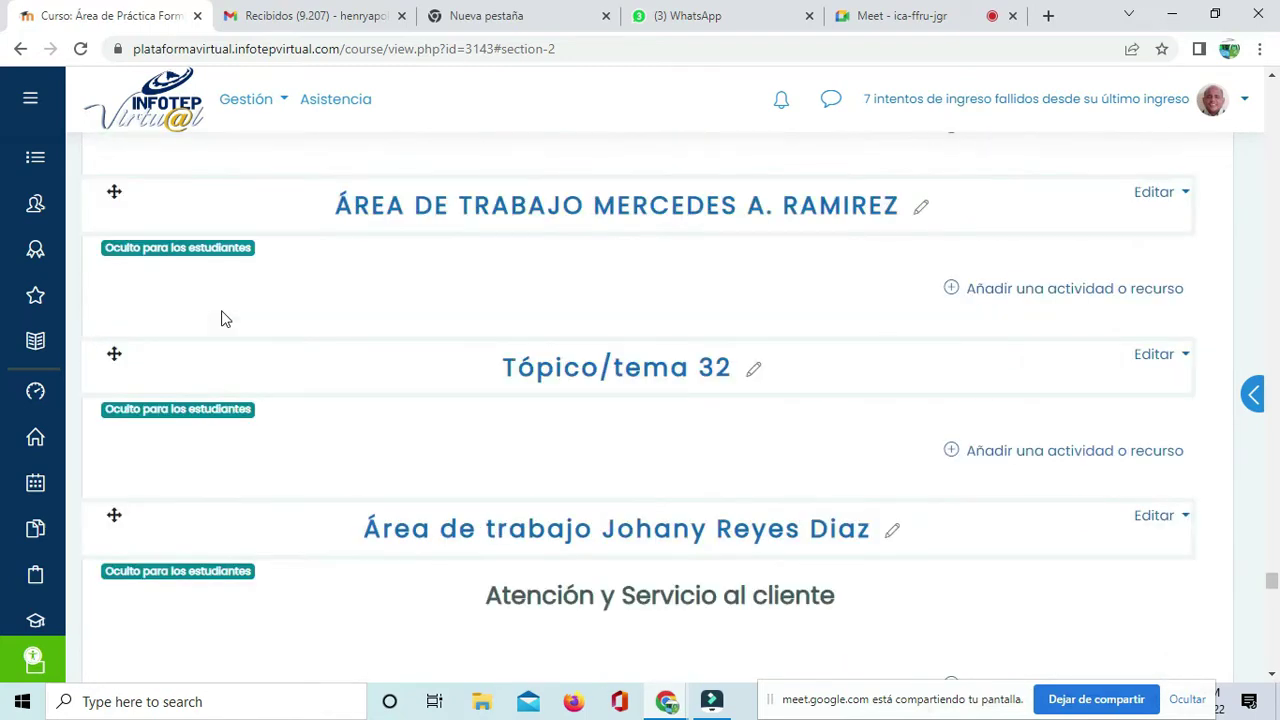
left_click_drag(114, 515, 128, 423)
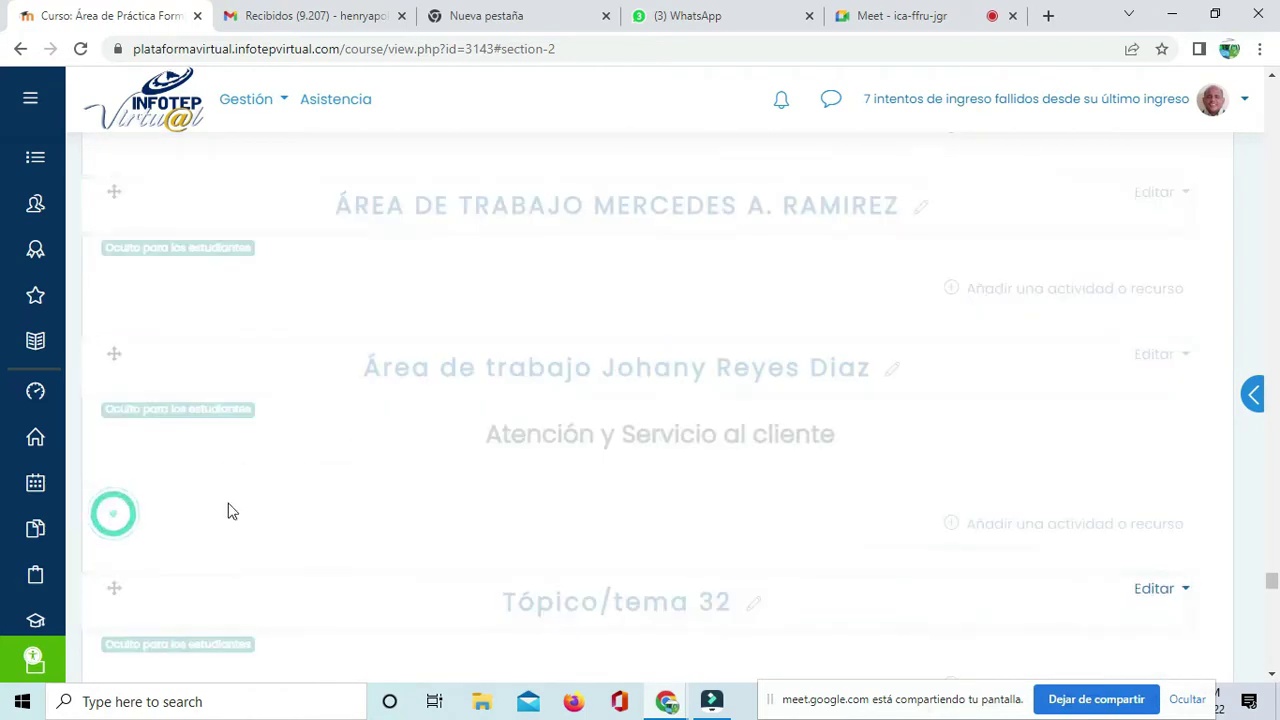
scroll(293, 574, "down", 10)
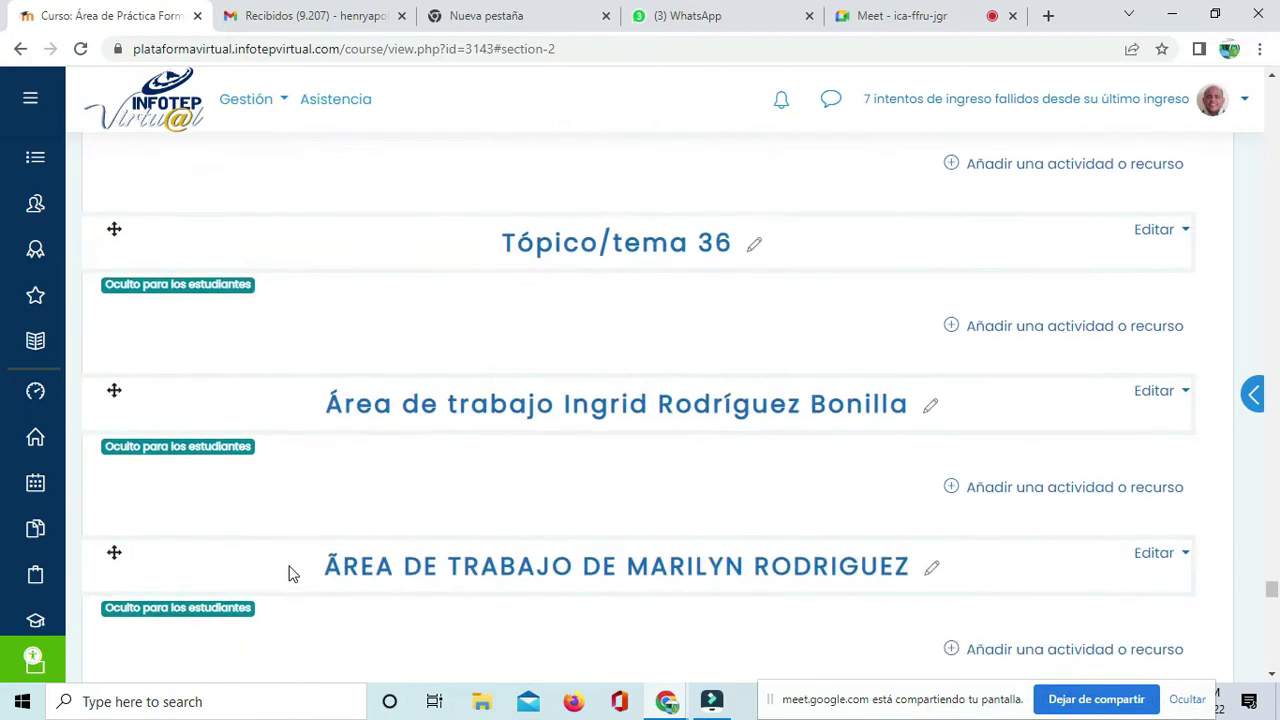
scroll(293, 574, "up", 2)
Step: Move the next tutor's work area up above Tópico/tema 33
left_click_drag(113, 483, 140, 214)
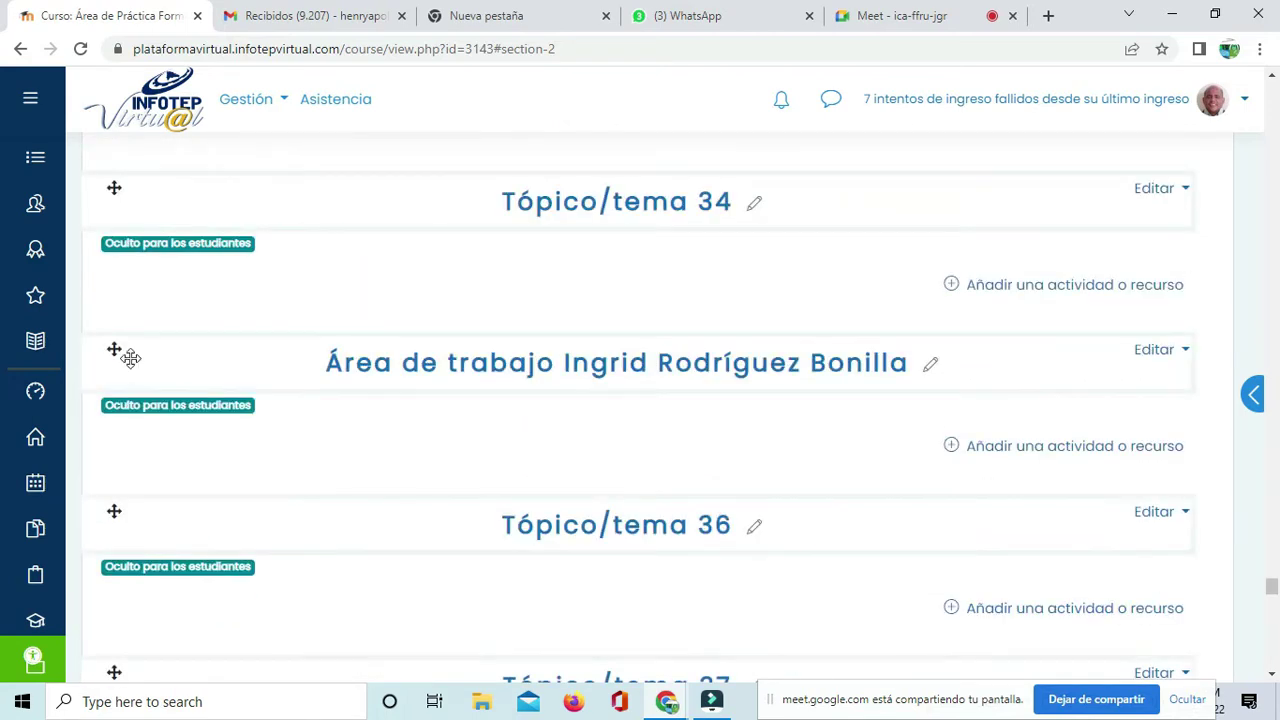
scroll(130, 358, "up", 3)
left_click_drag(115, 625, 113, 350)
Step: Move another tutor's work area up above Tópico/tema 34
scroll(113, 353, "down", 8)
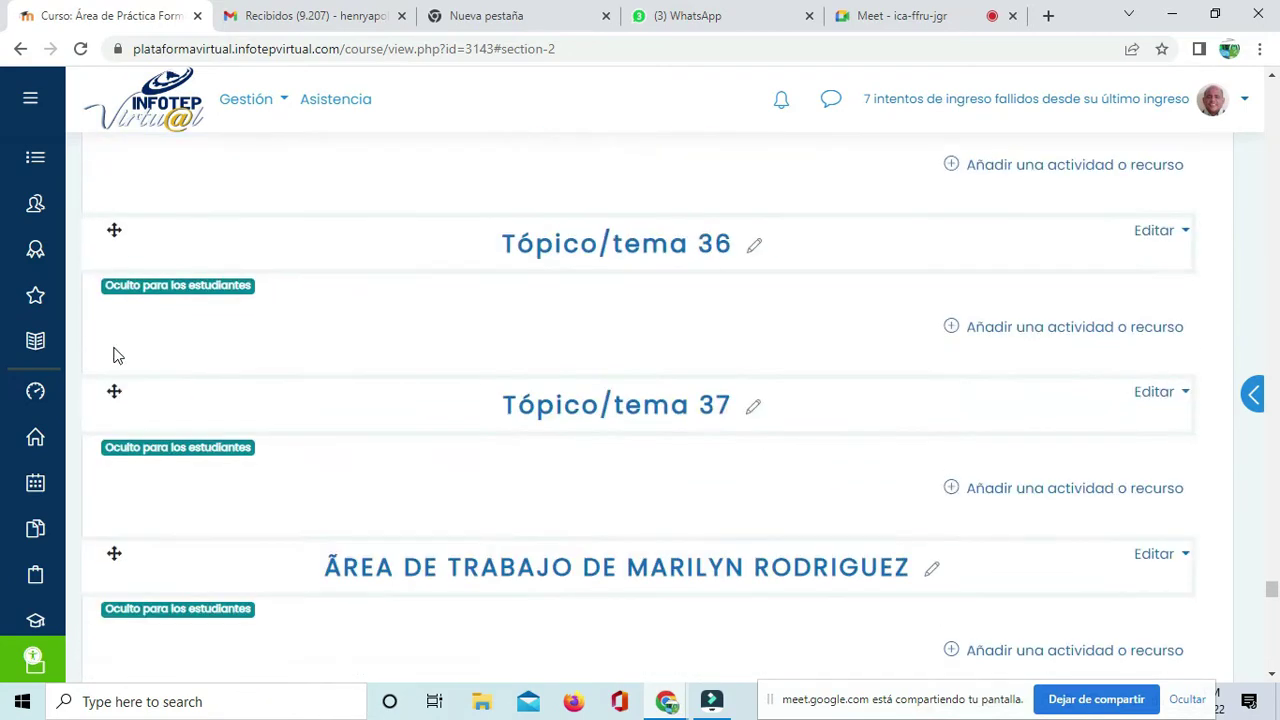
left_click_drag(125, 416, 123, 137)
scroll(181, 303, "up", 3)
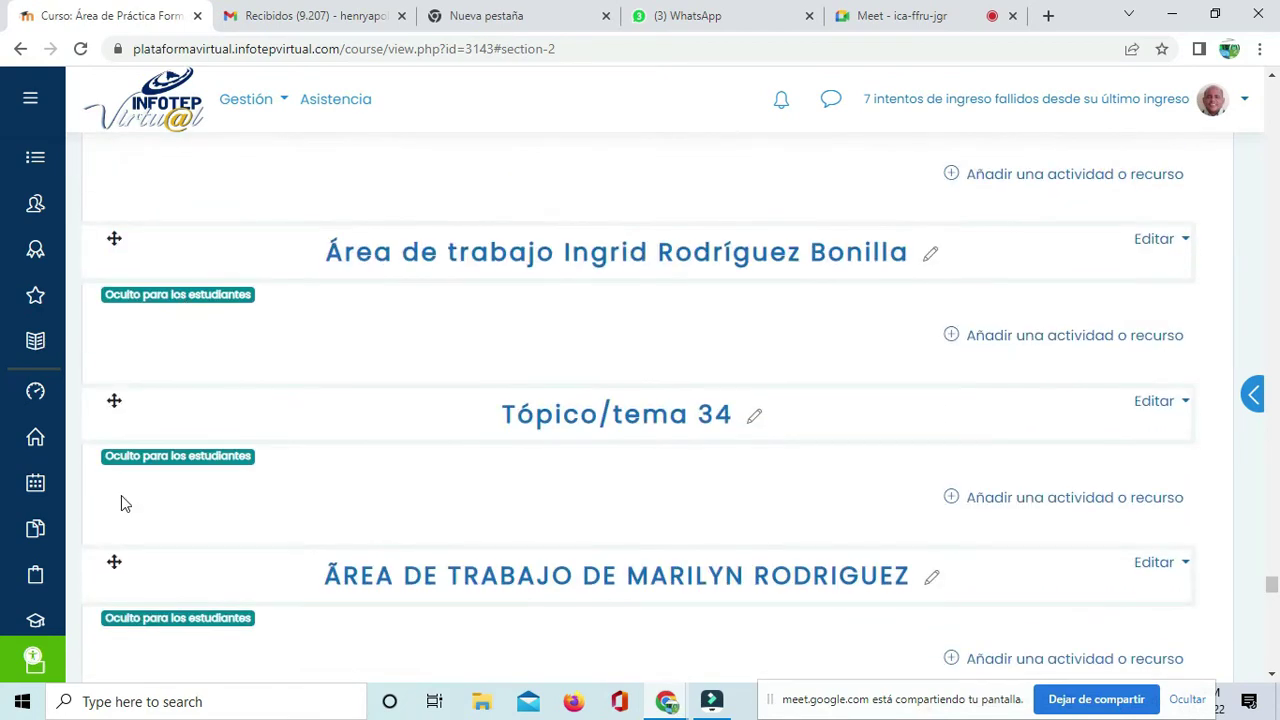
left_click_drag(112, 563, 114, 517)
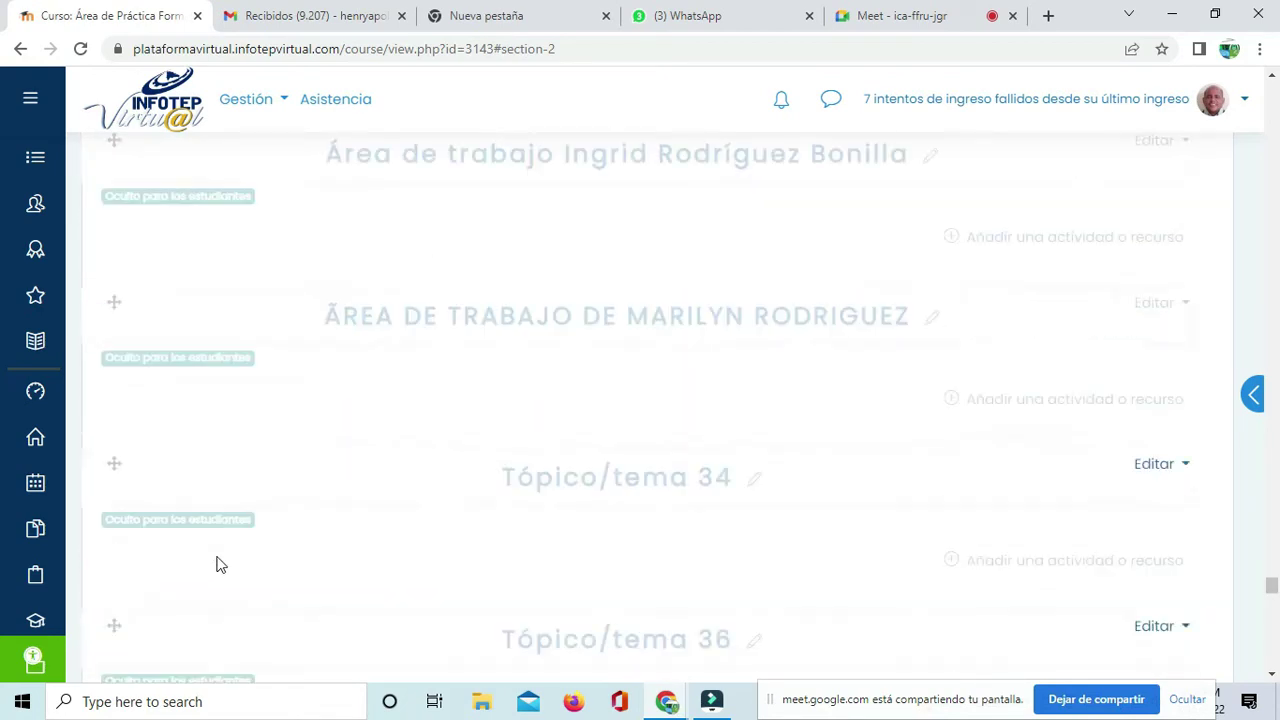
Step: Move the practice-area section up above Tópico/tema 35
scroll(830, 560, "down", 1)
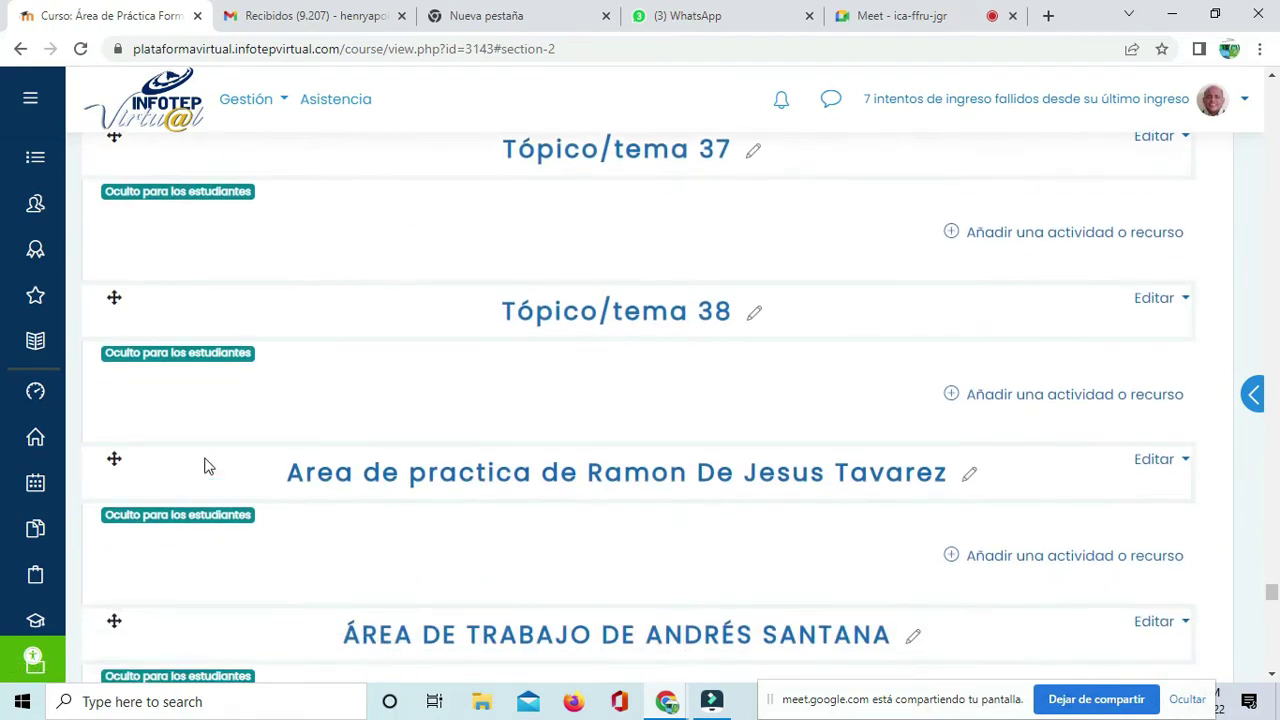
scroll(110, 520, "up", 1)
left_click_drag(113, 555, 114, 150)
scroll(283, 523, "up", 5)
scroll(143, 590, "down", 2)
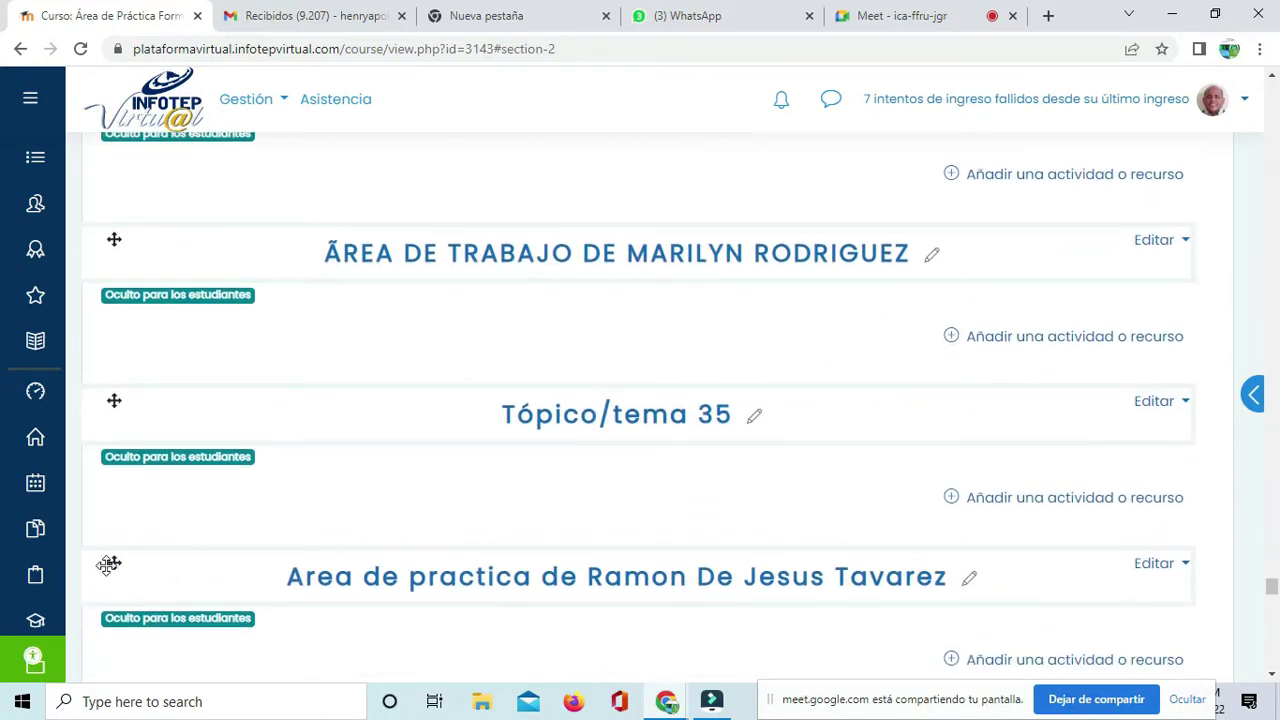
left_click_drag(109, 522, 113, 488)
Step: Glance at the video meeting, then return to the course page
scroll(166, 528, "up", 5)
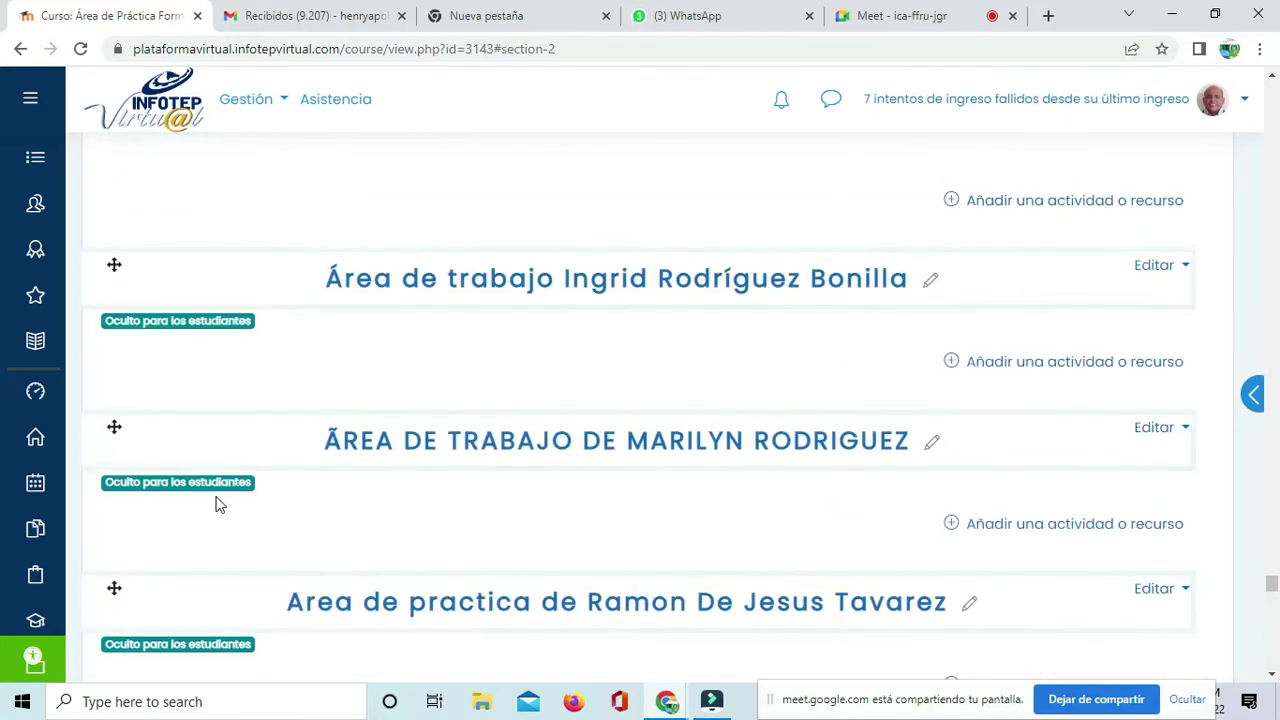
scroll(216, 503, "up", 15)
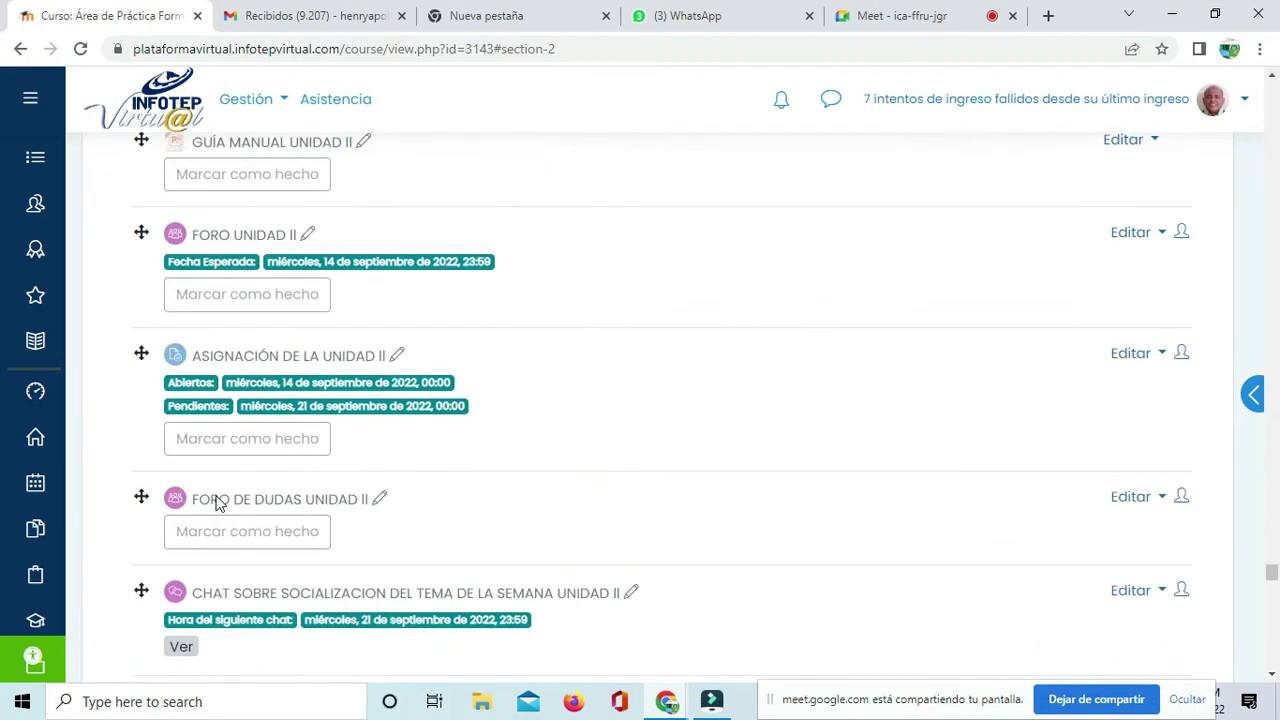
scroll(218, 503, "up", 6)
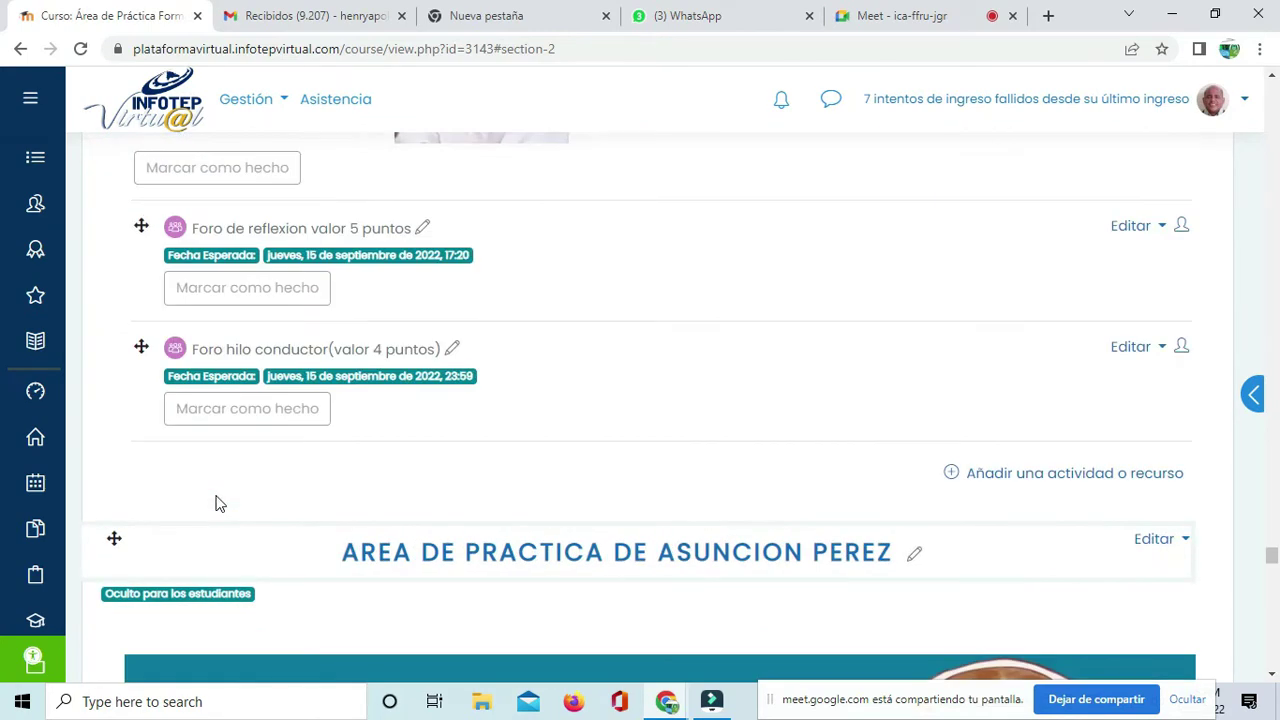
scroll(218, 500, "down", 4)
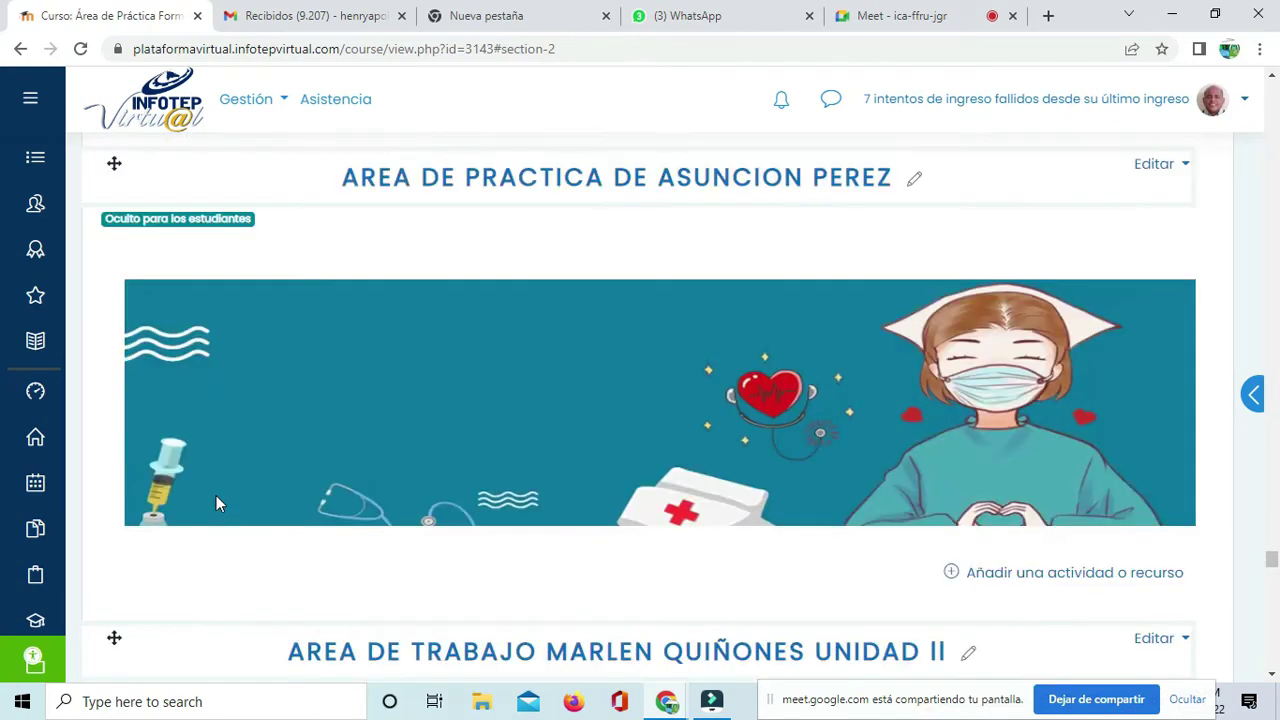
left_click(911, 26)
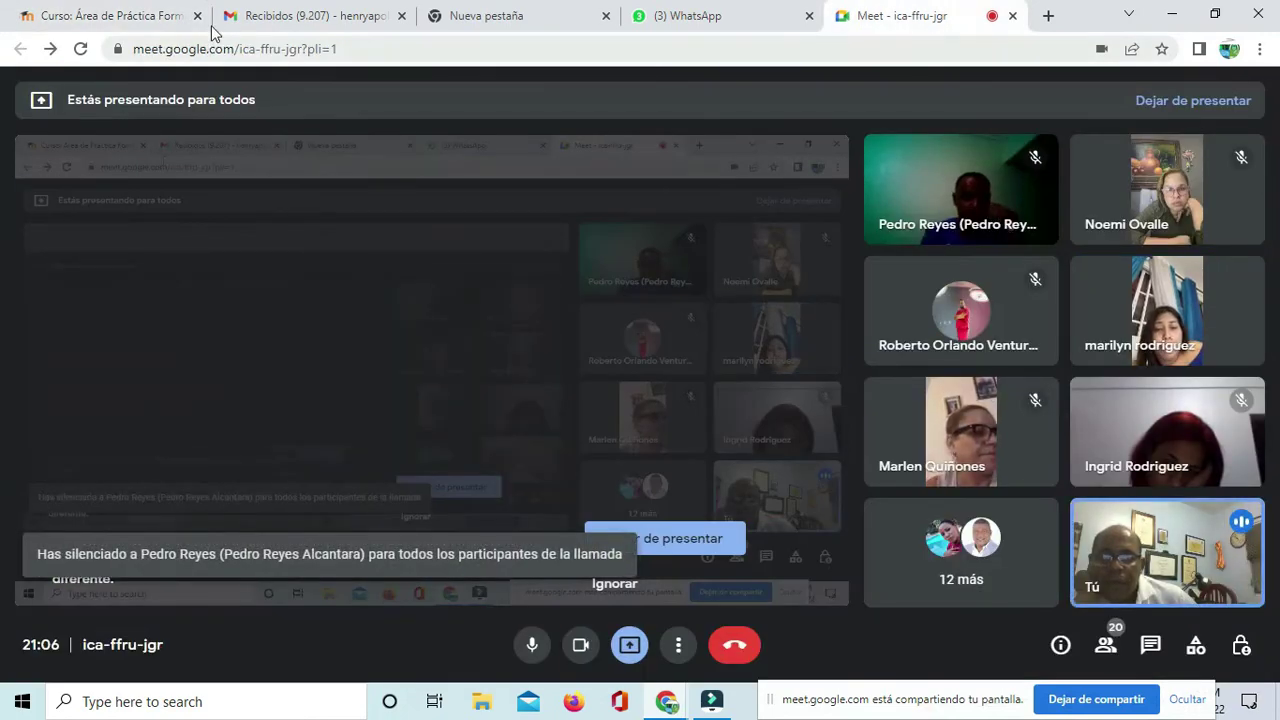
left_click(145, 28)
scroll(499, 306, "down", 12)
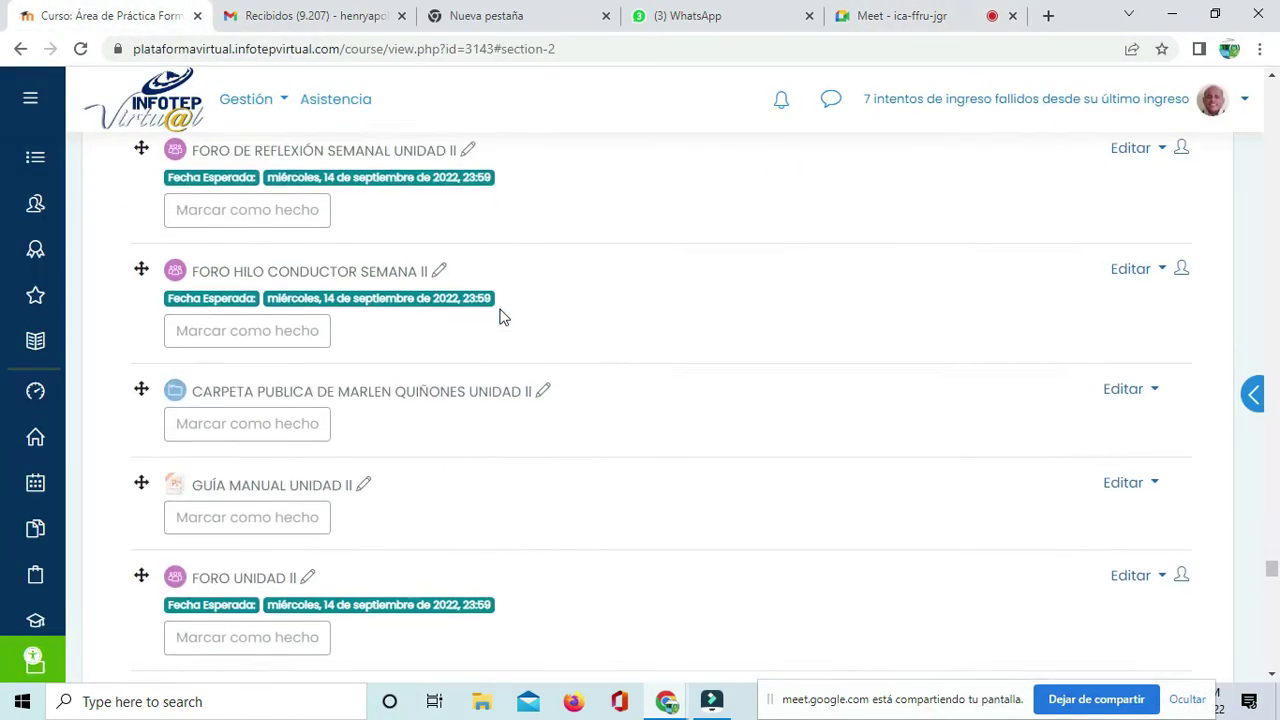
scroll(504, 318, "down", 3)
scroll(504, 318, "up", 7)
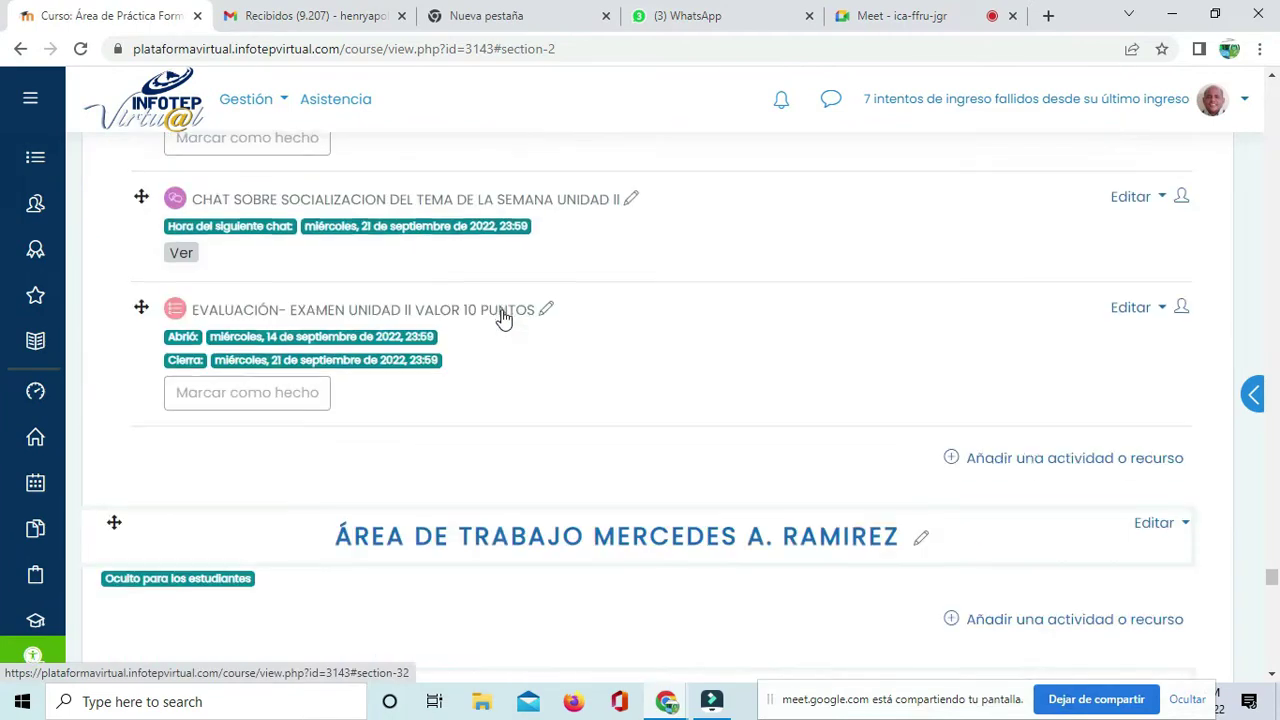
scroll(504, 318, "up", 3)
scroll(504, 318, "down", 12)
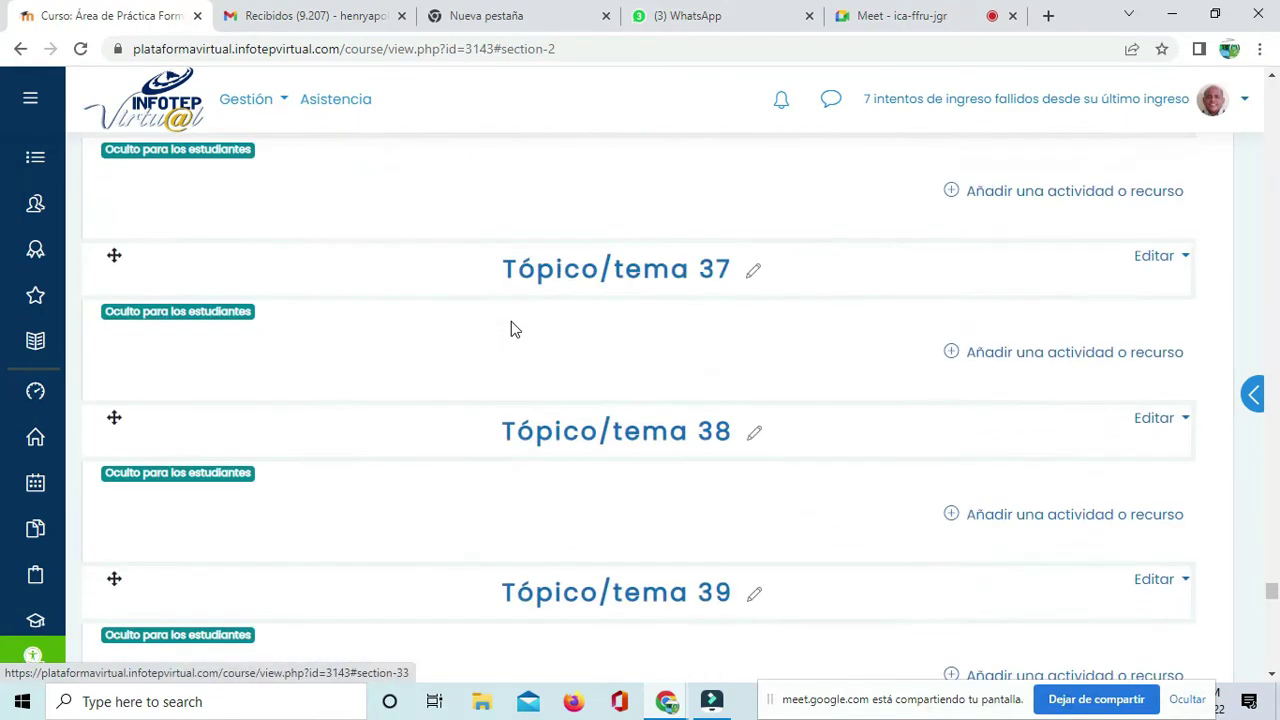
scroll(511, 321, "up", 4)
scroll(511, 325, "down", 10)
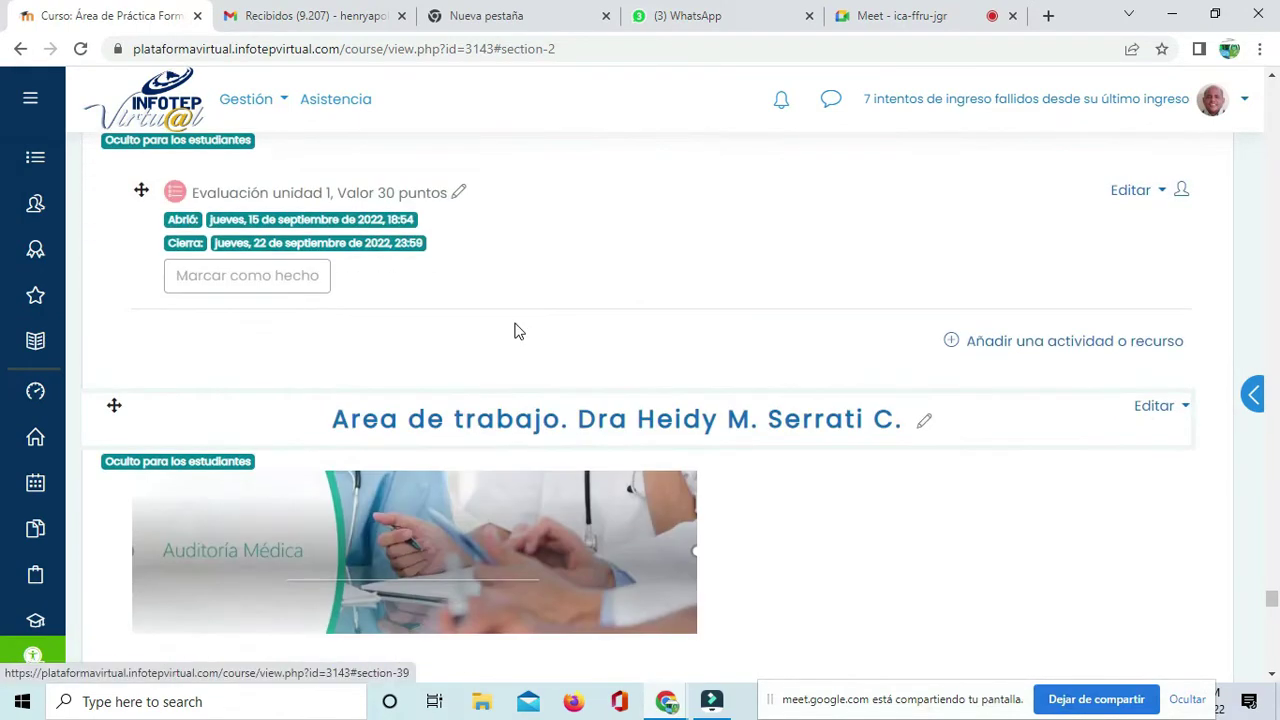
scroll(518, 331, "down", 3)
scroll(518, 331, "up", 12)
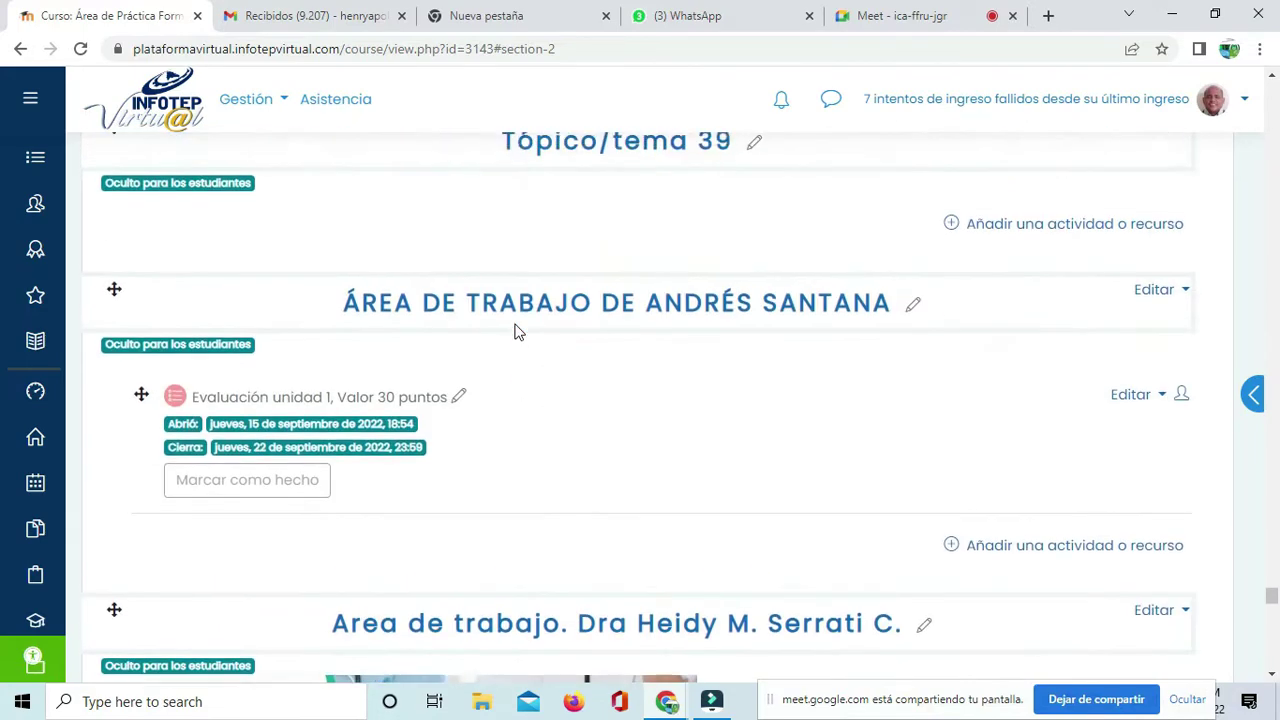
scroll(518, 331, "up", 4)
scroll(581, 346, "up", 7)
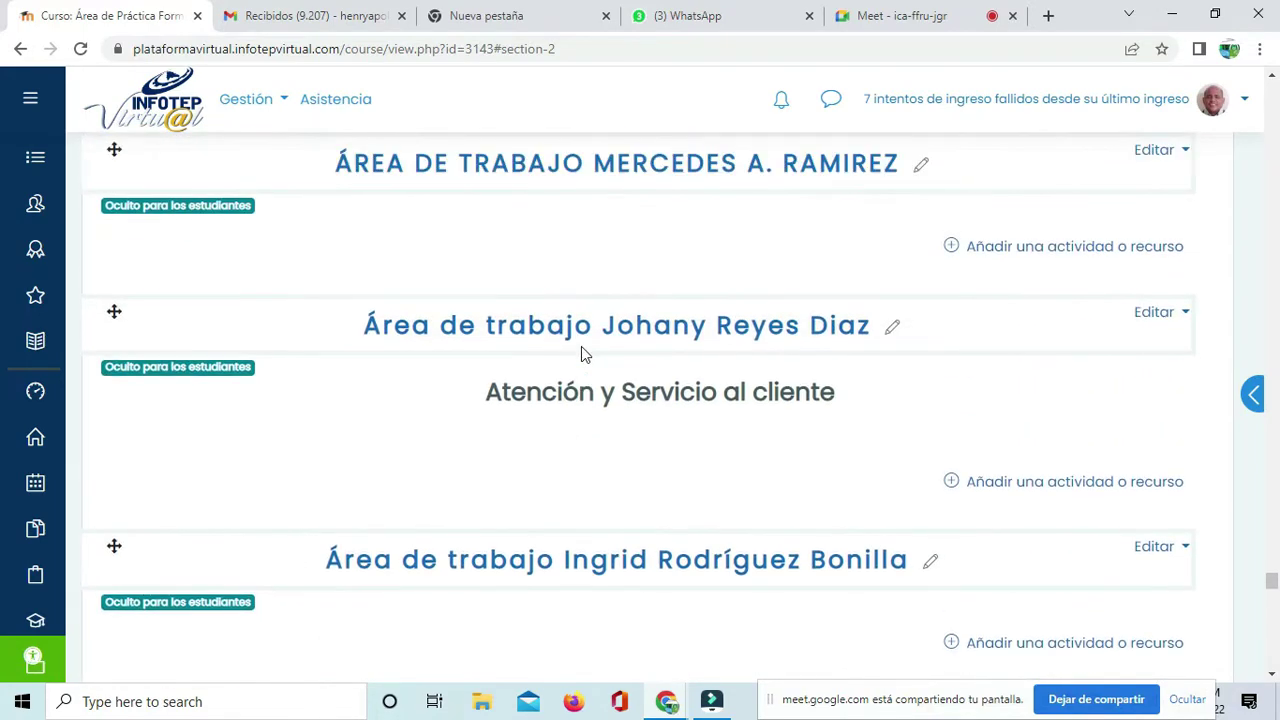
scroll(581, 346, "up", 13)
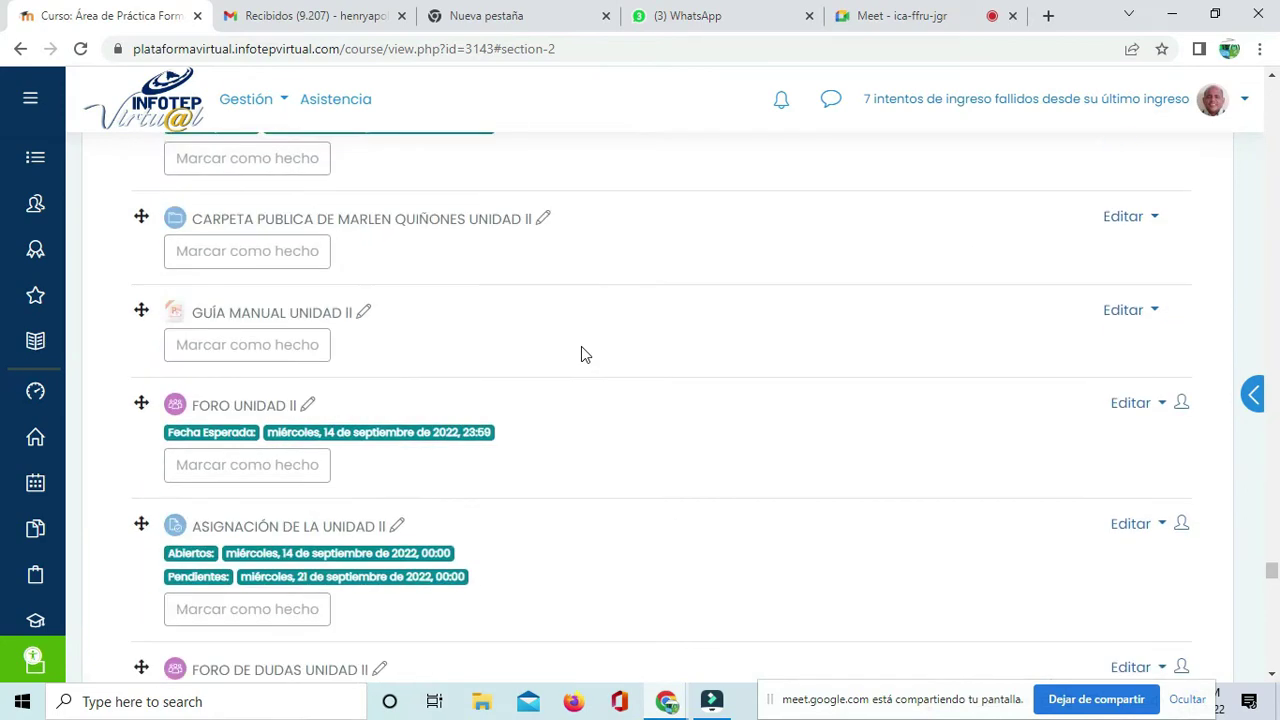
scroll(581, 346, "down", 4)
scroll(584, 359, "down", 14)
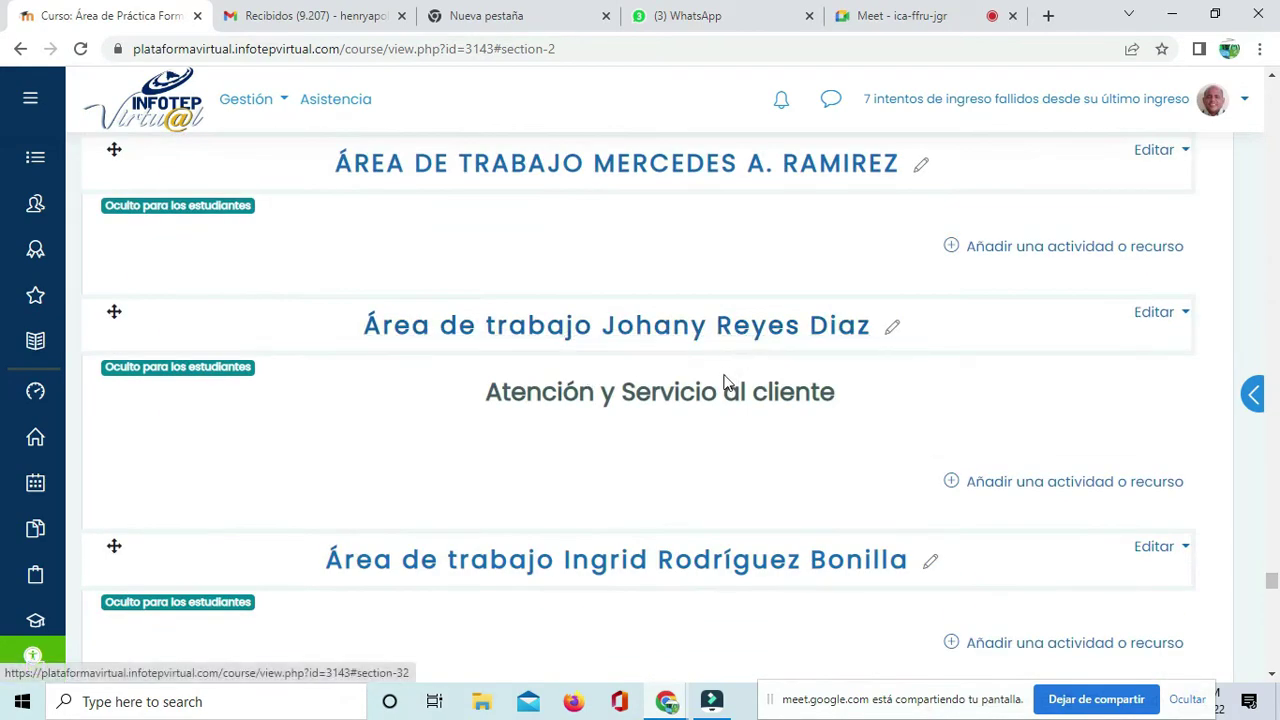
scroll(680, 229, "down", 4)
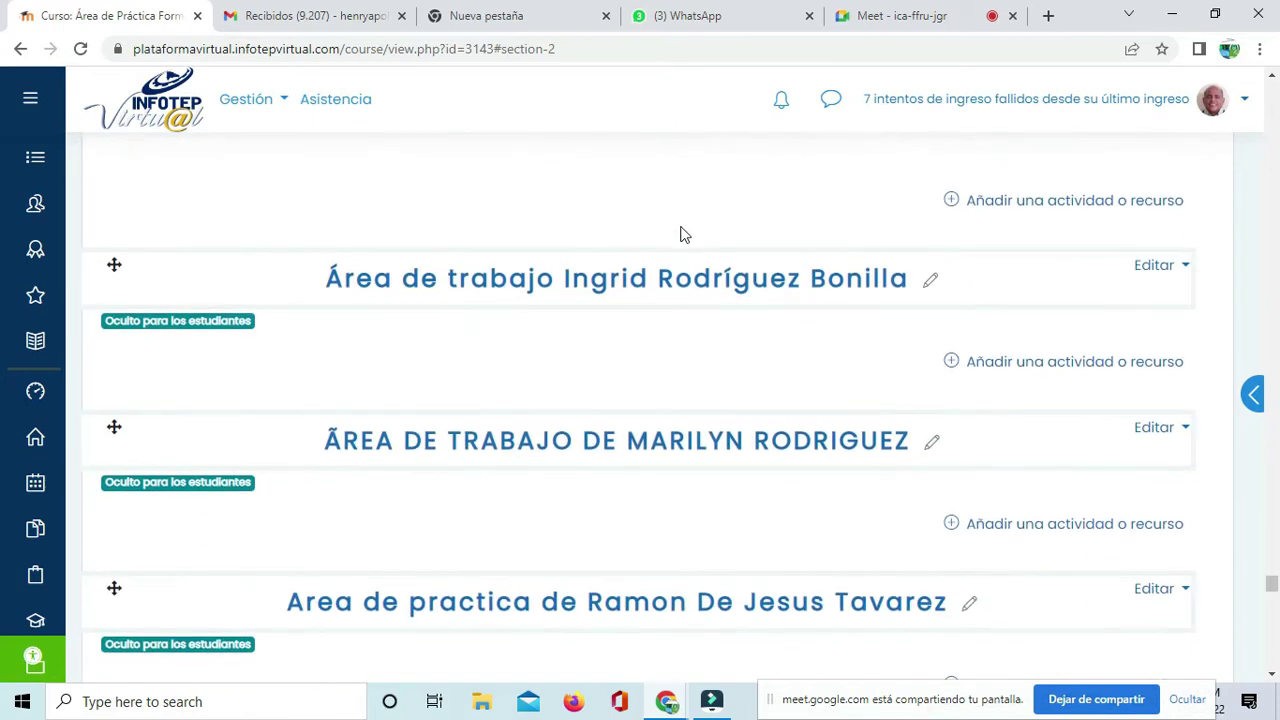
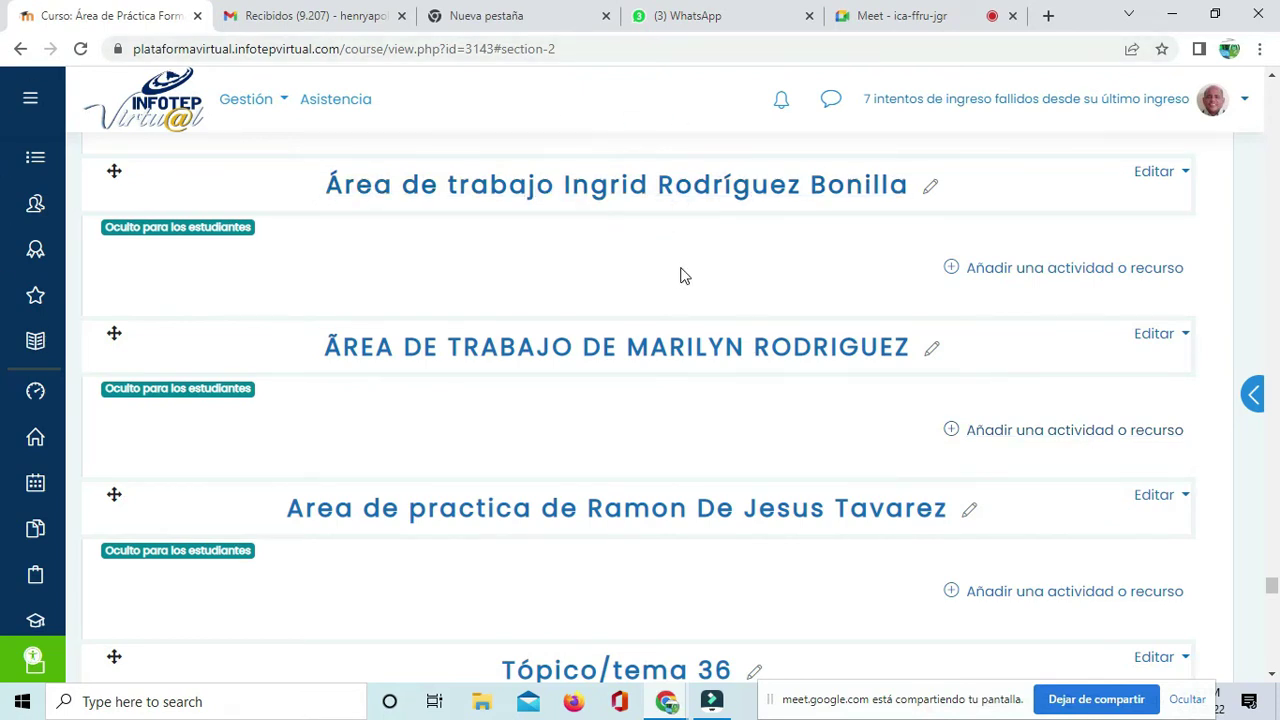
Step: Drag the student's Área de trabajo section up so it sits above Tópico/tema 37
scroll(680, 276, "down", 1)
scroll(690, 277, "up", 10)
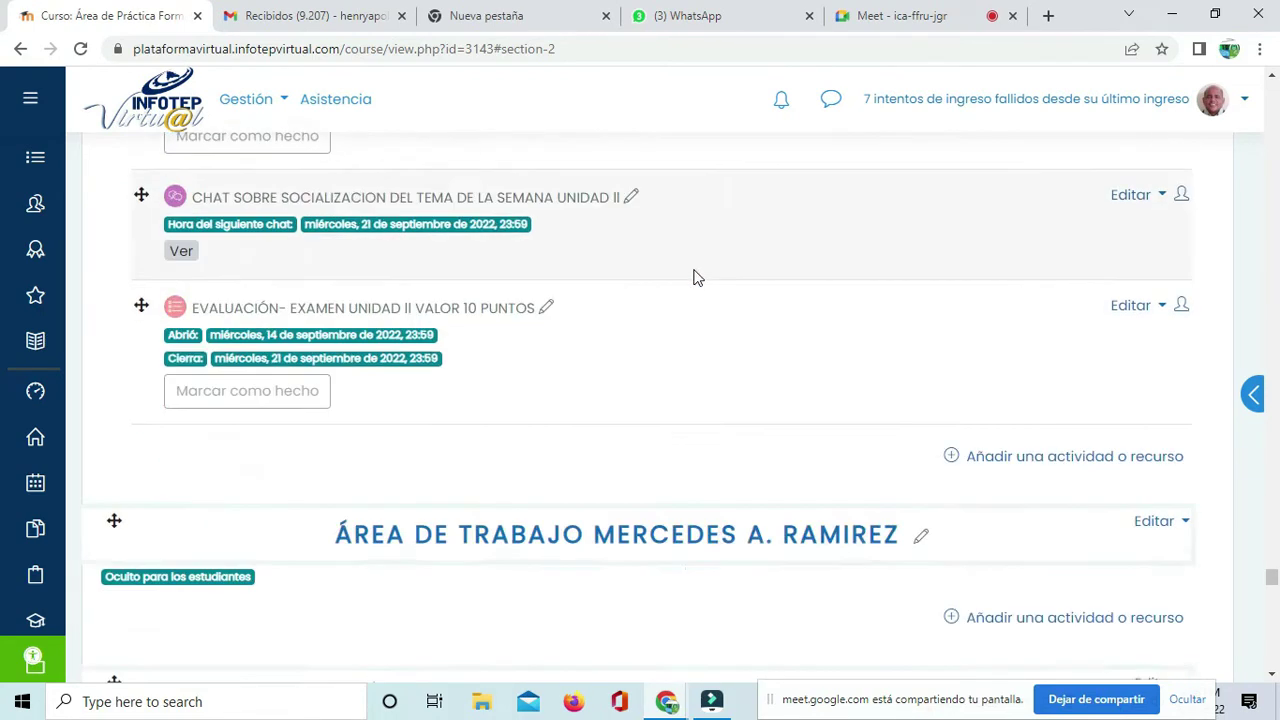
scroll(697, 277, "down", 15)
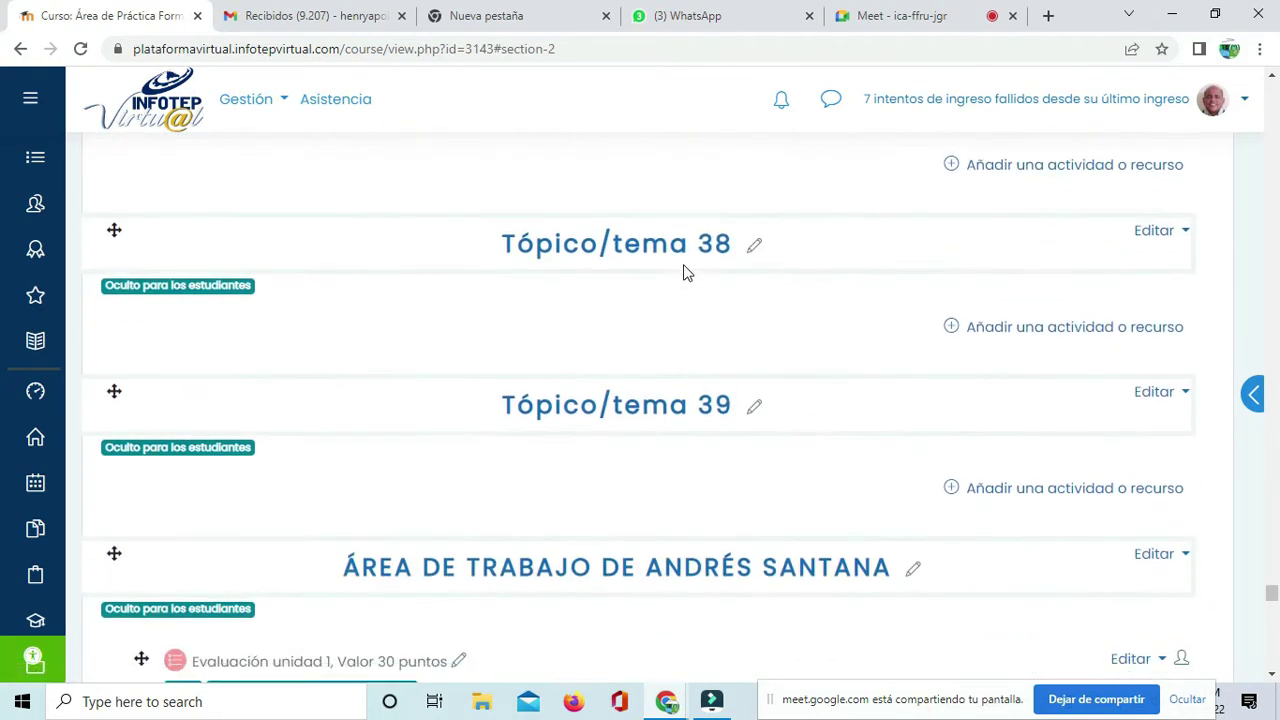
scroll(680, 277, "down", 2)
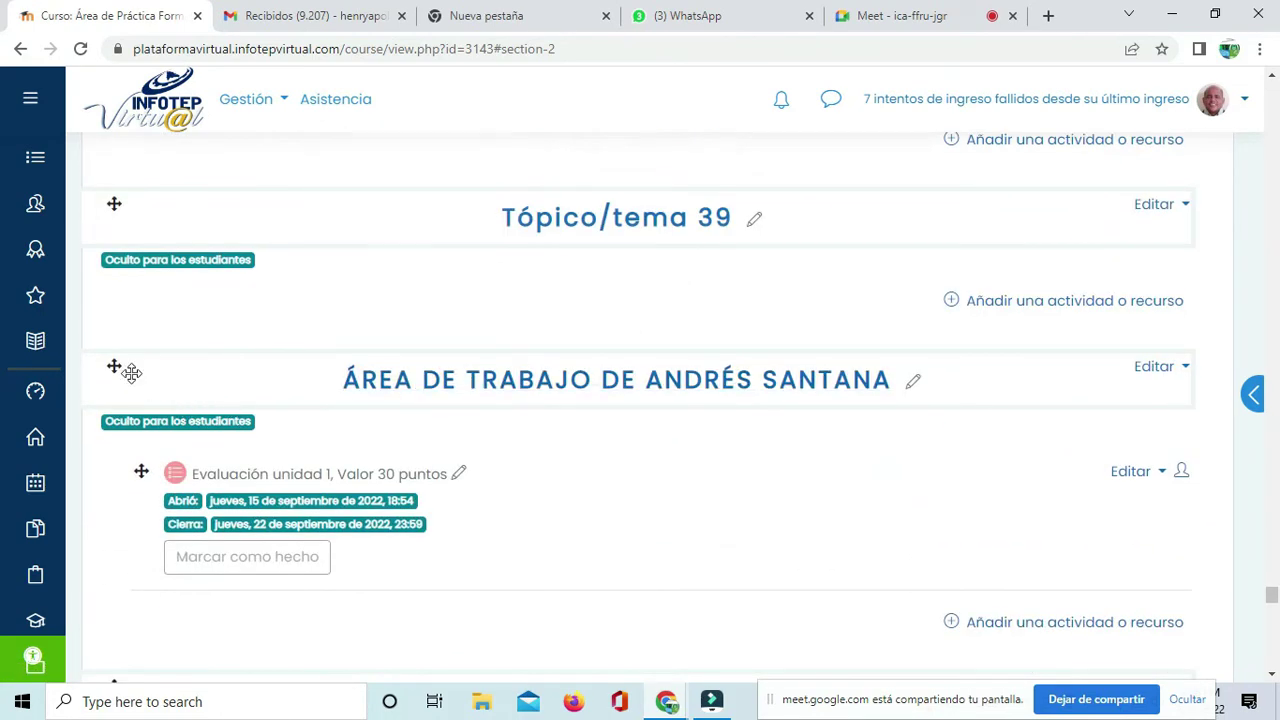
left_click_drag(113, 365, 191, 423)
scroll(634, 380, "up", 4)
scroll(646, 374, "down", 6)
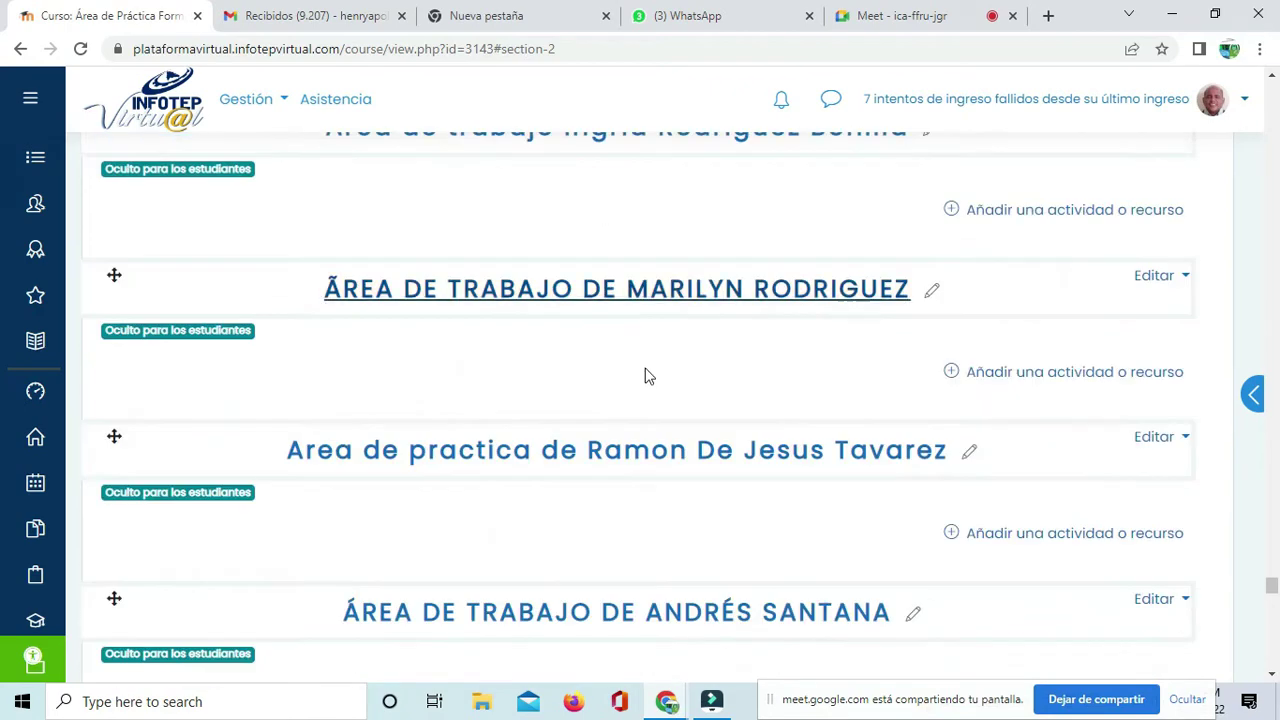
scroll(651, 371, "down", 8)
scroll(651, 371, "up", 7)
scroll(657, 378, "down", 7)
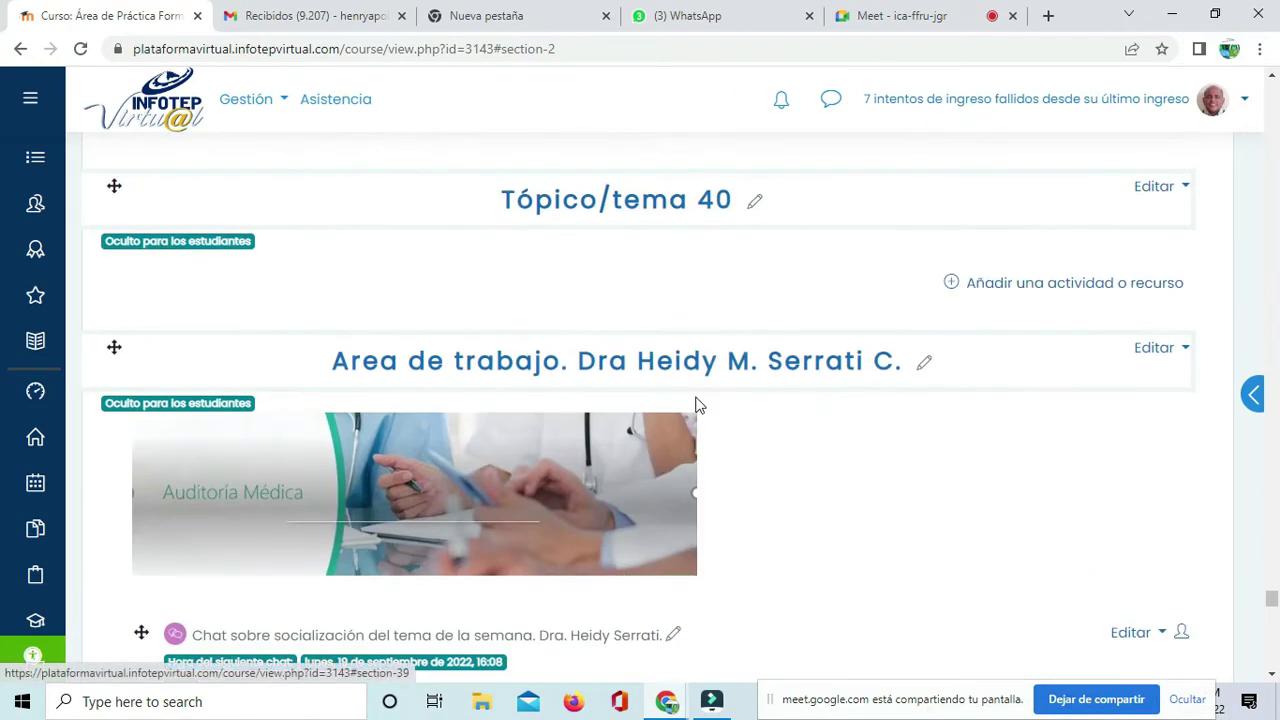
Step: Drag the Auditoría Médica work area up past Tópico/tema 38 and drop it ahead of Tópico/tema 37
scroll(394, 300, "up", 1)
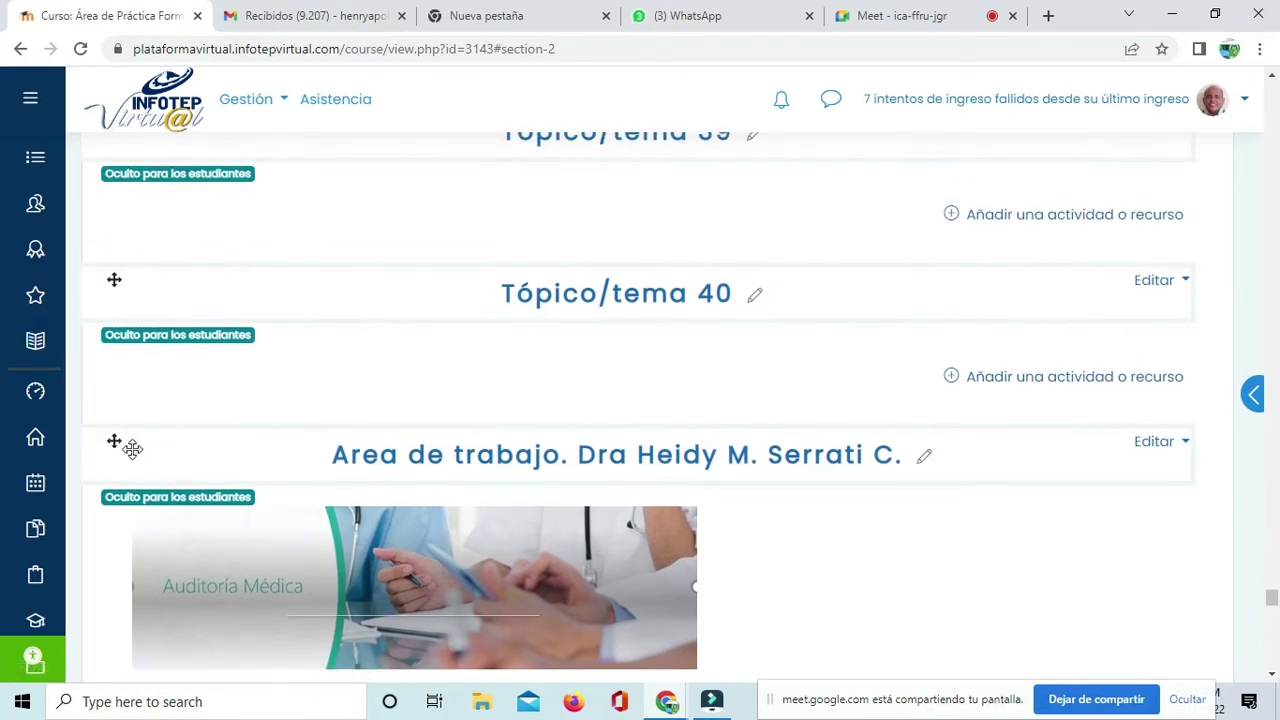
left_click_drag(111, 440, 114, 160)
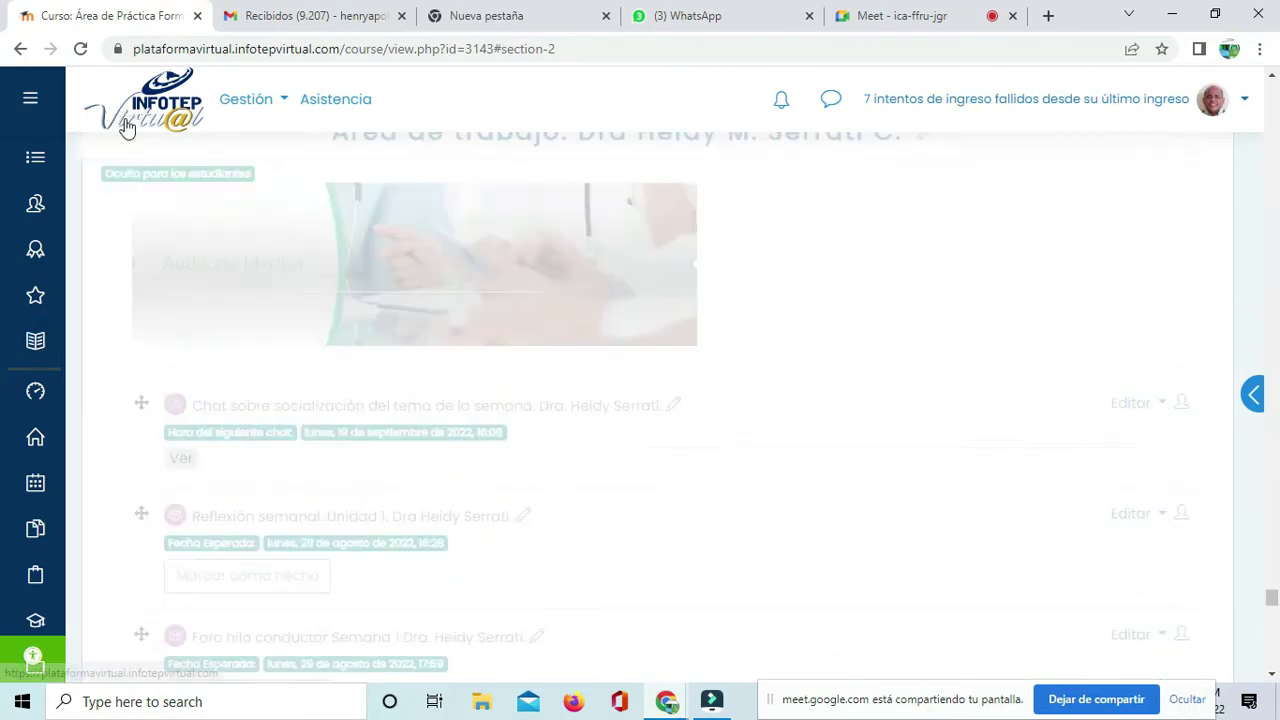
left_click_drag(113, 395, 107, 328)
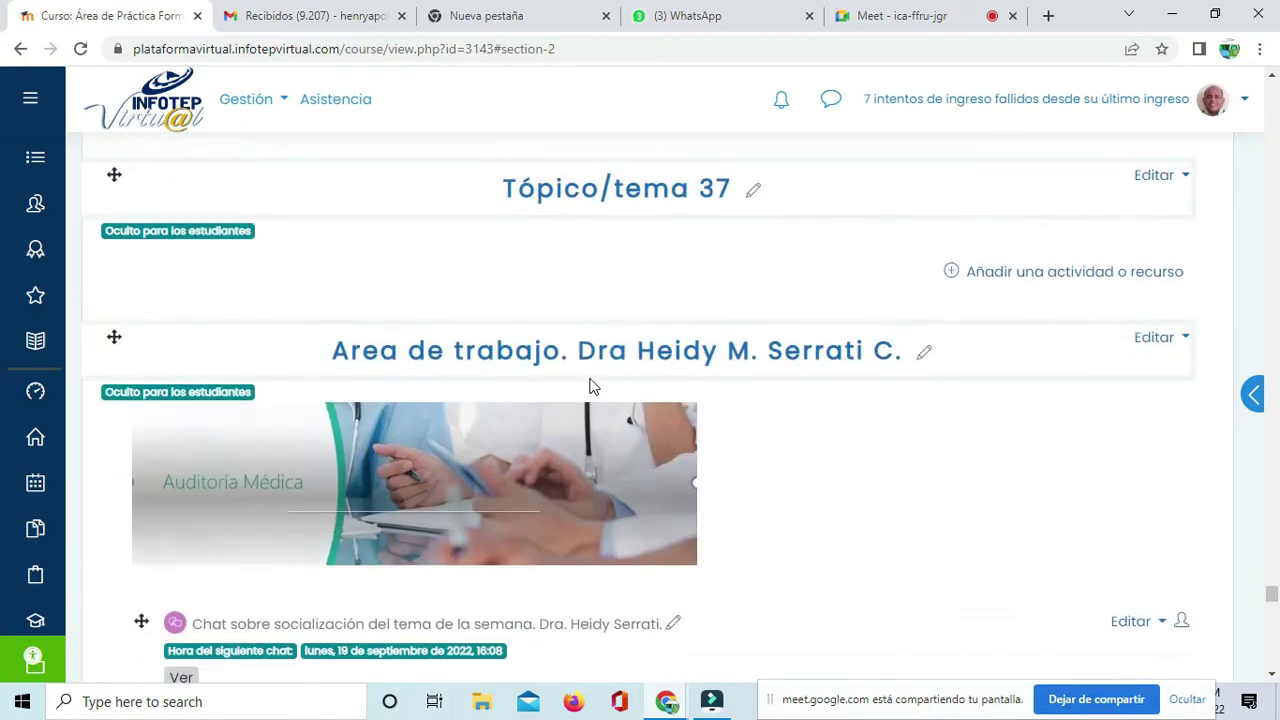
scroll(243, 471, "up", 1)
left_click_drag(111, 421, 356, 383)
scroll(322, 382, "up", 2)
scroll(290, 420, "down", 1)
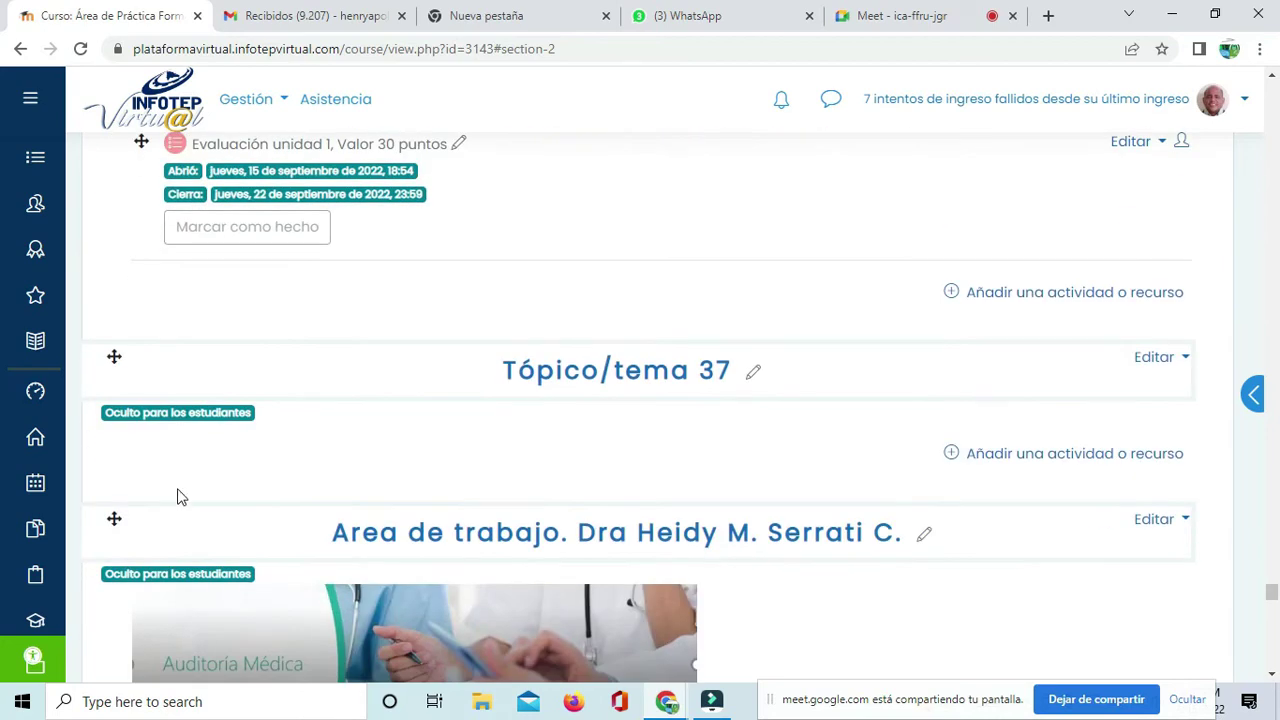
left_click_drag(113, 520, 113, 380)
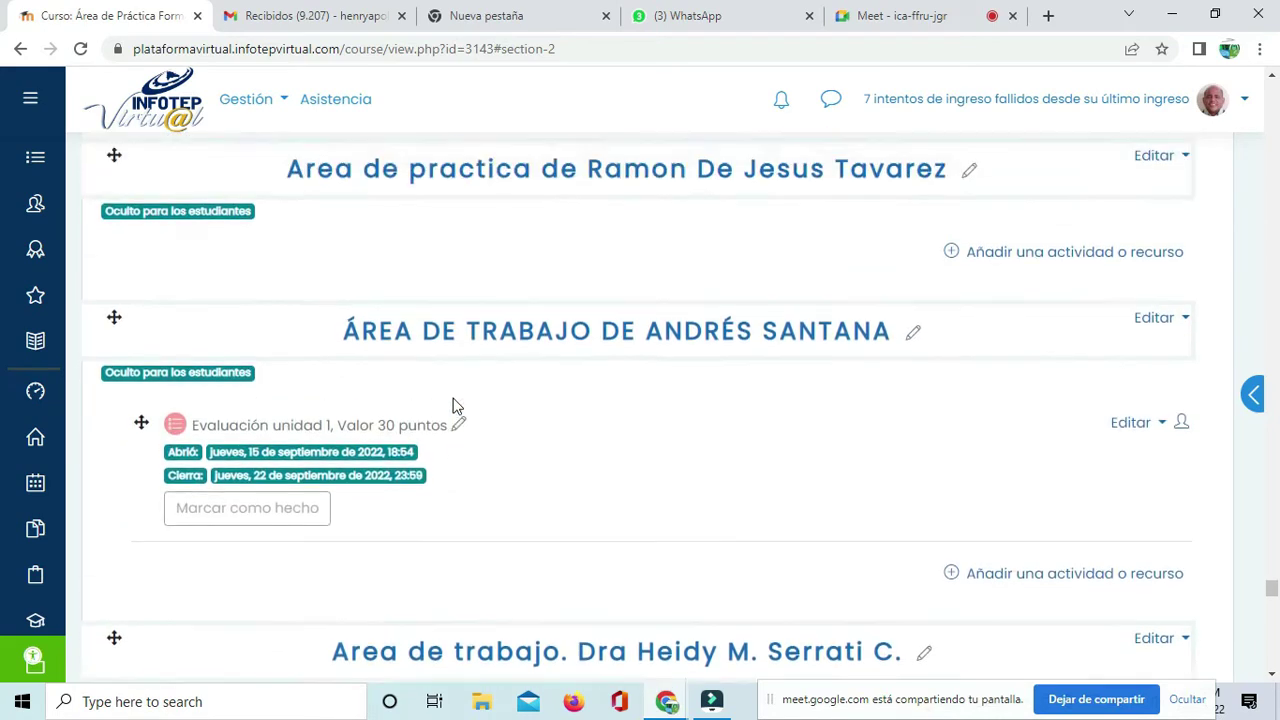
Step: Scroll through the course sections to check where the Auditoría Médica work area landed
scroll(453, 405, "down", 10)
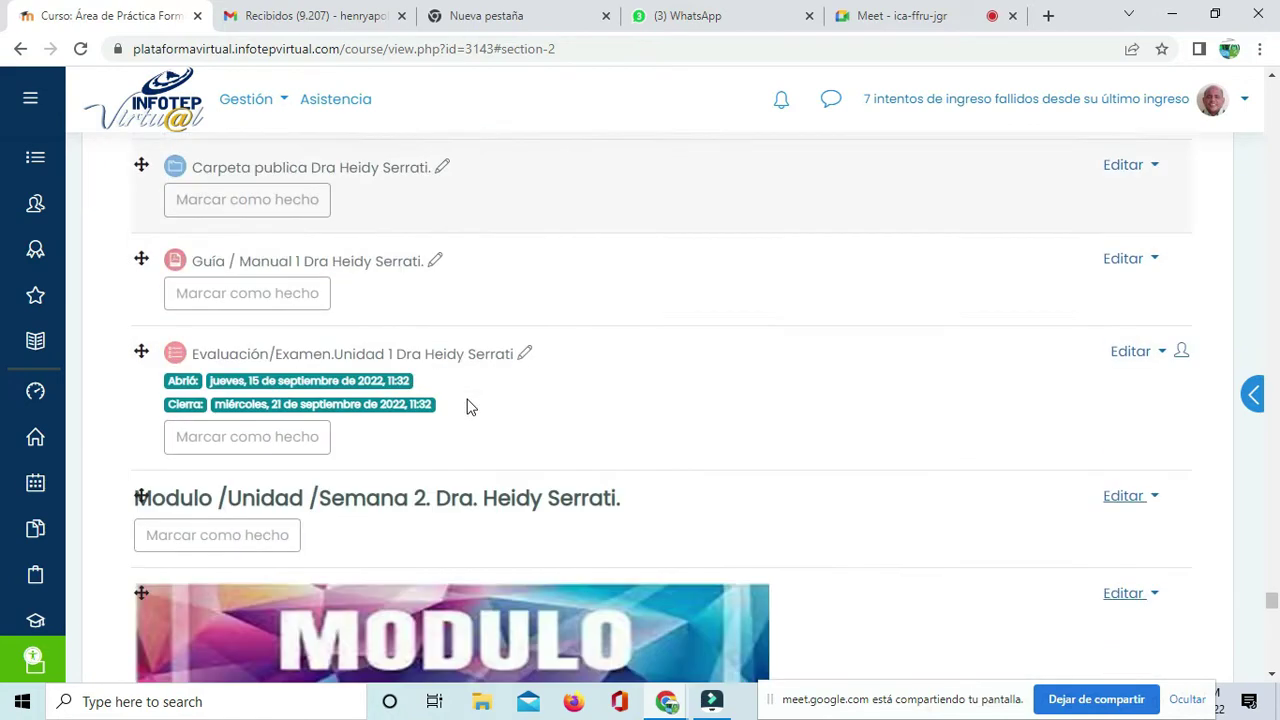
scroll(467, 405, "down", 1)
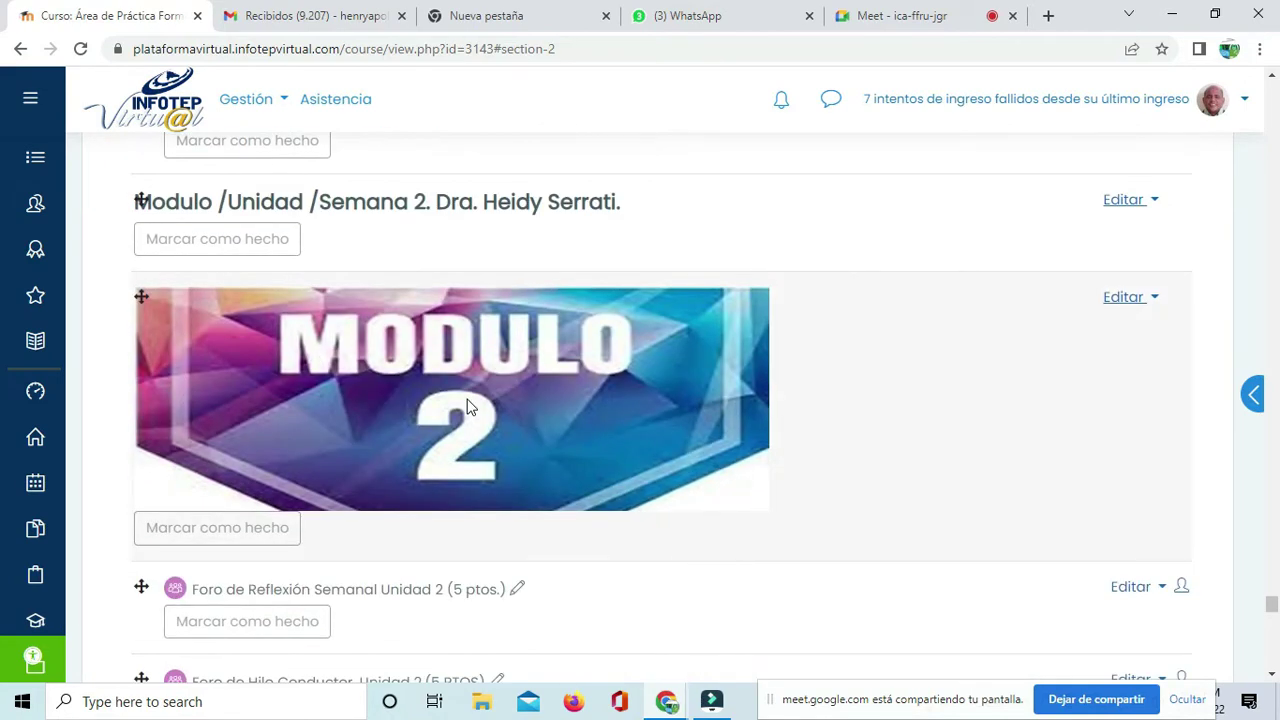
scroll(467, 405, "down", 5)
scroll(469, 406, "up", 8)
scroll(467, 407, "up", 4)
scroll(466, 408, "down", 6)
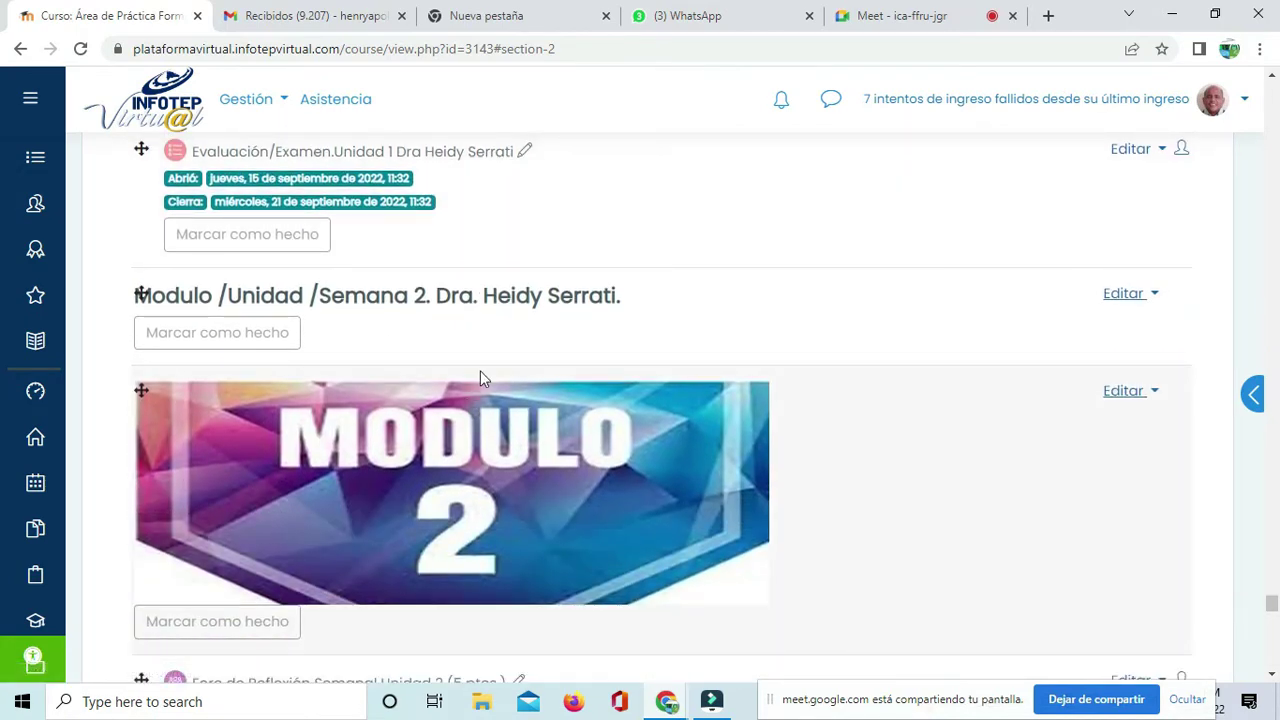
scroll(620, 295, "up", 2)
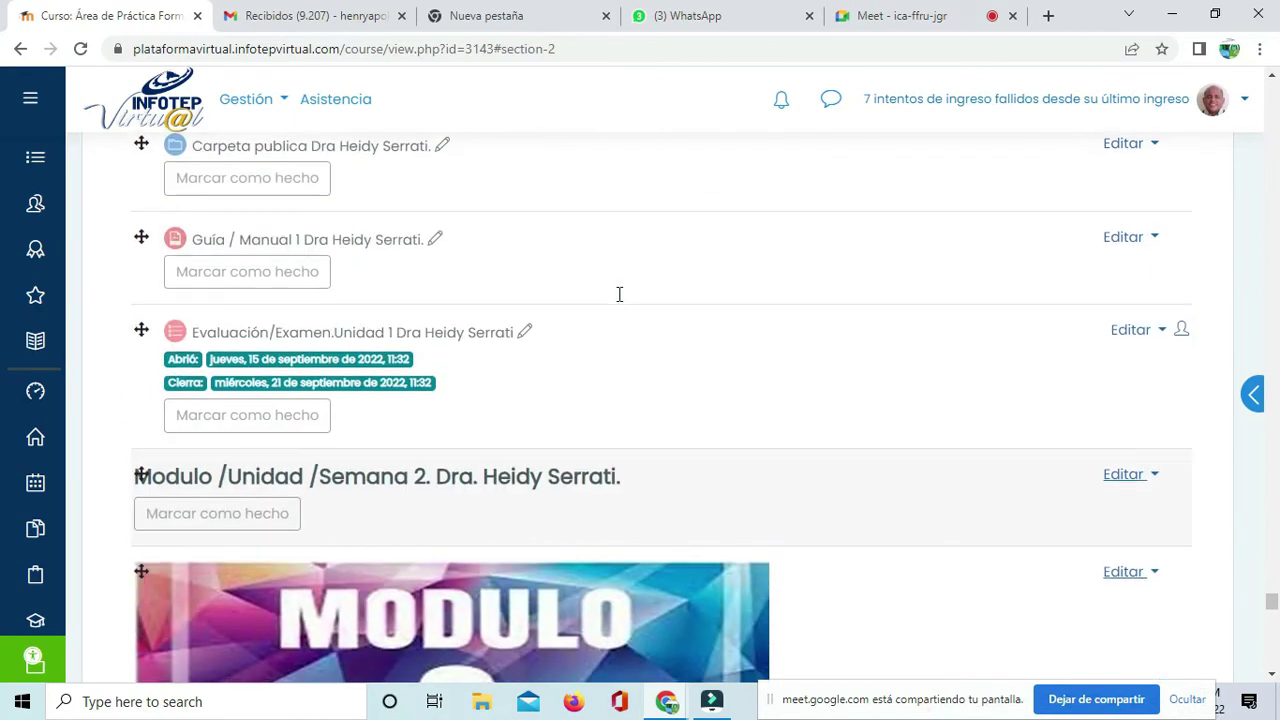
scroll(613, 454, "up", 8)
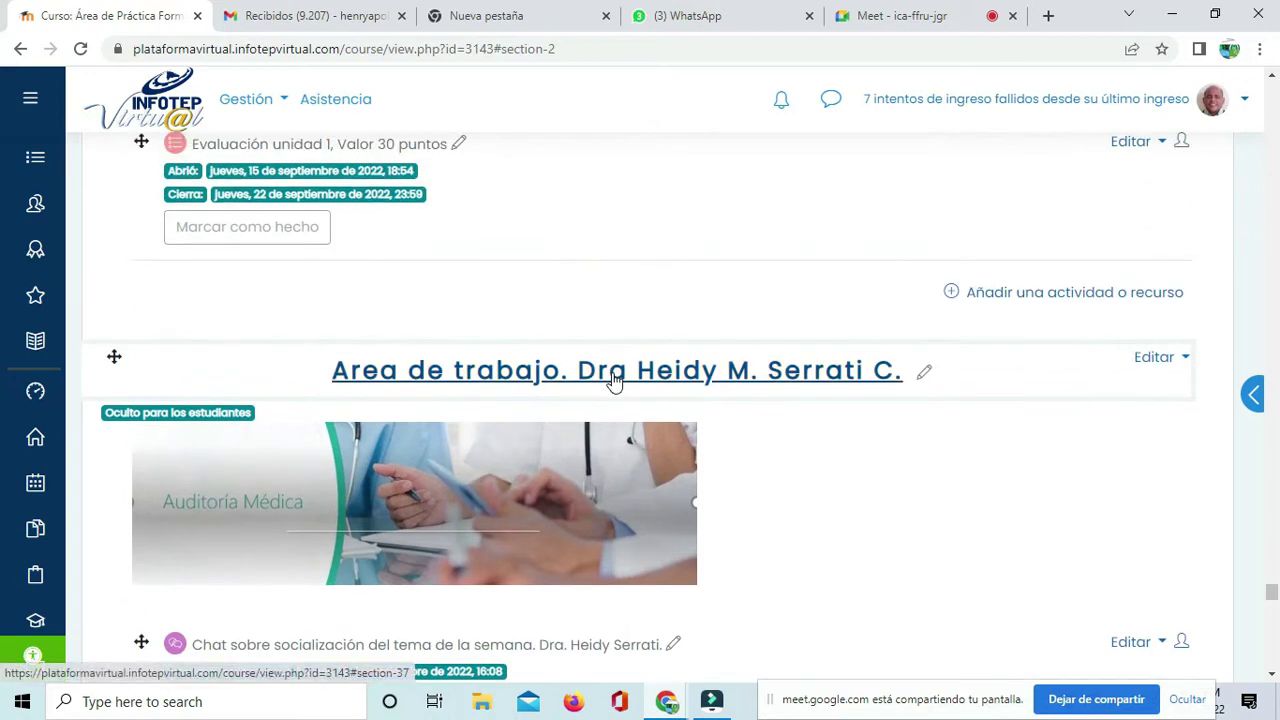
scroll(612, 453, "down", 8)
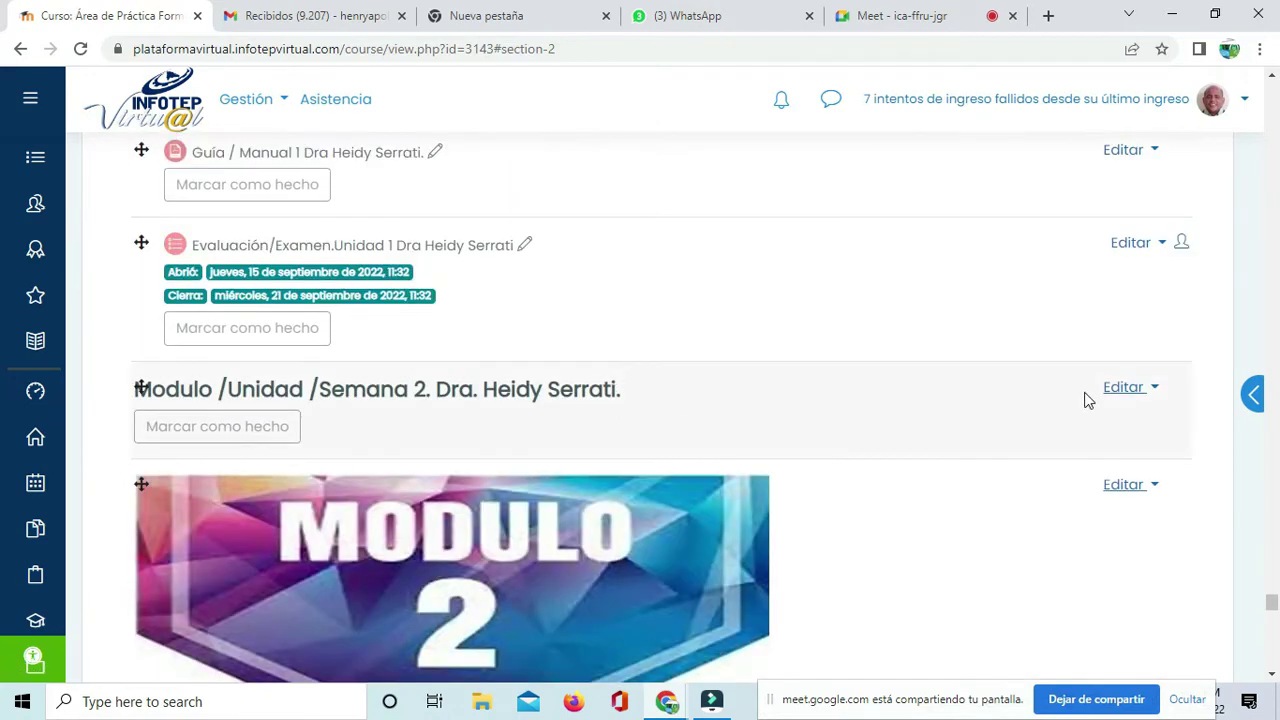
scroll(877, 406, "up", 6)
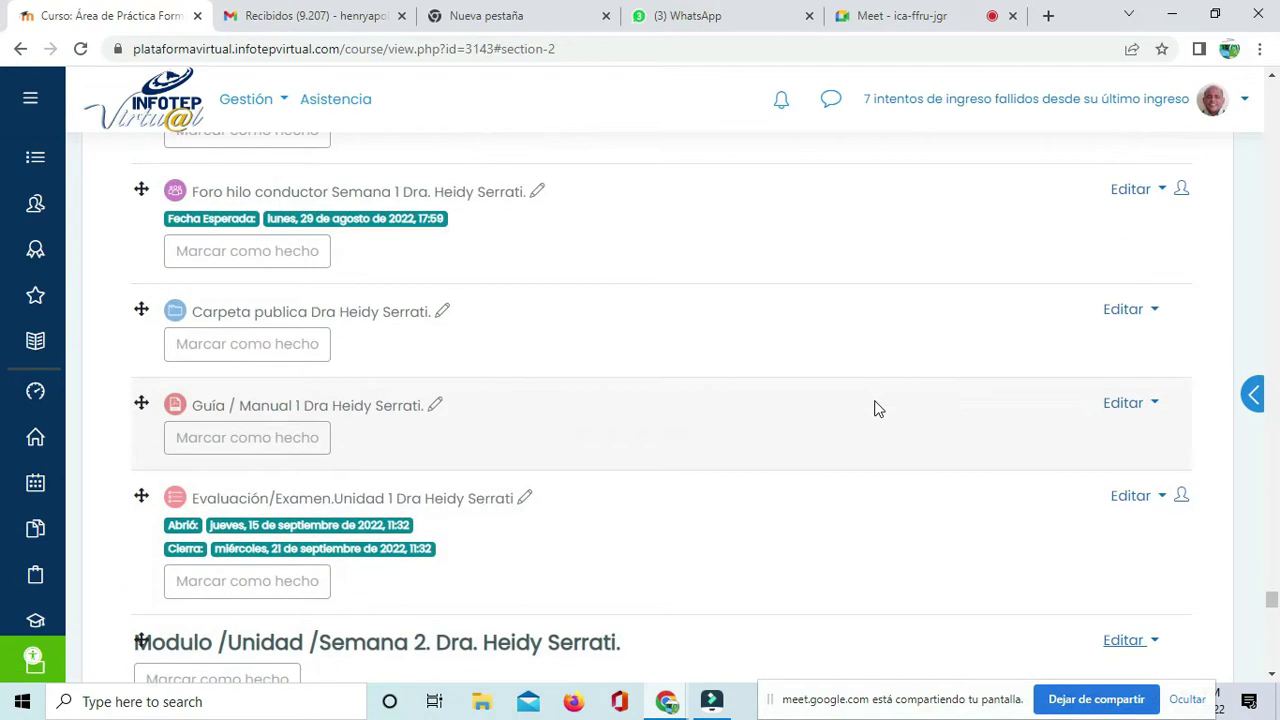
scroll(877, 406, "up", 4)
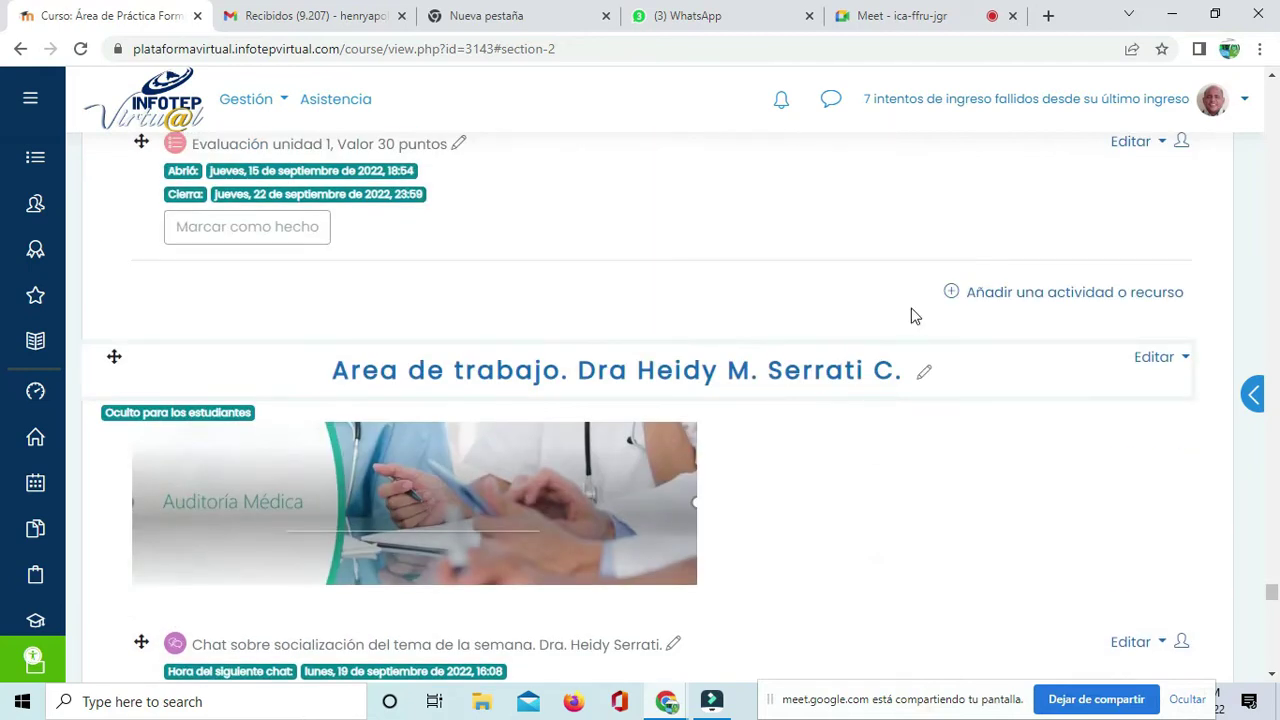
scroll(945, 317, "down", 8)
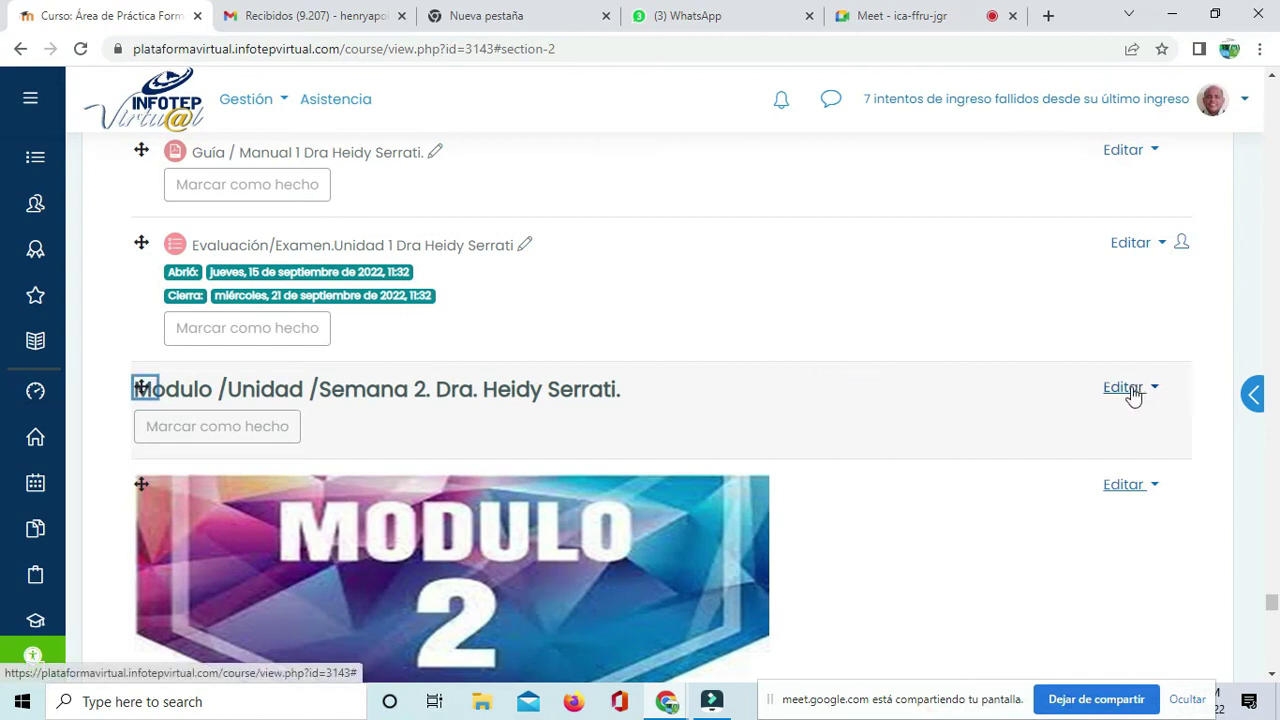
scroll(912, 400, "down", 3)
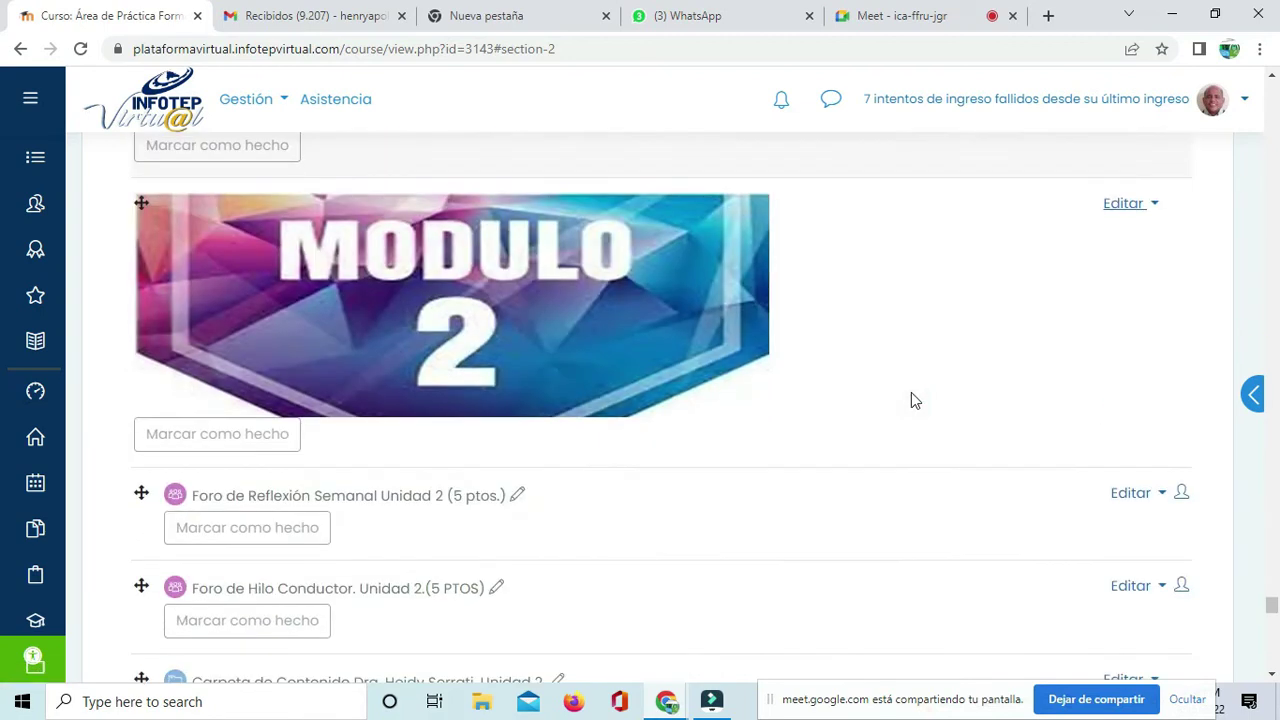
scroll(480, 373, "down", 6)
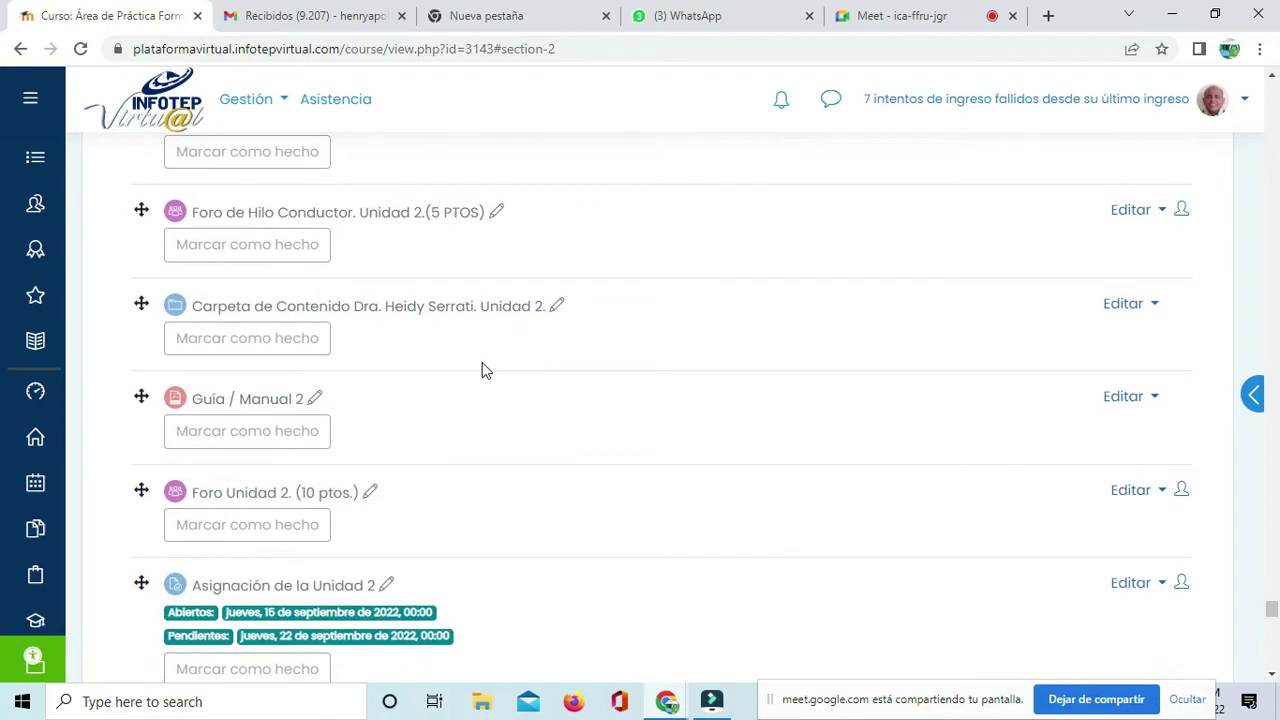
scroll(482, 368, "down", 5)
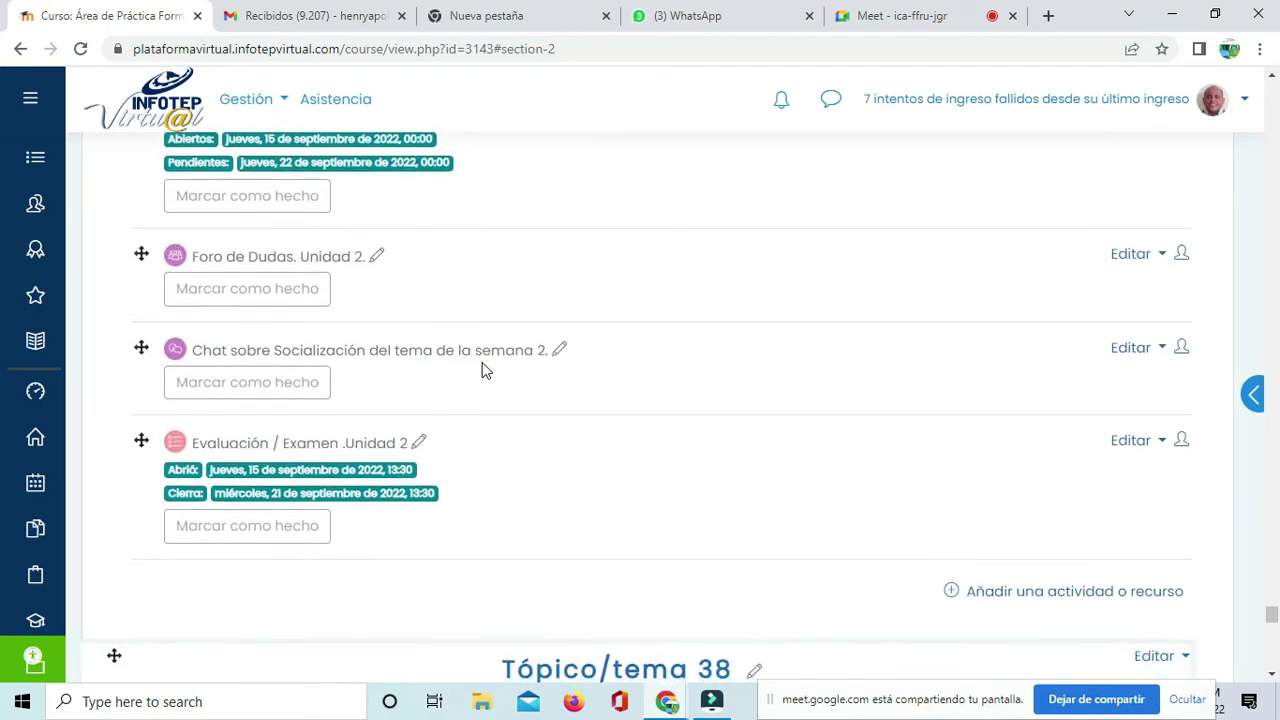
scroll(482, 368, "up", 20)
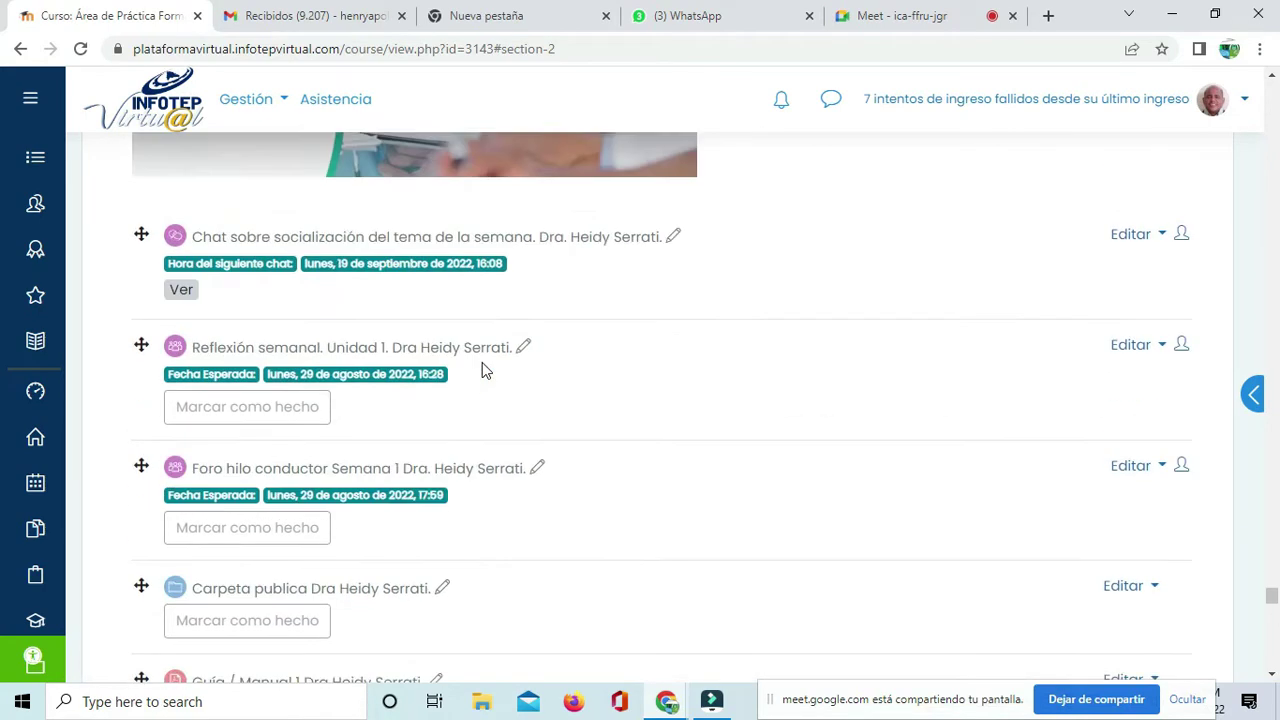
scroll(775, 390, "down", 10)
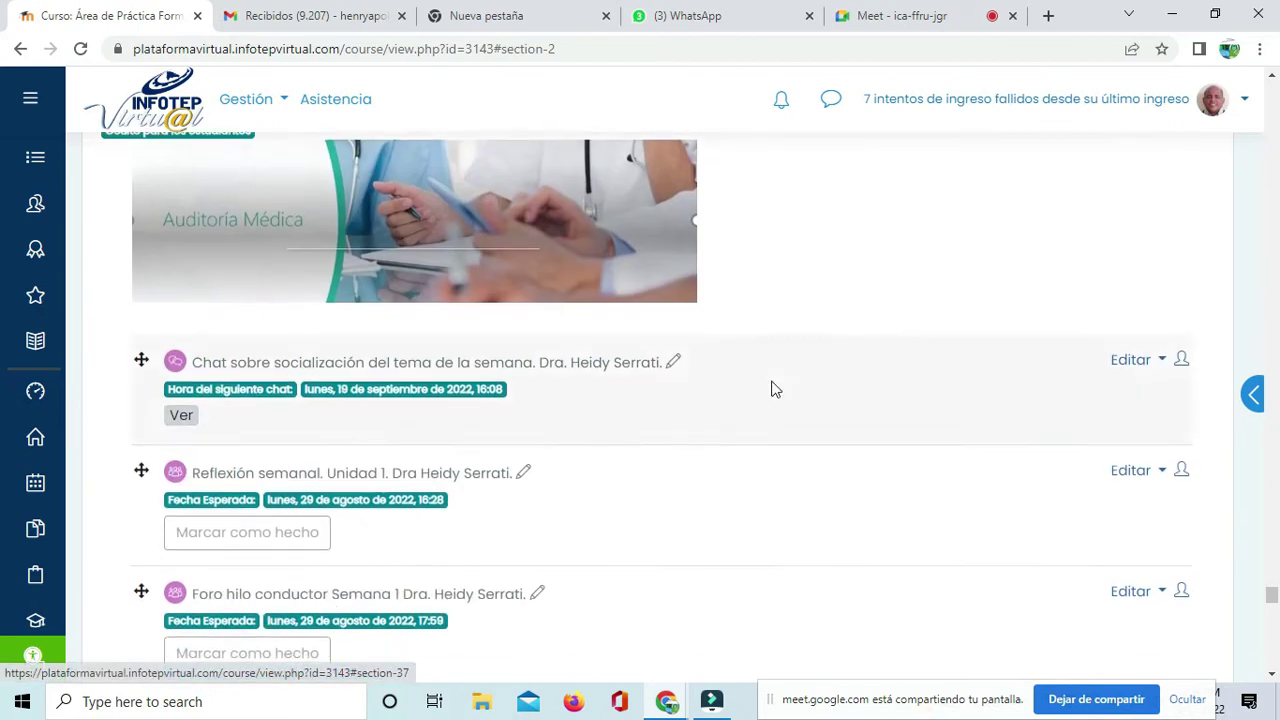
scroll(771, 396, "down", 1)
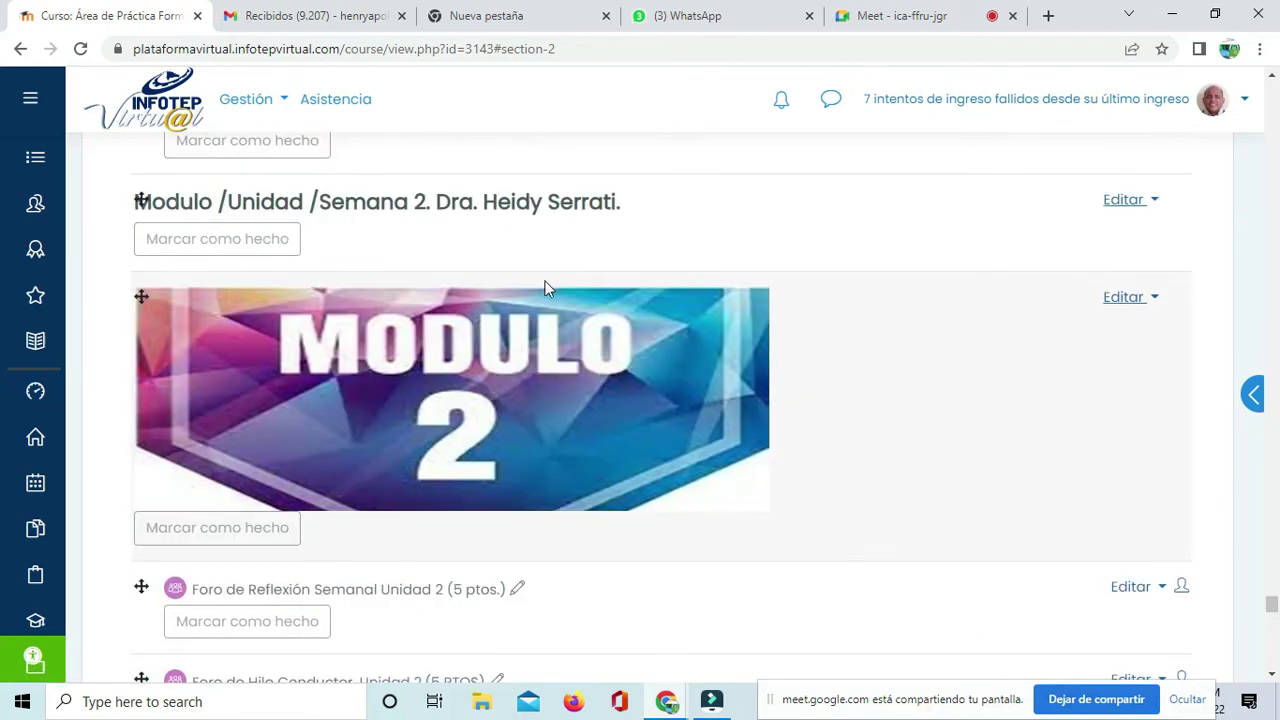
scroll(562, 344, "down", 10)
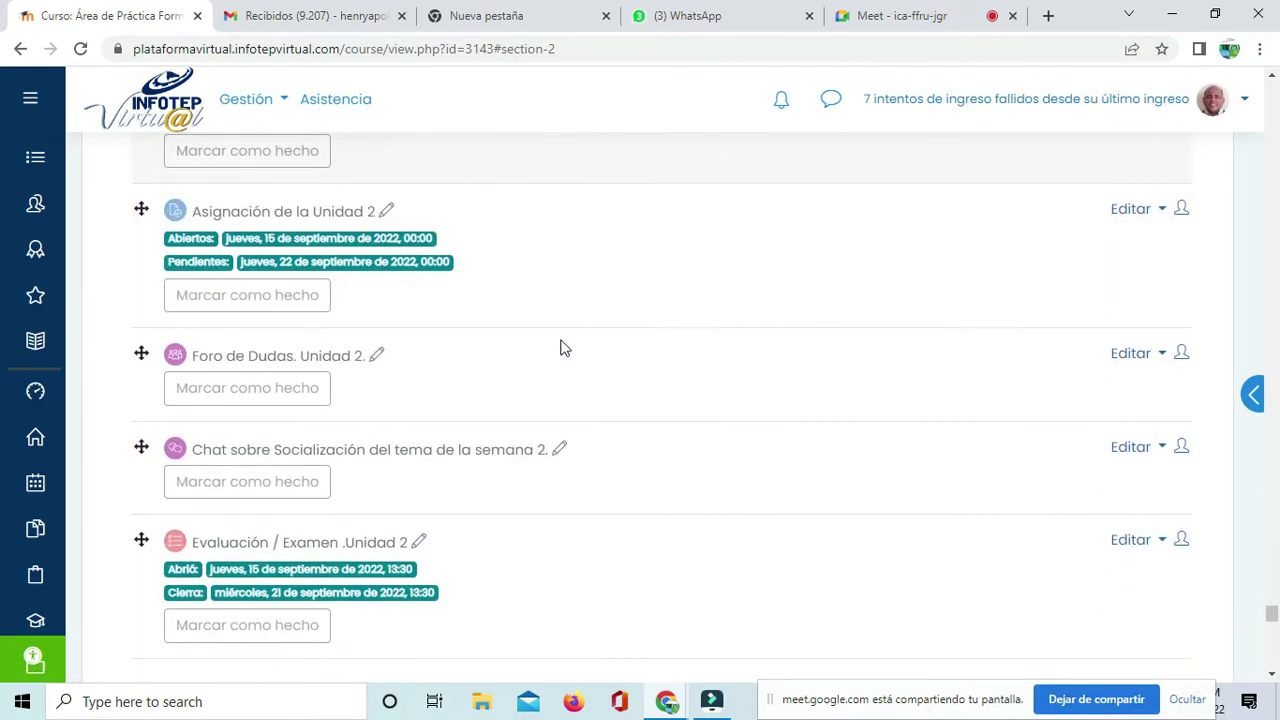
scroll(560, 347, "down", 10)
scroll(560, 347, "up", 2)
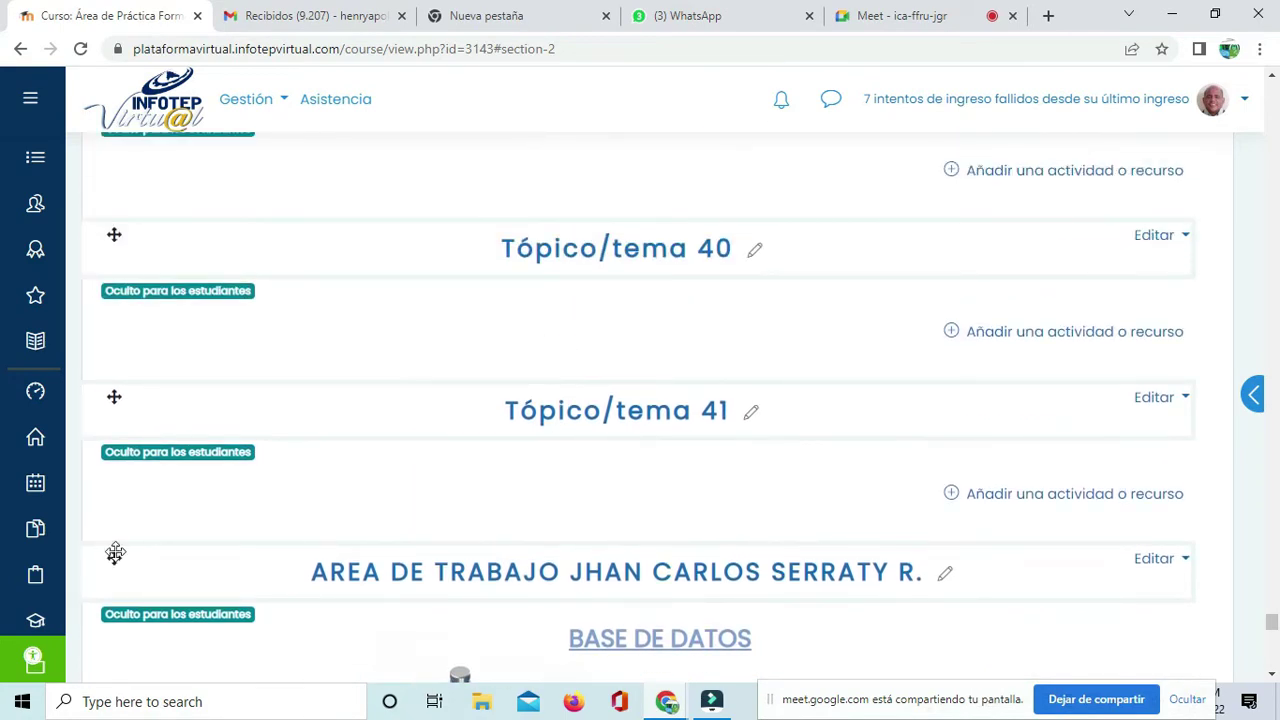
Step: Drag the Base de Datos work-area section to its place above Tópico/tema 40
left_click_drag(115, 345, 114, 206)
right_click(114, 206)
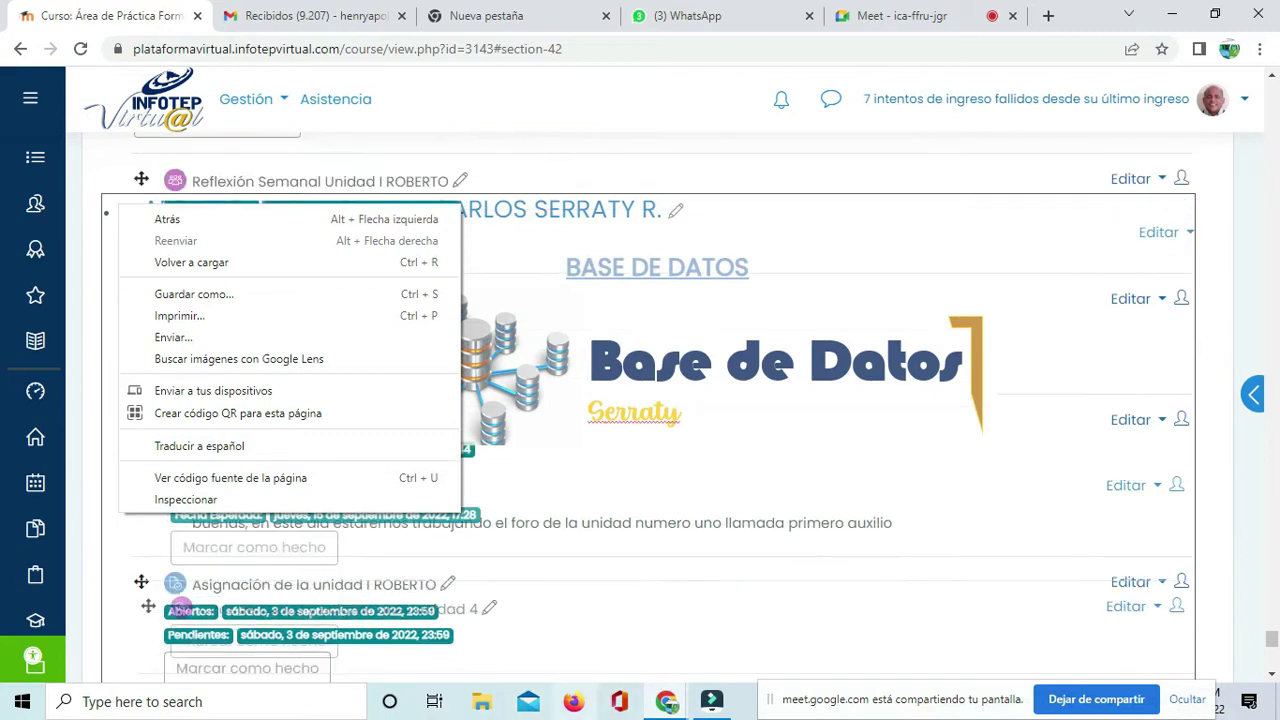
left_click_drag(575, 687, 357, 573)
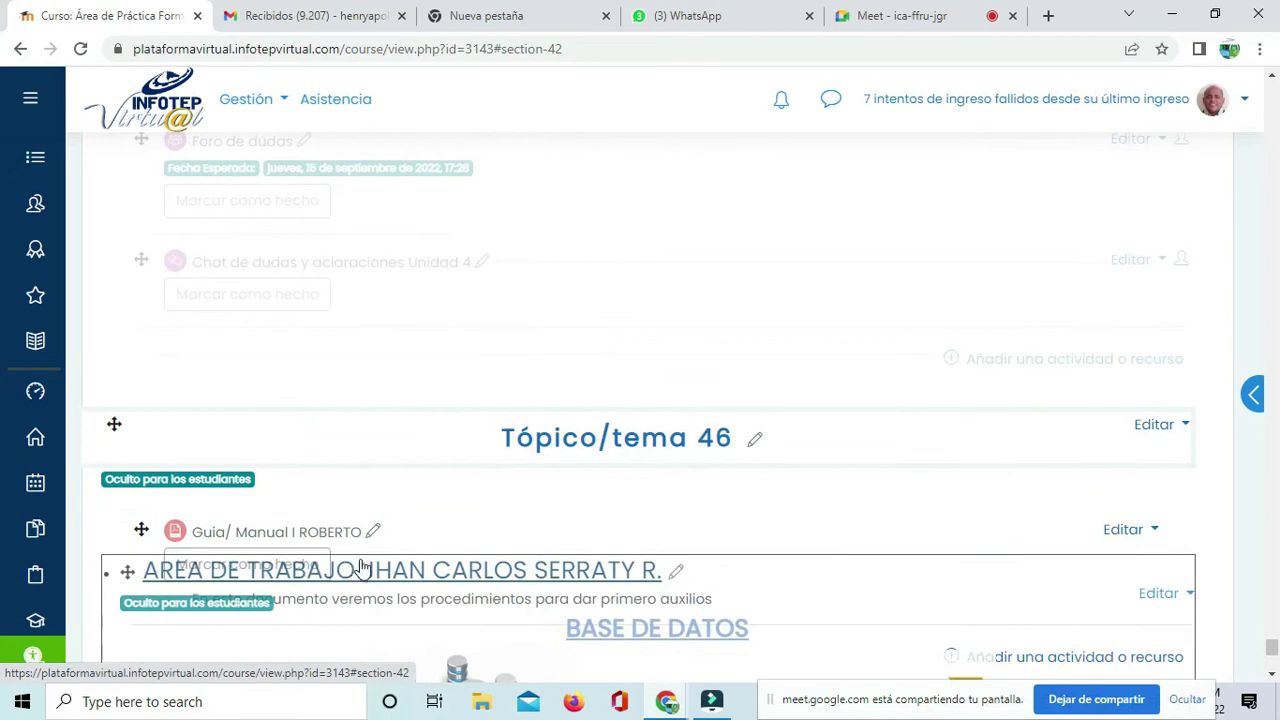
mouse_move(382, 370)
left_mouse_down()
mouse_move(371, 406)
mouse_move(380, 357)
left_mouse_up()
right_click(388, 370)
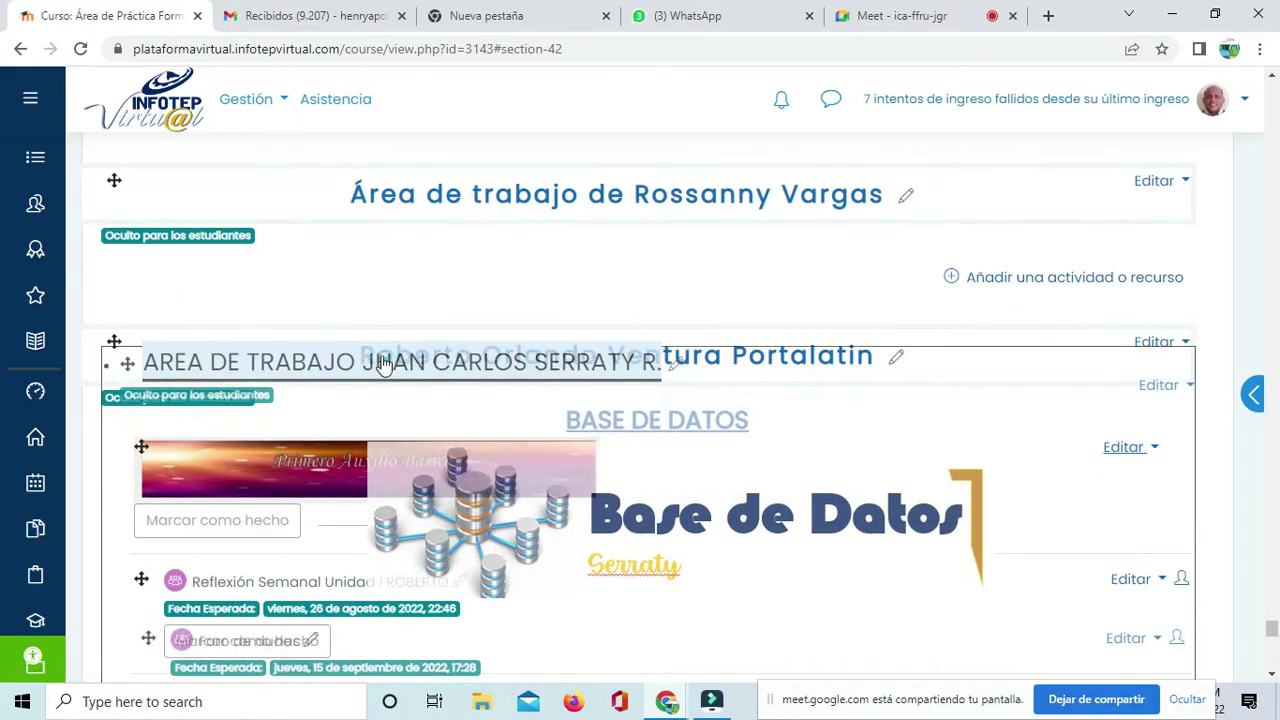
left_click_drag(343, 236, 680, 437)
scroll(657, 309, "up", 6)
scroll(660, 338, "down", 1)
scroll(680, 437, "down", 2)
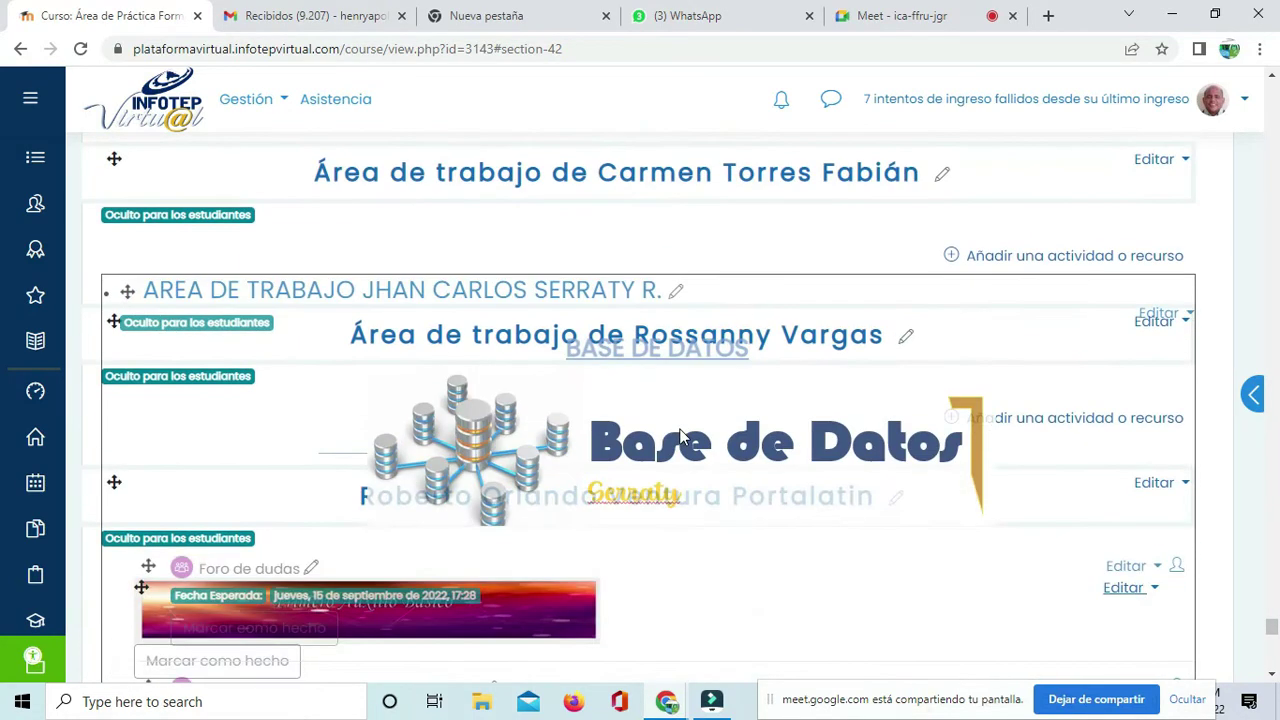
left_click(689, 233)
left_click_drag(122, 290, 148, 256)
left_click_drag(111, 320, 113, 260)
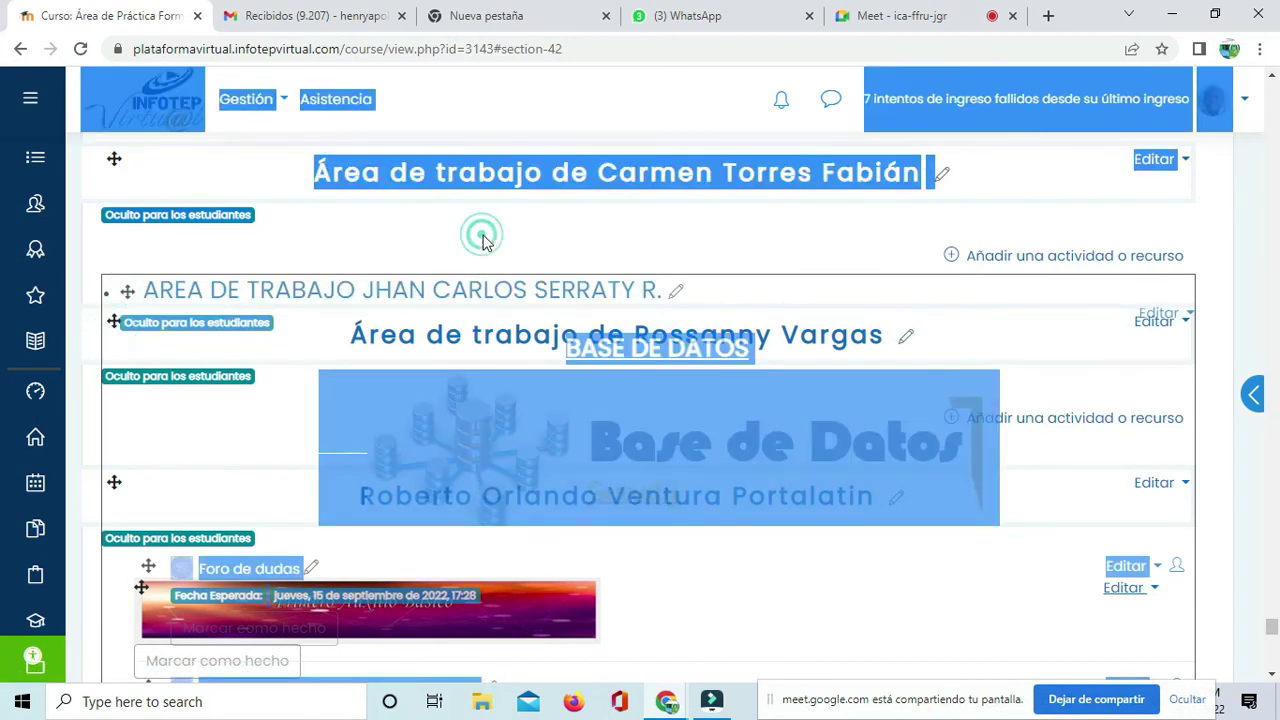
Step: Reload the course page from the address bar
right_click(1226, 198)
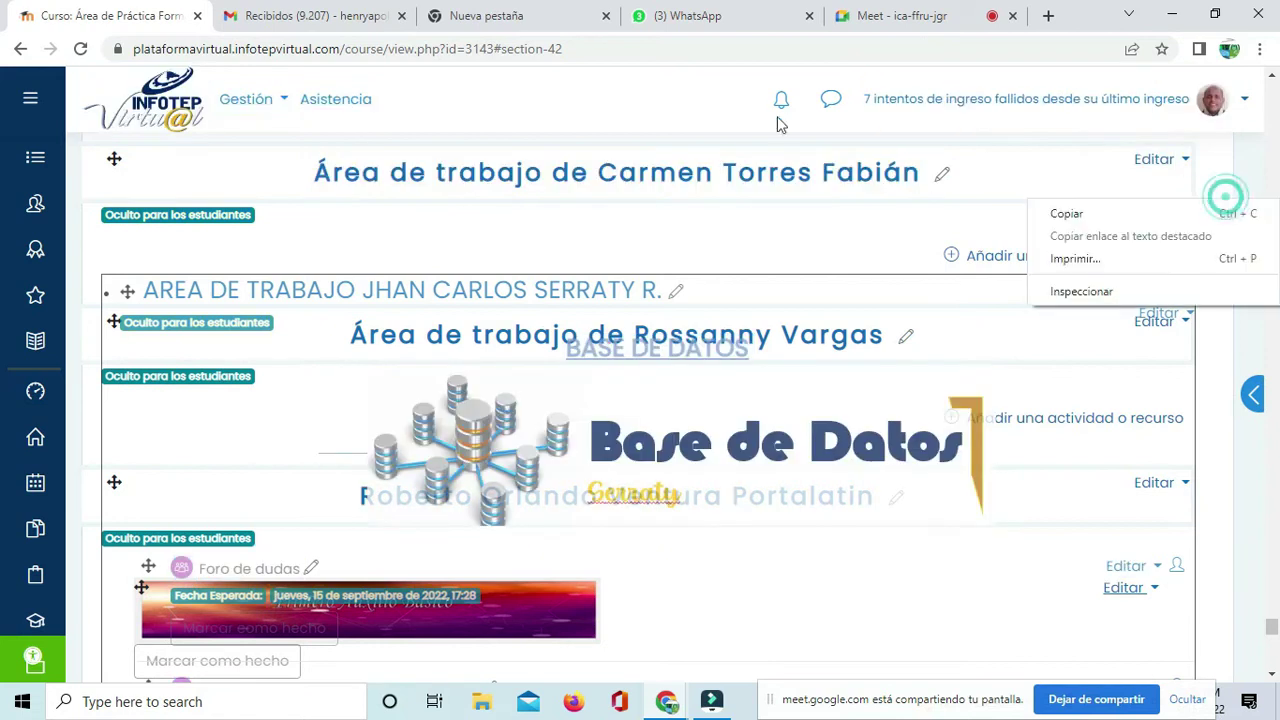
left_click(651, 48)
key("Return")
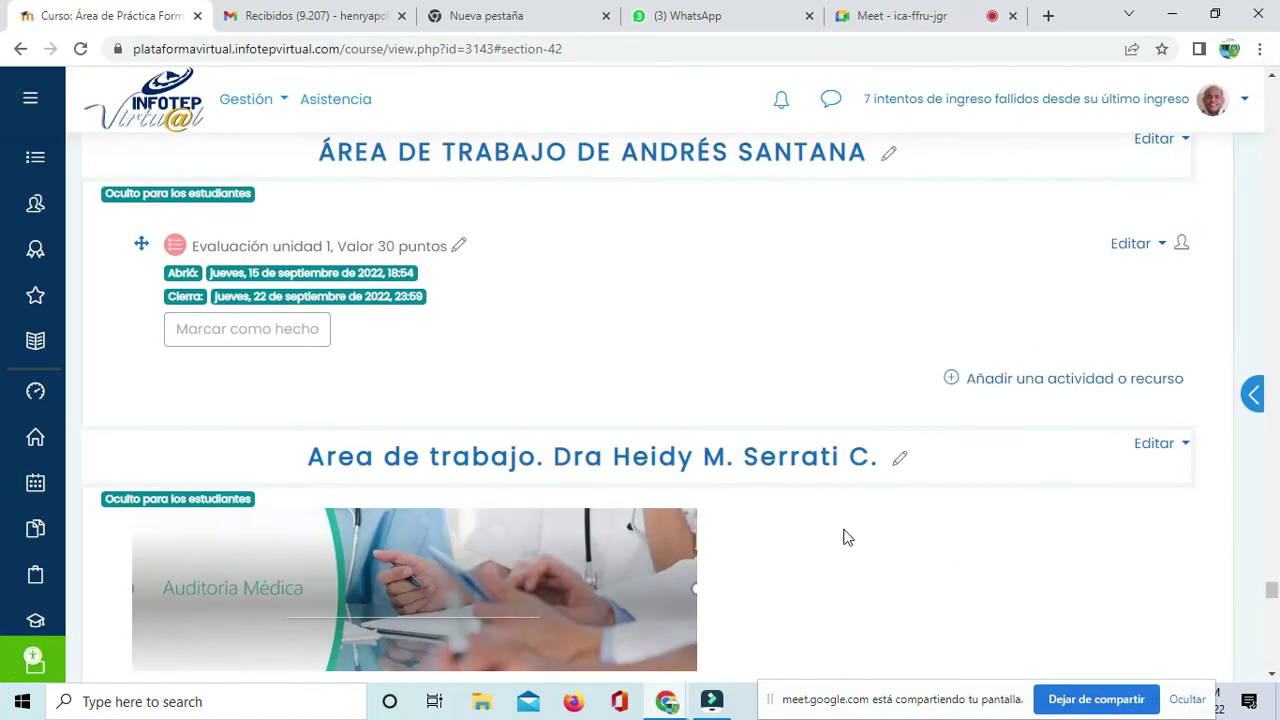
Step: Scroll back up through the course sections to review their current order
scroll(580, 347, "up", 4)
scroll(517, 360, "up", 10)
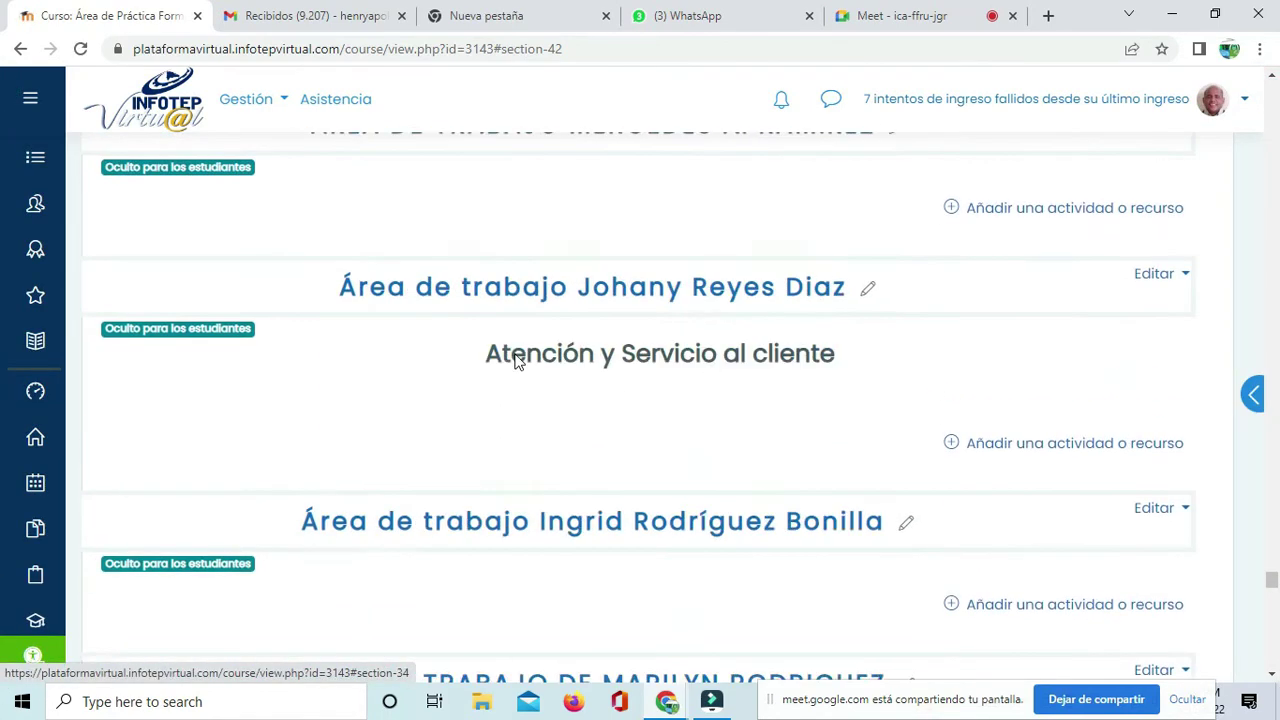
scroll(517, 360, "up", 10)
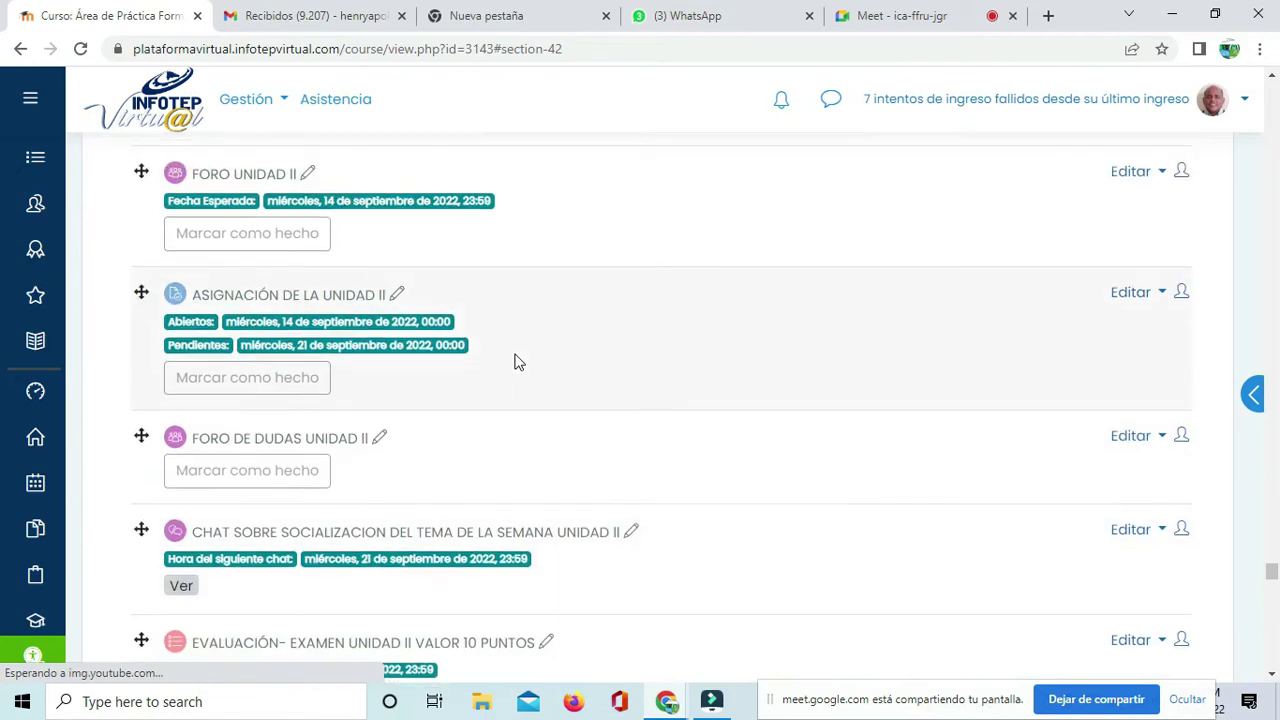
scroll(517, 362, "up", 10)
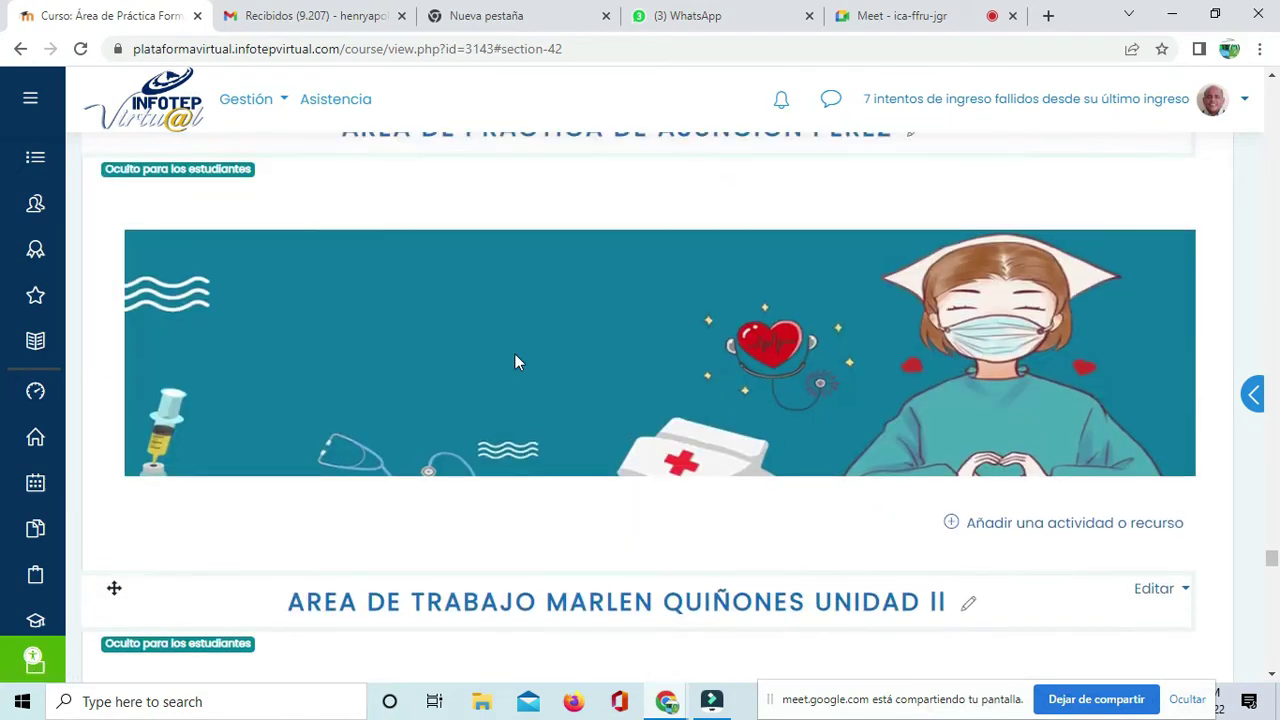
scroll(517, 362, "up", 5)
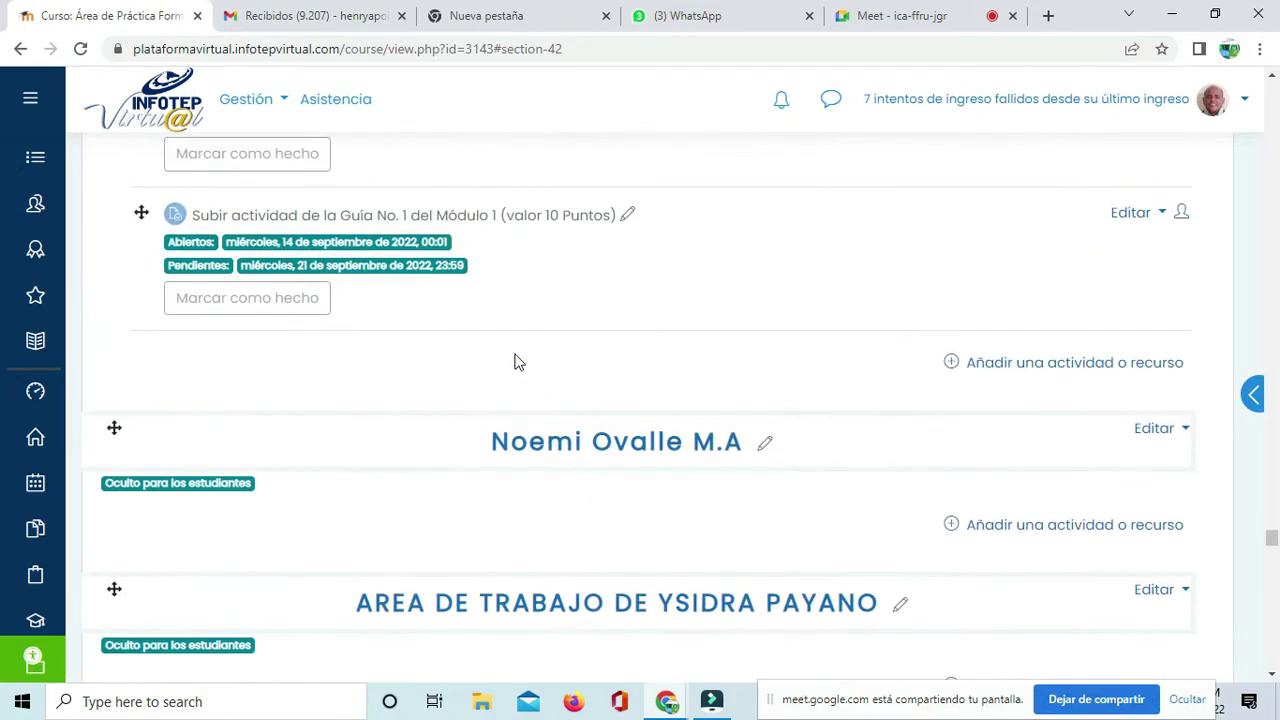
scroll(517, 362, "down", 3)
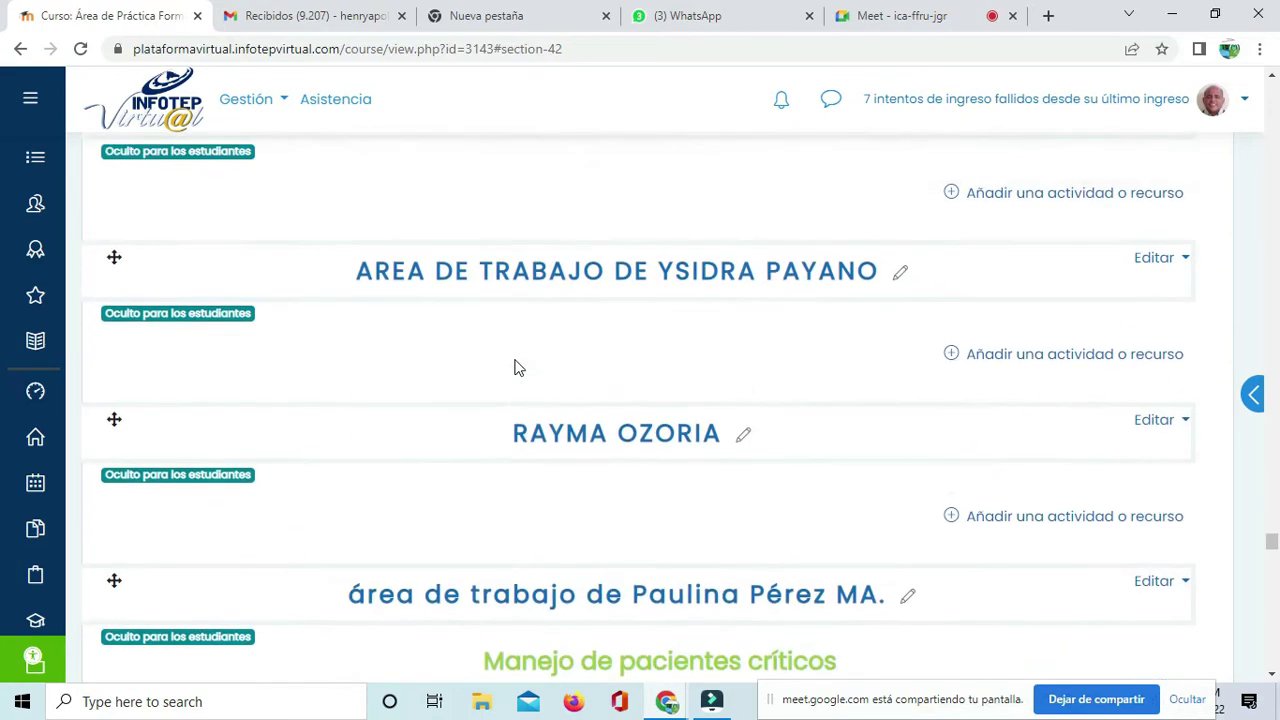
scroll(517, 367, "up", 10)
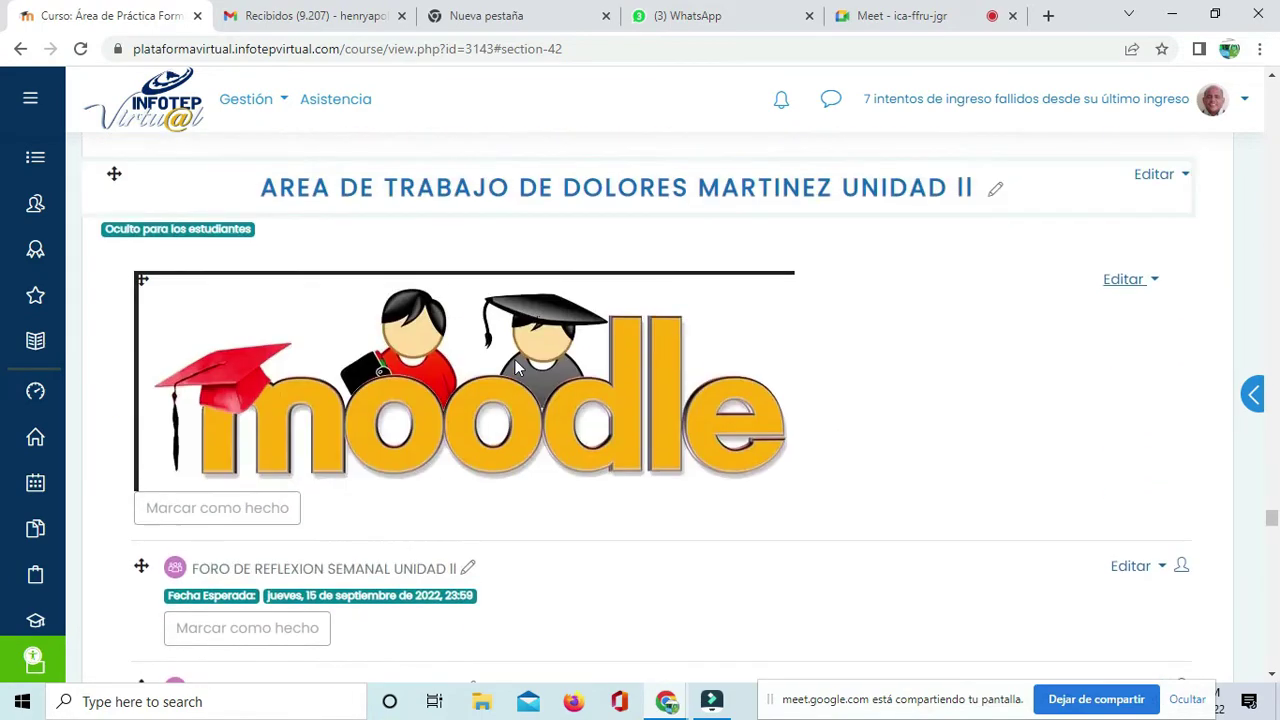
scroll(517, 367, "up", 10)
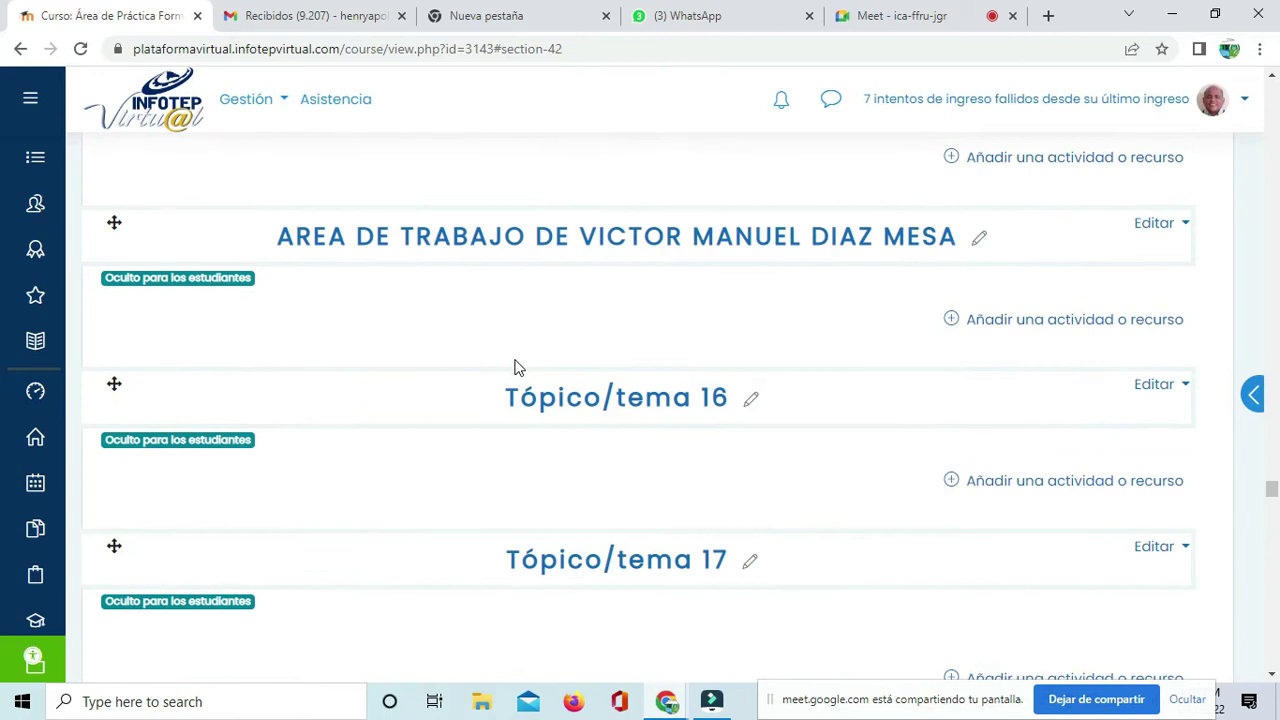
scroll(517, 367, "up", 5)
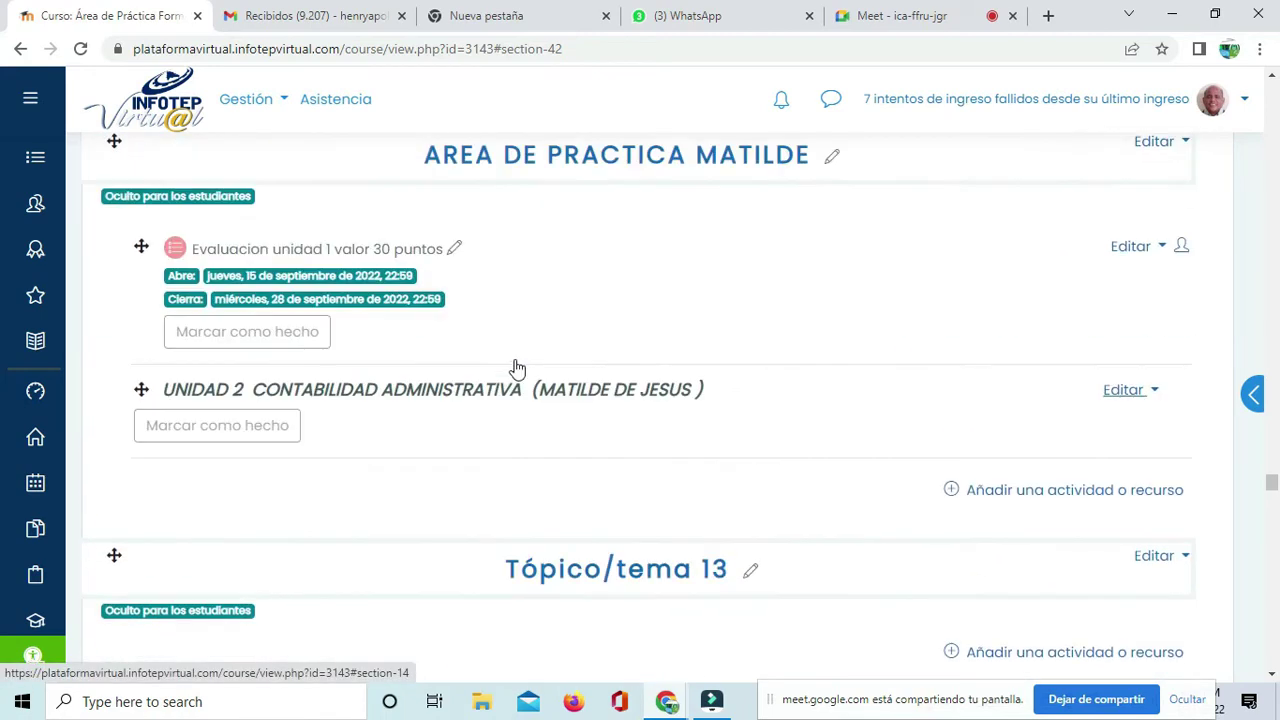
scroll(517, 368, "up", 3)
scroll(517, 367, "up", 7)
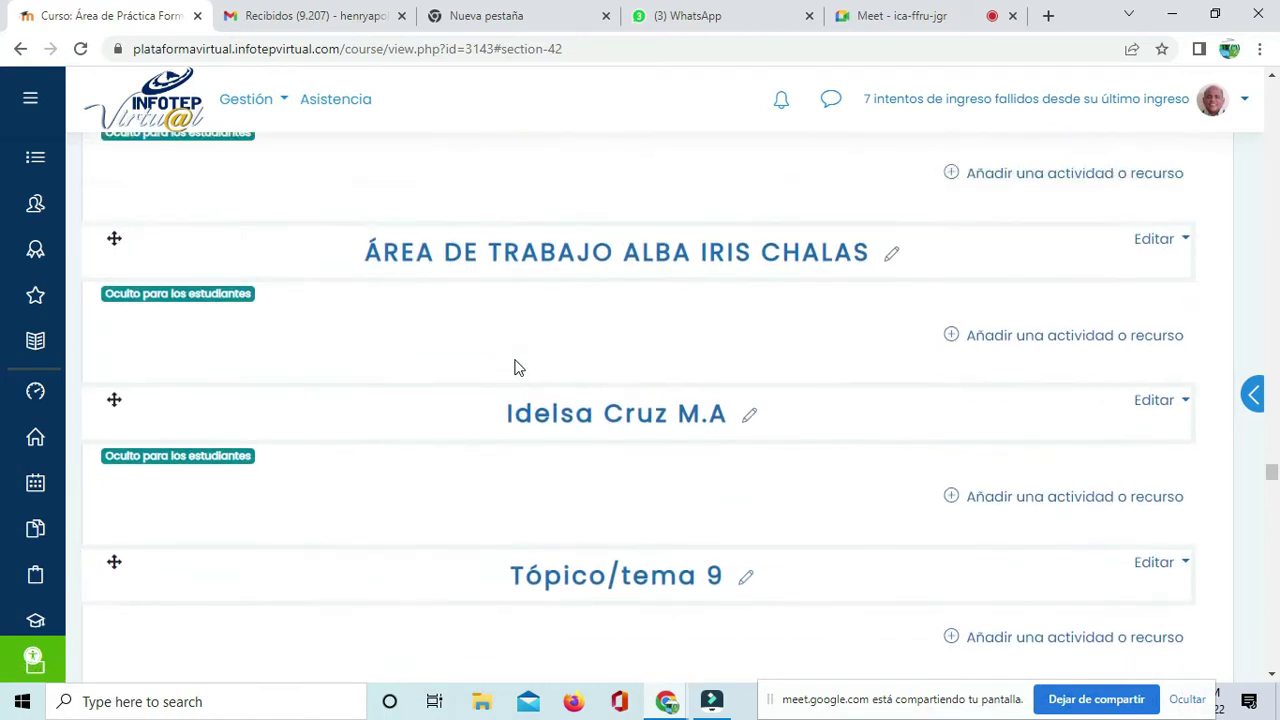
scroll(517, 367, "up", 3)
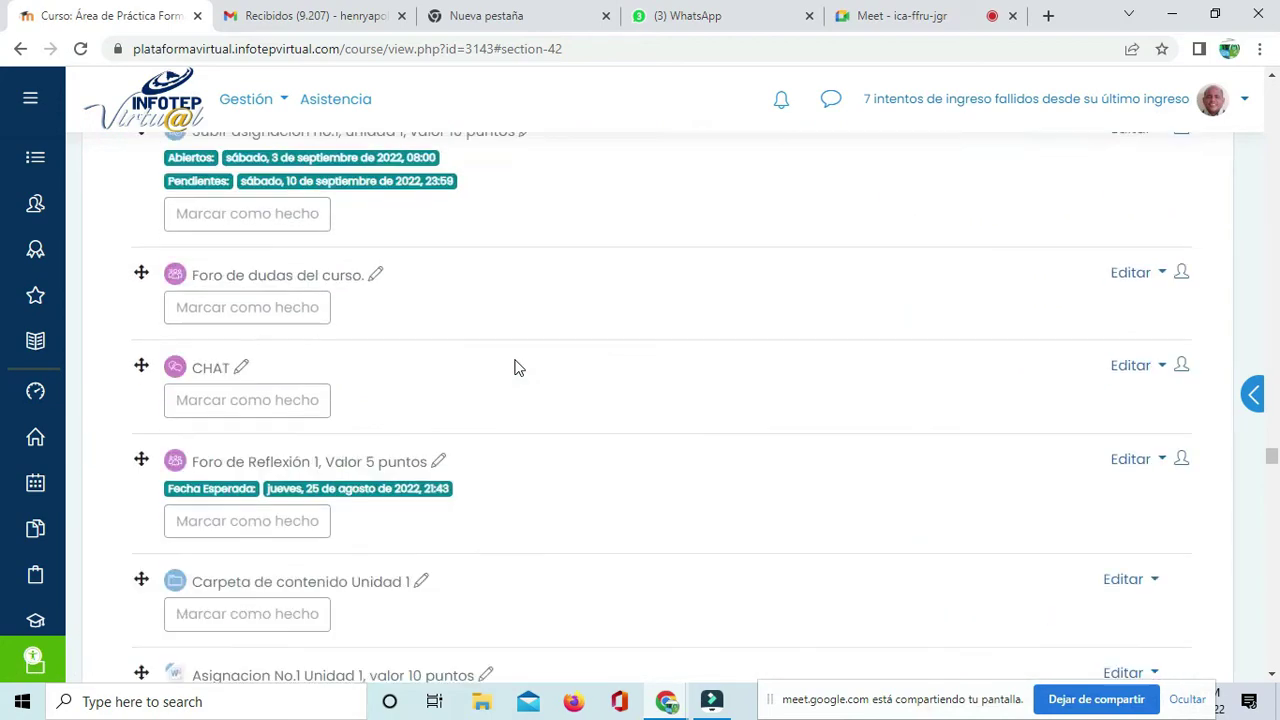
scroll(517, 368, "up", 12)
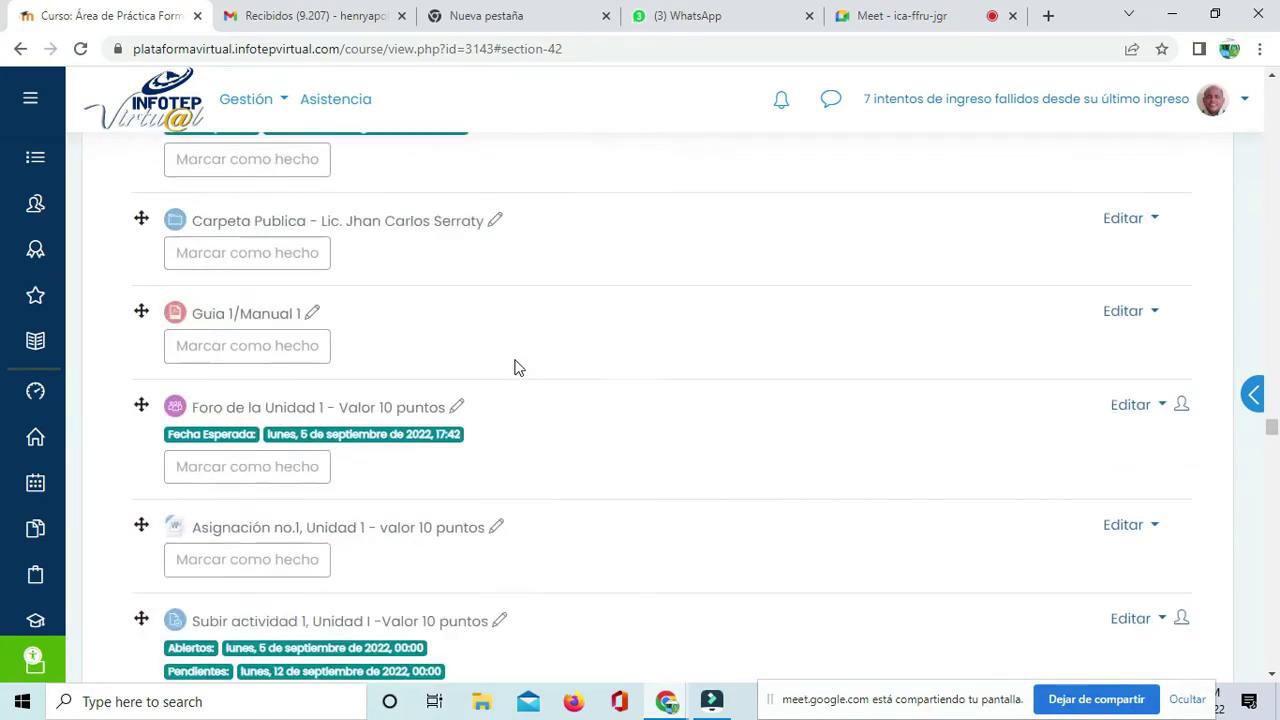
scroll(517, 367, "up", 5)
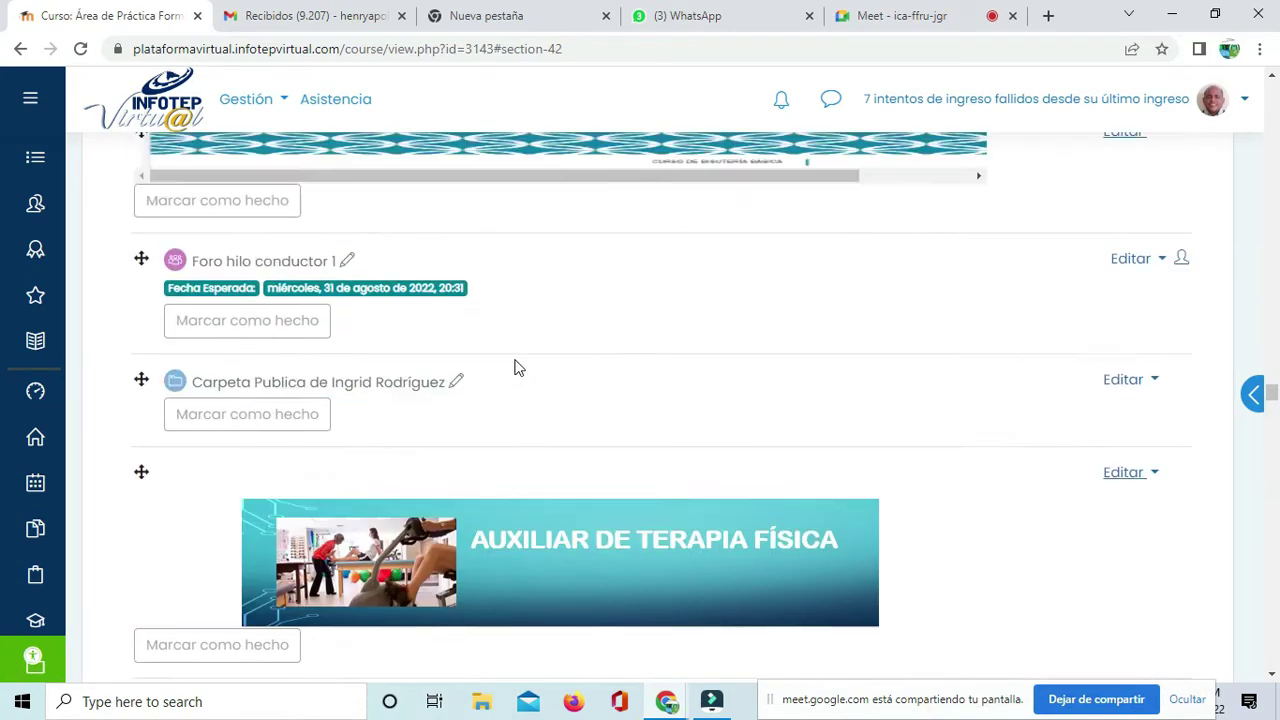
scroll(517, 368, "up", 20)
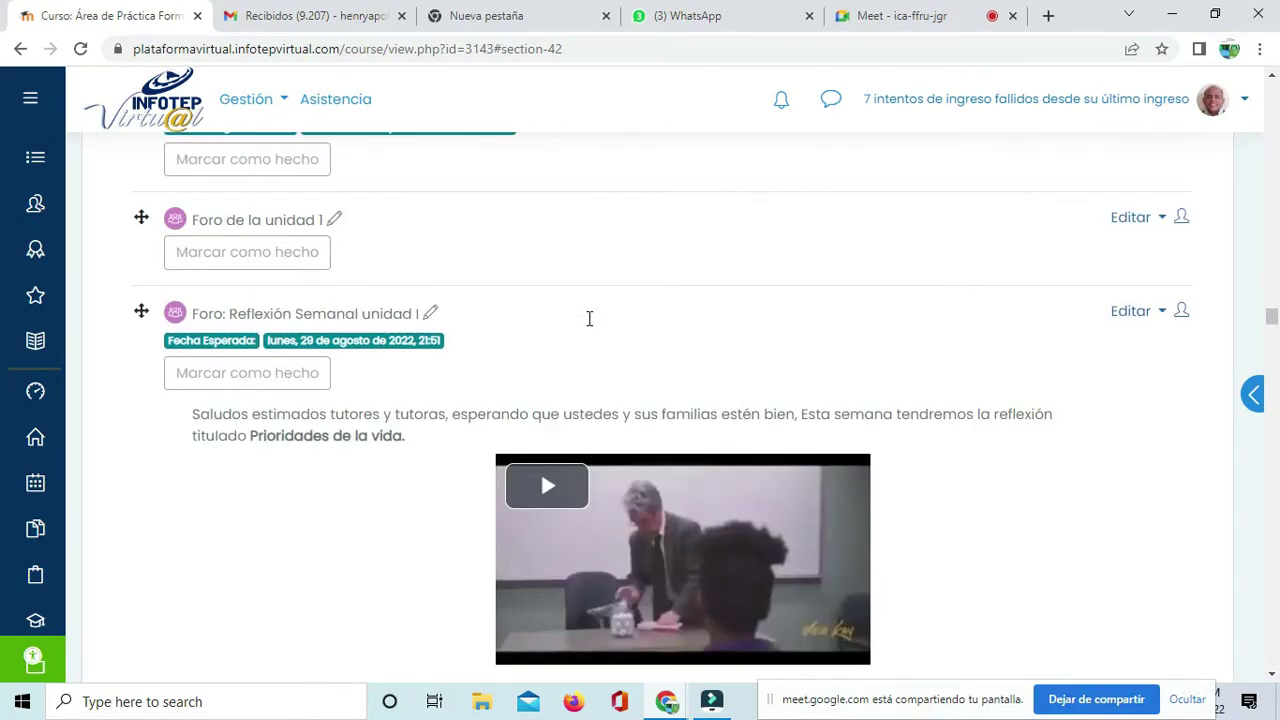
scroll(589, 318, "up", 10)
scroll(589, 318, "up", 10)
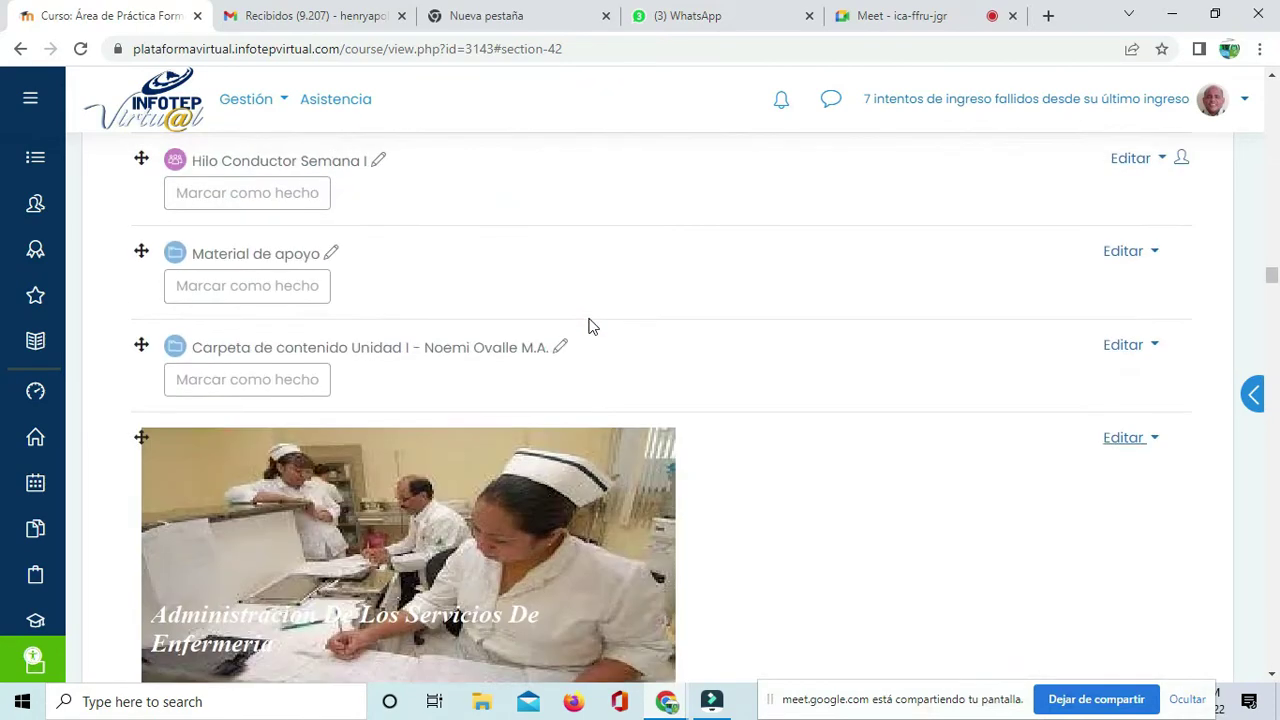
scroll(589, 327, "down", 15)
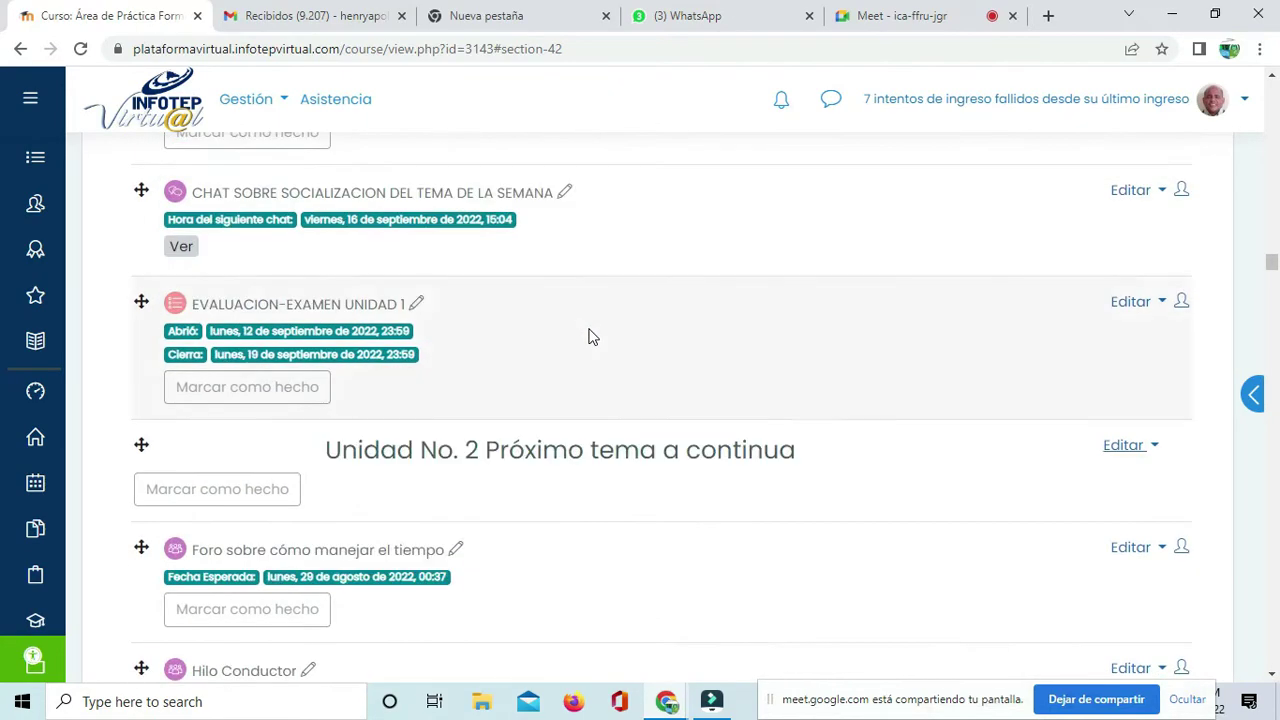
scroll(589, 337, "up", 20)
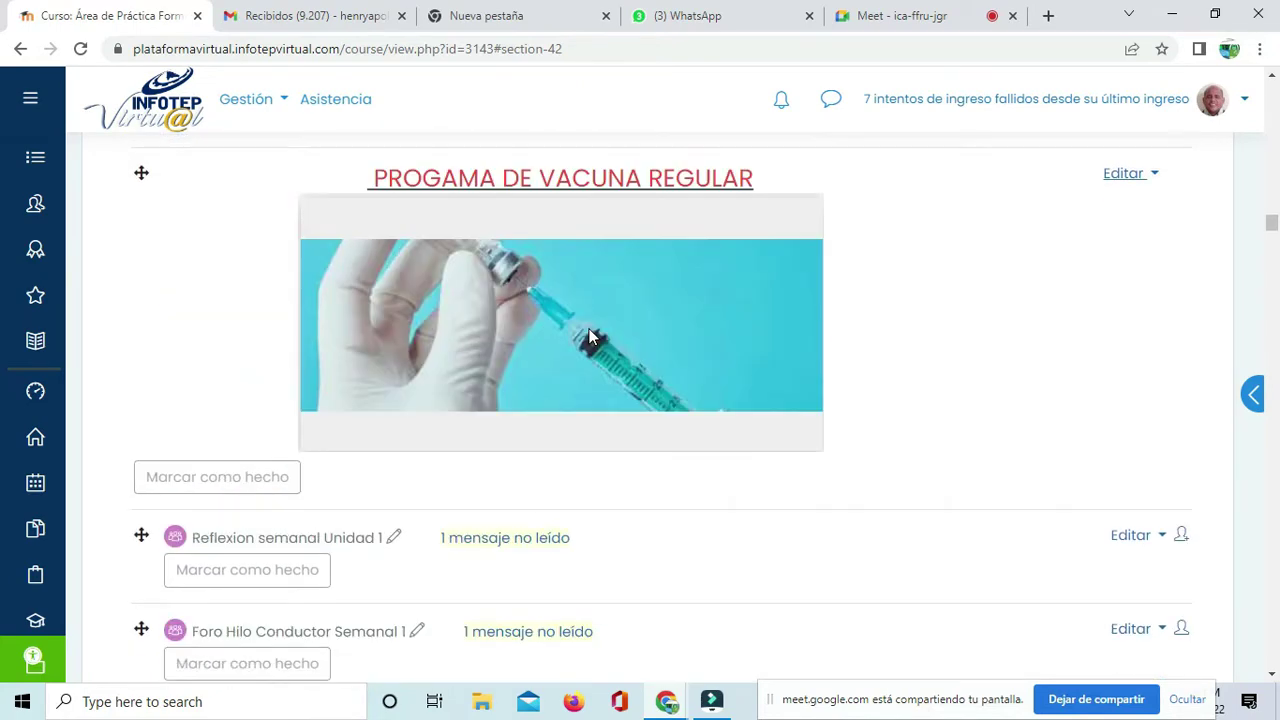
scroll(589, 335, "up", 20)
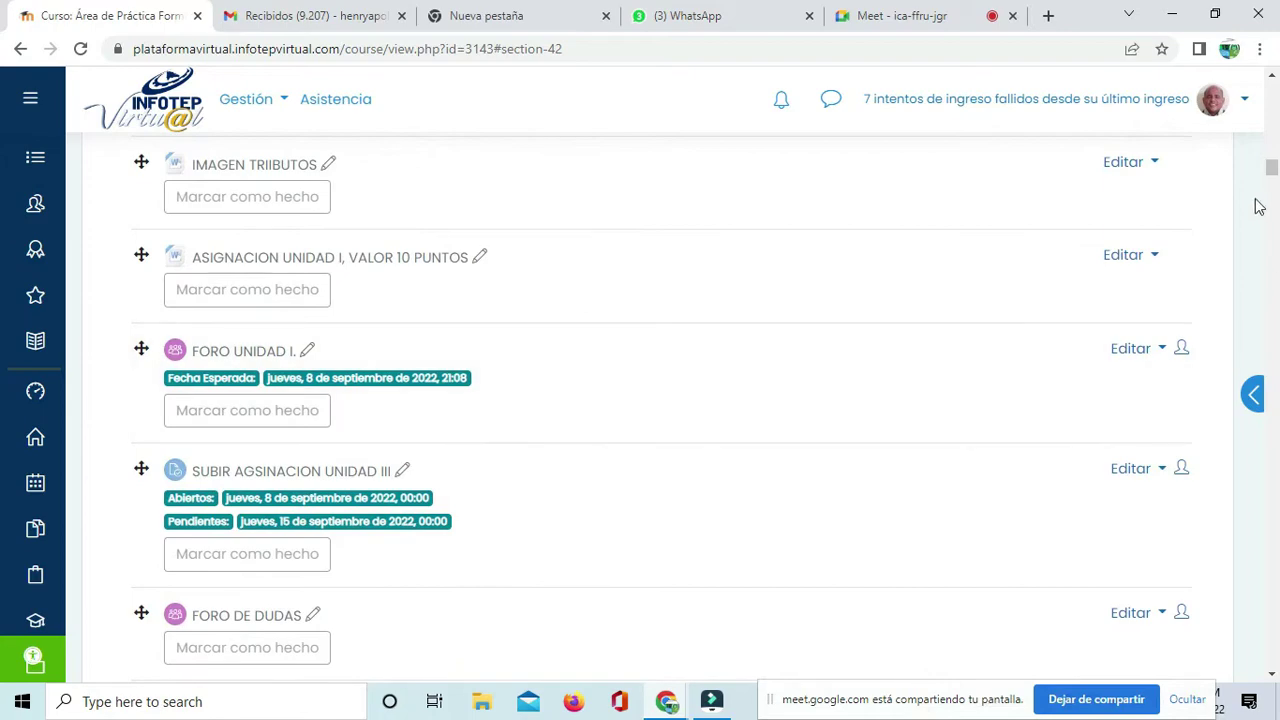
left_click_drag(1273, 110, 1273, 460)
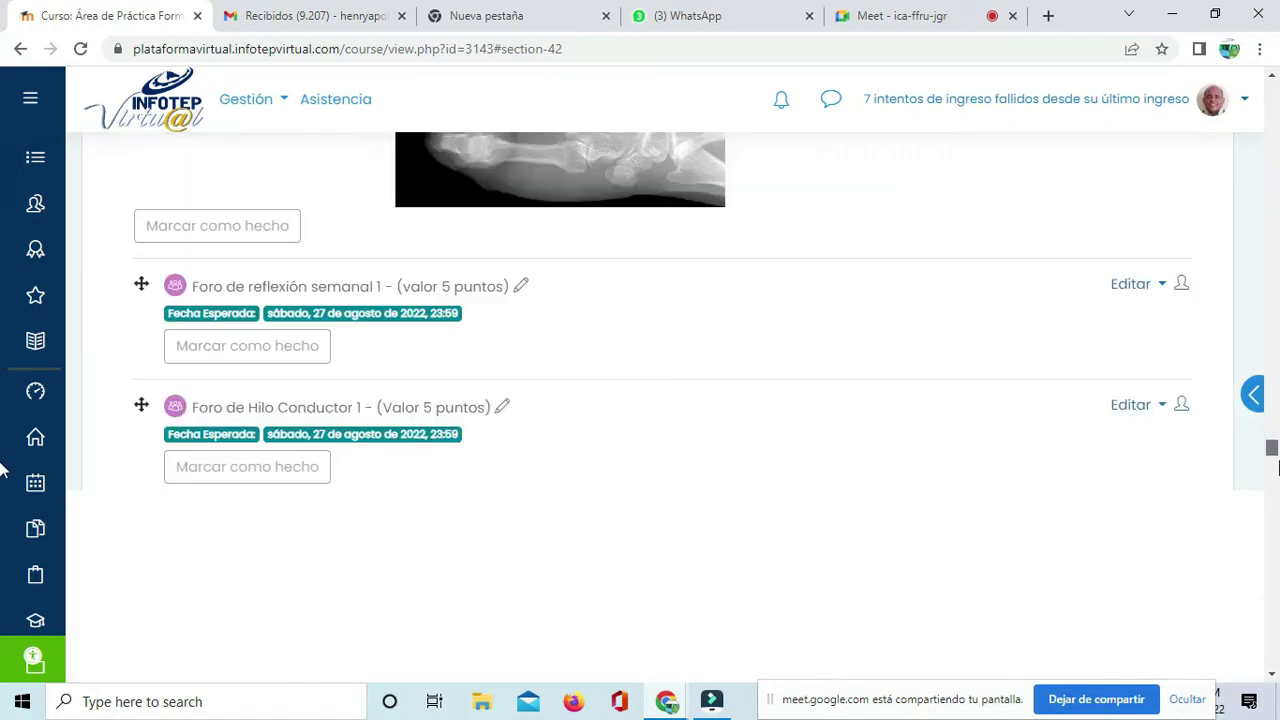
mouse_move(1273, 598)
left_mouse_down()
mouse_move(1273, 636)
mouse_move(1273, 580)
left_mouse_up()
Step: Scroll down until Tópico/tema 38 and the Base de Datos work area below it are visible
scroll(770, 361, "up", 3)
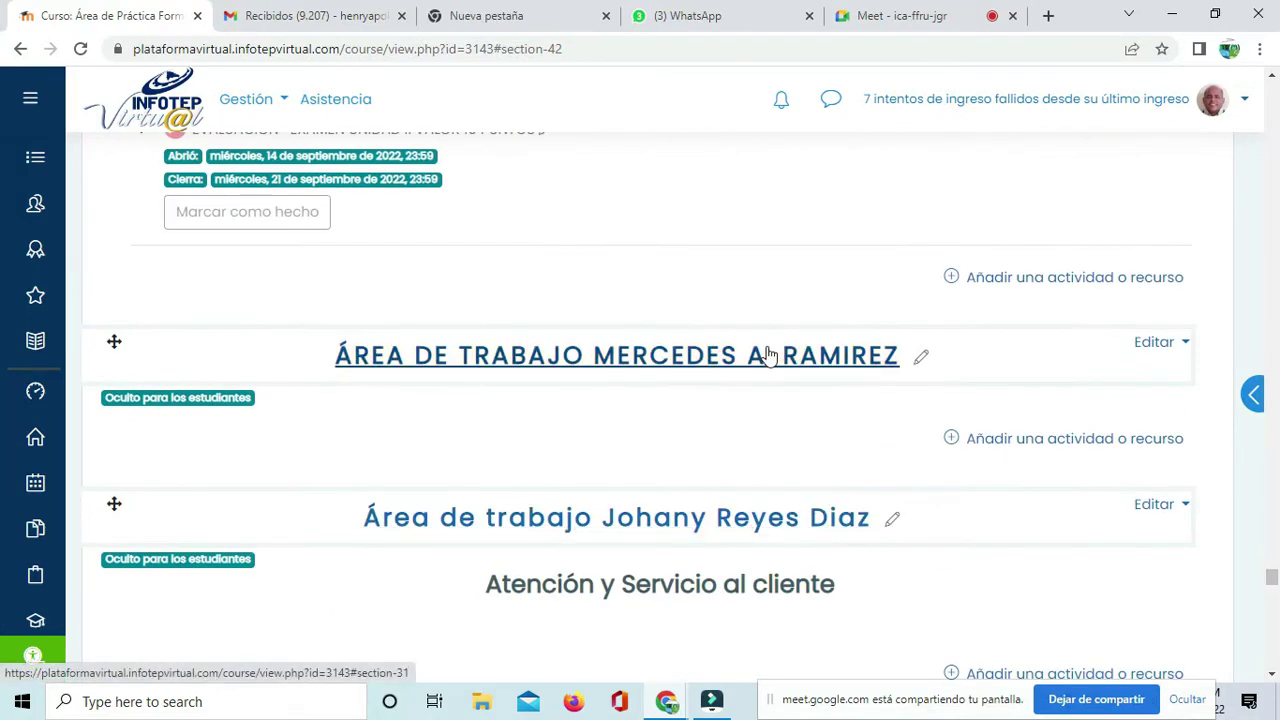
scroll(770, 368, "down", 1)
scroll(785, 380, "up", 2)
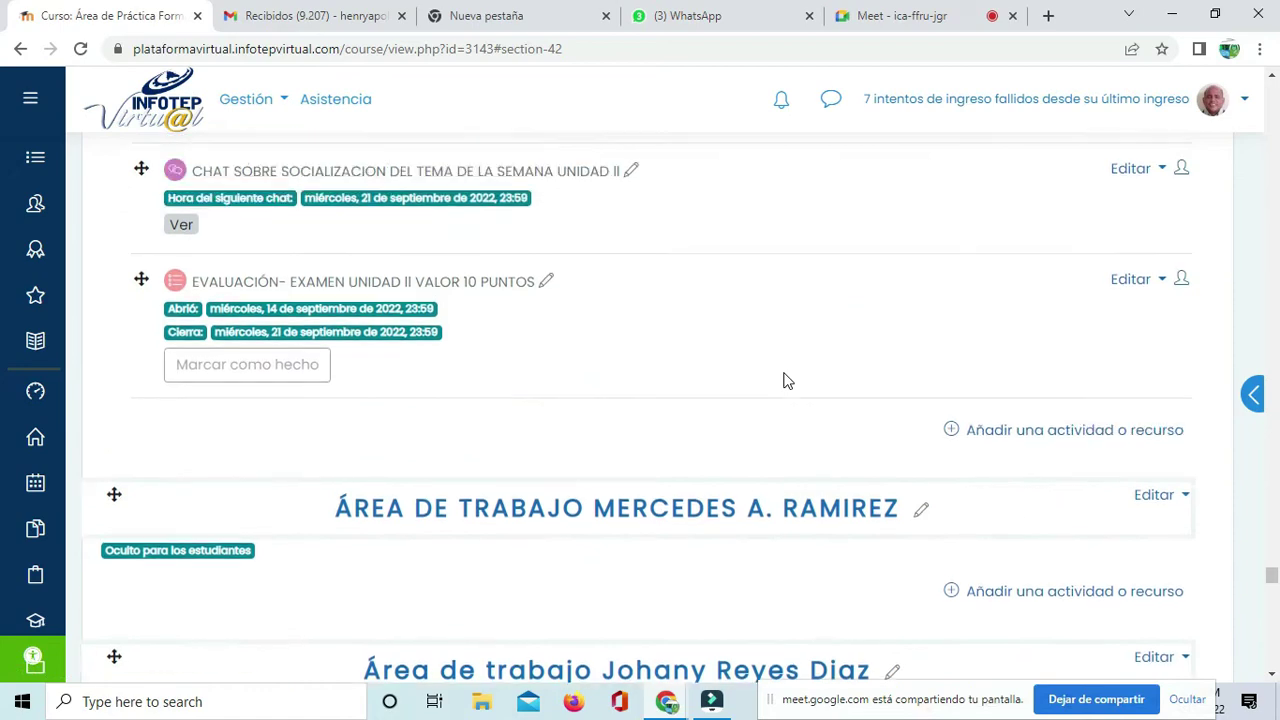
scroll(785, 380, "up", 15)
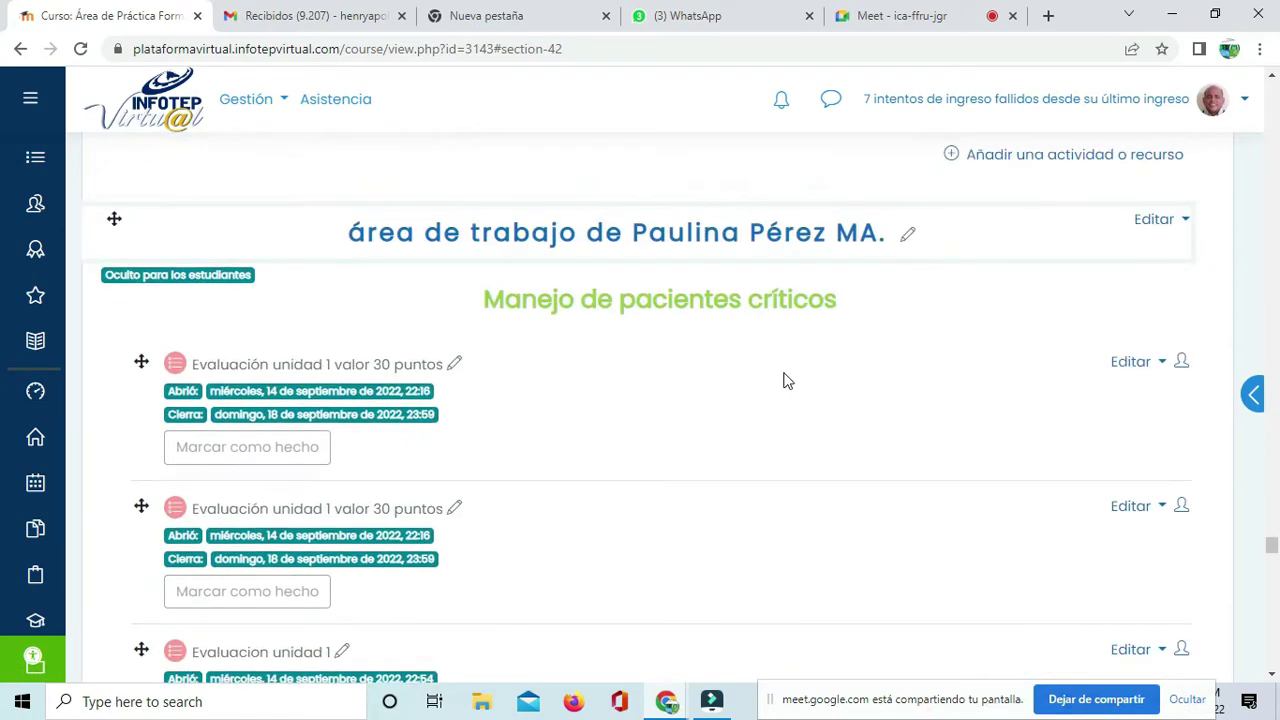
scroll(785, 380, "up", 10)
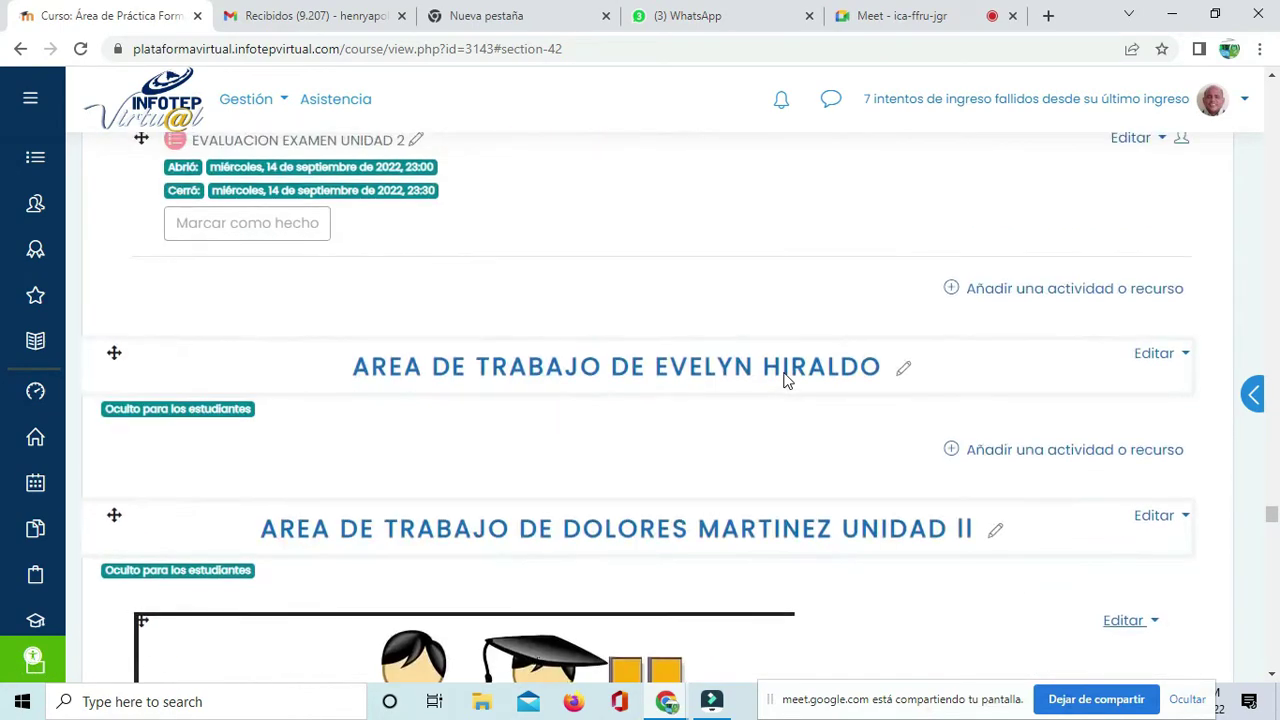
scroll(771, 420, "down", 8)
scroll(785, 453, "down", 15)
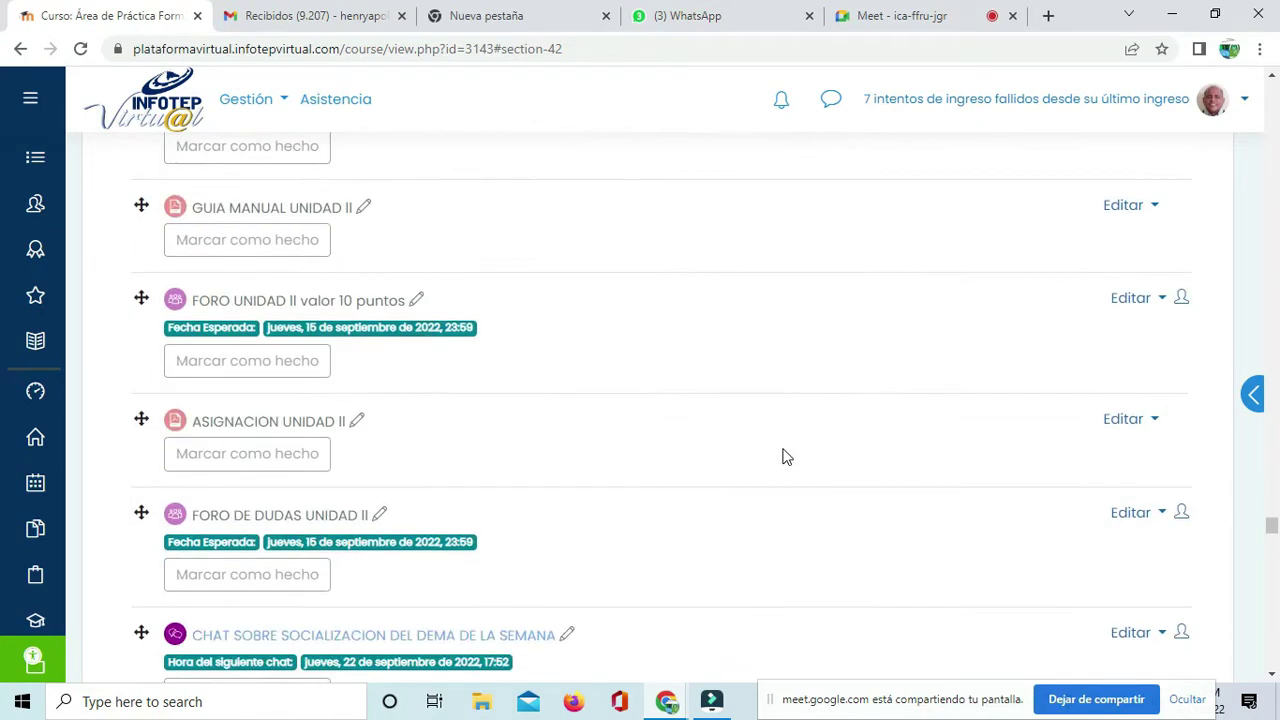
scroll(785, 458, "up", 3)
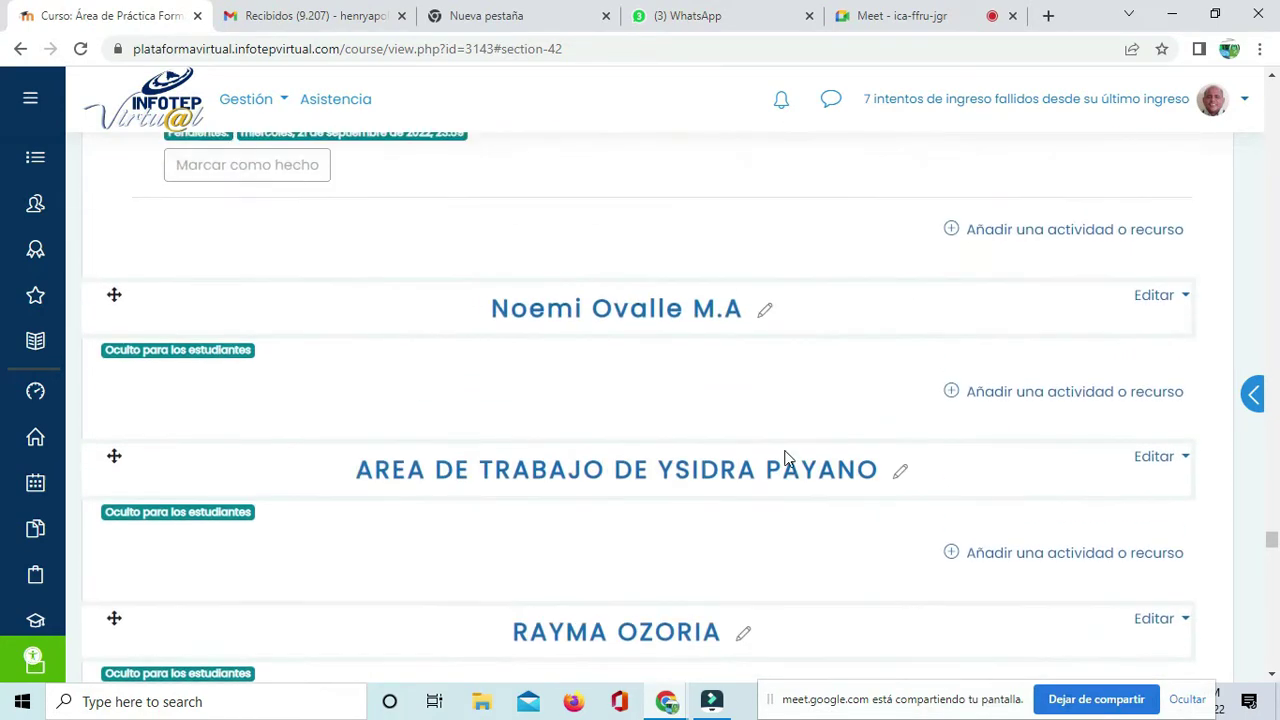
scroll(846, 471, "down", 15)
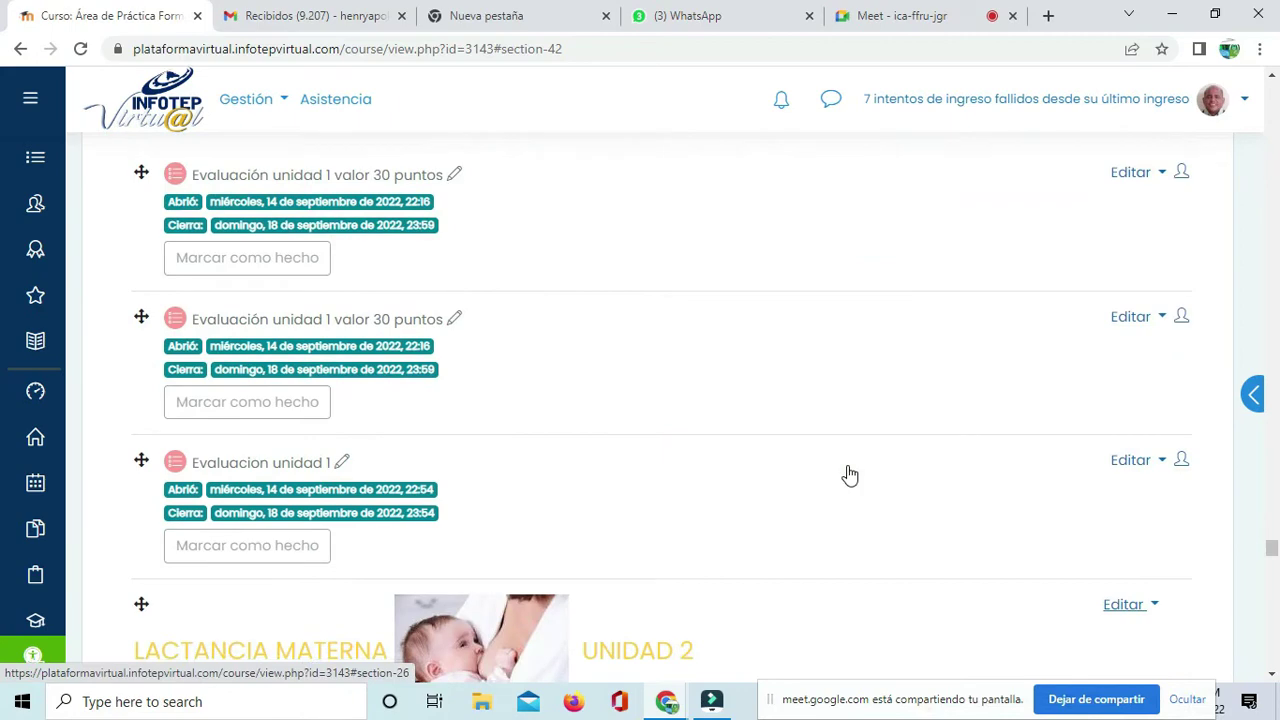
scroll(849, 475, "down", 13)
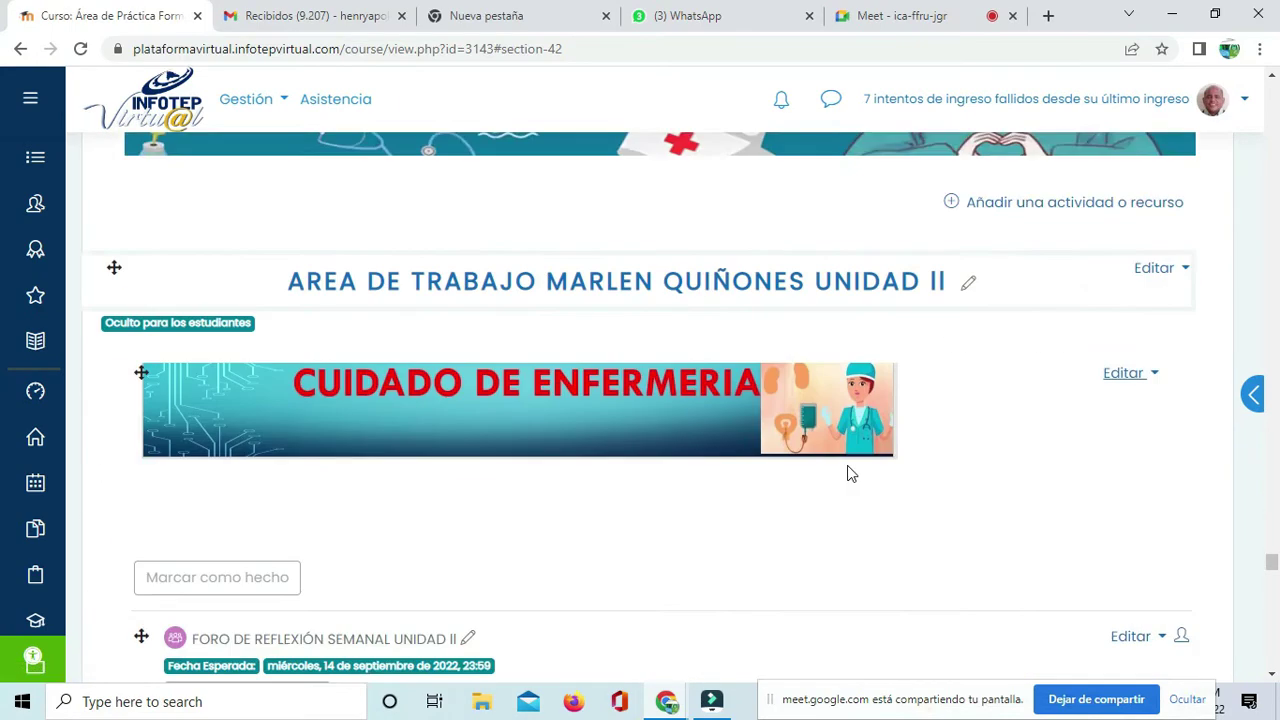
scroll(847, 473, "down", 15)
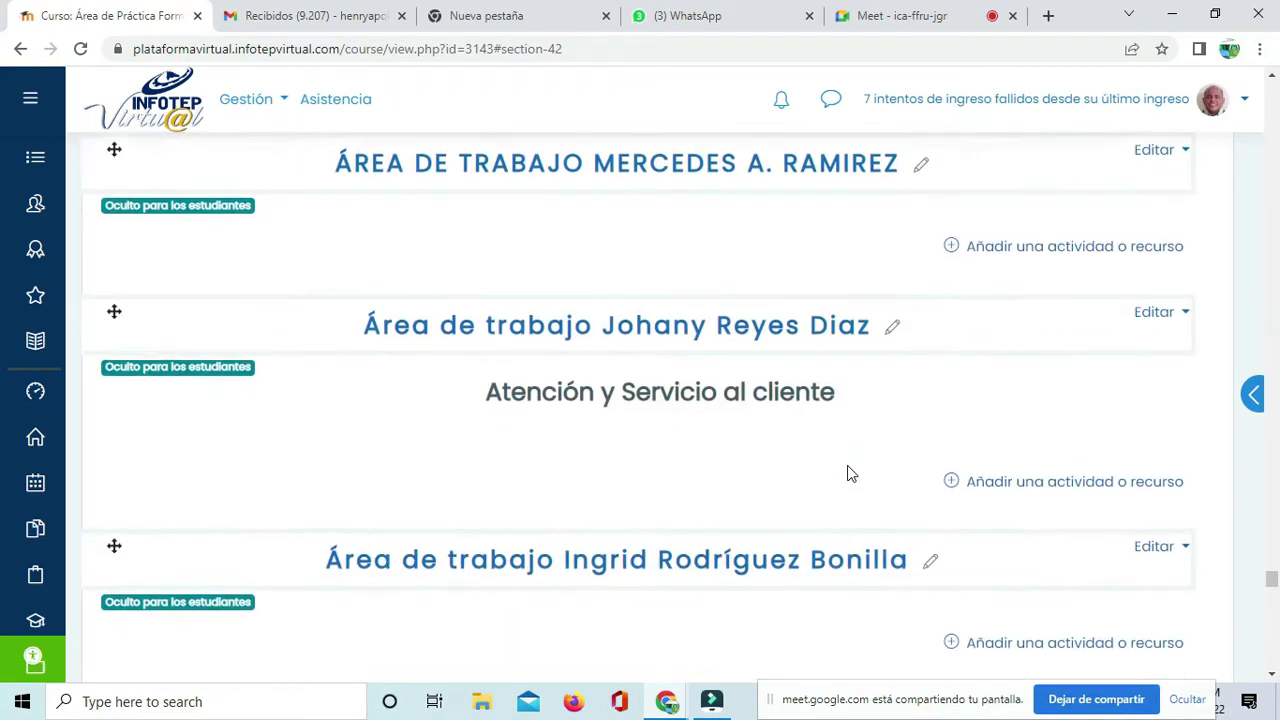
scroll(847, 473, "down", 15)
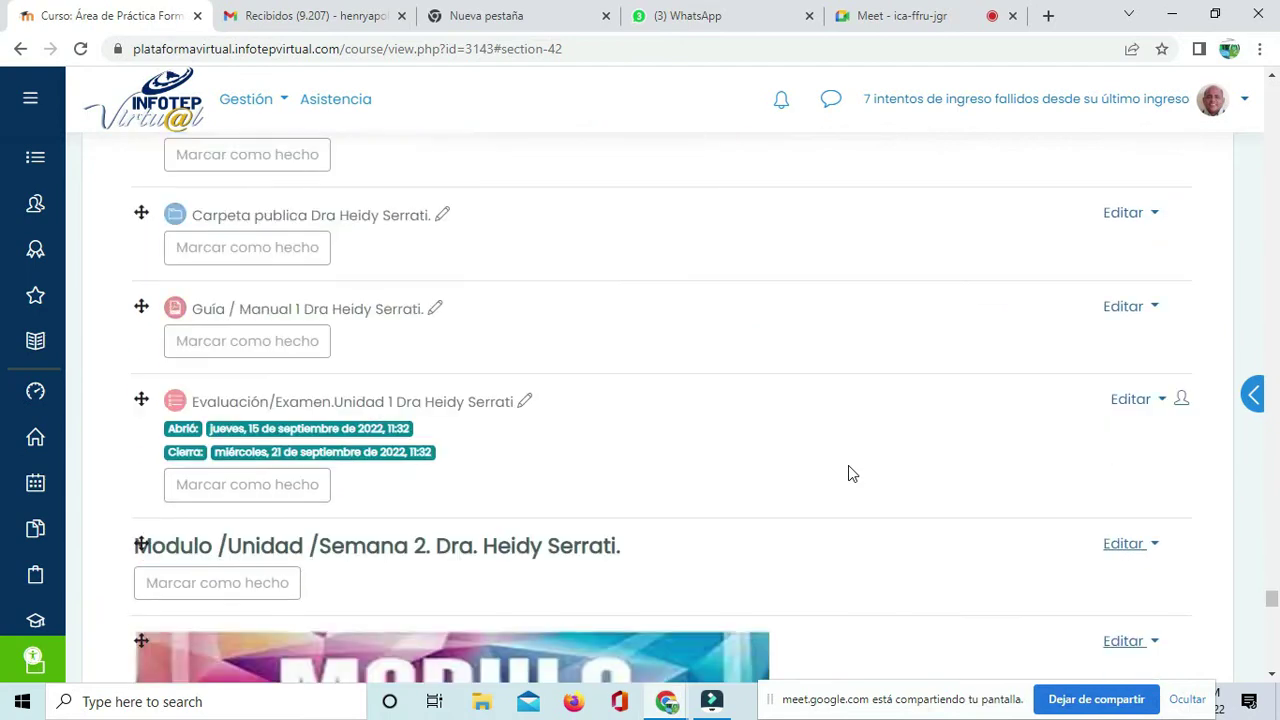
scroll(848, 474, "down", 15)
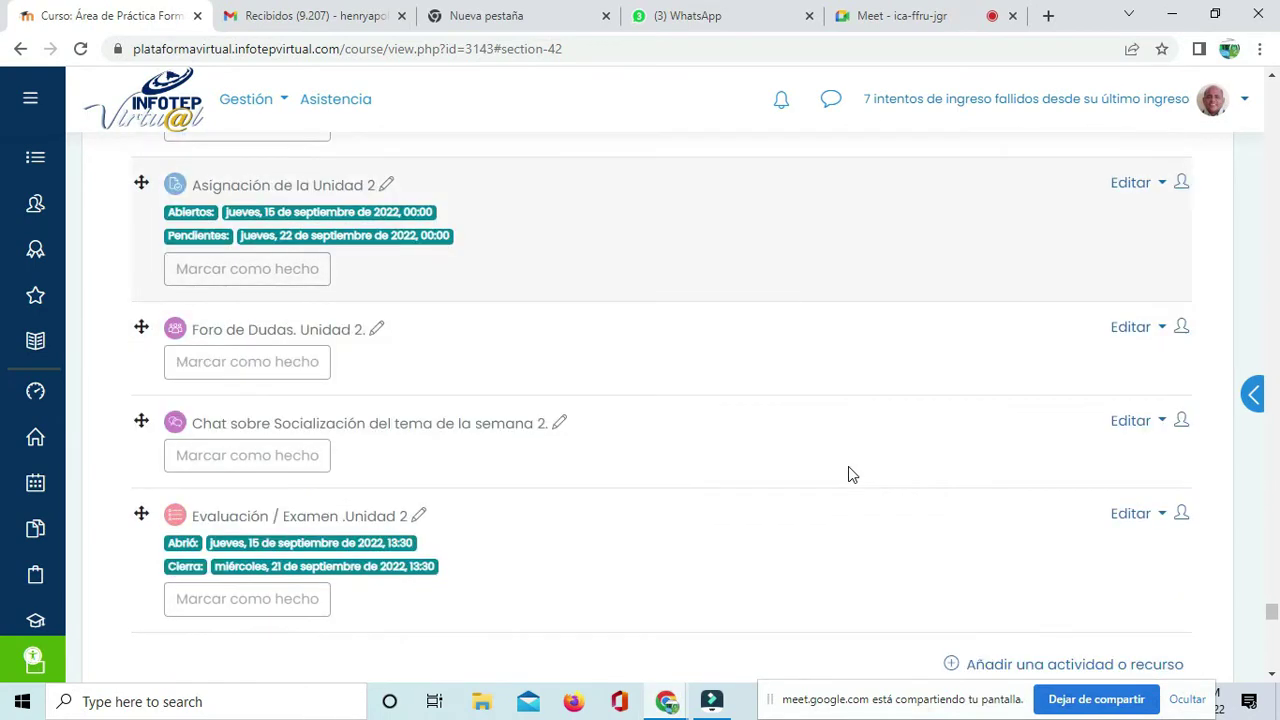
scroll(848, 466, "down", 3)
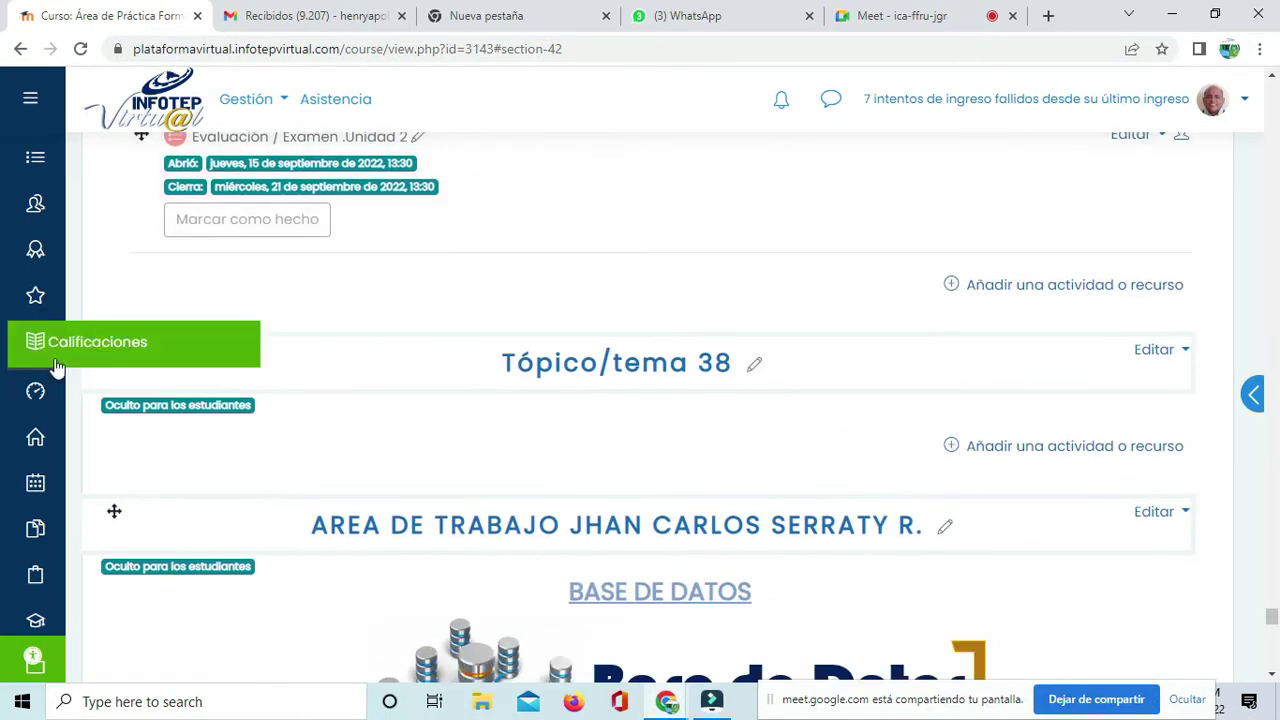
Step: Move the empty Tópico/tema 38 below the student work area and shift neighbouring sections up
left_click_drag(111, 348, 114, 451)
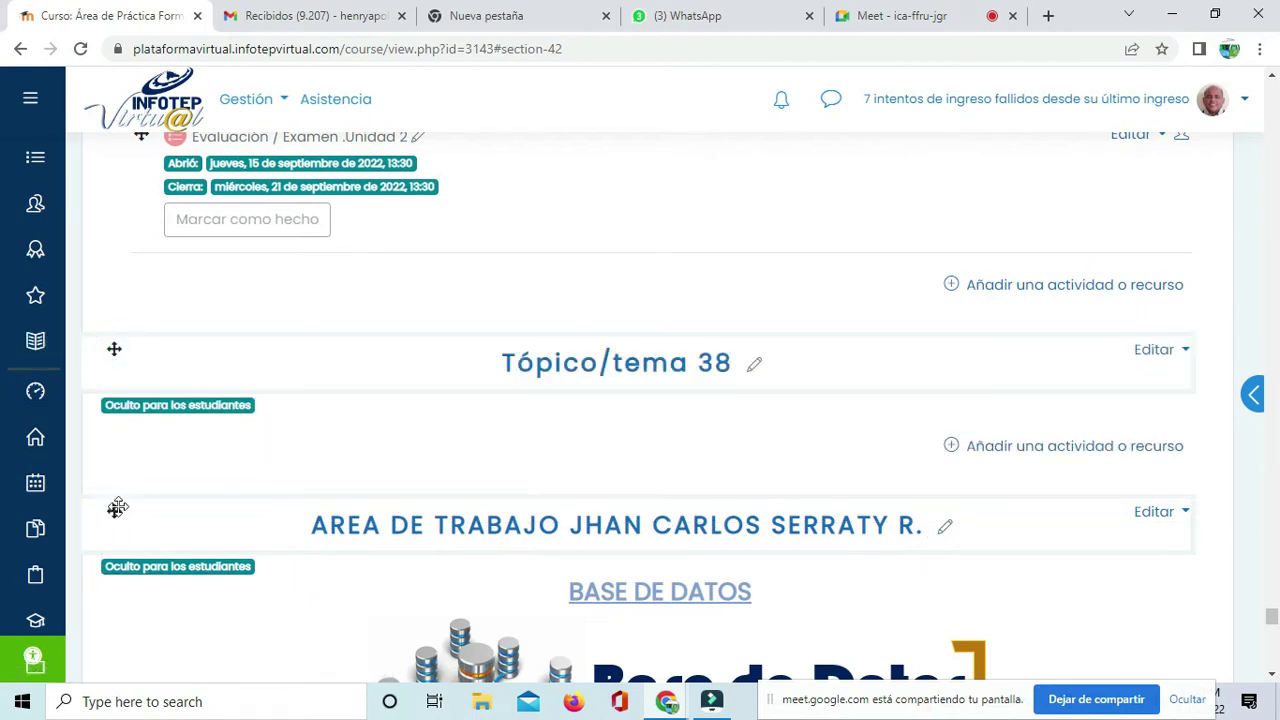
scroll(190, 445, "down", 3)
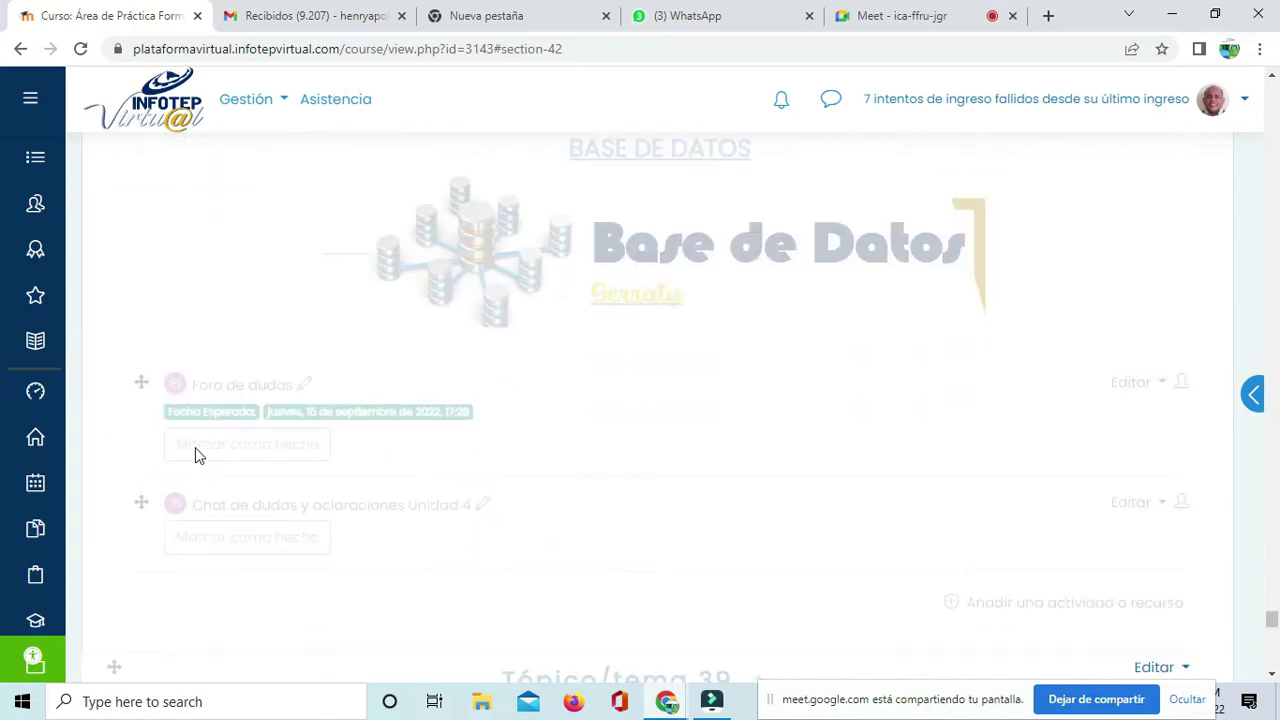
scroll(195, 447, "down", 3)
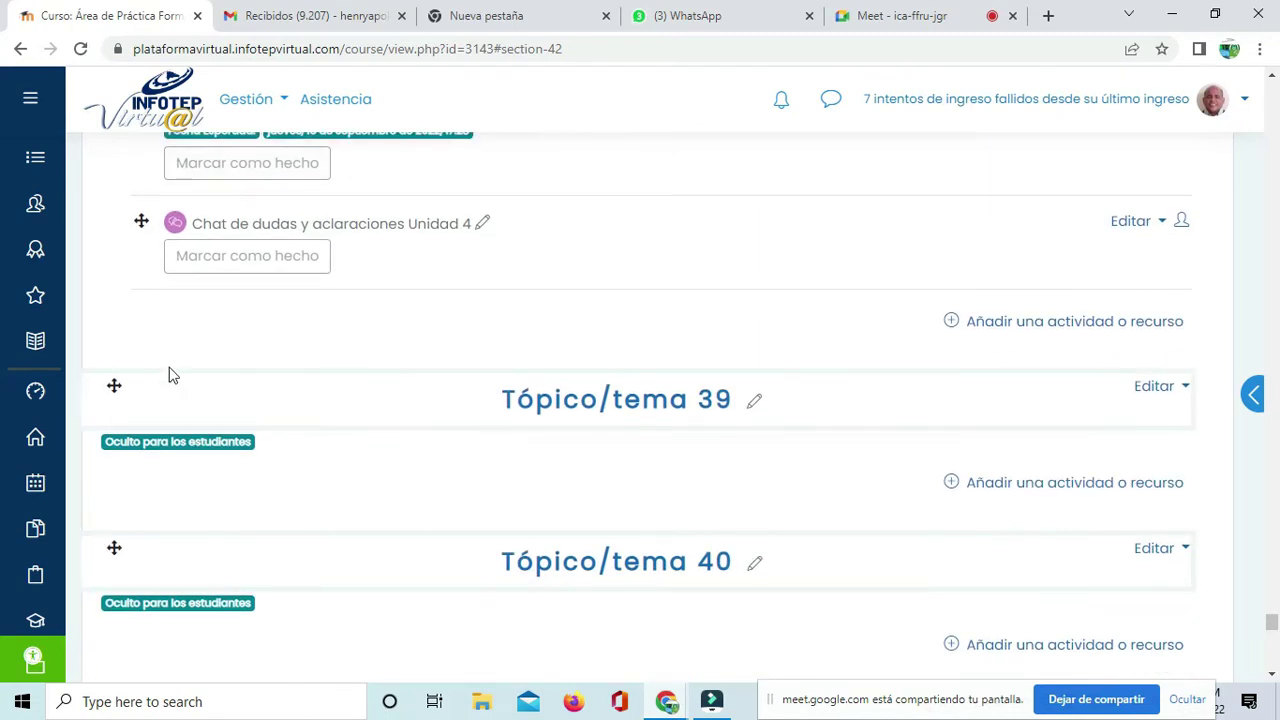
scroll(180, 391, "down", 5)
scroll(166, 474, "up", 1)
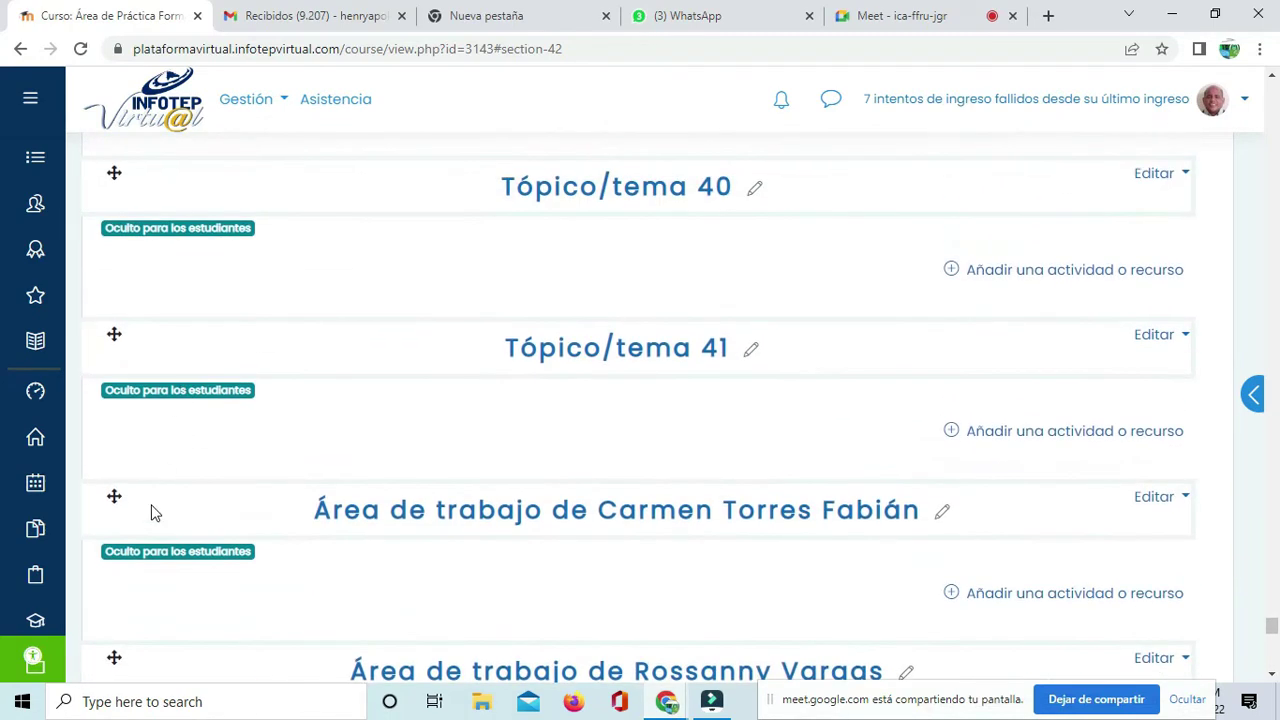
left_click_drag(114, 496, 114, 251)
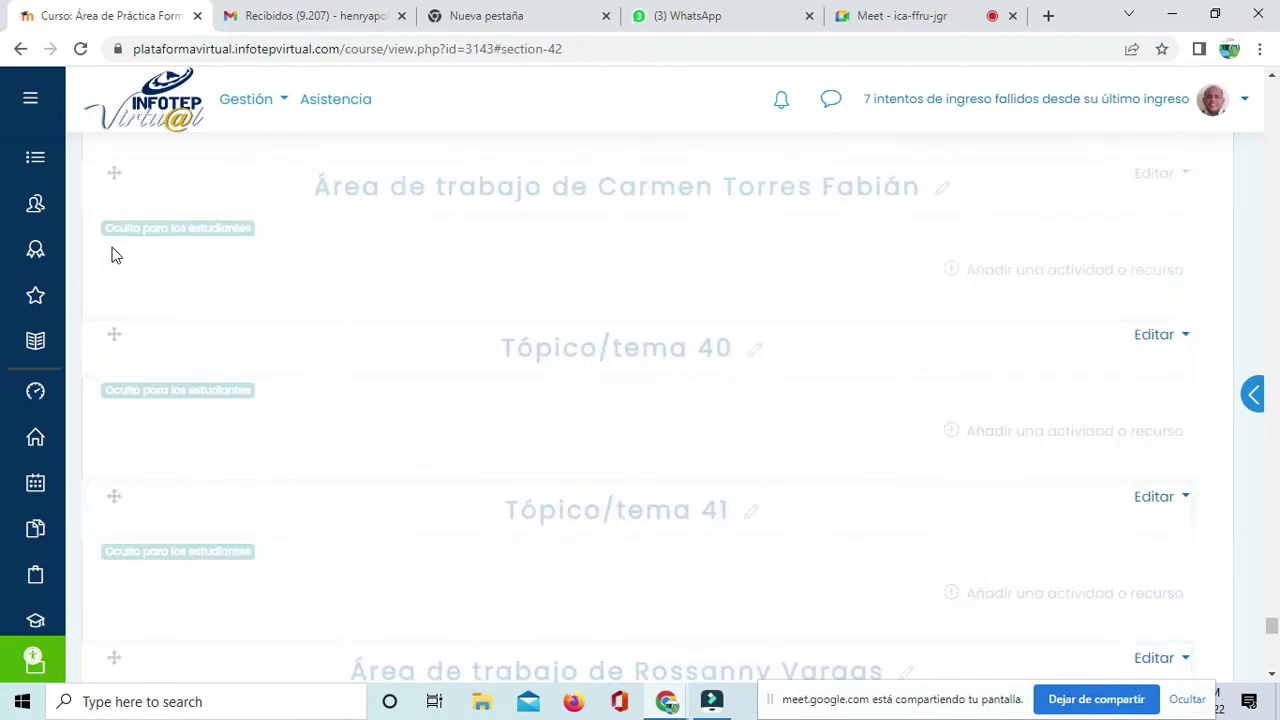
scroll(171, 329, "up", 3)
left_click_drag(114, 458, 121, 344)
scroll(168, 411, "down", 3)
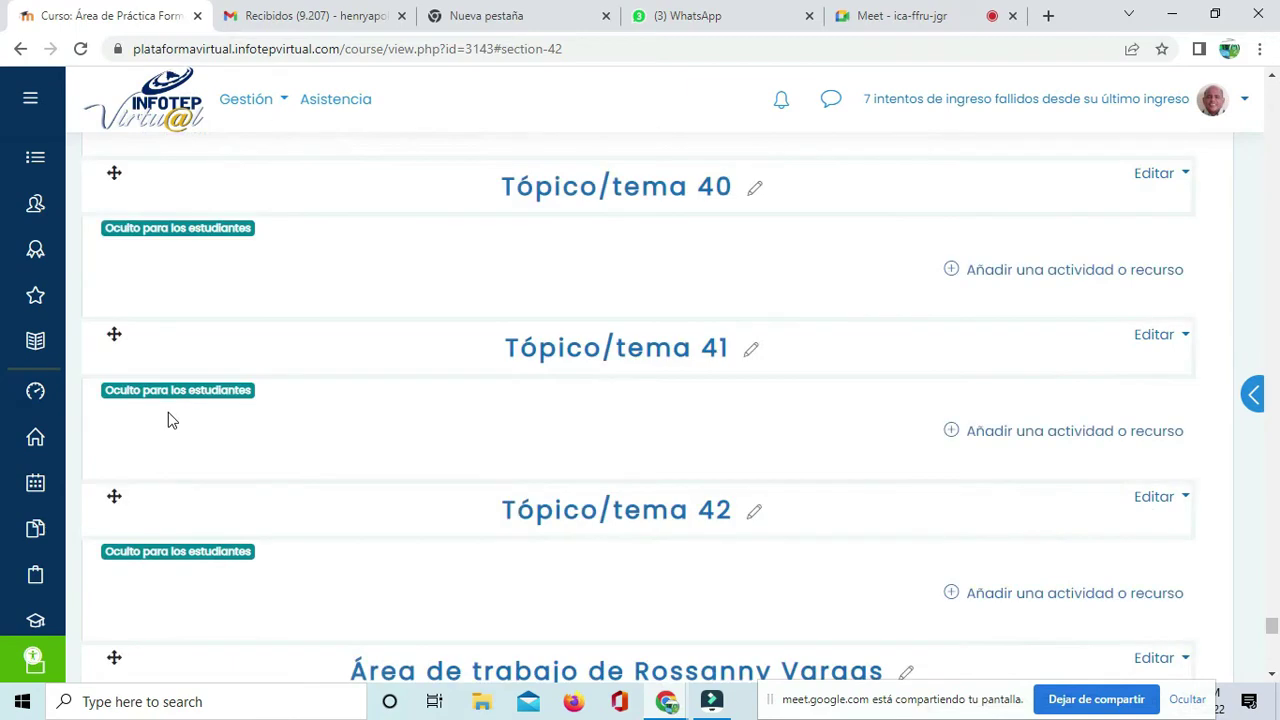
scroll(168, 412, "down", 2)
Step: Move a student work area up above Tópico/tema 41
left_click_drag(114, 471, 117, 192)
scroll(253, 321, "up", 3)
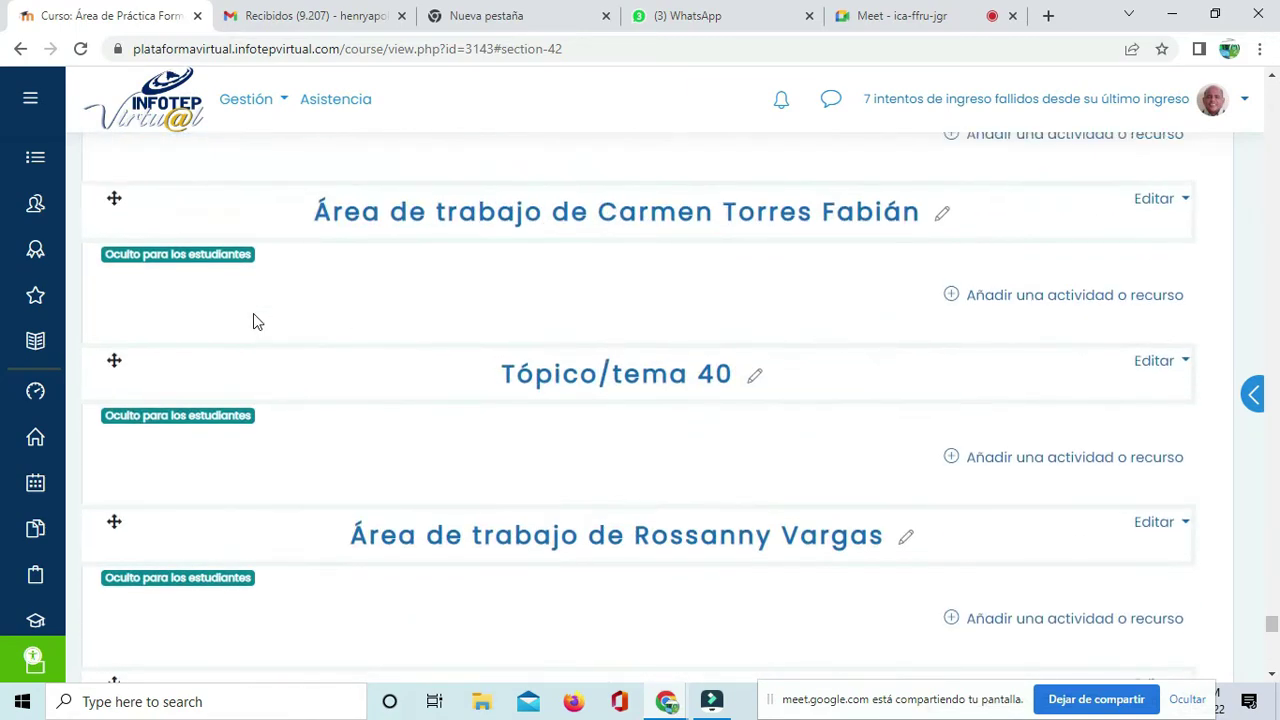
left_click_drag(118, 524, 117, 430)
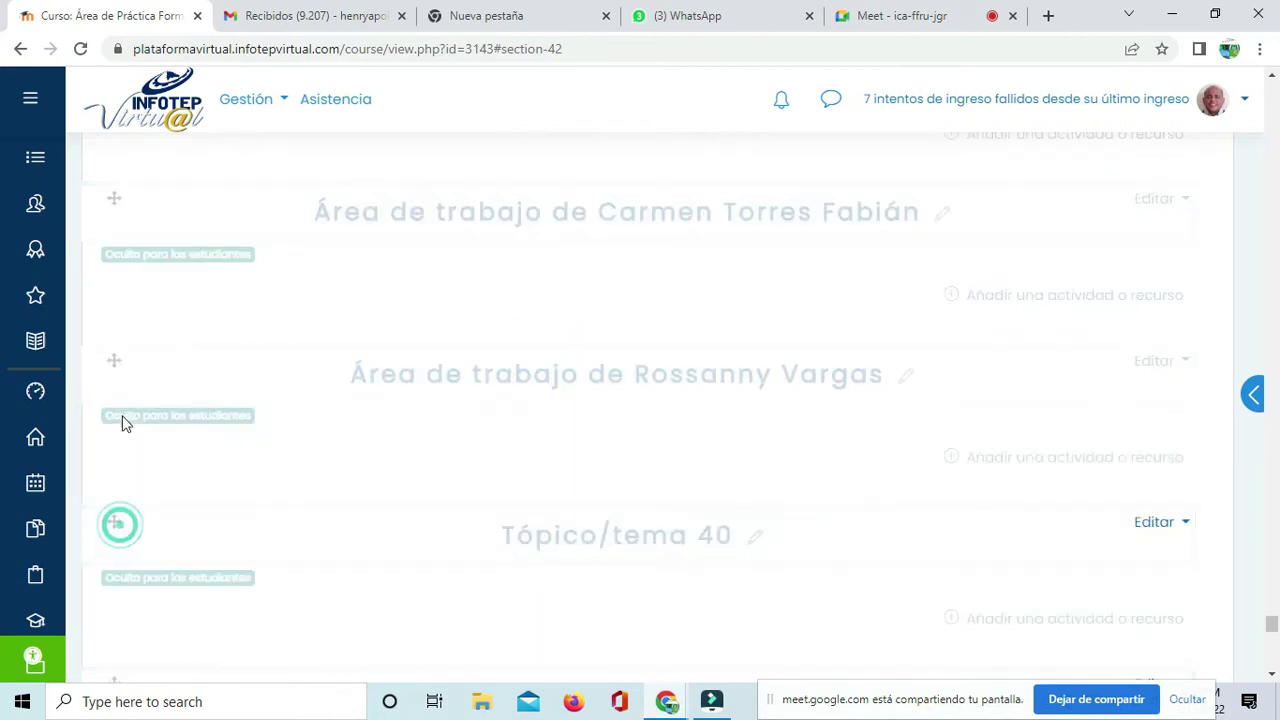
scroll(214, 451, "down", 2)
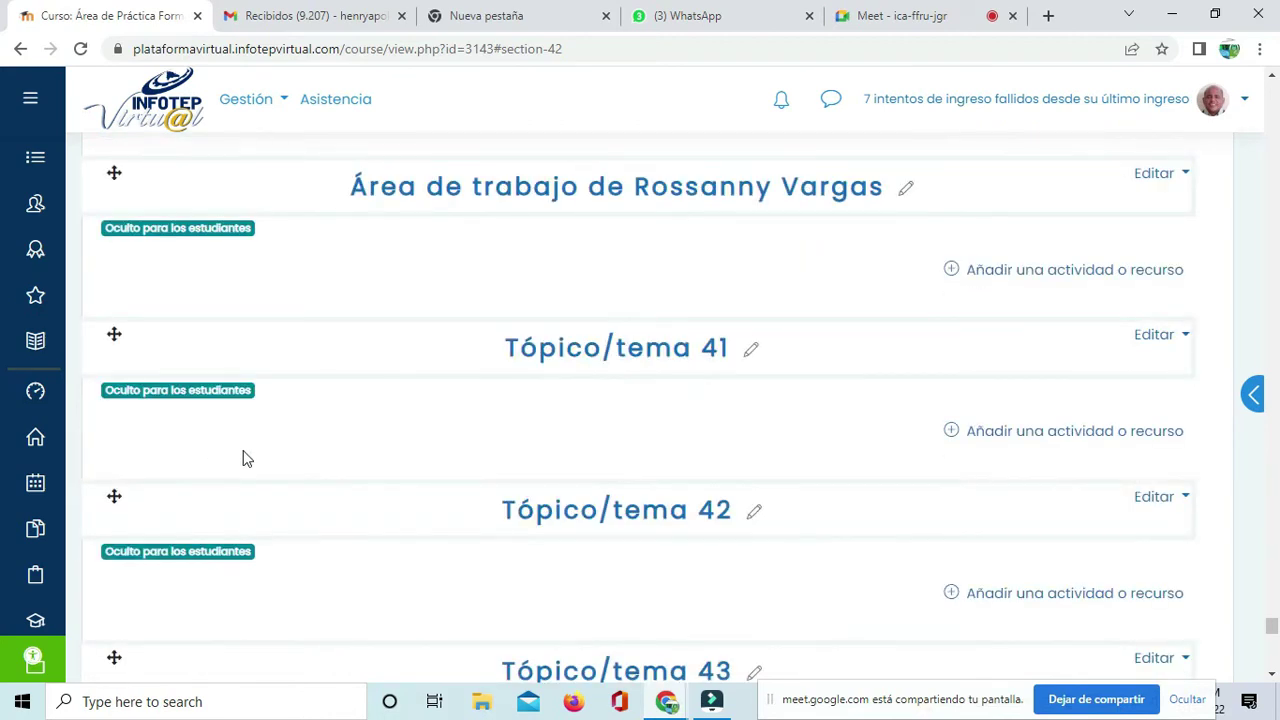
scroll(247, 458, "down", 3)
Step: Move the next student work area above Tópico/tema 42, then further up above Tópico/tema 41
left_click_drag(116, 542, 134, 254)
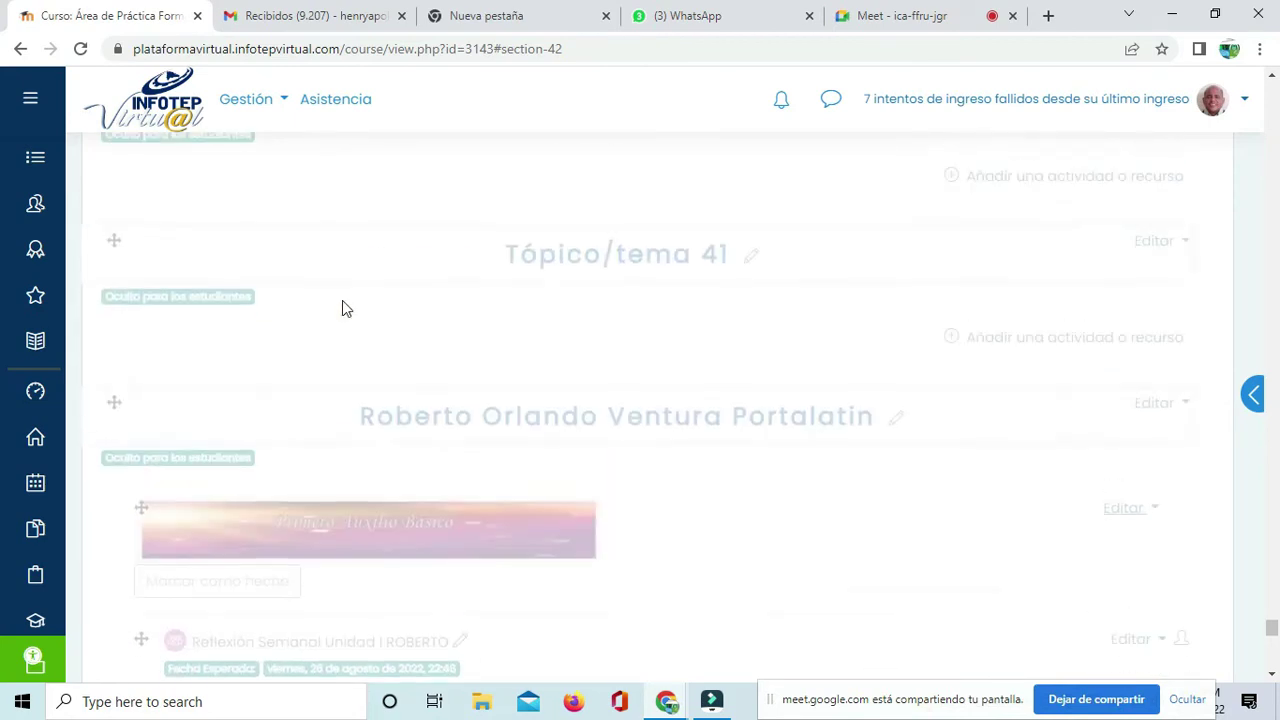
scroll(343, 306, "down", 2)
left_click_drag(117, 401, 118, 327)
scroll(598, 405, "down", 12)
scroll(593, 410, "down", 4)
scroll(593, 410, "up", 6)
scroll(593, 410, "up", 15)
scroll(590, 415, "down", 15)
scroll(473, 452, "down", 7)
scroll(450, 455, "up", 6)
scroll(450, 455, "down", 7)
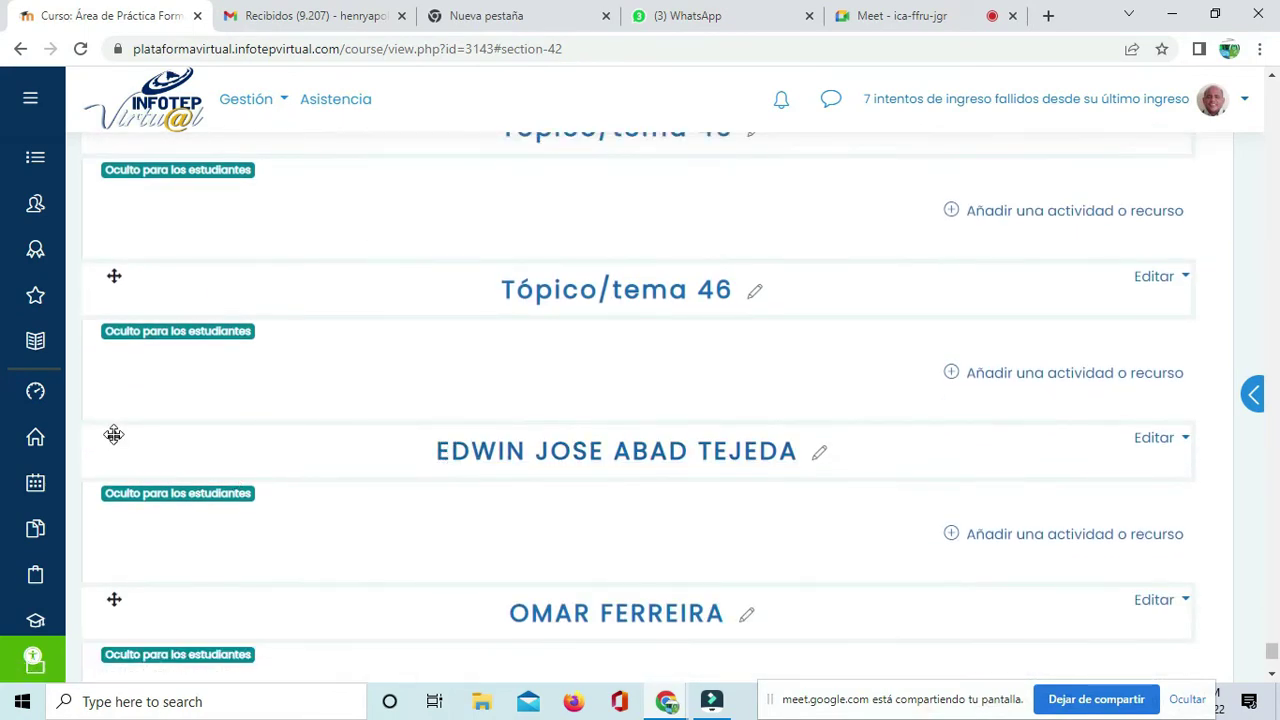
Step: Move Tópico/tema 46 below a student work area and rearrange the adjacent sections
left_click_drag(118, 382, 114, 437)
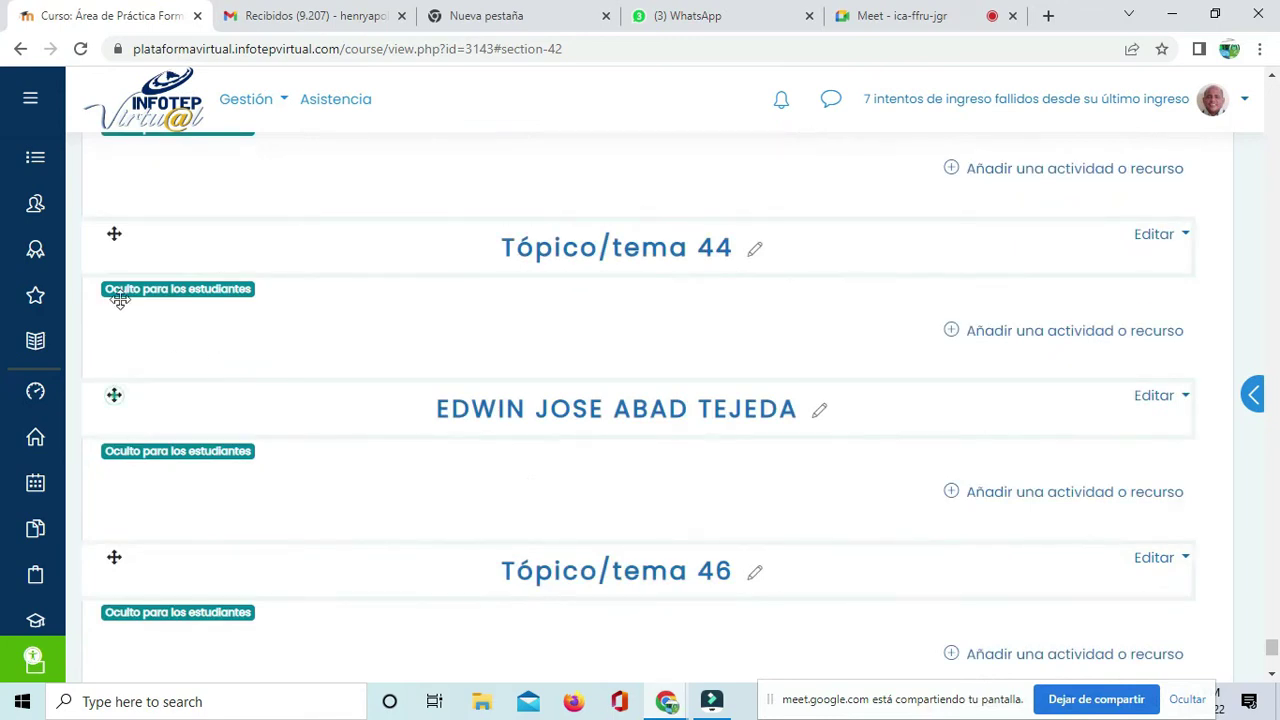
left_click_drag(118, 317, 123, 280)
scroll(249, 320, "up", 4)
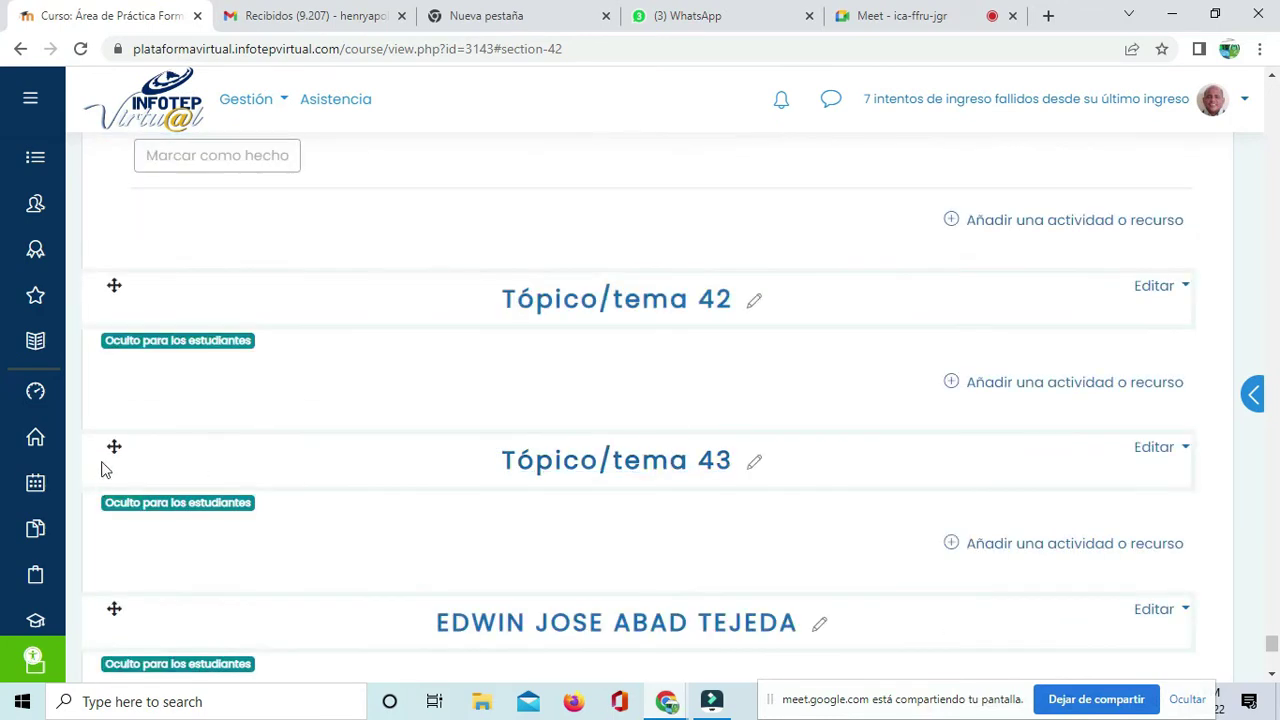
left_click_drag(113, 447, 114, 303)
scroll(314, 306, "up", 2)
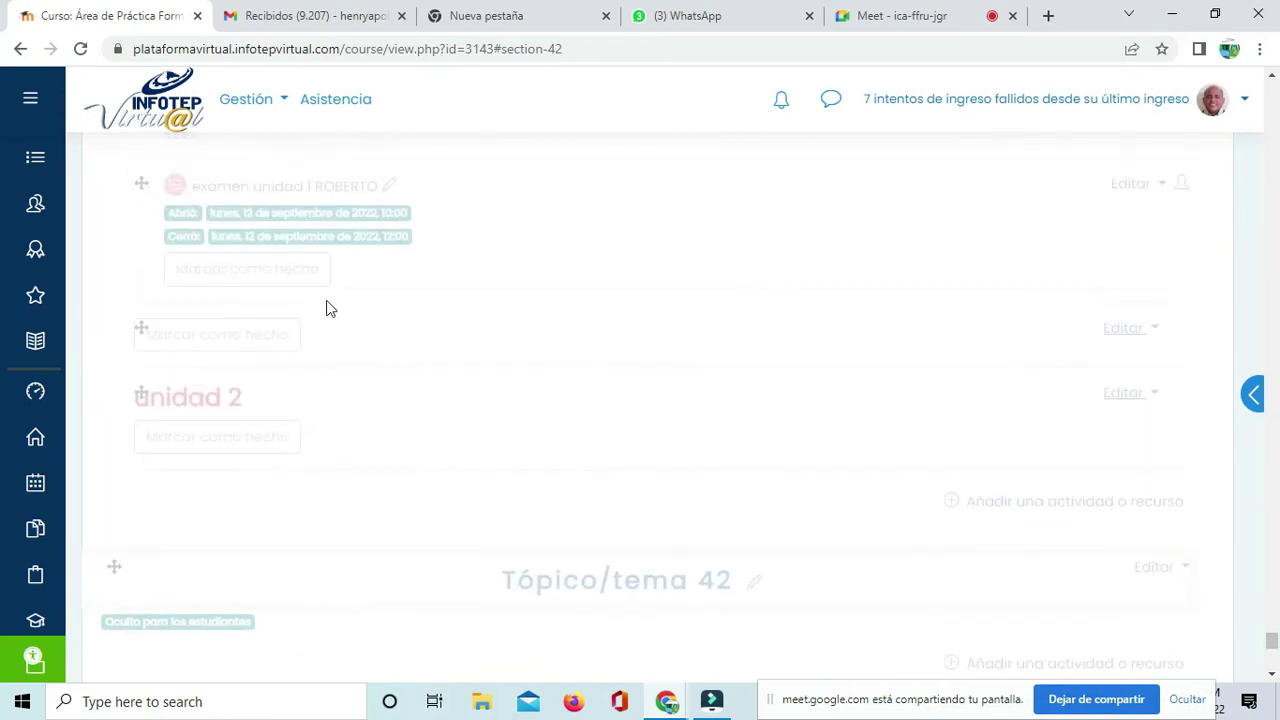
scroll(334, 314, "down", 2)
scroll(371, 368, "down", 2)
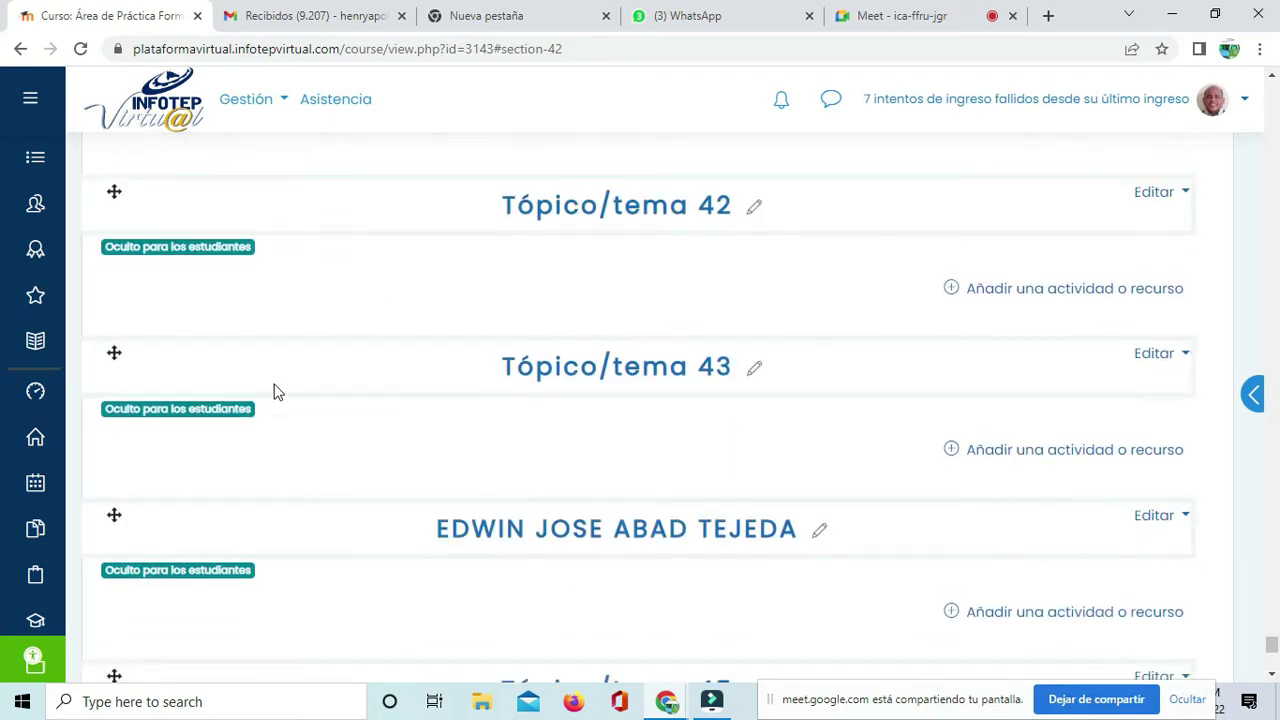
Step: Move another student work area up above Tópico/tema 42
left_click_drag(109, 512, 131, 243)
scroll(382, 296, "up", 2)
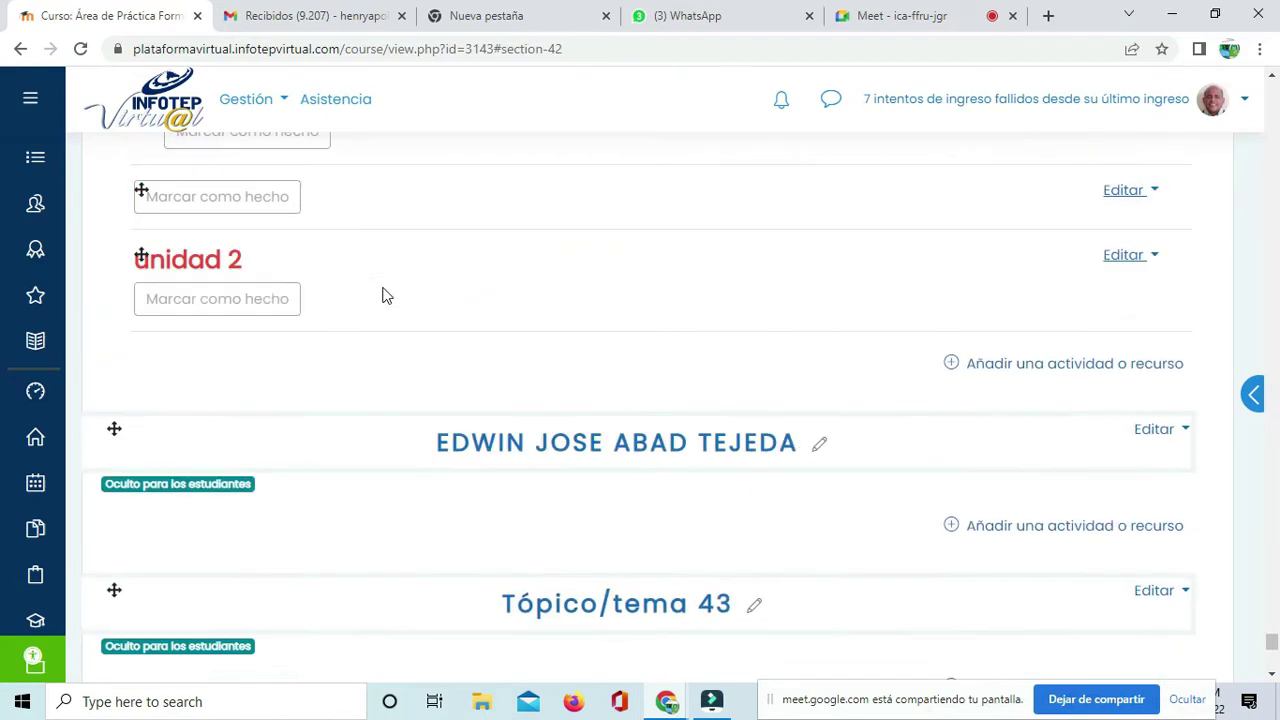
scroll(417, 380, "down", 12)
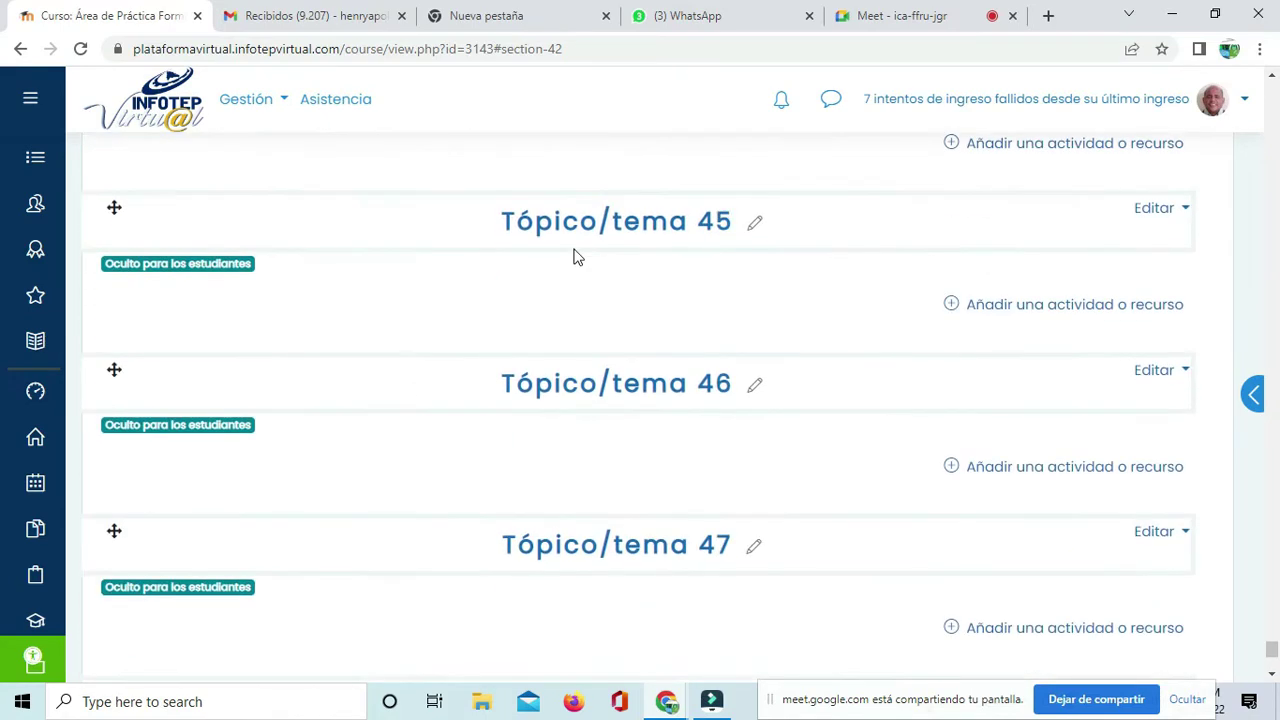
scroll(621, 335, "up", 4)
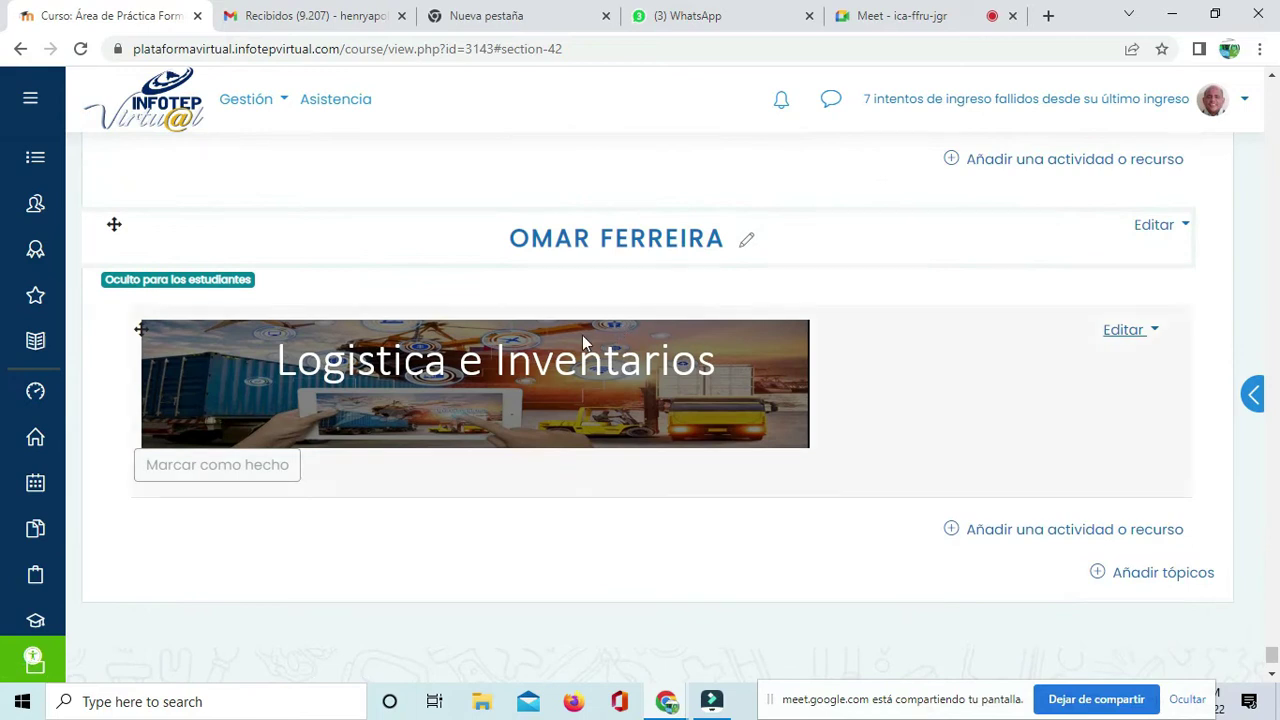
Step: Move the Logística e Inventarios work area above Tópico/tema 46 and further up, ahead of Tópico/tema 44
left_click_drag(124, 399, 114, 505)
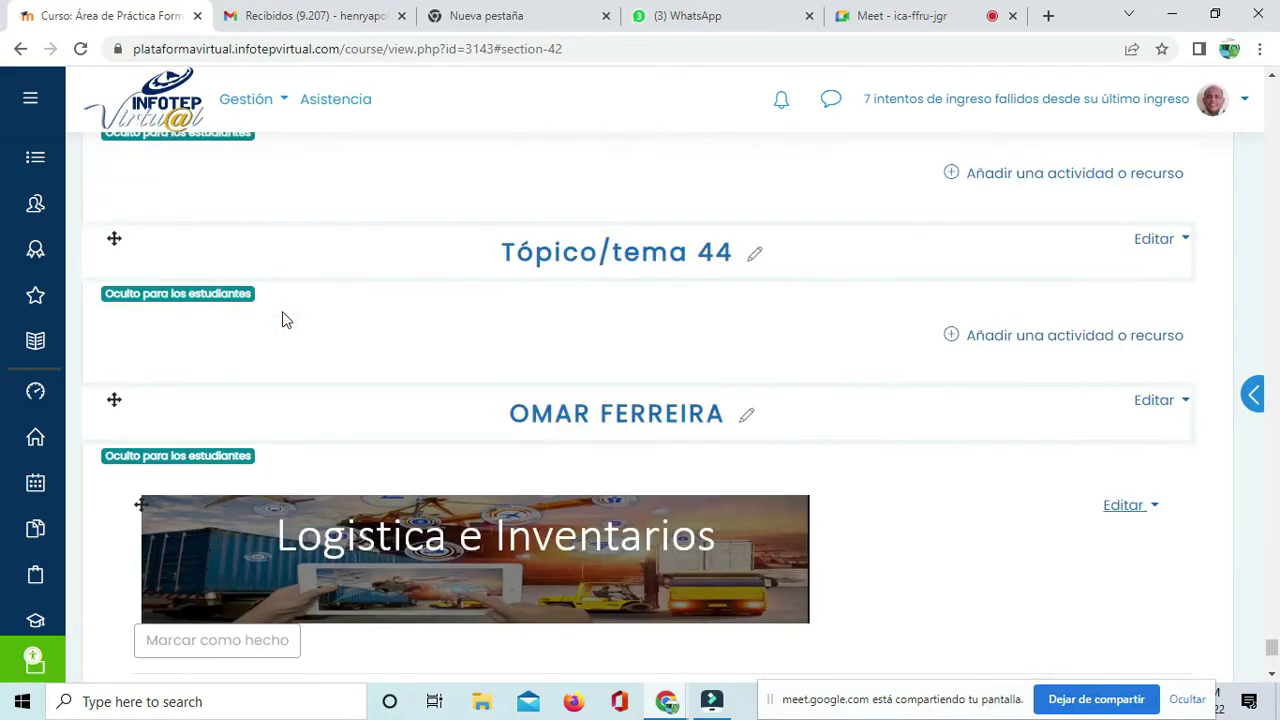
left_click_drag(111, 401, 191, 266)
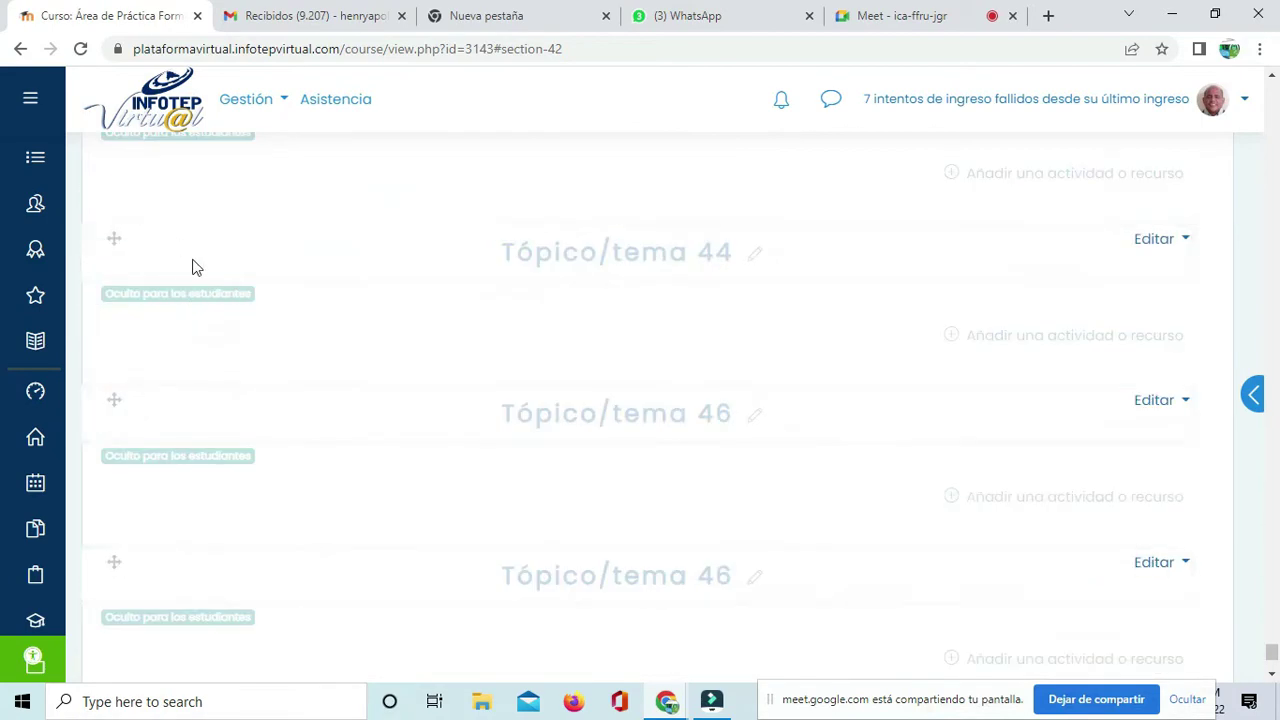
scroll(760, 463, "up", 3)
scroll(760, 463, "down", 7)
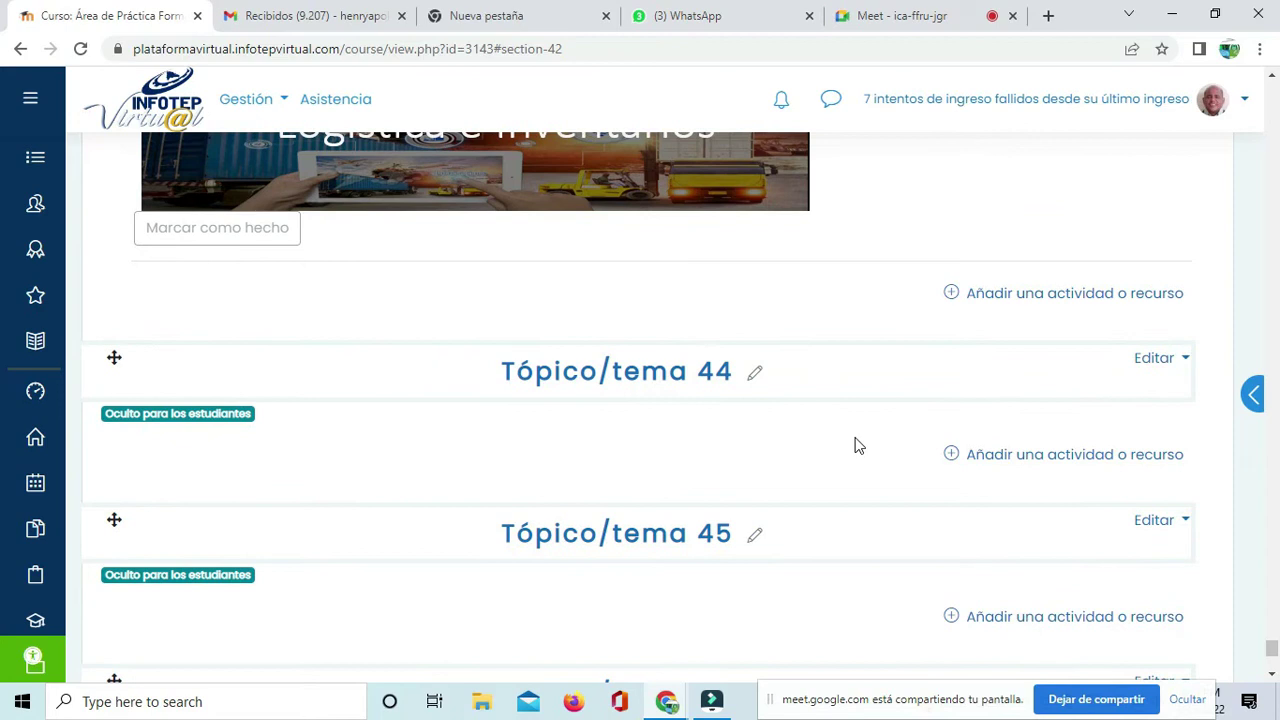
scroll(855, 445, "down", 5)
Step: Confirm the title of the second Tópico/tema 46 section as Tópico/tema 47
scroll(746, 495, "down", 1)
scroll(746, 497, "up", 1)
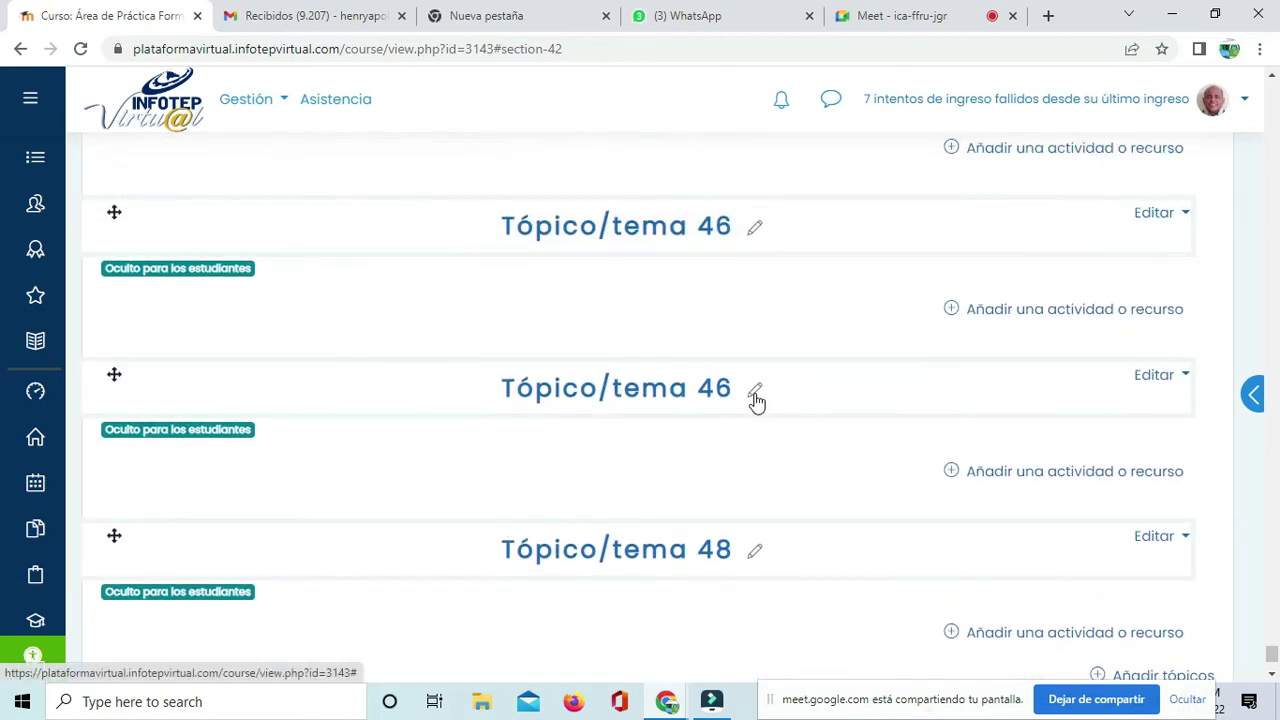
left_click(755, 392)
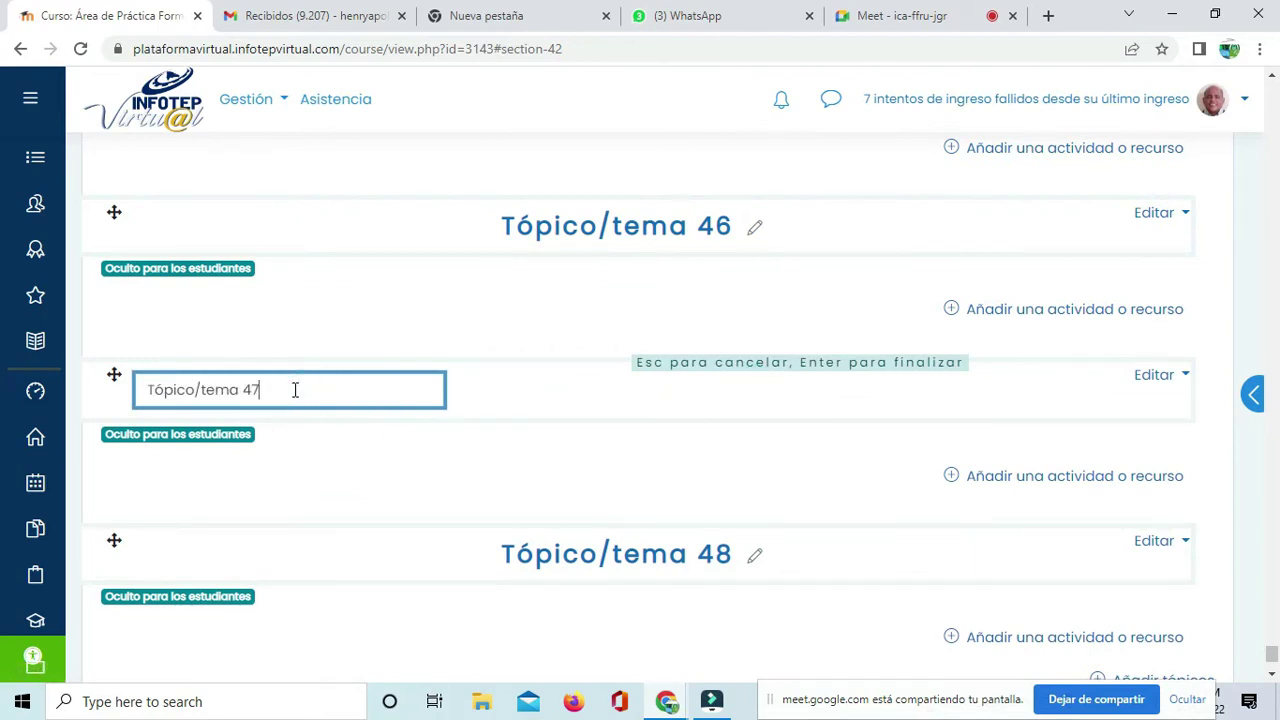
key("Return")
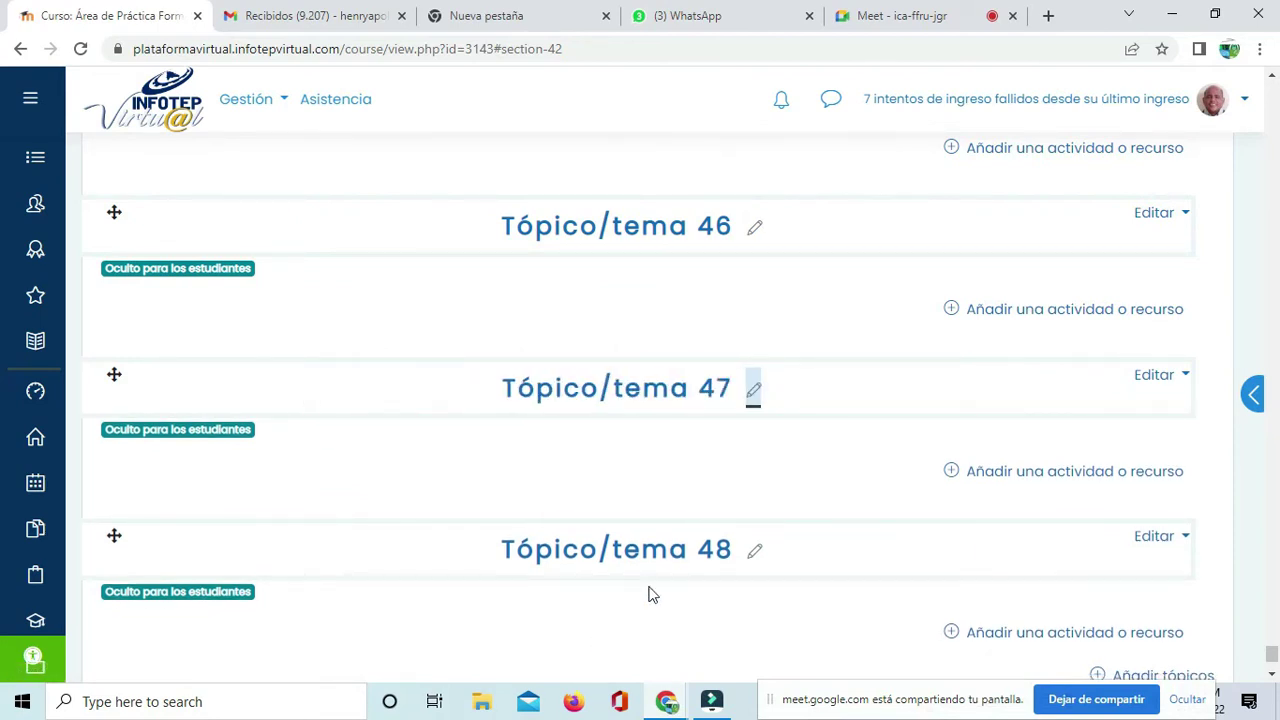
scroll(669, 557, "down", 2)
scroll(669, 557, "up", 5)
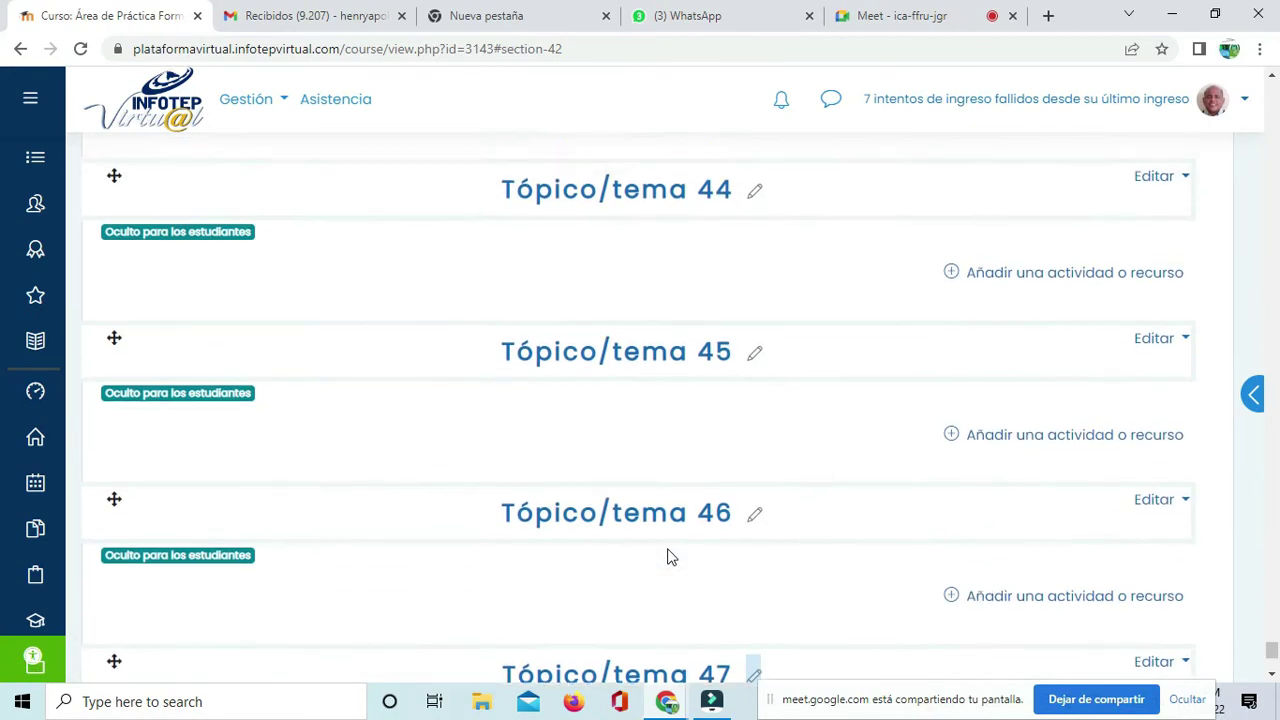
scroll(669, 555, "up", 3)
scroll(717, 431, "down", 2)
scroll(726, 521, "down", 6)
scroll(838, 505, "up", 4)
scroll(835, 497, "up", 15)
scroll(836, 500, "up", 15)
scroll(834, 494, "up", 15)
scroll(835, 500, "up", 10)
scroll(835, 505, "down", 3)
scroll(836, 518, "down", 3)
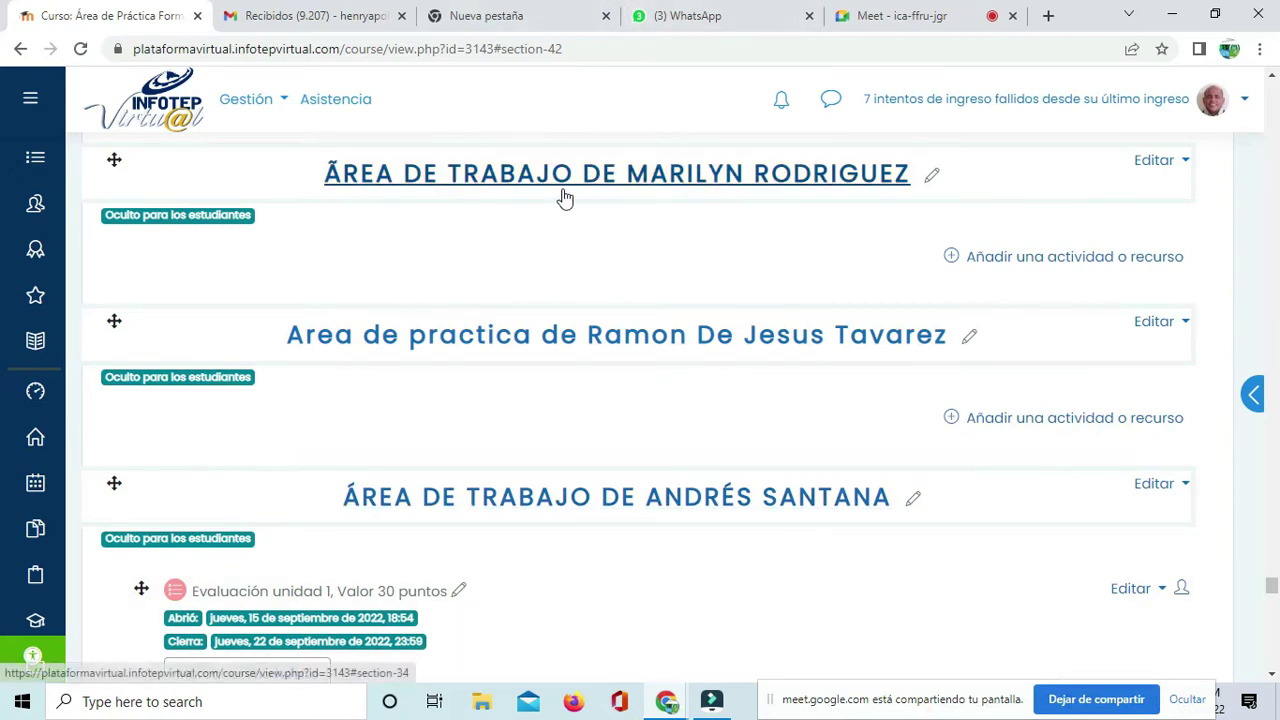
scroll(548, 264, "up", 8)
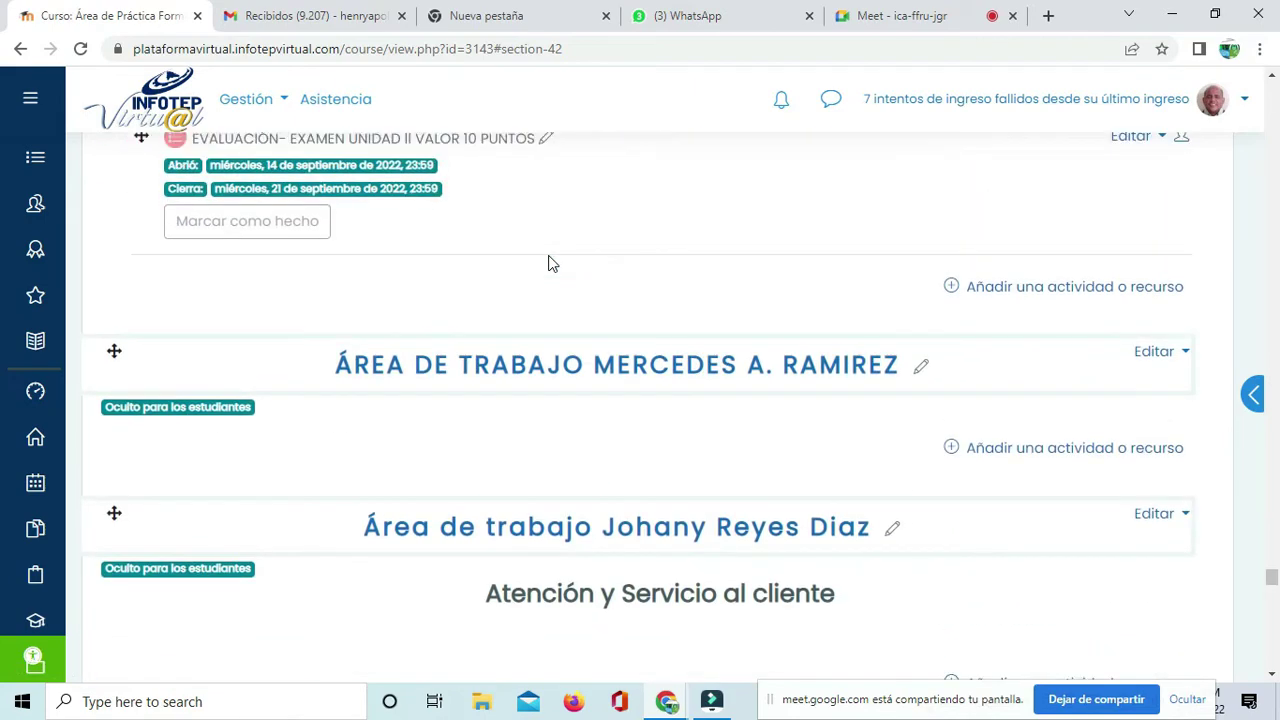
scroll(548, 264, "up", 2)
scroll(548, 263, "up", 15)
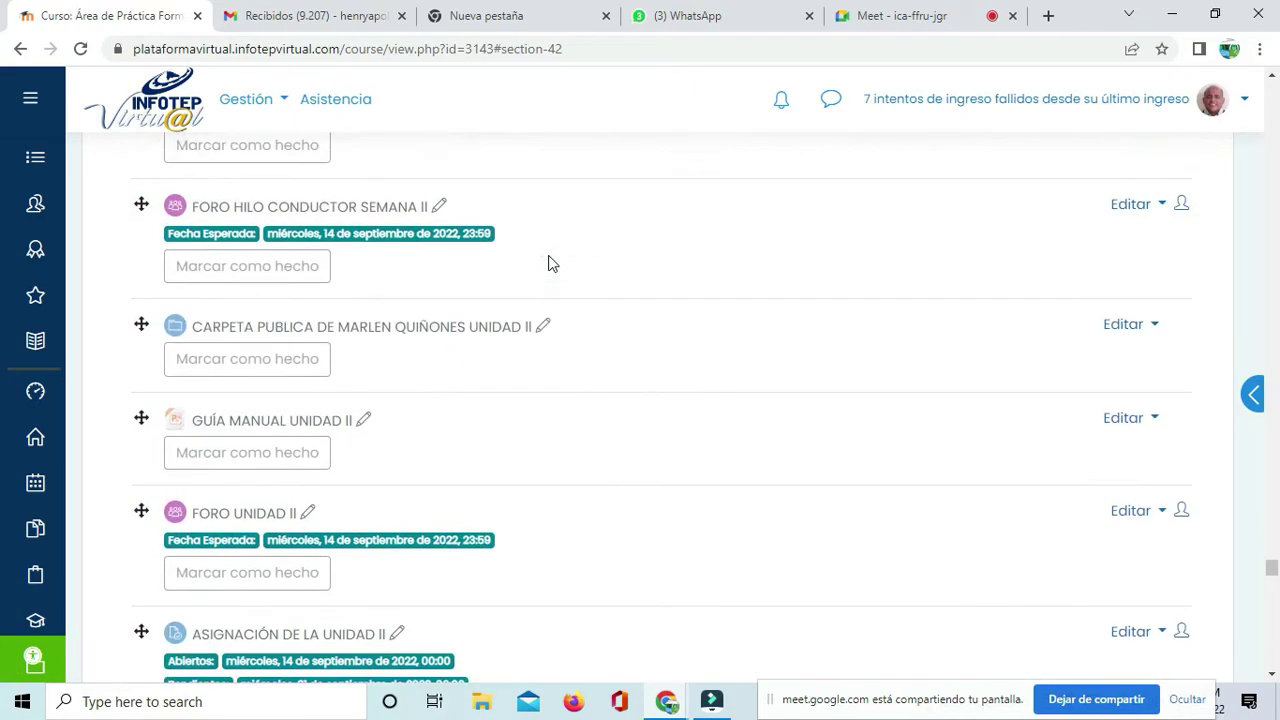
scroll(548, 263, "up", 15)
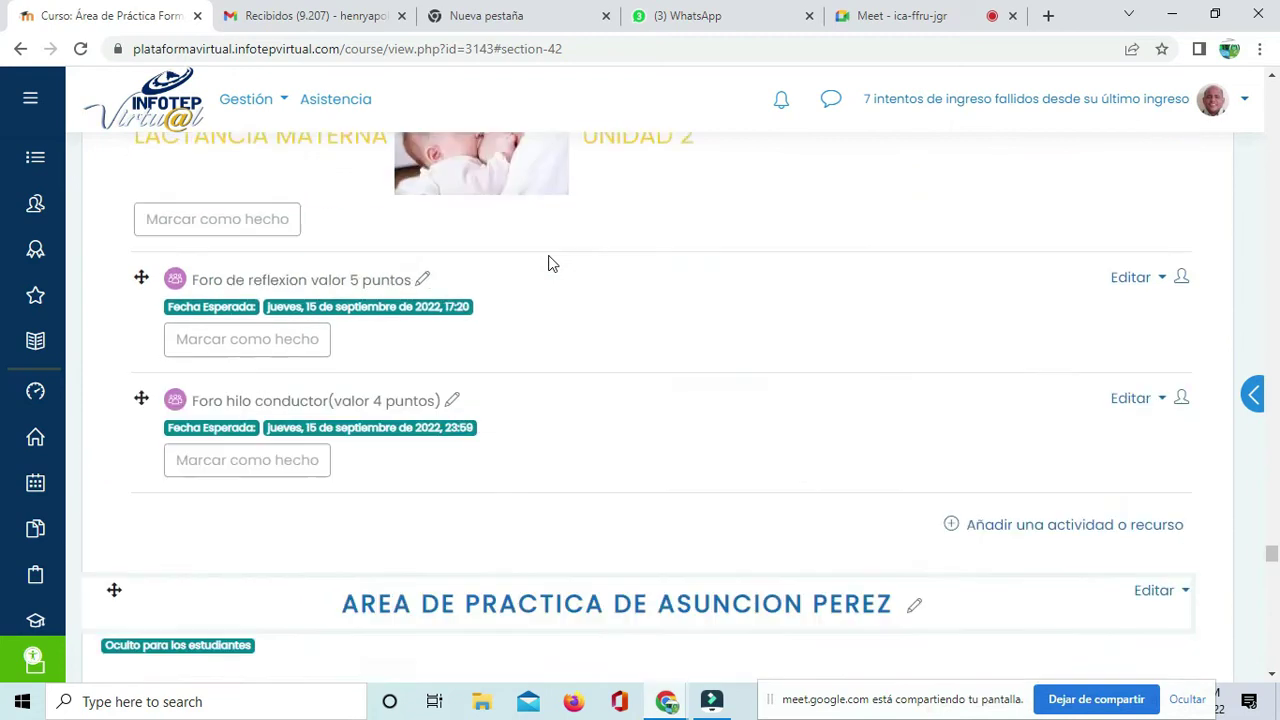
scroll(548, 263, "up", 3)
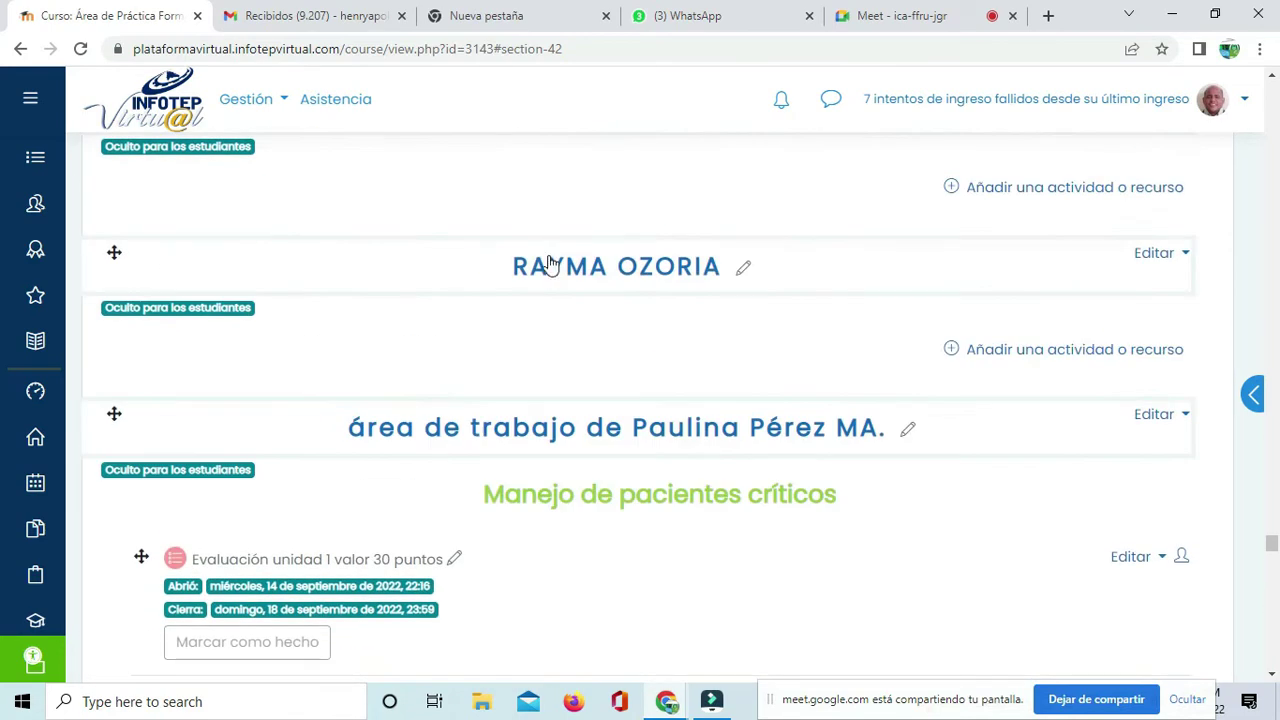
scroll(548, 263, "up", 10)
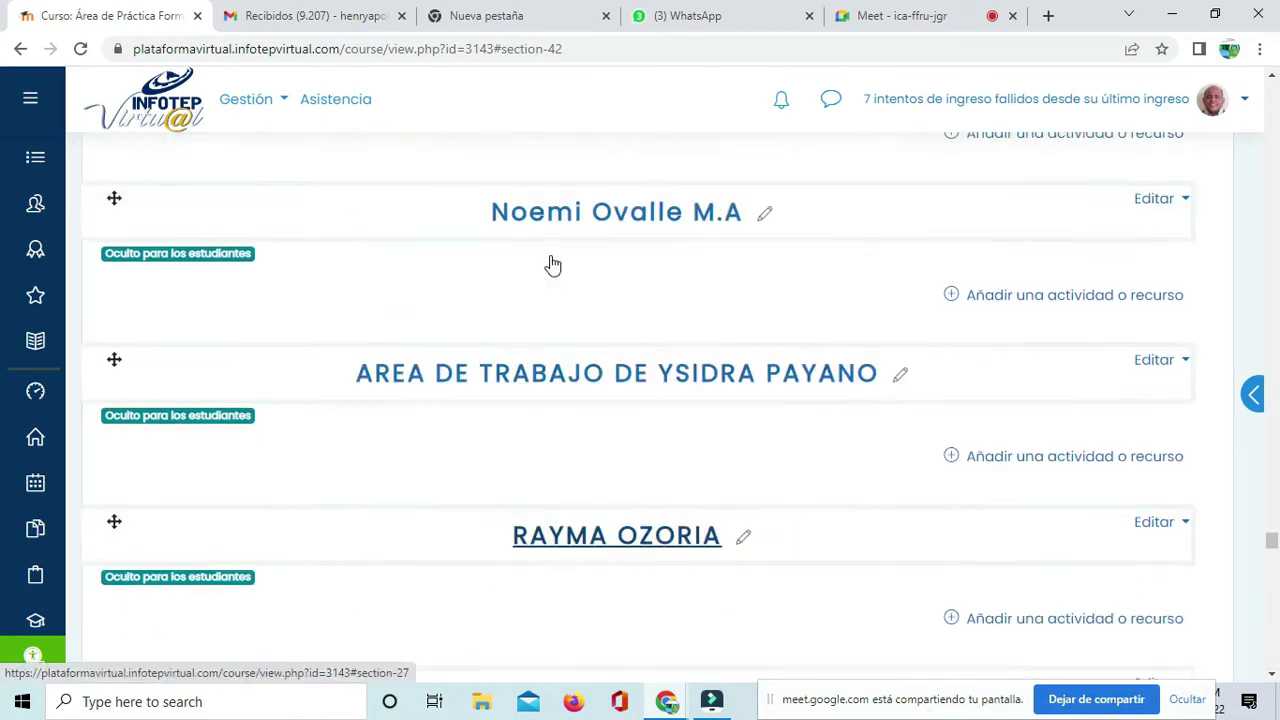
scroll(553, 265, "up", 4)
scroll(590, 280, "down", 2)
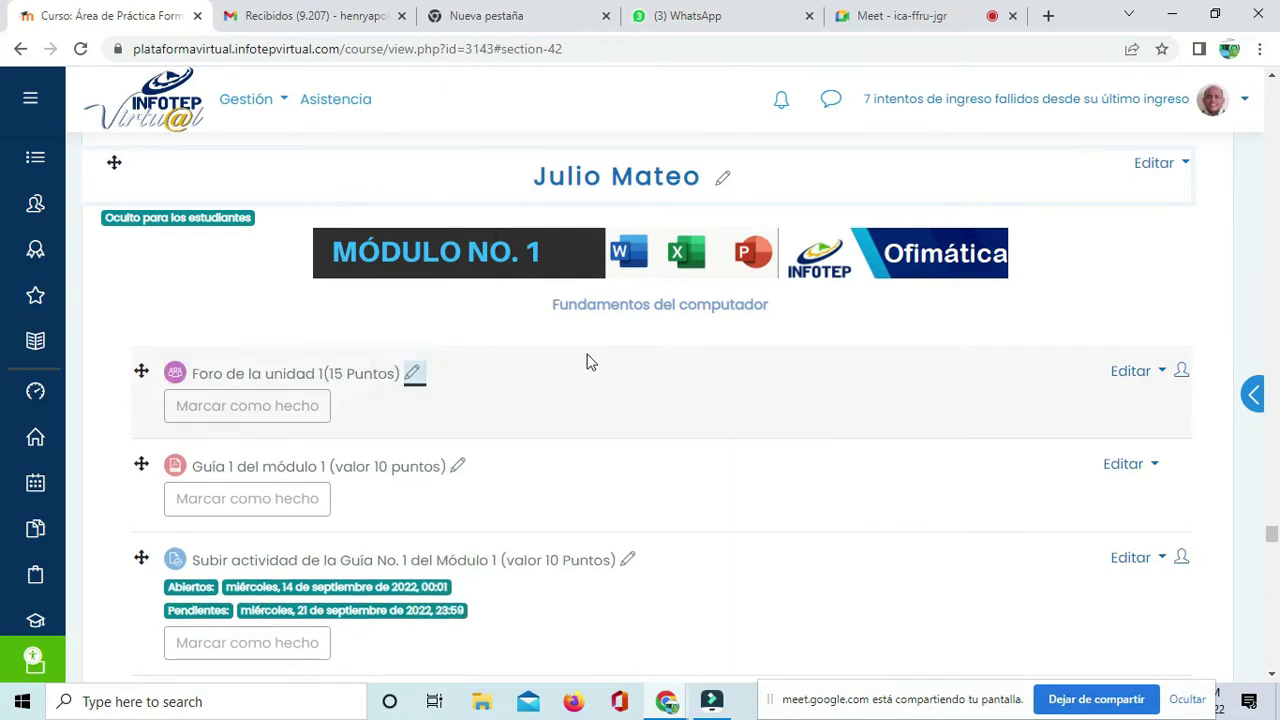
scroll(650, 330, "down", 20)
scroll(708, 405, "down", 3)
scroll(708, 405, "up", 4)
scroll(709, 421, "down", 10)
scroll(713, 438, "down", 4)
scroll(712, 420, "up", 15)
scroll(712, 418, "up", 10)
scroll(708, 416, "up", 12)
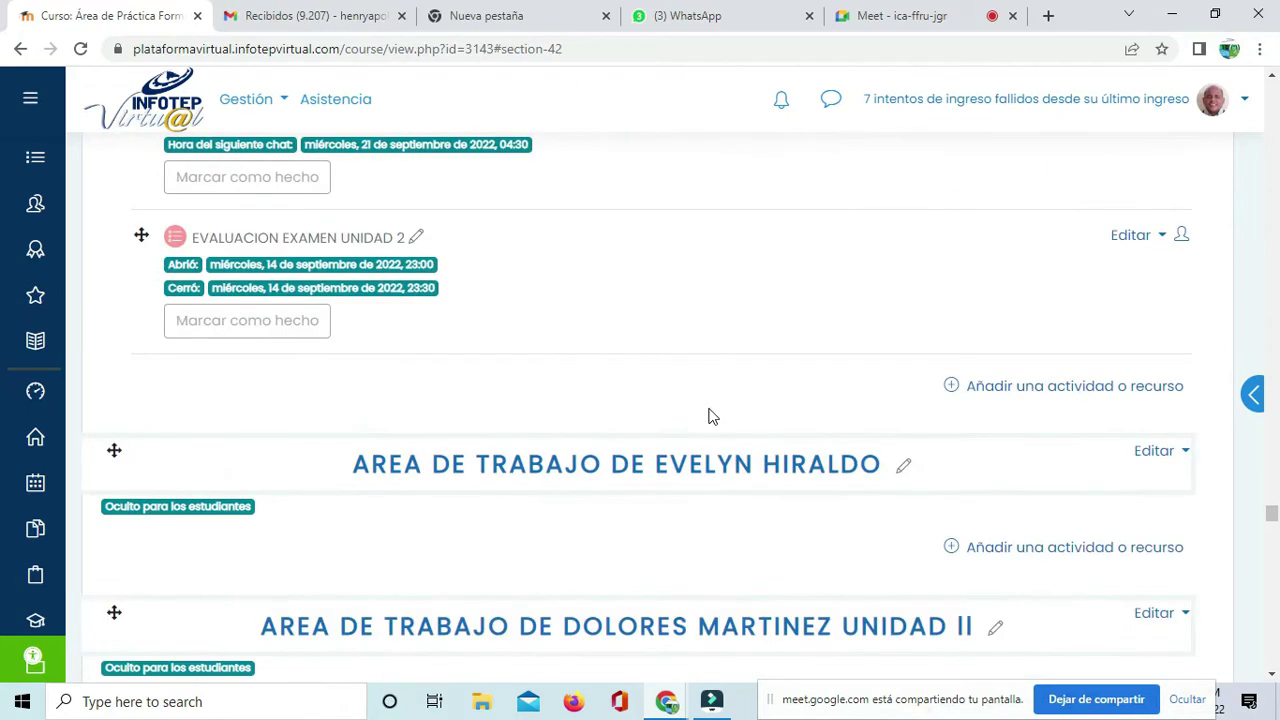
scroll(708, 416, "up", 15)
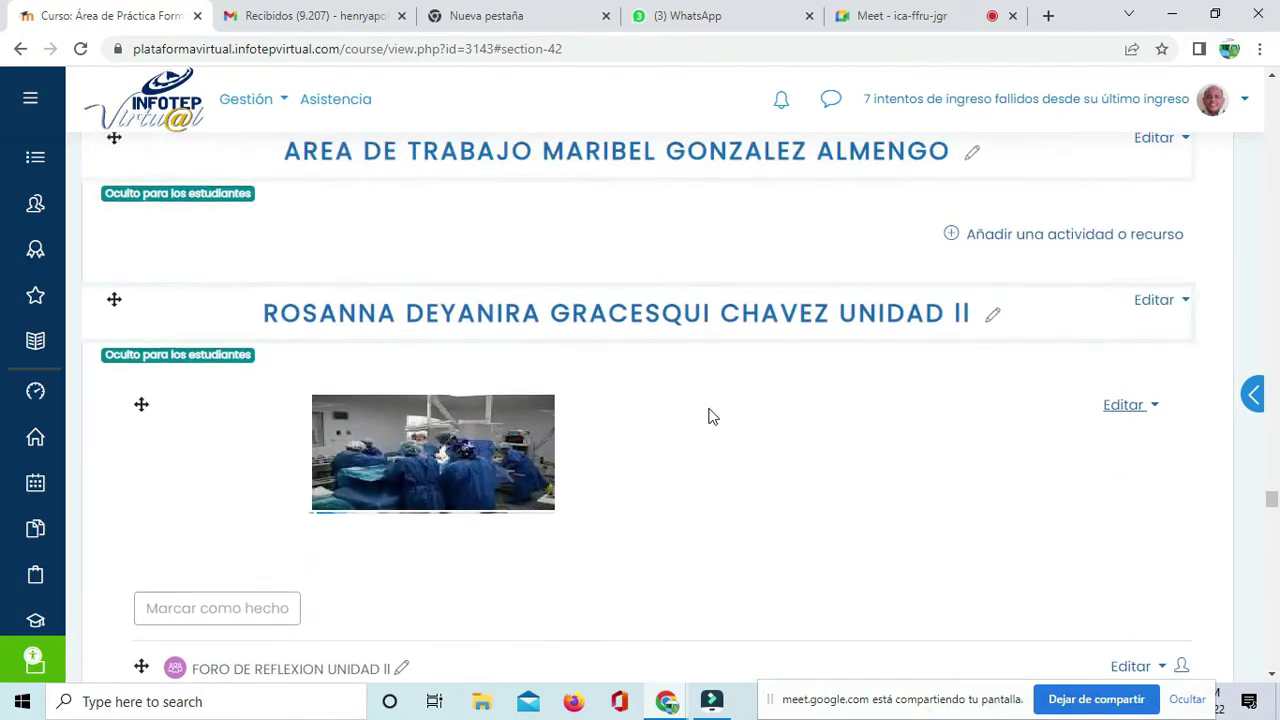
scroll(710, 416, "up", 15)
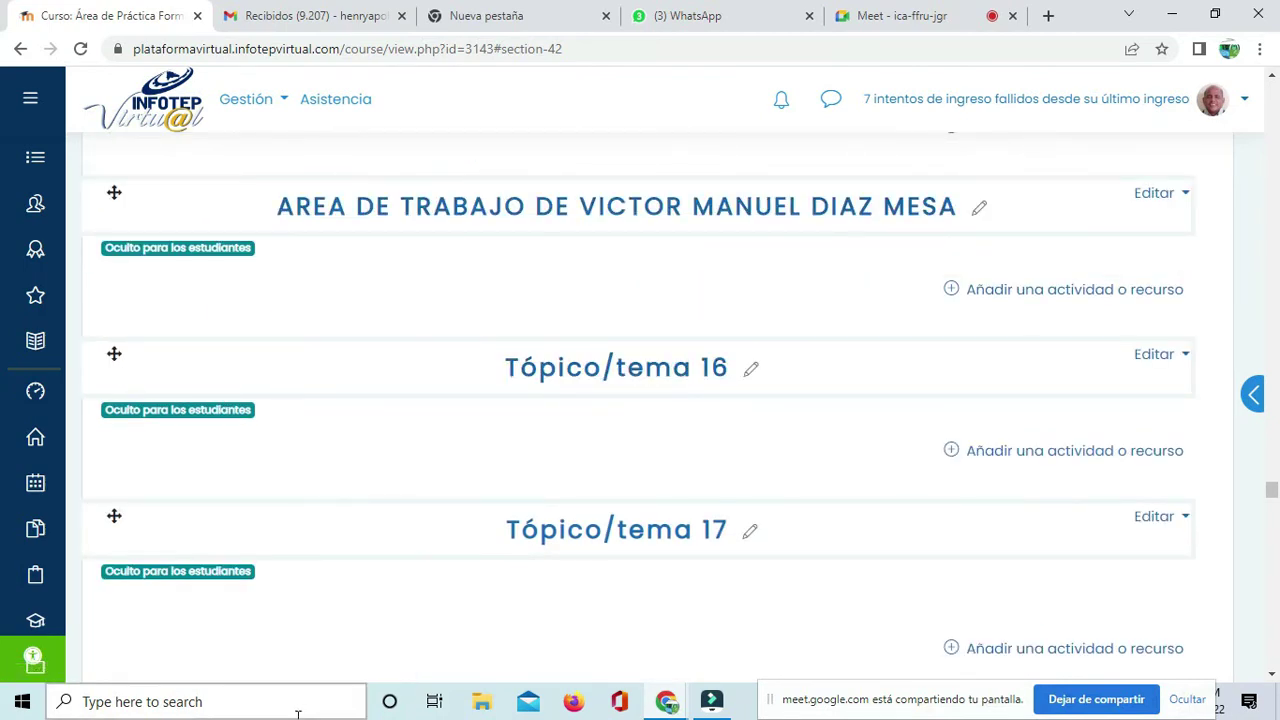
scroll(245, 628, "down", 4)
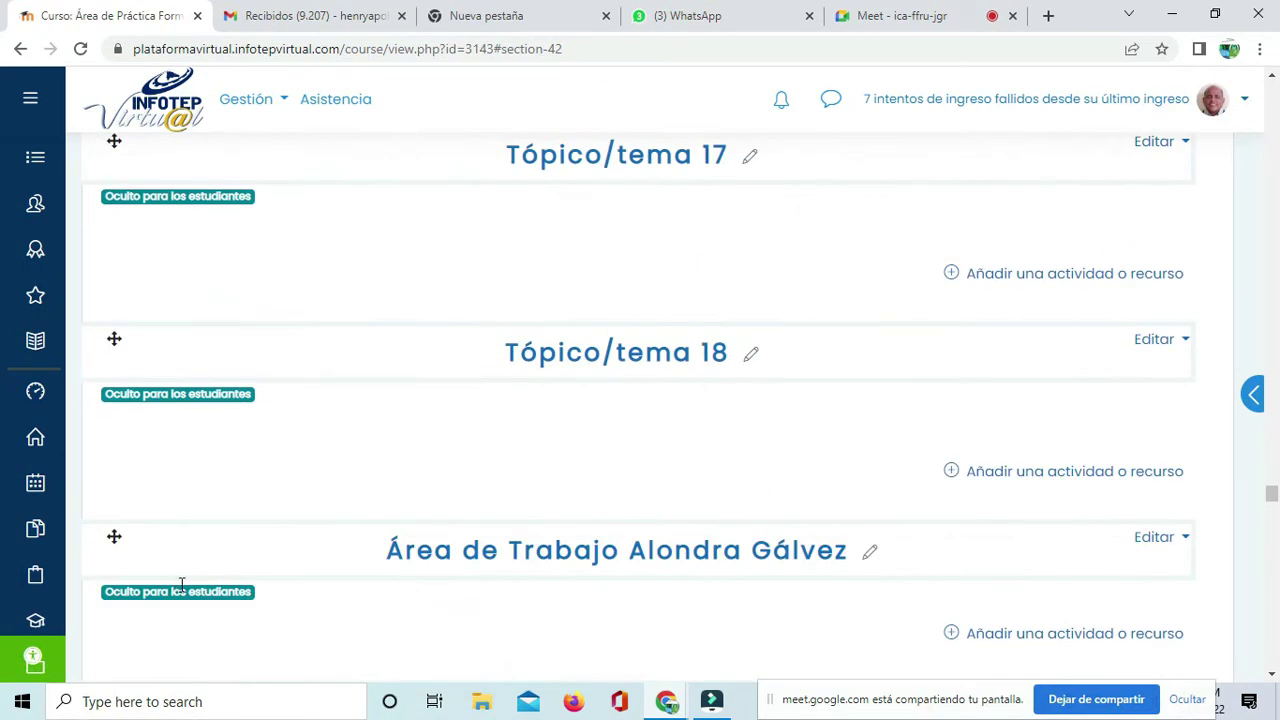
scroll(238, 536, "up", 20)
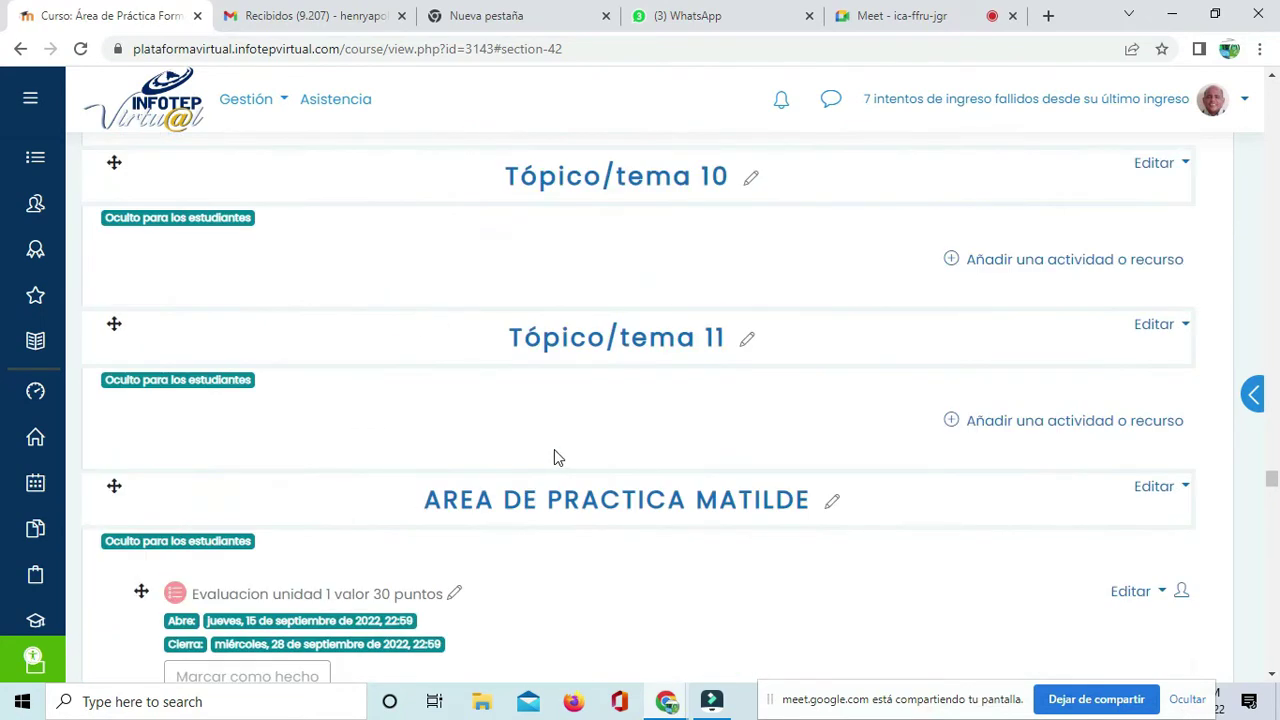
scroll(553, 457, "up", 3)
scroll(557, 457, "up", 6)
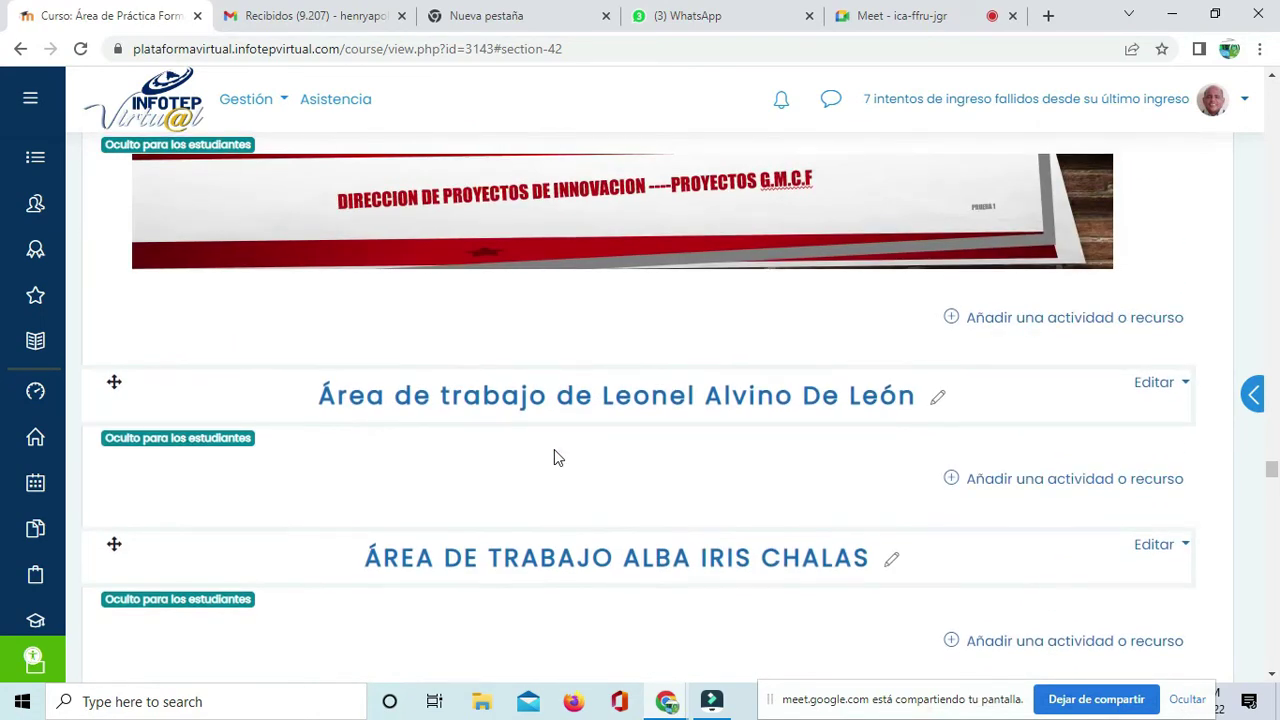
scroll(557, 457, "up", 8)
scroll(555, 457, "up", 8)
scroll(557, 480, "down", 9)
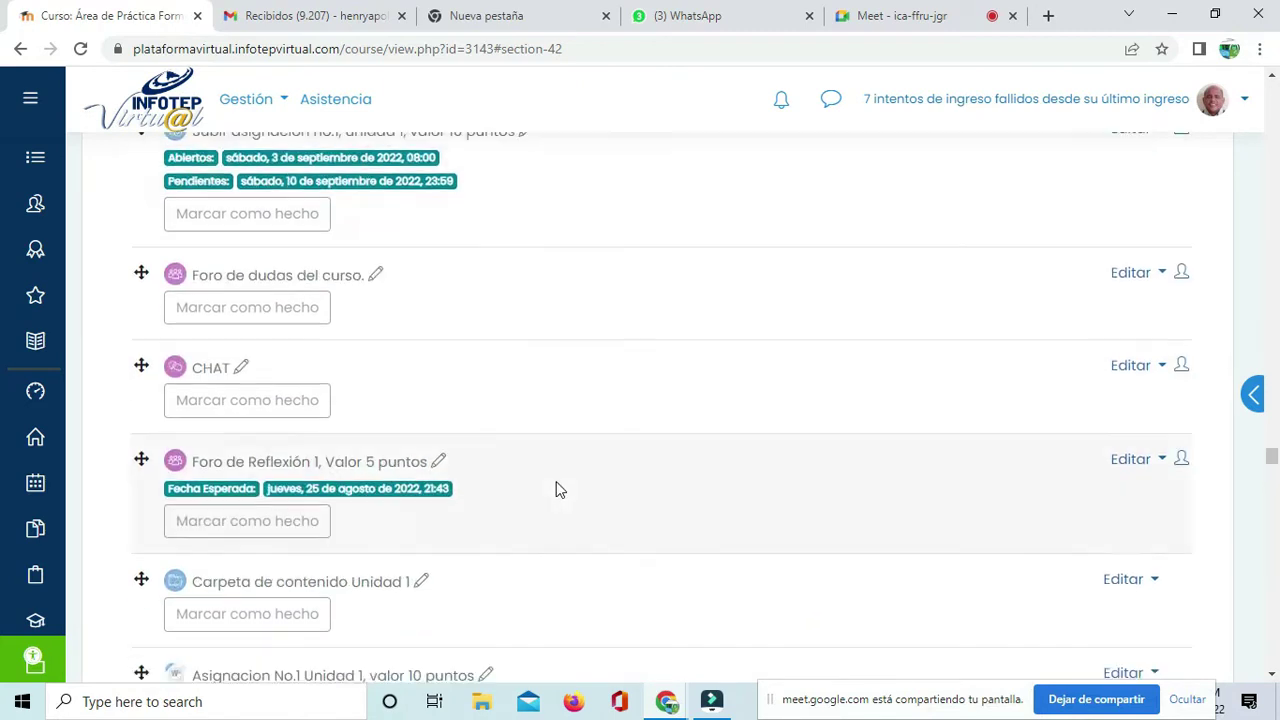
scroll(558, 490, "down", 12)
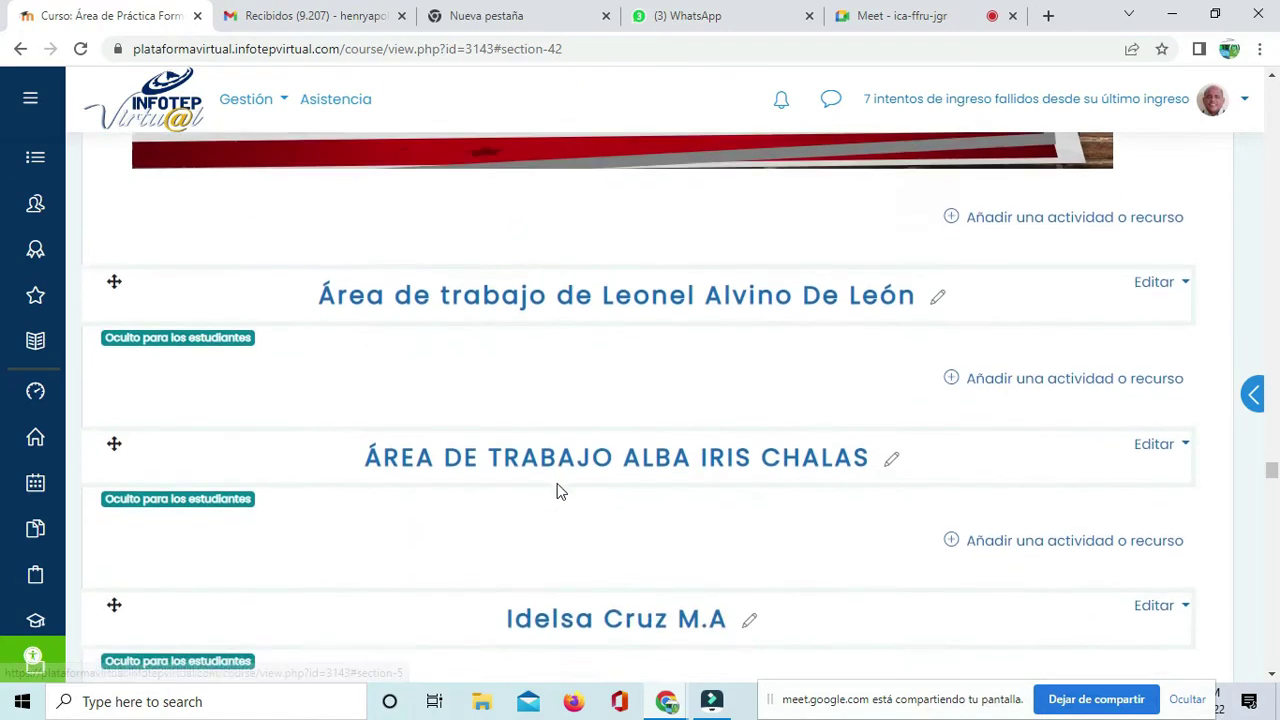
scroll(320, 577, "down", 5)
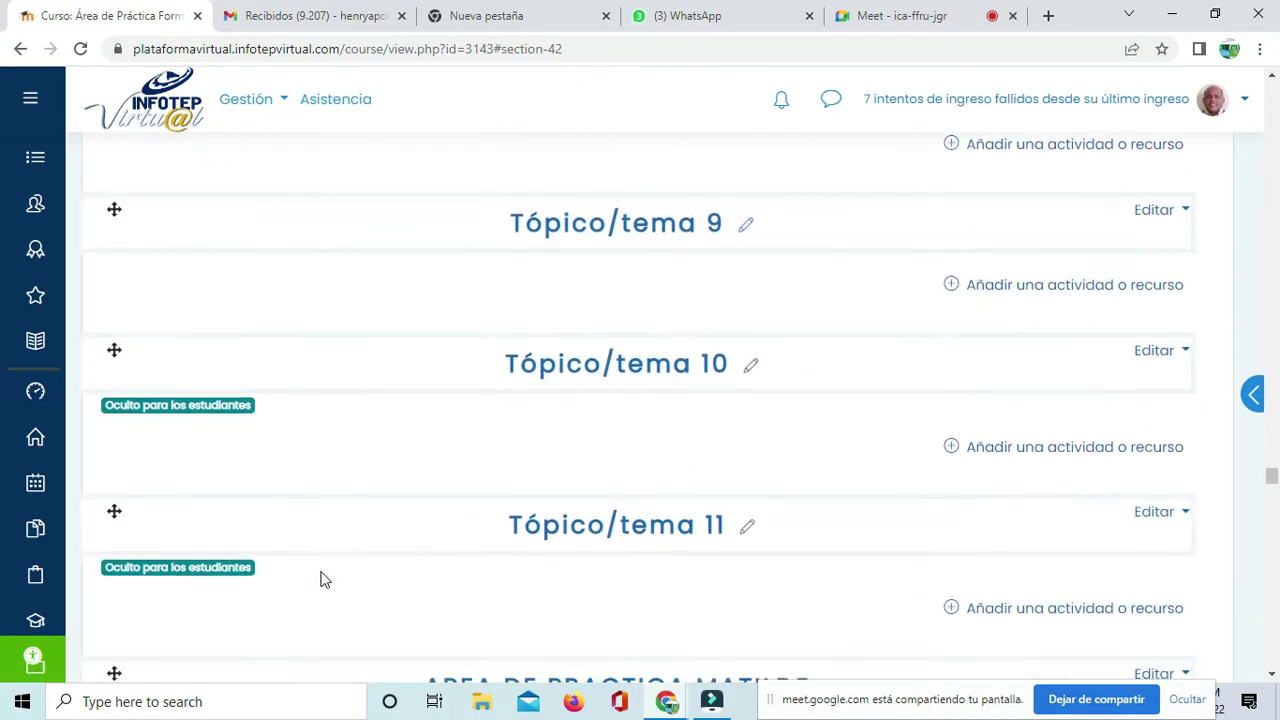
Step: Move the first student work-area section up above Tópico/tema 11
left_click_drag(117, 390, 128, 257)
scroll(150, 300, "up", 3)
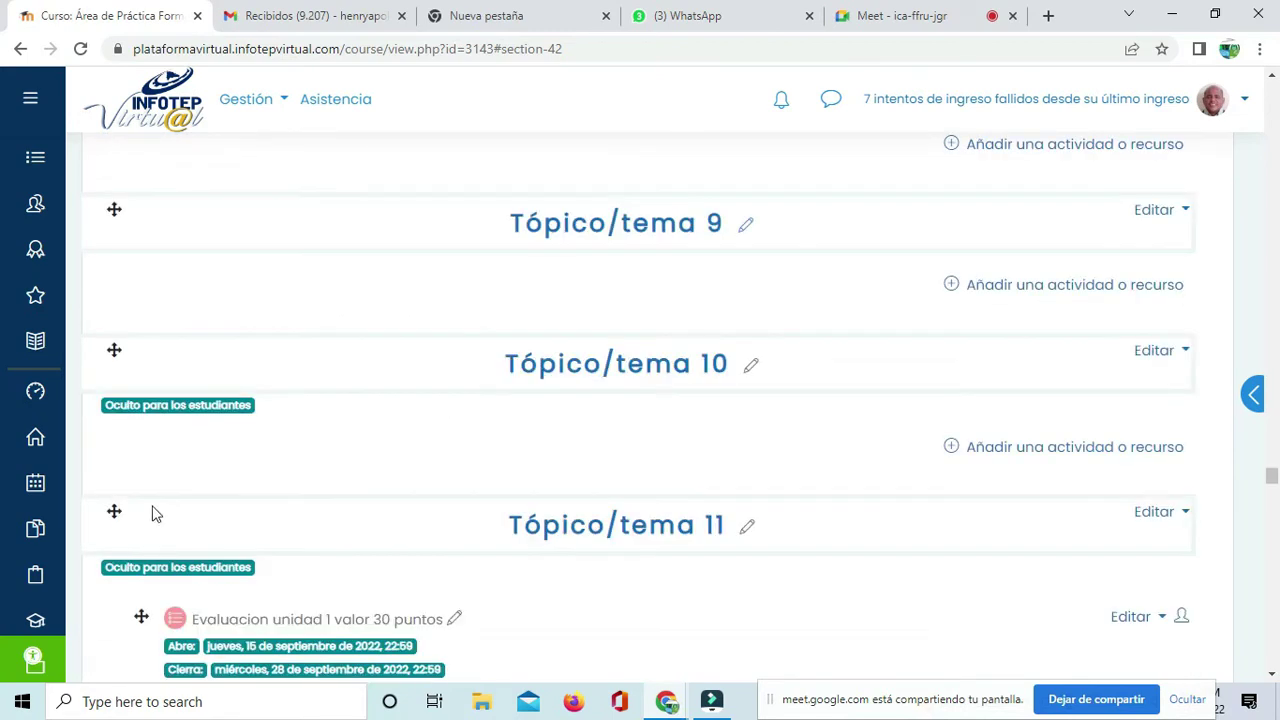
scroll(150, 515, "up", 1)
scroll(150, 510, "down", 3)
scroll(135, 492, "down", 4)
scroll(135, 492, "up", 2)
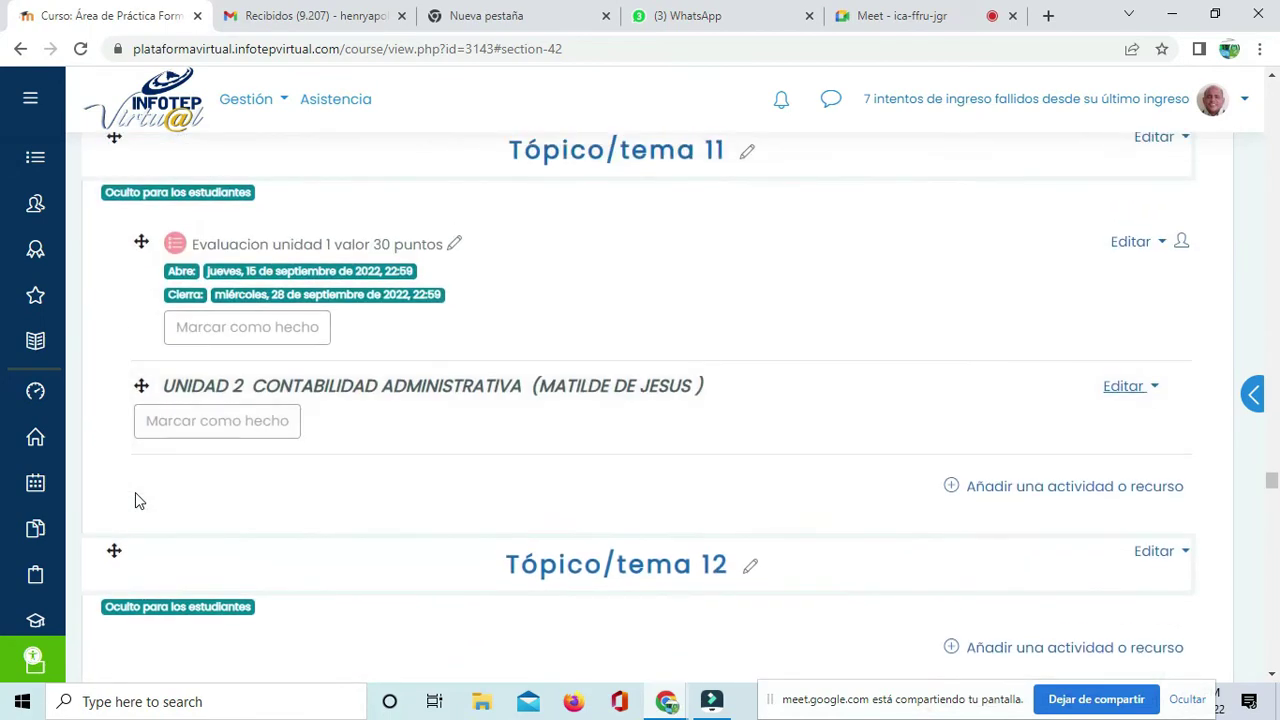
scroll(136, 492, "up", 2)
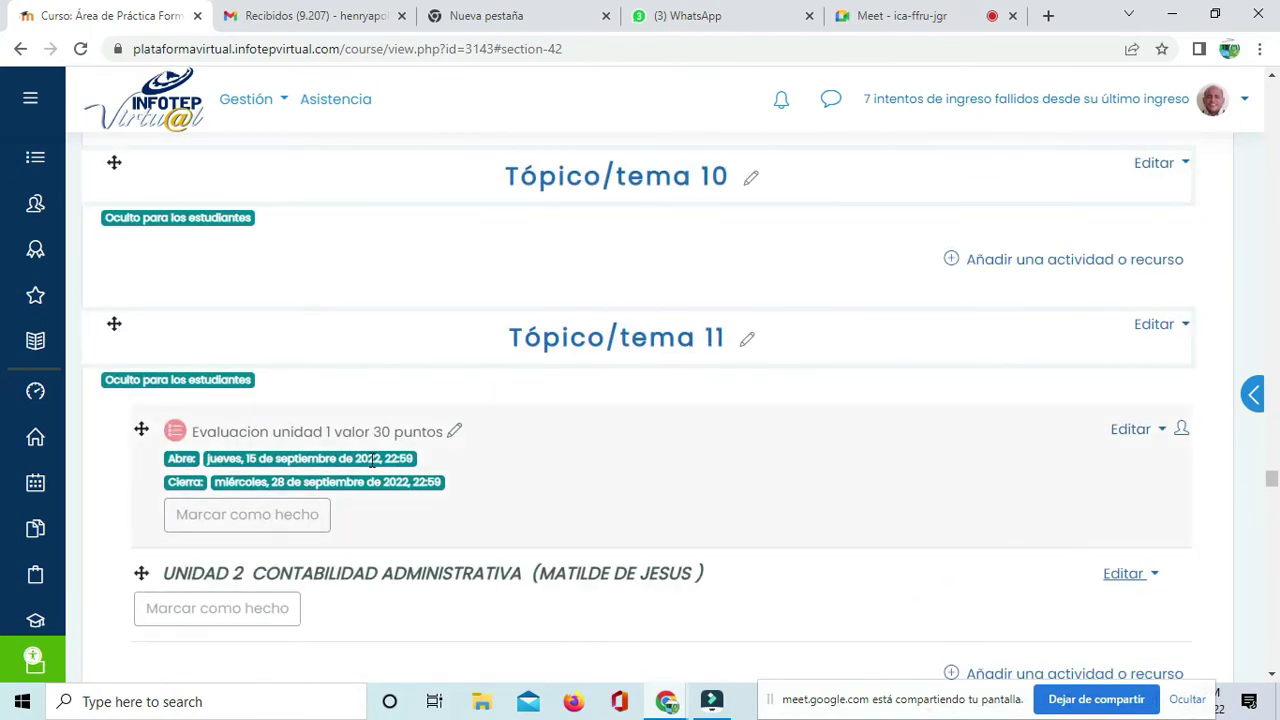
scroll(537, 452, "up", 3)
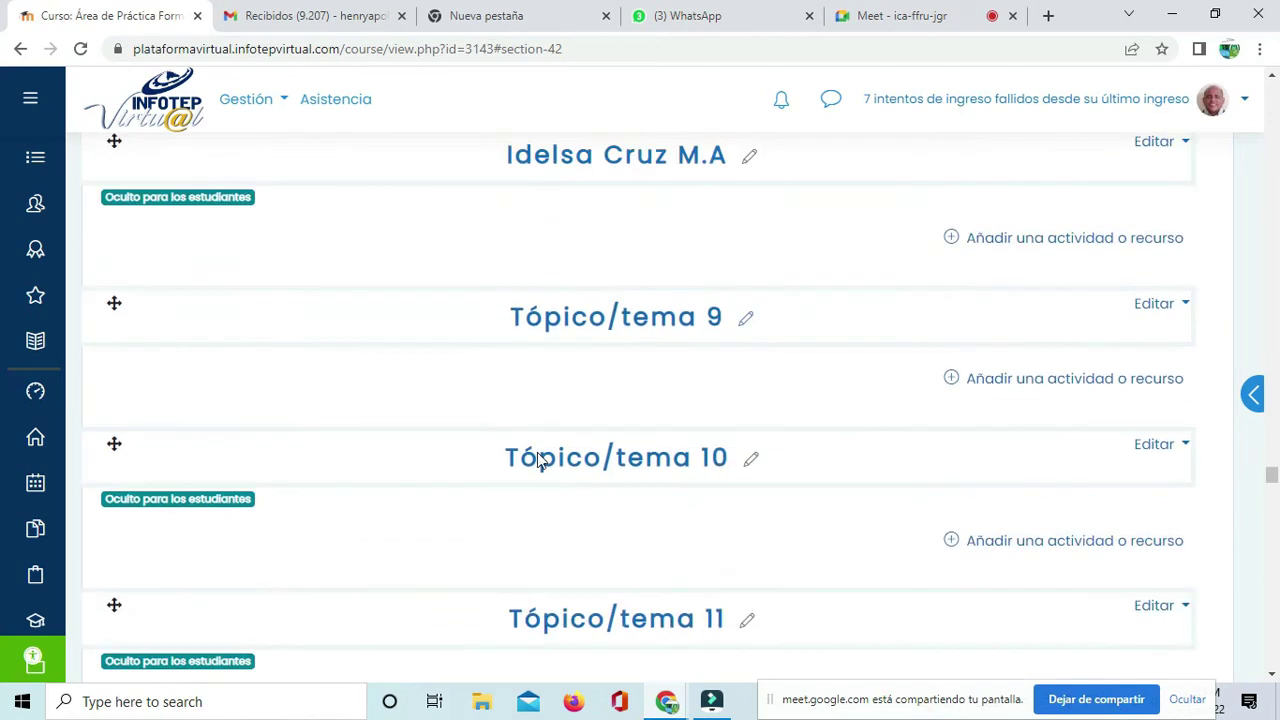
scroll(537, 460, "up", 4)
scroll(538, 460, "down", 2)
scroll(538, 456, "down", 5)
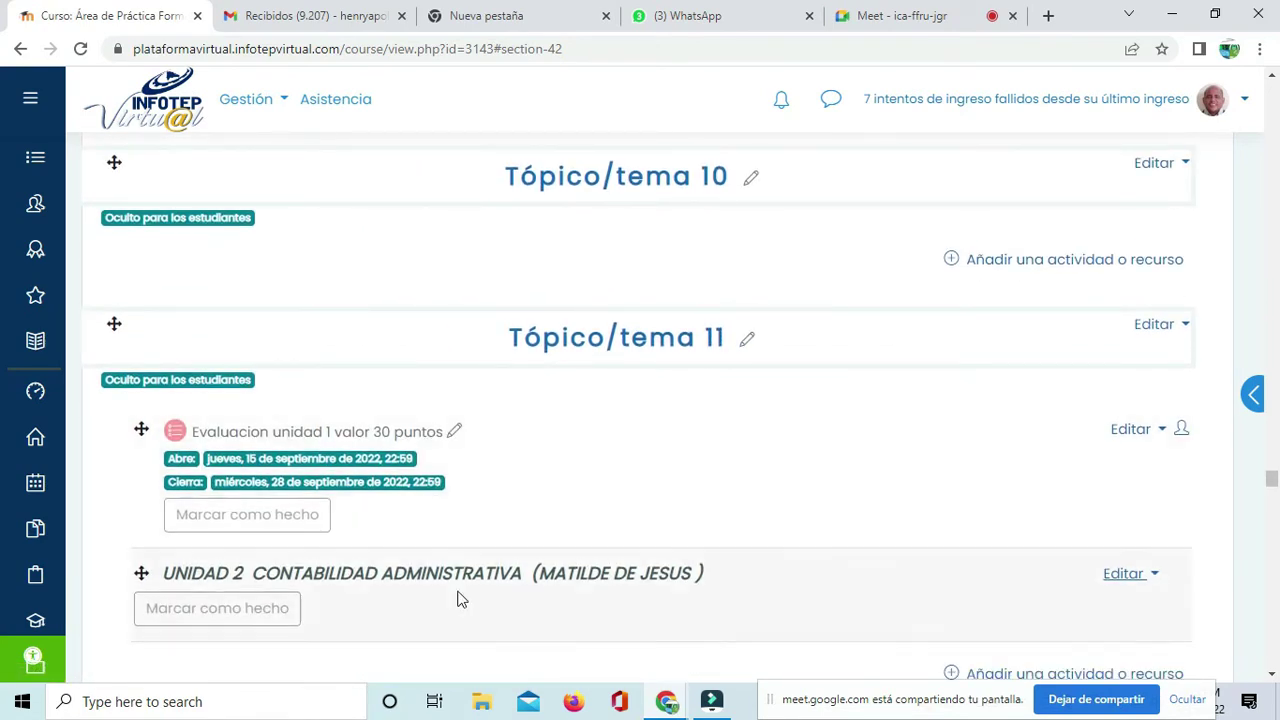
scroll(486, 591, "down", 3)
scroll(486, 586, "up", 2)
scroll(540, 591, "down", 5)
scroll(514, 566, "up", 3)
scroll(476, 550, "up", 3)
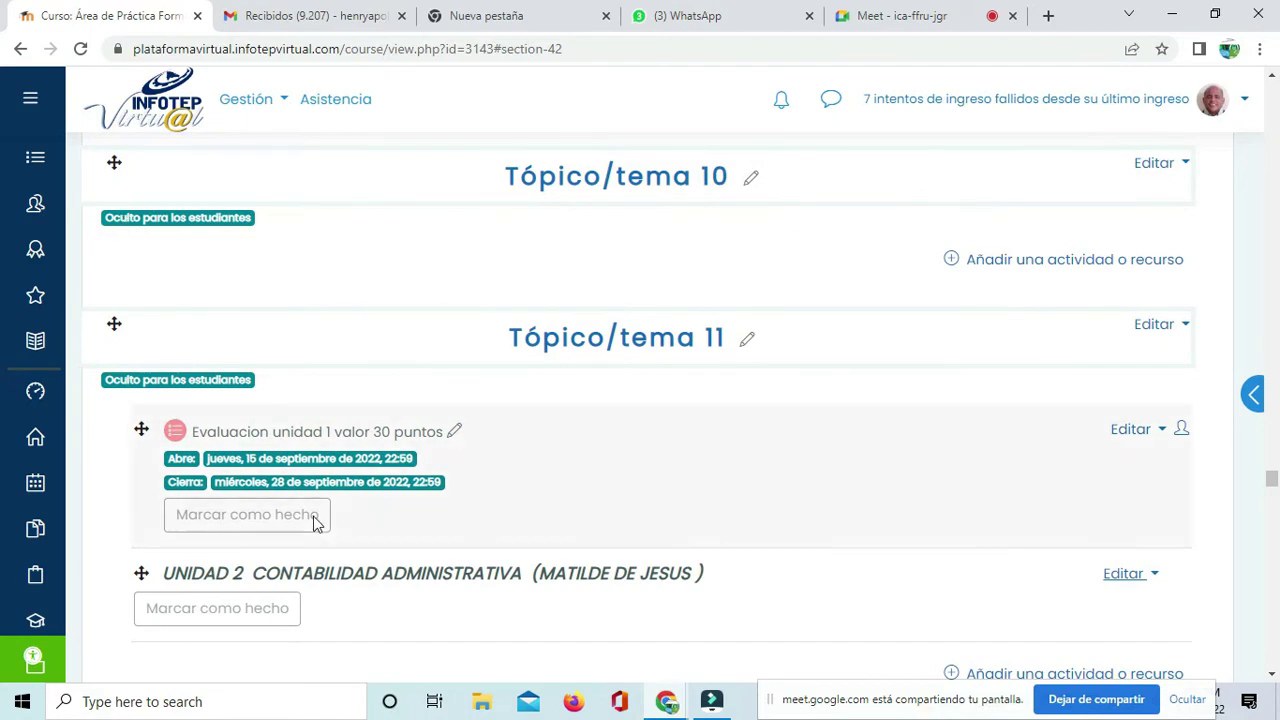
scroll(314, 523, "up", 3)
scroll(355, 537, "down", 1)
scroll(355, 537, "down", 8)
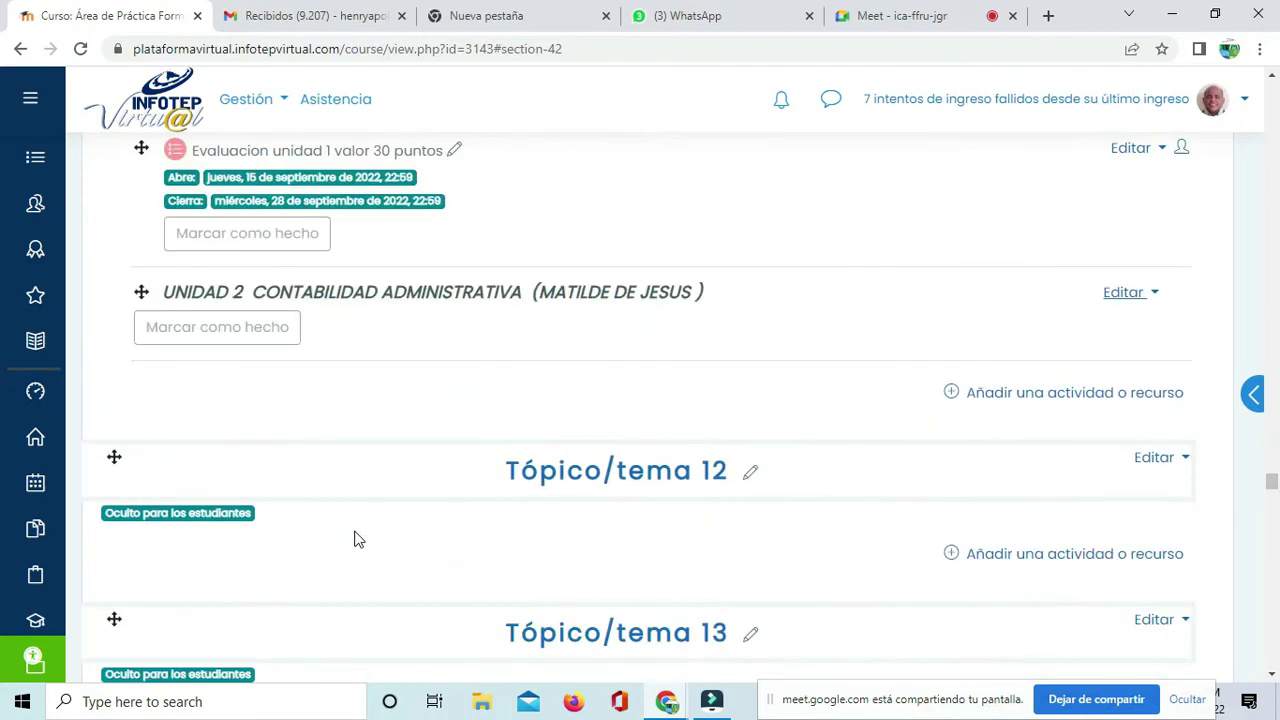
Step: Move a second student work-area section up above Tópico/tema 12
left_click_drag(113, 501, 112, 208)
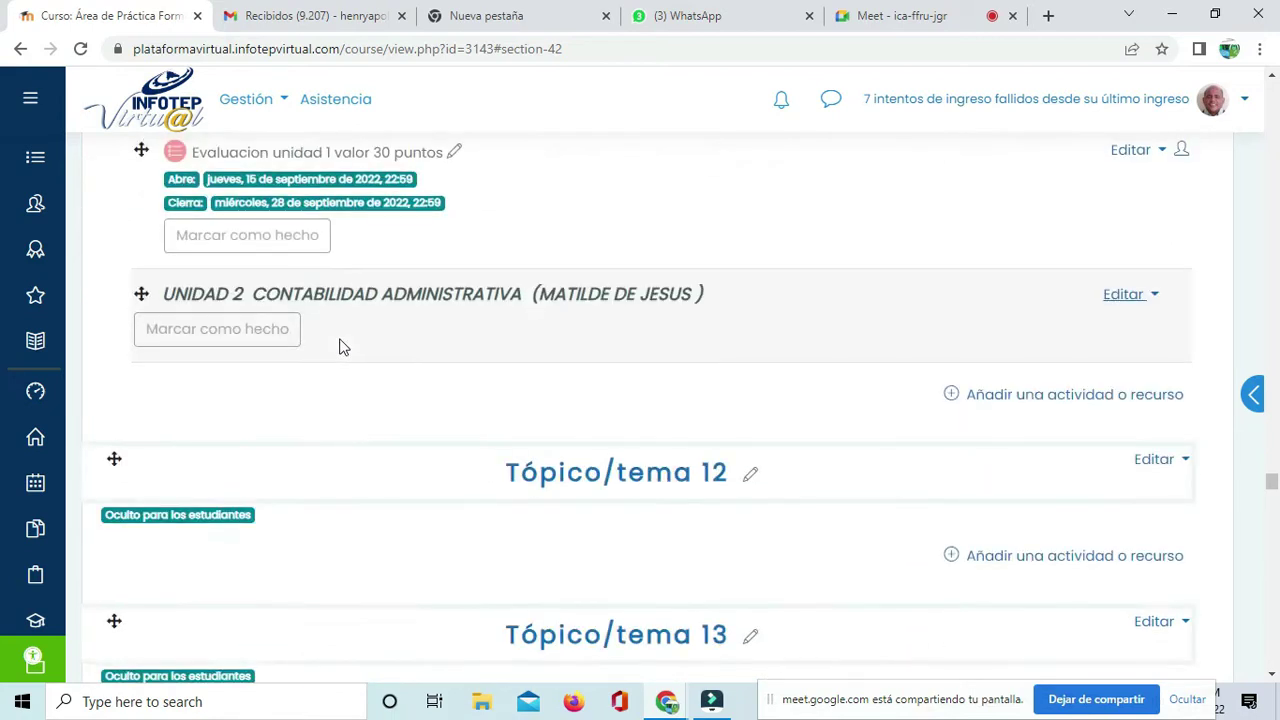
scroll(340, 347, "up", 1)
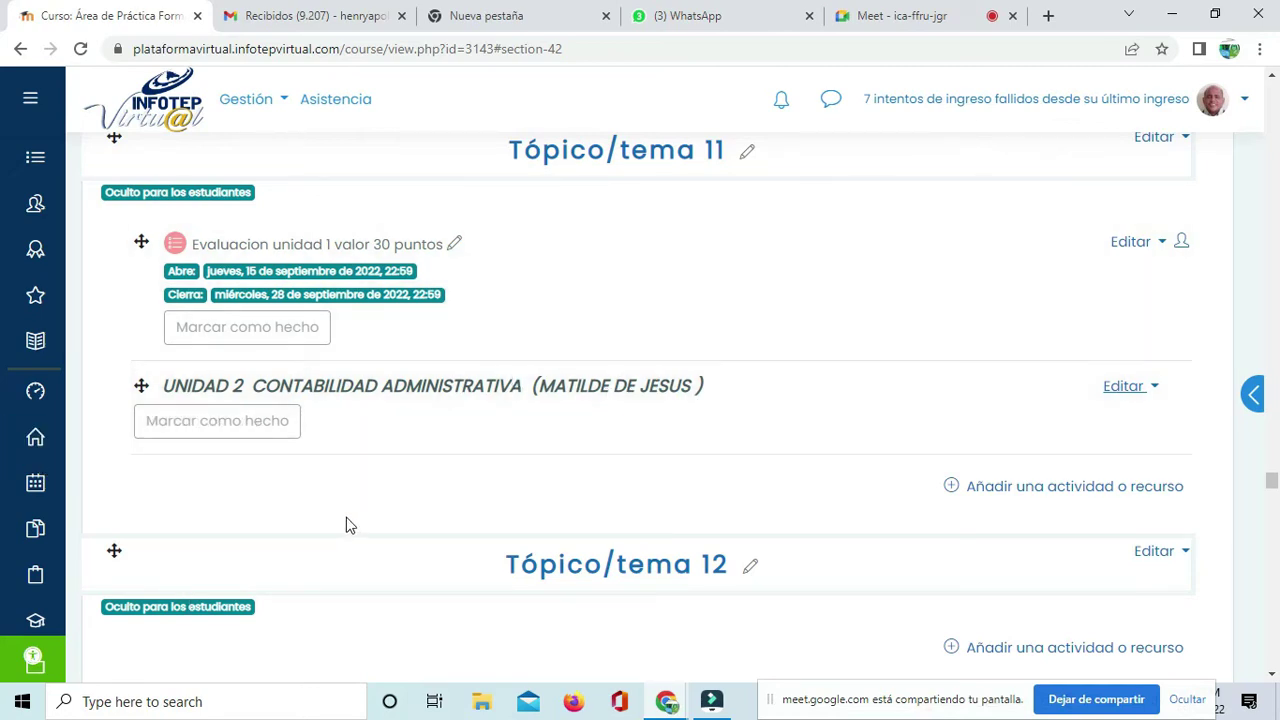
scroll(346, 520, "down", 2)
scroll(260, 233, "up", 2)
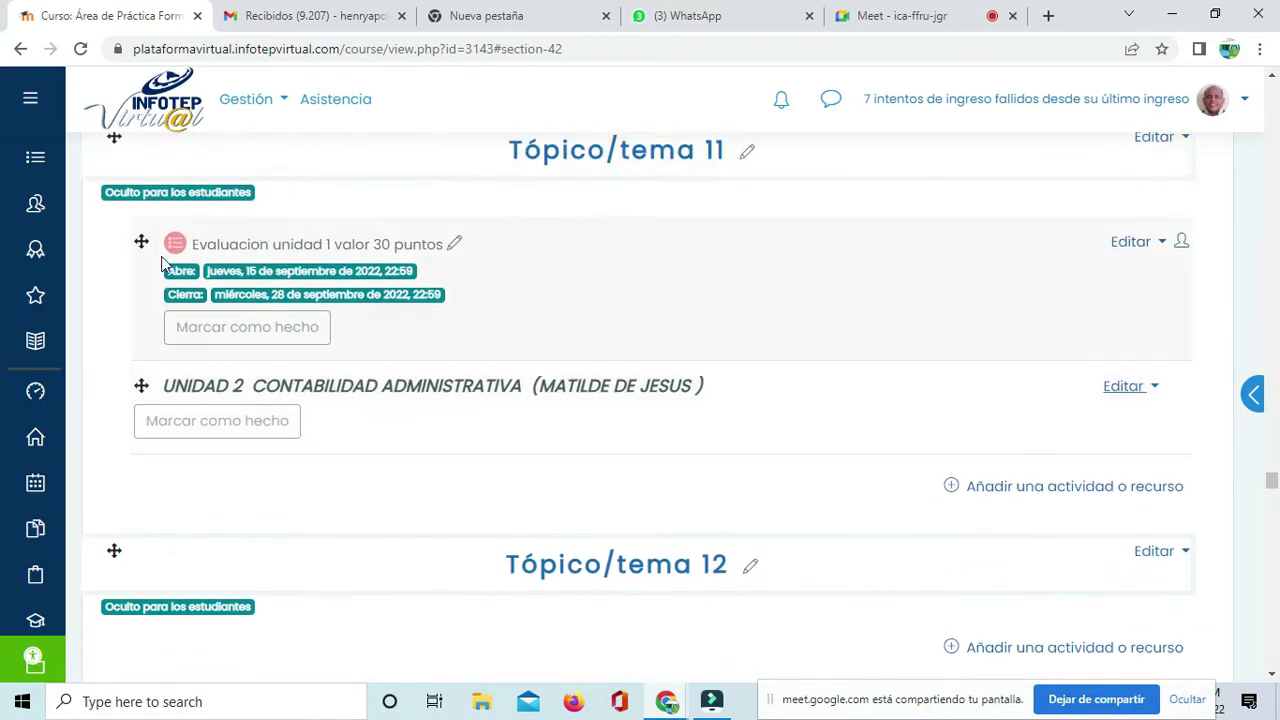
scroll(190, 490, "up", 5)
scroll(193, 487, "down", 1)
scroll(193, 487, "down", 9)
scroll(195, 447, "up", 2)
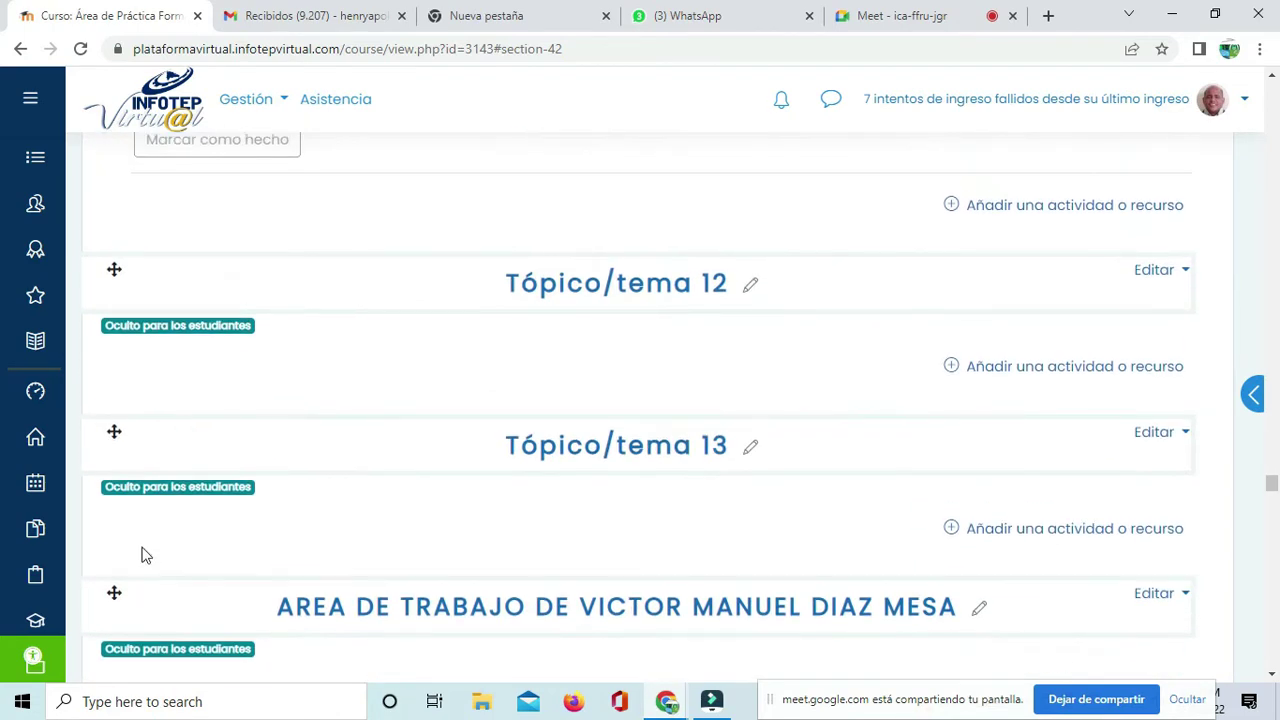
Step: Move one student work-area section up past Tópico/tema 12 to sit above Tópico/tema 11
left_click_drag(114, 595, 134, 180)
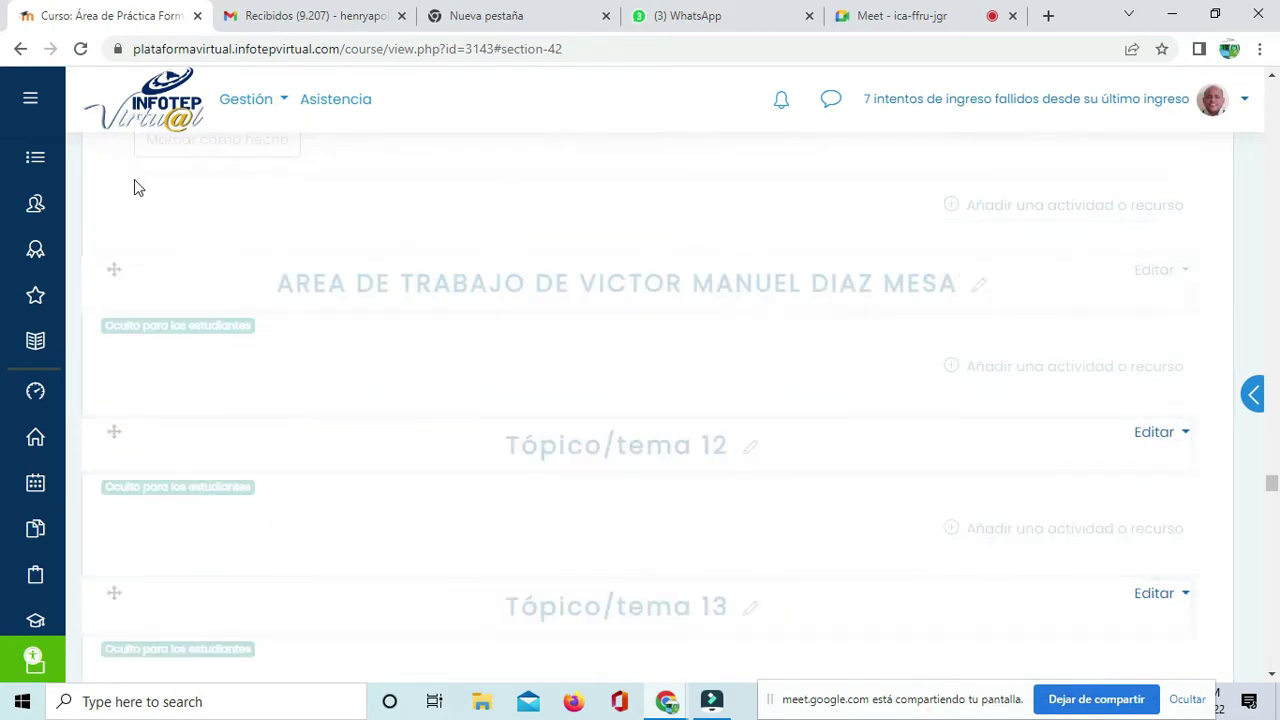
scroll(183, 417, "up", 3)
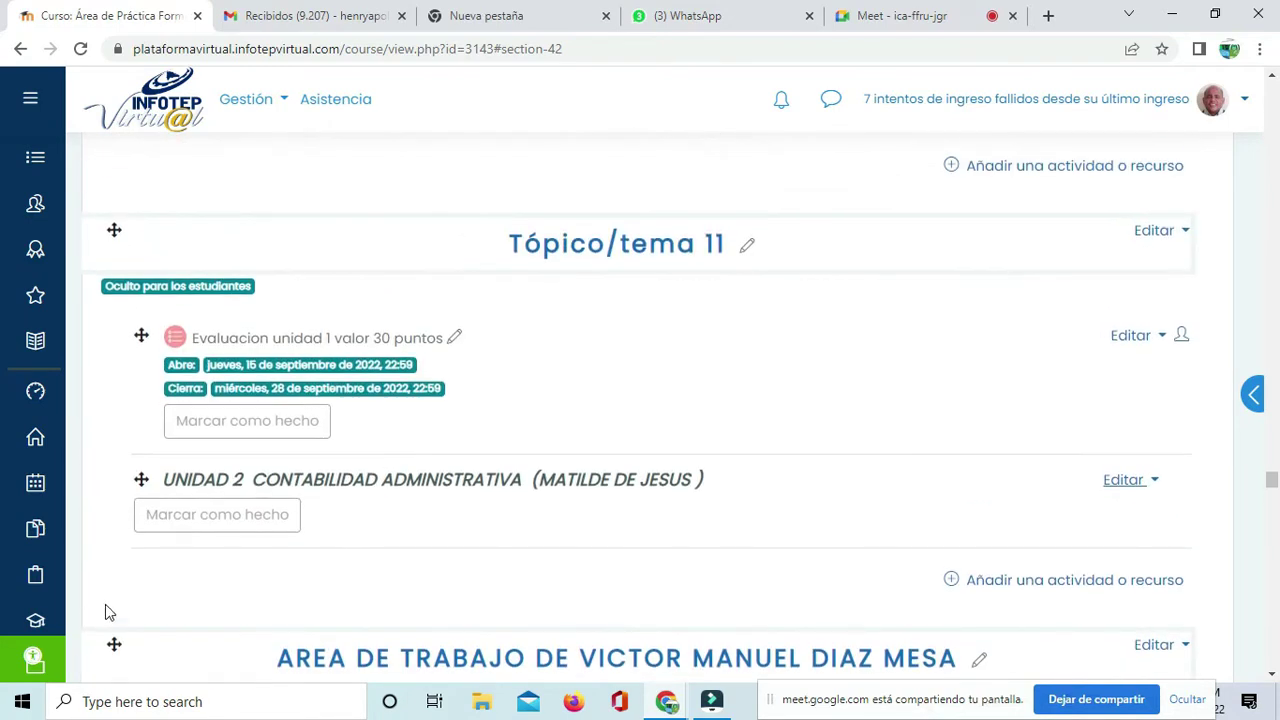
left_click_drag(116, 644, 135, 302)
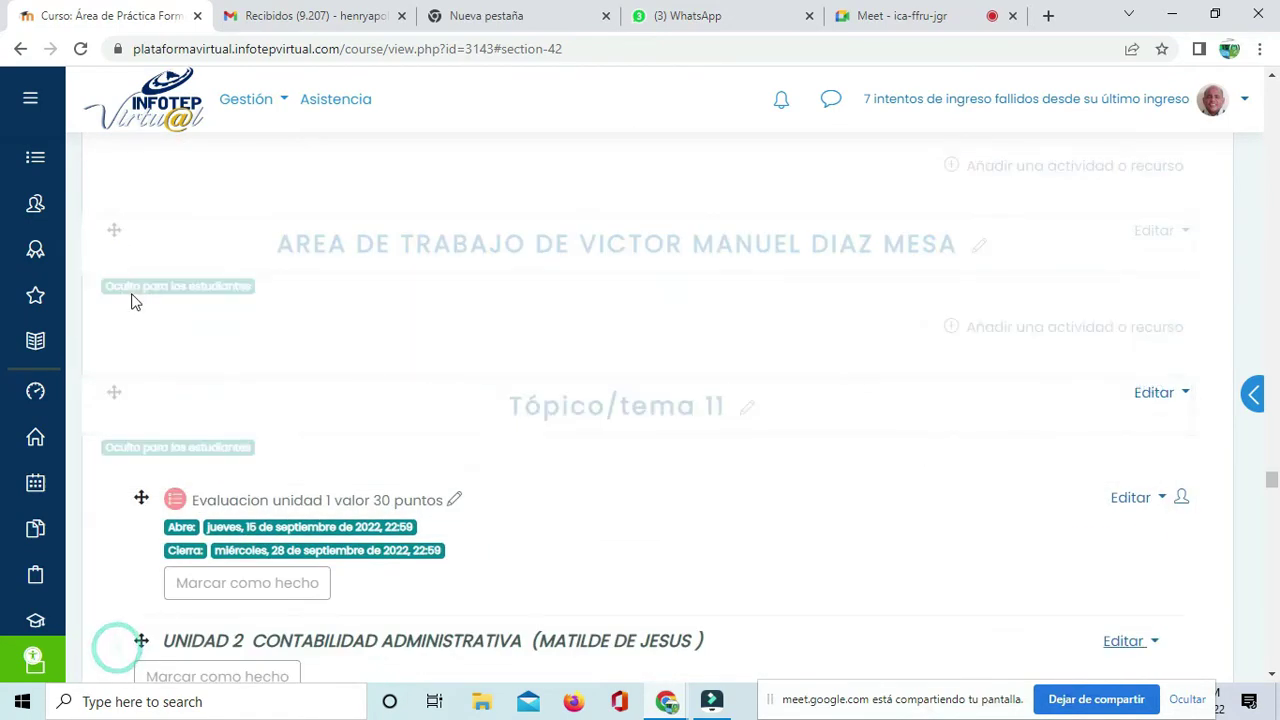
scroll(603, 670, "up", 2)
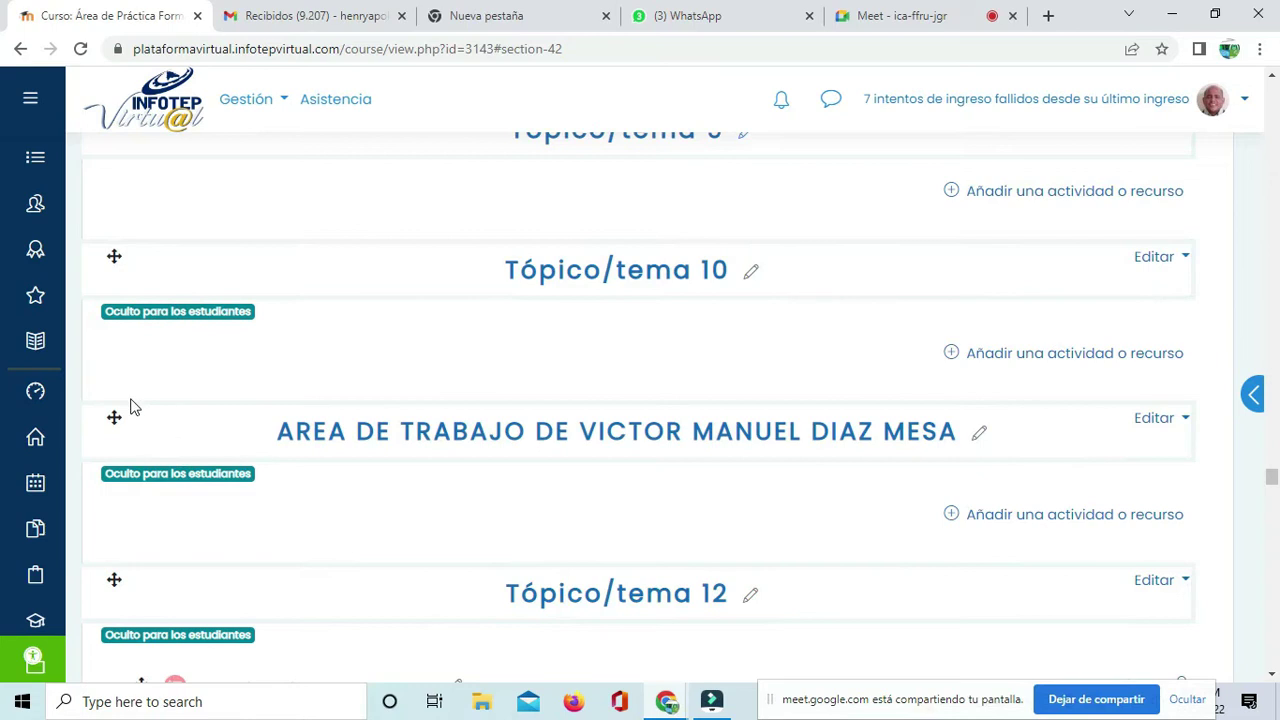
Step: Move the second work-area section up so both sit directly above Tópico/tema 11
left_click_drag(113, 415, 131, 320)
scroll(200, 337, "up", 2)
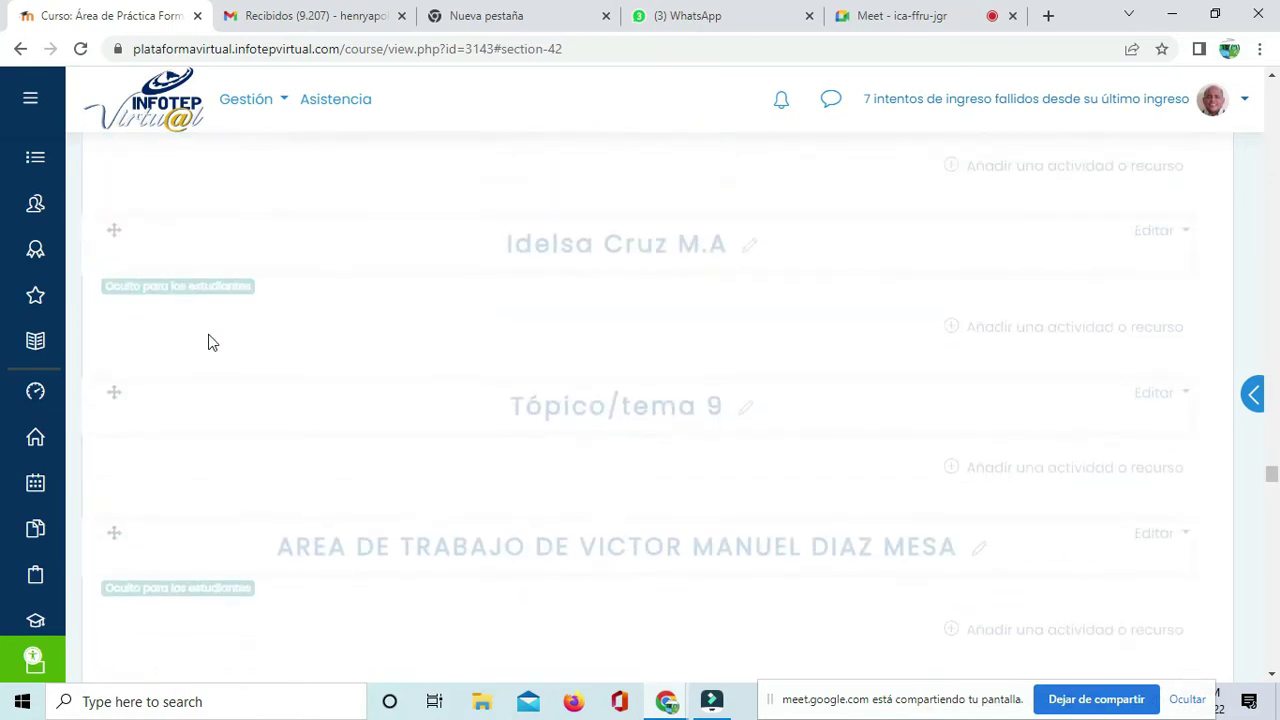
left_click_drag(116, 444, 130, 325)
scroll(363, 503, "down", 5)
scroll(363, 503, "up", 3)
left_click_drag(117, 421, 125, 303)
scroll(449, 525, "up", 4)
scroll(449, 528, "down", 4)
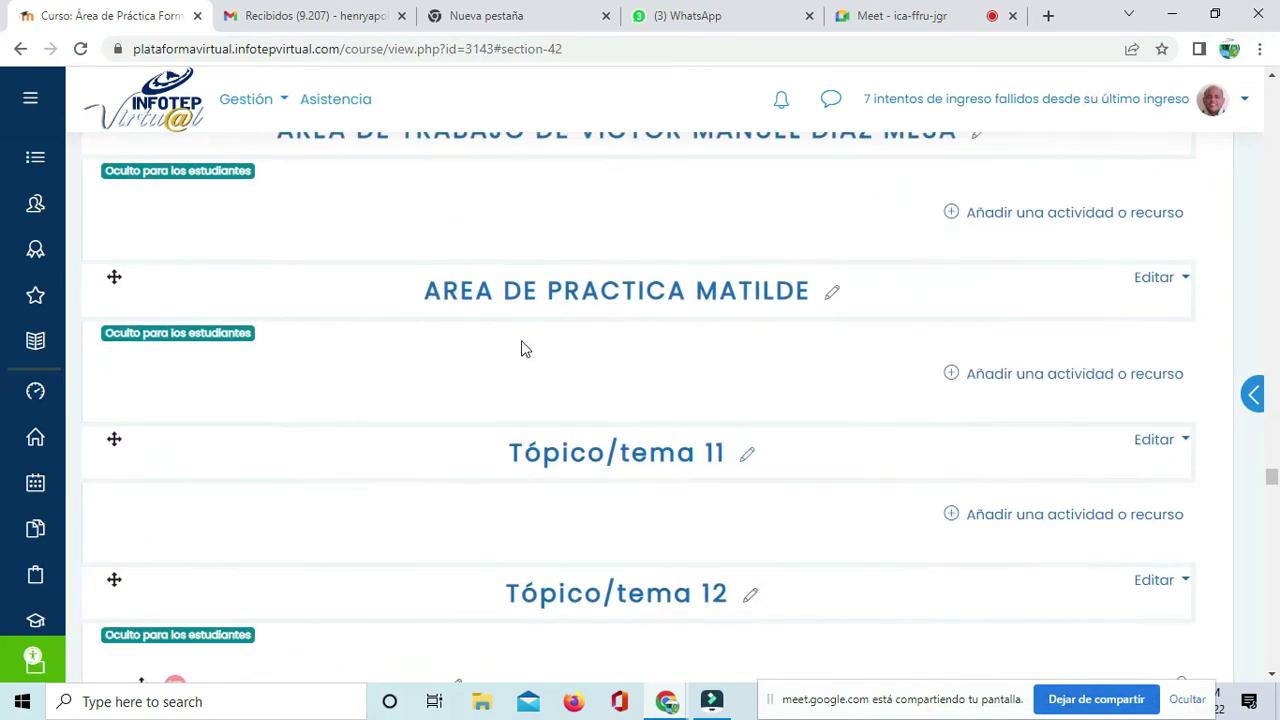
scroll(632, 341, "down", 3)
scroll(632, 341, "up", 1)
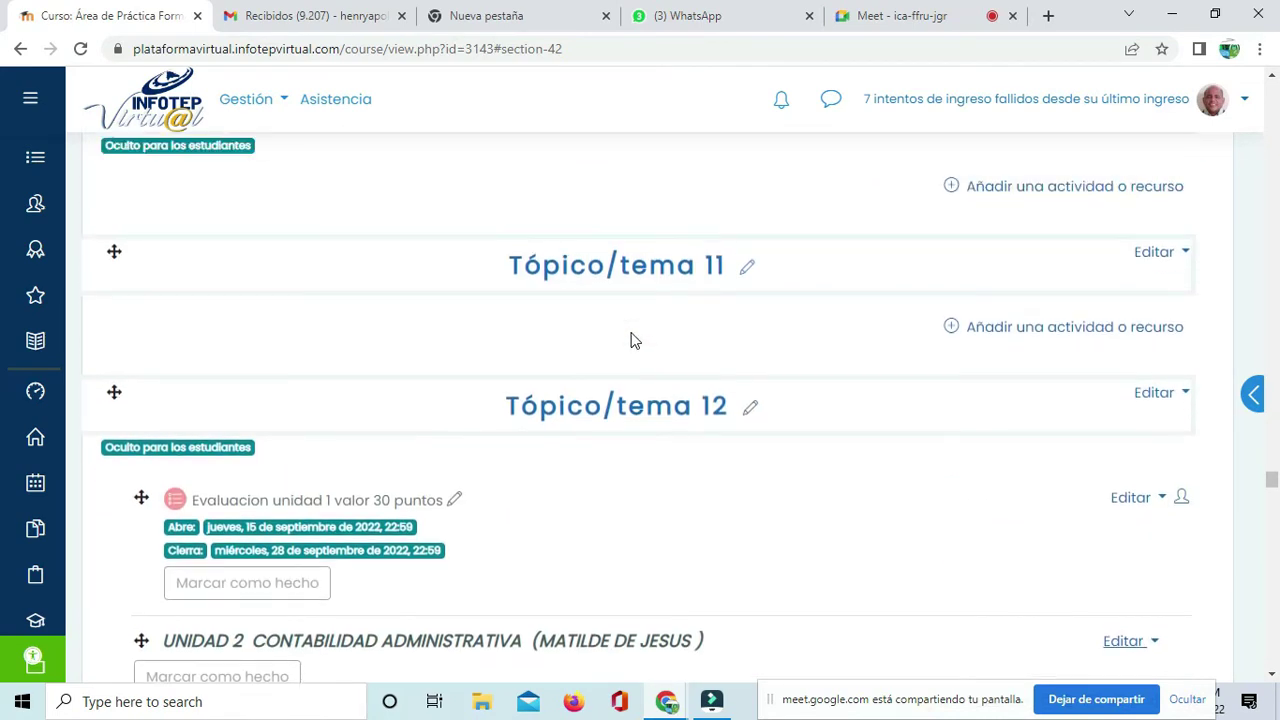
scroll(144, 498, "up", 1)
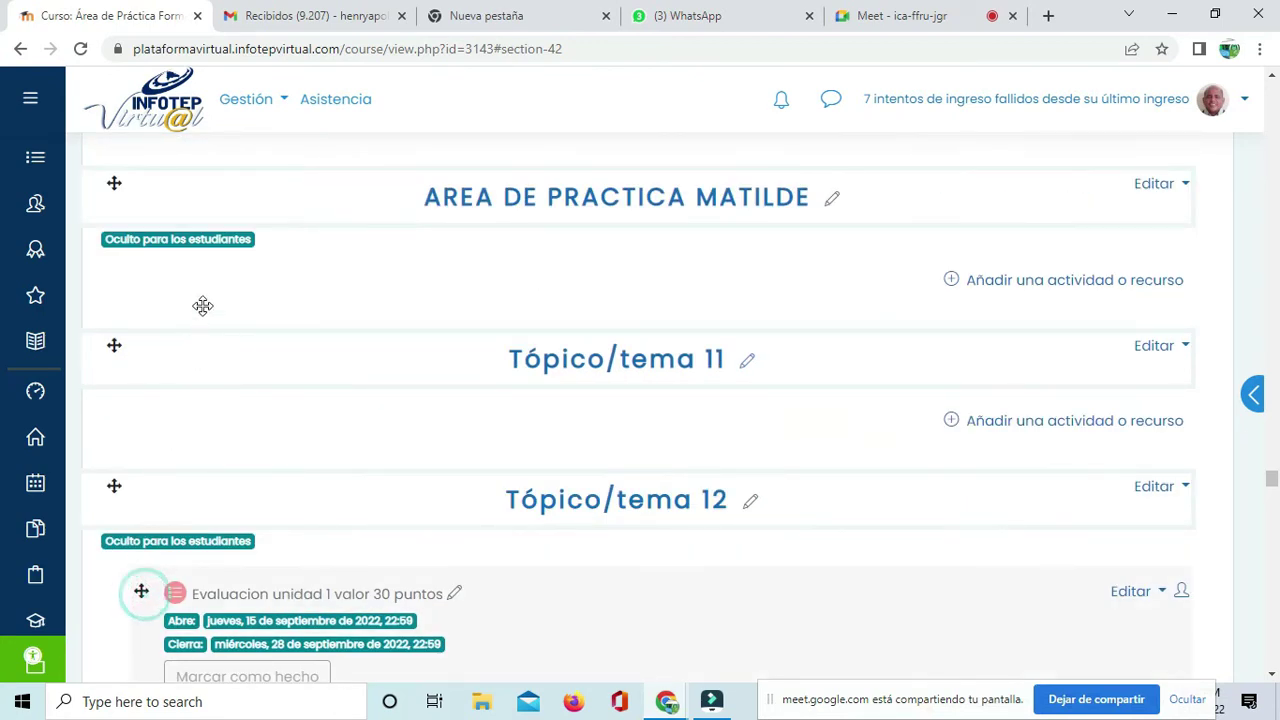
Step: Move the 'Evaluacion unidad 1 valor 30 puntos' quiz from Tópico/tema 12 into the practice area
left_click_drag(208, 270, 142, 267)
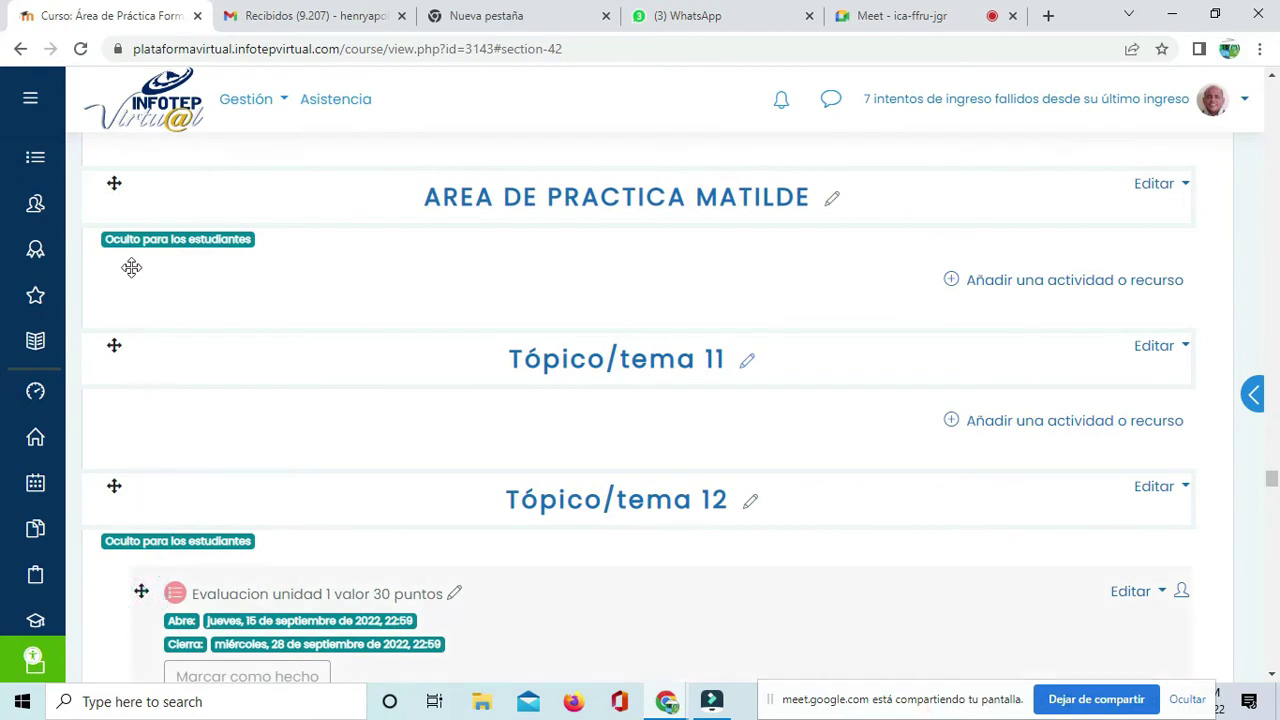
left_click_drag(116, 188, 118, 214)
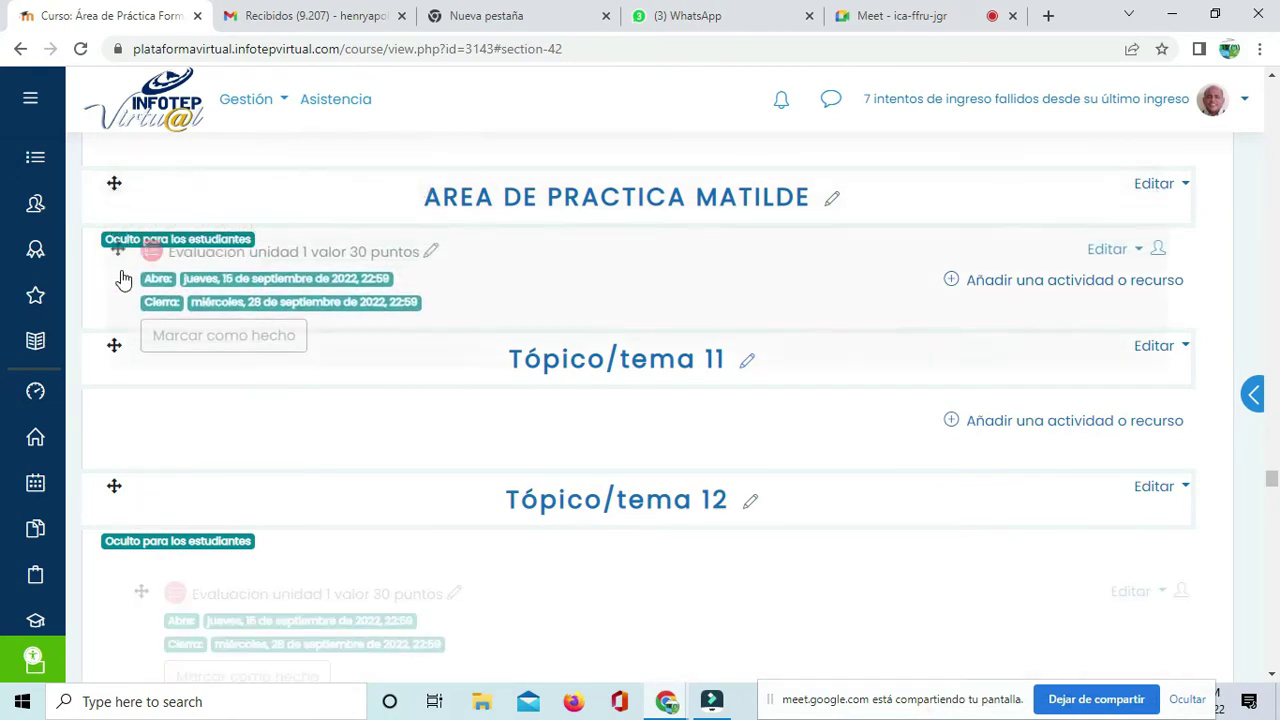
left_click_drag(119, 272, 120, 280)
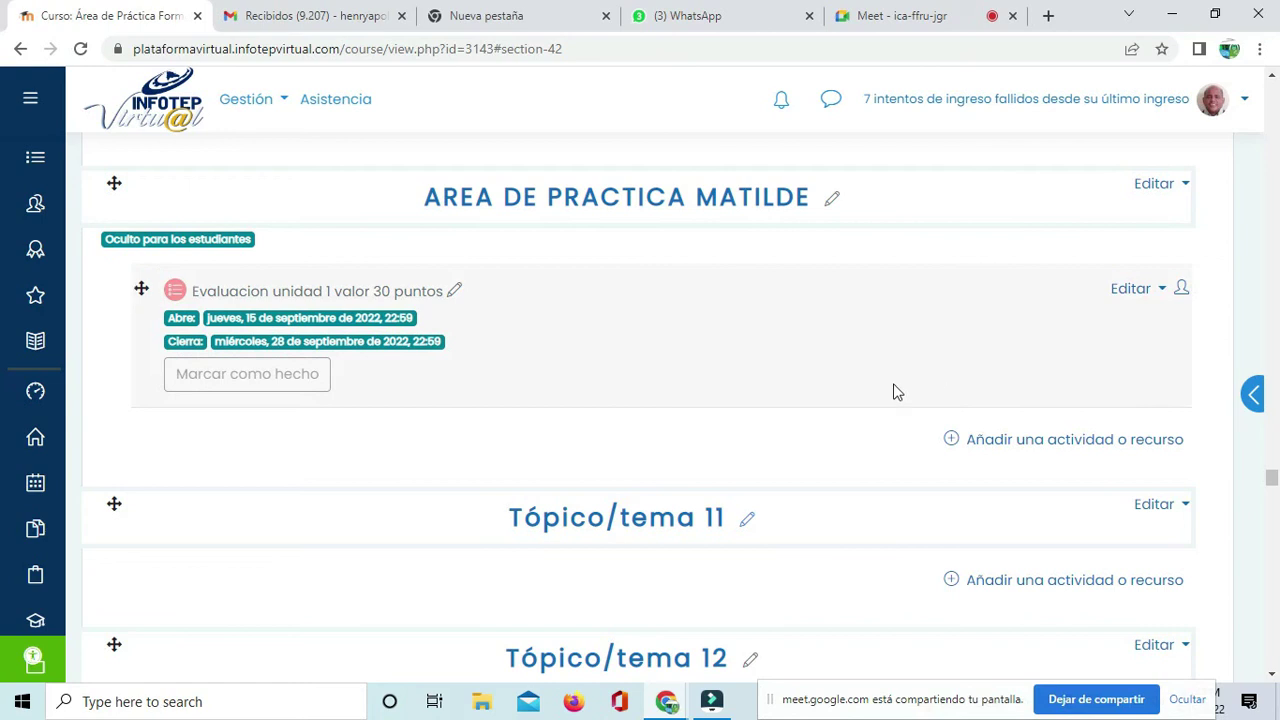
scroll(920, 392, "up", 5)
scroll(918, 394, "down", 10)
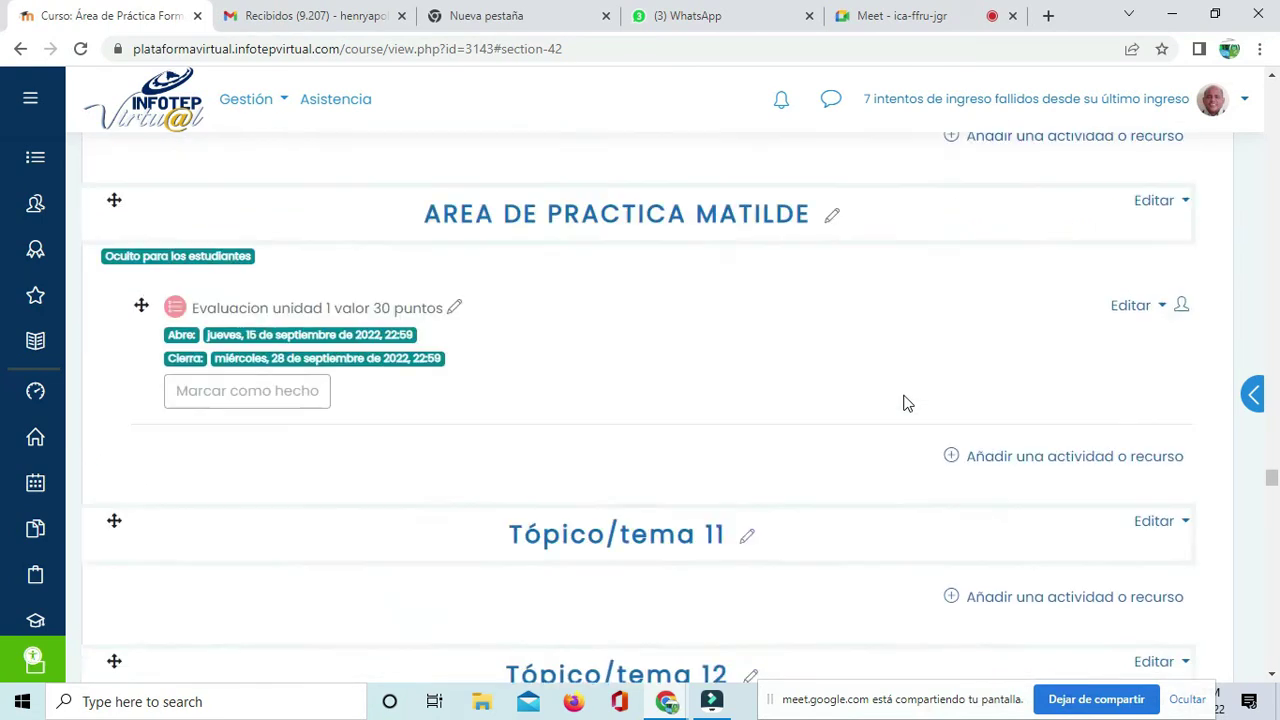
scroll(903, 403, "down", 3)
scroll(903, 403, "up", 3)
scroll(903, 403, "down", 1)
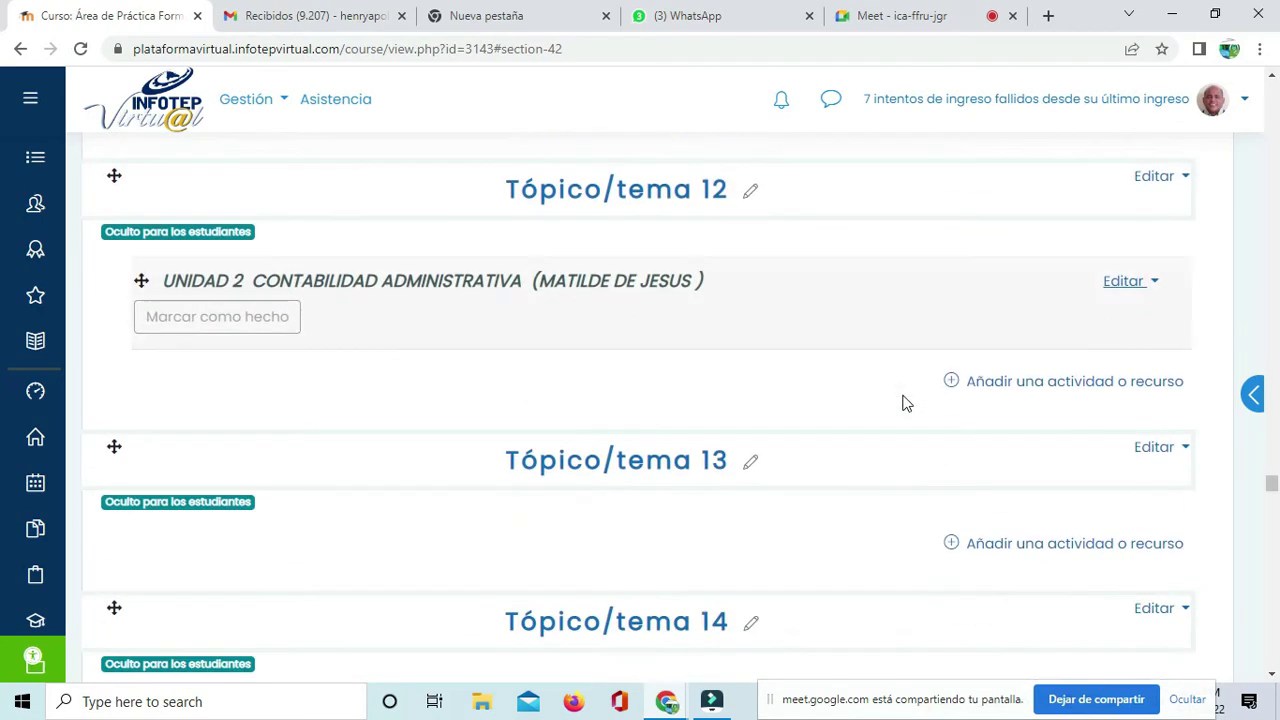
scroll(314, 320, "up", 4)
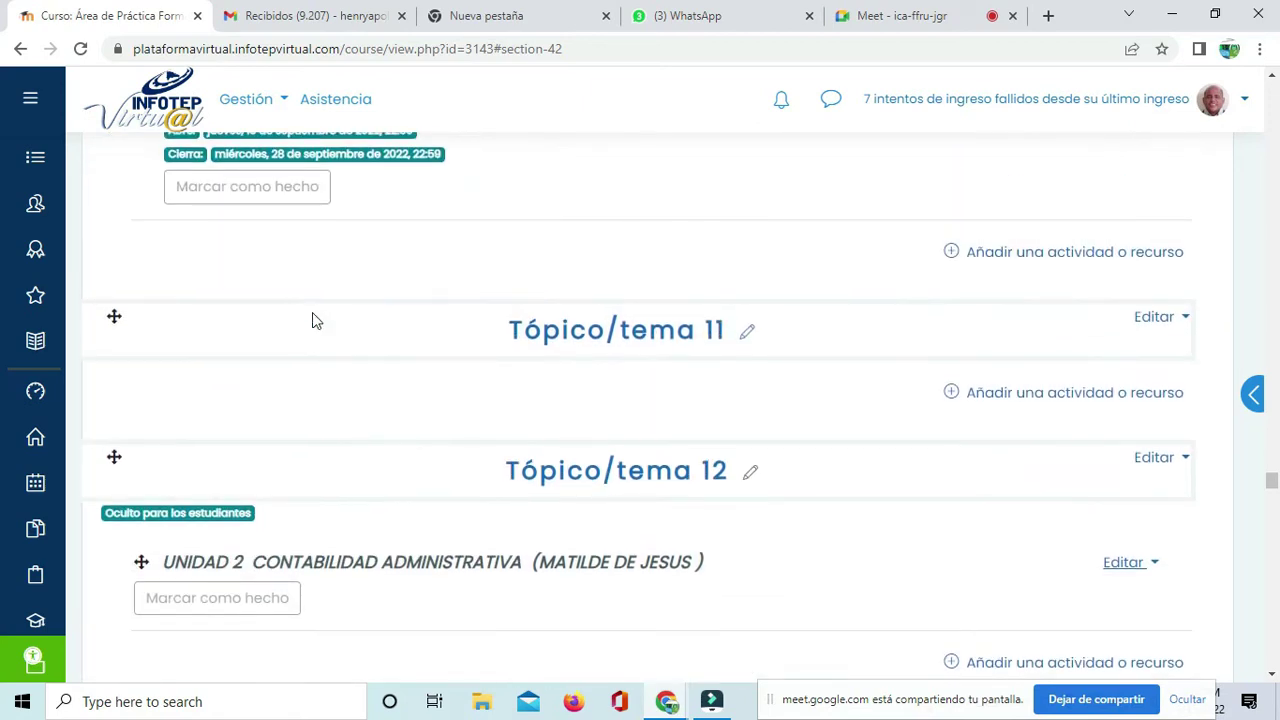
scroll(270, 360, "down", 2)
scroll(134, 566, "up", 1)
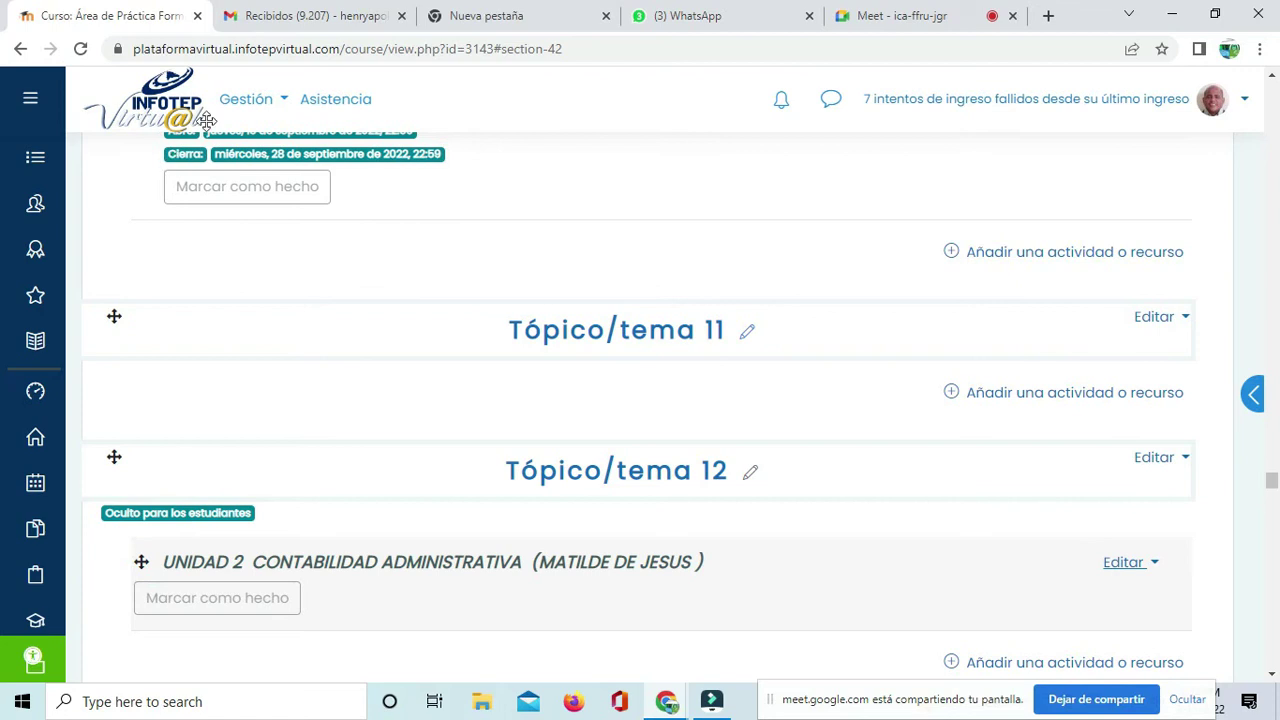
Step: Bring the UNIDAD 2 item into the practice area, with the Evaluacion quiz placed above it
left_click_drag(203, 49, 273, 211)
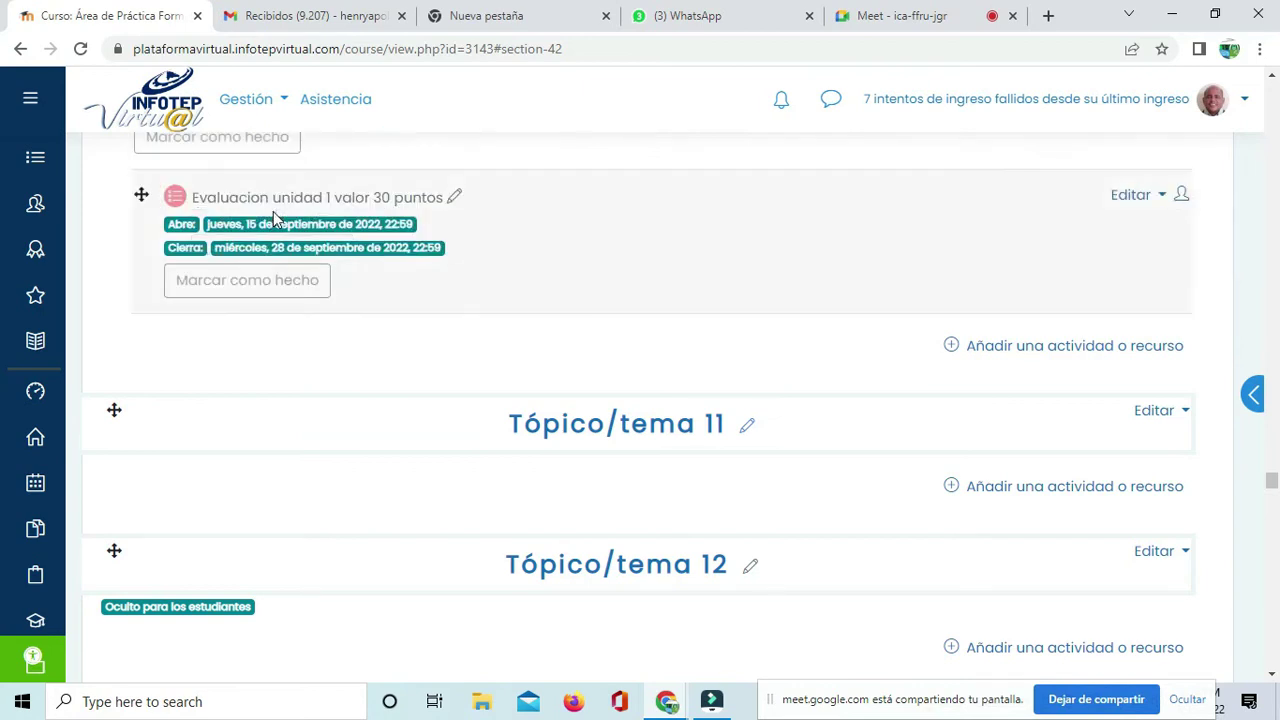
scroll(390, 205, "up", 2)
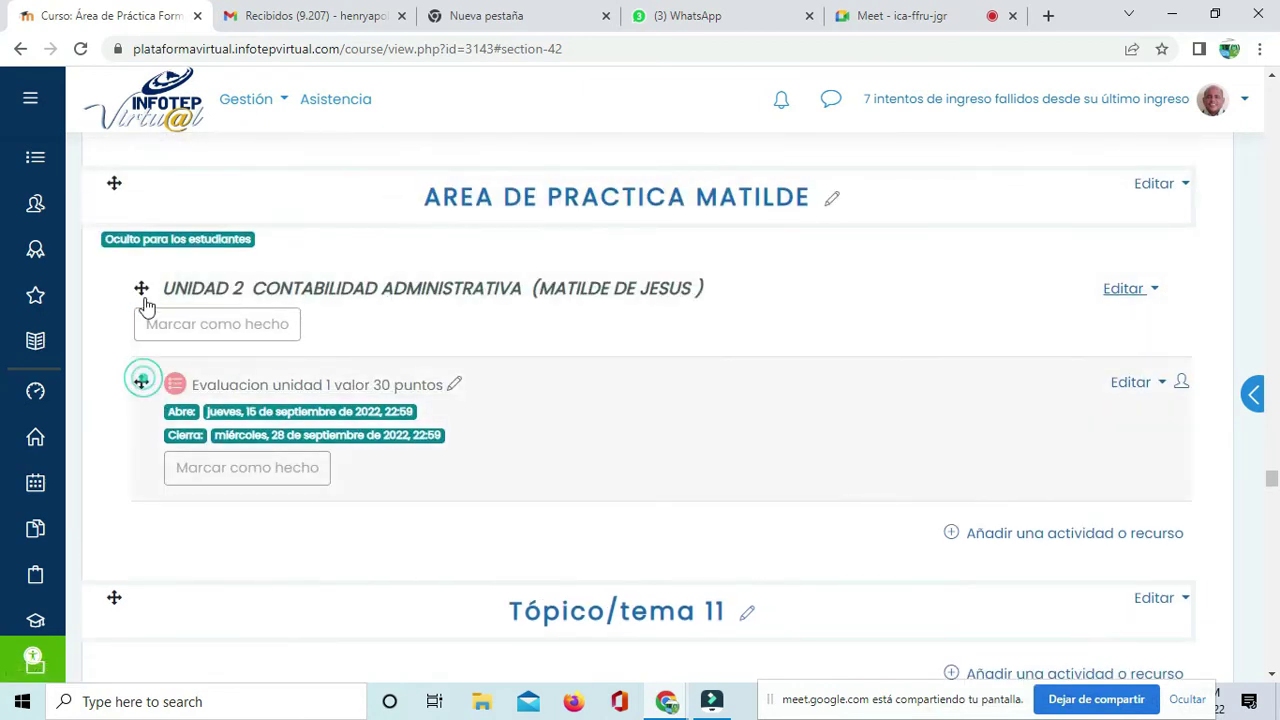
left_click_drag(138, 390, 143, 362)
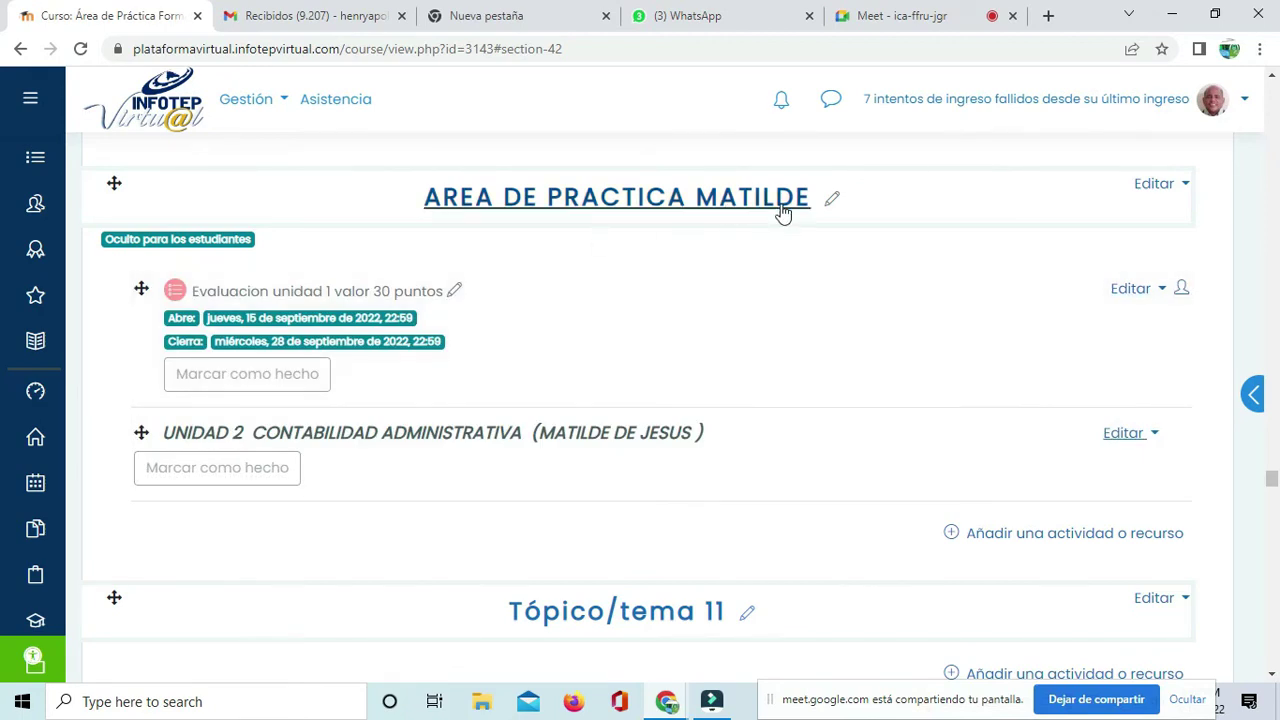
scroll(654, 366, "down", 2)
Step: Move a student work-area section up above Tópico/tema 14
scroll(700, 140, "up", 4)
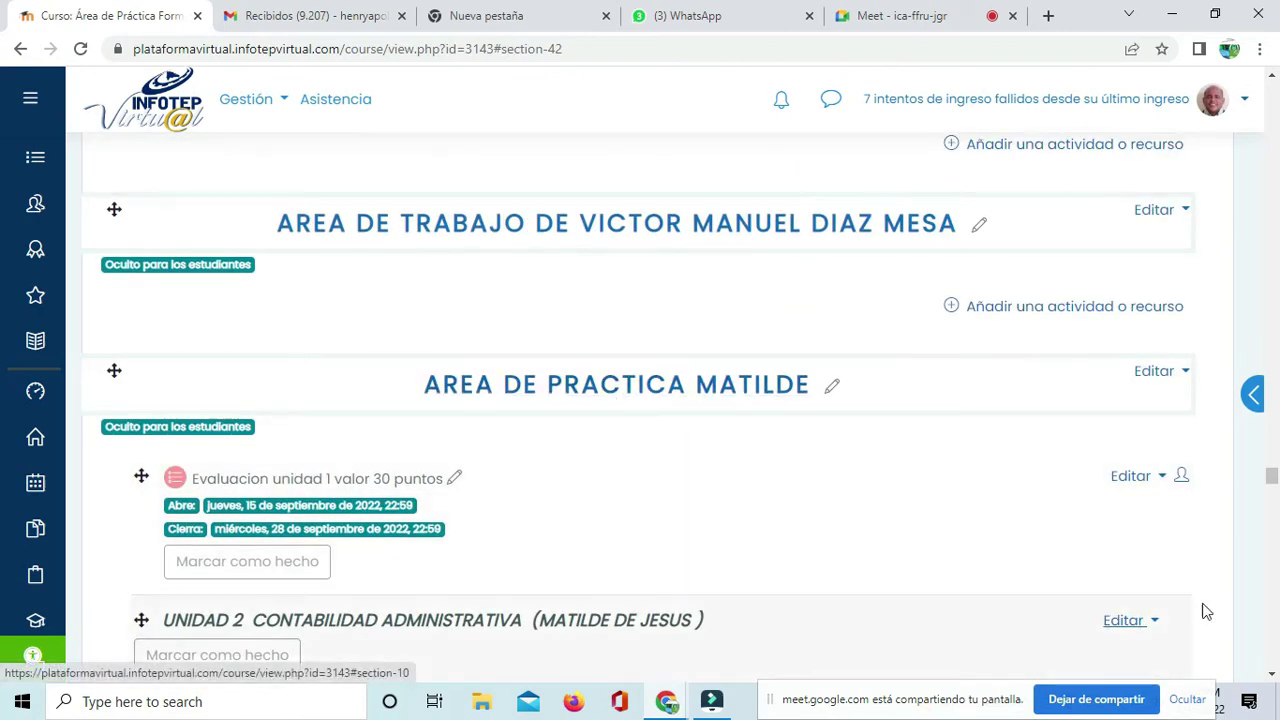
scroll(686, 503, "down", 1)
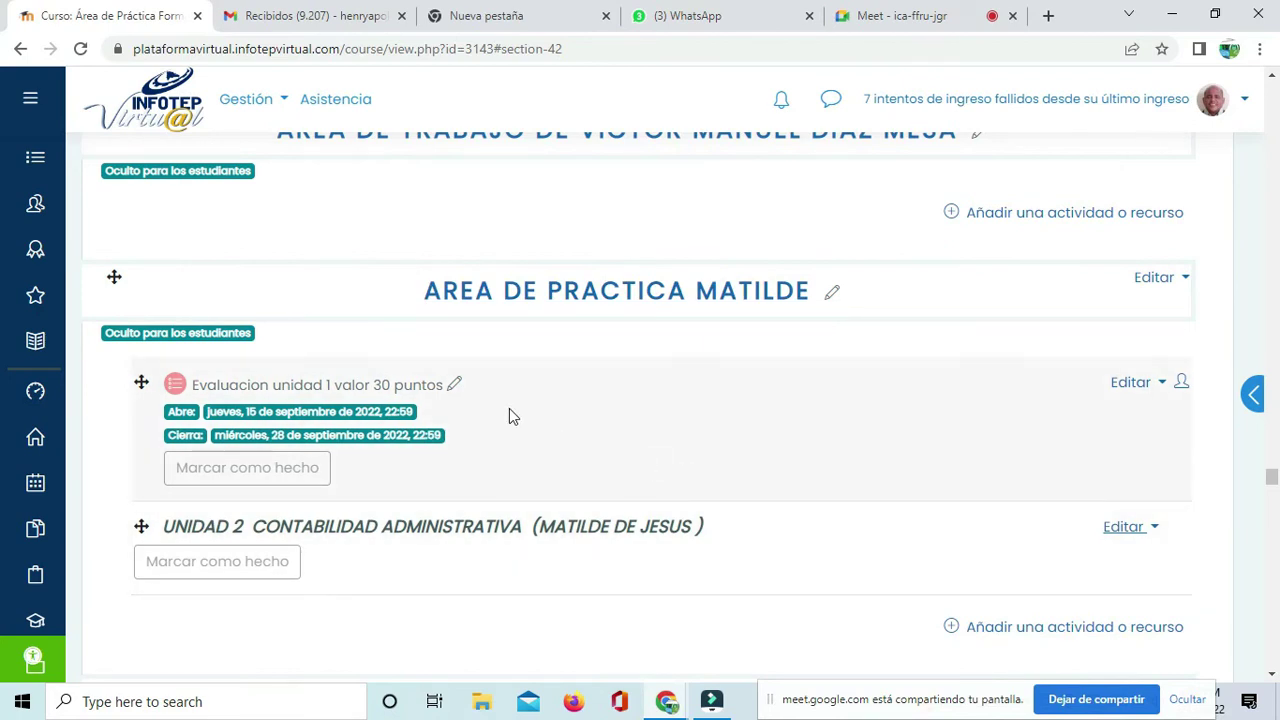
scroll(512, 415, "up", 2)
scroll(523, 406, "down", 3)
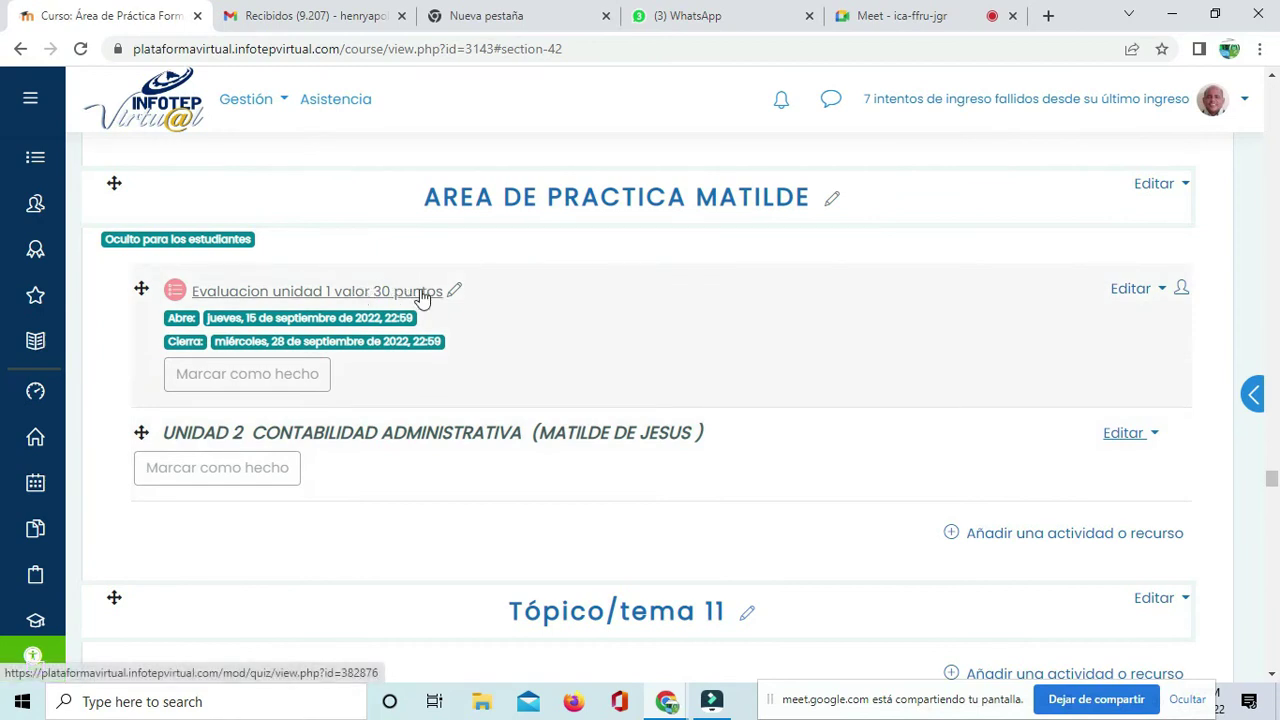
scroll(463, 430, "down", 10)
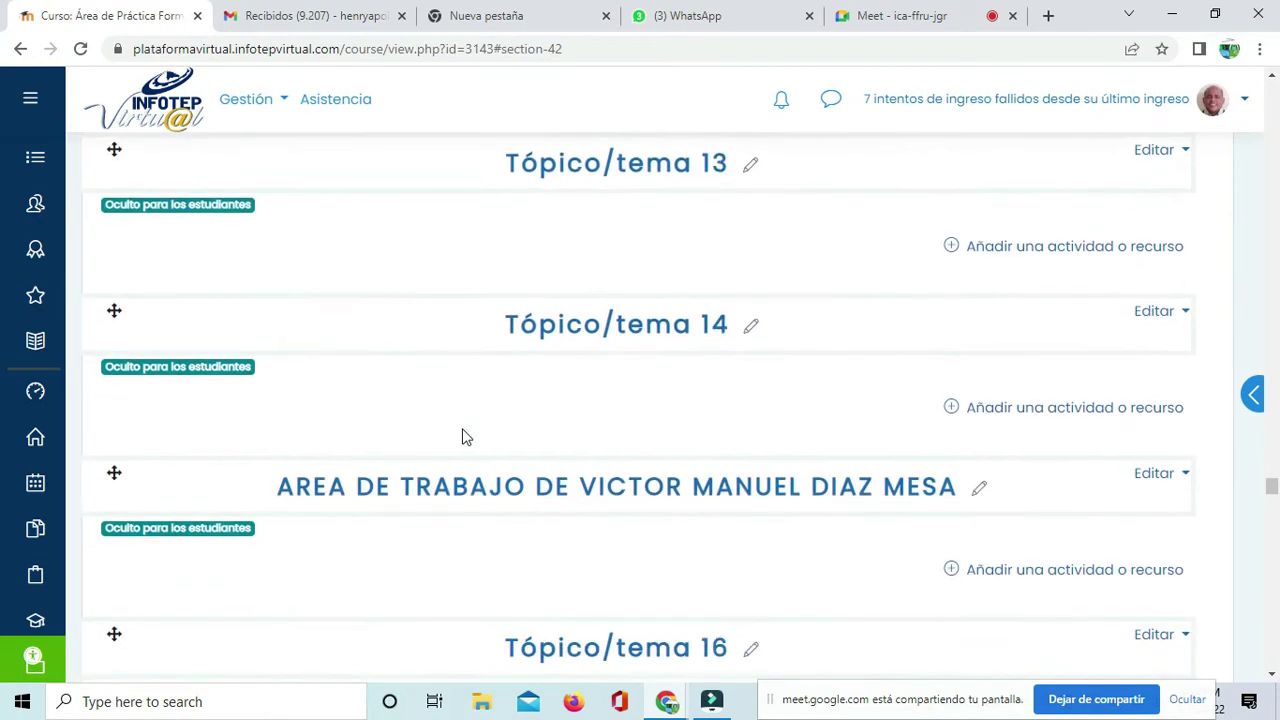
scroll(463, 437, "up", 3)
left_click_drag(111, 475, 115, 336)
scroll(160, 449, "up", 3)
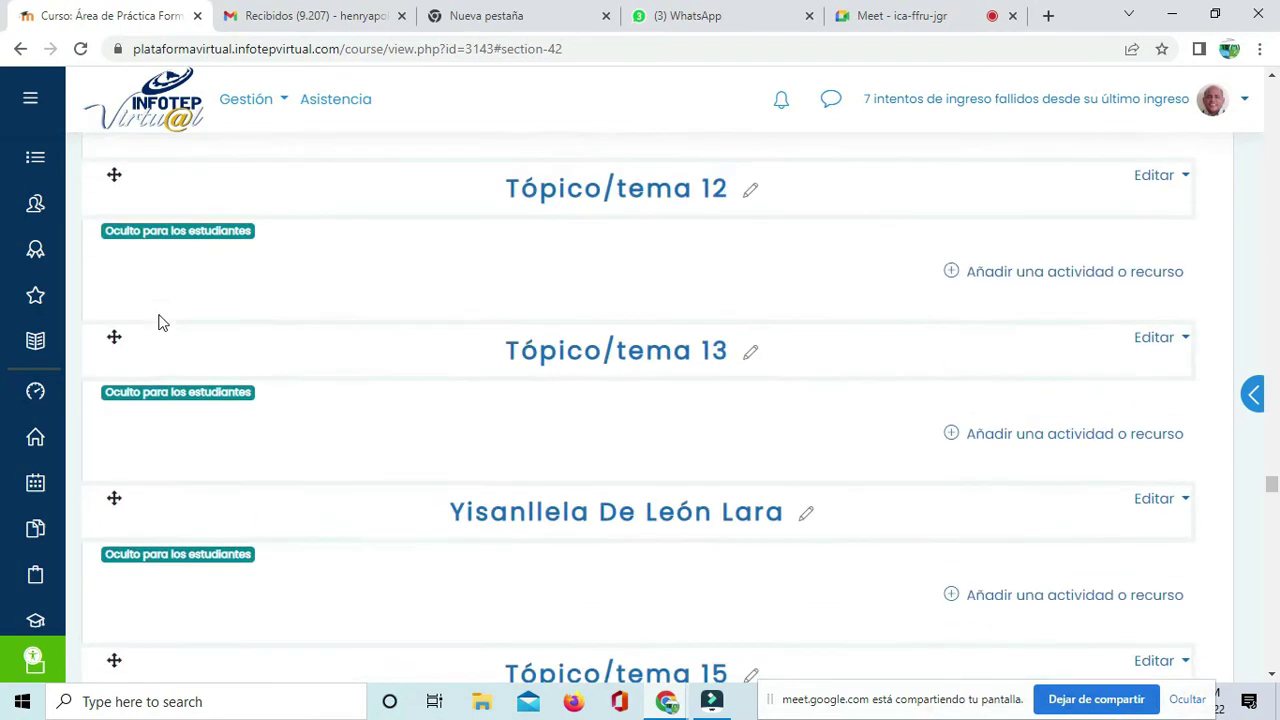
scroll(163, 451, "down", 3)
scroll(160, 458, "up", 4)
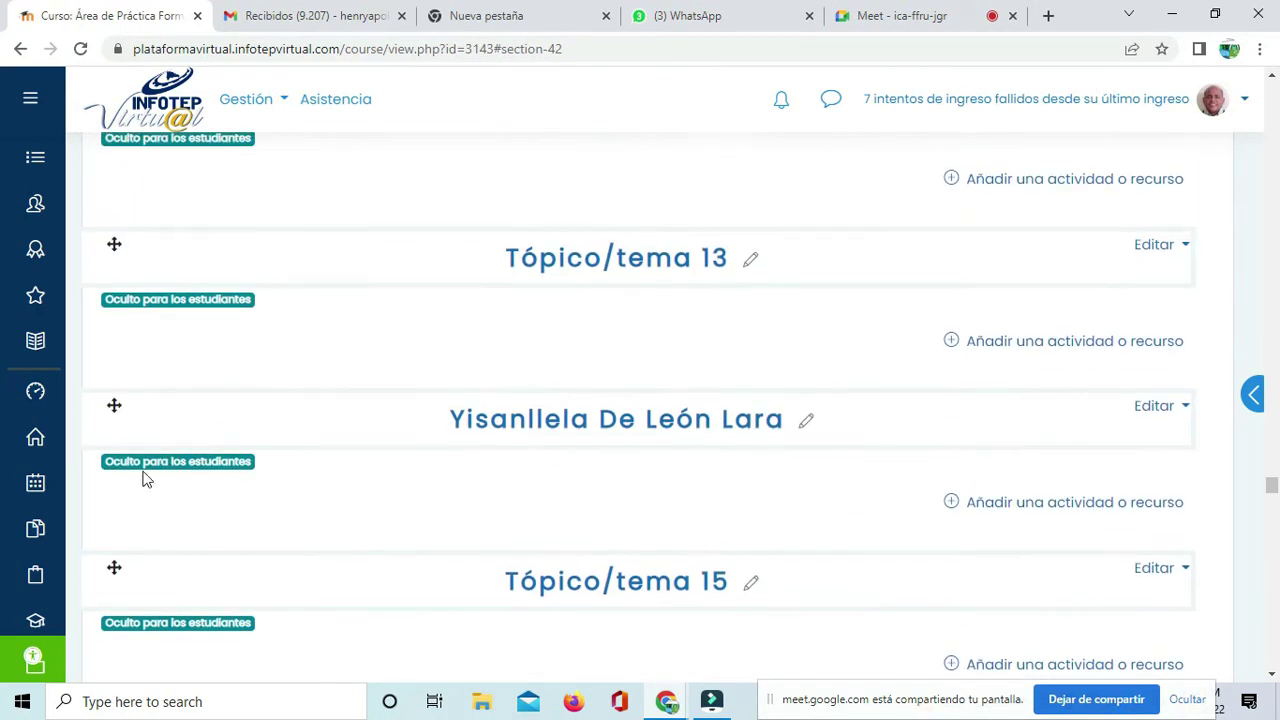
scroll(111, 528, "down", 3)
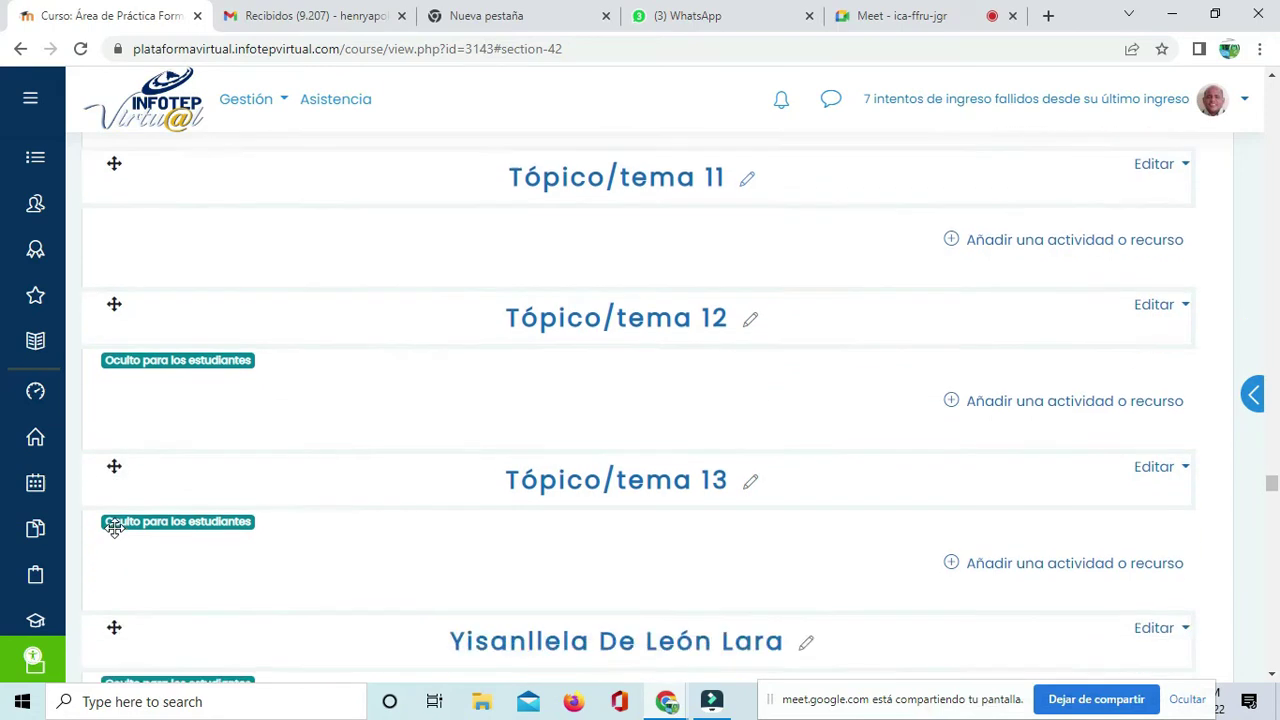
Step: Close the Move section dialog and move another student's section above Tópico/tema 11
left_click_drag(122, 358, 157, 163)
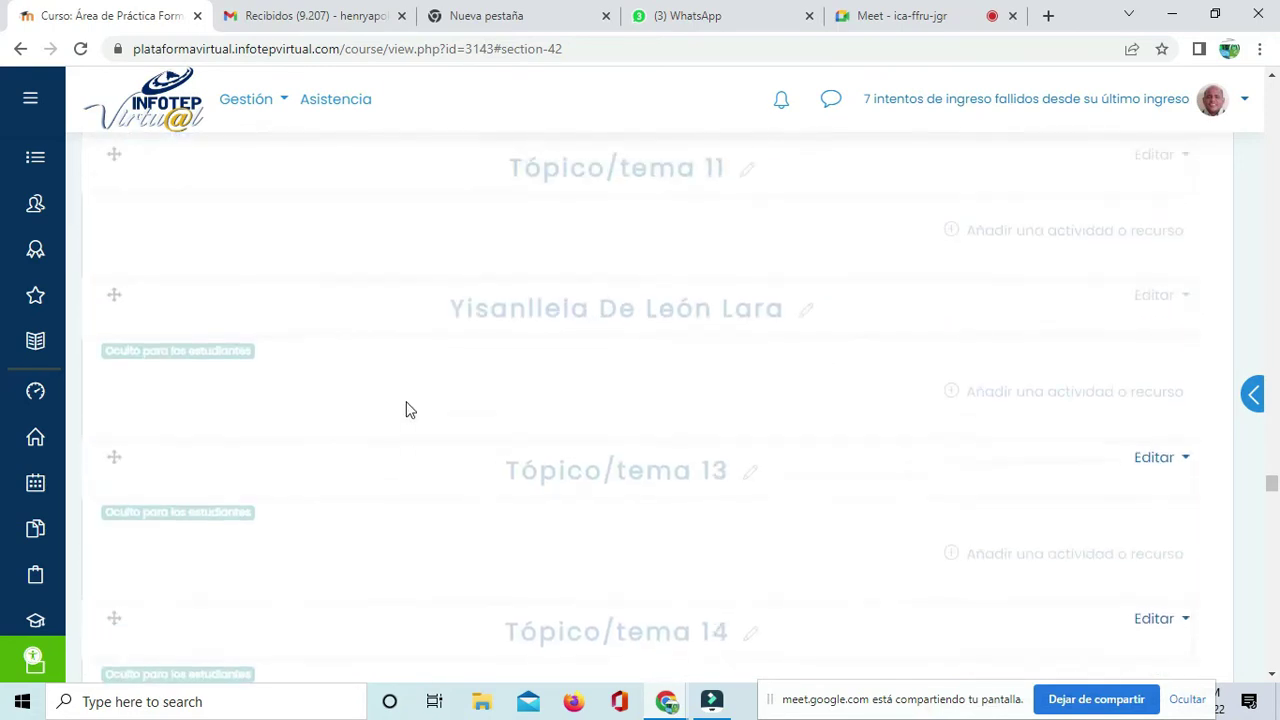
scroll(237, 432, "up", 1)
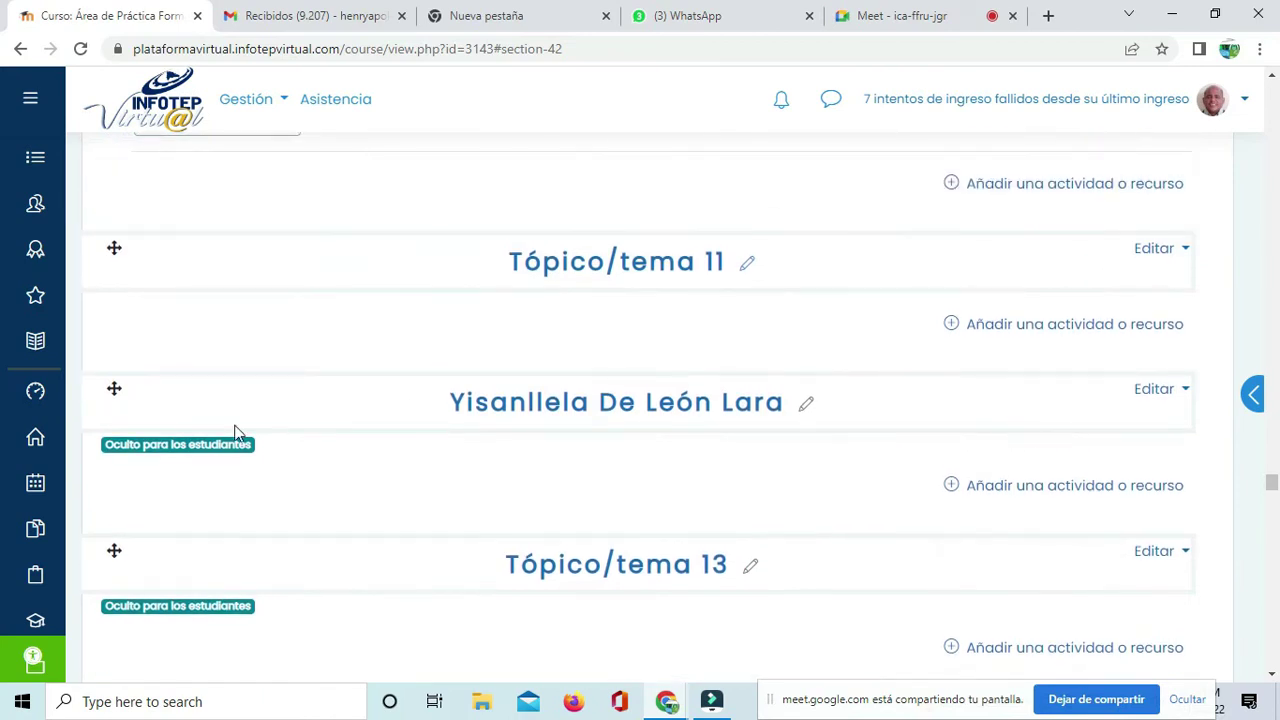
left_click(111, 386)
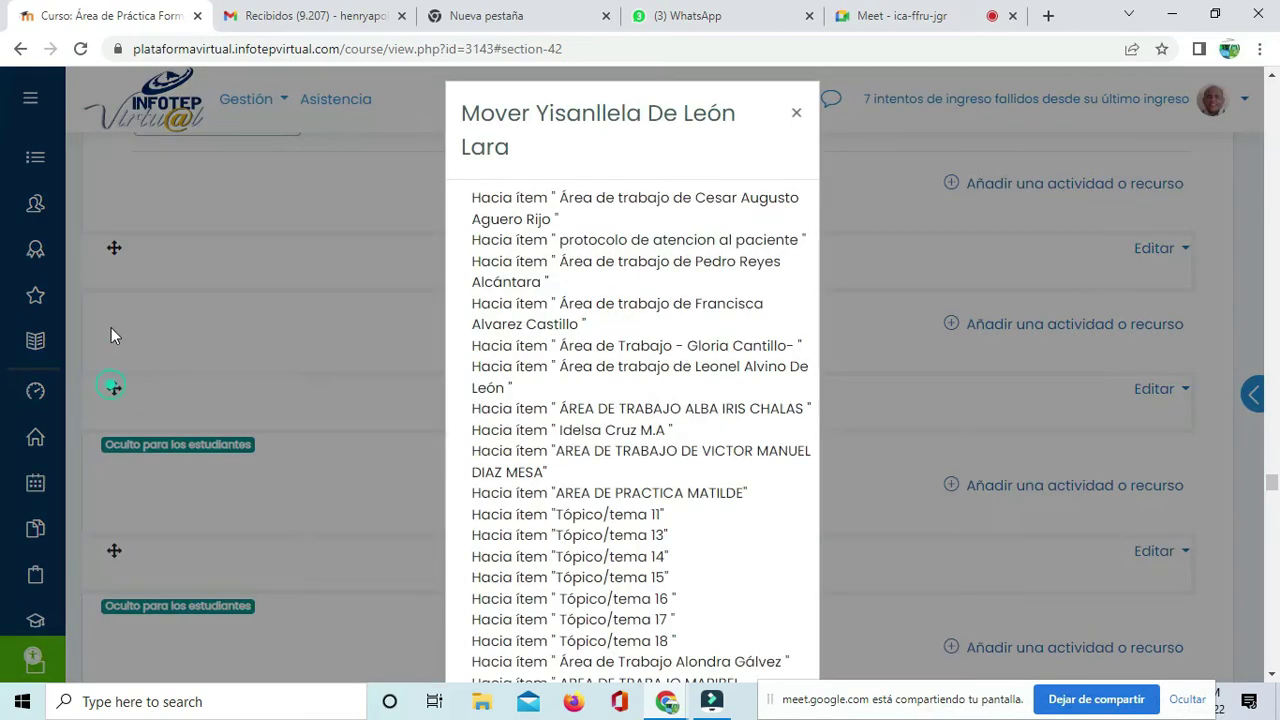
left_click(797, 115)
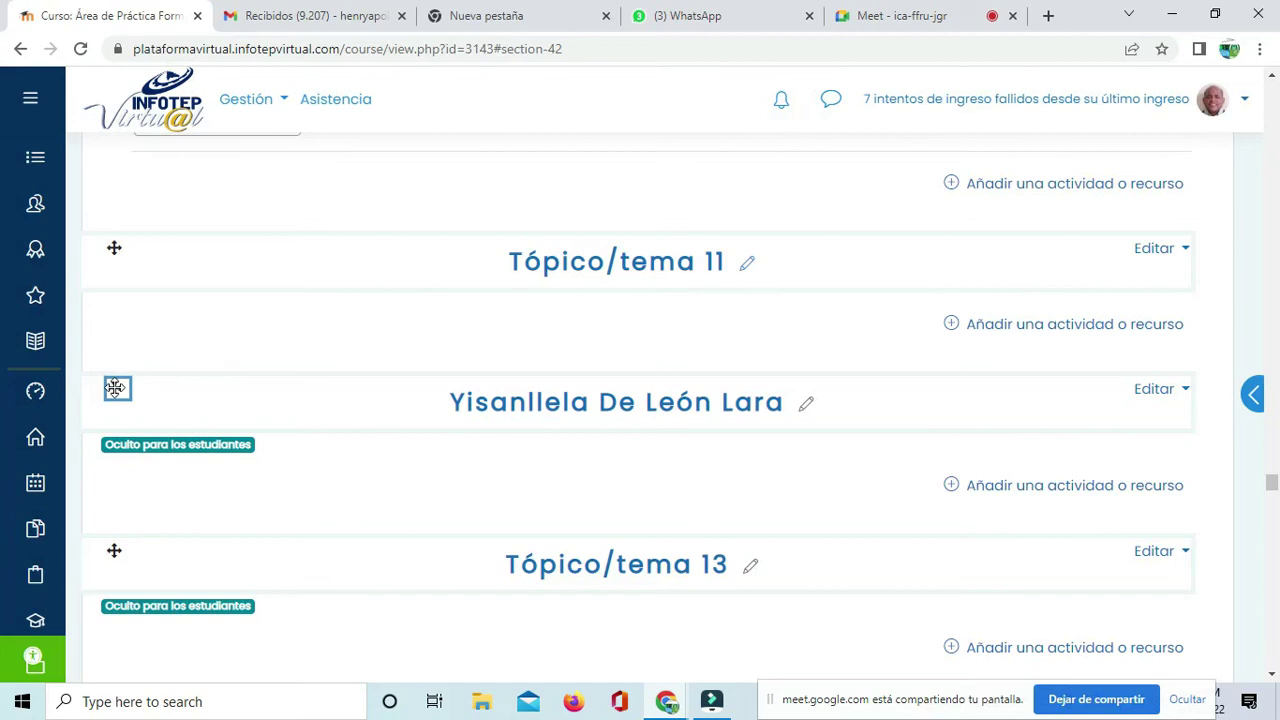
left_click_drag(115, 388, 126, 254)
scroll(586, 371, "up", 2)
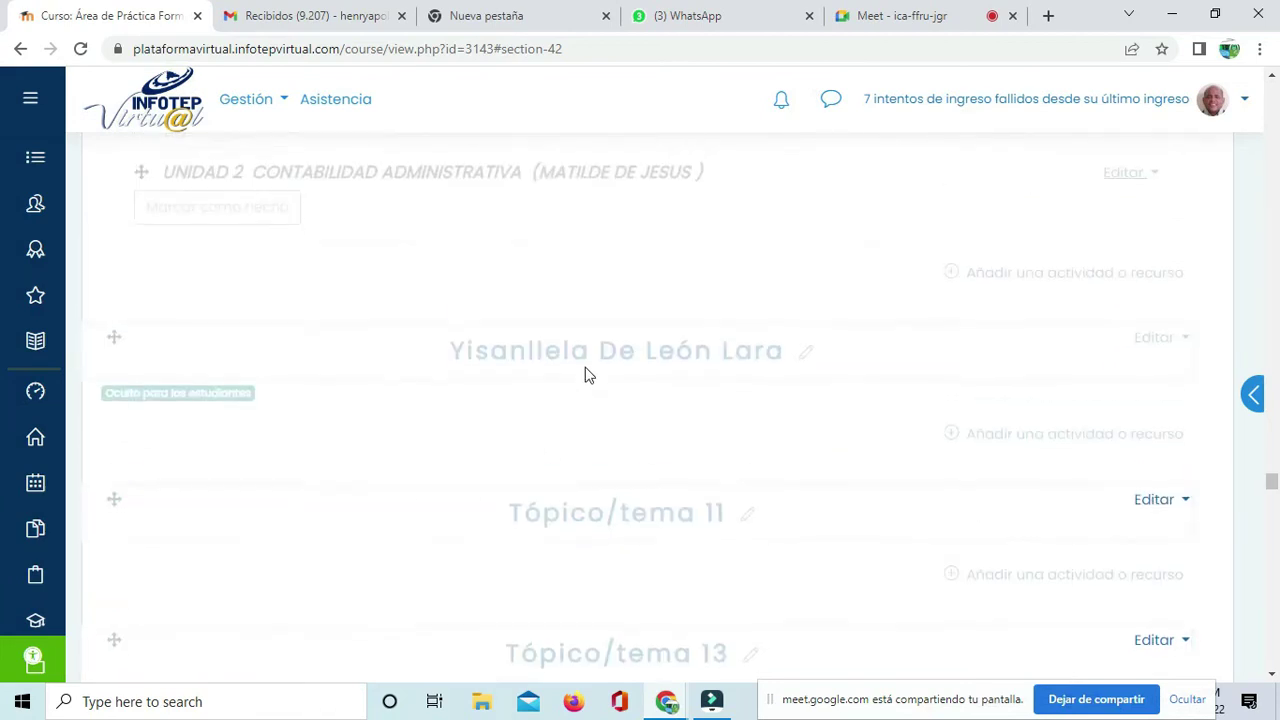
scroll(586, 375, "down", 10)
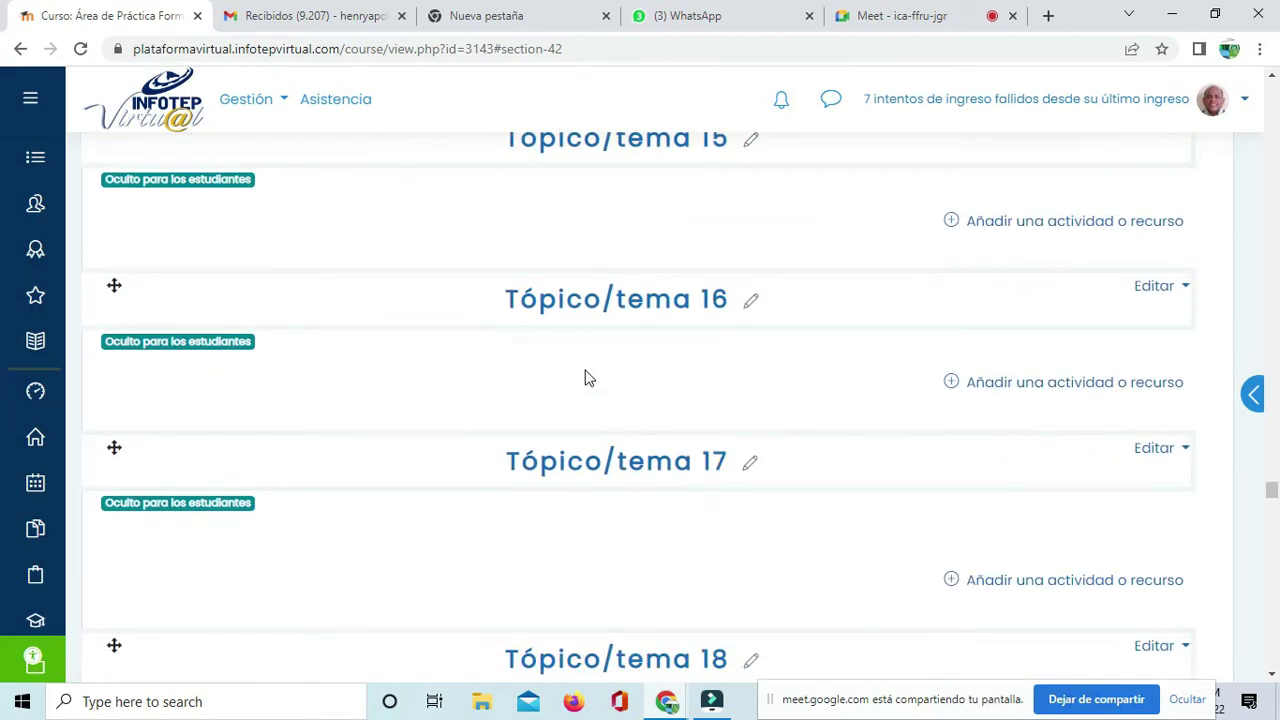
Step: Try moving the Área de Trabajo work area toward and above Tópico/tema 18
scroll(589, 378, "down", 2)
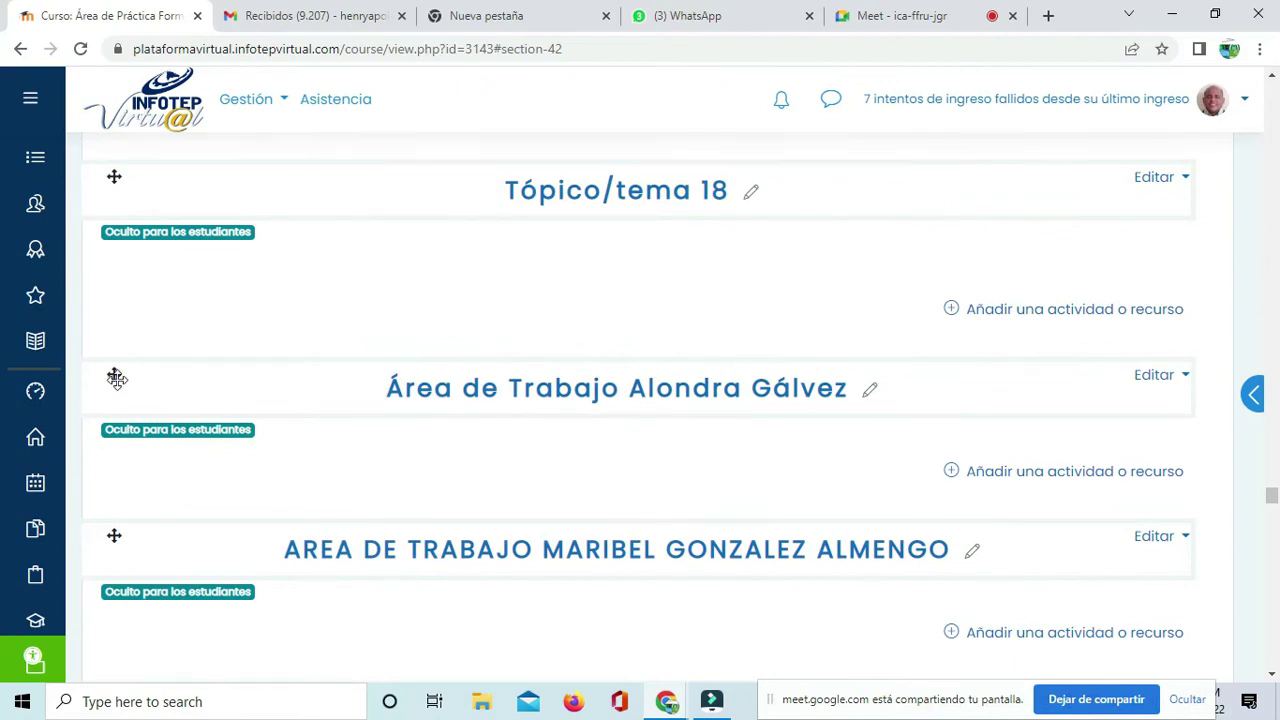
left_click_drag(114, 375, 181, 124)
scroll(503, 385, "up", 4)
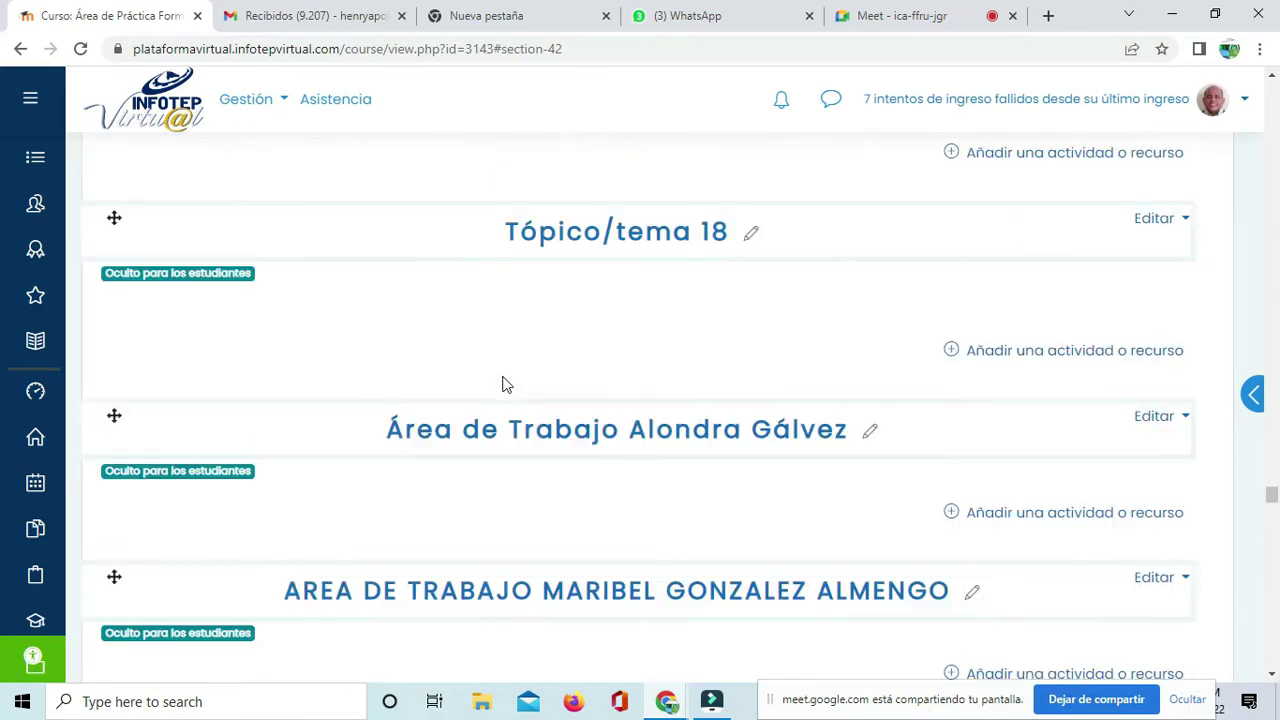
scroll(503, 385, "down", 2)
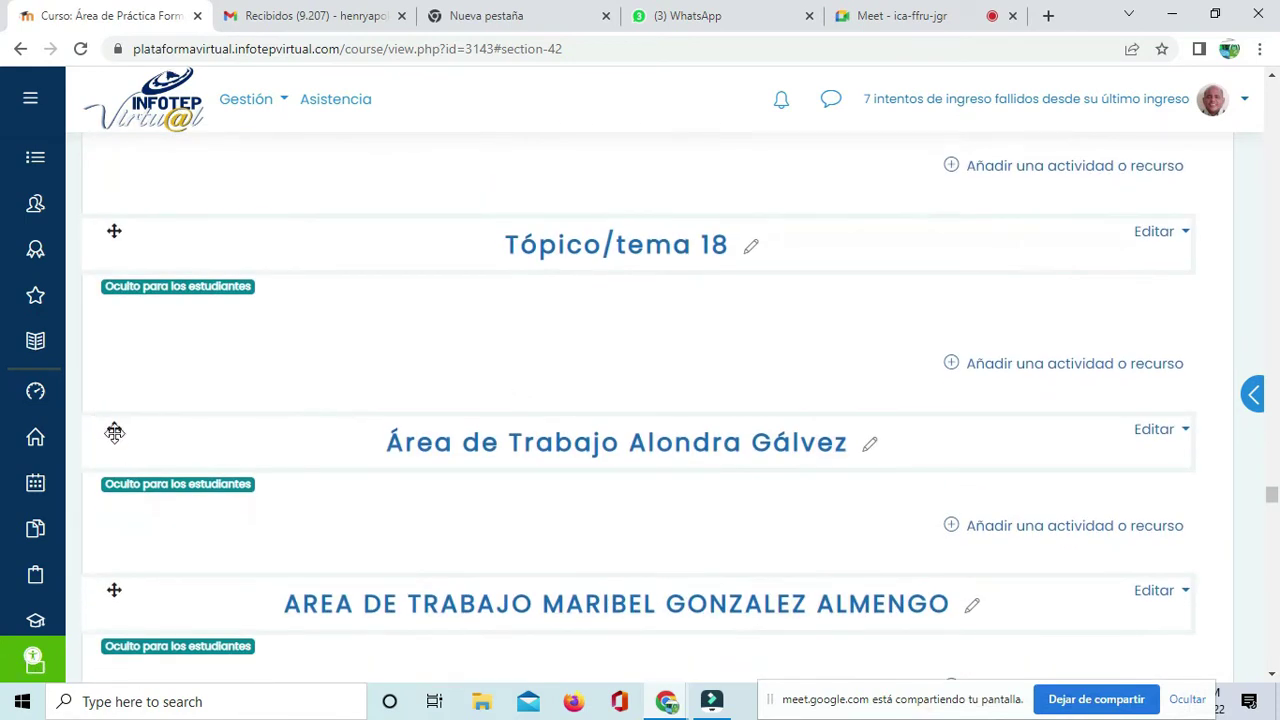
left_click_drag(114, 429, 157, 591)
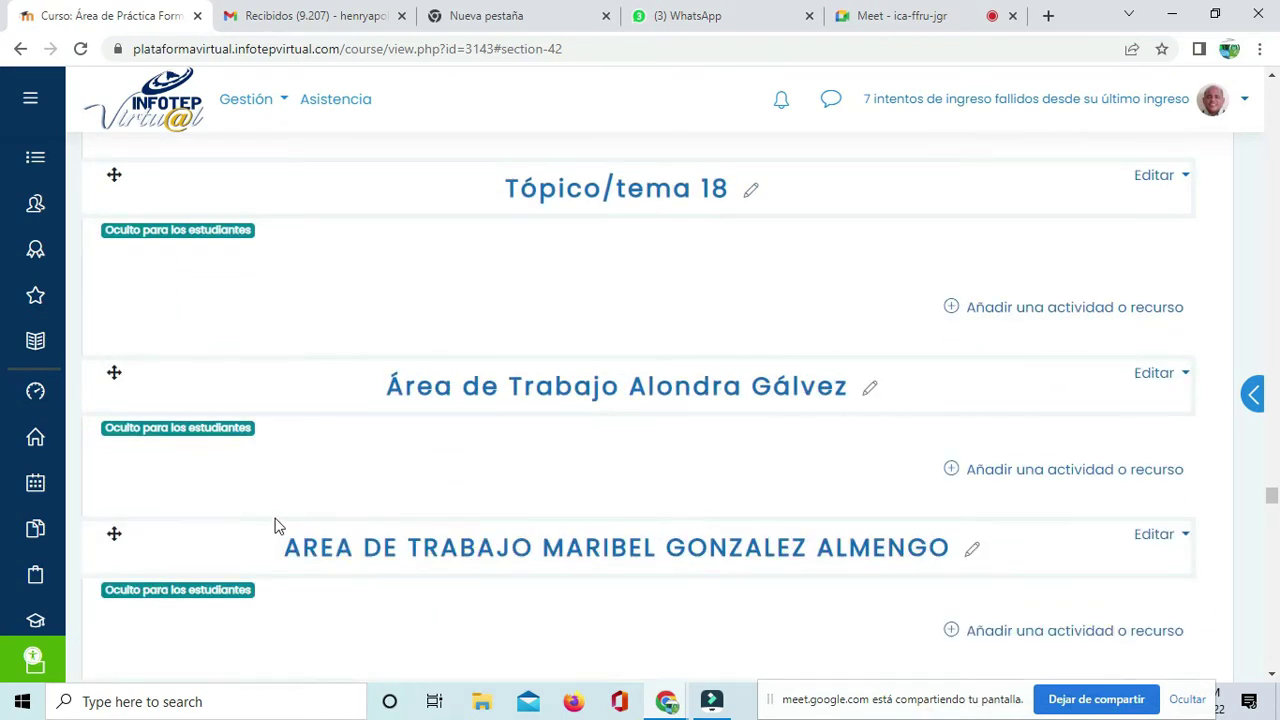
scroll(275, 533, "up", 2)
Step: Return the work area to its original place, then check the Google Meet call and come back
left_click_drag(112, 363, 123, 423)
scroll(437, 333, "up", 3)
scroll(437, 333, "up", 8)
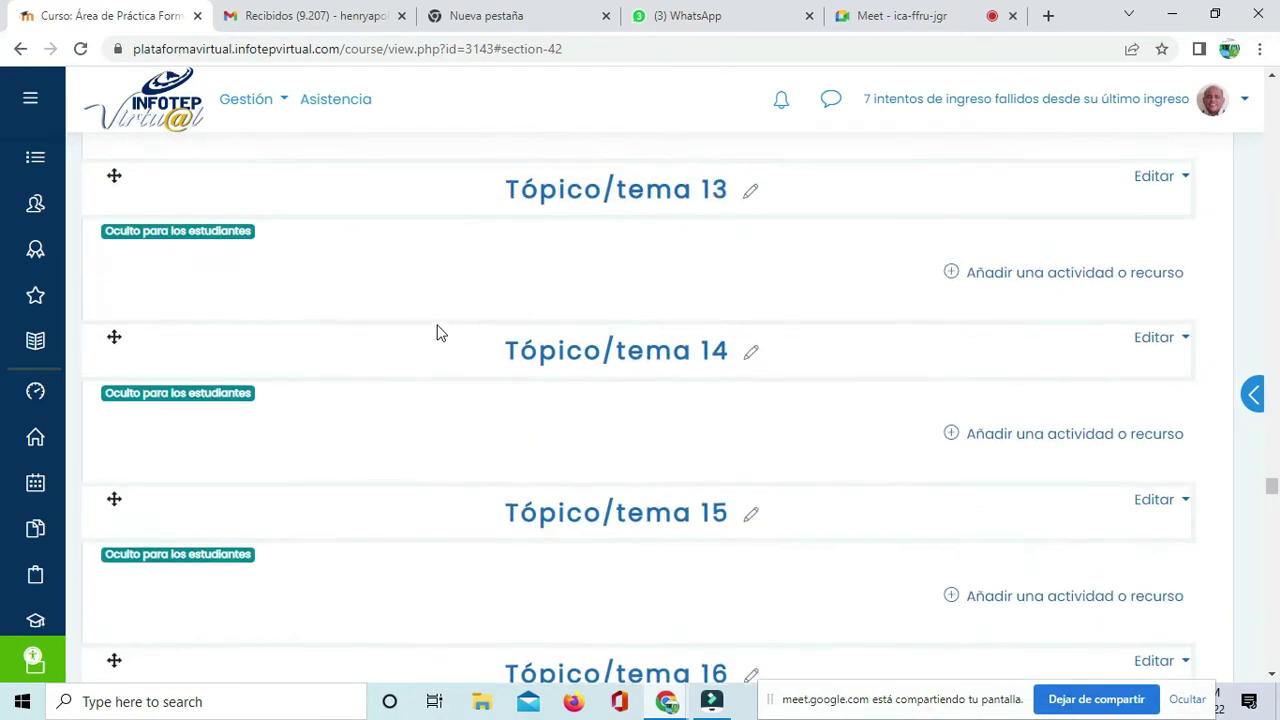
scroll(437, 331, "down", 5)
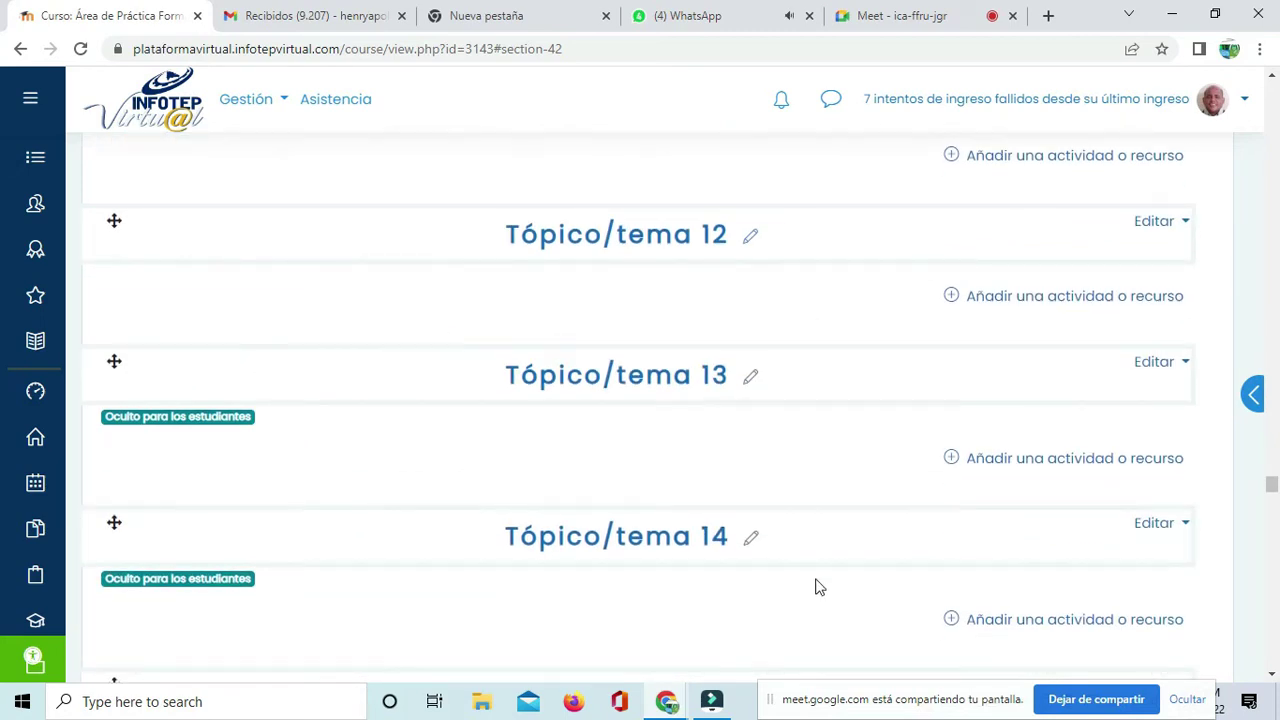
scroll(824, 560, "up", 1)
left_click(918, 18)
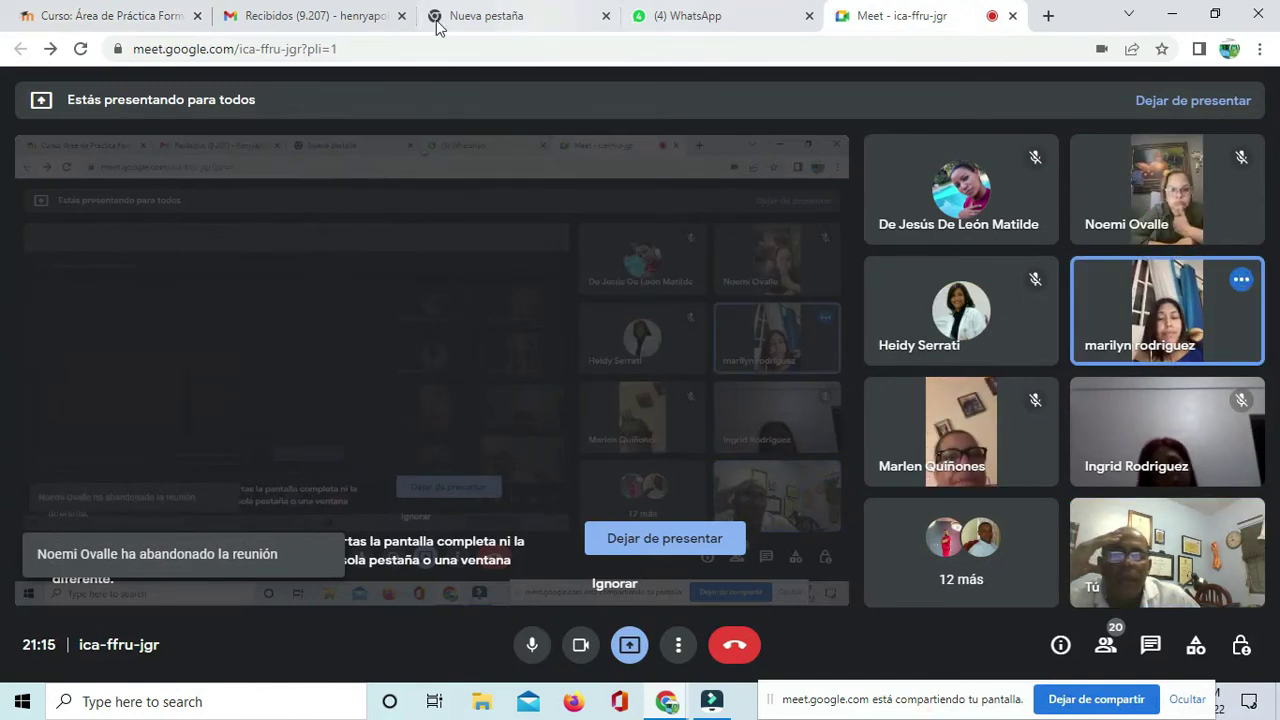
left_click(110, 16)
Step: Scroll through the Área de trabajo sections and the 'Subir actividad 1, unidad 1' assignment
scroll(517, 427, "up", 4)
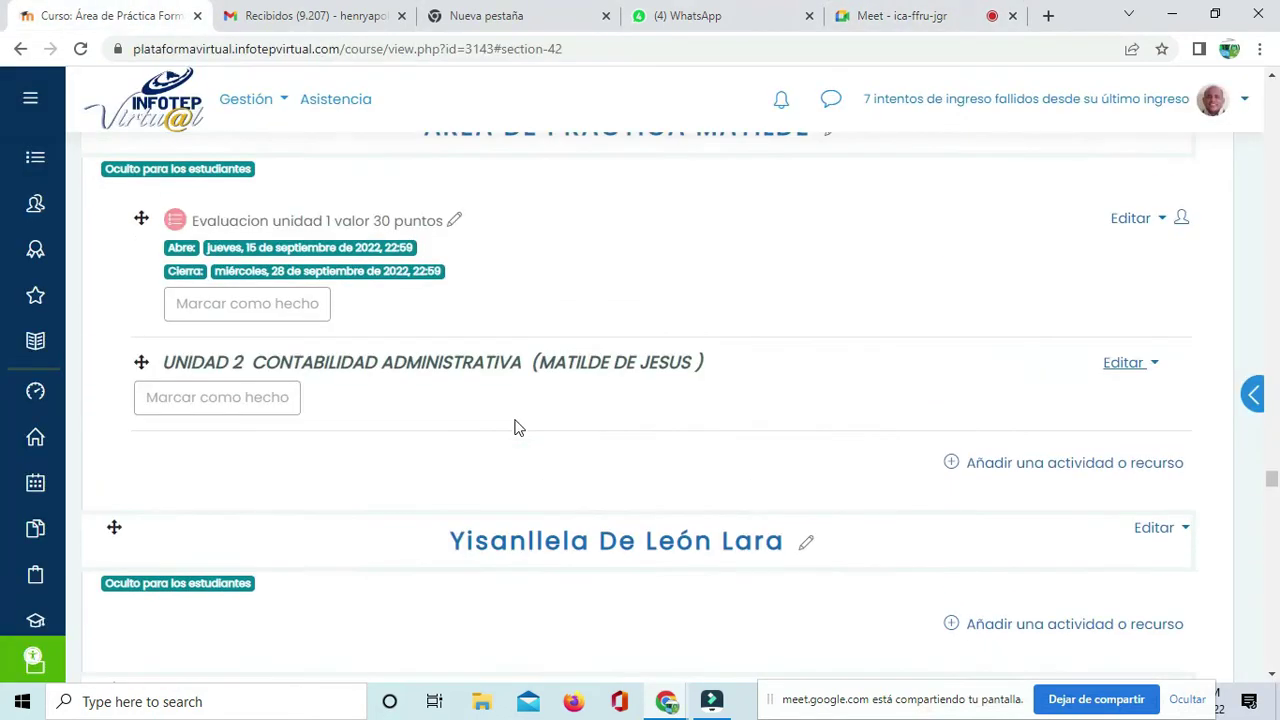
scroll(517, 427, "up", 9)
scroll(517, 427, "up", 10)
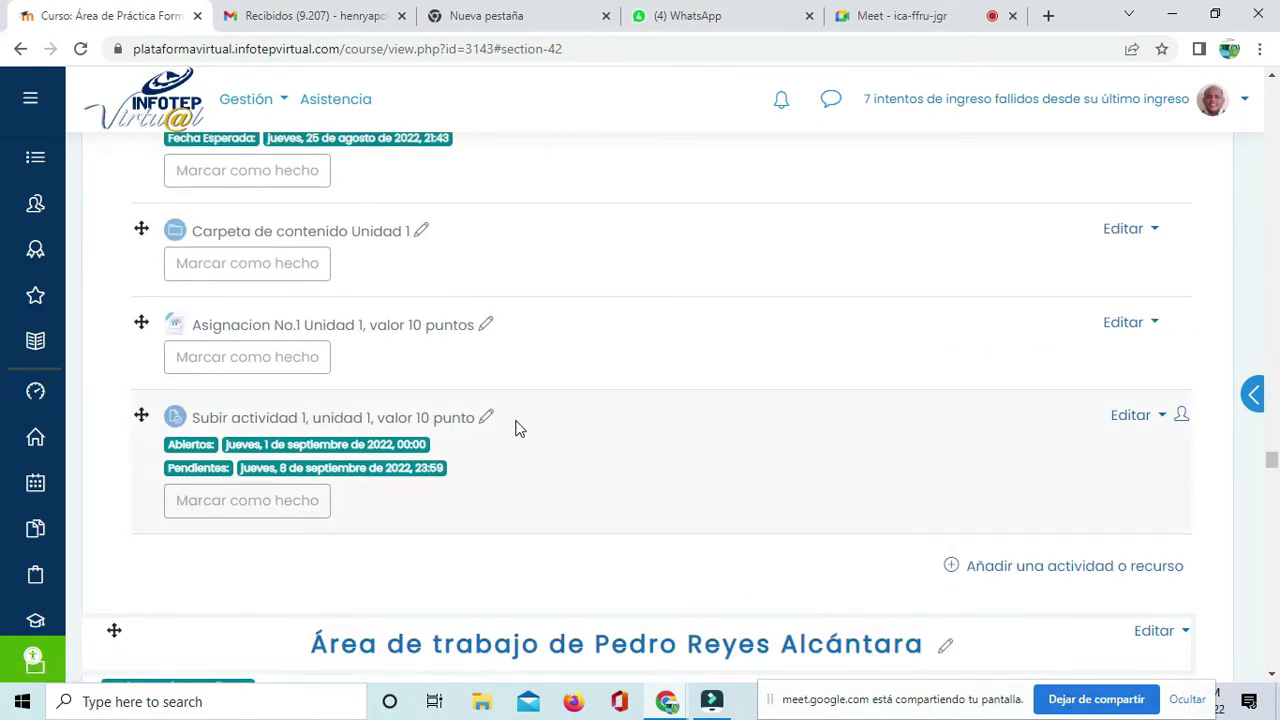
scroll(562, 454, "up", 10)
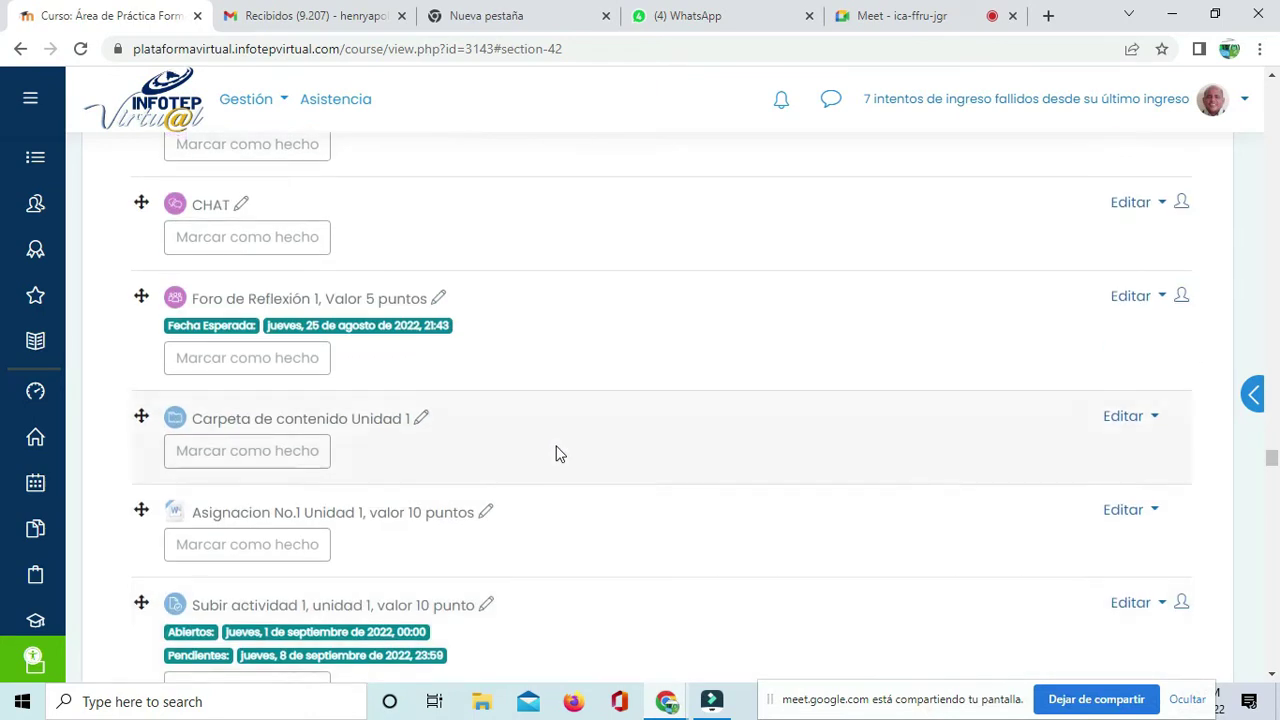
scroll(558, 452, "up", 2)
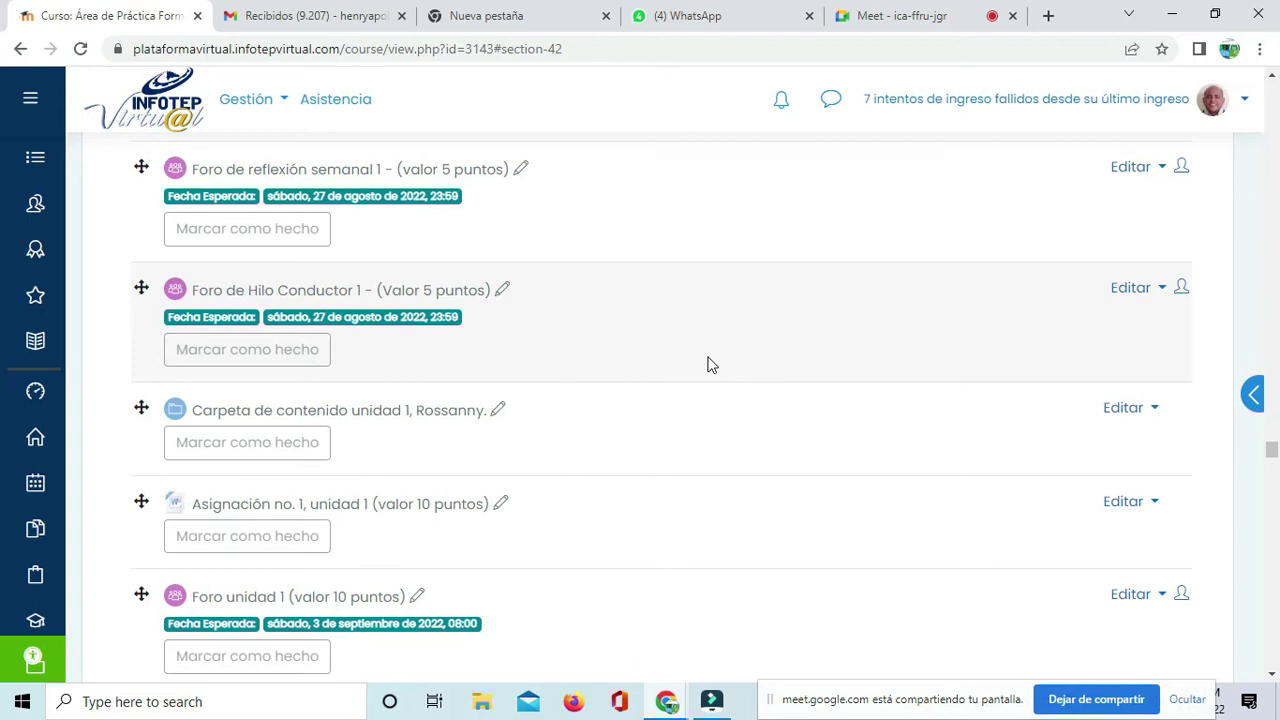
scroll(707, 365, "down", 12)
scroll(700, 375, "up", 10)
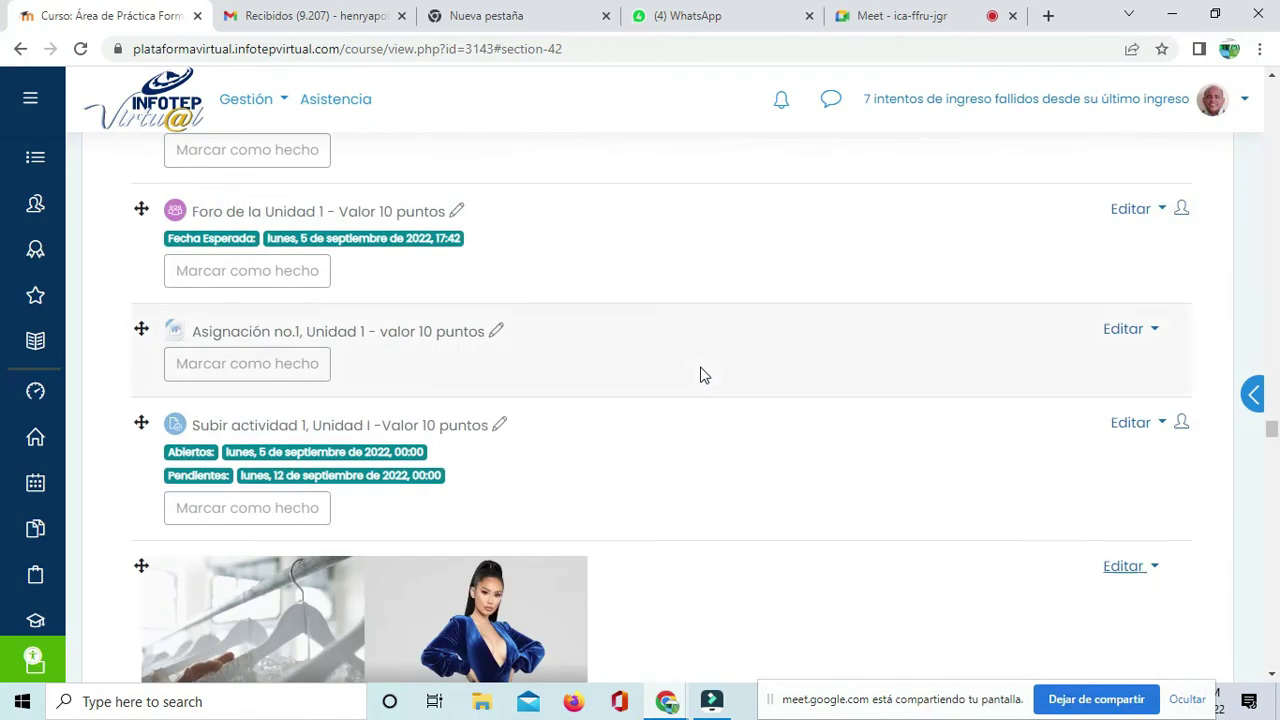
scroll(700, 375, "up", 10)
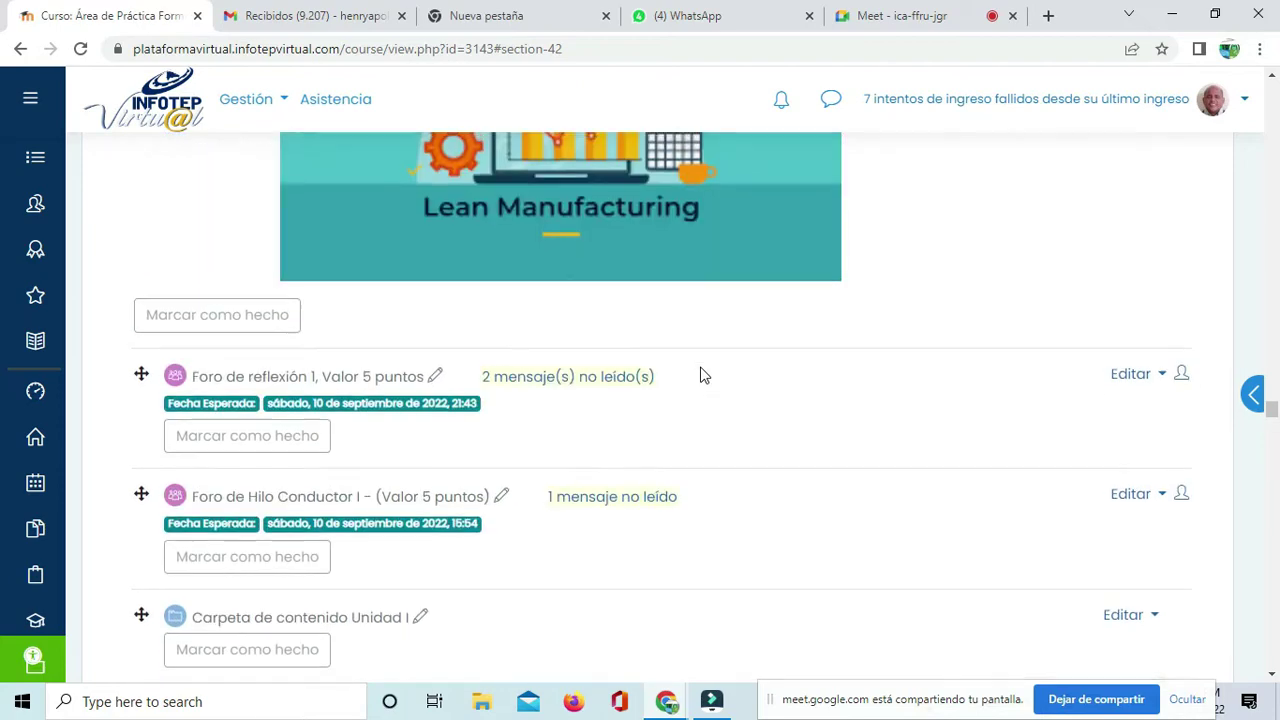
scroll(700, 375, "up", 2)
scroll(717, 389, "down", 8)
scroll(724, 397, "down", 10)
scroll(786, 621, "down", 15)
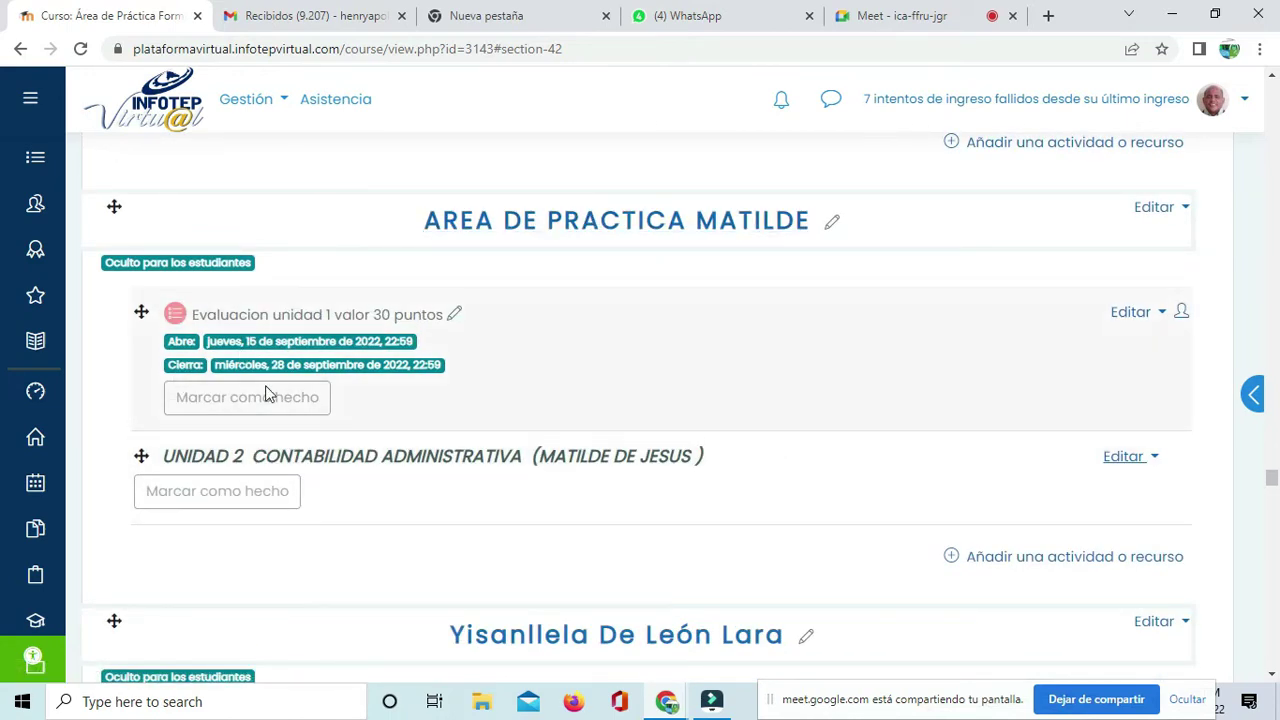
scroll(734, 468, "down", 4)
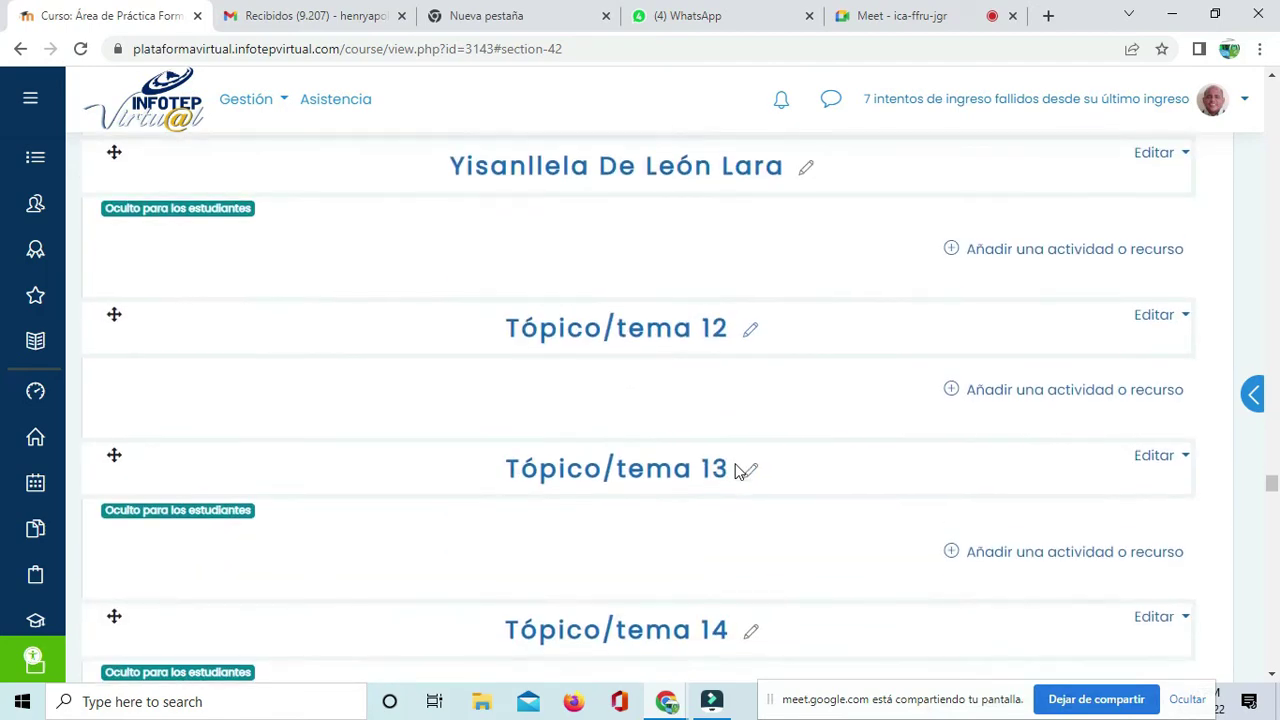
scroll(734, 468, "up", 13)
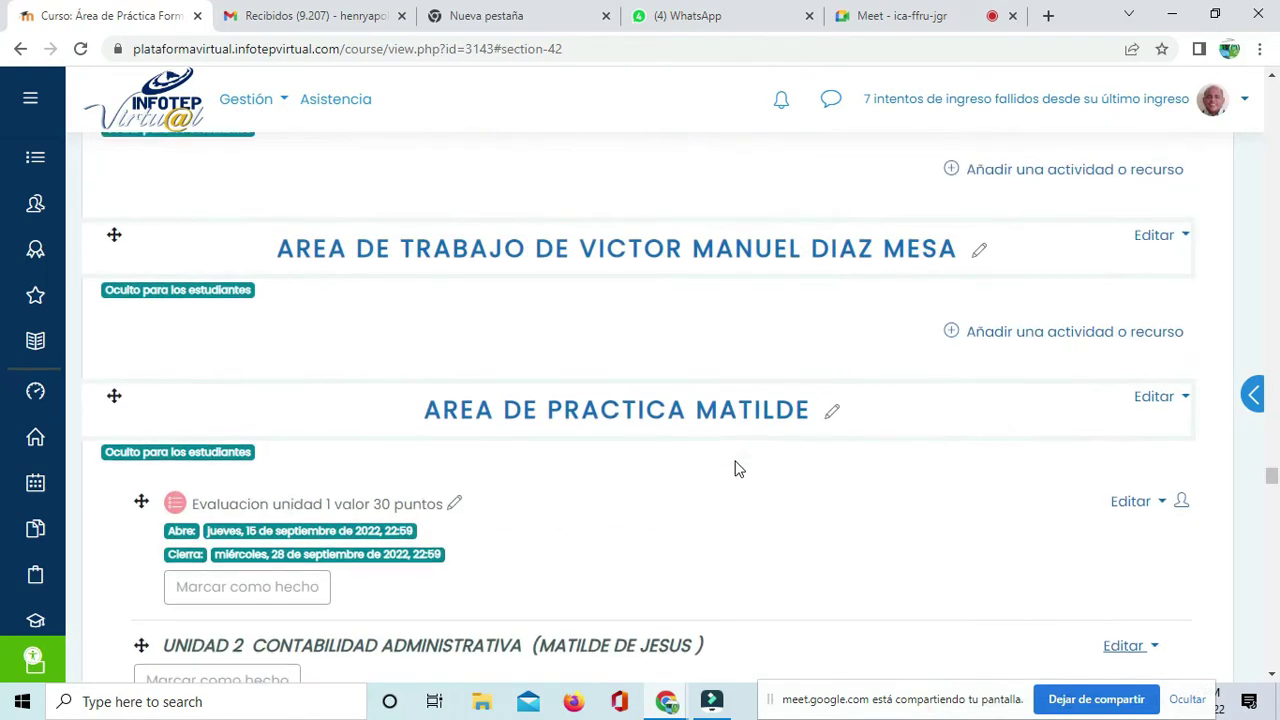
scroll(734, 468, "up", 8)
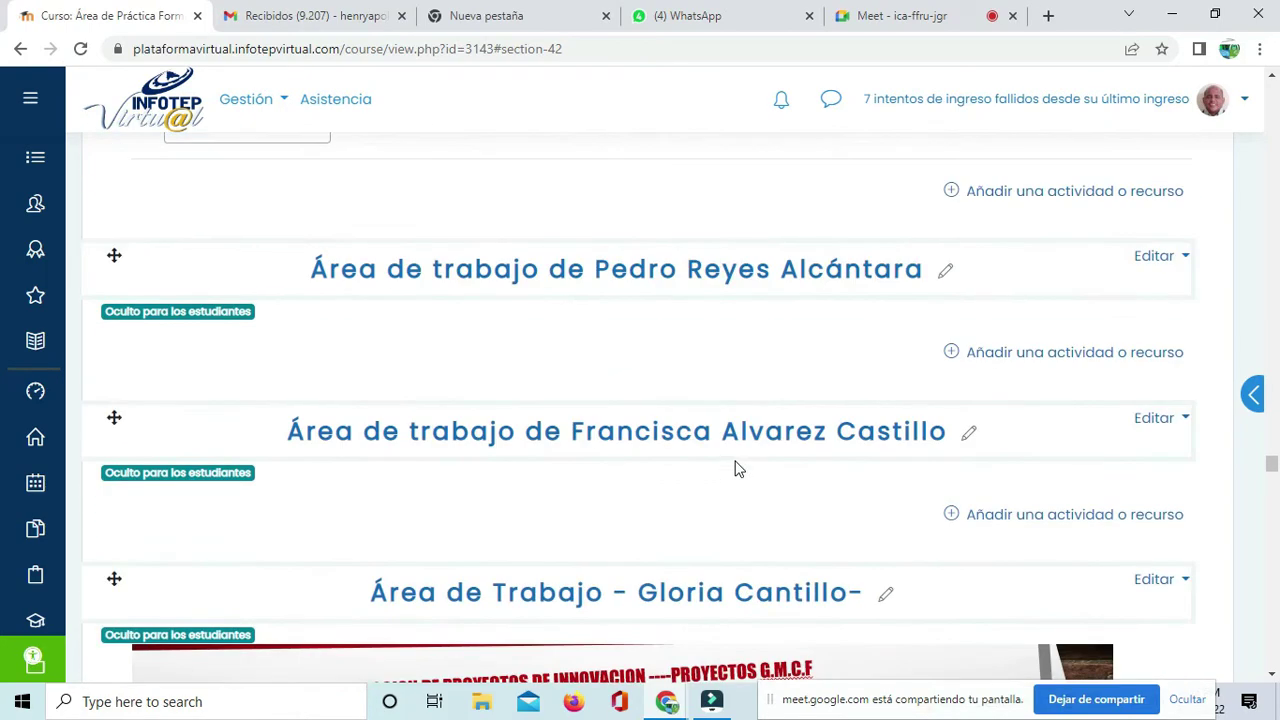
scroll(734, 468, "down", 3)
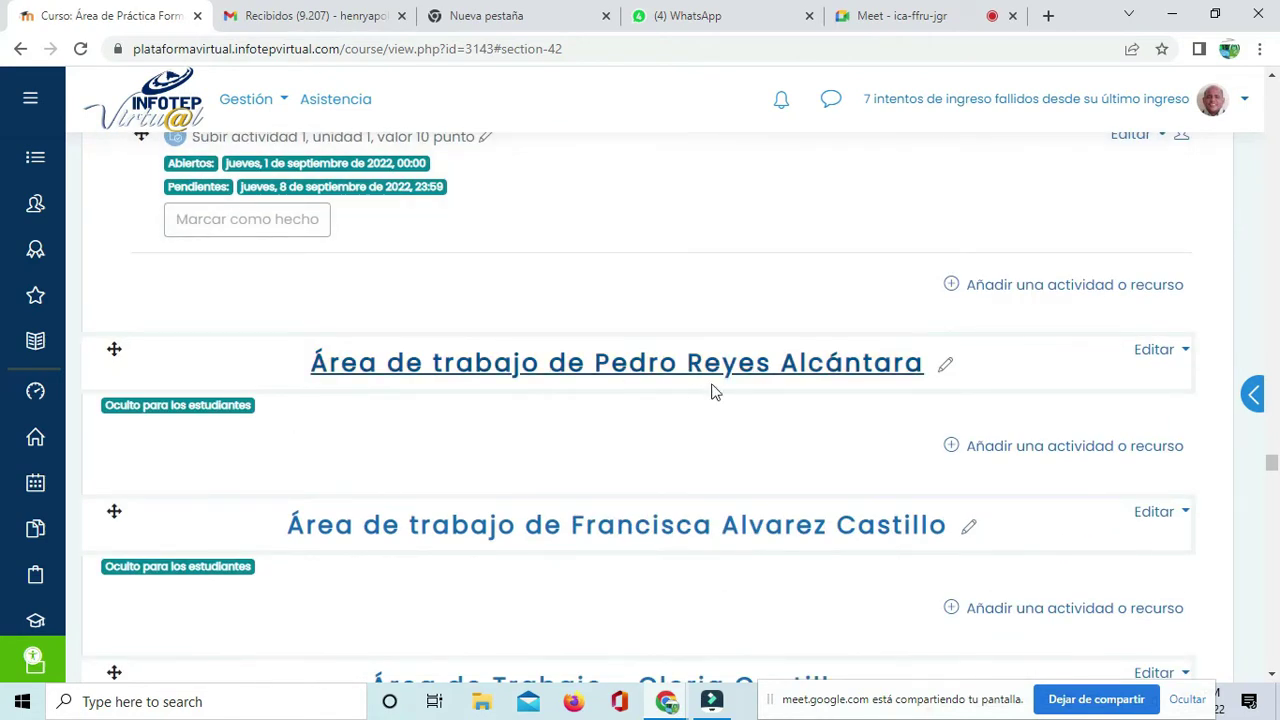
scroll(305, 292, "up", 1)
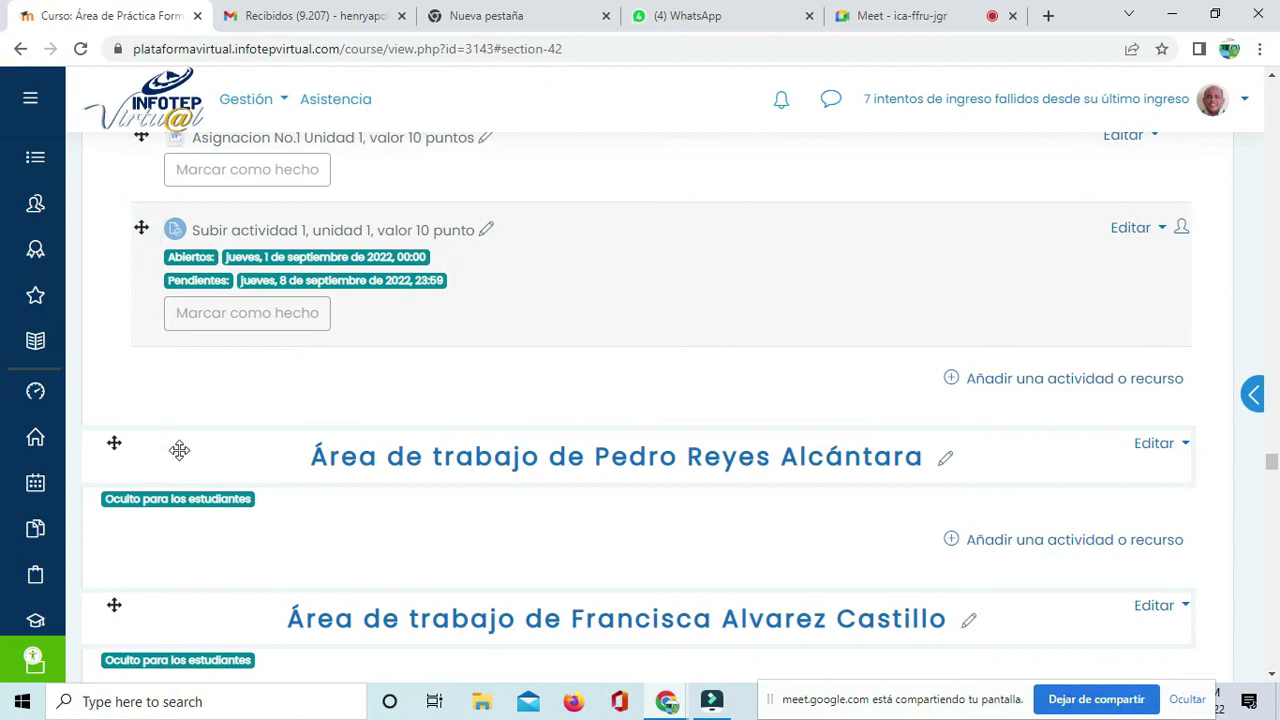
Step: Move 'Subir actividad 1, unidad 1, valor 10 punto' into the next student's work area
left_click_drag(328, 592, 236, 536)
scroll(486, 451, "up", 2)
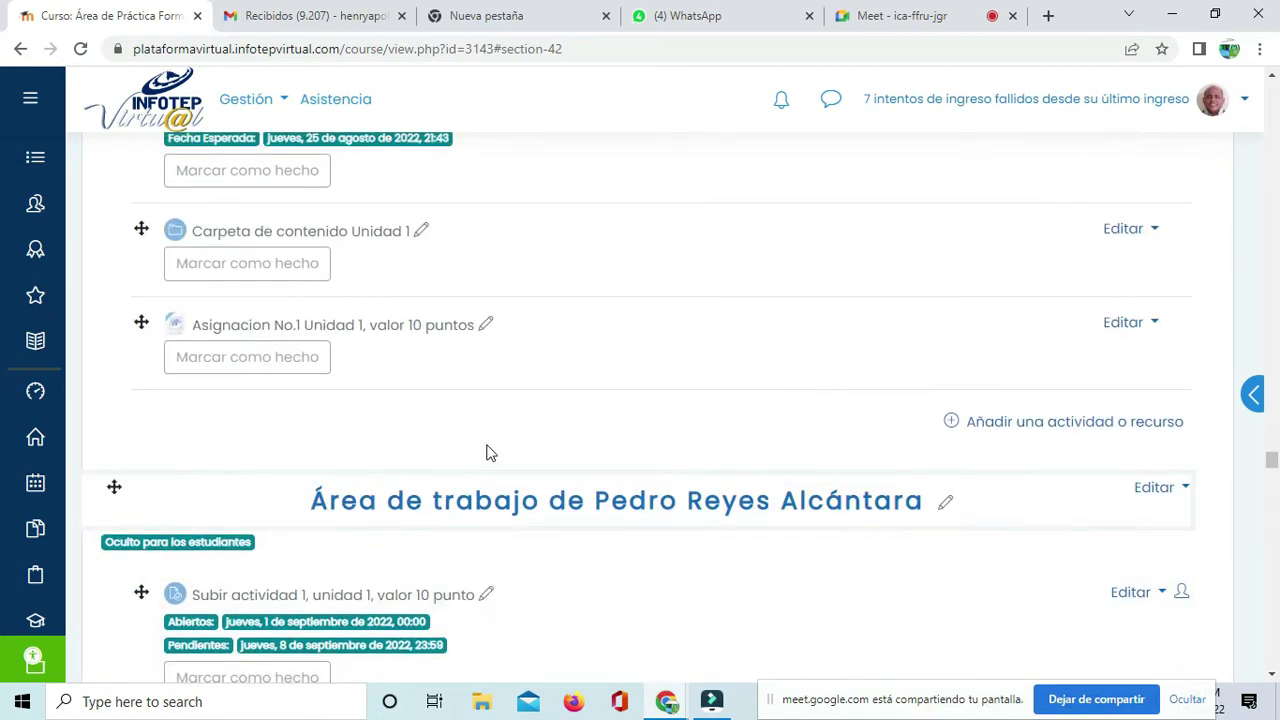
scroll(304, 303, "up", 9)
scroll(304, 310, "up", 15)
scroll(305, 310, "up", 9)
scroll(305, 311, "up", 12)
scroll(310, 318, "up", 12)
scroll(333, 325, "down", 12)
scroll(360, 365, "down", 15)
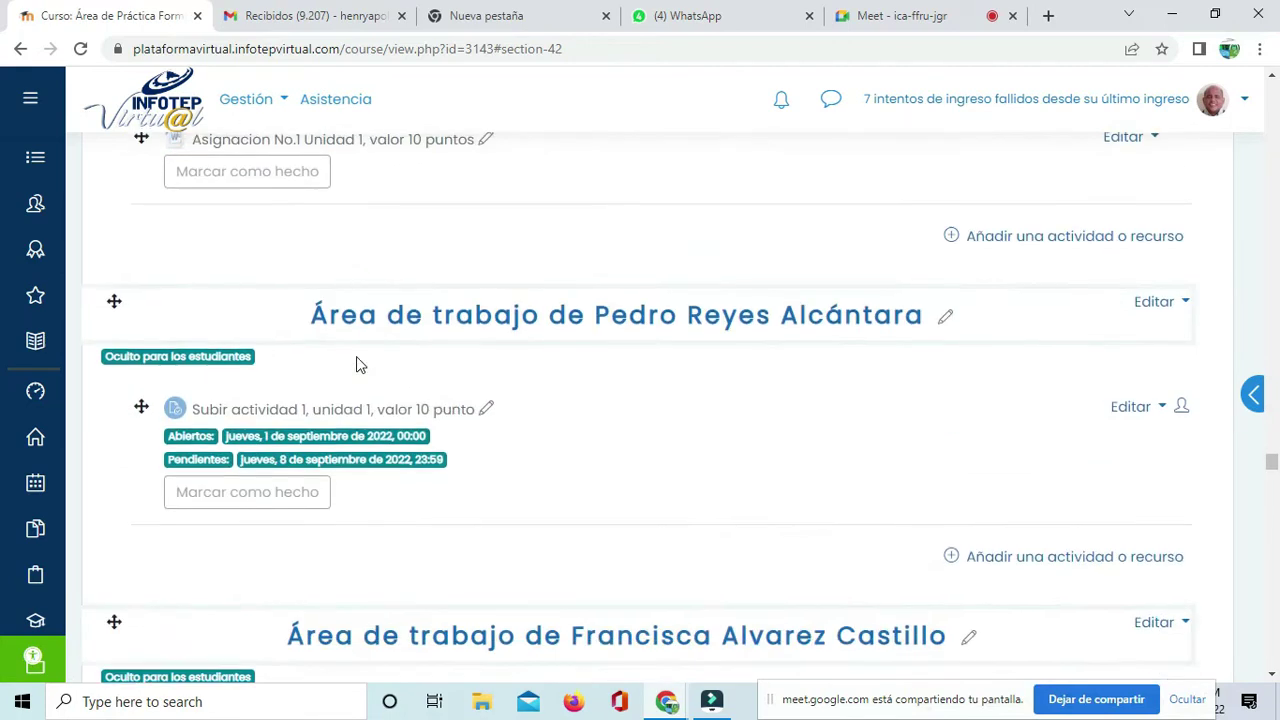
Step: Put Subir actividad 1 back below Asignacion No.1
scroll(360, 365, "up", 1)
scroll(366, 409, "down", 4)
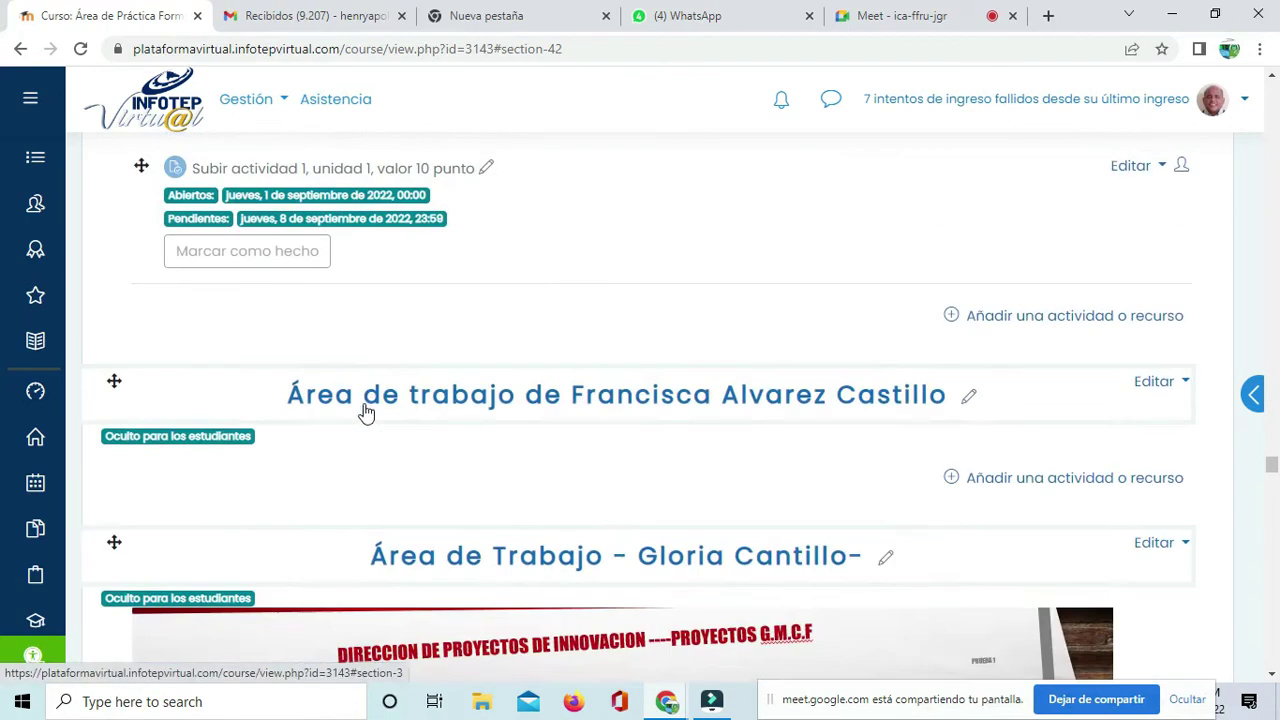
scroll(270, 405, "up", 2)
scroll(270, 405, "up", 3)
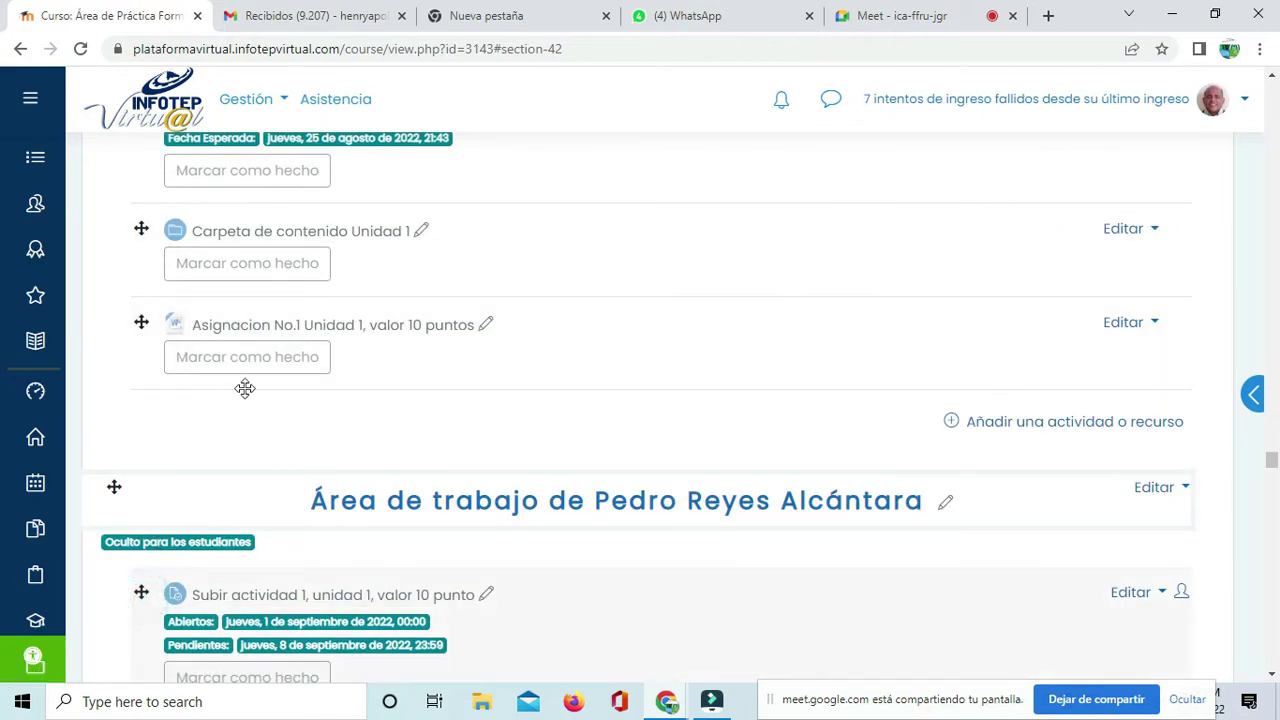
left_click_drag(203, 515, 230, 357)
scroll(514, 494, "down", 10)
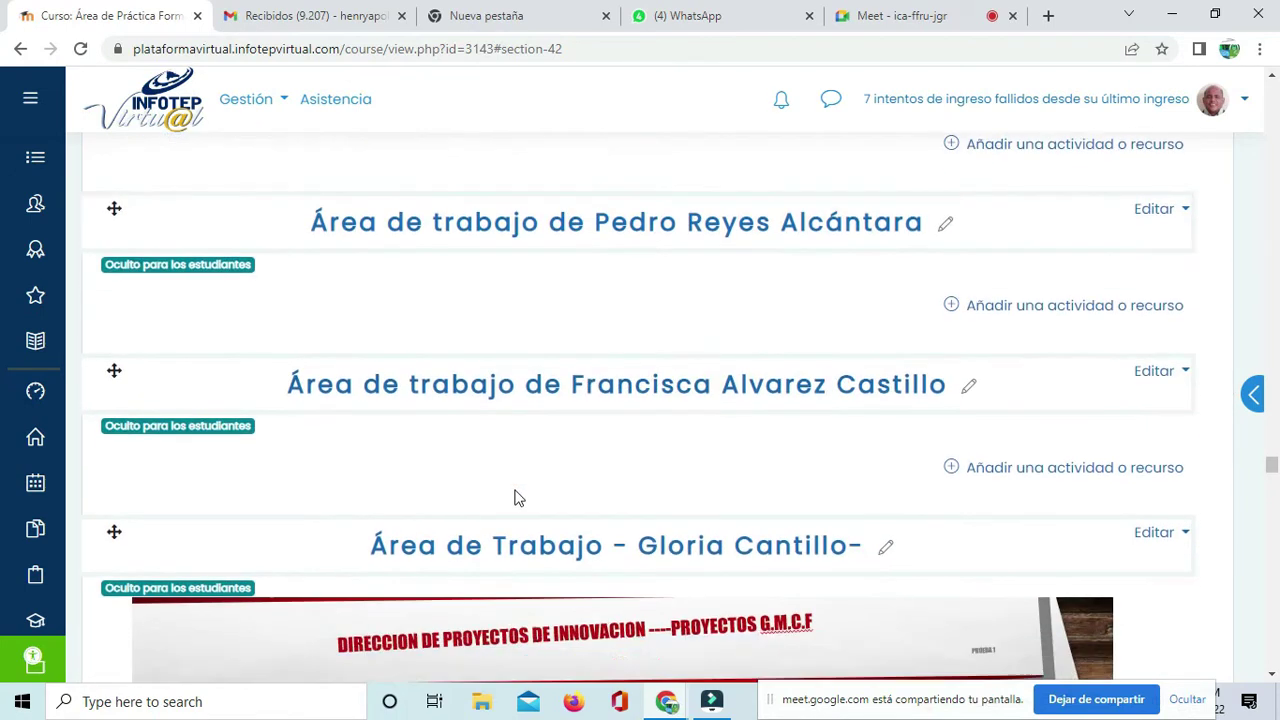
scroll(514, 497, "down", 4)
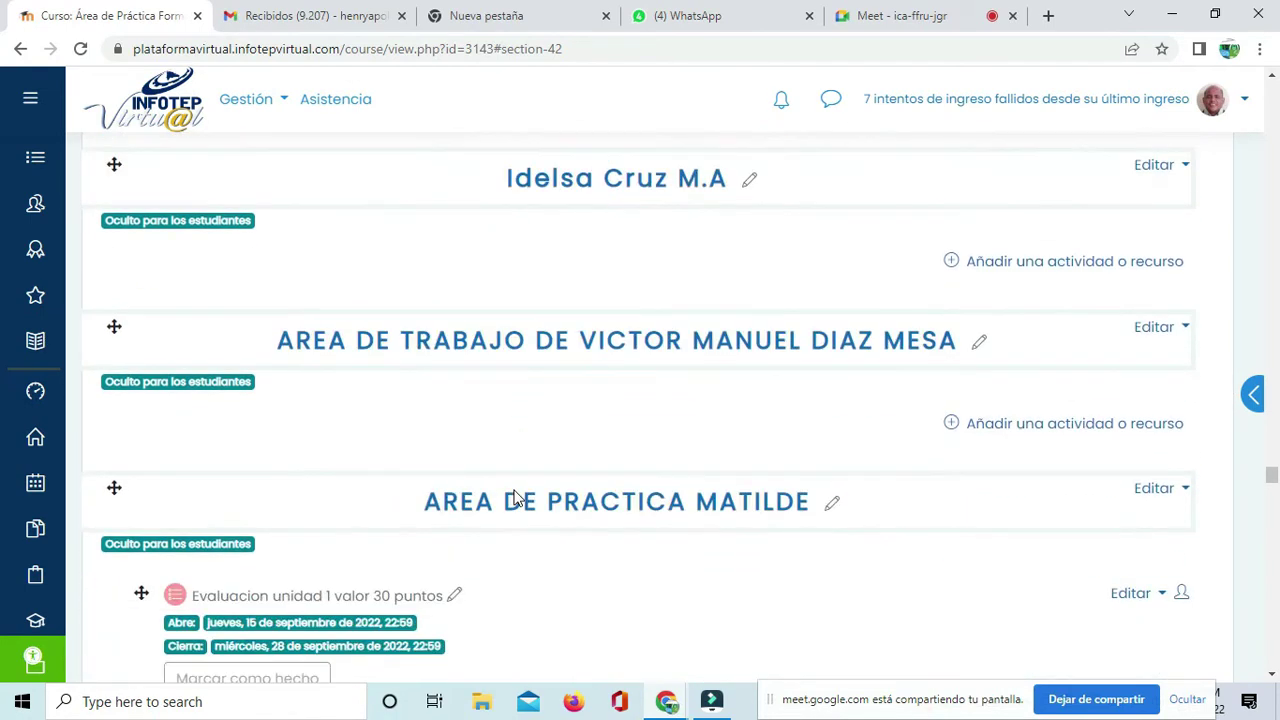
scroll(514, 497, "down", 8)
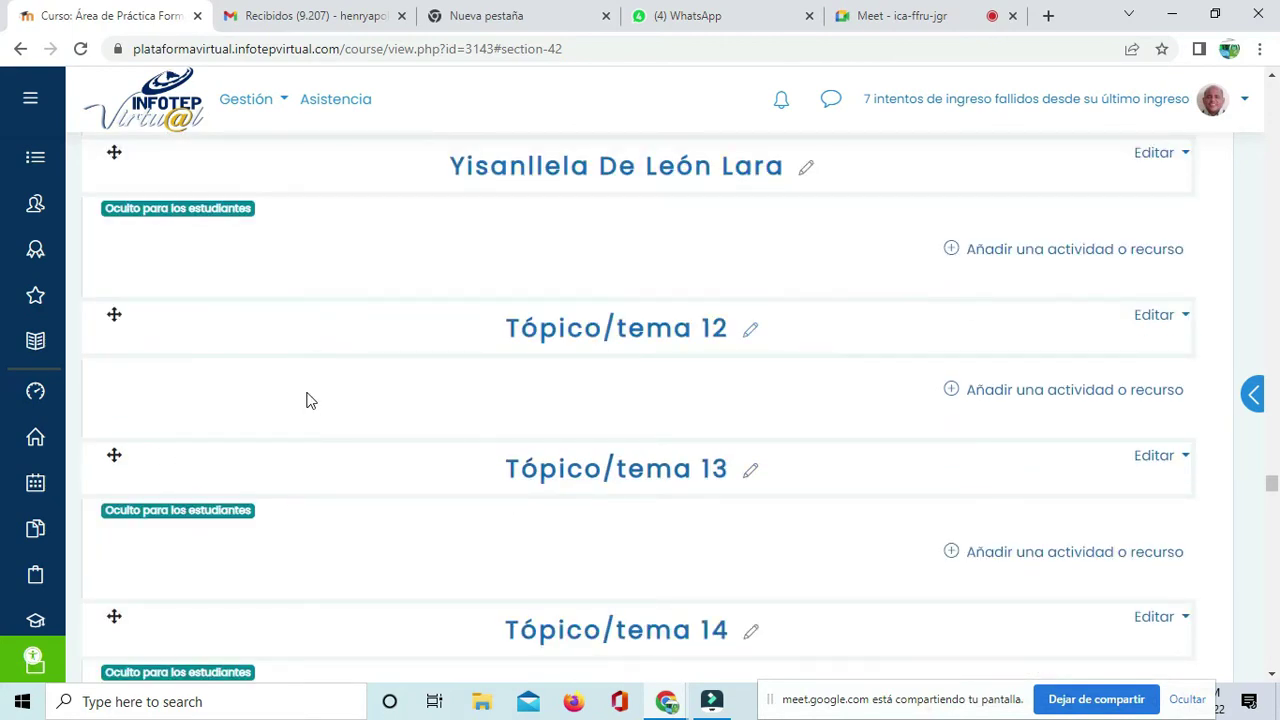
scroll(312, 400, "up", 7)
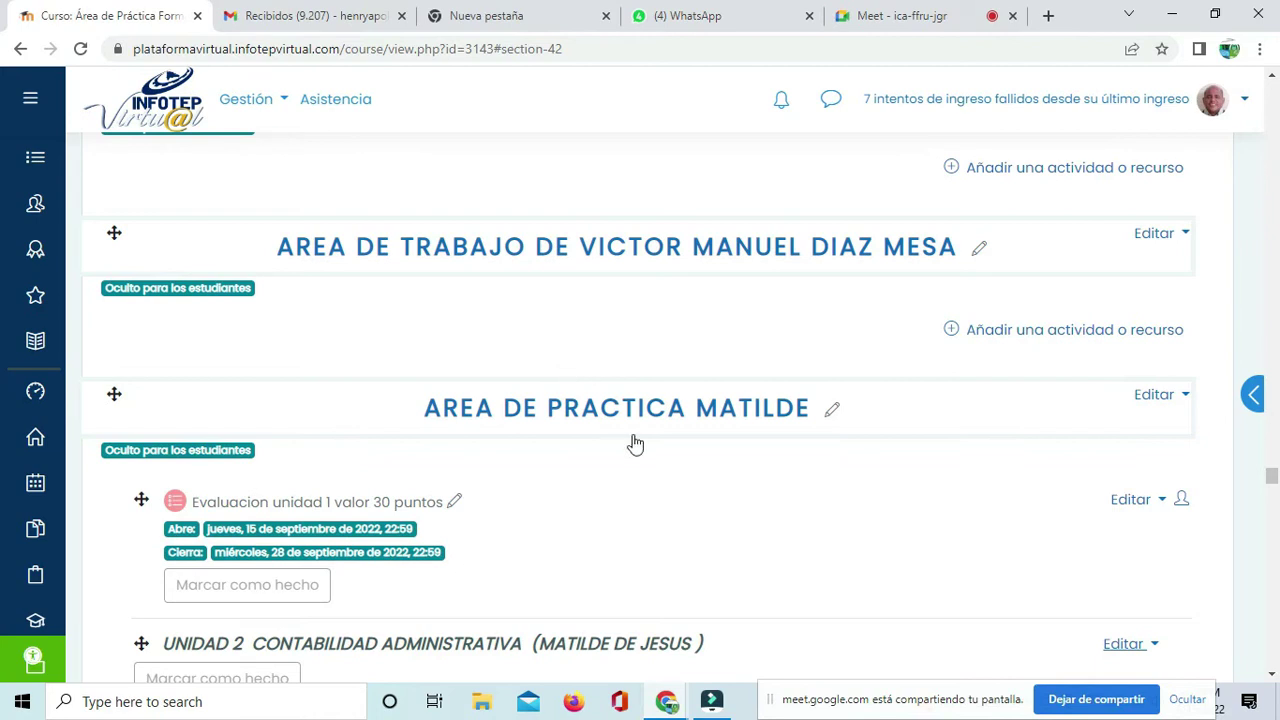
scroll(630, 447, "down", 8)
scroll(596, 462, "down", 13)
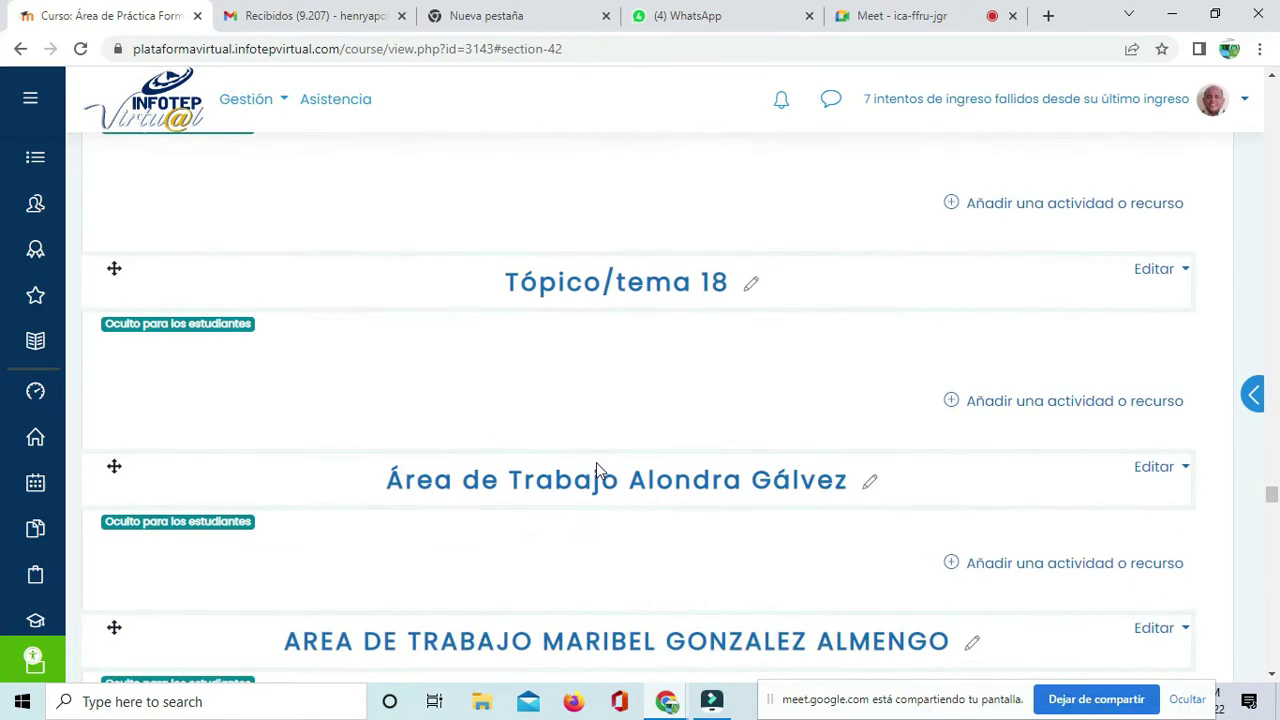
scroll(596, 464, "down", 12)
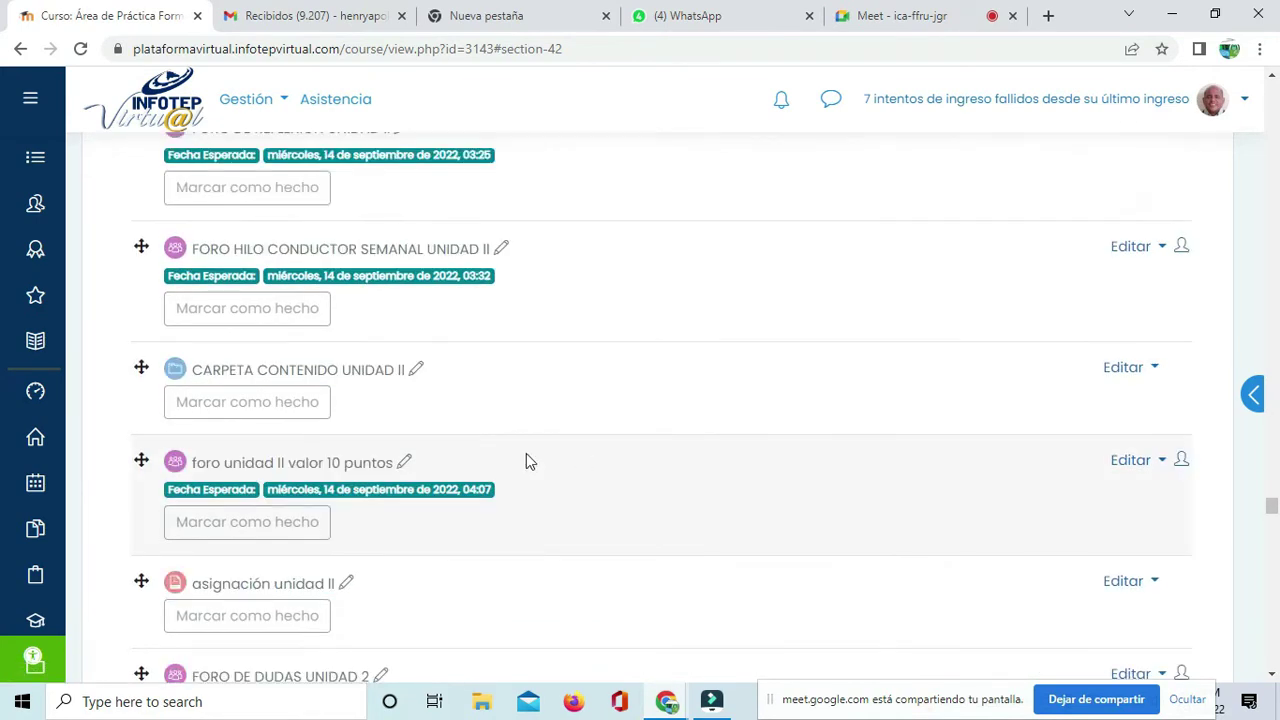
scroll(496, 445, "down", 3)
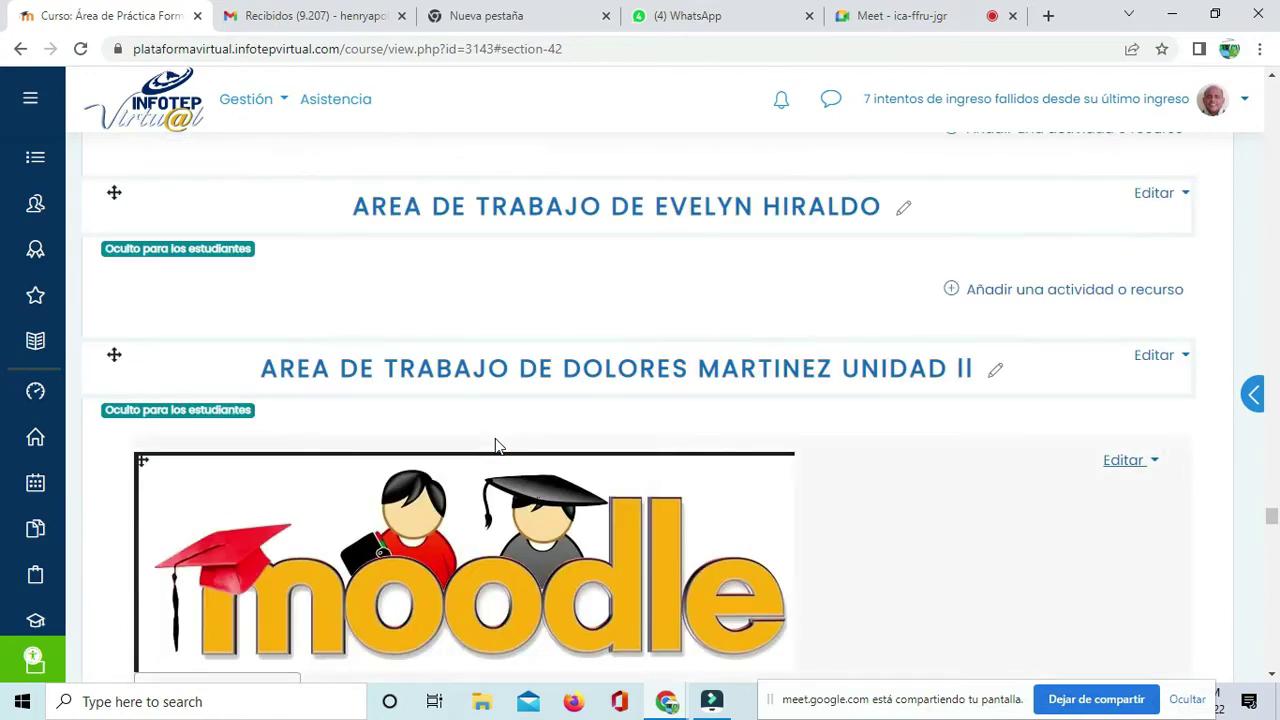
scroll(497, 452, "down", 5)
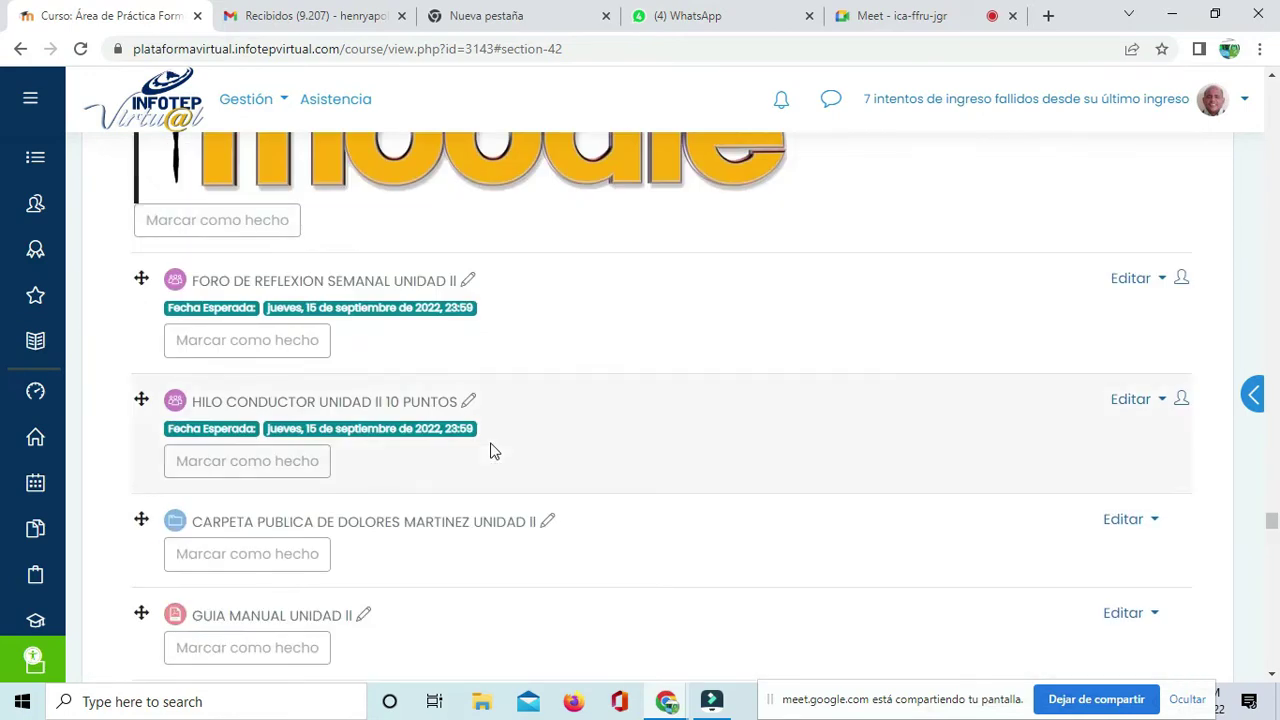
scroll(490, 451, "down", 7)
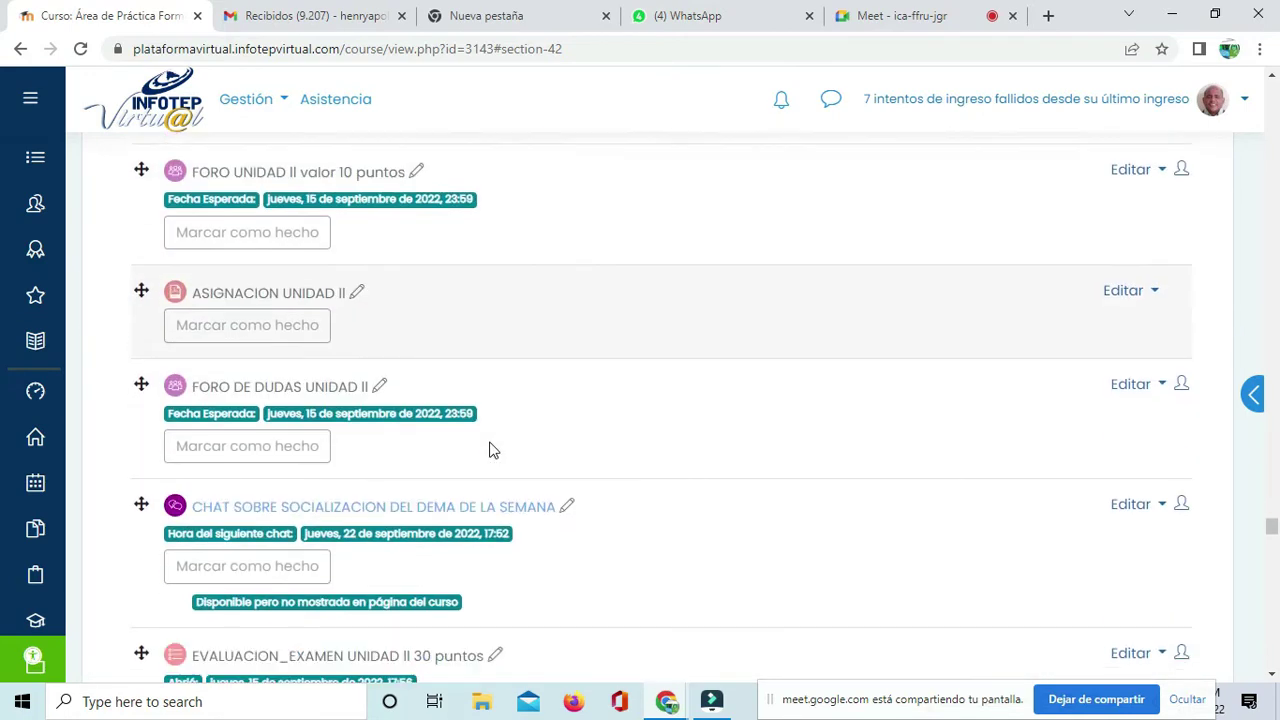
scroll(489, 441, "down", 4)
scroll(489, 441, "down", 3)
scroll(490, 450, "up", 3)
scroll(489, 451, "up", 15)
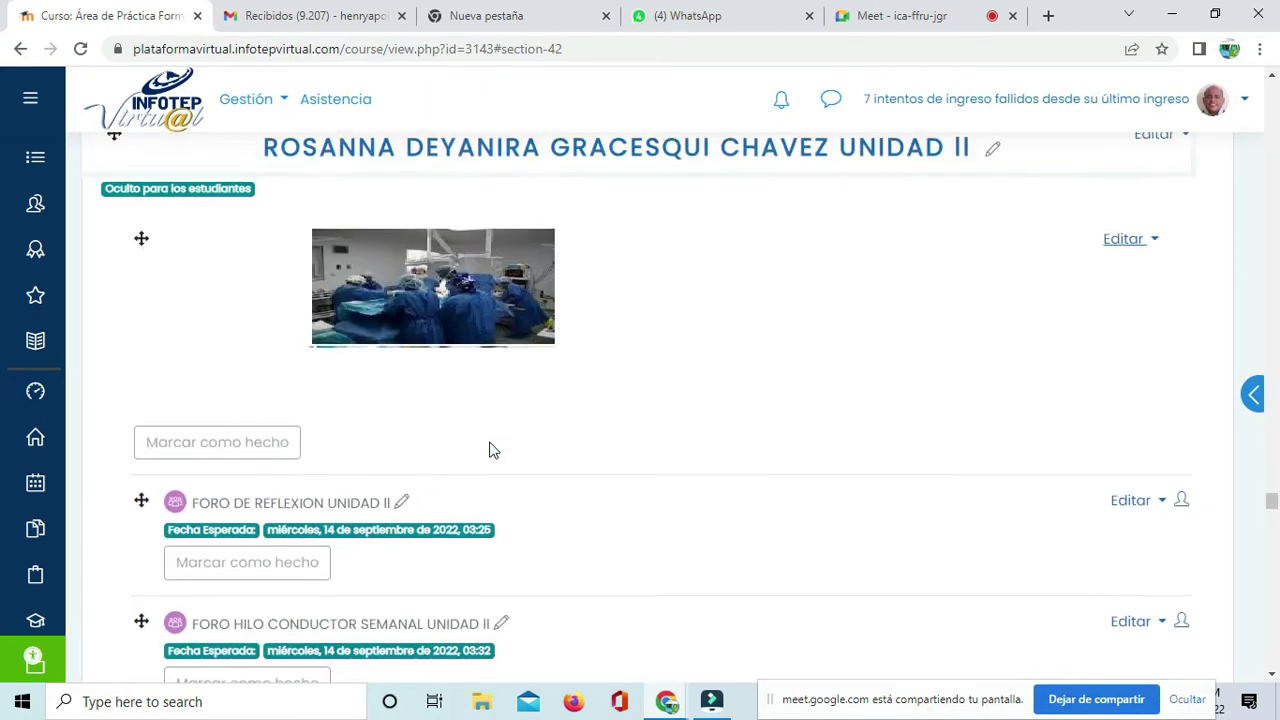
scroll(490, 450, "up", 12)
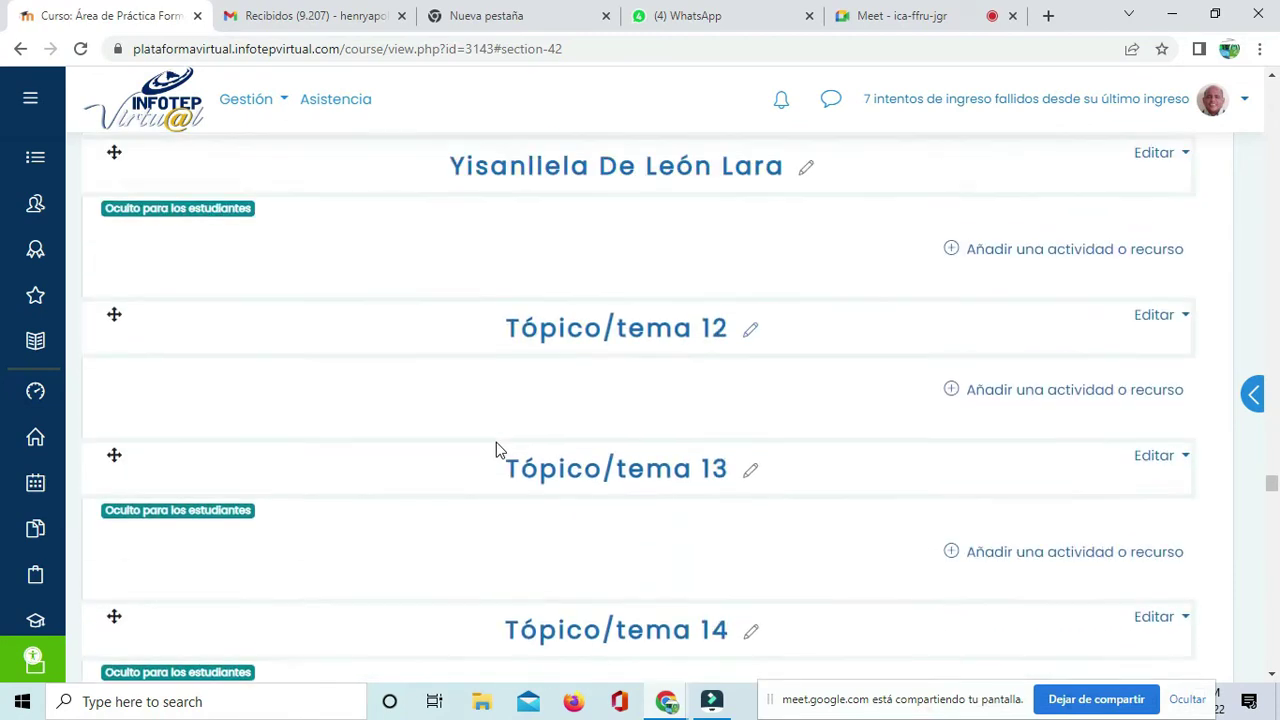
scroll(494, 451, "down", 7)
scroll(506, 580, "up", 2)
scroll(505, 582, "down", 10)
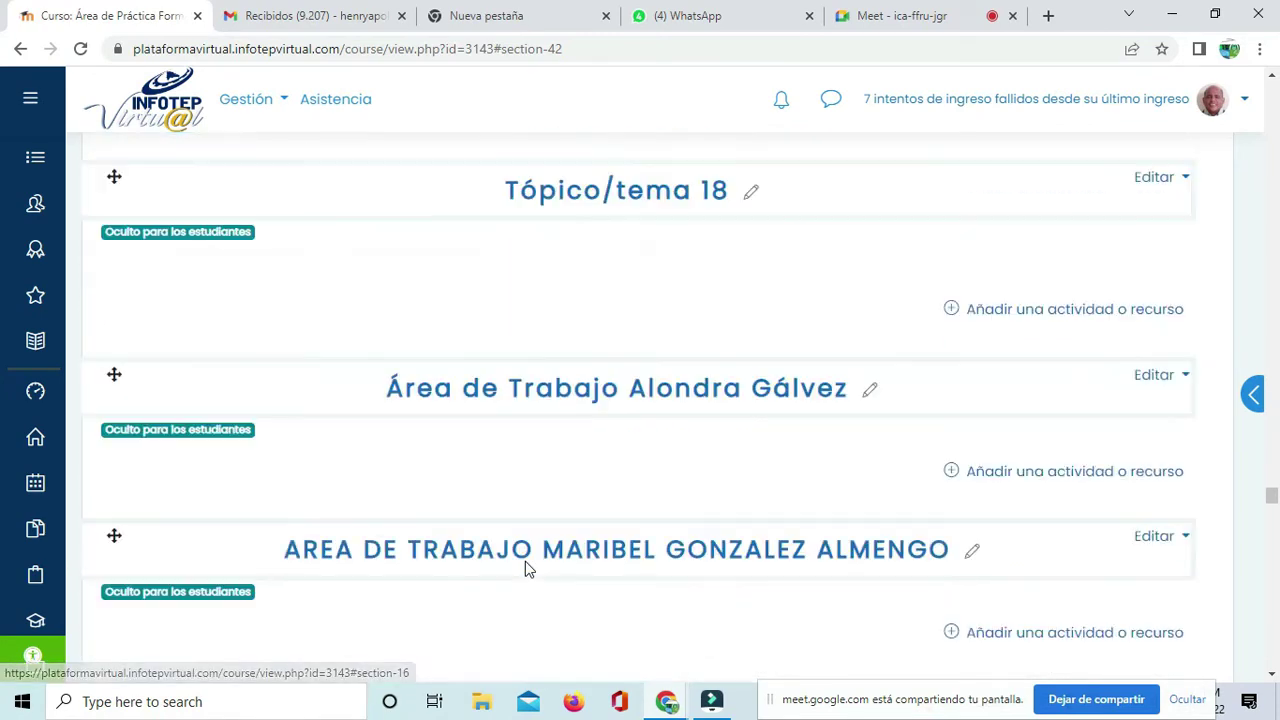
scroll(528, 545, "up", 3)
Step: Drag the first student's work area up past Tópico/tema 16 to sit before Tópico/tema 13
left_click_drag(114, 533, 134, 332)
scroll(111, 450, "up", 3)
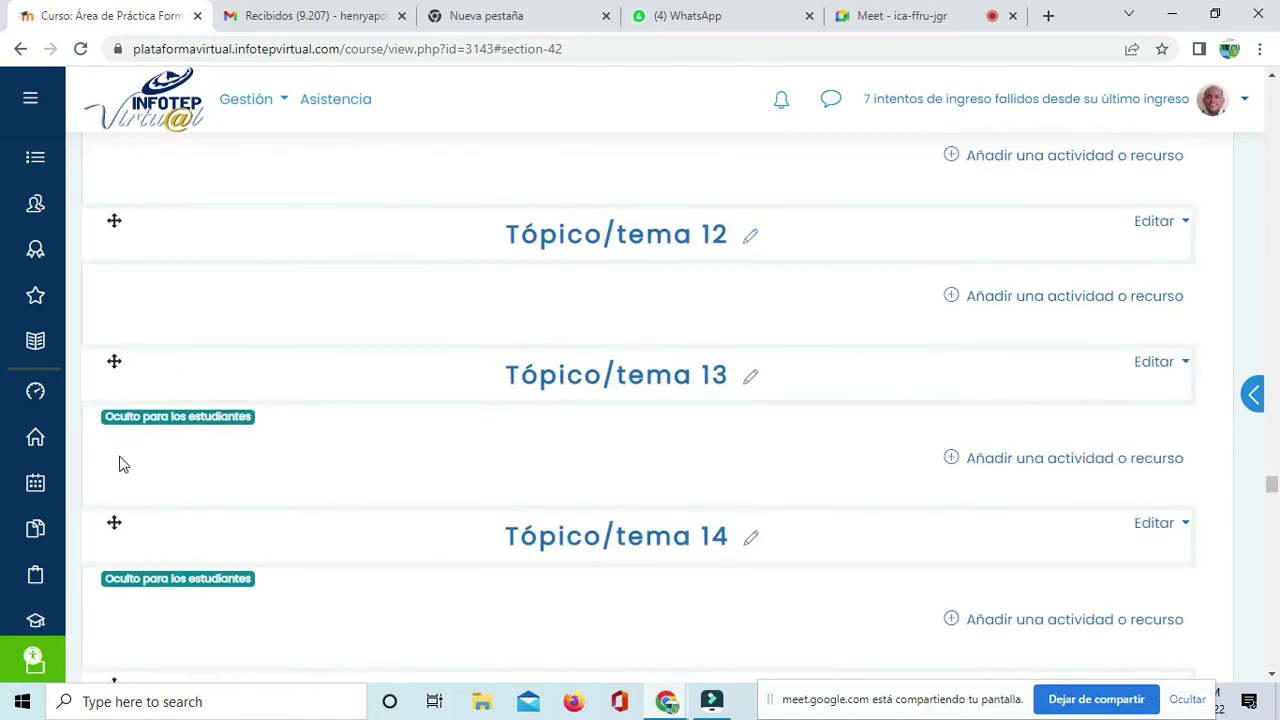
scroll(269, 437, "up", 1)
scroll(269, 440, "down", 8)
scroll(190, 390, "up", 1)
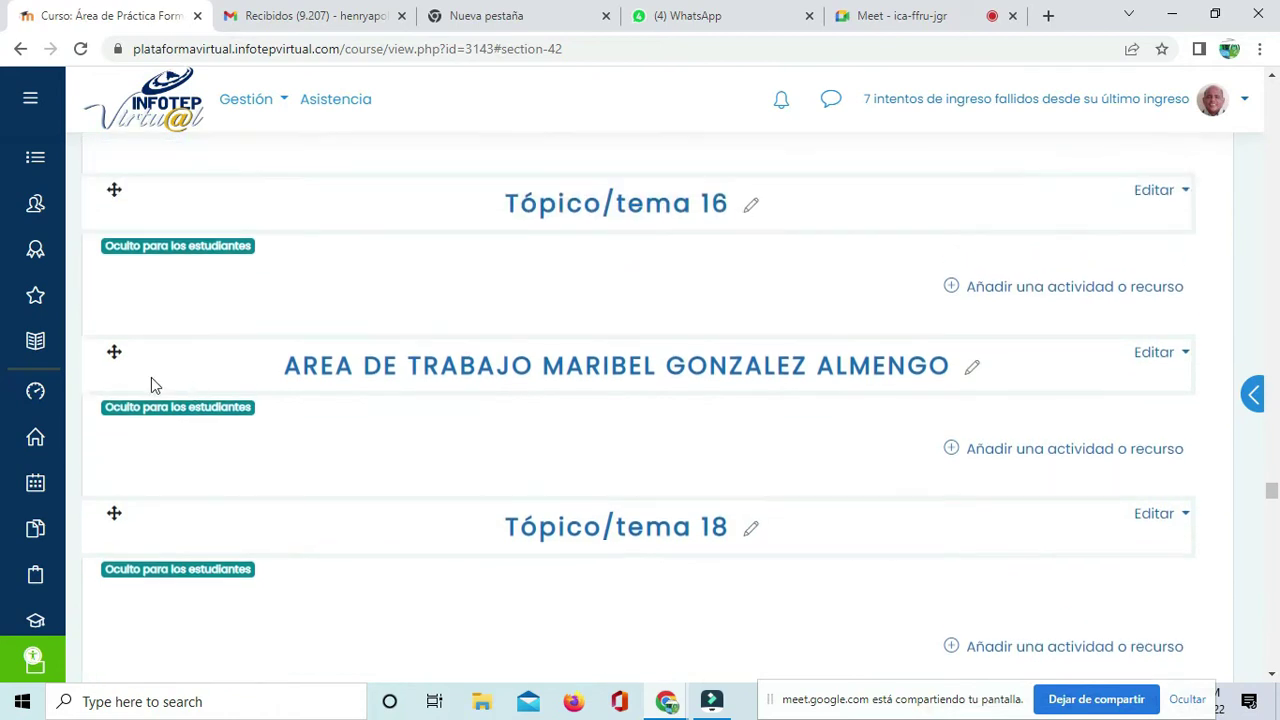
left_click_drag(113, 347, 145, 136)
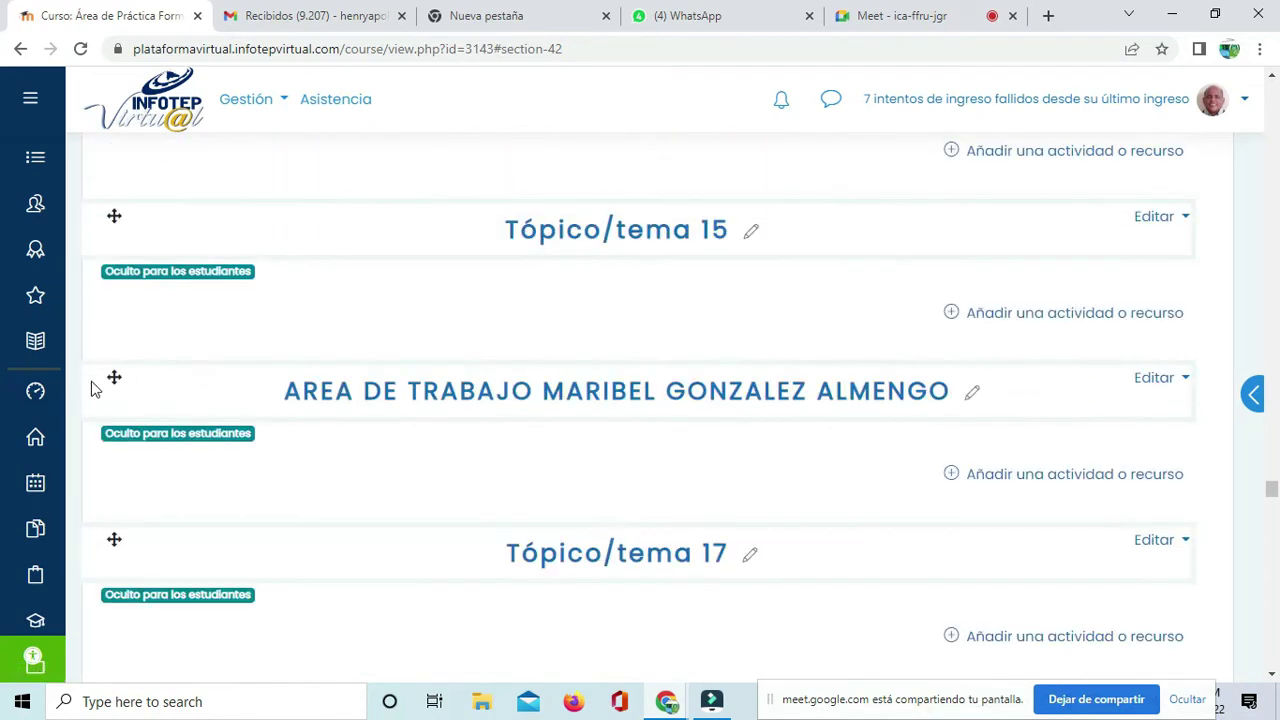
left_click_drag(113, 374, 129, 249)
scroll(129, 249, "up", 3)
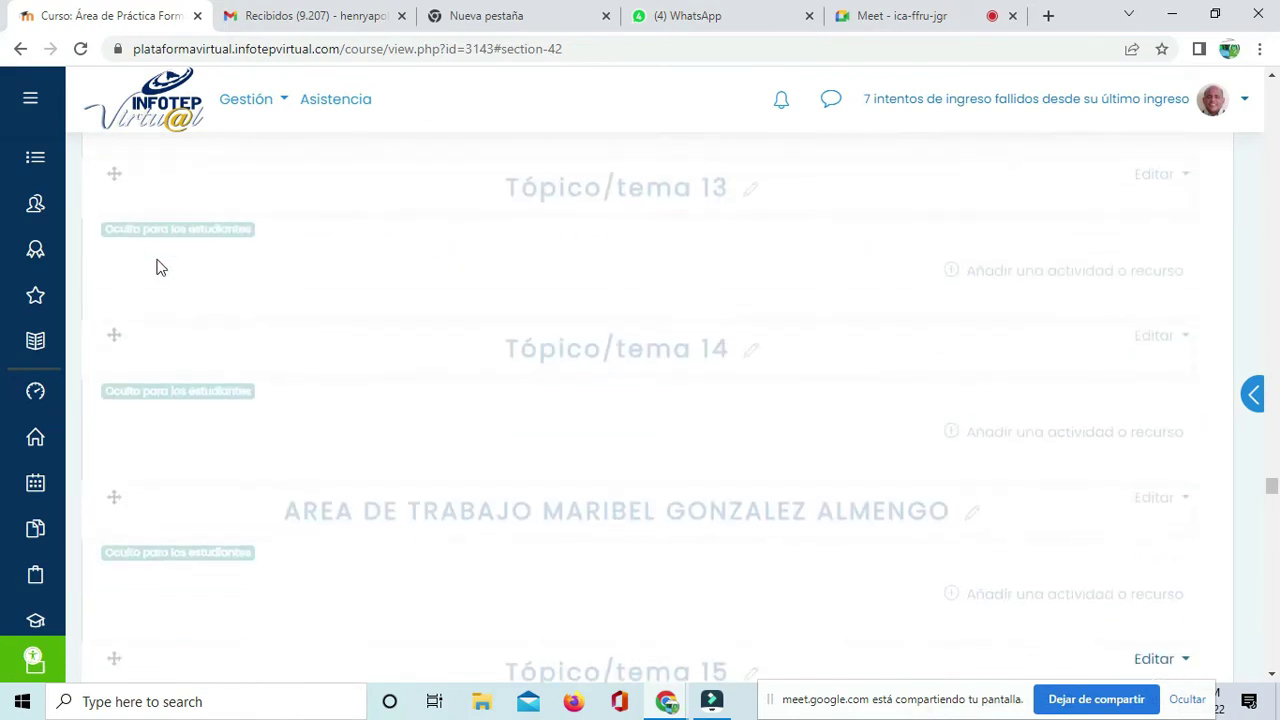
left_click_drag(118, 499, 131, 374)
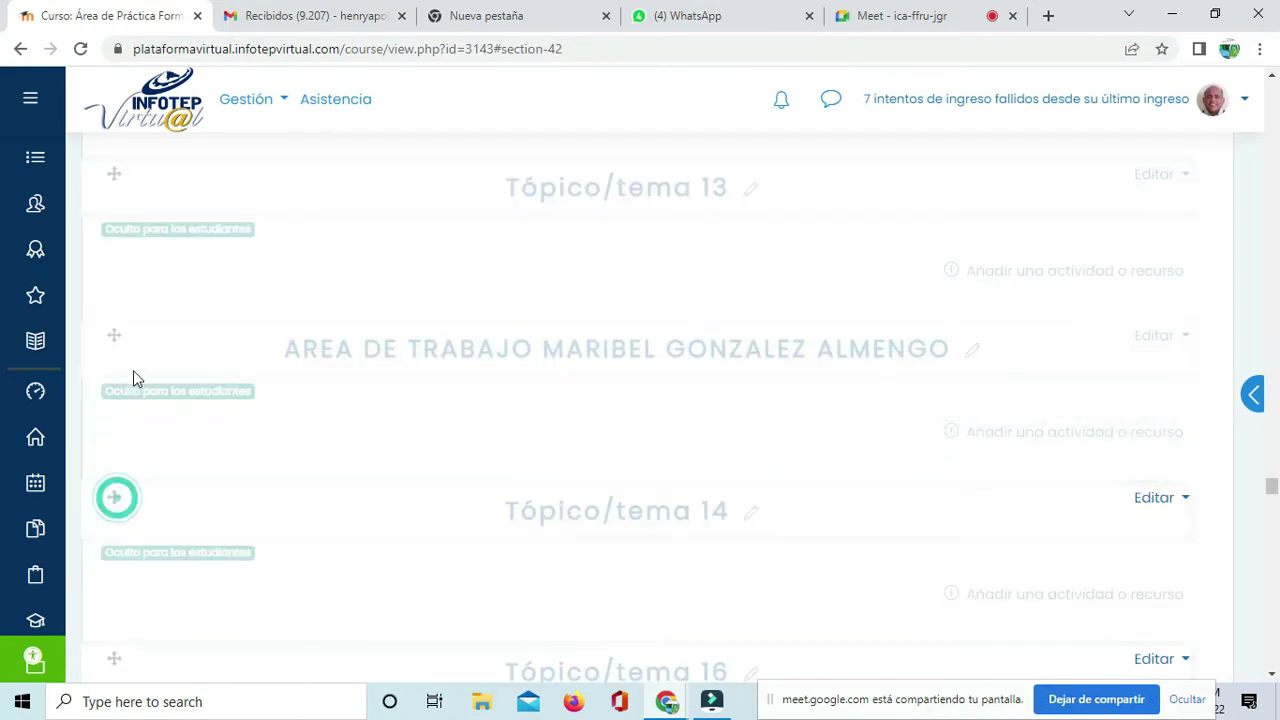
scroll(131, 374, "up", 3)
left_click_drag(111, 573, 143, 374)
Step: Move the second student's work area up so it sits just after Tópico/tema 14
scroll(313, 505, "down", 3)
scroll(313, 505, "down", 10)
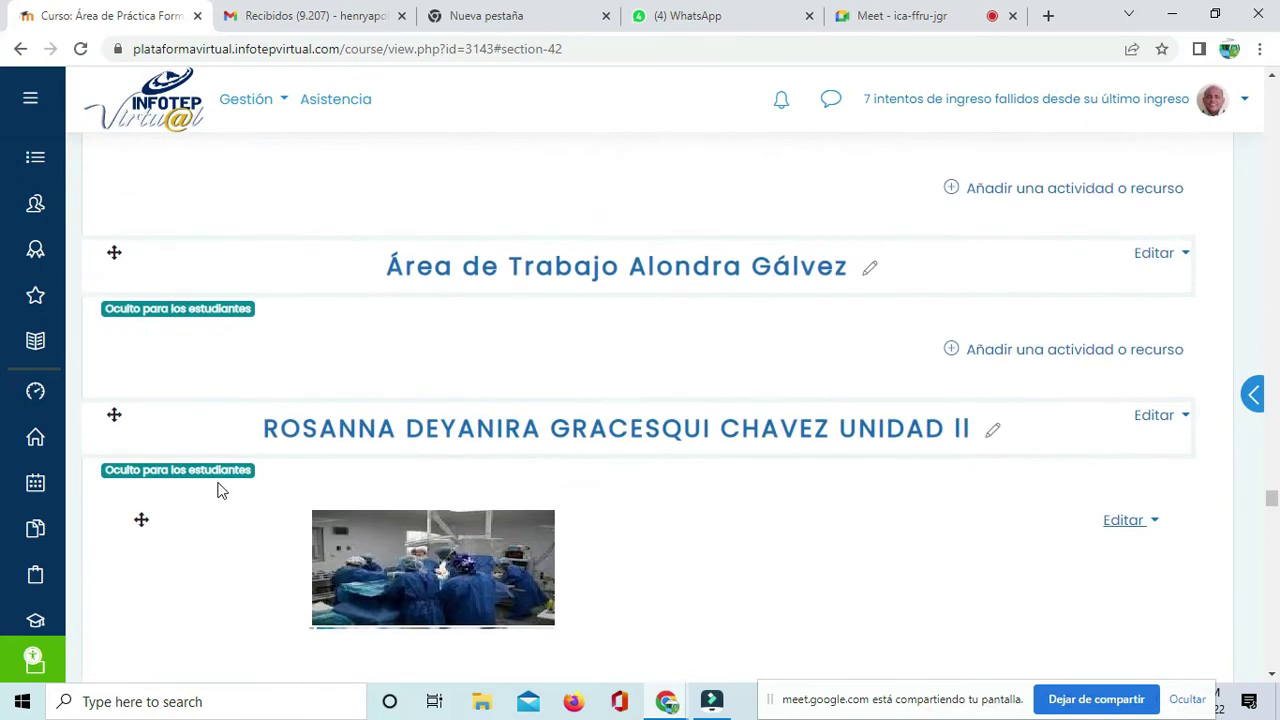
scroll(221, 490, "up", 2)
left_click_drag(125, 388, 140, 249)
scroll(194, 397, "up", 3)
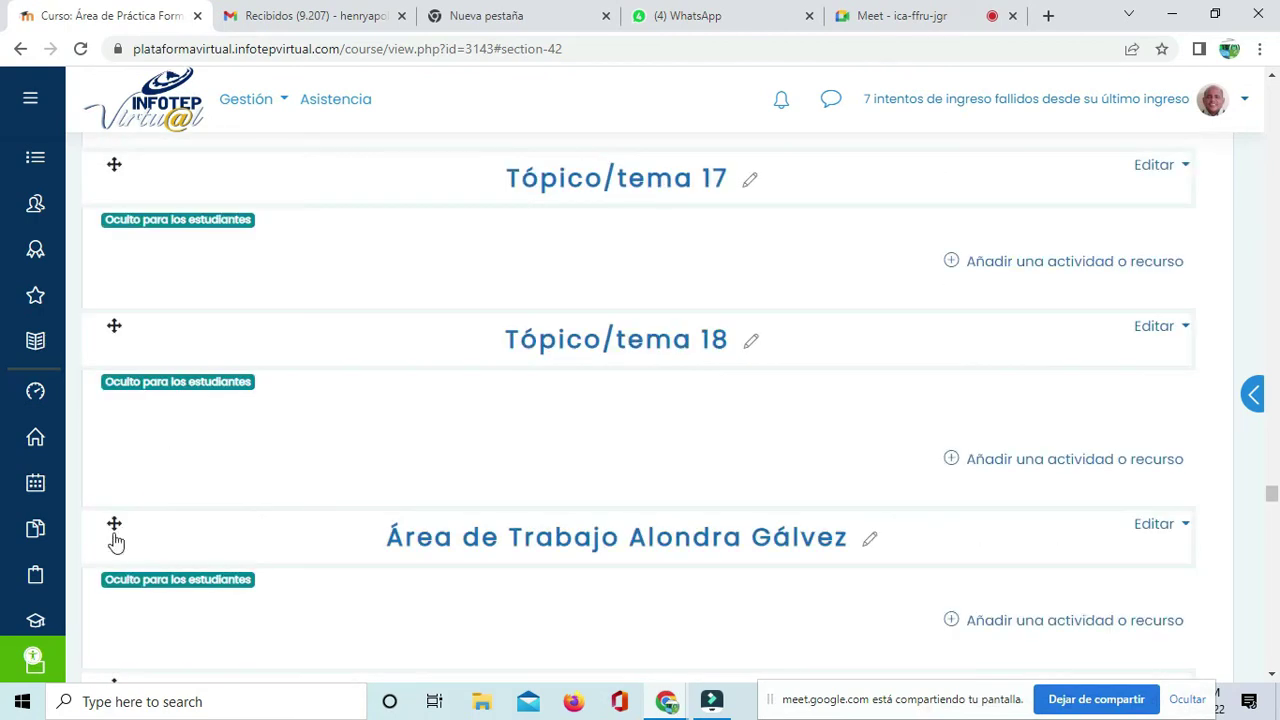
left_click_drag(112, 520, 140, 226)
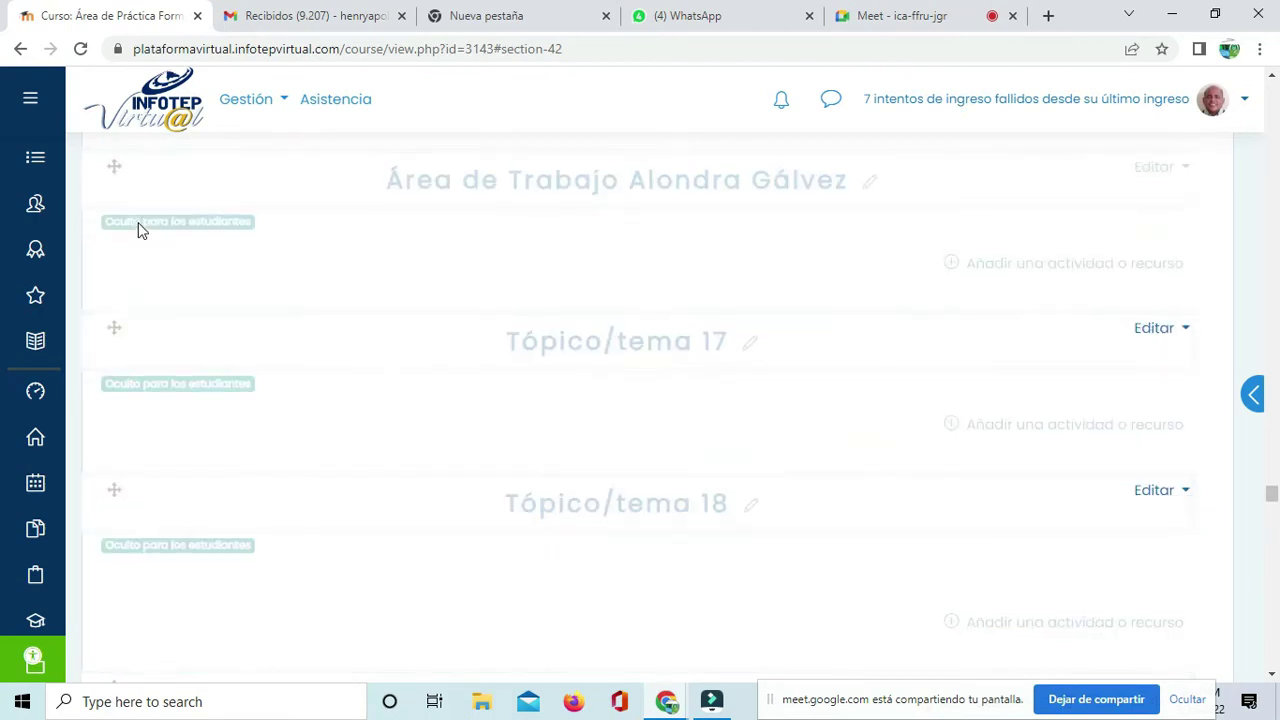
scroll(140, 231, "up", 3)
left_click_drag(112, 405, 154, 185)
scroll(308, 318, "up", 4)
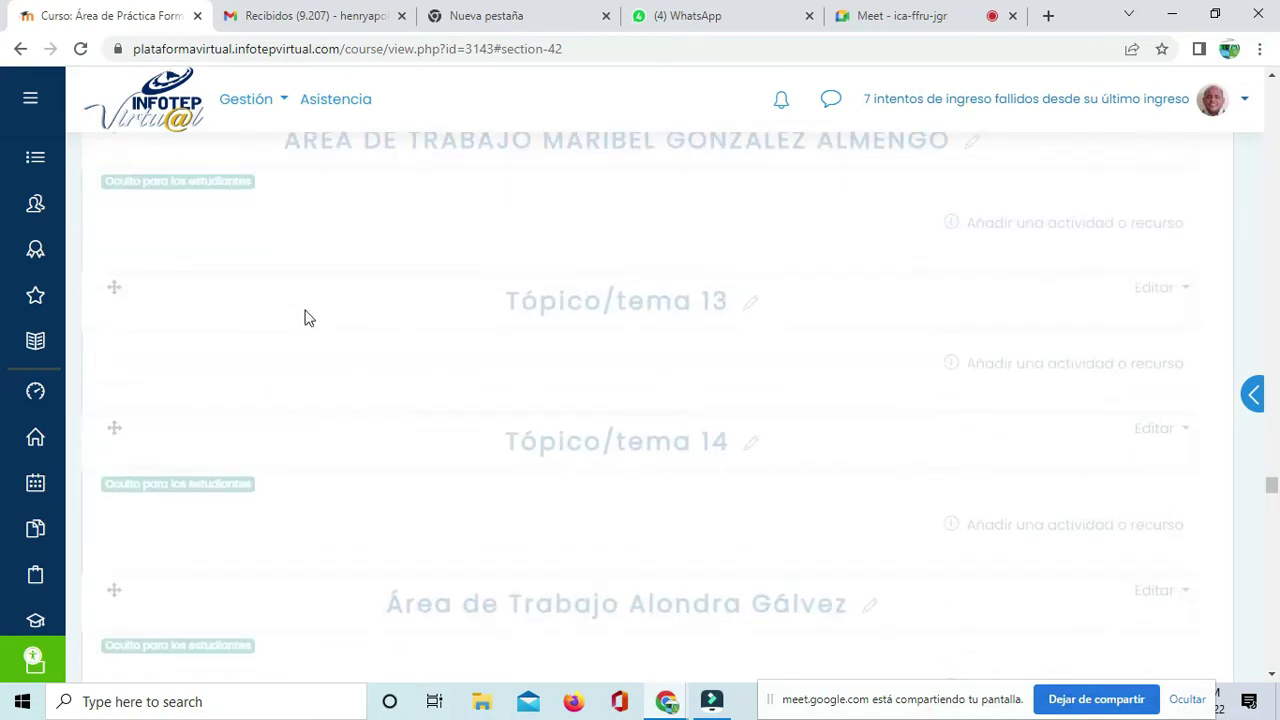
left_click_drag(116, 428, 116, 450)
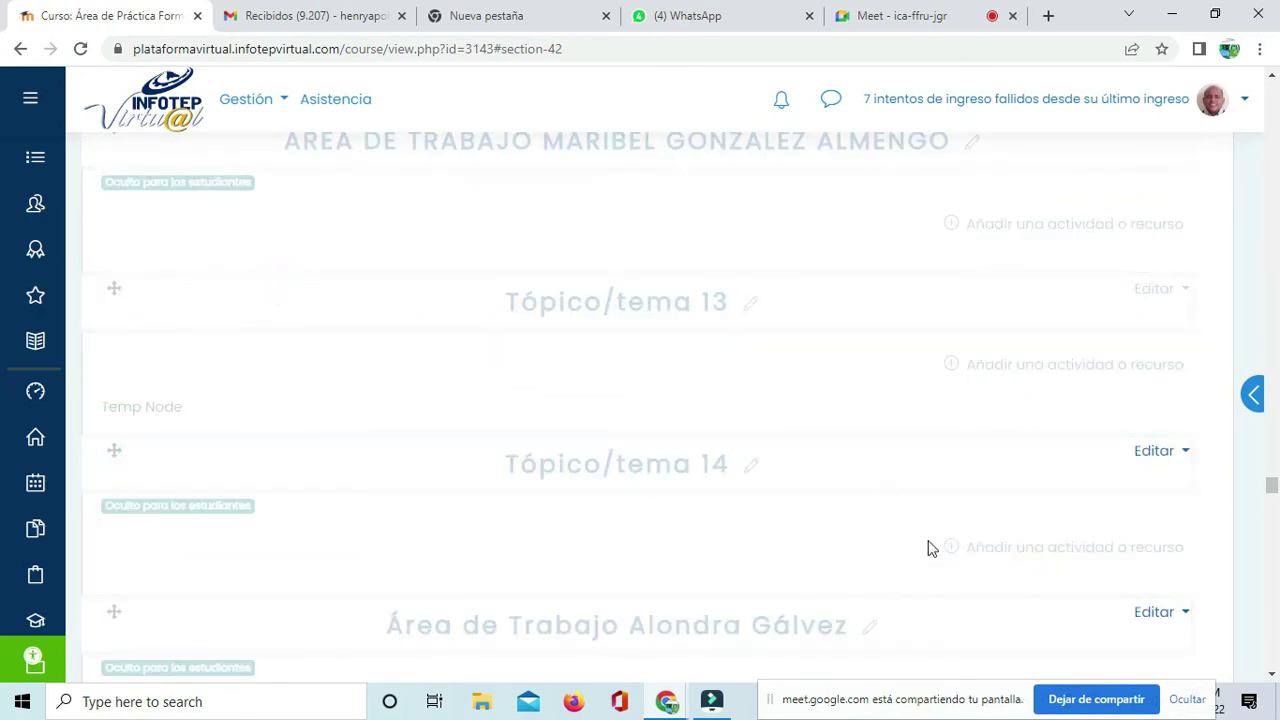
Step: Reload the course page from the address bar
left_click(984, 229)
left_click(601, 49)
key("Return")
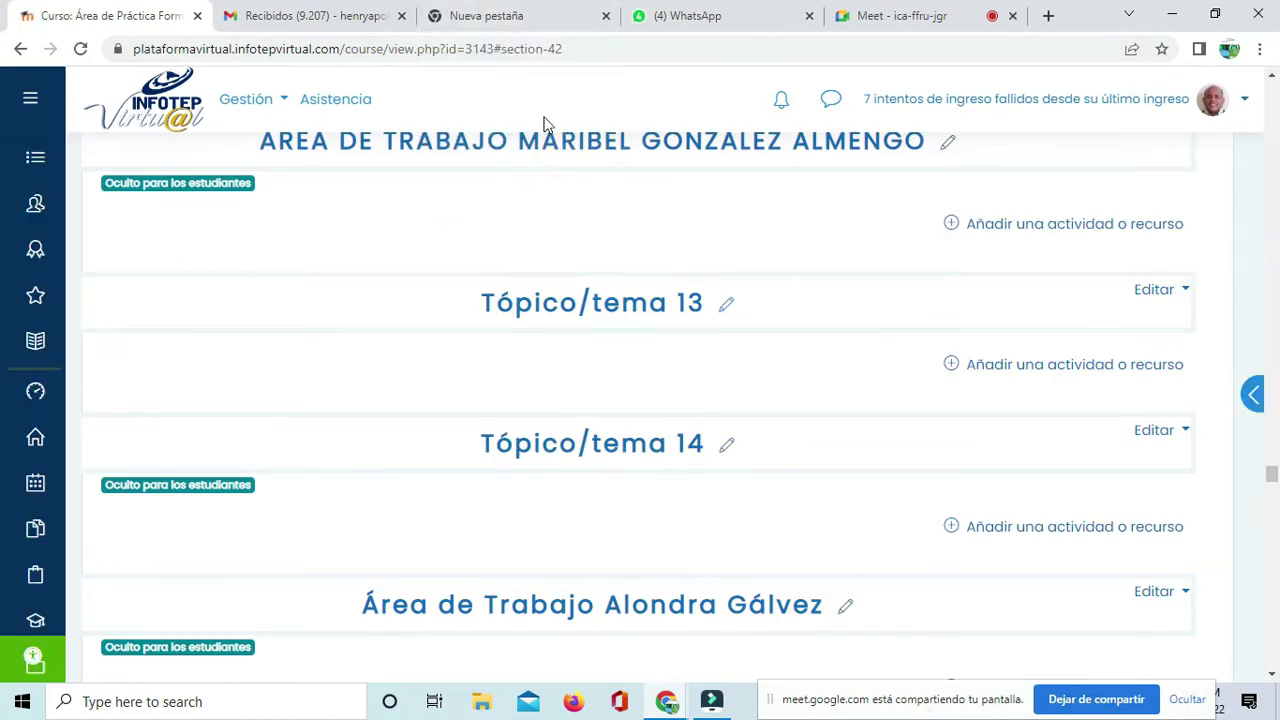
Step: Drag a student's work area up so it sits above Tópico/tema 13
scroll(941, 466, "up", 5)
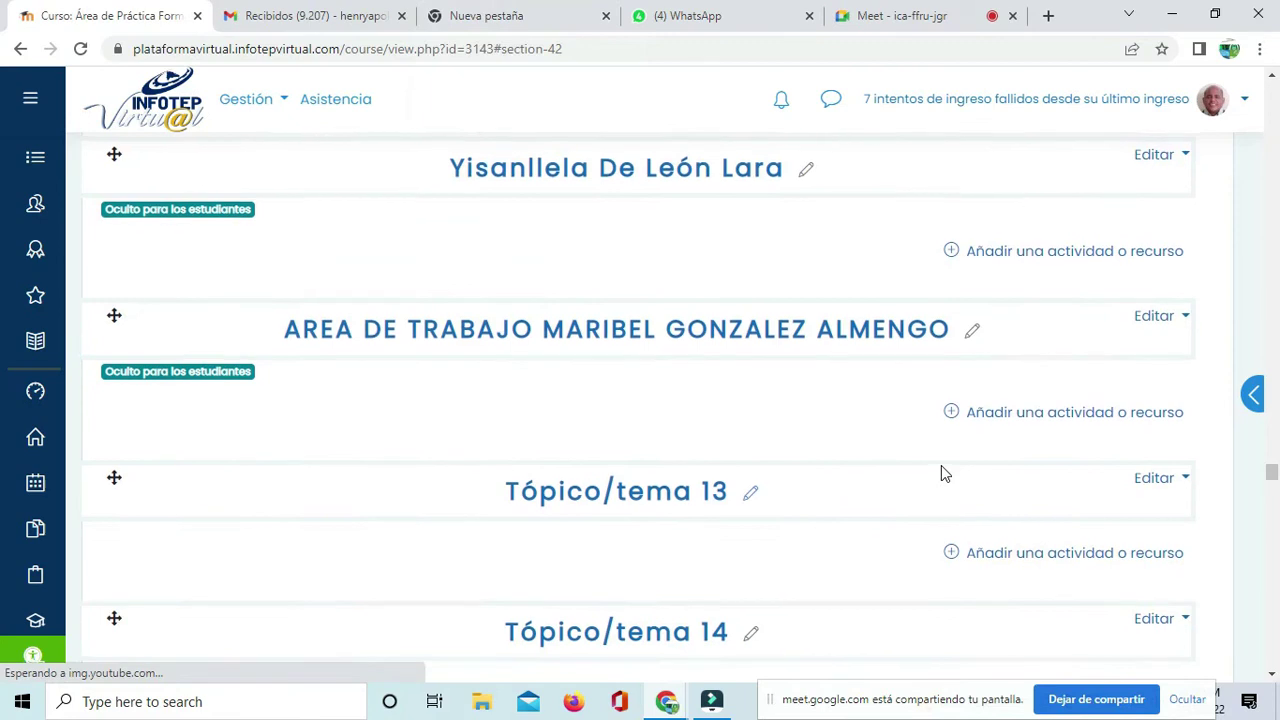
scroll(941, 475, "down", 5)
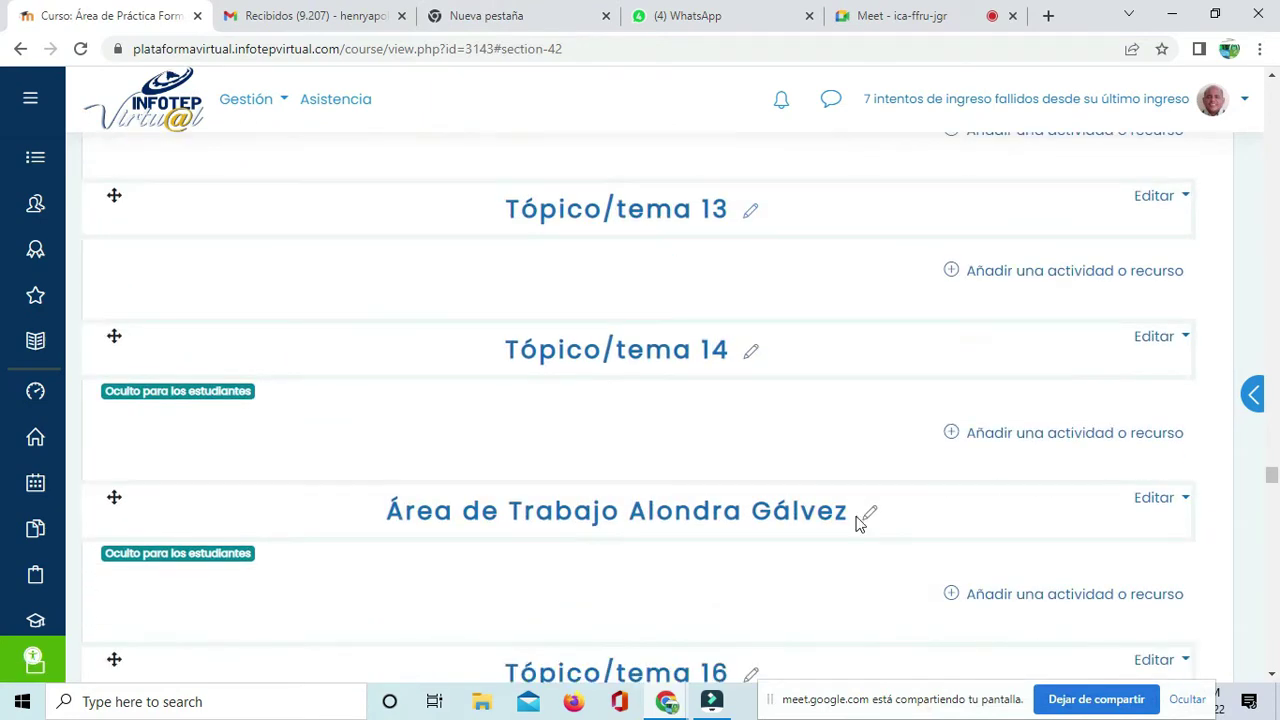
scroll(140, 505, "up", 2)
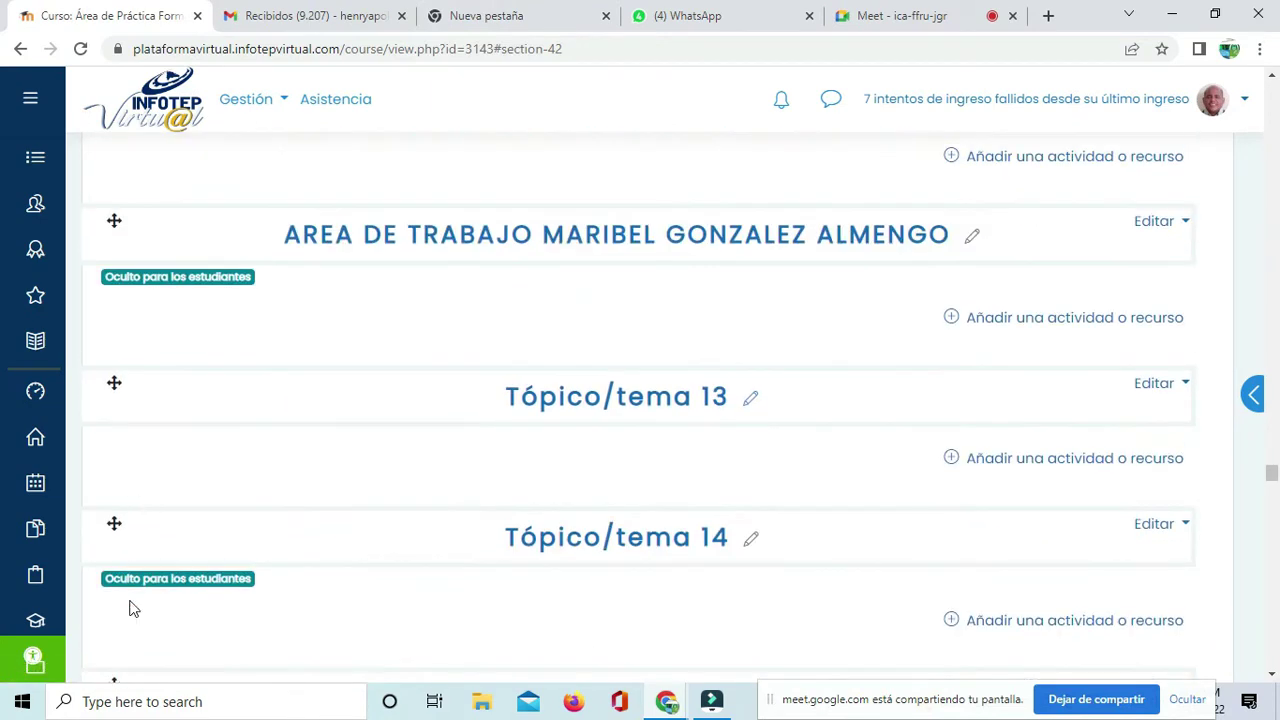
scroll(140, 655, "down", 1)
left_click_drag(128, 518, 192, 316)
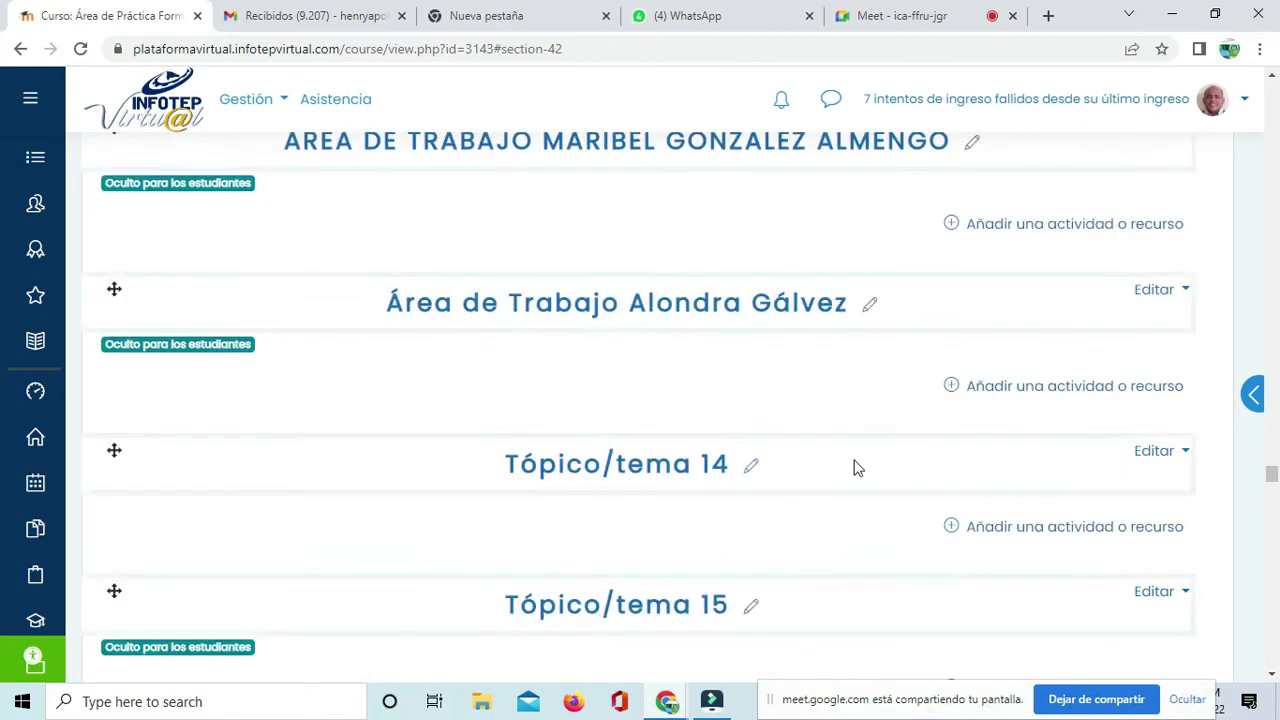
scroll(855, 468, "down", 3)
scroll(855, 468, "down", 10)
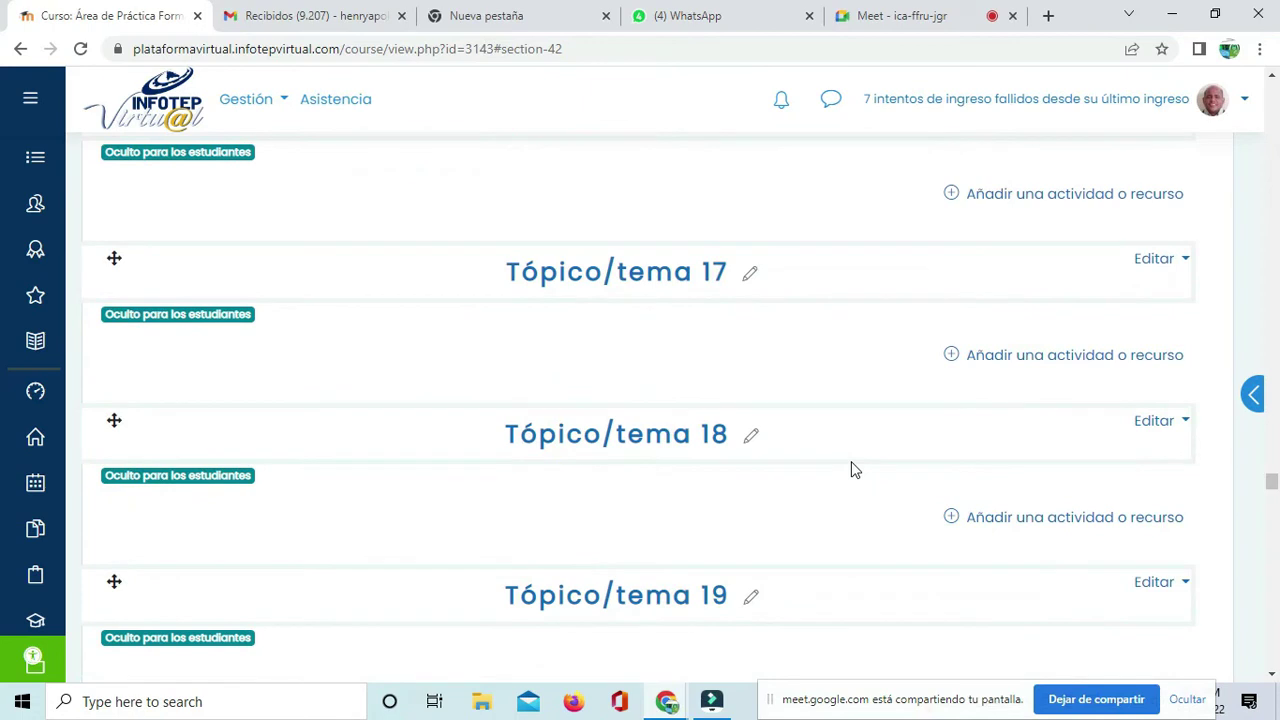
scroll(851, 471, "up", 2)
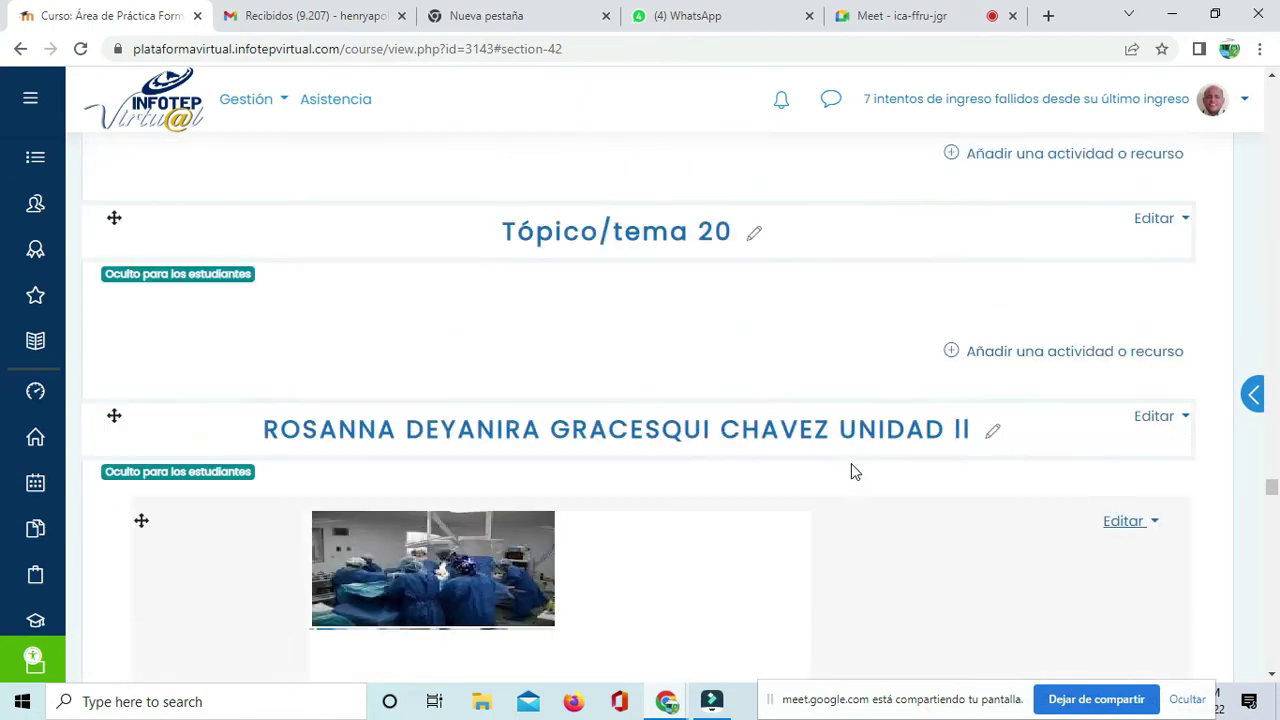
Step: Move another student's Unidad II section up past Tópico/tema 18, 16 and 15 to above 14
mouse_move(115, 510)
left_mouse_down()
mouse_move(137, 354)
mouse_move(114, 509)
left_mouse_up()
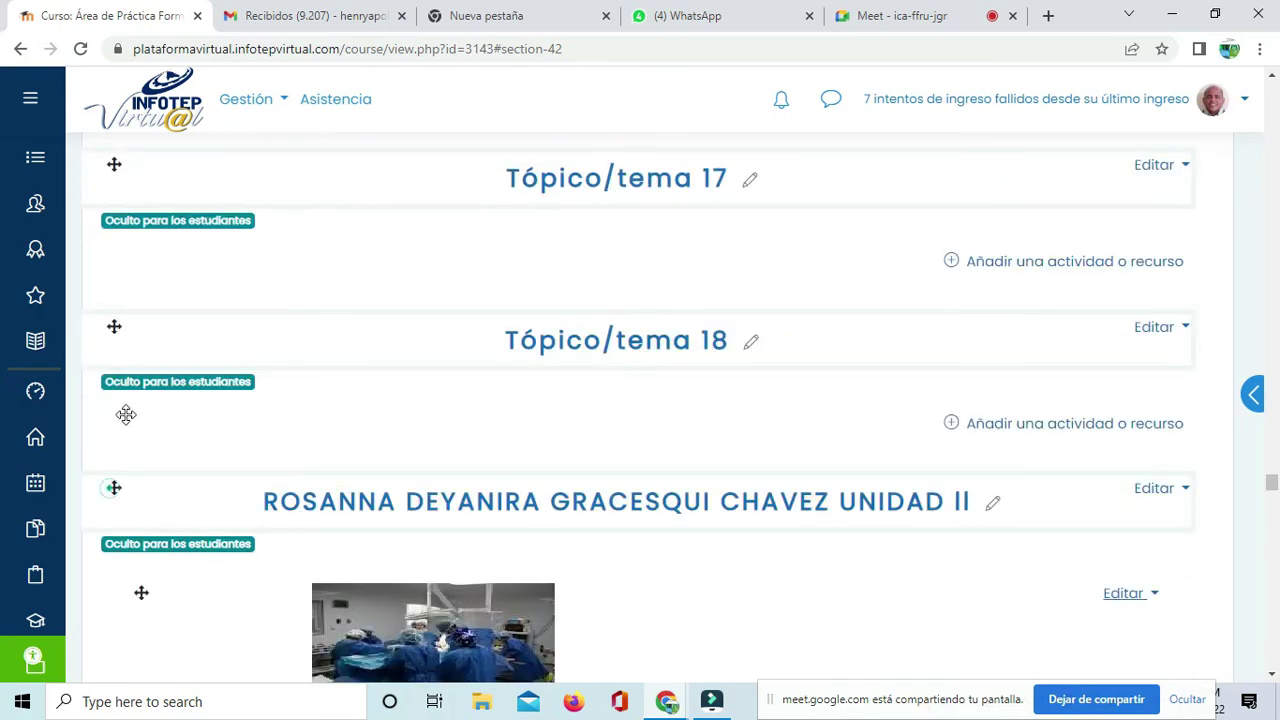
left_click_drag(126, 414, 163, 306)
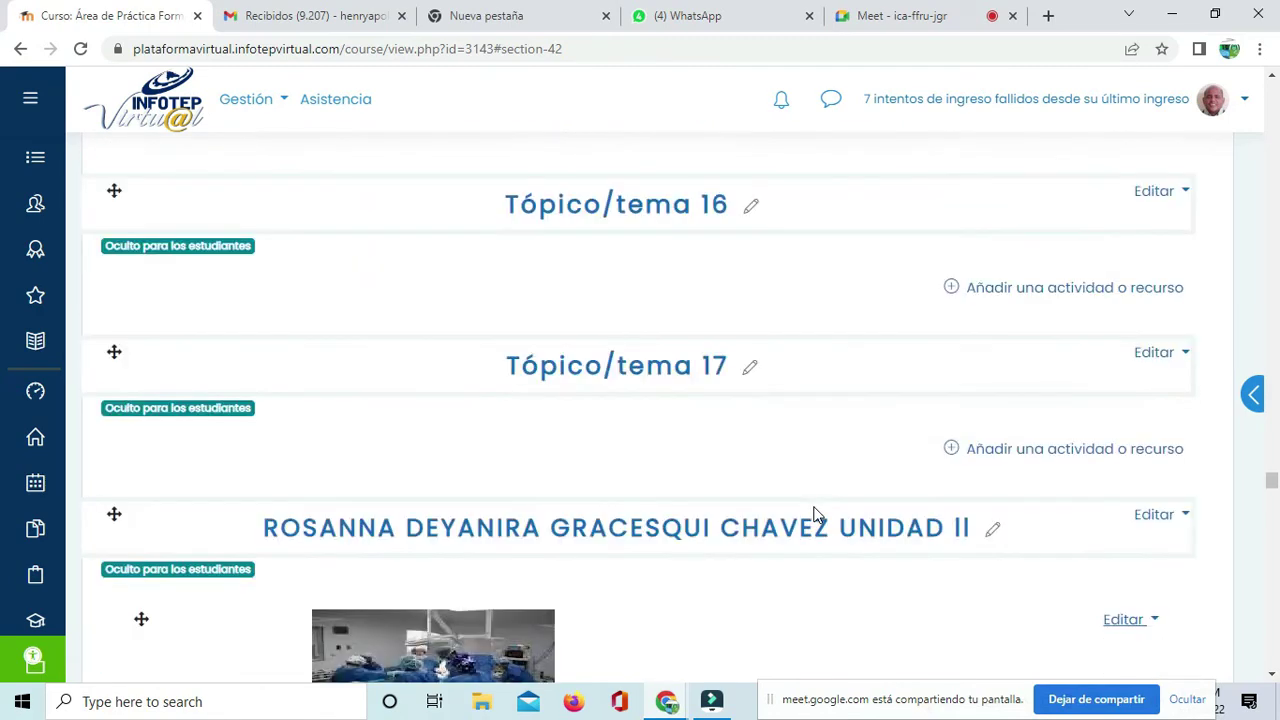
left_click_drag(117, 511, 183, 250)
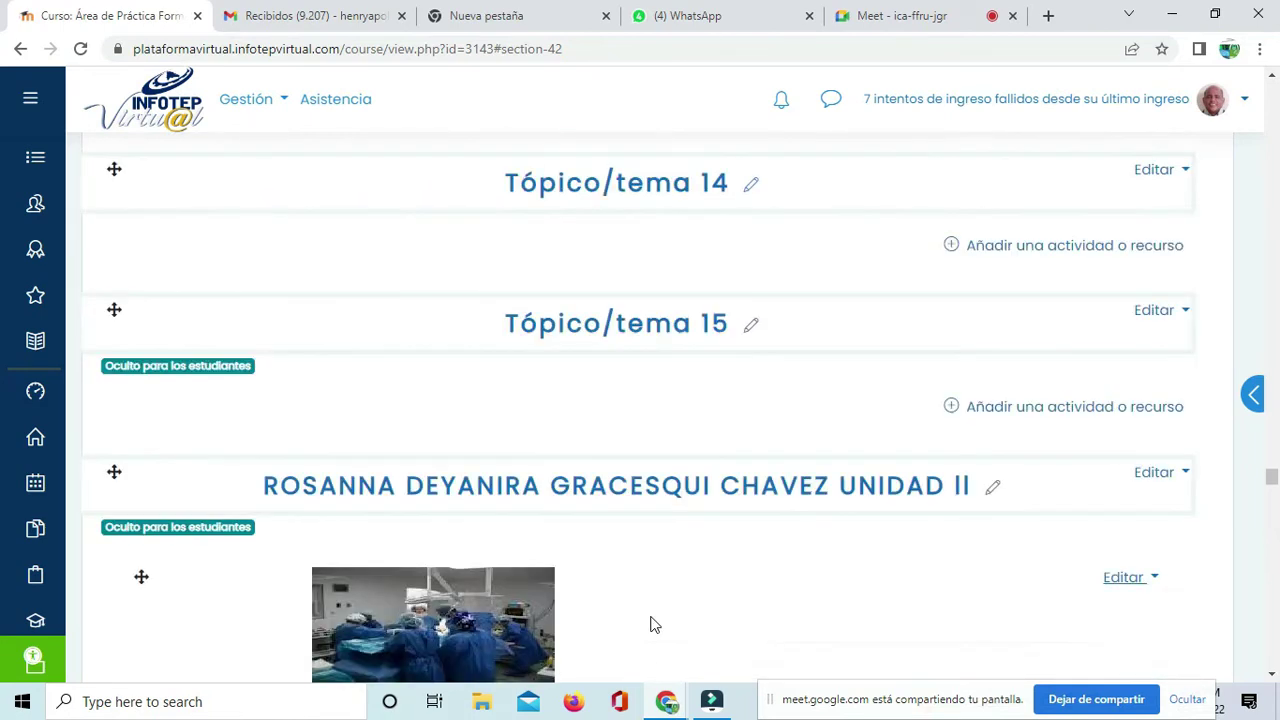
left_click_drag(116, 473, 193, 328)
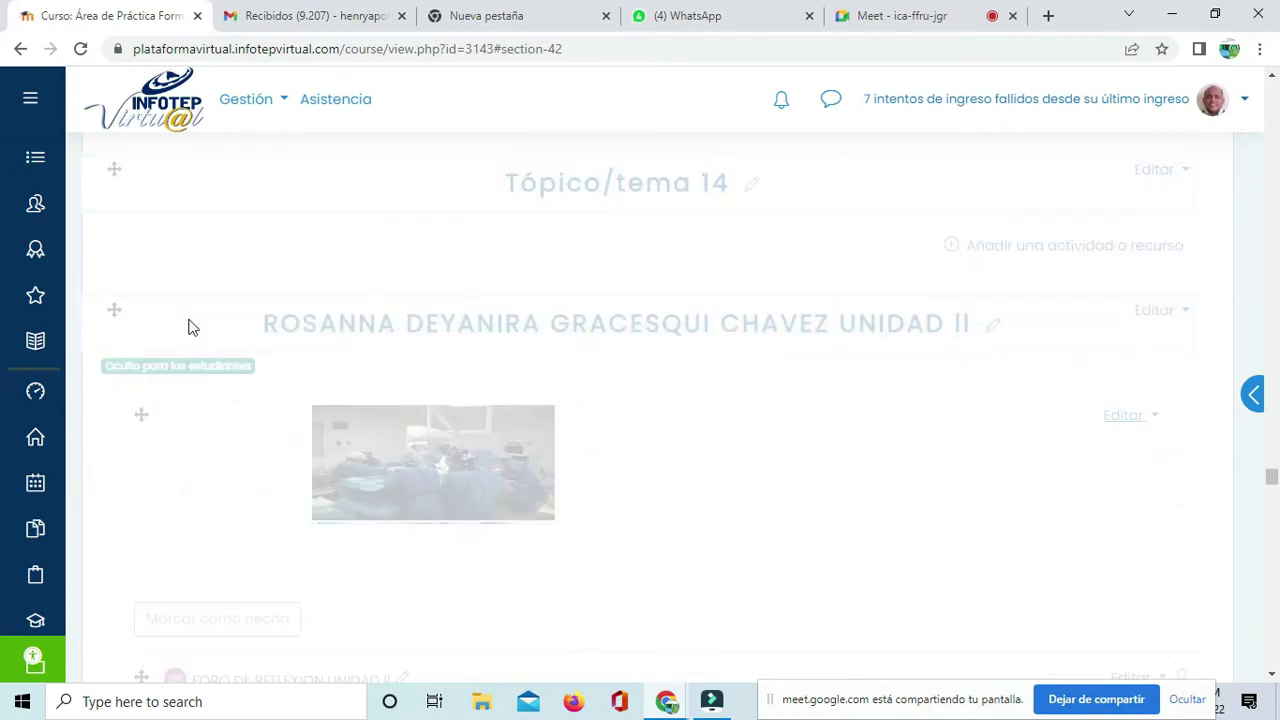
scroll(545, 352, "up", 3)
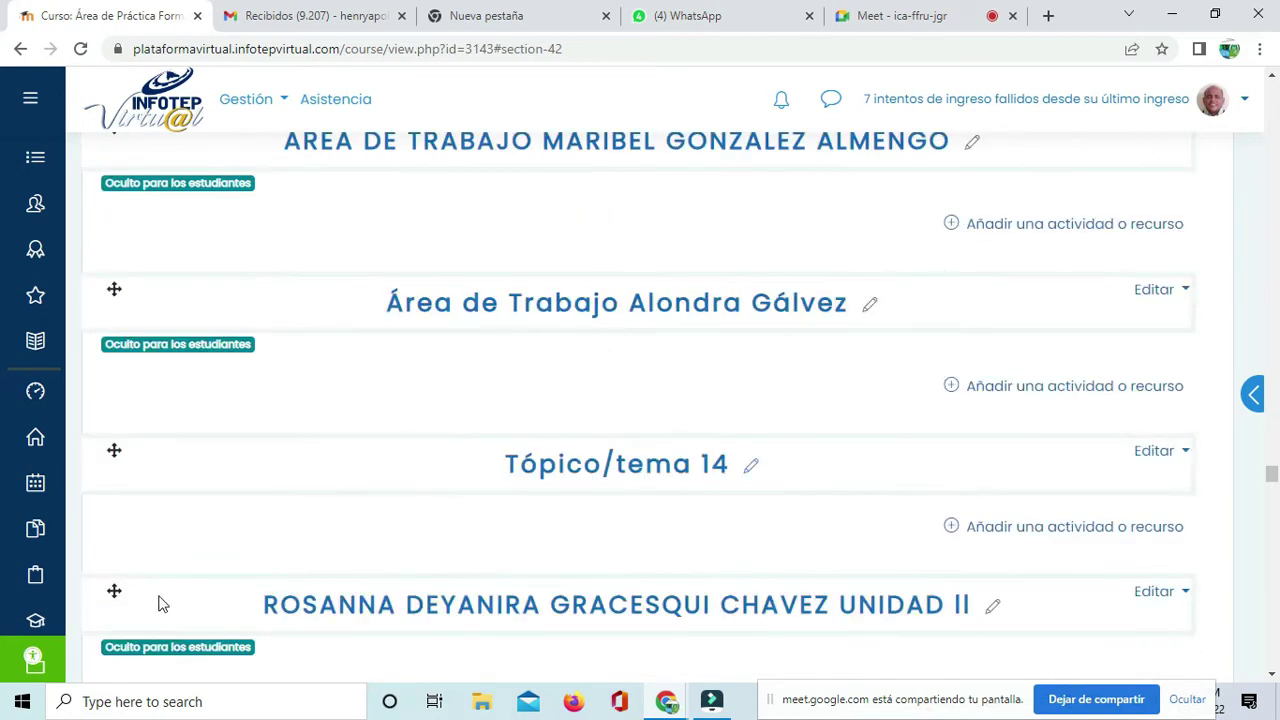
left_click_drag(110, 533, 110, 481)
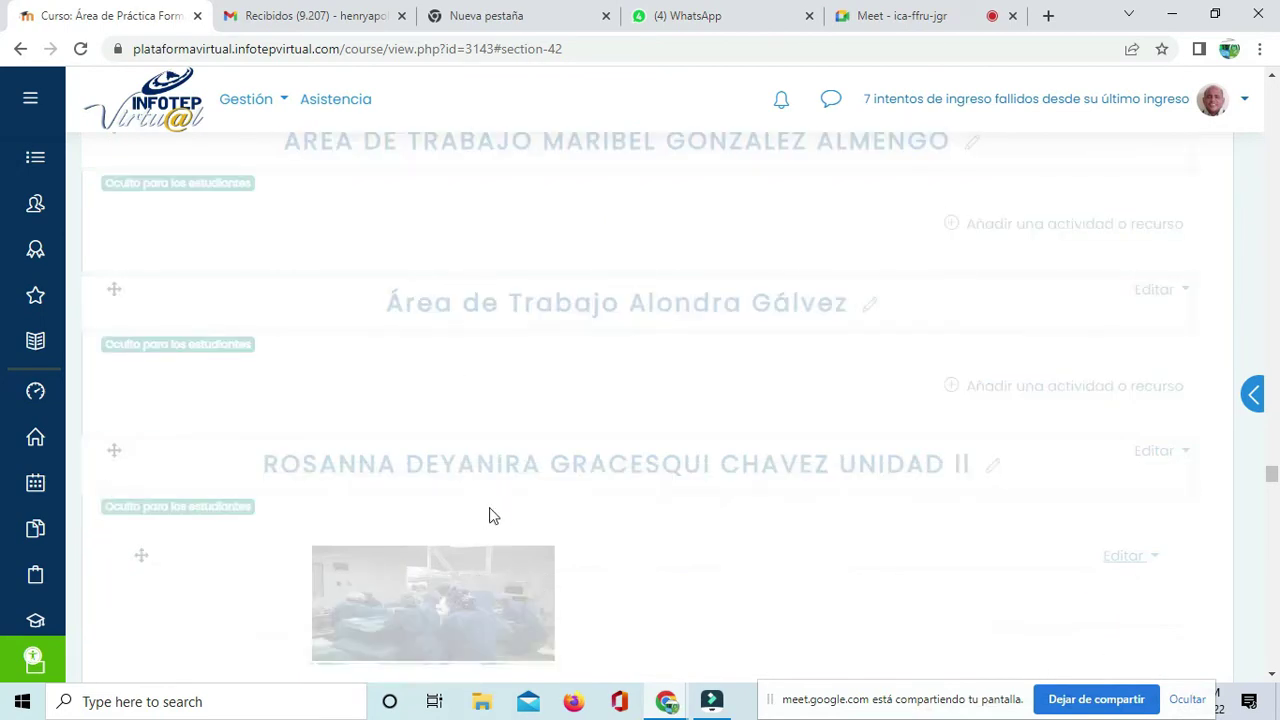
scroll(591, 477, "down", 3)
scroll(591, 478, "up", 5)
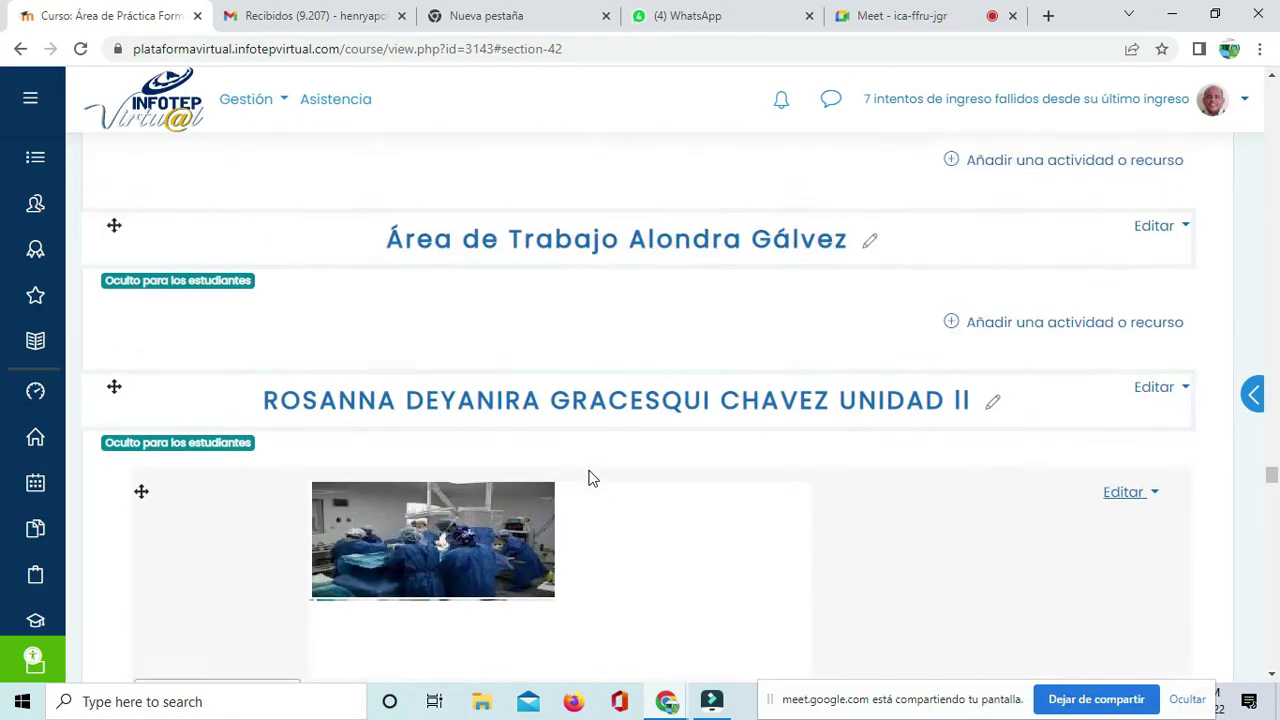
Step: Drag one student's work area up past Tópico/tema 20, 18 and 17
scroll(591, 478, "up", 4)
scroll(591, 478, "up", 5)
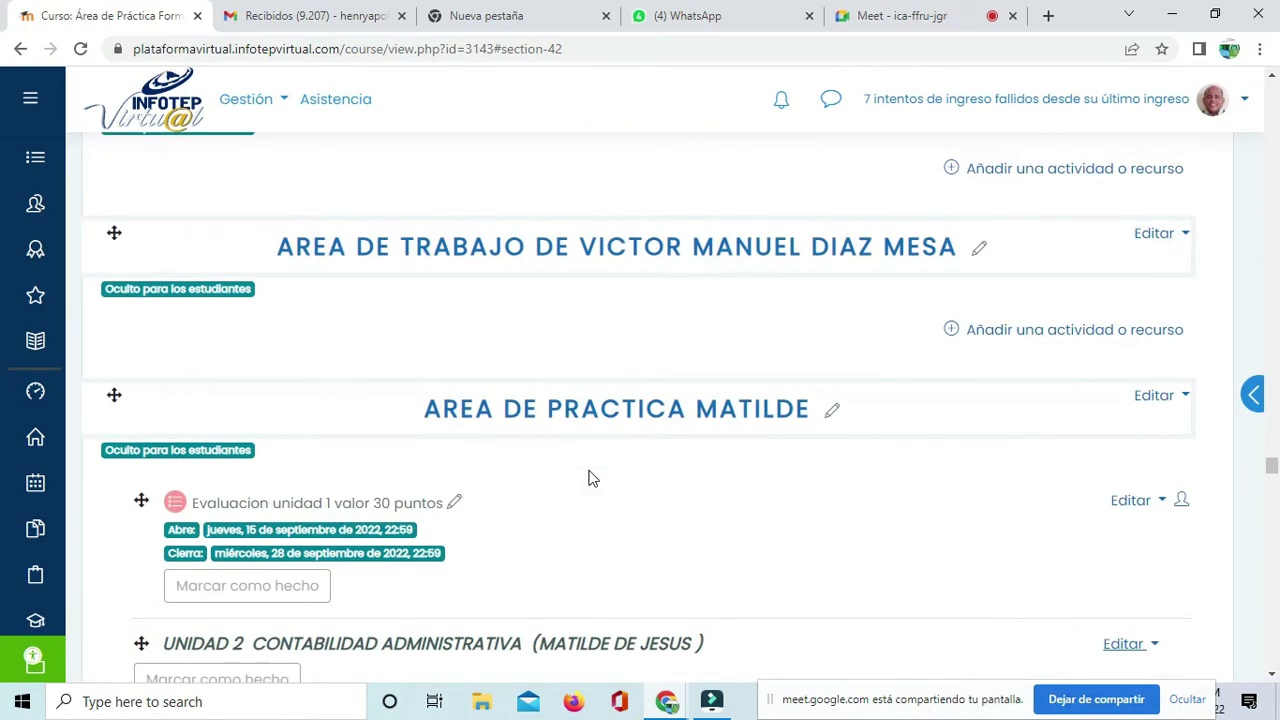
scroll(591, 475, "down", 8)
scroll(591, 493, "down", 20)
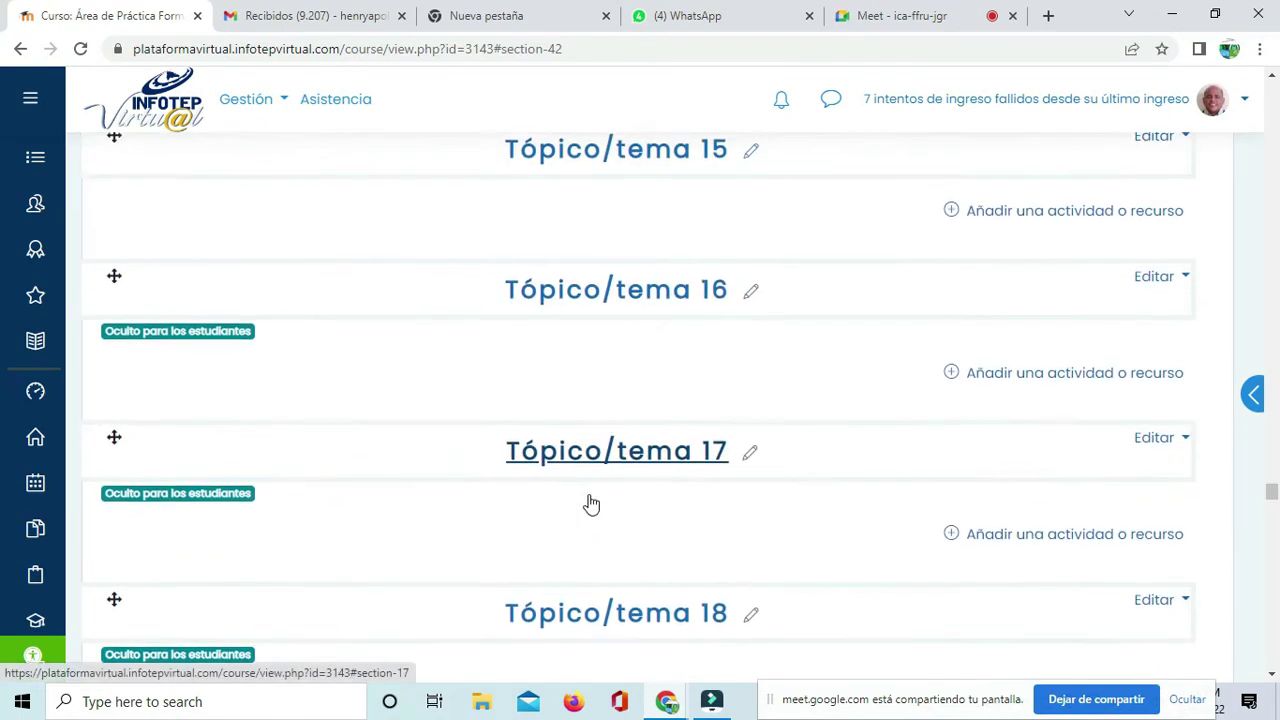
scroll(591, 504, "up", 3)
scroll(591, 503, "down", 13)
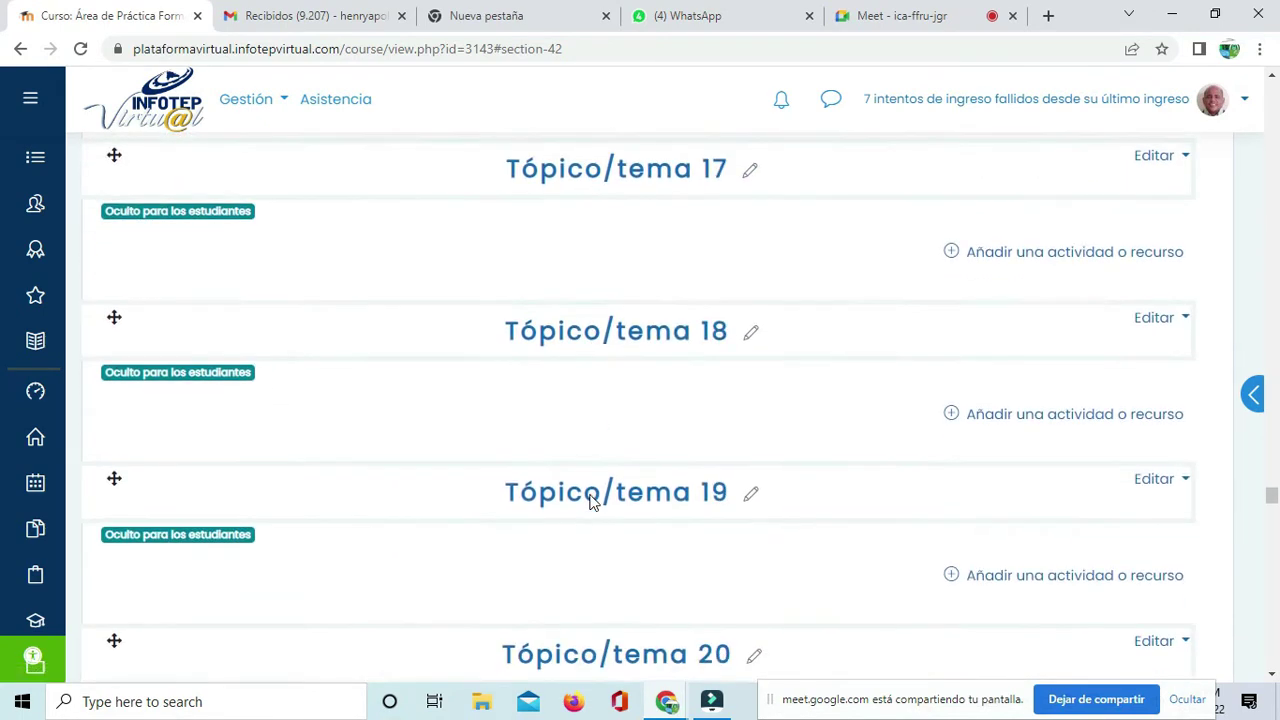
scroll(591, 503, "up", 2)
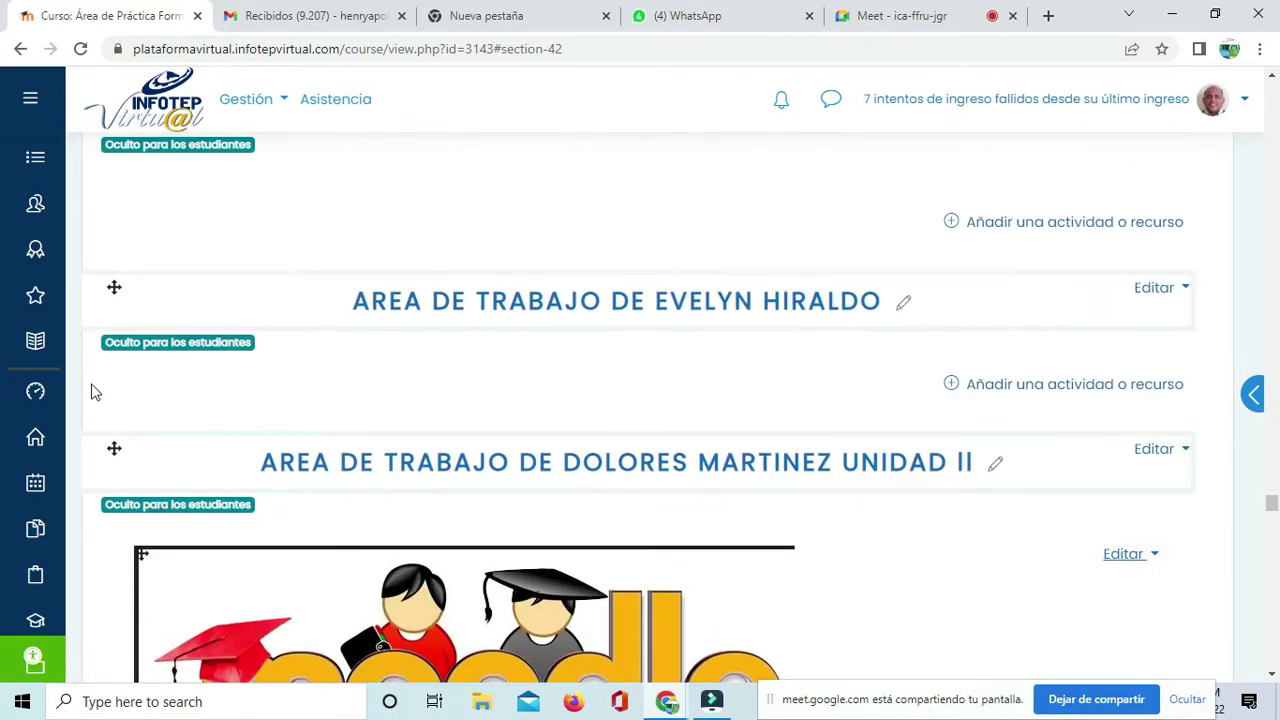
scroll(92, 393, "up", 3)
left_click_drag(127, 428, 128, 275)
scroll(250, 536, "down", 1)
scroll(248, 536, "up", 5)
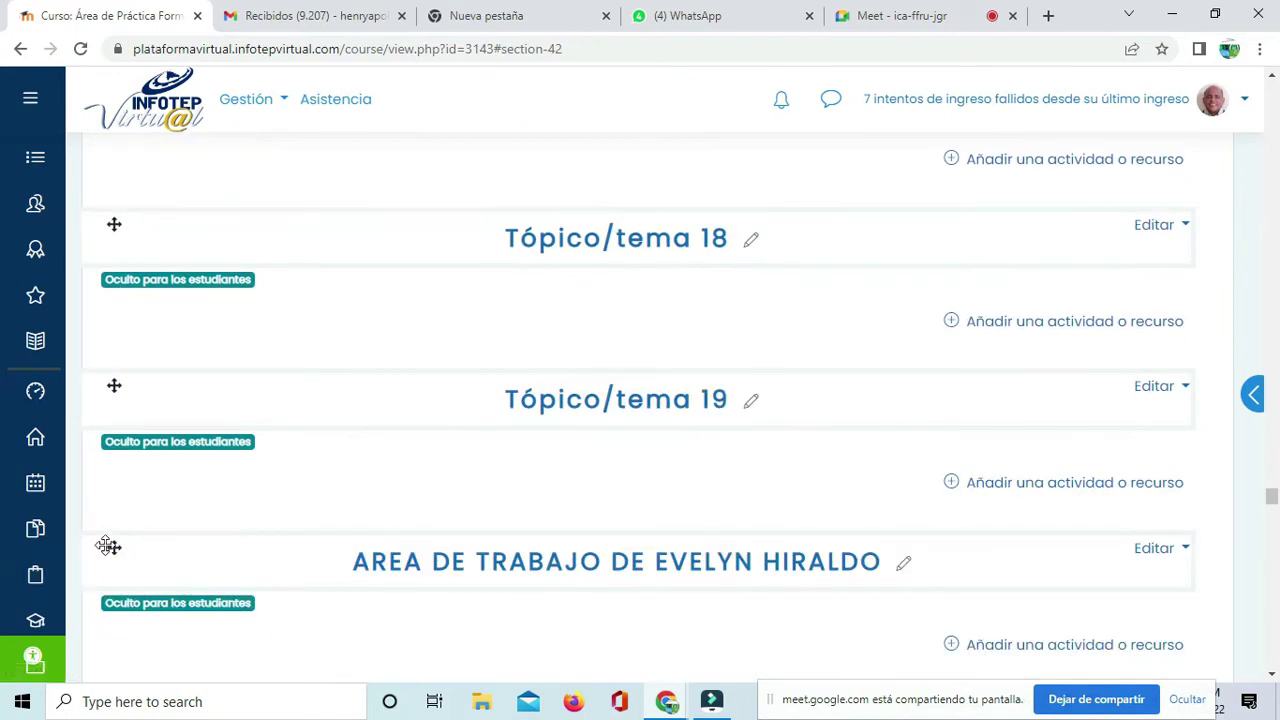
left_click_drag(121, 464, 128, 282)
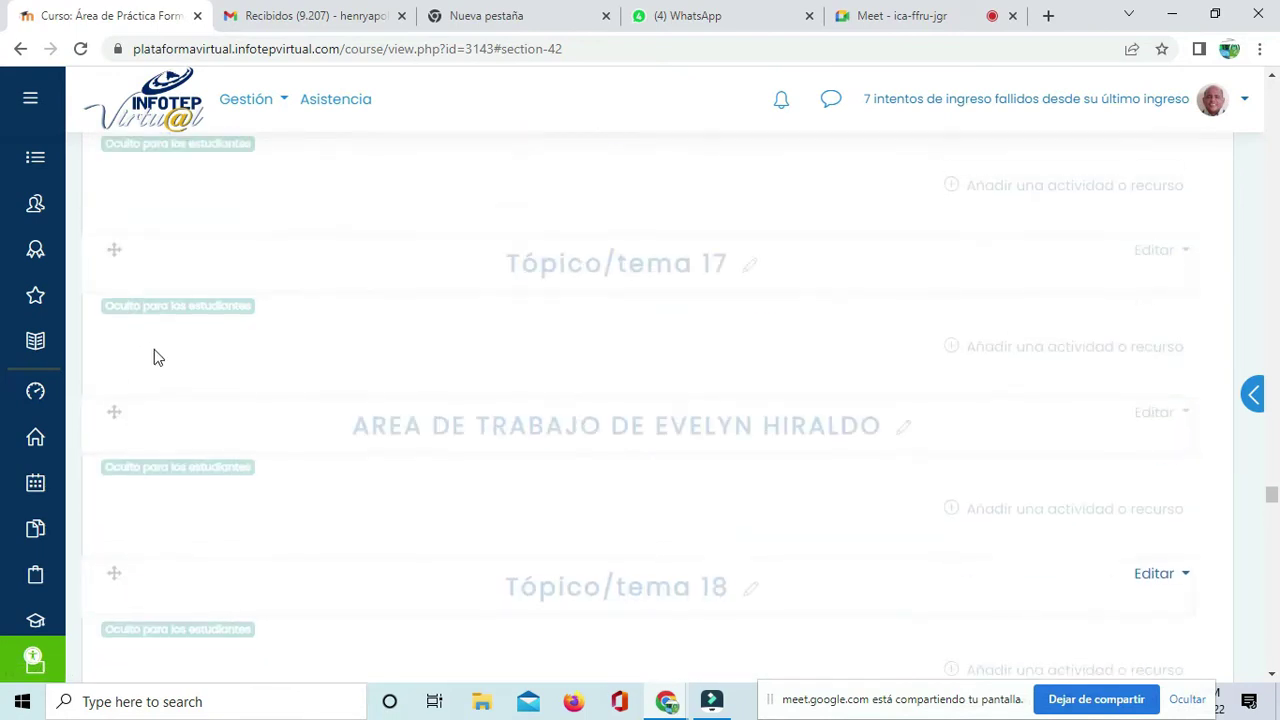
left_click_drag(114, 410, 118, 355)
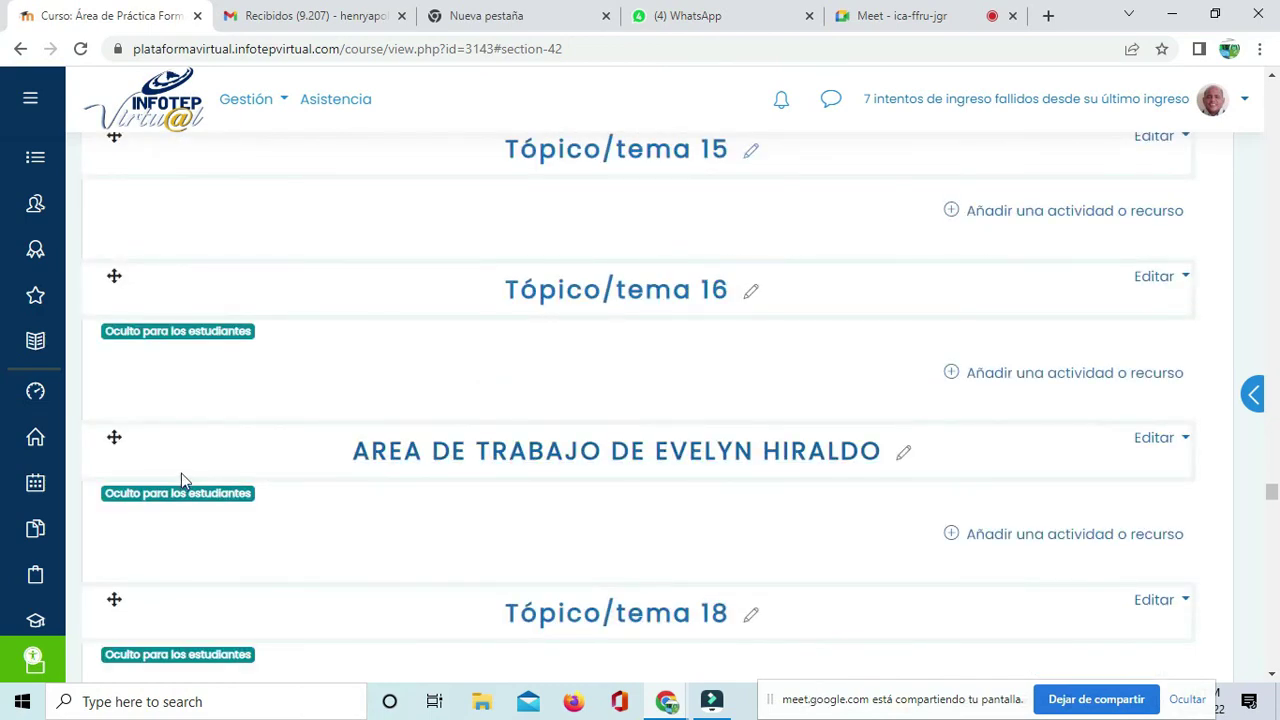
scroll(188, 424, "up", 2)
left_click_drag(116, 625, 133, 362)
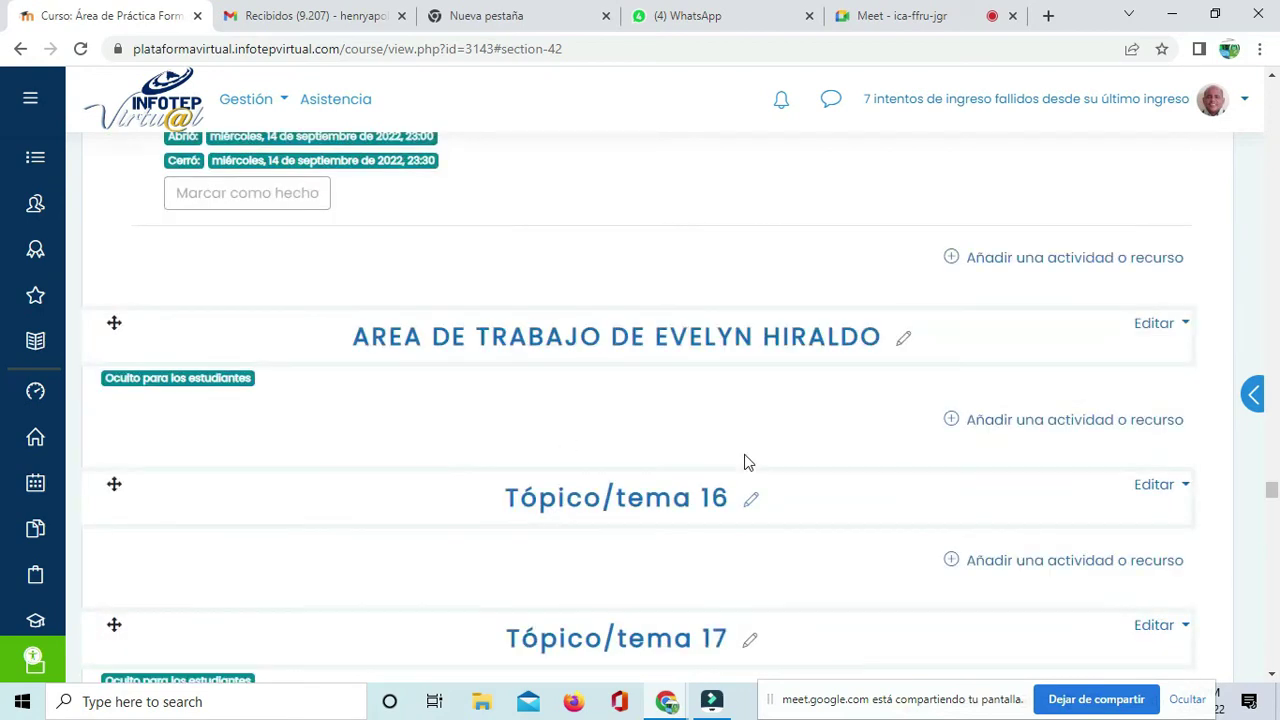
scroll(834, 374, "up", 7)
scroll(836, 380, "down", 9)
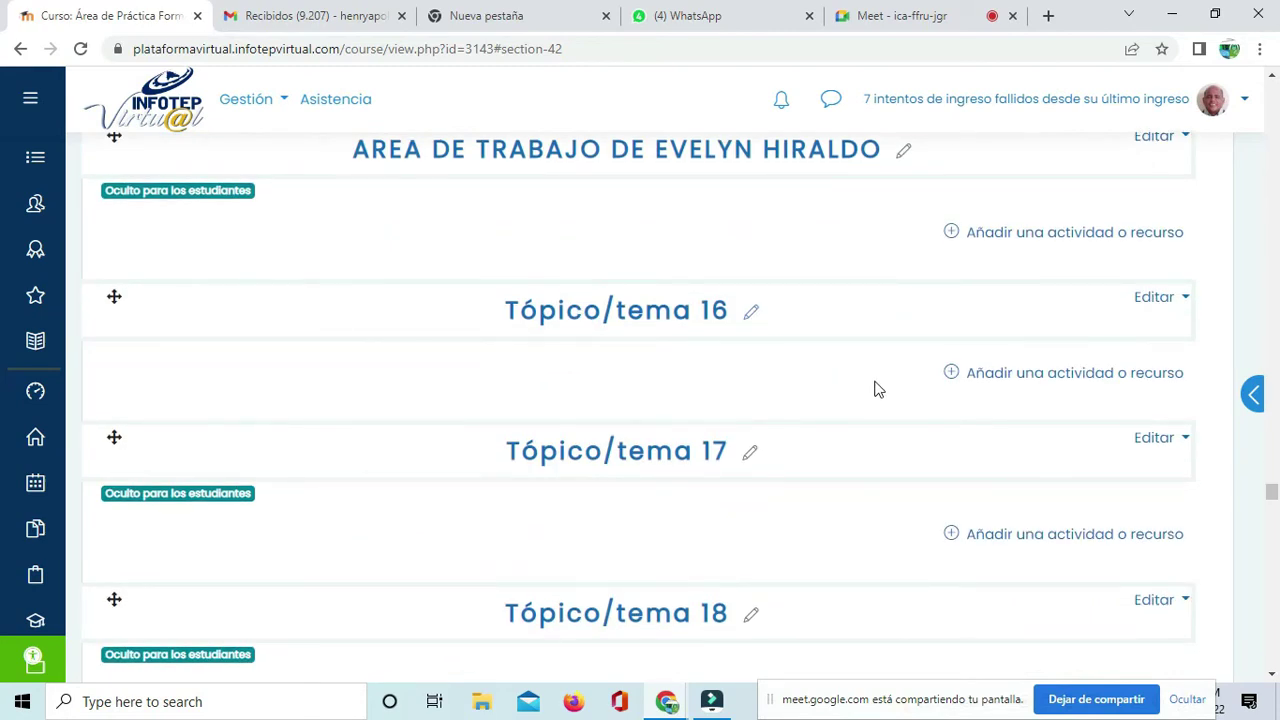
scroll(876, 389, "down", 10)
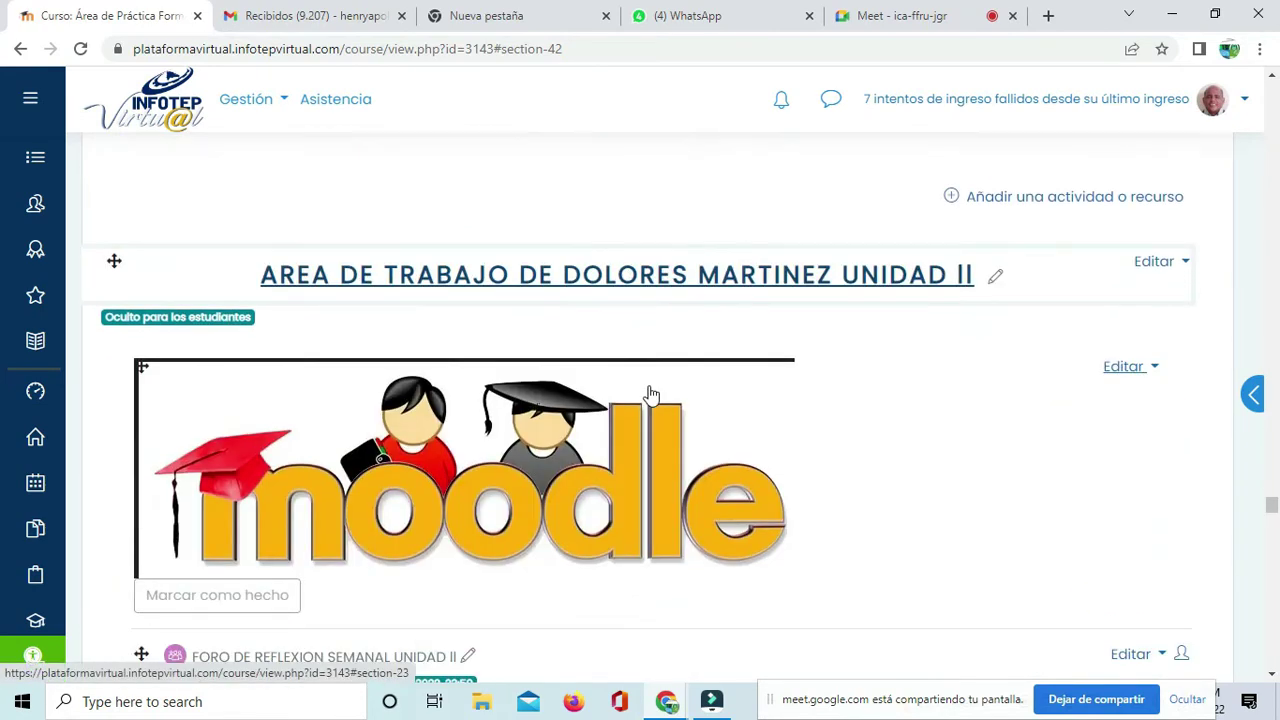
scroll(274, 349, "up", 2)
Step: Drag the other student's Unidad II section from below Tópico/tema 22 up to Tópico/tema 16
left_click_drag(111, 449, 120, 287)
scroll(240, 500, "down", 1)
left_click_drag(114, 532, 237, 294)
left_click_drag(109, 457, 177, 277)
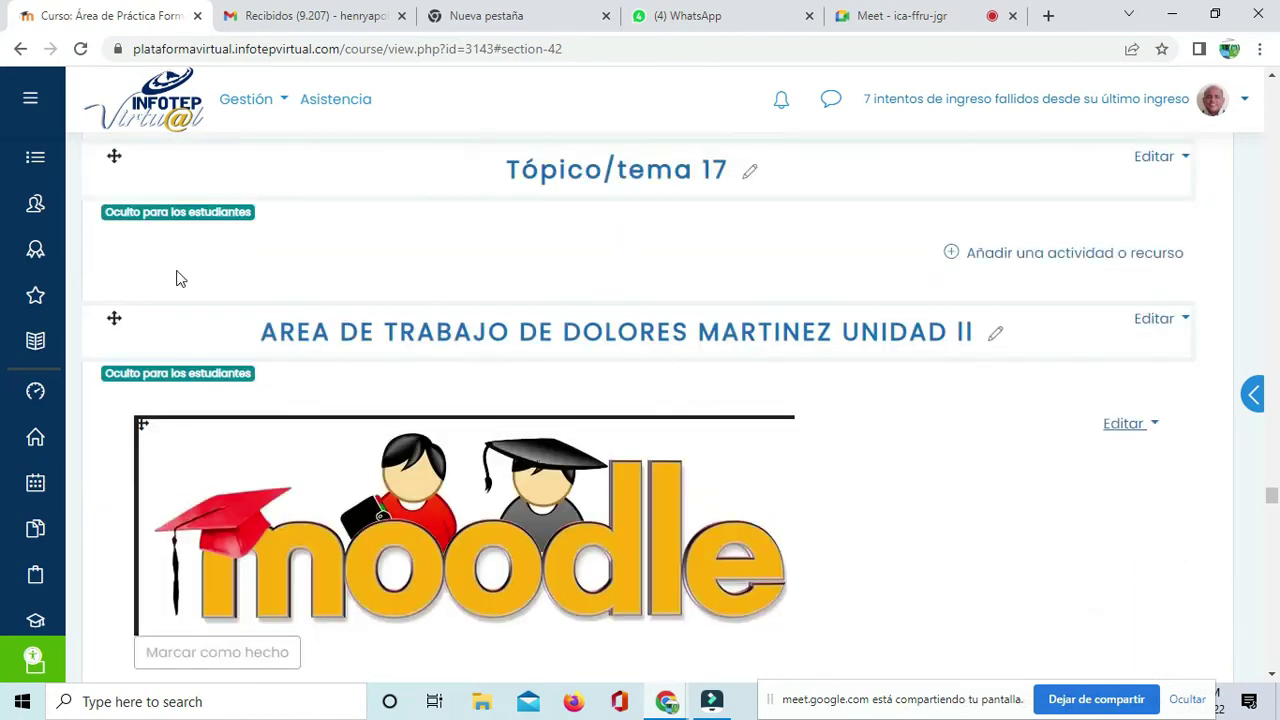
scroll(177, 279, "up", 1)
left_click_drag(117, 413, 114, 252)
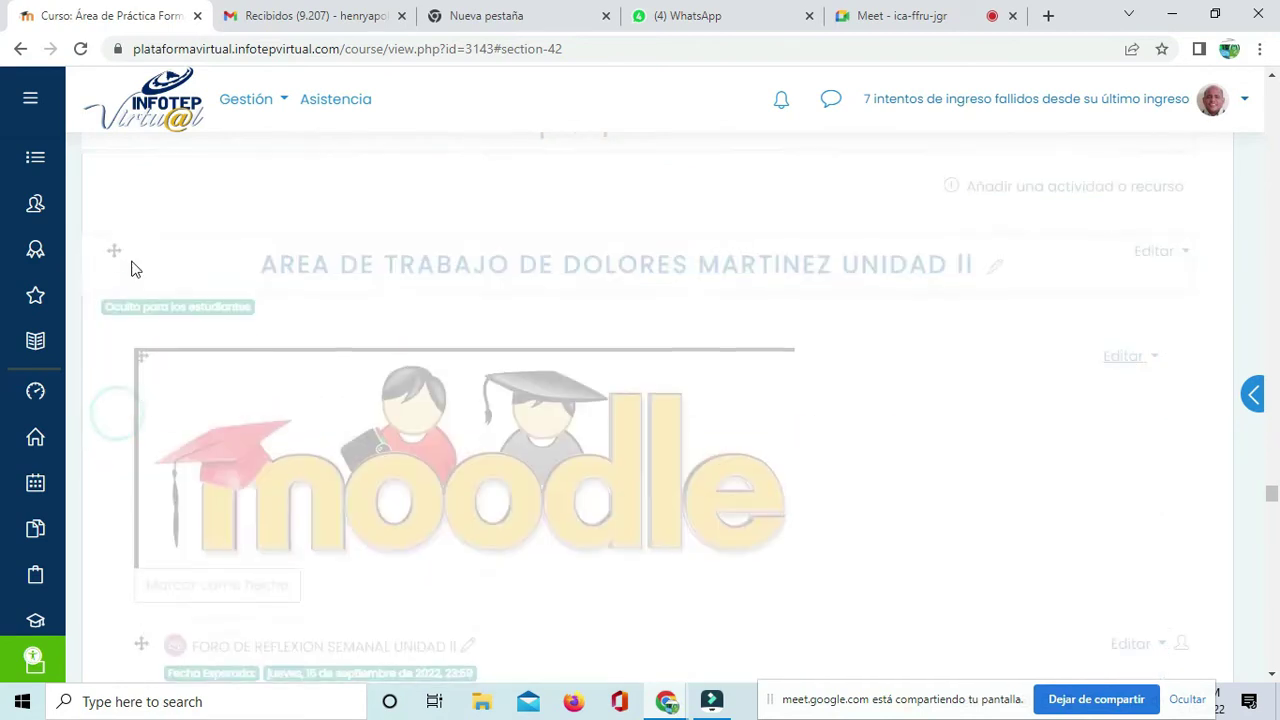
left_click_drag(115, 436, 120, 341)
scroll(369, 446, "down", 2)
scroll(369, 446, "up", 1)
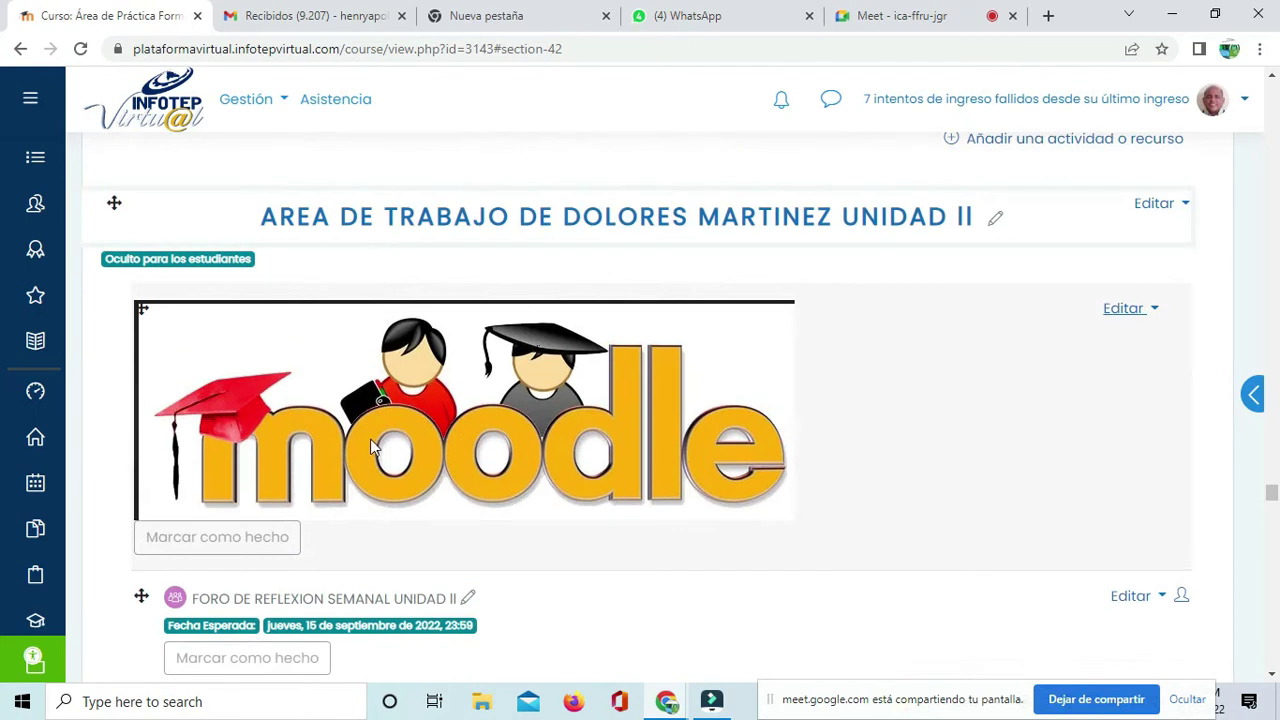
Step: In the Meet tab, mute the speaking participant and the first-tile participant, confirming with Silenciar
left_click(872, 18)
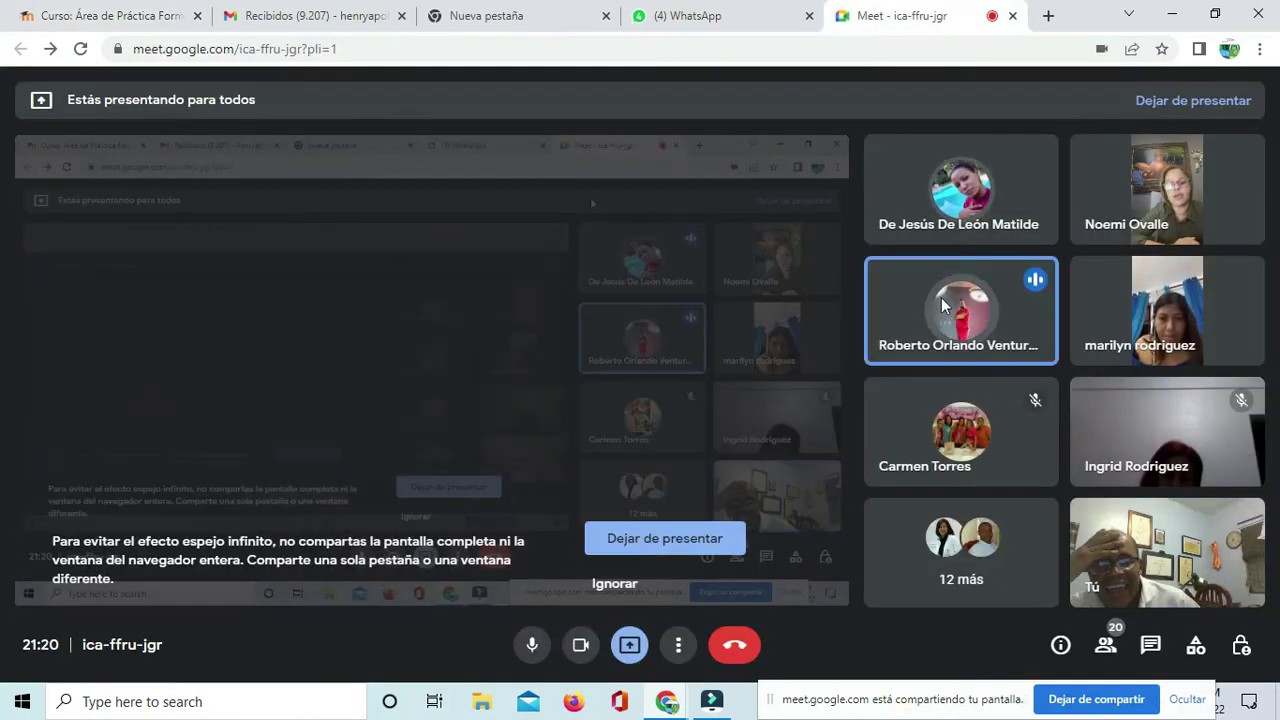
left_click(959, 314)
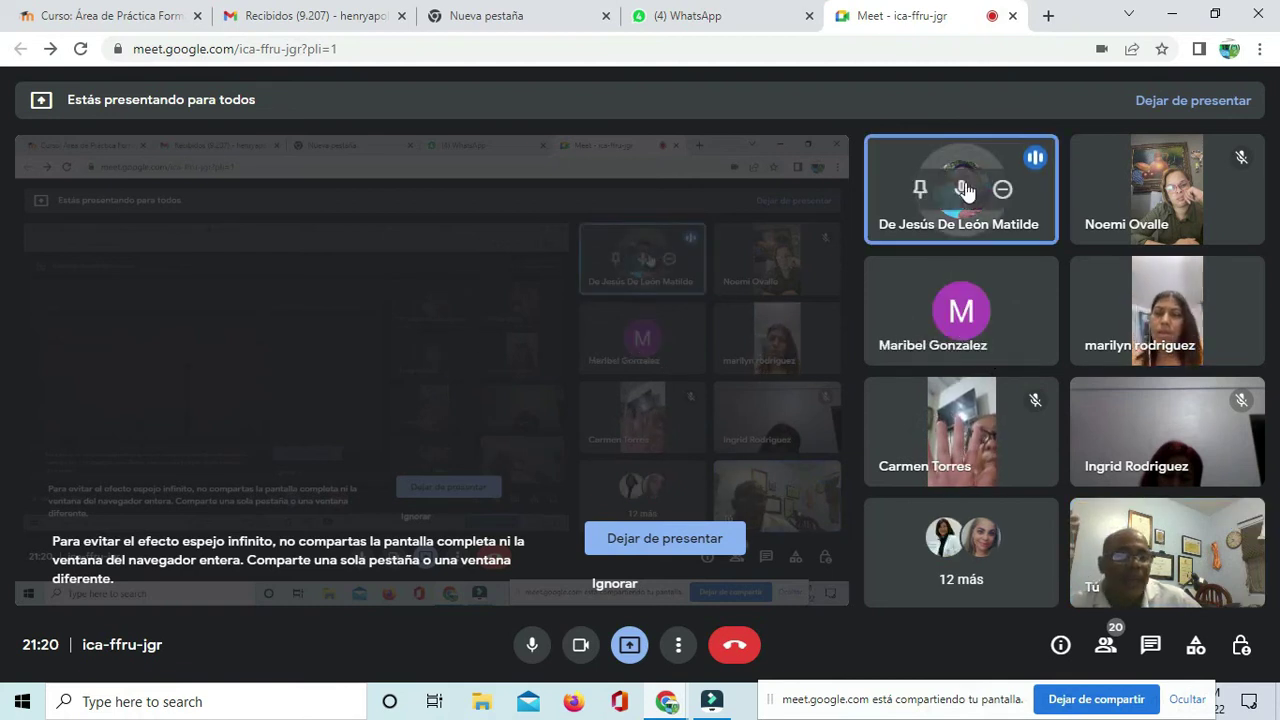
left_click(917, 188)
left_click(766, 431)
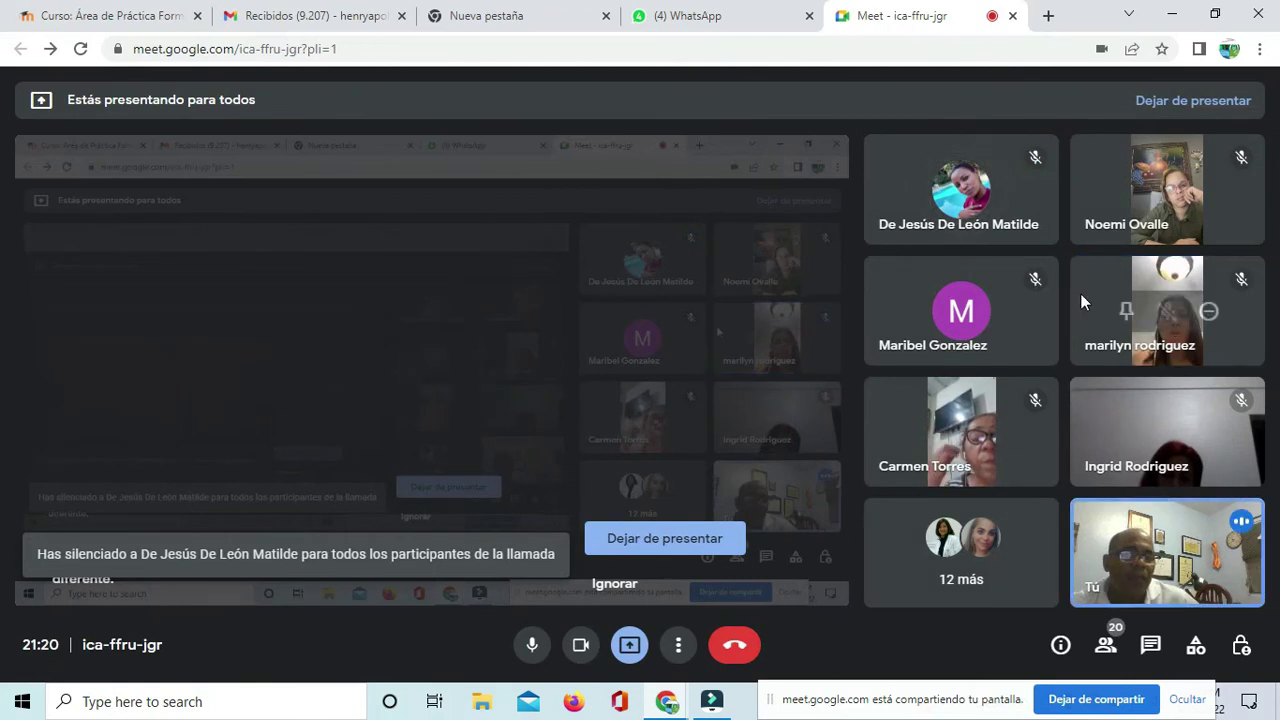
mouse_move(1048, 263)
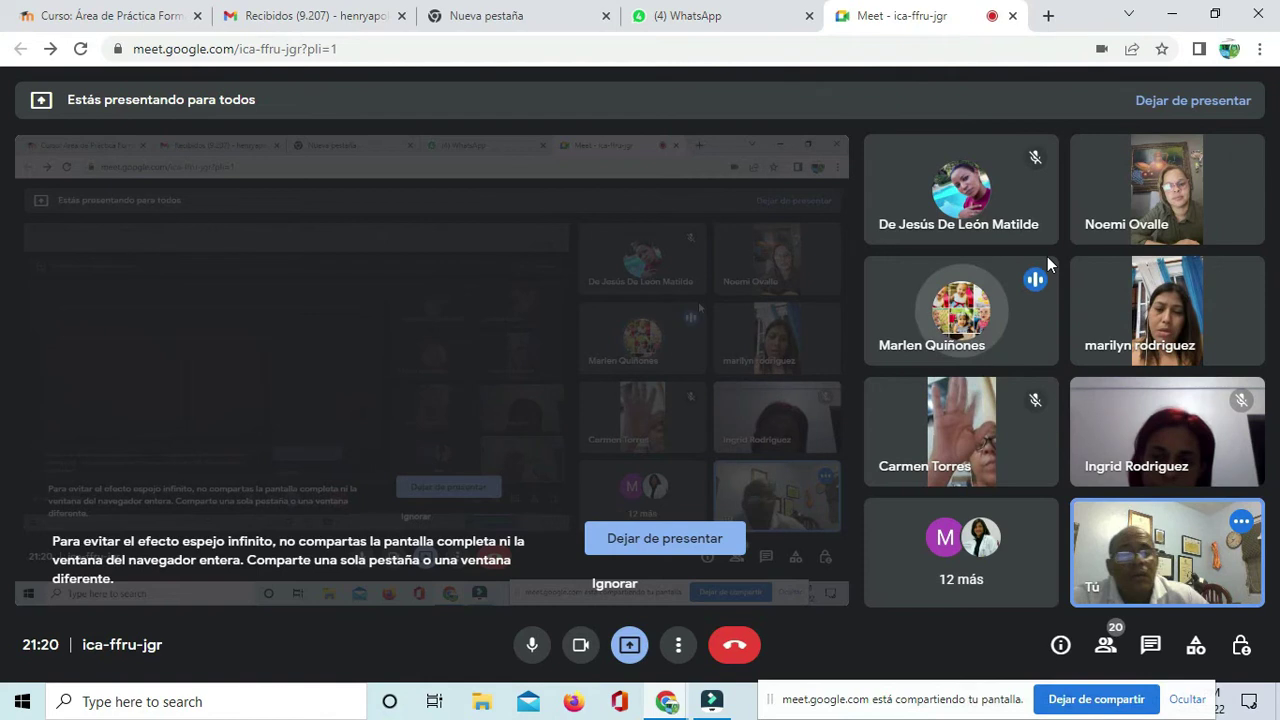
mouse_move(986, 330)
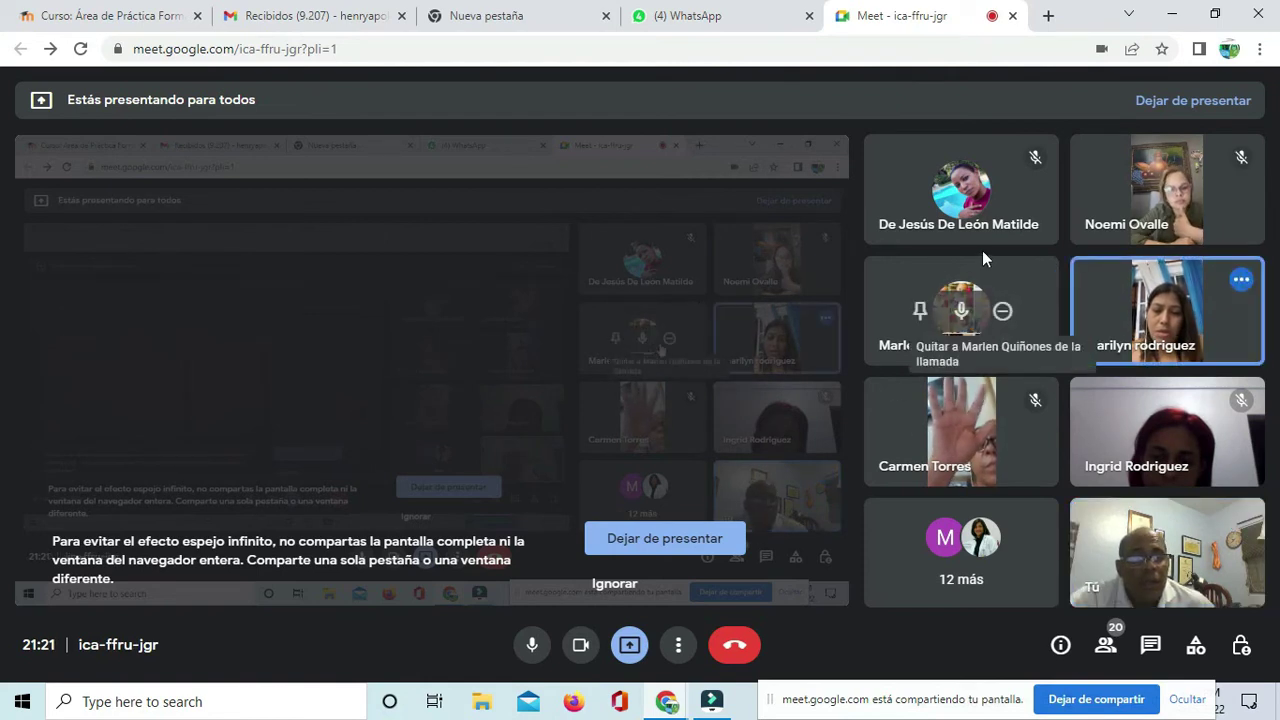
mouse_move(962, 428)
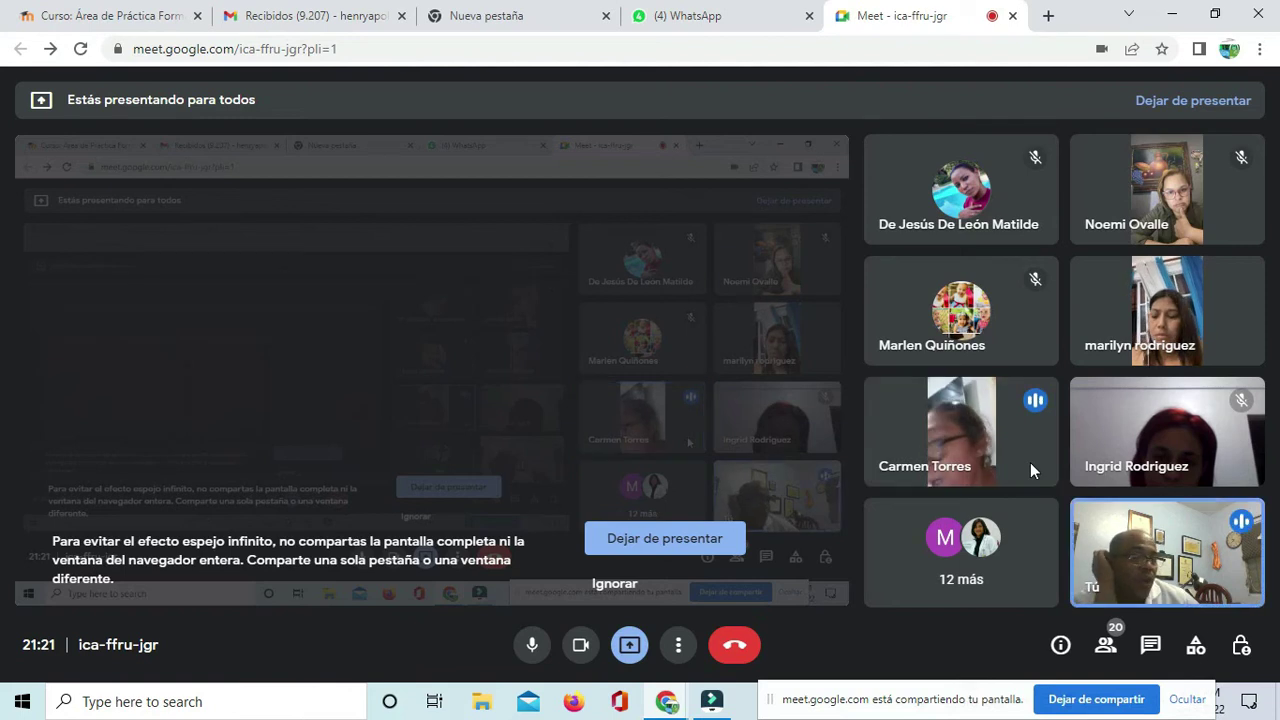
mouse_move(1003, 208)
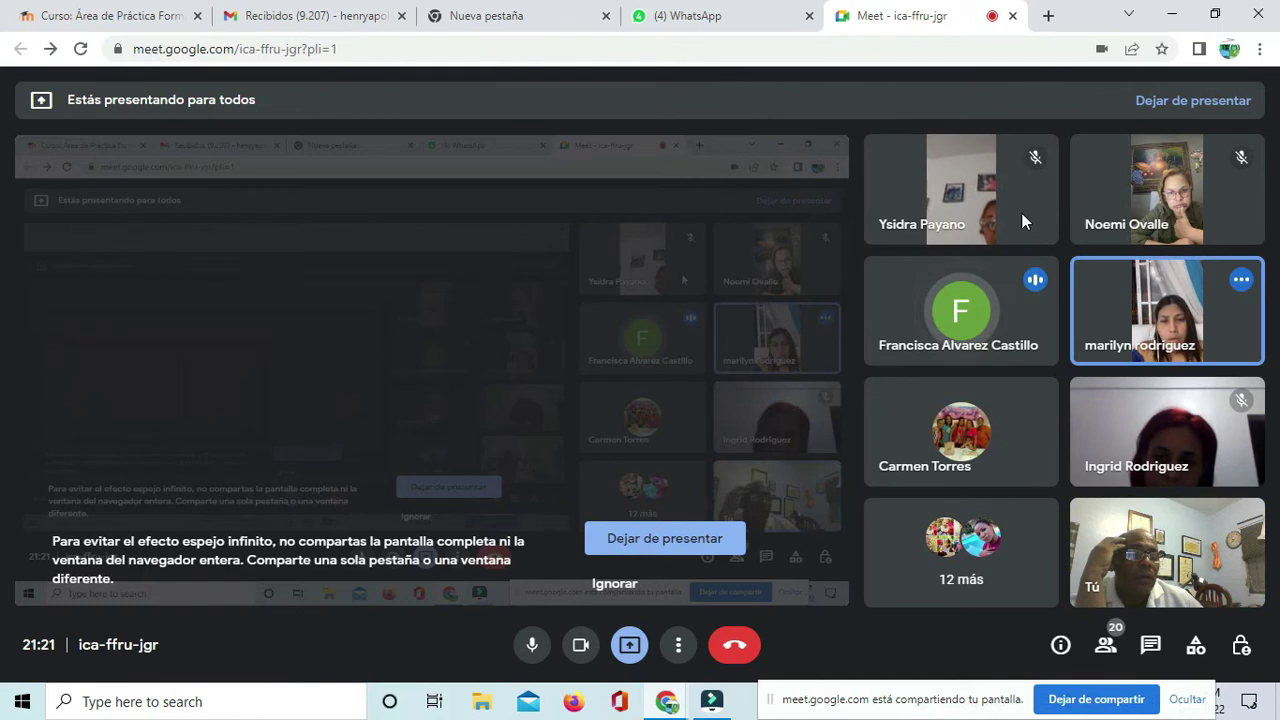
Step: Mute three talking participants for everyone, confirming each with Silenciar
left_click(1167, 314)
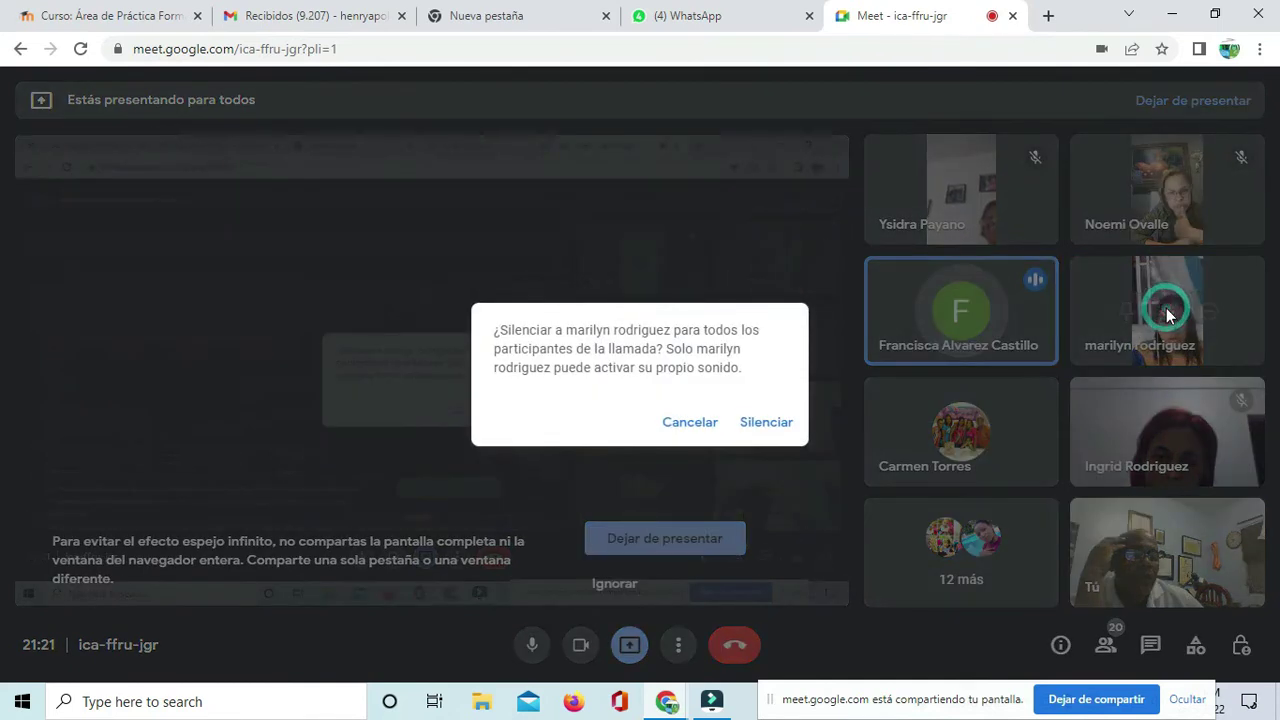
left_click(760, 424)
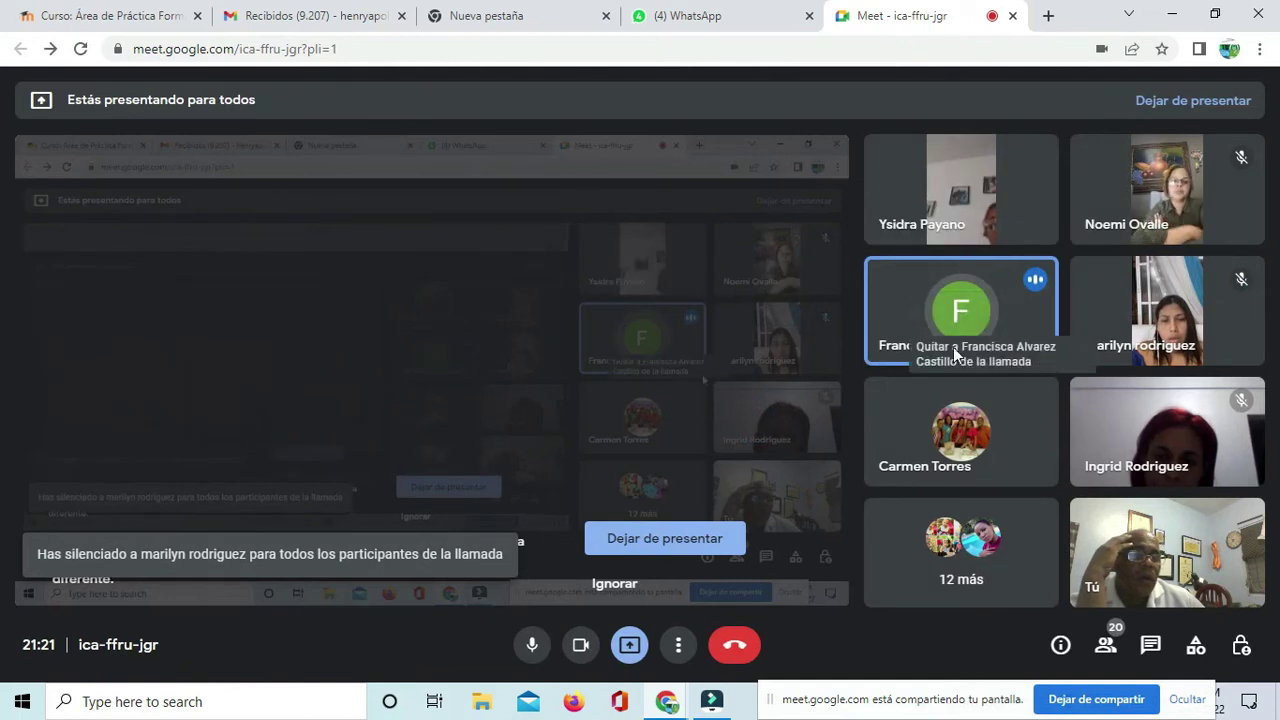
left_click(963, 312)
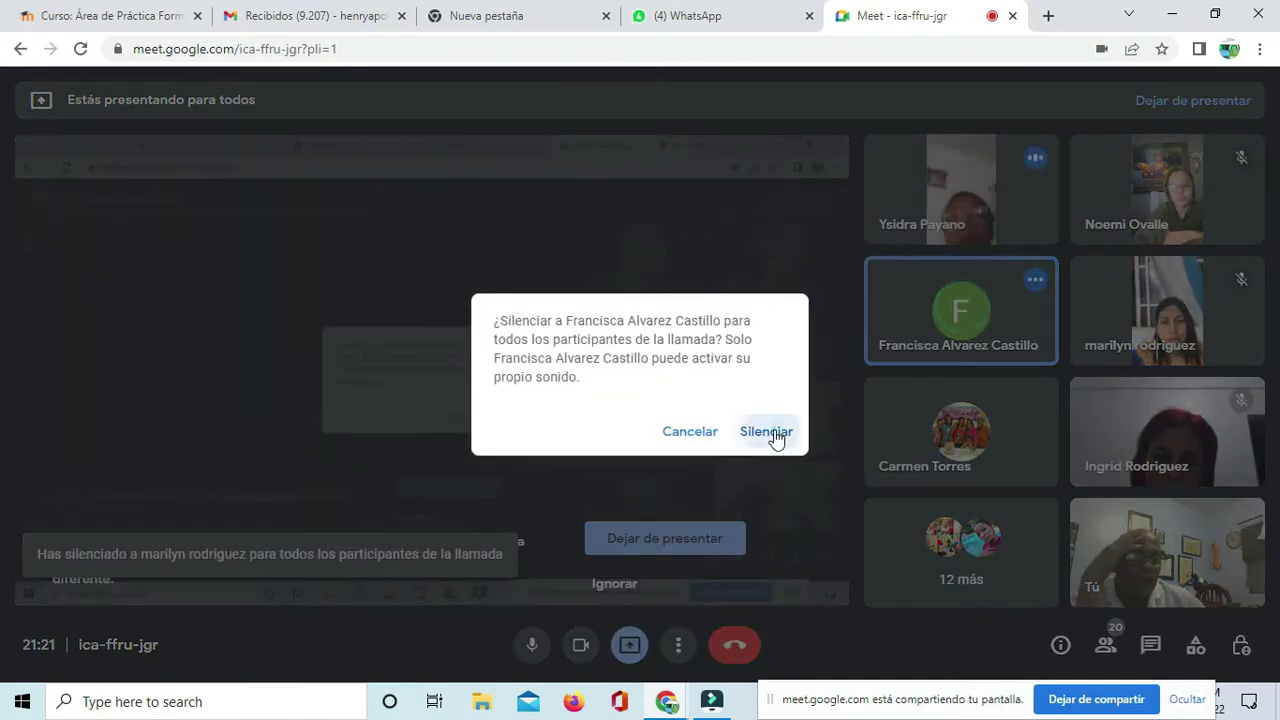
left_click(772, 435)
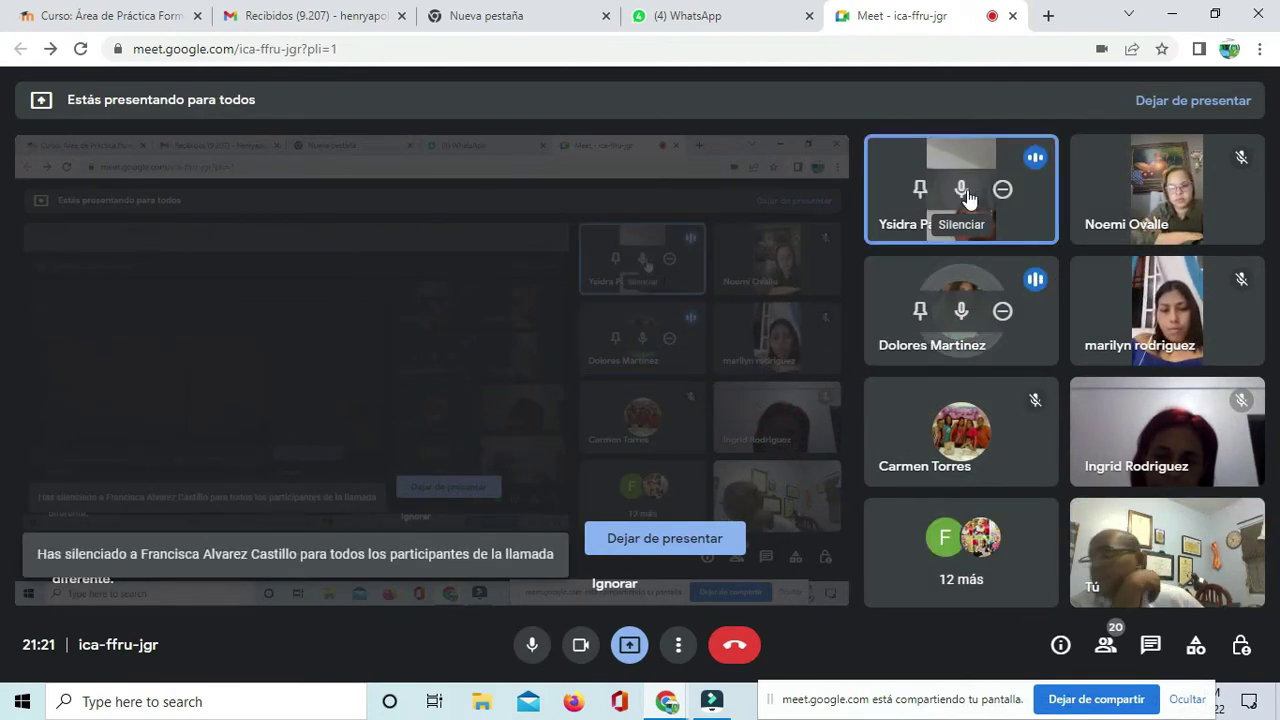
left_click(965, 195)
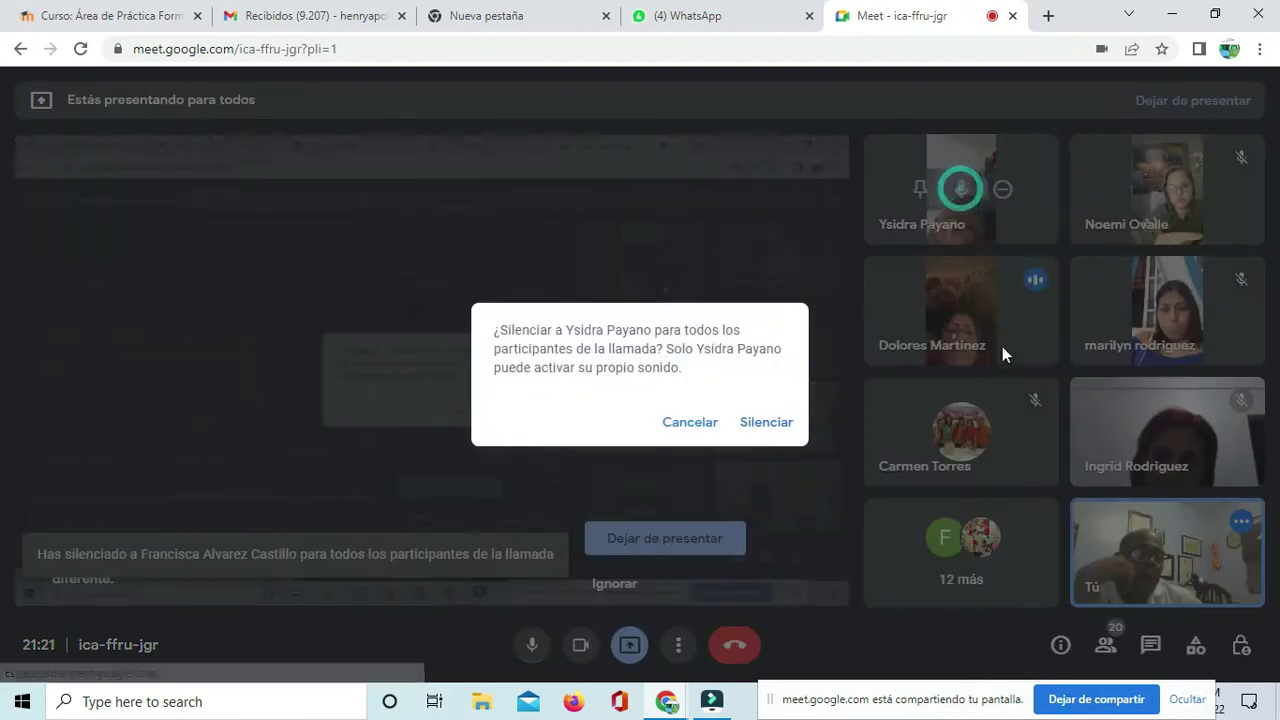
left_click(762, 422)
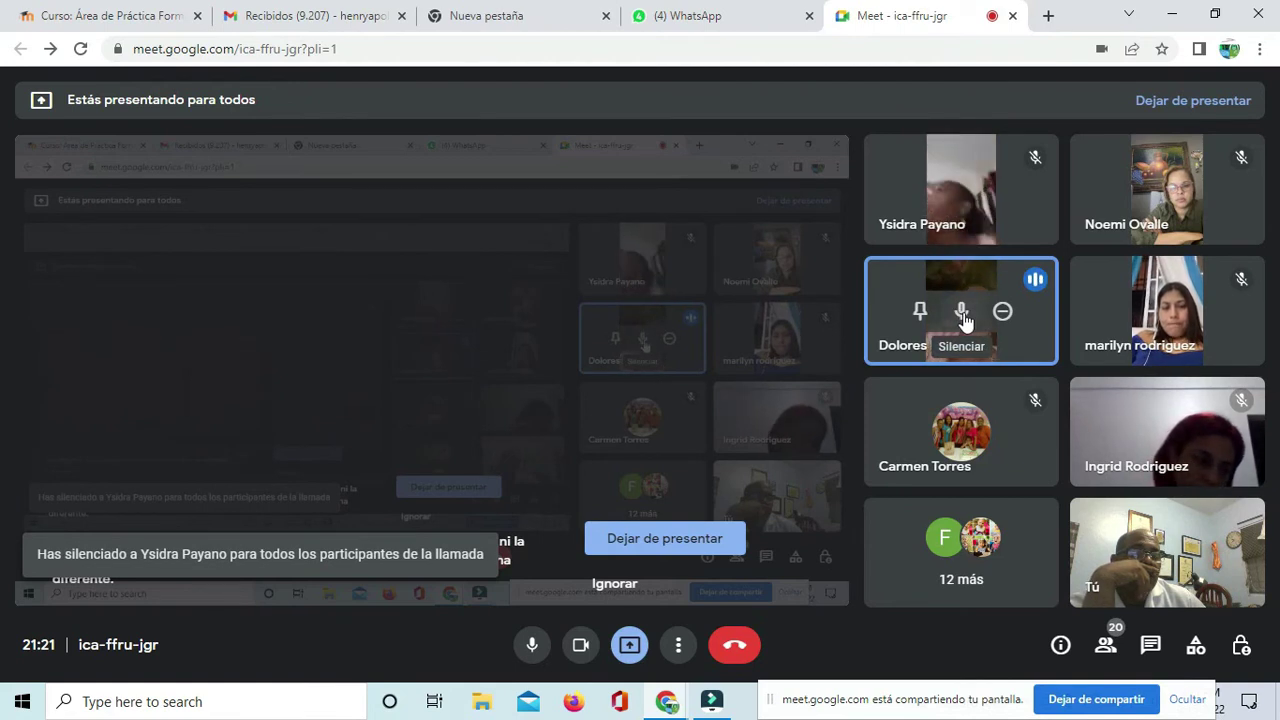
Step: Mute three more participants for everyone, confirming each mute with Silenciar
left_click(962, 314)
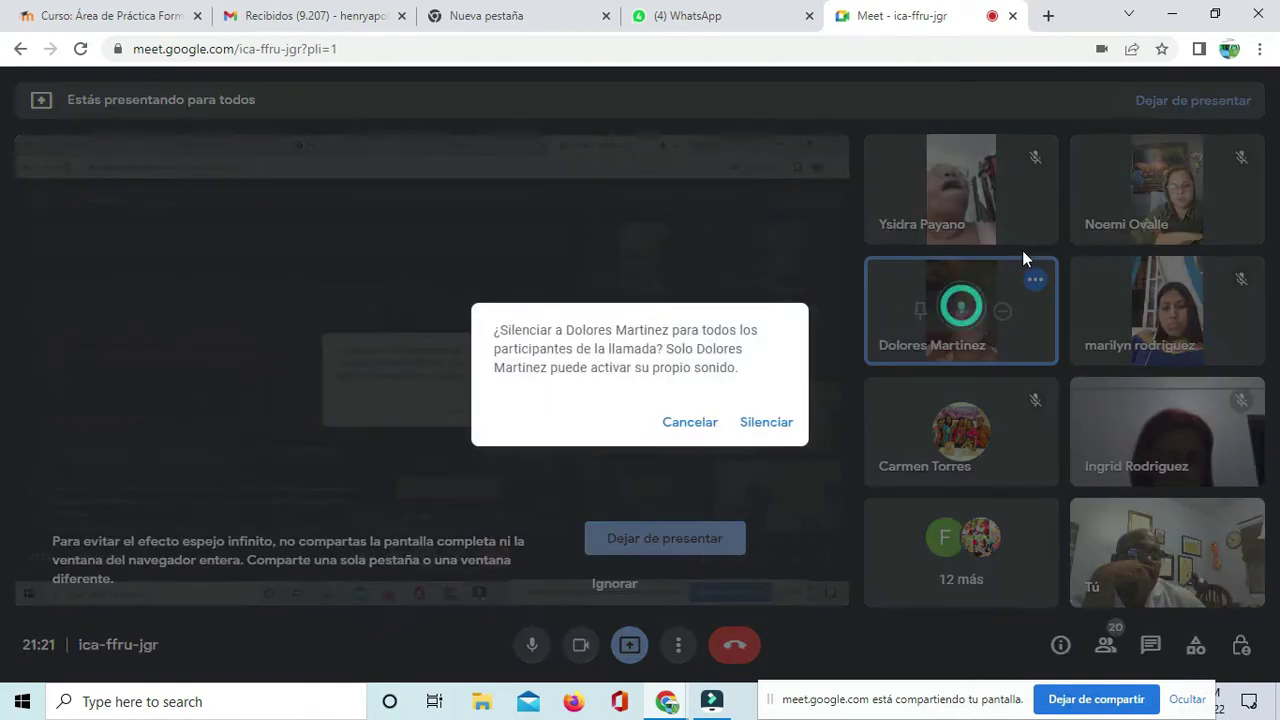
left_click(766, 421)
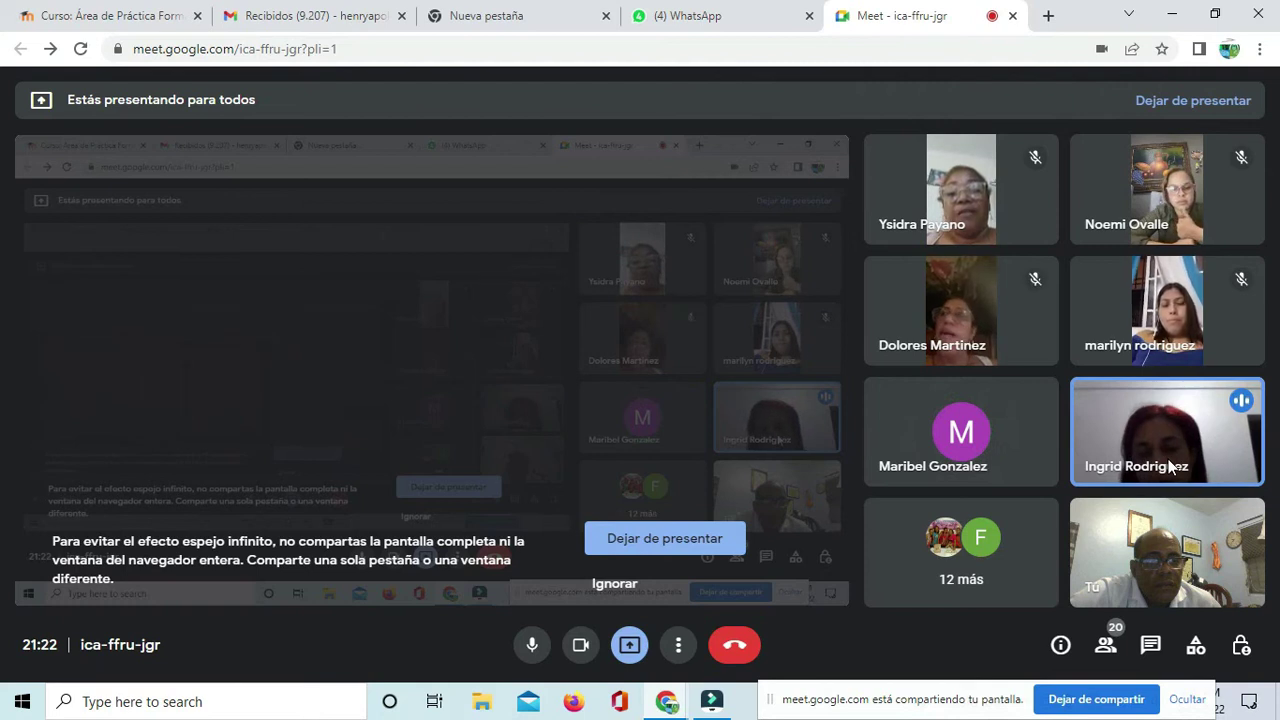
mouse_move(1168, 437)
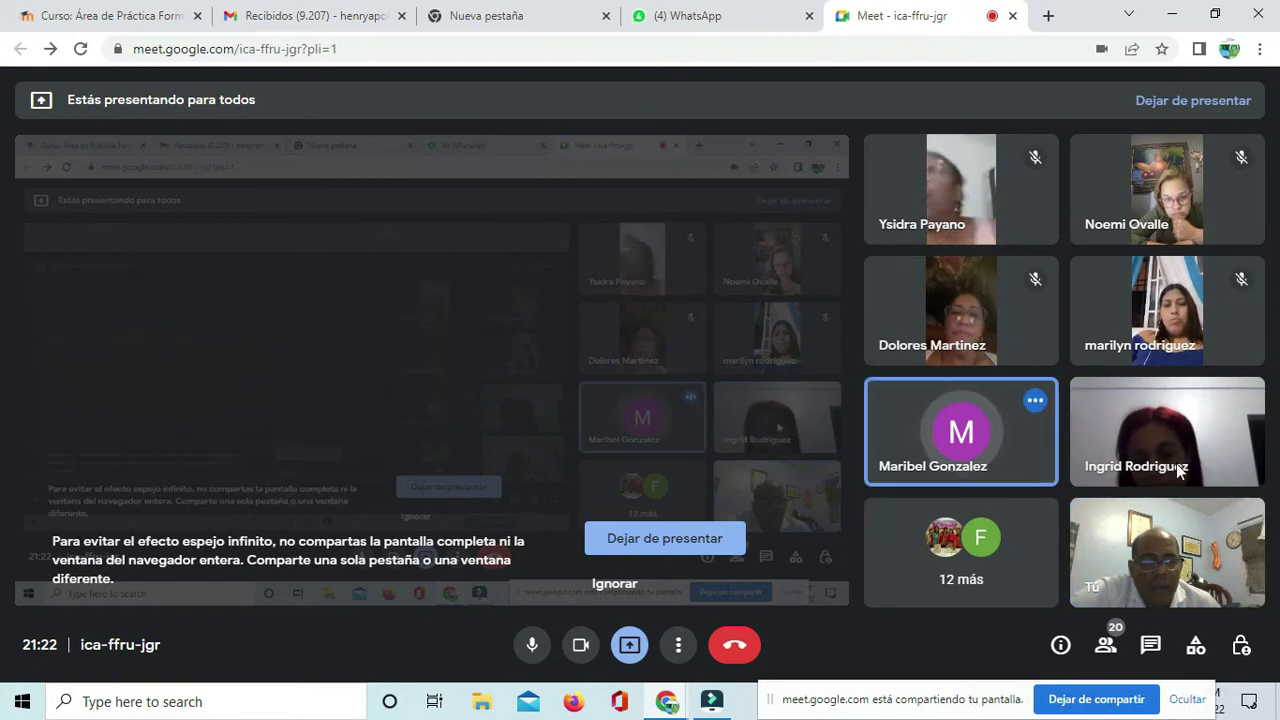
left_click(1168, 432)
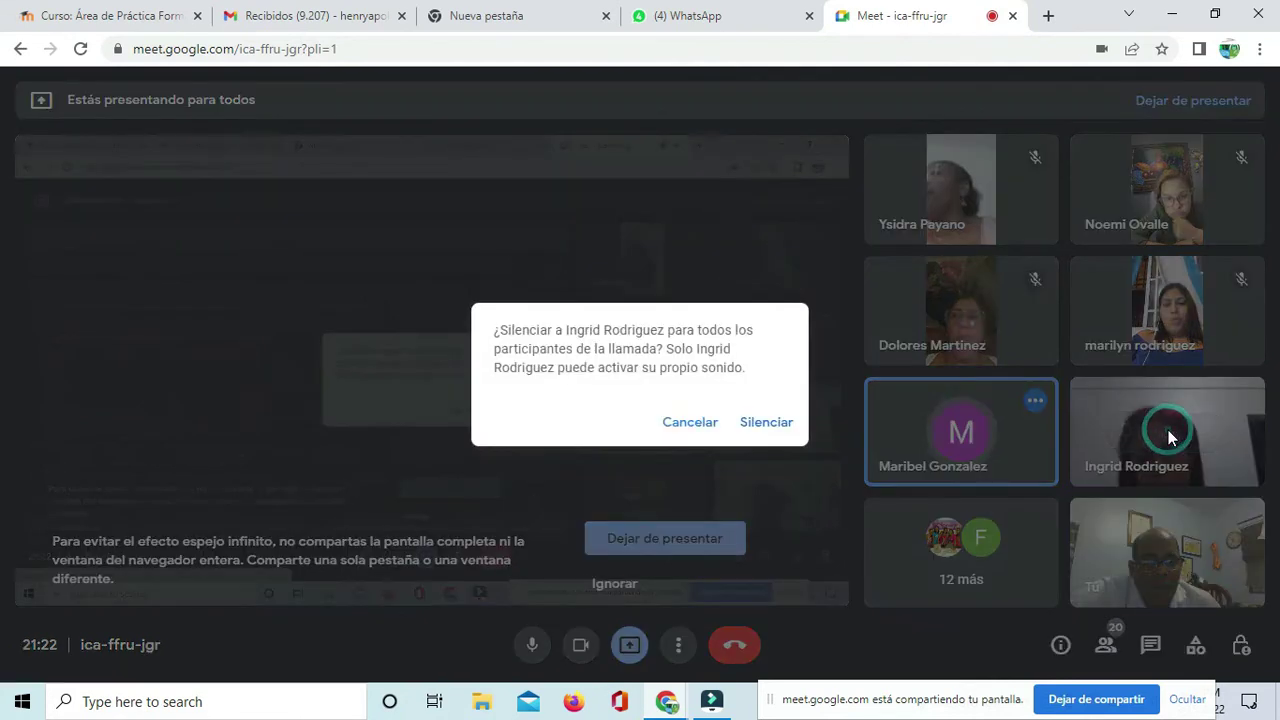
left_click(763, 425)
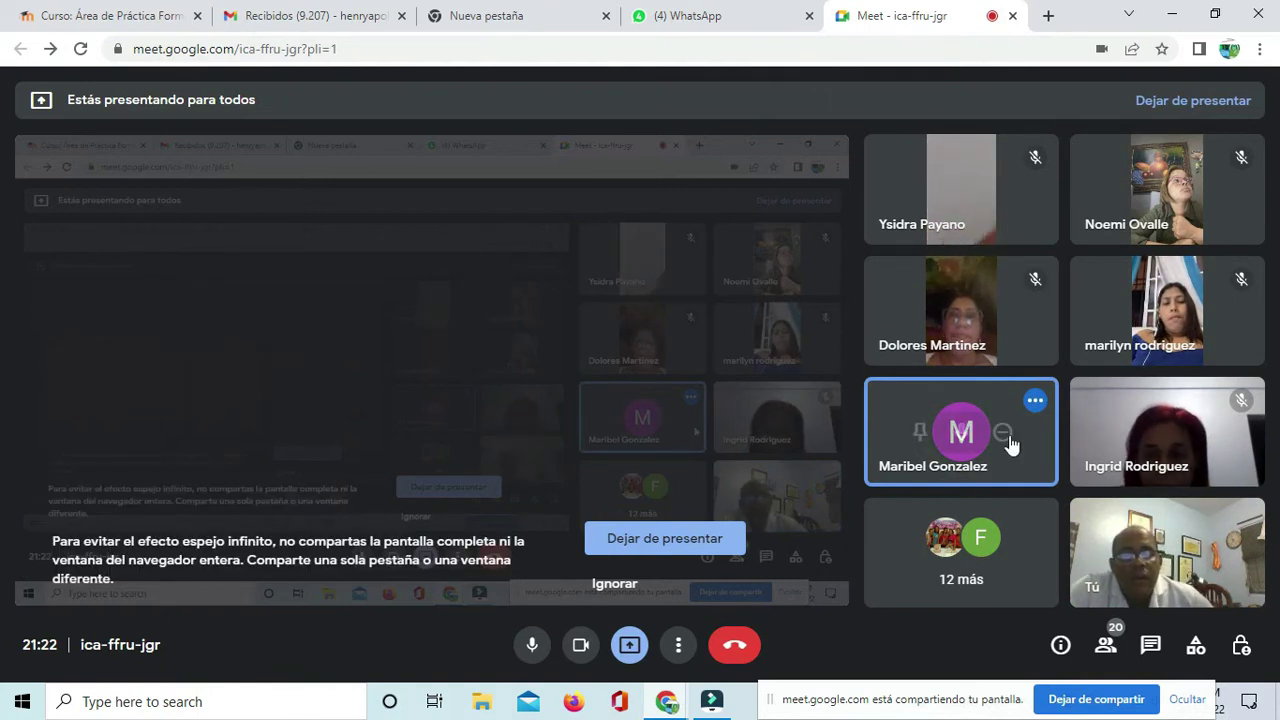
left_click(961, 433)
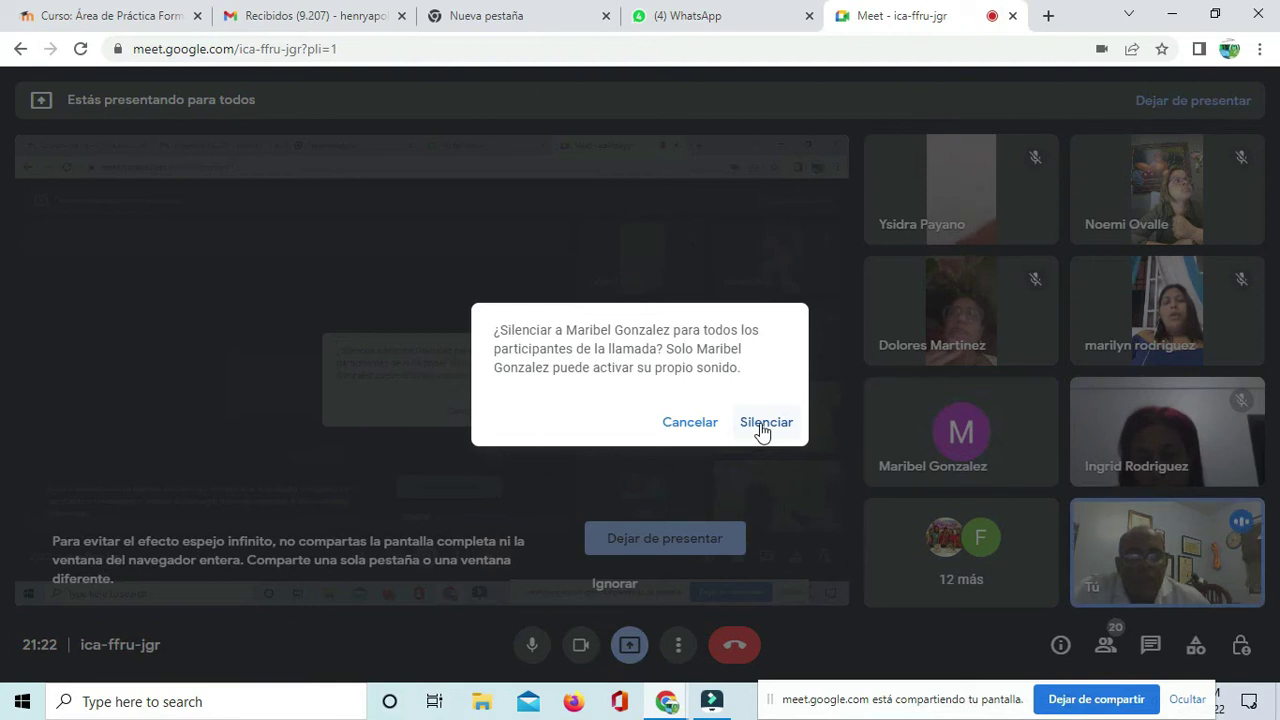
left_click(760, 428)
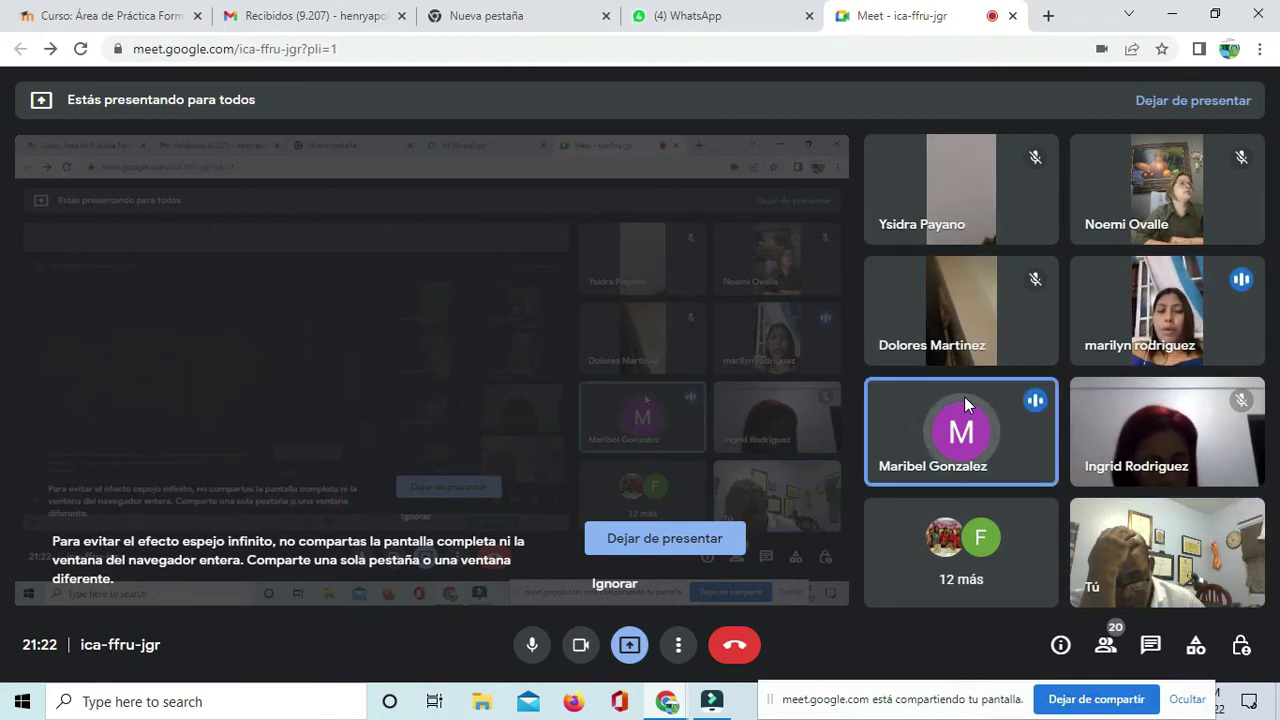
left_click(961, 433)
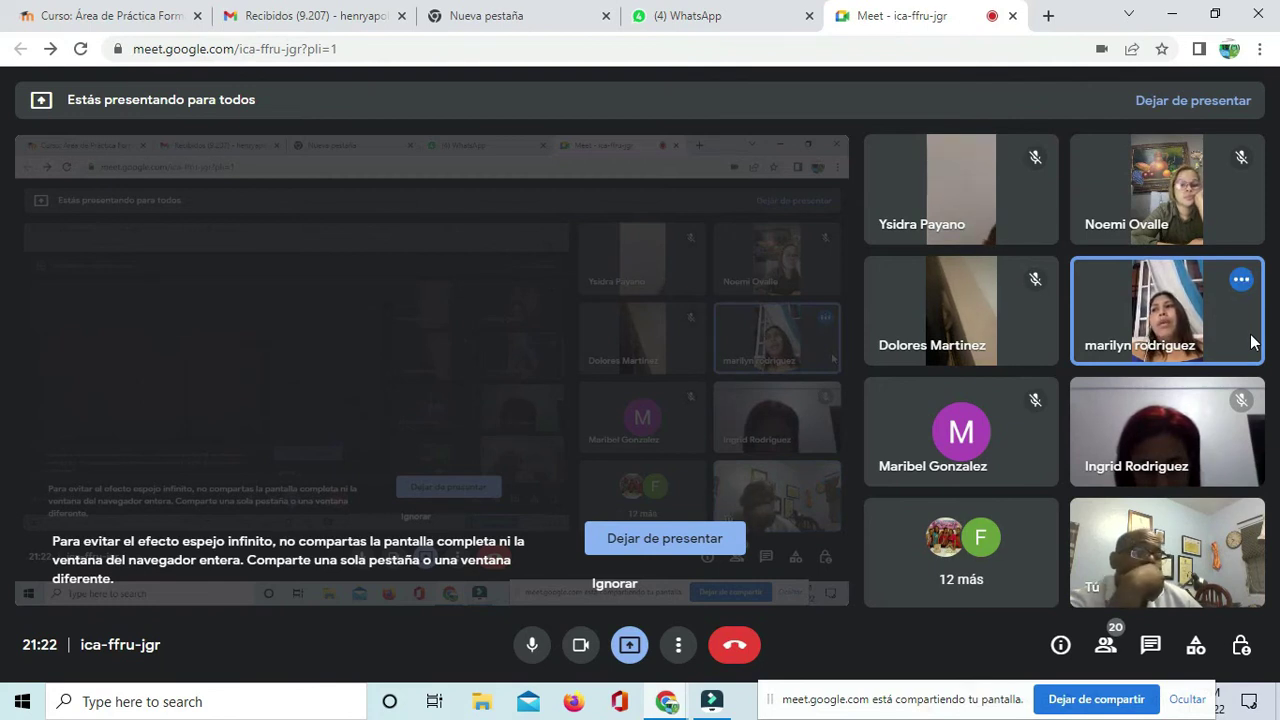
mouse_move(1136, 318)
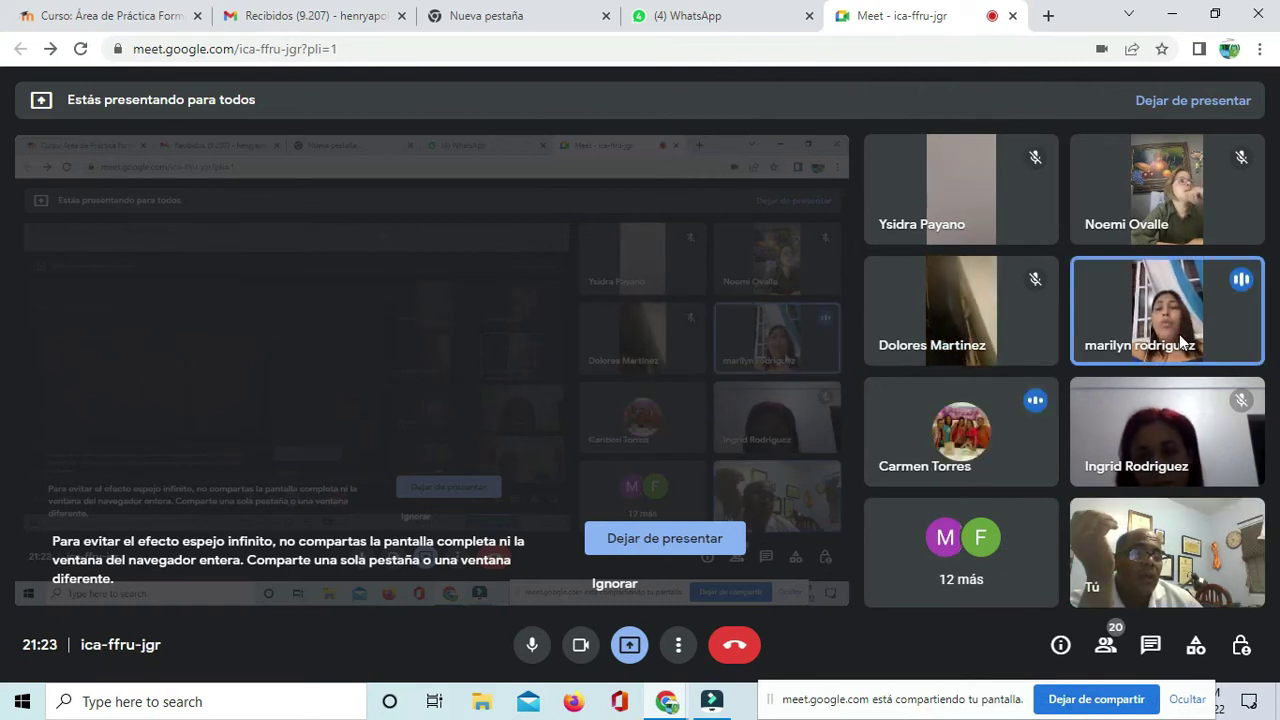
mouse_move(1150, 350)
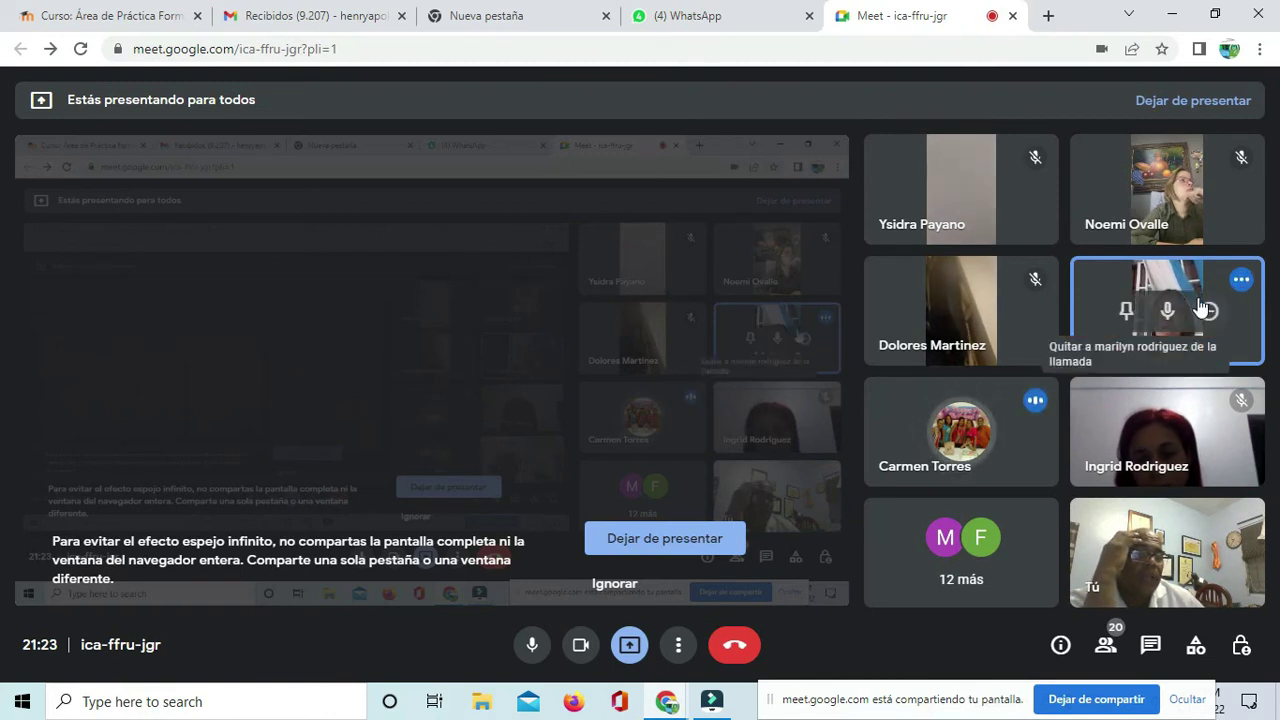
mouse_move(1119, 385)
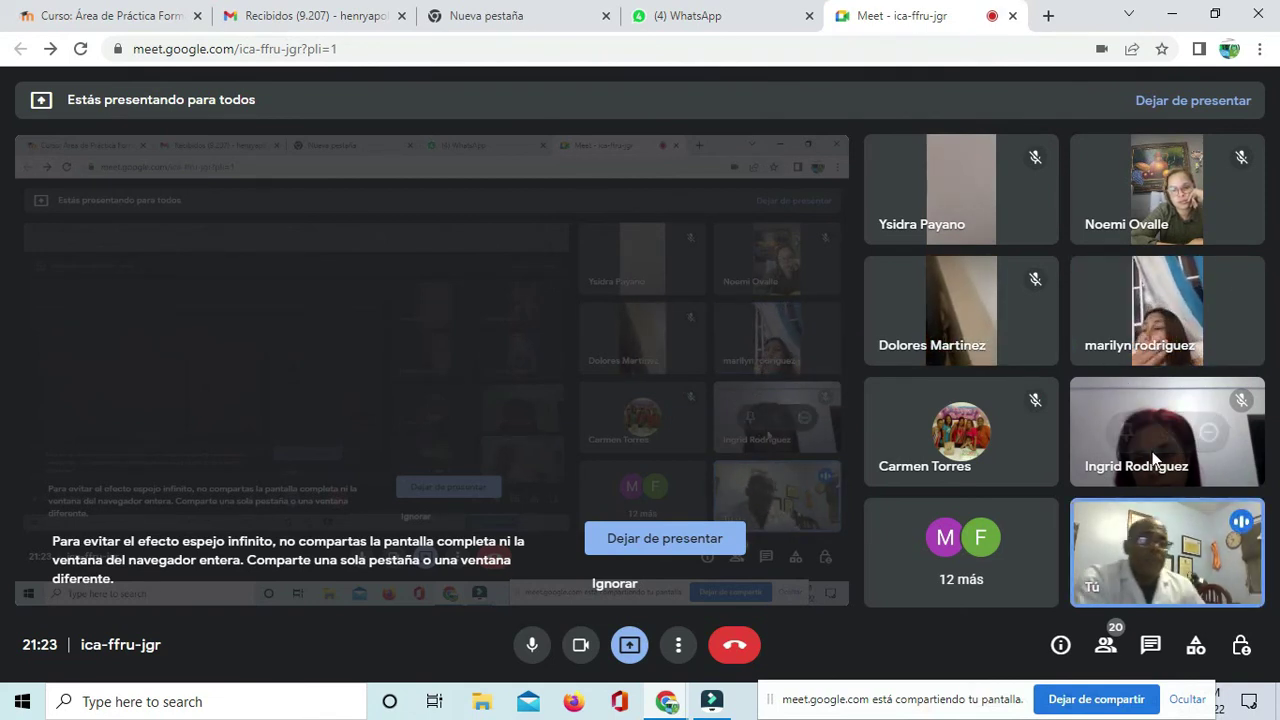
mouse_move(1138, 548)
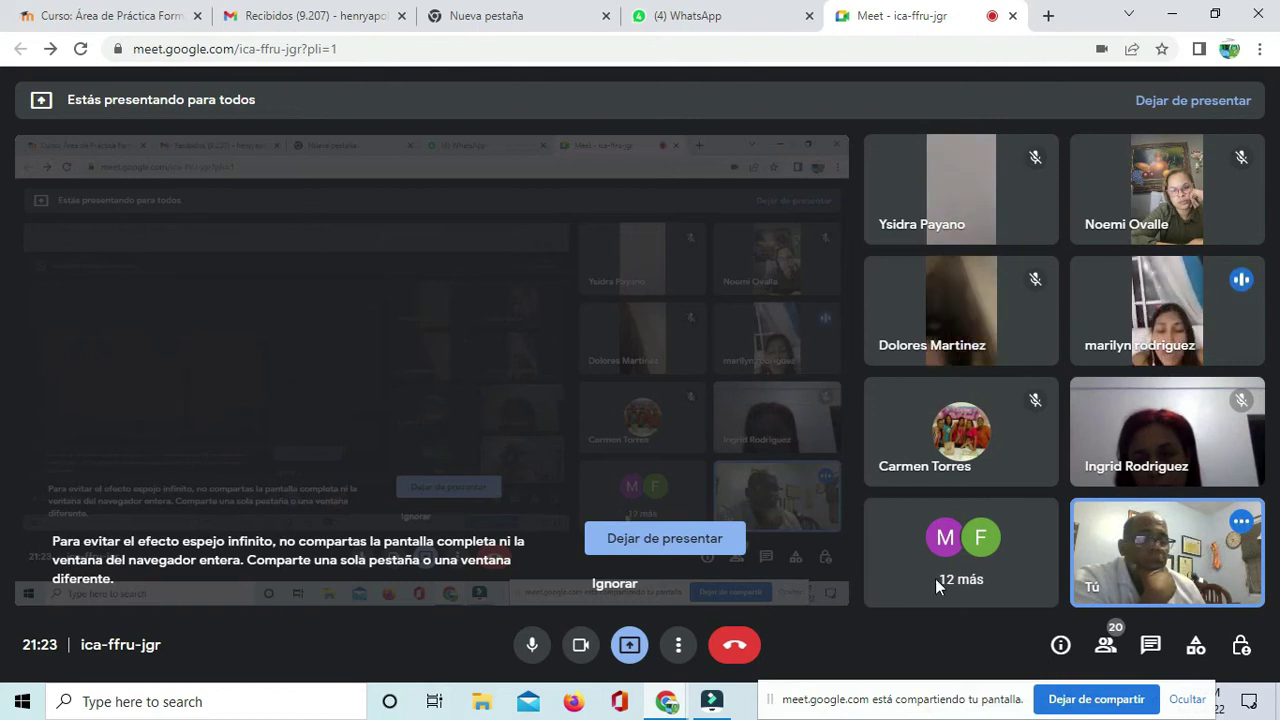
mouse_move(1262, 400)
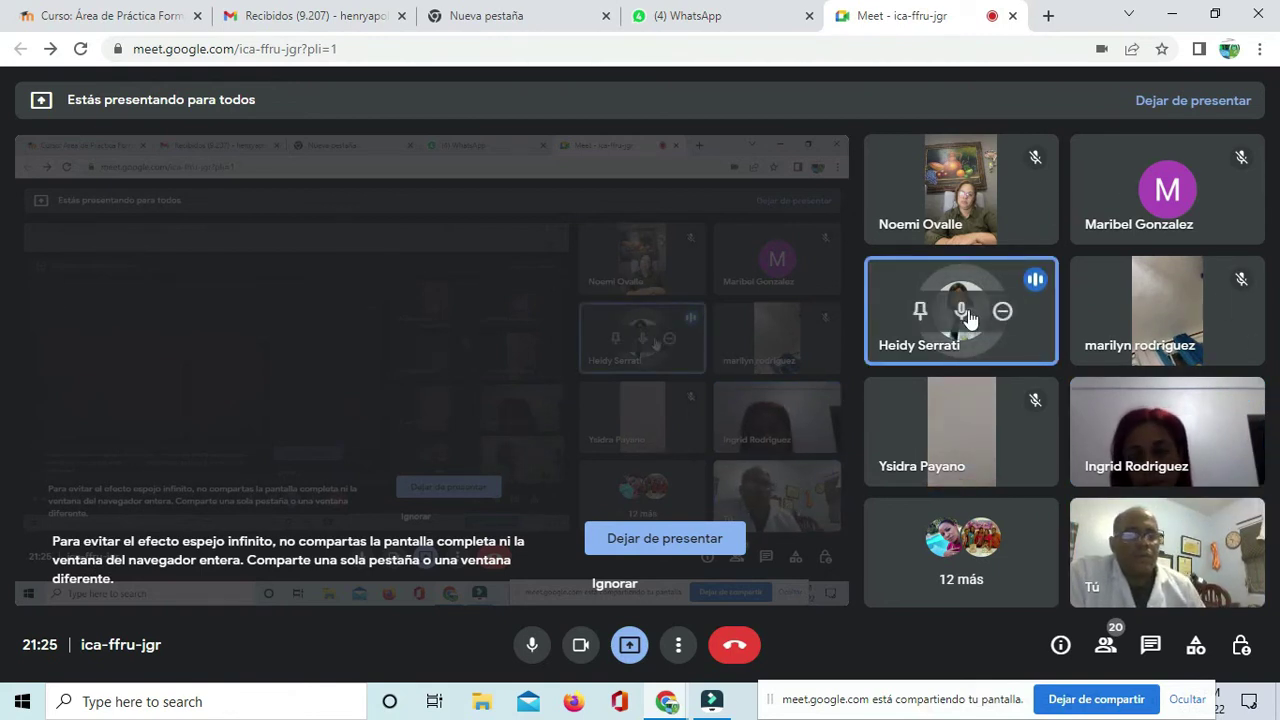
Step: Mute the speaking participant for everyone, then stop presenting the screen with Dejar de presentar
left_click(963, 308)
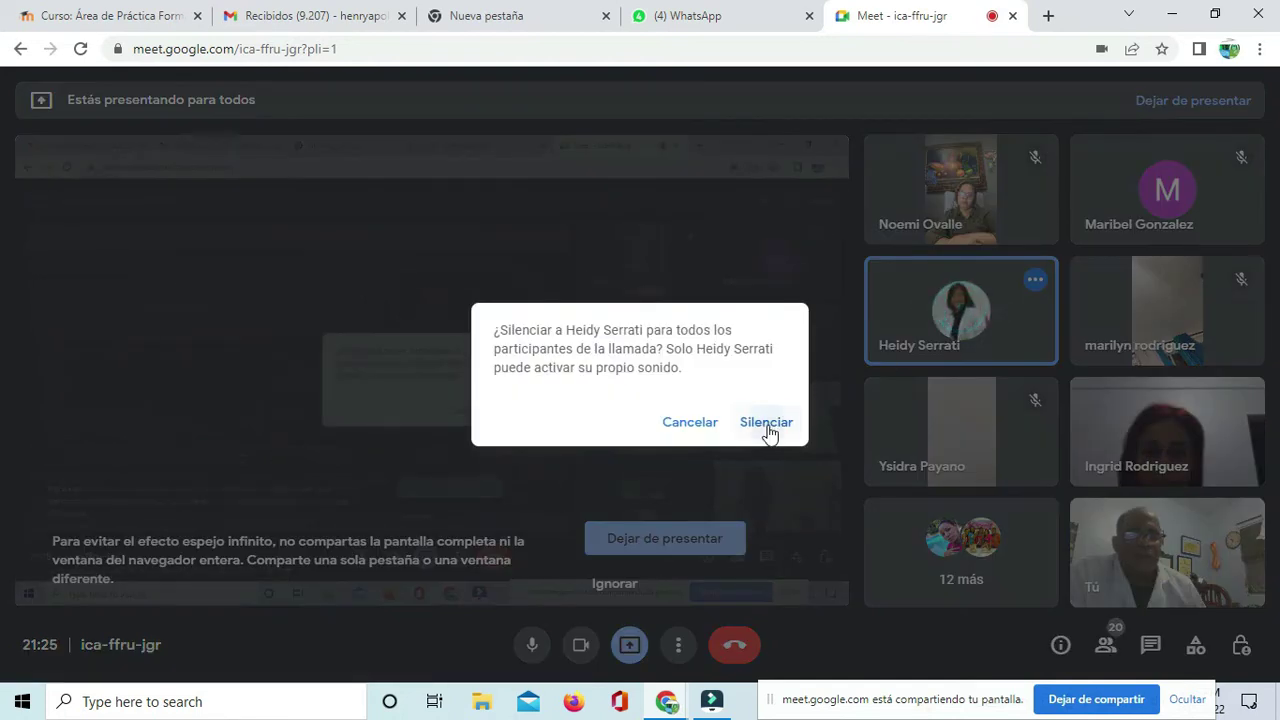
left_click(766, 423)
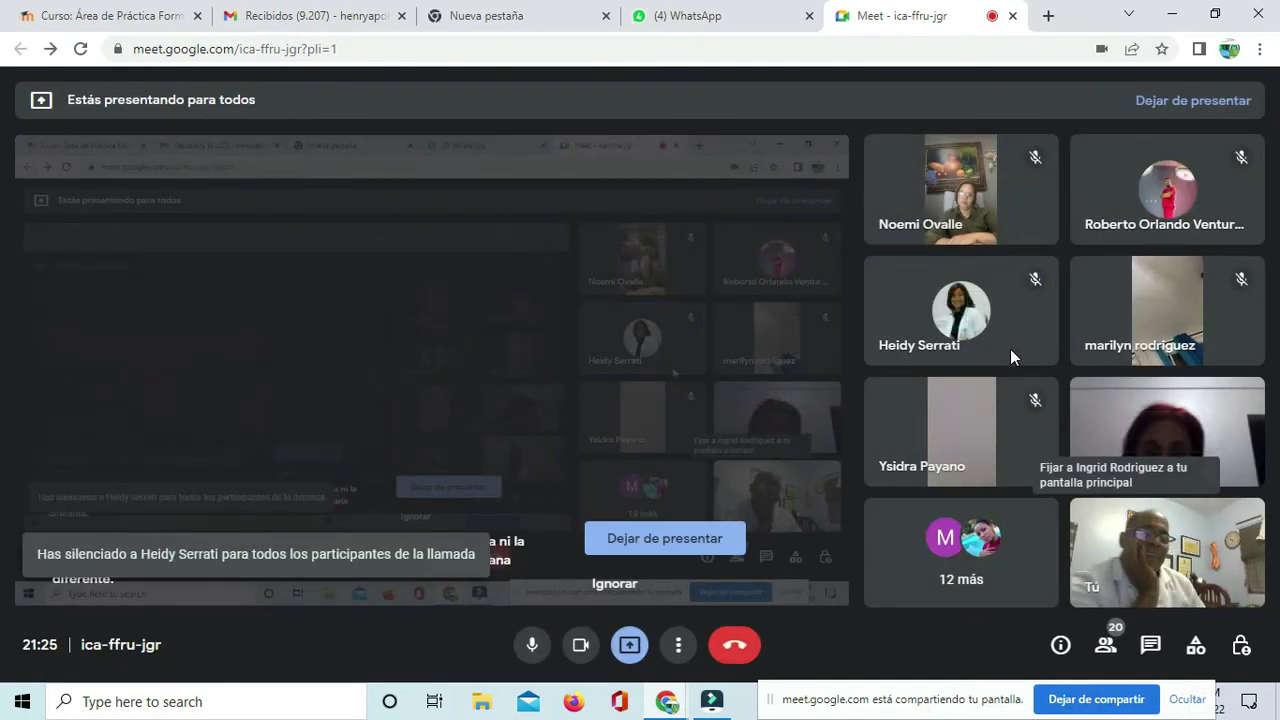
mouse_move(1113, 420)
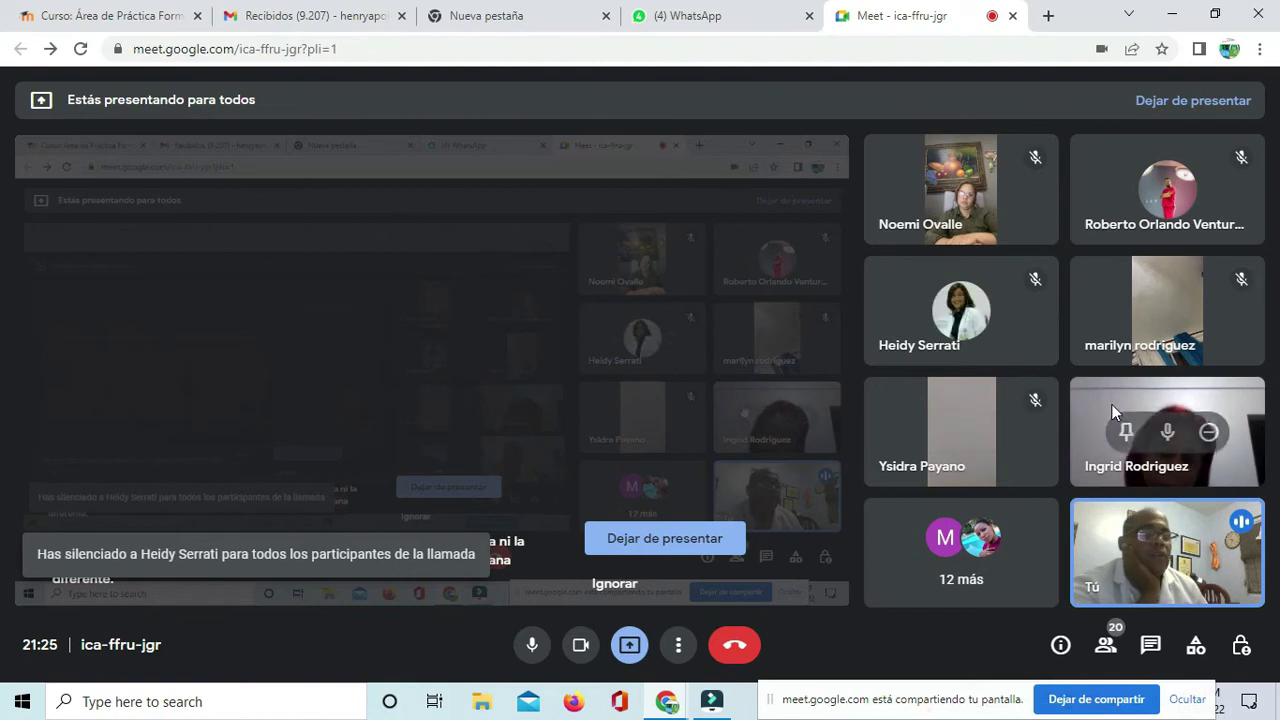
mouse_move(1126, 566)
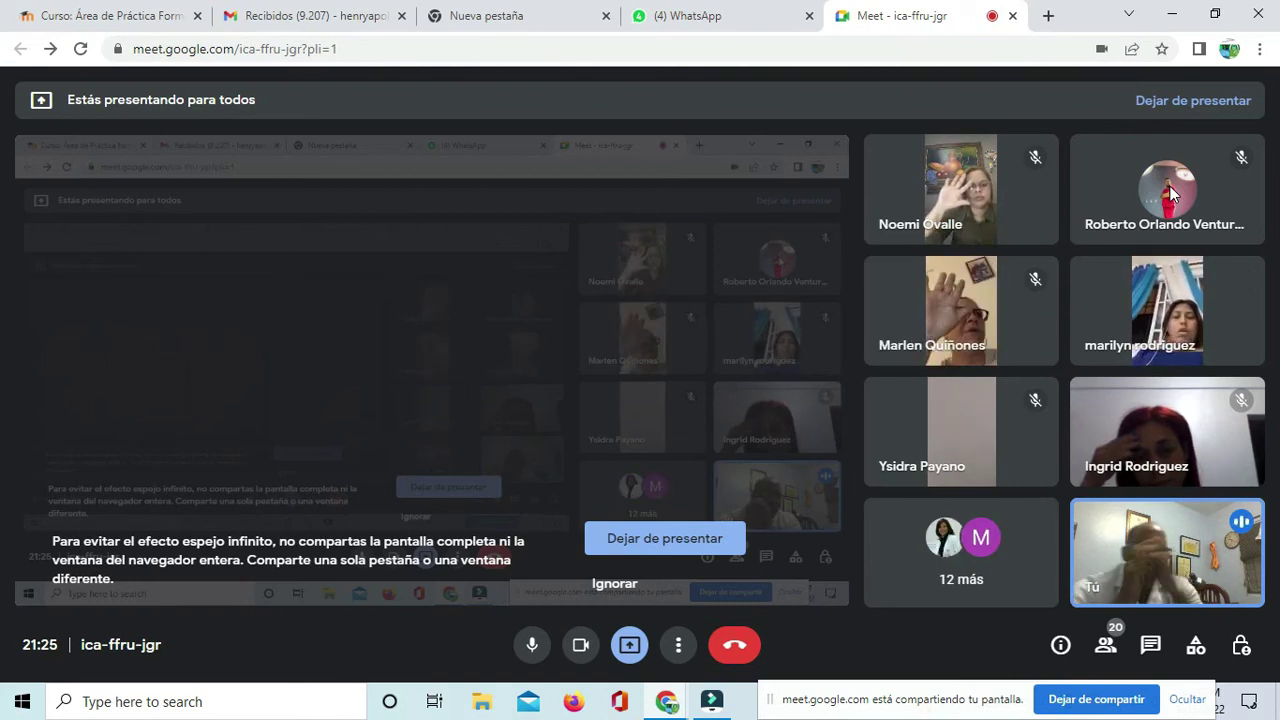
left_click(677, 546)
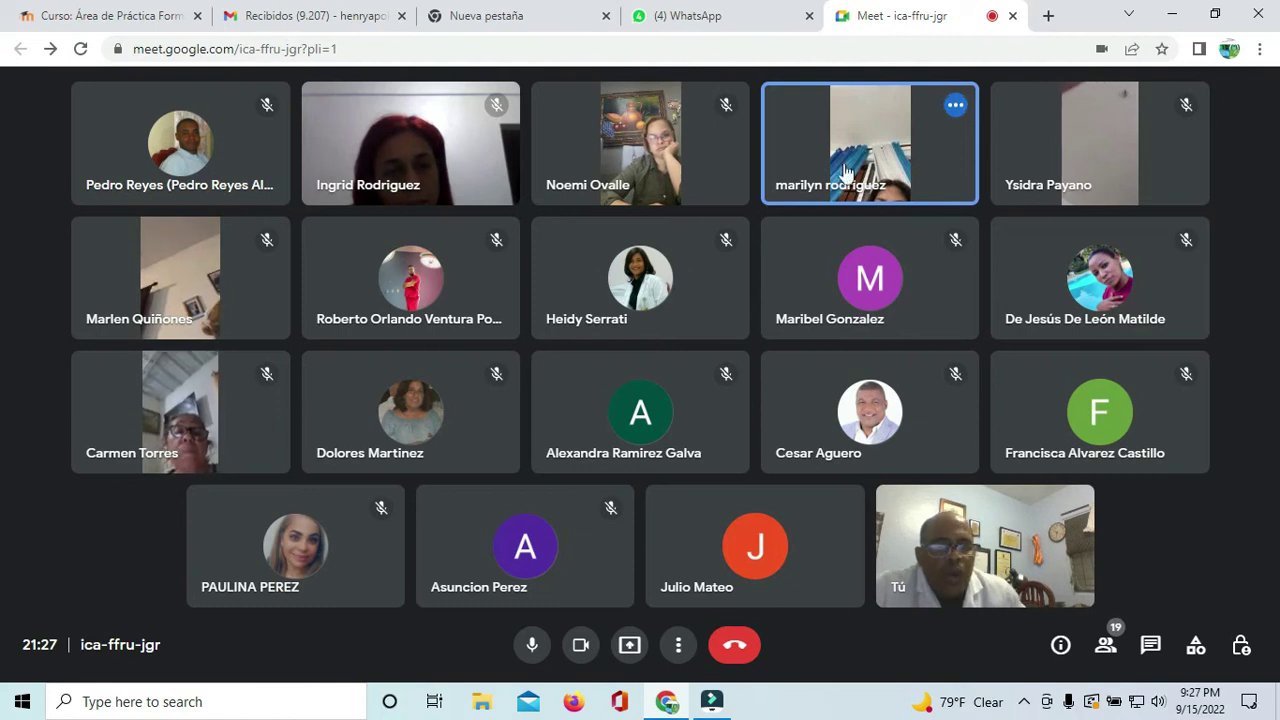
Step: Mute the grid participant whose microphone went live, confirming with Silenciar
left_click(870, 142)
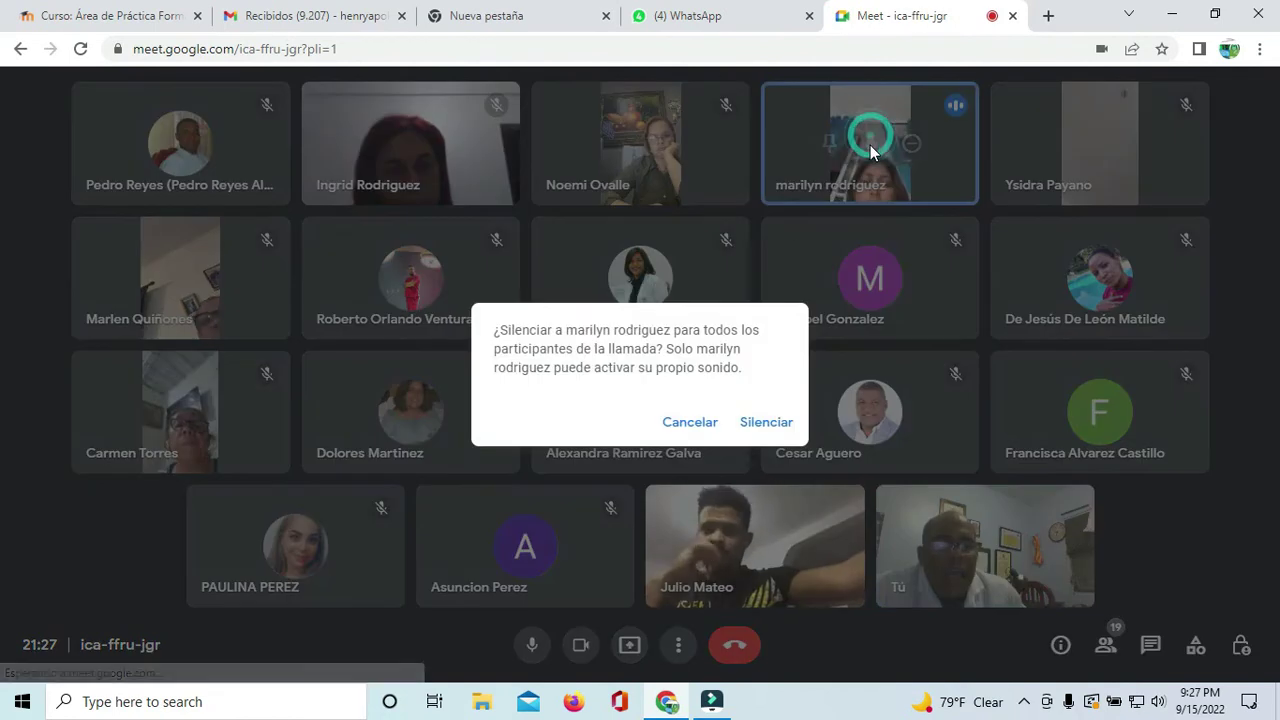
left_click(766, 423)
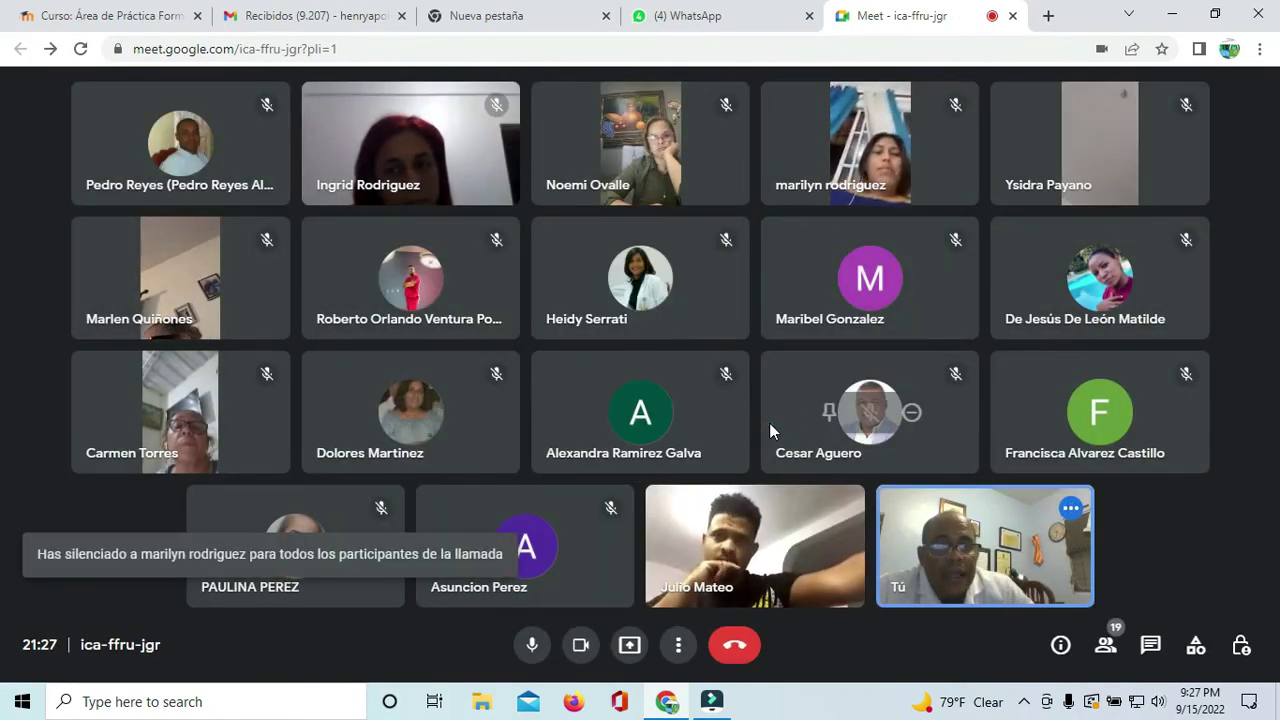
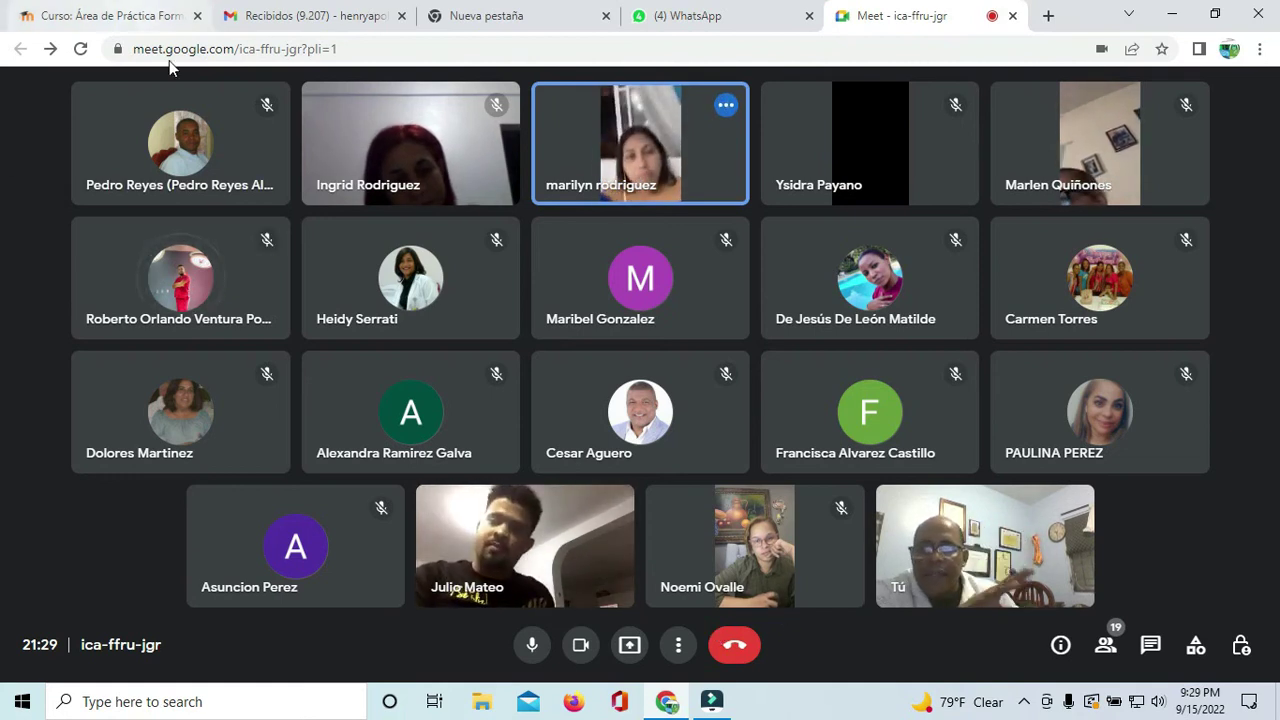
Step: Scroll up and down through the Moodle course's hidden work-area sections
mouse_move(220, 272)
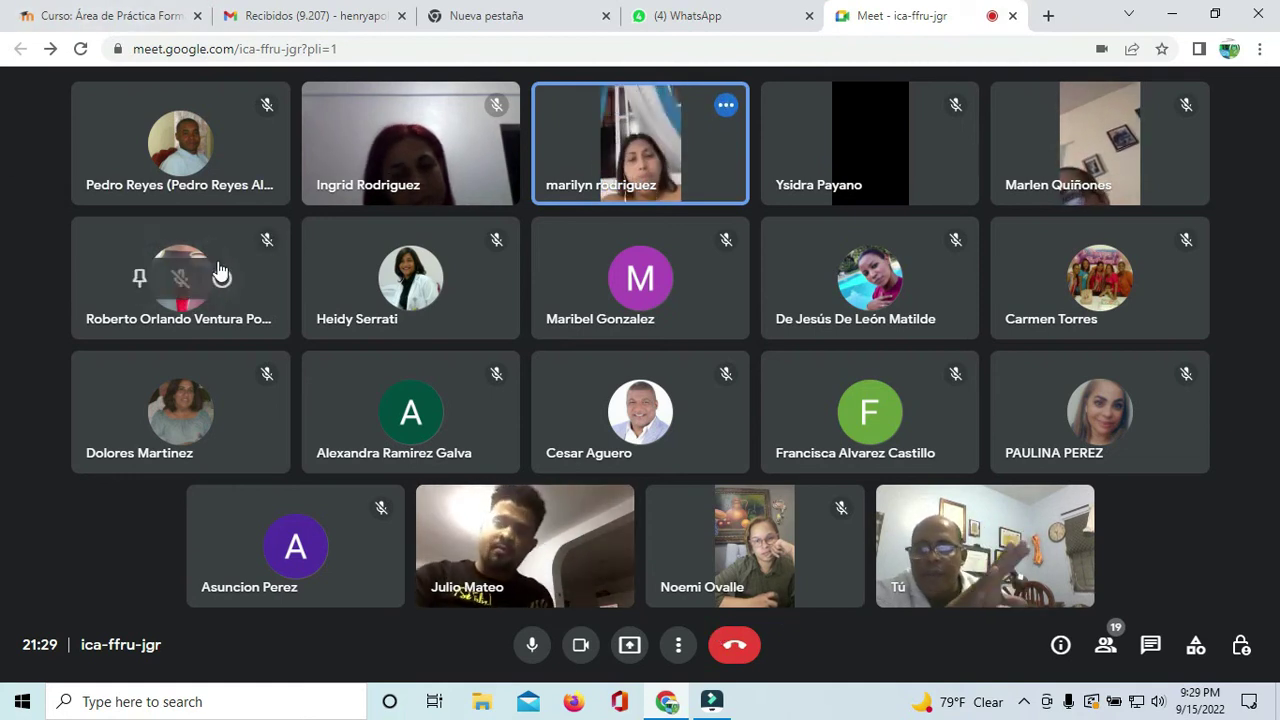
left_click(160, 18)
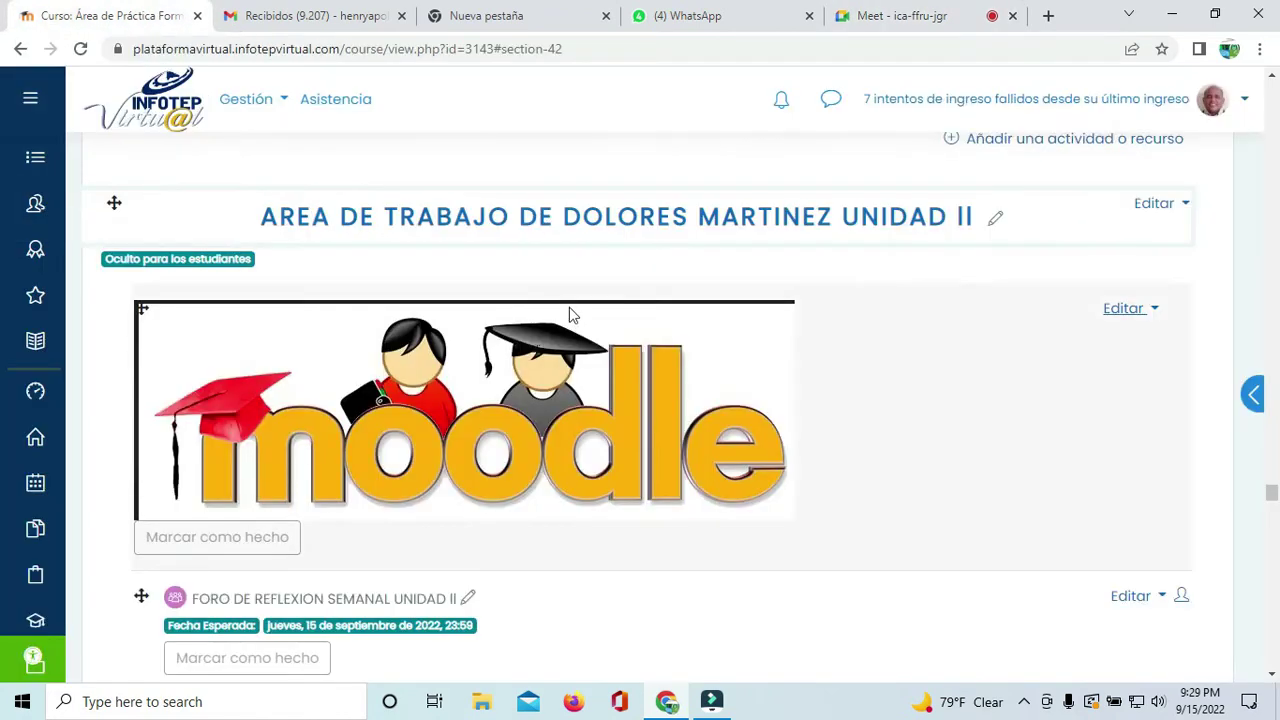
scroll(560, 318, "down", 9)
scroll(577, 313, "up", 4)
scroll(577, 313, "up", 15)
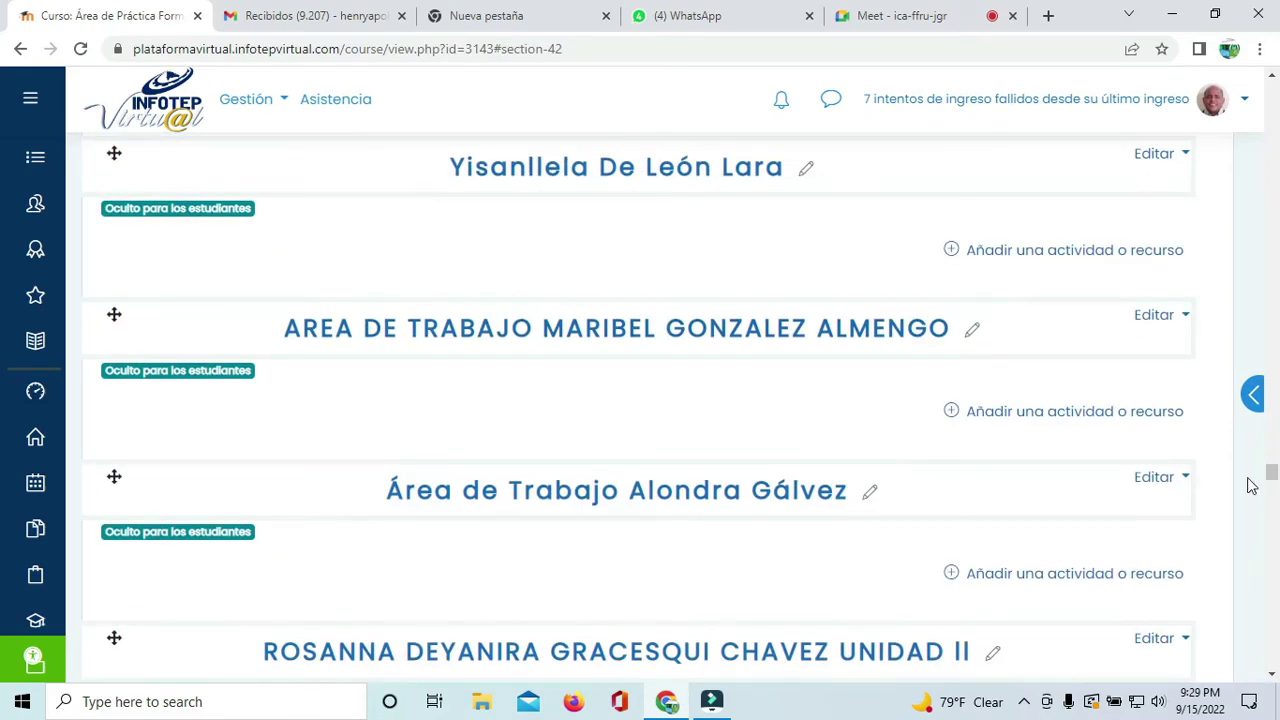
left_click_drag(1272, 470, 1272, 398)
scroll(2, 398, "up", 10)
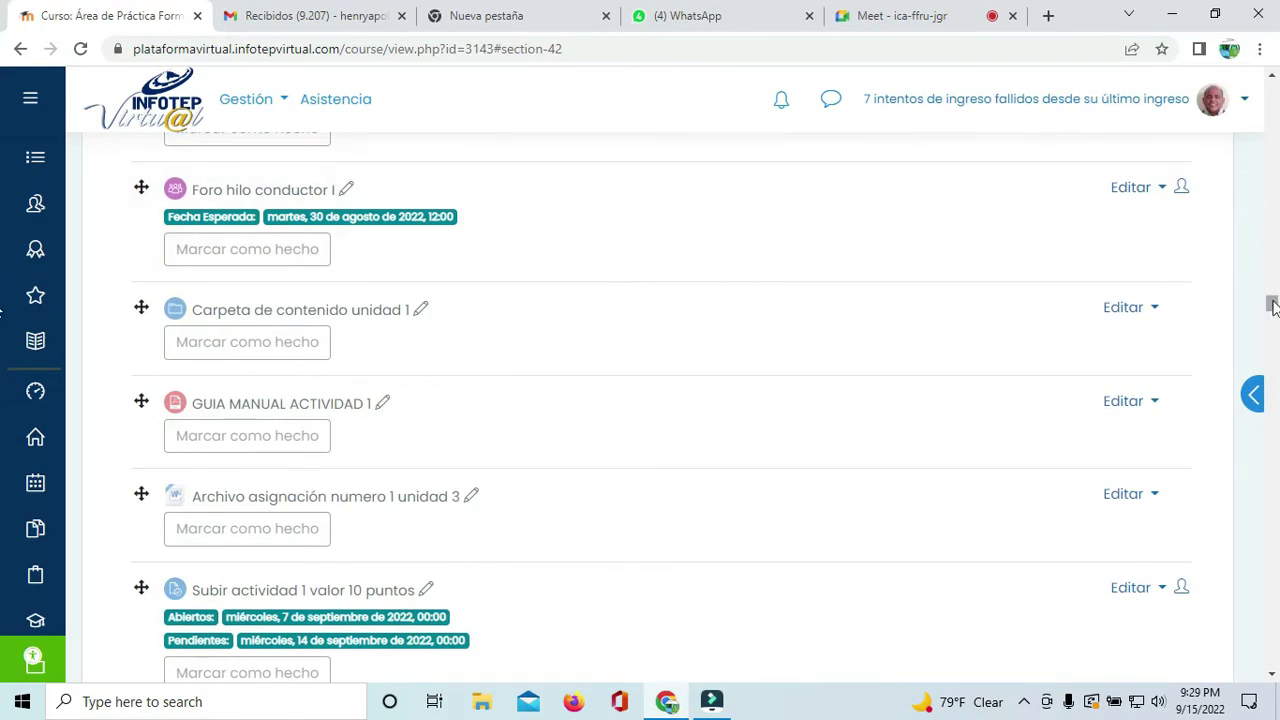
left_click_drag(1273, 310, 1273, 100)
scroll(920, 314, "up", 3)
scroll(834, 420, "down", 12)
scroll(840, 528, "down", 20)
scroll(840, 526, "up", 15)
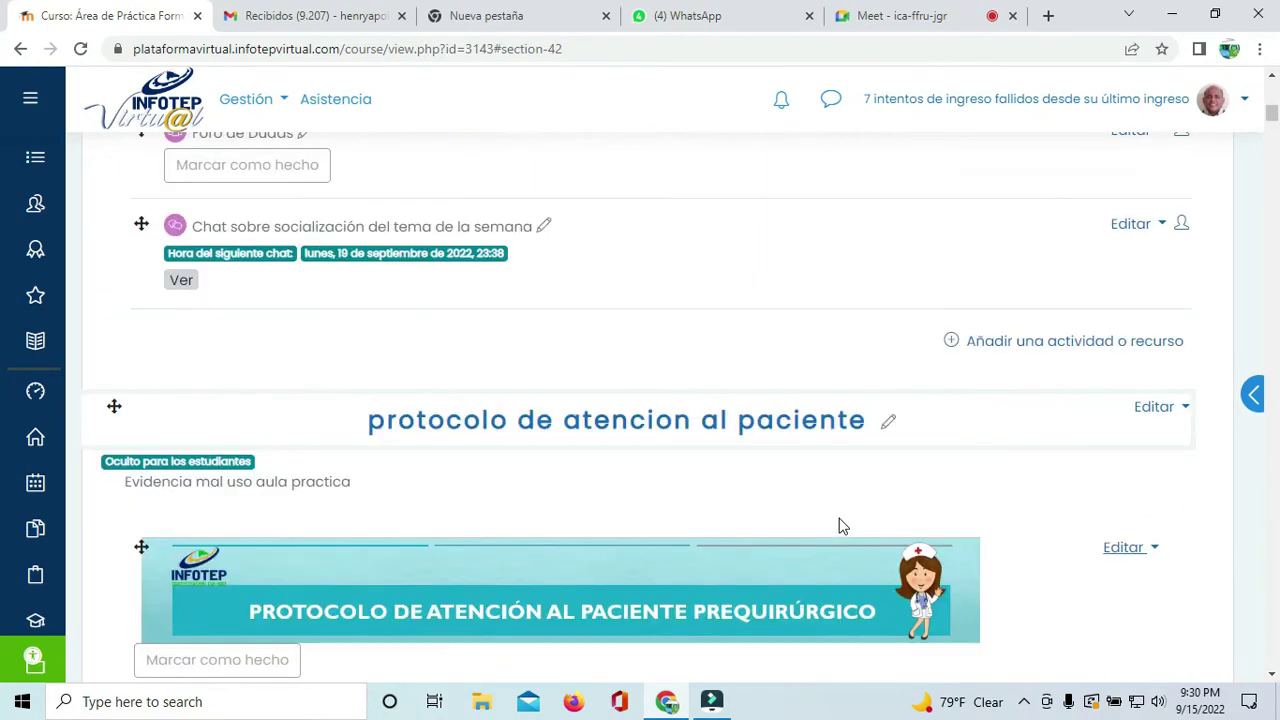
scroll(840, 526, "up", 11)
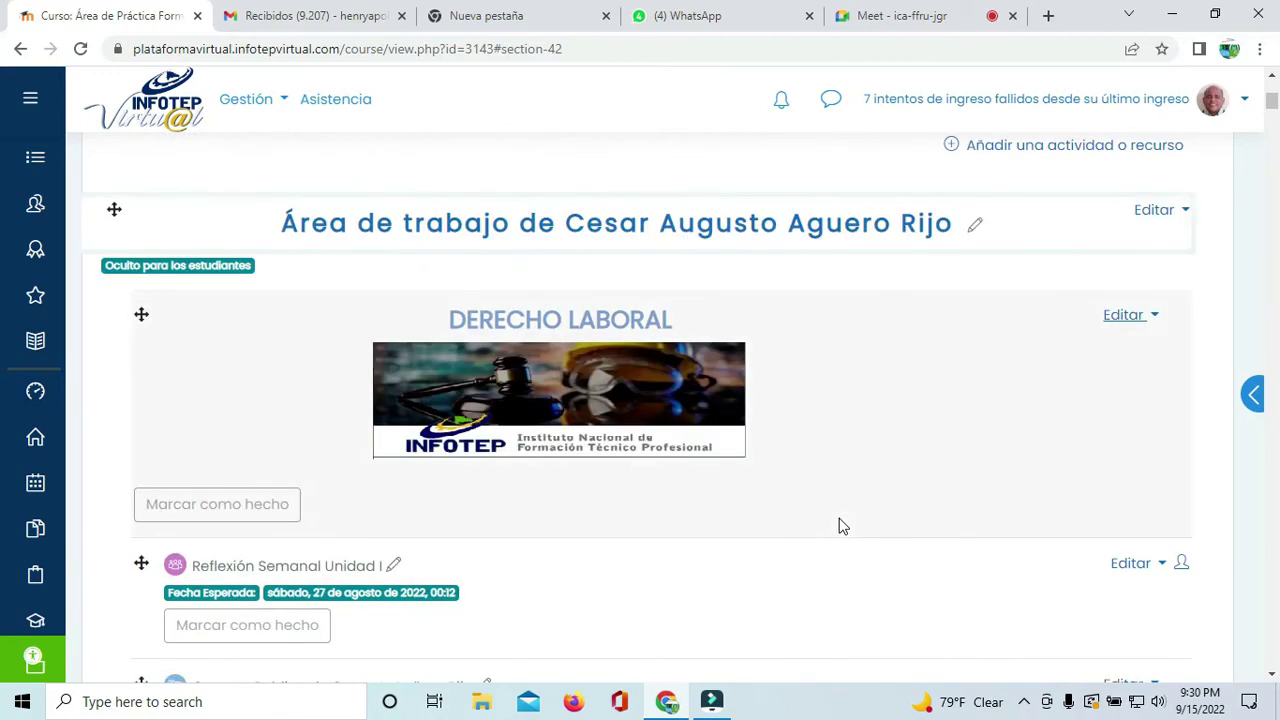
Step: Glance at the Meet call, scroll further down the hidden work areas, then return to the call
left_click(928, 26)
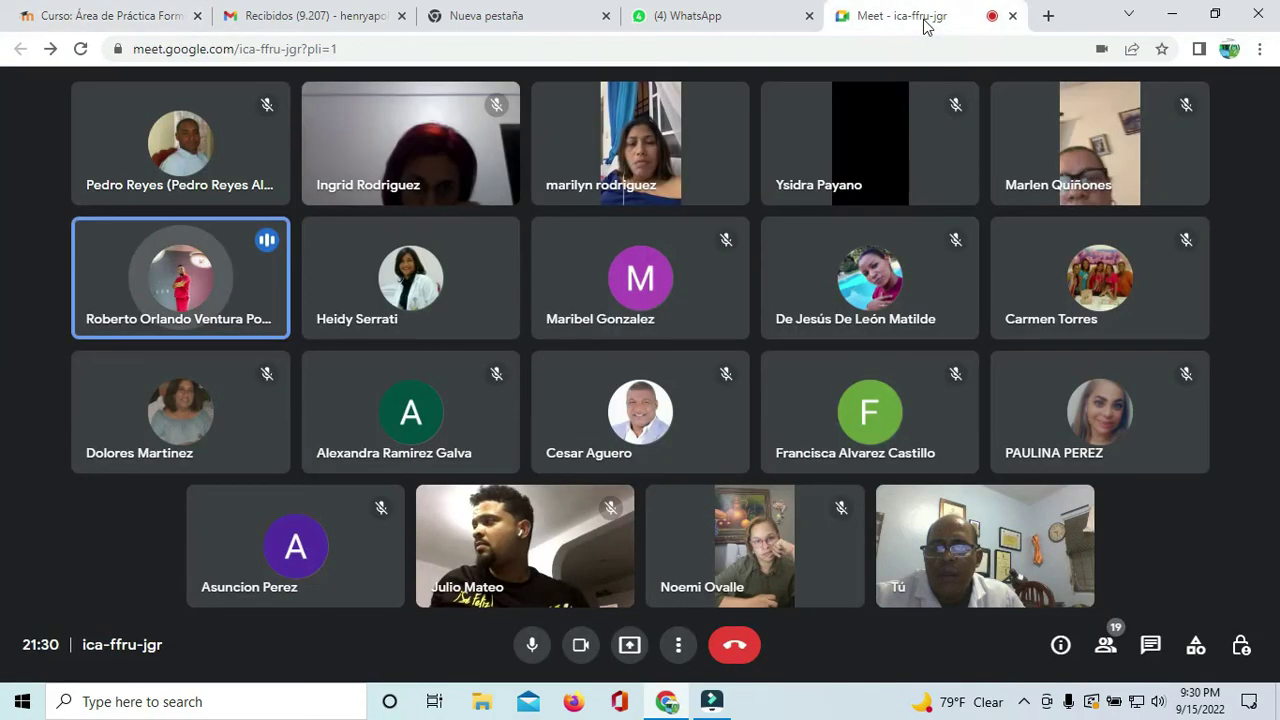
left_click(116, 20)
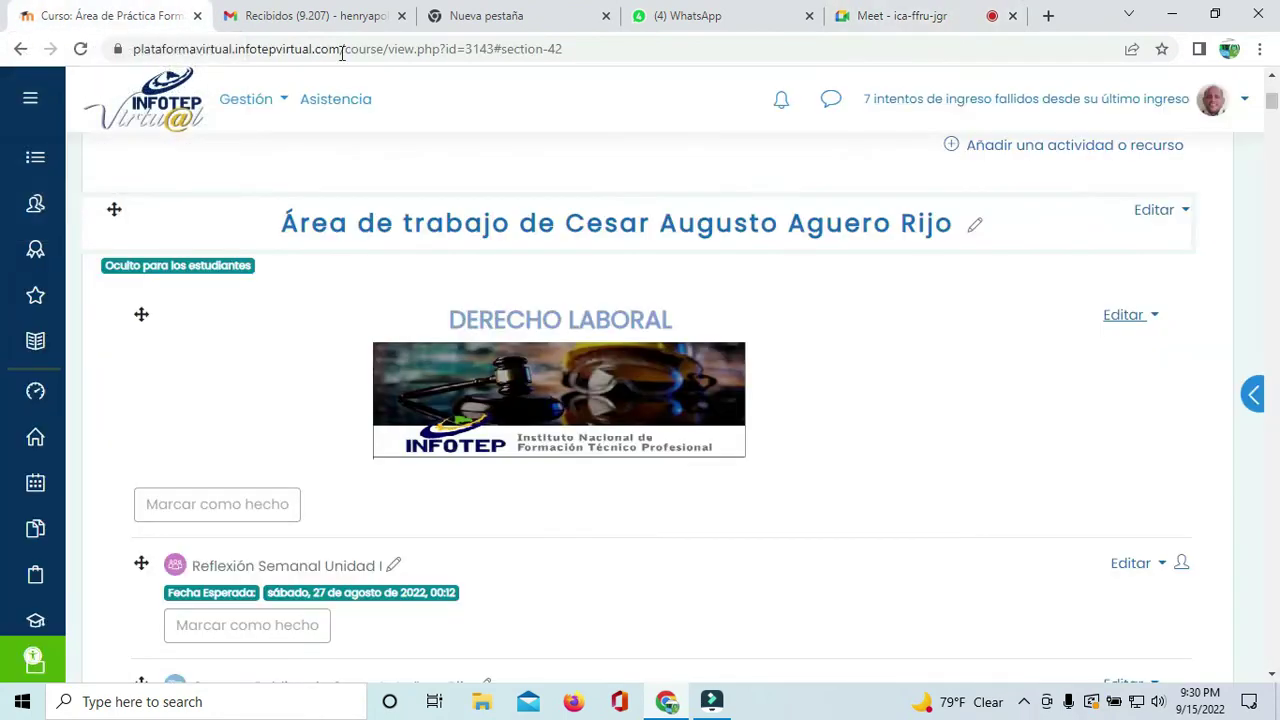
scroll(758, 230, "down", 6)
scroll(758, 258, "down", 12)
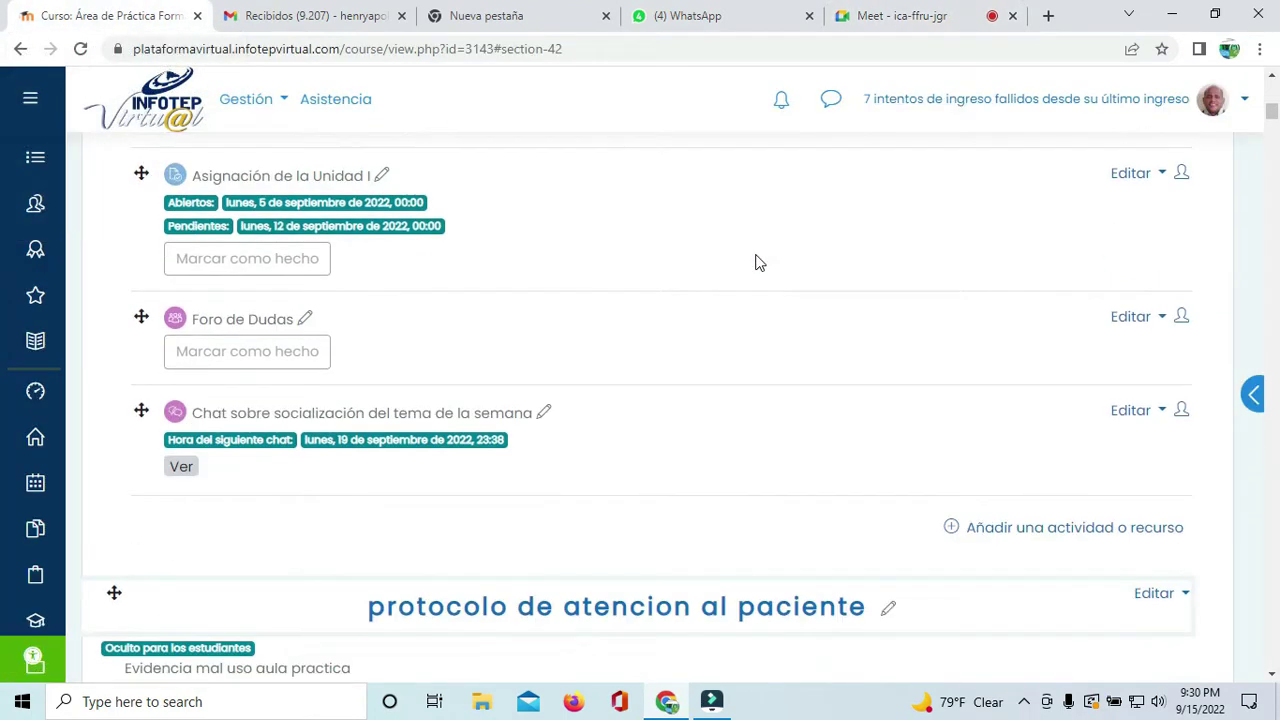
scroll(756, 274, "down", 1)
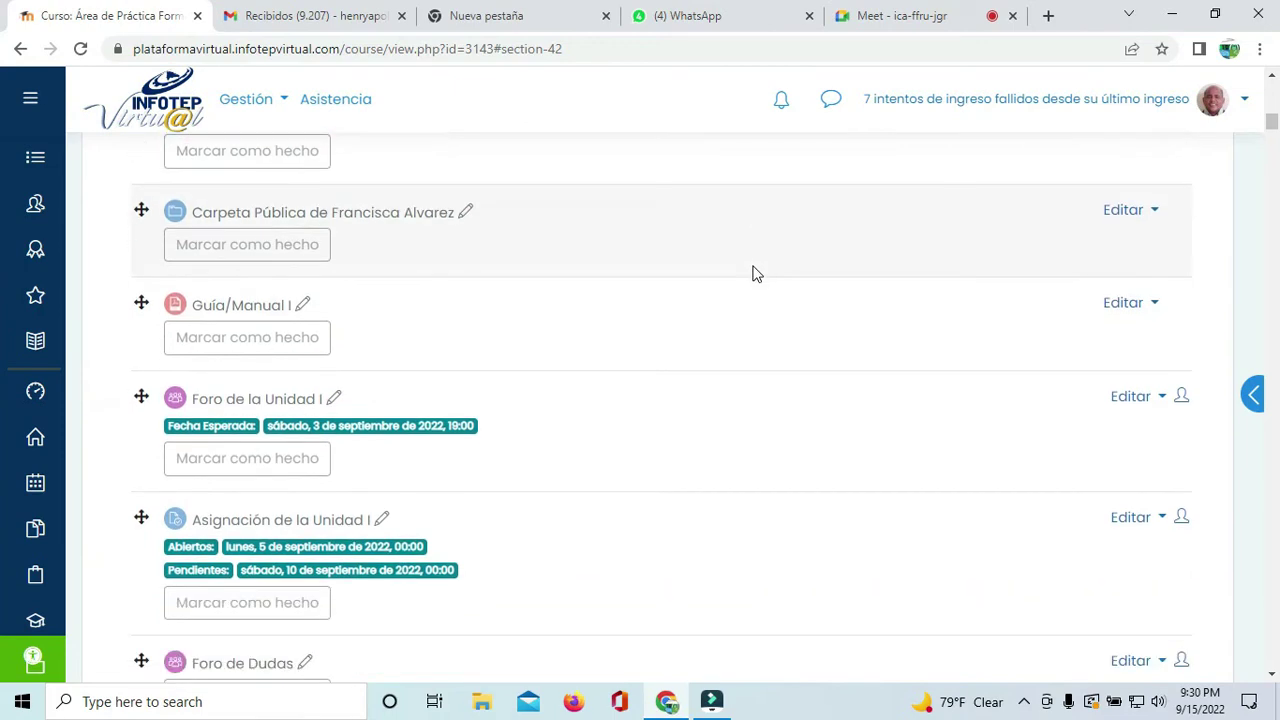
scroll(754, 346, "down", 4)
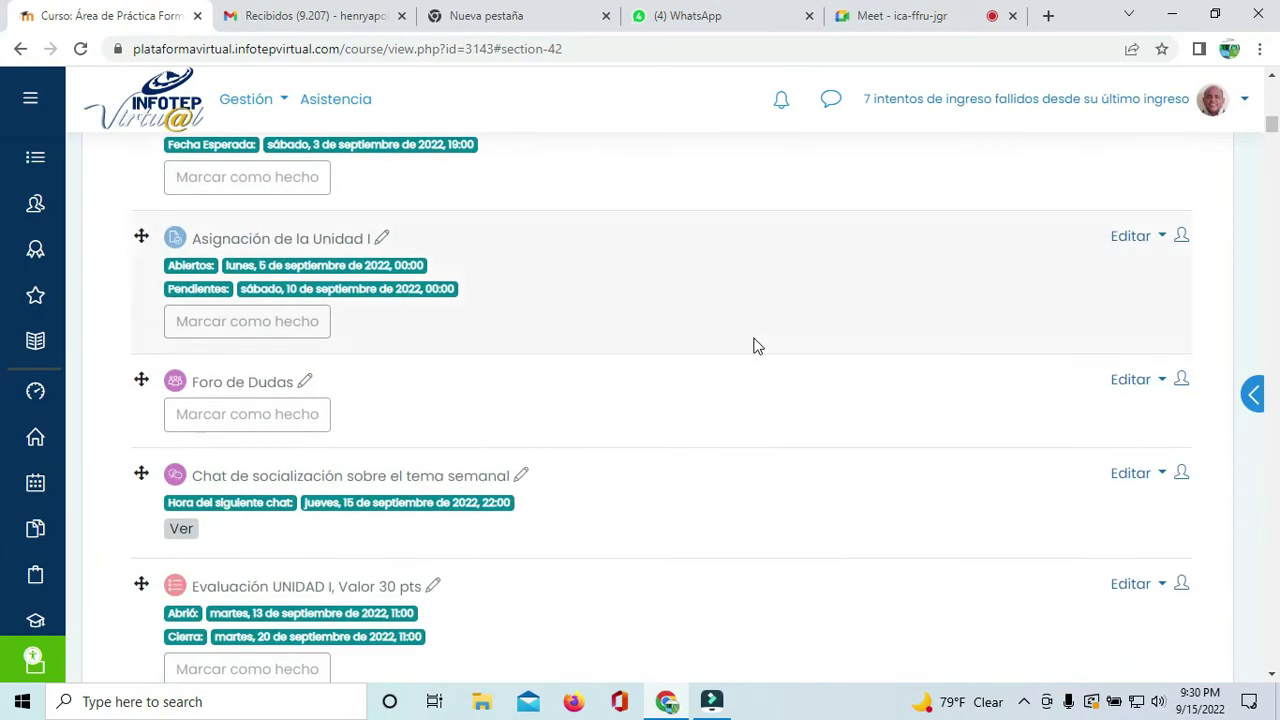
scroll(756, 346, "down", 10)
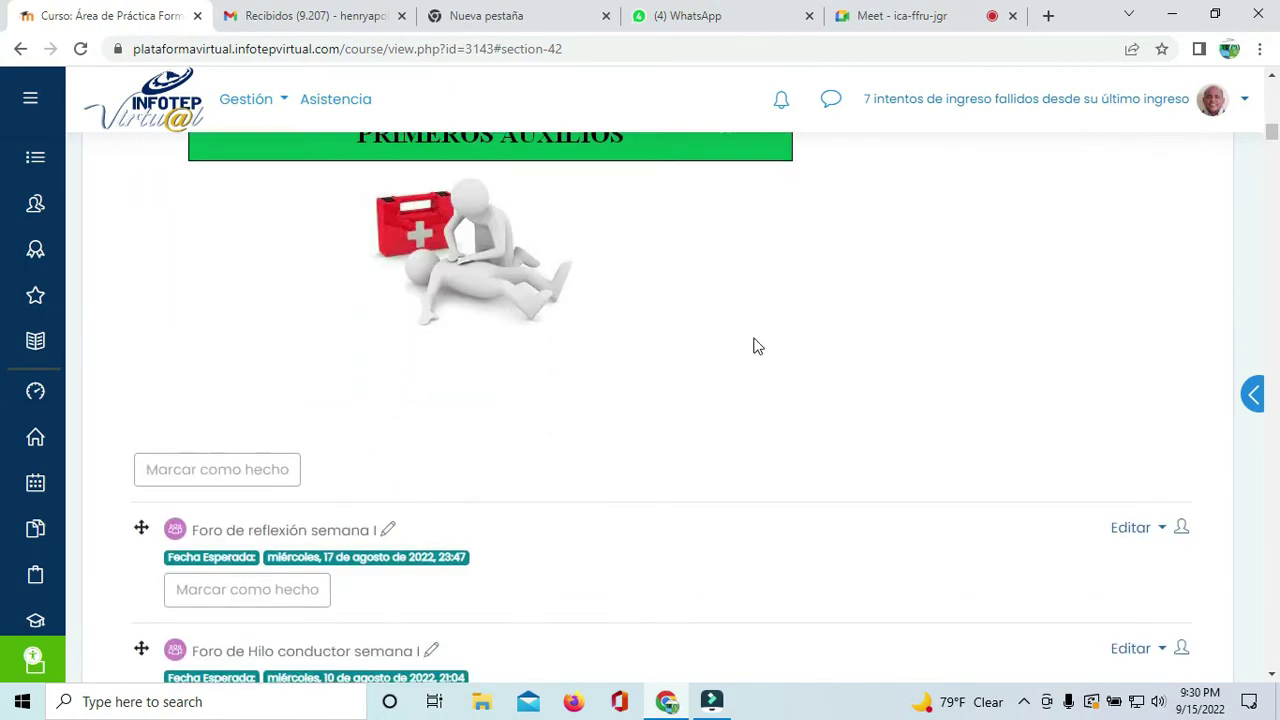
scroll(756, 346, "down", 12)
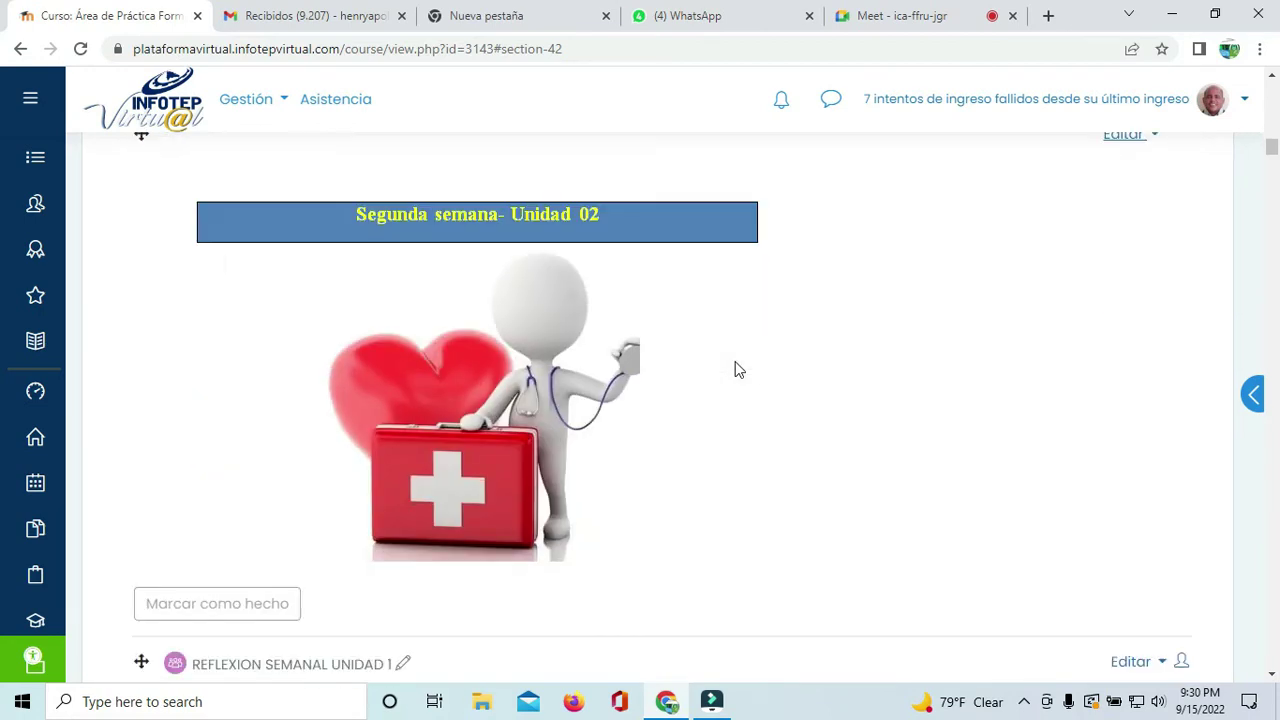
scroll(737, 371, "down", 13)
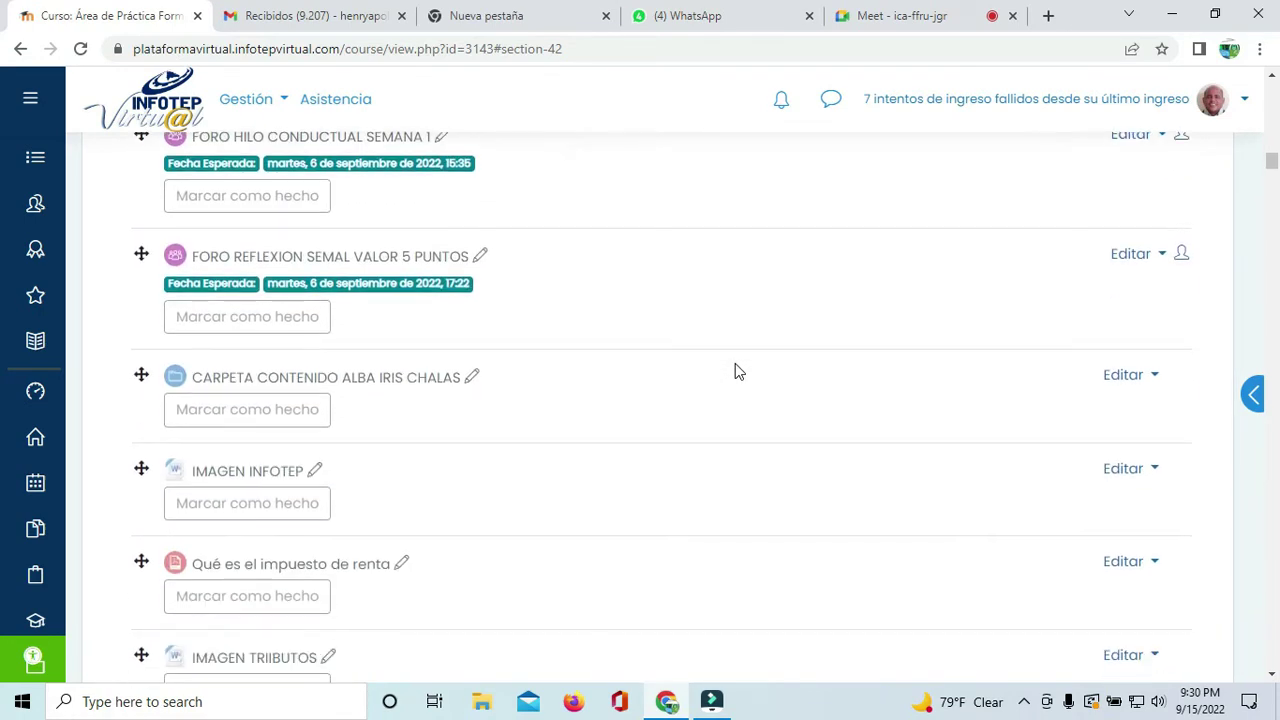
left_click(930, 20)
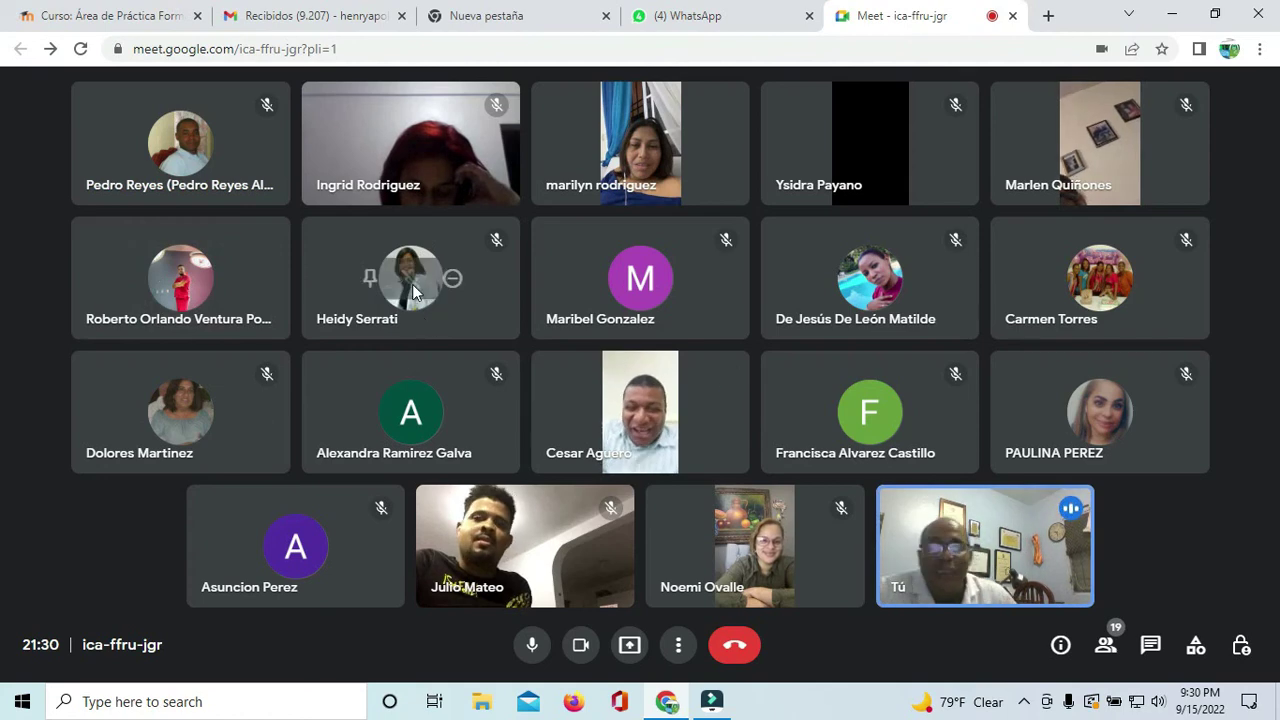
Step: Scroll down through the first hidden 'Área de trabajo' sections of the course page
left_click(46, 28)
scroll(490, 240, "down", 10)
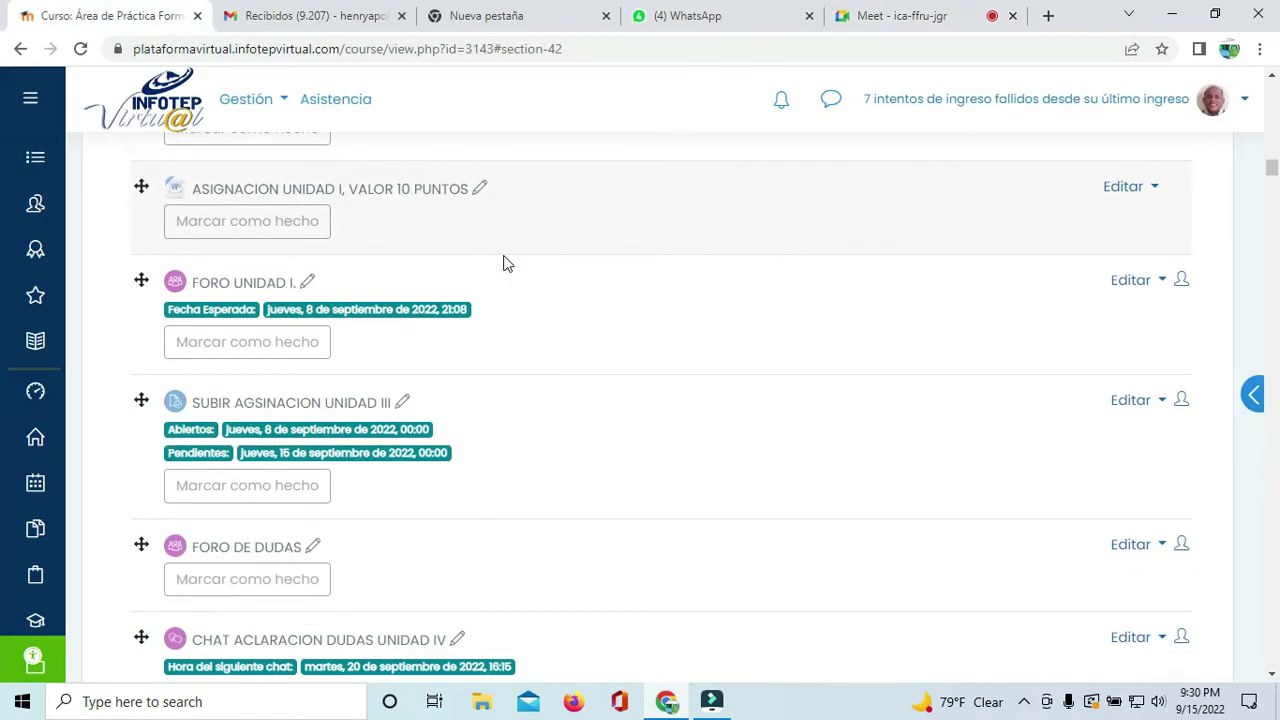
scroll(522, 317, "down", 15)
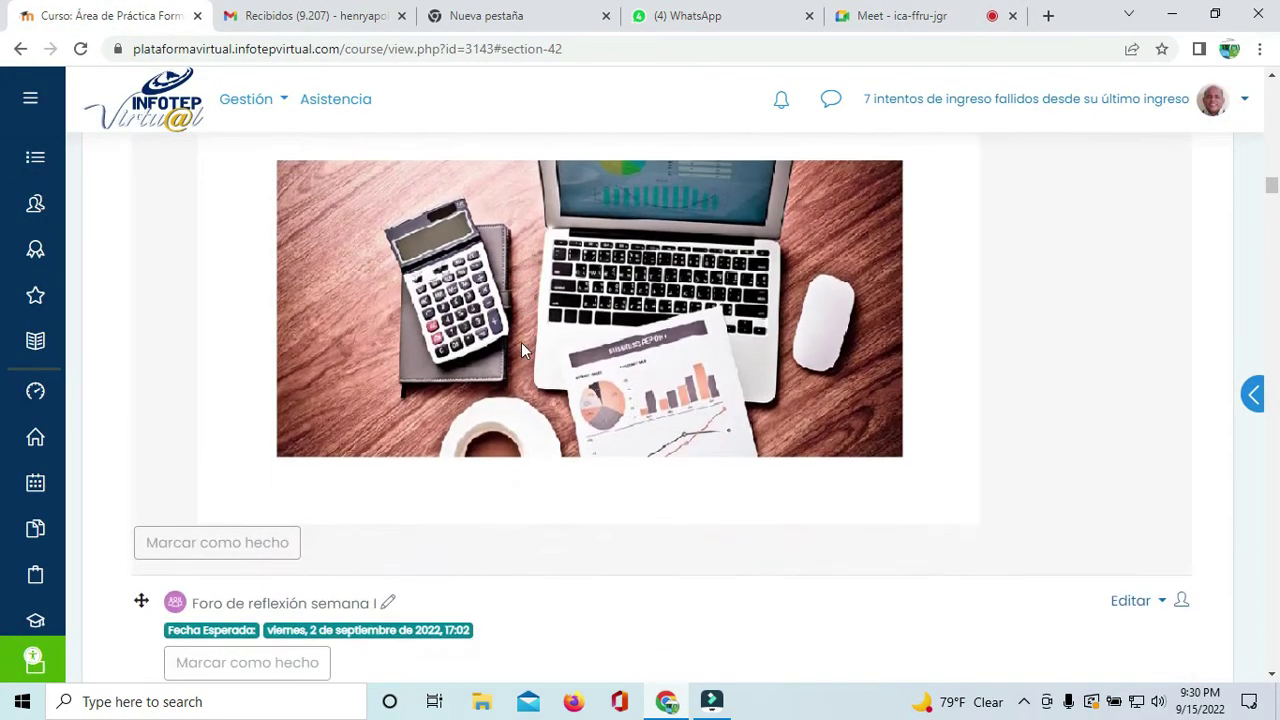
scroll(521, 345, "down", 15)
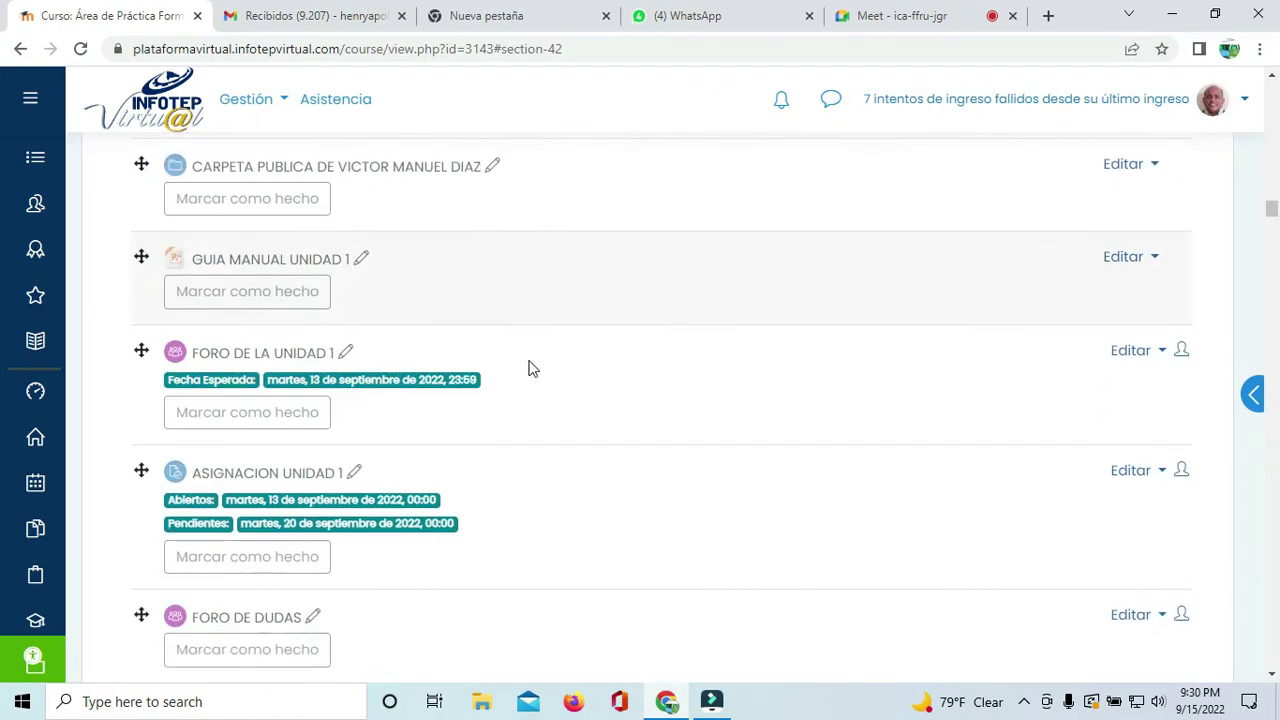
scroll(531, 369, "down", 15)
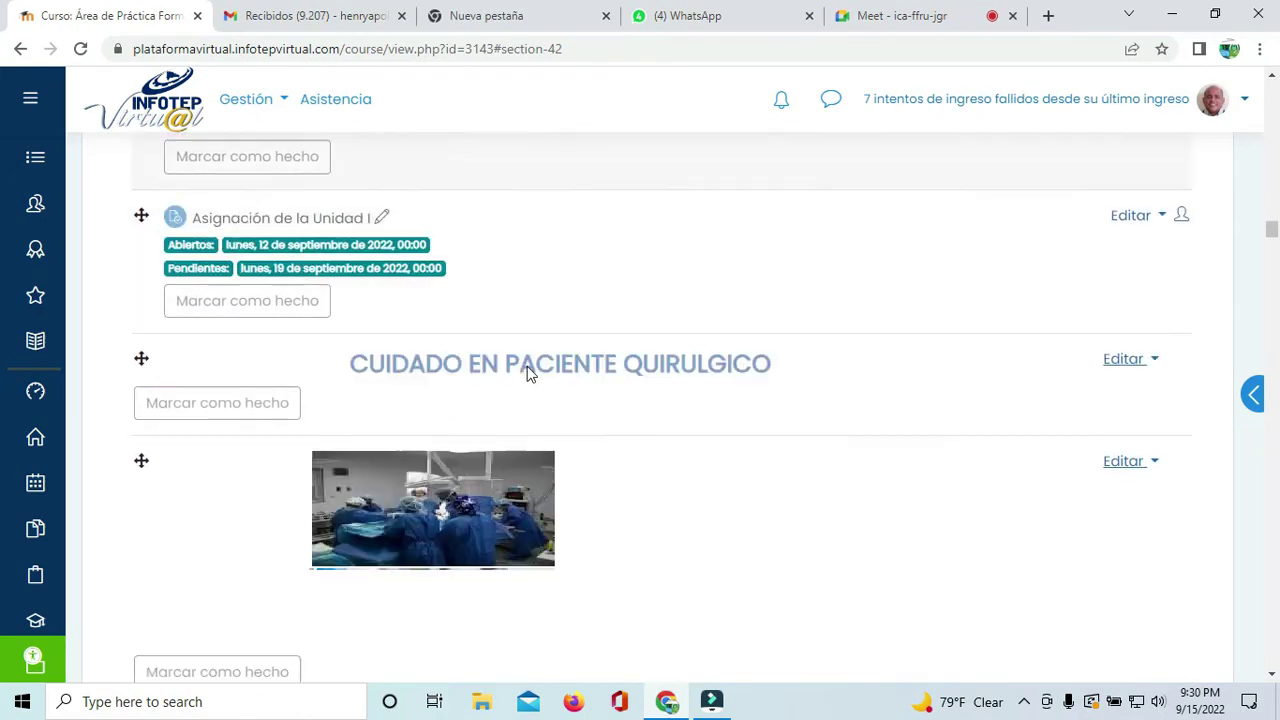
scroll(526, 370, "down", 8)
scroll(524, 372, "up", 12)
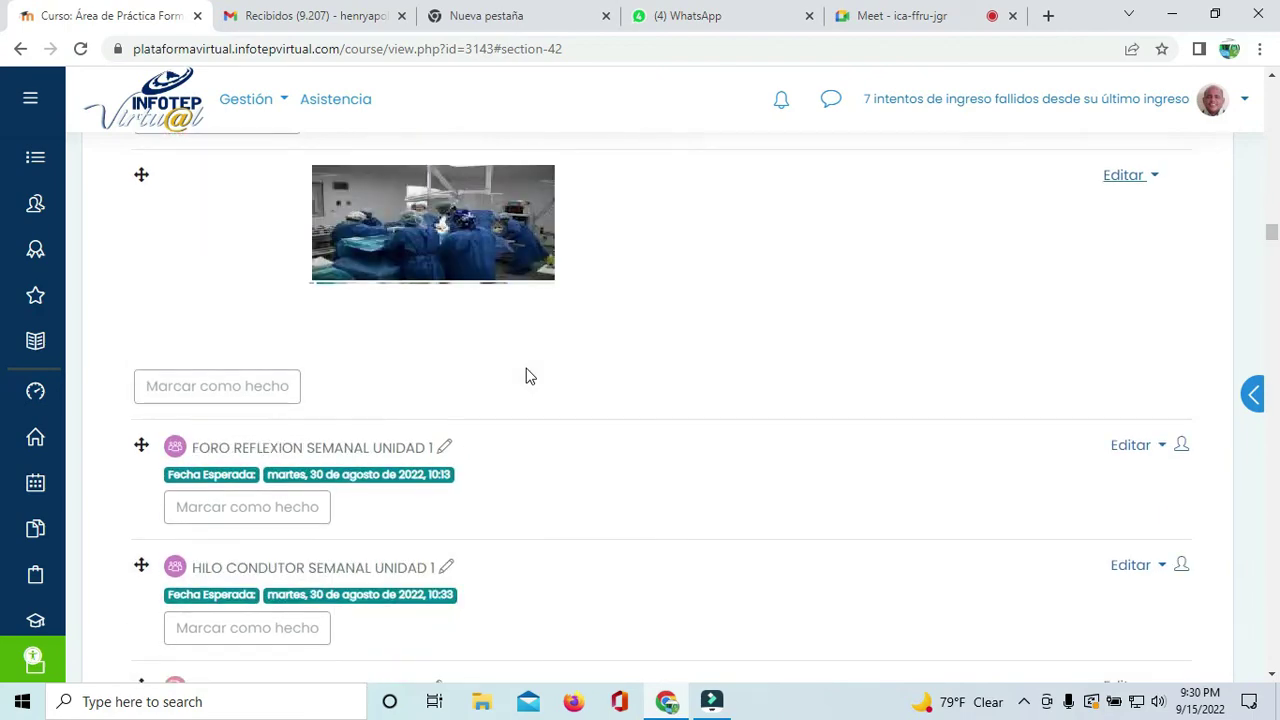
scroll(522, 372, "down", 15)
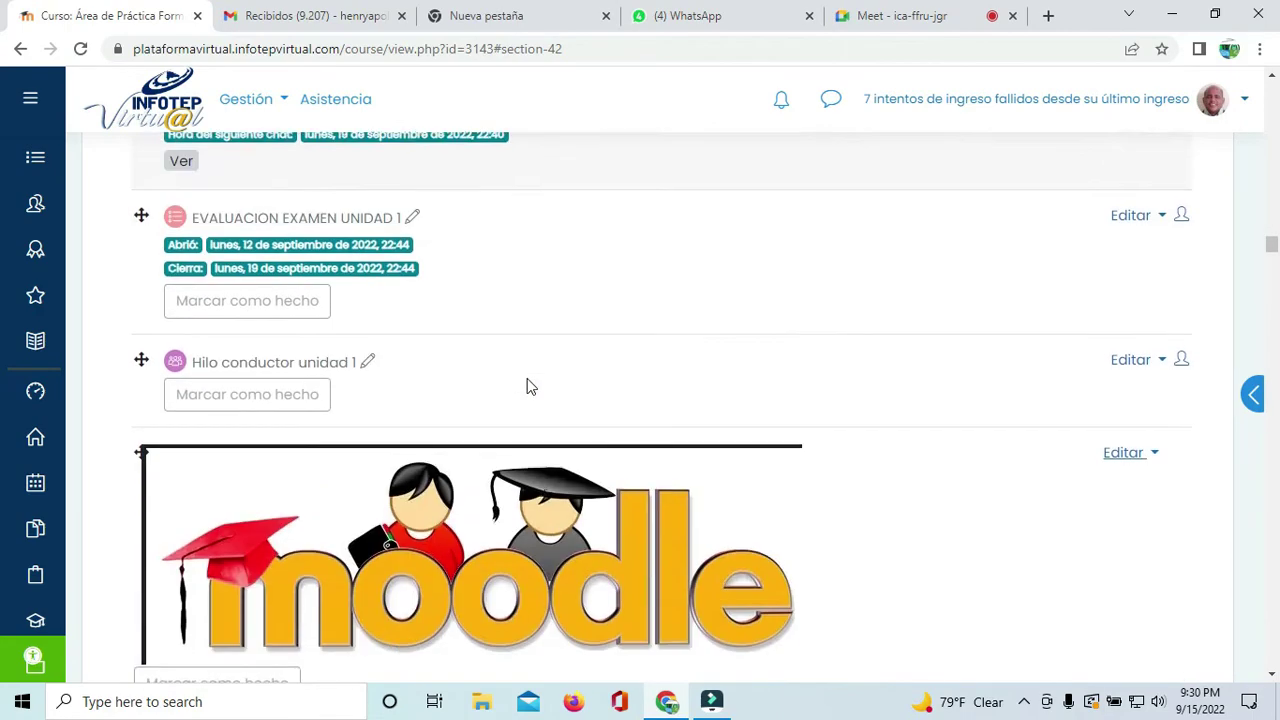
scroll(530, 387, "down", 15)
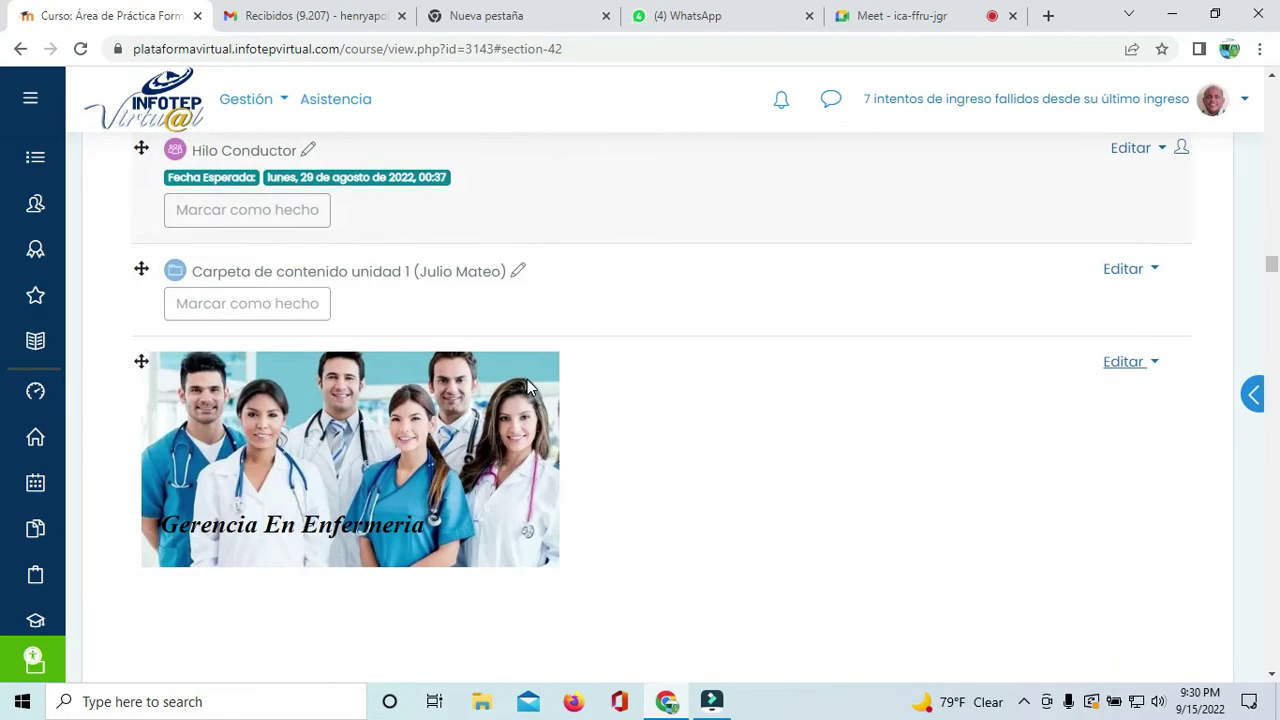
scroll(527, 379, "down", 6)
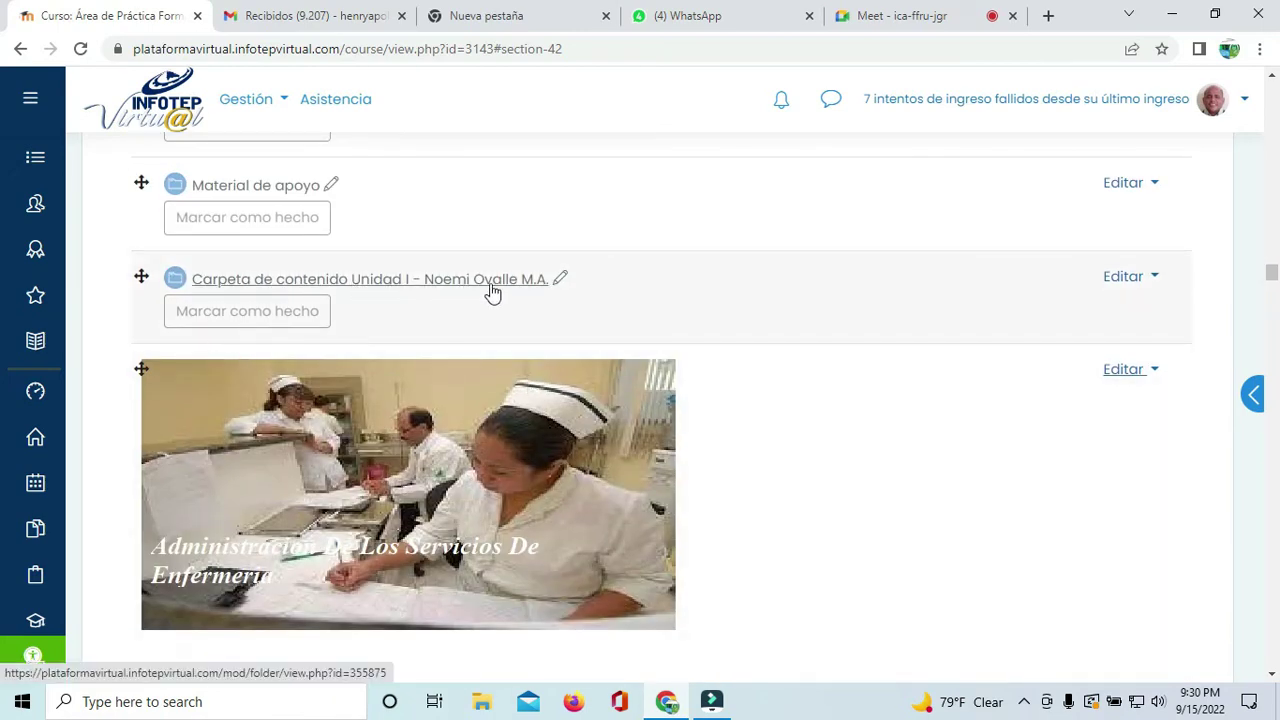
scroll(562, 295, "down", 11)
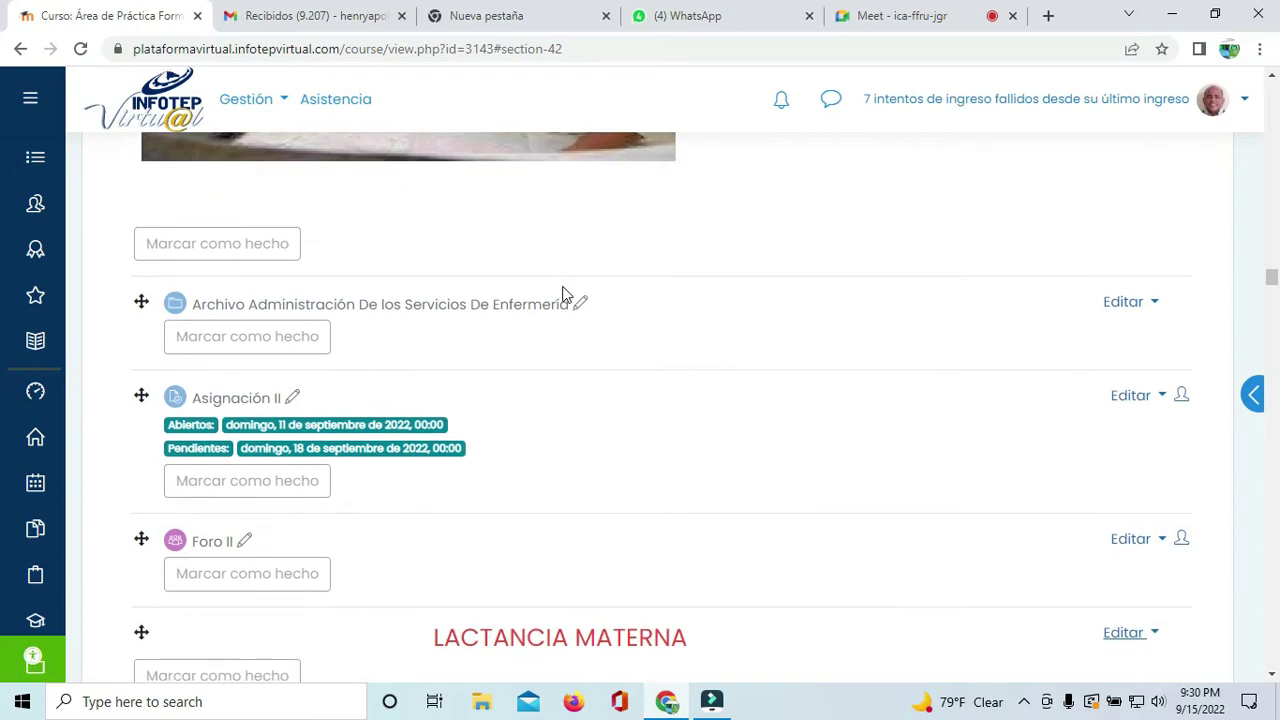
scroll(562, 295, "down", 15)
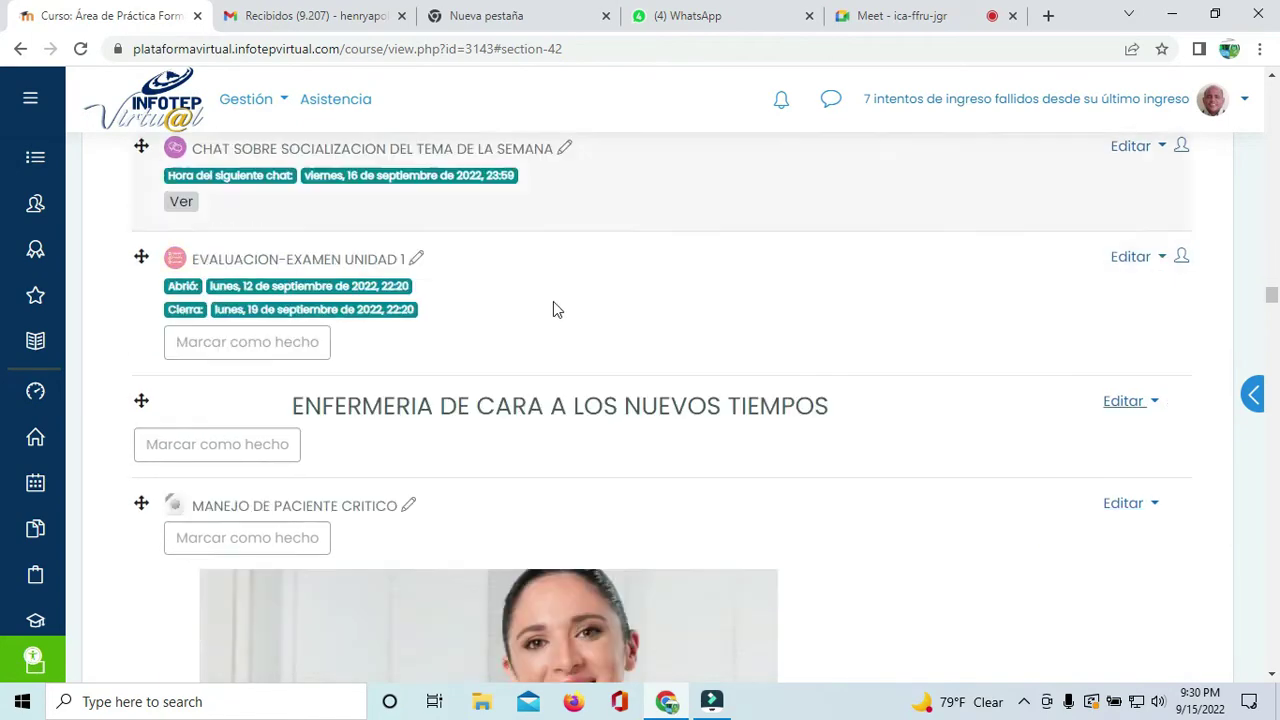
scroll(556, 314, "down", 15)
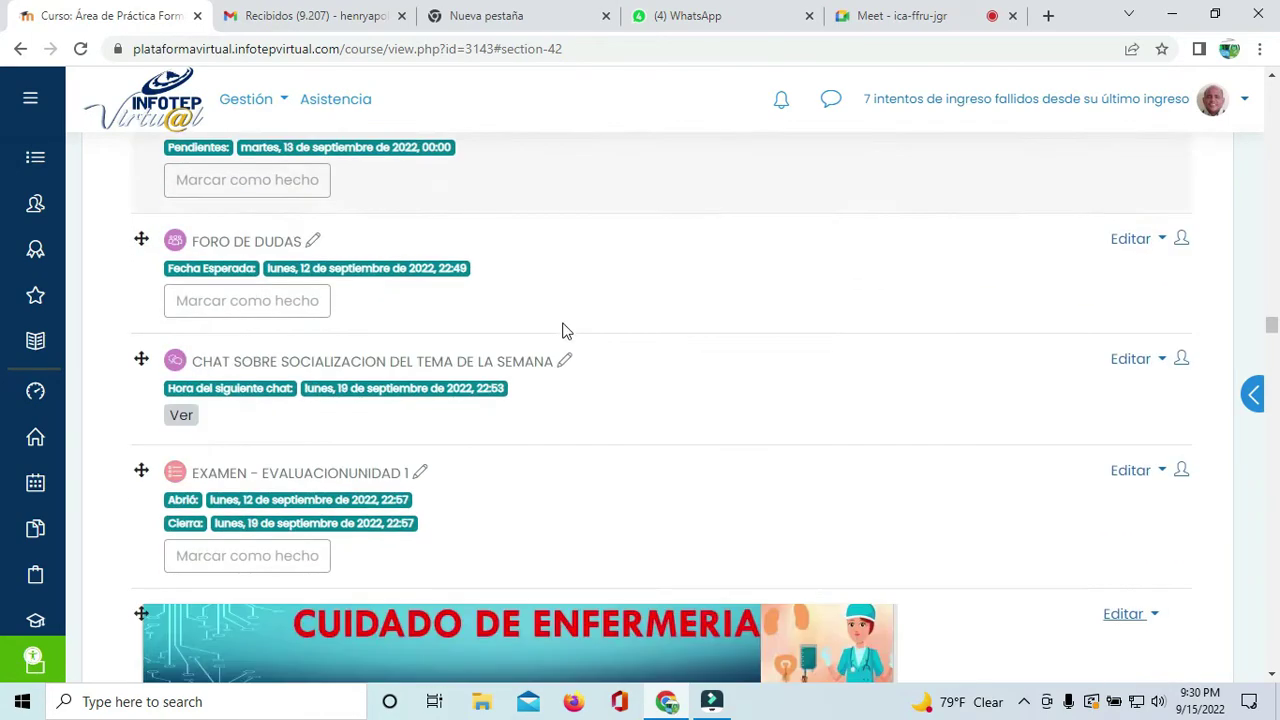
scroll(560, 415, "down", 15)
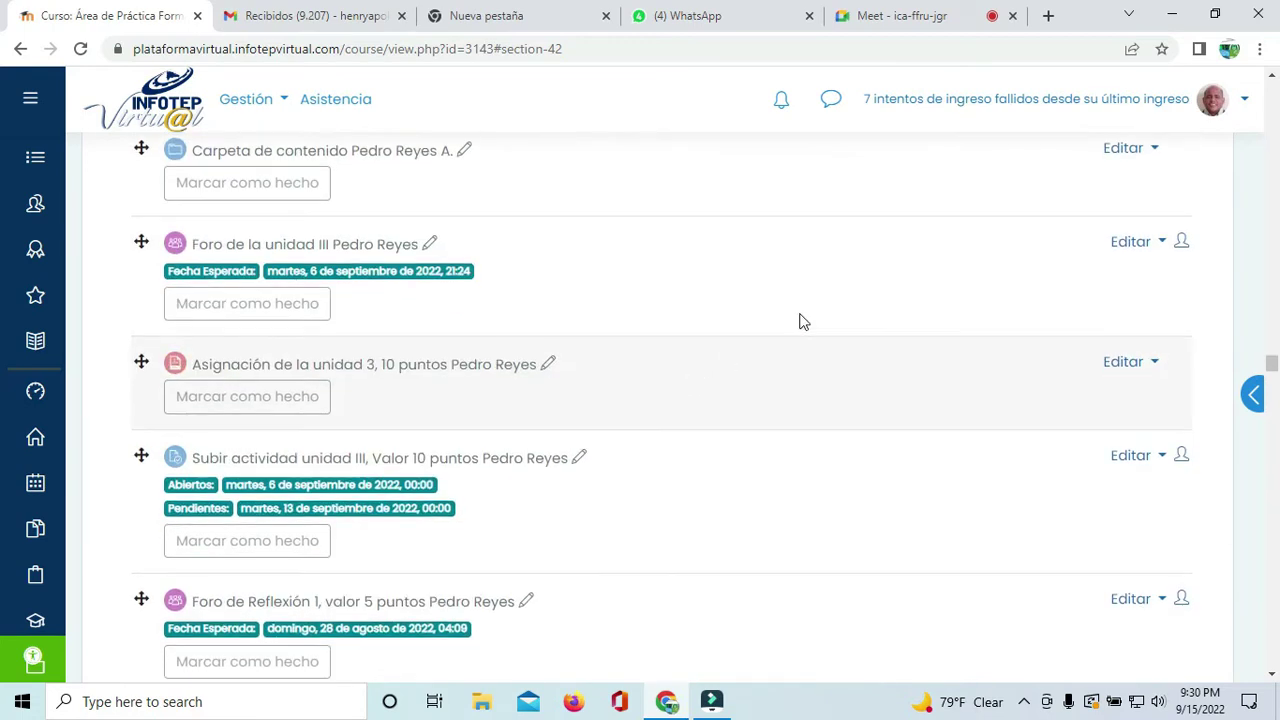
Step: After a brief look at the Meet call, keep scrolling through further hidden work areas
left_click(885, 18)
mouse_move(648, 158)
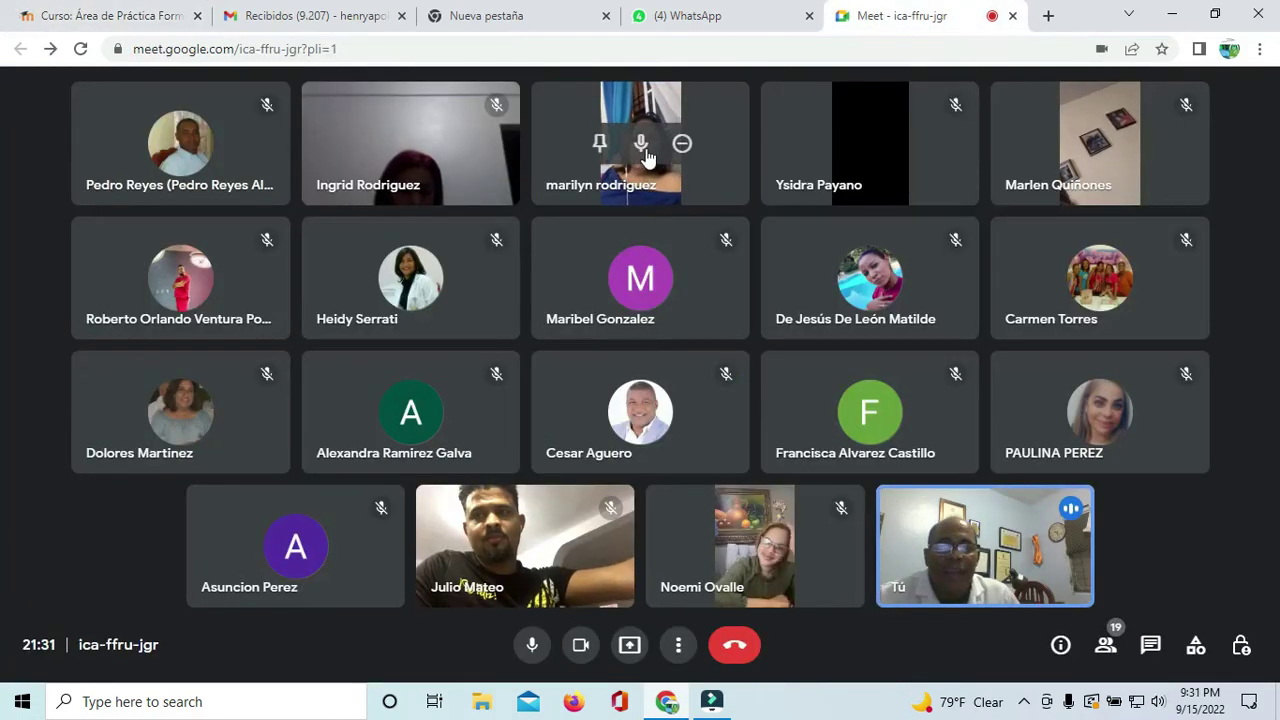
left_click(120, 18)
scroll(320, 251, "down", 15)
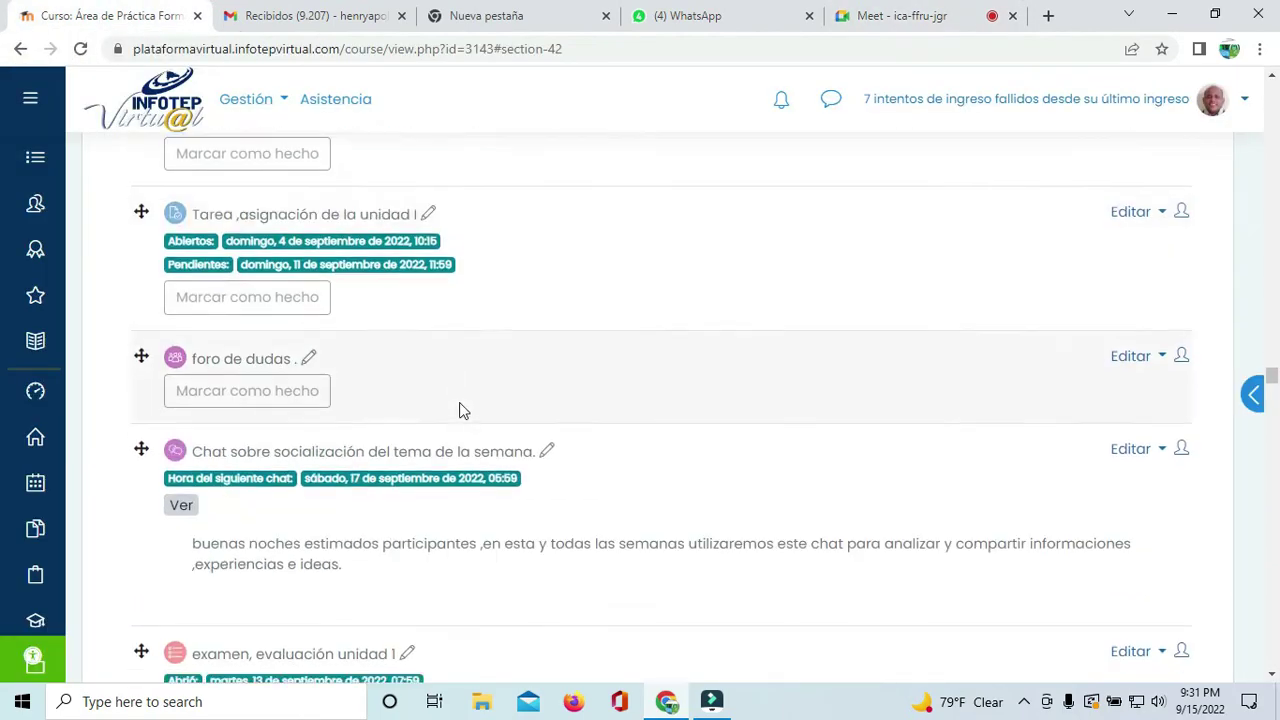
scroll(463, 410, "down", 20)
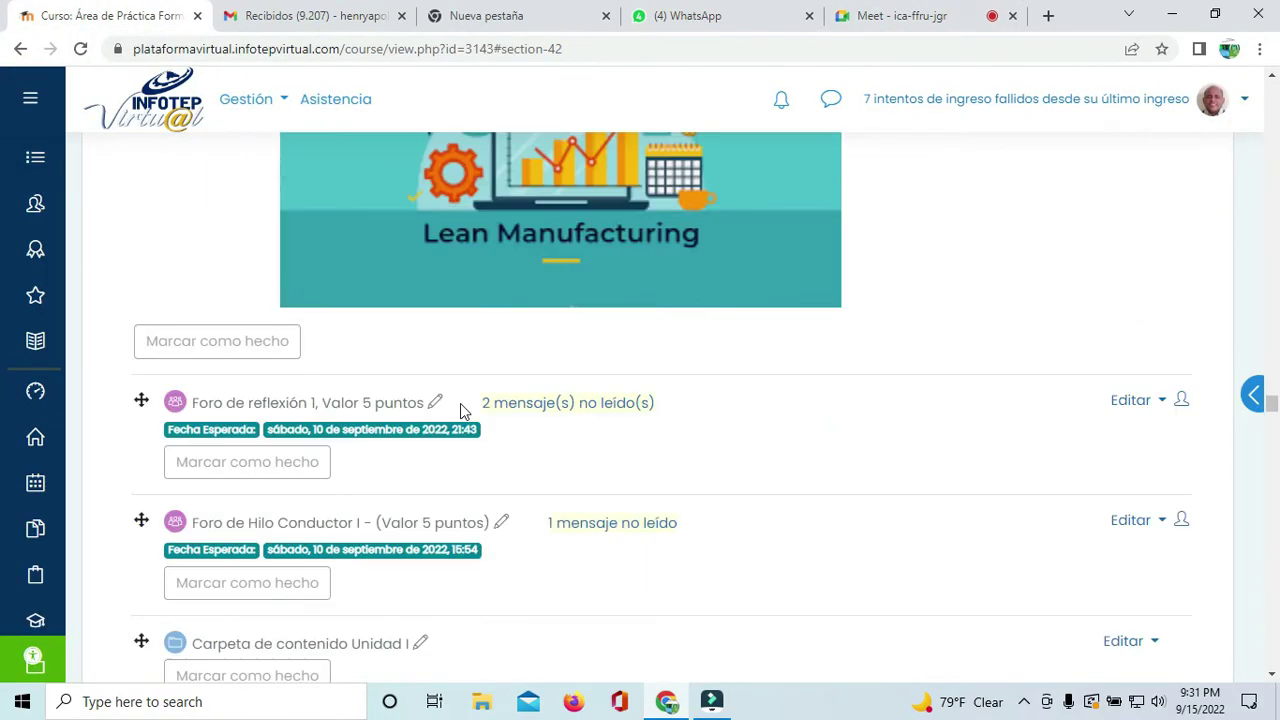
scroll(461, 414, "down", 20)
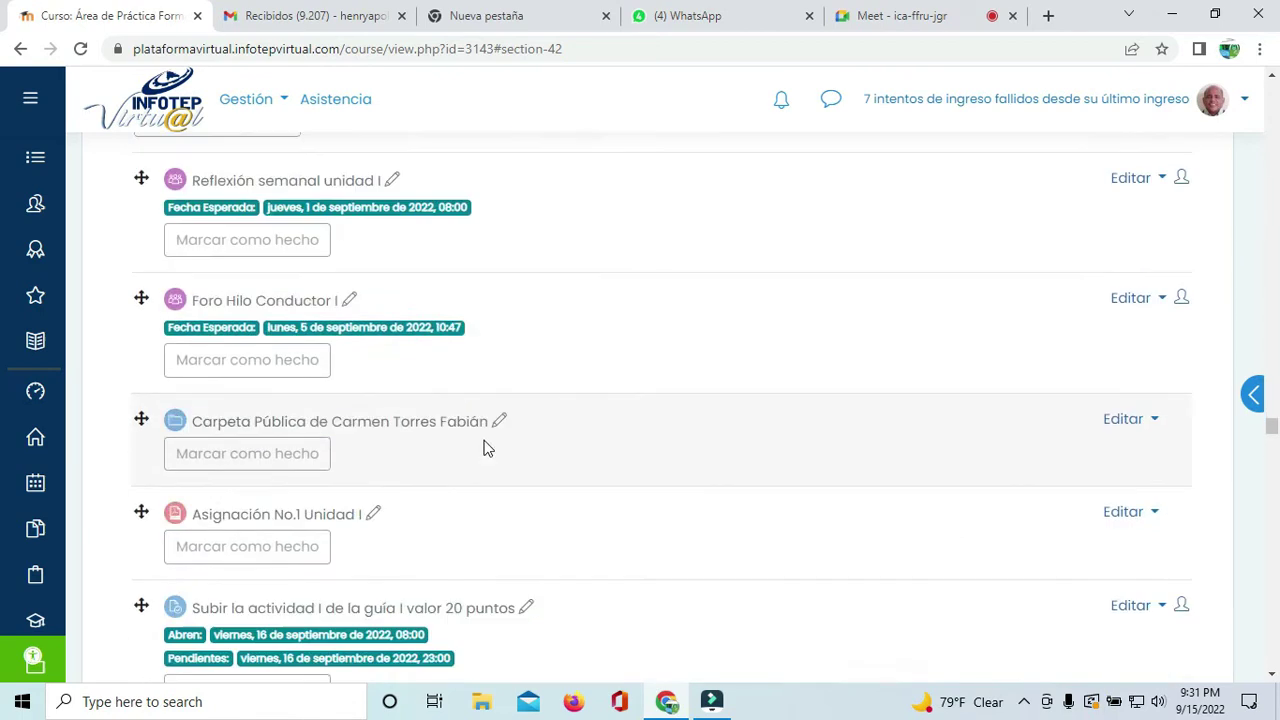
scroll(554, 470, "down", 20)
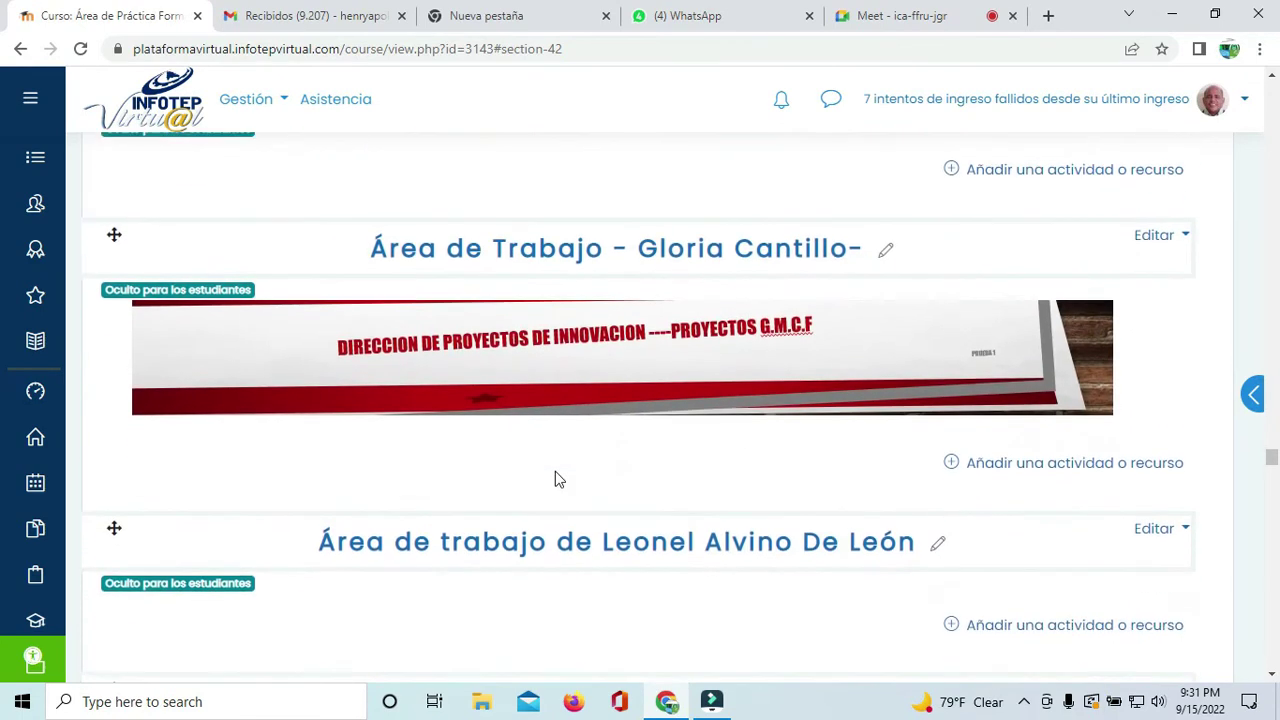
scroll(558, 479, "down", 9)
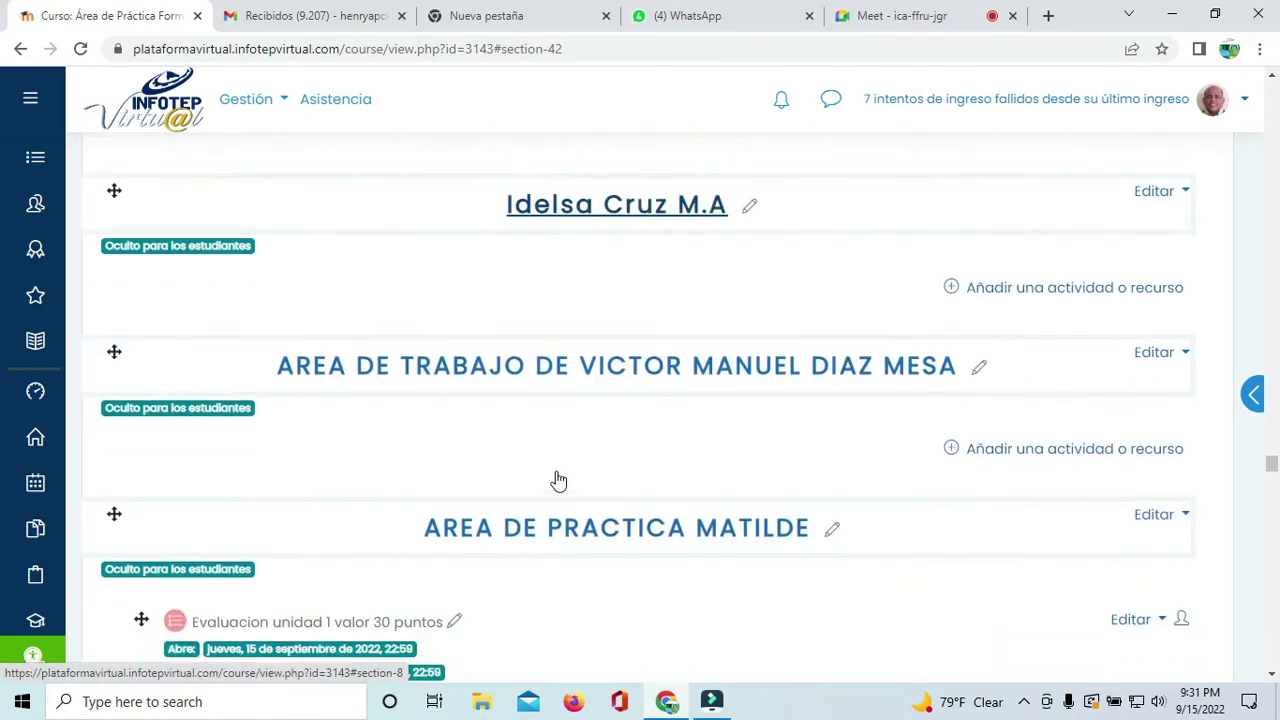
scroll(558, 481, "down", 15)
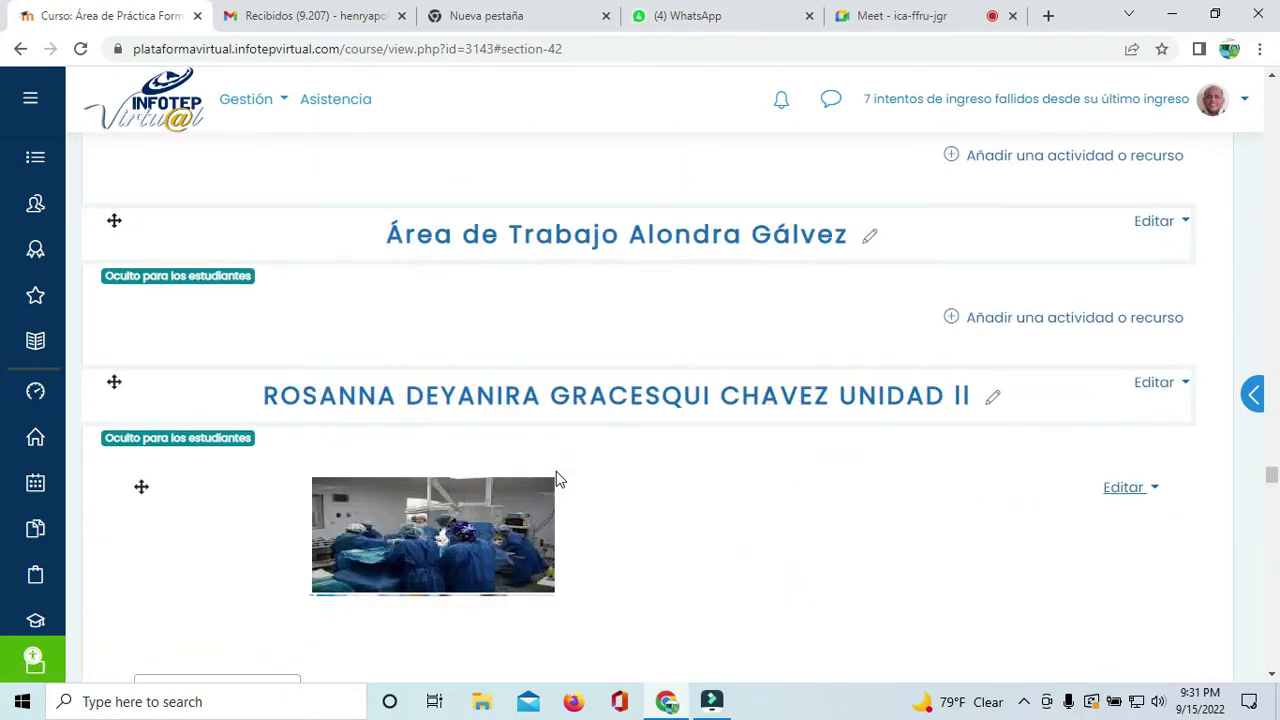
scroll(556, 471, "down", 6)
scroll(556, 471, "up", 7)
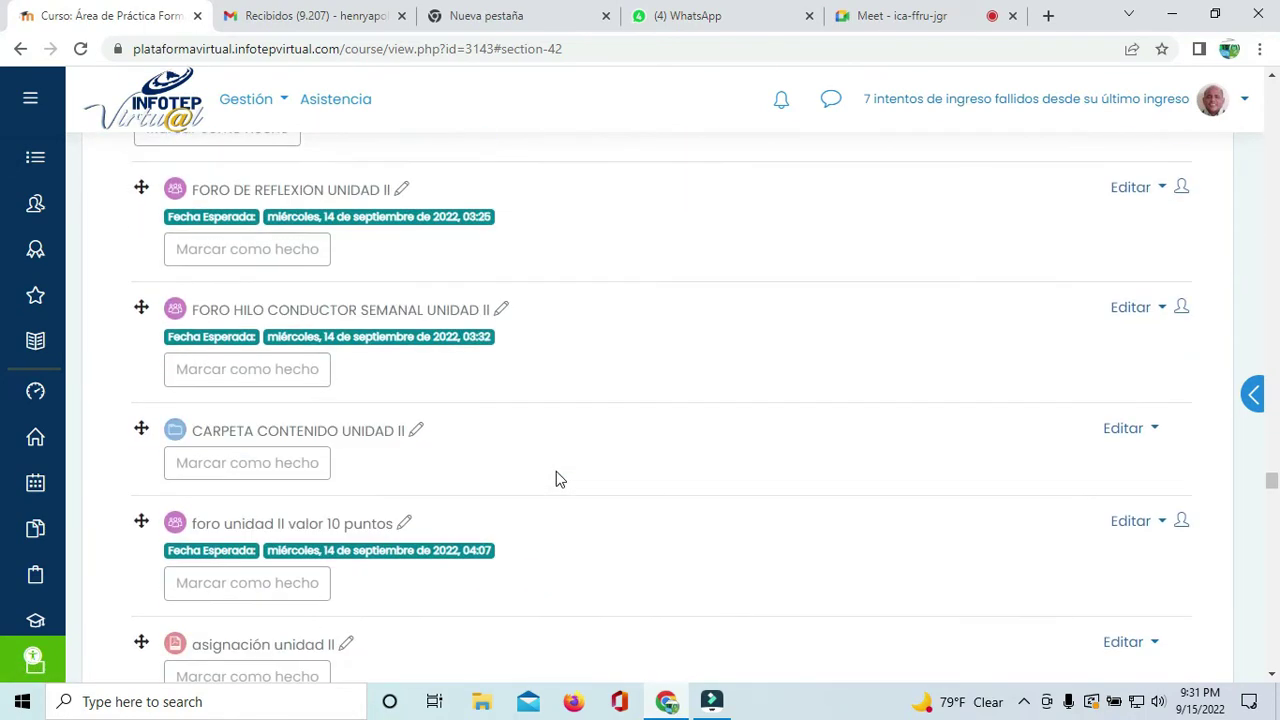
scroll(556, 471, "up", 3)
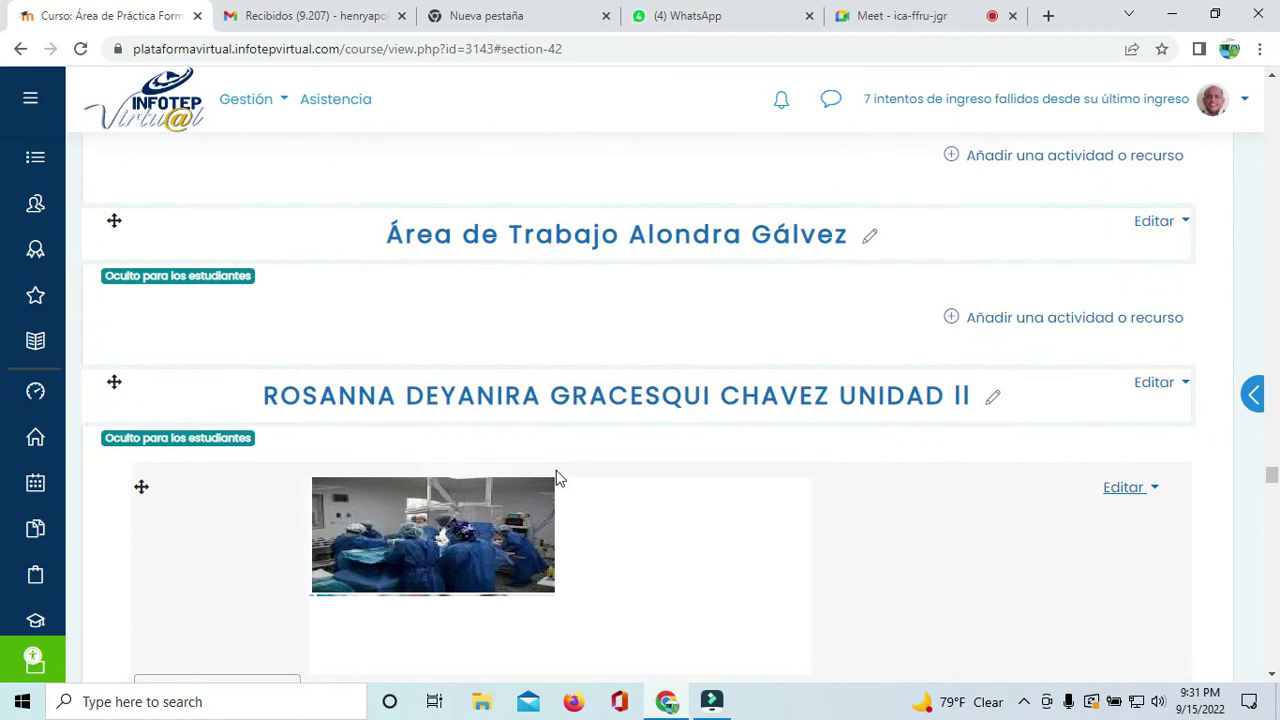
scroll(684, 472, "down", 6)
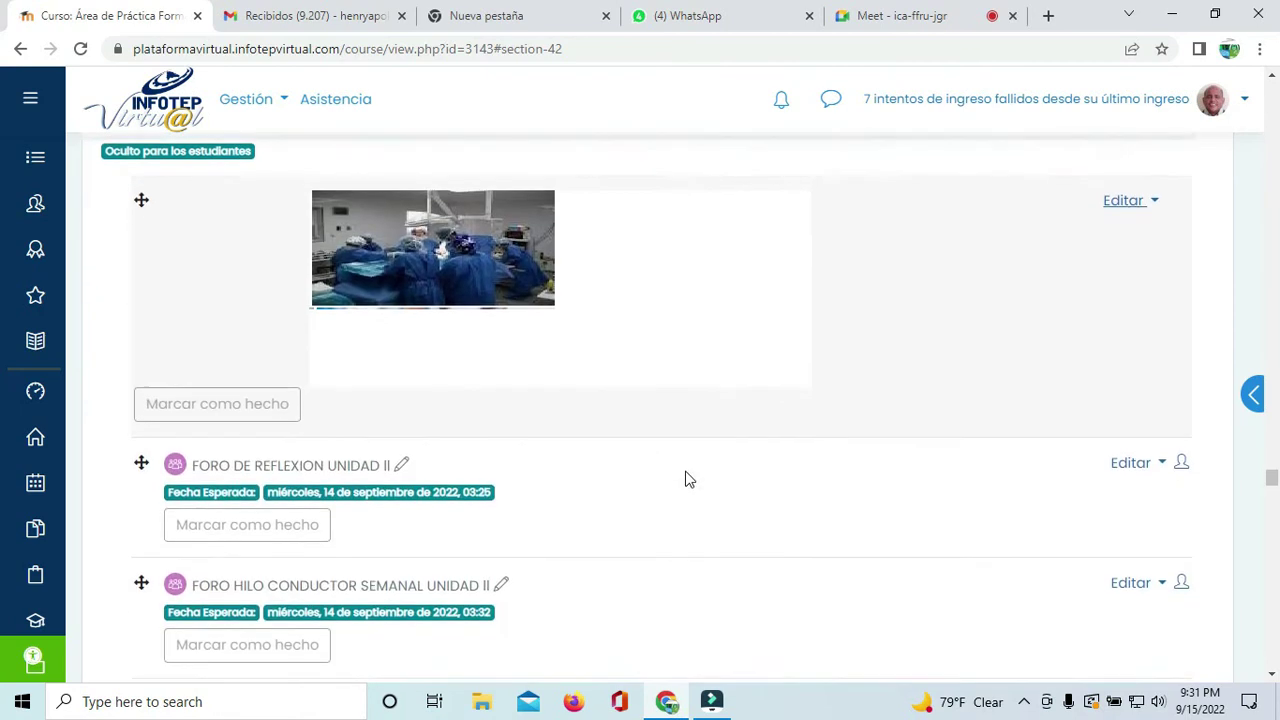
scroll(546, 277, "down", 1)
scroll(546, 277, "up", 6)
scroll(556, 330, "down", 1)
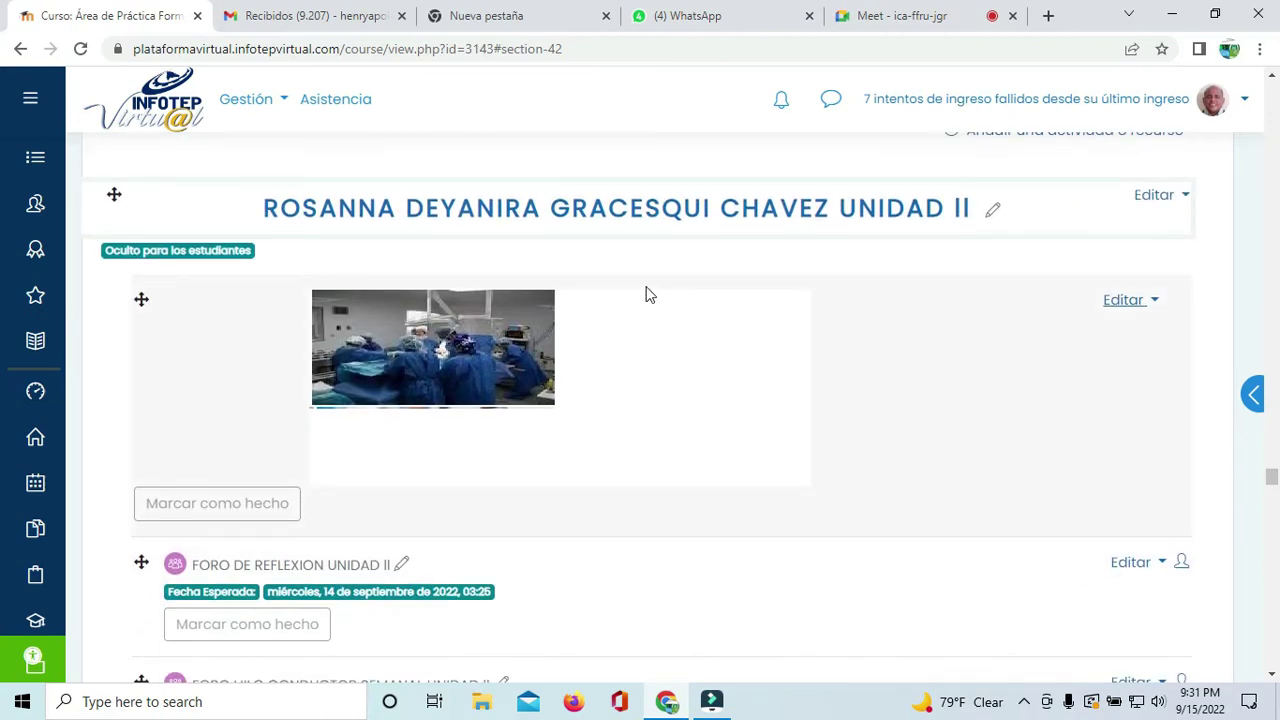
scroll(757, 292, "down", 14)
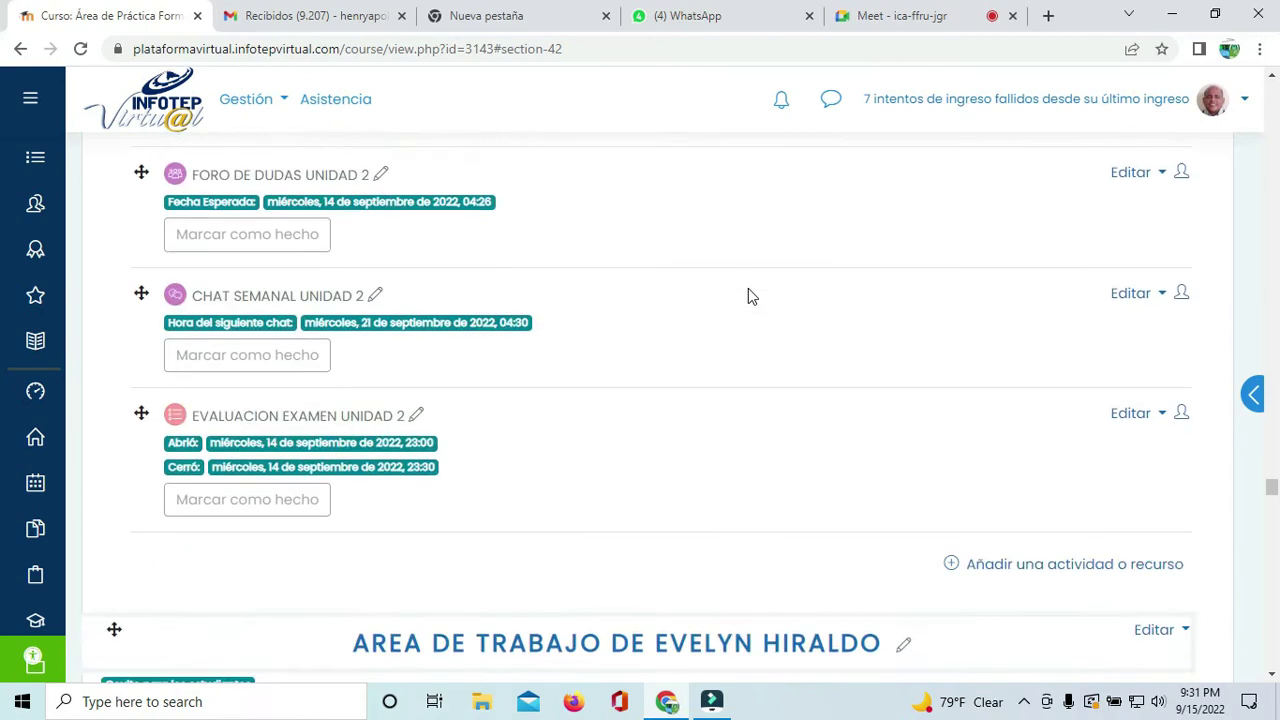
scroll(740, 325, "down", 2)
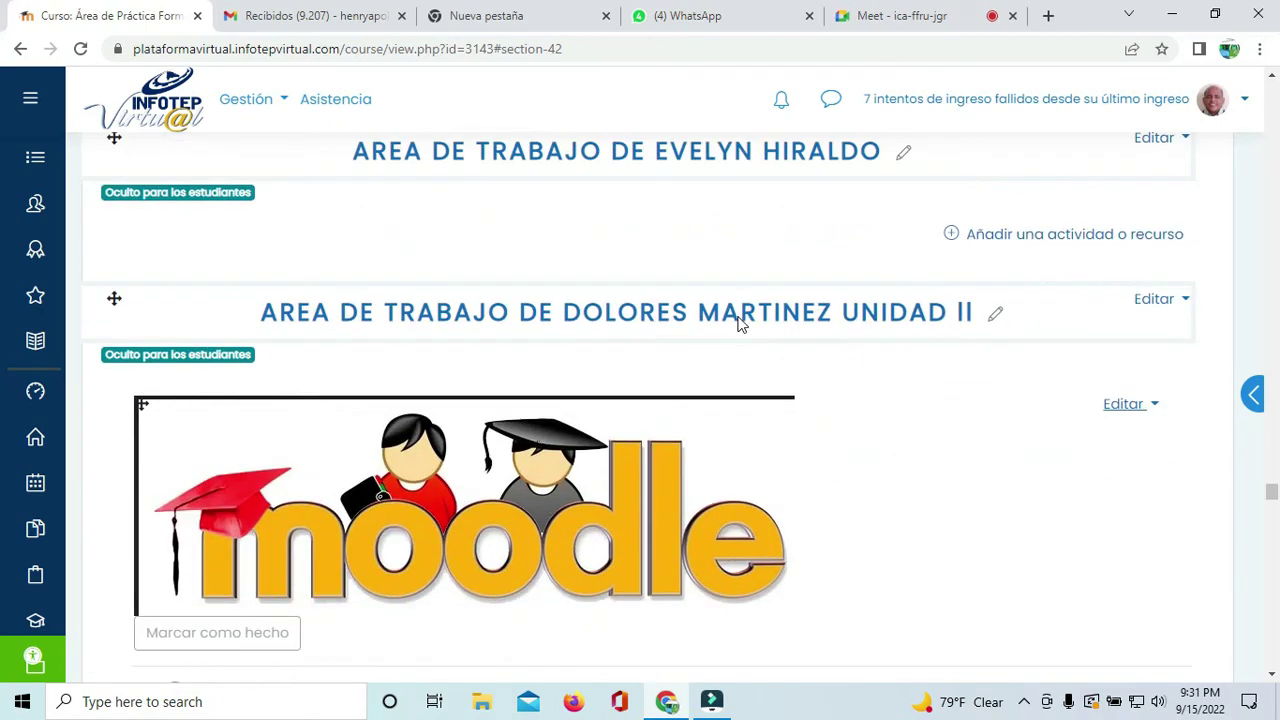
scroll(740, 325, "down", 3)
scroll(740, 325, "down", 12)
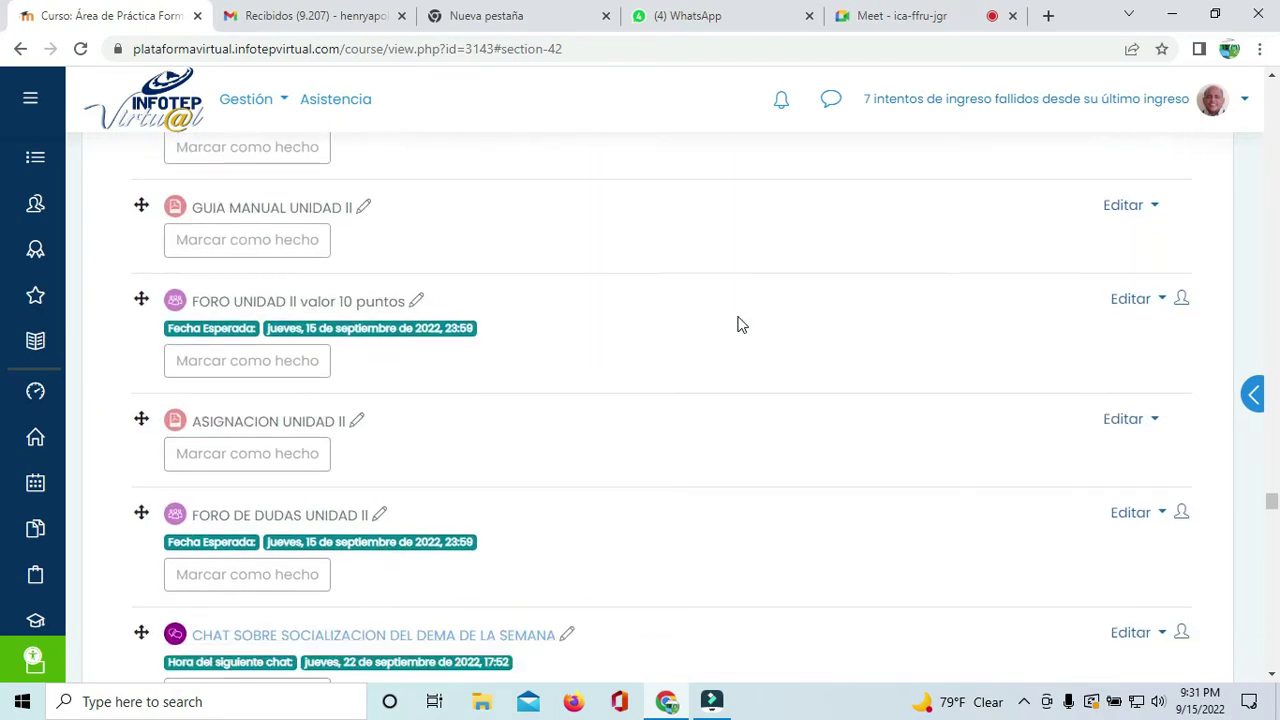
scroll(740, 325, "down", 15)
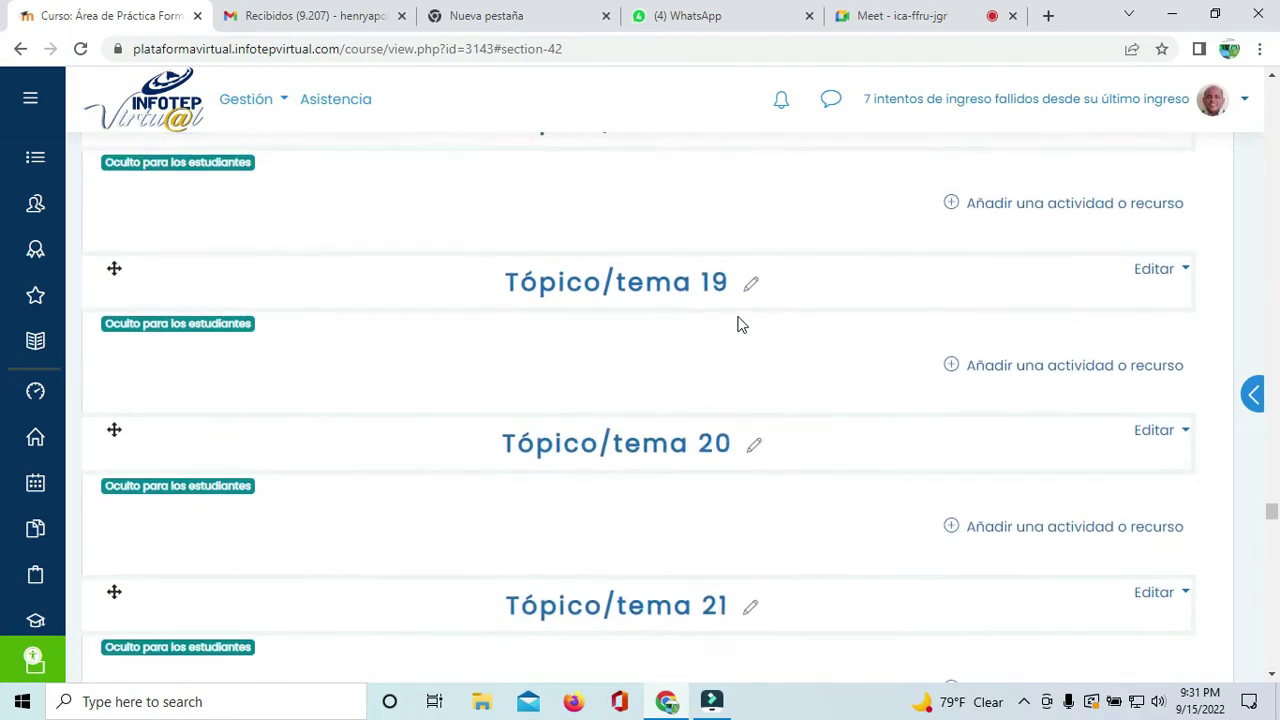
scroll(740, 325, "down", 15)
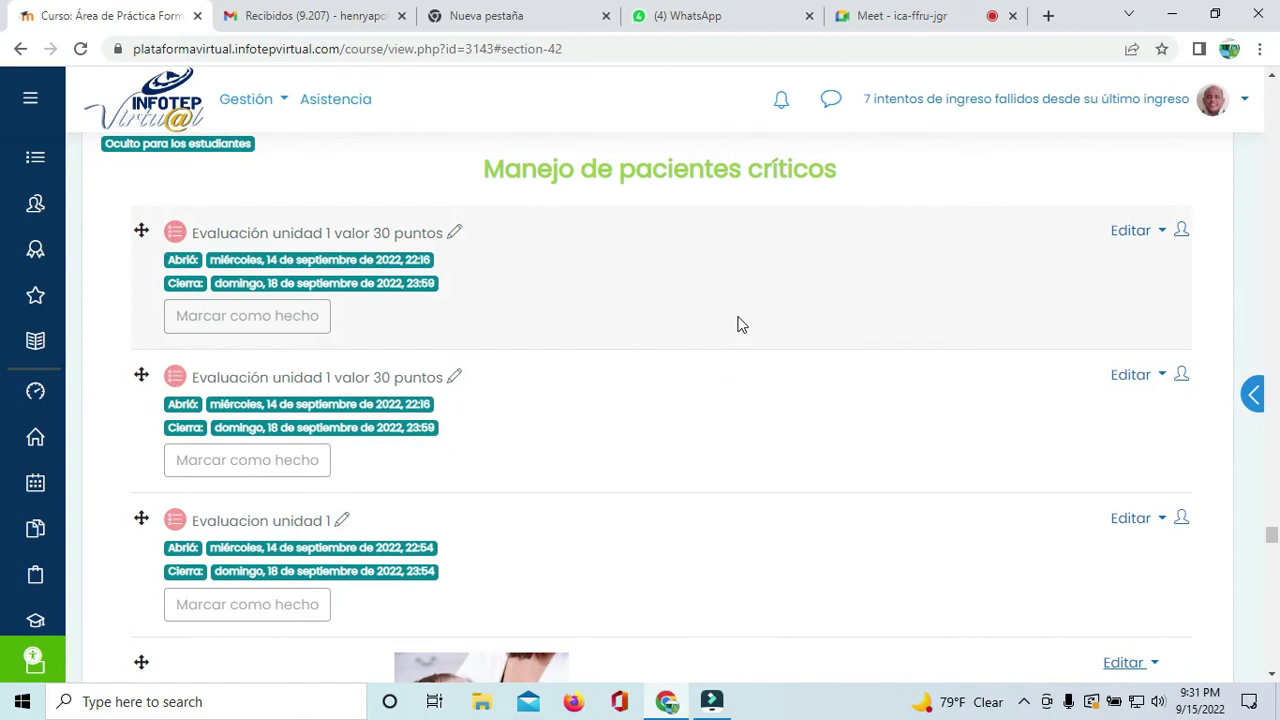
scroll(740, 325, "up", 2)
scroll(740, 325, "down", 2)
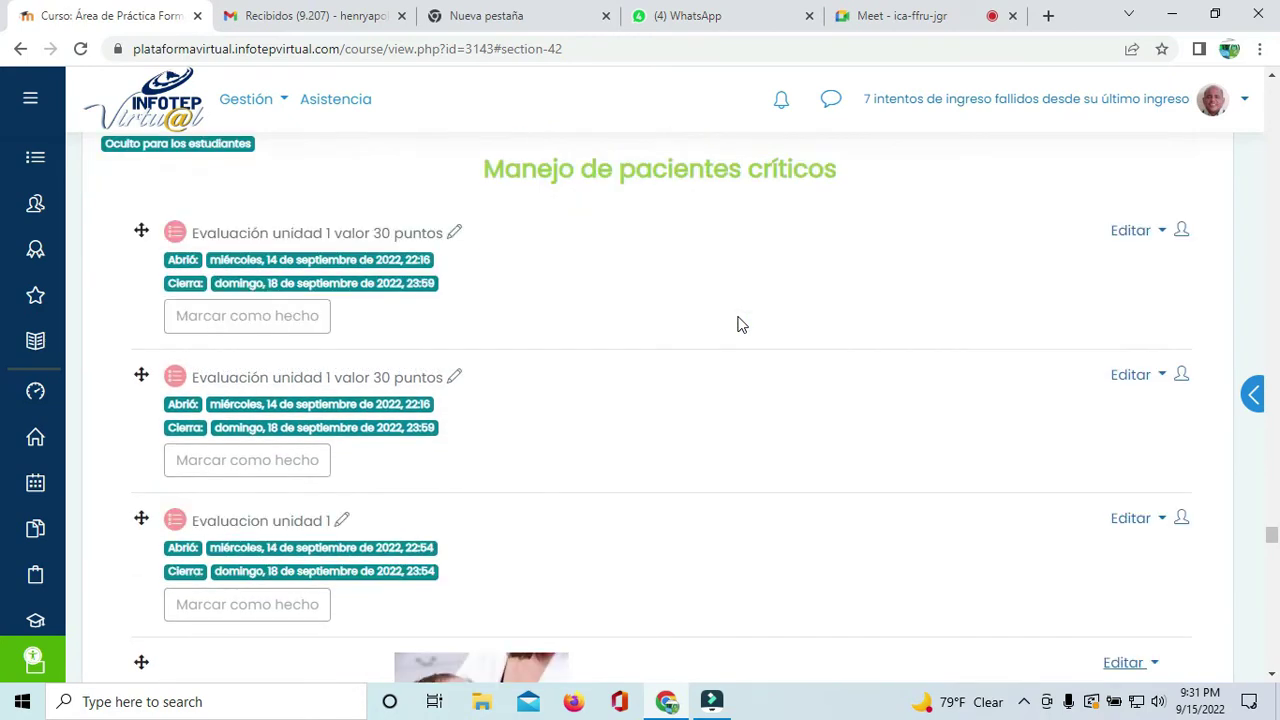
Step: Check the call once more, then scroll on and stop at the Auditoría Médica work area
left_click(900, 16)
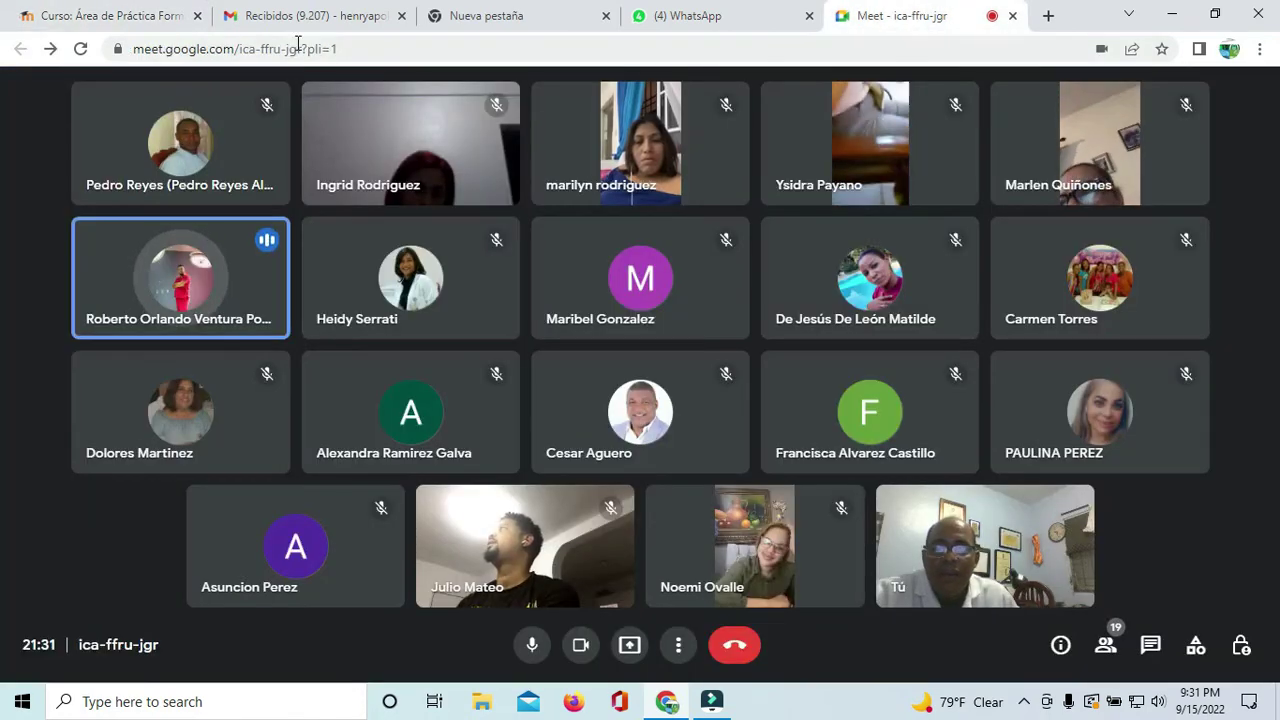
left_click(123, 20)
scroll(708, 356, "down", 1)
scroll(708, 356, "down", 10)
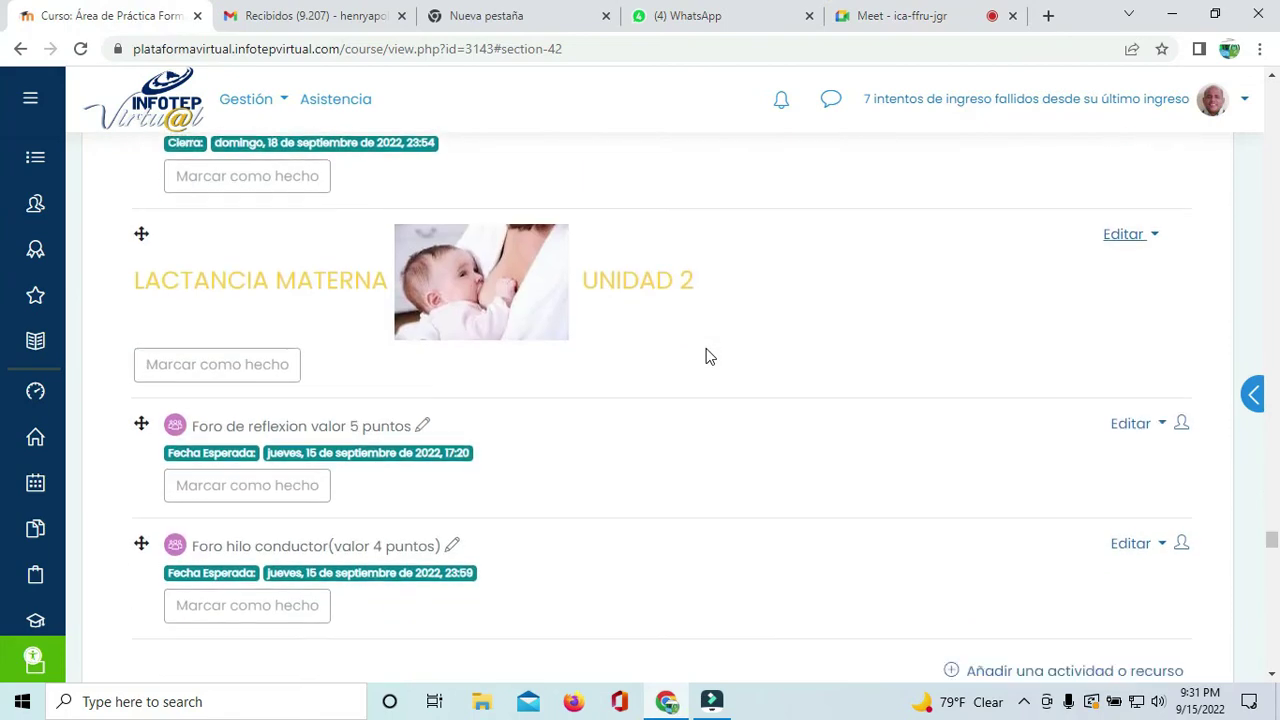
scroll(708, 356, "down", 2)
scroll(706, 356, "down", 10)
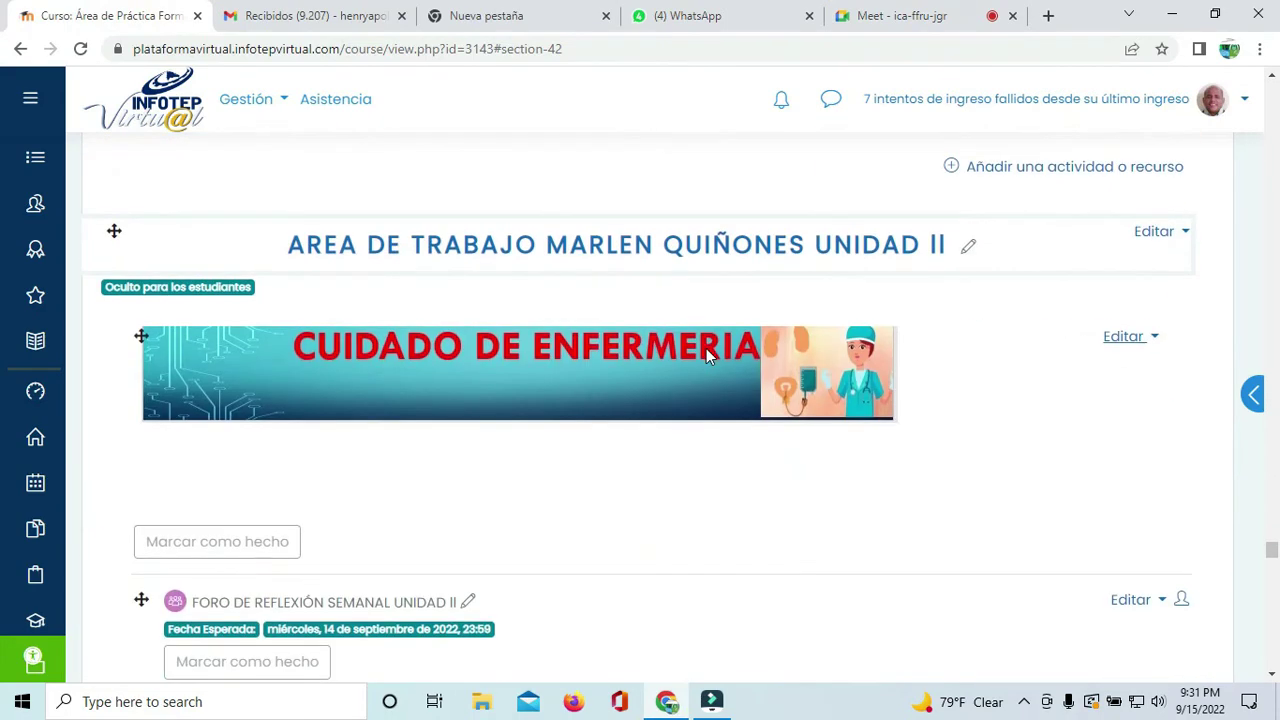
scroll(706, 356, "down", 10)
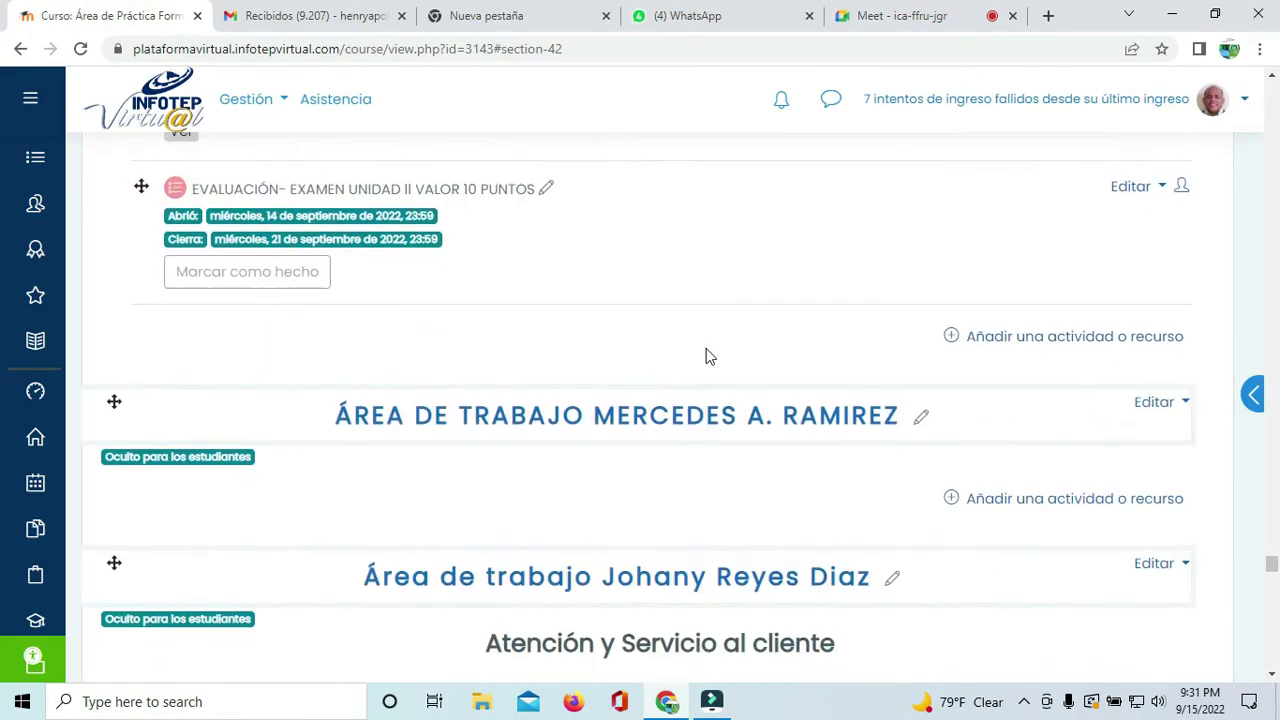
scroll(707, 350, "down", 10)
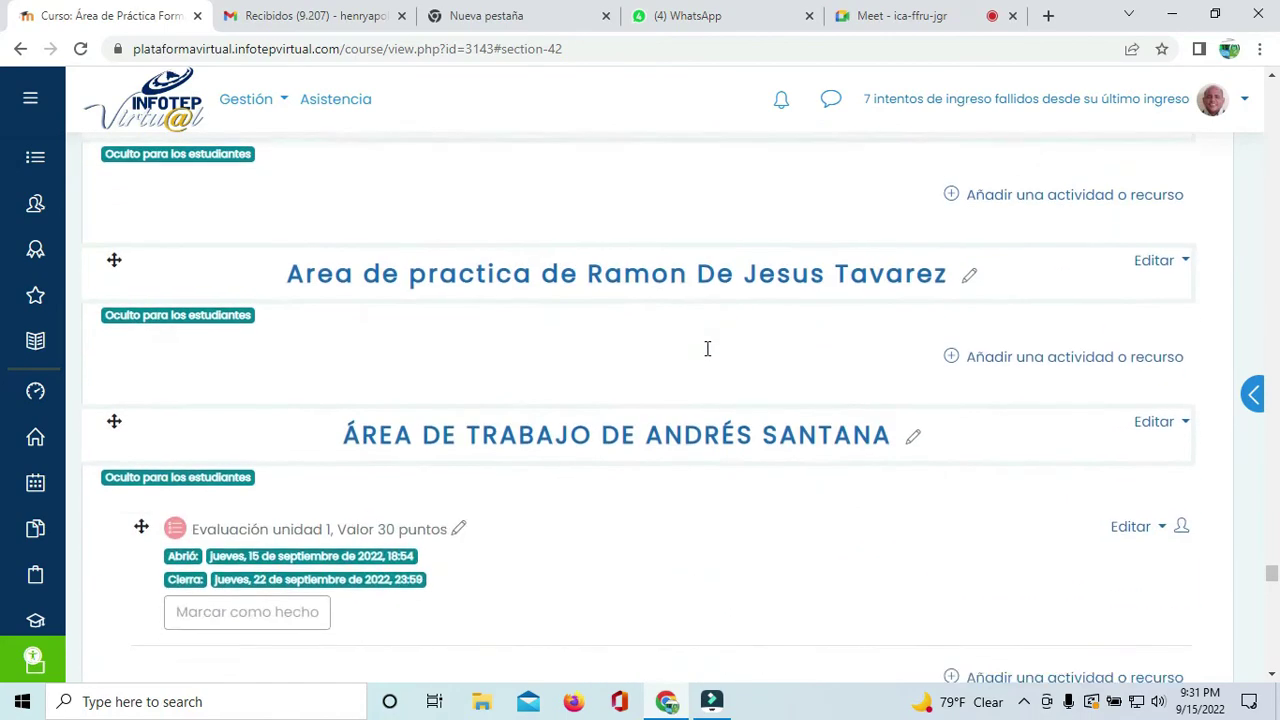
scroll(706, 356, "down", 3)
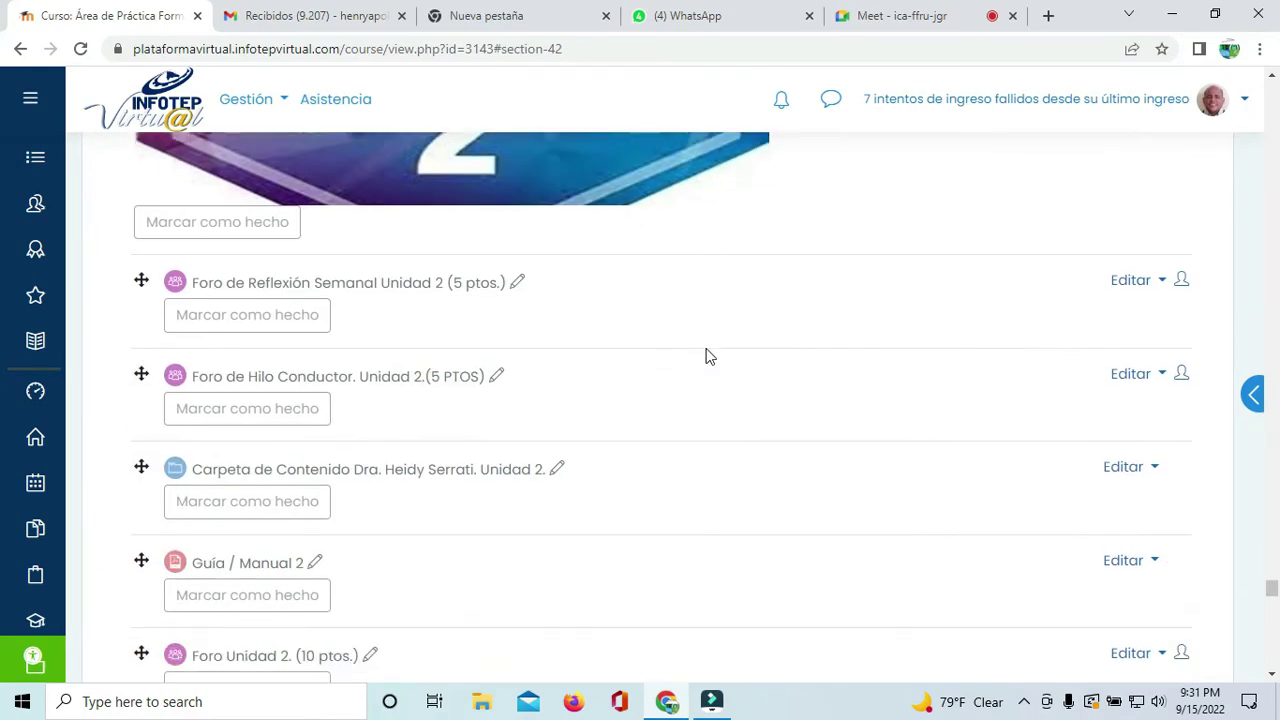
scroll(707, 356, "up", 5)
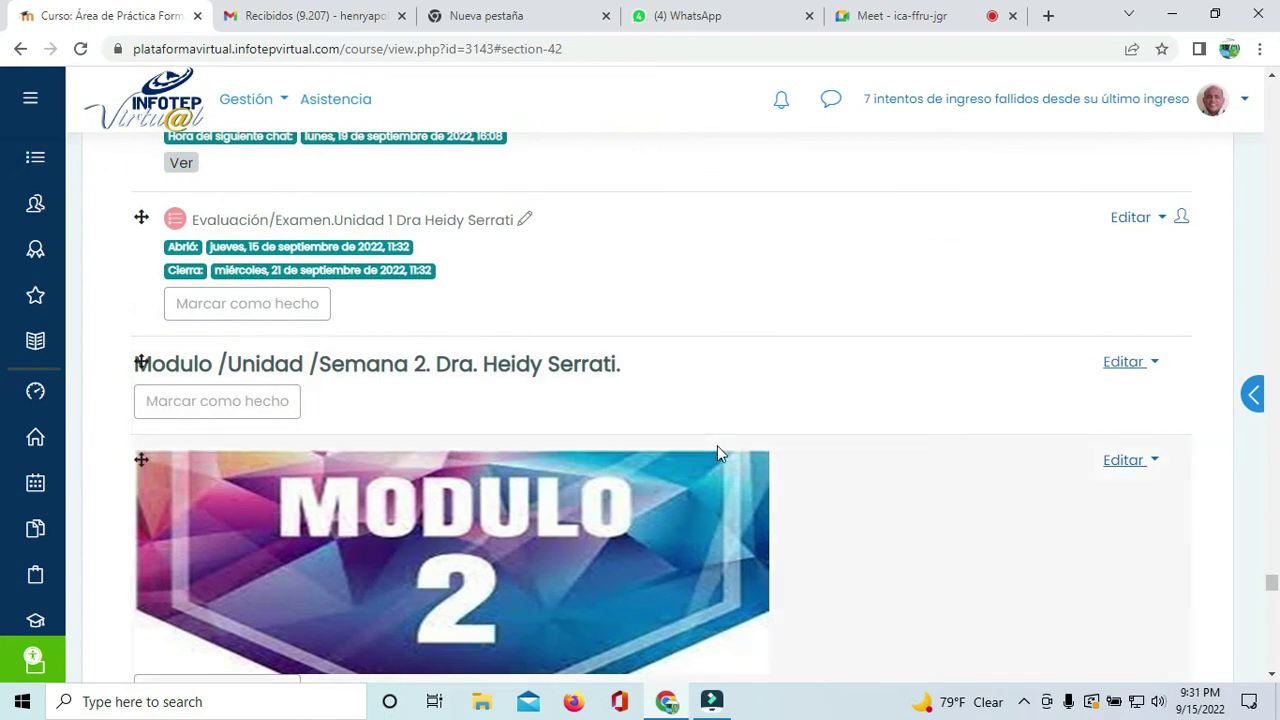
scroll(754, 405, "up", 3)
scroll(754, 405, "up", 3)
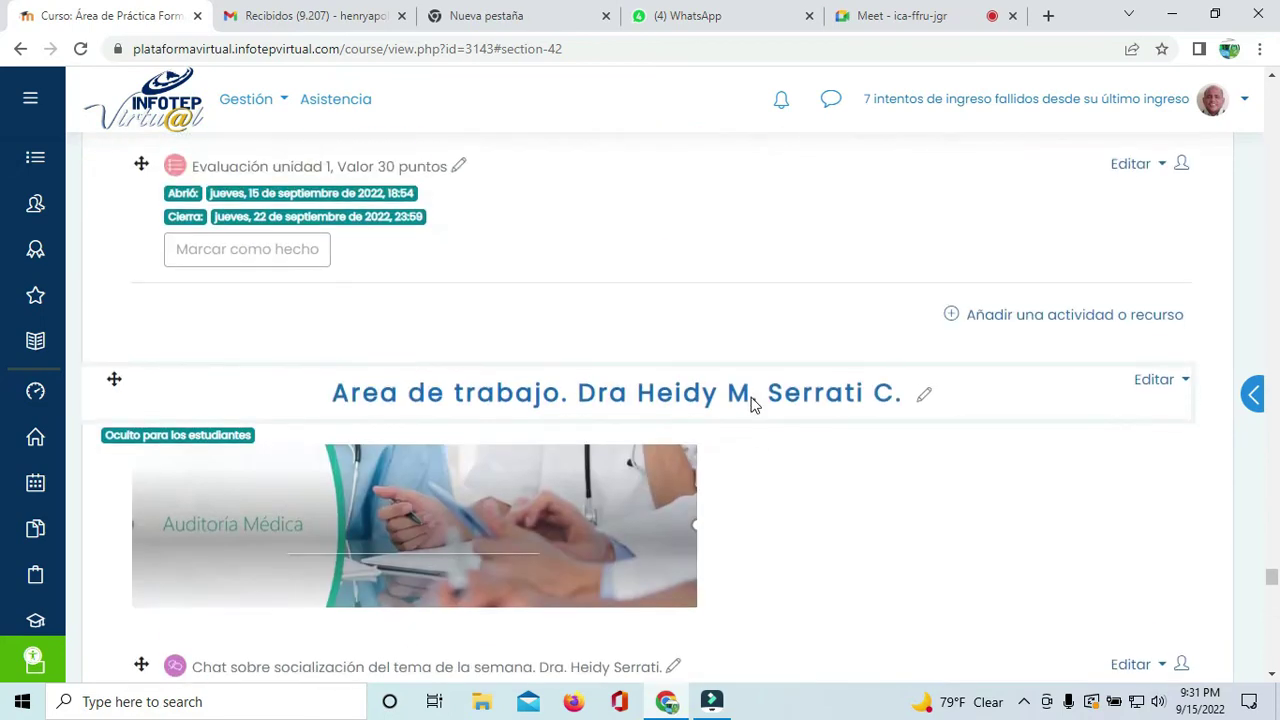
scroll(789, 405, "down", 2)
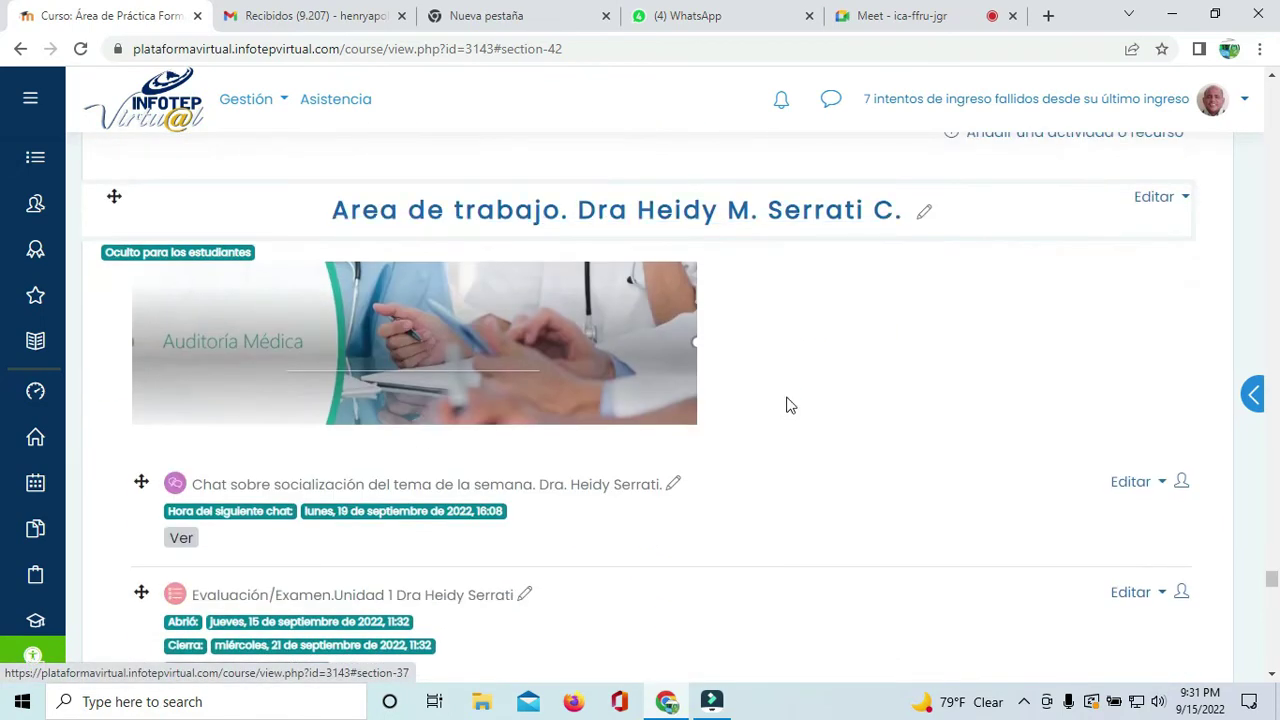
scroll(703, 468, "down", 1)
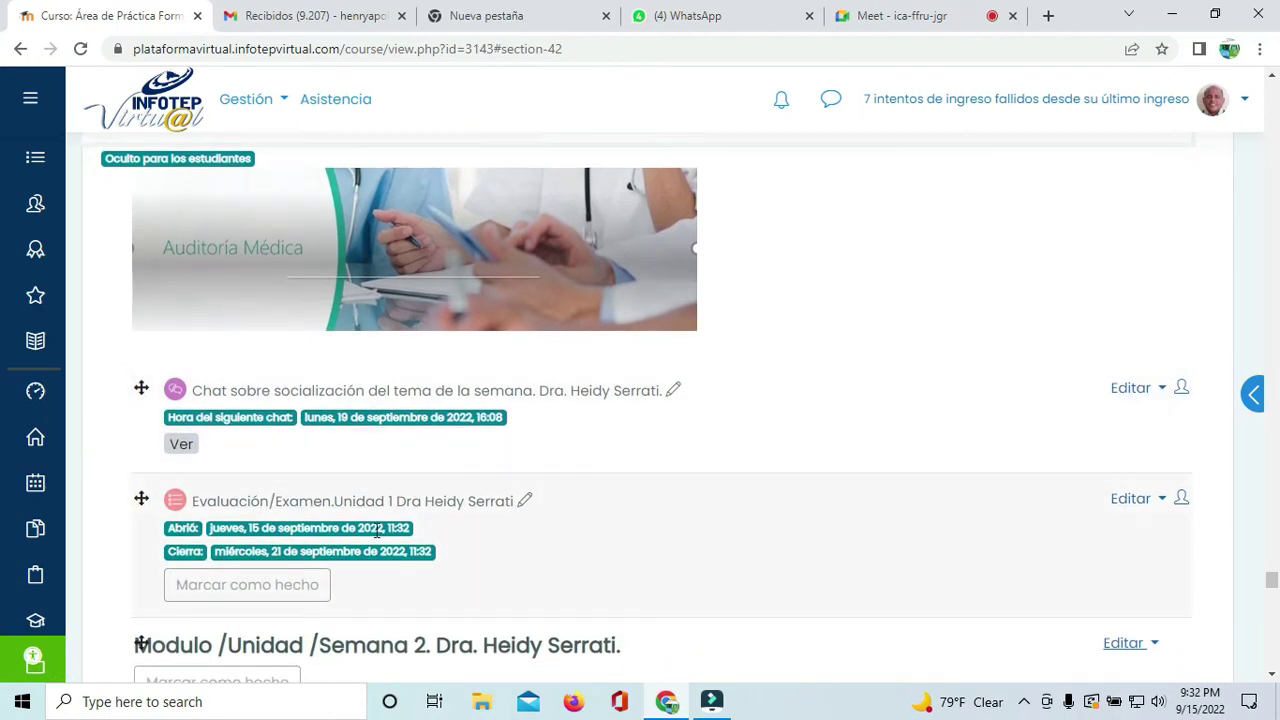
scroll(598, 444, "up", 1)
scroll(700, 430, "down", 1)
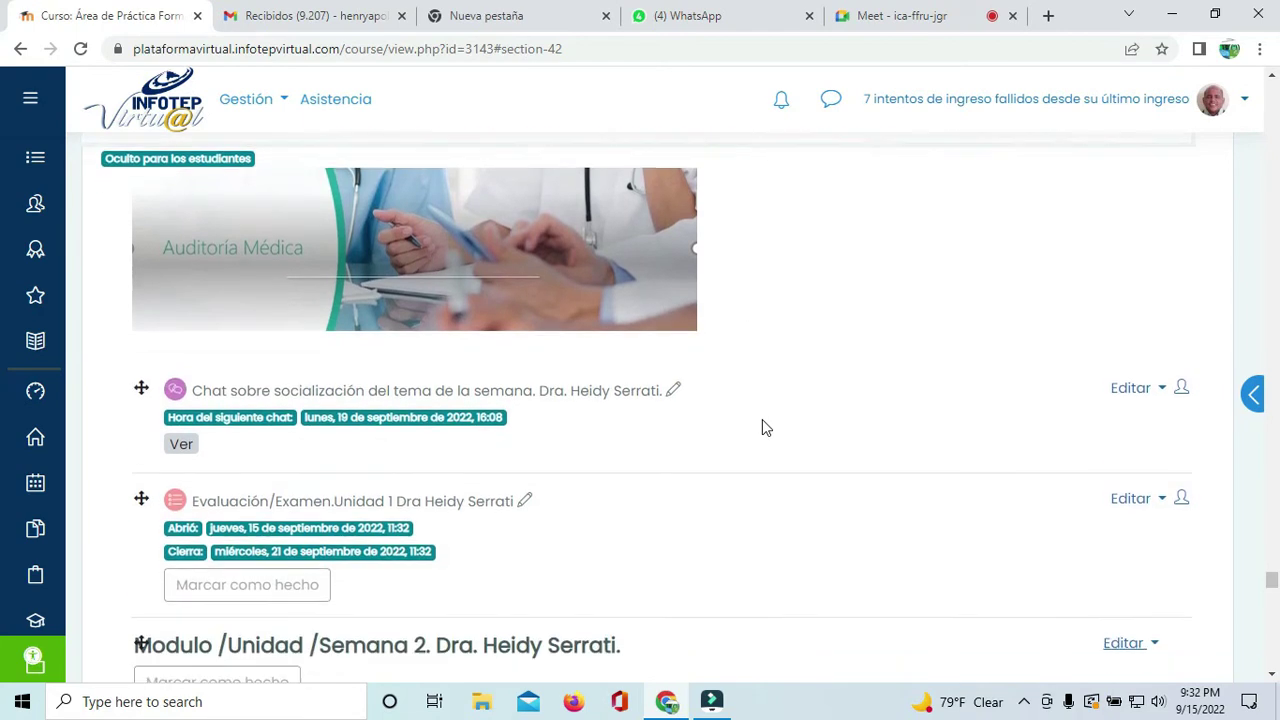
Step: Start presenting the entire screen to the Meet call via Presentar ahora > Toda tu pantalla
left_click(693, 16)
left_click(868, 20)
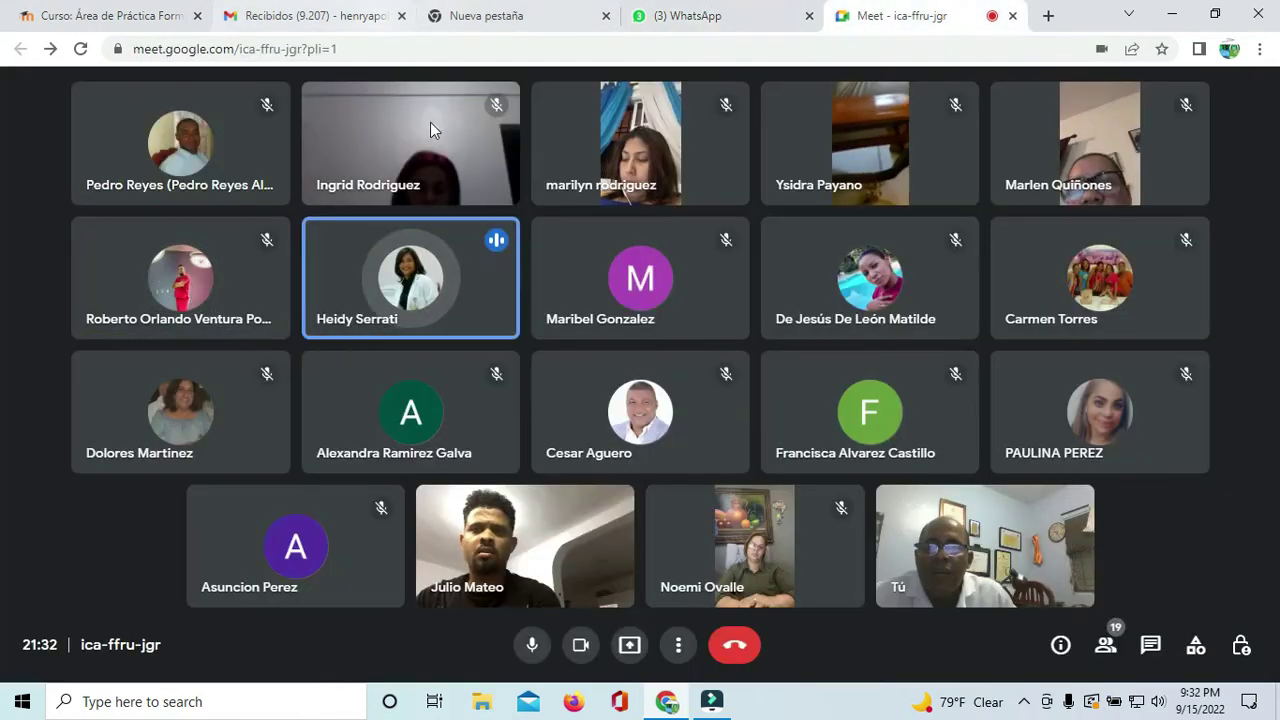
left_click(628, 645)
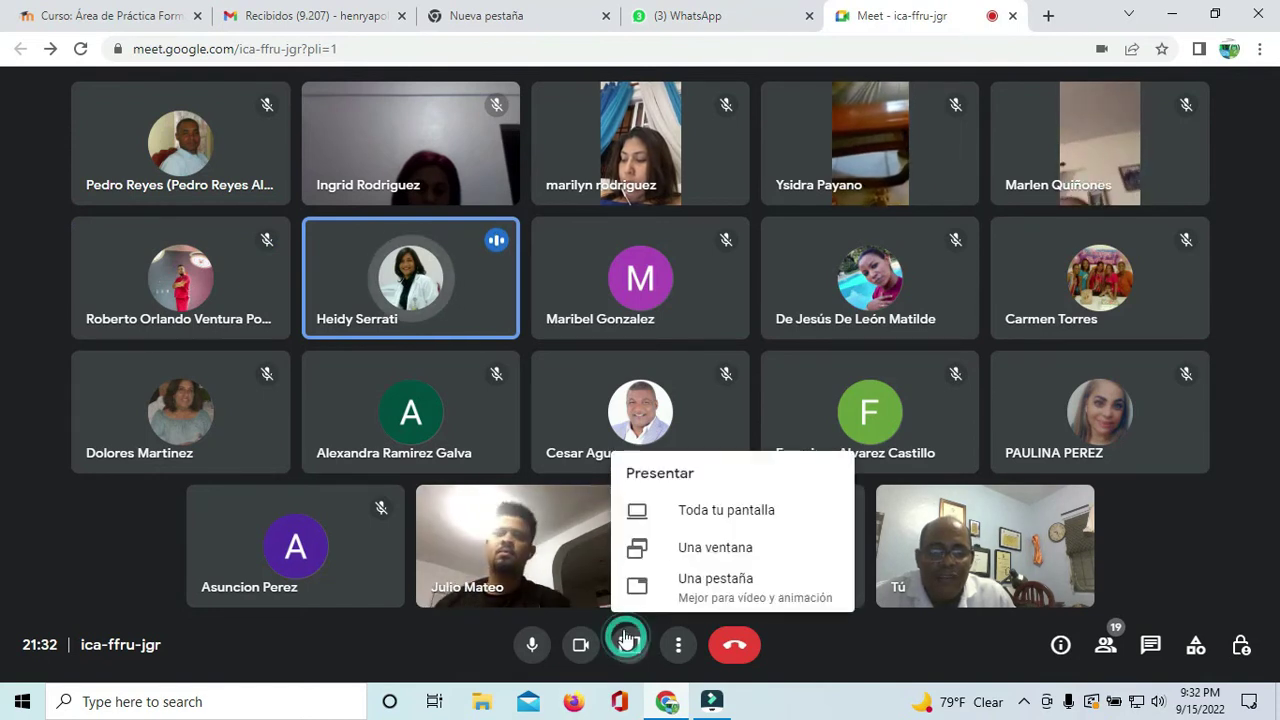
left_click(724, 511)
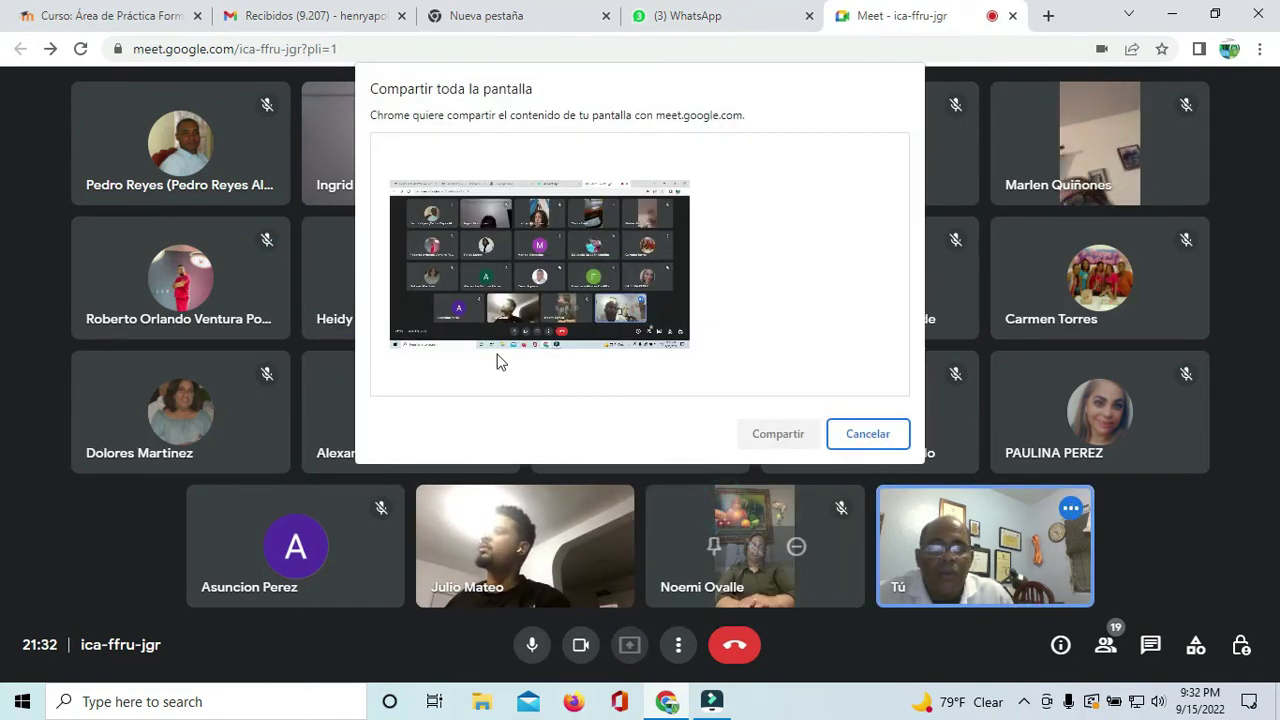
left_click(488, 252)
left_click(777, 434)
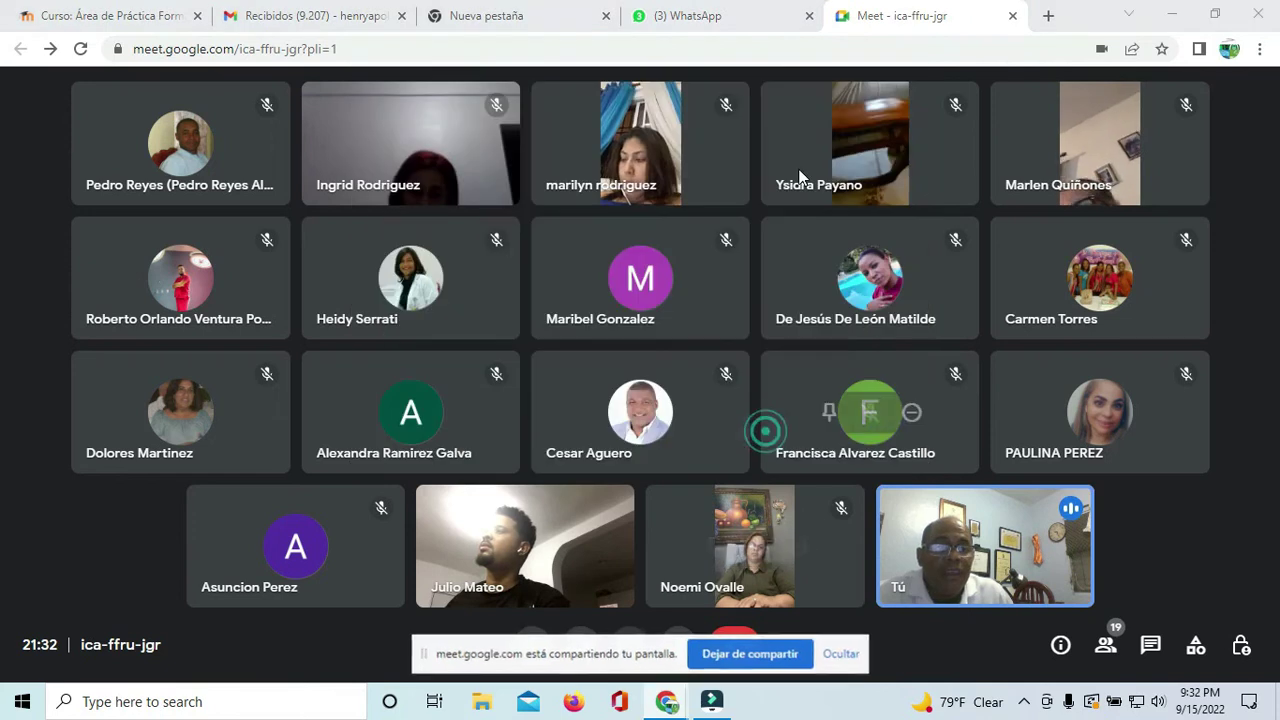
Step: Bring the Moodle course page back on screen, checking once what call participants see
left_click(141, 13)
scroll(849, 346, "up", 2)
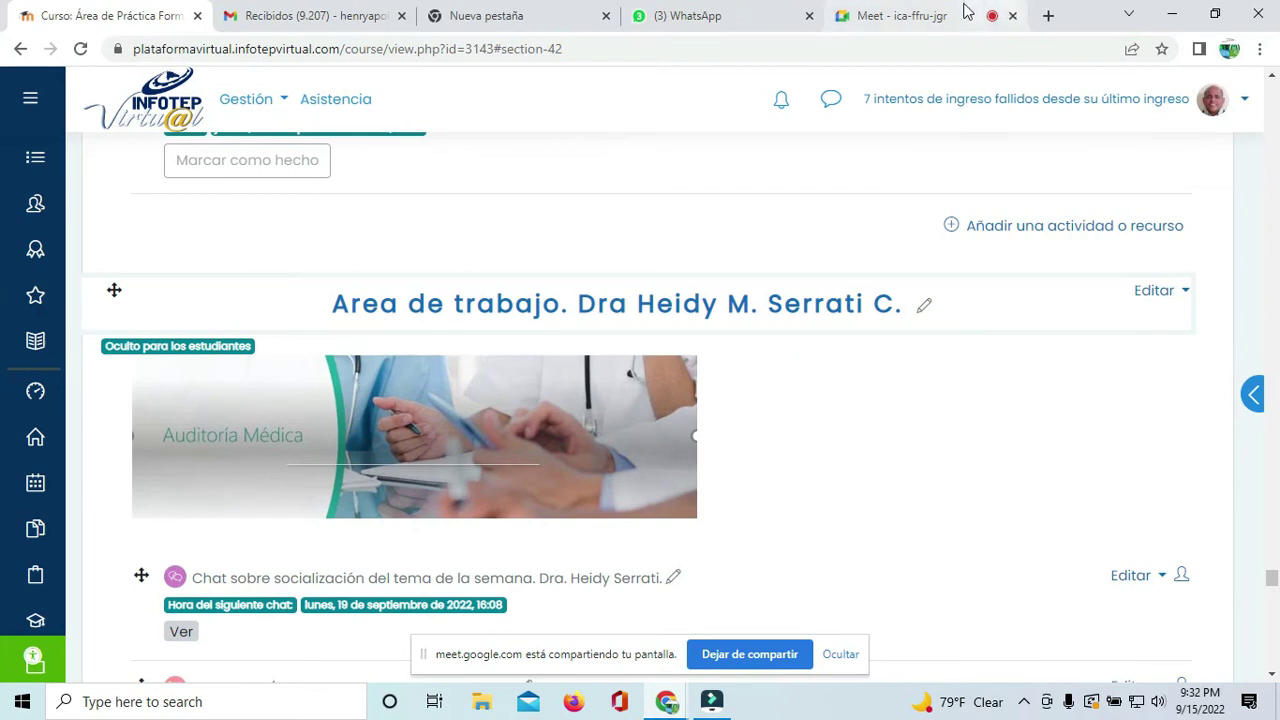
left_click(913, 17)
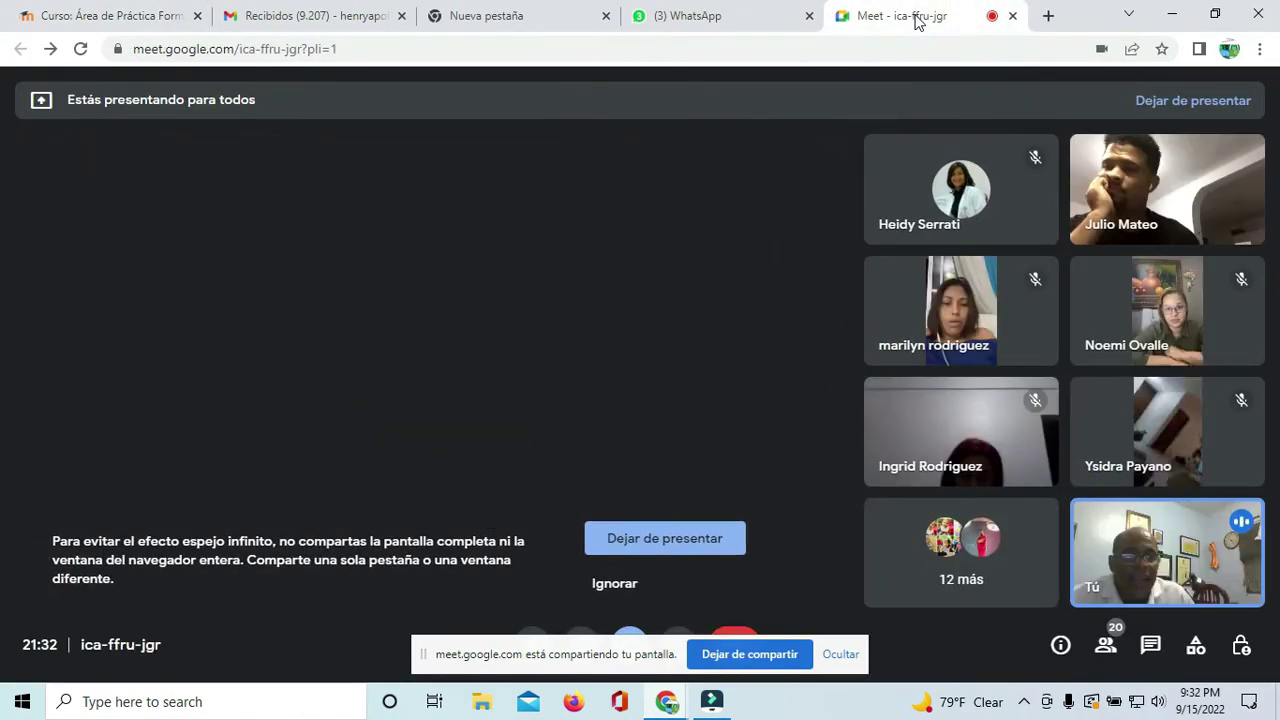
left_click(110, 15)
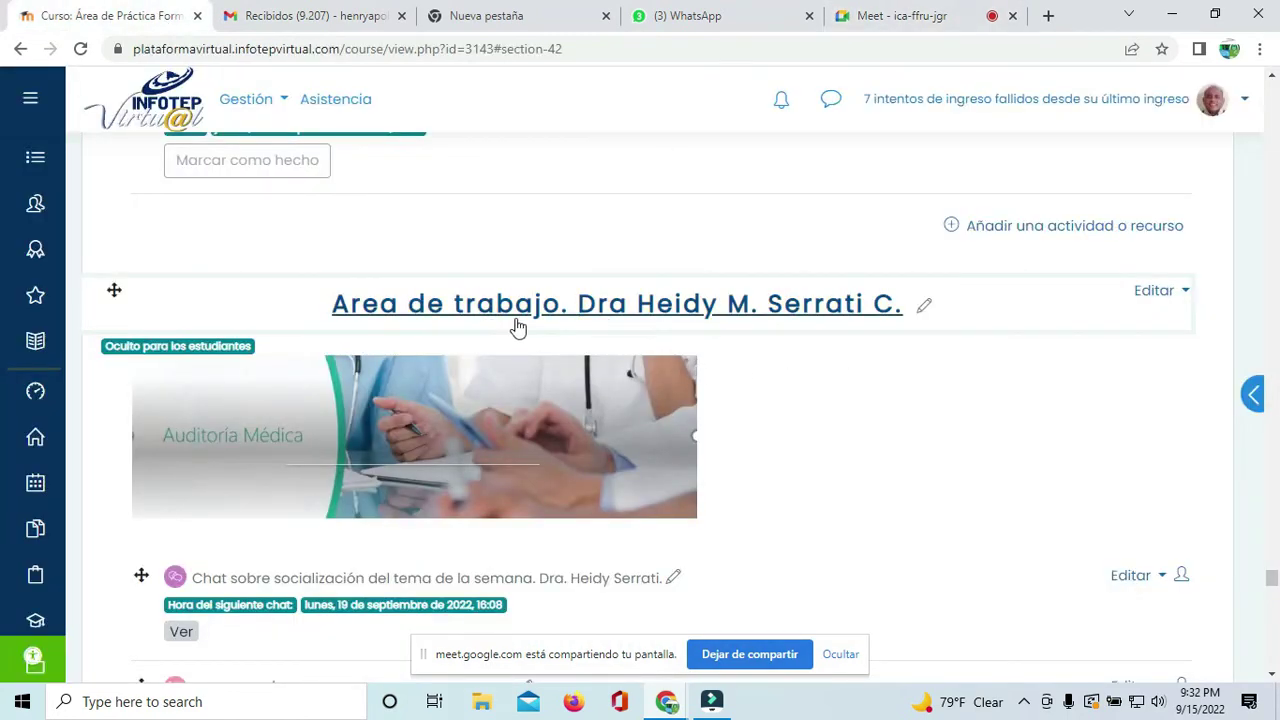
Step: Scroll through Modulo 2's forums, chats, assignment and exams down to the Unit 2 exam and next work area
scroll(580, 300, "down", 4)
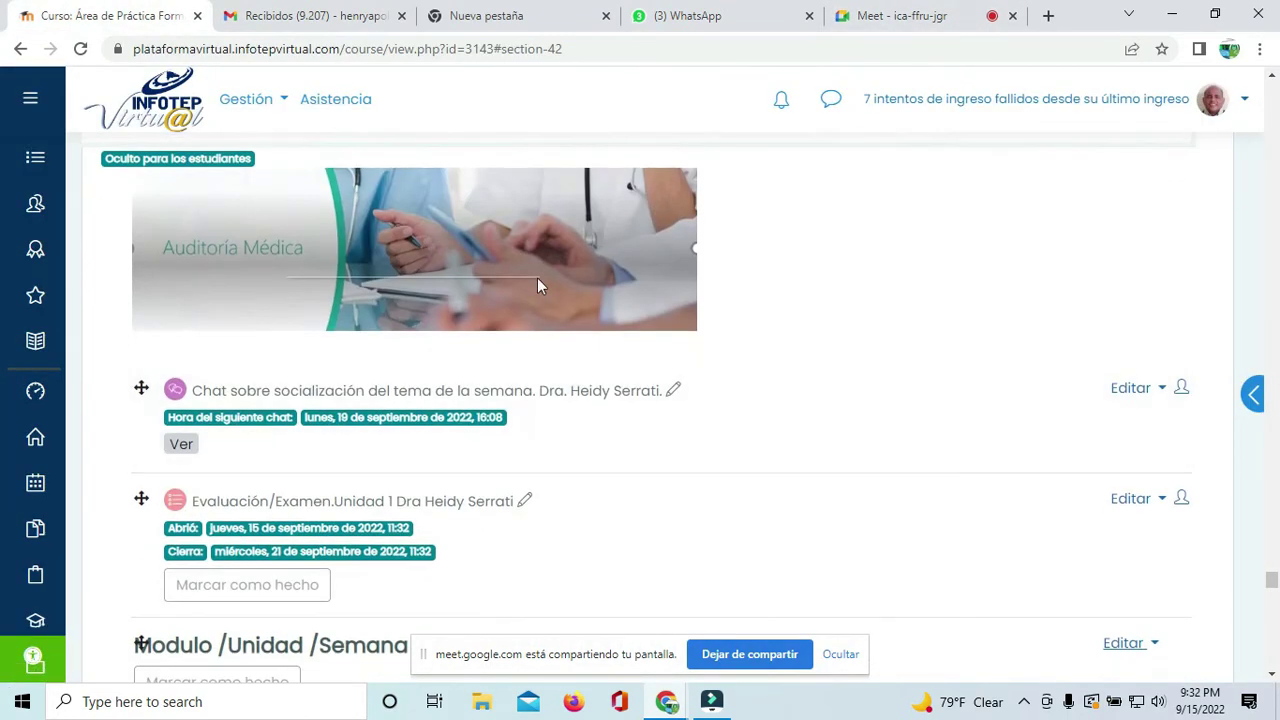
scroll(778, 303, "down", 2)
scroll(534, 286, "up", 2)
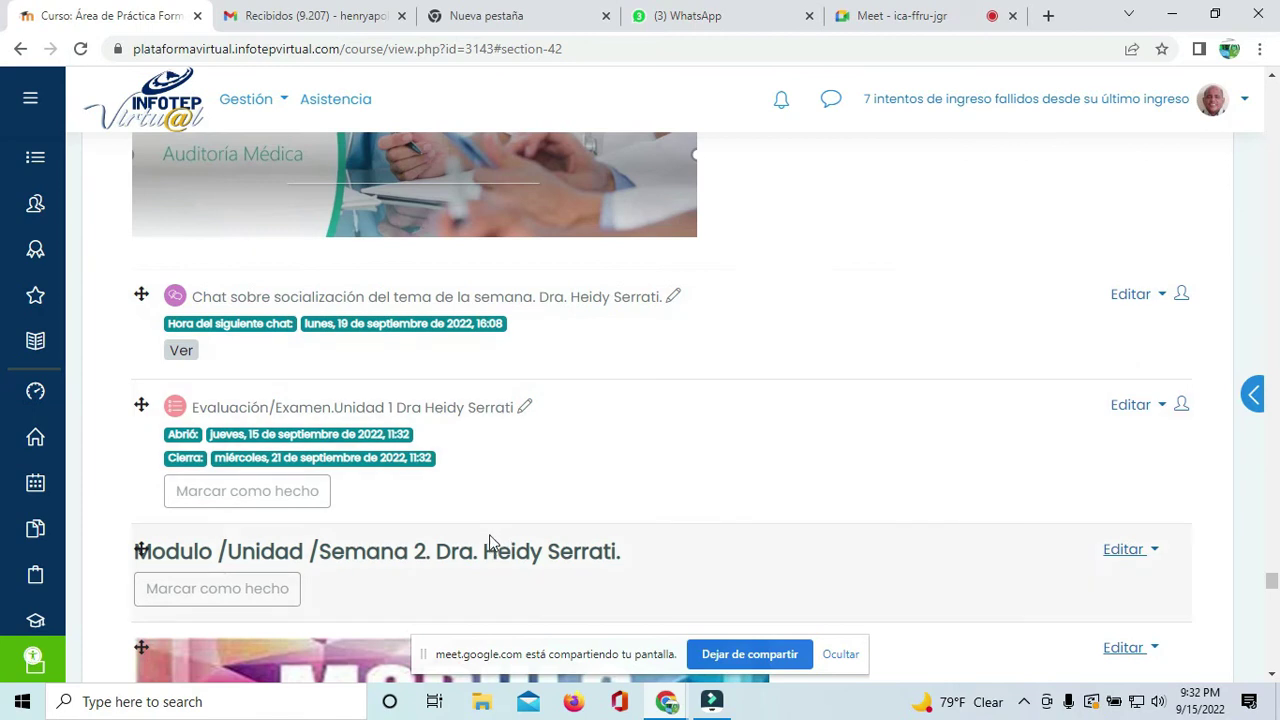
scroll(460, 530, "down", 2)
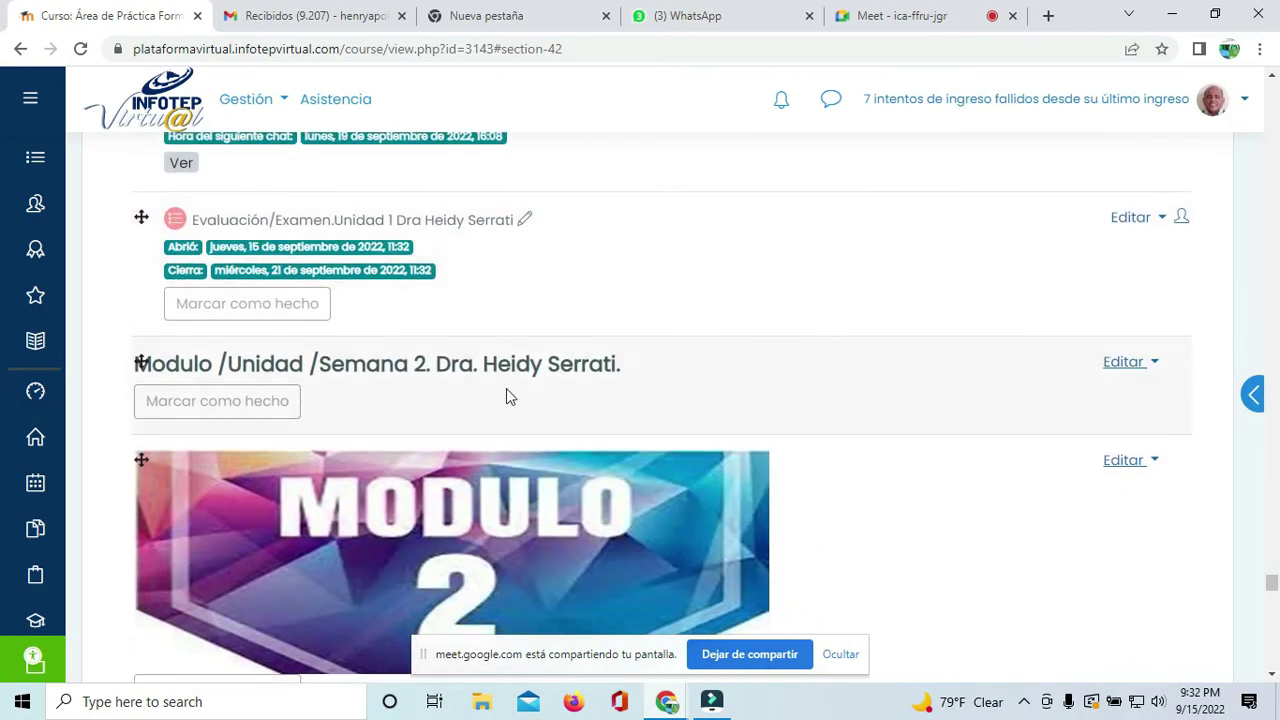
scroll(786, 385, "down", 3)
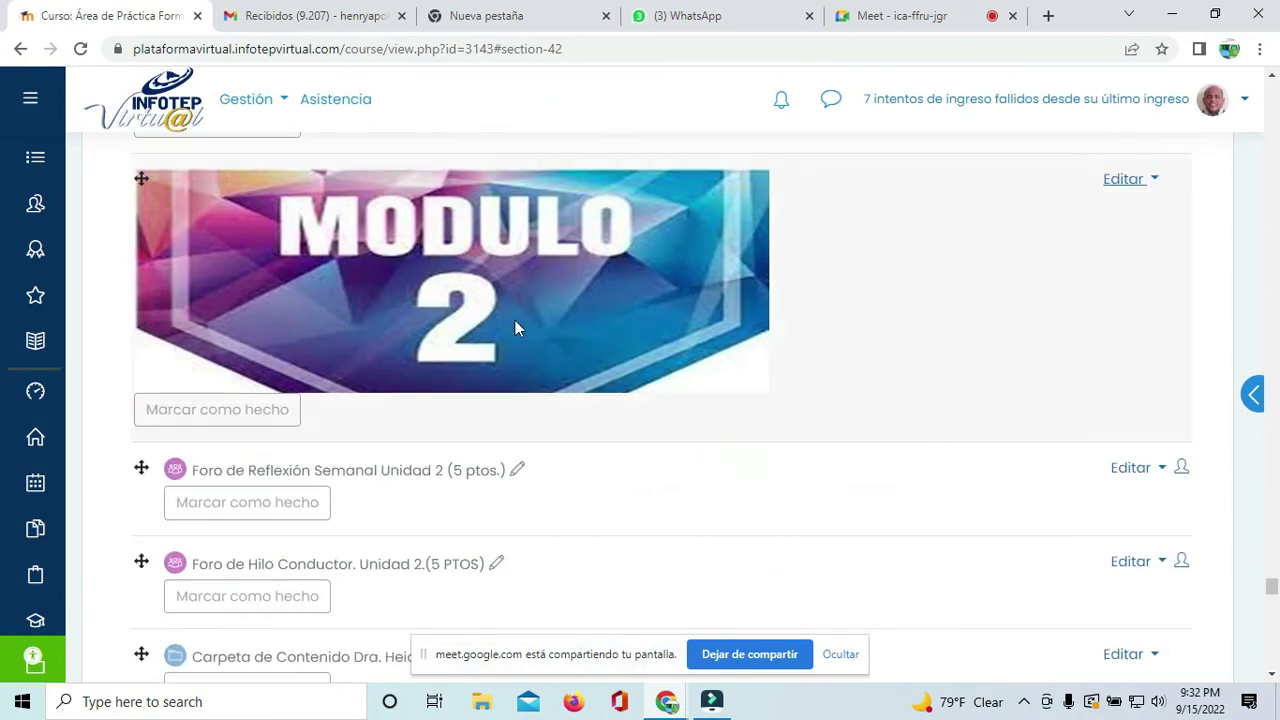
scroll(687, 355, "down", 2)
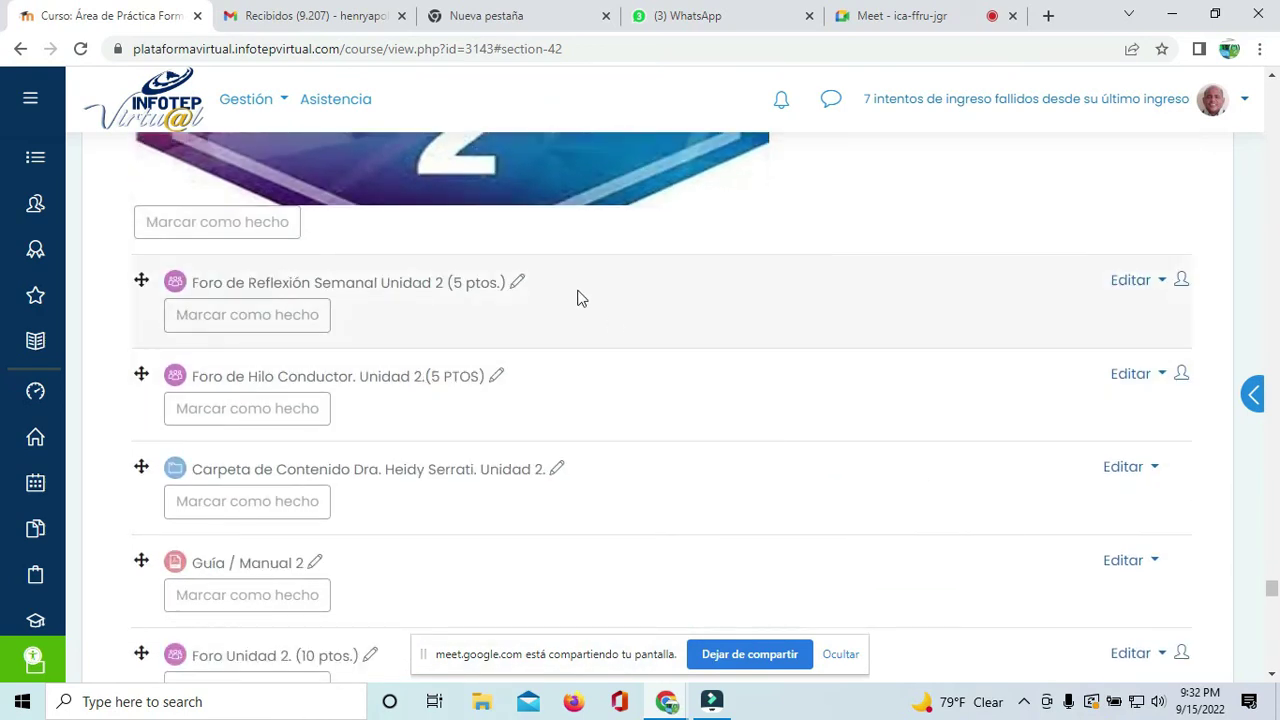
scroll(581, 320, "down", 5)
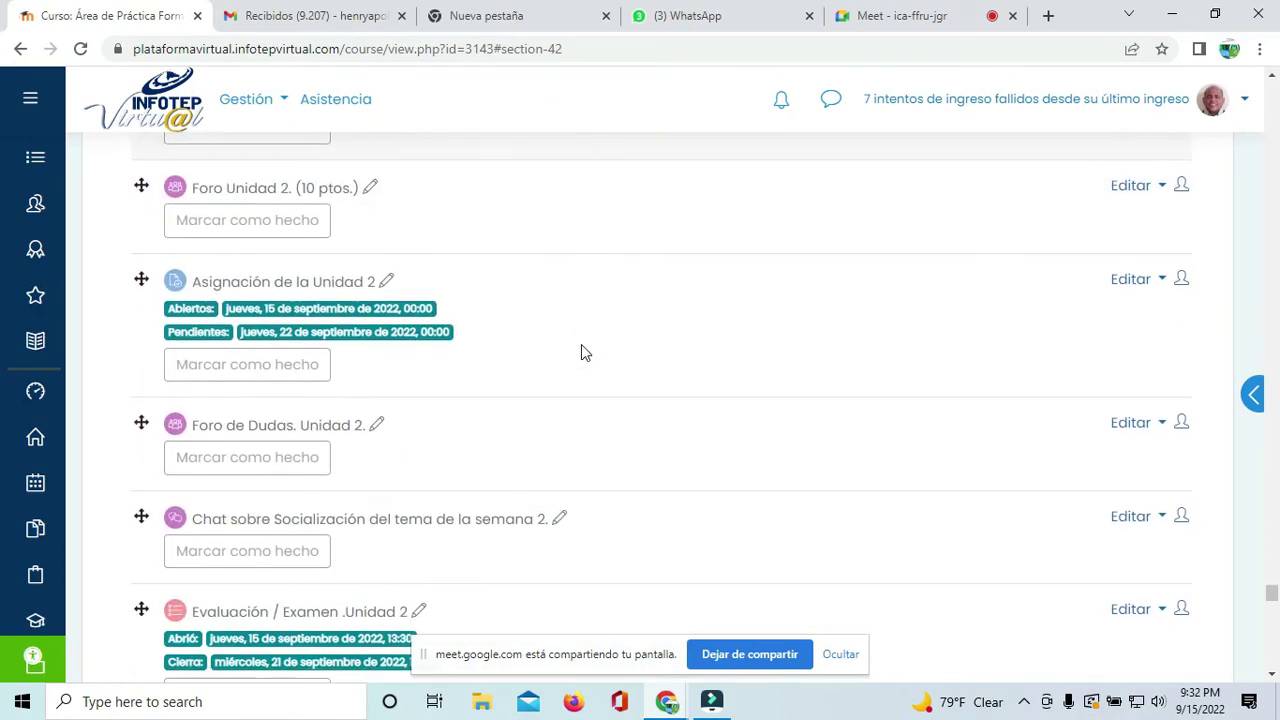
scroll(581, 345, "down", 3)
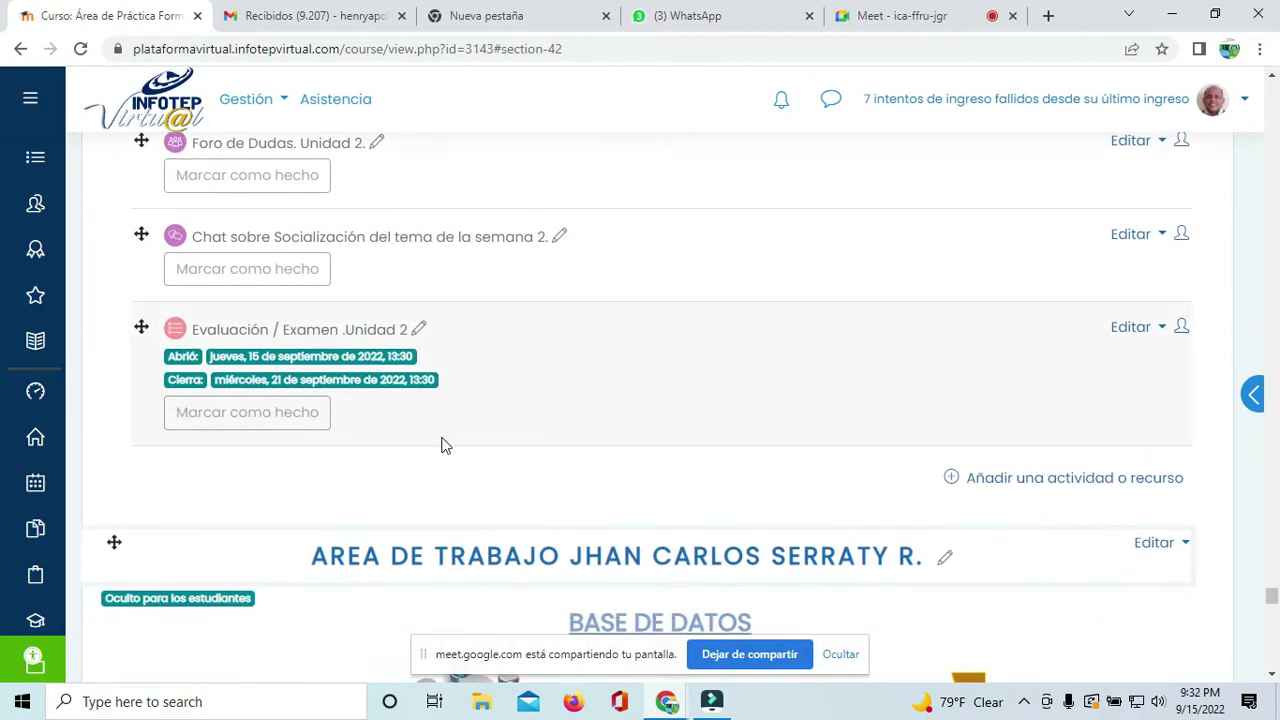
scroll(446, 443, "up", 4)
scroll(446, 443, "down", 3)
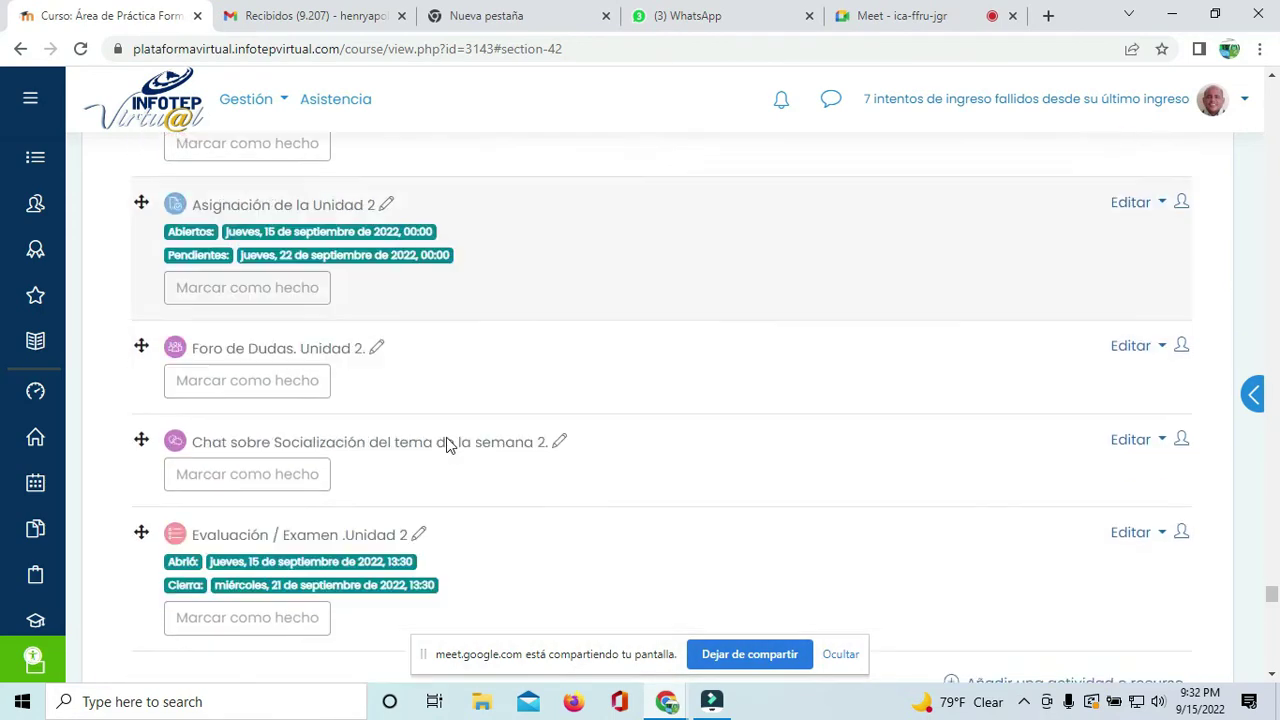
scroll(452, 474, "up", 1)
scroll(452, 466, "up", 4)
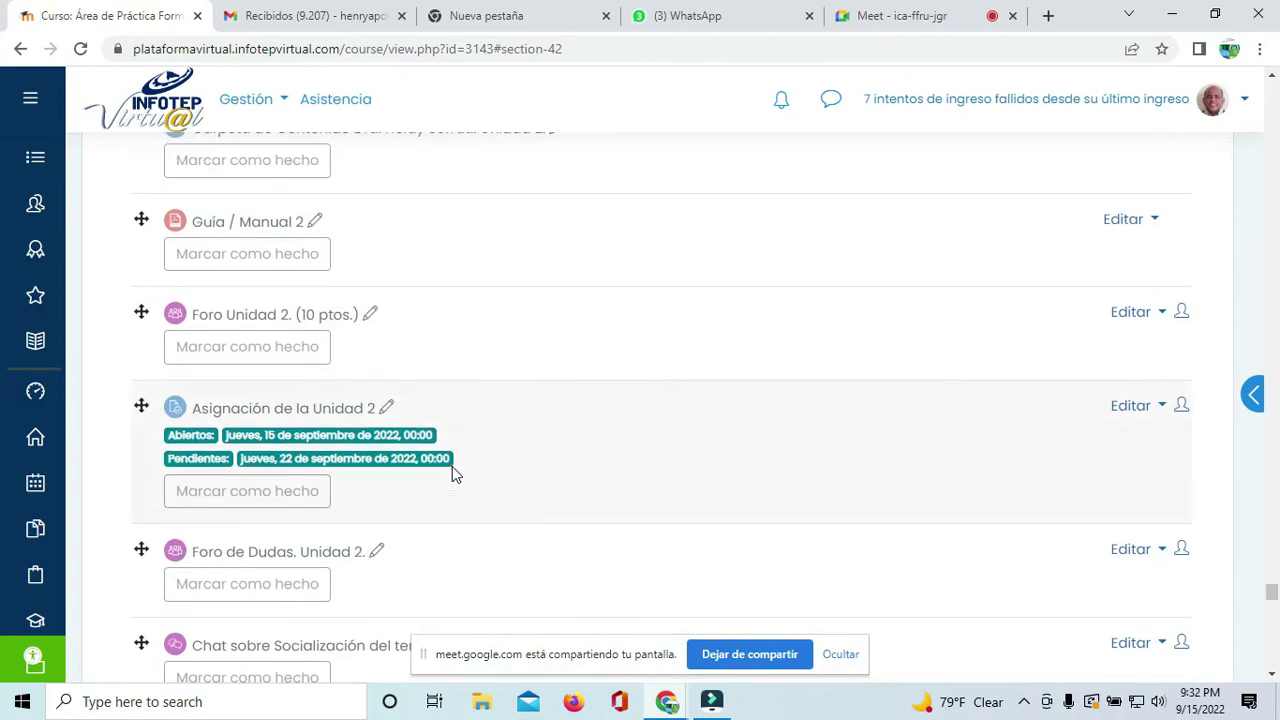
scroll(452, 470, "up", 2)
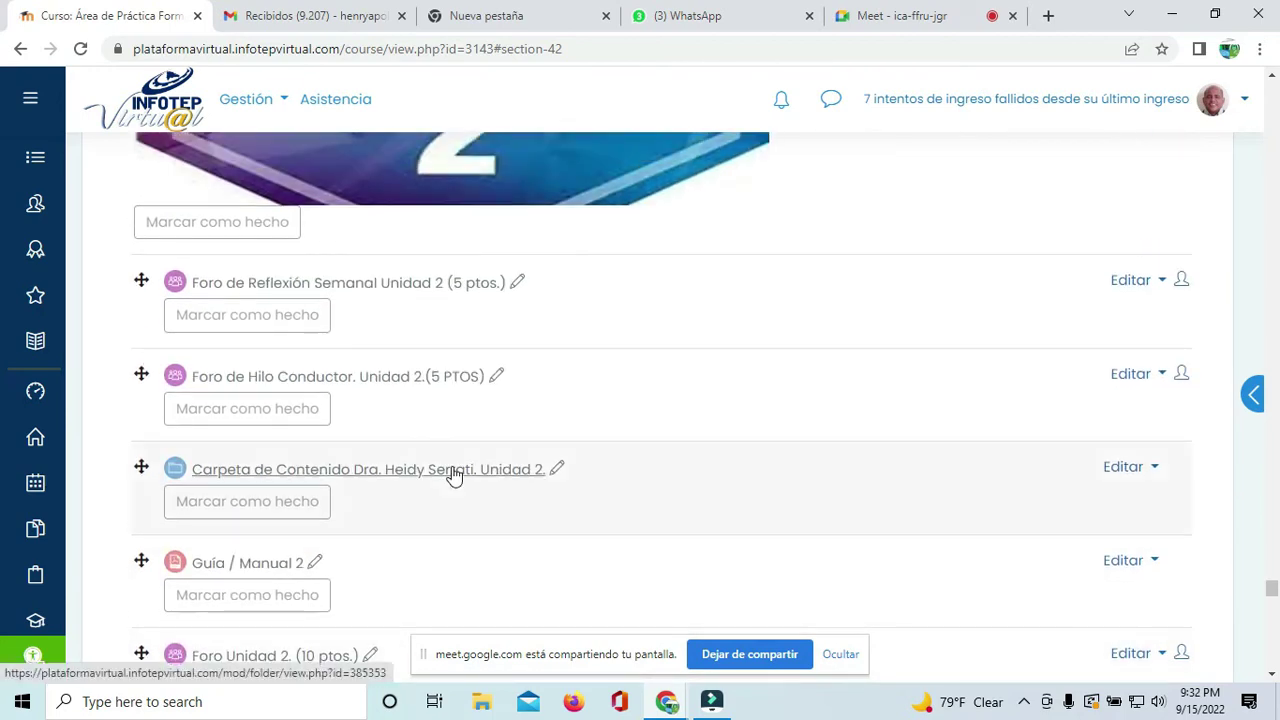
scroll(500, 330, "down", 8)
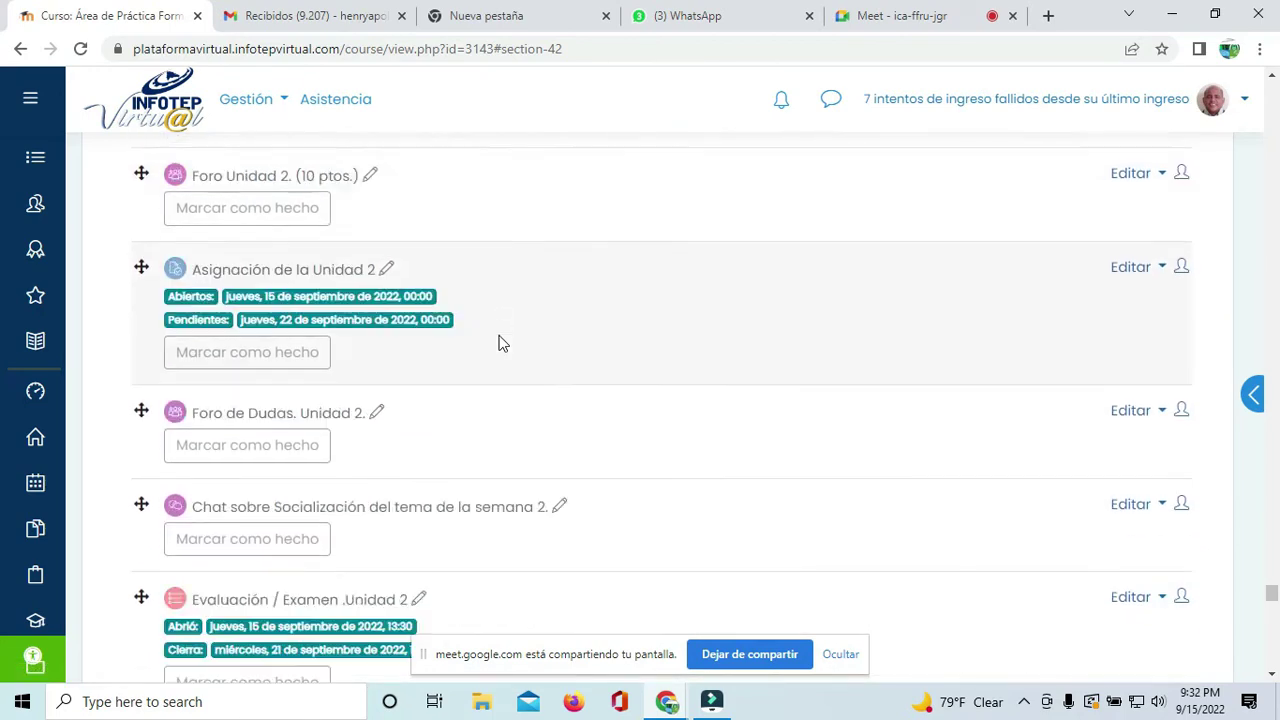
scroll(492, 420, "up", 3)
scroll(494, 414, "up", 10)
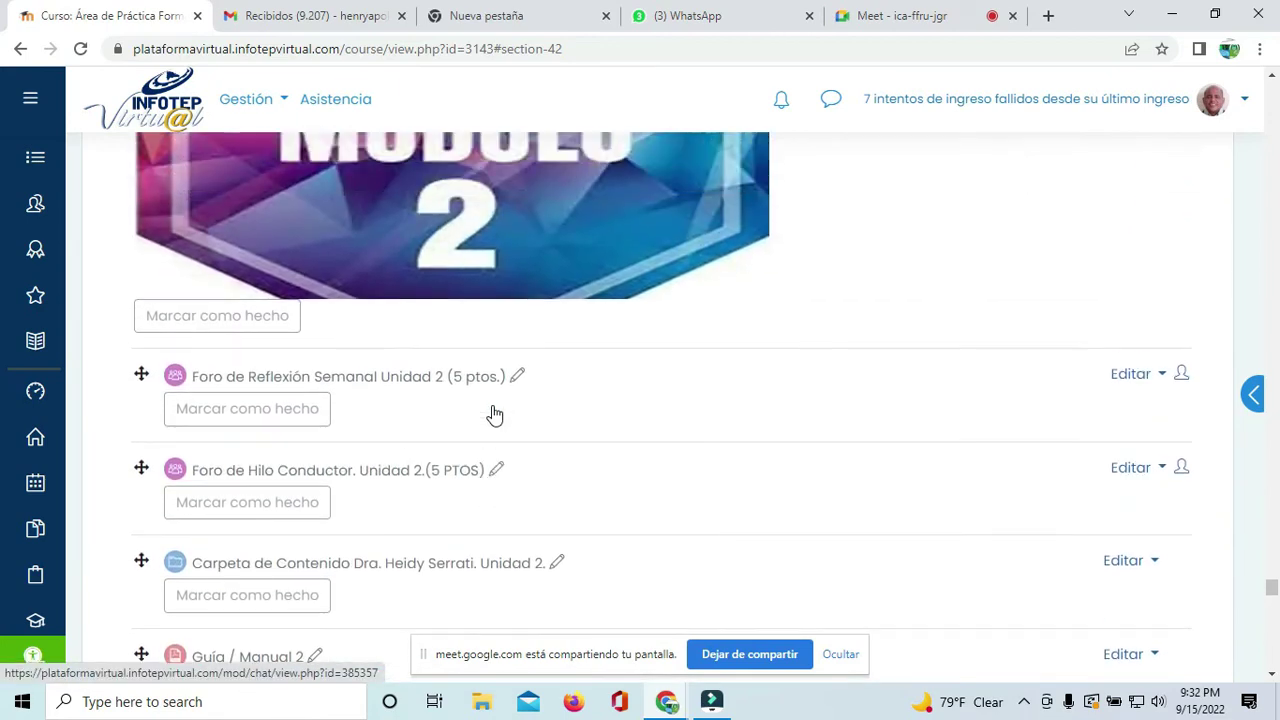
scroll(494, 300, "up", 2)
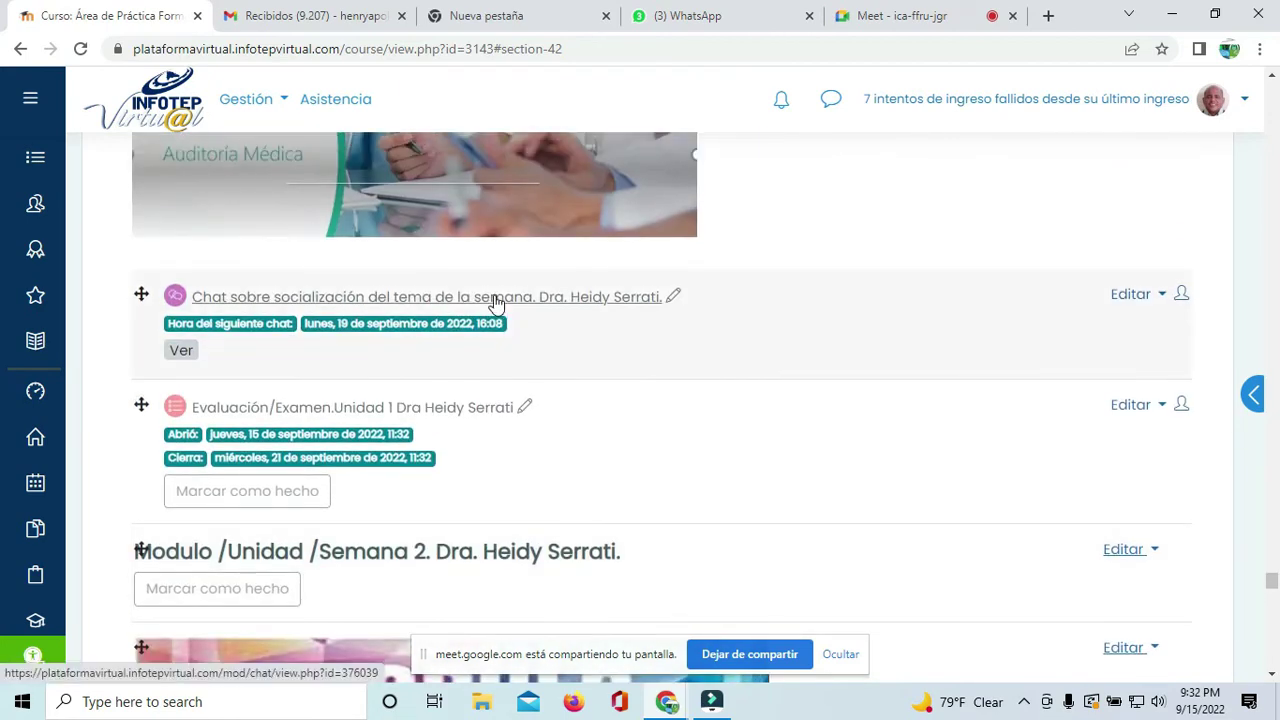
scroll(494, 300, "down", 1)
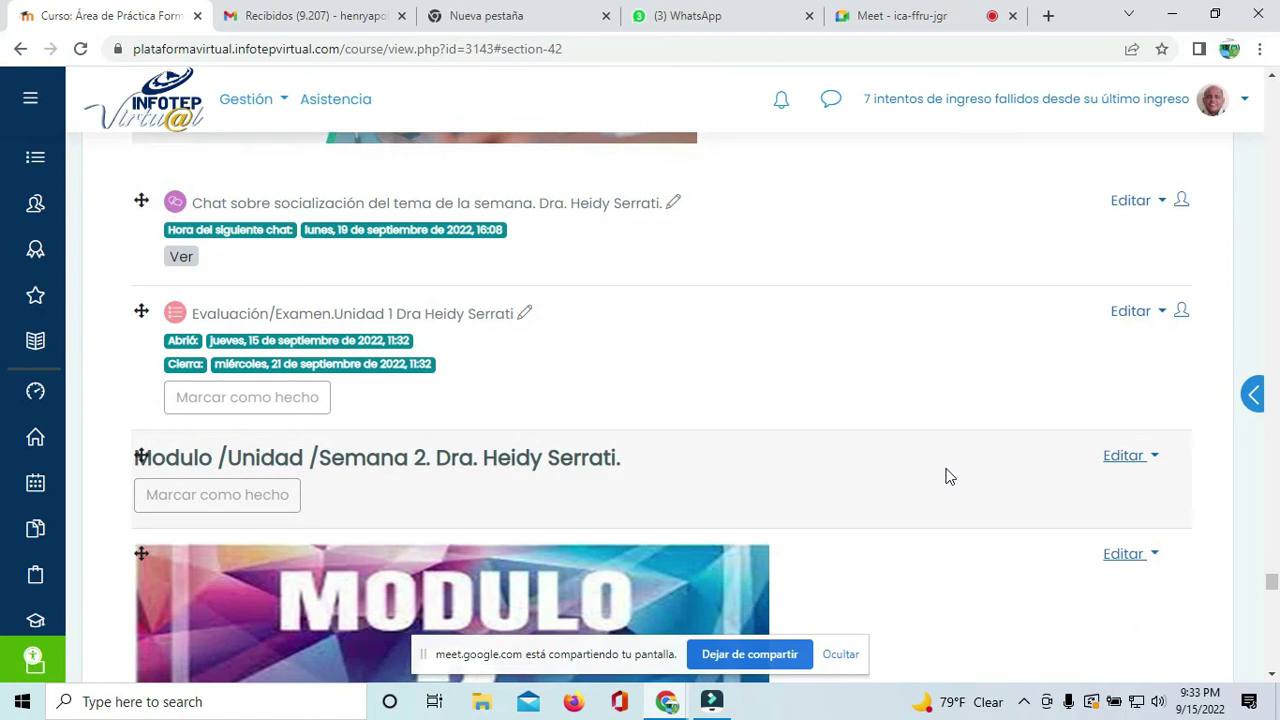
scroll(1000, 403, "down", 5)
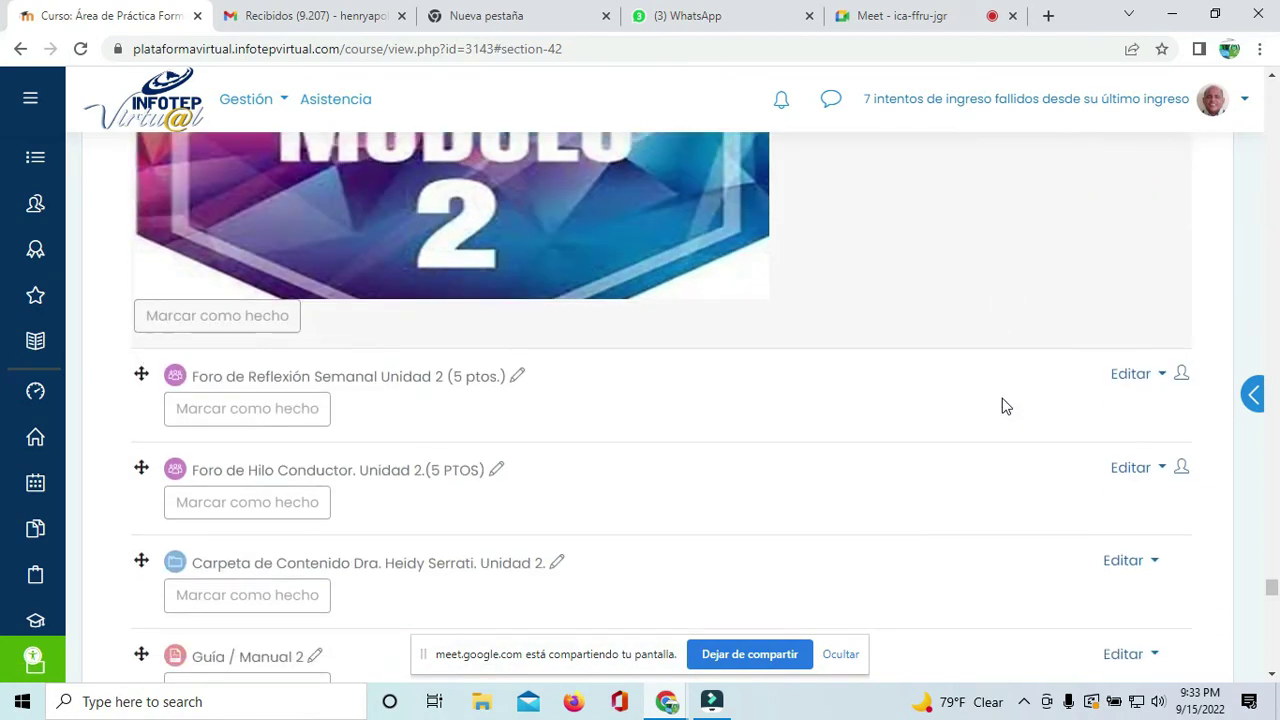
scroll(455, 449, "up", 1)
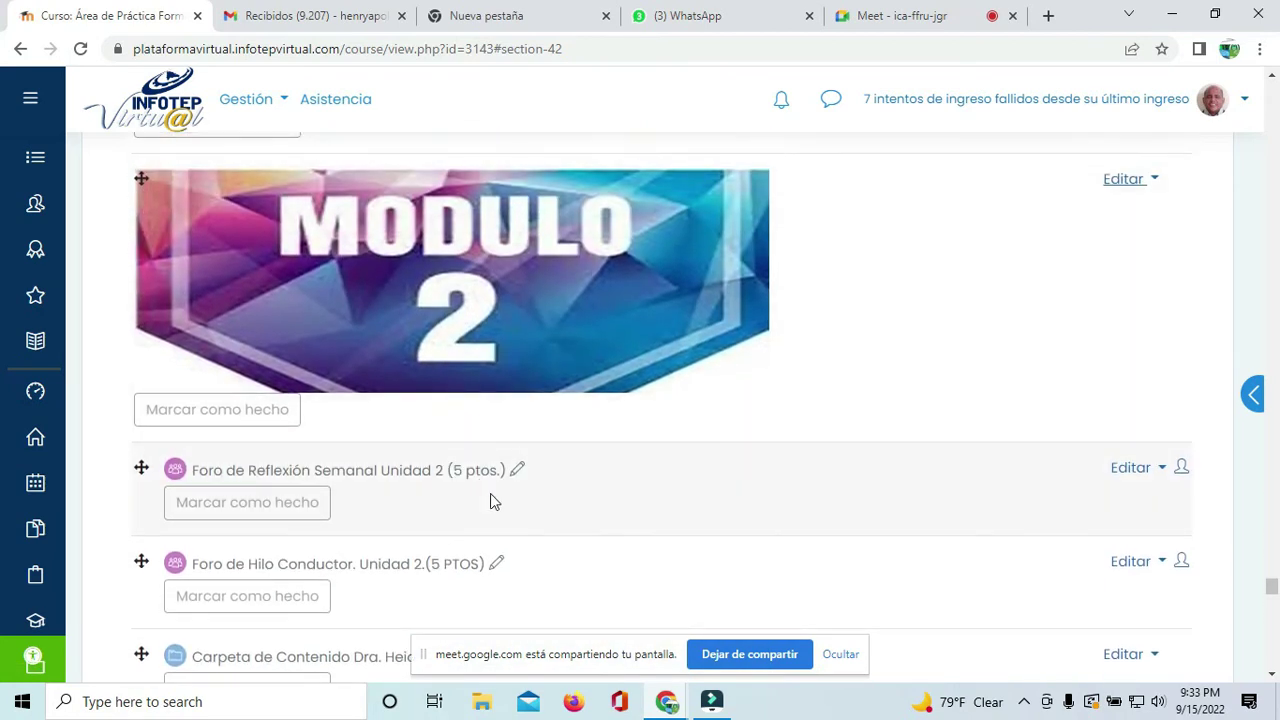
scroll(490, 493, "up", 4)
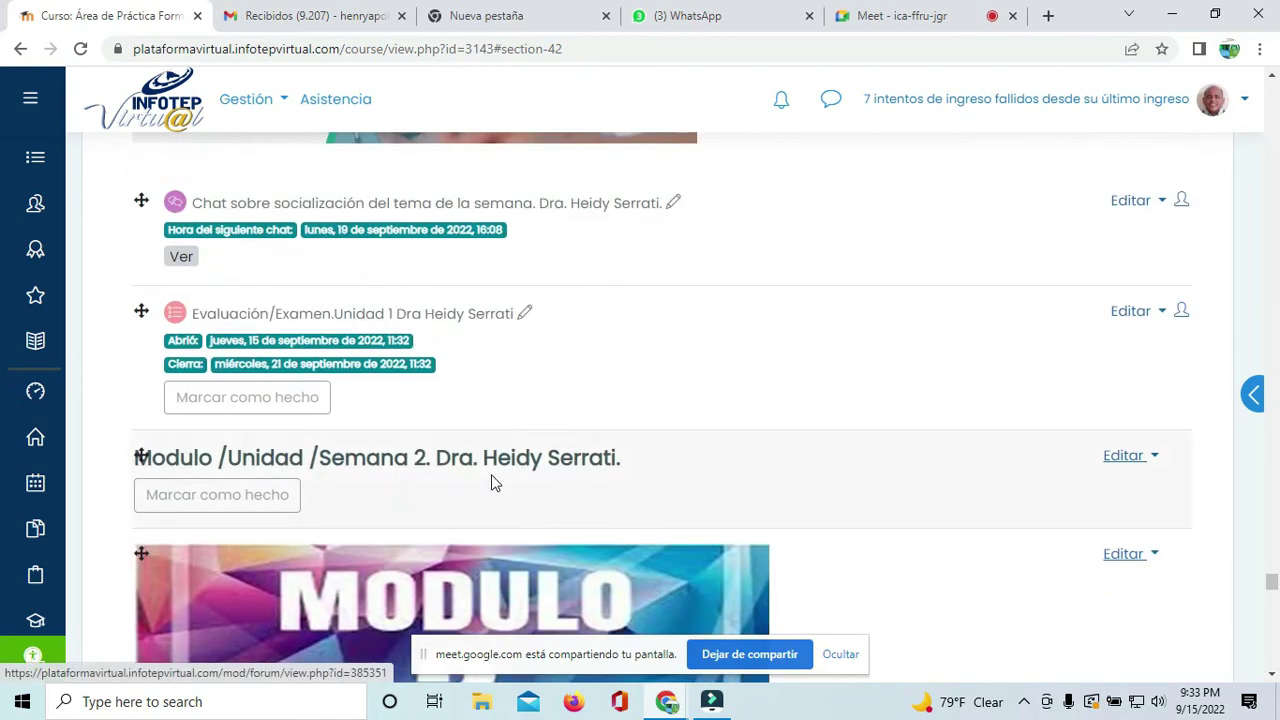
scroll(568, 171, "down", 5)
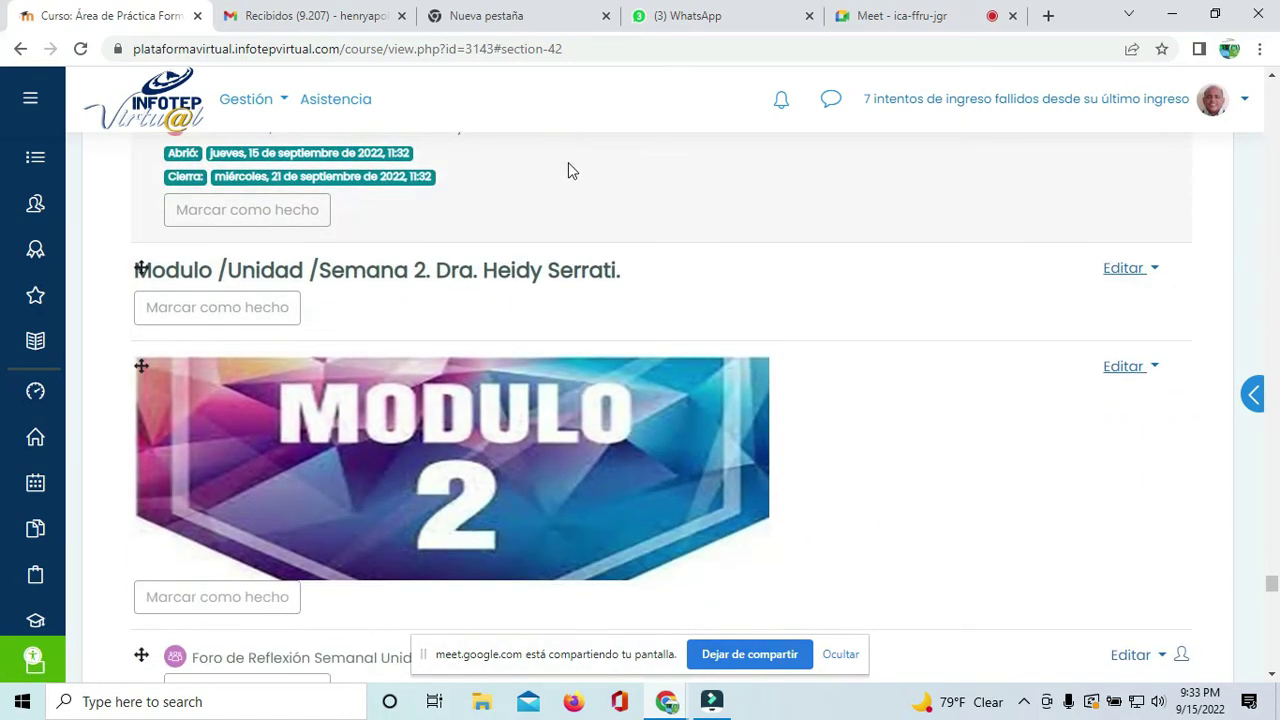
scroll(480, 403, "down", 3)
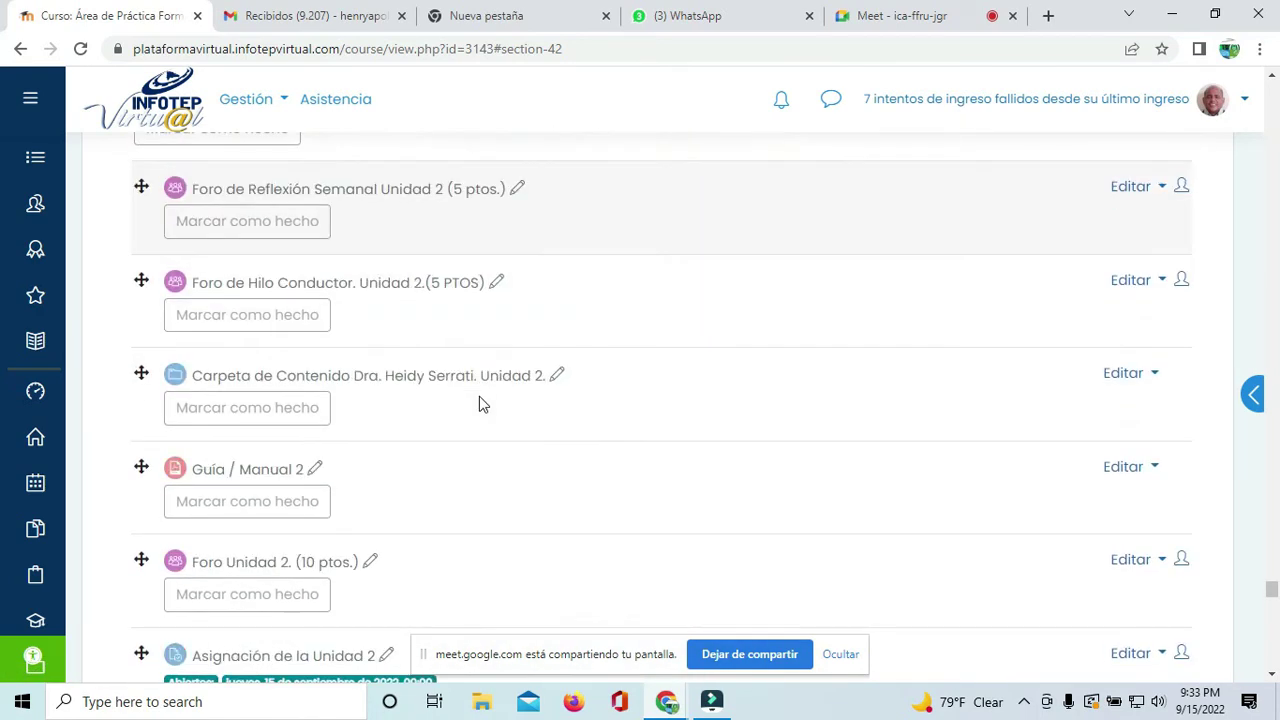
scroll(479, 398, "down", 1)
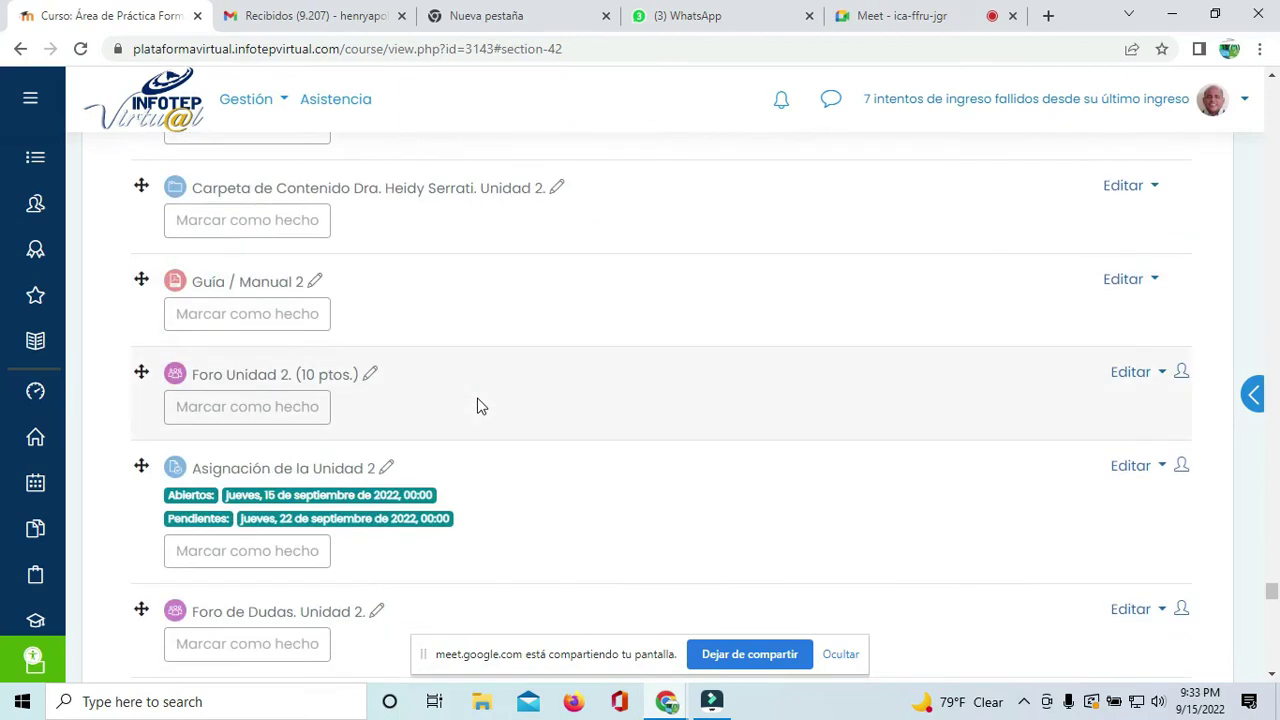
scroll(477, 405, "down", 3)
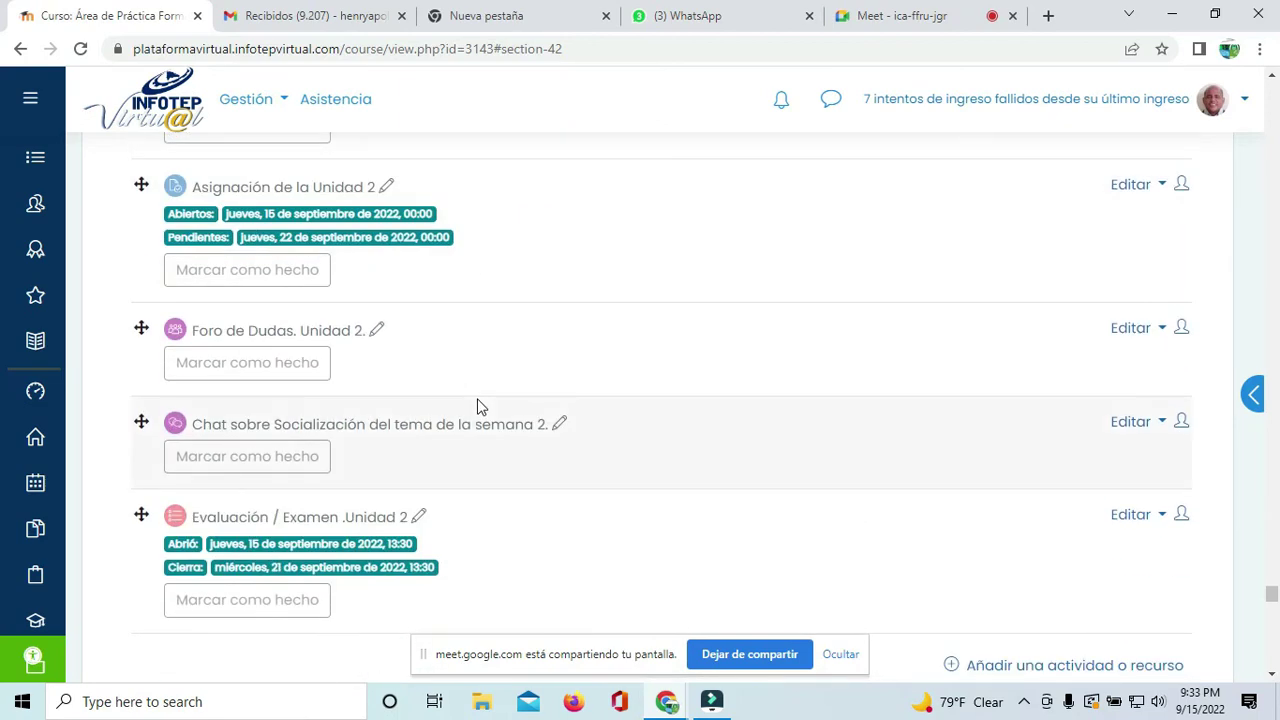
scroll(477, 405, "down", 2)
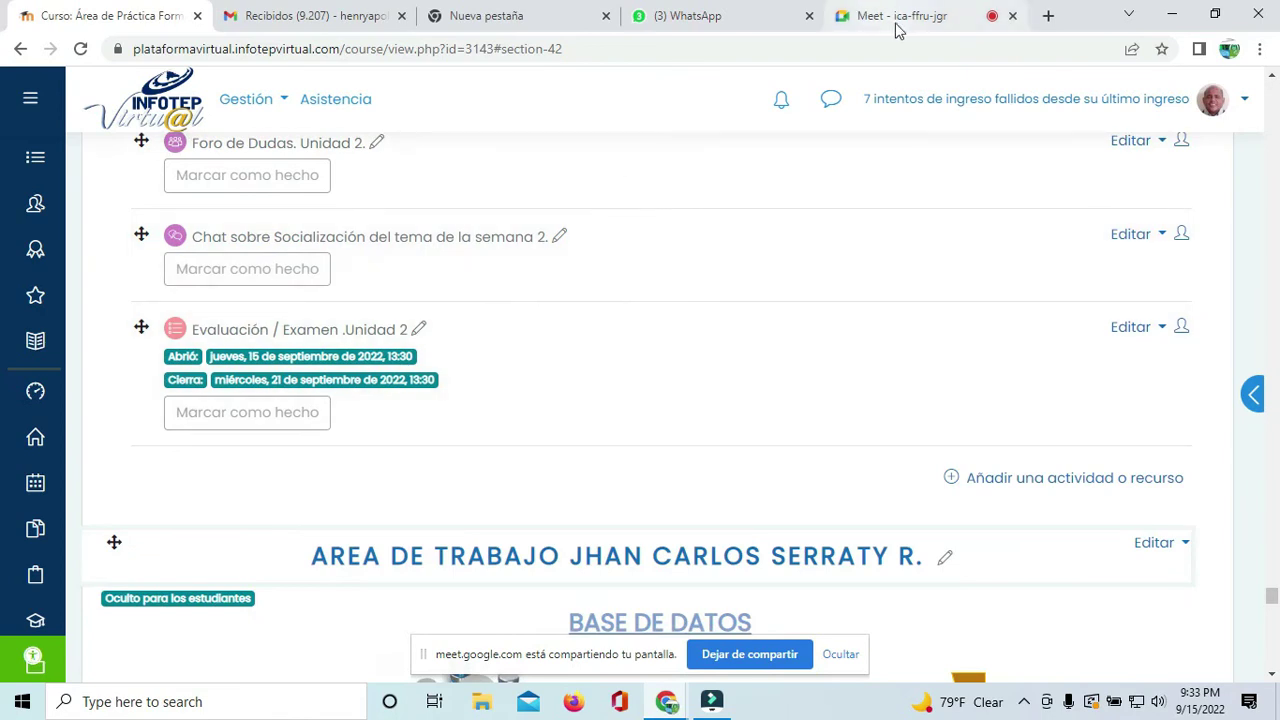
Step: View the presented screen in the Meet call, then return to the Moodle course page
left_click(895, 18)
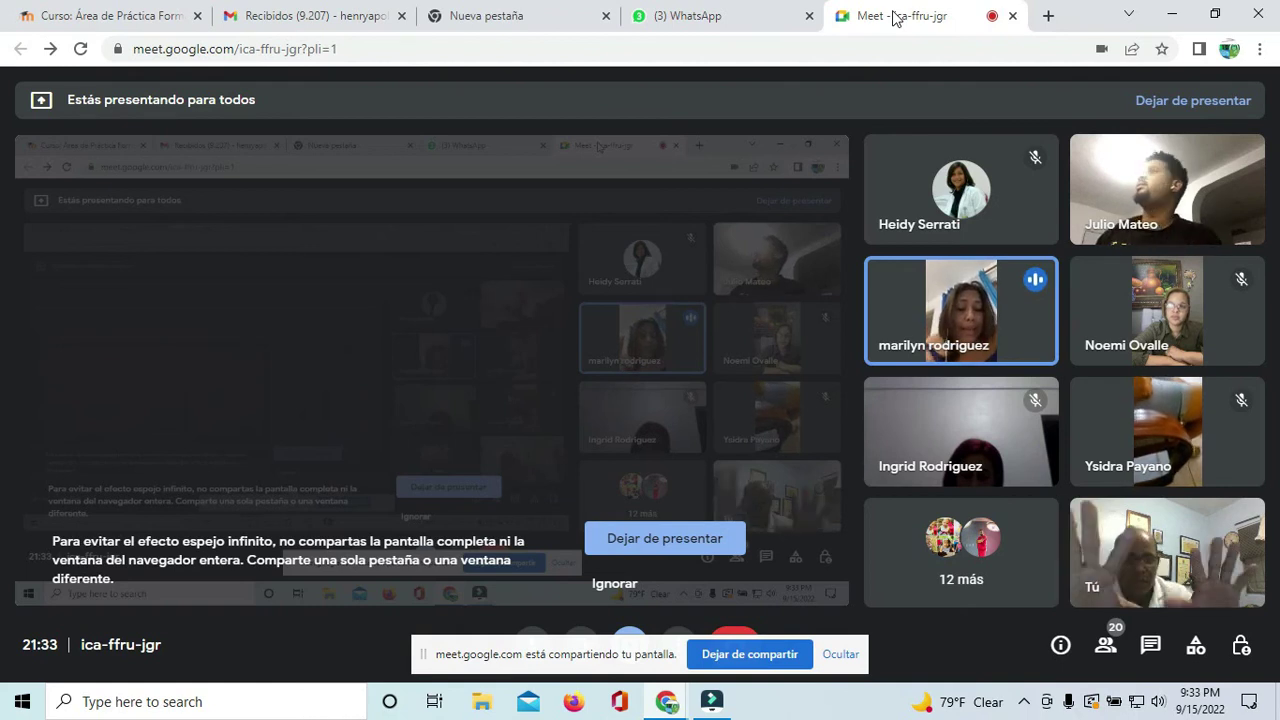
left_click(116, 16)
Step: Browse the Base de Datos work area's doubts forum and Unidad 4 chat, down to the two empty work areas
scroll(657, 380, "down", 3)
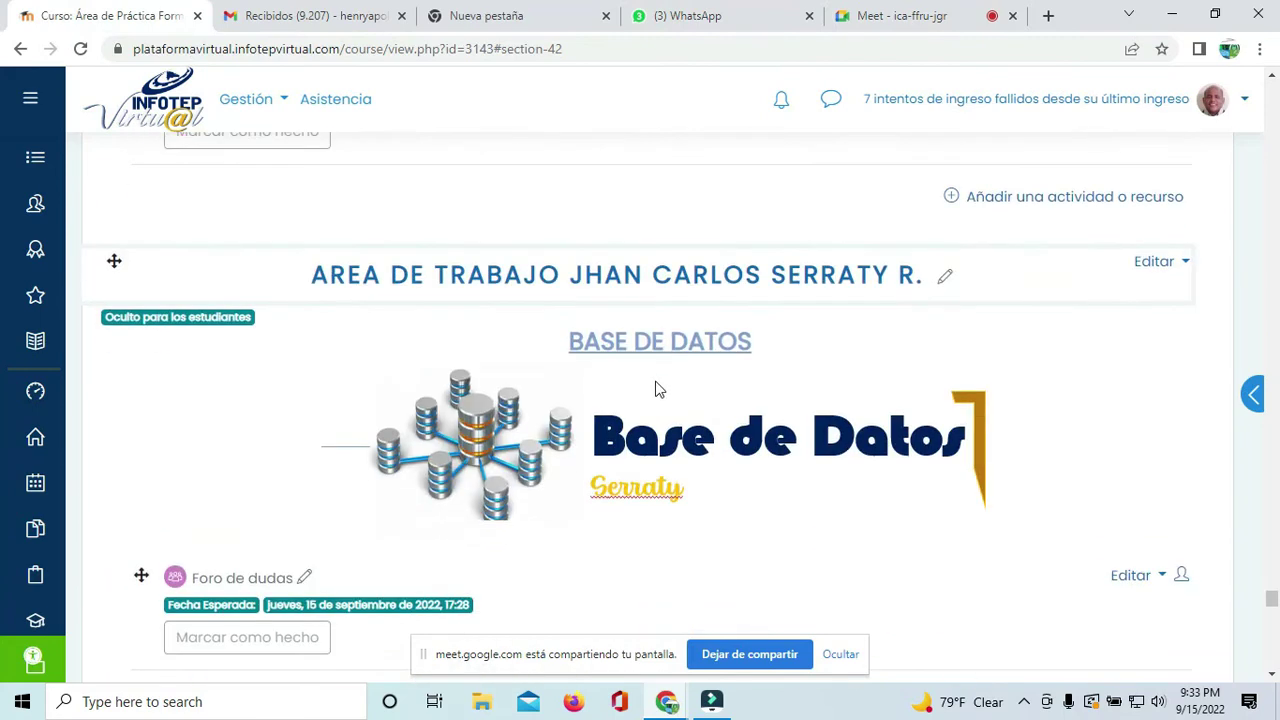
scroll(657, 380, "up", 2)
scroll(657, 384, "down", 4)
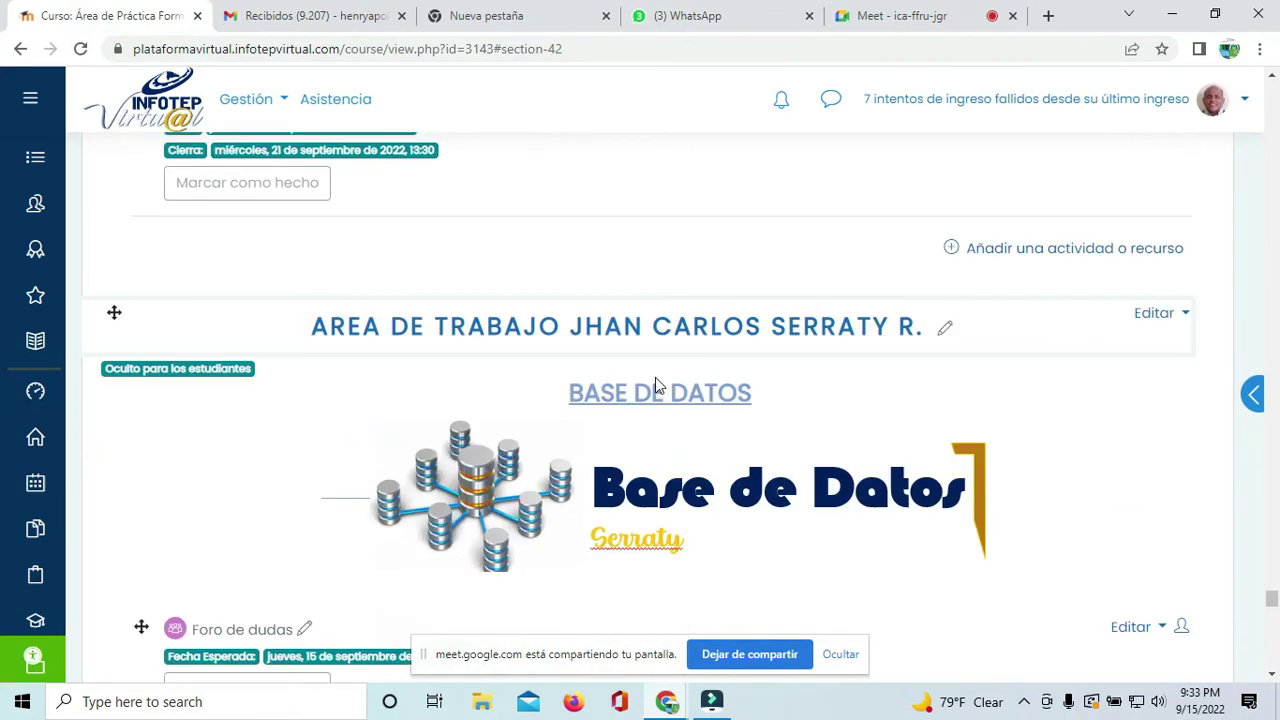
scroll(657, 384, "down", 2)
scroll(655, 383, "down", 1)
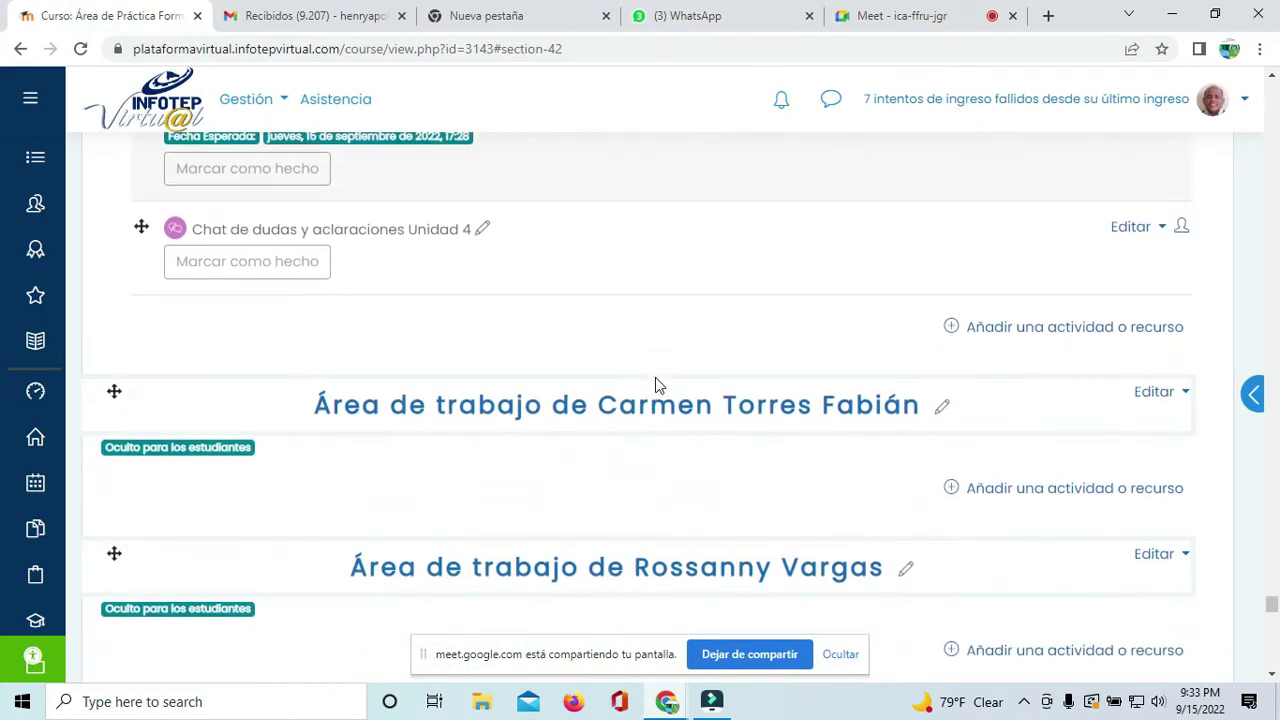
scroll(655, 383, "up", 3)
scroll(640, 260, "up", 2)
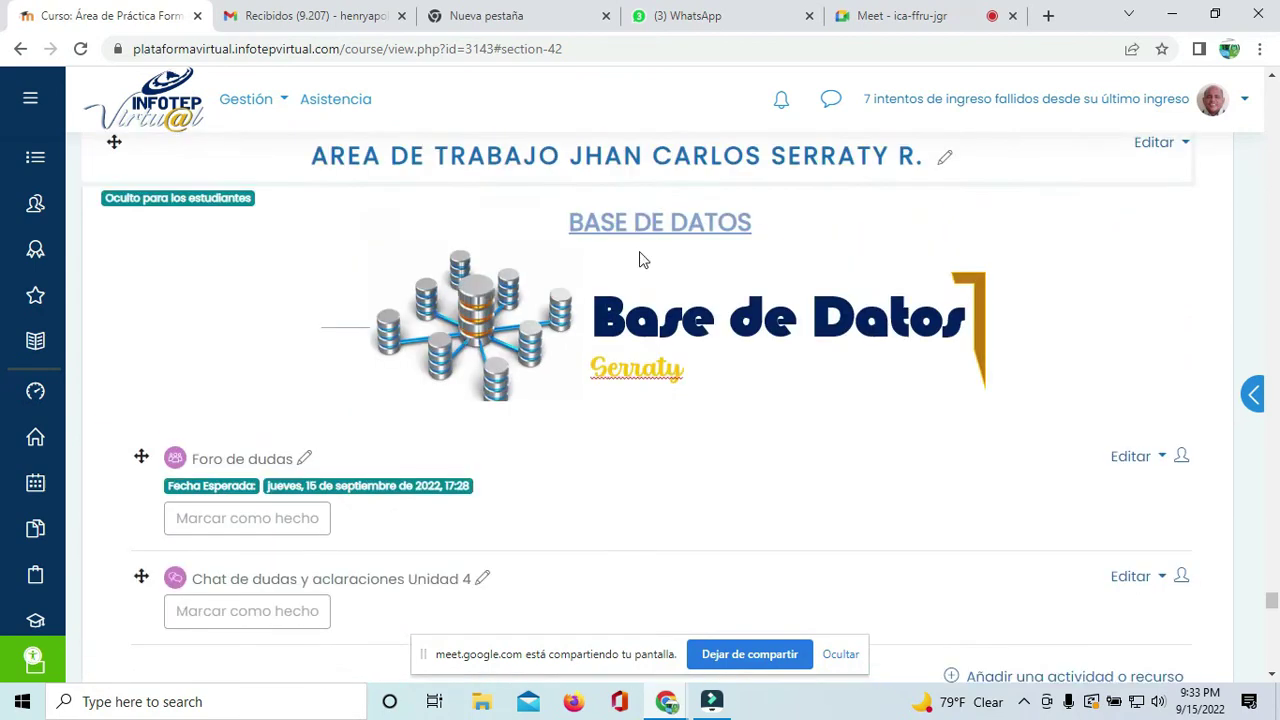
scroll(666, 309, "down", 5)
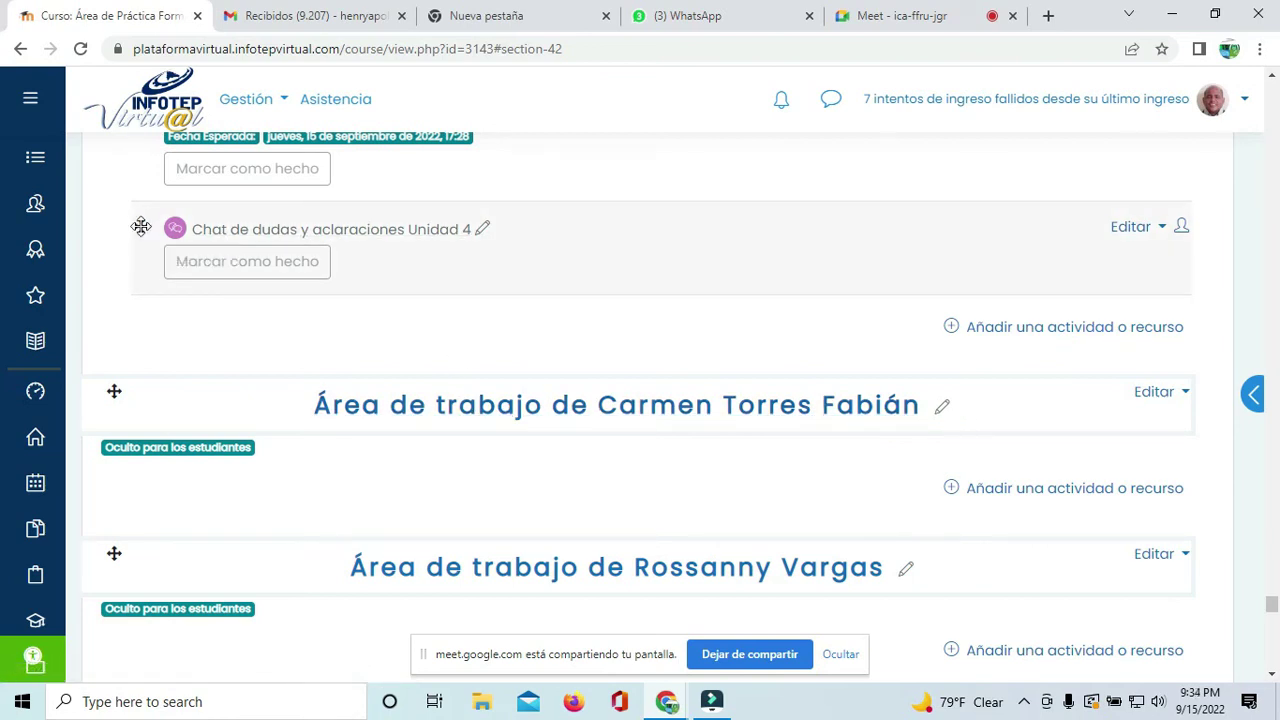
Step: Drag the Unidad 4 chat into the next work area, then move it back above the doubts forum
left_click_drag(157, 571, 340, 443)
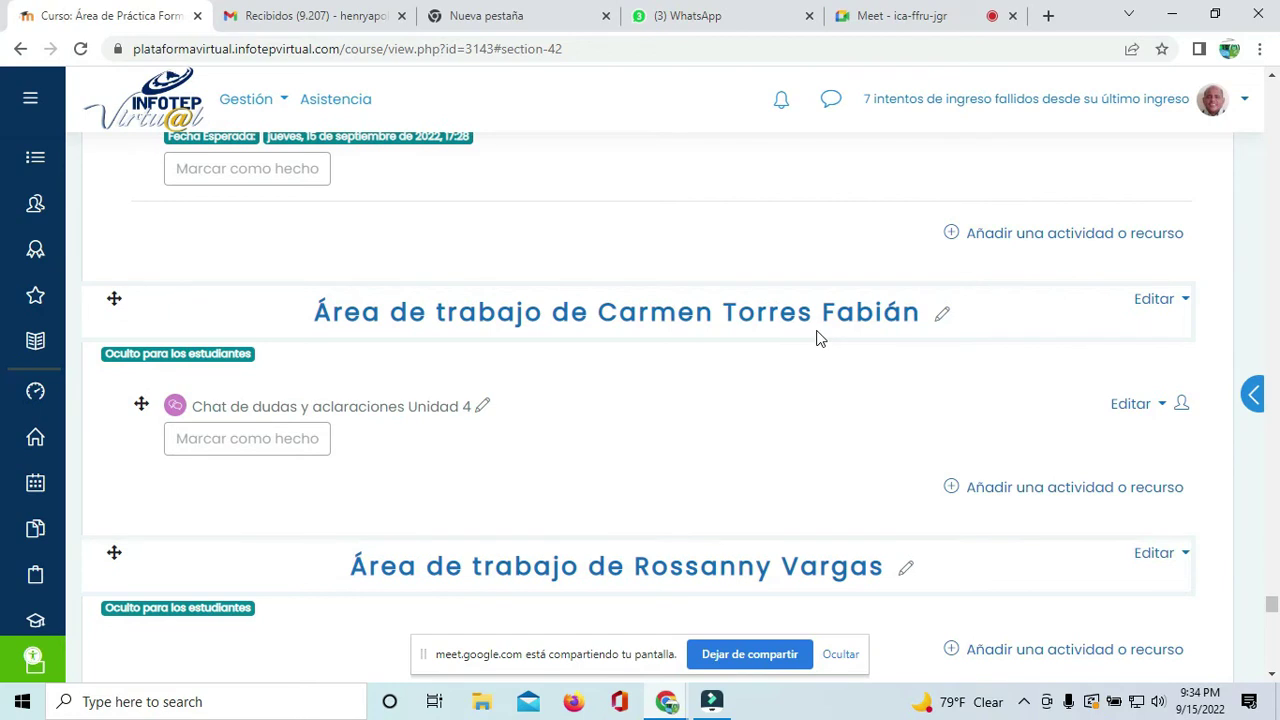
scroll(805, 375, "up", 1)
scroll(805, 375, "down", 1)
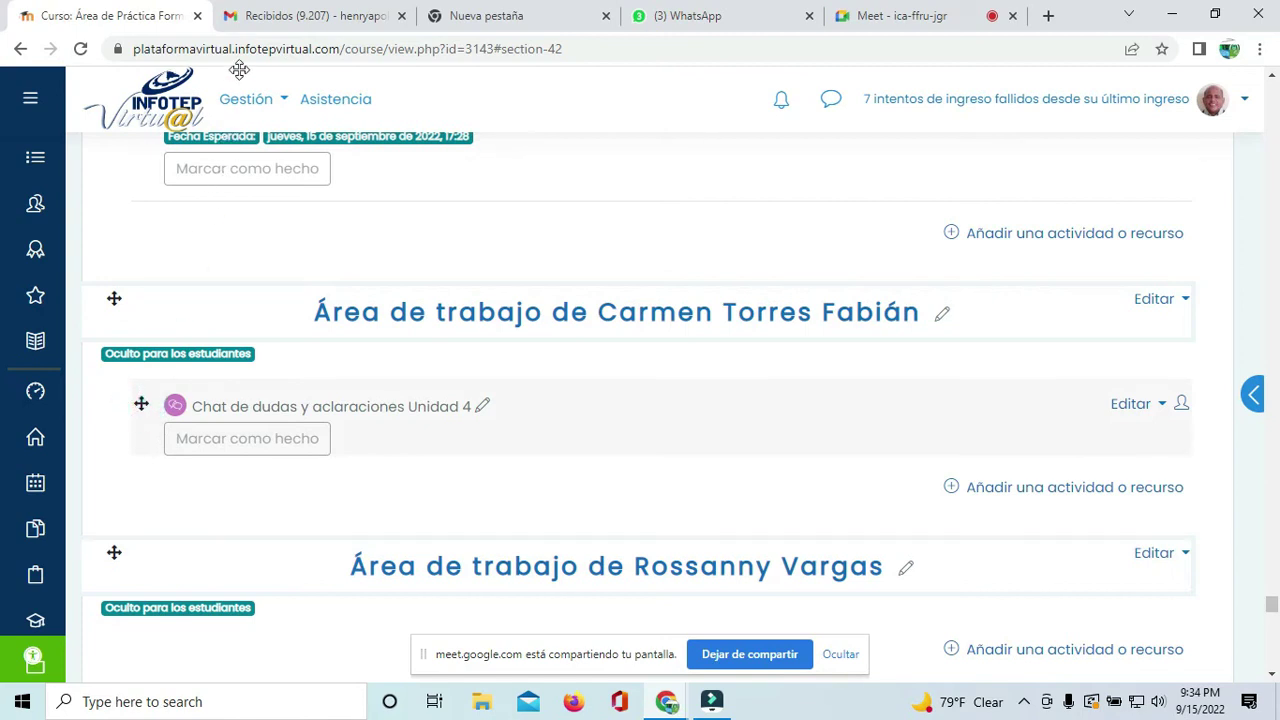
left_click_drag(470, 170, 589, 155)
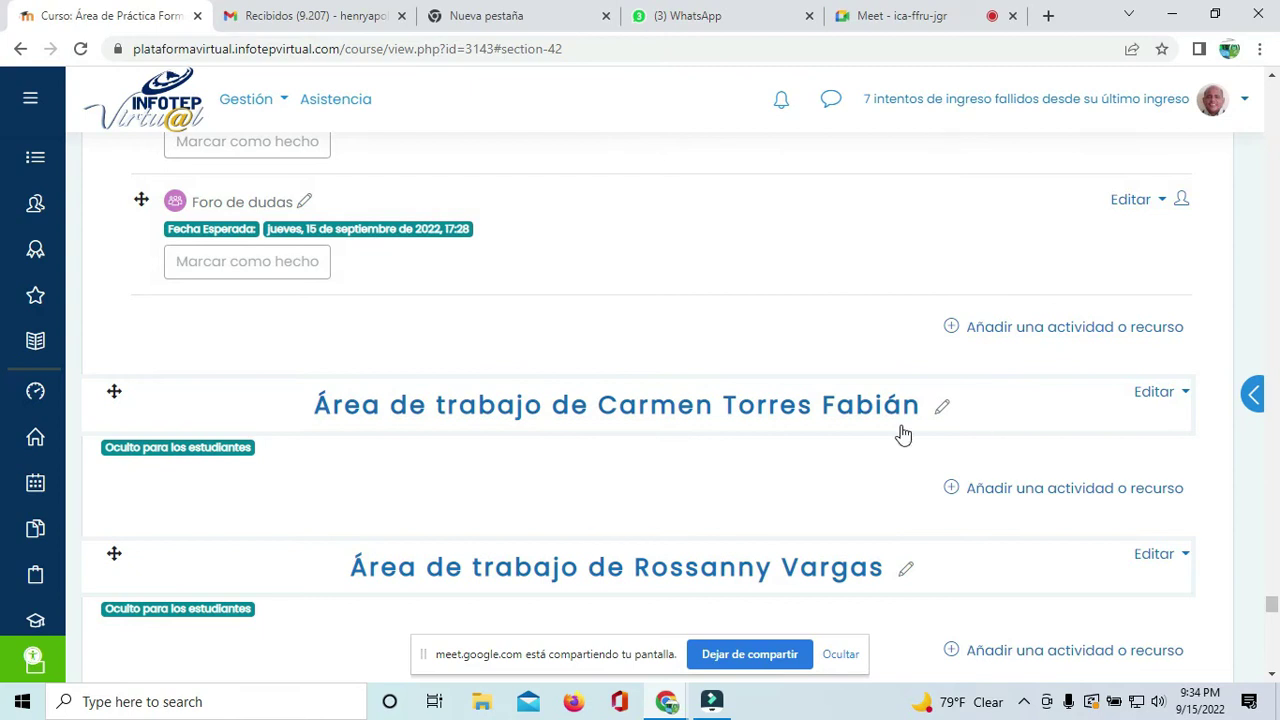
scroll(866, 393, "up", 5)
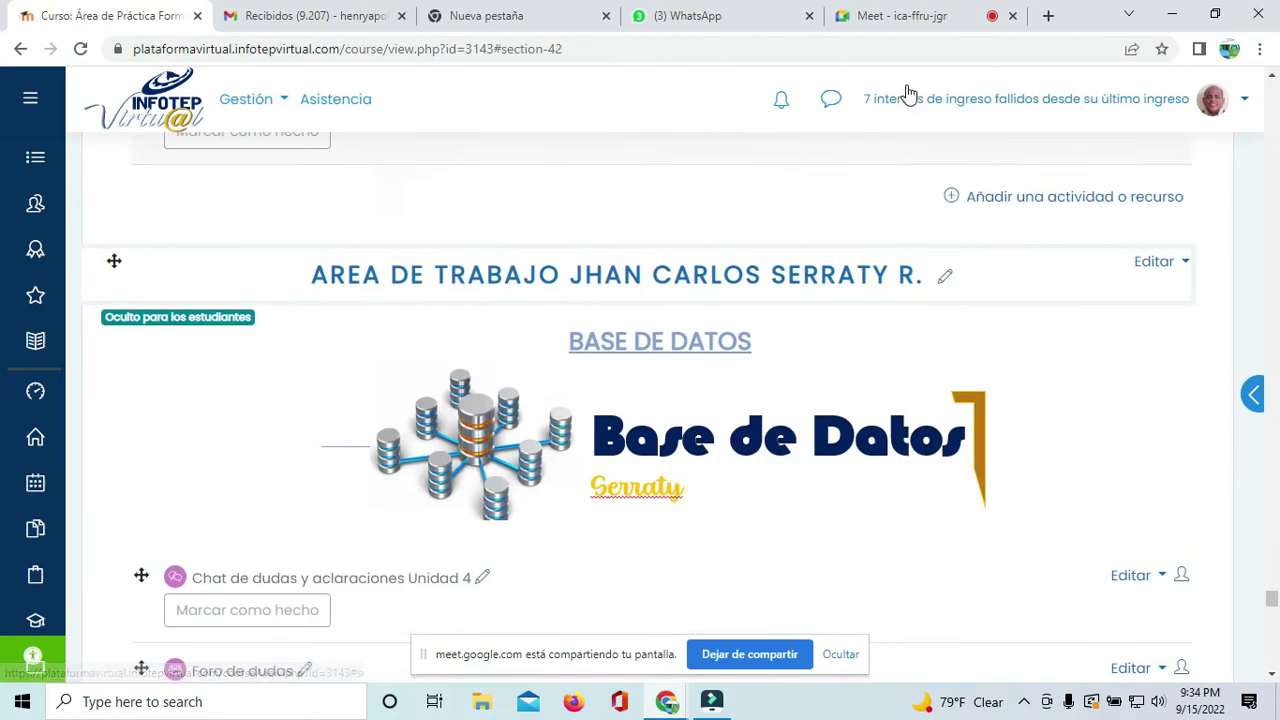
Step: Switch to the Meet call to show the participants' video tiles while still presenting
left_click(900, 15)
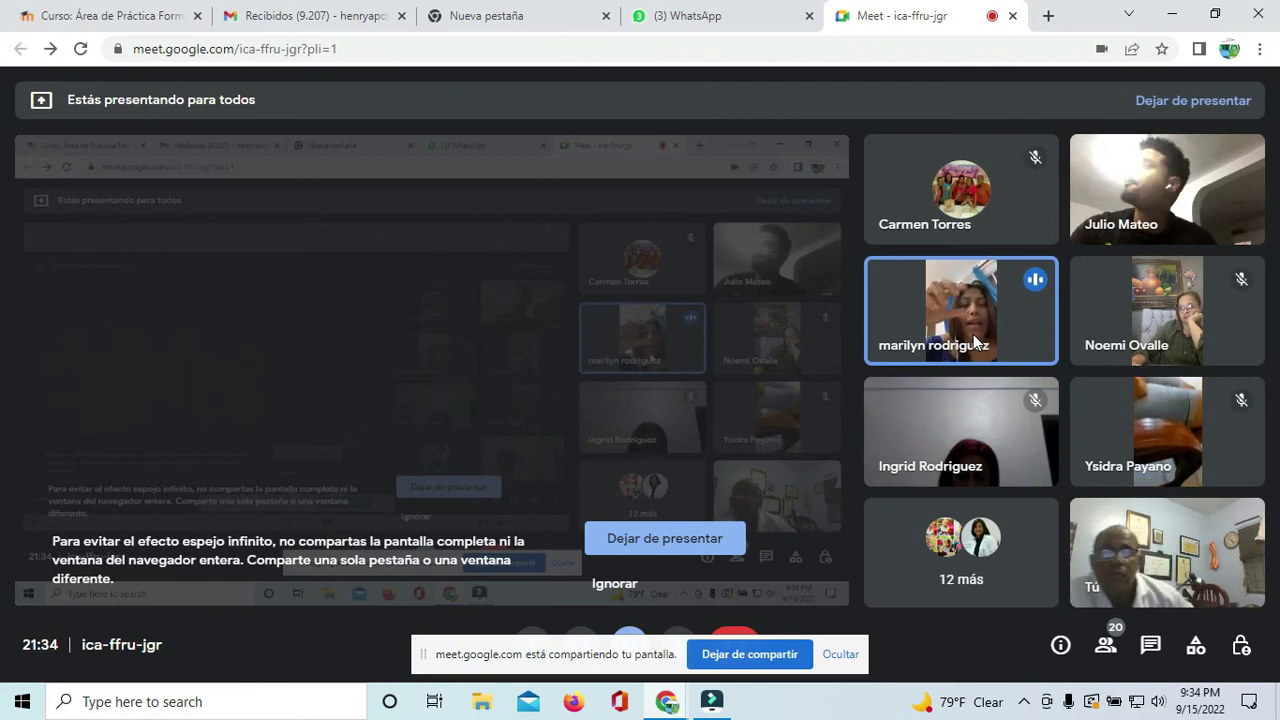
Step: Return to the Moodle course page and scroll through the unit activities
left_click(155, 18)
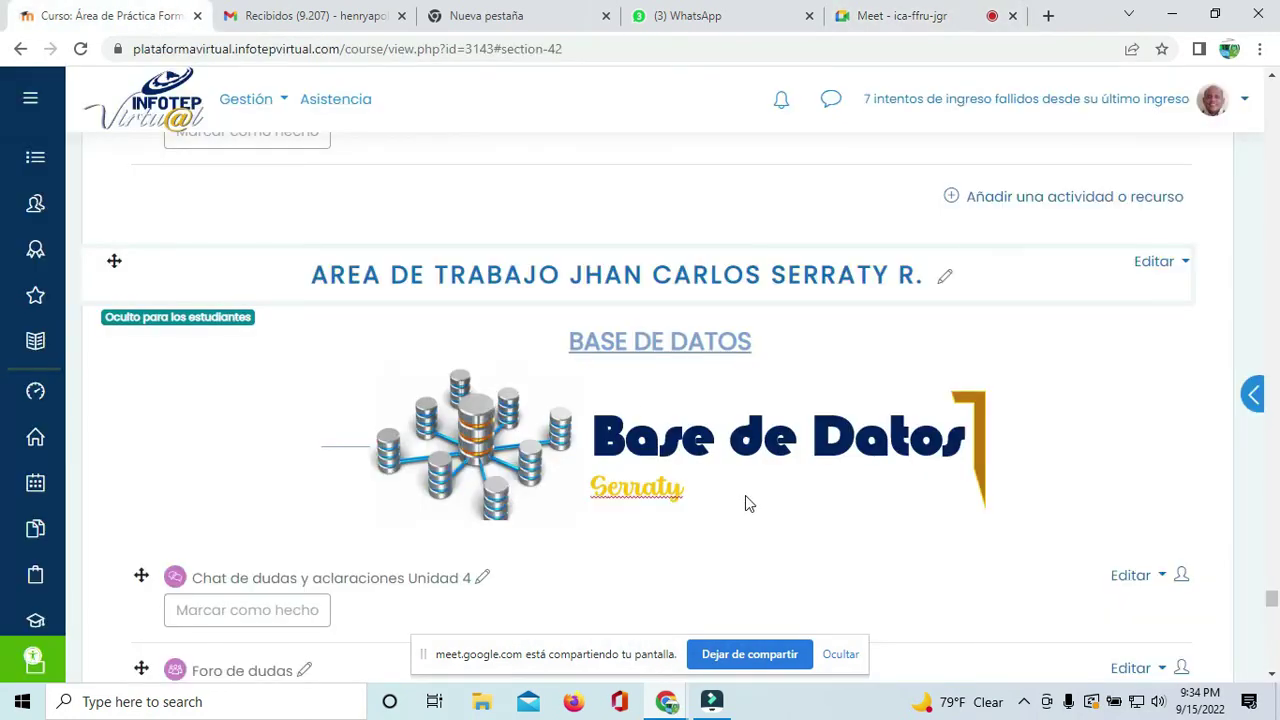
scroll(674, 397, "up", 4)
scroll(674, 397, "up", 15)
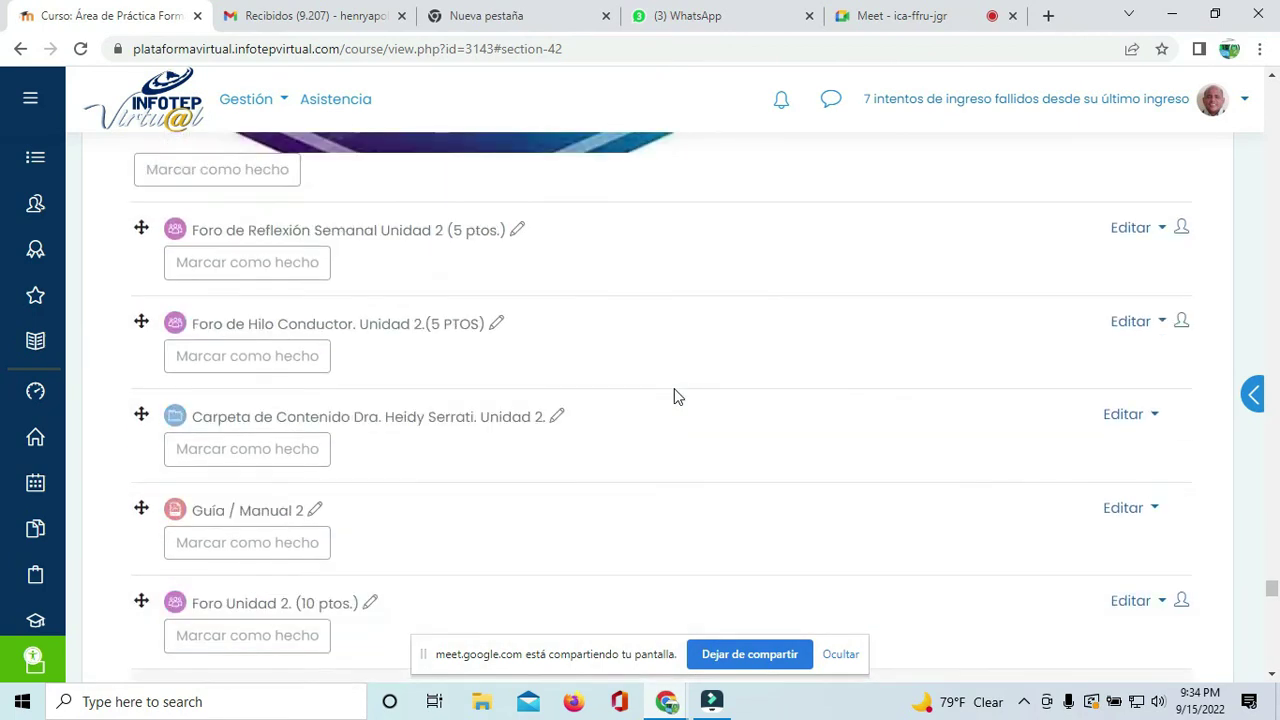
scroll(674, 397, "up", 2)
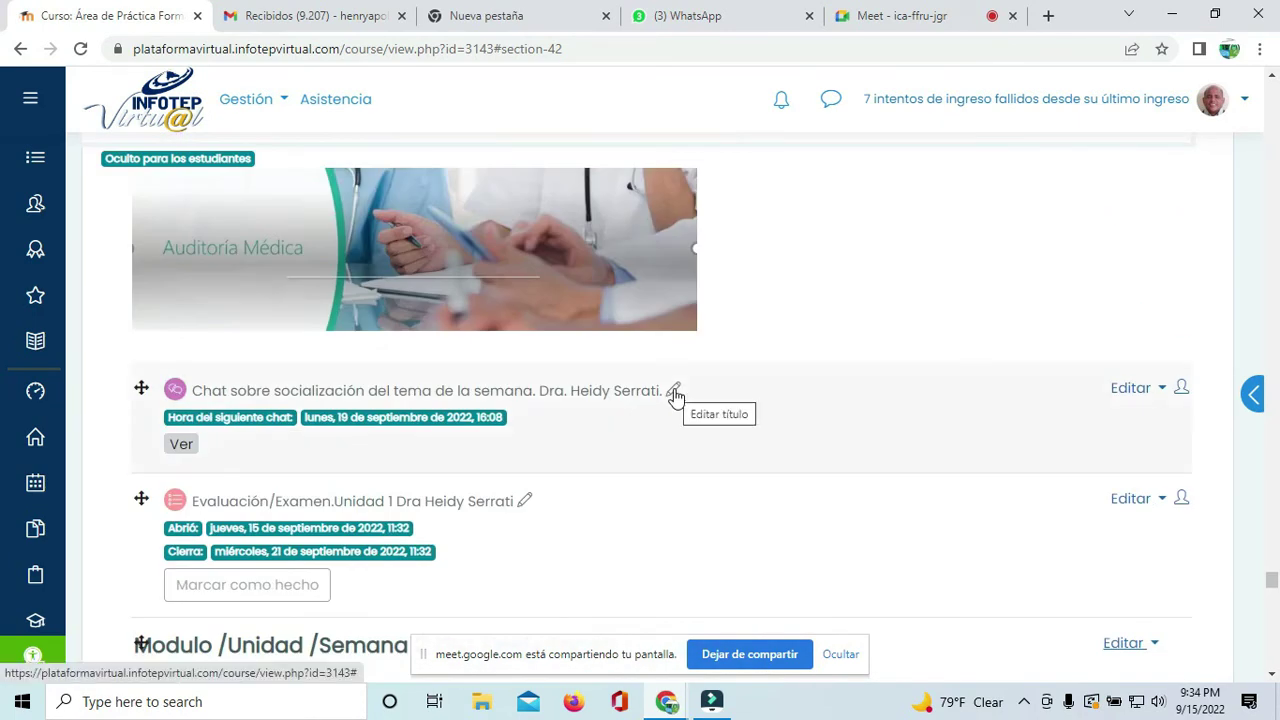
scroll(674, 397, "up", 5)
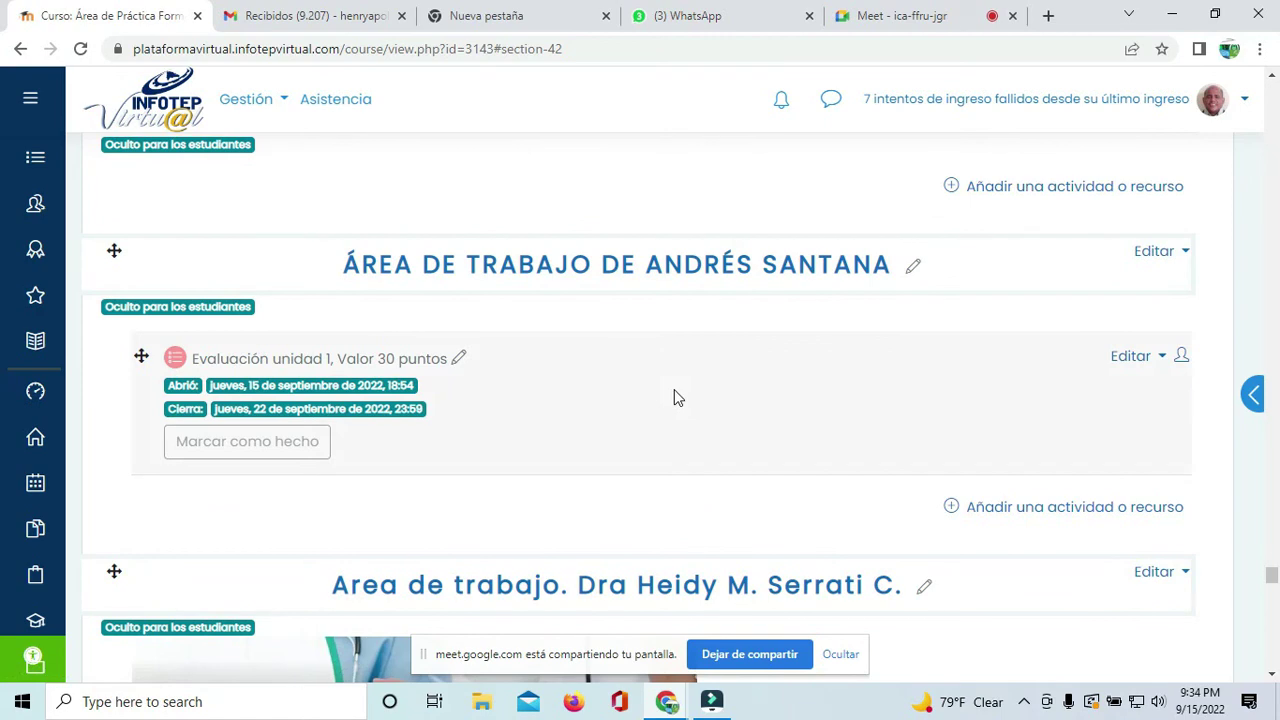
scroll(675, 392, "down", 8)
scroll(686, 410, "down", 15)
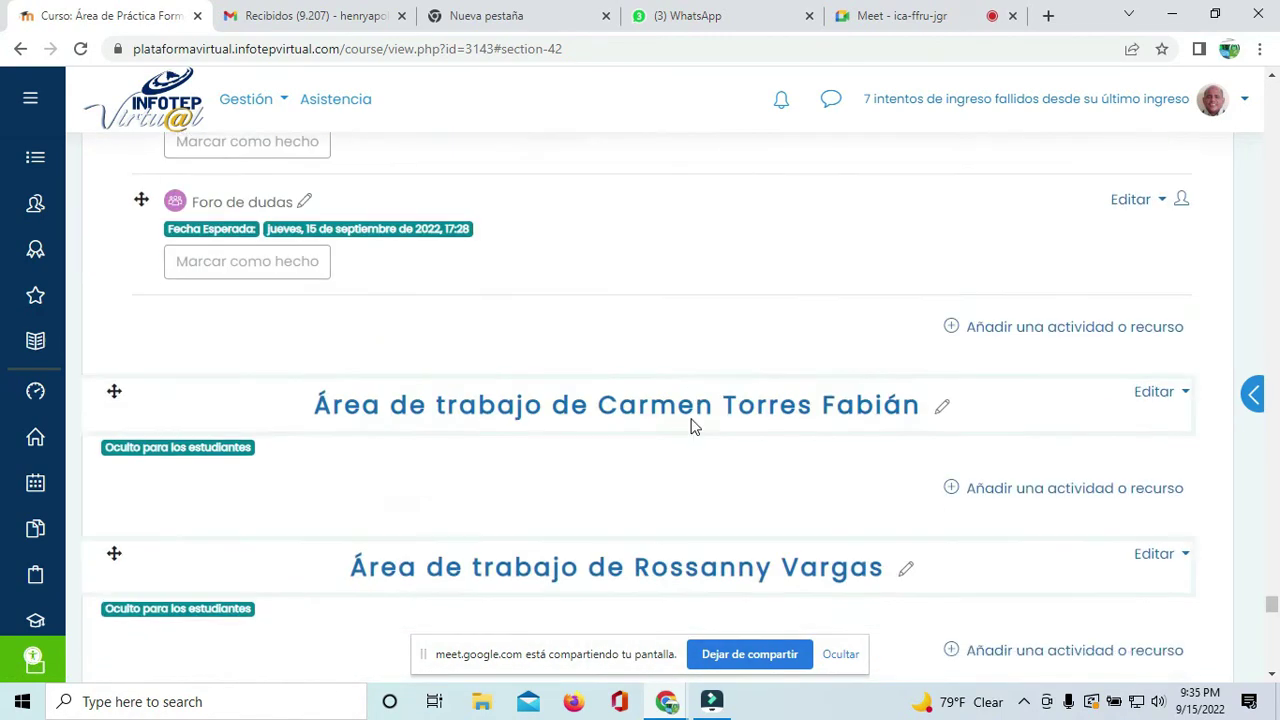
scroll(691, 426, "up", 2)
scroll(691, 426, "down", 12)
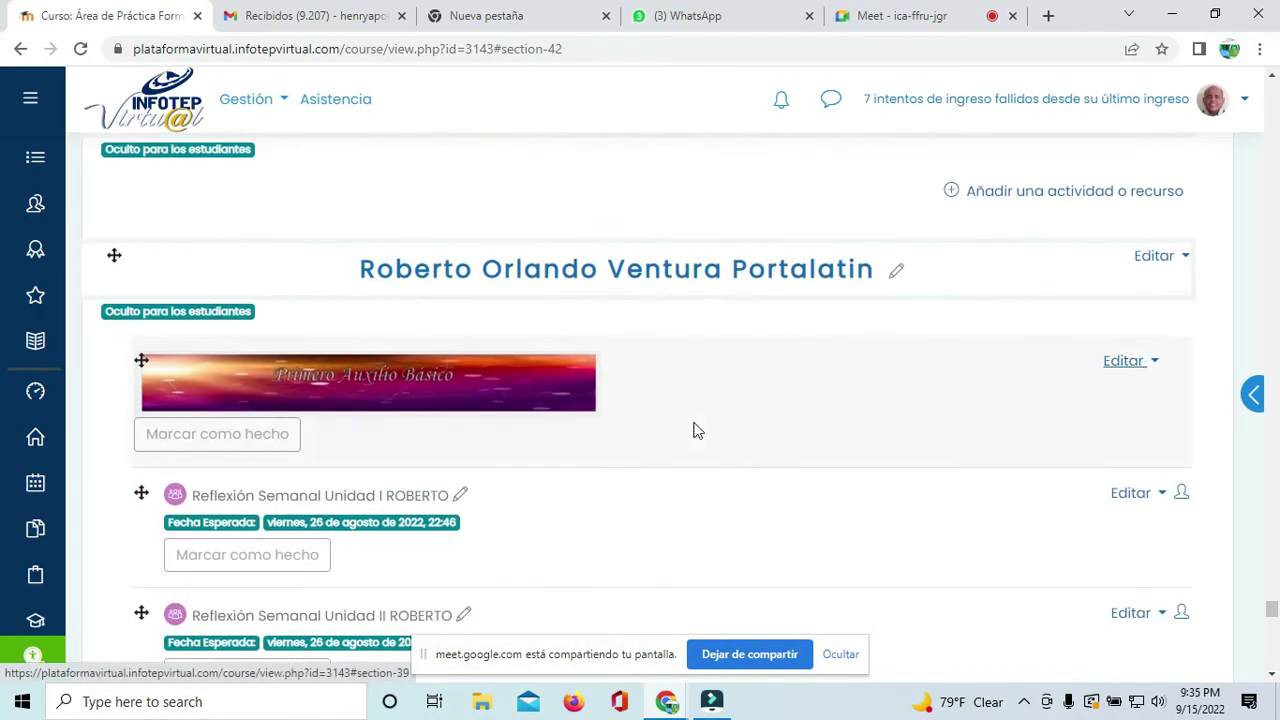
scroll(700, 440, "down", 15)
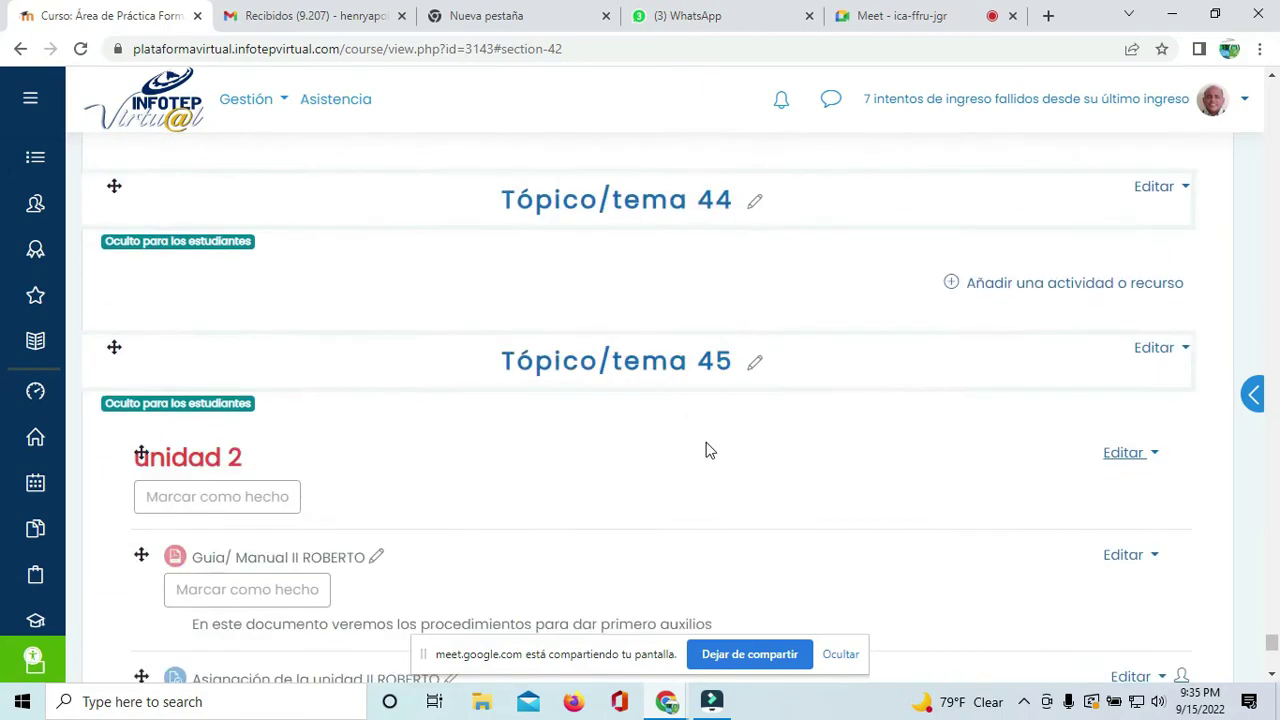
scroll(708, 452, "up", 5)
scroll(706, 454, "up", 3)
scroll(711, 483, "down", 12)
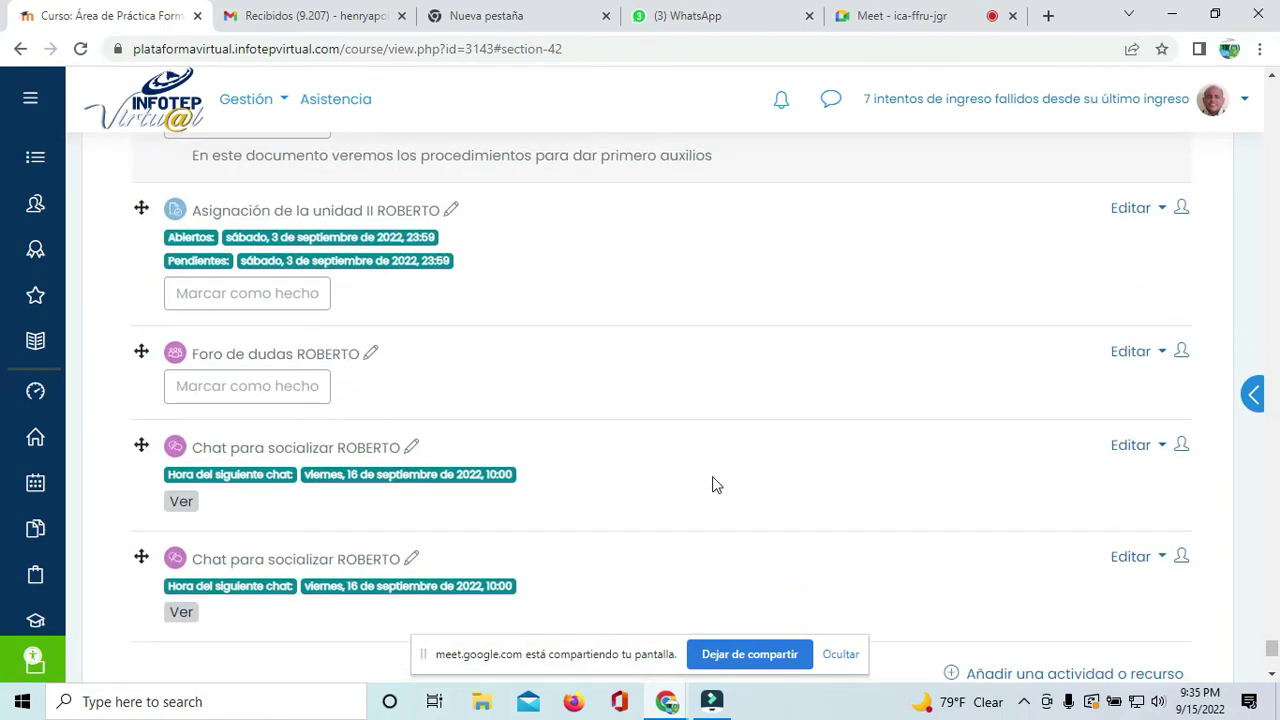
scroll(712, 486, "up", 11)
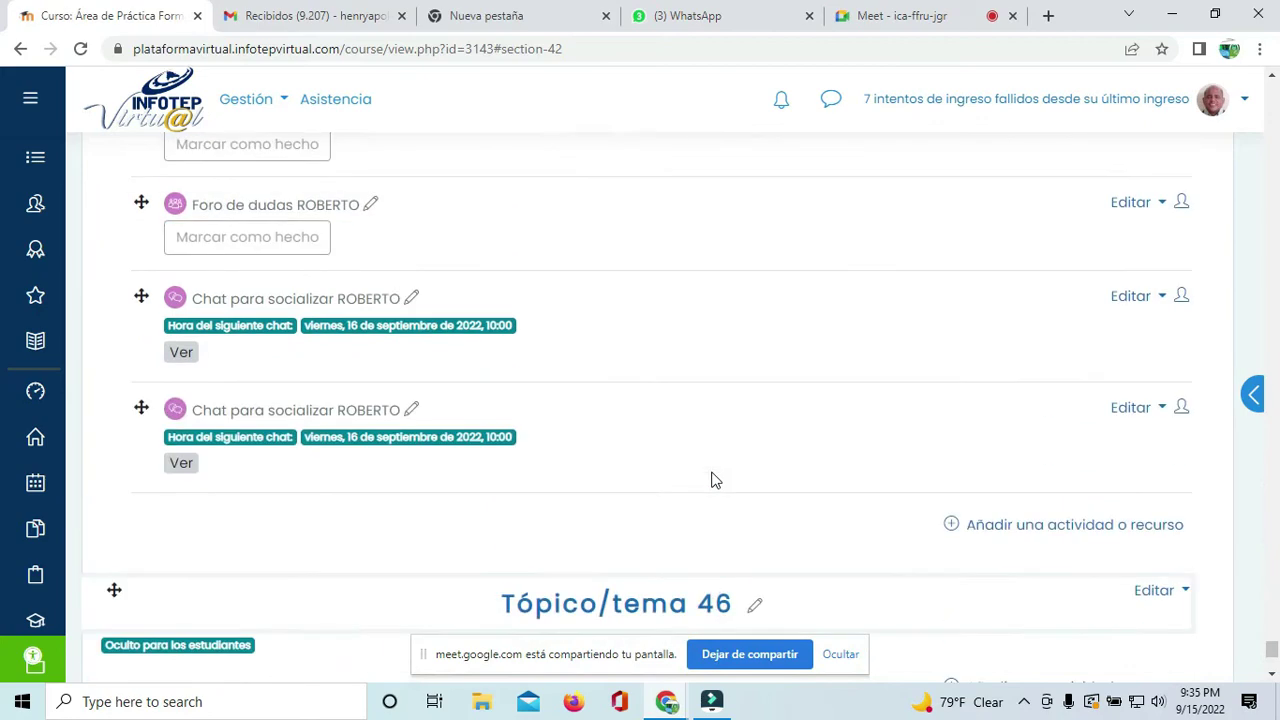
scroll(711, 481, "up", 20)
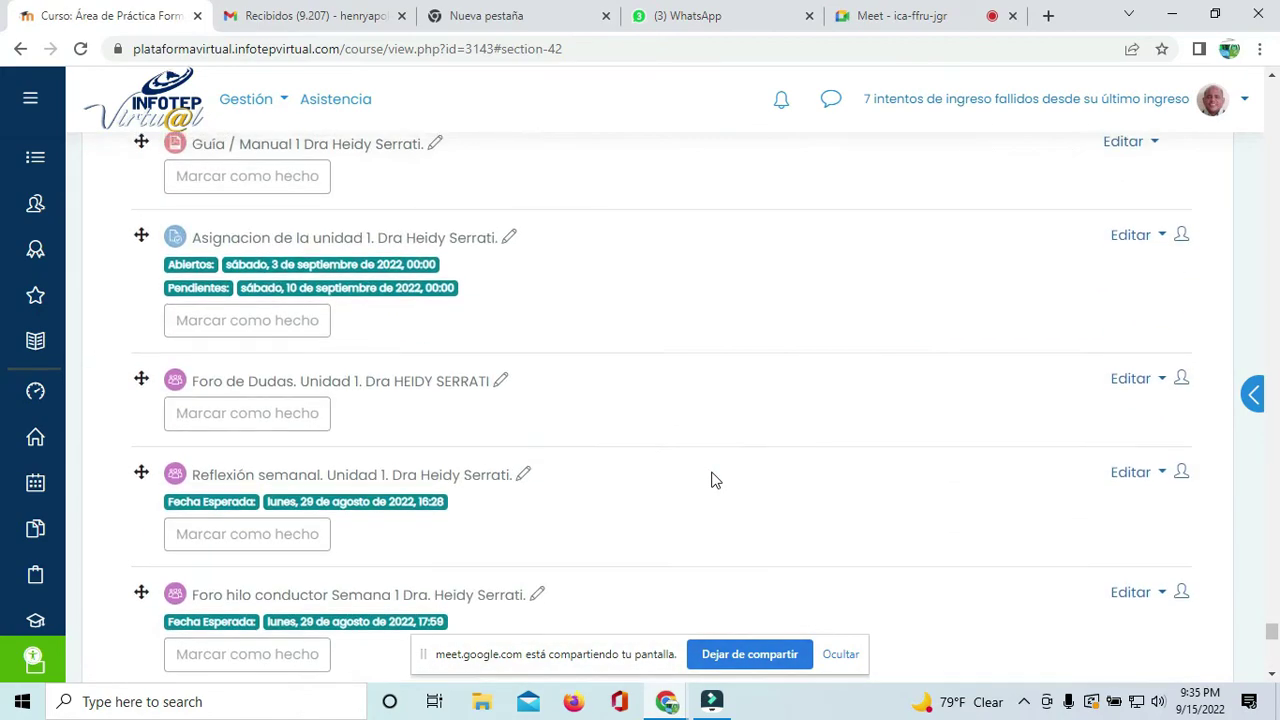
scroll(714, 481, "up", 18)
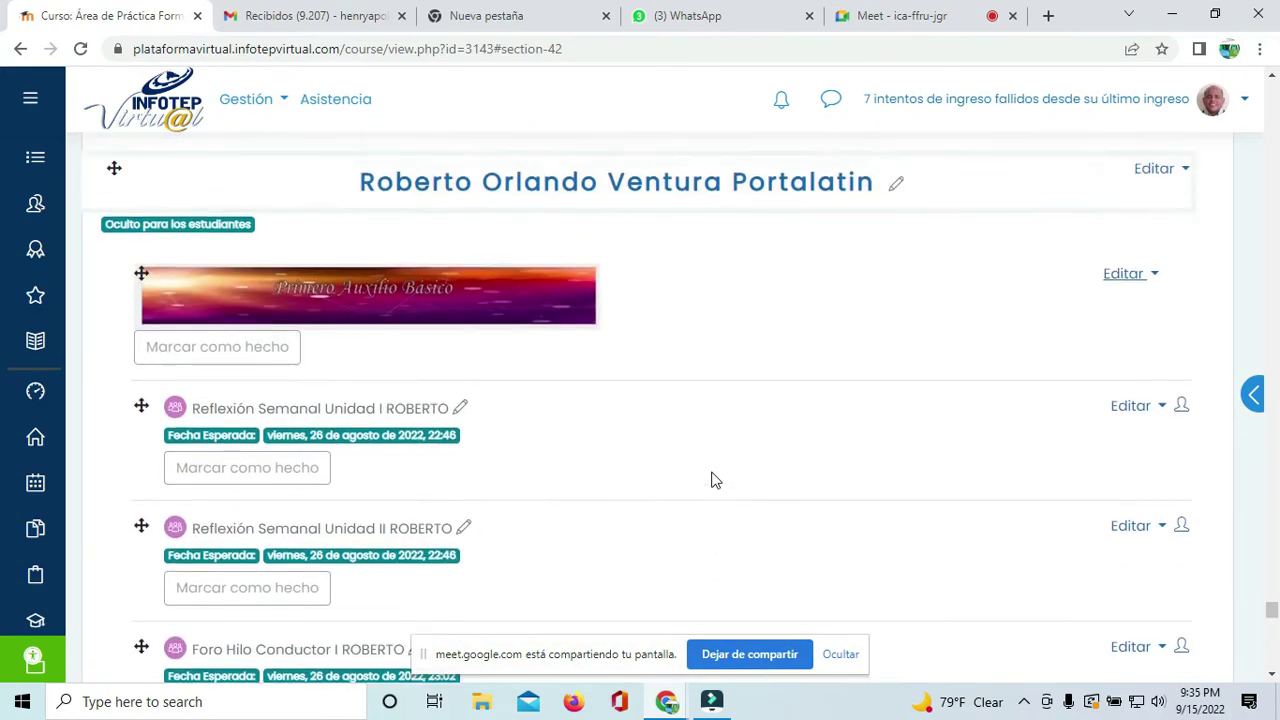
scroll(712, 481, "up", 20)
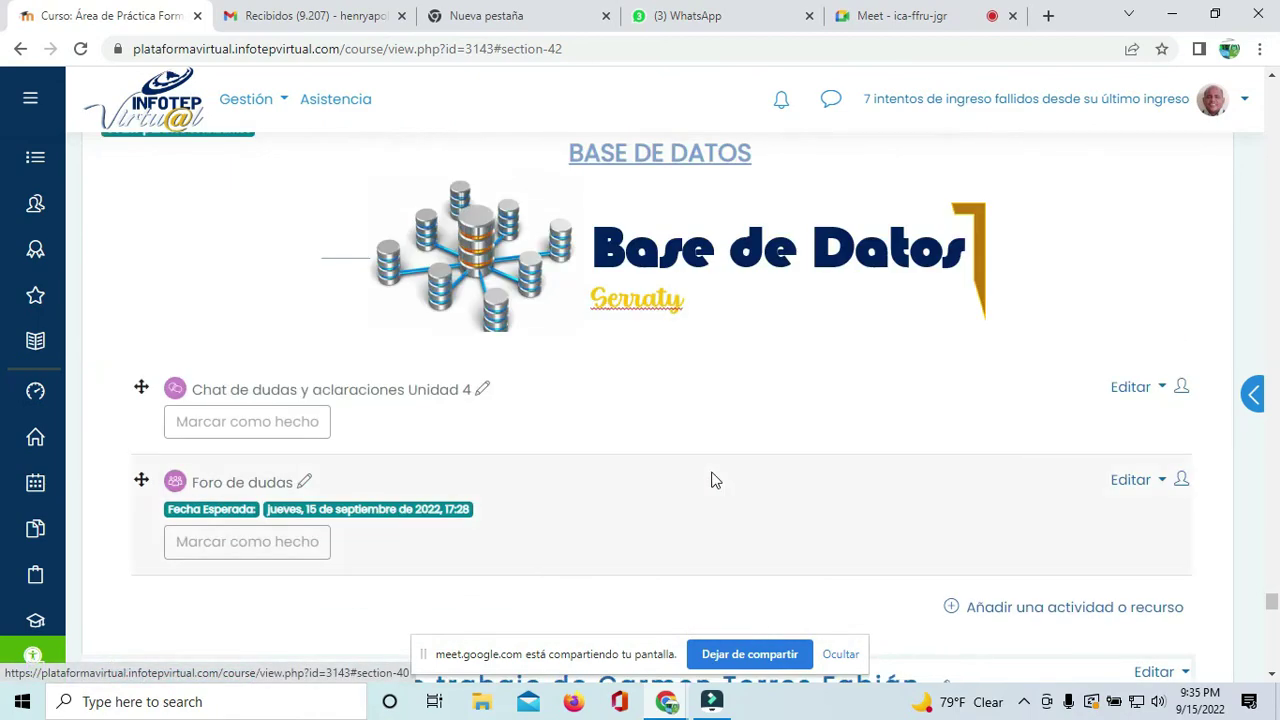
scroll(714, 482, "up", 20)
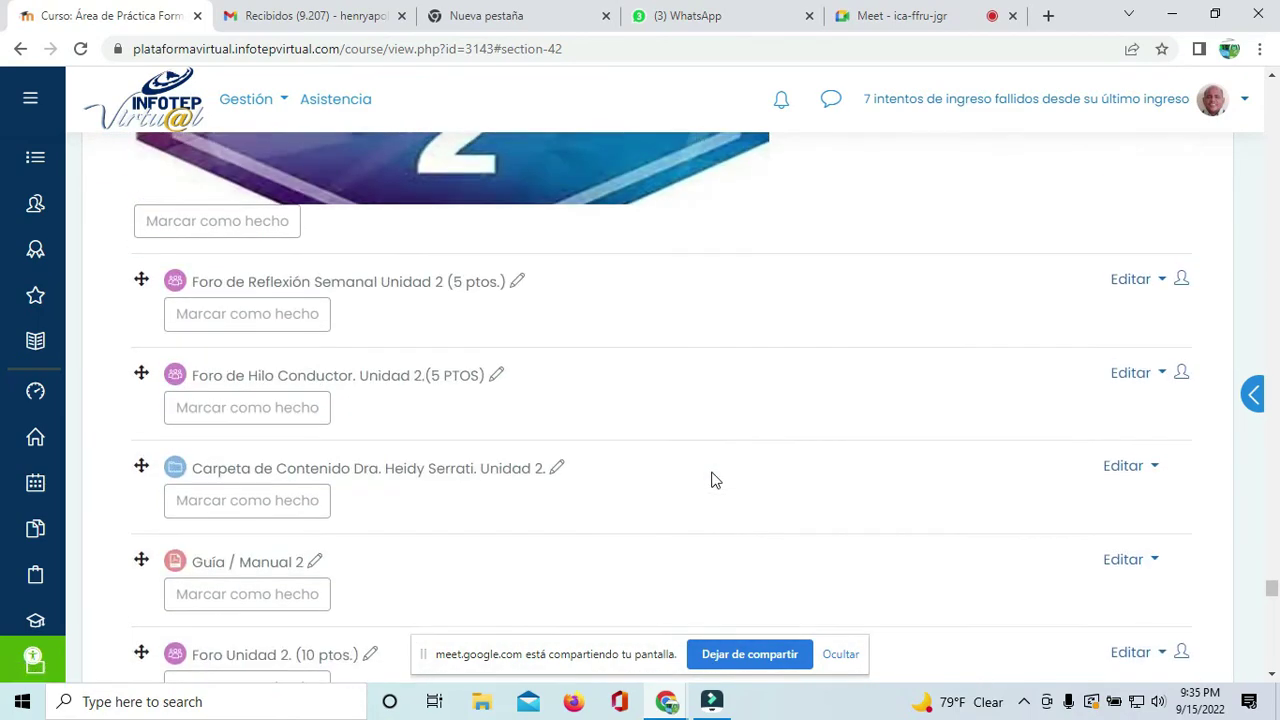
scroll(714, 481, "up", 10)
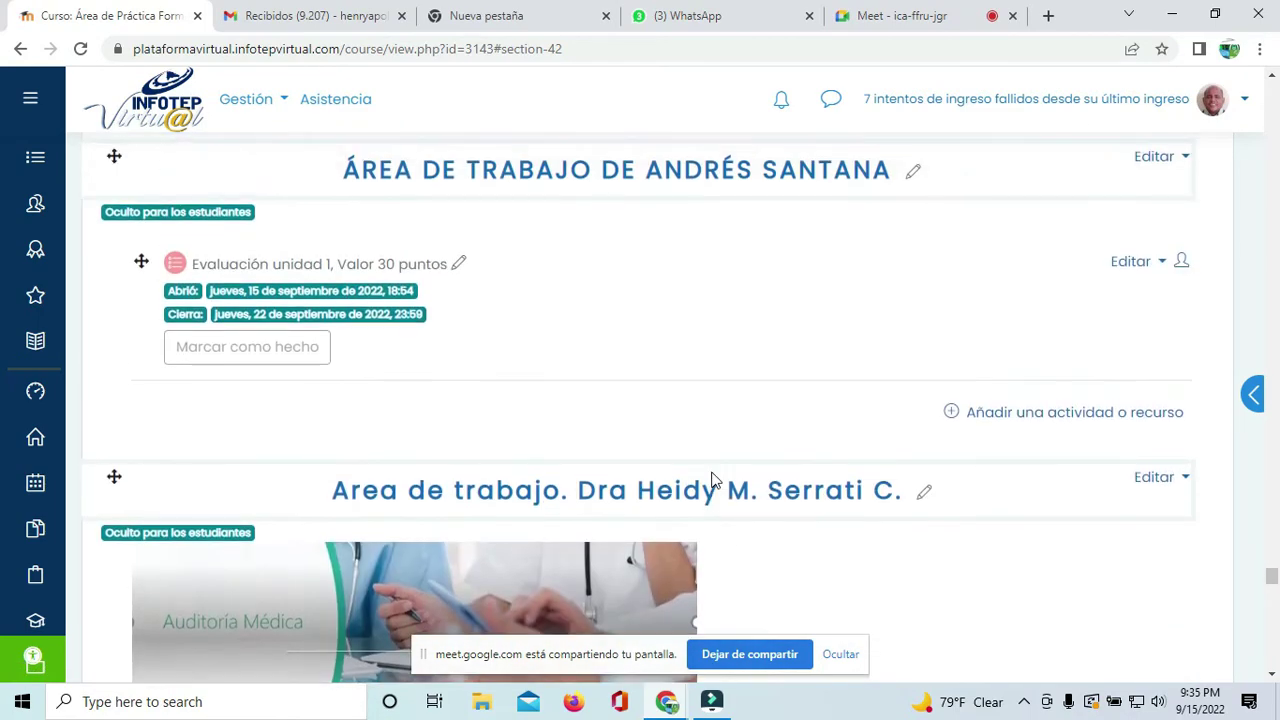
scroll(712, 481, "up", 20)
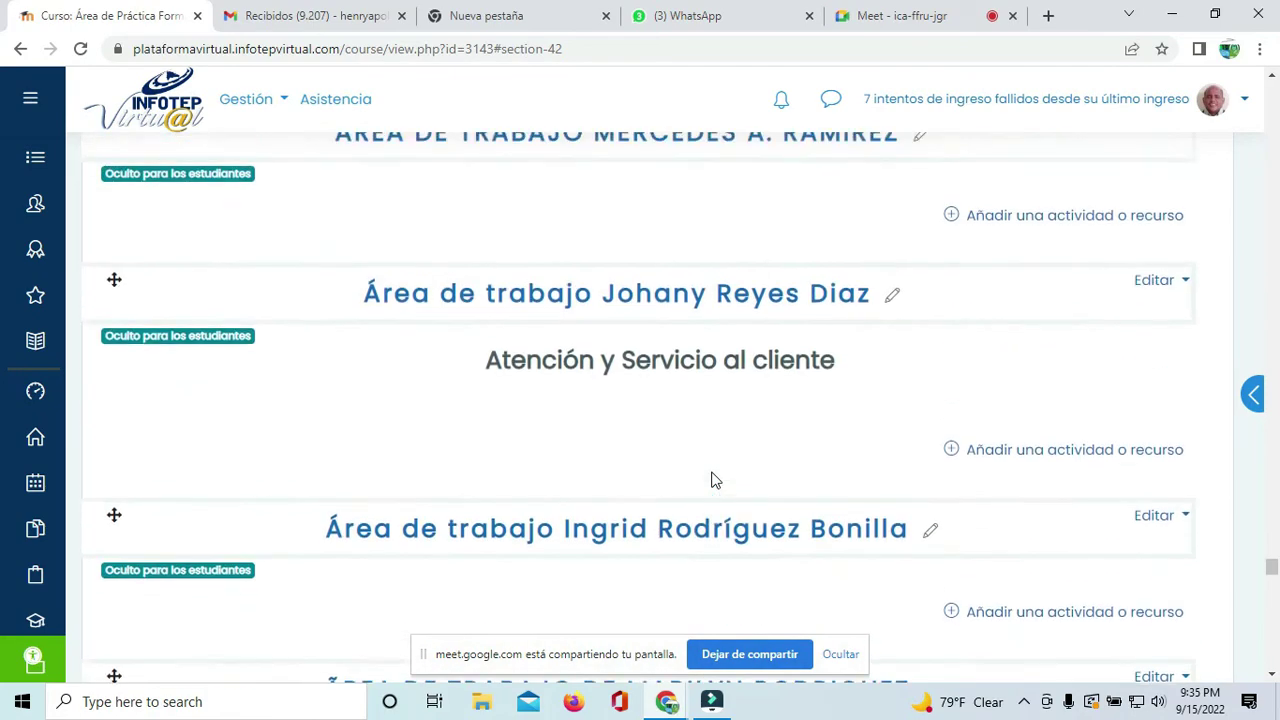
scroll(713, 481, "up", 15)
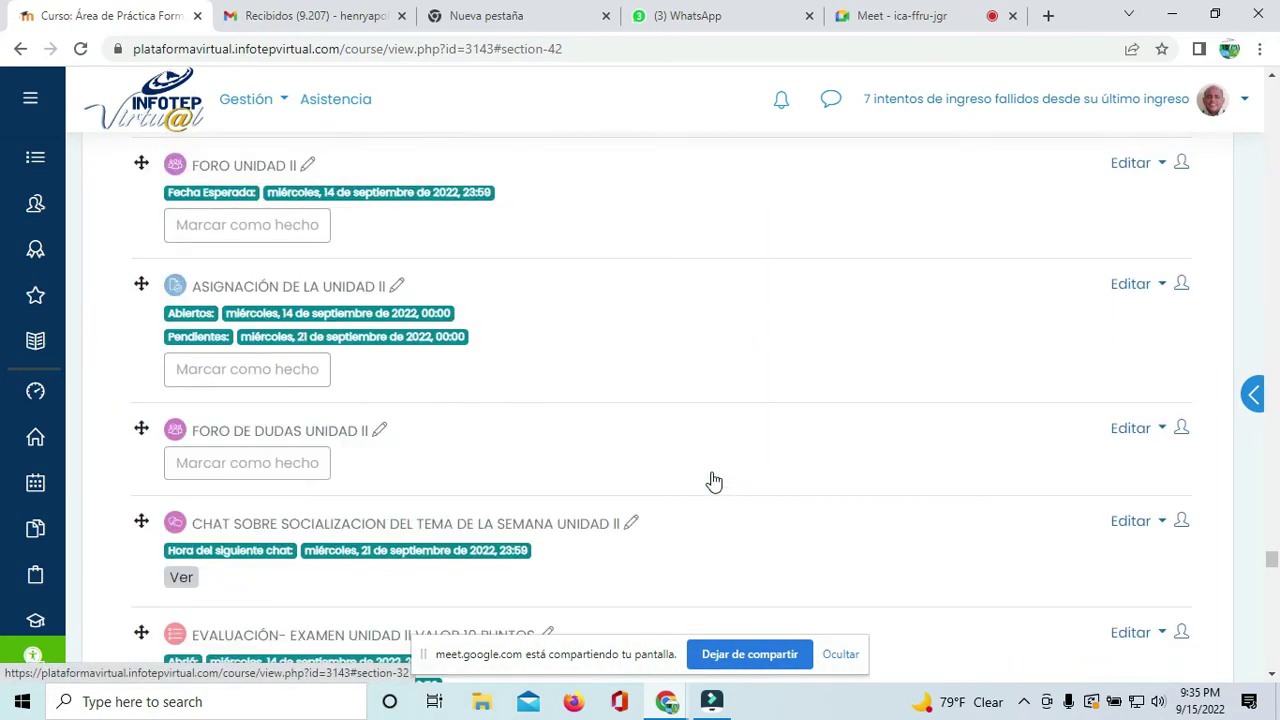
scroll(714, 481, "up", 15)
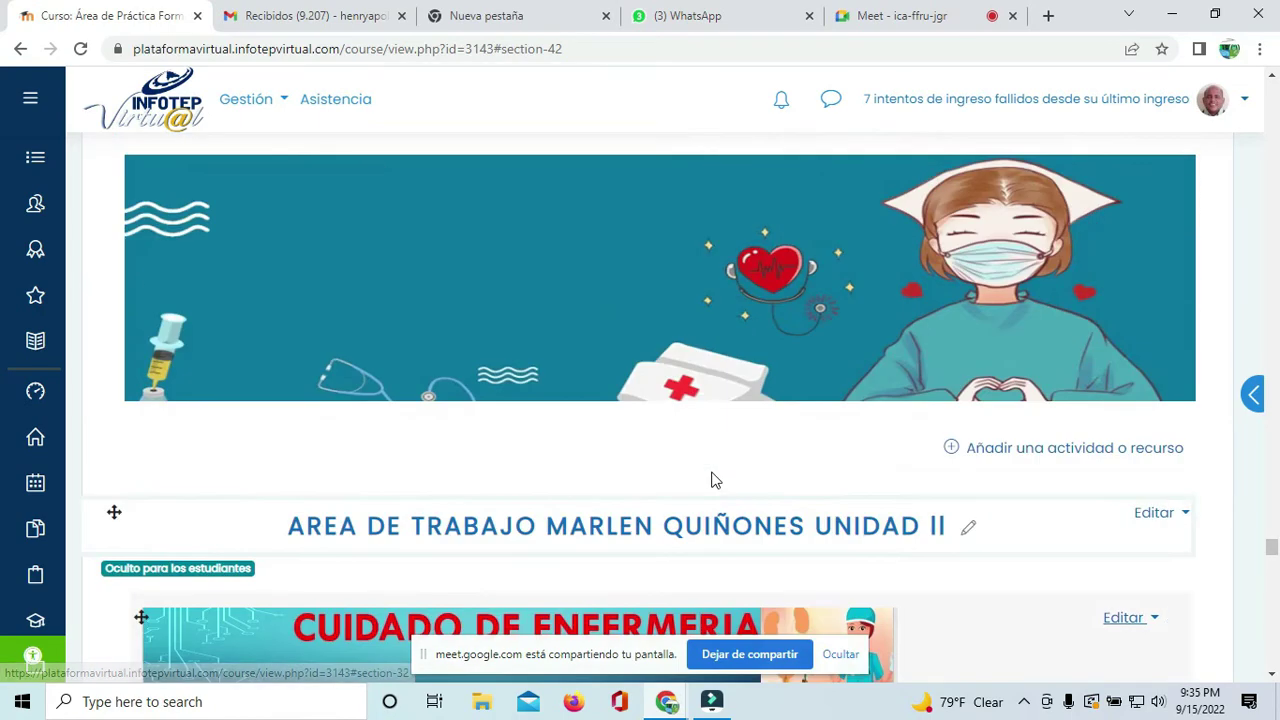
scroll(712, 481, "up", 15)
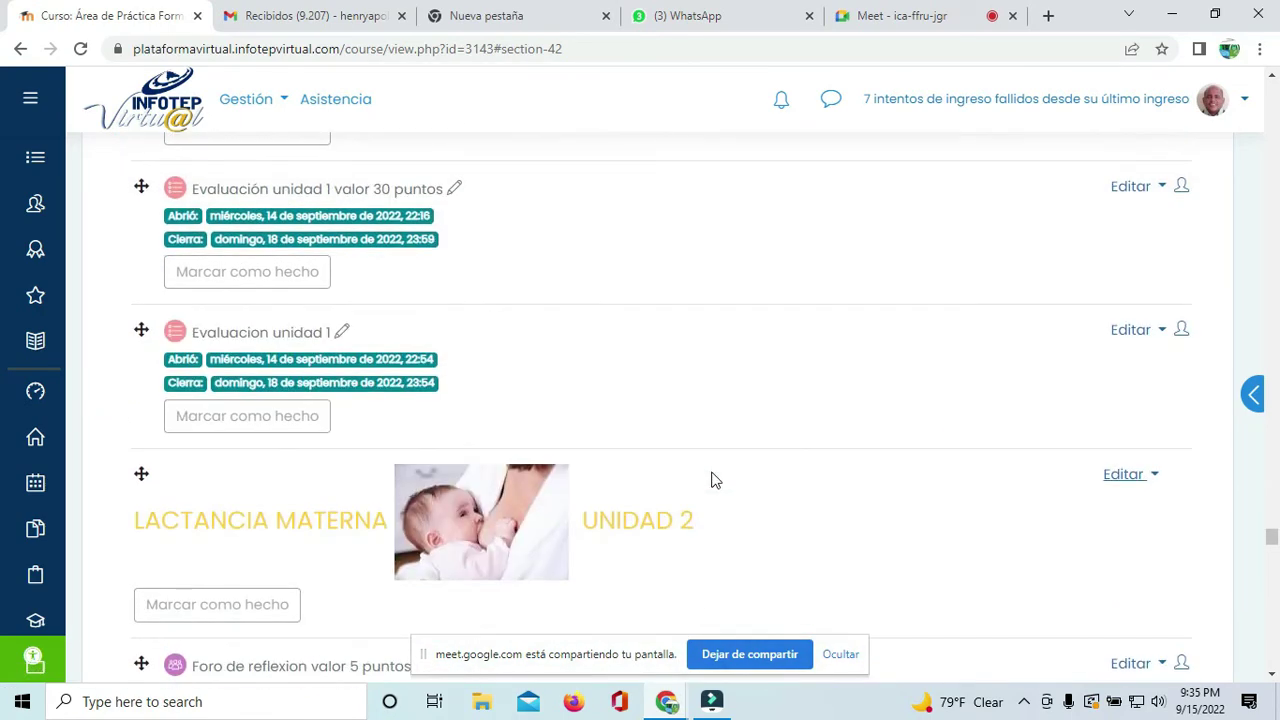
scroll(713, 481, "up", 8)
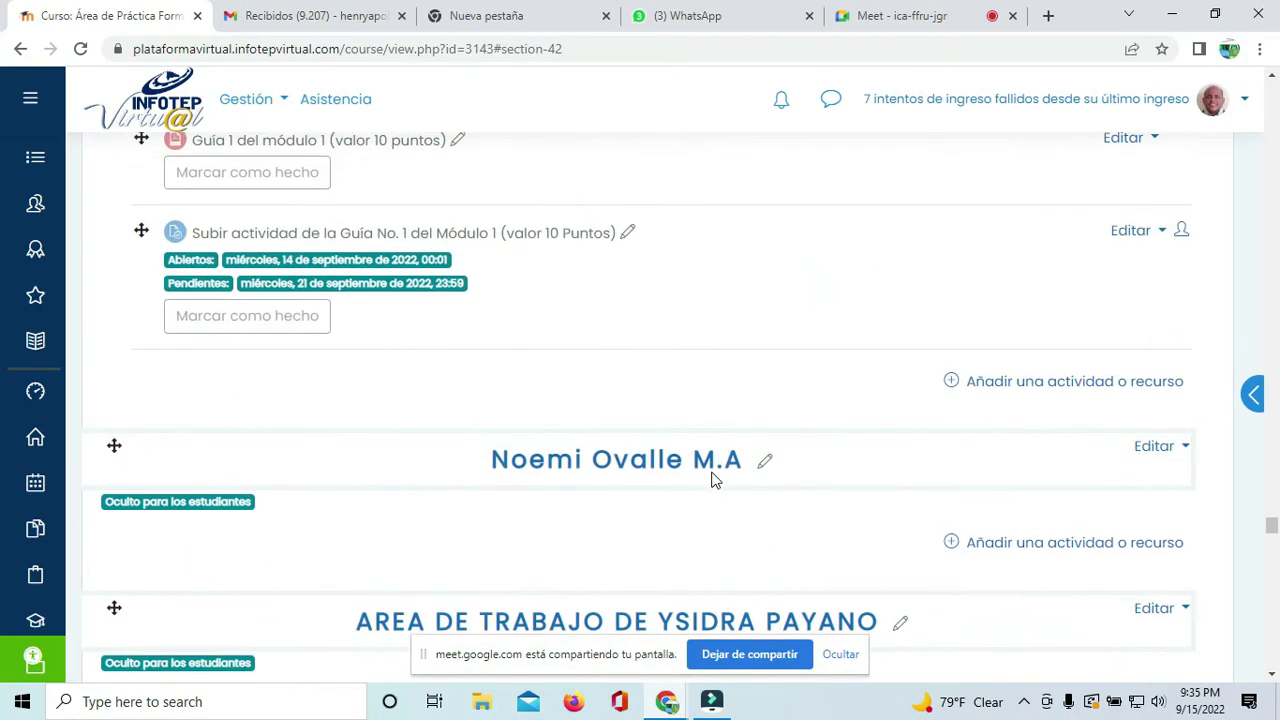
scroll(714, 481, "up", 10)
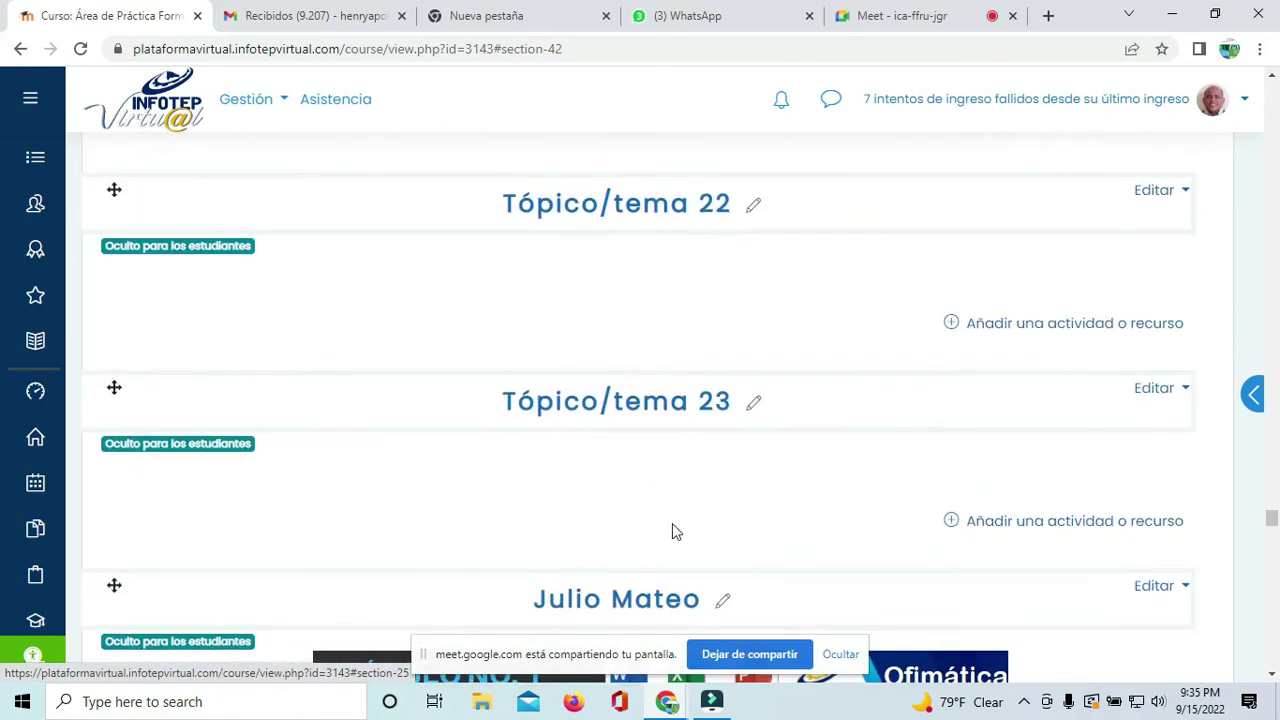
scroll(766, 449, "up", 12)
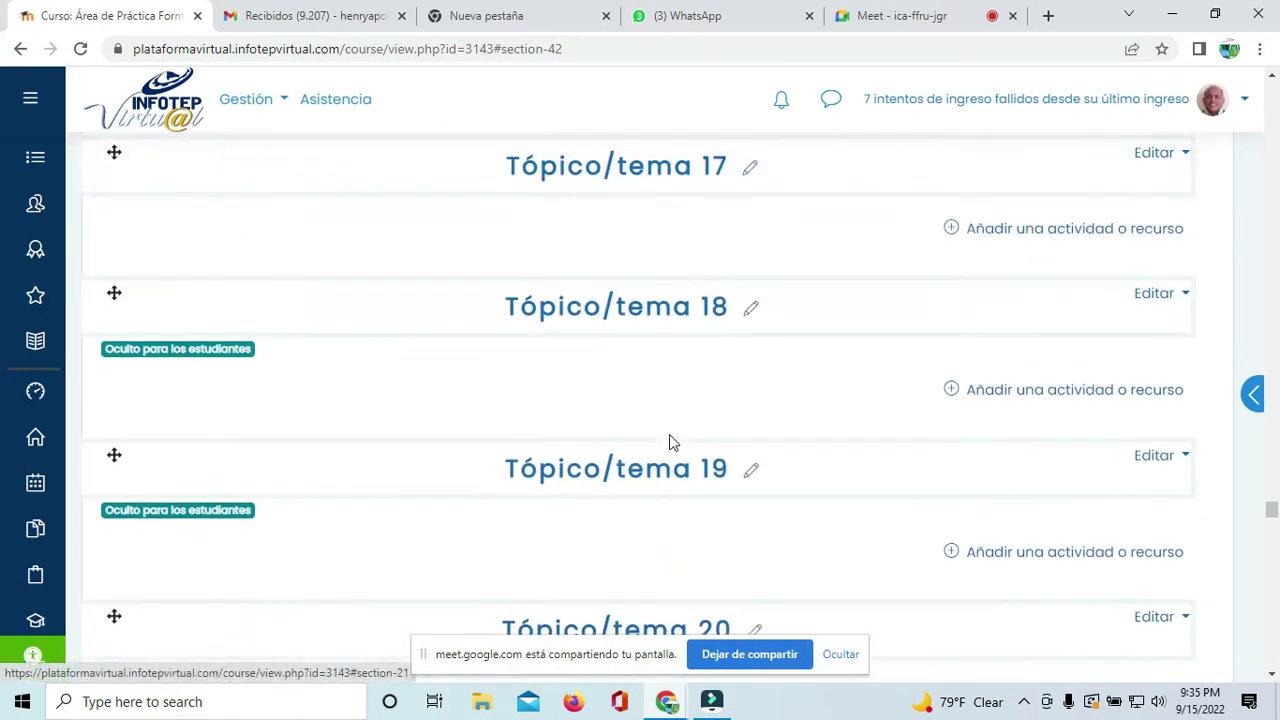
scroll(680, 490, "up", 3)
scroll(634, 509, "up", 6)
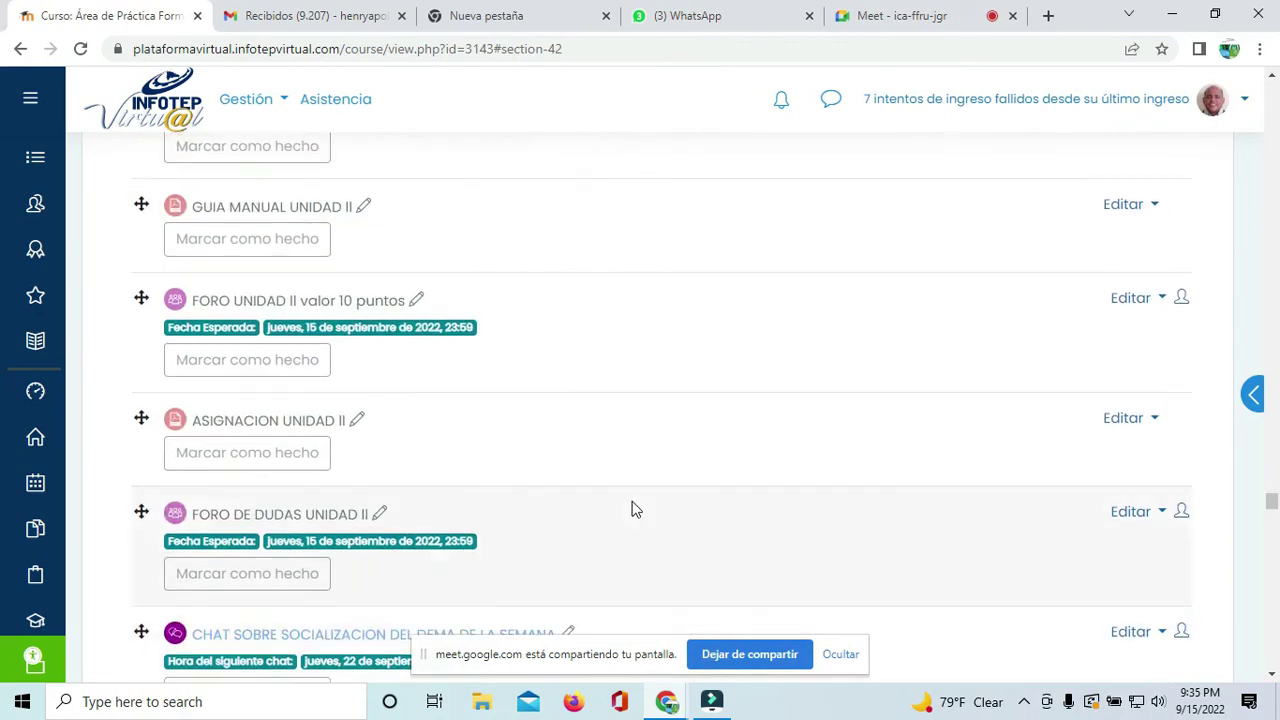
scroll(634, 509, "up", 10)
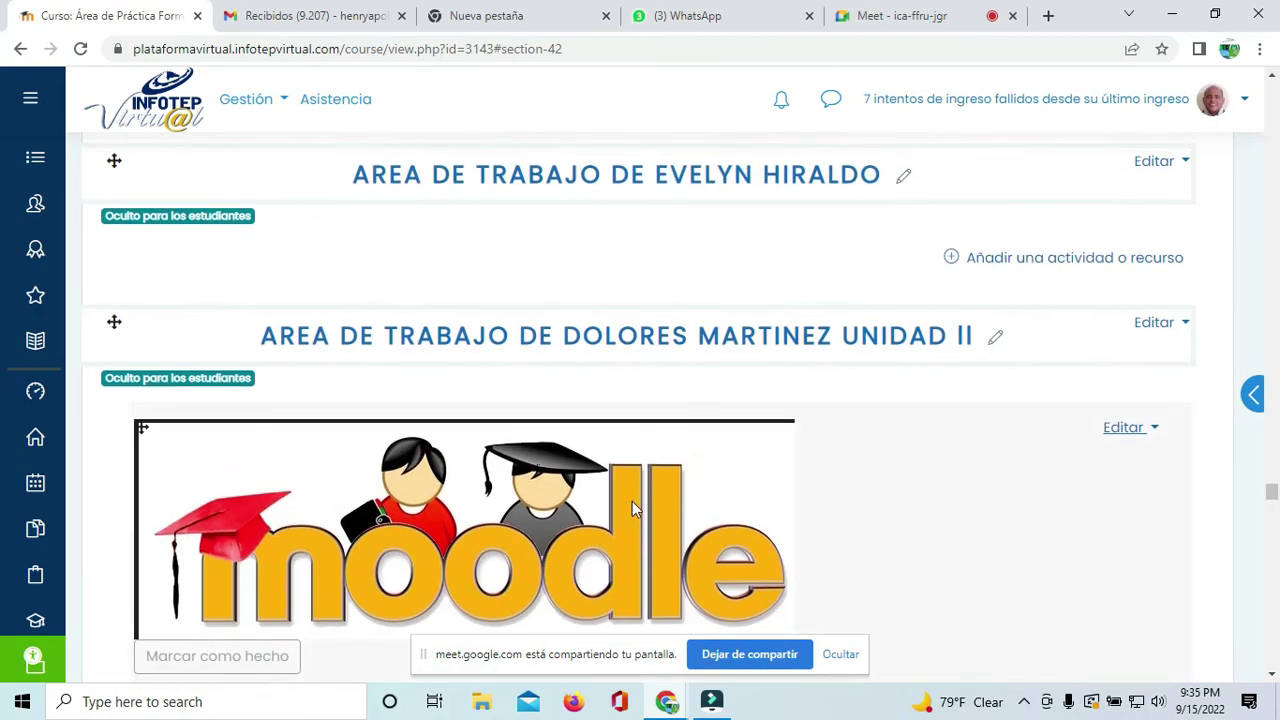
scroll(632, 509, "up", 8)
scroll(634, 509, "up", 8)
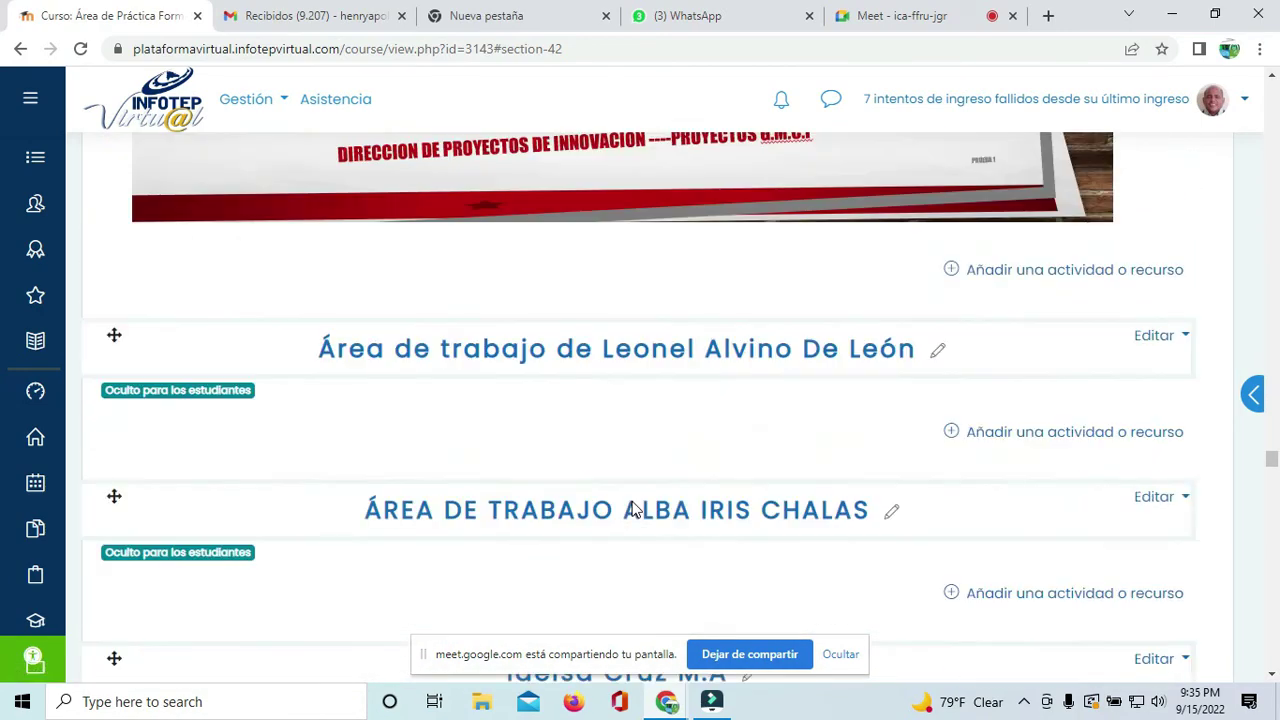
scroll(634, 509, "up", 8)
scroll(632, 509, "up", 2)
scroll(632, 509, "up", 8)
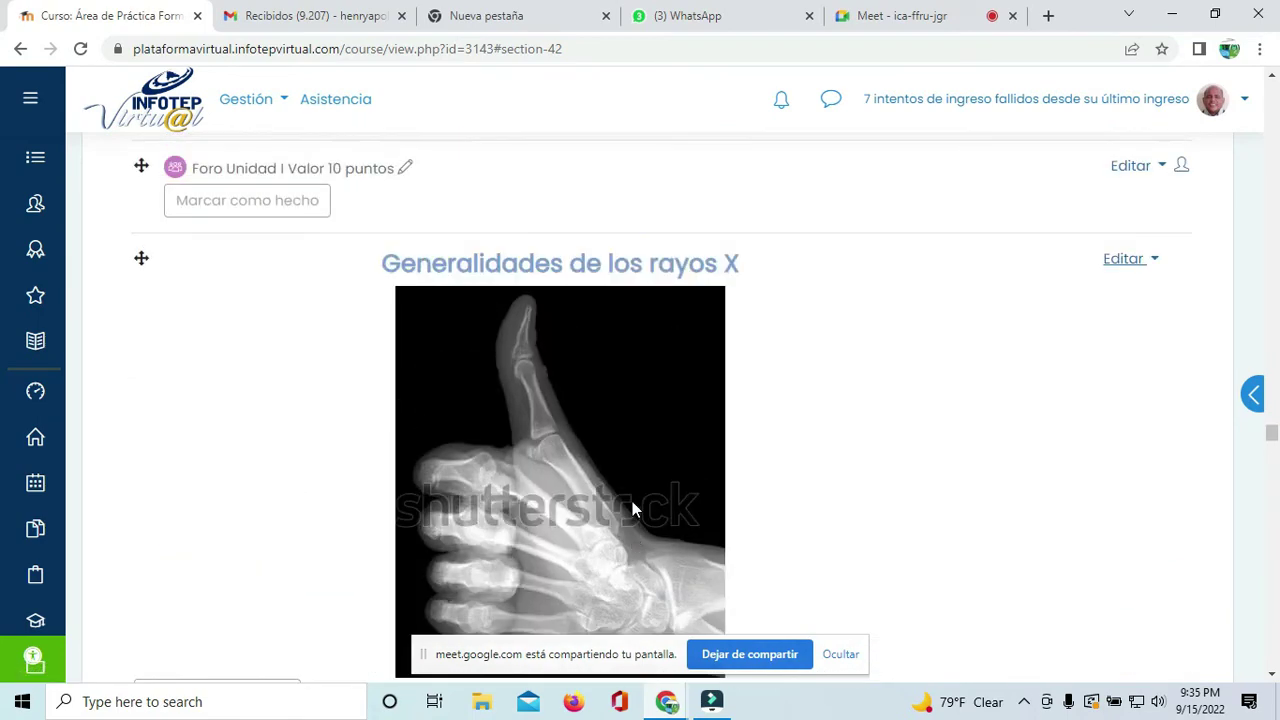
scroll(632, 509, "up", 3)
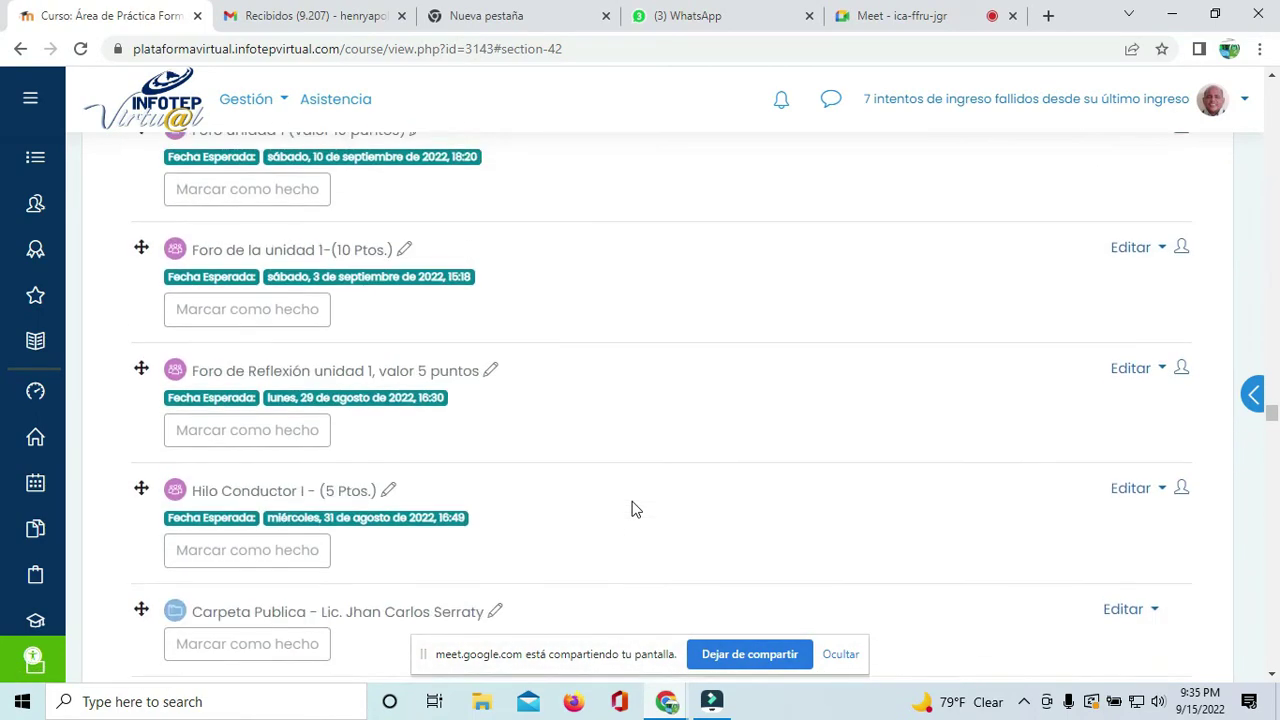
scroll(632, 509, "up", 7)
scroll(632, 509, "up", 15)
scroll(631, 509, "up", 5)
scroll(631, 509, "up", 15)
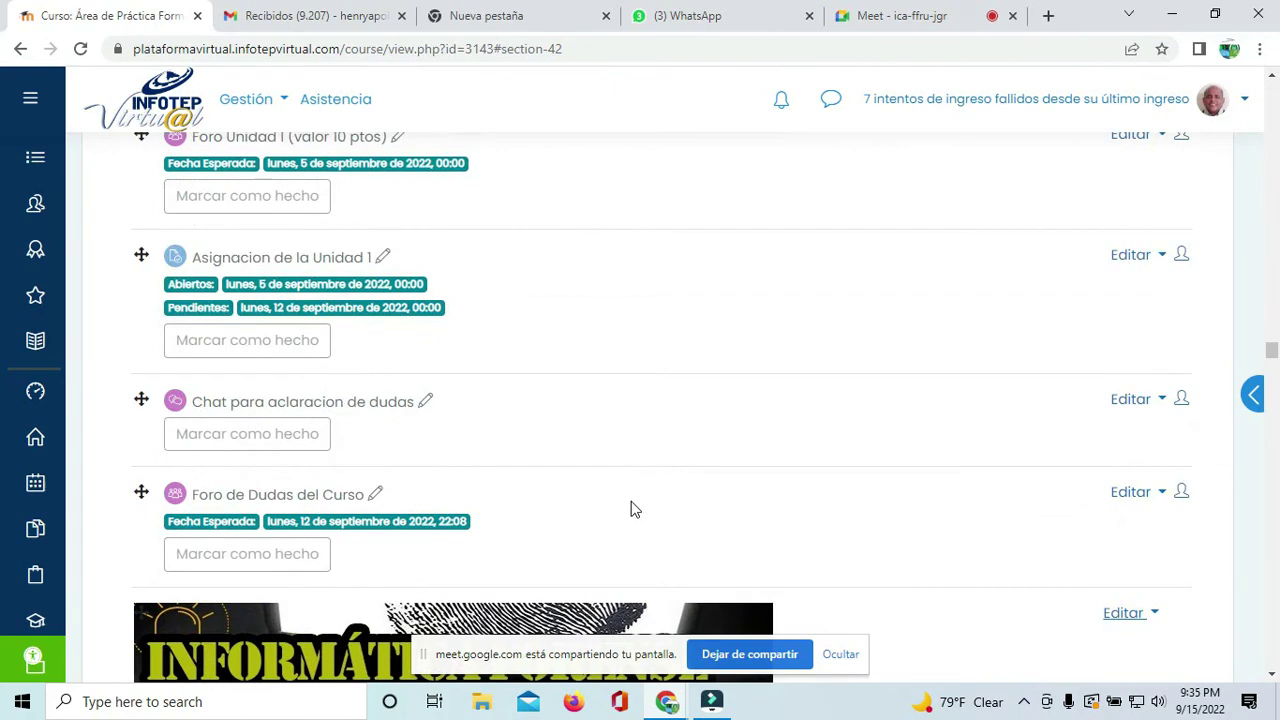
scroll(629, 501, "up", 15)
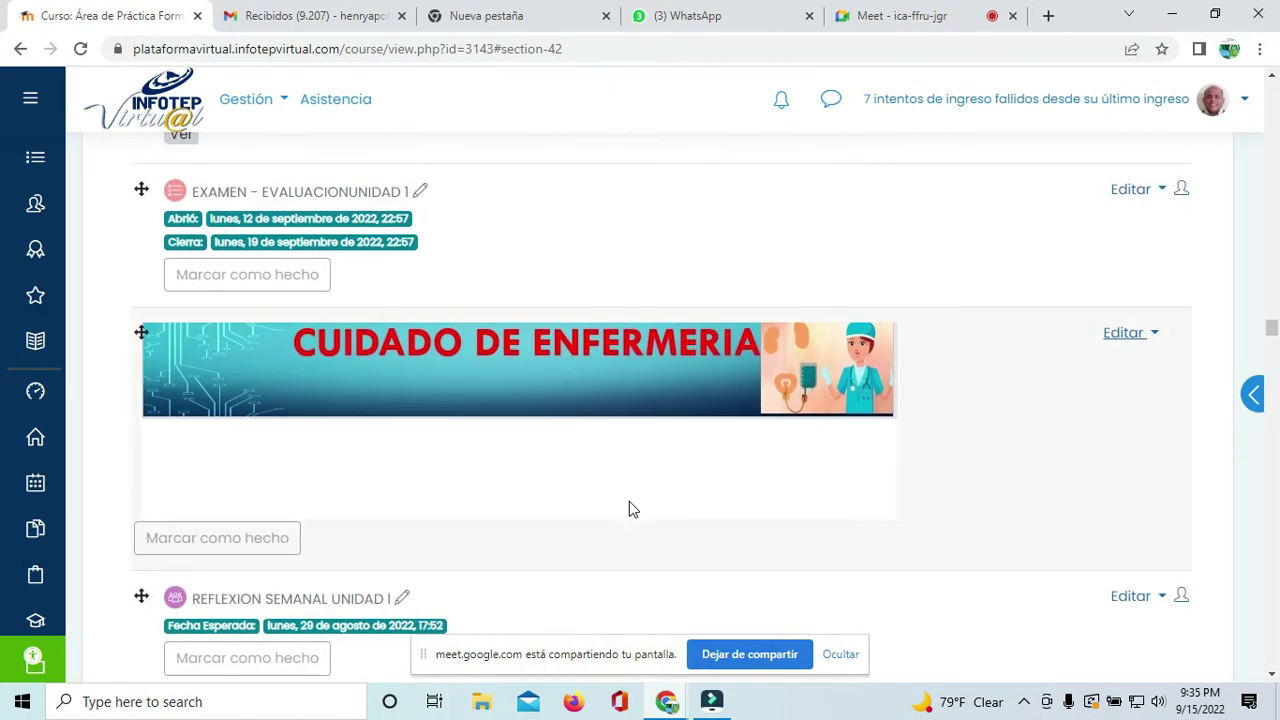
scroll(629, 509, "up", 15)
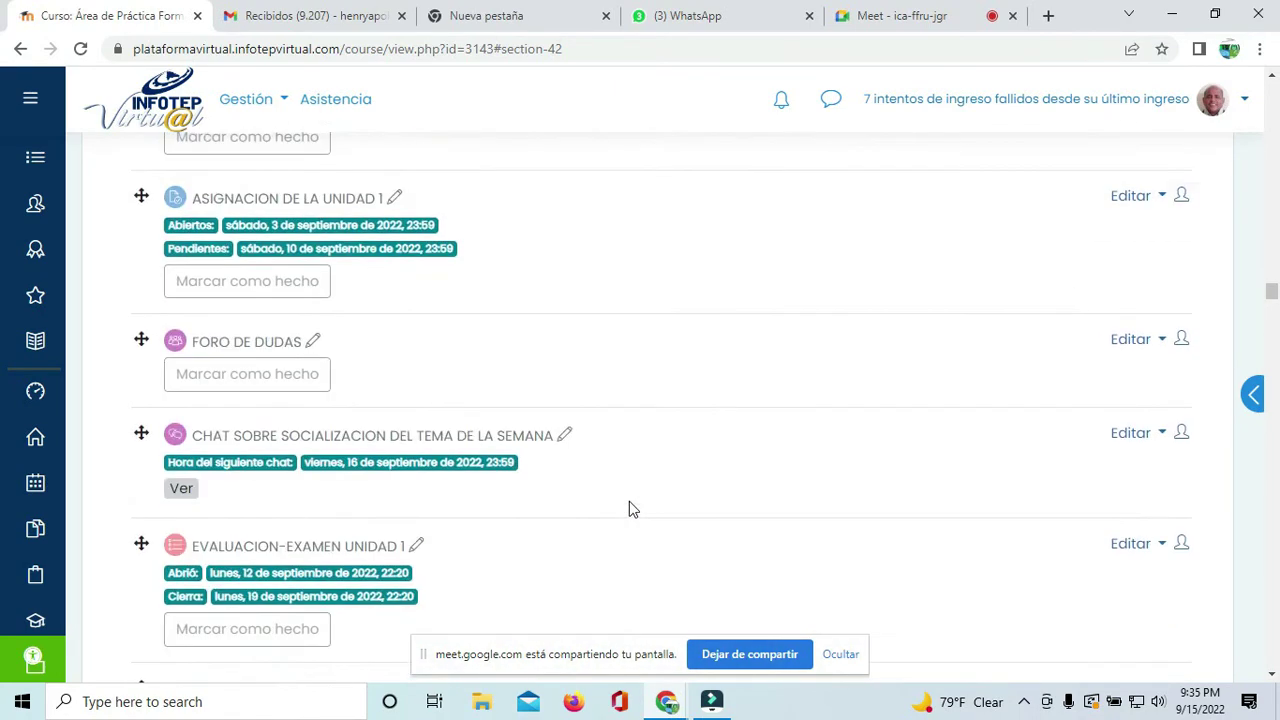
scroll(629, 509, "up", 15)
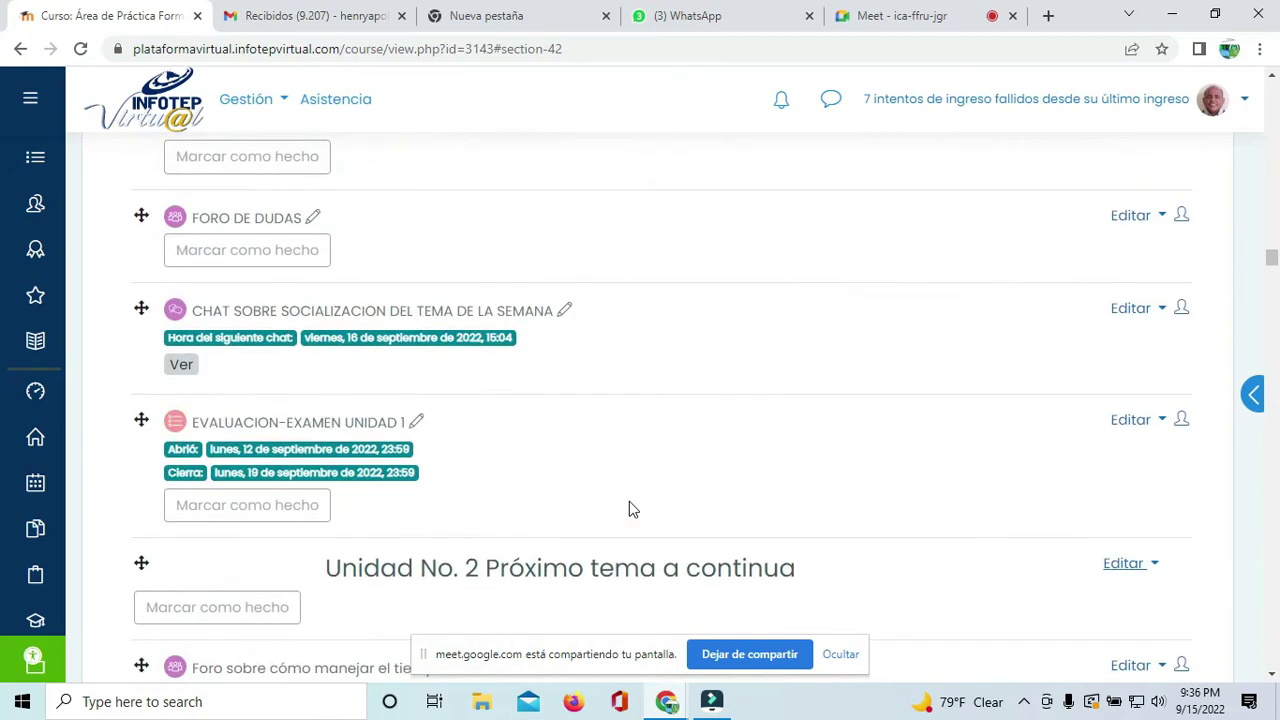
Step: Scroll on to the hidden work areas, including the Direccion de Proyectos de Innovacion one
scroll(629, 509, "down", 15)
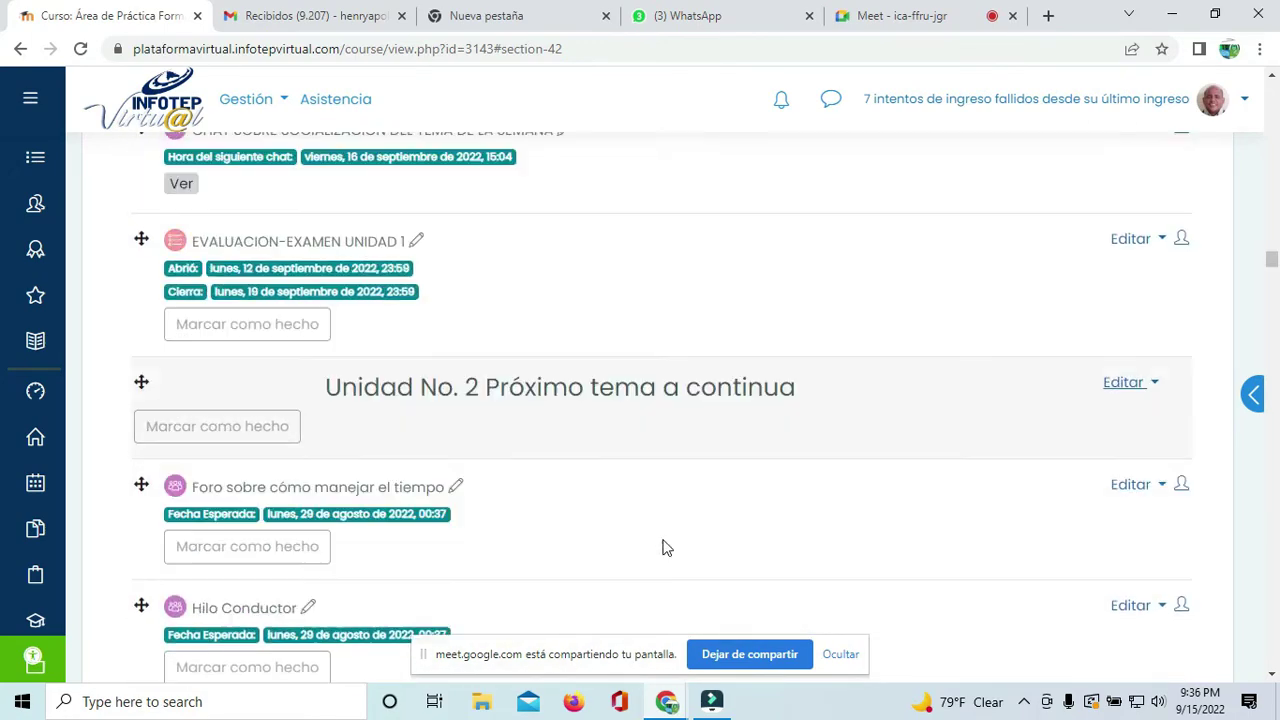
scroll(670, 549, "down", 15)
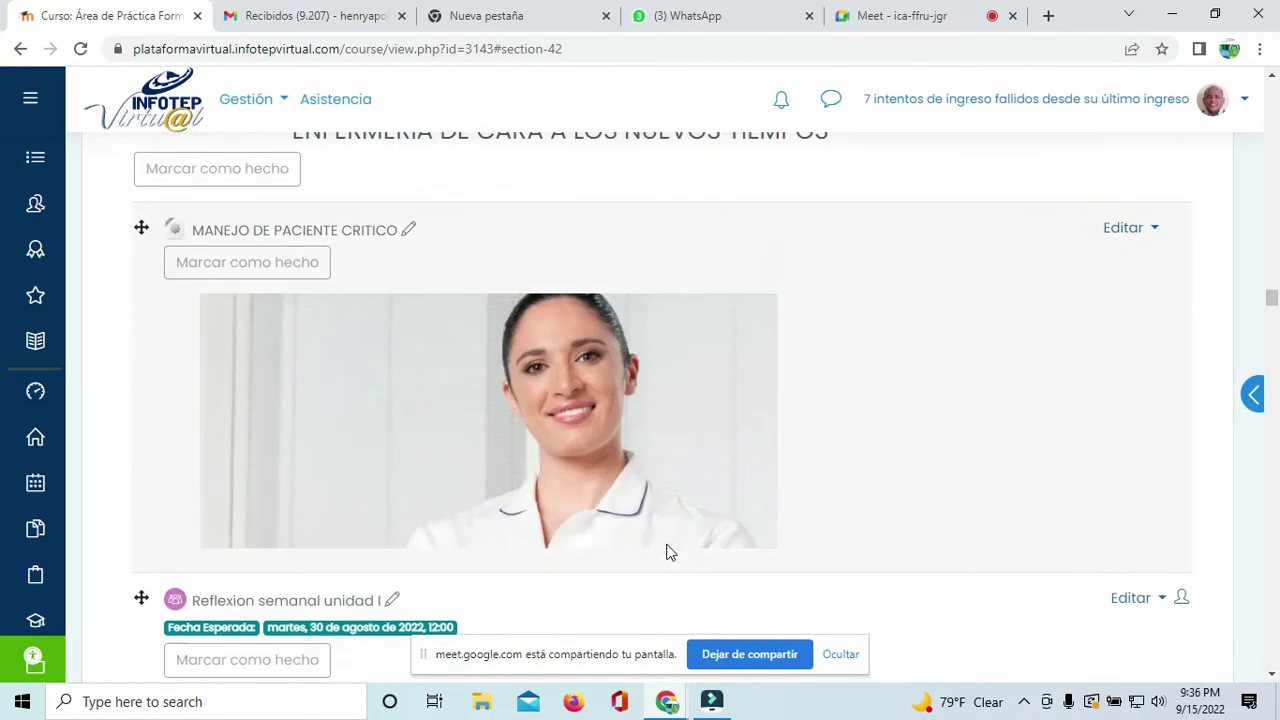
scroll(726, 617, "down", 15)
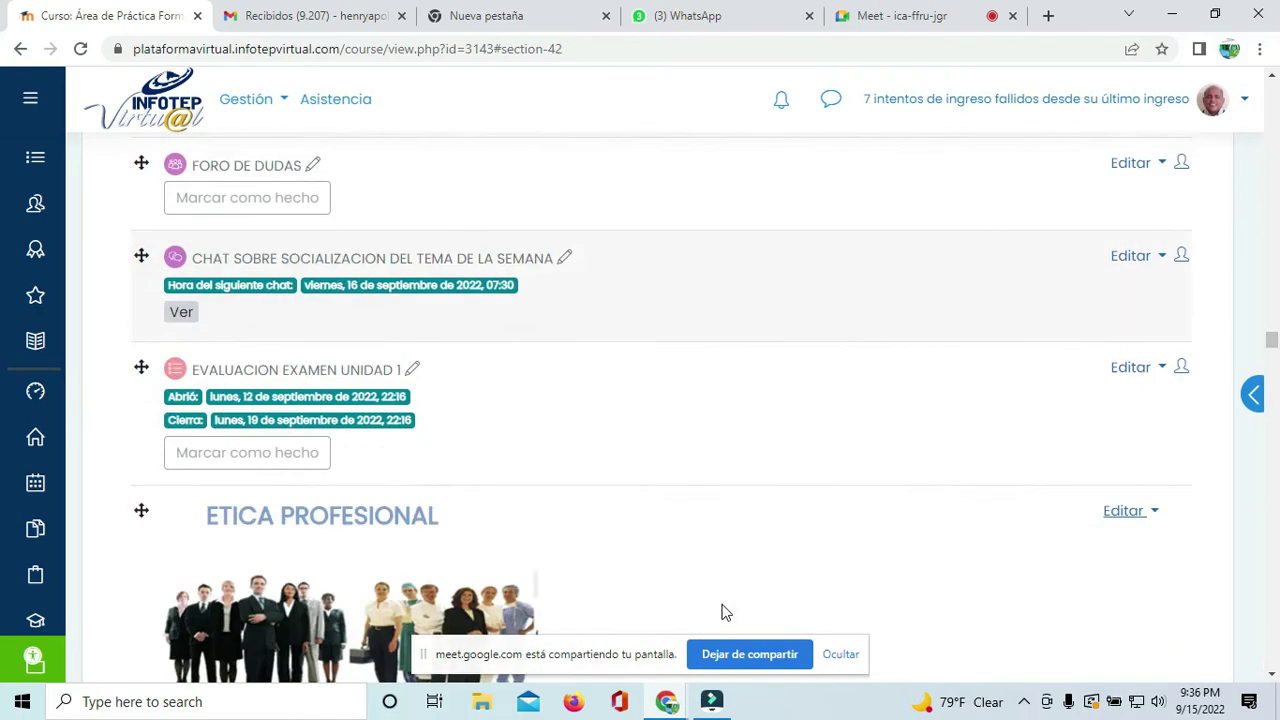
scroll(726, 616, "down", 5)
scroll(725, 608, "up", 10)
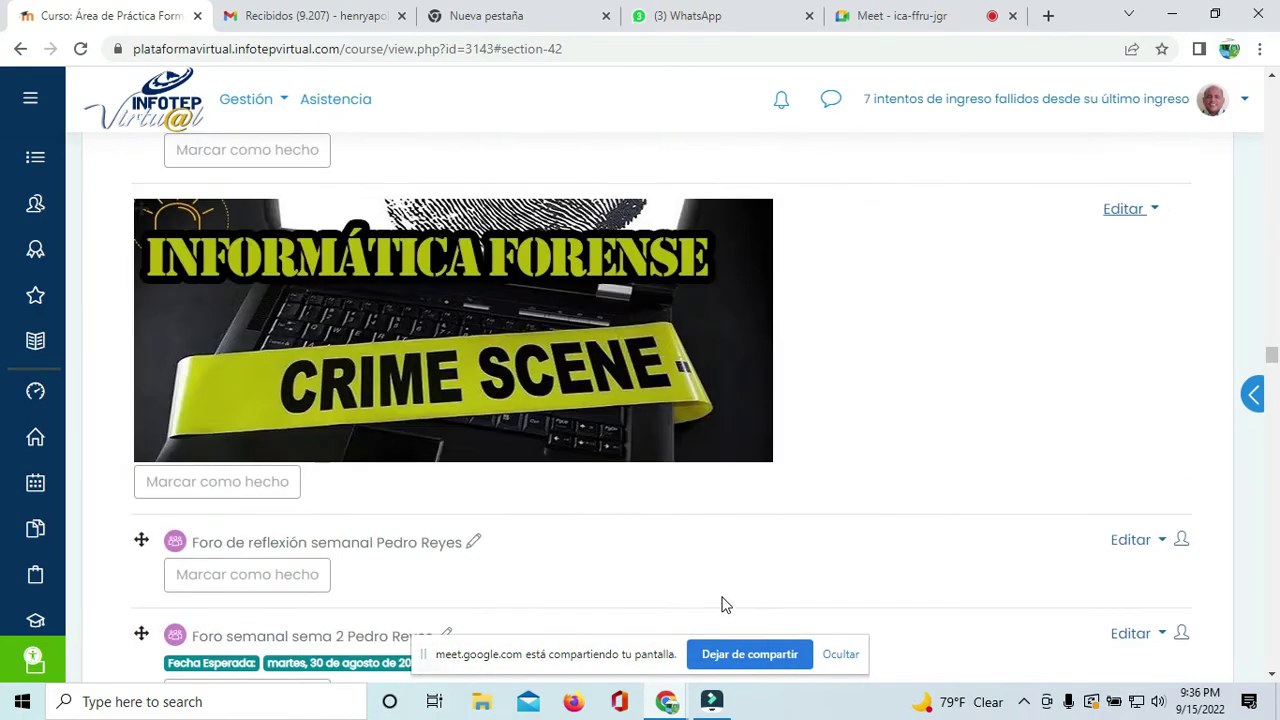
scroll(725, 606, "down", 15)
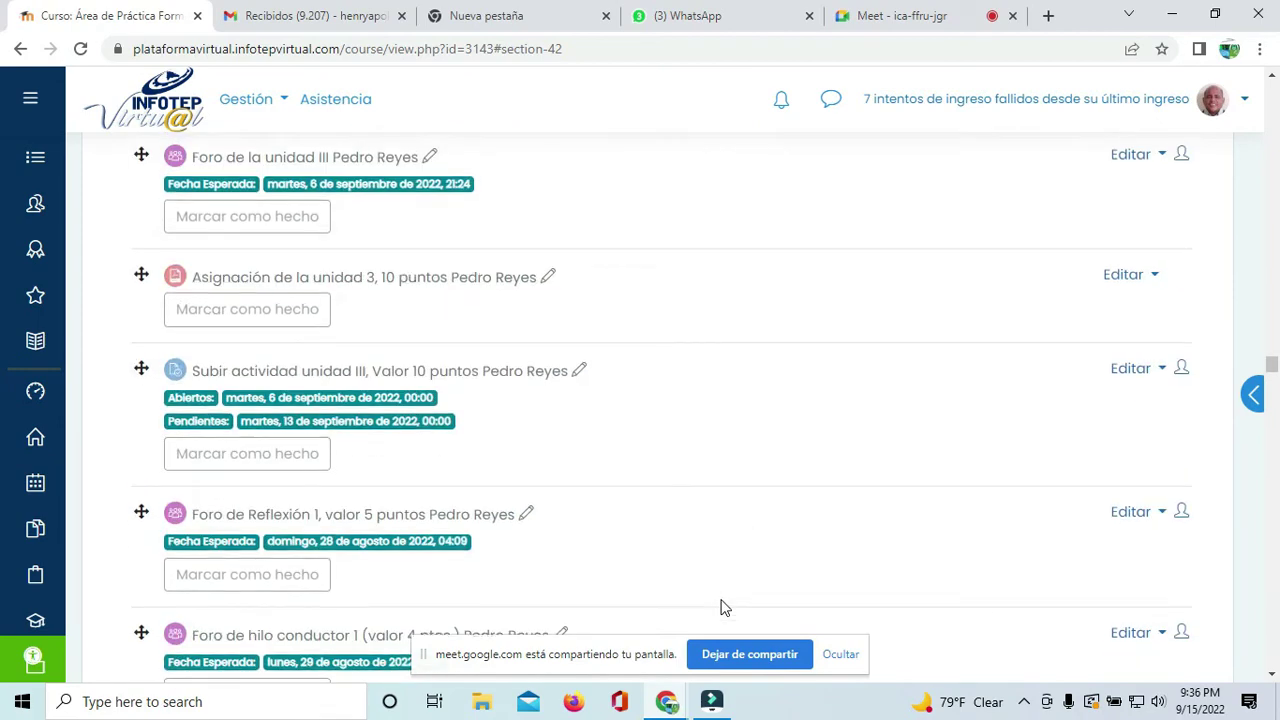
scroll(725, 607, "down", 15)
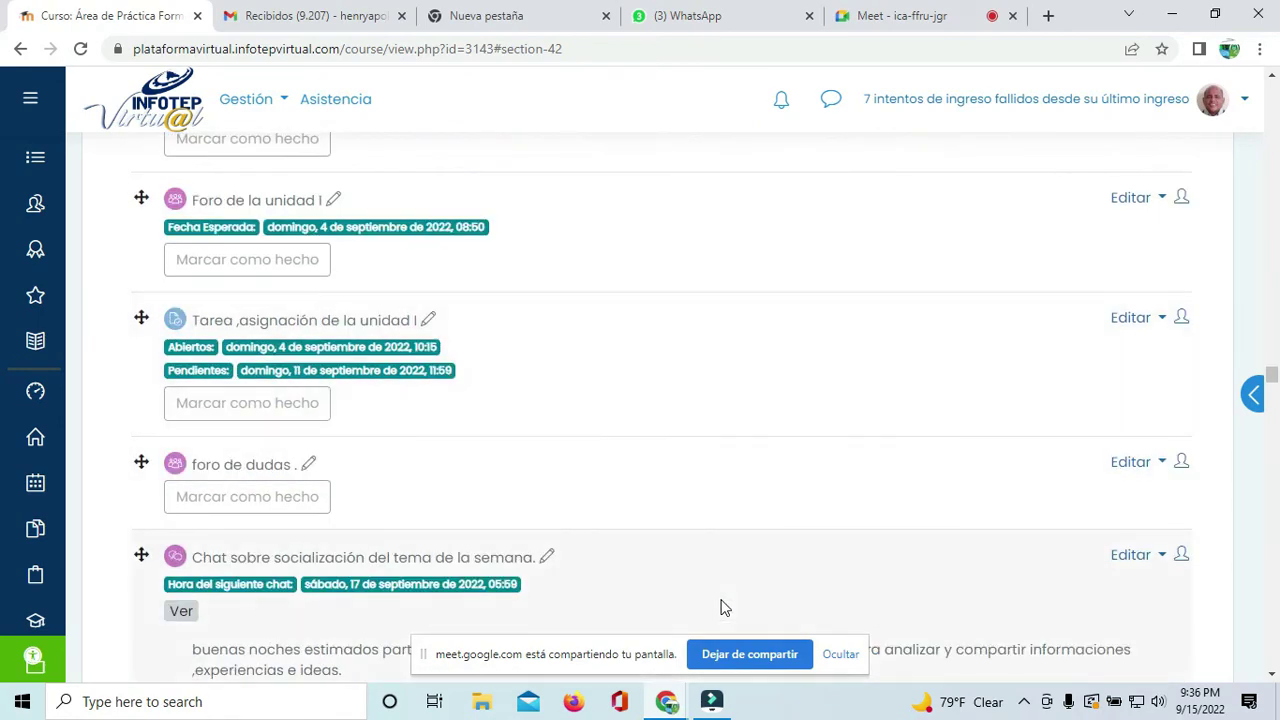
scroll(724, 607, "down", 15)
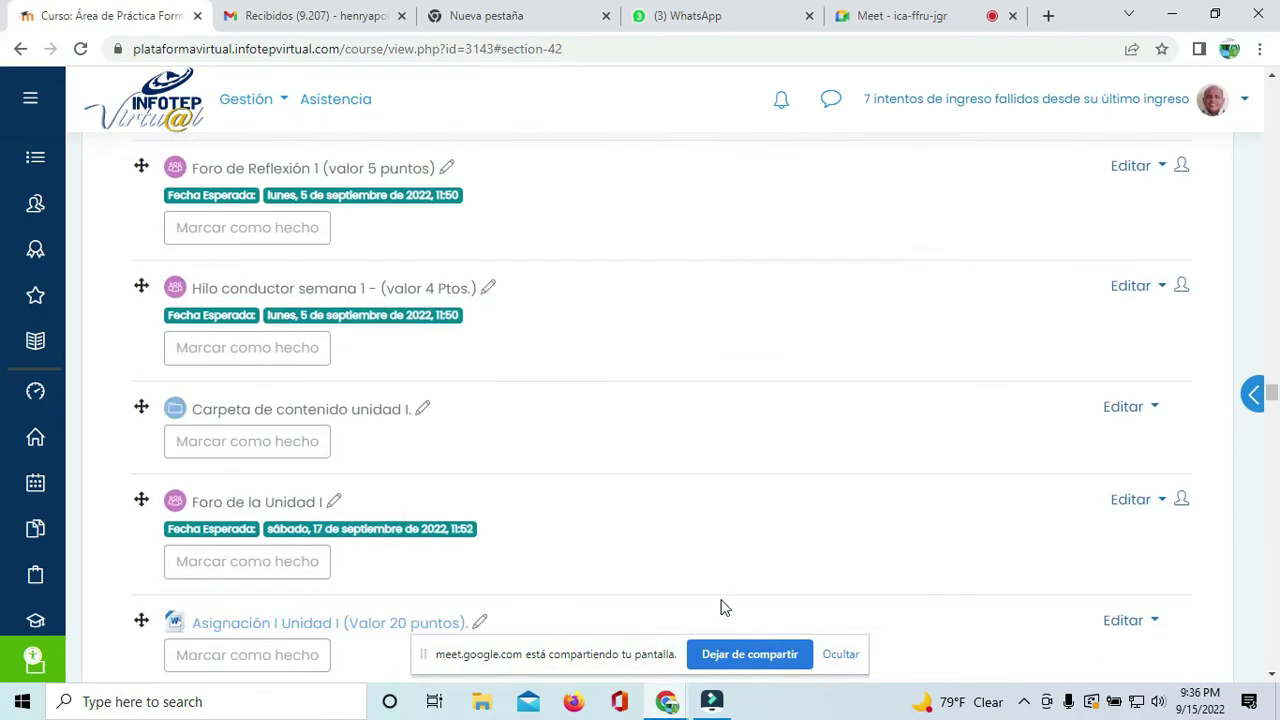
scroll(723, 607, "down", 5)
scroll(723, 607, "up", 7)
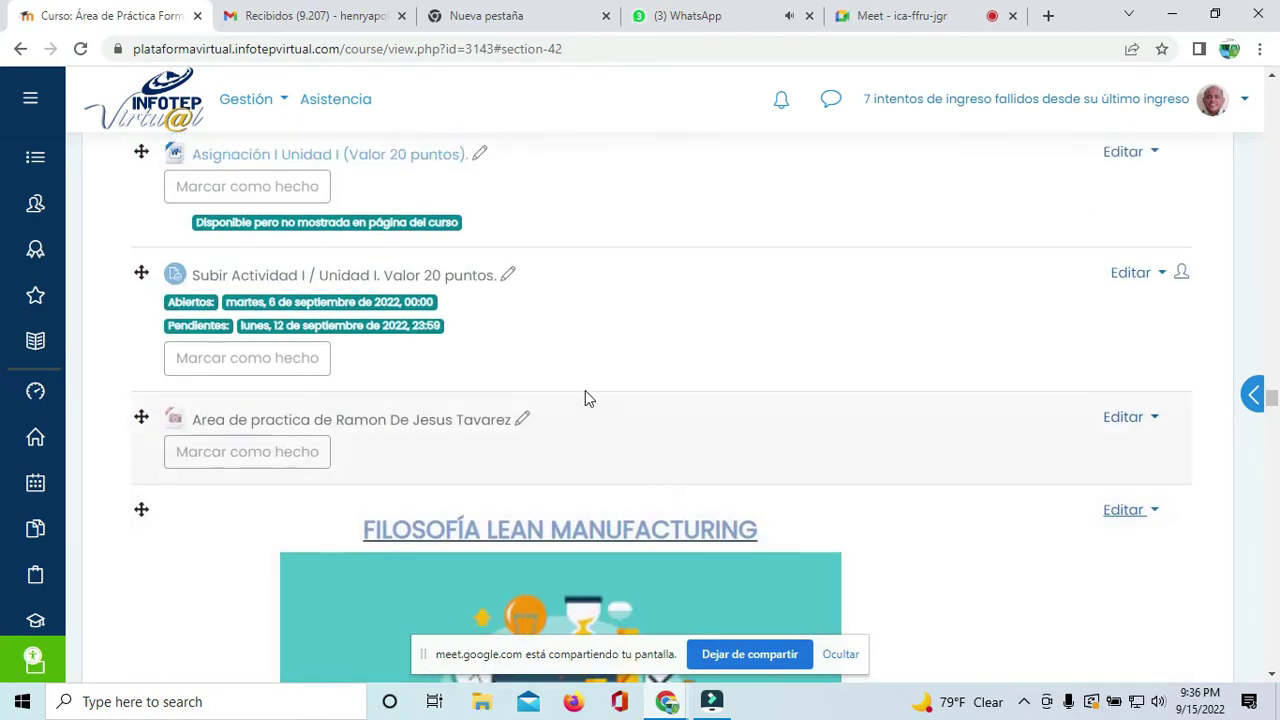
scroll(735, 460, "down", 7)
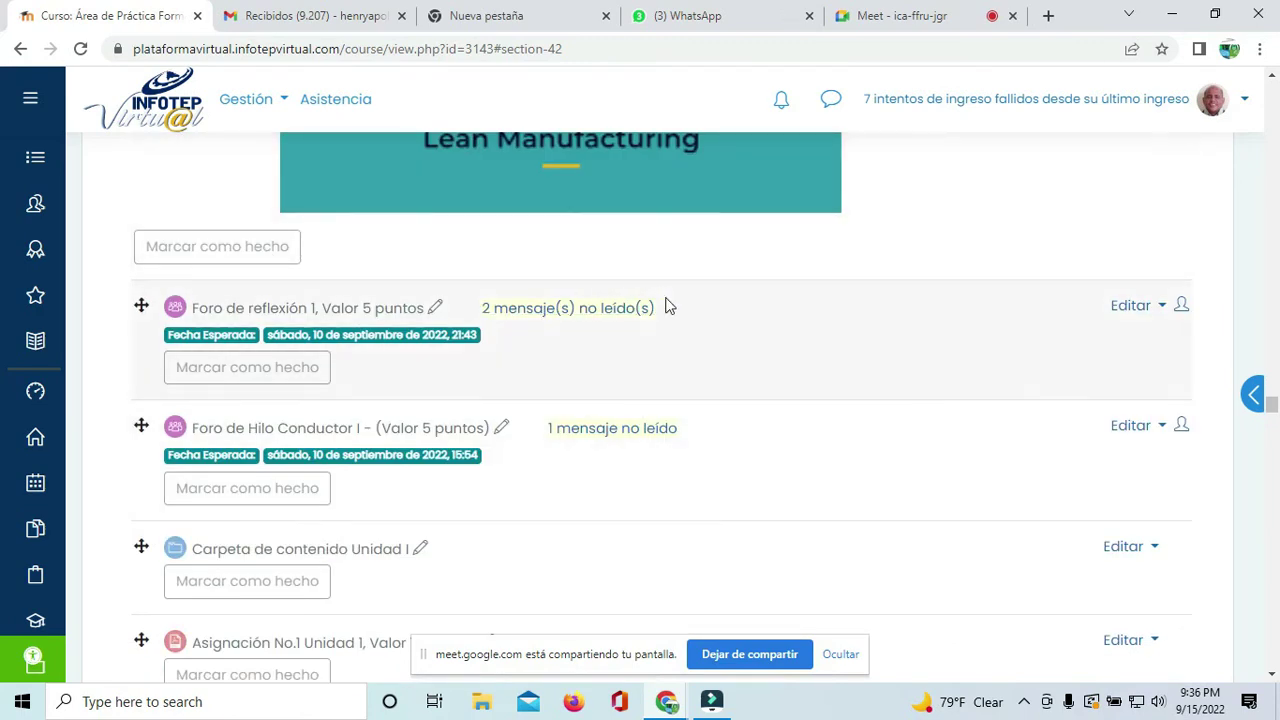
scroll(669, 301, "down", 6)
scroll(669, 301, "up", 2)
scroll(669, 302, "down", 20)
scroll(669, 315, "down", 20)
Step: Scroll past the Atención y Servicio al cliente area to Evaluación unidad 1 (30 points)
scroll(669, 324, "down", 7)
scroll(669, 324, "up", 3)
scroll(670, 324, "down", 8)
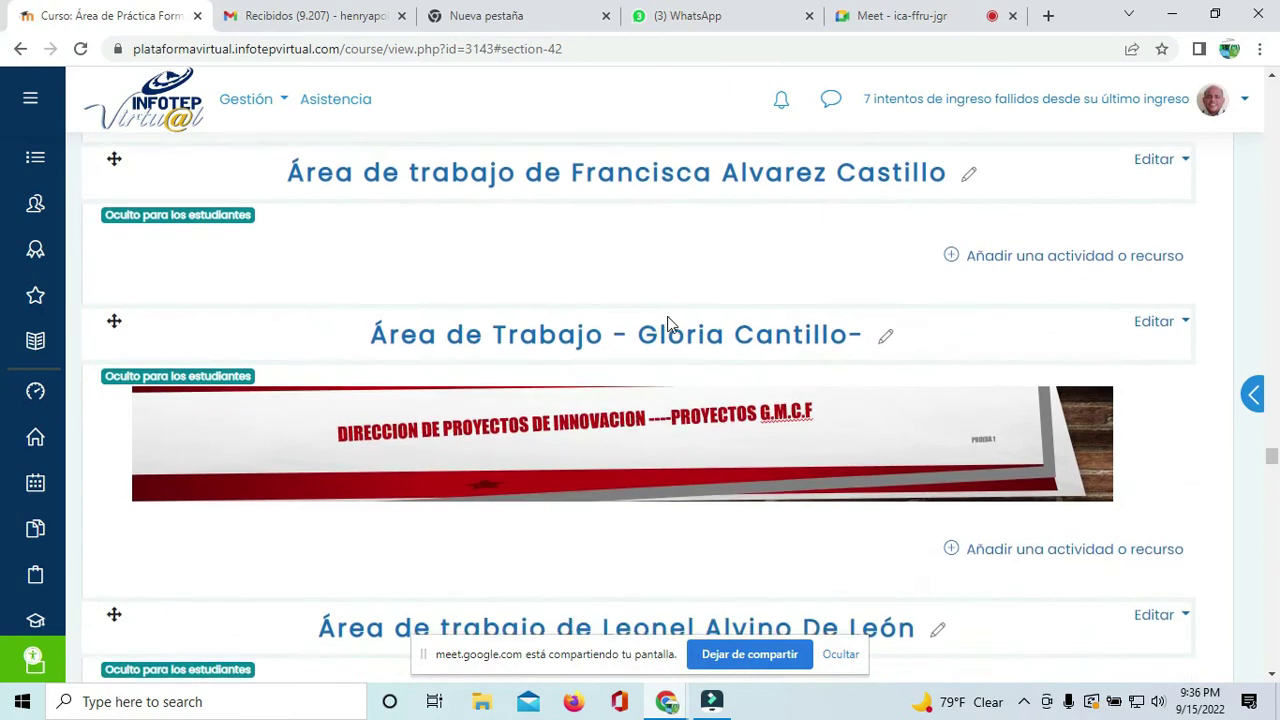
scroll(669, 324, "down", 7)
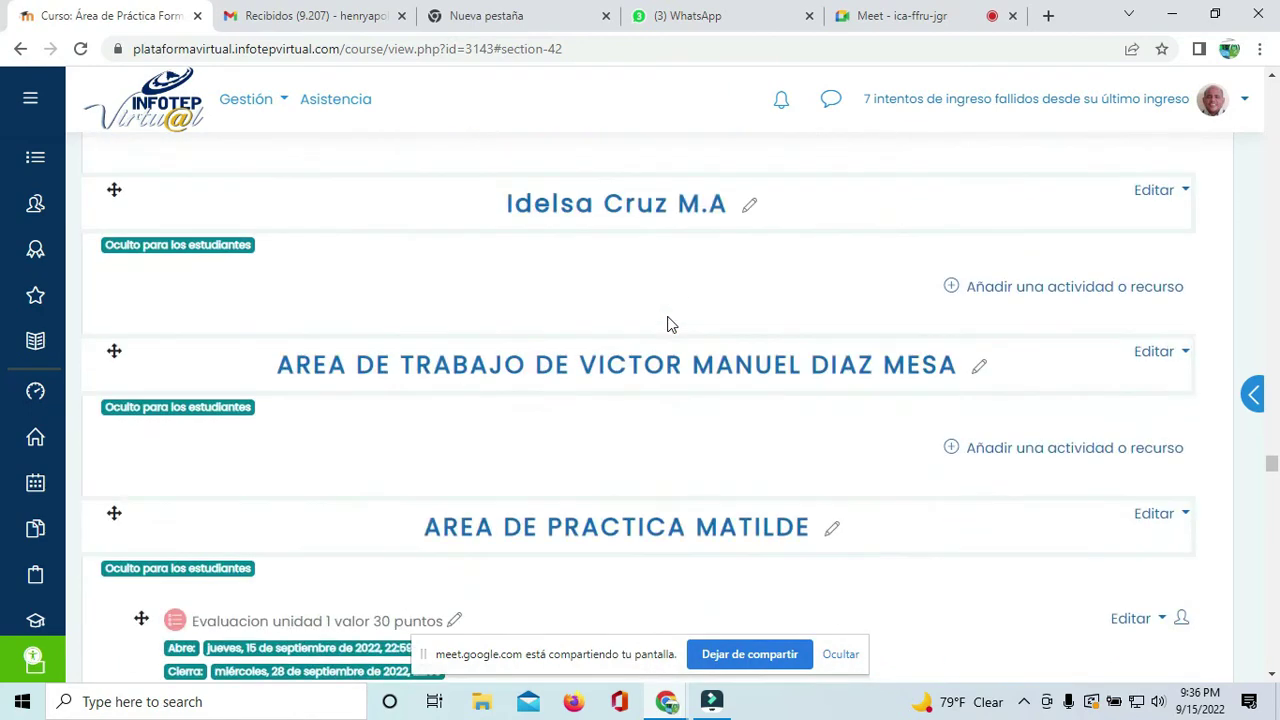
scroll(669, 324, "down", 4)
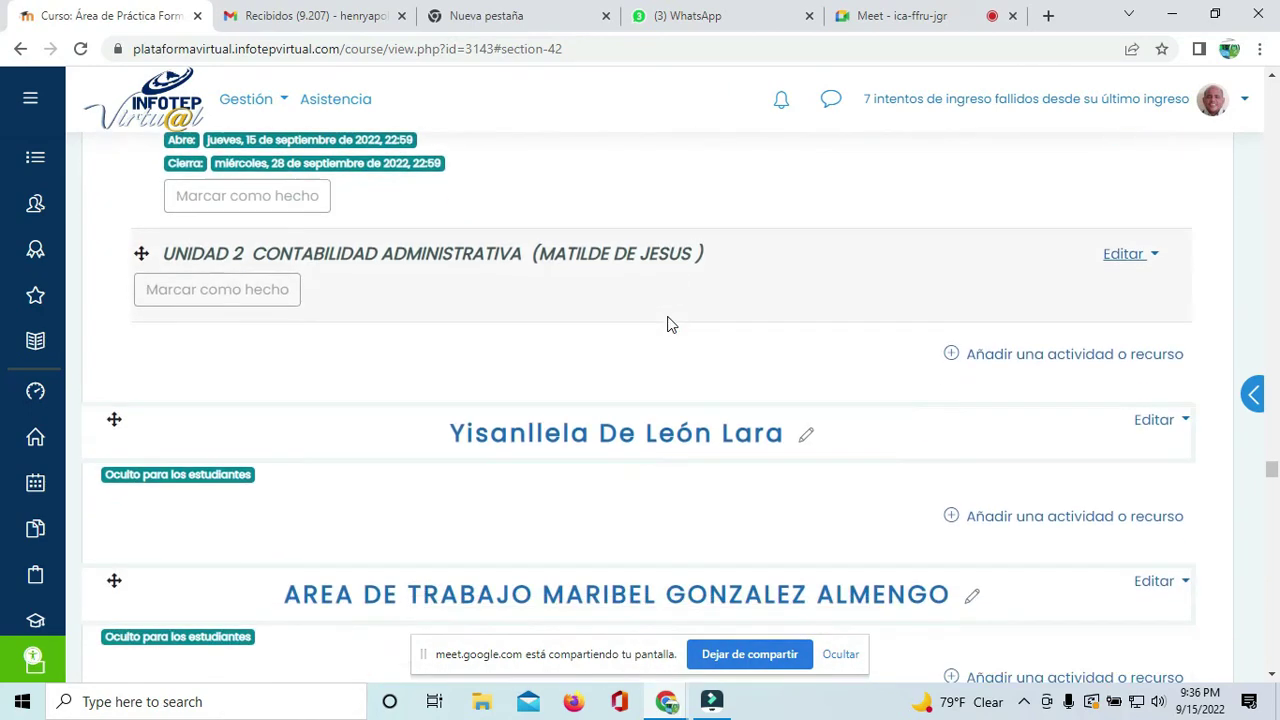
scroll(670, 324, "down", 3)
scroll(670, 324, "up", 3)
scroll(670, 324, "down", 2)
scroll(670, 324, "down", 2)
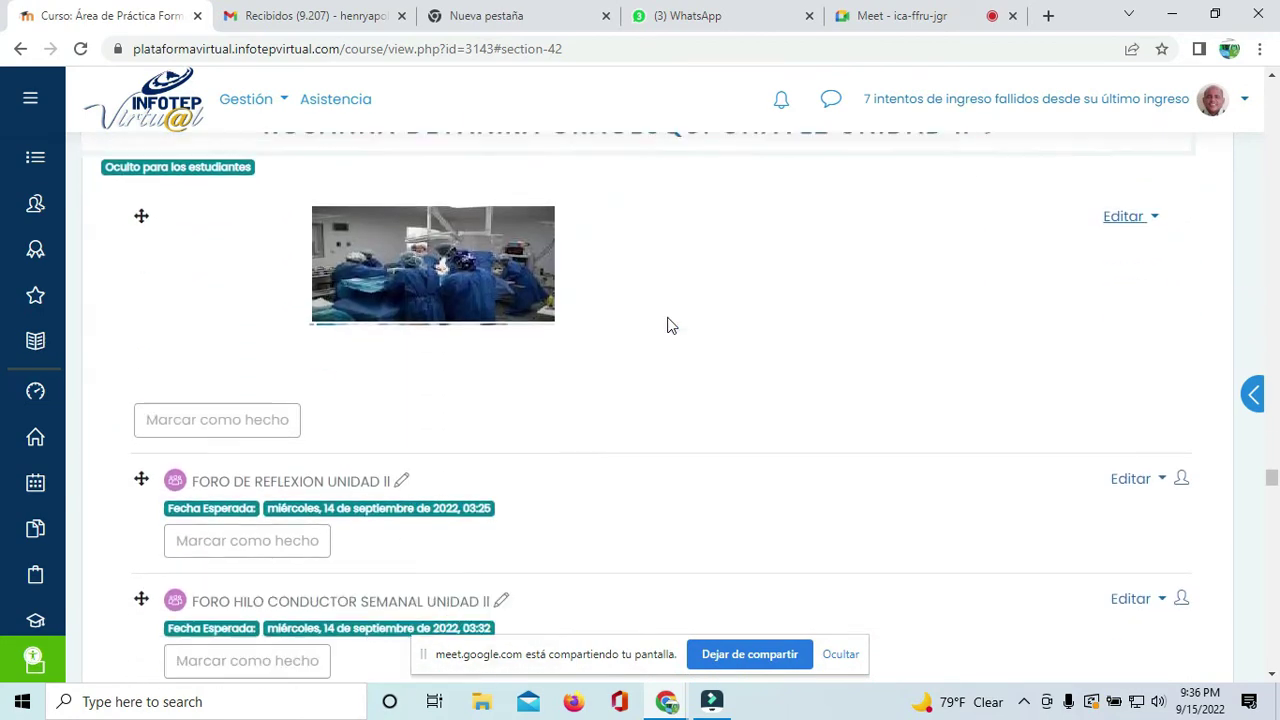
scroll(670, 324, "up", 1)
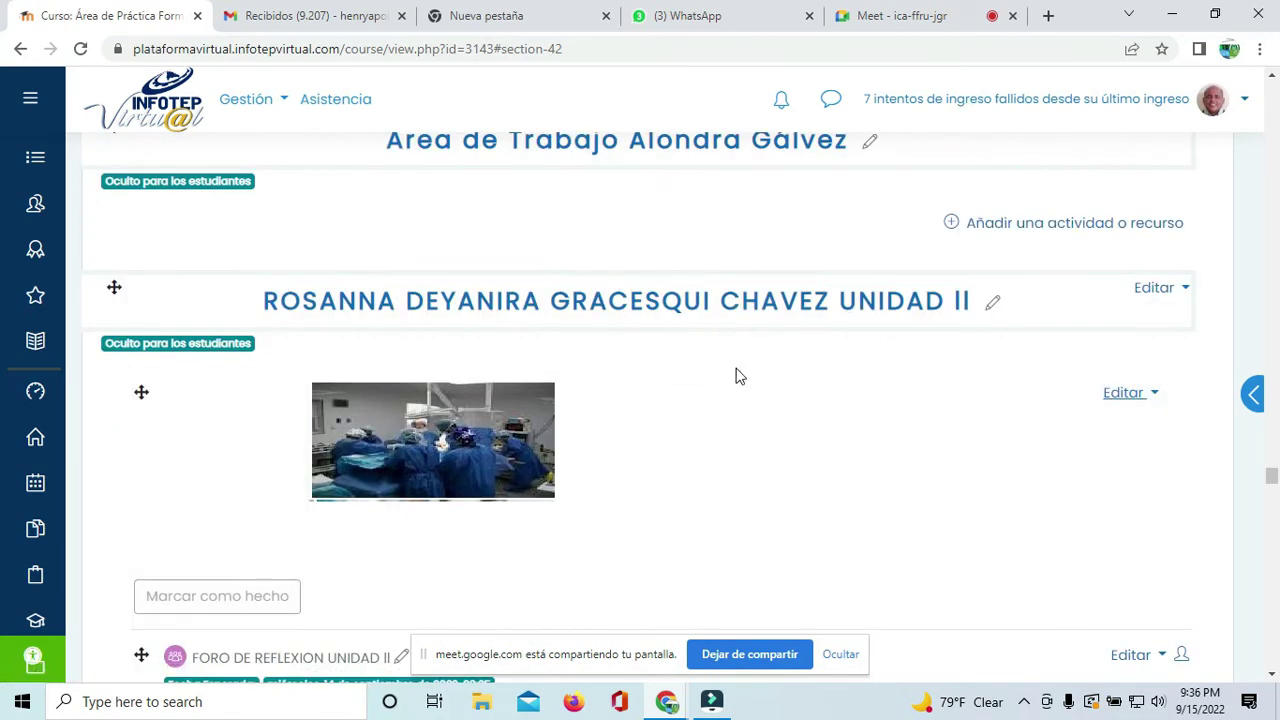
scroll(737, 377, "down", 10)
scroll(737, 377, "down", 9)
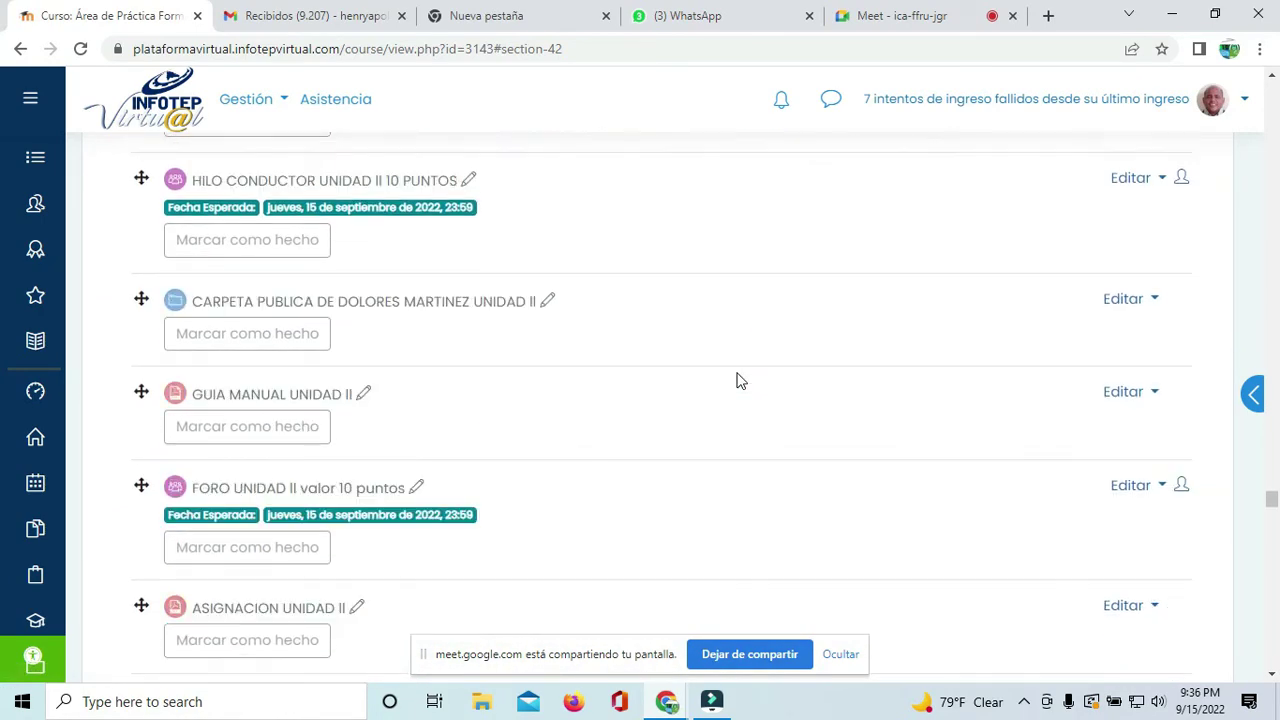
scroll(737, 380, "down", 10)
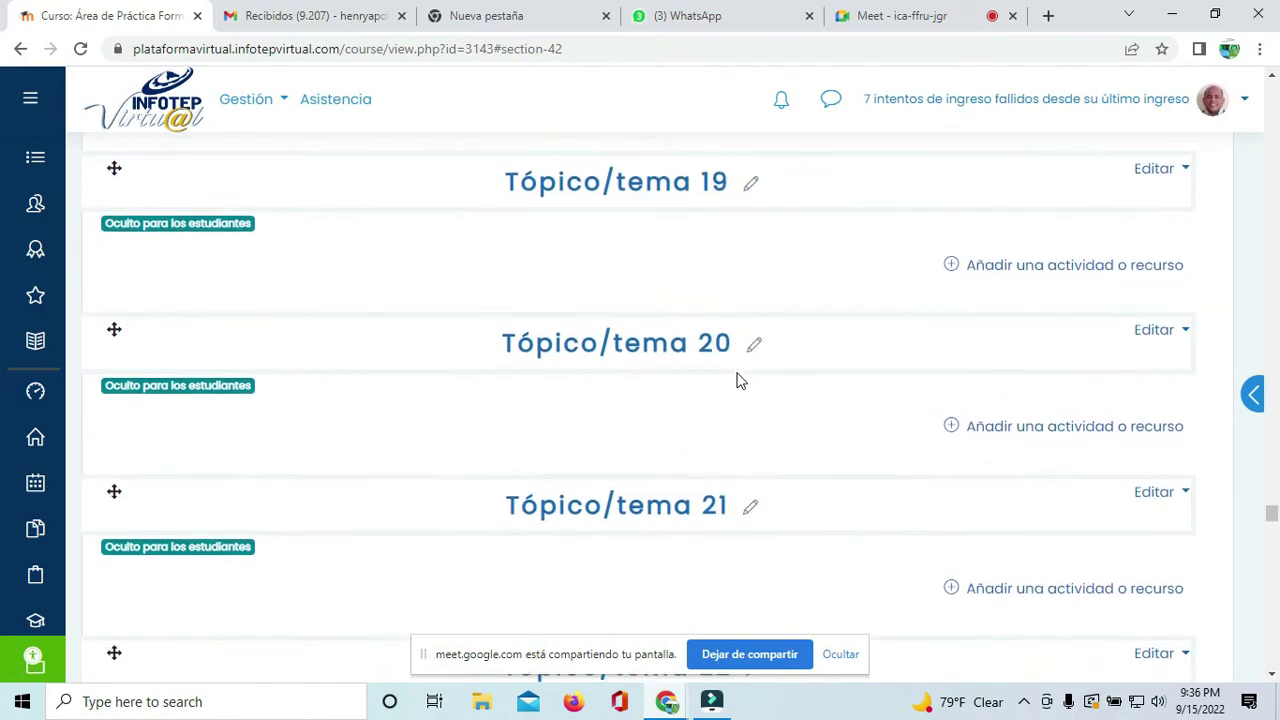
scroll(737, 380, "down", 10)
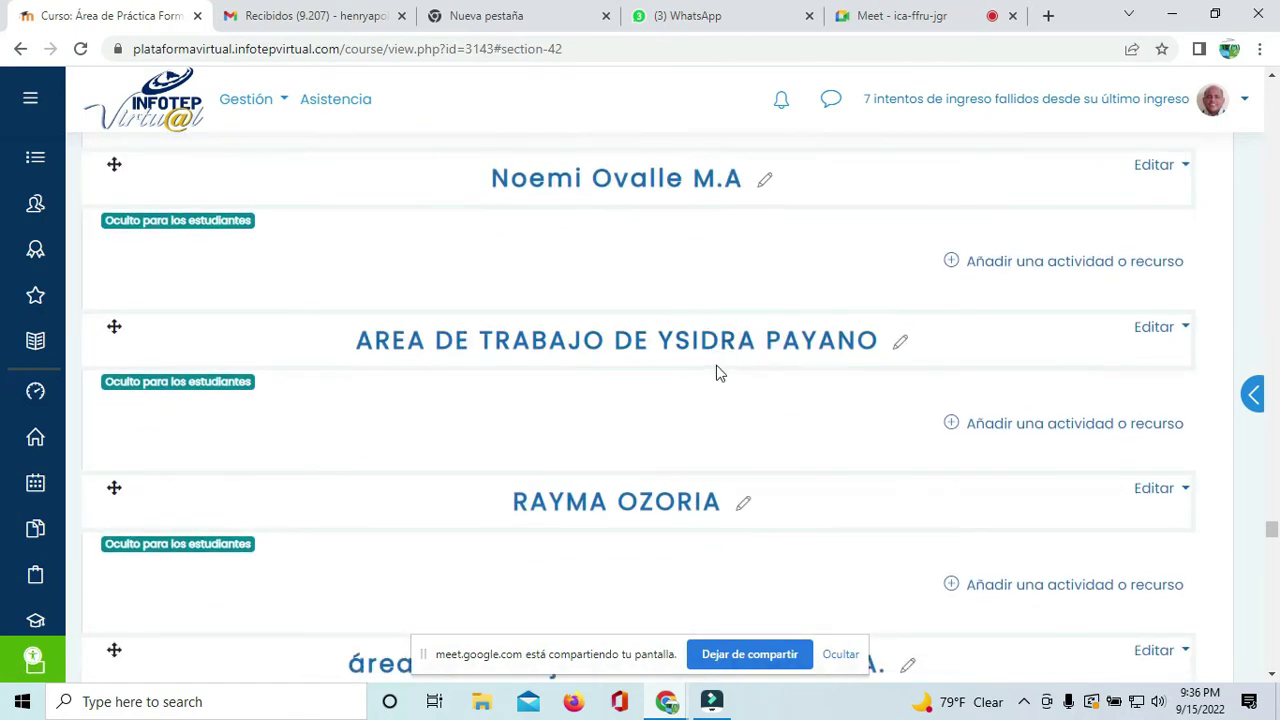
scroll(718, 374, "down", 5)
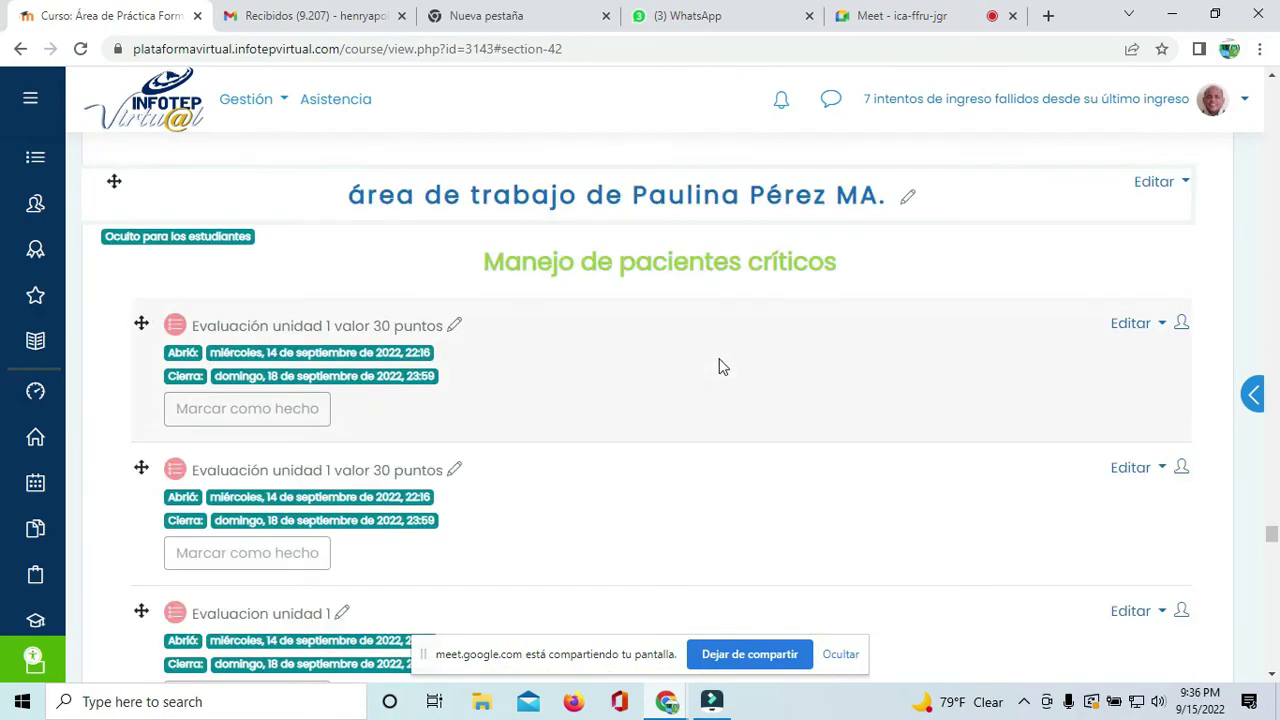
scroll(718, 367, "down", 9)
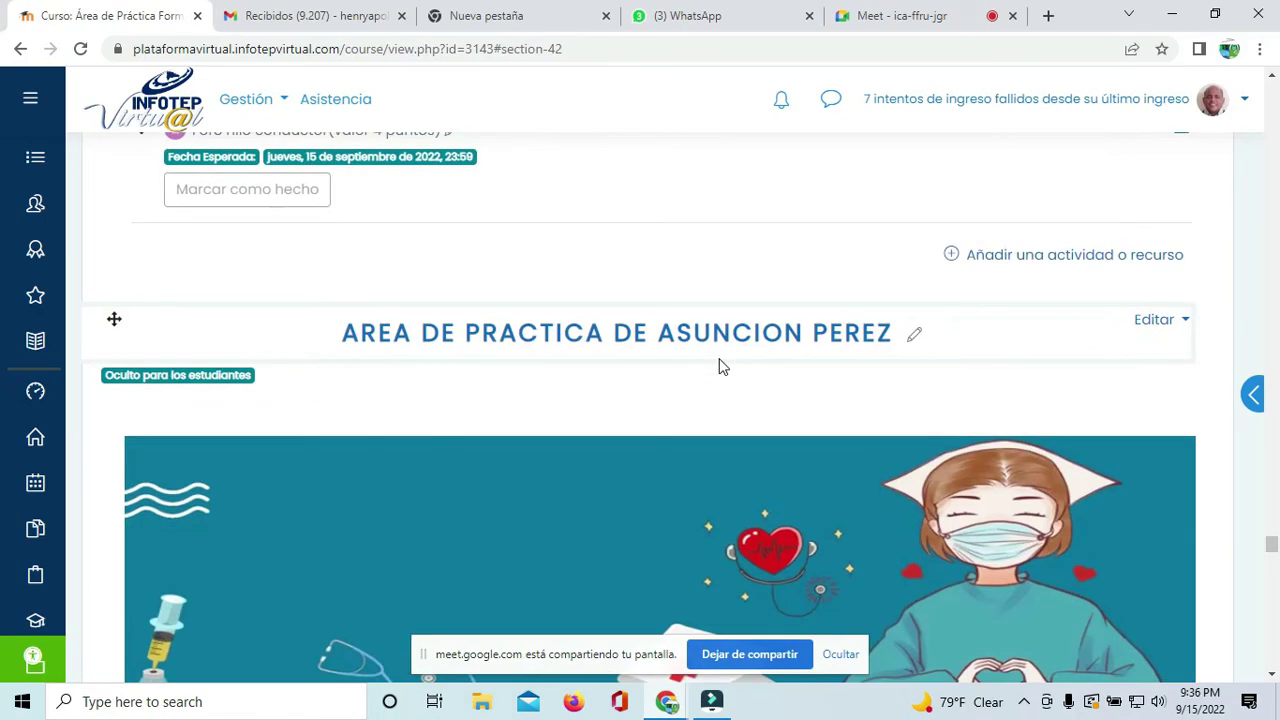
scroll(718, 367, "down", 6)
scroll(718, 367, "up", 3)
scroll(718, 367, "down", 3)
scroll(722, 367, "down", 15)
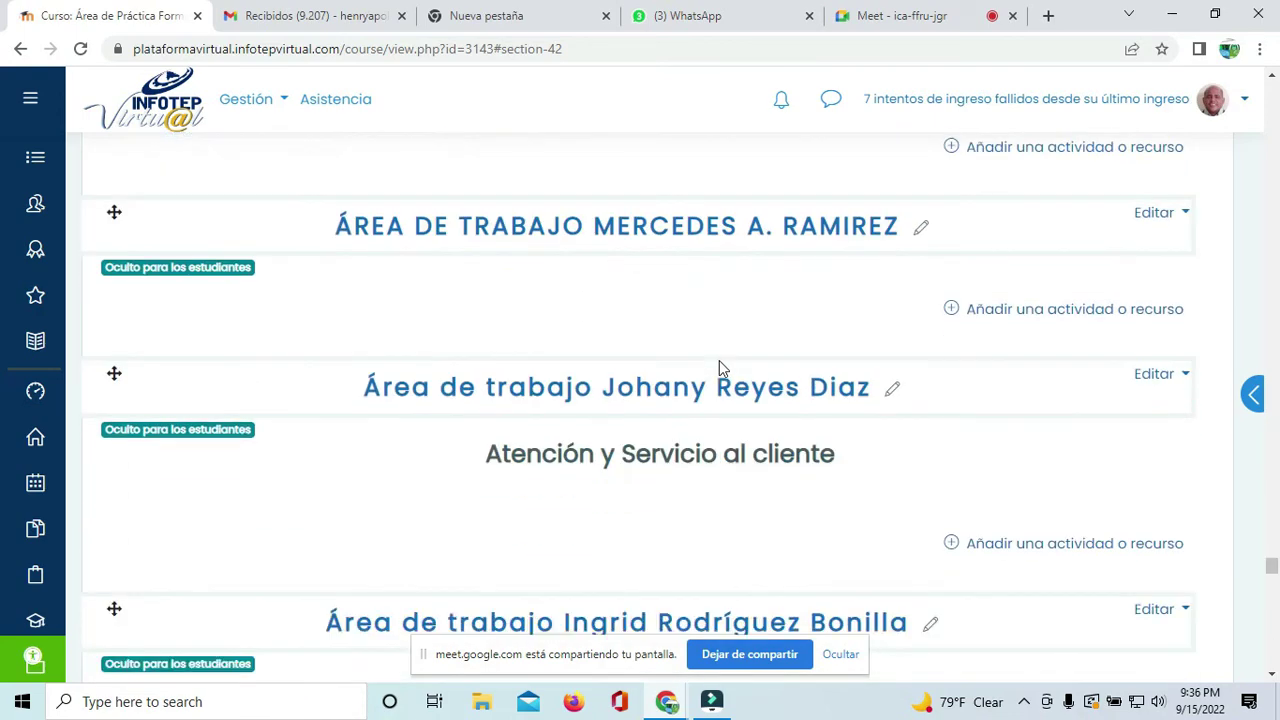
scroll(720, 368, "down", 3)
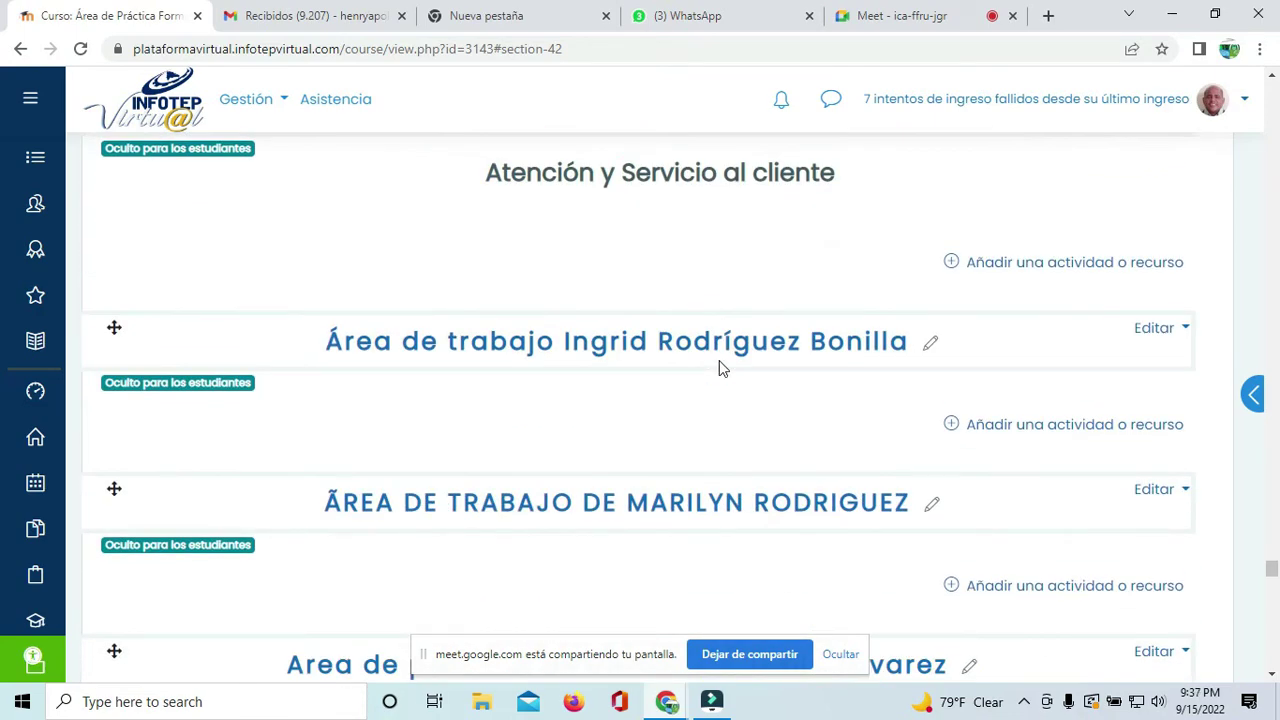
scroll(719, 367, "down", 3)
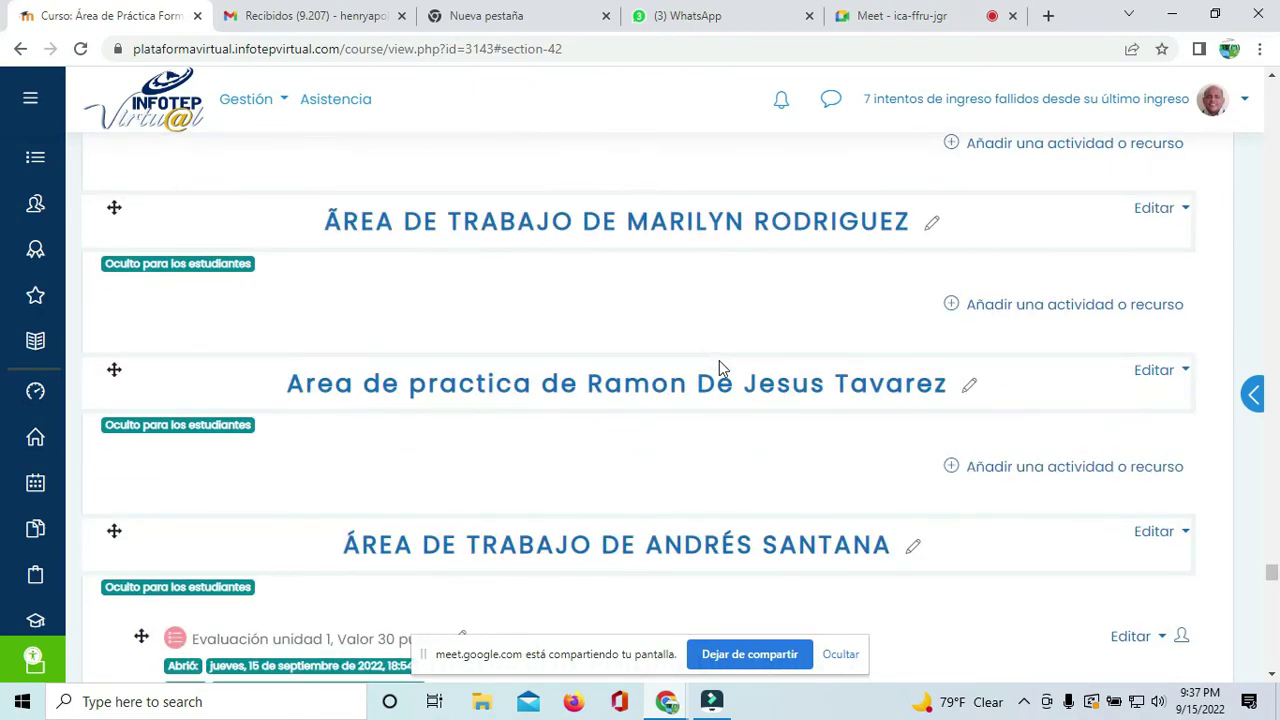
scroll(719, 367, "down", 4)
scroll(719, 367, "up", 4)
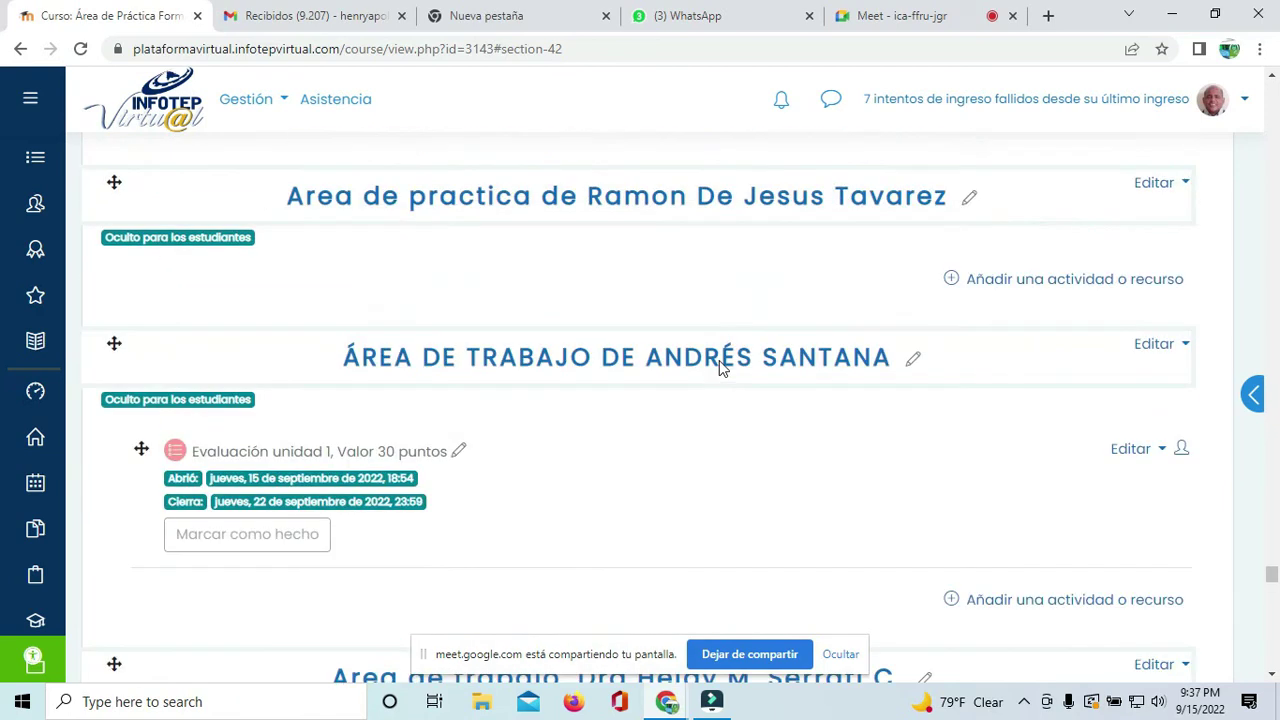
scroll(717, 368, "up", 1)
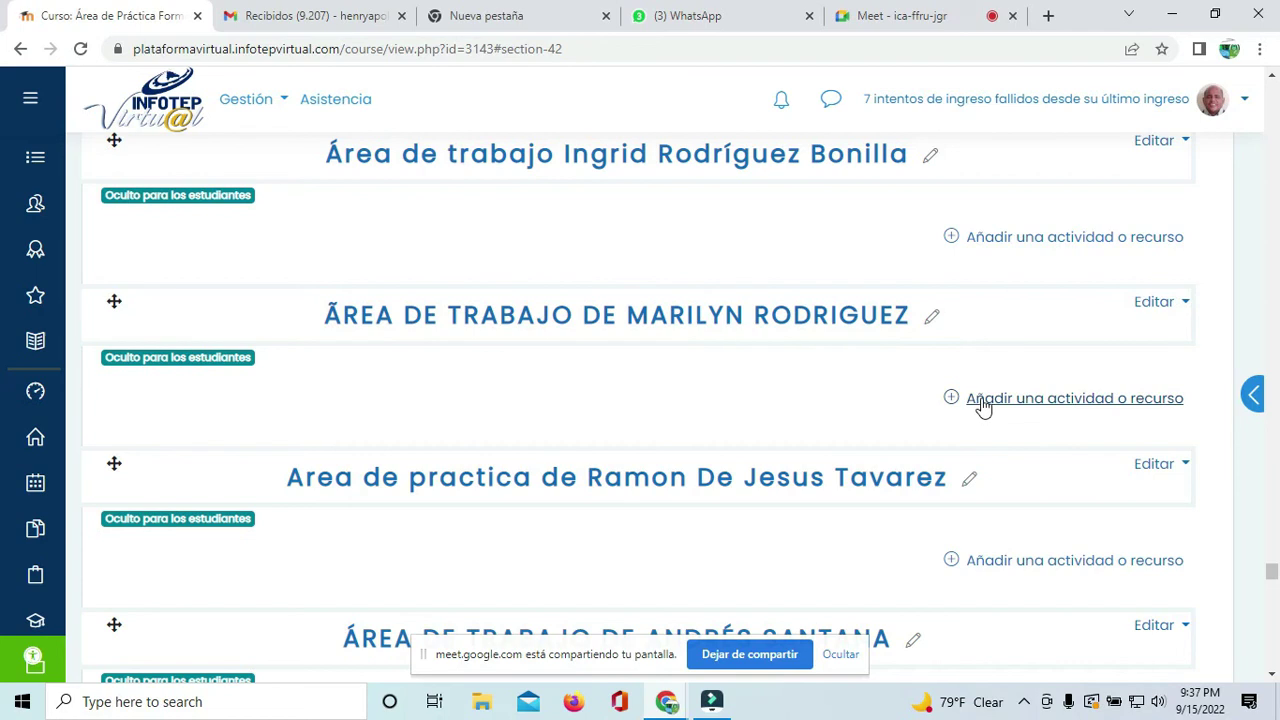
left_click(903, 20)
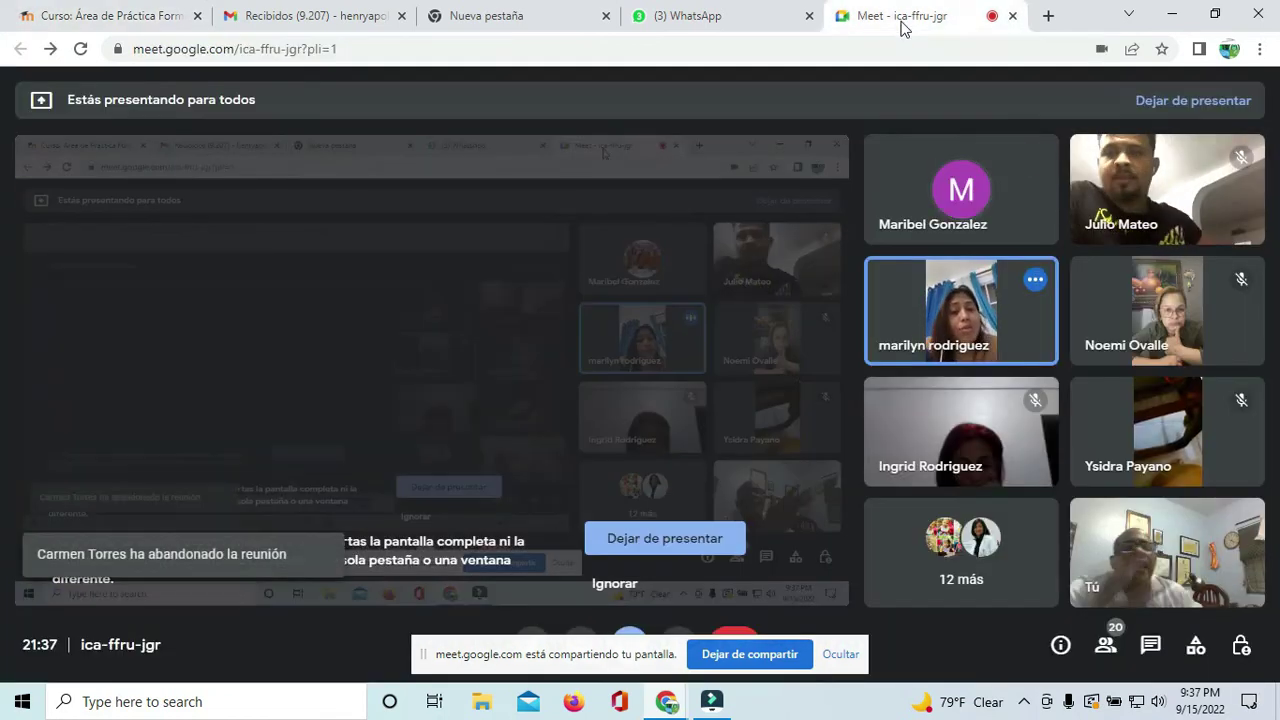
left_click(90, 18)
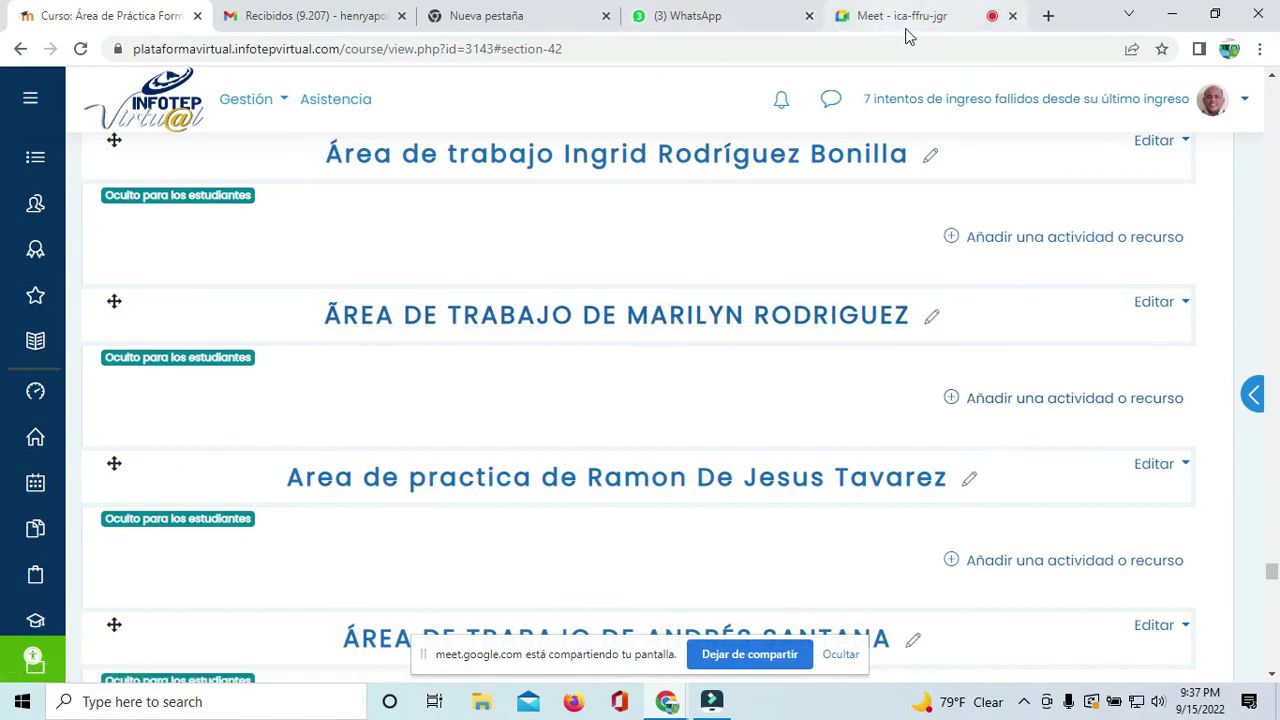
Step: Switch to the 'Meet - ica-ffru-jgr' tab to show the call again
mouse_move(905, 36)
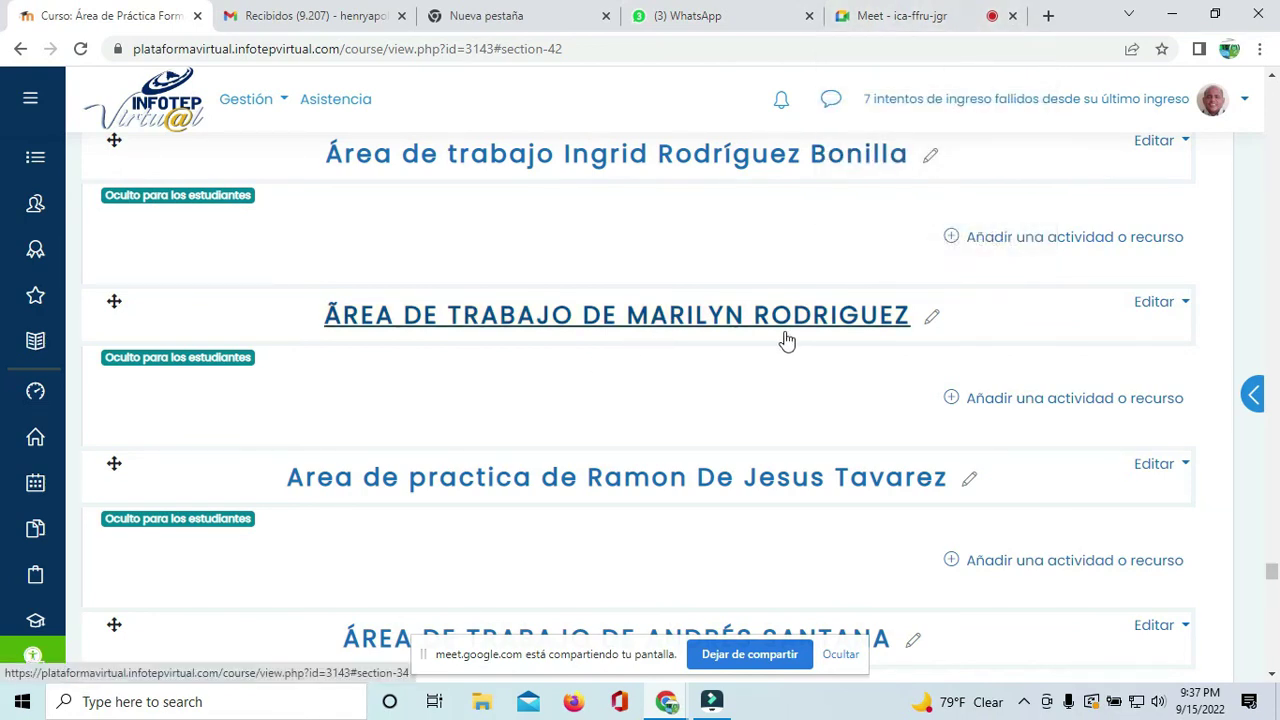
left_click(918, 14)
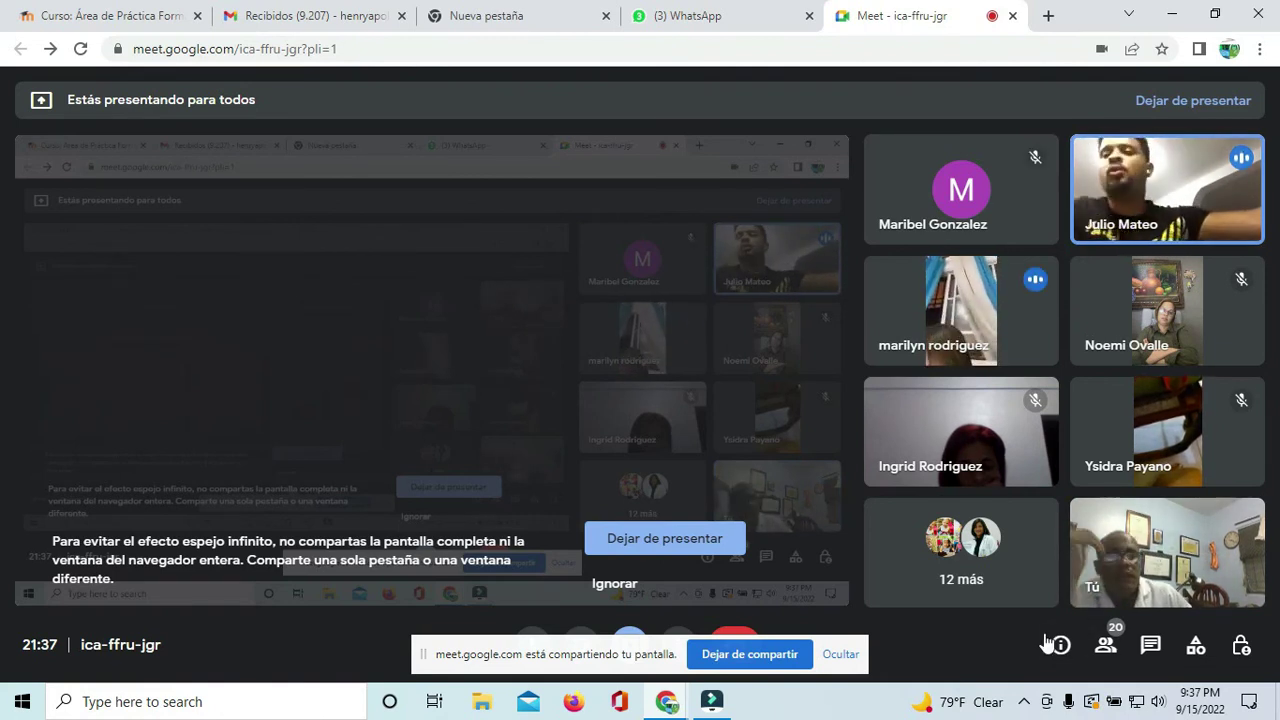
mouse_move(133, 22)
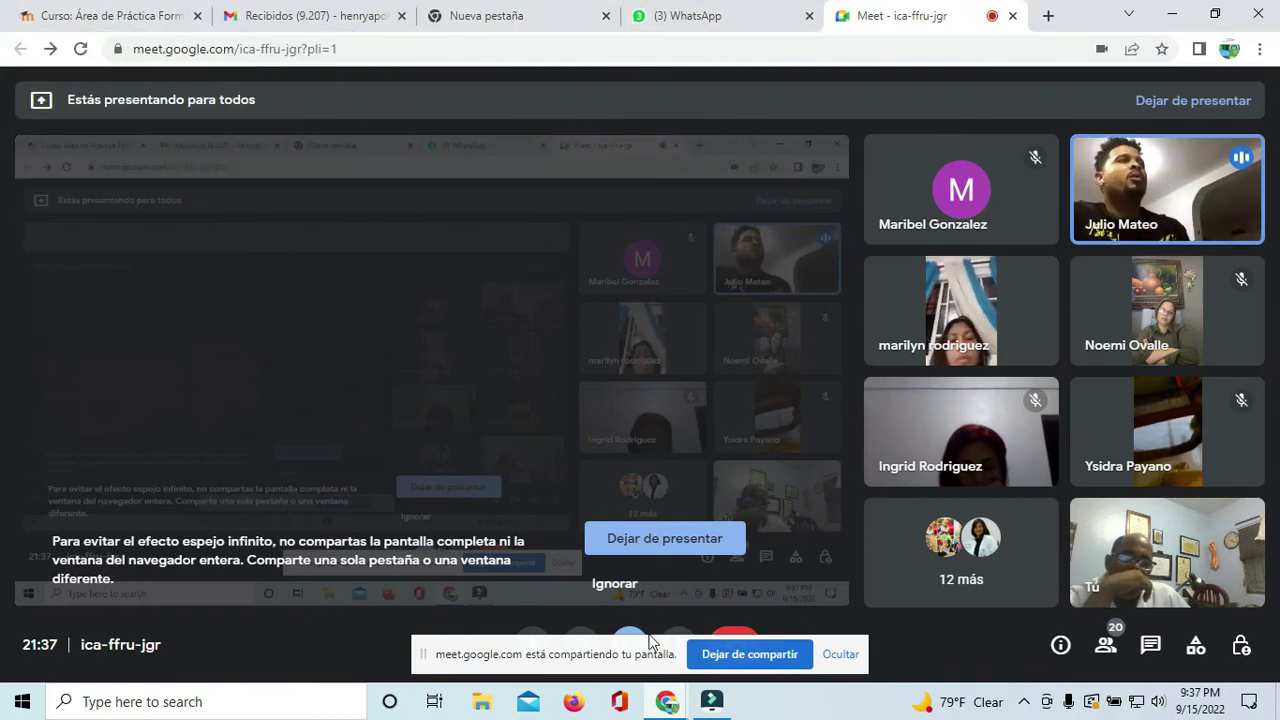
left_click_drag(652, 656, 675, 707)
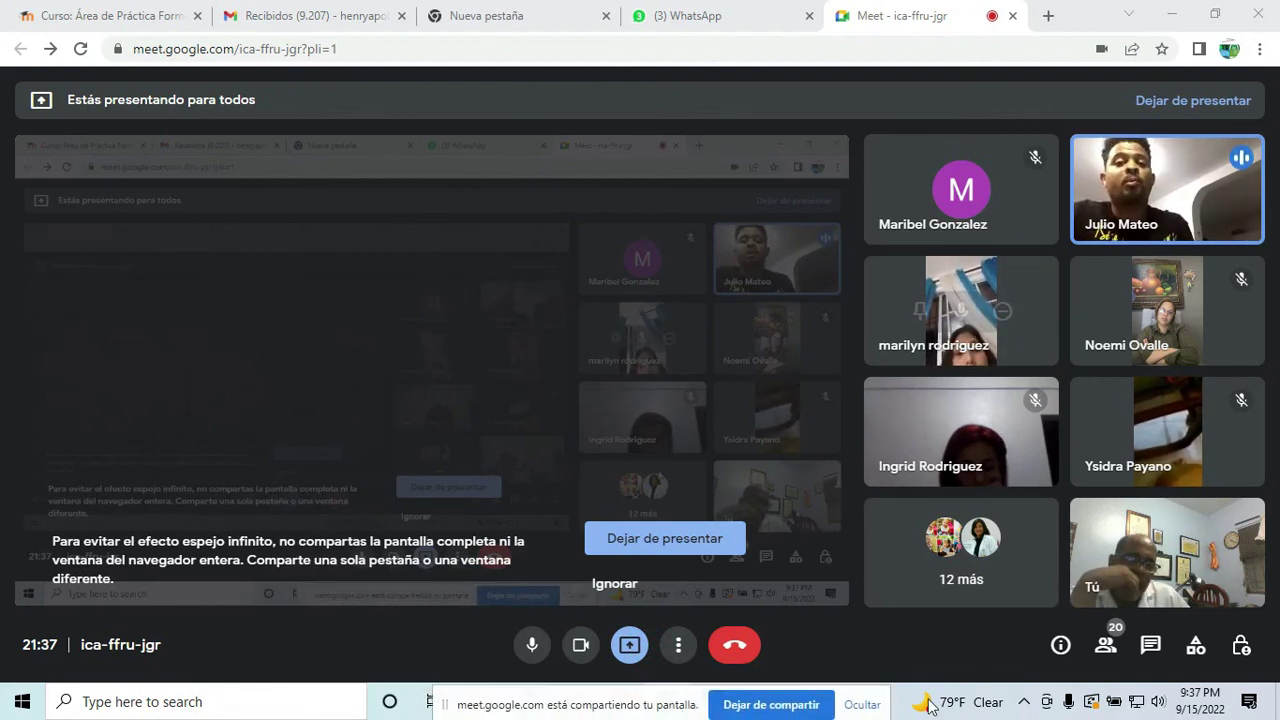
mouse_move(972, 428)
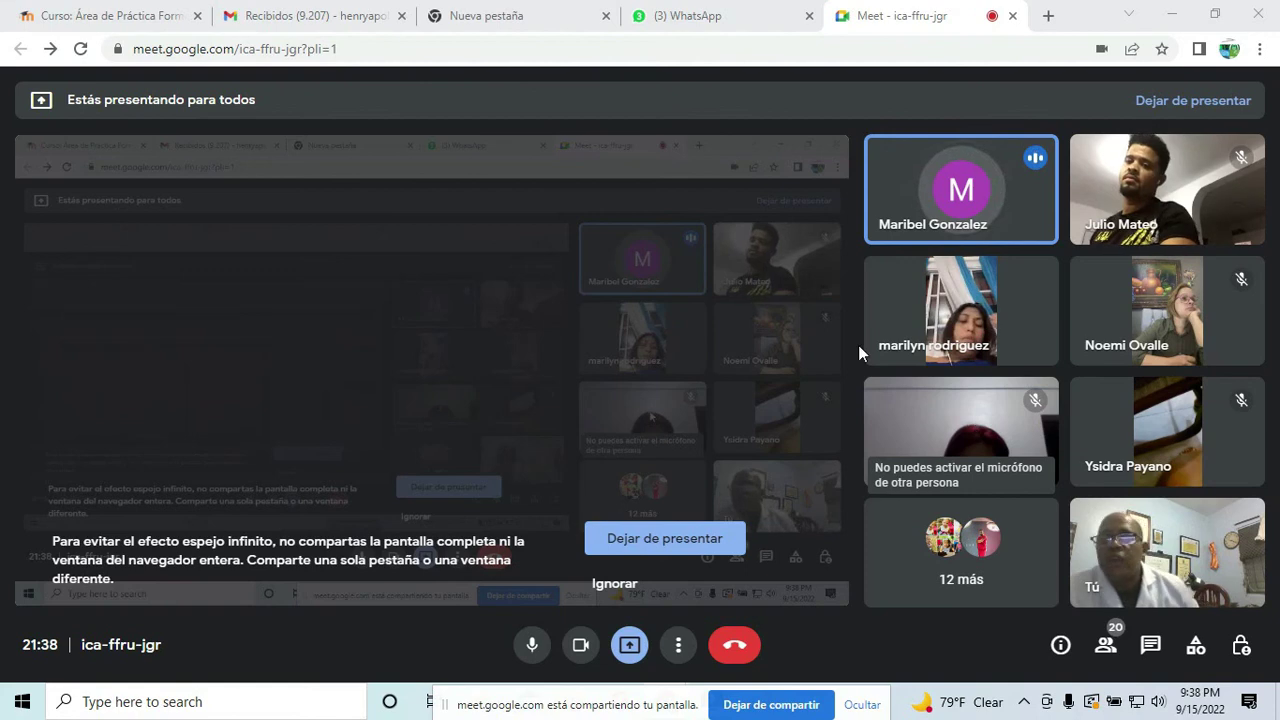
left_click(100, 16)
scroll(500, 120, "down", 2)
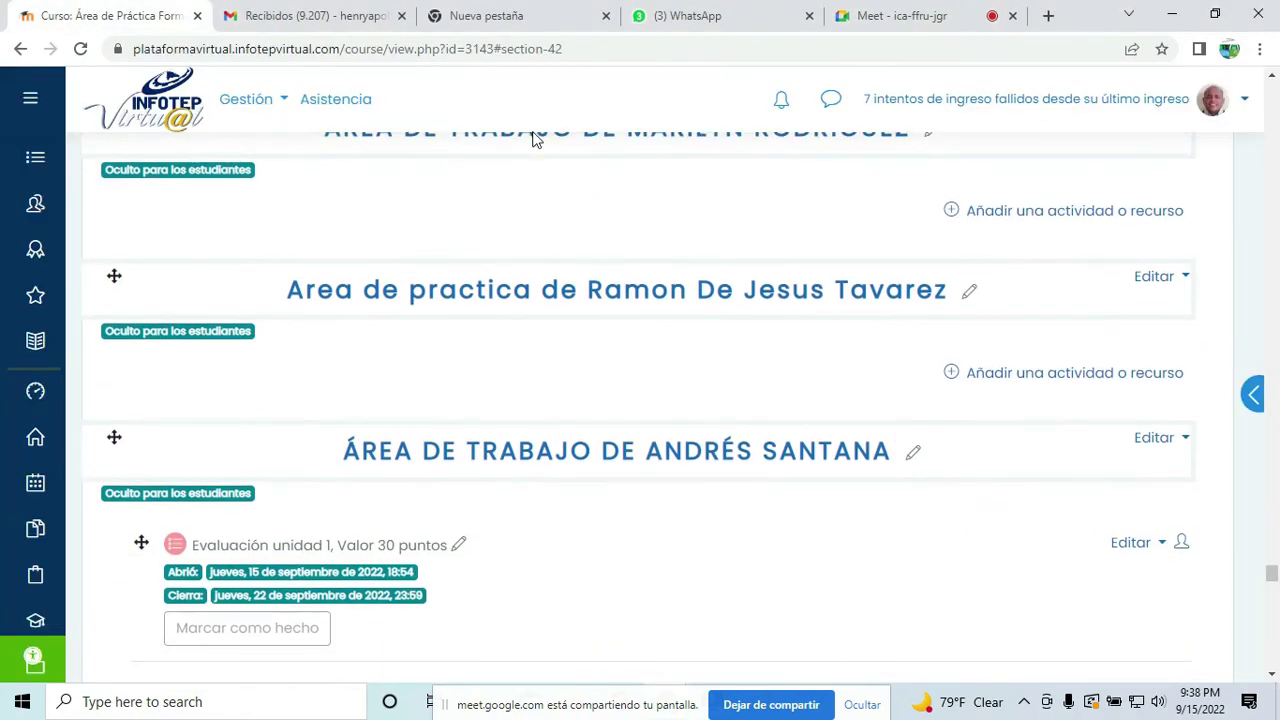
scroll(685, 446, "down", 12)
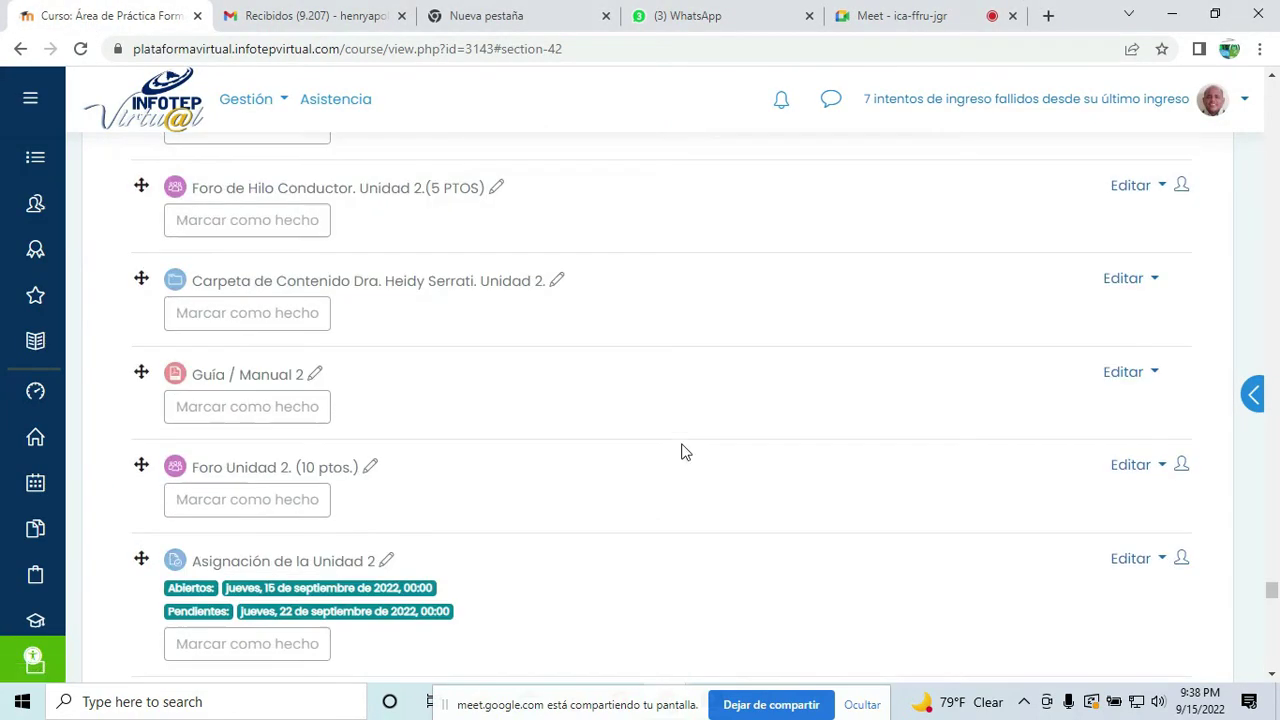
scroll(685, 452, "down", 15)
scroll(680, 450, "up", 3)
scroll(680, 450, "down", 12)
scroll(682, 452, "down", 5)
scroll(682, 452, "up", 3)
scroll(682, 452, "down", 9)
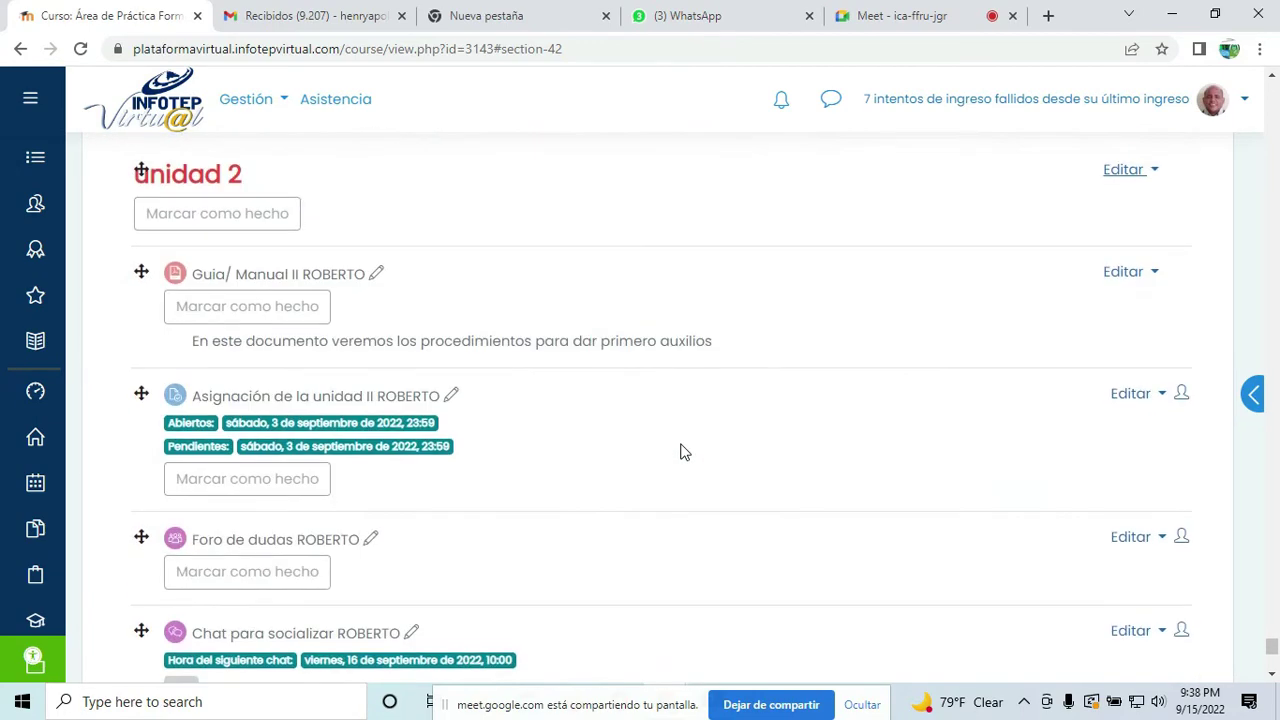
scroll(680, 452, "down", 10)
scroll(682, 450, "up", 10)
scroll(684, 445, "up", 10)
scroll(684, 445, "down", 10)
scroll(684, 443, "down", 8)
scroll(682, 443, "up", 3)
scroll(679, 441, "down", 15)
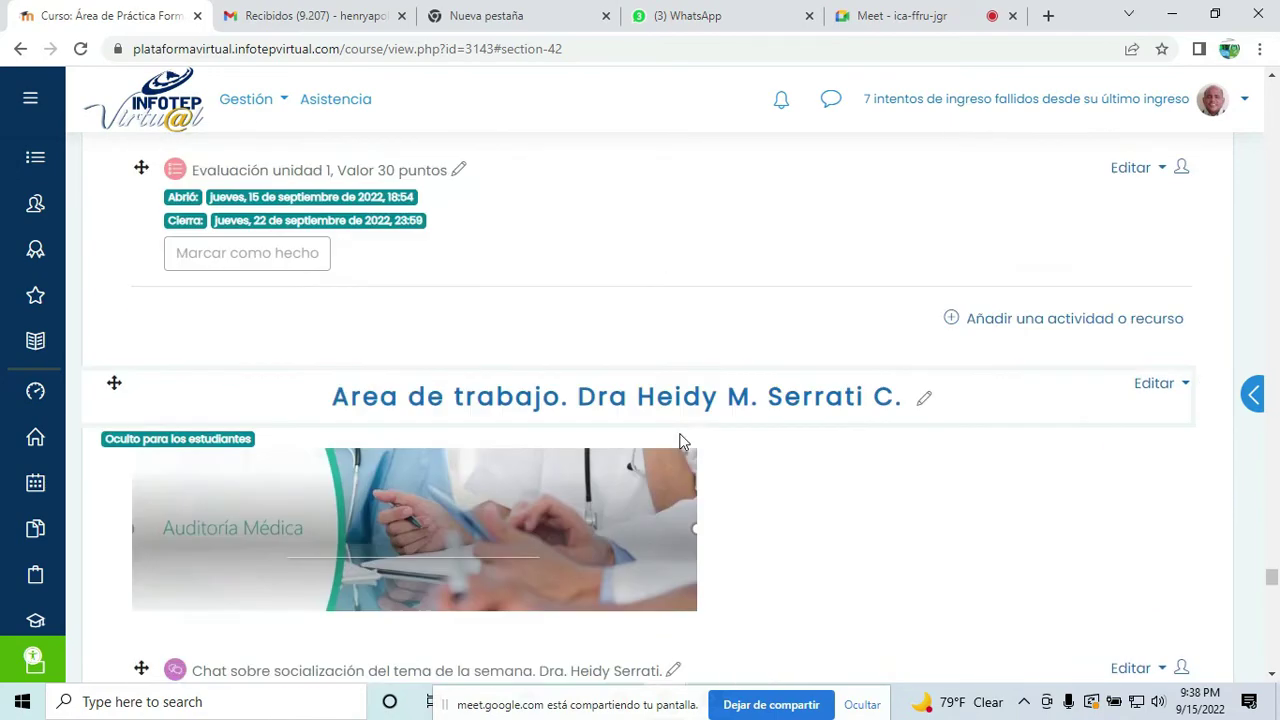
scroll(679, 441, "up", 3)
scroll(679, 441, "down", 3)
scroll(679, 441, "up", 10)
scroll(679, 441, "down", 5)
scroll(679, 441, "up", 4)
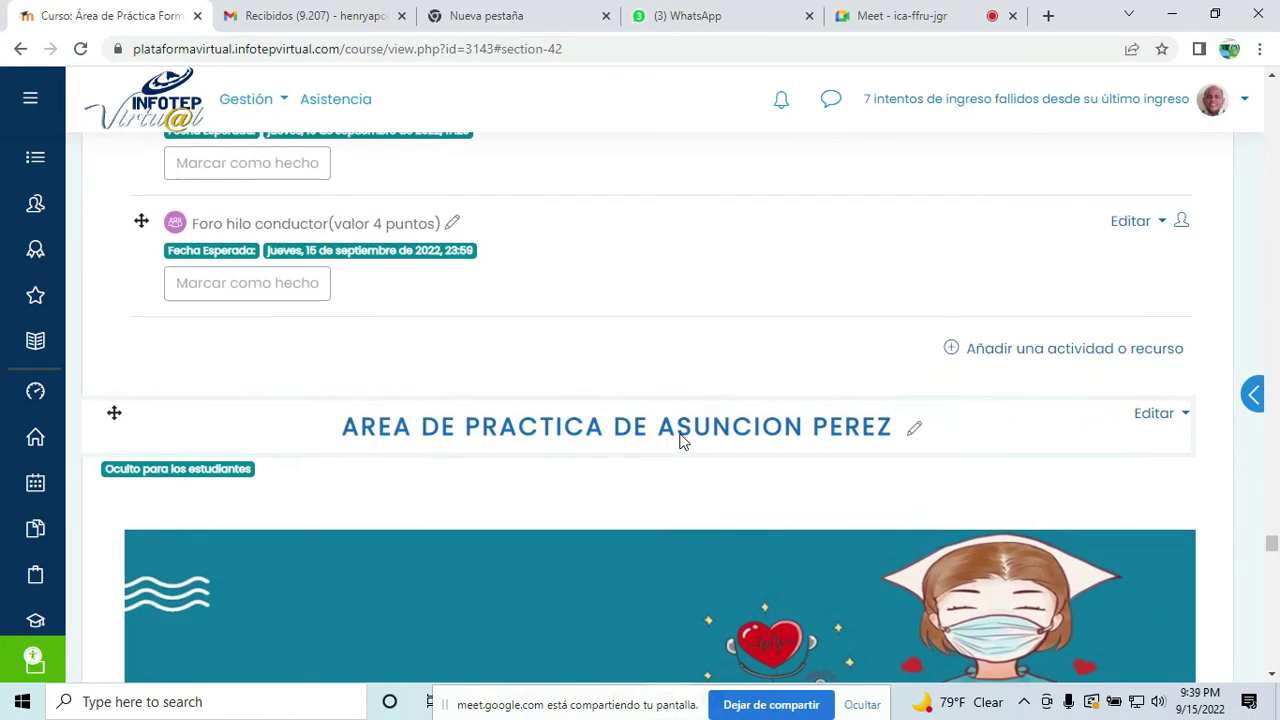
scroll(679, 441, "up", 3)
scroll(679, 441, "up", 9)
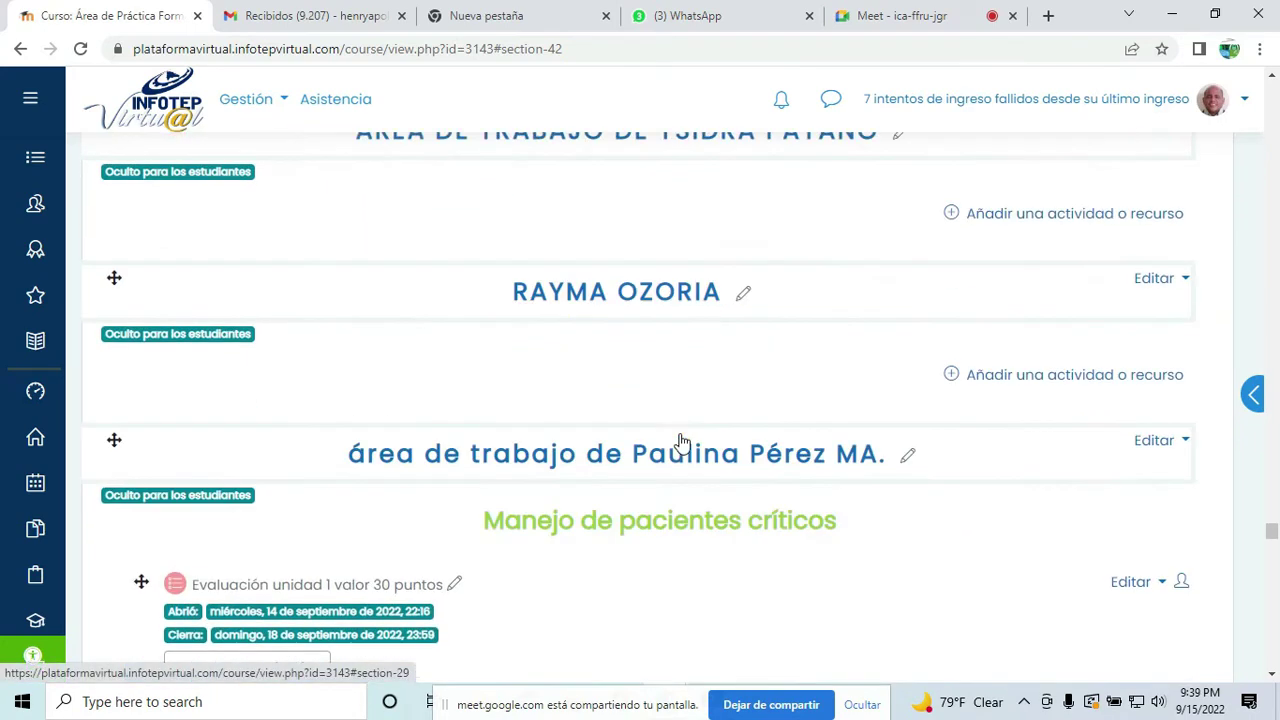
scroll(679, 441, "down", 1)
scroll(679, 441, "up", 8)
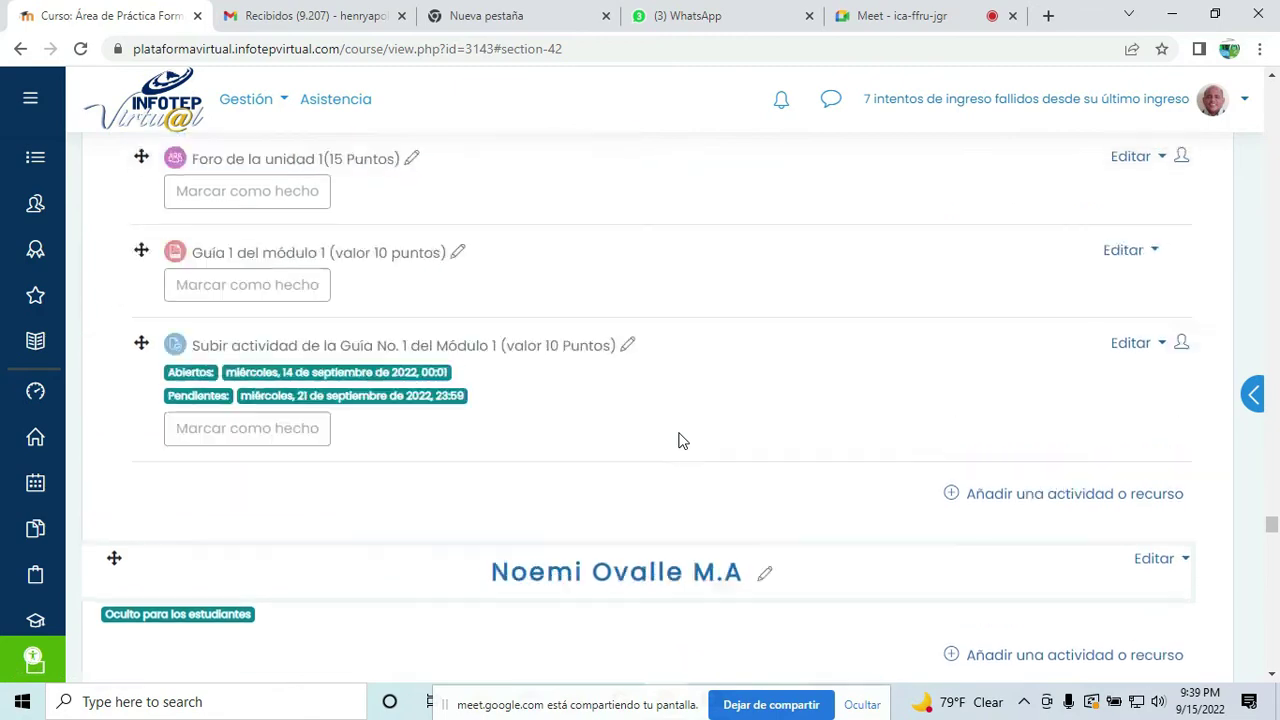
scroll(679, 441, "up", 12)
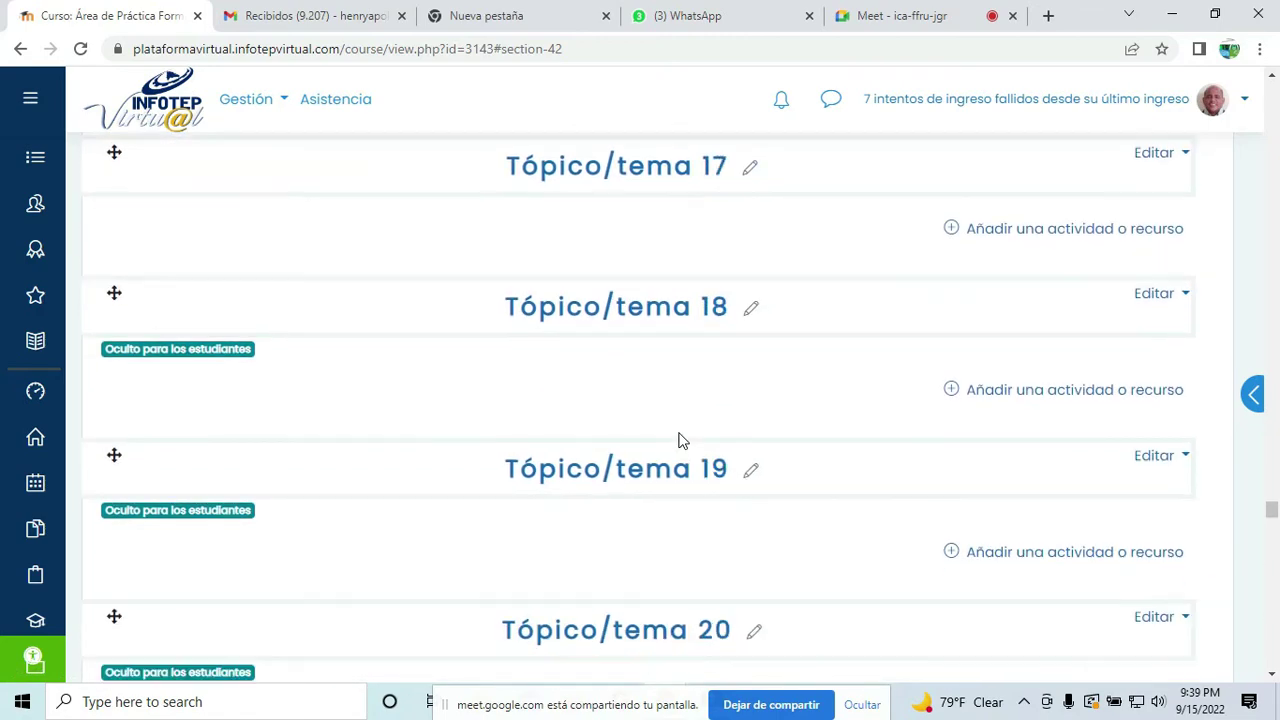
scroll(679, 441, "up", 10)
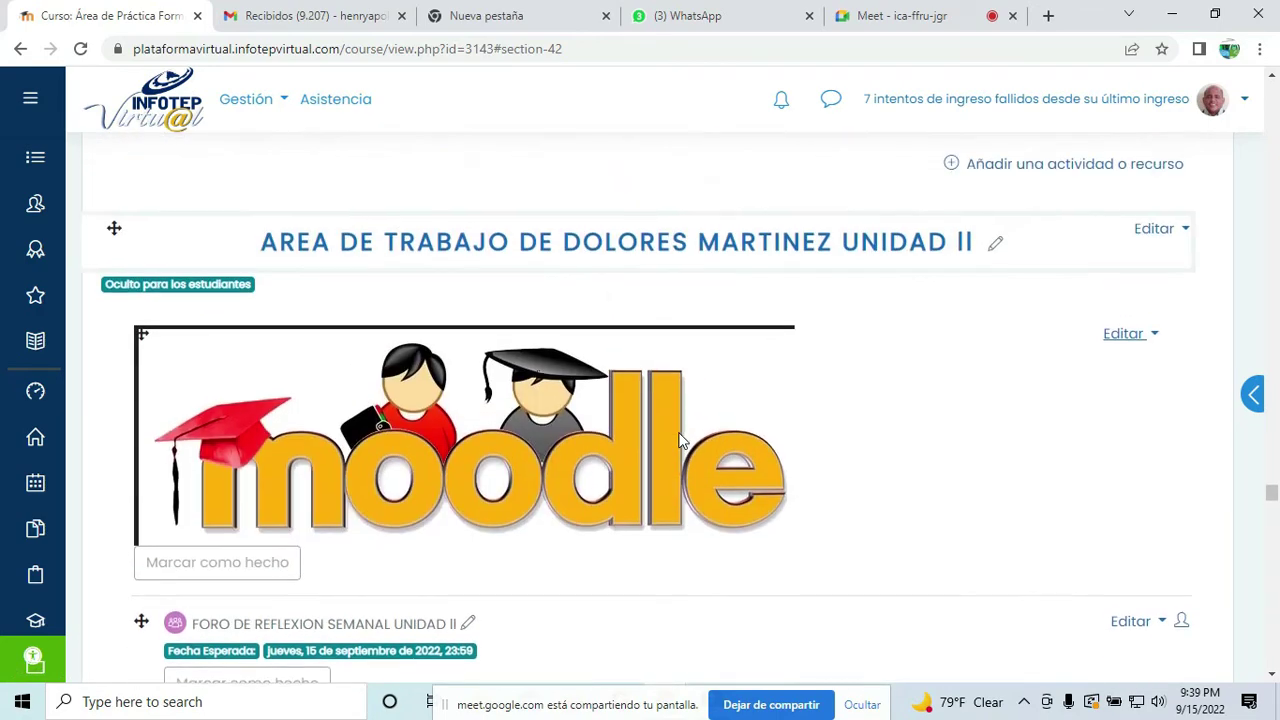
scroll(679, 441, "up", 4)
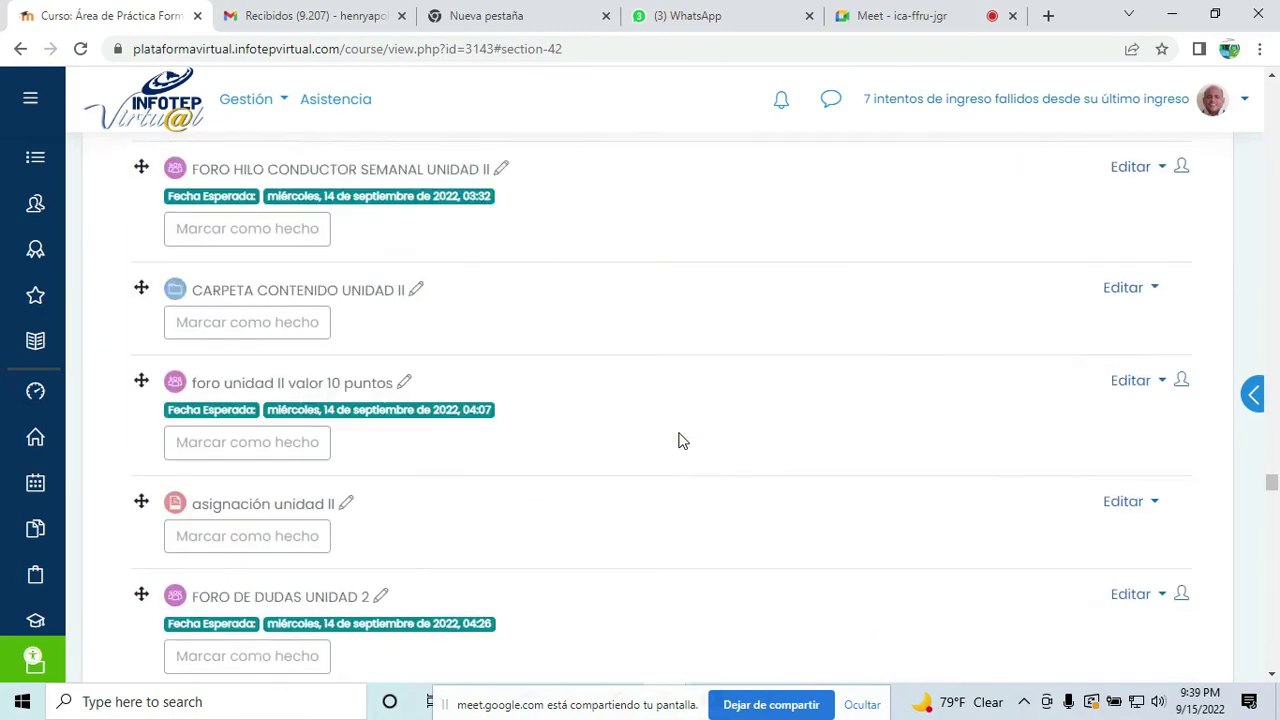
scroll(679, 441, "up", 6)
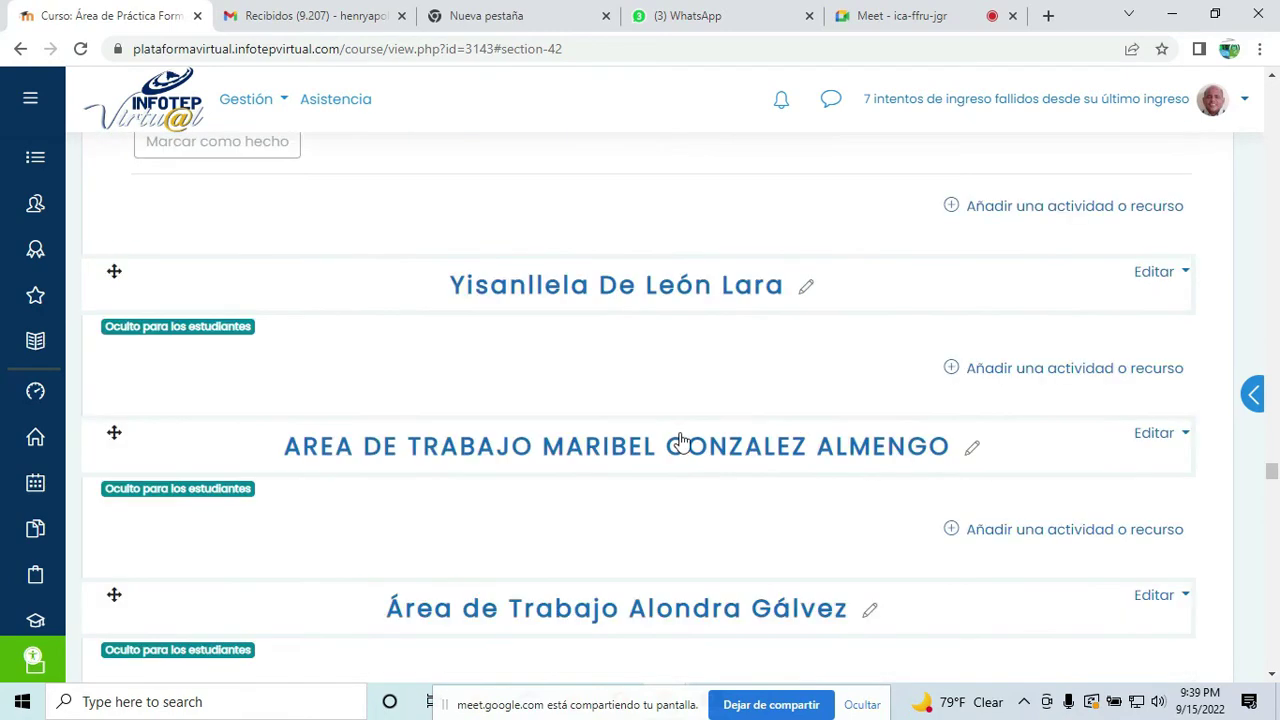
scroll(705, 540, "up", 7)
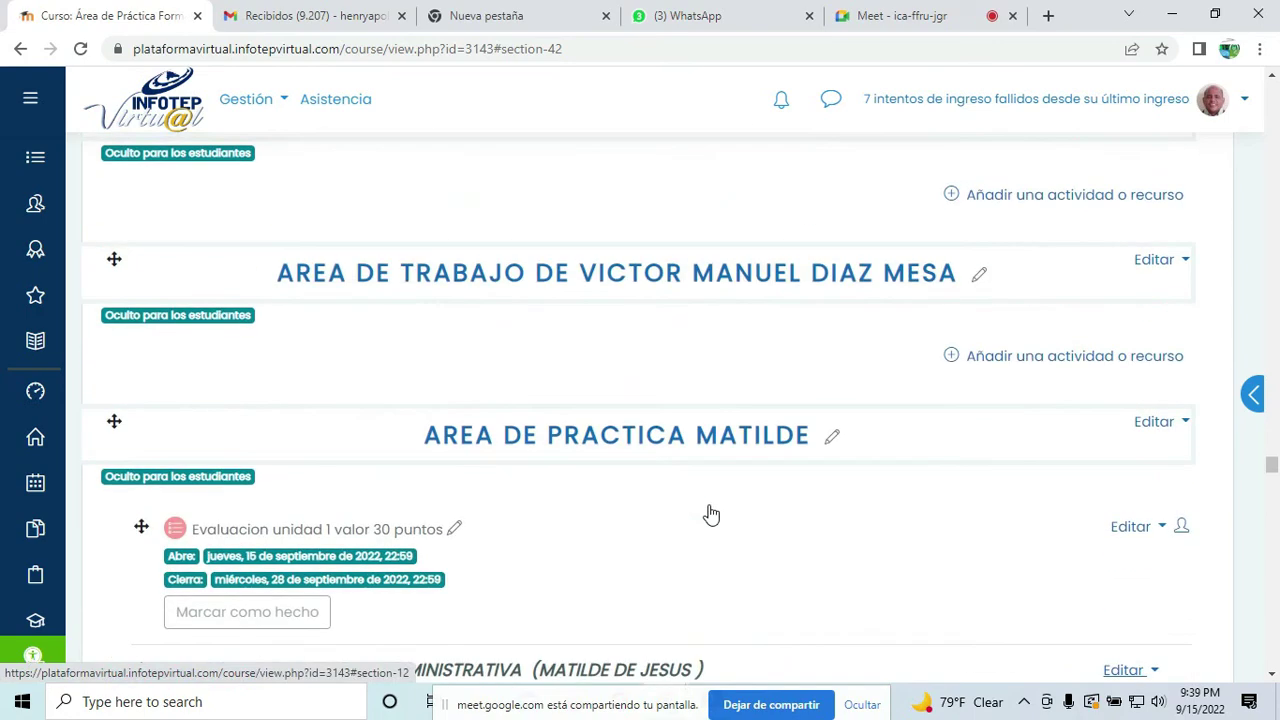
scroll(711, 514, "up", 9)
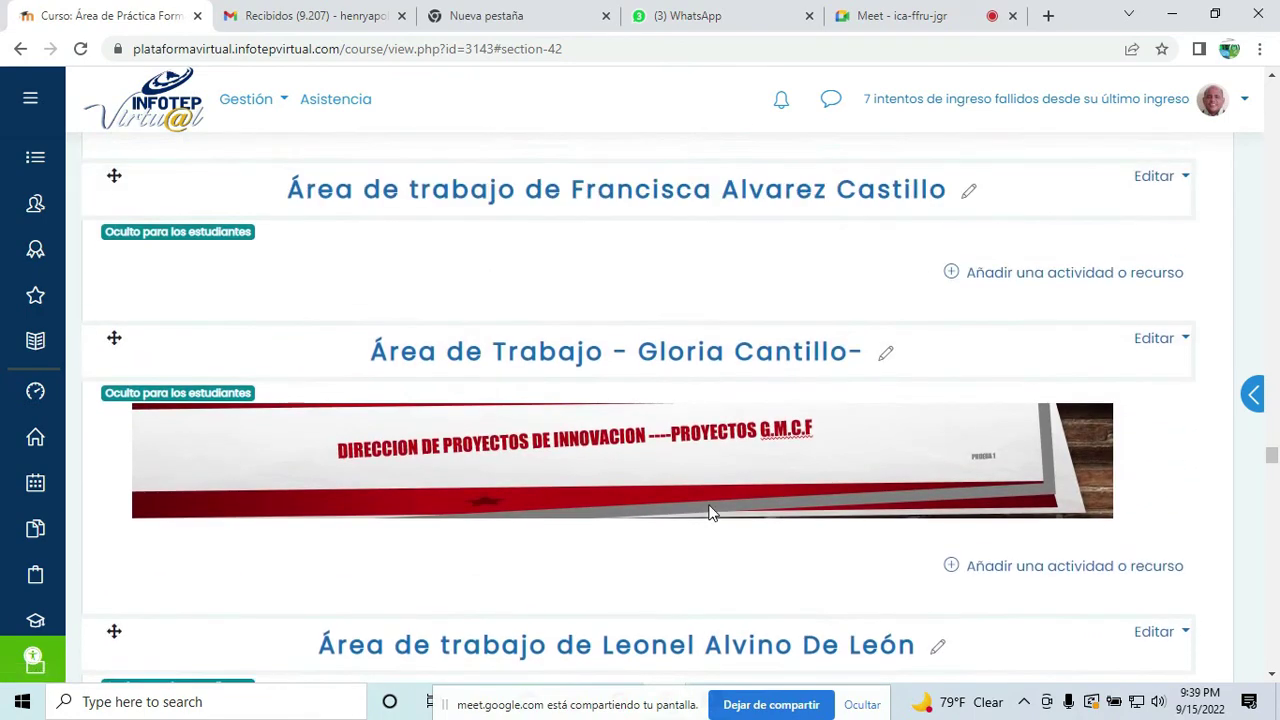
scroll(711, 514, "up", 8)
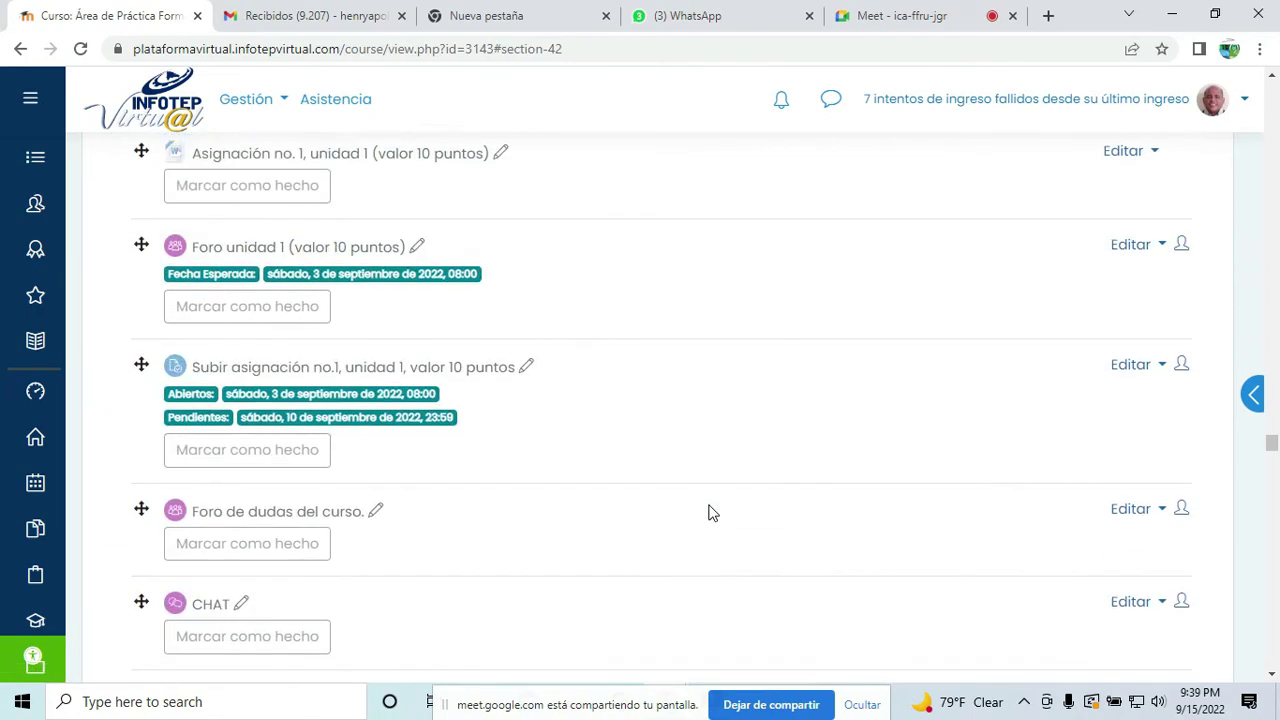
scroll(711, 514, "up", 10)
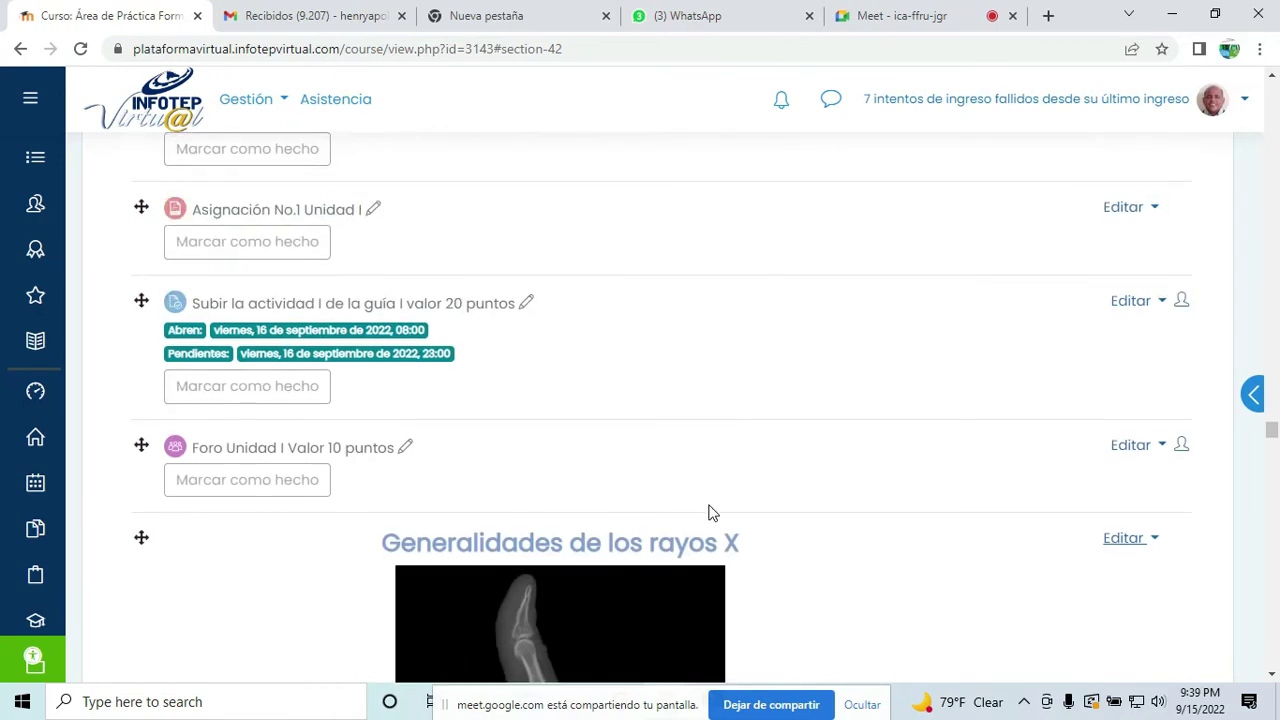
scroll(711, 514, "up", 10)
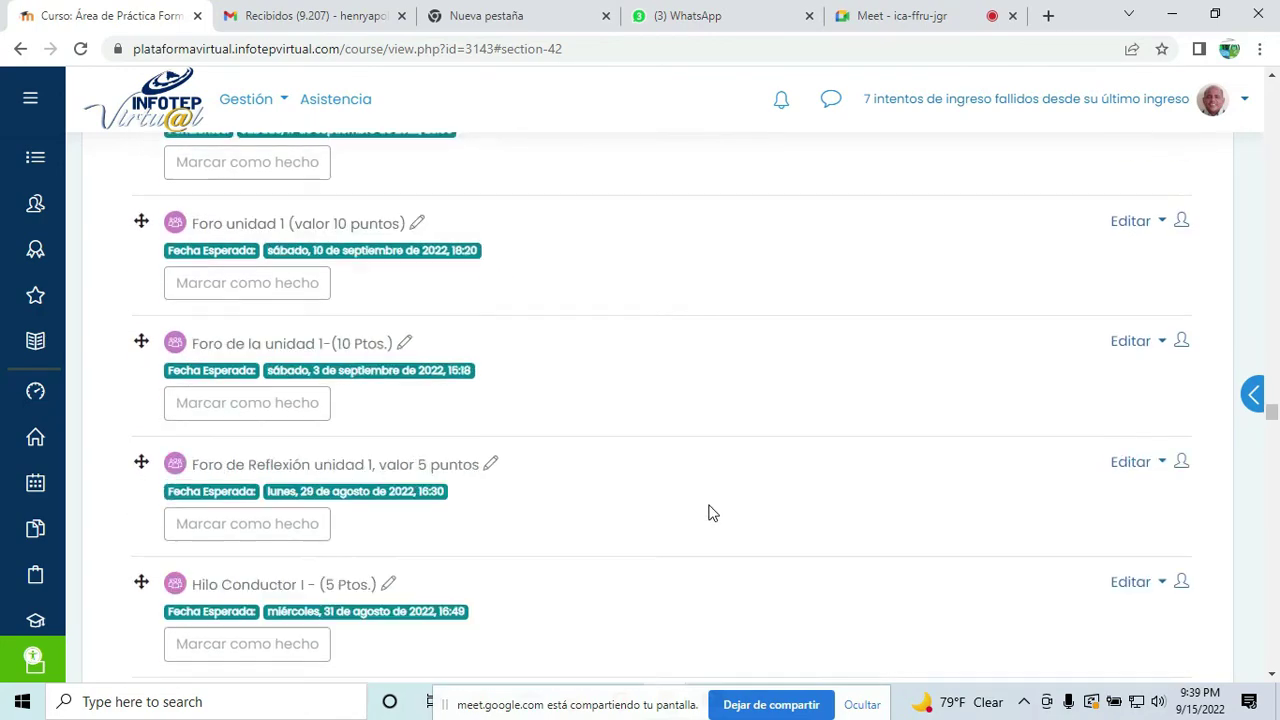
scroll(711, 514, "up", 10)
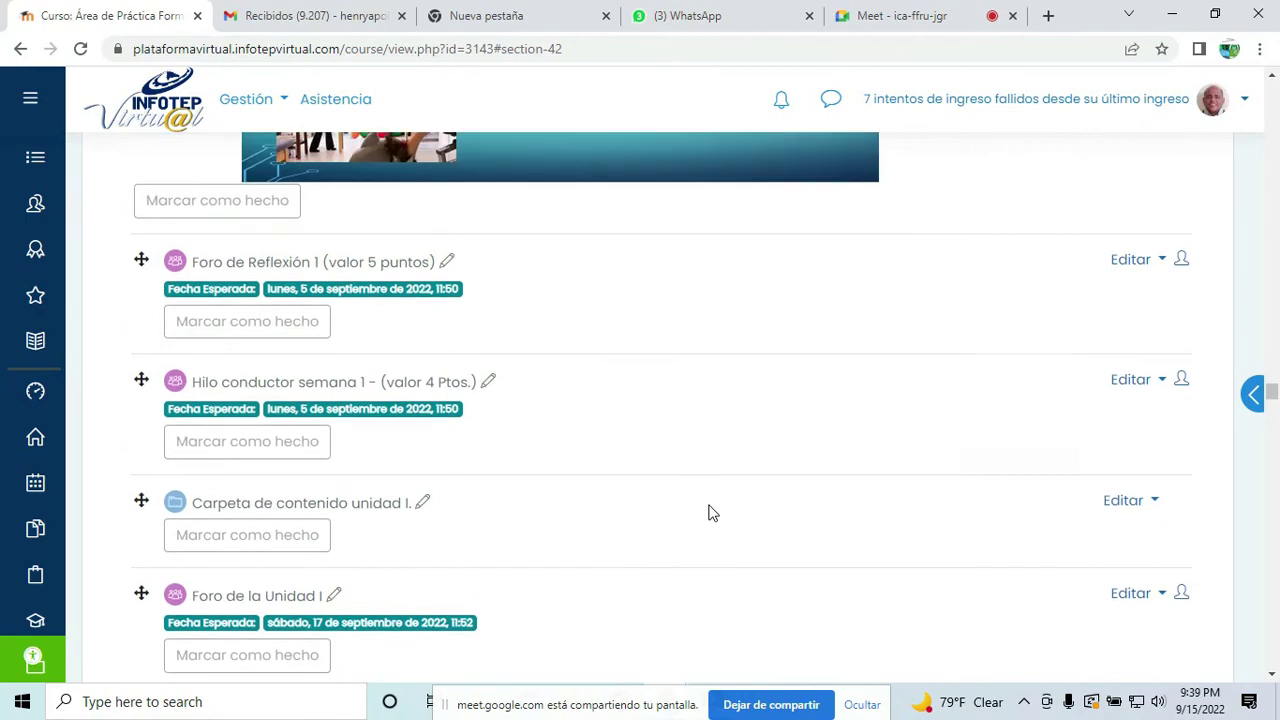
scroll(711, 514, "up", 10)
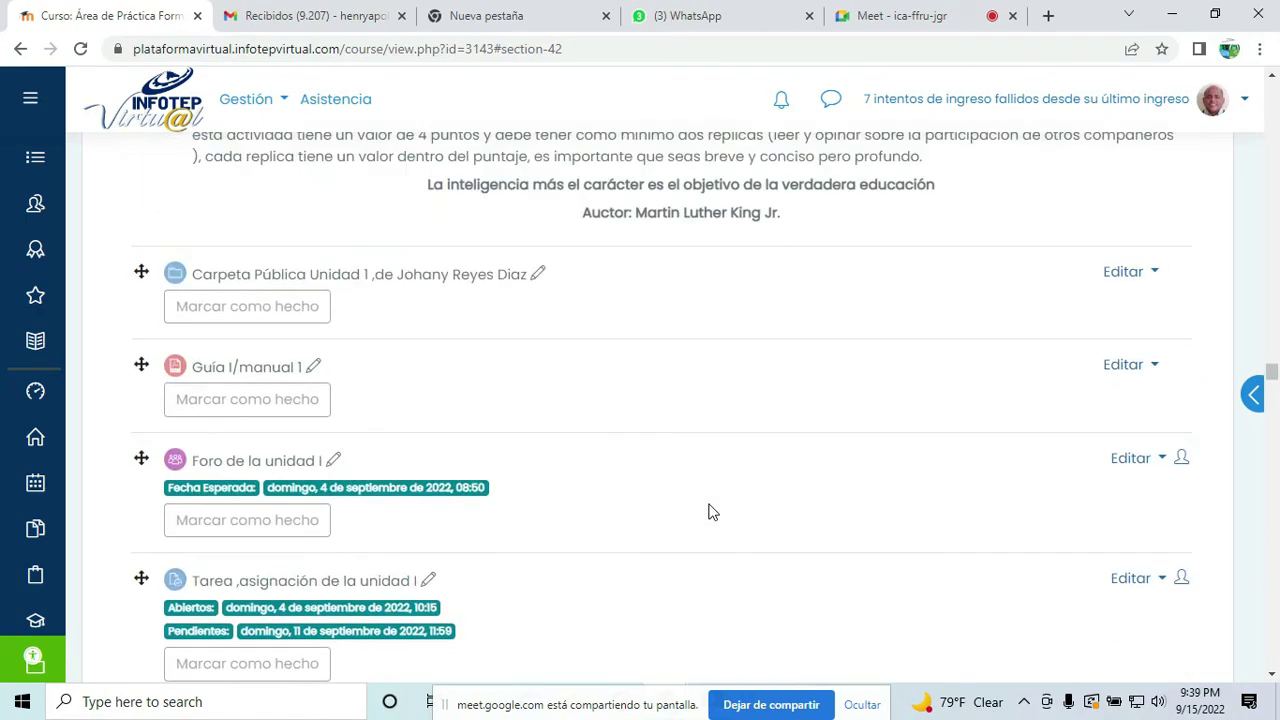
scroll(711, 512, "up", 10)
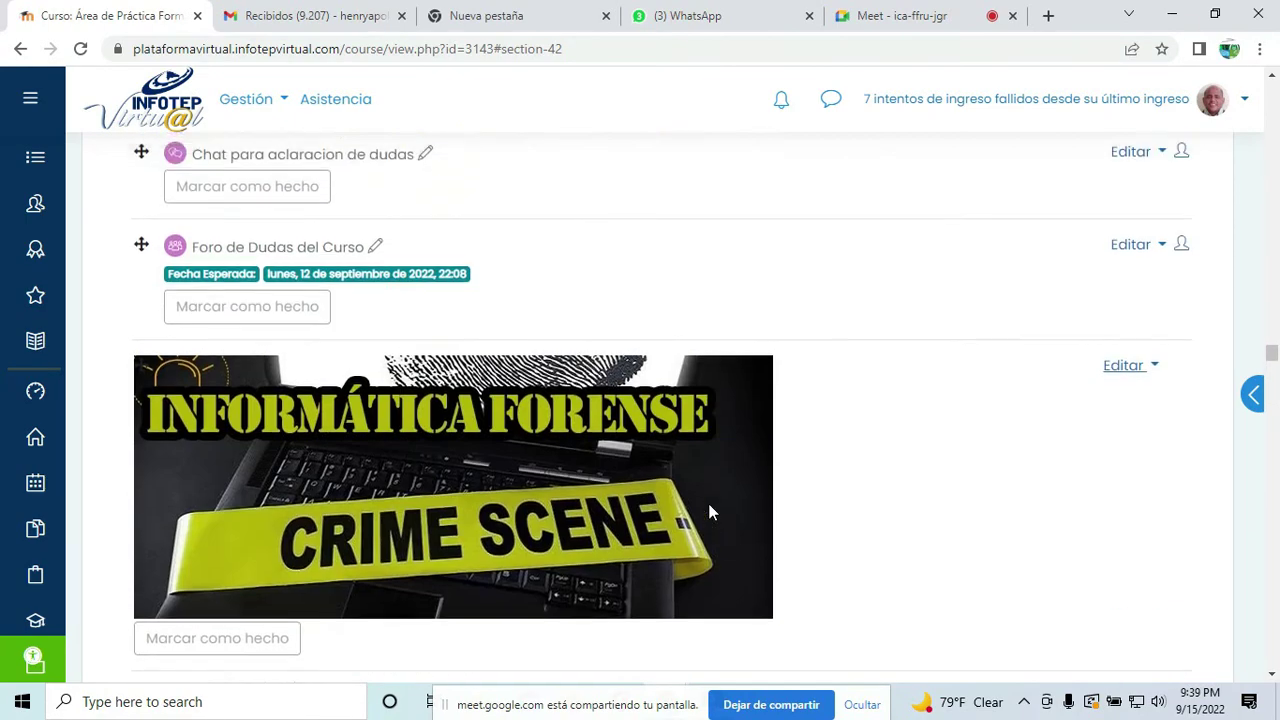
scroll(711, 511, "up", 10)
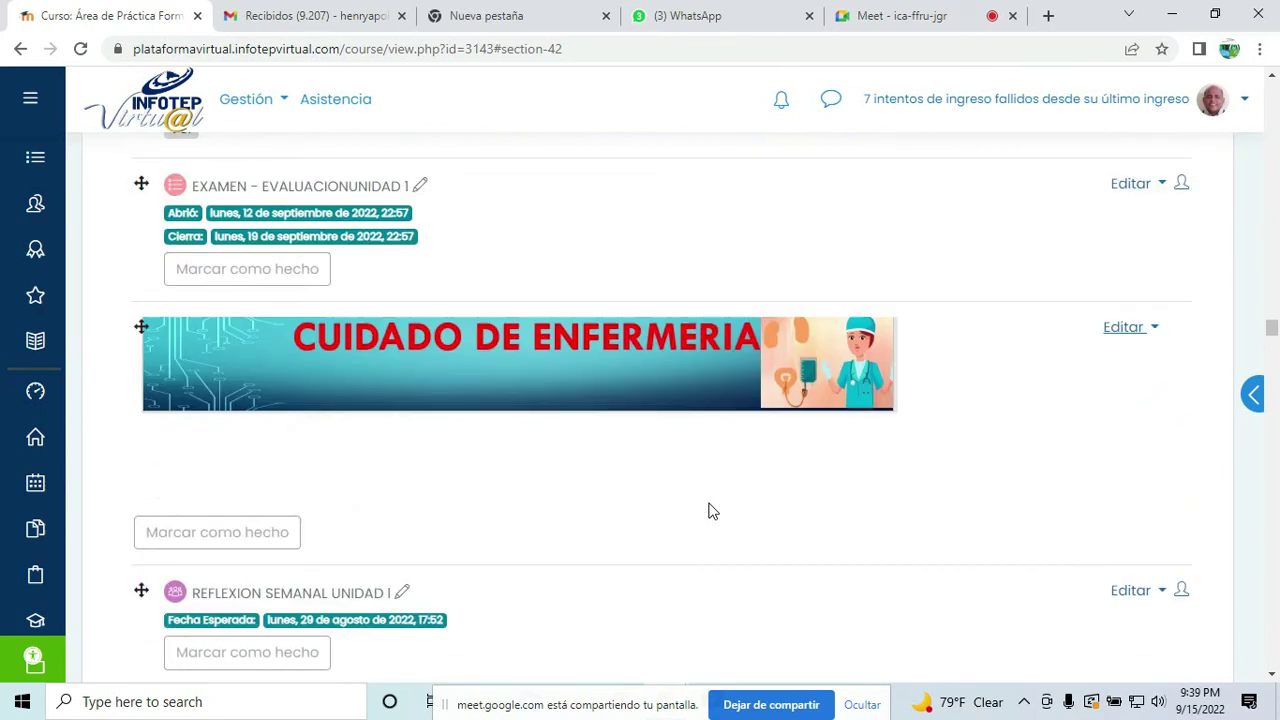
scroll(710, 510, "up", 10)
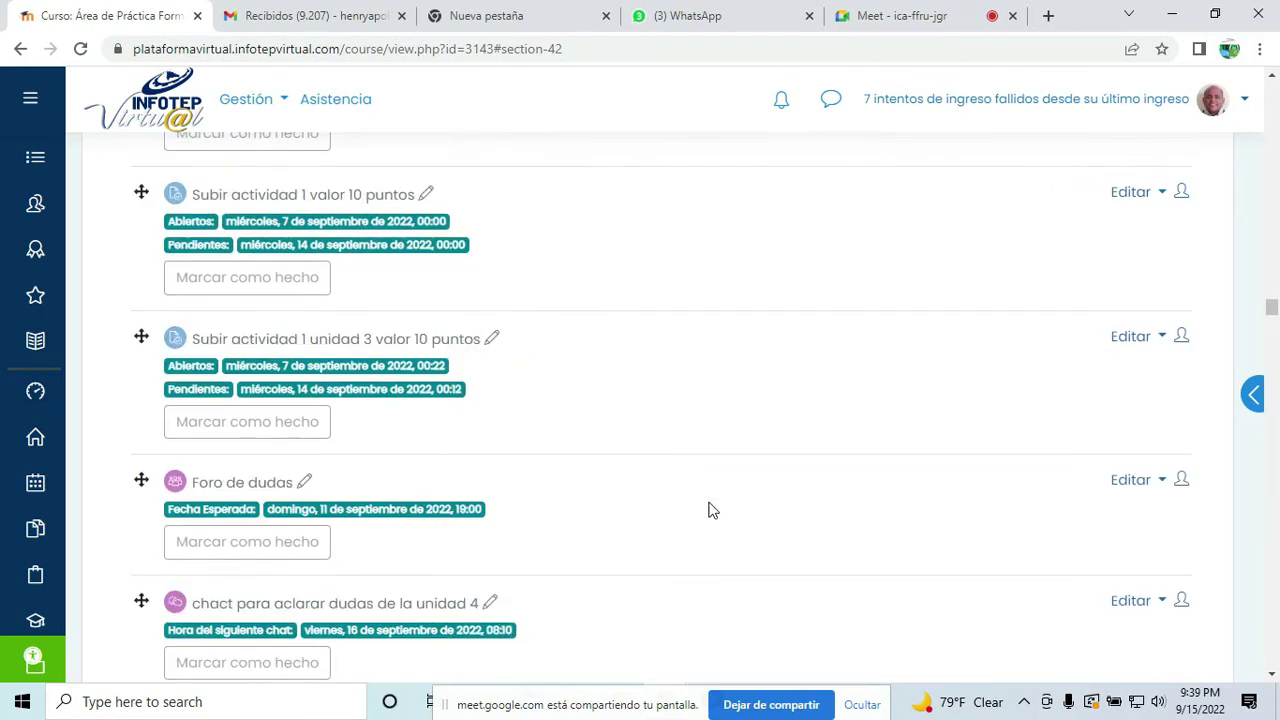
scroll(709, 510, "up", 10)
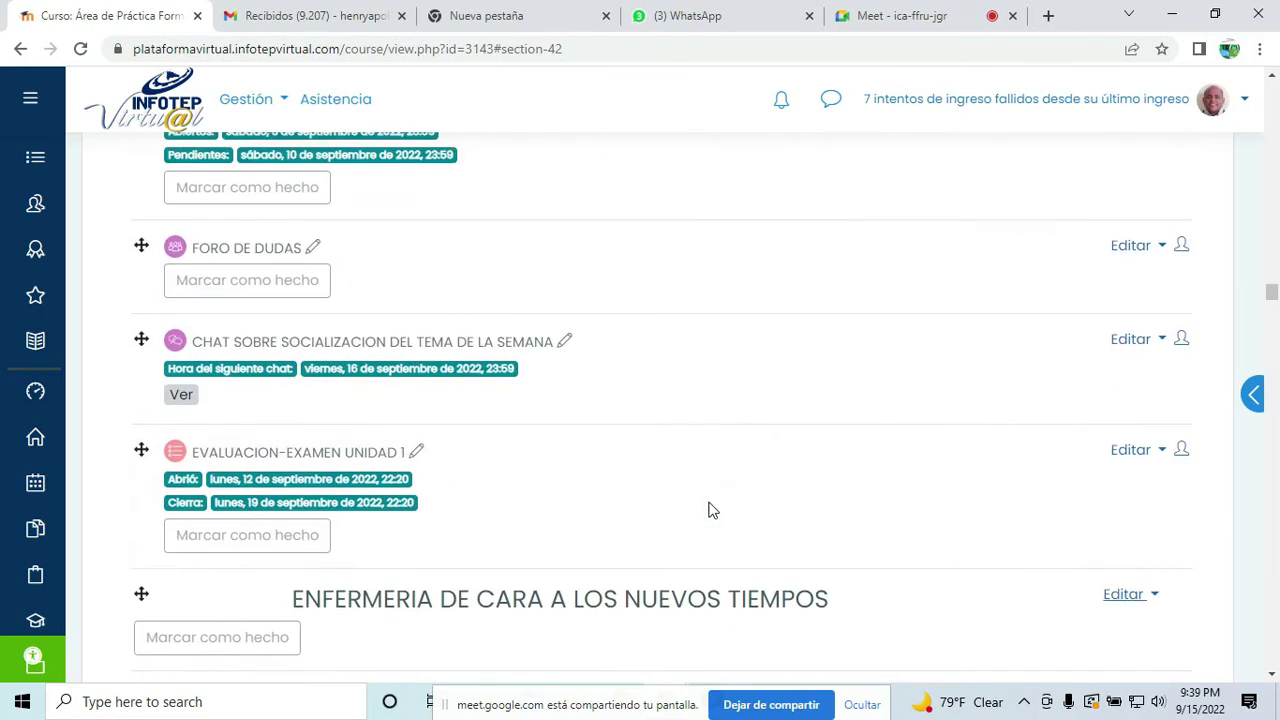
scroll(709, 510, "up", 10)
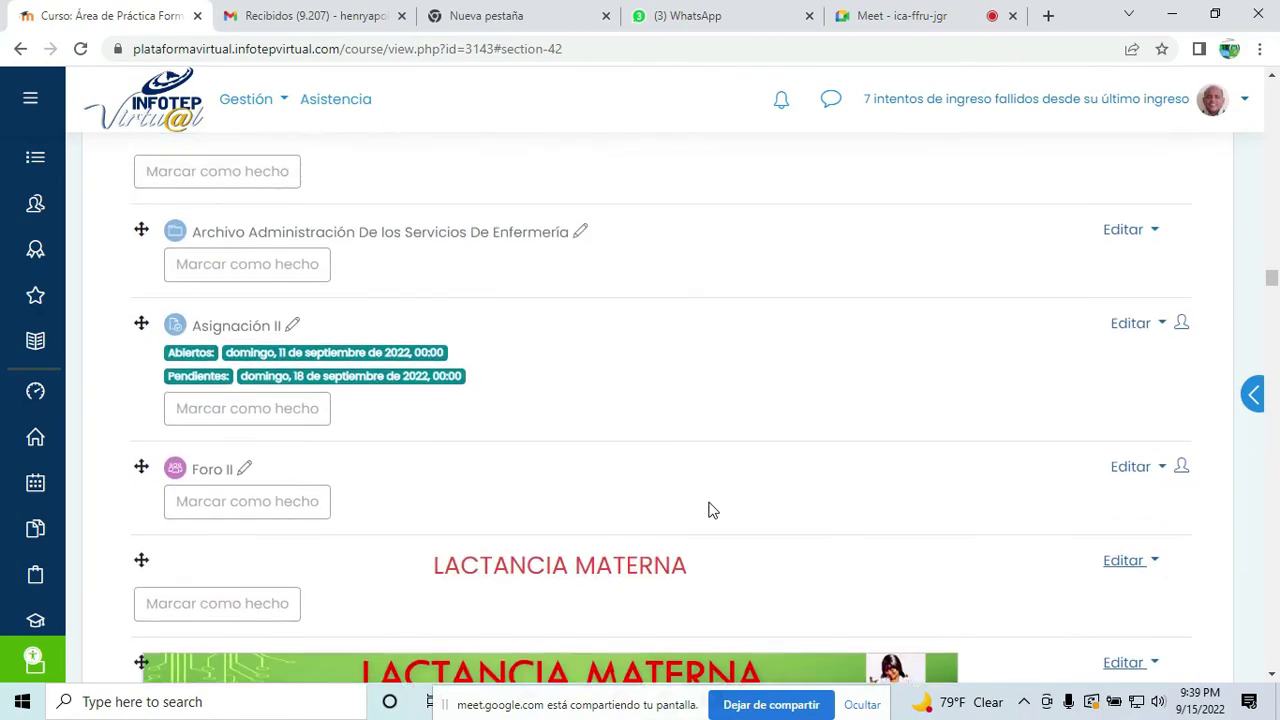
scroll(709, 510, "up", 10)
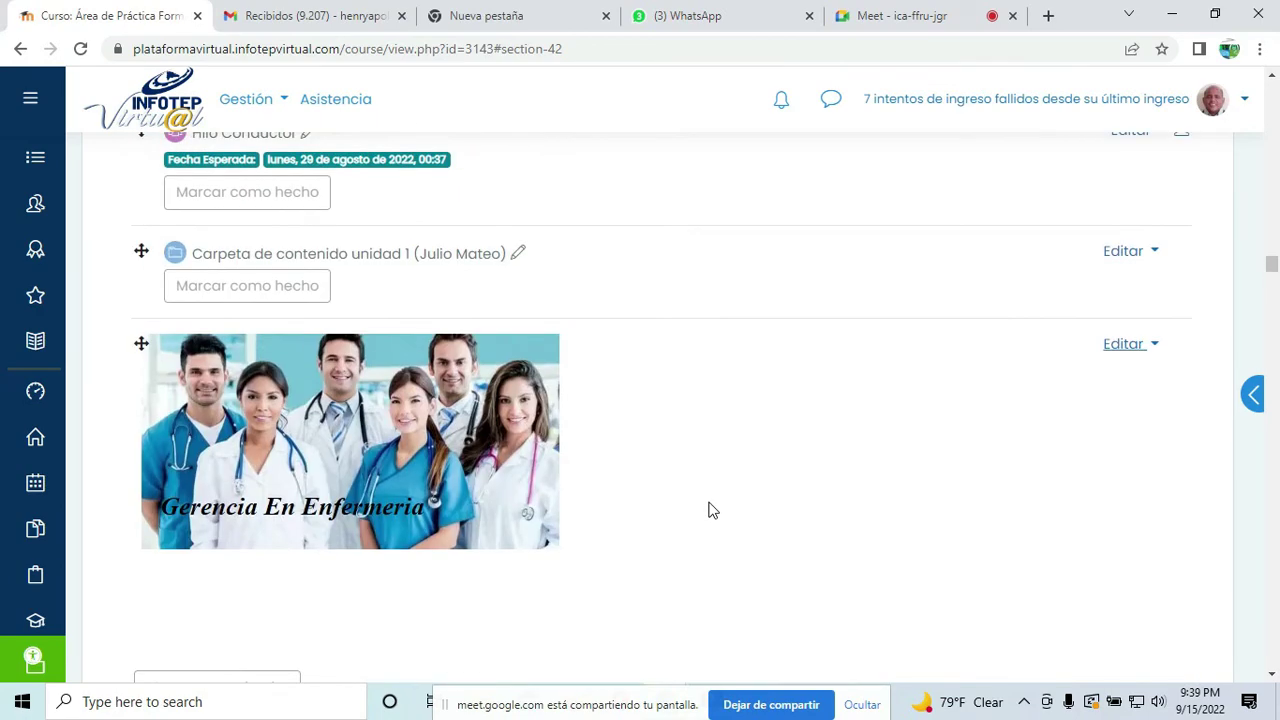
scroll(709, 510, "up", 10)
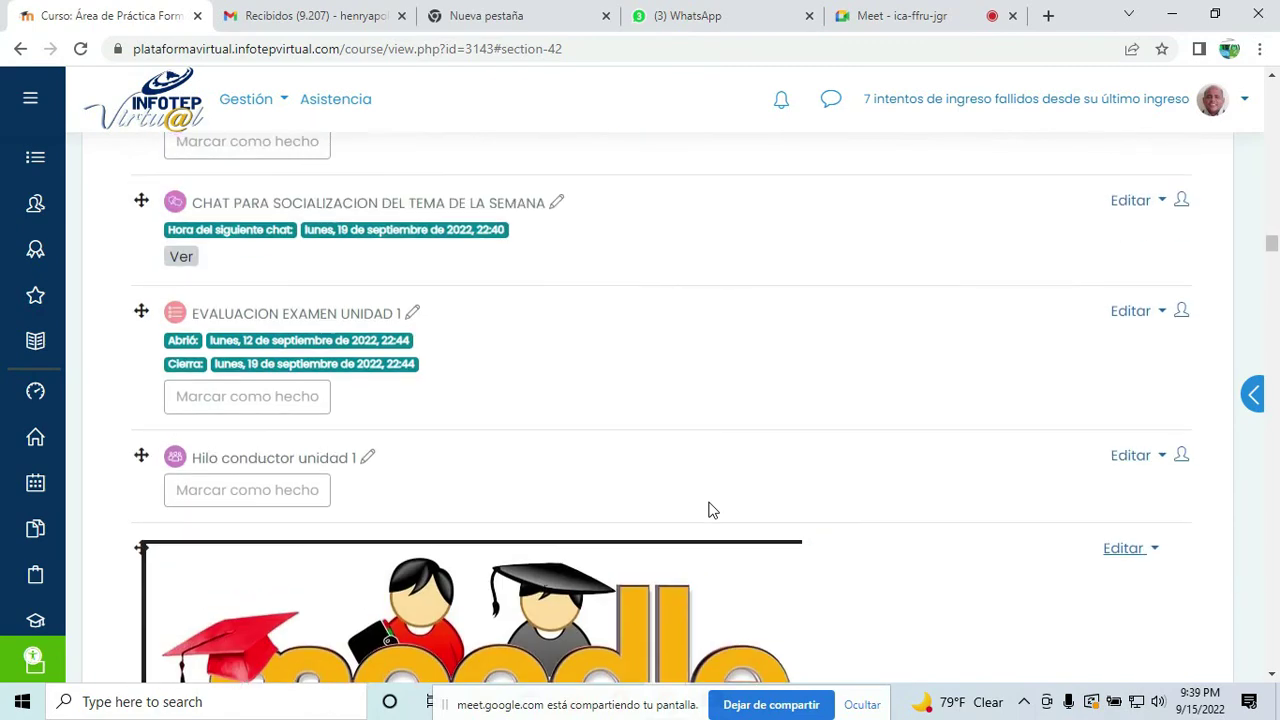
scroll(709, 510, "down", 3)
scroll(709, 510, "up", 15)
scroll(709, 510, "up", 12)
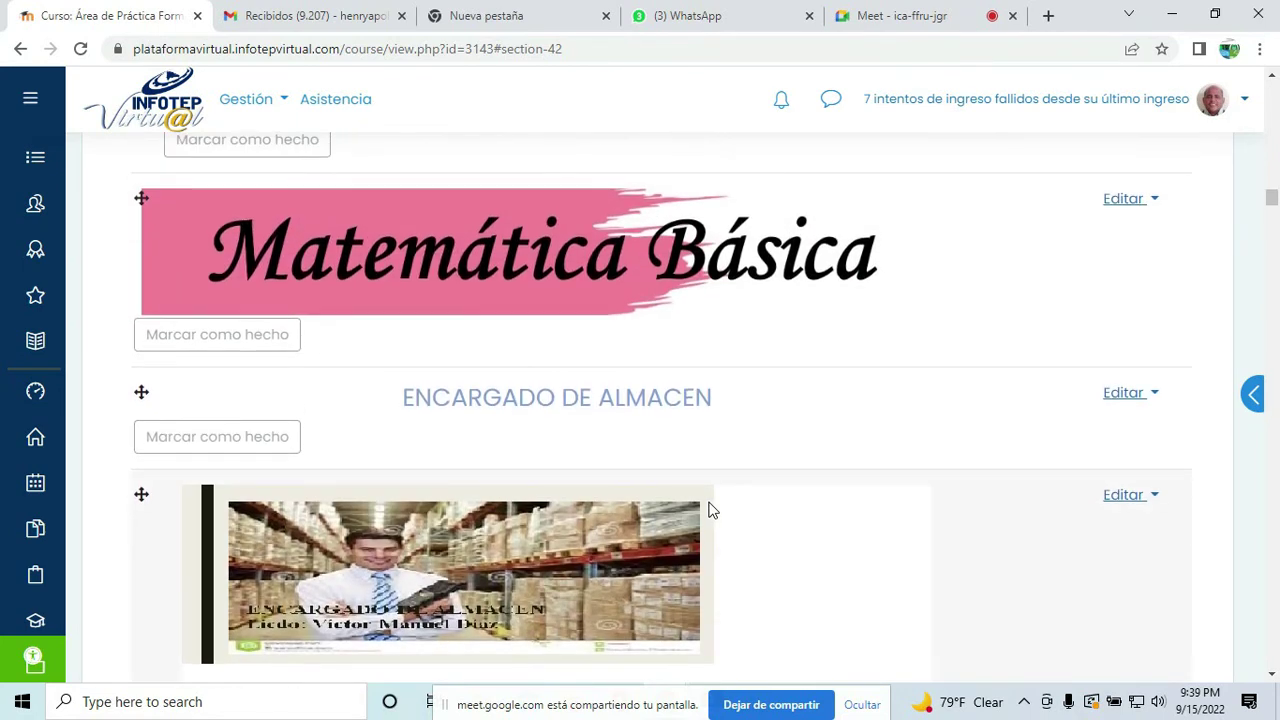
scroll(709, 510, "down", 6)
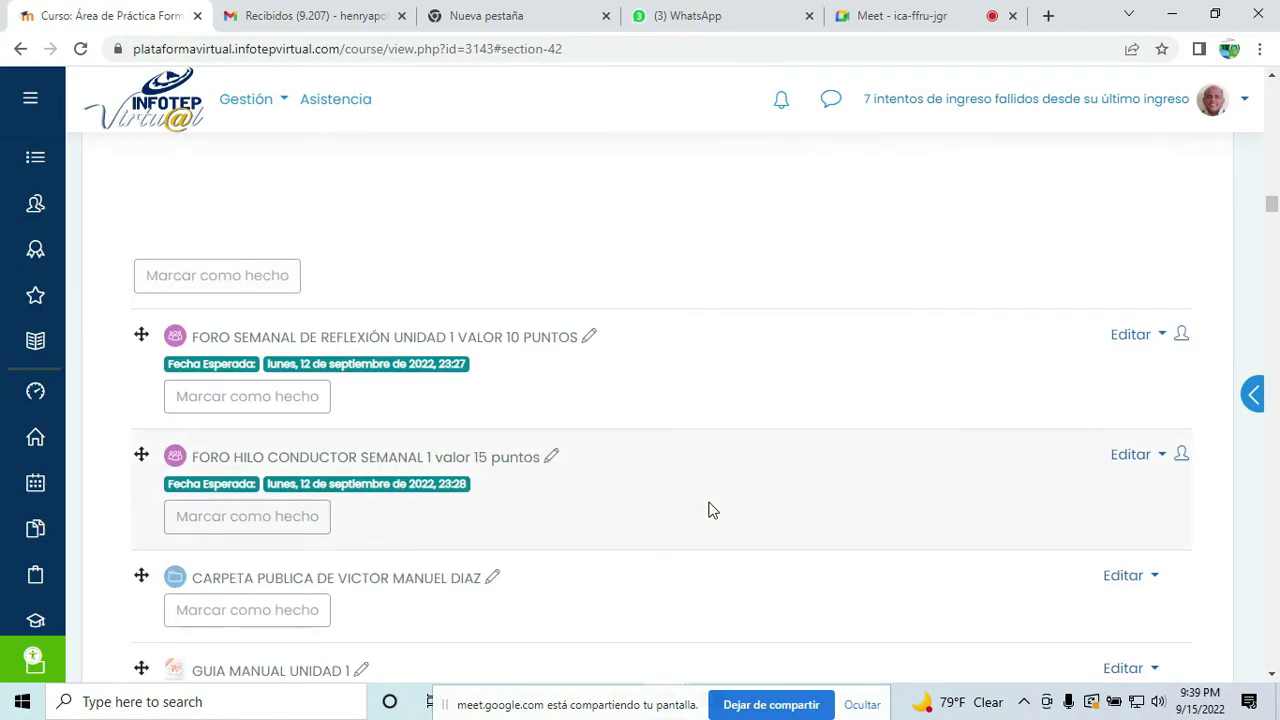
scroll(709, 510, "up", 20)
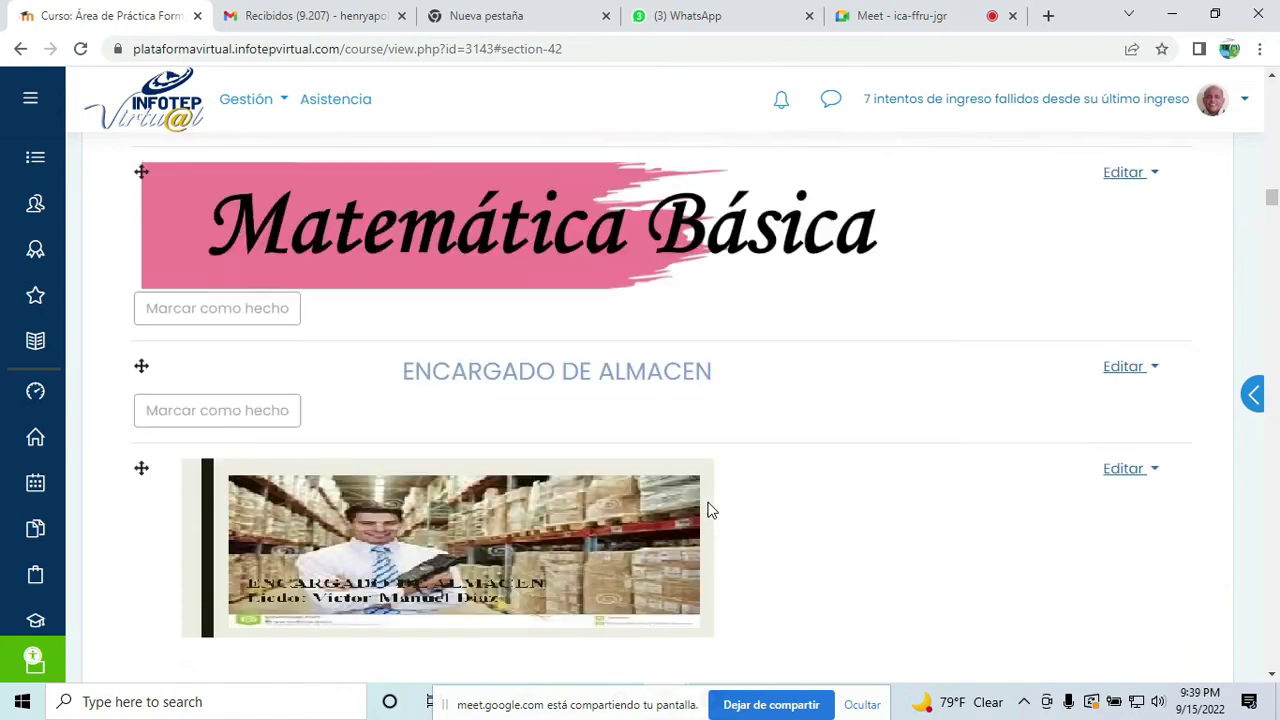
scroll(709, 510, "up", 20)
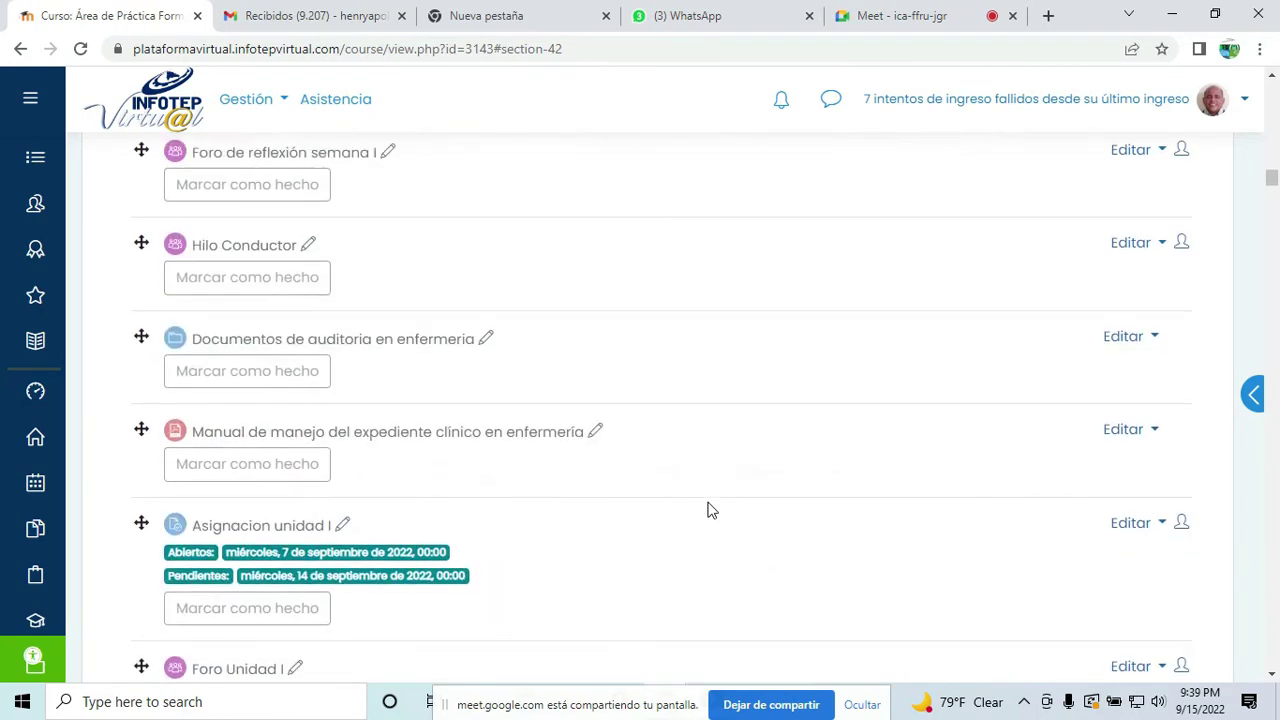
scroll(709, 510, "up", 20)
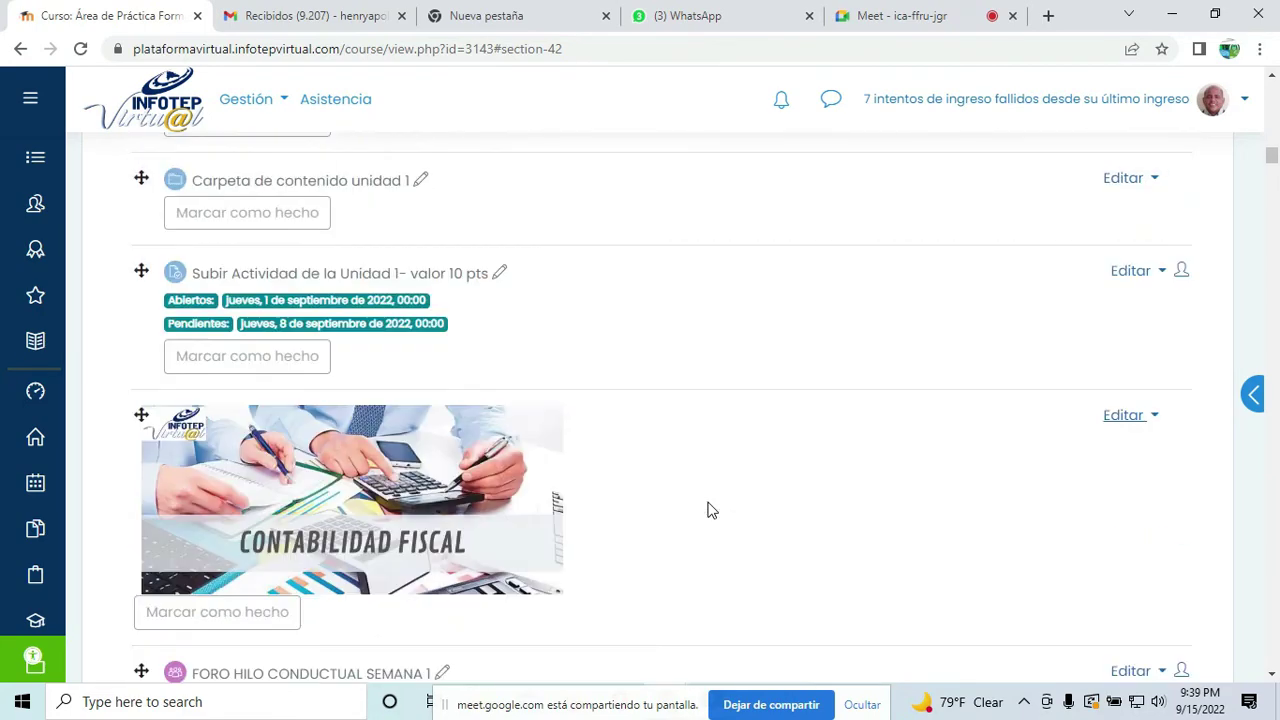
scroll(709, 510, "up", 20)
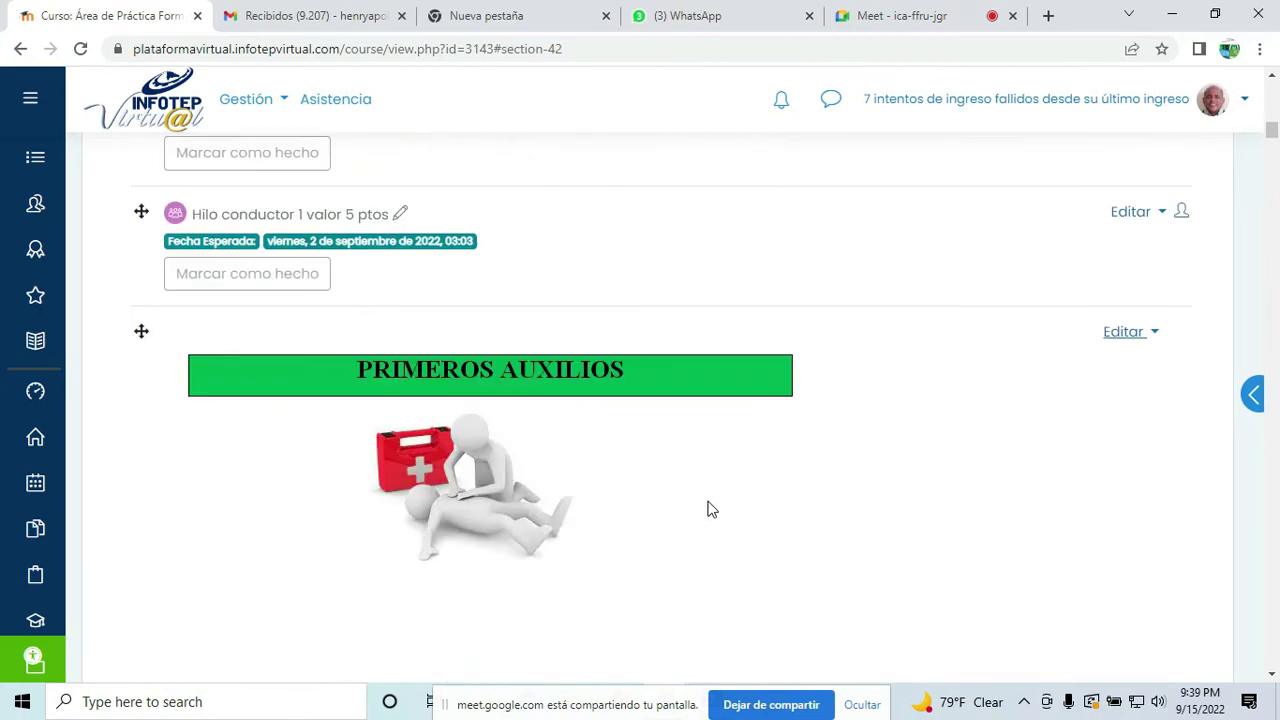
scroll(709, 510, "up", 20)
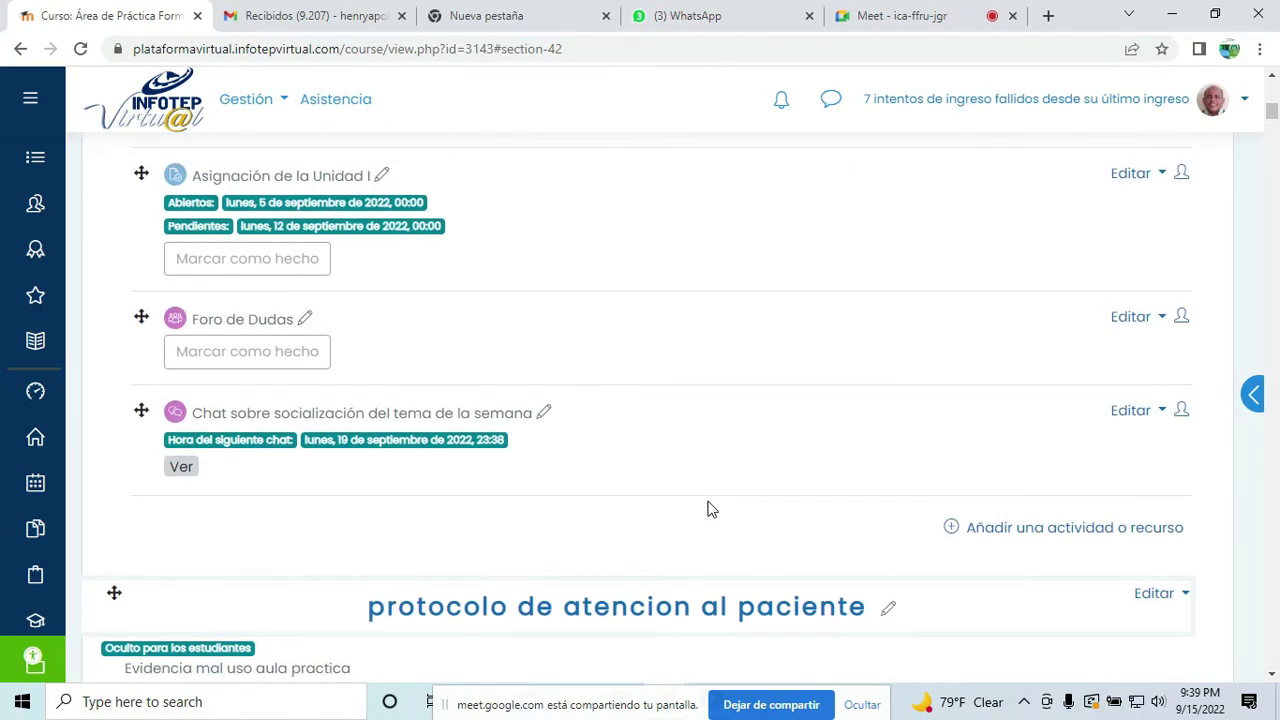
scroll(709, 510, "up", 10)
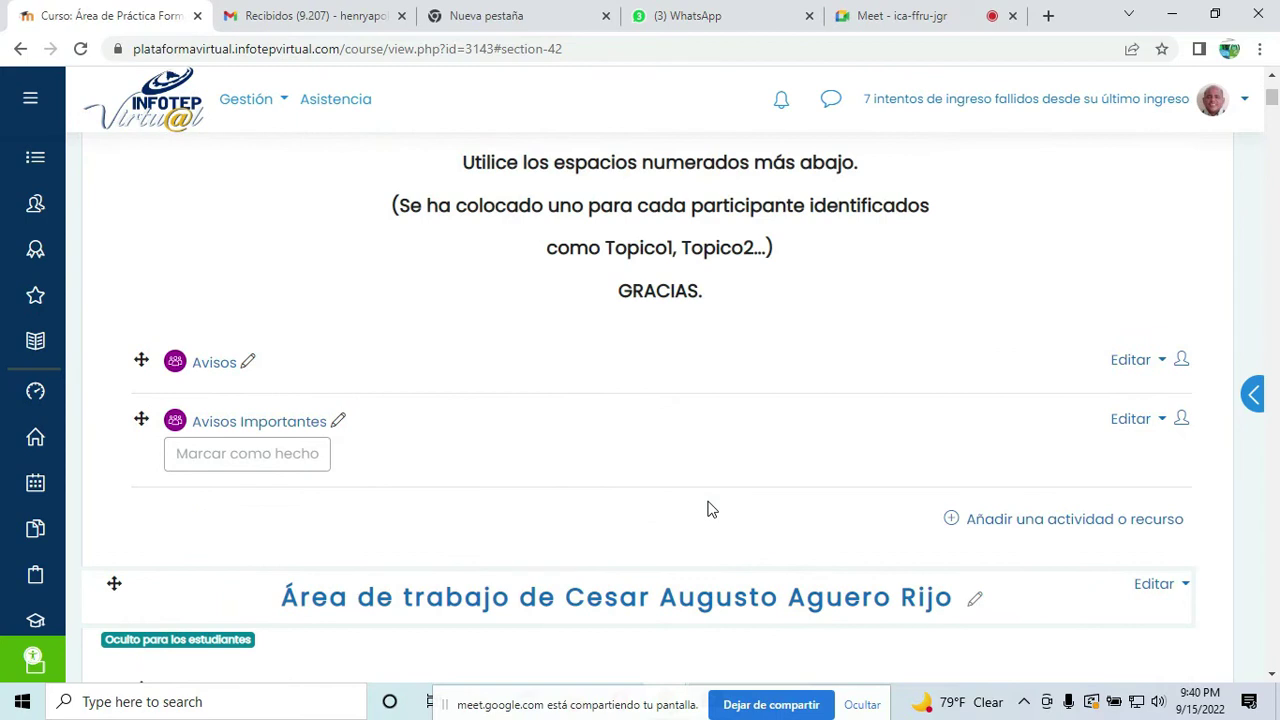
scroll(709, 510, "down", 3)
scroll(1168, 583, "down", 15)
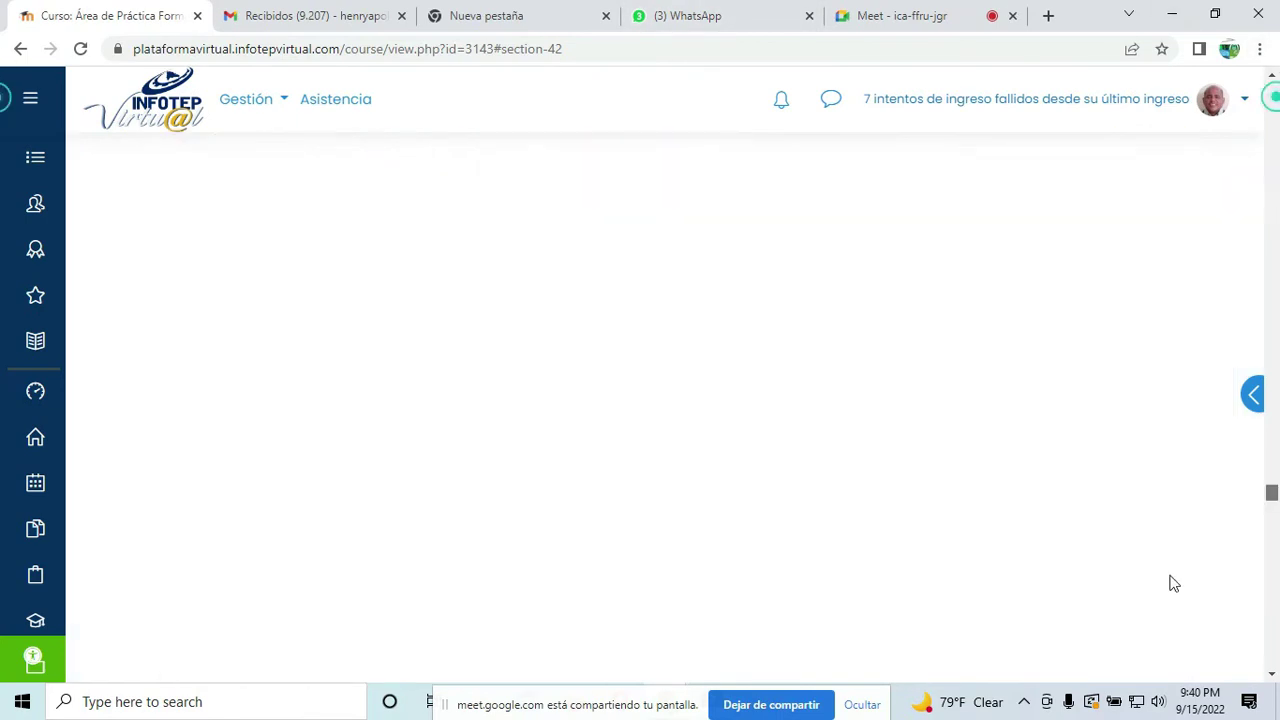
Step: Scroll through the hidden participant work areas, most still without activities or resources
scroll(366, 366, "up", 5)
scroll(366, 367, "up", 15)
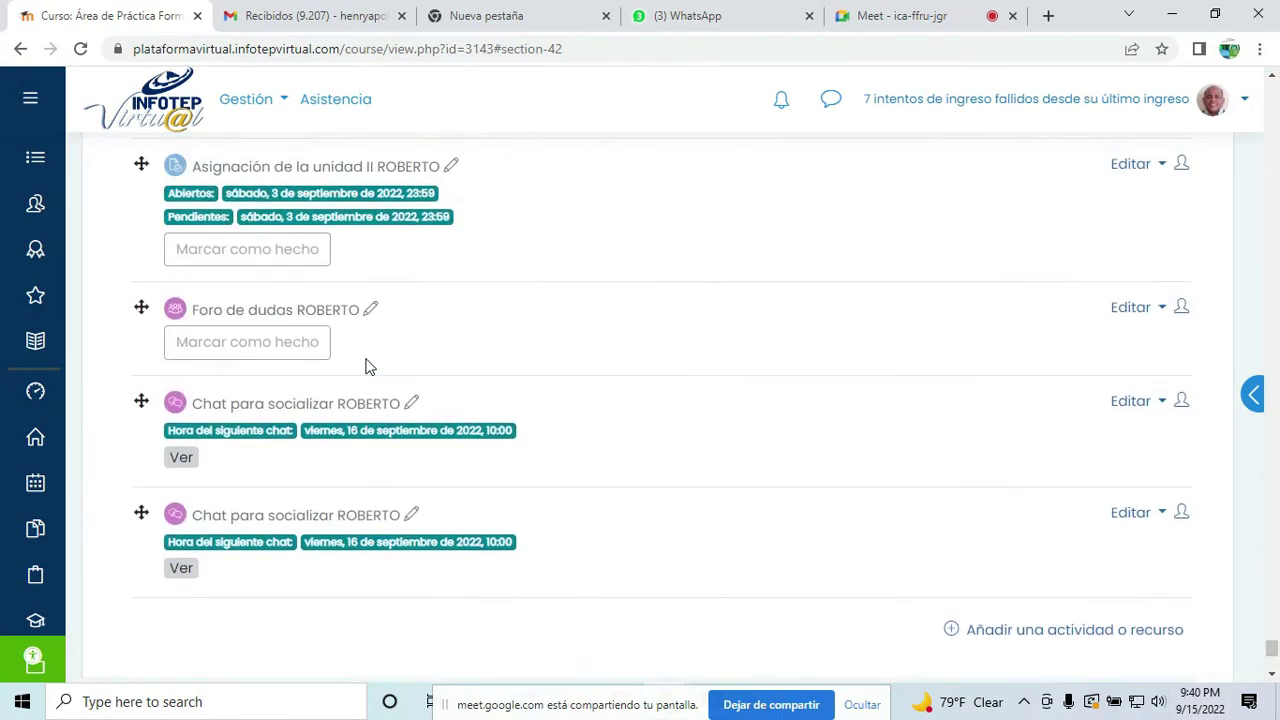
scroll(366, 366, "up", 12)
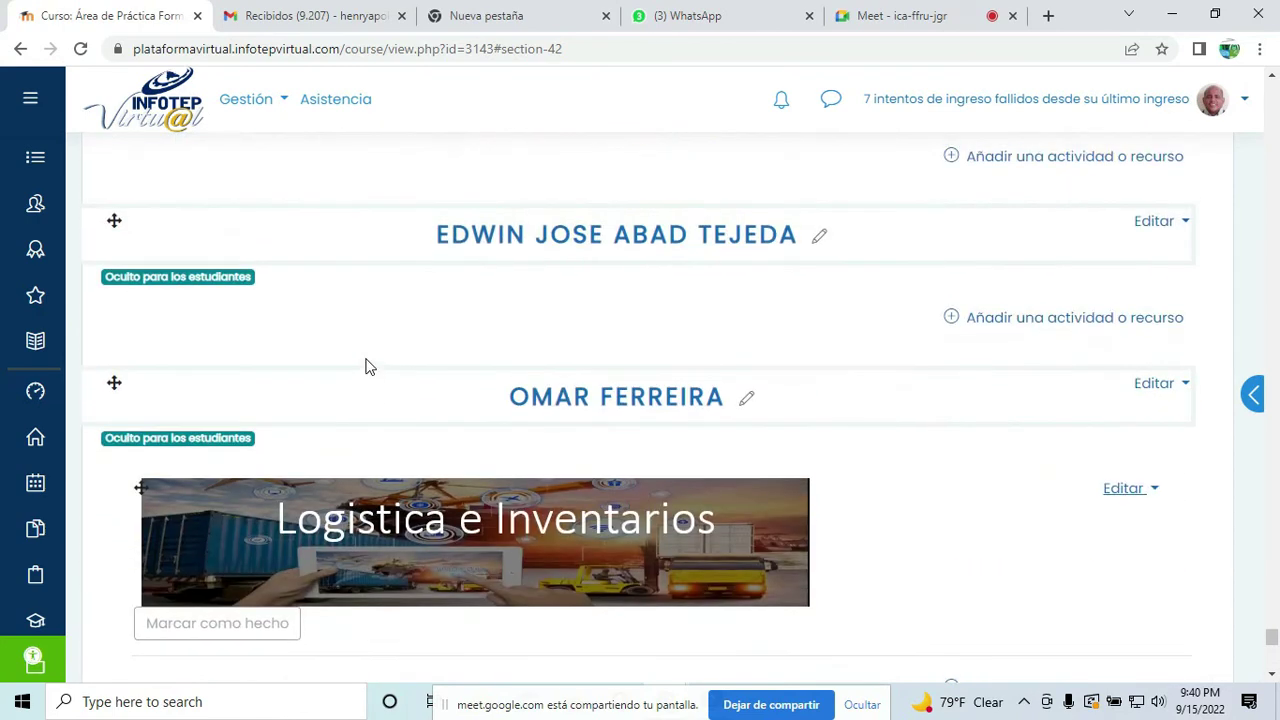
scroll(366, 366, "up", 12)
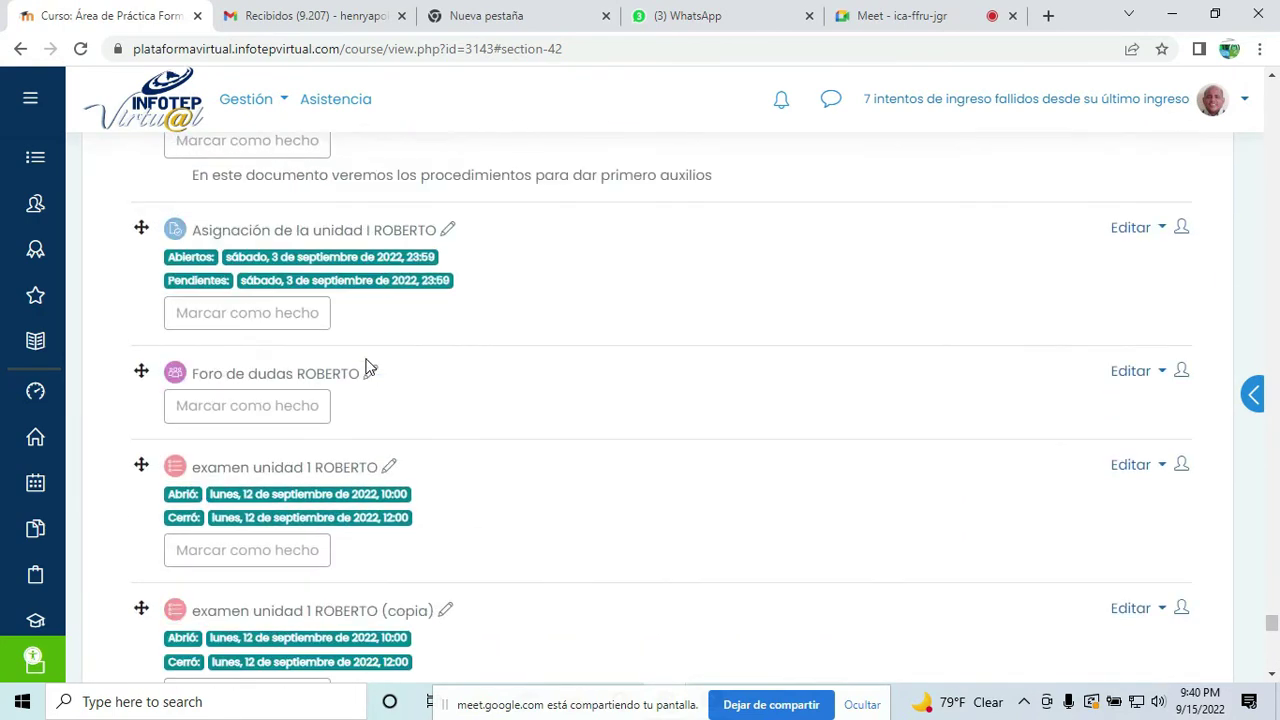
scroll(366, 367, "up", 4)
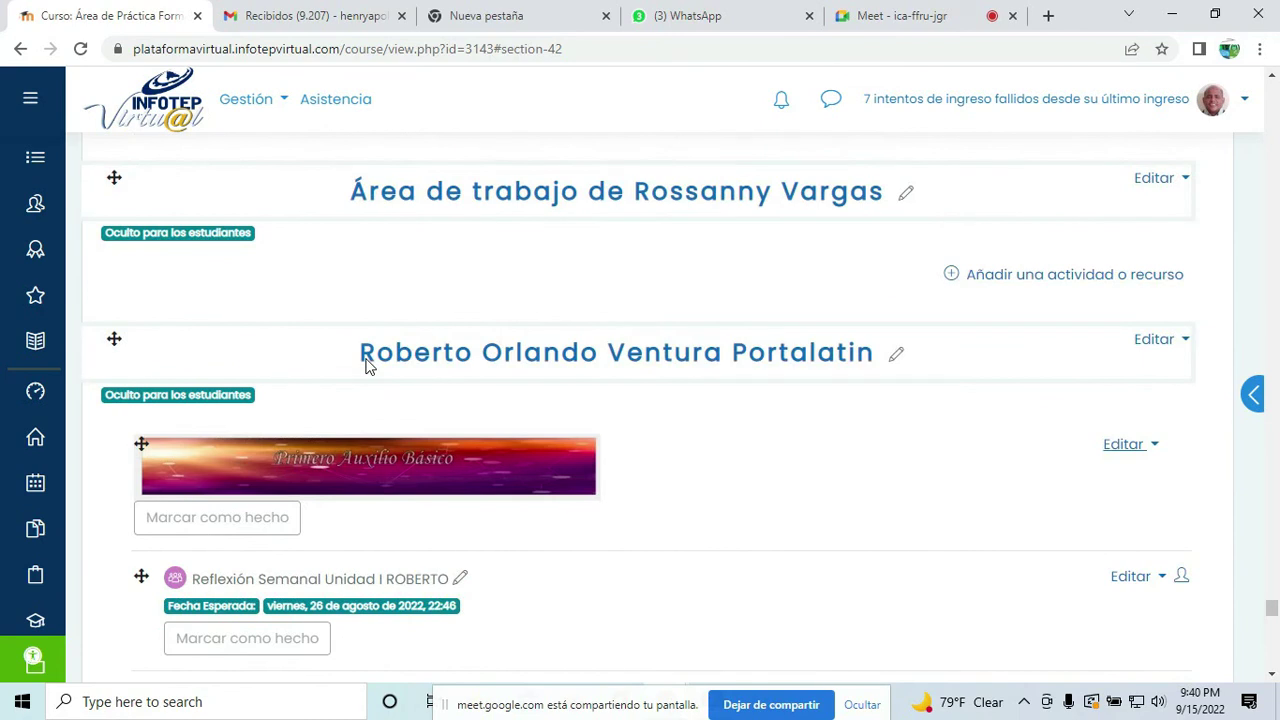
scroll(366, 367, "up", 2)
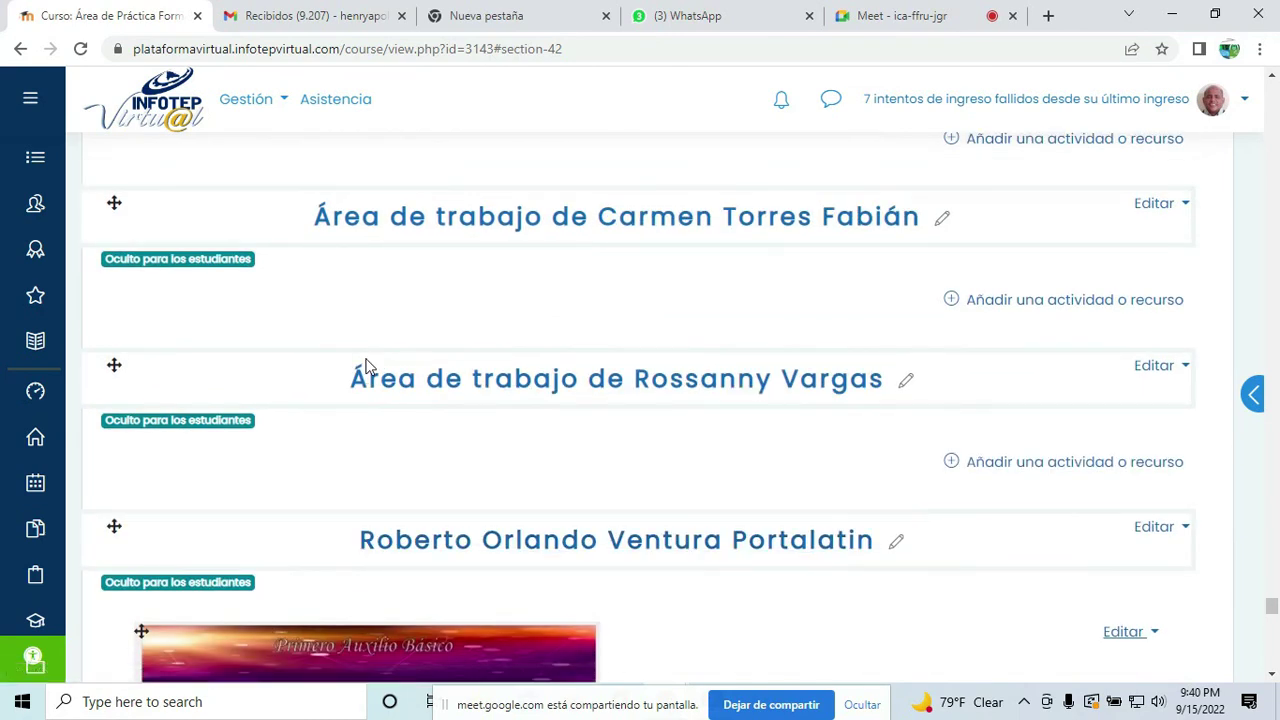
scroll(366, 366, "up", 2)
scroll(366, 366, "up", 7)
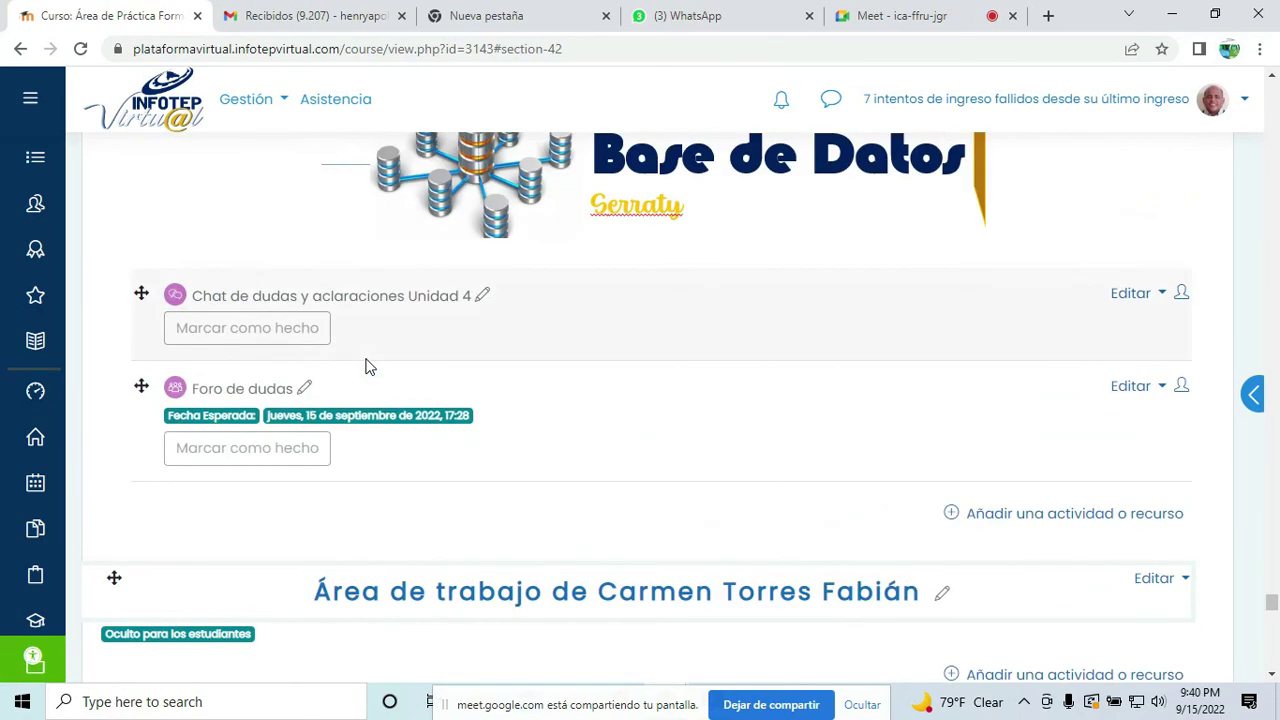
scroll(366, 367, "up", 13)
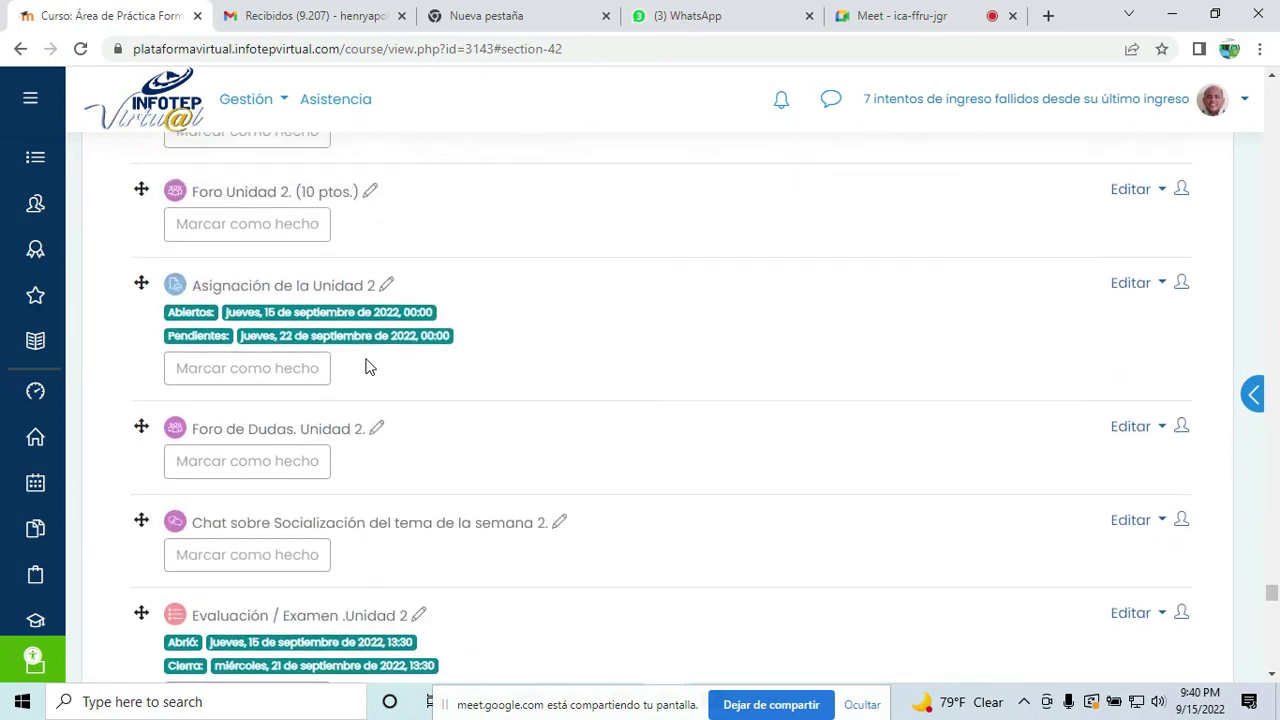
scroll(366, 366, "up", 15)
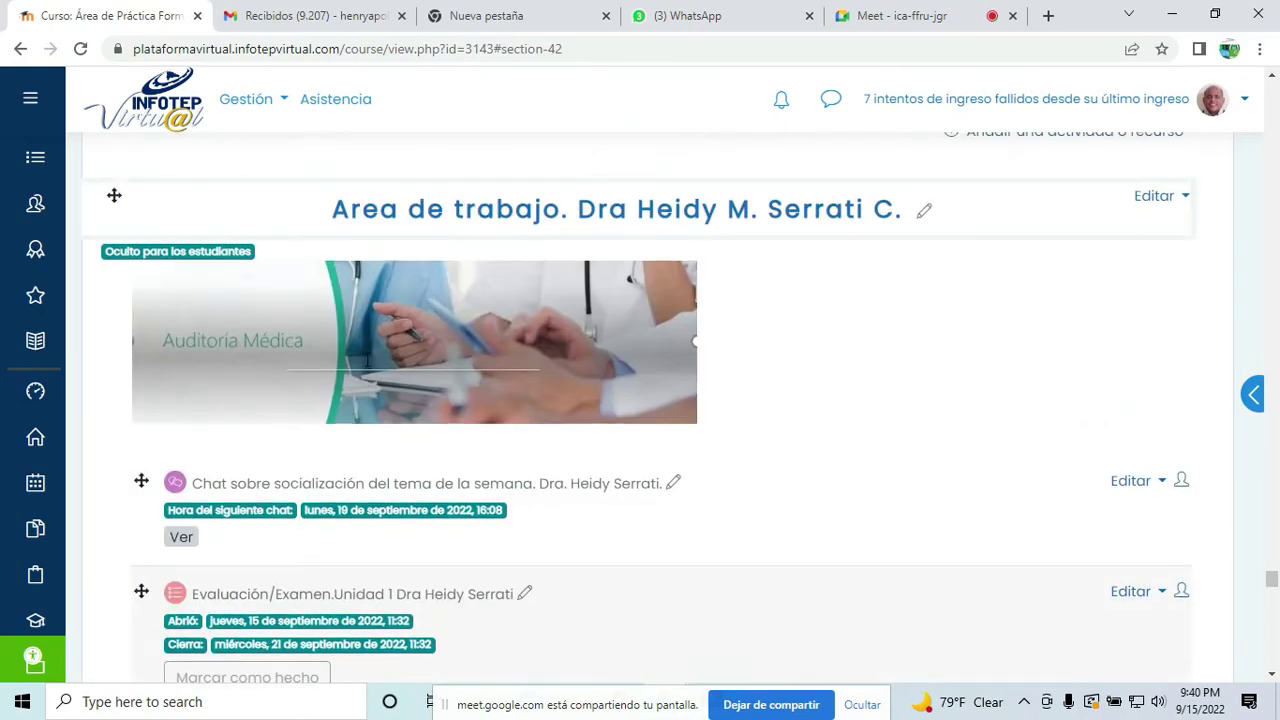
scroll(367, 362, "up", 6)
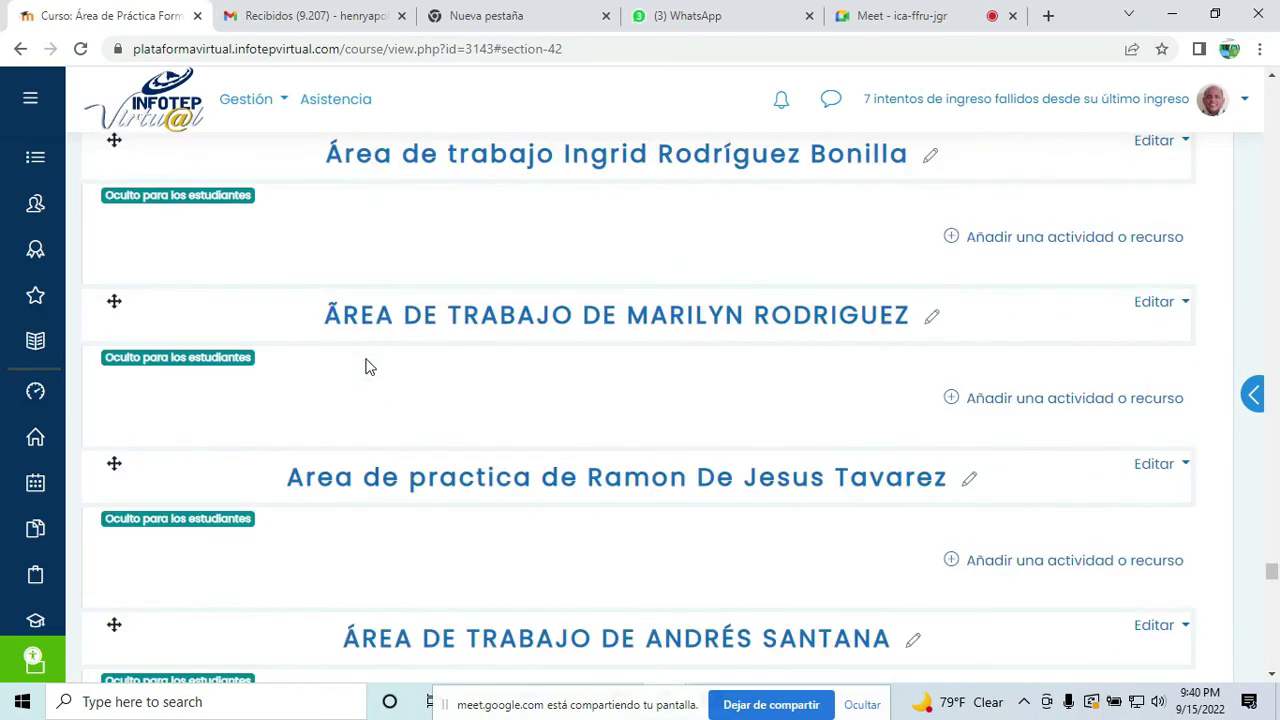
scroll(366, 367, "up", 6)
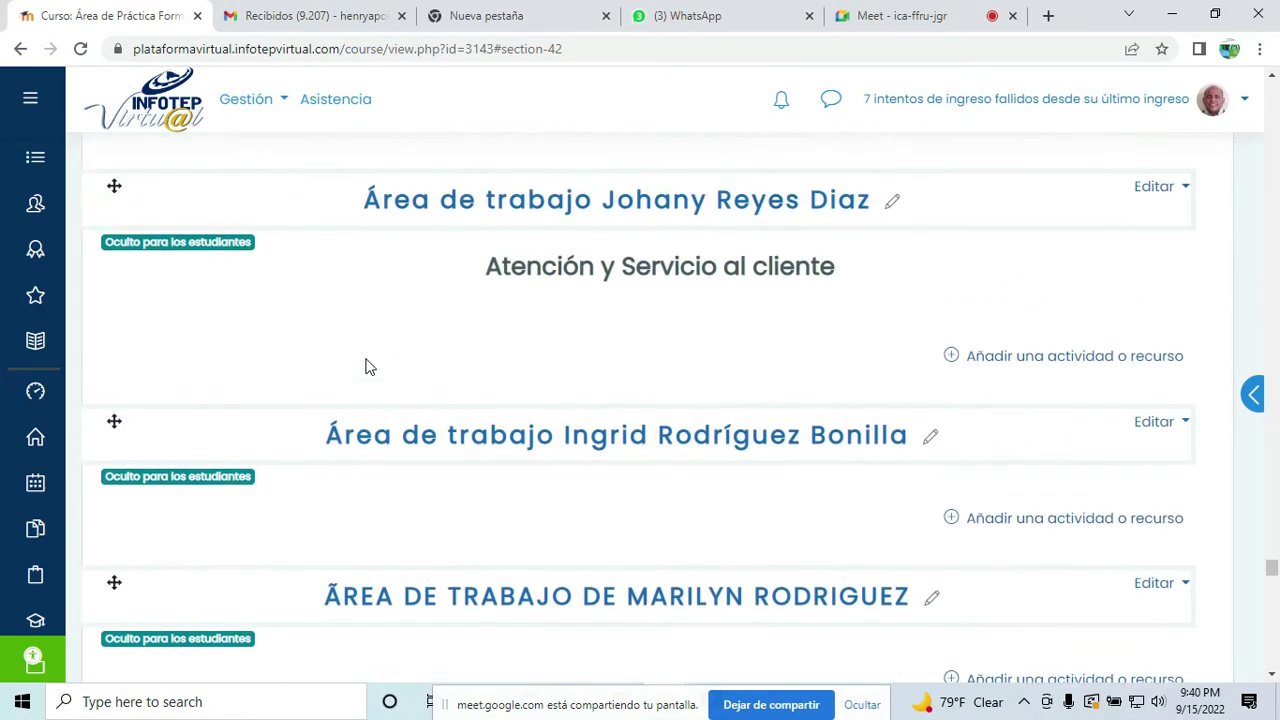
scroll(366, 367, "up", 10)
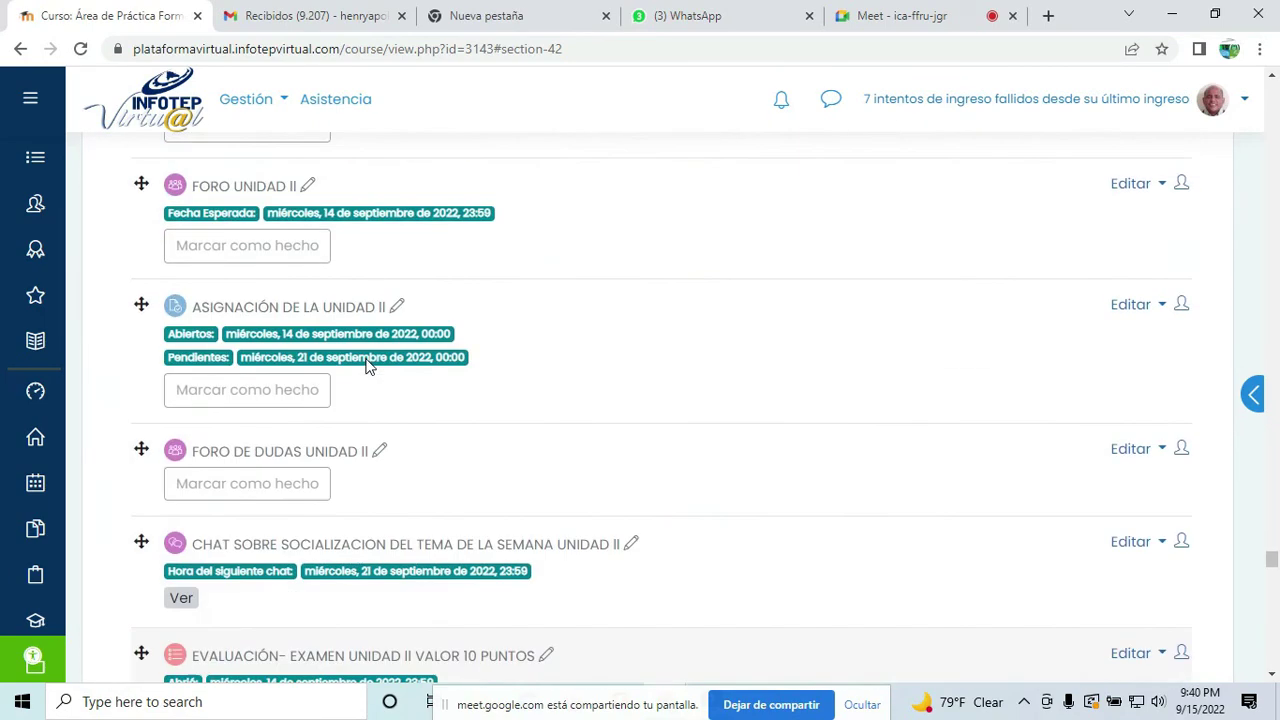
scroll(366, 367, "up", 8)
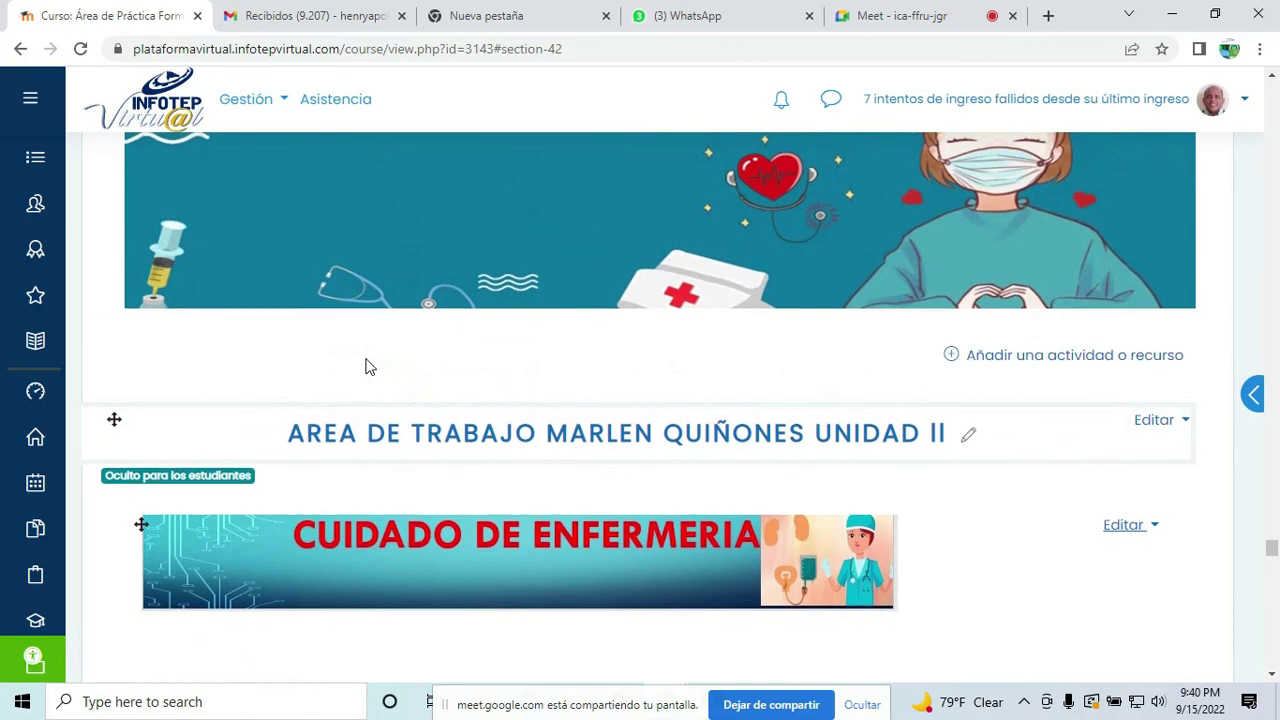
scroll(366, 367, "up", 10)
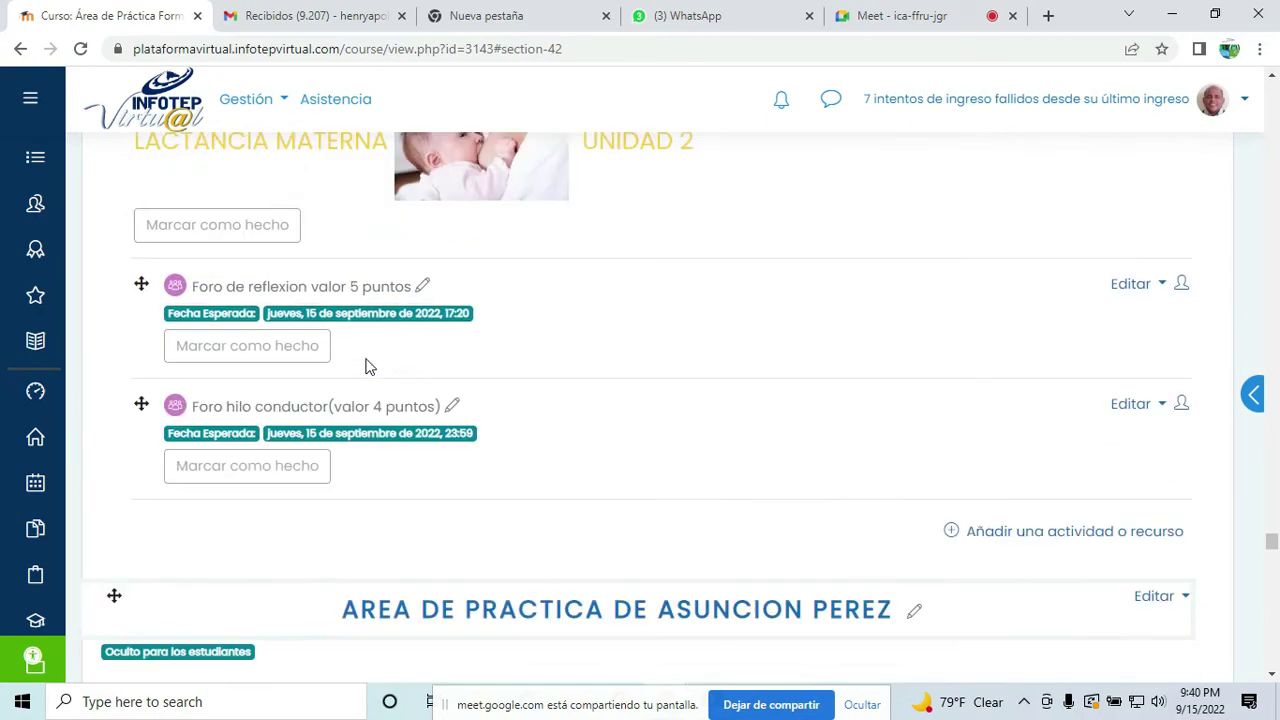
scroll(366, 367, "up", 2)
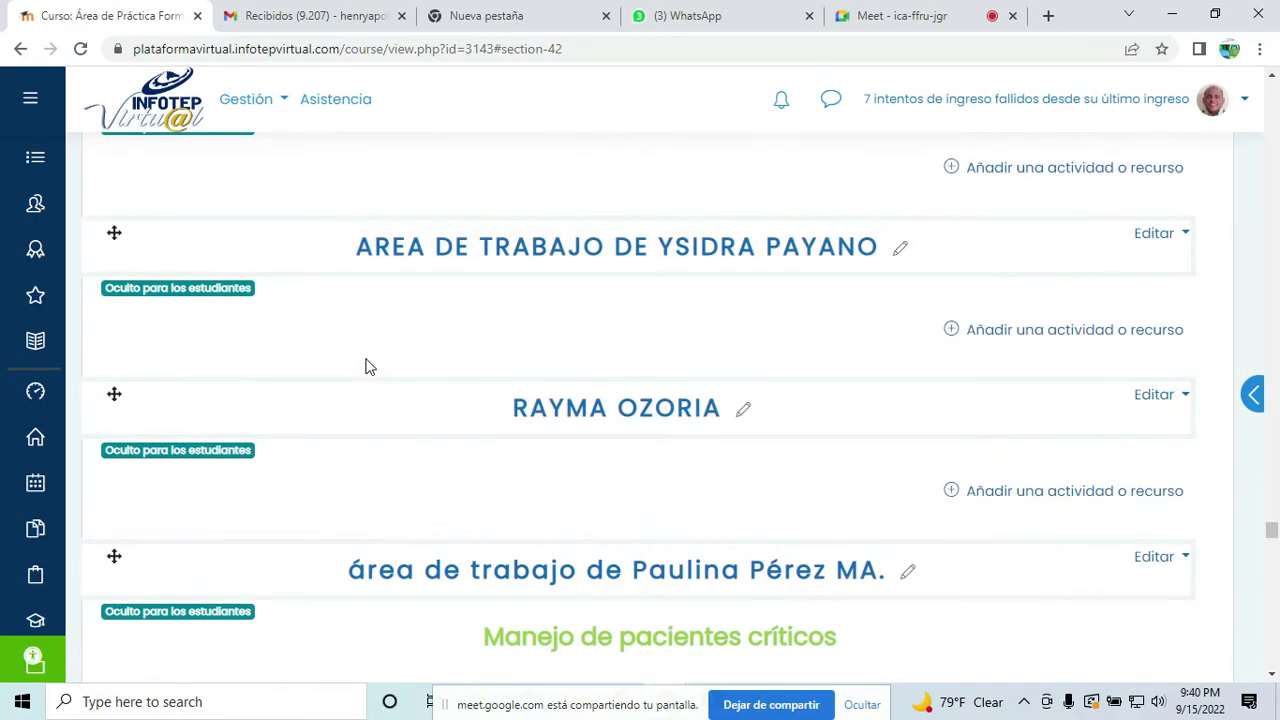
scroll(366, 367, "up", 10)
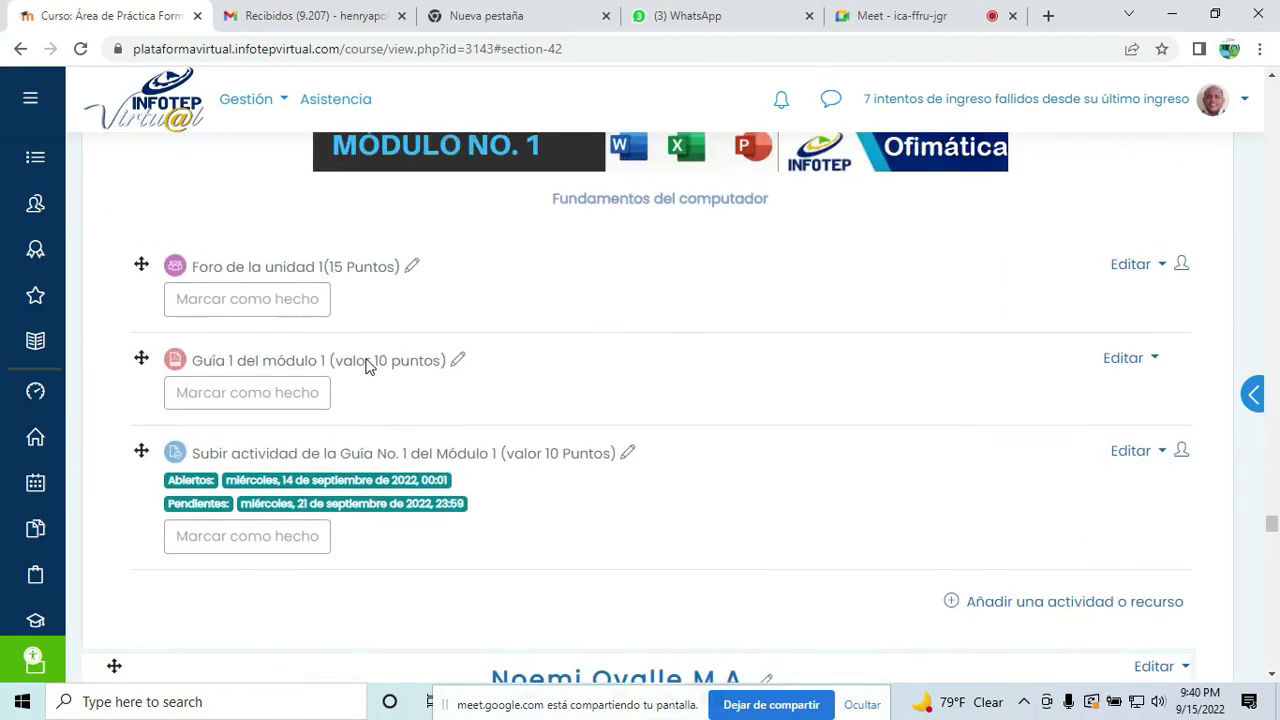
scroll(366, 367, "up", 10)
scroll(366, 367, "up", 10)
scroll(366, 367, "up", 5)
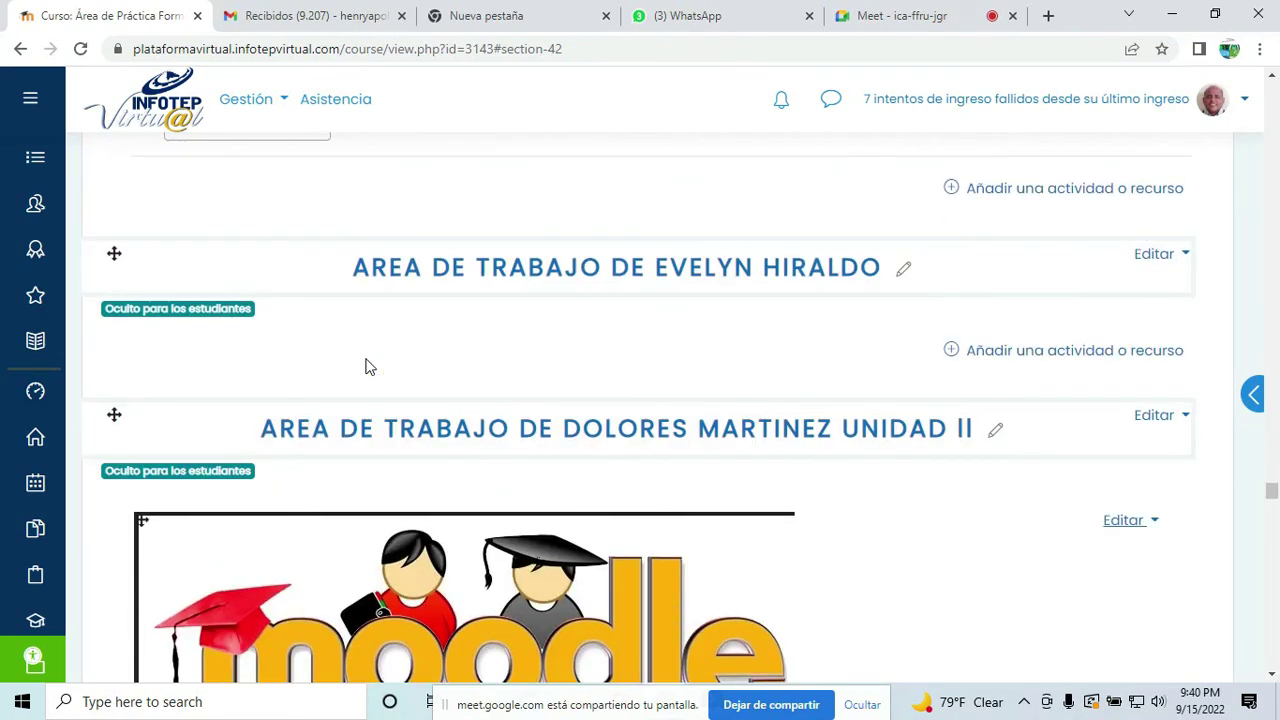
scroll(366, 367, "up", 10)
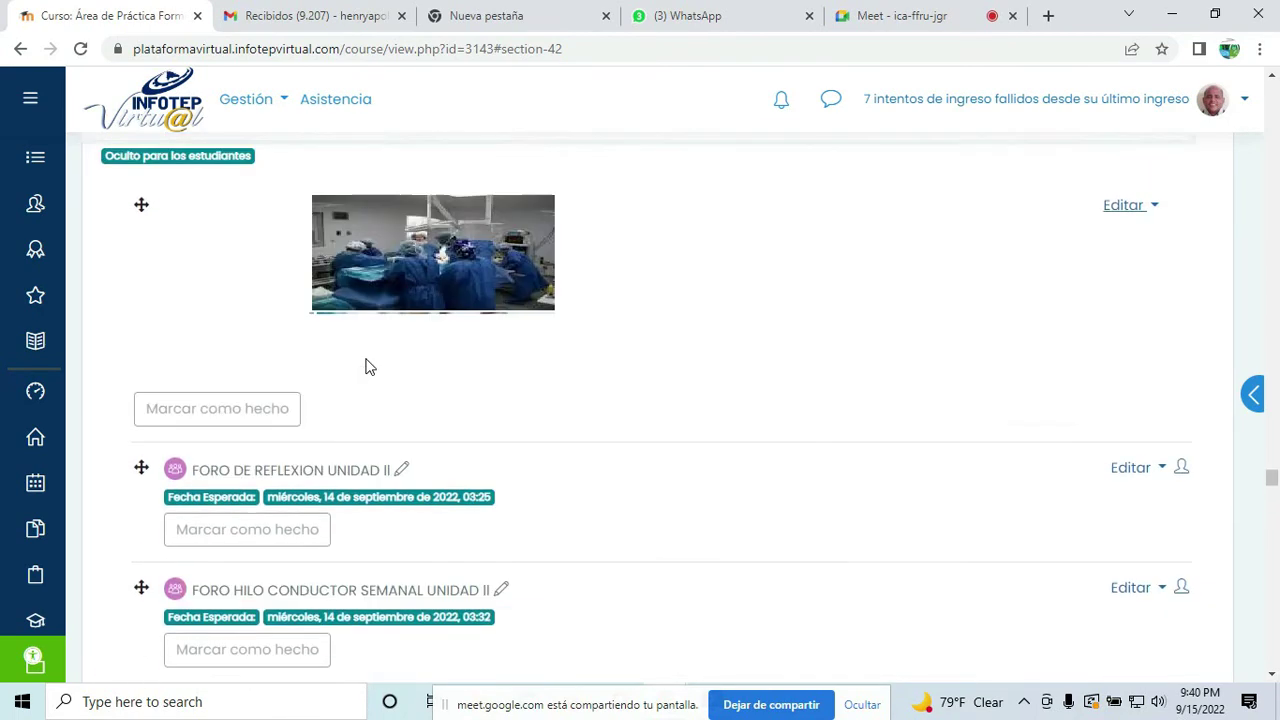
scroll(366, 367, "up", 1)
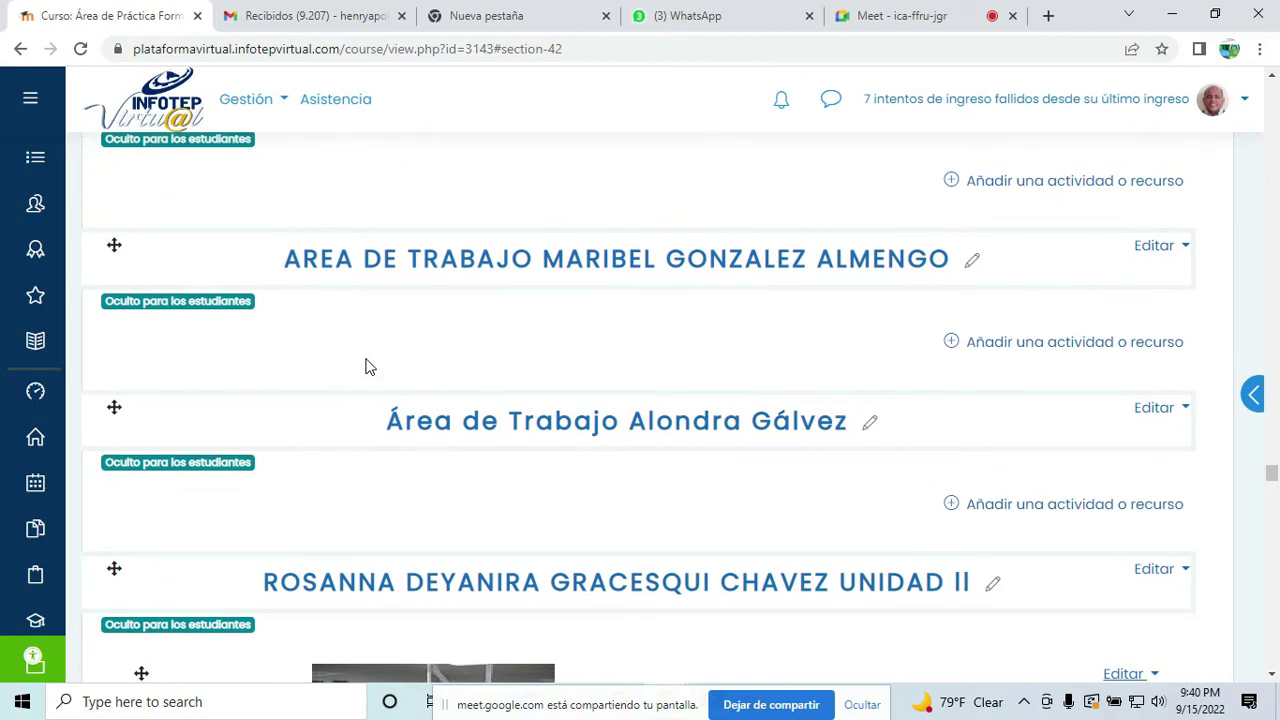
scroll(366, 367, "up", 3)
scroll(478, 434, "down", 2)
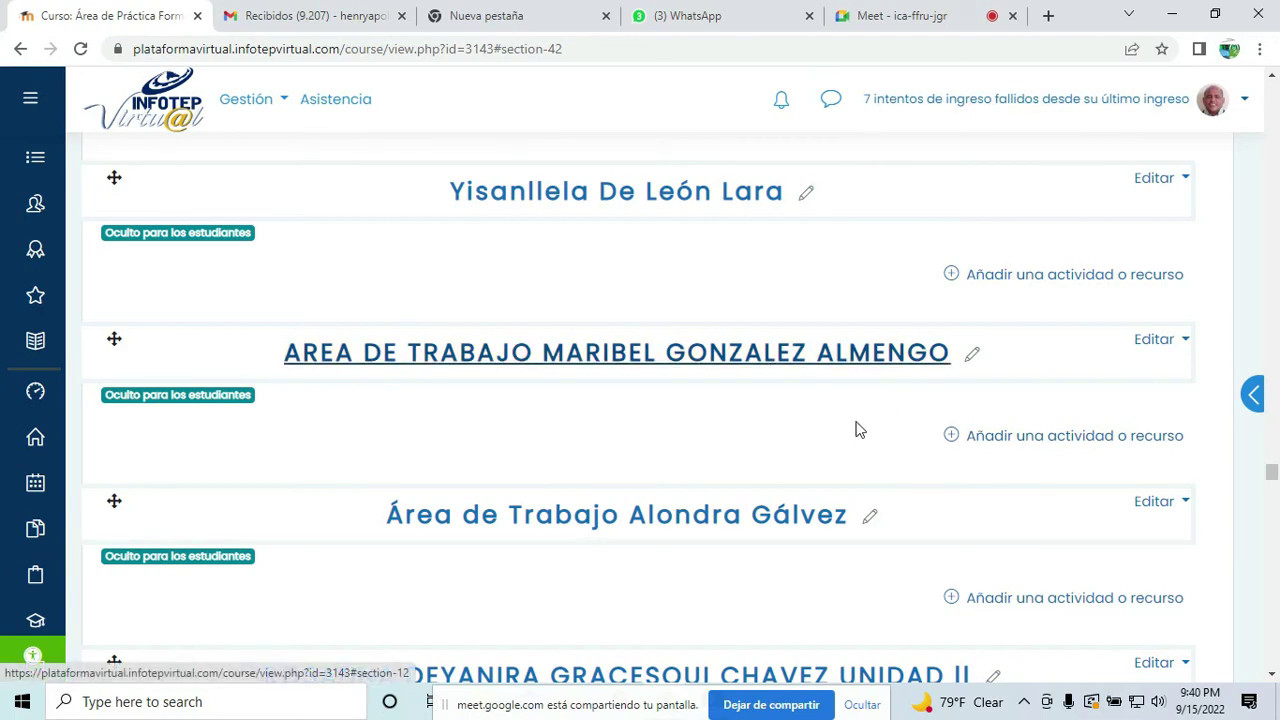
left_click(903, 16)
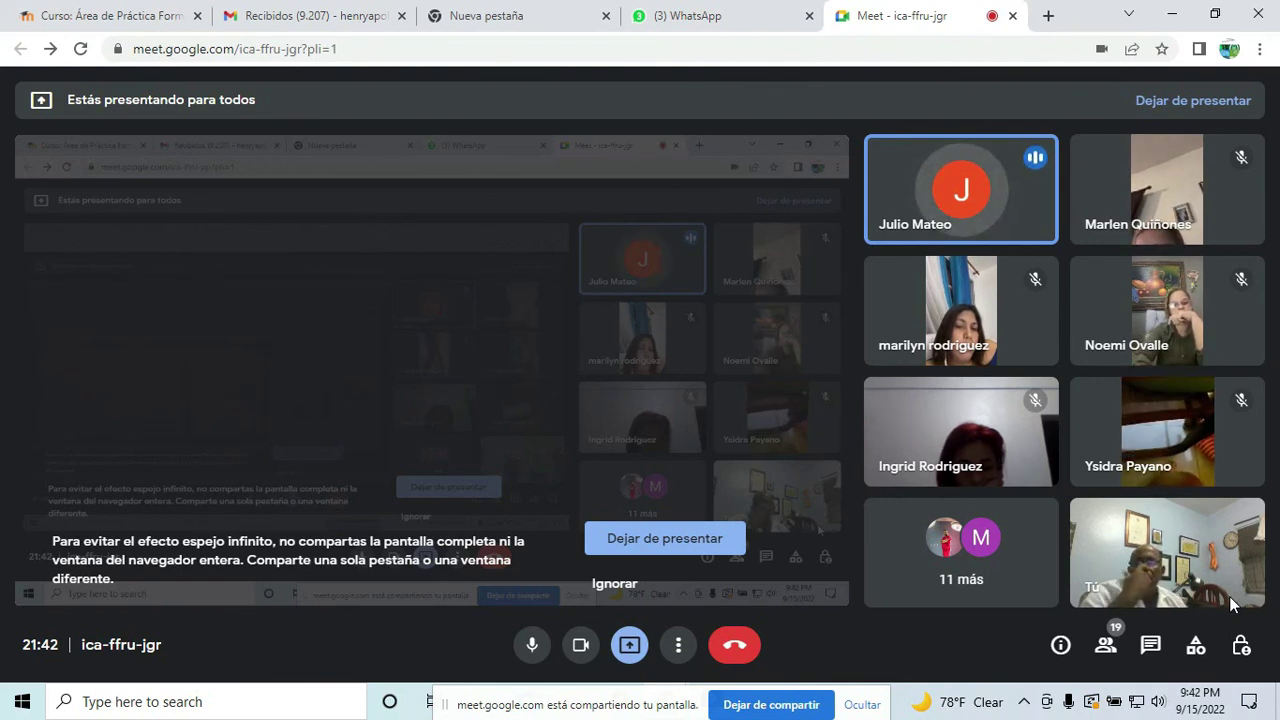
Step: Go to the infotep.gob.do website in the new tab
left_click(543, 20)
left_click(291, 40)
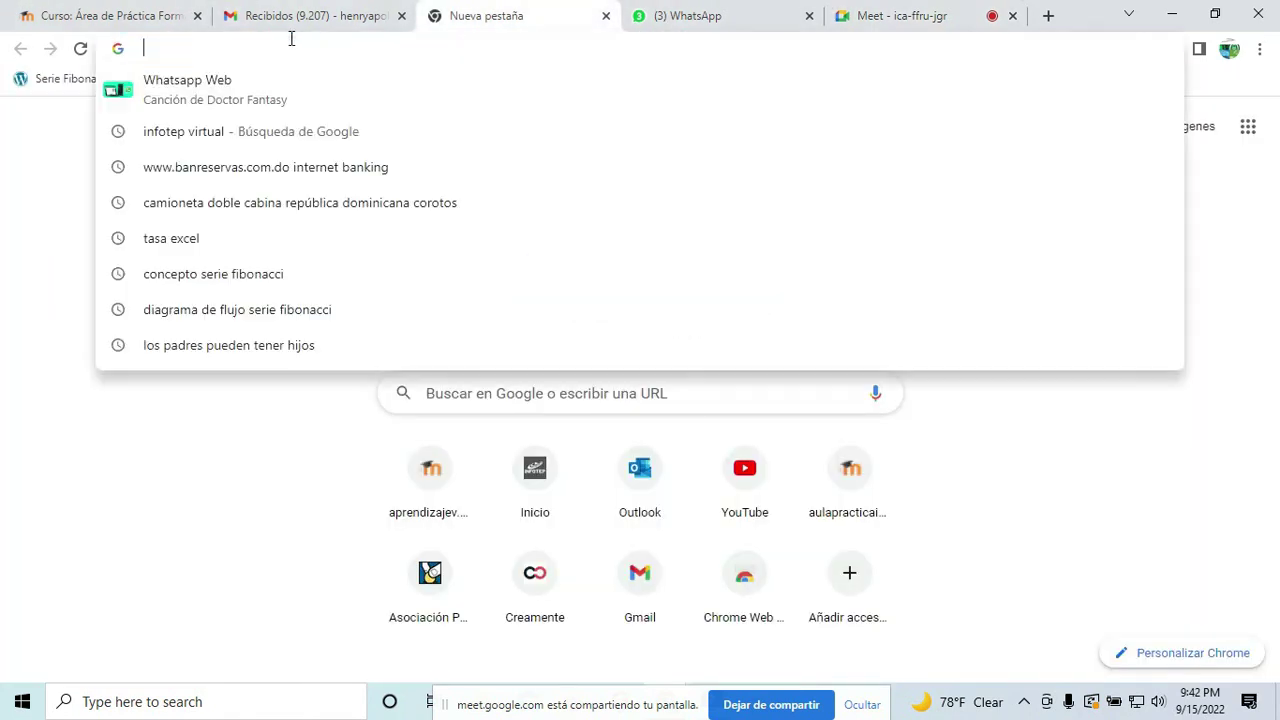
type("infote")
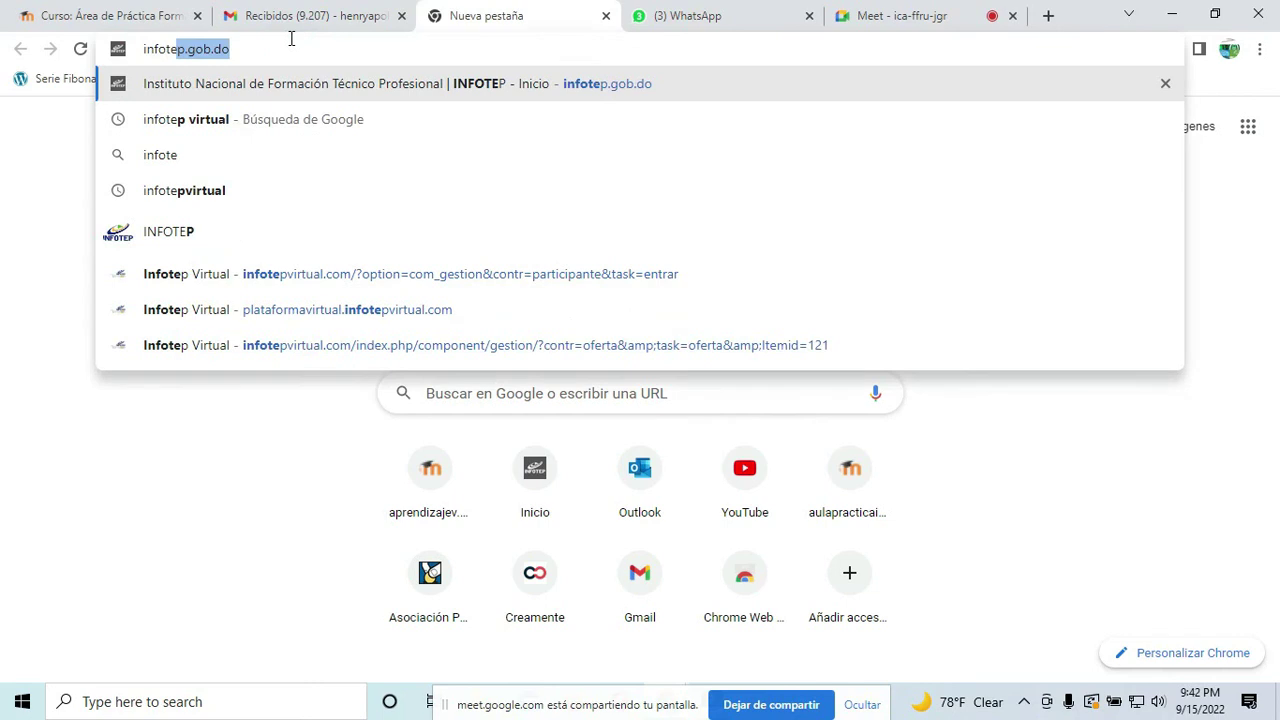
key("Return")
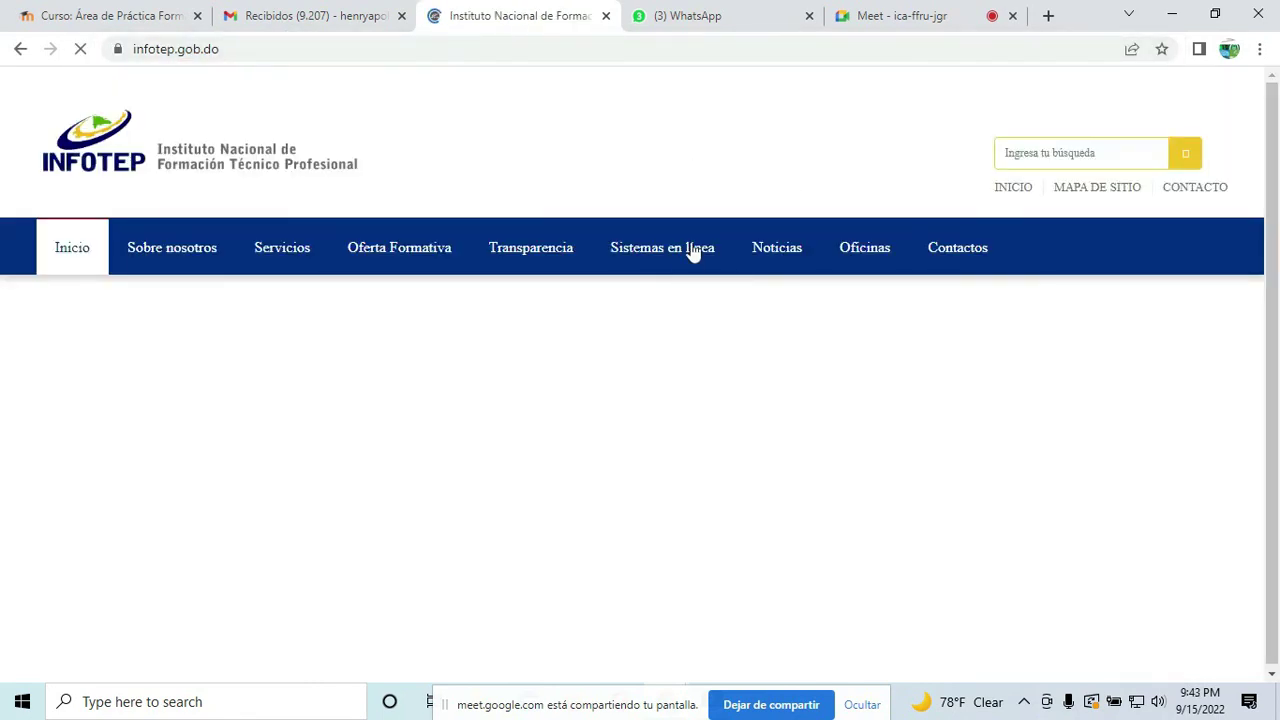
Step: Open SNFP para Docentes in a new tab and fill in the saved username
mouse_move(691, 251)
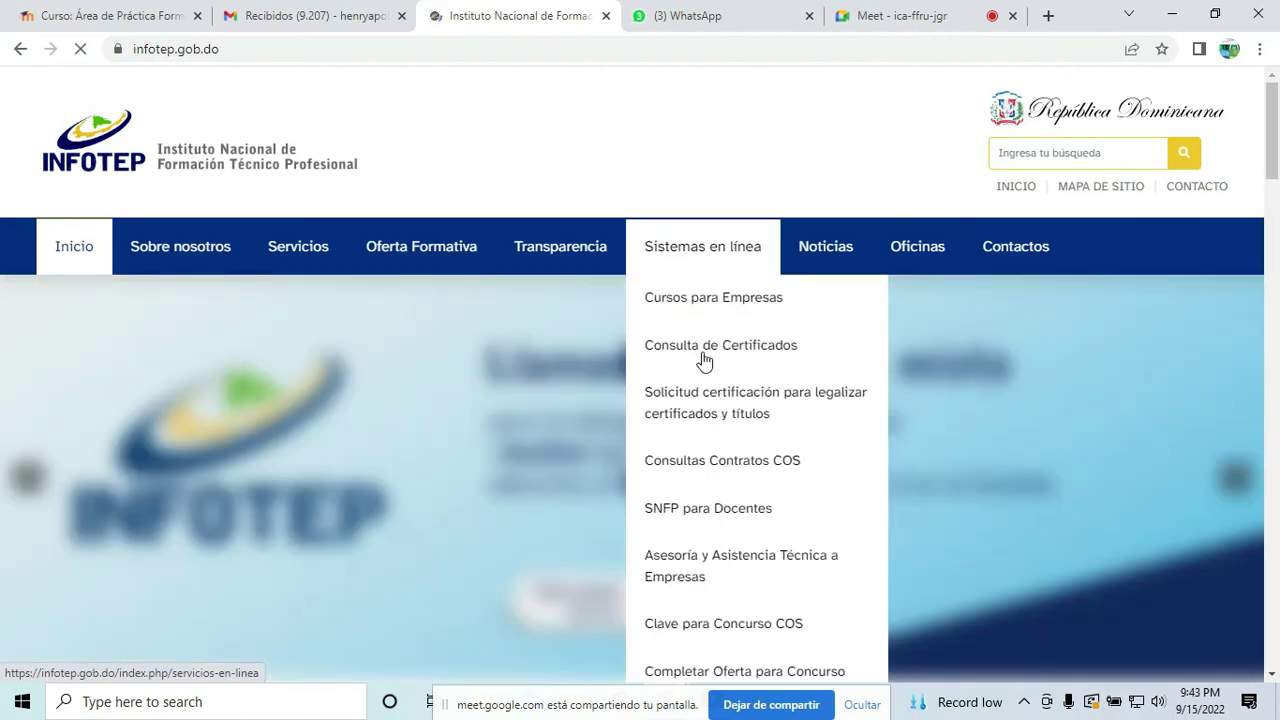
left_click(717, 508)
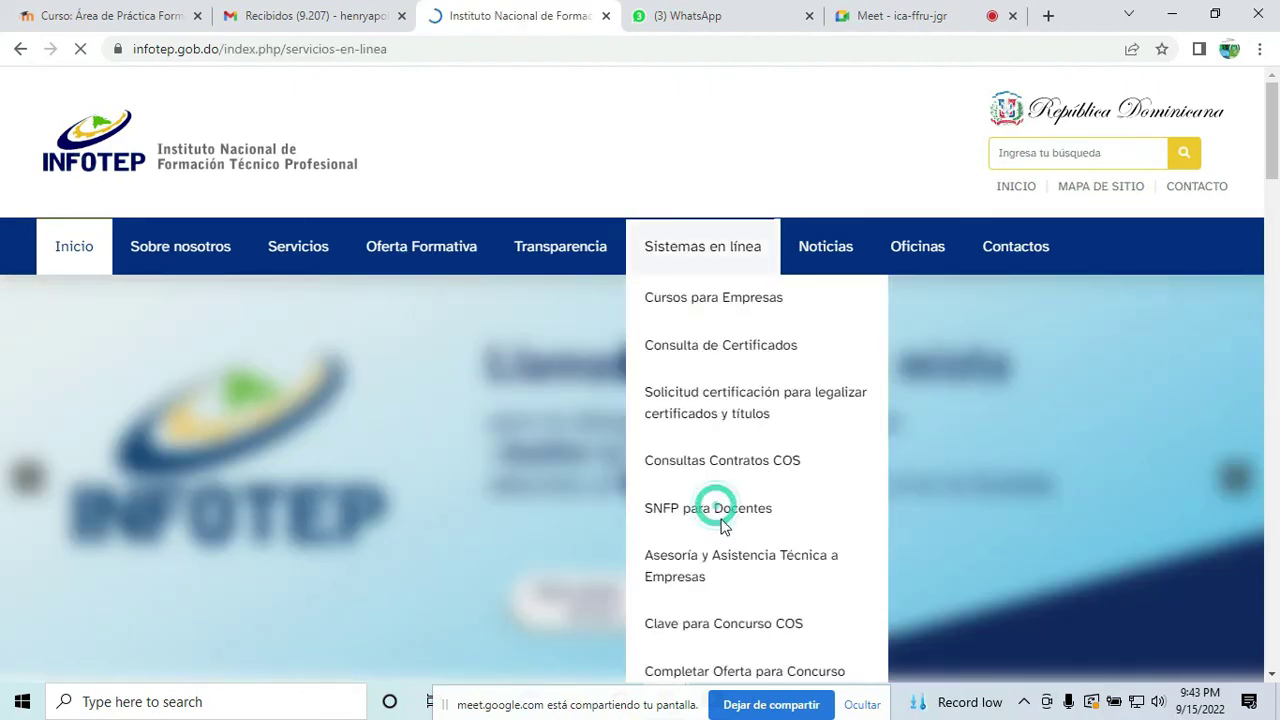
mouse_move(690, 262)
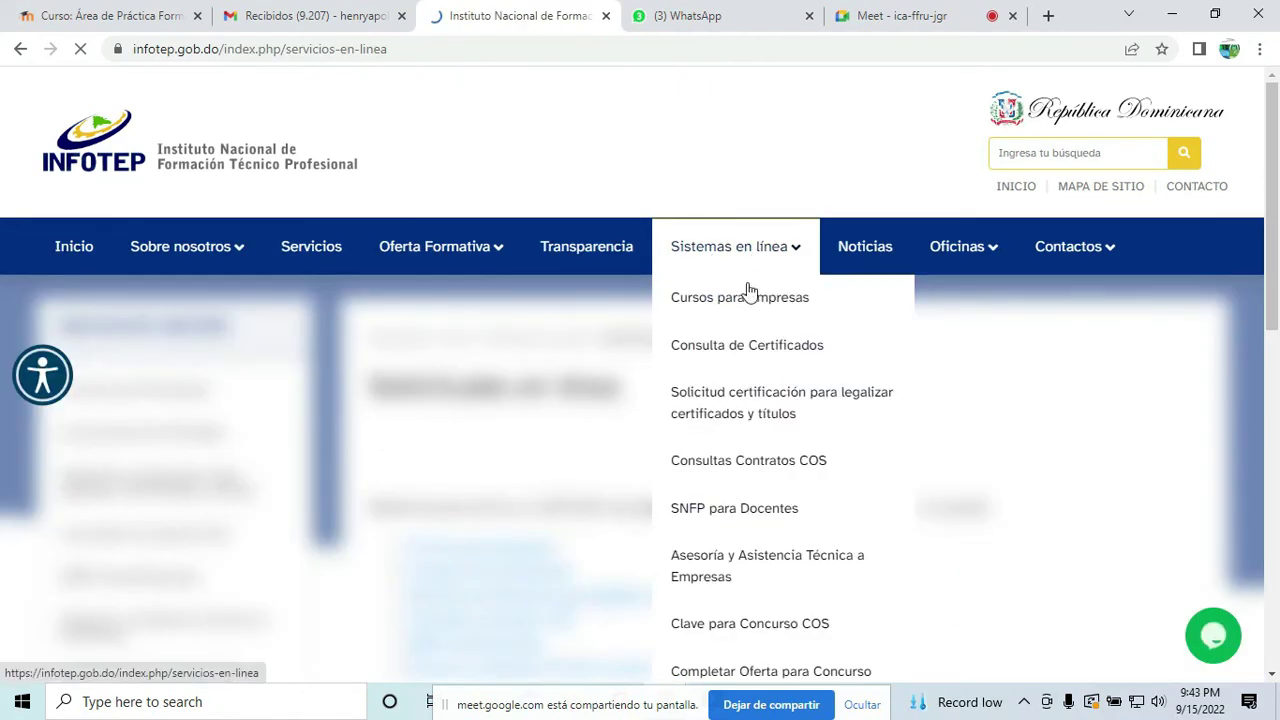
left_click(731, 511)
left_click(640, 437)
left_click(726, 486)
left_click(665, 456)
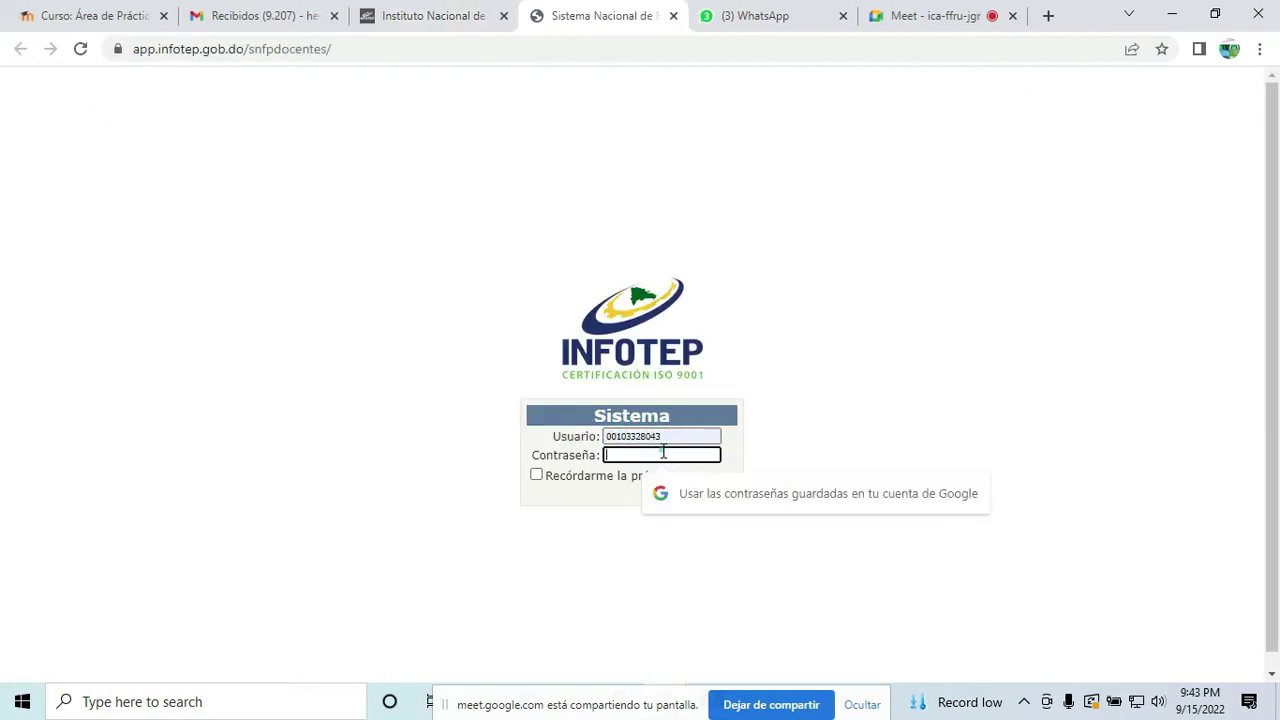
Step: Enter the account password, sign in, and show page 2 of the started training actions
type("***")
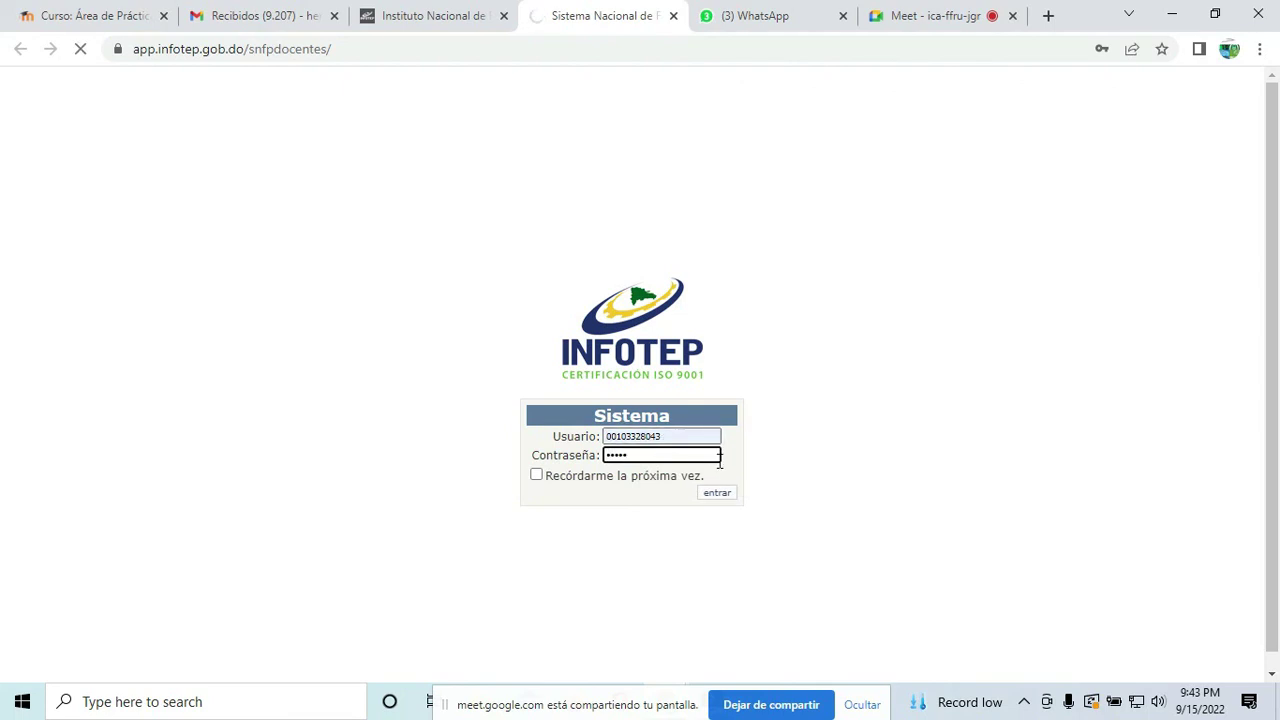
left_click(719, 495)
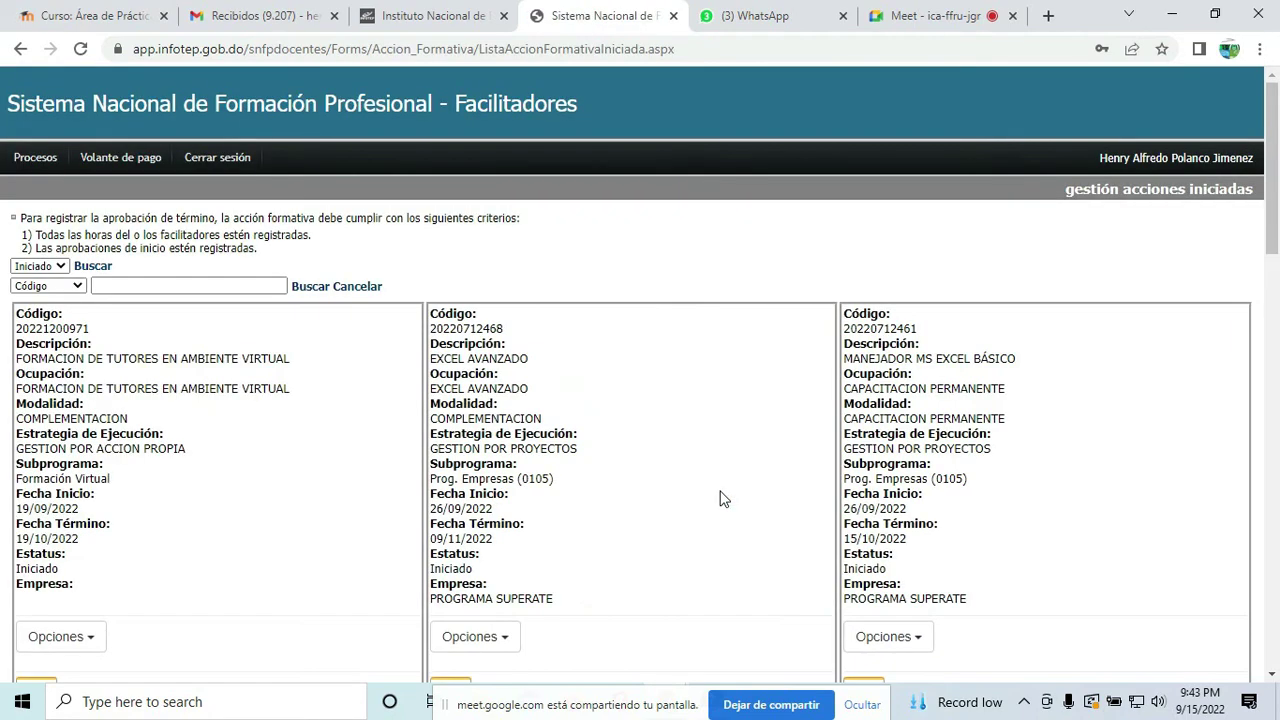
scroll(762, 450, "down", 8)
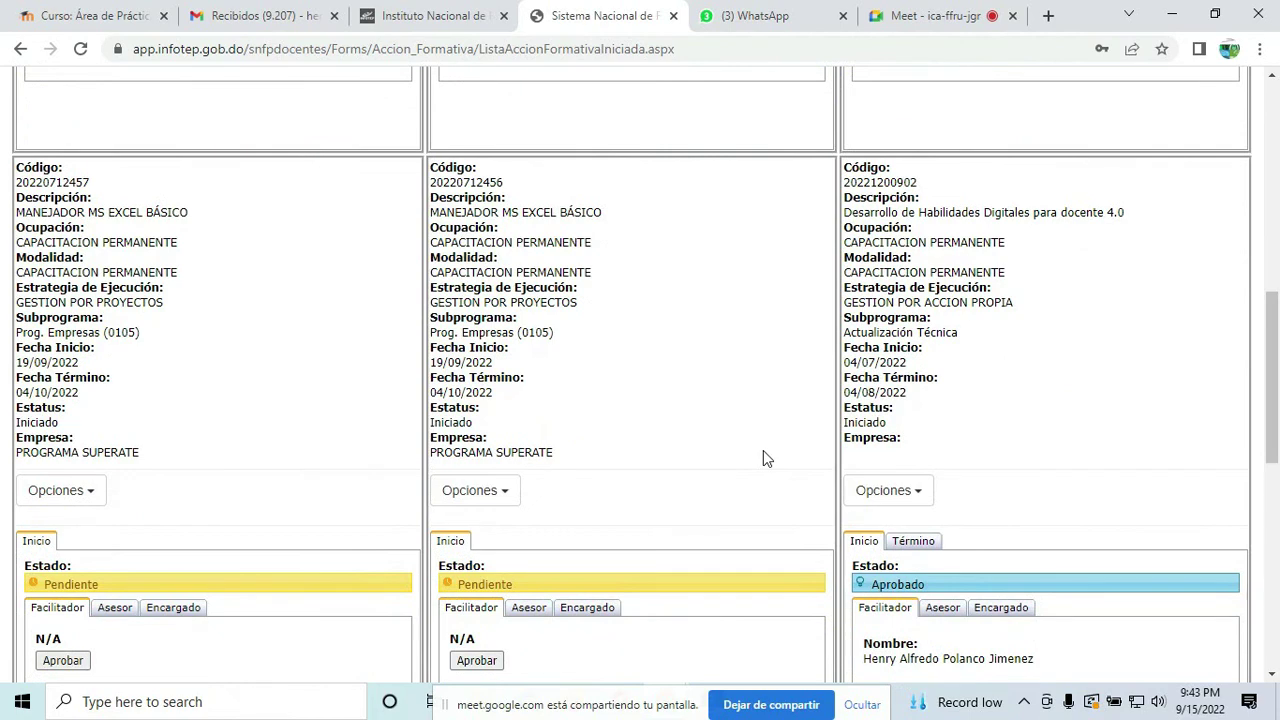
scroll(763, 450, "down", 7)
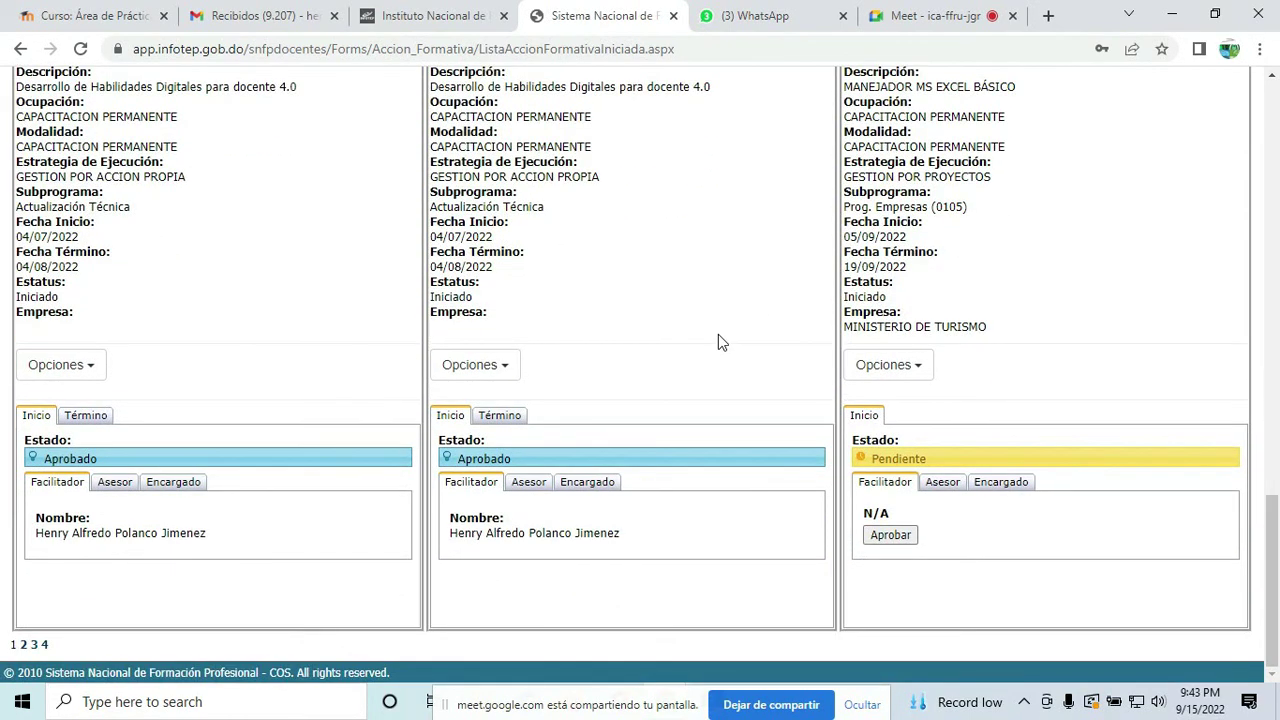
left_click(24, 646)
Step: Review the page 2 actions and check the date in the system calendar
scroll(372, 327, "down", 6)
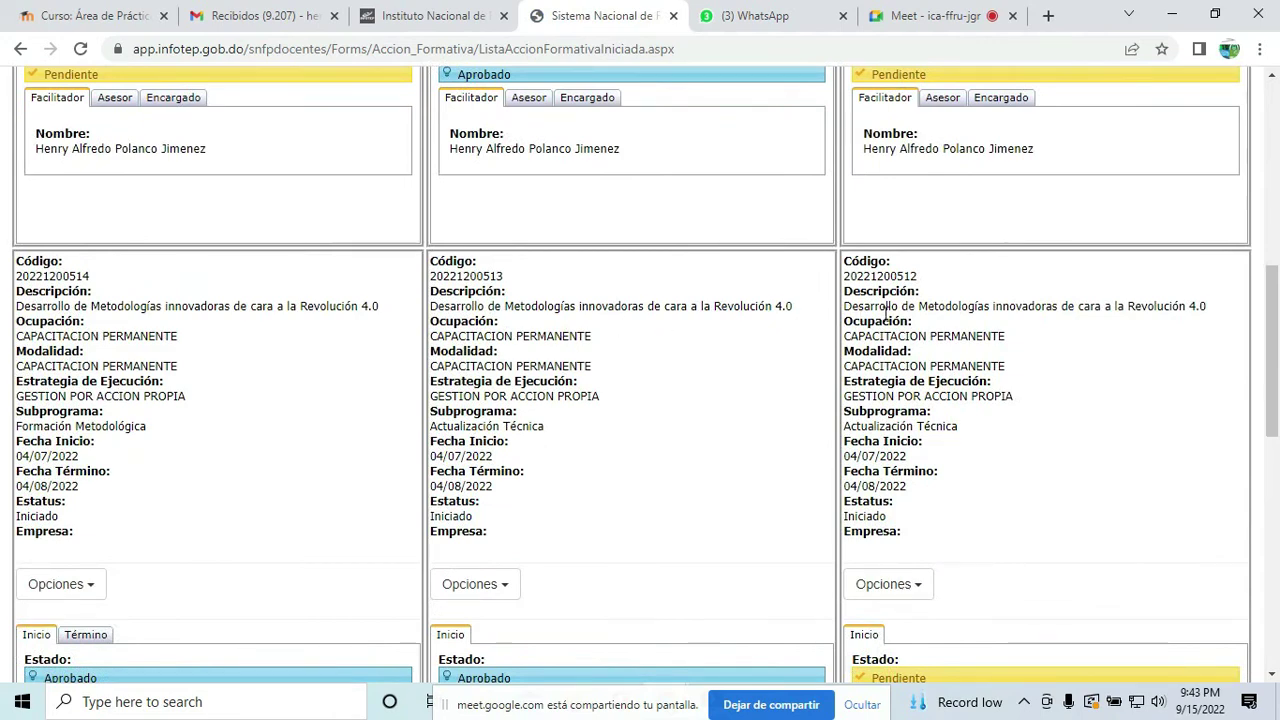
scroll(705, 350, "down", 6)
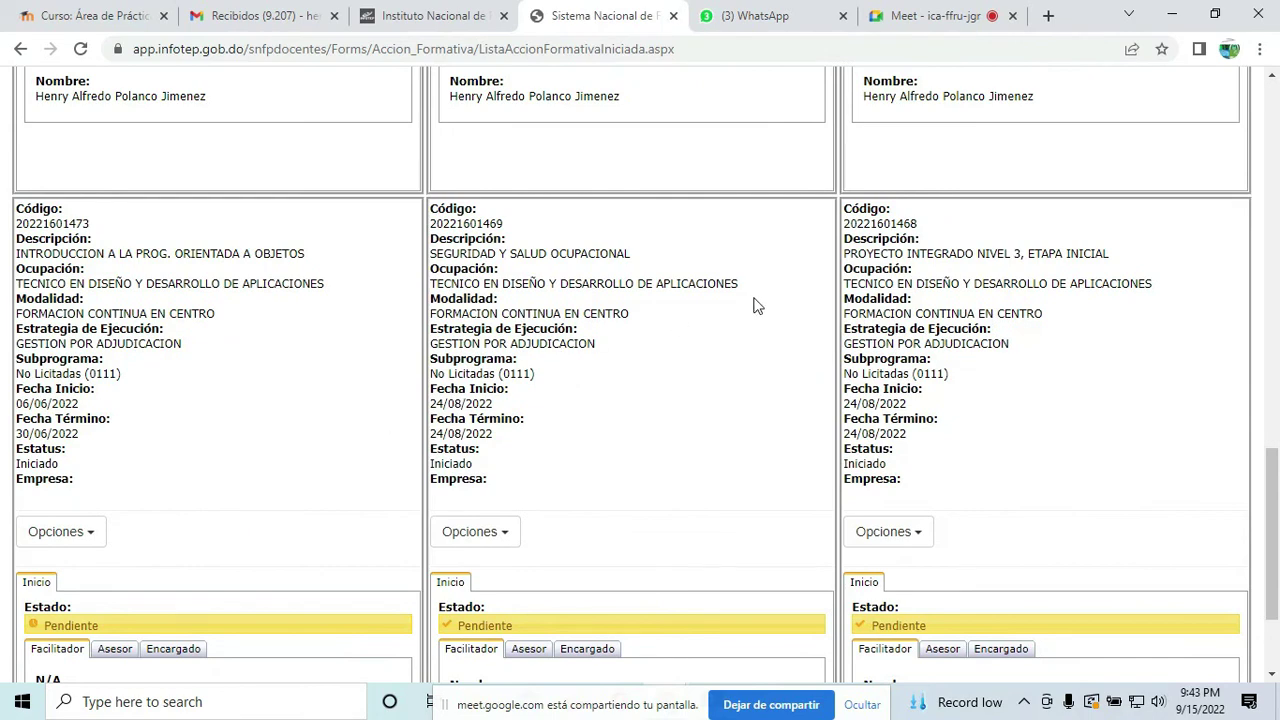
scroll(605, 352, "down", 6)
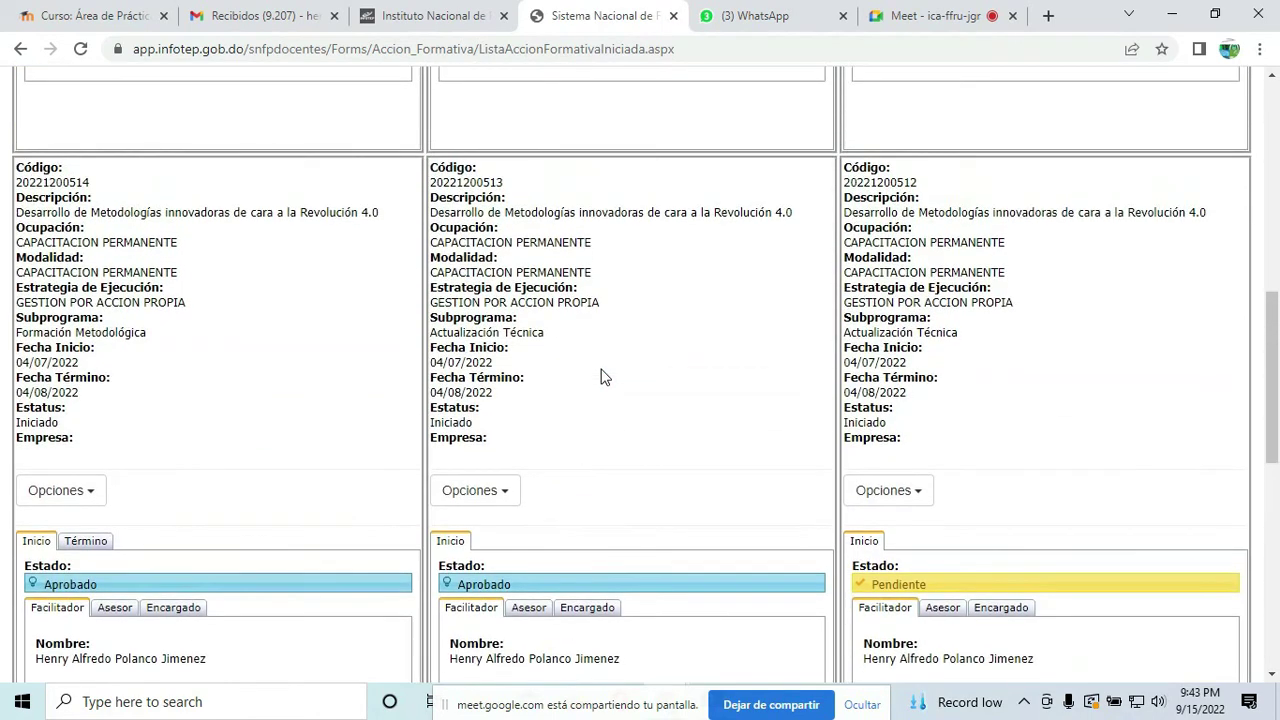
scroll(645, 494, "up", 10)
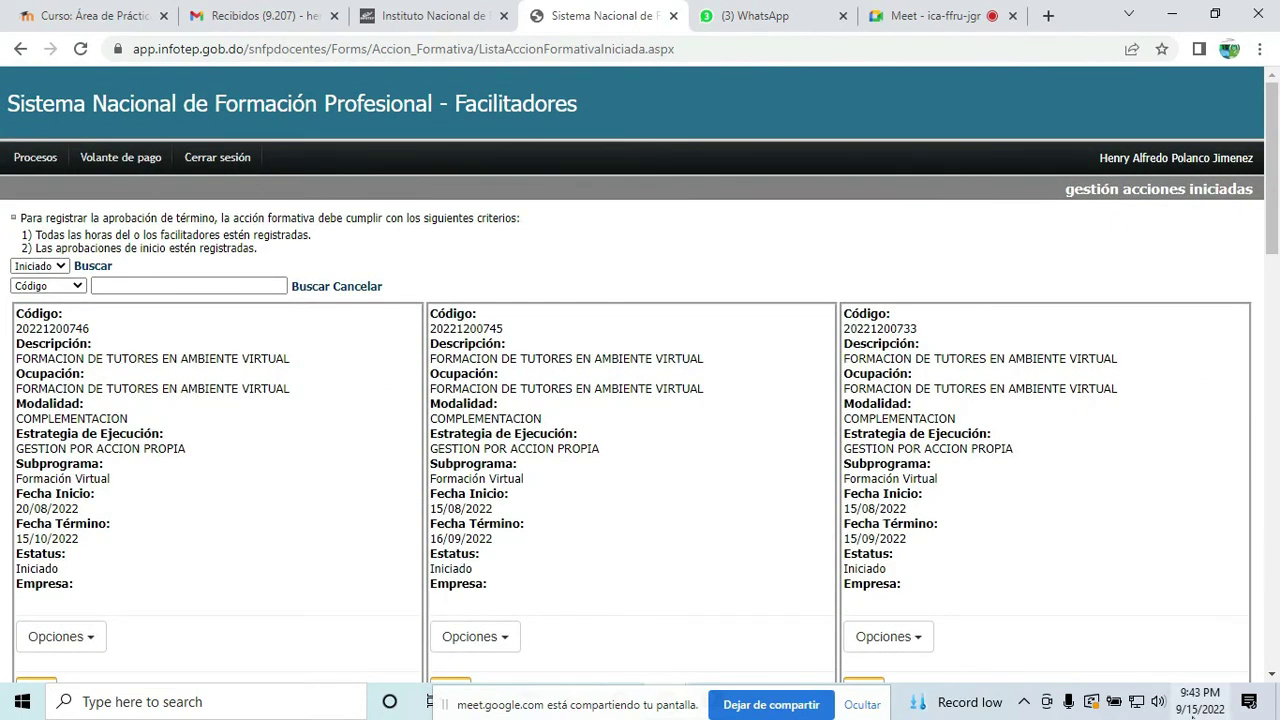
left_click(1197, 703)
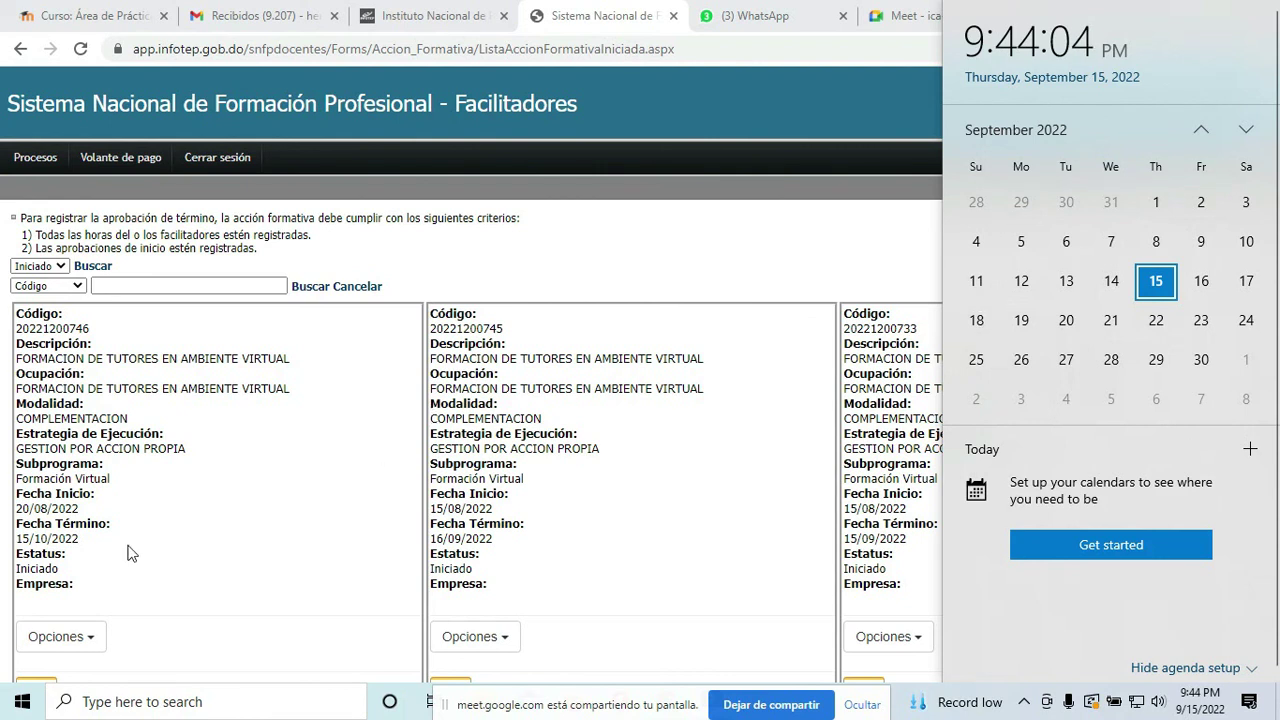
Step: Dismiss the calendar and return to page 1 of the started actions list
scroll(585, 500, "down", 3)
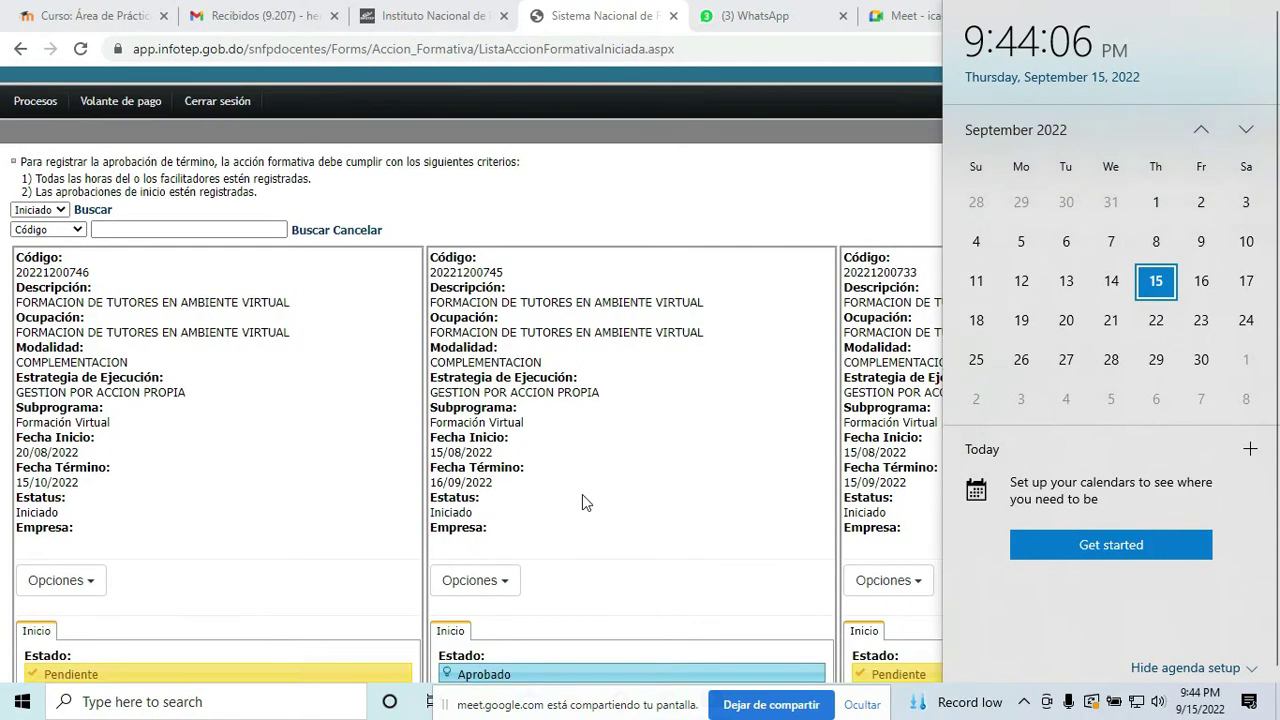
scroll(685, 420, "up", 3)
left_click(720, 274)
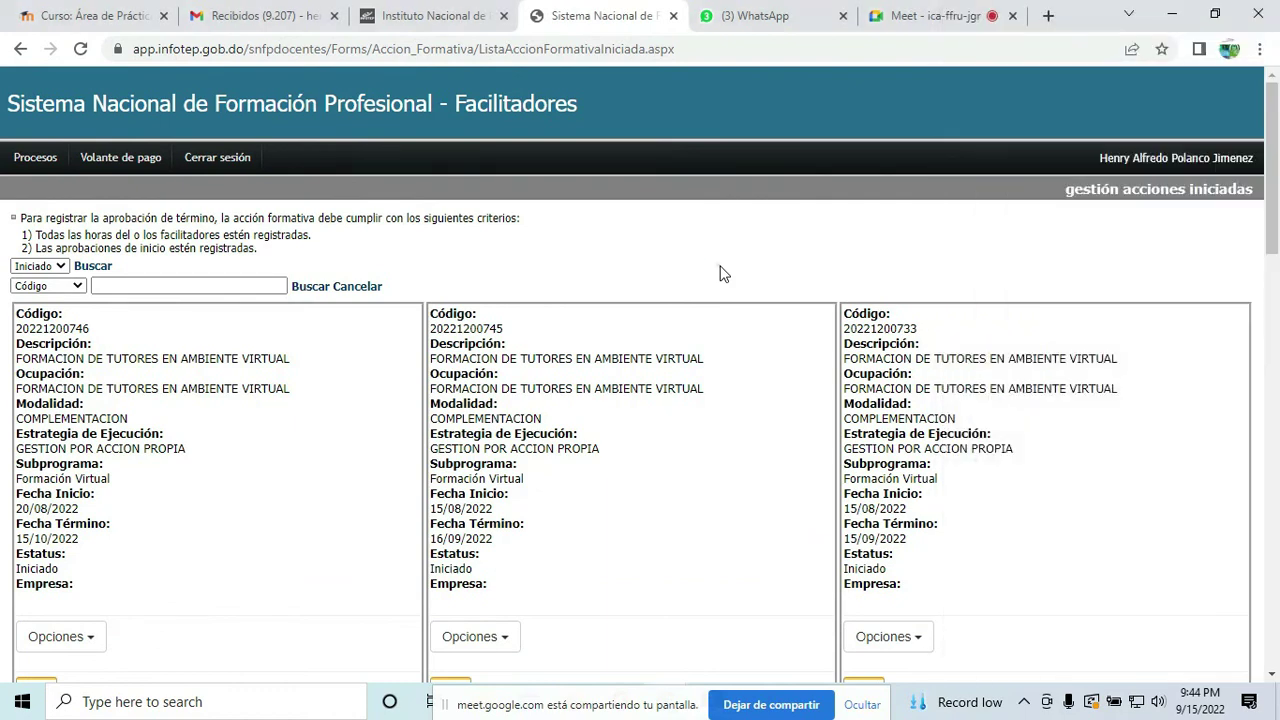
scroll(395, 585, "down", 6)
scroll(380, 595, "down", 10)
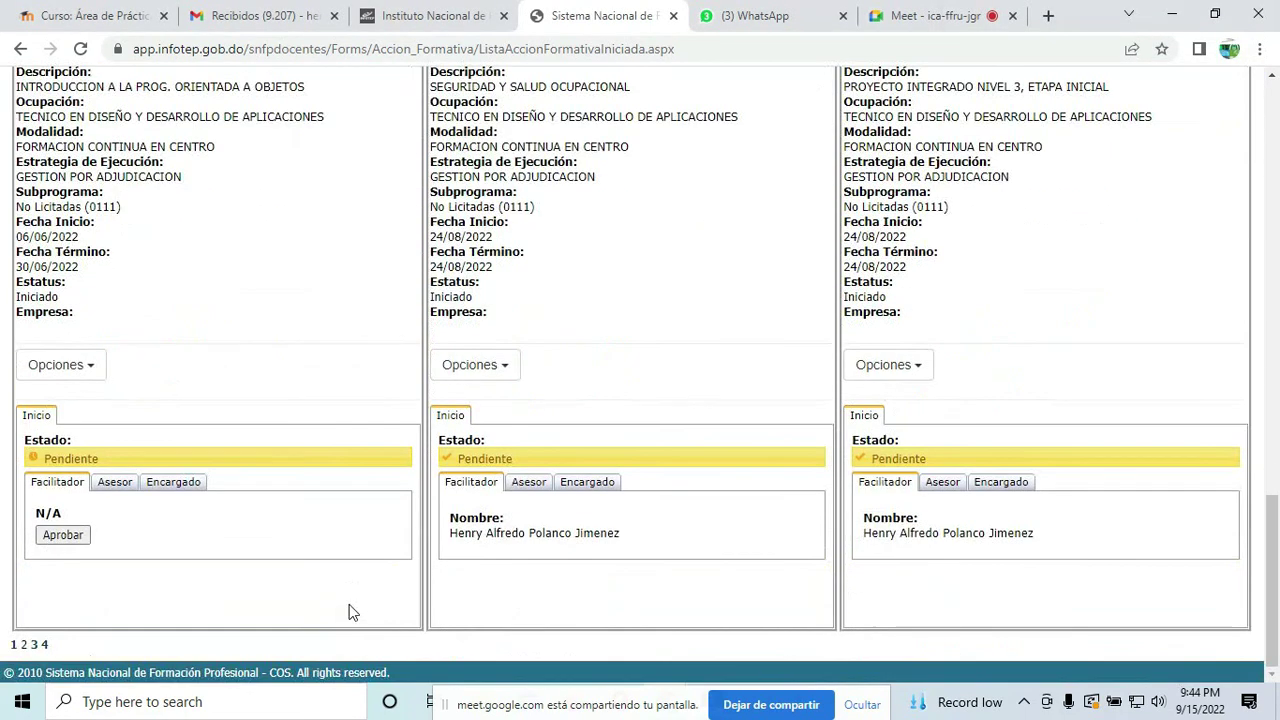
left_click(15, 647)
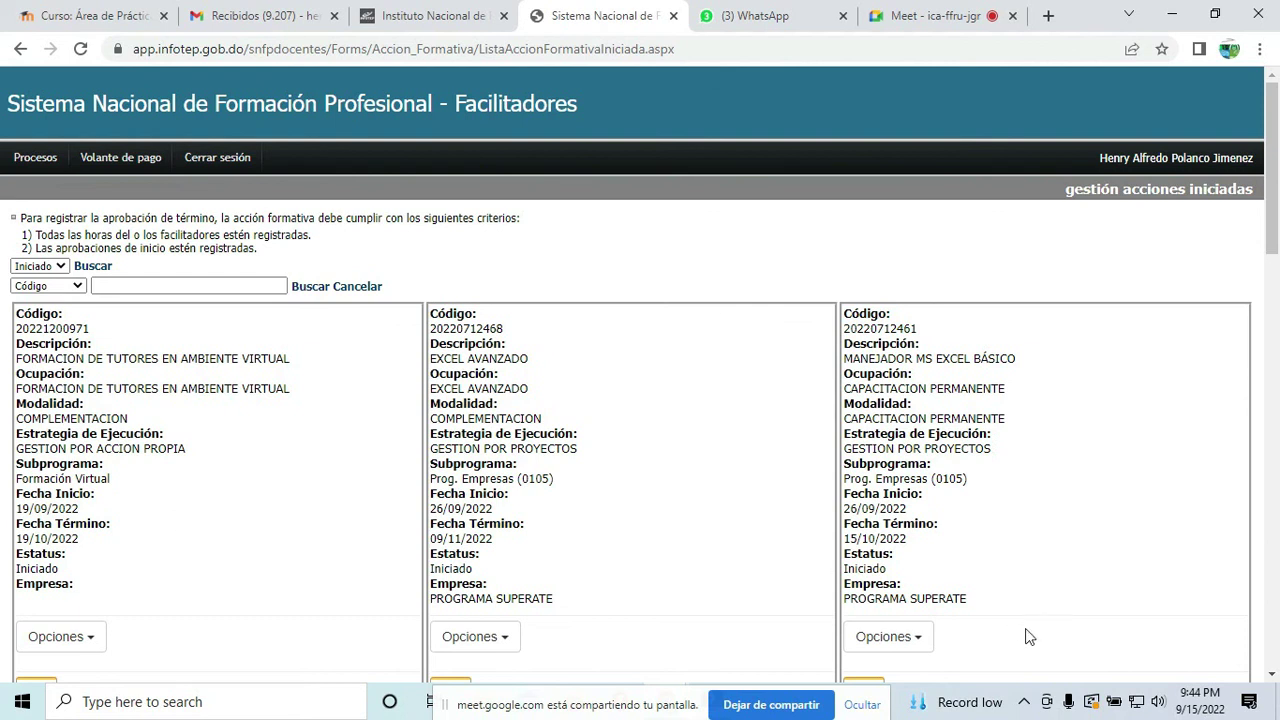
Step: Check dates in the taskbar calendar, then close it to show the full list
left_click(1198, 700)
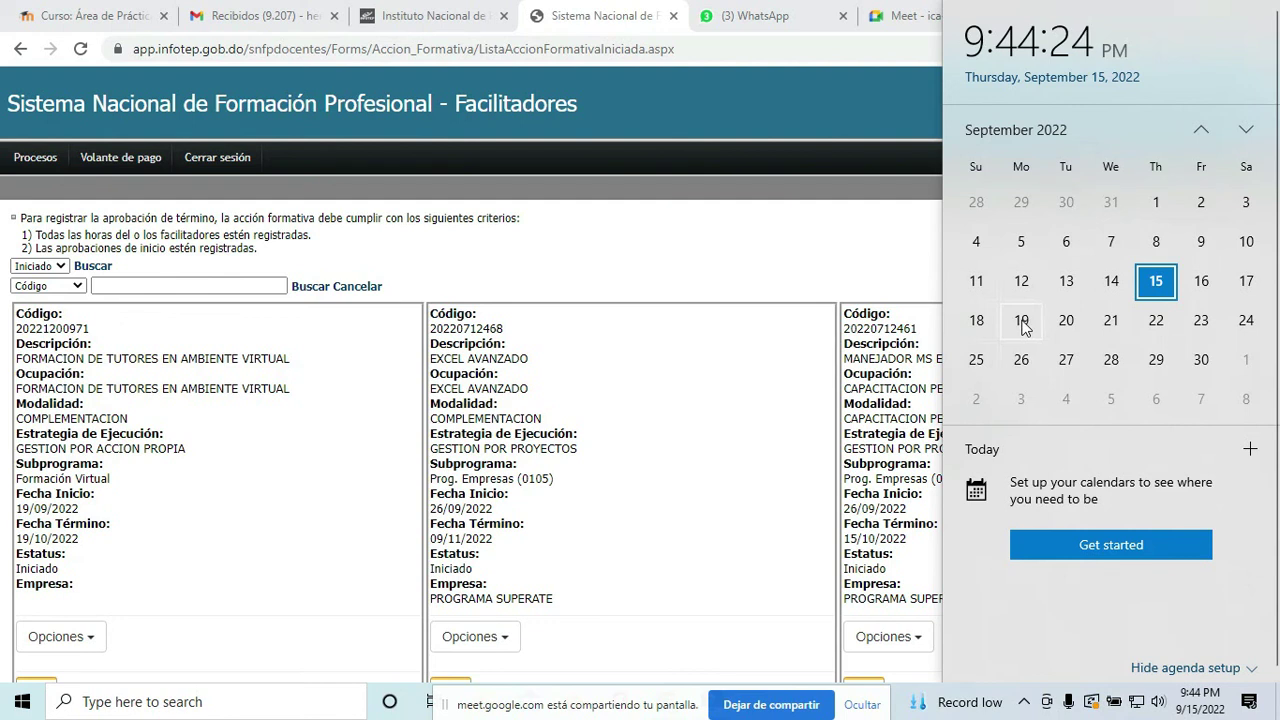
left_click(805, 242)
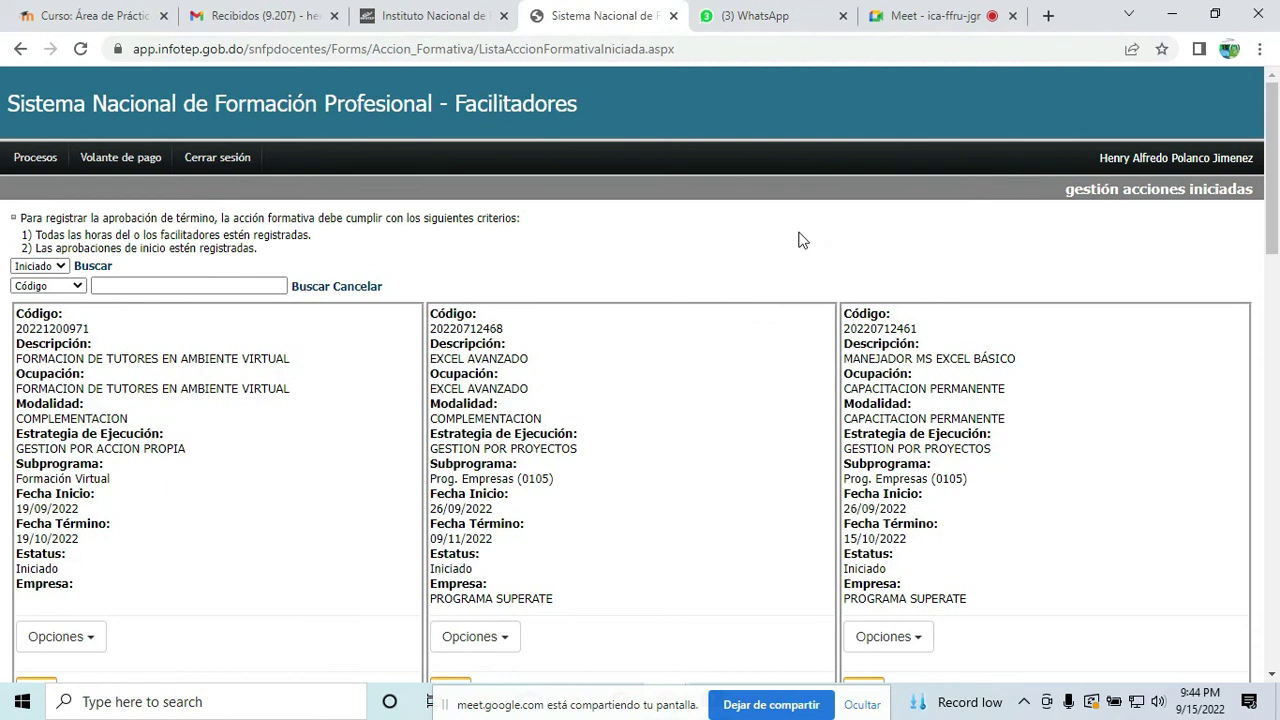
left_click(1210, 705)
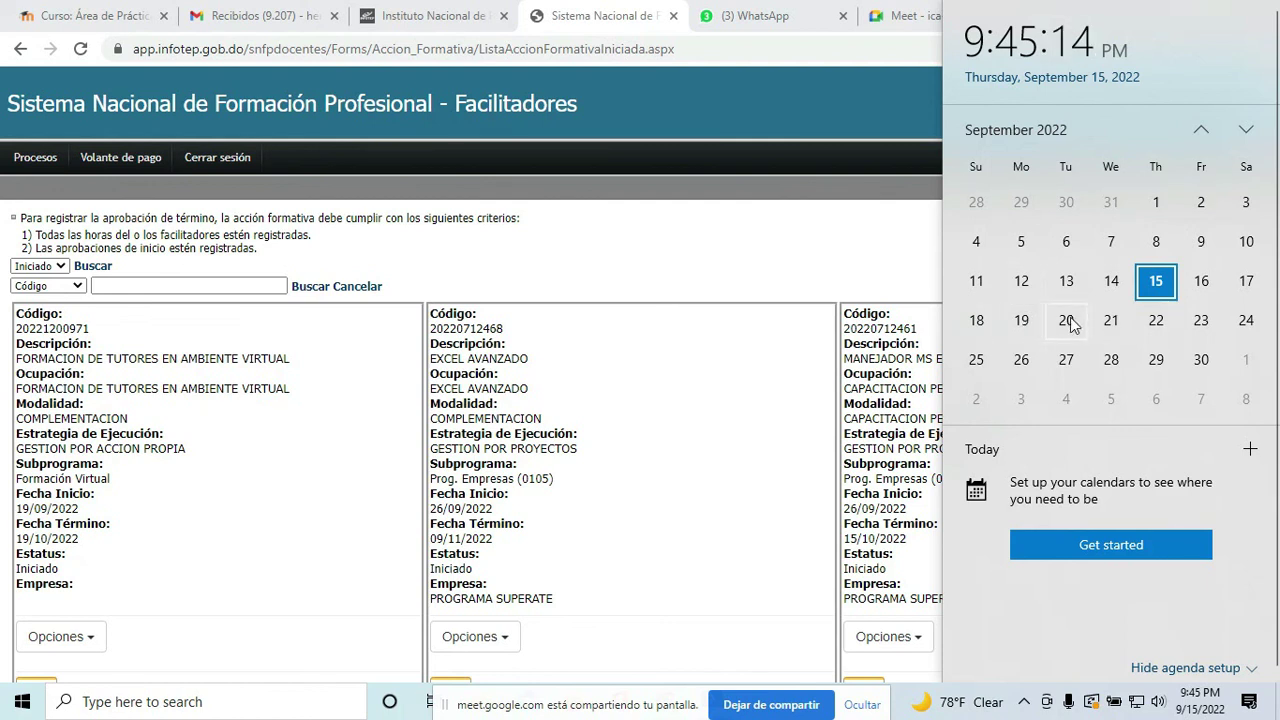
left_click(629, 253)
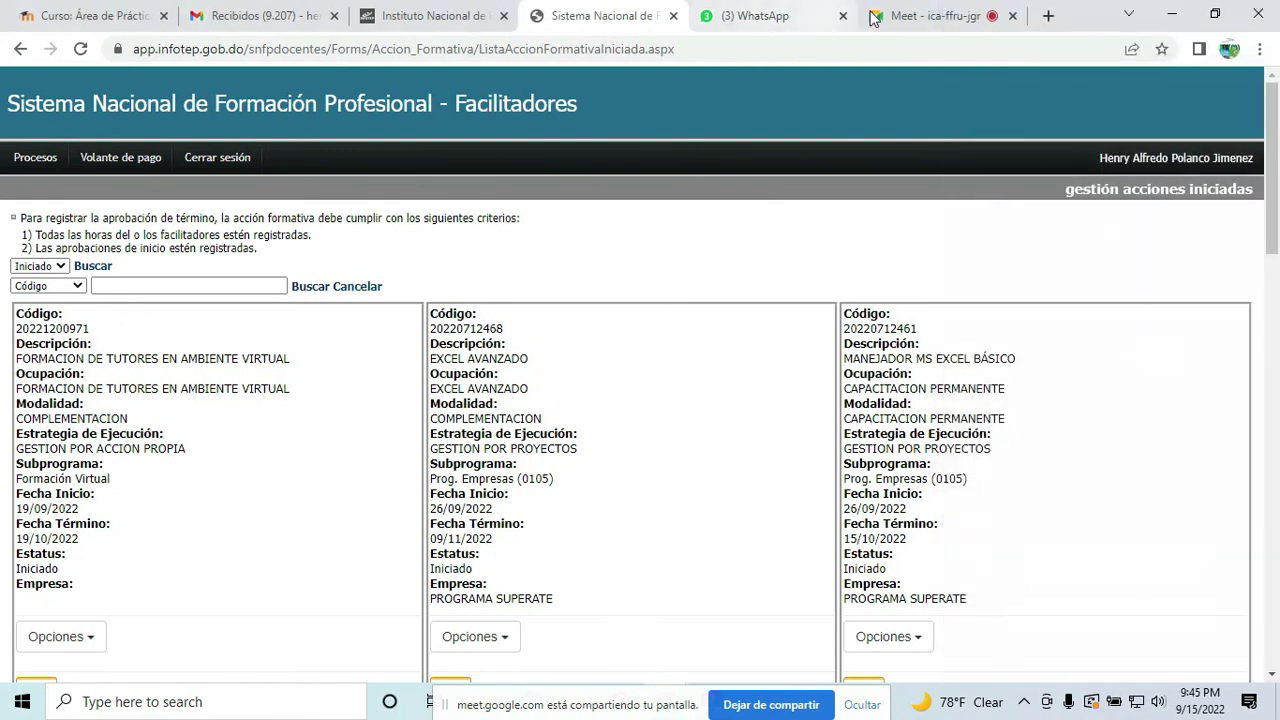
Step: Switch to the Google Meet tab to show the presentation view with participant tiles
left_click(940, 16)
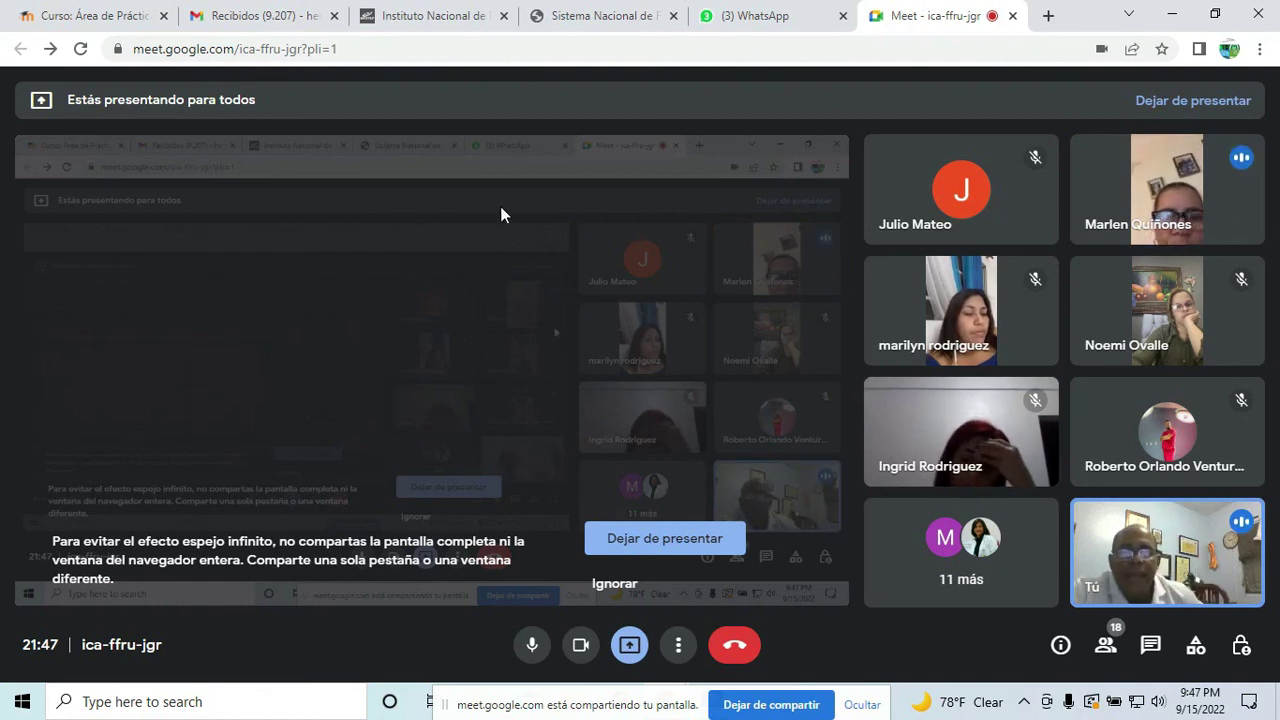
left_click(118, 18)
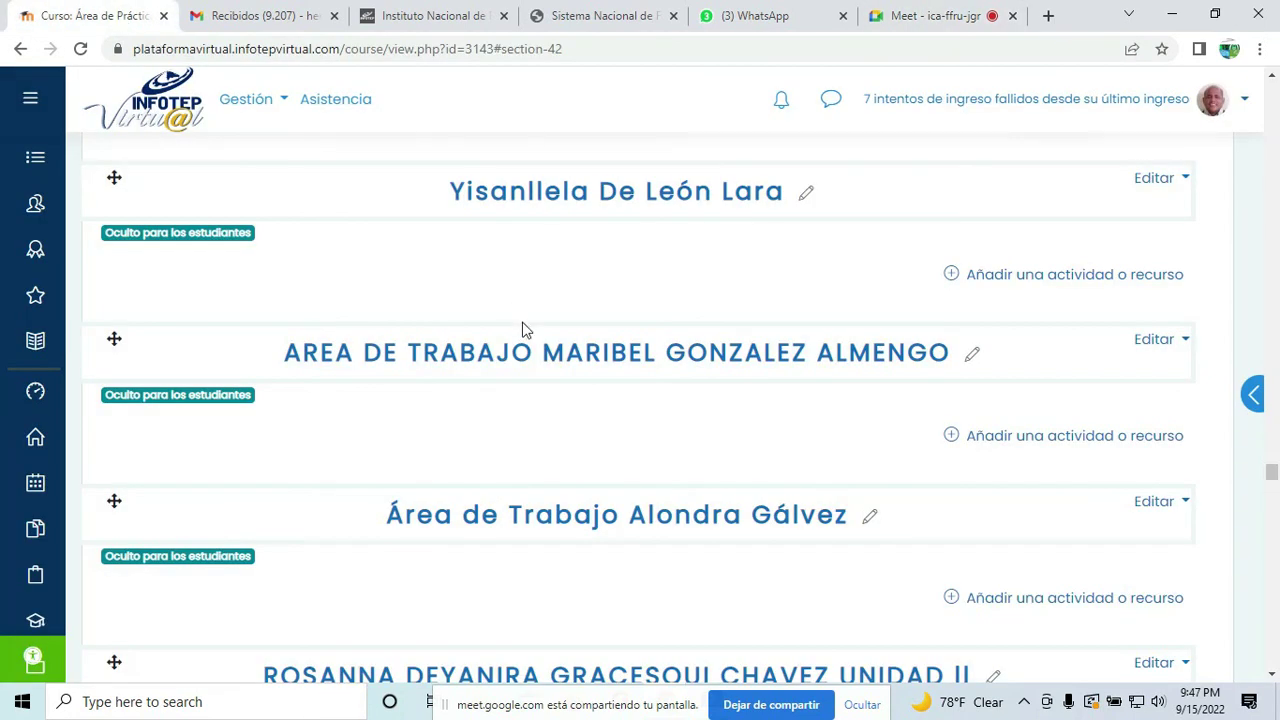
scroll(523, 331, "down", 4)
scroll(523, 331, "up", 4)
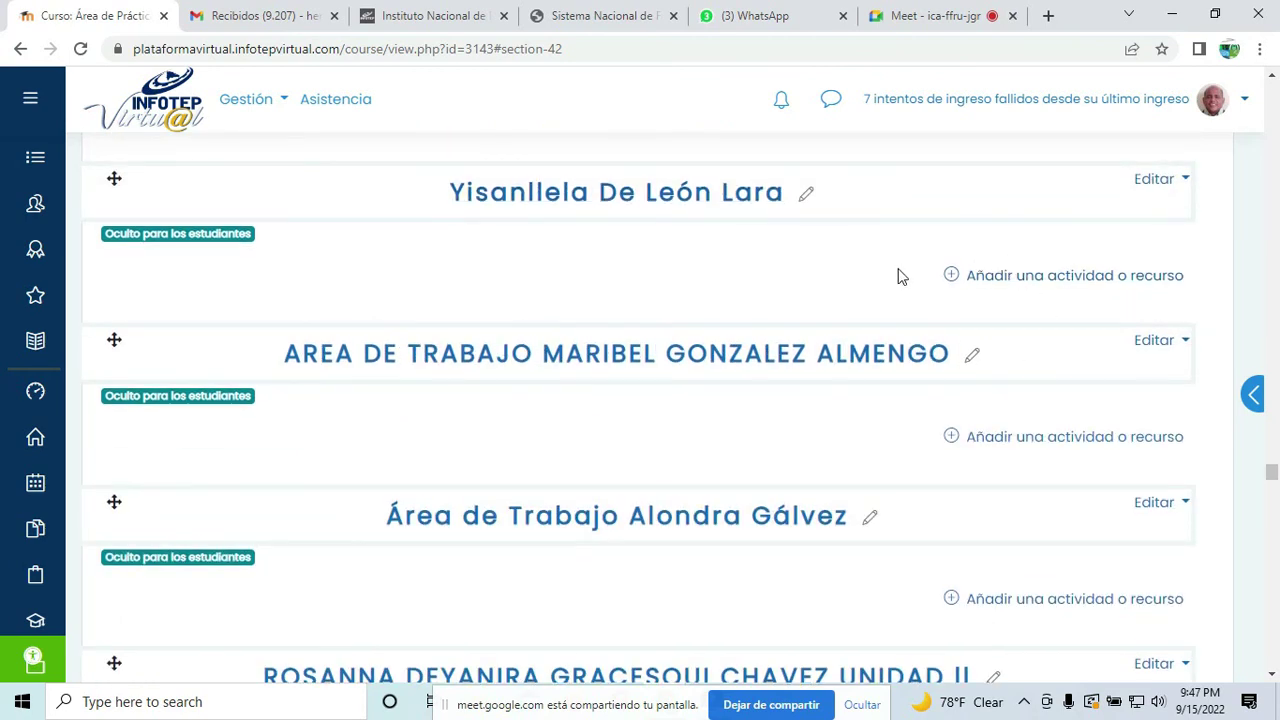
scroll(900, 280, "up", 3)
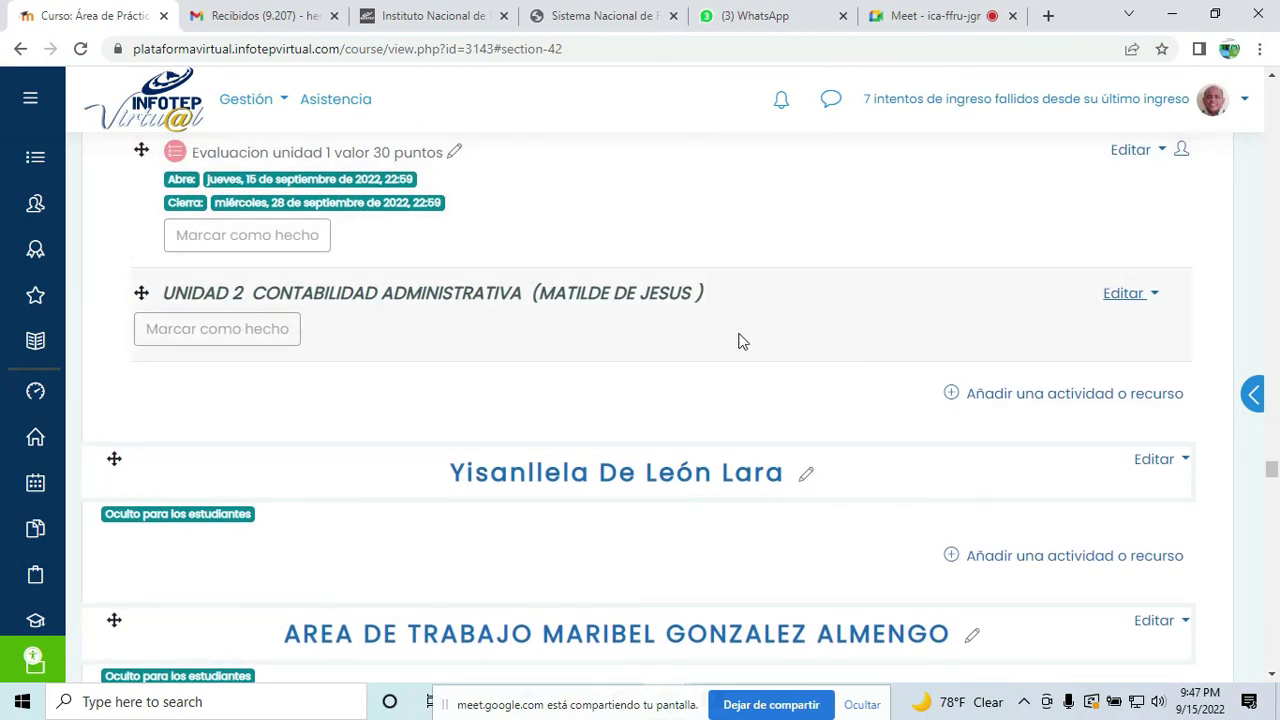
scroll(447, 272, "up", 2)
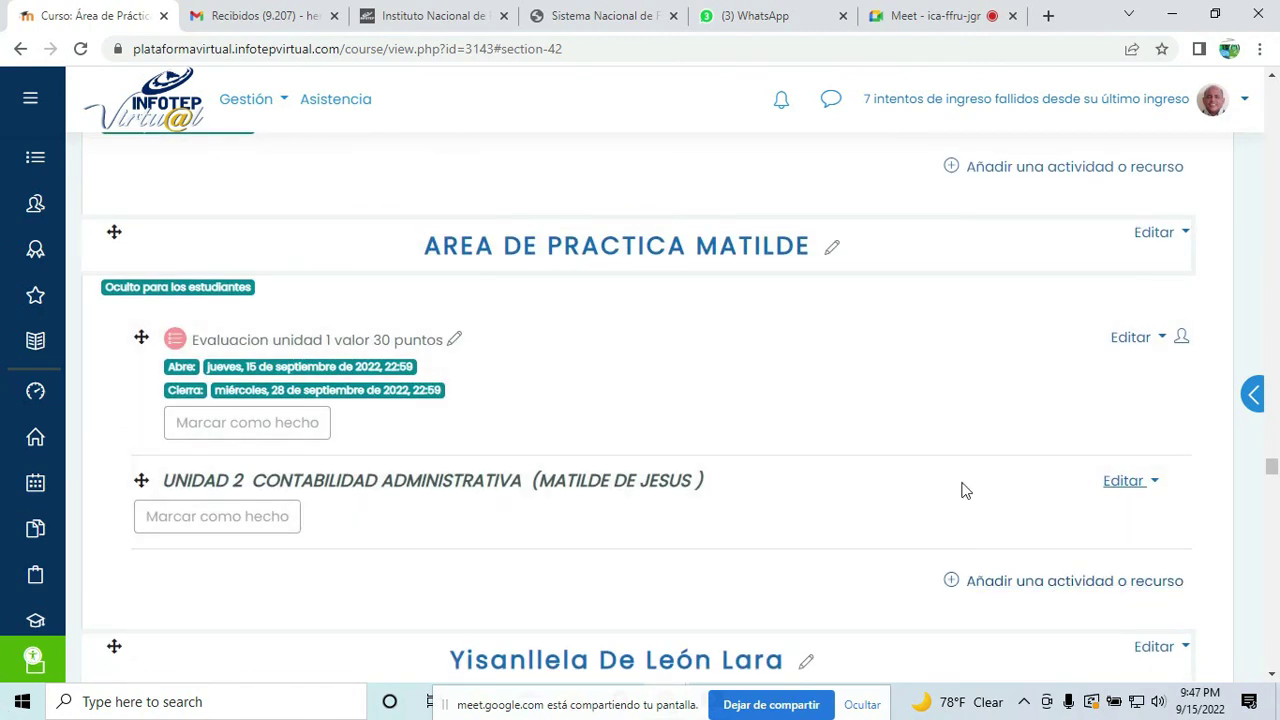
scroll(1007, 529, "up", 3)
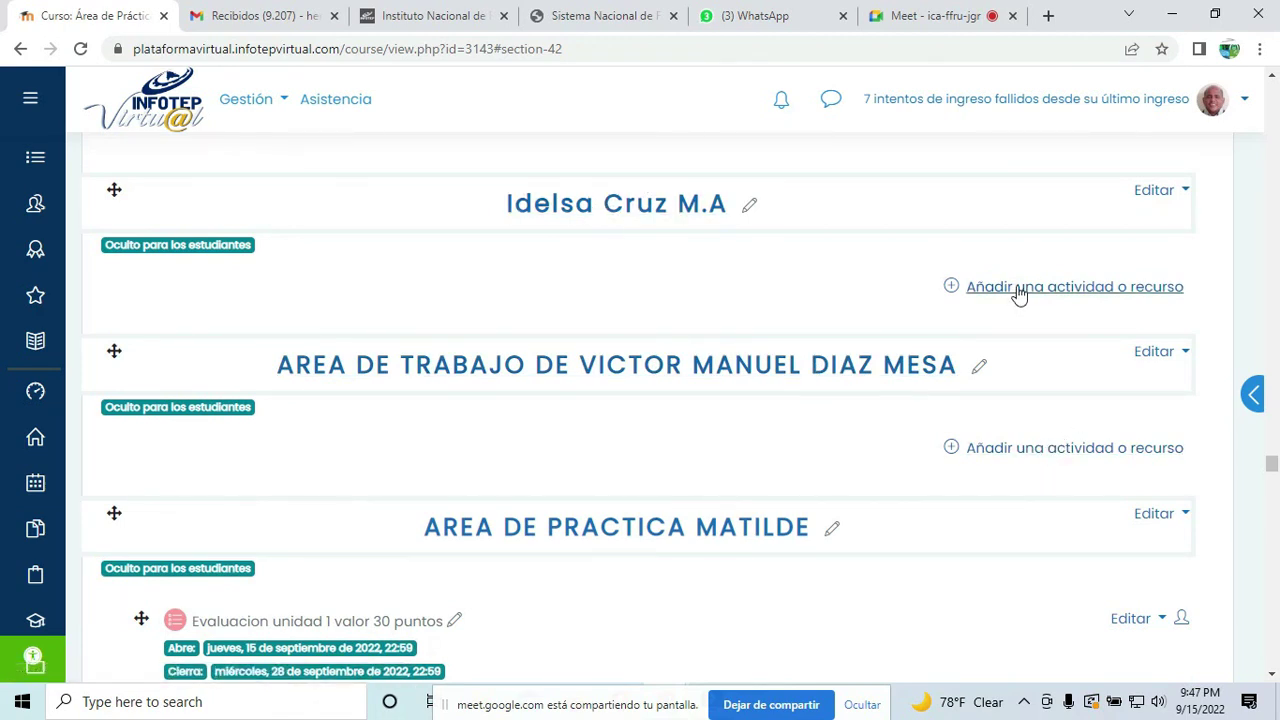
scroll(1018, 292, "up", 4)
scroll(822, 425, "up", 2)
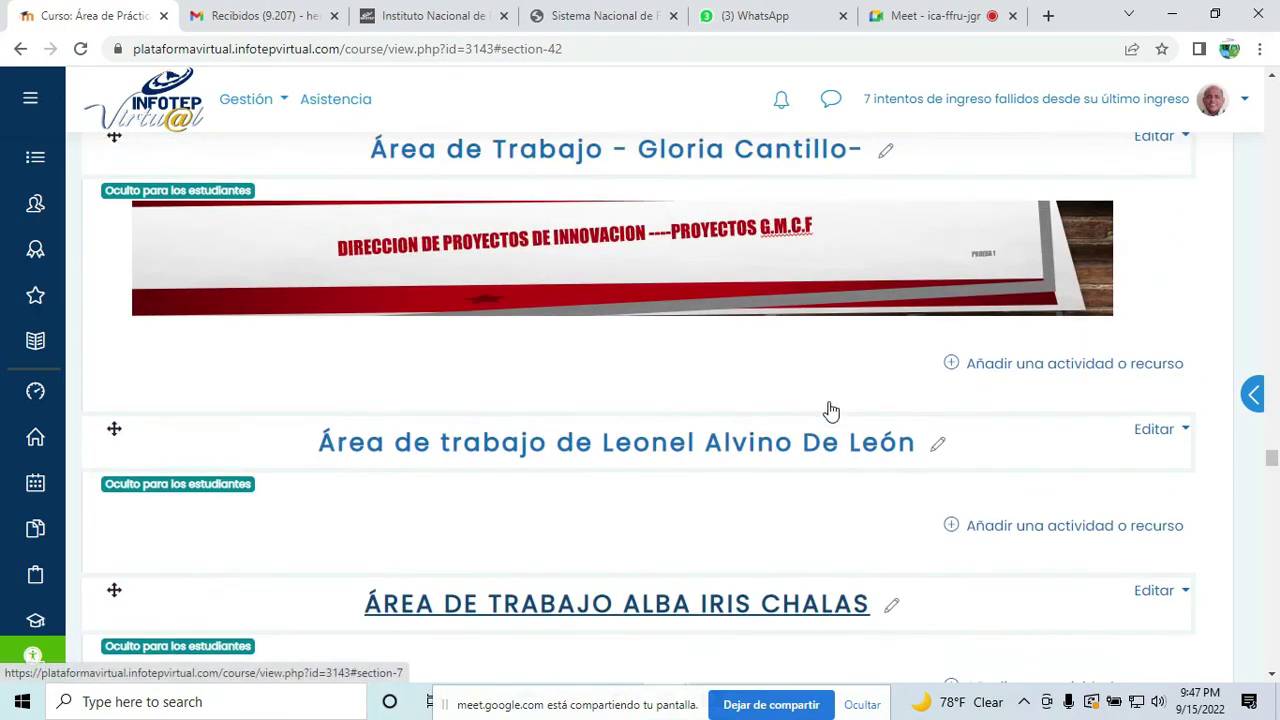
scroll(900, 340, "up", 1)
scroll(860, 340, "up", 3)
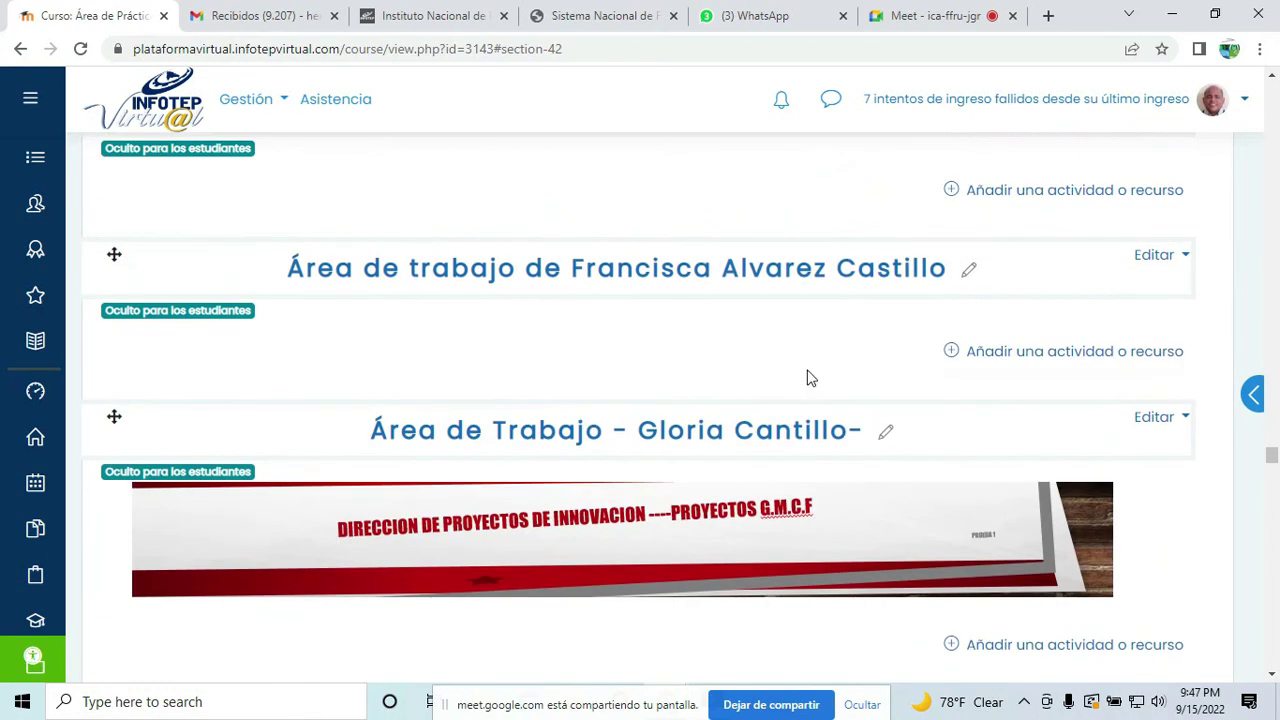
scroll(770, 421, "up", 3)
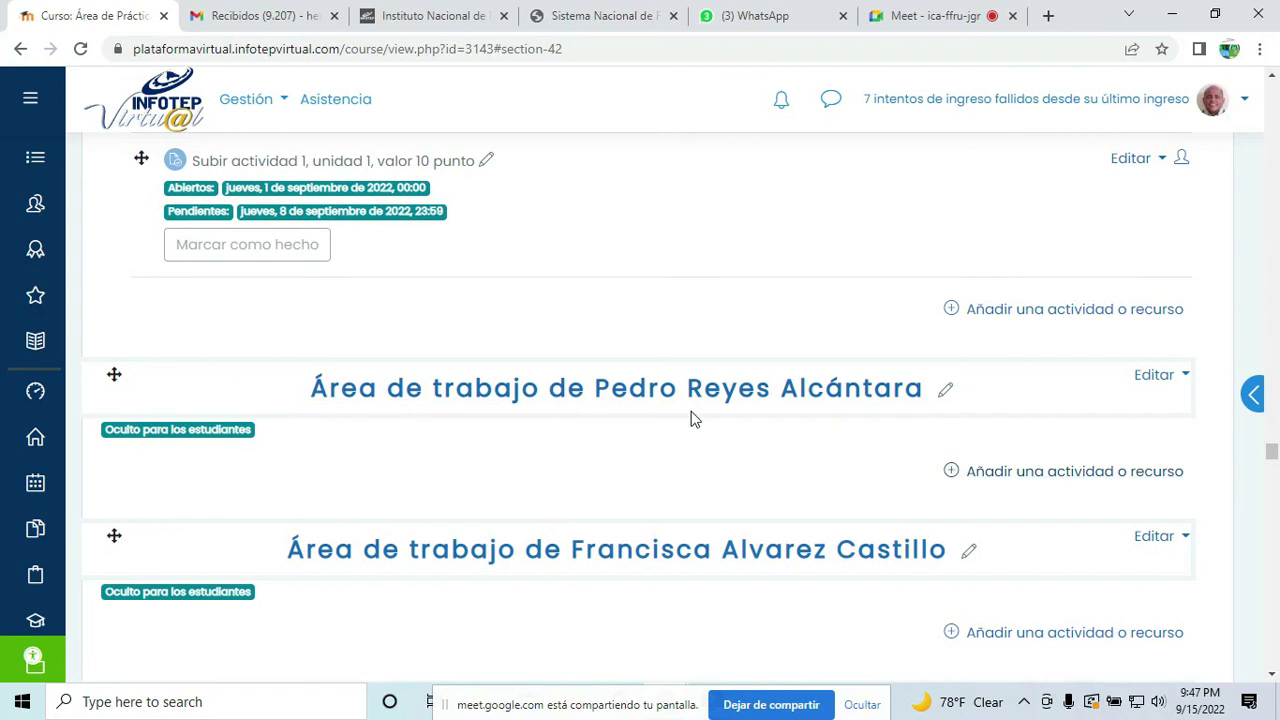
left_click(914, 22)
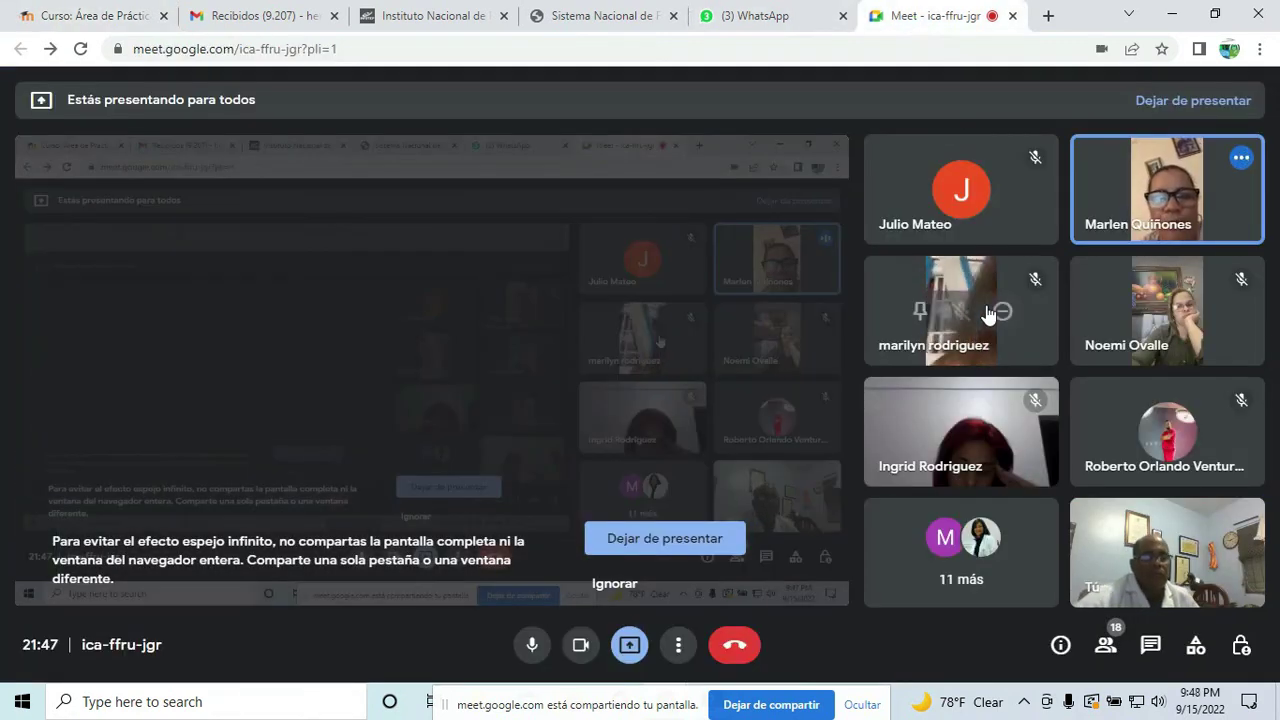